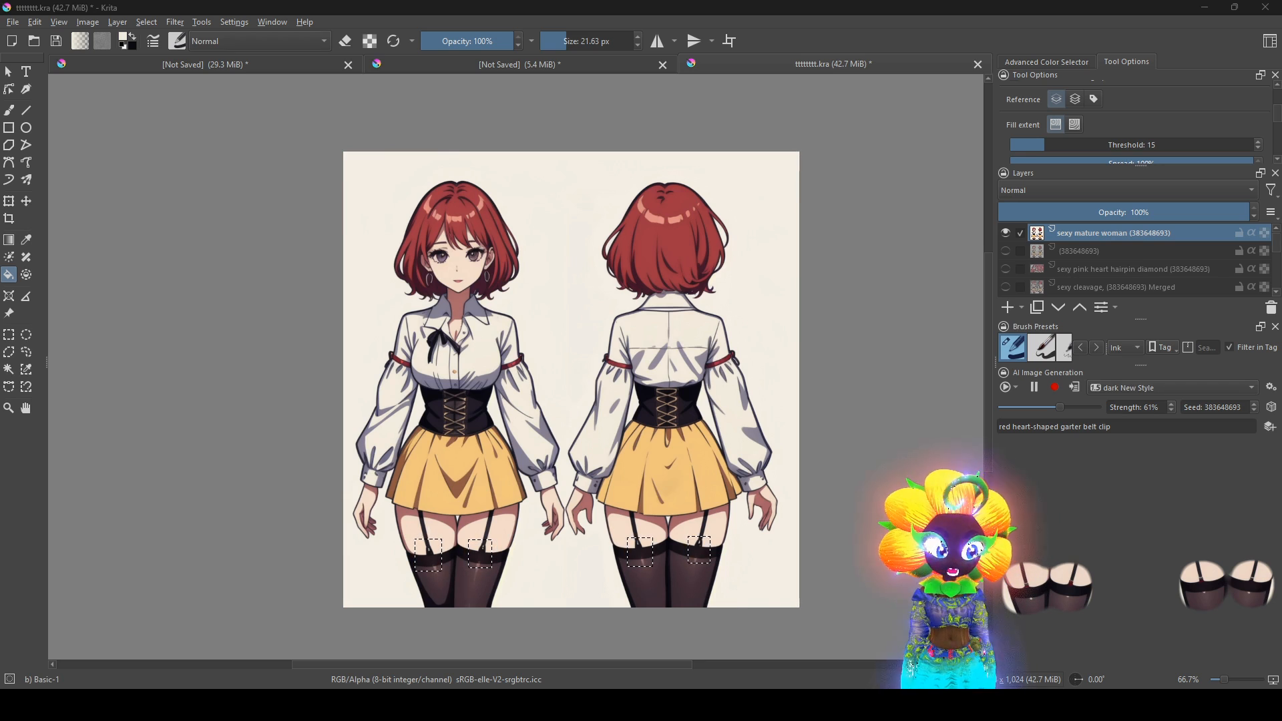
- Examine the front and back figures and the four selected garter clip areas on their stockings
{"action": "scroll", "coordinate": [481, 441], "scroll_direction": "up", "scroll_amount": 1}
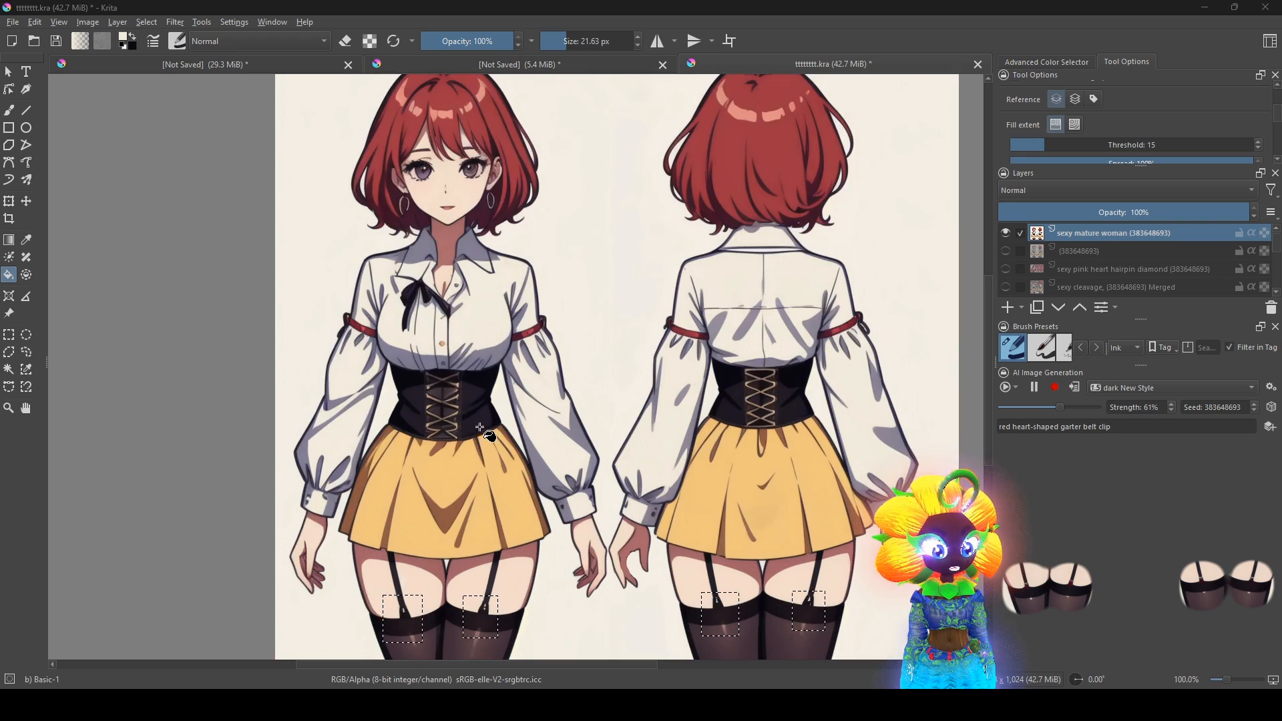
{"action": "left_click_drag", "start_coordinate": [618, 221], "coordinate": [670, 392]}
{"action": "left_click_drag", "start_coordinate": [692, 475], "coordinate": [566, 474]}
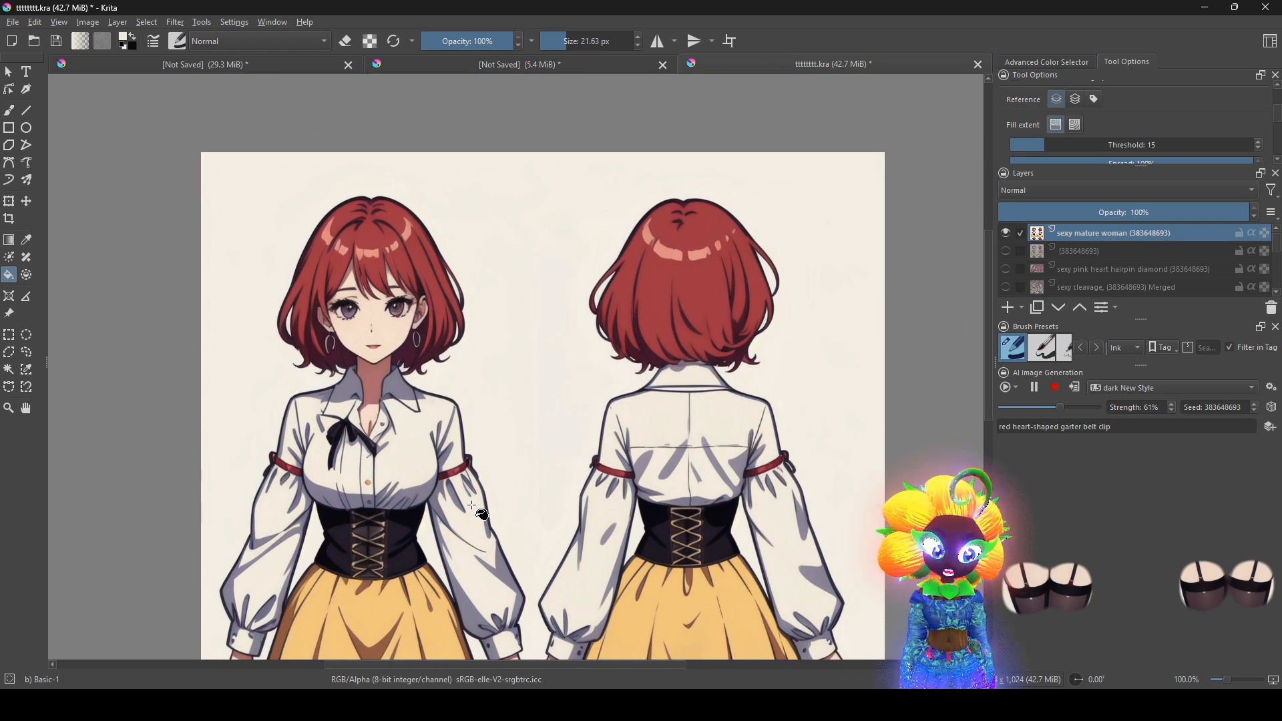
{"action": "left_click_drag", "start_coordinate": [538, 549], "coordinate": [520, 268]}
{"action": "scroll", "coordinate": [617, 475], "scroll_direction": "up", "scroll_amount": 1}
{"action": "left_click_drag", "start_coordinate": [710, 478], "coordinate": [725, 467]}
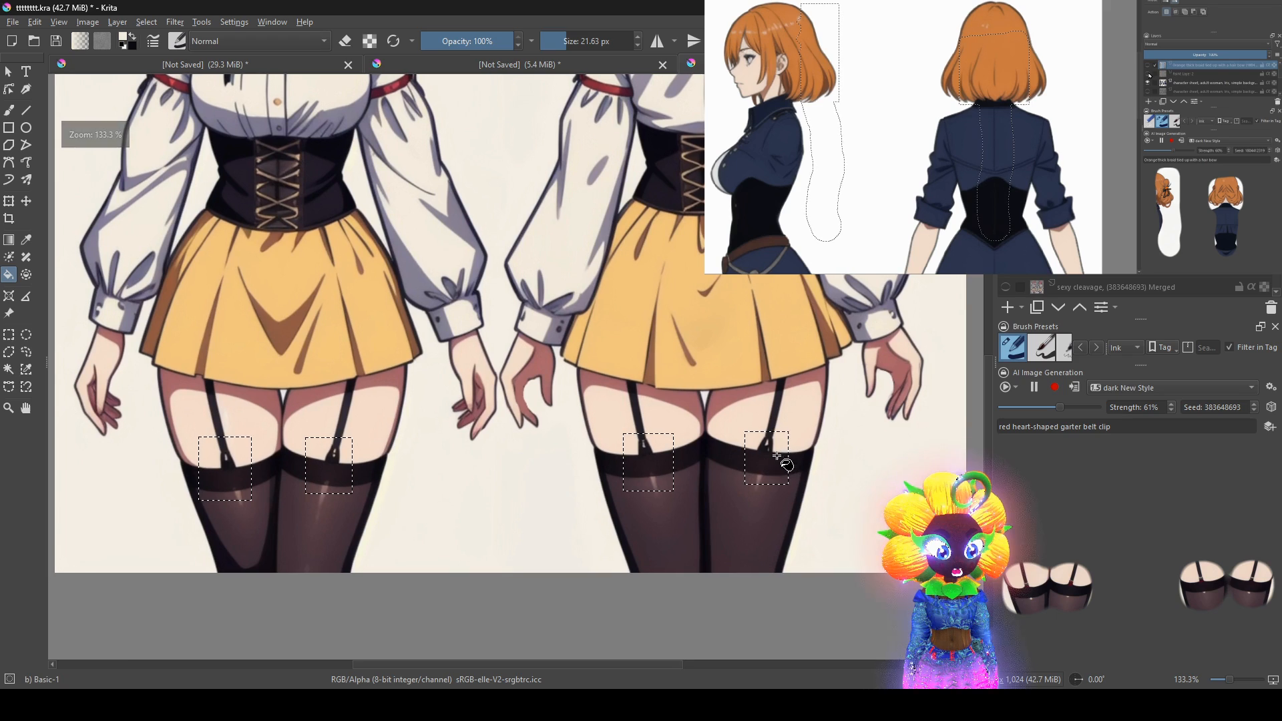
{"action": "left_click_drag", "start_coordinate": [534, 167], "coordinate": [673, 572]}
{"action": "left_click_drag", "start_coordinate": [453, 395], "coordinate": [513, 467]}
{"action": "scroll", "coordinate": [515, 467], "scroll_direction": "up", "scroll_amount": 1}
{"action": "scroll", "coordinate": [600, 469], "scroll_direction": "down", "scroll_amount": 2}
{"action": "left_click_drag", "start_coordinate": [600, 469], "coordinate": [562, 93]}
{"action": "scroll", "coordinate": [587, 438], "scroll_direction": "up", "scroll_amount": 1}
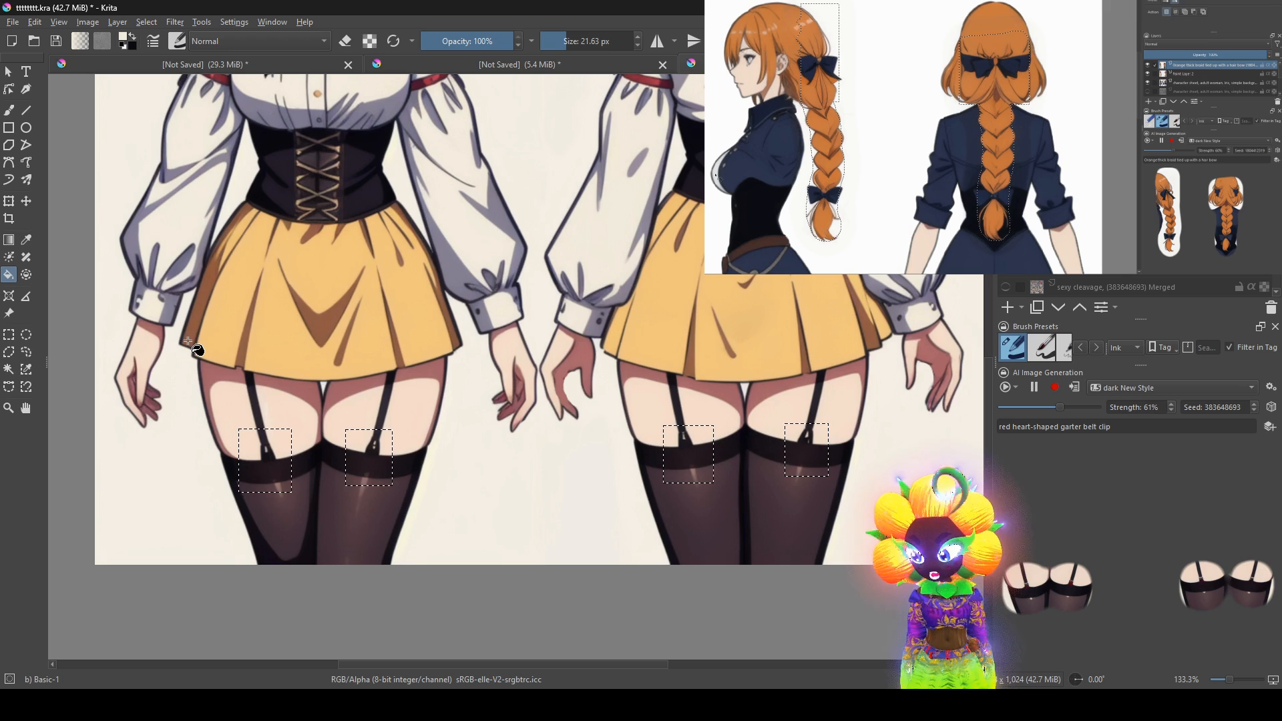
- Paint a bright red dot with a 21.63 px brush over each of the four selected garter clips
{"action": "right_click", "coordinate": [385, 334]}
{"action": "left_click", "coordinate": [343, 328]}
{"action": "left_click", "coordinate": [213, 339]}
{"action": "left_click_drag", "start_coordinate": [801, 439], "coordinate": [864, 451]}
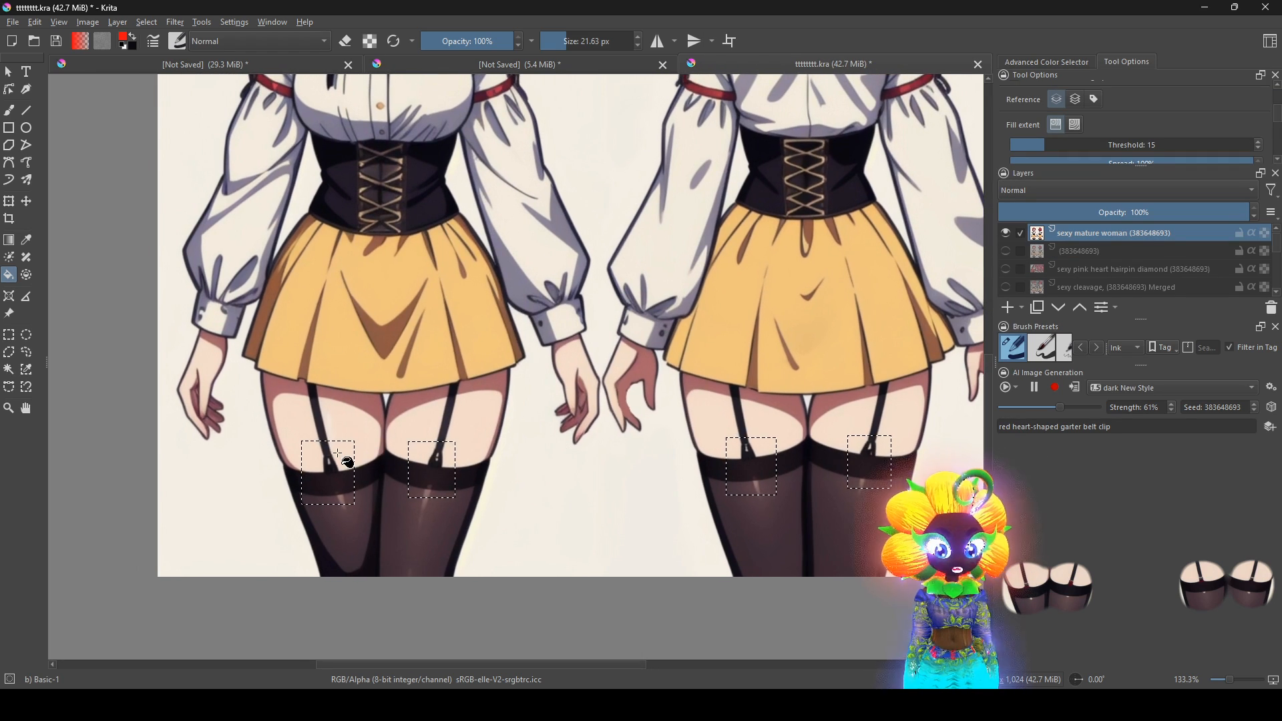
{"action": "left_click", "coordinate": [9, 111]}
{"action": "left_click", "coordinate": [330, 470]}
{"action": "left_click", "coordinate": [439, 465]}
{"action": "left_click", "coordinate": [747, 455]}
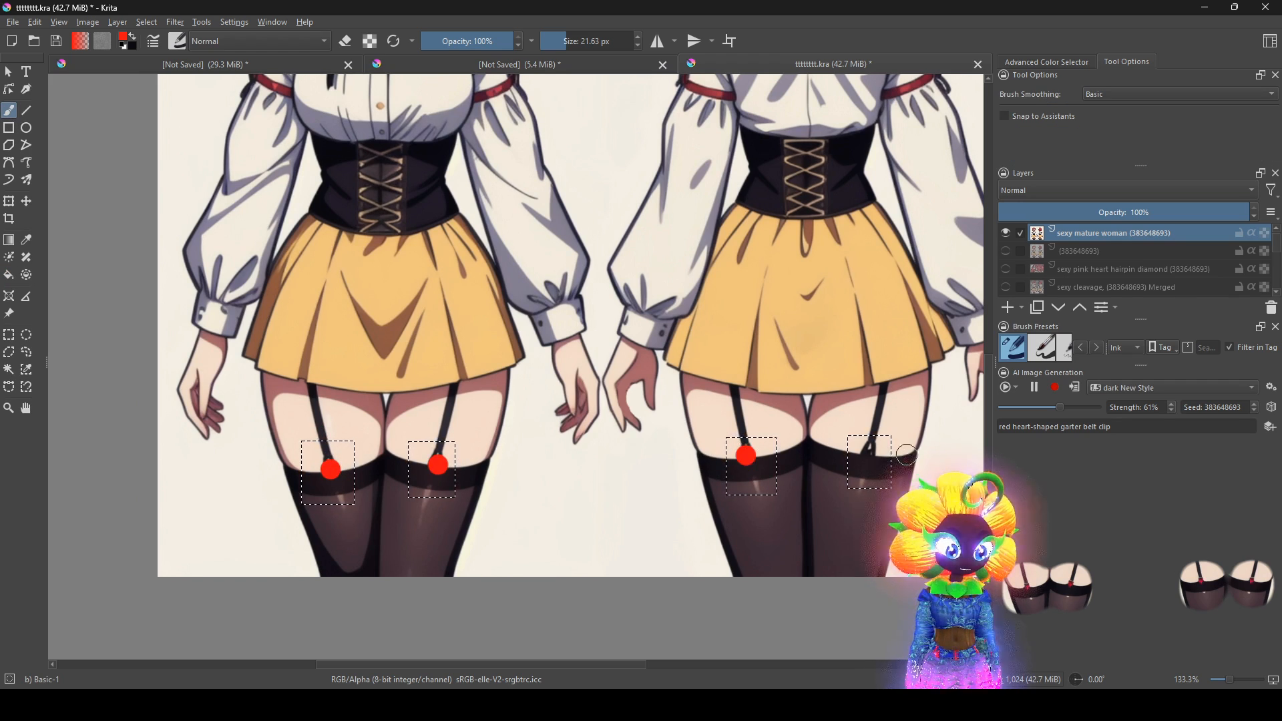
{"action": "left_click", "coordinate": [869, 453]}
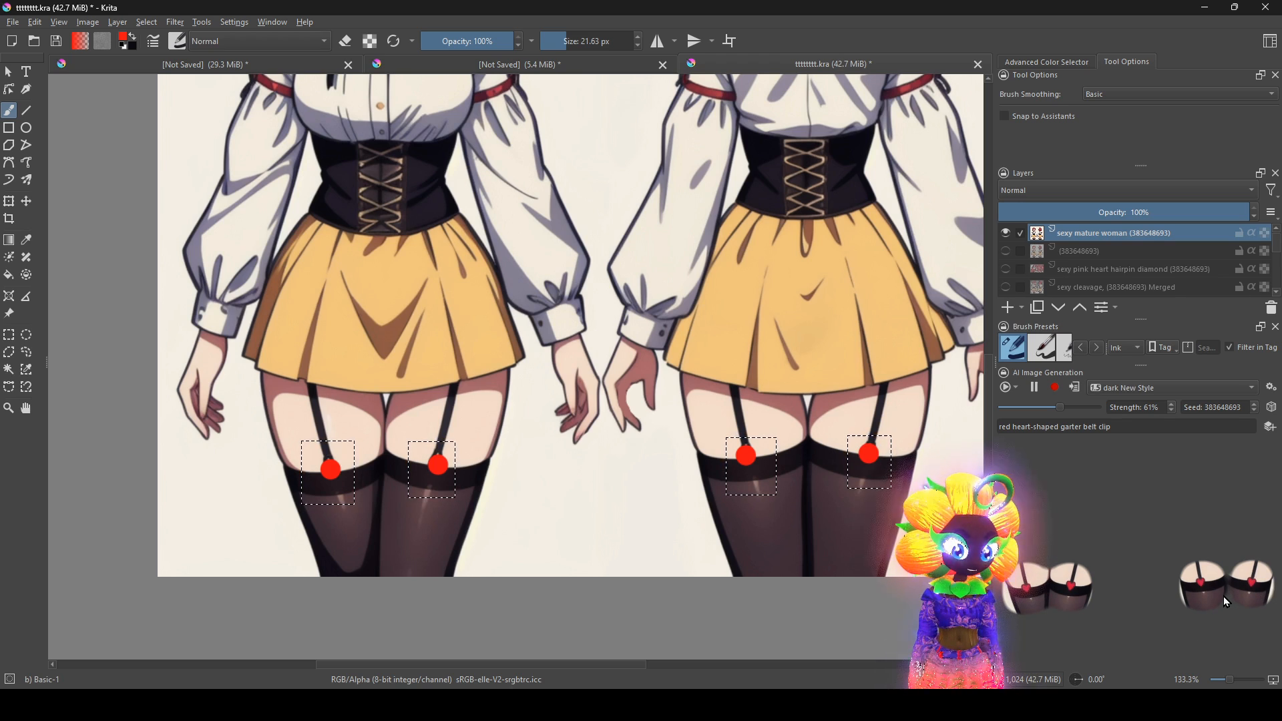
- Set the AI generation strength to 71% and apply the generated heart-shaped clips as a new layer
{"action": "scroll", "coordinate": [727, 374], "scroll_direction": "down", "scroll_amount": 1}
{"action": "scroll", "coordinate": [728, 374], "scroll_direction": "up", "scroll_amount": 2}
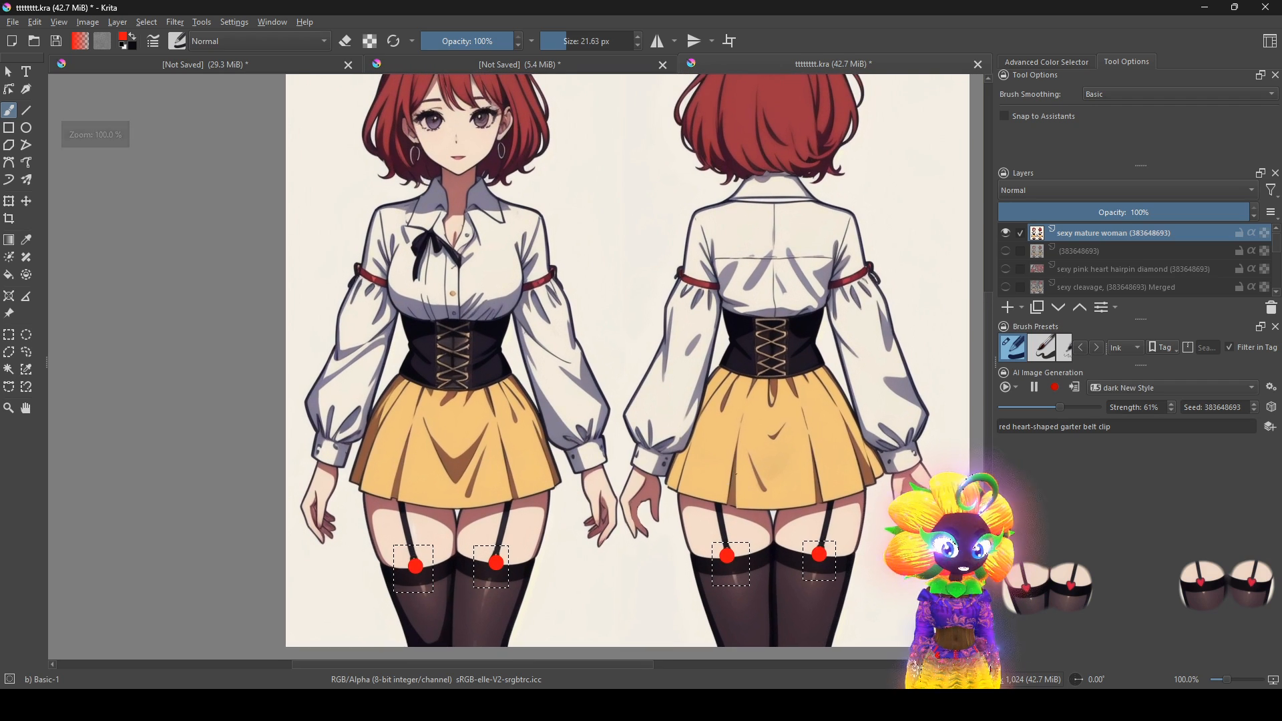
{"action": "scroll", "coordinate": [1056, 408], "scroll_direction": "up", "scroll_amount": 1}
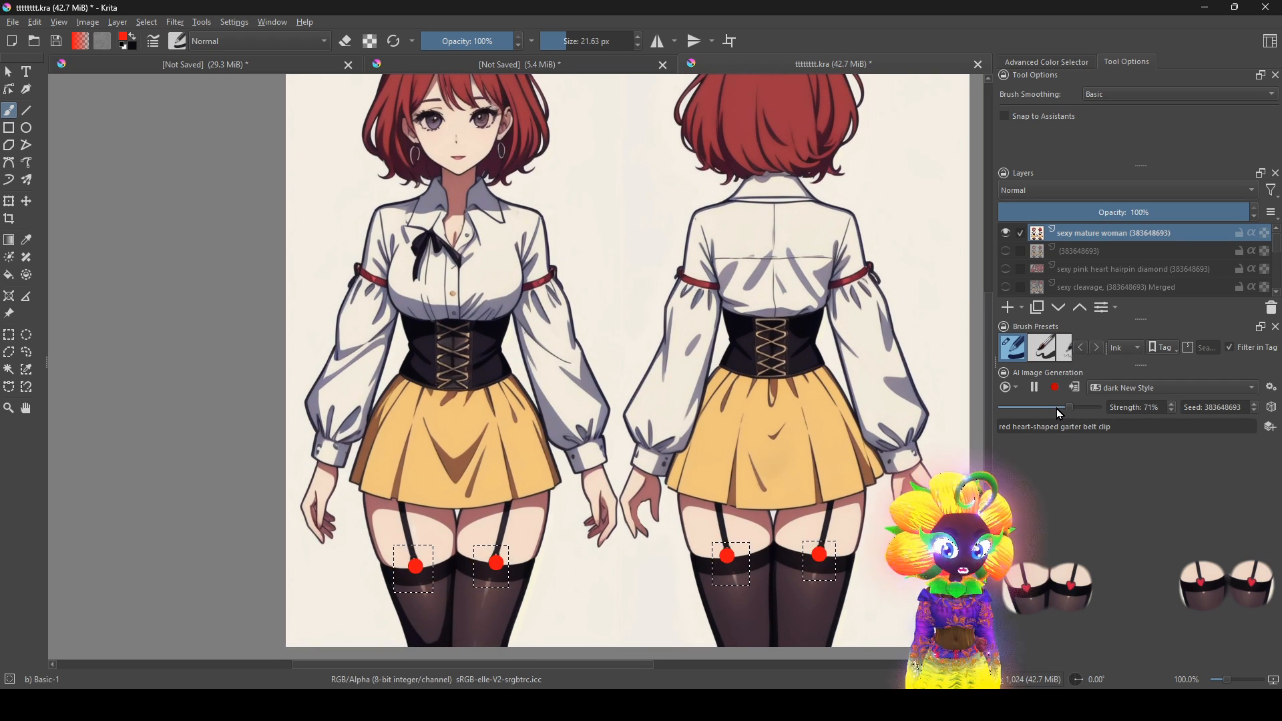
{"action": "left_click_drag", "start_coordinate": [818, 563], "coordinate": [812, 537]}
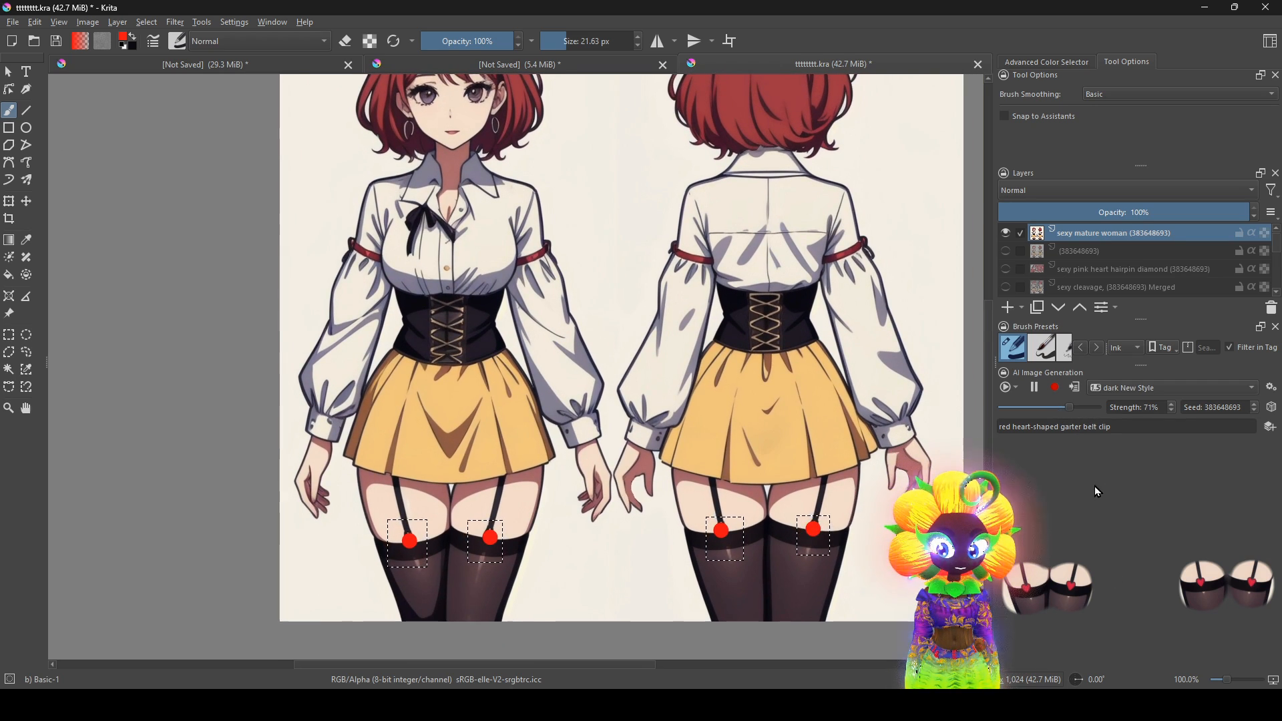
{"action": "left_click", "coordinate": [1075, 387]}
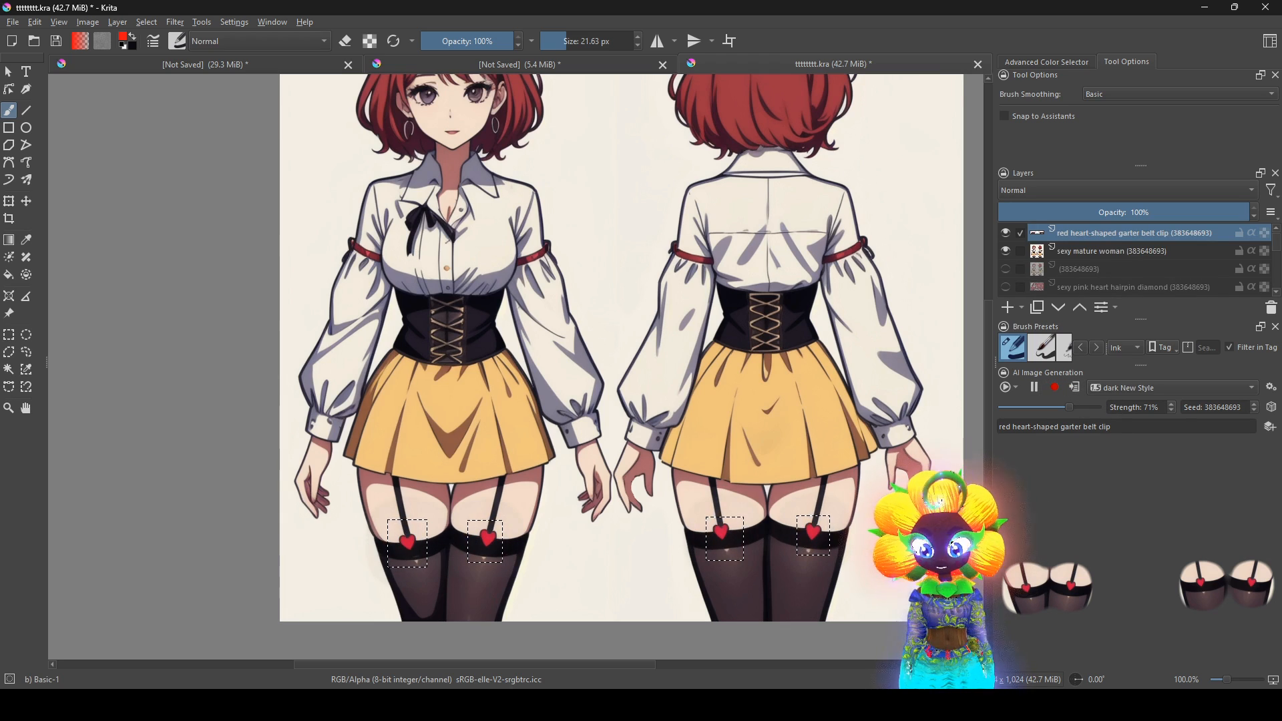
- Change the generation prompt to "red heart-shaped sexy cleavage"
{"action": "scroll", "coordinate": [653, 543], "scroll_direction": "up", "scroll_amount": 3}
{"action": "scroll", "coordinate": [541, 496], "scroll_direction": "down", "scroll_amount": 1}
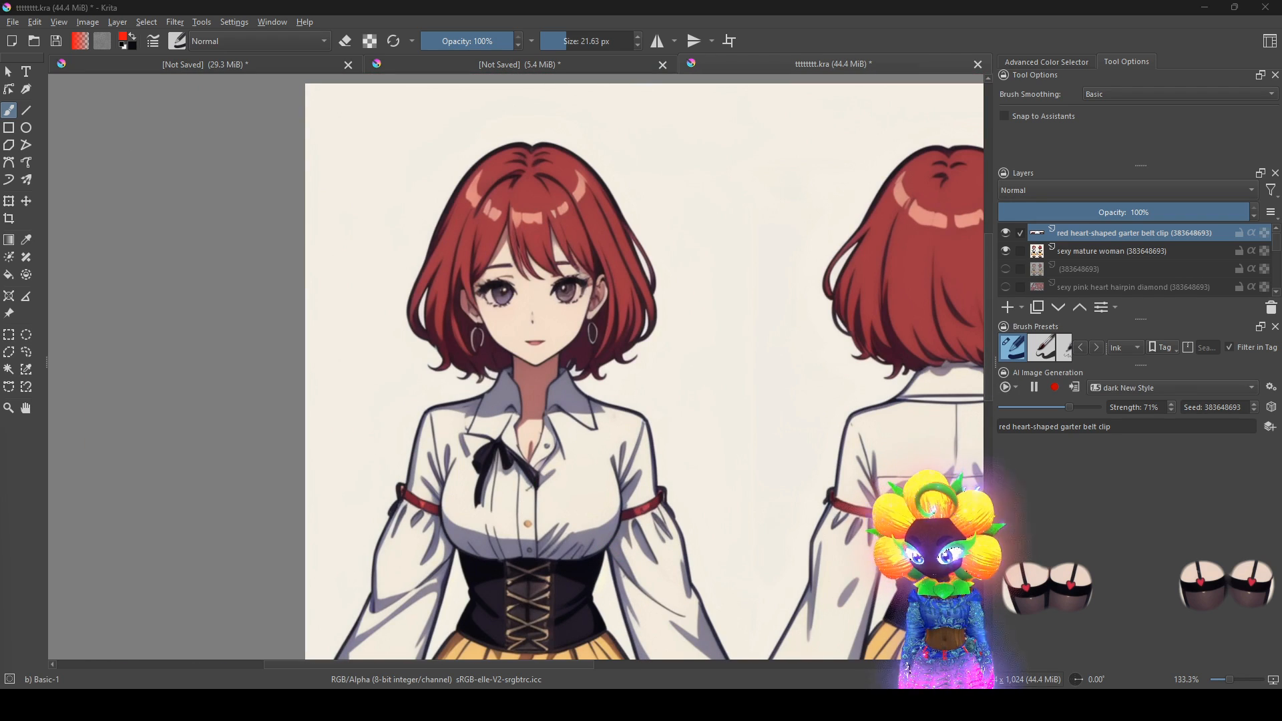
{"action": "left_click", "coordinate": [1111, 425]}
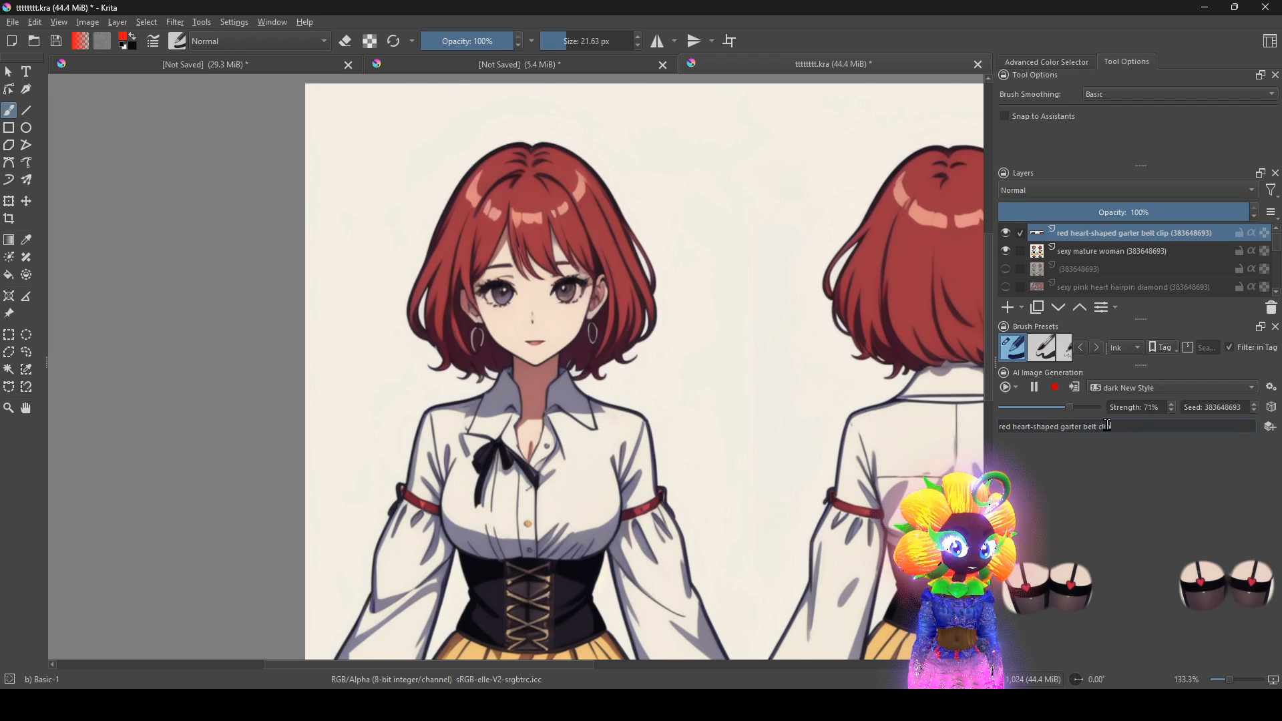
{"action": "left_click_drag", "start_coordinate": [1115, 425], "coordinate": [1066, 428]}
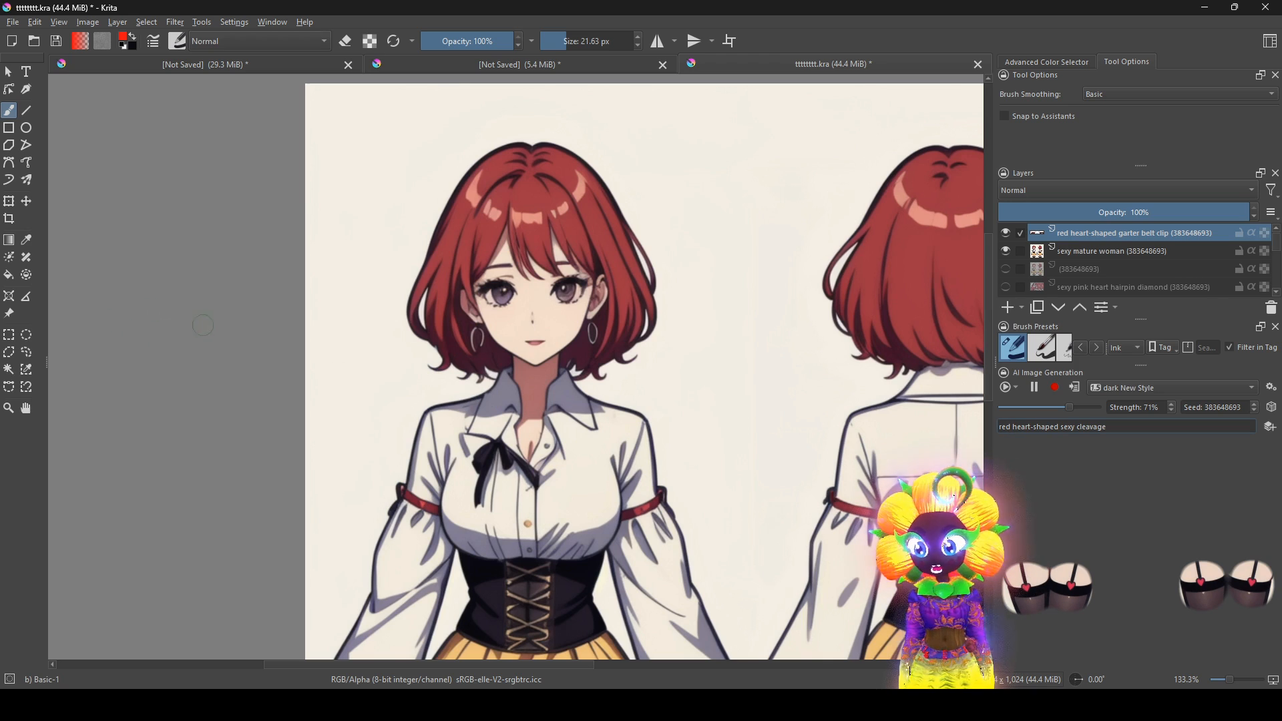
- Select a rectangle about 265 px wide around the front figure's upper torso and set the generation strength to 41%
{"action": "left_click", "coordinate": [9, 335]}
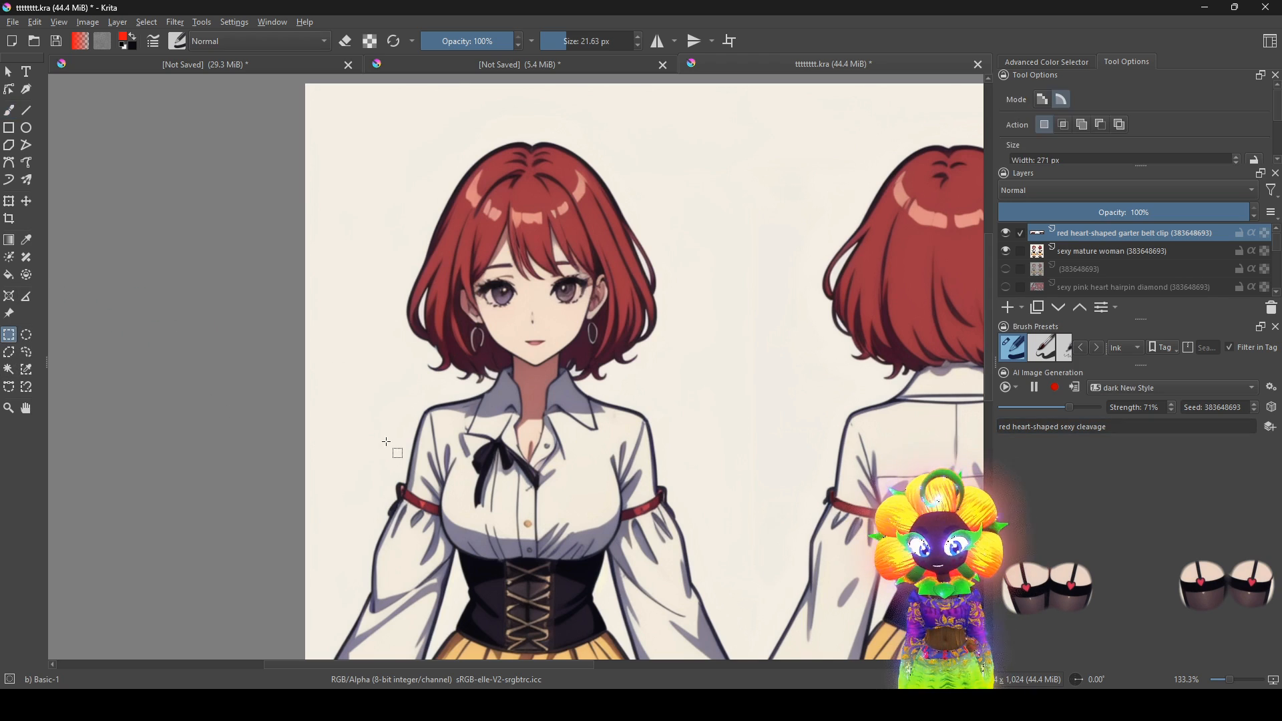
{"action": "left_click_drag", "start_coordinate": [421, 389], "coordinate": [661, 567]}
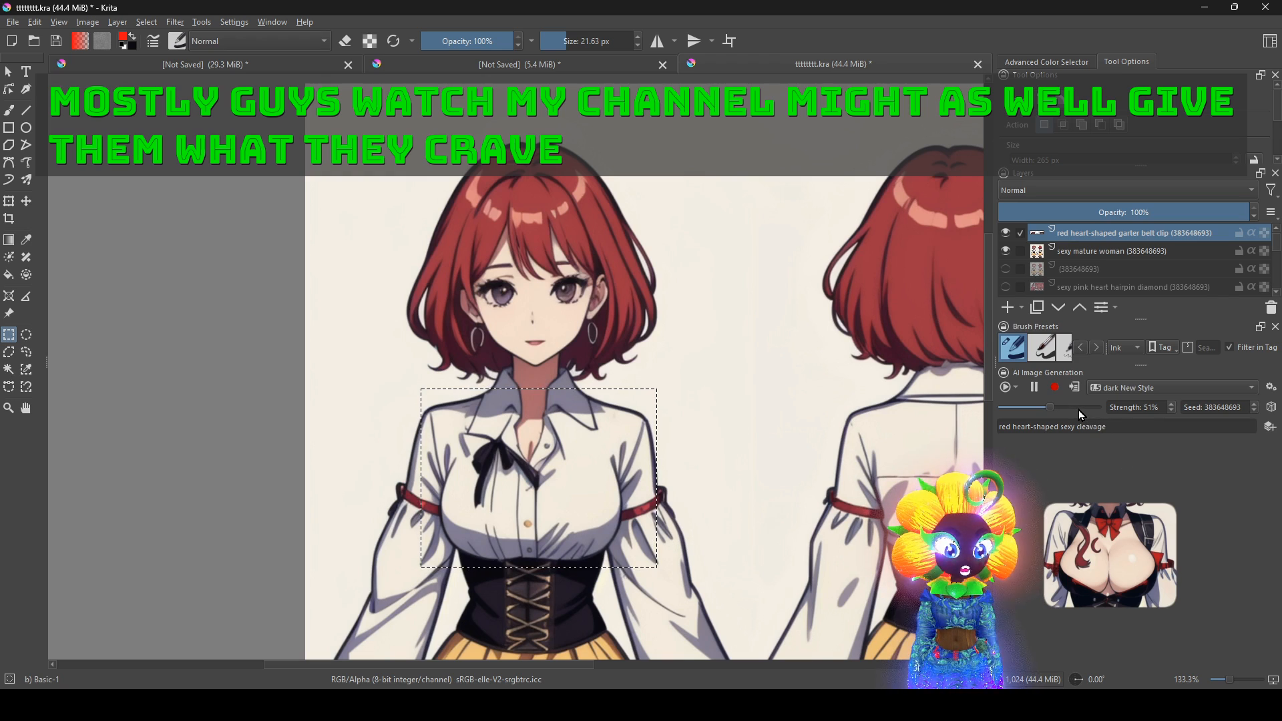
{"action": "left_click_drag", "start_coordinate": [1068, 408], "coordinate": [1050, 408]}
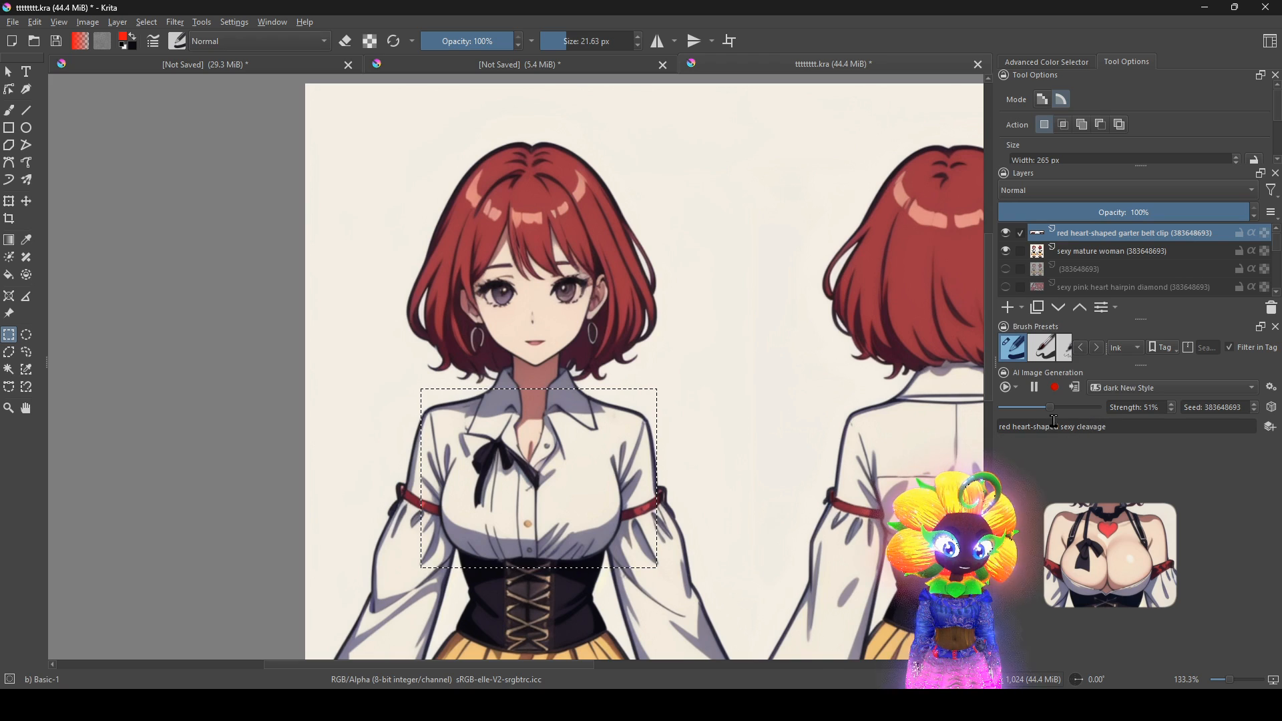
{"action": "scroll", "coordinate": [1059, 409], "scroll_direction": "down", "scroll_amount": 1}
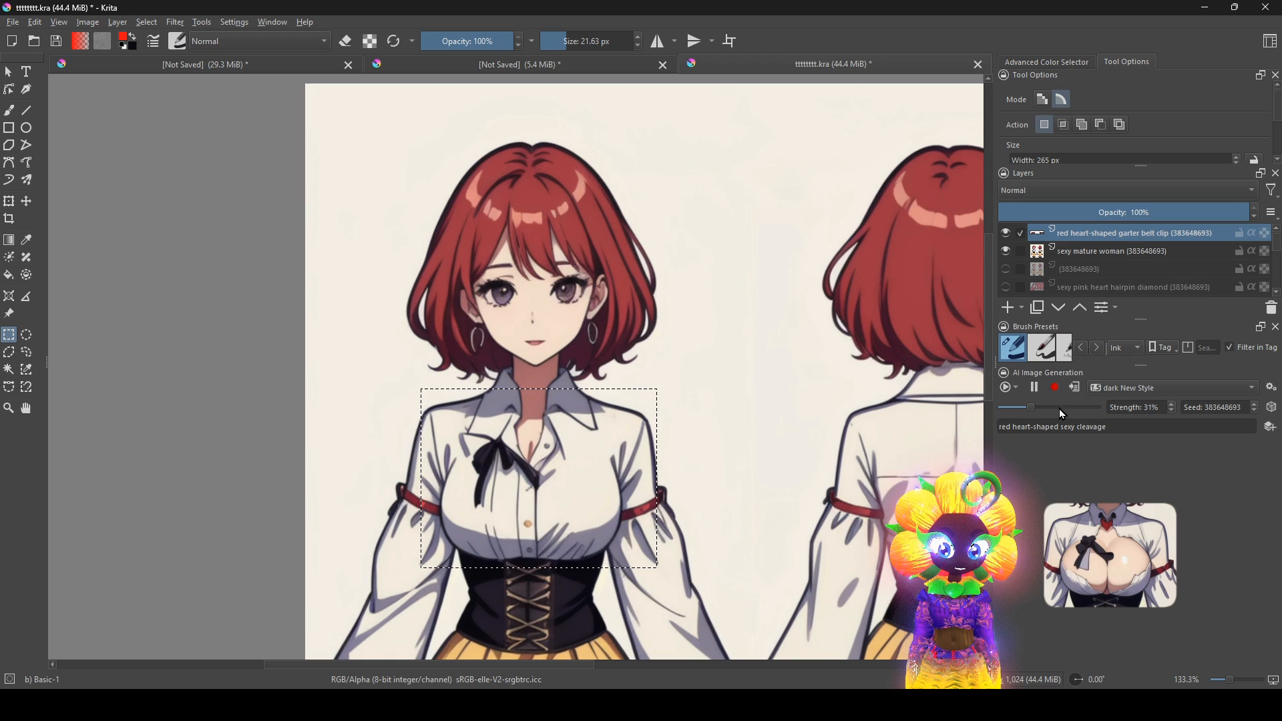
{"action": "scroll", "coordinate": [1060, 409], "scroll_direction": "down", "scroll_amount": 1}
{"action": "scroll", "coordinate": [1058, 408], "scroll_direction": "up", "scroll_amount": 1}
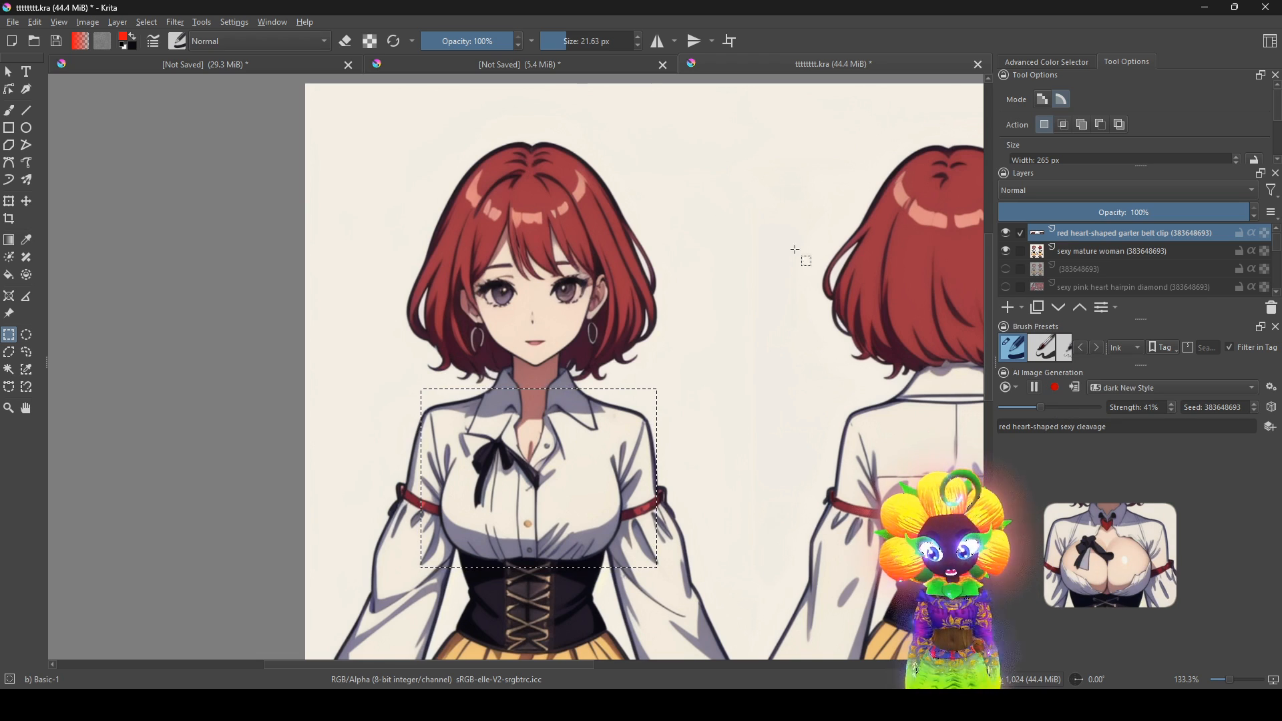
- Paint off-white over the bow, folds and open neckline of the front figure's blouse with a 27.88 px brush
{"action": "key", "text": "b"}
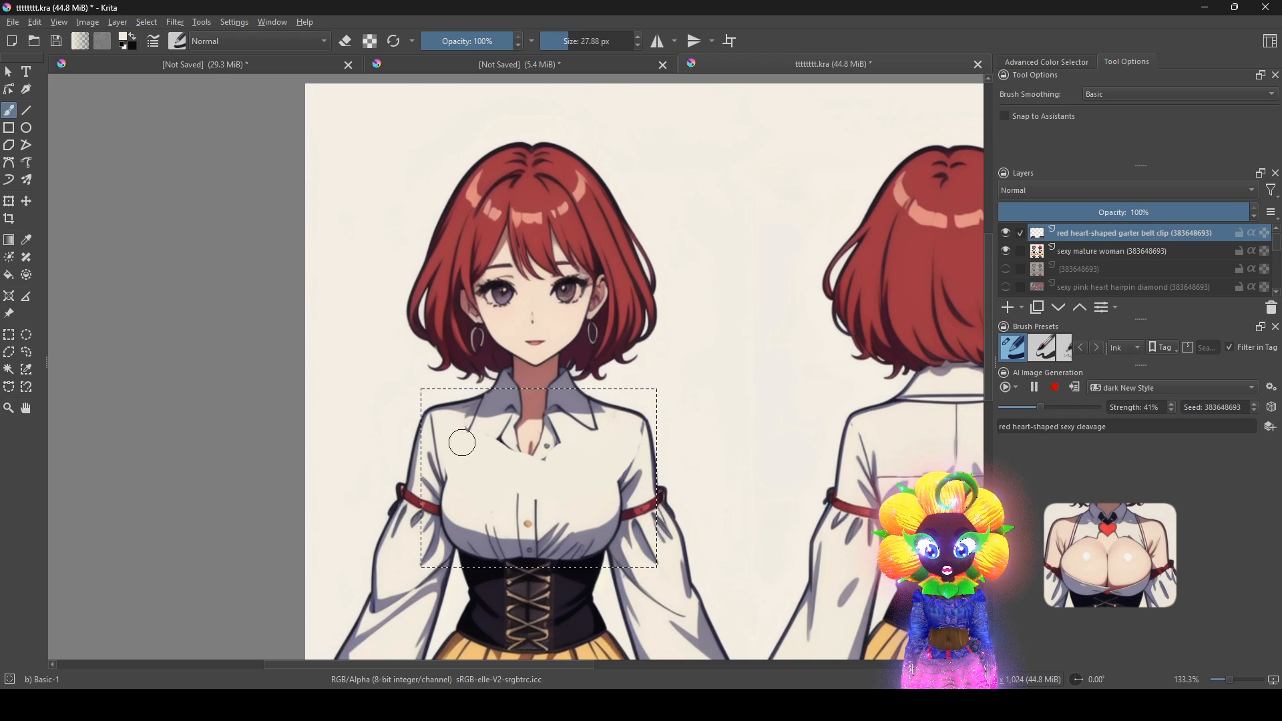
{"action": "mouse_move", "coordinate": [489, 413]}
{"action": "left_mouse_down"}
{"action": "mouse_move", "coordinate": [494, 449]}
{"action": "mouse_move", "coordinate": [541, 459]}
{"action": "mouse_move", "coordinate": [565, 442]}
{"action": "mouse_move", "coordinate": [494, 433]}
{"action": "mouse_move", "coordinate": [553, 423]}
{"action": "left_mouse_up"}
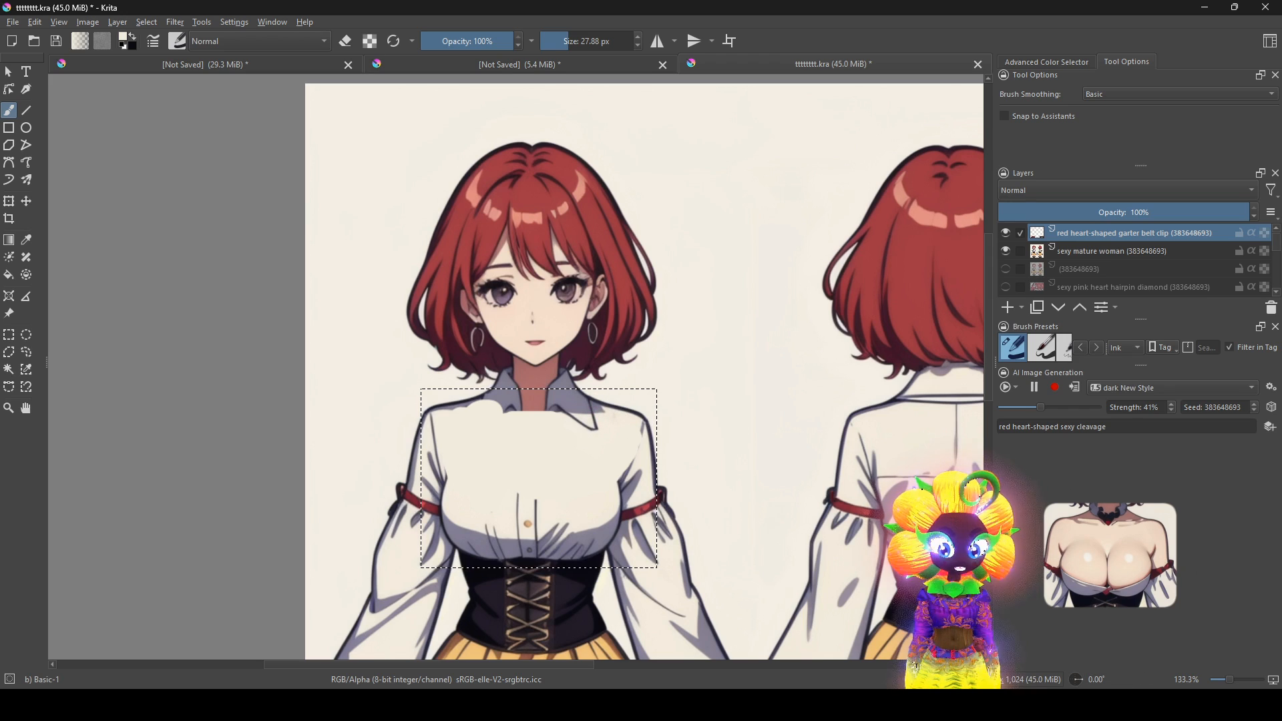
- Compare the generated preview at 31% and 21% strength and return the strength to 41%
{"action": "scroll", "coordinate": [1067, 411], "scroll_direction": "down", "scroll_amount": 5}
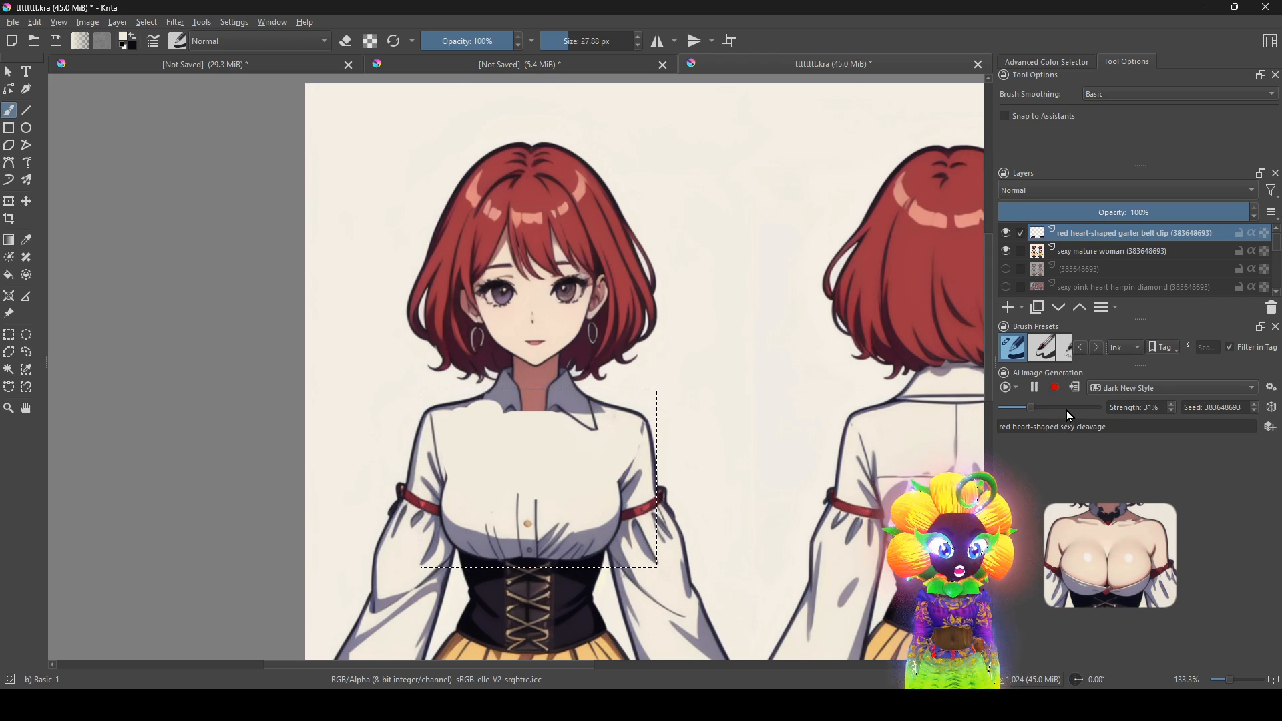
{"action": "scroll", "coordinate": [1066, 408], "scroll_direction": "down", "scroll_amount": 5}
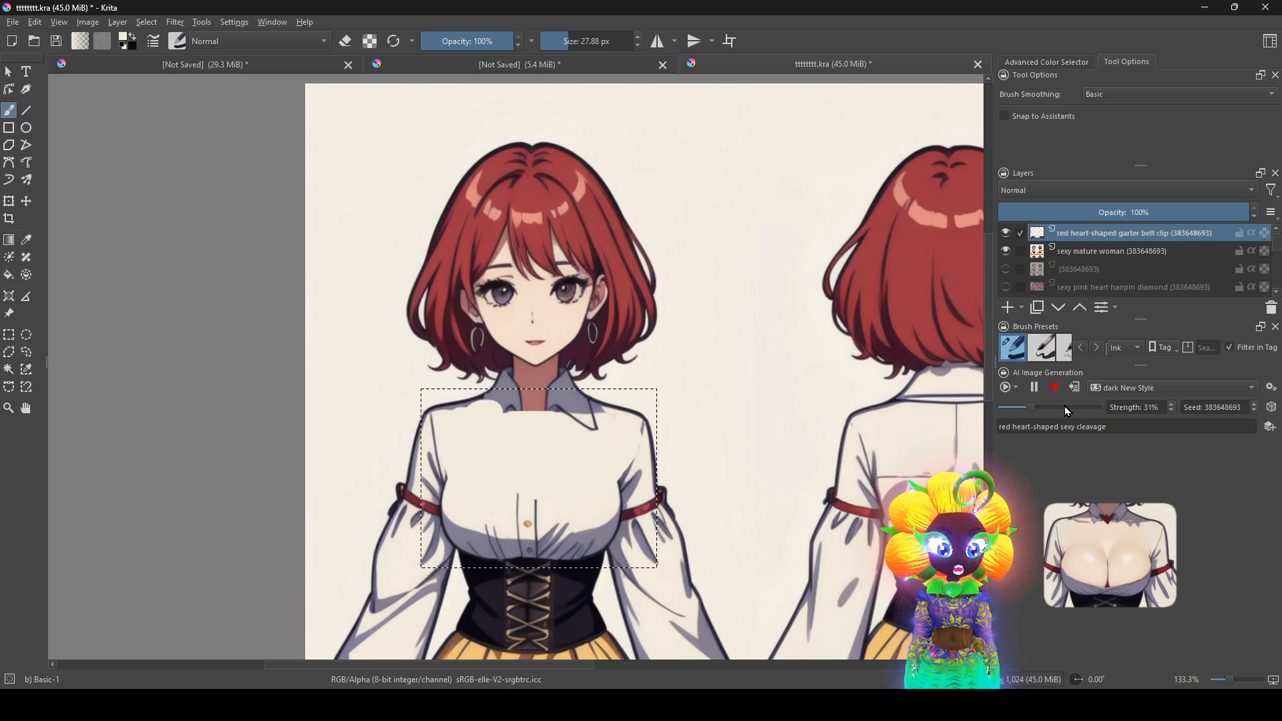
{"action": "scroll", "coordinate": [1066, 411], "scroll_direction": "up", "scroll_amount": 5}
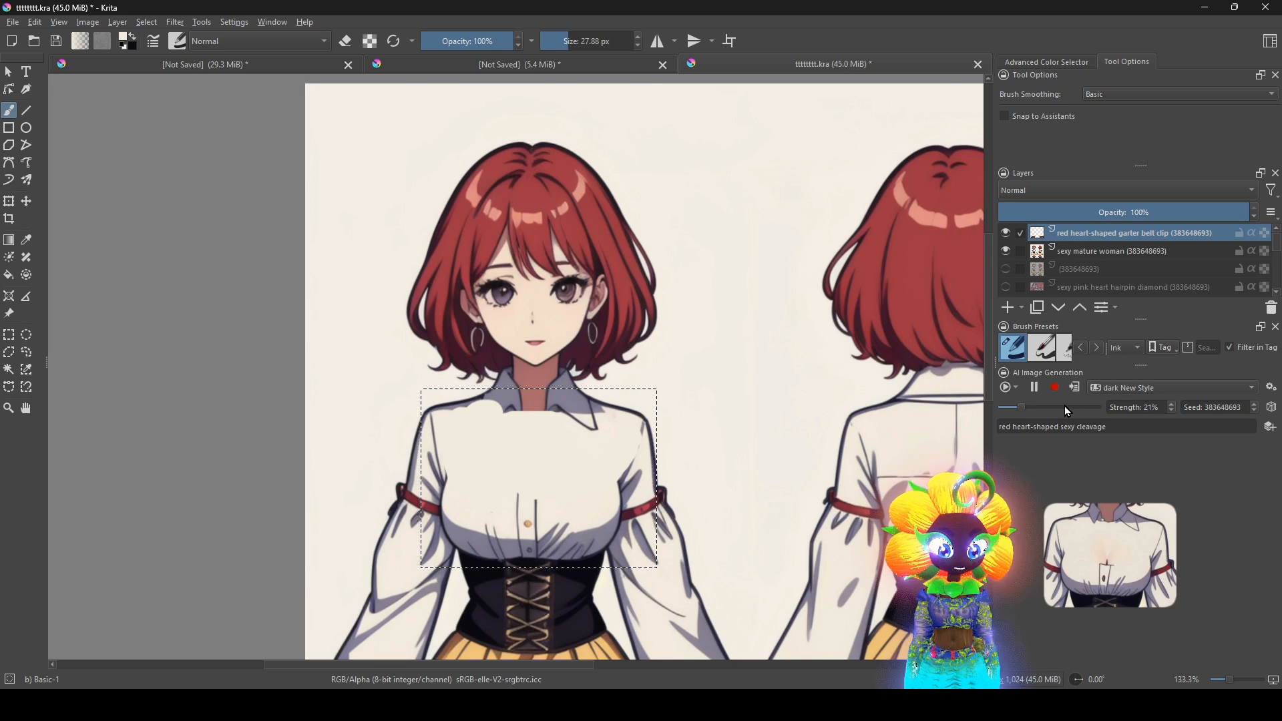
{"action": "scroll", "coordinate": [1066, 410], "scroll_direction": "up", "scroll_amount": 5}
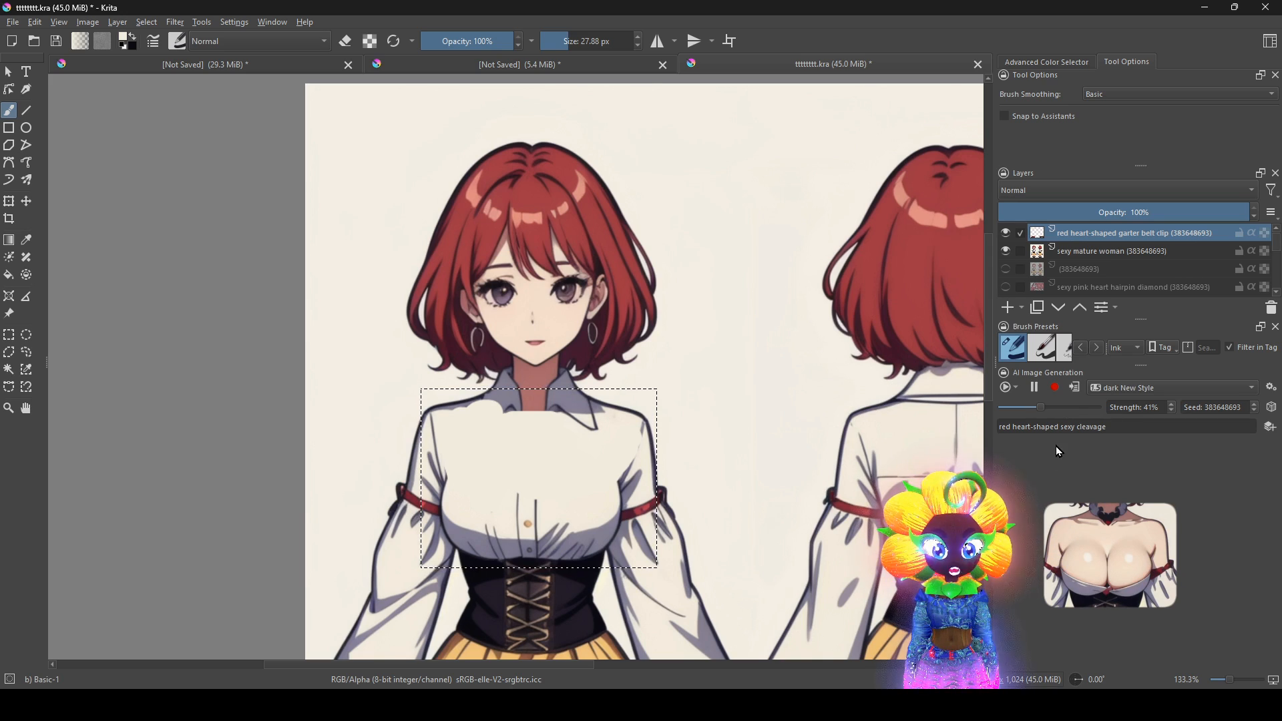
- Shorten the prompt to "heart-shaped sexy cleavage" and apply the result generated at 41% strength as a new layer
{"action": "left_click_drag", "start_coordinate": [1015, 425], "coordinate": [935, 414]}
{"action": "key", "text": "BackSpace"}
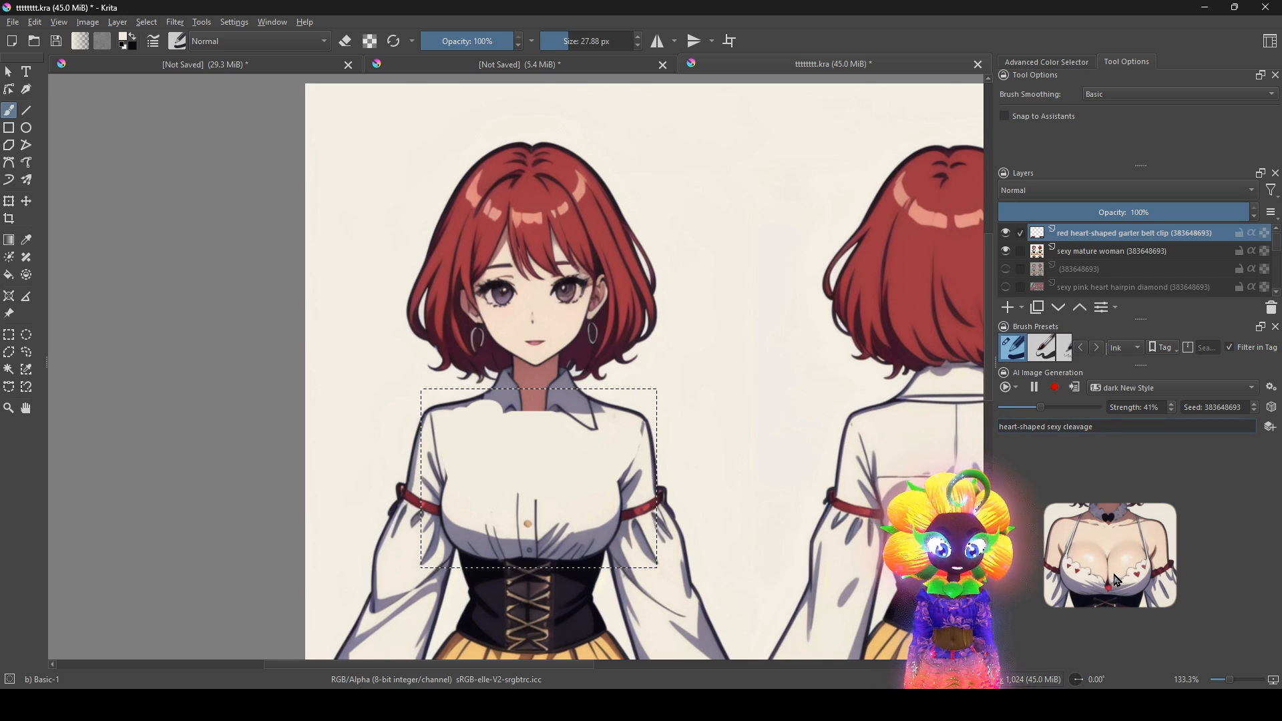
{"action": "scroll", "coordinate": [1052, 409], "scroll_direction": "down", "scroll_amount": 1}
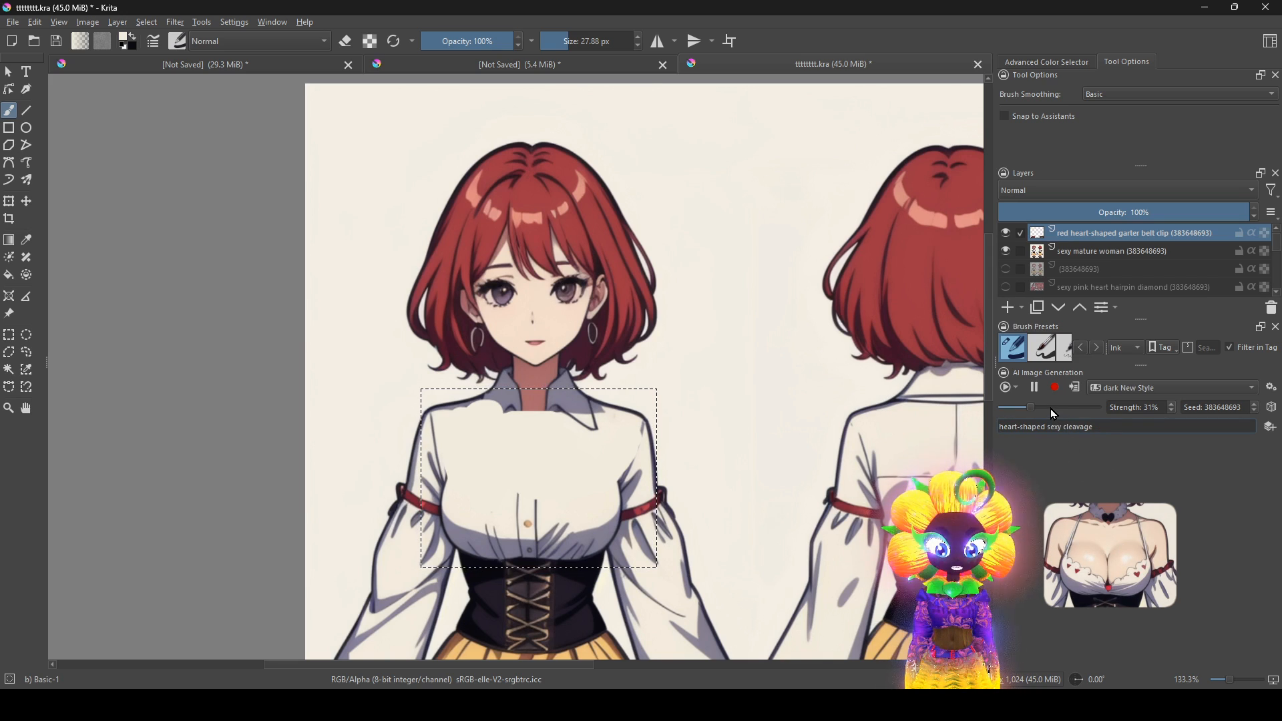
{"action": "scroll", "coordinate": [1051, 409], "scroll_direction": "up", "scroll_amount": 1}
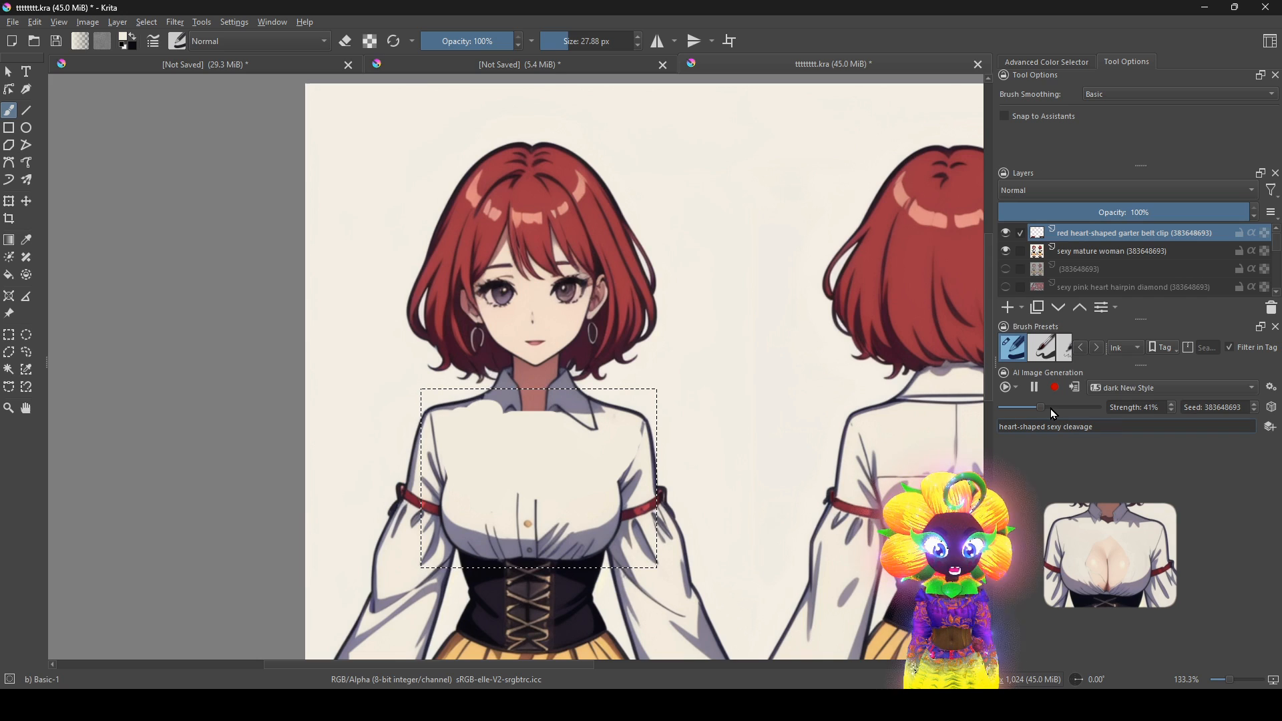
{"action": "scroll", "coordinate": [1051, 407], "scroll_direction": "up", "scroll_amount": 1}
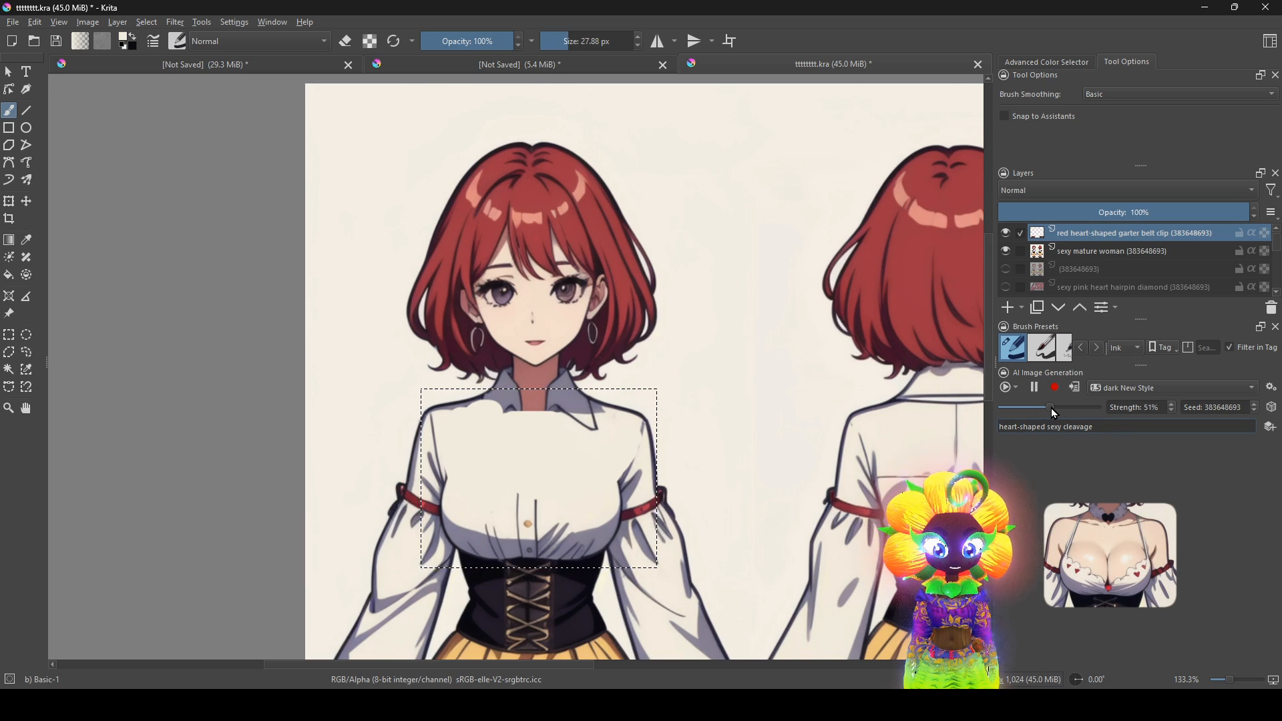
{"action": "scroll", "coordinate": [1055, 414], "scroll_direction": "down", "scroll_amount": 1}
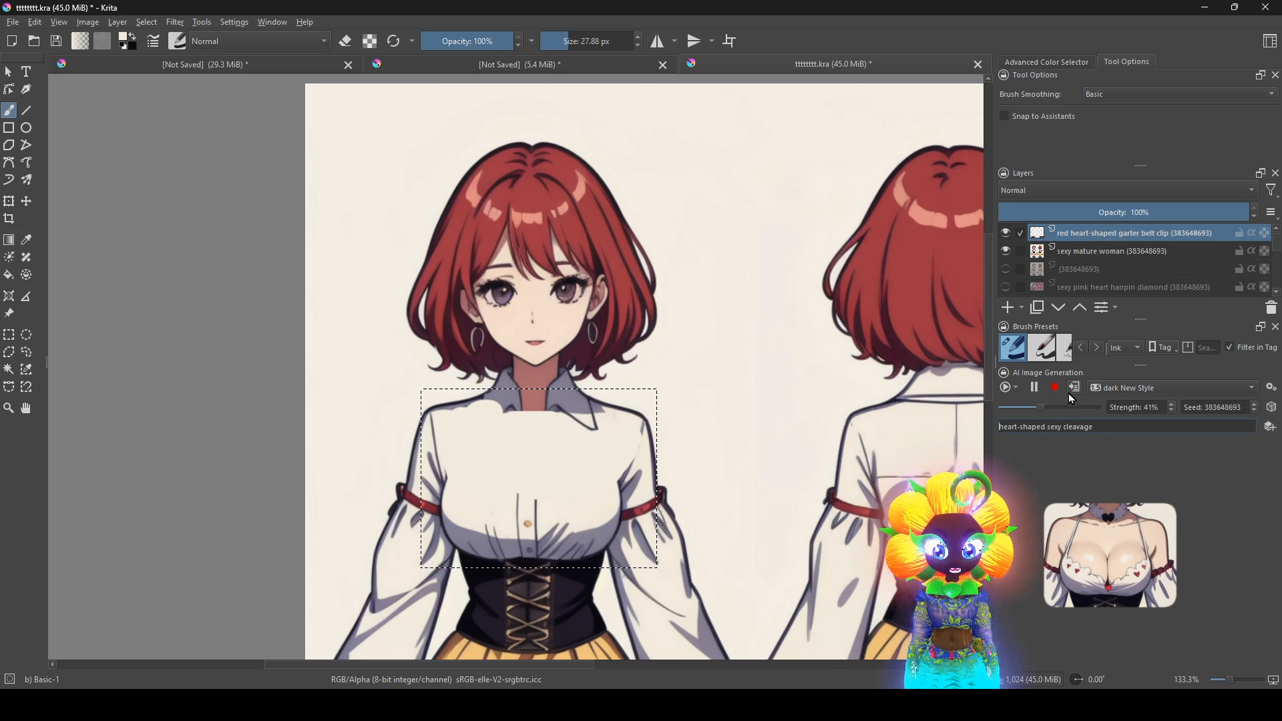
{"action": "left_click", "coordinate": [1076, 390]}
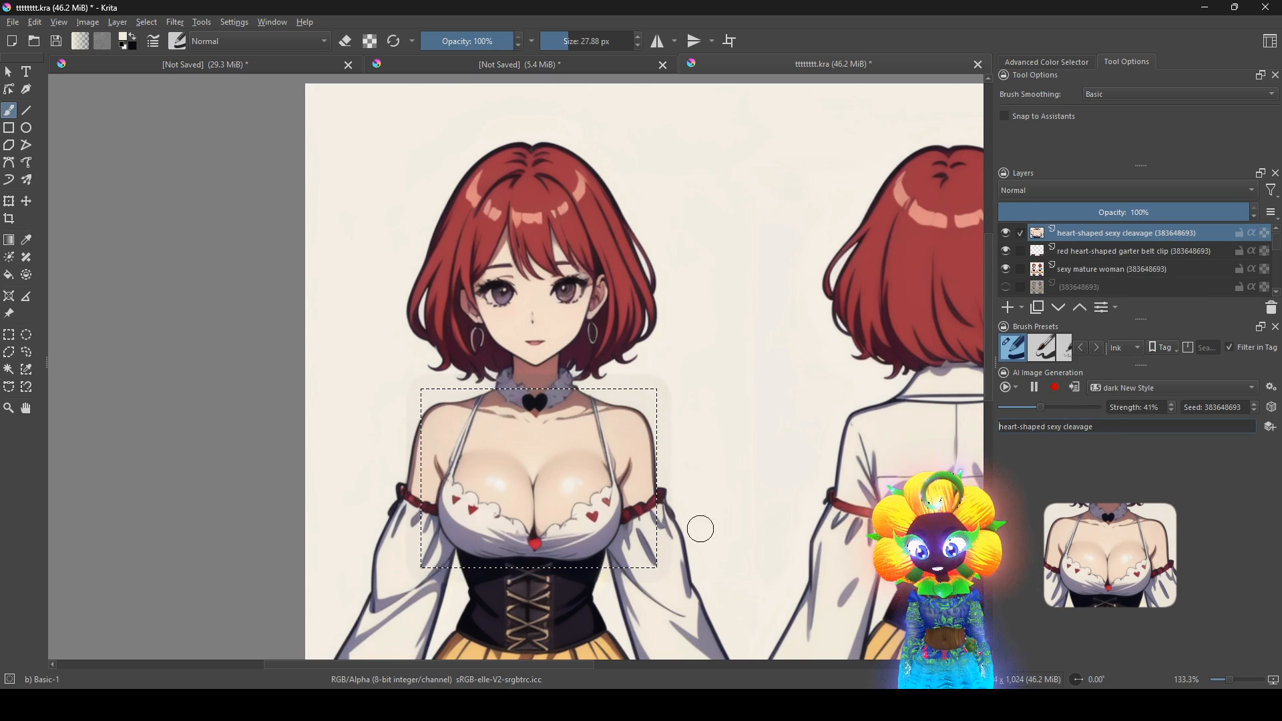
{"action": "mouse_move", "coordinate": [602, 497]}
{"action": "left_mouse_down"}
{"action": "mouse_move", "coordinate": [629, 548]}
{"action": "mouse_move", "coordinate": [291, 461]}
{"action": "mouse_move", "coordinate": [475, 521]}
{"action": "mouse_move", "coordinate": [264, 484]}
{"action": "left_mouse_up"}
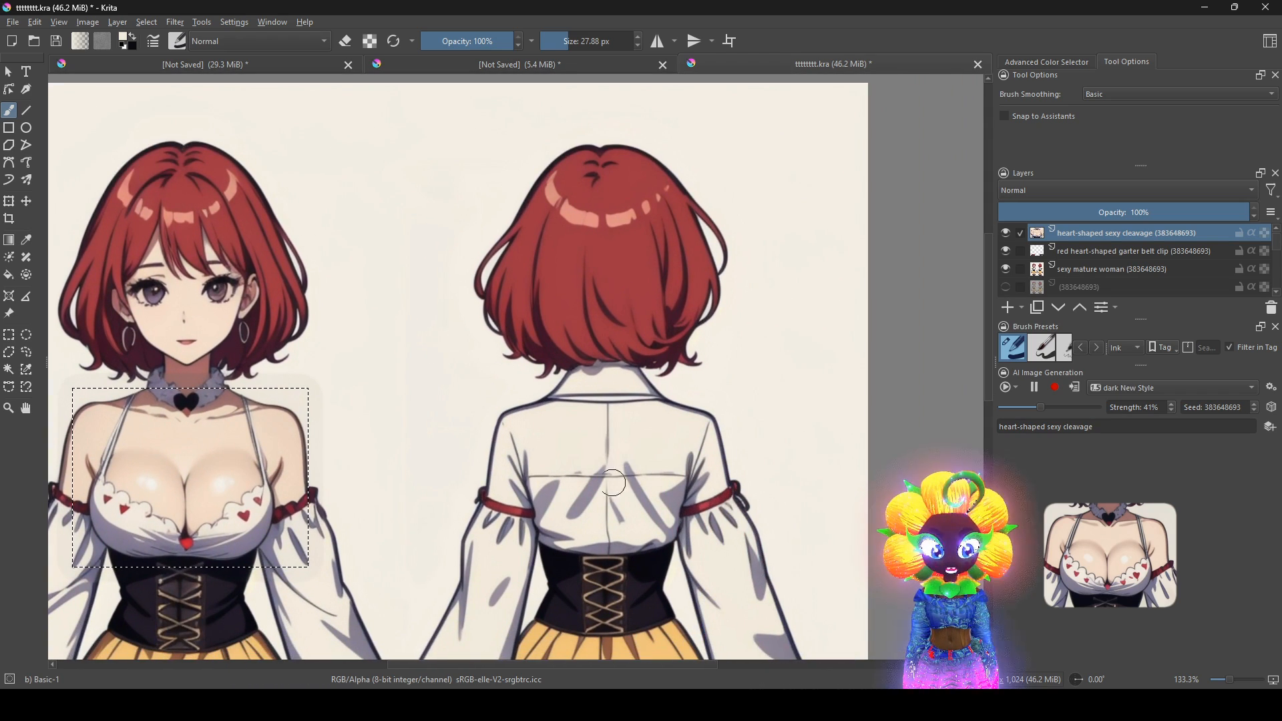
{"action": "left_click_drag", "start_coordinate": [661, 437], "coordinate": [552, 449]}
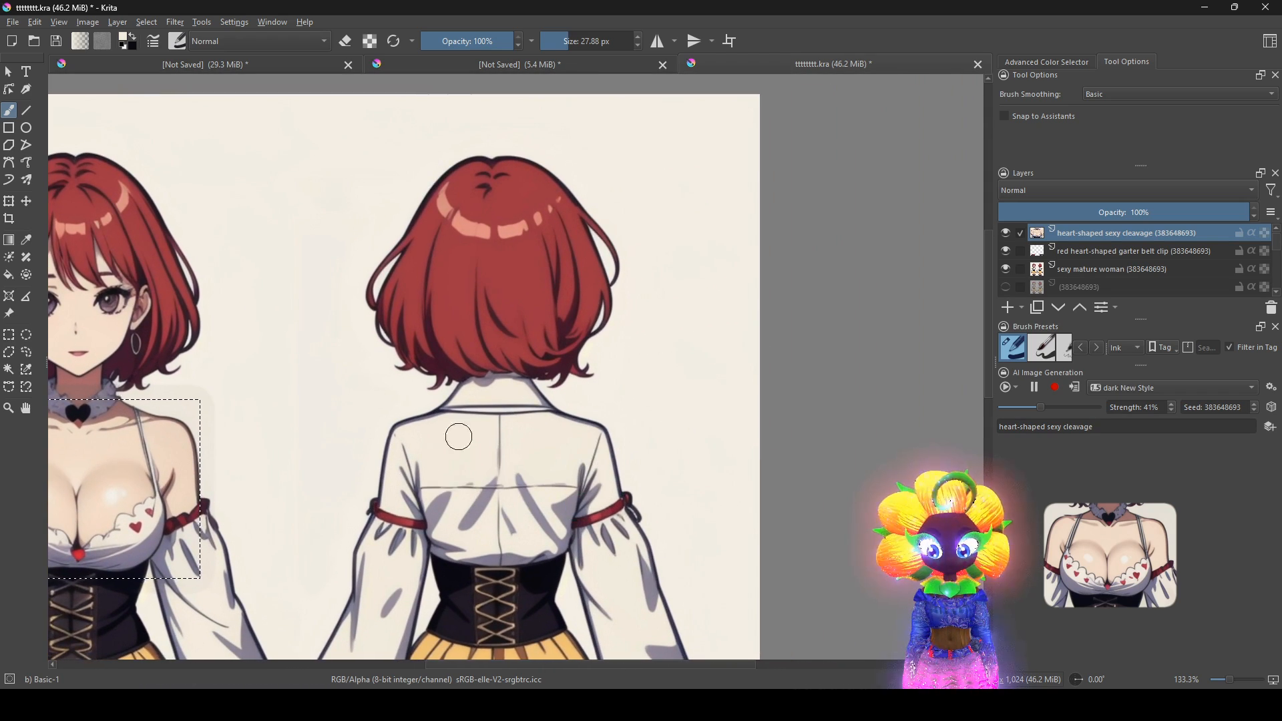
{"action": "left_click_drag", "start_coordinate": [290, 479], "coordinate": [774, 565]}
{"action": "left_click_drag", "start_coordinate": [680, 615], "coordinate": [580, 561]}
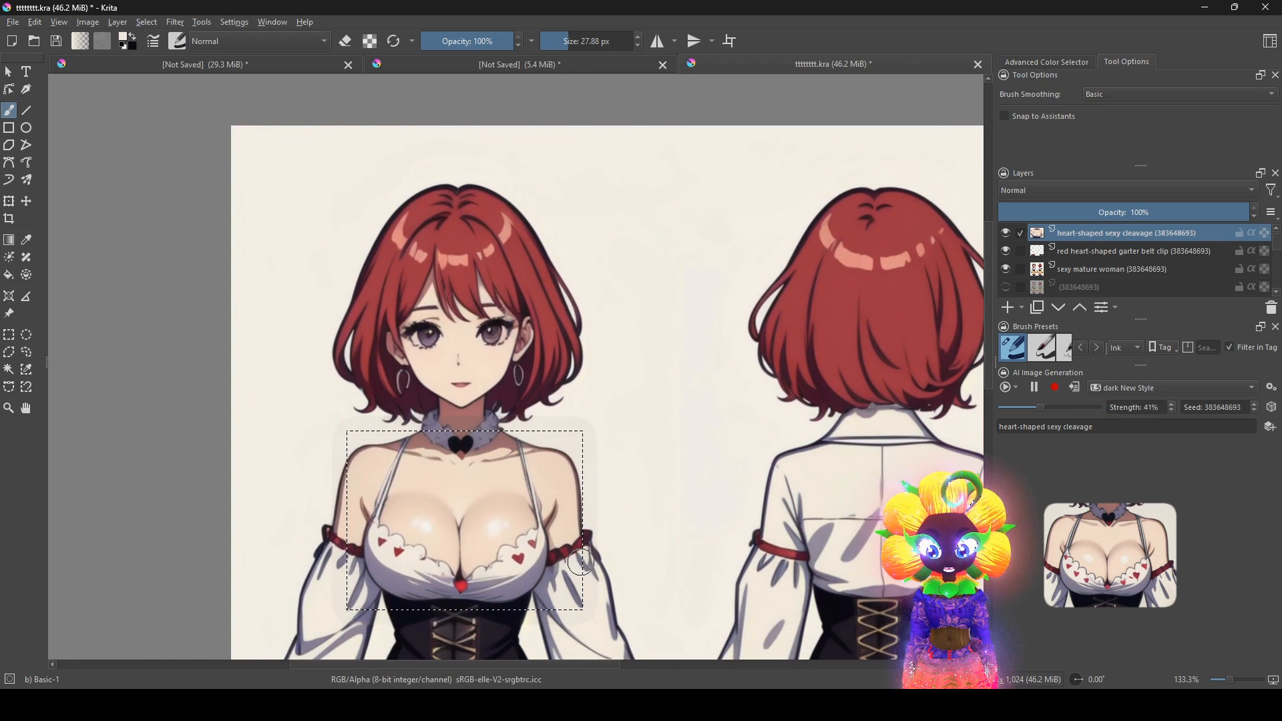
{"action": "left_click_drag", "start_coordinate": [396, 505], "coordinate": [501, 519]}
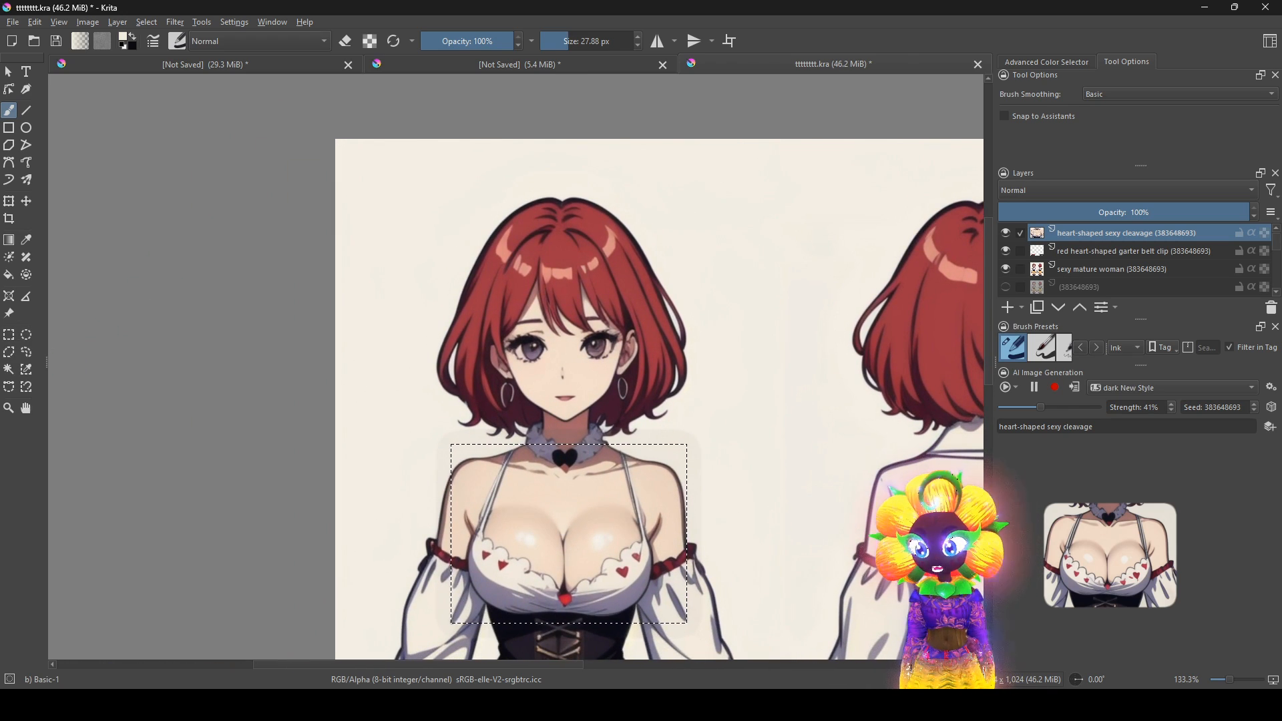
- Select a small rectangle around each of the front figure's two hoop earrings
{"action": "left_click", "coordinate": [9, 335]}
{"action": "scroll", "coordinate": [394, 435], "scroll_direction": "up", "scroll_amount": 2}
{"action": "left_click_drag", "start_coordinate": [380, 404], "coordinate": [319, 485]}
{"action": "left_click_drag", "start_coordinate": [520, 386], "coordinate": [588, 478]}
{"action": "left_click_drag", "start_coordinate": [838, 471], "coordinate": [831, 472]}
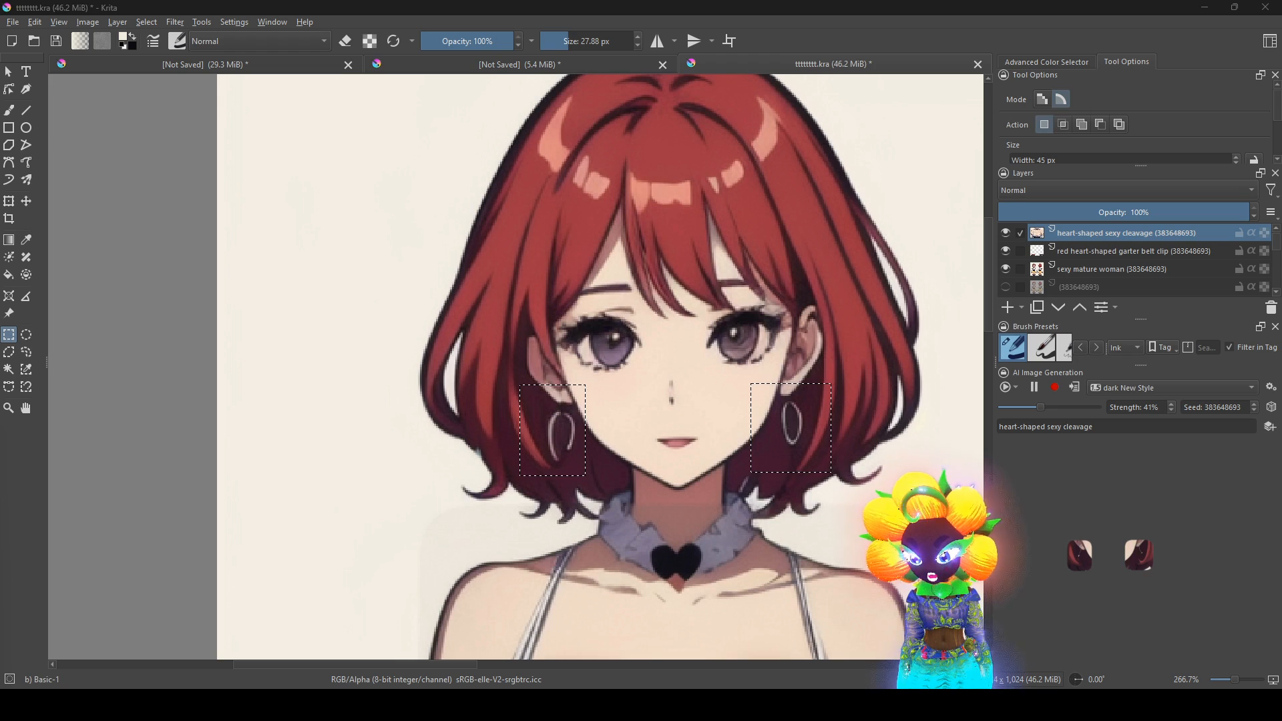
- Generate "large green diamond earrings" at 51% strength, apply the result as a new layer and clear the selection
{"action": "left_click_drag", "start_coordinate": [1099, 426], "coordinate": [928, 428]}
{"action": "type", "text": "large green diamond earrings"}
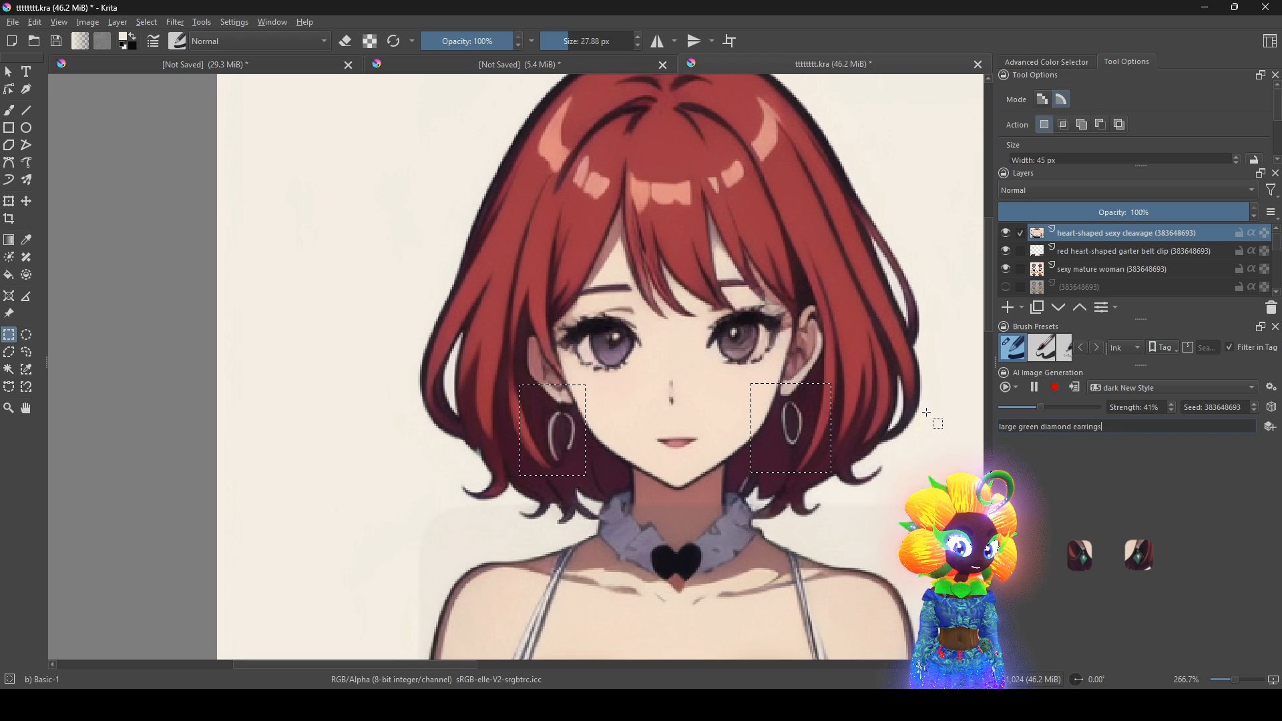
{"action": "left_click_drag", "start_coordinate": [1044, 407], "coordinate": [1062, 411]}
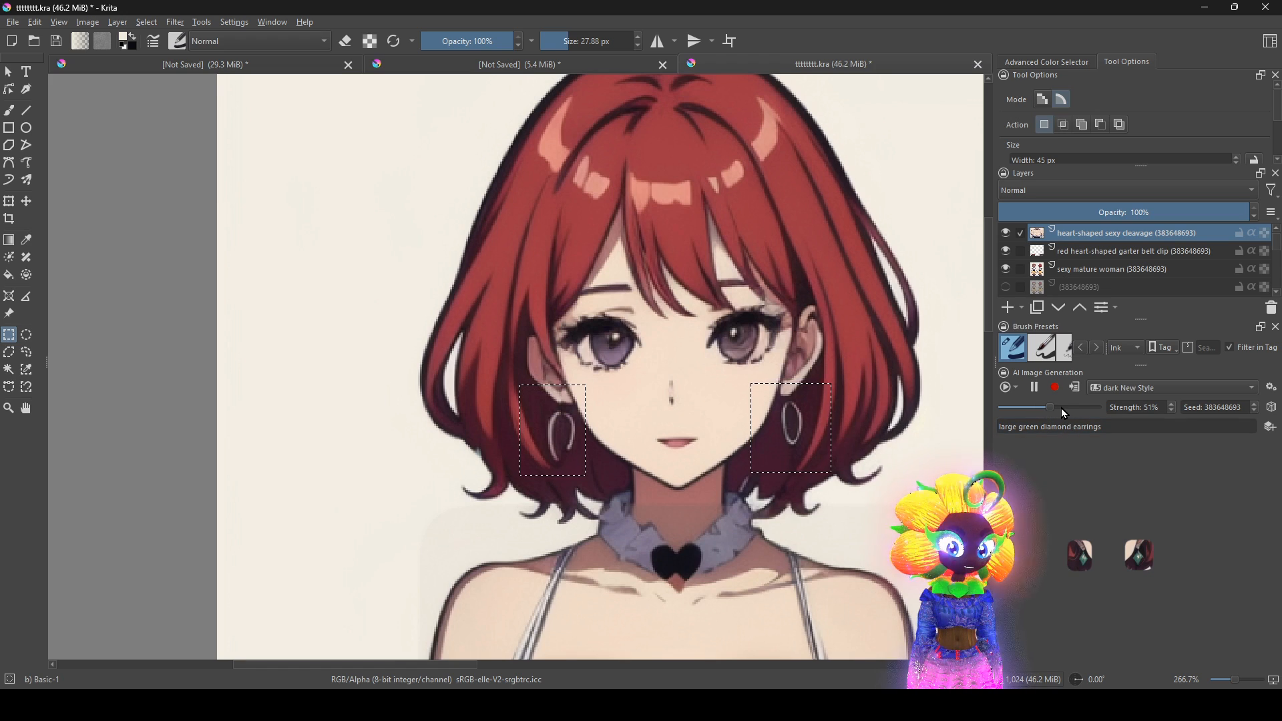
{"action": "left_click", "coordinate": [1075, 388]}
{"action": "scroll", "coordinate": [632, 461], "scroll_direction": "down", "scroll_amount": 1}
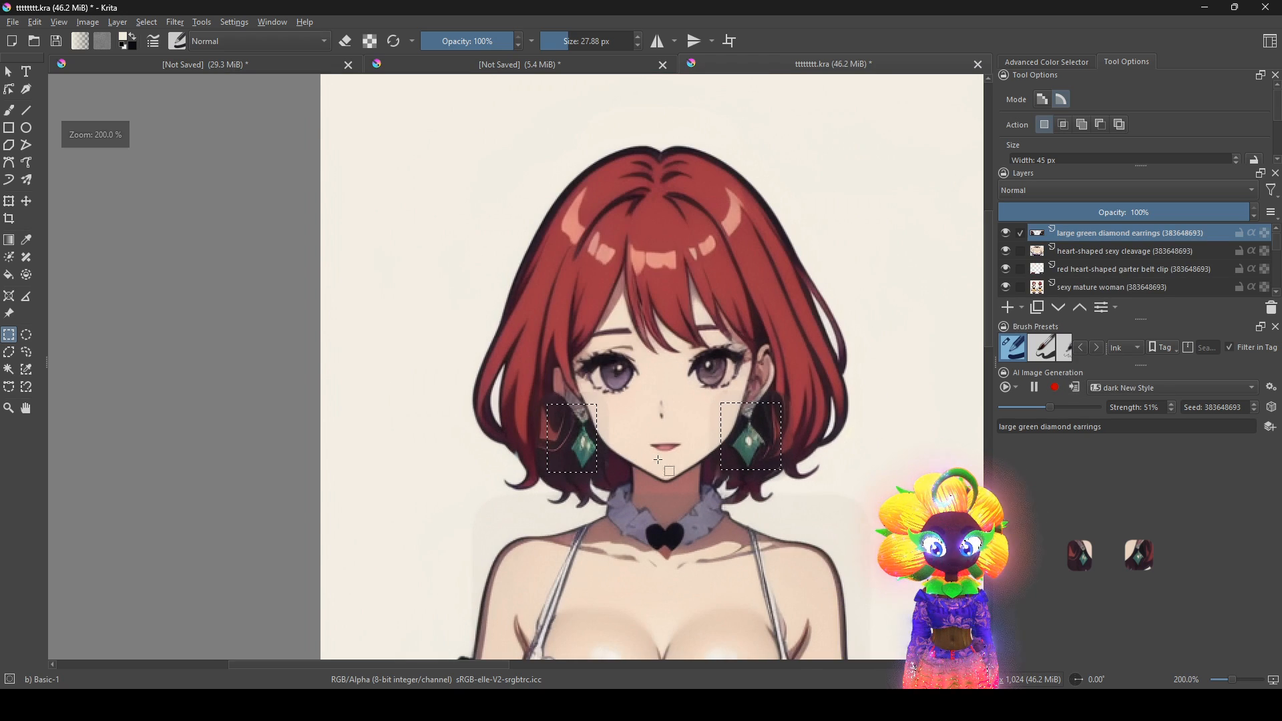
{"action": "right_click", "coordinate": [679, 439]}
{"action": "left_click", "coordinate": [779, 472]}
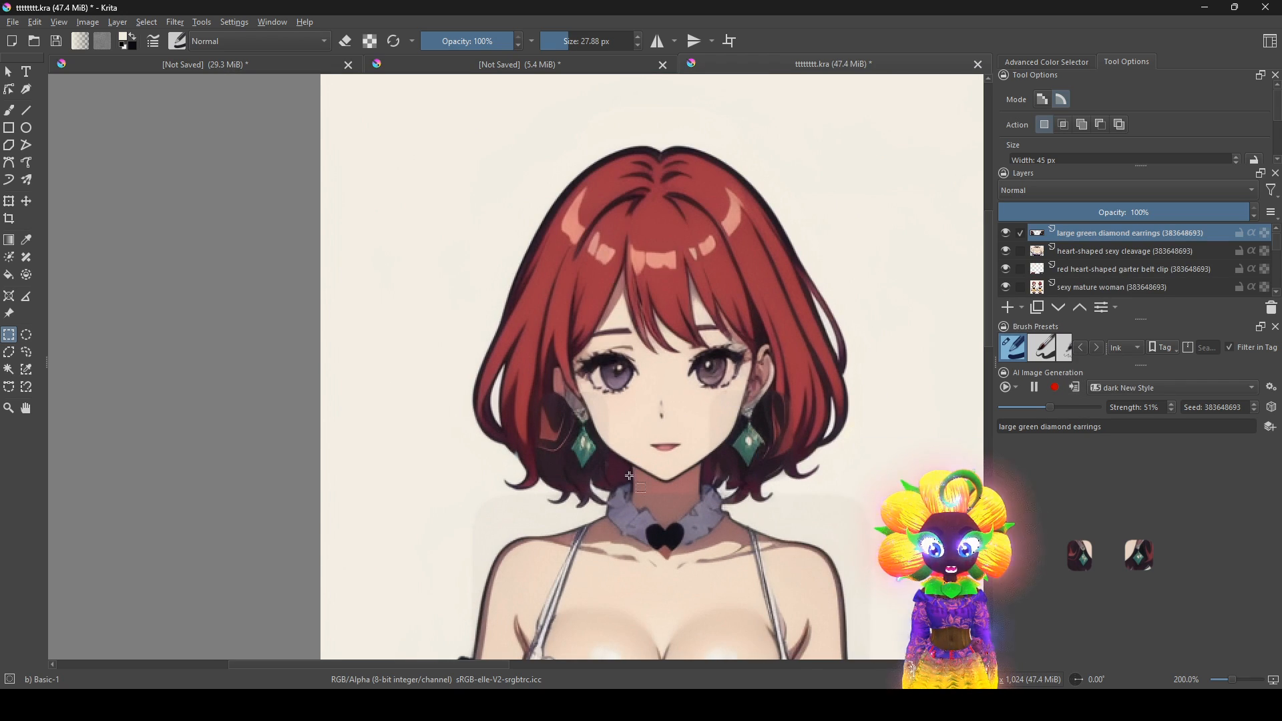
- Try to fill the front figure's bare shoulder with white on the earrings layer at fill threshold 25
{"action": "scroll", "coordinate": [670, 443], "scroll_direction": "down", "scroll_amount": 1}
{"action": "left_click_drag", "start_coordinate": [801, 566], "coordinate": [520, 494]}
{"action": "scroll", "coordinate": [557, 483], "scroll_direction": "down", "scroll_amount": 1}
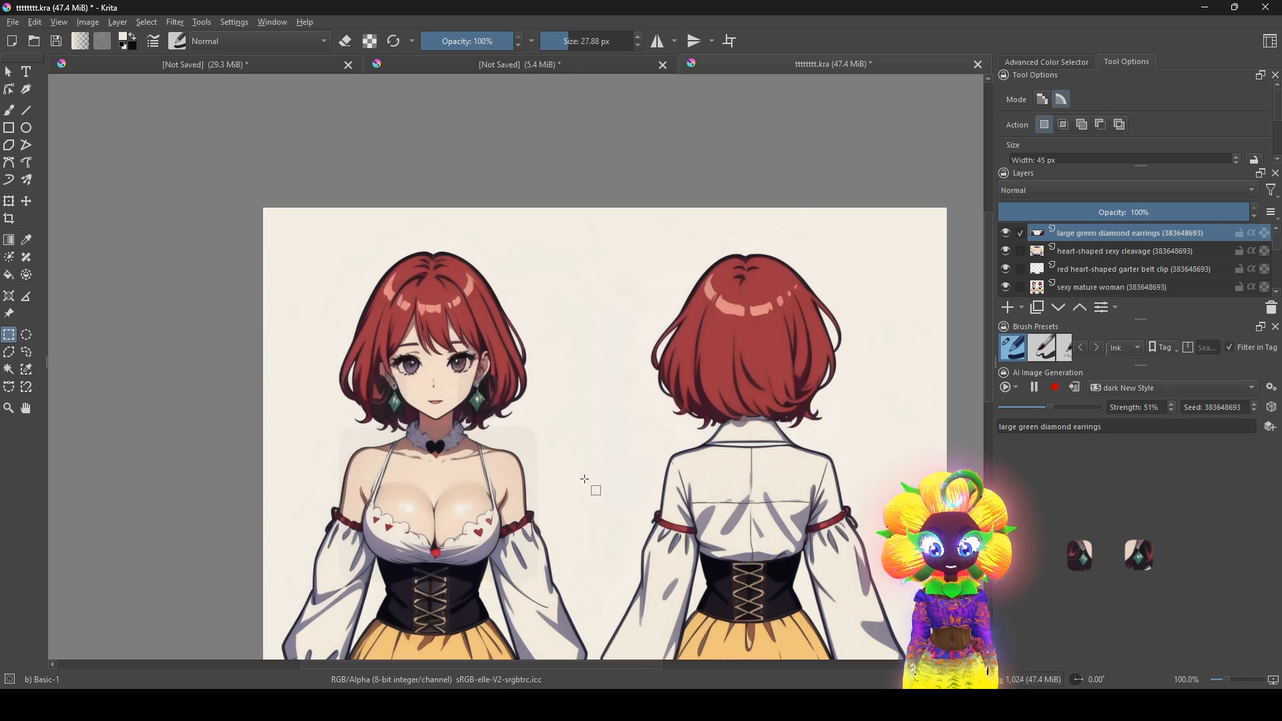
{"action": "left_click_drag", "start_coordinate": [614, 470], "coordinate": [658, 445]}
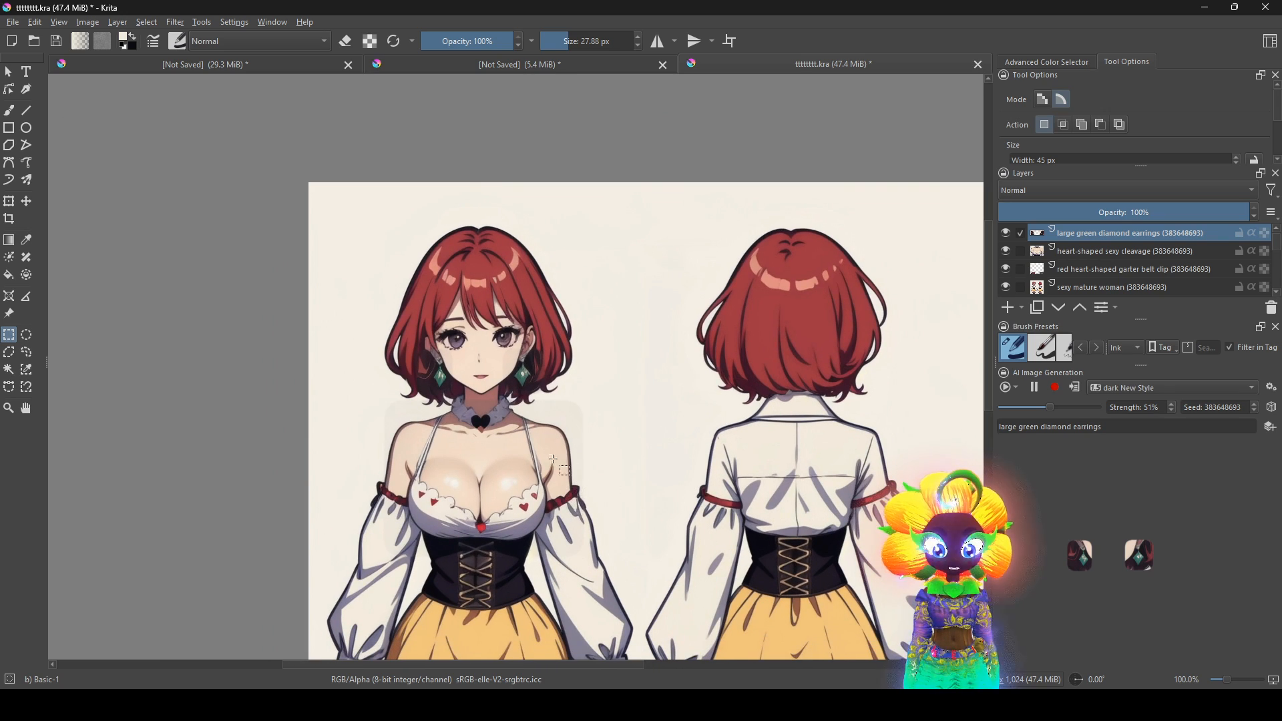
{"action": "scroll", "coordinate": [578, 479], "scroll_direction": "up", "scroll_amount": 1}
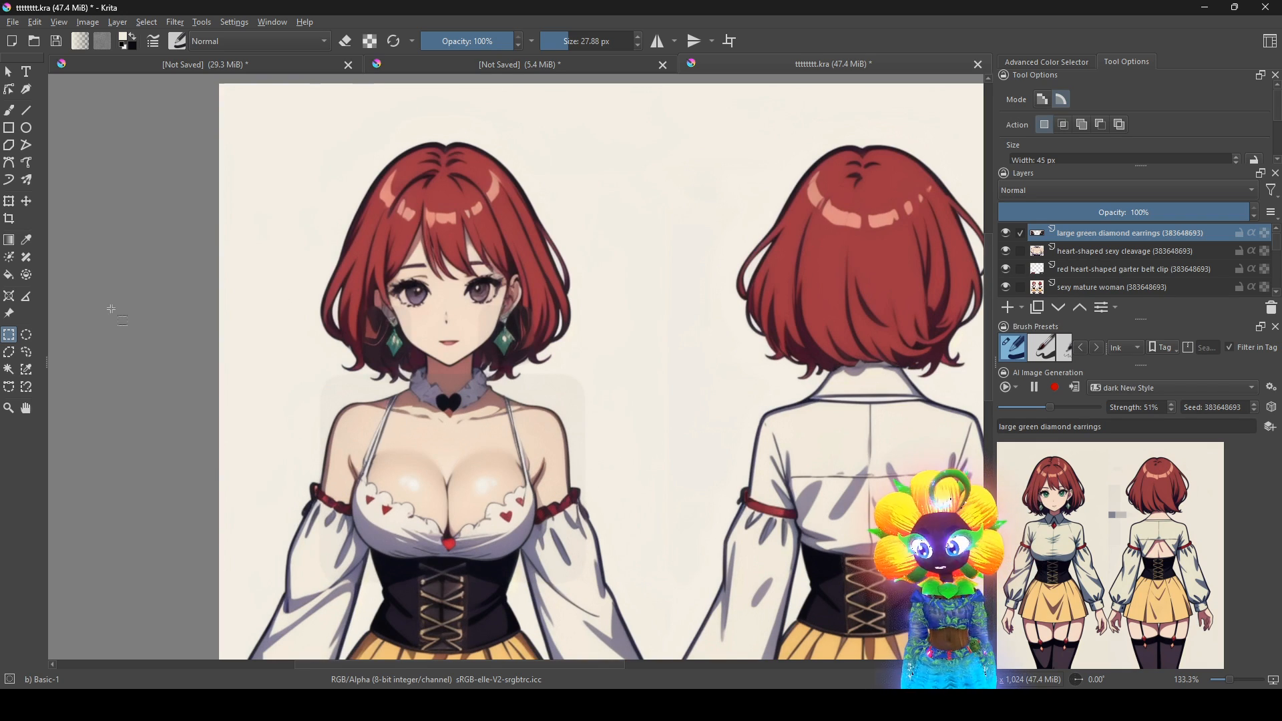
{"action": "left_click", "coordinate": [9, 274]}
{"action": "scroll", "coordinate": [1115, 131], "scroll_direction": "down", "scroll_amount": 3}
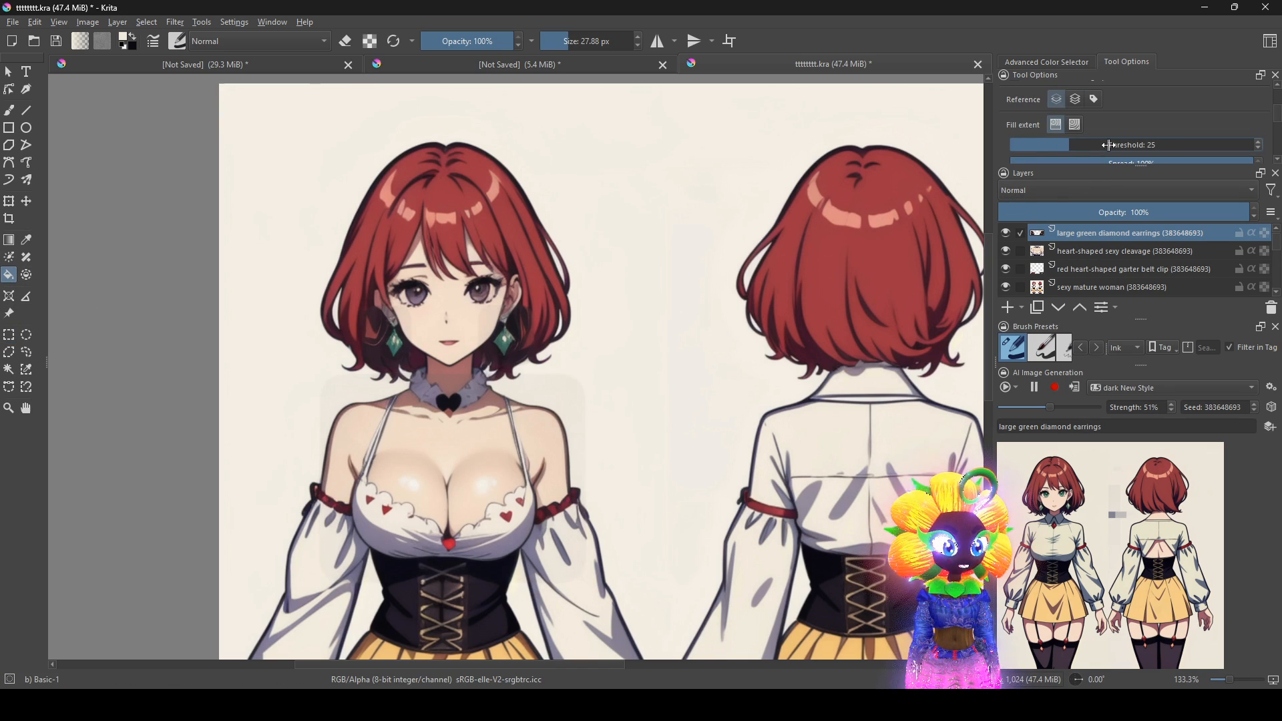
{"action": "right_click", "coordinate": [842, 374]}
{"action": "left_click", "coordinate": [709, 219]}
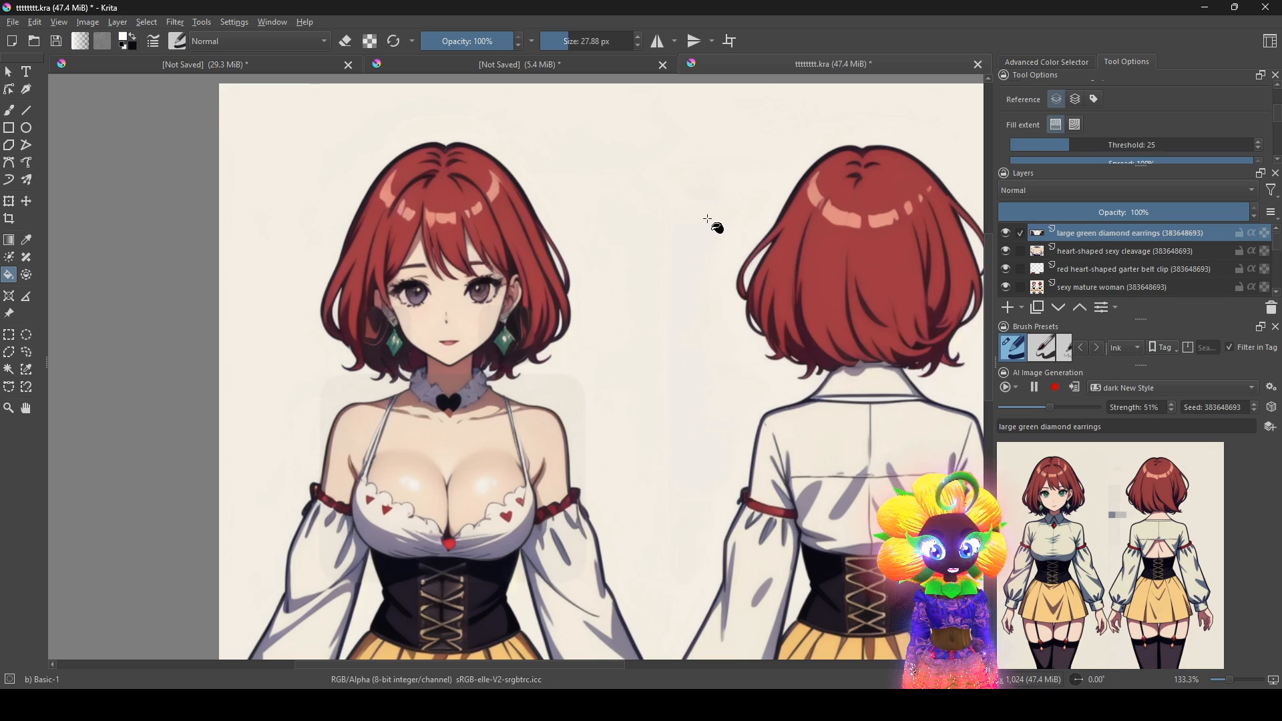
{"action": "left_click", "coordinate": [549, 436]}
{"action": "key", "text": "ctrl+z"}
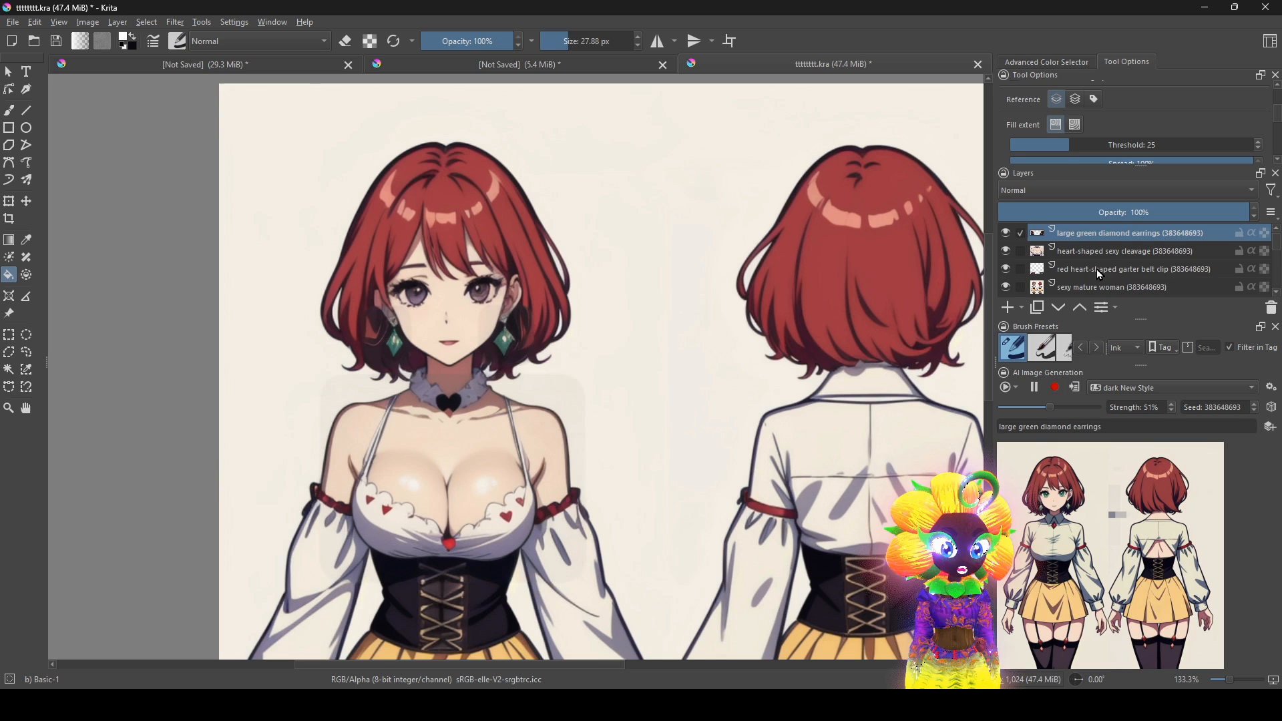
- Merge the four visible layers, from the green diamond earrings down to "sexy mature woman", into one layer
{"action": "scroll", "coordinate": [1096, 273], "scroll_direction": "down", "scroll_amount": 2}
{"action": "scroll", "coordinate": [1086, 280], "scroll_direction": "up", "scroll_amount": 2}
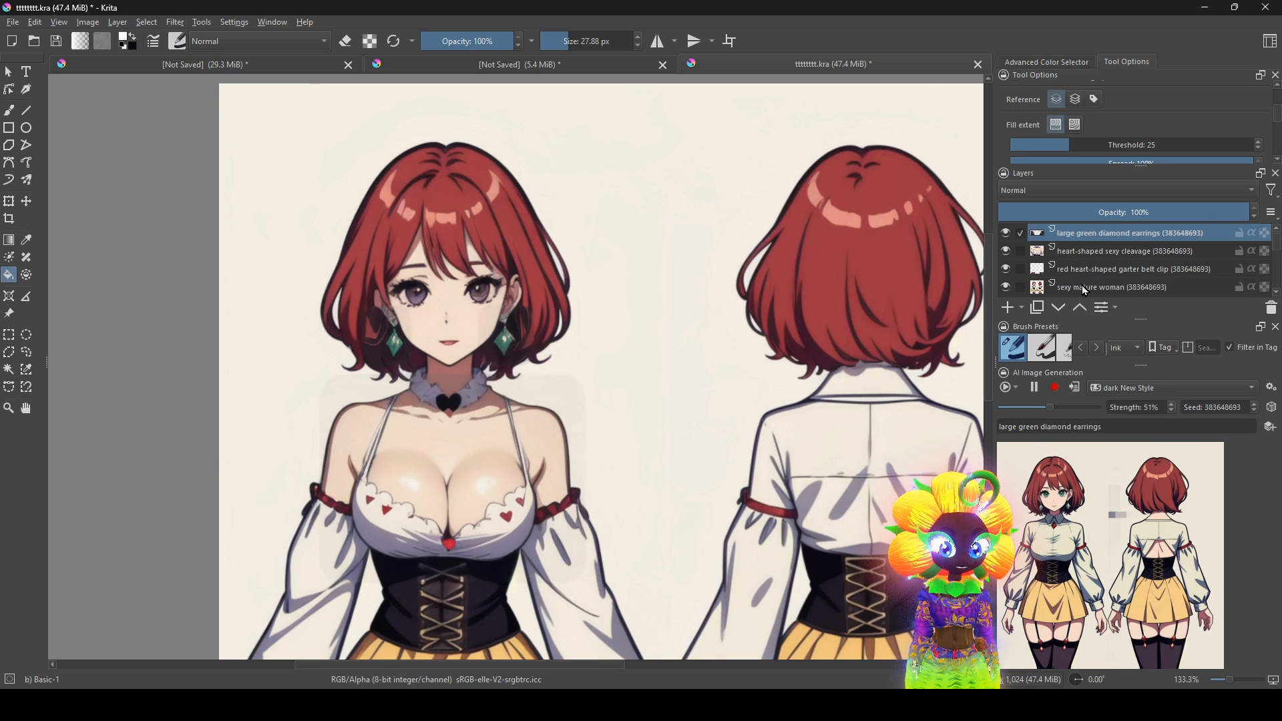
{"action": "left_click", "coordinate": [1085, 290], "text": "shift"}
{"action": "right_click", "coordinate": [1082, 267]}
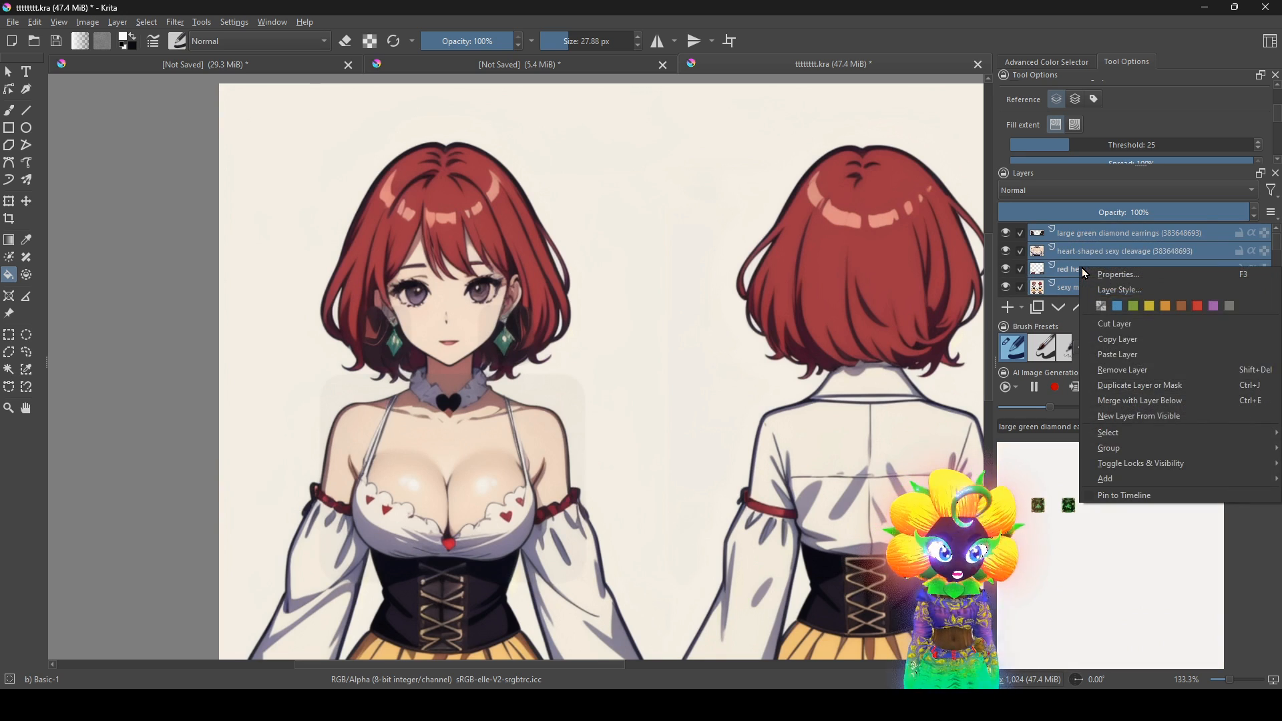
{"action": "left_click", "coordinate": [1144, 401]}
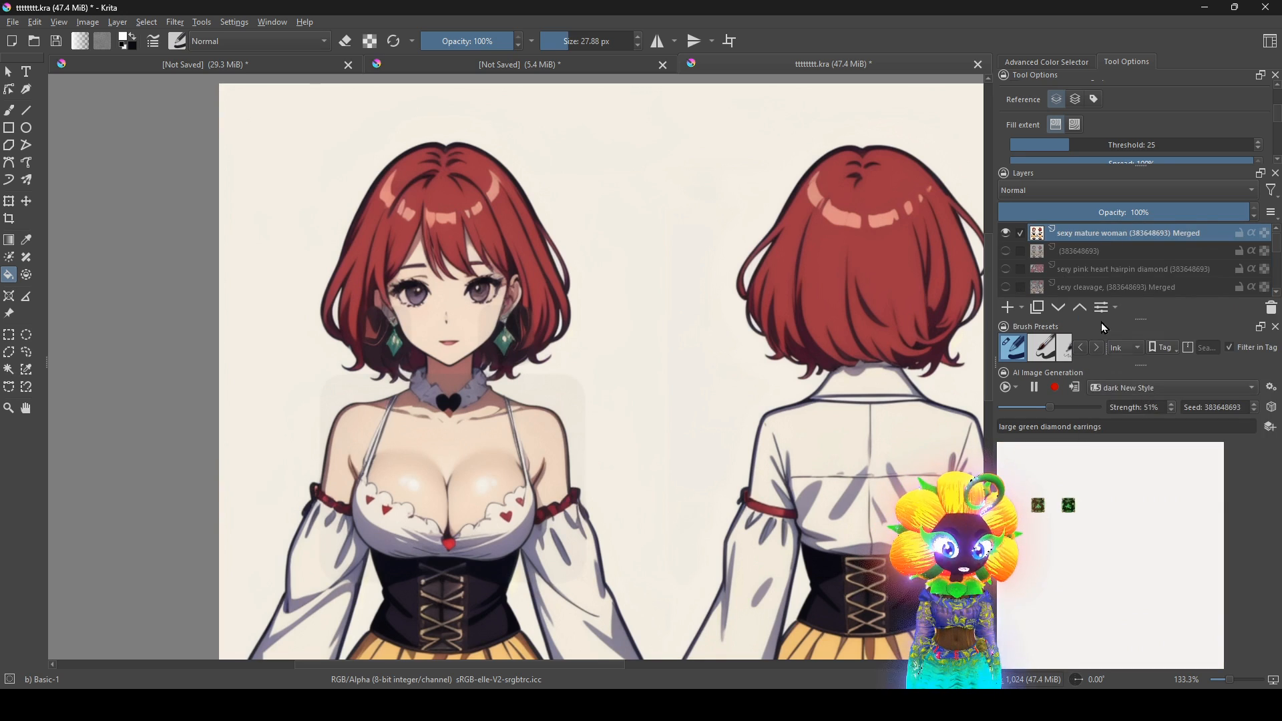
- Try filling the front figure's shoulder with white on the merged layer at fill thresholds 25, 16 and 15
{"action": "left_click", "coordinate": [543, 434]}
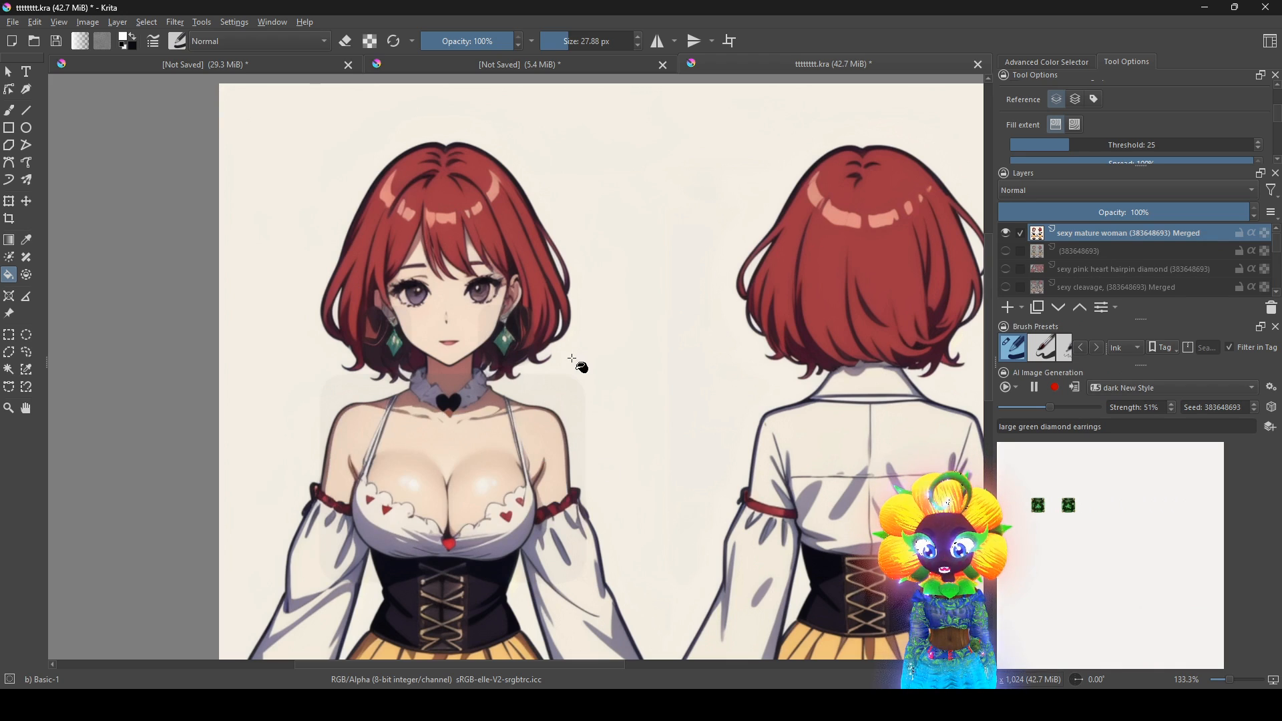
{"action": "scroll", "coordinate": [1093, 145], "scroll_direction": "down", "scroll_amount": 5}
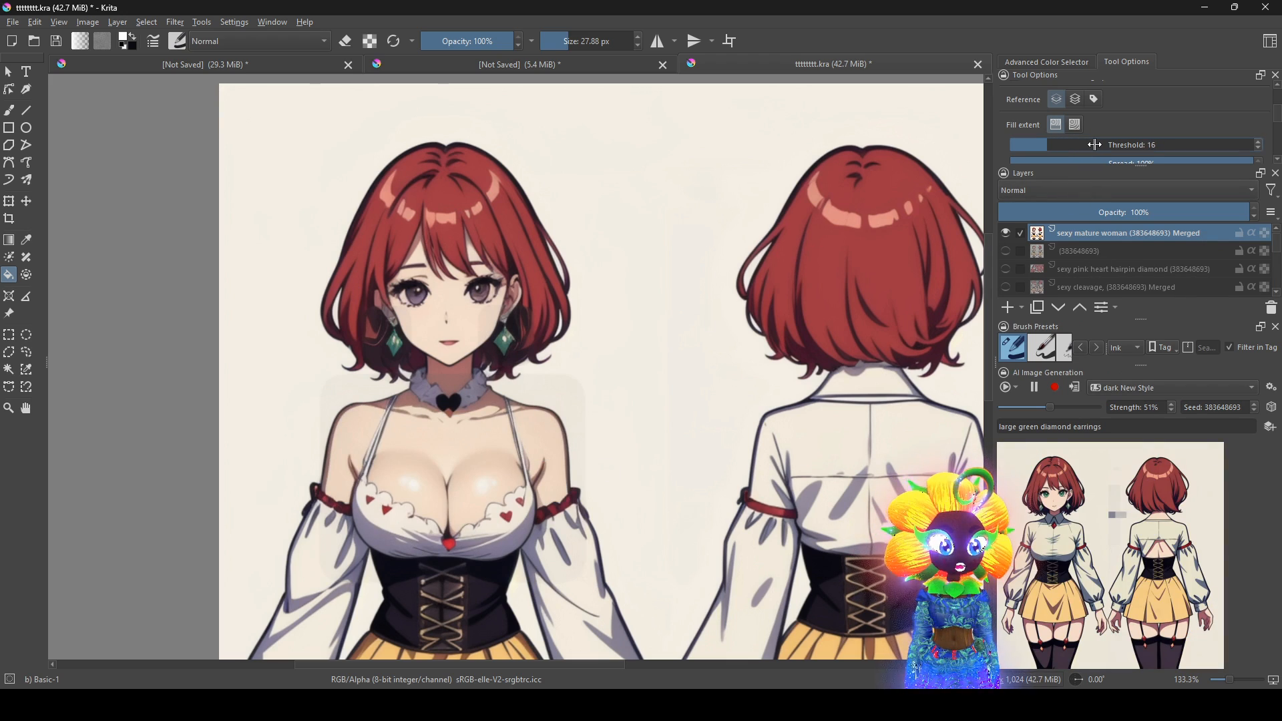
{"action": "left_click", "coordinate": [558, 441]}
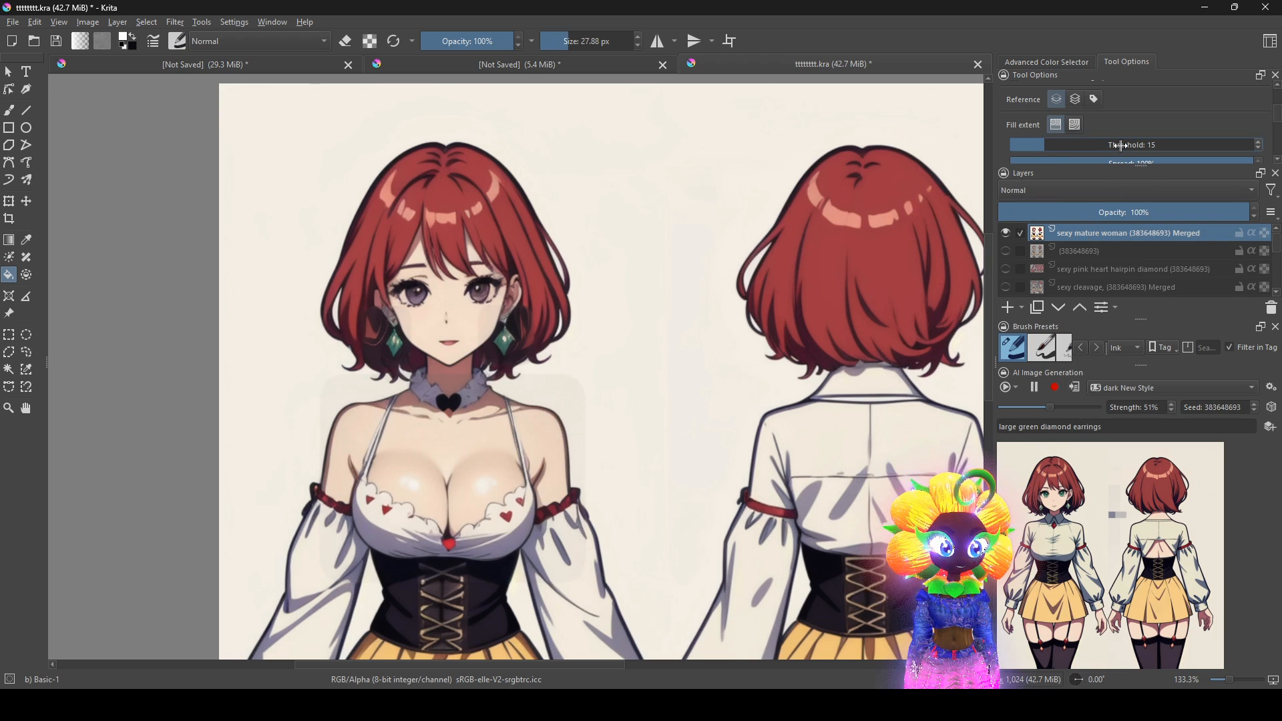
{"action": "left_click", "coordinate": [525, 431]}
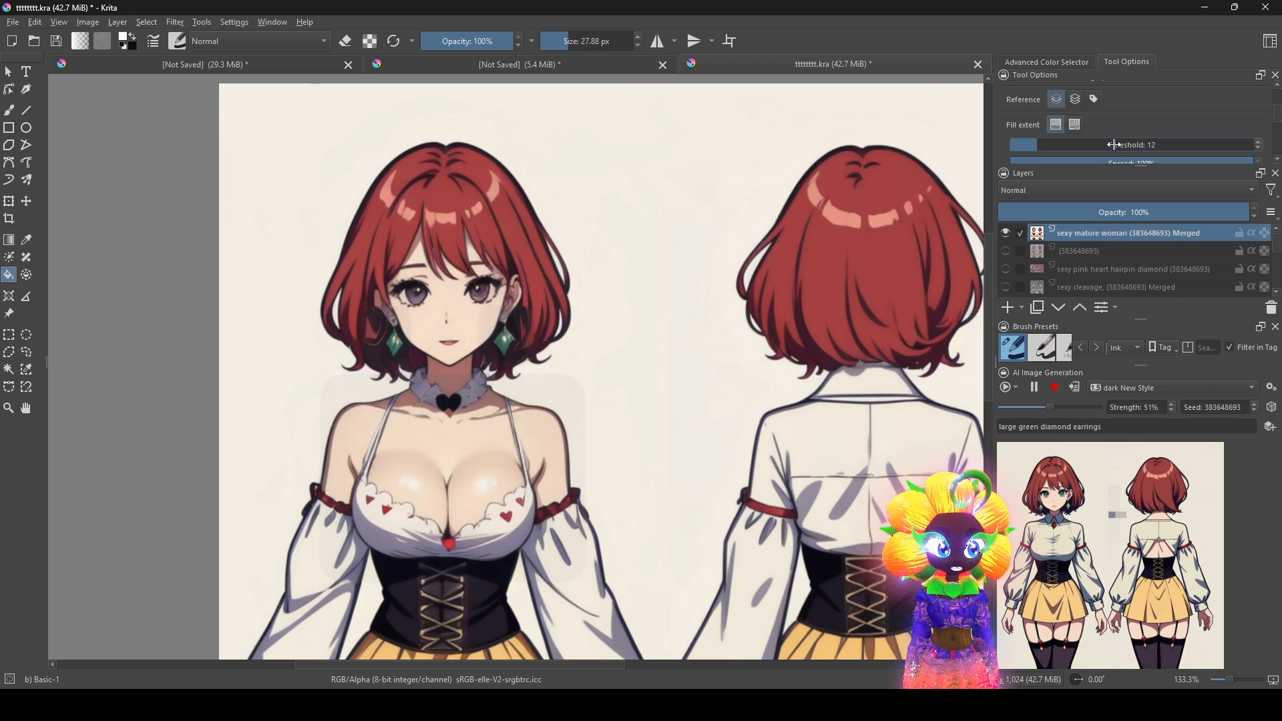
- Fill both of the front figure's bare shoulders and their leftover edge areas with white at fill threshold 12
{"action": "left_click", "coordinate": [530, 426]}
{"action": "left_click", "coordinate": [356, 429]}
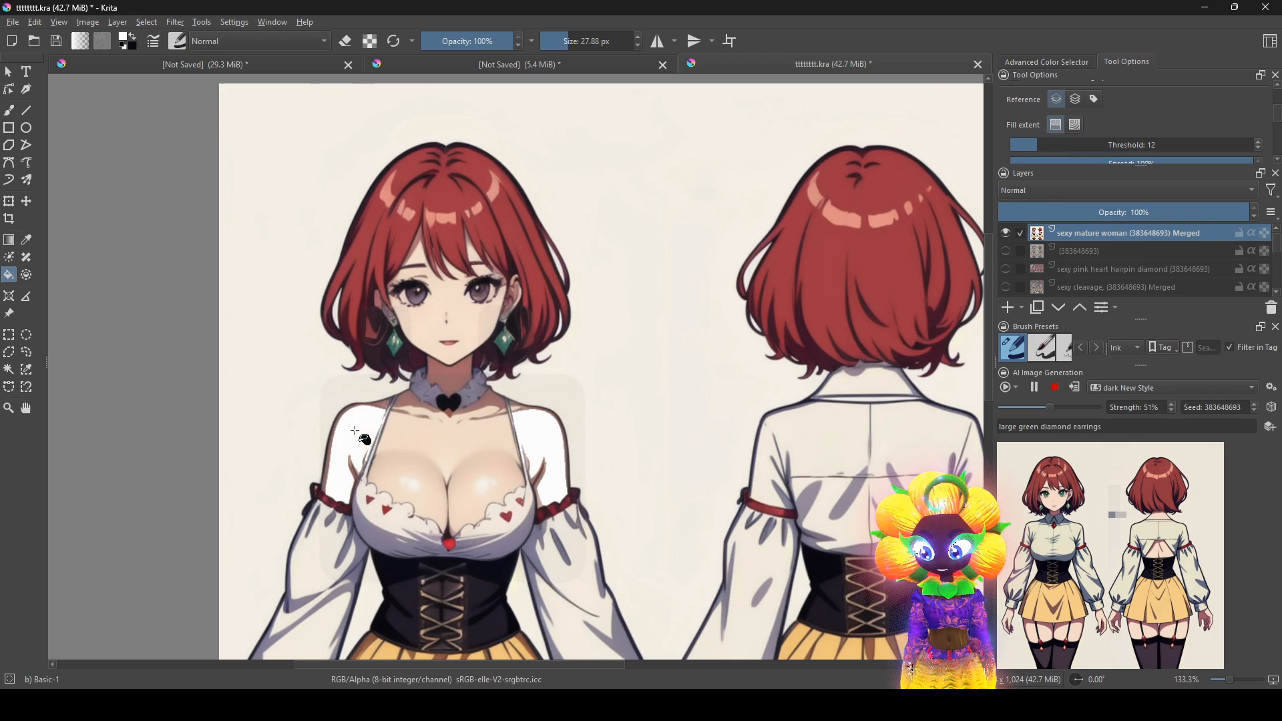
{"action": "scroll", "coordinate": [487, 416], "scroll_direction": "up", "scroll_amount": 2}
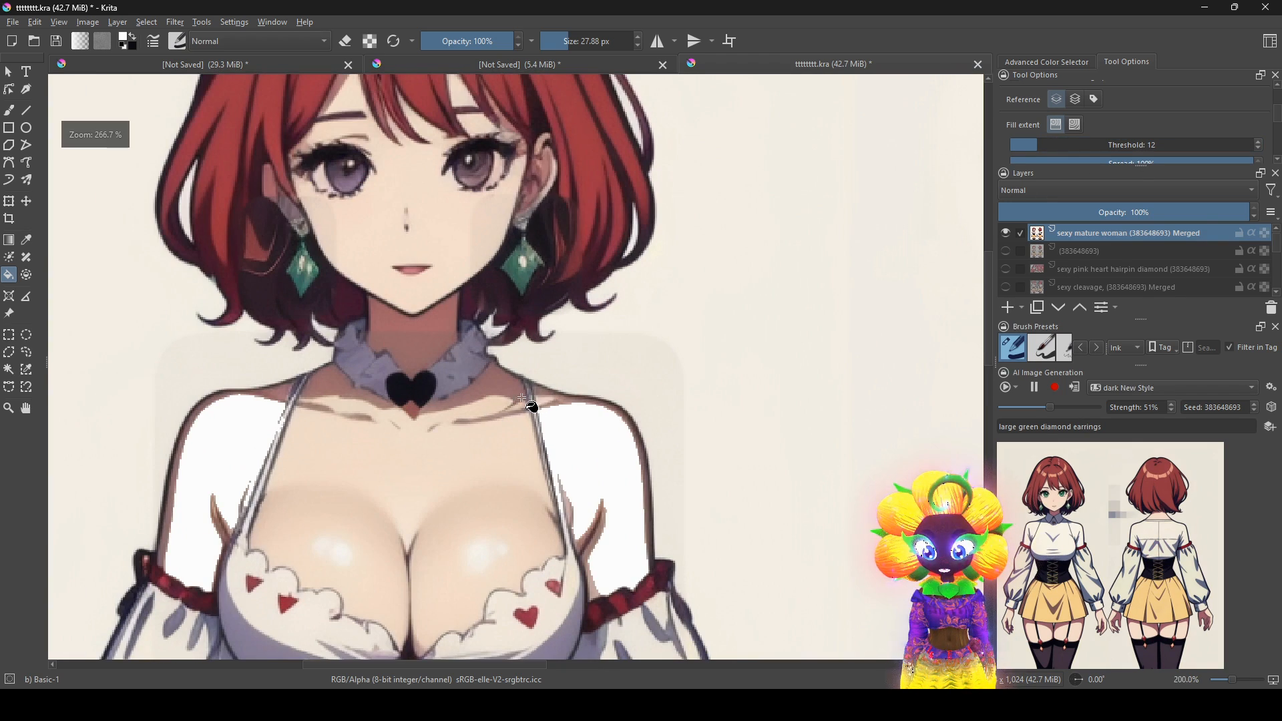
{"action": "left_click", "coordinate": [276, 392]}
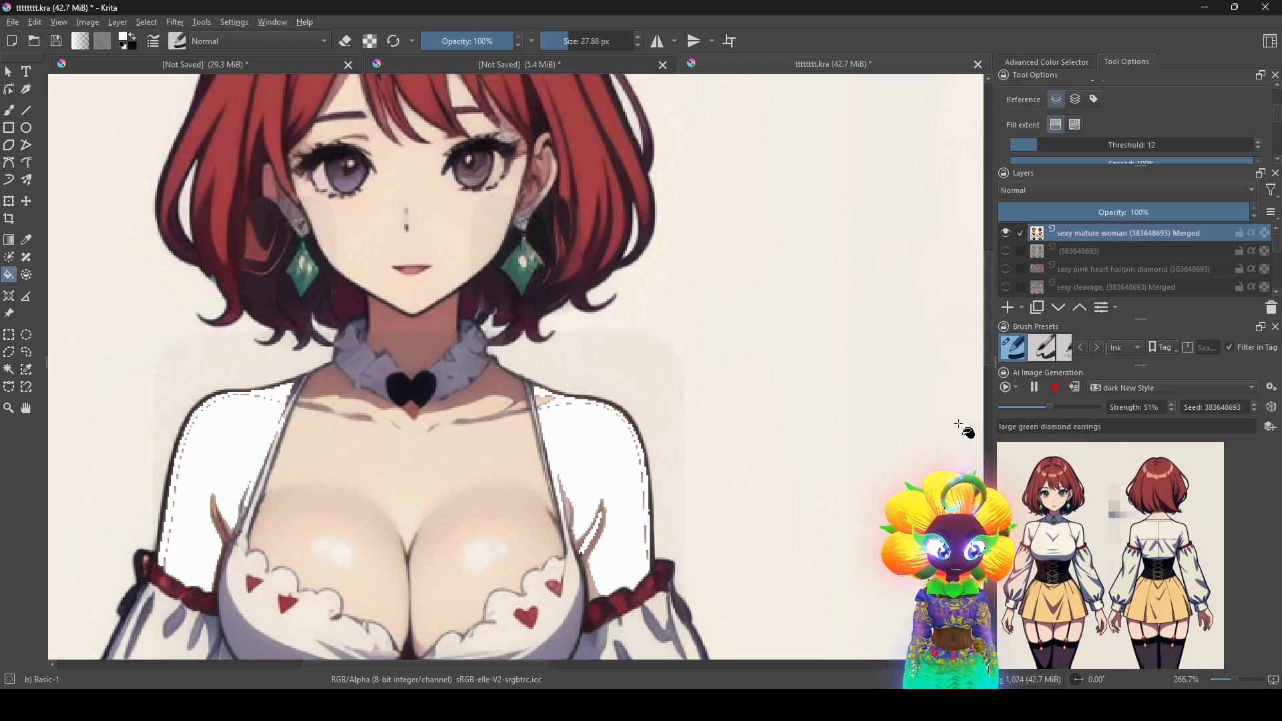
- Clear the generation prompt so it is empty
{"action": "left_click_drag", "start_coordinate": [1117, 427], "coordinate": [596, 380]}
{"action": "key", "text": "BackSpace"}
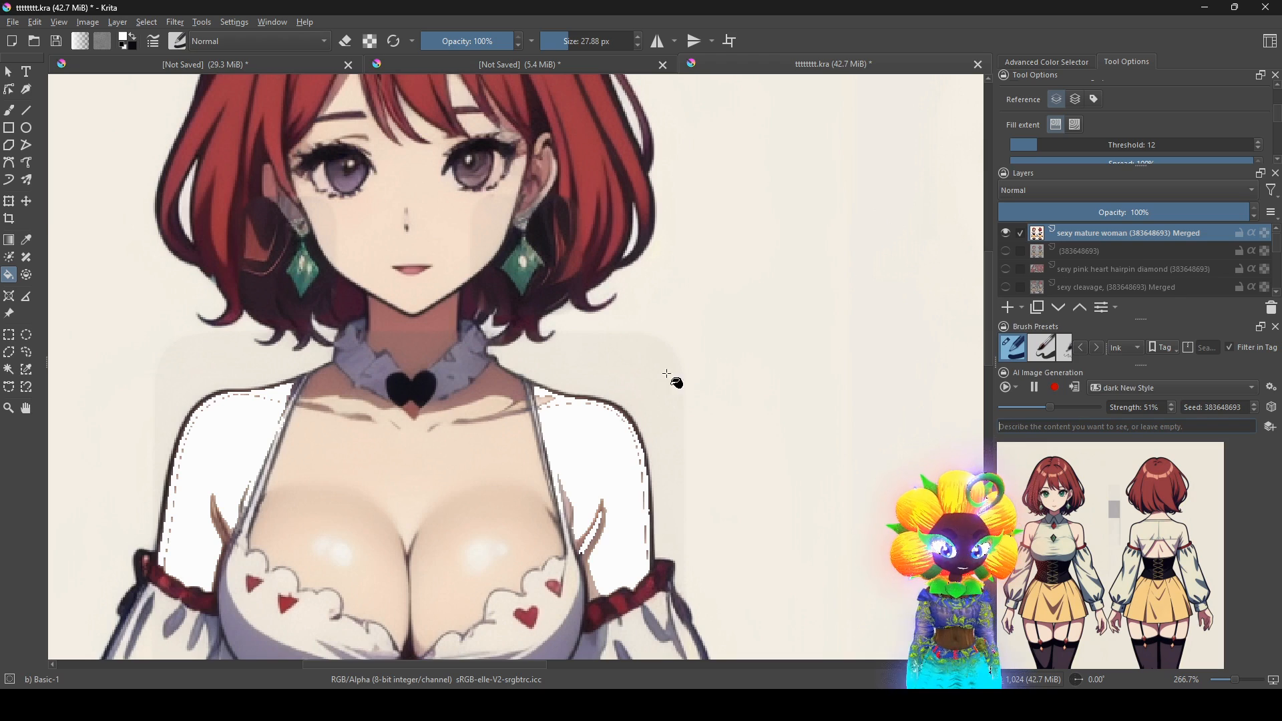
{"action": "scroll", "coordinate": [521, 378], "scroll_direction": "down", "scroll_amount": 3}
{"action": "left_click_drag", "start_coordinate": [824, 441], "coordinate": [708, 494]}
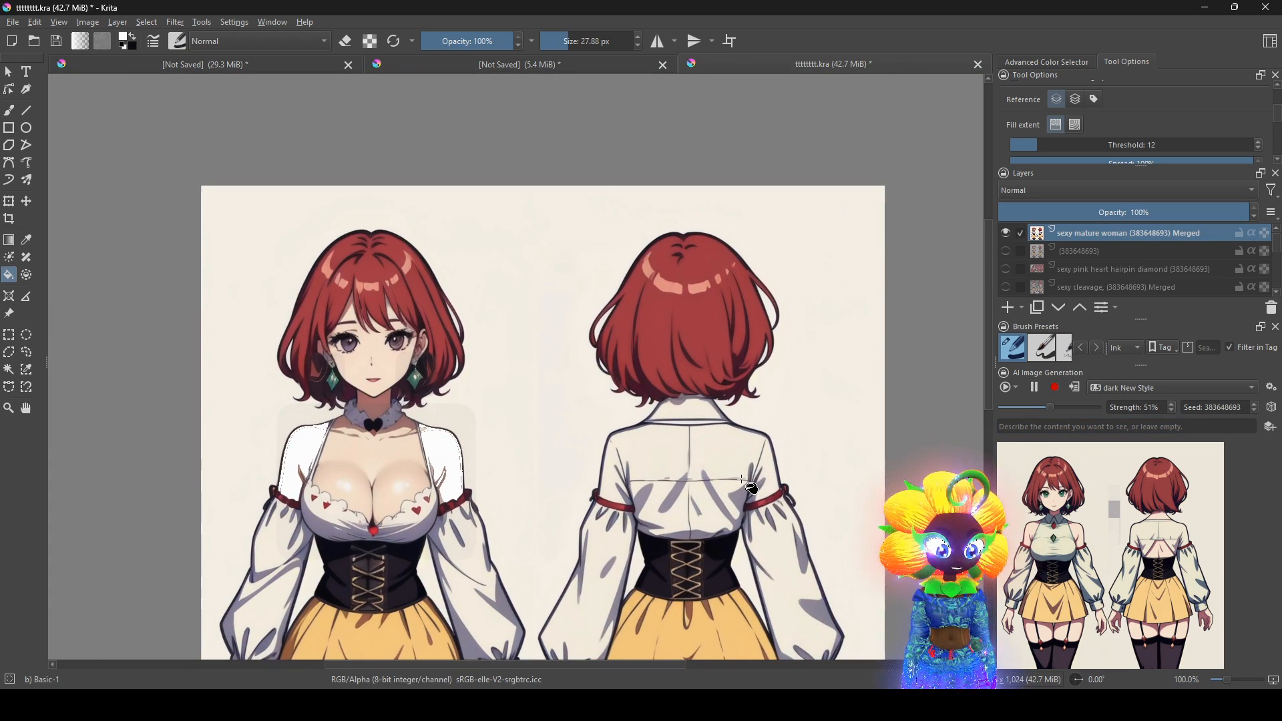
- Paint off-white over the lower seams and folds on the back figure's blouse, using a 54.88 px brush
{"action": "scroll", "coordinate": [781, 485], "scroll_direction": "up", "scroll_amount": 1}
{"action": "left_click_drag", "start_coordinate": [669, 468], "coordinate": [638, 473]}
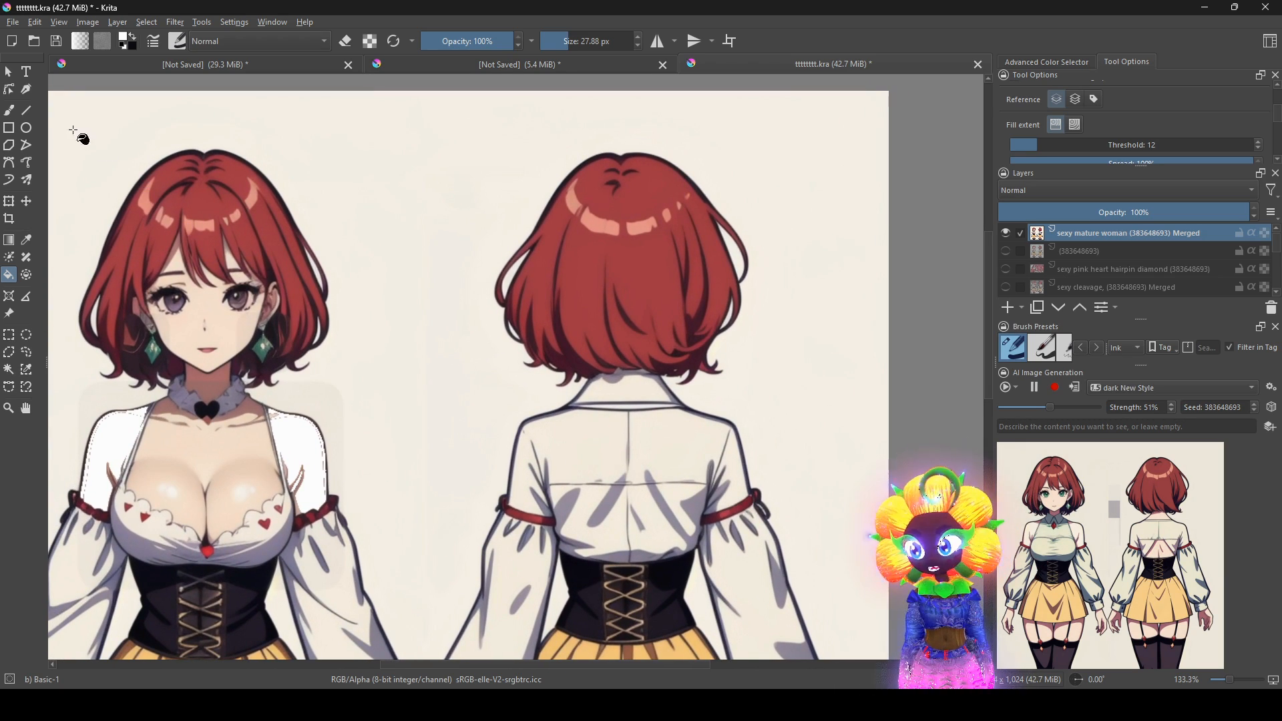
{"action": "left_click", "coordinate": [17, 112]}
{"action": "scroll", "coordinate": [669, 525], "scroll_direction": "up", "scroll_amount": 1}
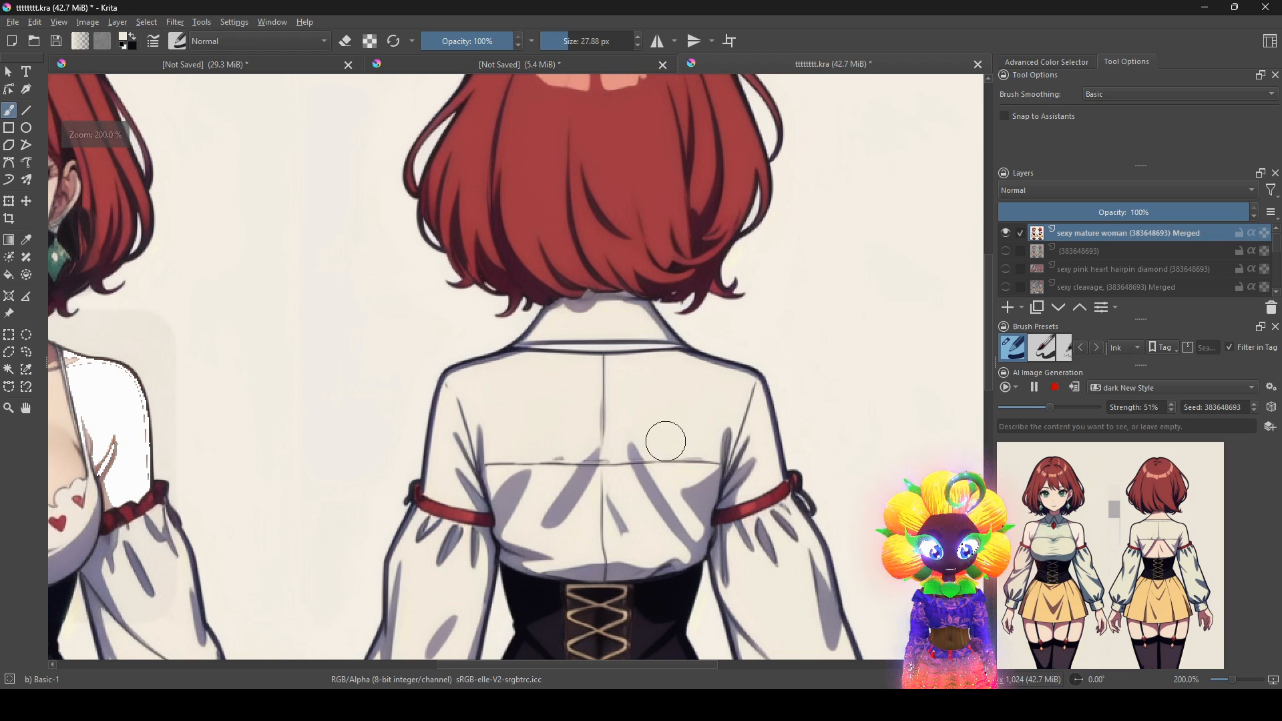
{"action": "mouse_move", "coordinate": [666, 442]}
{"action": "left_mouse_down"}
{"action": "mouse_move", "coordinate": [677, 516]}
{"action": "mouse_move", "coordinate": [661, 535]}
{"action": "mouse_move", "coordinate": [530, 536]}
{"action": "mouse_move", "coordinate": [524, 481]}
{"action": "mouse_move", "coordinate": [676, 492]}
{"action": "mouse_move", "coordinate": [593, 473]}
{"action": "mouse_move", "coordinate": [688, 466]}
{"action": "left_mouse_up"}
{"action": "scroll", "coordinate": [656, 477], "scroll_direction": "down", "scroll_amount": 2}
{"action": "left_click_drag", "start_coordinate": [489, 480], "coordinate": [702, 475]}
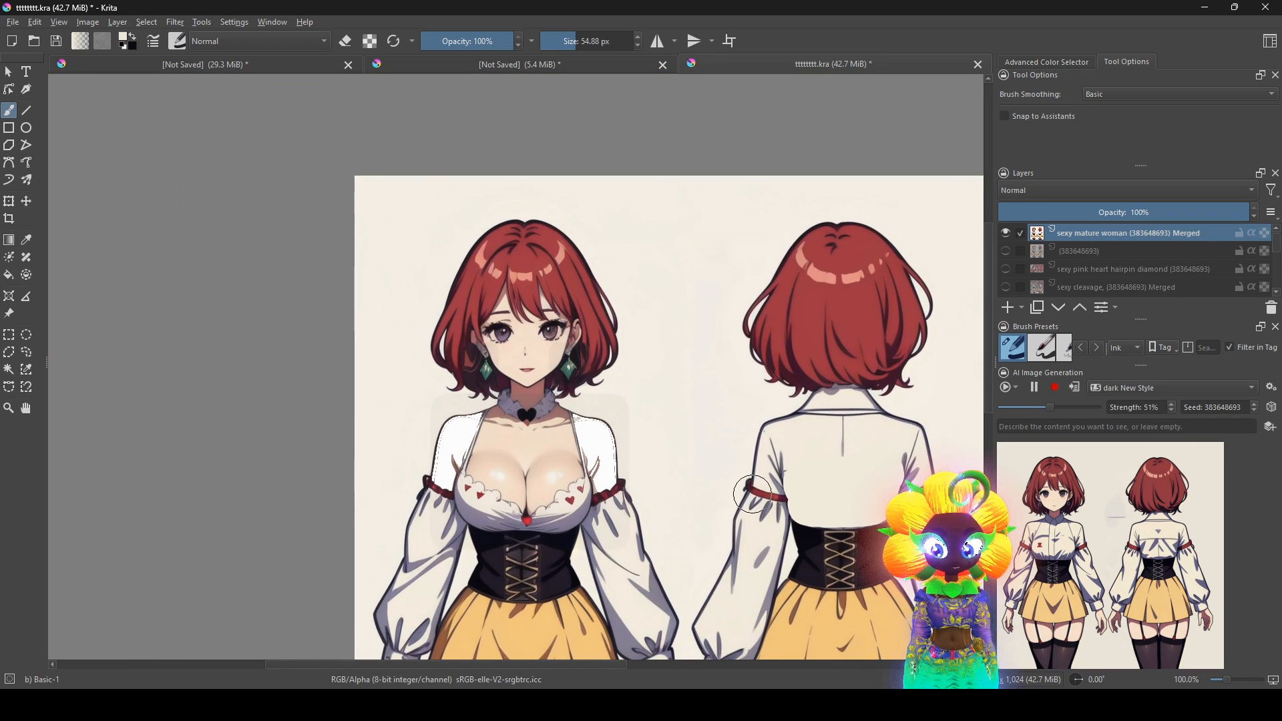
- Lower the generation strength to 31%
{"action": "scroll", "coordinate": [750, 523], "scroll_direction": "down", "scroll_amount": 1}
{"action": "left_click_drag", "start_coordinate": [746, 522], "coordinate": [593, 484]}
{"action": "scroll", "coordinate": [593, 485], "scroll_direction": "up", "scroll_amount": 1}
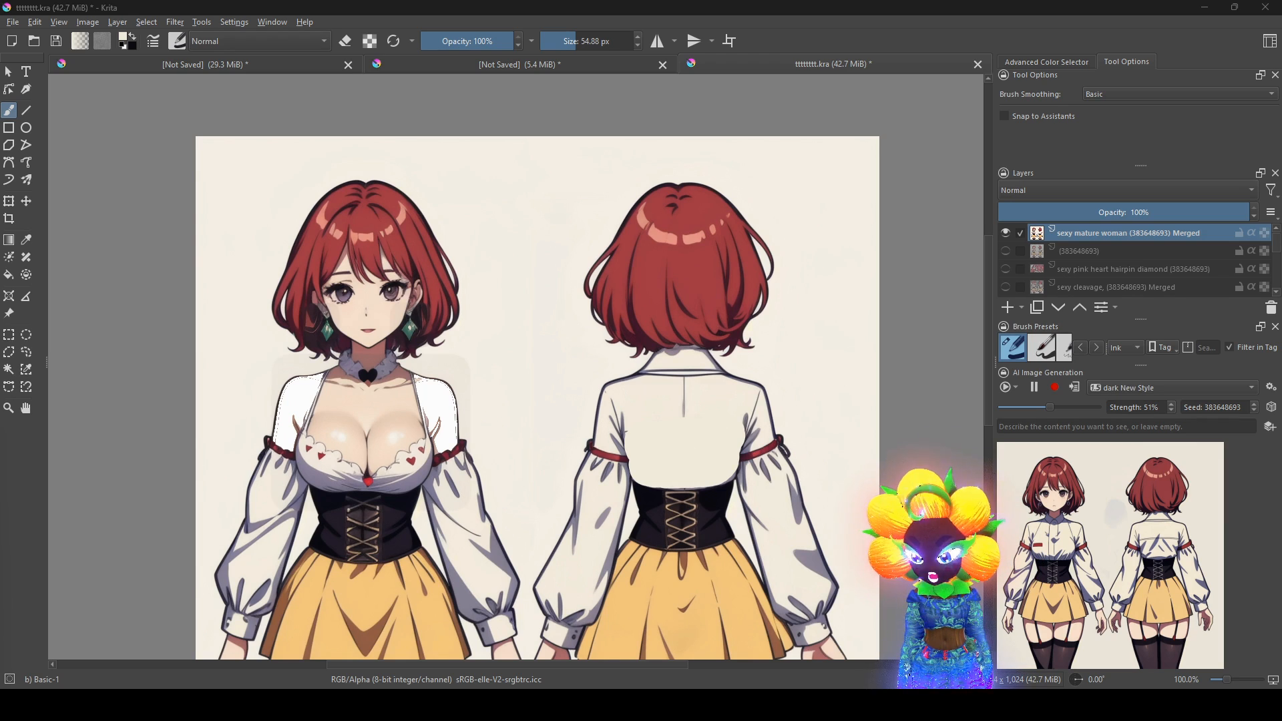
{"action": "left_click_drag", "start_coordinate": [714, 507], "coordinate": [915, 507]}
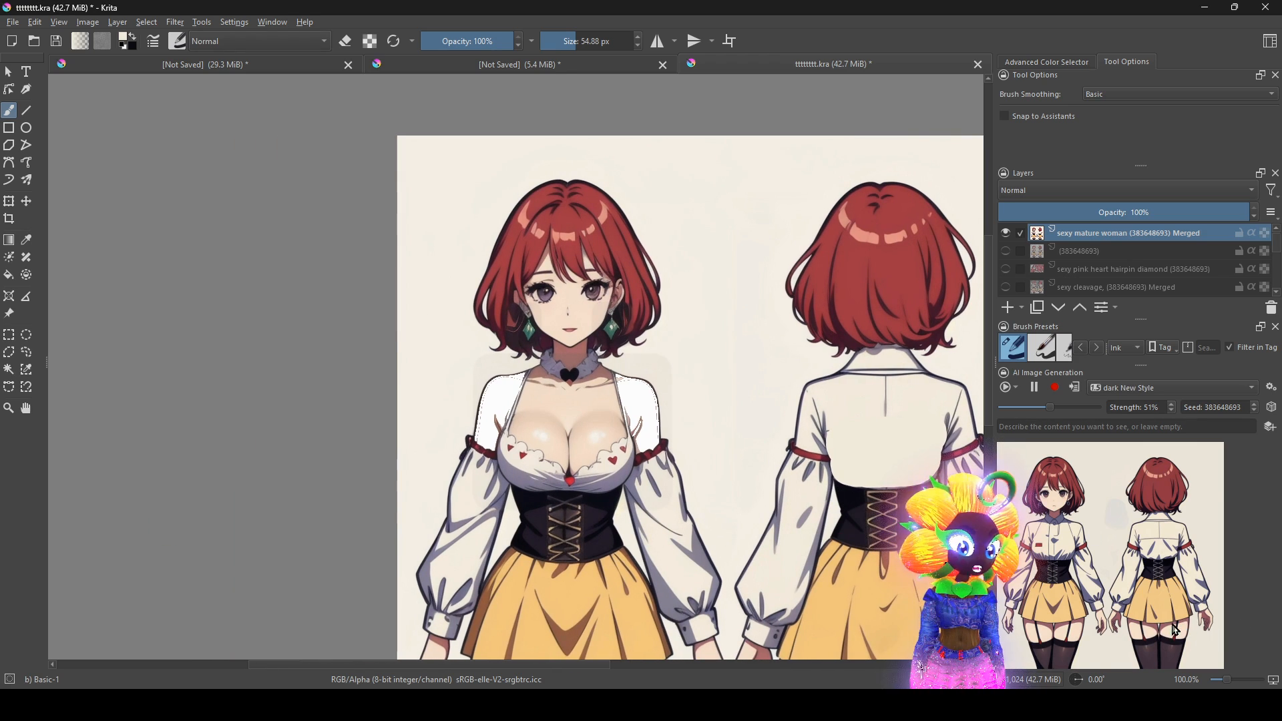
{"action": "left_click_drag", "start_coordinate": [873, 584], "coordinate": [848, 513]}
{"action": "left_click_drag", "start_coordinate": [773, 571], "coordinate": [576, 459]}
{"action": "left_click_drag", "start_coordinate": [735, 411], "coordinate": [941, 593]}
{"action": "scroll", "coordinate": [1068, 406], "scroll_direction": "down", "scroll_amount": 2}
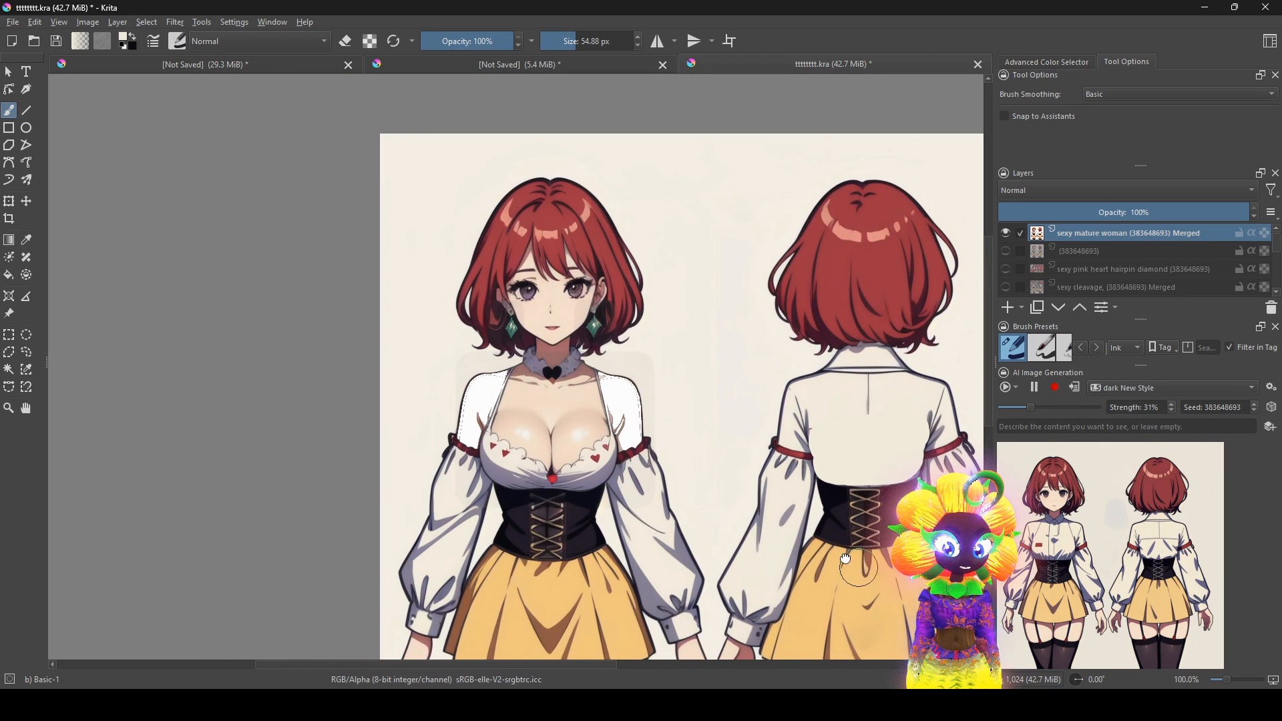
- Examine both full figures against the live preview generated at 31% strength
{"action": "left_click_drag", "start_coordinate": [787, 513], "coordinate": [674, 390]}
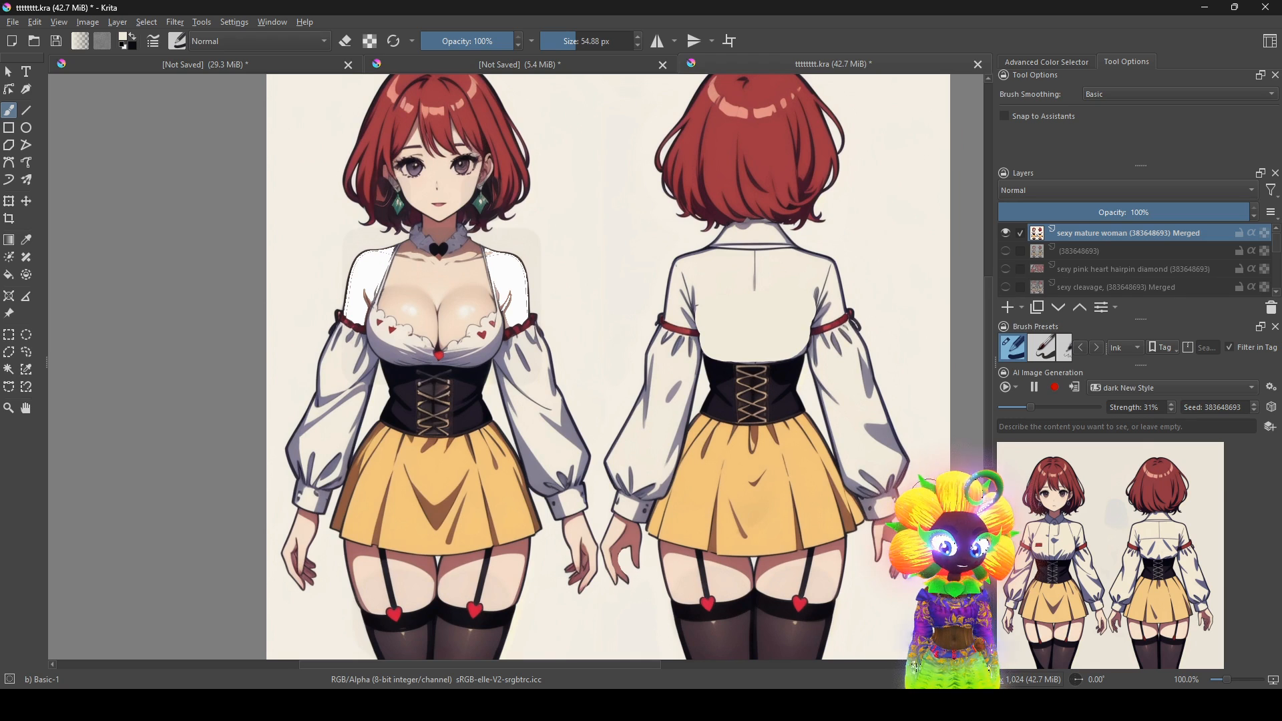
{"action": "scroll", "coordinate": [826, 508], "scroll_direction": "down", "scroll_amount": 2}
{"action": "scroll", "coordinate": [825, 507], "scroll_direction": "up", "scroll_amount": 3}
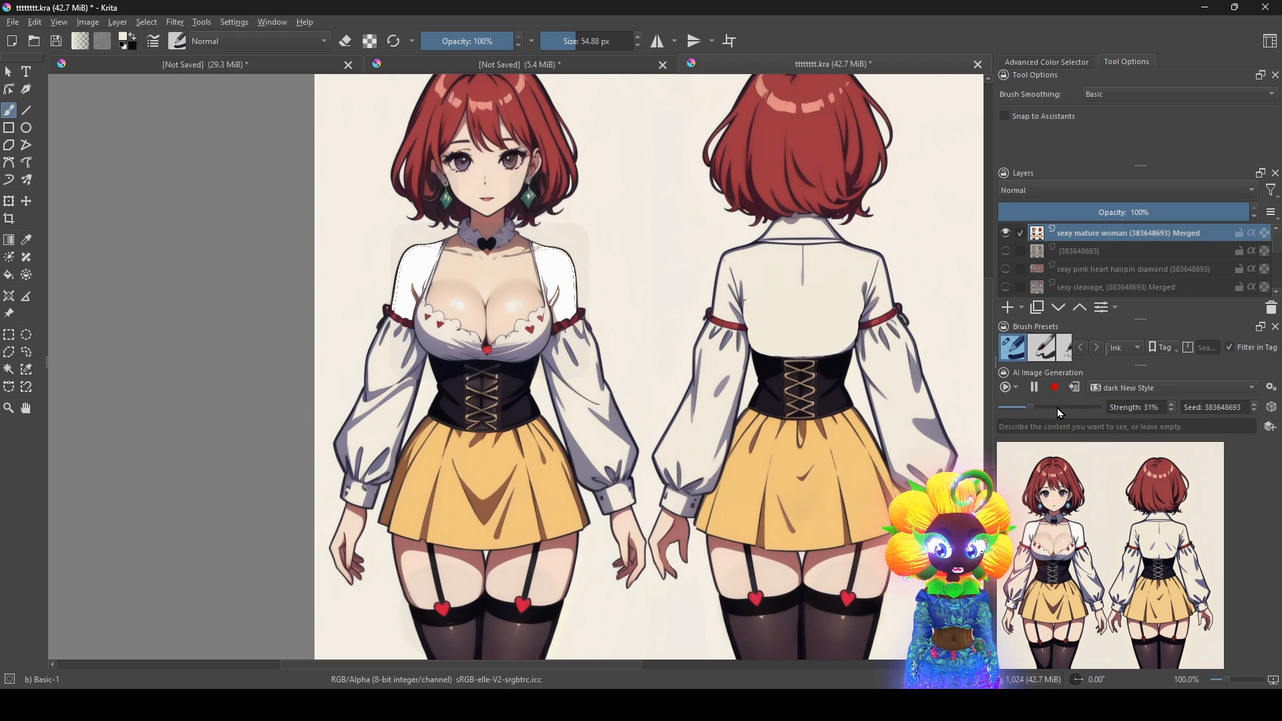
{"action": "left_click_drag", "start_coordinate": [778, 545], "coordinate": [710, 507]}
{"action": "left_click_drag", "start_coordinate": [772, 453], "coordinate": [930, 663]}
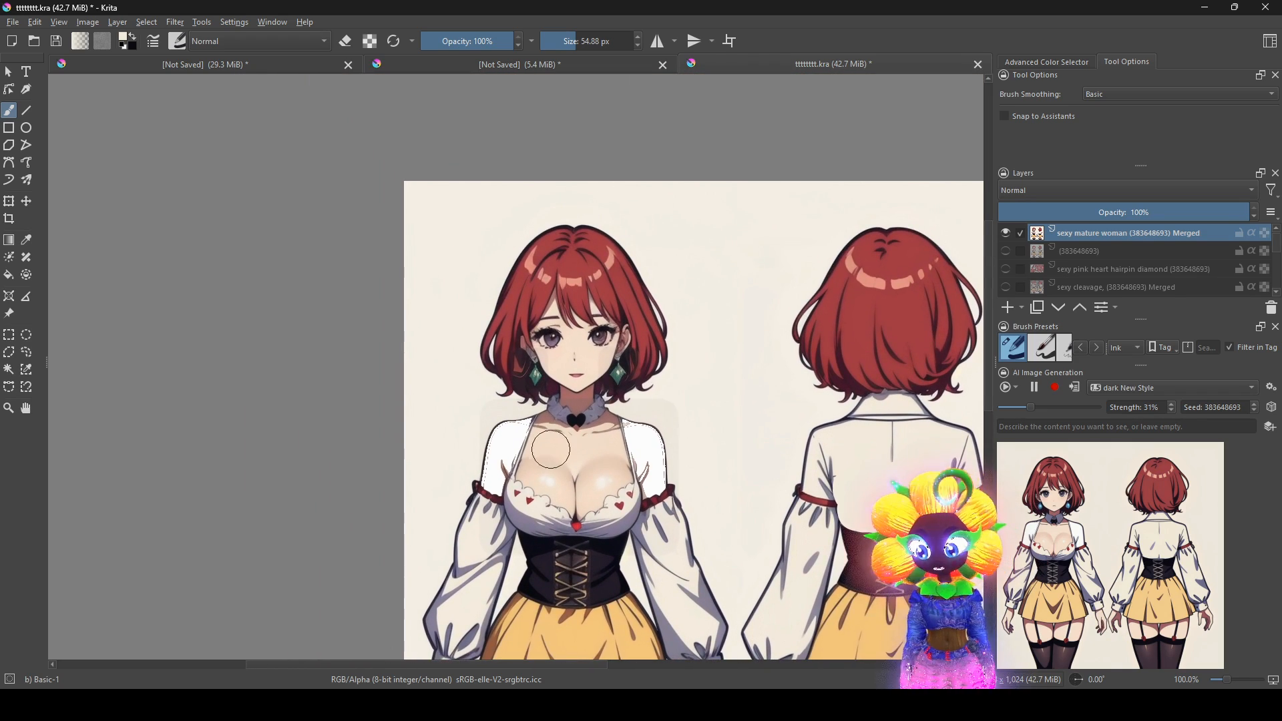
{"action": "left_click_drag", "start_coordinate": [675, 485], "coordinate": [625, 452]}
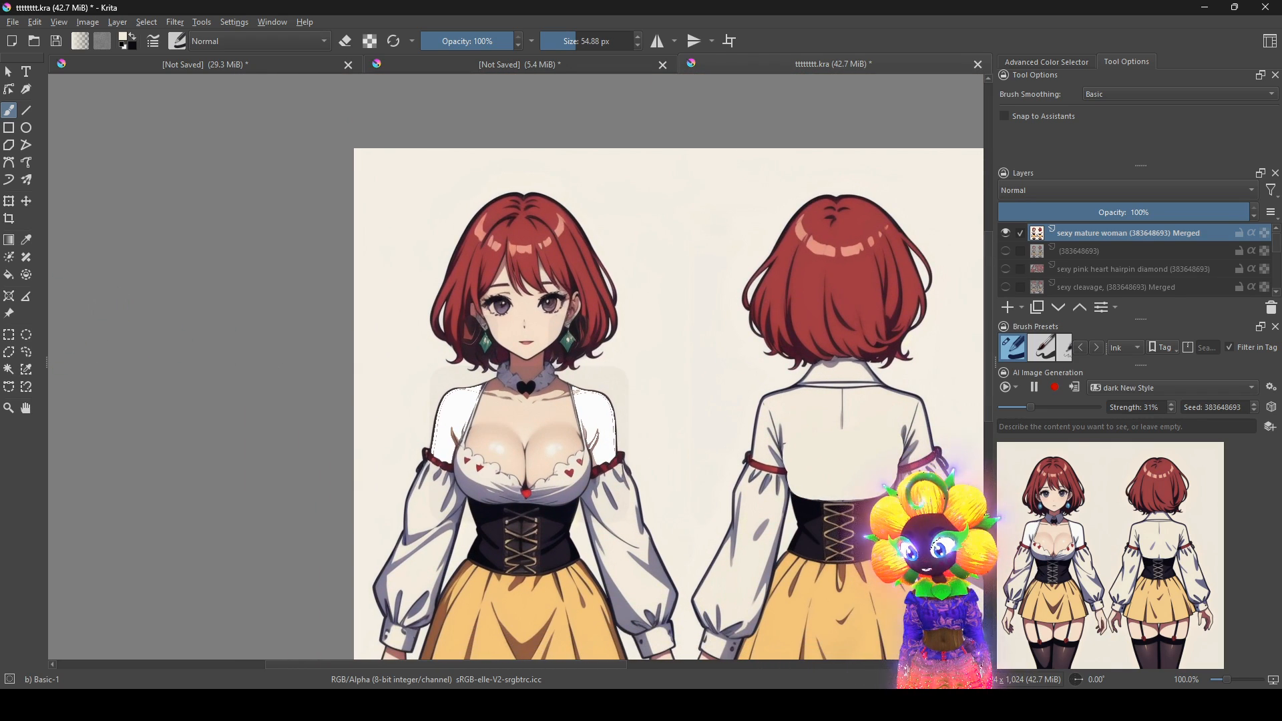
- Select a rectangle about 432 px wide around the front figure's neck, shoulders and chest
{"action": "left_click", "coordinate": [13, 336]}
{"action": "left_click_drag", "start_coordinate": [382, 356], "coordinate": [671, 520]}
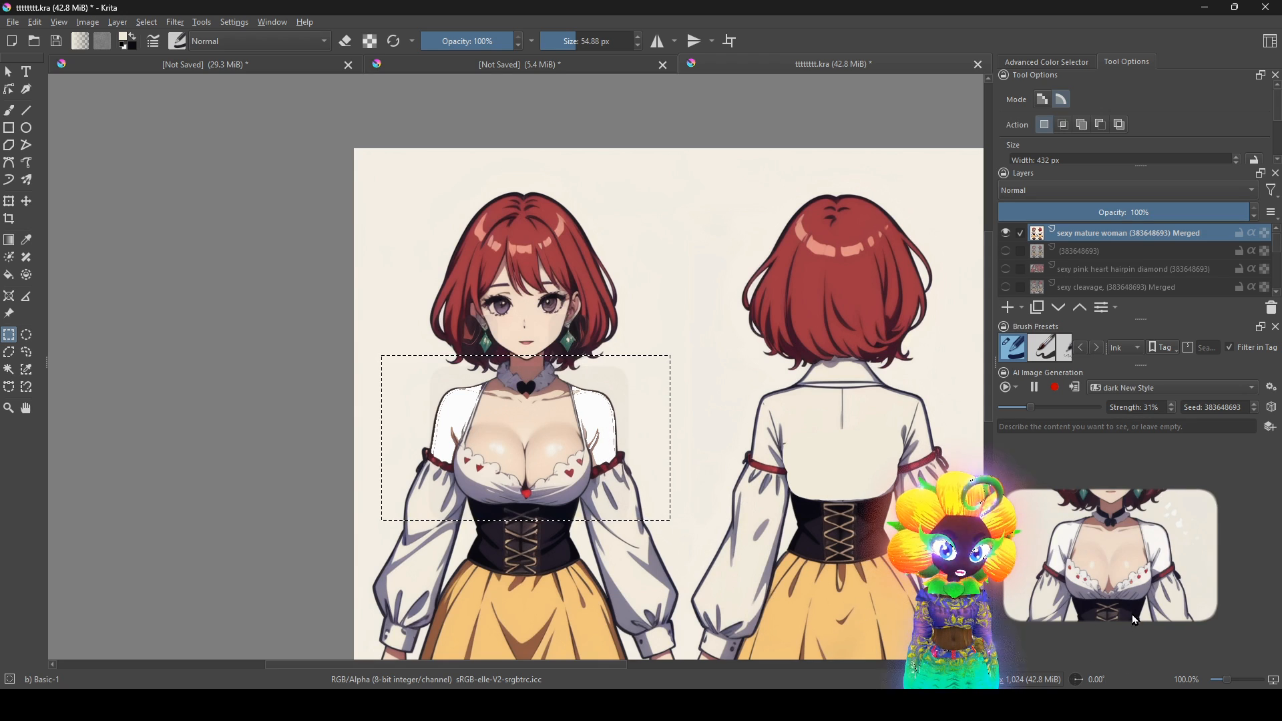
{"action": "scroll", "coordinate": [689, 515], "scroll_direction": "up", "scroll_amount": 1}
{"action": "left_click_drag", "start_coordinate": [661, 530], "coordinate": [694, 579]}
{"action": "scroll", "coordinate": [683, 562], "scroll_direction": "down", "scroll_amount": 1}
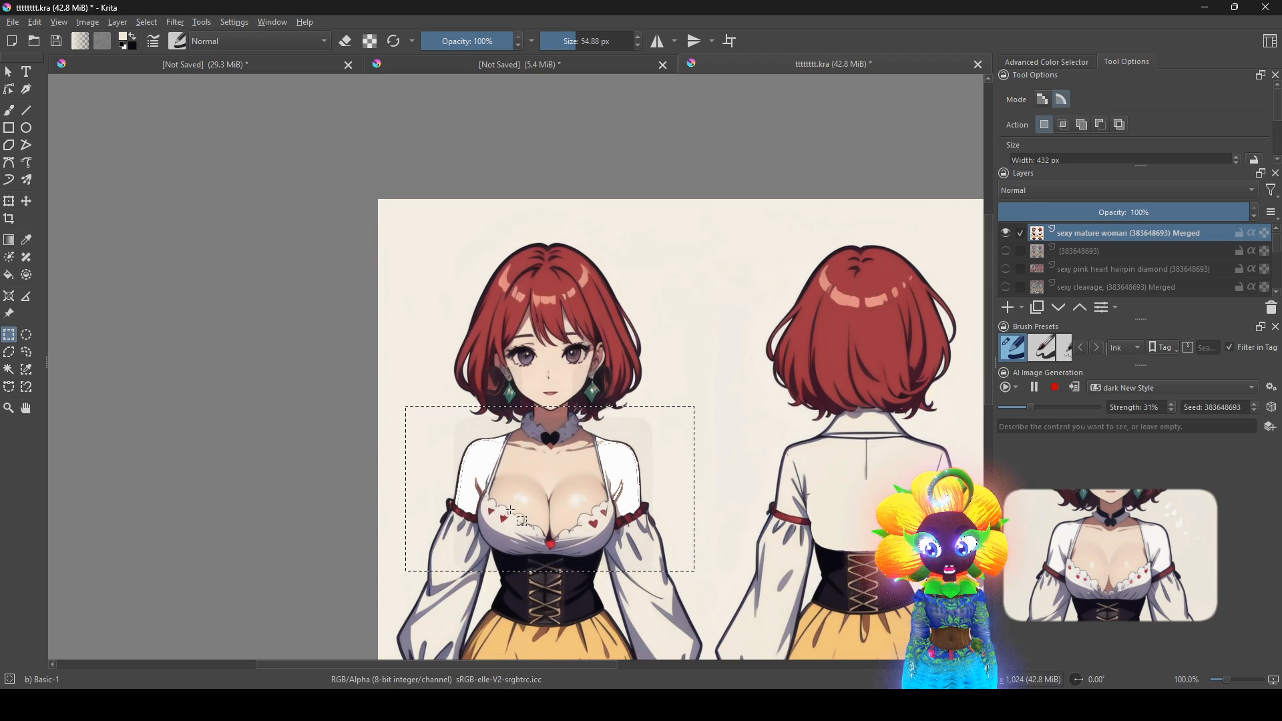
- Draw a freehand selection around the front figure's shoulders and upper sleeves, leaving out the chest area between them
{"action": "left_click", "coordinate": [26, 352]}
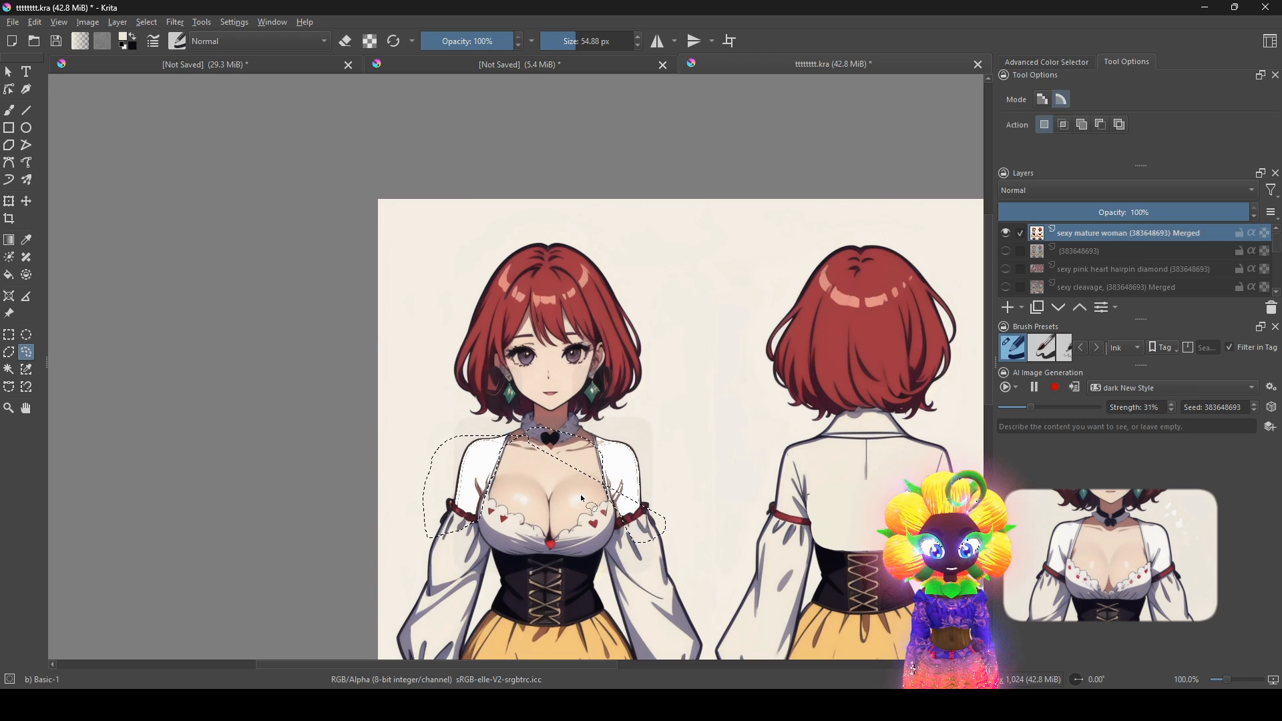
{"action": "left_click_drag", "start_coordinate": [573, 501], "coordinate": [603, 424]}
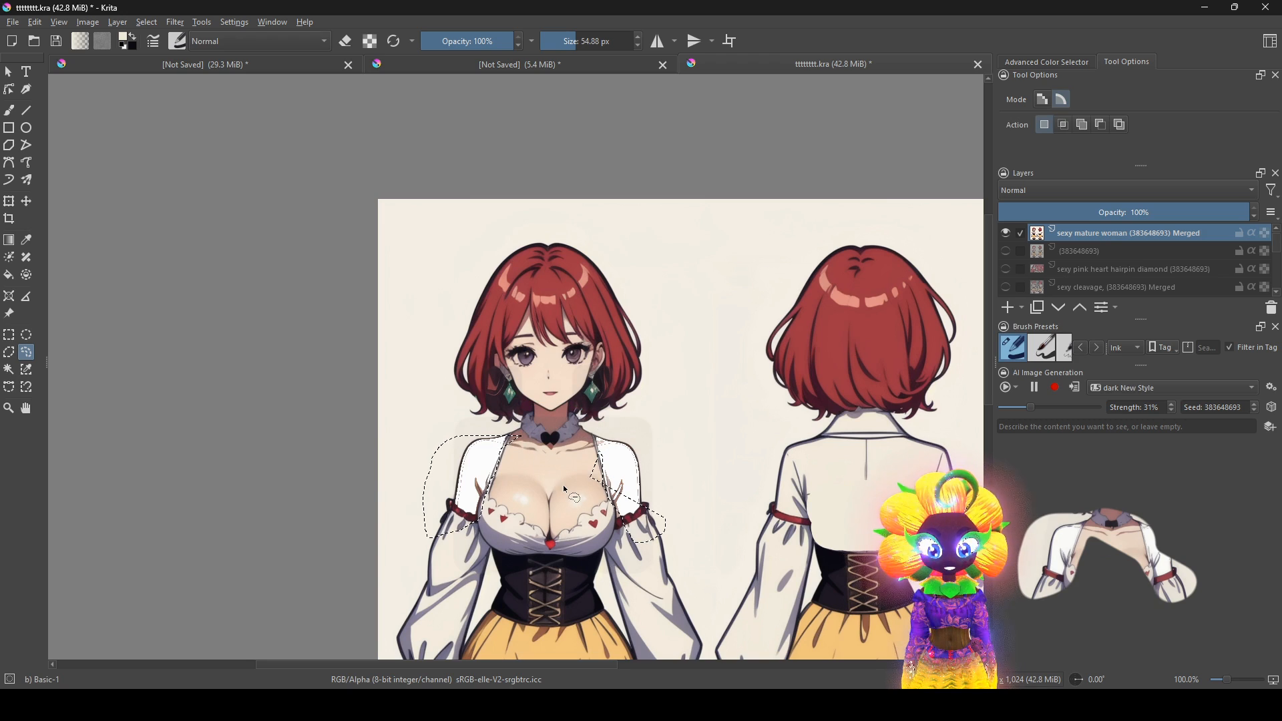
{"action": "left_click_drag", "start_coordinate": [623, 521], "coordinate": [658, 535]}
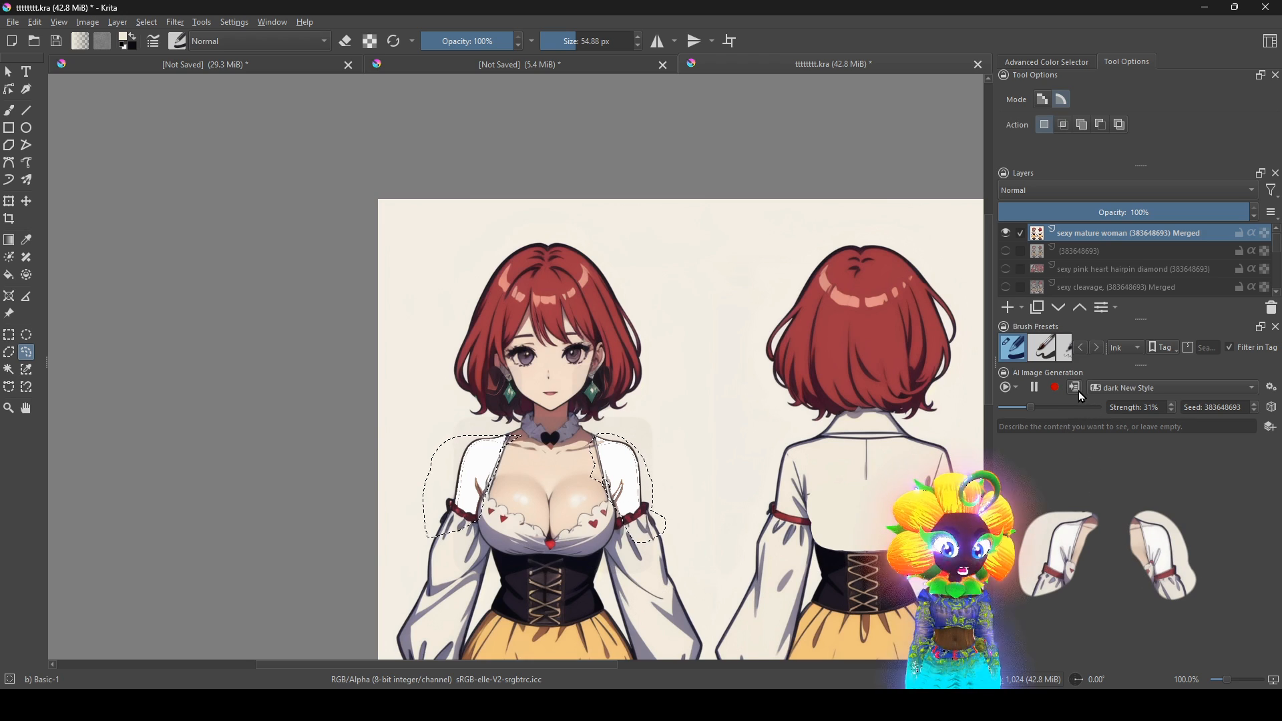
- Raise the generation strength to 41%, apply the live result to the selected shoulders as a new layer, and clear the selection
{"action": "left_click", "coordinate": [1067, 409]}
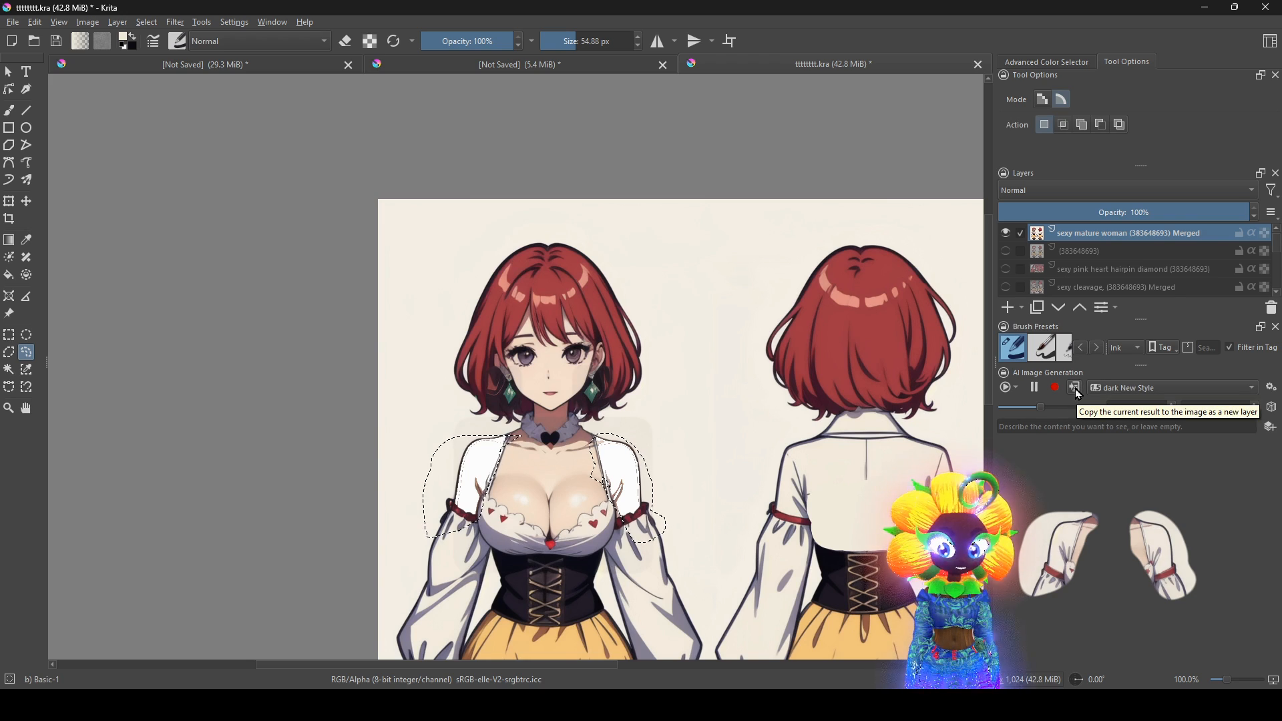
{"action": "left_click", "coordinate": [1076, 389]}
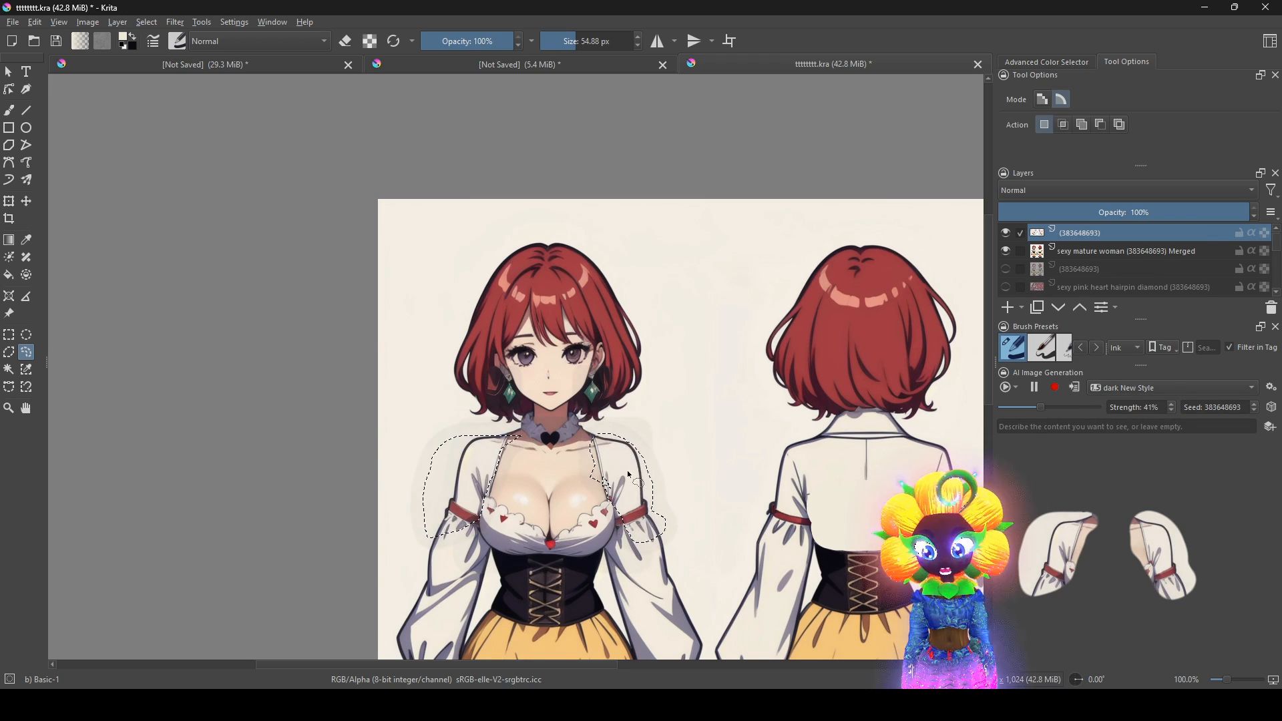
{"action": "right_click", "coordinate": [658, 485]}
{"action": "left_click", "coordinate": [668, 509]}
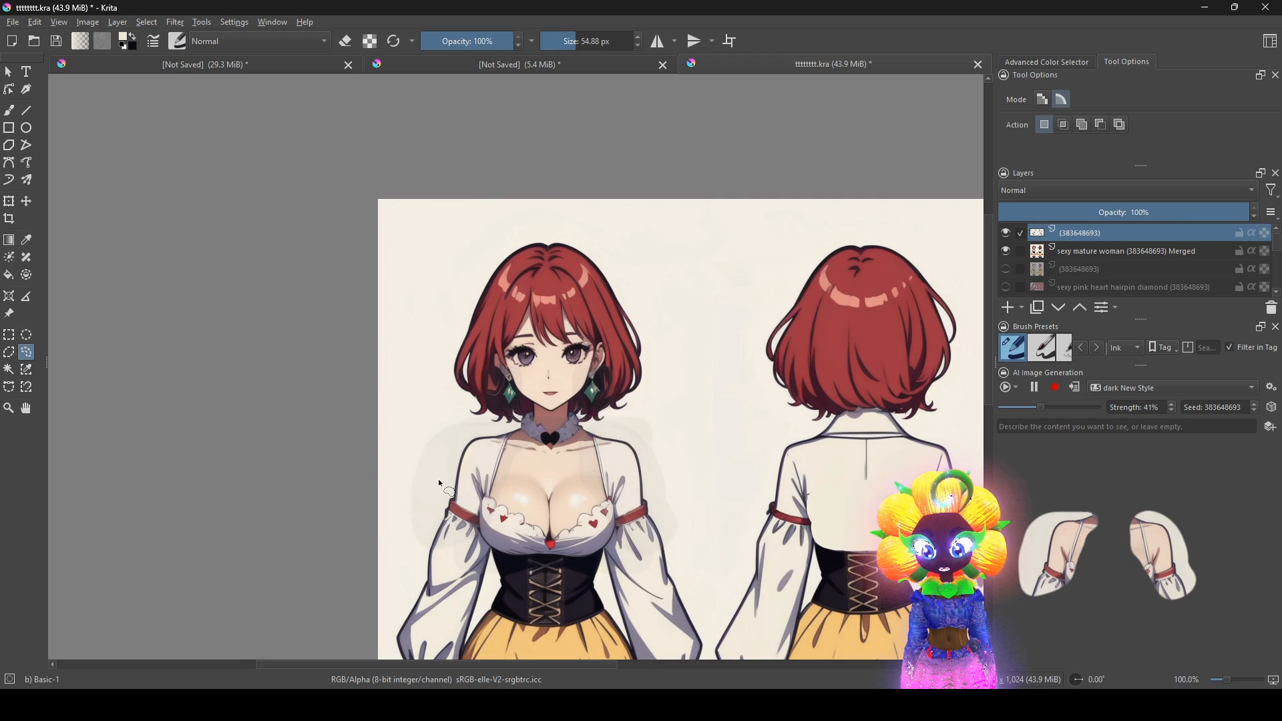
- Examine the regenerated shoulders and sleeves up close and compare the front and back figures as a whole
{"action": "scroll", "coordinate": [622, 446], "scroll_direction": "down", "scroll_amount": 2}
{"action": "scroll", "coordinate": [618, 501], "scroll_direction": "up", "scroll_amount": 5}
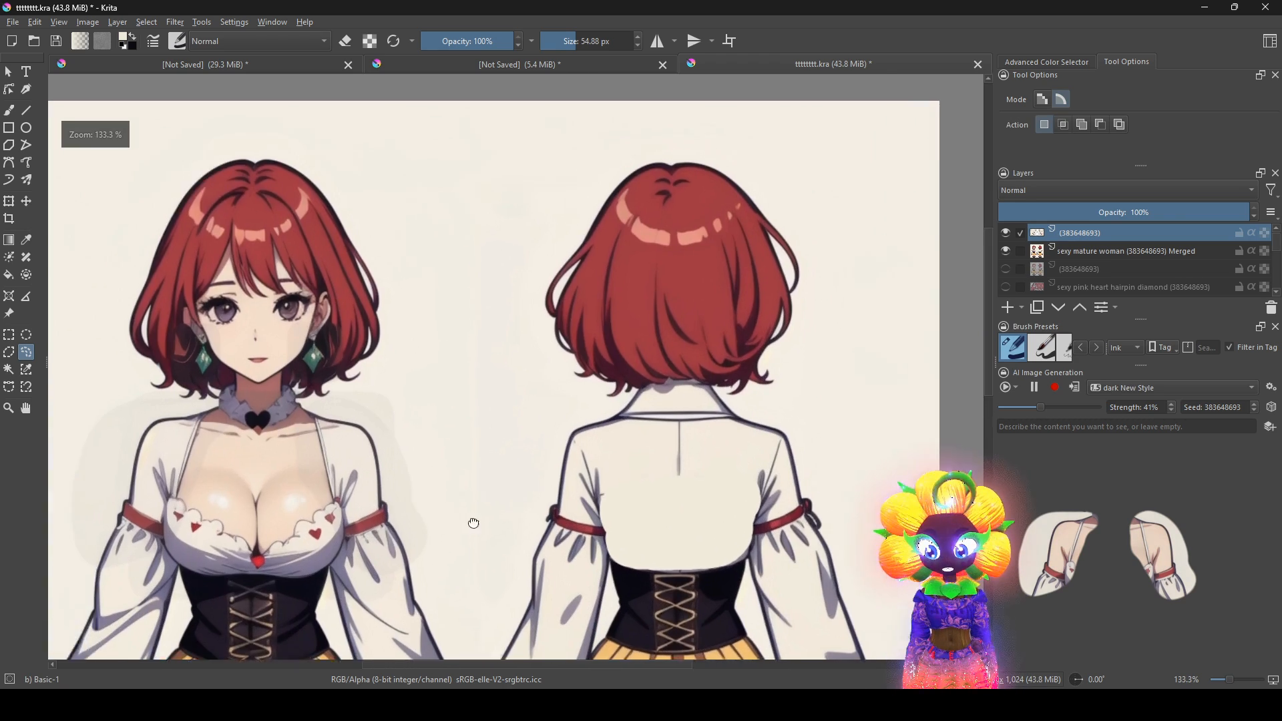
{"action": "scroll", "coordinate": [611, 559], "scroll_direction": "up", "scroll_amount": 1}
{"action": "scroll", "coordinate": [613, 511], "scroll_direction": "down", "scroll_amount": 1}
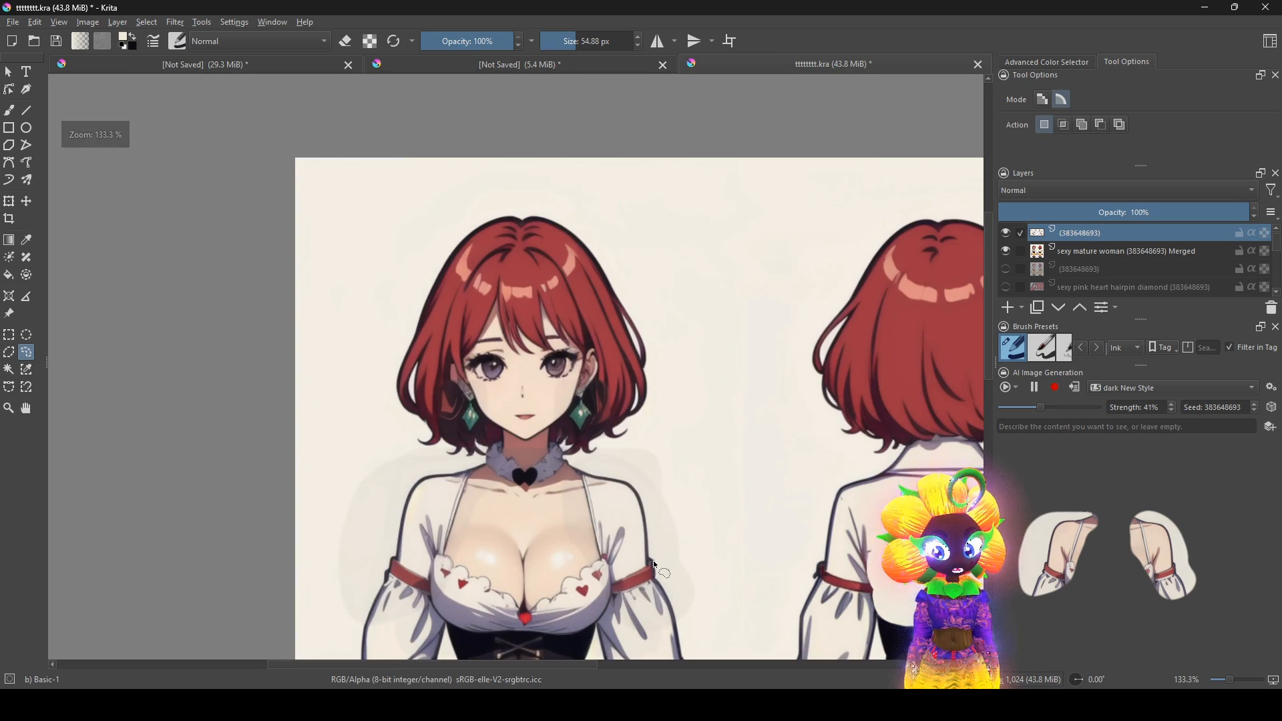
{"action": "left_click_drag", "start_coordinate": [656, 561], "coordinate": [595, 474]}
{"action": "scroll", "coordinate": [659, 449], "scroll_direction": "up", "scroll_amount": 2}
{"action": "scroll", "coordinate": [425, 491], "scroll_direction": "down", "scroll_amount": 3}
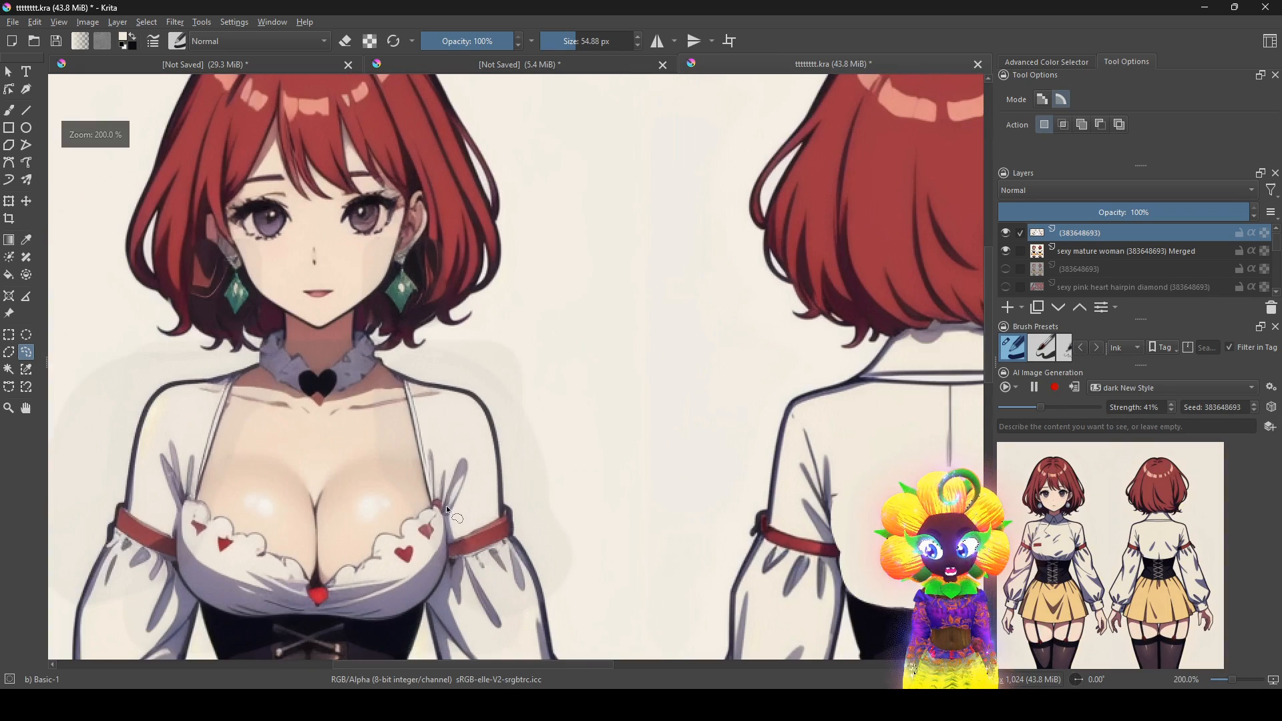
{"action": "scroll", "coordinate": [469, 467], "scroll_direction": "up", "scroll_amount": 1}
{"action": "scroll", "coordinate": [646, 444], "scroll_direction": "down", "scroll_amount": 2}
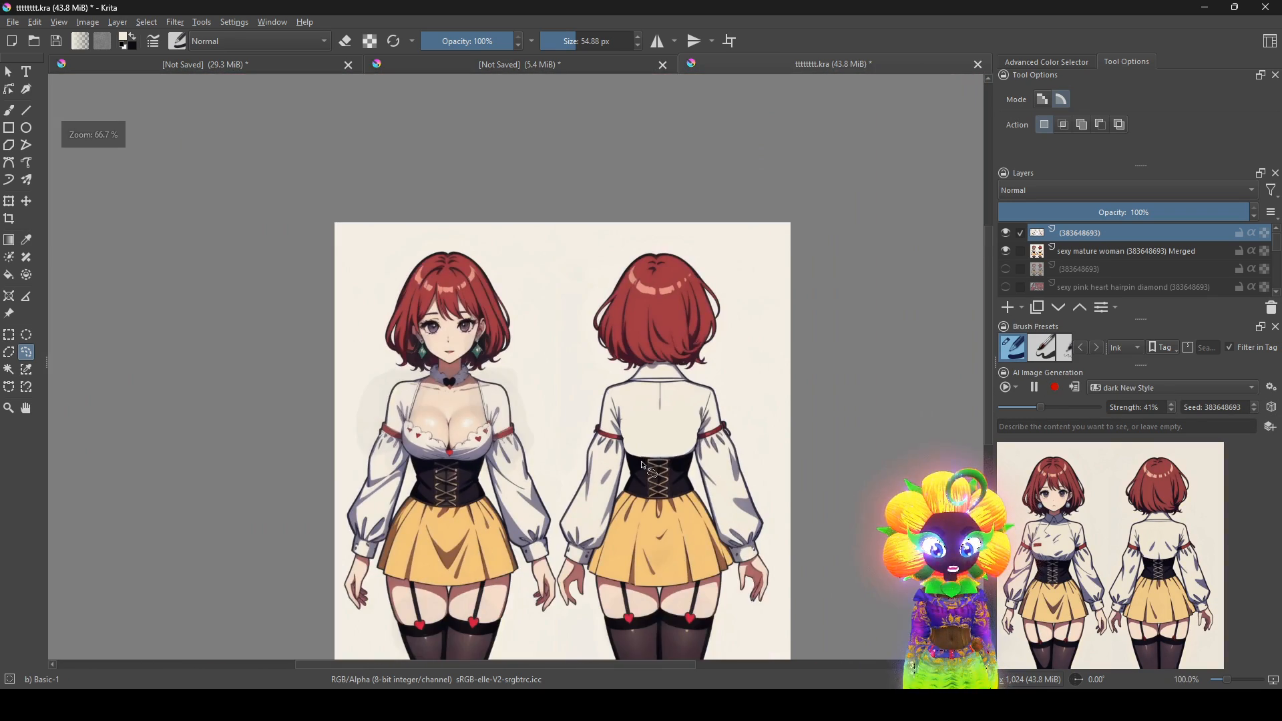
{"action": "scroll", "coordinate": [644, 347], "scroll_direction": "up", "scroll_amount": 1}
{"action": "left_click_drag", "start_coordinate": [641, 345], "coordinate": [564, 349]}
{"action": "scroll", "coordinate": [675, 526], "scroll_direction": "up", "scroll_amount": 1}
{"action": "scroll", "coordinate": [619, 535], "scroll_direction": "down", "scroll_amount": 1}
{"action": "scroll", "coordinate": [564, 349], "scroll_direction": "down", "scroll_amount": 2}
{"action": "scroll", "coordinate": [581, 397], "scroll_direction": "up", "scroll_amount": 1}
{"action": "left_click_drag", "start_coordinate": [348, 343], "coordinate": [409, 460]}
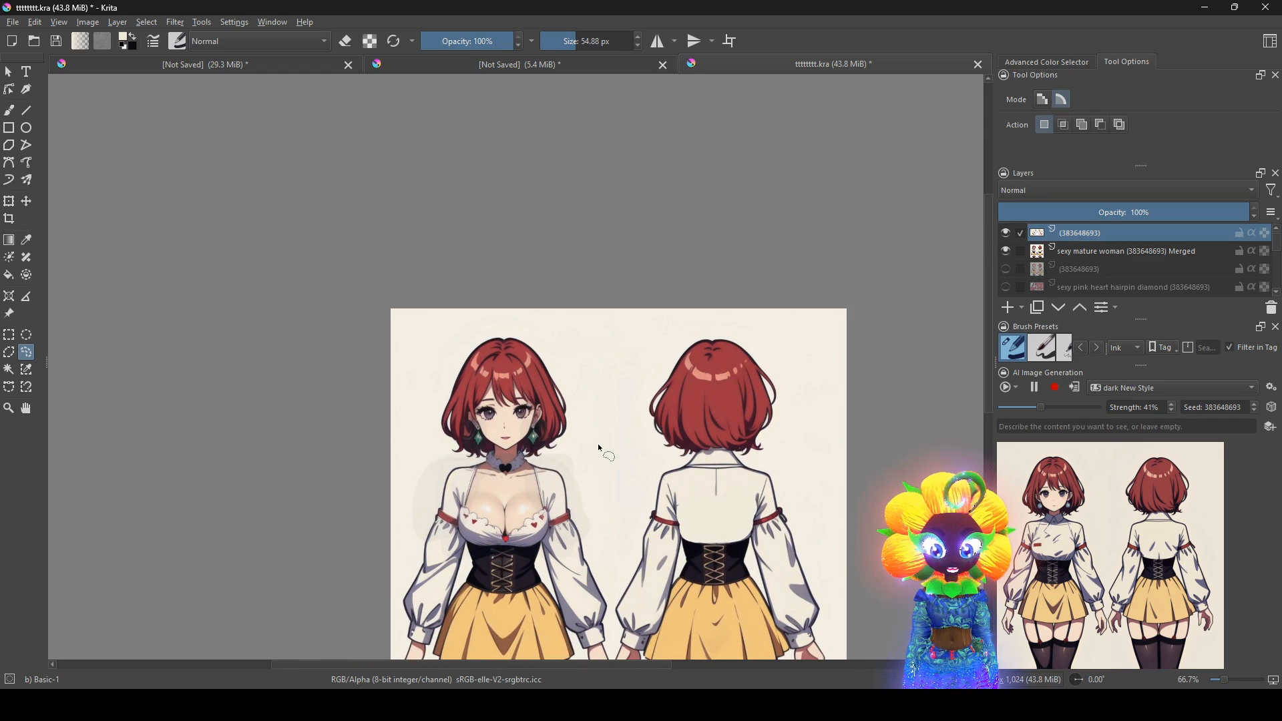
- Select a rectangle about 133 px wide around the front figure's face and set the generation prompt to "gorgeous blushing"
{"action": "scroll", "coordinate": [599, 443], "scroll_direction": "up", "scroll_amount": 3}
{"action": "scroll", "coordinate": [566, 475], "scroll_direction": "down", "scroll_amount": 1}
{"action": "scroll", "coordinate": [459, 372], "scroll_direction": "up", "scroll_amount": 1}
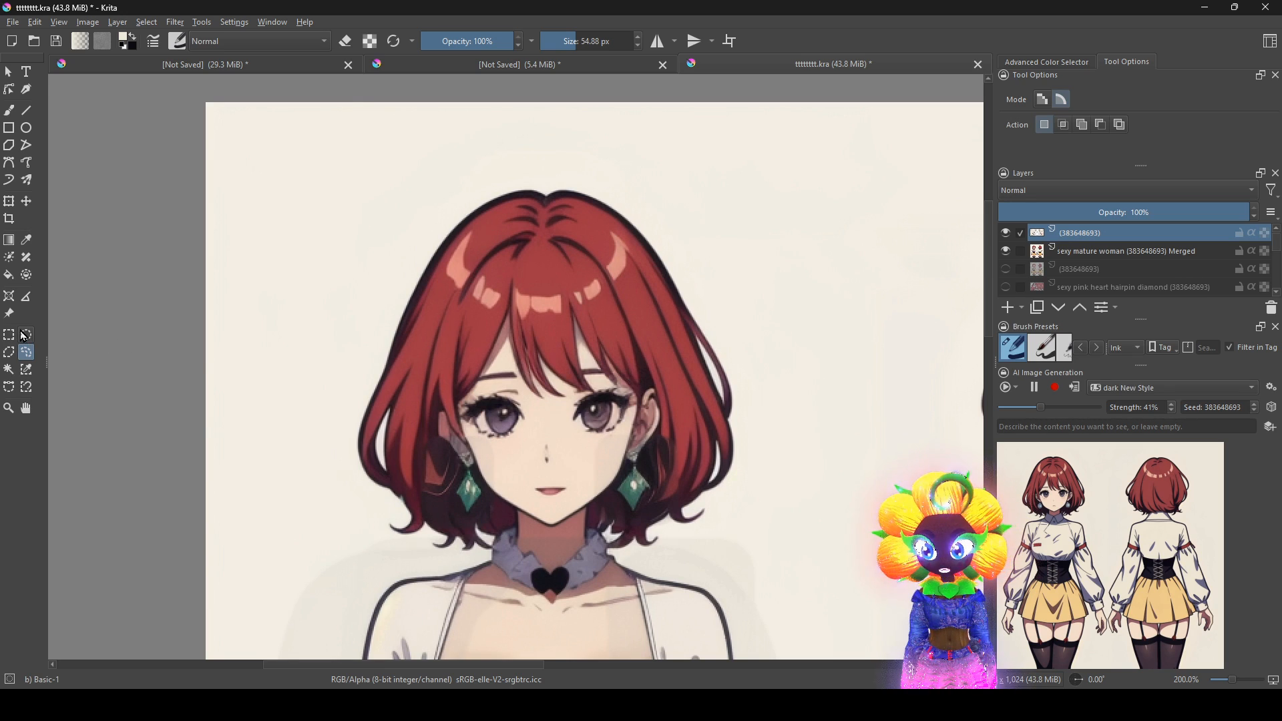
{"action": "key", "text": "ctrl+r"}
{"action": "left_click_drag", "start_coordinate": [459, 358], "coordinate": [635, 498]}
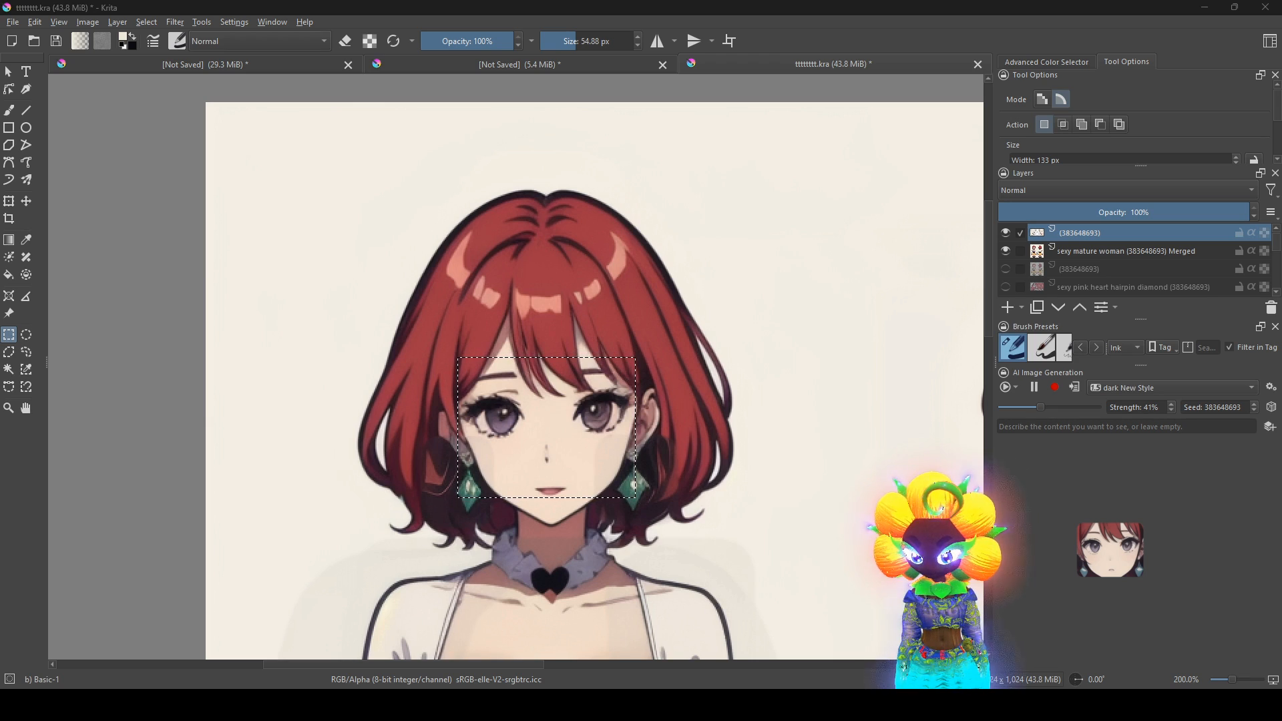
{"action": "left_click", "coordinate": [1213, 427]}
{"action": "type", "text": "gorgeous blushing"}
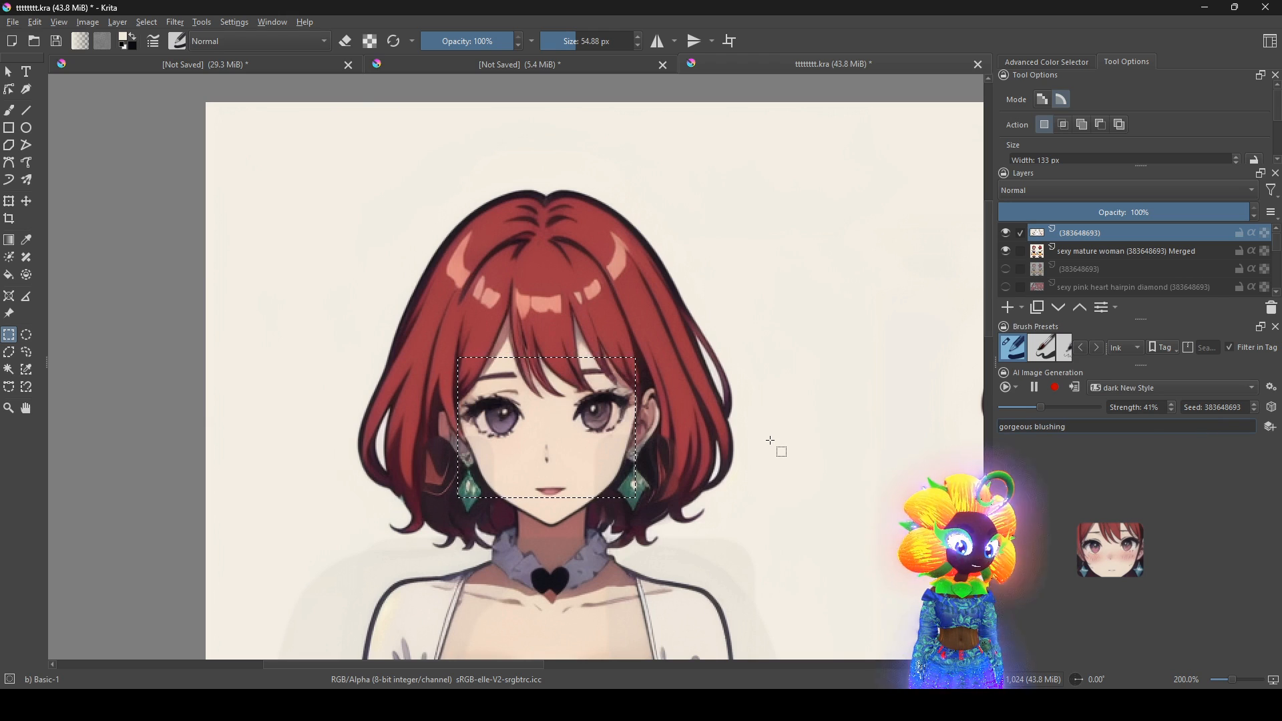
- Try applying the blushing generation to a rectangle about 121 px wide around the front figure's eyes
{"action": "left_click_drag", "start_coordinate": [446, 337], "coordinate": [644, 523]}
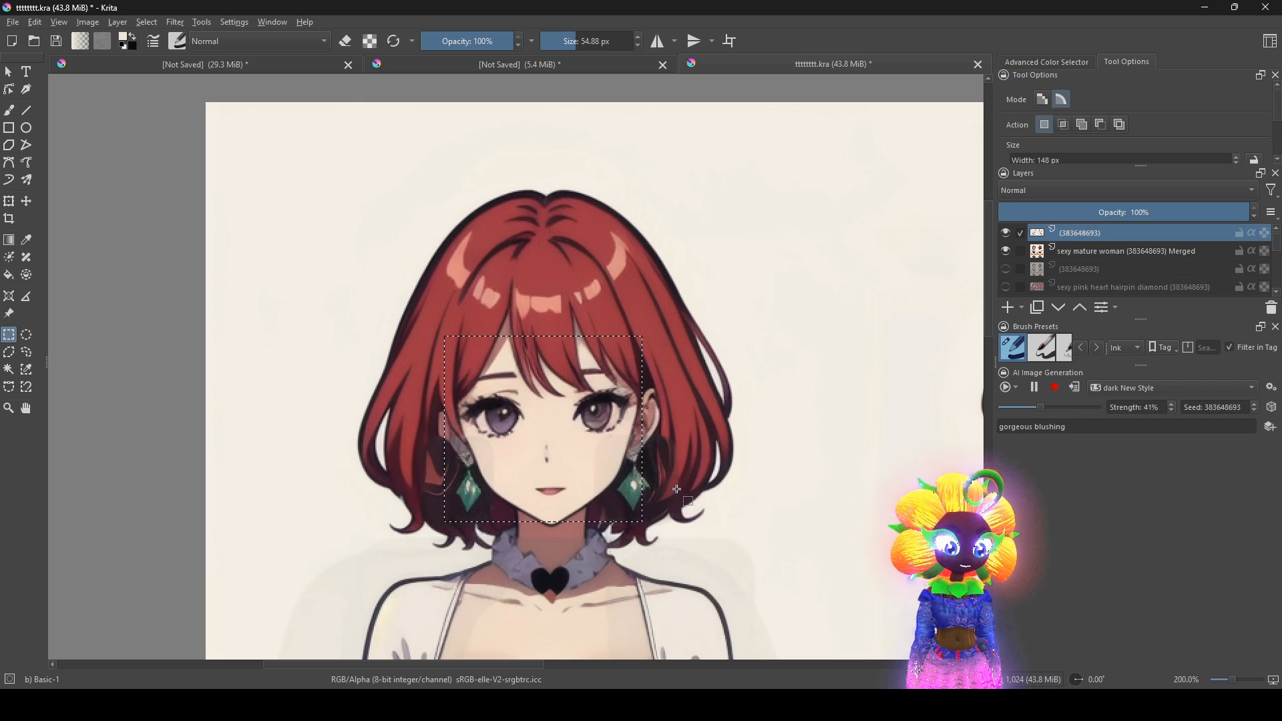
{"action": "left_click_drag", "start_coordinate": [717, 490], "coordinate": [730, 504]}
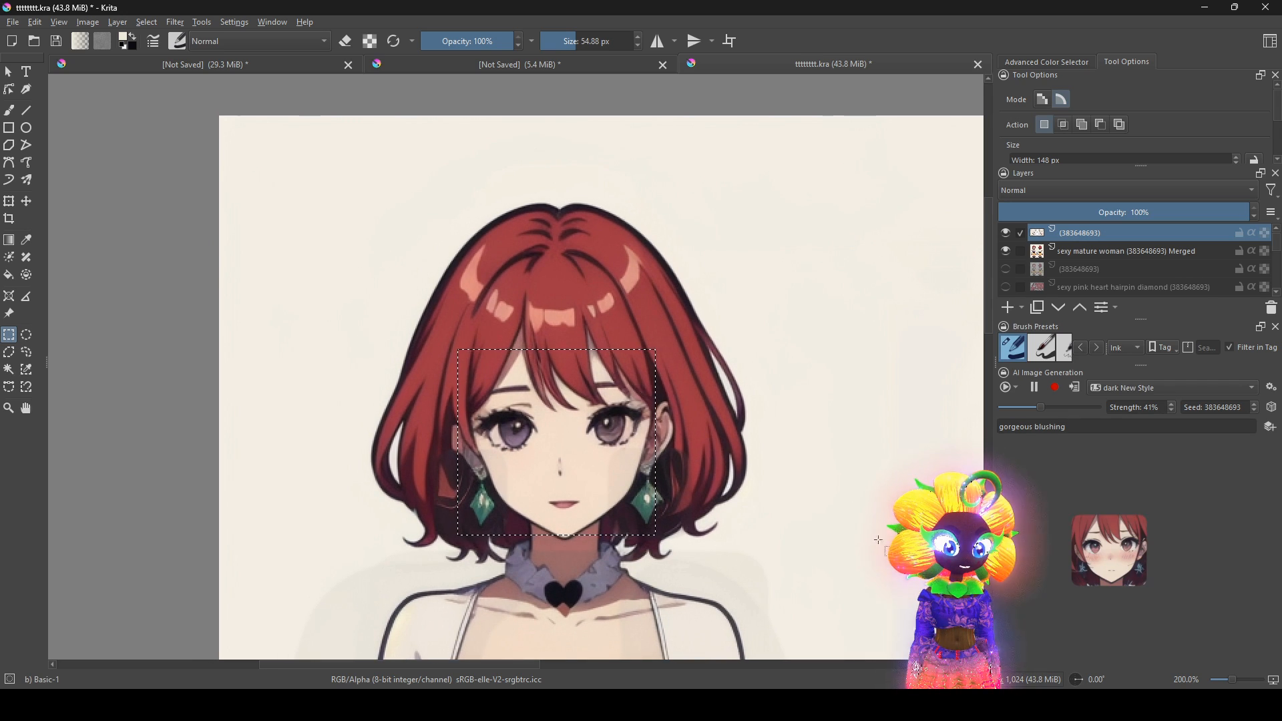
{"action": "left_click_drag", "start_coordinate": [483, 389], "coordinate": [645, 465]}
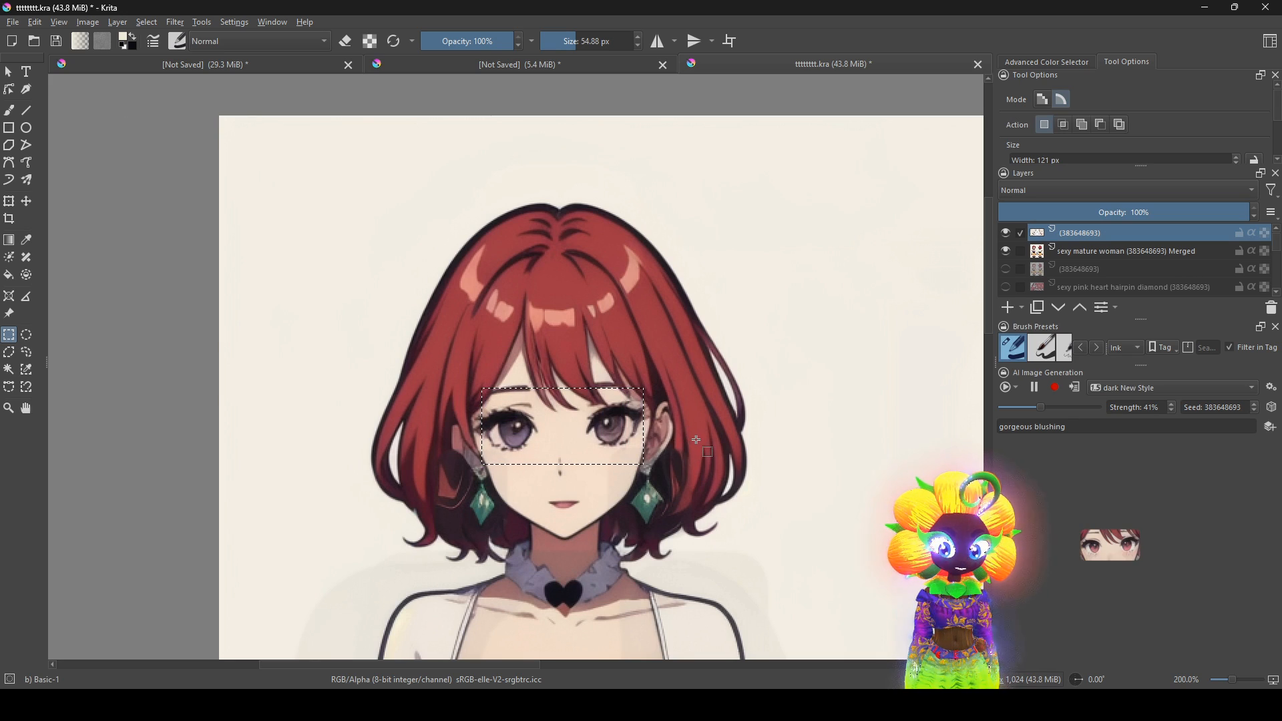
{"action": "left_click", "coordinate": [1076, 390]}
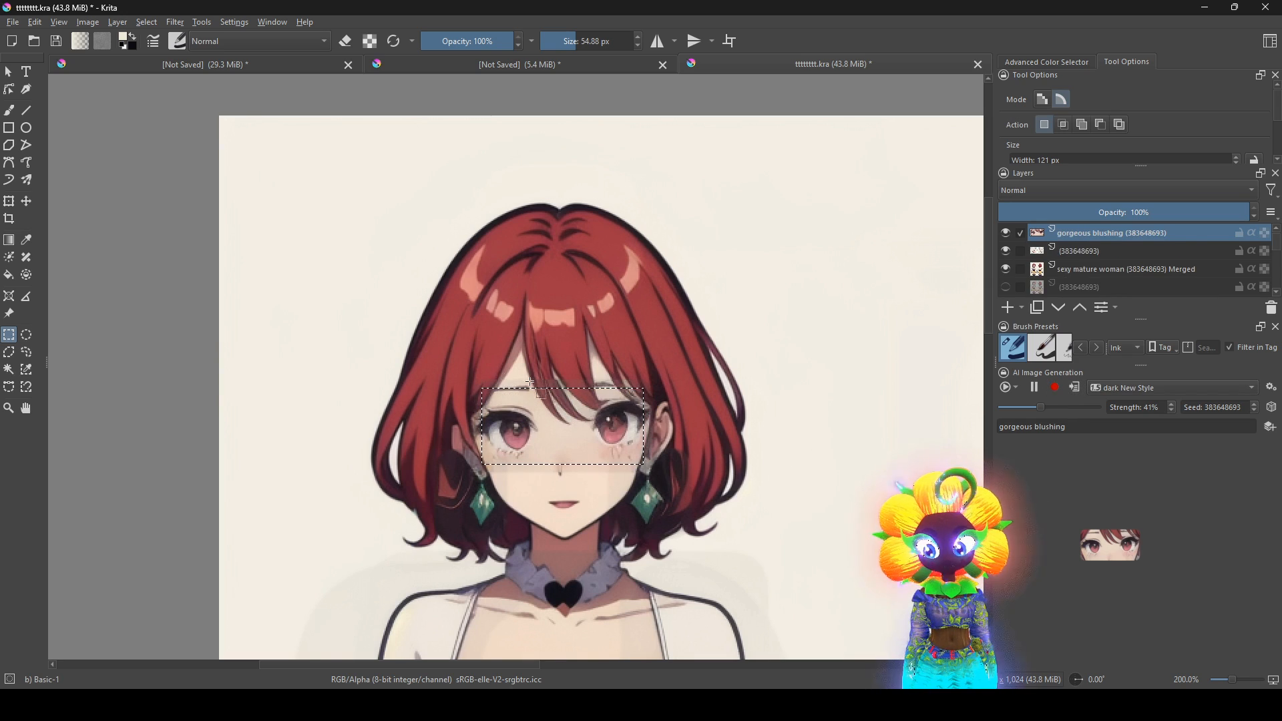
{"action": "key", "text": "ctrl+z"}
- Apply the blushing generation as a new layer on a rectangle about 148 px wide around the eyes and cheeks, and clear the selection
{"action": "left_click_drag", "start_coordinate": [475, 373], "coordinate": [651, 485]}
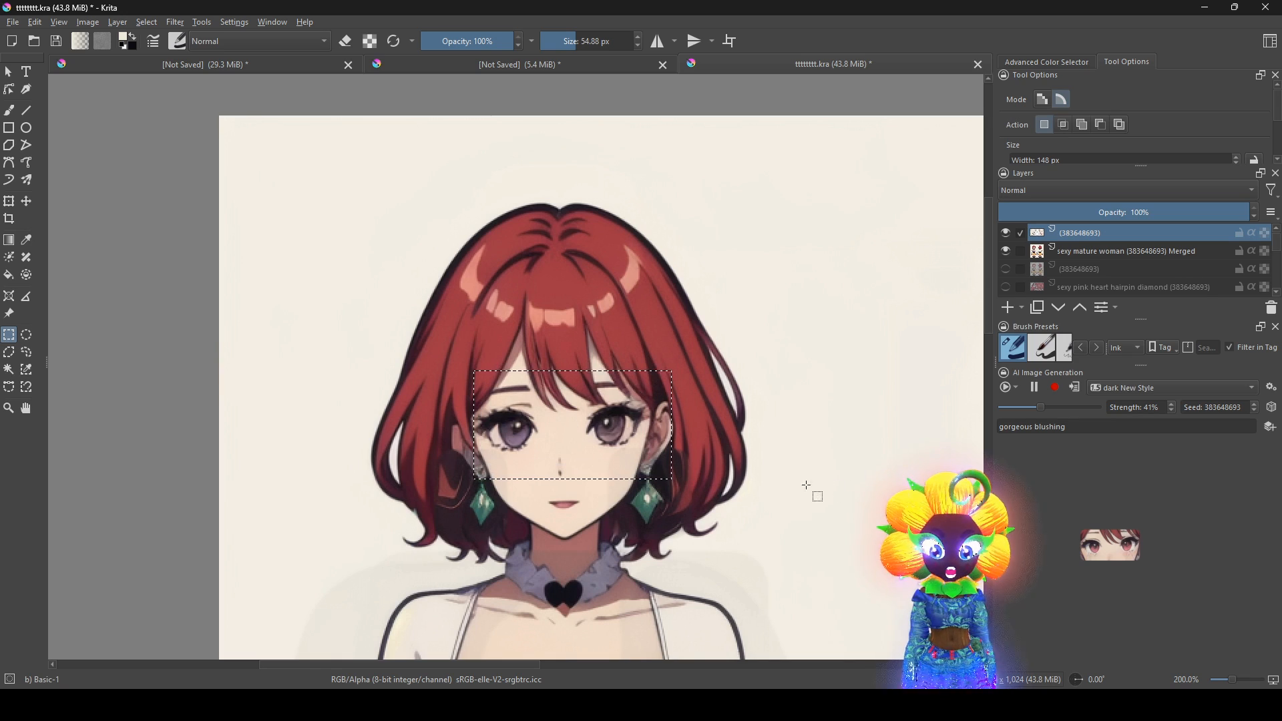
{"action": "left_click", "coordinate": [1077, 393]}
{"action": "right_click", "coordinate": [663, 461]}
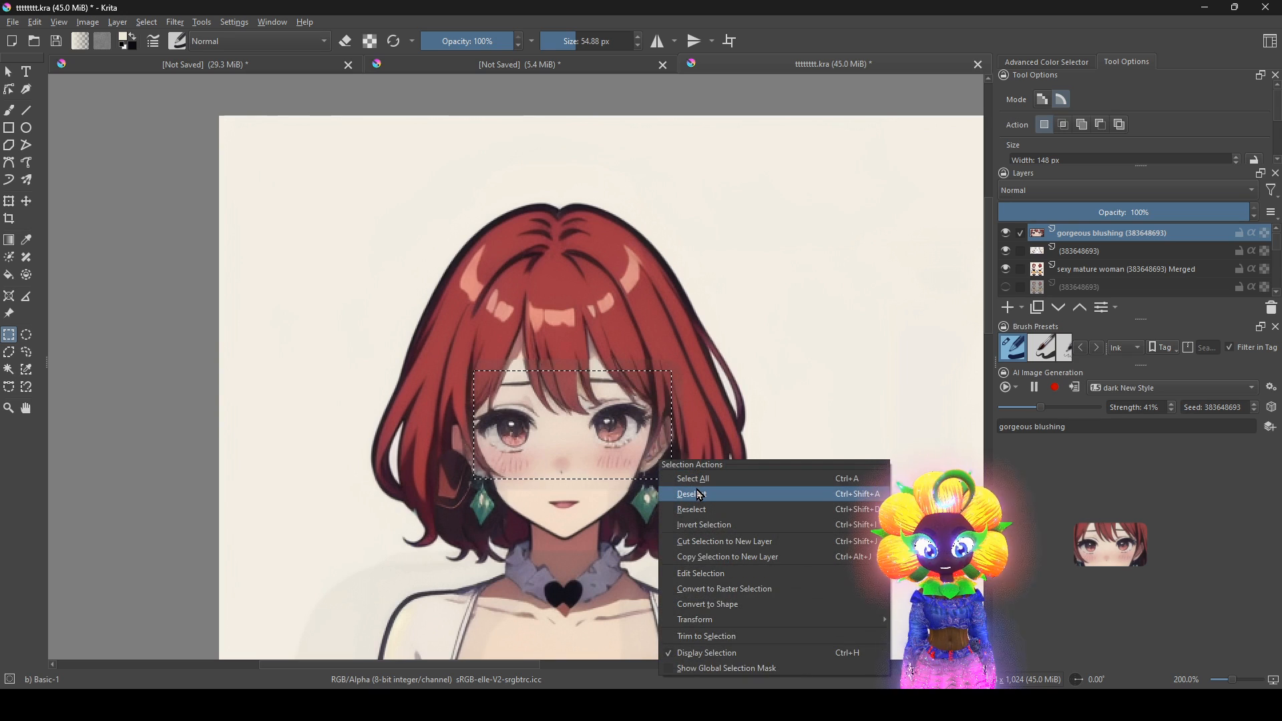
{"action": "left_click", "coordinate": [701, 495]}
{"action": "scroll", "coordinate": [630, 382], "scroll_direction": "down", "scroll_amount": 4}
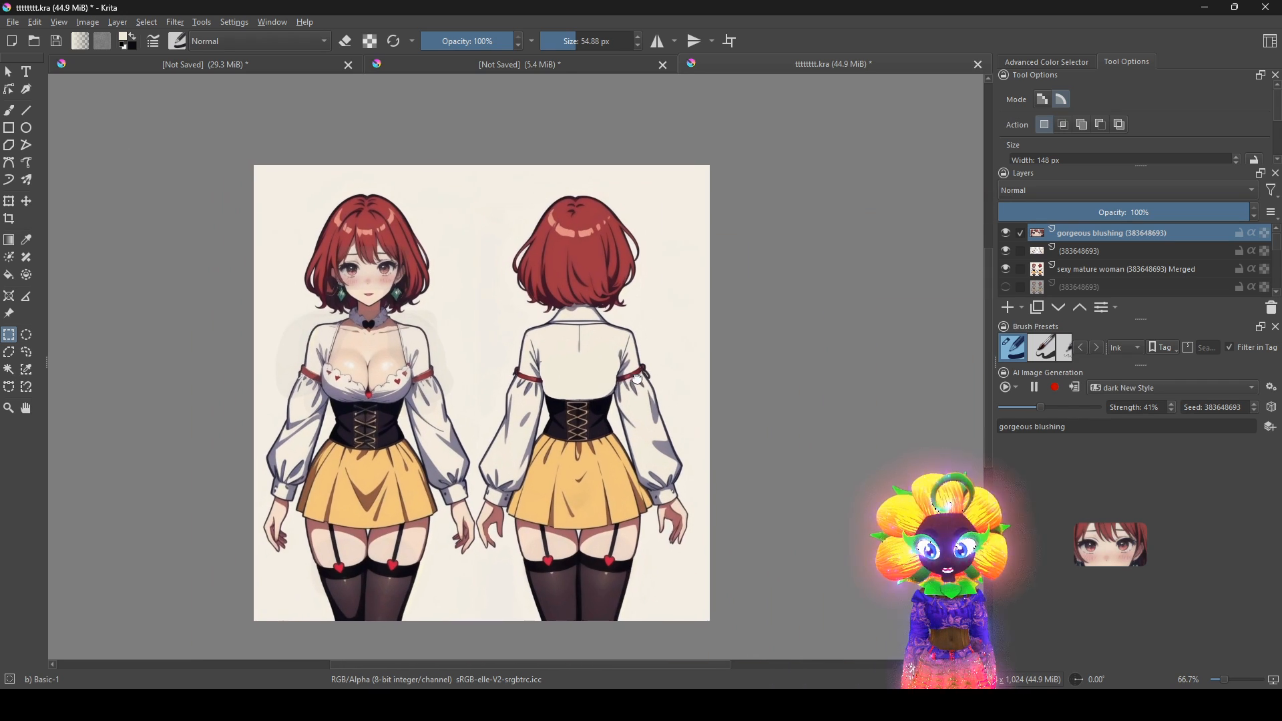
{"action": "left_click_drag", "start_coordinate": [629, 381], "coordinate": [668, 370]}
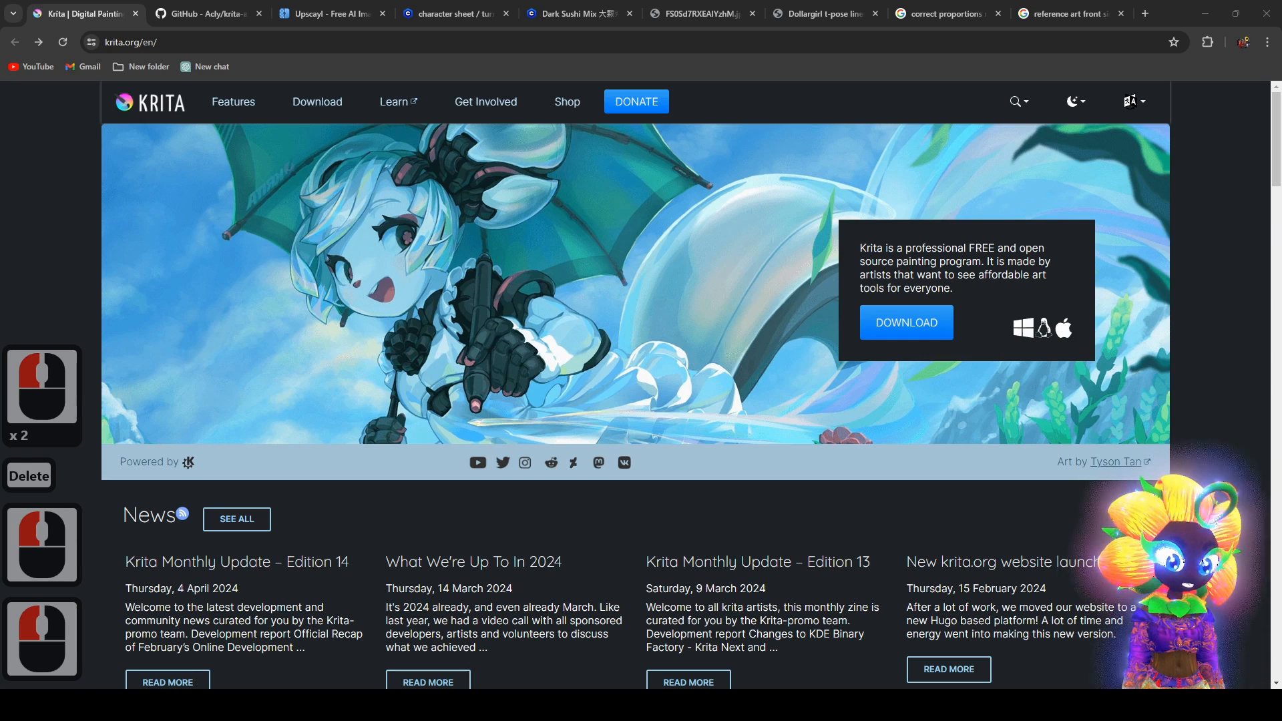
{"action": "key", "text": "Caps_Lock"}
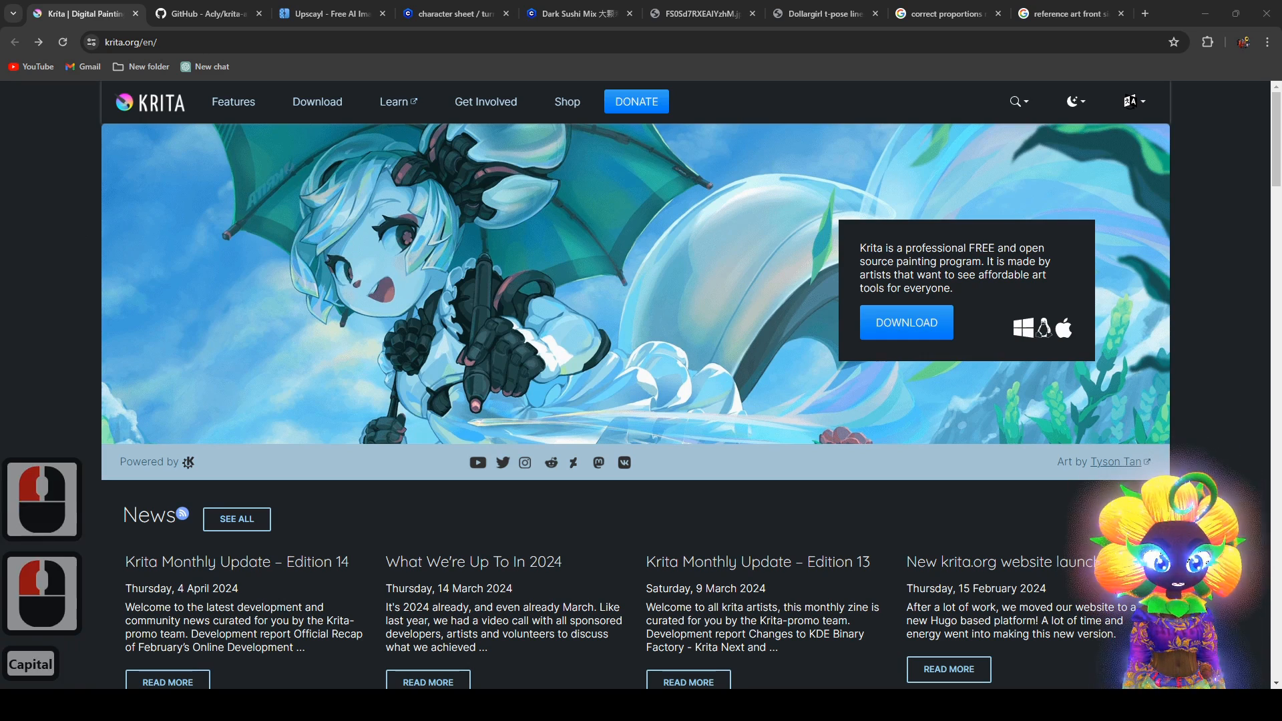
{"action": "key", "text": "ctrl+Caps_Lock"}
{"action": "key", "text": "ctrl+Caps_Lock"}
{"action": "key", "text": "shift"}
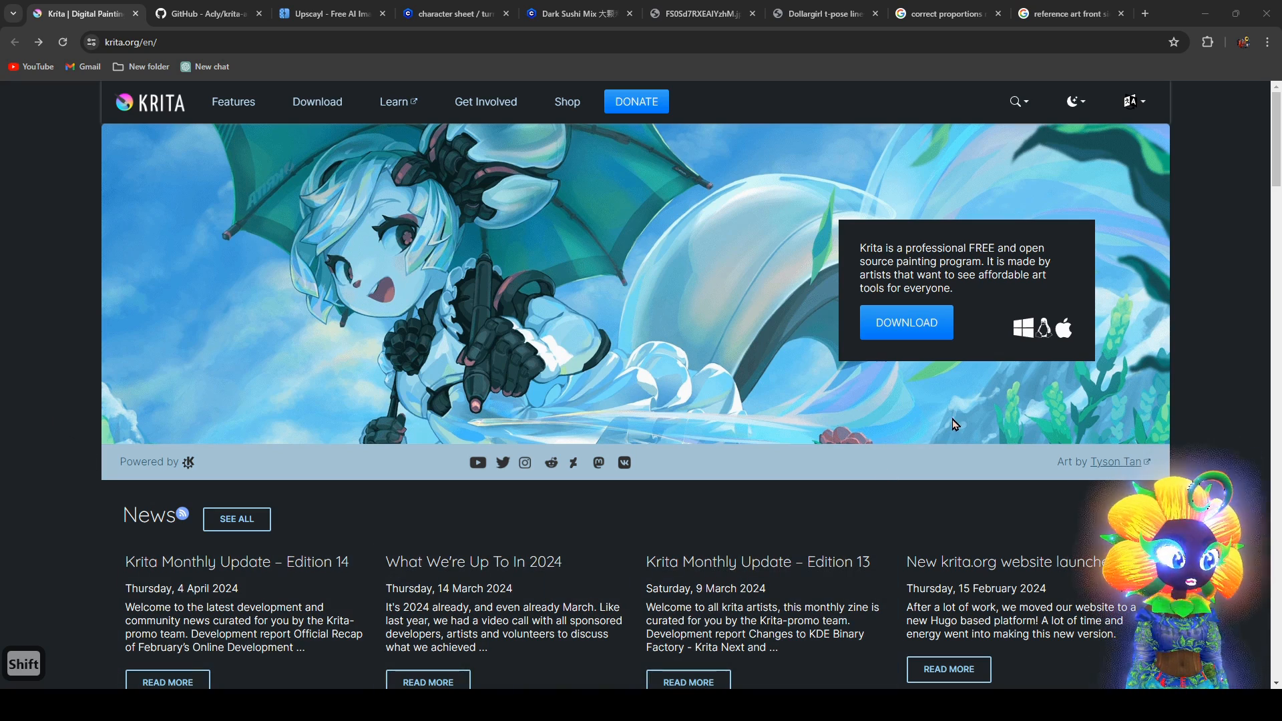
- Download the Krita 5.2.2 Windows installer from krita.org in the browser and save it as krita-x64-5.2.2-setup in the Downloads folder
{"action": "left_click", "coordinate": [928, 334]}
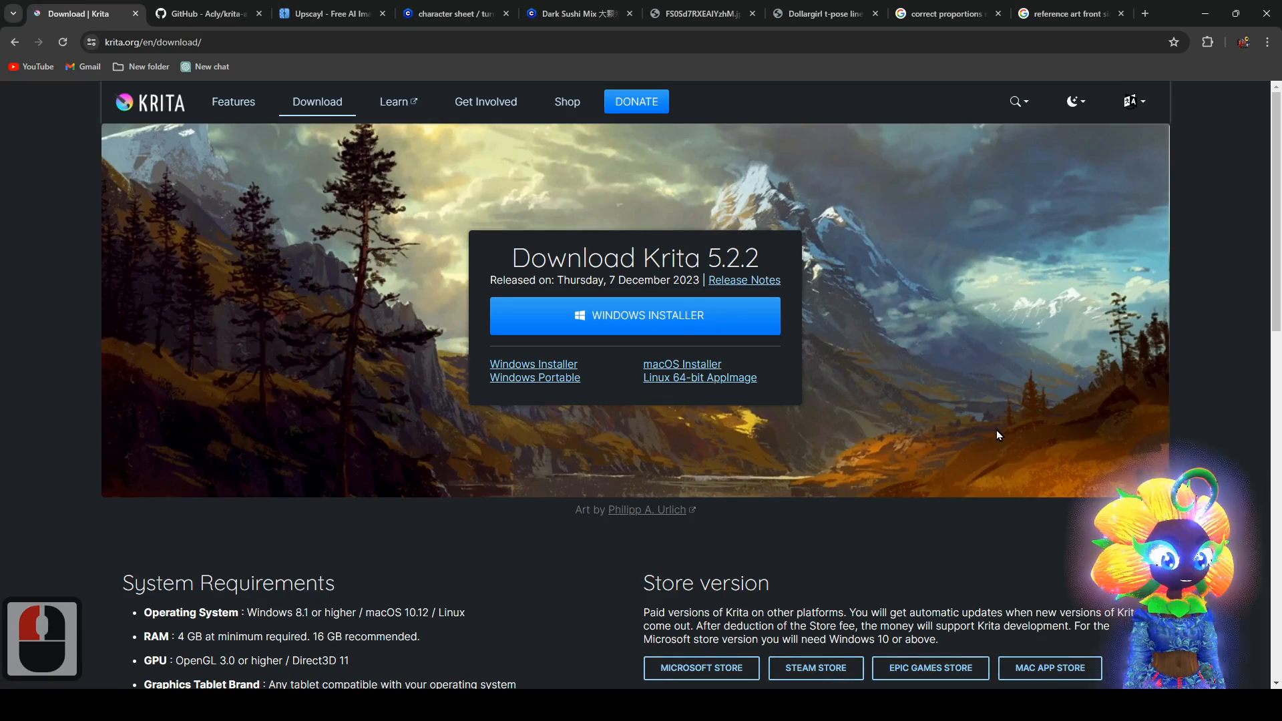
{"action": "left_click", "coordinate": [642, 324]}
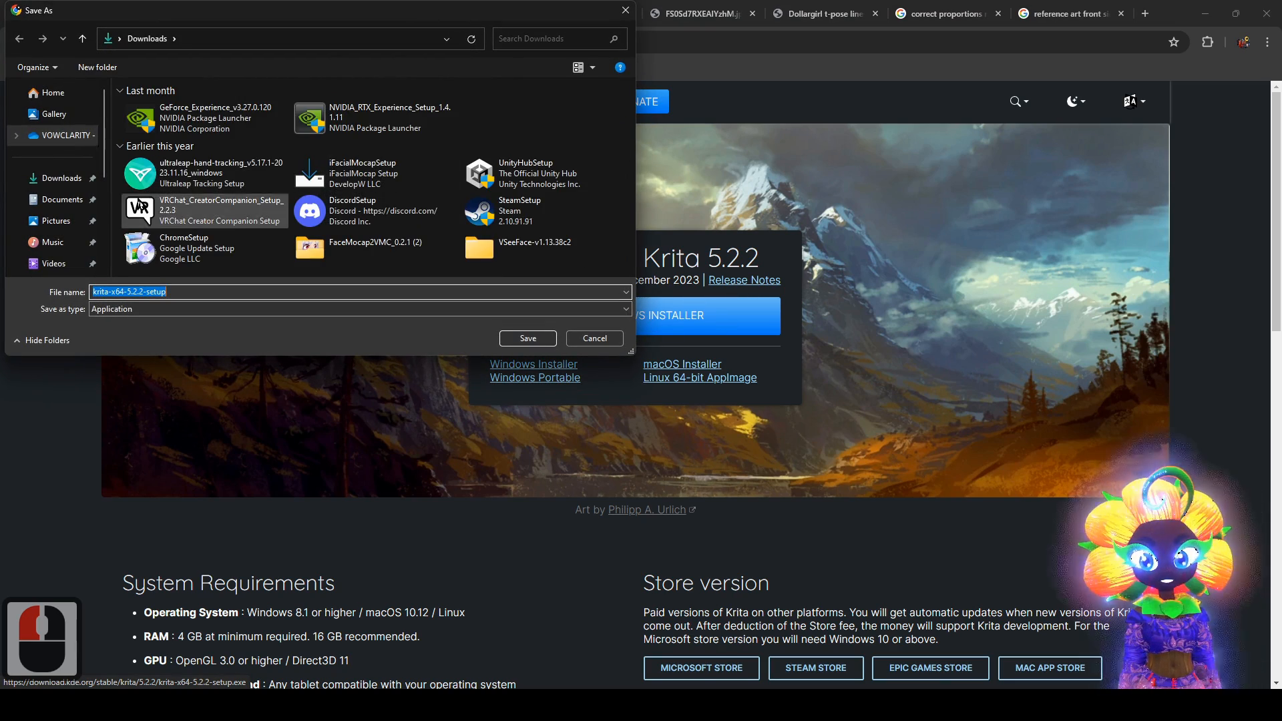
{"action": "left_click", "coordinate": [64, 183]}
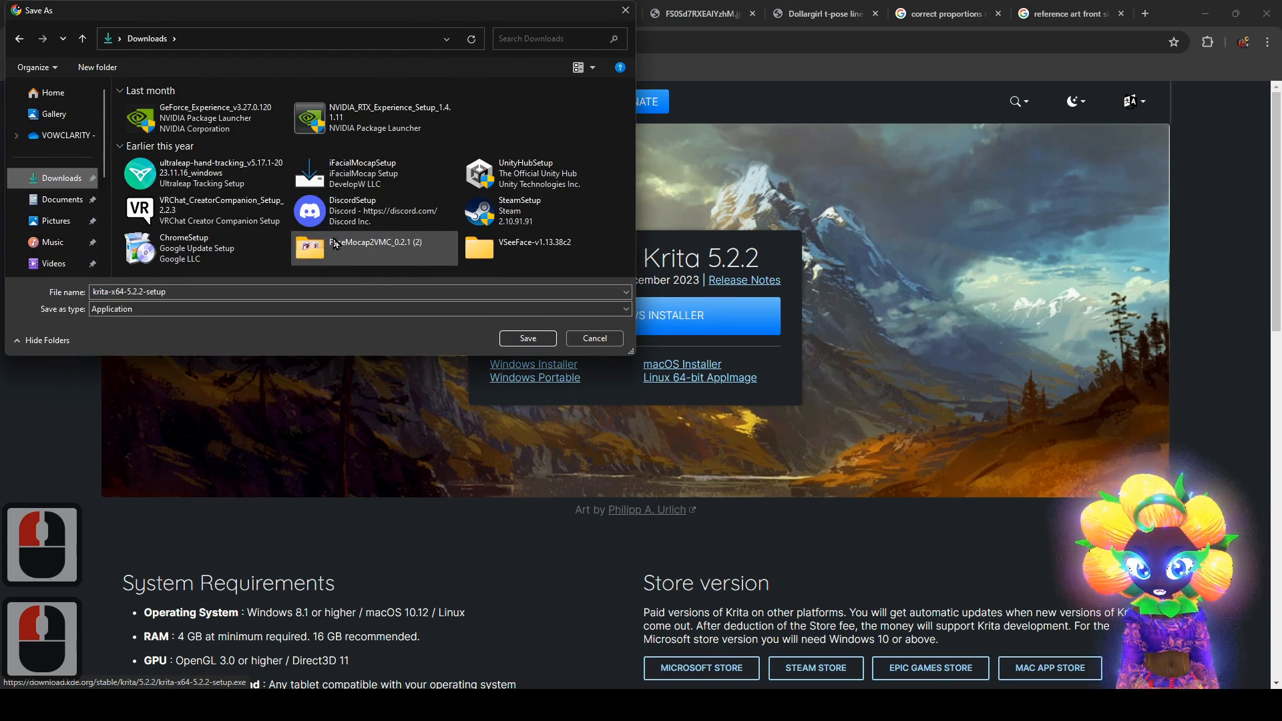
{"action": "left_click", "coordinate": [527, 338]}
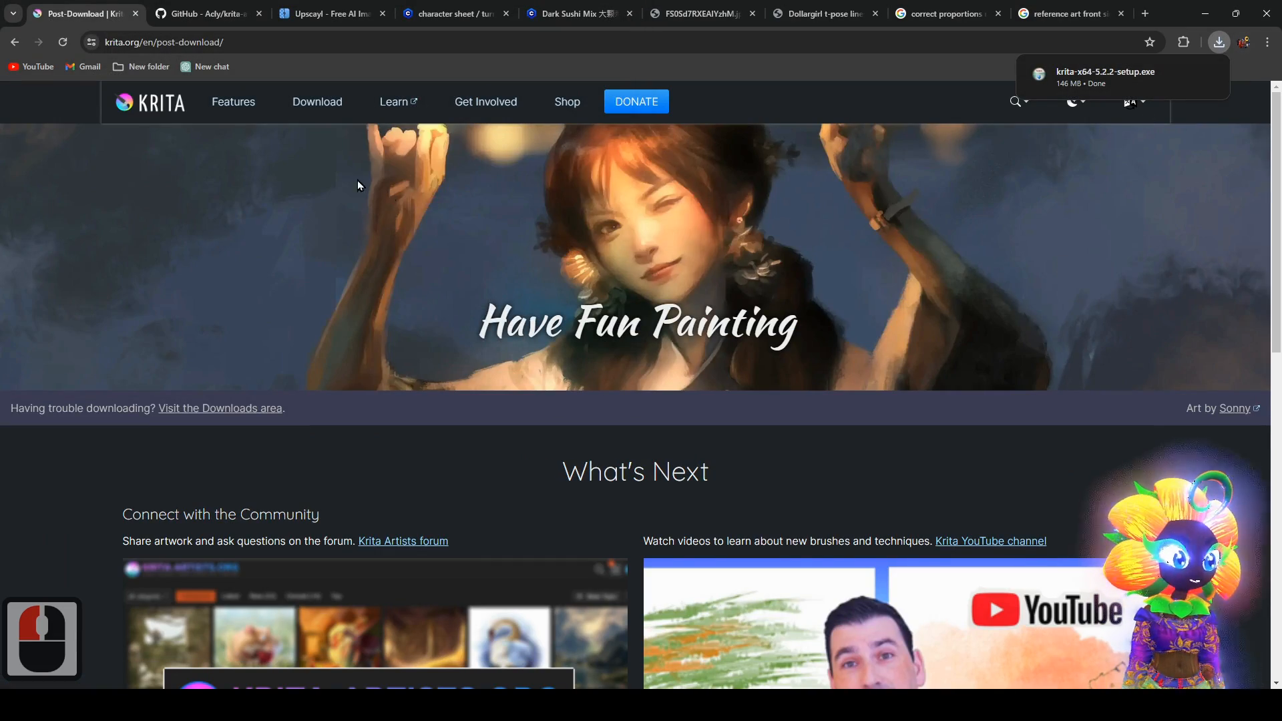
- Open the plugin's latest release page from the installation instructions in the krita-ai-diffusion README on GitHub
{"action": "left_click", "coordinate": [210, 8]}
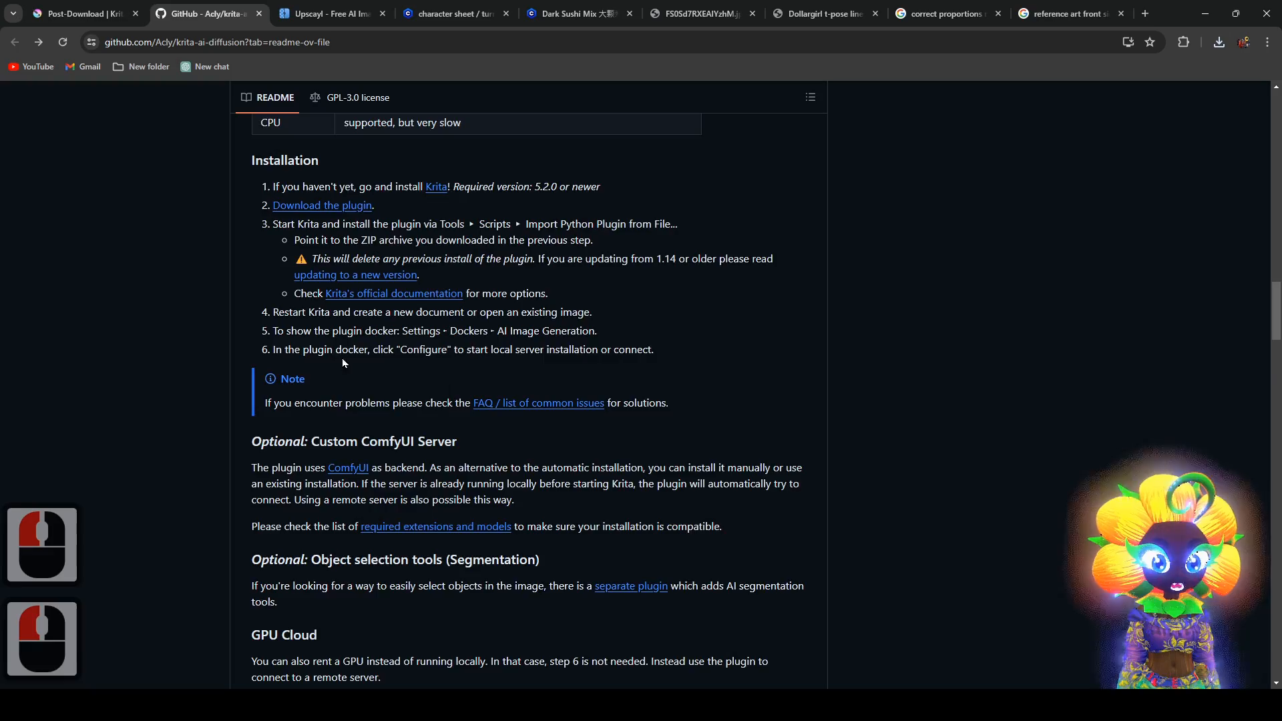
{"action": "scroll", "coordinate": [371, 503], "scroll_direction": "up", "scroll_amount": 20}
{"action": "scroll", "coordinate": [372, 505], "scroll_direction": "down", "scroll_amount": 17}
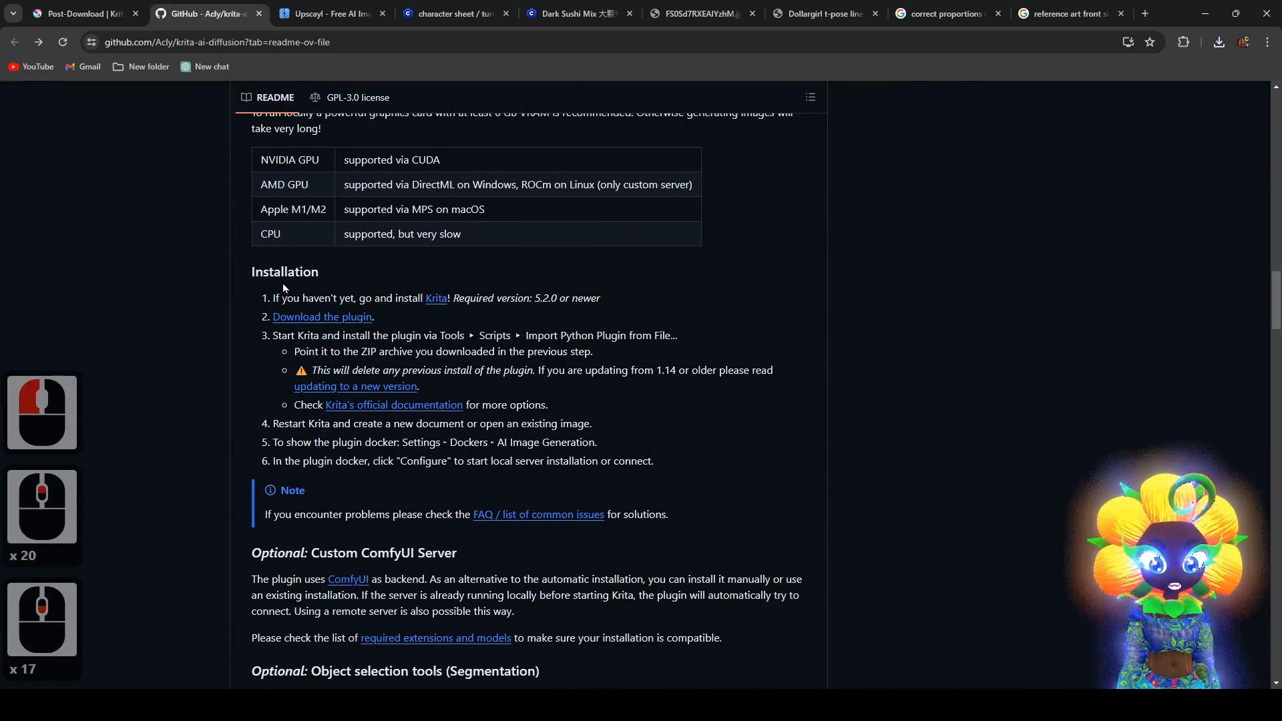
{"action": "left_click", "coordinate": [306, 318]}
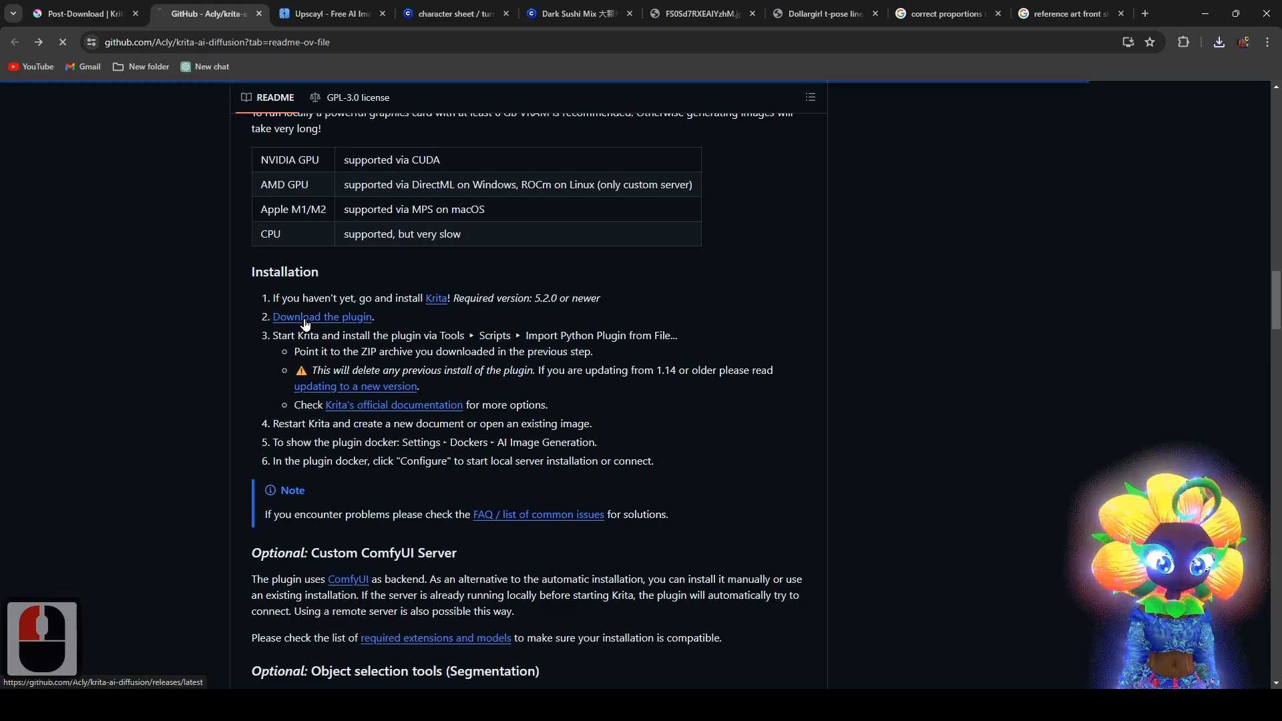
- Download krita_ai_diffusion-1.17.0.zip from the release page and save it in the Downloads folder
{"action": "scroll", "coordinate": [458, 385], "scroll_direction": "down", "scroll_amount": 10}
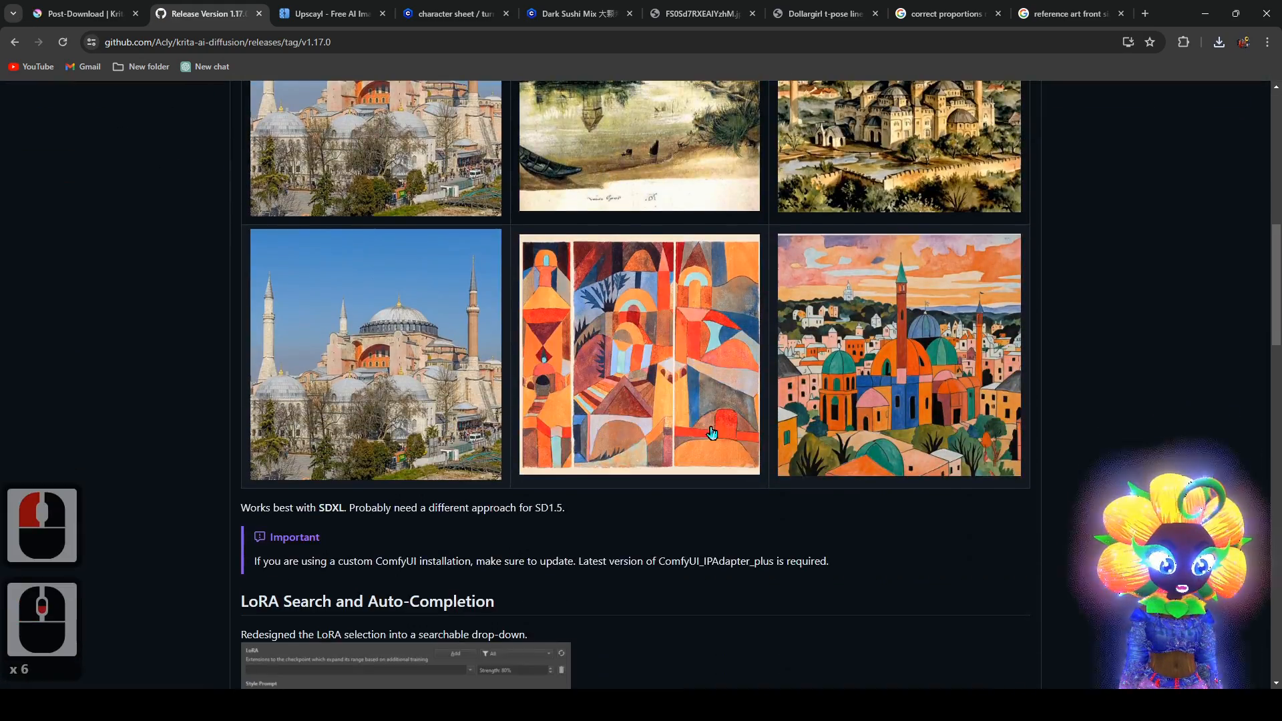
{"action": "scroll", "coordinate": [585, 463], "scroll_direction": "up", "scroll_amount": 13}
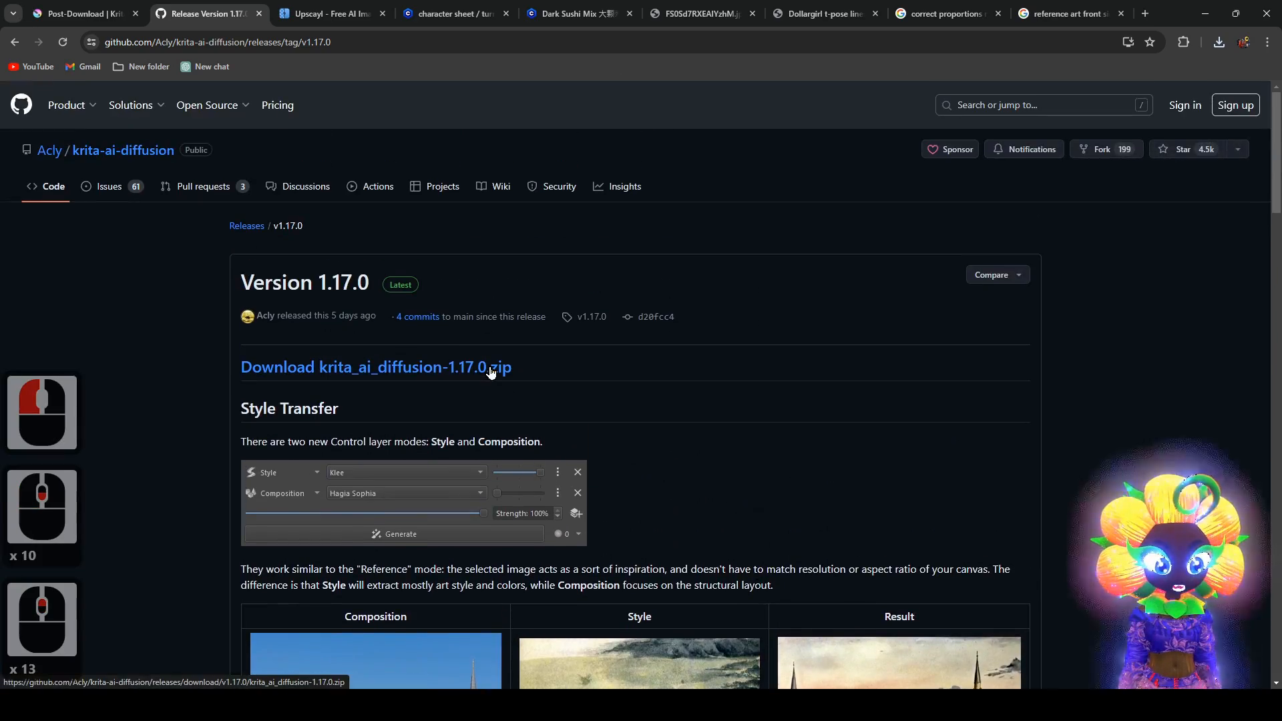
{"action": "left_click", "coordinate": [374, 374]}
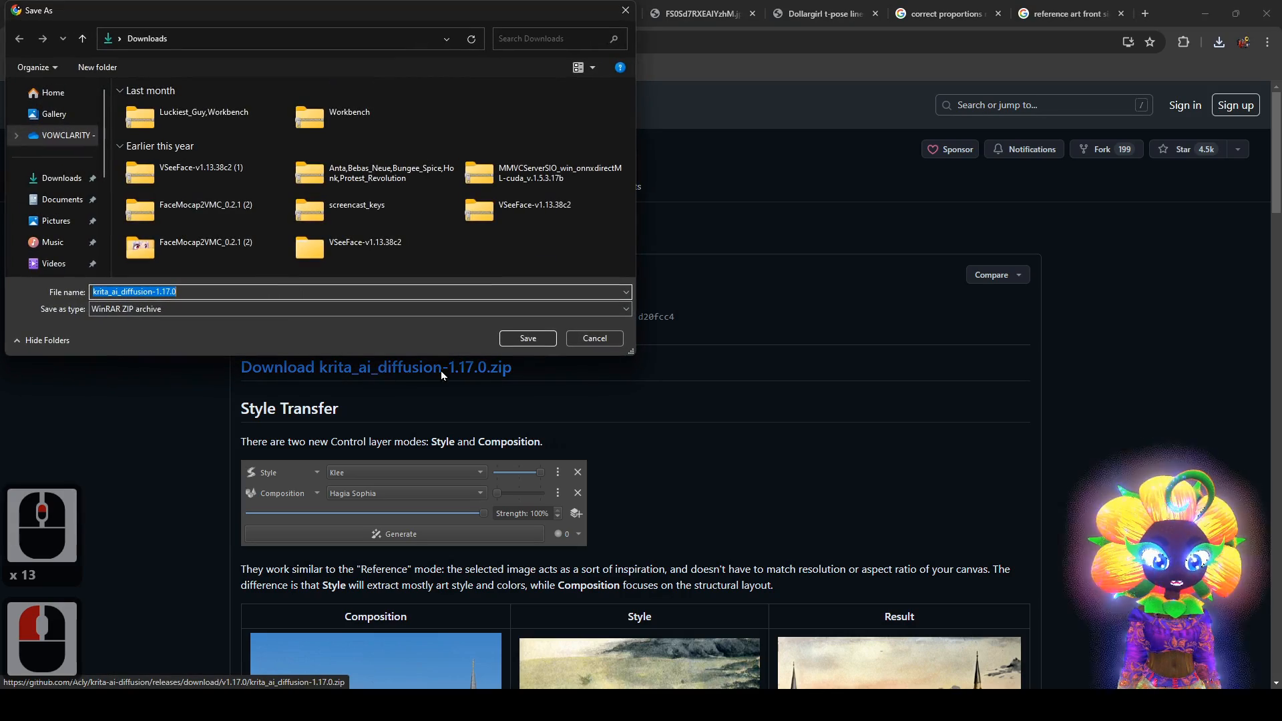
{"action": "left_click", "coordinate": [539, 339]}
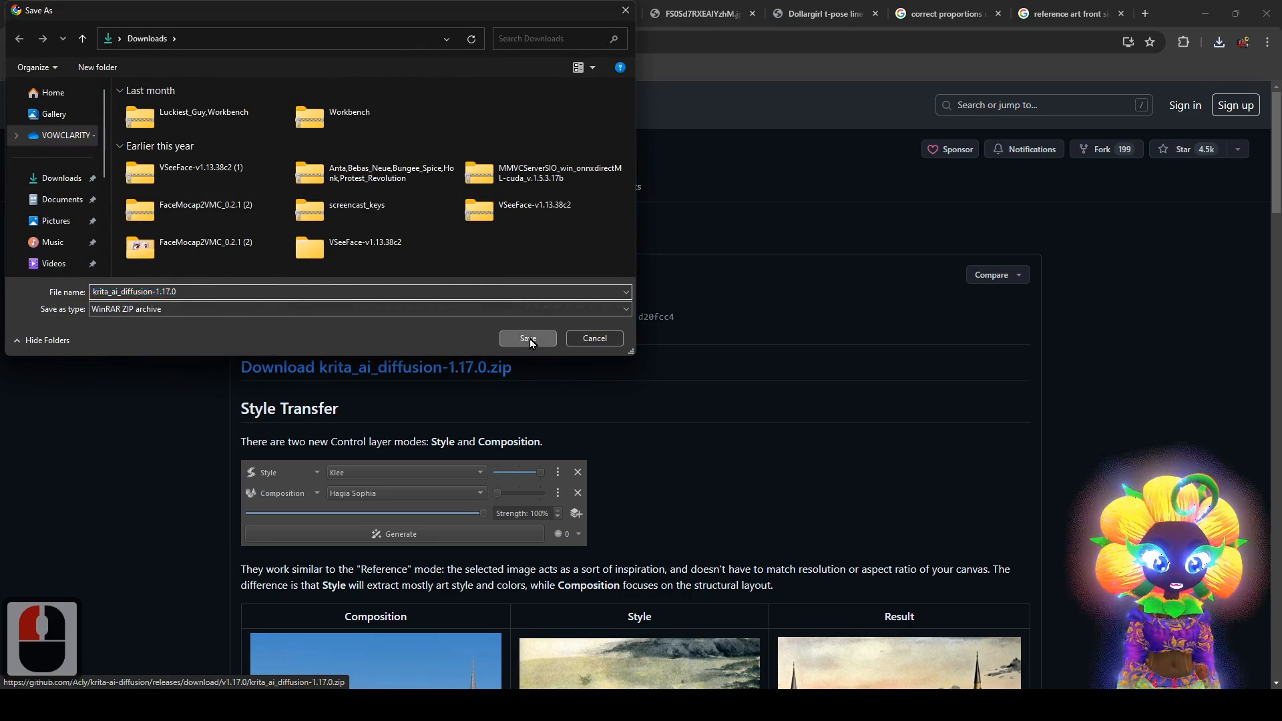
- Download the Upscayl 2.10.0 EXE installer for Windows from upscayl.org and save it as upscayl-2.10.0-win in the Downloads folder
{"action": "left_click", "coordinate": [338, 10]}
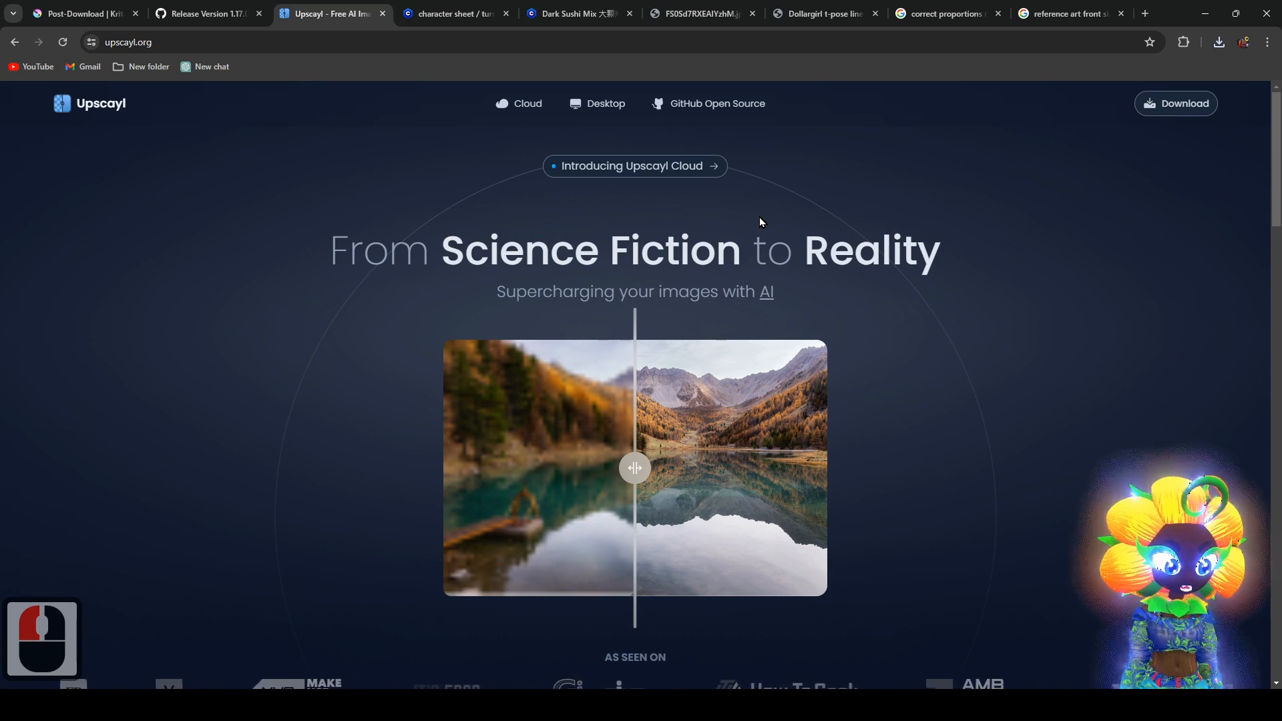
{"action": "left_click", "coordinate": [1182, 105]}
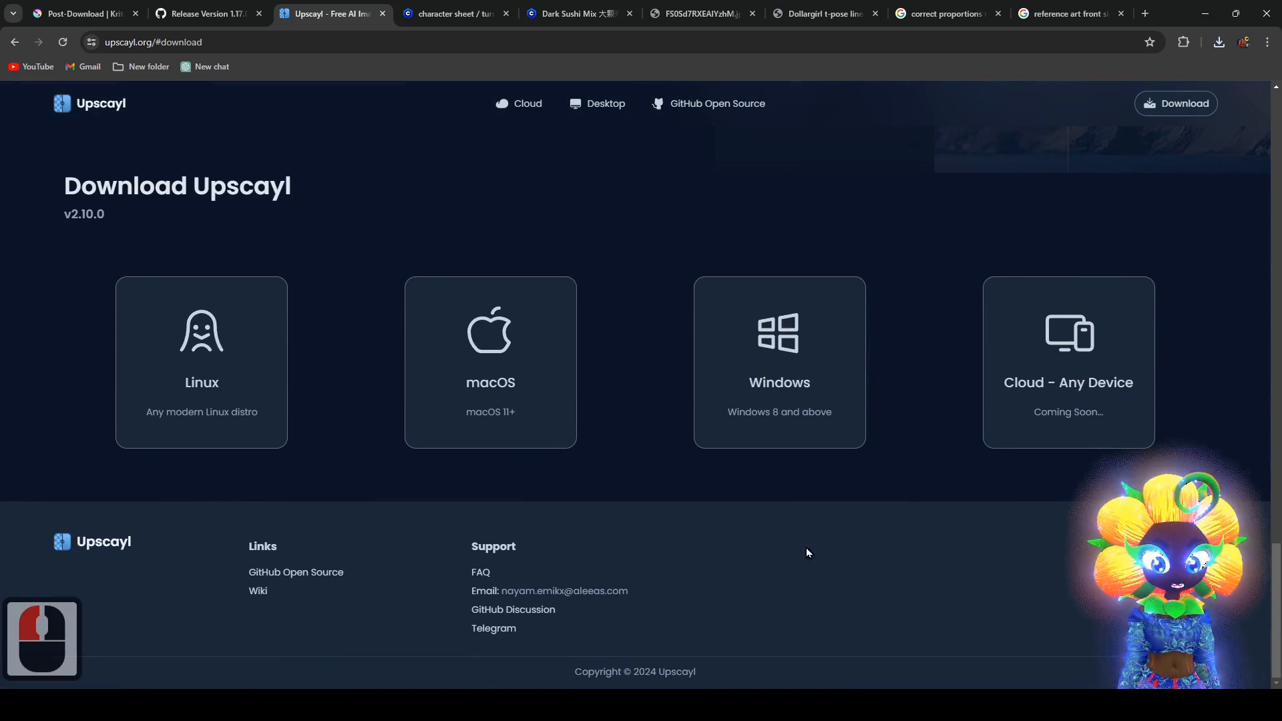
{"action": "left_click", "coordinate": [766, 364]}
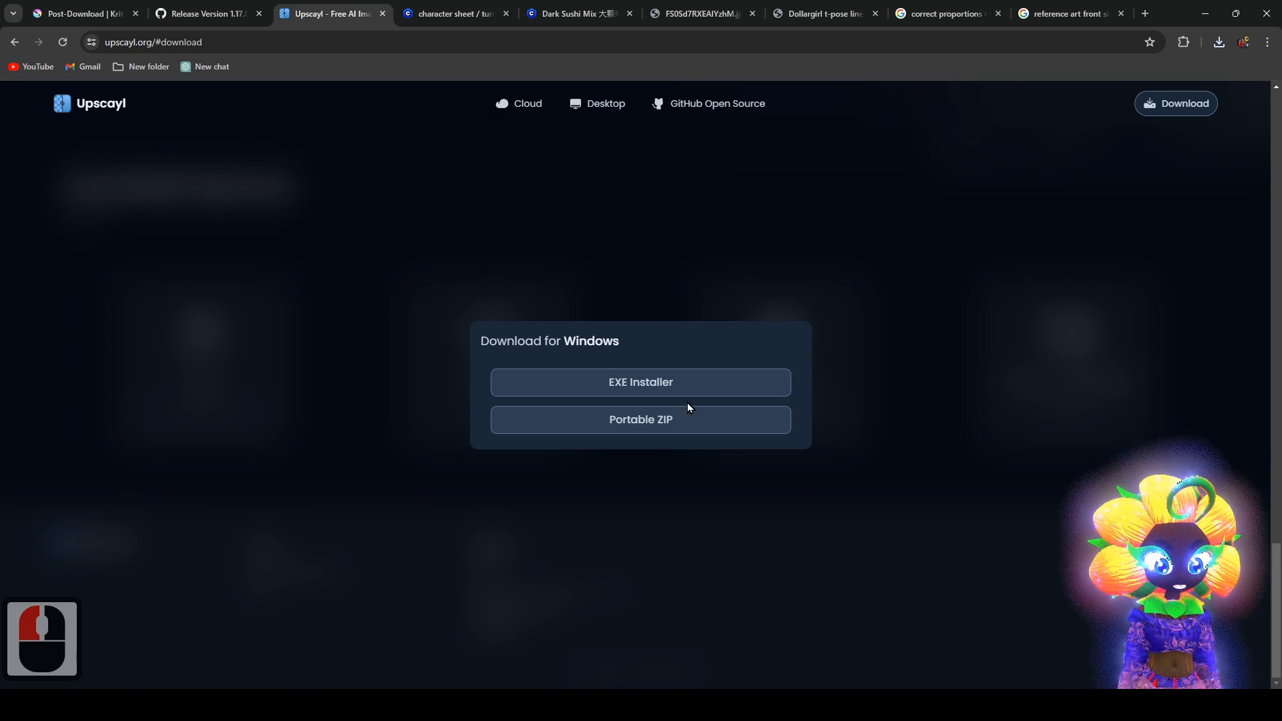
{"action": "left_click", "coordinate": [681, 381]}
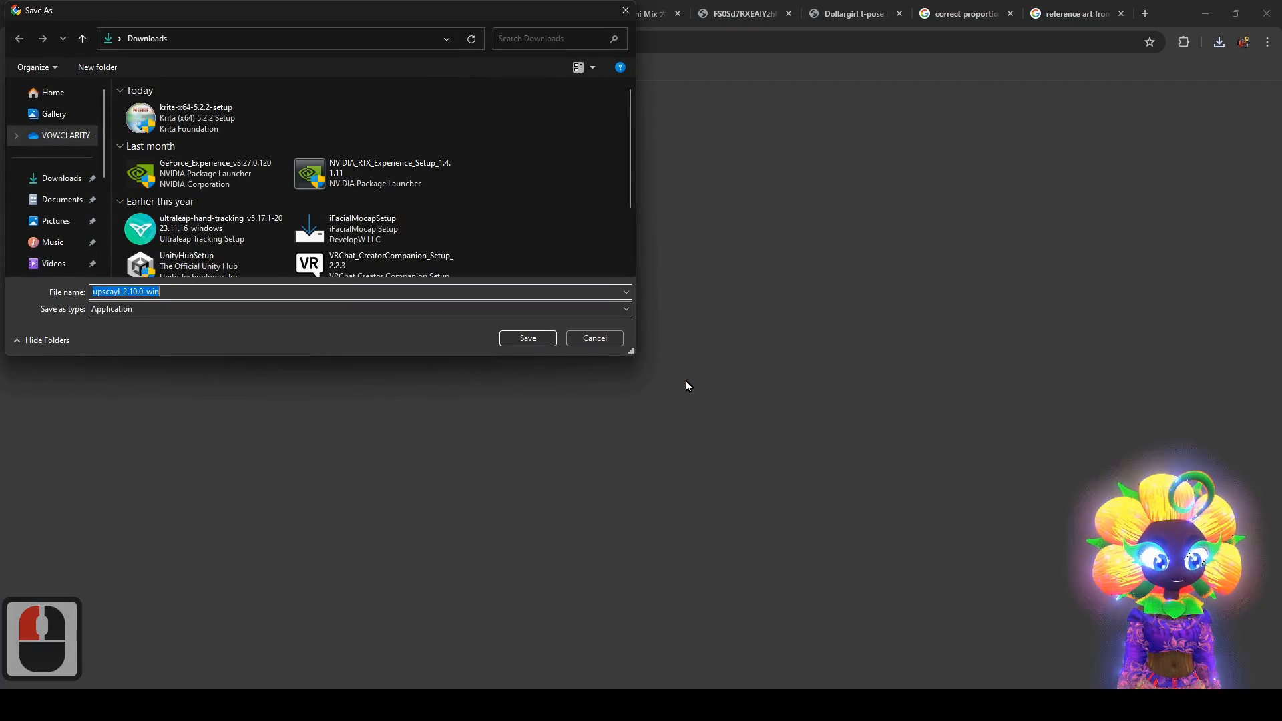
{"action": "left_click", "coordinate": [534, 338]}
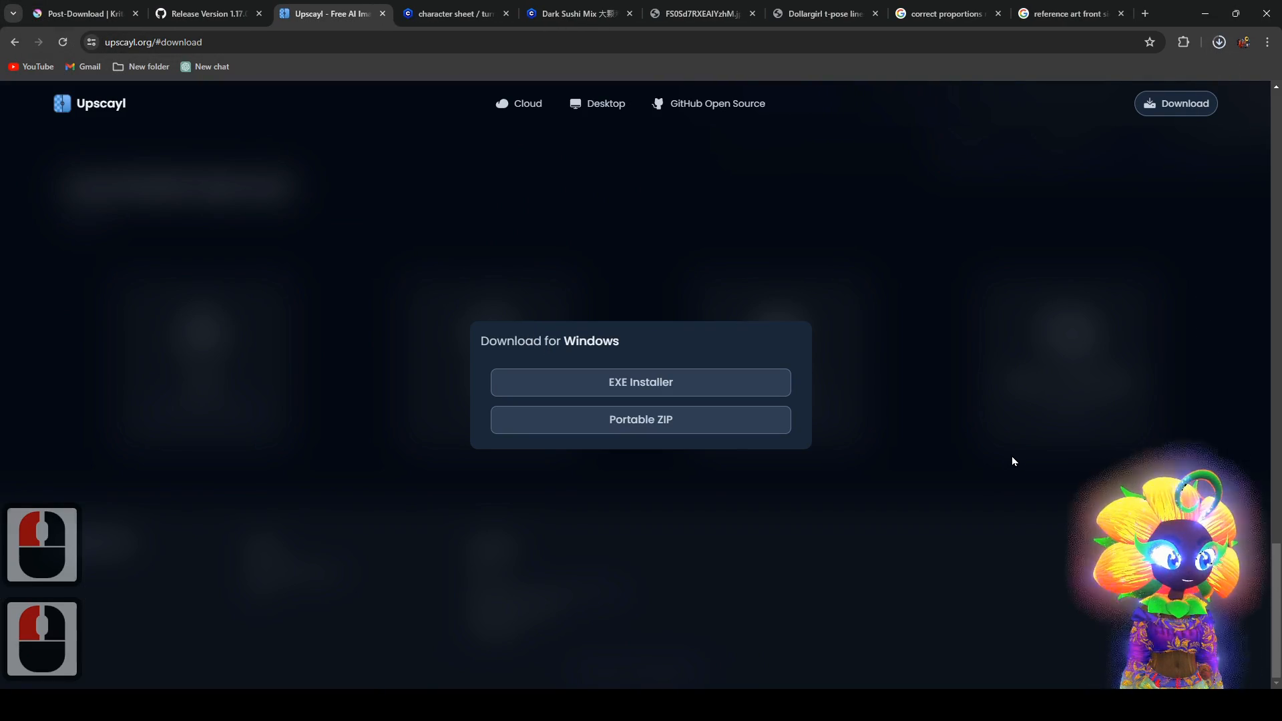
{"action": "left_click", "coordinate": [1220, 46]}
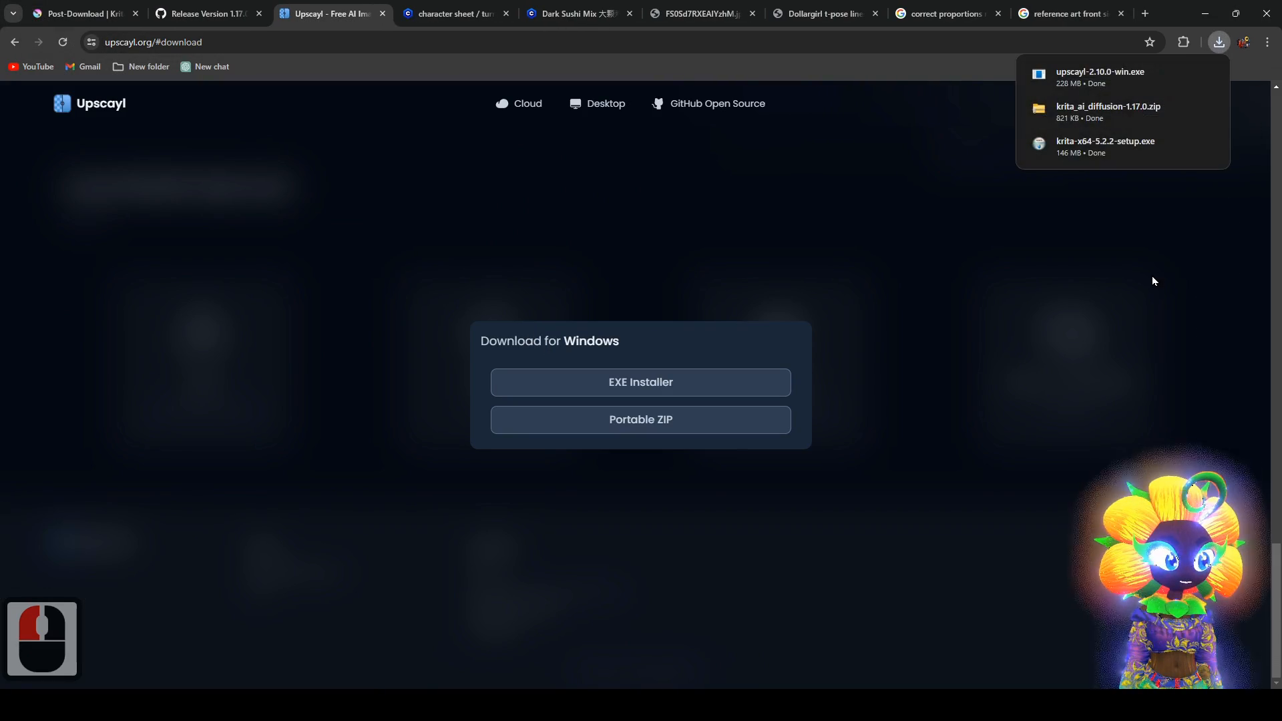
- Download the character sheet / turnaround LoRA from its Civitai page and save it as character-sheet-03 in the Downloads folder
{"action": "left_click", "coordinate": [453, 10]}
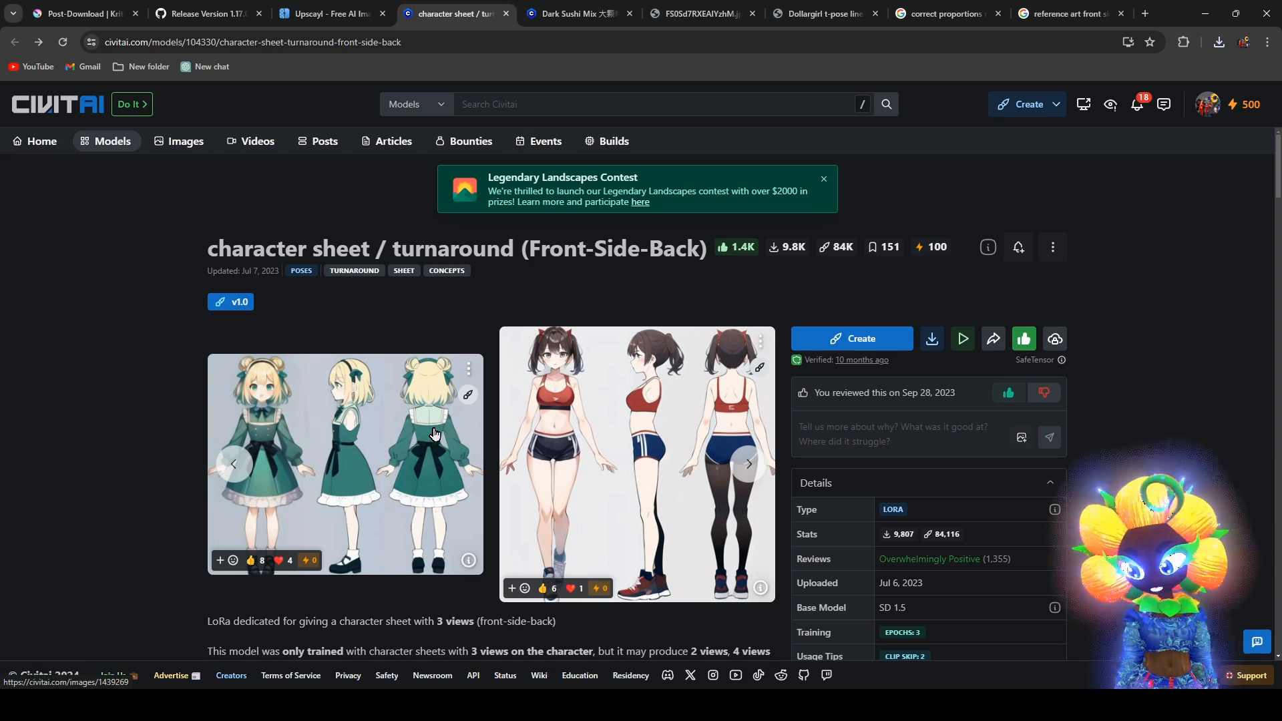
{"action": "left_click", "coordinate": [933, 341]}
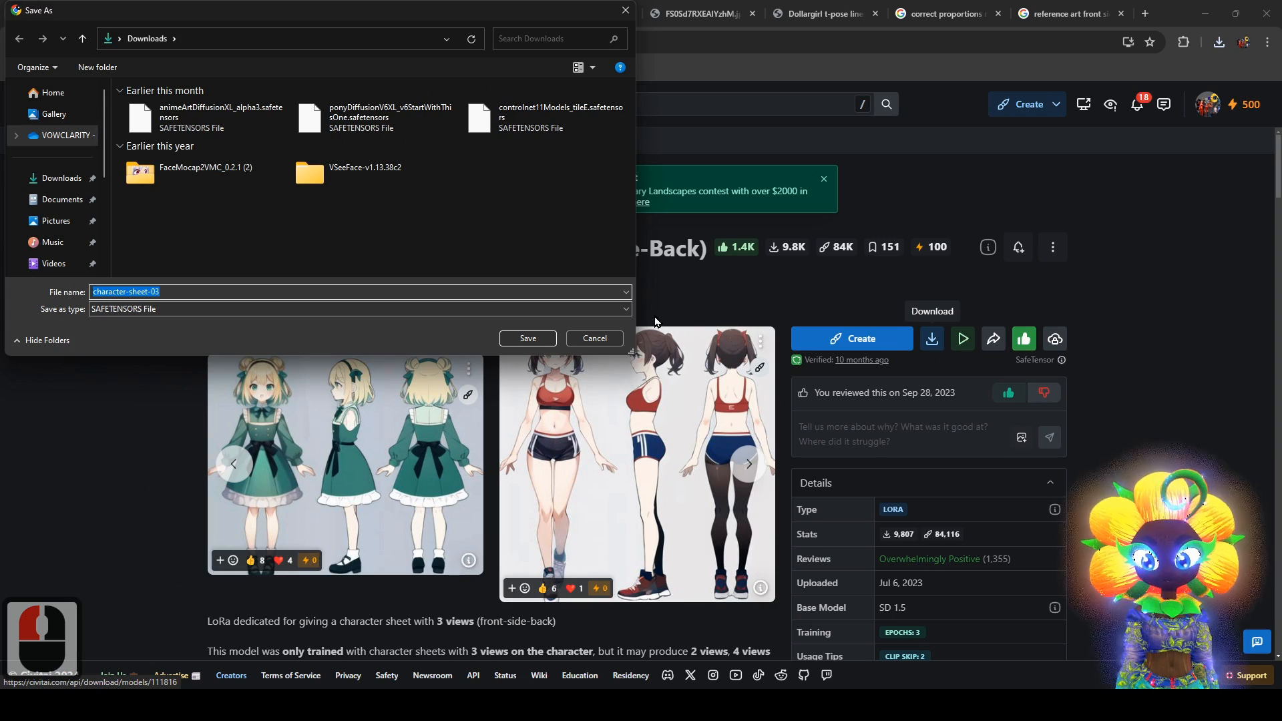
{"action": "left_click", "coordinate": [51, 175]}
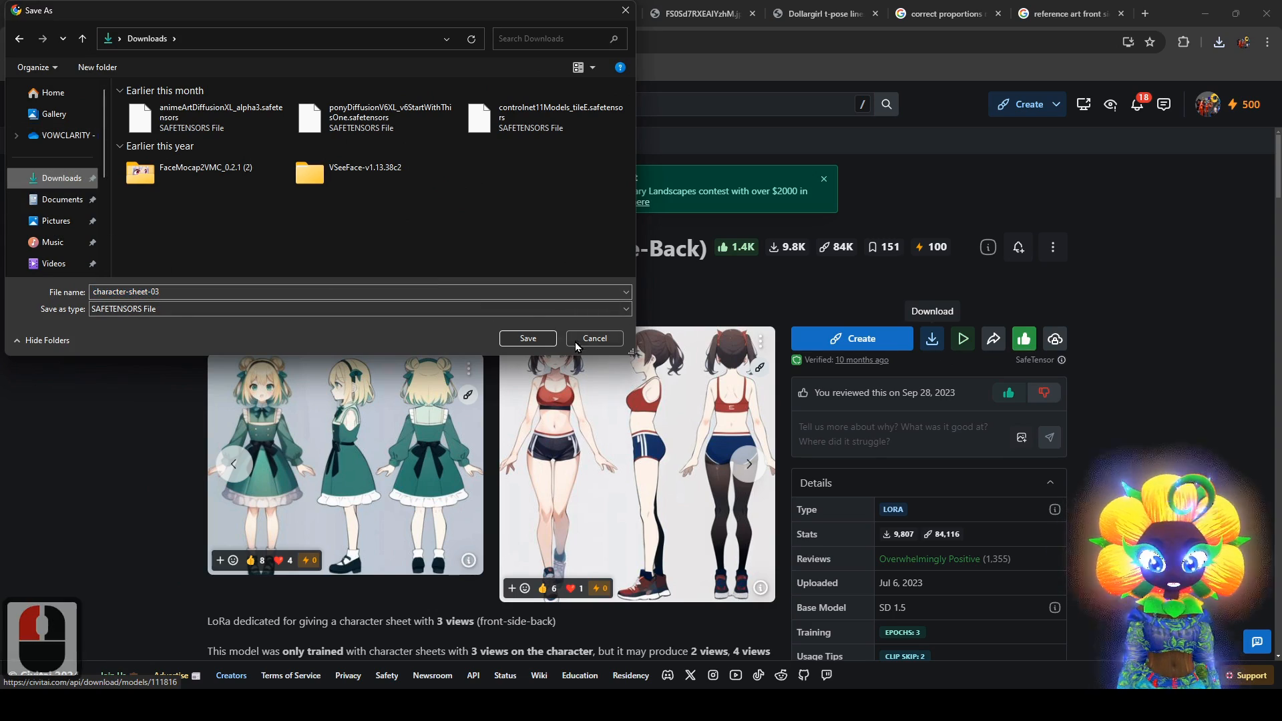
{"action": "left_click", "coordinate": [528, 339]}
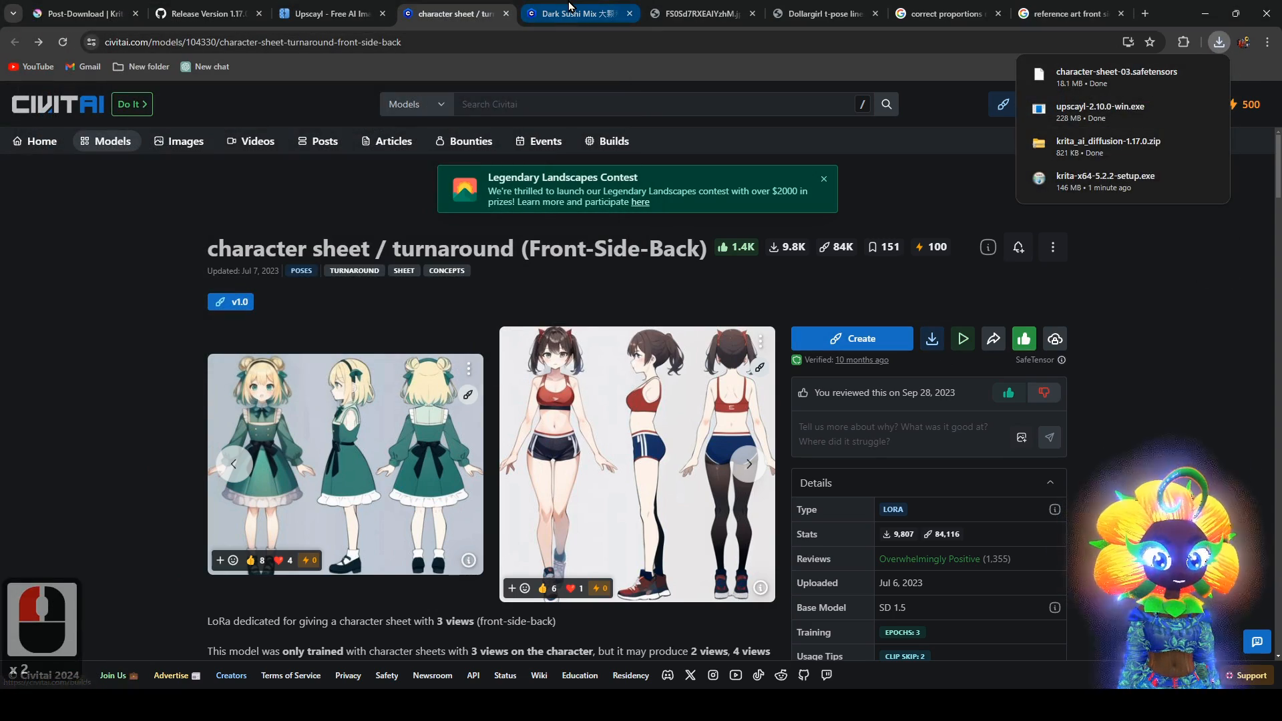
- Download the 2.25D version of the Dark Sushi Mix checkpoint from Civitai and save it as darkSushiMixMix_225D in the Downloads folder
{"action": "left_click", "coordinate": [574, 13]}
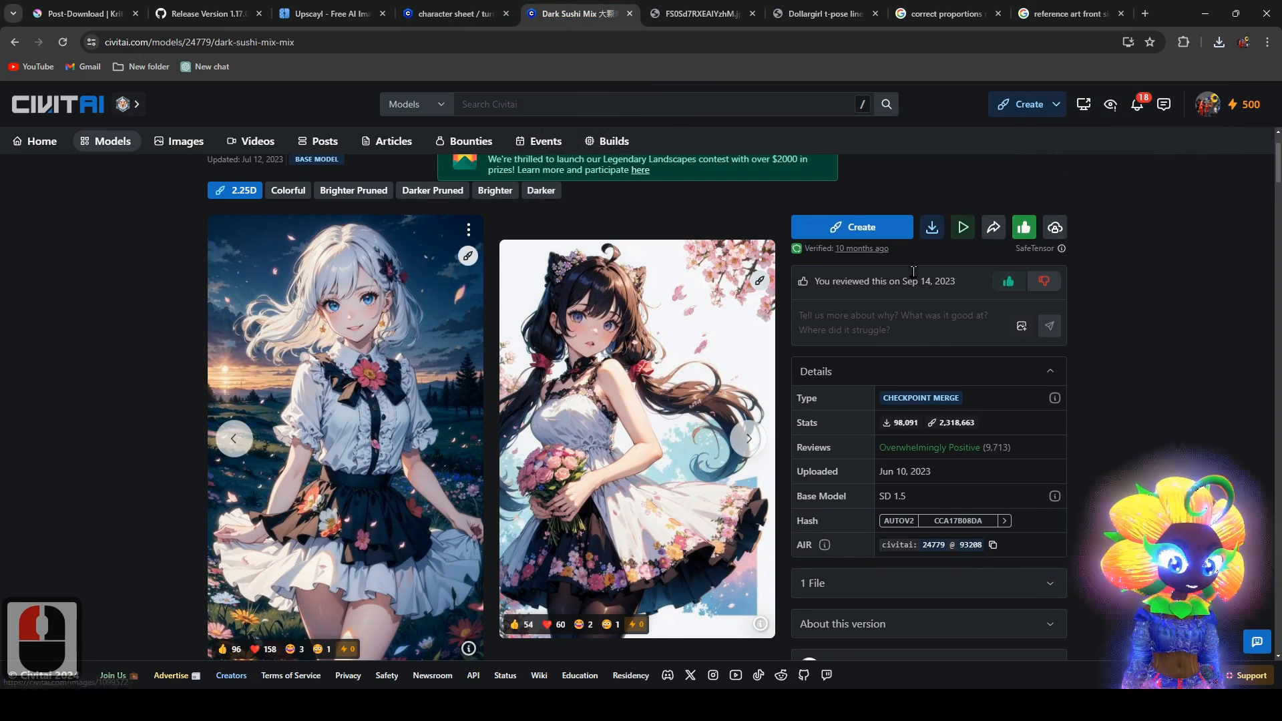
{"action": "left_click", "coordinate": [933, 230]}
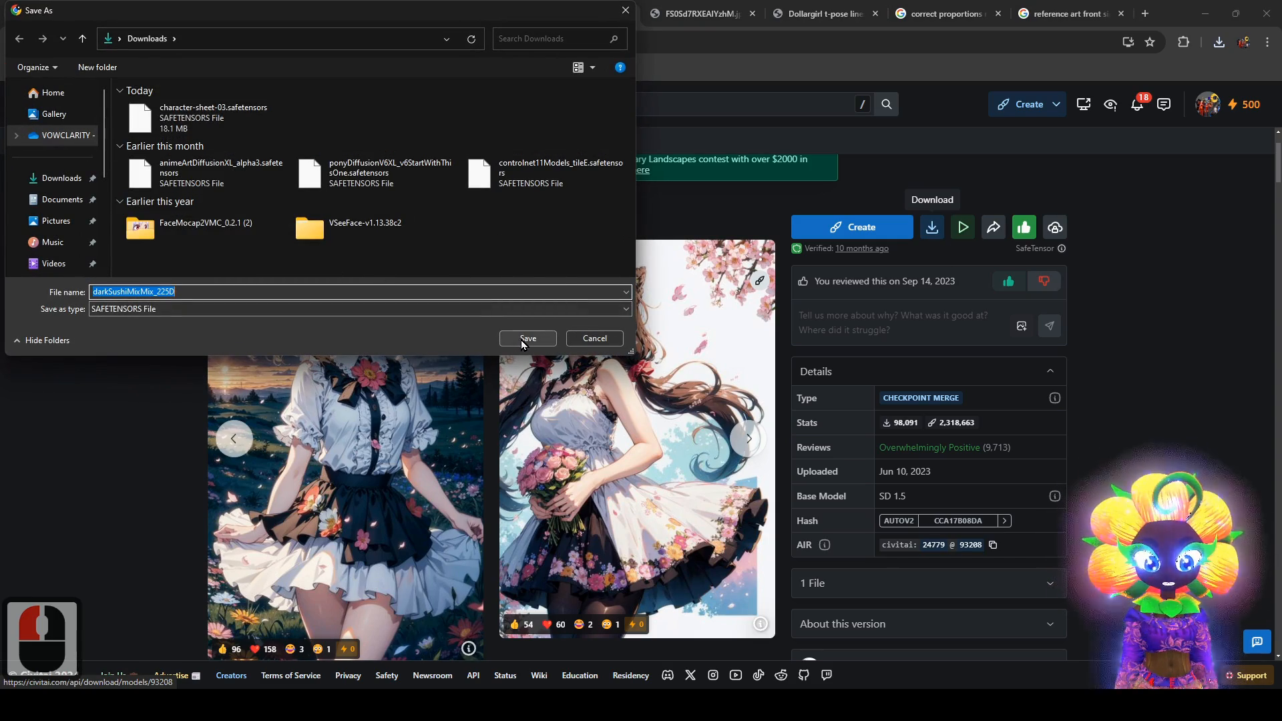
{"action": "left_click", "coordinate": [525, 342]}
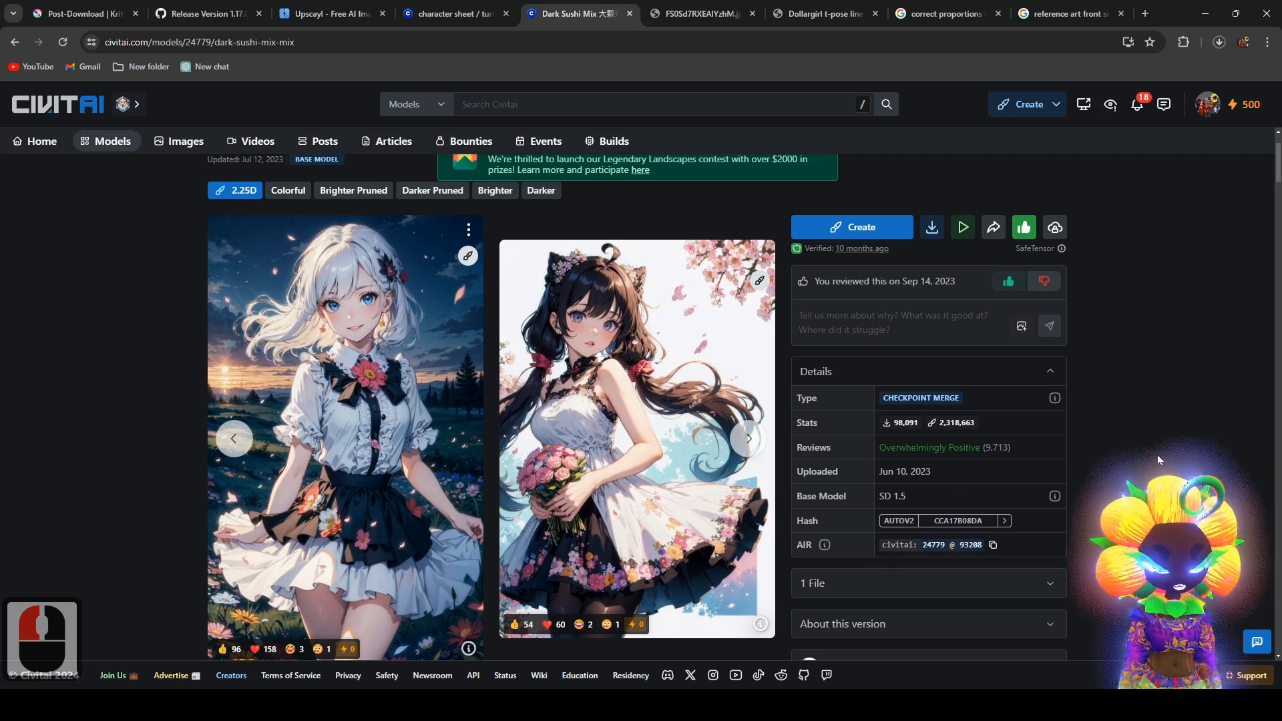
- Minimize the browser, open the Downloads folder in File Explorer and move its window to the middle of the desktop
{"action": "left_click", "coordinate": [1205, 16]}
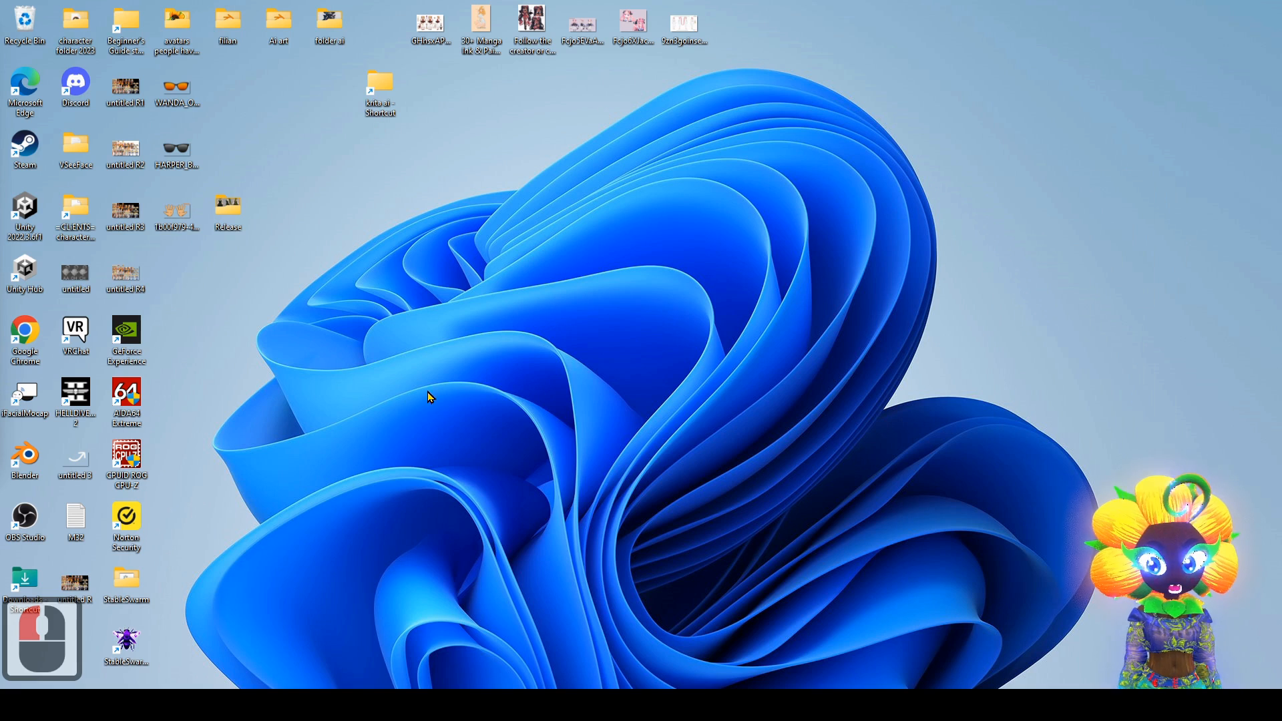
{"action": "double_click", "coordinate": [70, 216]}
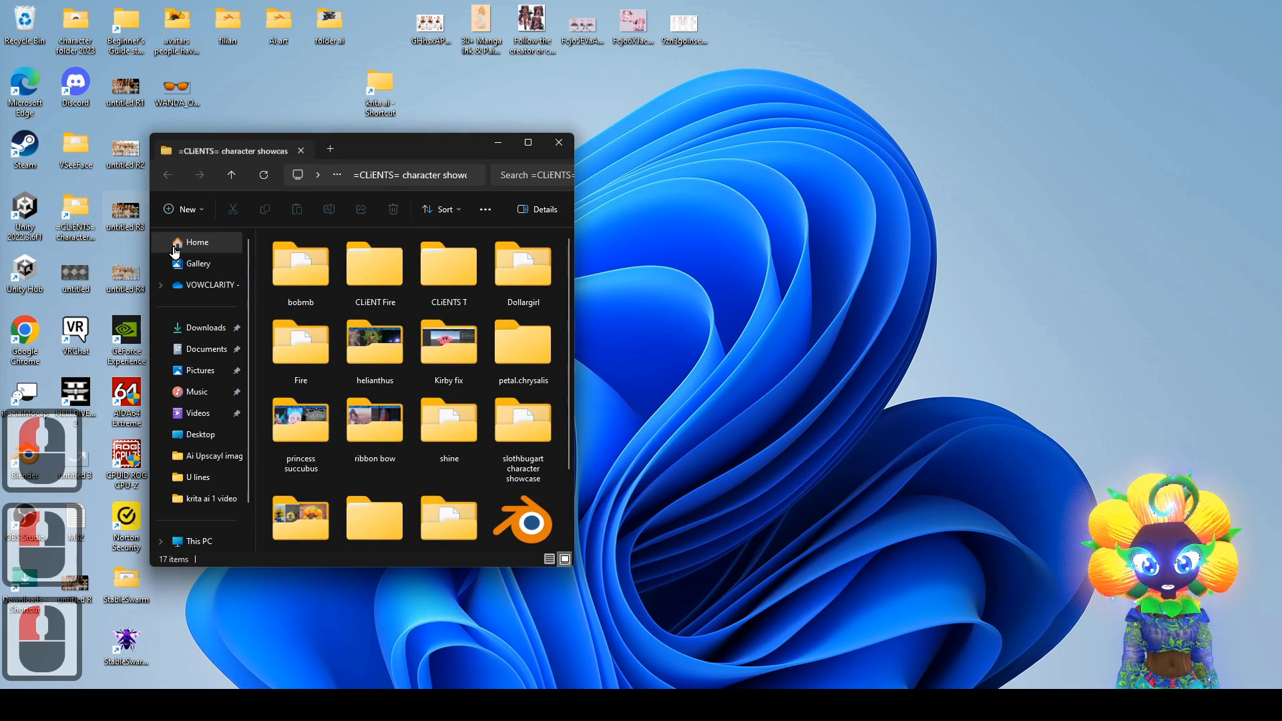
{"action": "left_click", "coordinate": [198, 328]}
{"action": "left_click_drag", "start_coordinate": [402, 143], "coordinate": [657, 96]}
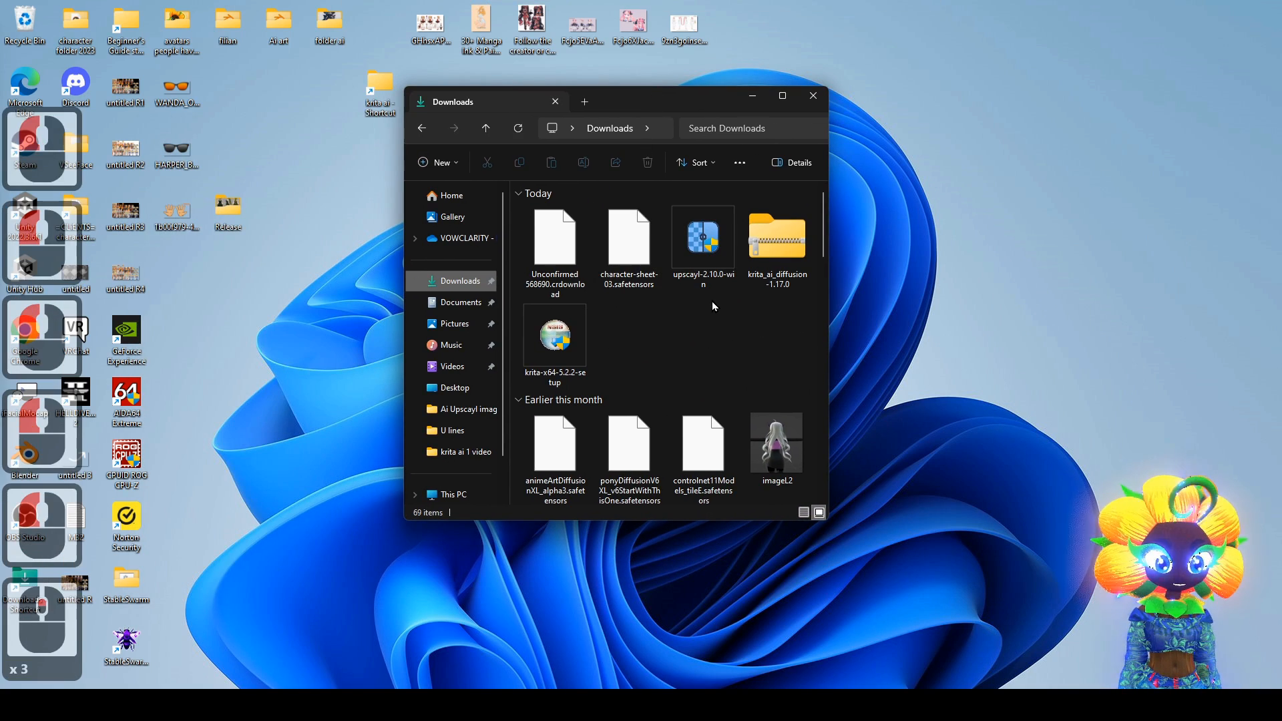
{"action": "right_click", "coordinate": [735, 320]}
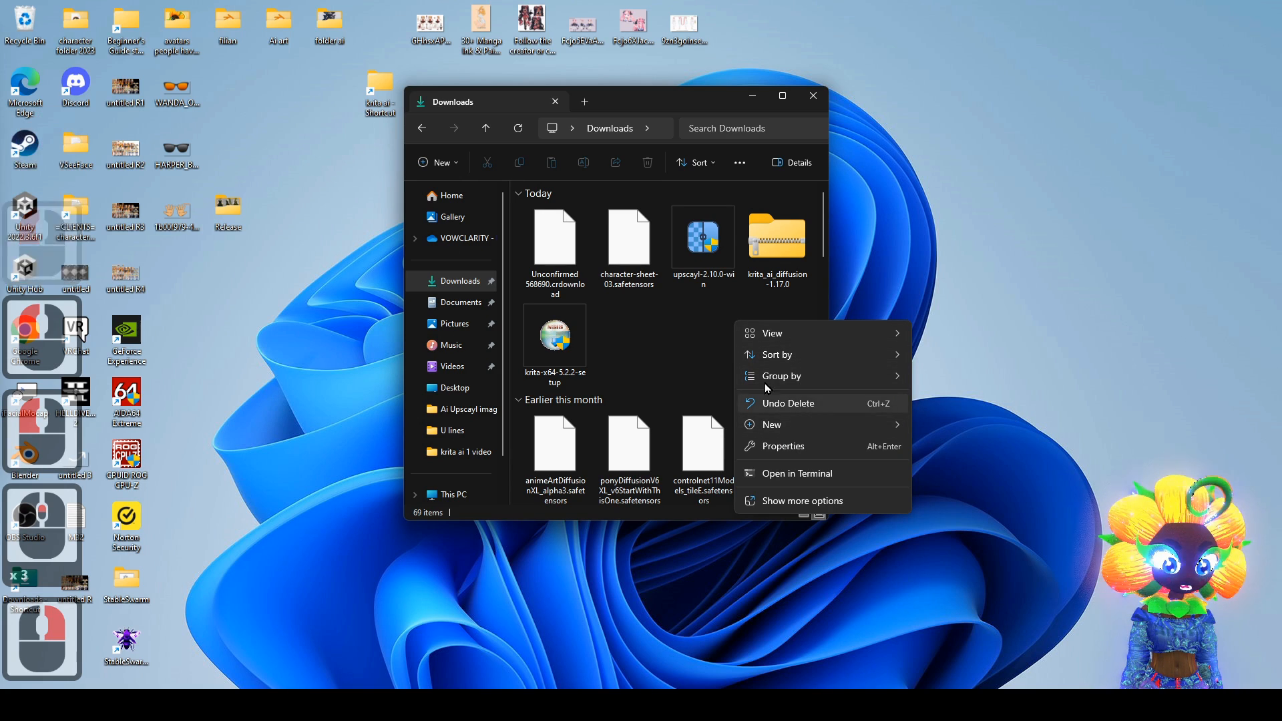
{"action": "left_click", "coordinate": [812, 404]}
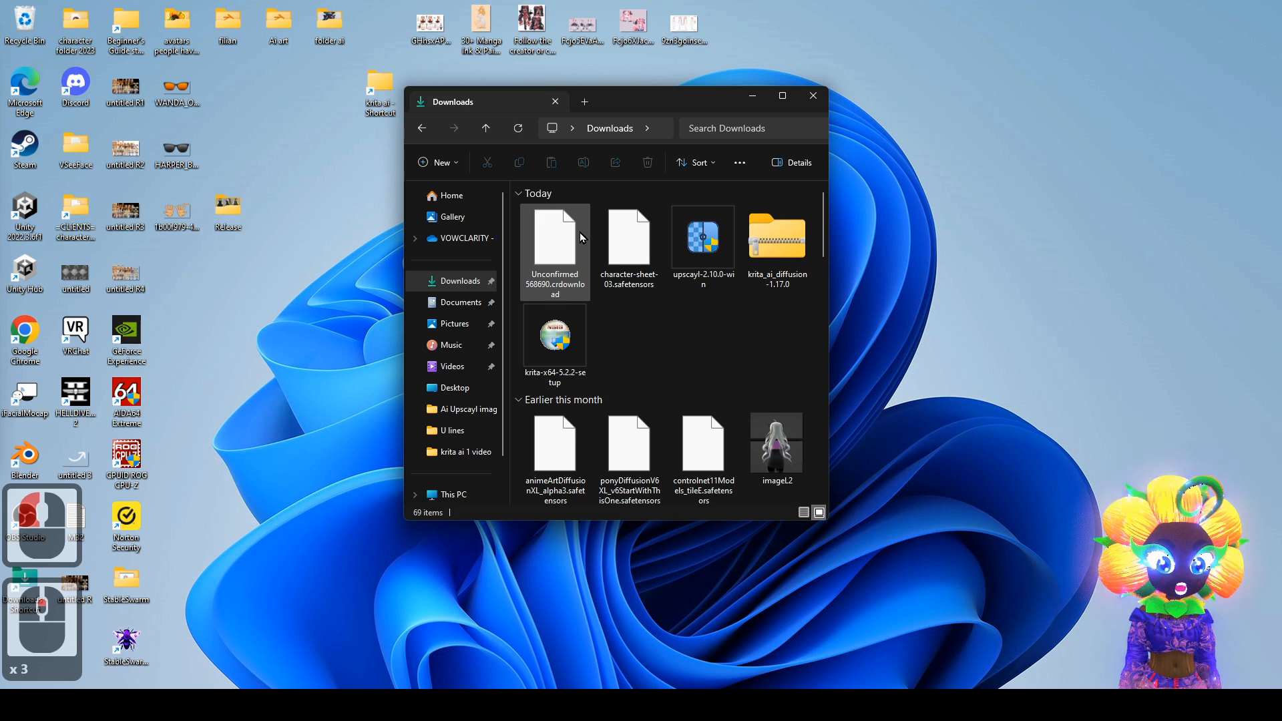
- Launch the krita-x64-5.2.2-setup installer in English and accept the terms of its license agreement
{"action": "double_click", "coordinate": [557, 336]}
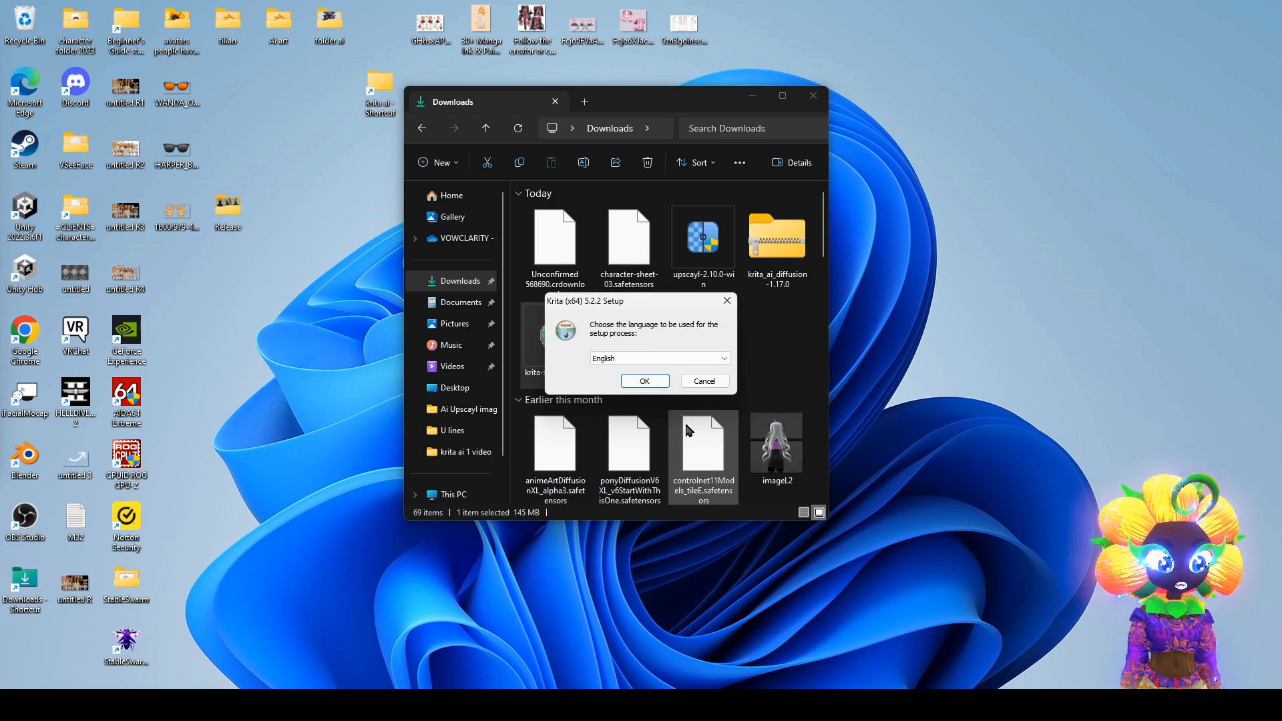
{"action": "left_click", "coordinate": [644, 383]}
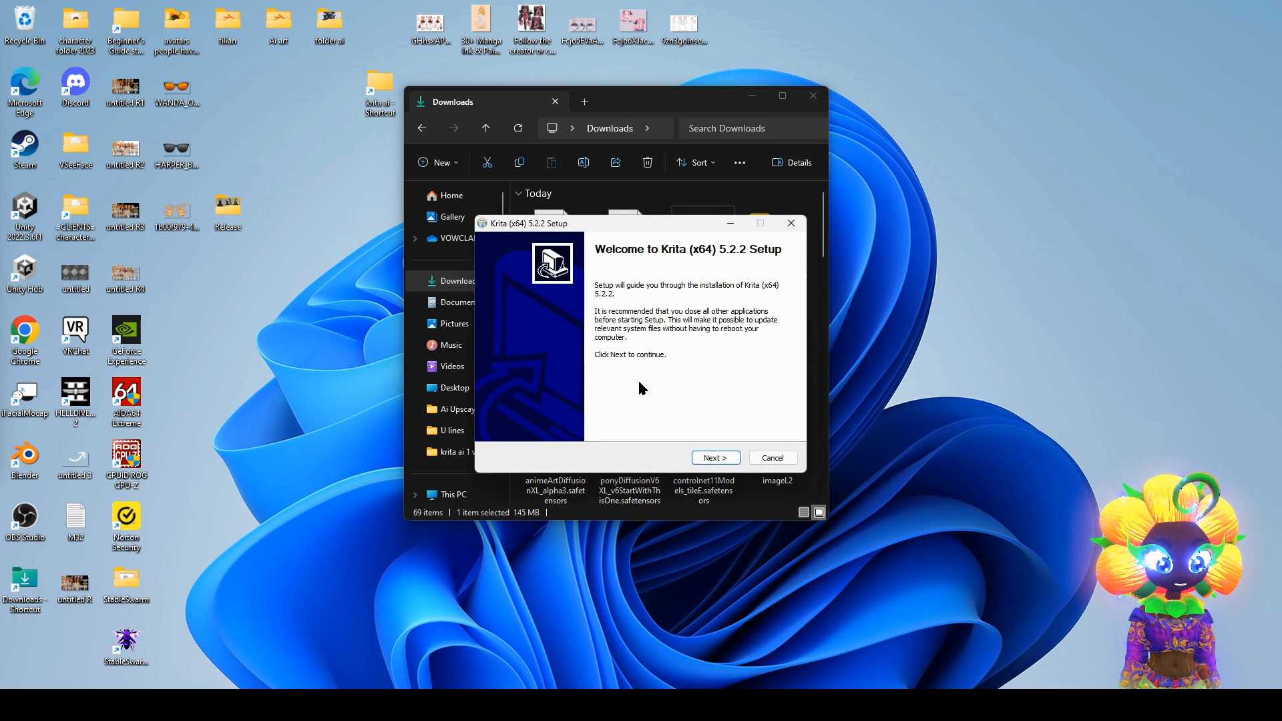
{"action": "left_click", "coordinate": [725, 460]}
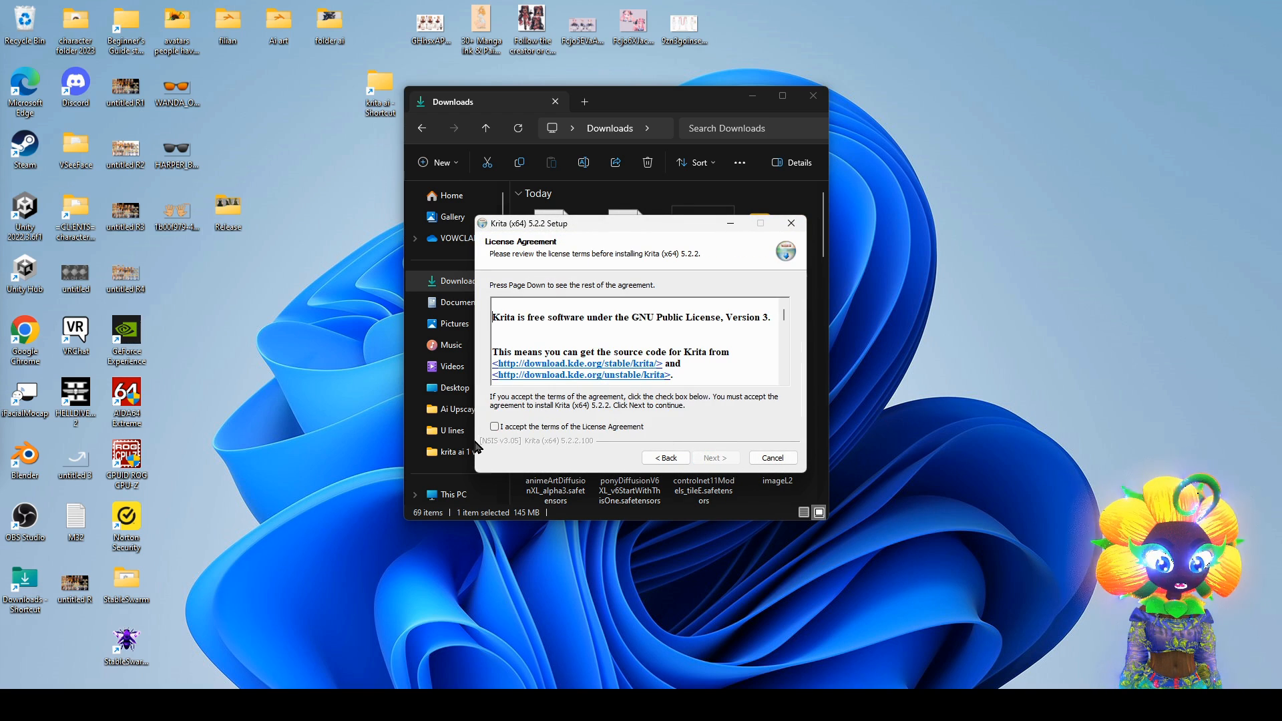
{"action": "left_click", "coordinate": [495, 427]}
{"action": "left_click", "coordinate": [714, 460]}
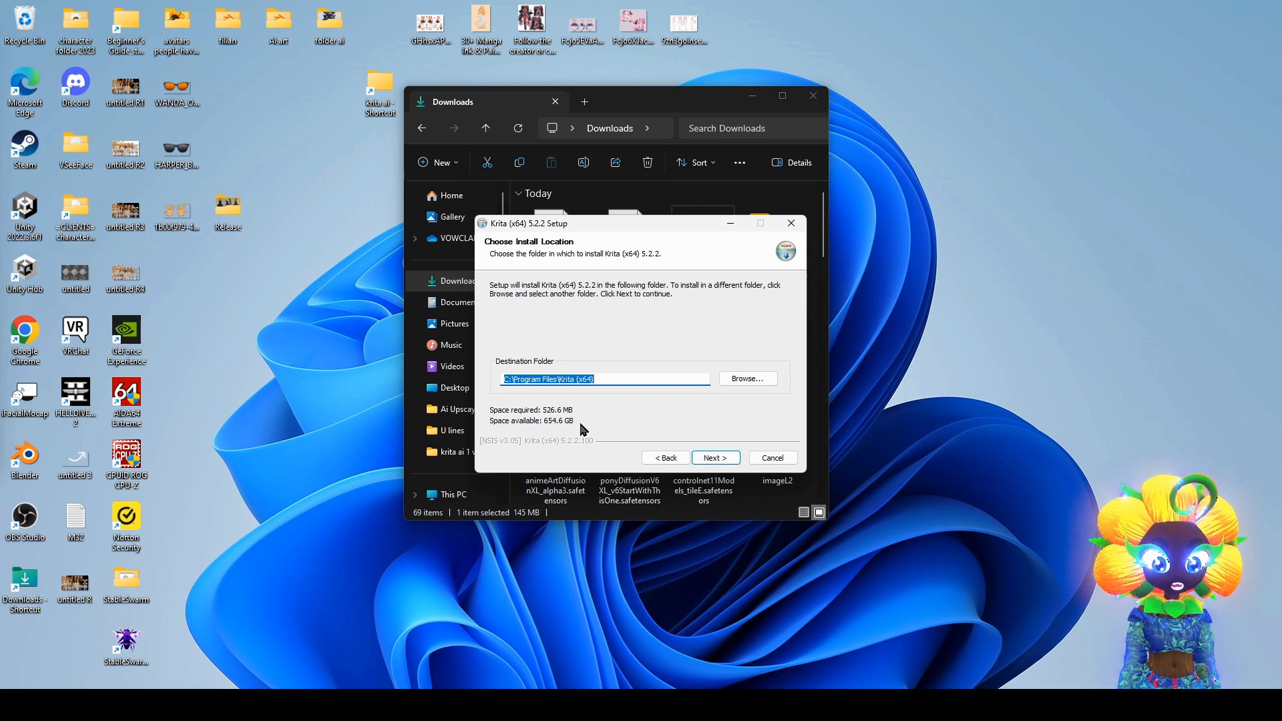
- Install Krita in C:\Program Files\Krita (x64) with Shell Integration, the Krita Start Menu folder and a desktop icon, and finish the setup
{"action": "left_click", "coordinate": [727, 463]}
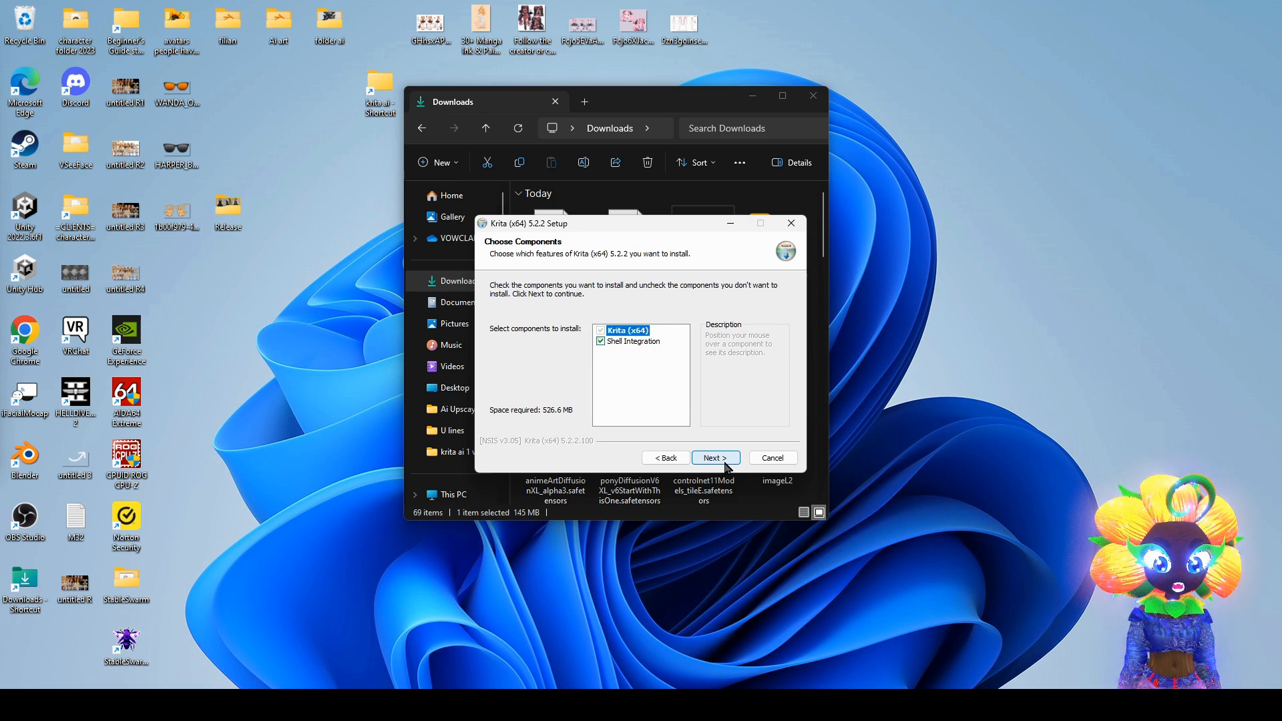
{"action": "left_click", "coordinate": [729, 467]}
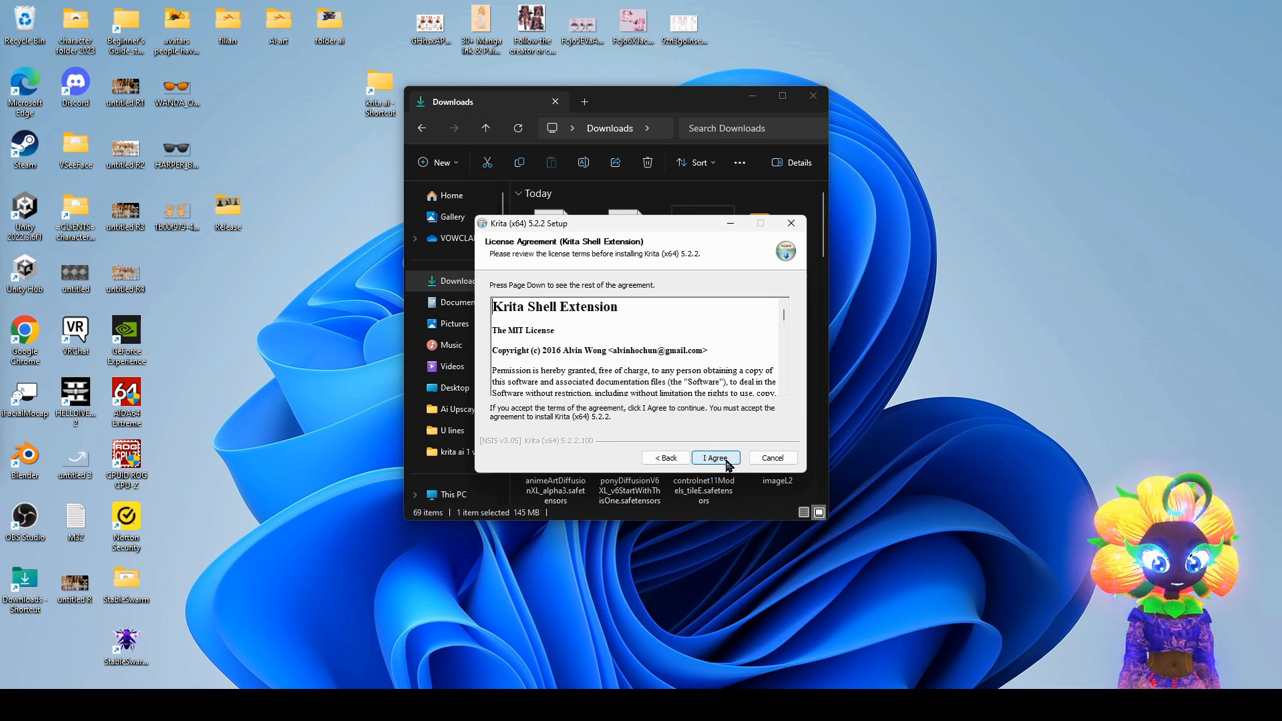
{"action": "left_click", "coordinate": [728, 465]}
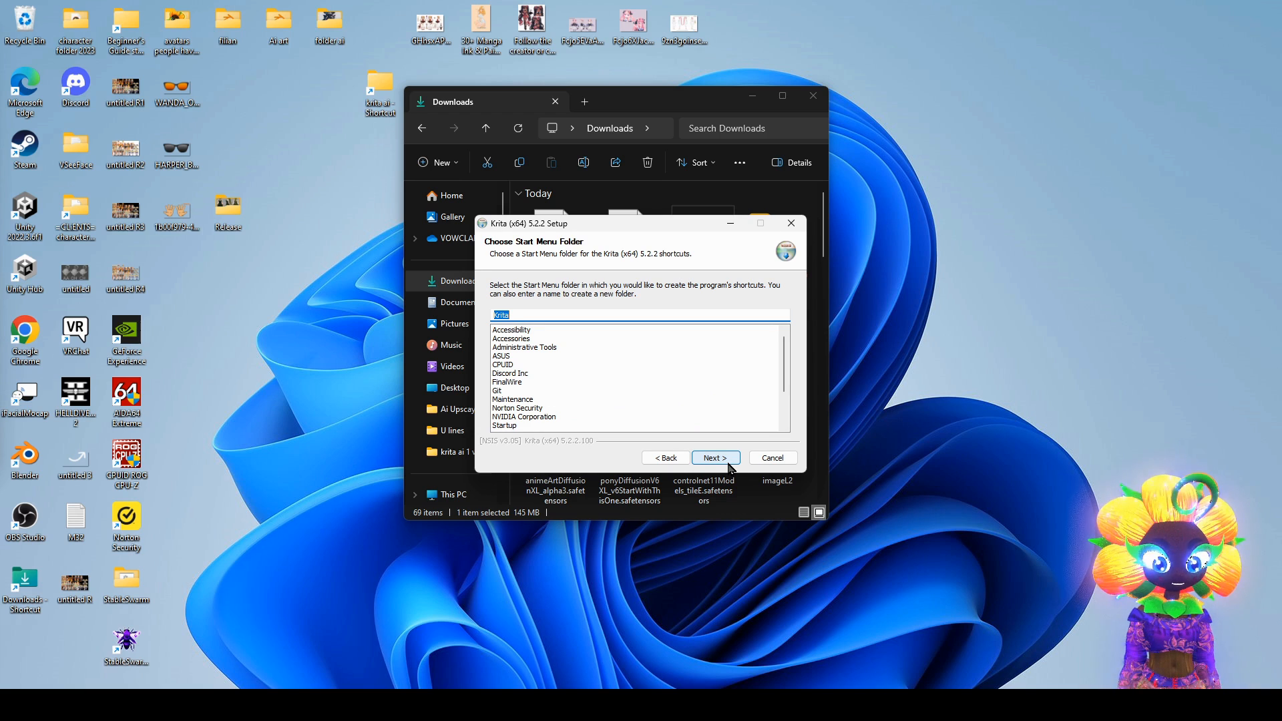
{"action": "left_click", "coordinate": [730, 467]}
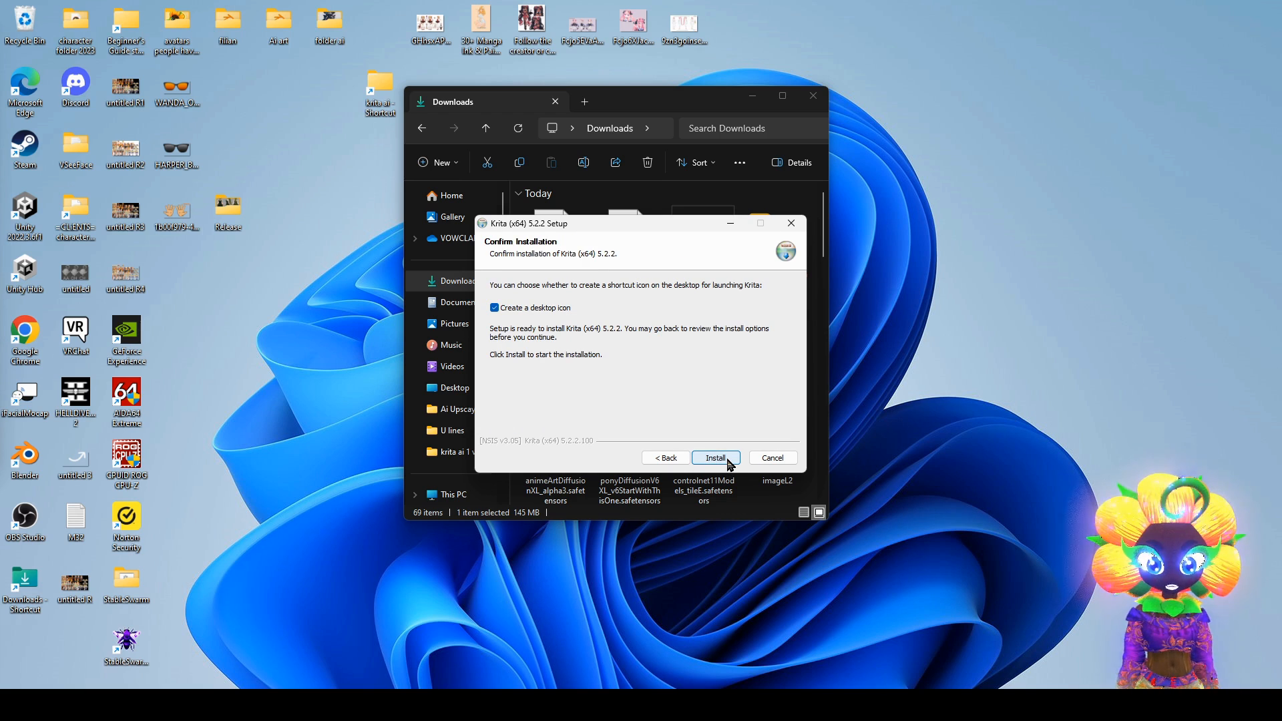
{"action": "left_click", "coordinate": [730, 465]}
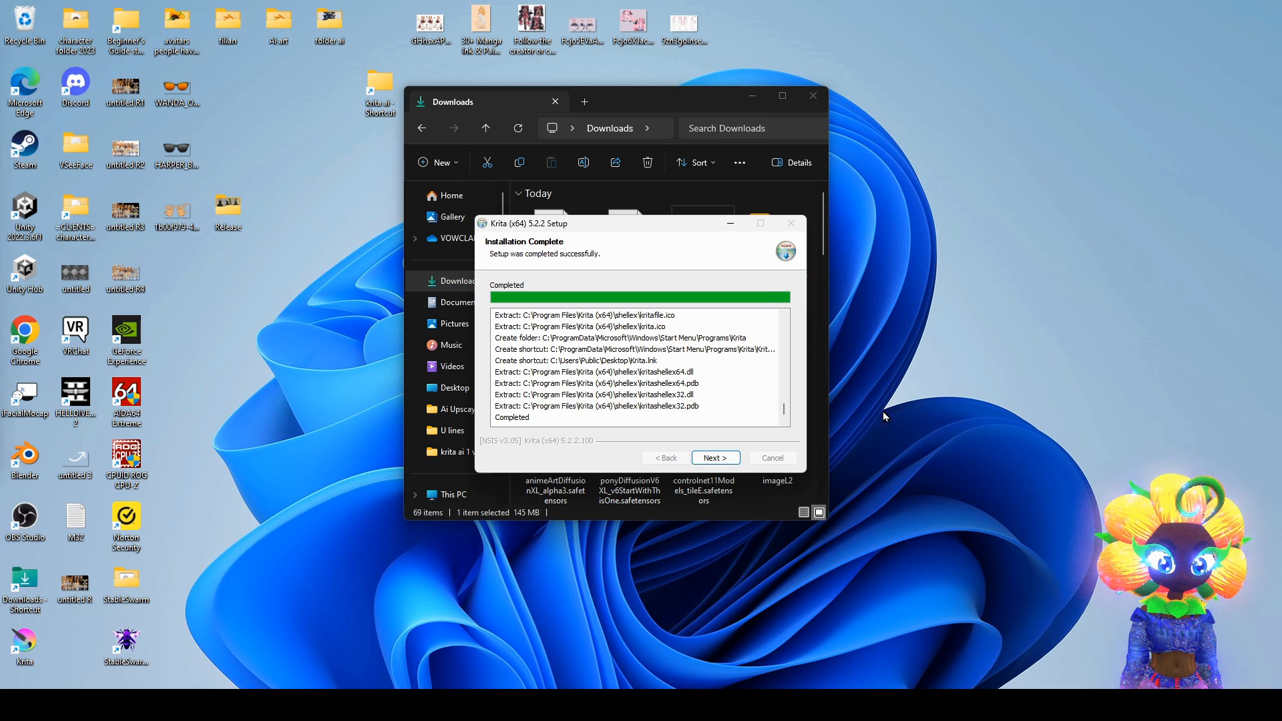
{"action": "left_click", "coordinate": [716, 458]}
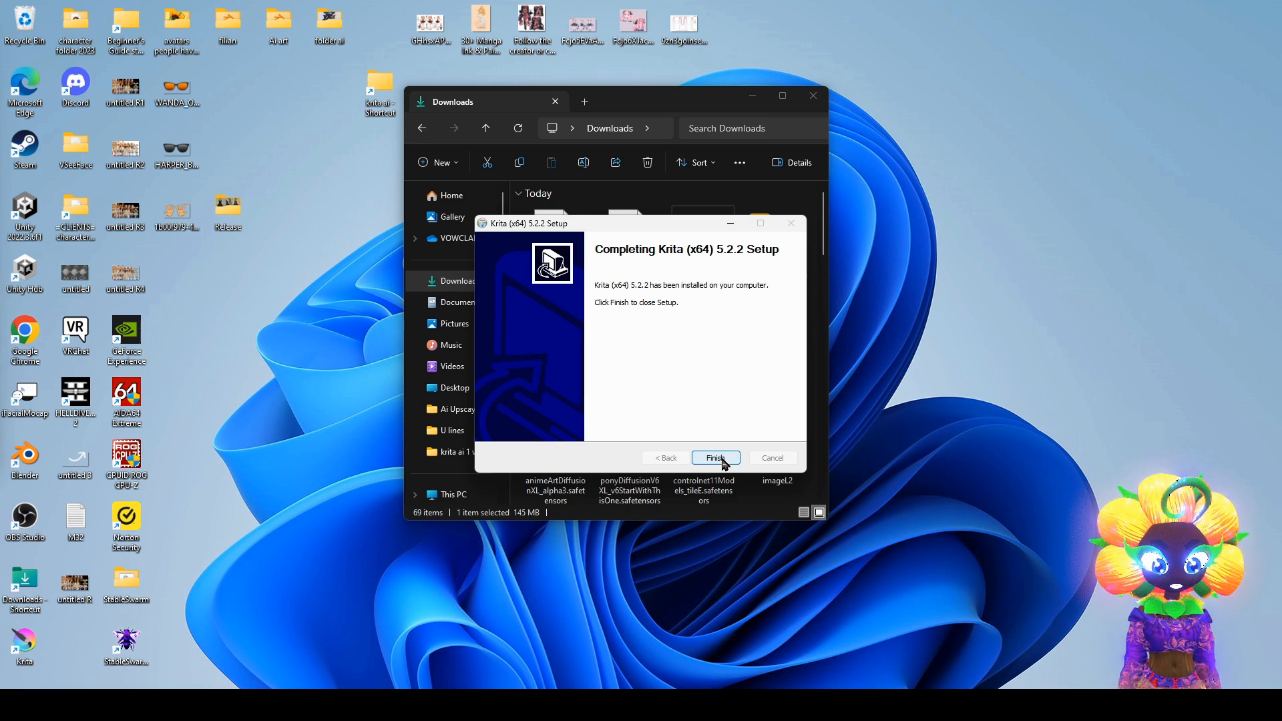
{"action": "left_click", "coordinate": [716, 458]}
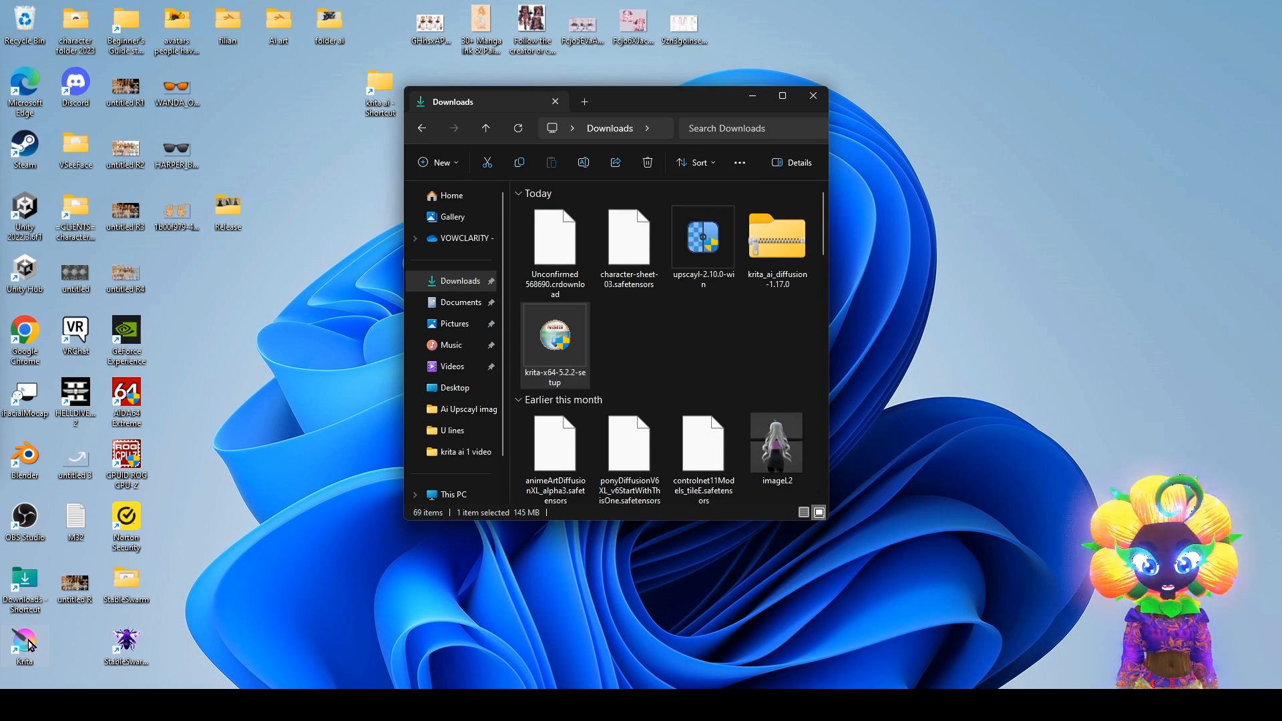
- Install Upscayl from upscayl-2.10.0-win in C:\Program Files\Upscayl and finish the setup with Run Upscayl enabled
{"action": "double_click", "coordinate": [706, 249]}
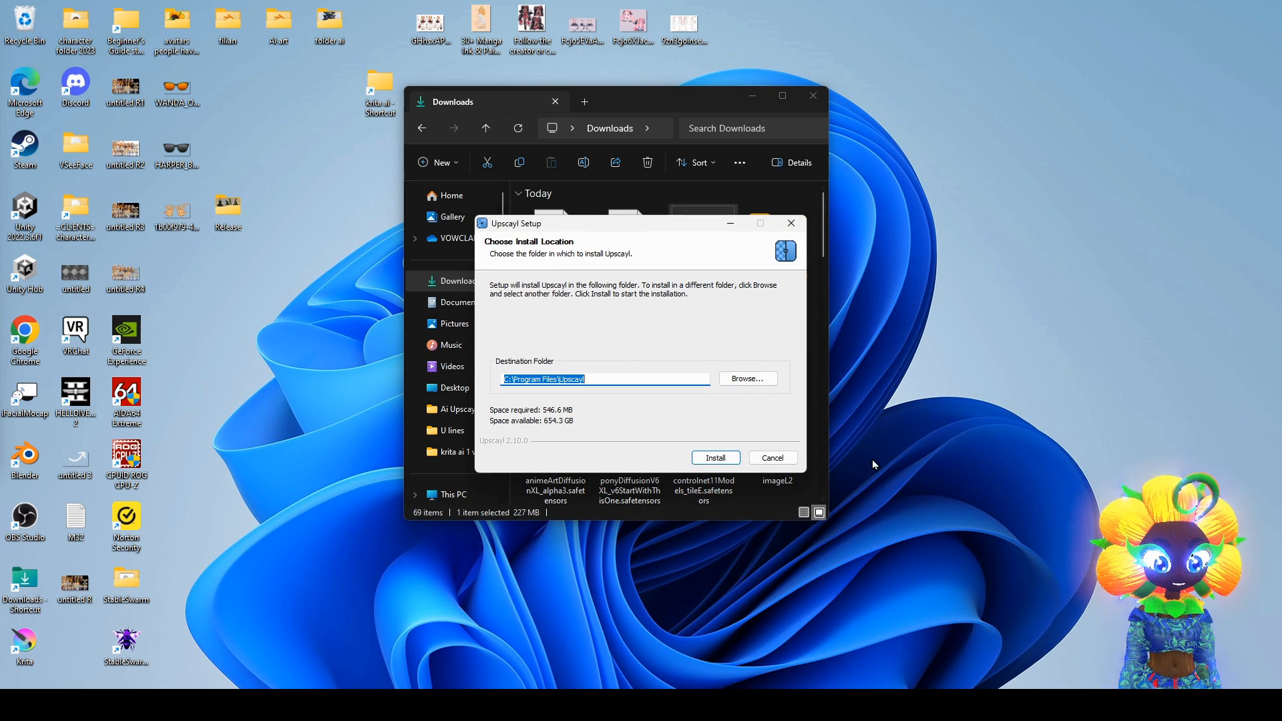
{"action": "left_click", "coordinate": [728, 463]}
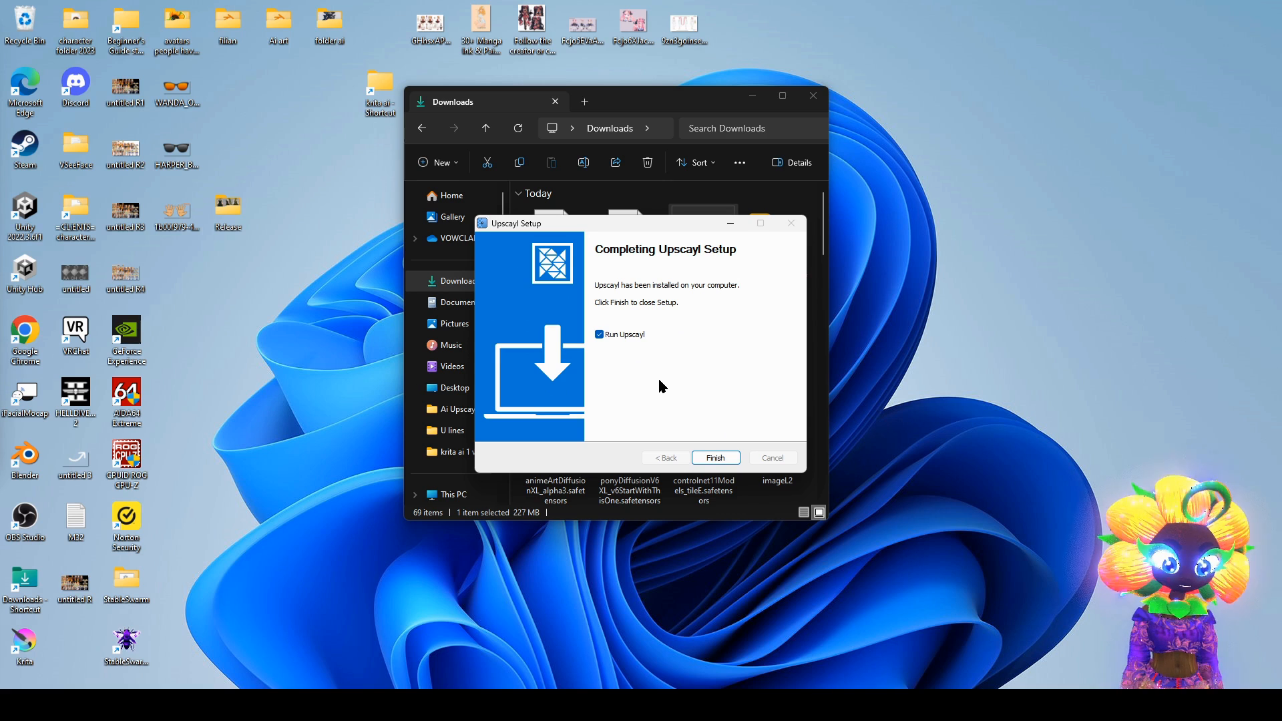
{"action": "left_click", "coordinate": [724, 460]}
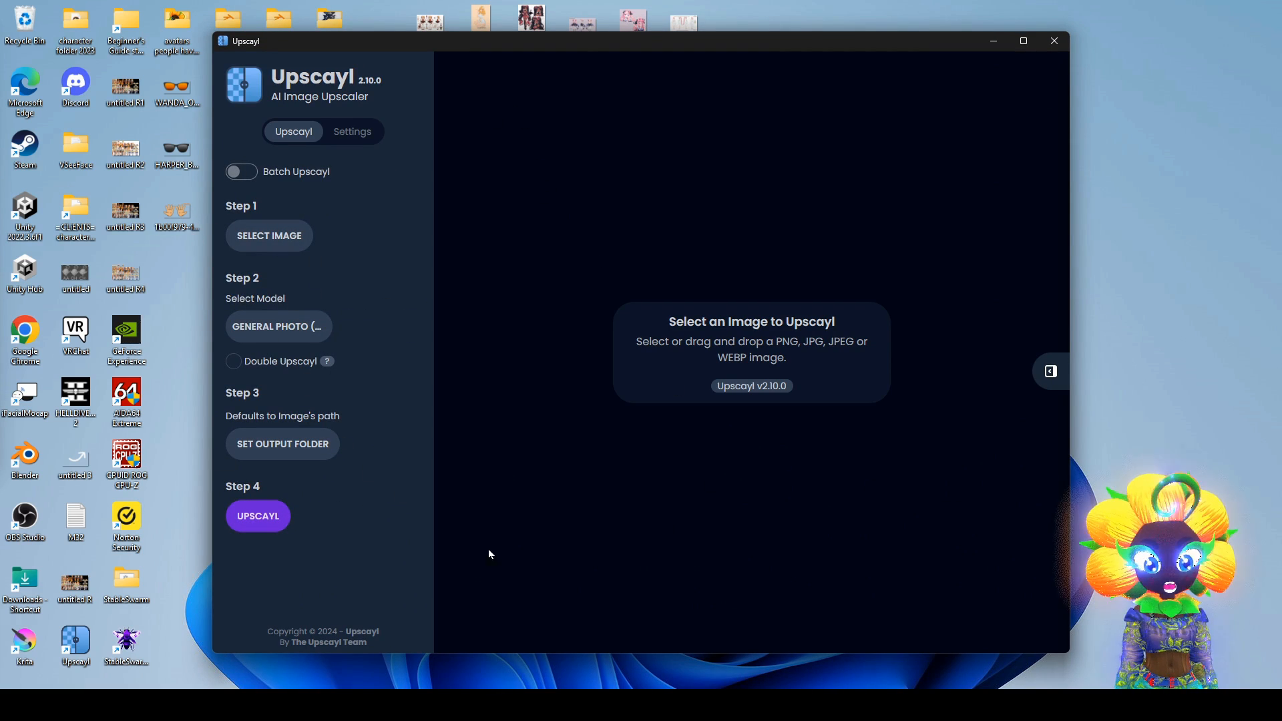
- Set the Upscayl upscaling model to Digital Art and close the program
{"action": "left_click", "coordinate": [306, 328]}
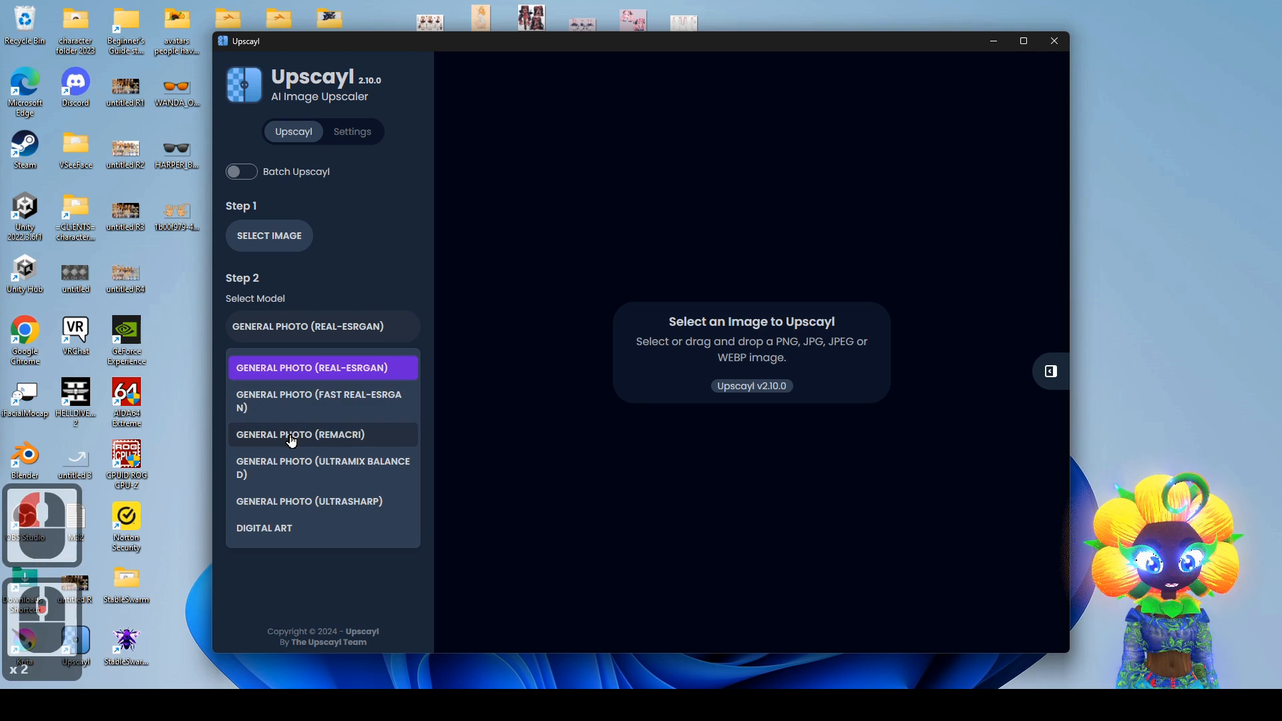
{"action": "scroll", "coordinate": [320, 548], "scroll_direction": "up", "scroll_amount": 3}
{"action": "scroll", "coordinate": [320, 559], "scroll_direction": "down", "scroll_amount": 3}
{"action": "left_click", "coordinate": [286, 527]}
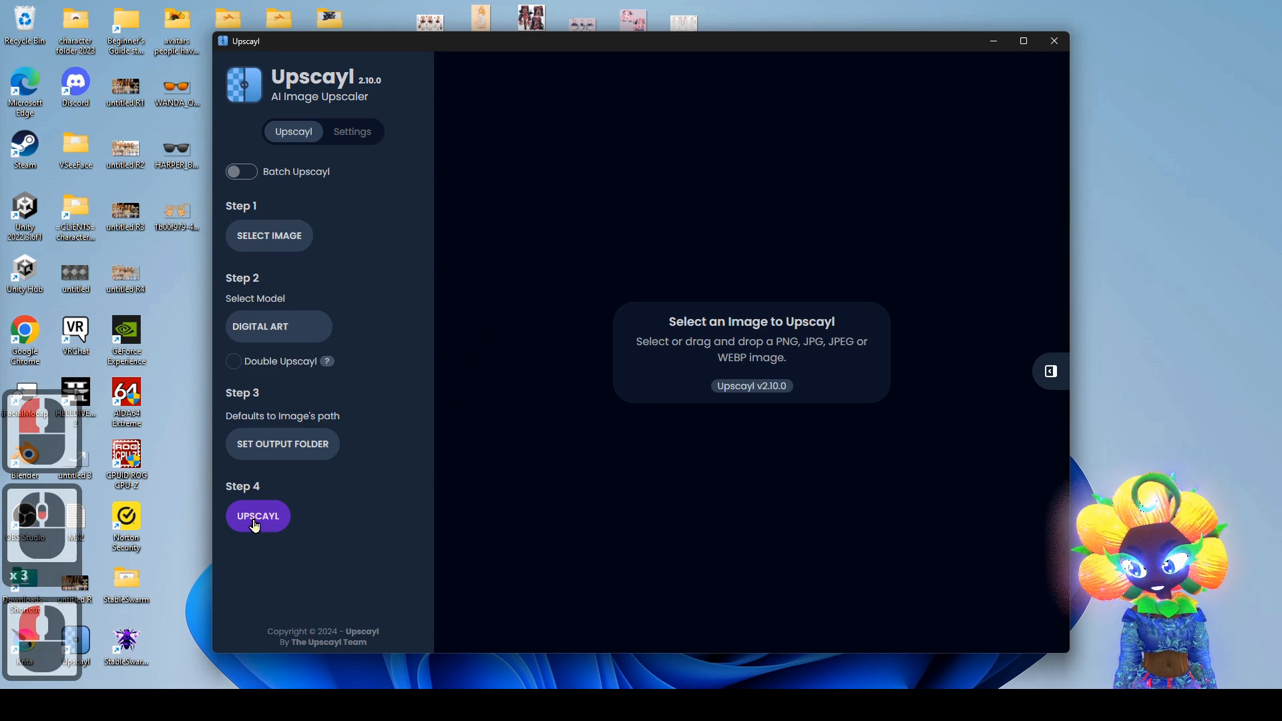
{"action": "left_click", "coordinate": [1055, 46]}
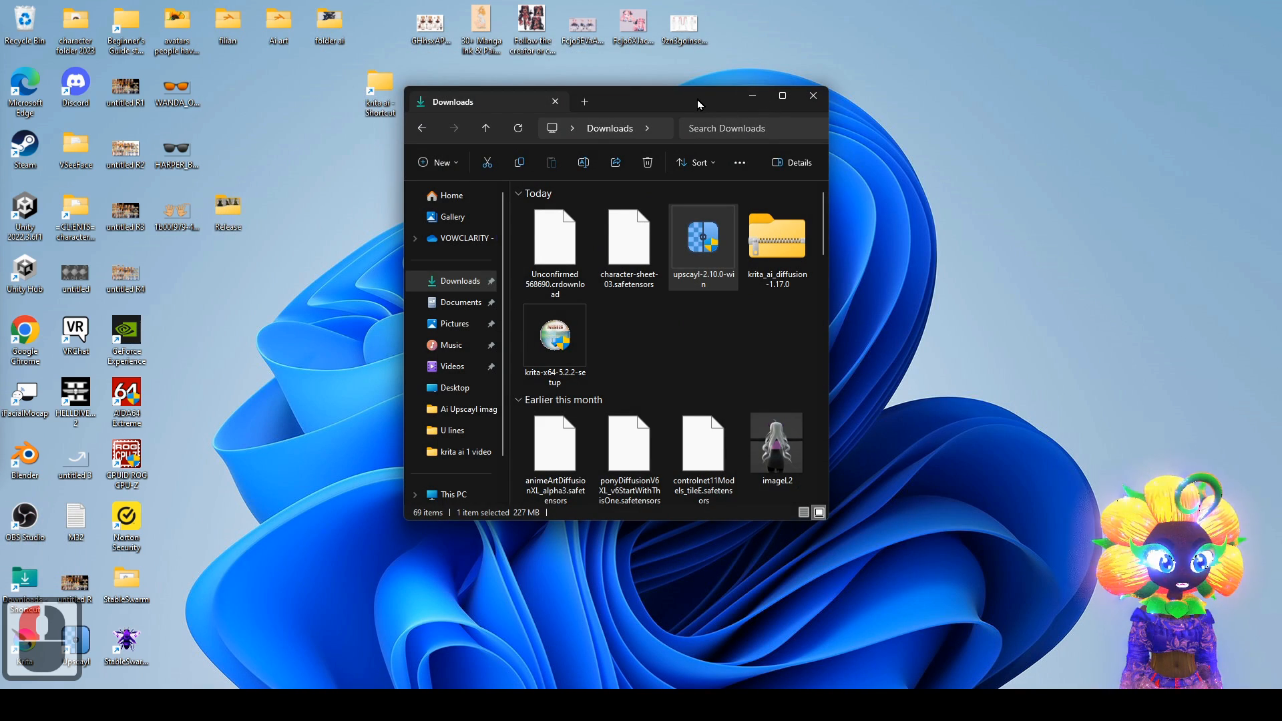
- Launch Krita, copy the Resource Folder path from its general configuration, and close the configuration without changes
{"action": "left_click_drag", "start_coordinate": [701, 104], "coordinate": [870, 81]}
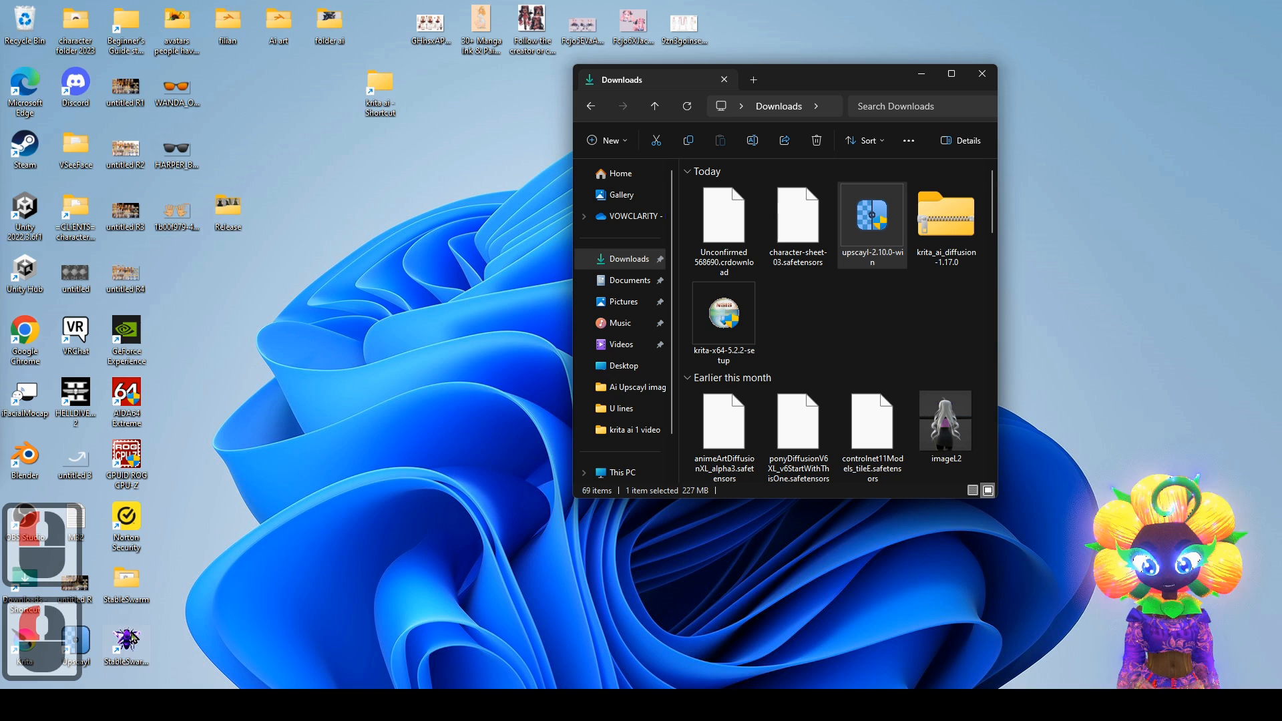
{"action": "double_click", "coordinate": [28, 645]}
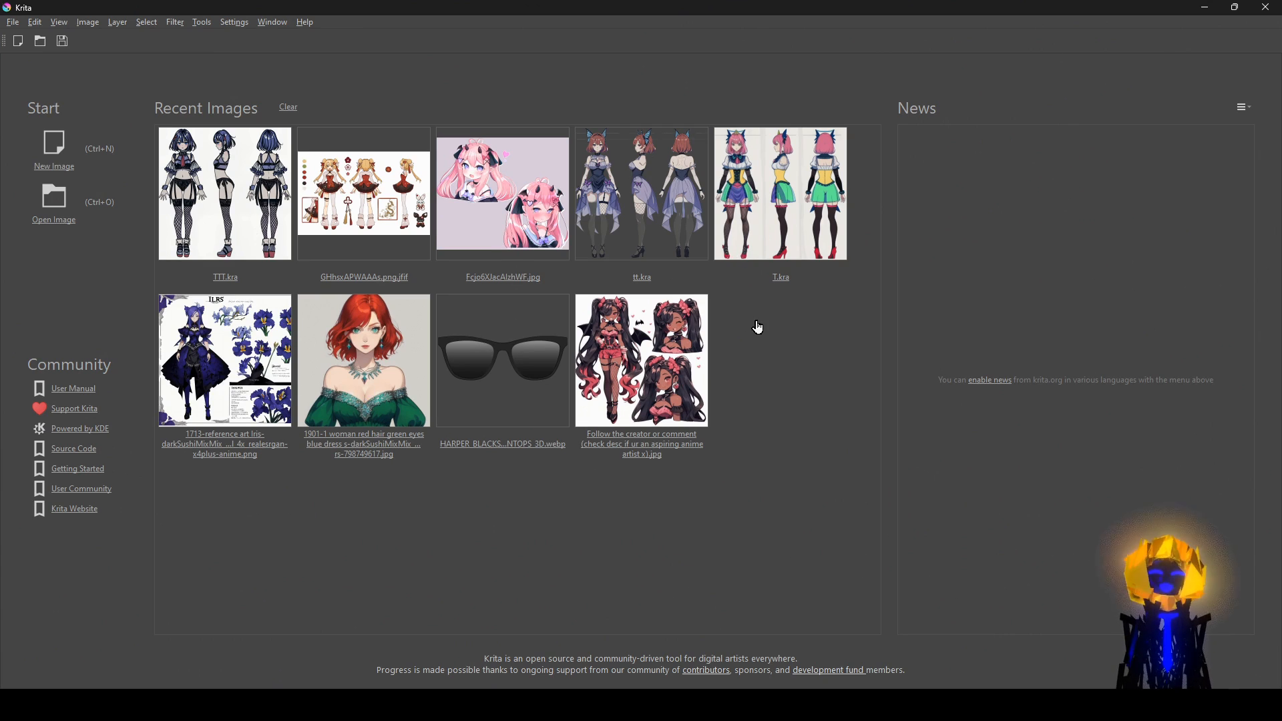
{"action": "left_click", "coordinate": [239, 26]}
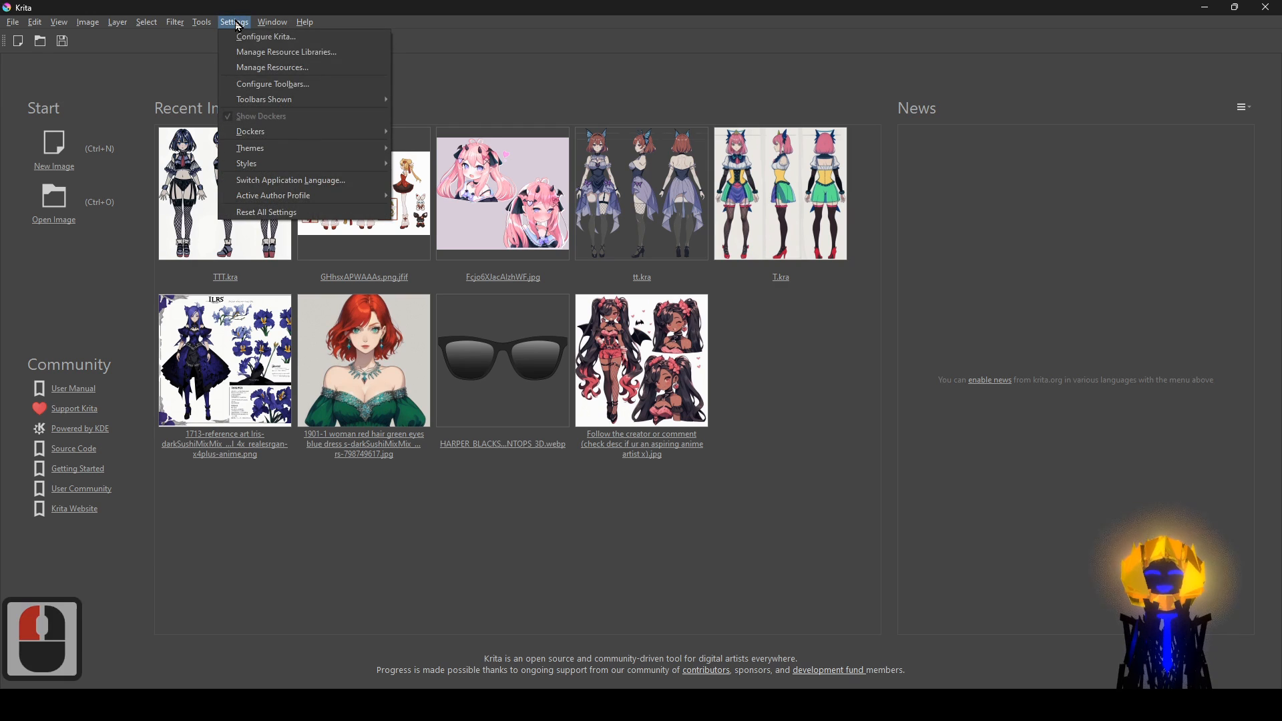
{"action": "left_click", "coordinate": [309, 38]}
{"action": "scroll", "coordinate": [428, 378], "scroll_direction": "down", "scroll_amount": 6}
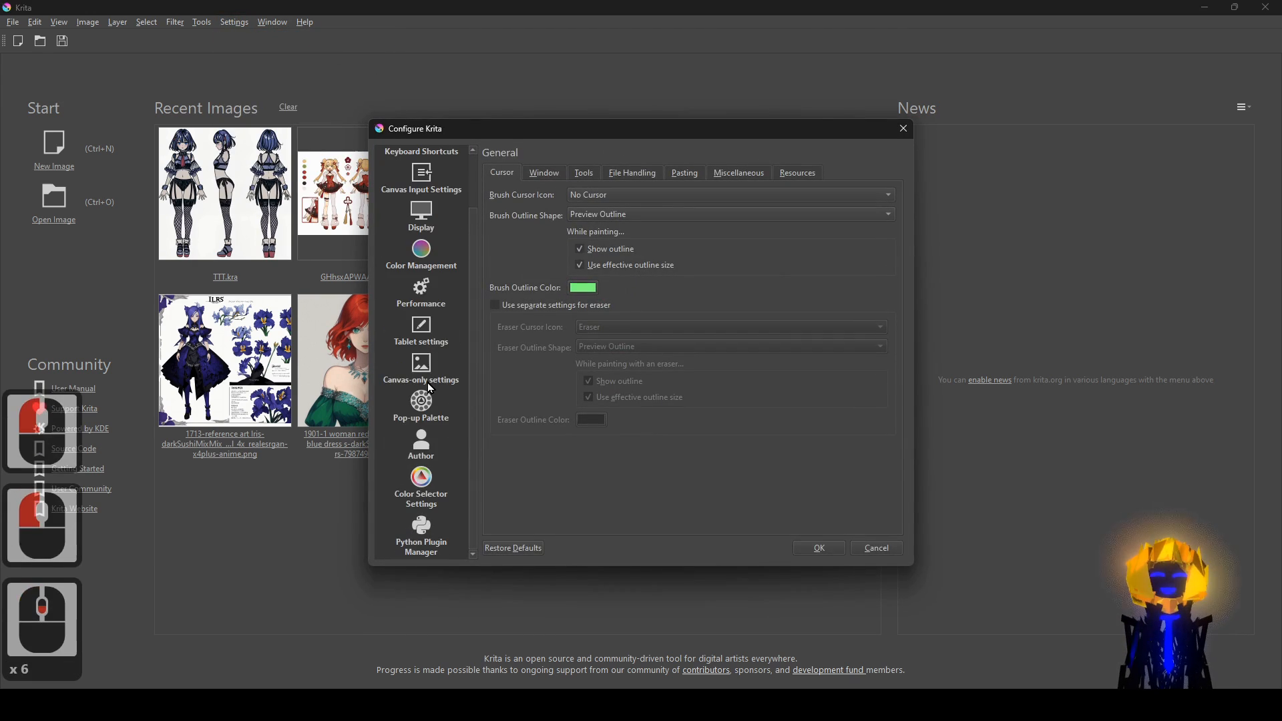
{"action": "scroll", "coordinate": [427, 383], "scroll_direction": "up", "scroll_amount": 6}
{"action": "left_click", "coordinate": [802, 175]}
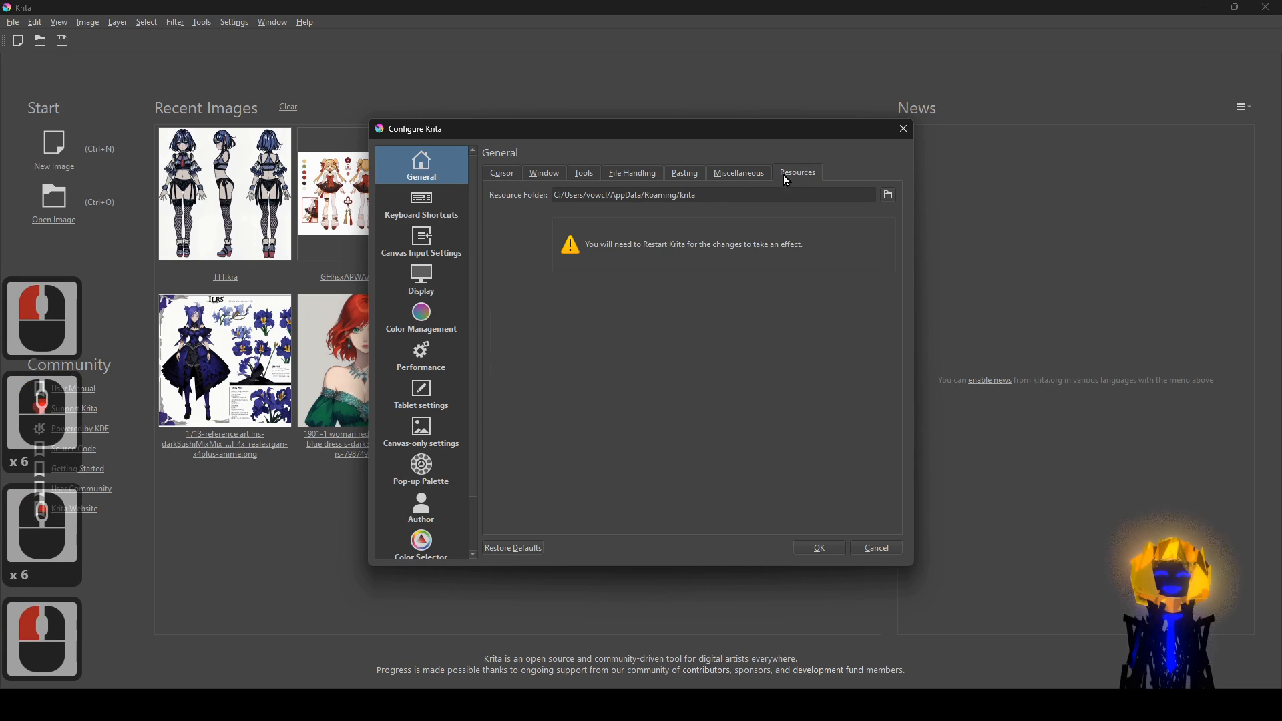
{"action": "left_click_drag", "start_coordinate": [719, 199], "coordinate": [524, 200]}
{"action": "key", "text": "ctrl+c"}
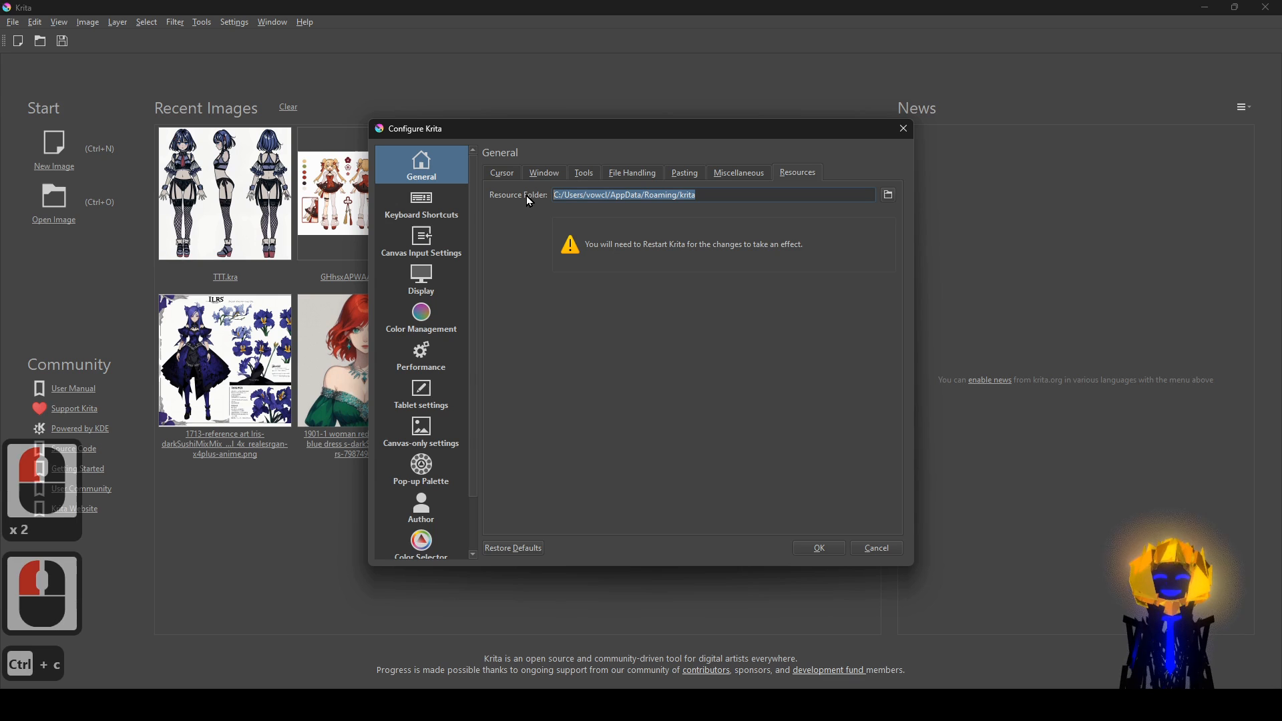
{"action": "left_click", "coordinate": [877, 552]}
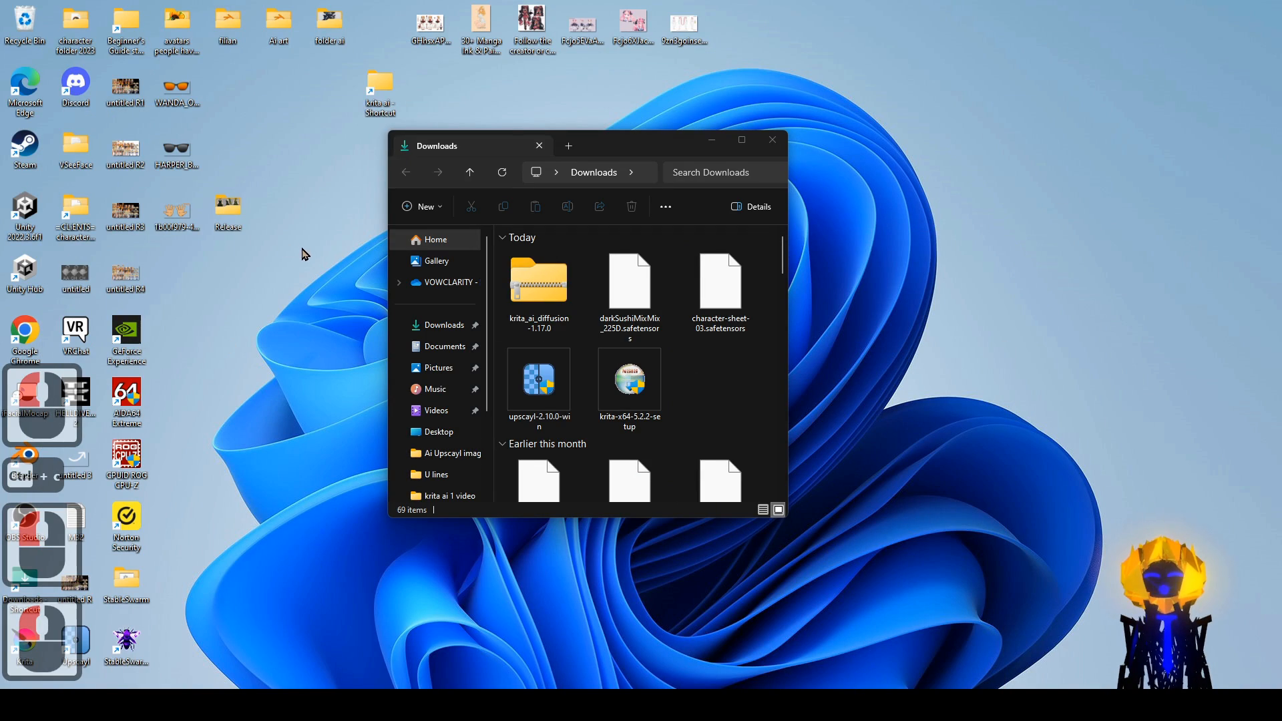
- Open the krita ai folder shortcut, widen its window, and go to the copied AppData/Roaming/krita resource path
{"action": "double_click", "coordinate": [394, 107]}
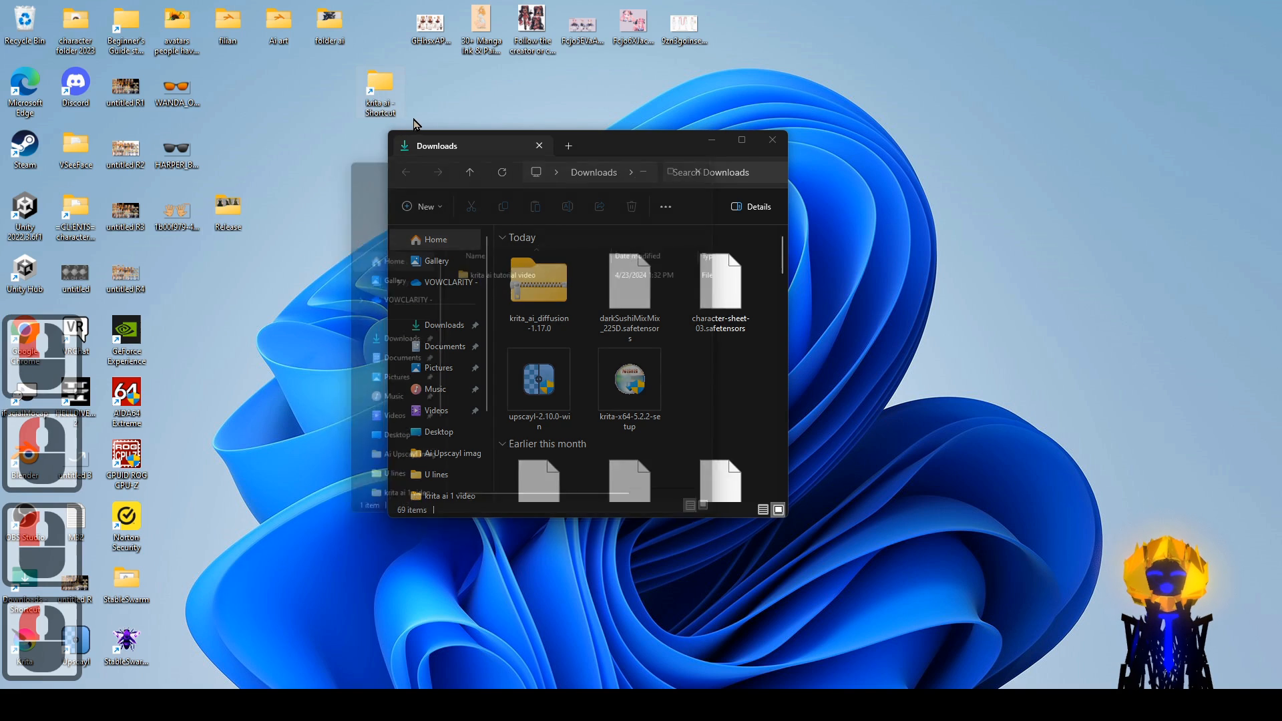
{"action": "left_click", "coordinate": [594, 188]}
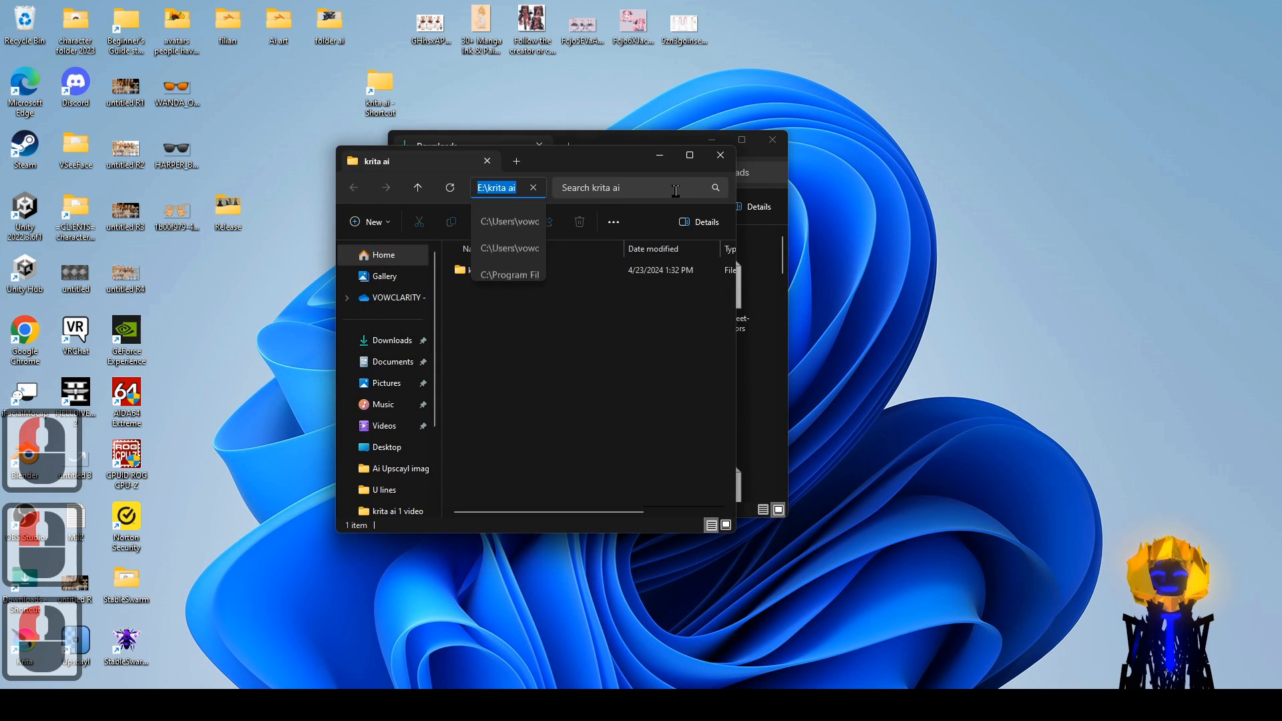
{"action": "left_click_drag", "start_coordinate": [737, 332], "coordinate": [1099, 348]}
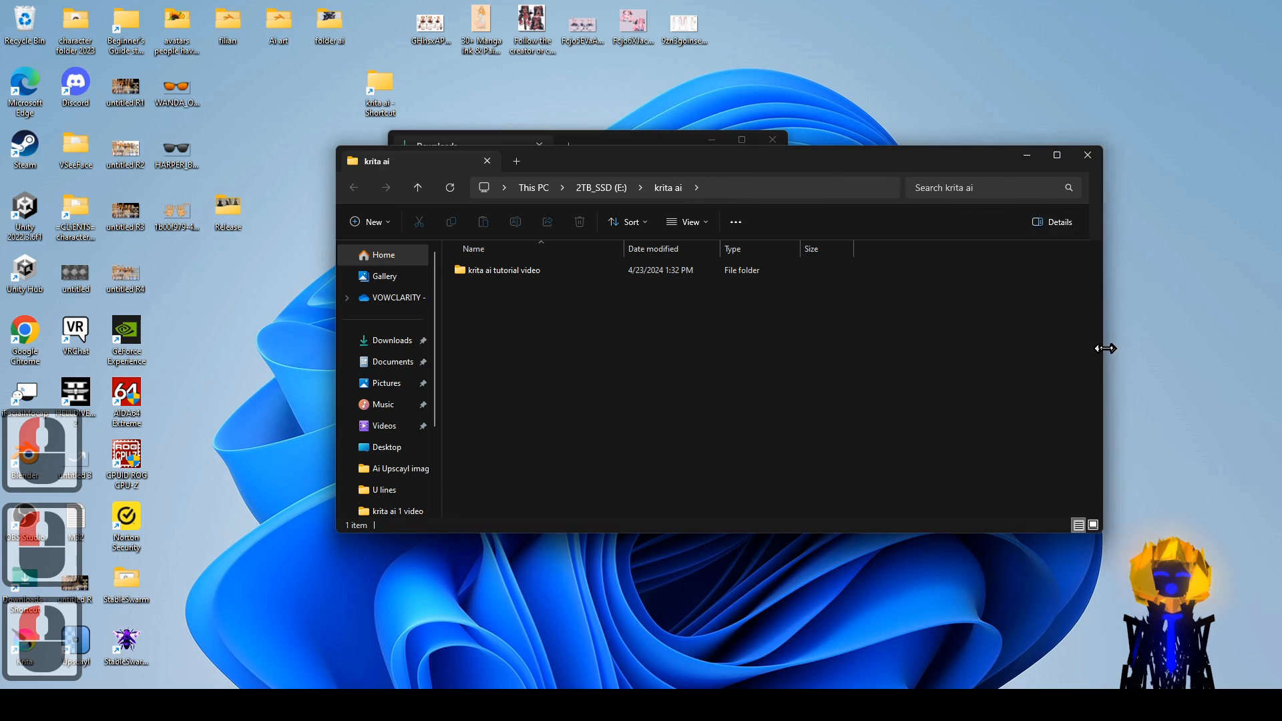
{"action": "left_click", "coordinate": [768, 188]}
{"action": "key", "text": "ctrl+v"}
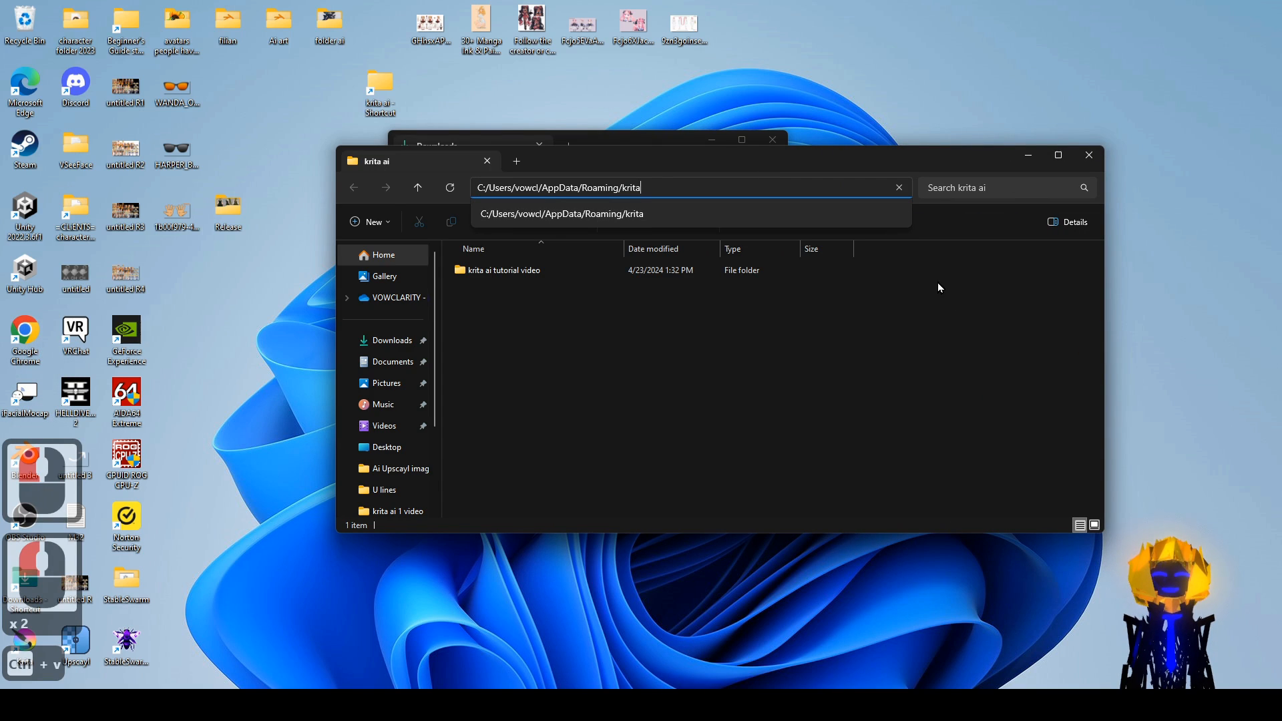
{"action": "key", "text": "Return"}
- Arrange the Downloads and krita folder windows side by side and open the pykrita subfolder
{"action": "left_click_drag", "start_coordinate": [910, 148], "coordinate": [1019, 192]}
{"action": "left_click_drag", "start_coordinate": [656, 145], "coordinate": [406, 148]}
{"action": "left_click_drag", "start_coordinate": [912, 191], "coordinate": [970, 121]}
{"action": "left_click_drag", "start_coordinate": [430, 149], "coordinate": [344, 135]}
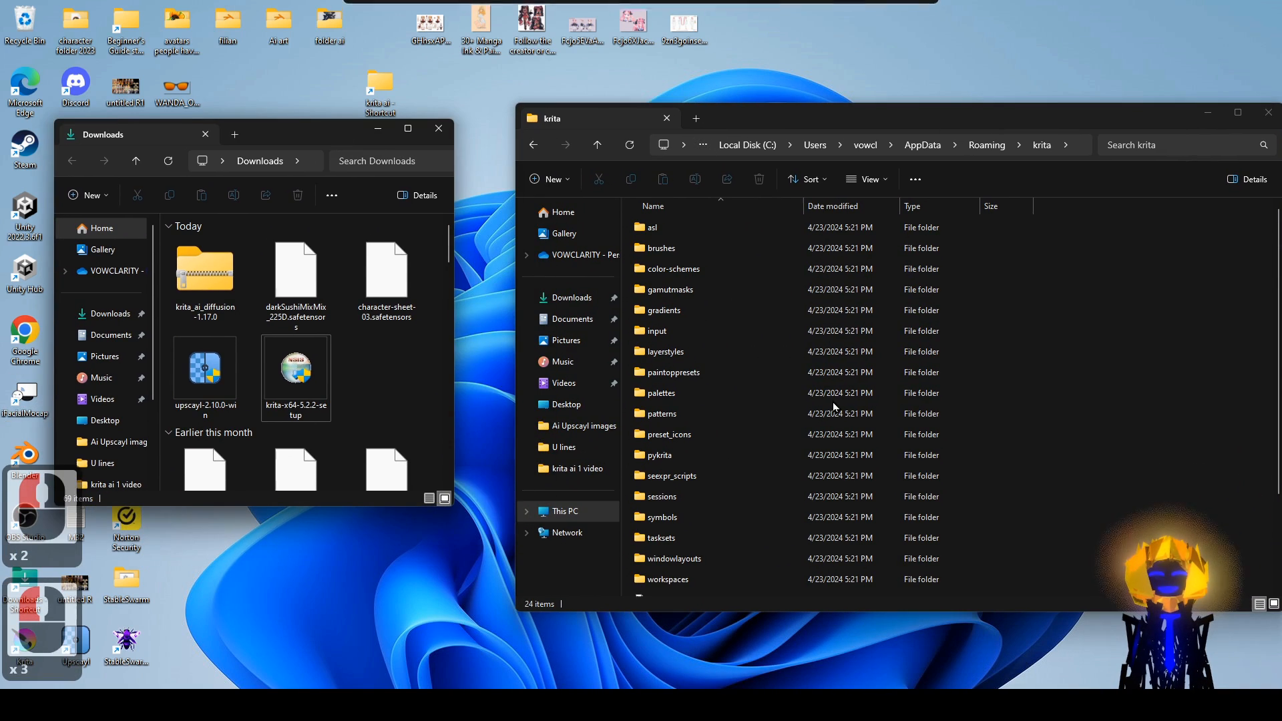
{"action": "scroll", "coordinate": [786, 391], "scroll_direction": "down", "scroll_amount": 2}
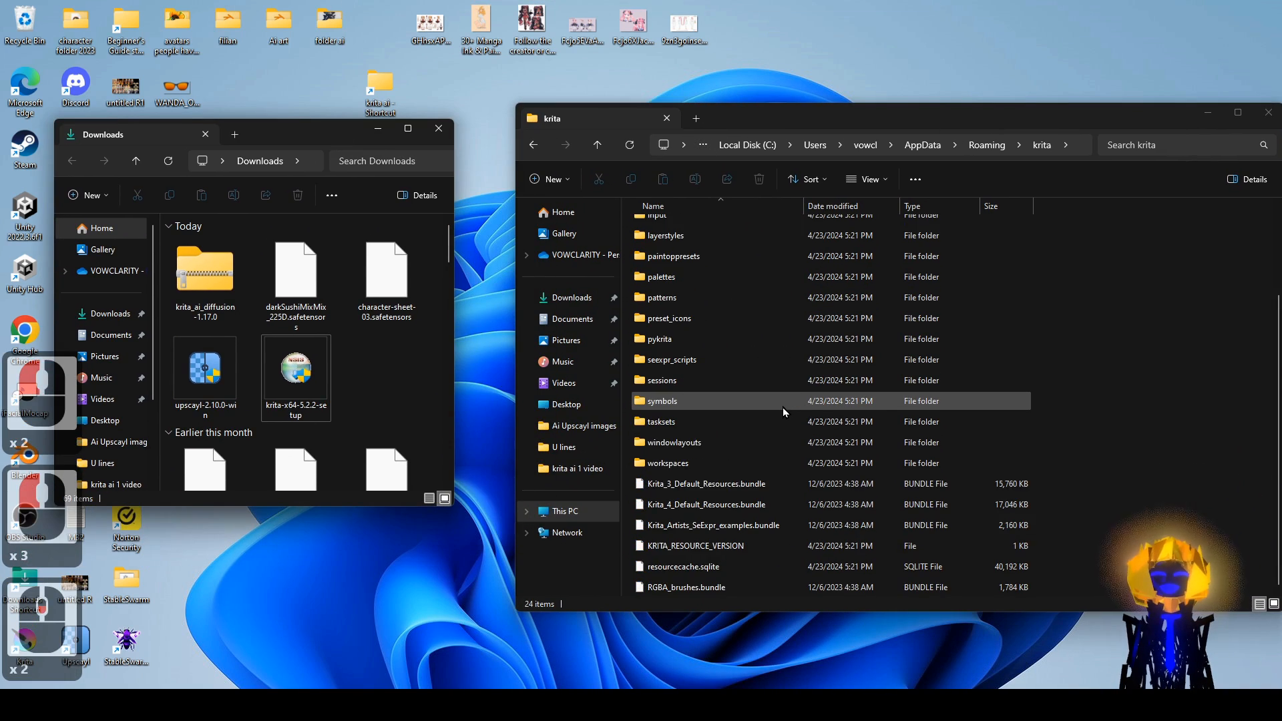
{"action": "double_click", "coordinate": [715, 340]}
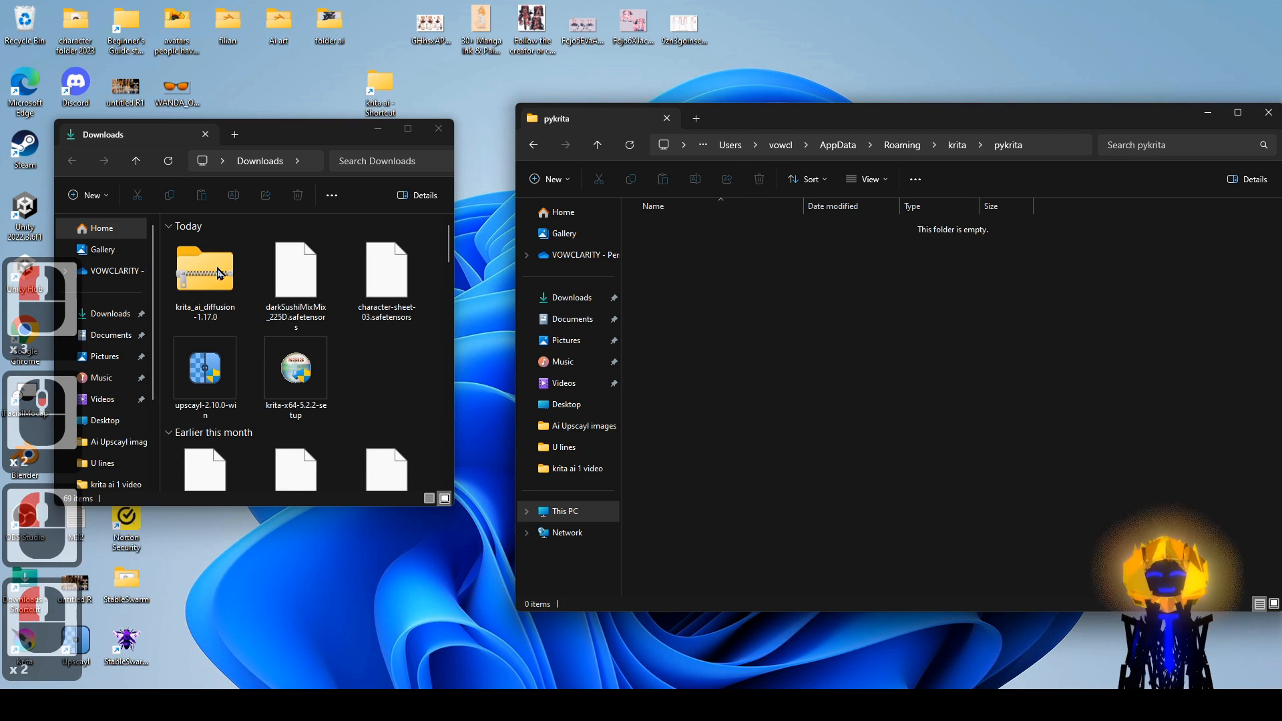
- Extract the krita_ai_diffusion-1.17.0 archive from Downloads into the pykrita folder, showing the extracted files when complete
{"action": "left_click", "coordinate": [232, 284]}
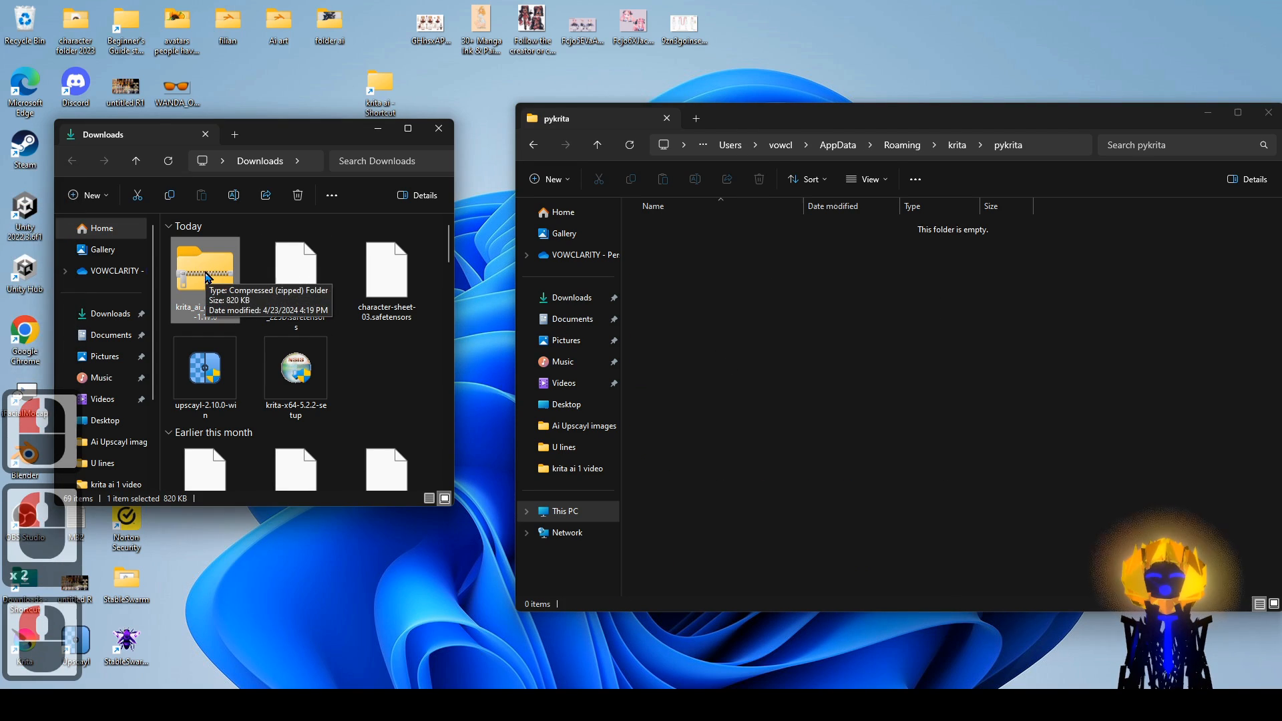
{"action": "left_click_drag", "start_coordinate": [202, 281], "coordinate": [732, 326]}
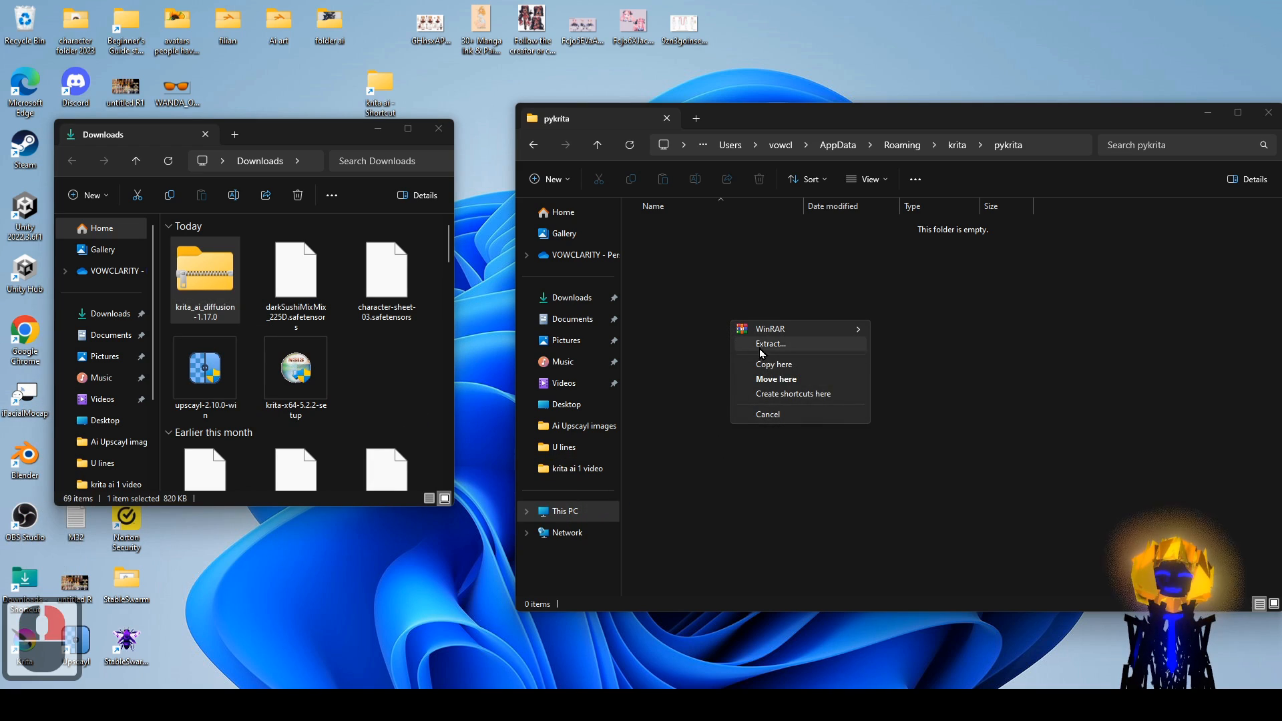
{"action": "left_click", "coordinate": [772, 344]}
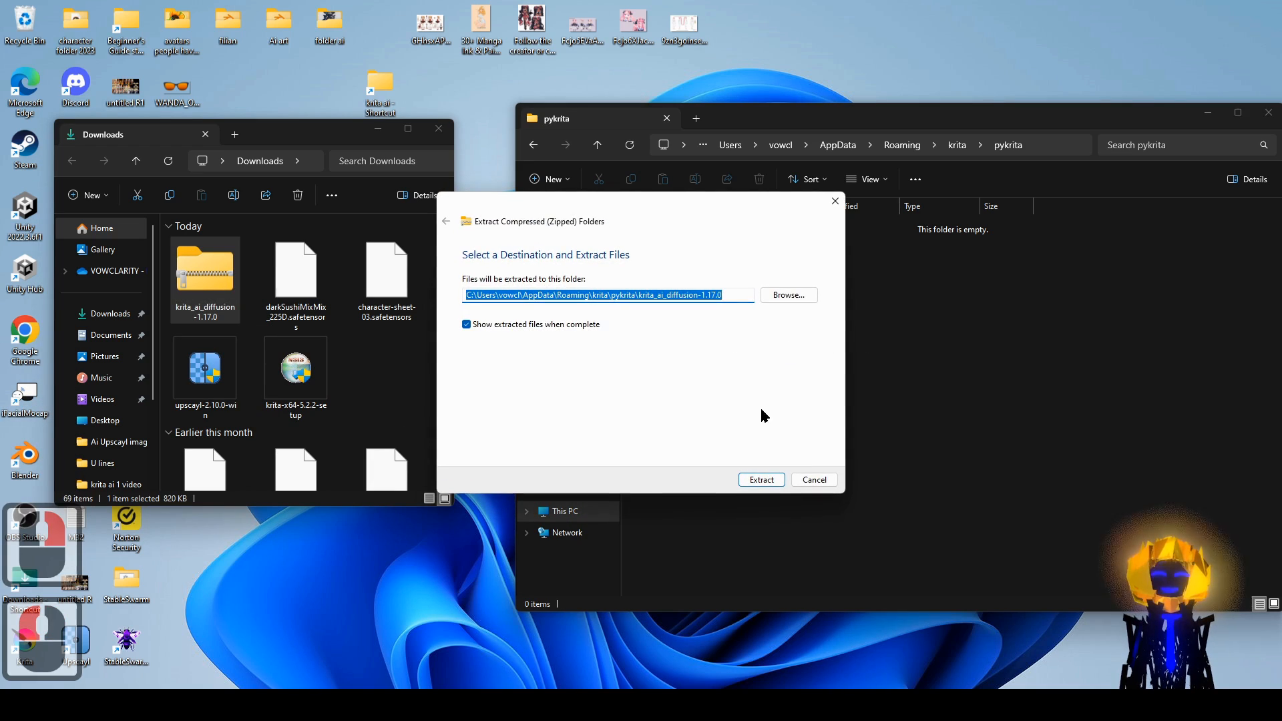
{"action": "left_click", "coordinate": [762, 481]}
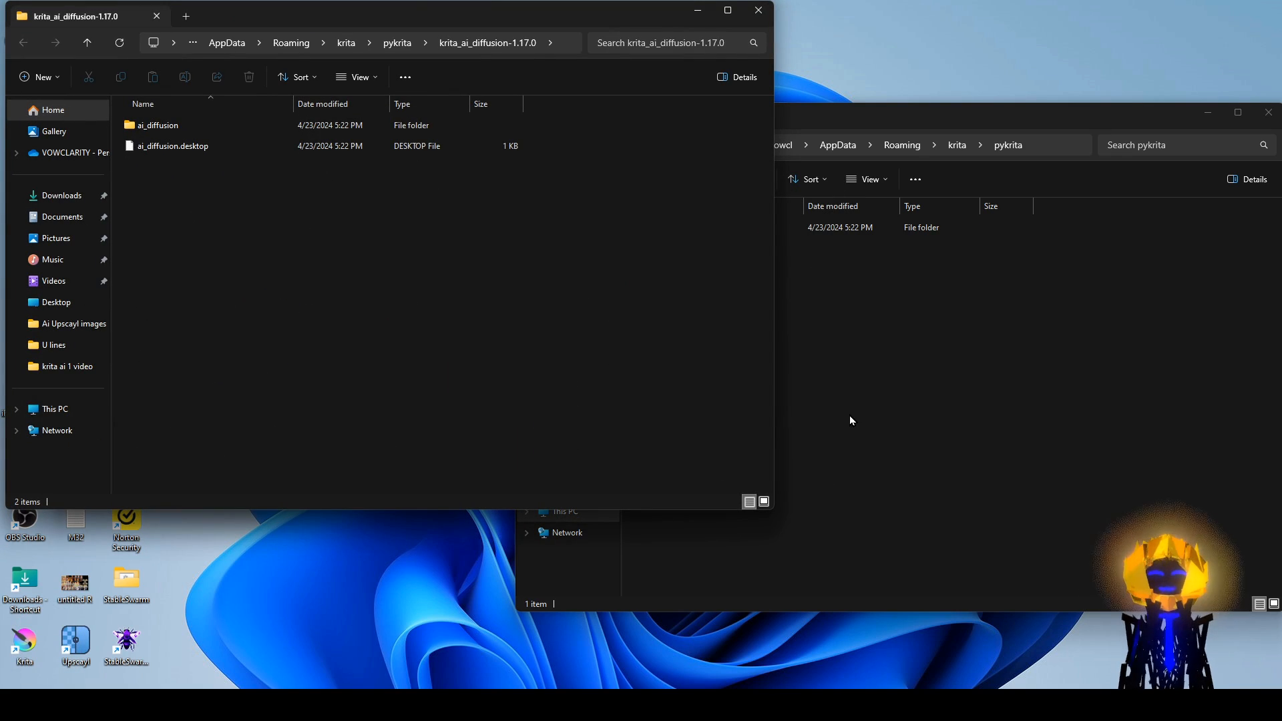
- Move the ai_diffusion folder and the ai_diffusion.desktop file directly into pykrita and delete the emptied krita_ai_diffusion-1.17.0 folder
{"action": "left_click_drag", "start_coordinate": [604, 18], "coordinate": [555, 327]}
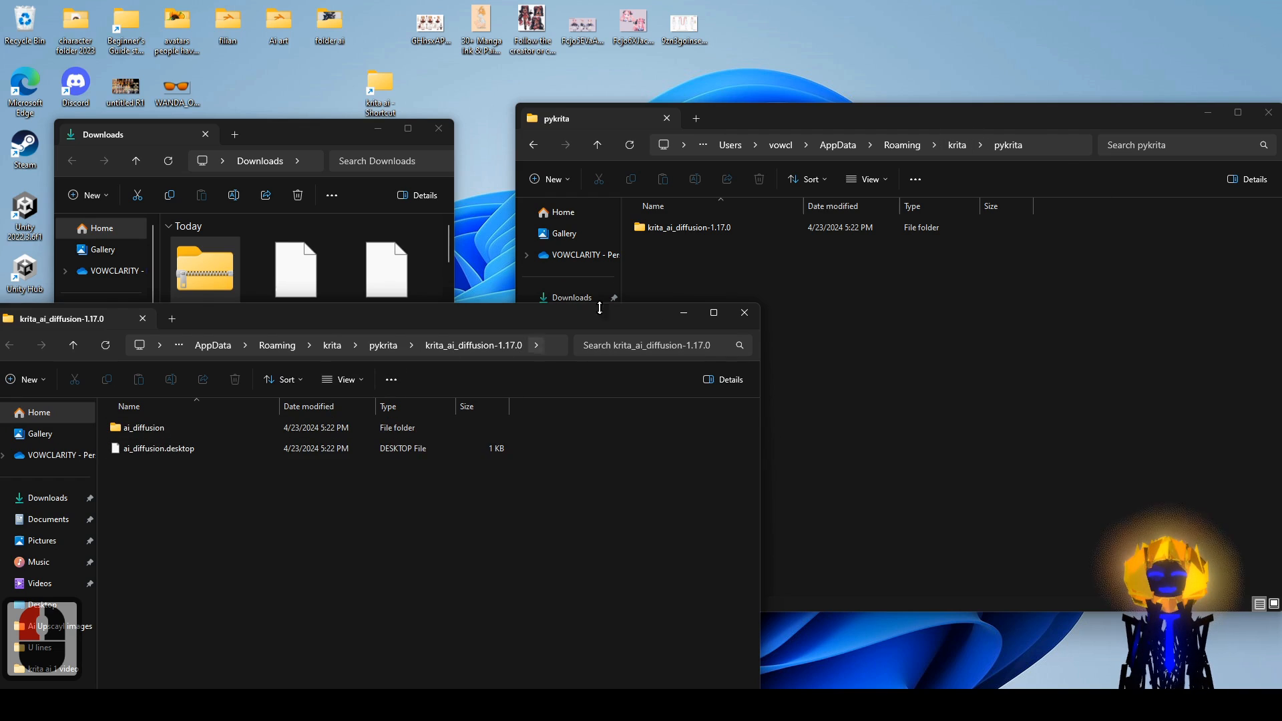
{"action": "left_click_drag", "start_coordinate": [780, 128], "coordinate": [768, 103]}
{"action": "left_click_drag", "start_coordinate": [246, 548], "coordinate": [911, 347]}
{"action": "left_click", "coordinate": [723, 199]}
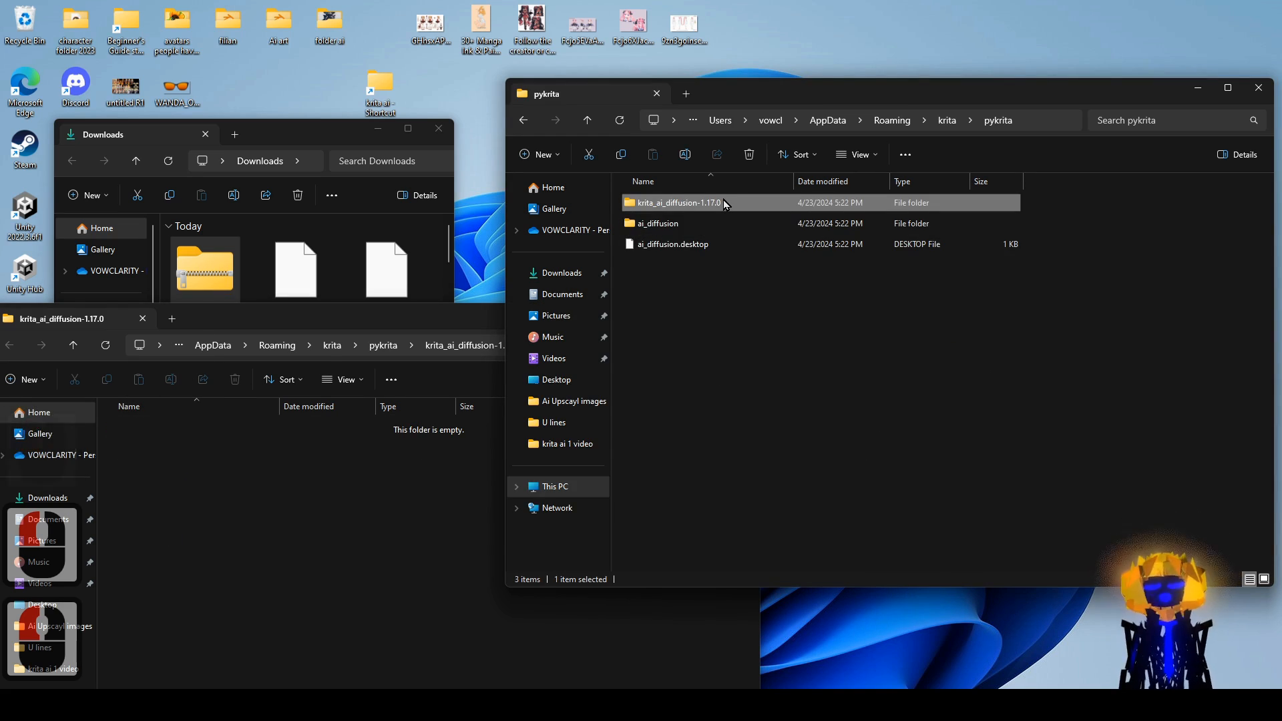
{"action": "key", "text": "Delete"}
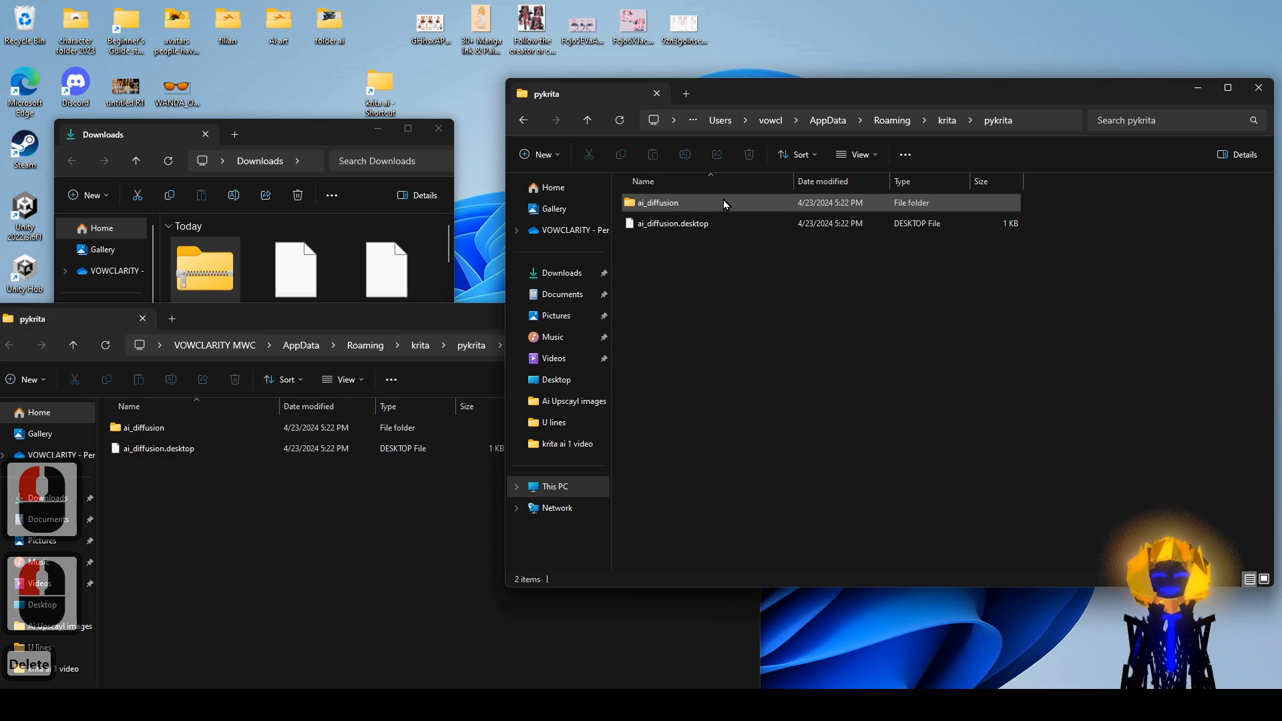
- Close the extracted-files window, reopen pykrita from the krita folder to check its contents, and close it
{"action": "left_click", "coordinate": [471, 326]}
{"action": "left_click", "coordinate": [745, 314]}
{"action": "left_click", "coordinate": [522, 121]}
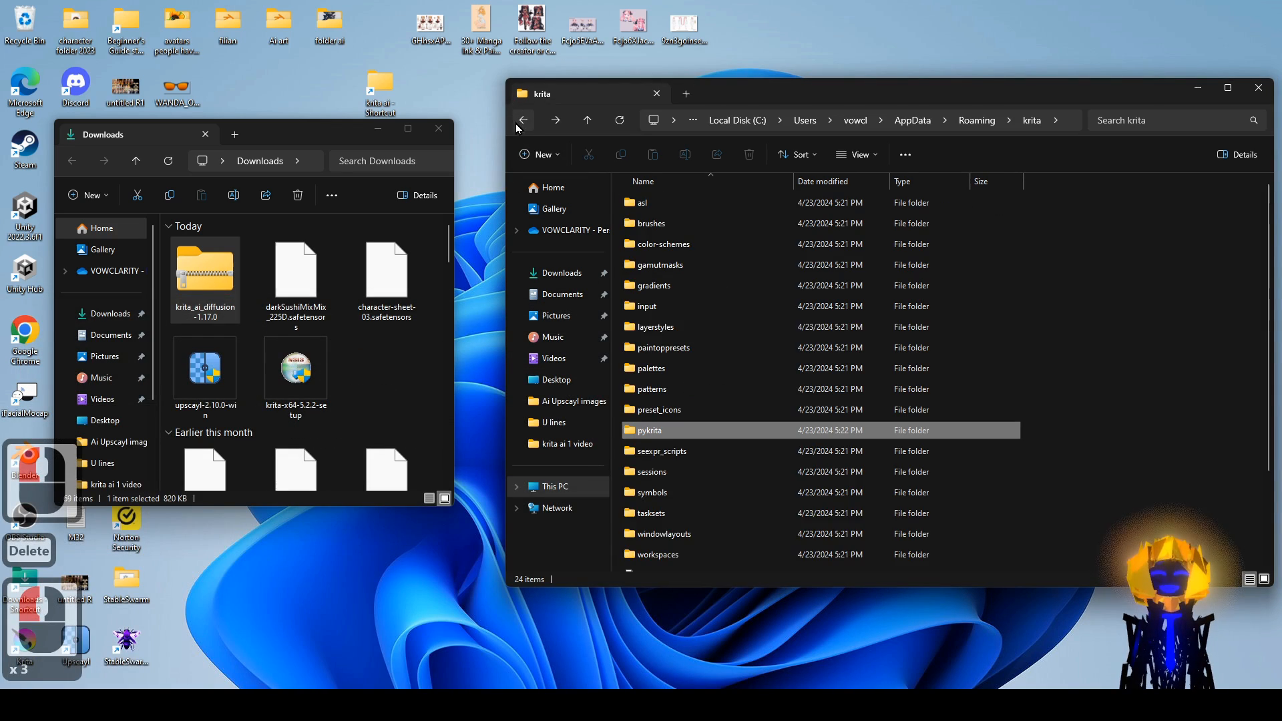
{"action": "double_click", "coordinate": [689, 435]}
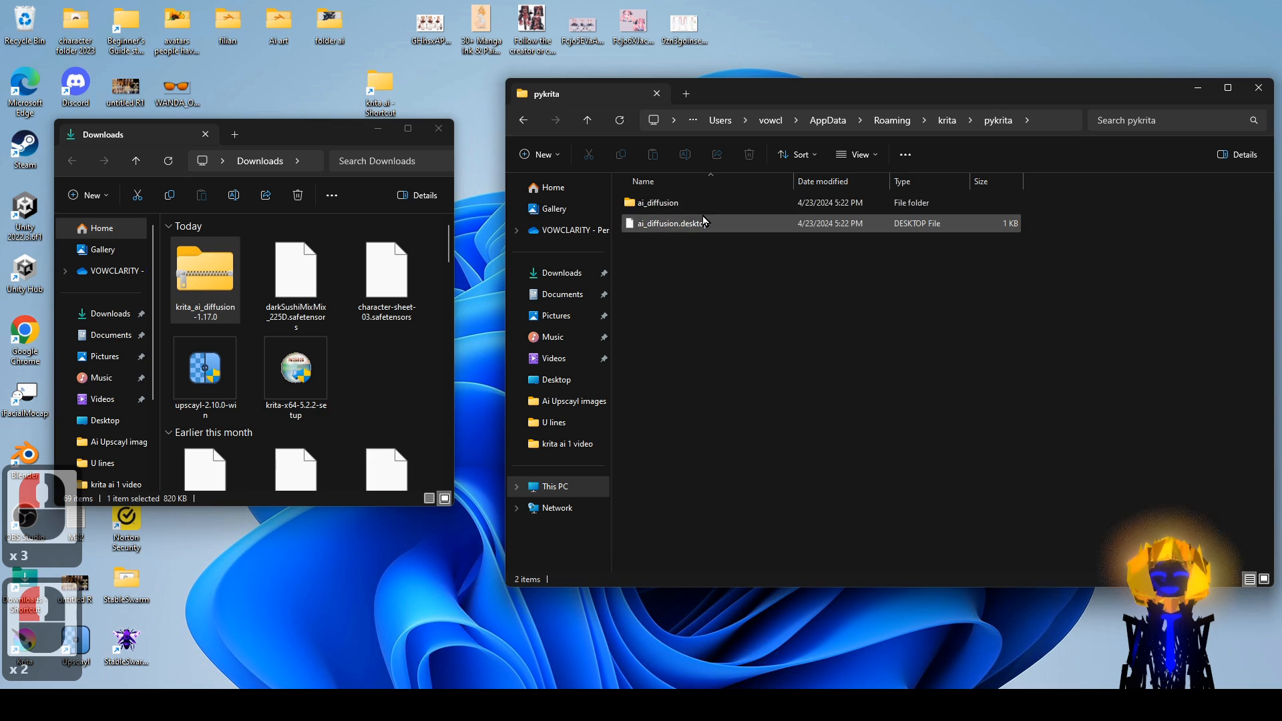
{"action": "left_click", "coordinate": [1259, 91]}
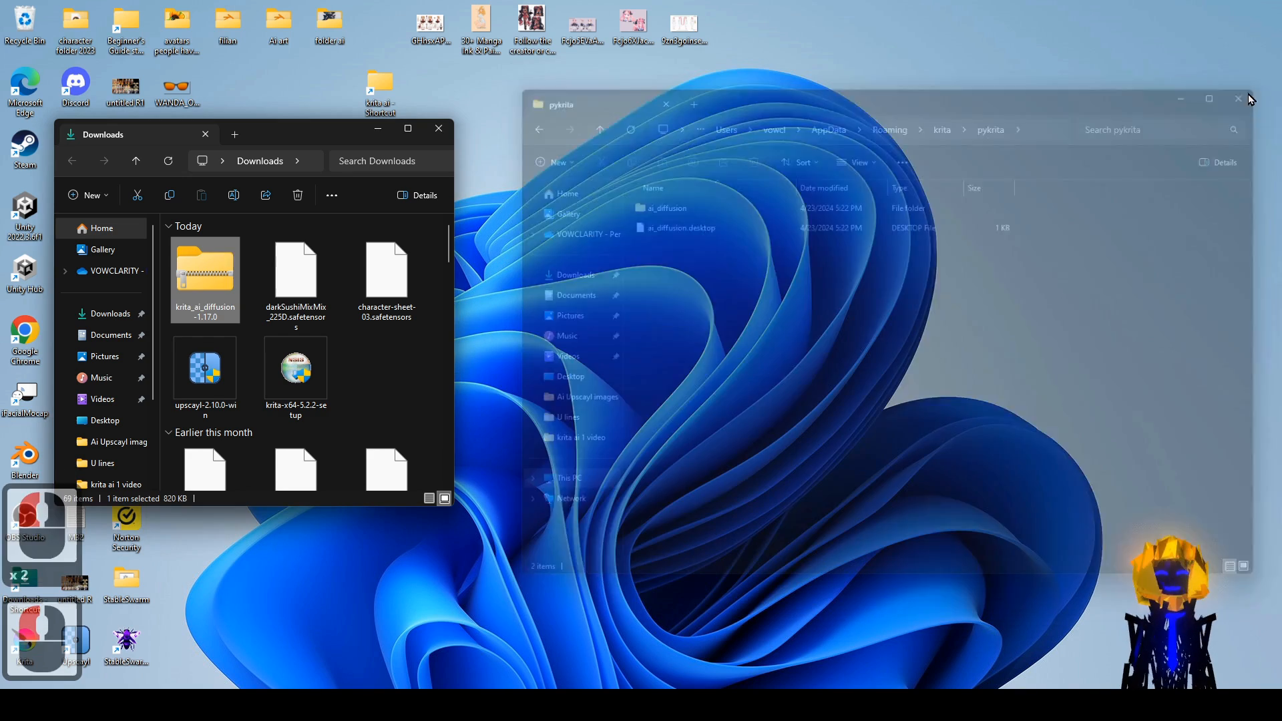
- Restart Krita so that it loads the newly added plugin files
{"action": "left_click_drag", "start_coordinate": [324, 138], "coordinate": [694, 146]}
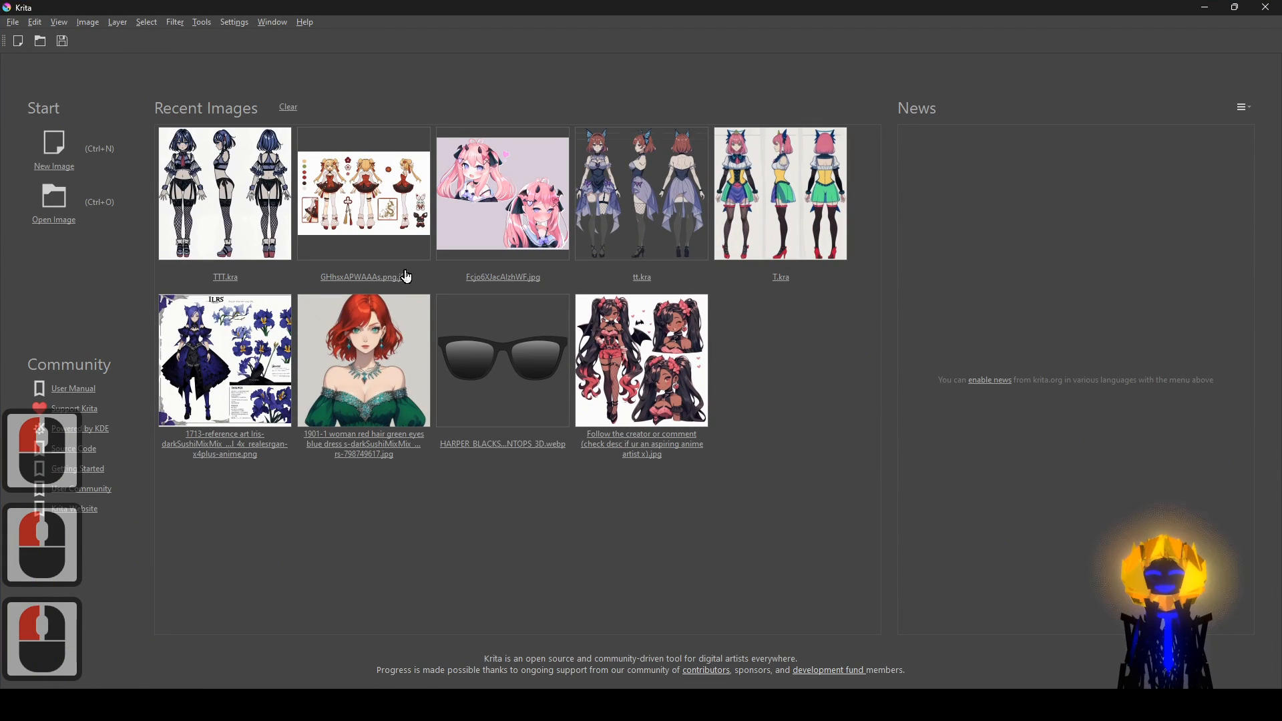
{"action": "left_click", "coordinate": [1267, 8]}
{"action": "double_click", "coordinate": [40, 638]}
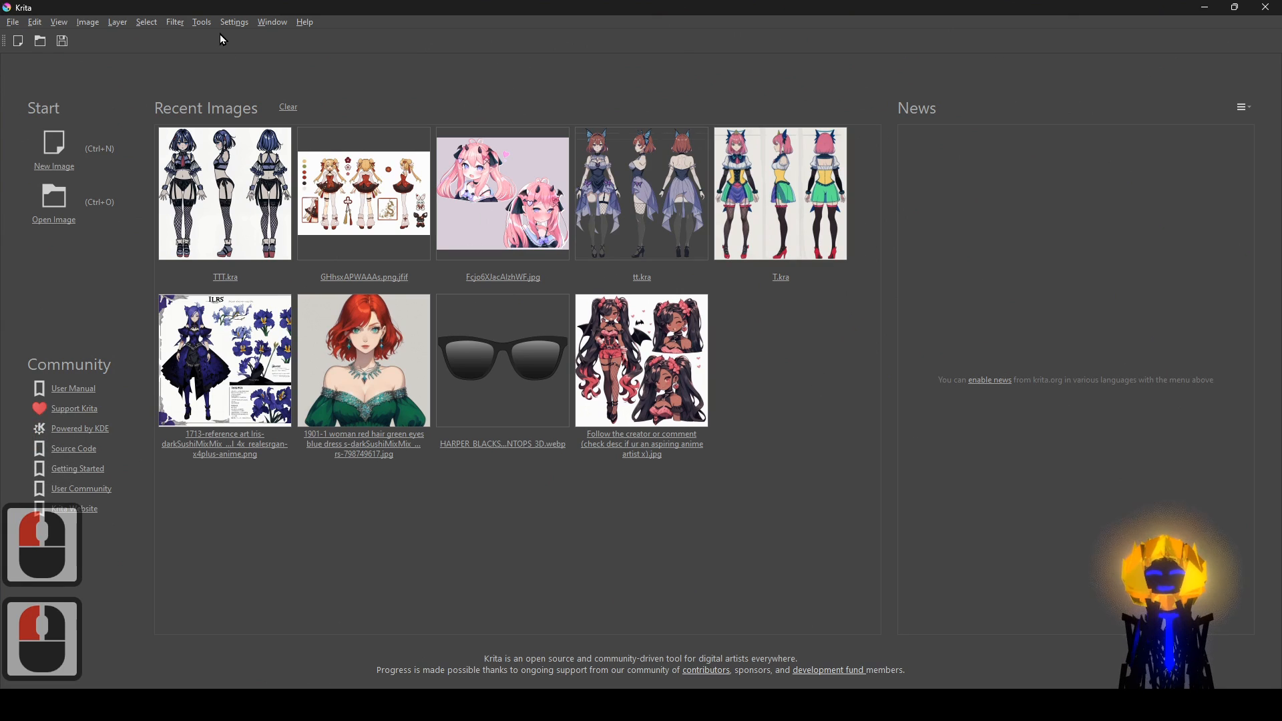
- Make sure the AI Image Diffusion plugin is enabled in the Python Plugin Manager and accept the configuration
{"action": "left_click", "coordinate": [231, 26]}
{"action": "left_click", "coordinate": [310, 36]}
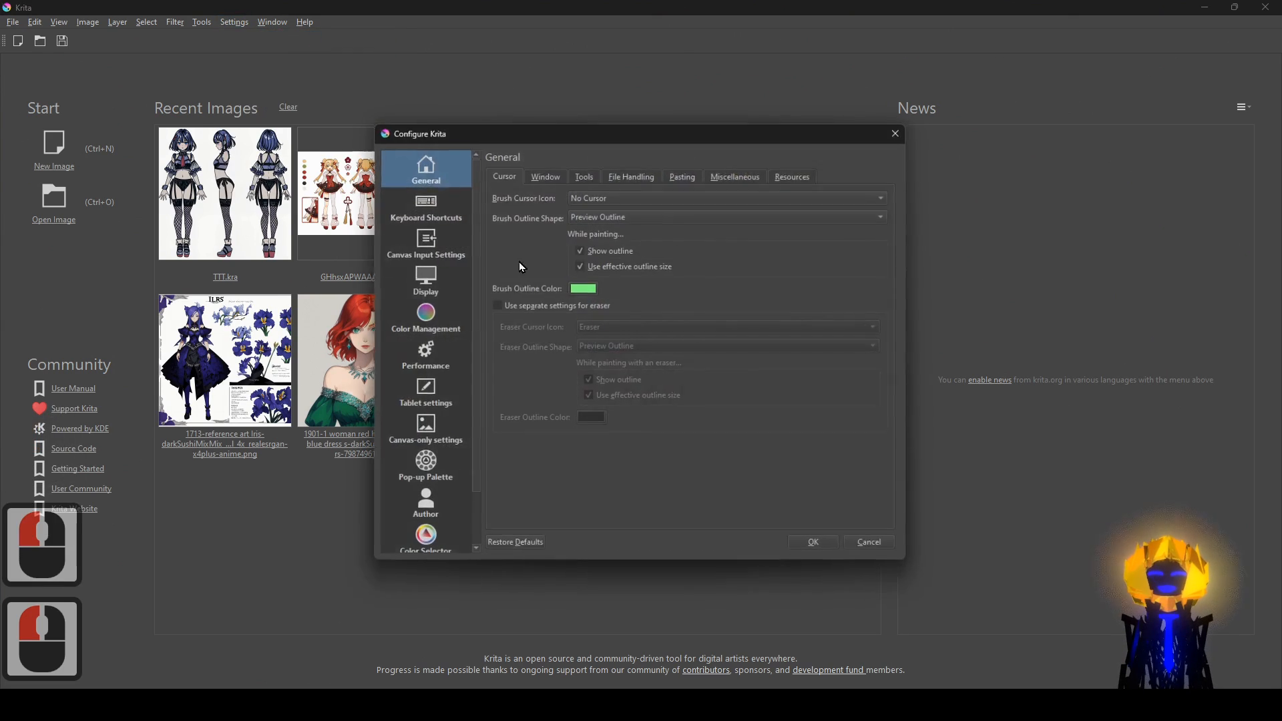
{"action": "scroll", "coordinate": [428, 521], "scroll_direction": "down", "scroll_amount": 7}
{"action": "left_click", "coordinate": [420, 534]}
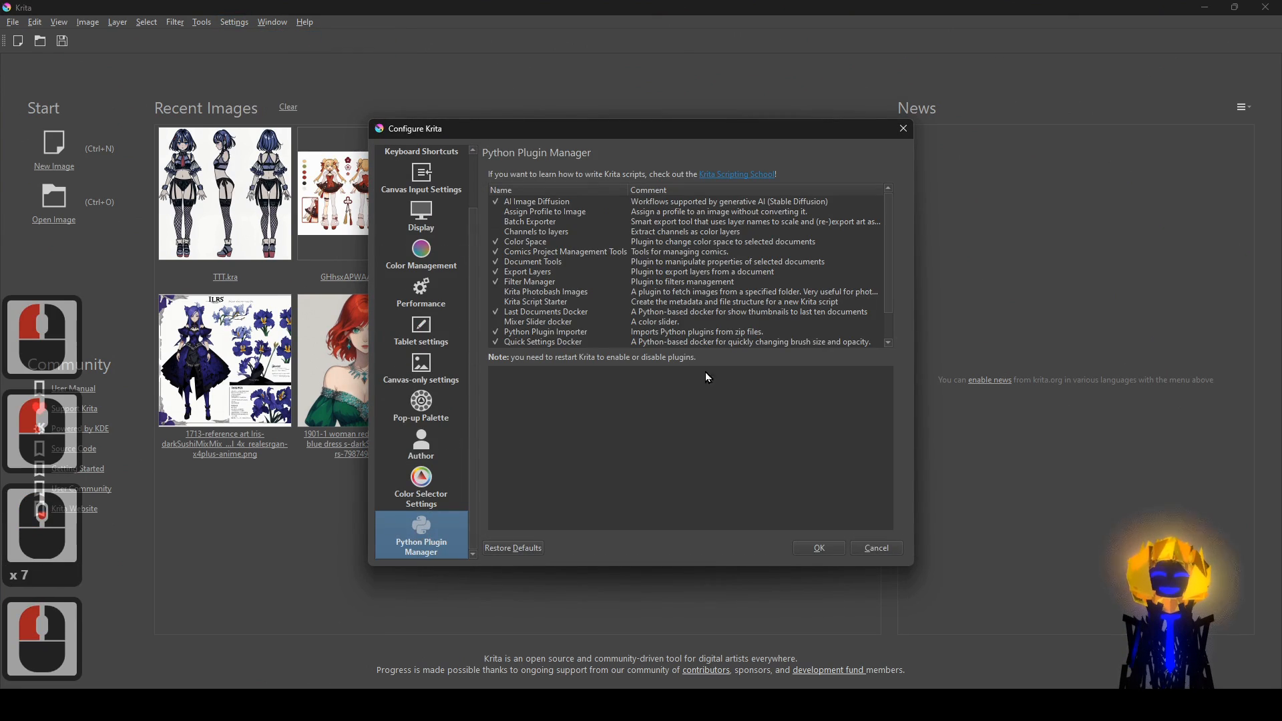
{"action": "left_click", "coordinate": [495, 202]}
{"action": "left_click", "coordinate": [495, 202]}
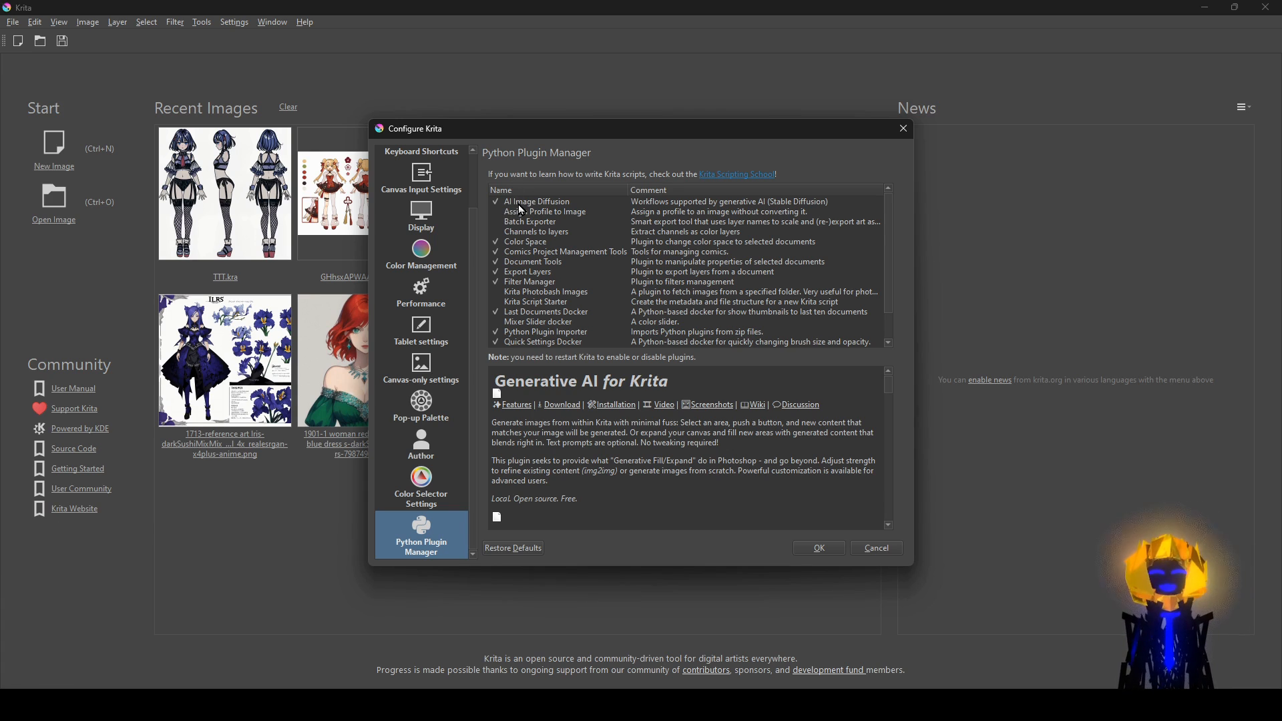
{"action": "left_click", "coordinate": [821, 552]}
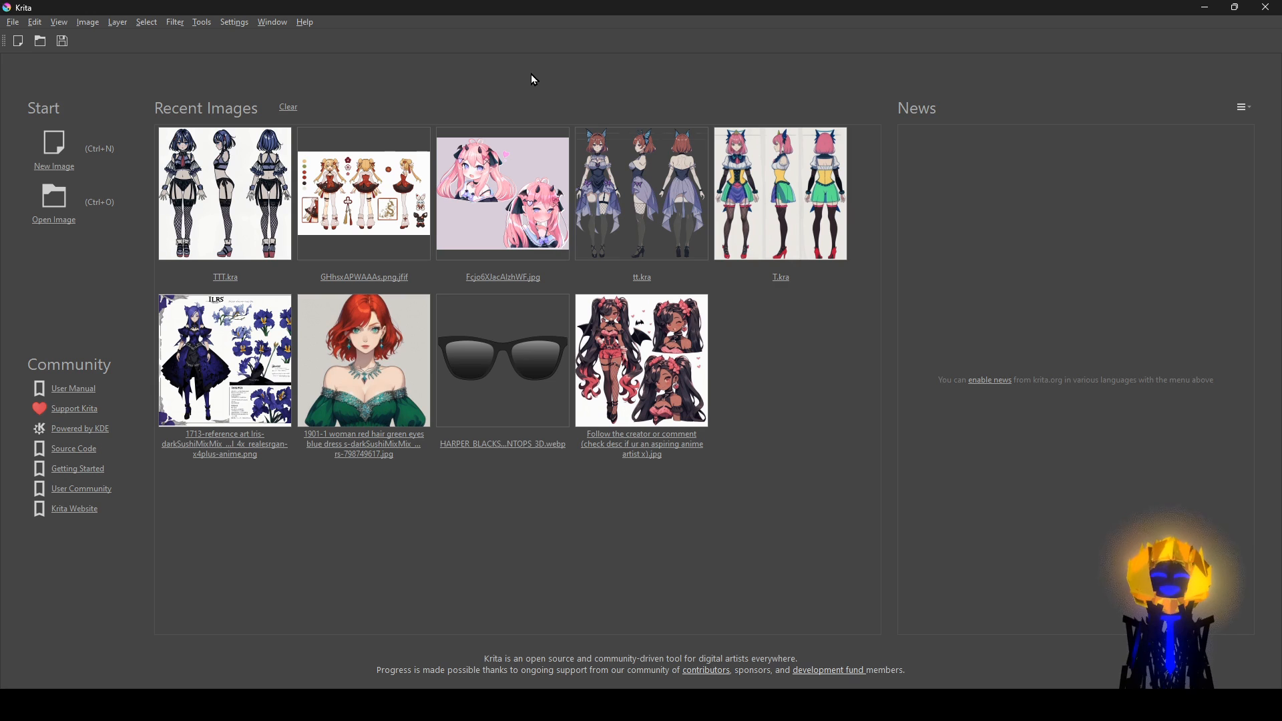
- Create a new 512 by 512 px document at 100 pixels/inch with the RGB/Alpha model and 8-bit depth
{"action": "left_click", "coordinate": [54, 168]}
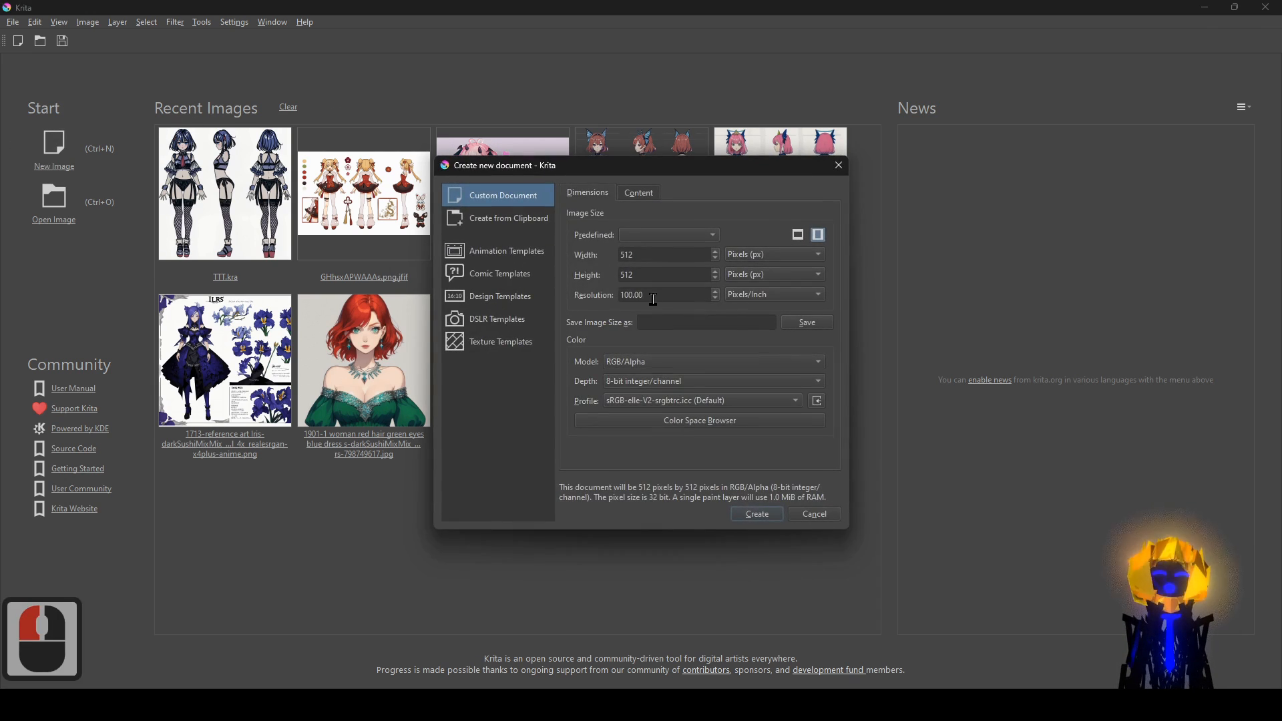
{"action": "left_click", "coordinate": [758, 518]}
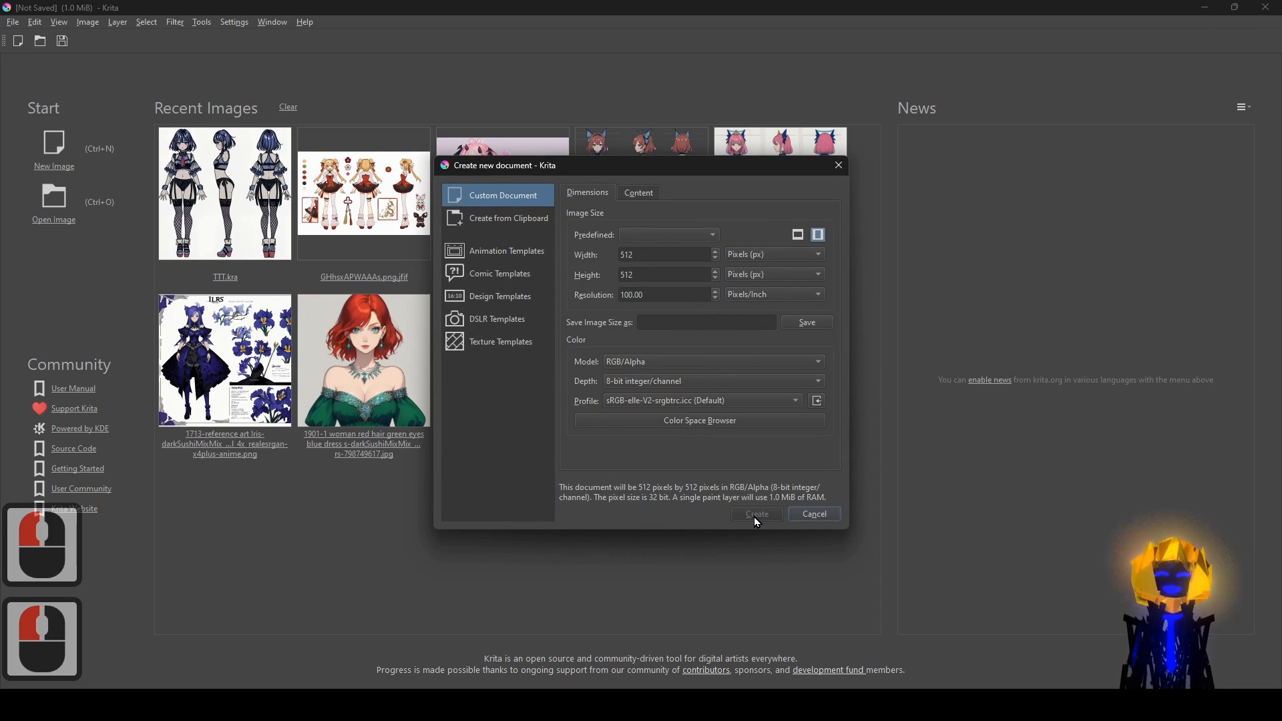
- Hide the AI Image Generation docker and show it again
{"action": "left_click", "coordinate": [222, 22]}
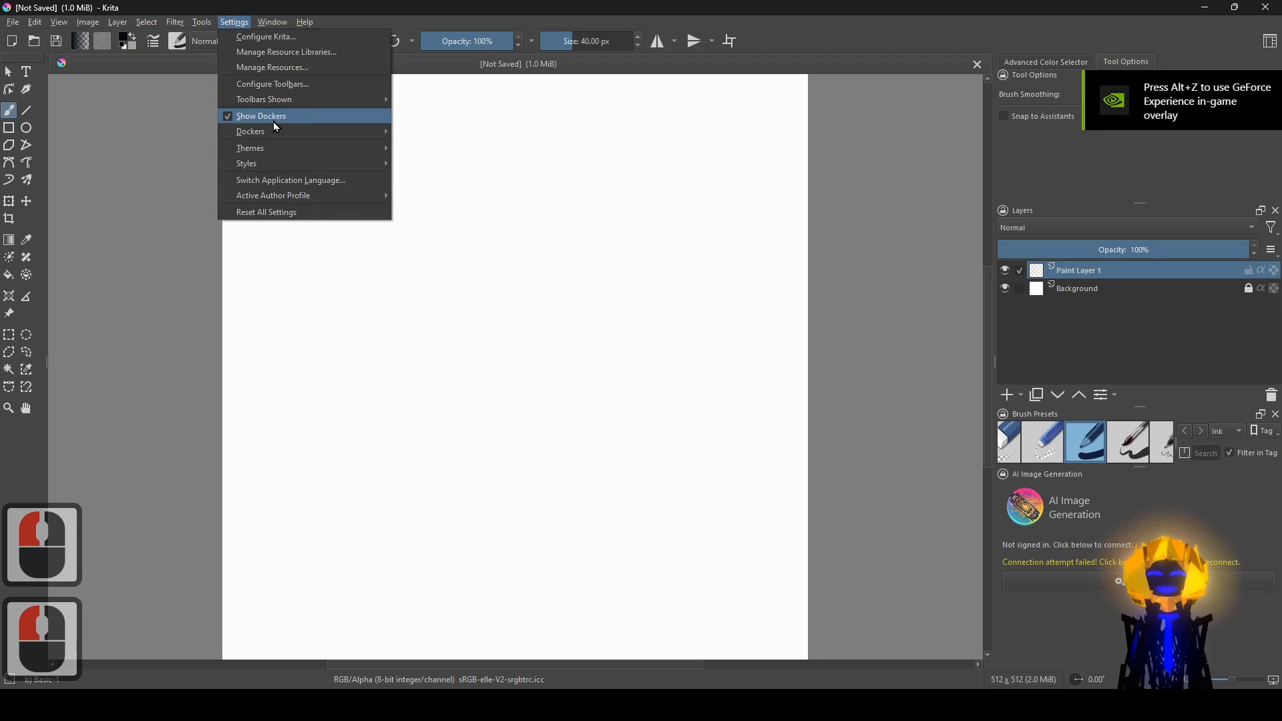
{"action": "mouse_move", "coordinate": [287, 127]}
{"action": "left_click", "coordinate": [416, 134]}
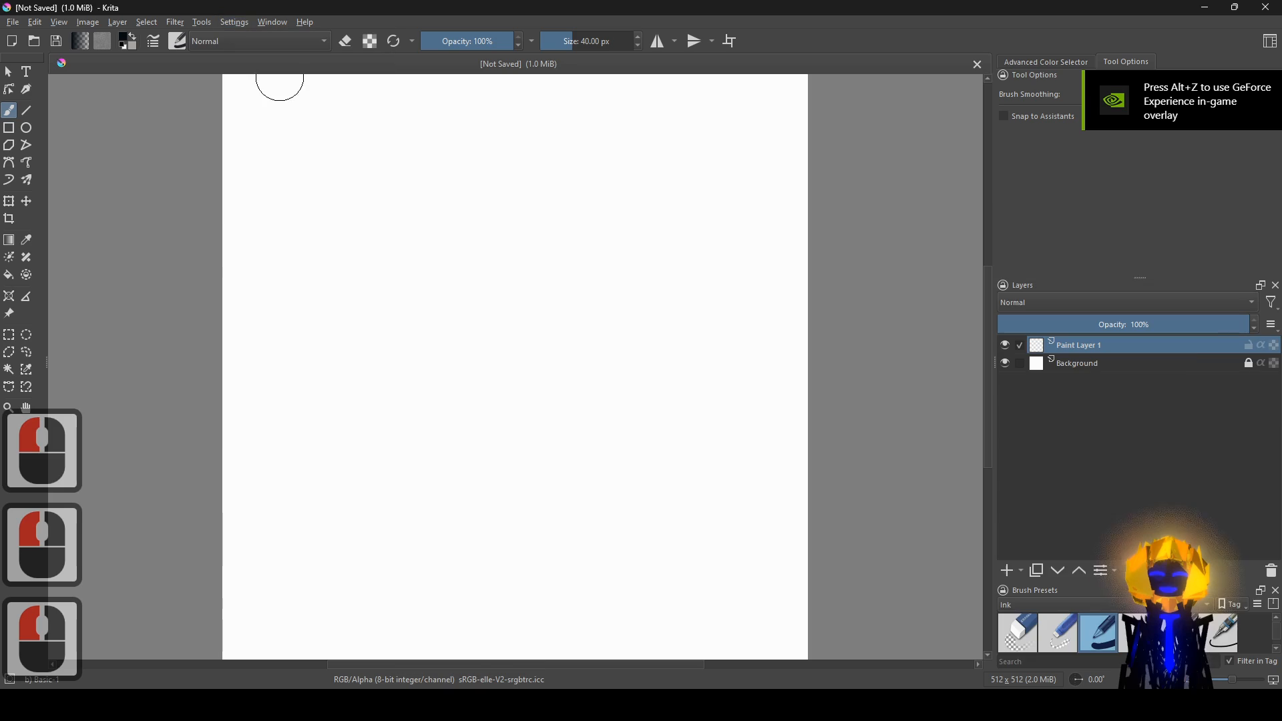
{"action": "left_click", "coordinate": [234, 22]}
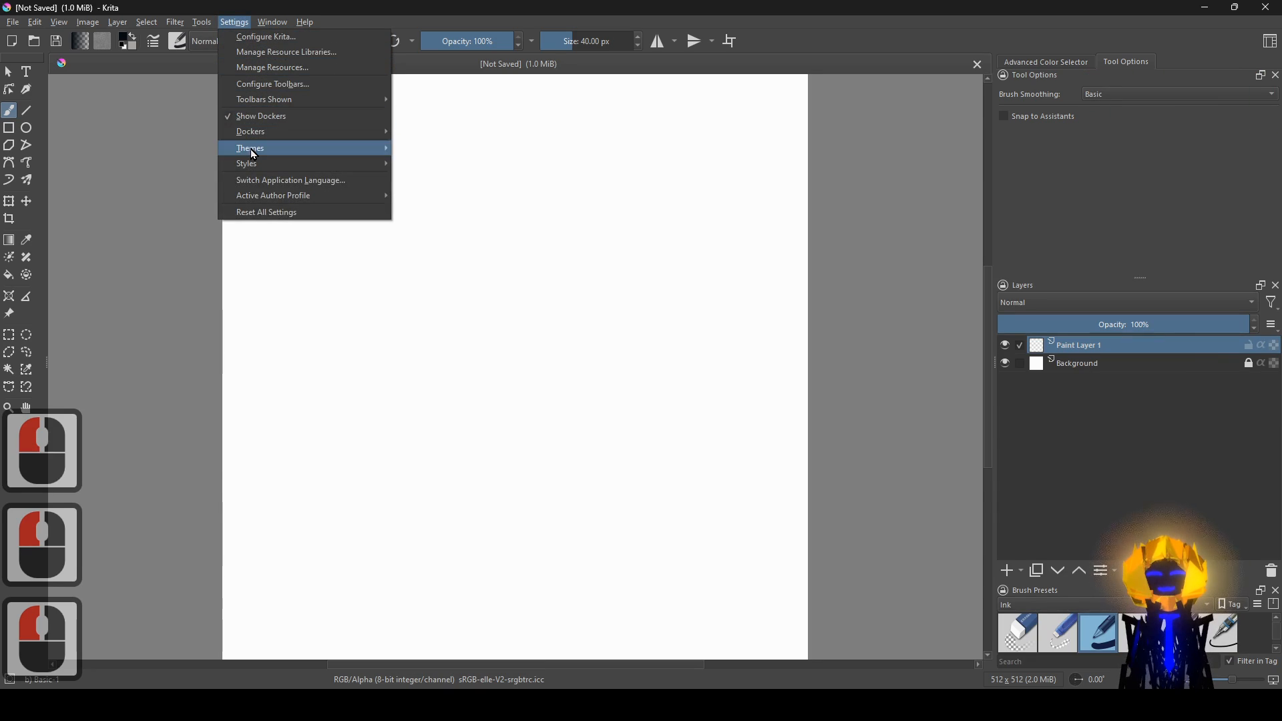
{"action": "mouse_move", "coordinate": [275, 152]}
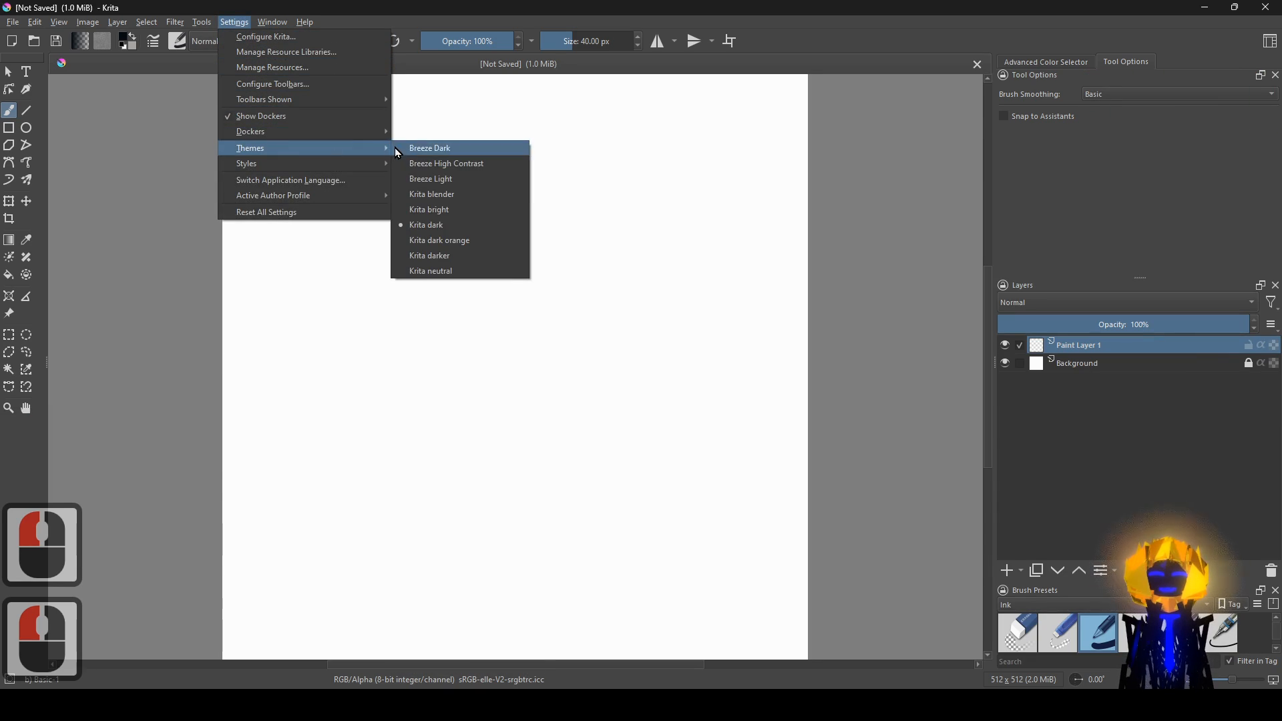
{"action": "mouse_move", "coordinate": [316, 135]}
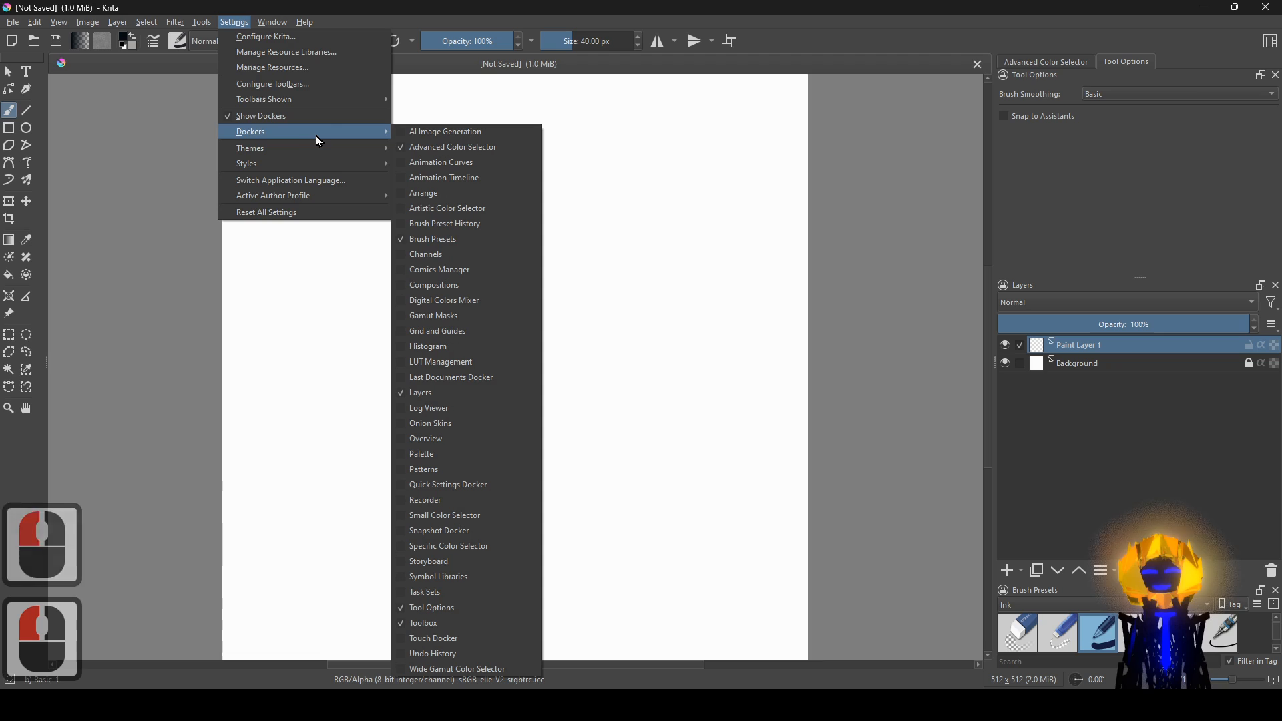
{"action": "left_click", "coordinate": [419, 133]}
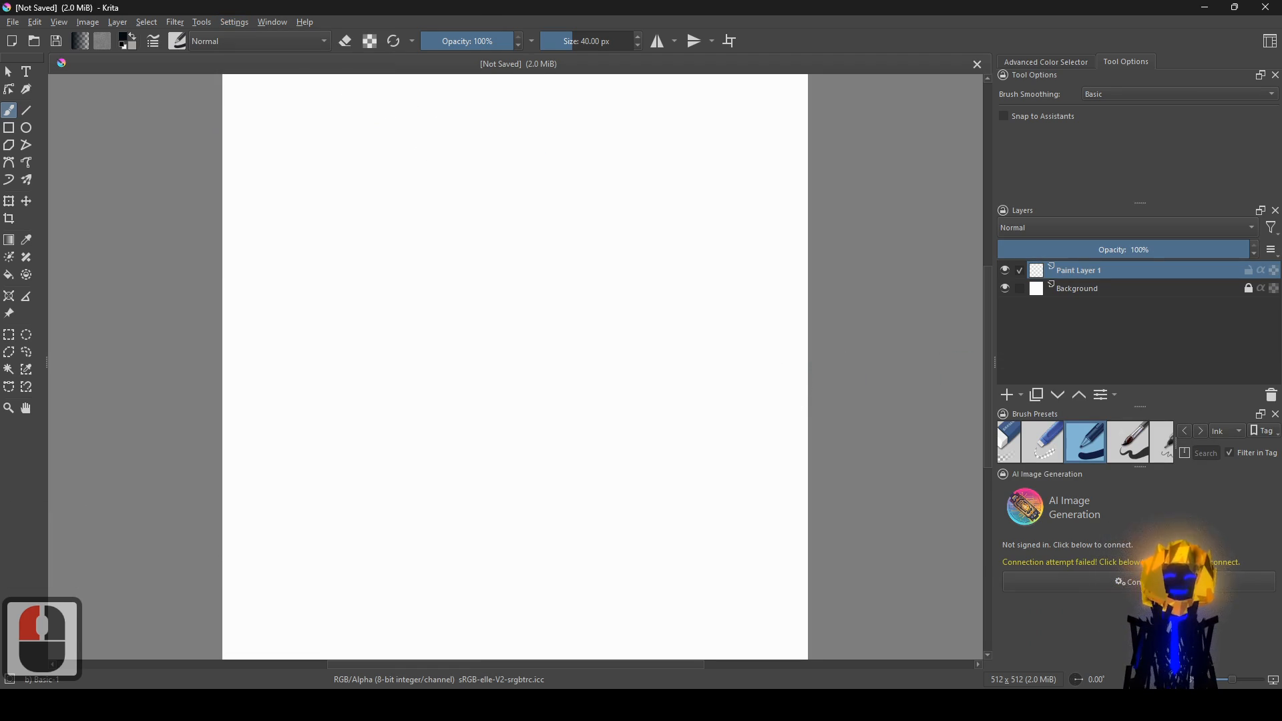
- Open the AI image plugin's configuration, choose Local Managed Server, and look over the packages it offers
{"action": "left_click", "coordinate": [1129, 583]}
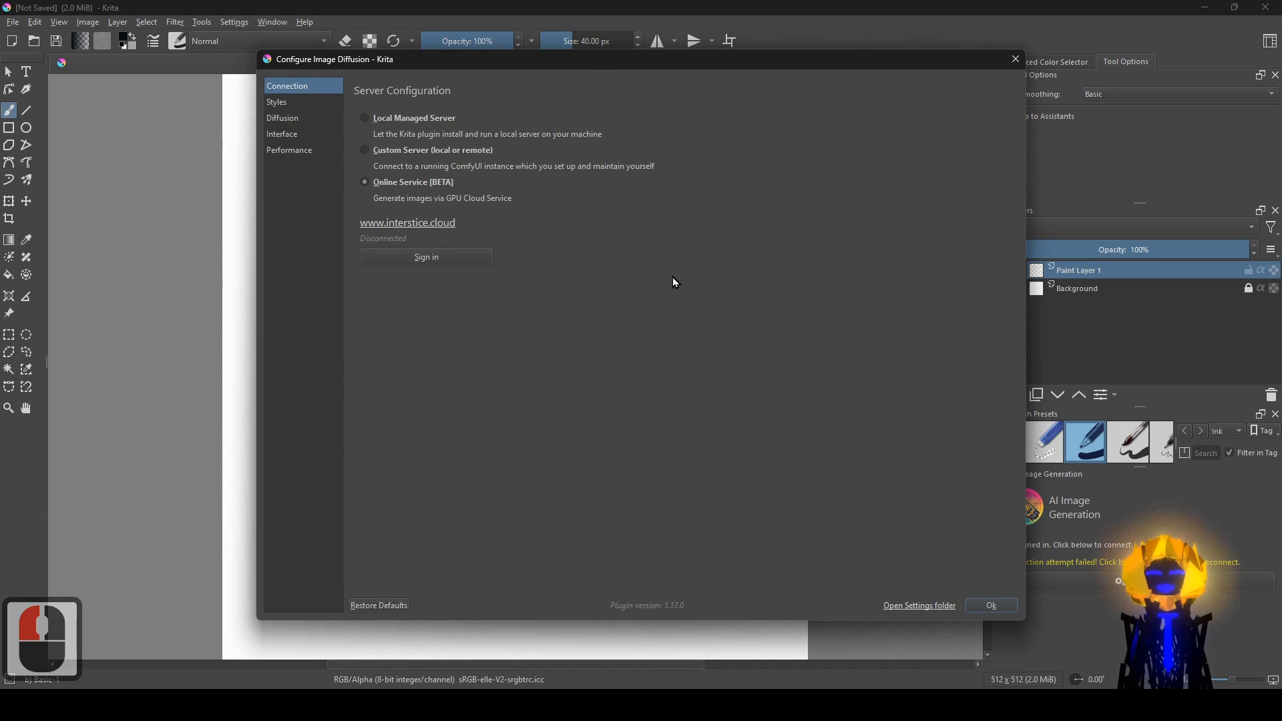
{"action": "left_click", "coordinate": [366, 119]}
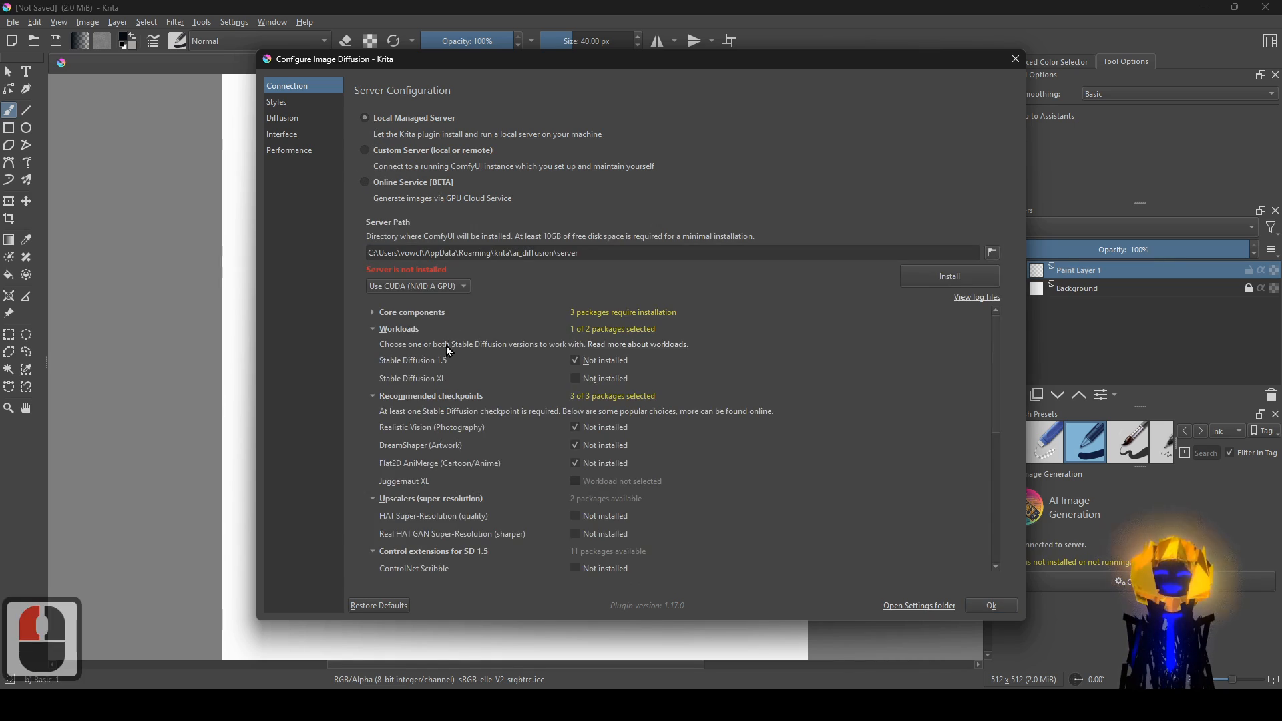
{"action": "scroll", "coordinate": [422, 361], "scroll_direction": "down", "scroll_amount": 8}
{"action": "scroll", "coordinate": [422, 365], "scroll_direction": "up", "scroll_amount": 7}
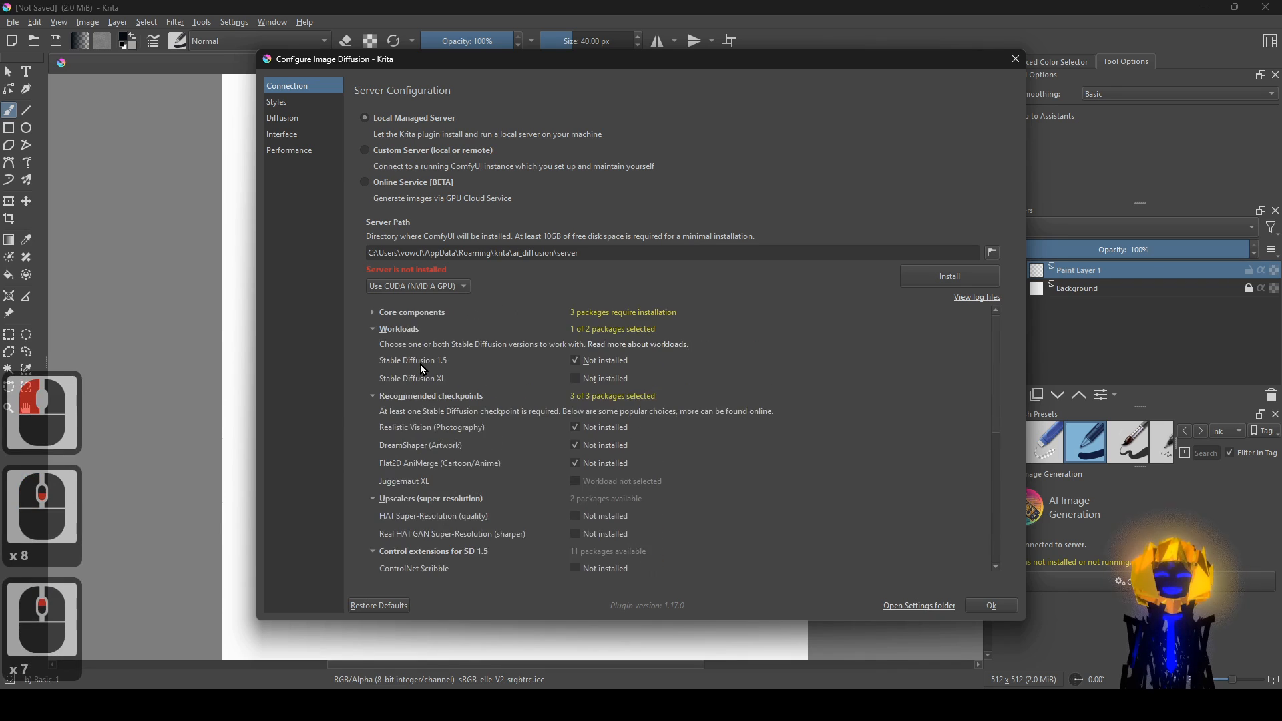
{"action": "scroll", "coordinate": [423, 370], "scroll_direction": "down", "scroll_amount": 7}
{"action": "scroll", "coordinate": [439, 362], "scroll_direction": "up", "scroll_amount": 6}
- Select the Stable Diffusion XL workload, the Juggernaut XL checkpoint and both HAT super-resolution upscalers for installation
{"action": "left_click", "coordinate": [575, 379]}
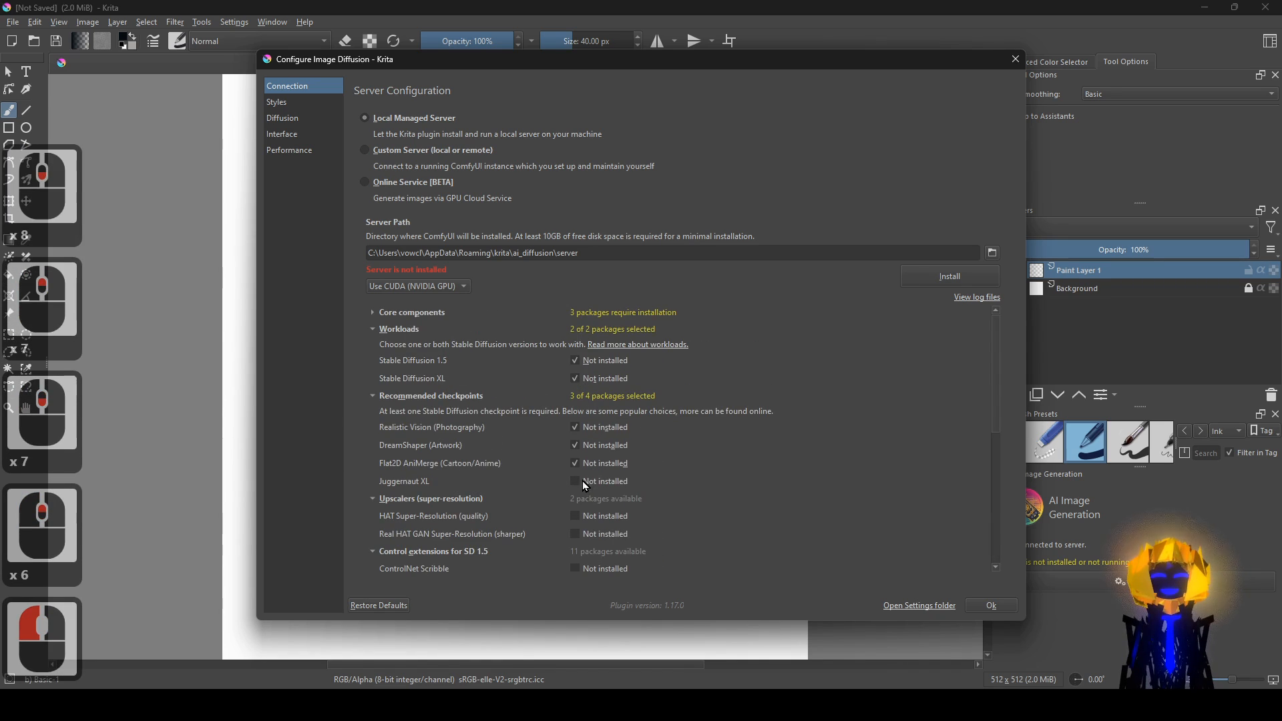
{"action": "left_click", "coordinate": [583, 481]}
{"action": "left_click", "coordinate": [575, 518]}
{"action": "scroll", "coordinate": [576, 519], "scroll_direction": "down", "scroll_amount": 3}
{"action": "left_click", "coordinate": [576, 470]}
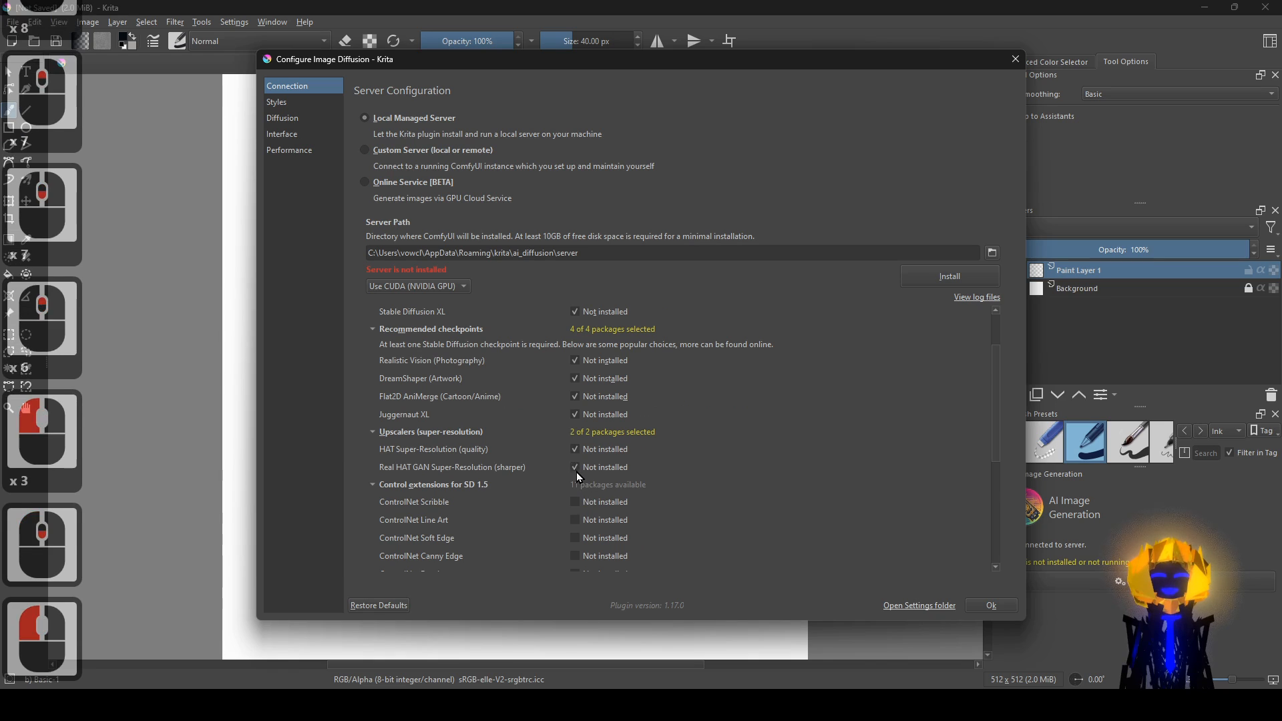
- Select all the control extensions for SD 1.5, from ControlNet Scribble through IP-Adapter Face, for installation
{"action": "scroll", "coordinate": [576, 472], "scroll_direction": "down", "scroll_amount": 3}
{"action": "left_click", "coordinate": [576, 437]}
{"action": "left_click", "coordinate": [576, 454]}
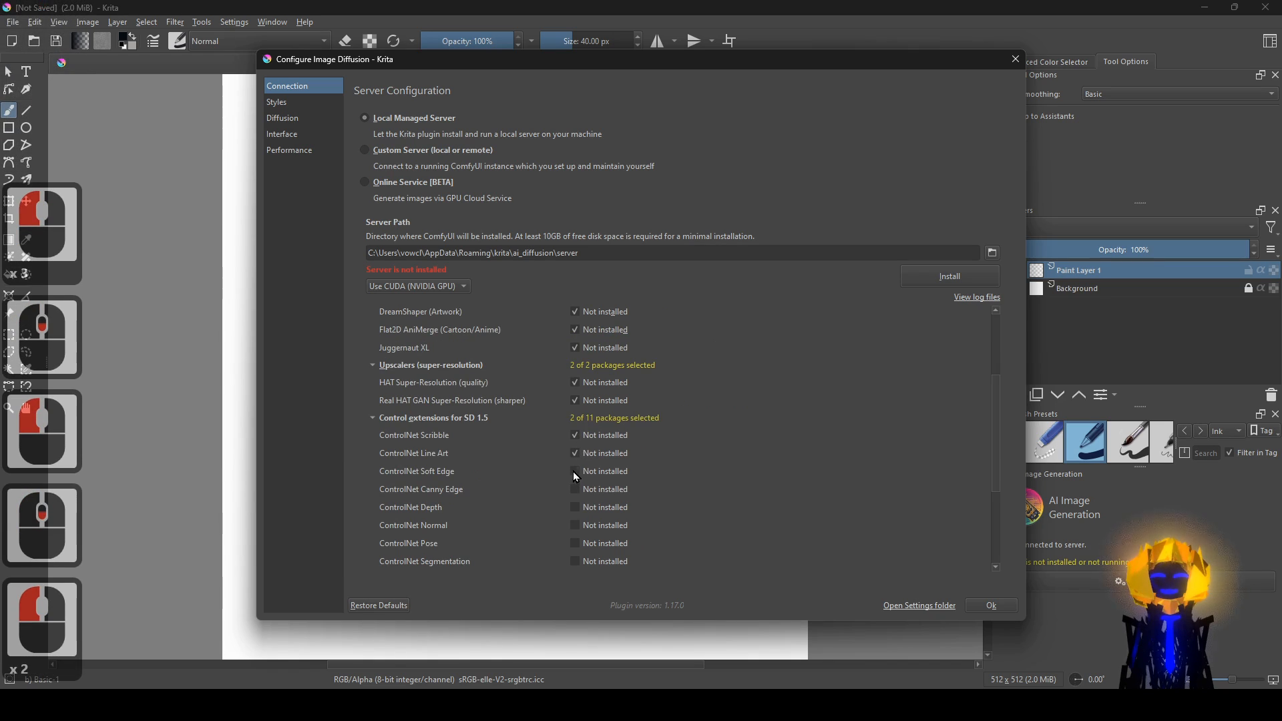
{"action": "left_click", "coordinate": [576, 525]}
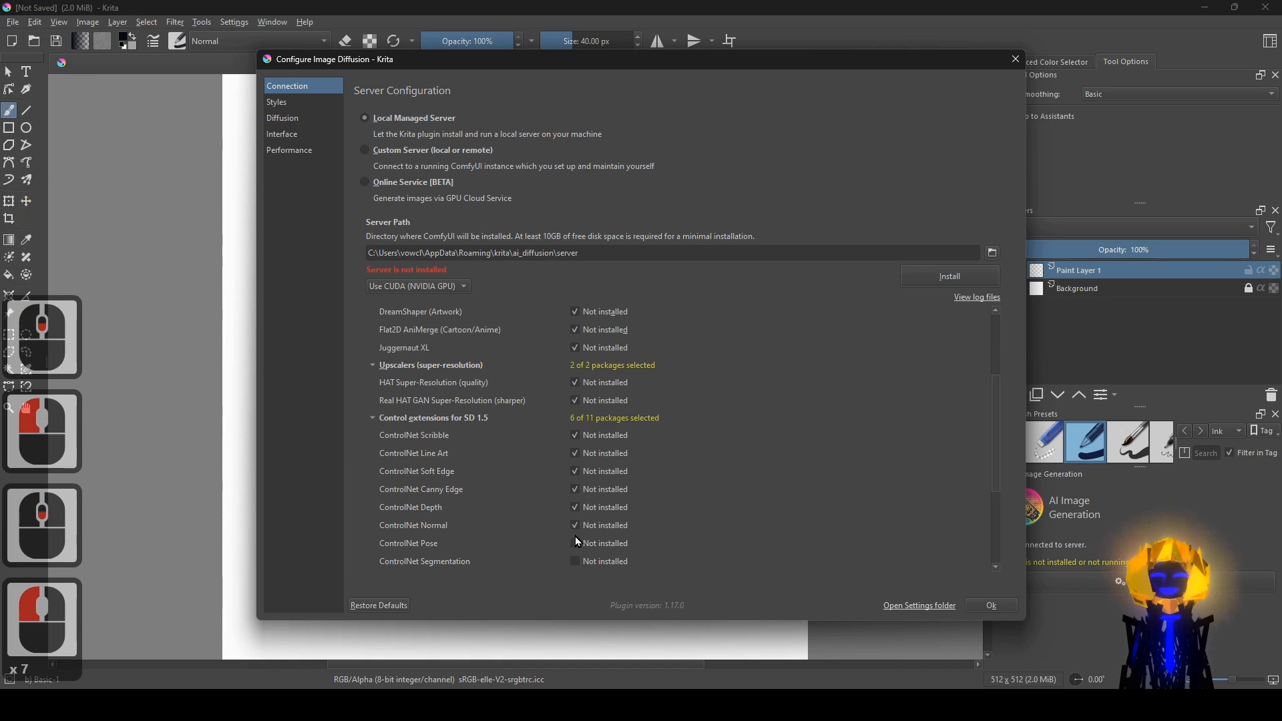
{"action": "left_click", "coordinate": [576, 544]}
{"action": "left_click", "coordinate": [576, 562]}
{"action": "scroll", "coordinate": [605, 489], "scroll_direction": "down", "scroll_amount": 9}
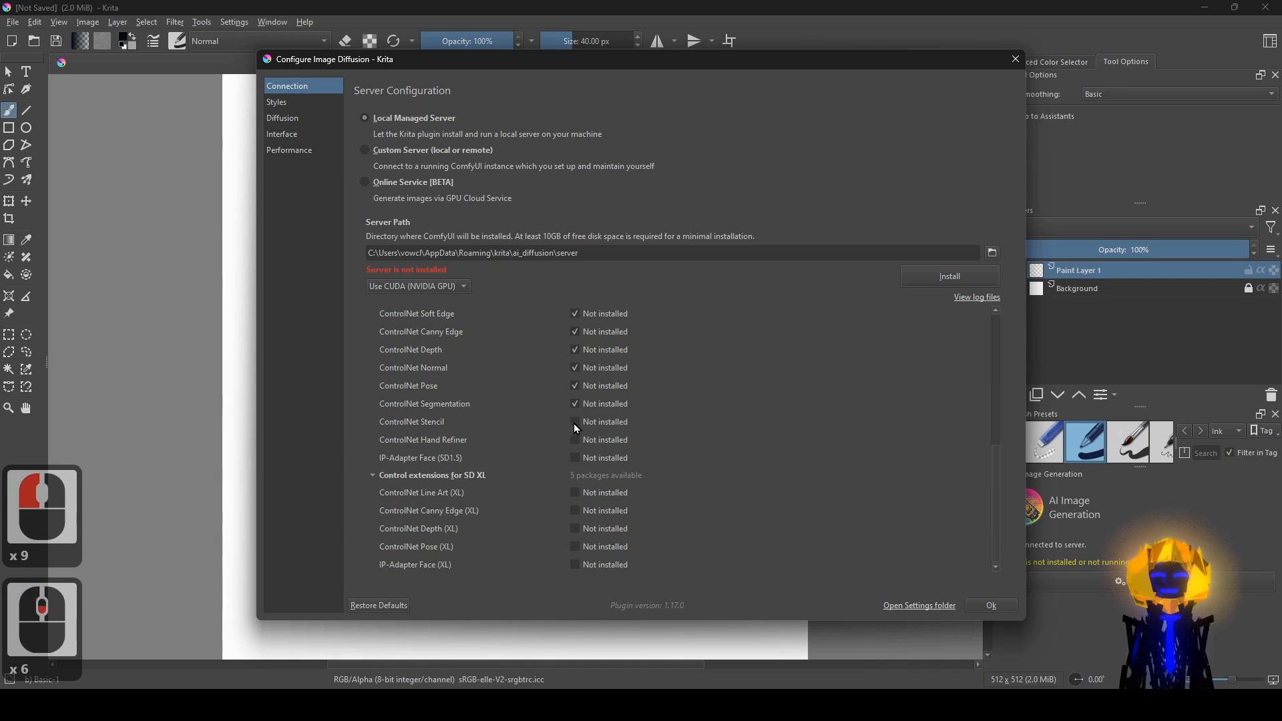
{"action": "left_click", "coordinate": [573, 423]}
{"action": "left_click", "coordinate": [576, 440]}
{"action": "left_click", "coordinate": [577, 458]}
- Select all the control extensions for SD XL, from ControlNet Line Art through IP-Adapter Face, and recheck the package list
{"action": "left_click", "coordinate": [577, 496]}
{"action": "left_click", "coordinate": [576, 565]}
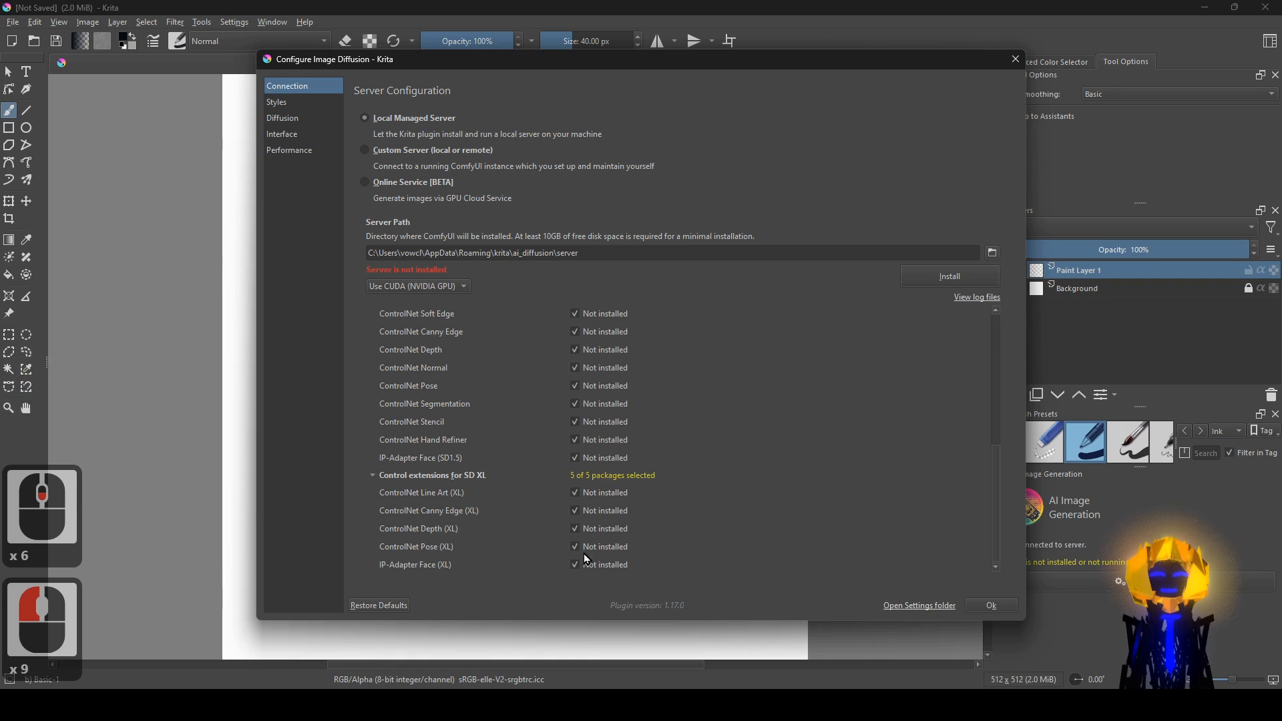
{"action": "scroll", "coordinate": [720, 475], "scroll_direction": "up", "scroll_amount": 8}
{"action": "scroll", "coordinate": [734, 469], "scroll_direction": "down", "scroll_amount": 3}
{"action": "scroll", "coordinate": [744, 462], "scroll_direction": "up", "scroll_amount": 5}
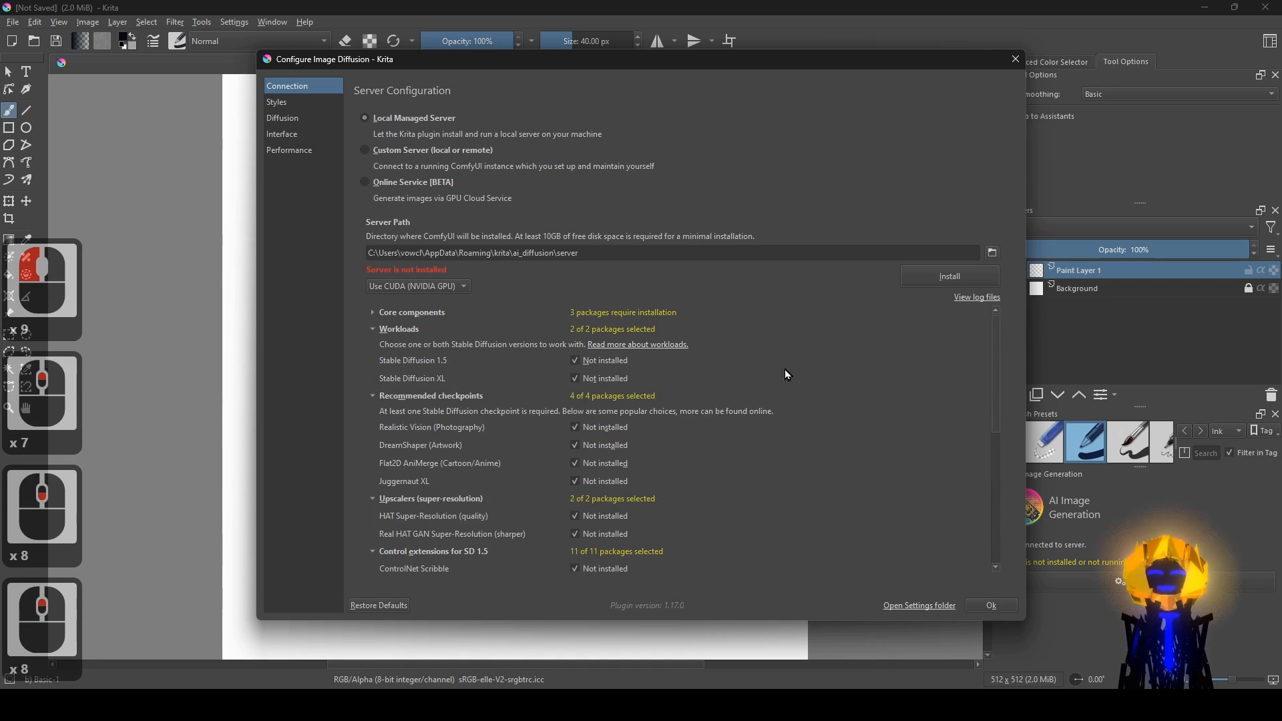
- Install the local server and selected packages with Use CUDA (NVIDIA GPU), and accept the configuration once installation finishes
{"action": "left_click", "coordinate": [428, 286]}
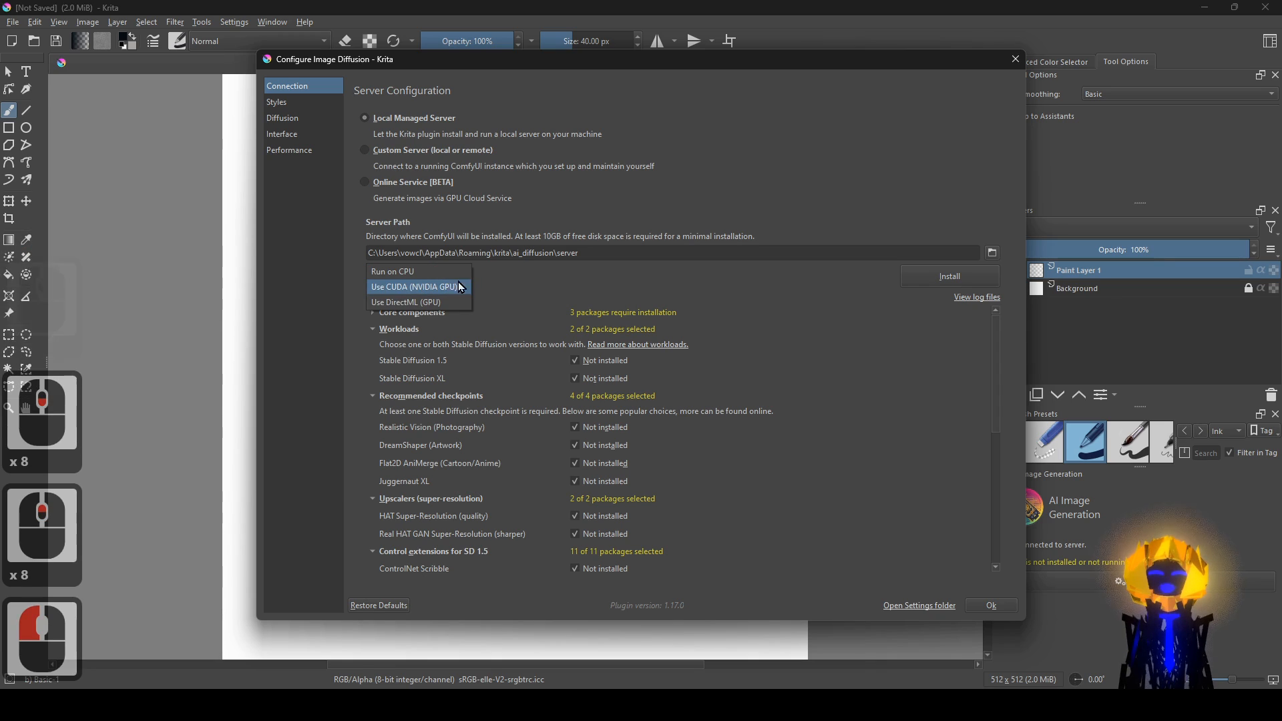
{"action": "left_click", "coordinate": [469, 289]}
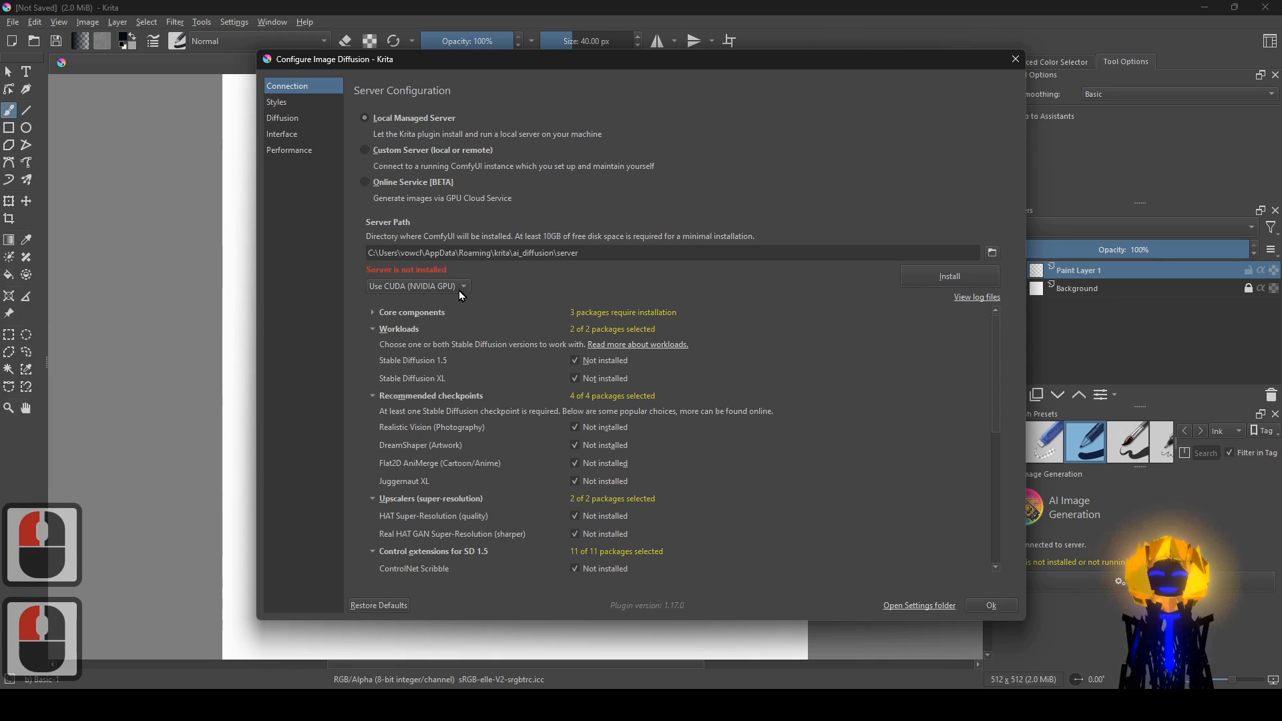
{"action": "left_click", "coordinate": [928, 281]}
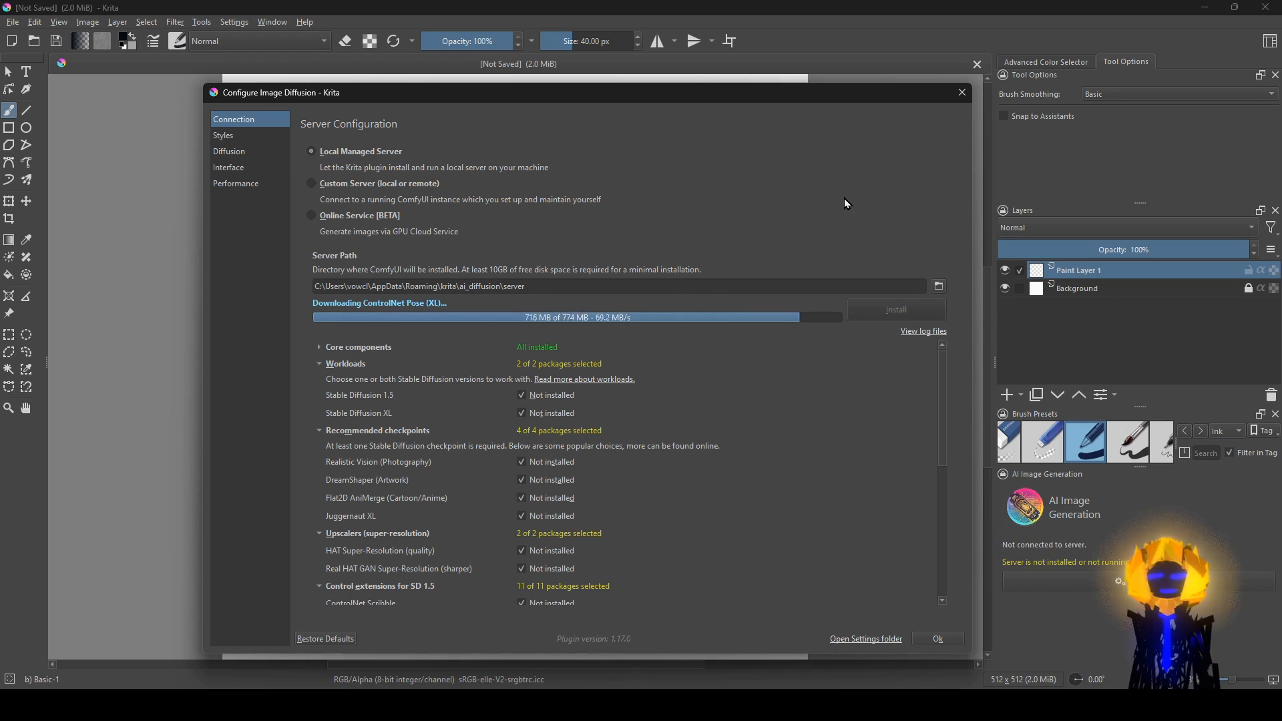
{"action": "left_click_drag", "start_coordinate": [939, 371], "coordinate": [943, 430]}
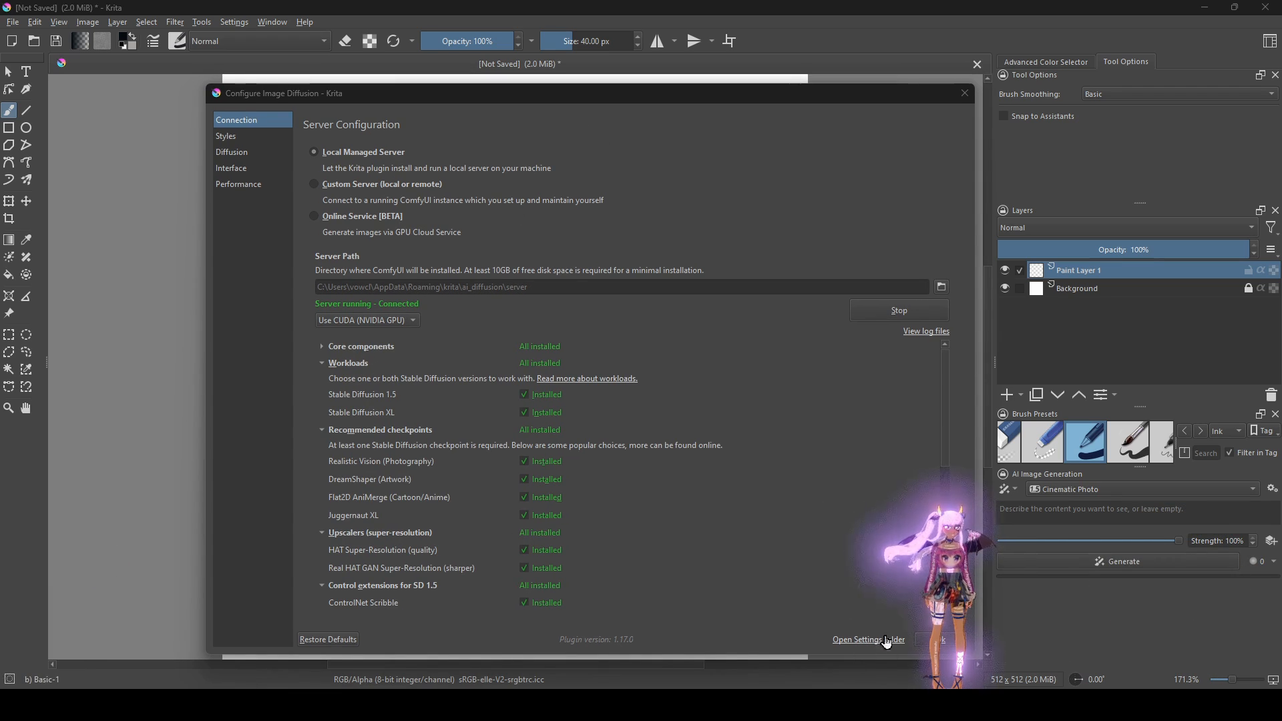
{"action": "left_click", "coordinate": [941, 642]}
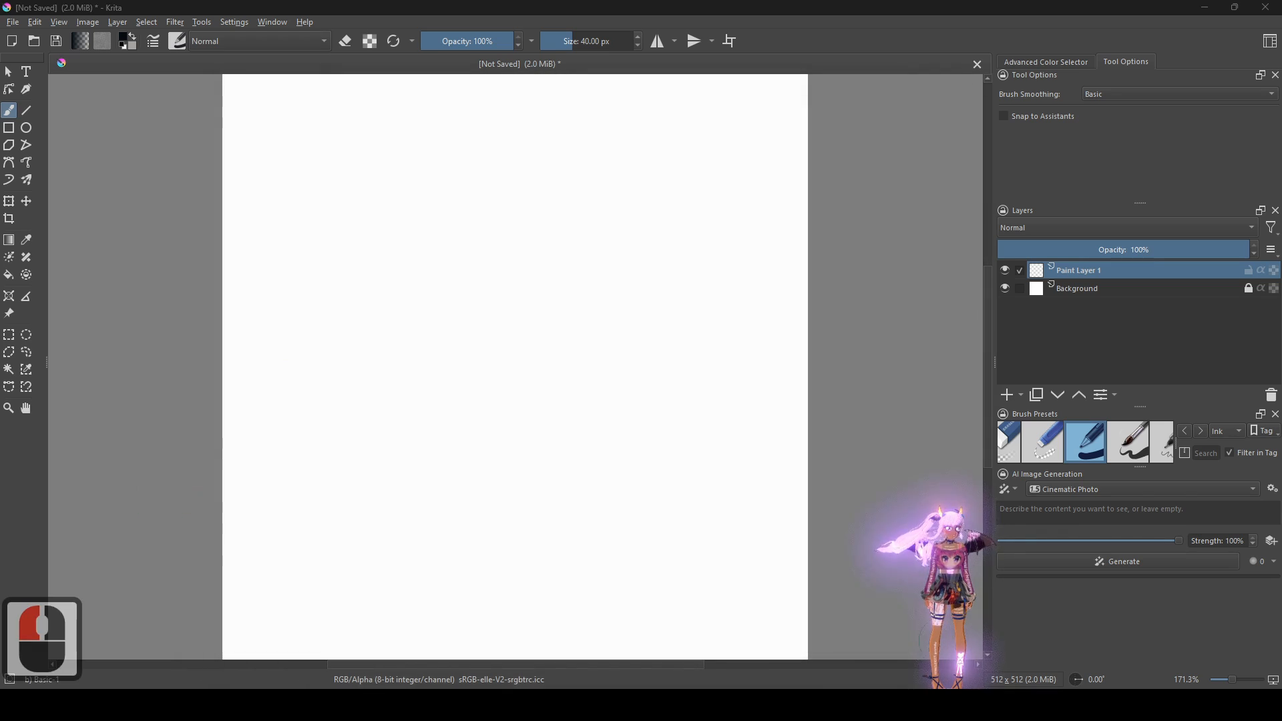
- Minimize Krita, browse from the Release folder window to the AppData\Roaming\krita folder, and open ai_diffusion
{"action": "left_click", "coordinate": [1205, 8]}
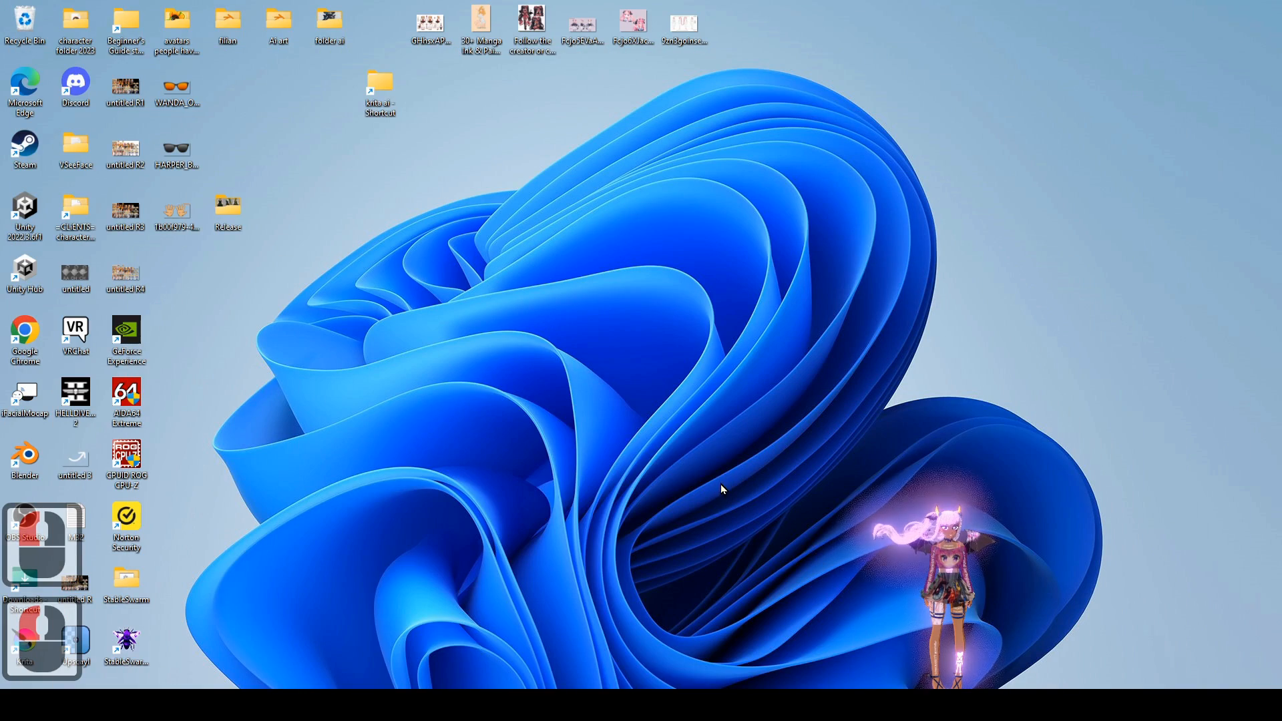
{"action": "double_click", "coordinate": [224, 216]}
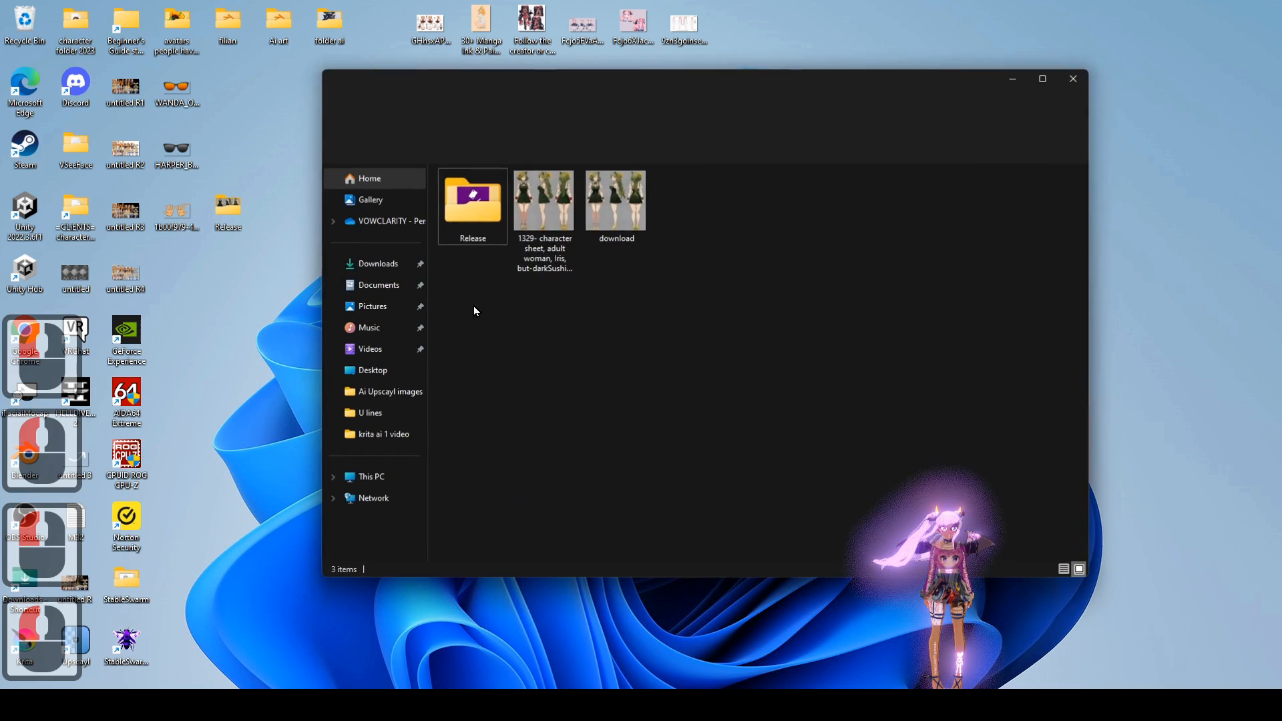
{"action": "left_click", "coordinate": [635, 113]}
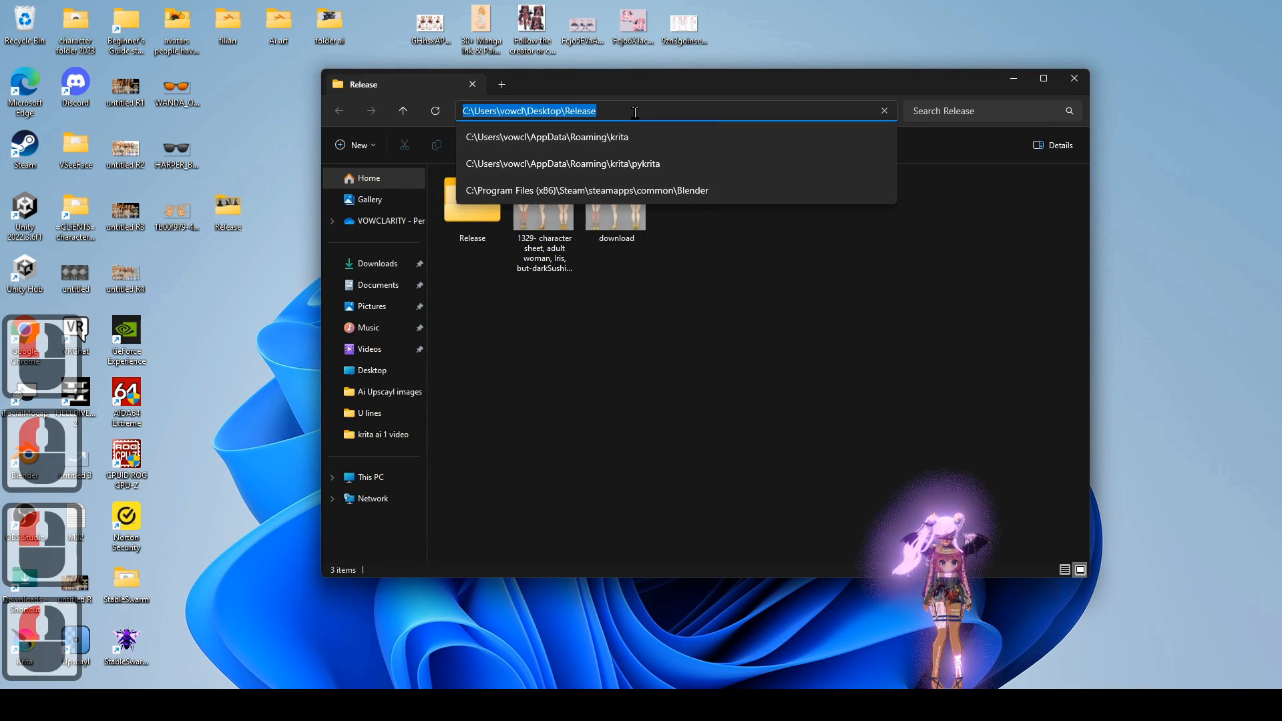
{"action": "type", "text": "C:/Users/vowcl/AppData/Roaming/krita"}
{"action": "key", "text": "Return"}
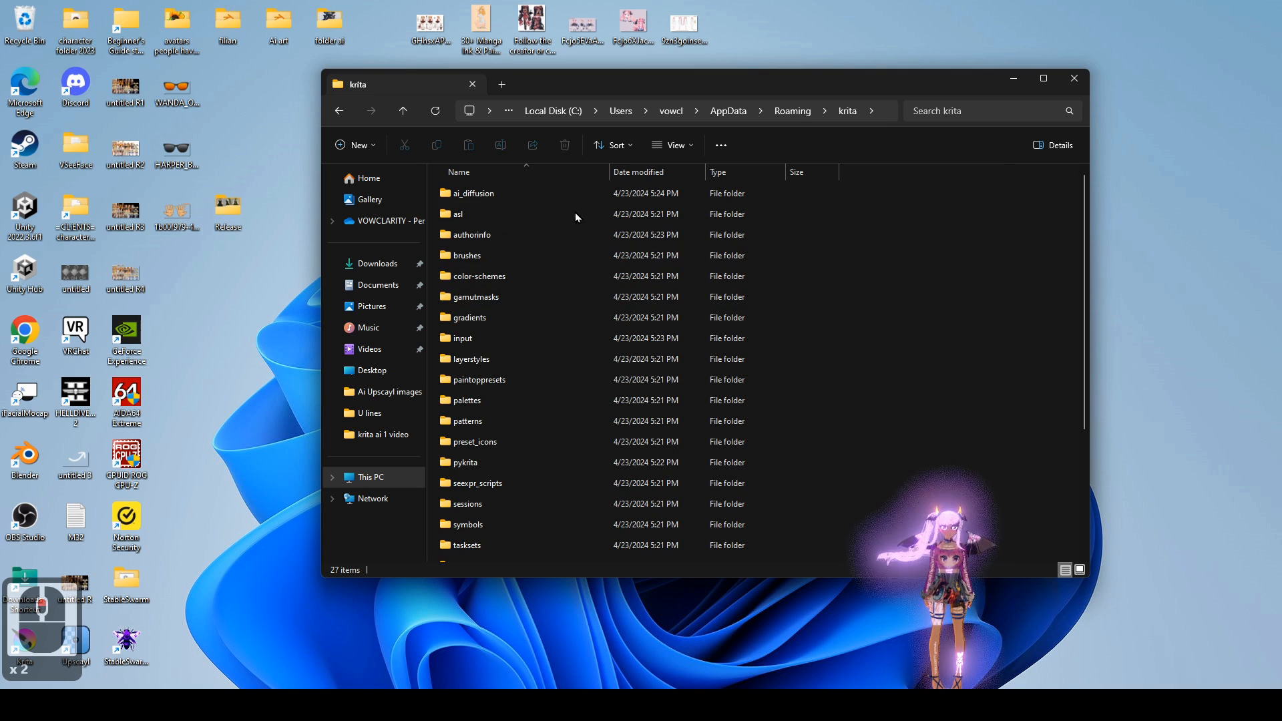
{"action": "double_click", "coordinate": [561, 194]}
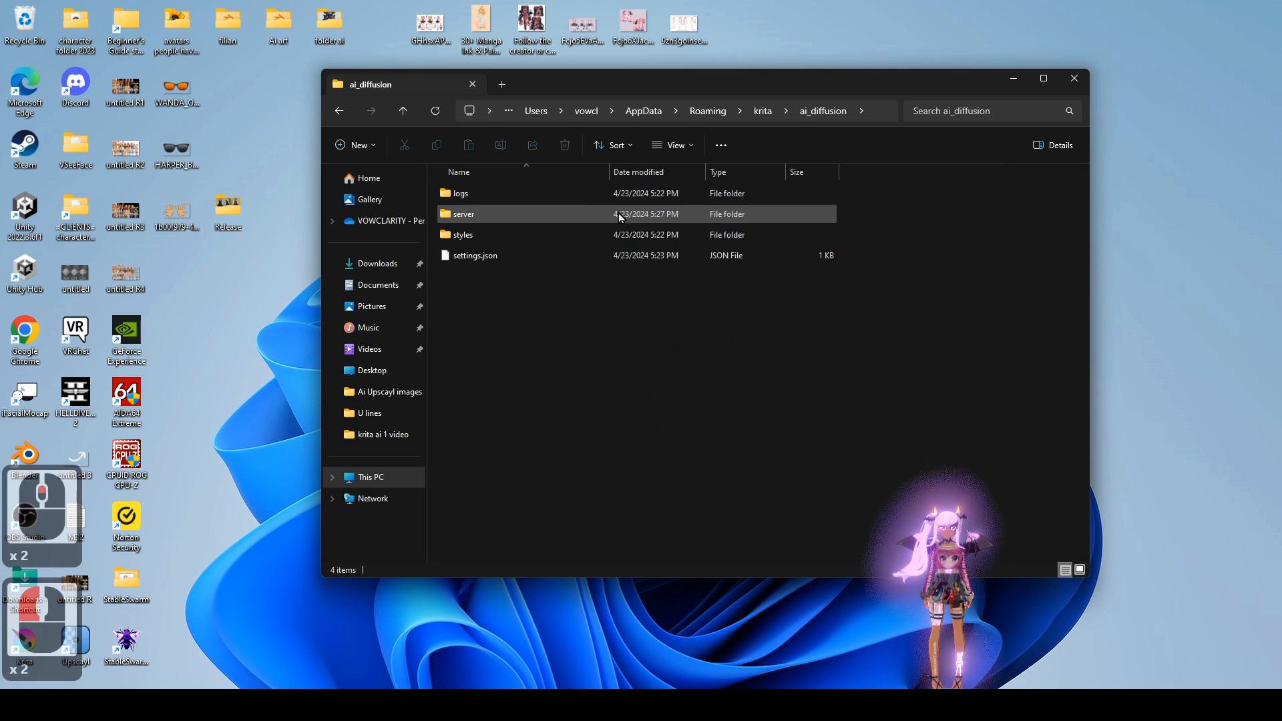
- Check the contents of the styles, server and logs folders inside ai_diffusion
{"action": "double_click", "coordinate": [552, 235]}
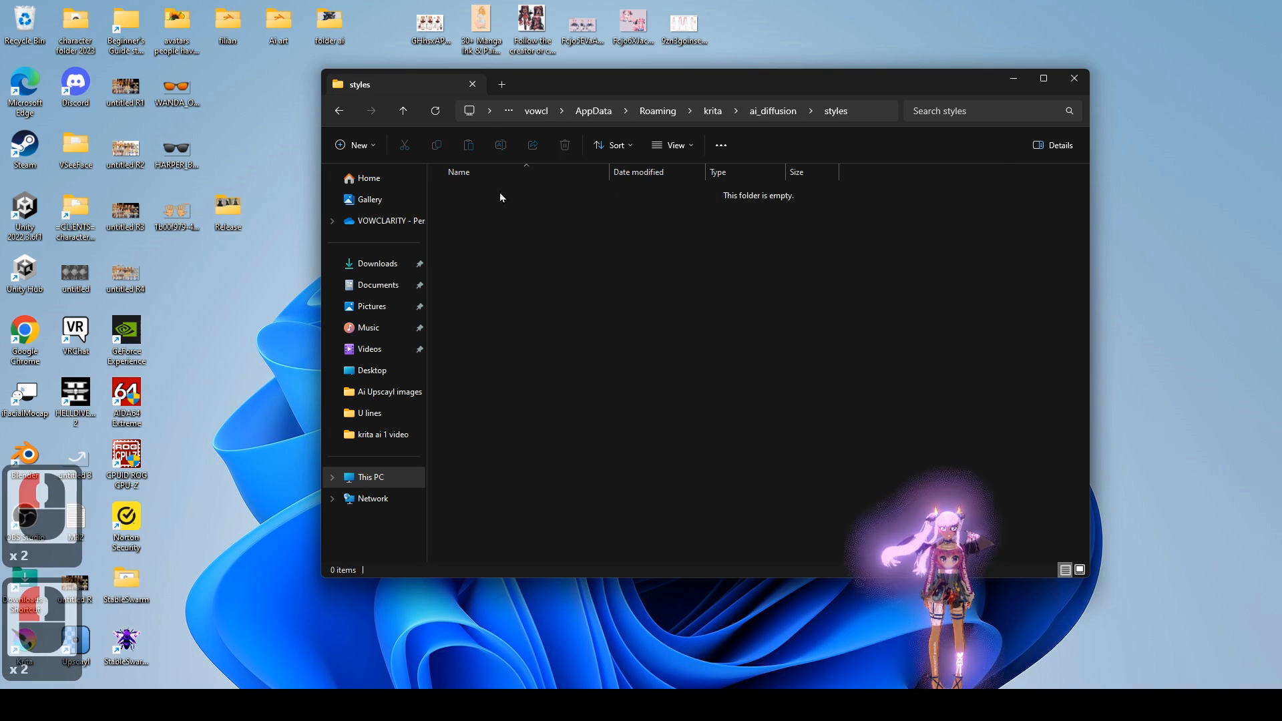
{"action": "left_click", "coordinate": [339, 110]}
{"action": "double_click", "coordinate": [490, 213]}
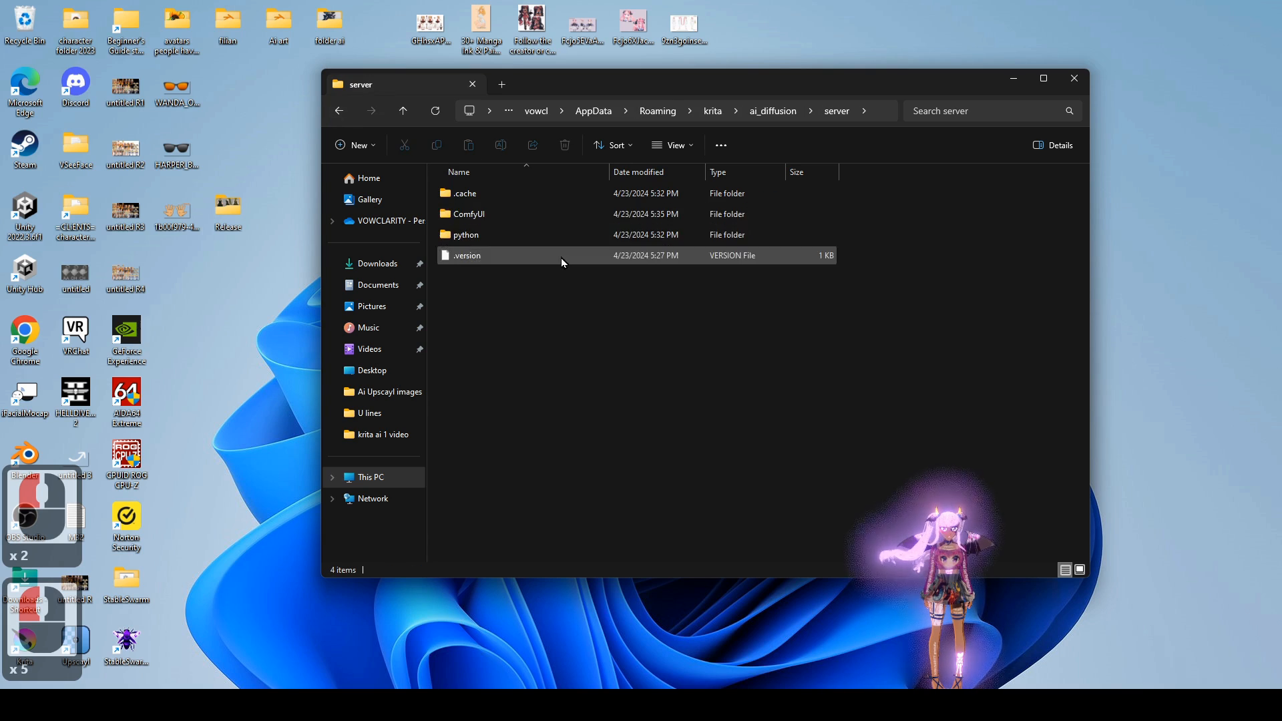
{"action": "left_click", "coordinate": [339, 109]}
{"action": "double_click", "coordinate": [464, 193]}
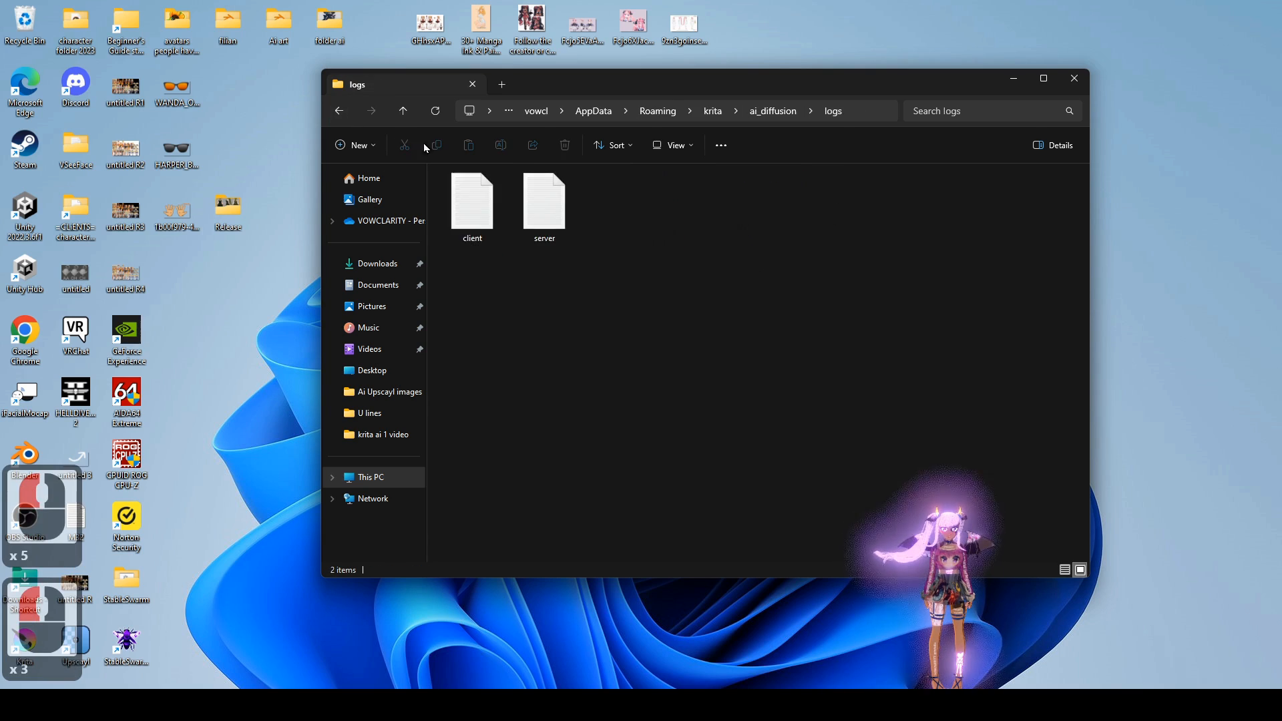
{"action": "left_click", "coordinate": [339, 110]}
- Open the loras folder inside ai_diffusion at server\ComfyUI\models
{"action": "double_click", "coordinate": [498, 222]}
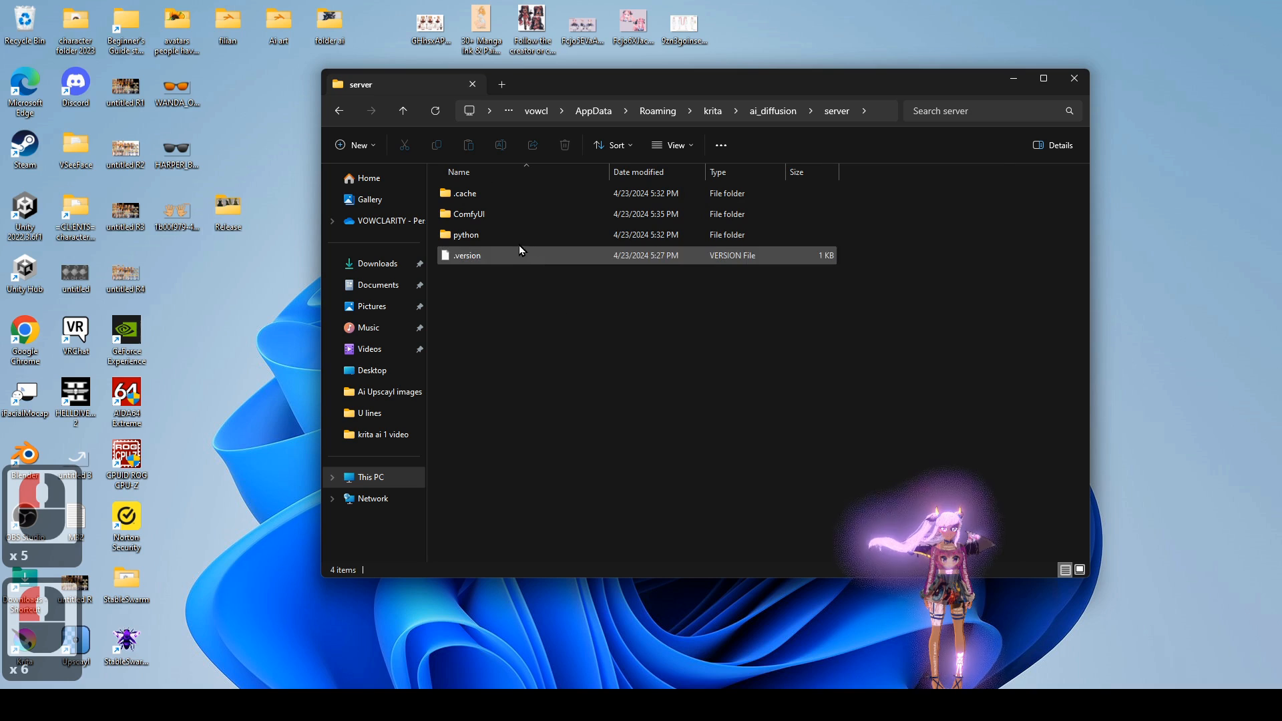
{"action": "double_click", "coordinate": [505, 214]}
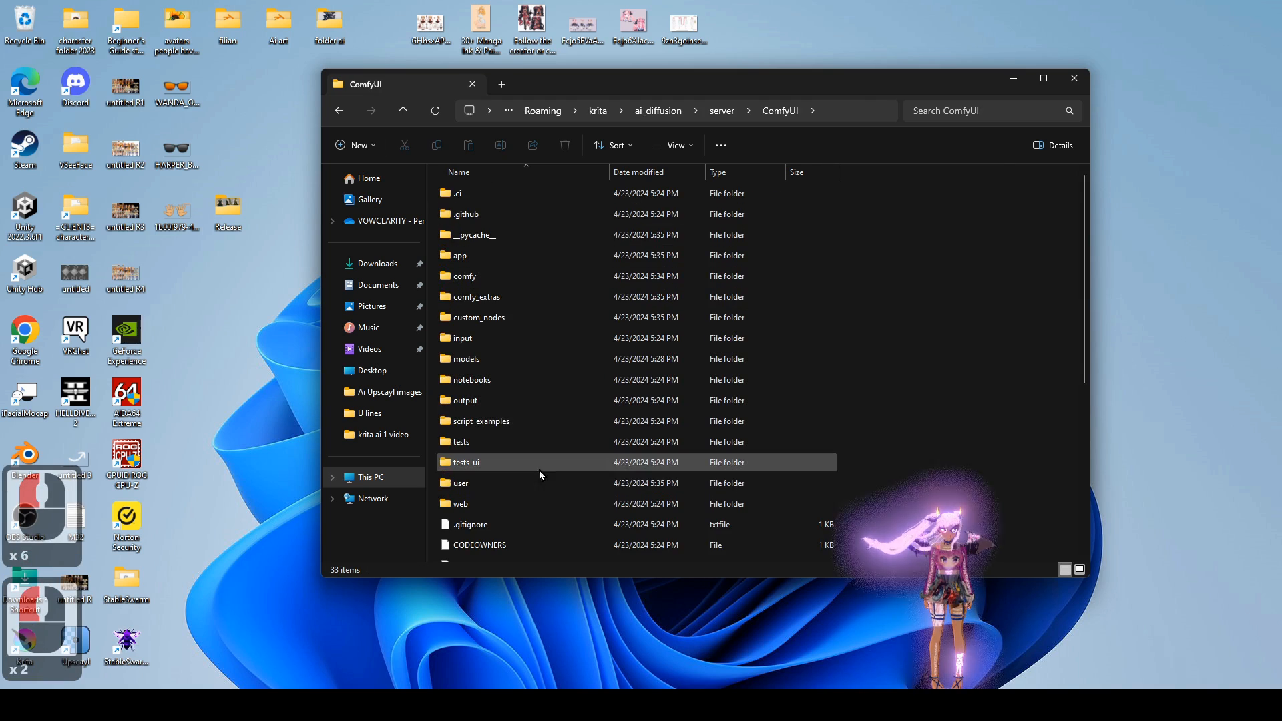
{"action": "double_click", "coordinate": [522, 360]}
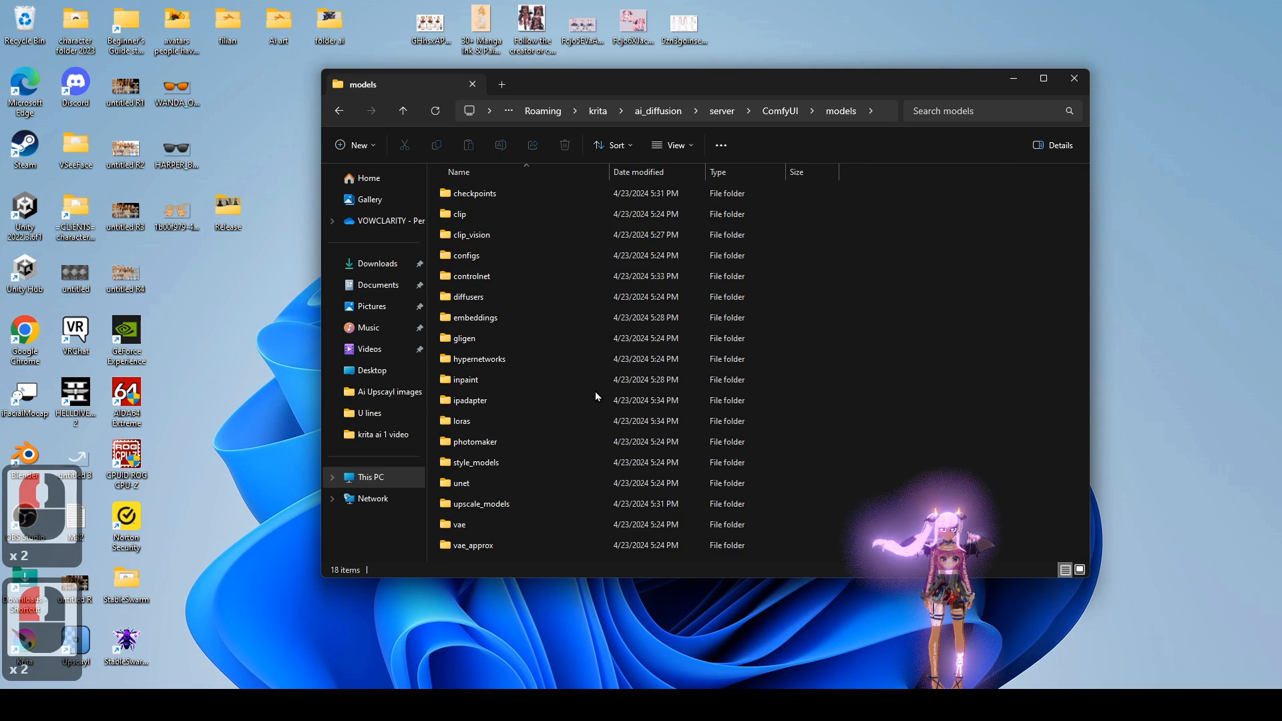
{"action": "mouse_move", "coordinate": [533, 421]}
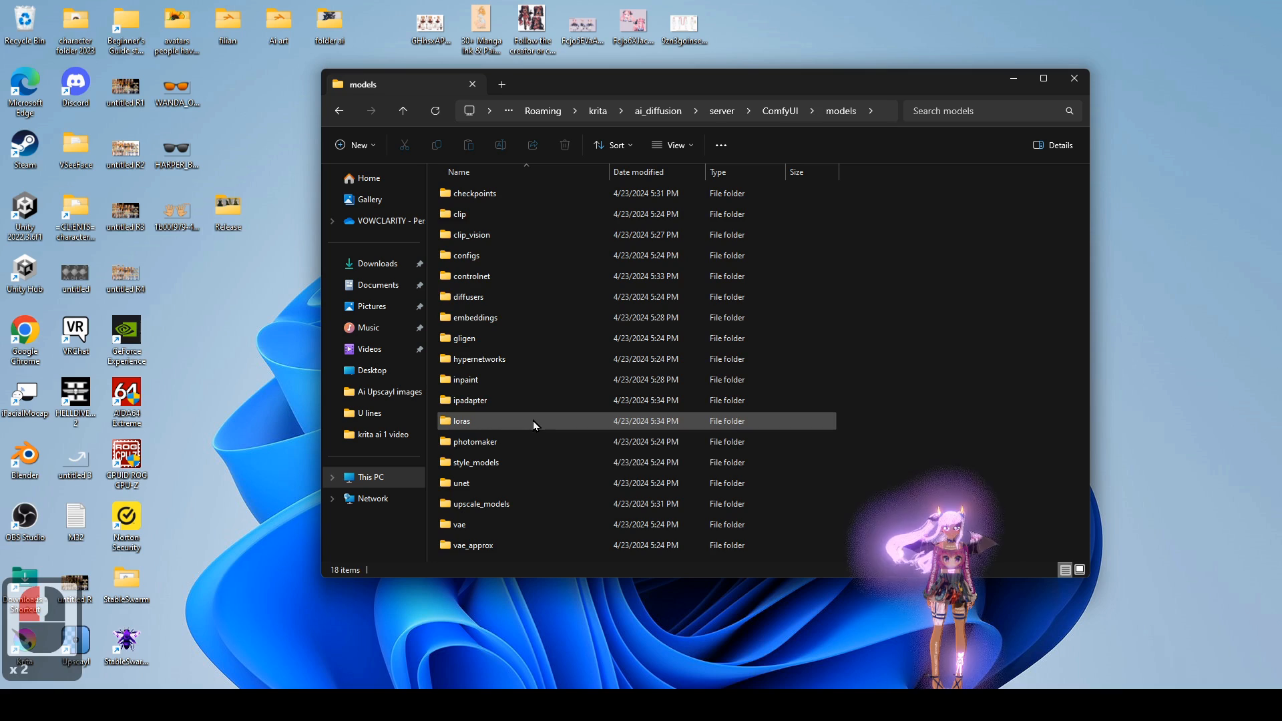
{"action": "double_click", "coordinate": [533, 421]}
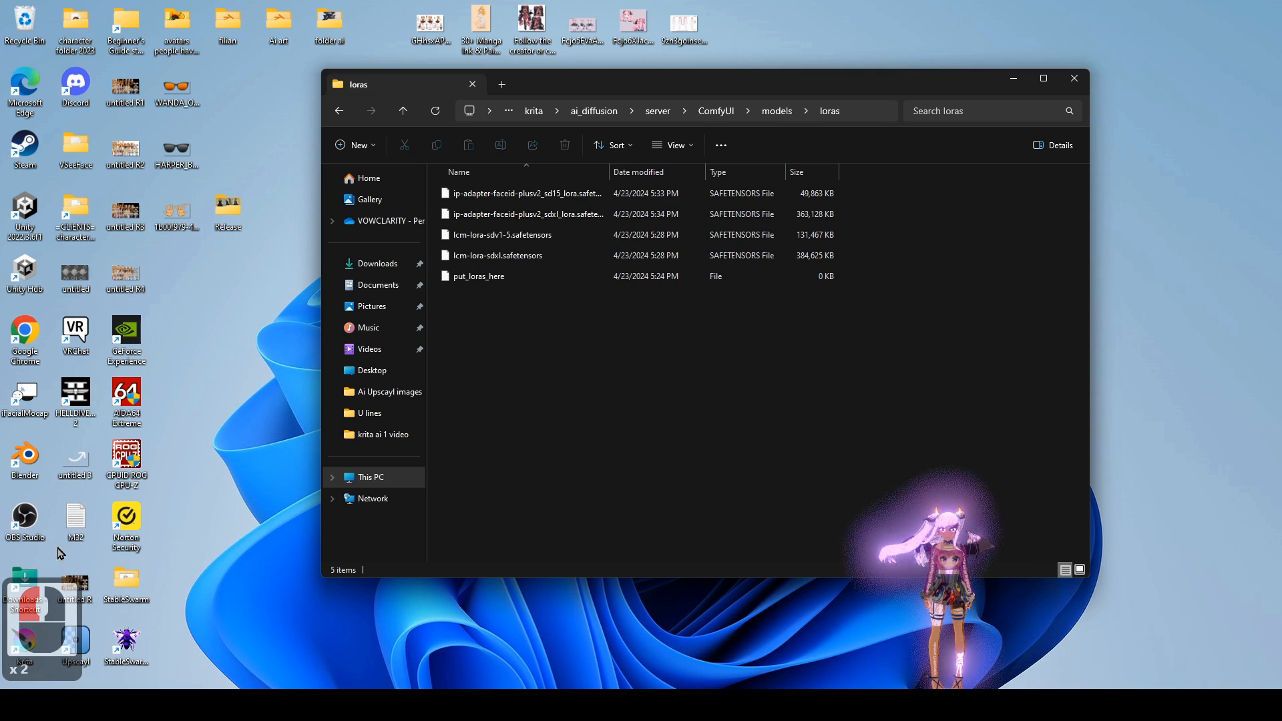
- Open the Downloads folder beside the loras window and copy character-sheet-03.safetensors into loras
{"action": "left_click", "coordinate": [24, 582]}
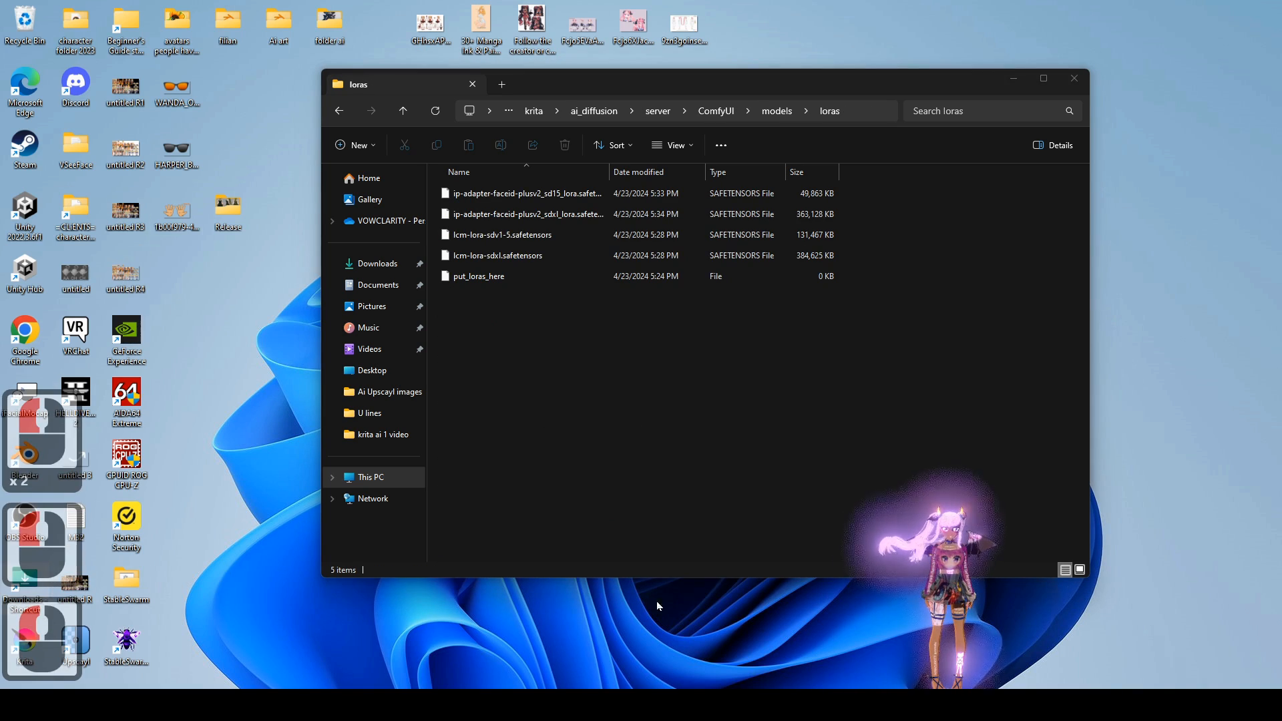
{"action": "double_click", "coordinate": [27, 583]}
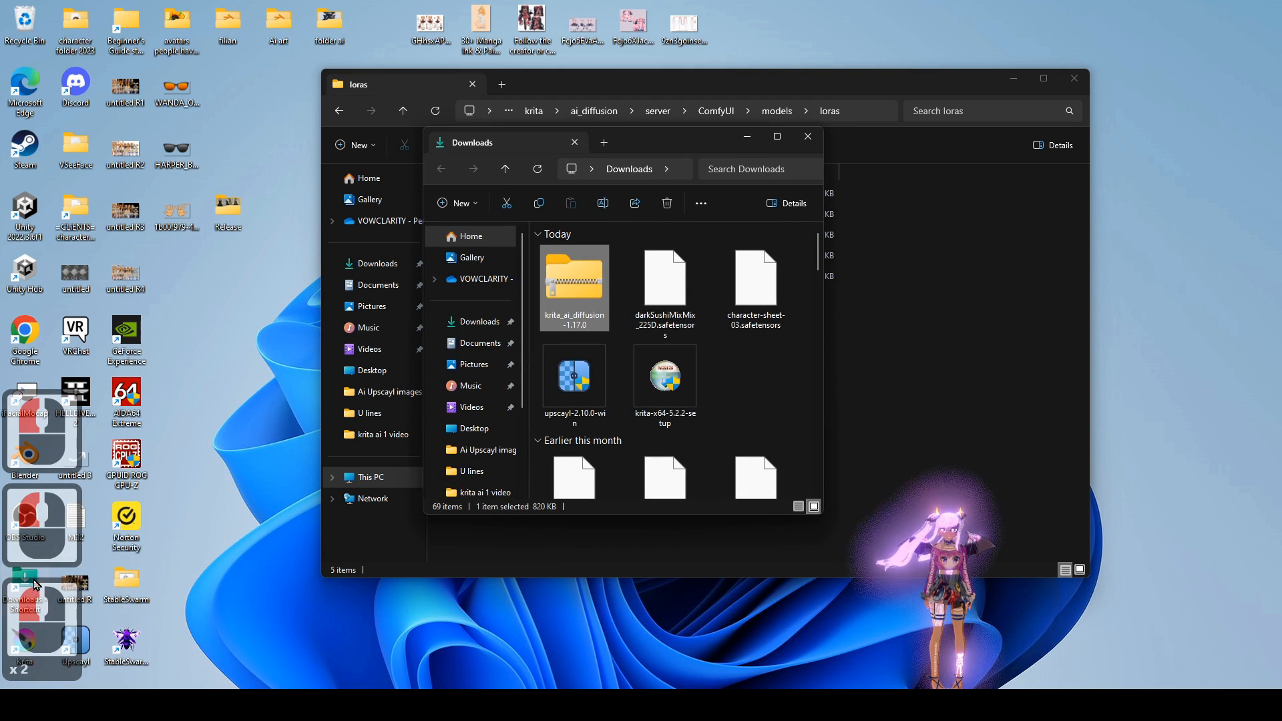
{"action": "left_click_drag", "start_coordinate": [672, 151], "coordinate": [1083, 312]}
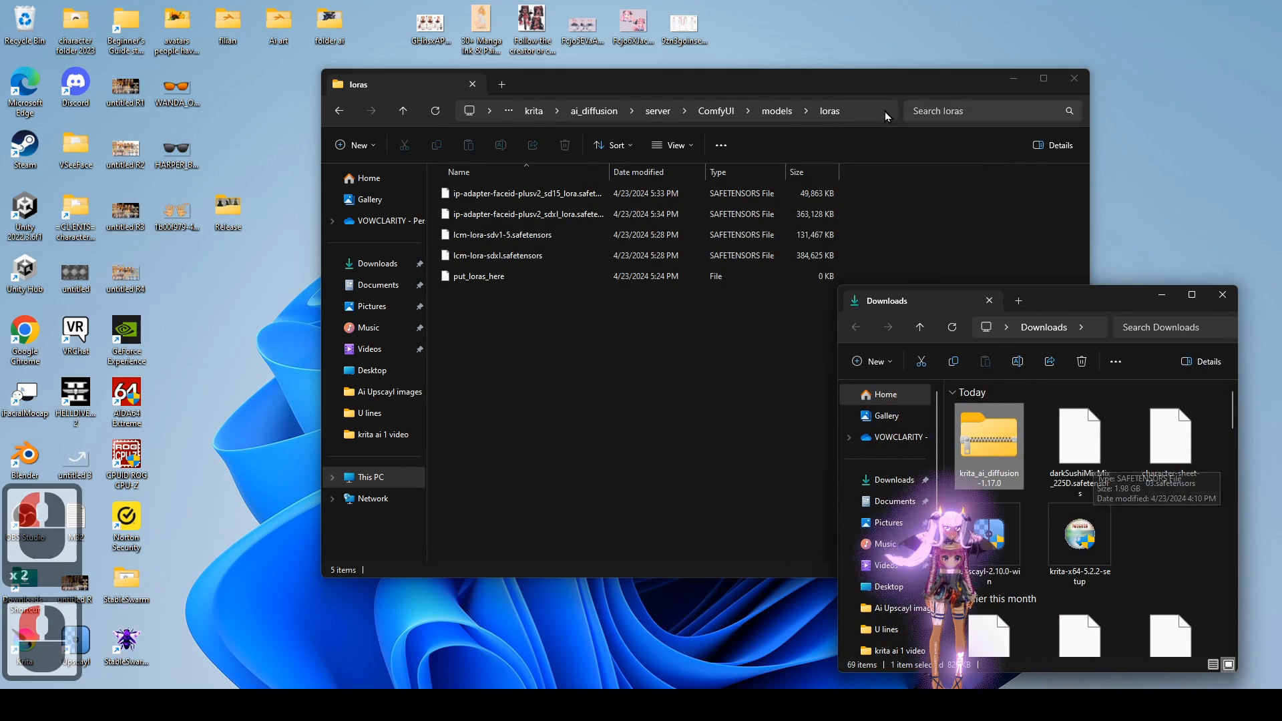
{"action": "left_click", "coordinate": [1172, 441]}
{"action": "left_click_drag", "start_coordinate": [1168, 438], "coordinate": [625, 358]}
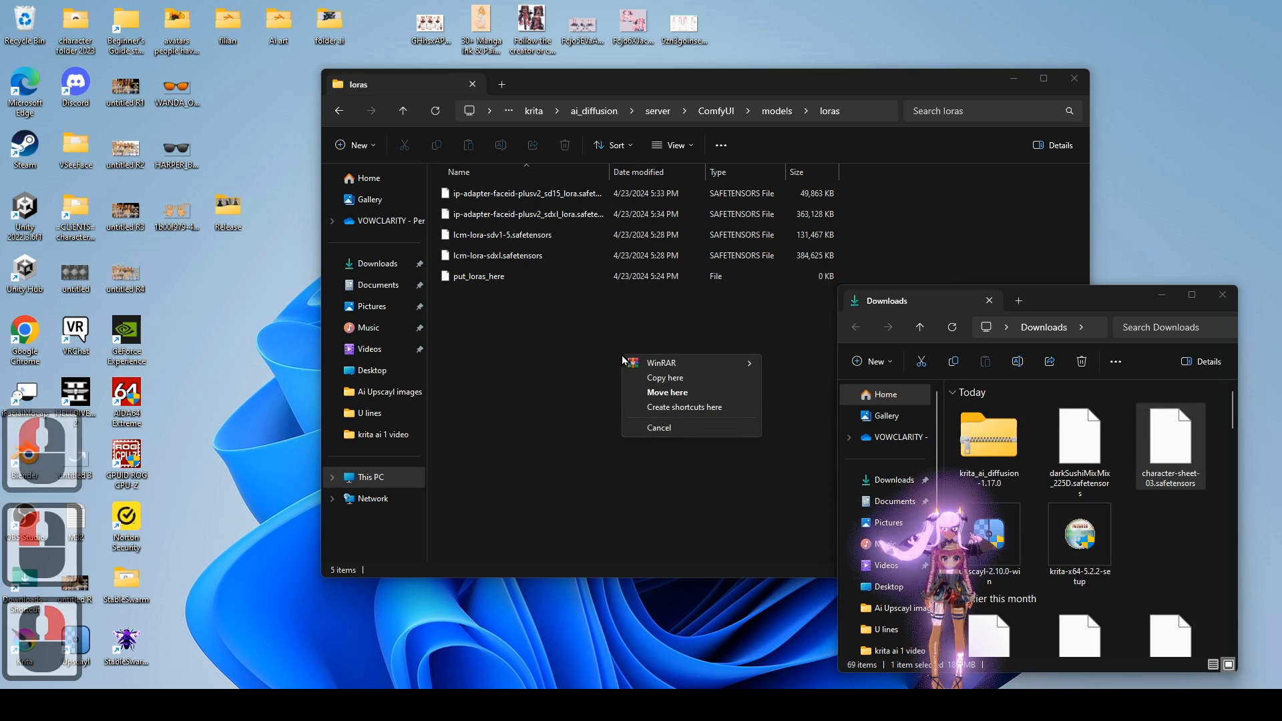
{"action": "left_click", "coordinate": [666, 385]}
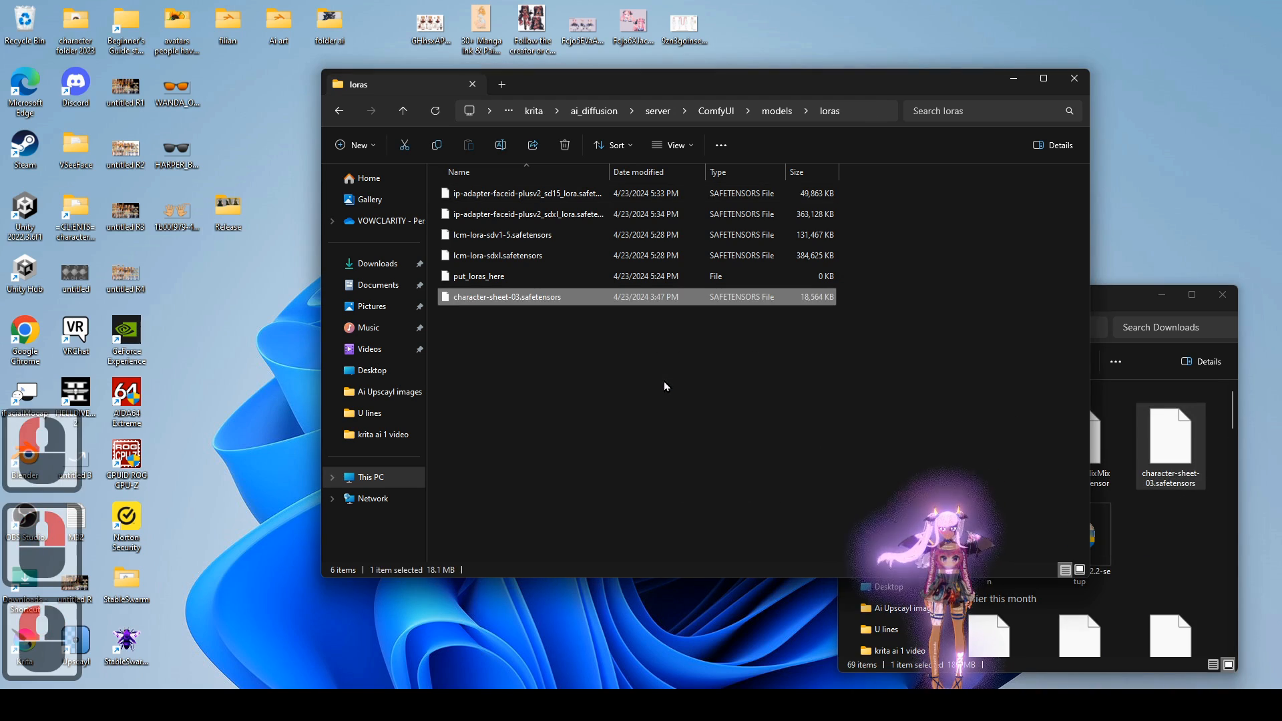
- Copy darkSushiMixMix_225D.safetensors from Downloads into the checkpoints folder under models, and close both folder windows
{"action": "left_click", "coordinate": [342, 113]}
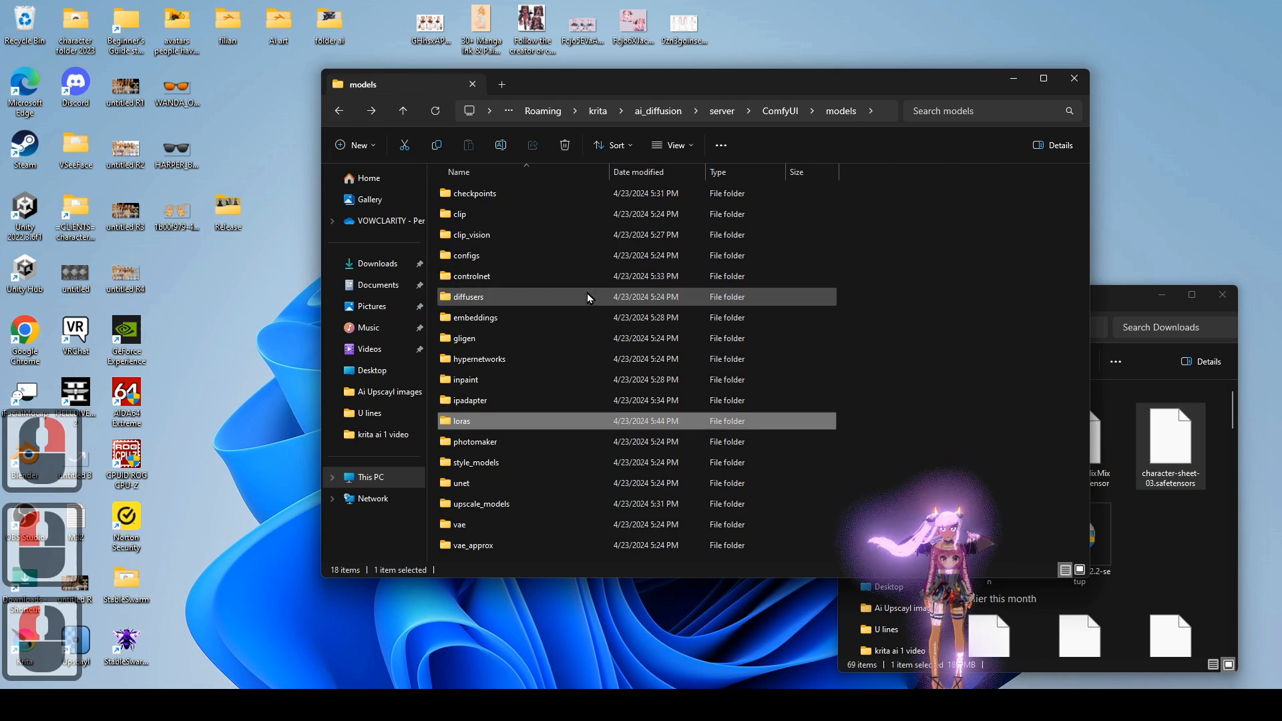
{"action": "double_click", "coordinate": [523, 194]}
{"action": "left_click_drag", "start_coordinate": [826, 97], "coordinate": [631, 95]}
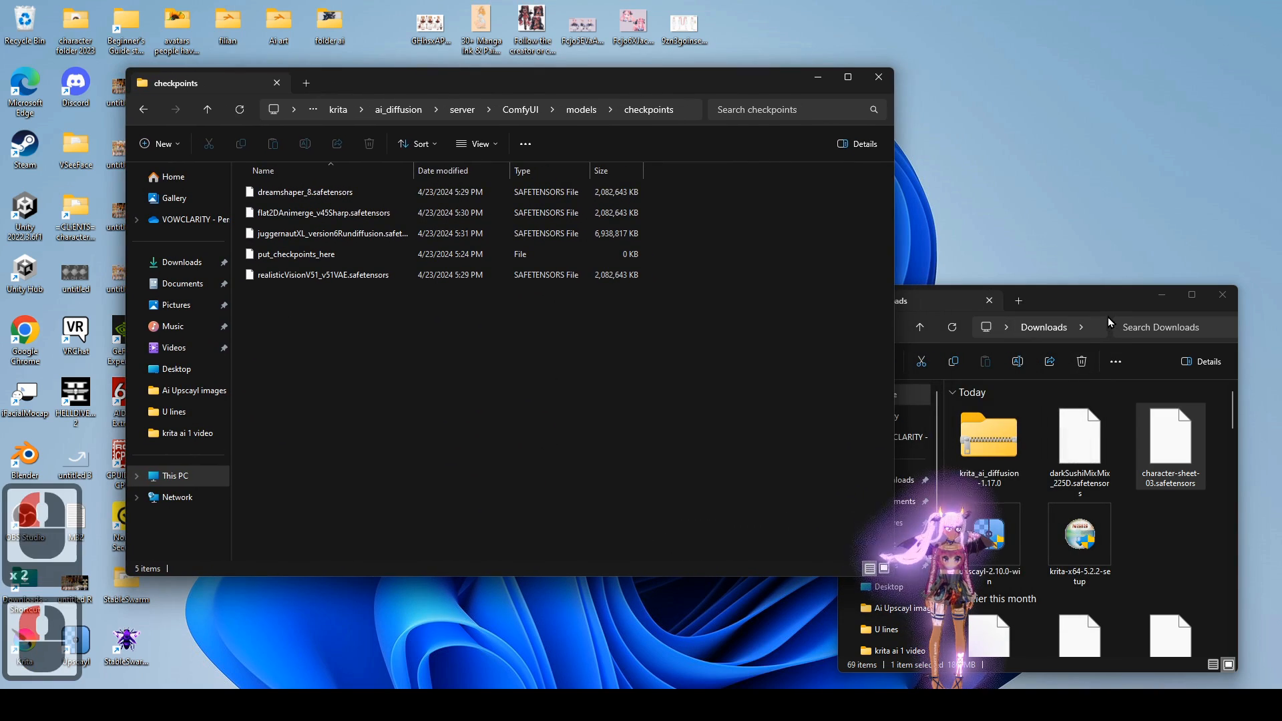
{"action": "left_click", "coordinate": [1107, 311]}
{"action": "left_click", "coordinate": [1083, 456]}
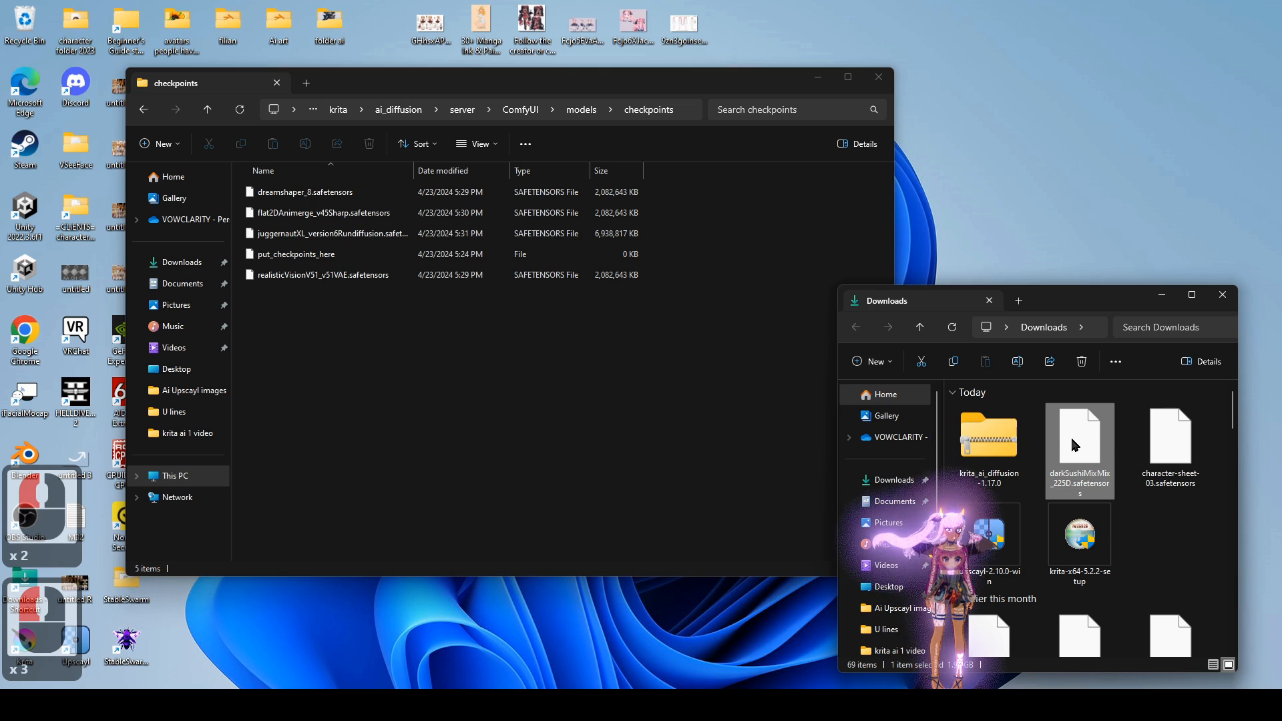
{"action": "left_click_drag", "start_coordinate": [1076, 446], "coordinate": [649, 408]}
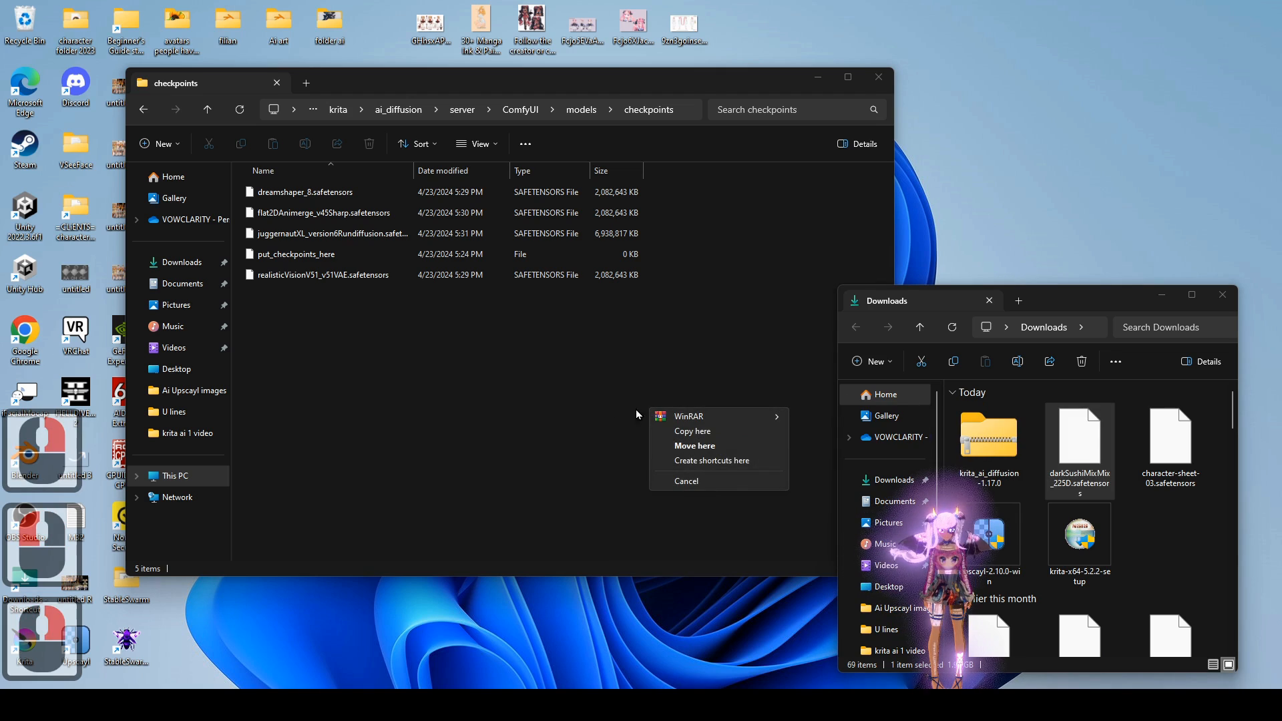
{"action": "left_click", "coordinate": [757, 435]}
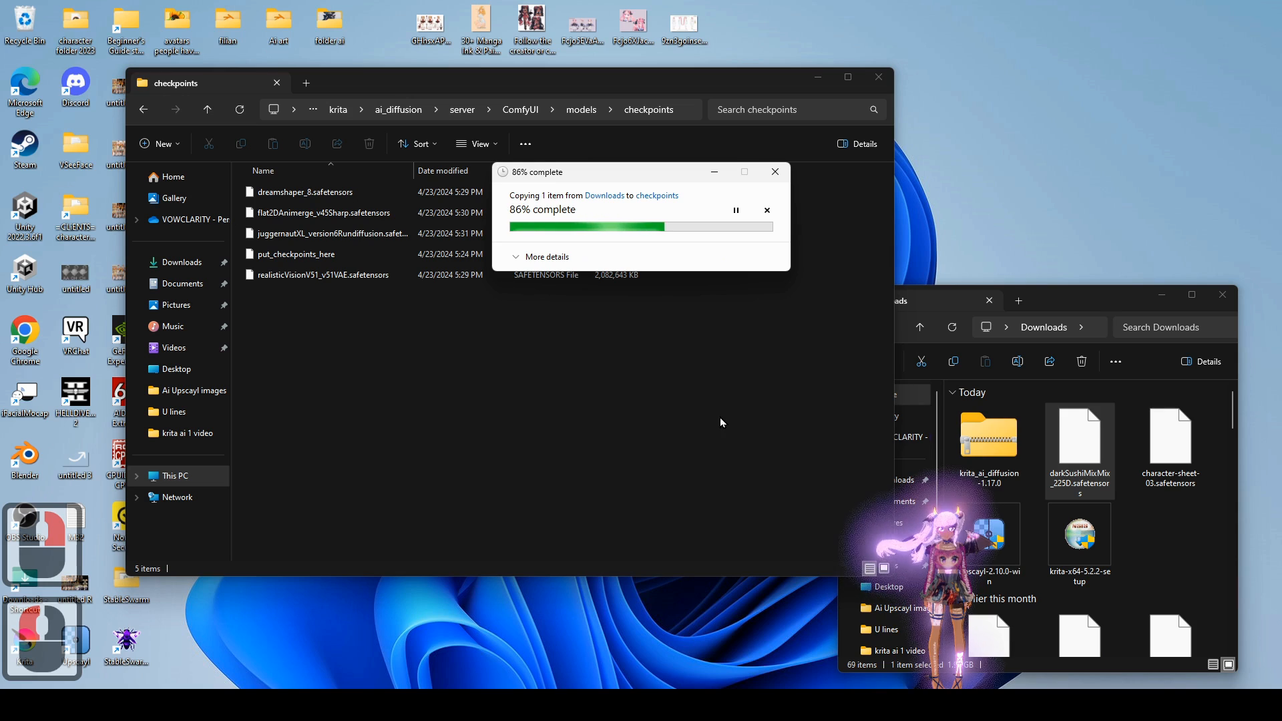
{"action": "left_click", "coordinate": [575, 398]}
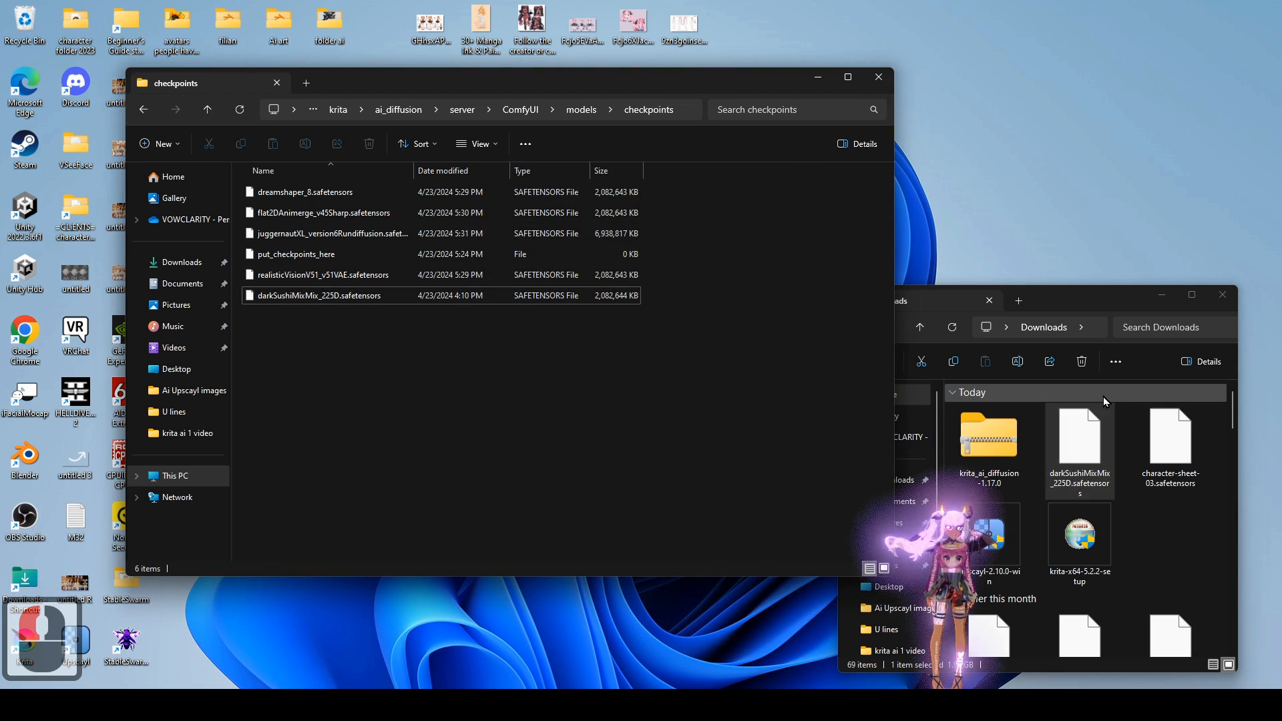
{"action": "left_click", "coordinate": [1228, 298]}
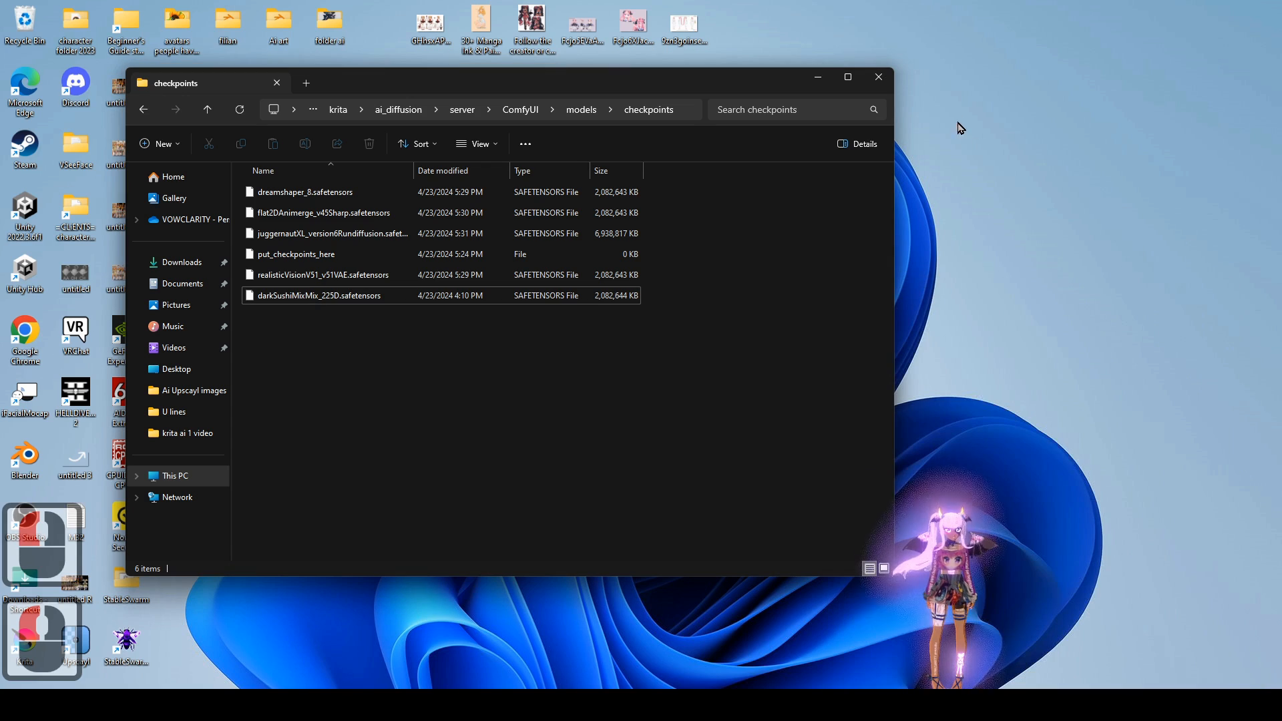
{"action": "left_click", "coordinate": [879, 78]}
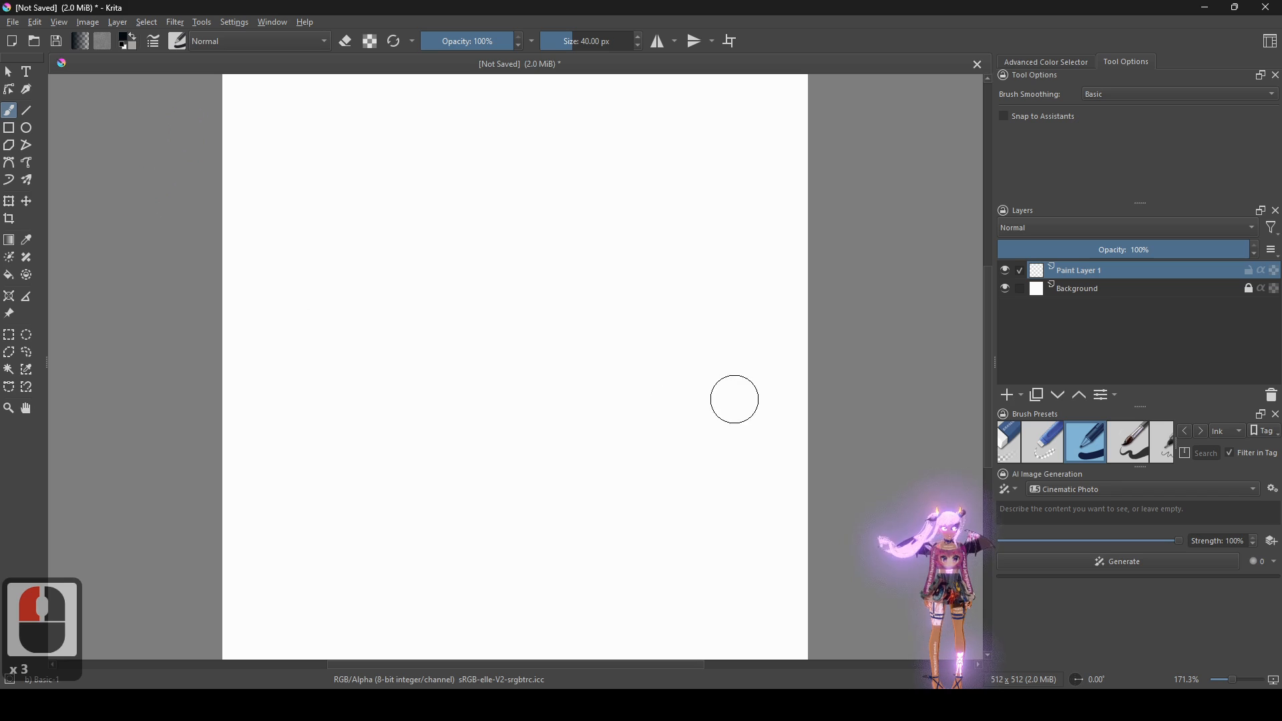
- Close Krita without saving the untitled document and relaunch it from the desktop
{"action": "left_click", "coordinate": [1267, 8]}
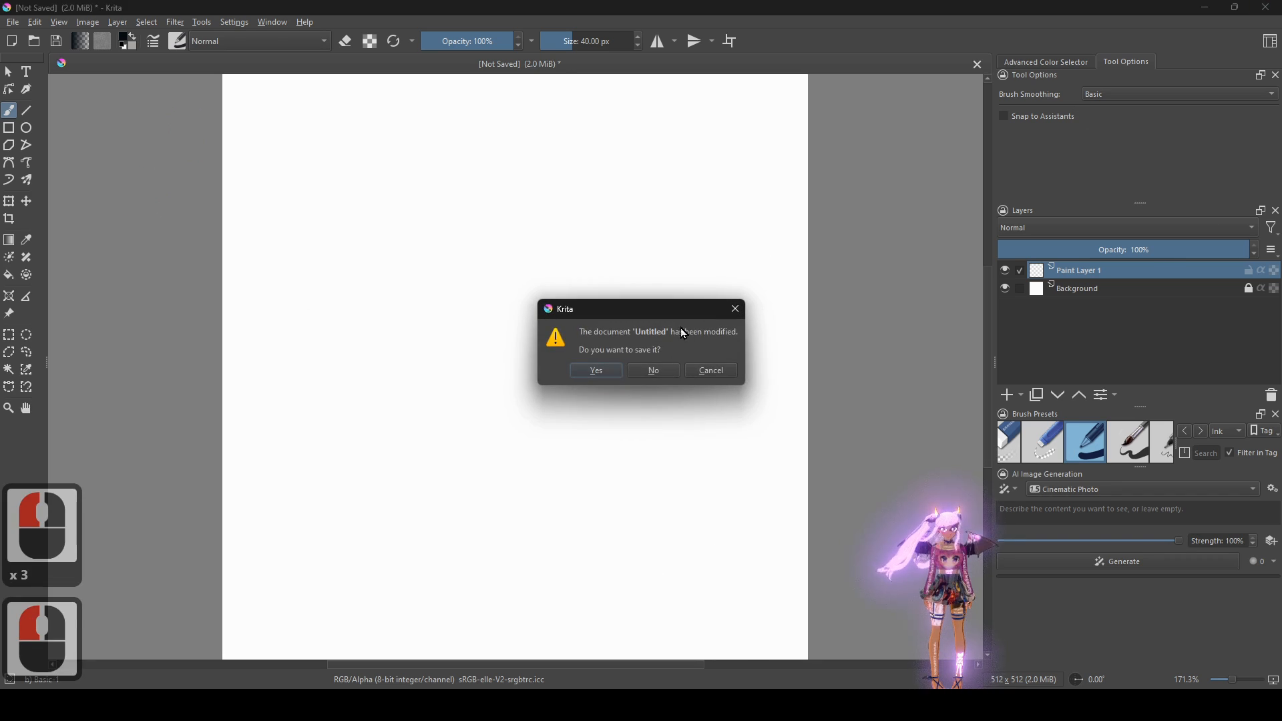
{"action": "left_click", "coordinate": [661, 370]}
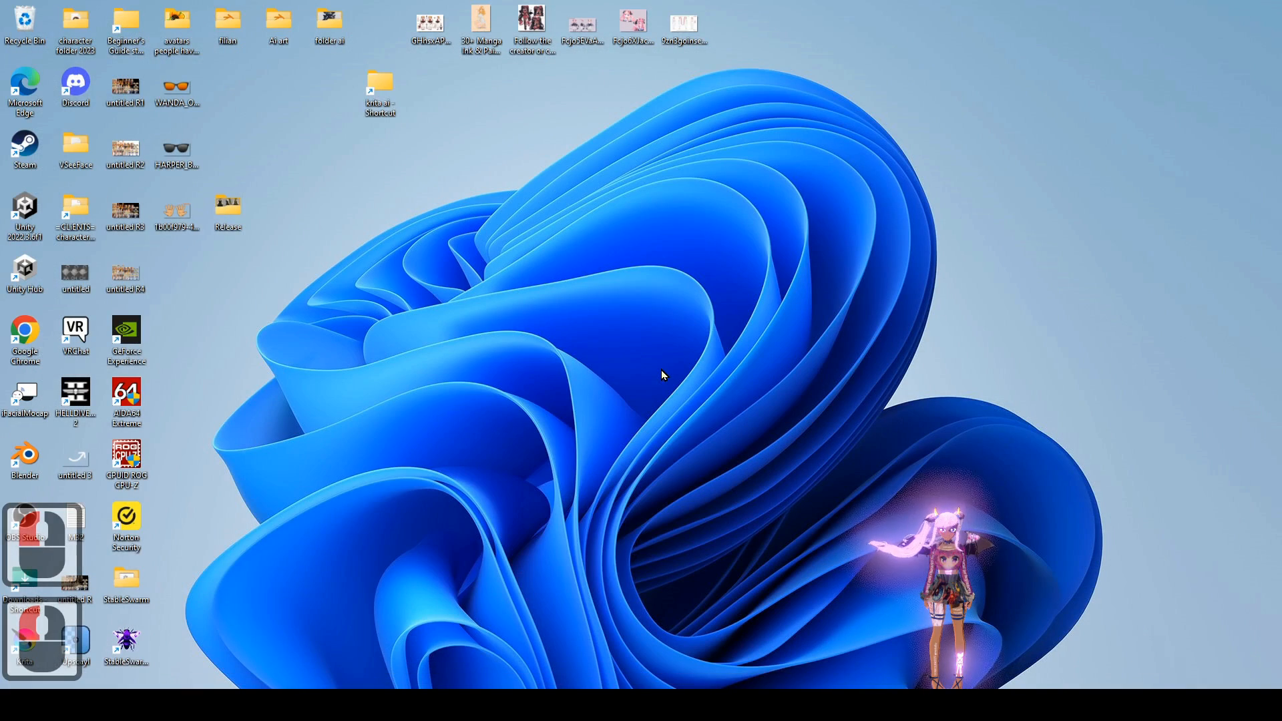
{"action": "double_click", "coordinate": [31, 643]}
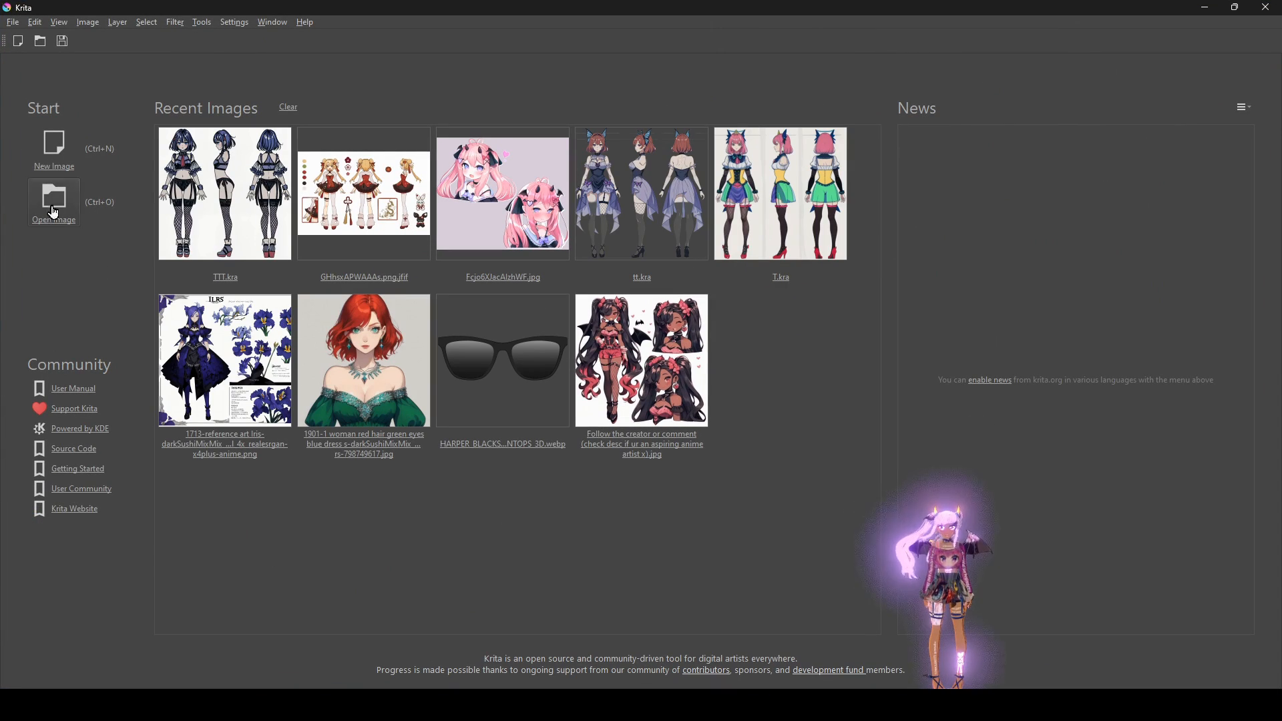
- Create a new custom document of 512 by 512 pixels
{"action": "left_click", "coordinate": [54, 145]}
{"action": "triple_click", "coordinate": [622, 255]}
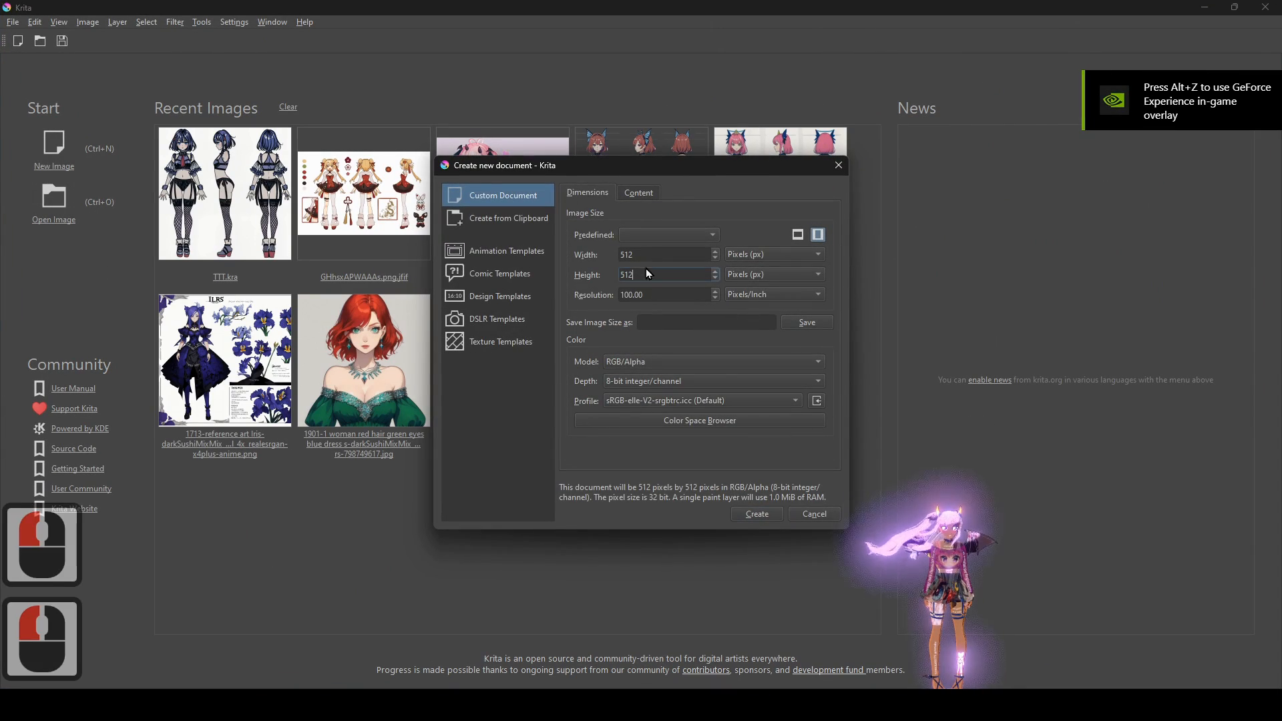
{"action": "left_click", "coordinate": [652, 276]}
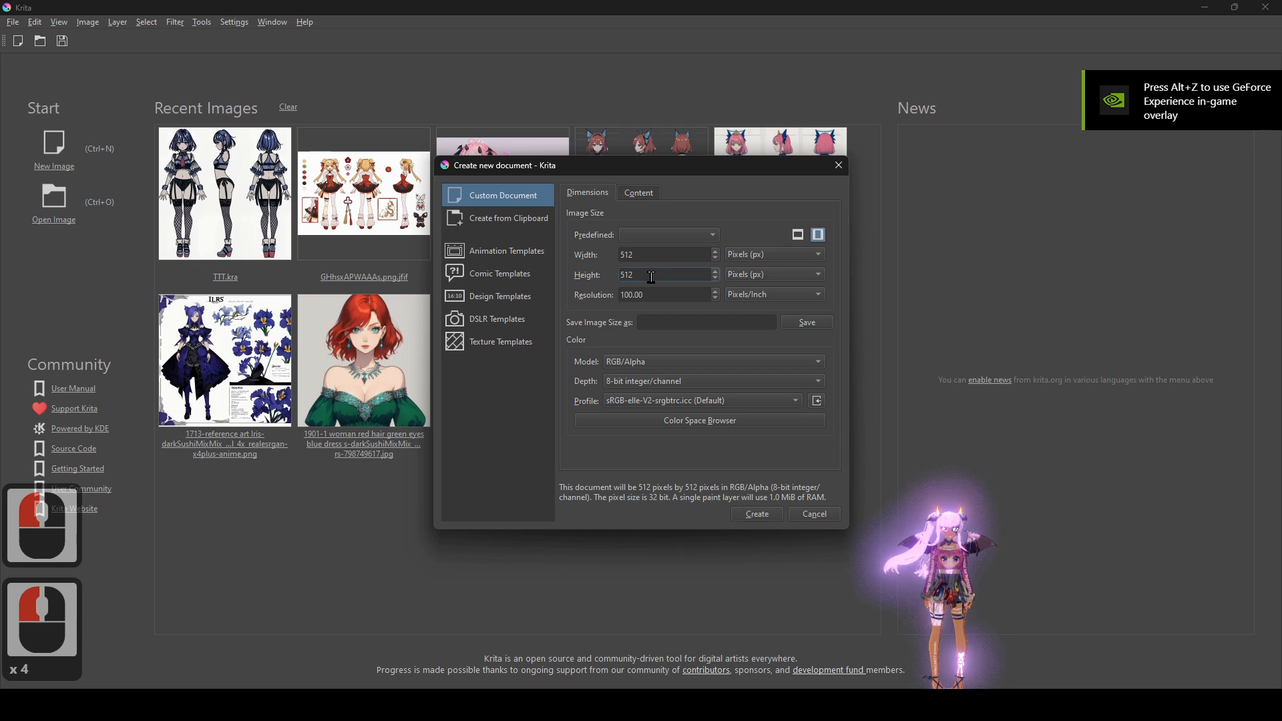
{"action": "left_click", "coordinate": [765, 515]}
- Check in the list of dockers whether AI Image Generation is enabled
{"action": "left_click", "coordinate": [235, 22]}
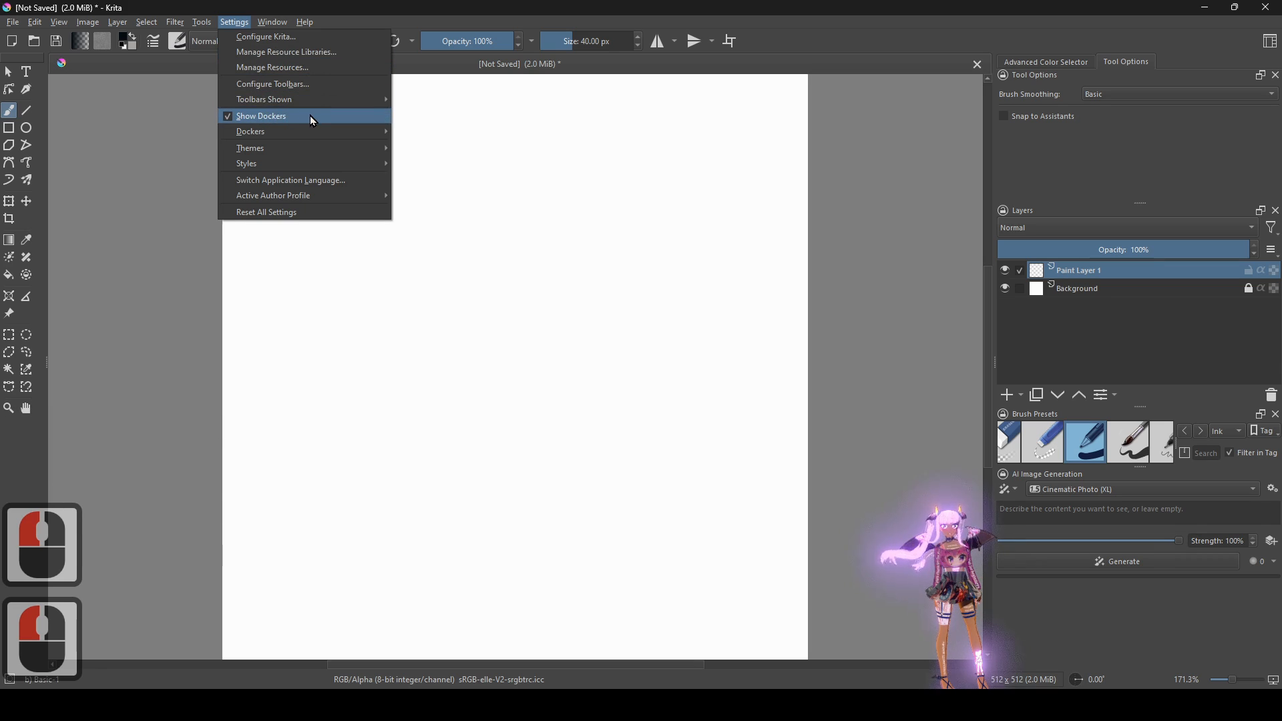
{"action": "mouse_move", "coordinate": [308, 135]}
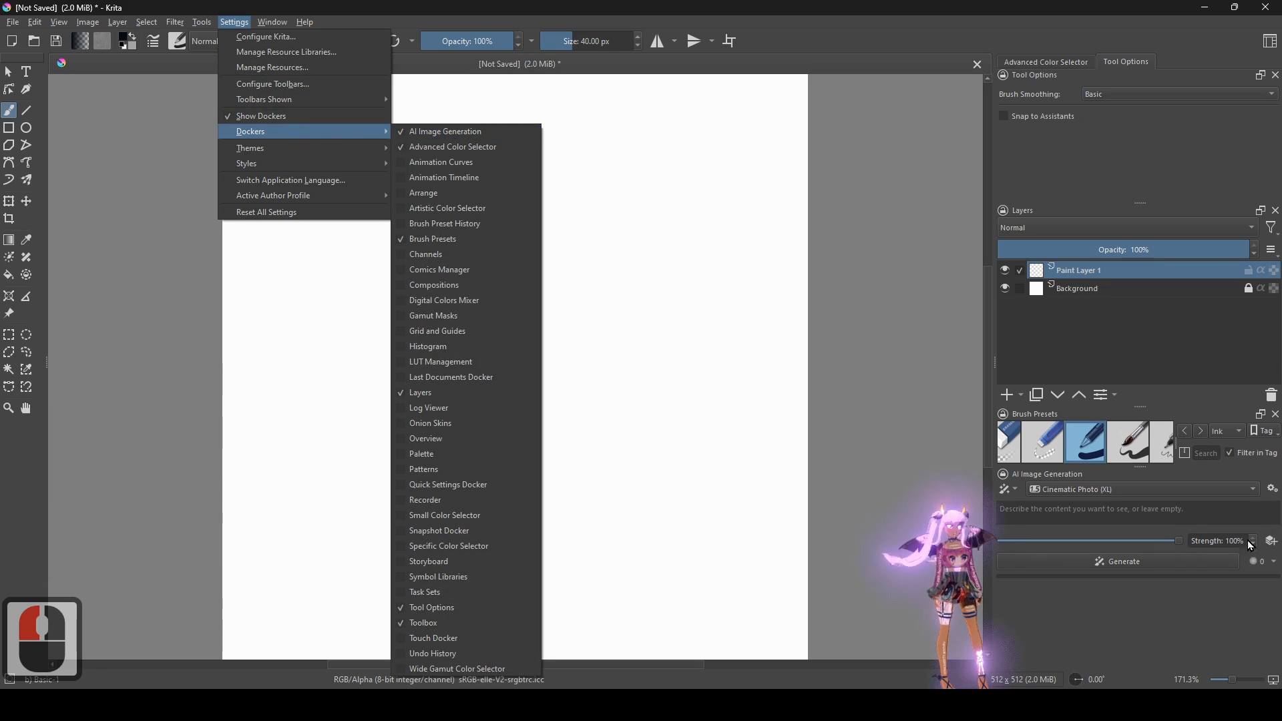
{"action": "left_click", "coordinate": [1162, 630]}
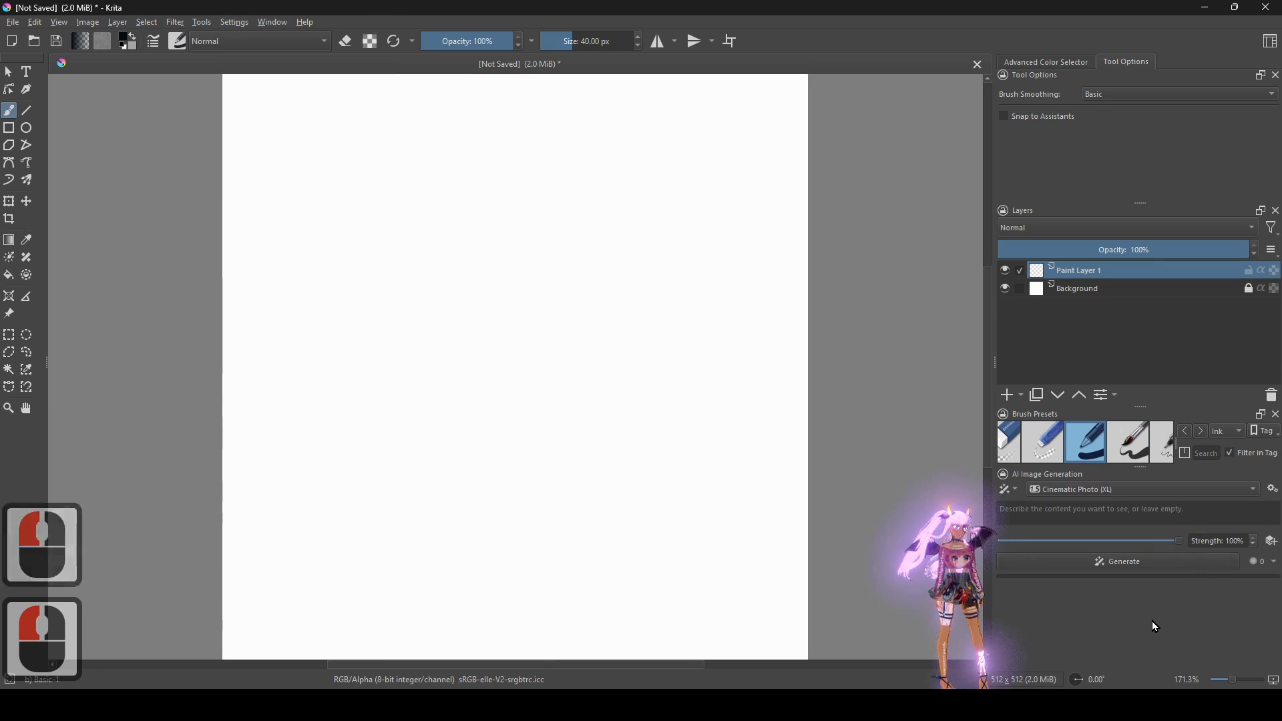
- Open the image diffusion style settings and view the Comic & Anime preset
{"action": "left_click", "coordinate": [1273, 491]}
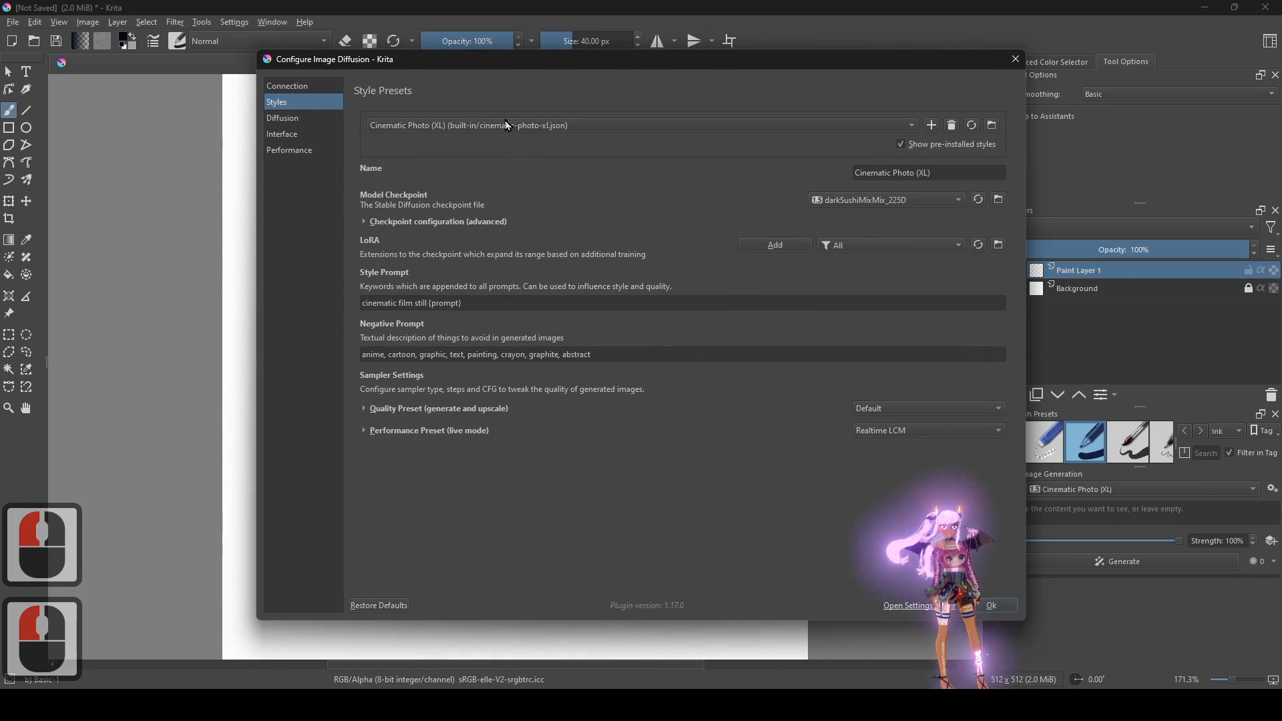
{"action": "left_click", "coordinate": [710, 127]}
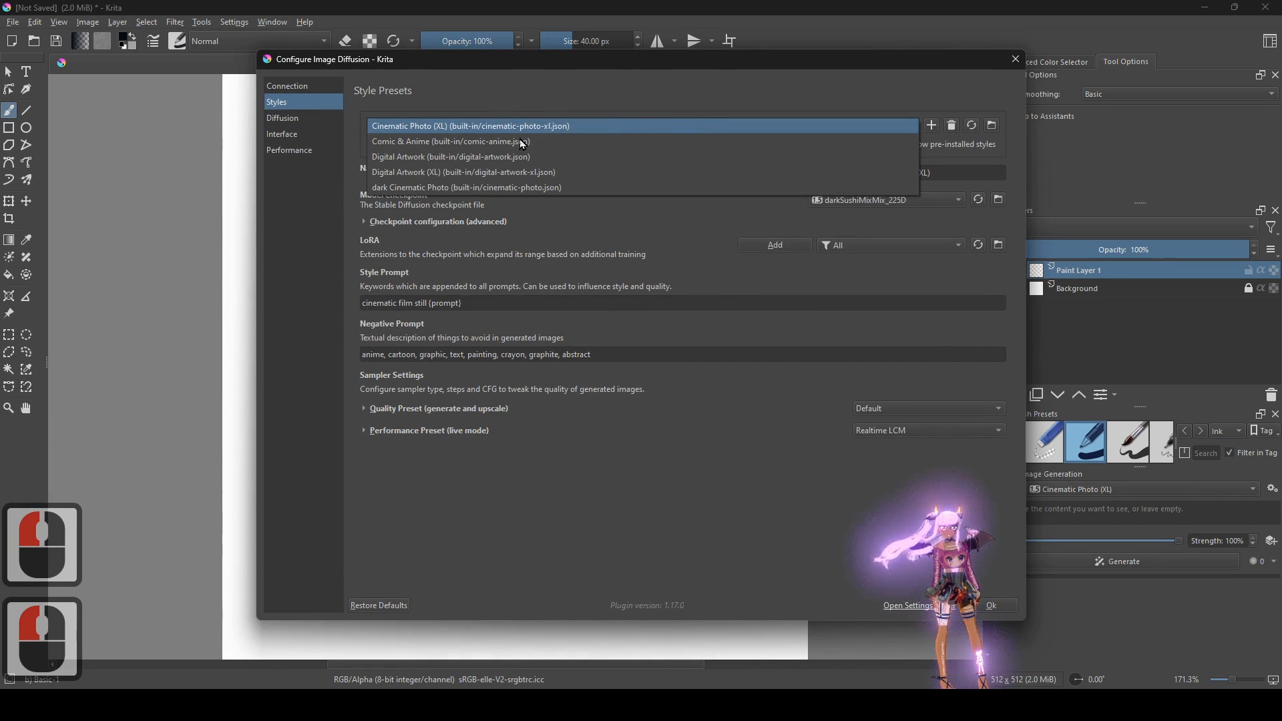
{"action": "left_click", "coordinate": [476, 142]}
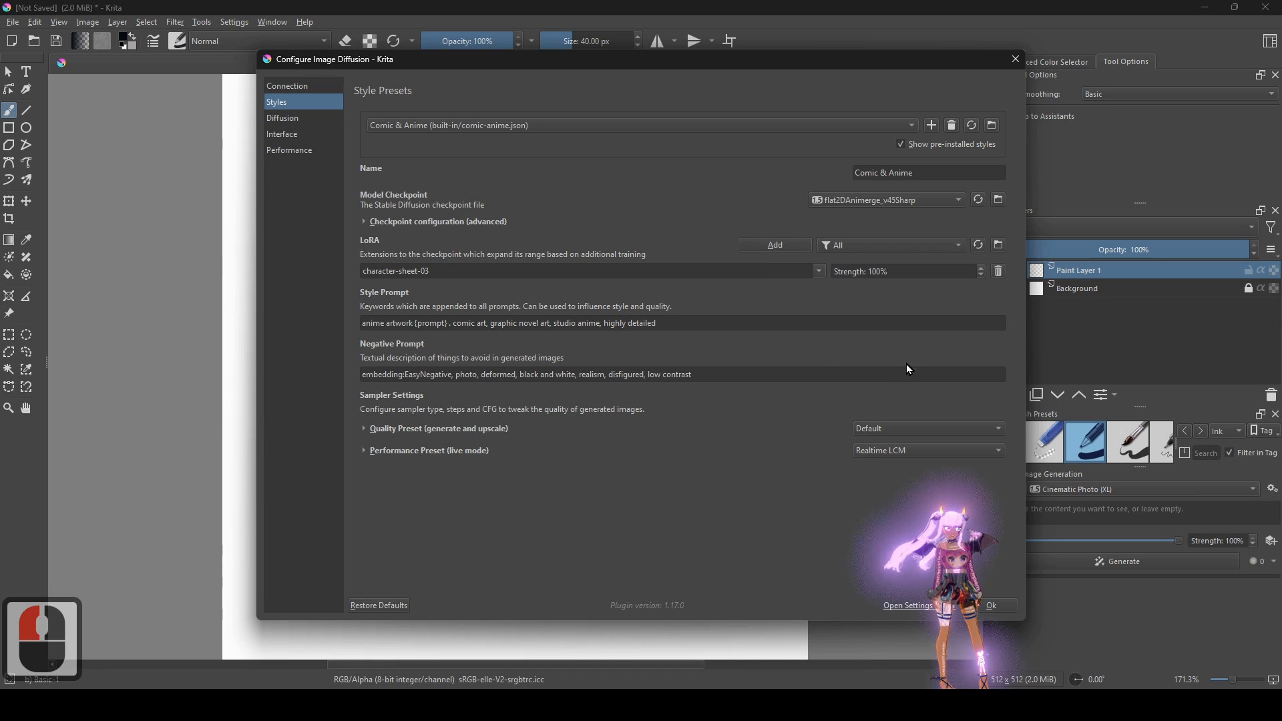
- Add a new style preset and set its model checkpoint to darkSushiMixMix_225D
{"action": "left_click", "coordinate": [932, 126]}
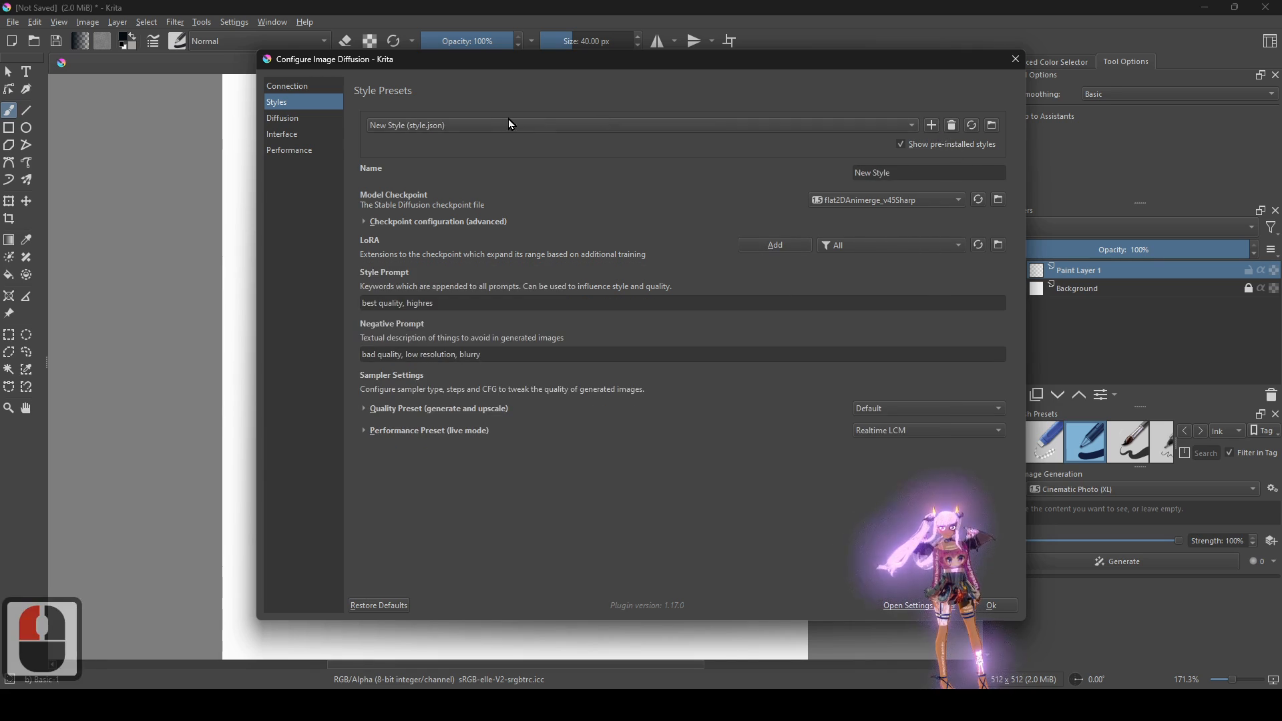
{"action": "left_click", "coordinate": [415, 122]}
{"action": "left_click", "coordinate": [836, 201]}
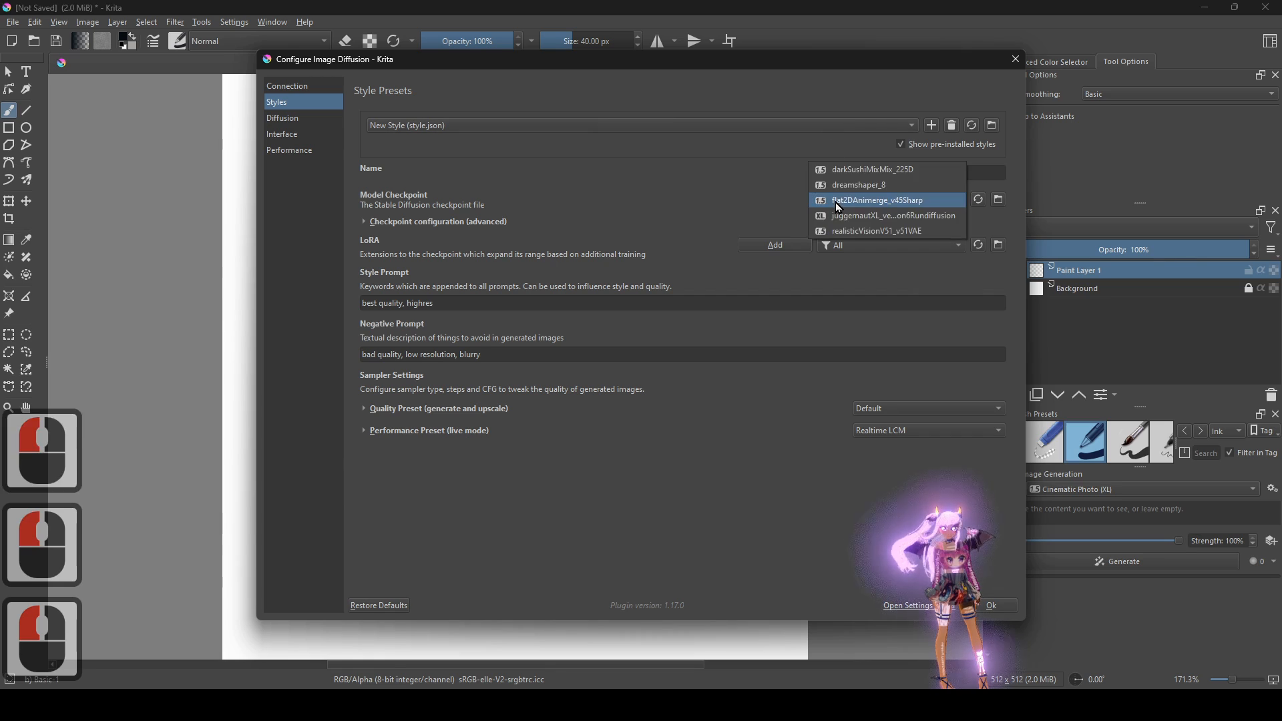
{"action": "left_click", "coordinate": [856, 169]}
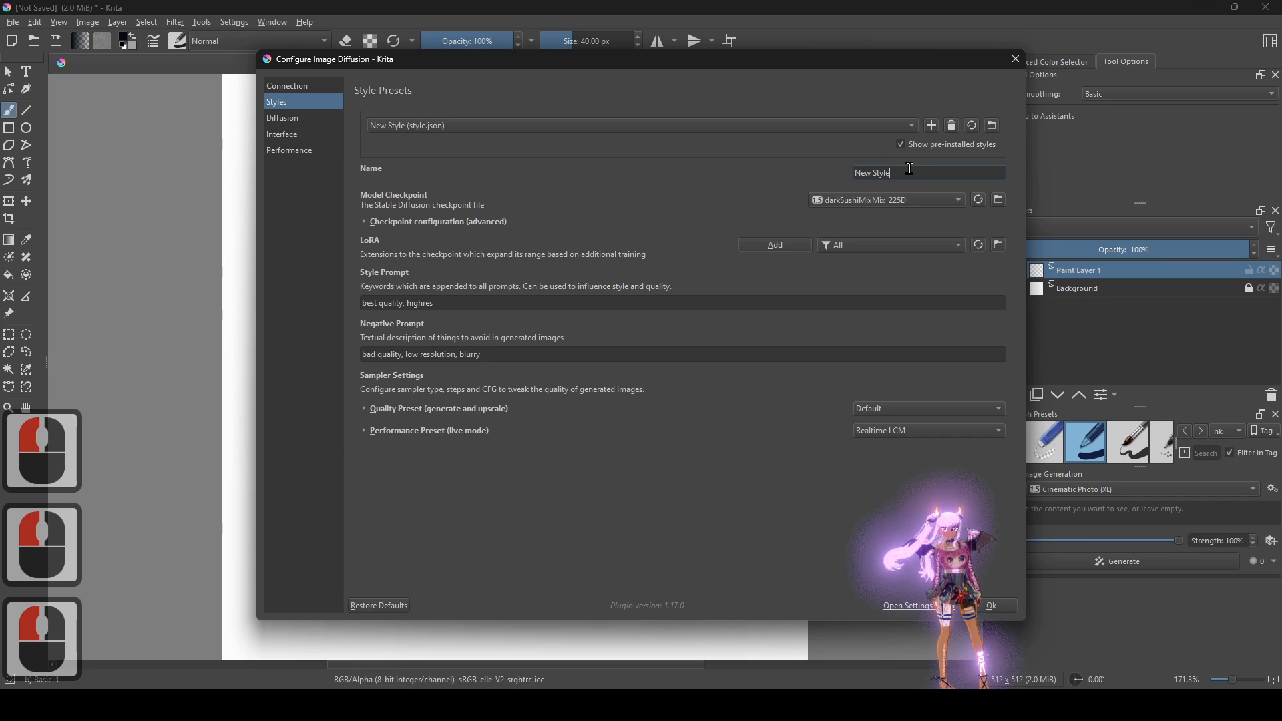
- Rename the new style preset as "dark New Style" and add the character-sheet-03 LoRA to it
{"action": "left_click", "coordinate": [859, 175]}
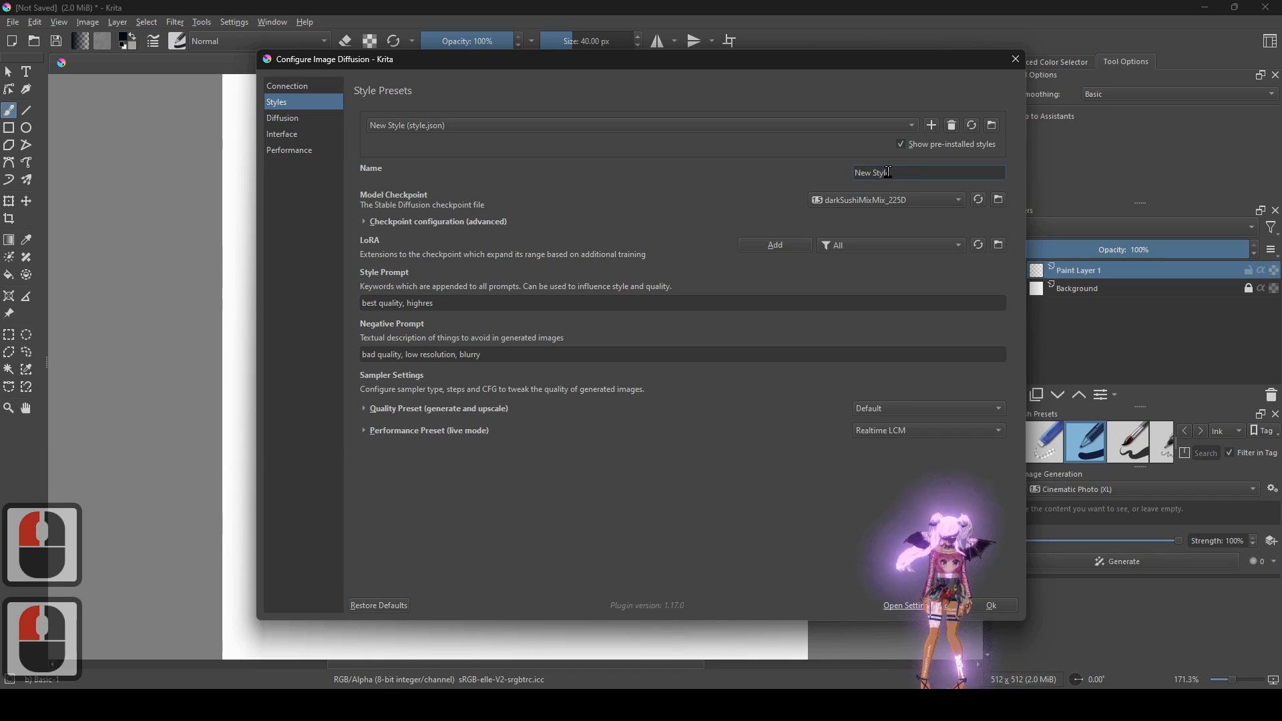
{"action": "type", "text": "da"}
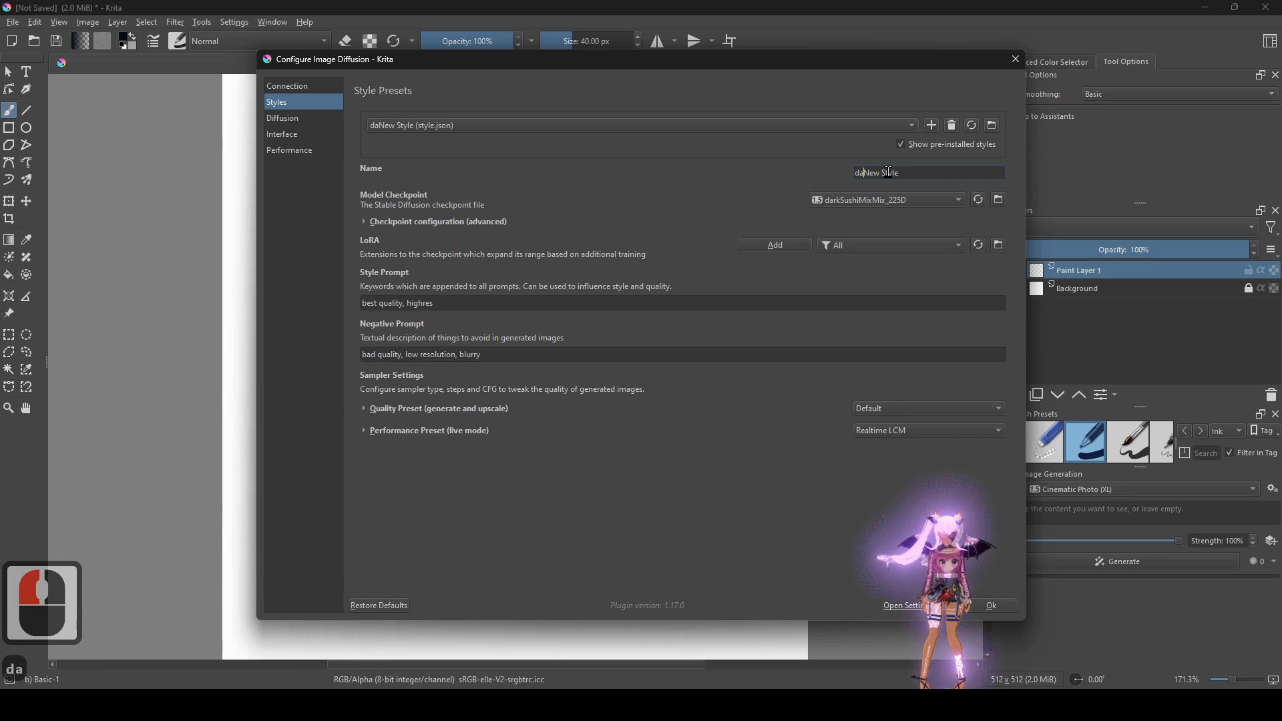
{"action": "type", "text": "rk"}
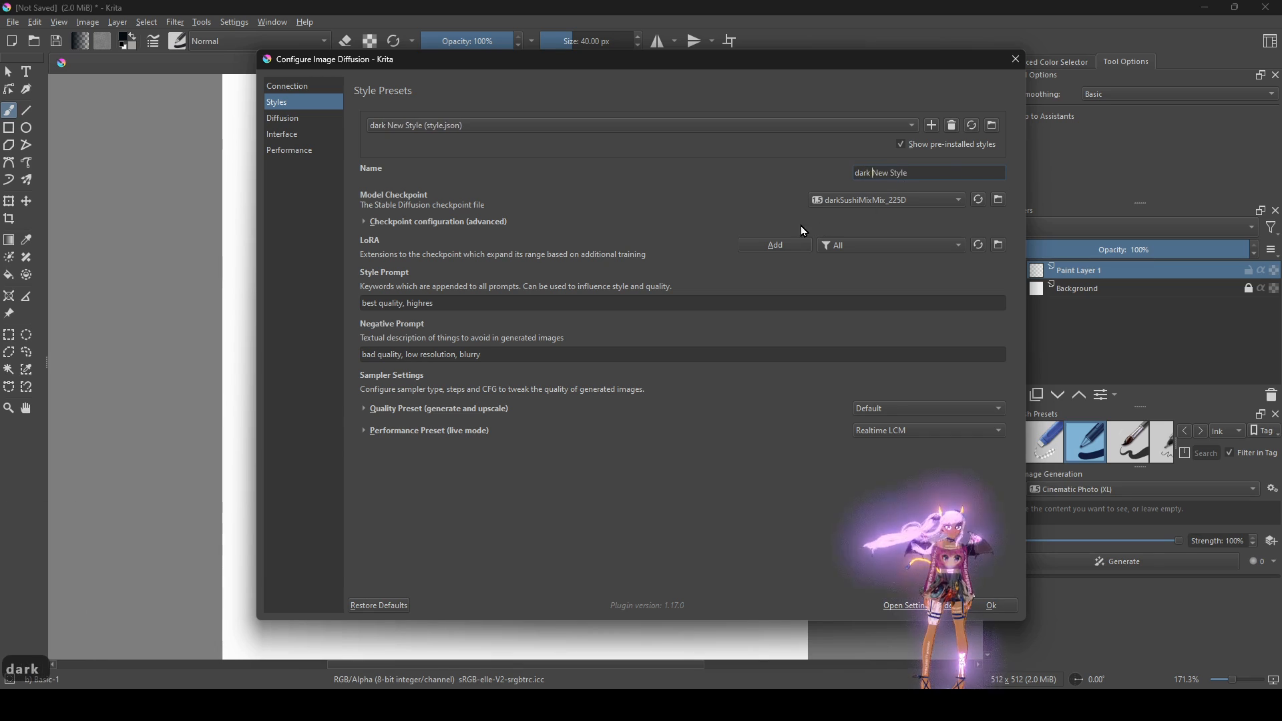
{"action": "left_click", "coordinate": [756, 246]}
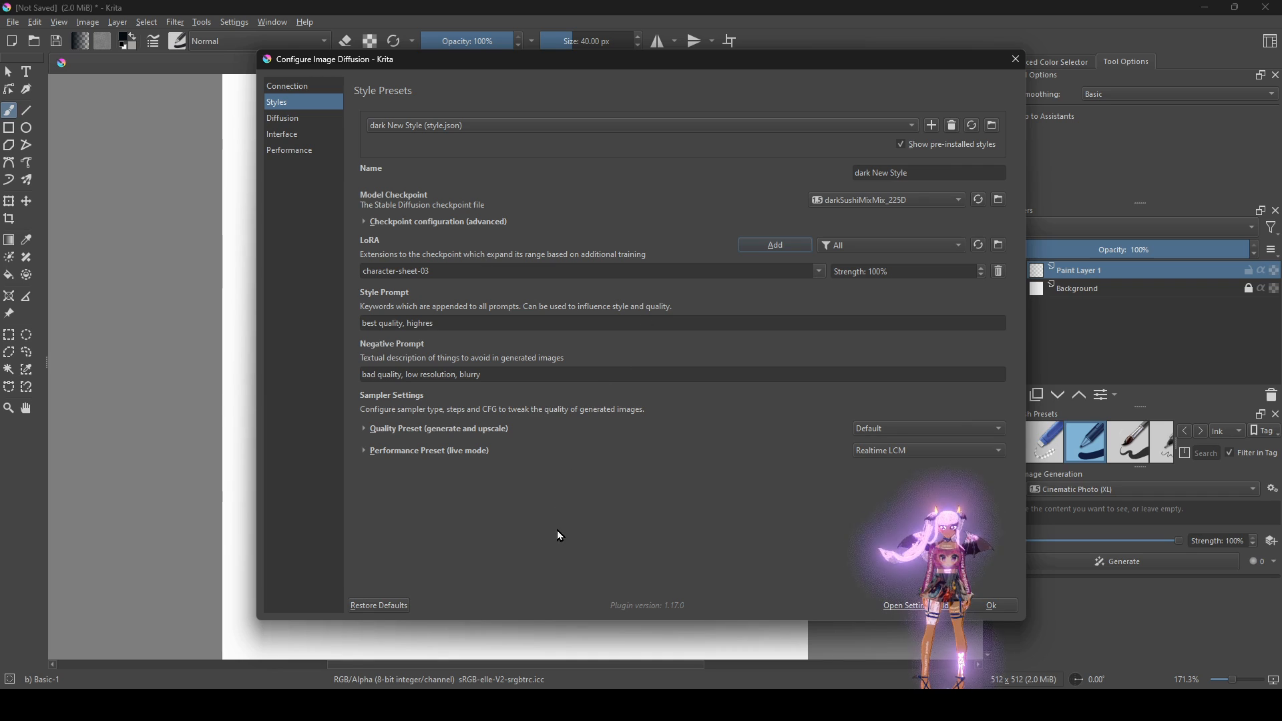
- In the performance settings, set active history to 10000 MB, stored history to 99 MB and the preset to GPU medium (6GB to 12GB)
{"action": "left_click", "coordinate": [278, 127]}
{"action": "left_click", "coordinate": [282, 133]}
{"action": "left_click", "coordinate": [289, 151]}
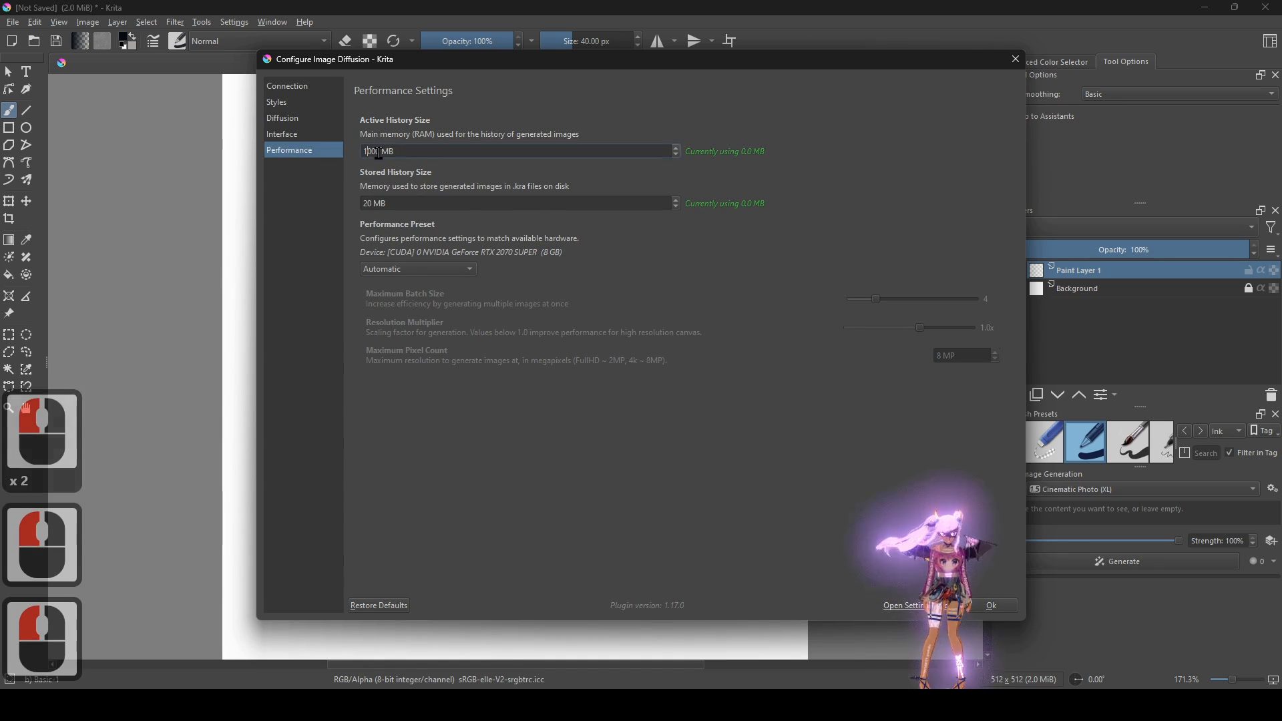
{"action": "type", "text": "00"}
{"action": "left_click_drag", "start_coordinate": [362, 203], "coordinate": [418, 226]}
{"action": "type", "text": "9999"}
{"action": "left_click", "coordinate": [446, 358]}
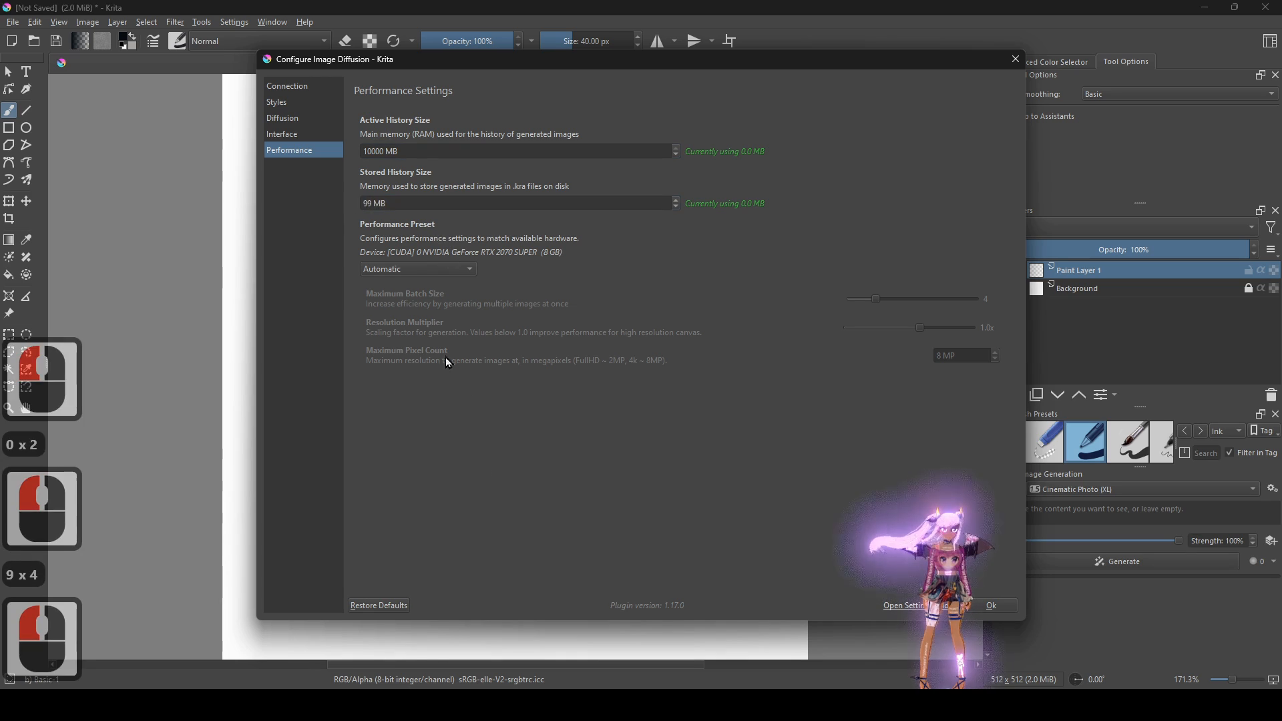
{"action": "left_click", "coordinate": [445, 273]}
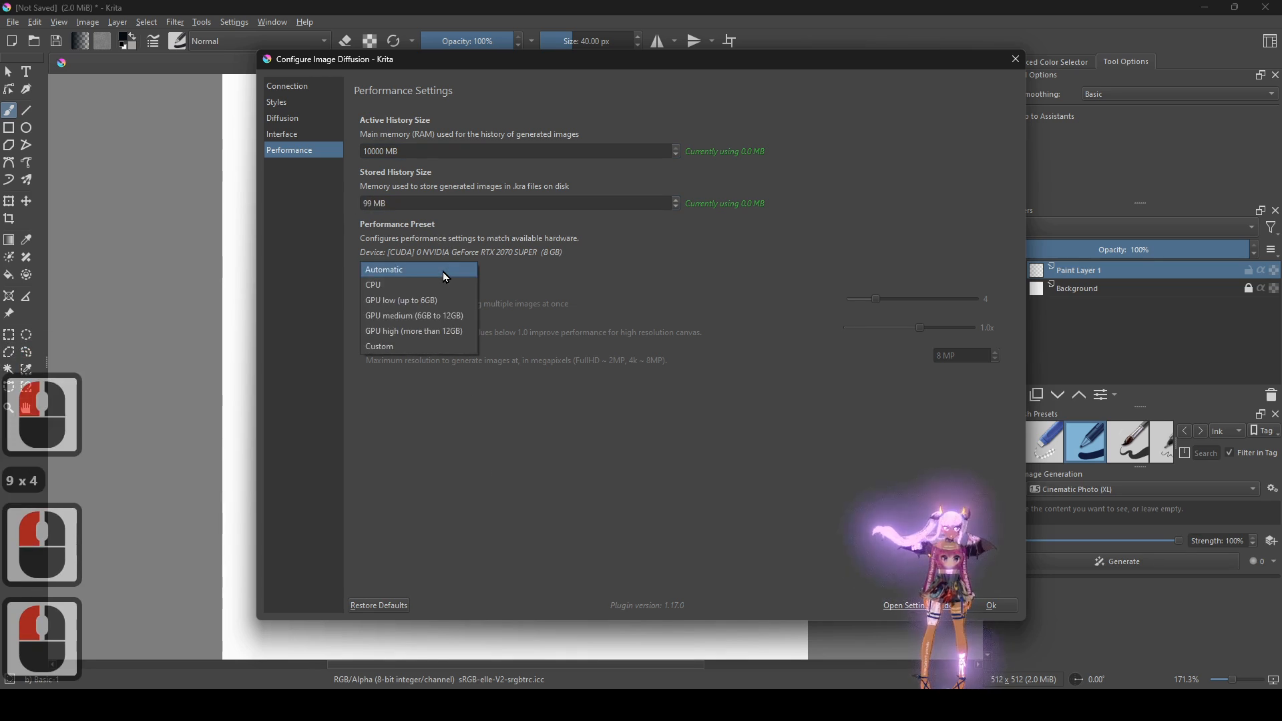
{"action": "left_click", "coordinate": [419, 316]}
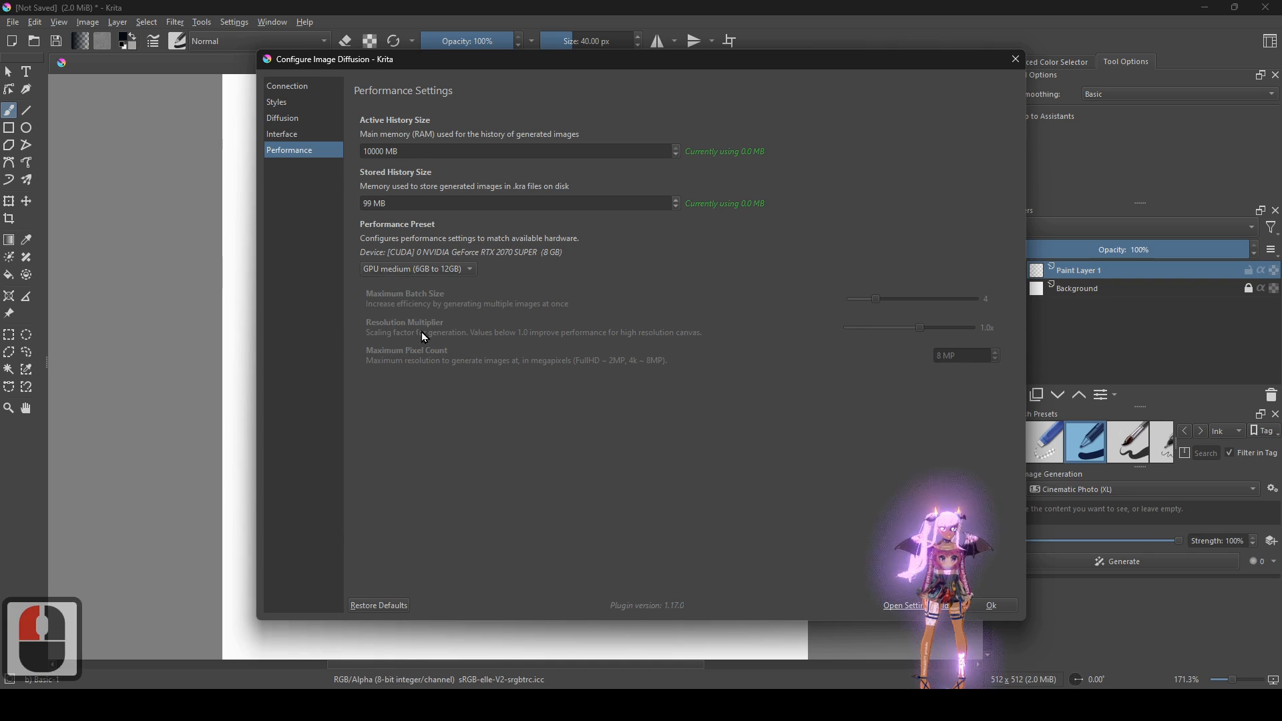
- Review the model checkpoint and LoRA of the Comic & Anime style preset and close the image diffusion settings
{"action": "left_click", "coordinate": [305, 85]}
{"action": "left_click", "coordinate": [307, 107]}
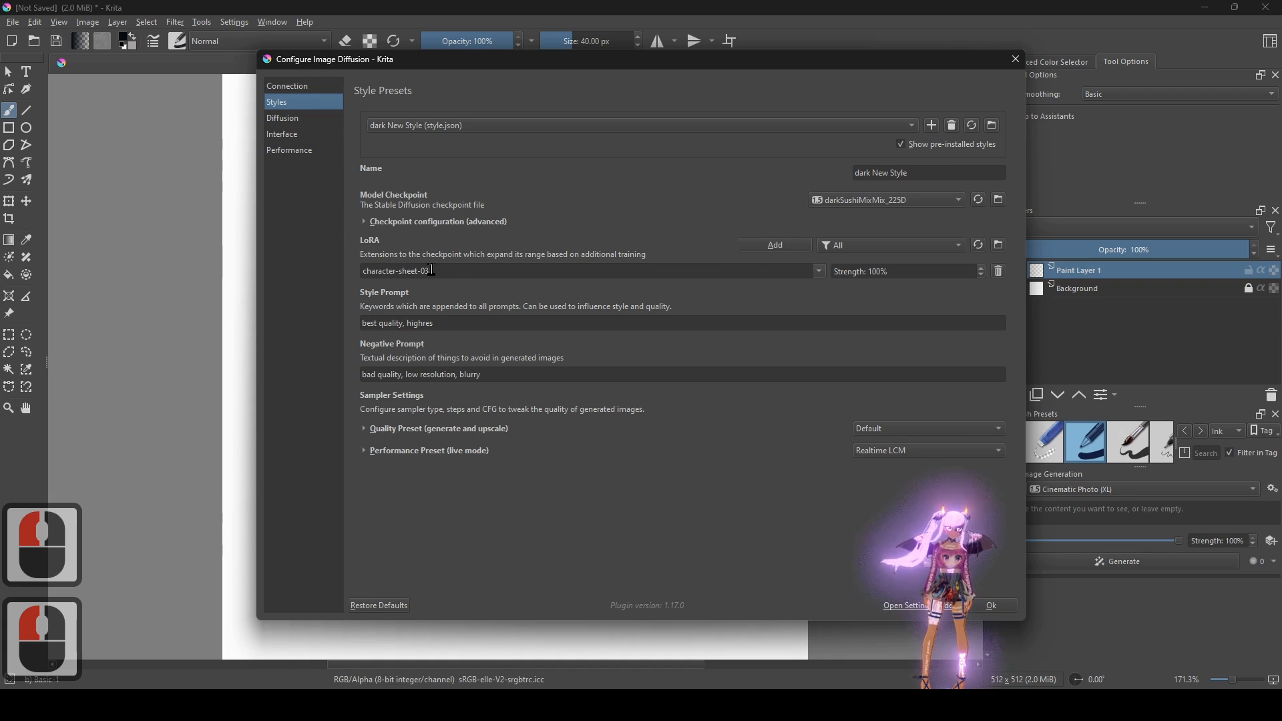
{"action": "left_click", "coordinate": [454, 124]}
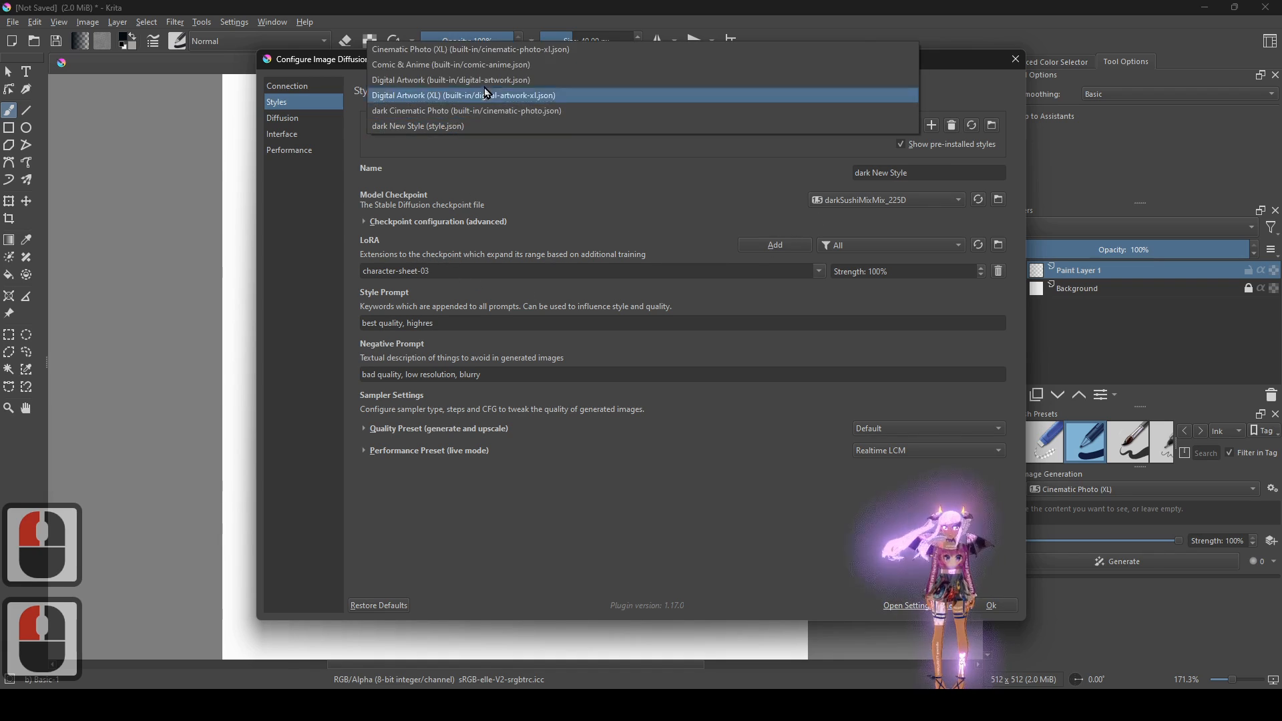
{"action": "left_click", "coordinate": [514, 65]}
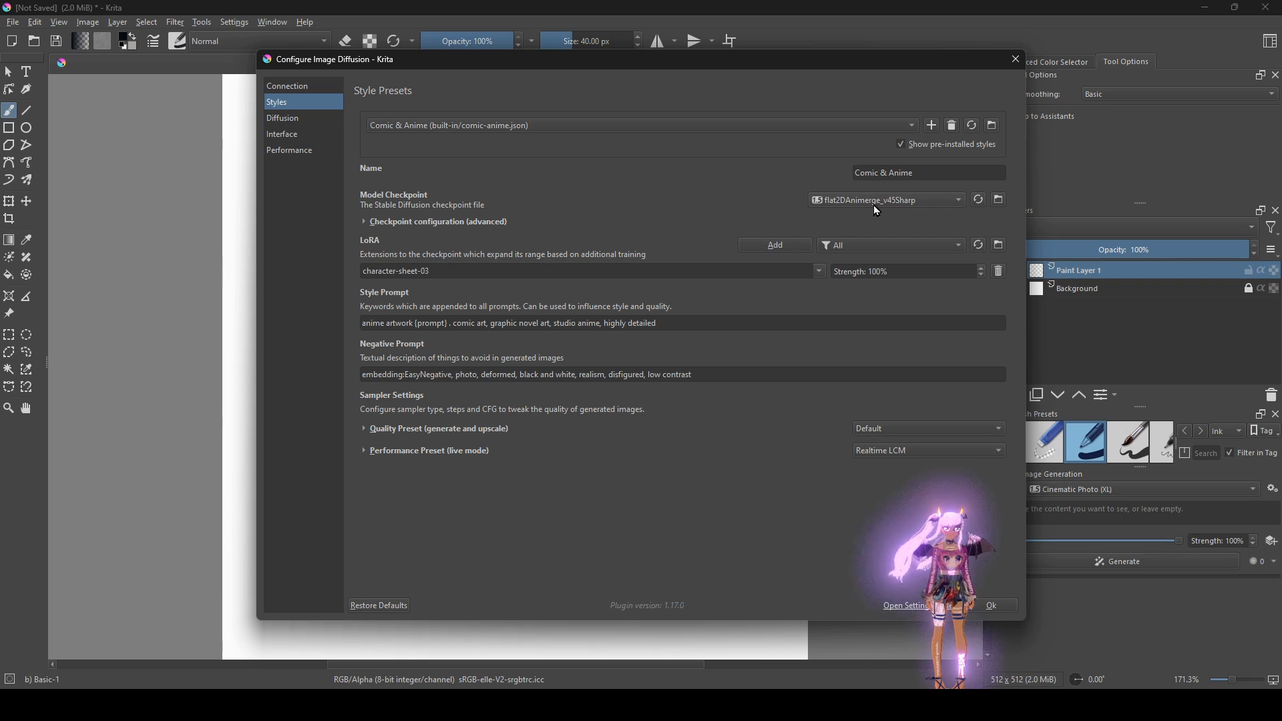
{"action": "left_click", "coordinate": [551, 126]}
{"action": "left_click", "coordinate": [557, 127]}
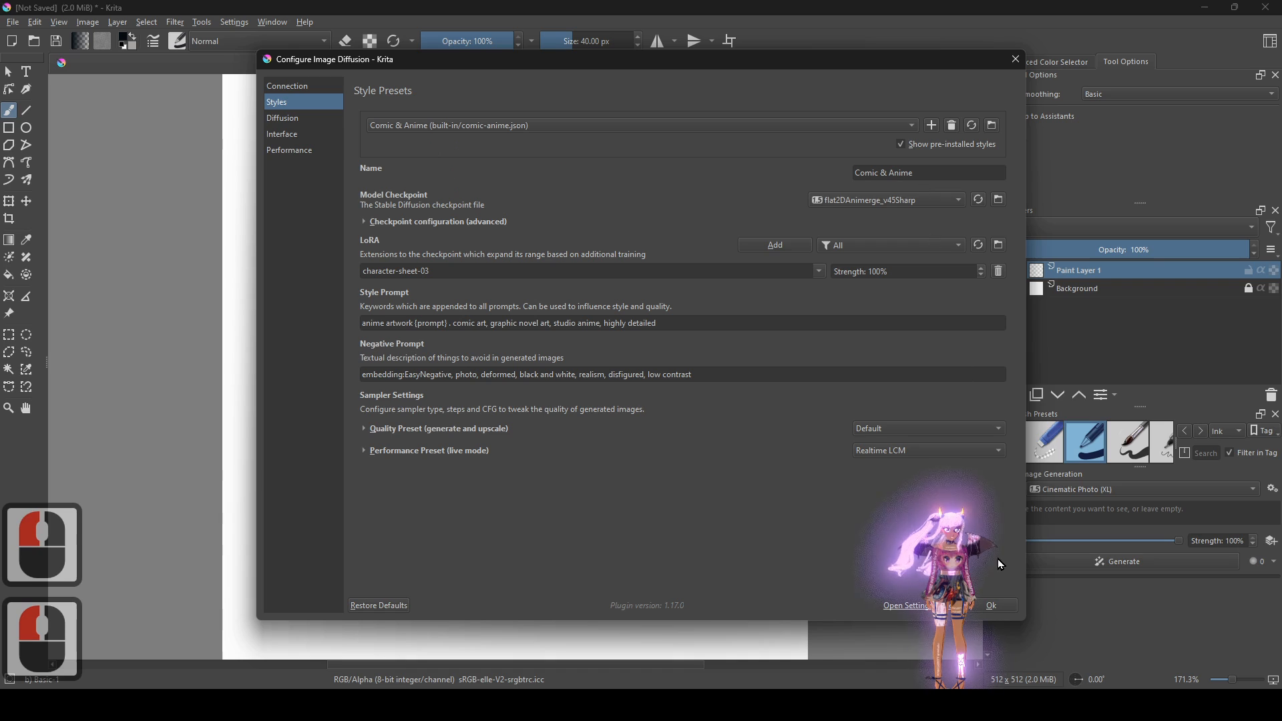
{"action": "left_click", "coordinate": [992, 610]}
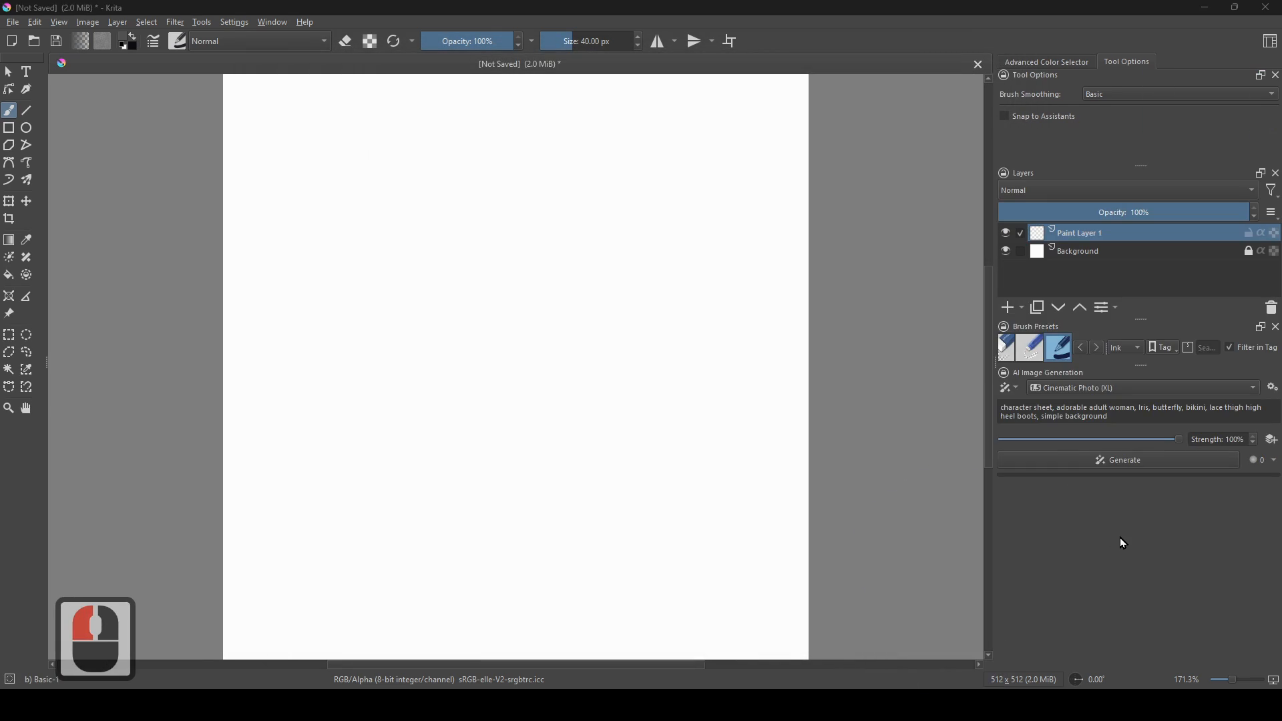
- Switch the image generation style to dark New Style and check its LoRA in the style settings
{"action": "left_click", "coordinate": [1120, 538]}
{"action": "left_click", "coordinate": [1123, 538], "text": "shift"}
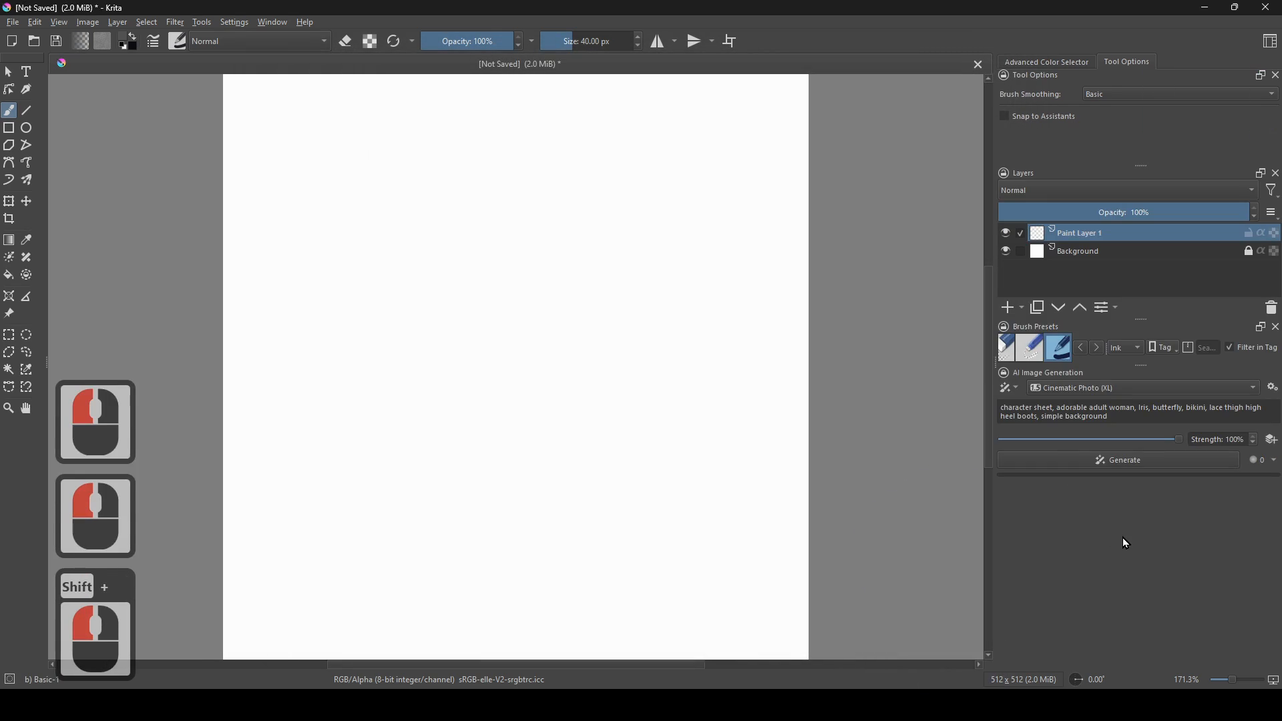
{"action": "left_click", "coordinate": [1125, 537], "text": "ctrl"}
{"action": "triple_click", "coordinate": [1060, 407]}
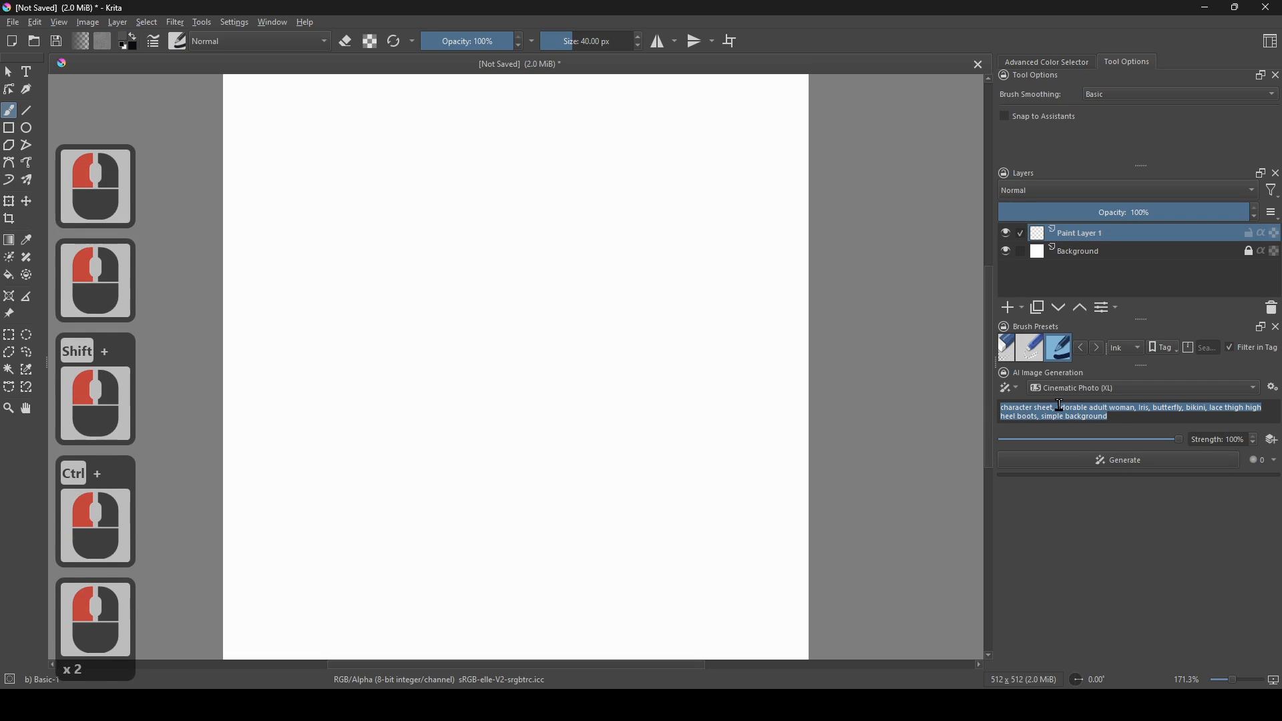
{"action": "left_click", "coordinate": [1066, 386]}
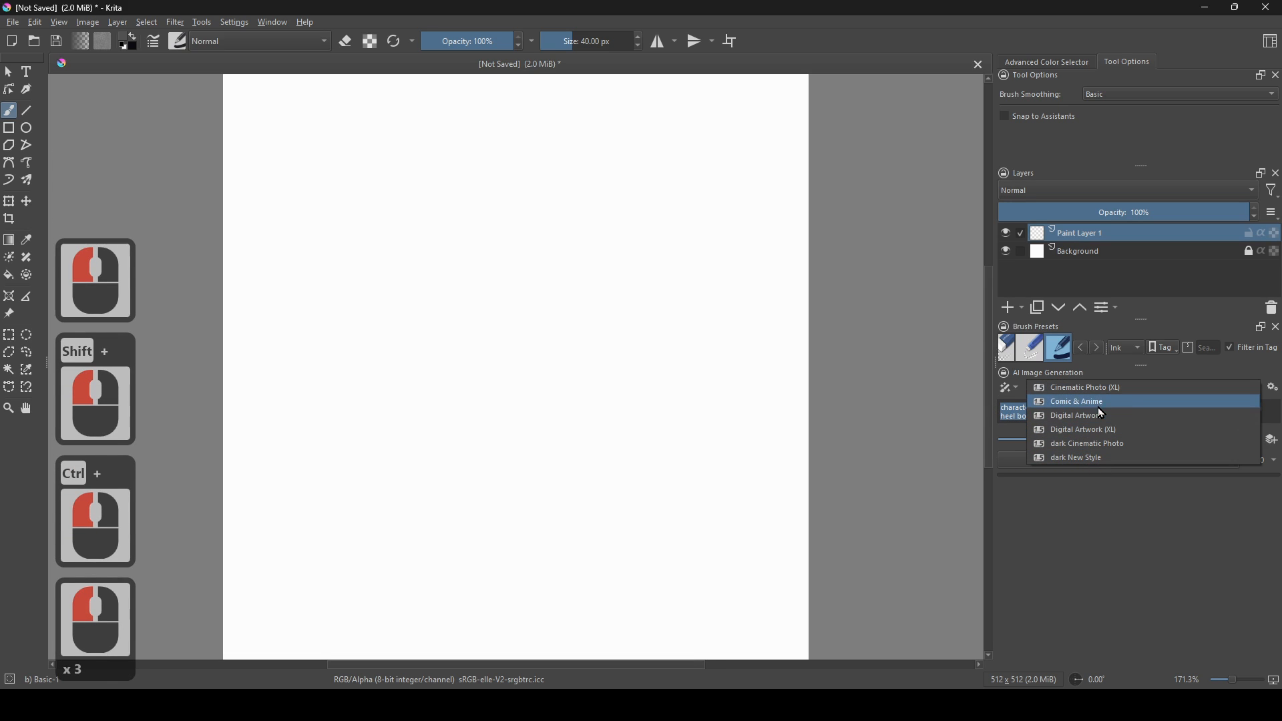
{"action": "left_click", "coordinate": [1105, 459]}
{"action": "left_click", "coordinate": [1274, 387]}
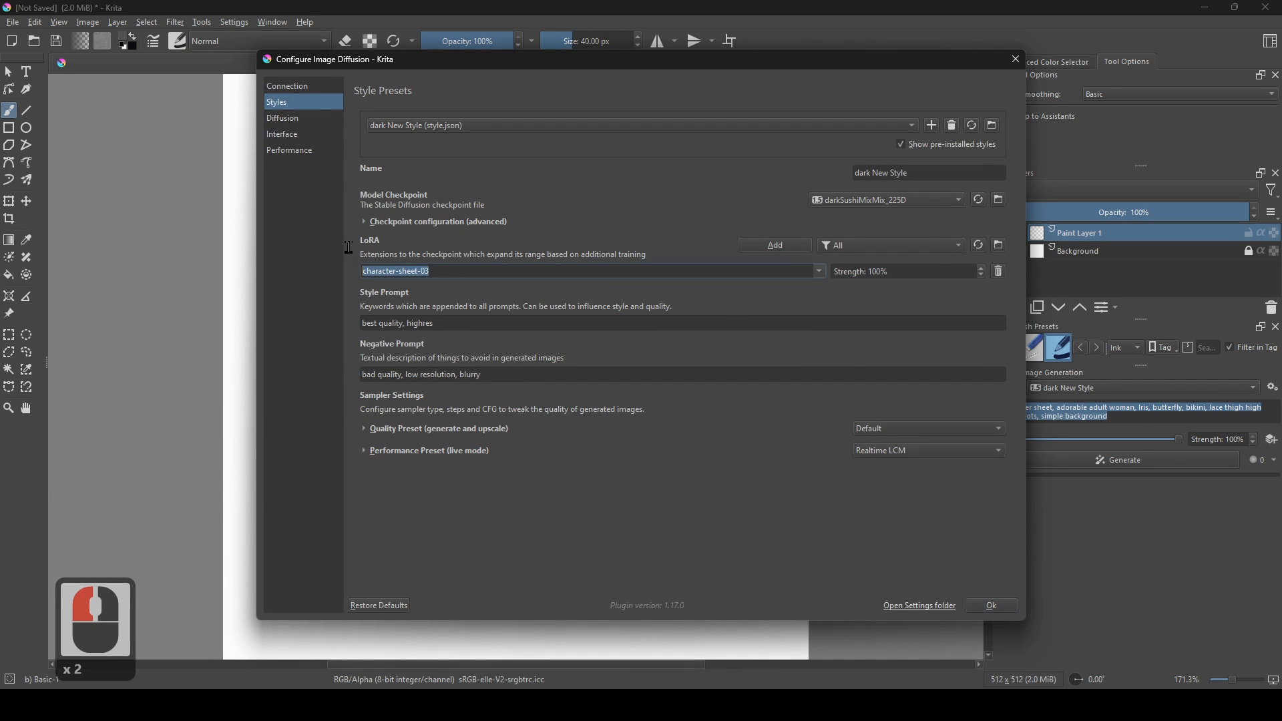
{"action": "left_click", "coordinate": [349, 247]}
{"action": "left_click", "coordinate": [1016, 59]}
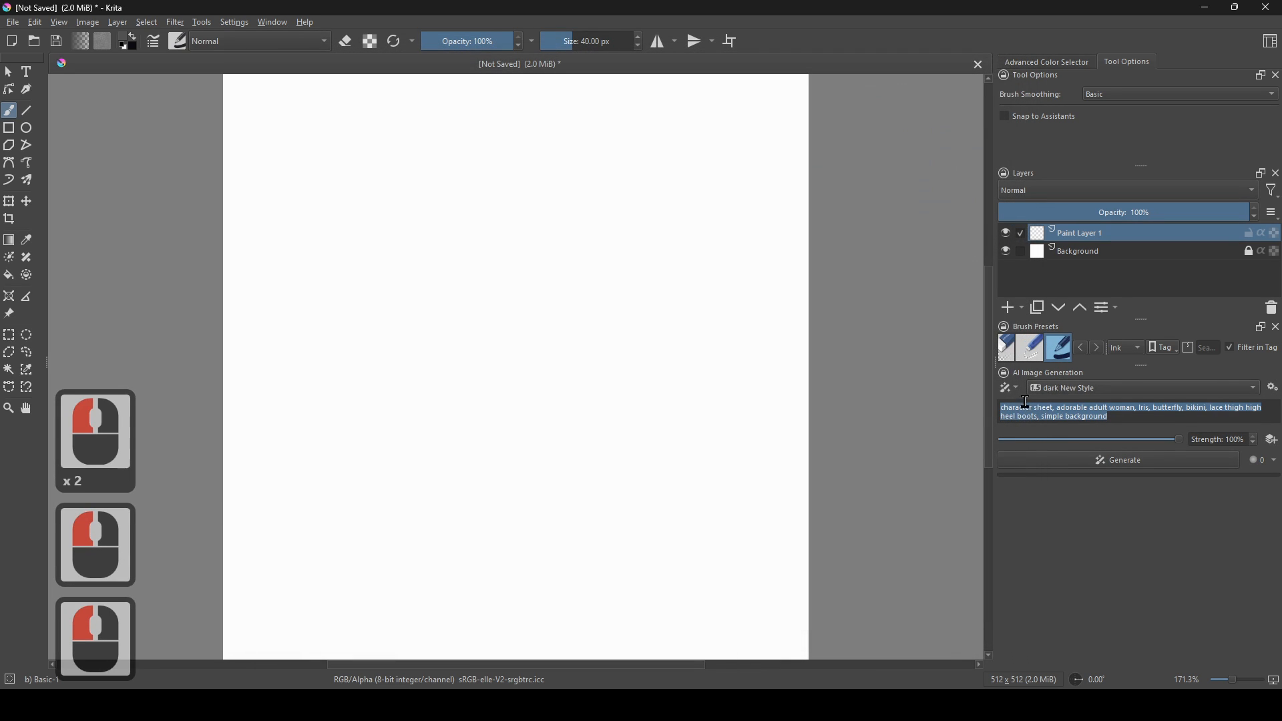
- Review the character sheet prompt and generate a first batch of images with it at 100% strength
{"action": "left_click", "coordinate": [1018, 415]}
{"action": "left_click_drag", "start_coordinate": [1002, 409], "coordinate": [1120, 420]}
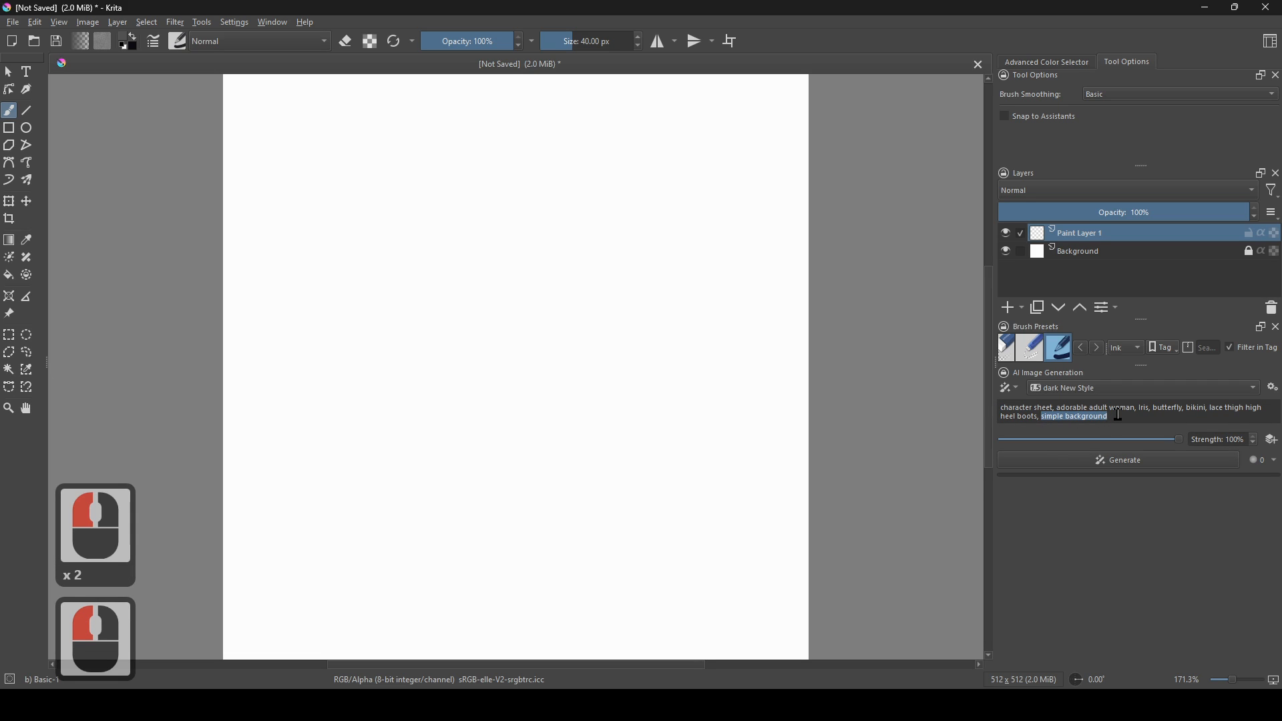
{"action": "left_click", "coordinate": [1084, 407]}
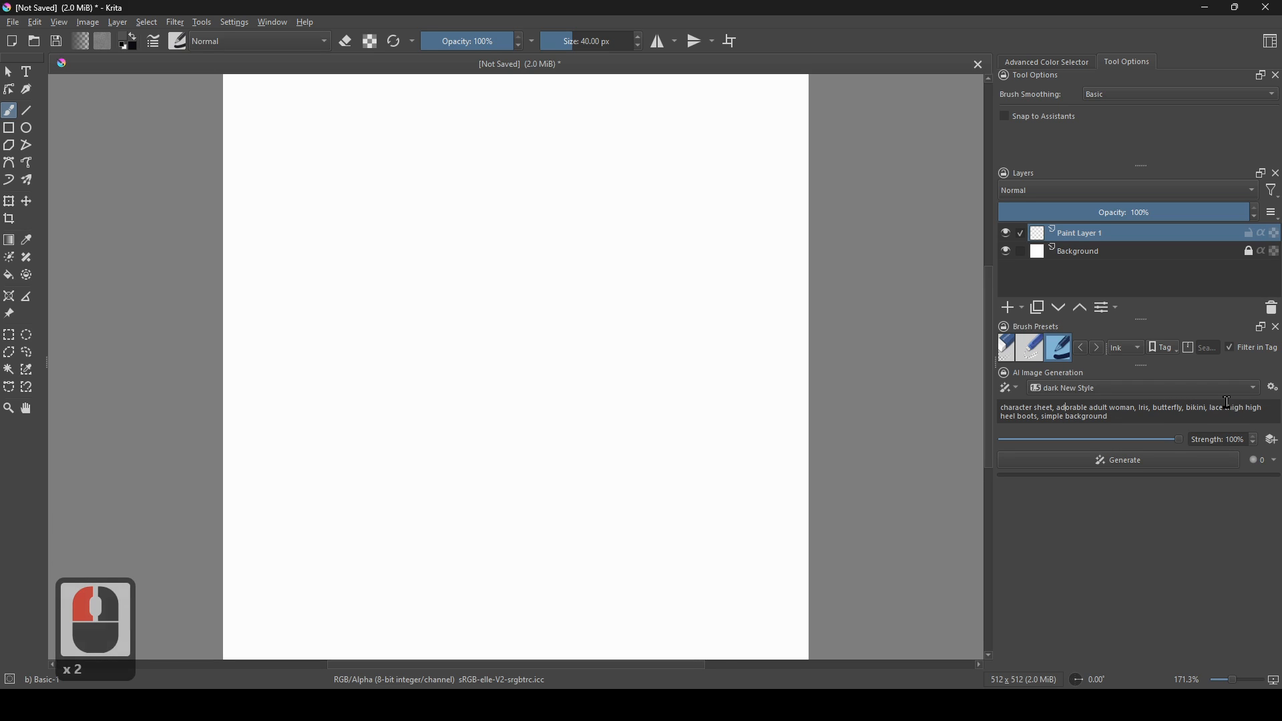
{"action": "left_click", "coordinate": [1126, 460]}
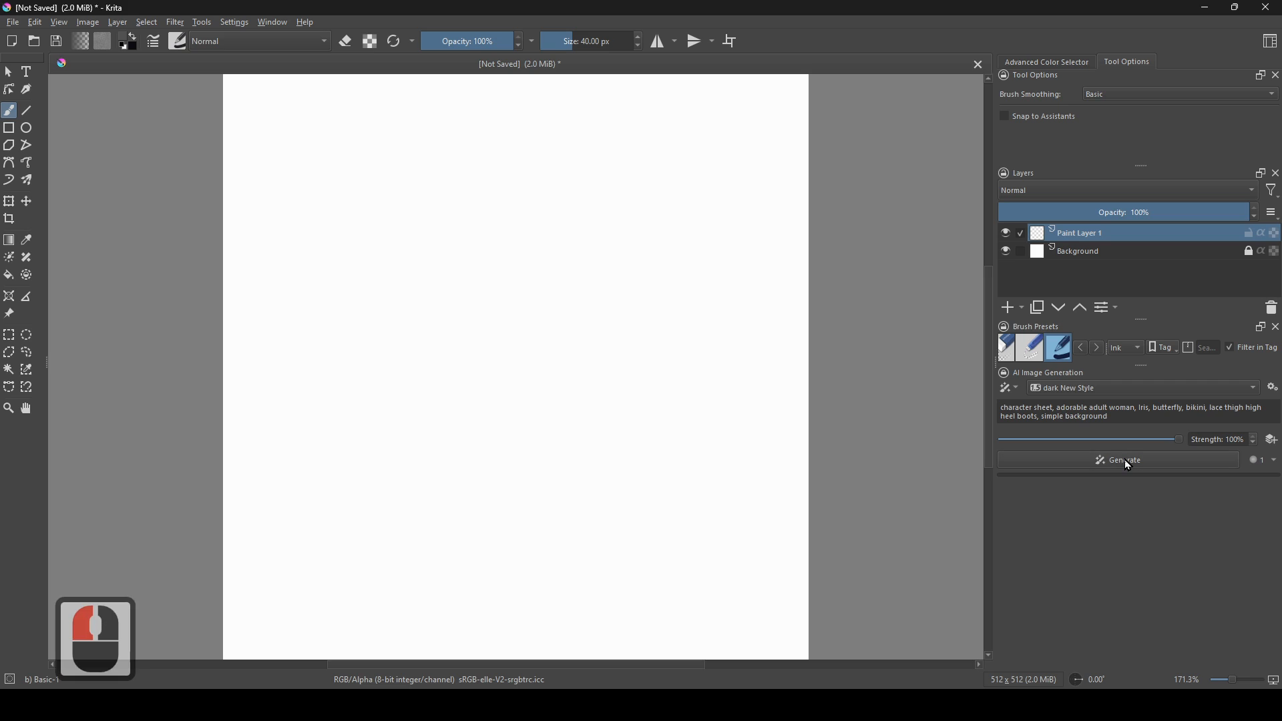
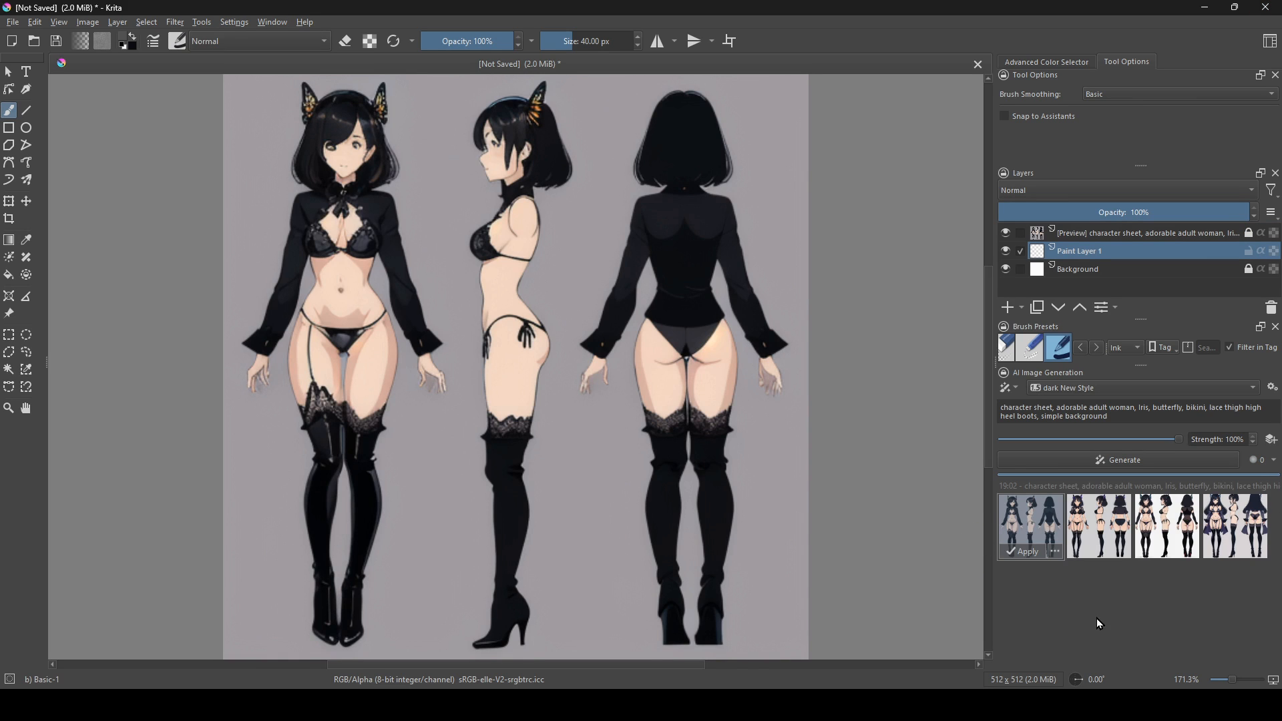
- Preview the second, third and fourth images of the first generated batch on the canvas
{"action": "left_click", "coordinate": [1106, 545]}
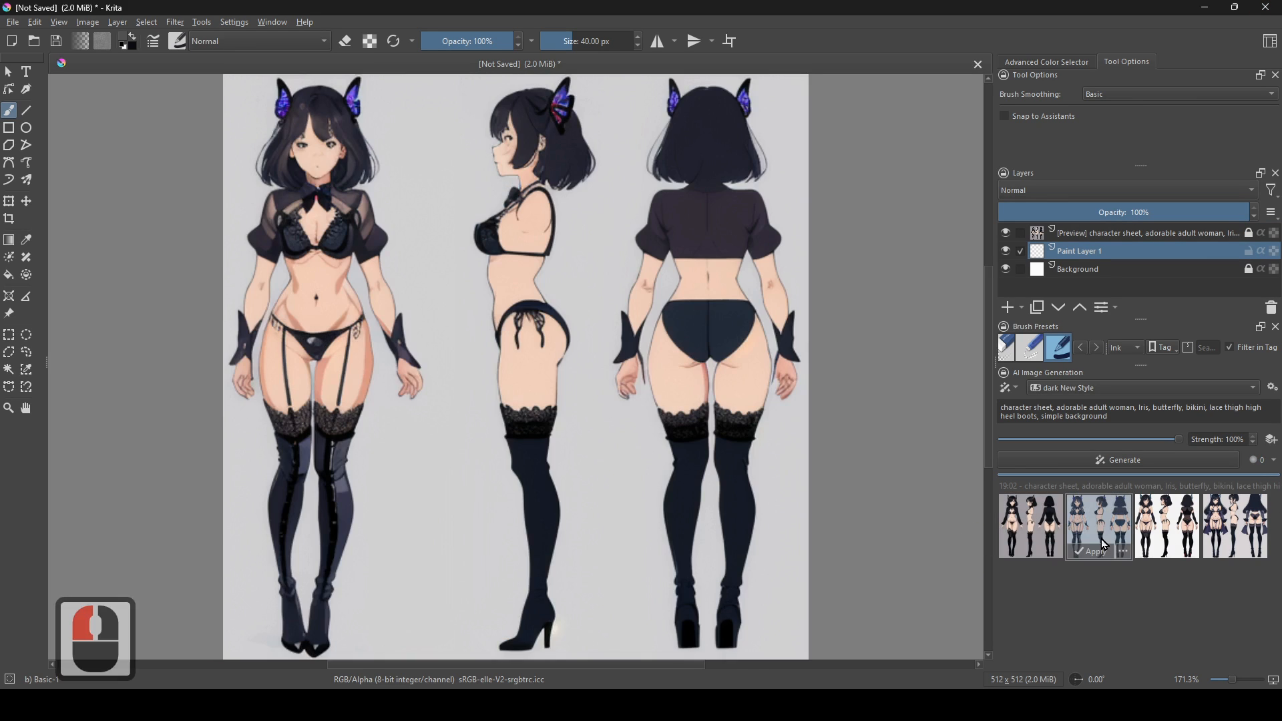
{"action": "left_click", "coordinate": [1168, 538]}
{"action": "left_click", "coordinate": [1262, 534]}
{"action": "left_click", "coordinate": [1174, 541]}
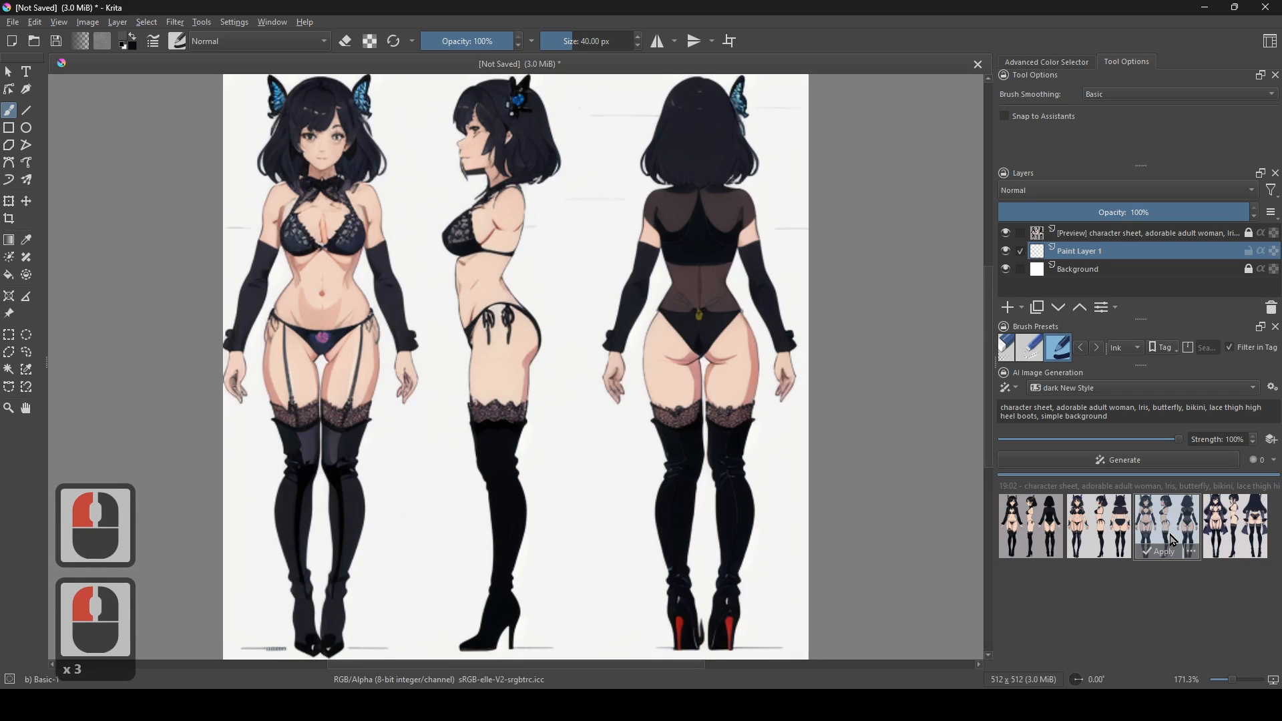
{"action": "left_click", "coordinate": [1222, 541]}
{"action": "left_click", "coordinate": [1167, 537]}
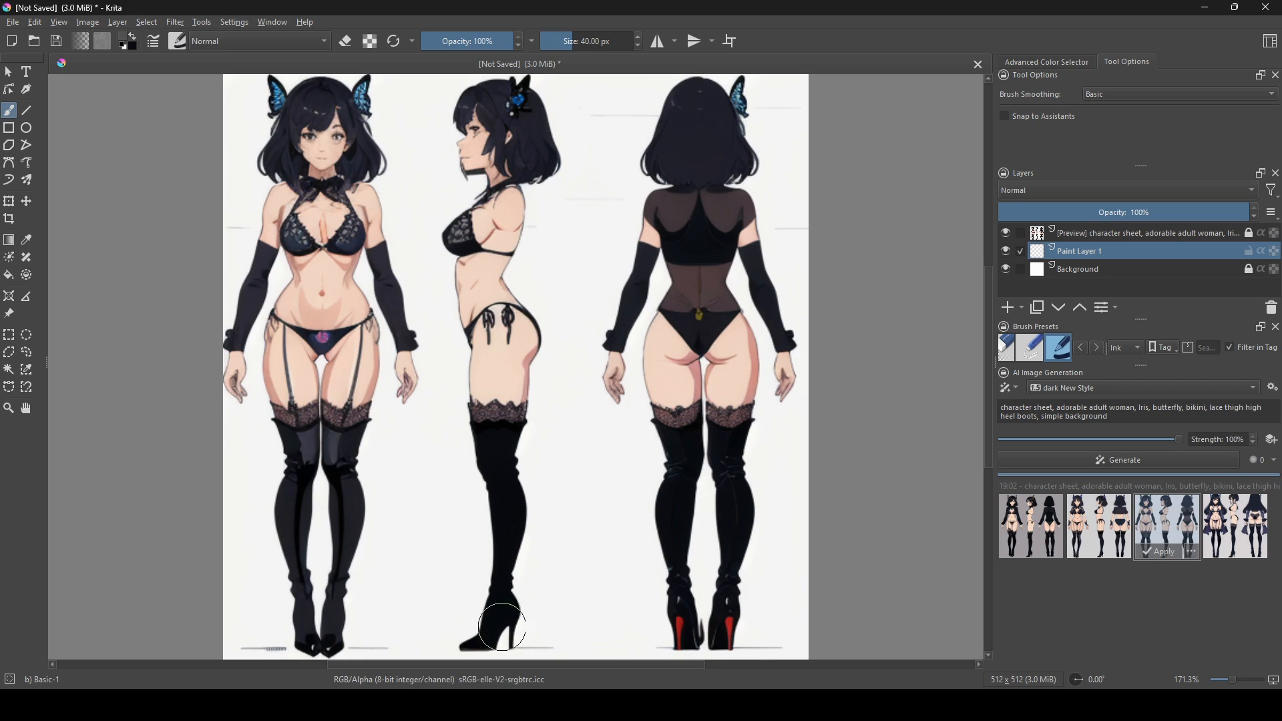
- Preview the first two images of the first batch and generate a second batch with the same prompt
{"action": "left_click", "coordinate": [1106, 554]}
{"action": "left_click", "coordinate": [1032, 528]}
{"action": "left_click", "coordinate": [1099, 527]}
{"action": "left_click", "coordinate": [1077, 457]}
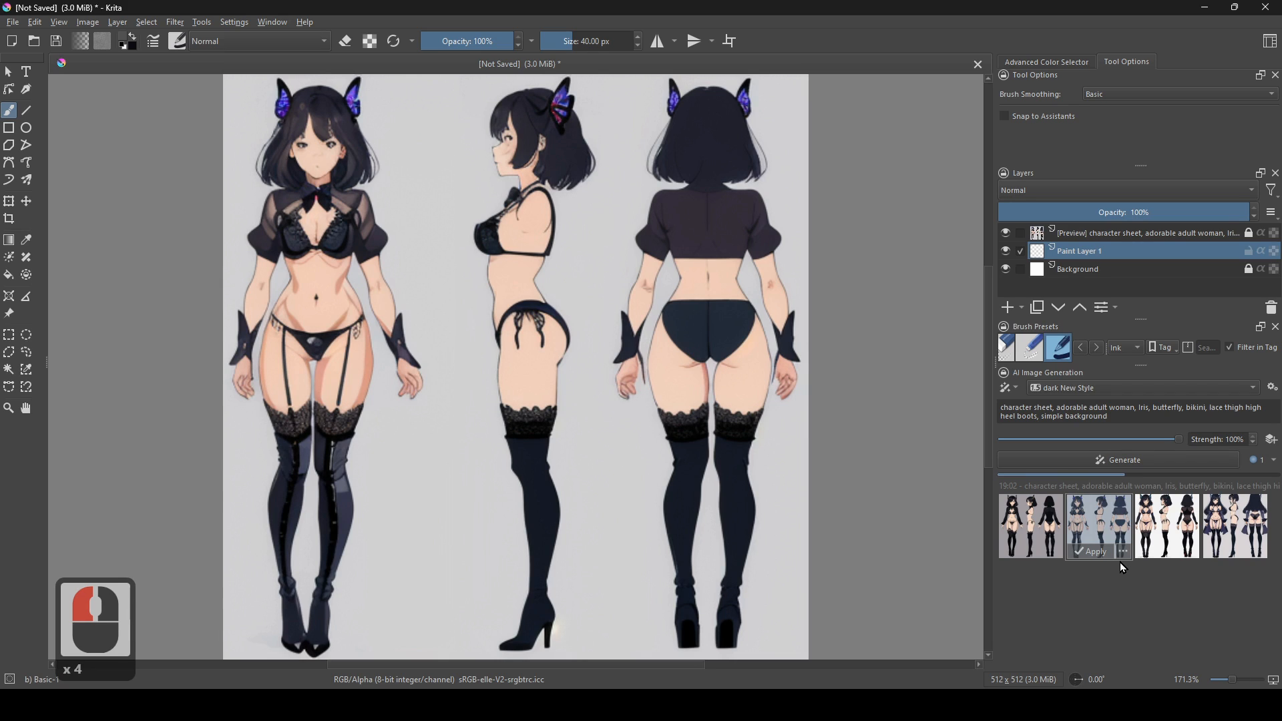
- Compare the second and third images of the first batch on the canvas while the second batch generates
{"action": "left_click", "coordinate": [1059, 543]}
{"action": "left_click", "coordinate": [1093, 536]}
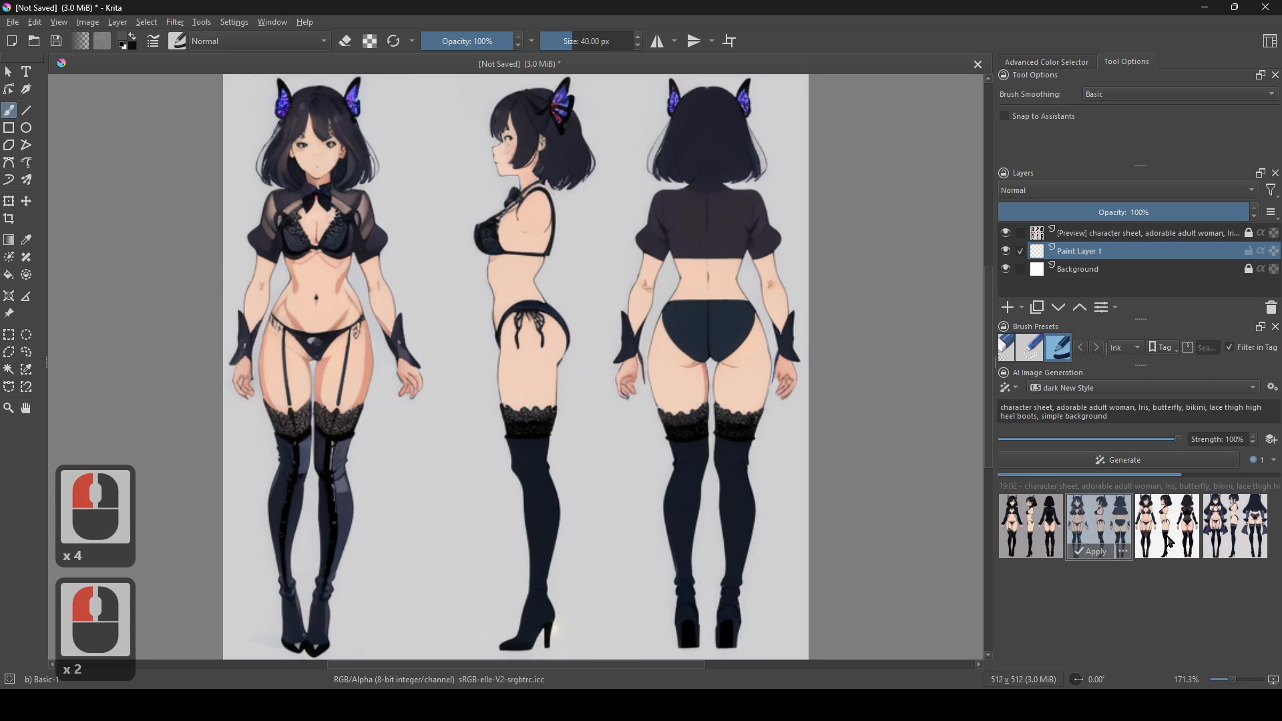
{"action": "left_click", "coordinate": [1172, 543]}
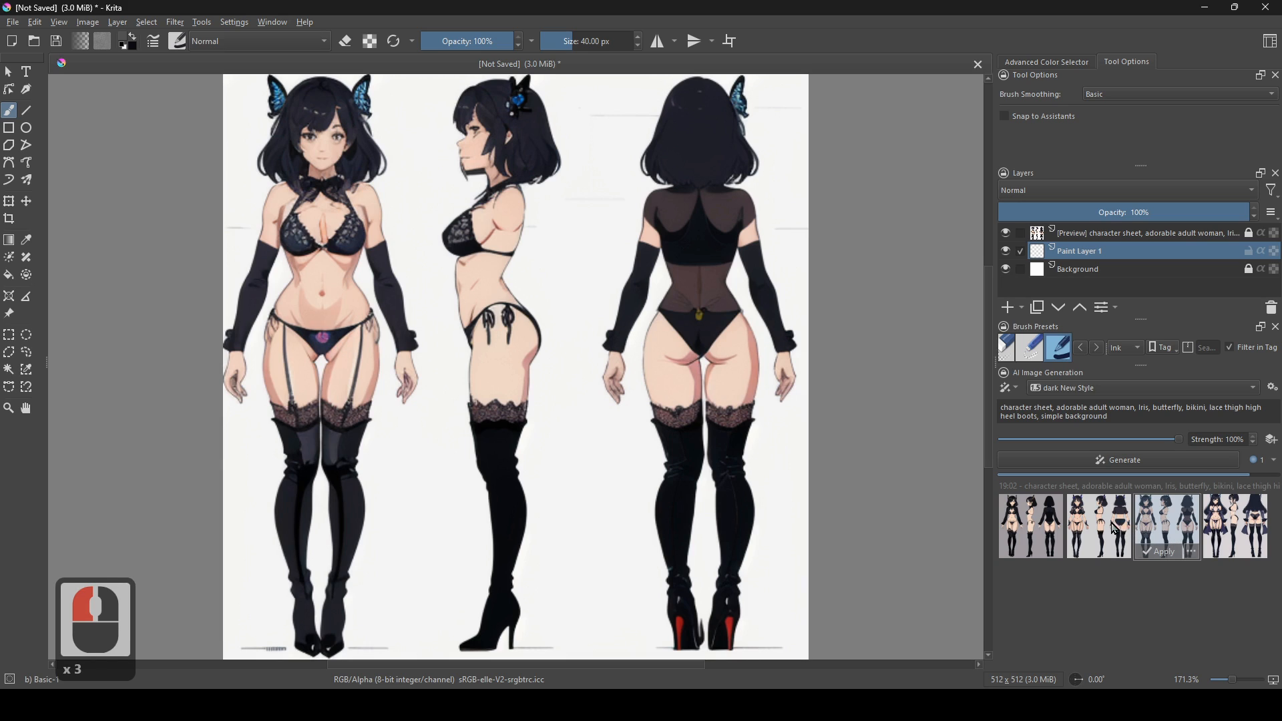
{"action": "left_click", "coordinate": [1110, 527]}
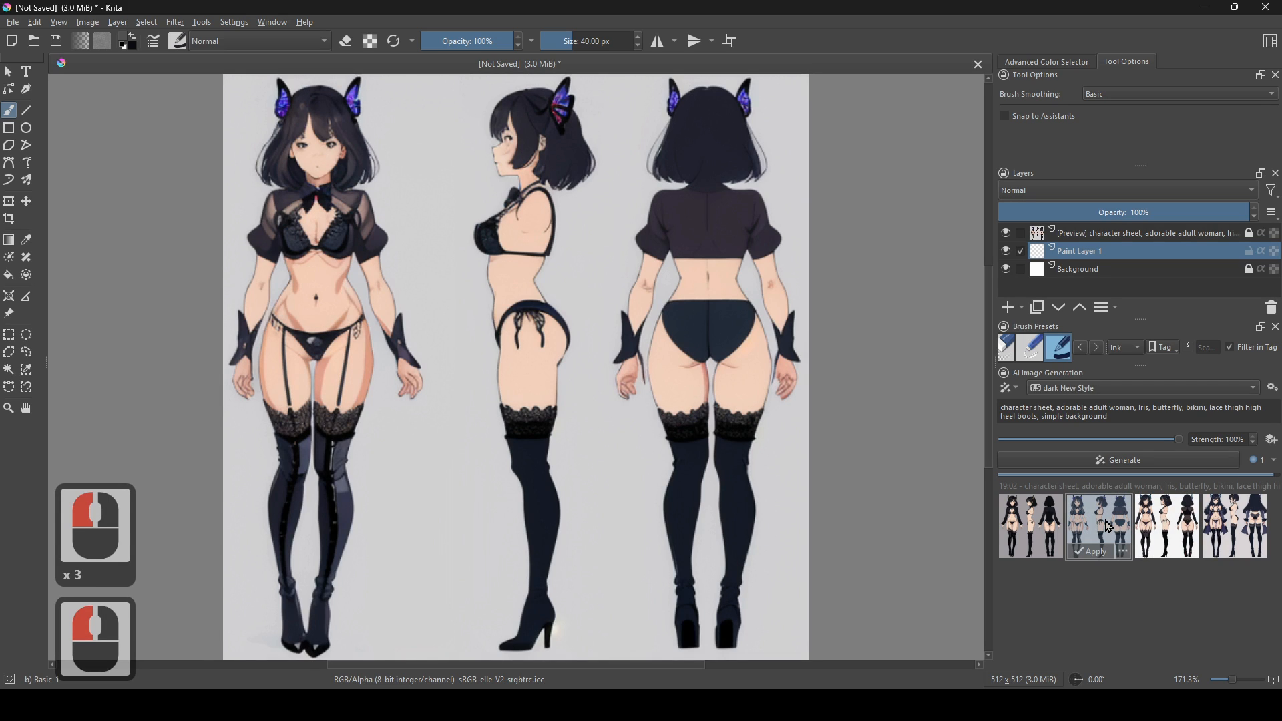
- Preview the four images of the second batch and generate a third batch with the same prompt
{"action": "left_click", "coordinate": [1054, 592]}
{"action": "left_click", "coordinate": [1101, 592]}
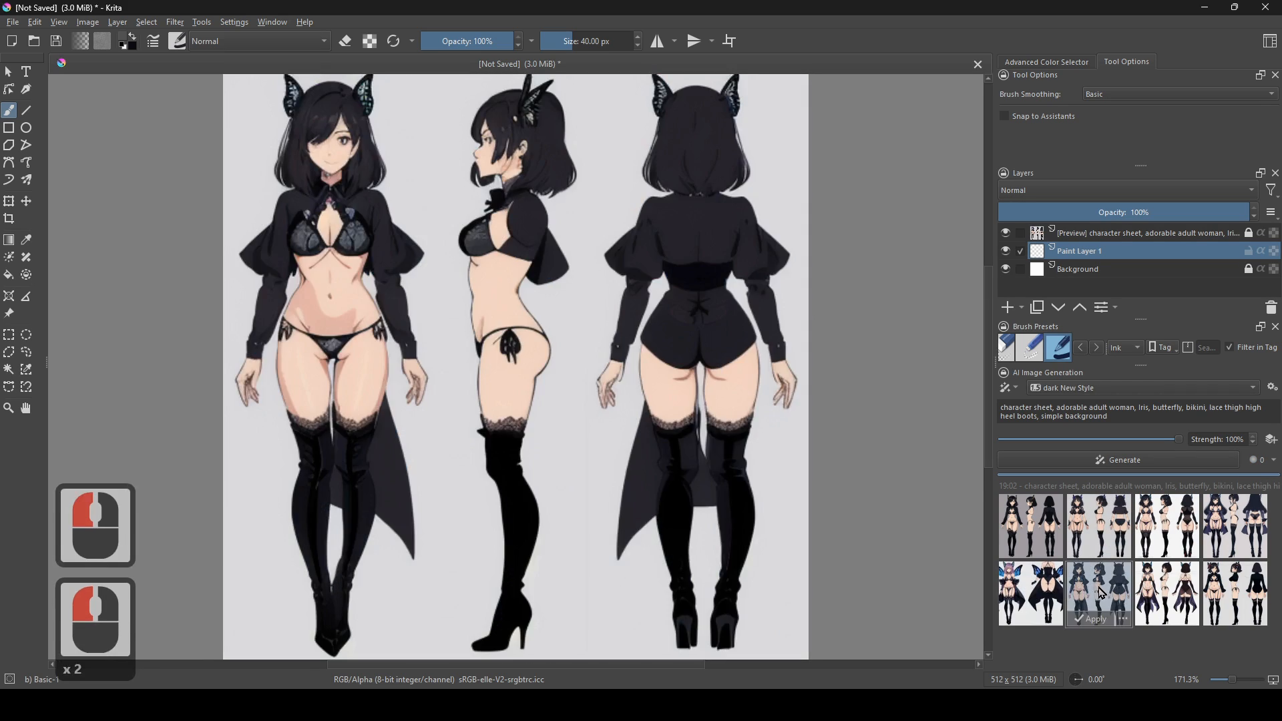
{"action": "left_click", "coordinate": [1170, 592]}
{"action": "left_click", "coordinate": [1236, 603]}
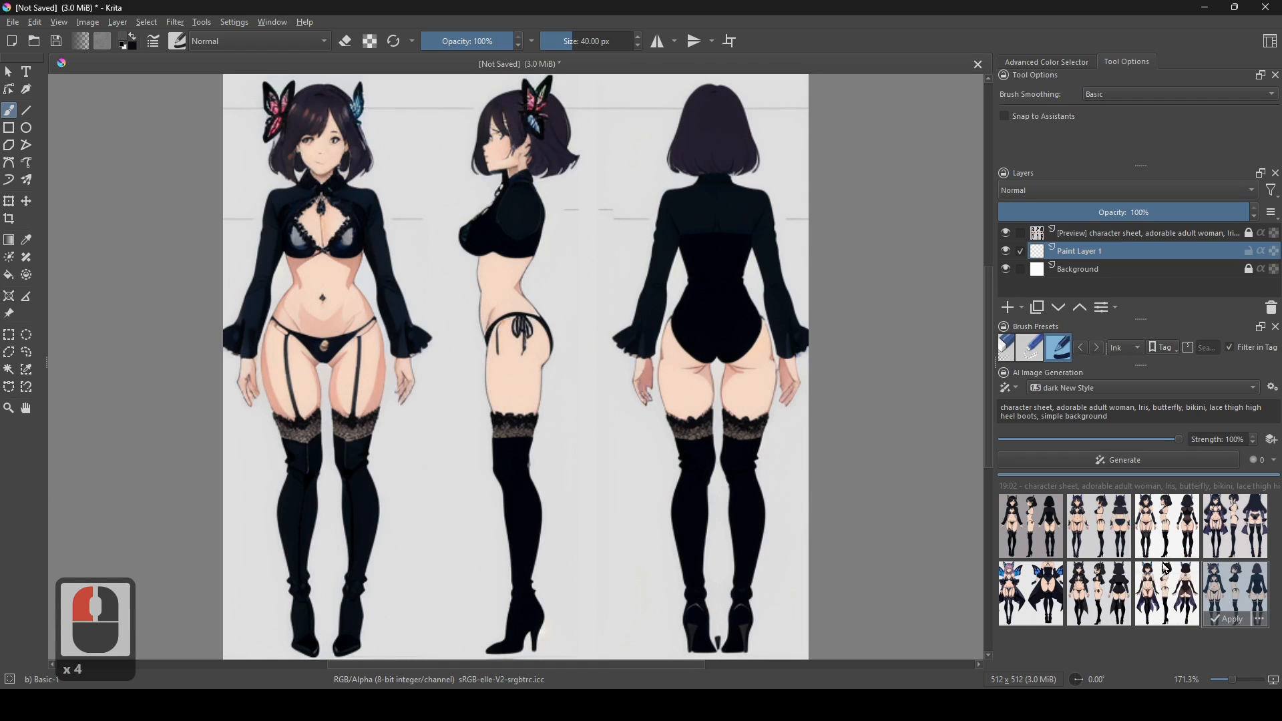
{"action": "left_click", "coordinate": [1161, 461]}
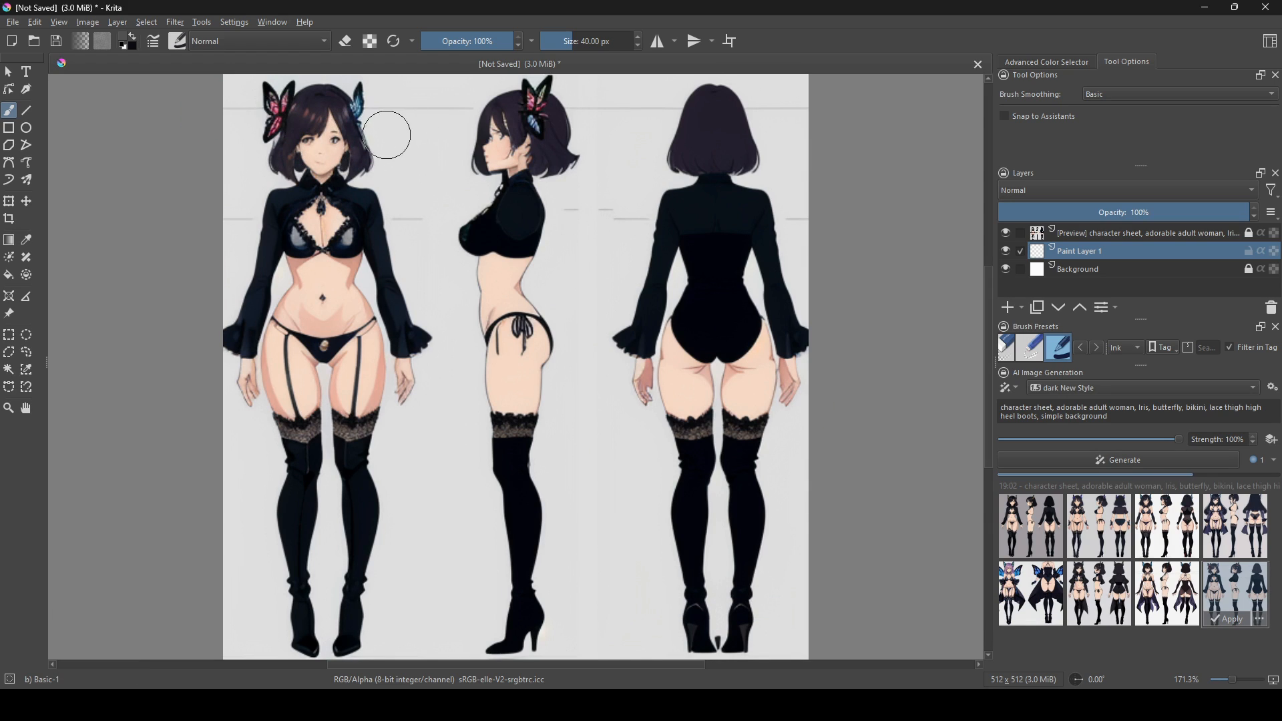
- Preview each image of the third batch and examine its second character sheet at different zoom levels
{"action": "left_click", "coordinate": [1146, 654]}
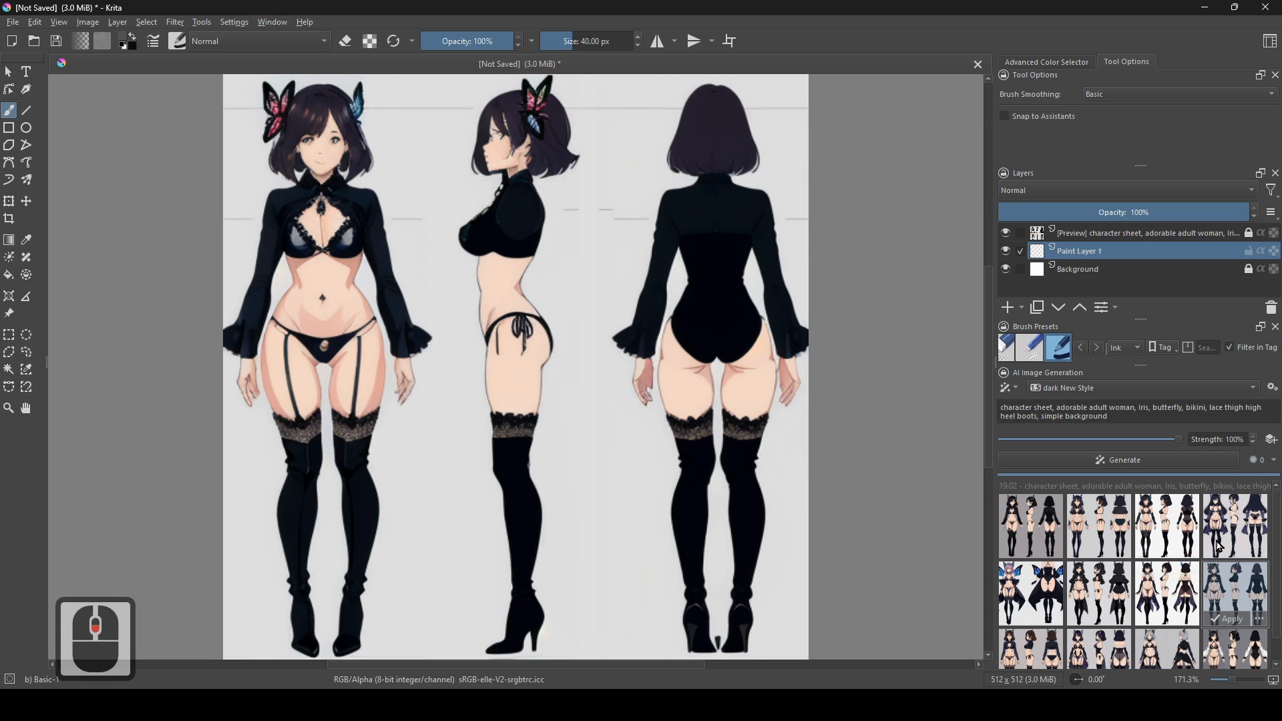
{"action": "scroll", "coordinate": [1154, 624], "scroll_direction": "down", "scroll_amount": 2}
{"action": "left_click", "coordinate": [1242, 631]}
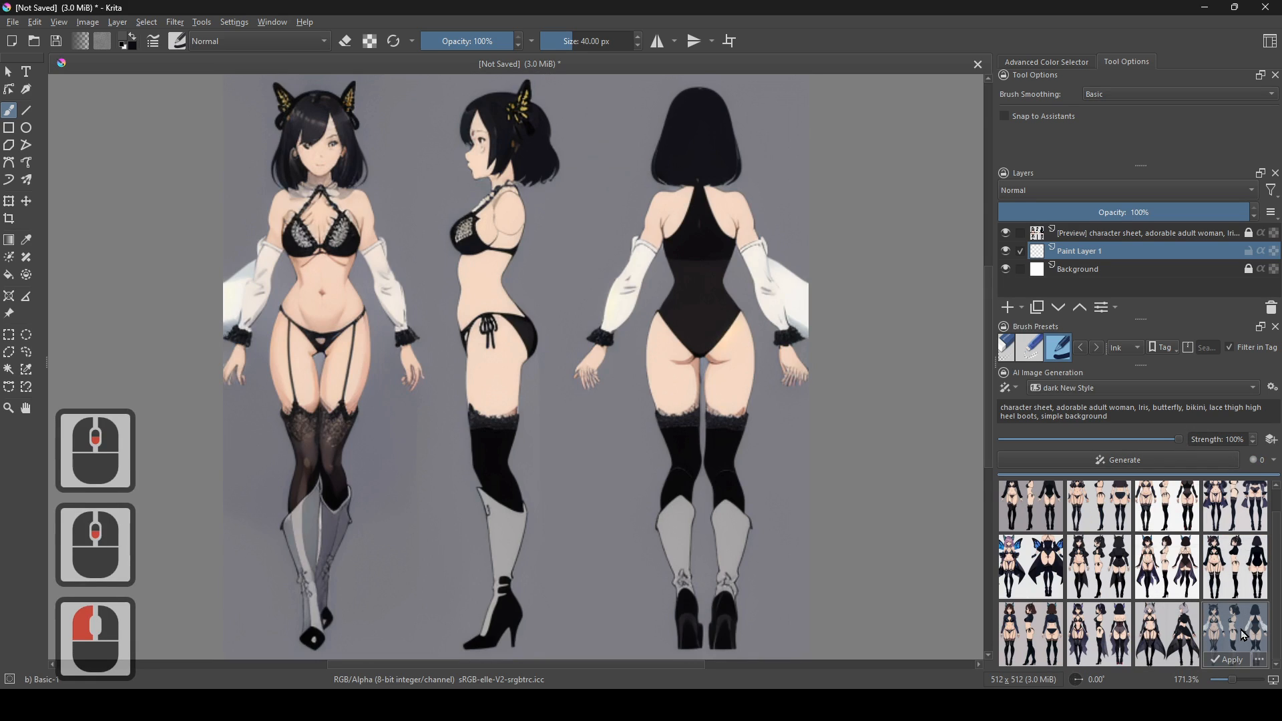
{"action": "left_click", "coordinate": [1182, 641]}
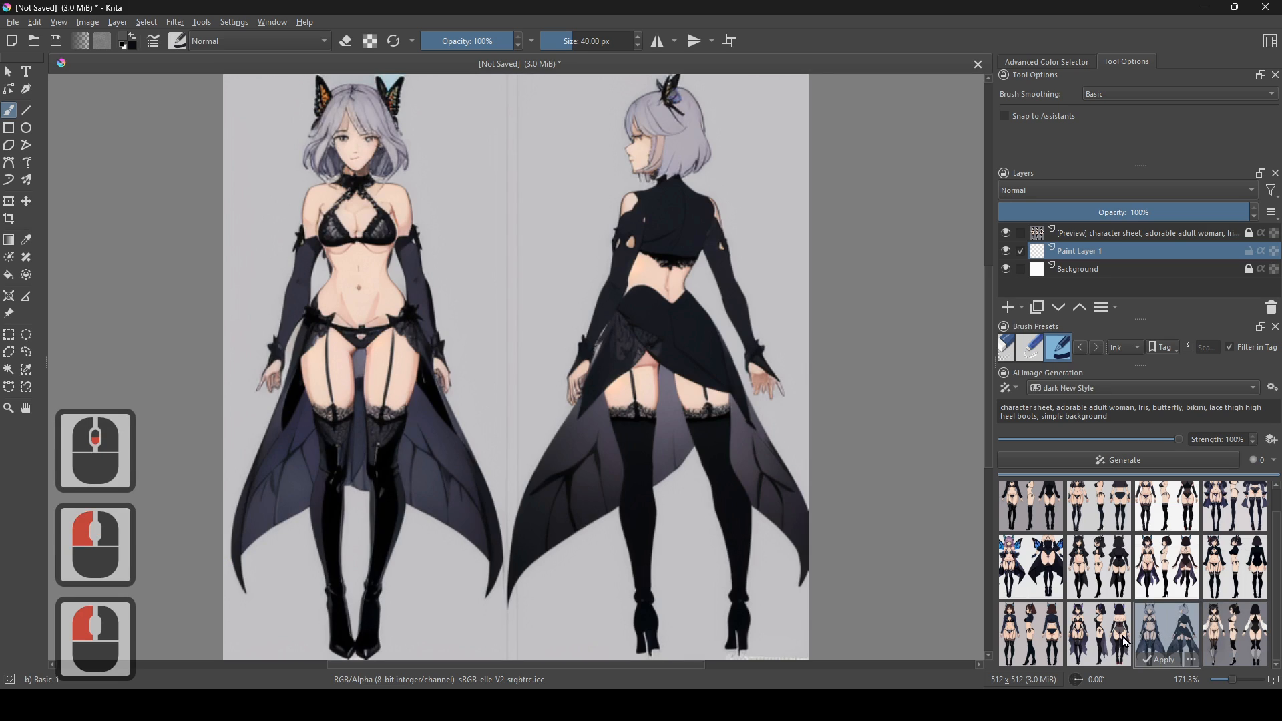
{"action": "left_click", "coordinate": [1065, 631]}
{"action": "left_click", "coordinate": [1050, 632]}
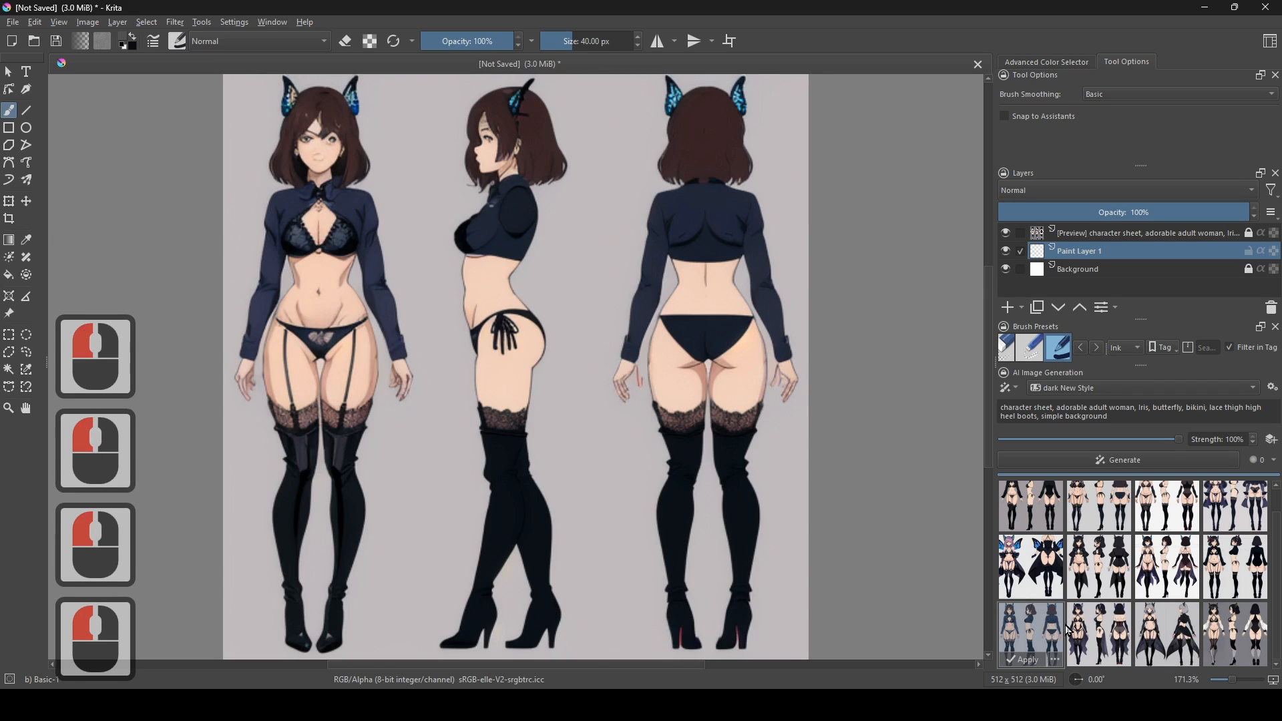
{"action": "double_click", "coordinate": [1092, 627]}
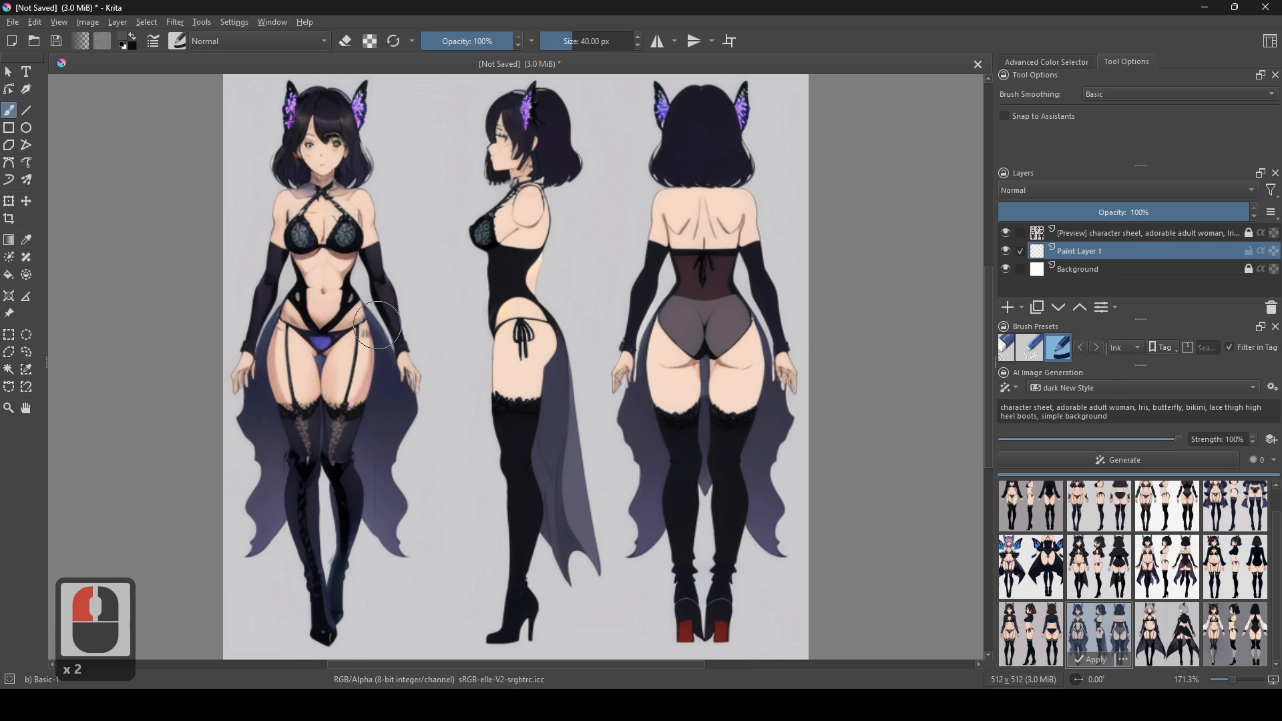
{"action": "scroll", "coordinate": [470, 321], "scroll_direction": "down", "scroll_amount": 2}
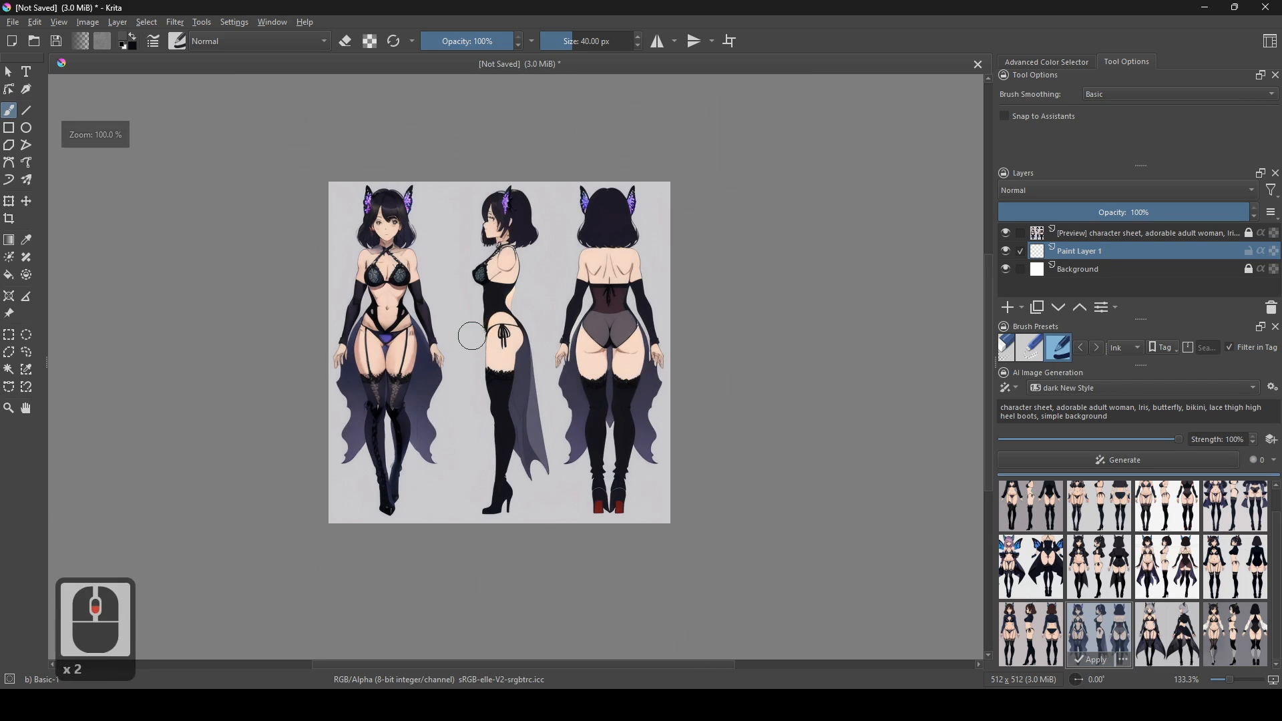
{"action": "scroll", "coordinate": [462, 340], "scroll_direction": "up", "scroll_amount": 2}
{"action": "scroll", "coordinate": [463, 343], "scroll_direction": "down", "scroll_amount": 2}
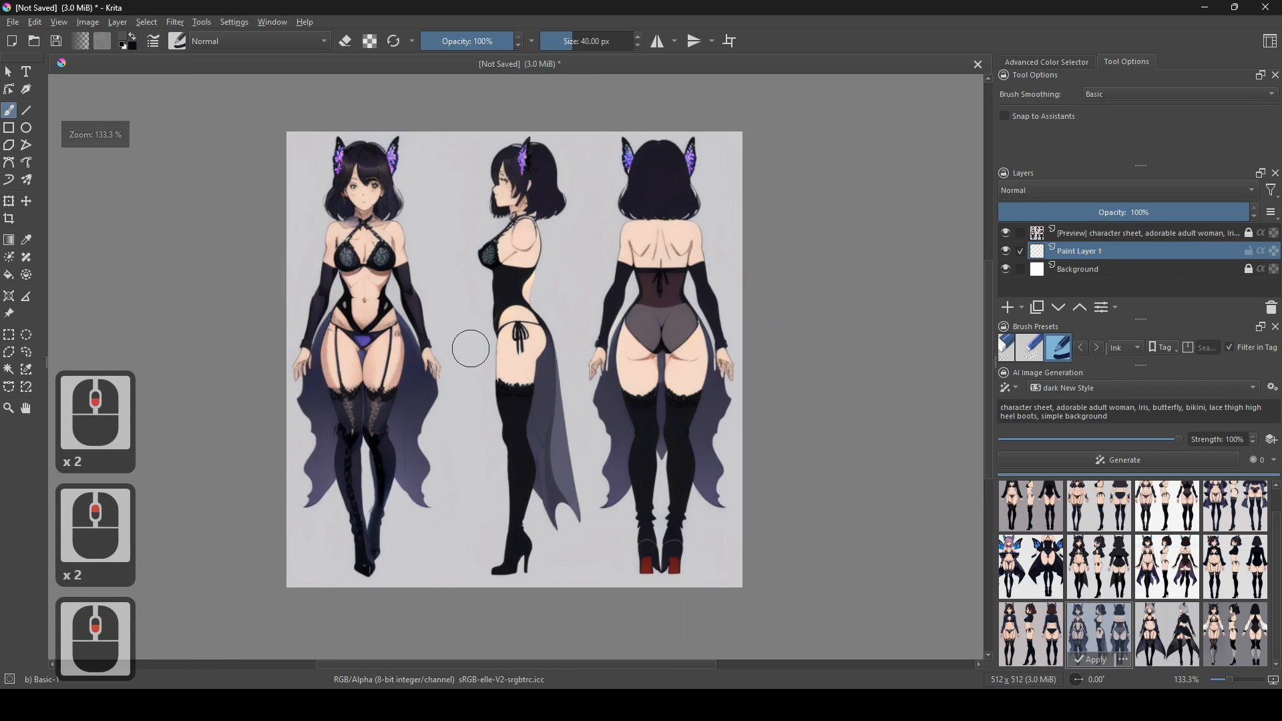
- Compare the character sheets of the first and second batches by previewing them one after another
{"action": "left_click", "coordinate": [1107, 567]}
{"action": "scroll", "coordinate": [1076, 569], "scroll_direction": "up", "scroll_amount": 1}
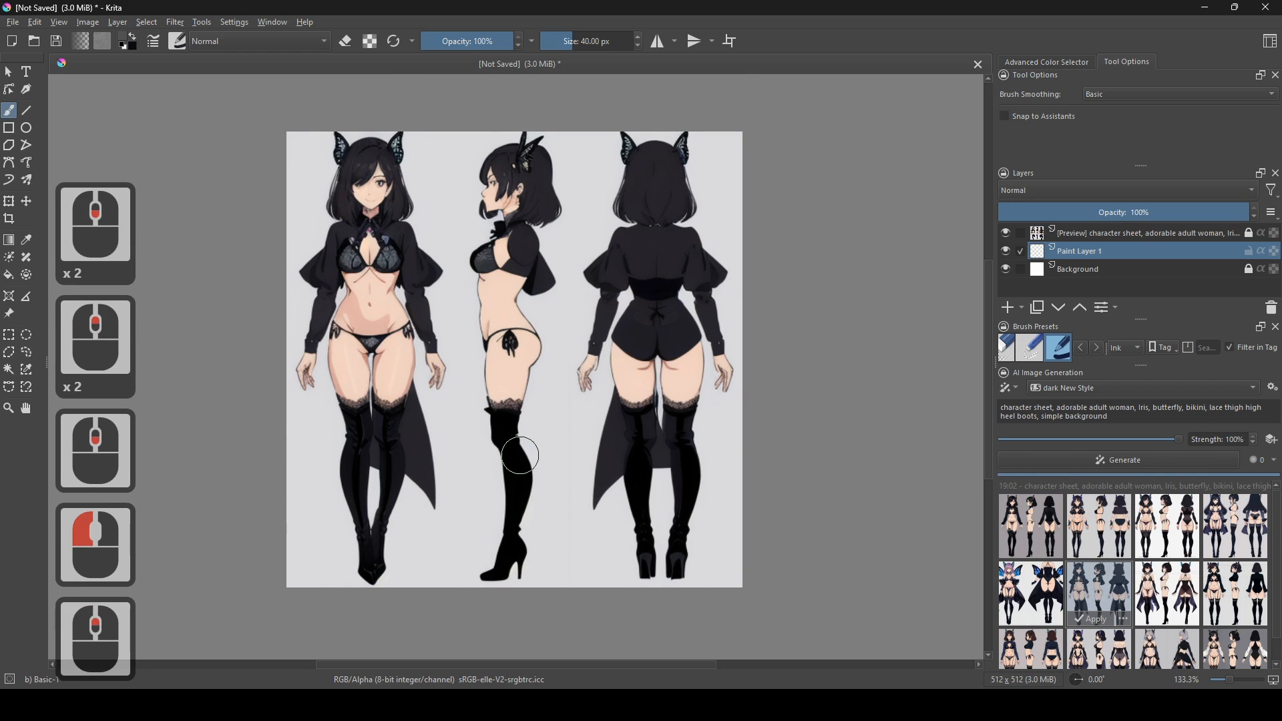
{"action": "left_click", "coordinate": [1032, 576]}
{"action": "left_click", "coordinate": [1037, 544]}
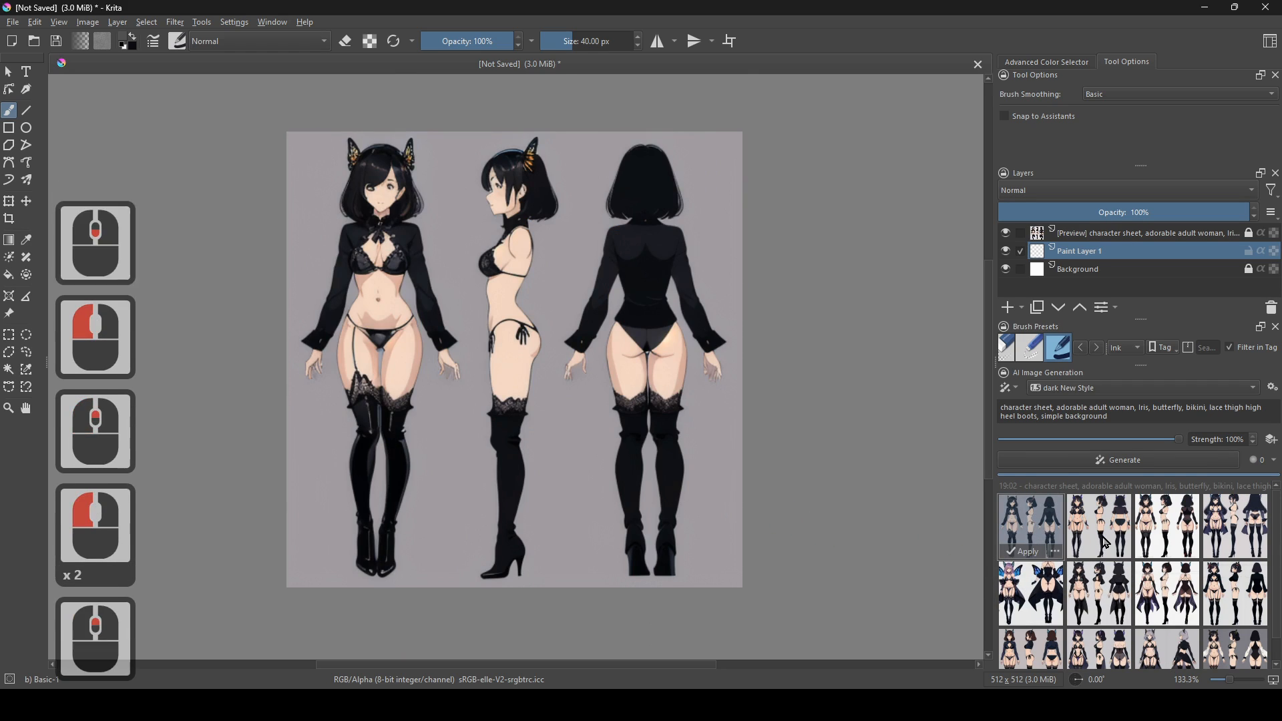
{"action": "left_click", "coordinate": [1102, 538]}
{"action": "left_click", "coordinate": [1163, 542]}
{"action": "left_click", "coordinate": [1235, 535]}
{"action": "left_click", "coordinate": [1252, 594]}
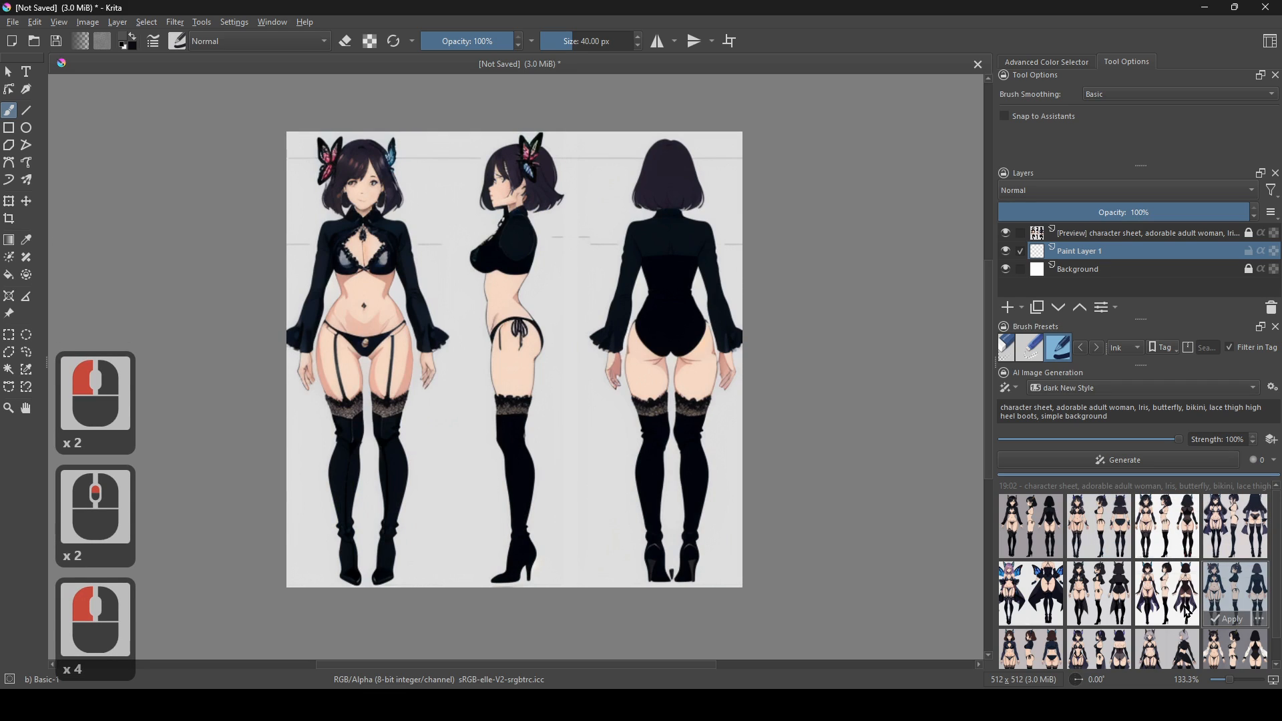
{"action": "left_click", "coordinate": [1175, 604]}
{"action": "left_click", "coordinate": [1098, 594]}
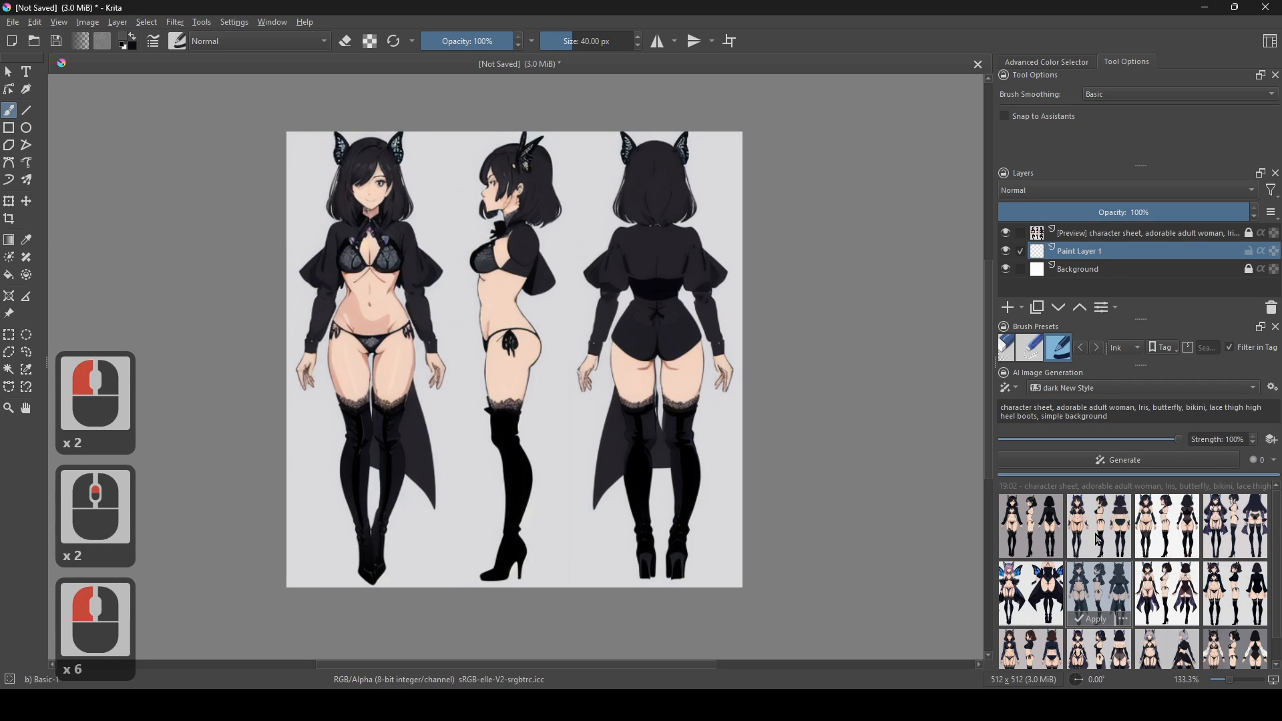
- Compare the first- and second-column character sheets across all three batches by previewing them on the canvas
{"action": "left_click", "coordinate": [1100, 540]}
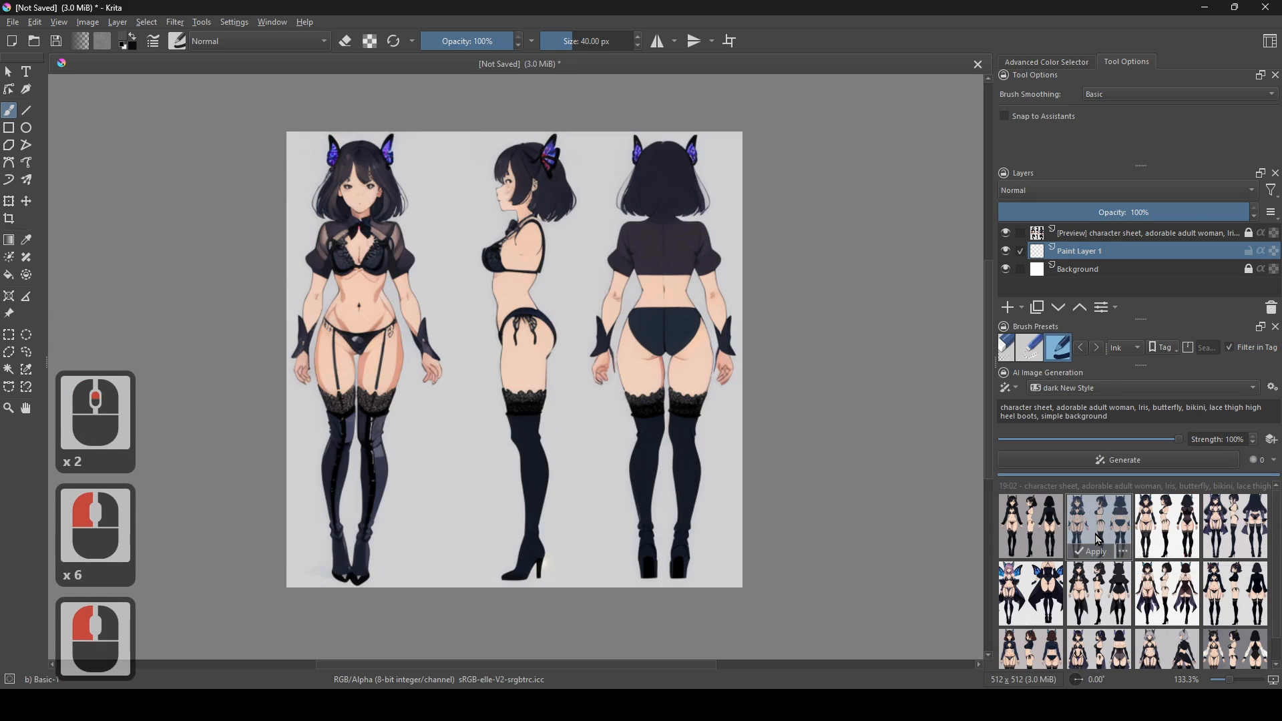
{"action": "left_click", "coordinate": [1033, 541]}
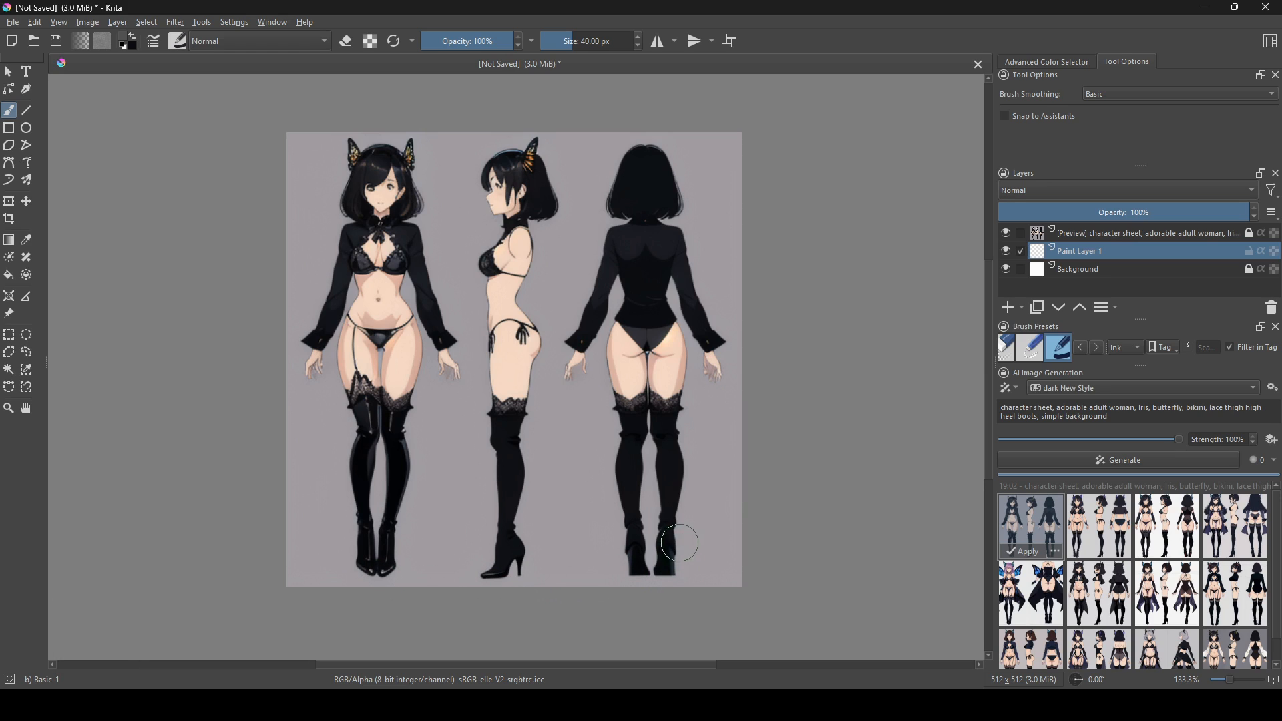
{"action": "left_click", "coordinate": [1080, 590]}
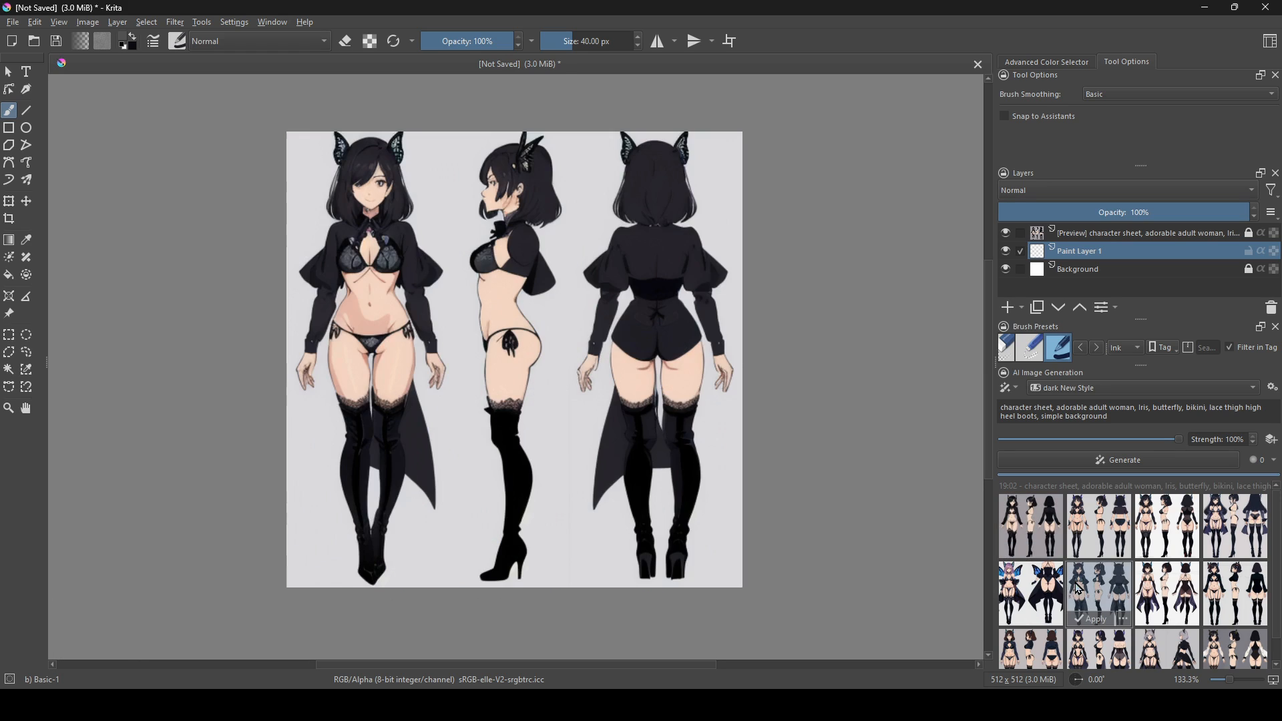
{"action": "scroll", "coordinate": [1080, 591], "scroll_direction": "down", "scroll_amount": 3}
{"action": "left_click", "coordinate": [1083, 627]}
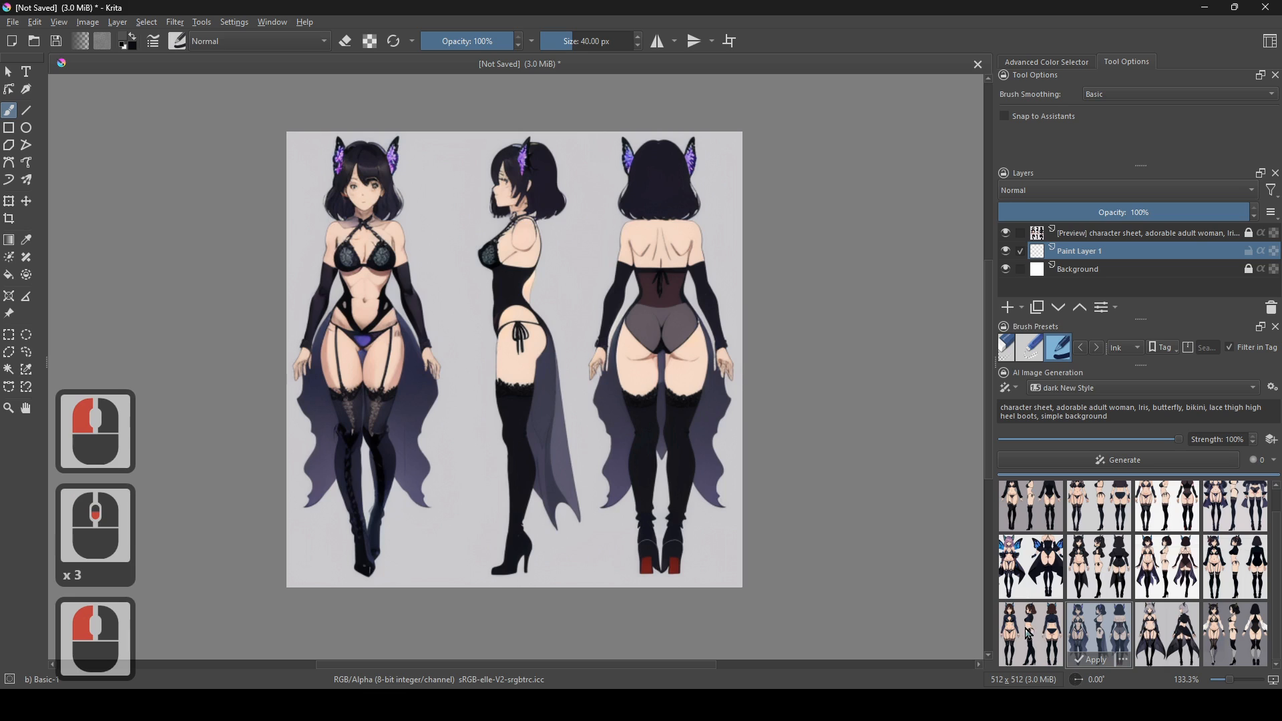
{"action": "left_click", "coordinate": [1019, 635]}
{"action": "left_click", "coordinate": [1105, 568]}
{"action": "left_click", "coordinate": [1102, 506]}
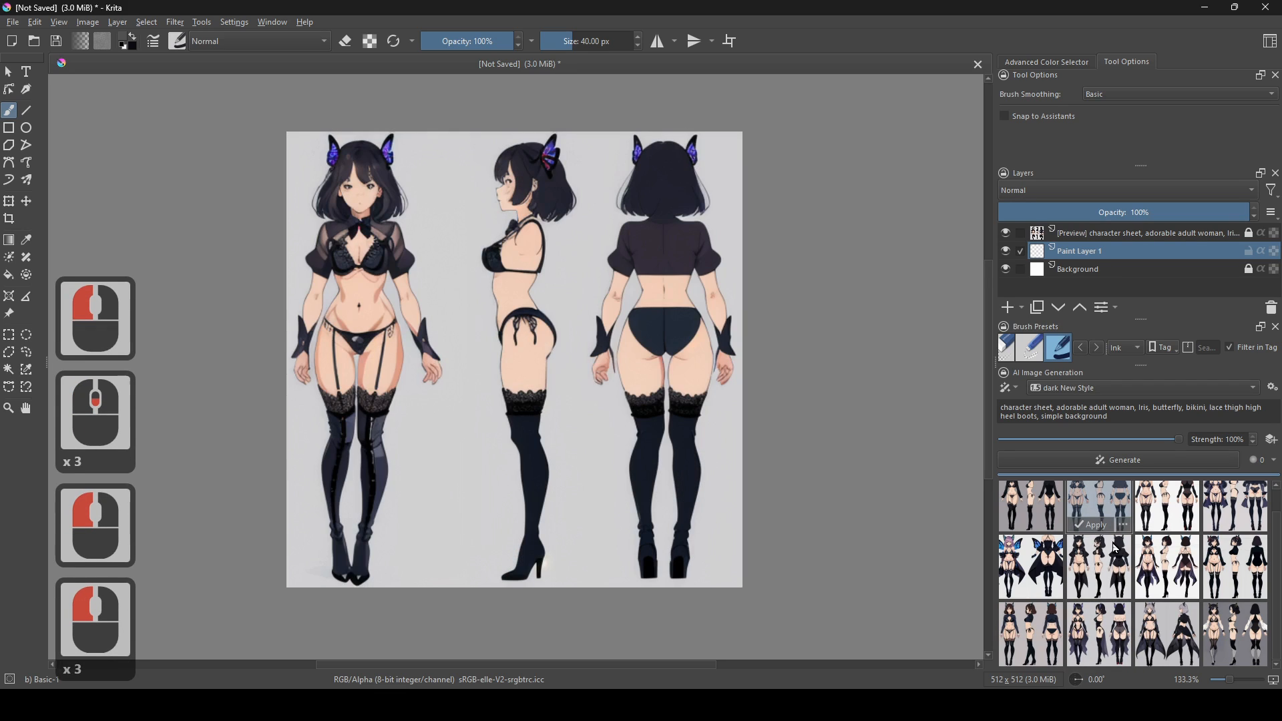
{"action": "scroll", "coordinate": [1135, 578], "scroll_direction": "up", "scroll_amount": 2}
{"action": "left_click", "coordinate": [1182, 601]}
{"action": "left_click", "coordinate": [1104, 605]}
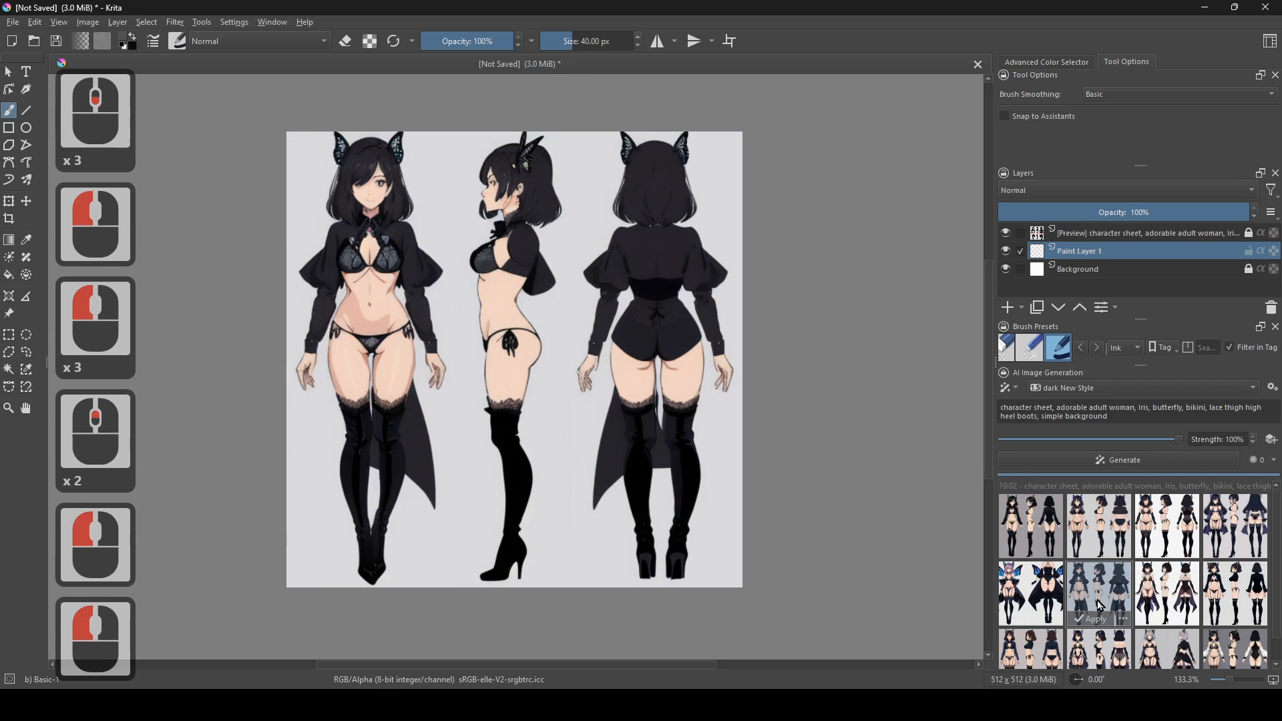
{"action": "left_click", "coordinate": [1029, 605]}
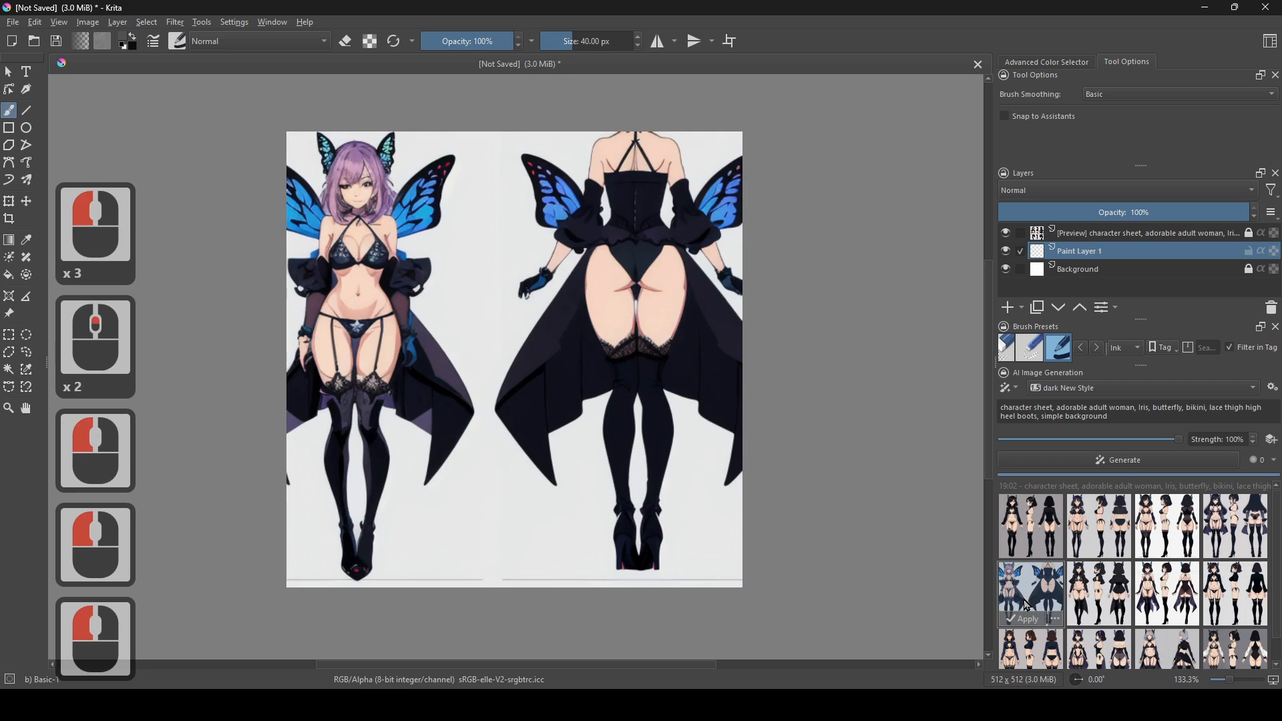
- Compare the top row's second and third character sheets and examine the third one's heads and upper bodies up close
{"action": "left_click", "coordinate": [1064, 537]}
{"action": "left_click", "coordinate": [1100, 534]}
{"action": "left_click", "coordinate": [1172, 546]}
{"action": "left_click", "coordinate": [1112, 550]}
{"action": "left_click", "coordinate": [1173, 542]}
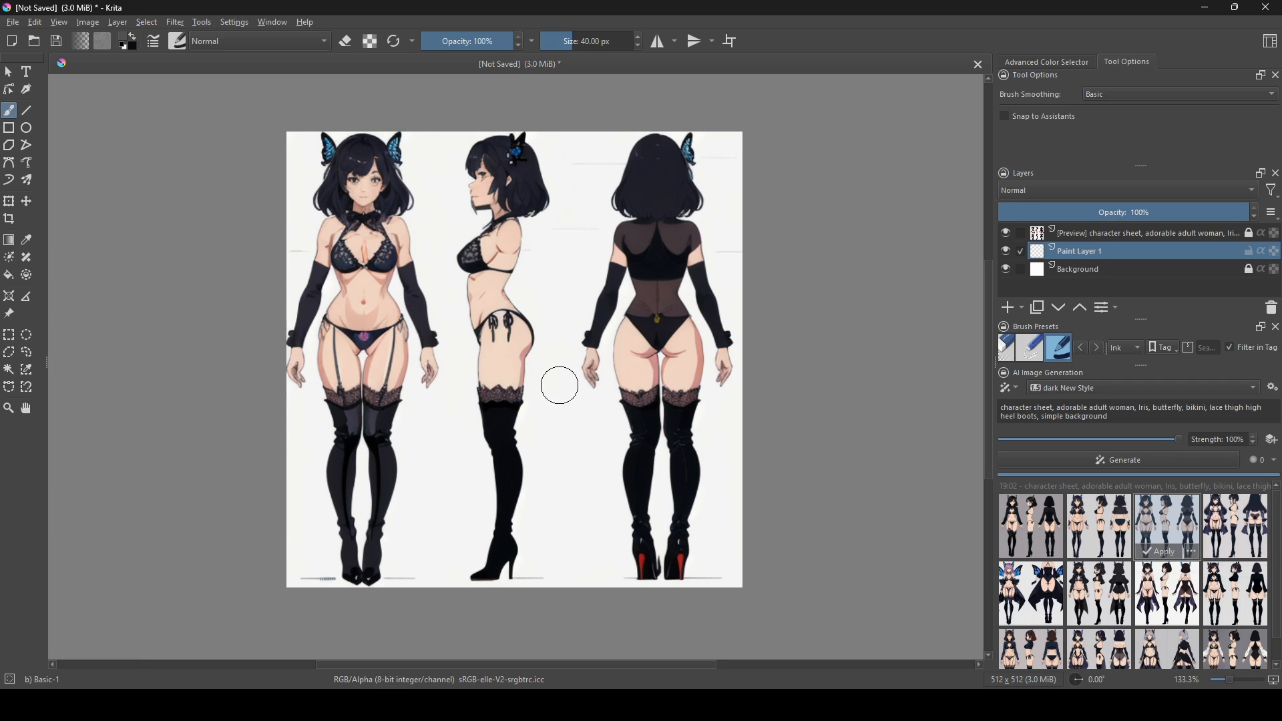
{"action": "scroll", "coordinate": [486, 340], "scroll_direction": "up", "scroll_amount": 2}
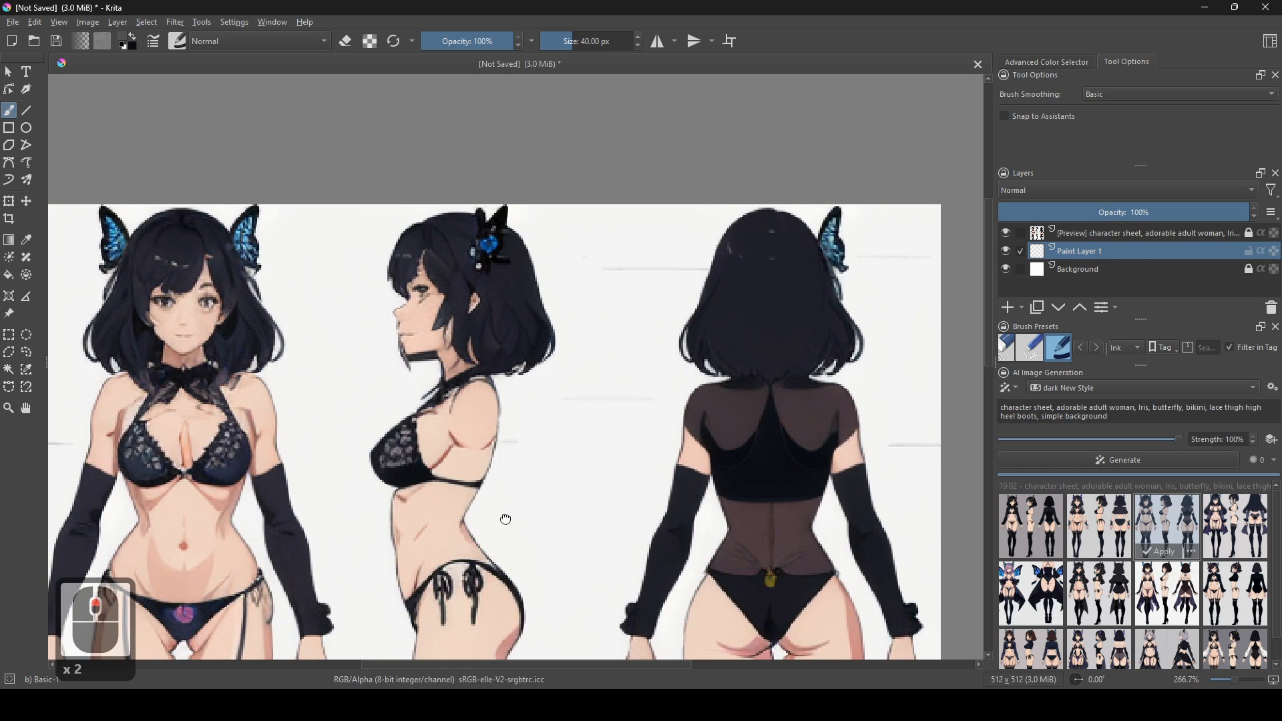
{"action": "left_click_drag", "start_coordinate": [521, 443], "coordinate": [549, 544]}
{"action": "left_click_drag", "start_coordinate": [561, 439], "coordinate": [571, 546]}
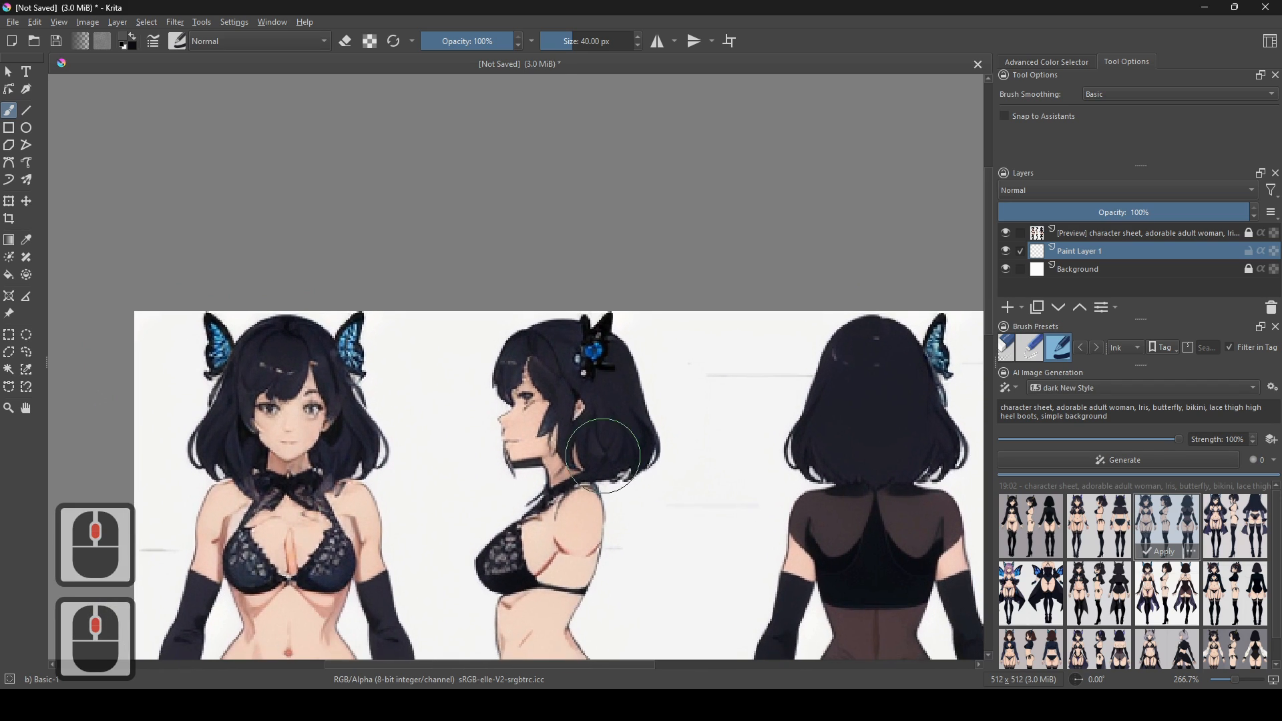
{"action": "scroll", "coordinate": [616, 381], "scroll_direction": "down", "scroll_amount": 3}
{"action": "left_click_drag", "start_coordinate": [614, 380], "coordinate": [531, 186]}
{"action": "scroll", "coordinate": [465, 256], "scroll_direction": "up", "scroll_amount": 1}
{"action": "left_click_drag", "start_coordinate": [397, 220], "coordinate": [462, 286]}
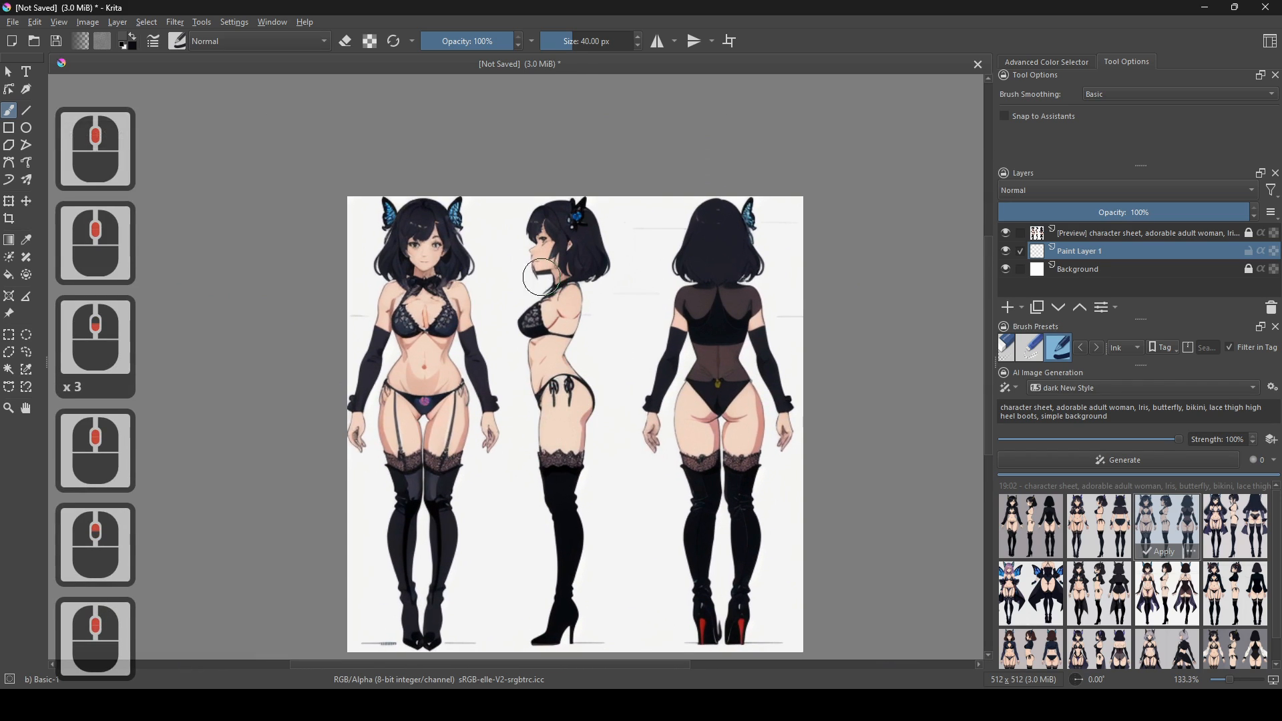
- Apply the top row's third character sheet as a layer and start live generation from it at 30% strength
{"action": "left_click", "coordinate": [1159, 554]}
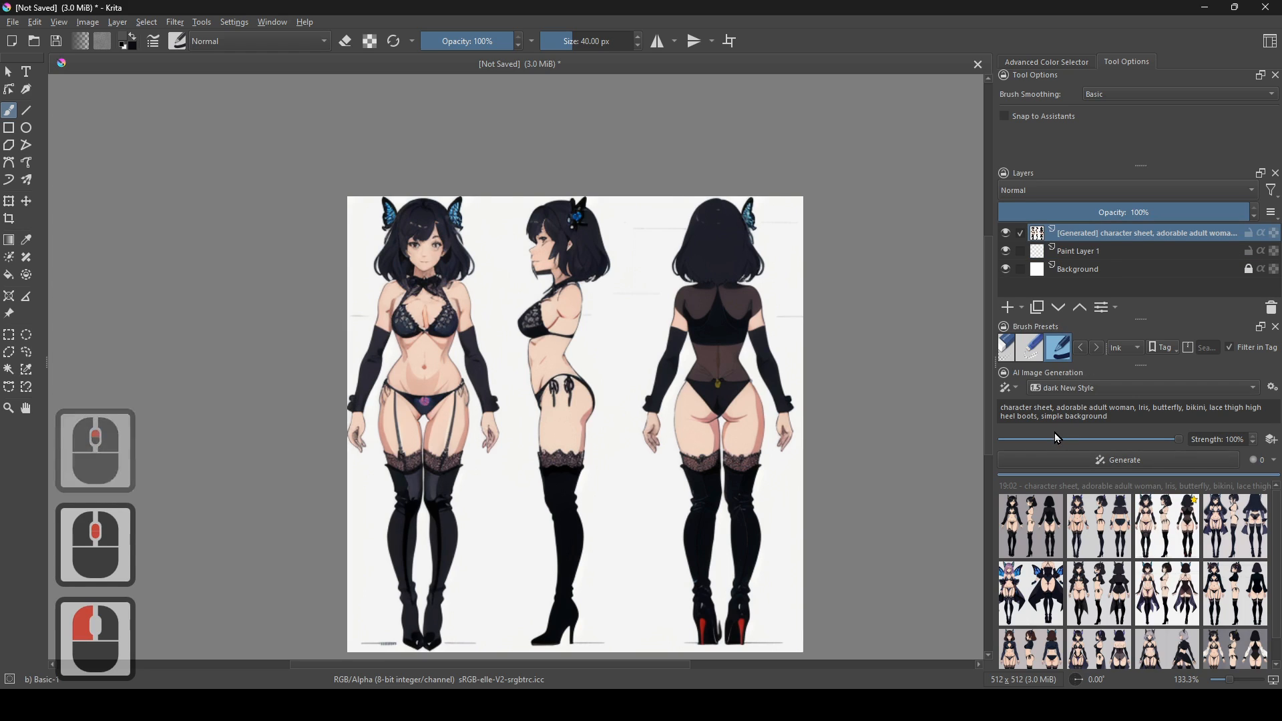
{"action": "left_click", "coordinate": [1012, 392]}
{"action": "left_click", "coordinate": [1036, 435]}
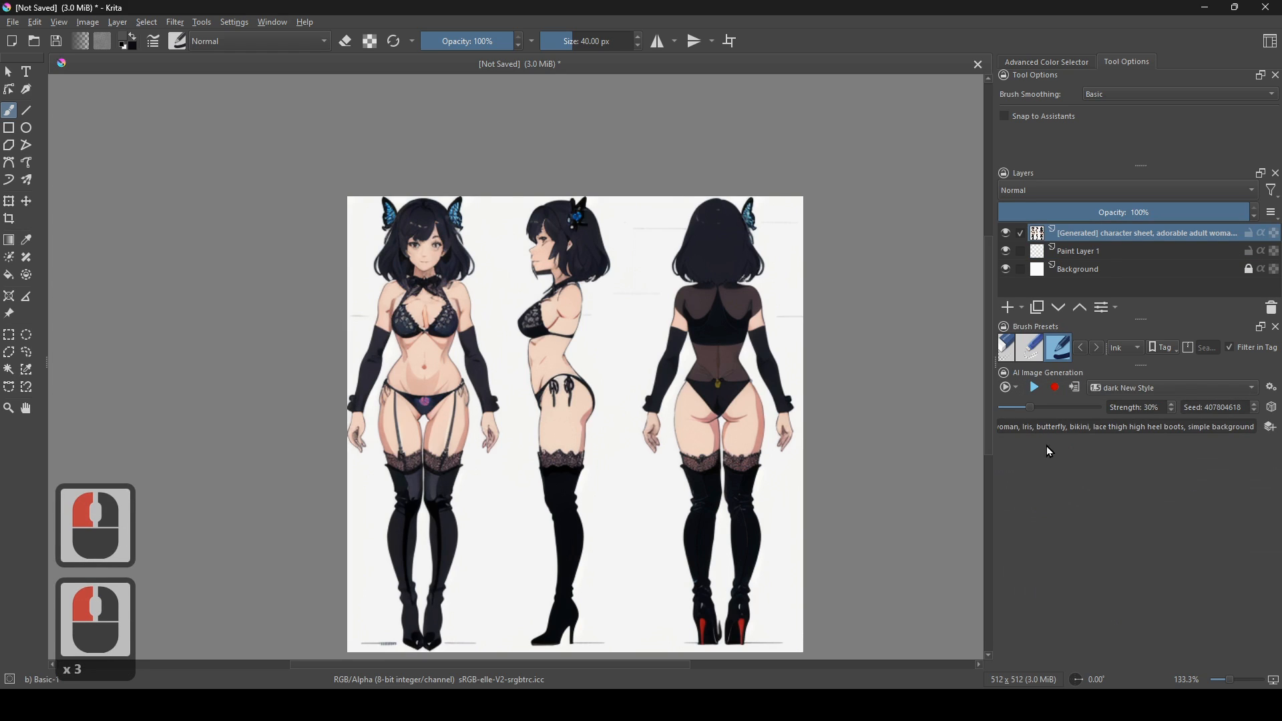
{"action": "left_click", "coordinate": [1036, 390]}
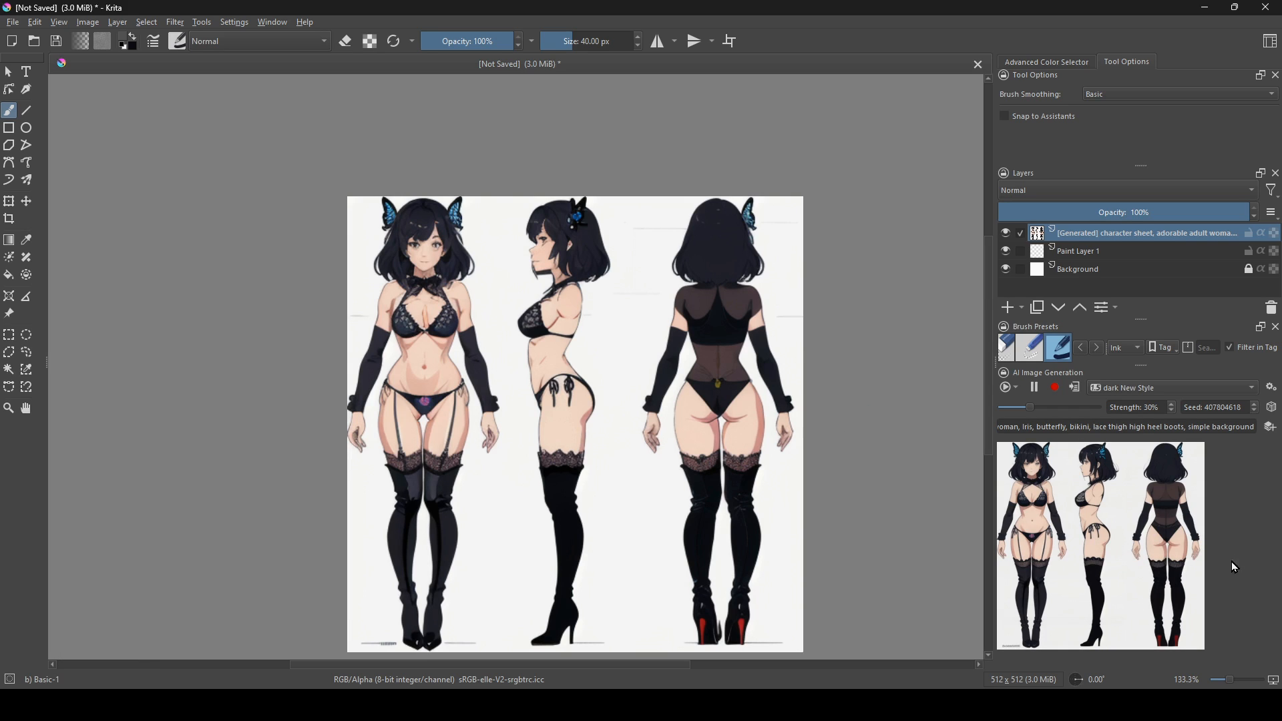
- Compare the canvas with the live result, then copy the live result to a new layer and inspect it
{"action": "scroll", "coordinate": [864, 397], "scroll_direction": "up", "scroll_amount": 3}
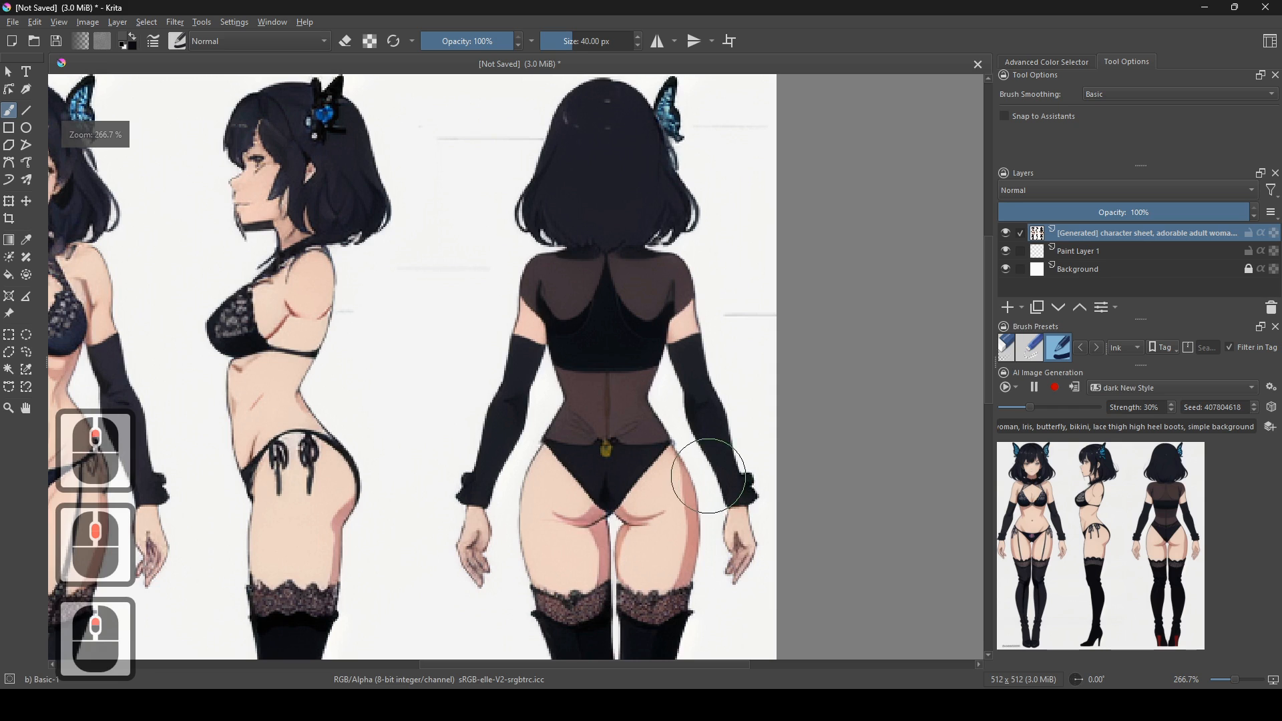
{"action": "left_click_drag", "start_coordinate": [709, 477], "coordinate": [722, 517]}
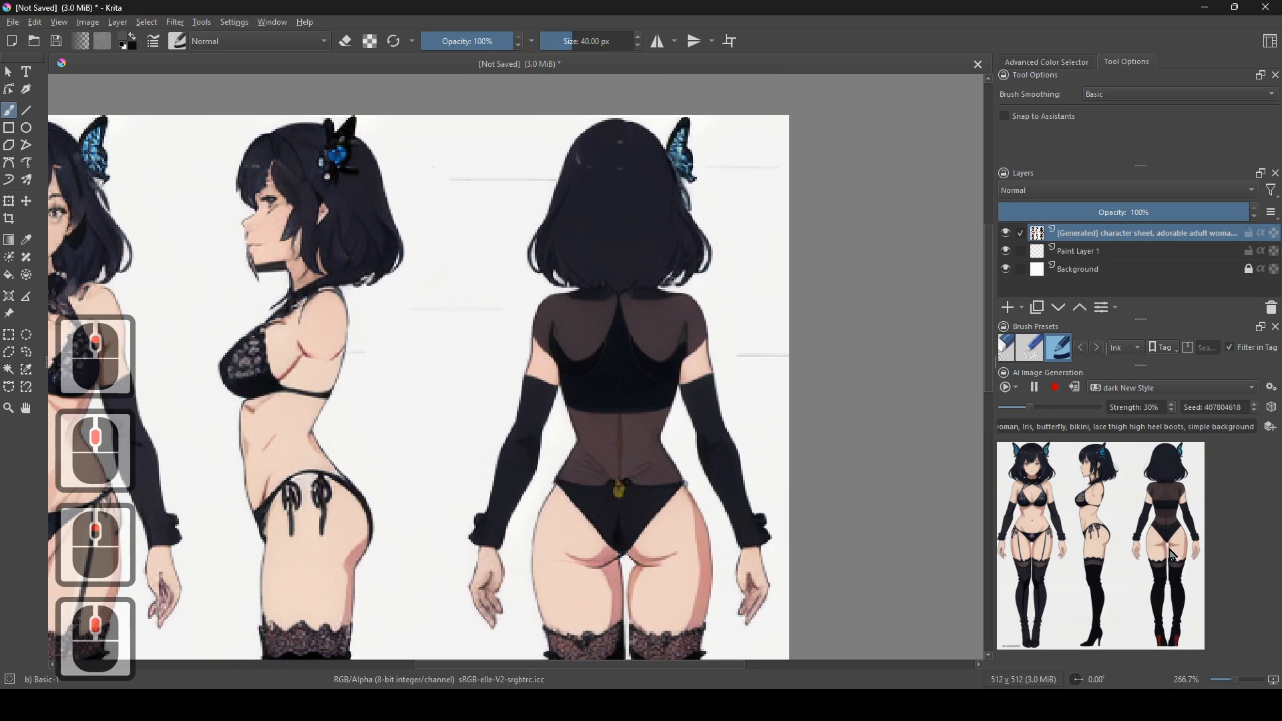
{"action": "scroll", "coordinate": [861, 508], "scroll_direction": "down", "scroll_amount": 5}
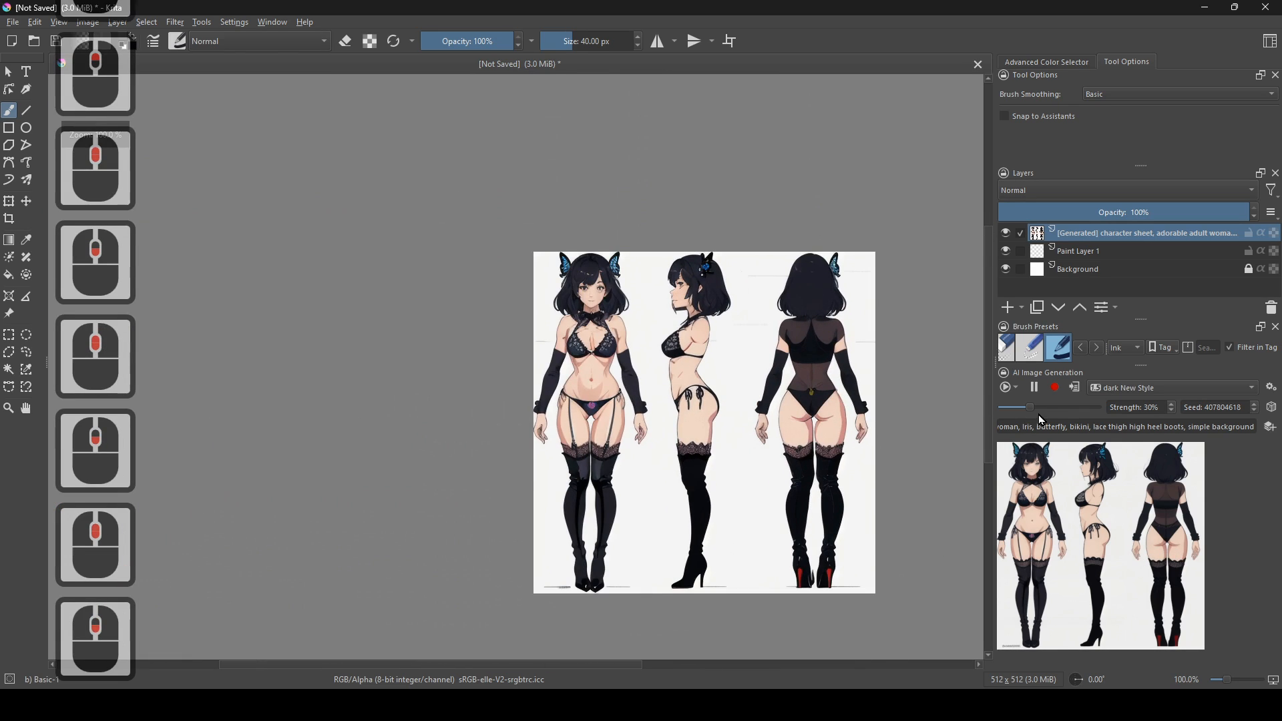
{"action": "left_click", "coordinate": [1077, 389]}
{"action": "scroll", "coordinate": [534, 334], "scroll_direction": "up", "scroll_amount": 3}
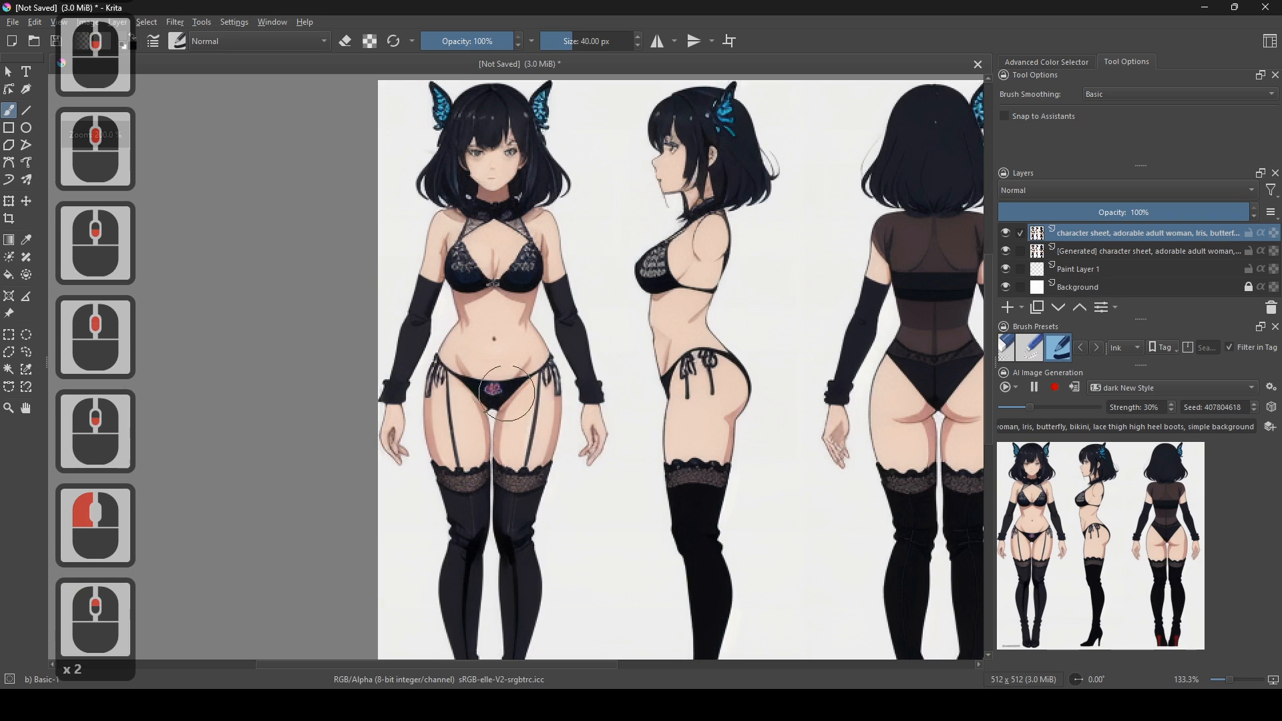
{"action": "scroll", "coordinate": [524, 354], "scroll_direction": "down", "scroll_amount": 2}
{"action": "left_click_drag", "start_coordinate": [571, 433], "coordinate": [594, 417]}
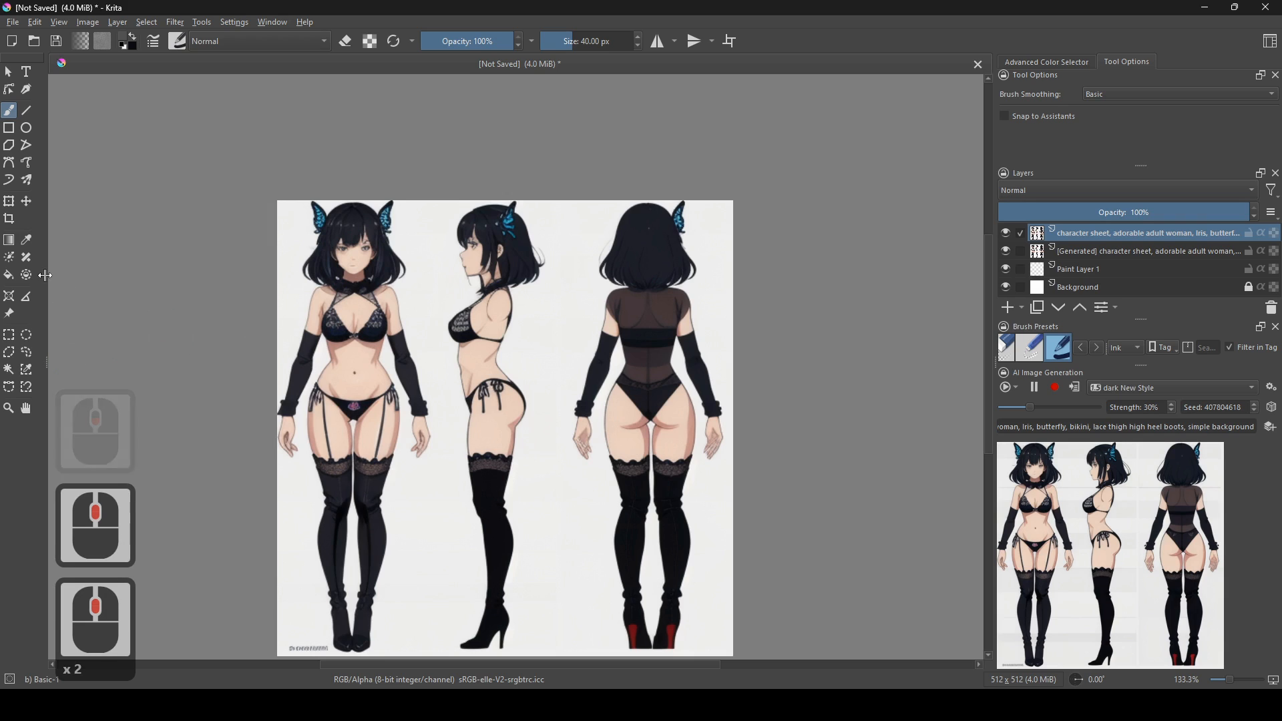
- Activate the Fill tool and set its threshold to 10
{"action": "left_click", "coordinate": [11, 276]}
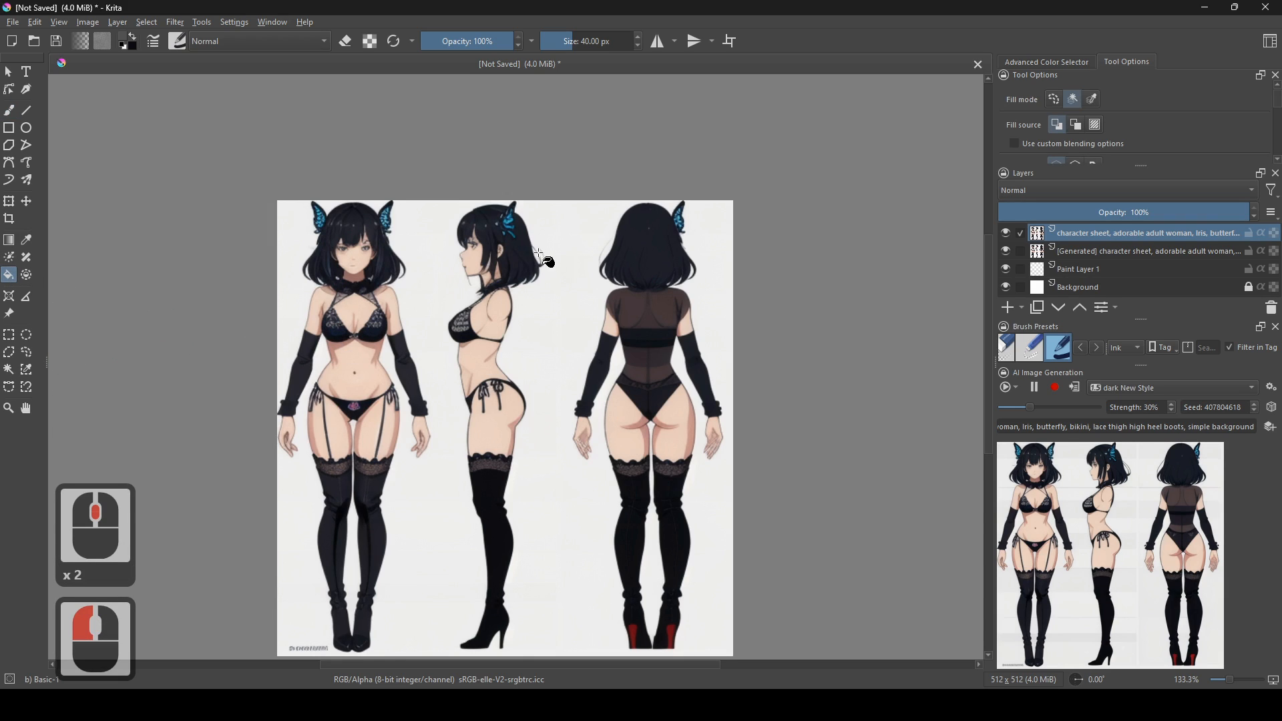
{"action": "left_click_drag", "start_coordinate": [562, 397], "coordinate": [661, 339]}
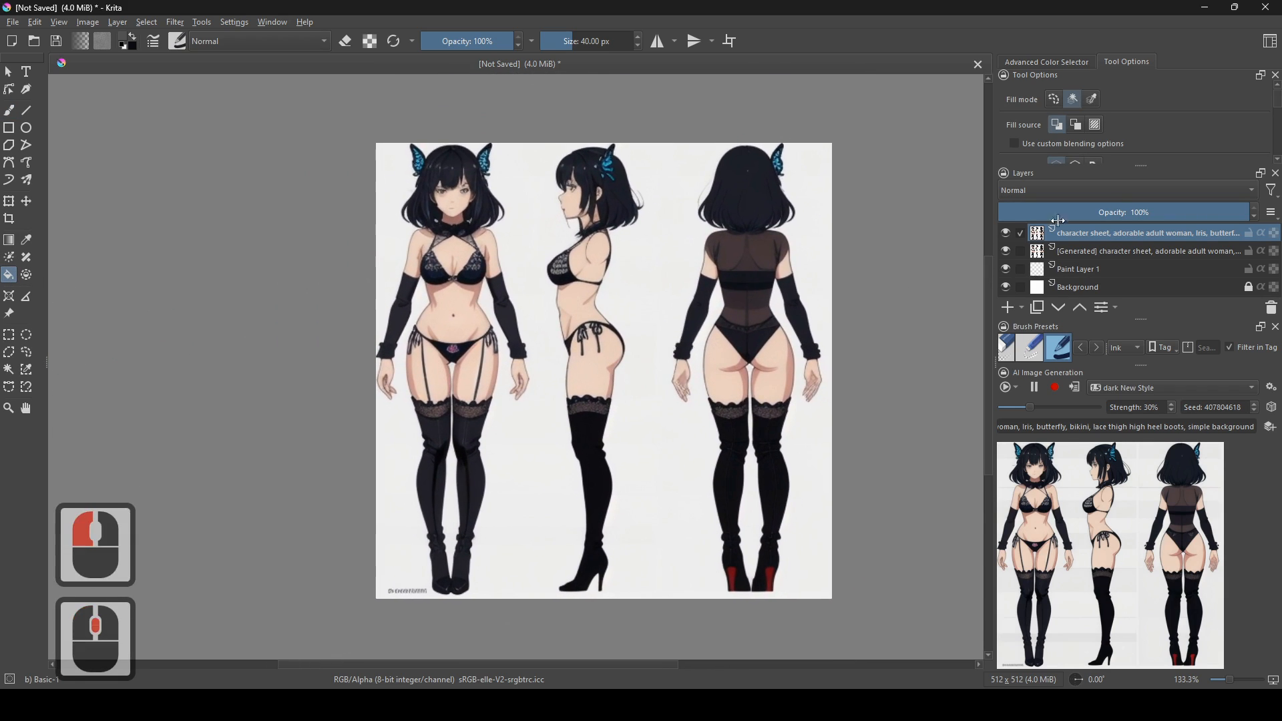
{"action": "scroll", "coordinate": [1162, 142], "scroll_direction": "down", "scroll_amount": 2}
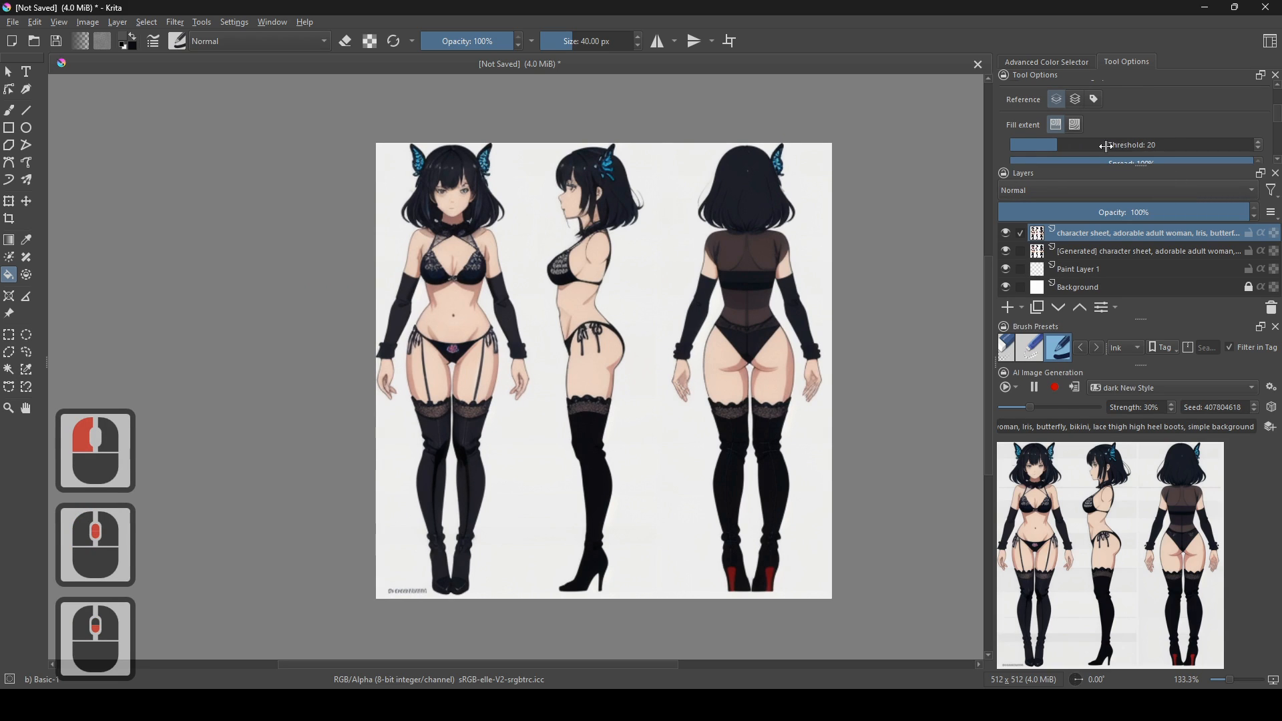
{"action": "scroll", "coordinate": [1109, 146], "scroll_direction": "up", "scroll_amount": 3}
{"action": "scroll", "coordinate": [1109, 147], "scroll_direction": "down", "scroll_amount": 4}
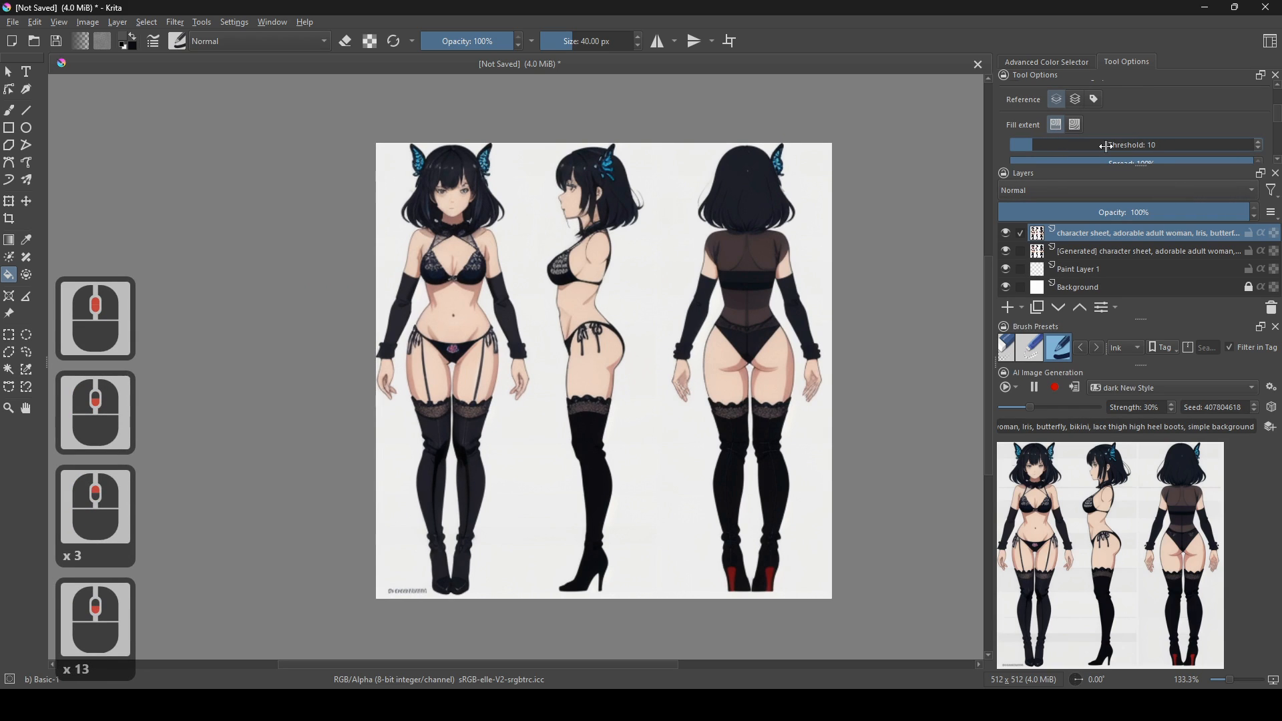
- Sample the skin colour from the back-view figure and fill the sheer fabric on her lower and upper back with it
{"action": "scroll", "coordinate": [800, 339], "scroll_direction": "up", "scroll_amount": 2}
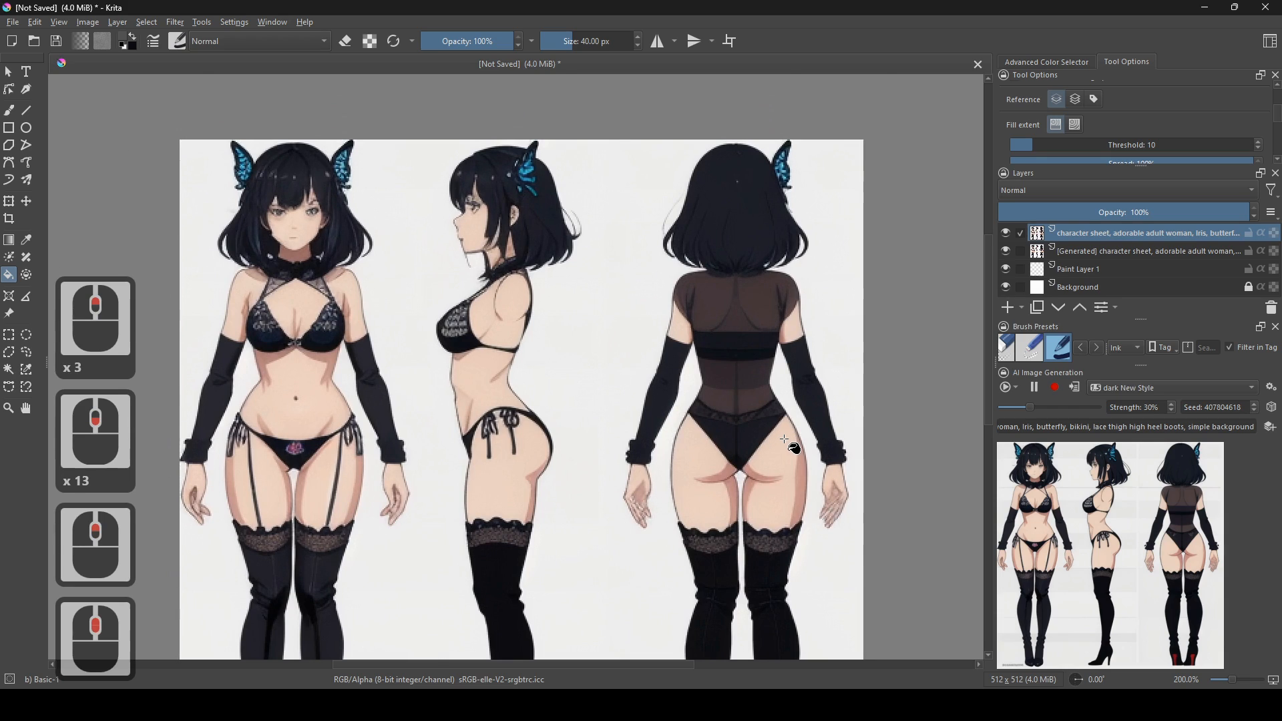
{"action": "scroll", "coordinate": [792, 445], "scroll_direction": "up", "scroll_amount": 1}
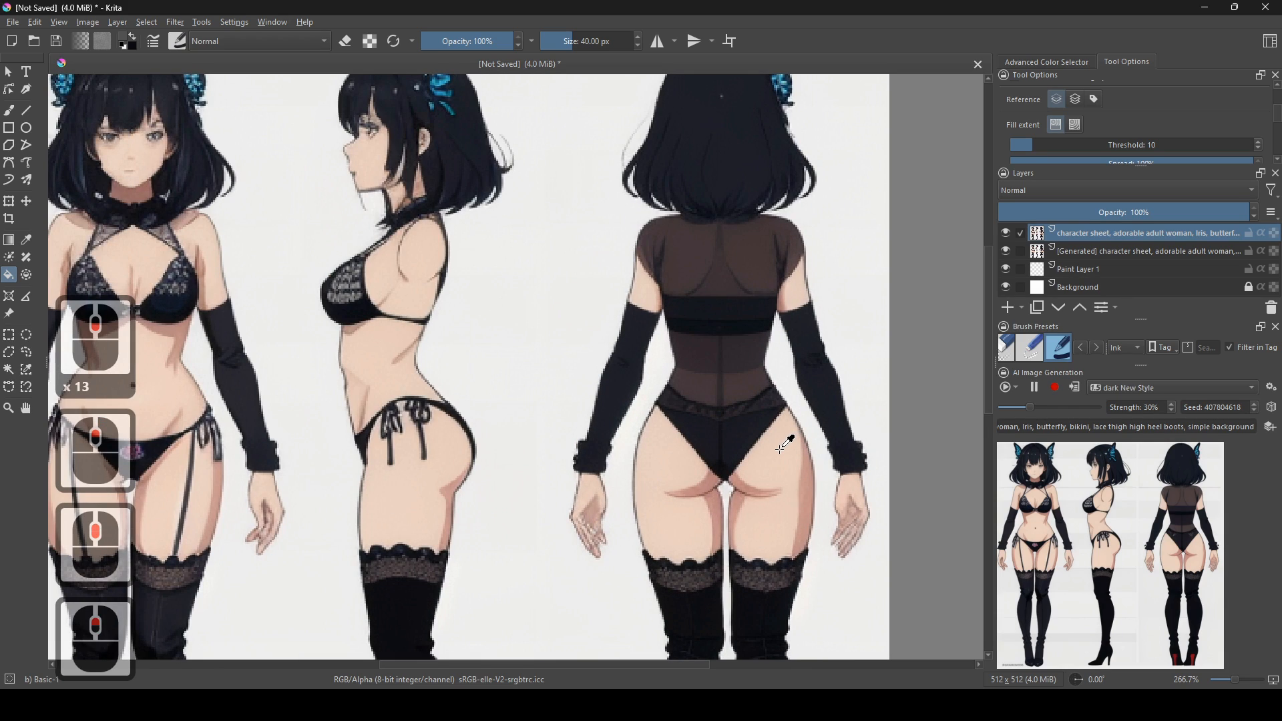
{"action": "left_click", "coordinate": [779, 450], "text": "ctrl"}
{"action": "left_click", "coordinate": [742, 393]}
{"action": "left_click_drag", "start_coordinate": [719, 334], "coordinate": [796, 429]}
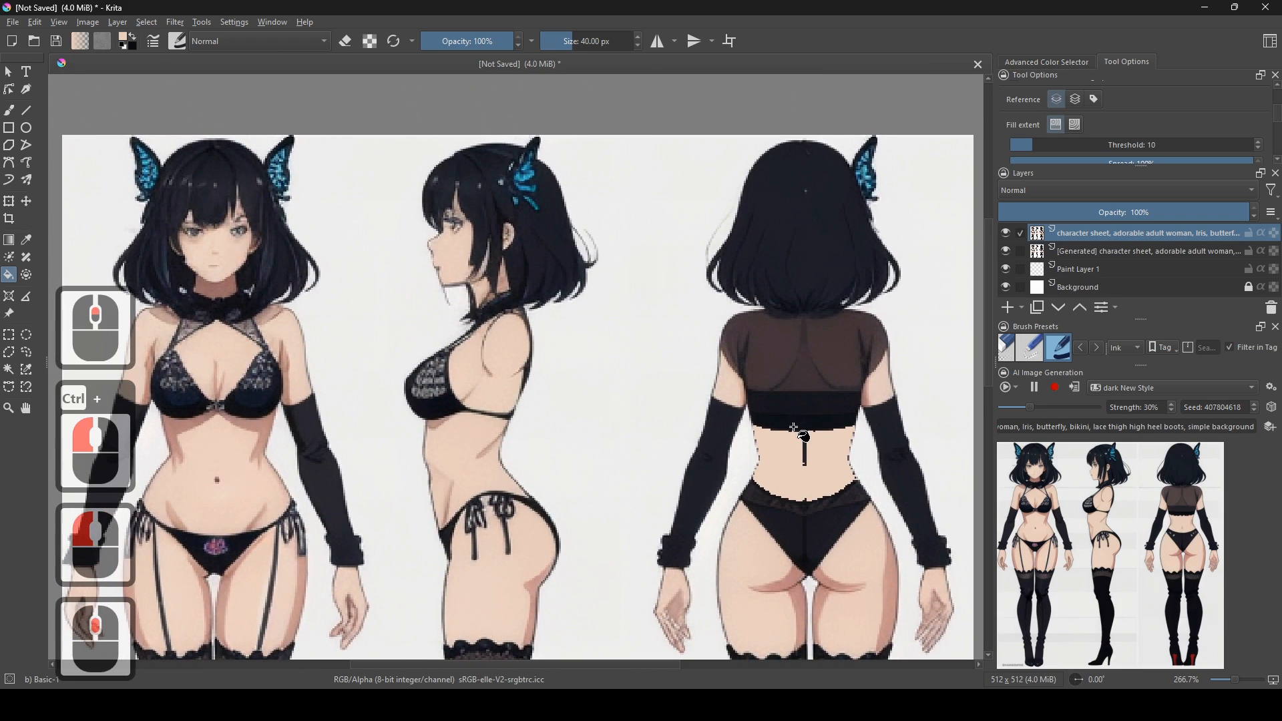
{"action": "left_click_drag", "start_coordinate": [798, 367], "coordinate": [806, 377]}
{"action": "left_click", "coordinate": [806, 376]}
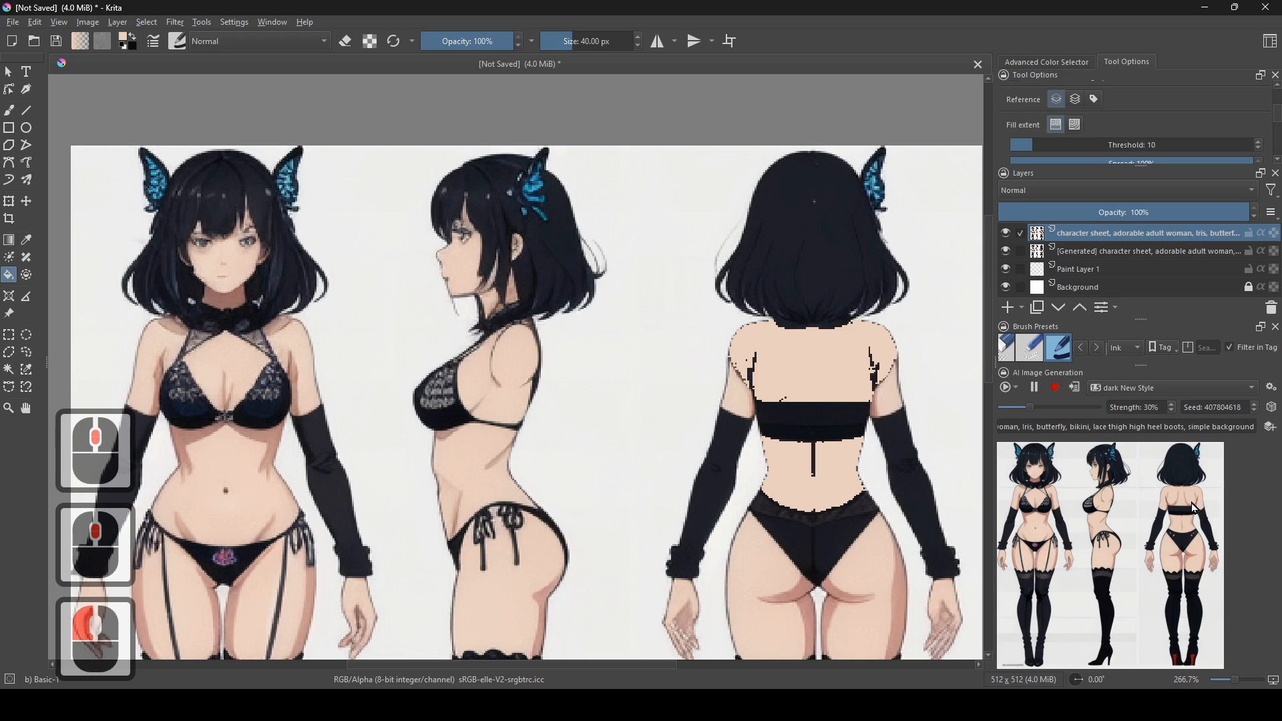
- Activate the Freehand Brush, sample the red from the back-view boot's heel and reduce the brush size to 3.25 px
{"action": "scroll", "coordinate": [840, 200], "scroll_direction": "down", "scroll_amount": 8}
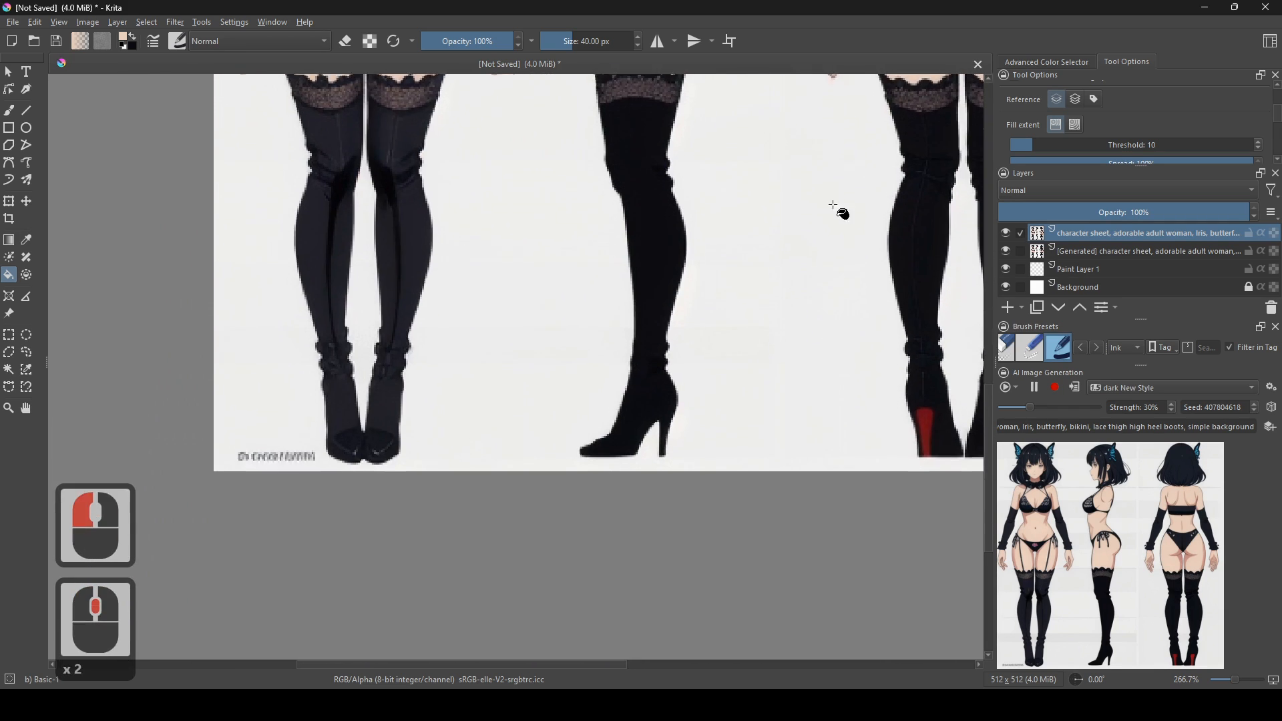
{"action": "left_click_drag", "start_coordinate": [841, 408], "coordinate": [673, 433]}
{"action": "scroll", "coordinate": [572, 436], "scroll_direction": "up", "scroll_amount": 1}
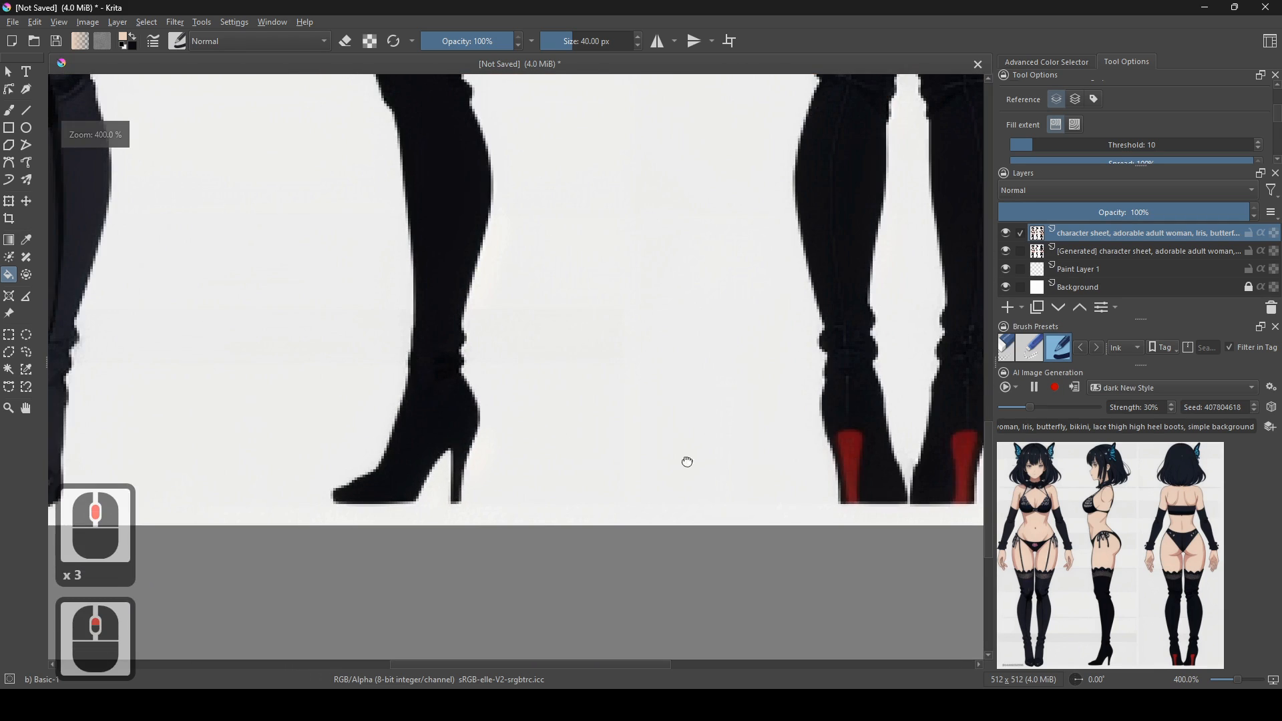
{"action": "scroll", "coordinate": [626, 450], "scroll_direction": "down", "scroll_amount": 1}
{"action": "scroll", "coordinate": [433, 441], "scroll_direction": "up", "scroll_amount": 1}
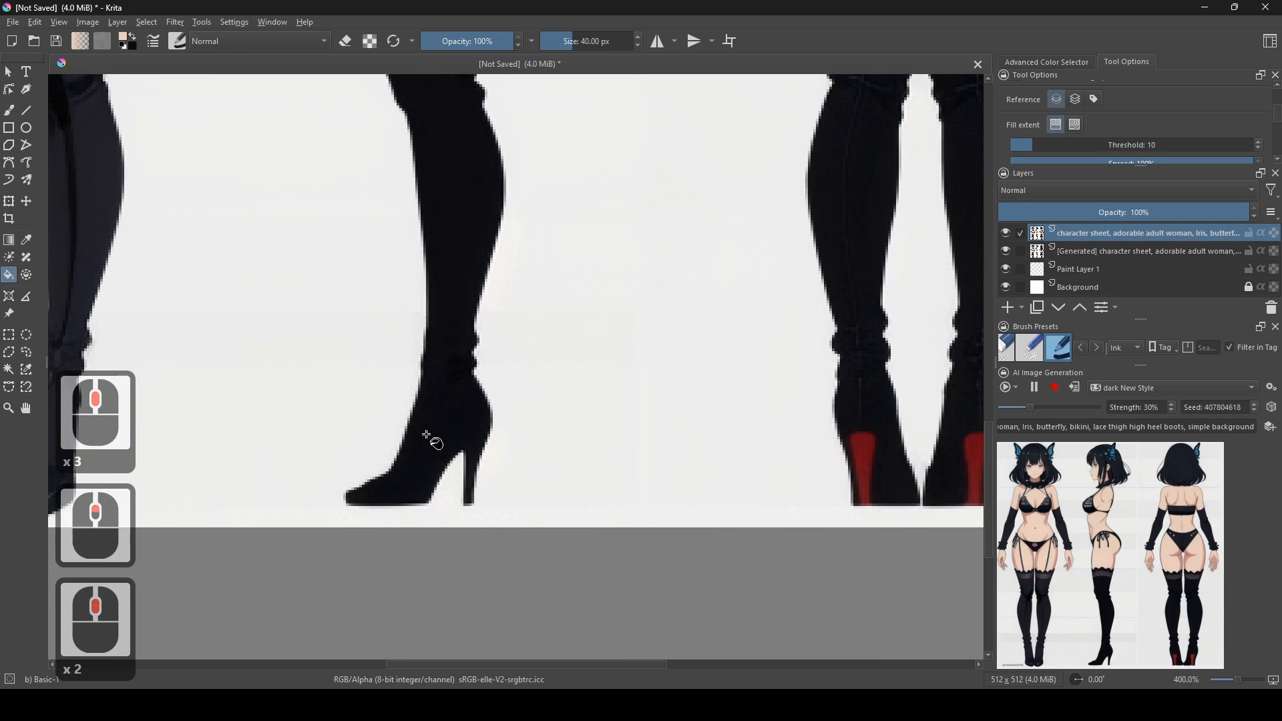
{"action": "left_click", "coordinate": [29, 119]}
{"action": "scroll", "coordinate": [458, 459], "scroll_direction": "up", "scroll_amount": 1}
{"action": "scroll", "coordinate": [767, 450], "scroll_direction": "down", "scroll_amount": 1}
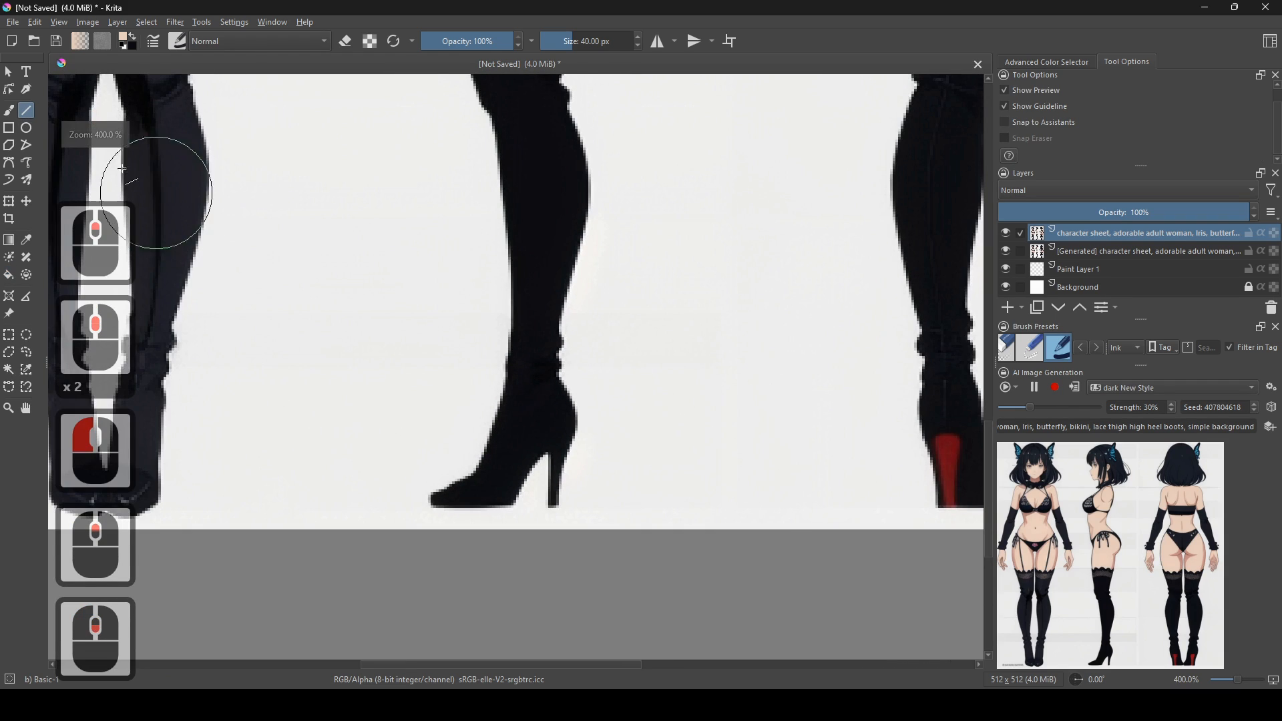
{"action": "left_click", "coordinate": [12, 112]}
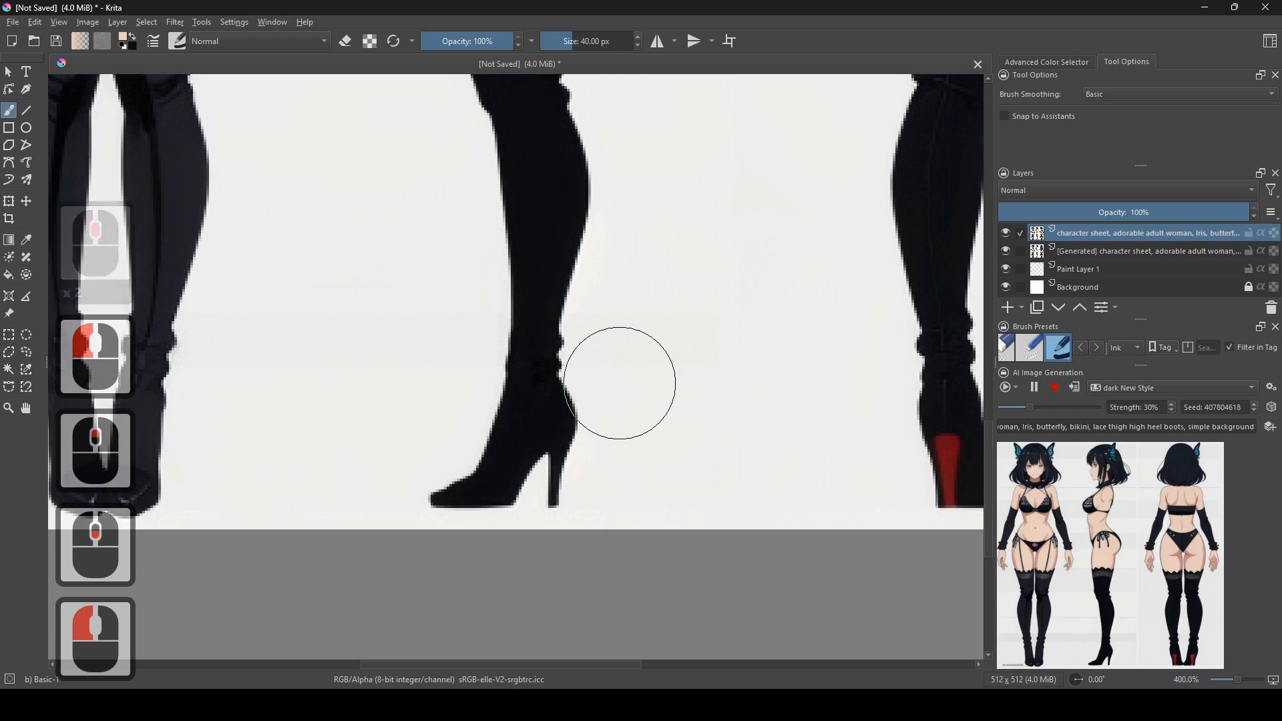
{"action": "left_click_drag", "start_coordinate": [658, 407], "coordinate": [615, 407], "text": "shift"}
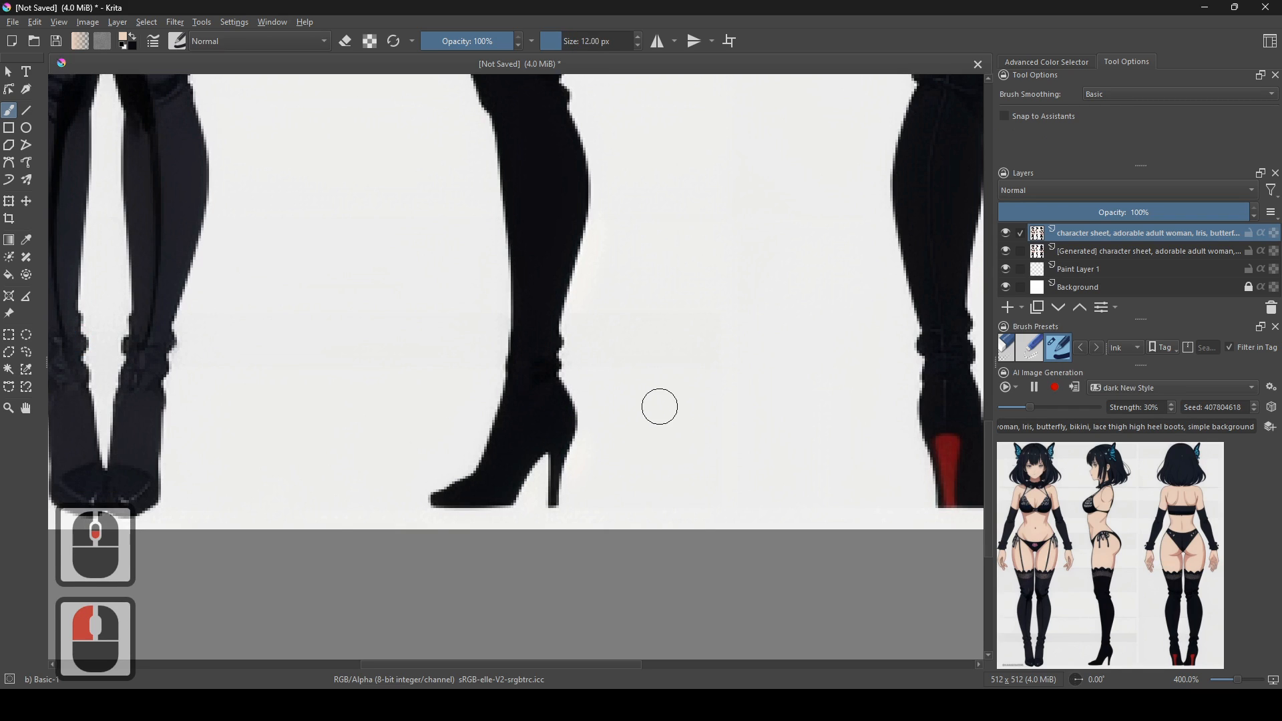
{"action": "left_click", "coordinate": [938, 460], "text": "ctrl"}
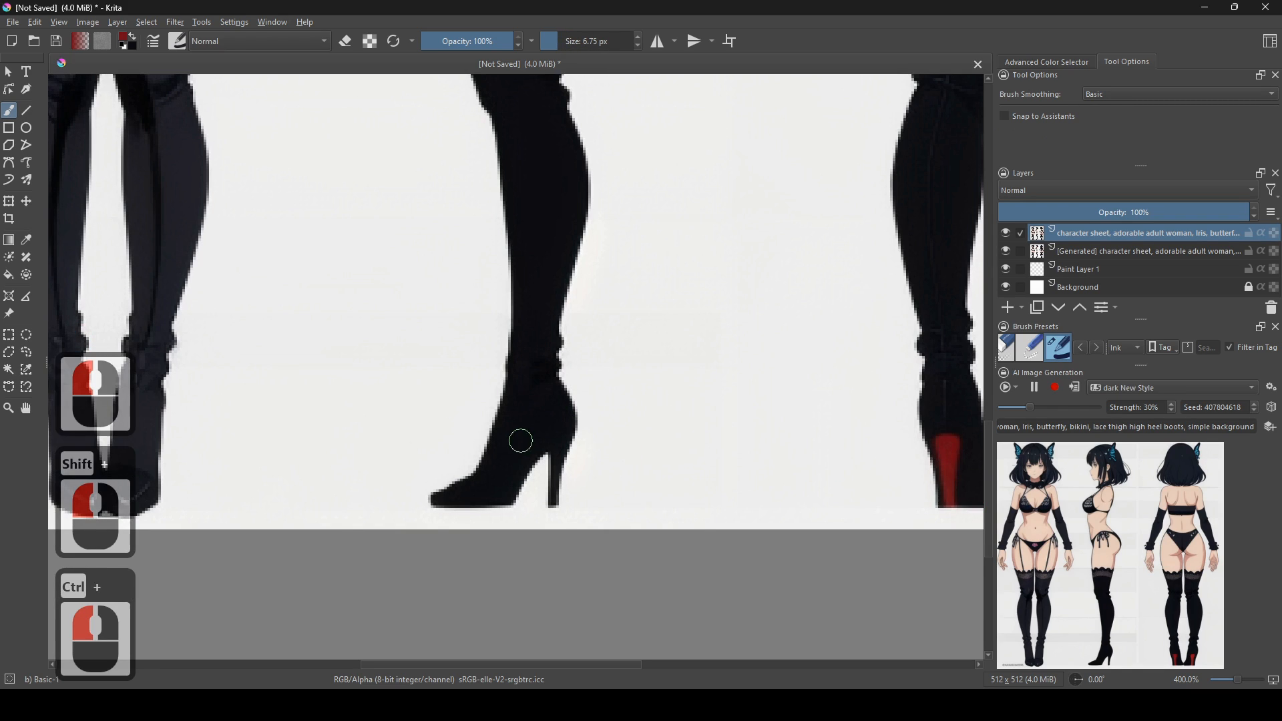
{"action": "left_click_drag", "start_coordinate": [563, 441], "coordinate": [578, 598]}
{"action": "scroll", "coordinate": [579, 597], "scroll_direction": "down", "scroll_amount": 3}
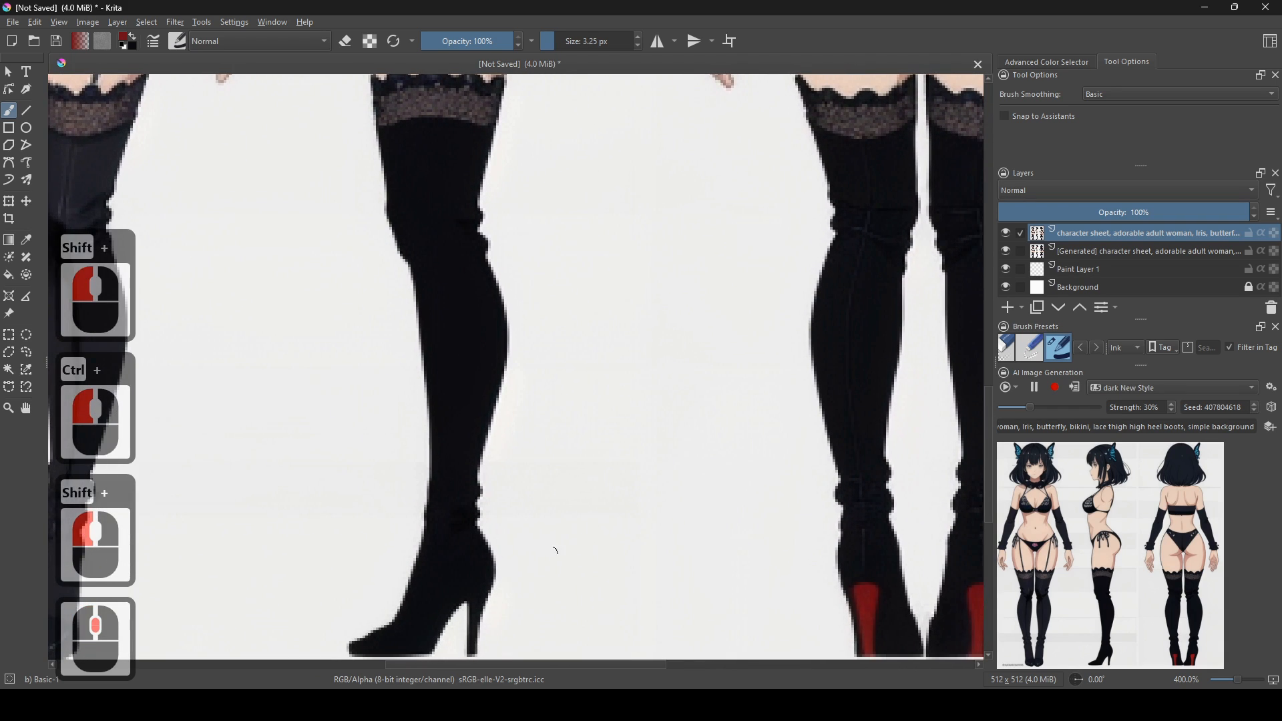
- Paint a red patch on the side-view boot where the stiletto heel meets the sole
{"action": "left_click_drag", "start_coordinate": [581, 429], "coordinate": [572, 493]}
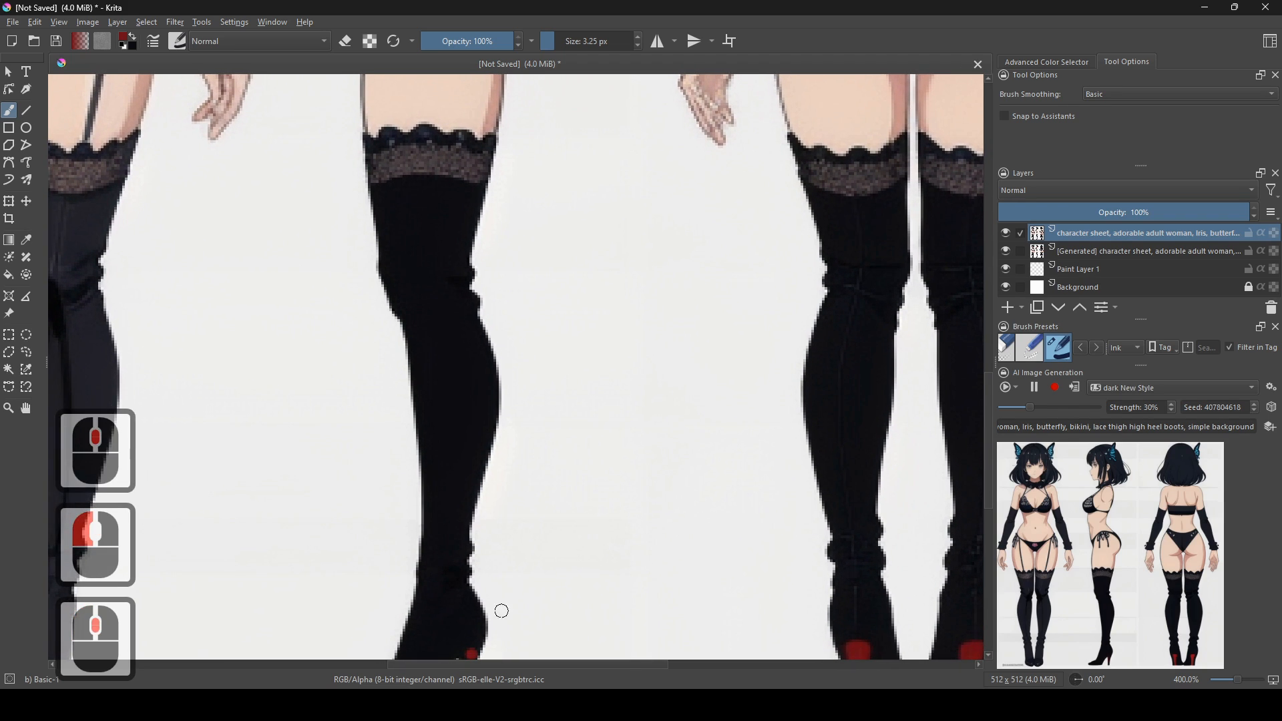
{"action": "left_click_drag", "start_coordinate": [551, 502], "coordinate": [608, 267]}
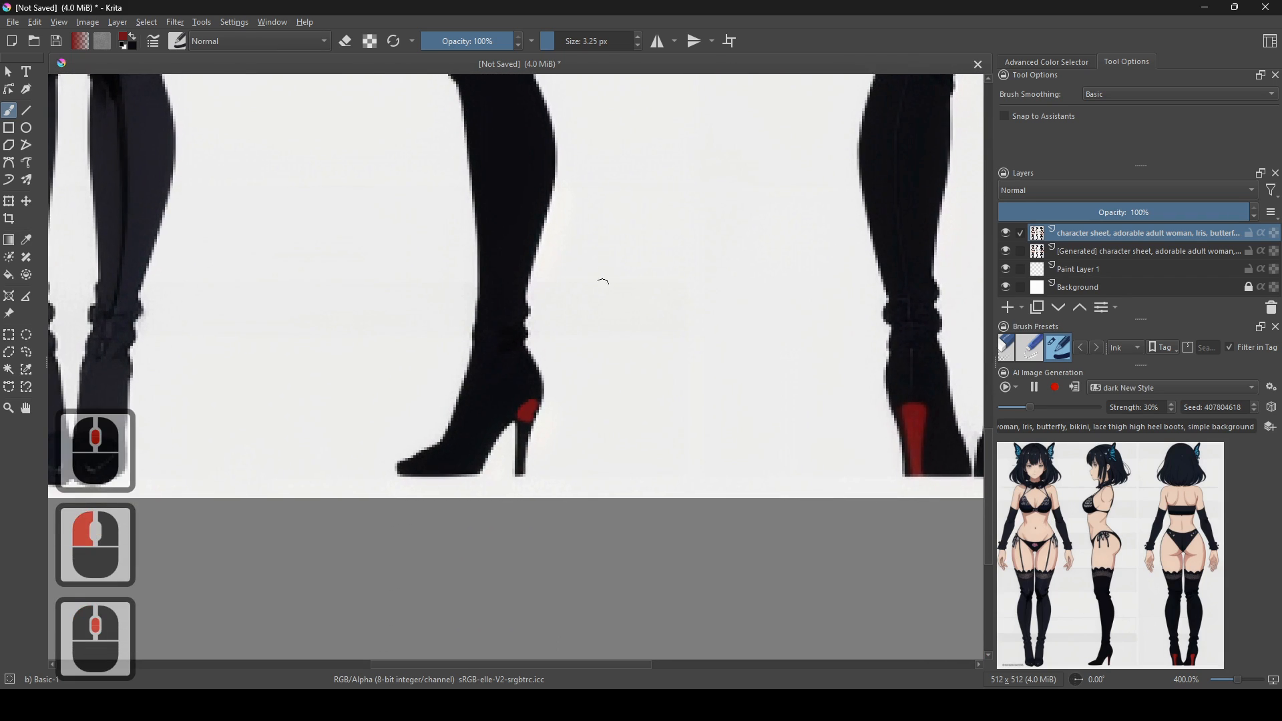
{"action": "left_click", "coordinate": [525, 425]}
{"action": "left_click", "coordinate": [523, 419]}
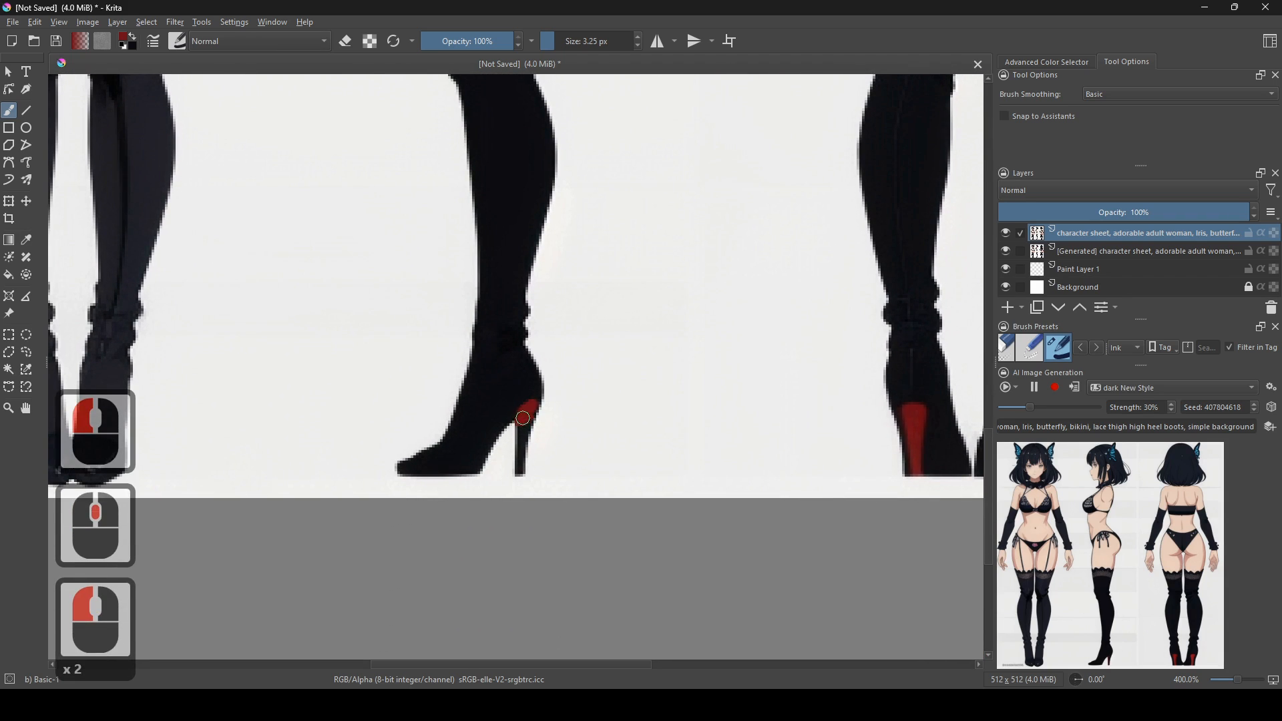
{"action": "left_click", "coordinate": [535, 410]}
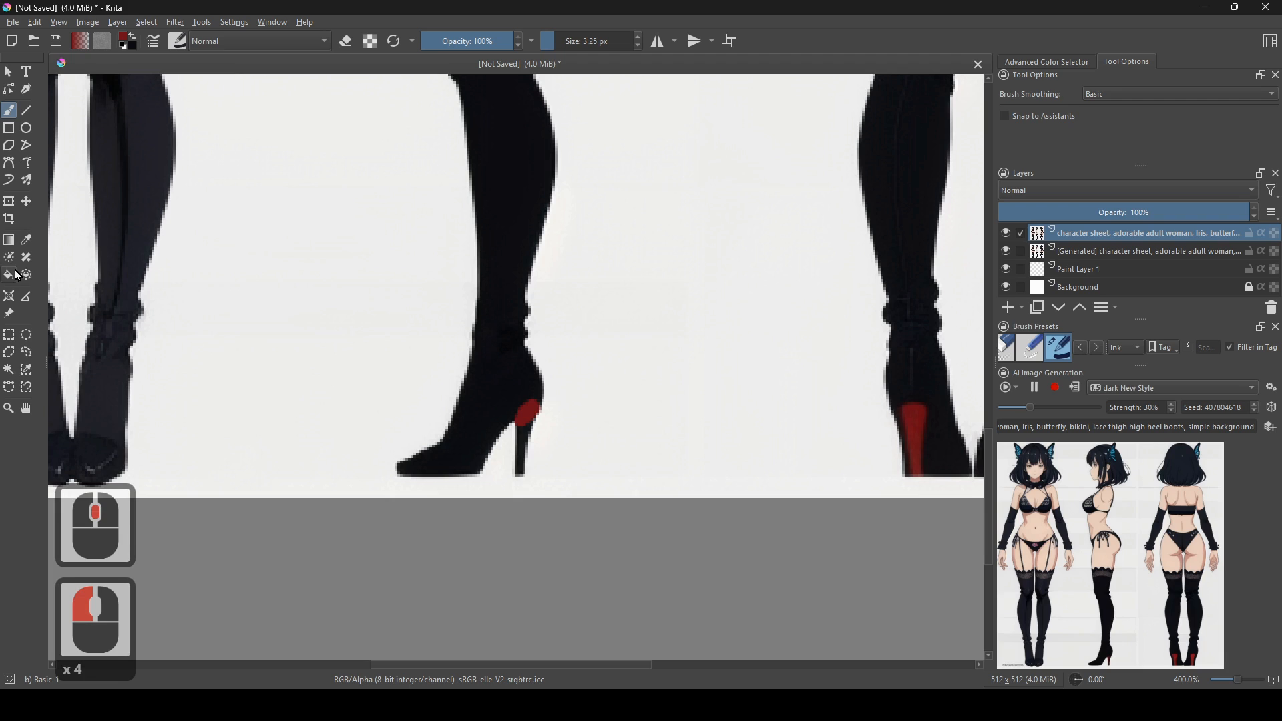
- Fill the rest of the side-view boot's stiletto heel with the same red using the Fill tool
{"action": "left_click", "coordinate": [18, 275]}
{"action": "scroll", "coordinate": [572, 456], "scroll_direction": "up", "scroll_amount": 3}
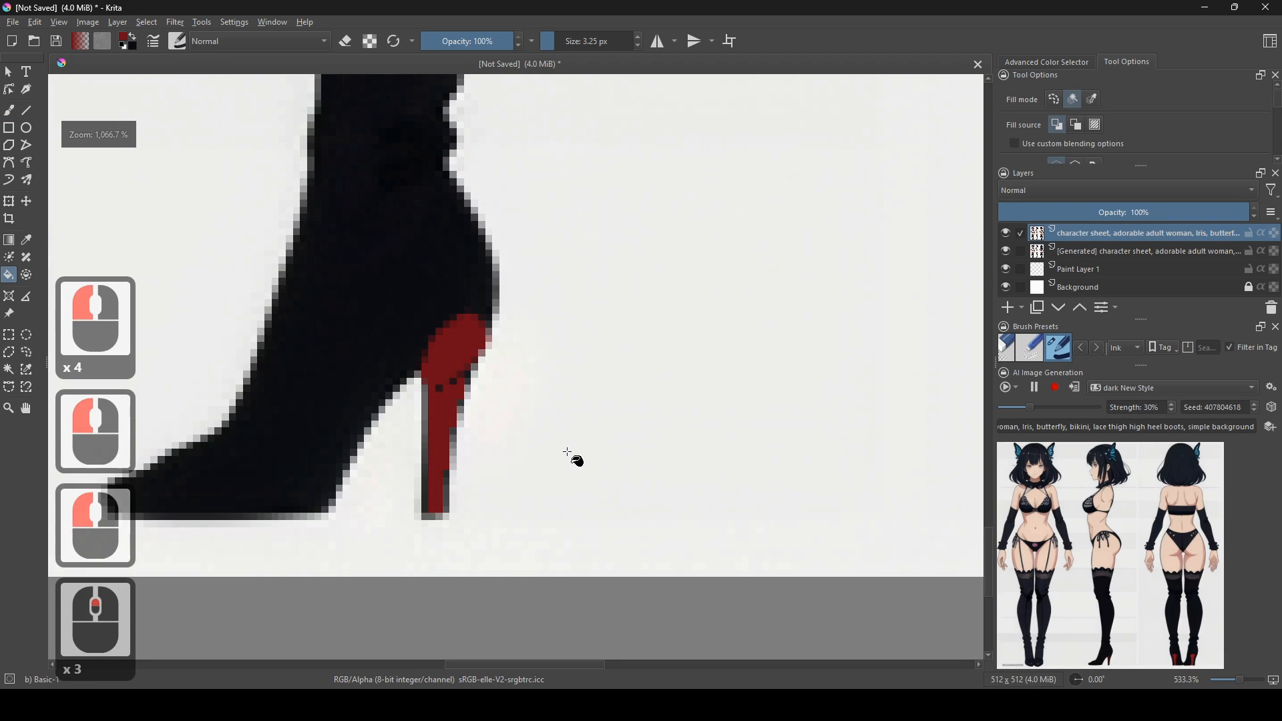
{"action": "scroll", "coordinate": [575, 481], "scroll_direction": "down", "scroll_amount": 3}
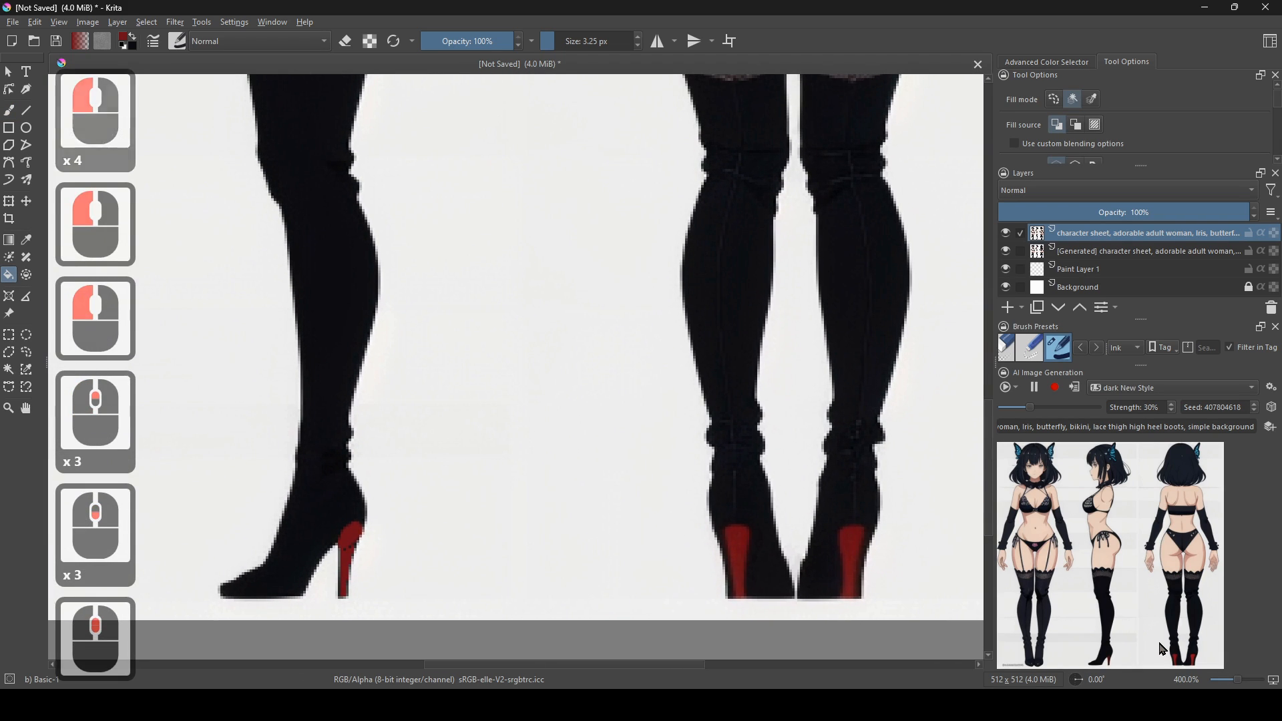
- Switch back to the Freehand Brush and sample the skin colour beside the vertical strap on the back-view figure's lower back
{"action": "scroll", "coordinate": [624, 444], "scroll_direction": "down", "scroll_amount": 4}
{"action": "scroll", "coordinate": [567, 434], "scroll_direction": "up", "scroll_amount": 2}
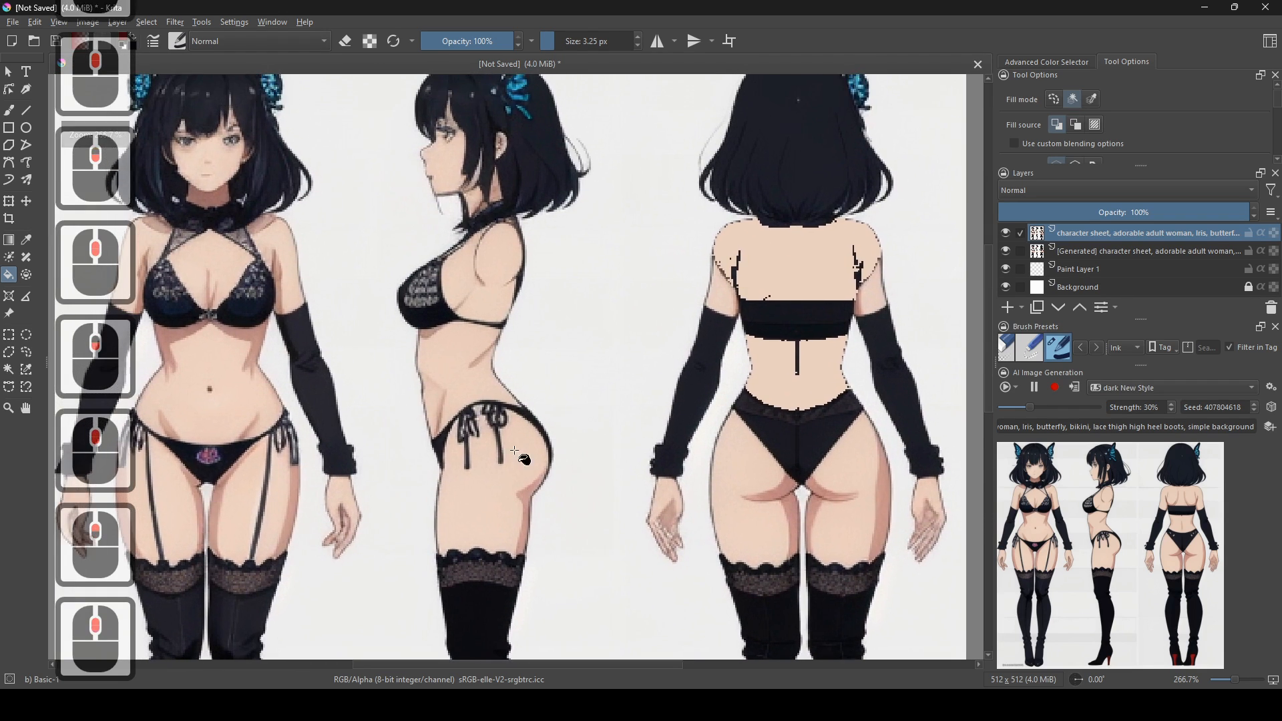
{"action": "scroll", "coordinate": [538, 453], "scroll_direction": "up", "scroll_amount": 2}
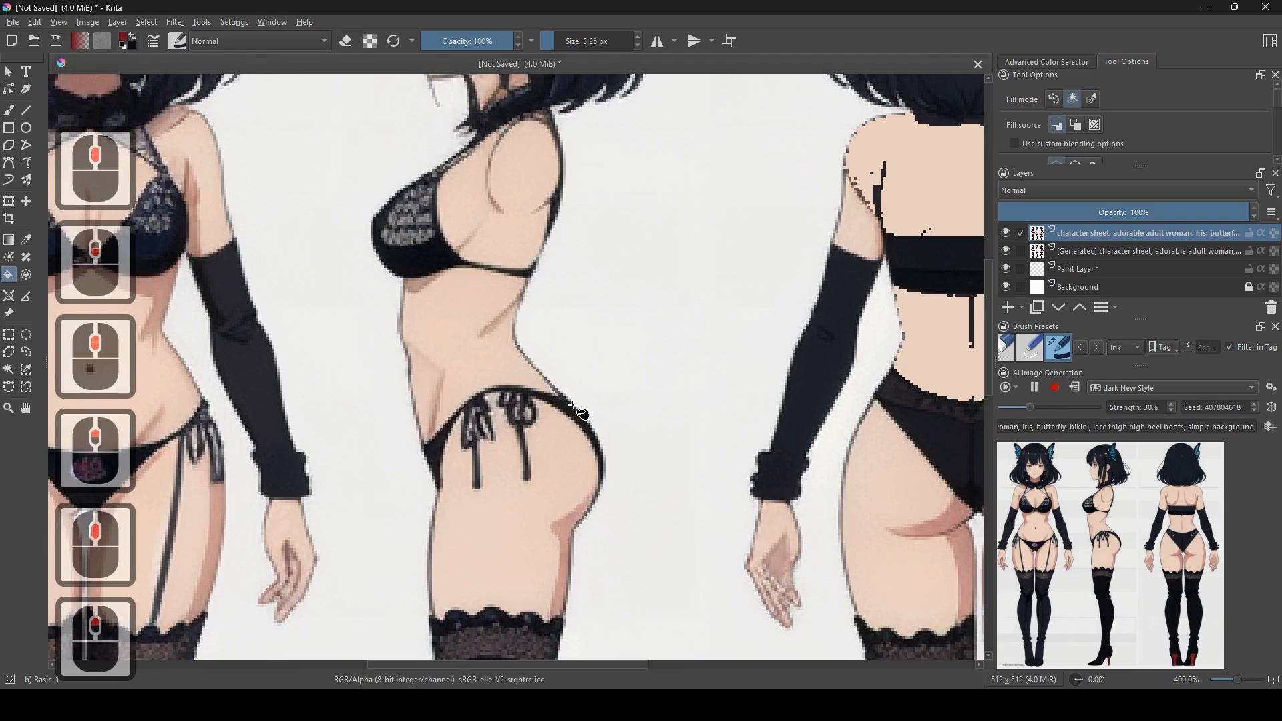
{"action": "scroll", "coordinate": [526, 454], "scroll_direction": "up", "scroll_amount": 1}
{"action": "left_click_drag", "start_coordinate": [675, 427], "coordinate": [511, 463]}
{"action": "scroll", "coordinate": [511, 462], "scroll_direction": "down", "scroll_amount": 1}
{"action": "left_click_drag", "start_coordinate": [341, 308], "coordinate": [279, 369]}
{"action": "key", "text": "b"}
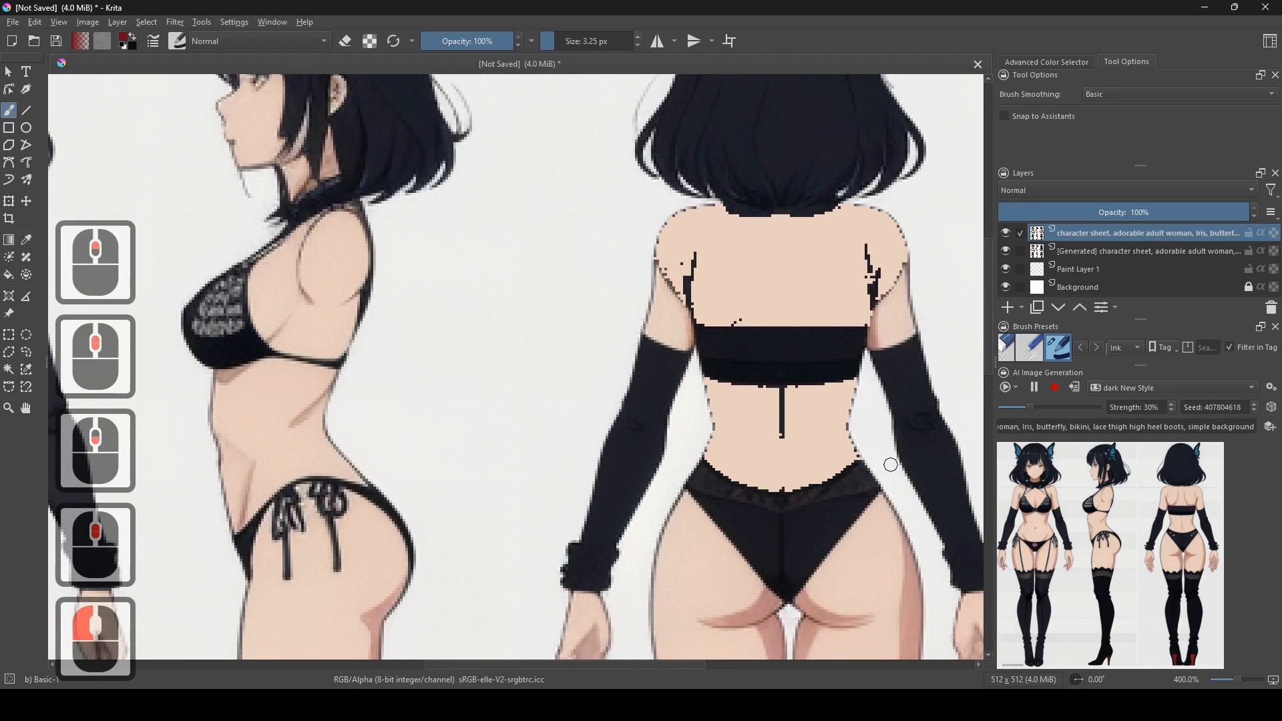
{"action": "mouse_move", "coordinate": [772, 431]}
{"action": "left_mouse_down"}
{"action": "mouse_move", "coordinate": [803, 440]}
{"action": "mouse_move", "coordinate": [779, 435]}
{"action": "left_mouse_up"}
{"action": "key", "text": "ctrl+z"}
{"action": "left_click", "coordinate": [796, 421], "text": "ctrl"}
- Paint over the vertical black strap below the back-view figure's bikini band with the skin colour
{"action": "left_click_drag", "start_coordinate": [782, 434], "coordinate": [781, 402]}
{"action": "mouse_move", "coordinate": [778, 357]}
{"action": "left_mouse_down"}
{"action": "mouse_move", "coordinate": [764, 484]}
{"action": "mouse_move", "coordinate": [794, 577]}
{"action": "left_mouse_up"}
{"action": "left_click_drag", "start_coordinate": [755, 452], "coordinate": [750, 474]}
{"action": "mouse_move", "coordinate": [742, 506]}
{"action": "left_mouse_down"}
{"action": "mouse_move", "coordinate": [748, 493]}
{"action": "mouse_move", "coordinate": [751, 514]}
{"action": "mouse_move", "coordinate": [790, 418]}
{"action": "left_mouse_up"}
- Set up the Line tool with a black colour and a 4.5 px brush size
{"action": "left_click_drag", "start_coordinate": [372, 538], "coordinate": [334, 538], "text": "shift"}
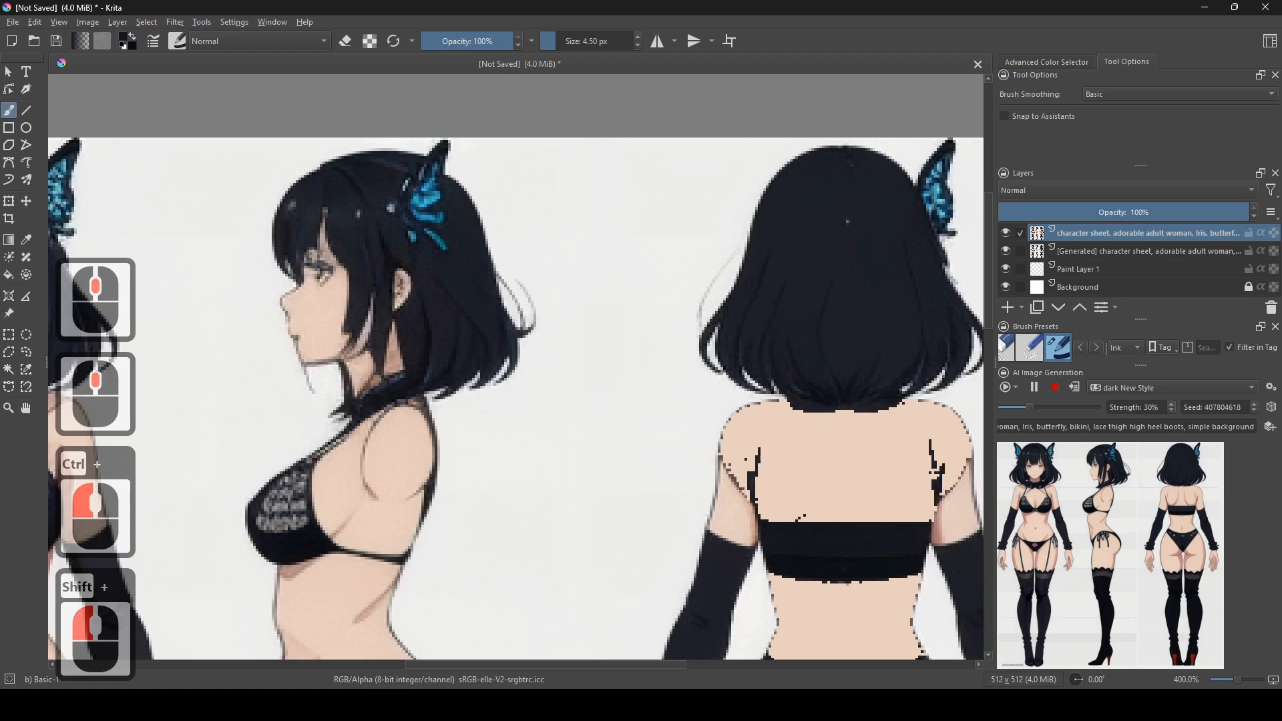
{"action": "left_click", "coordinate": [27, 110]}
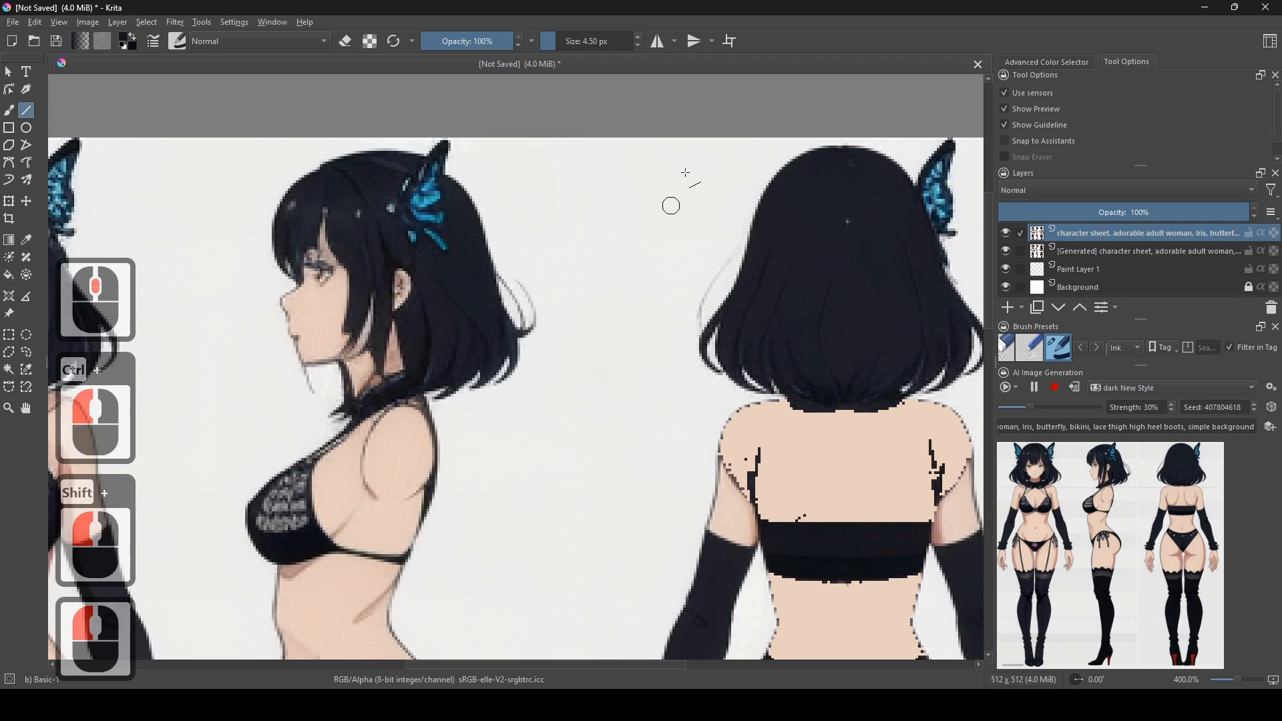
- Sample the skin tone and trim the upper edge of the black back band on the rear-view figure with straight lines
{"action": "left_click_drag", "start_coordinate": [728, 319], "coordinate": [718, 416]}
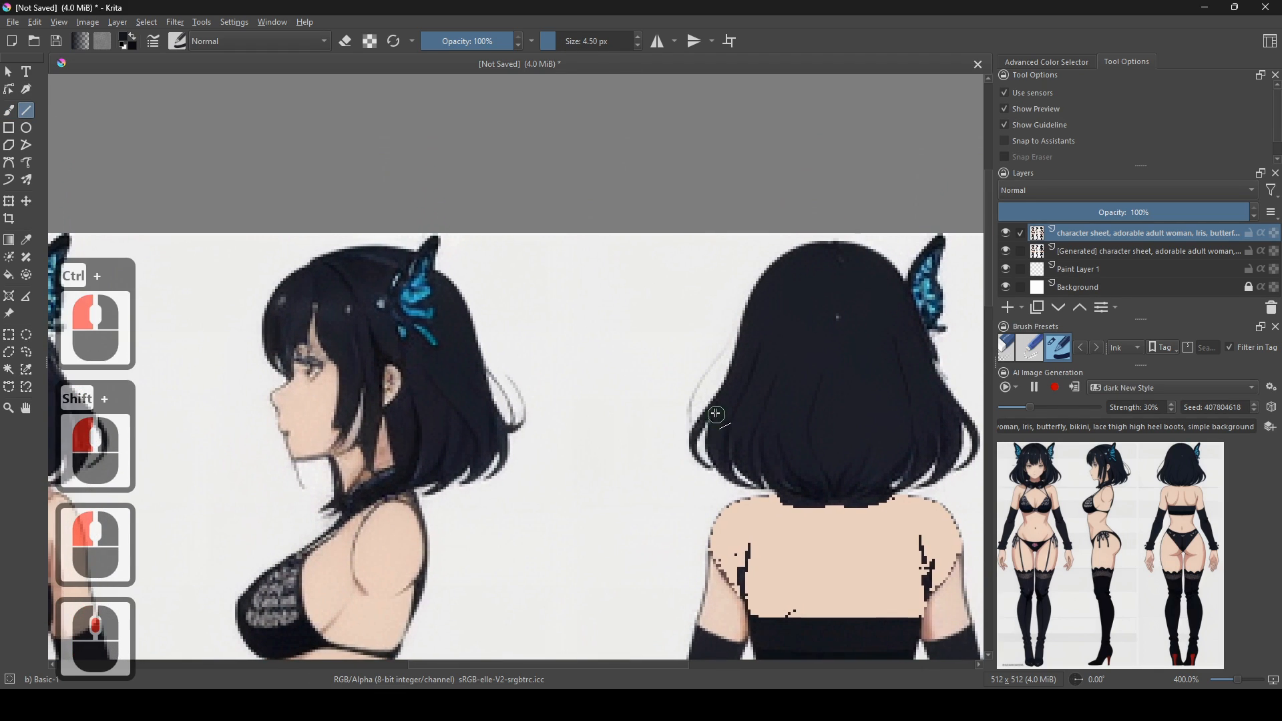
{"action": "mouse_move", "coordinate": [312, 638]}
{"action": "left_mouse_down"}
{"action": "mouse_move", "coordinate": [405, 653]}
{"action": "mouse_move", "coordinate": [394, 647]}
{"action": "left_mouse_up"}
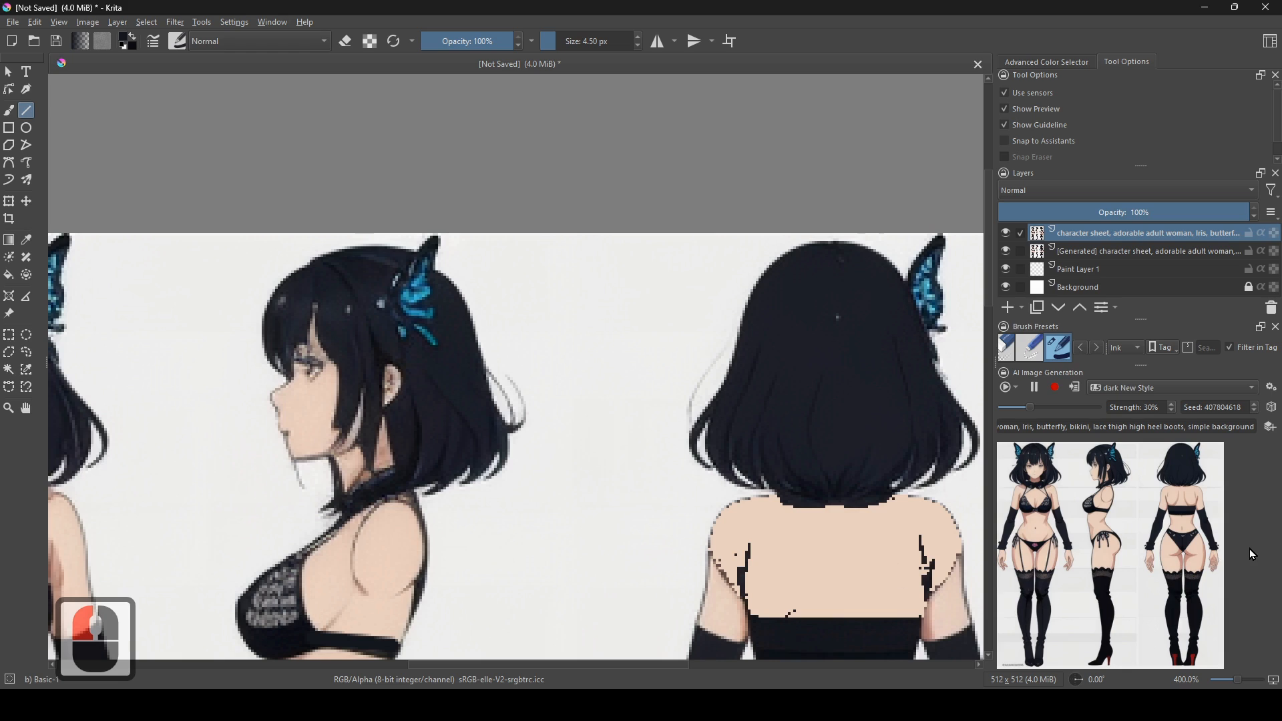
{"action": "left_click_drag", "start_coordinate": [620, 502], "coordinate": [593, 521]}
{"action": "left_click", "coordinate": [766, 608], "text": "ctrl"}
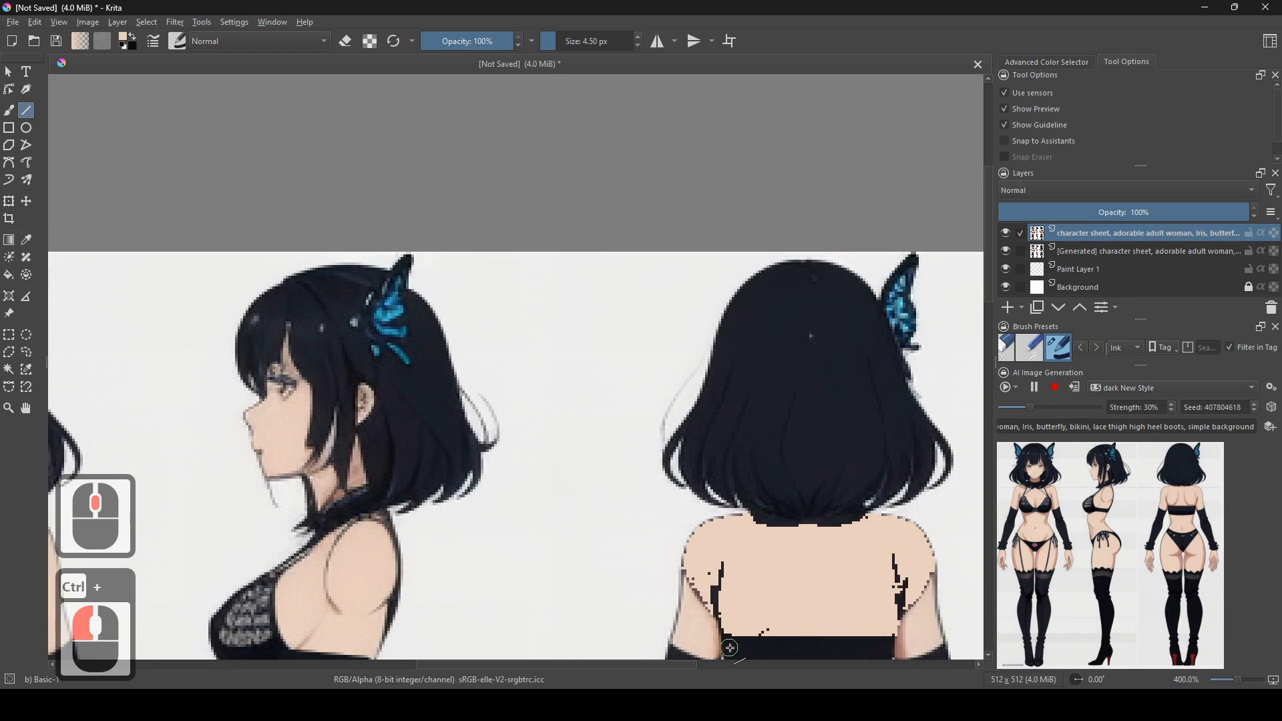
{"action": "mouse_move", "coordinate": [735, 647]}
{"action": "left_mouse_down"}
{"action": "mouse_move", "coordinate": [882, 649]}
{"action": "mouse_move", "coordinate": [891, 634]}
{"action": "mouse_move", "coordinate": [732, 639]}
{"action": "left_mouse_up"}
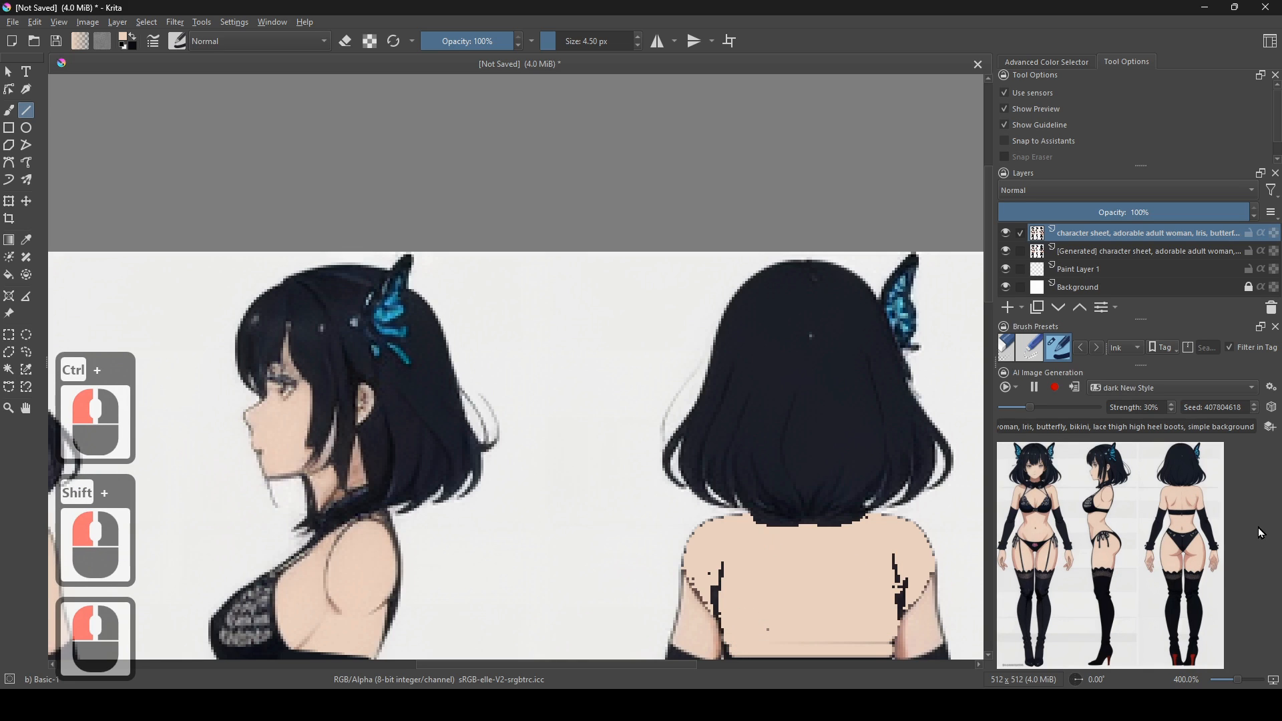
{"action": "mouse_move", "coordinate": [599, 417]}
{"action": "left_mouse_down"}
{"action": "mouse_move", "coordinate": [616, 360]}
{"action": "mouse_move", "coordinate": [610, 400]}
{"action": "left_mouse_up"}
{"action": "scroll", "coordinate": [610, 400], "scroll_direction": "down", "scroll_amount": 2}
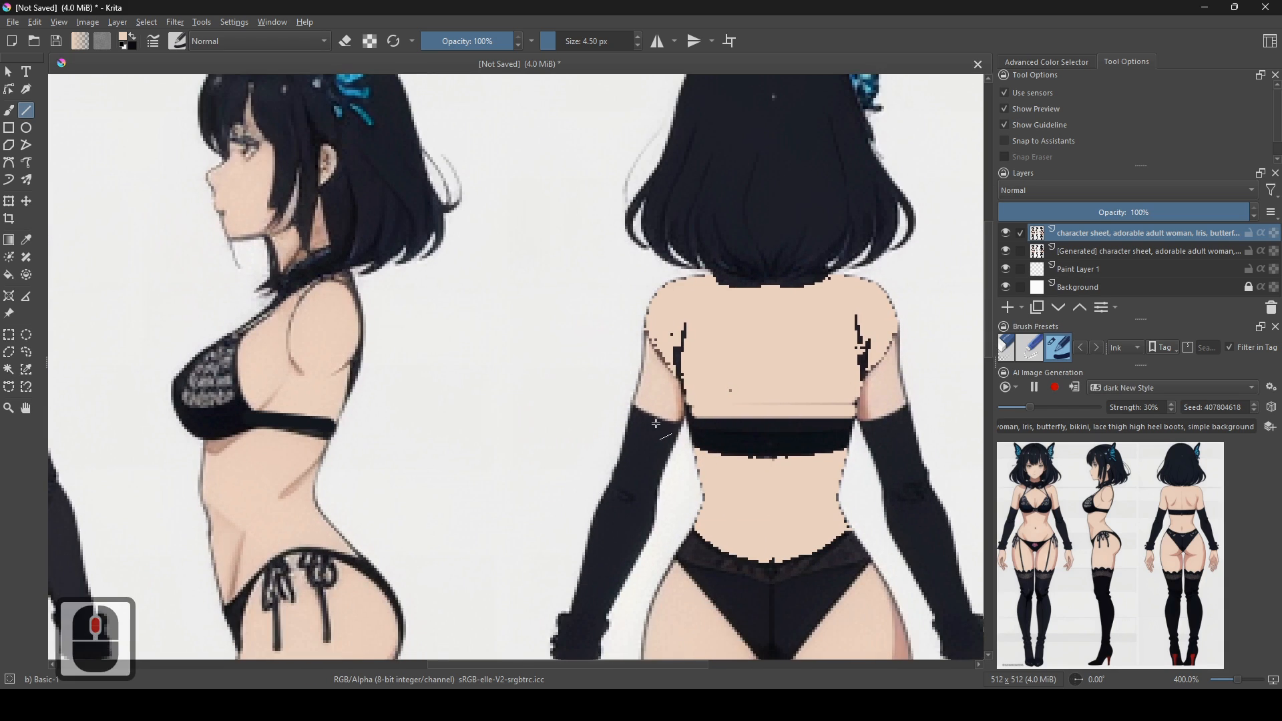
- Trim the lower edge of the rear-view figure's back band with straight skin-coloured lines
{"action": "left_click_drag", "start_coordinate": [680, 425], "coordinate": [704, 286]}
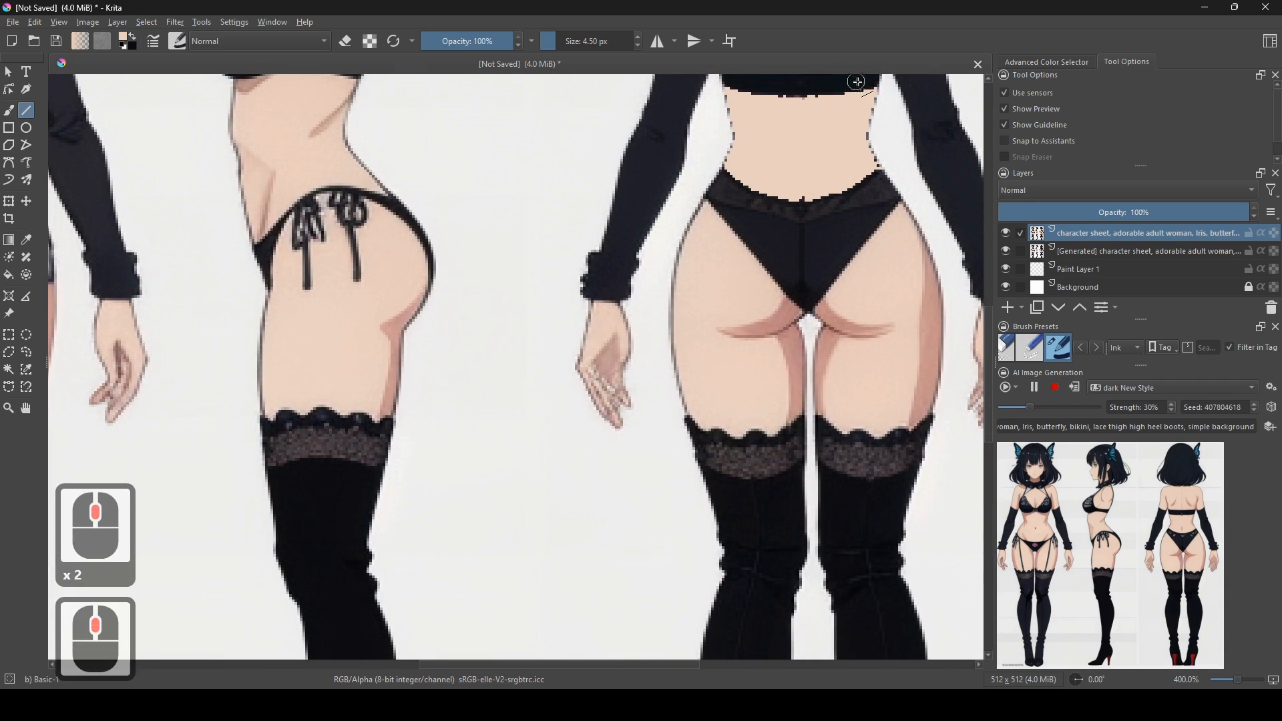
{"action": "left_click_drag", "start_coordinate": [872, 86], "coordinate": [804, 92]}
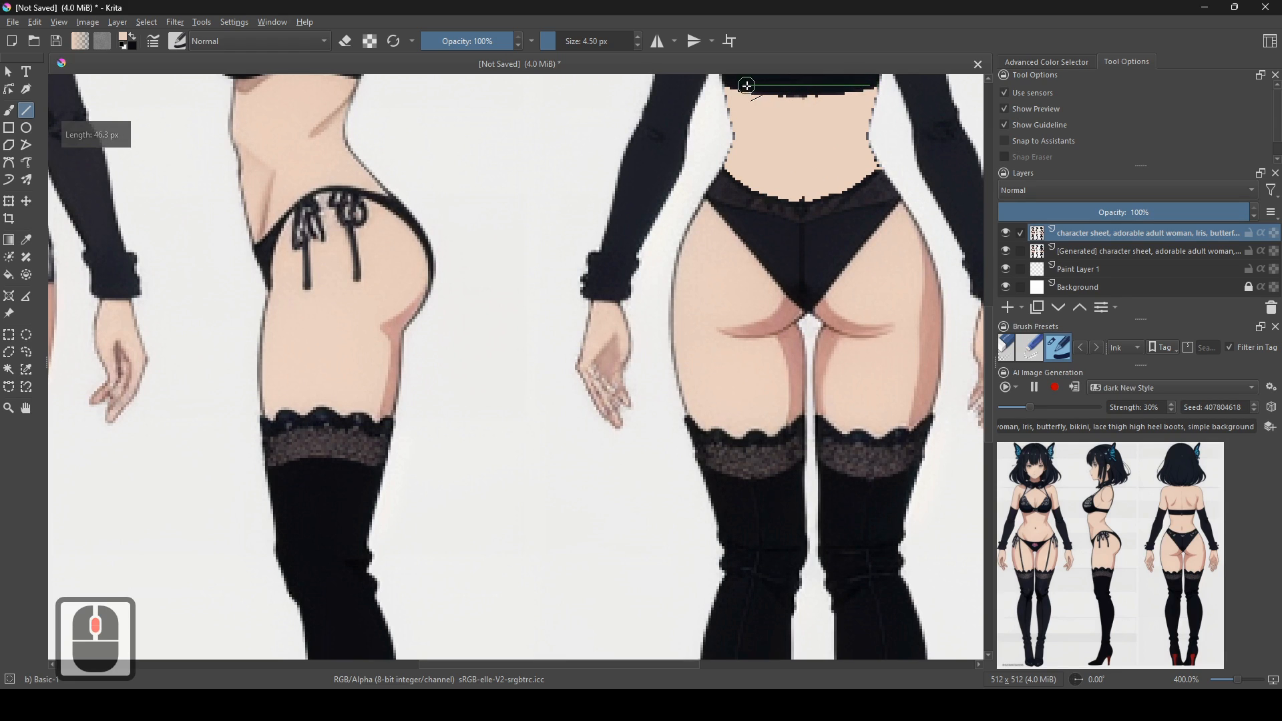
{"action": "left_click_drag", "start_coordinate": [727, 80], "coordinate": [748, 95]}
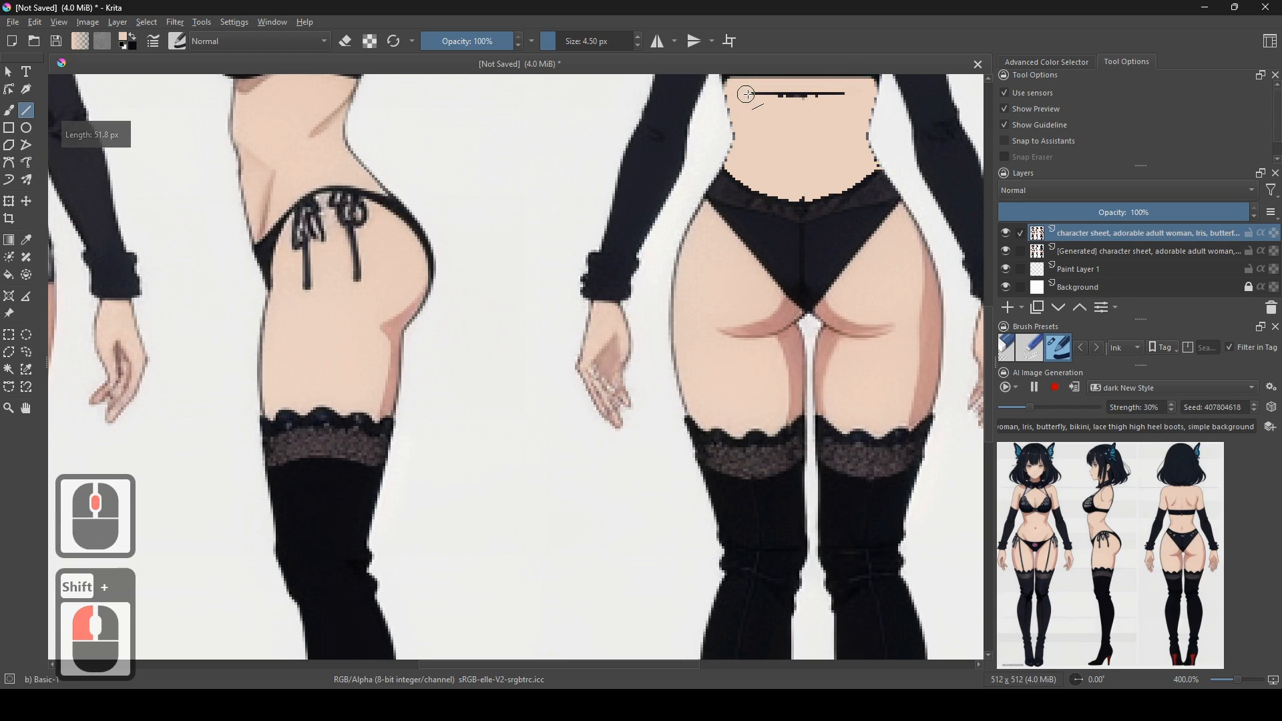
{"action": "left_click_drag", "start_coordinate": [827, 95], "coordinate": [853, 87]}
- Paint over the dark marks beside both shoulders on the rear-view figure with a skin-coloured freehand brush about 29.75 px wide
{"action": "mouse_move", "coordinate": [747, 175]}
{"action": "left_mouse_down"}
{"action": "mouse_move", "coordinate": [726, 341]}
{"action": "mouse_move", "coordinate": [768, 451]}
{"action": "left_mouse_up"}
{"action": "left_click_drag", "start_coordinate": [748, 366], "coordinate": [689, 527]}
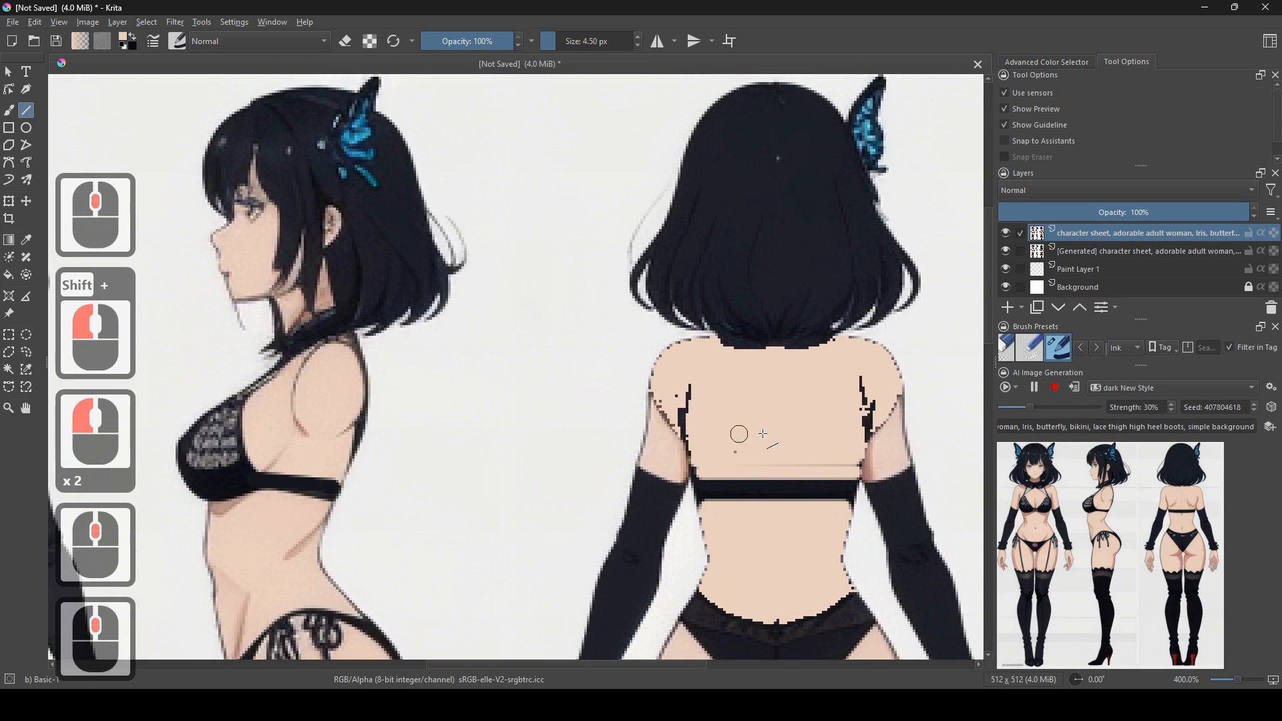
{"action": "mouse_move", "coordinate": [421, 462]}
{"action": "left_mouse_down"}
{"action": "mouse_move", "coordinate": [842, 472]}
{"action": "mouse_move", "coordinate": [589, 418]}
{"action": "left_mouse_up"}
{"action": "left_click_drag", "start_coordinate": [712, 406], "coordinate": [696, 397]}
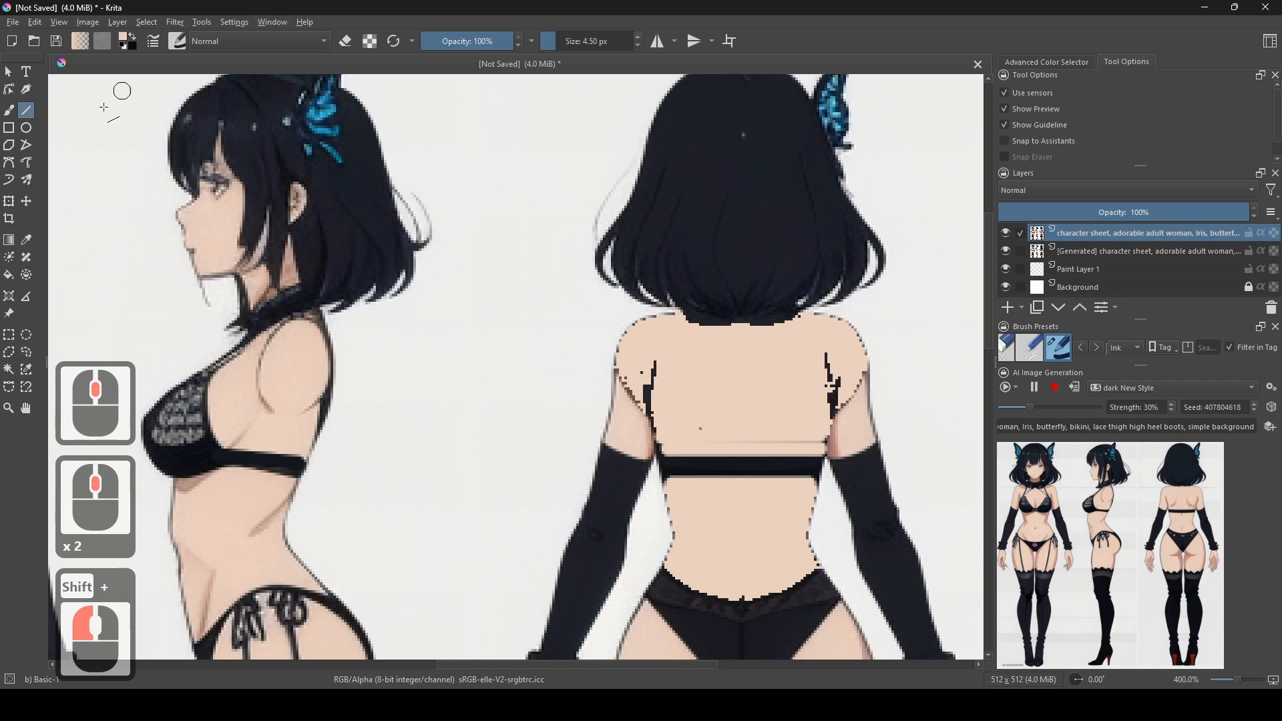
{"action": "left_click", "coordinate": [15, 114]}
{"action": "mouse_move", "coordinate": [702, 337]}
{"action": "left_mouse_down"}
{"action": "mouse_move", "coordinate": [676, 366]}
{"action": "mouse_move", "coordinate": [695, 392]}
{"action": "mouse_move", "coordinate": [680, 383]}
{"action": "left_mouse_up"}
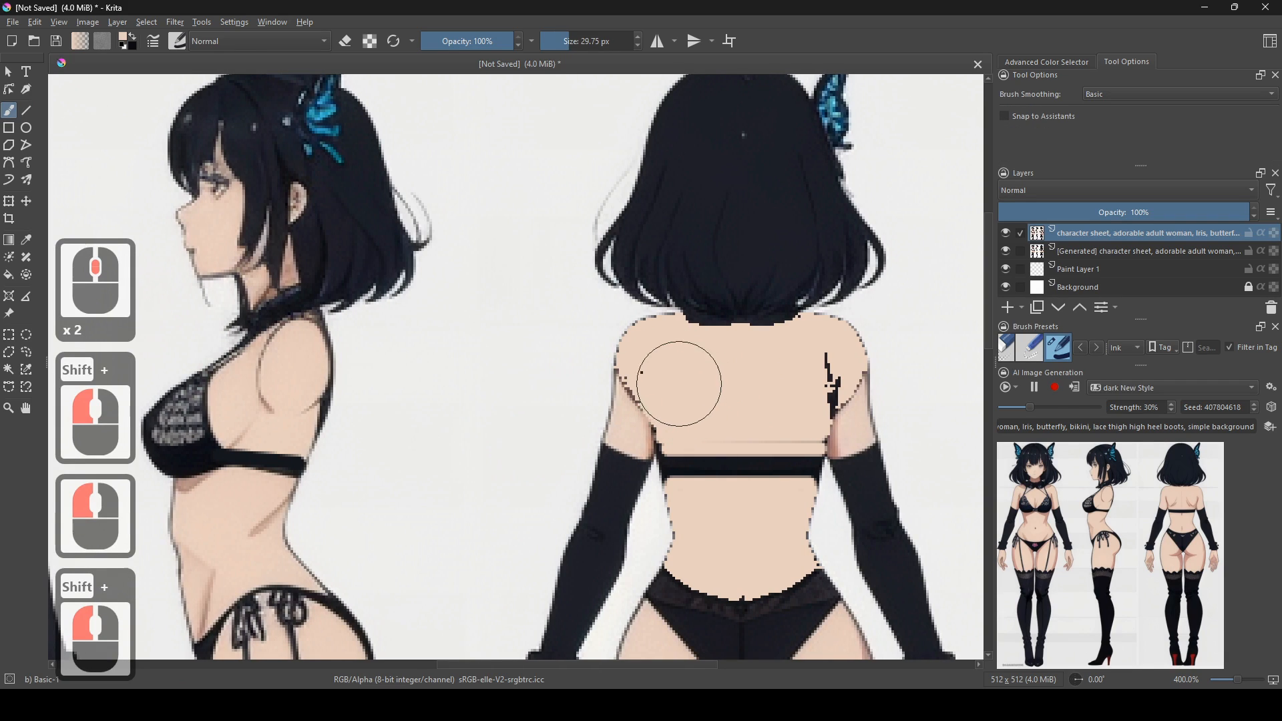
{"action": "left_click", "coordinate": [814, 381]}
{"action": "mouse_move", "coordinate": [813, 379]}
{"action": "left_mouse_down"}
{"action": "mouse_move", "coordinate": [785, 383]}
{"action": "mouse_move", "coordinate": [655, 480]}
{"action": "left_mouse_up"}
- Even out the back band of the side-view figure's top with sampled black and a 4.50 px freehand brush
{"action": "left_click_drag", "start_coordinate": [418, 464], "coordinate": [718, 351]}
{"action": "left_click_drag", "start_coordinate": [471, 316], "coordinate": [697, 429]}
{"action": "scroll", "coordinate": [561, 528], "scroll_direction": "up", "scroll_amount": 1}
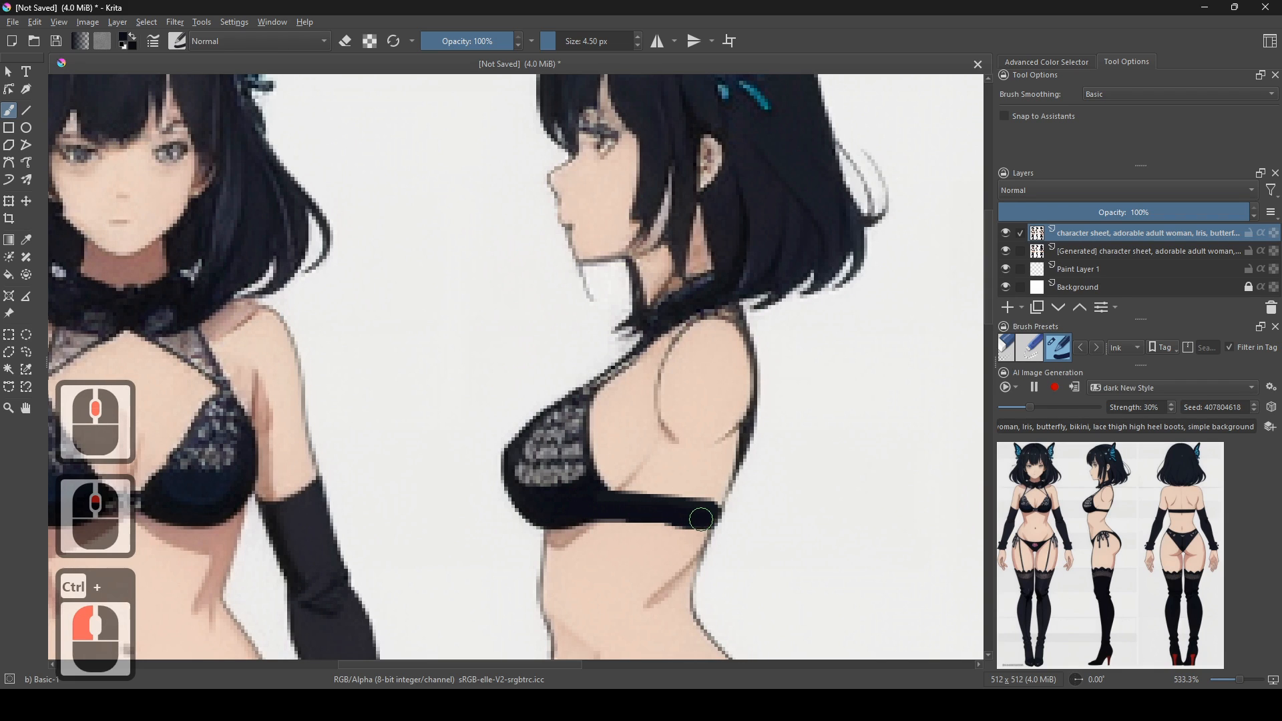
{"action": "scroll", "coordinate": [668, 518], "scroll_direction": "down", "scroll_amount": 2}
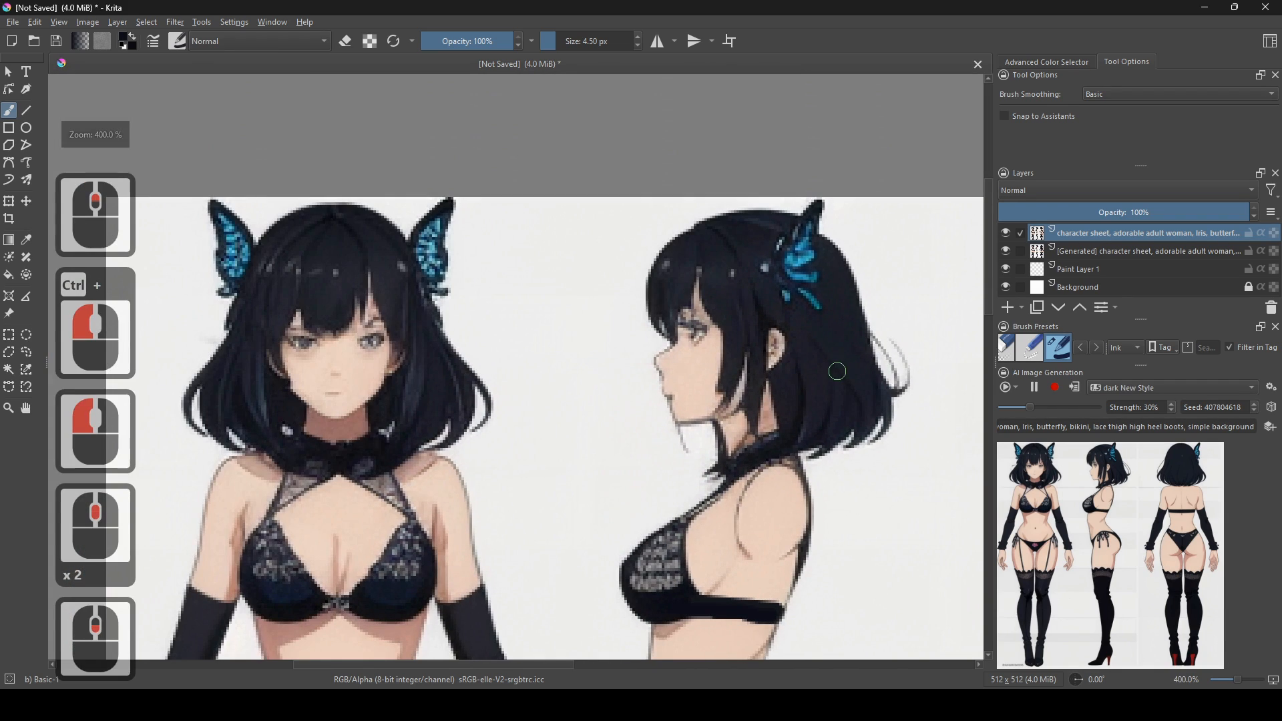
- Examine the outfit details at the hips and thighs of the front, side and rear figures
{"action": "left_click_drag", "start_coordinate": [591, 471], "coordinate": [232, 583]}
{"action": "scroll", "coordinate": [673, 461], "scroll_direction": "down", "scroll_amount": 1}
{"action": "left_click_drag", "start_coordinate": [675, 456], "coordinate": [556, 212]}
{"action": "scroll", "coordinate": [810, 154], "scroll_direction": "down", "scroll_amount": 1}
{"action": "left_click_drag", "start_coordinate": [796, 431], "coordinate": [835, 482]}
{"action": "scroll", "coordinate": [632, 438], "scroll_direction": "up", "scroll_amount": 2}
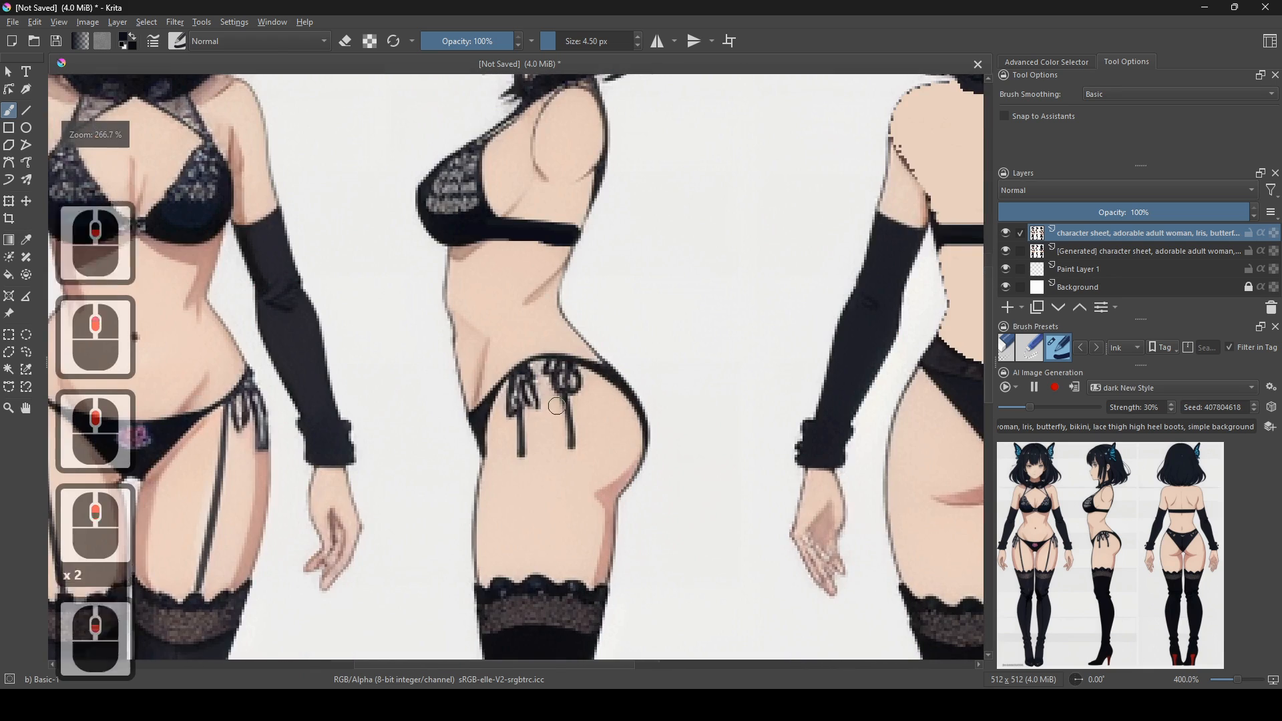
{"action": "scroll", "coordinate": [558, 406], "scroll_direction": "down", "scroll_amount": 2}
{"action": "scroll", "coordinate": [741, 486], "scroll_direction": "up", "scroll_amount": 1}
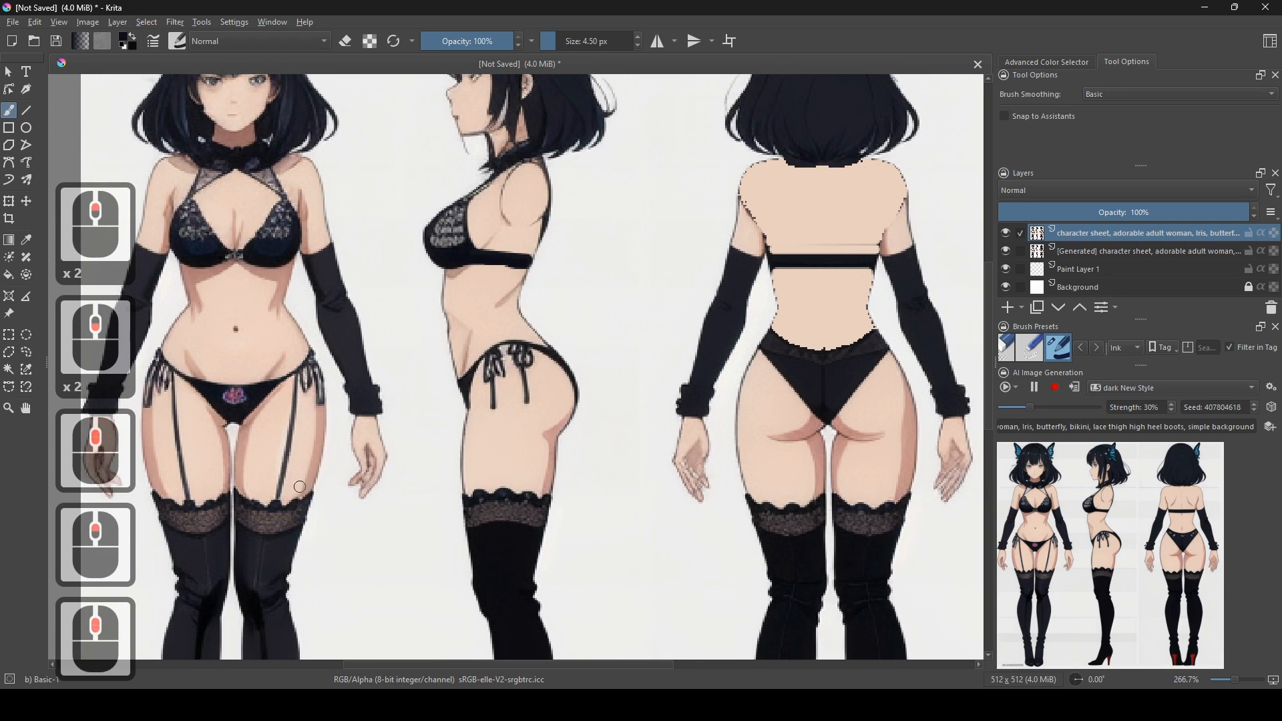
- Try drawing angled black garter straps from the stockings to the briefs on the rear-view figure with 1.27 px lines
{"action": "left_click", "coordinate": [512, 539], "text": "ctrl"}
{"action": "left_click", "coordinate": [26, 111]}
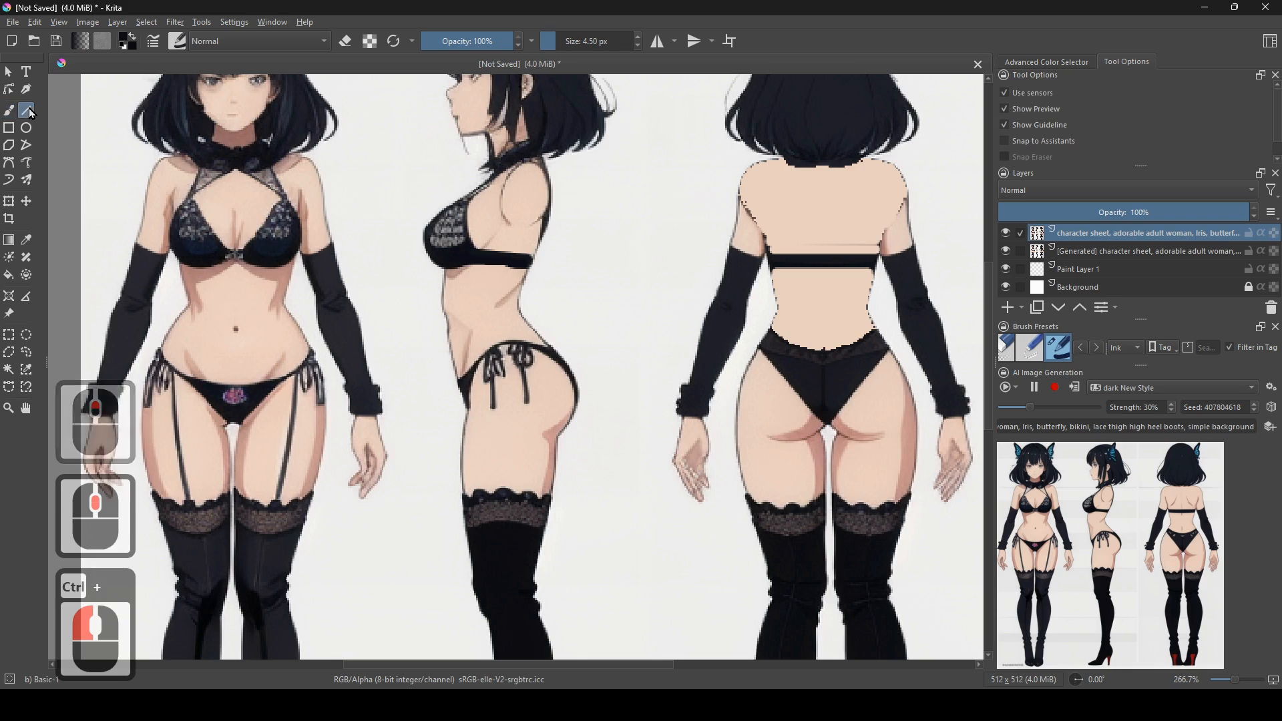
{"action": "left_click", "coordinate": [550, 36]}
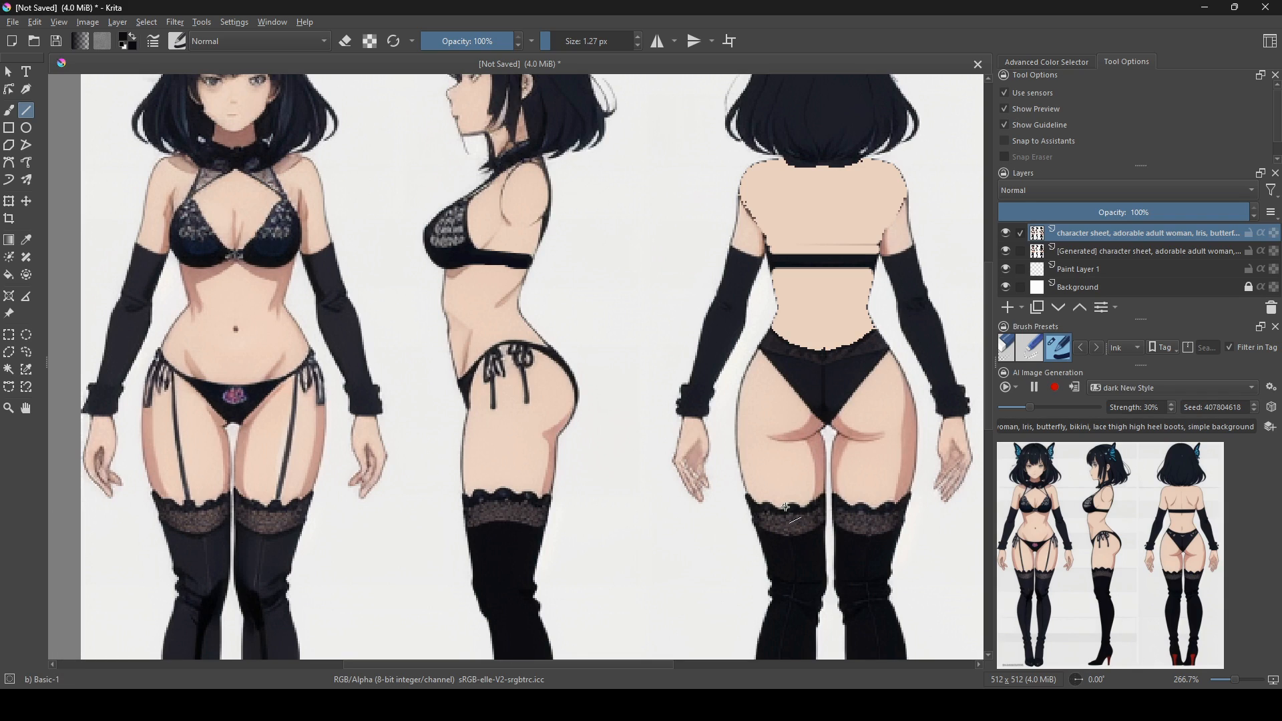
{"action": "left_click_drag", "start_coordinate": [788, 509], "coordinate": [790, 372]}
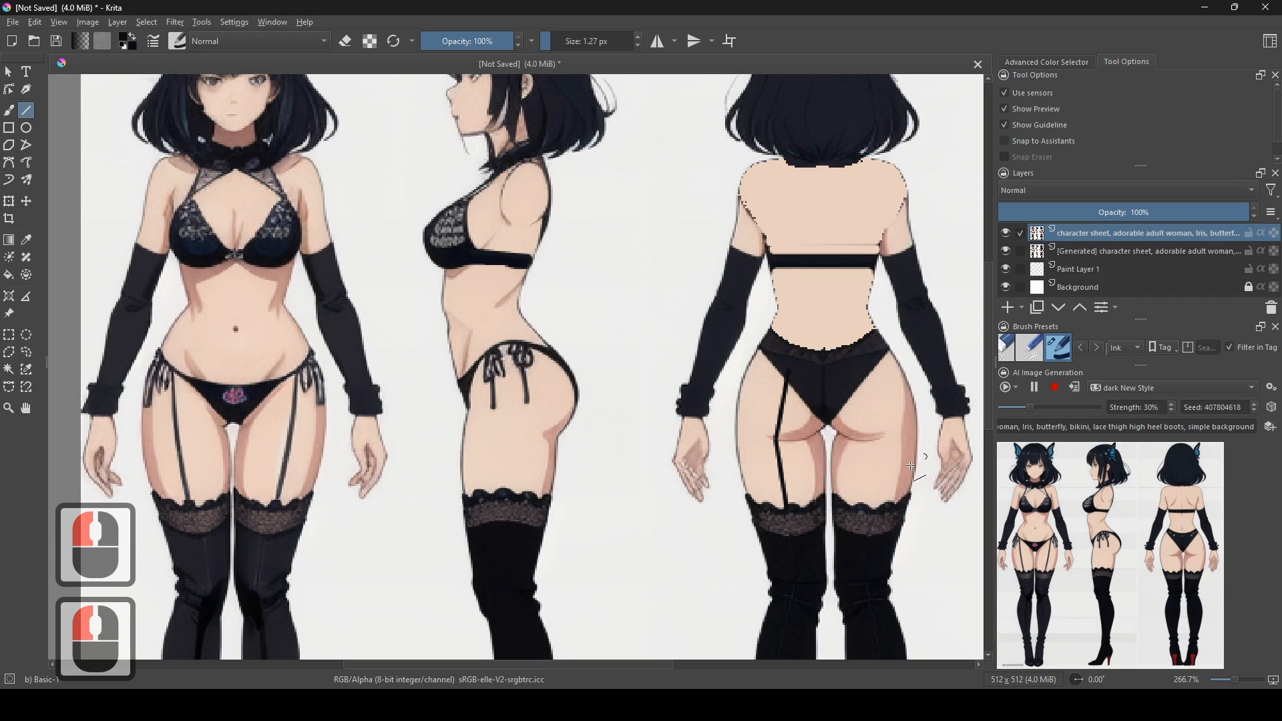
{"action": "left_click_drag", "start_coordinate": [877, 512], "coordinate": [882, 438]}
{"action": "left_click_drag", "start_coordinate": [882, 440], "coordinate": [869, 366]}
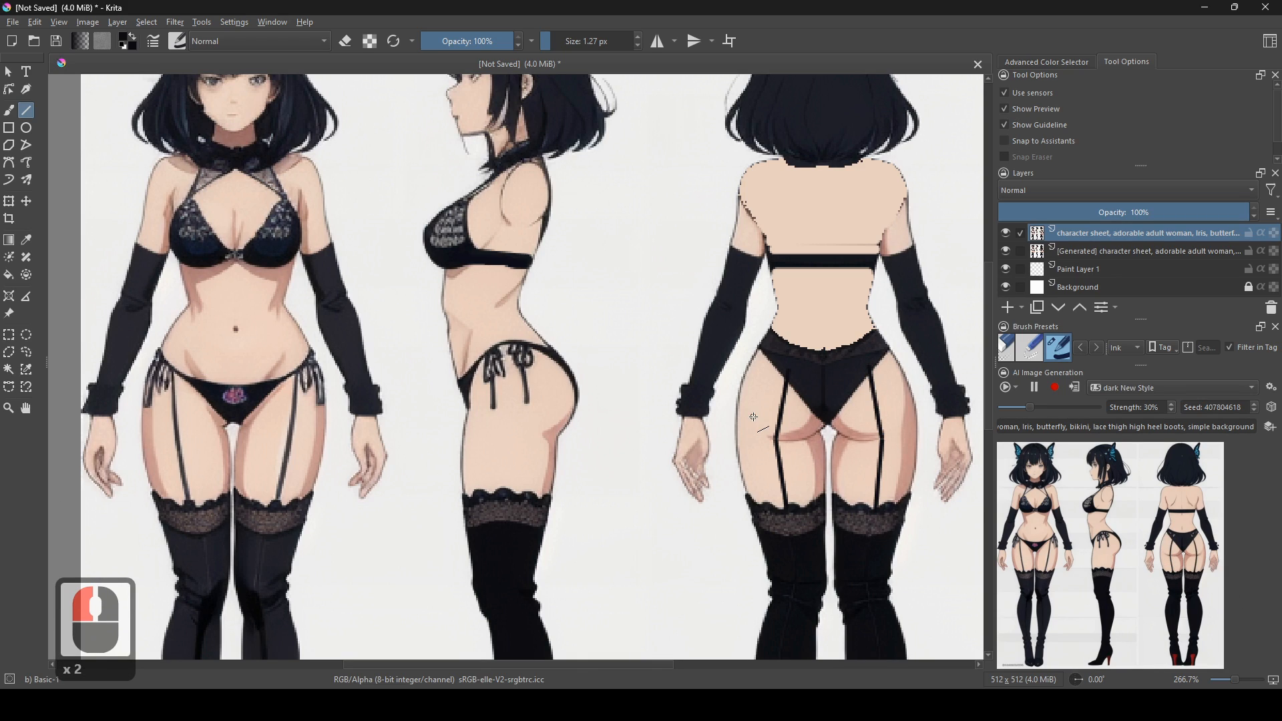
- Undo the angled garter straps drawn on the rear-view figure
{"action": "key", "text": "ctrl"}
{"action": "key", "text": "ctrl+z"}
{"action": "key", "text": "ctrl+z"}
{"action": "key", "text": "ctrl+z"}
{"action": "key", "text": "ctrl+z"}
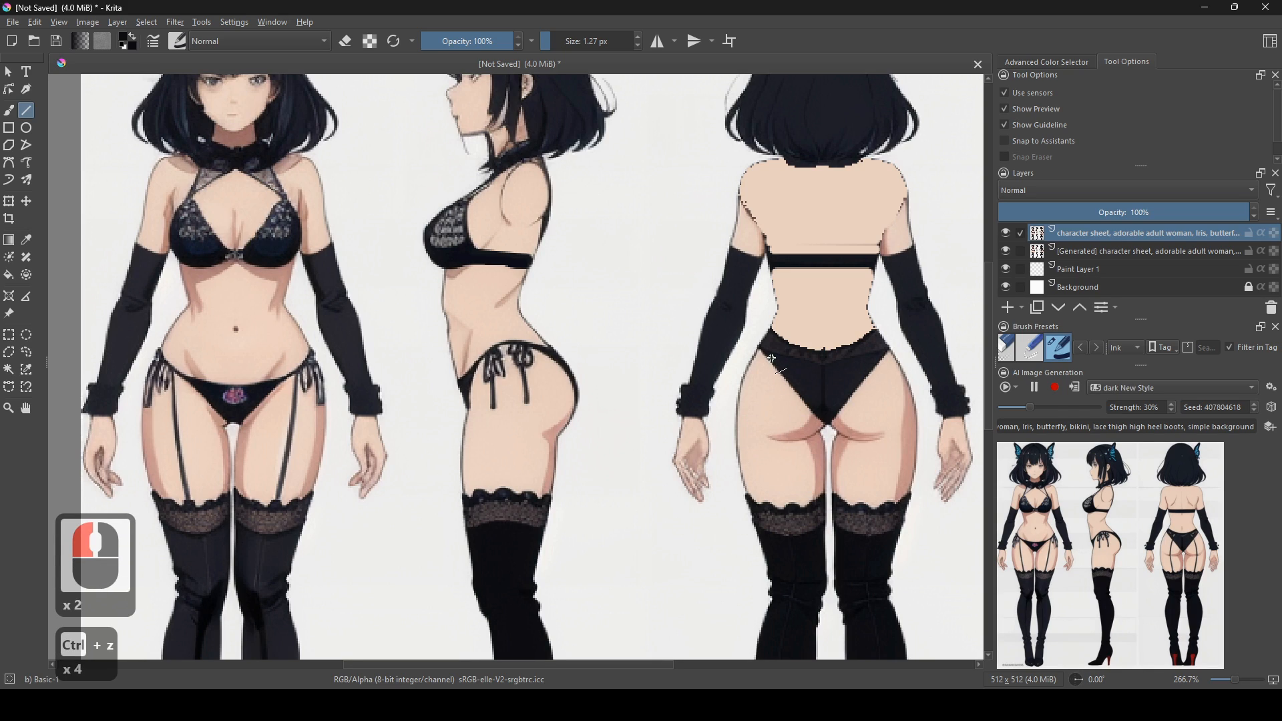
- Try straight vertical garter straps on the rear-view figure and undo them
{"action": "left_click_drag", "start_coordinate": [773, 360], "coordinate": [769, 450]}
{"action": "left_click_drag", "start_coordinate": [772, 503], "coordinate": [770, 505]}
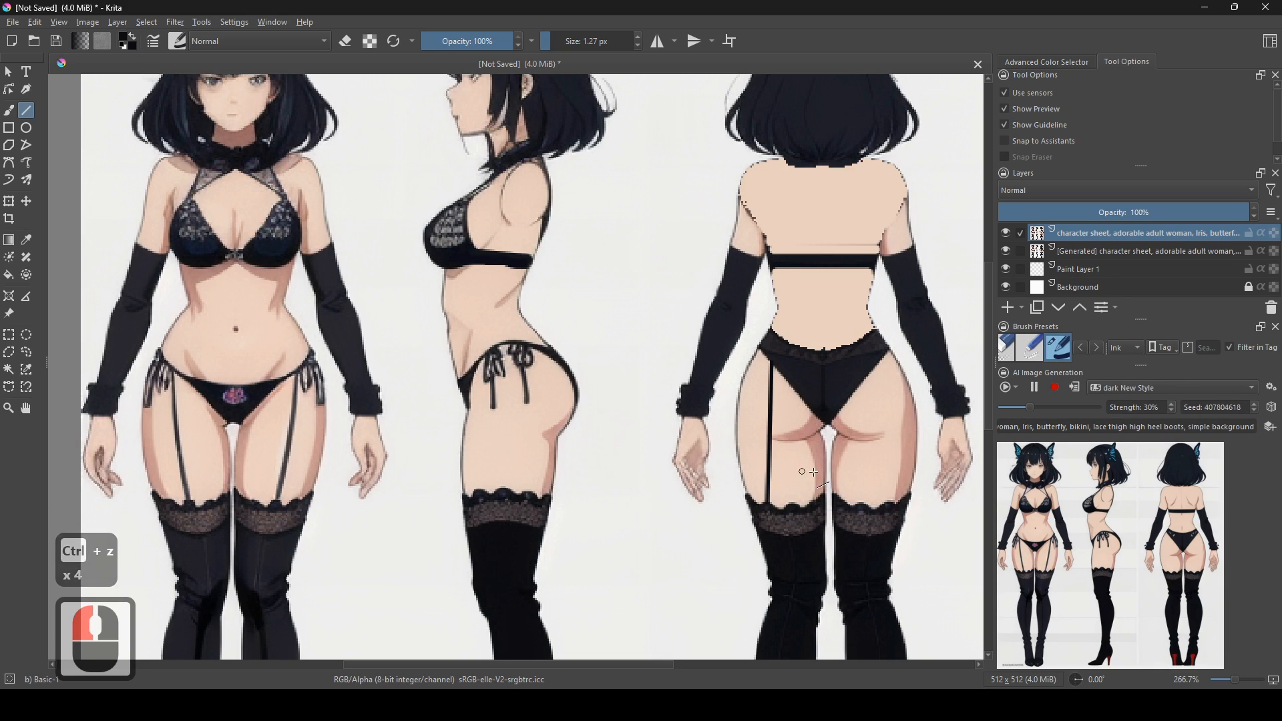
{"action": "left_click_drag", "start_coordinate": [890, 502], "coordinate": [888, 353]}
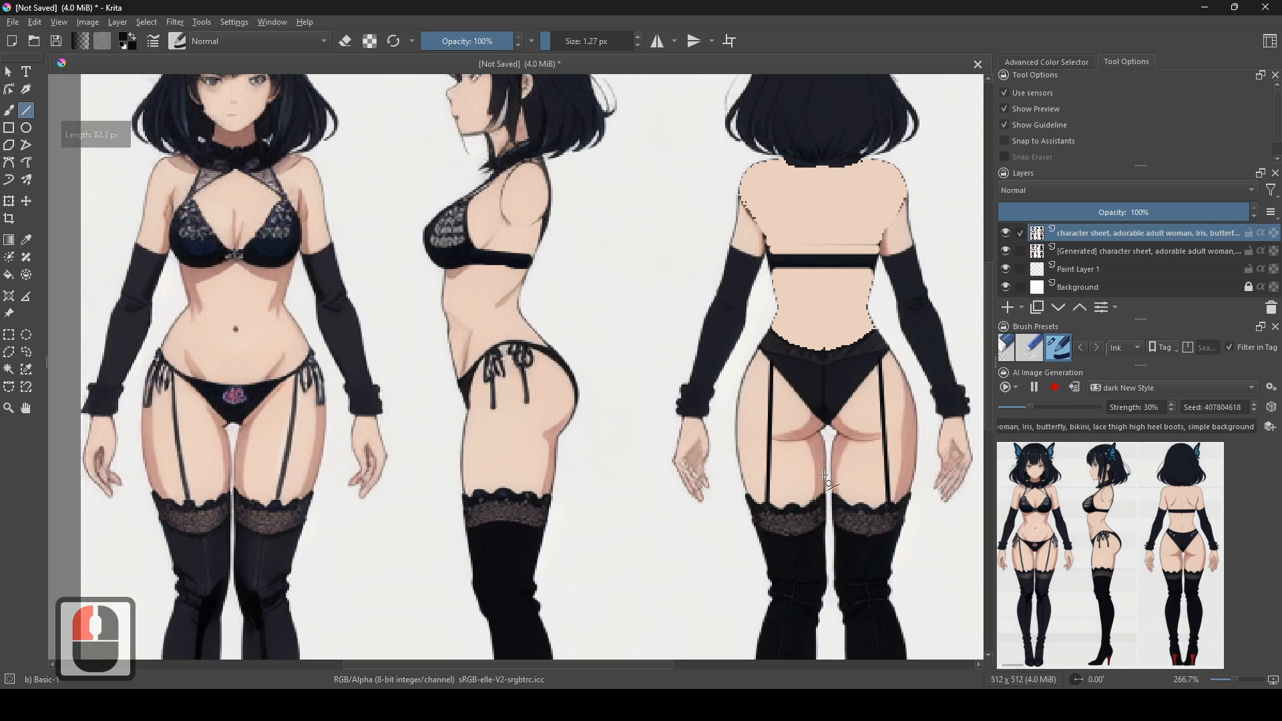
{"action": "left_click_drag", "start_coordinate": [770, 412], "coordinate": [823, 443]}
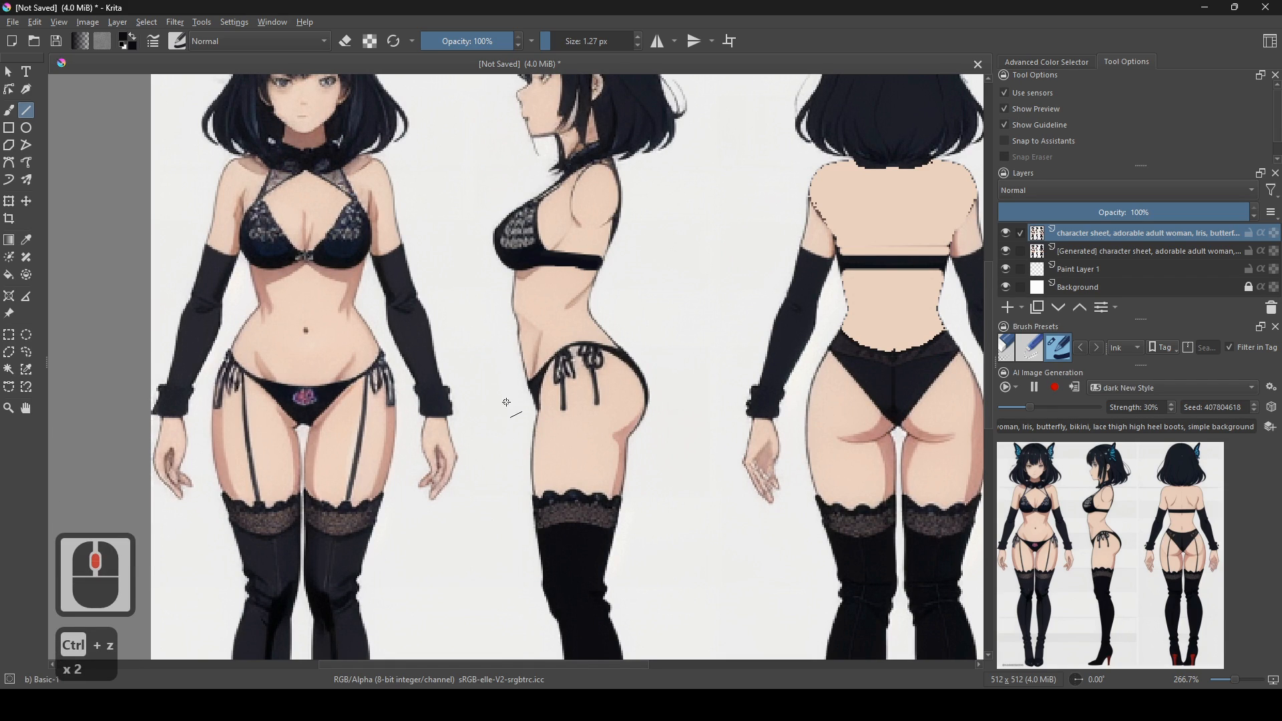
{"action": "key", "text": "ctrl+z"}
{"action": "key", "text": "ctrl+z"}
- Sample the skin tone and paint over both garter straps on the front-view figure with a 9.39 px freehand brush
{"action": "left_click", "coordinate": [478, 437], "text": "ctrl"}
{"action": "left_click", "coordinate": [480, 444], "text": "shift"}
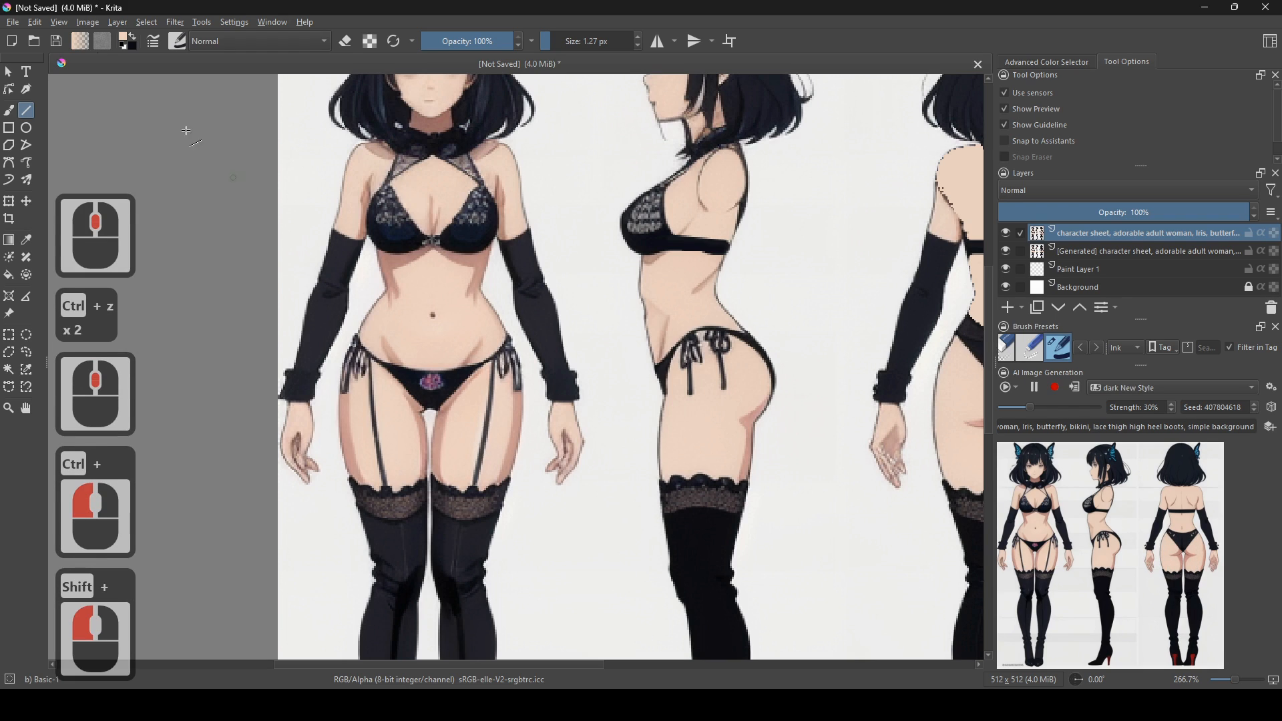
{"action": "left_click", "coordinate": [10, 109]}
{"action": "left_click_drag", "start_coordinate": [477, 318], "coordinate": [508, 318], "text": "shift"}
{"action": "scroll", "coordinate": [462, 389], "scroll_direction": "up", "scroll_amount": 2}
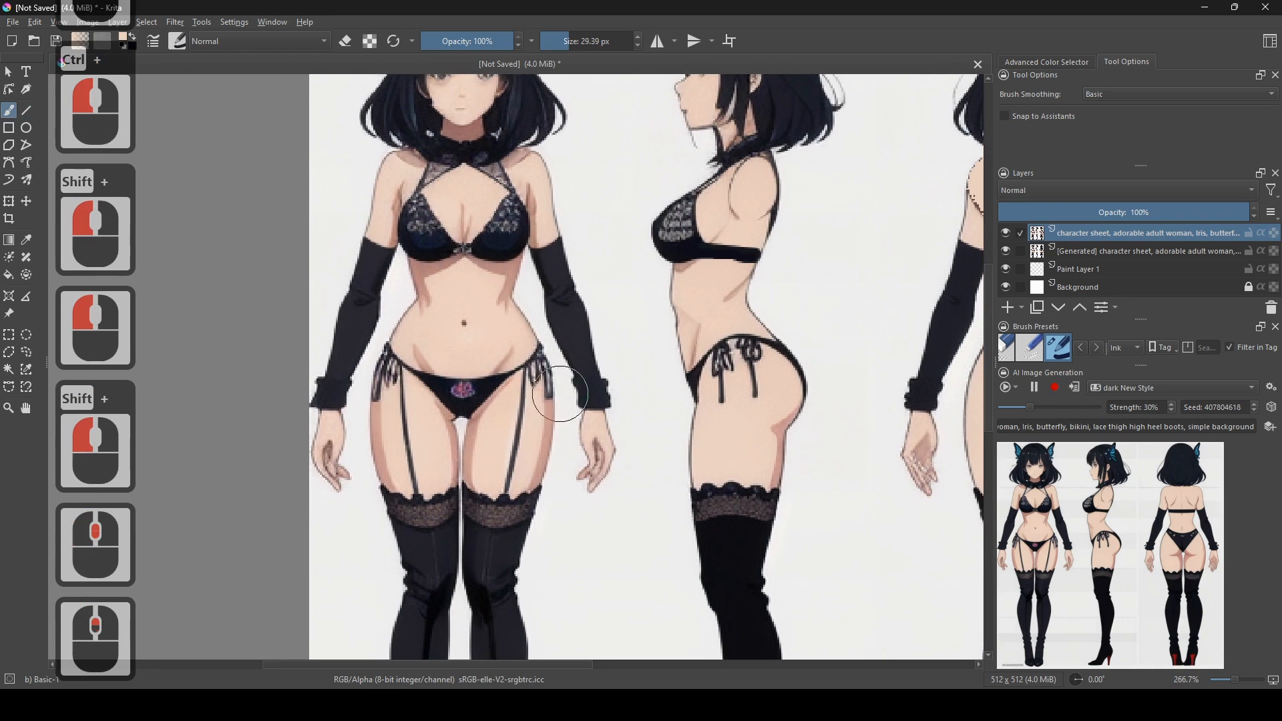
{"action": "mouse_move", "coordinate": [517, 502]}
{"action": "left_mouse_down", "text": "shift"}
{"action": "mouse_move", "coordinate": [476, 519]}
{"action": "mouse_move", "coordinate": [508, 445]}
{"action": "mouse_move", "coordinate": [505, 364]}
{"action": "left_mouse_up", "text": "shift"}
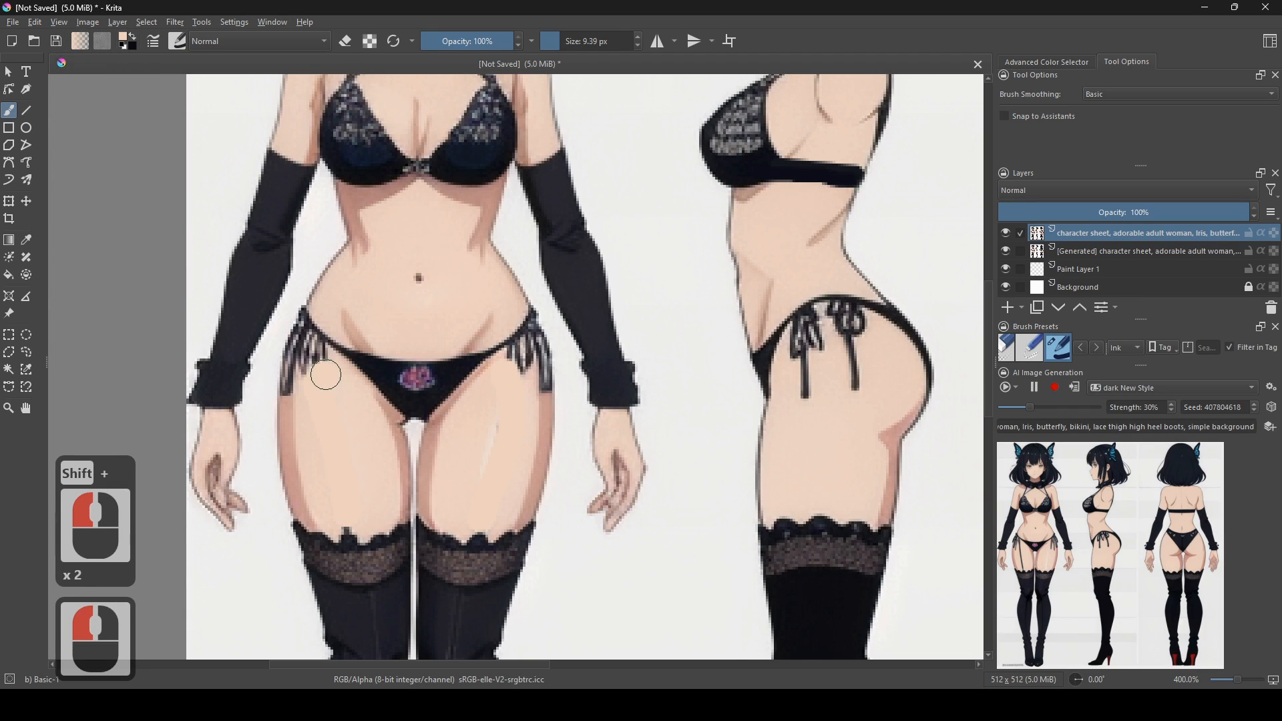
- Paint over the rearmost ribbon bow on the side-view figure's hip with the skin tone
{"action": "scroll", "coordinate": [664, 380], "scroll_direction": "down", "scroll_amount": 3}
{"action": "scroll", "coordinate": [635, 487], "scroll_direction": "up", "scroll_amount": 3}
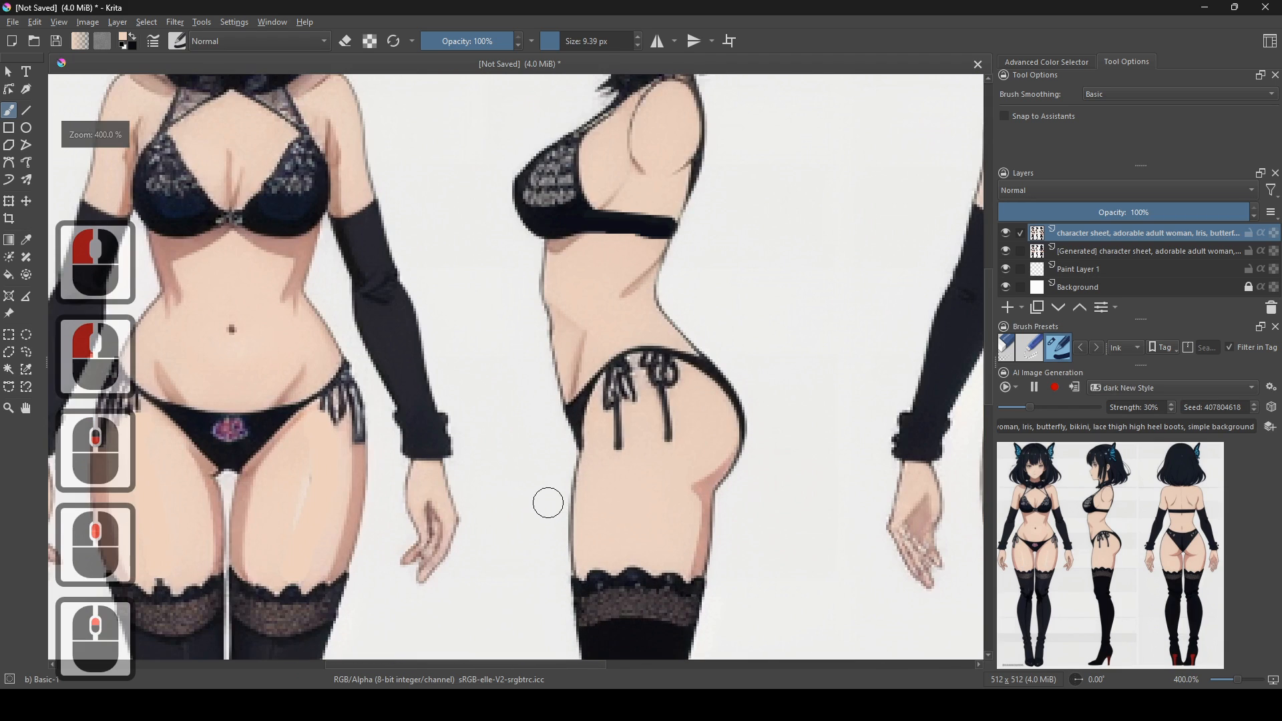
{"action": "scroll", "coordinate": [669, 548], "scroll_direction": "up", "scroll_amount": 1}
{"action": "left_click_drag", "start_coordinate": [701, 392], "coordinate": [627, 449]}
{"action": "mouse_move", "coordinate": [668, 507]}
{"action": "left_mouse_down"}
{"action": "mouse_move", "coordinate": [667, 438]}
{"action": "mouse_move", "coordinate": [644, 424]}
{"action": "mouse_move", "coordinate": [678, 430]}
{"action": "left_mouse_up"}
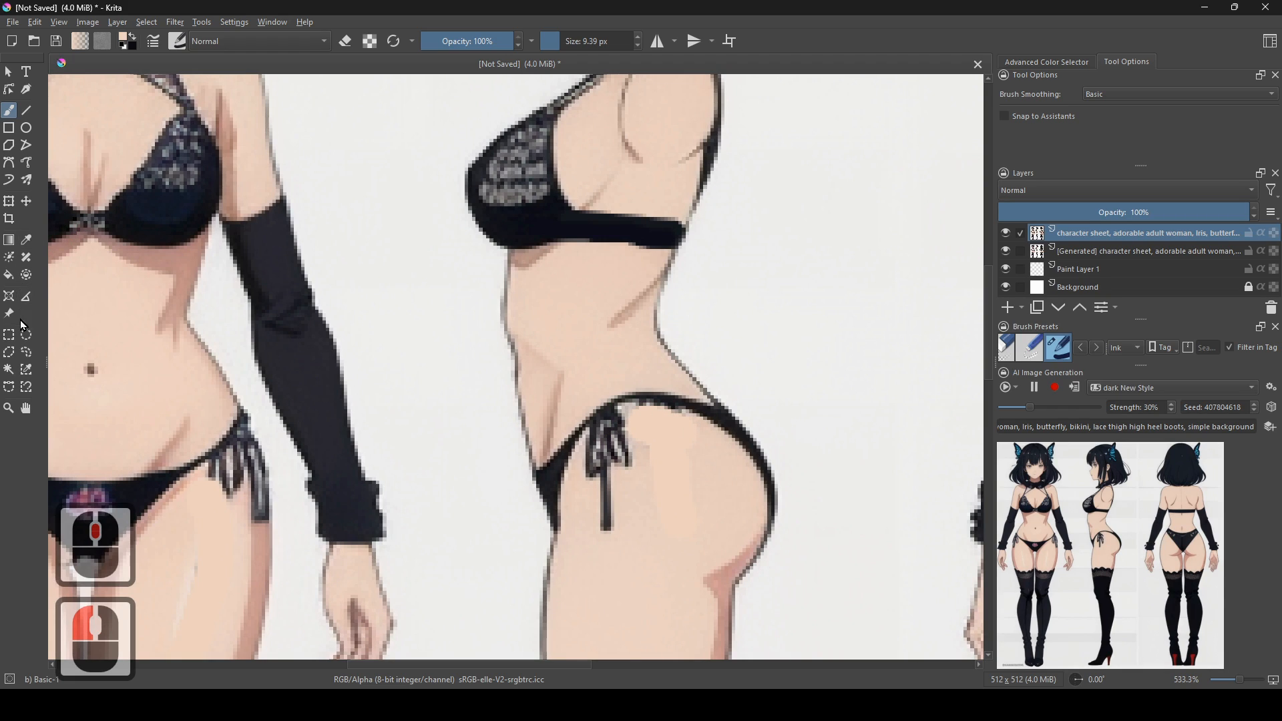
- Make a freehand selection around the remaining side-view ribbon bow and move it to the middle of the hip band
{"action": "left_click", "coordinate": [29, 355]}
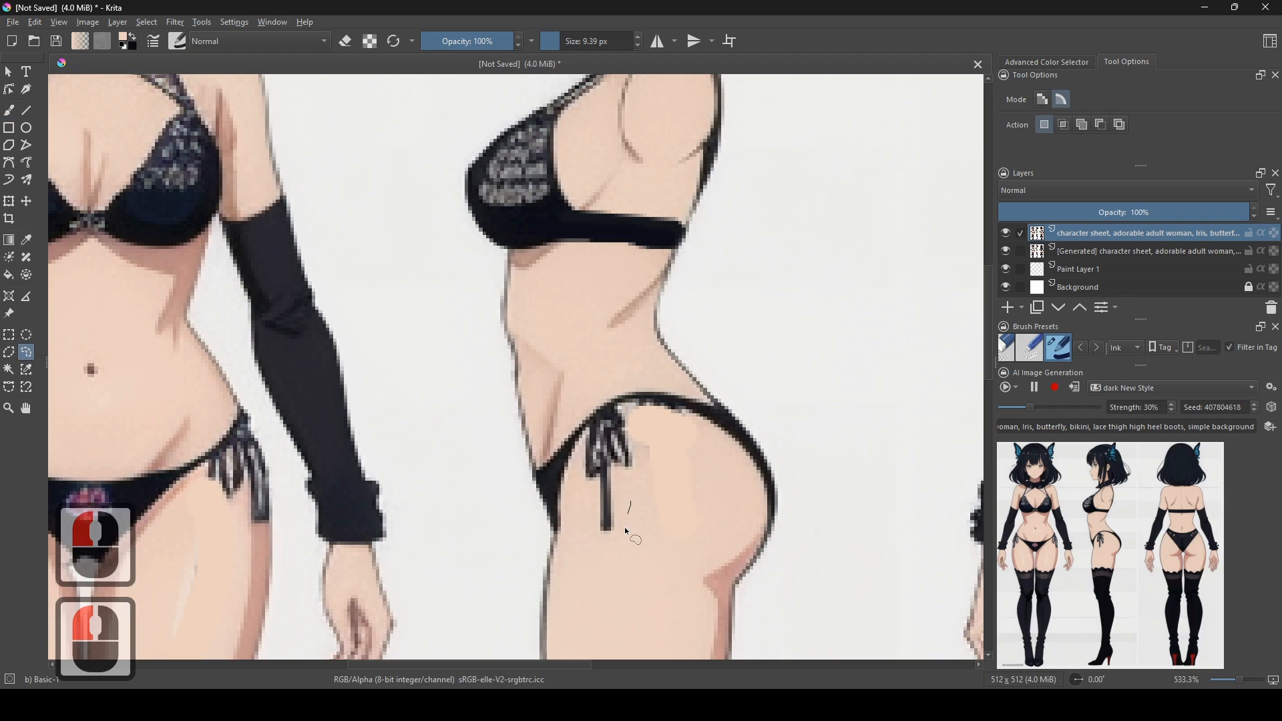
{"action": "left_click_drag", "start_coordinate": [584, 452], "coordinate": [588, 434]}
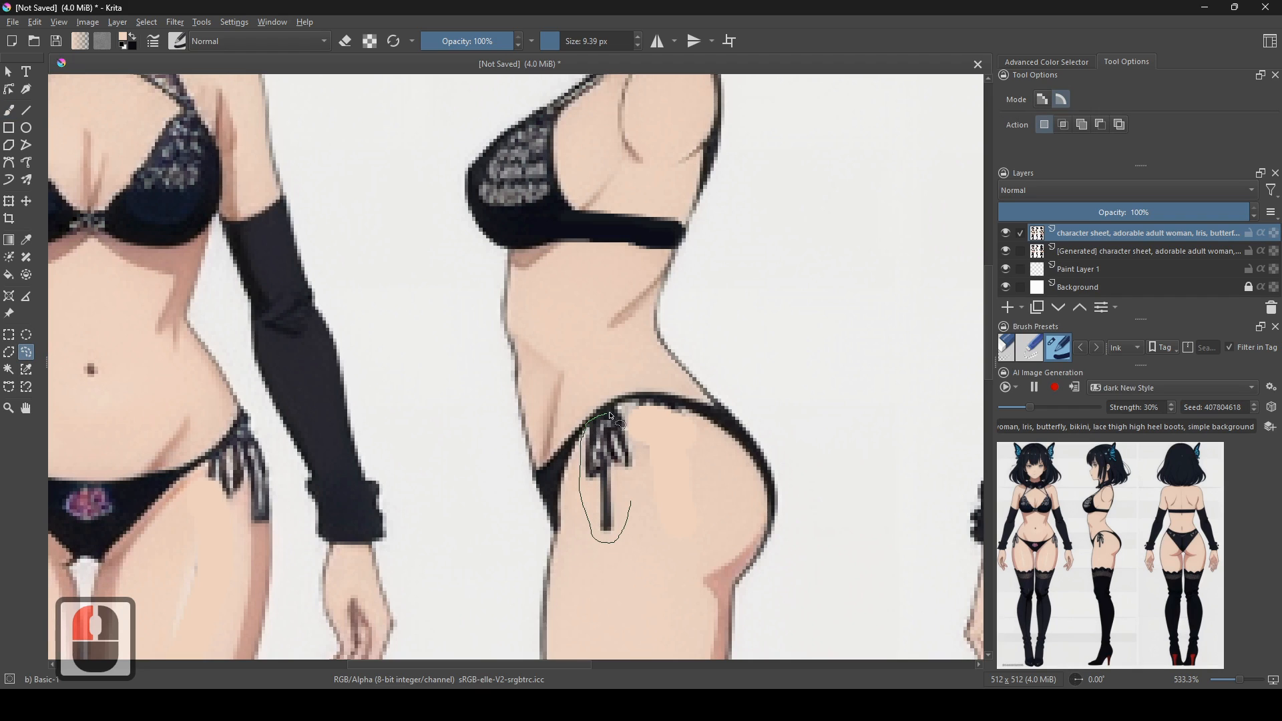
{"action": "left_click_drag", "start_coordinate": [627, 534], "coordinate": [632, 538]}
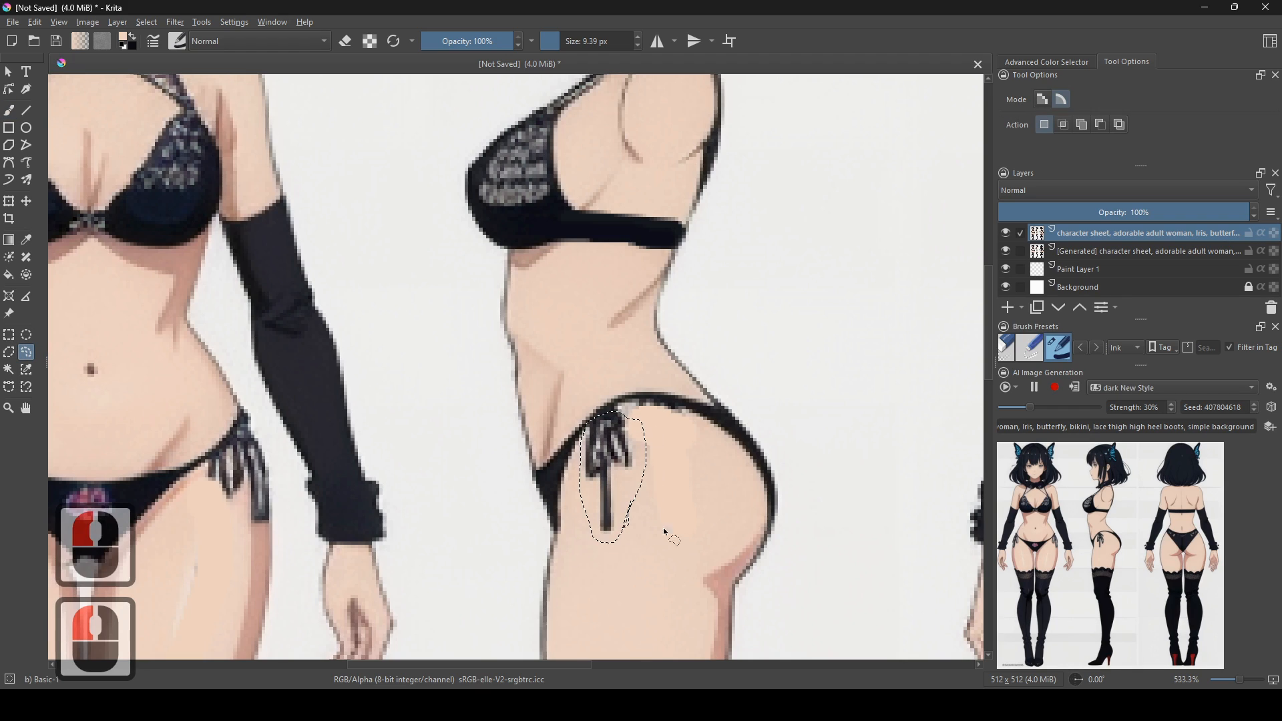
{"action": "left_click", "coordinate": [26, 202]}
{"action": "mouse_move", "coordinate": [614, 488]}
{"action": "left_mouse_down"}
{"action": "mouse_move", "coordinate": [691, 487]}
{"action": "mouse_move", "coordinate": [672, 494]}
{"action": "left_mouse_up"}
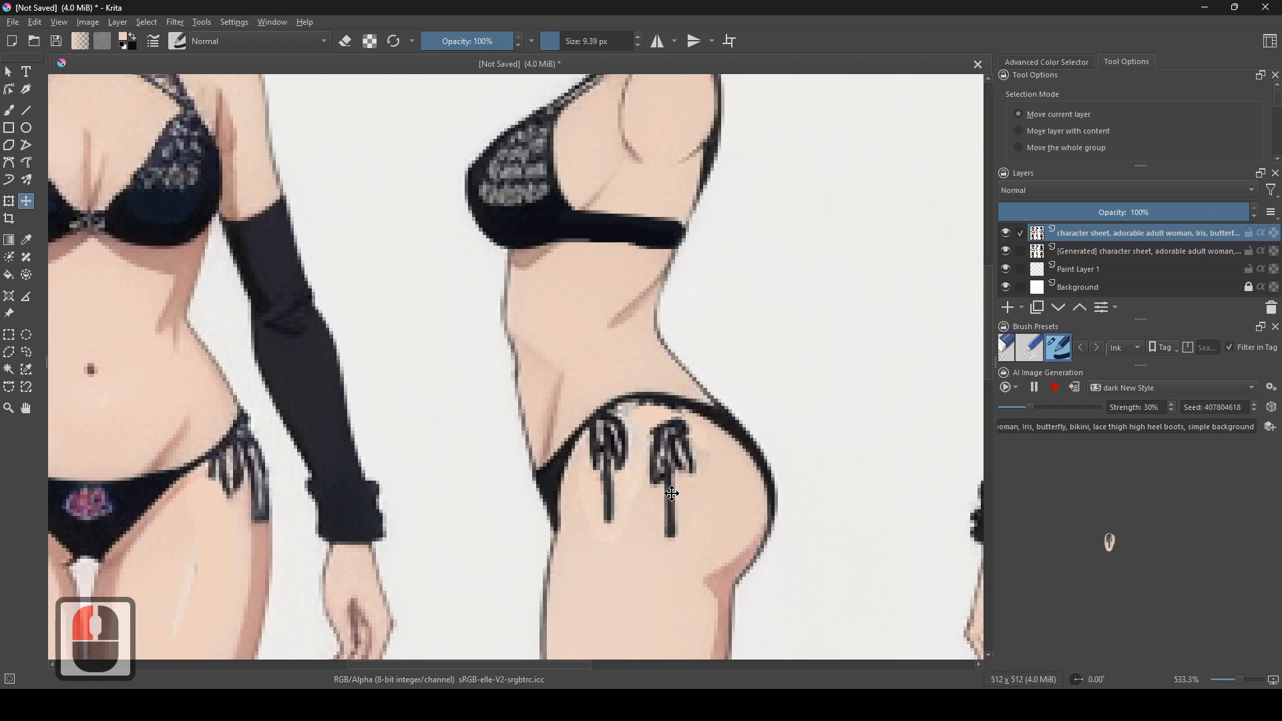
{"action": "left_click_drag", "start_coordinate": [676, 469], "coordinate": [641, 460]}
- Hide the generated layer, sample the skin tone and try to fill the white gaps beside the side-view ribbon bow
{"action": "left_click", "coordinate": [1009, 253]}
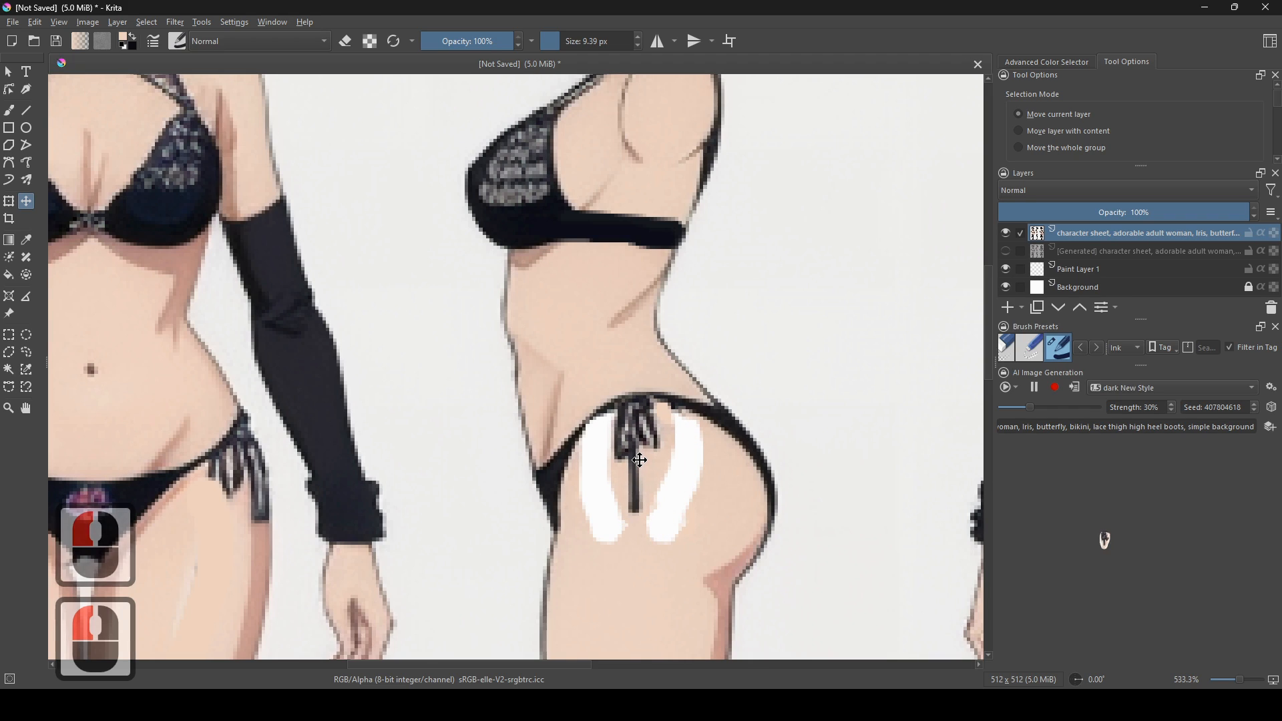
{"action": "left_click", "coordinate": [8, 276]}
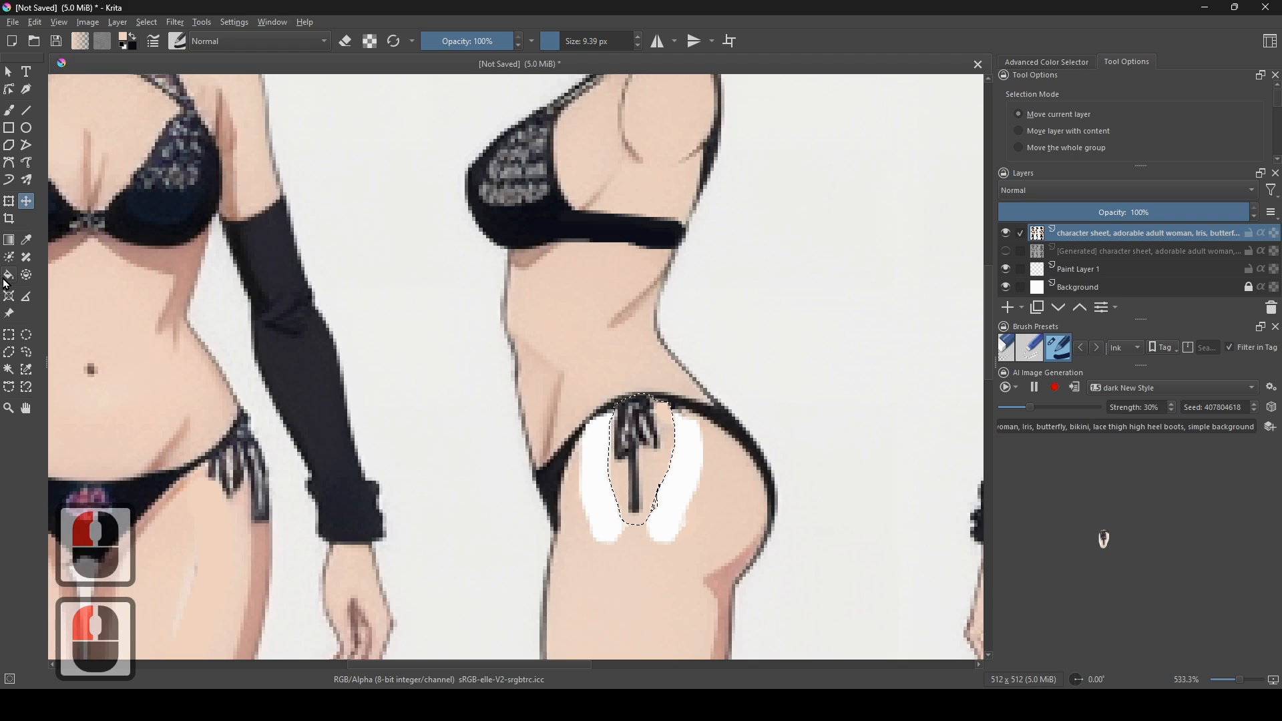
{"action": "left_click", "coordinate": [718, 493], "text": "ctrl"}
{"action": "left_click", "coordinate": [686, 479]}
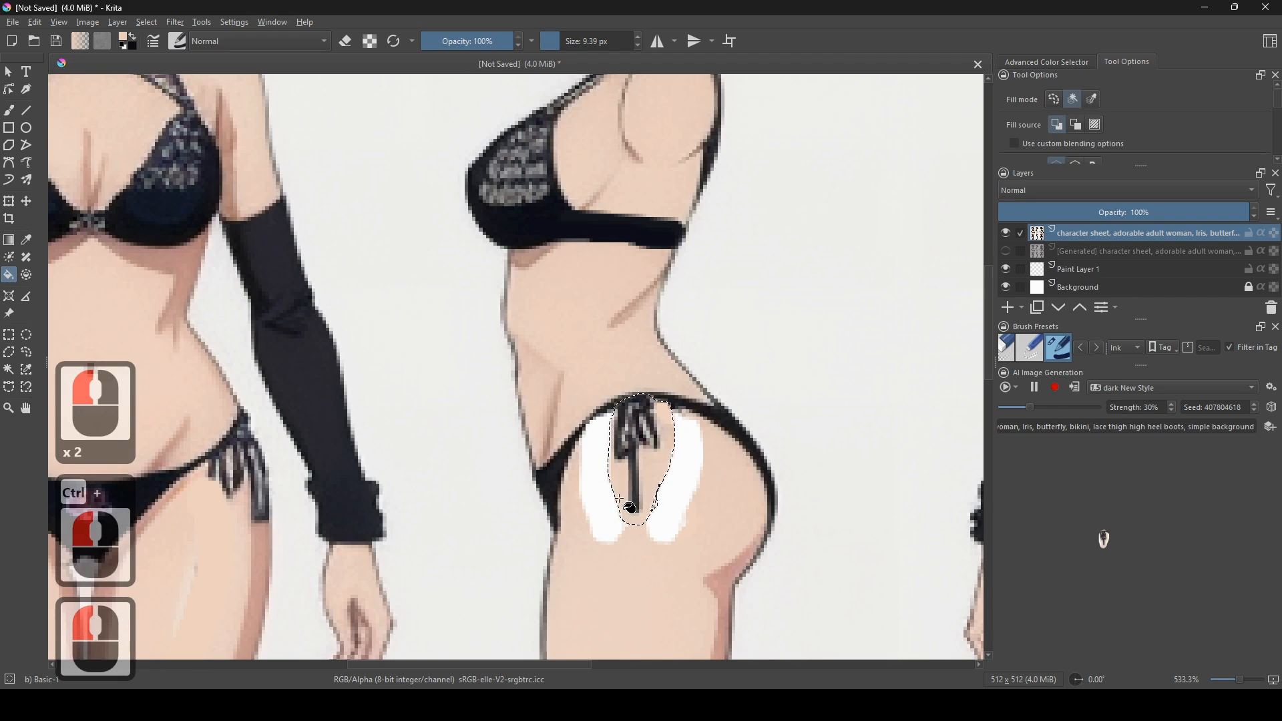
{"action": "left_click", "coordinate": [591, 499]}
{"action": "scroll", "coordinate": [1038, 246], "scroll_direction": "up", "scroll_amount": 4}
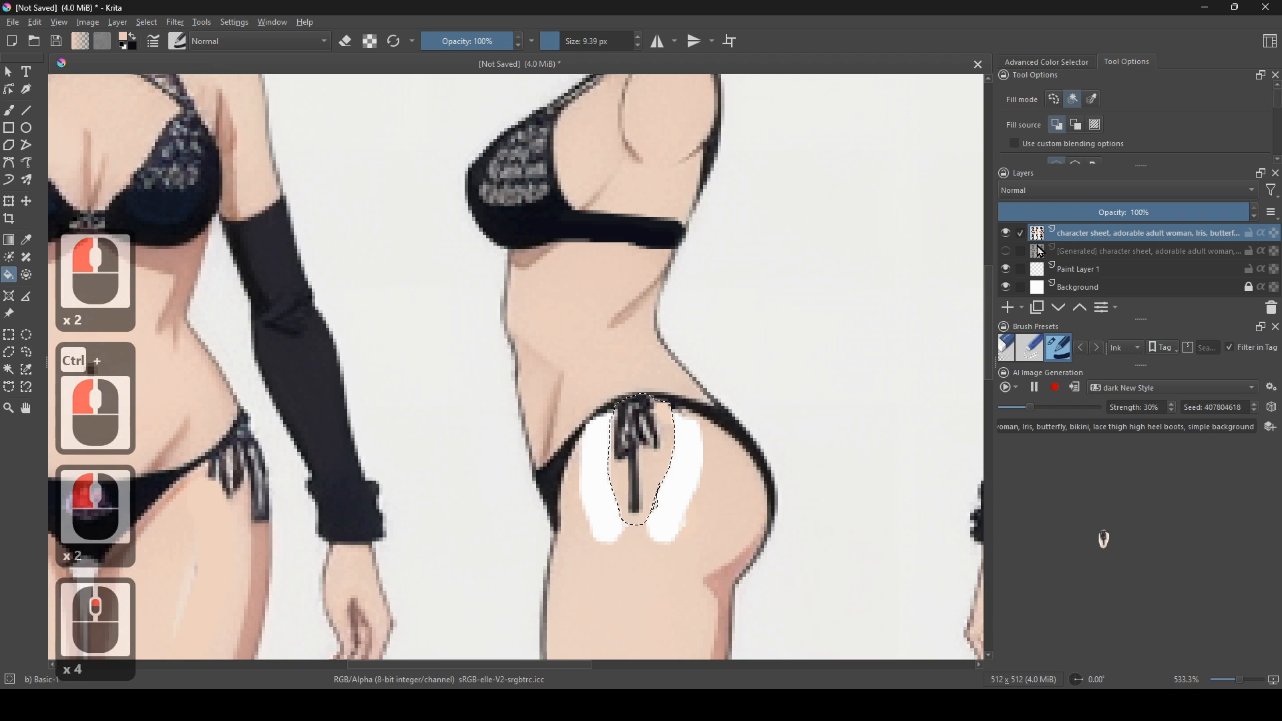
- Make the top character-sheet layer active and clear the selection around the side-view ribbon bow
{"action": "left_click", "coordinate": [1009, 238]}
{"action": "left_click", "coordinate": [1009, 238]}
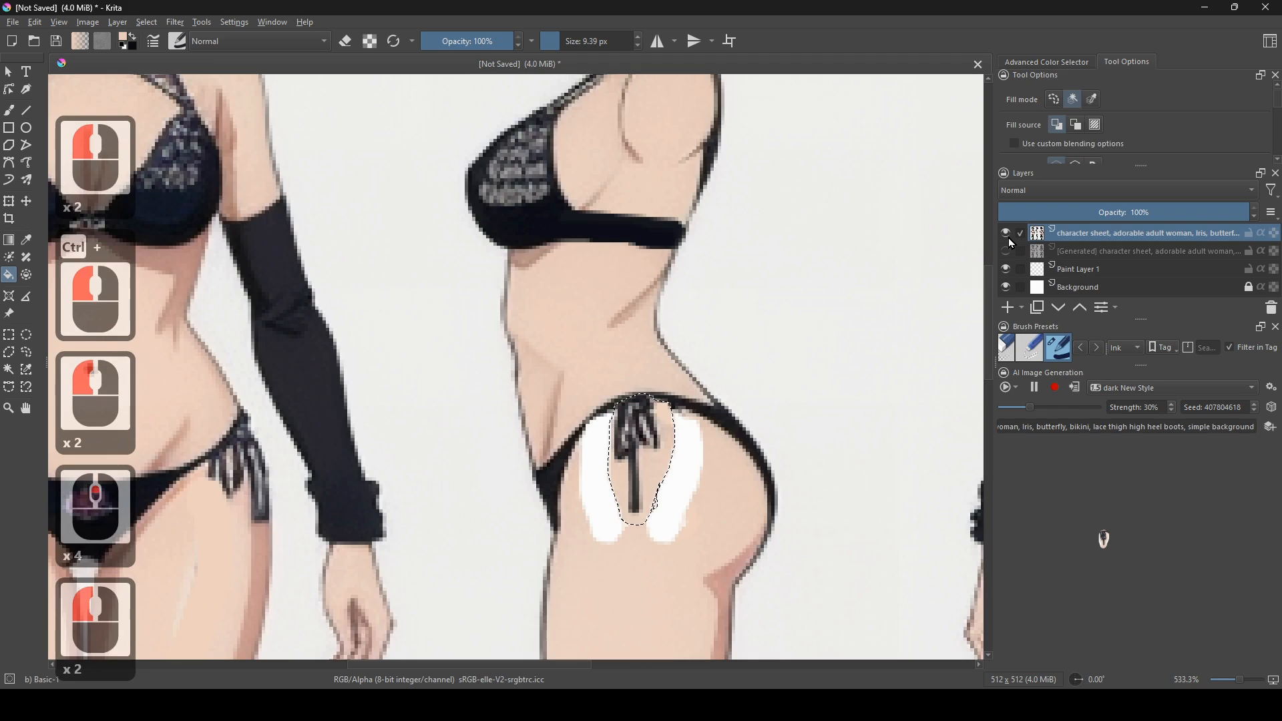
{"action": "left_click", "coordinate": [1099, 233]}
{"action": "left_click", "coordinate": [27, 336]}
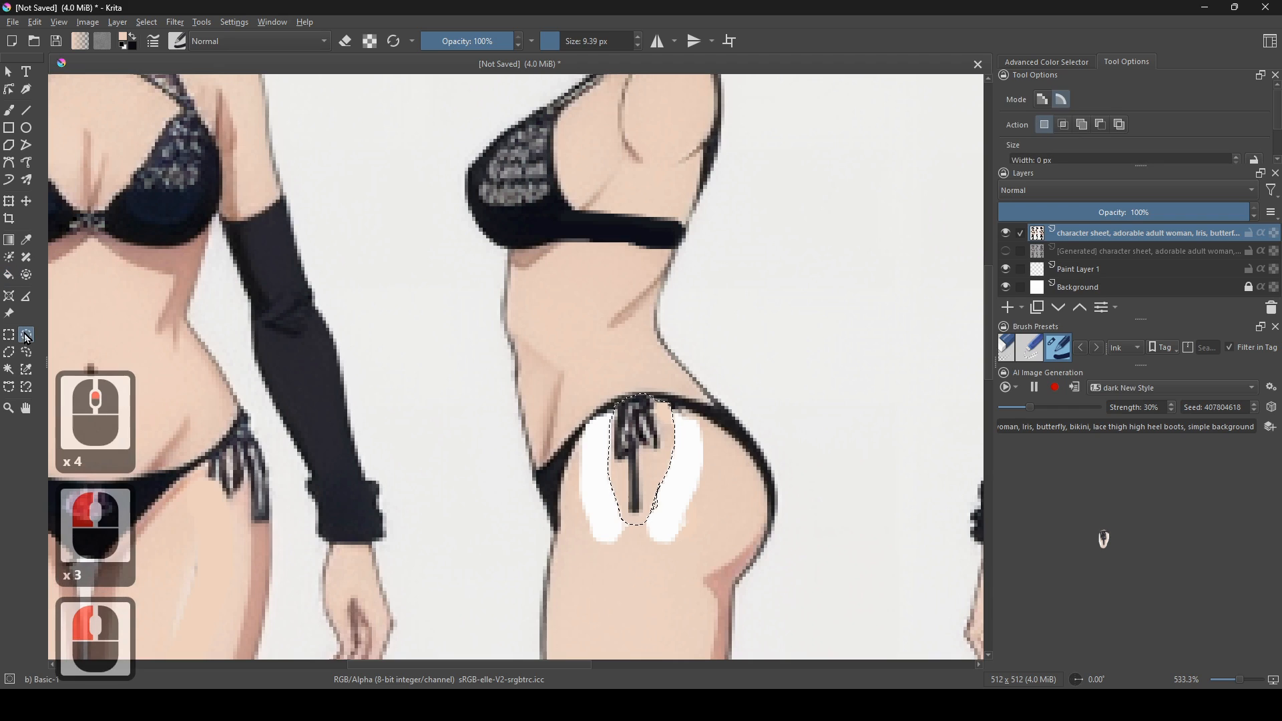
{"action": "right_click", "coordinate": [712, 374]}
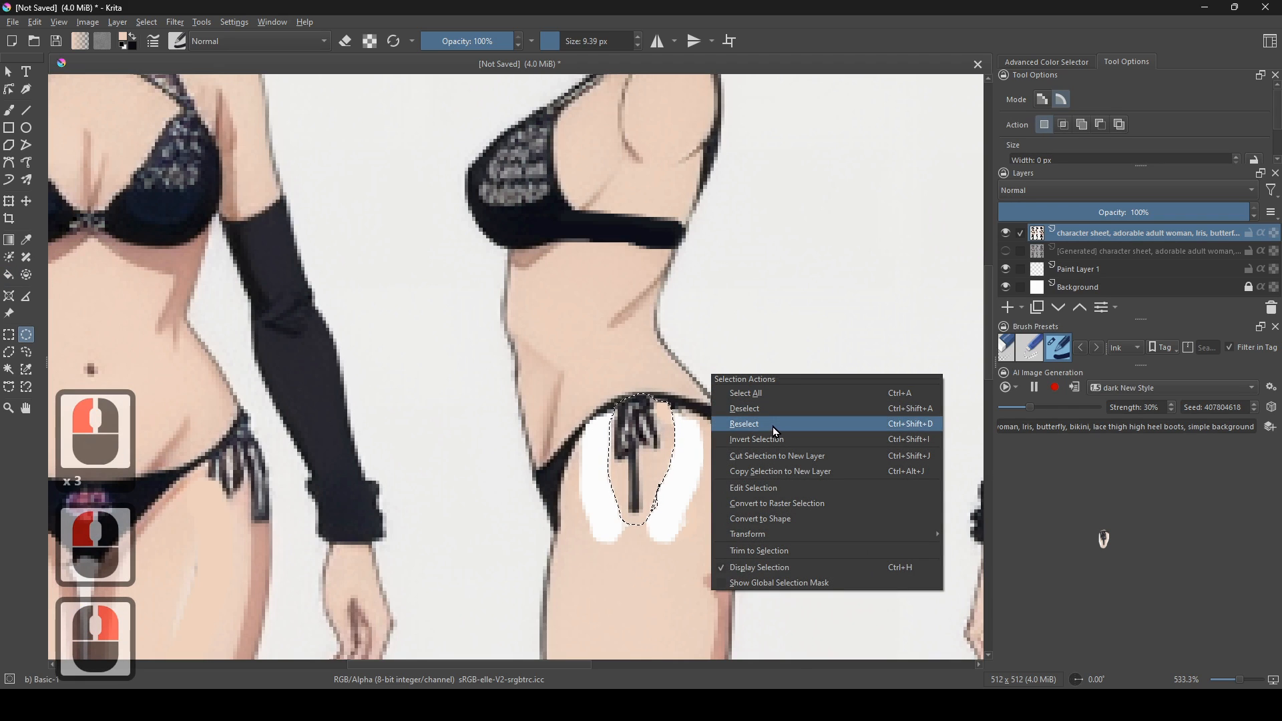
{"action": "left_click", "coordinate": [784, 410]}
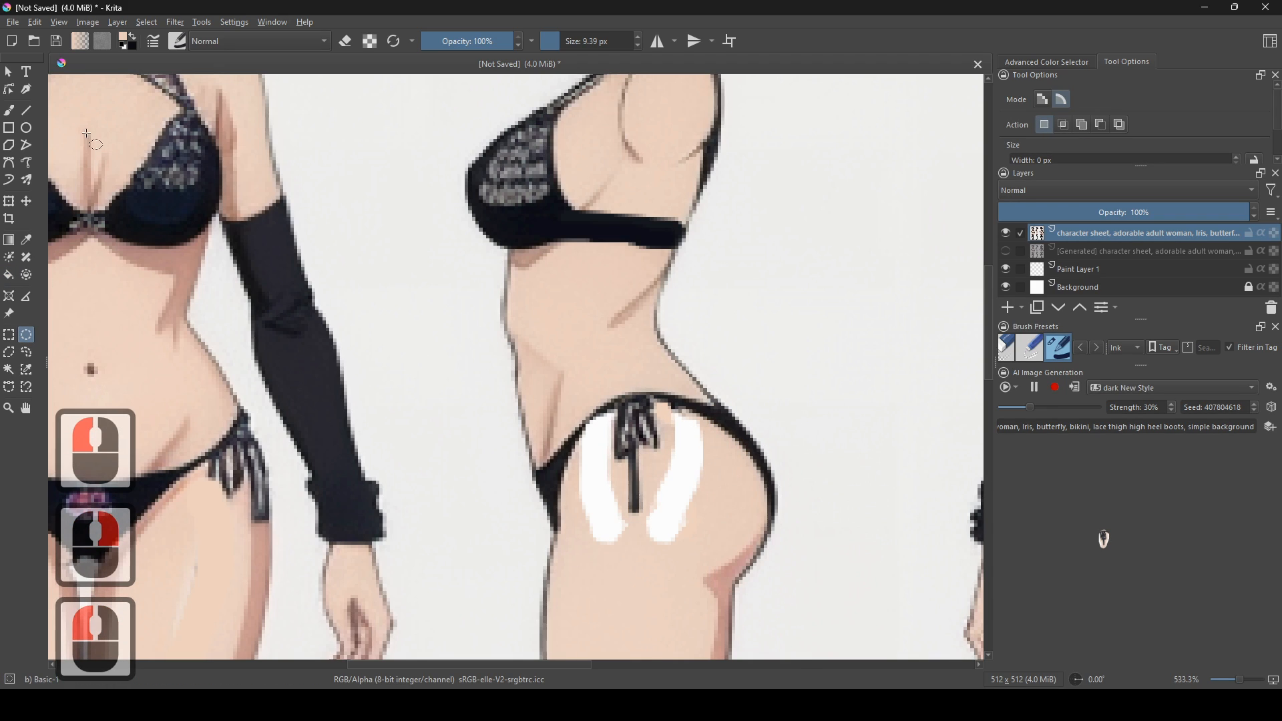
- Try filling both white gaps beside the side-view ribbon bow with the skin tone and undo the fills
{"action": "left_click", "coordinate": [9, 275]}
{"action": "left_click", "coordinate": [694, 456]}
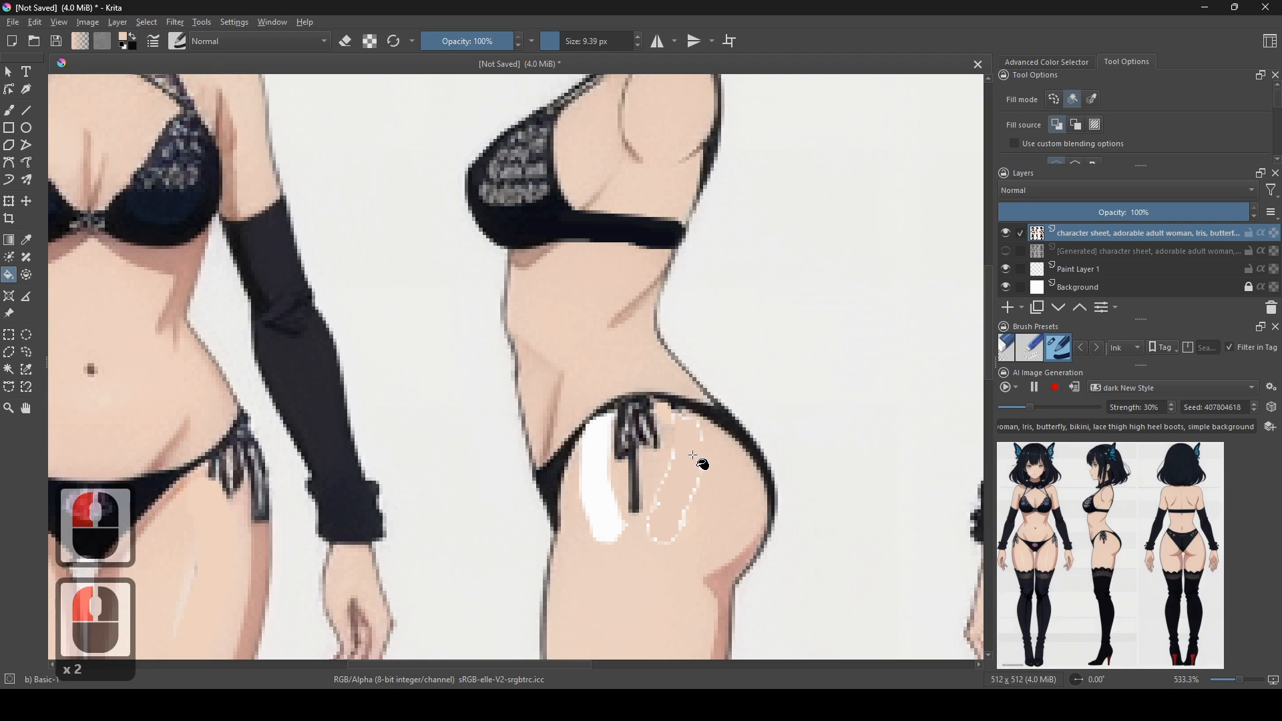
{"action": "left_click", "coordinate": [601, 491]}
{"action": "key", "text": "ctrl+z"}
{"action": "key", "text": "ctrl+z"}
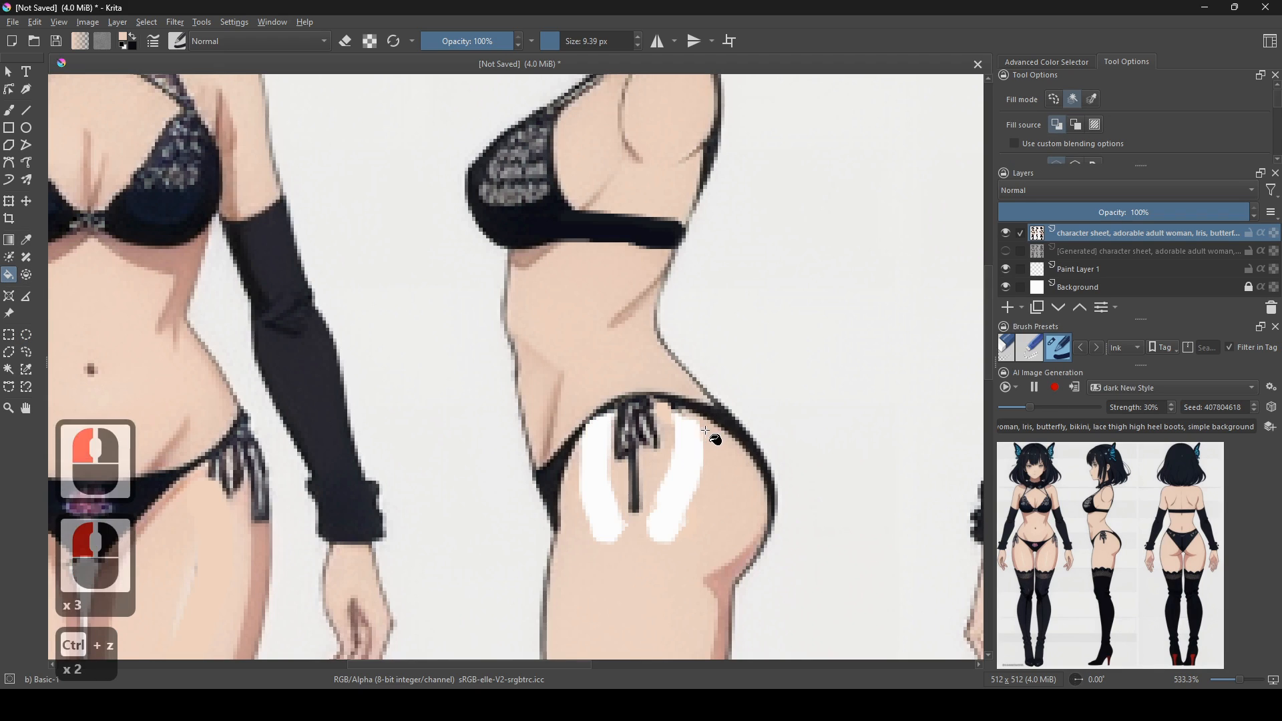
- Set the fill threshold to 20 and fill both white gaps on the side-view hip with the skin tone
{"action": "scroll", "coordinate": [1096, 120], "scroll_direction": "down", "scroll_amount": 3}
{"action": "scroll", "coordinate": [1102, 144], "scroll_direction": "up", "scroll_amount": 5}
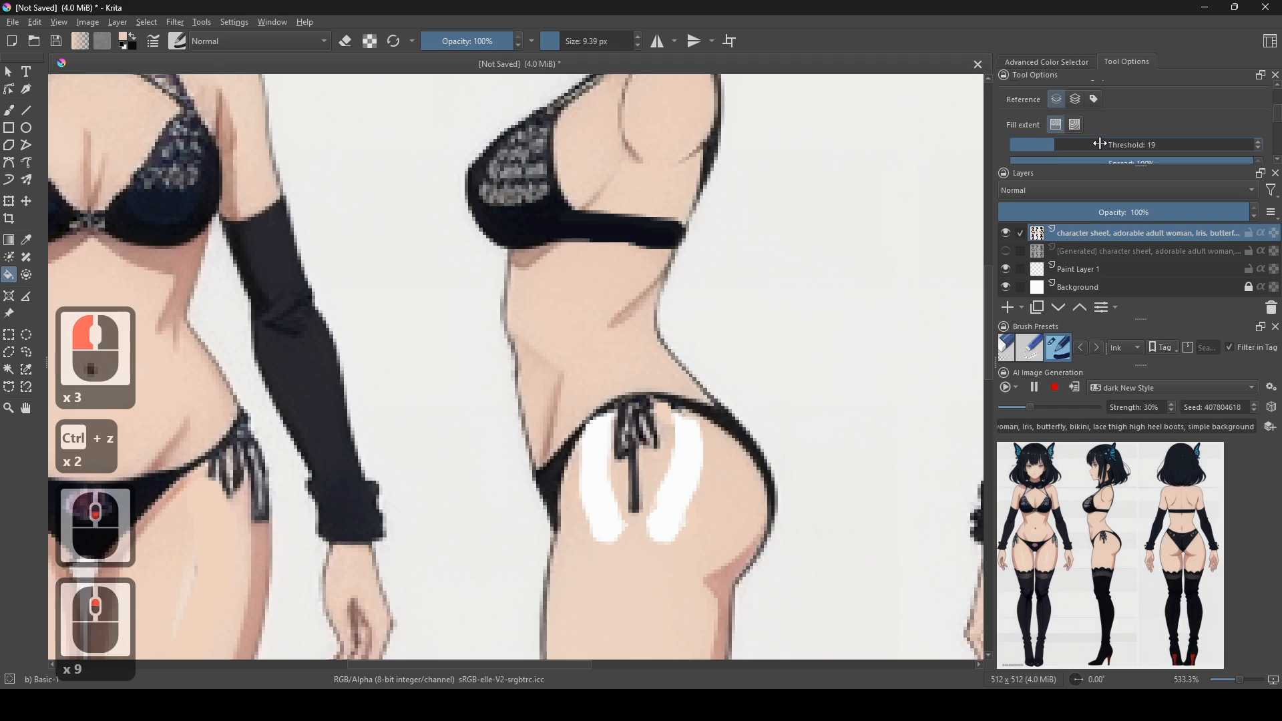
{"action": "left_click", "coordinate": [680, 491]}
{"action": "left_click", "coordinate": [595, 503]}
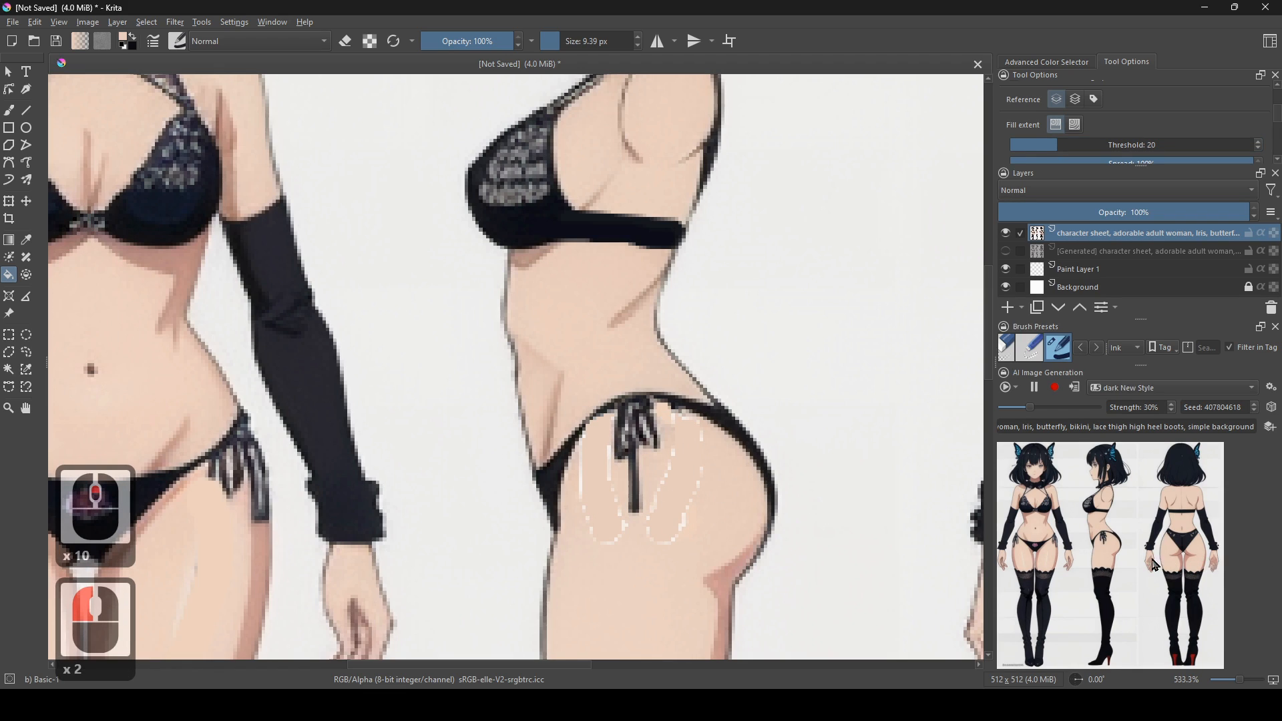
- Sample the dark bottoms colour and sketch a ribbon bow on the rear-view figure's left hip with a 0.02 px brush
{"action": "left_click_drag", "start_coordinate": [709, 425], "coordinate": [322, 449]}
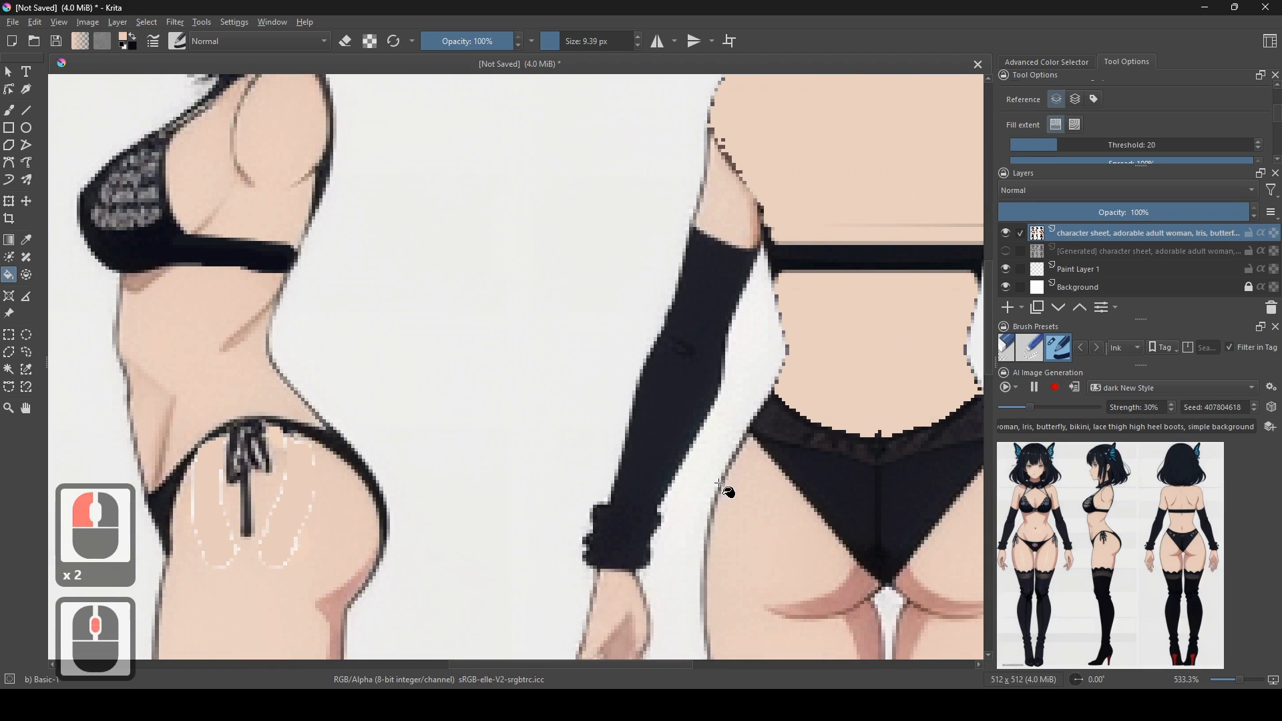
{"action": "left_click_drag", "start_coordinate": [270, 364], "coordinate": [284, 474]}
{"action": "left_click", "coordinate": [16, 113]}
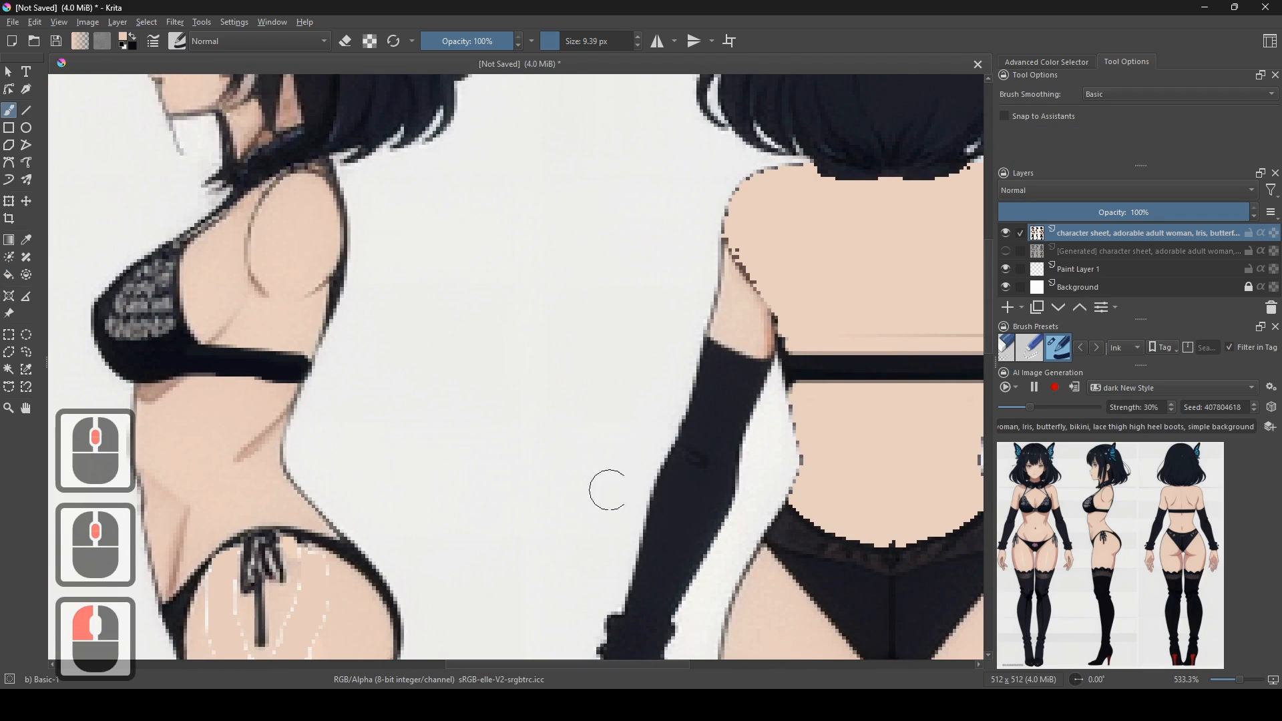
{"action": "left_click_drag", "start_coordinate": [612, 487], "coordinate": [673, 506], "text": "shift"}
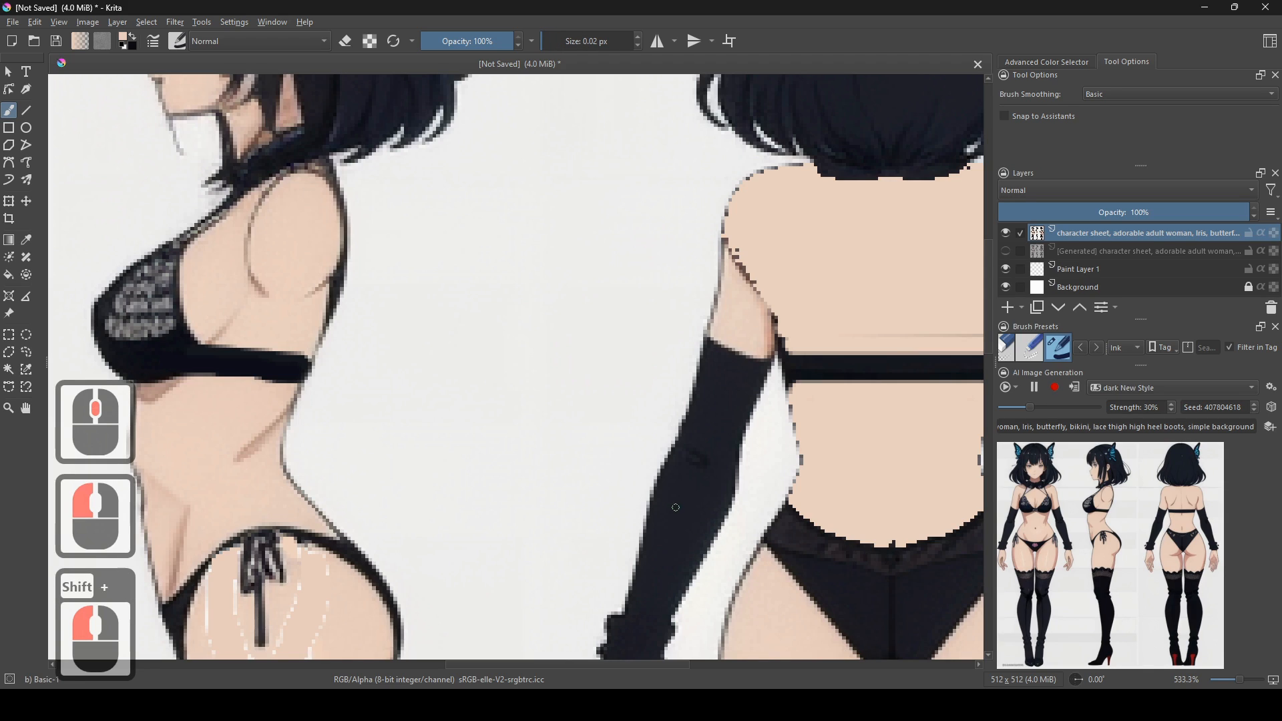
{"action": "left_click", "coordinate": [756, 557]}
{"action": "key", "text": "ctrl+z"}
{"action": "left_click", "coordinate": [783, 557], "text": "ctrl"}
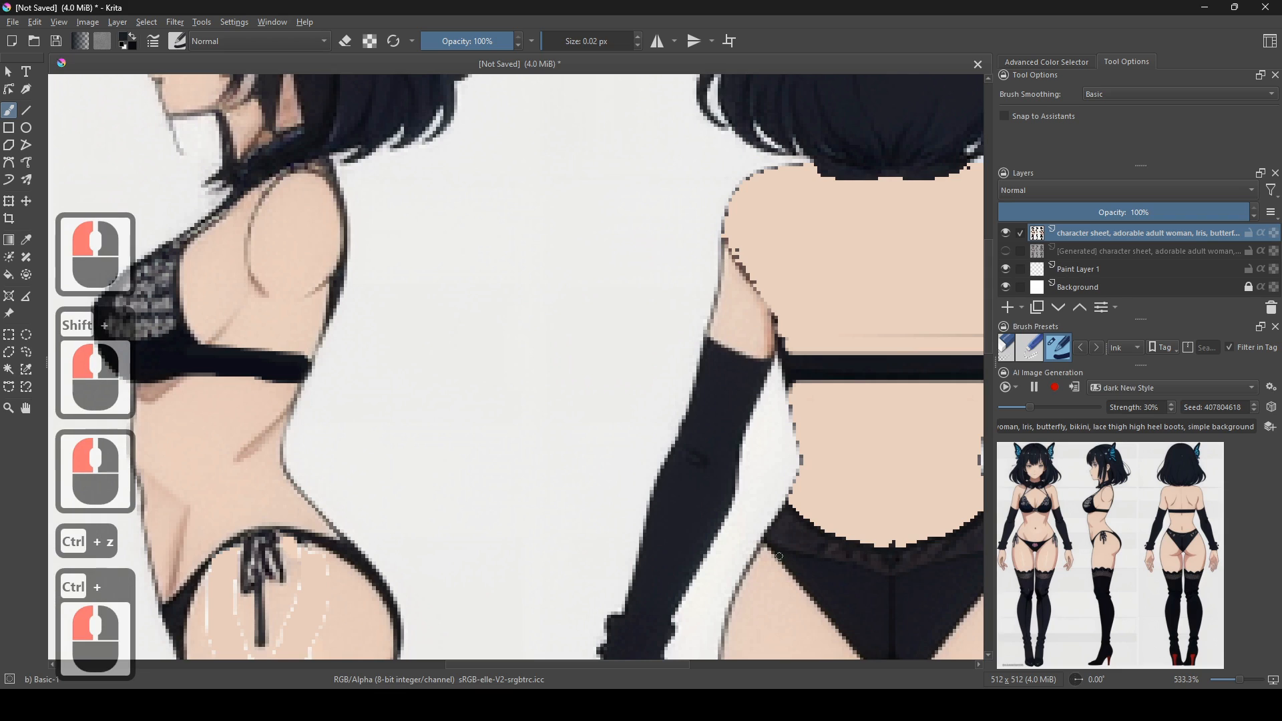
{"action": "mouse_move", "coordinate": [756, 575]}
{"action": "left_mouse_down"}
{"action": "mouse_move", "coordinate": [784, 617]}
{"action": "mouse_move", "coordinate": [771, 610]}
{"action": "mouse_move", "coordinate": [756, 633]}
{"action": "mouse_move", "coordinate": [774, 610]}
{"action": "mouse_move", "coordinate": [792, 617]}
{"action": "mouse_move", "coordinate": [771, 638]}
{"action": "mouse_move", "coordinate": [789, 610]}
{"action": "mouse_move", "coordinate": [801, 625]}
{"action": "mouse_move", "coordinate": [785, 627]}
{"action": "mouse_move", "coordinate": [815, 573]}
{"action": "mouse_move", "coordinate": [796, 605]}
{"action": "left_mouse_up"}
{"action": "key", "text": "ctrl+z"}
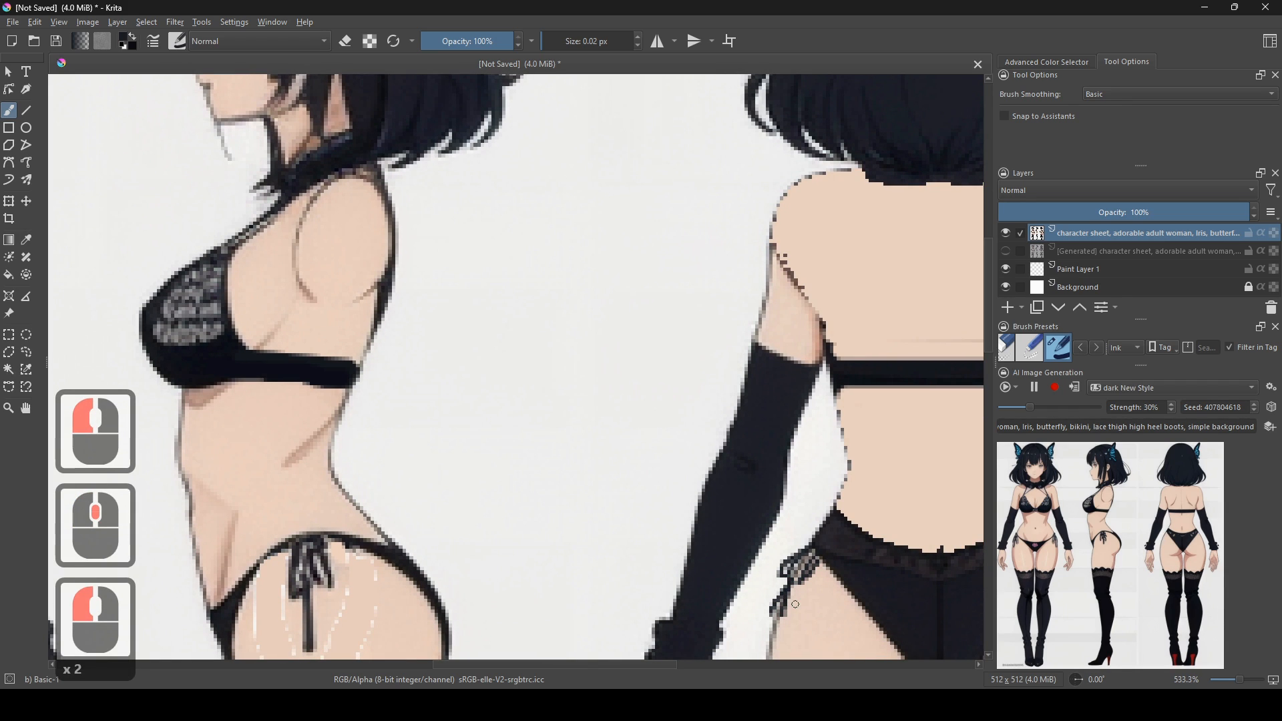
- Try a matching ribbon bow on the rear-view figure's right hip and undo the strokes
{"action": "left_click_drag", "start_coordinate": [875, 586], "coordinate": [420, 629]}
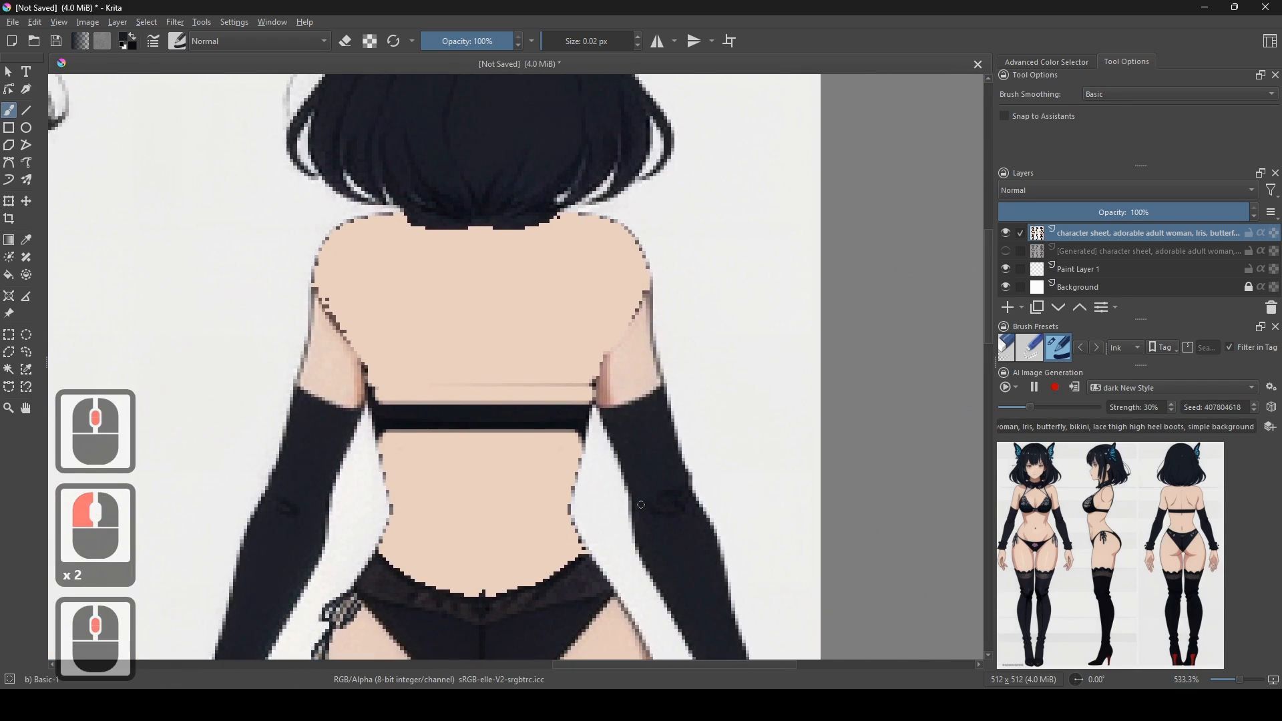
{"action": "left_click", "coordinate": [629, 599]}
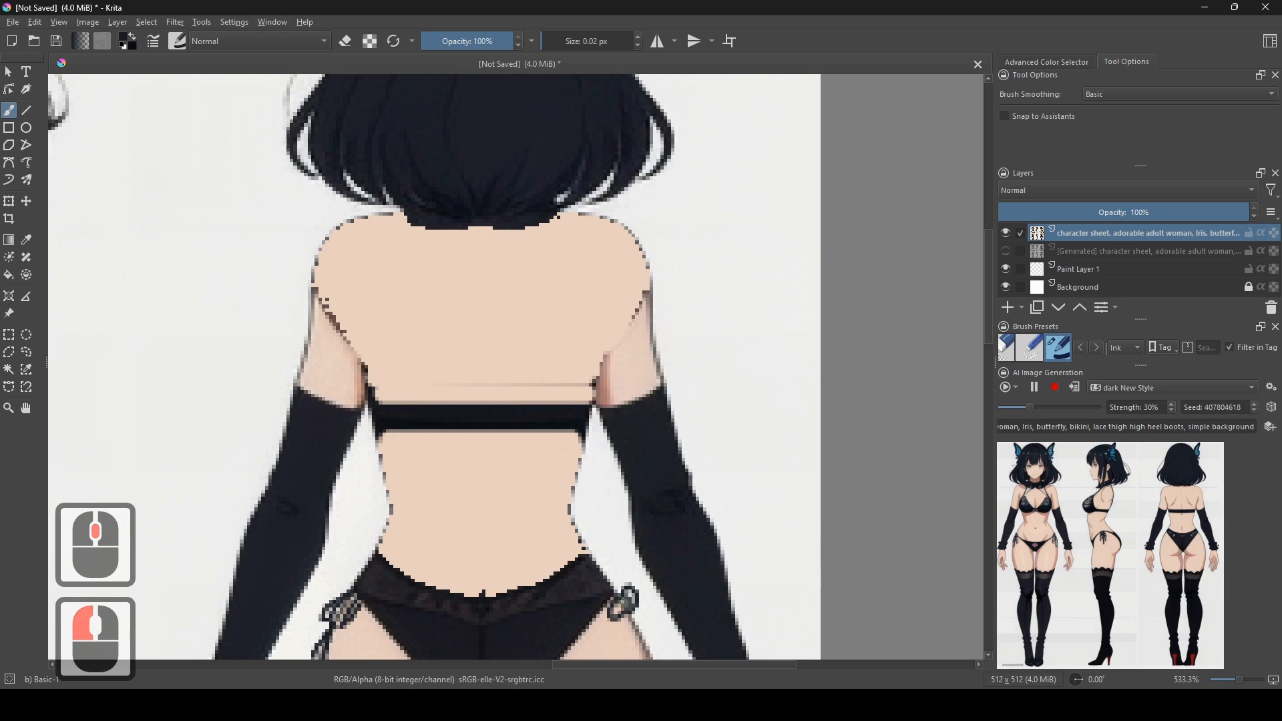
{"action": "double_click", "coordinate": [624, 627]}
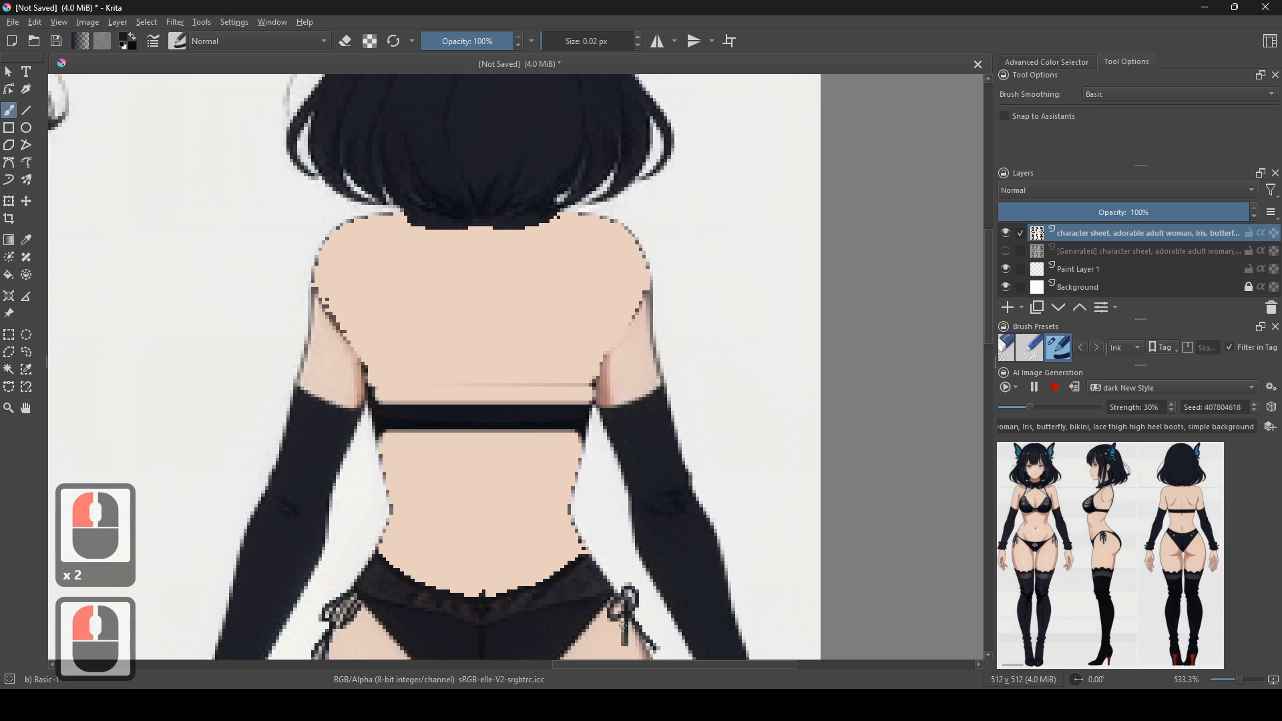
{"action": "left_click", "coordinate": [631, 658]}
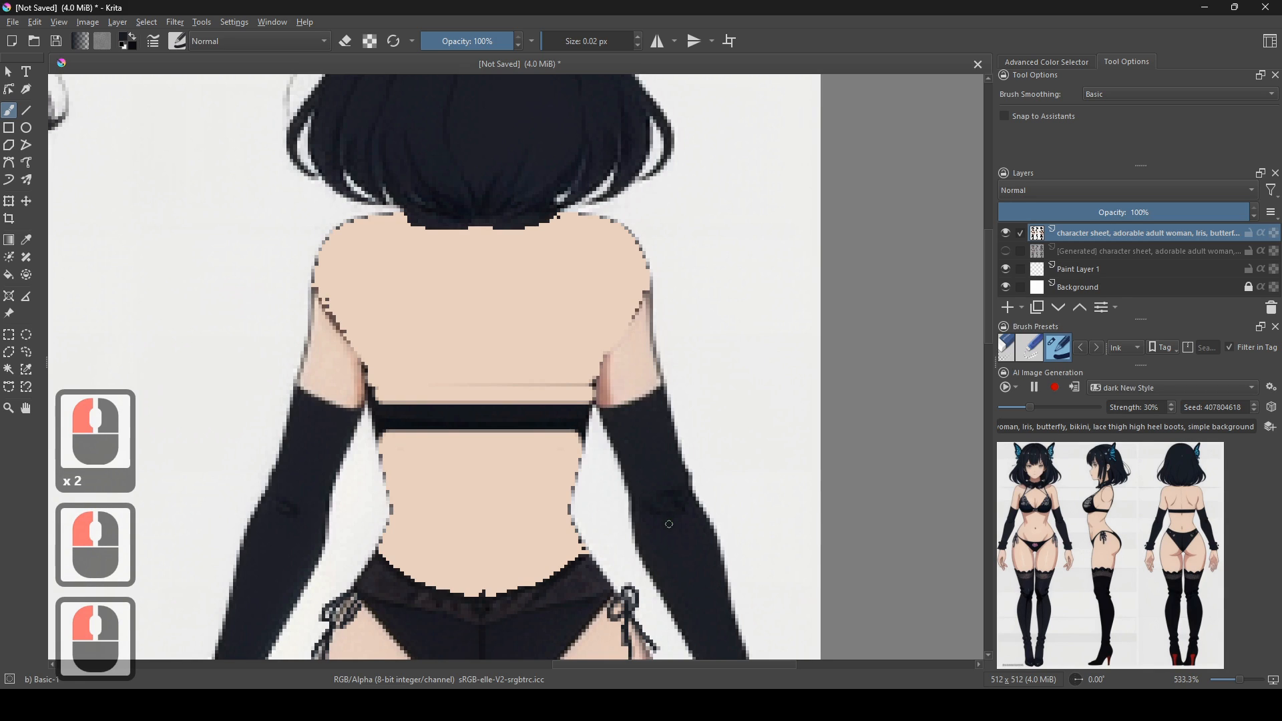
{"action": "mouse_move", "coordinate": [641, 527]}
{"action": "left_mouse_down"}
{"action": "mouse_move", "coordinate": [668, 489]}
{"action": "mouse_move", "coordinate": [749, 433]}
{"action": "mouse_move", "coordinate": [781, 484]}
{"action": "left_mouse_up"}
{"action": "key", "text": "ctrl+z"}
{"action": "key", "text": "ctrl+z"}
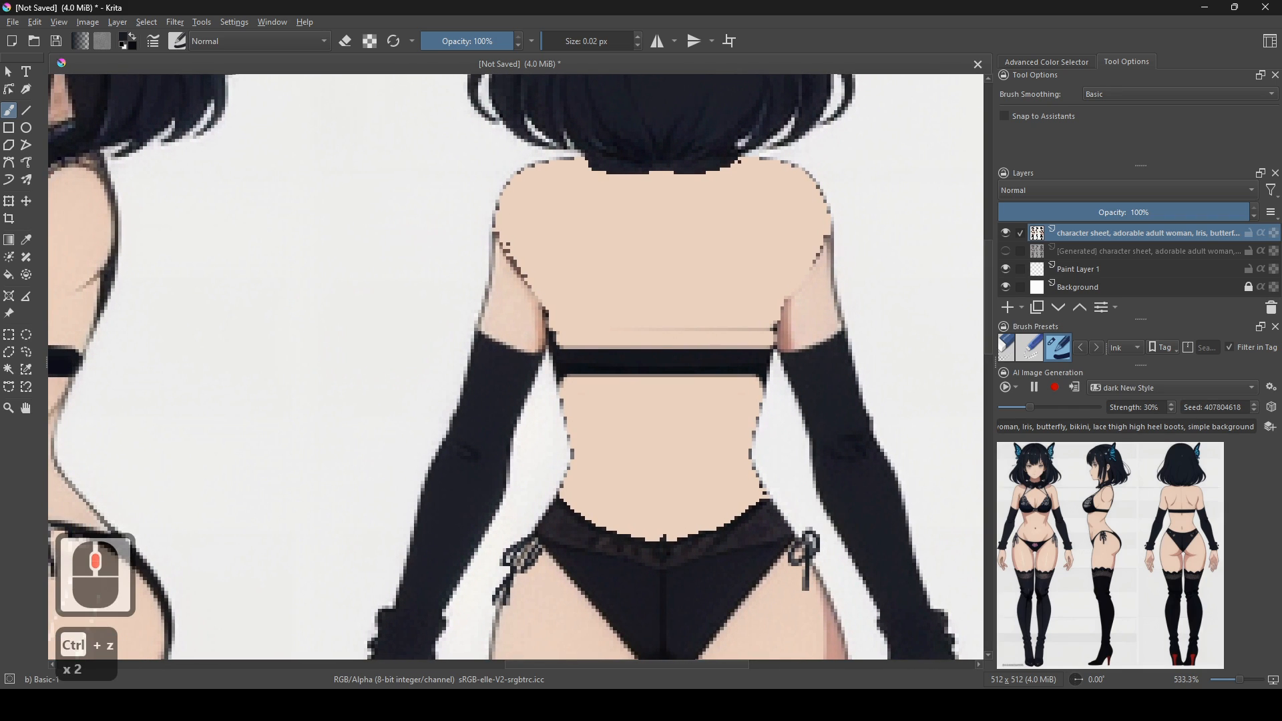
- Sample the dark colour from the rear-view bottoms and thicken the side-view hip band with a 1.14 px brush
{"action": "left_click_drag", "start_coordinate": [709, 522], "coordinate": [908, 441]}
{"action": "left_click_drag", "start_coordinate": [812, 331], "coordinate": [811, 577]}
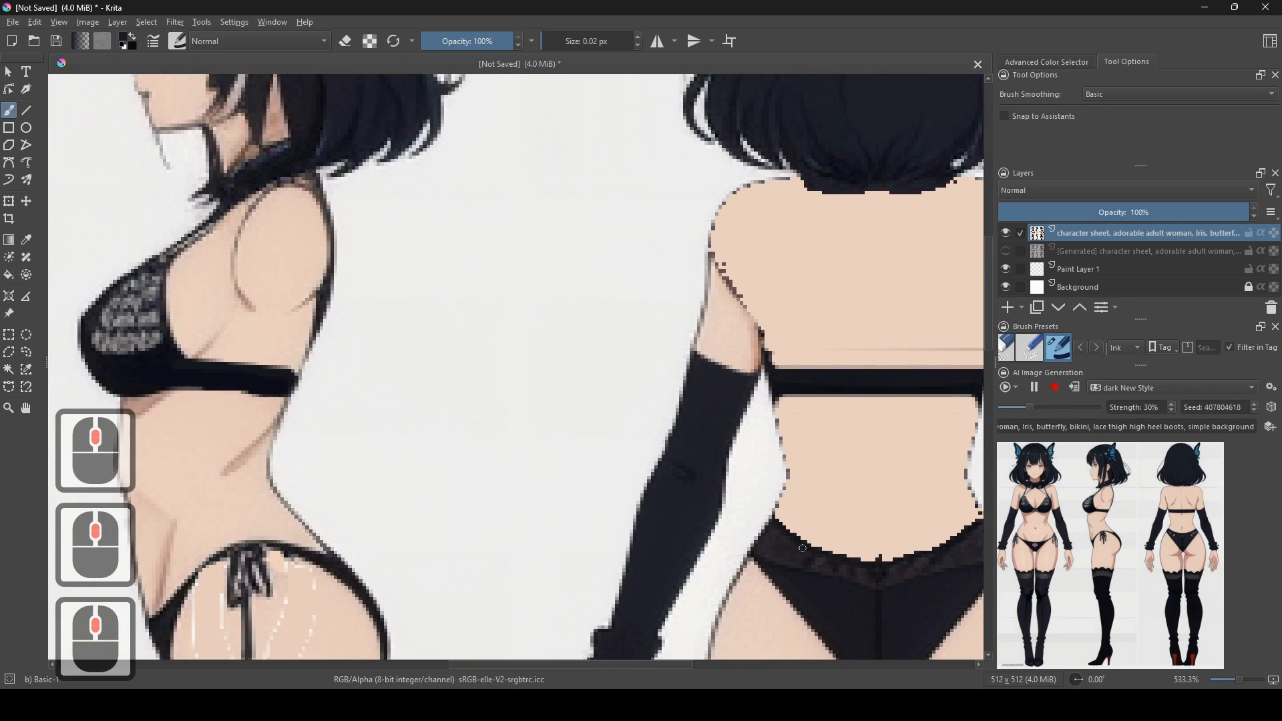
{"action": "left_click", "coordinate": [804, 582], "text": "ctrl"}
{"action": "mouse_move", "coordinate": [343, 519]}
{"action": "left_mouse_down"}
{"action": "mouse_move", "coordinate": [618, 527]}
{"action": "mouse_move", "coordinate": [472, 595]}
{"action": "left_mouse_up"}
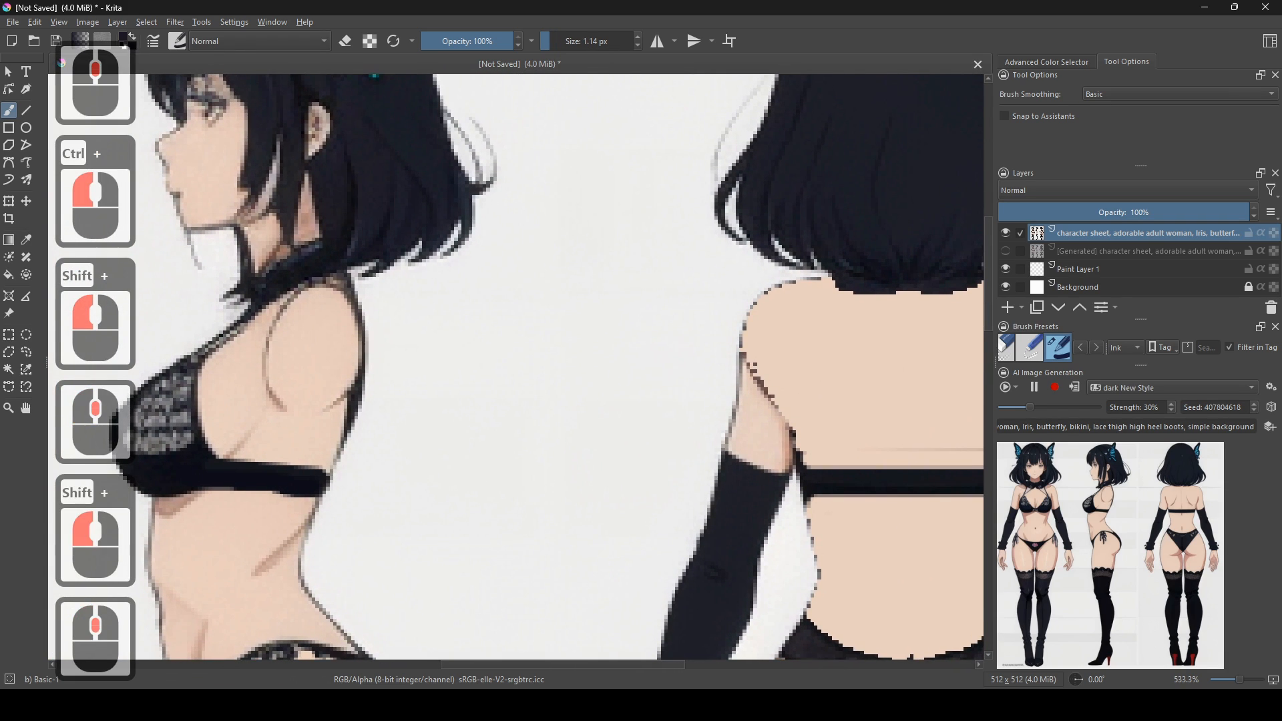
{"action": "left_click_drag", "start_coordinate": [544, 564], "coordinate": [840, 415]}
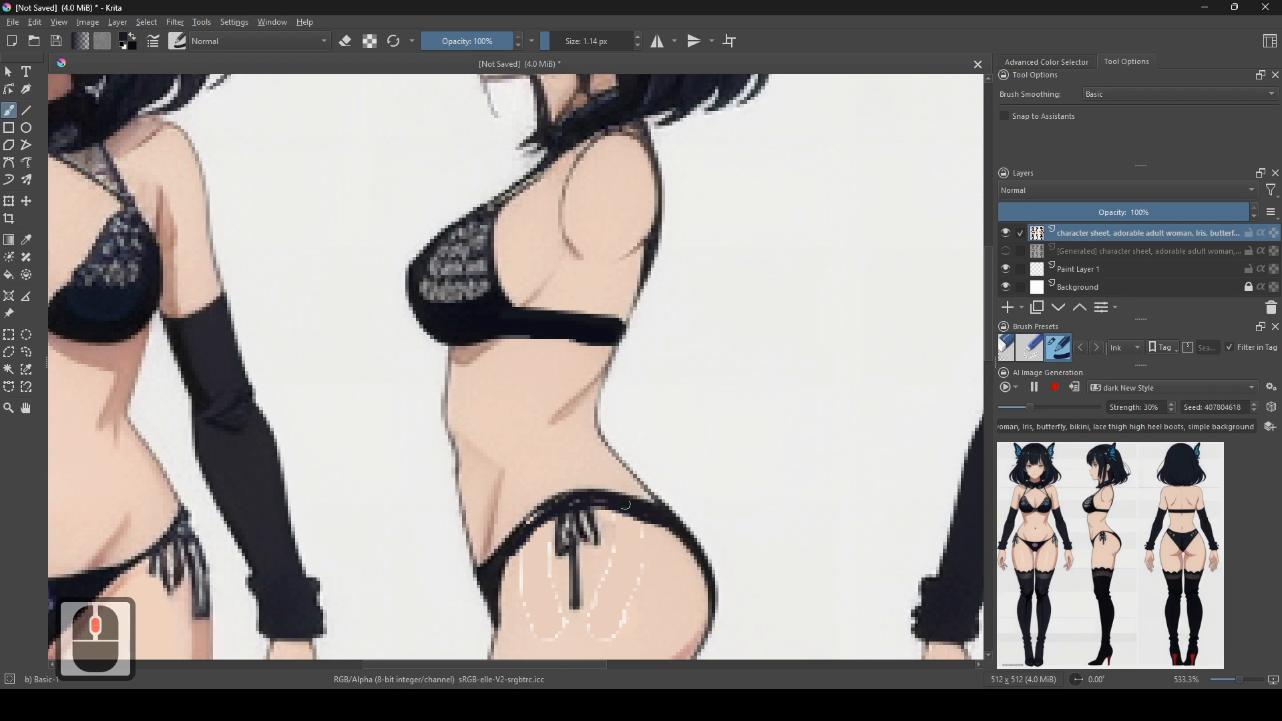
{"action": "left_click", "coordinate": [525, 530]}
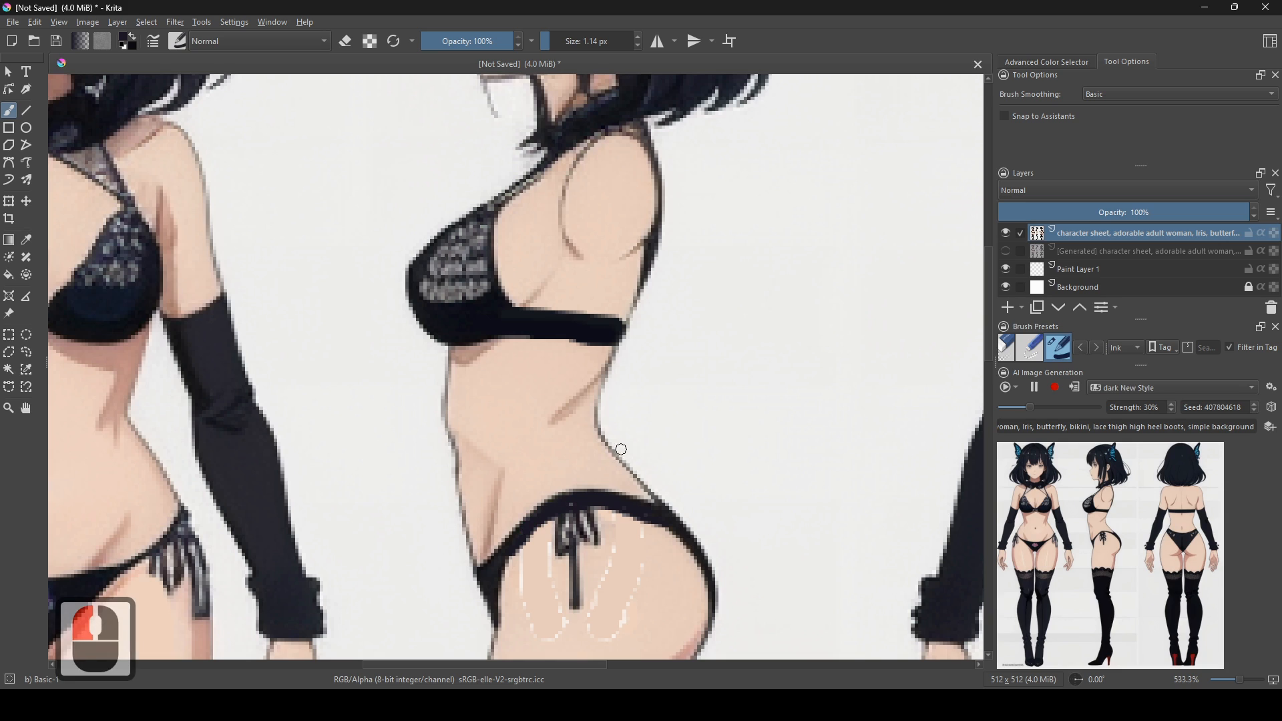
- Thicken the front-view bikini waistband from hip to hip with a 4.14 px brush in the dark colour
{"action": "left_click_drag", "start_coordinate": [438, 503], "coordinate": [883, 458]}
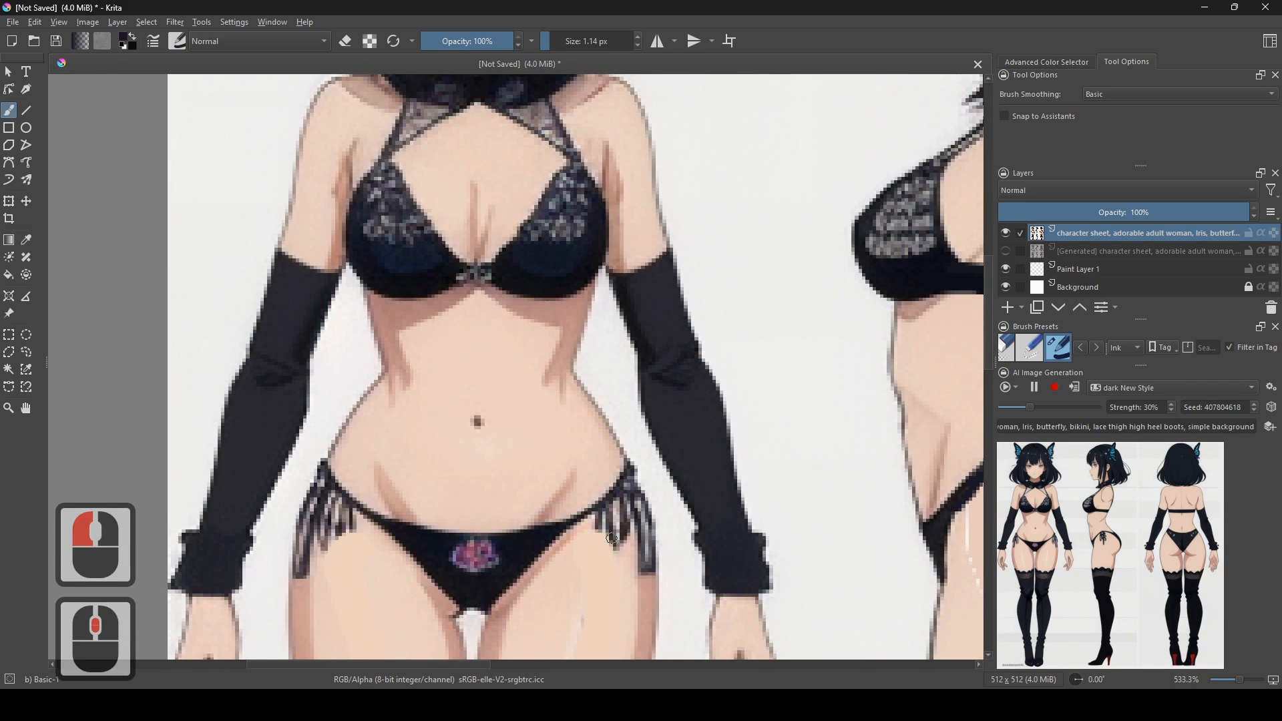
{"action": "left_click_drag", "start_coordinate": [615, 466], "coordinate": [611, 463], "text": "shift"}
{"action": "mouse_move", "coordinate": [692, 418]}
{"action": "left_mouse_down"}
{"action": "mouse_move", "coordinate": [627, 452]}
{"action": "mouse_move", "coordinate": [534, 535]}
{"action": "mouse_move", "coordinate": [578, 543]}
{"action": "mouse_move", "coordinate": [544, 607]}
{"action": "mouse_move", "coordinate": [547, 581]}
{"action": "mouse_move", "coordinate": [665, 421]}
{"action": "left_mouse_up"}
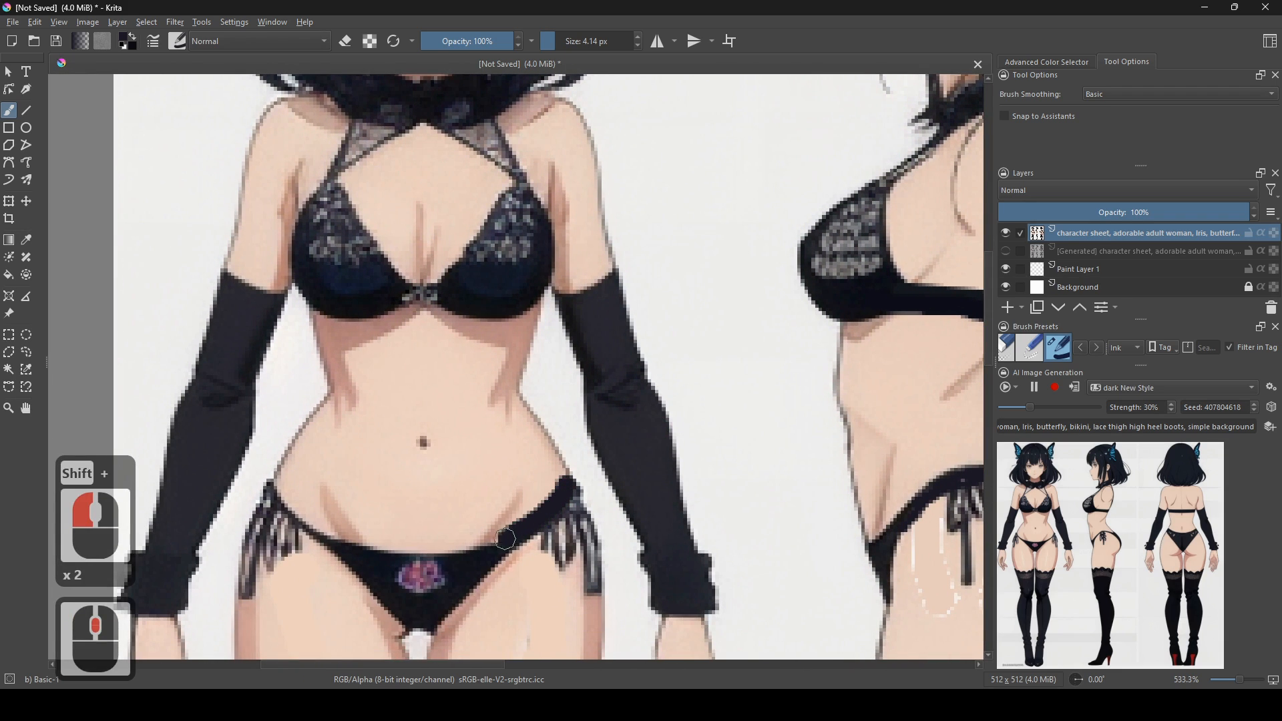
{"action": "left_click", "coordinate": [423, 564]}
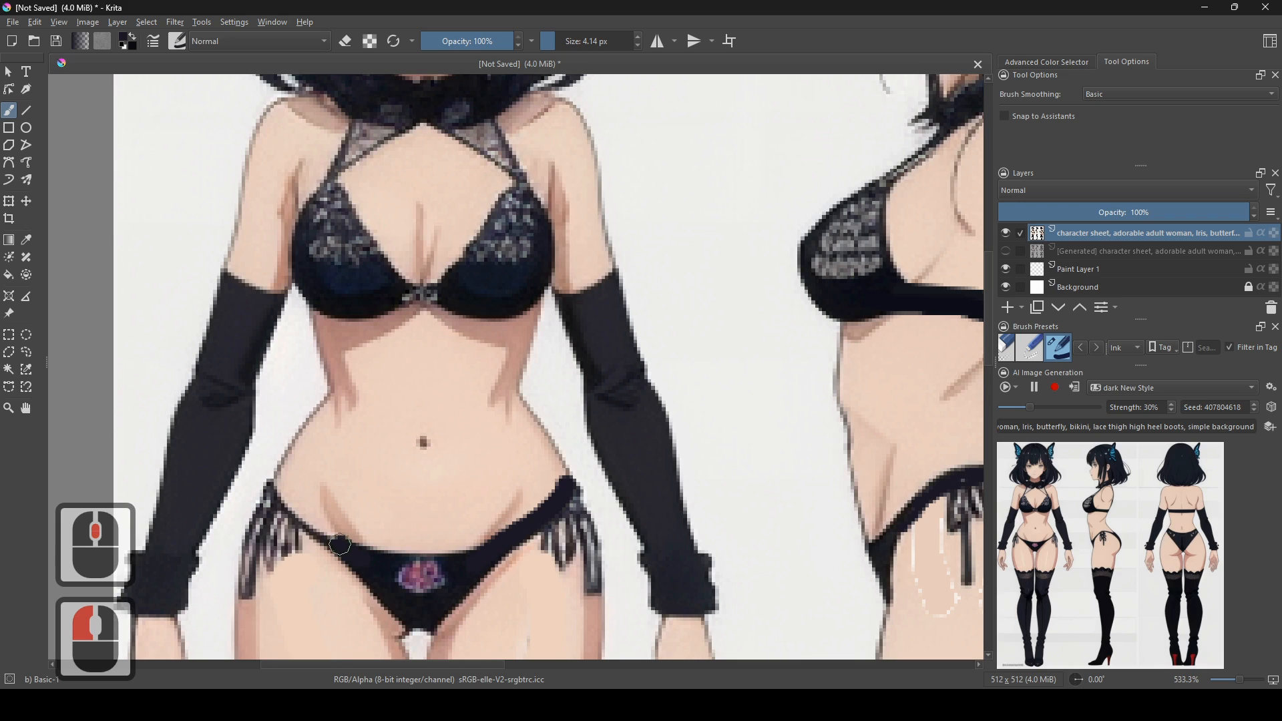
{"action": "left_click_drag", "start_coordinate": [300, 514], "coordinate": [274, 487]}
{"action": "left_click", "coordinate": [274, 487]}
- Sample the rear-view skin tone and trim the rear waistband's upper edge into a V with straight 4.14 px lines
{"action": "left_click_drag", "start_coordinate": [747, 349], "coordinate": [653, 396]}
{"action": "left_click_drag", "start_coordinate": [811, 457], "coordinate": [585, 550]}
{"action": "scroll", "coordinate": [585, 551], "scroll_direction": "down", "scroll_amount": 5}
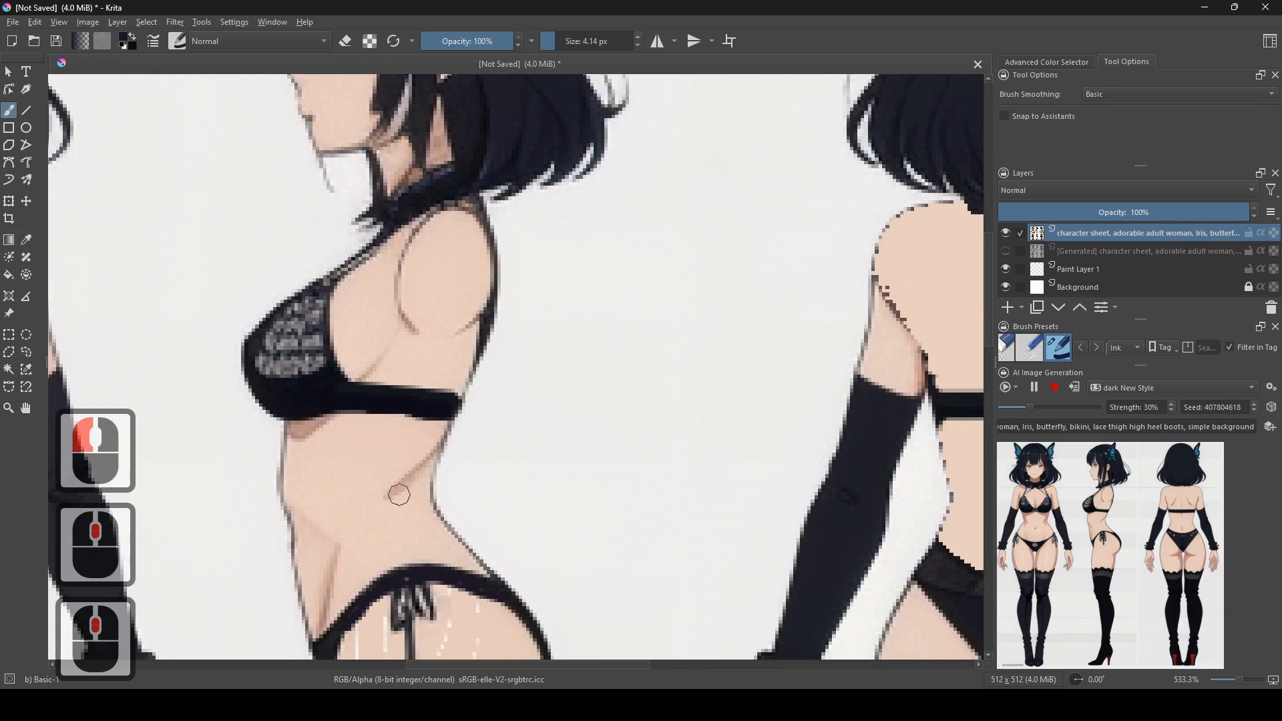
{"action": "scroll", "coordinate": [599, 521], "scroll_direction": "up", "scroll_amount": 5}
{"action": "scroll", "coordinate": [638, 461], "scroll_direction": "up", "scroll_amount": 1}
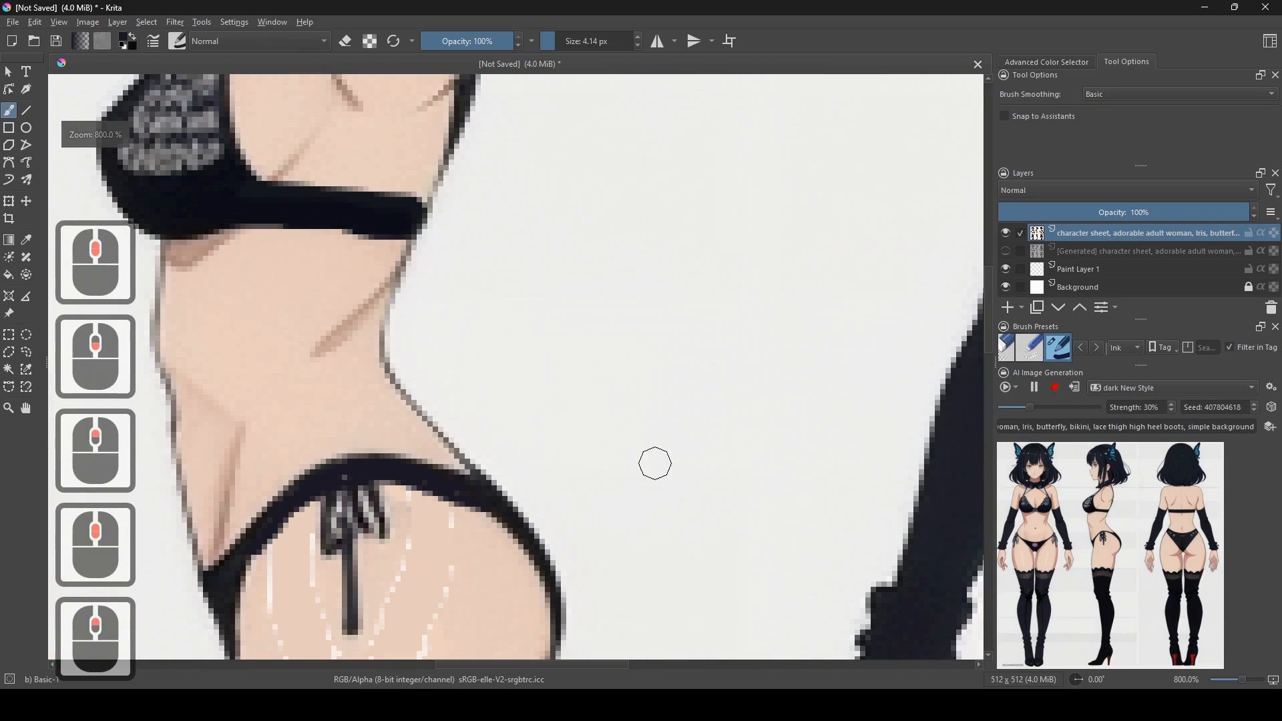
{"action": "left_click_drag", "start_coordinate": [655, 466], "coordinate": [507, 547]}
{"action": "scroll", "coordinate": [507, 547], "scroll_direction": "down", "scroll_amount": 2}
{"action": "left_click_drag", "start_coordinate": [626, 521], "coordinate": [488, 524]}
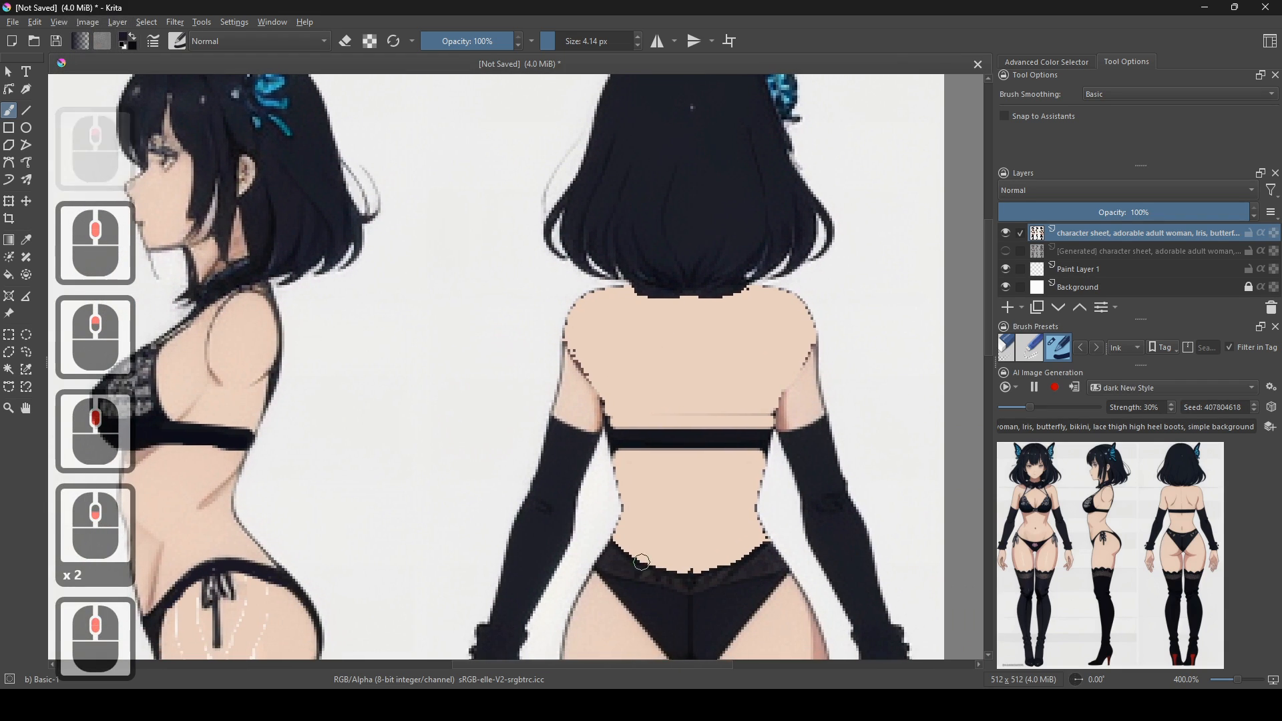
{"action": "left_click", "coordinate": [664, 541], "text": "ctrl"}
{"action": "scroll", "coordinate": [664, 541], "scroll_direction": "up", "scroll_amount": 1}
{"action": "key", "text": "v"}
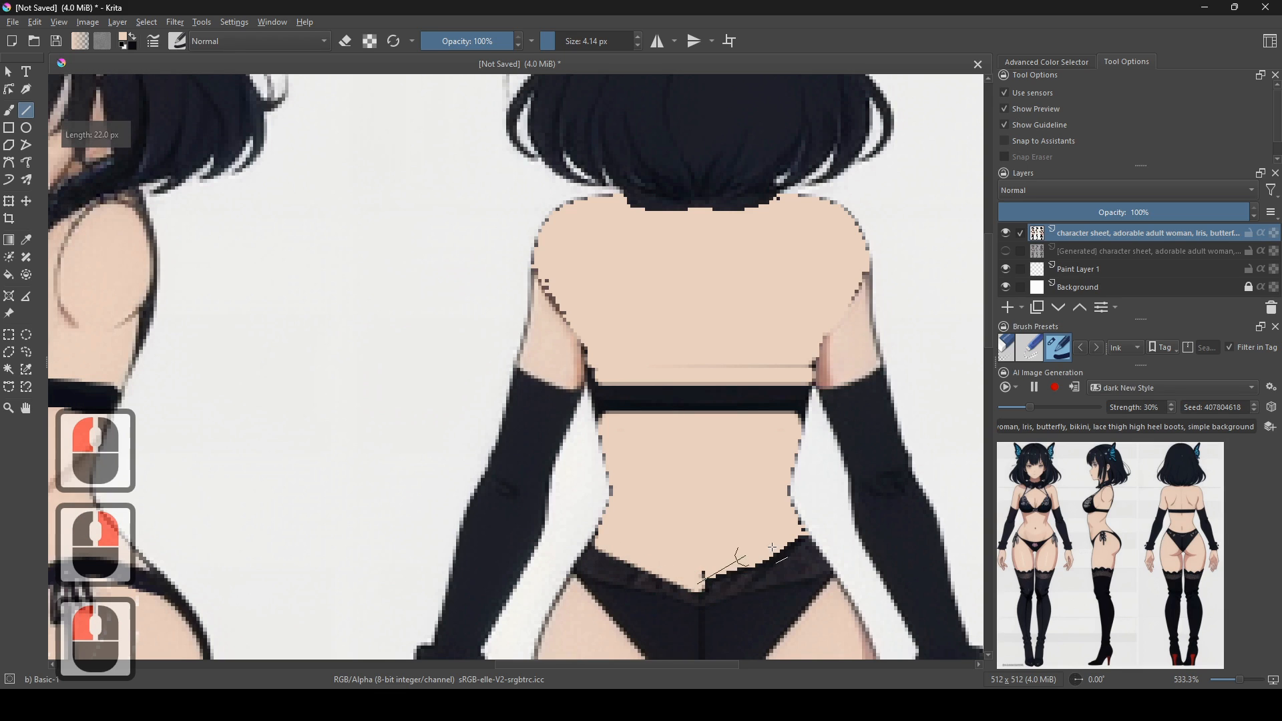
{"action": "left_click_drag", "start_coordinate": [798, 541], "coordinate": [799, 541]}
{"action": "mouse_move", "coordinate": [514, 386]}
{"action": "left_mouse_down"}
{"action": "mouse_move", "coordinate": [632, 457]}
{"action": "mouse_move", "coordinate": [650, 431]}
{"action": "mouse_move", "coordinate": [680, 471]}
{"action": "left_mouse_up"}
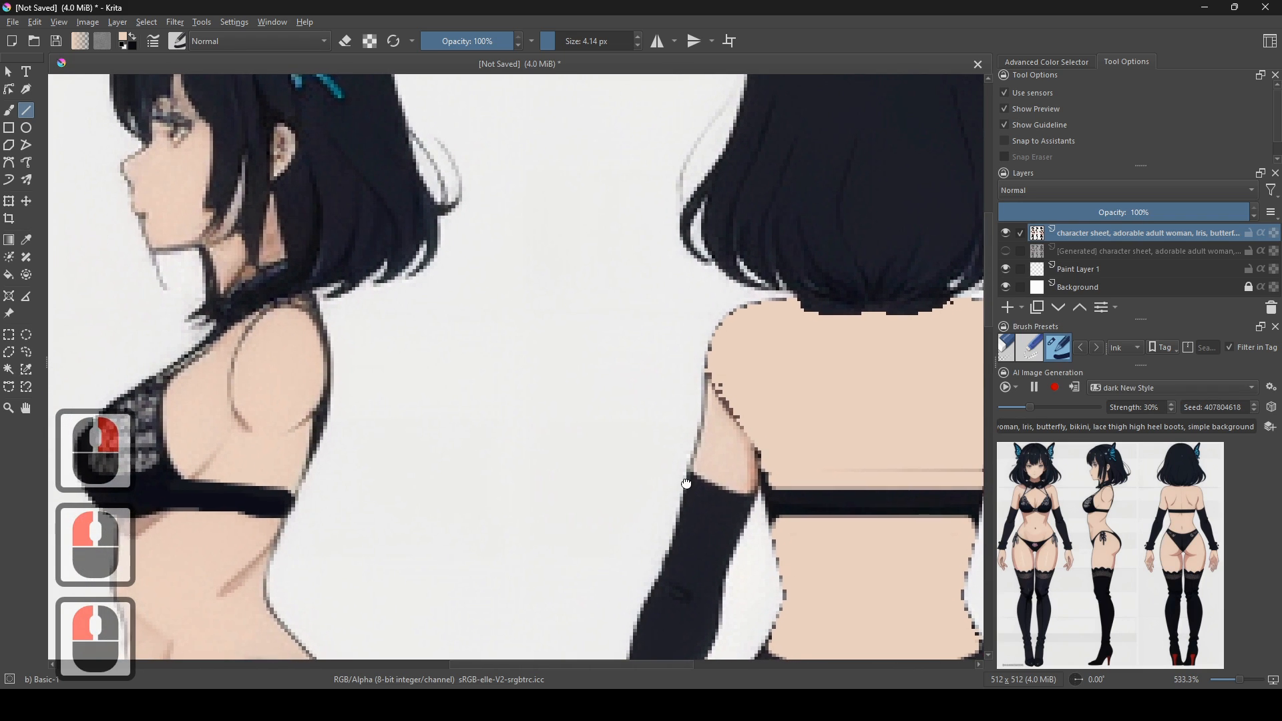
{"action": "scroll", "coordinate": [553, 461], "scroll_direction": "down", "scroll_amount": 2}
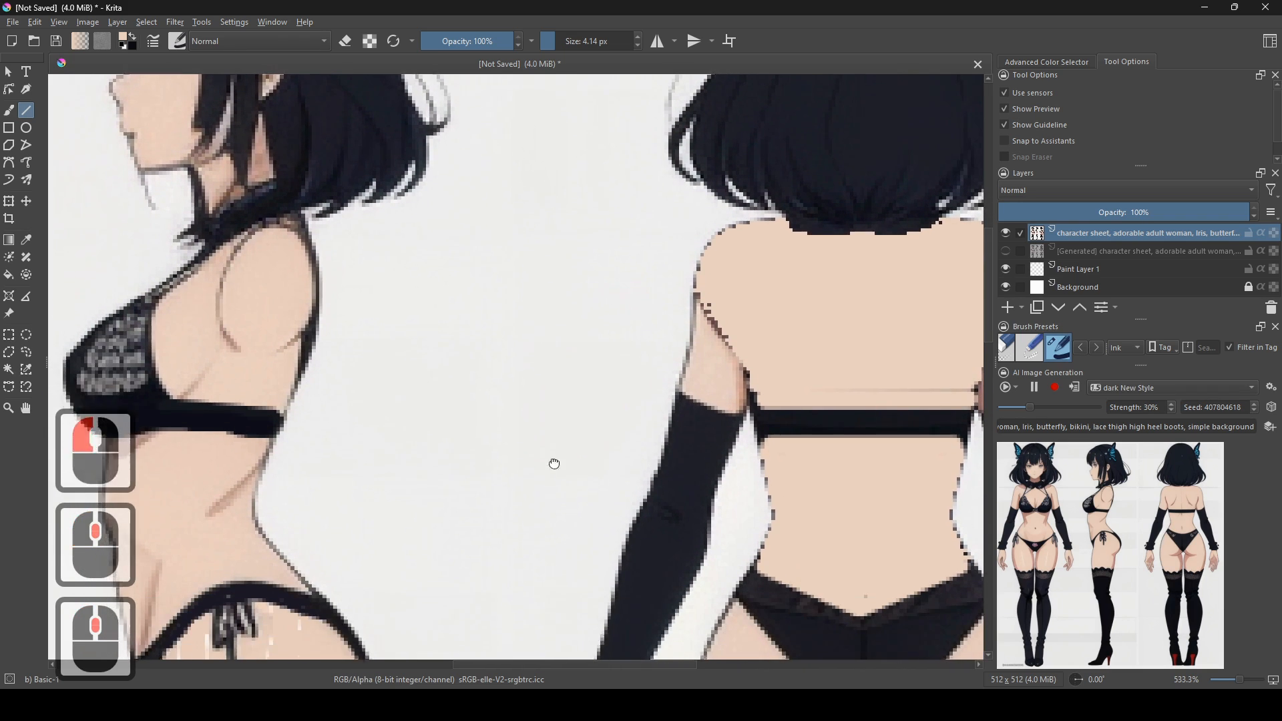
- Try a straight 12.21 px skin-tone stroke along the lower-left edge of the rear-view bottoms and undo it
{"action": "left_click_drag", "start_coordinate": [765, 570], "coordinate": [764, 569]}
{"action": "left_click_drag", "start_coordinate": [735, 566], "coordinate": [651, 553]}
{"action": "left_click_drag", "start_coordinate": [884, 548], "coordinate": [779, 582]}
{"action": "mouse_move", "coordinate": [459, 431]}
{"action": "left_mouse_down"}
{"action": "mouse_move", "coordinate": [544, 483]}
{"action": "mouse_move", "coordinate": [557, 523]}
{"action": "mouse_move", "coordinate": [381, 362]}
{"action": "left_mouse_up"}
{"action": "left_click_drag", "start_coordinate": [687, 503], "coordinate": [671, 419]}
{"action": "left_click_drag", "start_coordinate": [617, 448], "coordinate": [563, 386]}
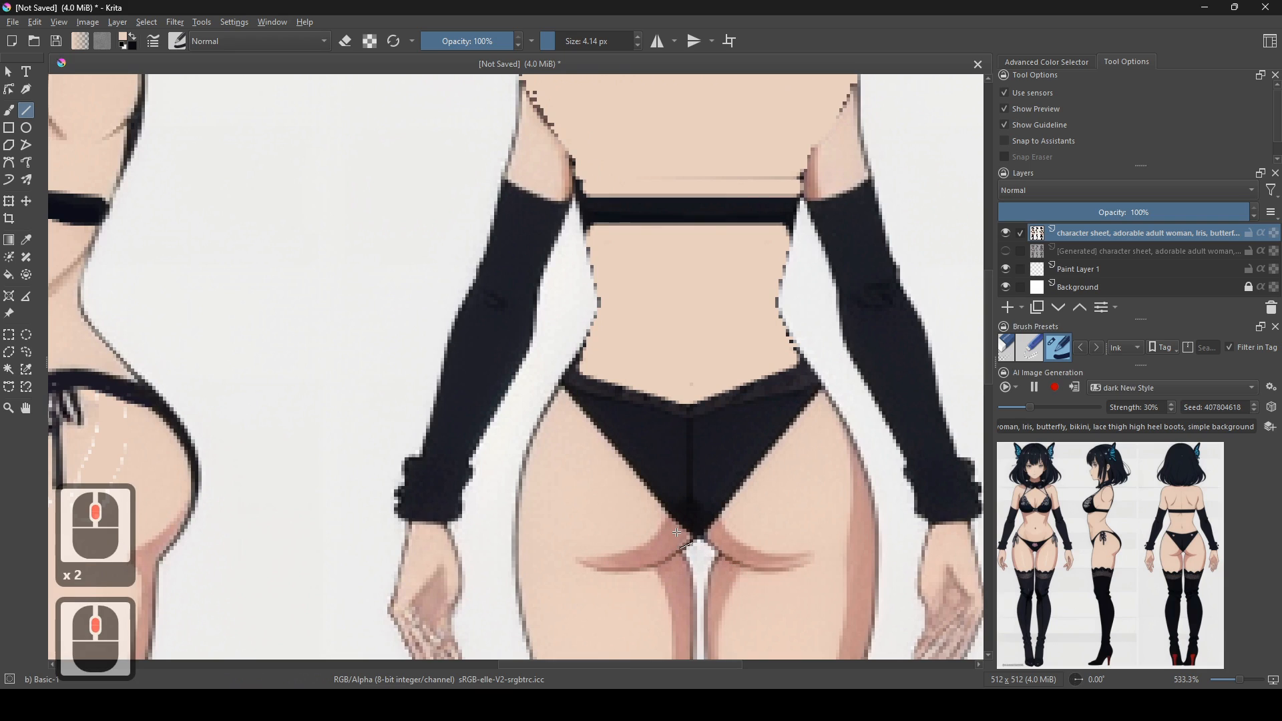
{"action": "left_click", "coordinate": [676, 532], "text": "shift"}
{"action": "left_click", "coordinate": [587, 50]}
{"action": "right_click", "coordinate": [586, 50]}
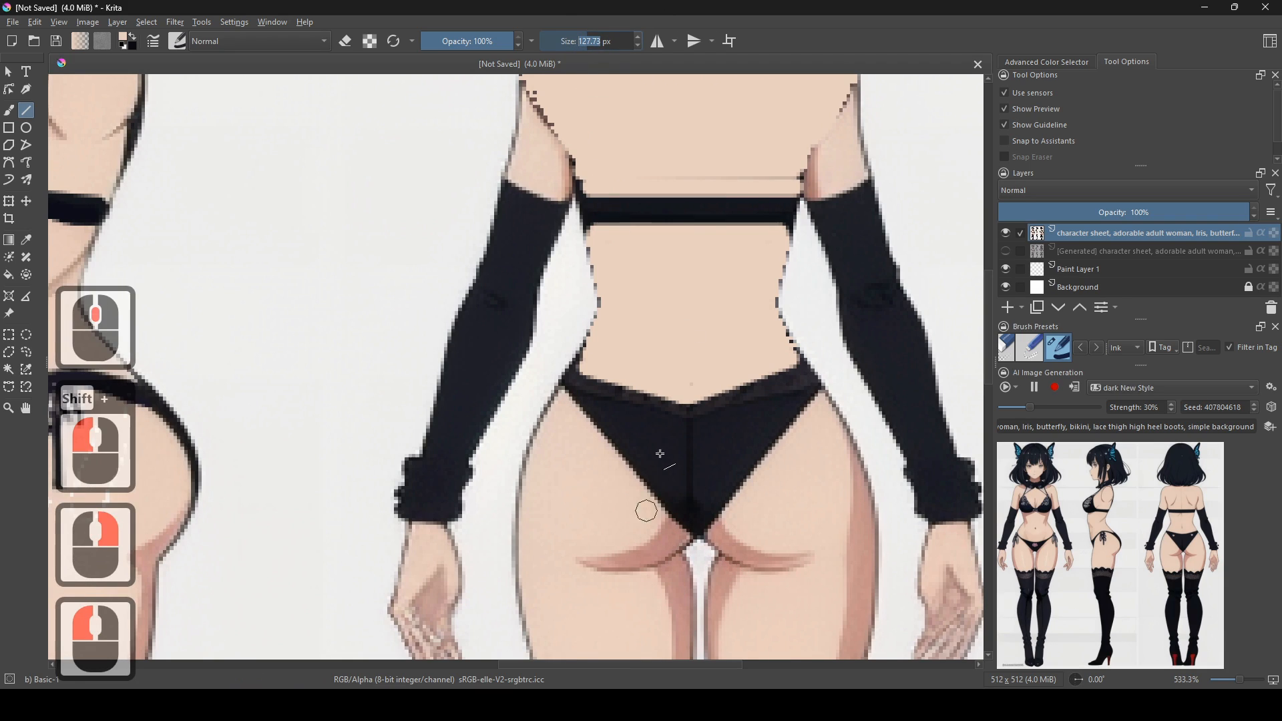
{"action": "left_click", "coordinate": [576, 38]}
{"action": "left_click", "coordinate": [532, 41]}
{"action": "left_click", "coordinate": [585, 42]}
{"action": "left_click", "coordinate": [591, 41]}
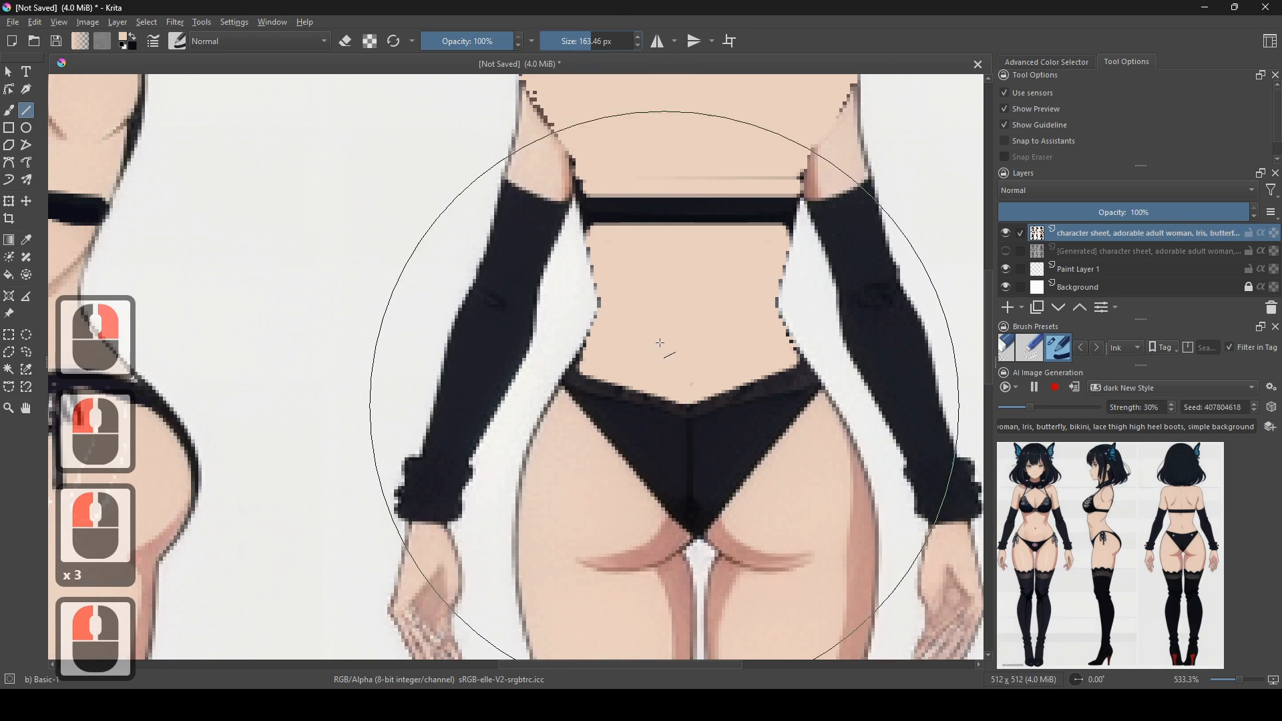
{"action": "left_click", "coordinate": [562, 42]}
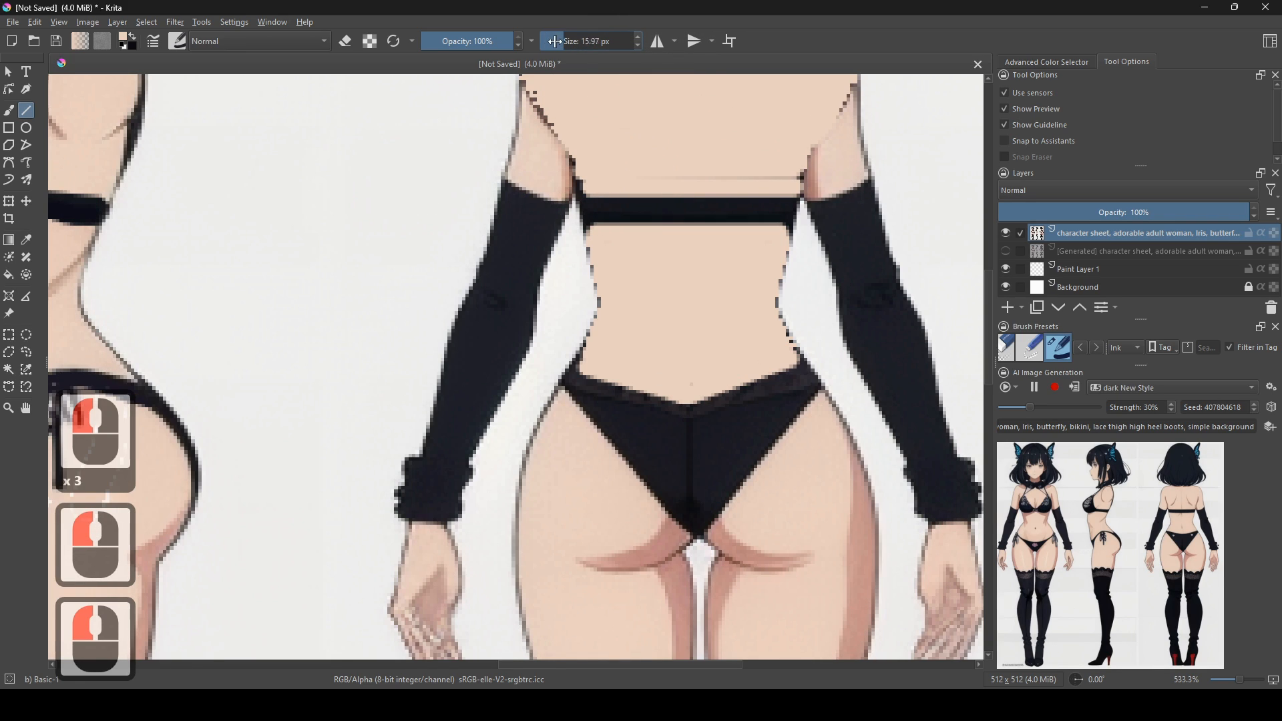
{"action": "left_click", "coordinate": [547, 42]}
{"action": "left_click", "coordinate": [567, 41]}
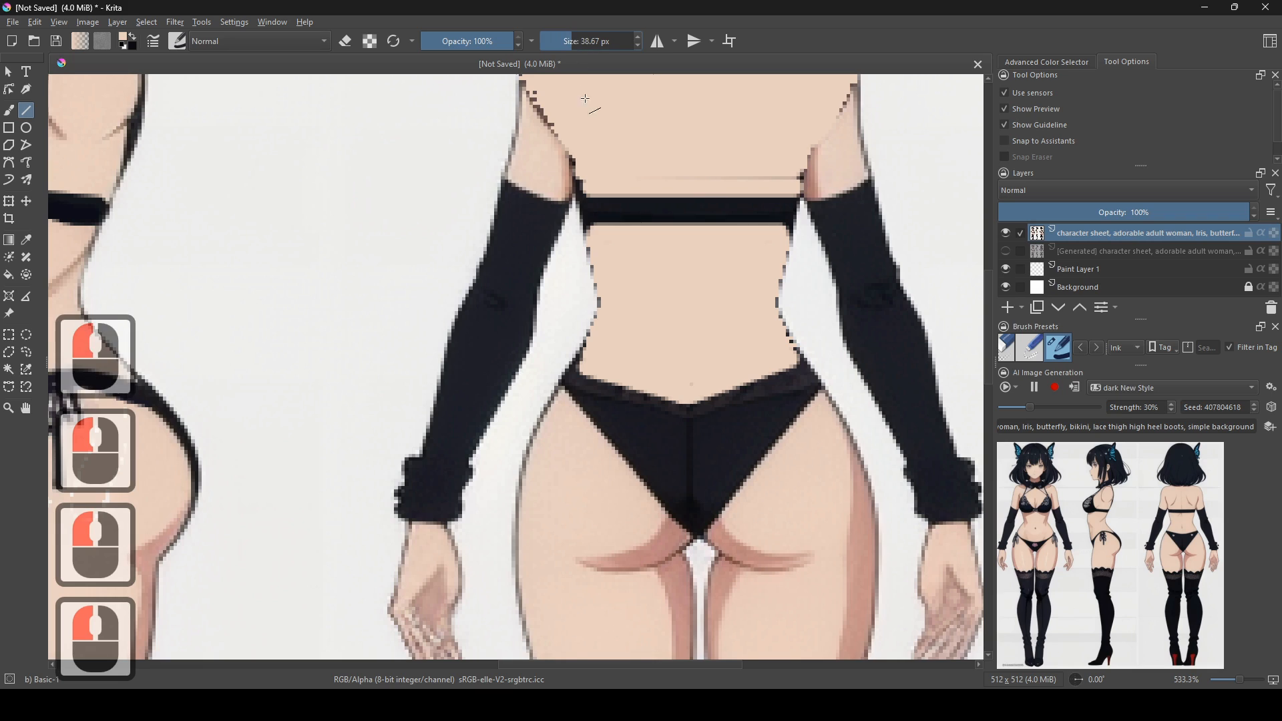
{"action": "left_click", "coordinate": [561, 41]}
{"action": "left_click_drag", "start_coordinate": [615, 483], "coordinate": [646, 505]}
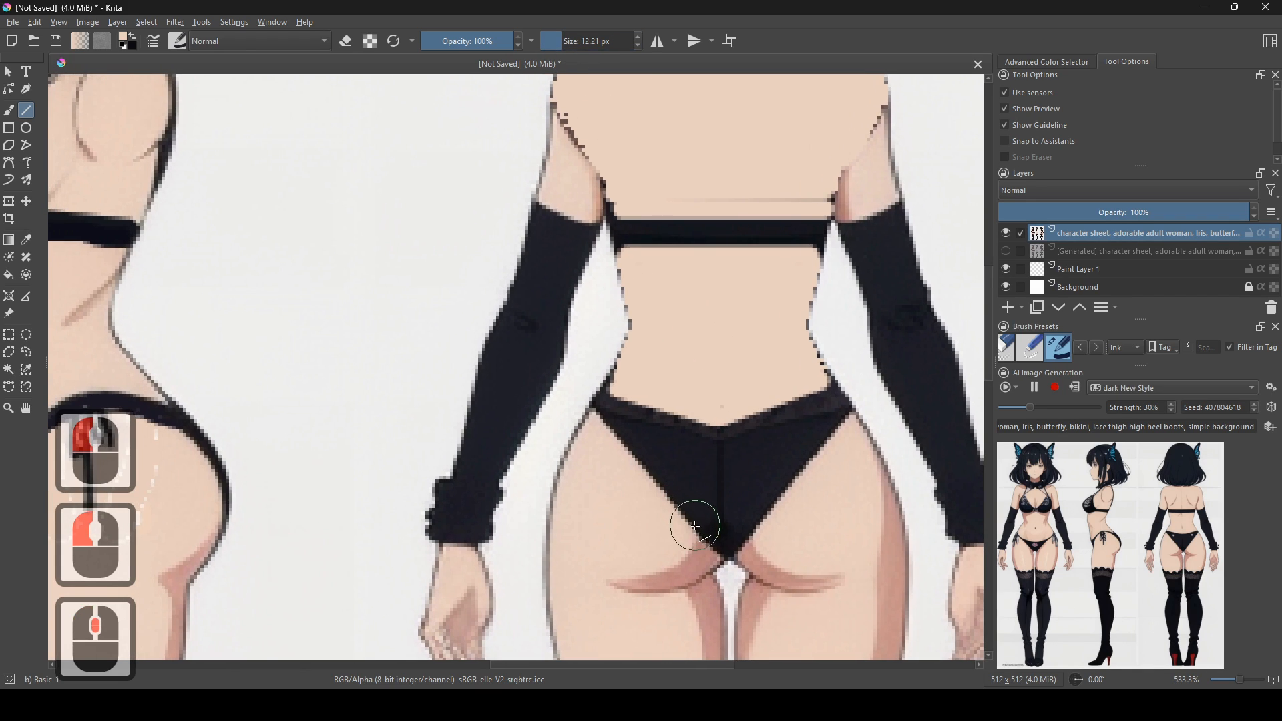
{"action": "left_click_drag", "start_coordinate": [707, 536], "coordinate": [654, 560]}
{"action": "key", "text": "ctrl+z"}
- Sample the dark colour from the rear-view bottoms, try widening them with freehand 12.21 px brush strokes, and undo the painting
{"action": "left_click", "coordinate": [693, 493], "text": "ctrl"}
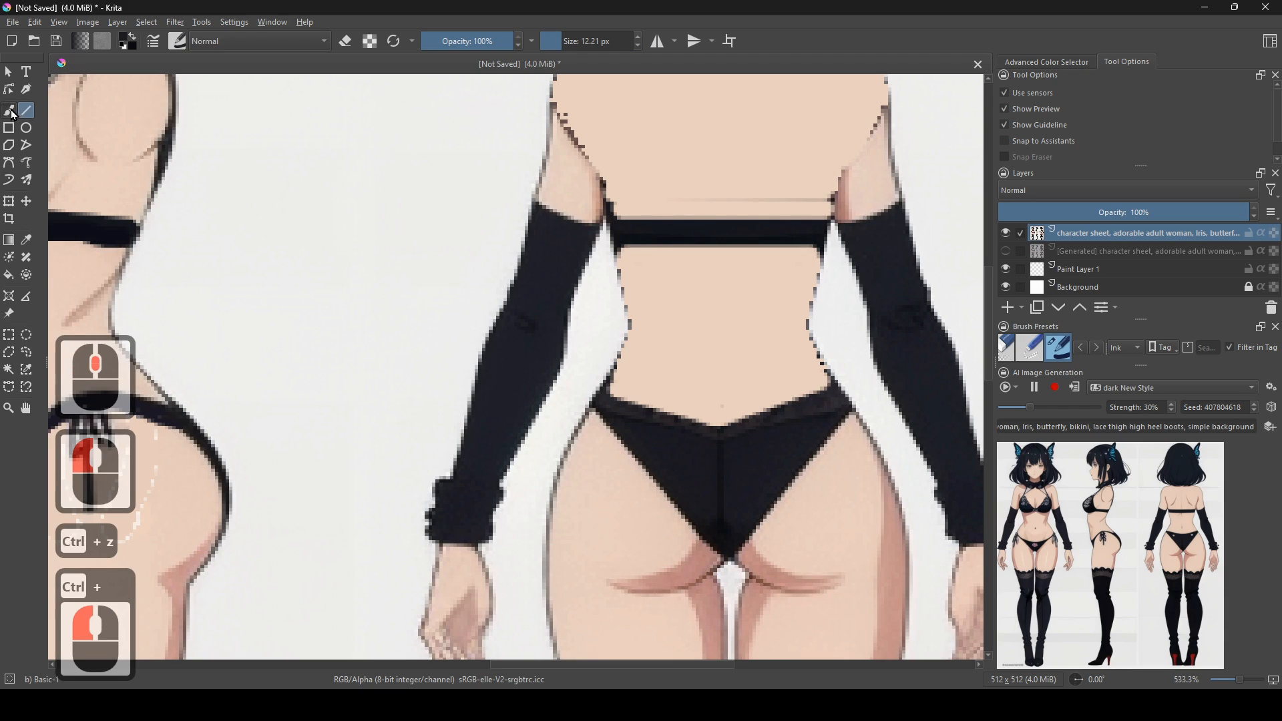
{"action": "left_click", "coordinate": [9, 110]}
{"action": "mouse_move", "coordinate": [701, 531]}
{"action": "left_mouse_down"}
{"action": "mouse_move", "coordinate": [643, 580]}
{"action": "mouse_move", "coordinate": [612, 559]}
{"action": "mouse_move", "coordinate": [612, 425]}
{"action": "mouse_move", "coordinate": [642, 544]}
{"action": "mouse_move", "coordinate": [673, 506]}
{"action": "mouse_move", "coordinate": [652, 494]}
{"action": "mouse_move", "coordinate": [749, 509]}
{"action": "mouse_move", "coordinate": [768, 559]}
{"action": "mouse_move", "coordinate": [800, 574]}
{"action": "mouse_move", "coordinate": [842, 525]}
{"action": "mouse_move", "coordinate": [844, 462]}
{"action": "mouse_move", "coordinate": [823, 455]}
{"action": "mouse_move", "coordinate": [806, 533]}
{"action": "mouse_move", "coordinate": [791, 503]}
{"action": "mouse_move", "coordinate": [780, 536]}
{"action": "left_mouse_up"}
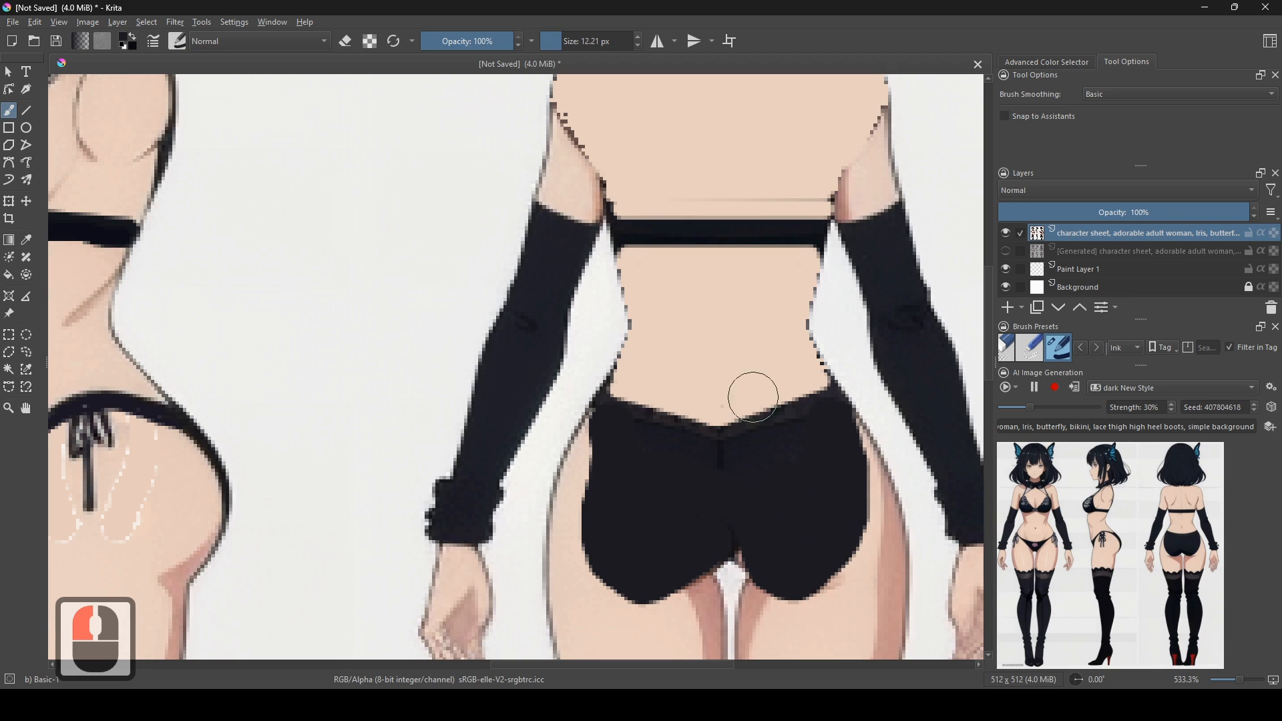
{"action": "key", "text": "ctrl+z"}
{"action": "key", "text": "ctrl+z"}
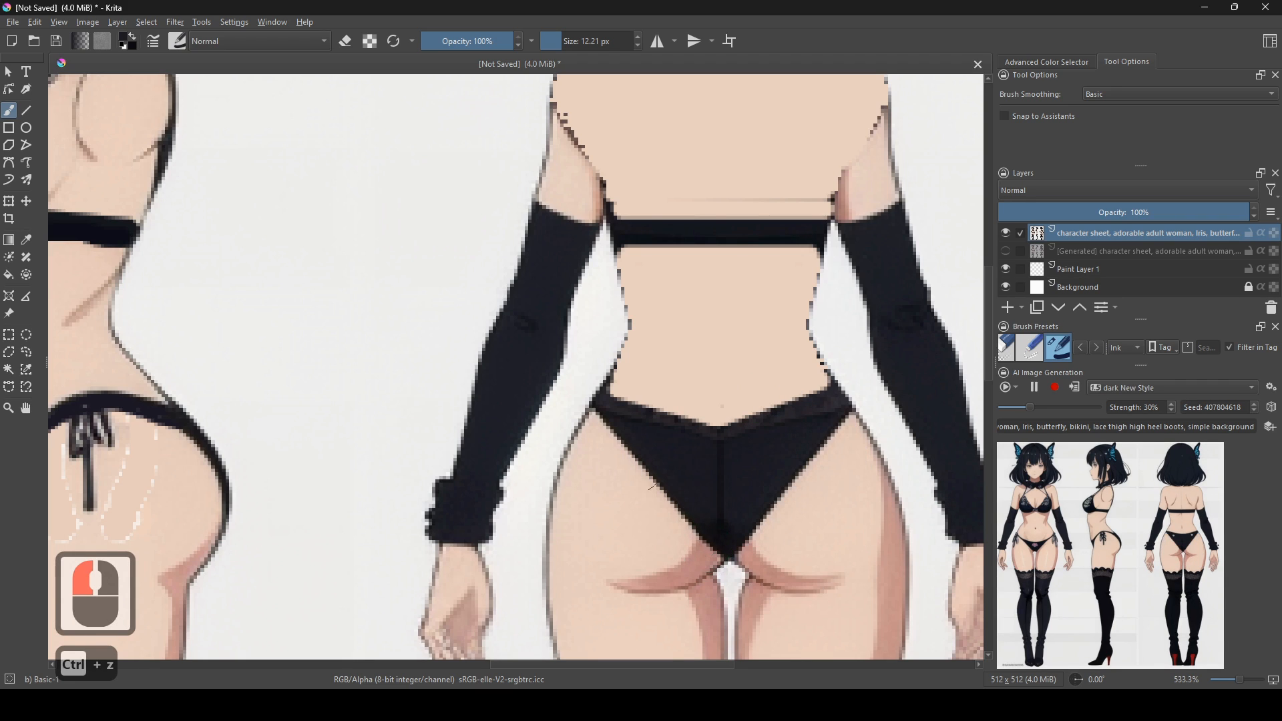
- Sample the rear-view figure's skin tone and reduce the brush size to 0.77 px
{"action": "scroll", "coordinate": [677, 513], "scroll_direction": "down", "scroll_amount": 4}
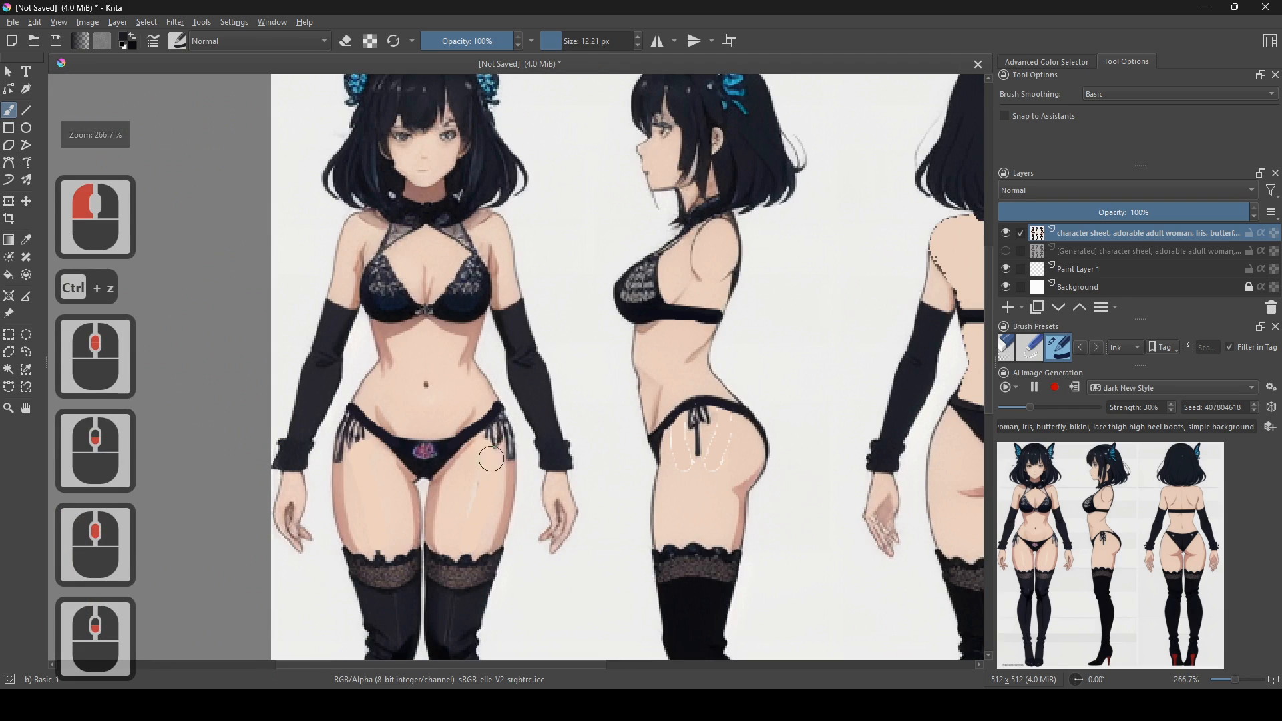
{"action": "scroll", "coordinate": [496, 457], "scroll_direction": "up", "scroll_amount": 3}
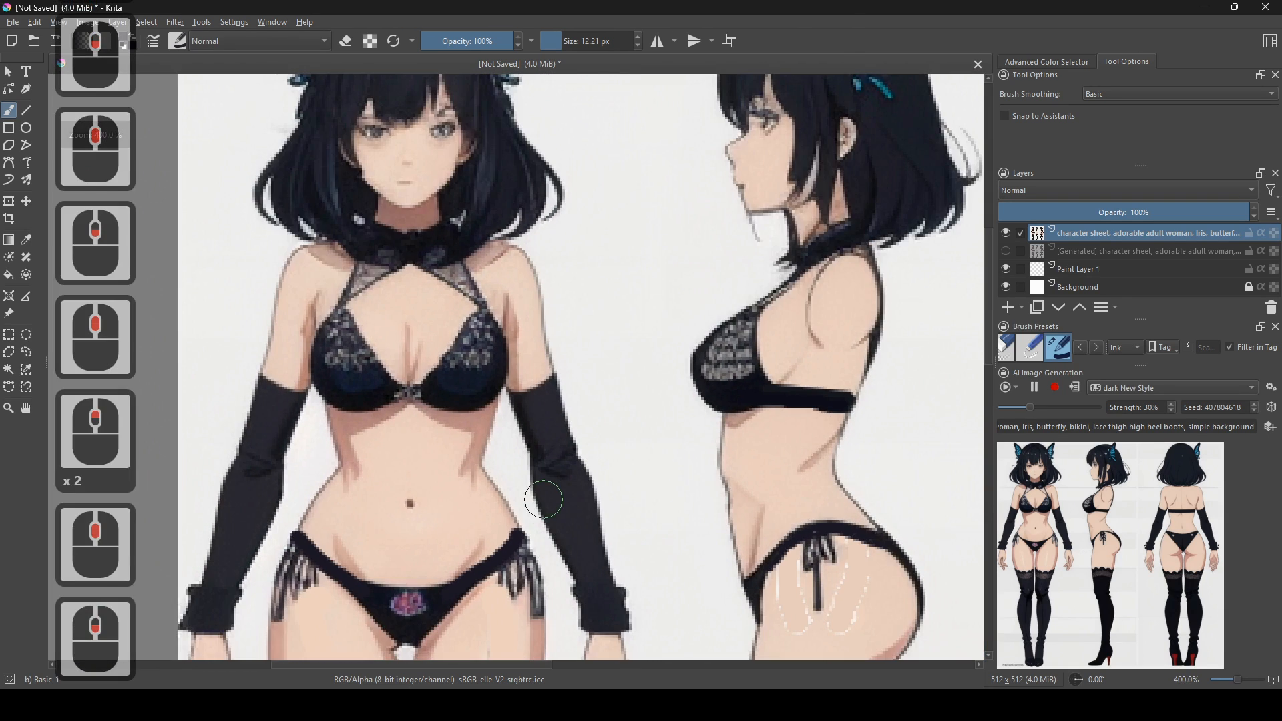
{"action": "scroll", "coordinate": [544, 500], "scroll_direction": "down", "scroll_amount": 3}
{"action": "scroll", "coordinate": [563, 478], "scroll_direction": "up", "scroll_amount": 2}
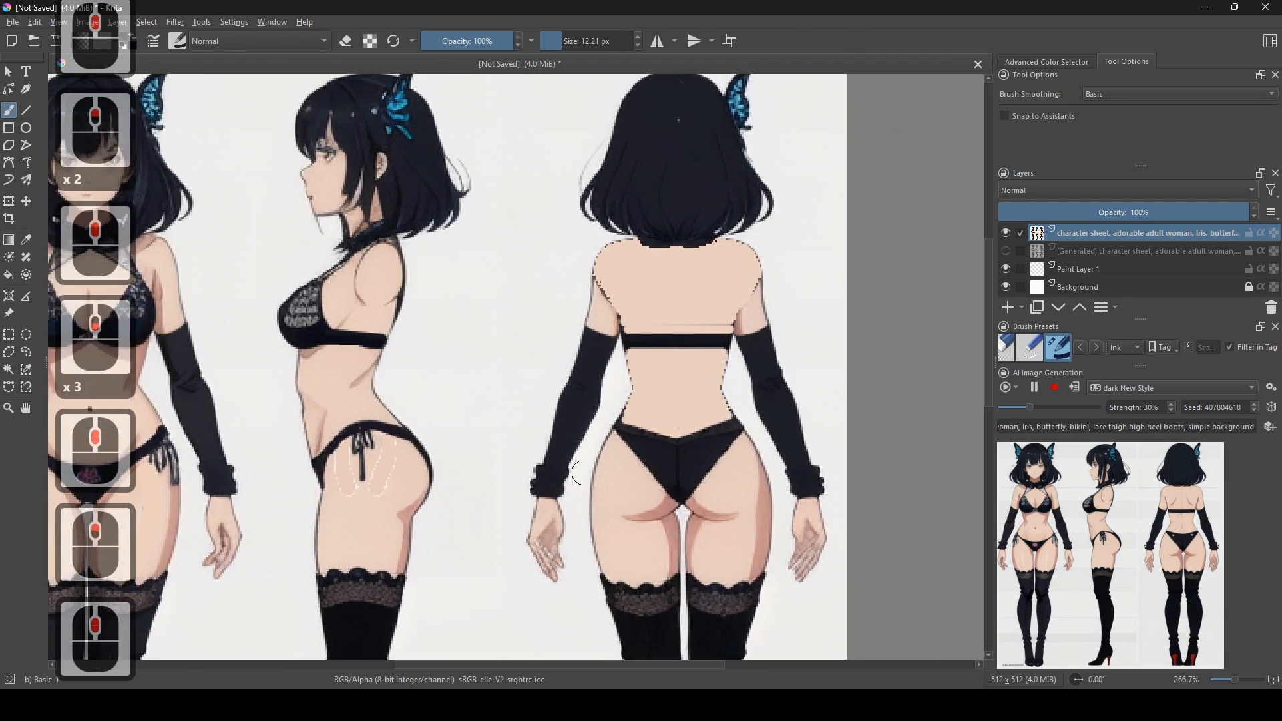
{"action": "scroll", "coordinate": [563, 478], "scroll_direction": "up", "scroll_amount": 3}
{"action": "left_click", "coordinate": [651, 415], "text": "ctrl"}
{"action": "mouse_move", "coordinate": [651, 418]}
{"action": "left_mouse_down", "text": "shift"}
{"action": "mouse_move", "coordinate": [767, 429]}
{"action": "mouse_move", "coordinate": [694, 449]}
{"action": "left_mouse_up", "text": "shift"}
{"action": "left_click", "coordinate": [619, 431]}
- Apply the AI-generated result to the character sheet as a new layer
{"action": "left_click_drag", "start_coordinate": [462, 331], "coordinate": [613, 387]}
{"action": "scroll", "coordinate": [613, 386], "scroll_direction": "down", "scroll_amount": 2}
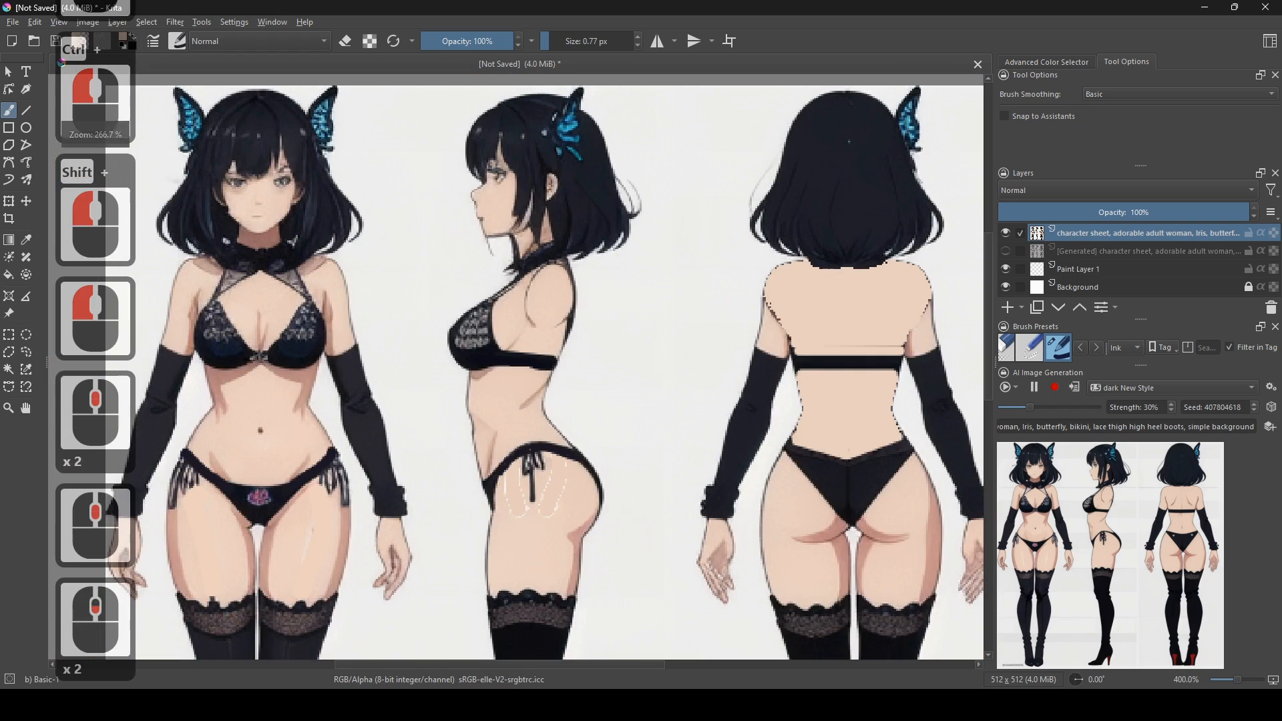
{"action": "left_click_drag", "start_coordinate": [321, 268], "coordinate": [398, 386]}
{"action": "left_click_drag", "start_coordinate": [693, 408], "coordinate": [427, 304]}
{"action": "scroll", "coordinate": [571, 376], "scroll_direction": "up", "scroll_amount": 2}
{"action": "left_click_drag", "start_coordinate": [571, 376], "coordinate": [441, 383]}
{"action": "scroll", "coordinate": [538, 403], "scroll_direction": "up", "scroll_amount": 2}
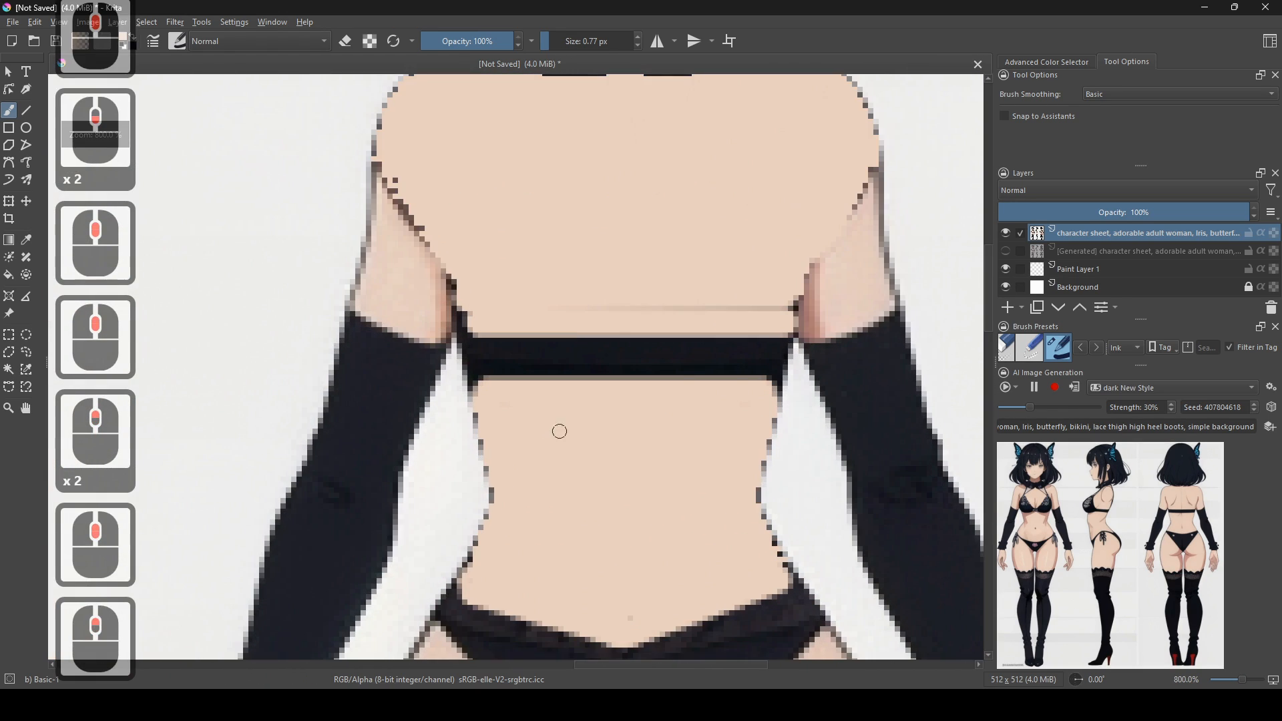
{"action": "left_click_drag", "start_coordinate": [558, 432], "coordinate": [435, 383]}
{"action": "scroll", "coordinate": [512, 400], "scroll_direction": "down", "scroll_amount": 4}
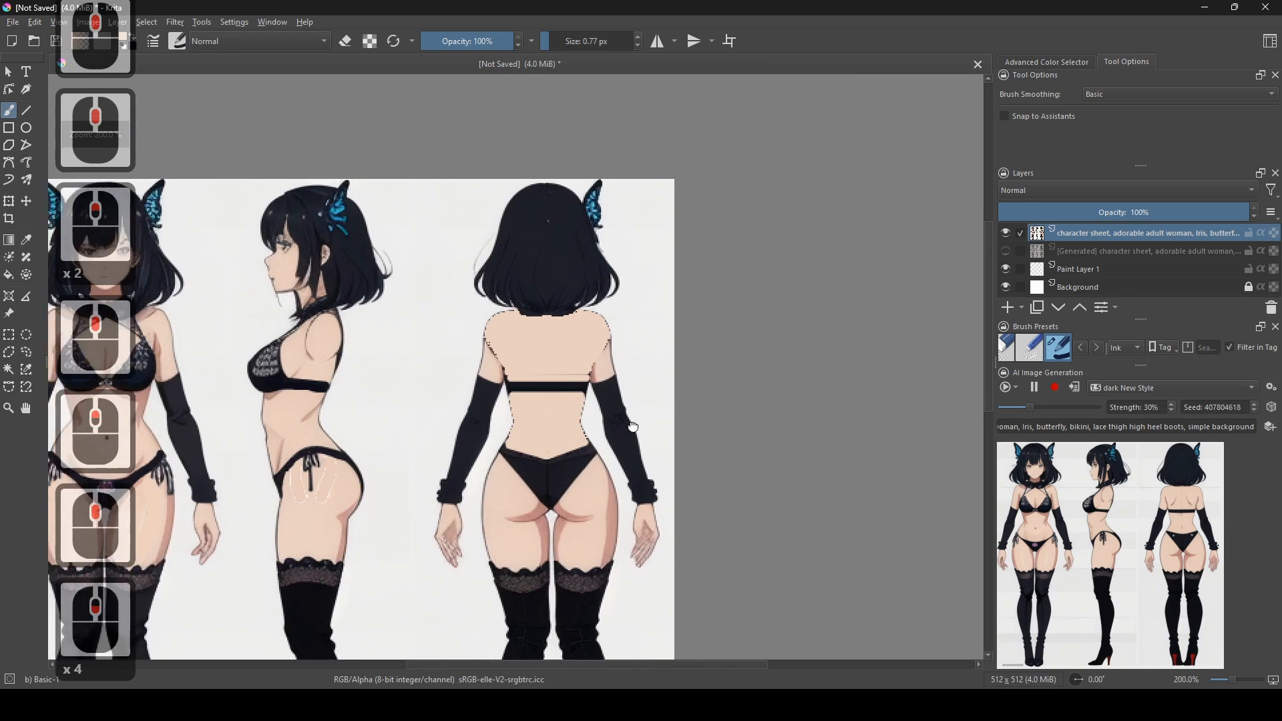
{"action": "left_click", "coordinate": [1078, 386]}
- Examine the applied result's front, side and rear figures, comparing the bikini bands, hip ribbons and rear bottoms
{"action": "left_click_drag", "start_coordinate": [719, 394], "coordinate": [760, 509]}
{"action": "scroll", "coordinate": [672, 509], "scroll_direction": "up", "scroll_amount": 1}
{"action": "left_click_drag", "start_coordinate": [452, 500], "coordinate": [525, 539]}
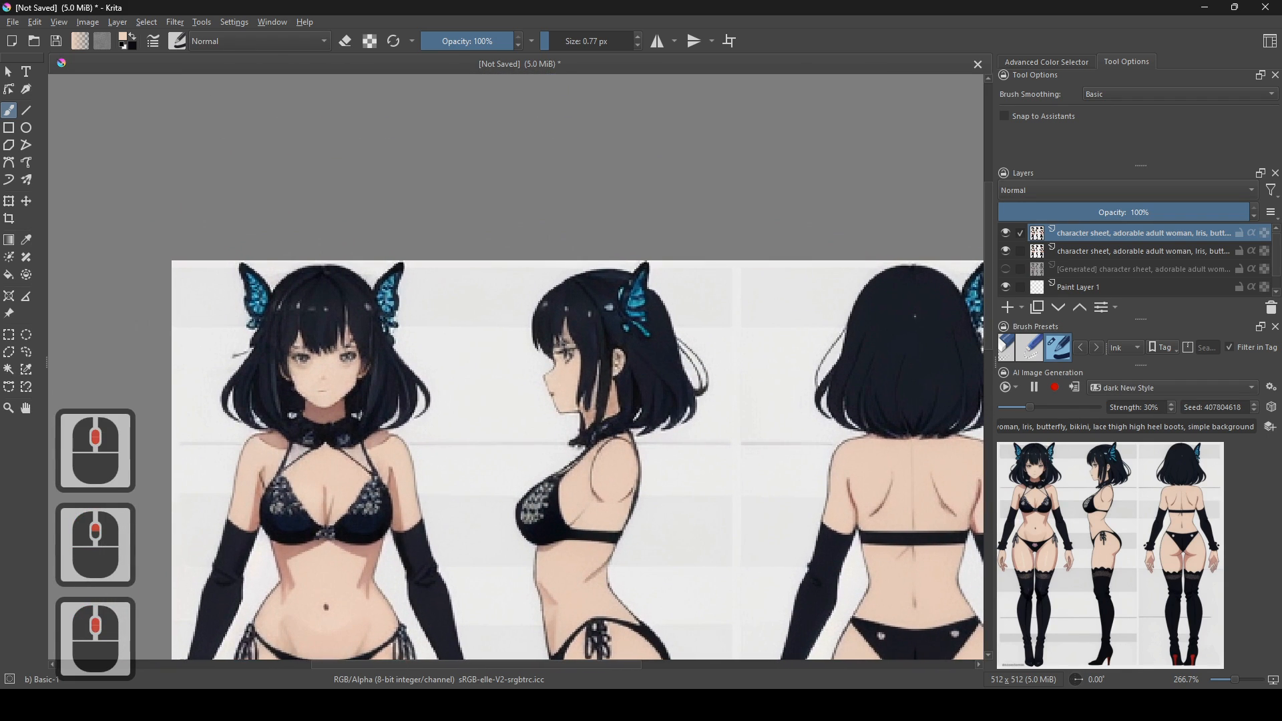
{"action": "left_click_drag", "start_coordinate": [648, 465], "coordinate": [505, 582]}
{"action": "scroll", "coordinate": [506, 582], "scroll_direction": "down", "scroll_amount": 1}
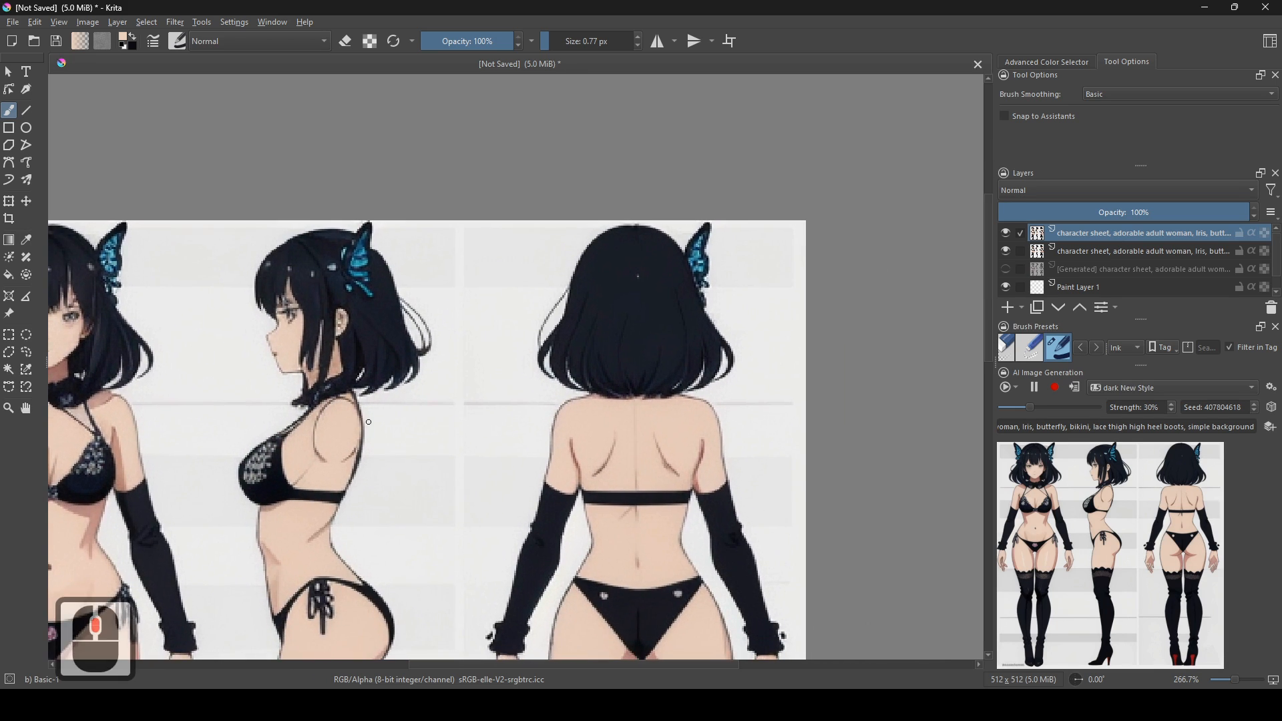
{"action": "scroll", "coordinate": [506, 582], "scroll_direction": "up", "scroll_amount": 2}
{"action": "scroll", "coordinate": [448, 342], "scroll_direction": "down", "scroll_amount": 4}
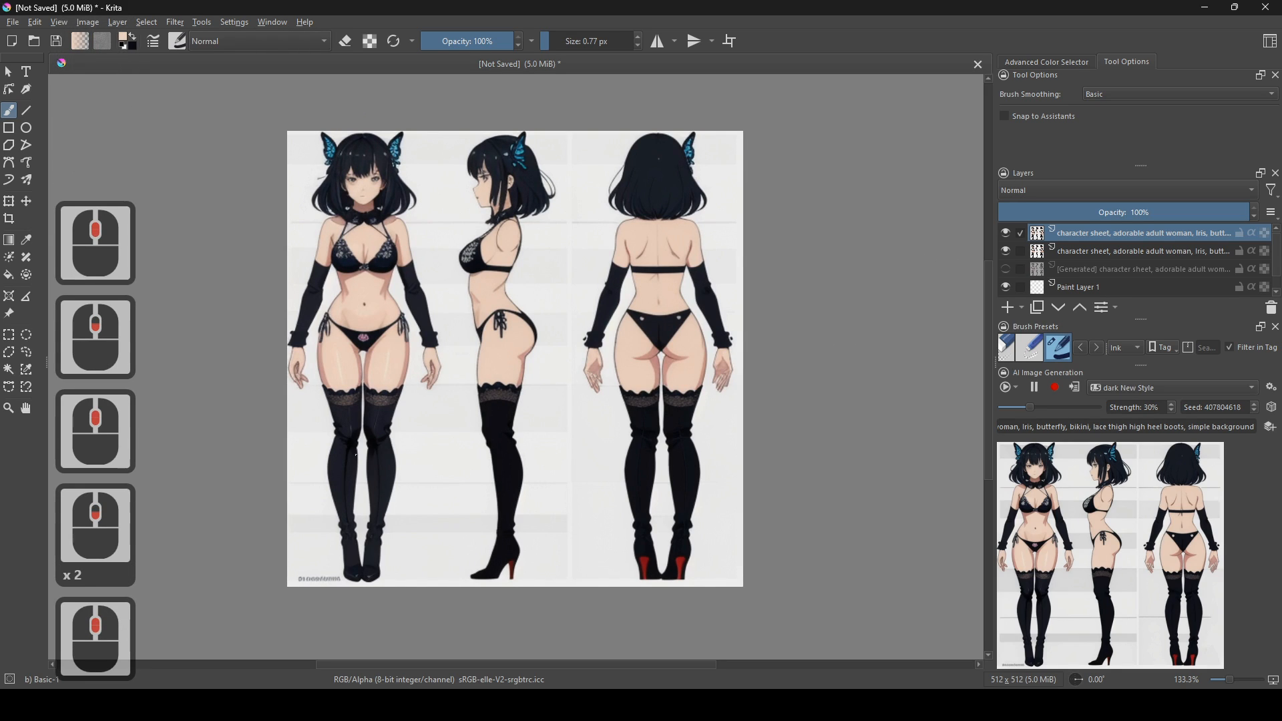
{"action": "scroll", "coordinate": [501, 361], "scroll_direction": "up", "scroll_amount": 3}
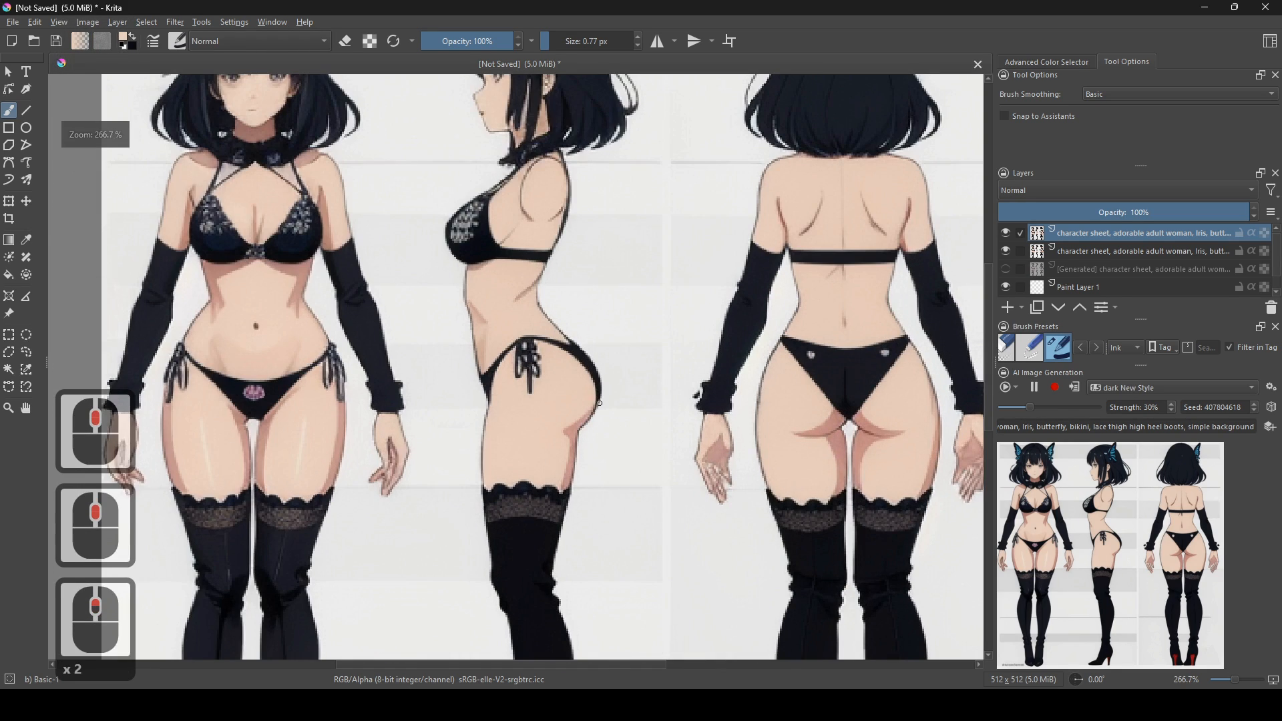
{"action": "scroll", "coordinate": [505, 366], "scroll_direction": "up", "scroll_amount": 2}
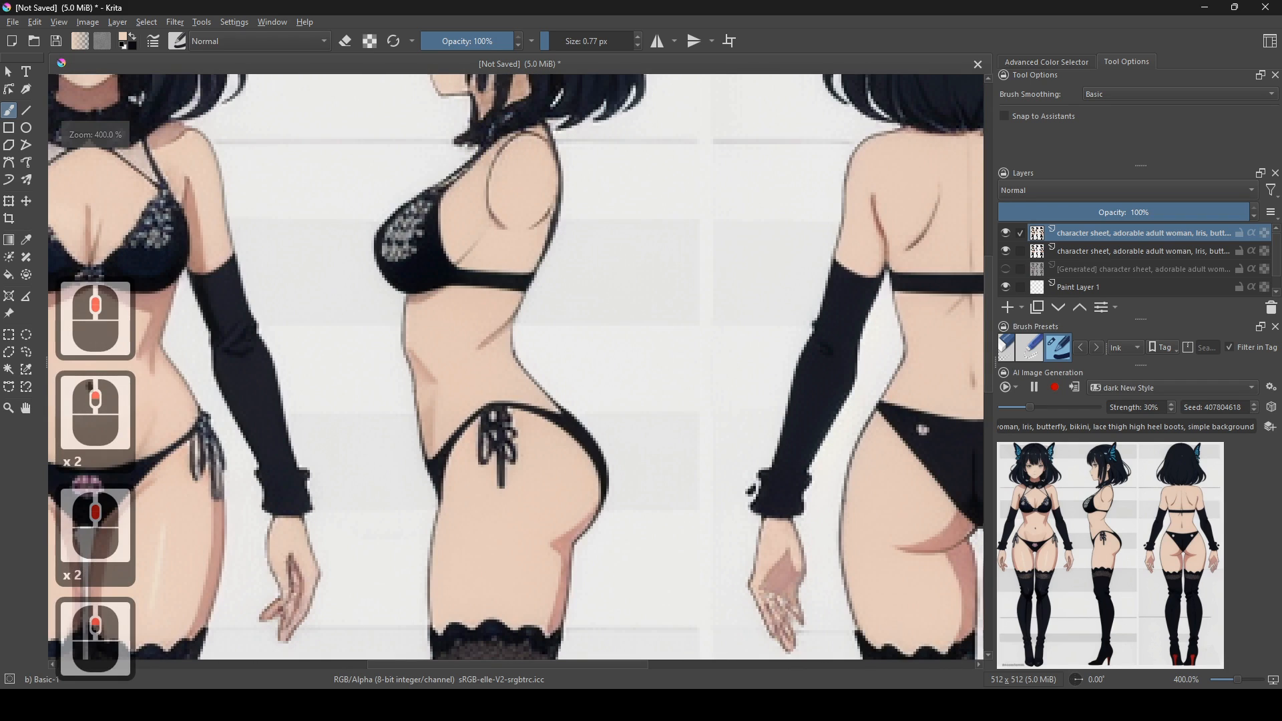
{"action": "left_click_drag", "start_coordinate": [564, 438], "coordinate": [409, 451]}
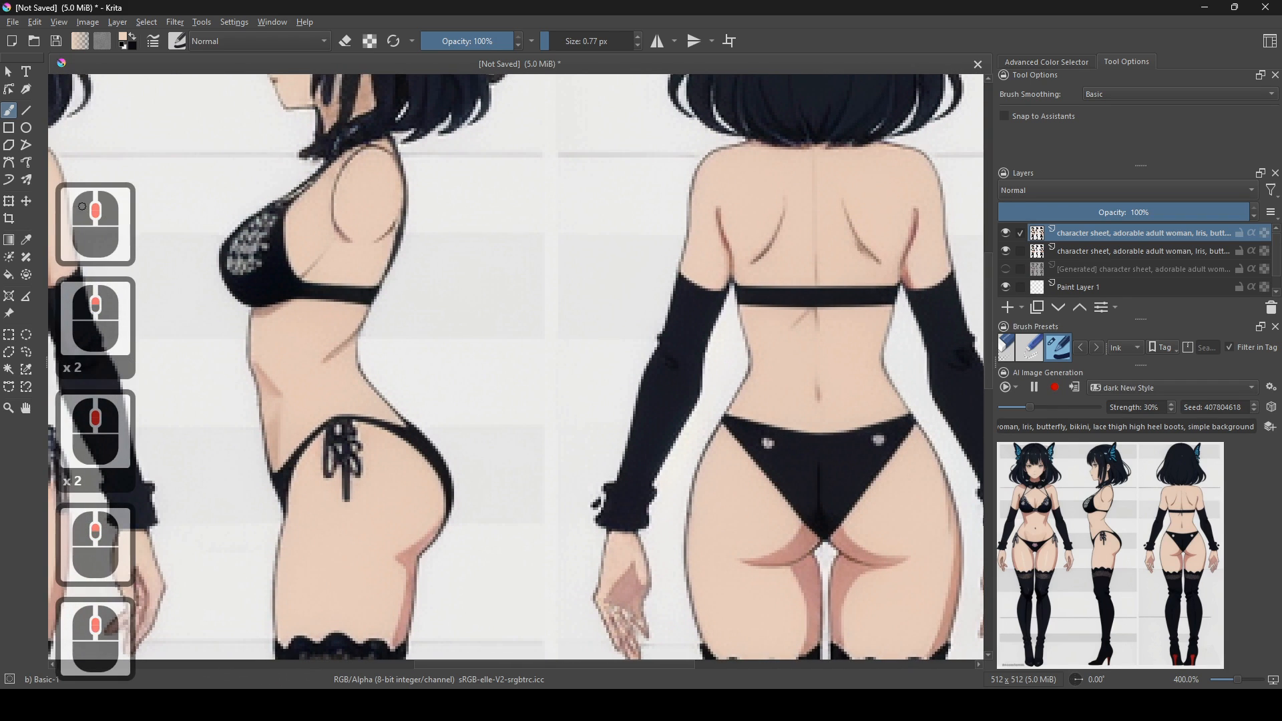
- Select the side-view hip ribbon bow with a freehand outline and copy the selection to a new layer
{"action": "left_click", "coordinate": [28, 352]}
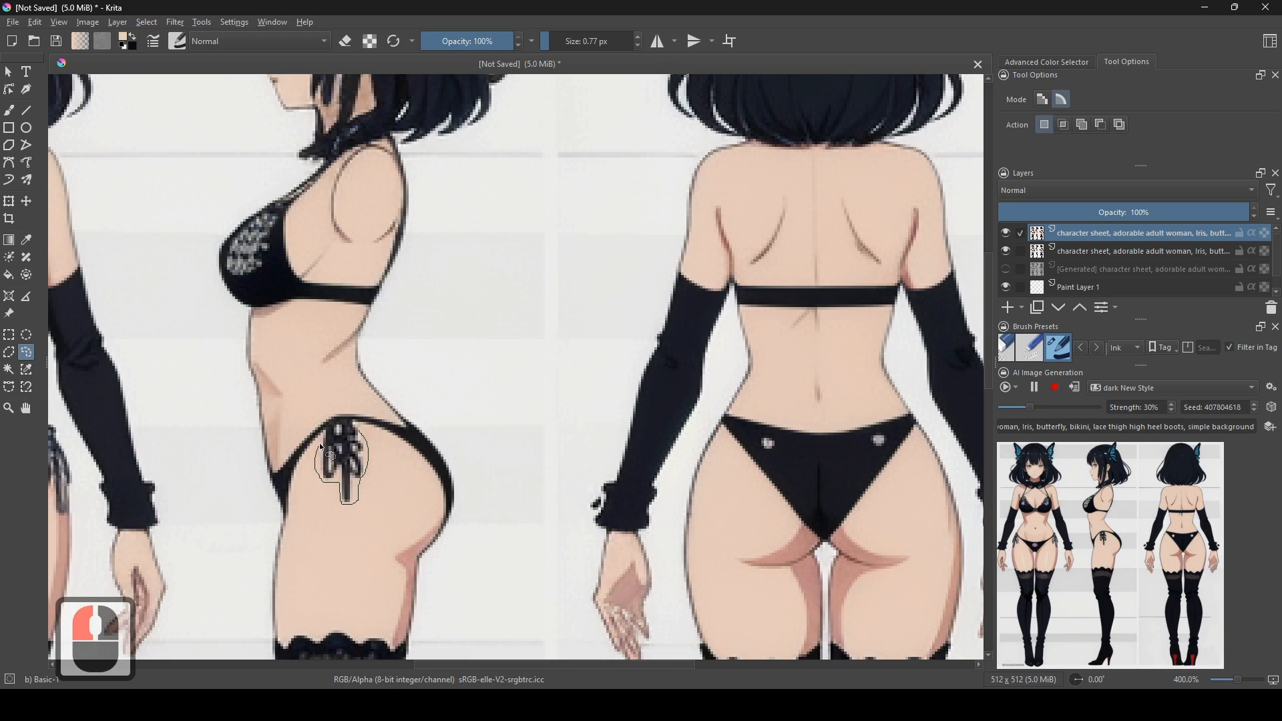
{"action": "left_click_drag", "start_coordinate": [334, 435], "coordinate": [362, 431]}
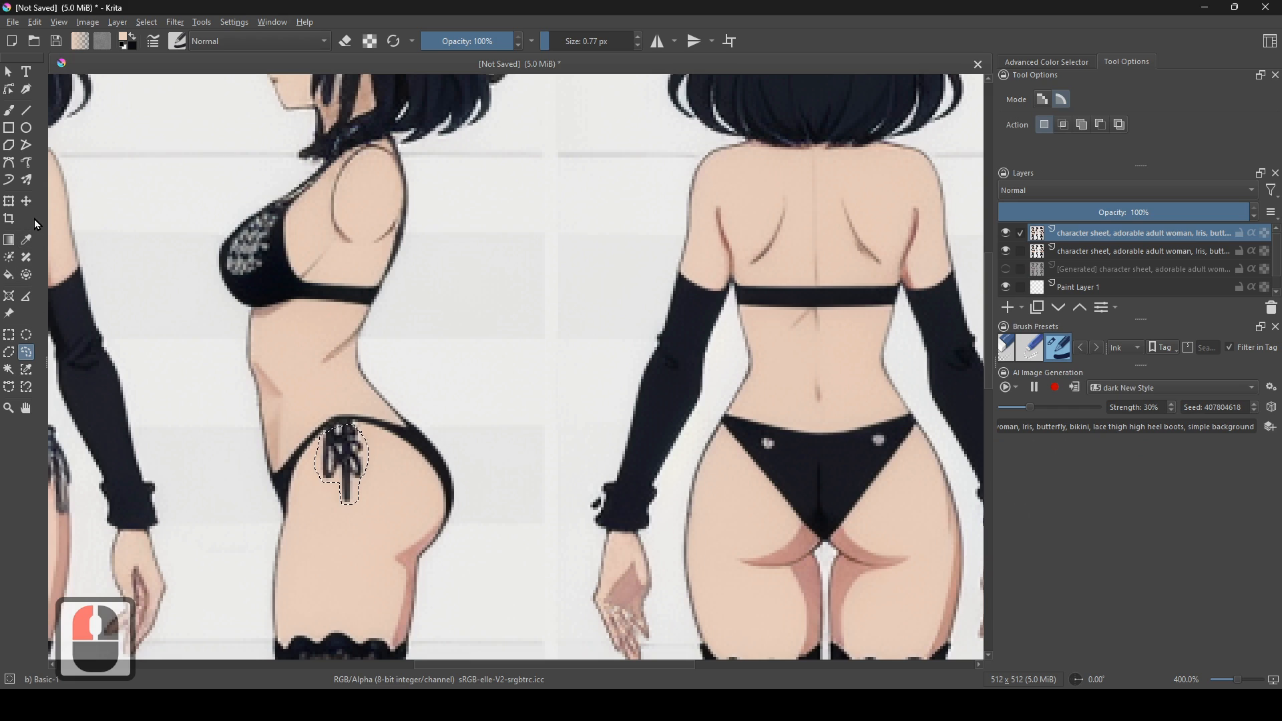
{"action": "right_click", "coordinate": [331, 458]}
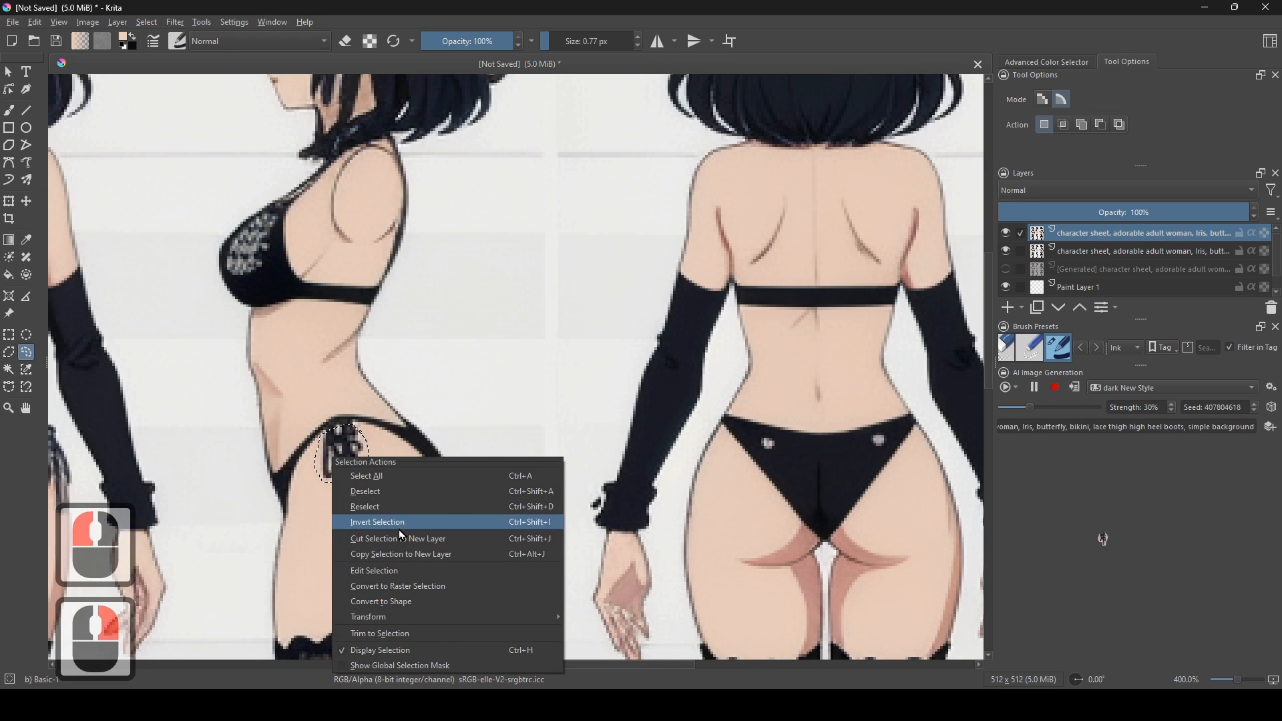
{"action": "left_click", "coordinate": [398, 555]}
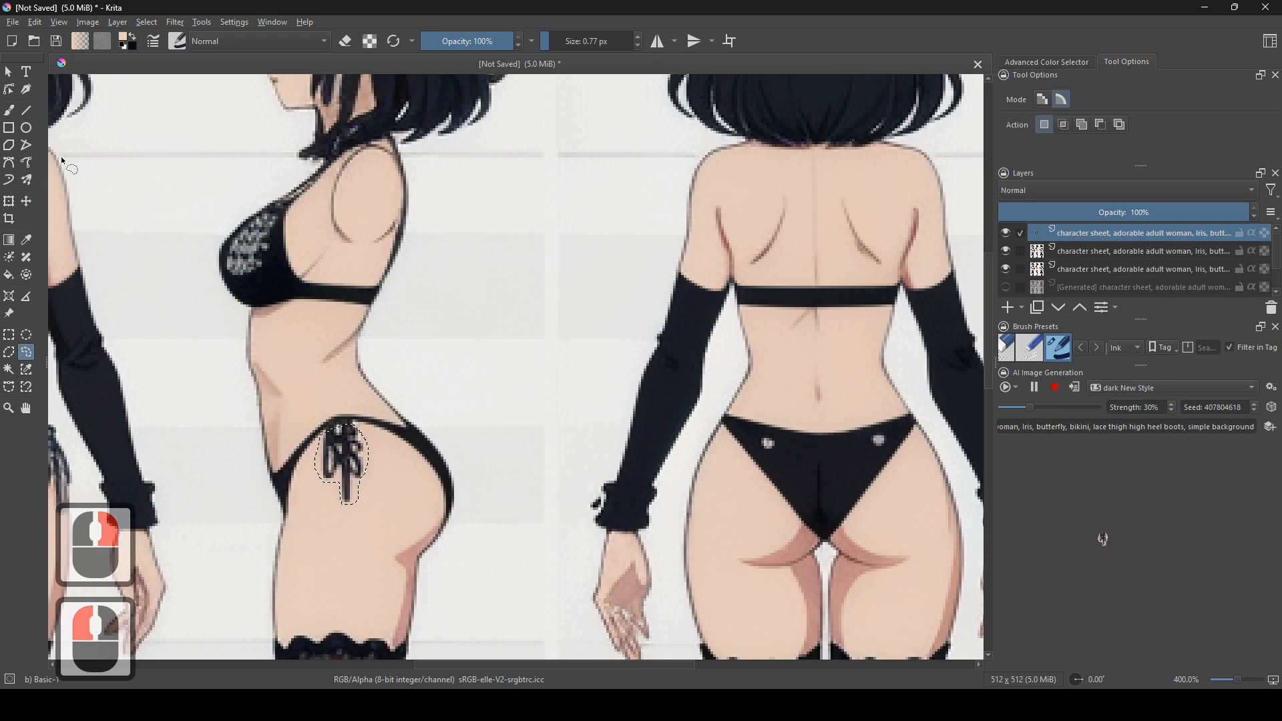
- Move the copied ribbon bow onto the rear-view figure's right hip
{"action": "right_click", "coordinate": [356, 452]}
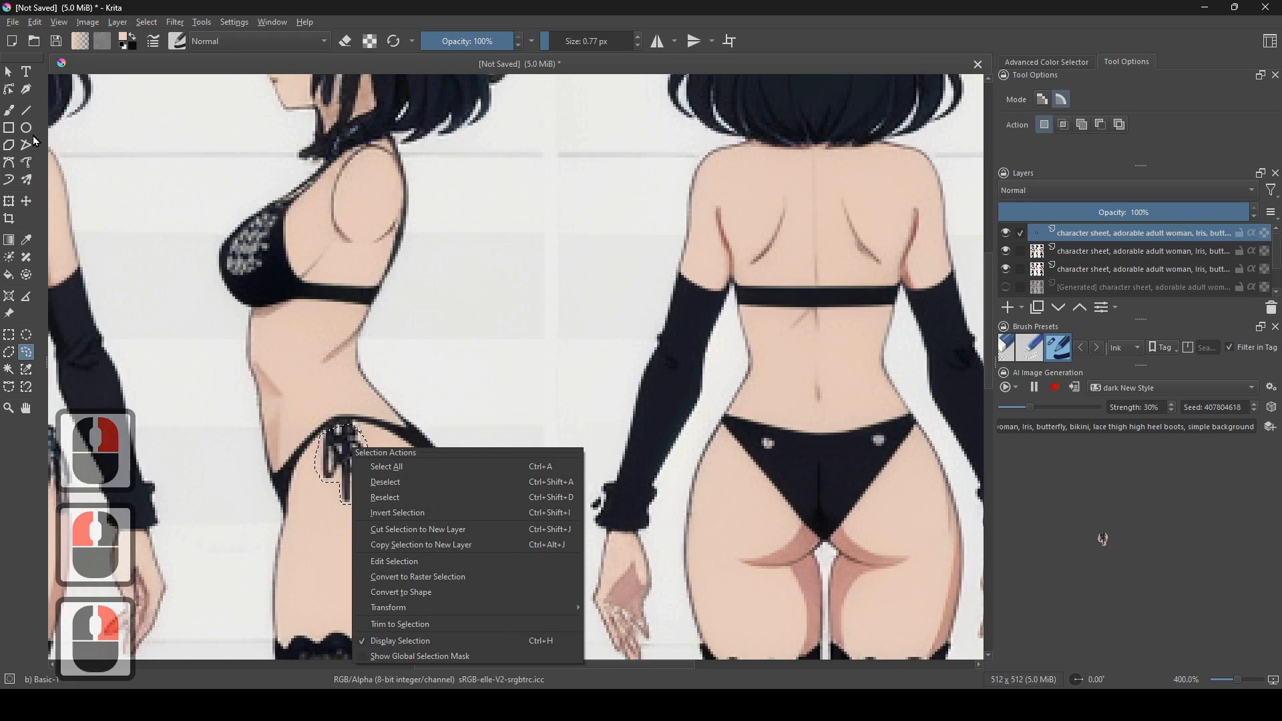
{"action": "left_click", "coordinate": [26, 203]}
{"action": "left_click_drag", "start_coordinate": [347, 462], "coordinate": [919, 445]}
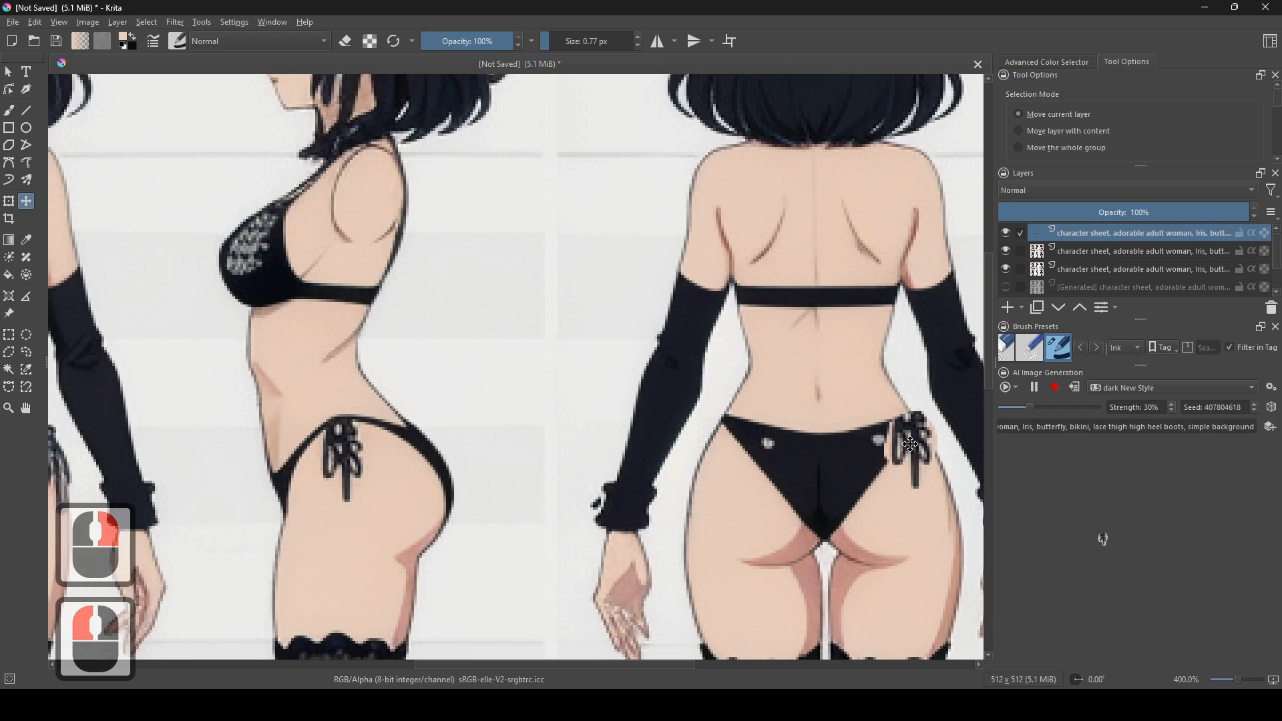
{"action": "scroll", "coordinate": [438, 494], "scroll_direction": "up", "scroll_amount": 1}
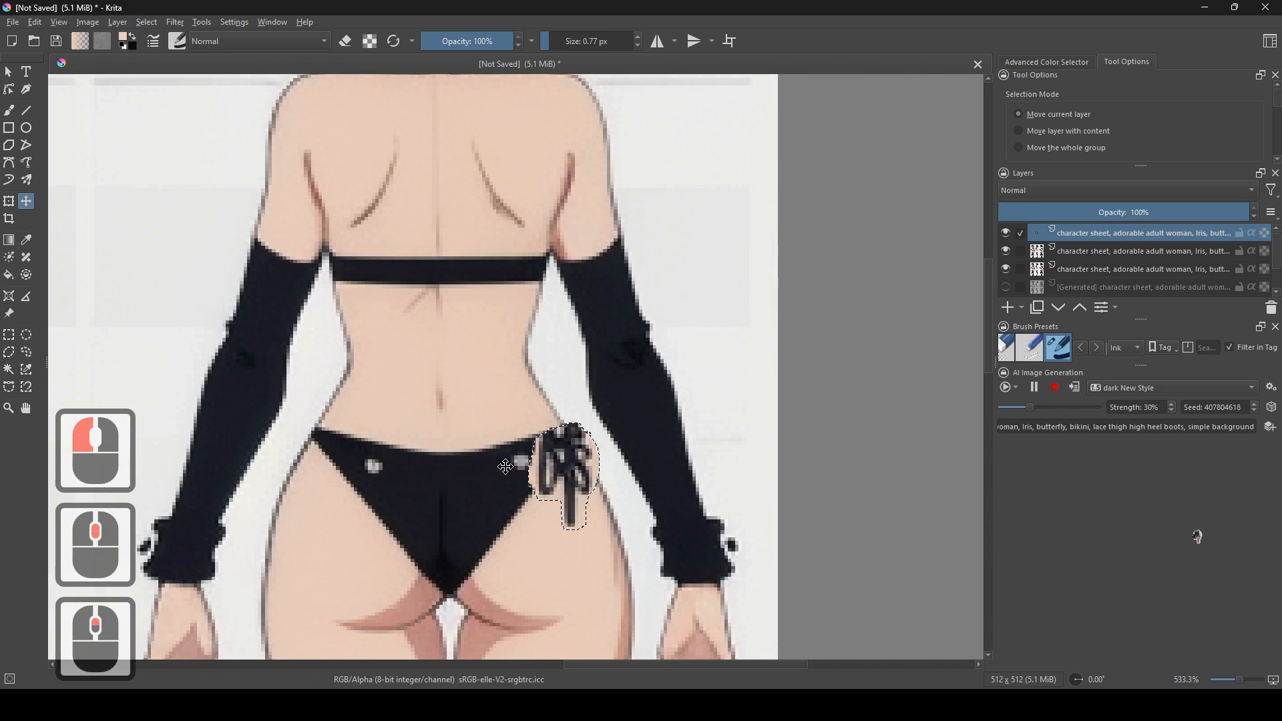
- Try narrowing the copied bow with Free Transform, and undo both the transform and the move to the rear-view hip
{"action": "left_click", "coordinate": [13, 204]}
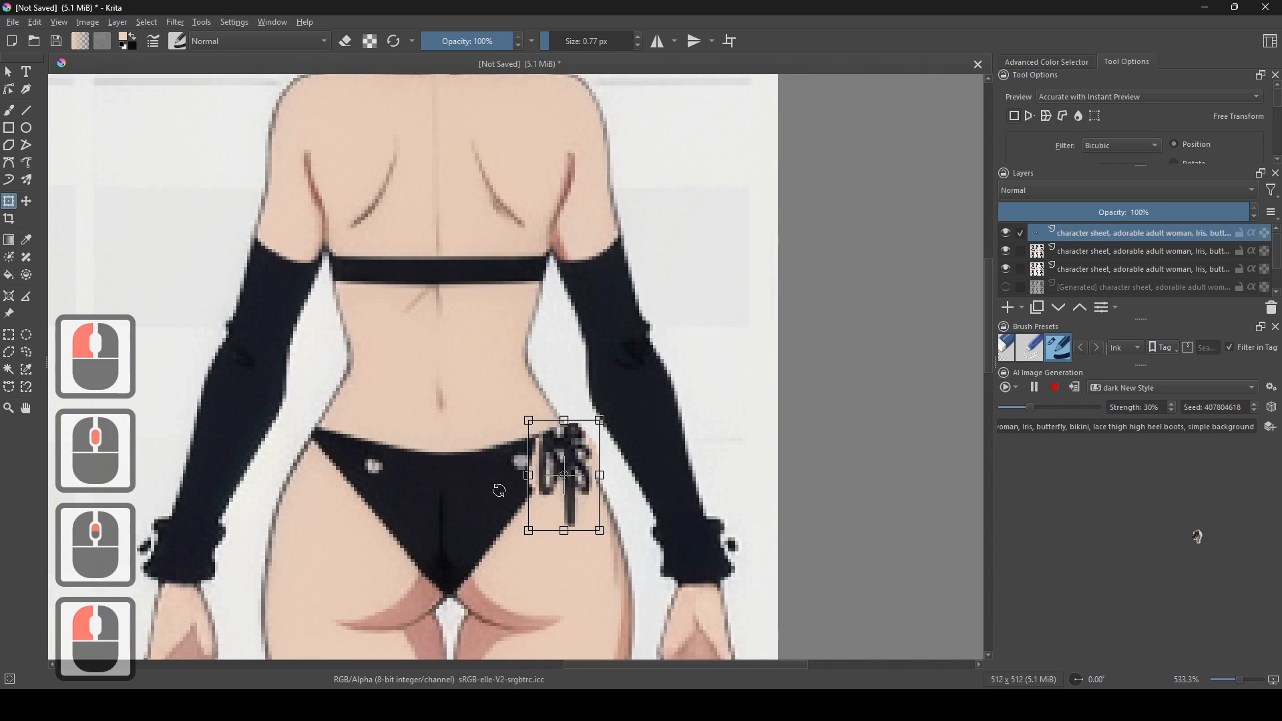
{"action": "mouse_move", "coordinate": [532, 481]}
{"action": "left_mouse_down"}
{"action": "mouse_move", "coordinate": [532, 469]}
{"action": "mouse_move", "coordinate": [550, 481]}
{"action": "left_mouse_up"}
{"action": "key", "text": "ctrl+z"}
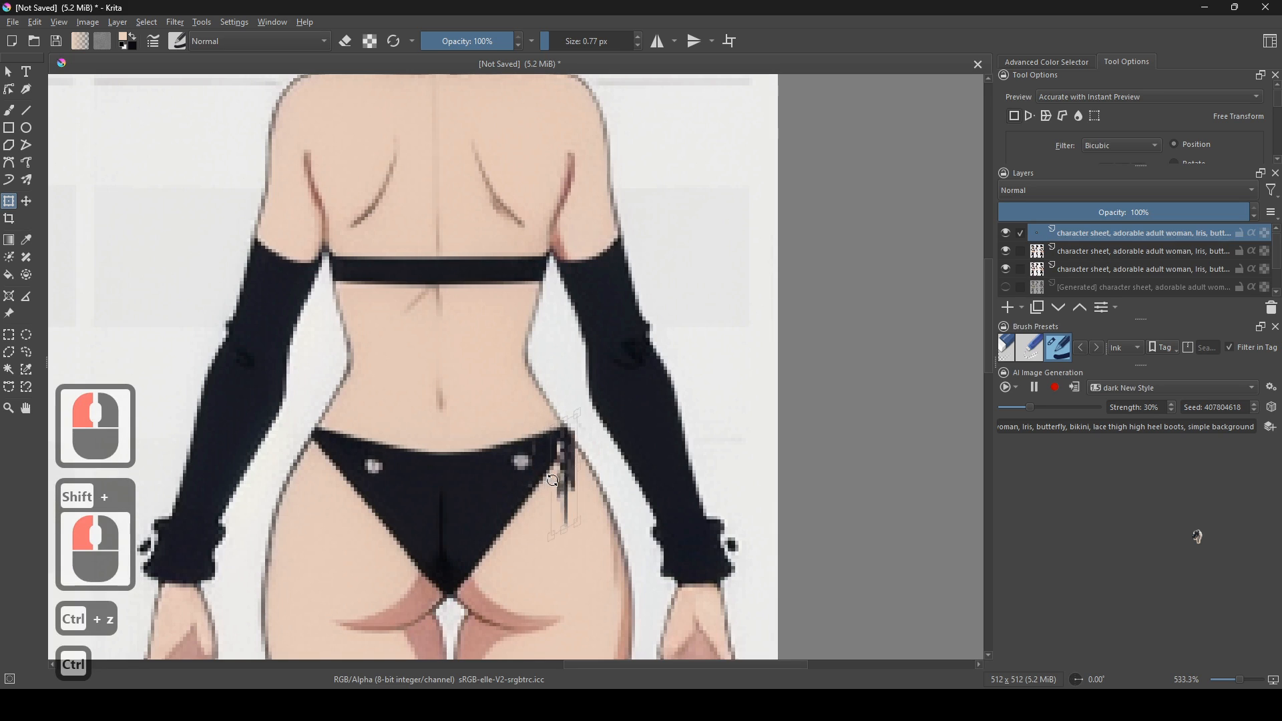
{"action": "key", "text": "ctrl+z"}
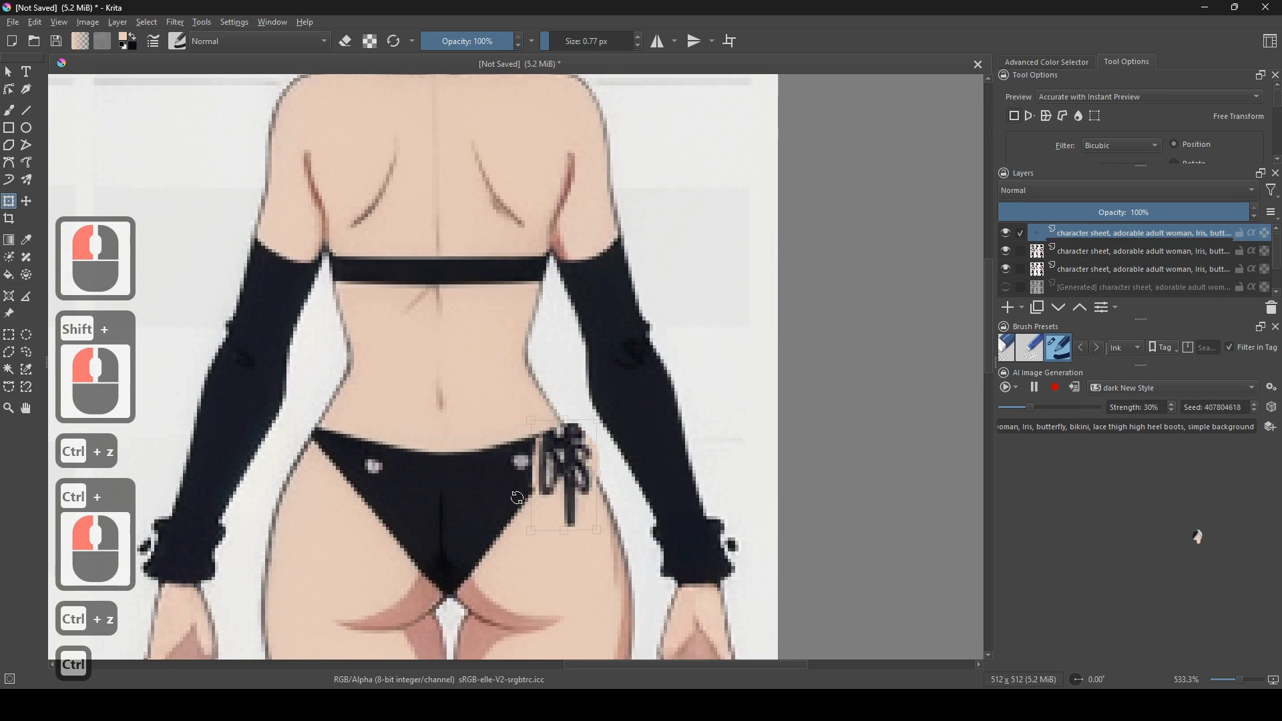
{"action": "scroll", "coordinate": [527, 497], "scroll_direction": "down", "scroll_amount": 2}
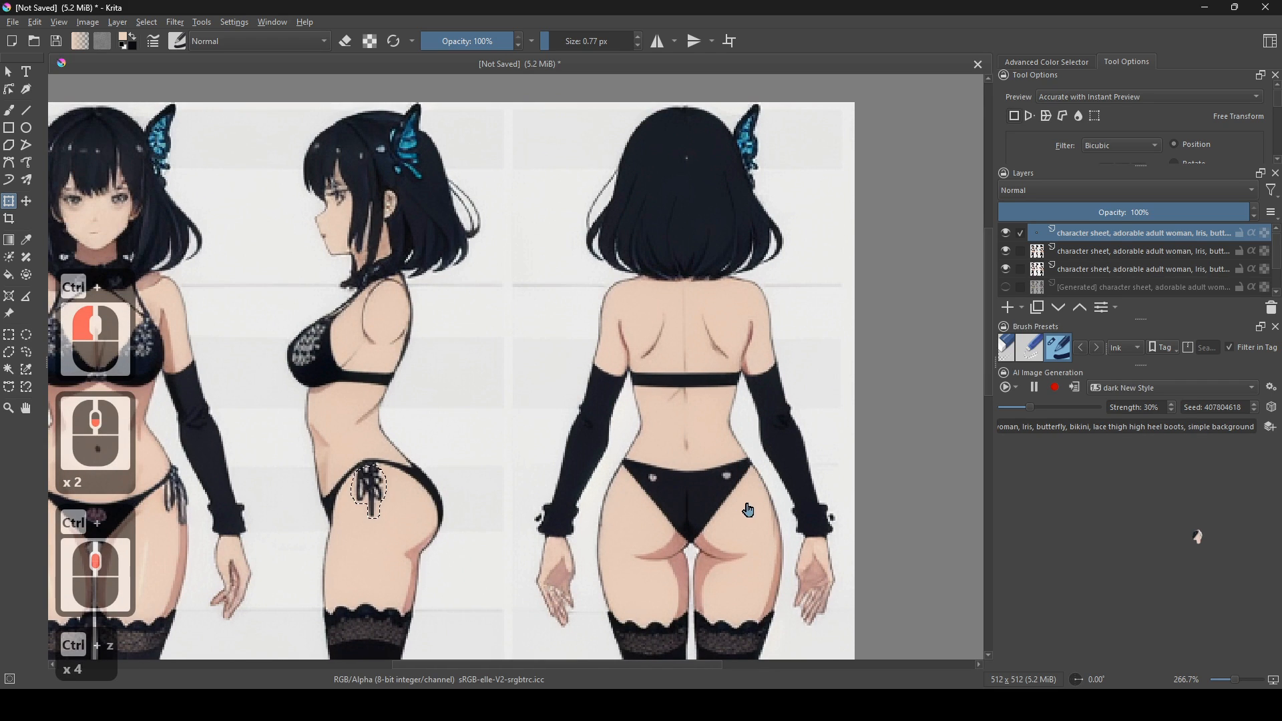
{"action": "key", "text": "ctrl+z"}
{"action": "key", "text": "ctrl+shift+z"}
{"action": "key", "text": "ctrl+z"}
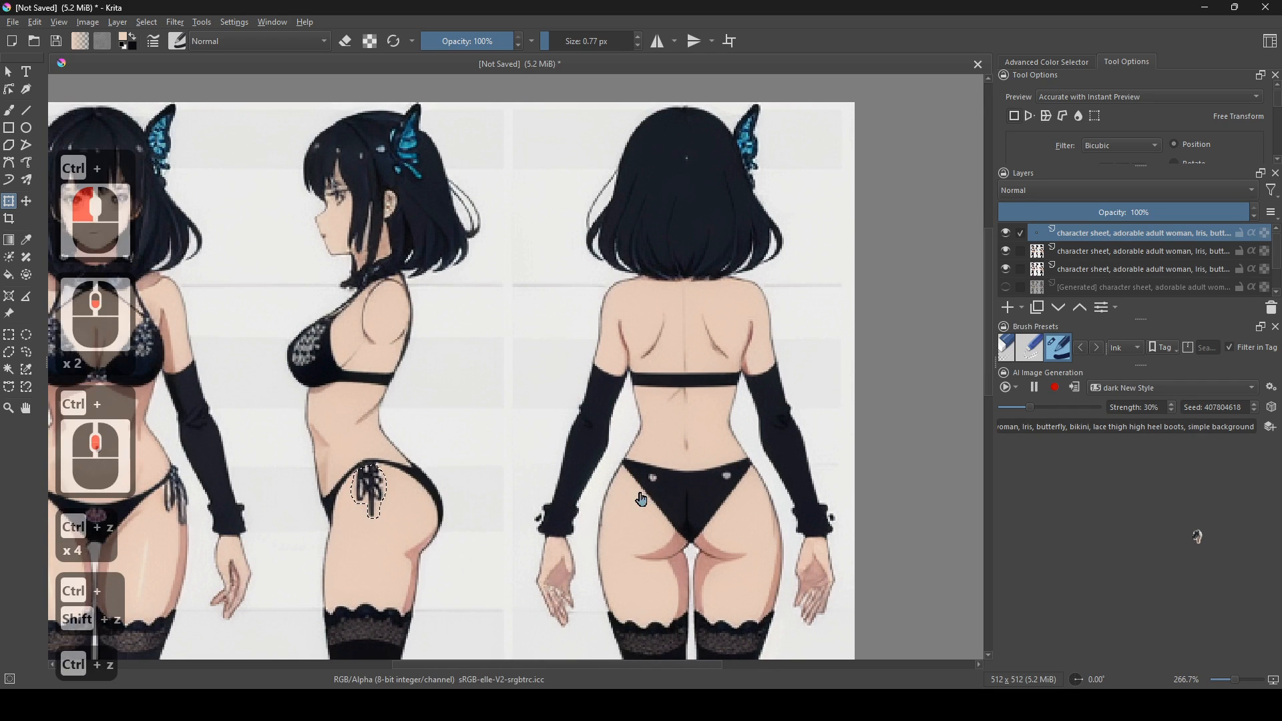
- Try moving the selected ribbon bow away from the side-view hip again and undo the move
{"action": "left_click", "coordinate": [27, 201]}
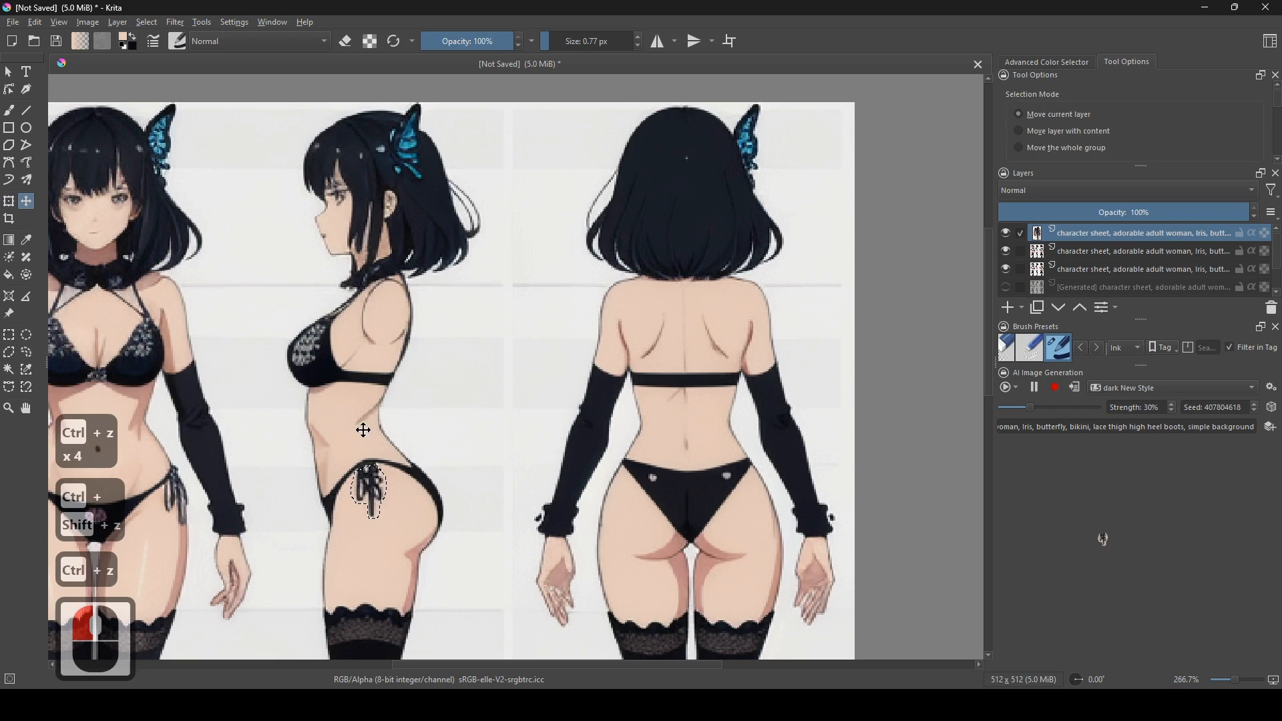
{"action": "left_click_drag", "start_coordinate": [376, 492], "coordinate": [458, 485]}
{"action": "key", "text": "ctrl+z"}
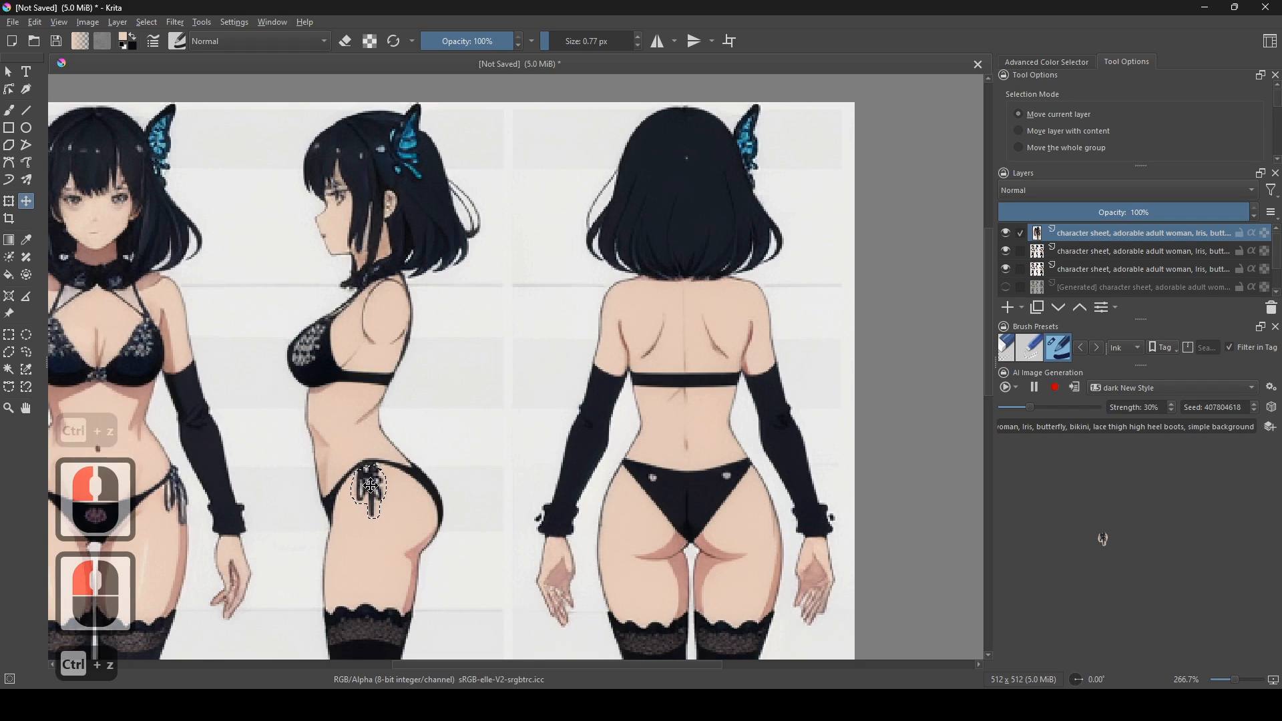
- Move the copied ribbon bow onto the rear-view figure's right hip, then narrow and tilt it to follow the hip
{"action": "left_click_drag", "start_coordinate": [421, 419], "coordinate": [758, 503]}
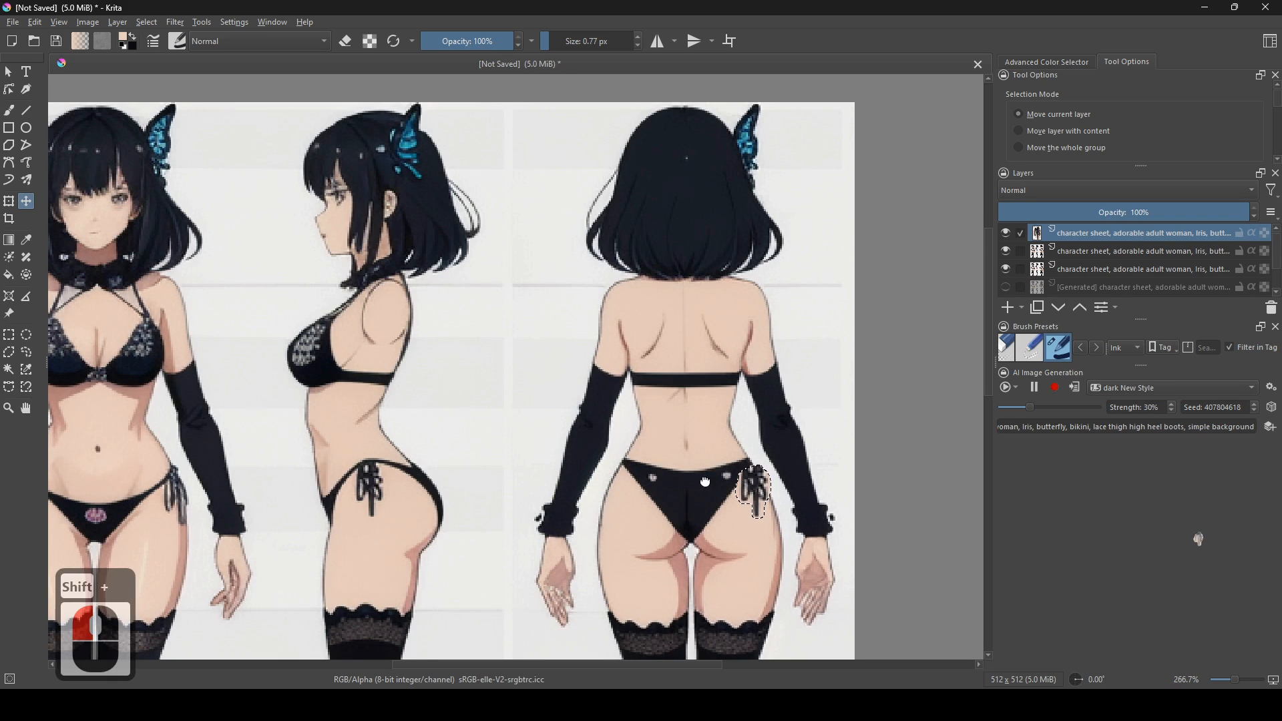
{"action": "scroll", "coordinate": [759, 499], "scroll_direction": "up", "scroll_amount": 5}
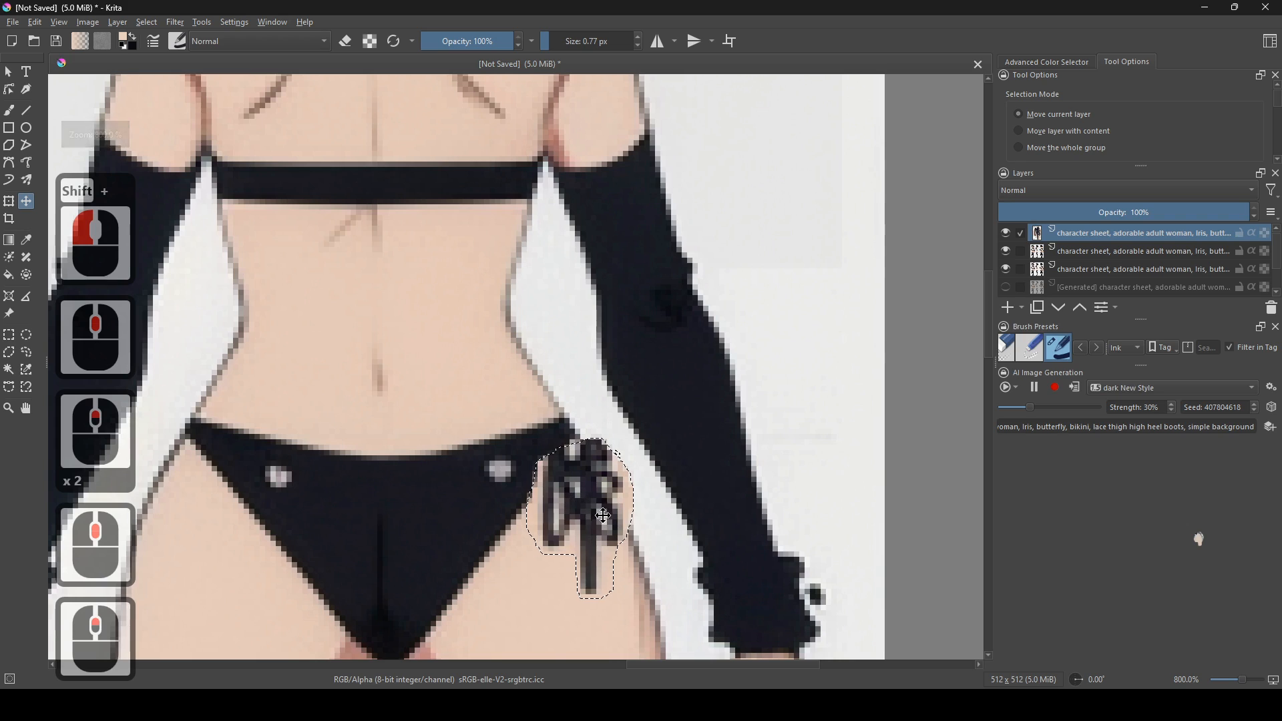
{"action": "left_click", "coordinate": [8, 201]}
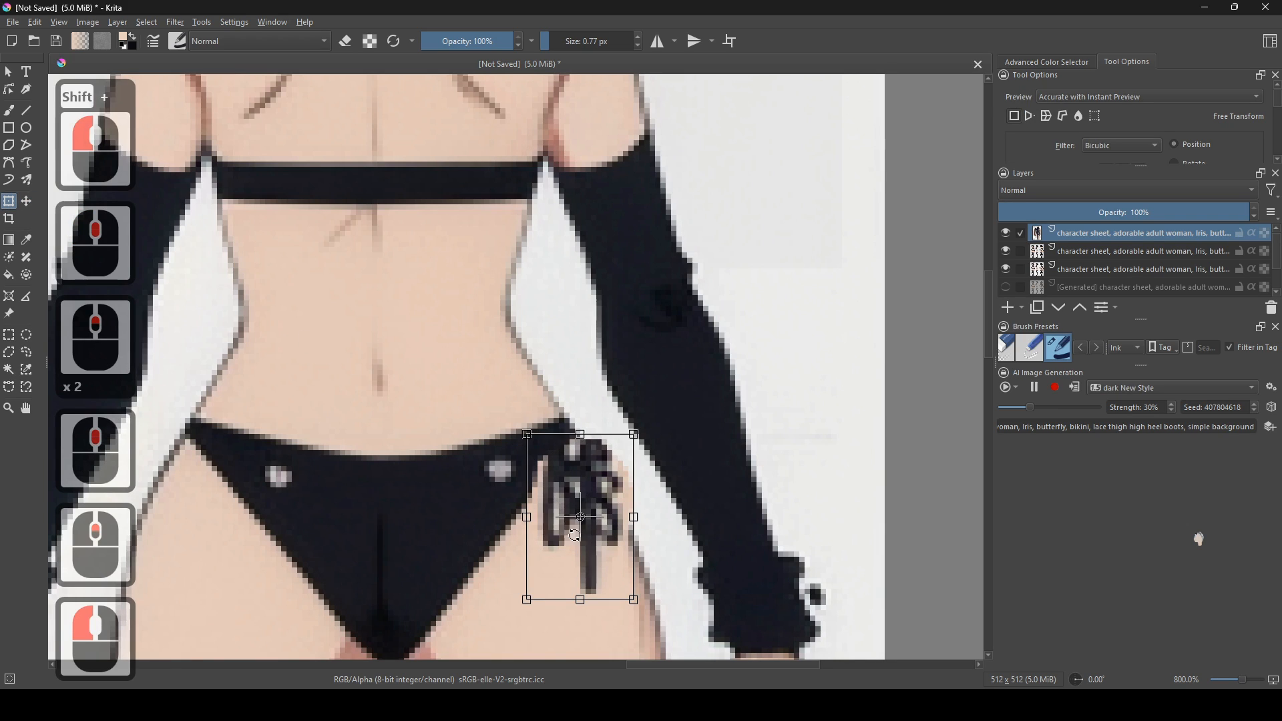
{"action": "left_click_drag", "start_coordinate": [525, 521], "coordinate": [534, 519]}
{"action": "left_click", "coordinate": [549, 543], "text": "ctrl"}
{"action": "left_click_drag", "start_coordinate": [604, 621], "coordinate": [635, 606]}
{"action": "key", "text": "ctrl+z"}
{"action": "left_click", "coordinate": [605, 586]}
{"action": "key", "text": "Return"}
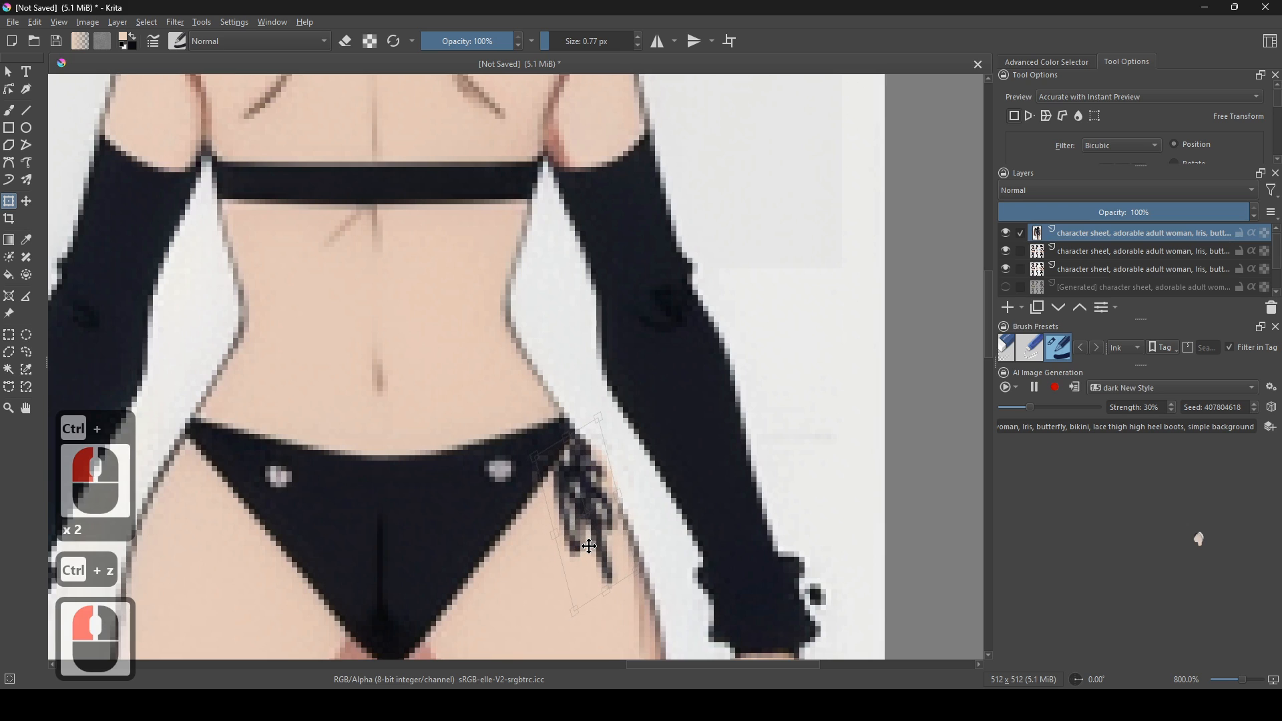
{"action": "left_click", "coordinate": [585, 541]}
{"action": "left_click_drag", "start_coordinate": [587, 537], "coordinate": [698, 522]}
{"action": "scroll", "coordinate": [698, 523], "scroll_direction": "down", "scroll_amount": 1}
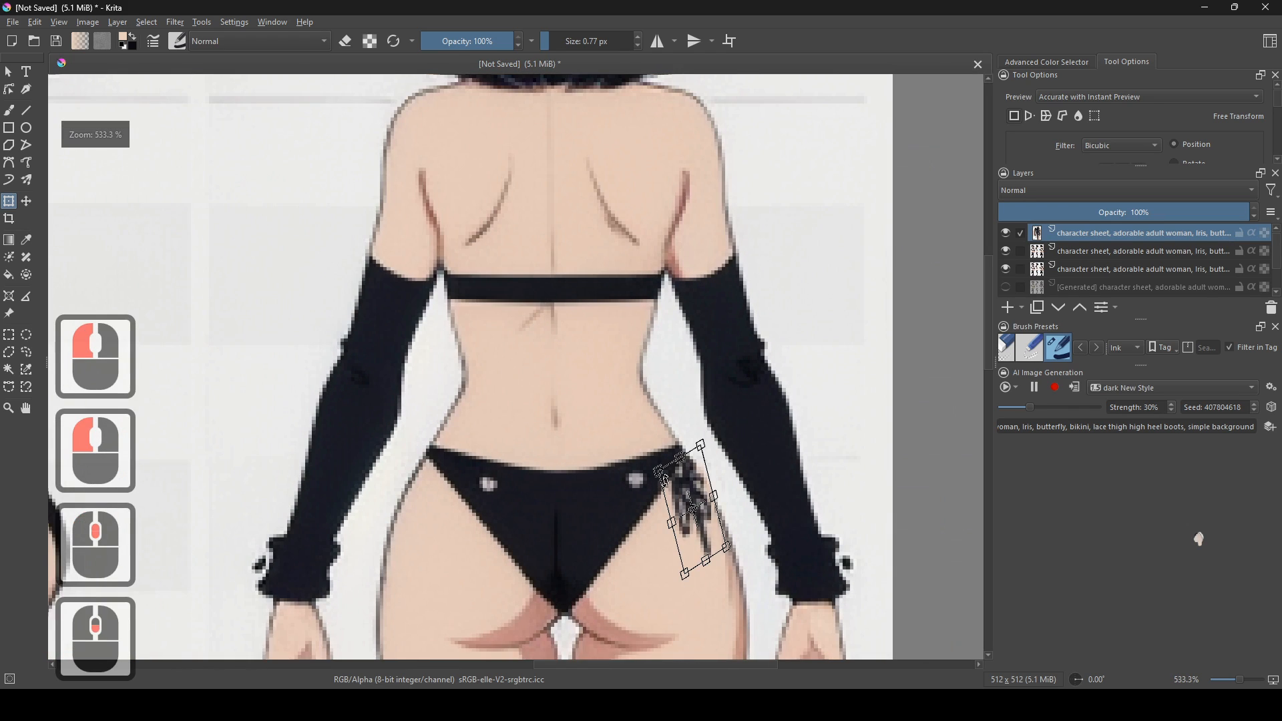
- Copy the selected rear-view bow to a new layer and move the copy onto the figure's opposite hip
{"action": "left_click", "coordinate": [27, 338]}
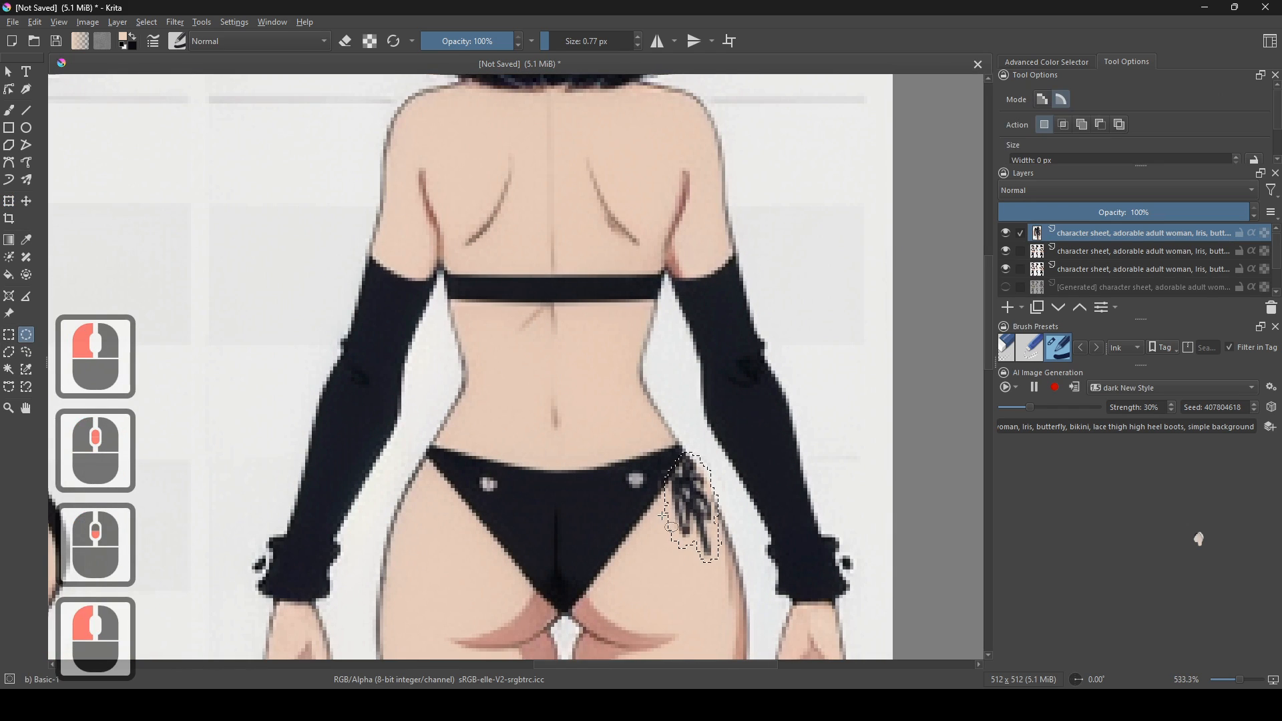
{"action": "right_click", "coordinate": [697, 498]}
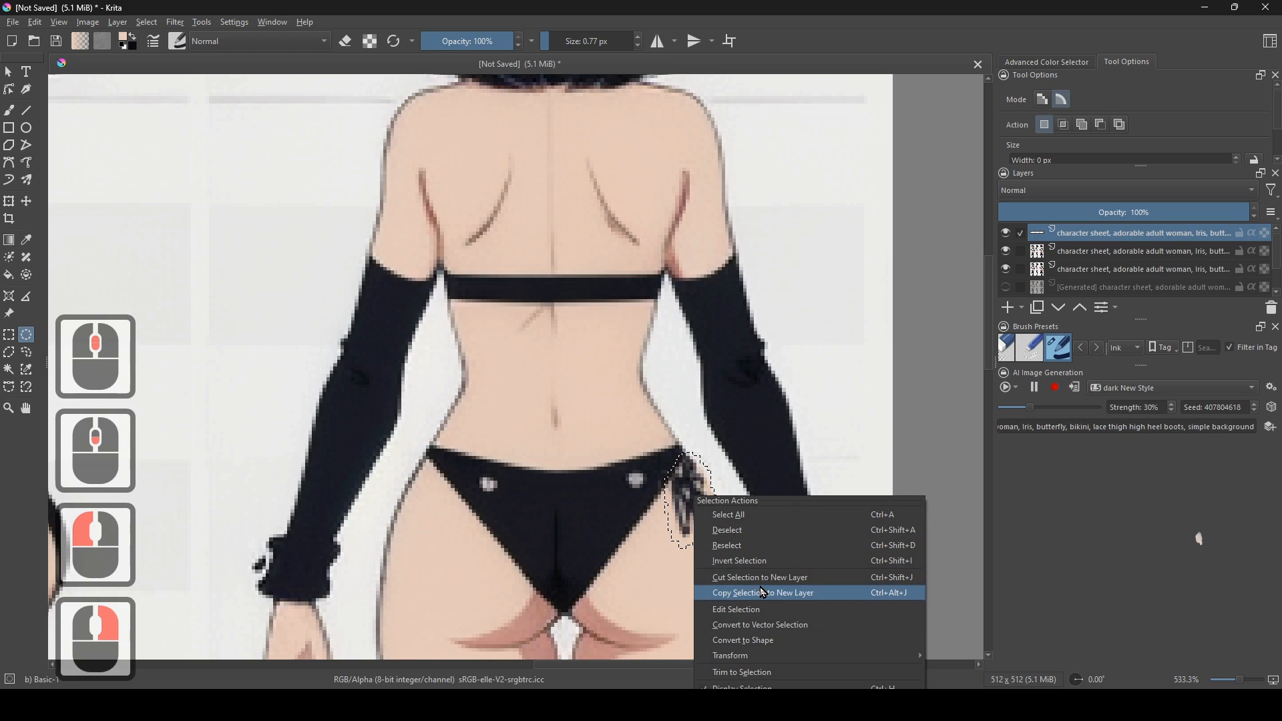
{"action": "left_click", "coordinate": [742, 593]}
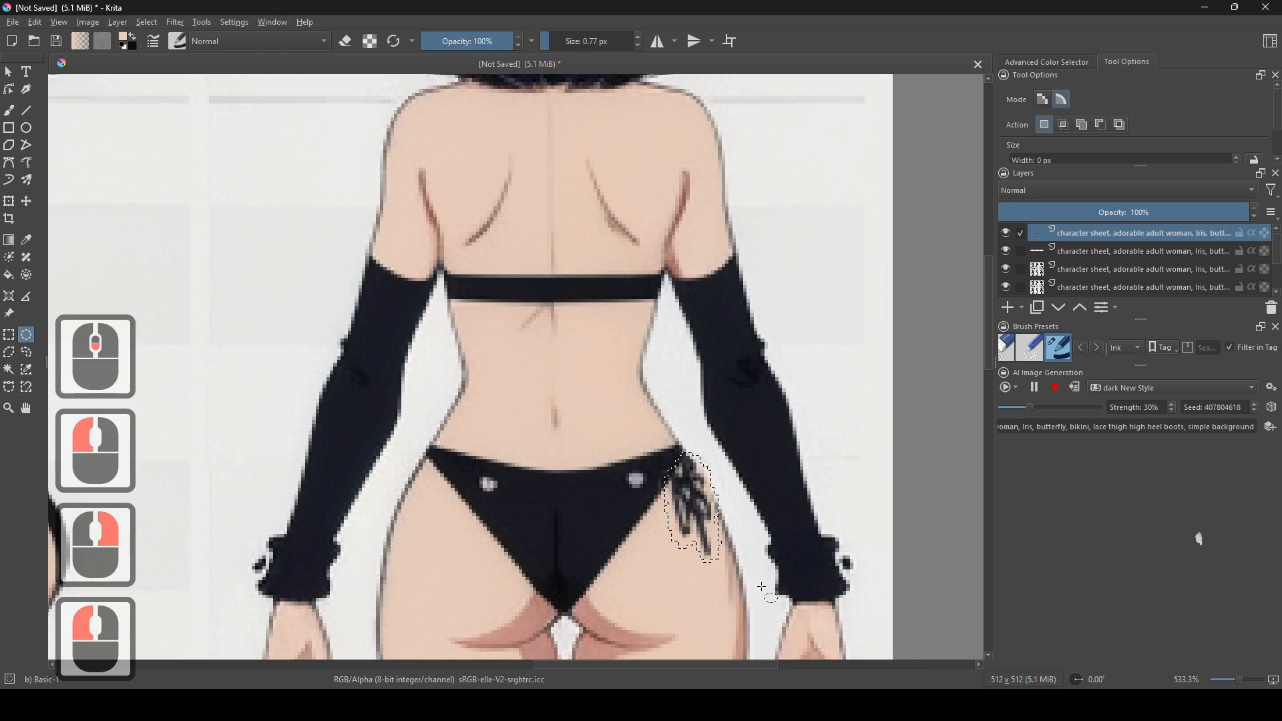
{"action": "left_click", "coordinate": [28, 202]}
{"action": "left_click_drag", "start_coordinate": [686, 501], "coordinate": [420, 509]}
{"action": "left_click", "coordinate": [420, 509], "text": "shift"}
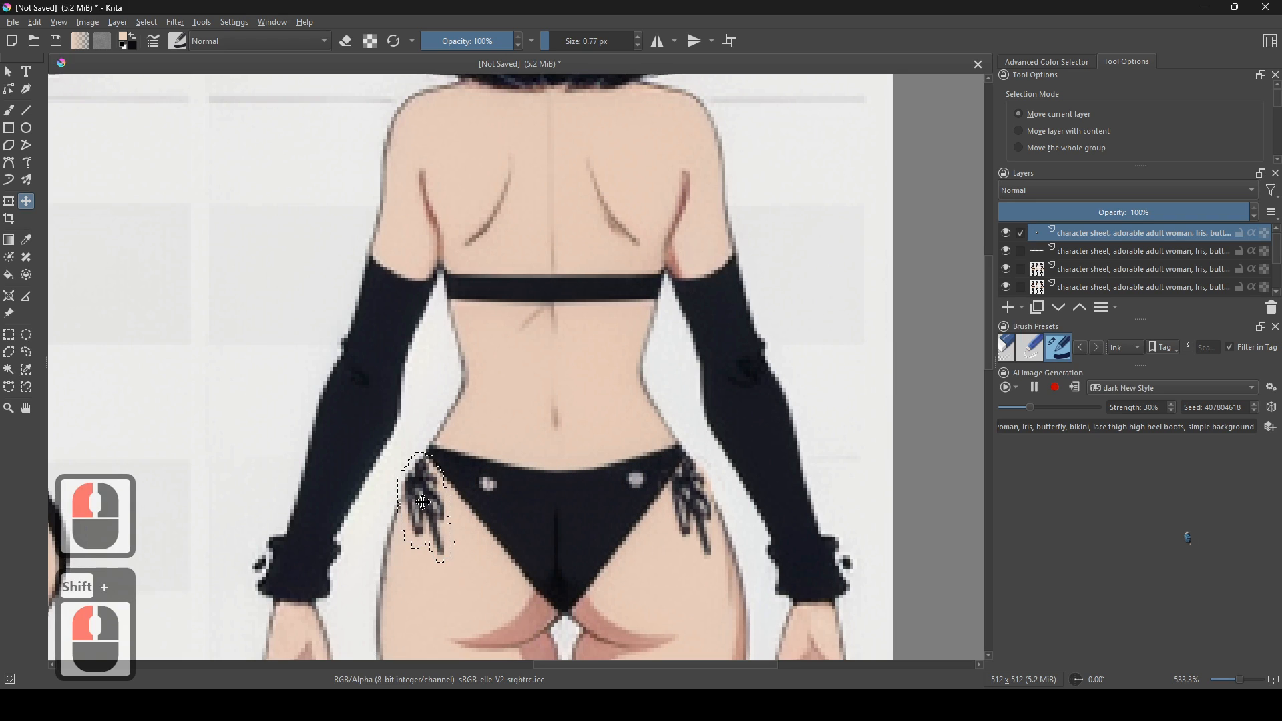
- Mirror the duplicated bow horizontally with Free Transform so it faces the other way on the opposite hip
{"action": "right_click", "coordinate": [423, 501]}
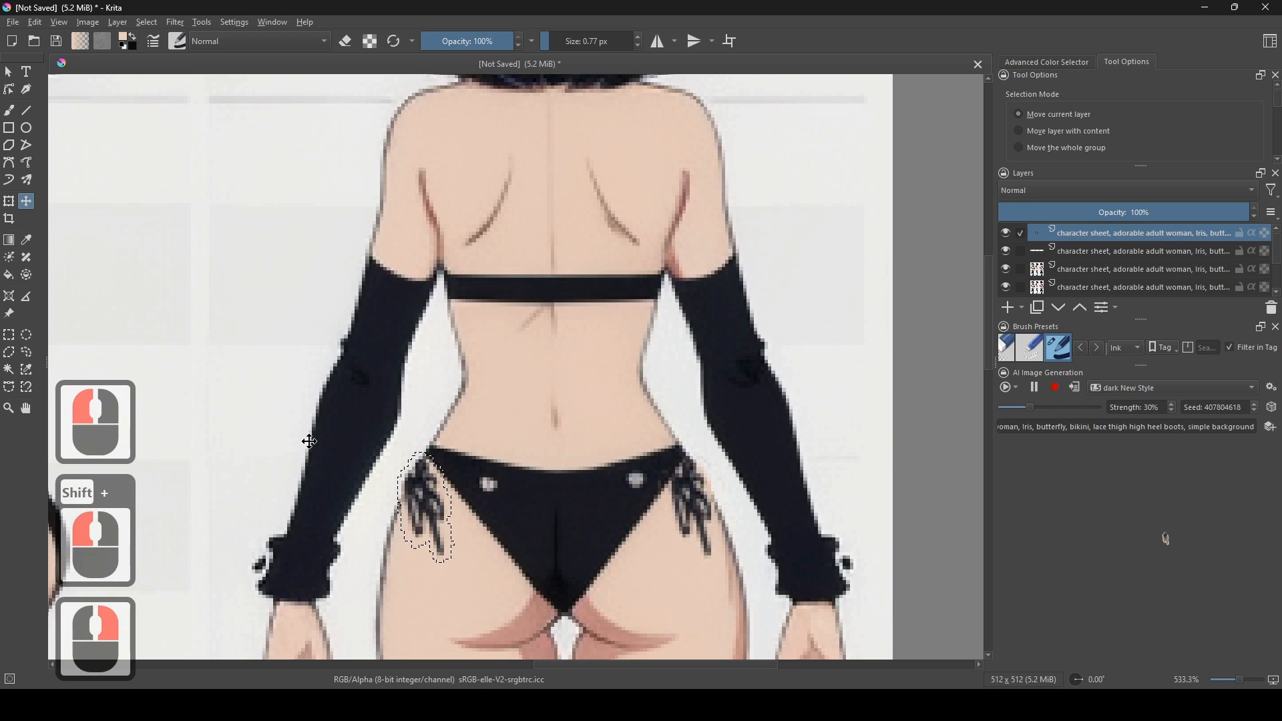
{"action": "right_click", "coordinate": [419, 480]}
{"action": "left_click", "coordinate": [27, 334]}
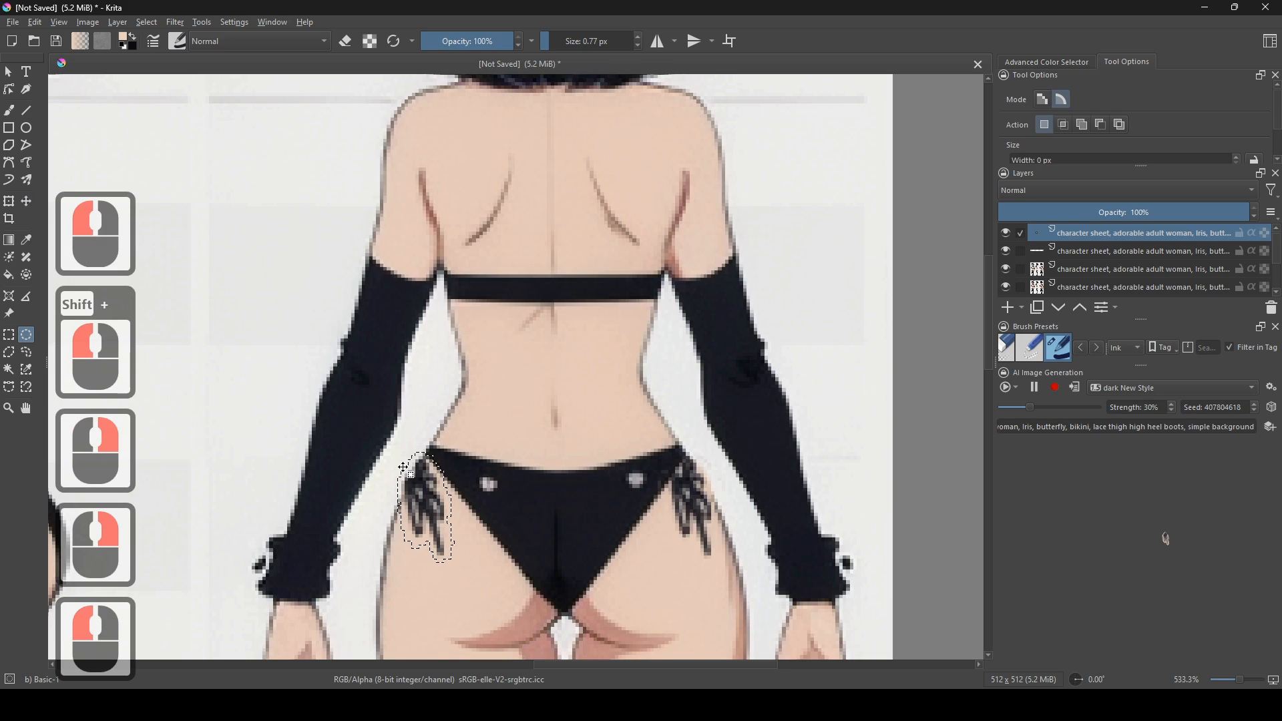
{"action": "right_click", "coordinate": [400, 467]}
{"action": "left_click", "coordinate": [21, 206]}
{"action": "left_click", "coordinate": [20, 208]}
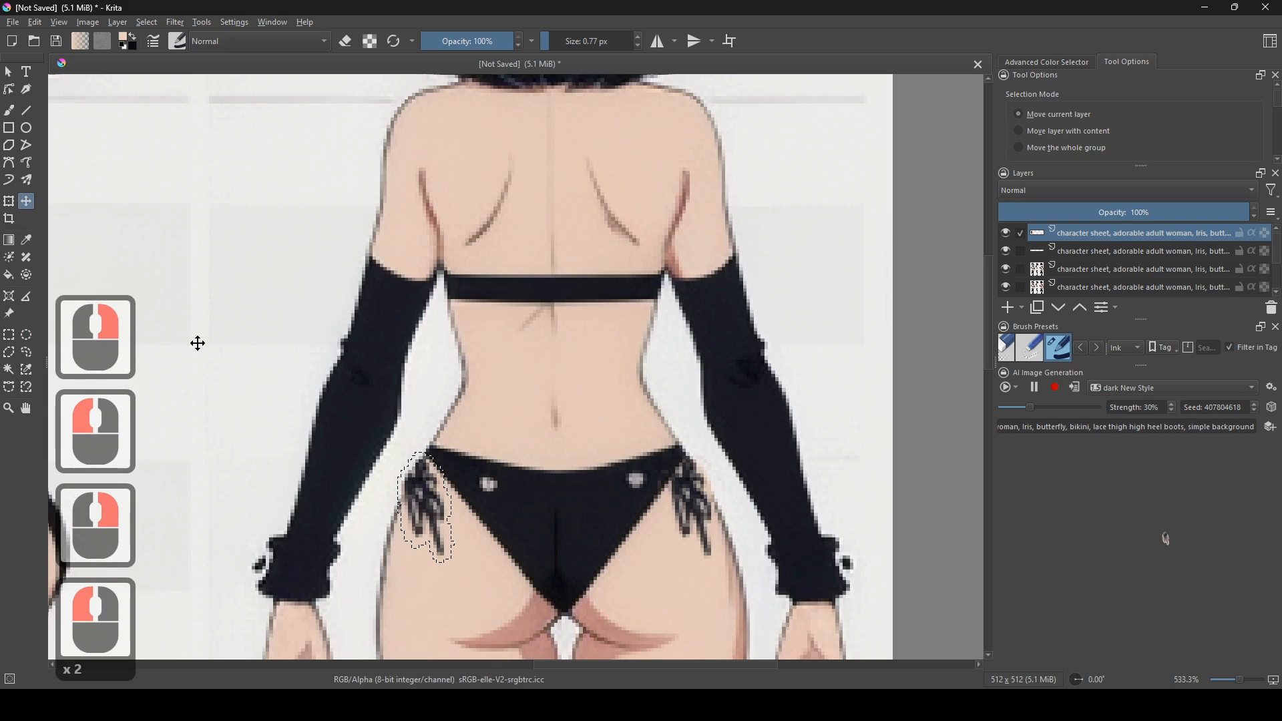
{"action": "right_click", "coordinate": [444, 501]}
{"action": "left_click", "coordinate": [9, 203]}
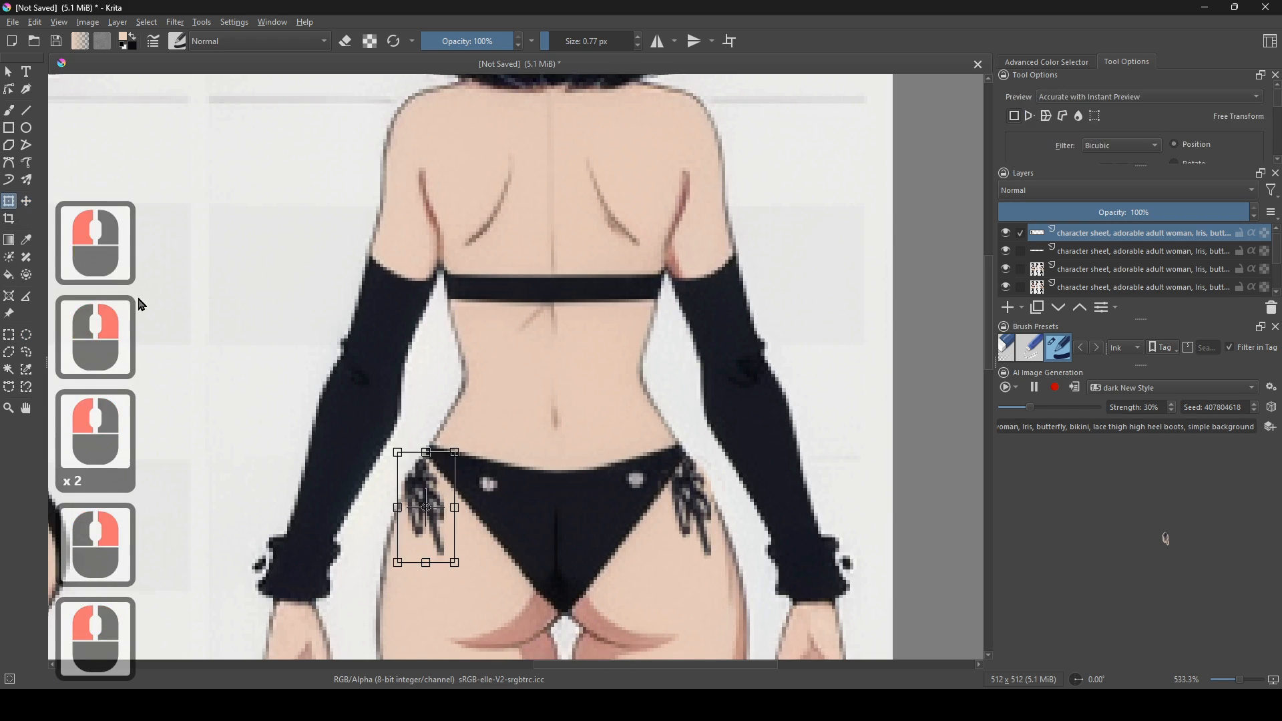
{"action": "right_click", "coordinate": [423, 483]}
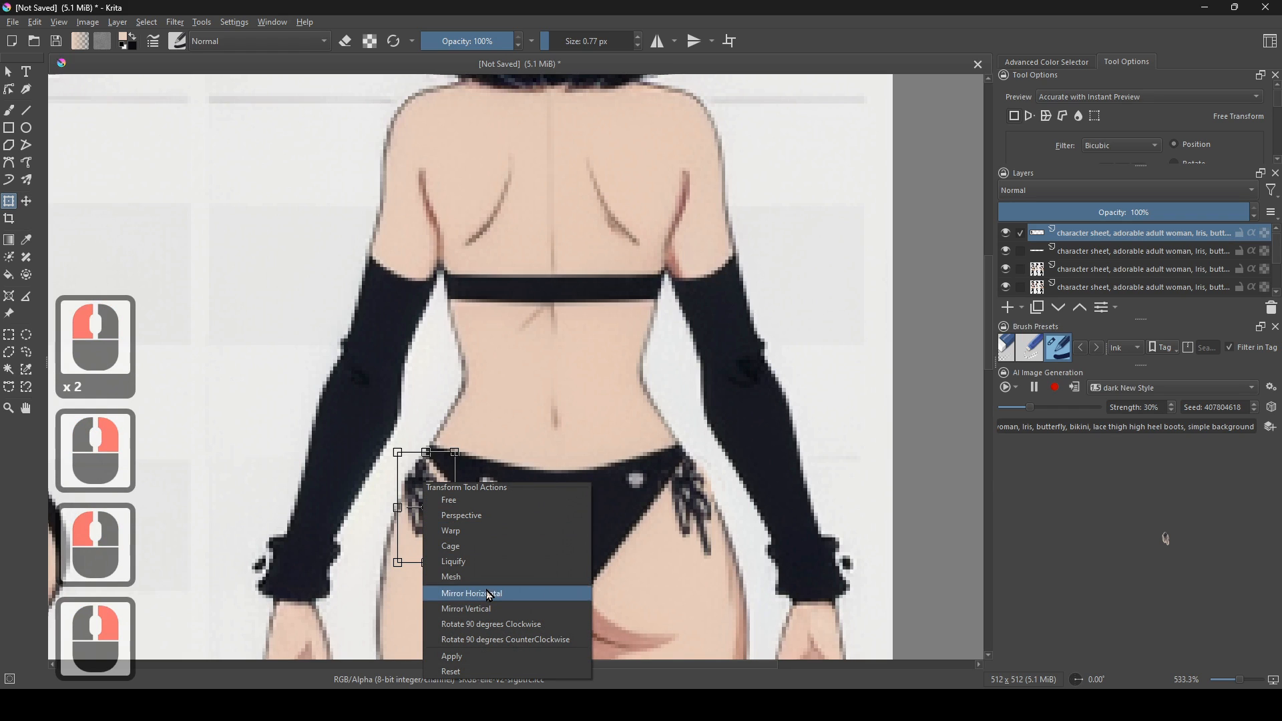
{"action": "left_click", "coordinate": [507, 594]}
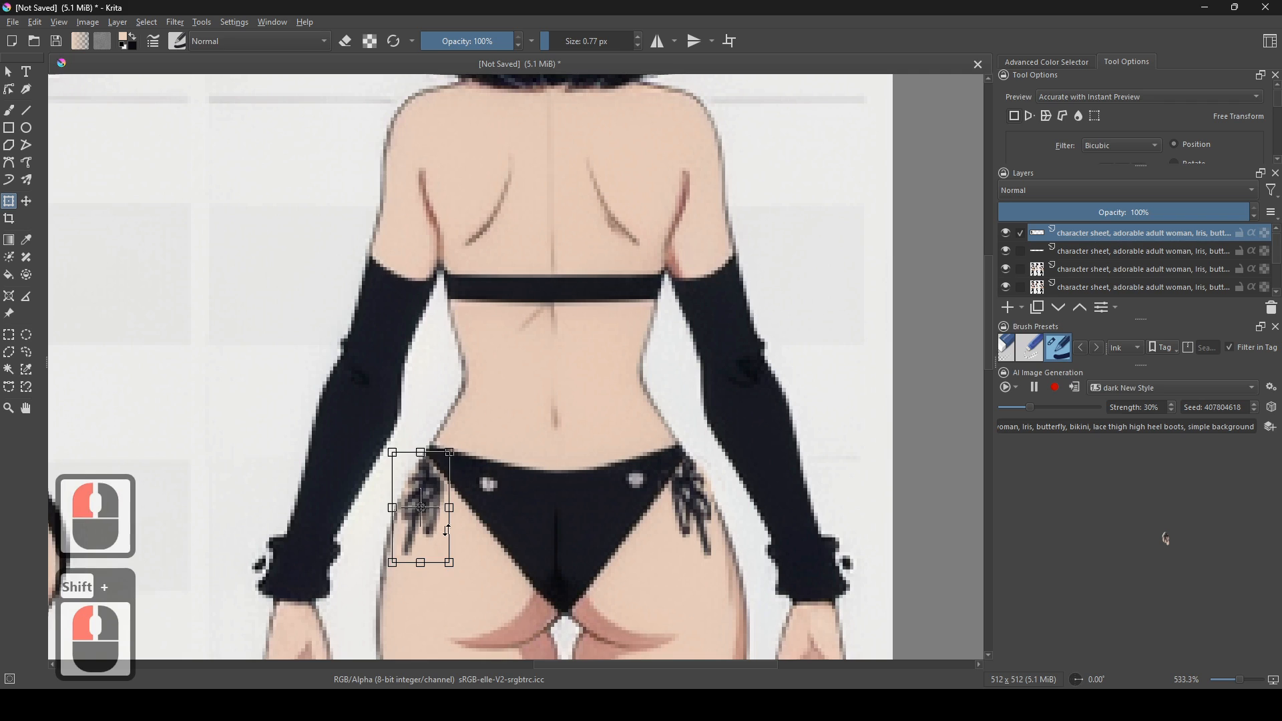
- Raise the mirrored bow slightly to meet the corner of the rear-view bikini waistband
{"action": "scroll", "coordinate": [571, 482], "scroll_direction": "down", "scroll_amount": 1}
{"action": "scroll", "coordinate": [588, 495], "scroll_direction": "up", "scroll_amount": 1}
{"action": "left_click_drag", "start_coordinate": [435, 530], "coordinate": [434, 514]}
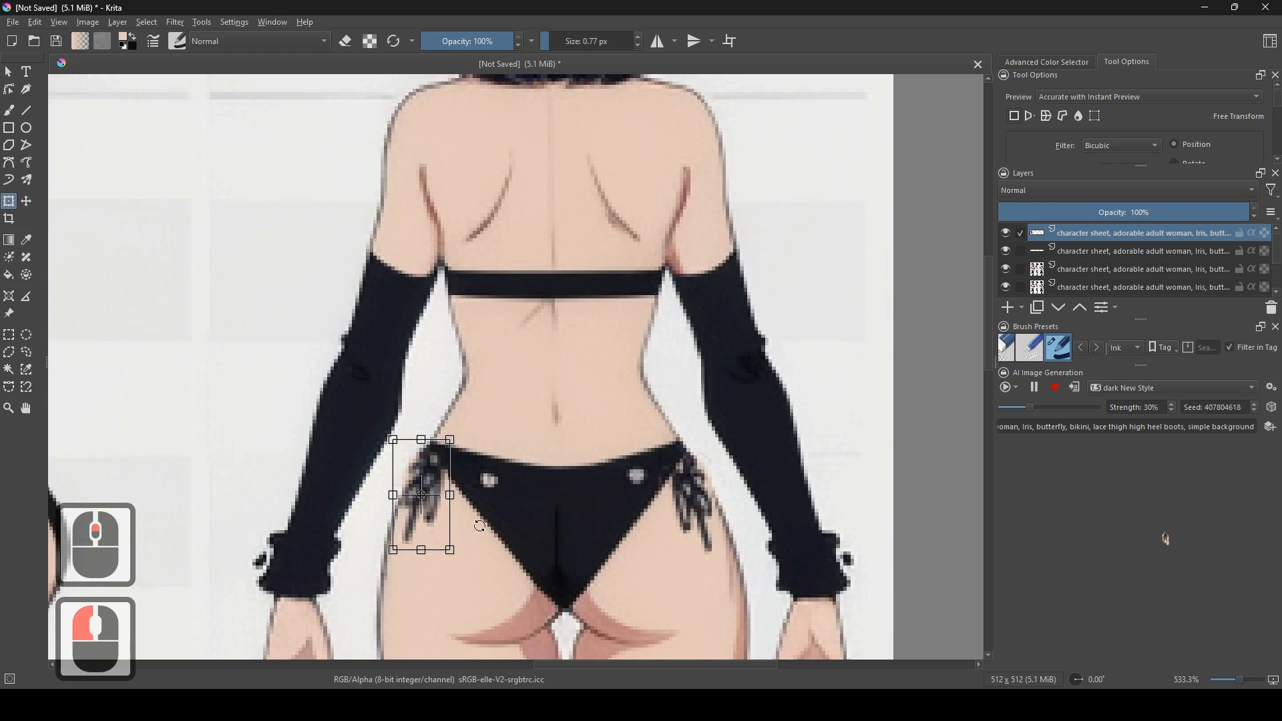
- On the first bow's layer, select the right-hip bow with an ellipse about 40 by 44 px and rotate it slightly counterclockwise
{"action": "left_click", "coordinate": [1059, 252]}
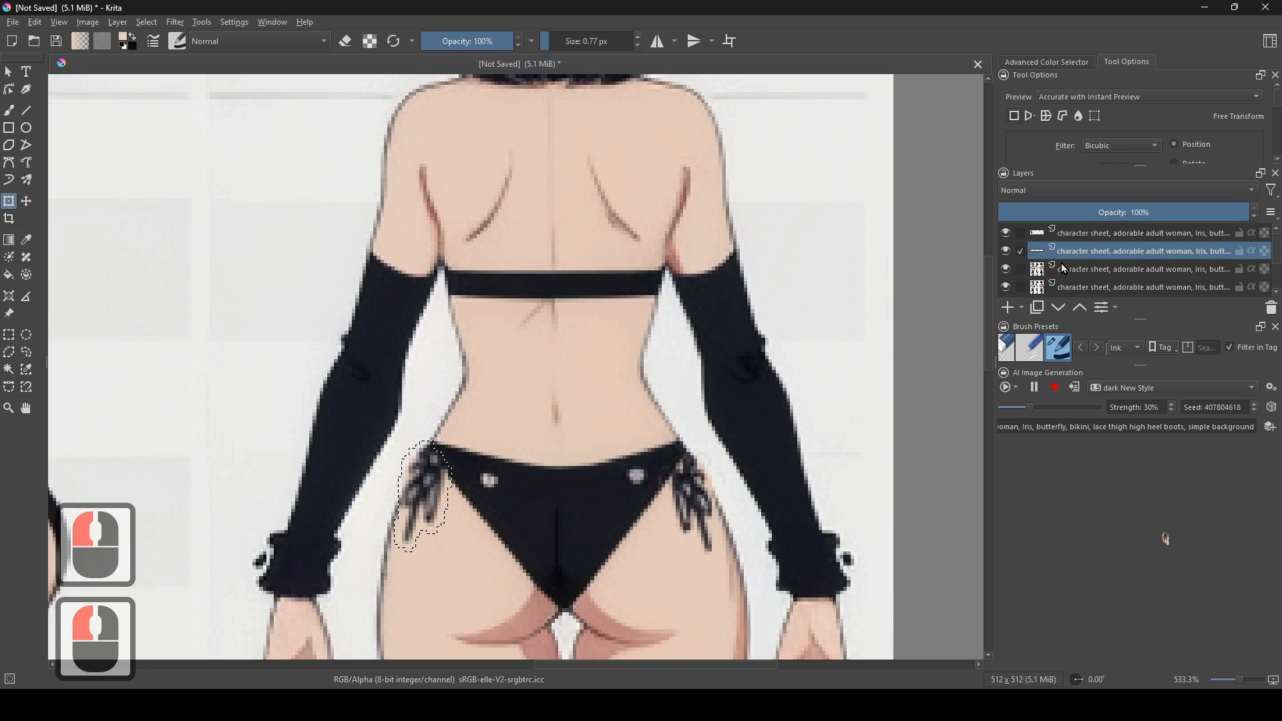
{"action": "left_click", "coordinate": [27, 335]}
{"action": "left_click_drag", "start_coordinate": [616, 413], "coordinate": [761, 573]}
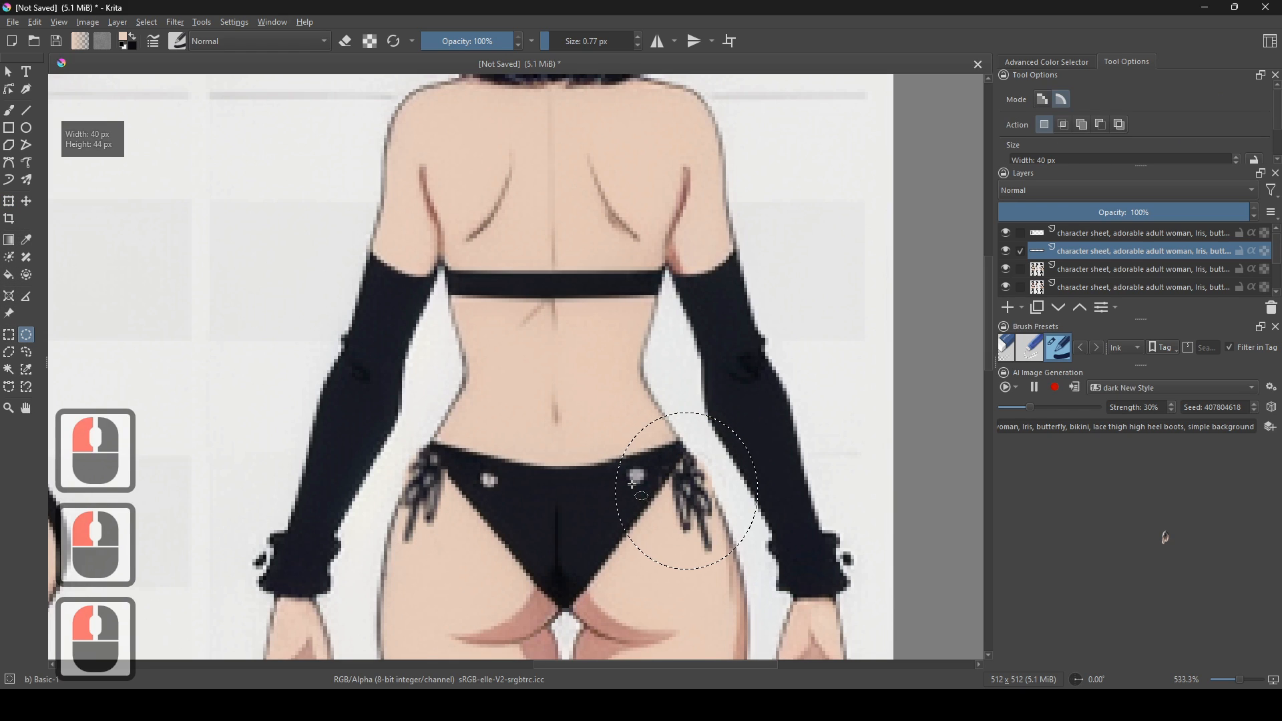
{"action": "key", "text": "ctrl+t"}
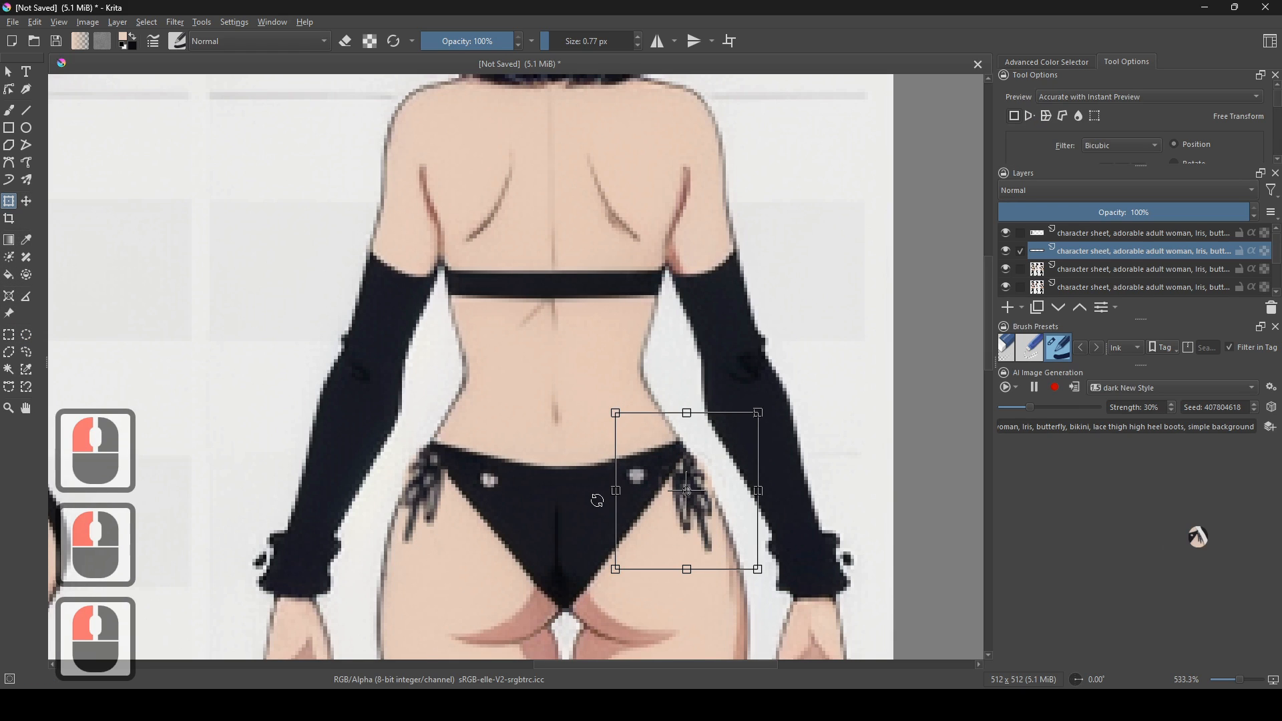
{"action": "mouse_move", "coordinate": [607, 499]}
{"action": "left_mouse_down"}
{"action": "mouse_move", "coordinate": [594, 521]}
{"action": "mouse_move", "coordinate": [616, 521]}
{"action": "left_mouse_up"}
{"action": "key", "text": "ctrl+z"}
{"action": "left_click_drag", "start_coordinate": [710, 550], "coordinate": [720, 546]}
{"action": "left_click_drag", "start_coordinate": [744, 592], "coordinate": [745, 592]}
- Clear the selection and merge both ribbon bow layers down into the character sheet layer beneath them
{"action": "scroll", "coordinate": [745, 592], "scroll_direction": "down", "scroll_amount": 2}
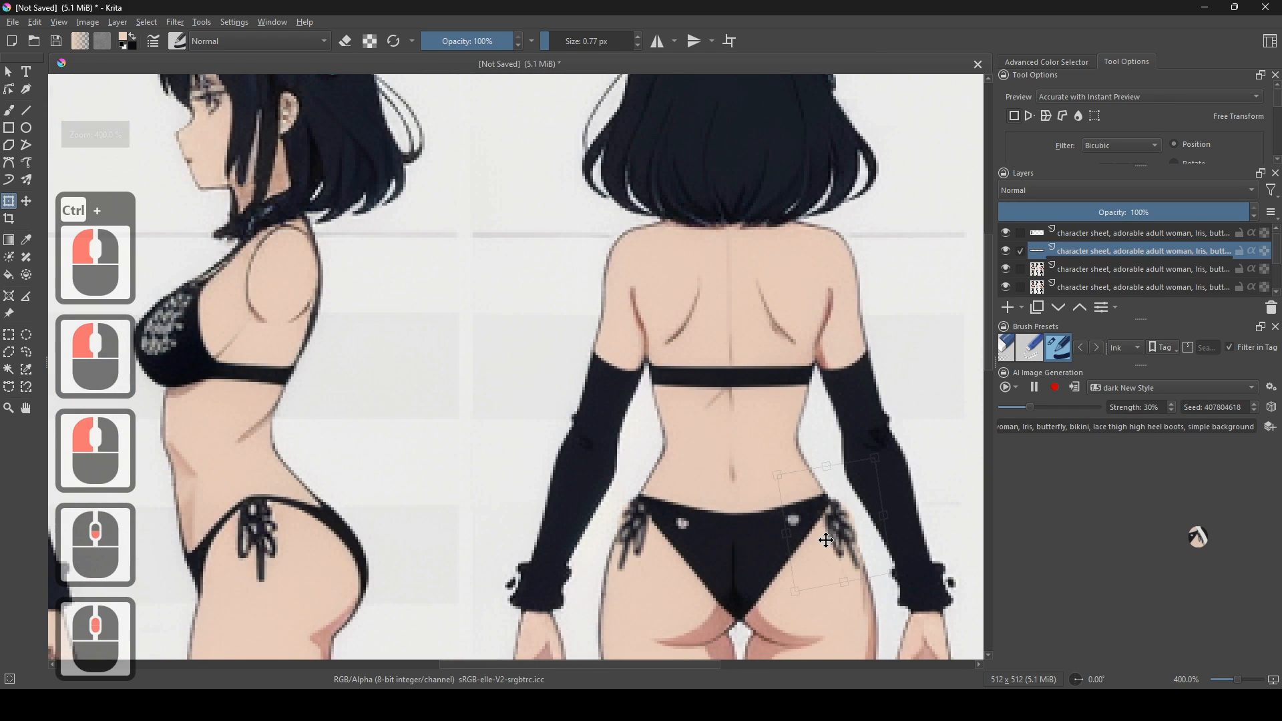
{"action": "scroll", "coordinate": [768, 481], "scroll_direction": "down", "scroll_amount": 2}
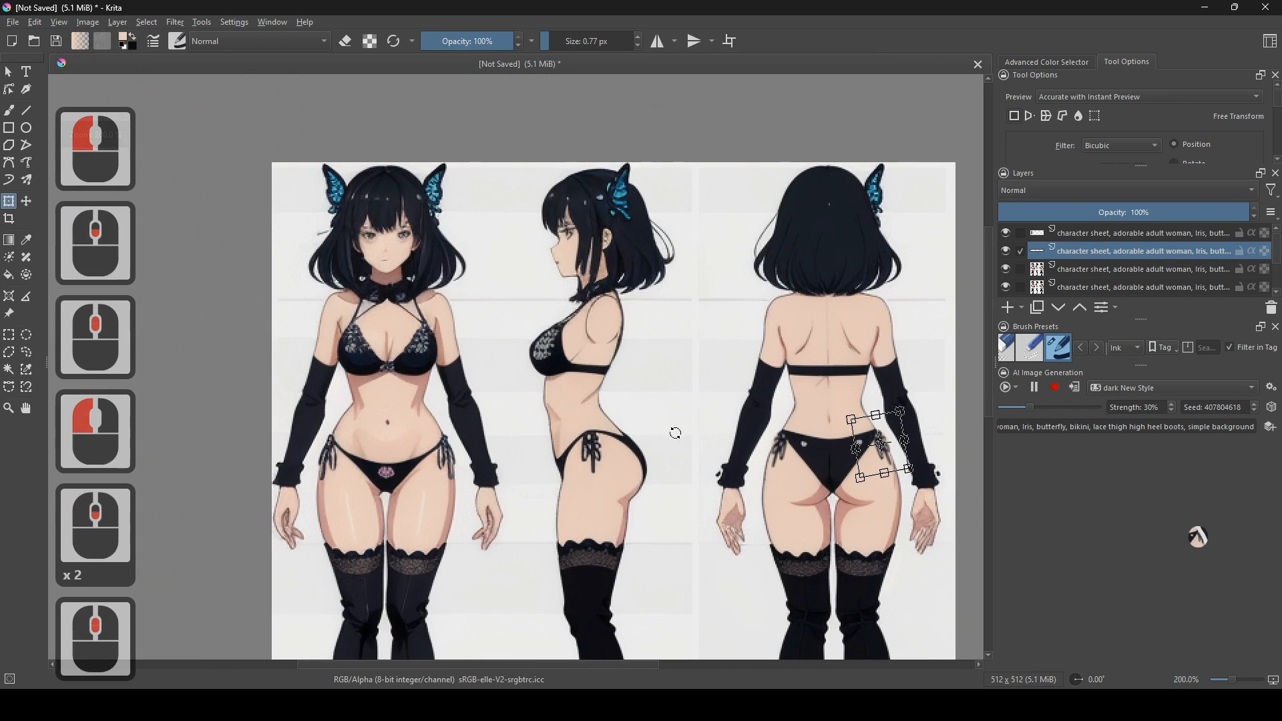
{"action": "scroll", "coordinate": [699, 426], "scroll_direction": "up", "scroll_amount": 1}
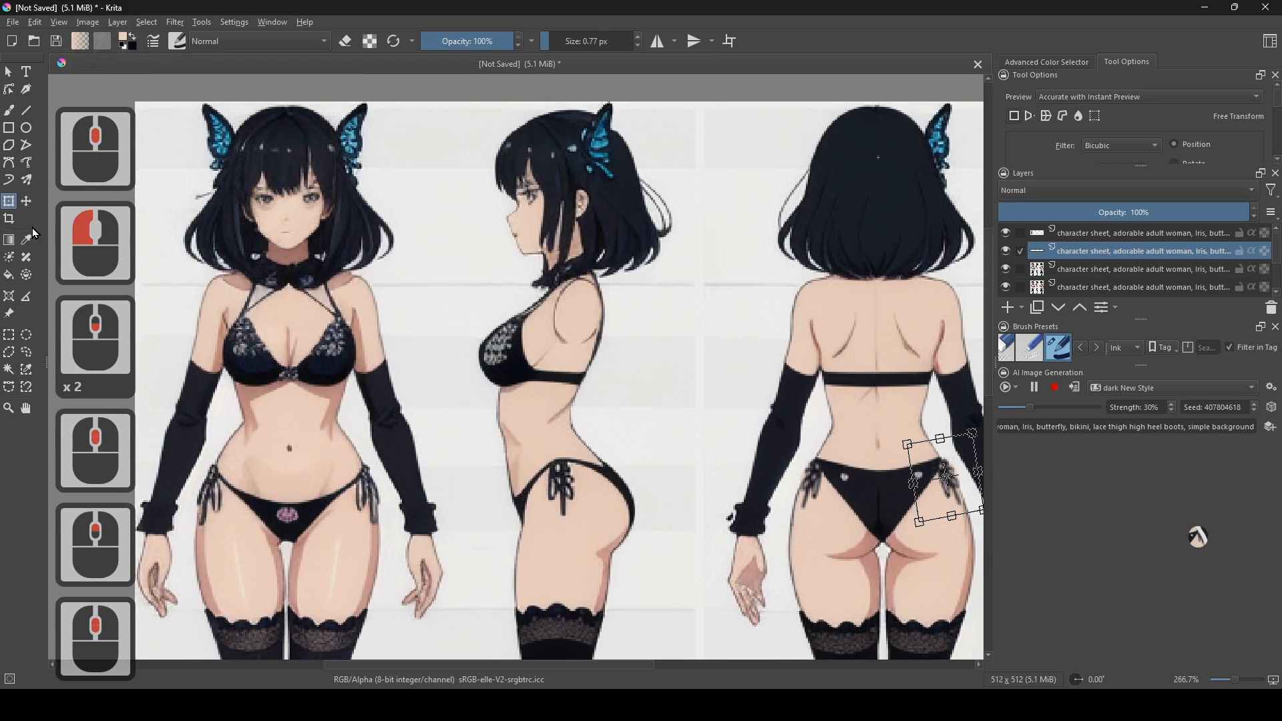
{"action": "left_click", "coordinate": [17, 335]}
{"action": "right_click", "coordinate": [367, 335]}
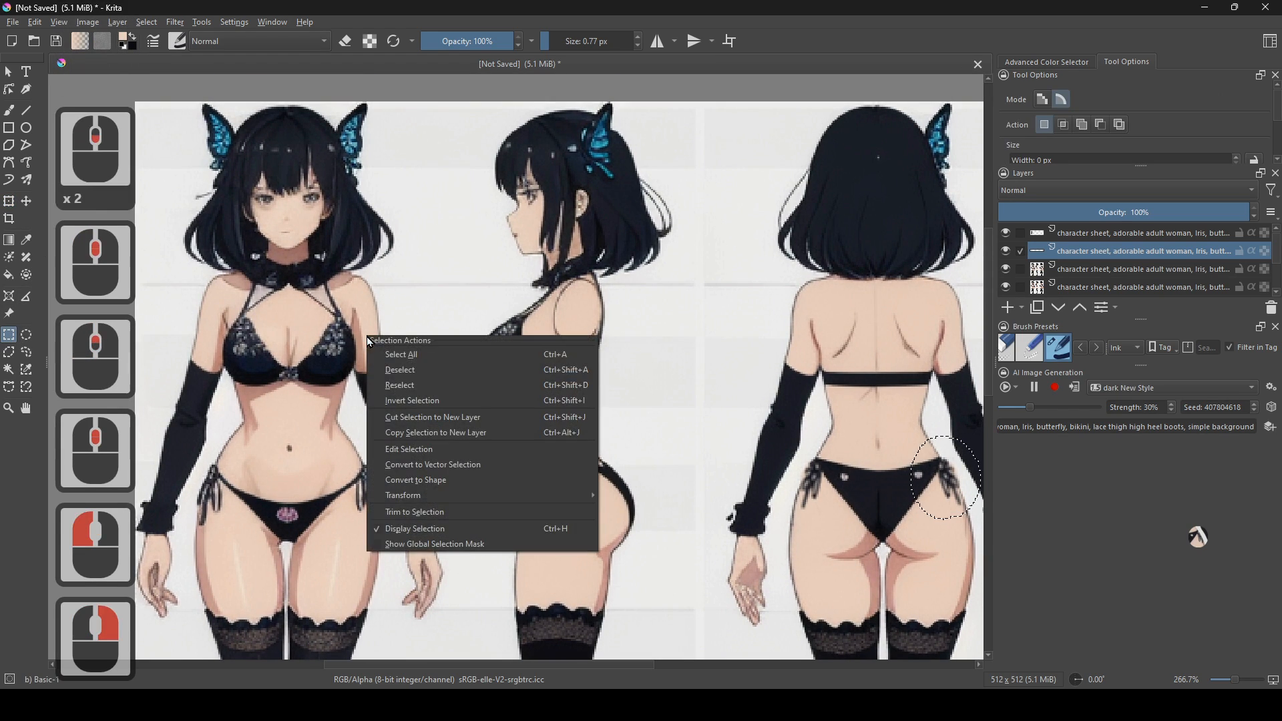
{"action": "left_click", "coordinate": [404, 369]}
{"action": "left_click", "coordinate": [1098, 233], "text": "shift"}
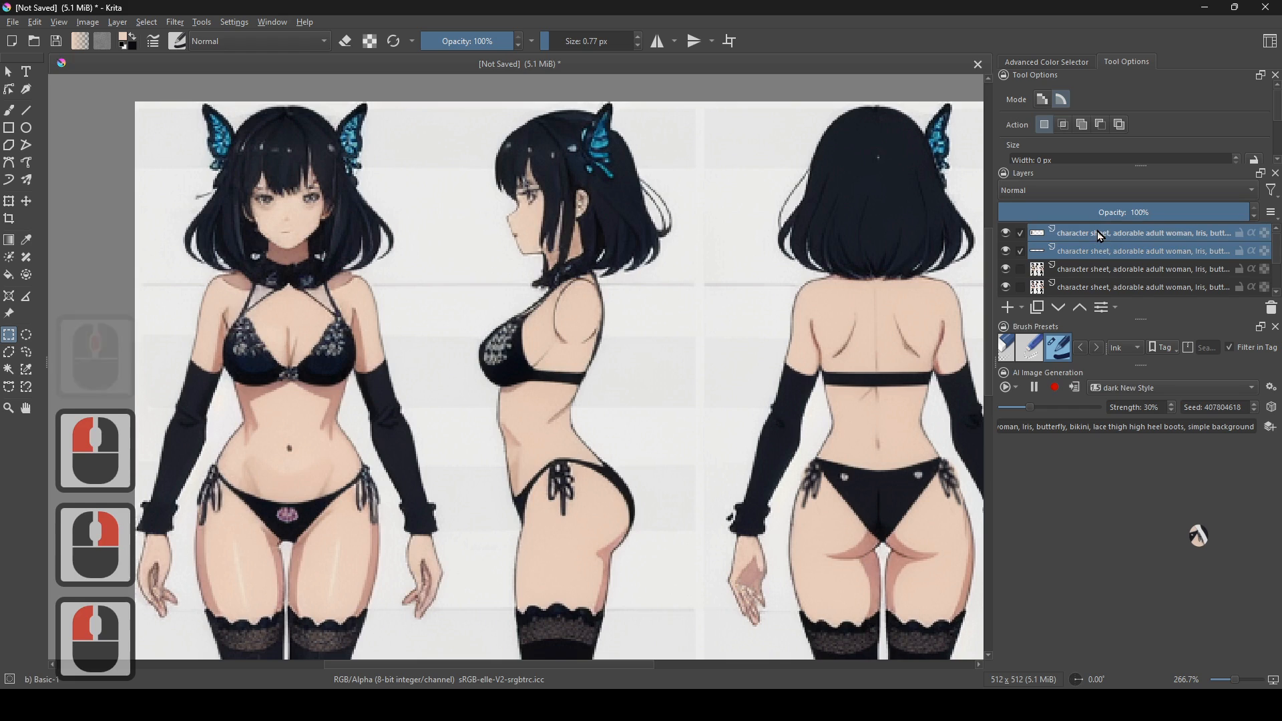
{"action": "right_click", "coordinate": [1102, 231]}
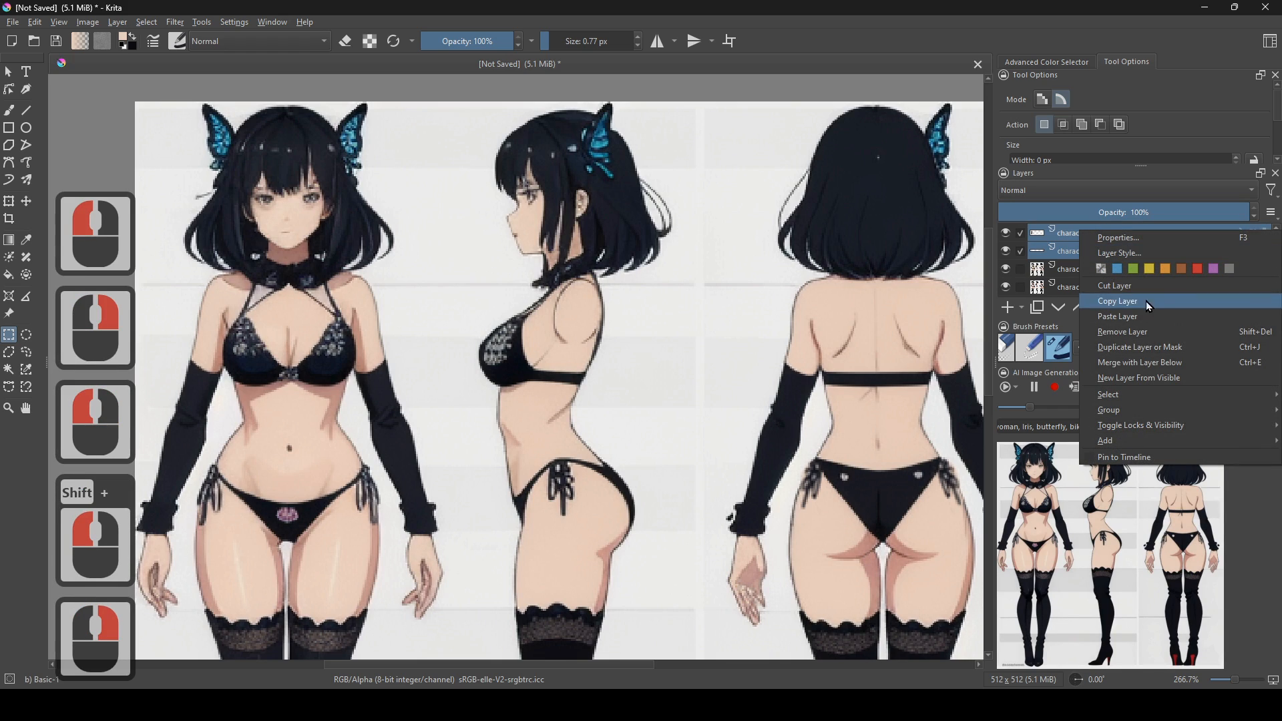
{"action": "left_click", "coordinate": [1188, 363]}
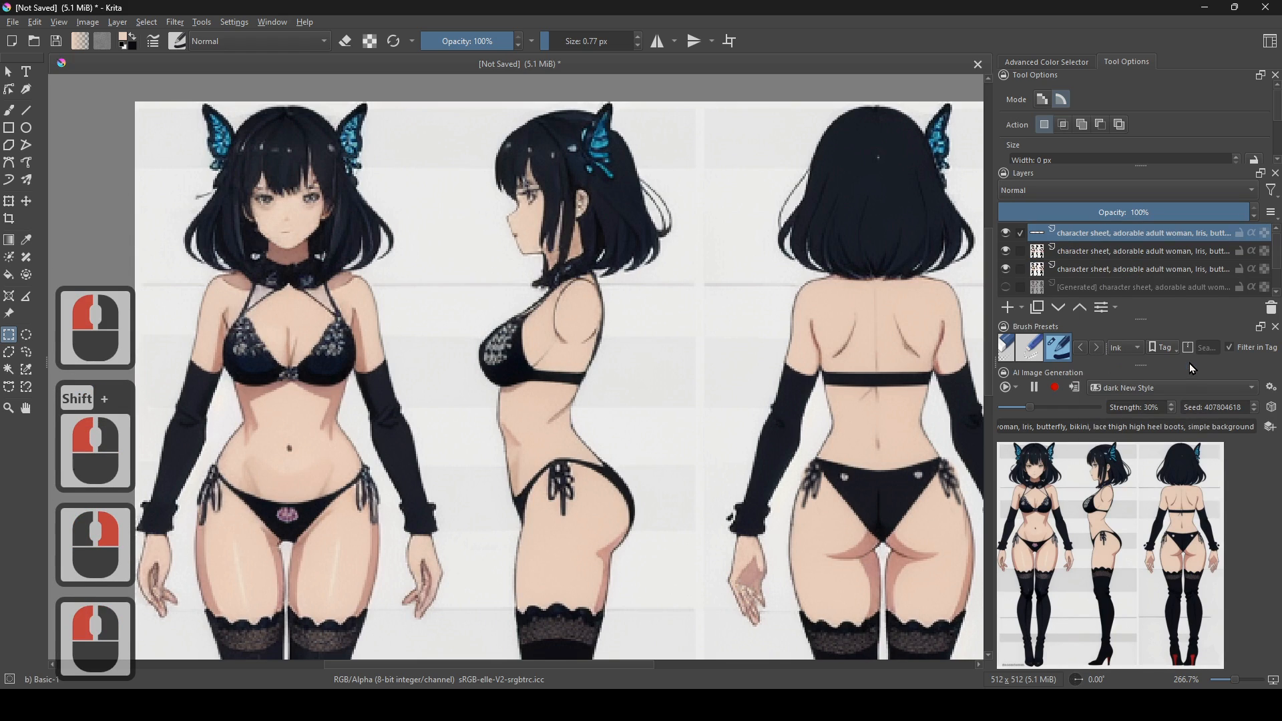
{"action": "left_click", "coordinate": [1102, 254], "text": "shift"}
{"action": "right_click", "coordinate": [1100, 254]}
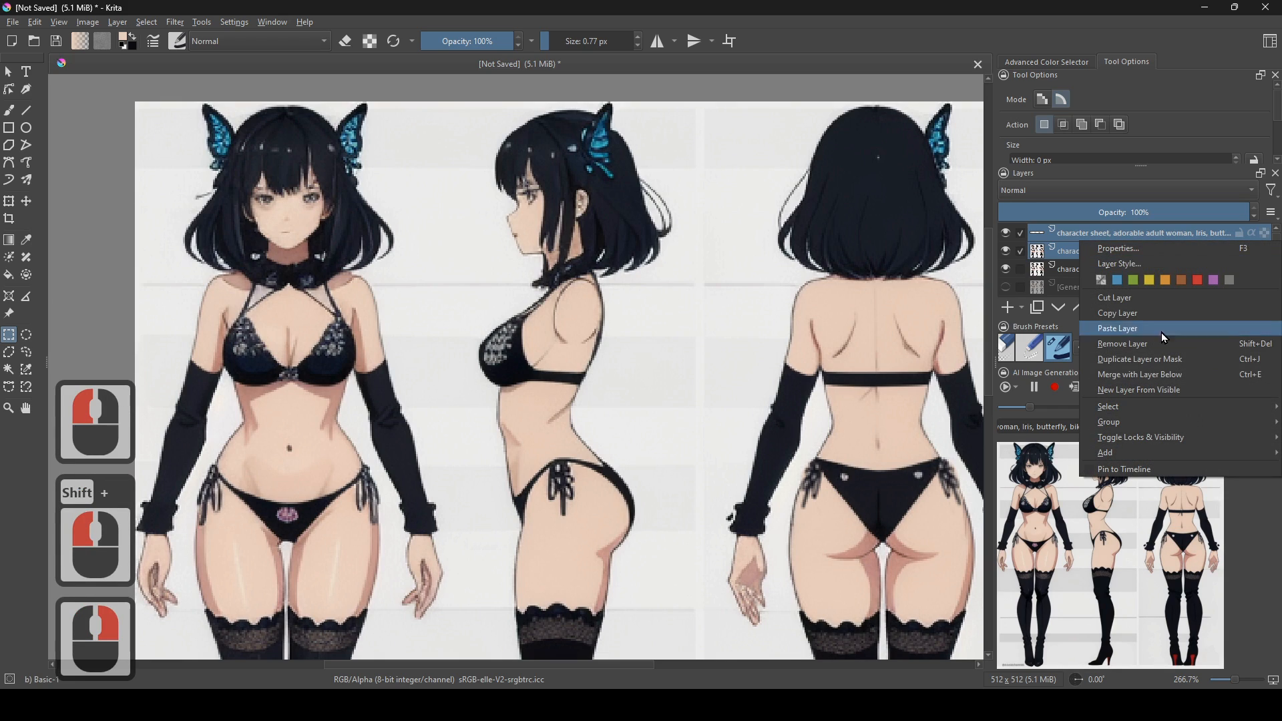
{"action": "left_click", "coordinate": [1162, 376]}
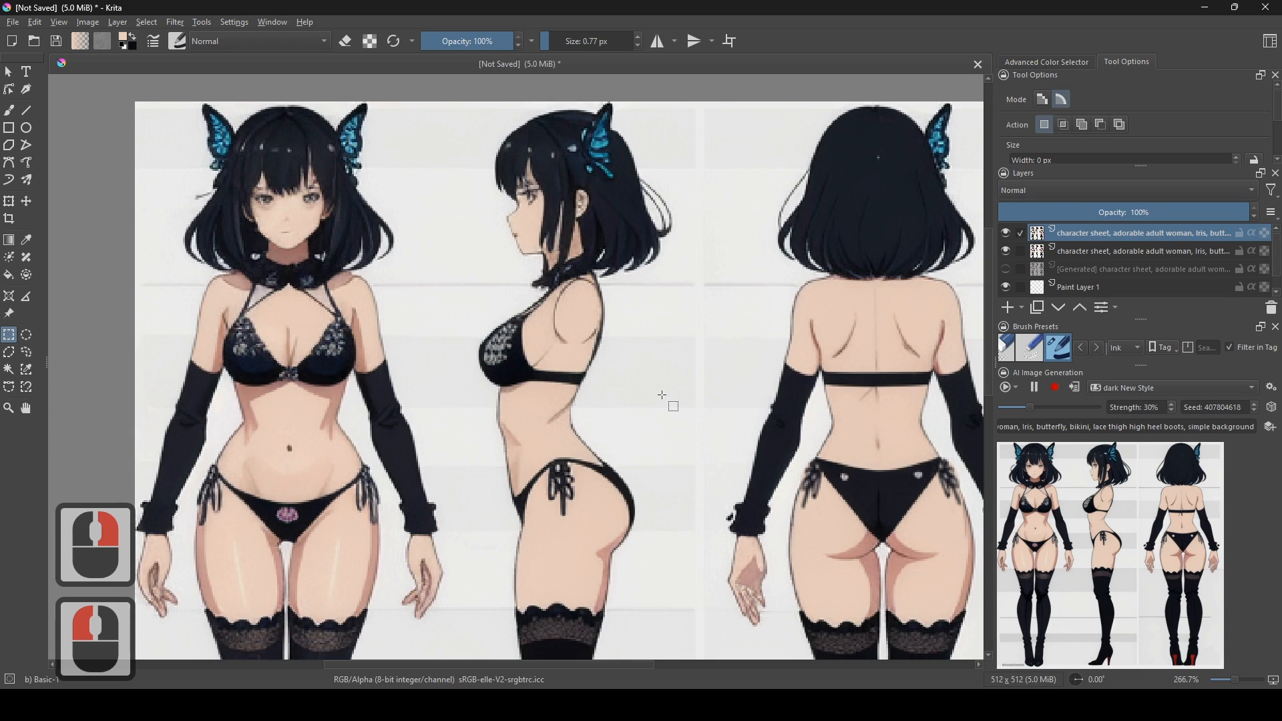
- Select the light background around the three figures using the Contiguous Selection tool with a threshold of 20
{"action": "scroll", "coordinate": [892, 465], "scroll_direction": "down", "scroll_amount": 10}
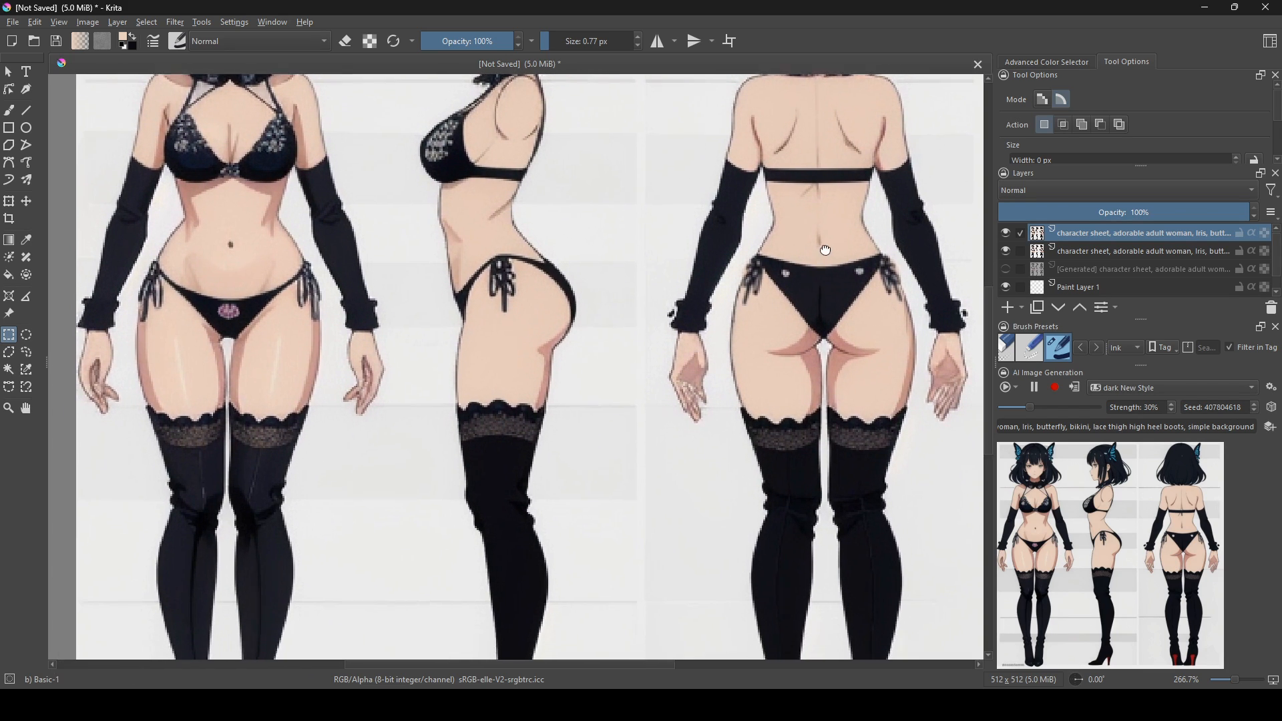
{"action": "scroll", "coordinate": [800, 329], "scroll_direction": "down", "scroll_amount": 5}
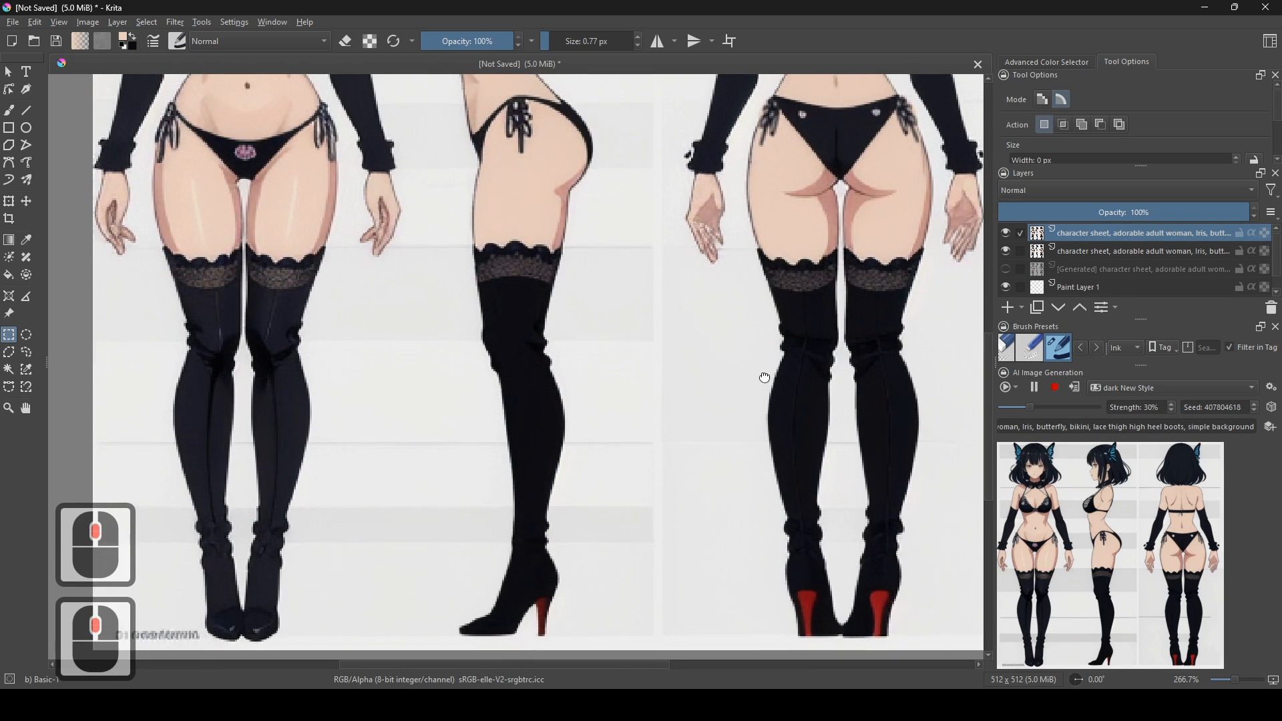
{"action": "left_click_drag", "start_coordinate": [780, 321], "coordinate": [796, 260]}
{"action": "scroll", "coordinate": [710, 449], "scroll_direction": "down", "scroll_amount": 1}
{"action": "left_click_drag", "start_coordinate": [679, 112], "coordinate": [612, 229]}
{"action": "left_click_drag", "start_coordinate": [621, 366], "coordinate": [641, 256]}
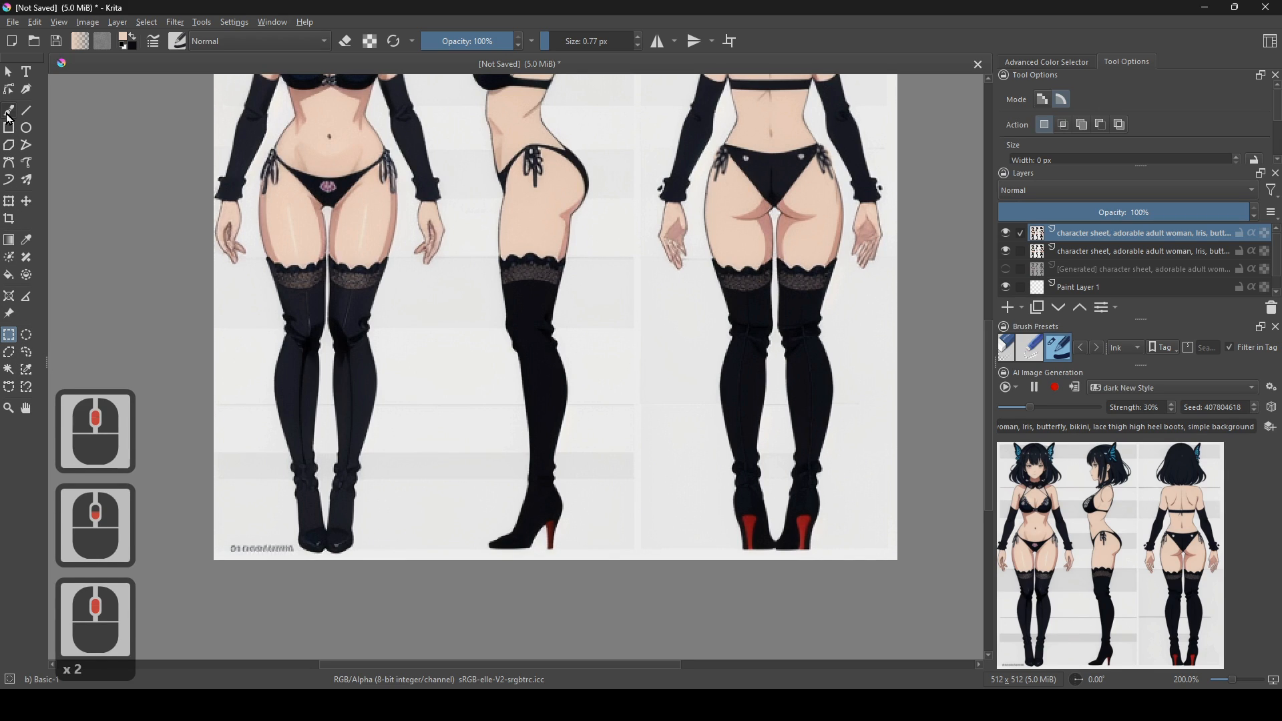
{"action": "left_click", "coordinate": [10, 118]}
{"action": "left_click", "coordinate": [8, 369]}
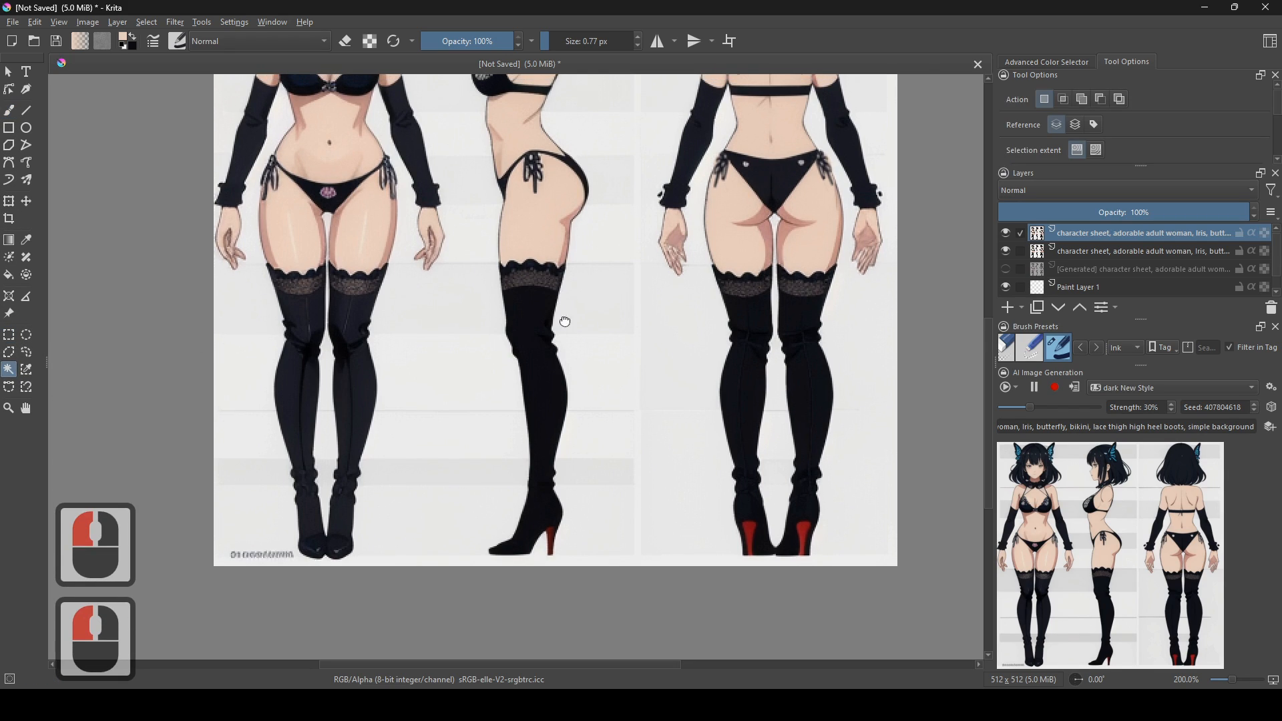
{"action": "scroll", "coordinate": [636, 378], "scroll_direction": "up", "scroll_amount": 3}
{"action": "scroll", "coordinate": [1133, 141], "scroll_direction": "down", "scroll_amount": 10}
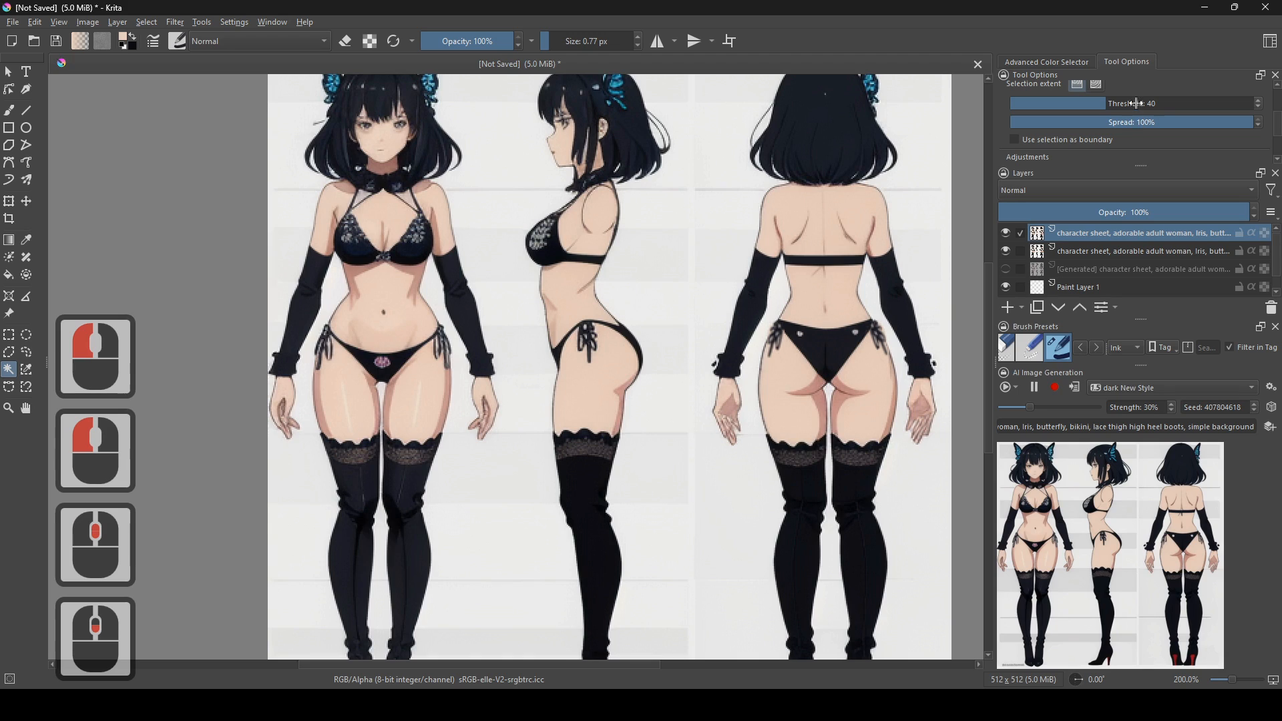
{"action": "scroll", "coordinate": [1134, 103], "scroll_direction": "down", "scroll_amount": 5}
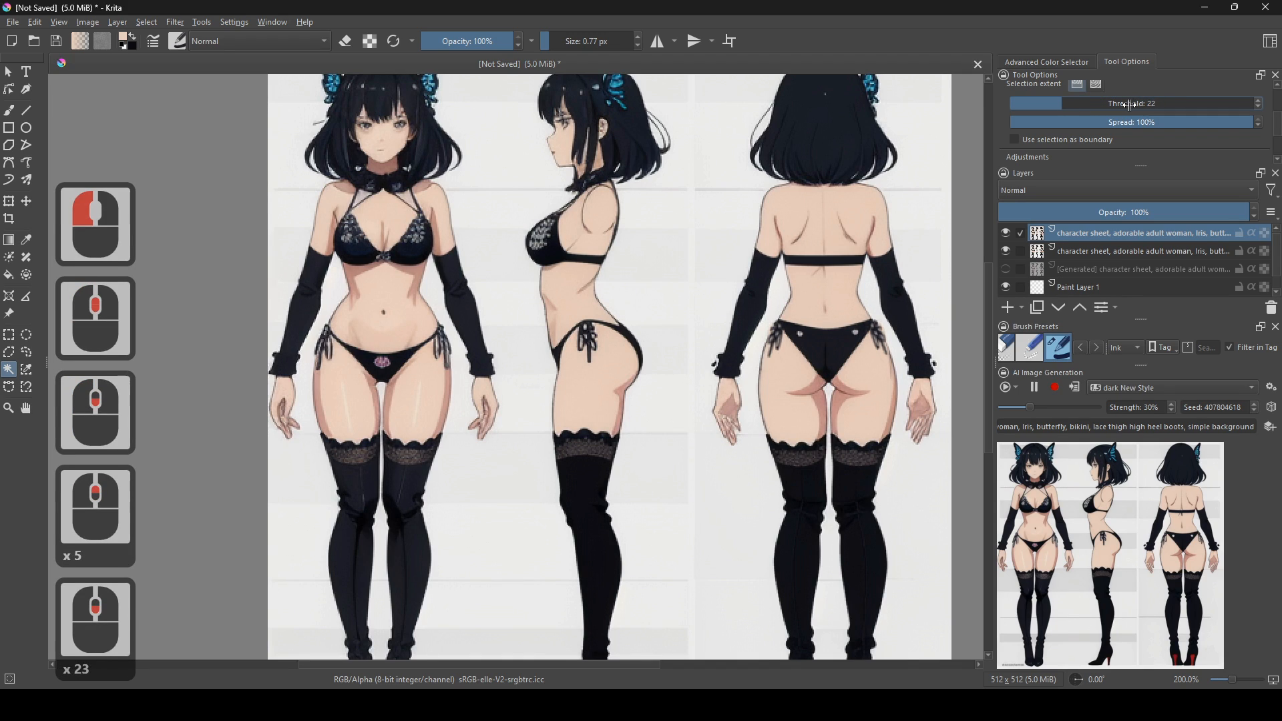
{"action": "left_click", "coordinate": [673, 275]}
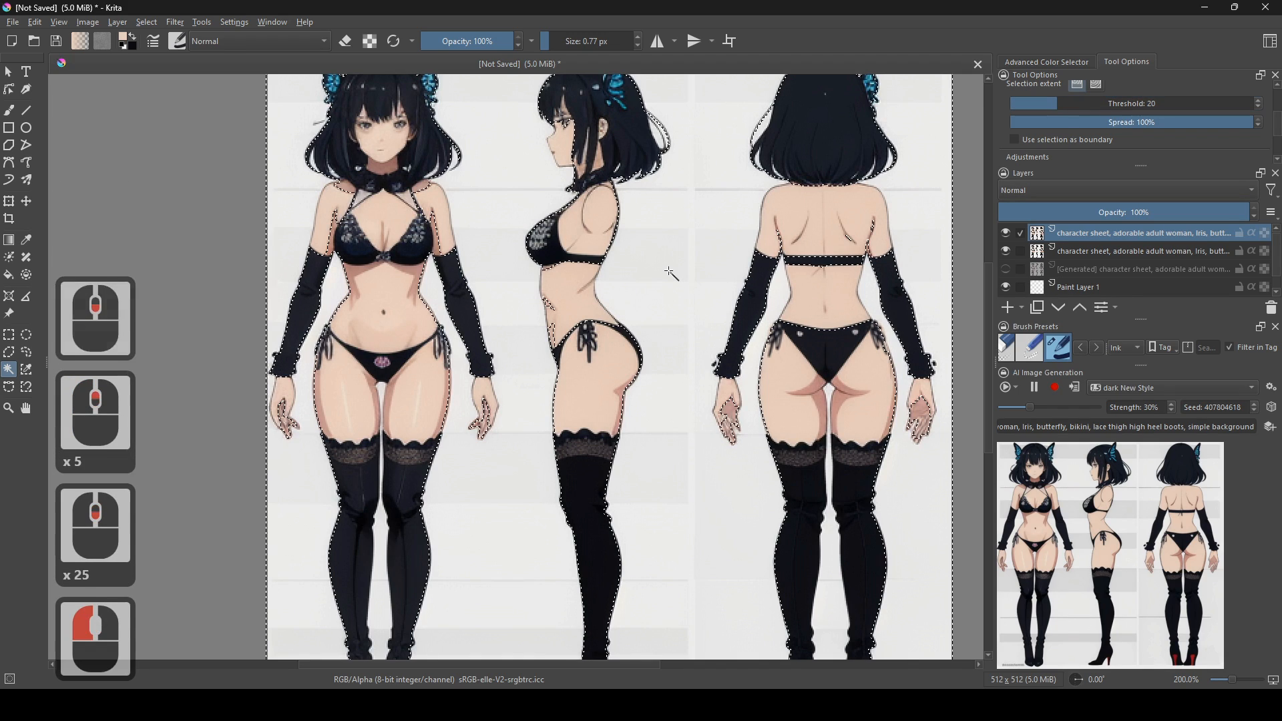
- Clear the current selection and reselect the light background around the three figures with a Contiguous Selection threshold of 15
{"action": "scroll", "coordinate": [584, 406], "scroll_direction": "up", "scroll_amount": 1}
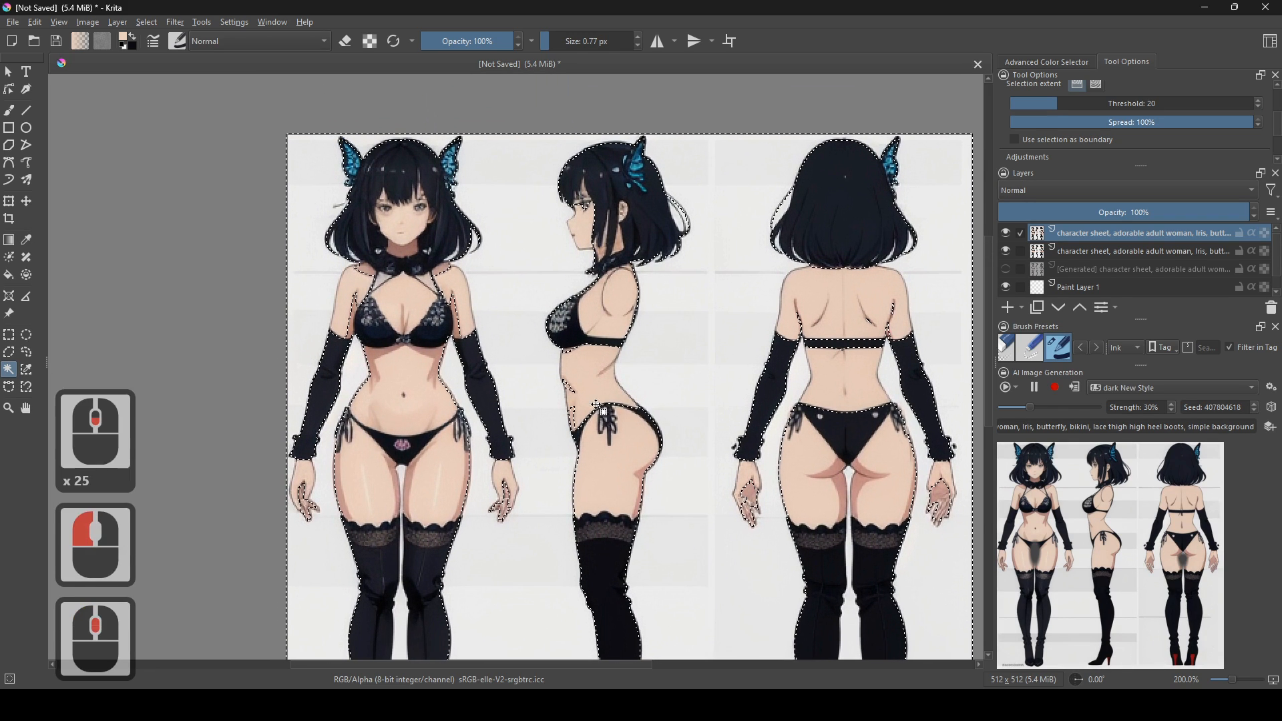
{"action": "scroll", "coordinate": [1097, 100], "scroll_direction": "down", "scroll_amount": 3}
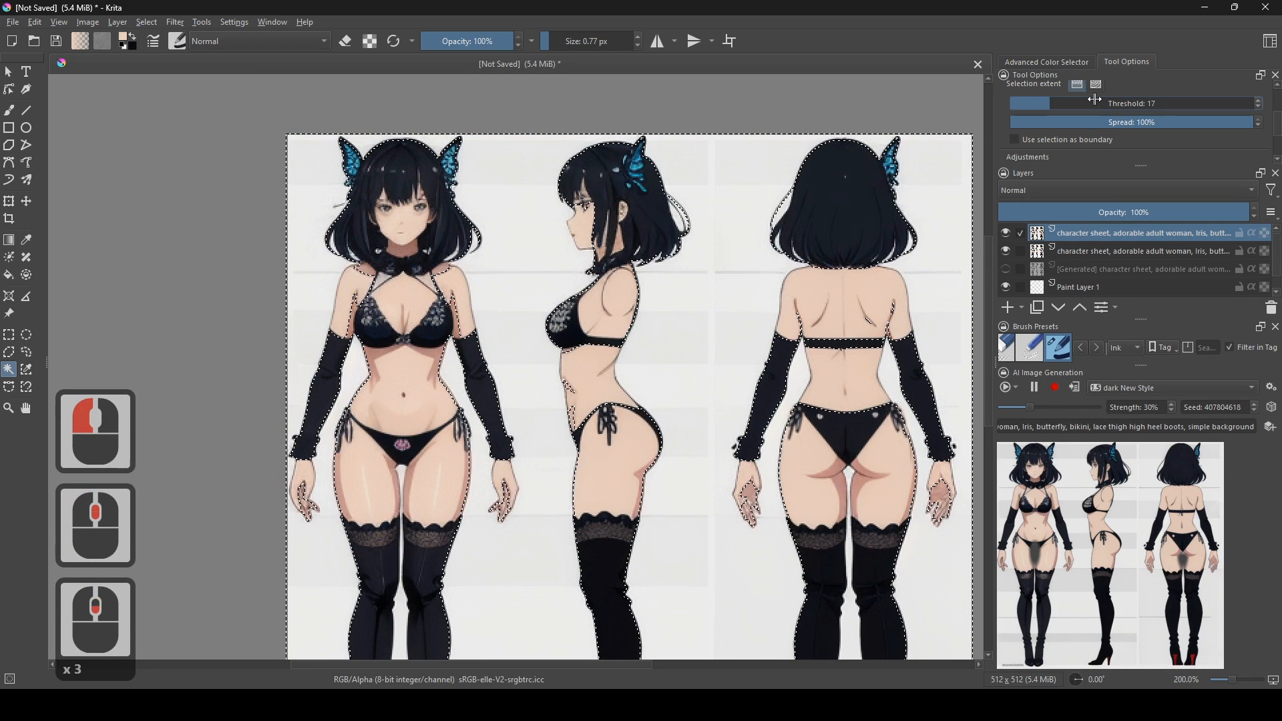
{"action": "scroll", "coordinate": [1097, 100], "scroll_direction": "down", "scroll_amount": 3}
{"action": "scroll", "coordinate": [1098, 100], "scroll_direction": "up", "scroll_amount": 3}
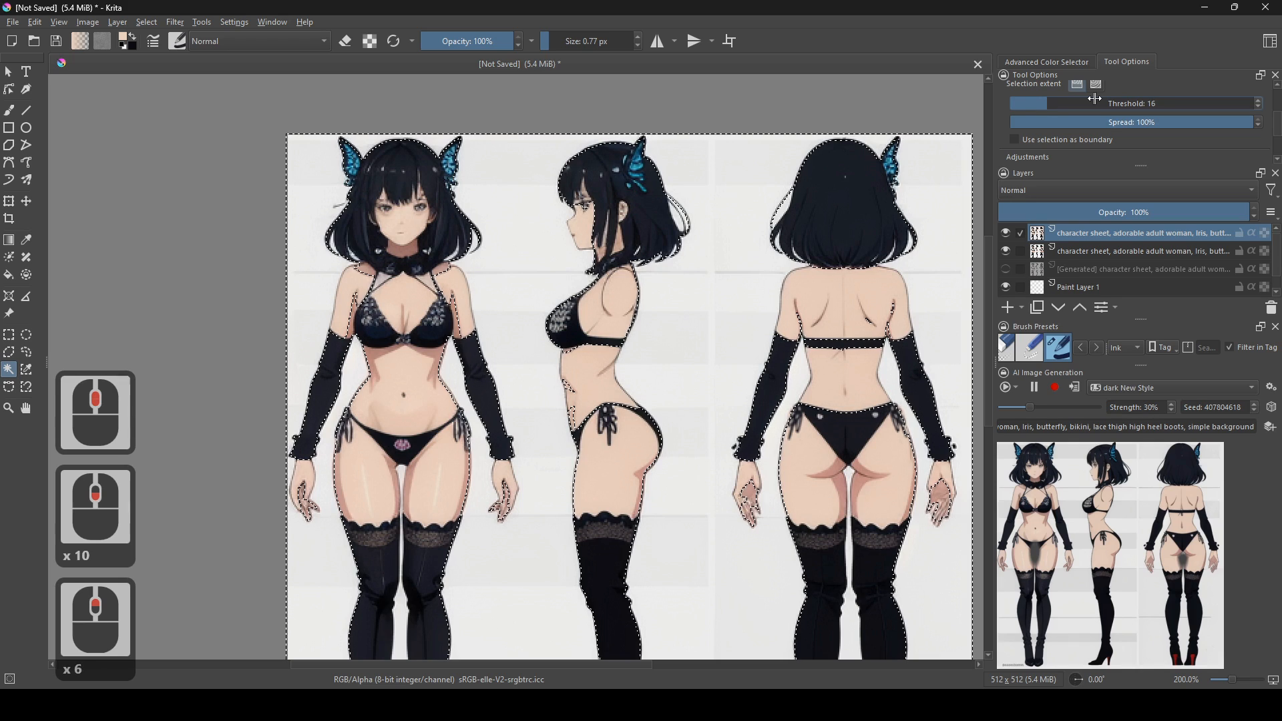
{"action": "scroll", "coordinate": [1097, 100], "scroll_direction": "down", "scroll_amount": 1}
{"action": "right_click", "coordinate": [725, 254]}
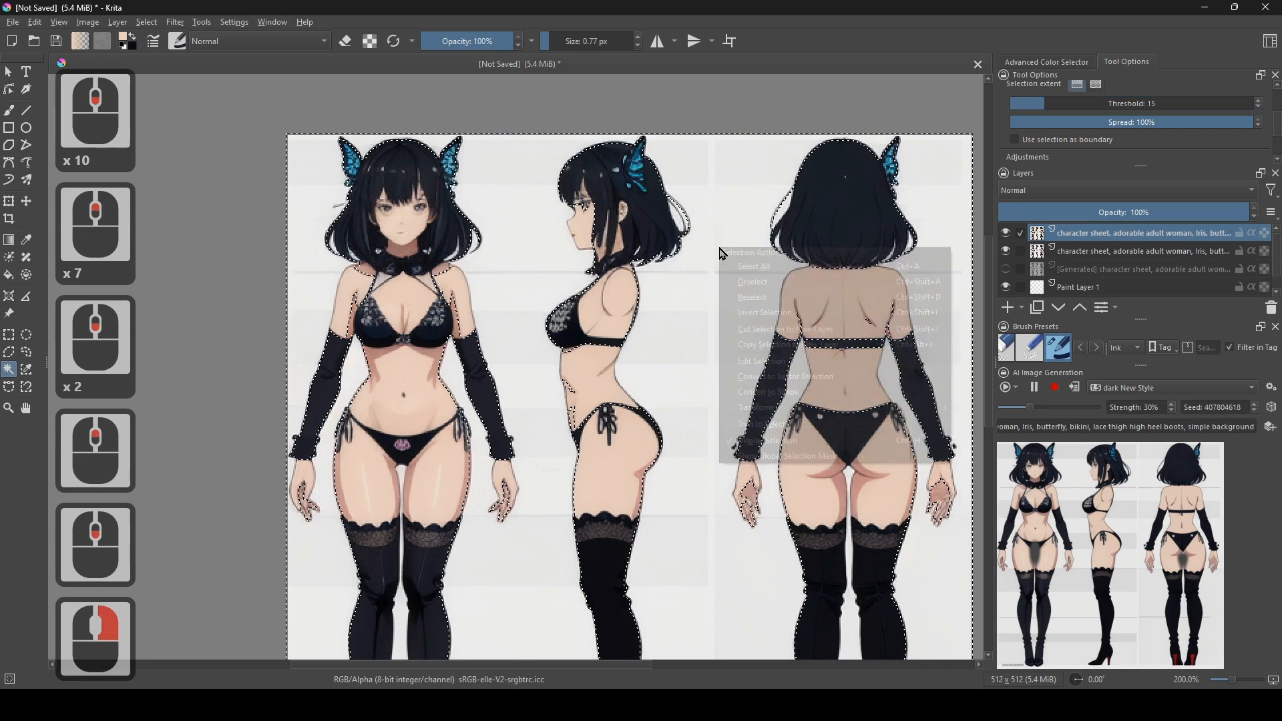
{"action": "left_click", "coordinate": [755, 282]}
{"action": "left_click", "coordinate": [709, 328]}
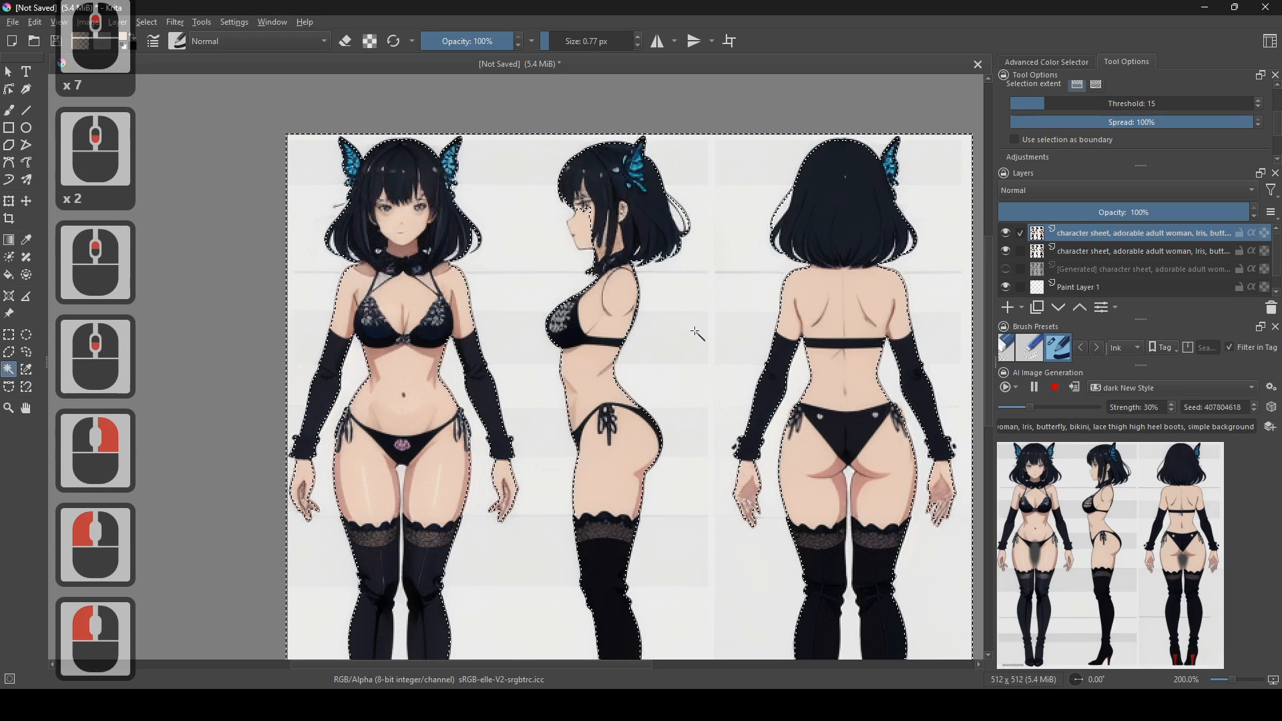
- Add the enclosed background gaps between the legs of the rear-view and front-view figures to the selection
{"action": "scroll", "coordinate": [731, 354], "scroll_direction": "down", "scroll_amount": 2}
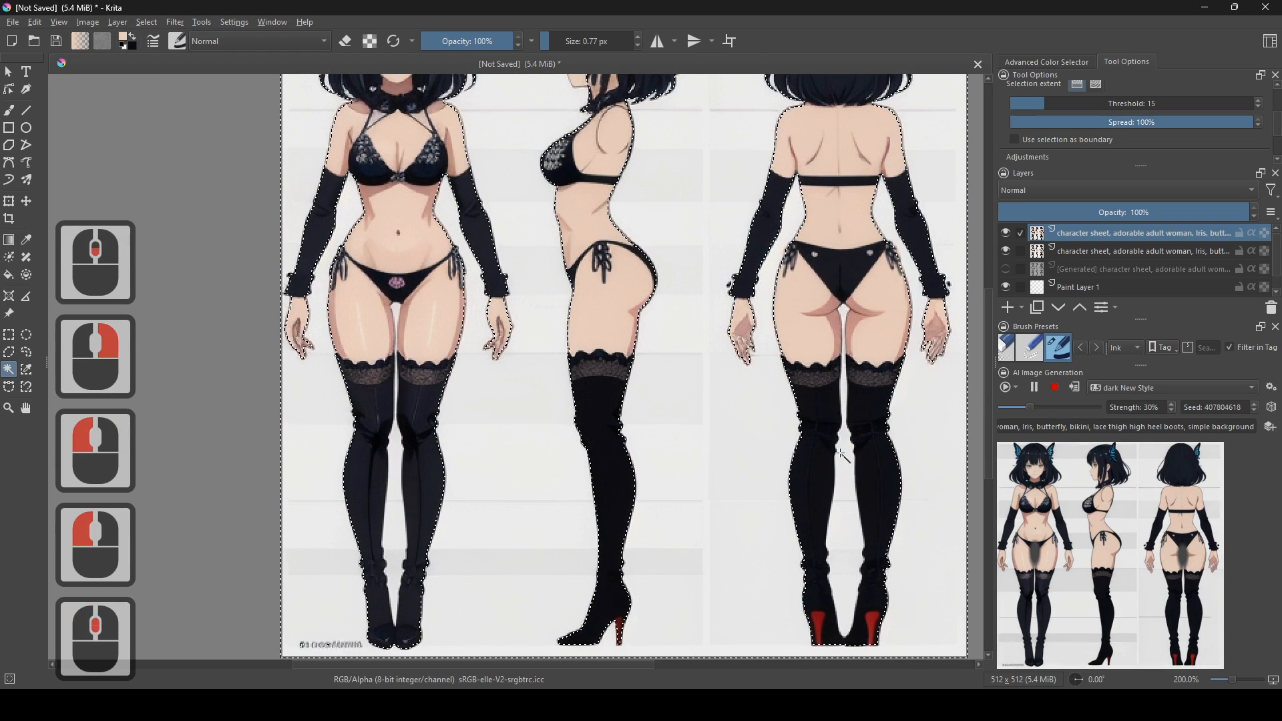
{"action": "left_click", "coordinate": [846, 493], "text": "shift"}
{"action": "left_click", "coordinate": [399, 512], "text": "shift"}
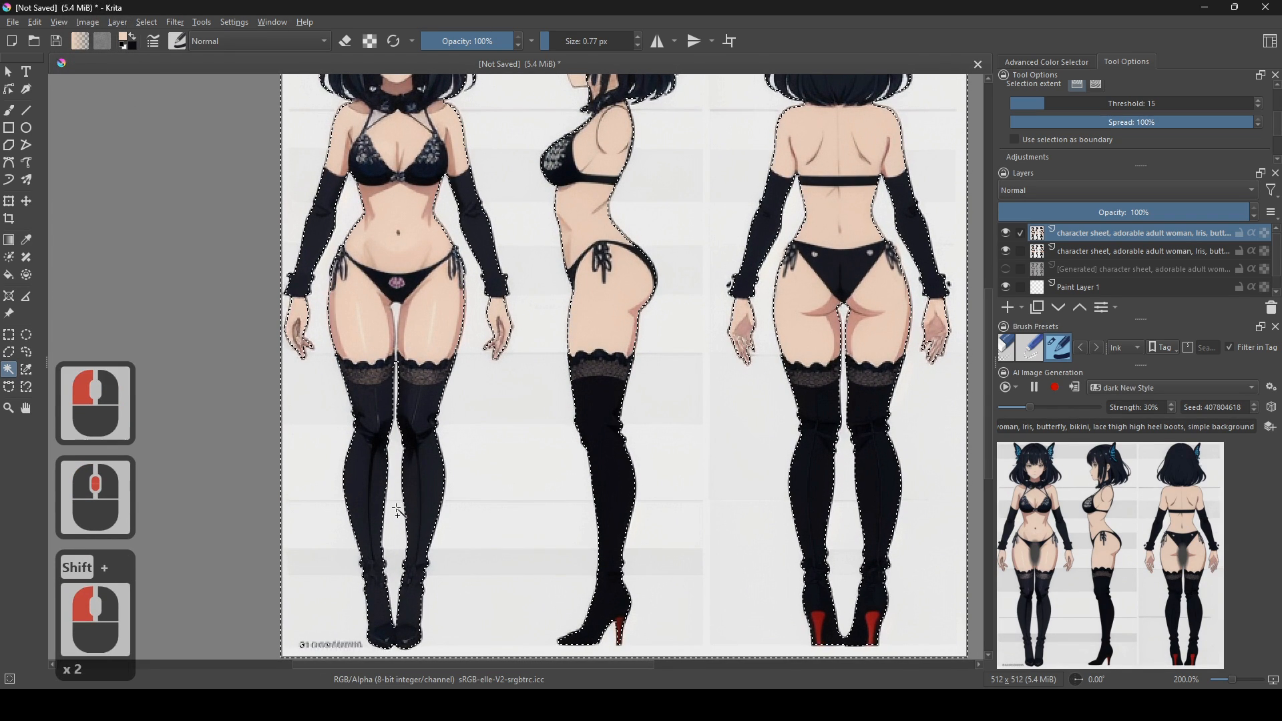
{"action": "left_click_drag", "start_coordinate": [759, 252], "coordinate": [768, 441]}
{"action": "scroll", "coordinate": [770, 441], "scroll_direction": "up", "scroll_amount": 8}
{"action": "scroll", "coordinate": [679, 275], "scroll_direction": "down", "scroll_amount": 3}
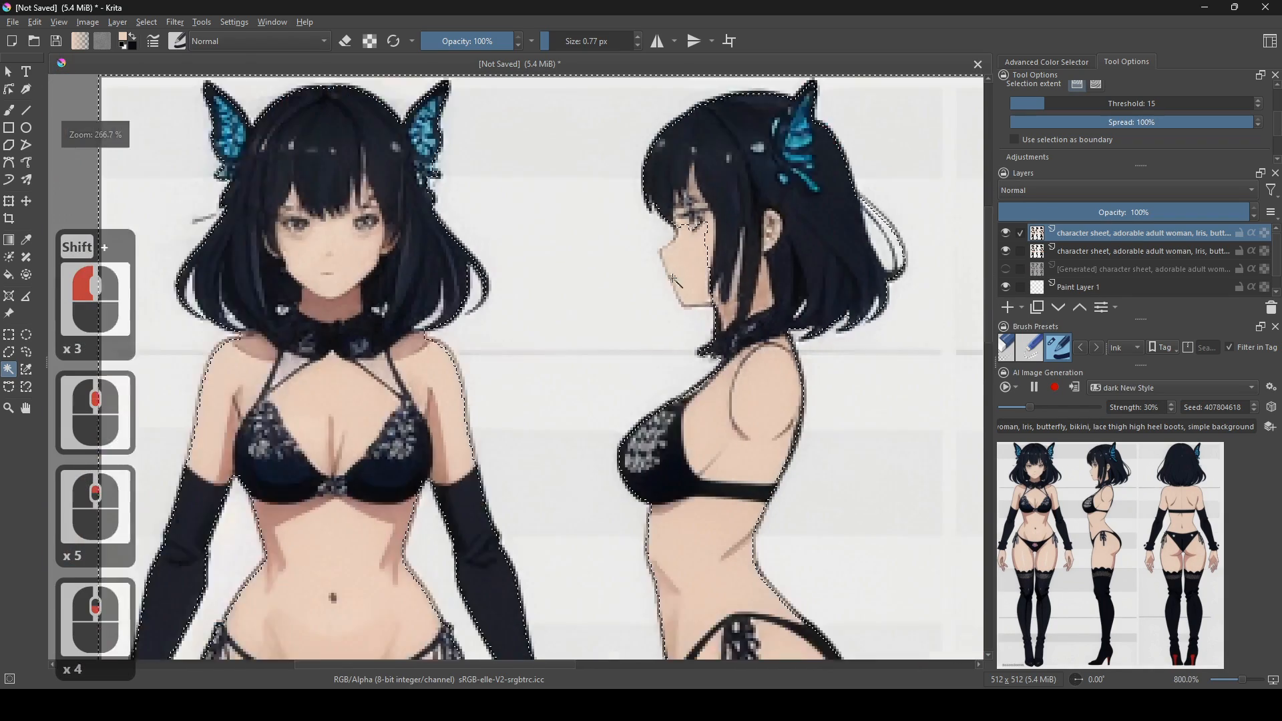
- Clear the selection and reselect the background around all three figures with a threshold of 10
{"action": "scroll", "coordinate": [679, 275], "scroll_direction": "down", "scroll_amount": 5}
{"action": "right_click", "coordinate": [750, 358]}
{"action": "left_click", "coordinate": [792, 387]}
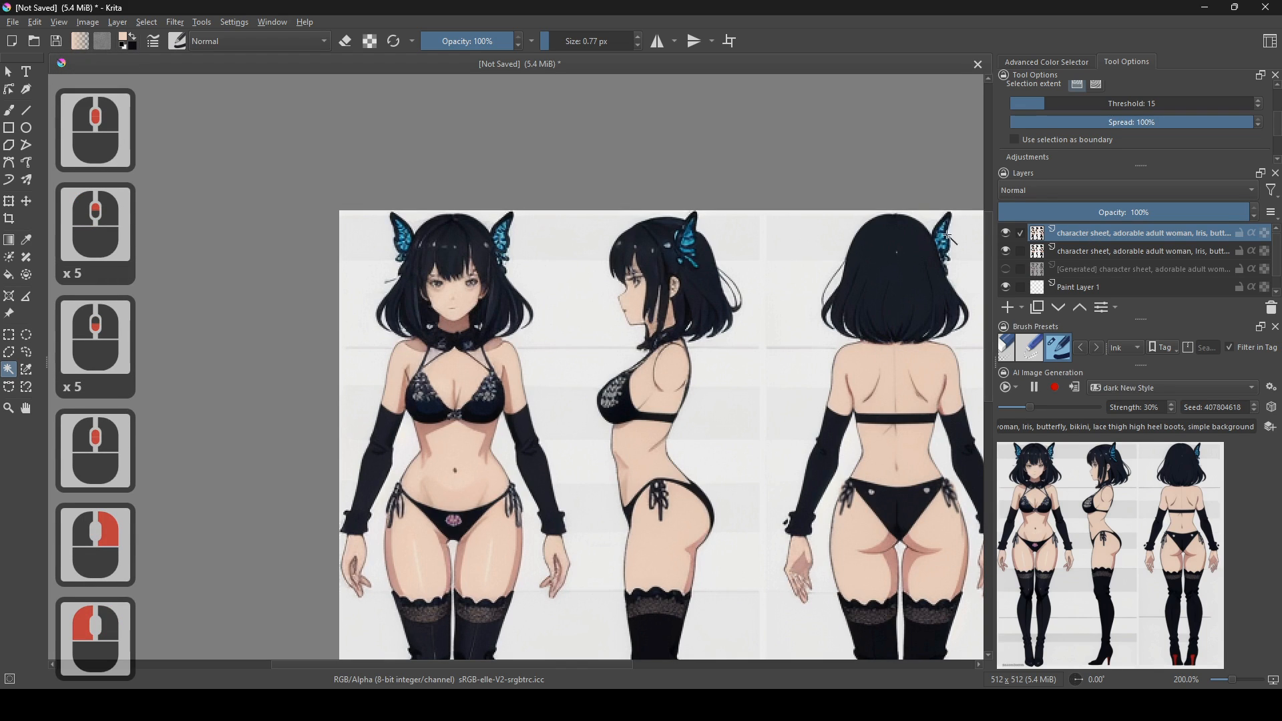
{"action": "scroll", "coordinate": [1126, 105], "scroll_direction": "down", "scroll_amount": 3}
{"action": "scroll", "coordinate": [1126, 106], "scroll_direction": "up", "scroll_amount": 1}
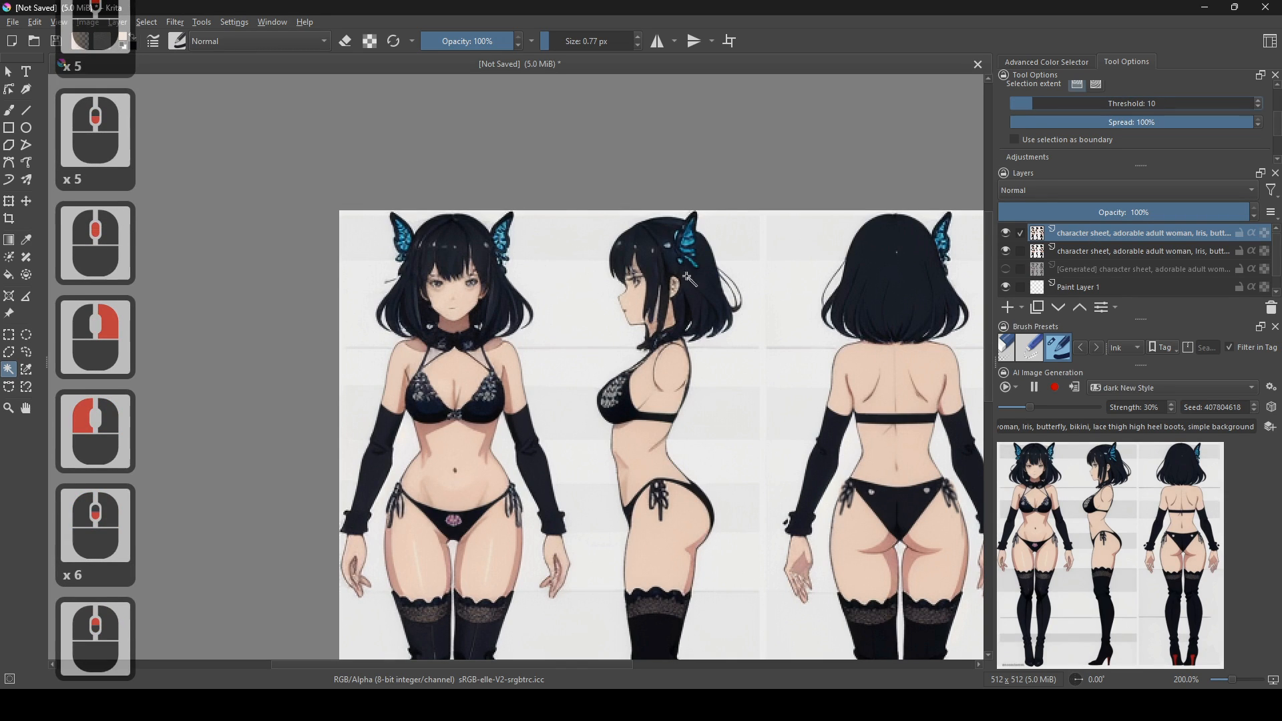
{"action": "left_click", "coordinate": [573, 330]}
- Add the remaining unselected background areas by the front-view figure's arm and between the legs to the selection
{"action": "left_click_drag", "start_coordinate": [764, 451], "coordinate": [664, 225]}
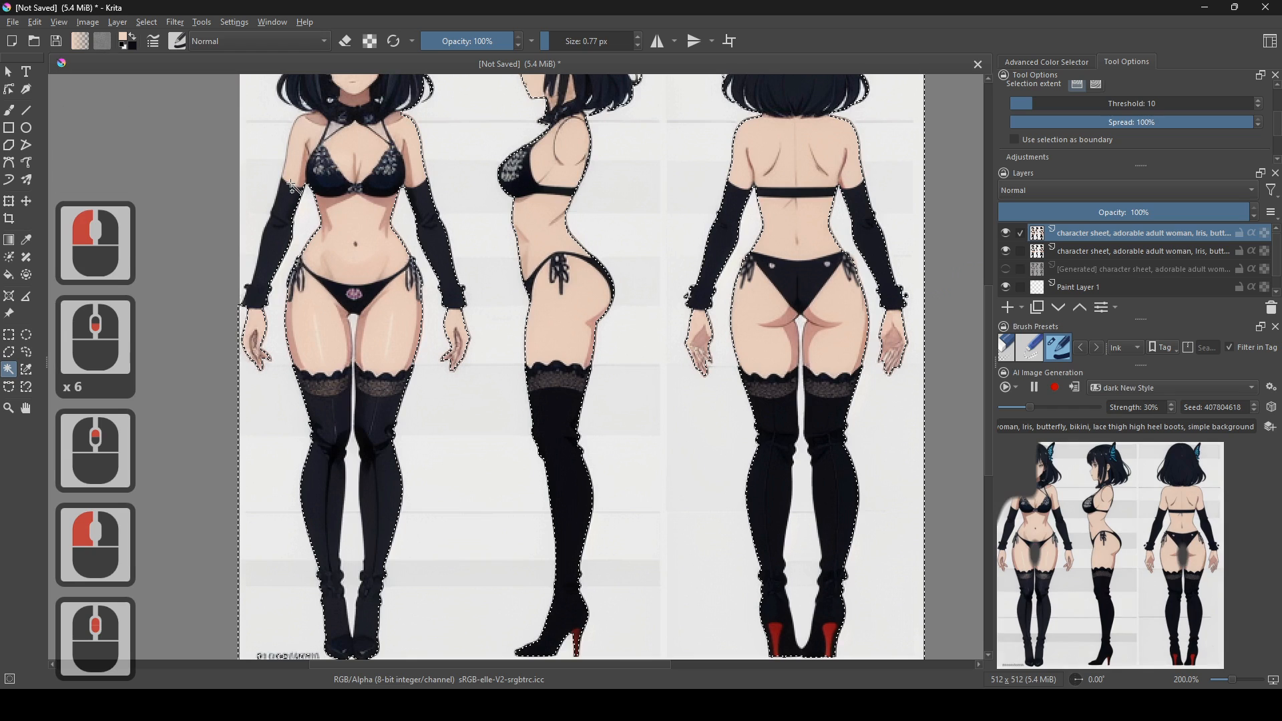
{"action": "left_click", "coordinate": [264, 196], "text": "shift"}
{"action": "scroll", "coordinate": [585, 240], "scroll_direction": "down", "scroll_amount": 1}
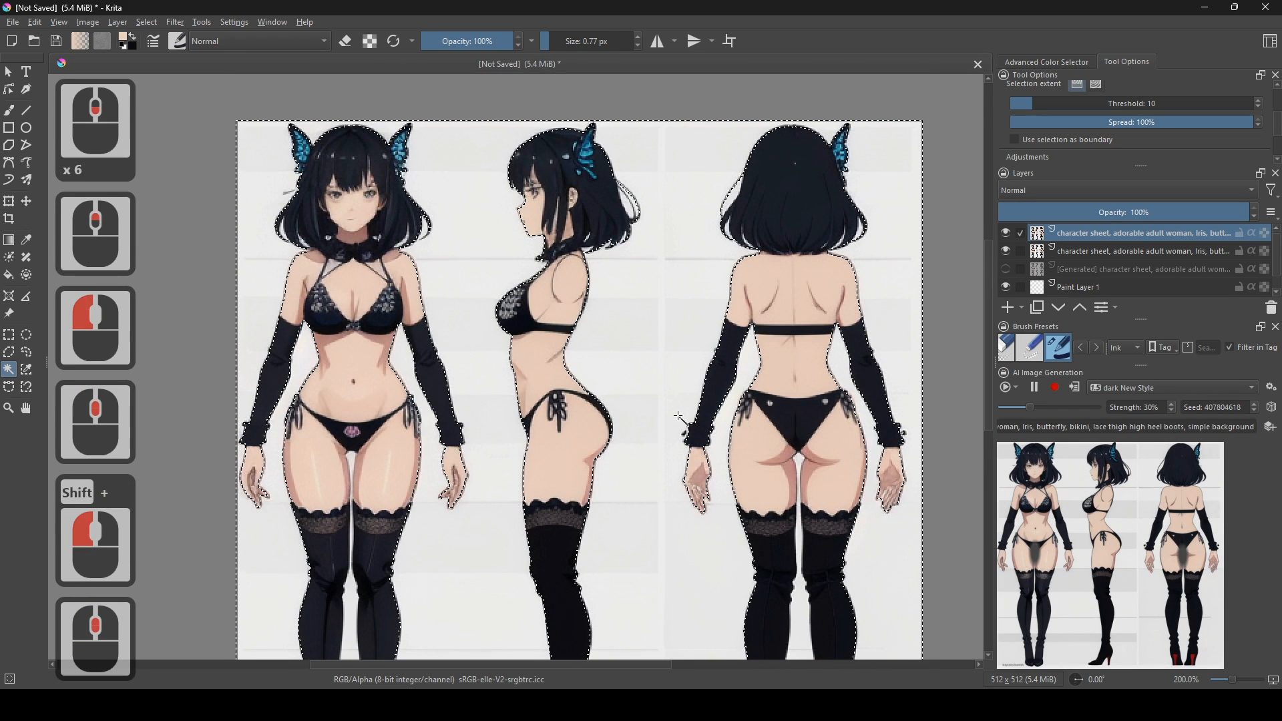
{"action": "scroll", "coordinate": [755, 443], "scroll_direction": "up", "scroll_amount": 1}
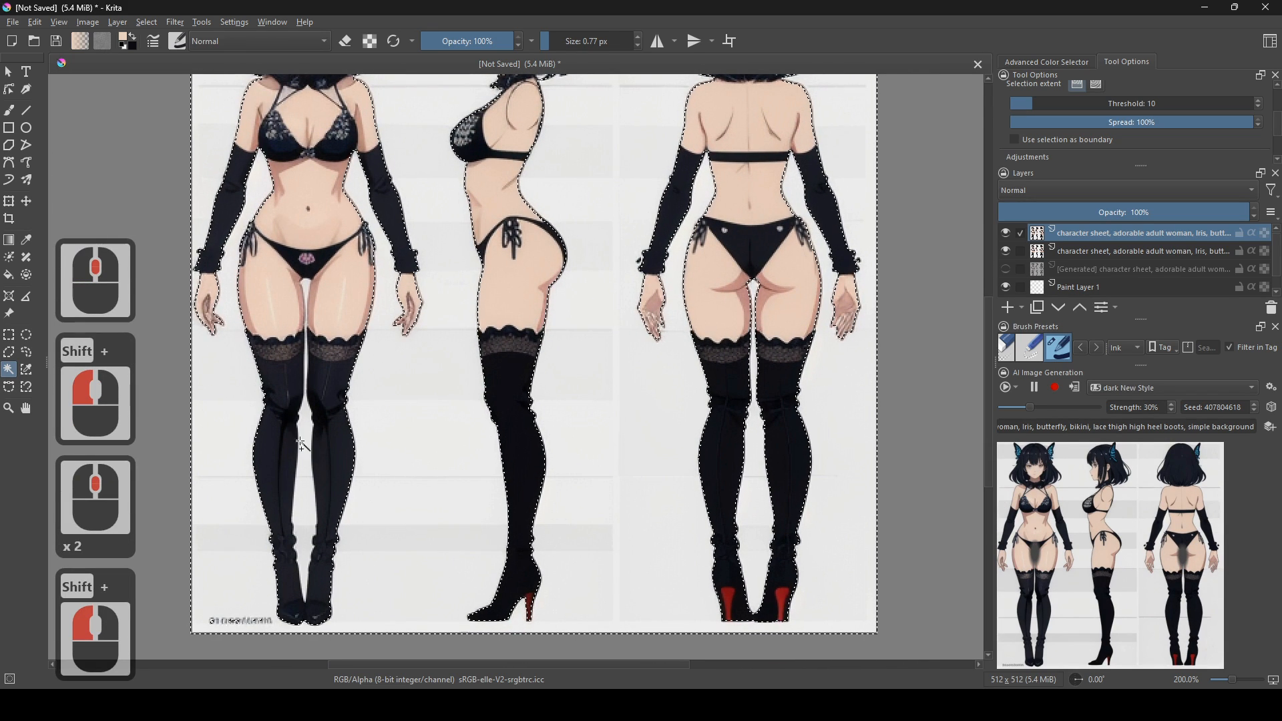
{"action": "left_click", "coordinate": [323, 401], "text": "shift"}
{"action": "left_click", "coordinate": [311, 286], "text": "shift"}
{"action": "left_click_drag", "start_coordinate": [613, 389], "coordinate": [681, 477]}
{"action": "scroll", "coordinate": [681, 476], "scroll_direction": "down", "scroll_amount": 1}
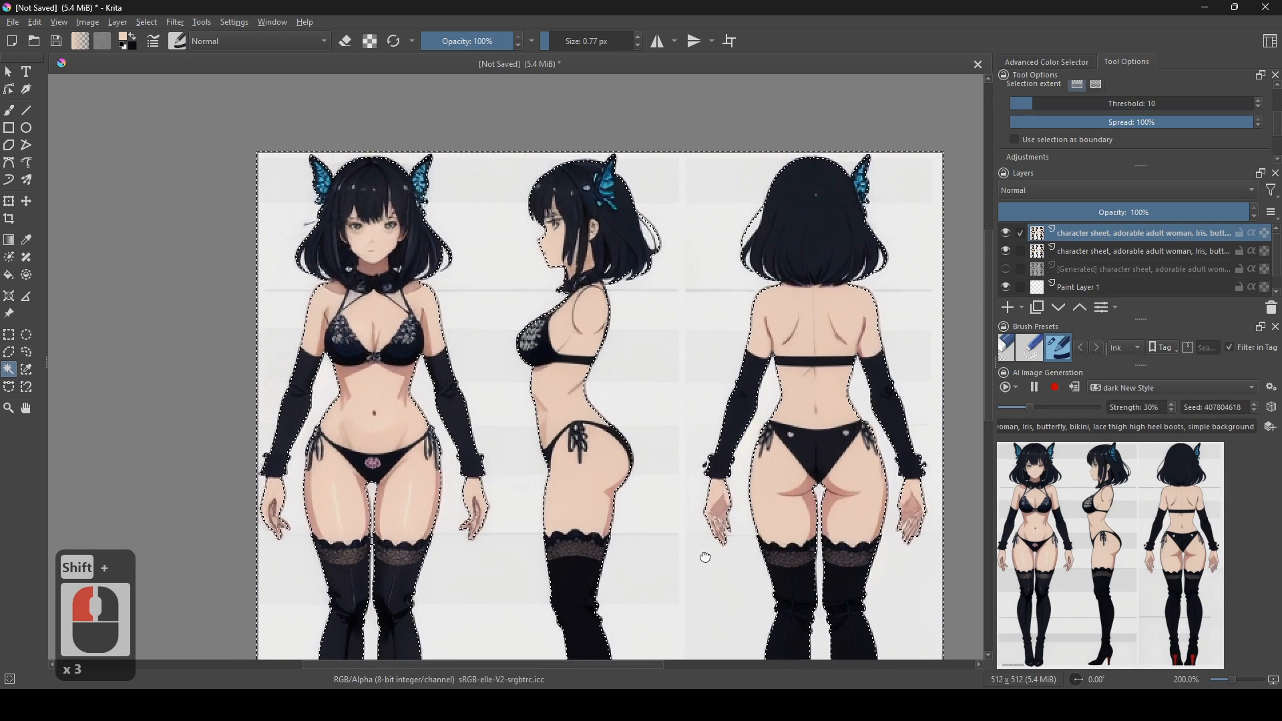
- Delete the selected background from the top character sheet layer and hide the older character sheet layer beneath it
{"action": "scroll", "coordinate": [736, 351], "scroll_direction": "up", "scroll_amount": 1}
{"action": "key", "text": "Delete"}
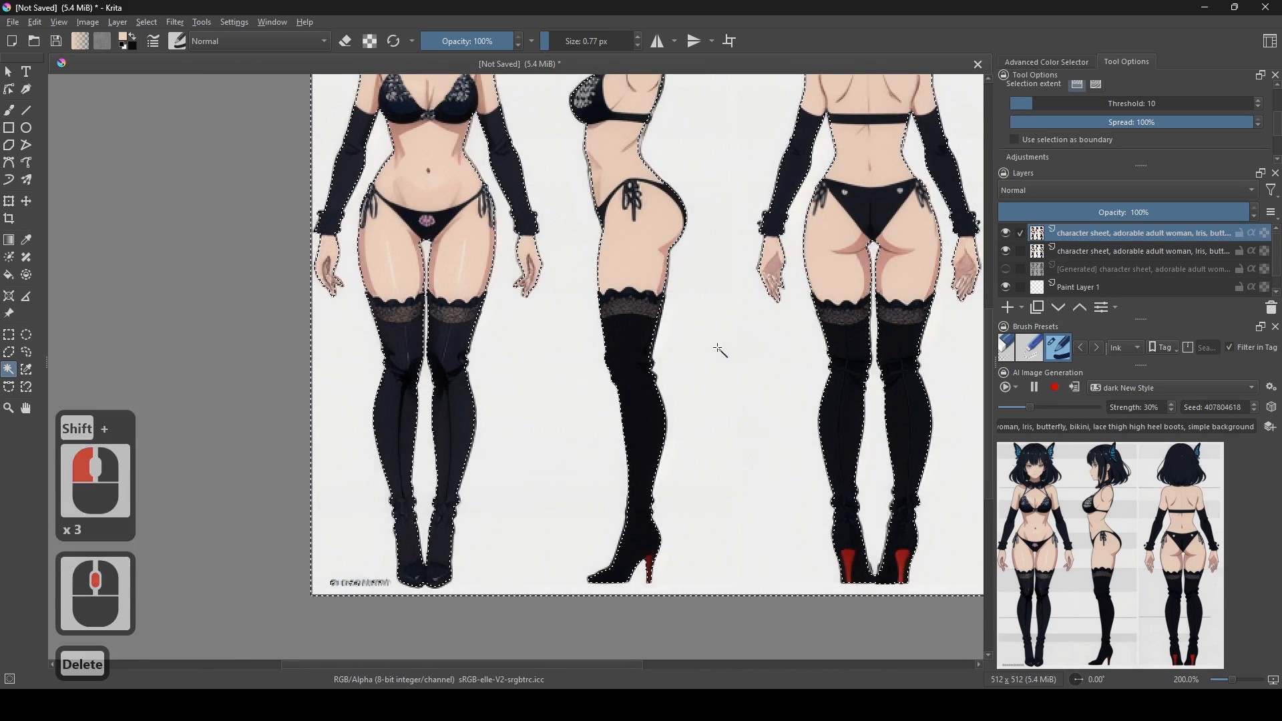
{"action": "left_click", "coordinate": [1005, 250]}
{"action": "scroll", "coordinate": [1005, 250], "scroll_direction": "down", "scroll_amount": 3}
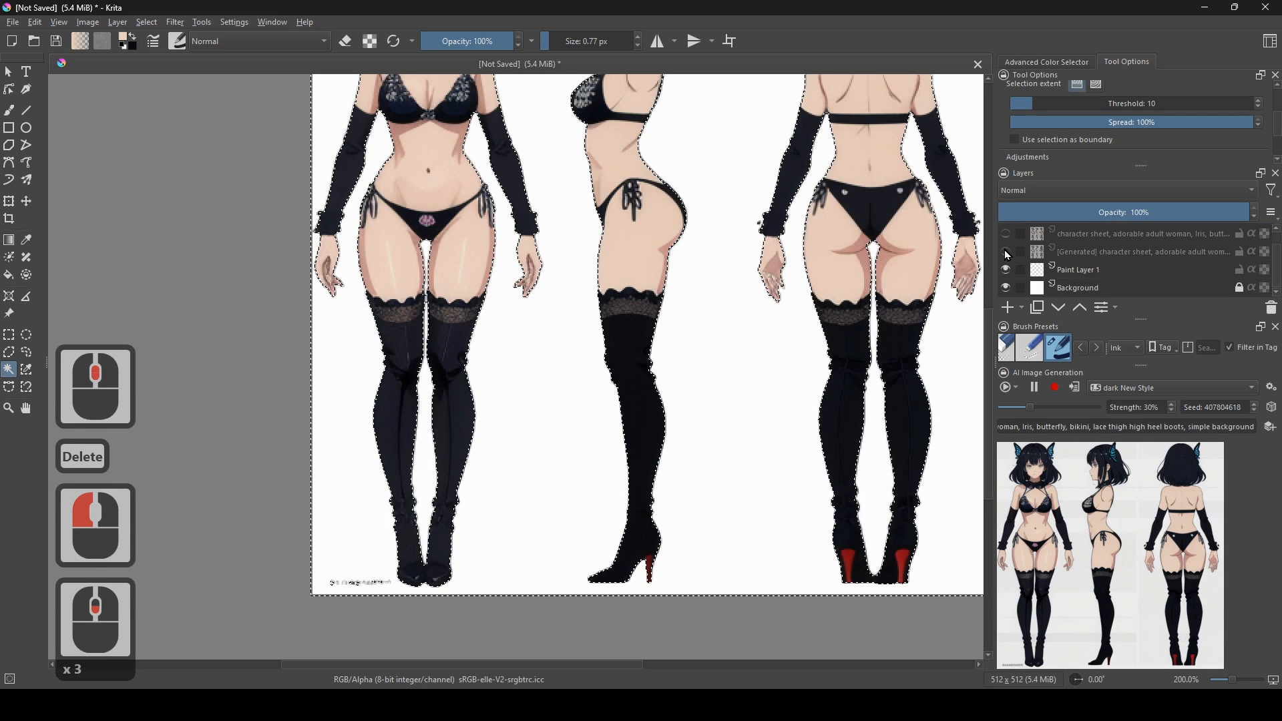
{"action": "scroll", "coordinate": [641, 408], "scroll_direction": "down", "scroll_amount": 3}
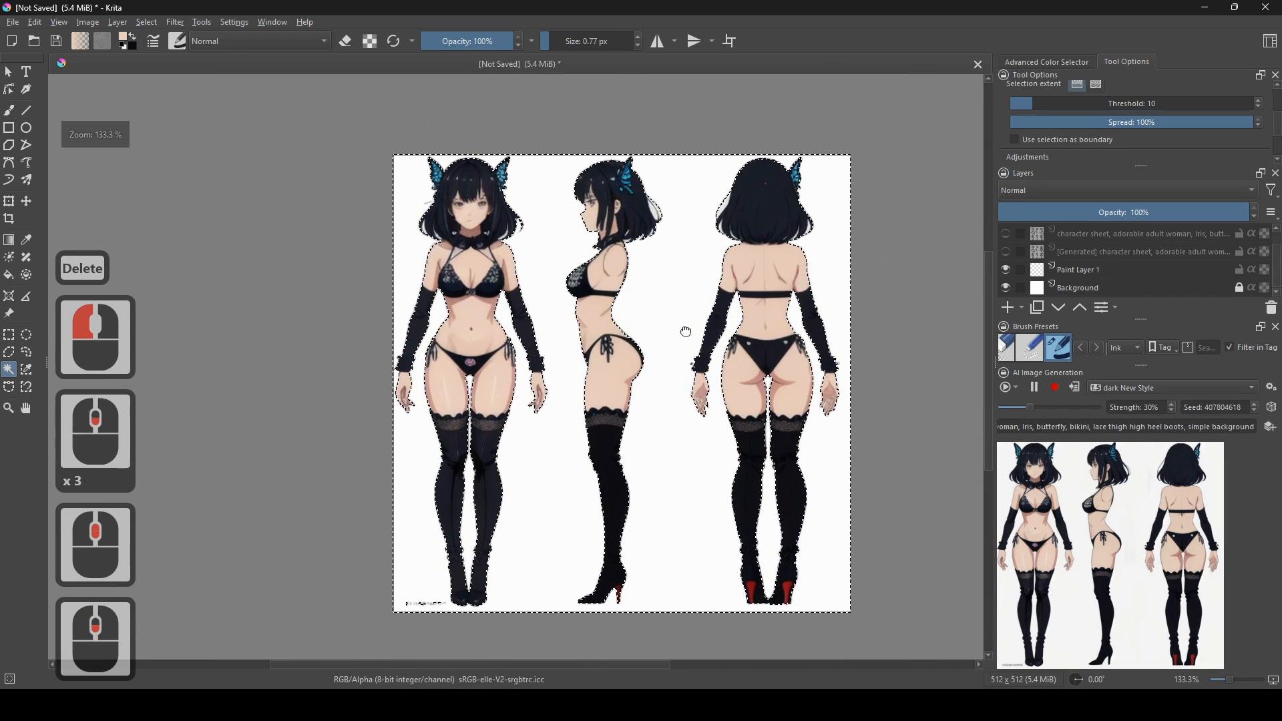
- Hide the white Background layer to check the cut-out figures against transparency, and show it again
{"action": "left_click", "coordinate": [1006, 289]}
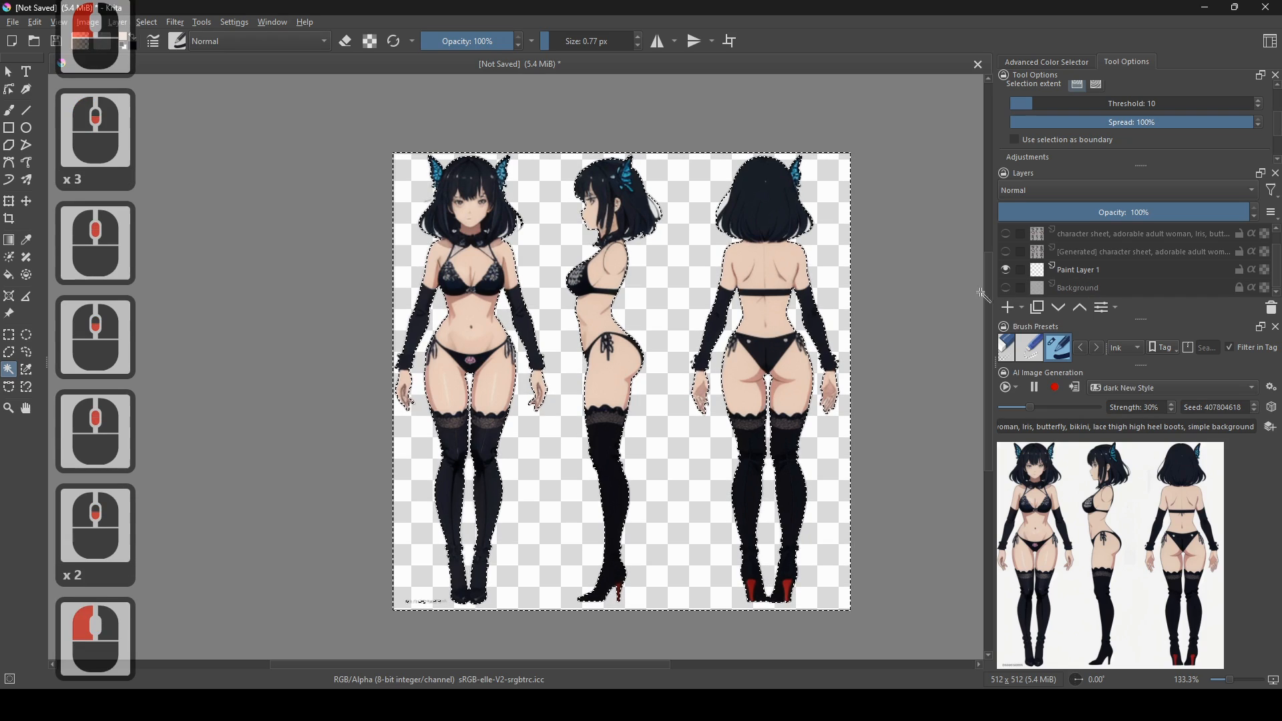
{"action": "scroll", "coordinate": [674, 328], "scroll_direction": "up", "scroll_amount": 3}
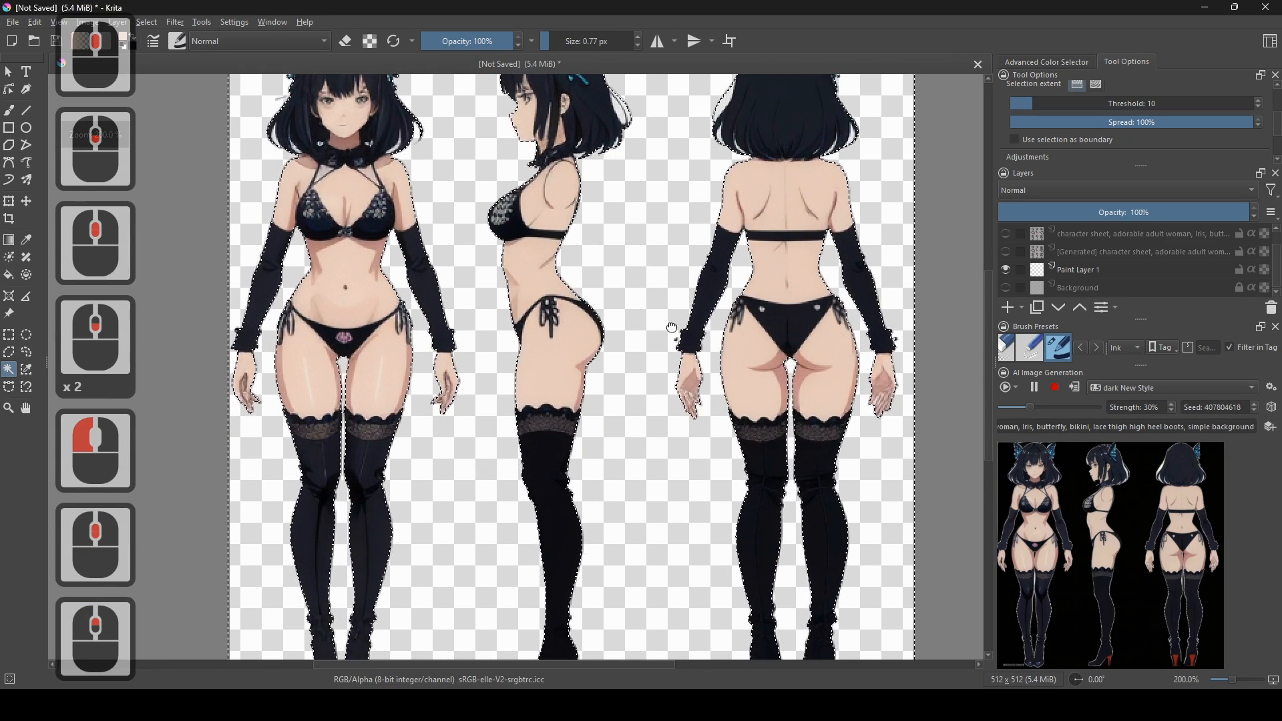
{"action": "left_click", "coordinate": [1006, 289]}
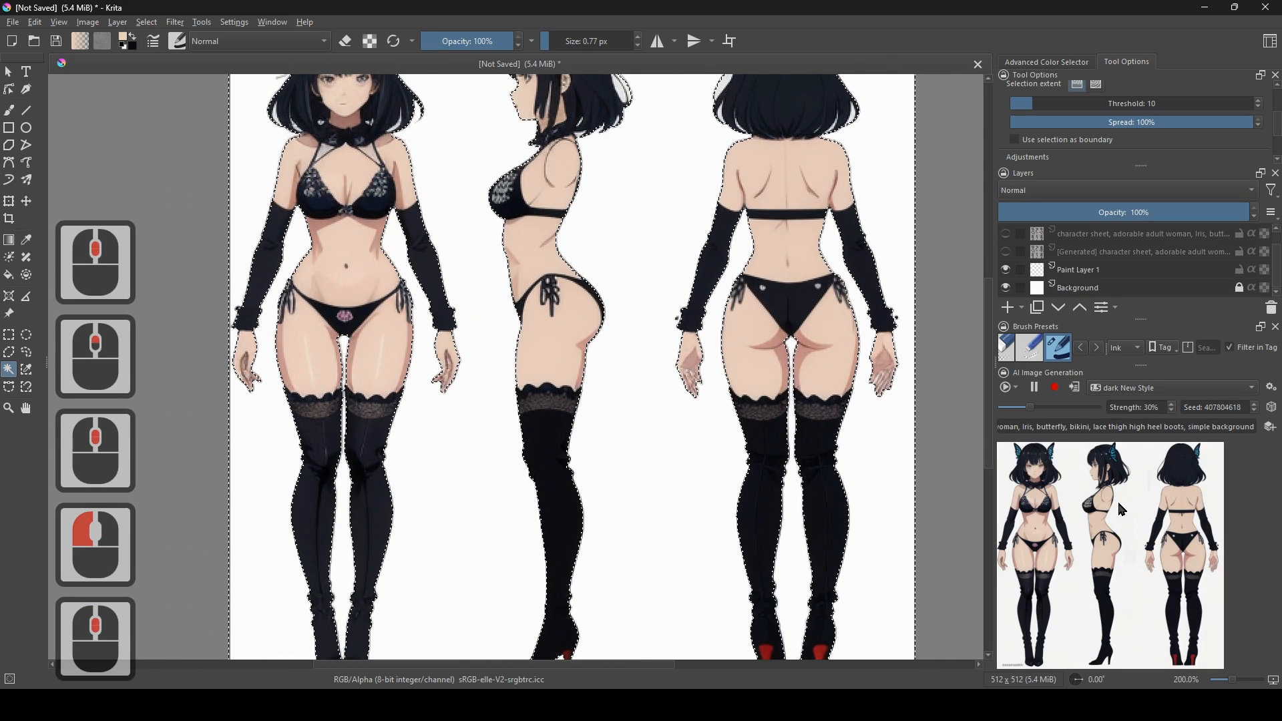
- Clear the selection around the cut-out figures
{"action": "left_click_drag", "start_coordinate": [805, 395], "coordinate": [845, 489]}
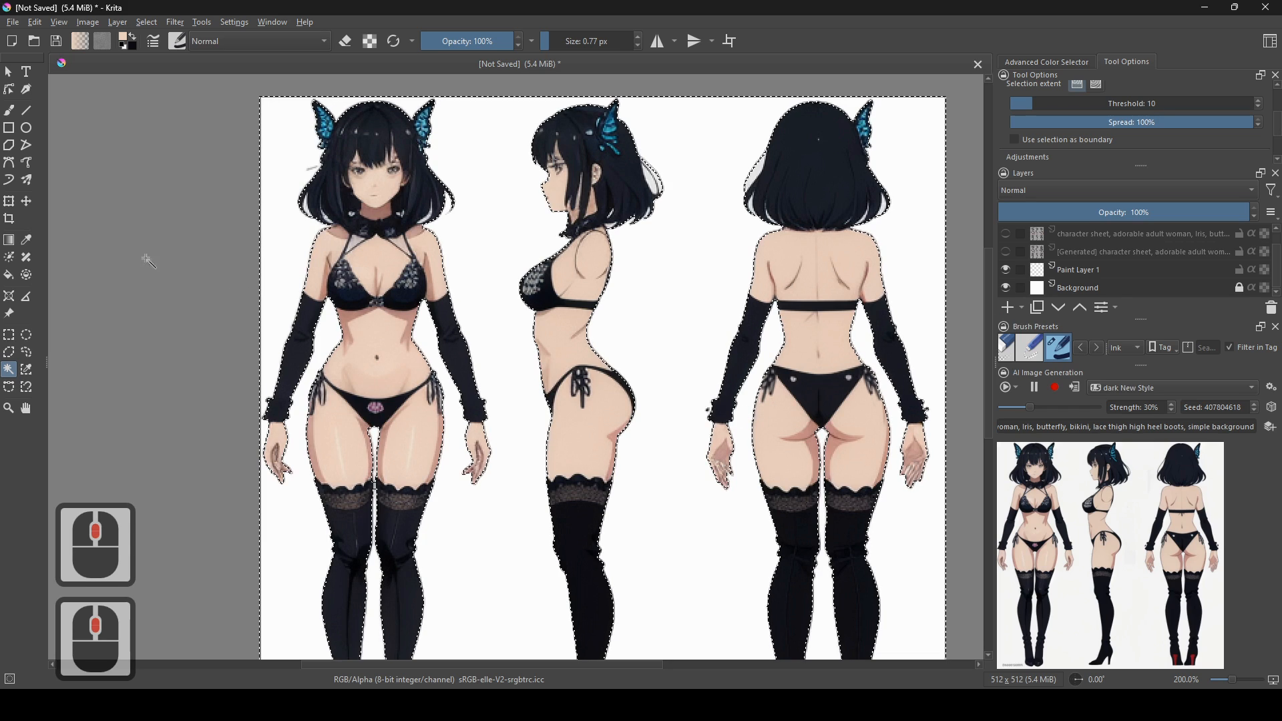
{"action": "left_click_drag", "start_coordinate": [463, 402], "coordinate": [614, 446]}
{"action": "scroll", "coordinate": [611, 482], "scroll_direction": "down", "scroll_amount": 1}
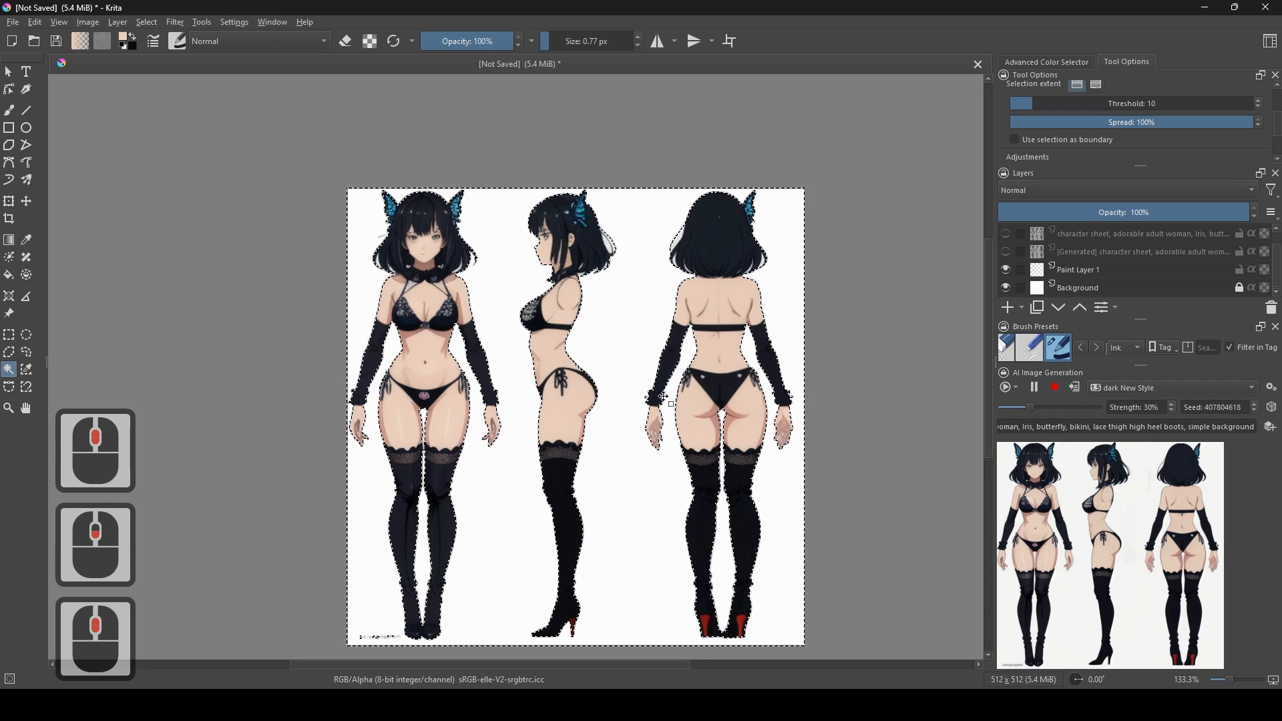
{"action": "right_click", "coordinate": [462, 294]}
{"action": "left_click", "coordinate": [484, 333]}
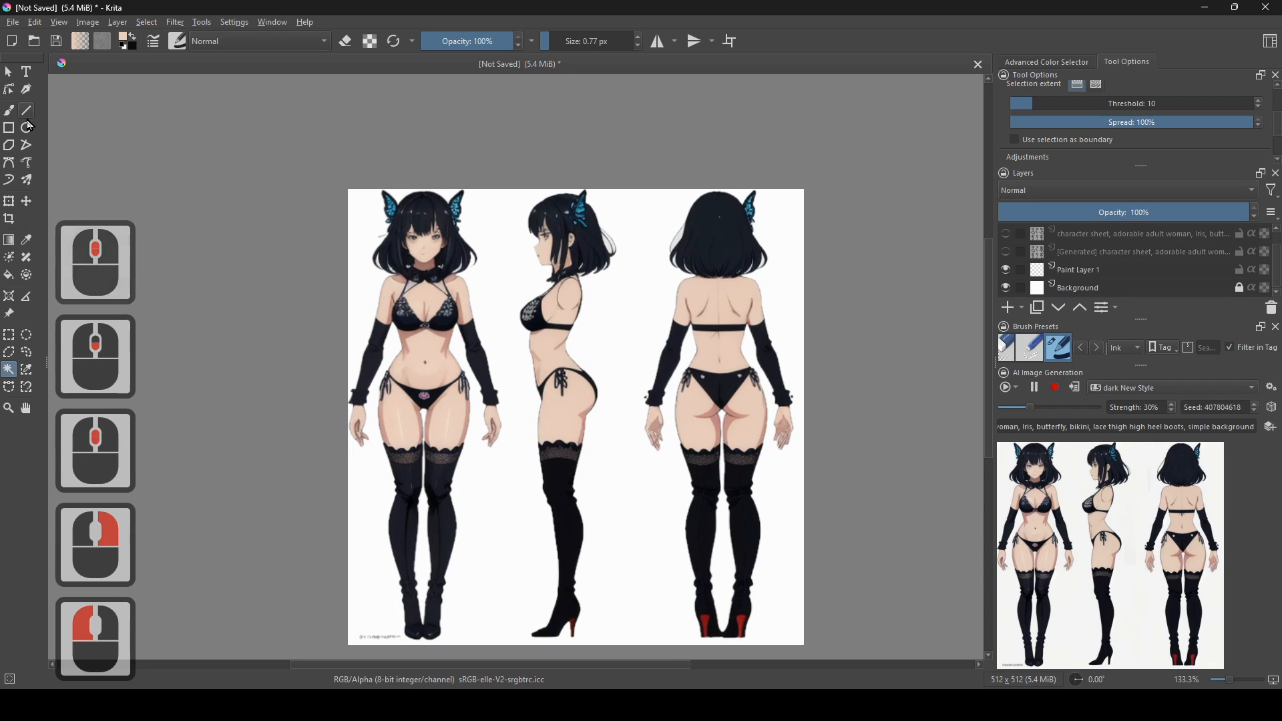
- Erase a straight strip along the sheet's bottom edge using the Line tool in eraser mode with a 15.97 px brush
{"action": "left_click", "coordinate": [27, 111]}
{"action": "left_click", "coordinate": [344, 43]}
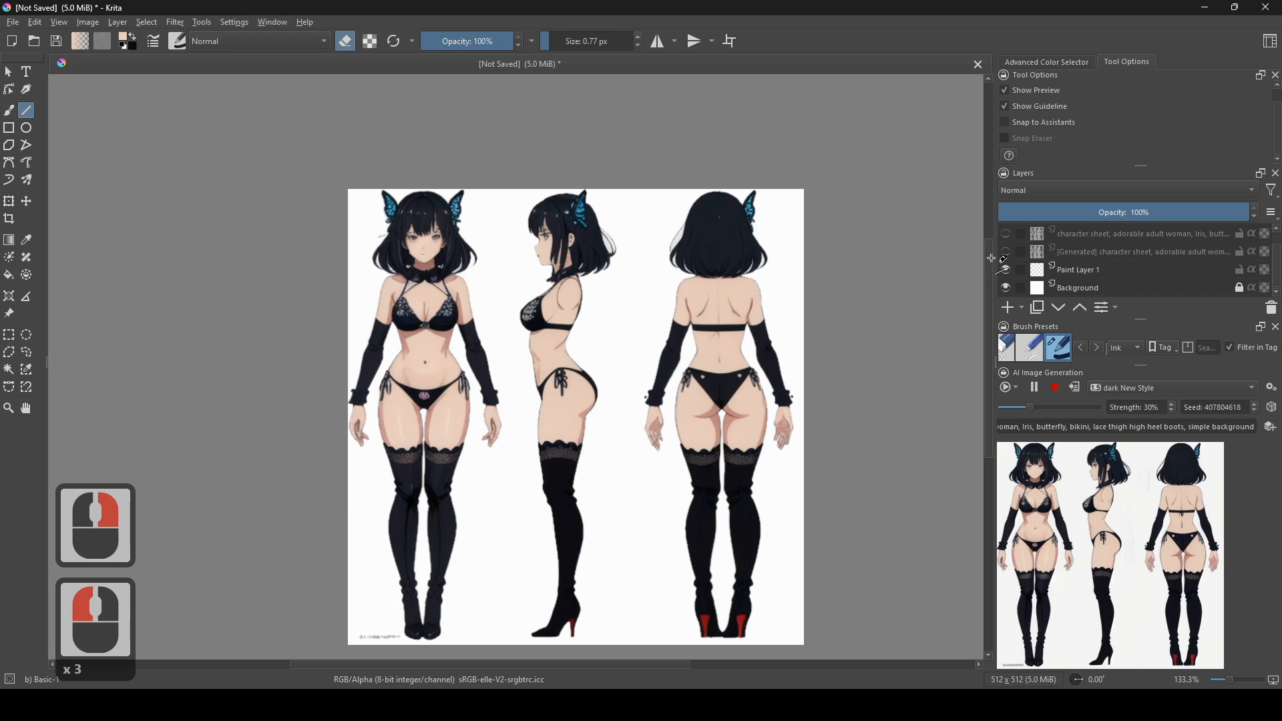
{"action": "scroll", "coordinate": [1043, 259], "scroll_direction": "up", "scroll_amount": 4}
{"action": "scroll", "coordinate": [791, 431], "scroll_direction": "up", "scroll_amount": 2}
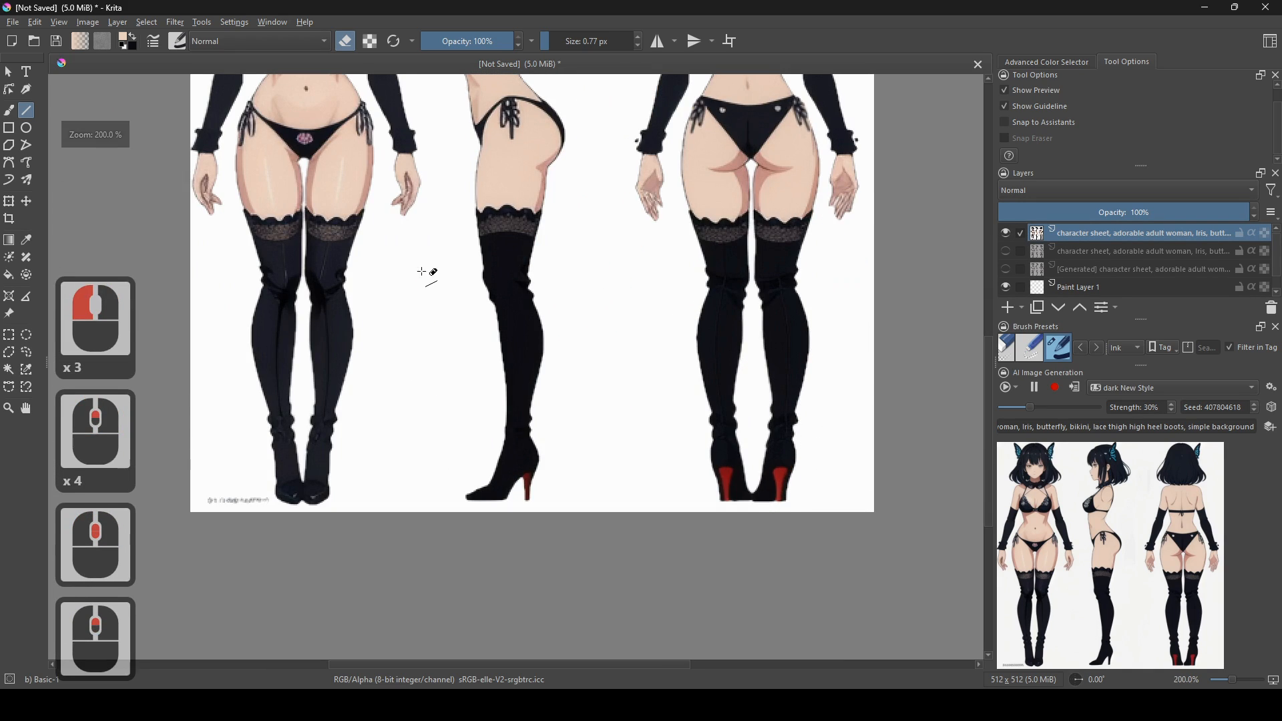
{"action": "left_click", "coordinate": [549, 44]}
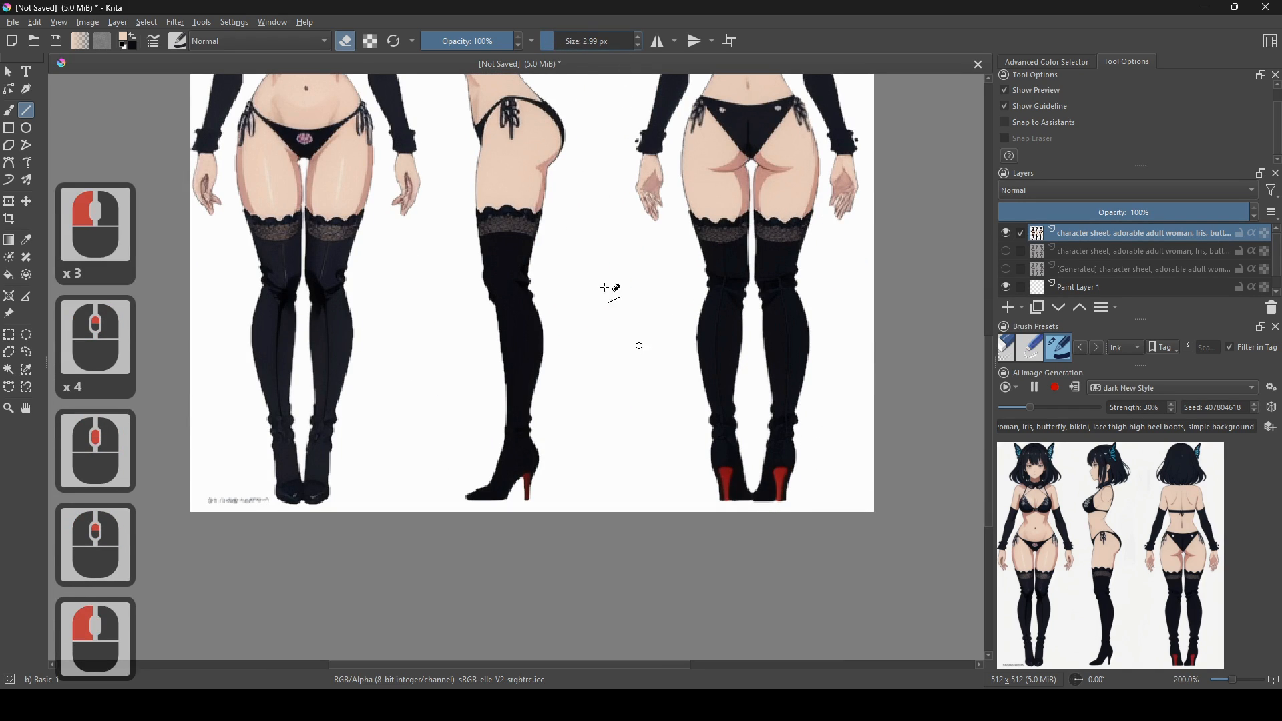
{"action": "left_click", "coordinate": [568, 43]}
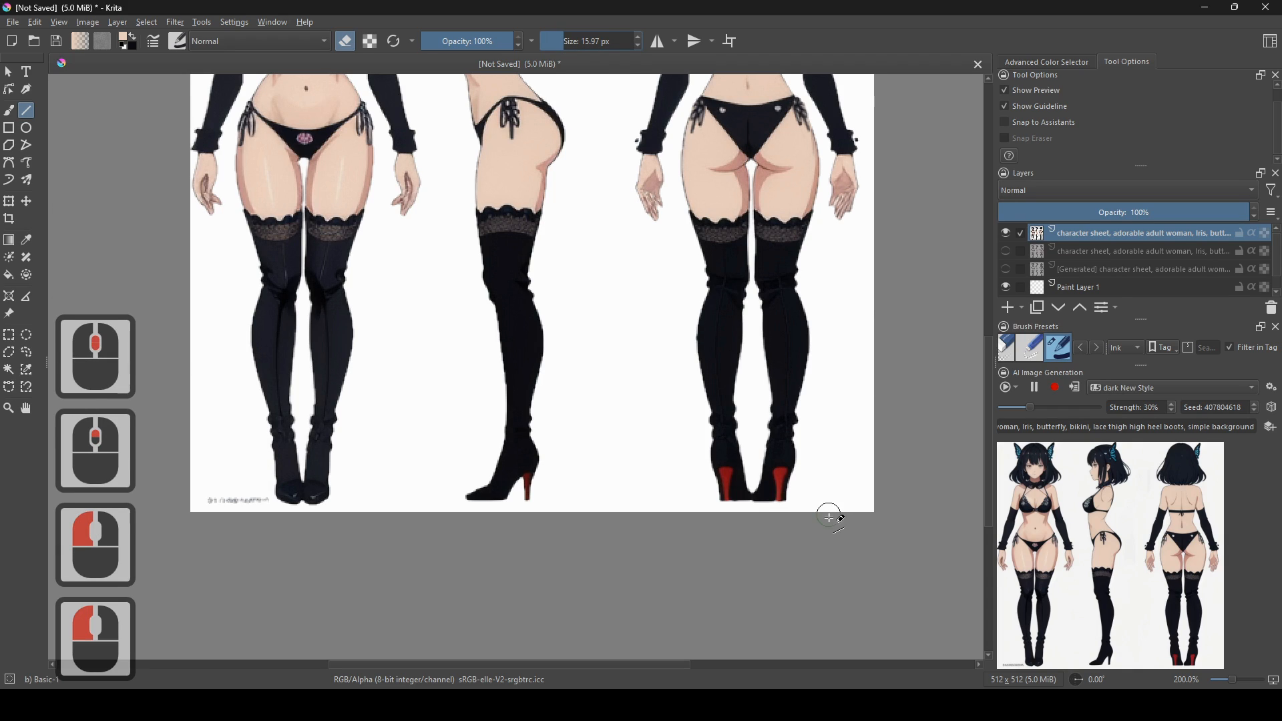
{"action": "left_click_drag", "start_coordinate": [869, 510], "coordinate": [864, 461]}
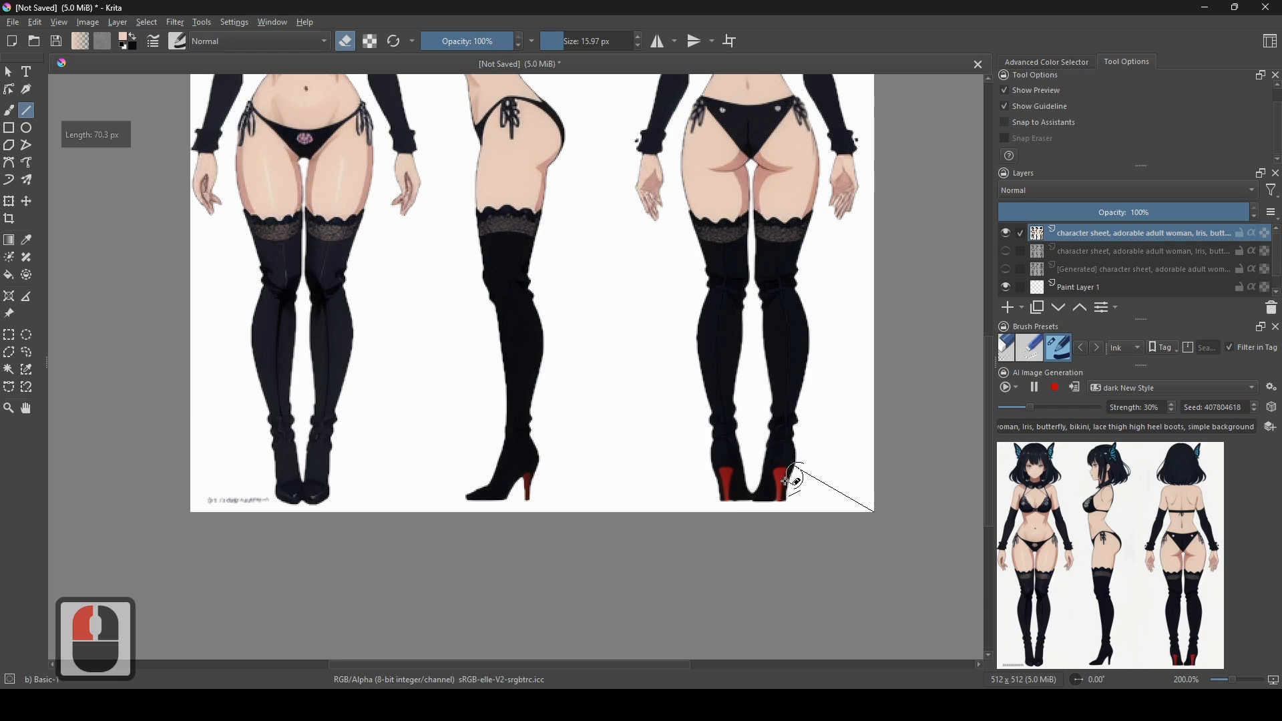
{"action": "left_click", "coordinate": [199, 508], "text": "shift"}
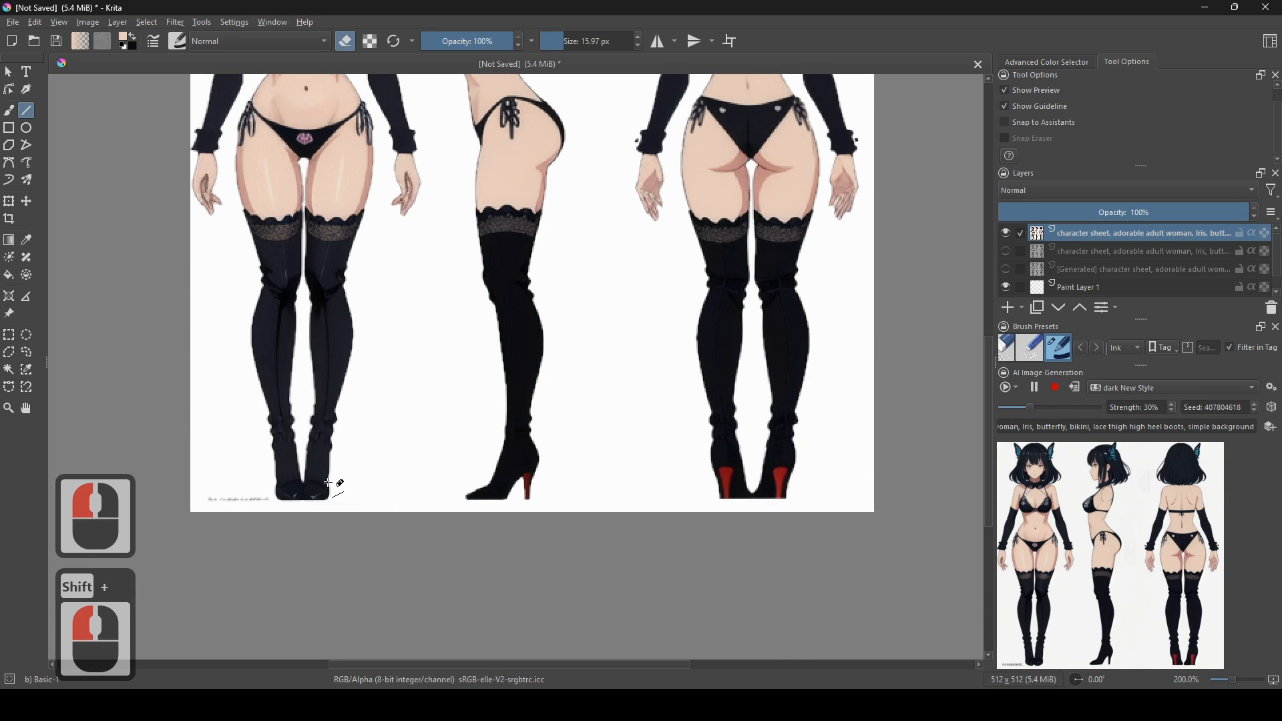
- Erase the leftover watermark text beside the front-view figure's feet with a short line about 45 px long
{"action": "scroll", "coordinate": [460, 471], "scroll_direction": "up", "scroll_amount": 2}
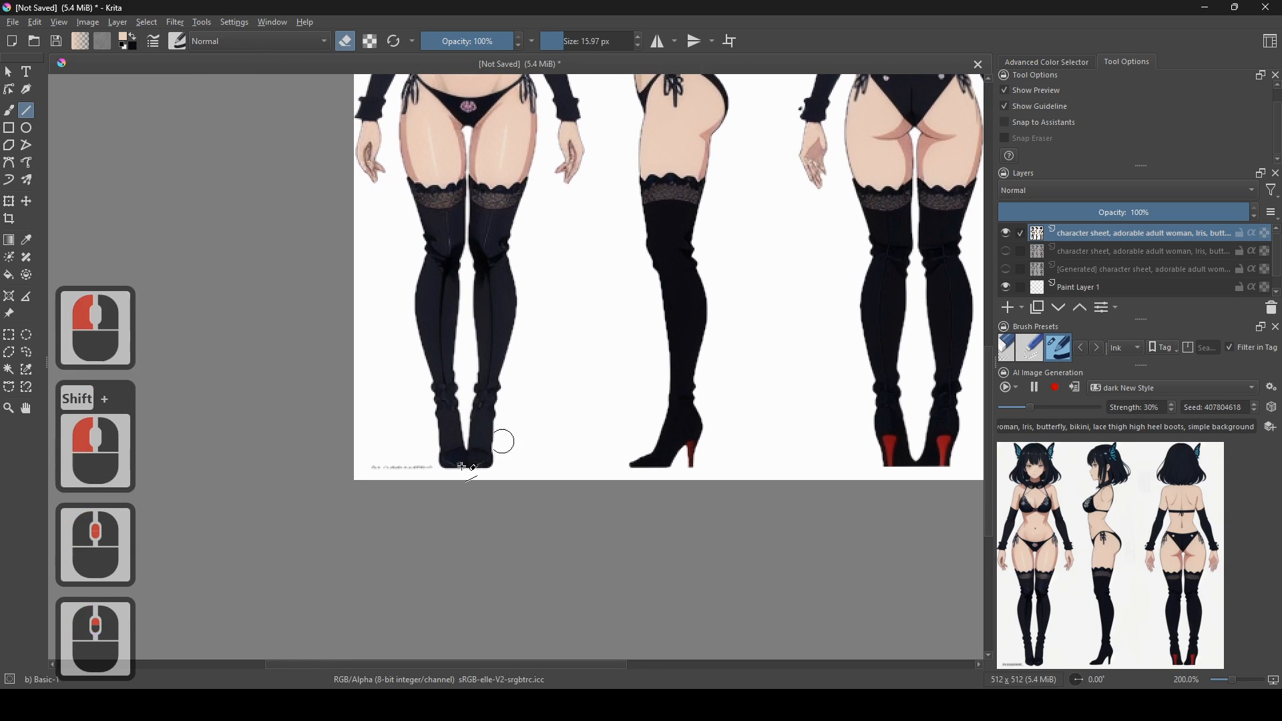
{"action": "left_click_drag", "start_coordinate": [262, 475], "coordinate": [261, 475]}
{"action": "scroll", "coordinate": [554, 301], "scroll_direction": "down", "scroll_amount": 3}
{"action": "left_click_drag", "start_coordinate": [625, 247], "coordinate": [555, 607]}
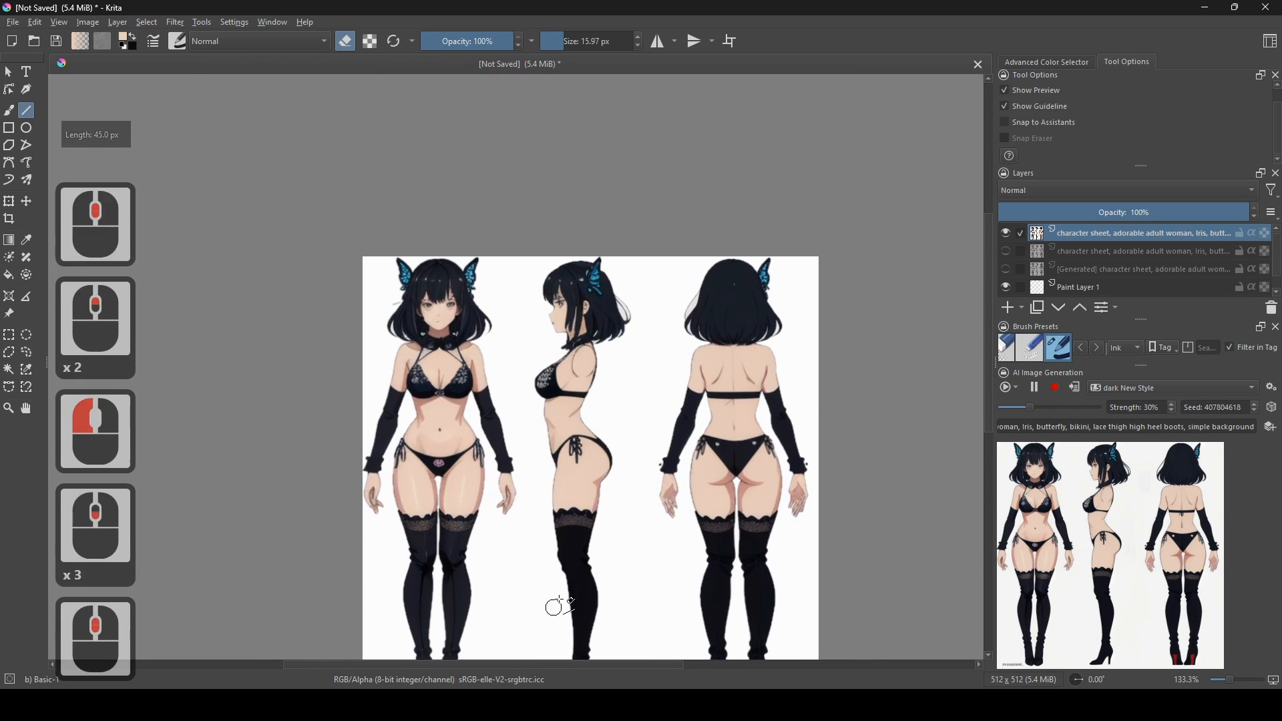
{"action": "scroll", "coordinate": [596, 601], "scroll_direction": "up", "scroll_amount": 1}
{"action": "scroll", "coordinate": [614, 400], "scroll_direction": "down", "scroll_amount": 1}
{"action": "scroll", "coordinate": [613, 401], "scroll_direction": "down", "scroll_amount": 1}
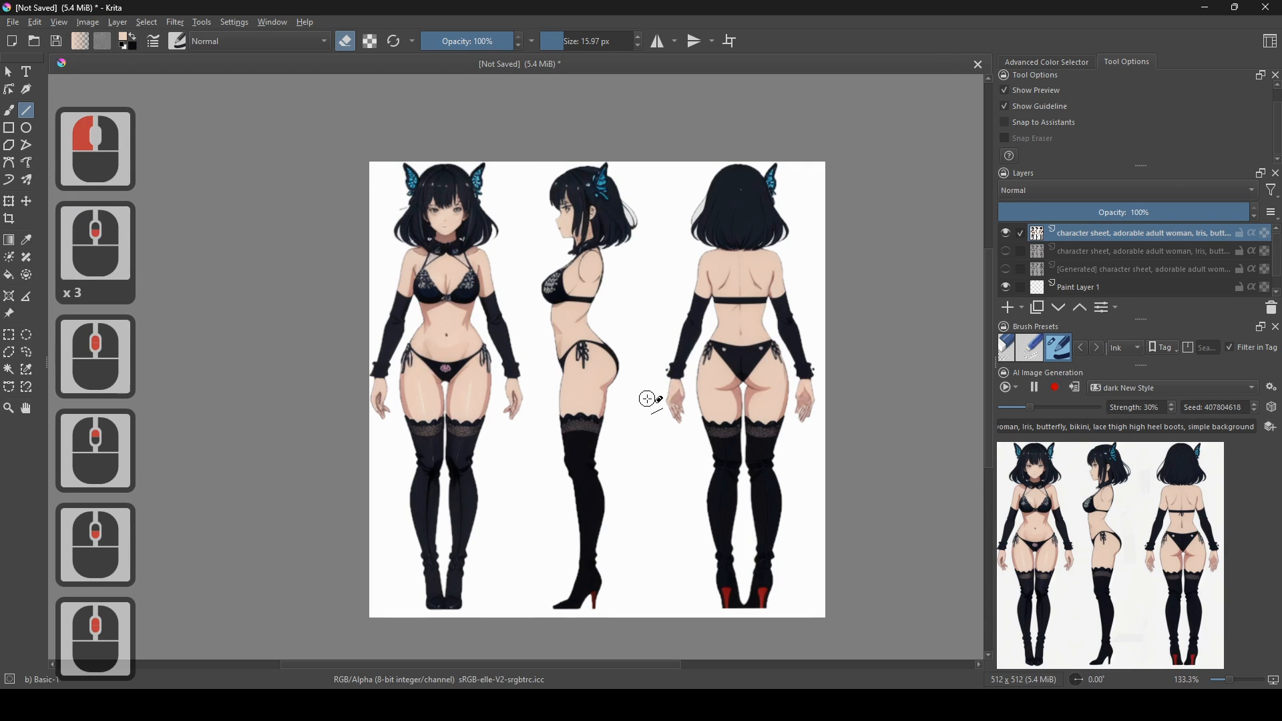
- Select the whole character sheet with a rectangular selection about 718 by 571 px, extending past the canvas edges
{"action": "left_click", "coordinate": [8, 335]}
{"action": "left_click_drag", "start_coordinate": [292, 127], "coordinate": [934, 640]}
{"action": "scroll", "coordinate": [579, 419], "scroll_direction": "down", "scroll_amount": 1}
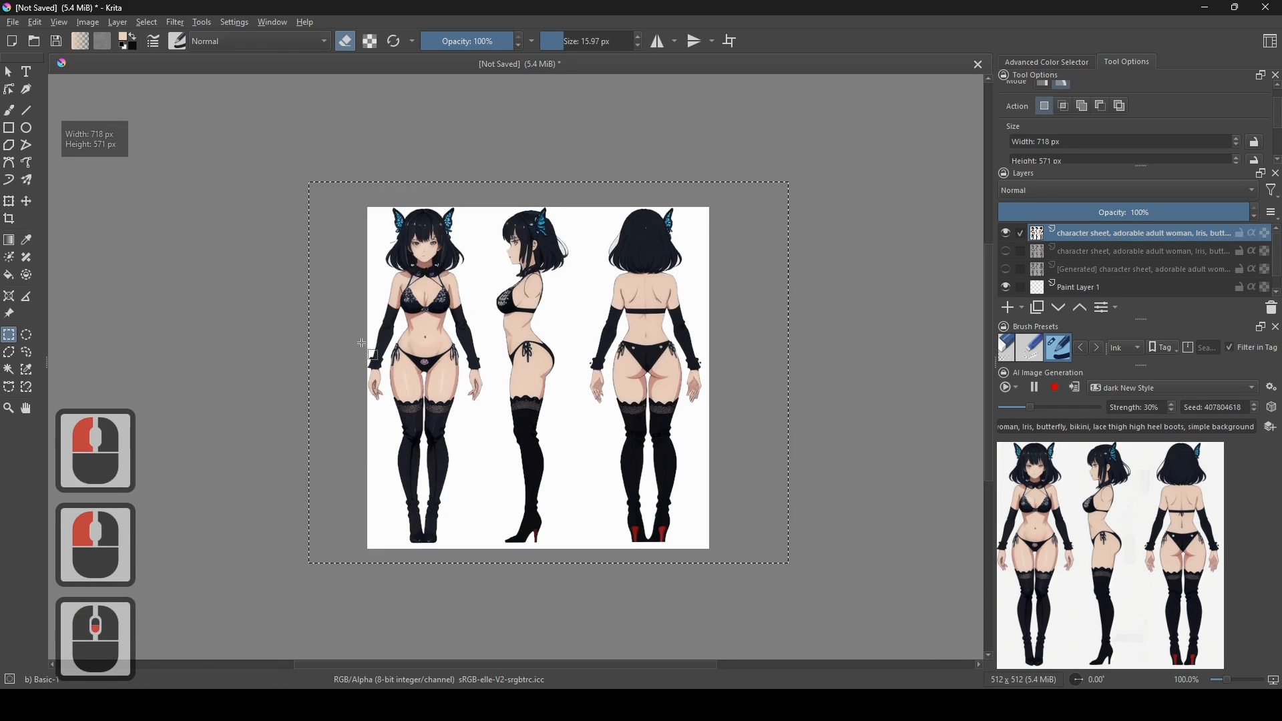
- Try to move the selected figures right and down with the Transform tool, and undo the move
{"action": "left_click", "coordinate": [8, 202]}
{"action": "left_click_drag", "start_coordinate": [482, 399], "coordinate": [513, 401]}
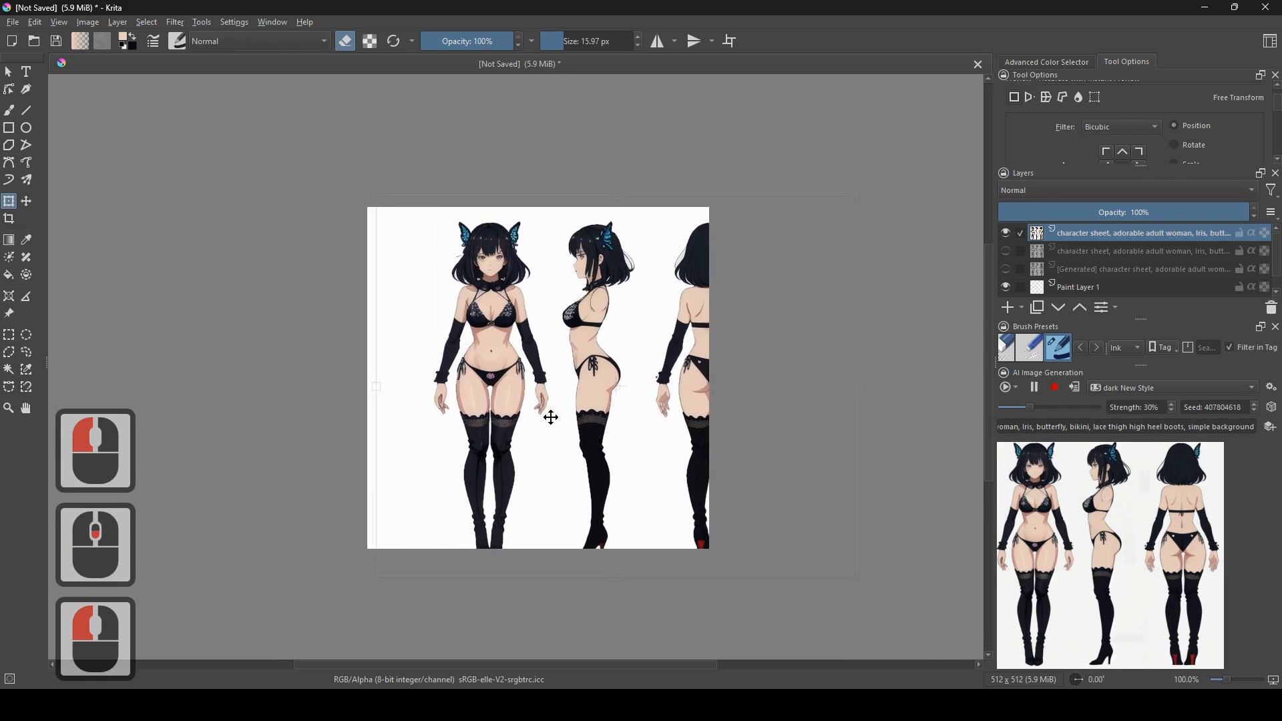
{"action": "key", "text": "Escape"}
{"action": "key", "text": "ctrl+z"}
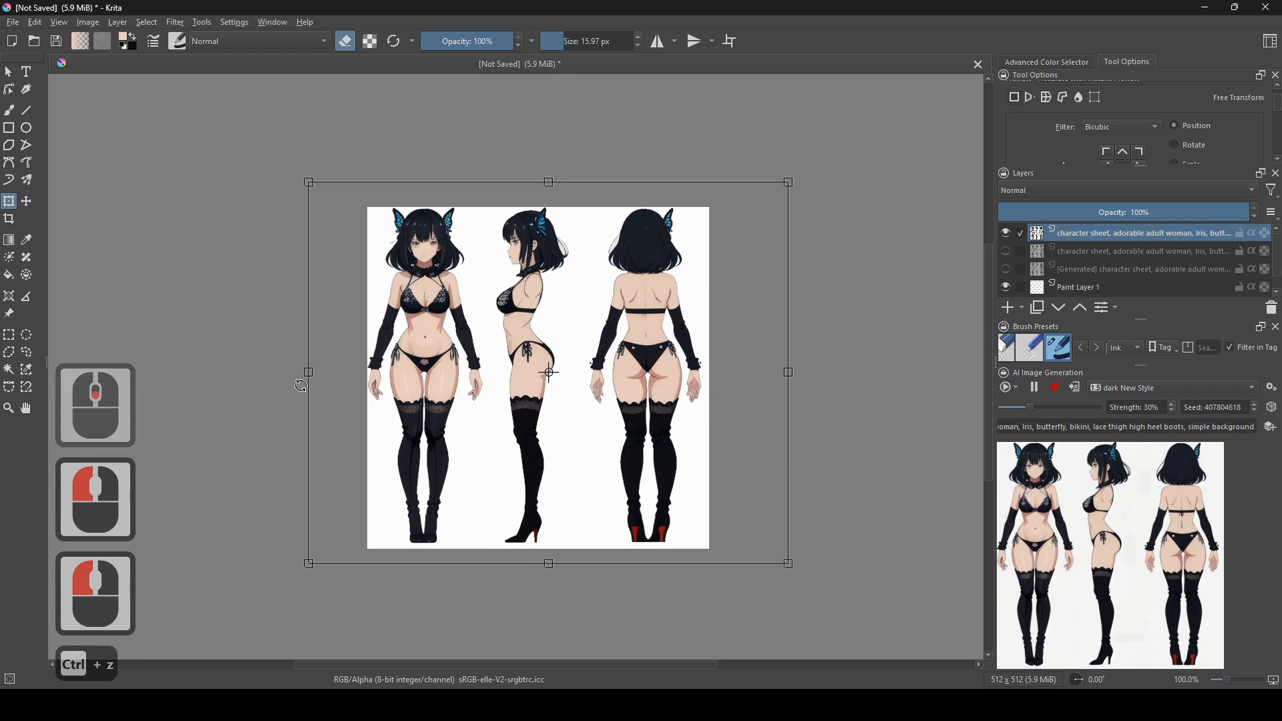
- Narrow the selected figures slightly from their left edge with the Transform tool, apply the change and clear the selection
{"action": "left_click_drag", "start_coordinate": [309, 369], "coordinate": [322, 377]}
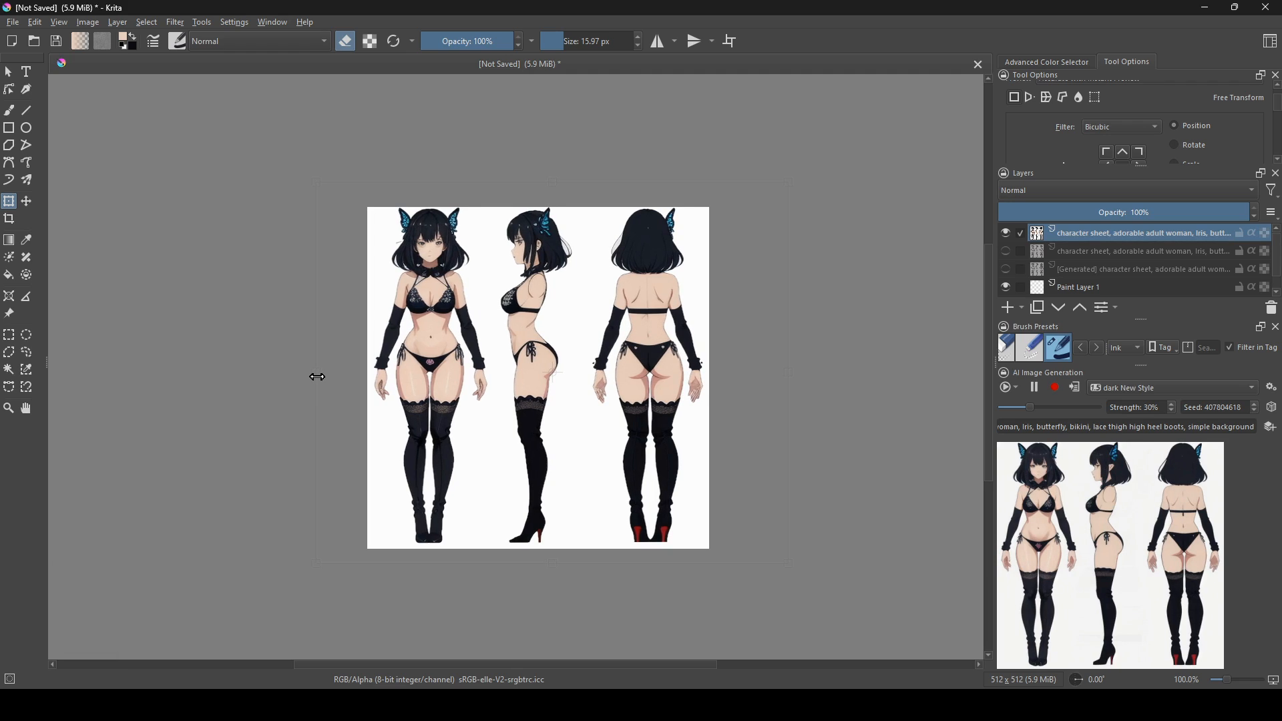
{"action": "left_click", "coordinate": [318, 377]}
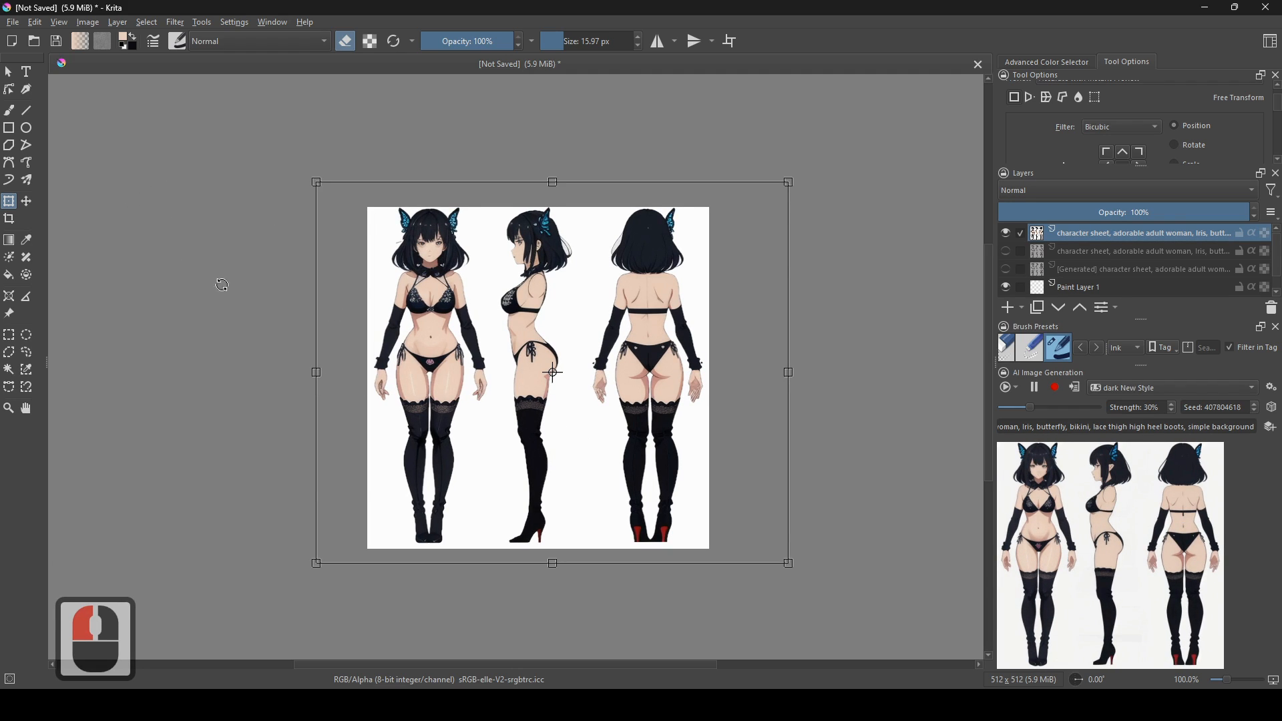
{"action": "right_click", "coordinate": [210, 285]}
{"action": "left_click", "coordinate": [14, 336]}
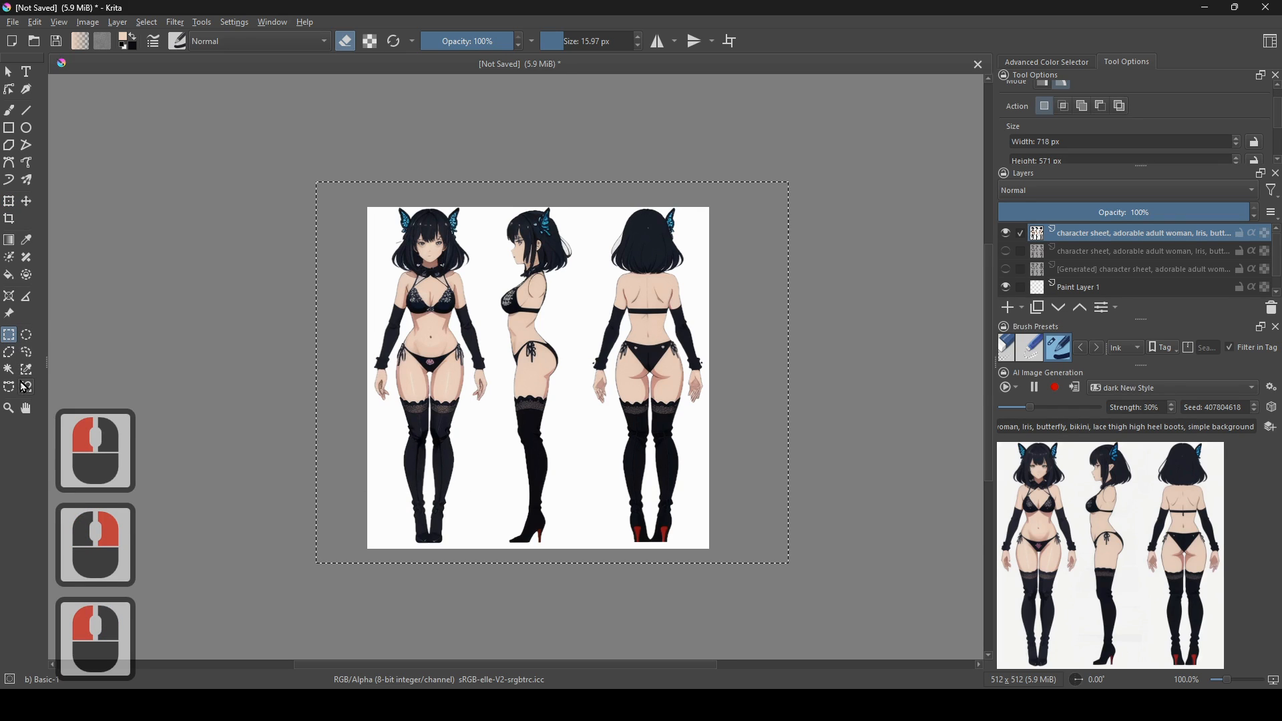
{"action": "right_click", "coordinate": [428, 322]}
{"action": "left_click", "coordinate": [468, 364]}
- Examine the three views up close, comparing the heads, hair, hands and legs for asymmetry
{"action": "scroll", "coordinate": [501, 374], "scroll_direction": "up", "scroll_amount": 1}
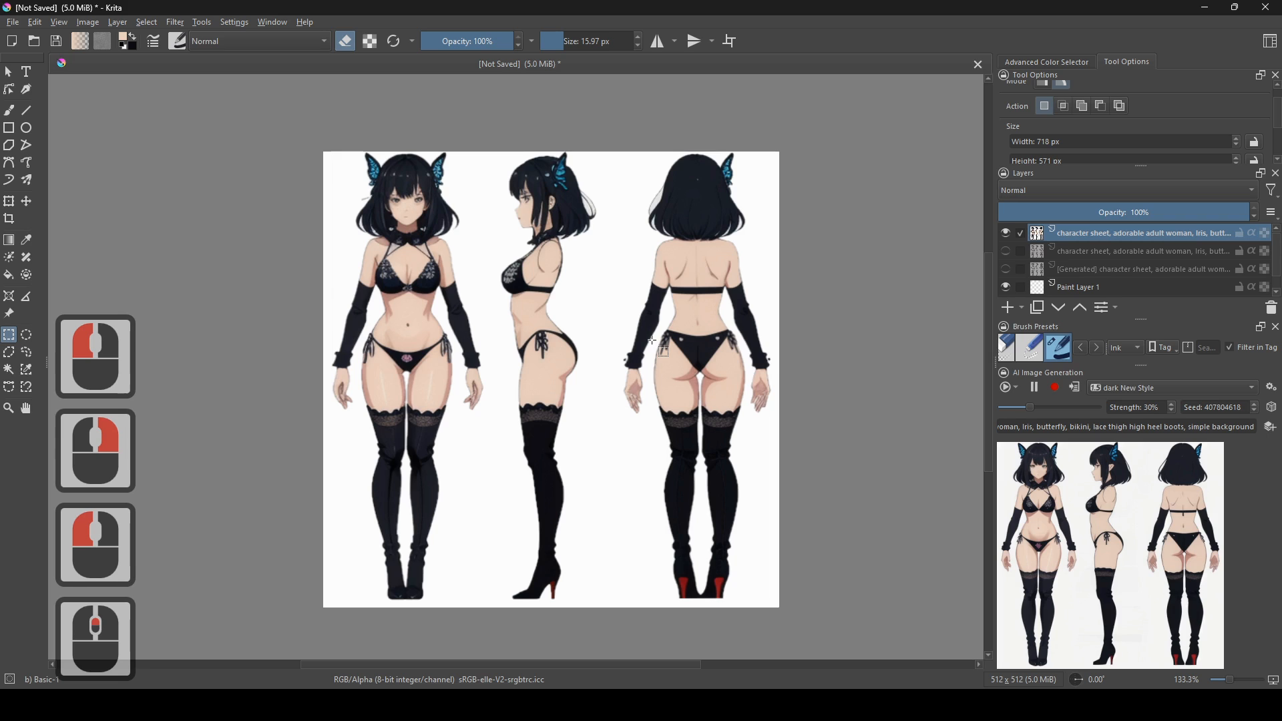
{"action": "scroll", "coordinate": [653, 390], "scroll_direction": "up", "scroll_amount": 3}
{"action": "left_click_drag", "start_coordinate": [690, 298], "coordinate": [658, 377]}
{"action": "scroll", "coordinate": [592, 389], "scroll_direction": "down", "scroll_amount": 1}
{"action": "scroll", "coordinate": [659, 377], "scroll_direction": "down", "scroll_amount": 2}
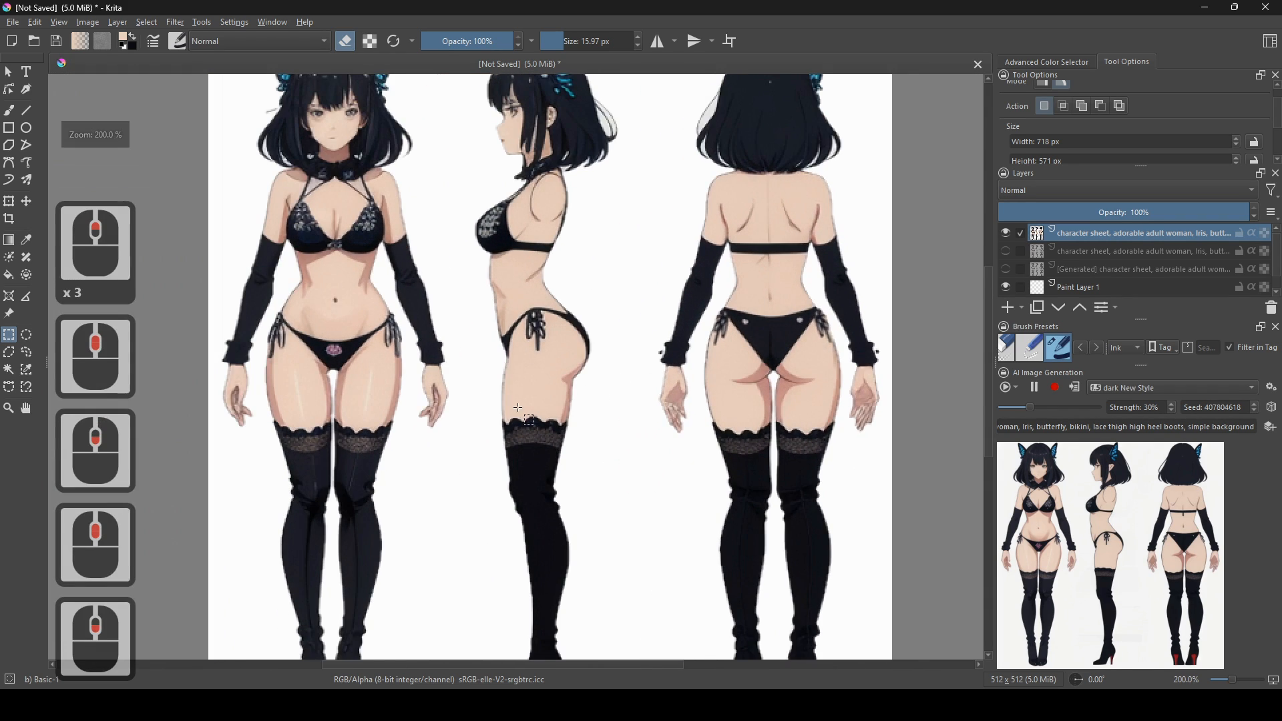
{"action": "scroll", "coordinate": [632, 434], "scroll_direction": "up", "scroll_amount": 4}
{"action": "scroll", "coordinate": [403, 368], "scroll_direction": "down", "scroll_amount": 2}
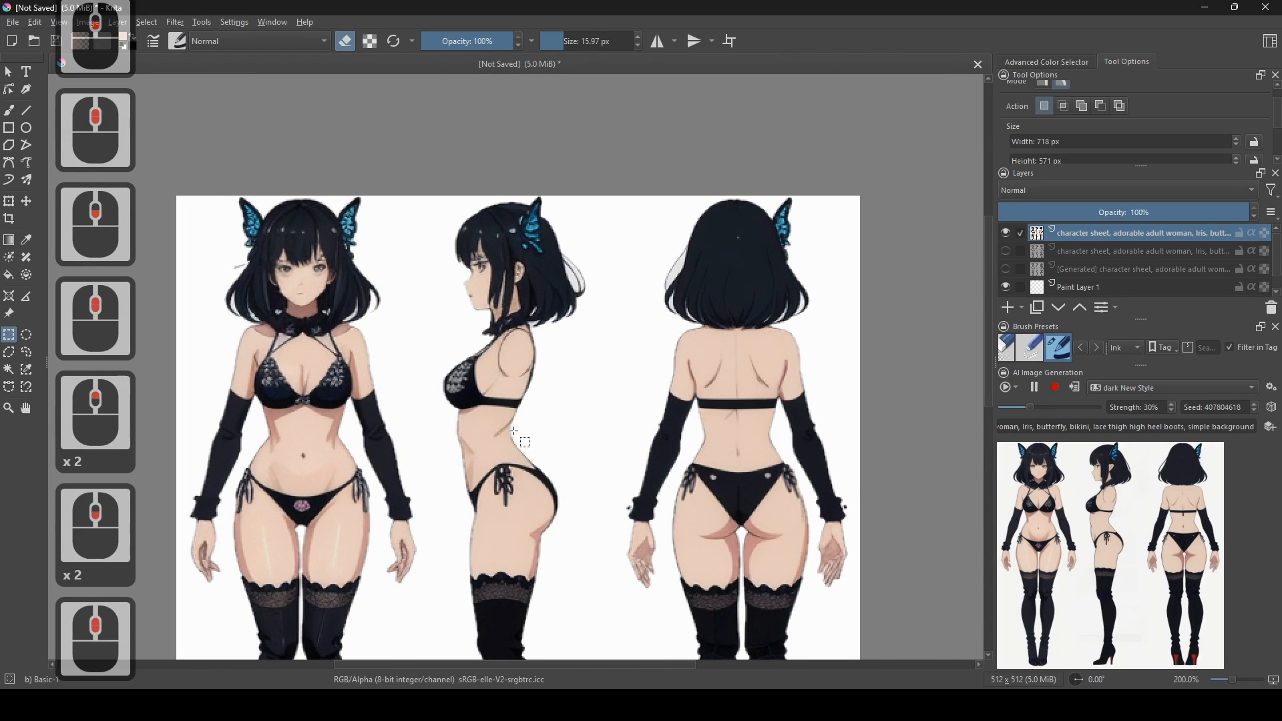
{"action": "left_click_drag", "start_coordinate": [514, 431], "coordinate": [575, 481]}
{"action": "scroll", "coordinate": [565, 481], "scroll_direction": "up", "scroll_amount": 1}
{"action": "left_click_drag", "start_coordinate": [515, 339], "coordinate": [393, 438]}
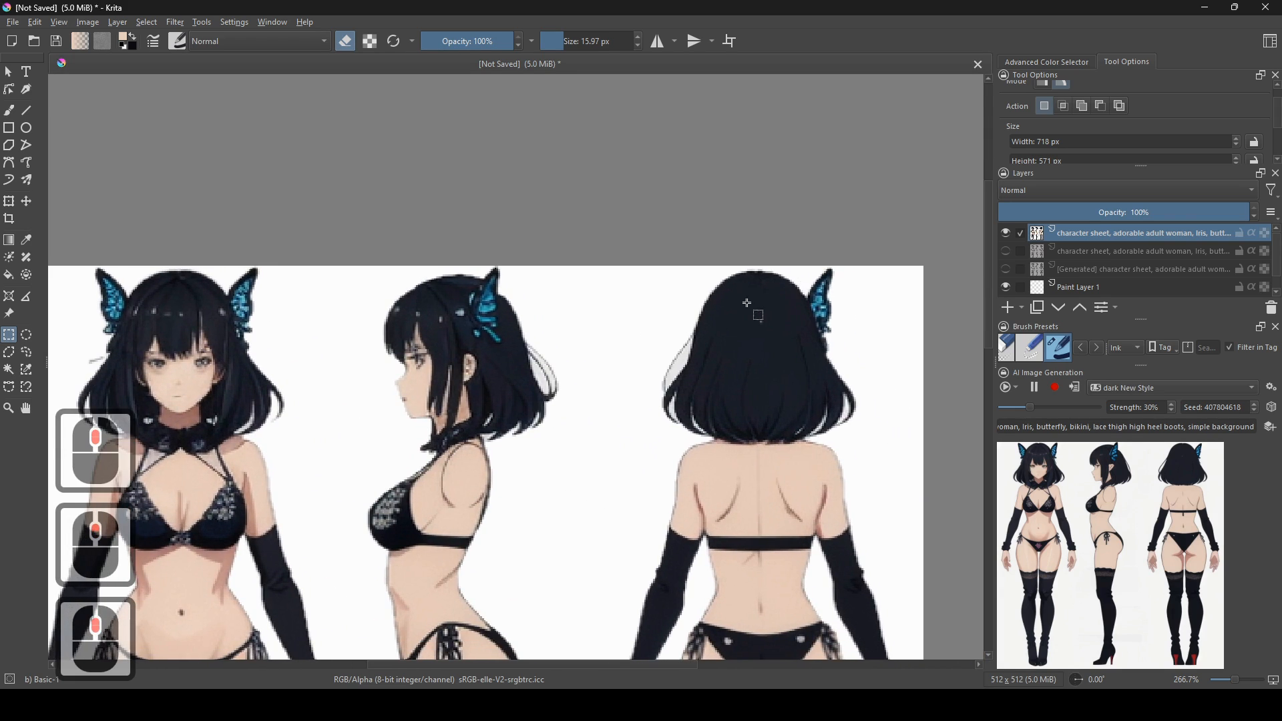
{"action": "scroll", "coordinate": [608, 283], "scroll_direction": "down", "scroll_amount": 2}
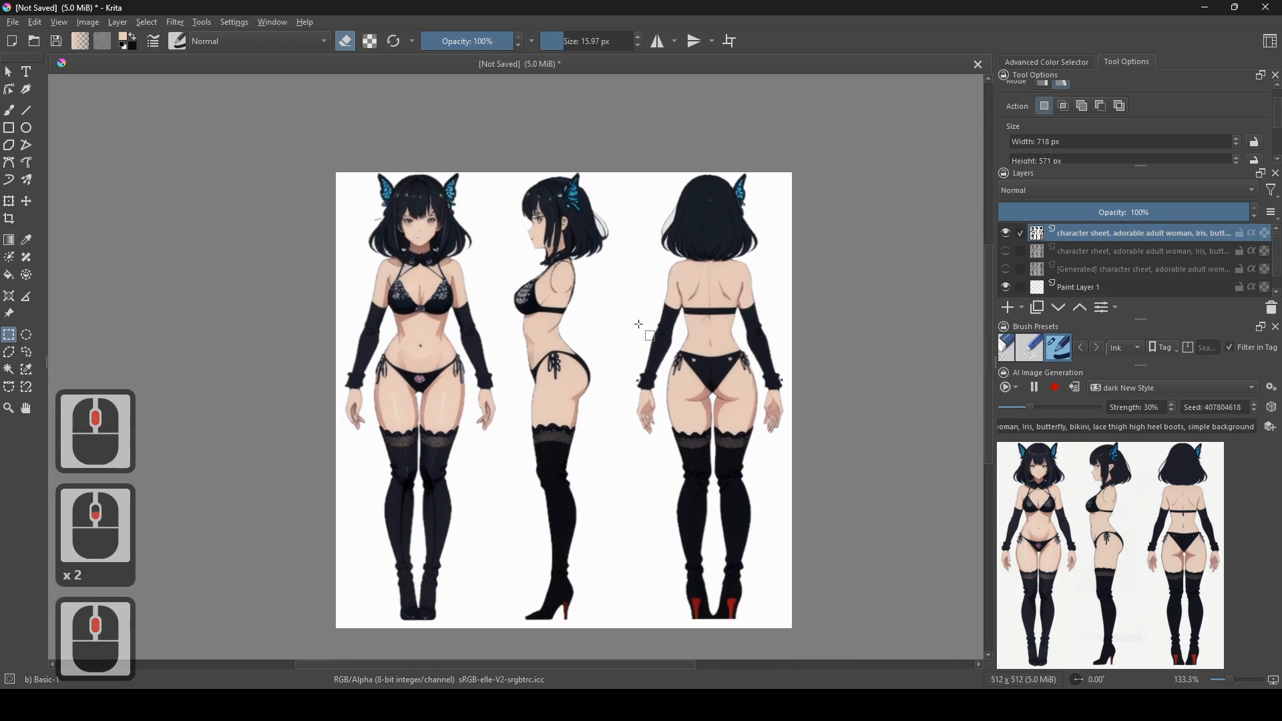
- Select the back-view figure's right half with a rectangular selection about 156 by 581 px and copy it to a new layer
{"action": "left_click_drag", "start_coordinate": [810, 157], "coordinate": [733, 610]}
{"action": "left_click_drag", "start_coordinate": [857, 110], "coordinate": [717, 630]}
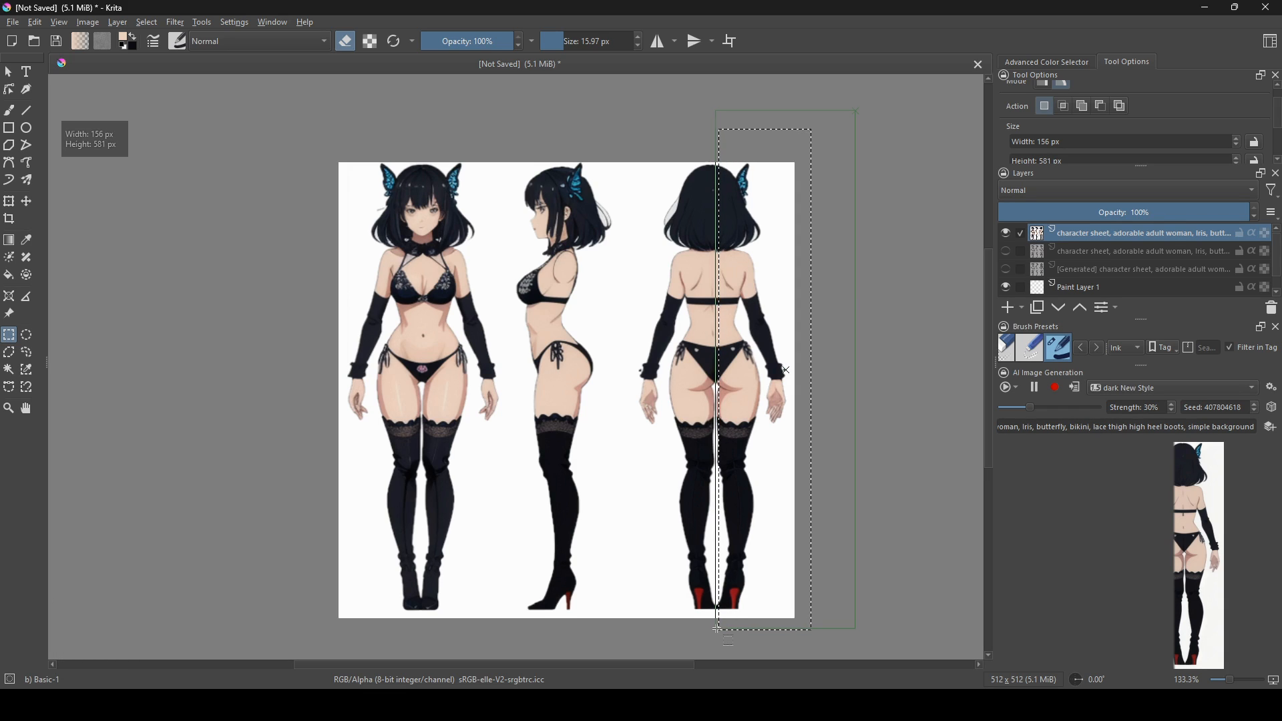
{"action": "scroll", "coordinate": [852, 364], "scroll_direction": "up", "scroll_amount": 3}
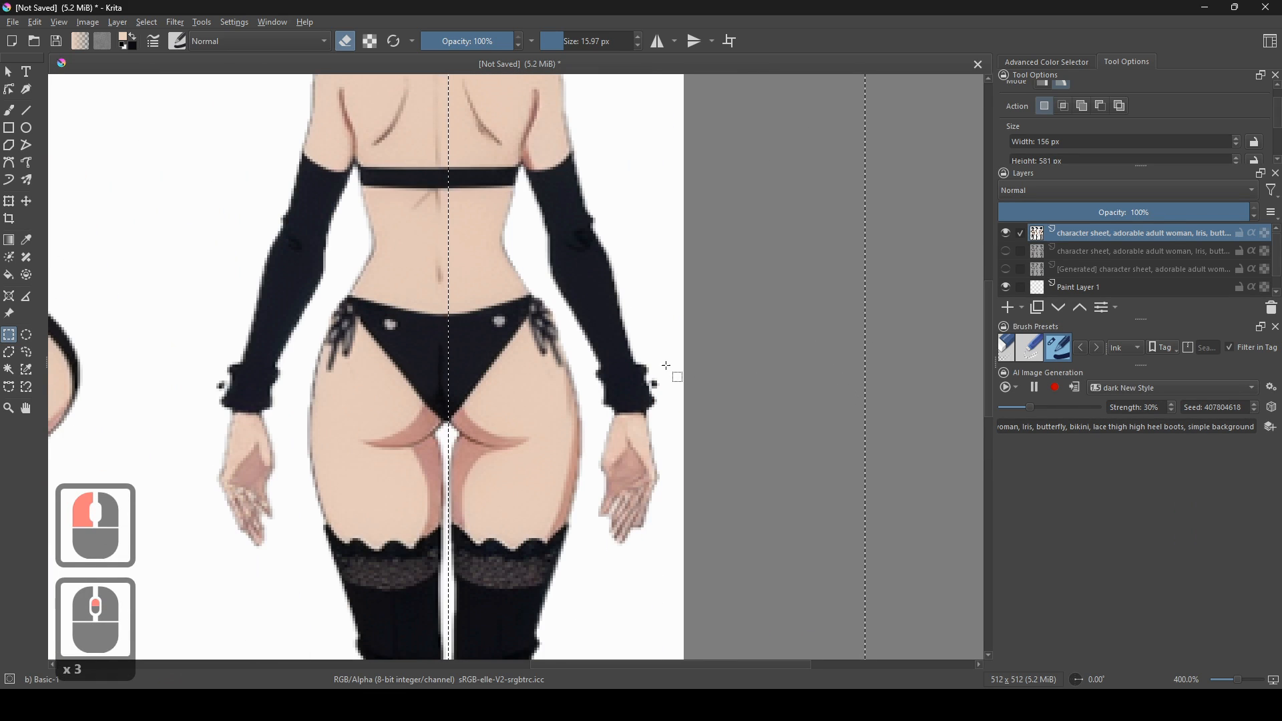
{"action": "scroll", "coordinate": [668, 366], "scroll_direction": "down", "scroll_amount": 4}
{"action": "right_click", "coordinate": [697, 324]}
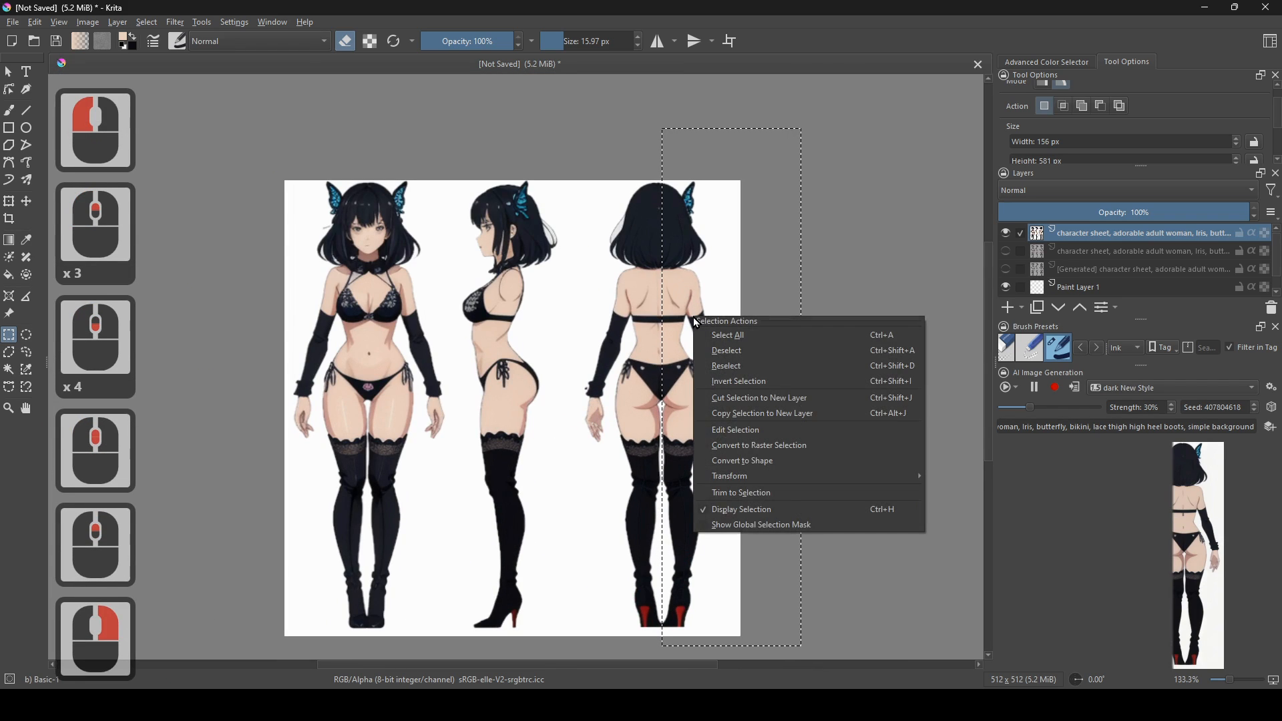
{"action": "left_click", "coordinate": [794, 414]}
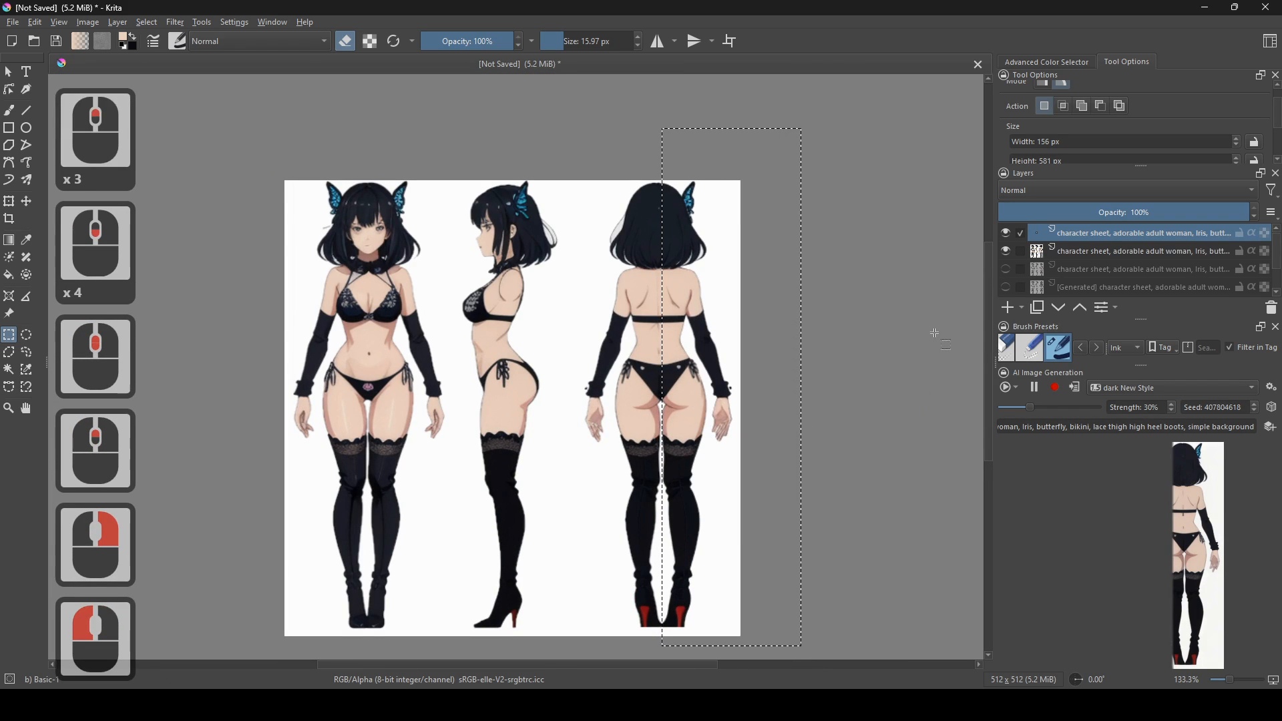
- Mirror the copied right half across the back-view figure's centre line onto its left side with the Transform tool
{"action": "left_click", "coordinate": [10, 202]}
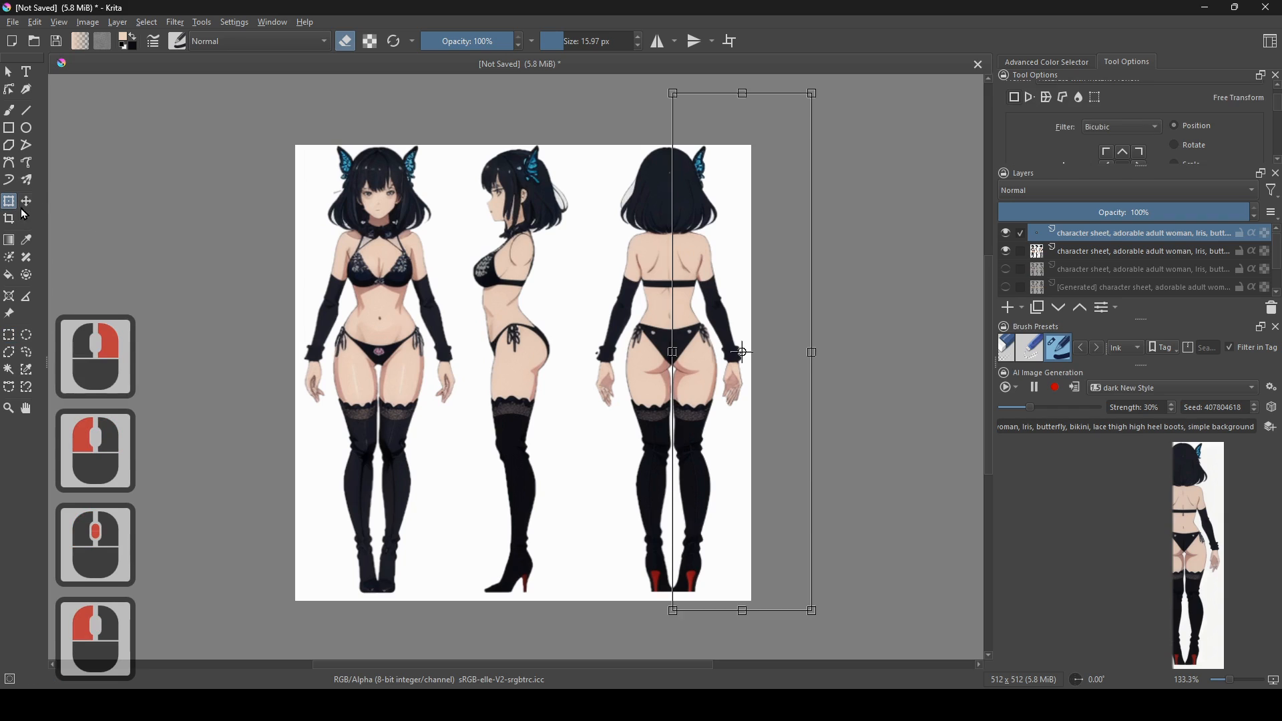
{"action": "left_click_drag", "start_coordinate": [816, 352], "coordinate": [527, 374]}
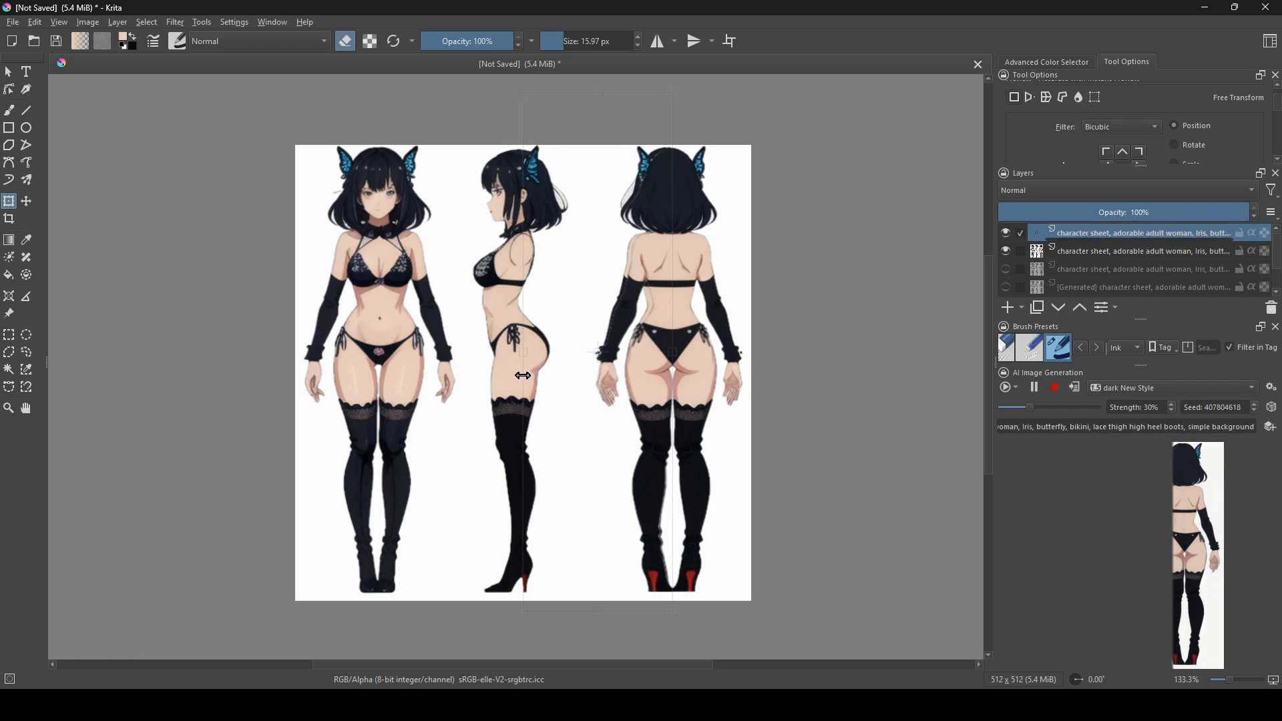
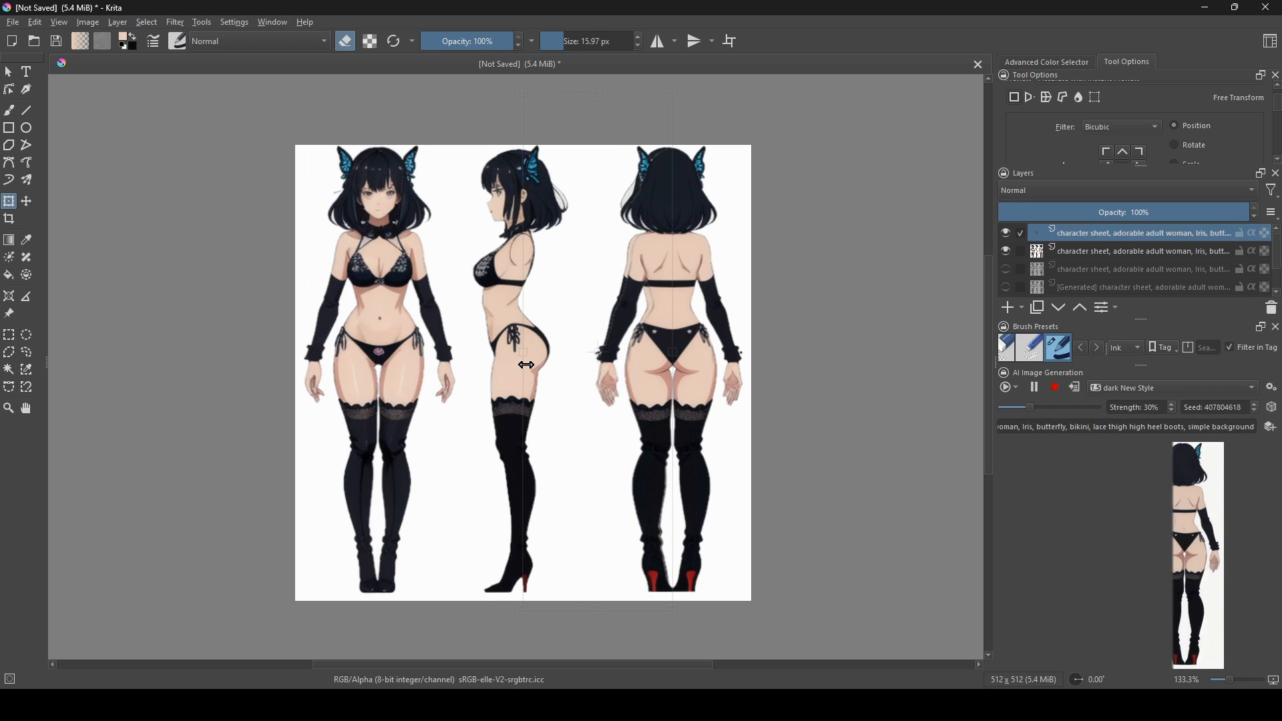
{"action": "left_click_drag", "start_coordinate": [526, 365], "coordinate": [524, 364]}
{"action": "left_click_drag", "start_coordinate": [794, 319], "coordinate": [837, 358]}
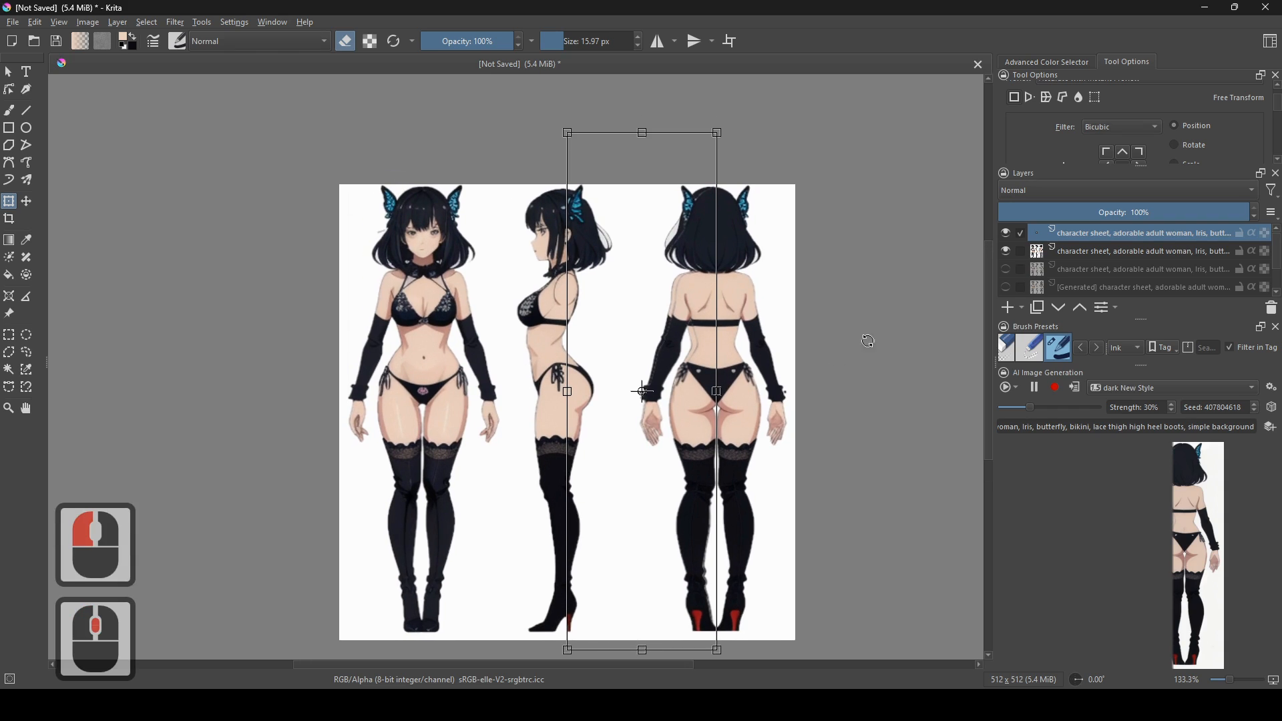
- Toggle the visibility of the original sheet layer to check how the mirrored half lines up with the figure
{"action": "left_click", "coordinate": [1007, 253]}
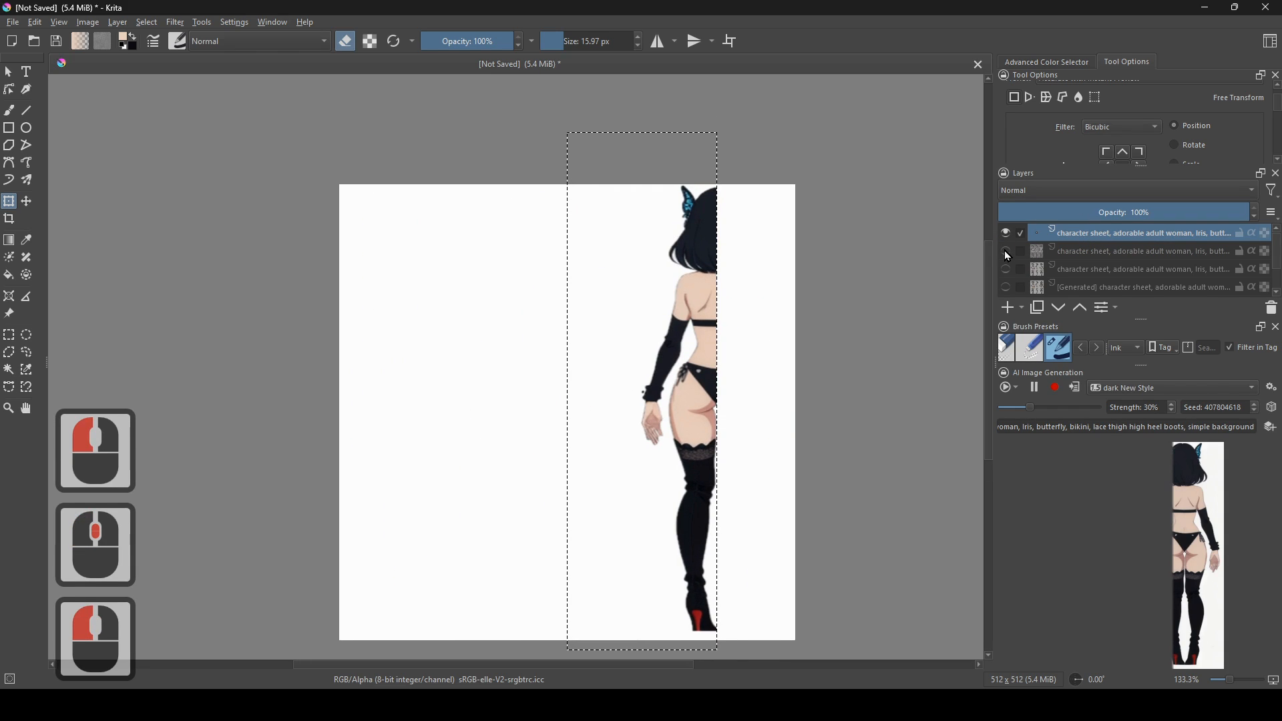
{"action": "left_click", "coordinate": [1006, 252]}
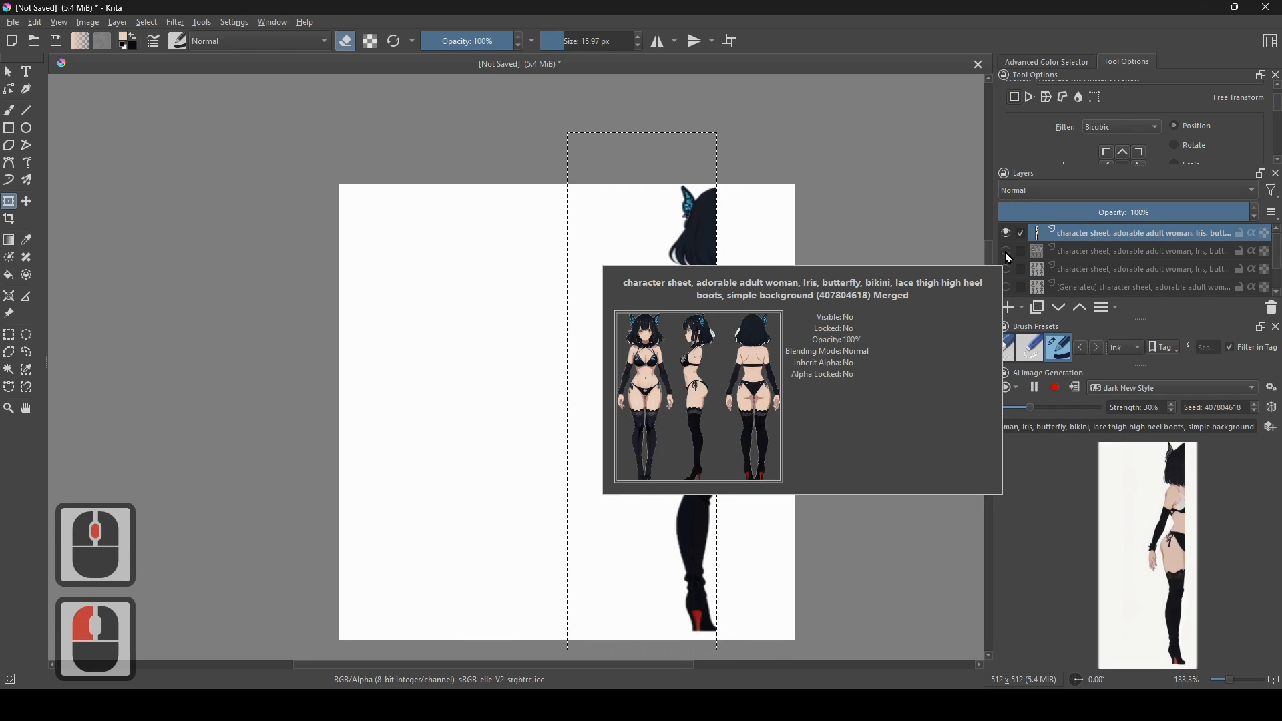
{"action": "left_click", "coordinate": [1008, 253]}
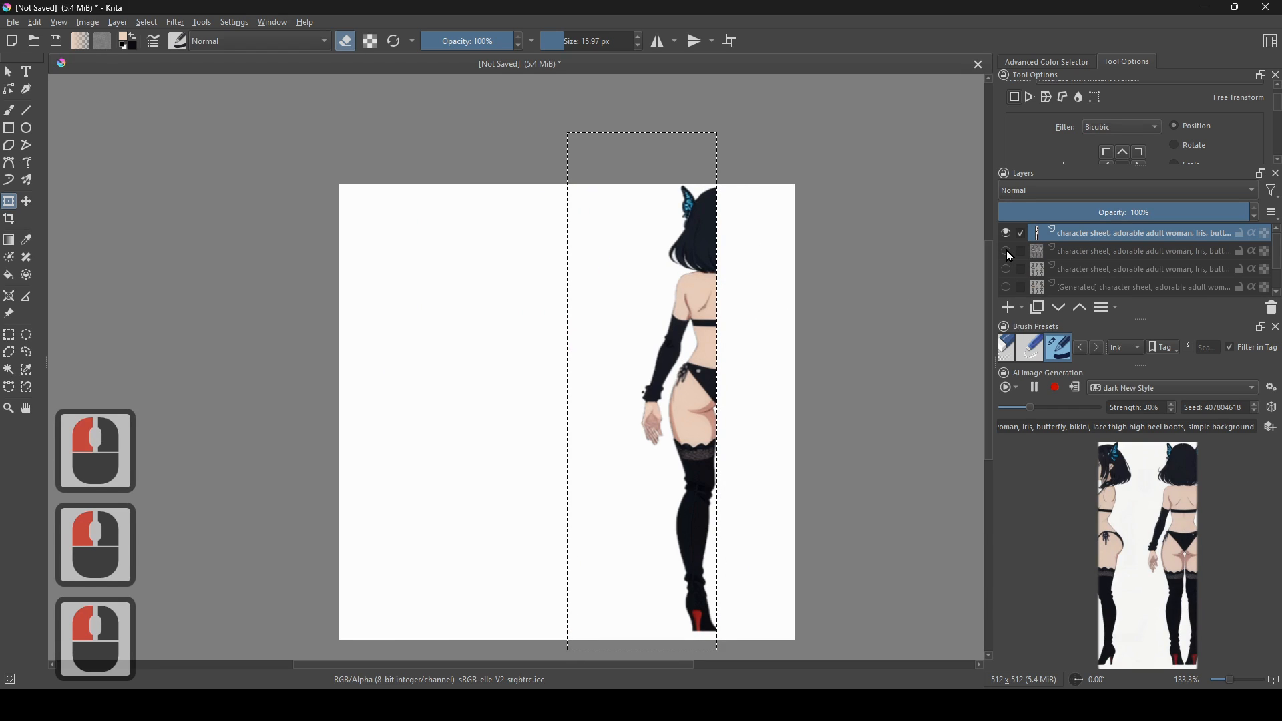
{"action": "left_click", "coordinate": [1008, 252]}
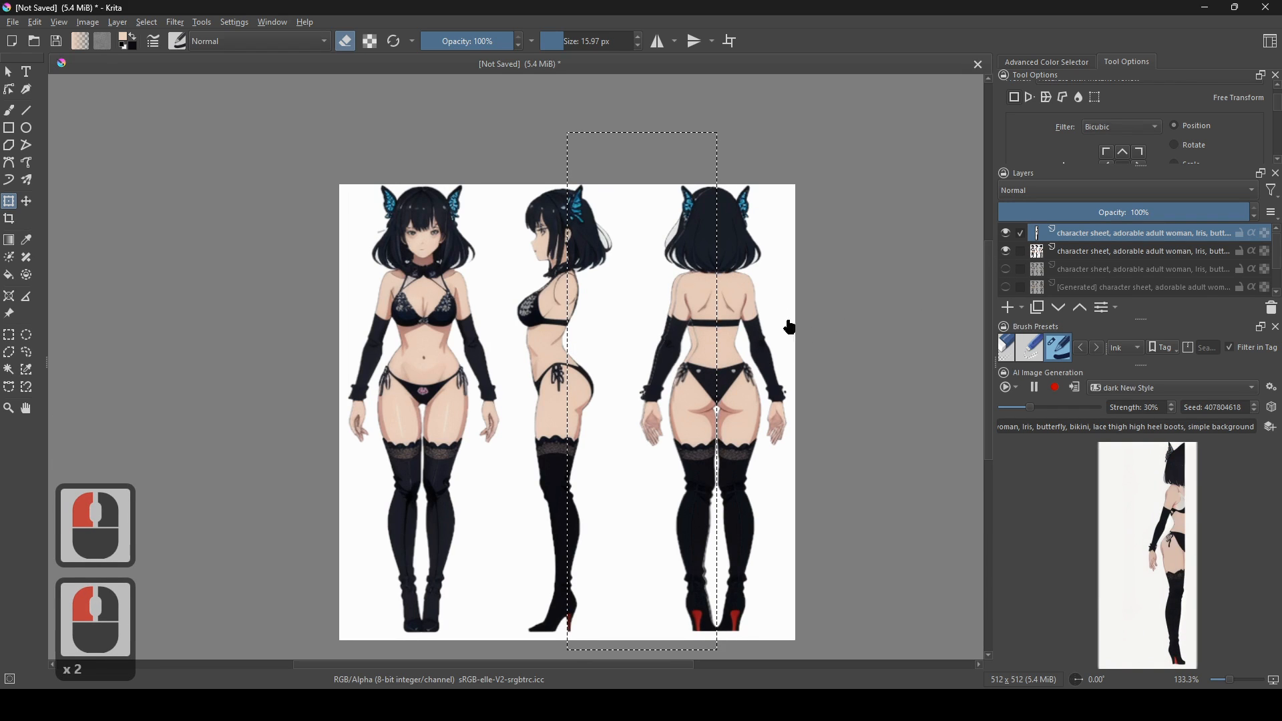
{"action": "scroll", "coordinate": [809, 328], "scroll_direction": "down", "scroll_amount": 1}
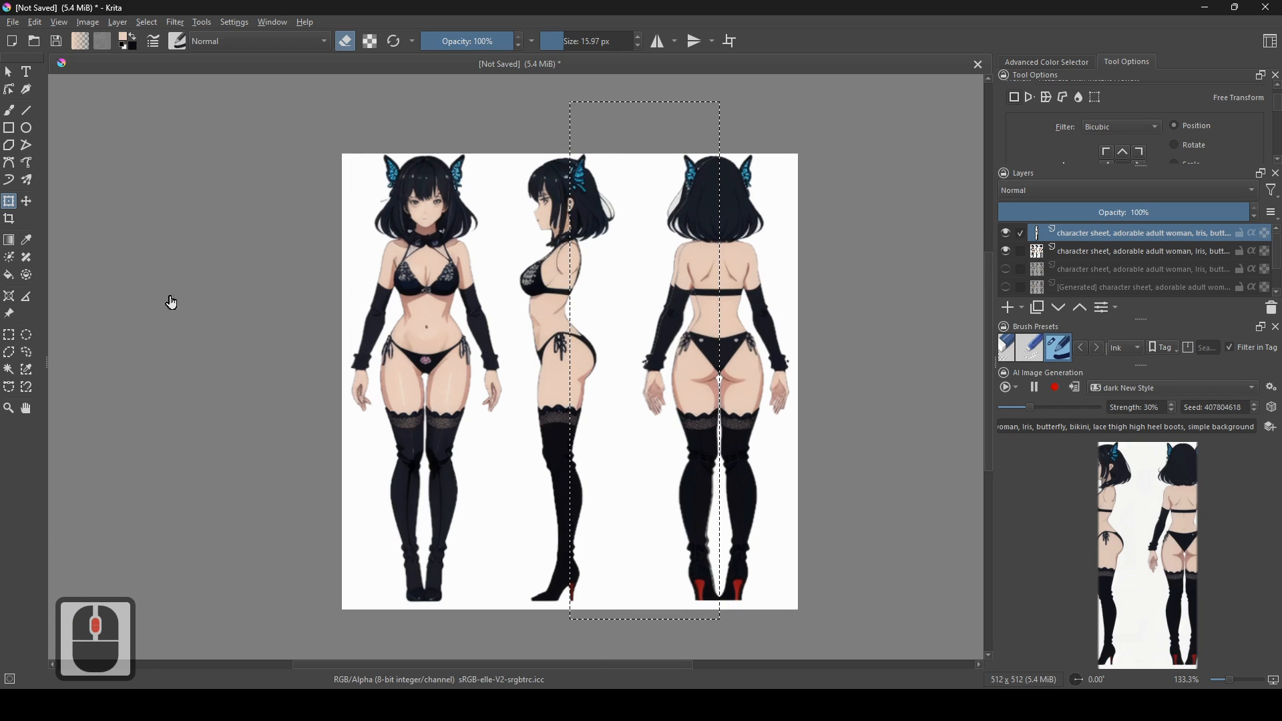
{"action": "left_click", "coordinate": [11, 338]}
{"action": "left_click_drag", "start_coordinate": [522, 87], "coordinate": [607, 462]}
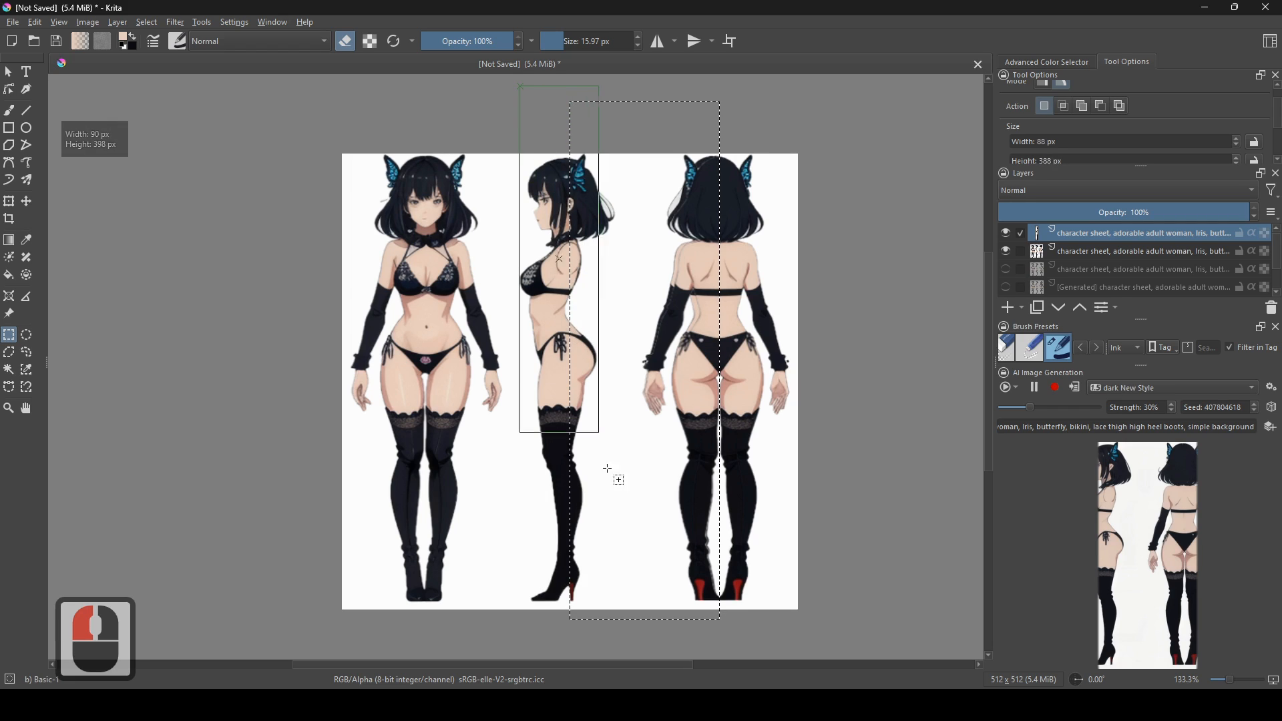
{"action": "left_click_drag", "start_coordinate": [633, 621], "coordinate": [634, 638]}
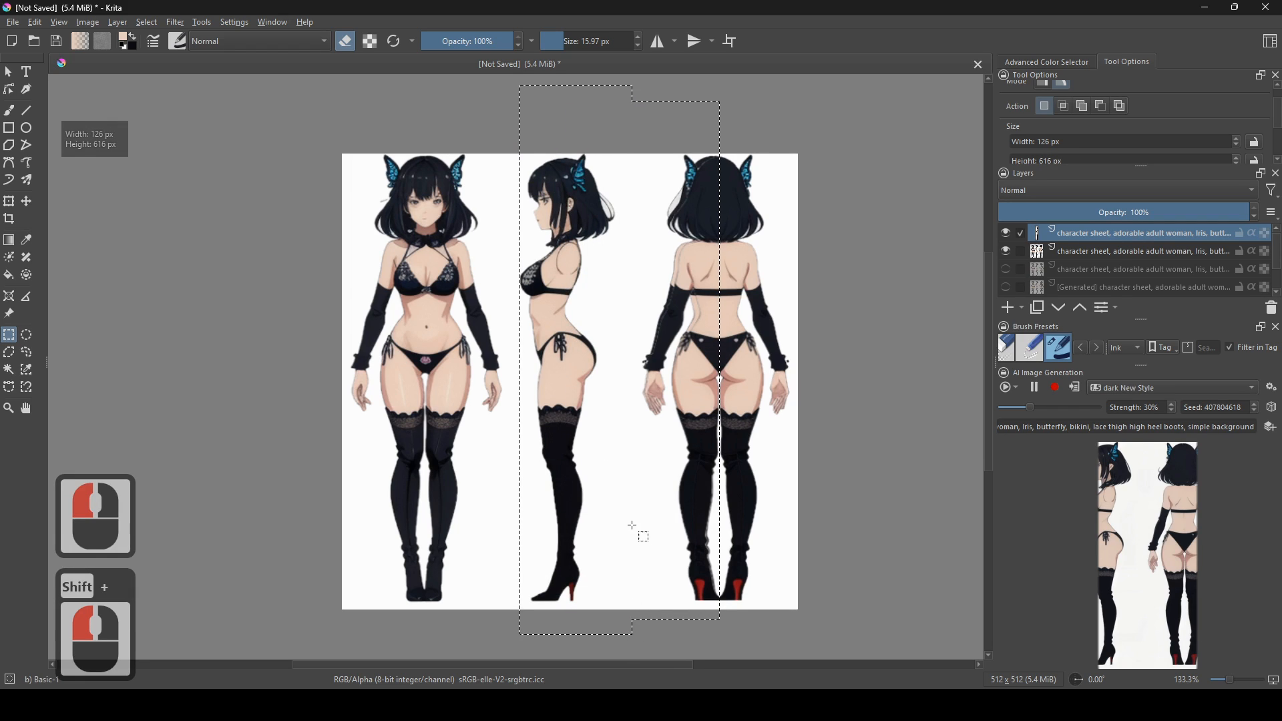
{"action": "key", "text": "ctrl+z"}
{"action": "left_click_drag", "start_coordinate": [540, 95], "coordinate": [655, 518], "text": "alt"}
{"action": "key", "text": "ctrl+z"}
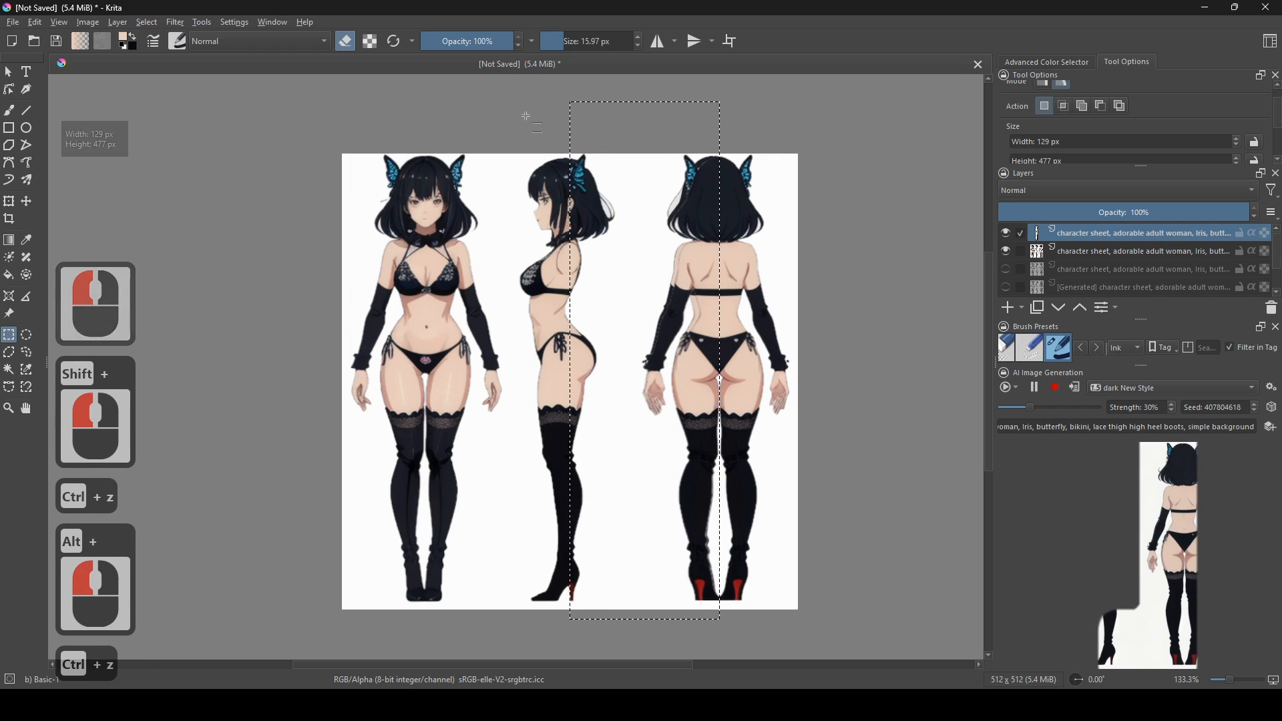
- Subtract a rectangle about 119 by 635 px around the side view from the selection, and erase the back view's left half from the sheet layer
{"action": "key", "text": "alt"}
{"action": "left_click_drag", "start_coordinate": [527, 86], "coordinate": [632, 650], "text": "alt"}
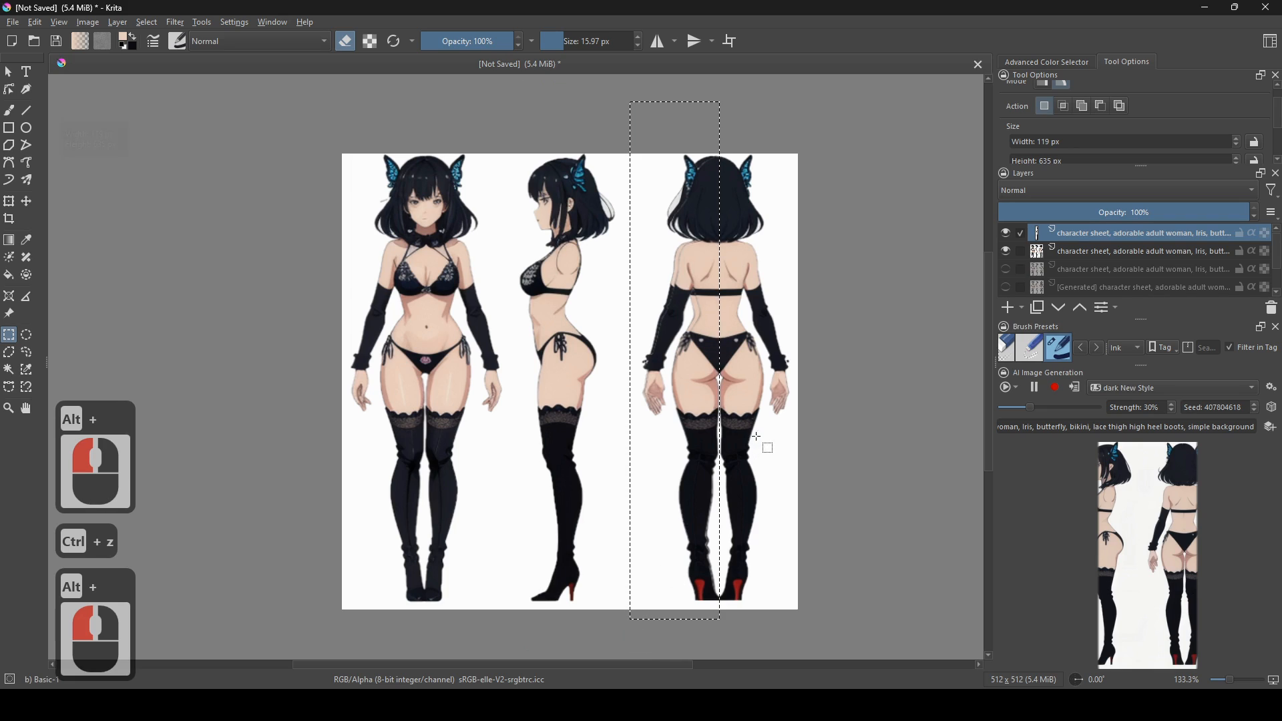
{"action": "left_click", "coordinate": [1008, 236]}
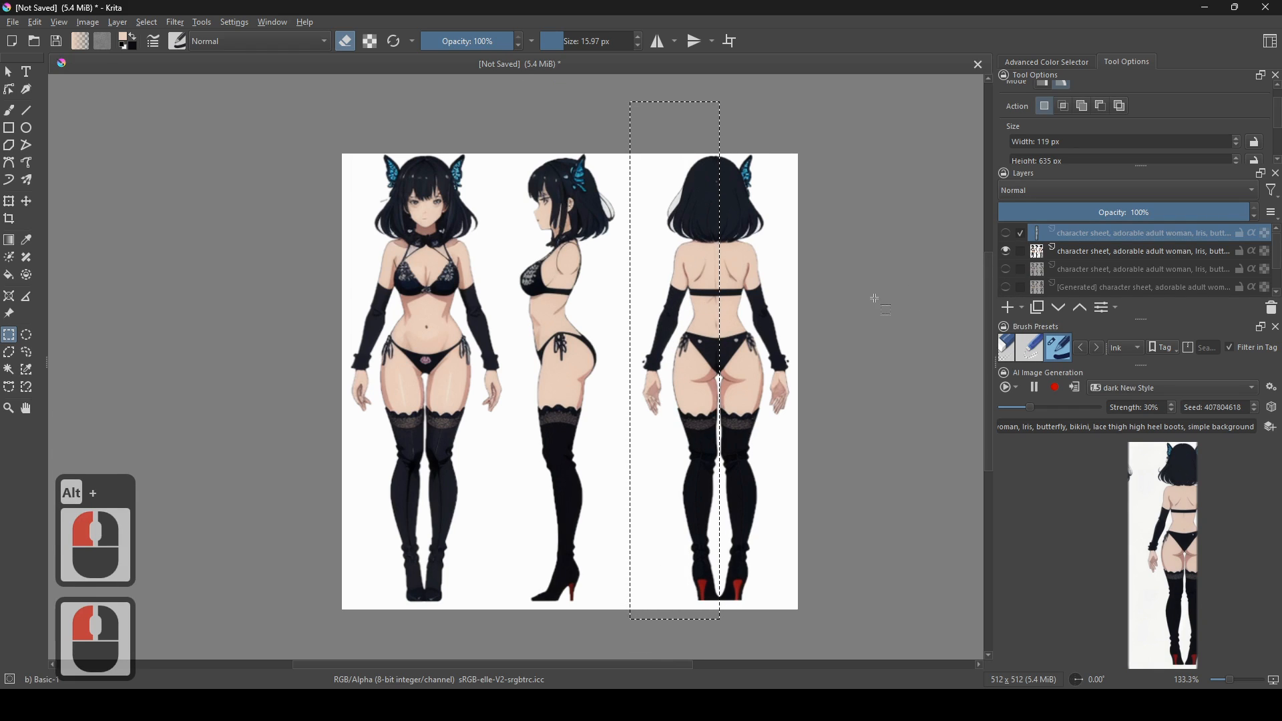
{"action": "key", "text": "Delete"}
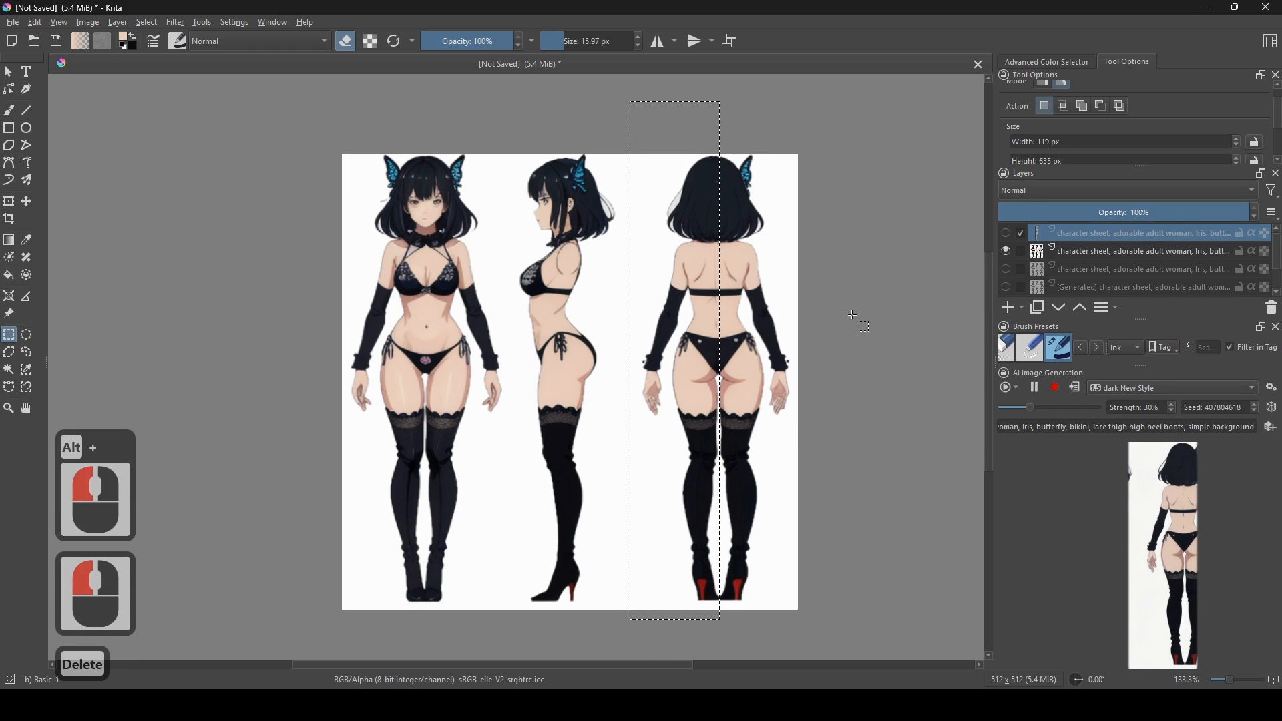
{"action": "left_click", "coordinate": [1015, 251]}
{"action": "key", "text": "Delete"}
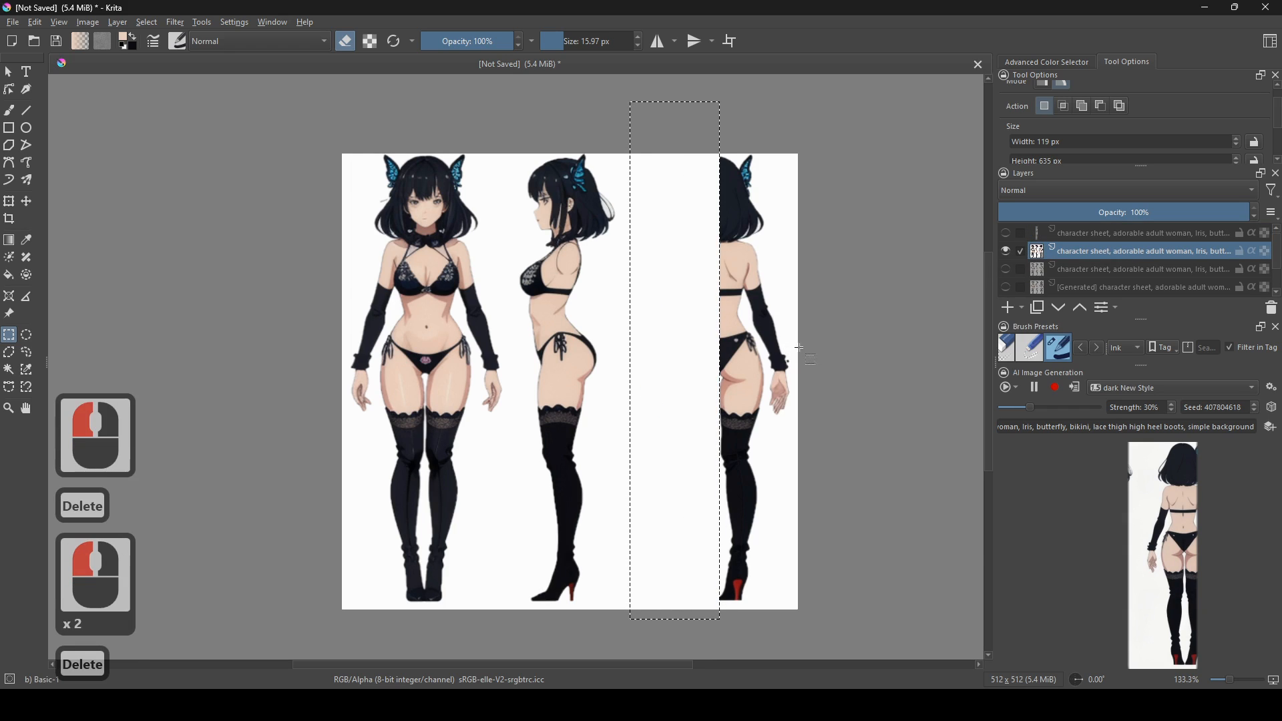
- Show the mirrored-half layer, make it the active layer and clear the selection around the back view
{"action": "left_click", "coordinate": [1022, 234]}
{"action": "left_click", "coordinate": [1007, 234]}
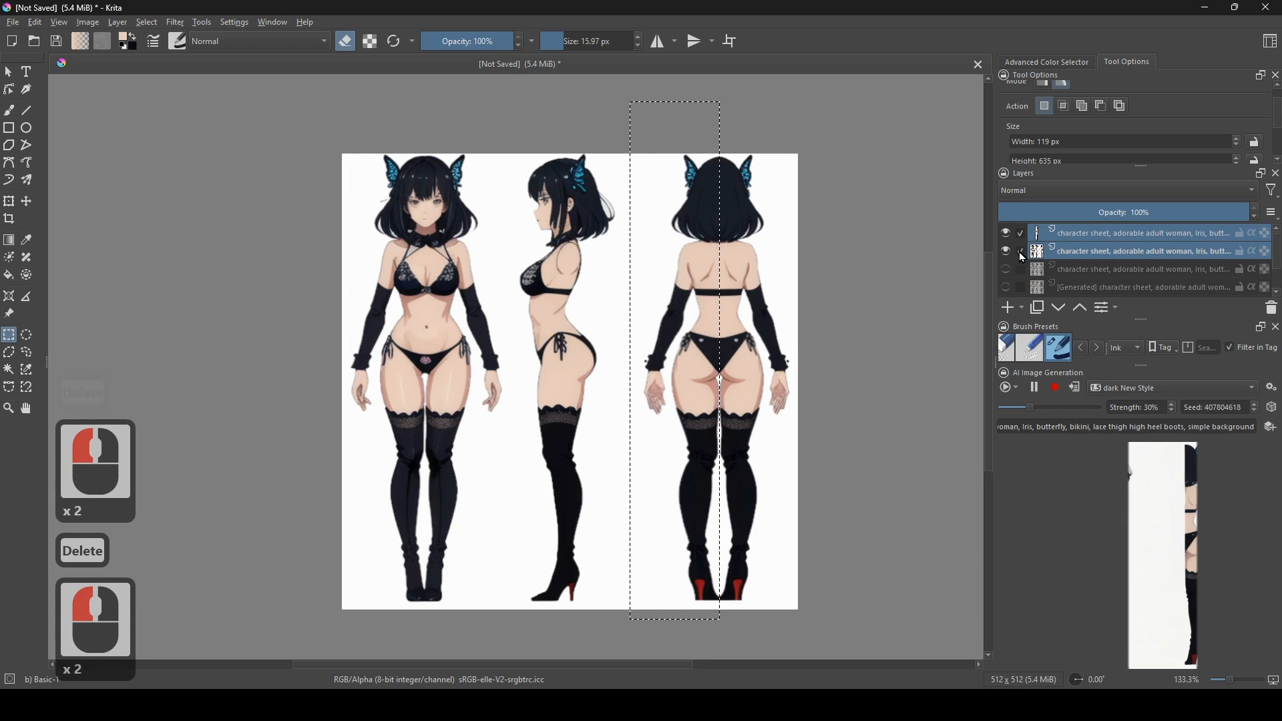
{"action": "left_click", "coordinate": [1019, 254]}
{"action": "scroll", "coordinate": [825, 334], "scroll_direction": "up", "scroll_amount": 2}
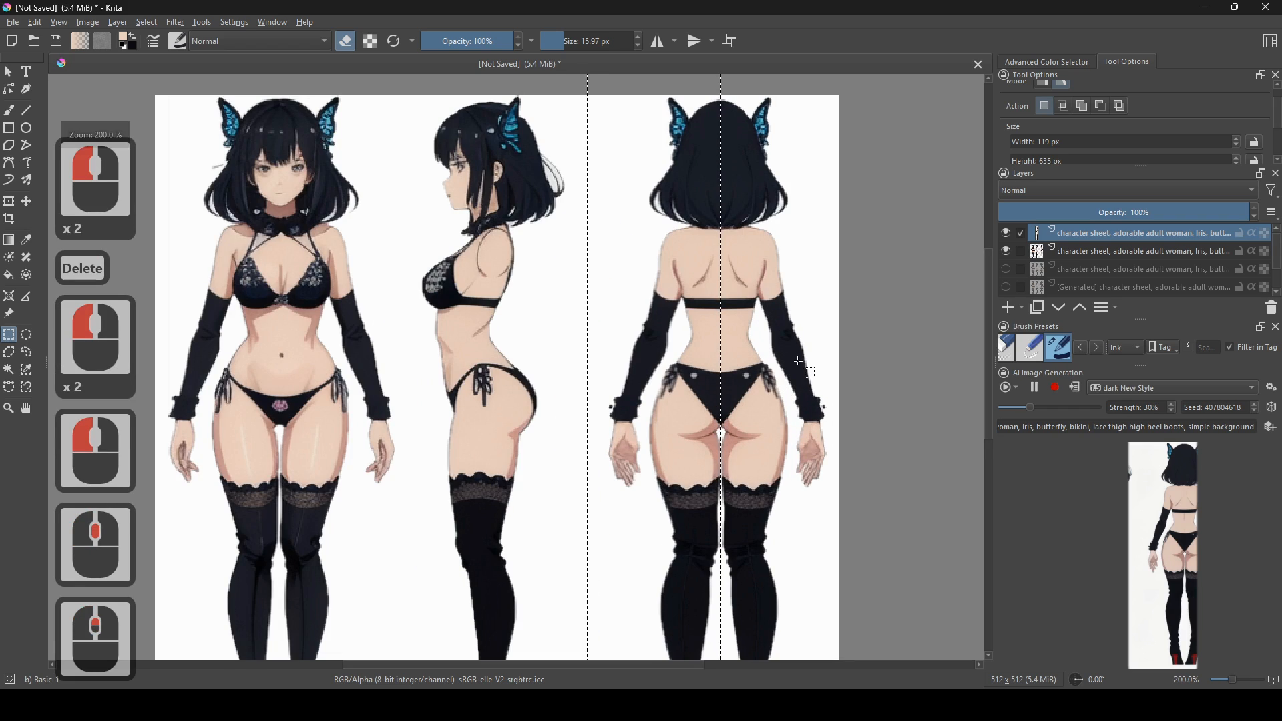
{"action": "left_click_drag", "start_coordinate": [805, 325], "coordinate": [810, 295]}
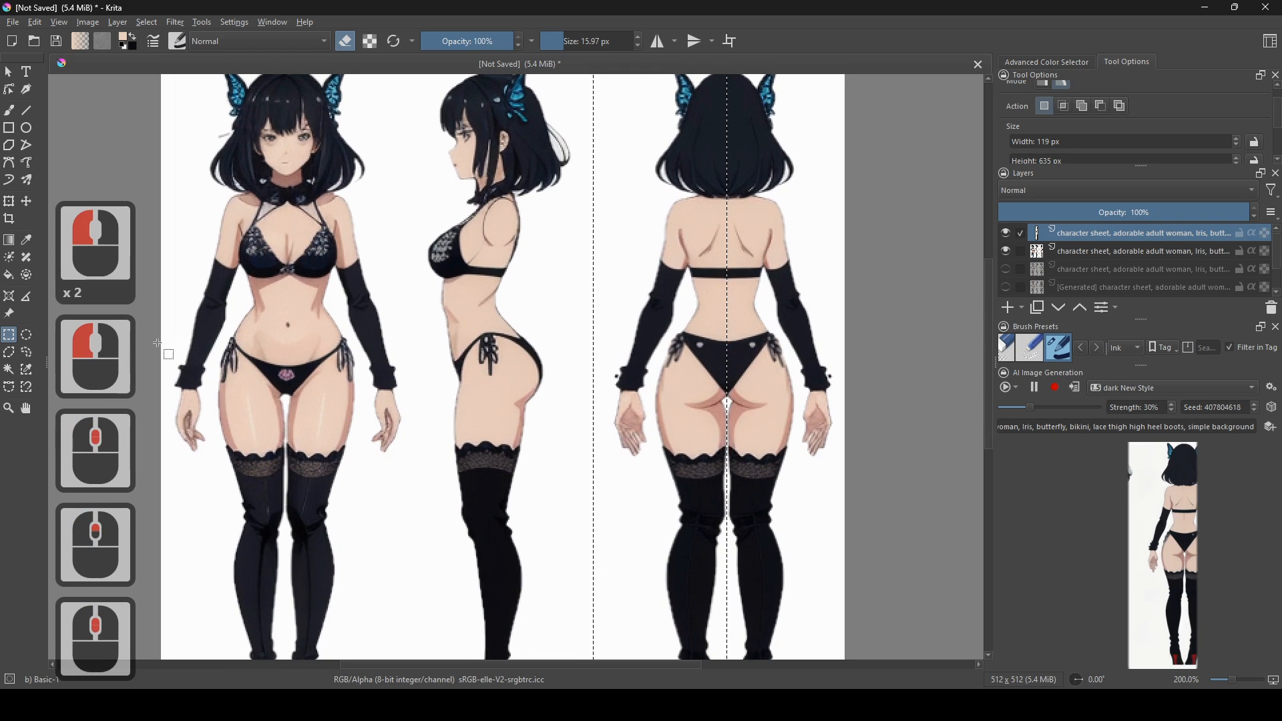
{"action": "right_click", "coordinate": [701, 387]}
{"action": "left_click", "coordinate": [766, 421]}
{"action": "scroll", "coordinate": [868, 437], "scroll_direction": "down", "scroll_amount": 3}
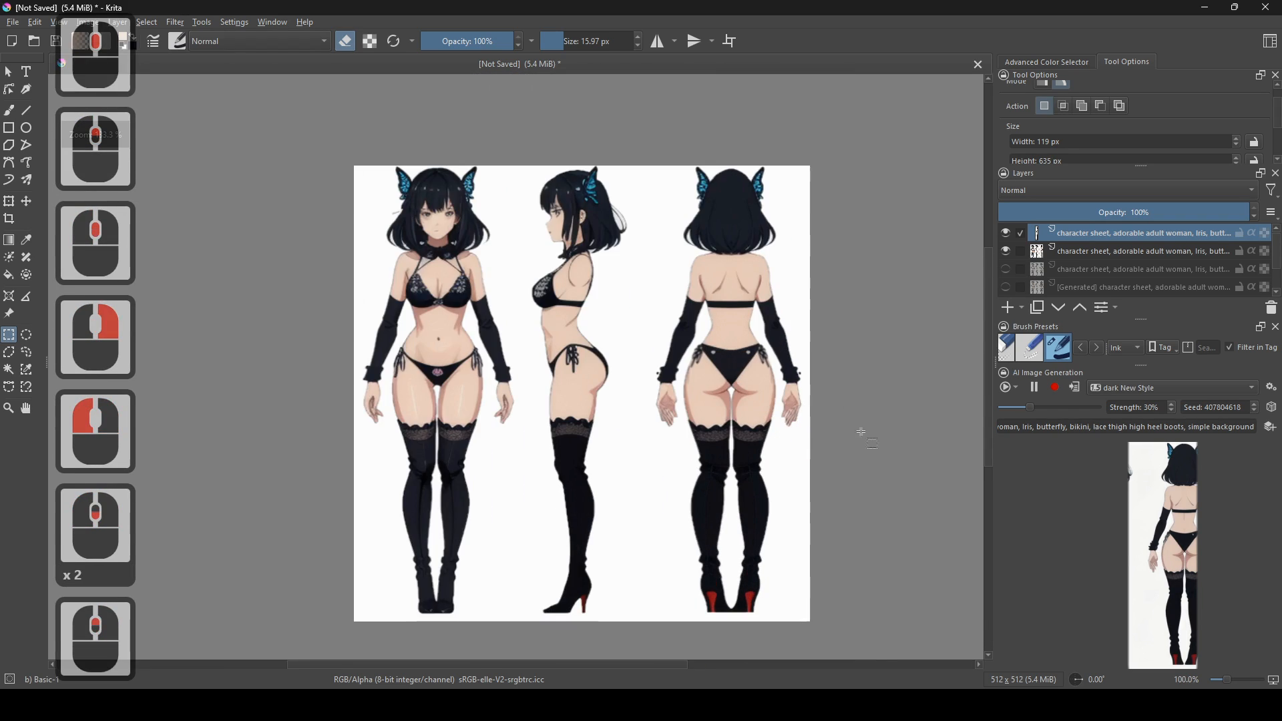
- Select a rectangle about 209 by 583 px covering the front view's left half up to its centre line
{"action": "left_click_drag", "start_coordinate": [692, 461], "coordinate": [818, 439]}
{"action": "left_click_drag", "start_coordinate": [699, 302], "coordinate": [734, 328]}
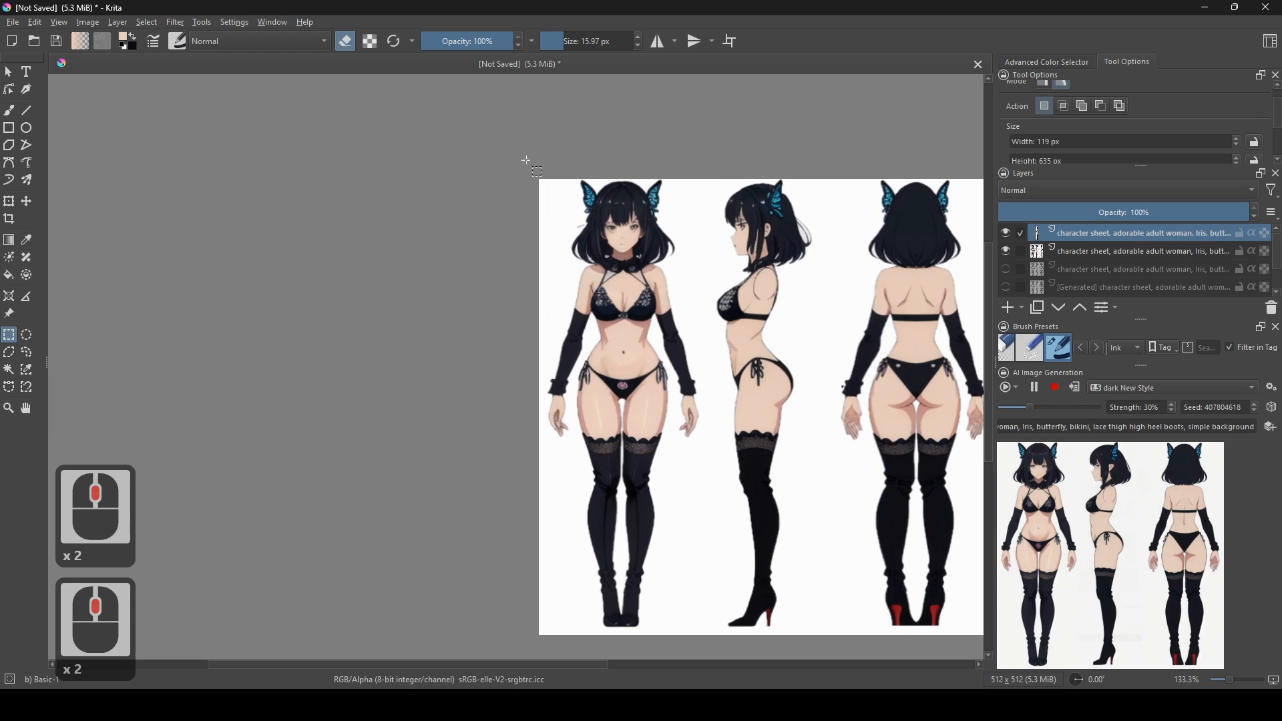
{"action": "left_click_drag", "start_coordinate": [437, 128], "coordinate": [623, 648]}
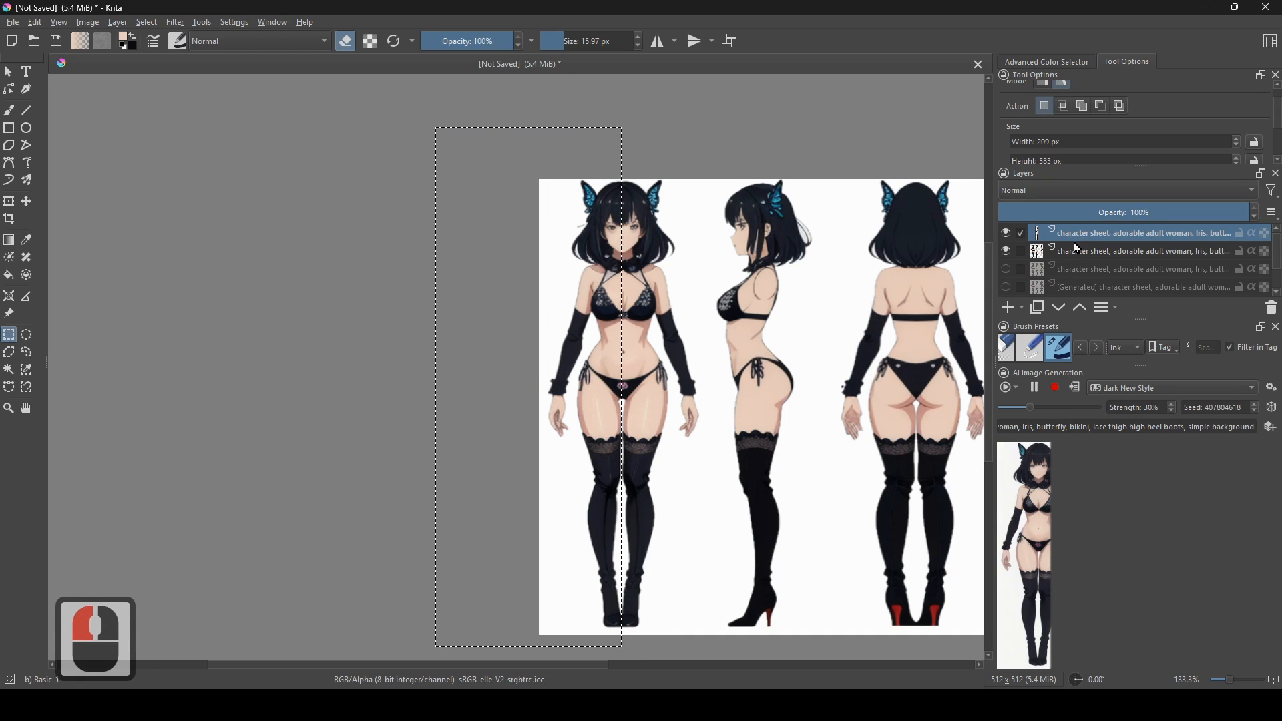
- Copy the selection to a new layer and try to mirror it across the front view's centre line
{"action": "right_click", "coordinate": [581, 335]}
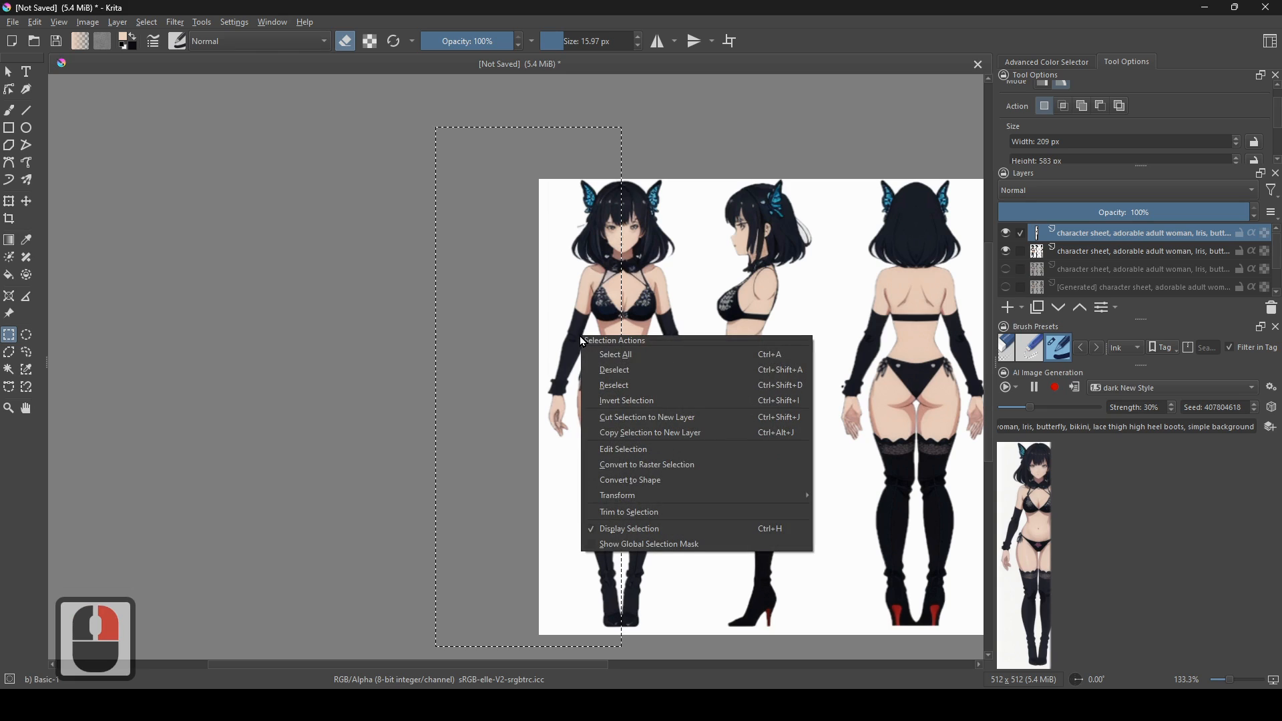
{"action": "left_click", "coordinate": [646, 436]}
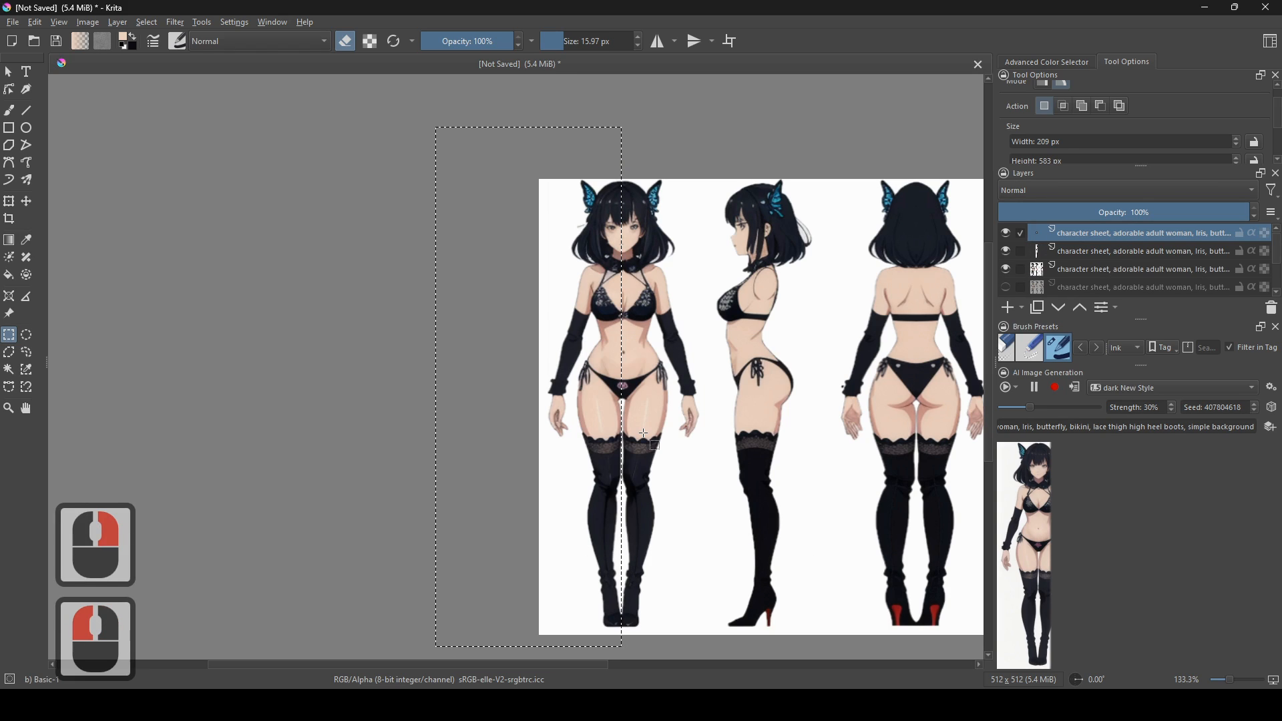
{"action": "left_click", "coordinate": [10, 205]}
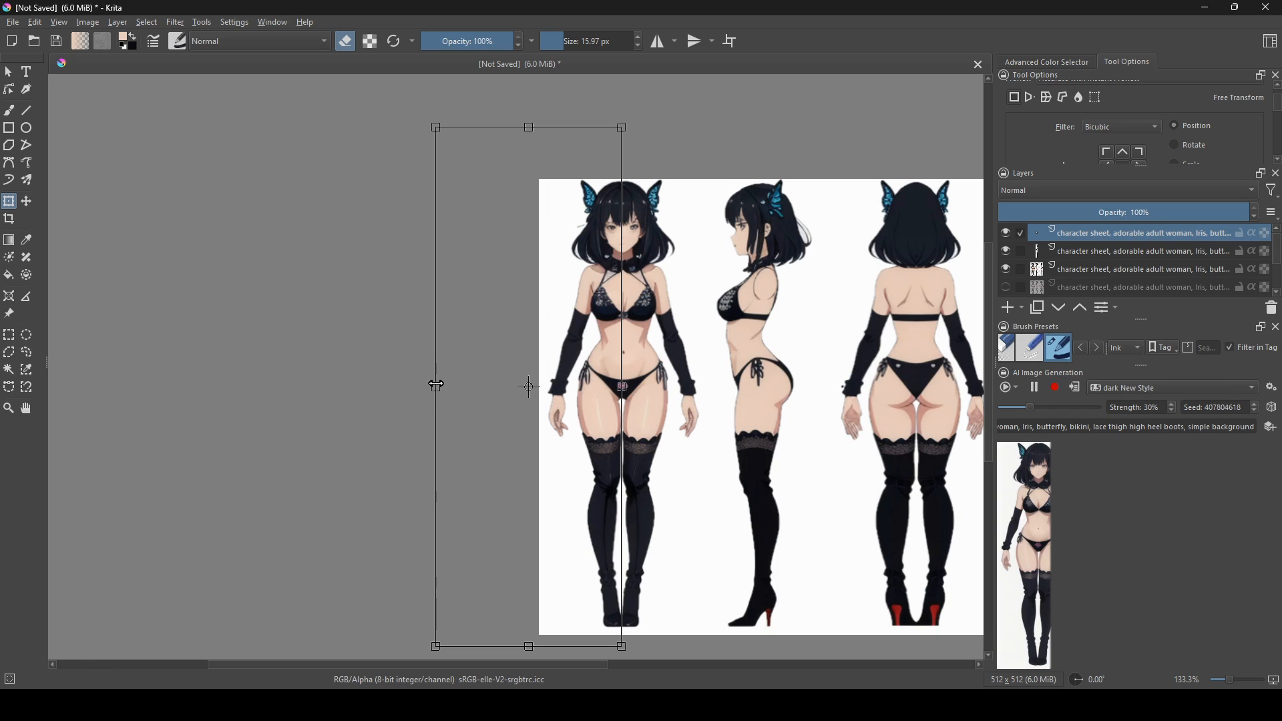
{"action": "left_click_drag", "start_coordinate": [437, 388], "coordinate": [877, 417]}
{"action": "key", "text": "ctrl+z"}
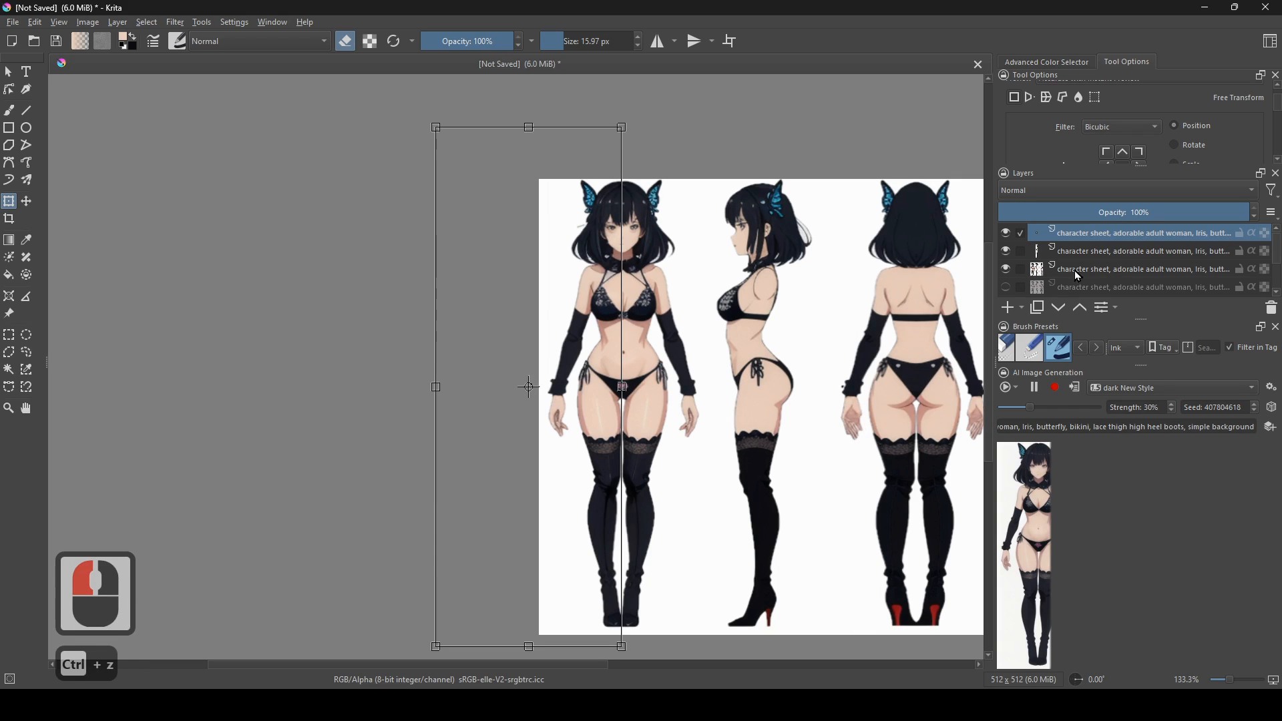
- Merge the mirrored back-view half with the sheet layer below, then remove the empty layer on top
{"action": "left_click", "coordinate": [1020, 251]}
{"action": "left_click", "coordinate": [1072, 269], "text": "shift"}
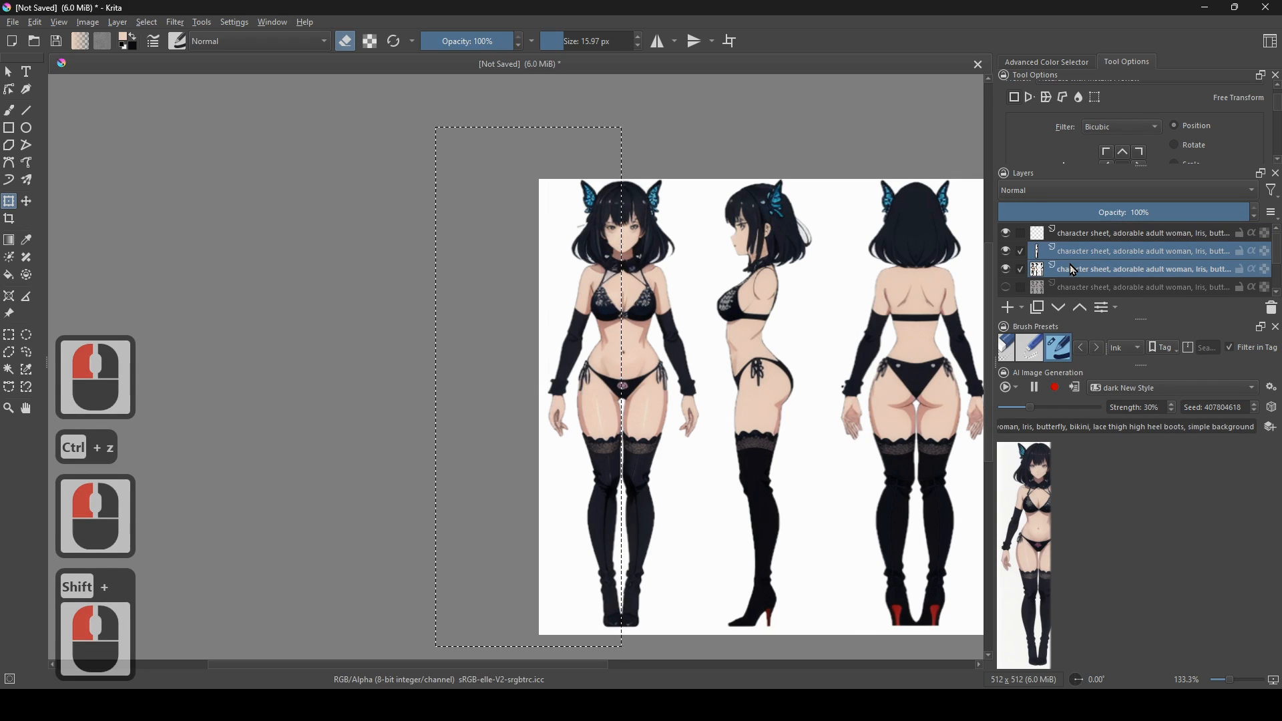
{"action": "right_click", "coordinate": [1071, 265]}
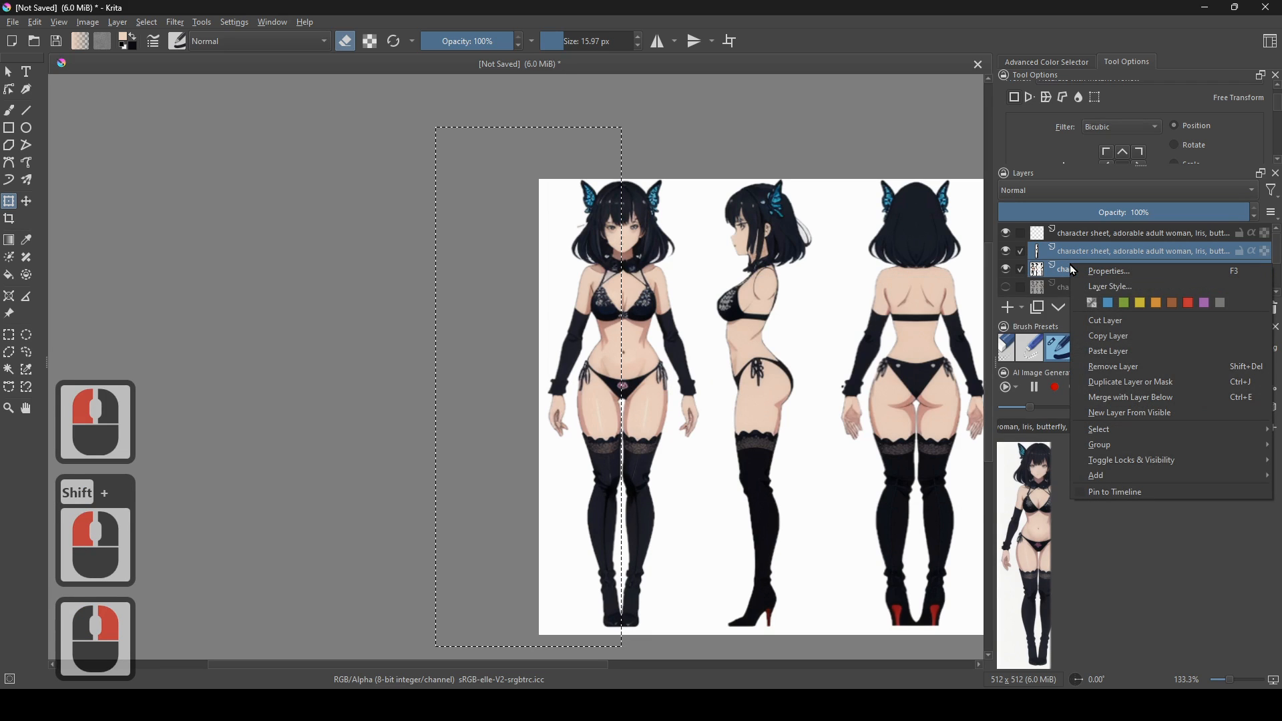
{"action": "left_click", "coordinate": [1170, 399]}
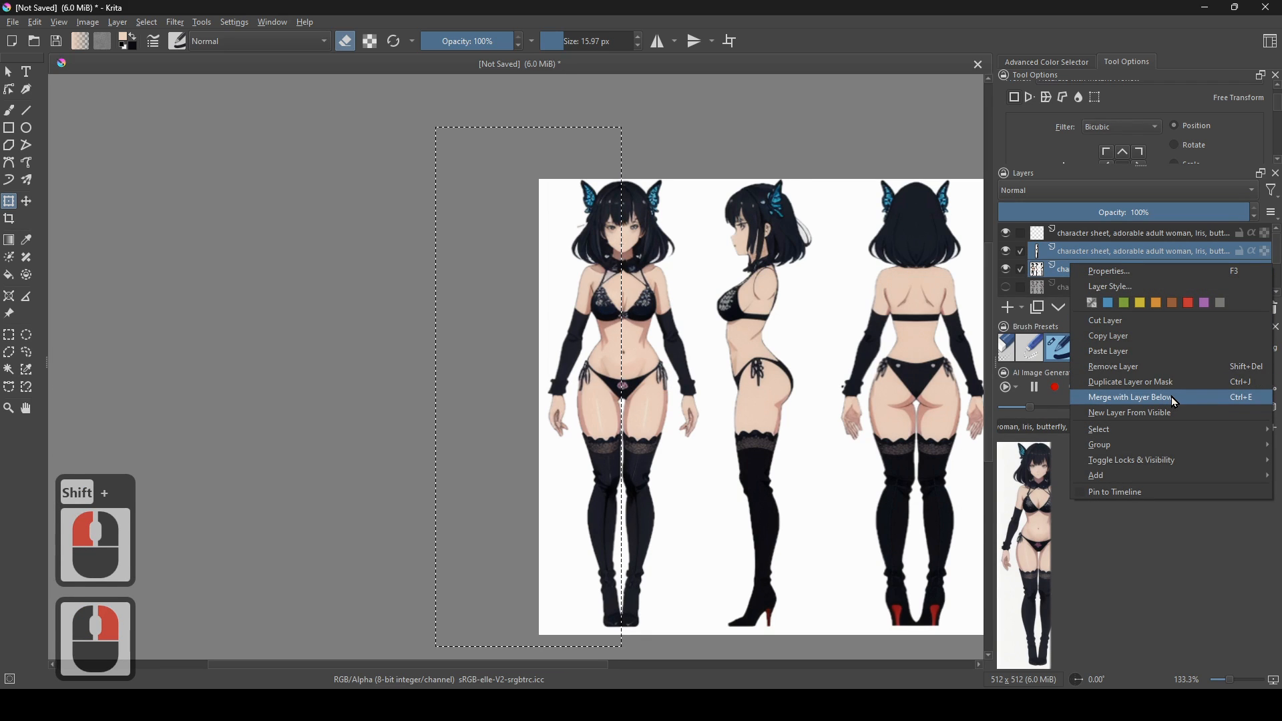
{"action": "left_click", "coordinate": [1009, 254]}
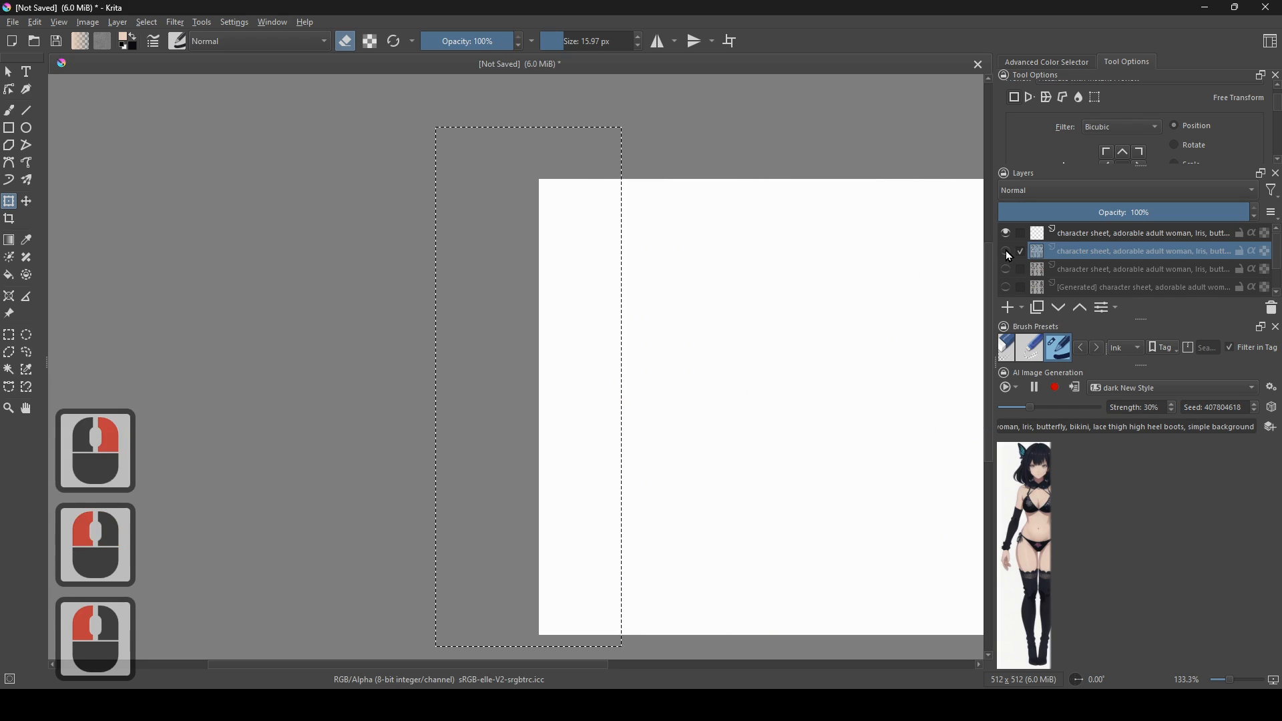
{"action": "left_click", "coordinate": [1009, 254]}
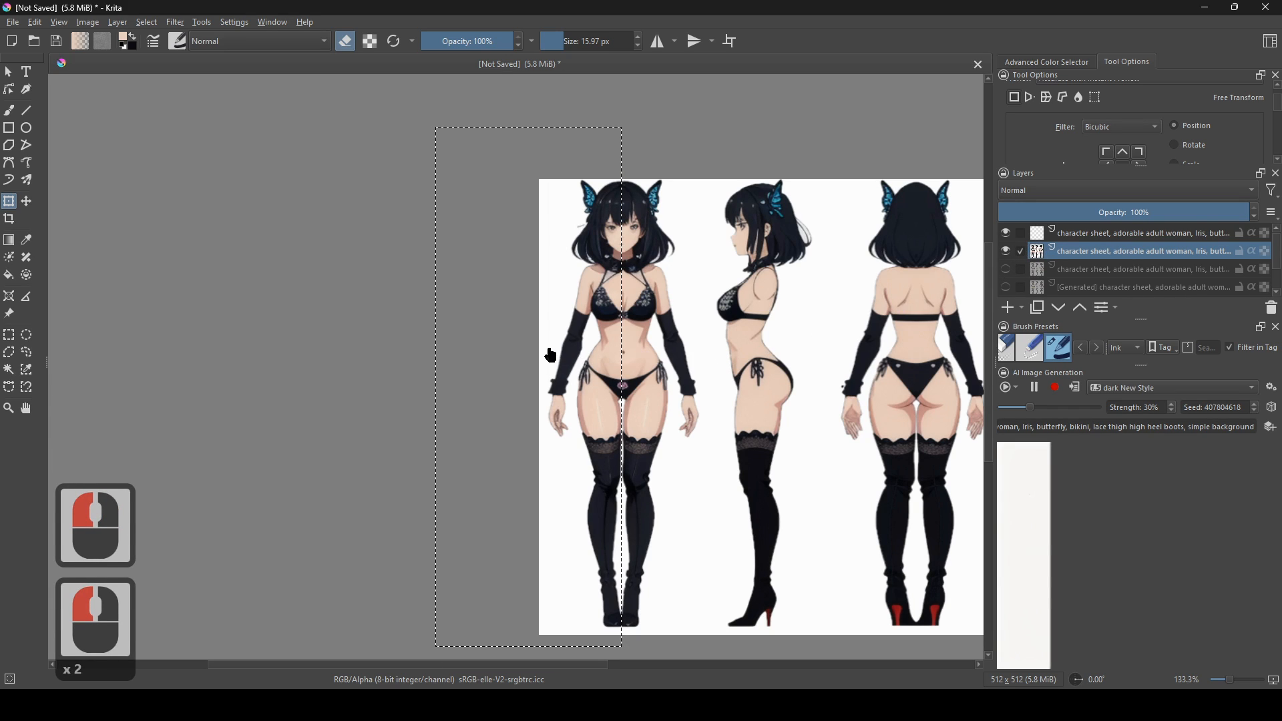
{"action": "left_click", "coordinate": [1070, 235]}
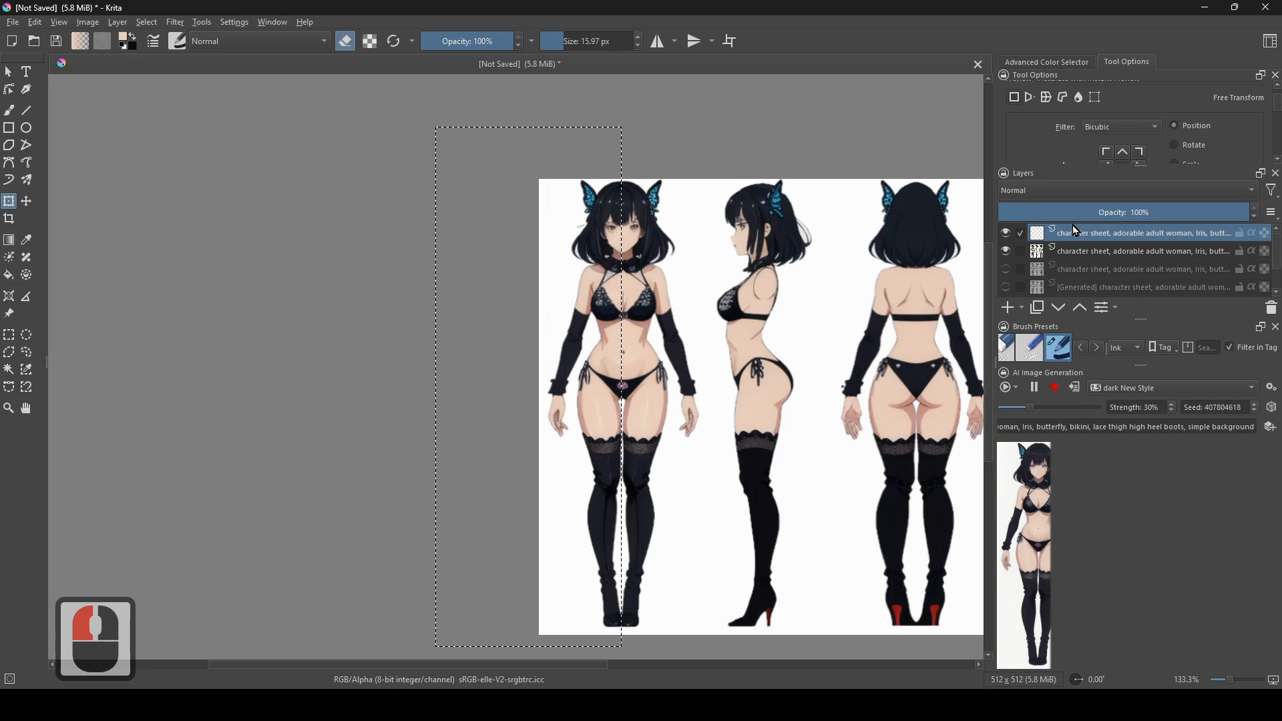
{"action": "key", "text": "Delete"}
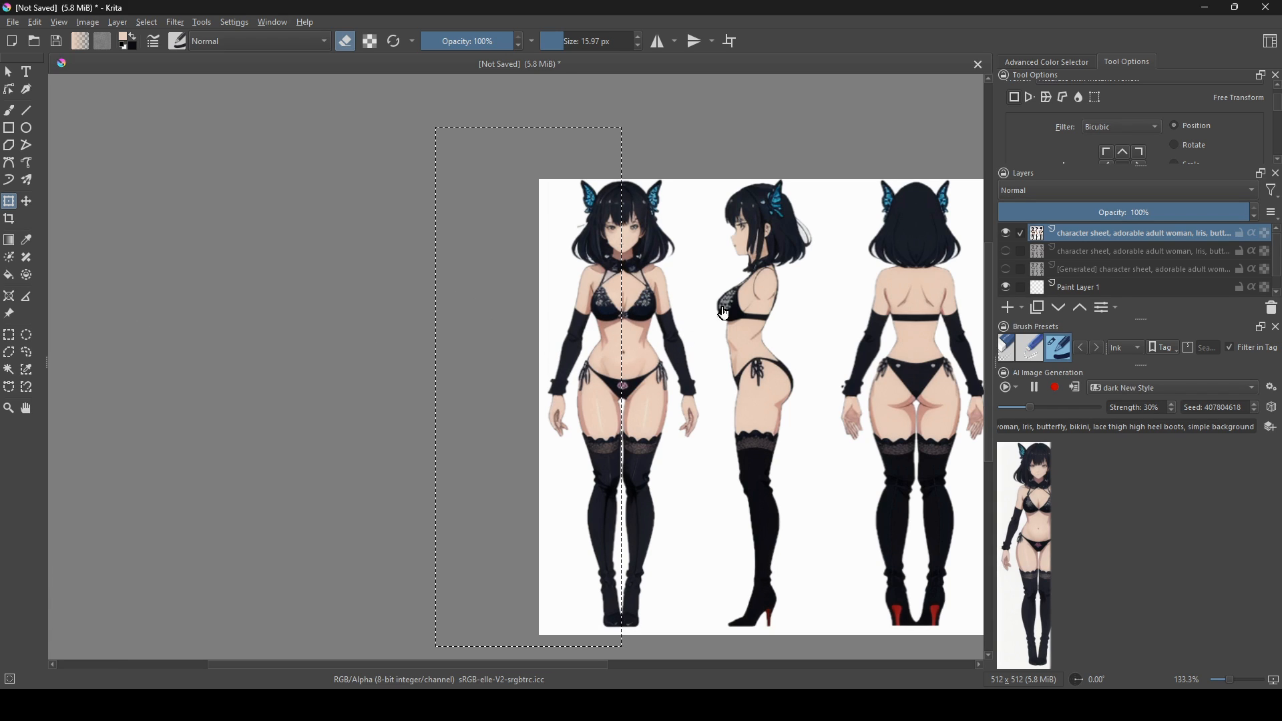
{"action": "right_click", "coordinate": [538, 247]}
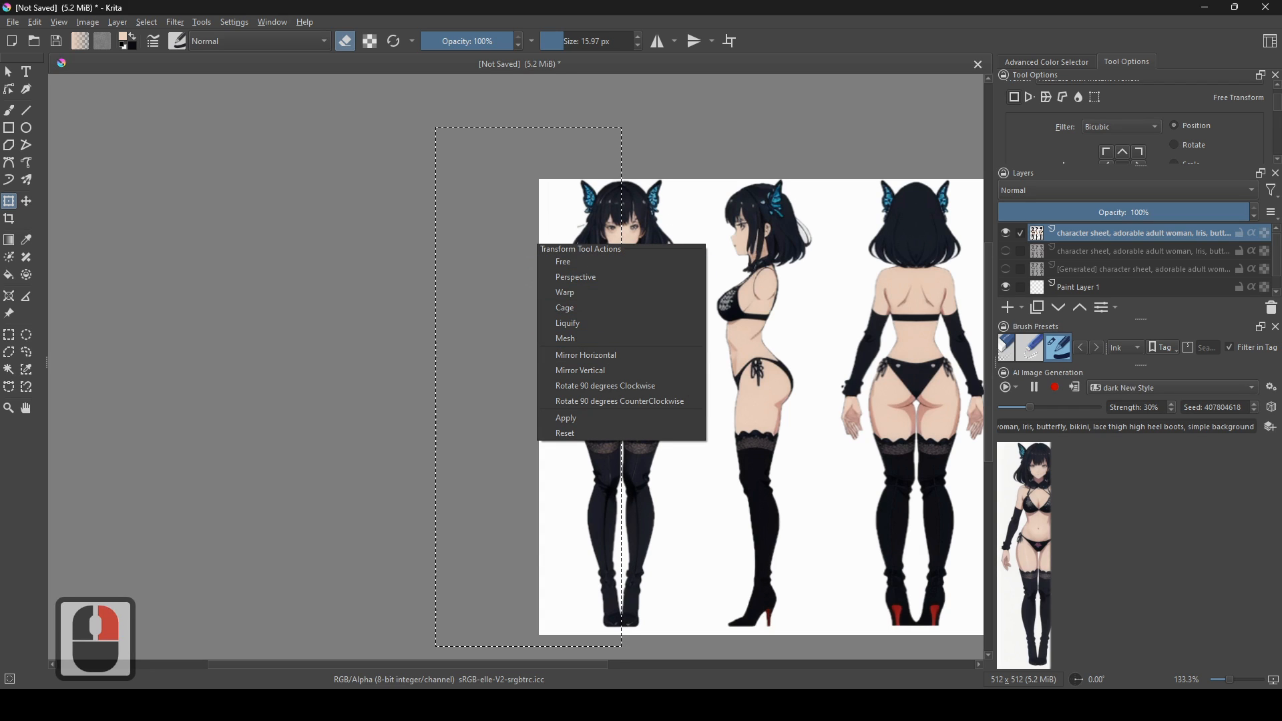
{"action": "left_click", "coordinate": [635, 264]}
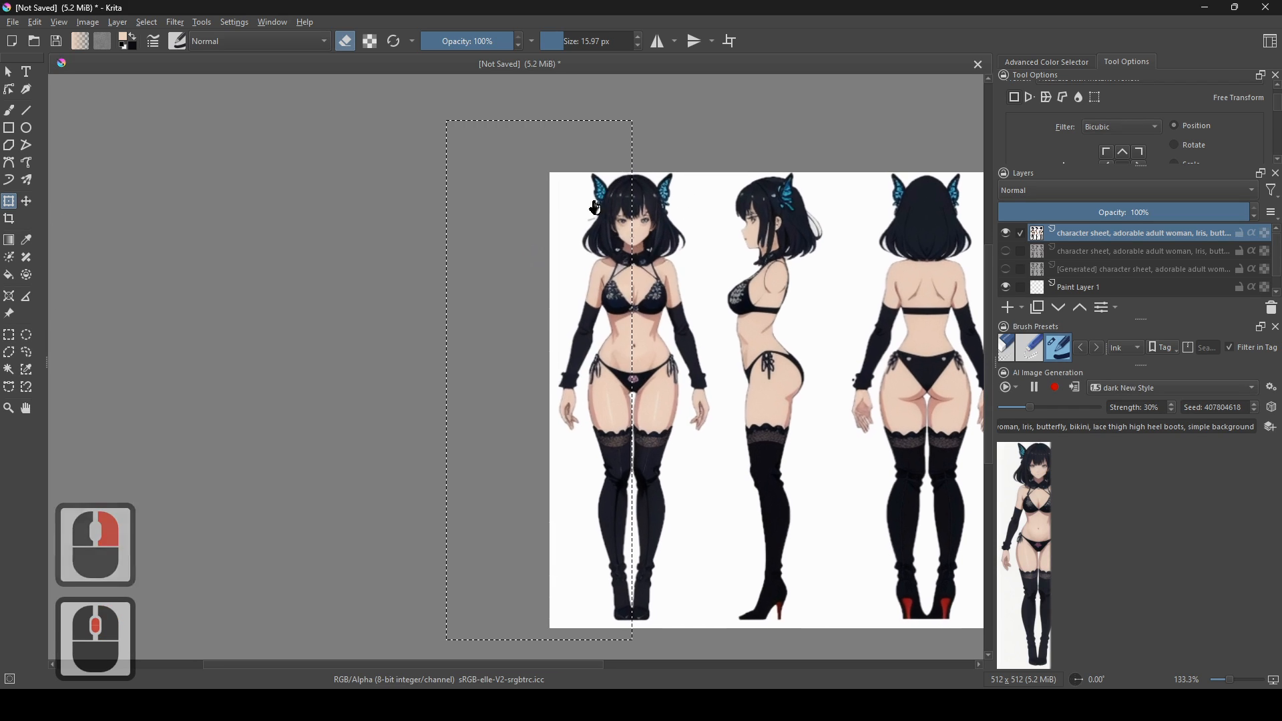
{"action": "left_click_drag", "start_coordinate": [546, 385], "coordinate": [680, 369]}
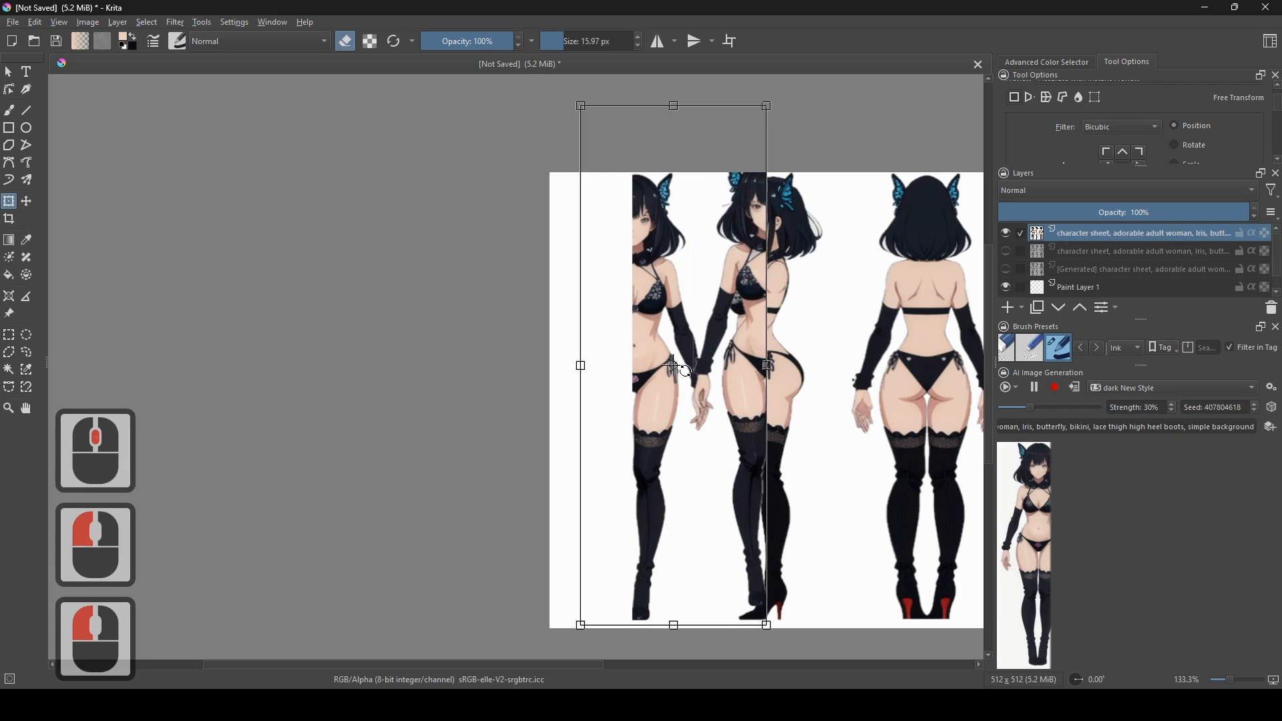
{"action": "key", "text": "ctrl+z"}
{"action": "left_click_drag", "start_coordinate": [537, 409], "coordinate": [666, 420]}
{"action": "key", "text": "ctrl+z"}
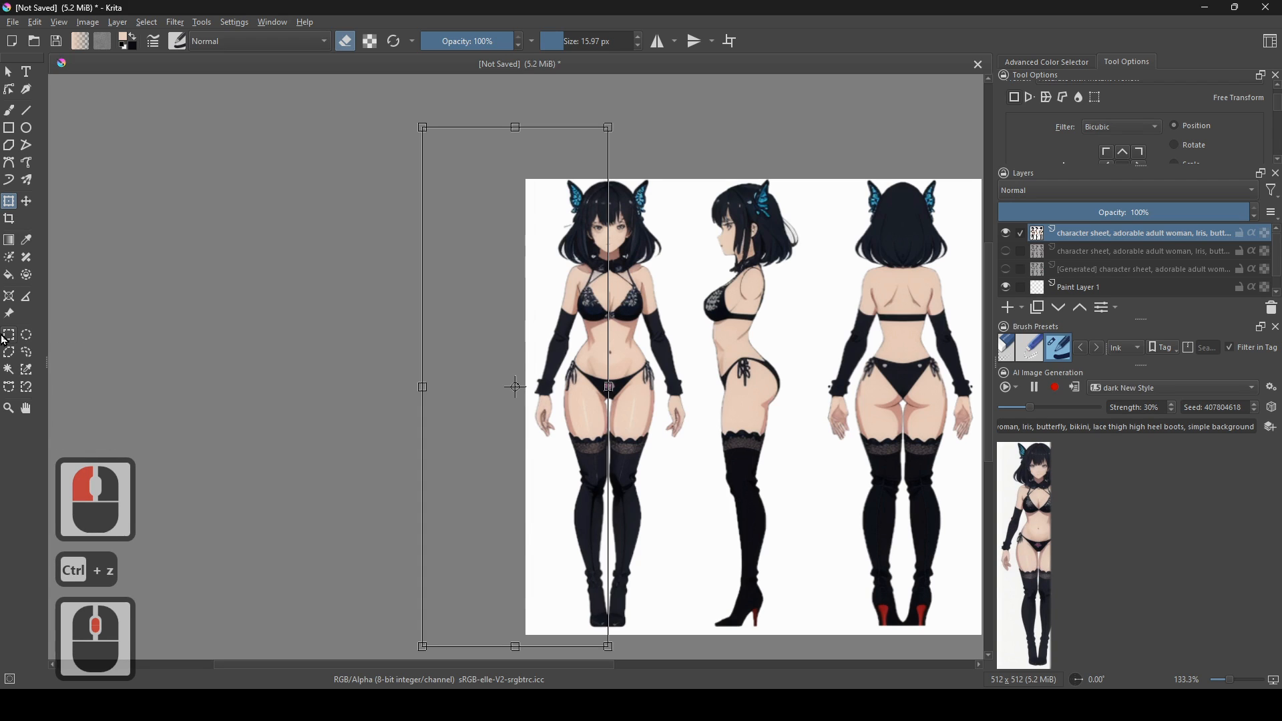
- Copy the selected left half of the front view from the merged sheet layer to a new layer
{"action": "left_click", "coordinate": [6, 338]}
{"action": "right_click", "coordinate": [542, 447]}
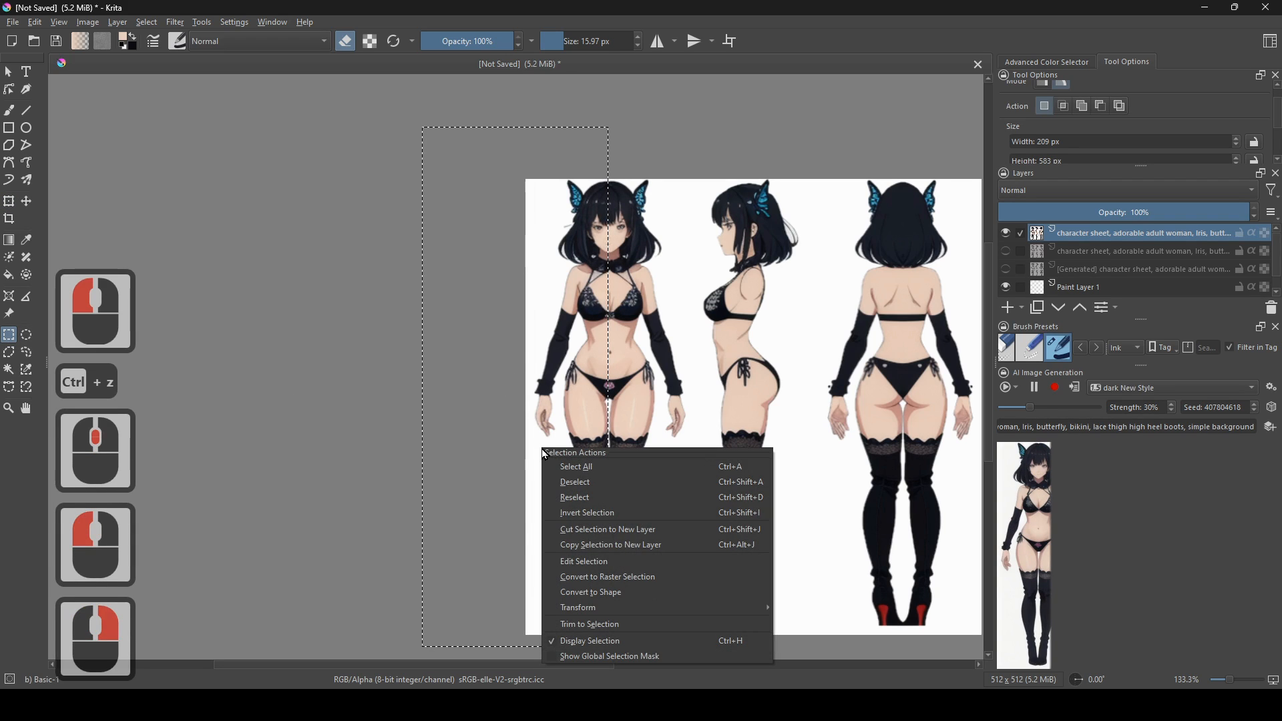
{"action": "left_click", "coordinate": [636, 547]}
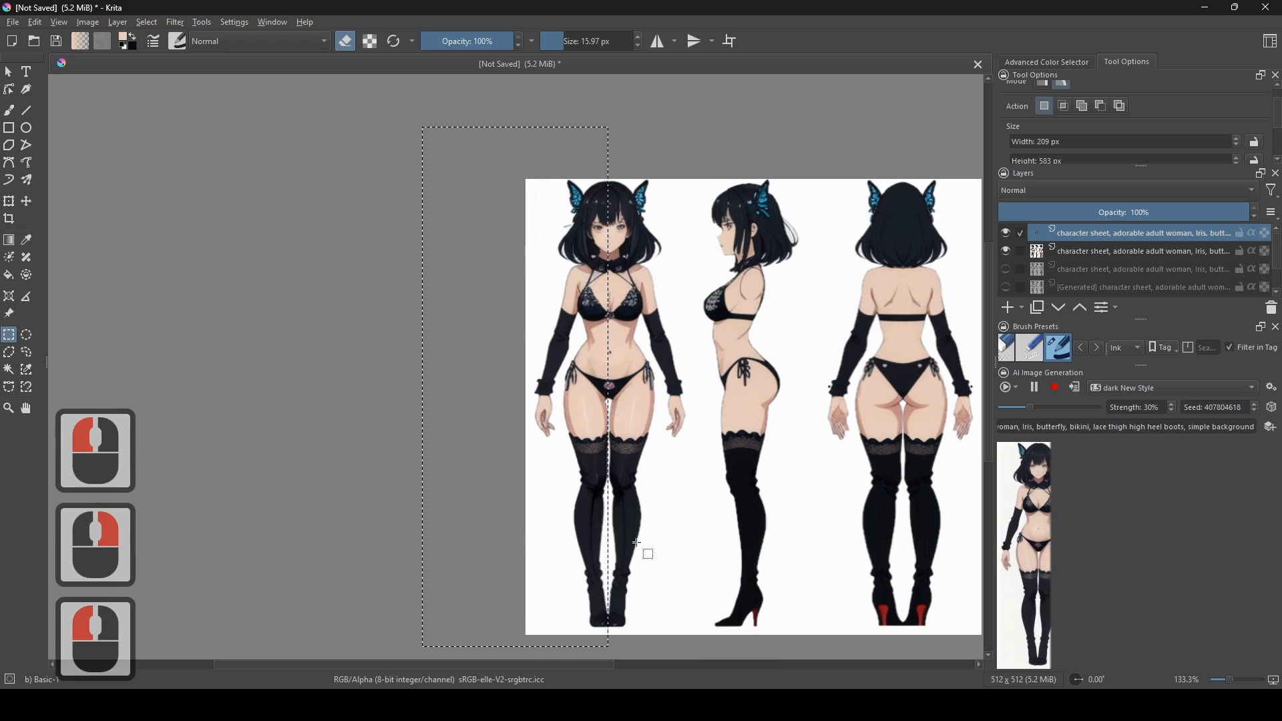
- Mirror the copied left half across the front view's centre line onto its right side with the Transform tool
{"action": "left_click", "coordinate": [9, 202]}
{"action": "left_click_drag", "start_coordinate": [424, 386], "coordinate": [868, 398]}
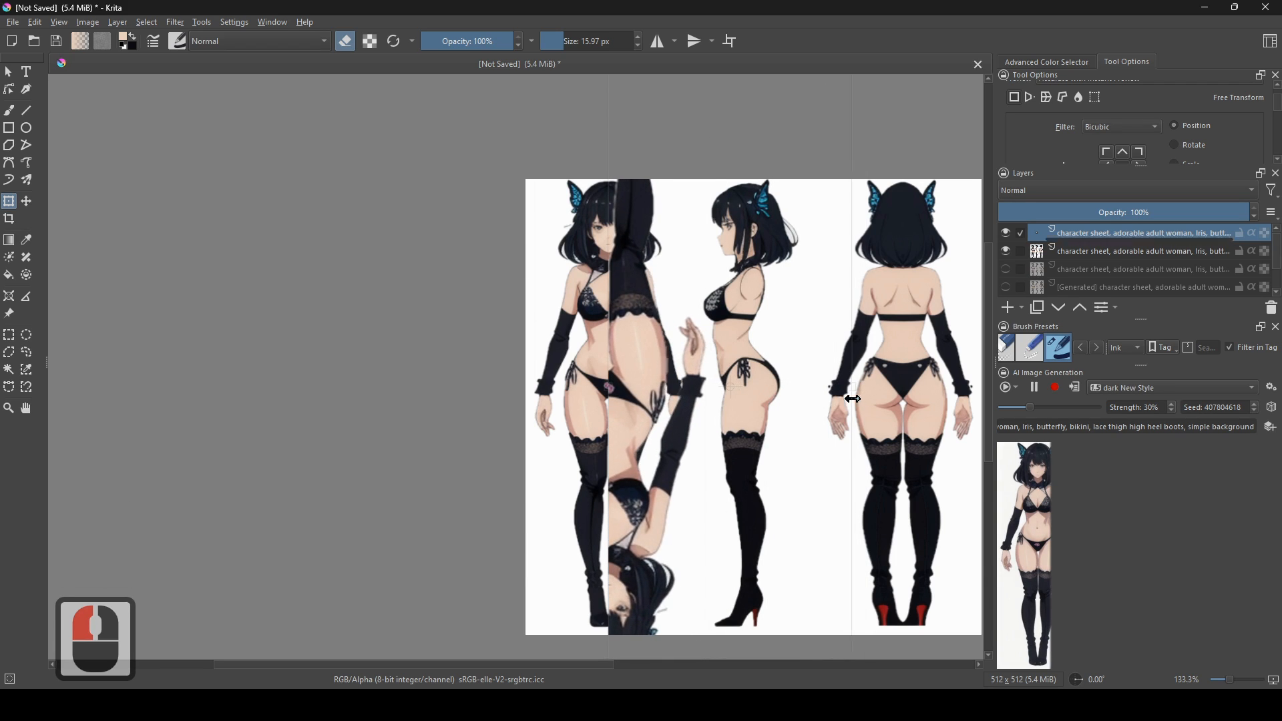
{"action": "key", "text": "ctrl+z"}
{"action": "left_click_drag", "start_coordinate": [426, 387], "coordinate": [788, 395]}
{"action": "left_click_drag", "start_coordinate": [841, 398], "coordinate": [733, 398]}
{"action": "mouse_move", "coordinate": [818, 398]}
{"action": "left_mouse_down"}
{"action": "mouse_move", "coordinate": [775, 401]}
{"action": "mouse_move", "coordinate": [879, 407]}
{"action": "mouse_move", "coordinate": [784, 416]}
{"action": "mouse_move", "coordinate": [808, 416]}
{"action": "left_mouse_up"}
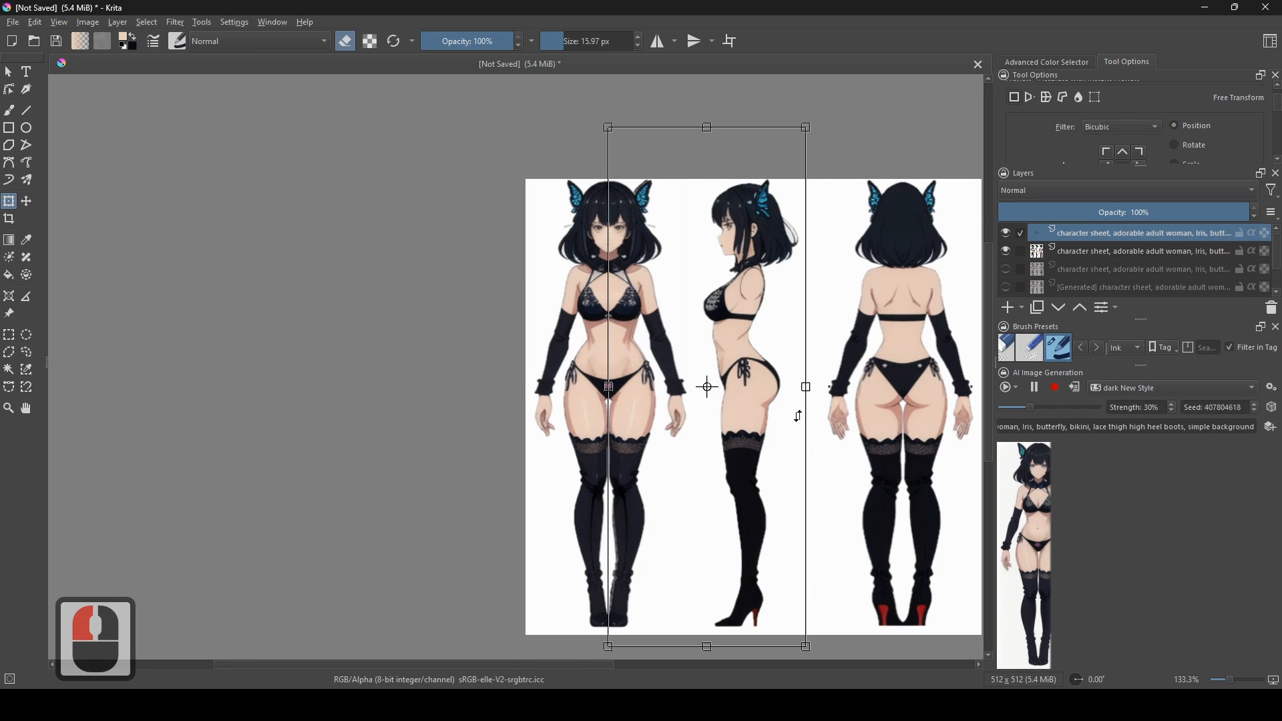
- Subtract a rectangle about 177 by 621 px around the side view from the selection, leaving only the front view's right half
{"action": "scroll", "coordinate": [705, 377], "scroll_direction": "up", "scroll_amount": 2}
{"action": "scroll", "coordinate": [695, 312], "scroll_direction": "down", "scroll_amount": 2}
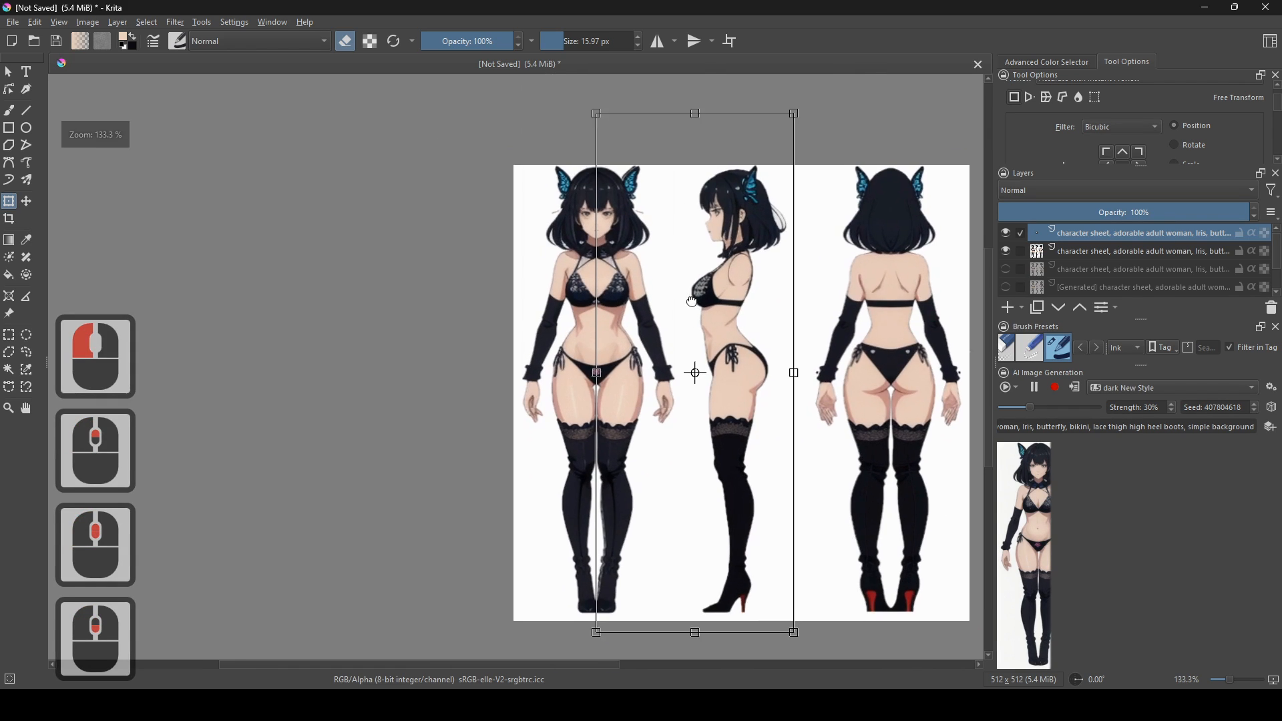
{"action": "left_click", "coordinate": [9, 335]}
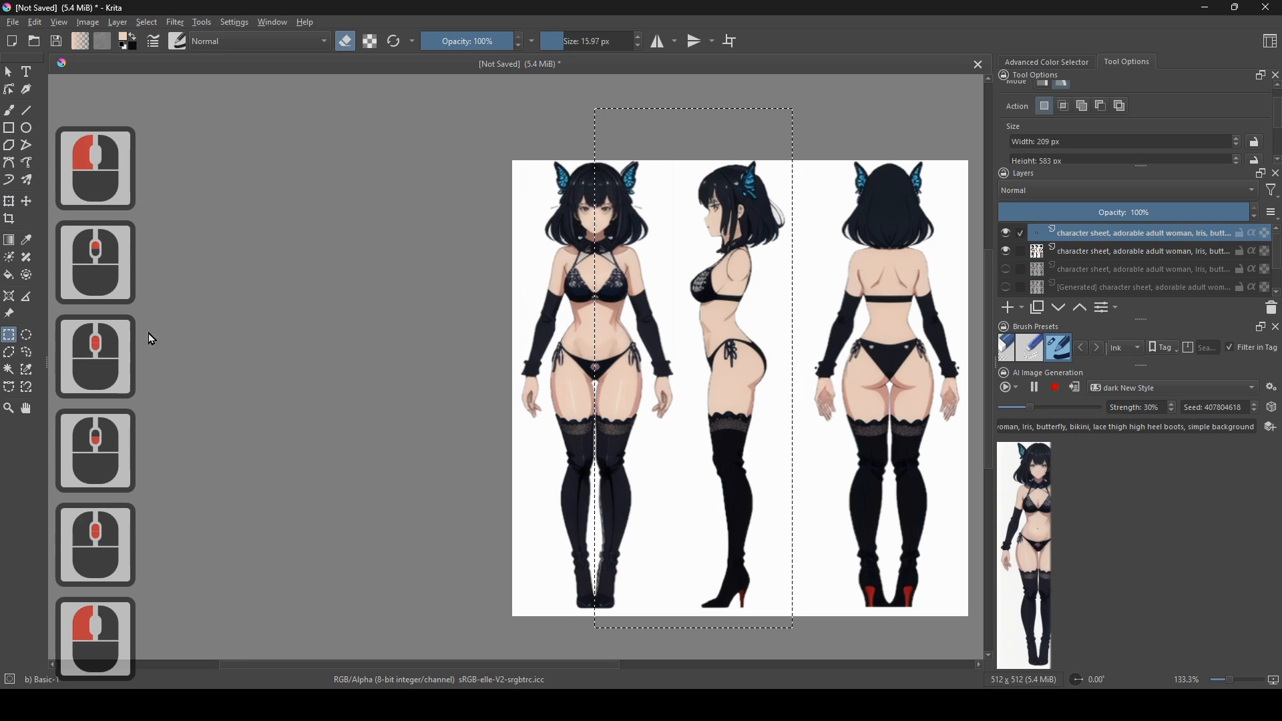
{"action": "scroll", "coordinate": [658, 264], "scroll_direction": "down", "scroll_amount": 1}
{"action": "left_click_drag", "start_coordinate": [795, 131], "coordinate": [675, 546]}
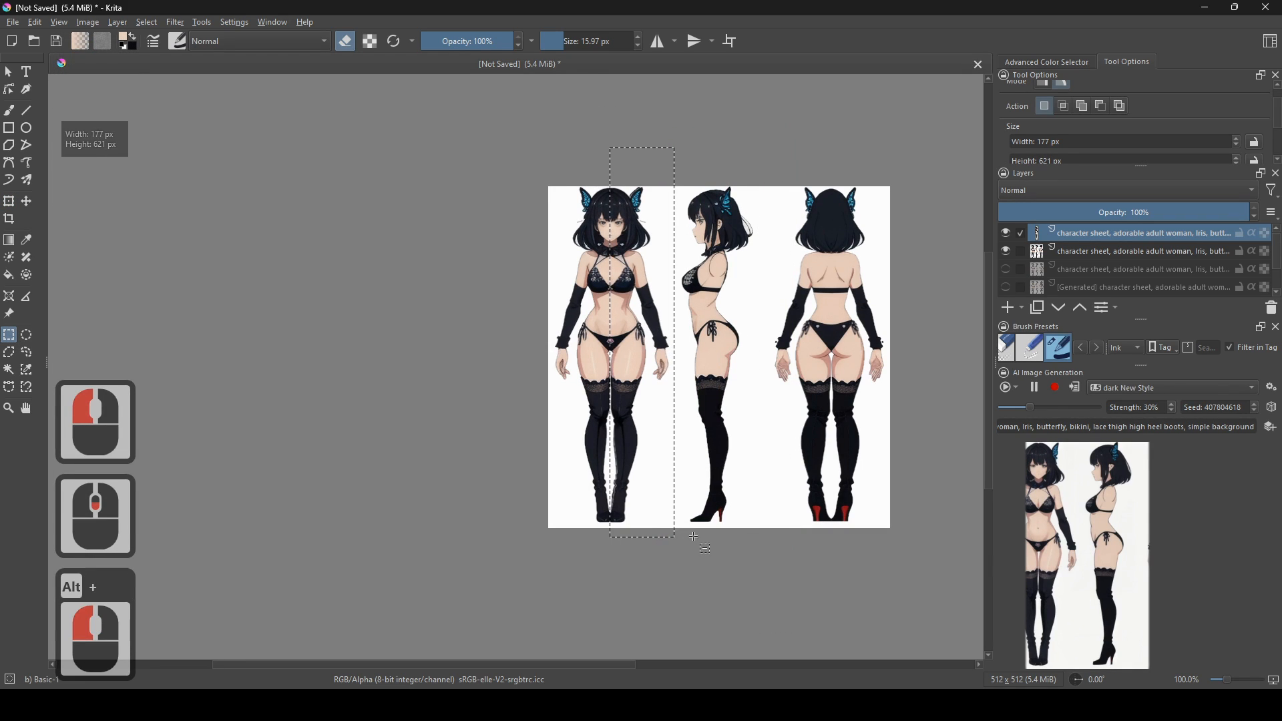
- Hide the mirrored-half layer, erase the front view's right half from the sheet layer, and show the mirrored half again
{"action": "left_click", "coordinate": [1024, 254]}
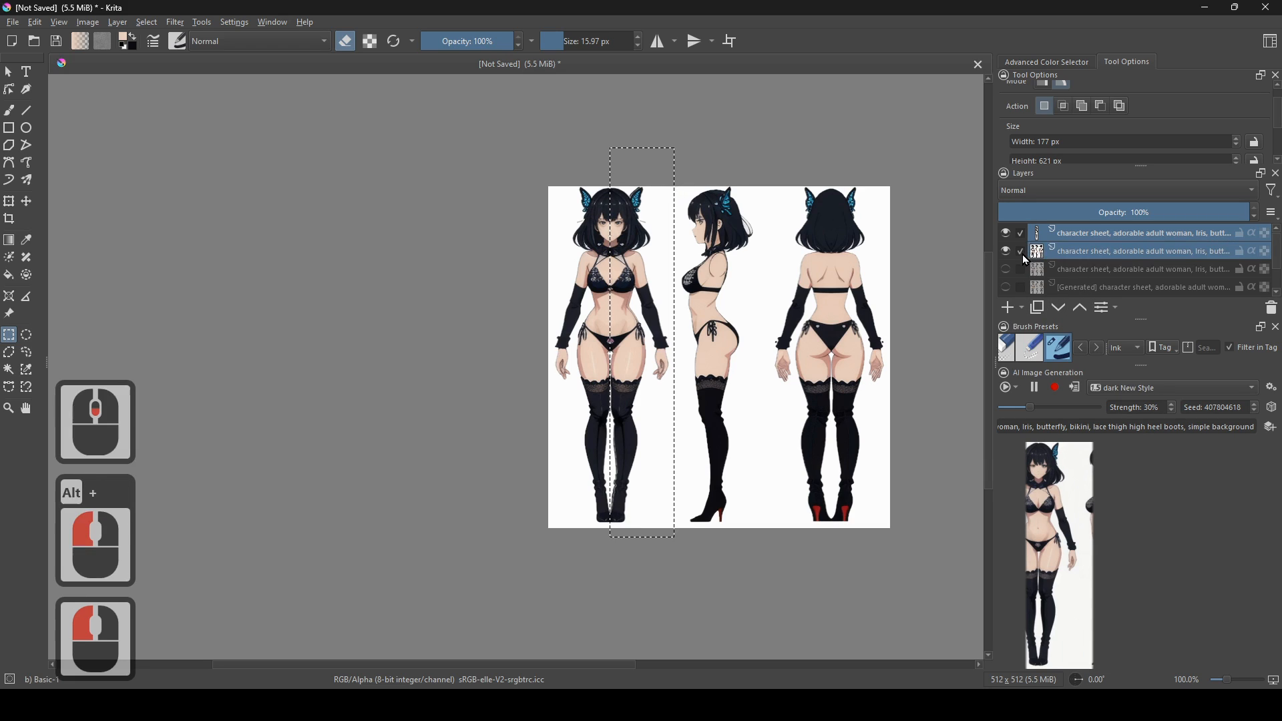
{"action": "left_click", "coordinate": [1007, 233]}
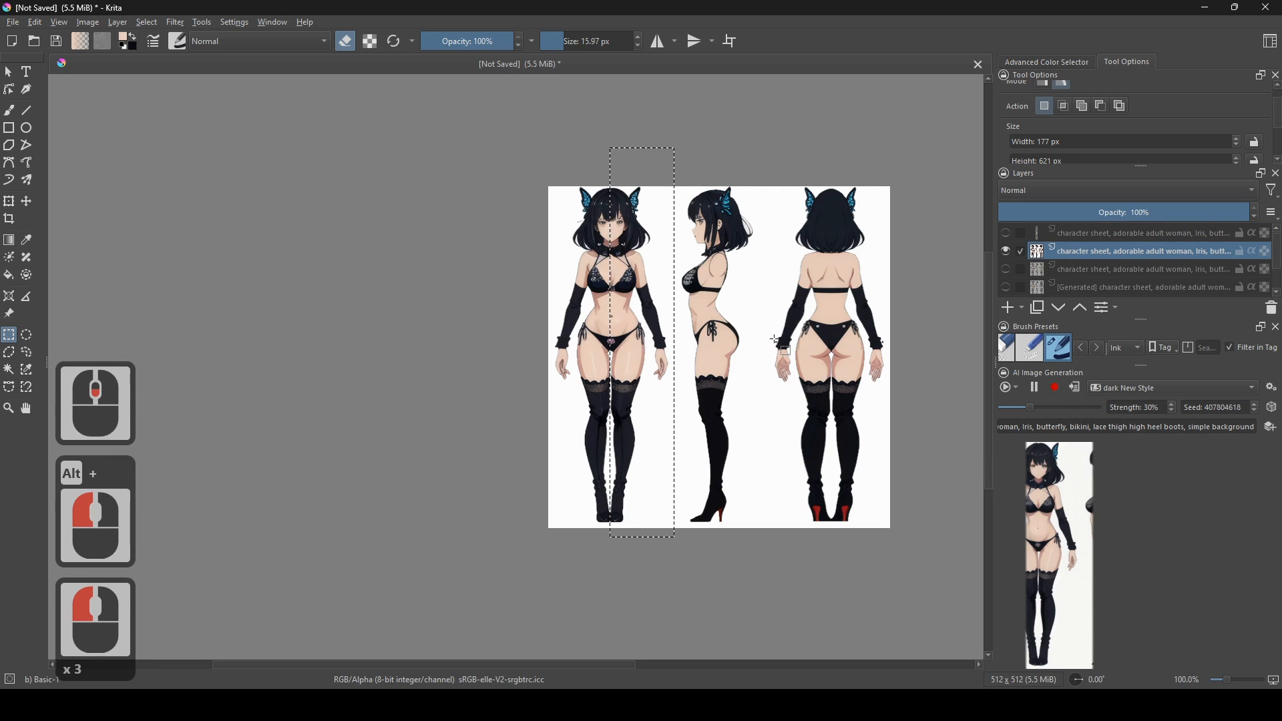
{"action": "key", "text": "Delete"}
{"action": "left_click", "coordinate": [1007, 233]}
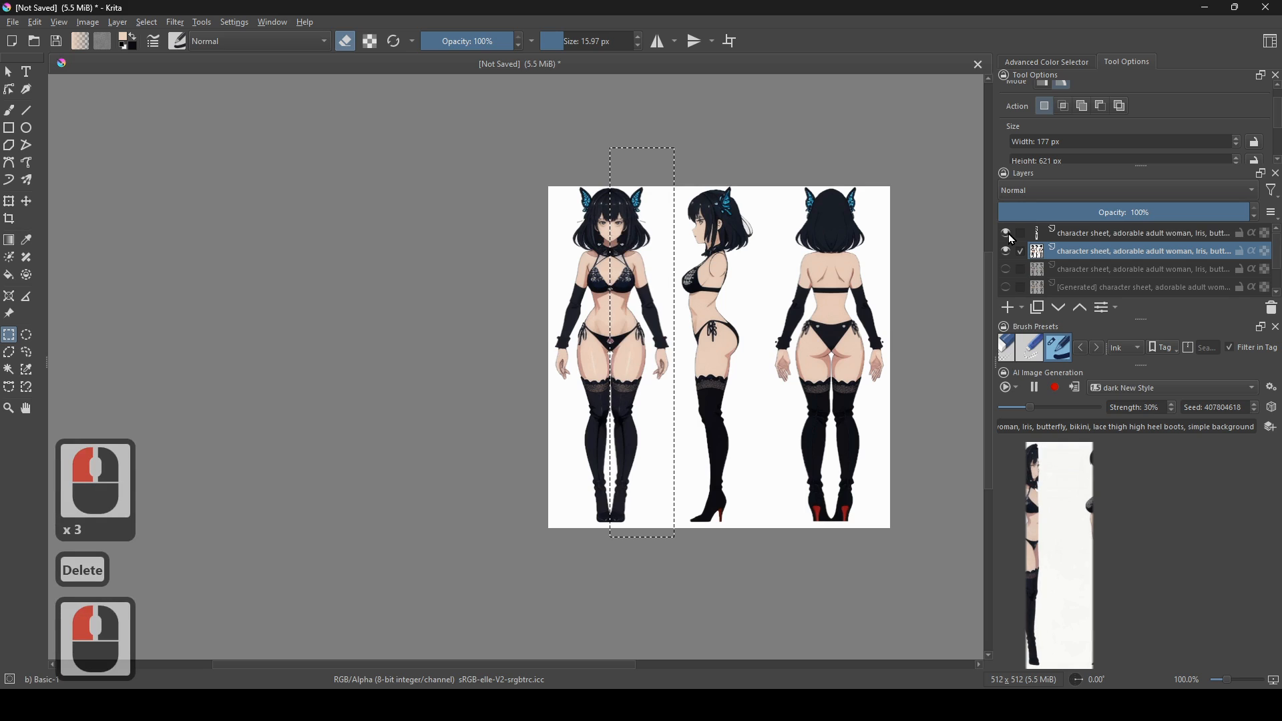
- Merge the mirrored front-view half with the sheet layer and clear the selection
{"action": "left_click", "coordinate": [1083, 231]}
{"action": "right_click", "coordinate": [1083, 234]}
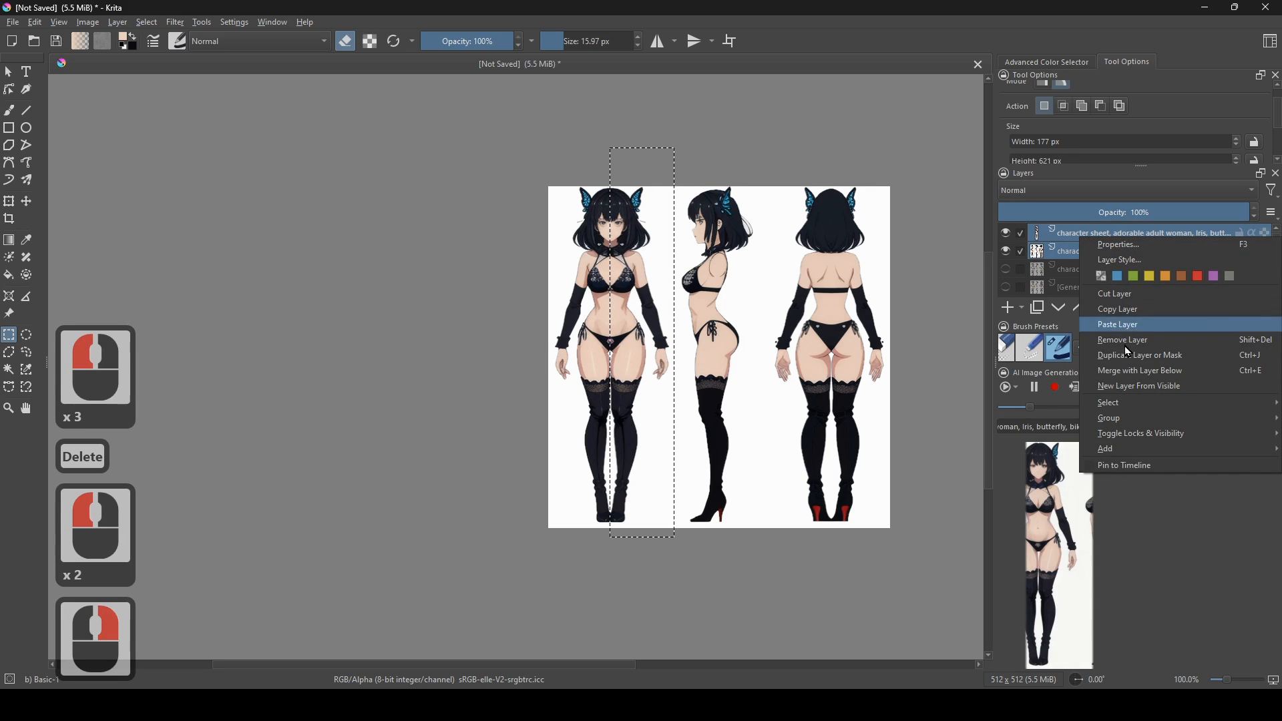
{"action": "left_click", "coordinate": [1146, 376]}
{"action": "left_click_drag", "start_coordinate": [756, 395], "coordinate": [713, 403]}
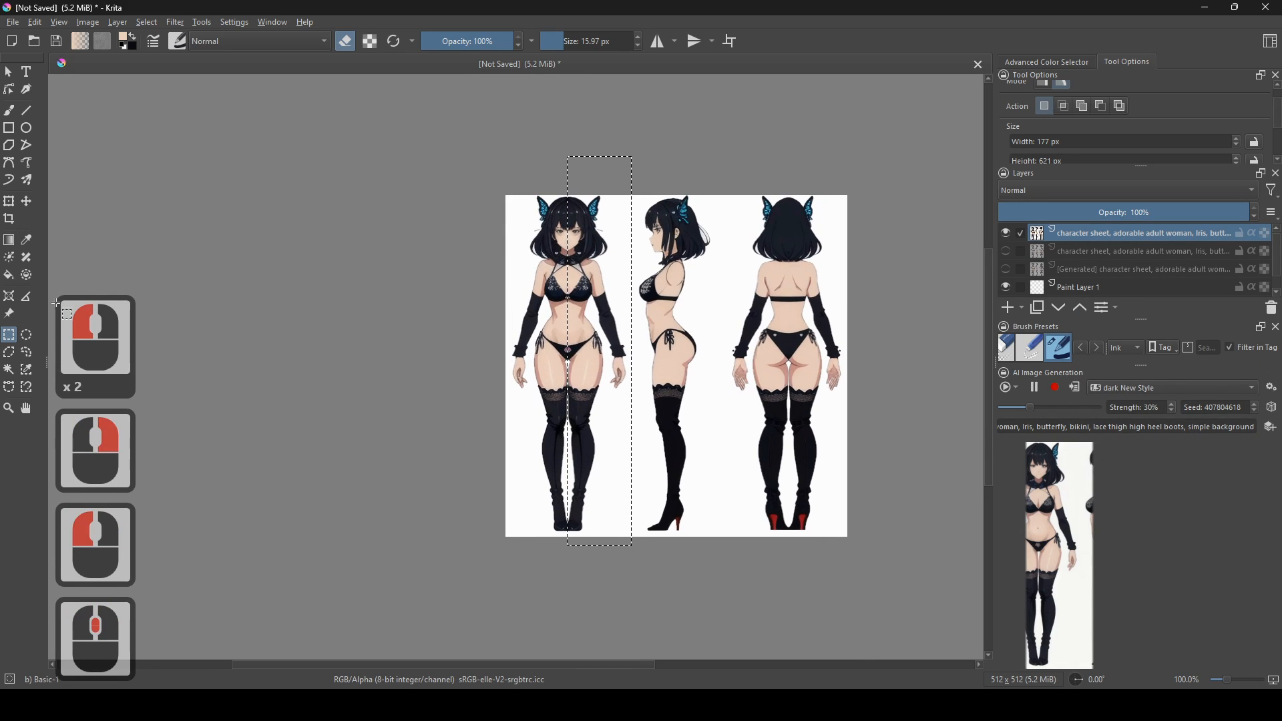
{"action": "right_click", "coordinate": [673, 277]}
{"action": "left_click", "coordinate": [708, 312]}
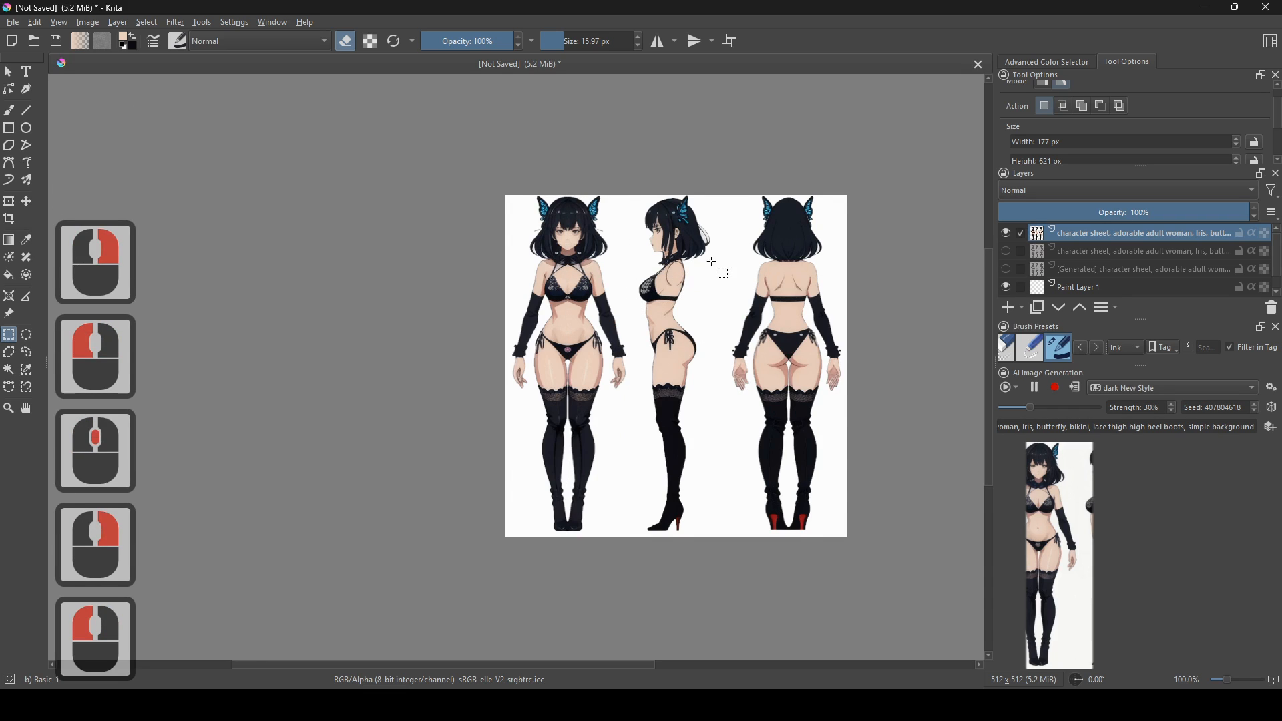
- Set the AI image generation strength to 100%
{"action": "scroll", "coordinate": [714, 274], "scroll_direction": "up", "scroll_amount": 1}
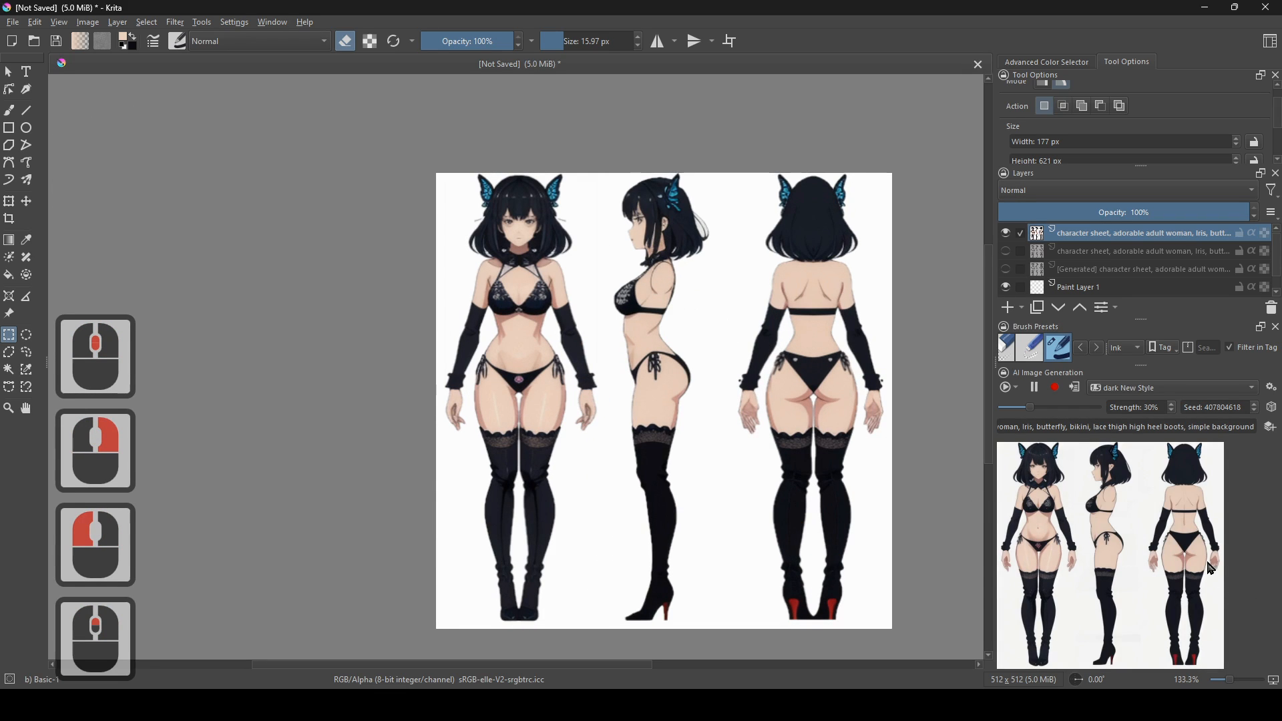
{"action": "left_click_drag", "start_coordinate": [870, 481], "coordinate": [846, 472]}
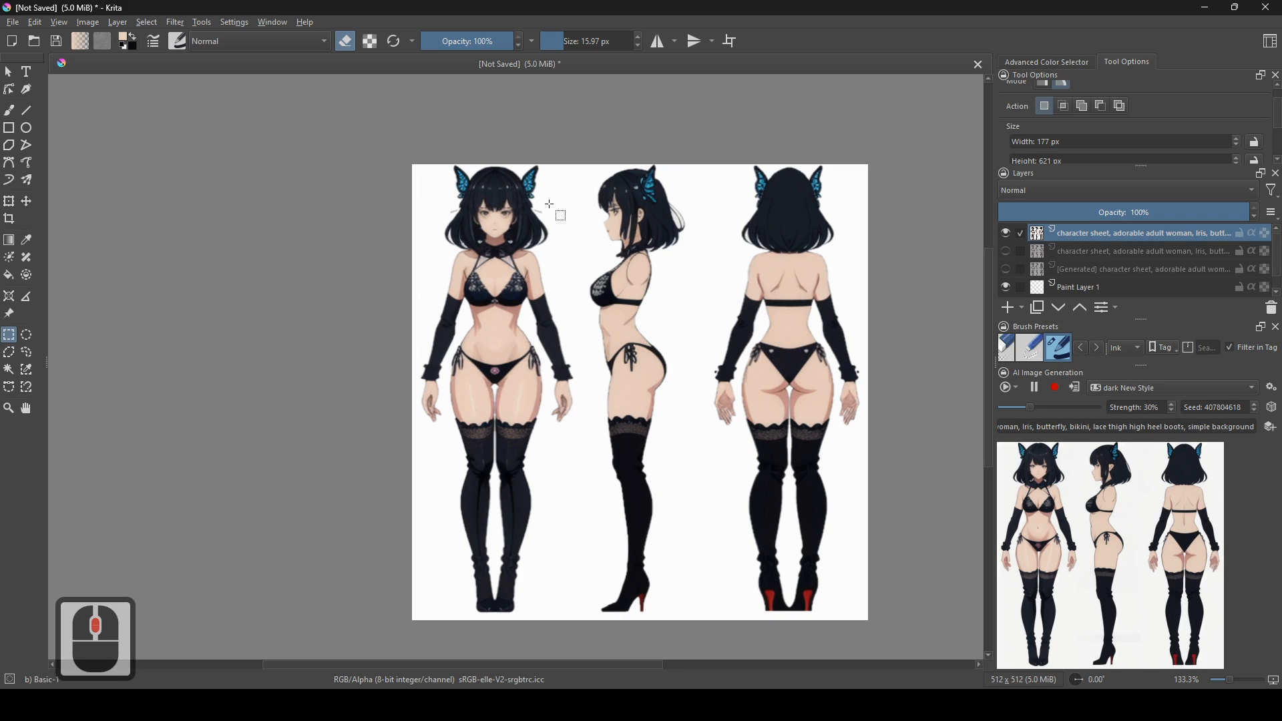
{"action": "scroll", "coordinate": [626, 332], "scroll_direction": "up", "scroll_amount": 2}
{"action": "scroll", "coordinate": [631, 364], "scroll_direction": "down", "scroll_amount": 3}
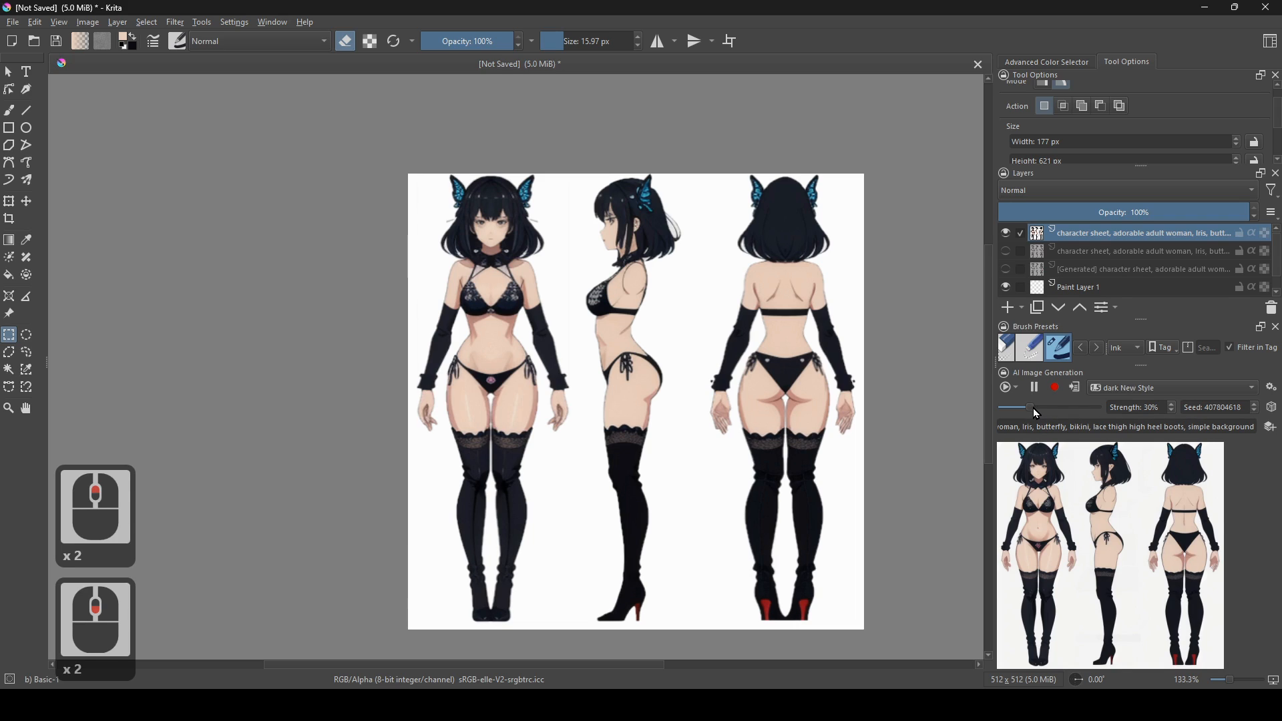
{"action": "left_click_drag", "start_coordinate": [1033, 408], "coordinate": [1057, 406]}
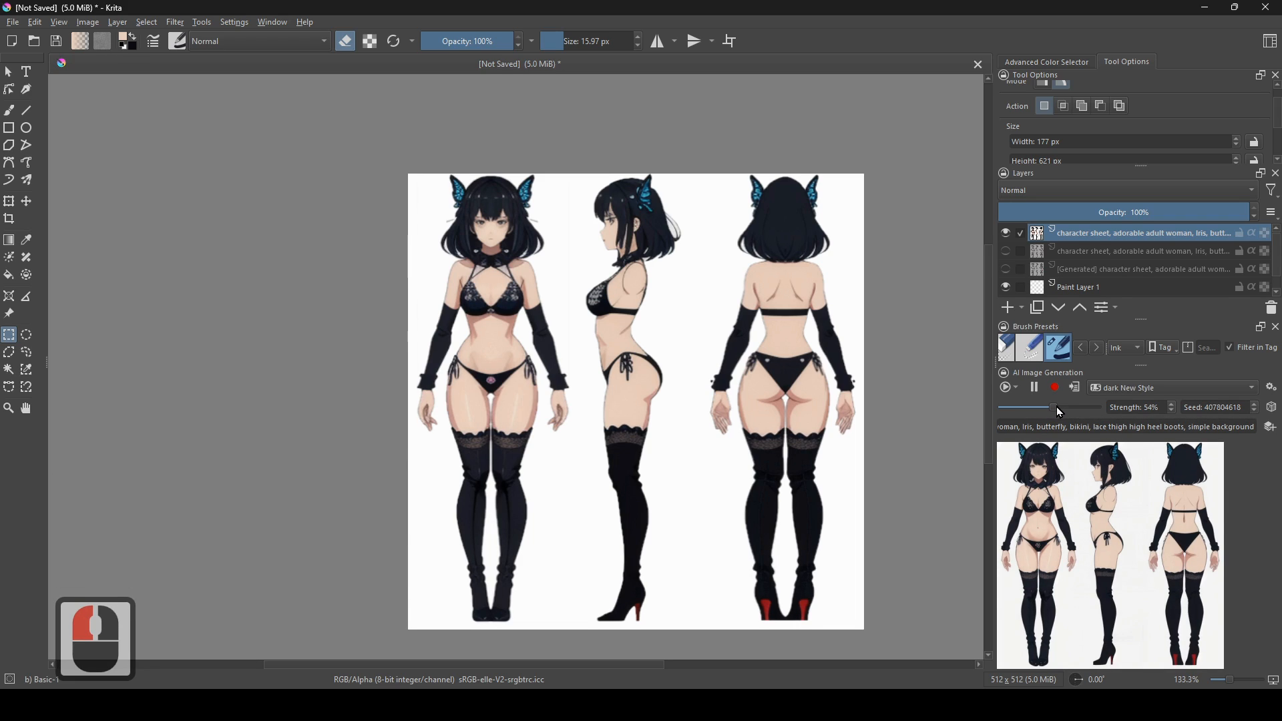
{"action": "left_click_drag", "start_coordinate": [1071, 404], "coordinate": [1097, 412]}
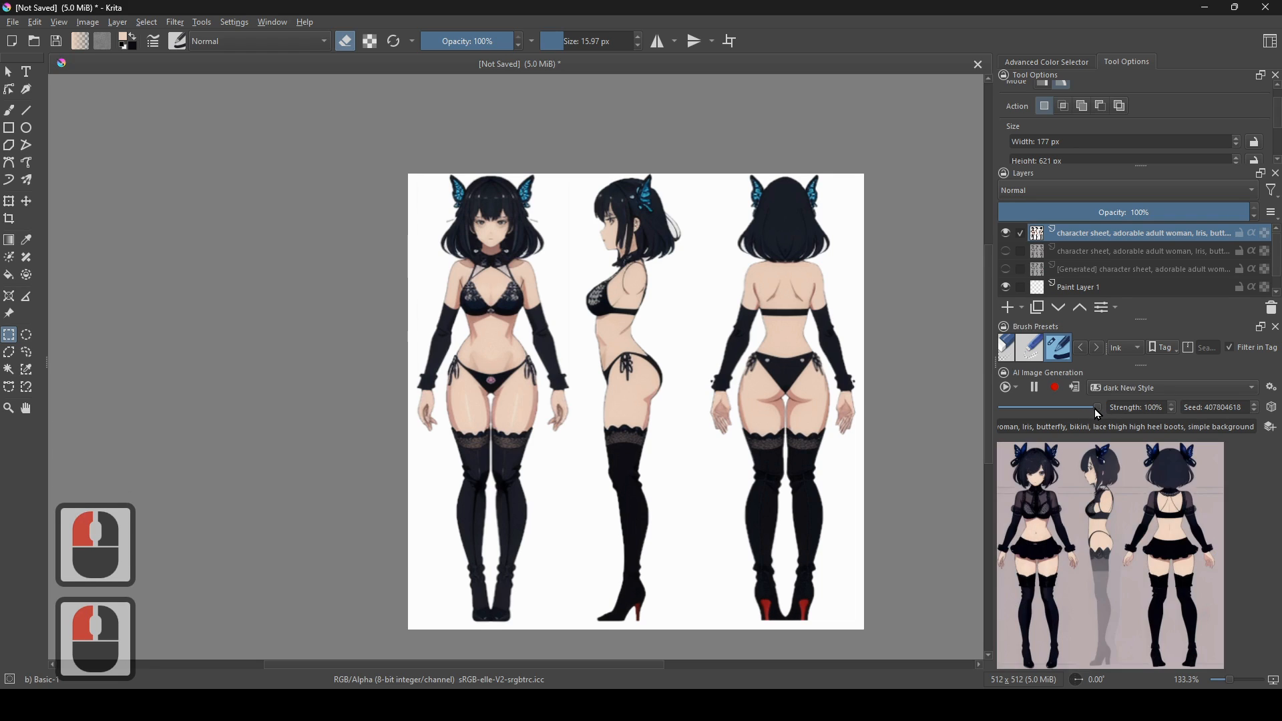
- Lower the AI image generation strength to 29%
{"action": "left_click_drag", "start_coordinate": [1098, 411], "coordinate": [1073, 408]}
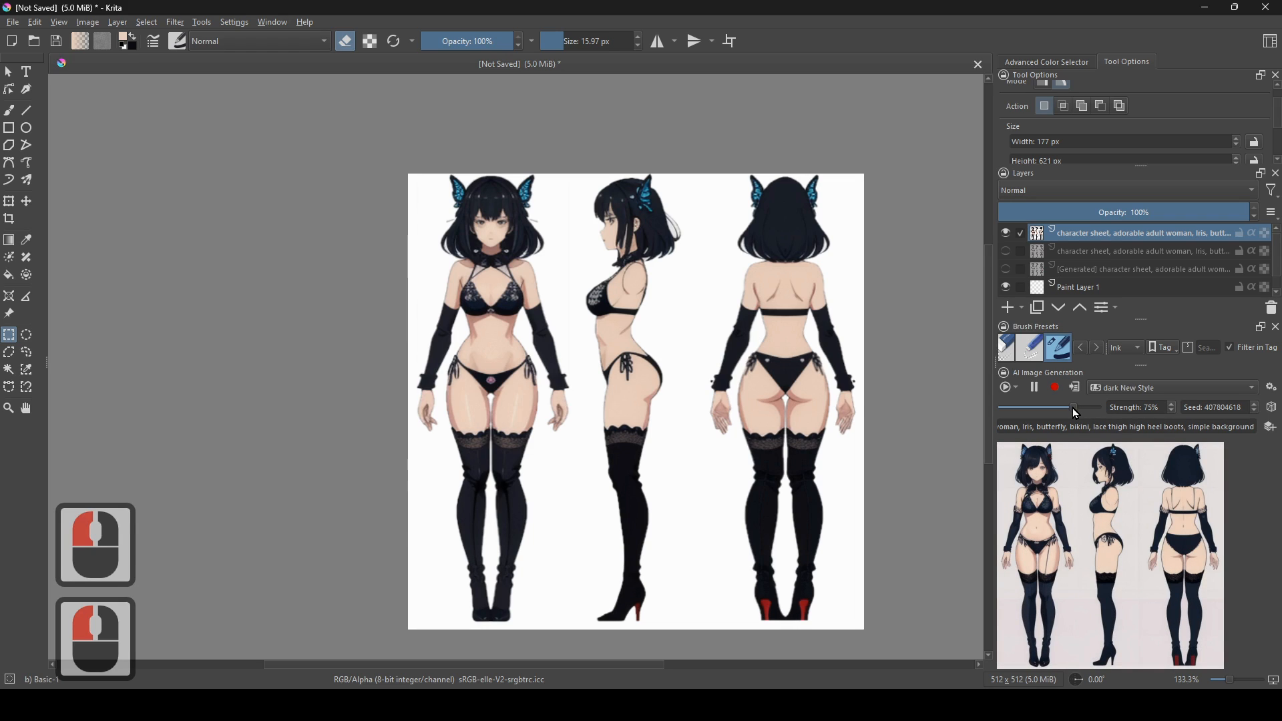
{"action": "left_click_drag", "start_coordinate": [1058, 409], "coordinate": [1049, 411]}
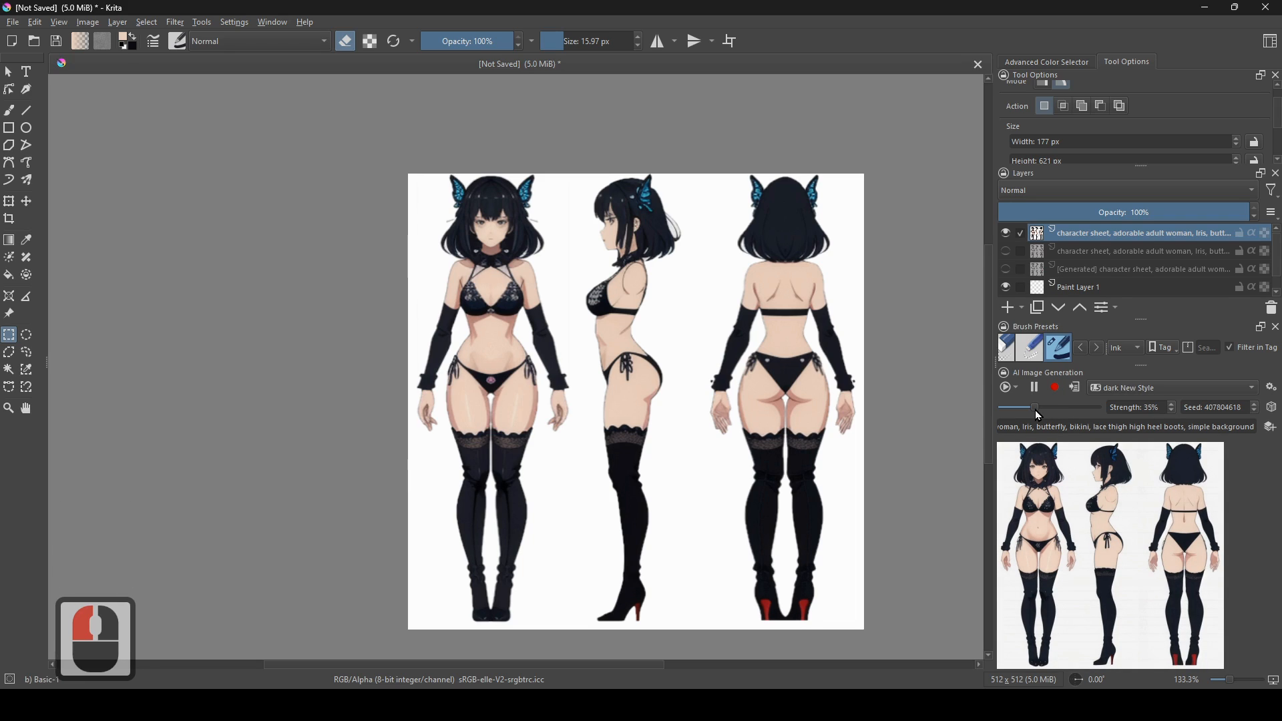
{"action": "left_click", "coordinate": [1036, 410]}
{"action": "left_click_drag", "start_coordinate": [1034, 410], "coordinate": [1029, 412]}
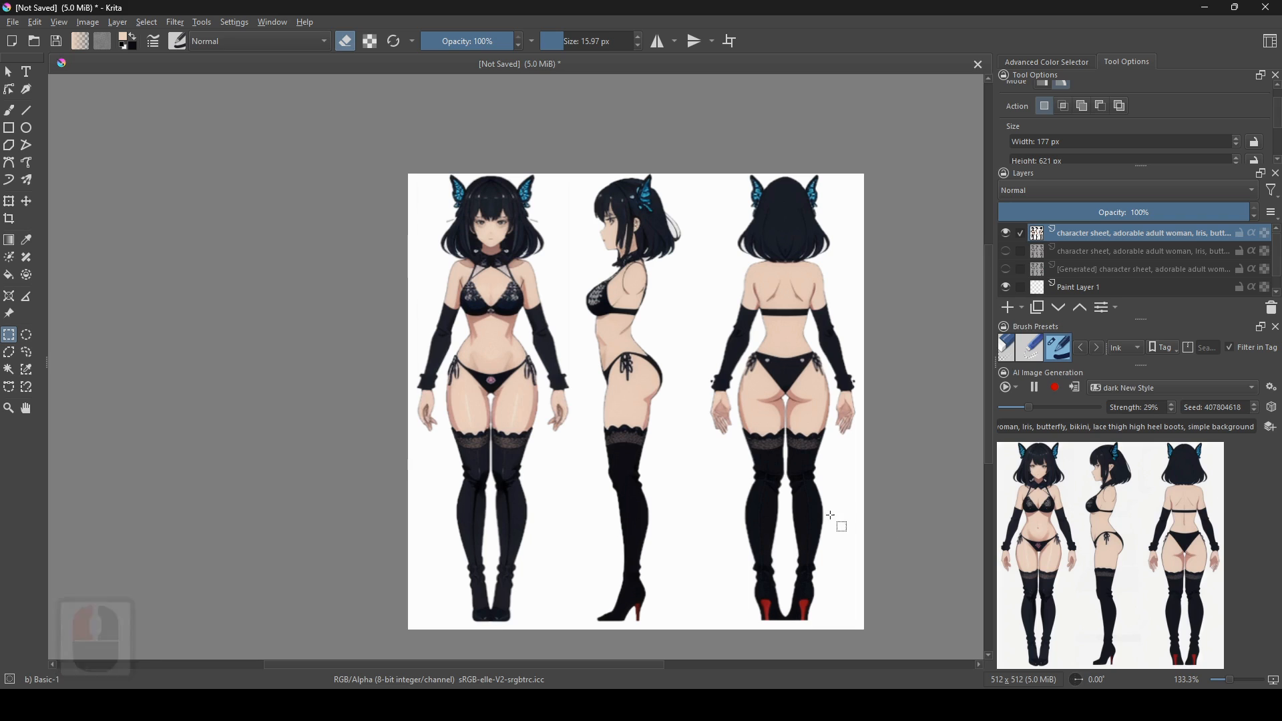
- Apply the AI preview as a new layer and toggle its visibility to compare it with the sheet layer beneath
{"action": "left_click", "coordinate": [1081, 393]}
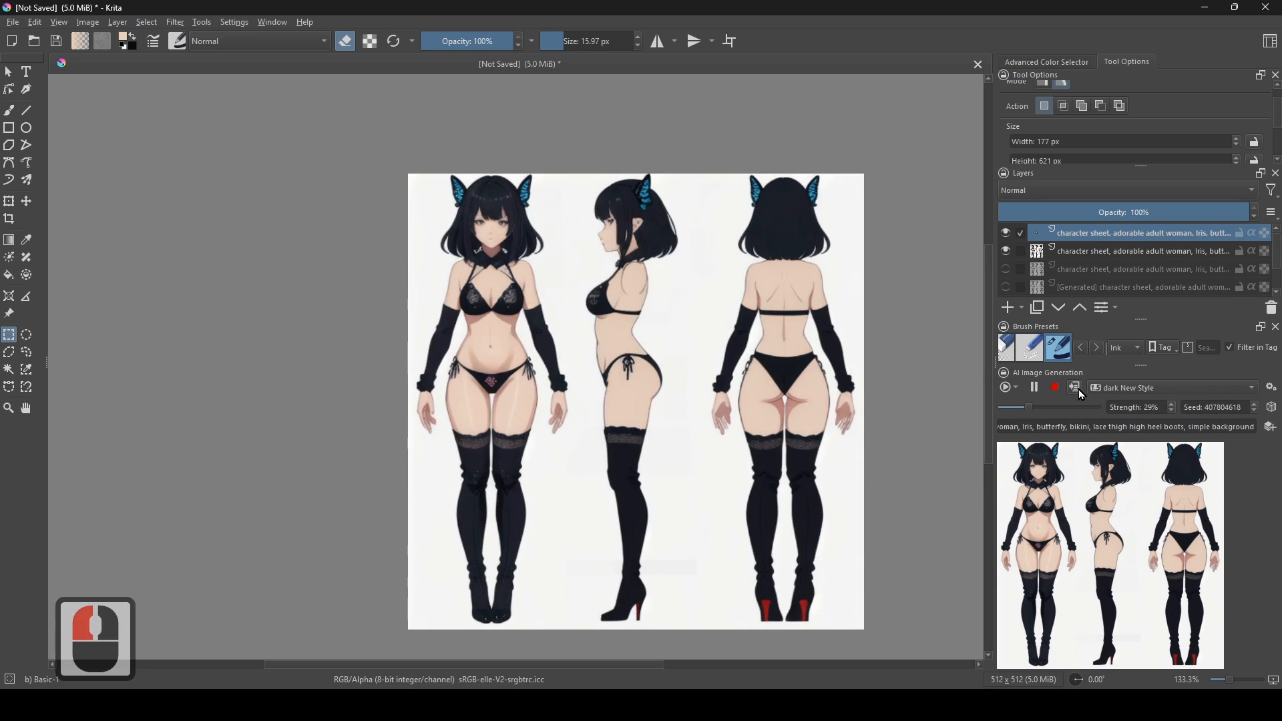
{"action": "scroll", "coordinate": [710, 369], "scroll_direction": "up", "scroll_amount": 1}
{"action": "left_click_drag", "start_coordinate": [731, 288], "coordinate": [709, 527]}
{"action": "left_click", "coordinate": [1007, 233]}
{"action": "left_click", "coordinate": [1006, 234]}
{"action": "left_click_drag", "start_coordinate": [692, 405], "coordinate": [695, 372]}
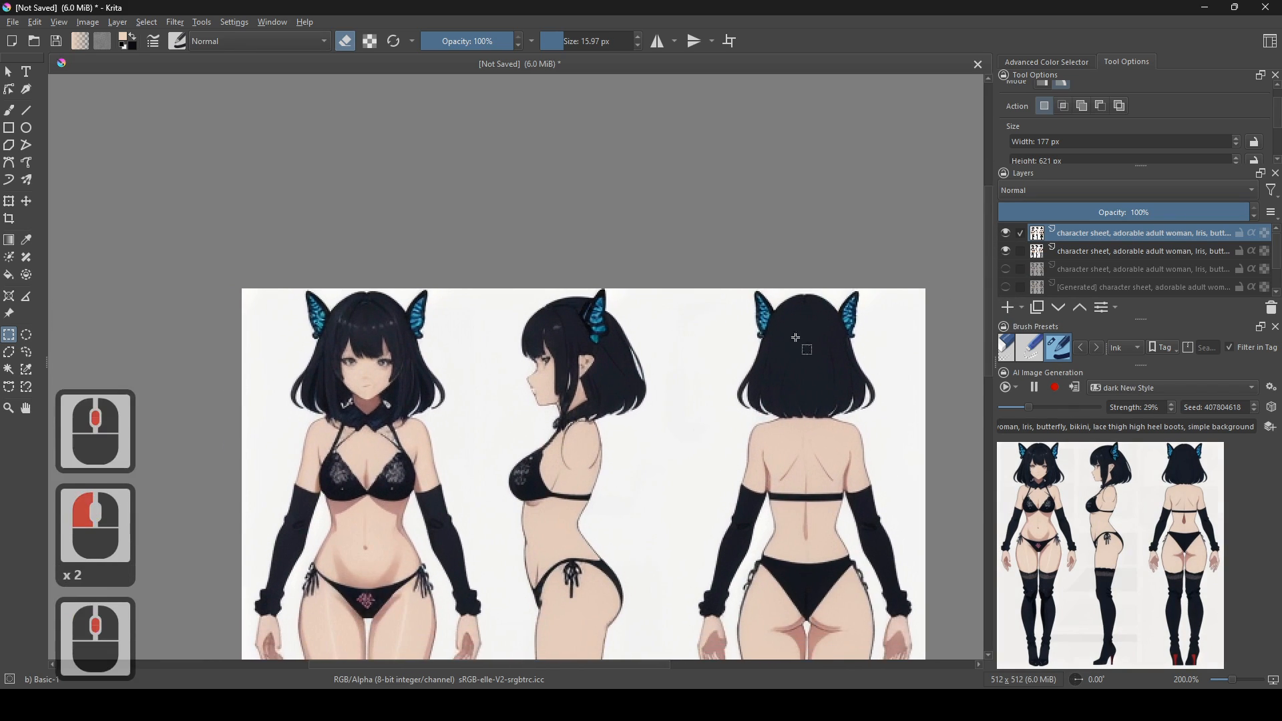
{"action": "left_click", "coordinate": [1006, 234]}
{"action": "left_click", "coordinate": [1006, 234]}
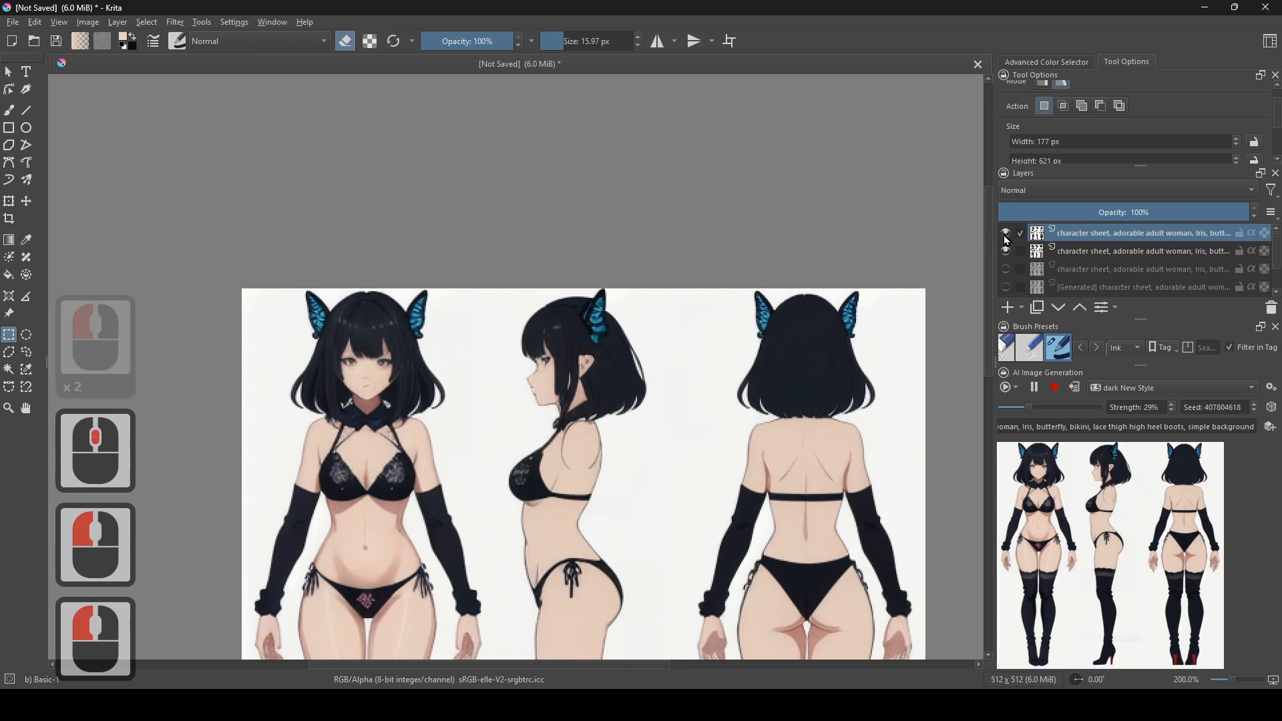
{"action": "left_click", "coordinate": [1007, 234]}
{"action": "left_click", "coordinate": [1006, 234]}
{"action": "left_click", "coordinate": [1006, 233]}
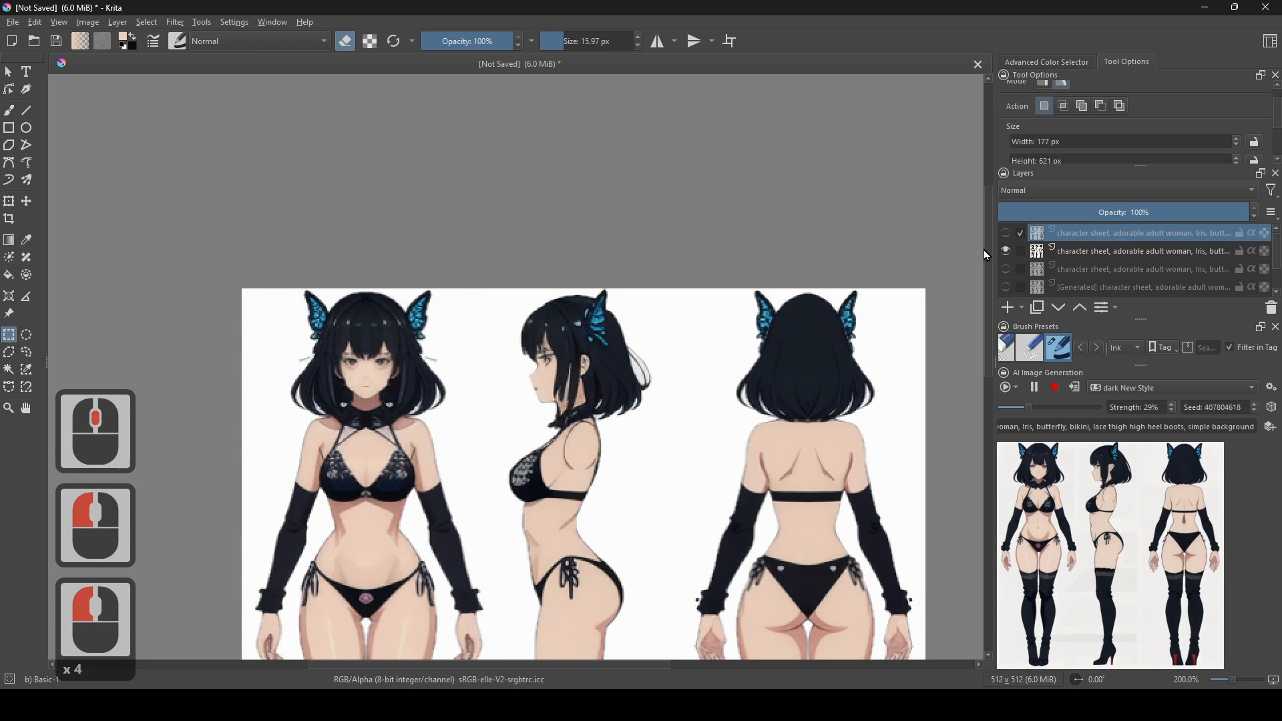
- Delete the hidden AI result layer above the character sheet layer
{"action": "scroll", "coordinate": [668, 500], "scroll_direction": "down", "scroll_amount": 2}
{"action": "left_click", "coordinate": [1065, 234]}
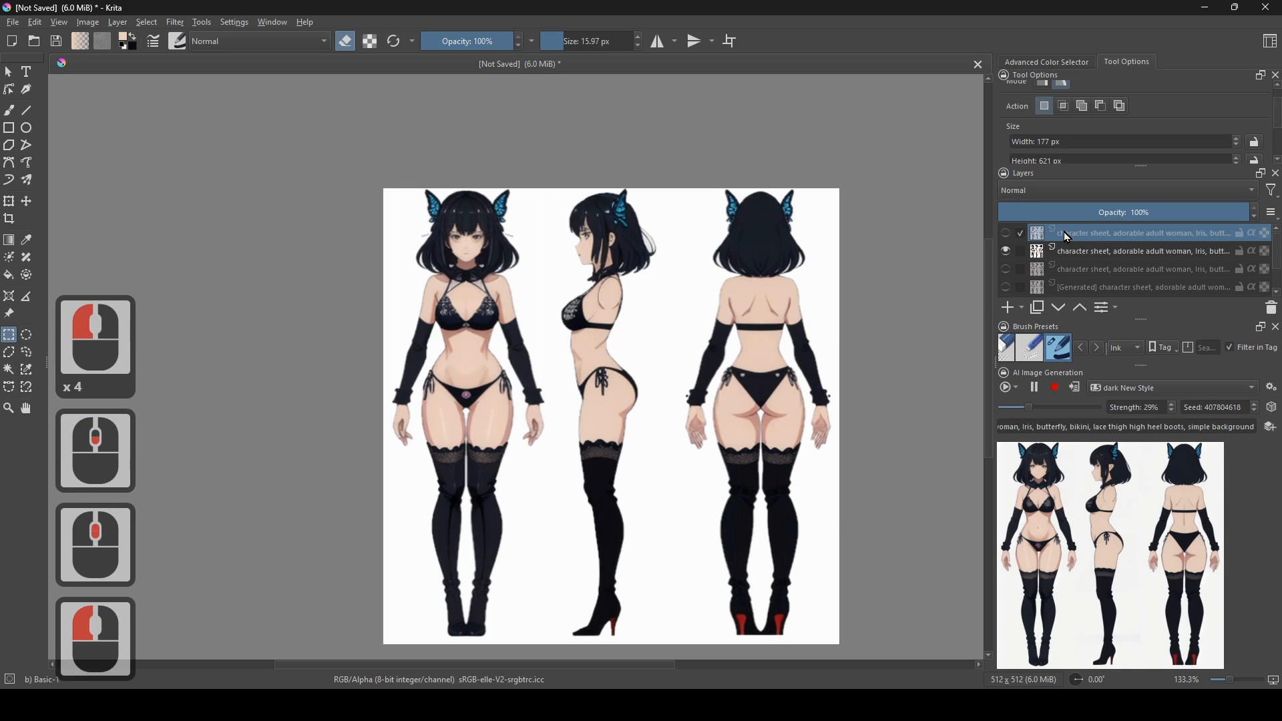
{"action": "key", "text": "Delete"}
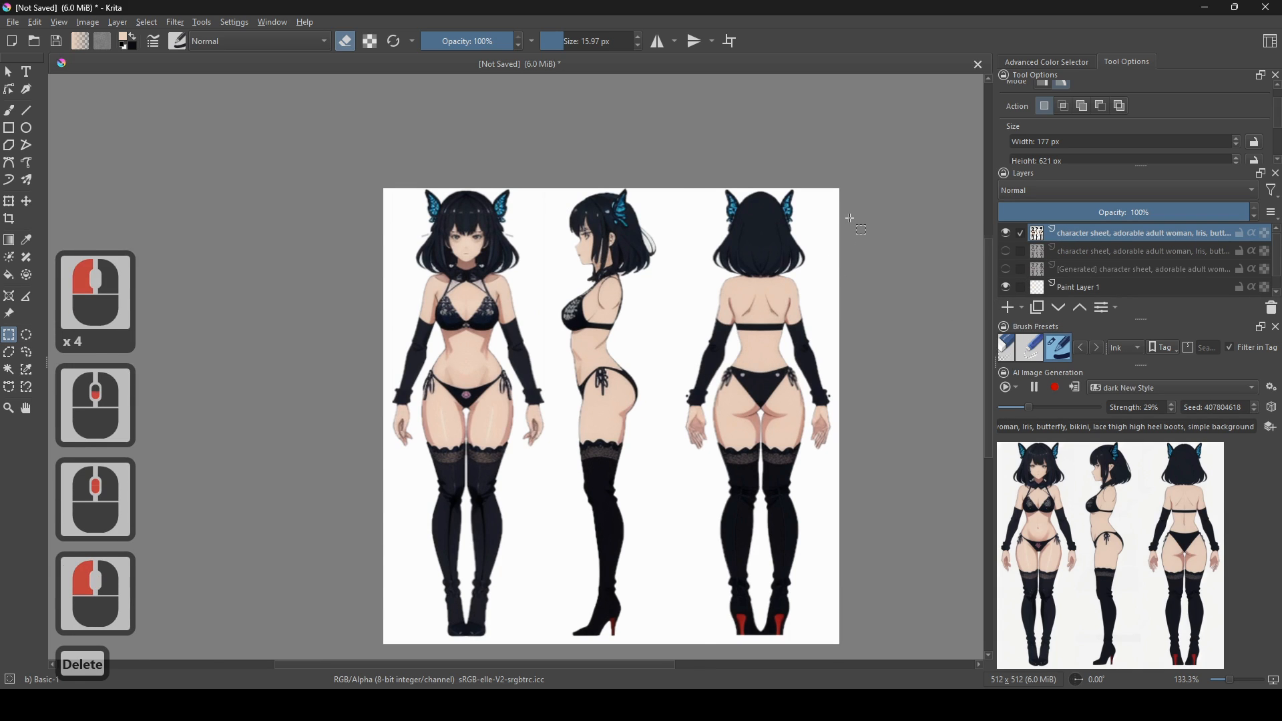
- Draw a freehand selection around the lower hip curve of the side view, just above the back of the thigh
{"action": "scroll", "coordinate": [597, 272], "scroll_direction": "up", "scroll_amount": 2}
{"action": "scroll", "coordinate": [596, 272], "scroll_direction": "down", "scroll_amount": 1}
{"action": "scroll", "coordinate": [647, 223], "scroll_direction": "up", "scroll_amount": 2}
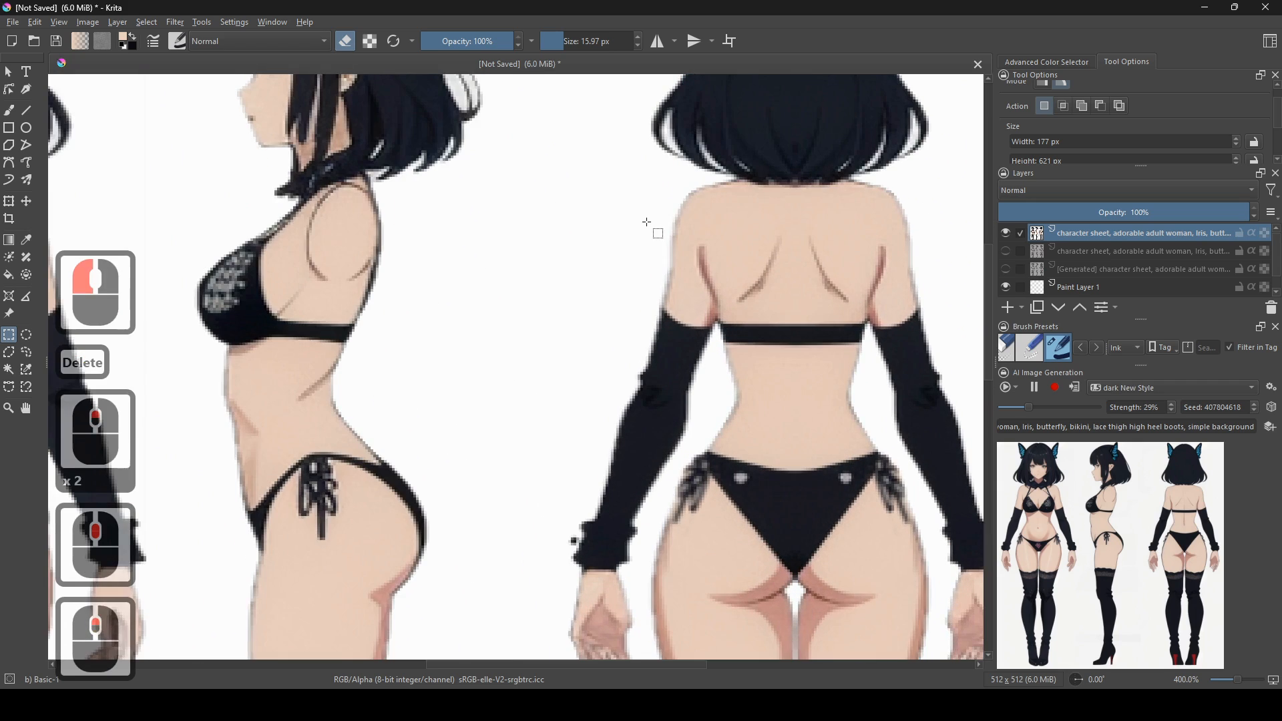
{"action": "left_click_drag", "start_coordinate": [646, 222], "coordinate": [657, 263]}
{"action": "scroll", "coordinate": [657, 288], "scroll_direction": "down", "scroll_amount": 1}
{"action": "scroll", "coordinate": [662, 285], "scroll_direction": "up", "scroll_amount": 1}
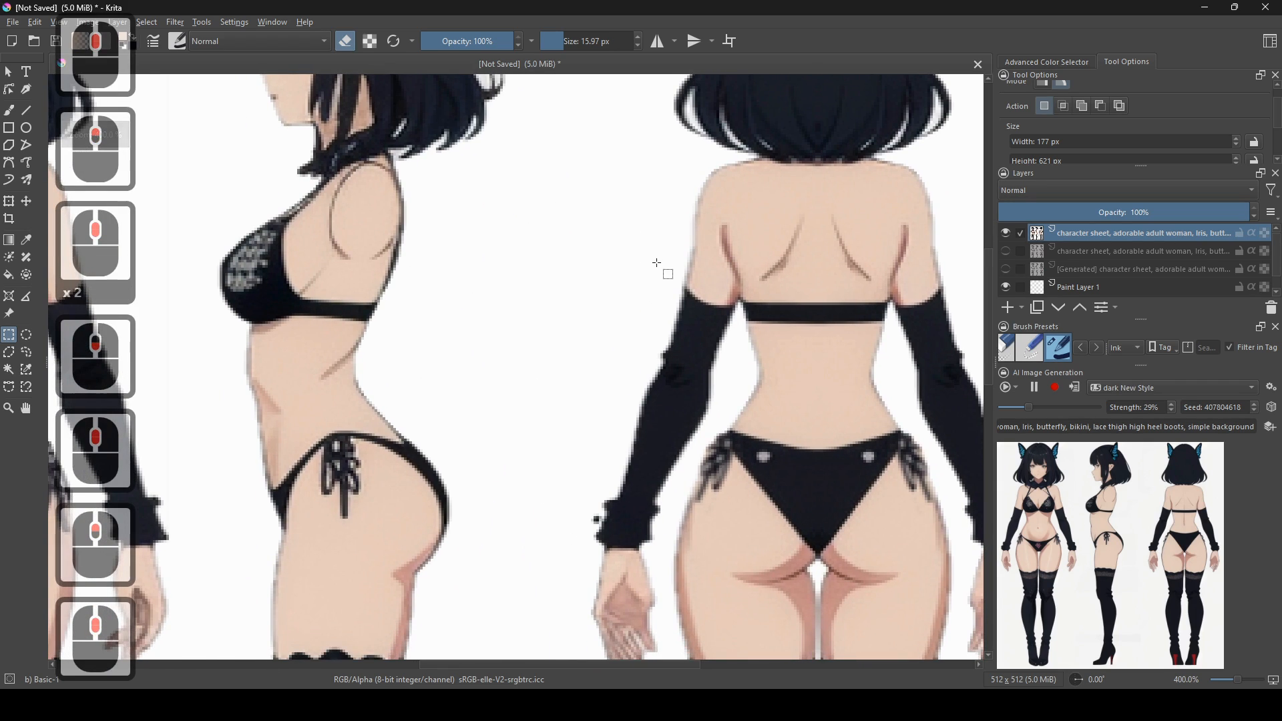
{"action": "left_click", "coordinate": [27, 353]}
{"action": "mouse_move", "coordinate": [458, 586]}
{"action": "left_mouse_down"}
{"action": "mouse_move", "coordinate": [399, 581]}
{"action": "mouse_move", "coordinate": [374, 559]}
{"action": "mouse_move", "coordinate": [382, 537]}
{"action": "mouse_move", "coordinate": [426, 530]}
{"action": "mouse_move", "coordinate": [478, 562]}
{"action": "left_mouse_up"}
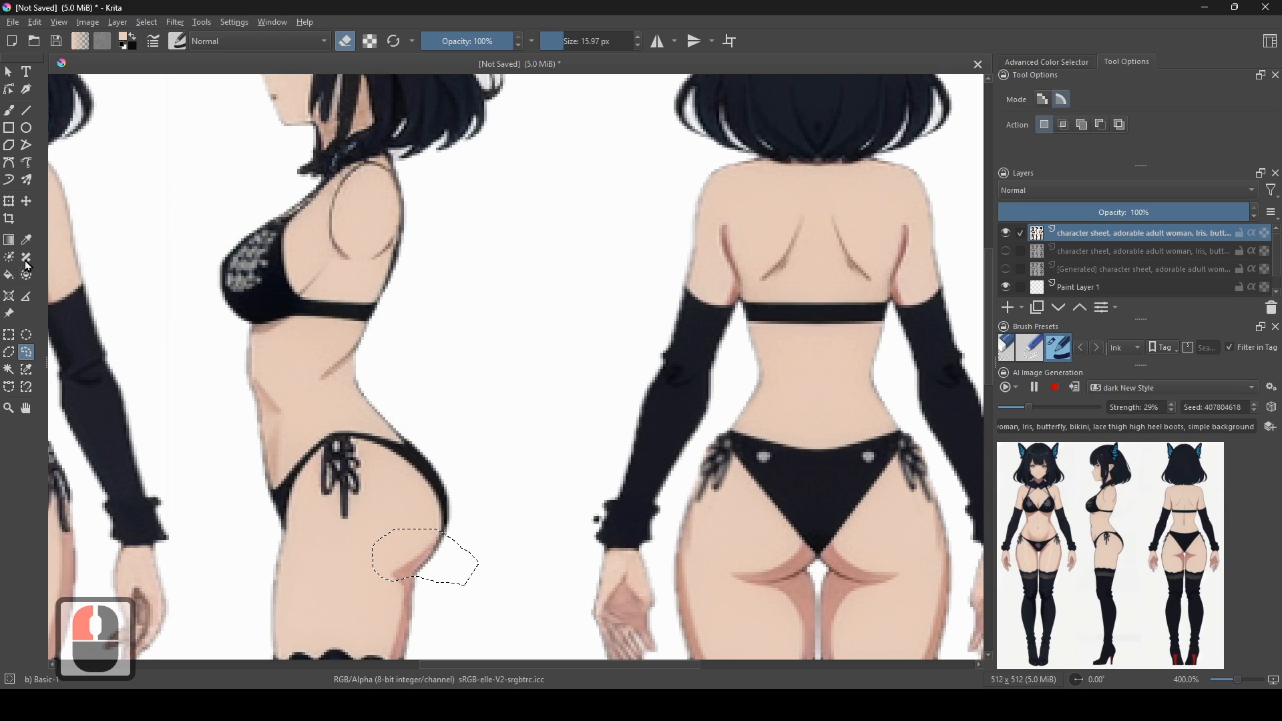
- Stretch the selected hip area slightly downward with a free transform, undoing the excess stretch
{"action": "left_click", "coordinate": [9, 202]}
{"action": "scroll", "coordinate": [426, 427], "scroll_direction": "up", "scroll_amount": 1}
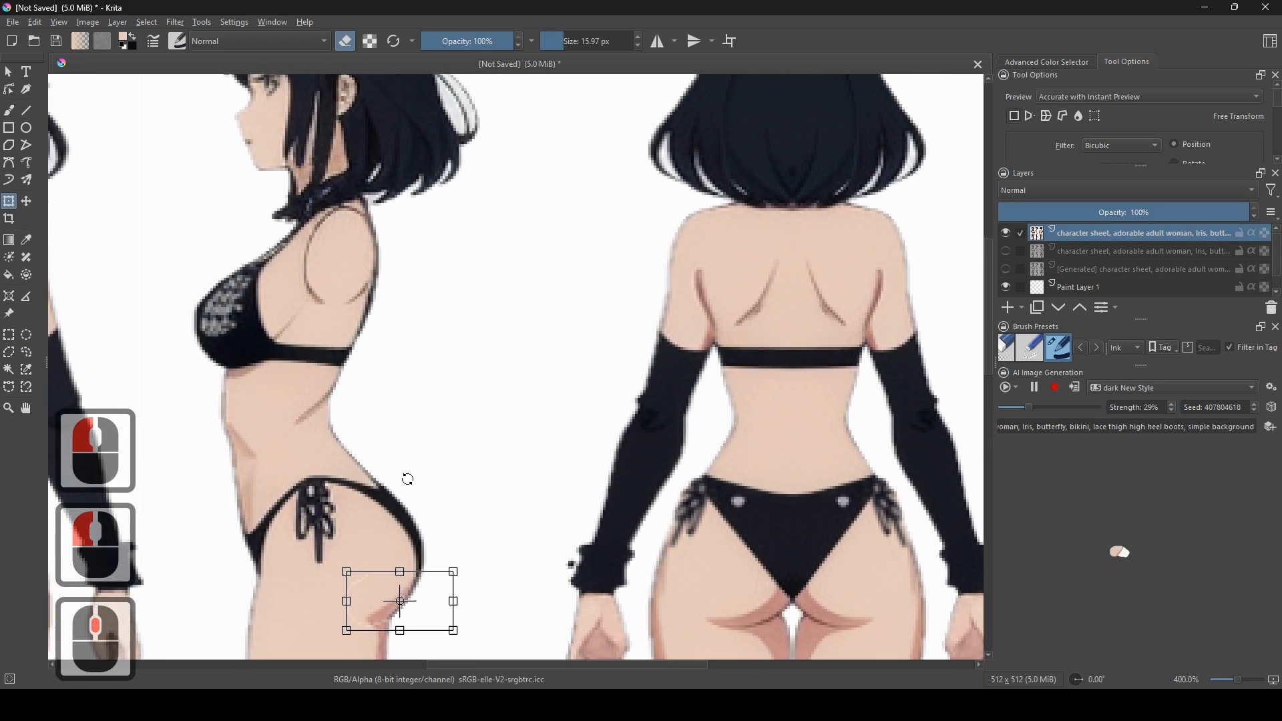
{"action": "left_click_drag", "start_coordinate": [400, 634], "coordinate": [398, 643]}
{"action": "mouse_move", "coordinate": [496, 494]}
{"action": "left_mouse_down"}
{"action": "mouse_move", "coordinate": [485, 527]}
{"action": "mouse_move", "coordinate": [485, 495]}
{"action": "mouse_move", "coordinate": [499, 520]}
{"action": "mouse_move", "coordinate": [495, 470]}
{"action": "left_mouse_up"}
{"action": "key", "text": "ctrl+z"}
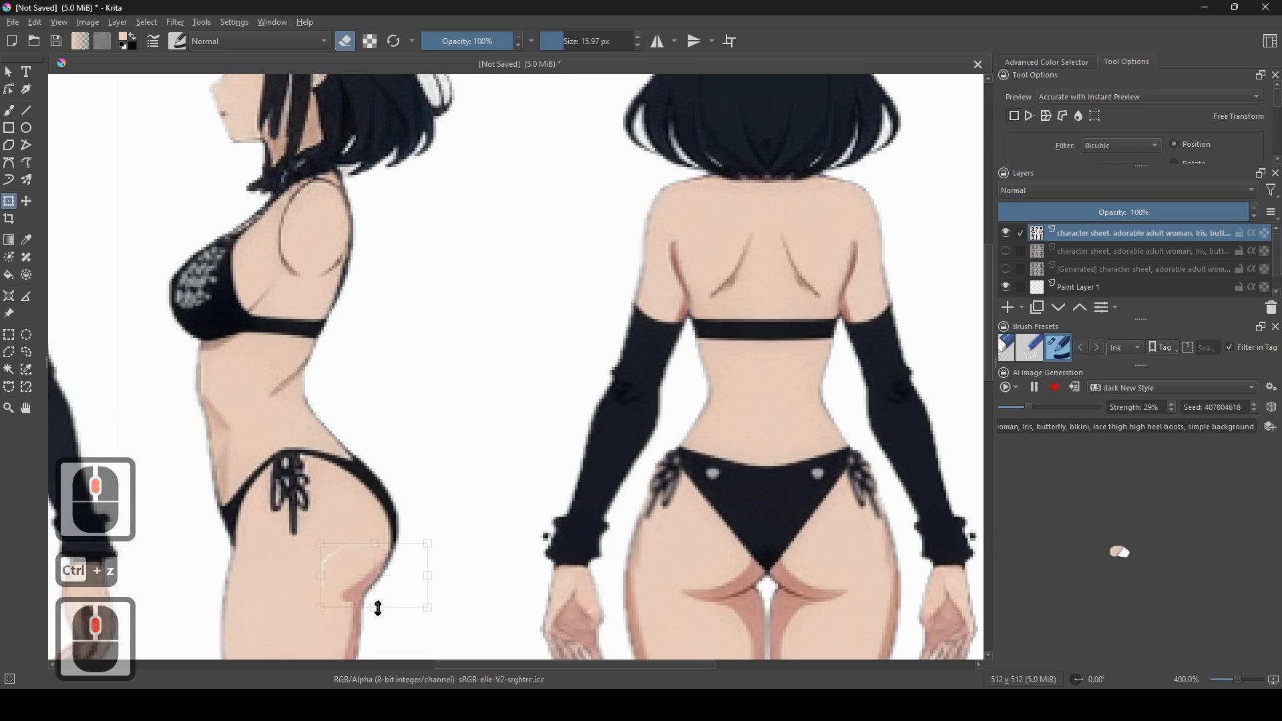
- Check the reshaped side view against the whole sheet, apply the transform and clear the selection
{"action": "left_click_drag", "start_coordinate": [466, 461], "coordinate": [458, 515]}
{"action": "left_click_drag", "start_coordinate": [471, 422], "coordinate": [478, 559]}
{"action": "left_click_drag", "start_coordinate": [479, 467], "coordinate": [741, 615]}
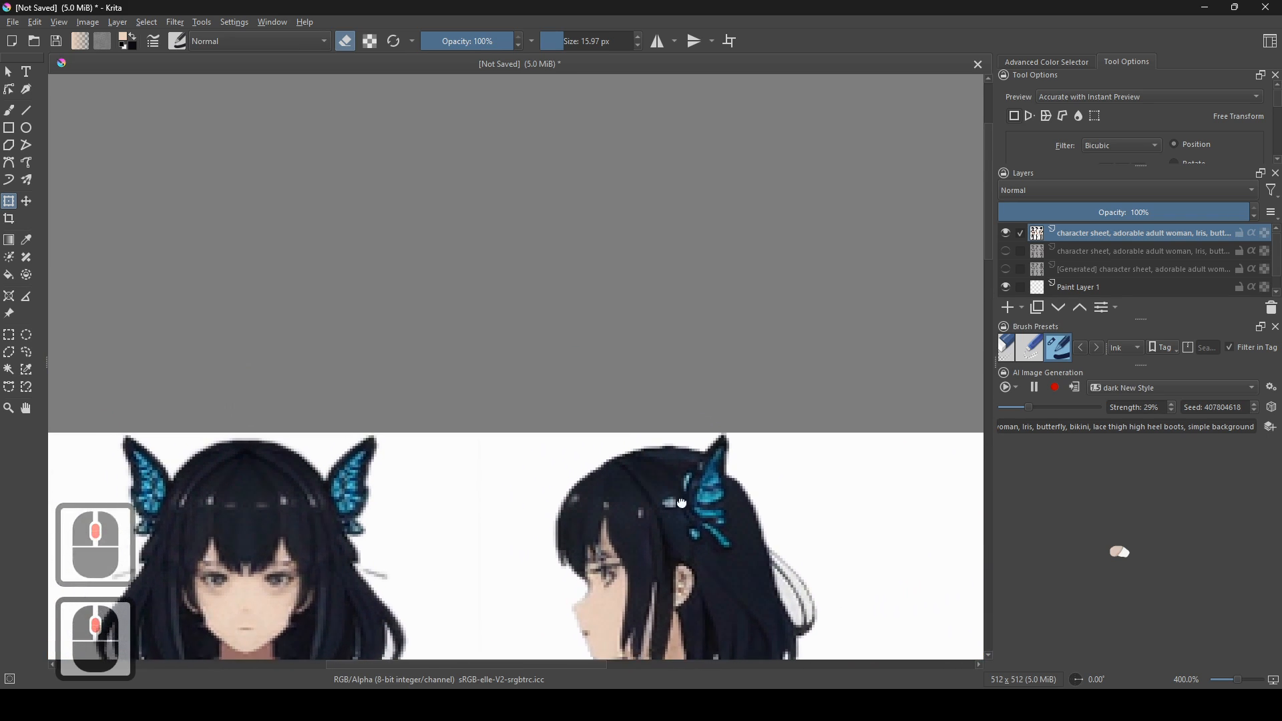
{"action": "scroll", "coordinate": [597, 439], "scroll_direction": "down", "scroll_amount": 3}
{"action": "scroll", "coordinate": [604, 361], "scroll_direction": "up", "scroll_amount": 3}
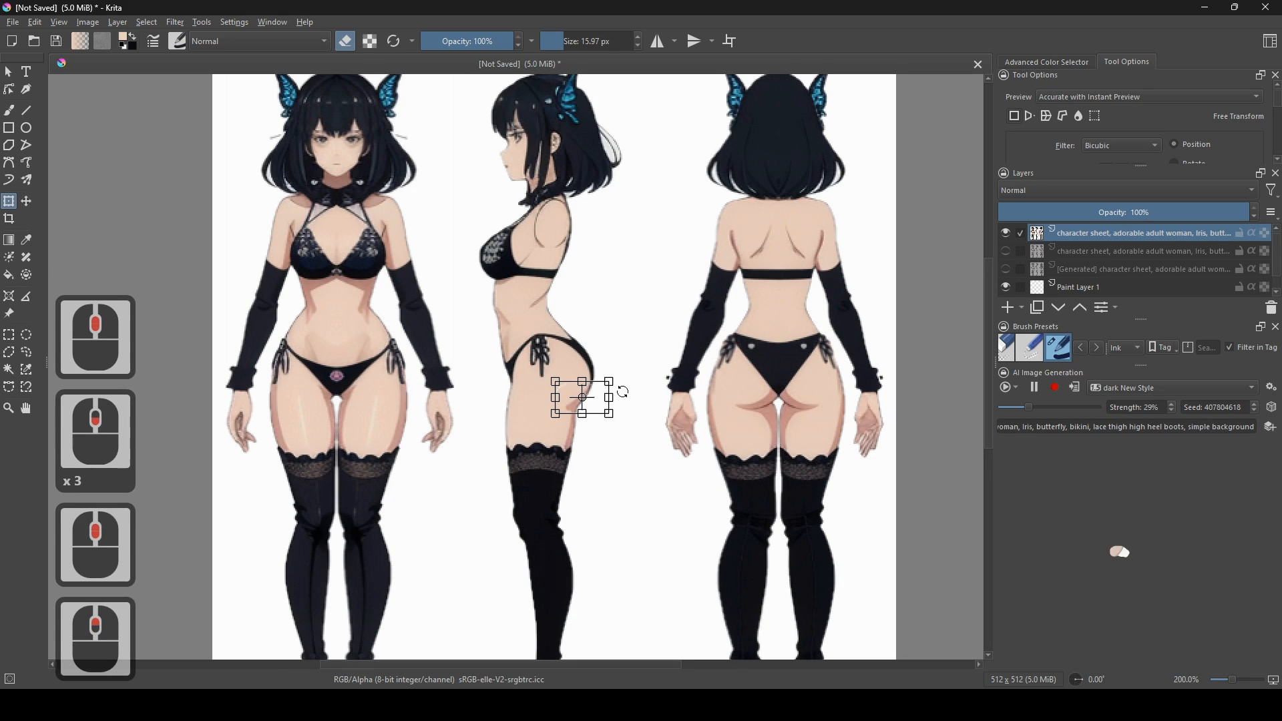
{"action": "scroll", "coordinate": [708, 438], "scroll_direction": "down", "scroll_amount": 1}
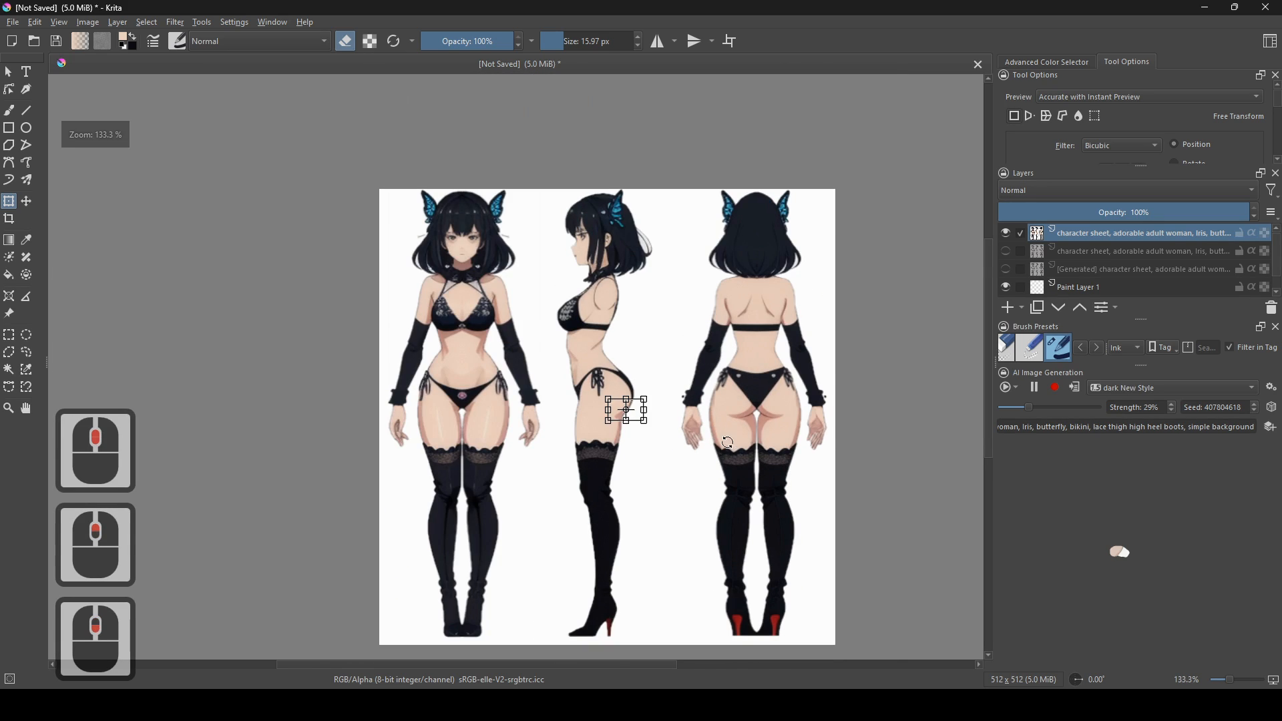
{"action": "left_click_drag", "start_coordinate": [830, 463], "coordinate": [794, 450]}
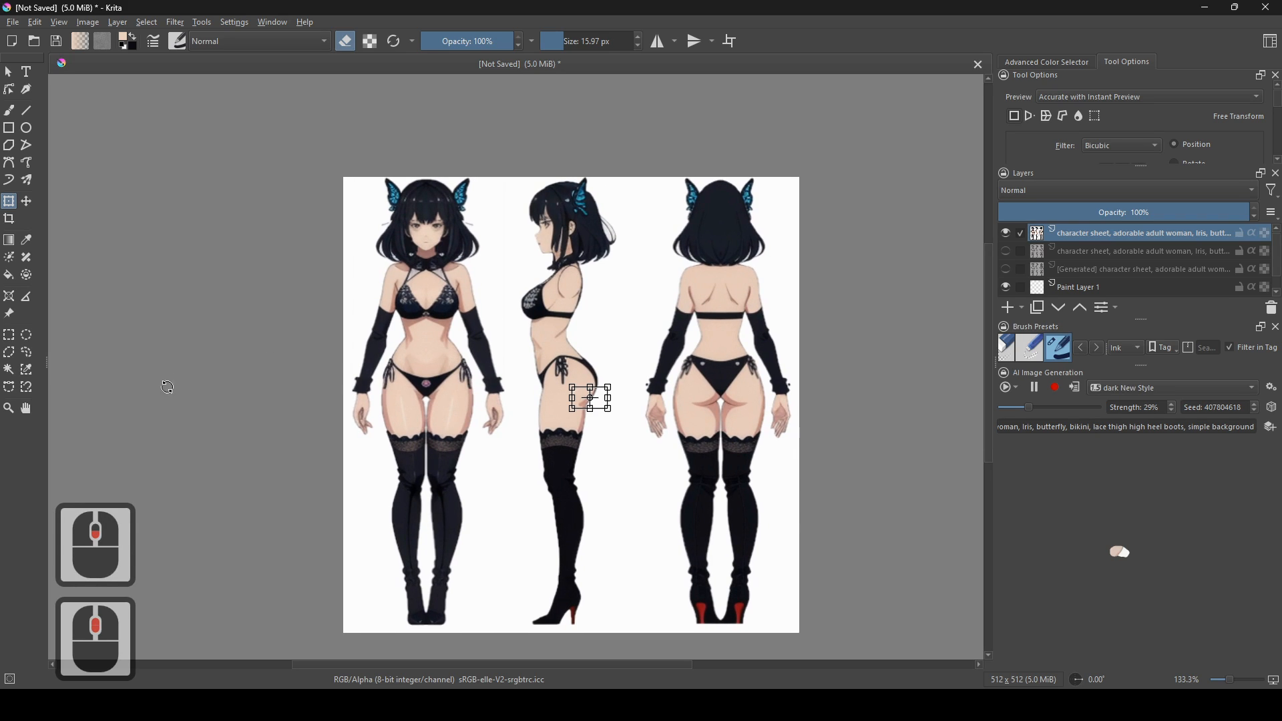
{"action": "left_click", "coordinate": [8, 334]}
{"action": "right_click", "coordinate": [572, 376]}
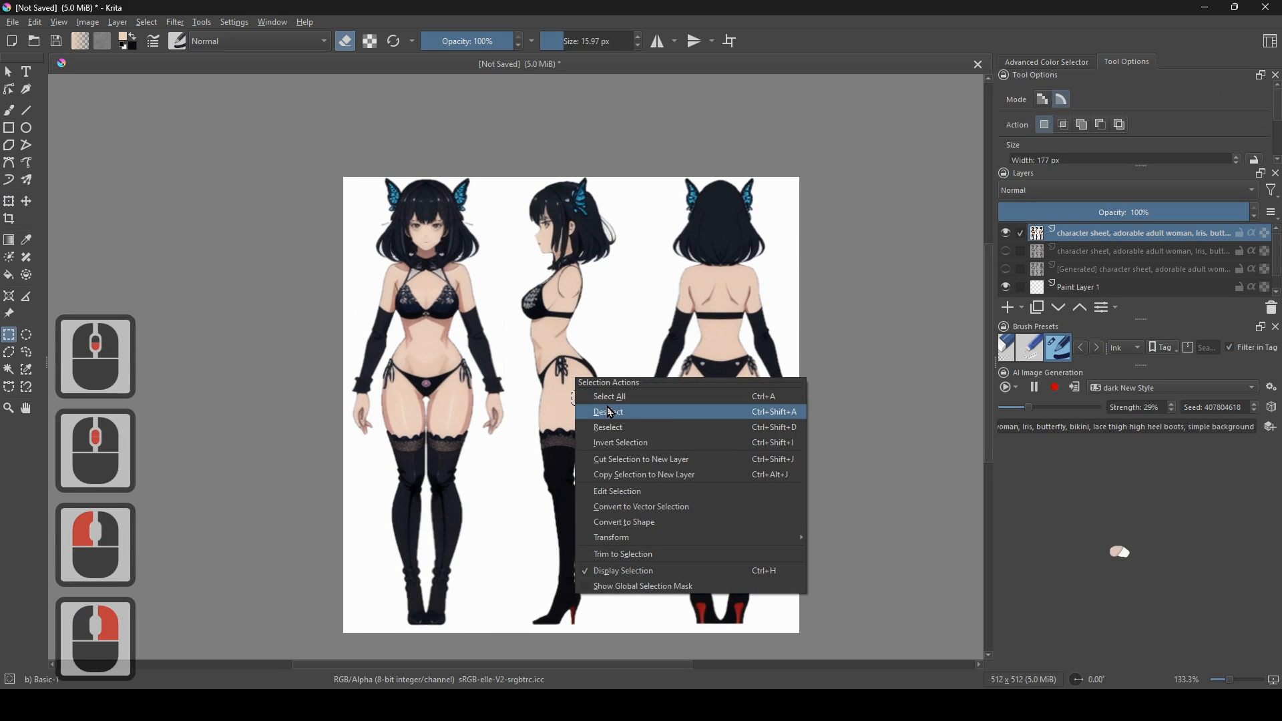
{"action": "left_click", "coordinate": [606, 411]}
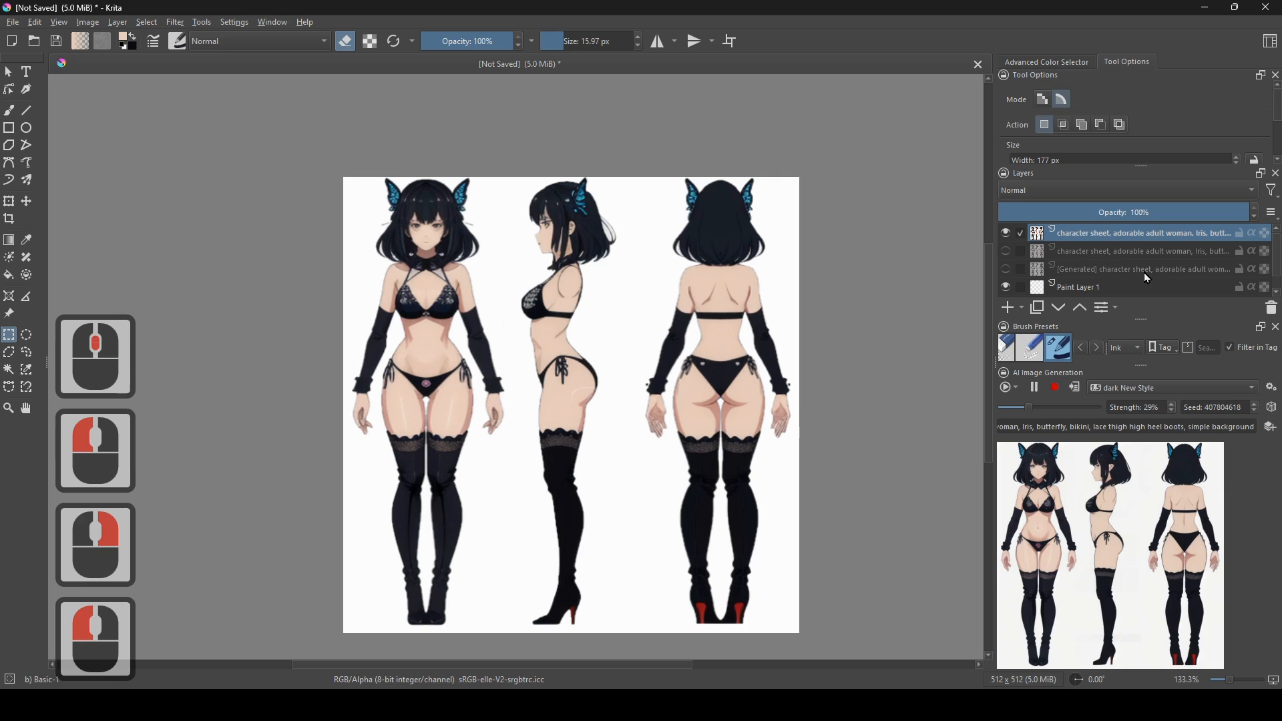
- Apply the refreshed AI preview as a new layer and compare it with the reshaped sheet by toggling its visibility
{"action": "left_click_drag", "start_coordinate": [919, 403], "coordinate": [894, 393]}
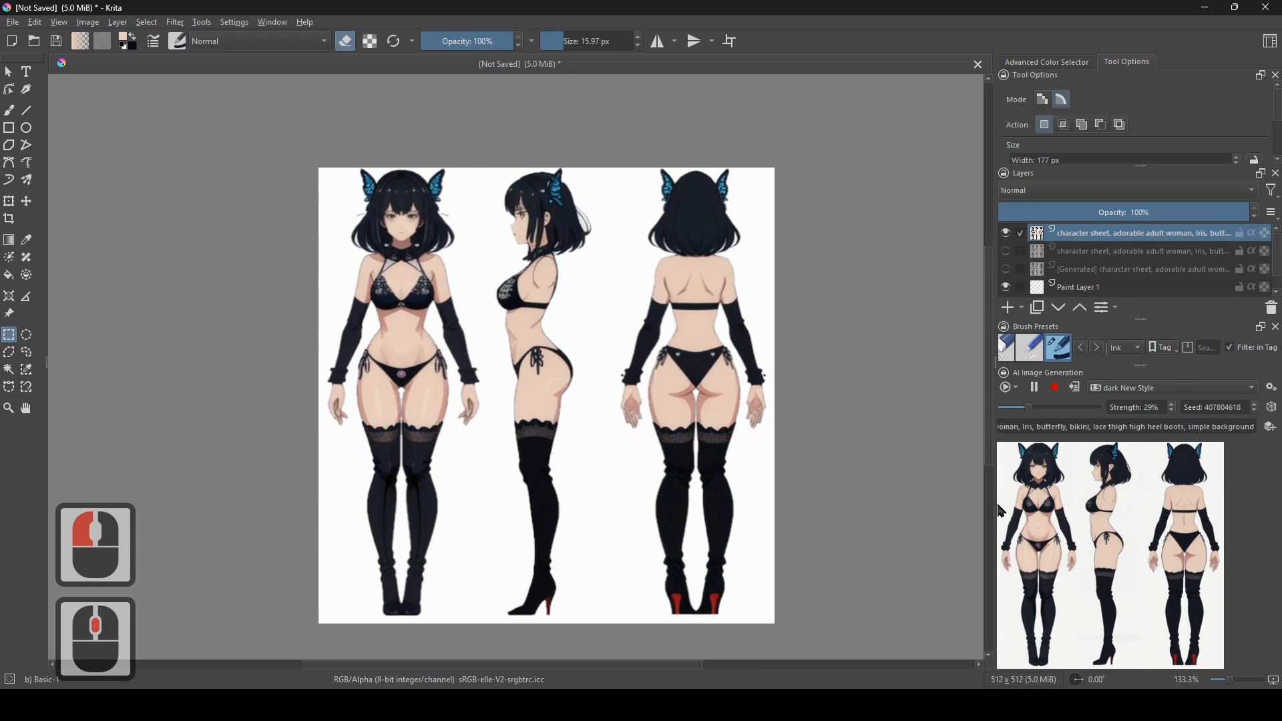
{"action": "left_click", "coordinate": [1083, 393]}
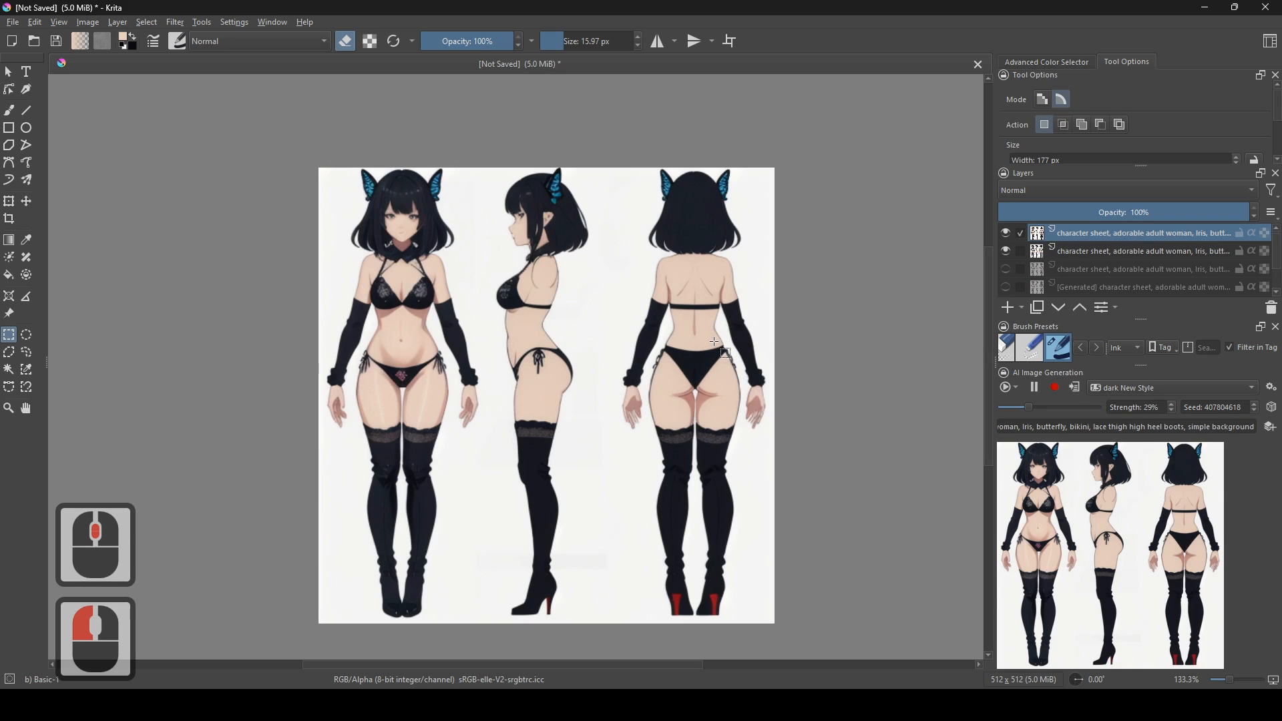
{"action": "left_click", "coordinate": [1008, 236]}
{"action": "left_click", "coordinate": [1008, 236]}
{"action": "left_click", "coordinate": [1008, 235]}
{"action": "left_click", "coordinate": [1008, 235]}
{"action": "left_click", "coordinate": [1008, 235]}
{"action": "left_click", "coordinate": [1008, 235]}
{"action": "left_click", "coordinate": [1008, 235]}
{"action": "left_click", "coordinate": [1008, 236]}
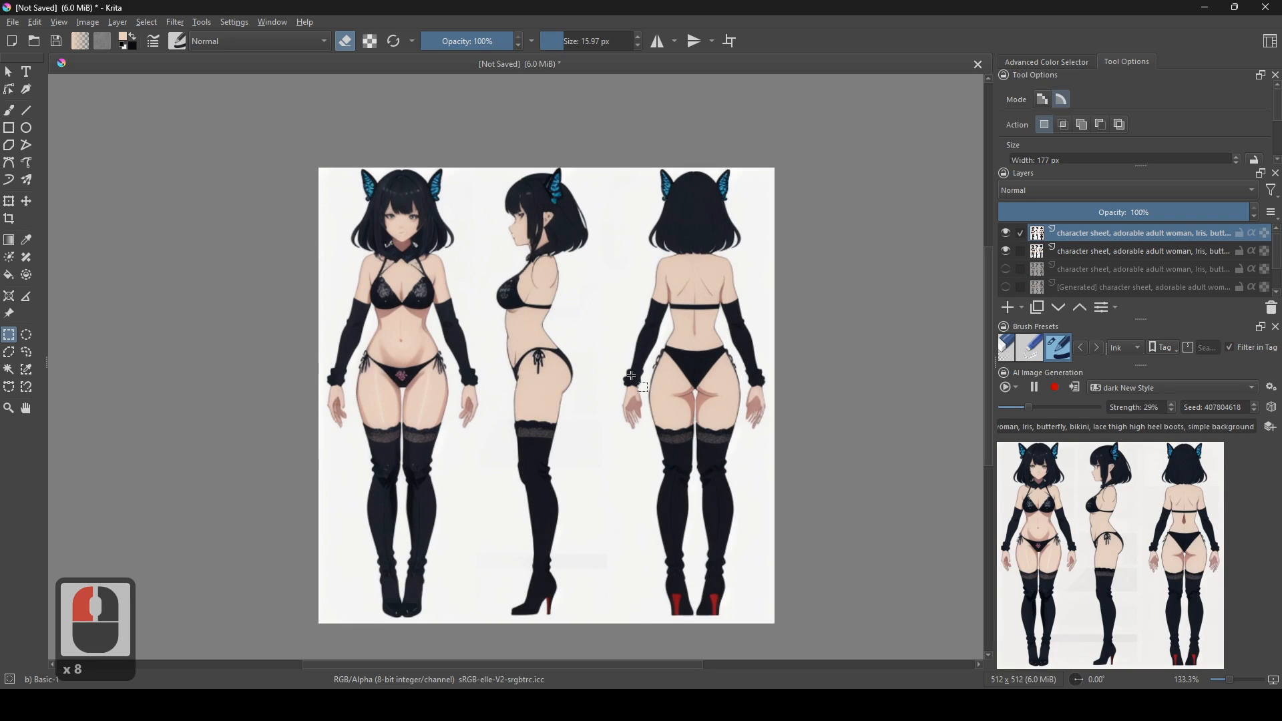
- Hide the newly applied AI preview layer and delete it
{"action": "left_click", "coordinate": [1008, 235]}
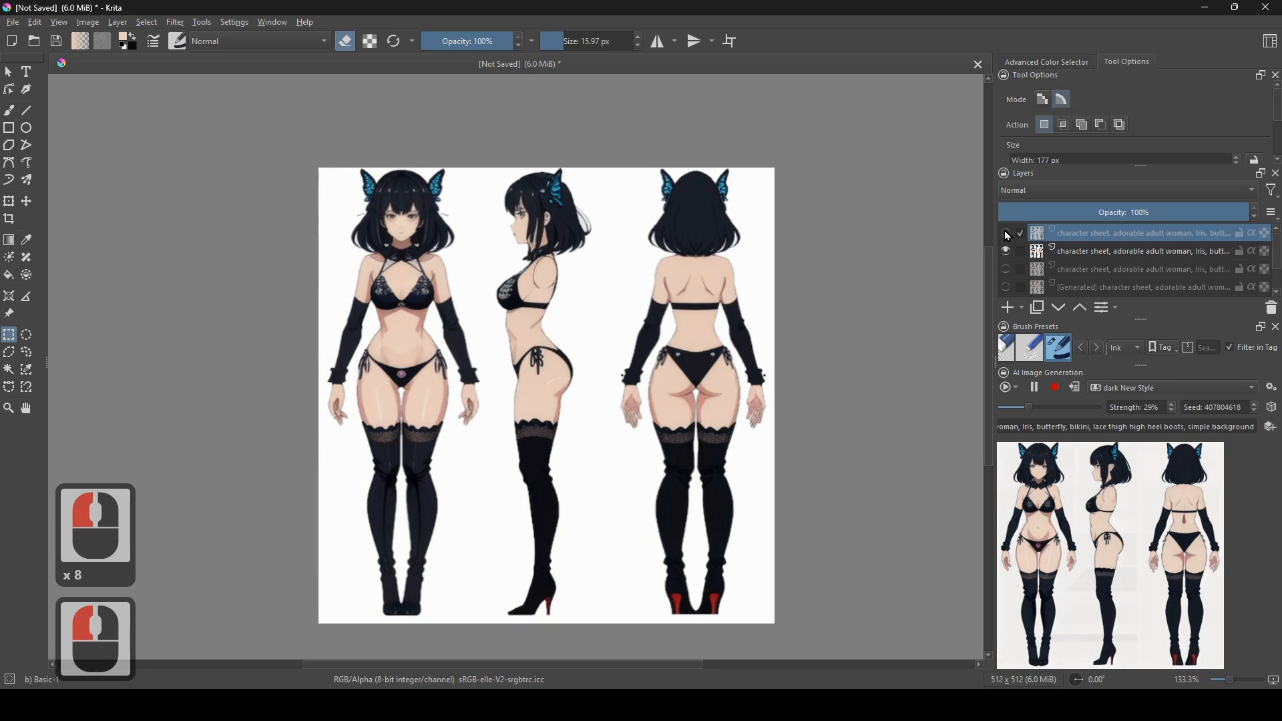
{"action": "left_click", "coordinate": [1008, 236]}
{"action": "left_click", "coordinate": [1007, 235]}
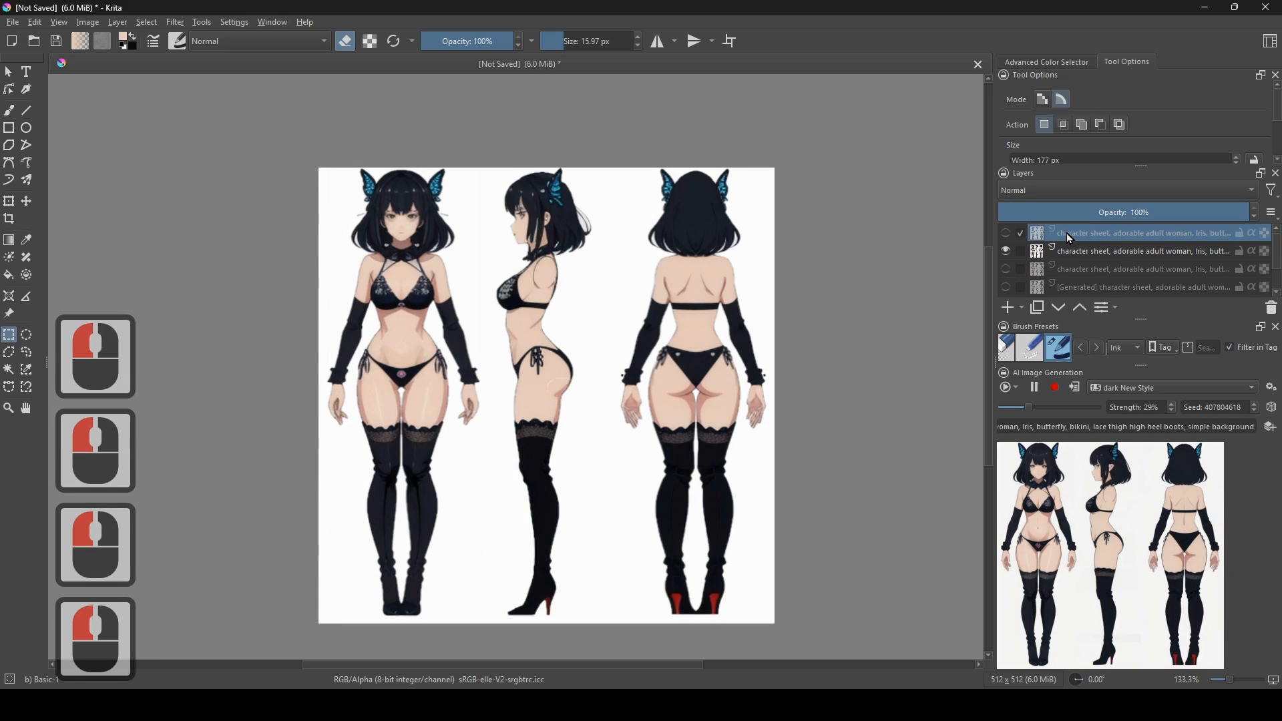
{"action": "key", "text": "Delete"}
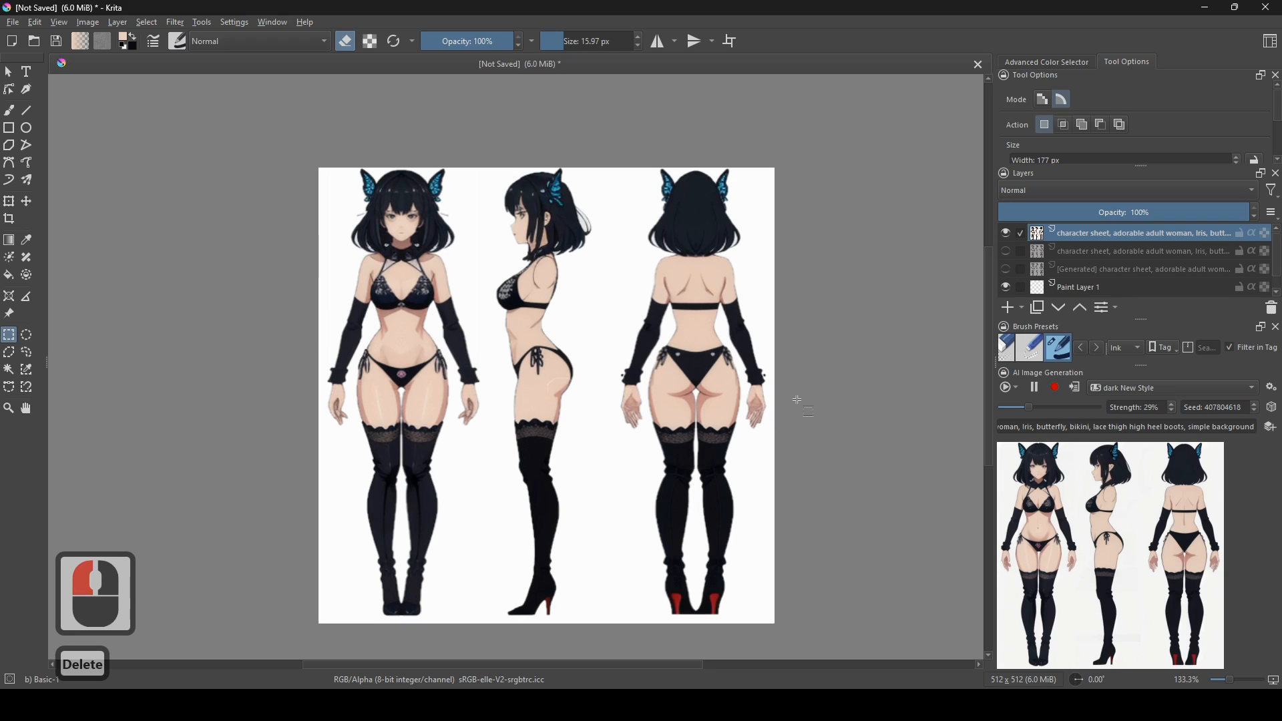
- Compare the edited sheet layer with the earlier character sheet layer beneath it by toggling their visibility
{"action": "scroll", "coordinate": [800, 414], "scroll_direction": "up", "scroll_amount": 1}
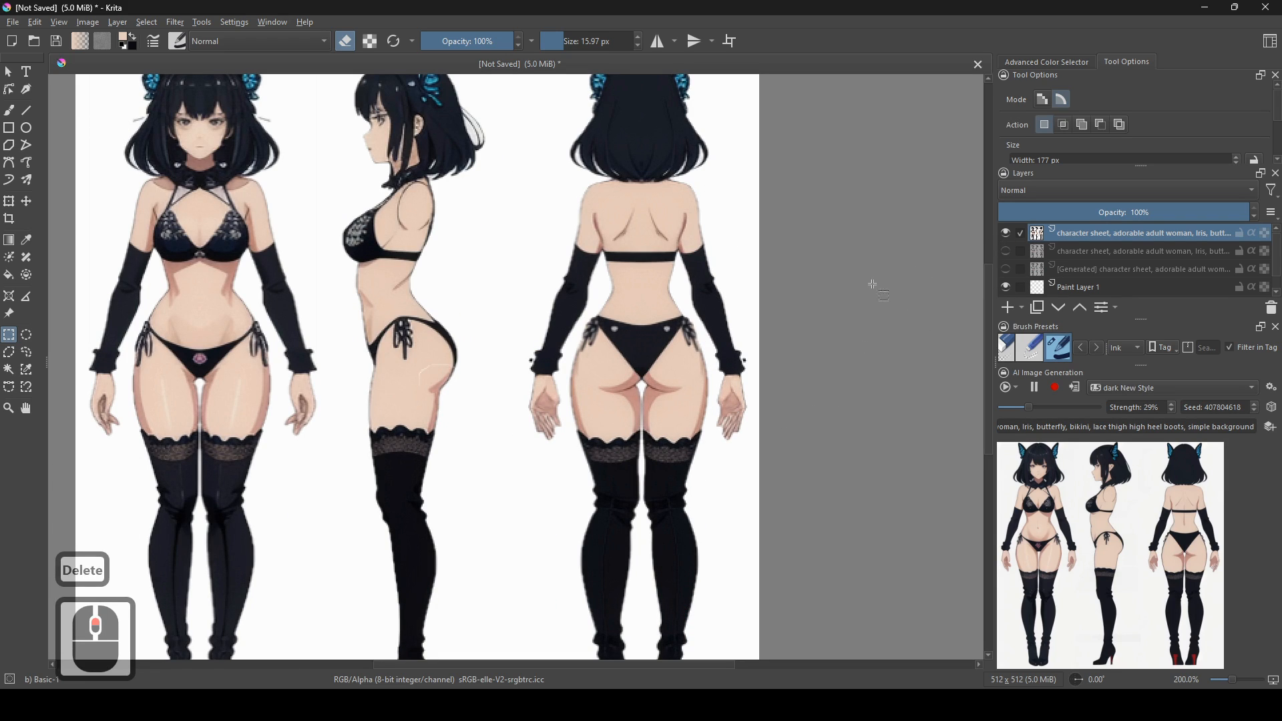
{"action": "left_click", "coordinate": [1005, 246]}
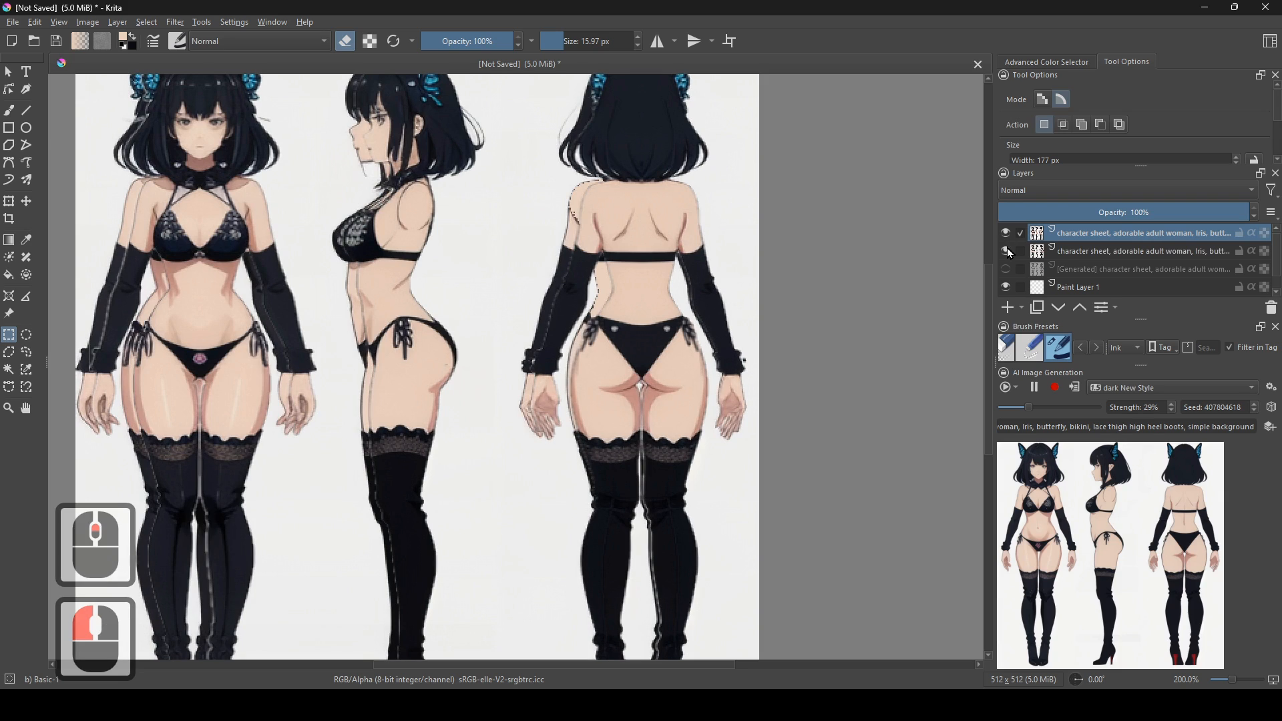
{"action": "left_click", "coordinate": [1008, 248]}
{"action": "left_click", "coordinate": [1006, 233]}
{"action": "left_click", "coordinate": [1007, 247]}
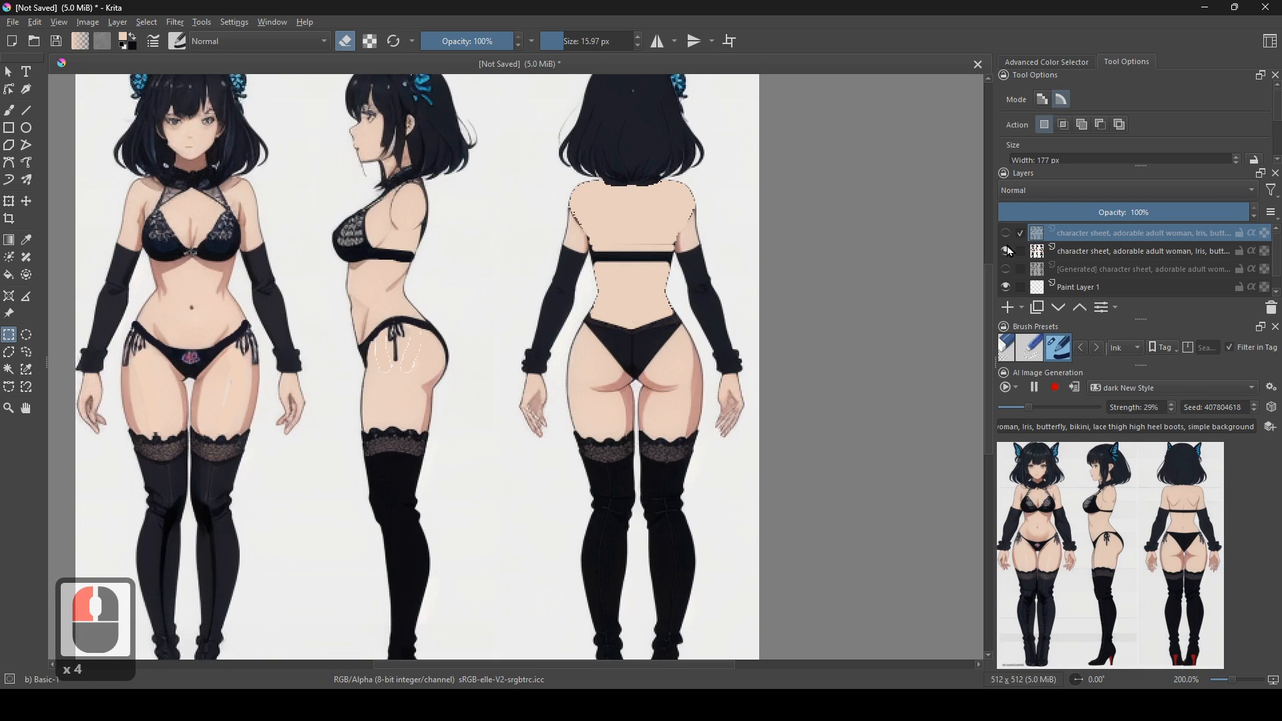
{"action": "left_click", "coordinate": [1007, 248]}
{"action": "left_click", "coordinate": [1005, 233]}
{"action": "scroll", "coordinate": [525, 275], "scroll_direction": "up", "scroll_amount": 1}
{"action": "scroll", "coordinate": [613, 307], "scroll_direction": "down", "scroll_amount": 3}
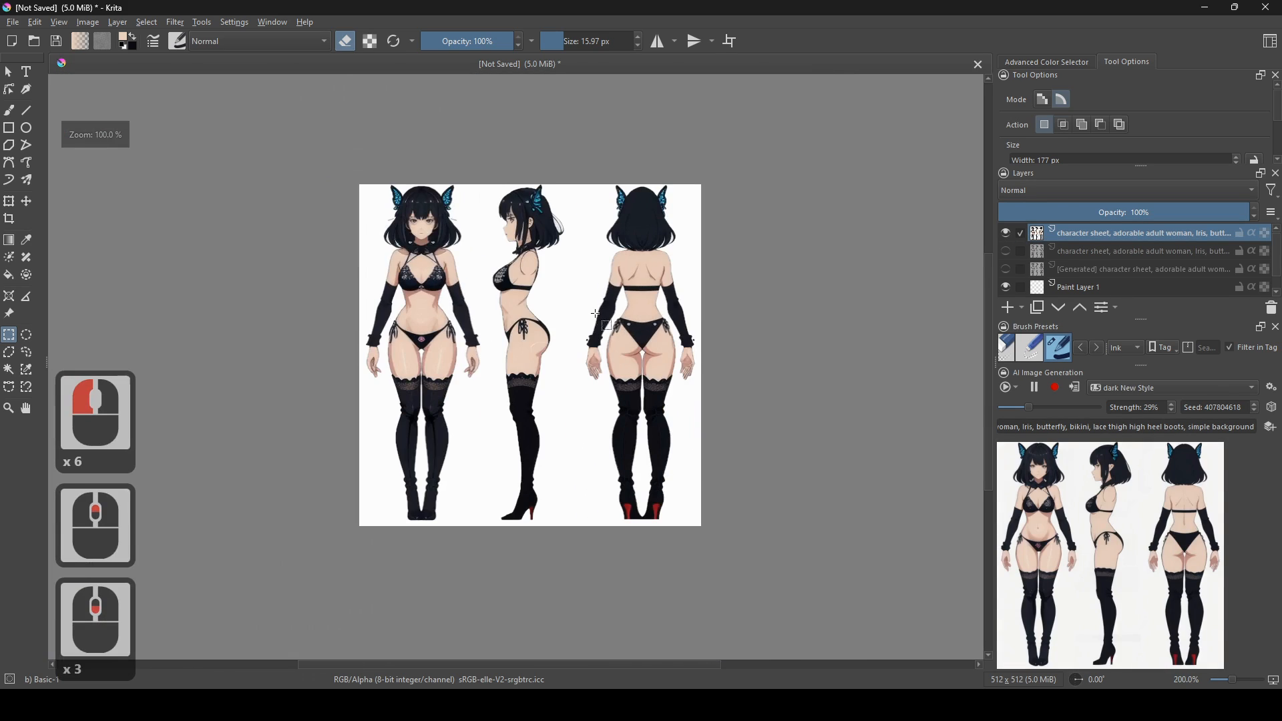
- Save the document in the Ai Upscayl images folder as a Krita document named tttttttttt
{"action": "left_click_drag", "start_coordinate": [613, 308], "coordinate": [651, 317]}
{"action": "left_click", "coordinate": [12, 22]}
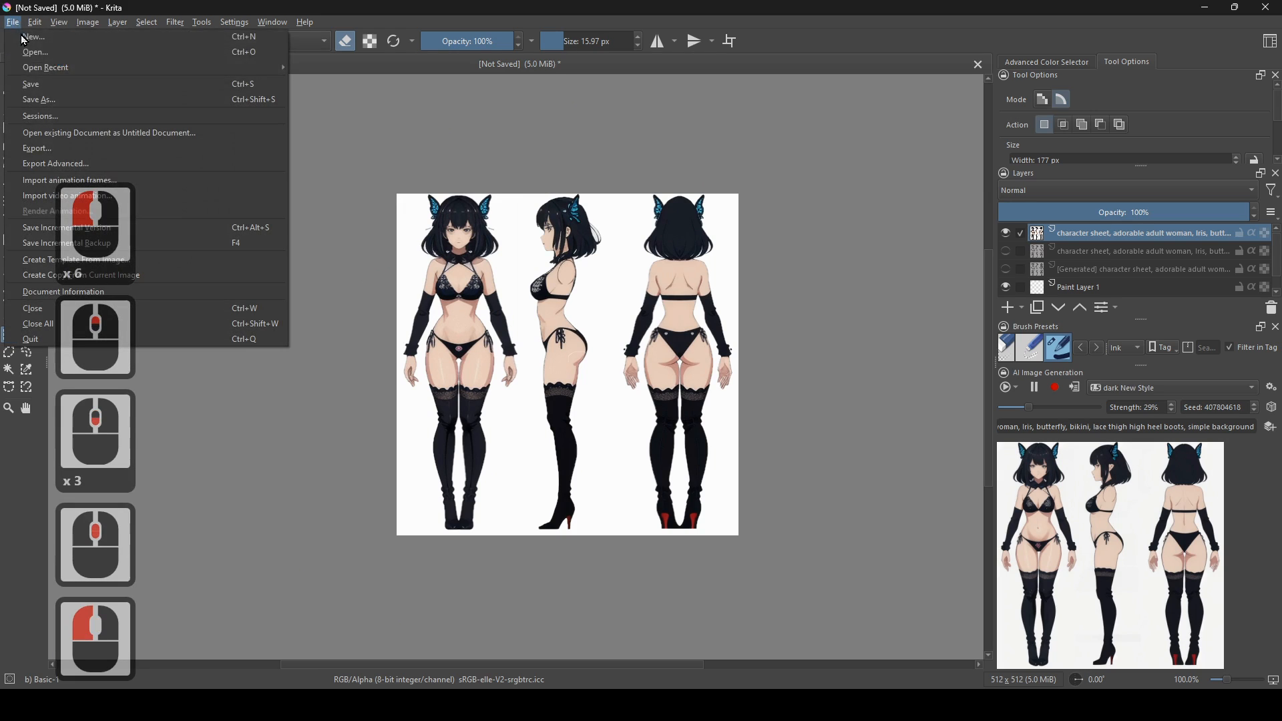
{"action": "left_click", "coordinate": [51, 97]}
{"action": "left_click", "coordinate": [354, 529]}
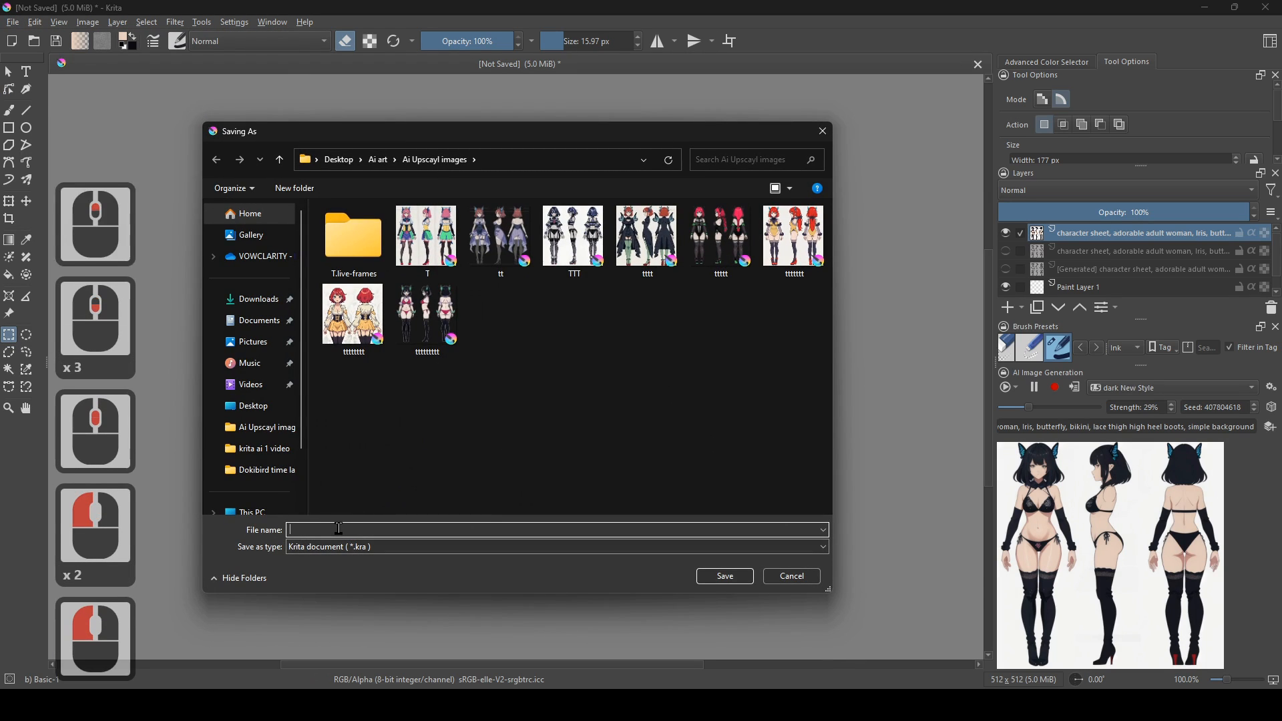
{"action": "type", "text": "ttt"}
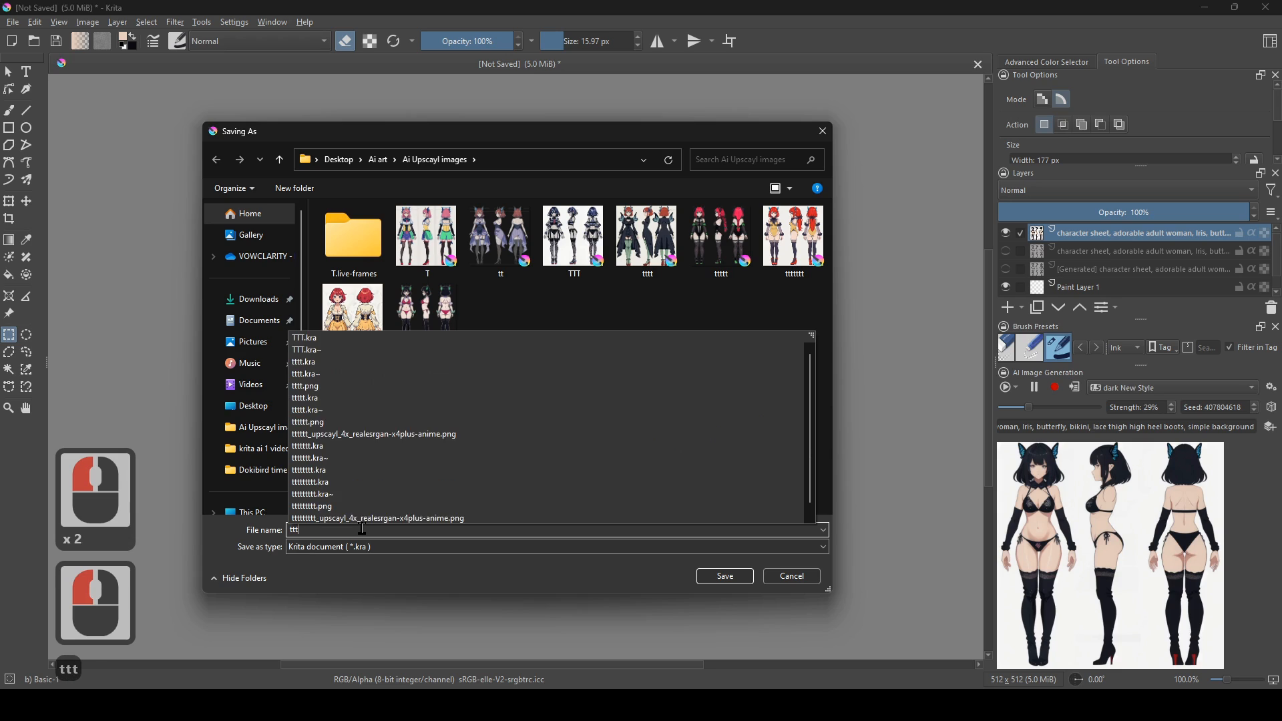
{"action": "type", "text": "tttttttt"}
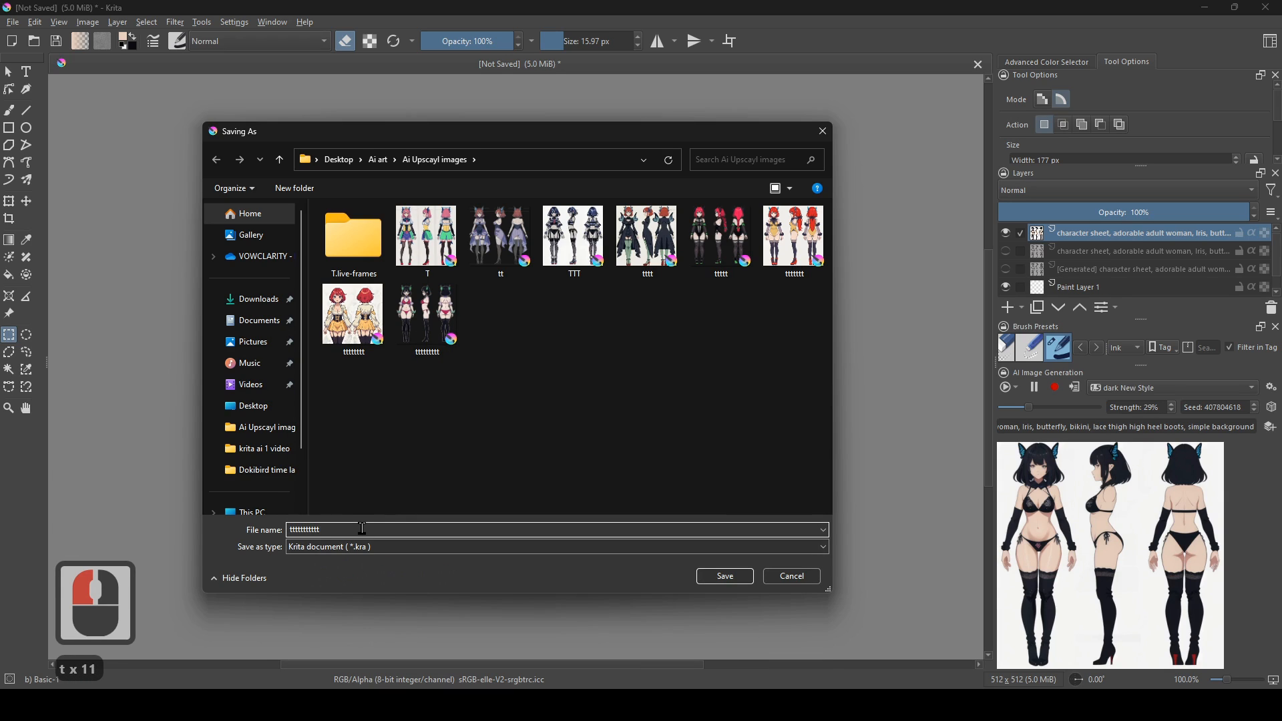
{"action": "key", "text": "BackSpace"}
{"action": "key", "text": "BackSpace"}
{"action": "type", "text": "t"}
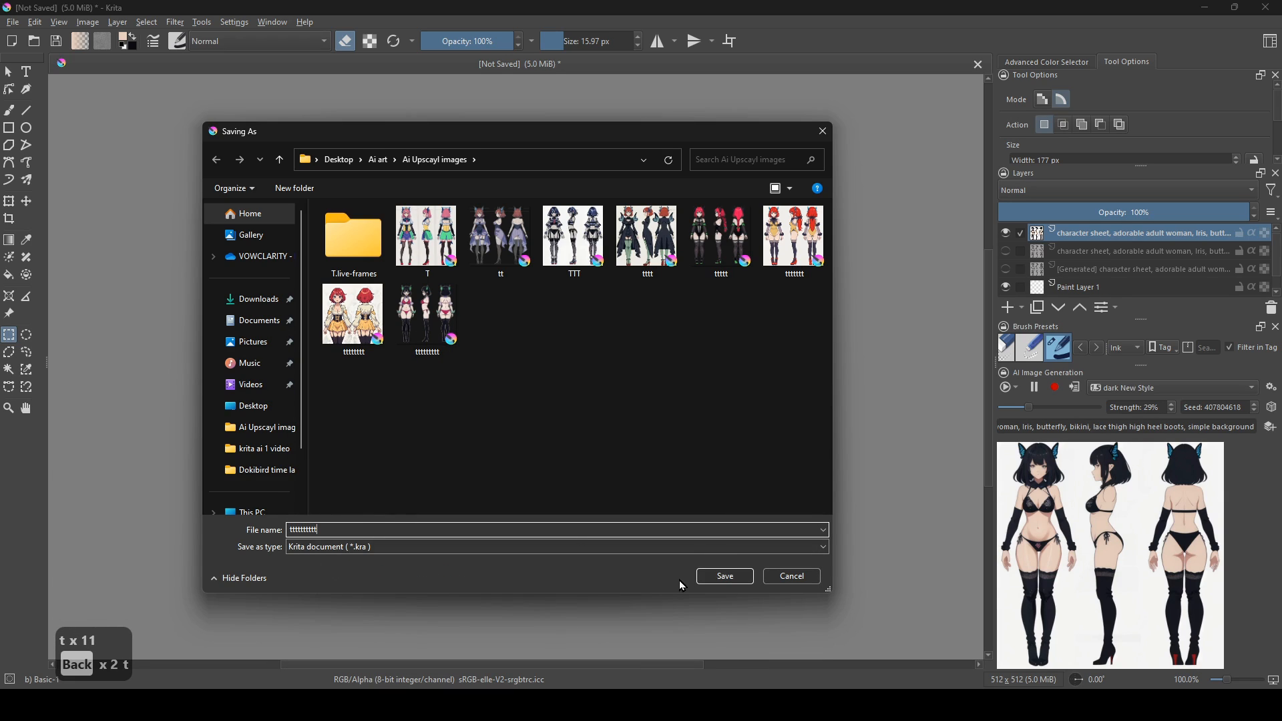
{"action": "left_click", "coordinate": [725, 577]}
- Scale the image to 1024 × 1024 px with constrained proportions
{"action": "scroll", "coordinate": [724, 363], "scroll_direction": "up", "scroll_amount": 2}
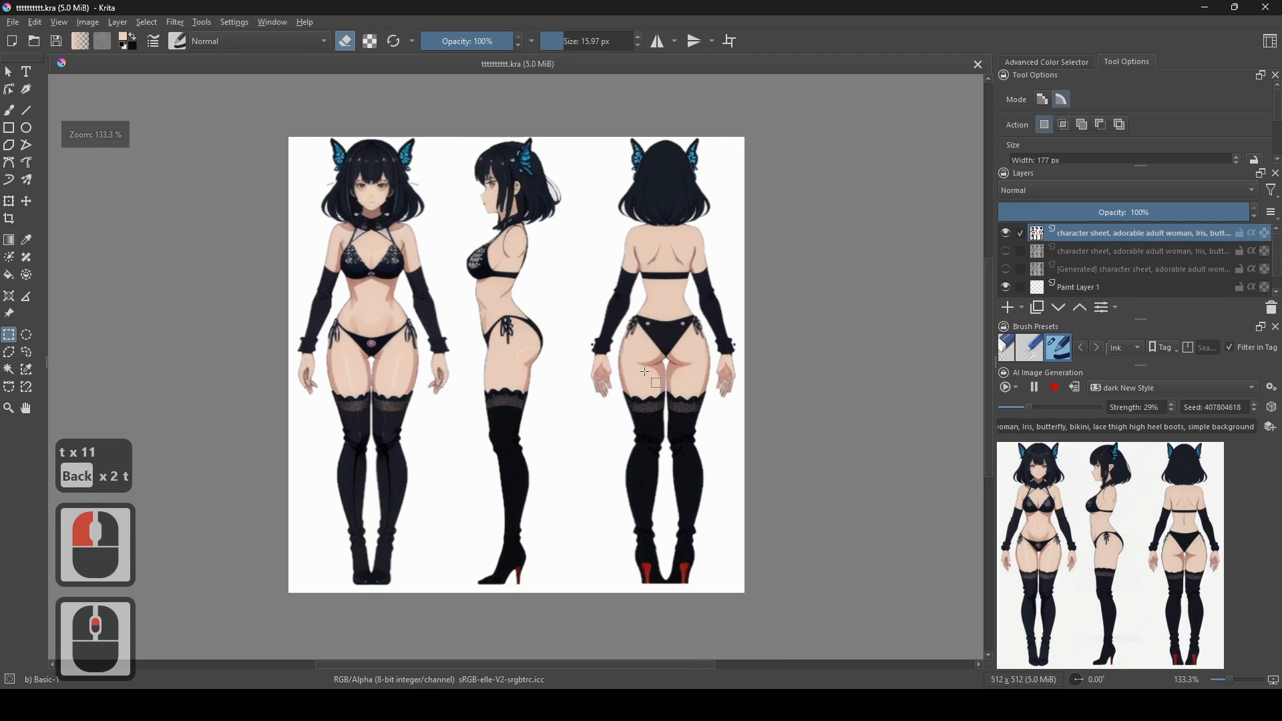
{"action": "left_click", "coordinate": [89, 27]}
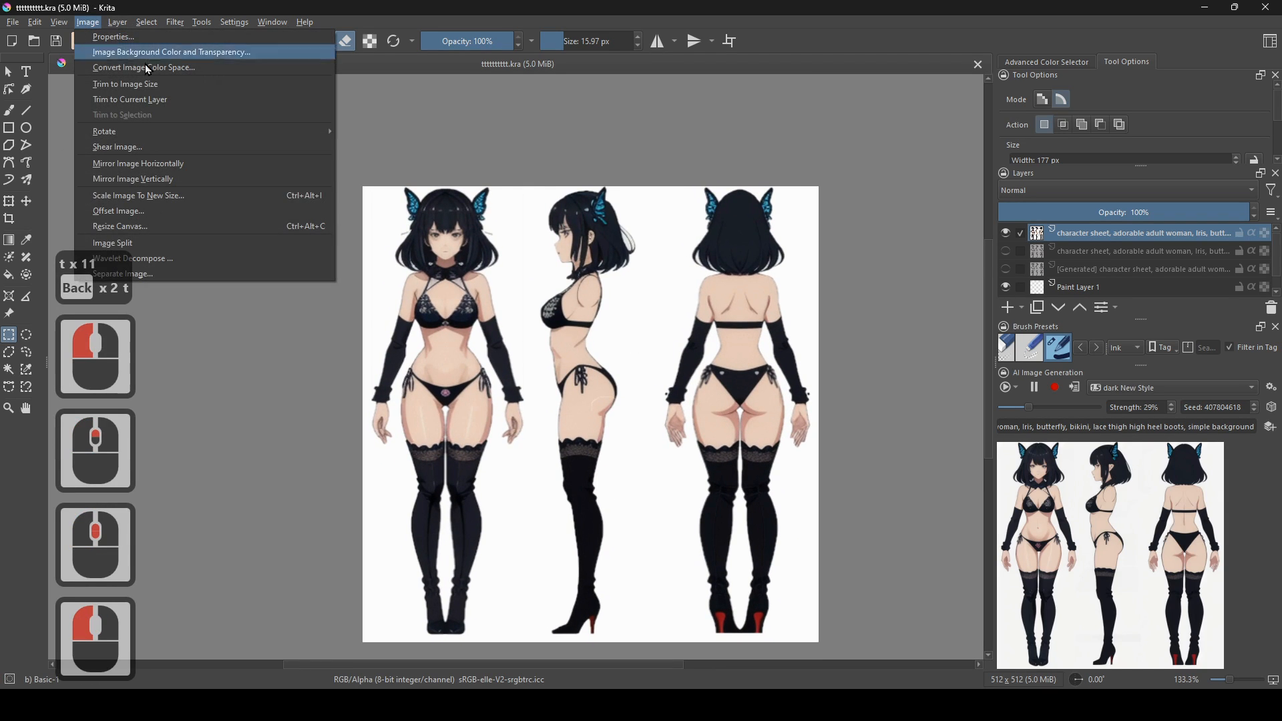
{"action": "left_click", "coordinate": [204, 196]}
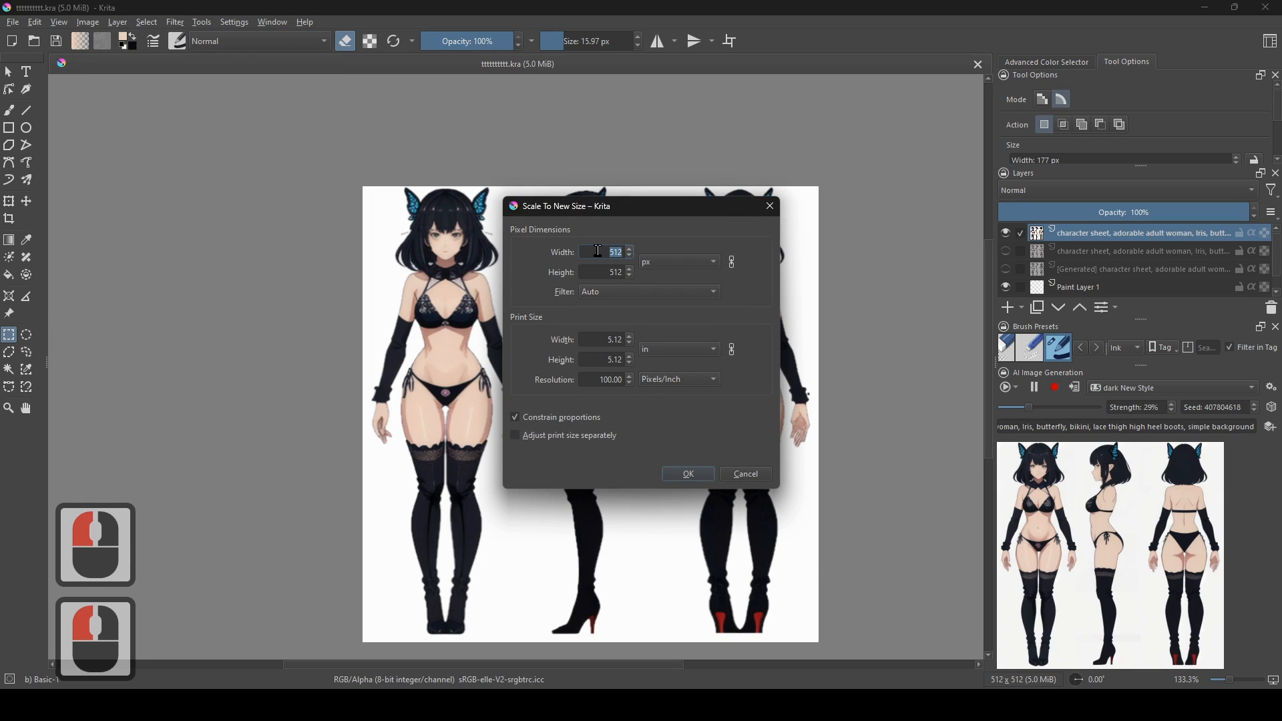
{"action": "type", "text": "10"}
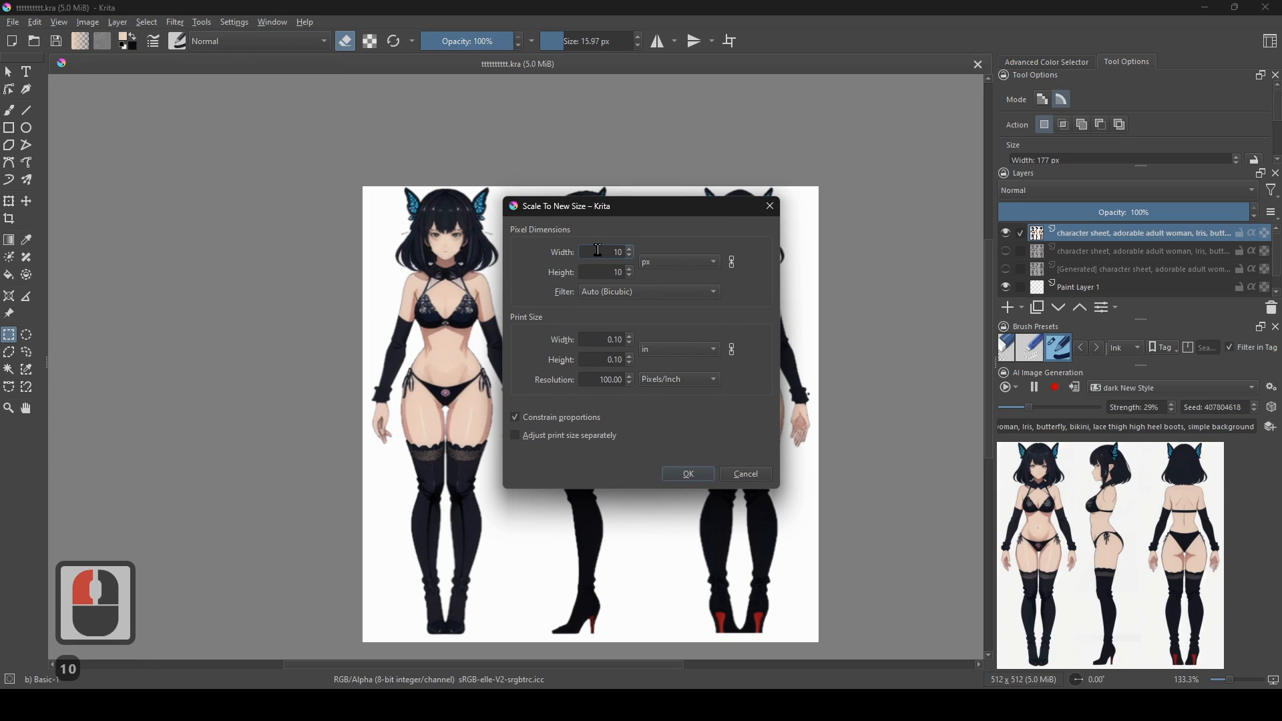
{"action": "type", "text": "24"}
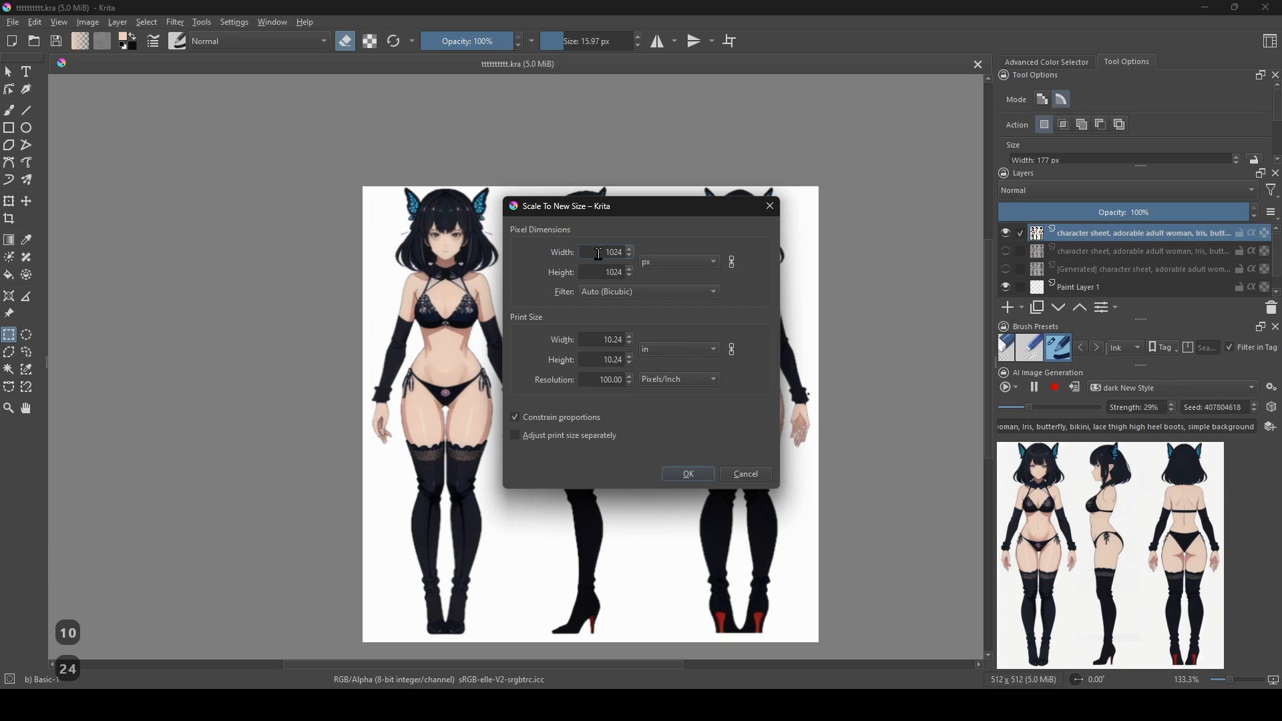
{"action": "left_click", "coordinate": [691, 474]}
{"action": "scroll", "coordinate": [678, 416], "scroll_direction": "down", "scroll_amount": 2}
{"action": "left_click_drag", "start_coordinate": [675, 413], "coordinate": [649, 383]}
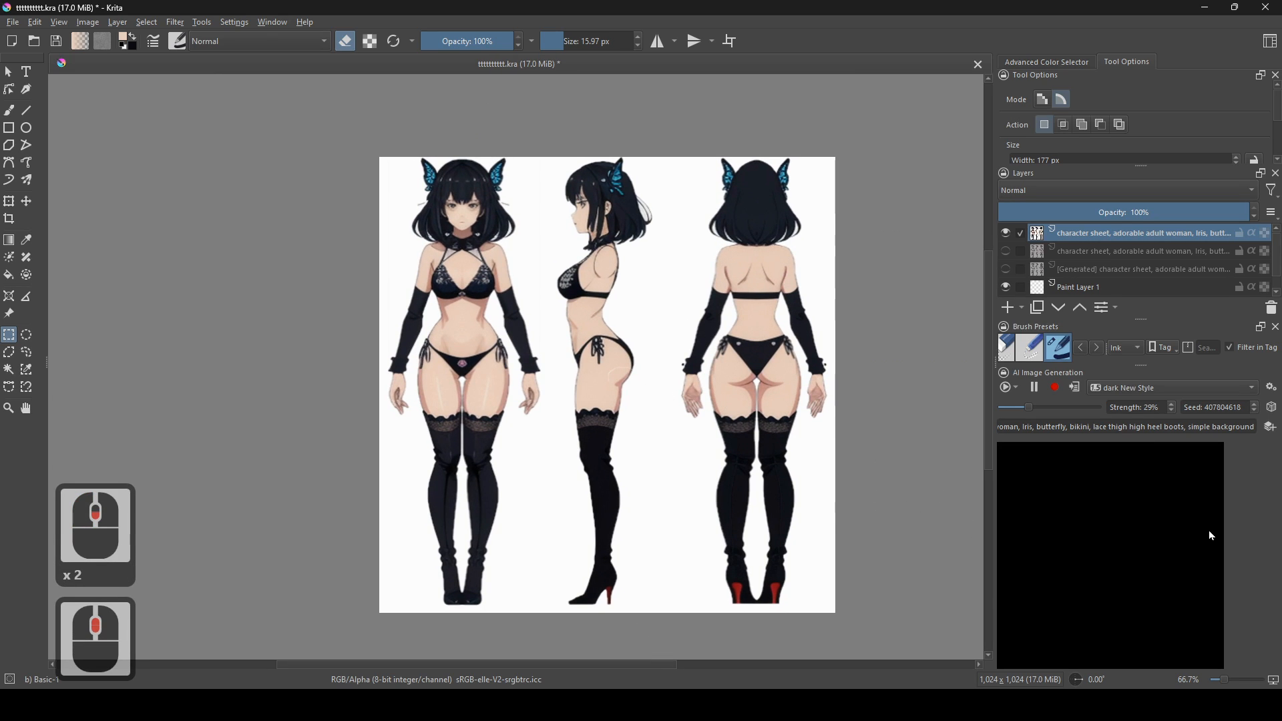
- Set the AI generation strength to 31% and apply the refreshed preview as a new layer
{"action": "left_click_drag", "start_coordinate": [1030, 408], "coordinate": [1032, 409]}
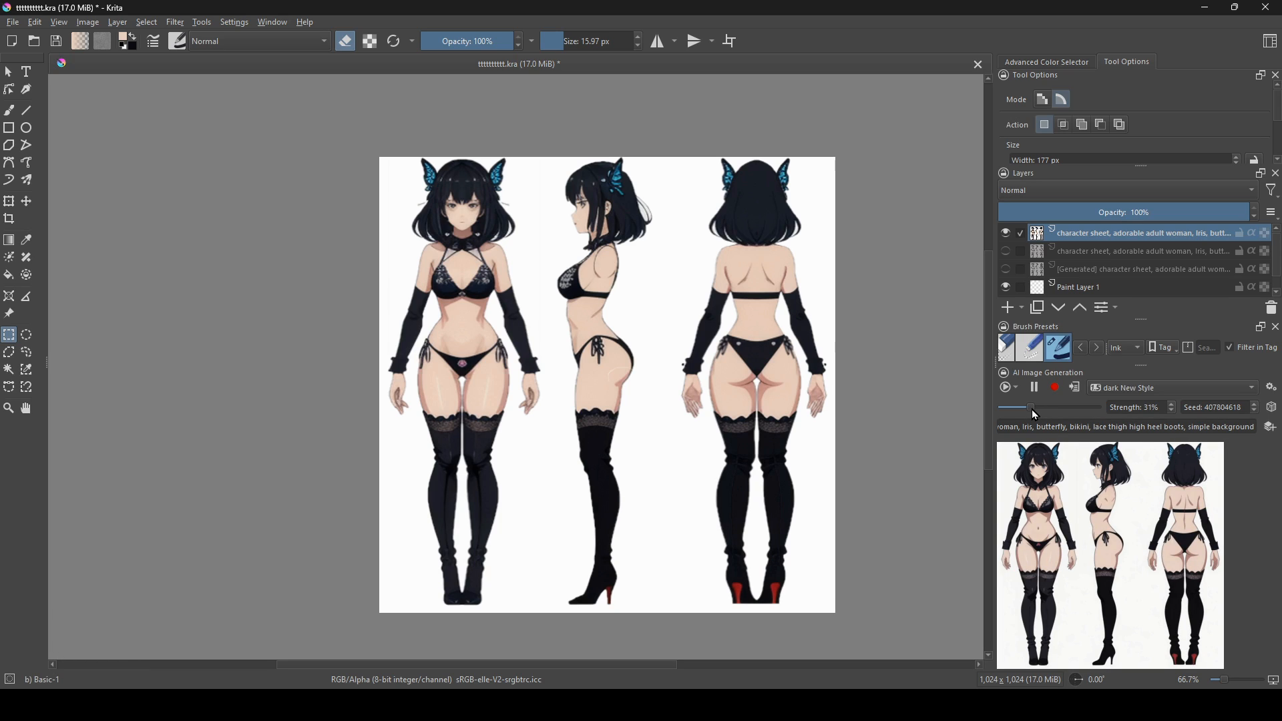
{"action": "left_click", "coordinate": [1032, 409]}
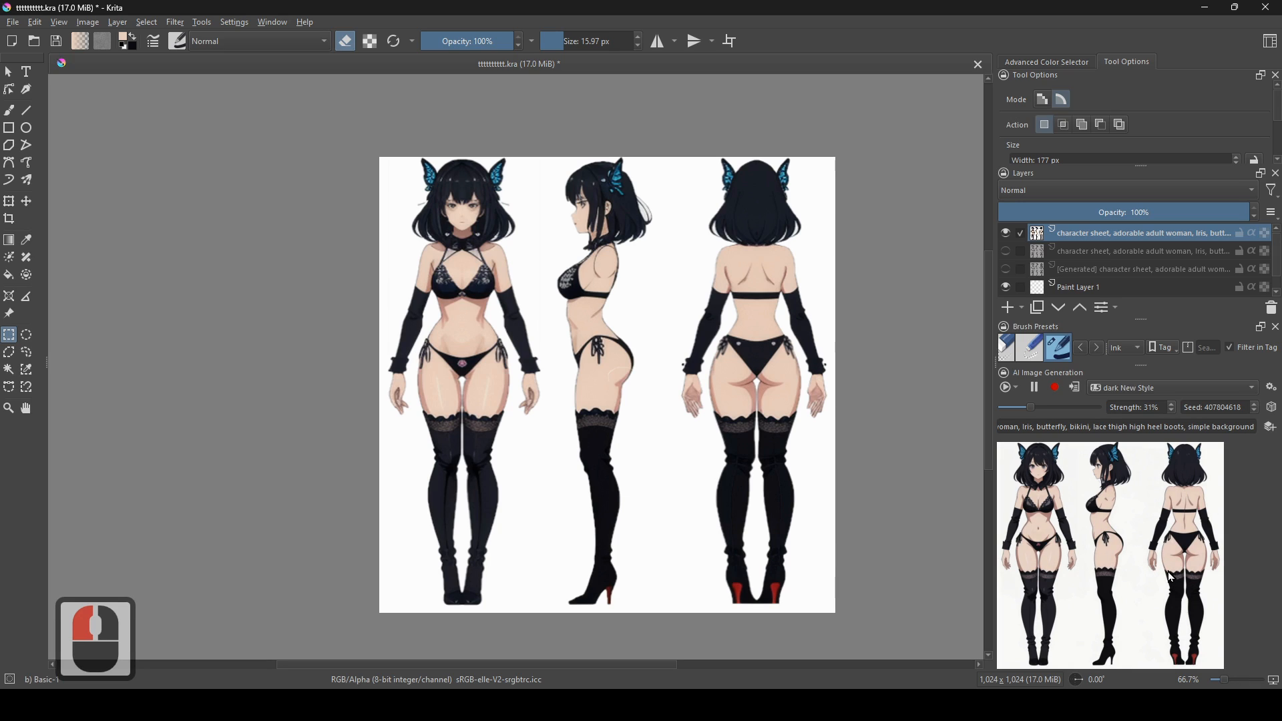
{"action": "left_click_drag", "start_coordinate": [887, 498], "coordinate": [887, 515]}
{"action": "left_click", "coordinate": [1074, 387]}
{"action": "scroll", "coordinate": [322, 198], "scroll_direction": "up", "scroll_amount": 3}
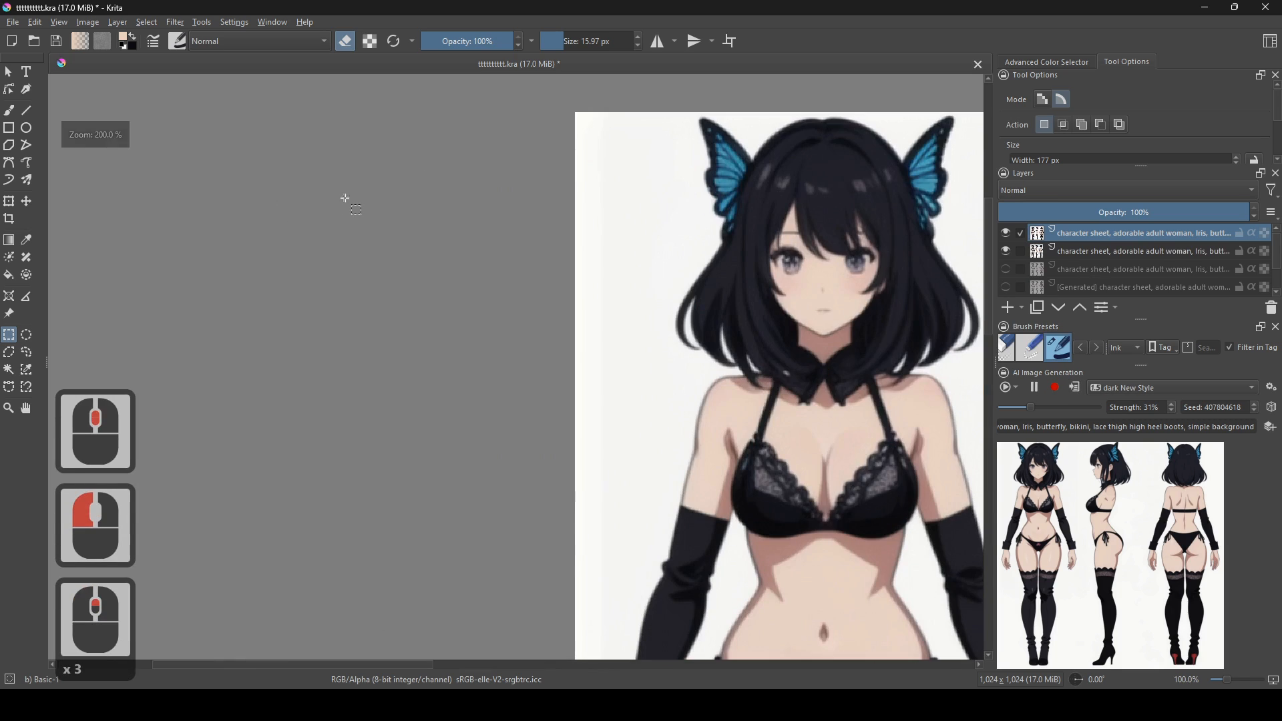
{"action": "scroll", "coordinate": [791, 394], "scroll_direction": "down", "scroll_amount": 2}
{"action": "left_click_drag", "start_coordinate": [815, 589], "coordinate": [518, 627]}
{"action": "left_click_drag", "start_coordinate": [602, 565], "coordinate": [686, 445]}
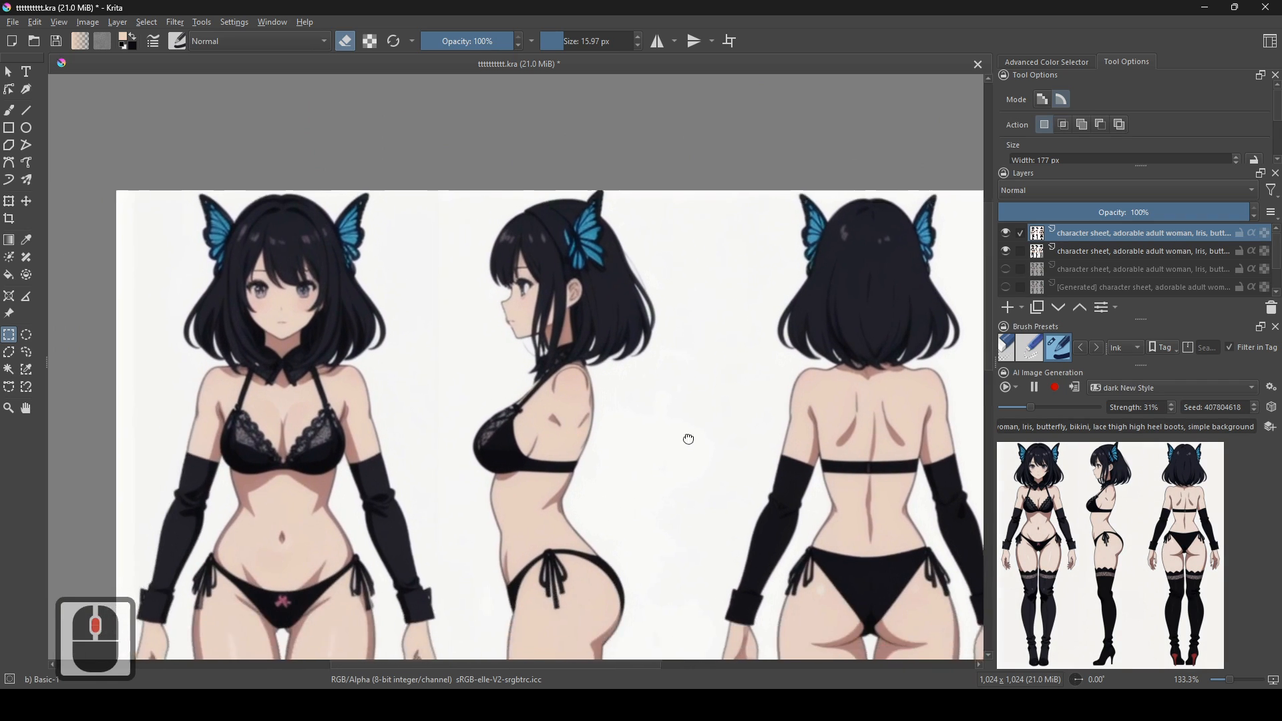
- Sample the black of the side view's bikini and thicken its waistband with an 8.47 px brush
{"action": "scroll", "coordinate": [903, 542], "scroll_direction": "up", "scroll_amount": 4}
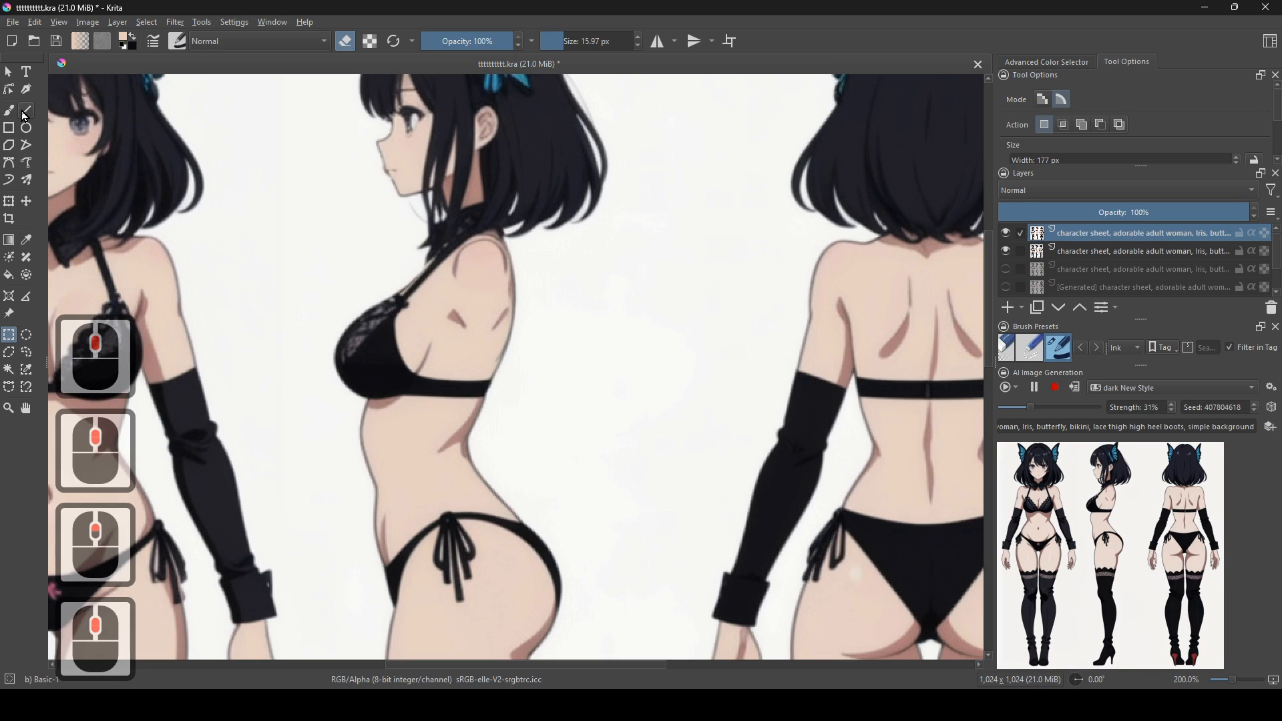
{"action": "left_click", "coordinate": [9, 110]}
{"action": "left_click", "coordinate": [530, 535], "text": "ctrl"}
{"action": "left_click_drag", "start_coordinate": [711, 490], "coordinate": [765, 561]}
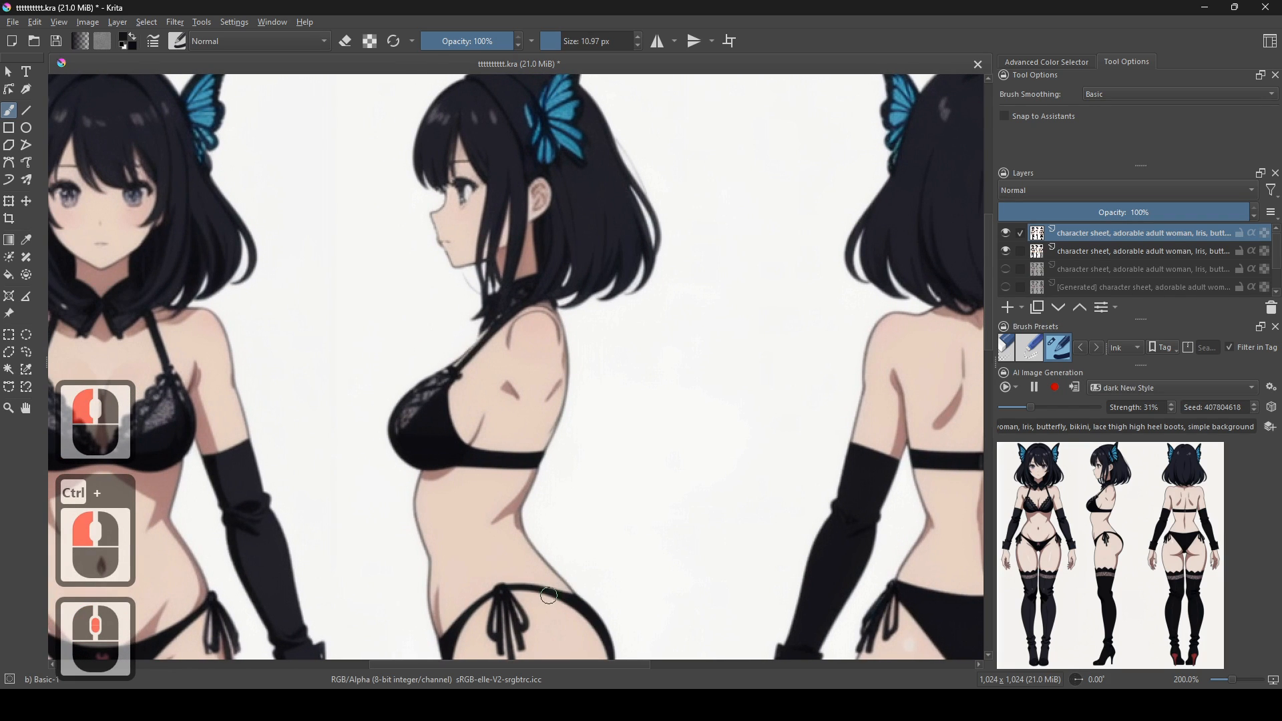
{"action": "left_click_drag", "start_coordinate": [549, 596], "coordinate": [546, 595], "text": "shift"}
{"action": "mouse_move", "coordinate": [828, 498]}
{"action": "left_mouse_down"}
{"action": "mouse_move", "coordinate": [801, 564]}
{"action": "mouse_move", "coordinate": [900, 478]}
{"action": "left_mouse_up"}
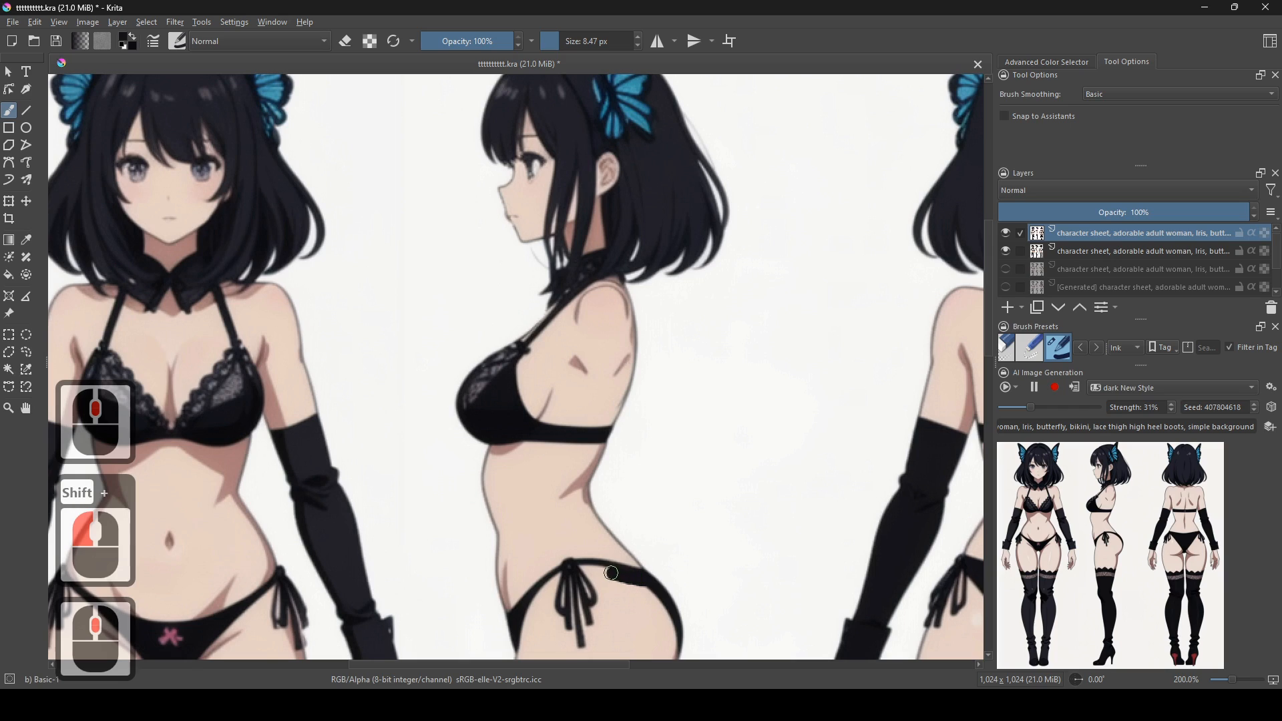
{"action": "left_click_drag", "start_coordinate": [535, 595], "coordinate": [517, 617]}
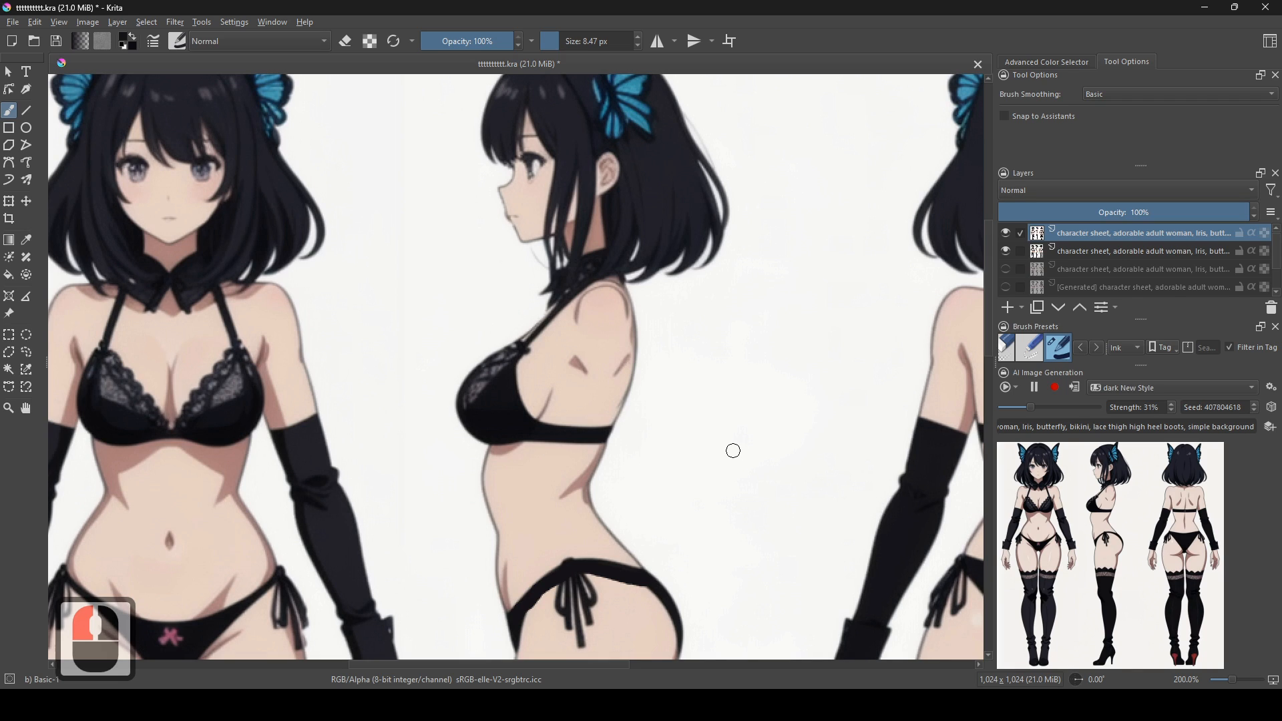
{"action": "left_click_drag", "start_coordinate": [659, 521], "coordinate": [605, 447]}
{"action": "left_click_drag", "start_coordinate": [796, 490], "coordinate": [855, 534]}
{"action": "mouse_move", "coordinate": [649, 581]}
{"action": "left_mouse_down"}
{"action": "mouse_move", "coordinate": [520, 418]}
{"action": "mouse_move", "coordinate": [587, 374]}
{"action": "mouse_move", "coordinate": [596, 446]}
{"action": "left_mouse_up"}
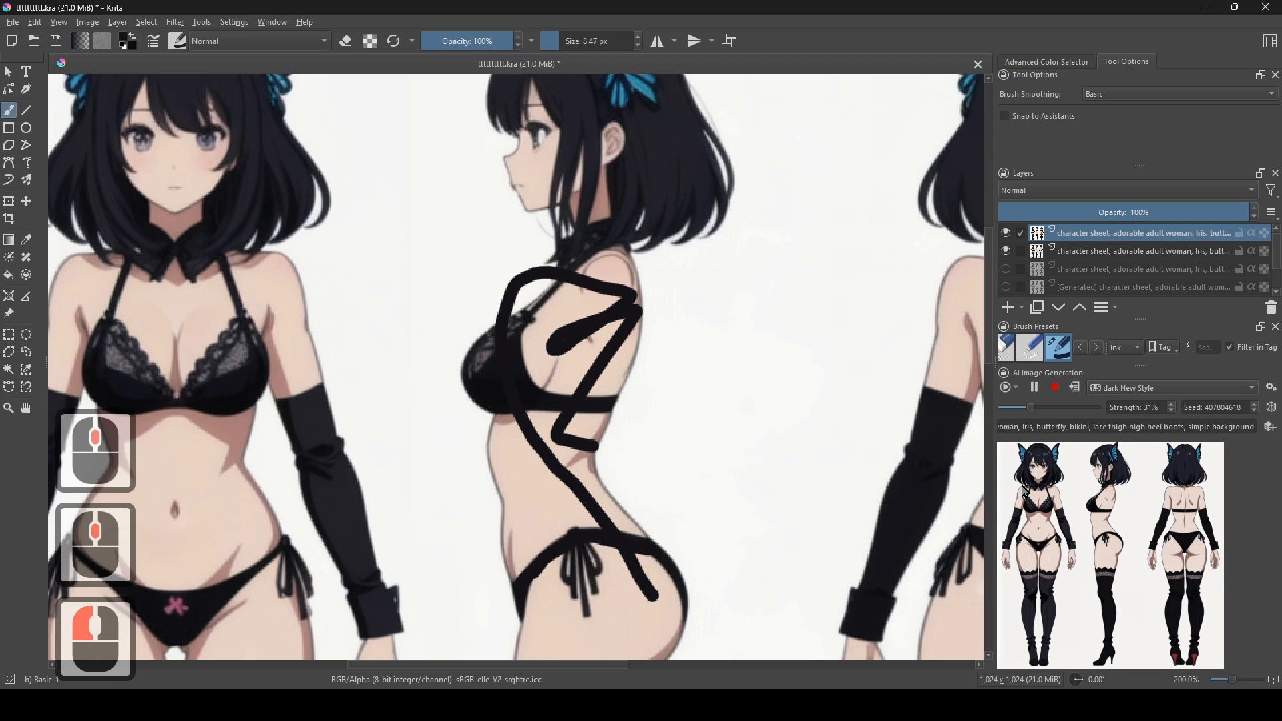
{"action": "key", "text": "ctrl+z"}
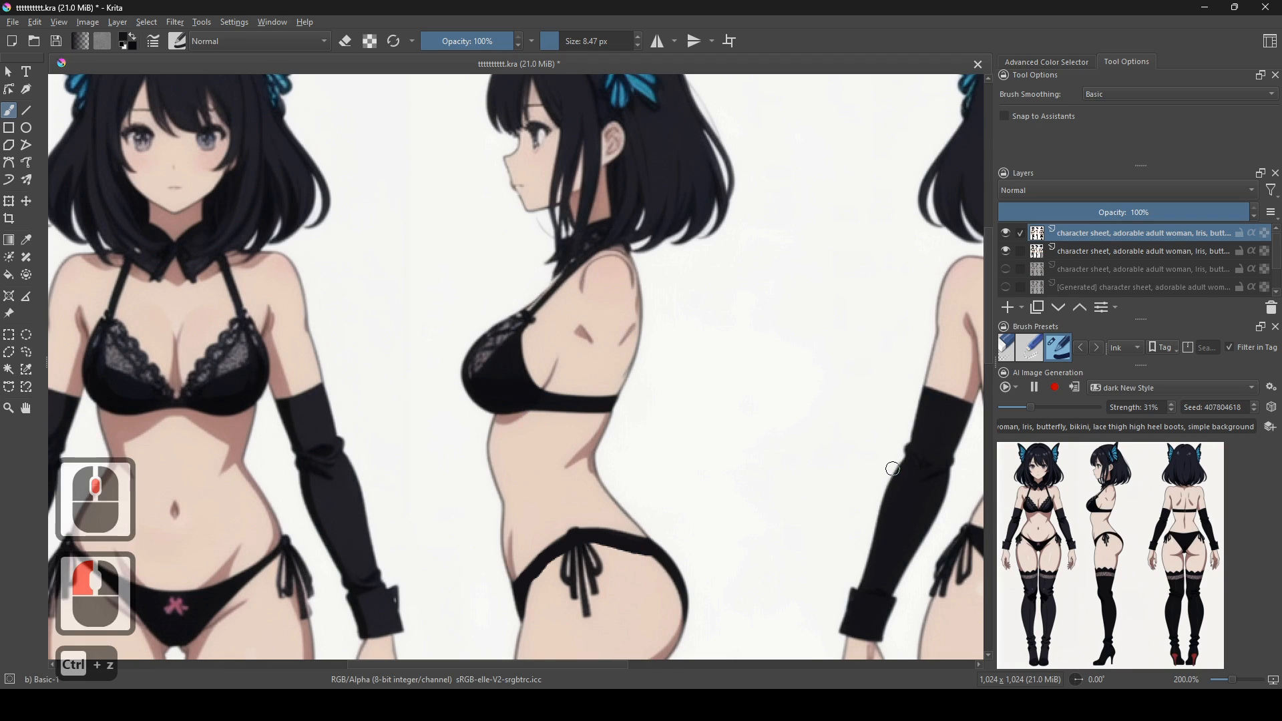
- Apply the AI preview as a new layer, hide the older sheet layer and compare the top two by toggling visibility
{"action": "left_click", "coordinate": [1078, 389]}
{"action": "scroll", "coordinate": [671, 535], "scroll_direction": "down", "scroll_amount": 1}
{"action": "left_click_drag", "start_coordinate": [755, 501], "coordinate": [677, 607]}
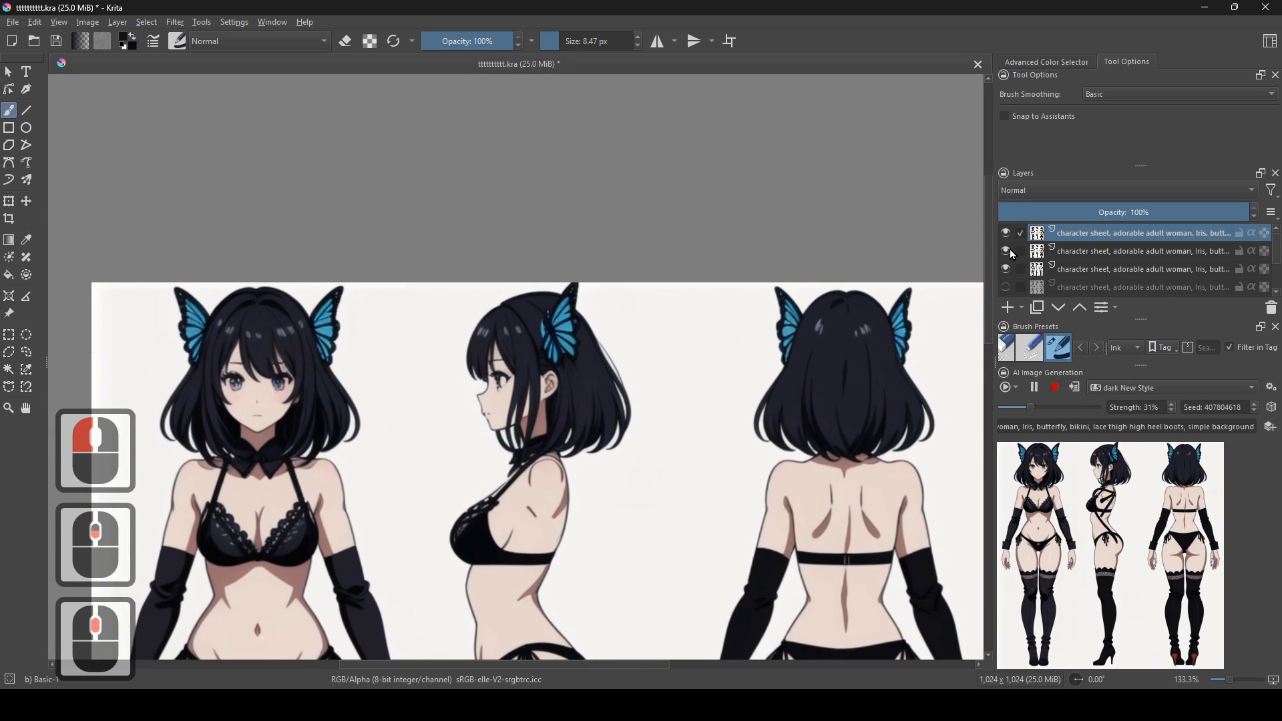
{"action": "left_click", "coordinate": [1012, 277]}
{"action": "left_click", "coordinate": [1008, 238]}
{"action": "left_click", "coordinate": [1008, 239]}
{"action": "left_click", "coordinate": [1008, 240]}
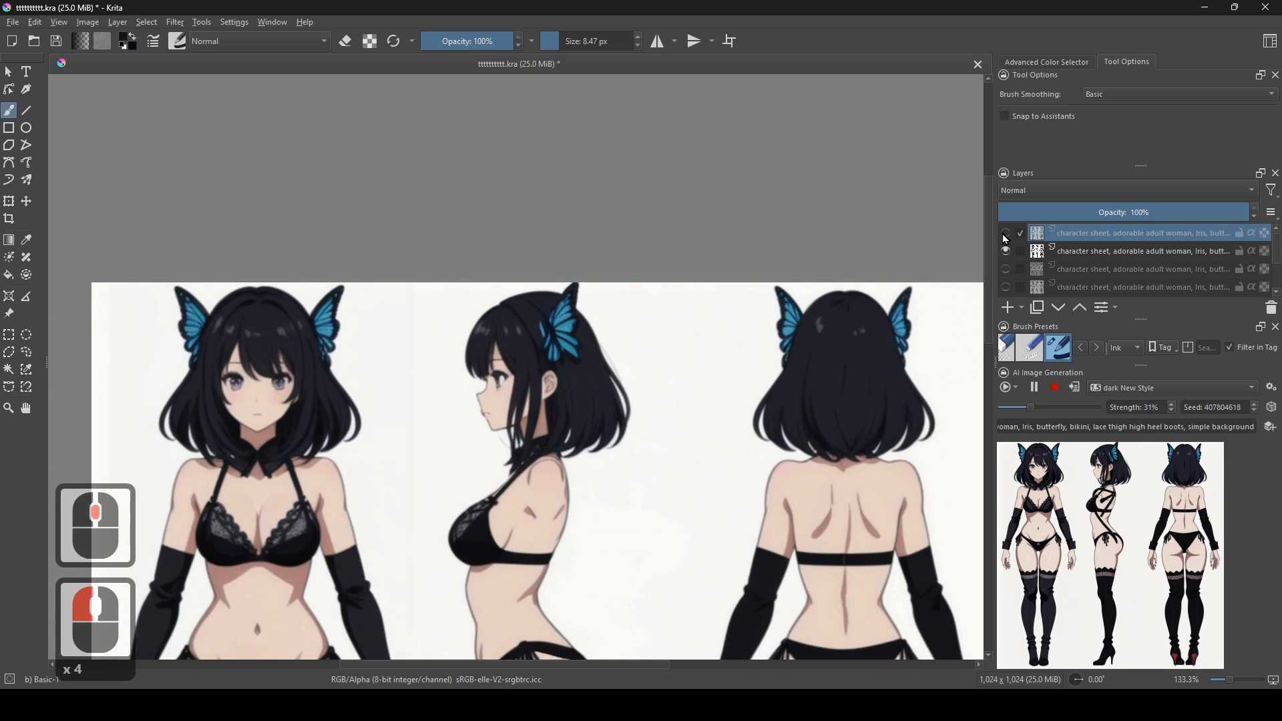
{"action": "left_click", "coordinate": [1008, 239]}
{"action": "left_click", "coordinate": [1008, 239]}
{"action": "left_click", "coordinate": [1007, 239]}
{"action": "left_click", "coordinate": [1004, 235]}
{"action": "left_click", "coordinate": [1003, 234]}
{"action": "left_click_drag", "start_coordinate": [467, 467], "coordinate": [623, 477]}
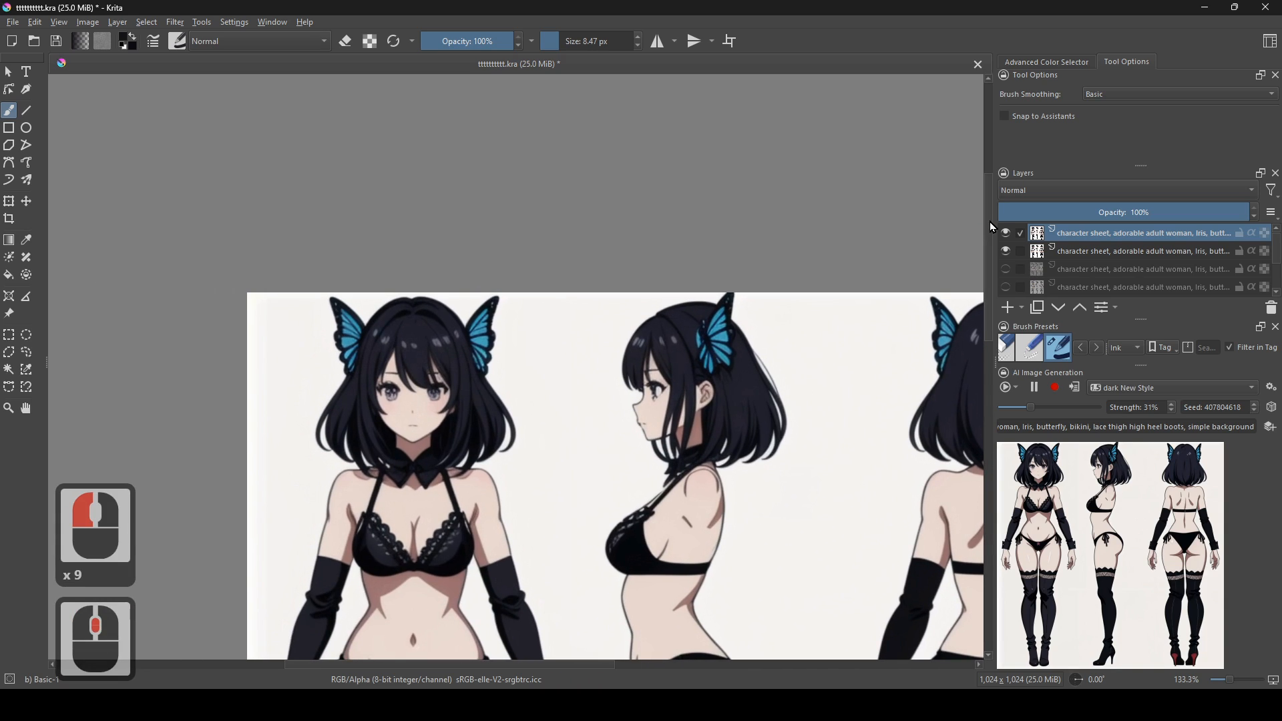
- Hide the newly applied AI preview layer, inspect the side view's waistband beneath it, and delete the preview layer
{"action": "left_click", "coordinate": [1009, 236]}
{"action": "left_click_drag", "start_coordinate": [768, 481], "coordinate": [721, 398]}
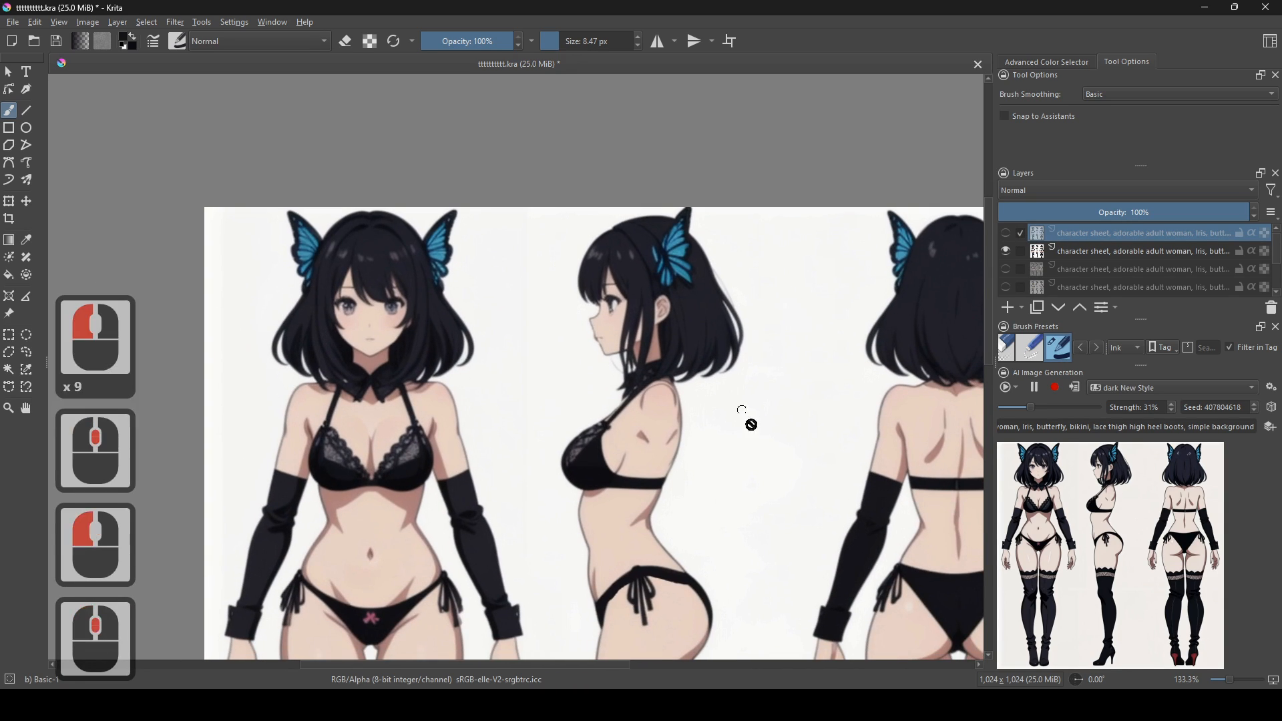
{"action": "scroll", "coordinate": [700, 510], "scroll_direction": "up", "scroll_amount": 2}
{"action": "scroll", "coordinate": [700, 510], "scroll_direction": "up", "scroll_amount": 1}
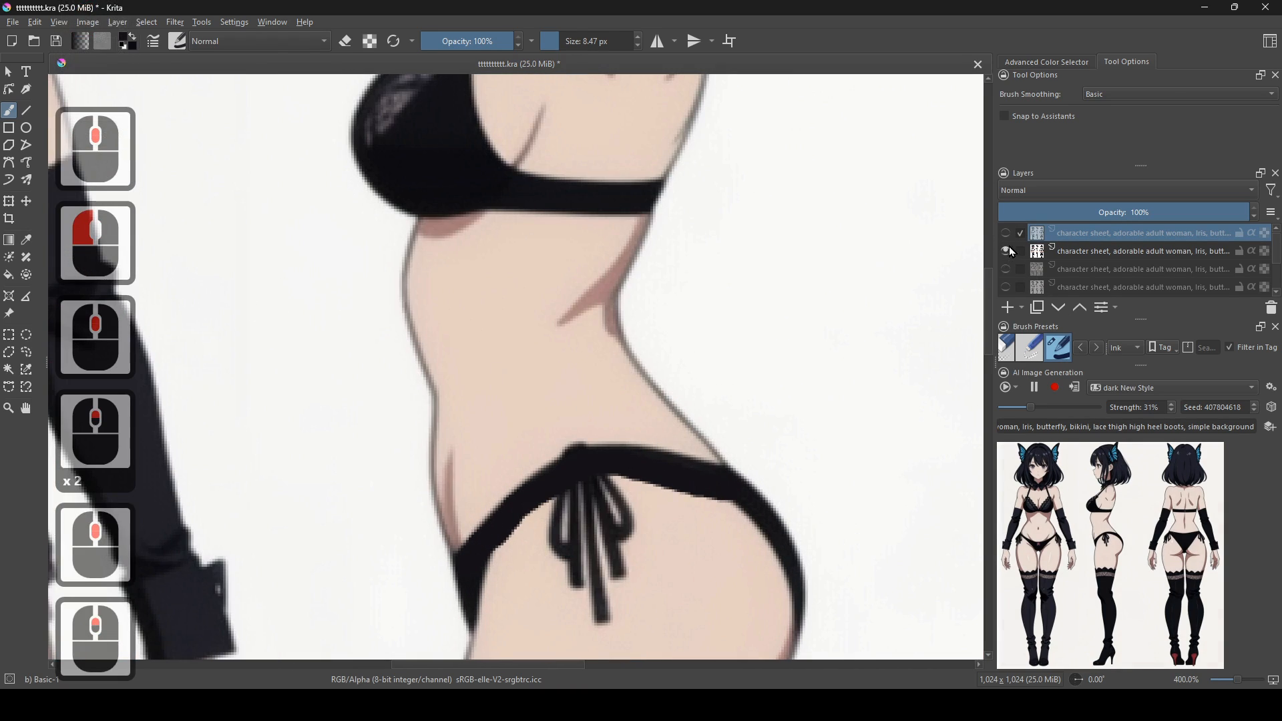
{"action": "left_click", "coordinate": [1070, 230]}
{"action": "key", "text": "Delete"}
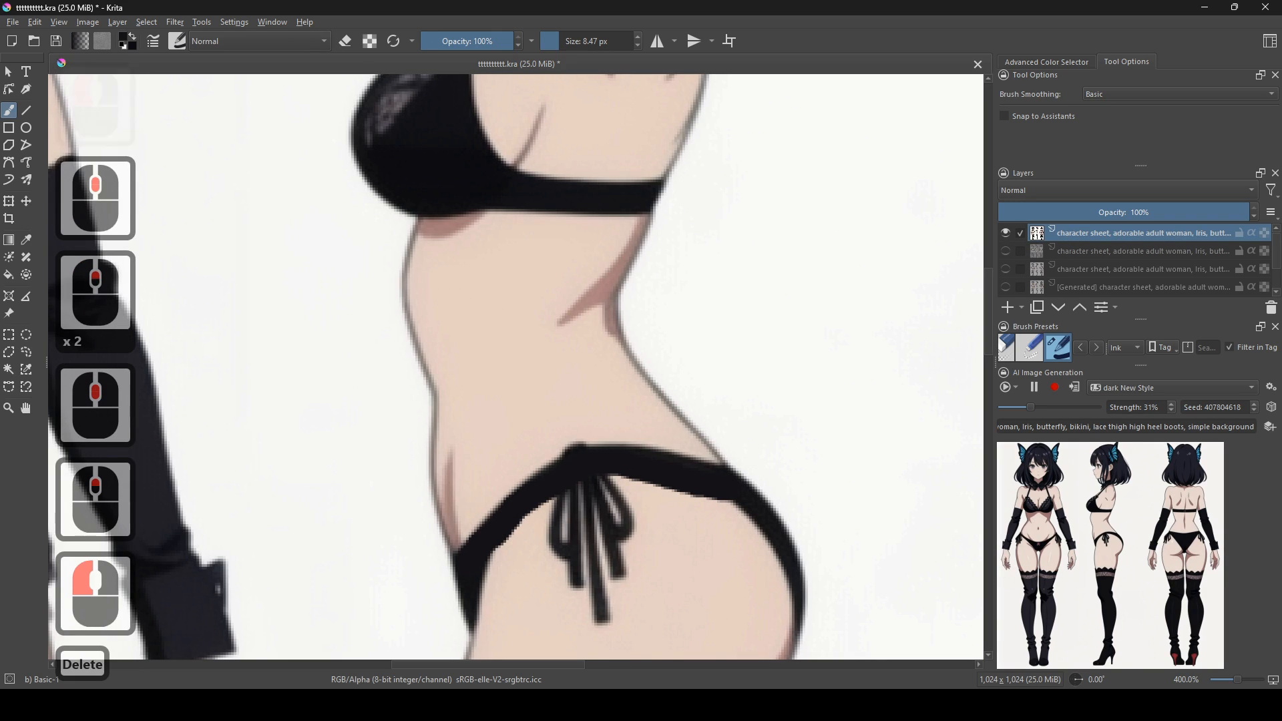
- Touch up the lower edge of the side view's waistband in black and check the whole sheet
{"action": "left_click_drag", "start_coordinate": [738, 493], "coordinate": [695, 484]}
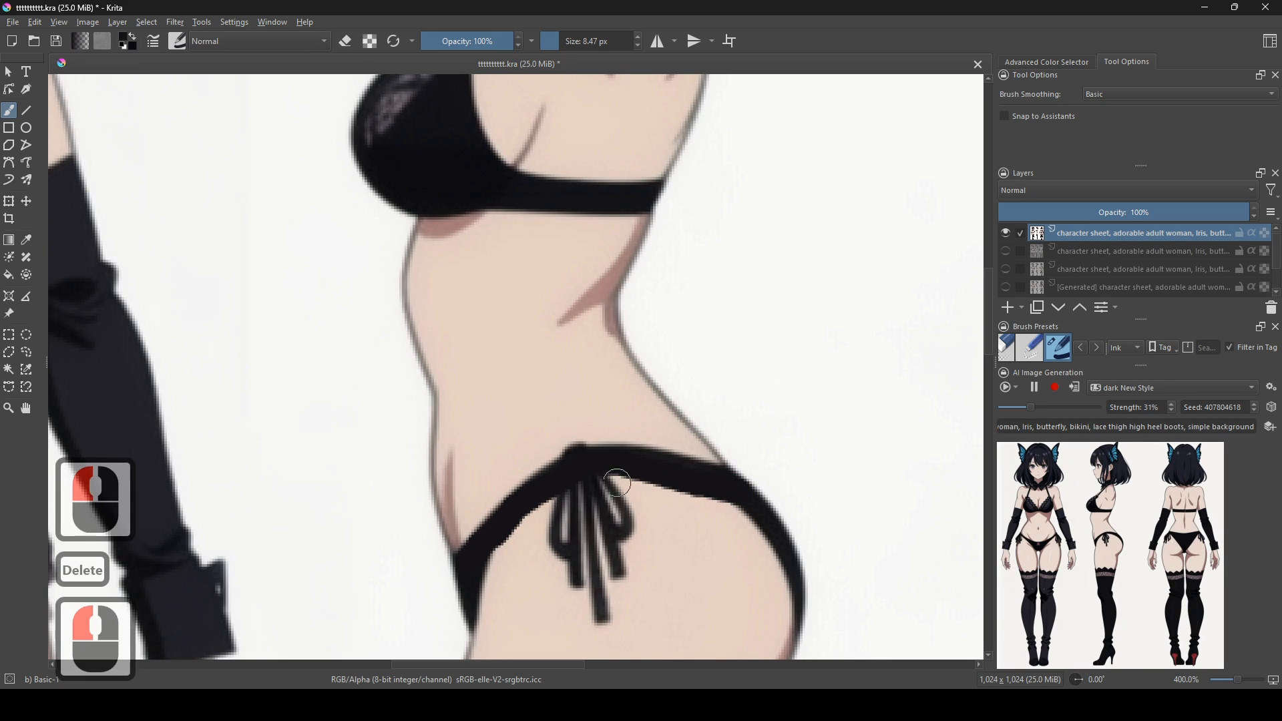
{"action": "scroll", "coordinate": [510, 516], "scroll_direction": "down", "scroll_amount": 2}
{"action": "left_click_drag", "start_coordinate": [605, 351], "coordinate": [471, 536]}
{"action": "scroll", "coordinate": [599, 521], "scroll_direction": "down", "scroll_amount": 1}
{"action": "left_click_drag", "start_coordinate": [692, 559], "coordinate": [725, 194]}
{"action": "left_click_drag", "start_coordinate": [721, 508], "coordinate": [733, 327]}
{"action": "scroll", "coordinate": [687, 330], "scroll_direction": "down", "scroll_amount": 1}
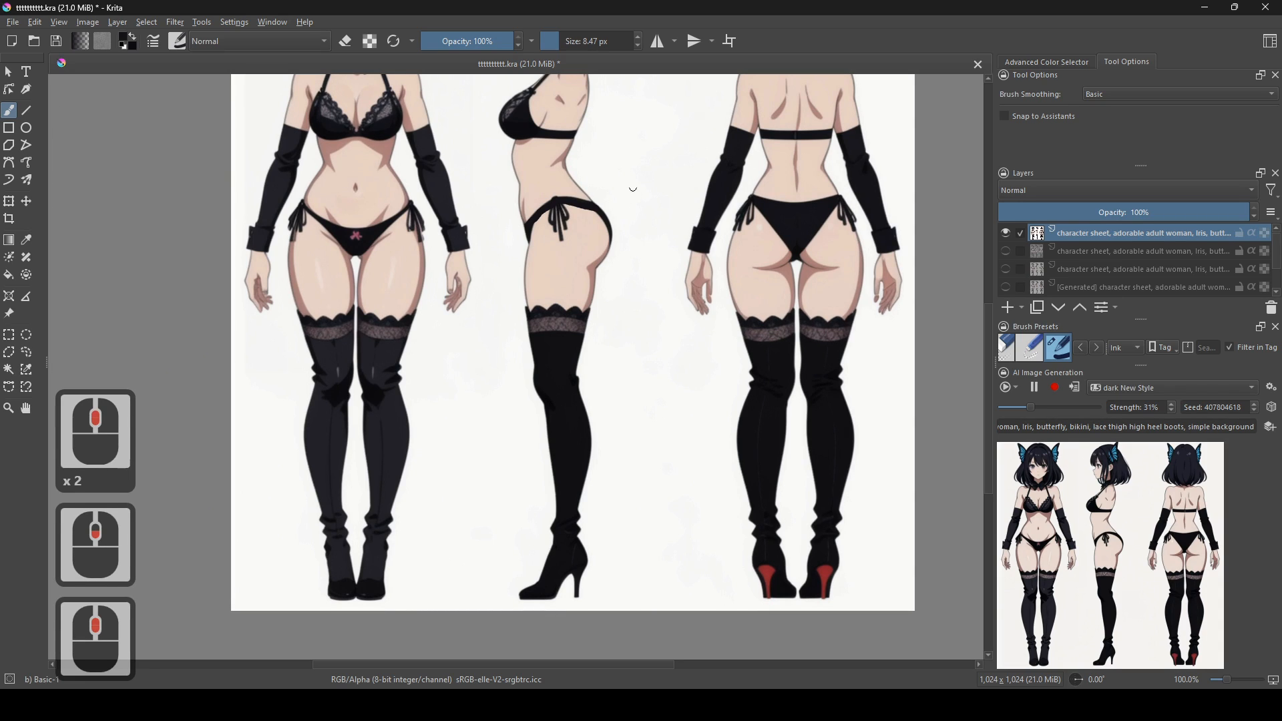
{"action": "scroll", "coordinate": [429, 290], "scroll_direction": "up", "scroll_amount": 4}
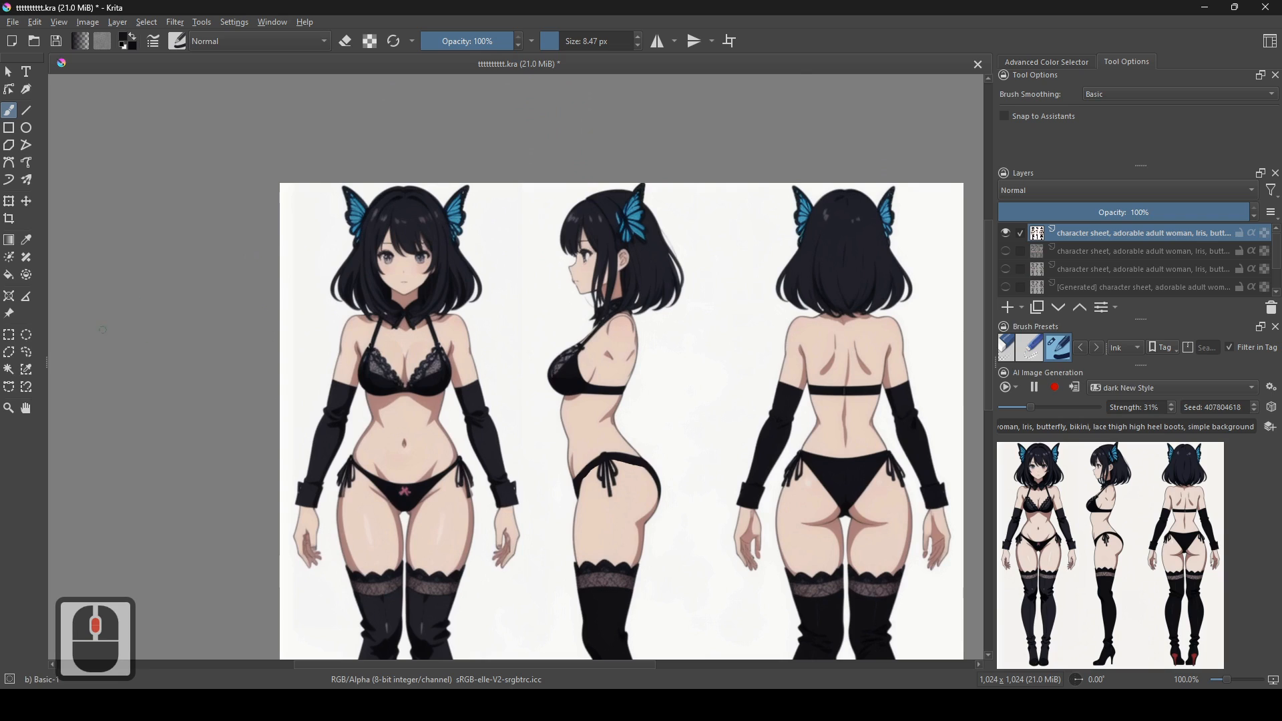
- Switch to the Fill tool and choose bright red as the foreground colour
{"action": "left_click", "coordinate": [9, 281]}
{"action": "right_click", "coordinate": [415, 283]}
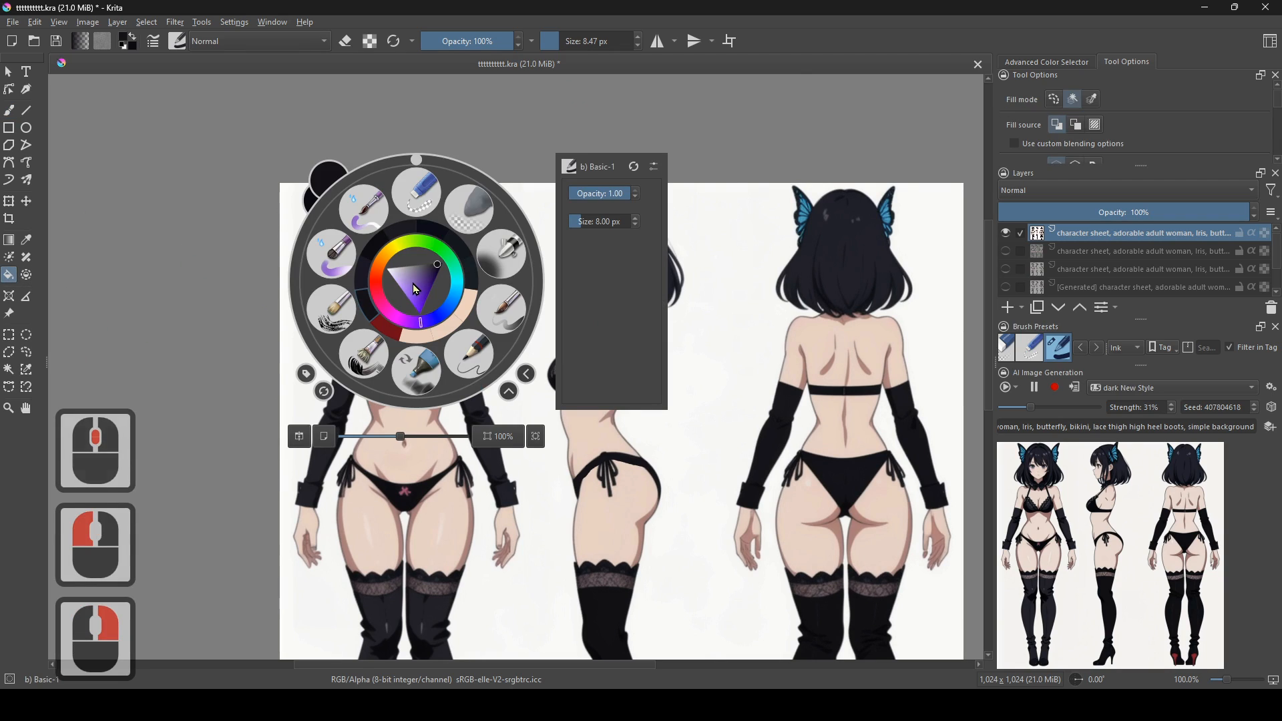
{"action": "left_click", "coordinate": [376, 287]}
{"action": "right_click", "coordinate": [892, 442]}
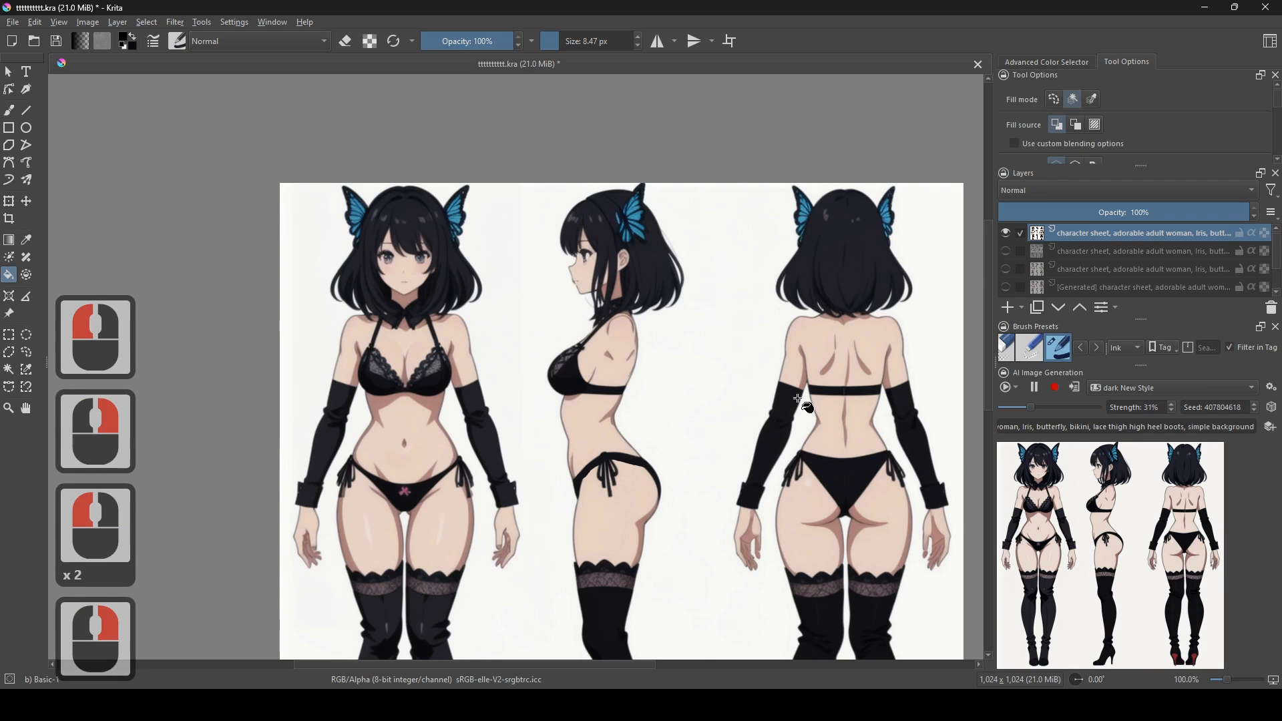
{"action": "right_click", "coordinate": [800, 399]}
{"action": "left_click", "coordinate": [696, 405]}
{"action": "middle_click", "coordinate": [487, 298]}
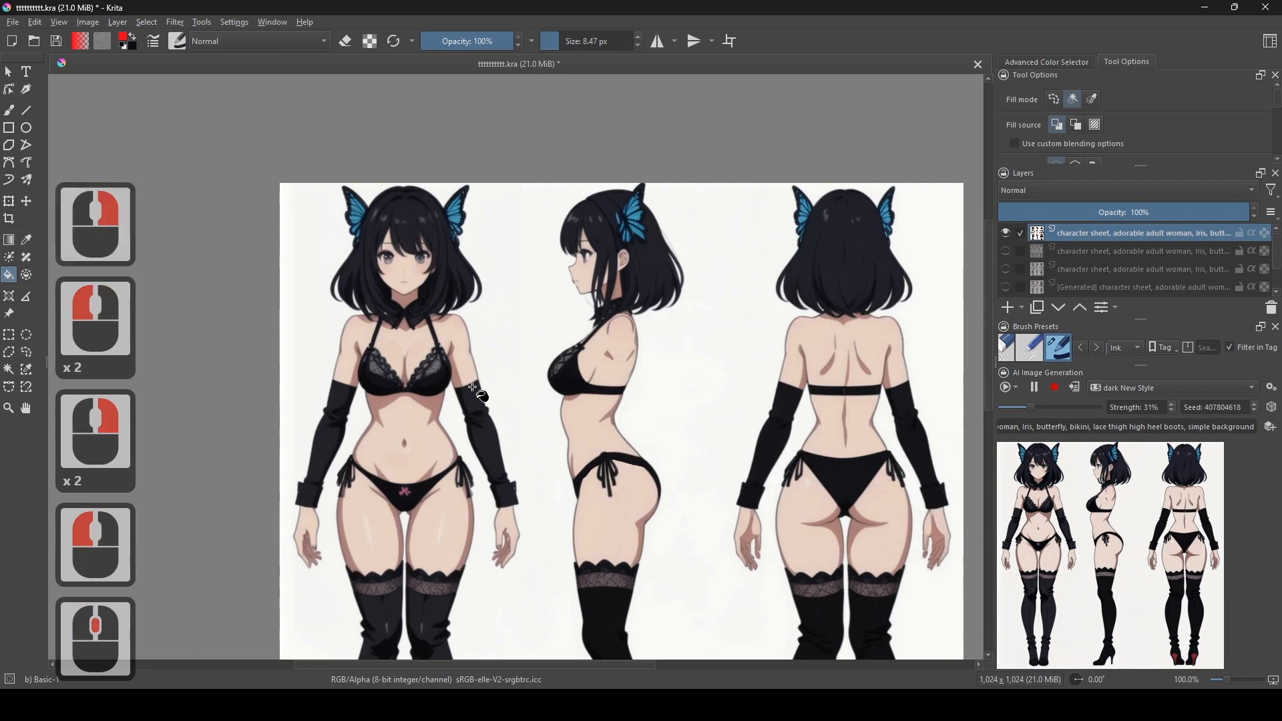
{"action": "scroll", "coordinate": [506, 382], "scroll_direction": "up", "scroll_amount": 2}
{"action": "left_click_drag", "start_coordinate": [568, 350], "coordinate": [517, 461]}
{"action": "scroll", "coordinate": [517, 461], "scroll_direction": "down", "scroll_amount": 1}
{"action": "left_click_drag", "start_coordinate": [805, 427], "coordinate": [598, 258]}
{"action": "scroll", "coordinate": [598, 257], "scroll_direction": "down", "scroll_amount": 1}
{"action": "left_click_drag", "start_coordinate": [708, 467], "coordinate": [744, 284]}
{"action": "left_click", "coordinate": [793, 433]}
{"action": "key", "text": "ctrl+z"}
- Fill the boot on the back view's right leg with red
{"action": "left_click_drag", "start_coordinate": [723, 341], "coordinate": [734, 527]}
{"action": "scroll", "coordinate": [732, 526], "scroll_direction": "up", "scroll_amount": 1}
{"action": "left_click_drag", "start_coordinate": [721, 469], "coordinate": [697, 576]}
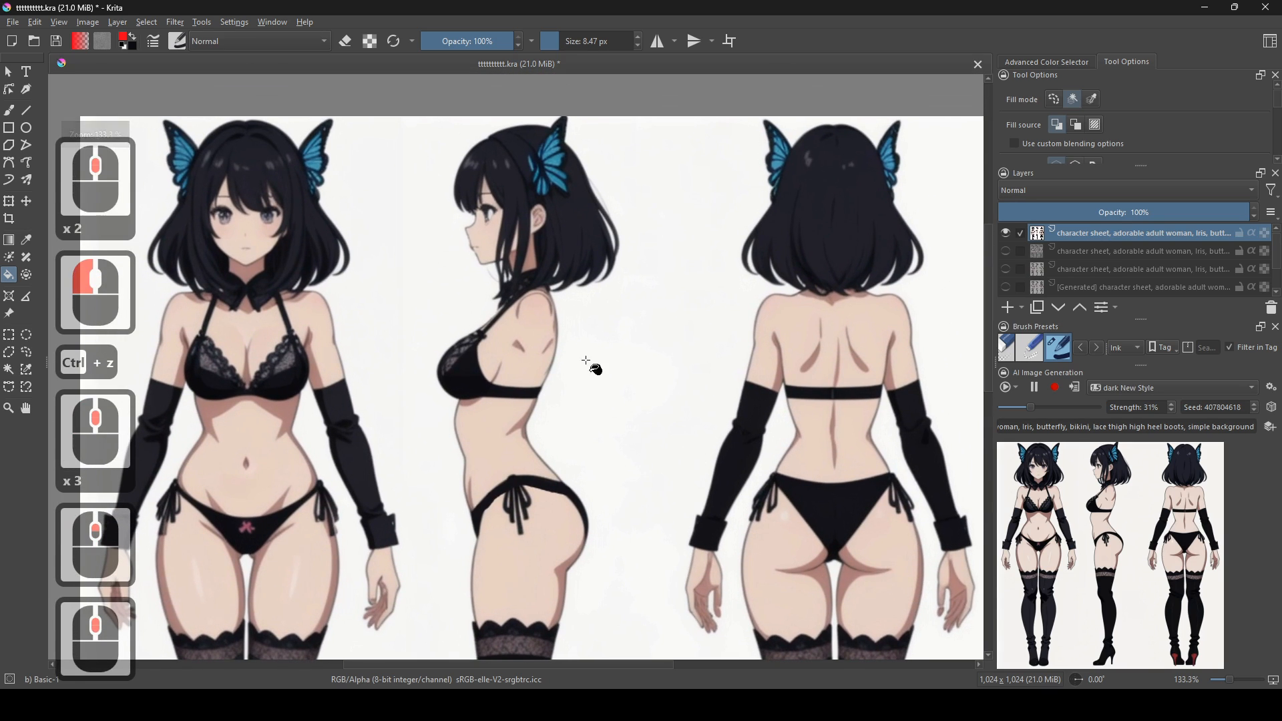
{"action": "left_click_drag", "start_coordinate": [663, 311], "coordinate": [689, 183]}
{"action": "scroll", "coordinate": [690, 287], "scroll_direction": "down", "scroll_amount": 1}
{"action": "left_click_drag", "start_coordinate": [740, 446], "coordinate": [740, 294]}
{"action": "left_click", "coordinate": [860, 409]}
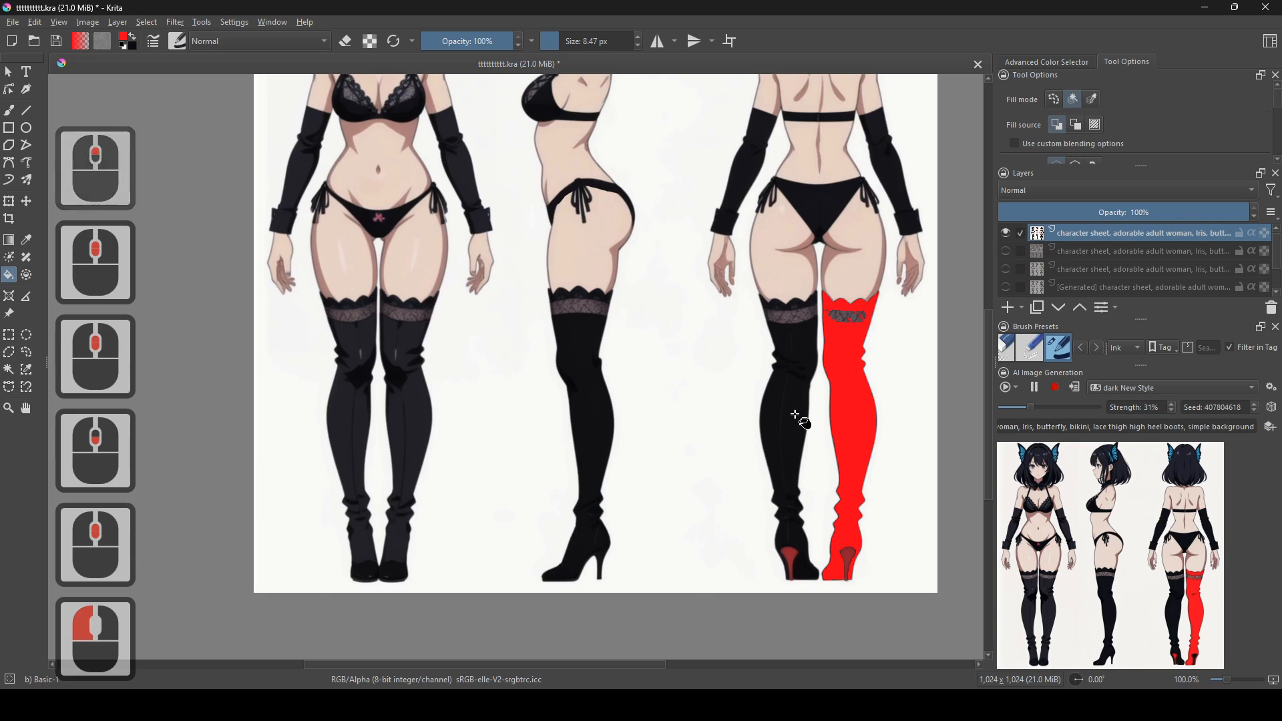
- Try filling all similar black areas of the character sheet with red at once and check the three views
{"action": "left_click", "coordinate": [805, 423], "text": "shift"}
{"action": "left_click_drag", "start_coordinate": [639, 359], "coordinate": [505, 423]}
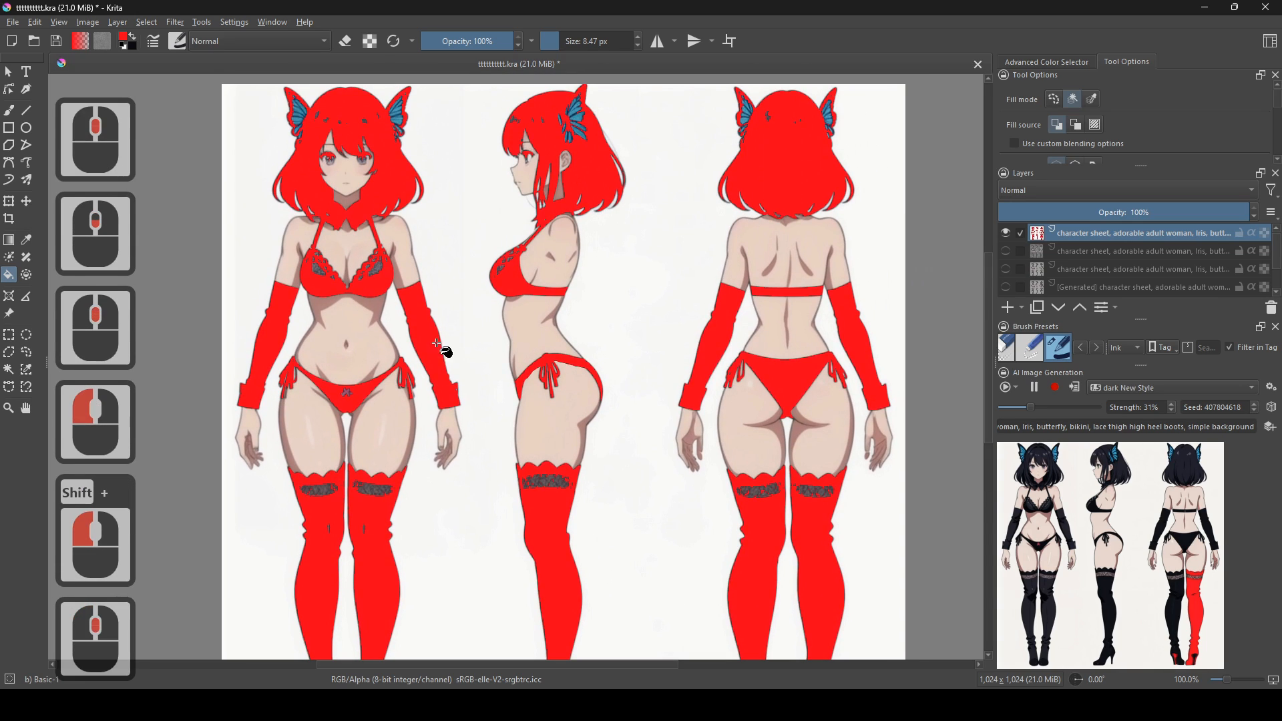
{"action": "scroll", "coordinate": [696, 434], "scroll_direction": "down", "scroll_amount": 1}
{"action": "scroll", "coordinate": [654, 465], "scroll_direction": "up", "scroll_amount": 1}
{"action": "left_click_drag", "start_coordinate": [715, 454], "coordinate": [685, 417]}
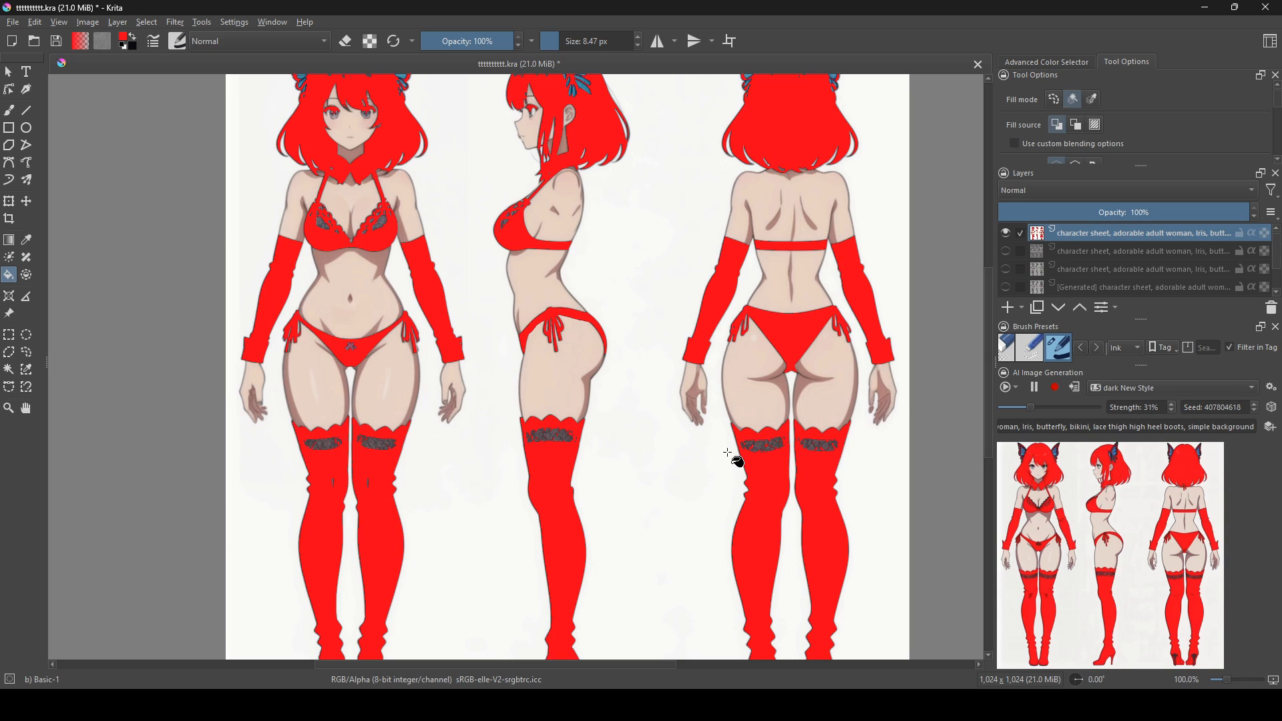
- Undo the sheet-wide red fill and the earlier red fill on the back view's right boot
{"action": "key", "text": "ctrl+z"}
{"action": "key", "text": "ctrl+z"}
{"action": "scroll", "coordinate": [599, 528], "scroll_direction": "up", "scroll_amount": 3}
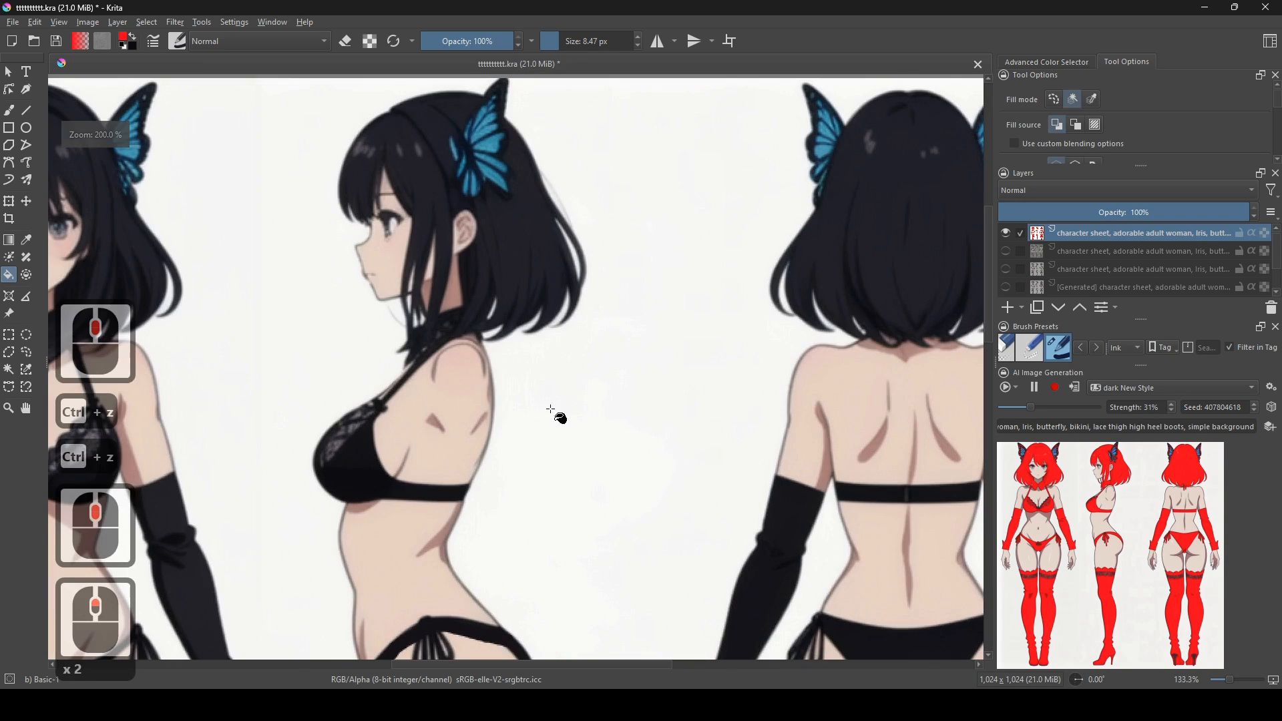
{"action": "left_click_drag", "start_coordinate": [569, 419], "coordinate": [597, 437]}
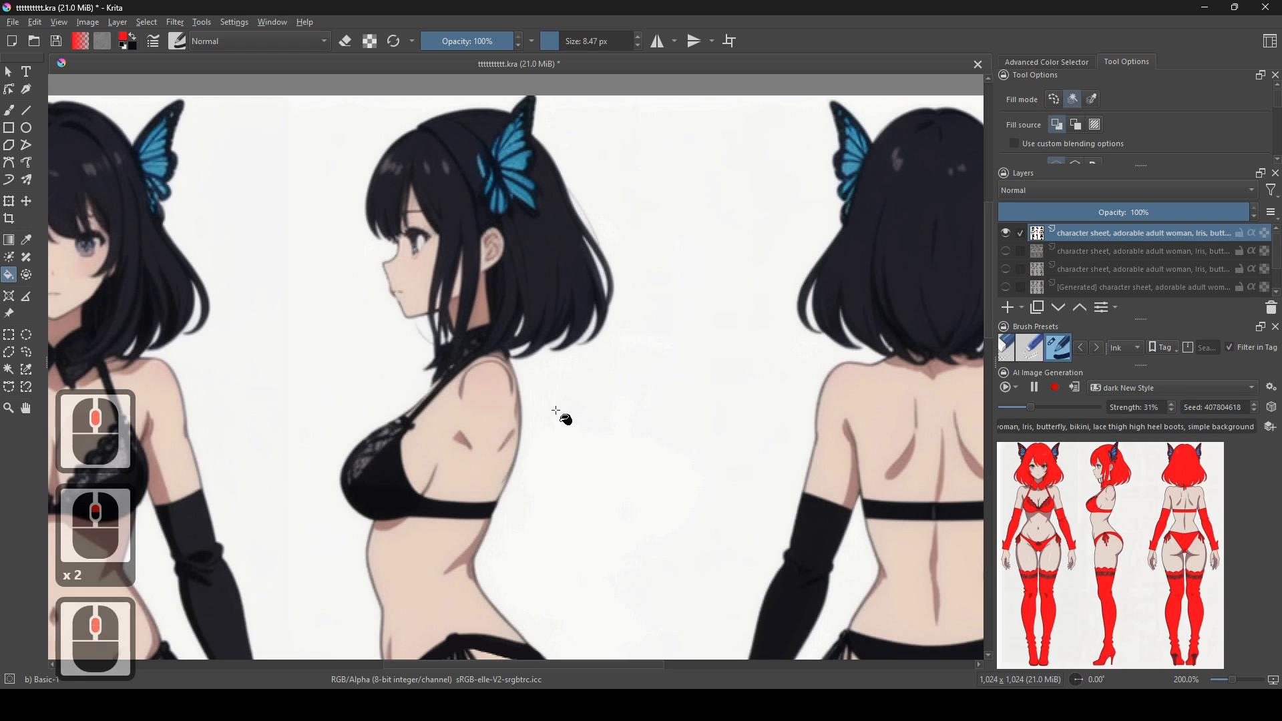
{"action": "scroll", "coordinate": [550, 533], "scroll_direction": "down", "scroll_amount": 2}
{"action": "scroll", "coordinate": [584, 535], "scroll_direction": "up", "scroll_amount": 1}
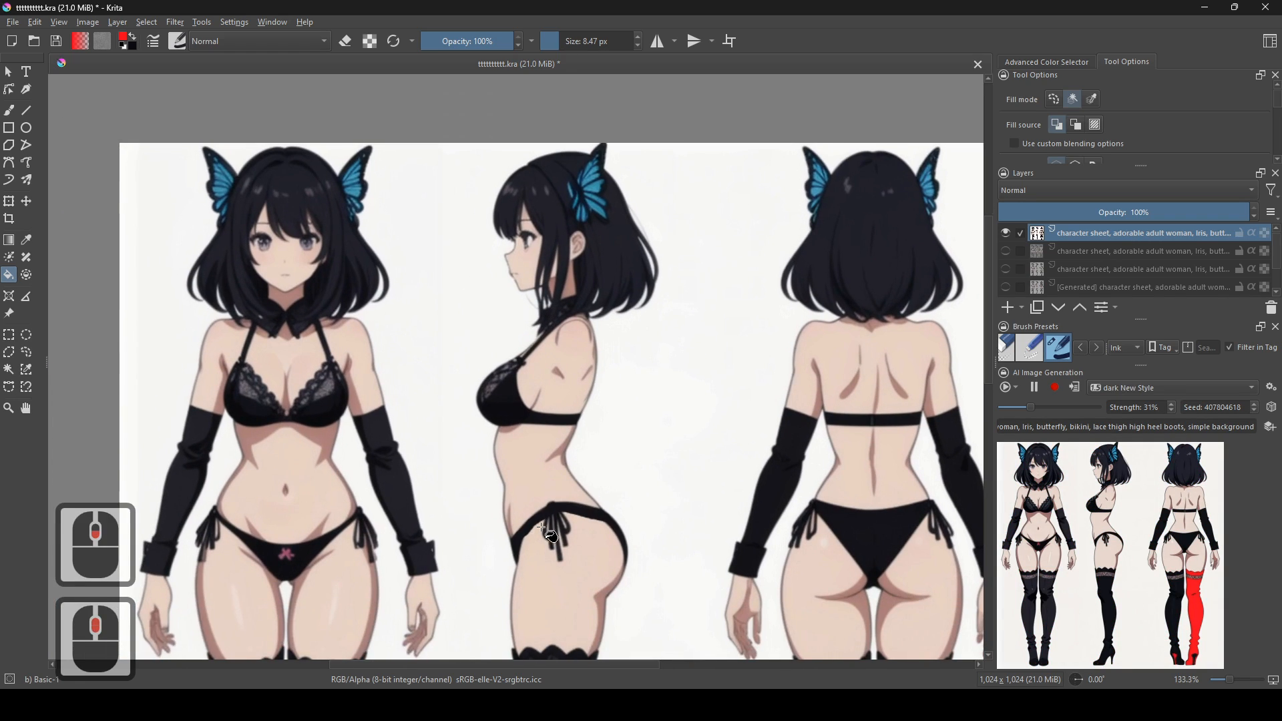
{"action": "left_click_drag", "start_coordinate": [615, 500], "coordinate": [601, 469]}
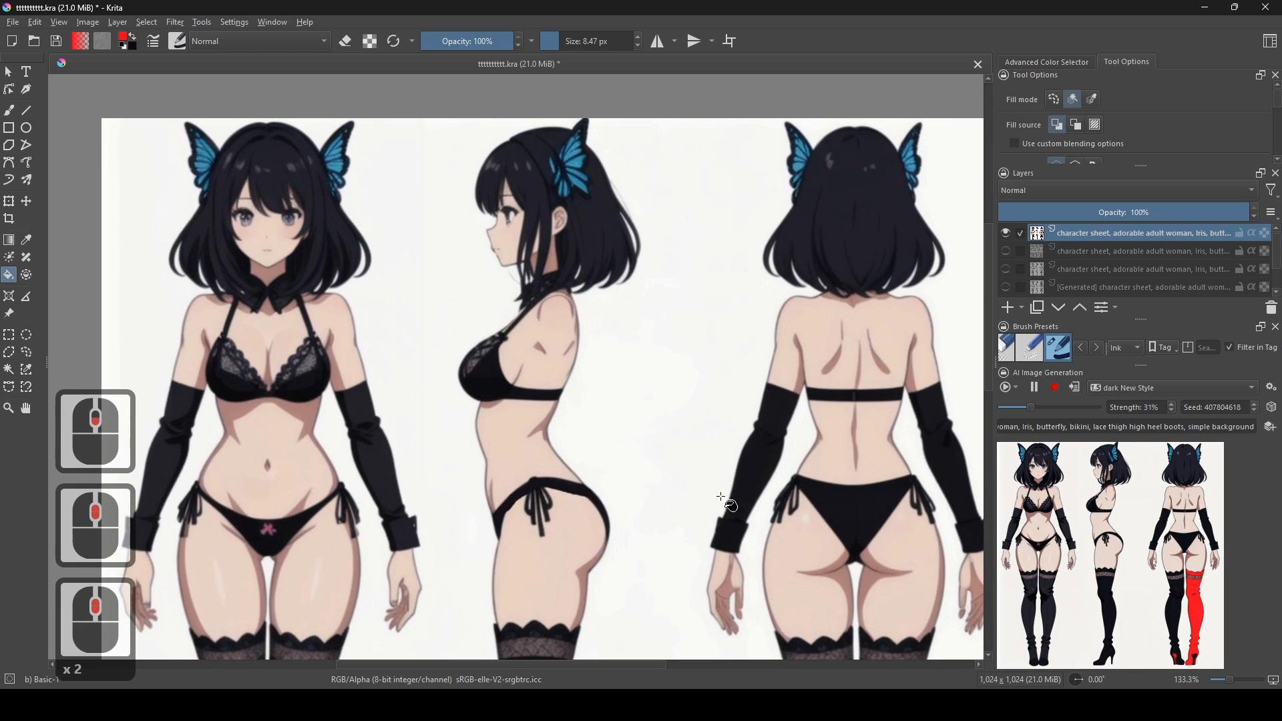
- Choose light pink as the foreground colour and fill the back view's bikini bottom with it
{"action": "right_click", "coordinate": [558, 391]}
{"action": "left_click_drag", "start_coordinate": [543, 387], "coordinate": [521, 414]}
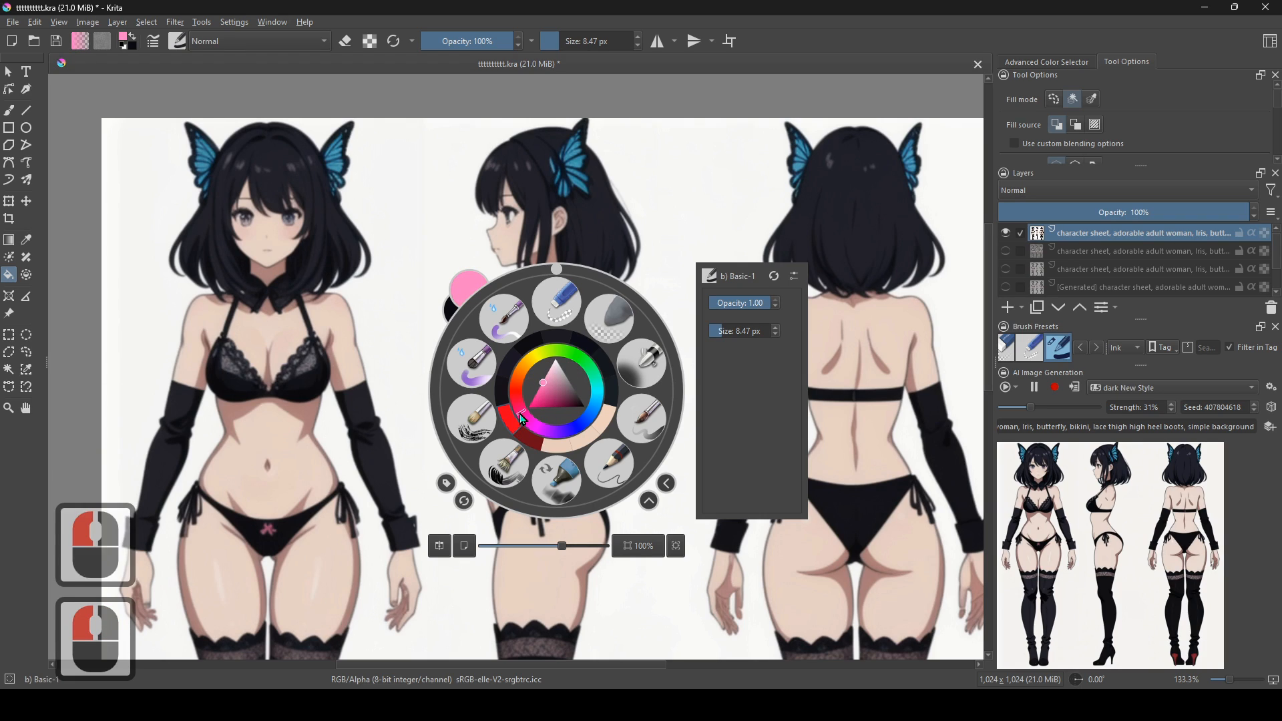
{"action": "left_click", "coordinate": [869, 515]}
{"action": "left_click", "coordinate": [860, 500]}
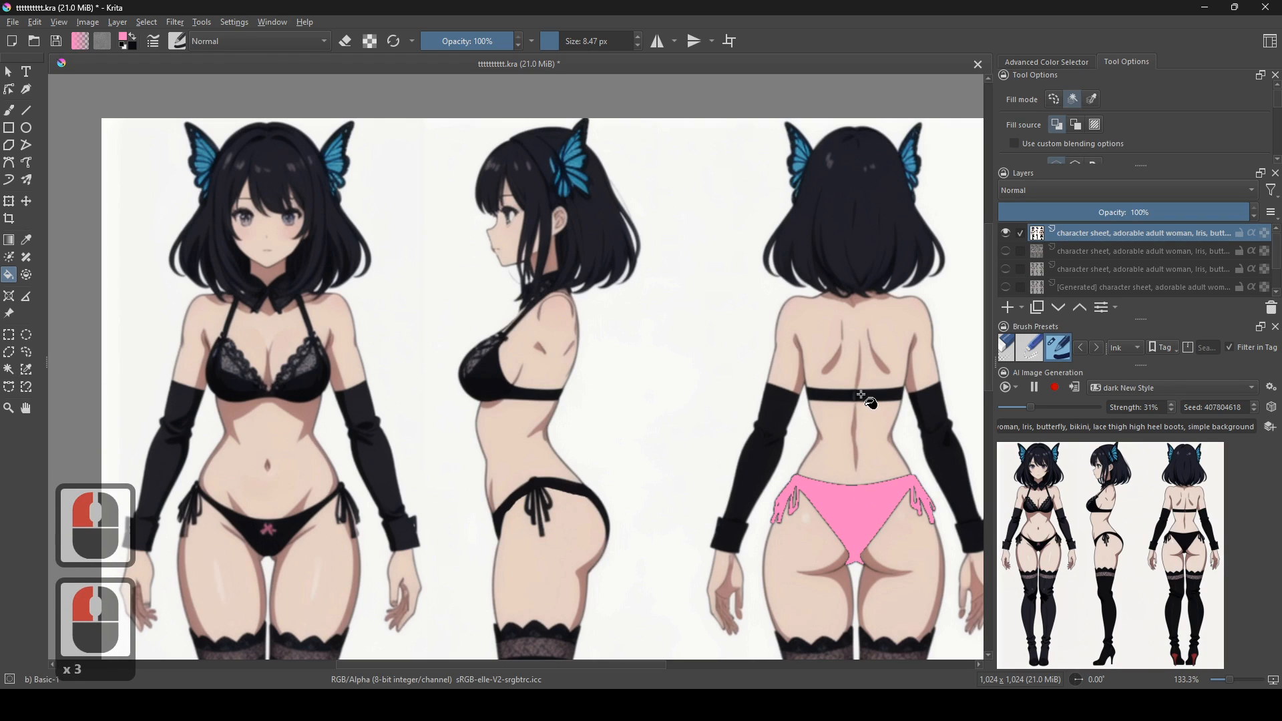
- Fill the back view's bikini top strap and the bikini bottoms on the front and side views with pink
{"action": "scroll", "coordinate": [475, 437], "scroll_direction": "up", "scroll_amount": 3}
{"action": "left_click", "coordinate": [627, 526]}
{"action": "left_click_drag", "start_coordinate": [417, 478], "coordinate": [673, 519]}
{"action": "left_click", "coordinate": [431, 616]}
{"action": "left_click_drag", "start_coordinate": [418, 605], "coordinate": [412, 670]}
{"action": "left_click_drag", "start_coordinate": [497, 404], "coordinate": [296, 267]}
{"action": "scroll", "coordinate": [458, 432], "scroll_direction": "down", "scroll_amount": 2}
{"action": "left_click_drag", "start_coordinate": [567, 470], "coordinate": [533, 494]}
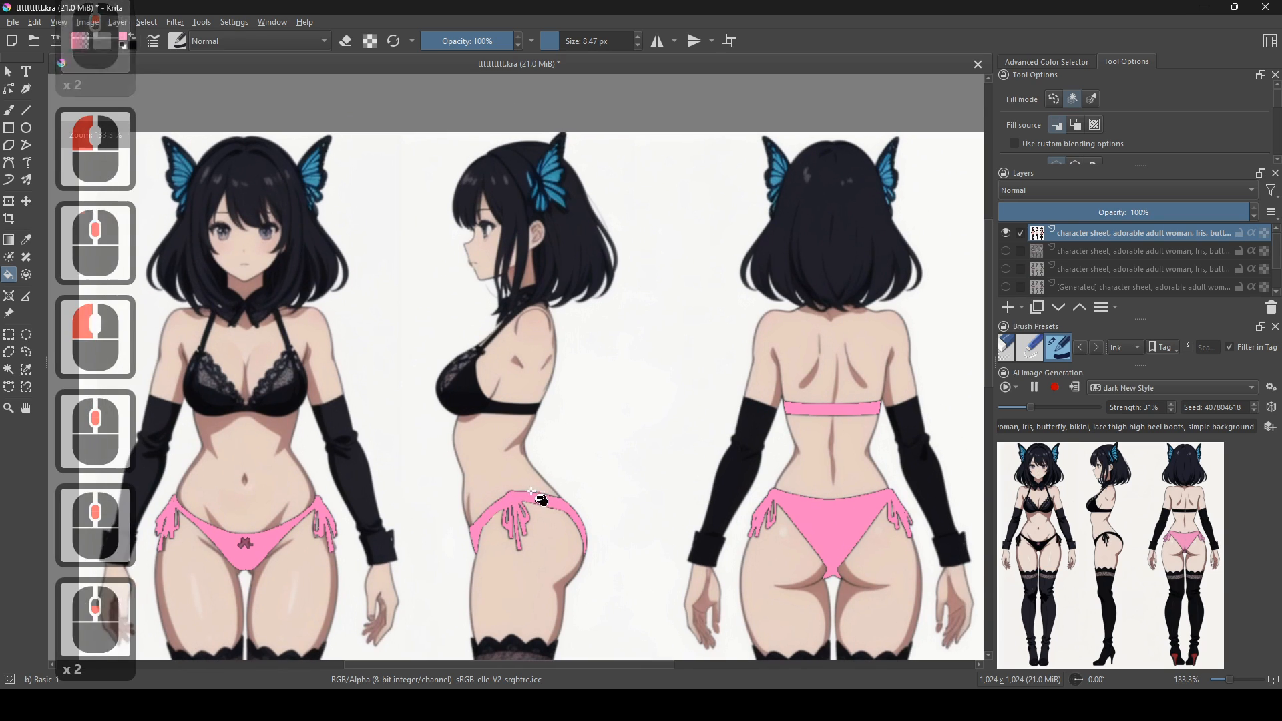
- Switch to the brush at 4.16 px and paint small pink marks across the upper ends of the front view's two bikini top straps
{"action": "left_click_drag", "start_coordinate": [489, 433], "coordinate": [586, 527]}
{"action": "scroll", "coordinate": [587, 528], "scroll_direction": "up", "scroll_amount": 1}
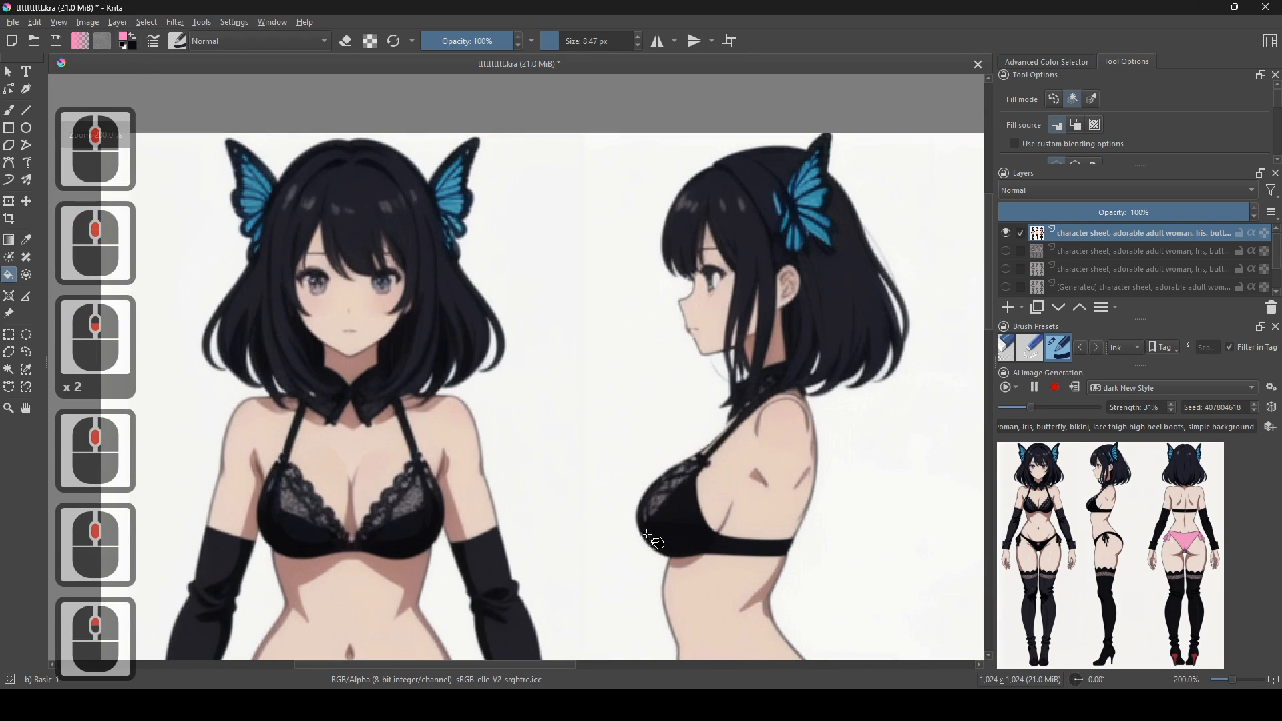
{"action": "scroll", "coordinate": [495, 456], "scroll_direction": "up", "scroll_amount": 1}
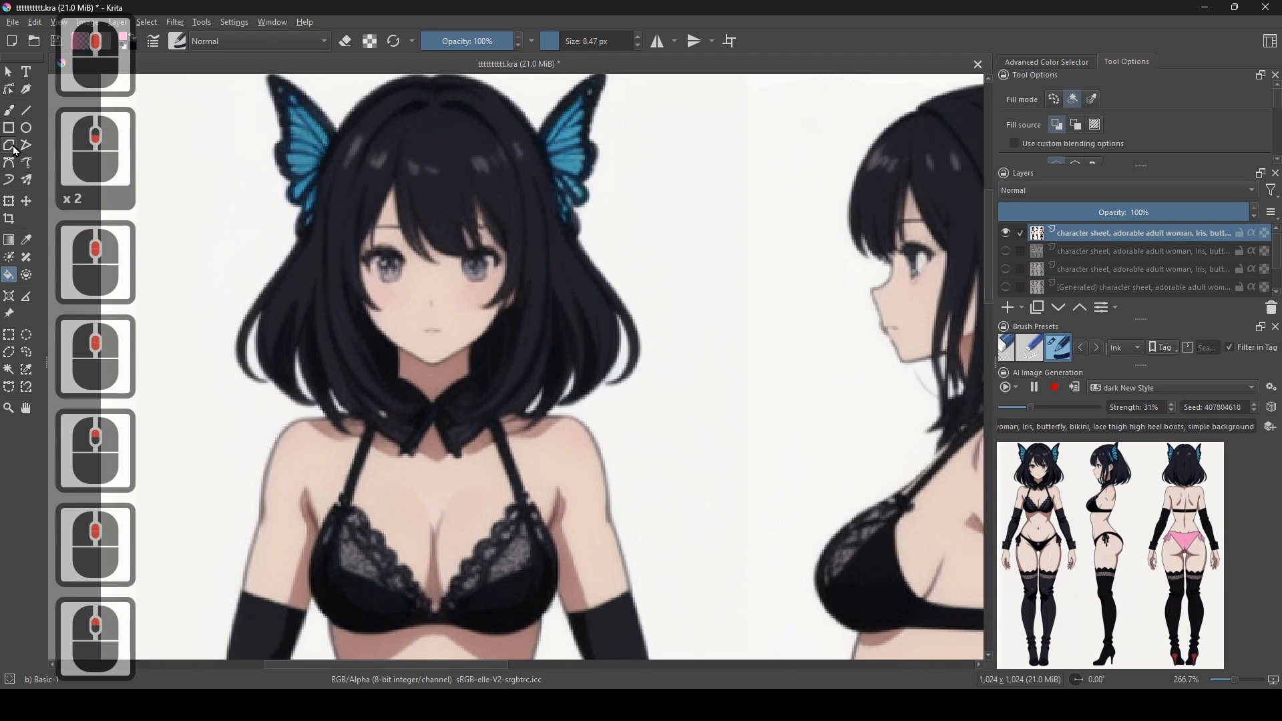
{"action": "left_click", "coordinate": [9, 110]}
{"action": "scroll", "coordinate": [519, 424], "scroll_direction": "up", "scroll_amount": 2}
{"action": "left_click_drag", "start_coordinate": [530, 453], "coordinate": [527, 458]}
{"action": "mouse_move", "coordinate": [543, 483]}
{"action": "left_mouse_down"}
{"action": "mouse_move", "coordinate": [609, 387]}
{"action": "mouse_move", "coordinate": [319, 393]}
{"action": "left_mouse_up"}
{"action": "scroll", "coordinate": [319, 393], "scroll_direction": "down", "scroll_amount": 2}
{"action": "mouse_move", "coordinate": [545, 435]}
{"action": "left_mouse_down"}
{"action": "mouse_move", "coordinate": [87, 481]}
{"action": "mouse_move", "coordinate": [864, 482]}
{"action": "left_mouse_up"}
{"action": "scroll", "coordinate": [628, 467], "scroll_direction": "up", "scroll_amount": 2}
{"action": "left_click_drag", "start_coordinate": [557, 395], "coordinate": [626, 422]}
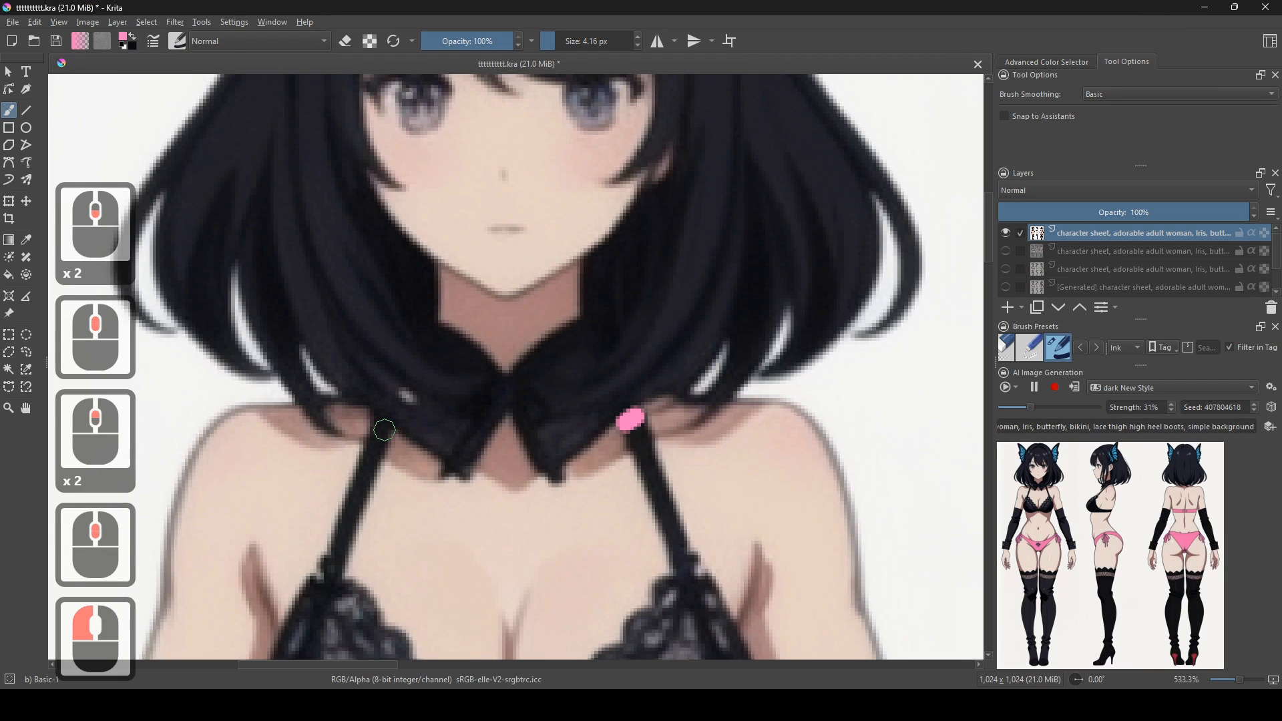
{"action": "left_click", "coordinate": [386, 431]}
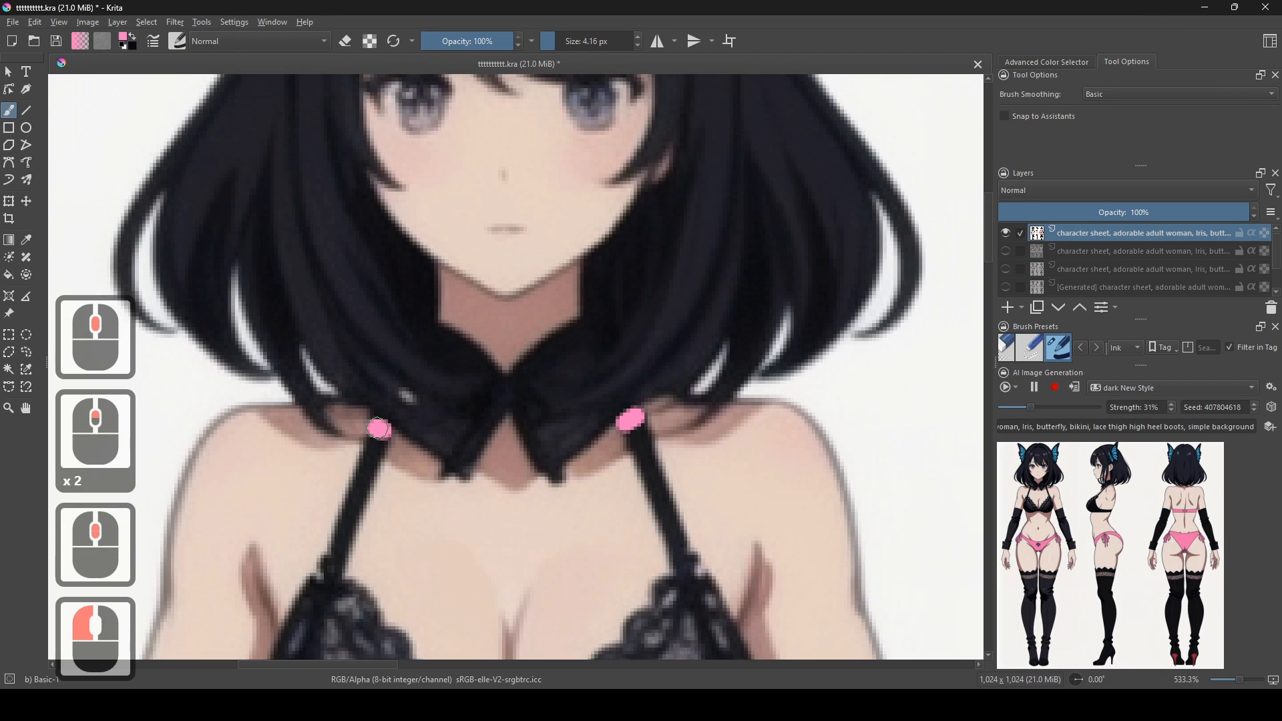
- Switch to the Fill tool and fill the front view's bikini top and its straps with pink
{"action": "left_click", "coordinate": [12, 277]}
{"action": "scroll", "coordinate": [678, 601], "scroll_direction": "down", "scroll_amount": 1}
{"action": "left_click_drag", "start_coordinate": [681, 608], "coordinate": [640, 463]}
{"action": "left_click", "coordinate": [660, 547]}
{"action": "scroll", "coordinate": [662, 547], "scroll_direction": "down", "scroll_amount": 2}
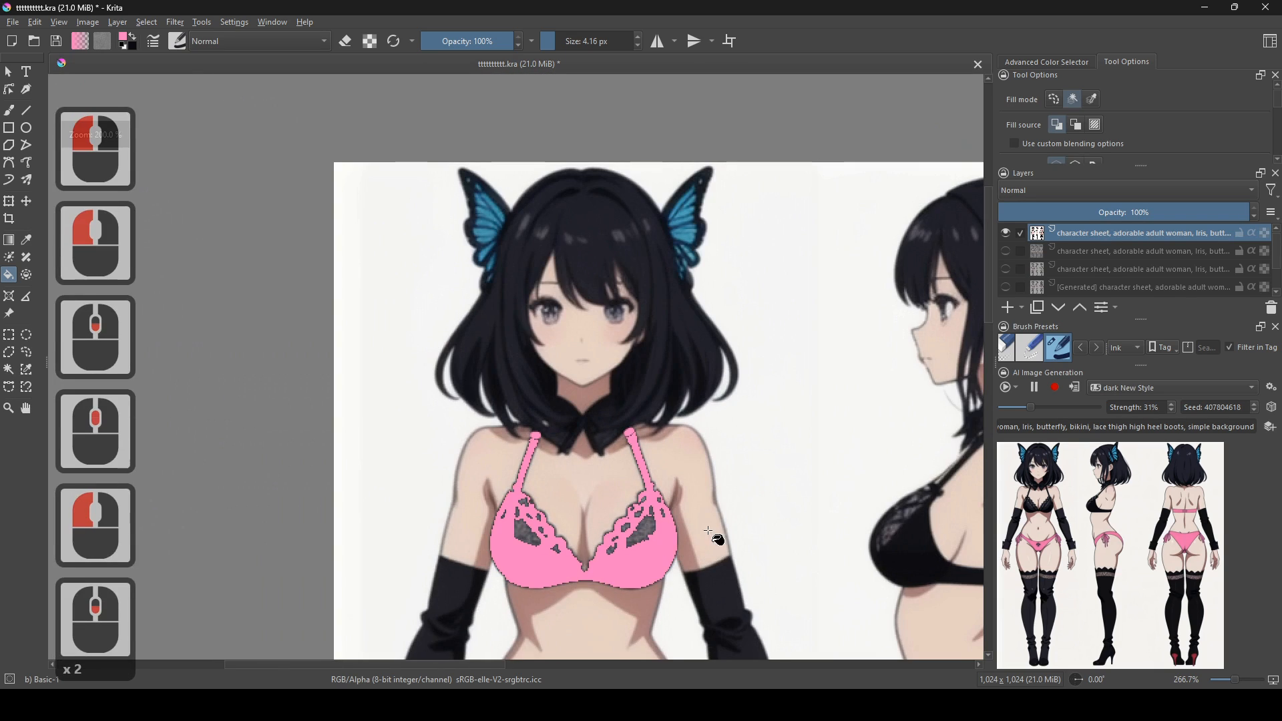
- Brush a short pink stroke across the upper end of the side view's bikini top strap to separate it from the collar
{"action": "scroll", "coordinate": [1149, 140], "scroll_direction": "down", "scroll_amount": 2}
{"action": "left_click_drag", "start_coordinate": [843, 397], "coordinate": [538, 368]}
{"action": "scroll", "coordinate": [404, 352], "scroll_direction": "up", "scroll_amount": 3}
{"action": "left_click_drag", "start_coordinate": [403, 352], "coordinate": [723, 443]}
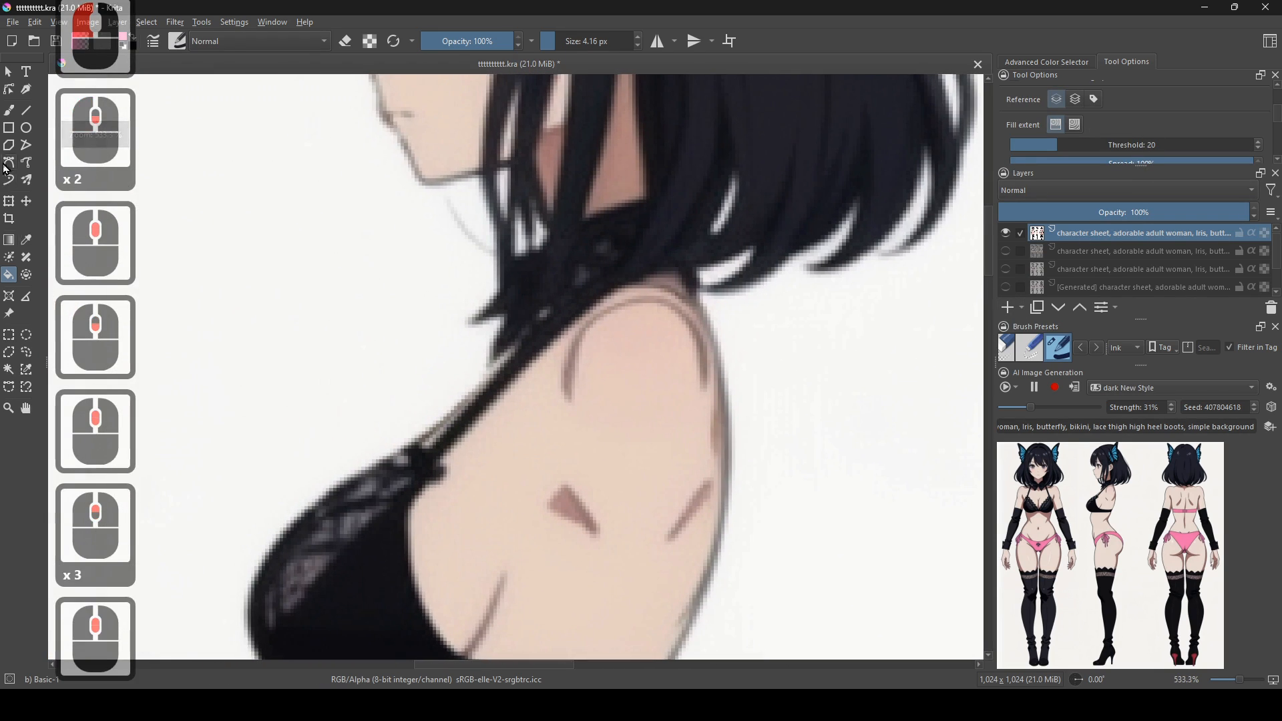
{"action": "left_click", "coordinate": [8, 110]}
{"action": "left_click_drag", "start_coordinate": [566, 397], "coordinate": [617, 466]}
{"action": "scroll", "coordinate": [616, 465], "scroll_direction": "up", "scroll_amount": 1}
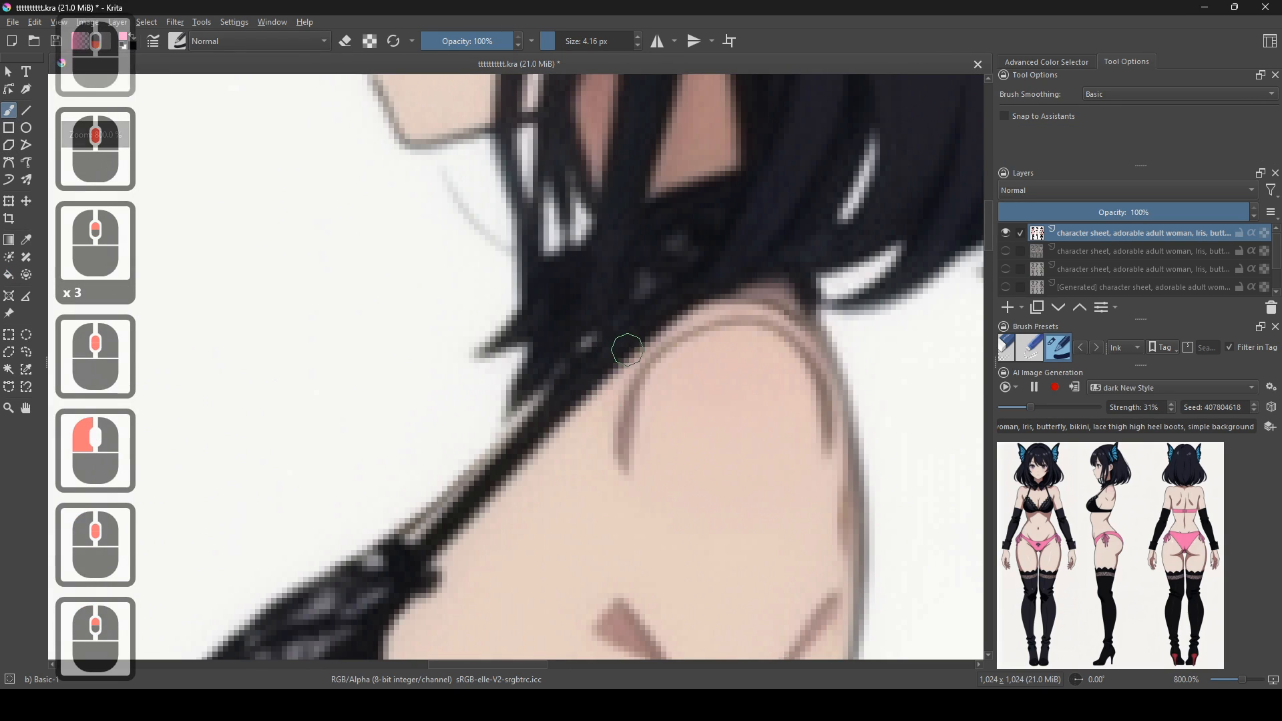
{"action": "left_click_drag", "start_coordinate": [628, 348], "coordinate": [600, 350]}
- Try filling the side view's bikini top strap with pink using the Fill tool, and undo that fill
{"action": "left_click", "coordinate": [8, 275]}
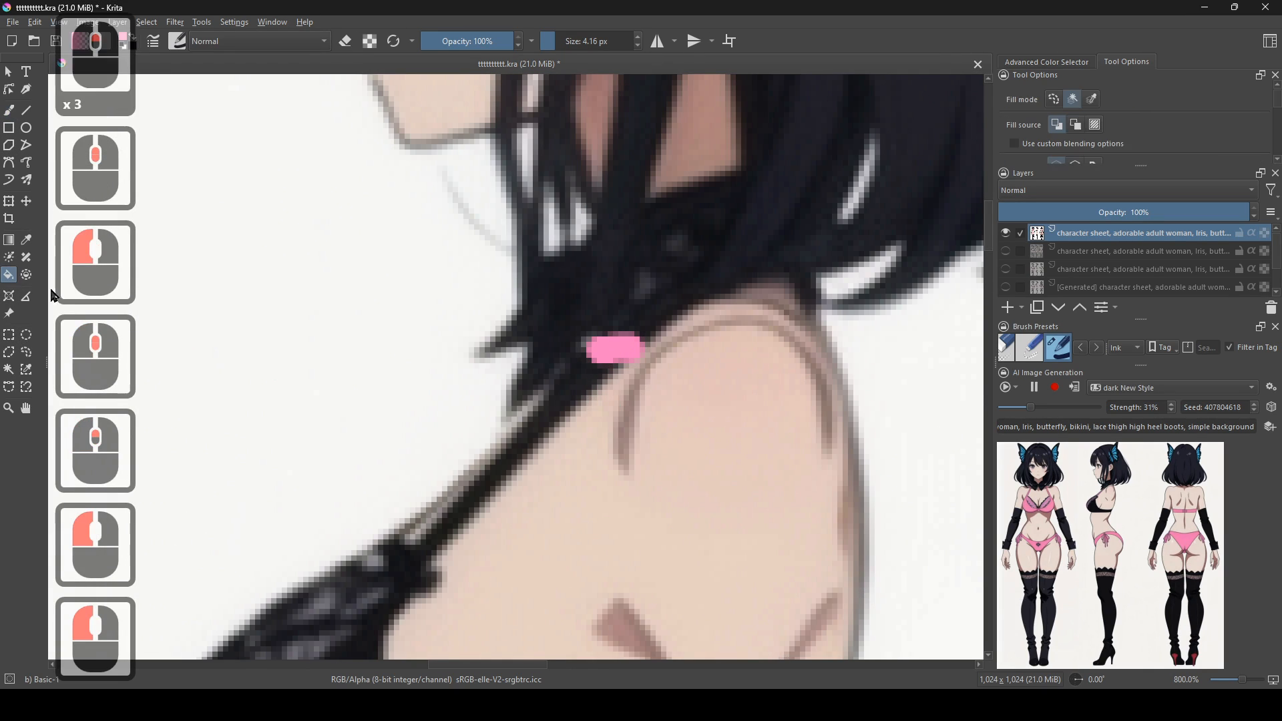
{"action": "left_click", "coordinate": [523, 452]}
{"action": "scroll", "coordinate": [541, 481], "scroll_direction": "down", "scroll_amount": 4}
{"action": "key", "text": "ctrl+z"}
{"action": "scroll", "coordinate": [561, 443], "scroll_direction": "up", "scroll_amount": 4}
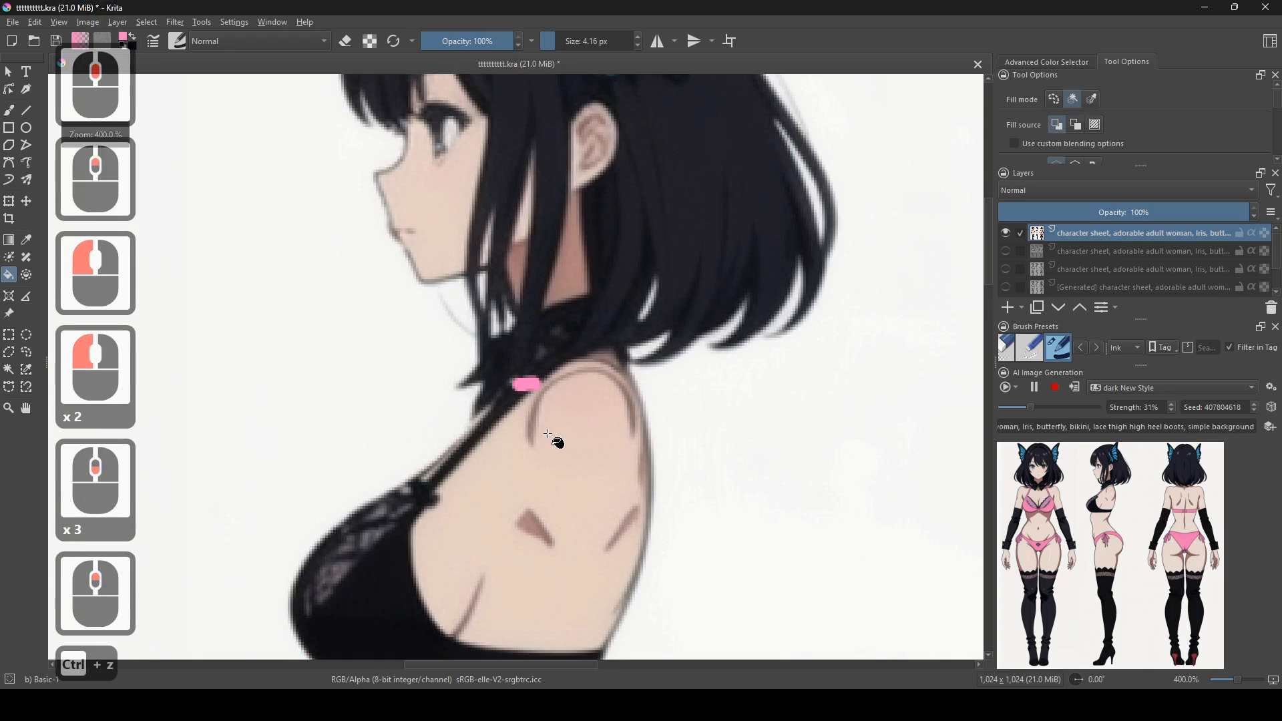
- Extend the side view's halter strap up to the neck with a pink brush stroke and fill its black bikini top pink
{"action": "left_click", "coordinate": [9, 111]}
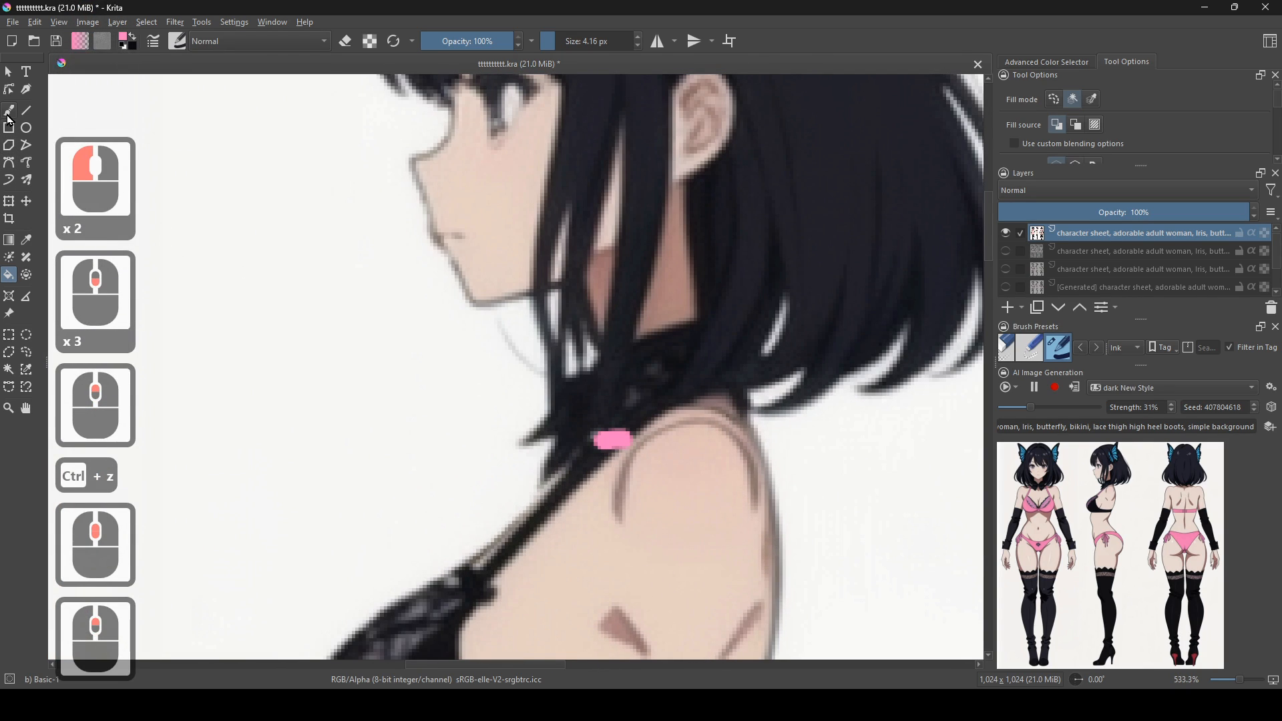
{"action": "left_click_drag", "start_coordinate": [569, 460], "coordinate": [540, 482]}
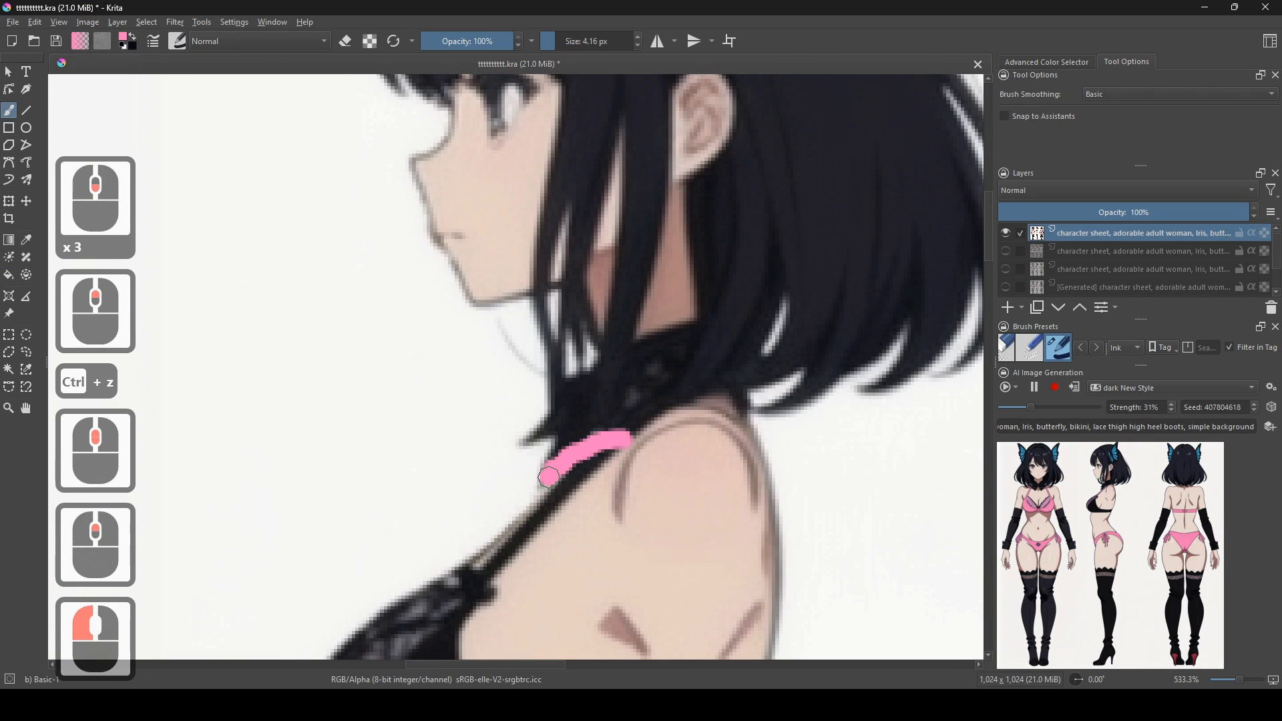
{"action": "key", "text": "f"}
{"action": "scroll", "coordinate": [461, 521], "scroll_direction": "down", "scroll_amount": 2}
{"action": "left_click", "coordinate": [481, 572]}
{"action": "scroll", "coordinate": [481, 572], "scroll_direction": "down", "scroll_amount": 3}
- Examine the recoloured outfit across the front, side and back views of the character sheet
{"action": "left_click_drag", "start_coordinate": [764, 463], "coordinate": [460, 429]}
{"action": "scroll", "coordinate": [642, 439], "scroll_direction": "down", "scroll_amount": 1}
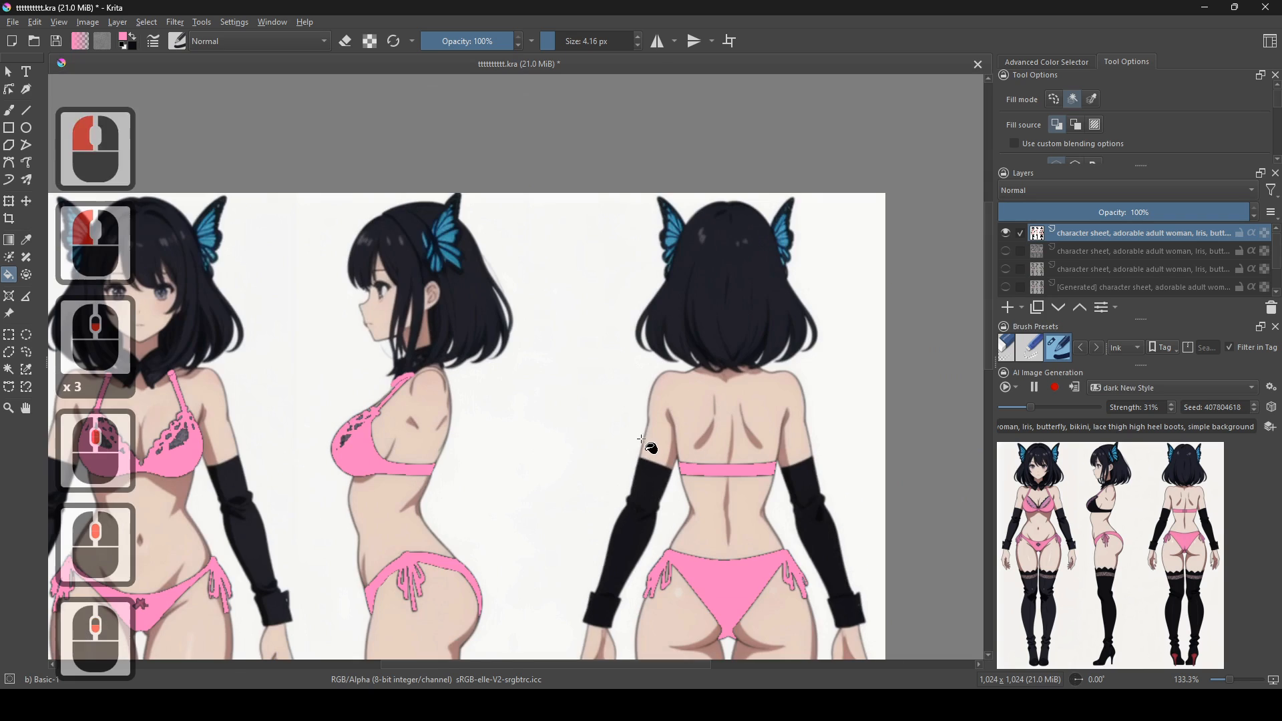
{"action": "left_click_drag", "start_coordinate": [334, 434], "coordinate": [862, 224]}
{"action": "left_click_drag", "start_coordinate": [700, 344], "coordinate": [378, 460]}
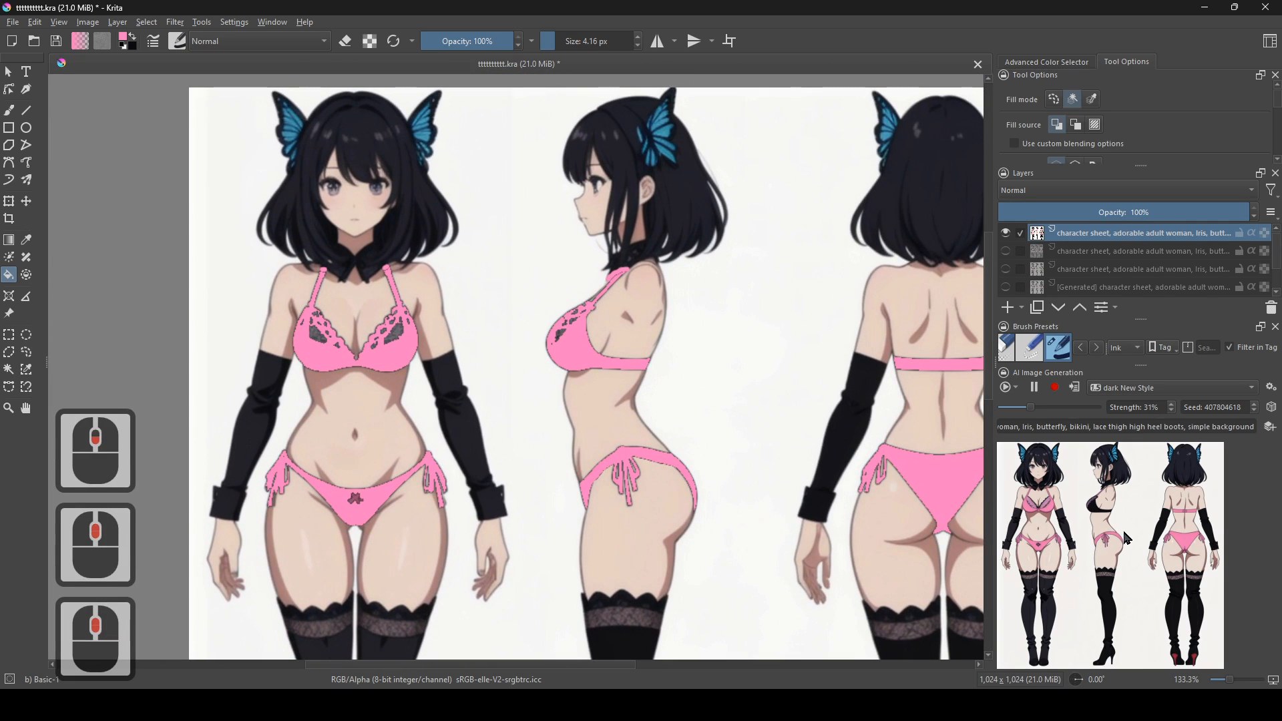
{"action": "left_click_drag", "start_coordinate": [604, 363], "coordinate": [417, 421]}
{"action": "left_click_drag", "start_coordinate": [578, 455], "coordinate": [578, 300]}
{"action": "scroll", "coordinate": [601, 351], "scroll_direction": "down", "scroll_amount": 2}
{"action": "scroll", "coordinate": [713, 509], "scroll_direction": "up", "scroll_amount": 4}
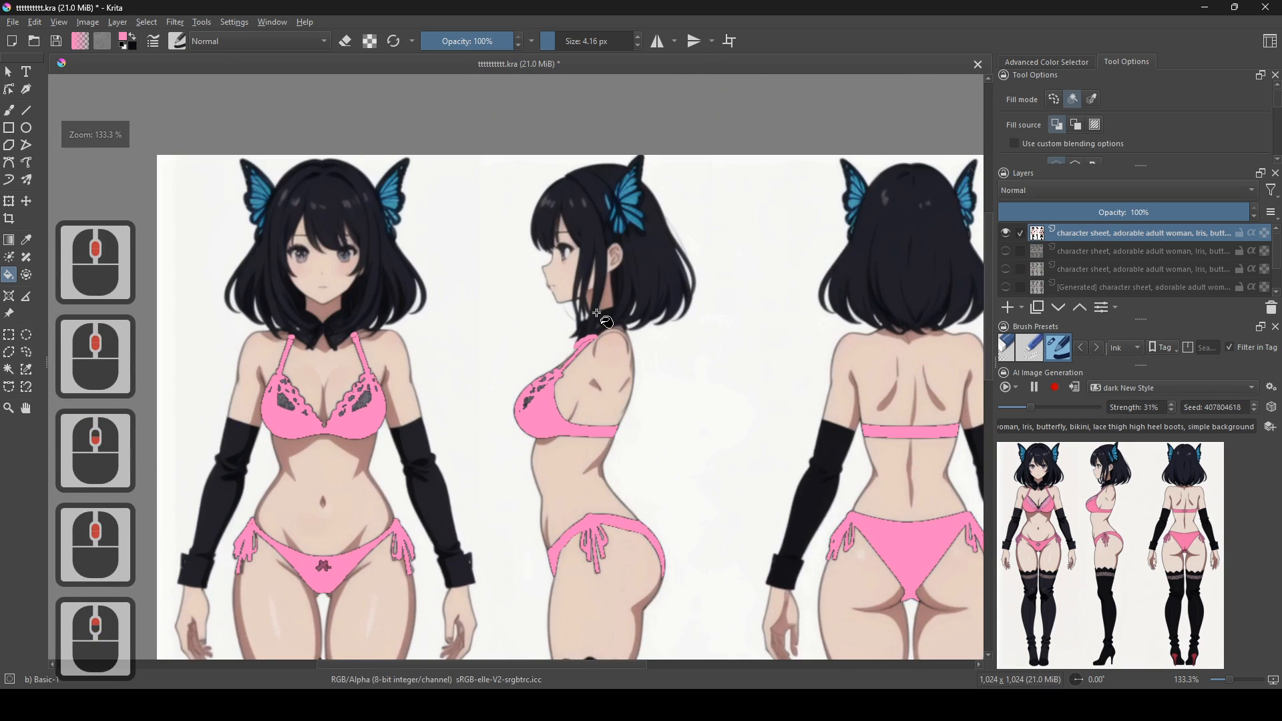
{"action": "scroll", "coordinate": [496, 453], "scroll_direction": "down", "scroll_amount": 2}
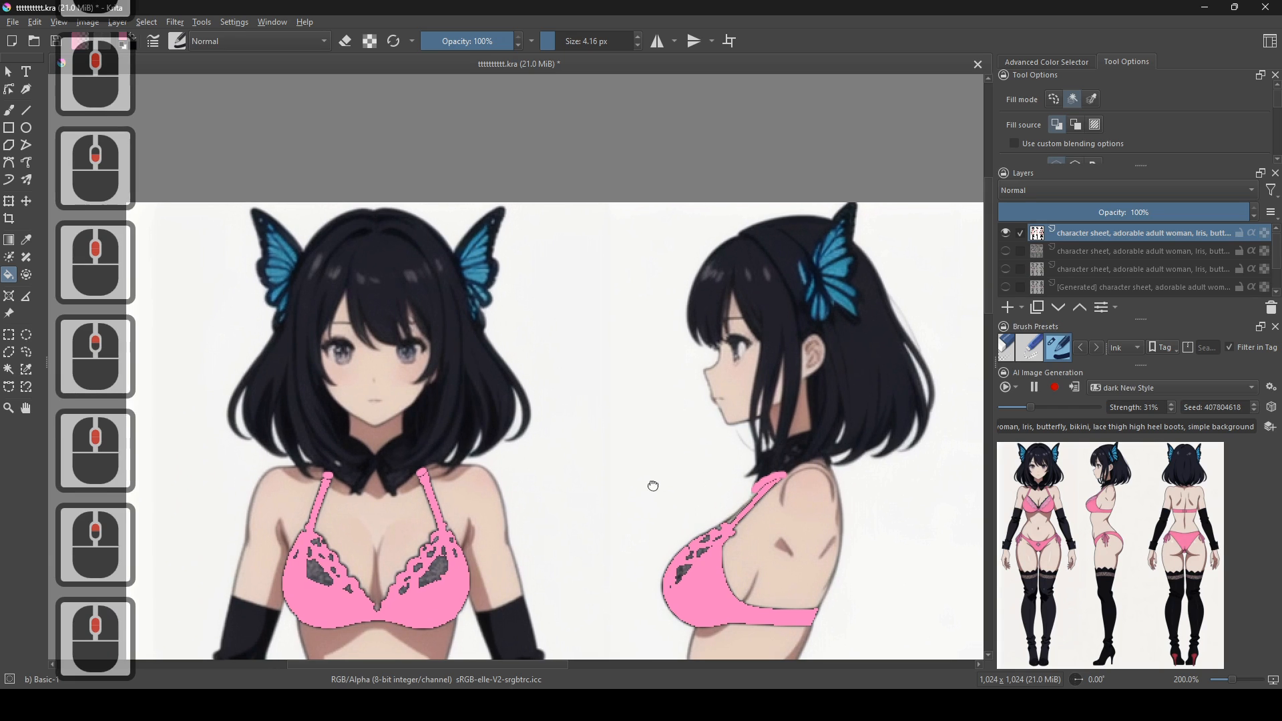
{"action": "scroll", "coordinate": [713, 509], "scroll_direction": "up", "scroll_amount": 3}
{"action": "scroll", "coordinate": [484, 434], "scroll_direction": "down", "scroll_amount": 2}
{"action": "scroll", "coordinate": [535, 461], "scroll_direction": "up", "scroll_amount": 5}
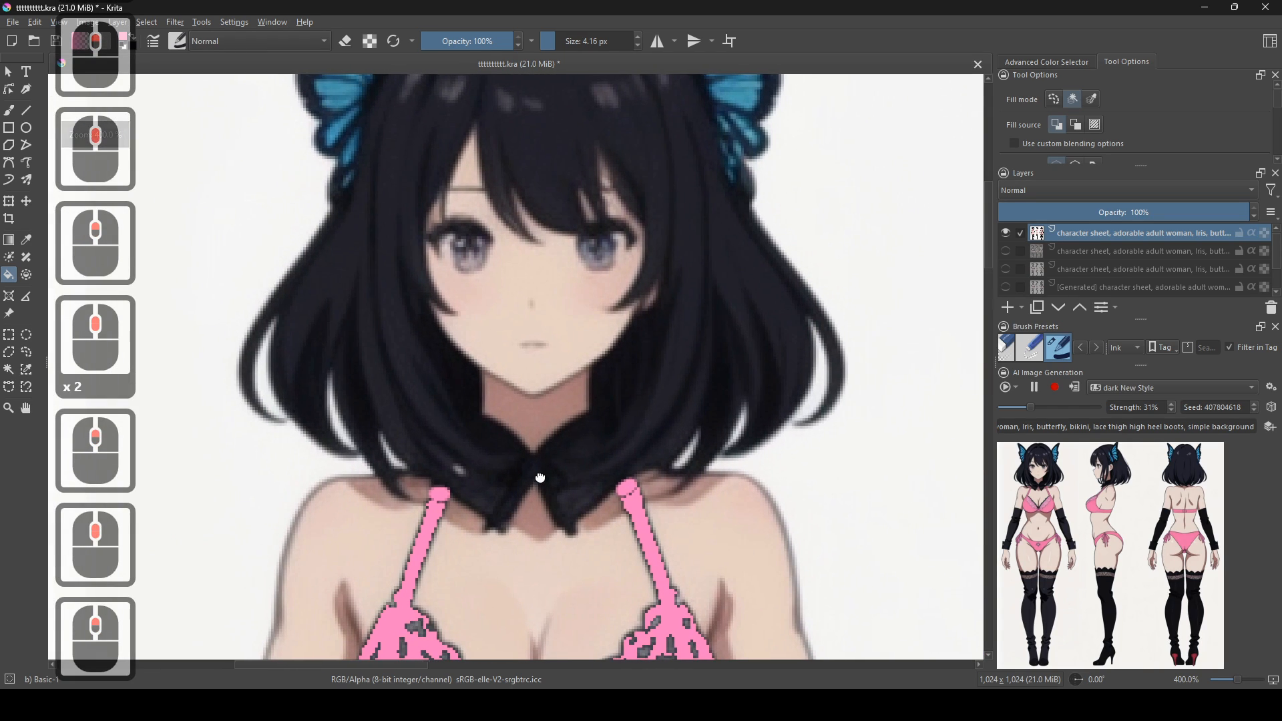
- Paint over the front view's black collar with a sampled shadowed skin tone, using a brush size of 15.91 px
{"action": "left_click_drag", "start_coordinate": [690, 525], "coordinate": [459, 523]}
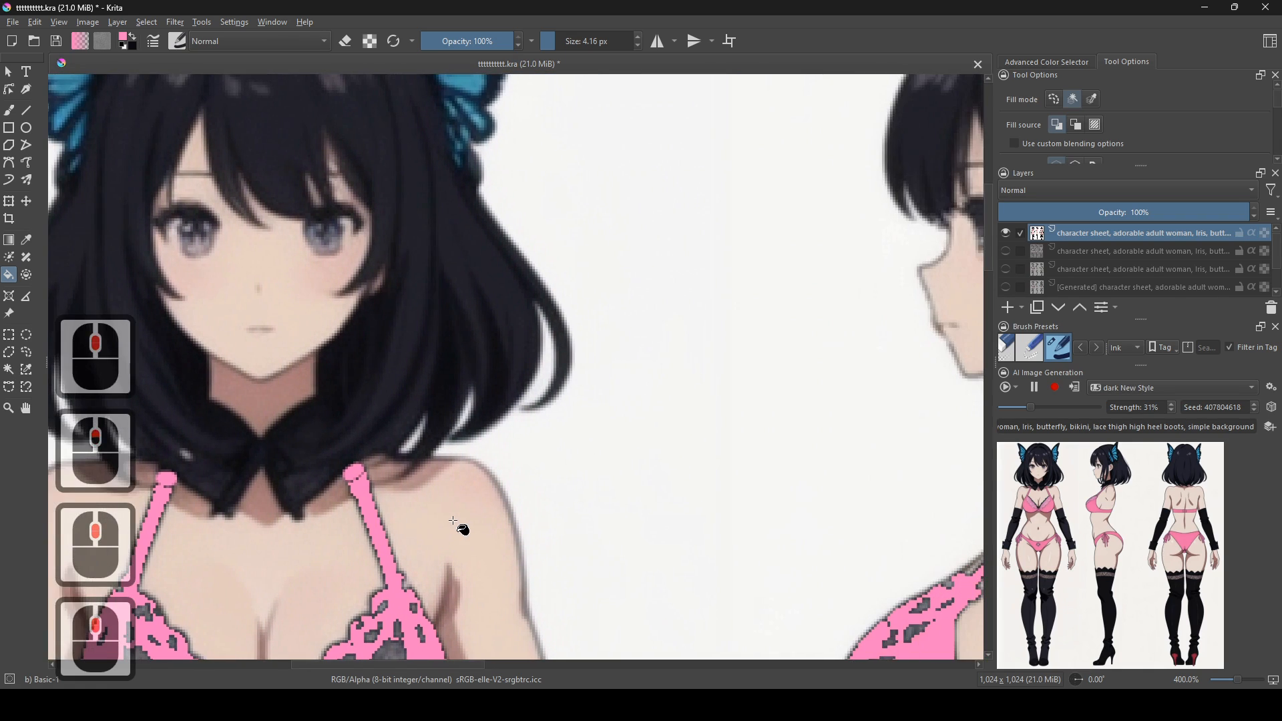
{"action": "scroll", "coordinate": [469, 513], "scroll_direction": "down", "scroll_amount": 1}
{"action": "scroll", "coordinate": [470, 513], "scroll_direction": "down", "scroll_amount": 2}
{"action": "scroll", "coordinate": [312, 427], "scroll_direction": "up", "scroll_amount": 4}
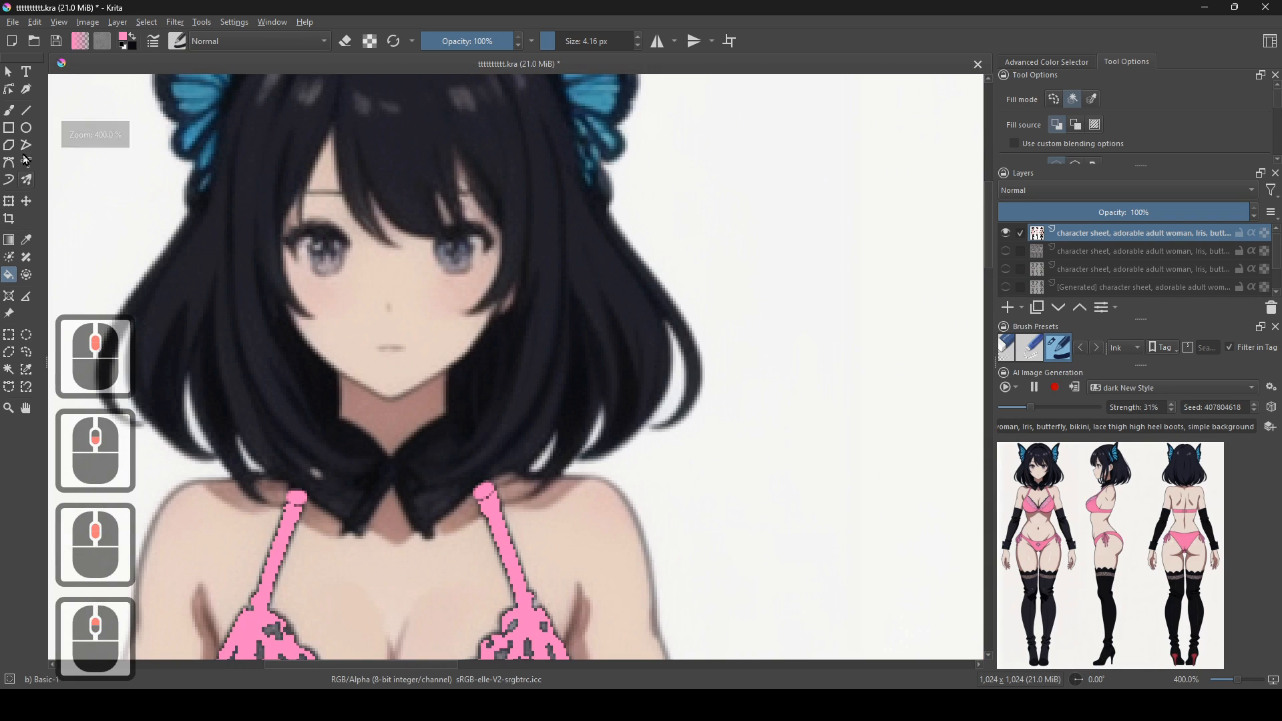
{"action": "left_click", "coordinate": [15, 115]}
{"action": "left_click", "coordinate": [458, 555], "text": "ctrl"}
{"action": "mouse_move", "coordinate": [461, 553]}
{"action": "left_mouse_down", "text": "shift"}
{"action": "mouse_move", "coordinate": [429, 492]}
{"action": "mouse_move", "coordinate": [430, 443]}
{"action": "left_mouse_up", "text": "shift"}
{"action": "left_click", "coordinate": [440, 498], "text": "ctrl"}
{"action": "mouse_move", "coordinate": [387, 498]}
{"action": "left_mouse_down"}
{"action": "mouse_move", "coordinate": [340, 496]}
{"action": "mouse_move", "coordinate": [370, 451]}
{"action": "mouse_move", "coordinate": [381, 458]}
{"action": "left_mouse_up"}
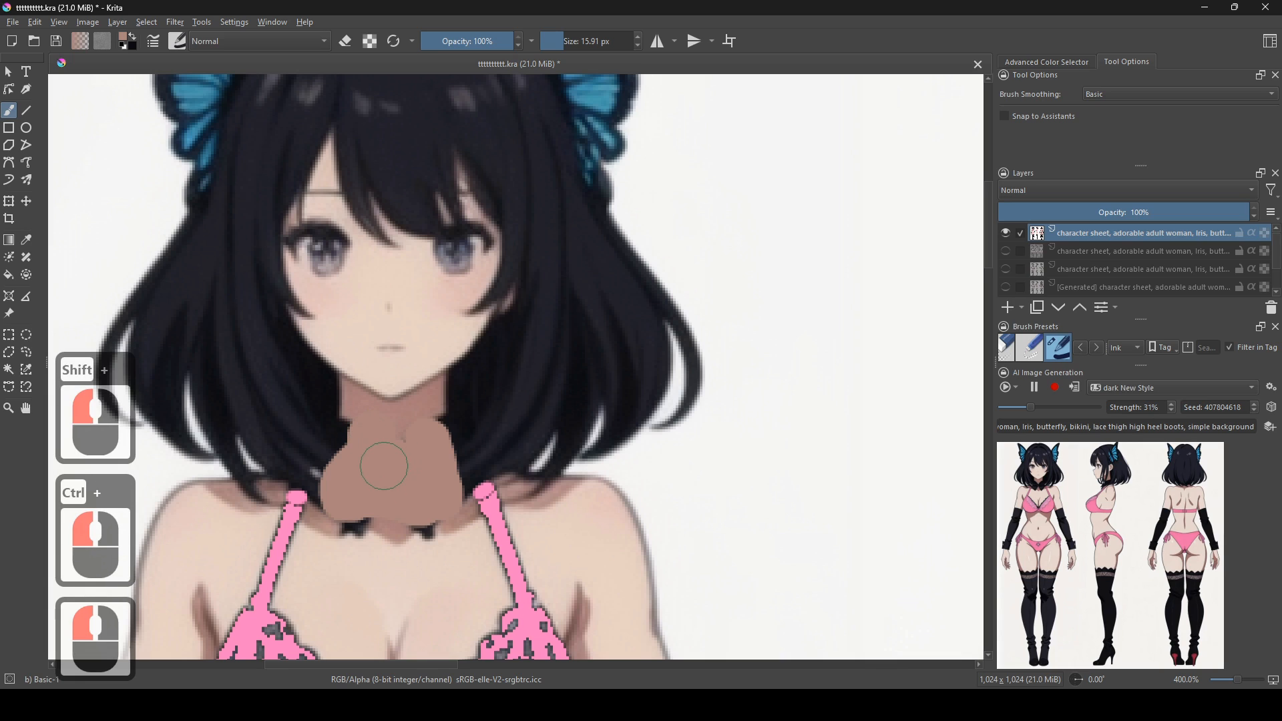
- Paint over the back part of the side view's black collar with the sampled neck tone, reducing the brush to 5.41 px
{"action": "middle_click", "coordinate": [659, 435]}
{"action": "left_click", "coordinate": [563, 428], "text": "ctrl"}
{"action": "left_click", "coordinate": [551, 391], "text": "ctrl"}
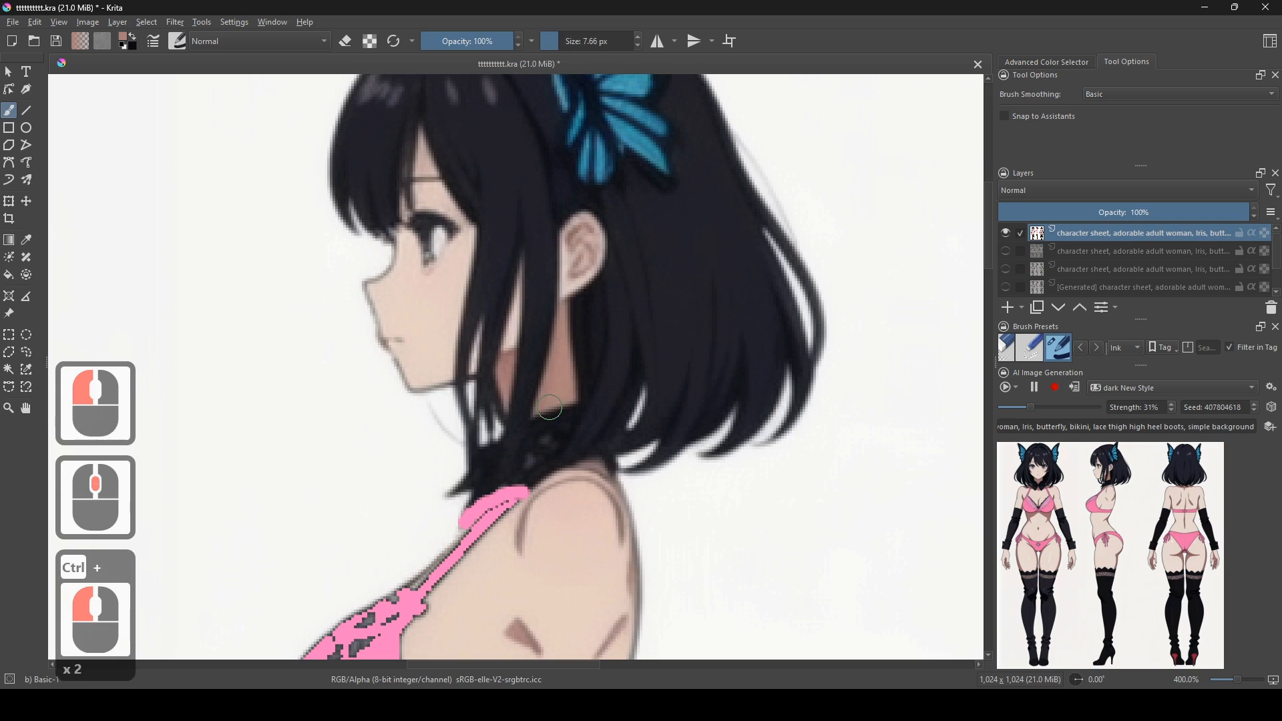
{"action": "left_click_drag", "start_coordinate": [552, 408], "coordinate": [544, 446]}
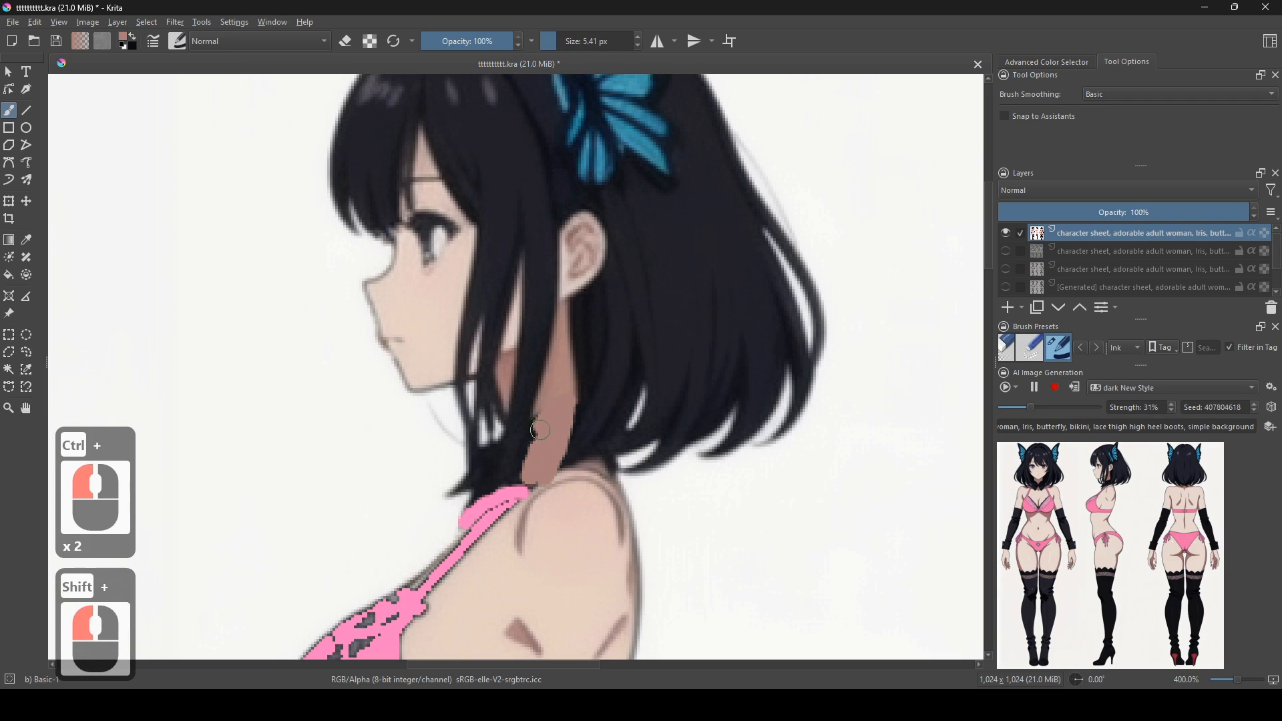
{"action": "left_click", "coordinate": [532, 476]}
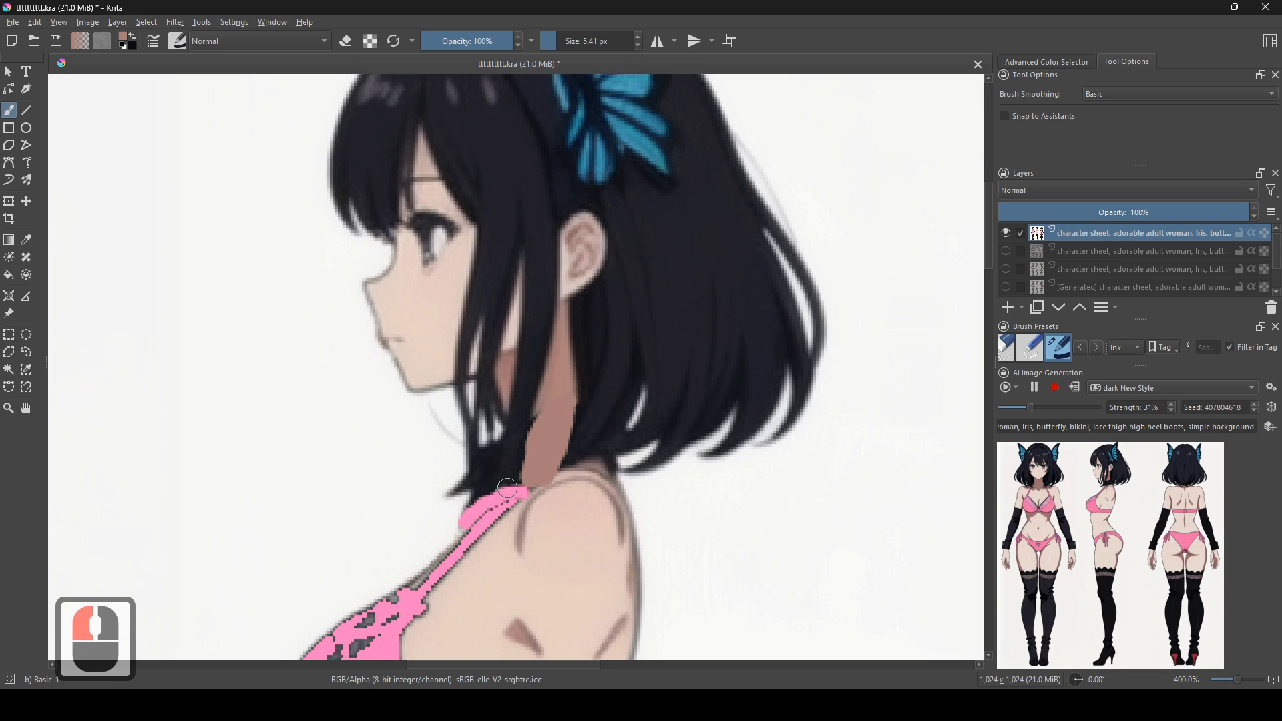
- Touch up the side view's painted neck down to the shoulder with the same skin tone
{"action": "scroll", "coordinate": [511, 488], "scroll_direction": "down", "scroll_amount": 4}
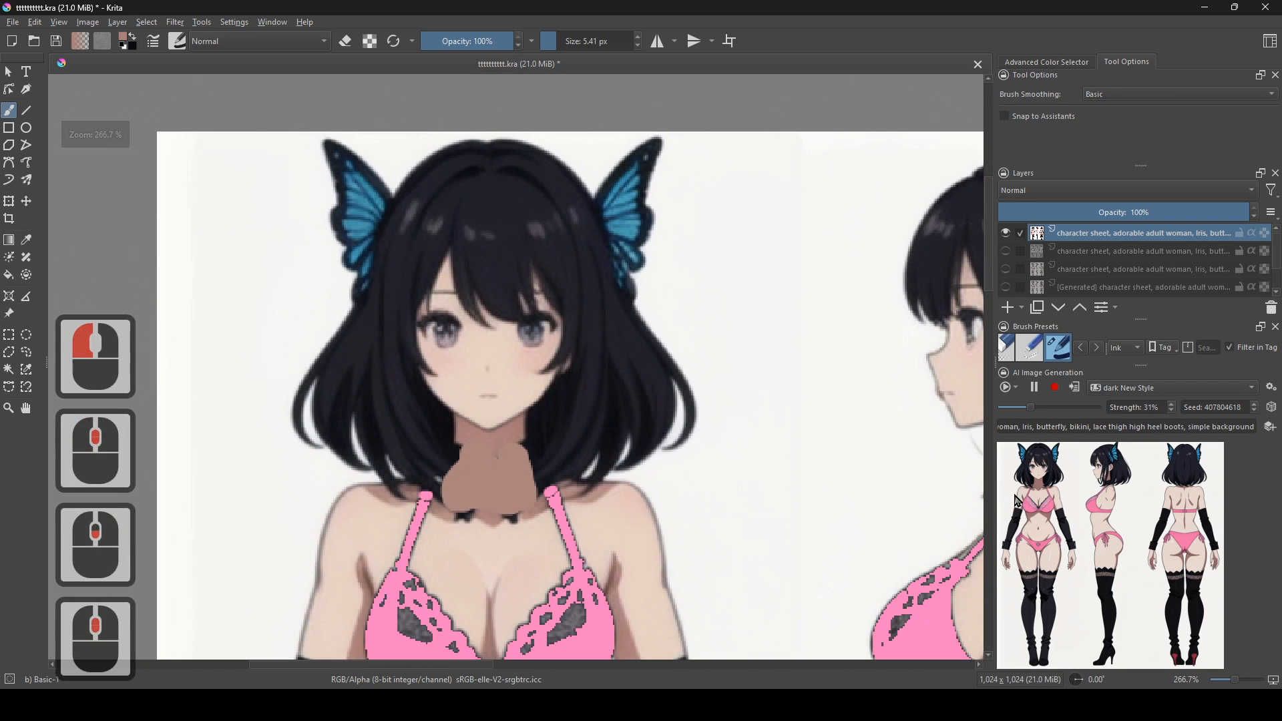
{"action": "left_click_drag", "start_coordinate": [878, 469], "coordinate": [499, 489]}
{"action": "scroll", "coordinate": [498, 489], "scroll_direction": "up", "scroll_amount": 1}
{"action": "left_click_drag", "start_coordinate": [684, 505], "coordinate": [624, 491]}
{"action": "scroll", "coordinate": [617, 486], "scroll_direction": "up", "scroll_amount": 1}
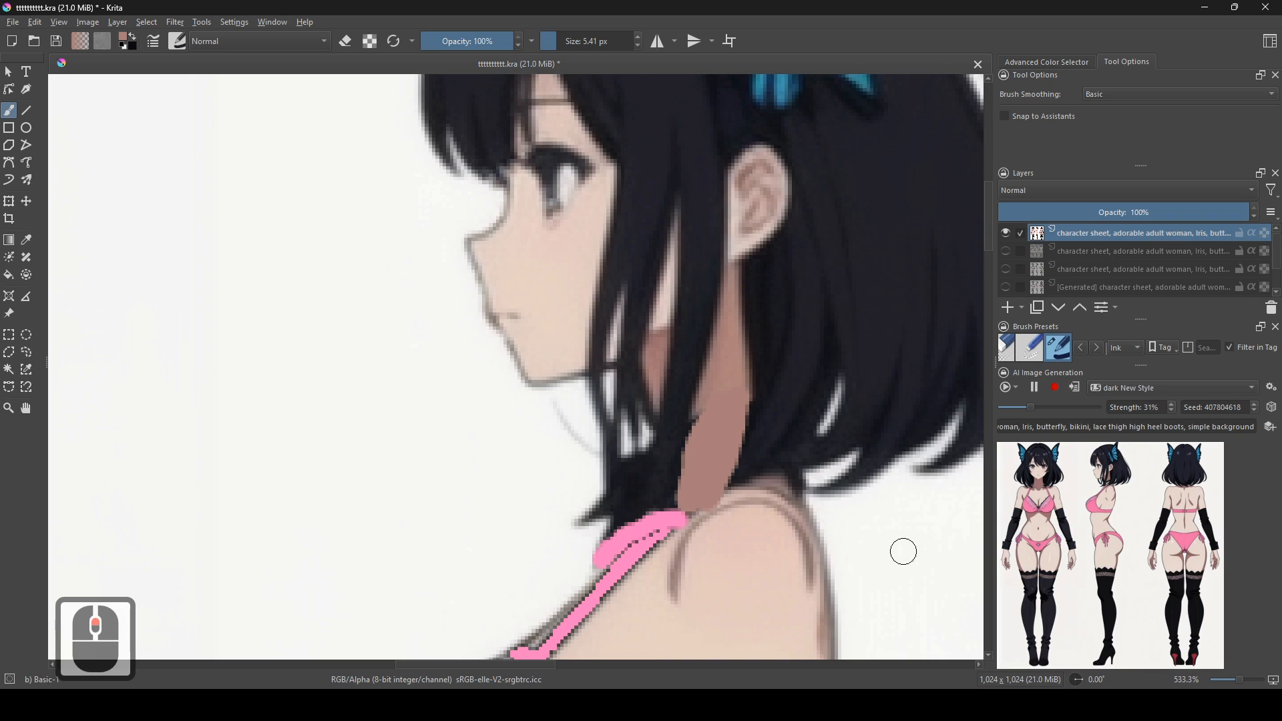
{"action": "scroll", "coordinate": [713, 506], "scroll_direction": "up", "scroll_amount": 1}
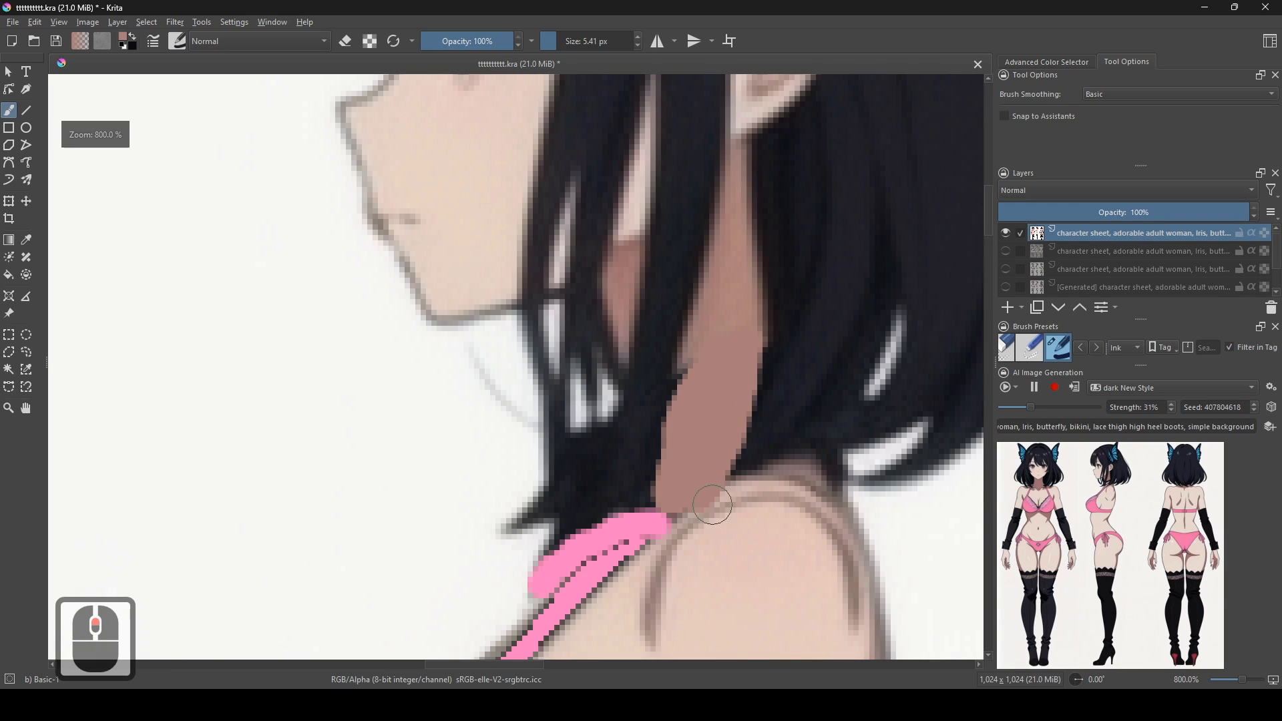
{"action": "left_click_drag", "start_coordinate": [712, 346], "coordinate": [690, 401]}
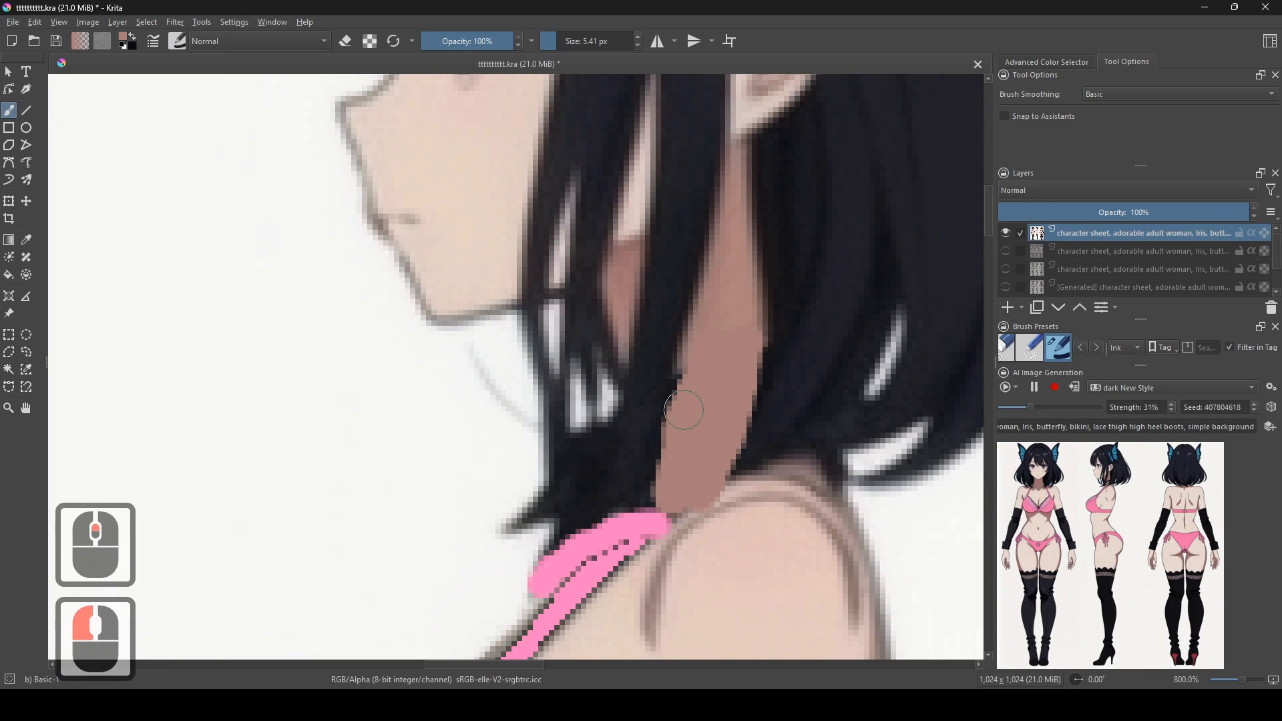
{"action": "left_click_drag", "start_coordinate": [707, 465], "coordinate": [732, 461]}
- Paint over the hair strands and collar in front of the side view's neck with the sampled off-white background colour
{"action": "left_click", "coordinate": [541, 436], "text": "ctrl"}
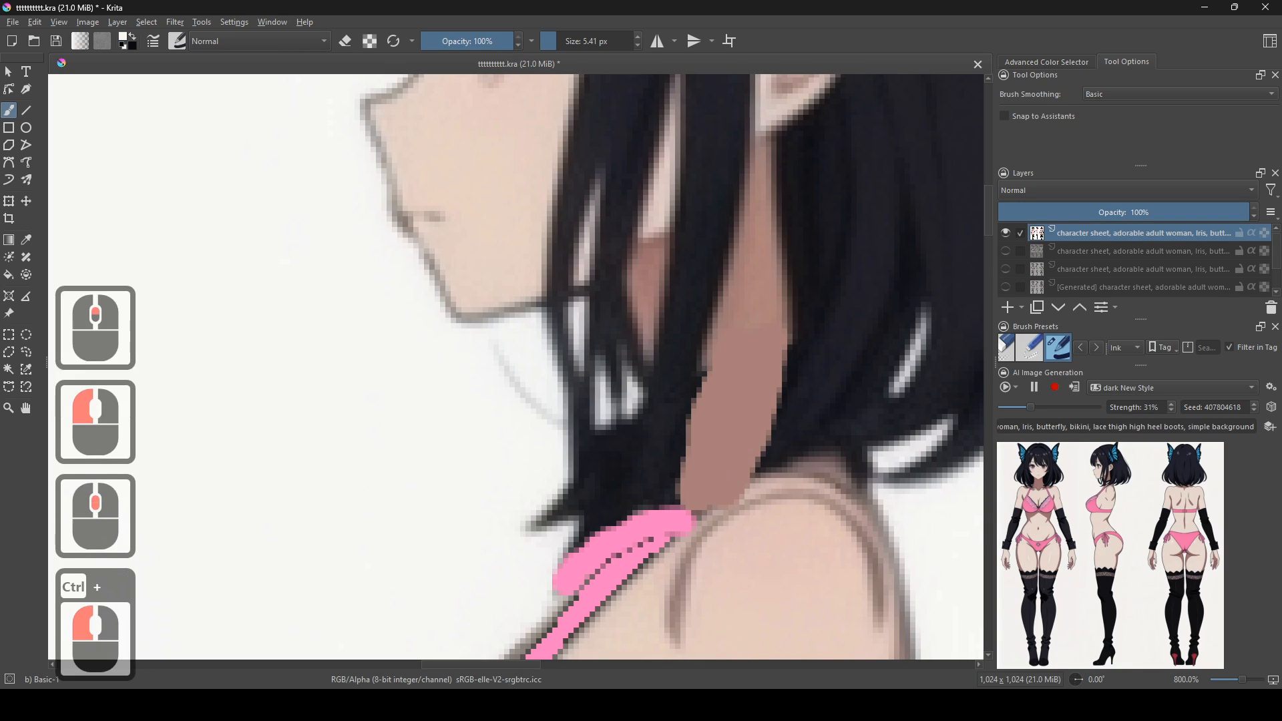
{"action": "mouse_move", "coordinate": [544, 399]}
{"action": "left_mouse_down"}
{"action": "mouse_move", "coordinate": [622, 405]}
{"action": "mouse_move", "coordinate": [636, 434]}
{"action": "mouse_move", "coordinate": [630, 473]}
{"action": "mouse_move", "coordinate": [556, 532]}
{"action": "mouse_move", "coordinate": [558, 479]}
{"action": "mouse_move", "coordinate": [521, 535]}
{"action": "mouse_move", "coordinate": [602, 436]}
{"action": "mouse_move", "coordinate": [593, 410]}
{"action": "mouse_move", "coordinate": [564, 488]}
{"action": "mouse_move", "coordinate": [614, 459]}
{"action": "mouse_move", "coordinate": [621, 398]}
{"action": "mouse_move", "coordinate": [579, 321]}
{"action": "mouse_move", "coordinate": [553, 323]}
{"action": "mouse_move", "coordinate": [513, 410]}
{"action": "mouse_move", "coordinate": [541, 468]}
{"action": "mouse_move", "coordinate": [552, 361]}
{"action": "left_mouse_up"}
{"action": "scroll", "coordinate": [574, 493], "scroll_direction": "down", "scroll_amount": 4}
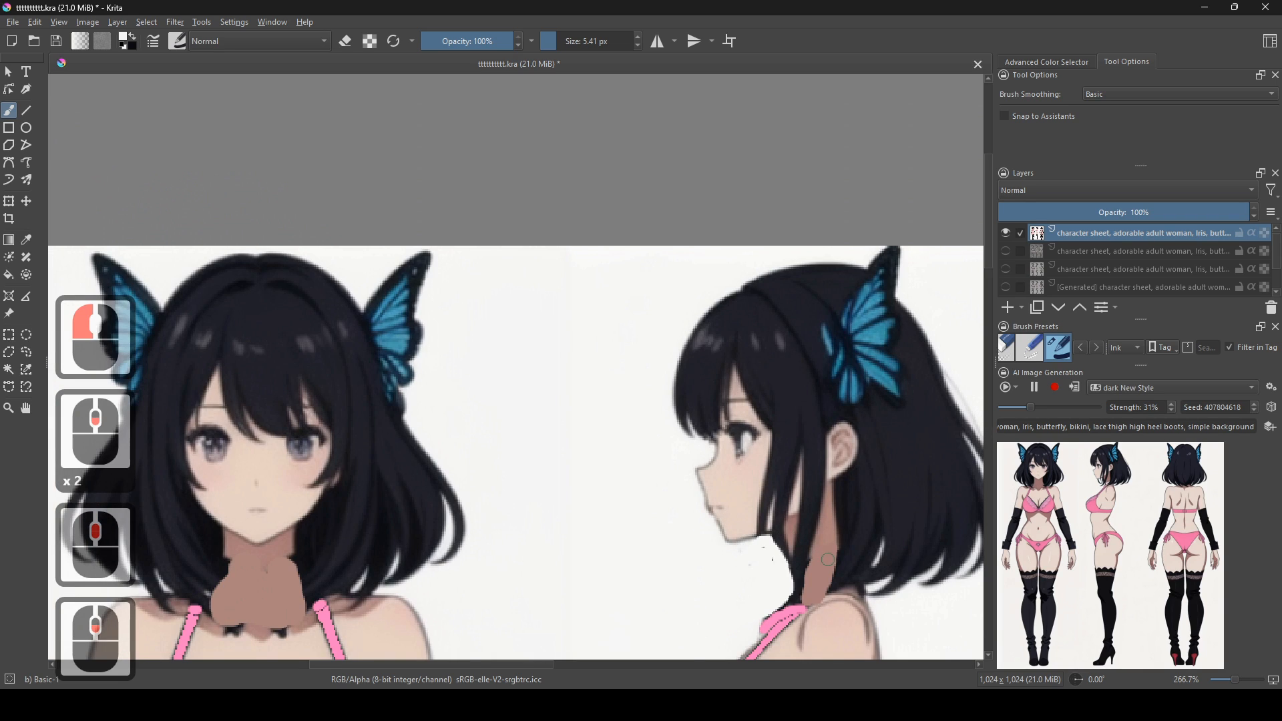
- Extend the side view's jaw across the front hair strands with the sampled face skin tone
{"action": "scroll", "coordinate": [746, 512], "scroll_direction": "up", "scroll_amount": 4}
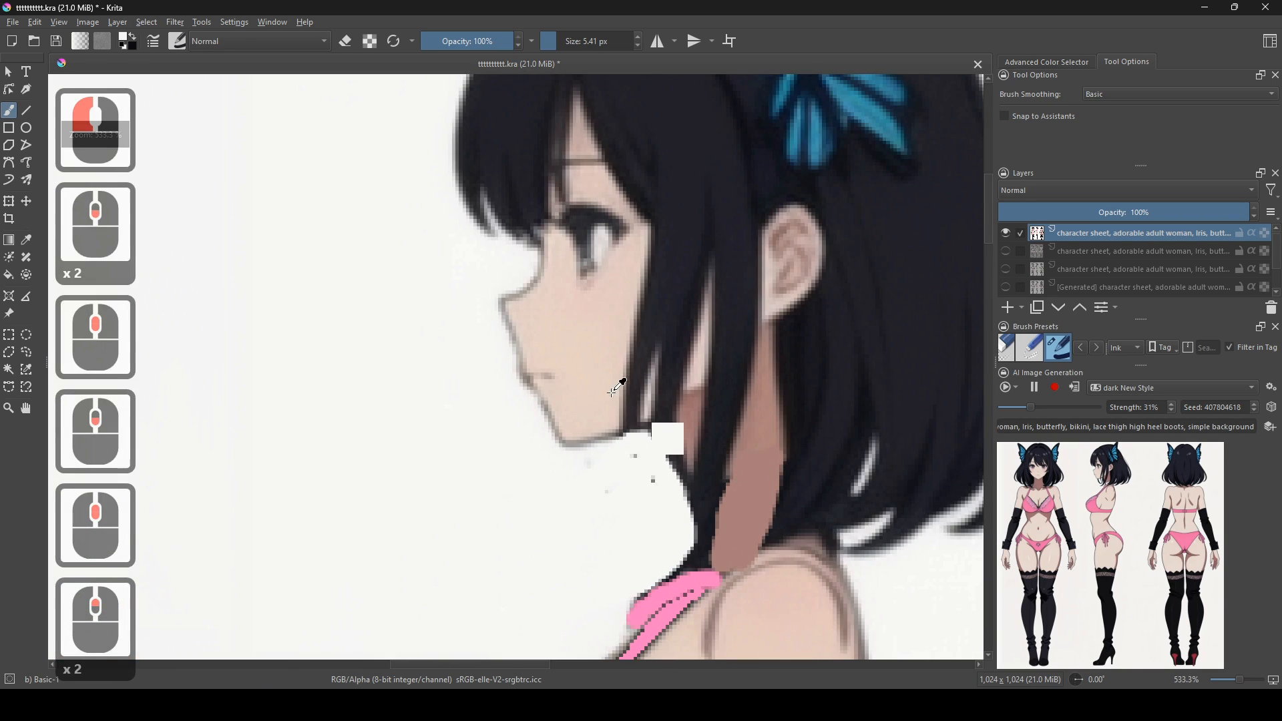
{"action": "left_click", "coordinate": [612, 392], "text": "ctrl"}
{"action": "mouse_move", "coordinate": [605, 410]}
{"action": "left_mouse_down"}
{"action": "mouse_move", "coordinate": [691, 367]}
{"action": "mouse_move", "coordinate": [610, 406]}
{"action": "mouse_move", "coordinate": [663, 390]}
{"action": "mouse_move", "coordinate": [673, 431]}
{"action": "left_mouse_up"}
- Paint the side view's neck below the jaw with sampled shadow skin tones, covering the hair strand that crosses it
{"action": "left_click", "coordinate": [688, 410], "text": "ctrl"}
{"action": "left_click", "coordinate": [687, 441], "text": "ctrl"}
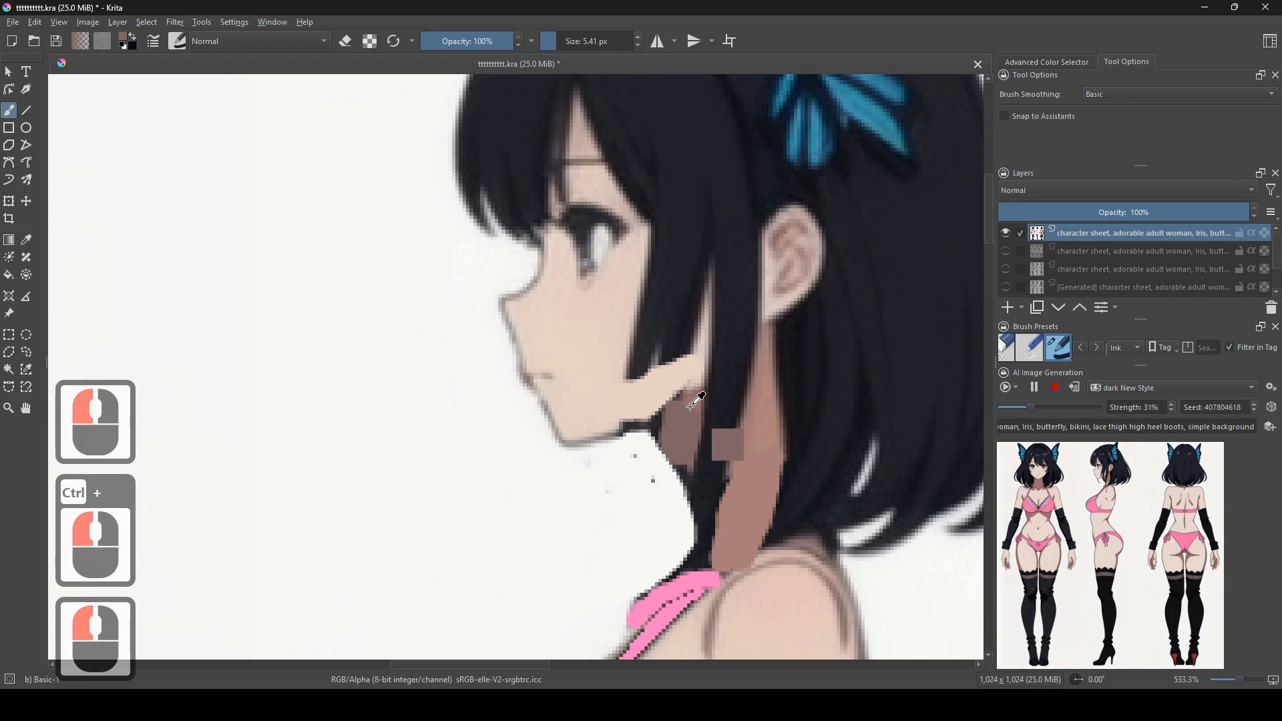
{"action": "left_click", "coordinate": [695, 414]}
{"action": "scroll", "coordinate": [679, 415], "scroll_direction": "down", "scroll_amount": 2}
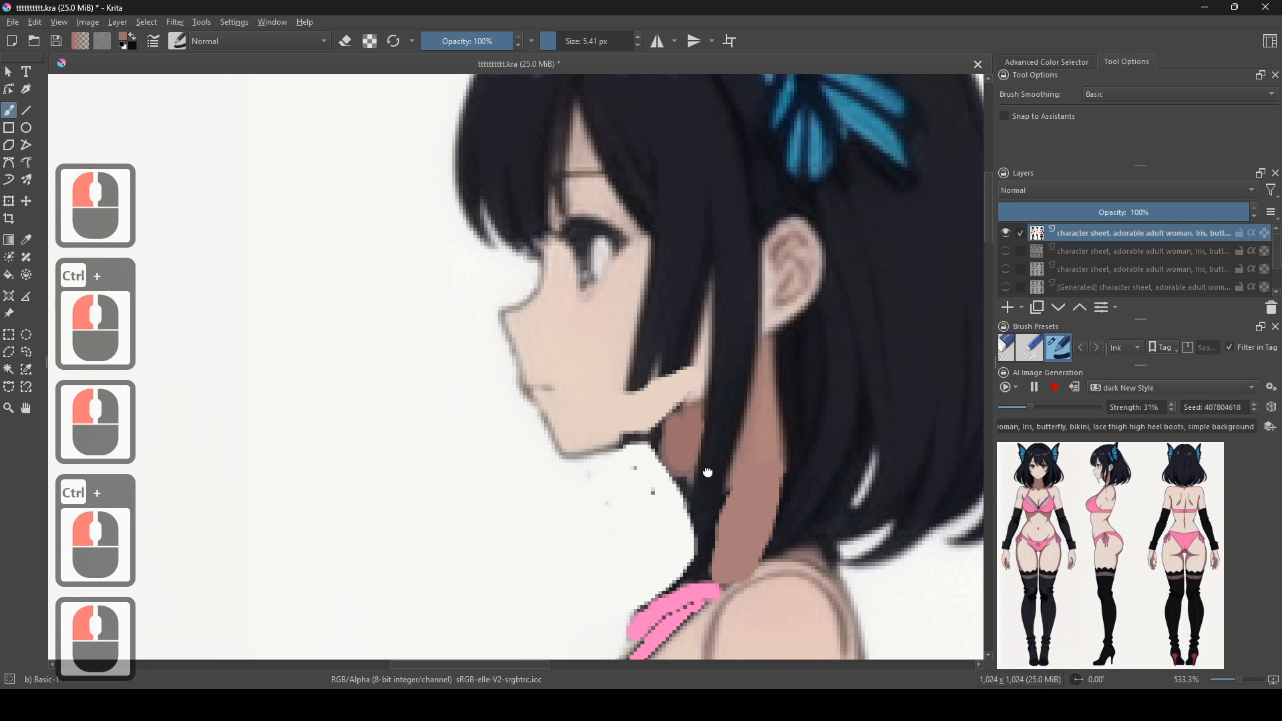
{"action": "scroll", "coordinate": [571, 473], "scroll_direction": "up", "scroll_amount": 2}
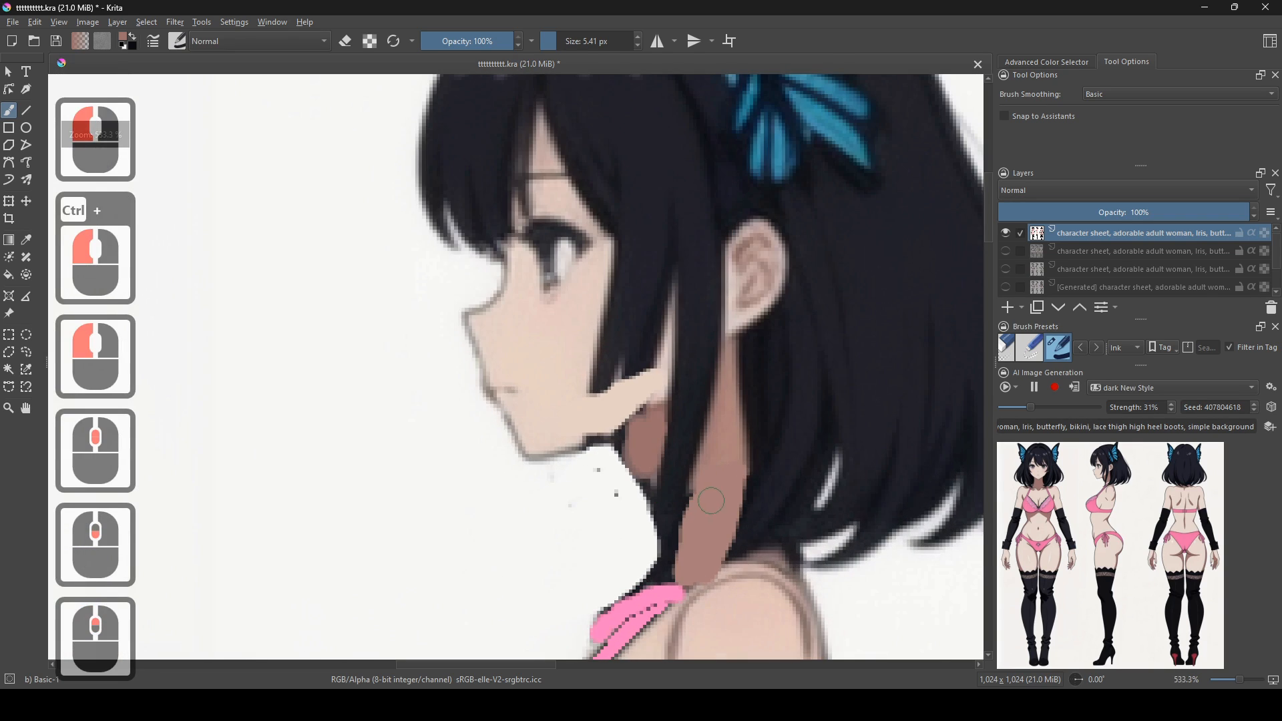
{"action": "left_click", "coordinate": [687, 425]}
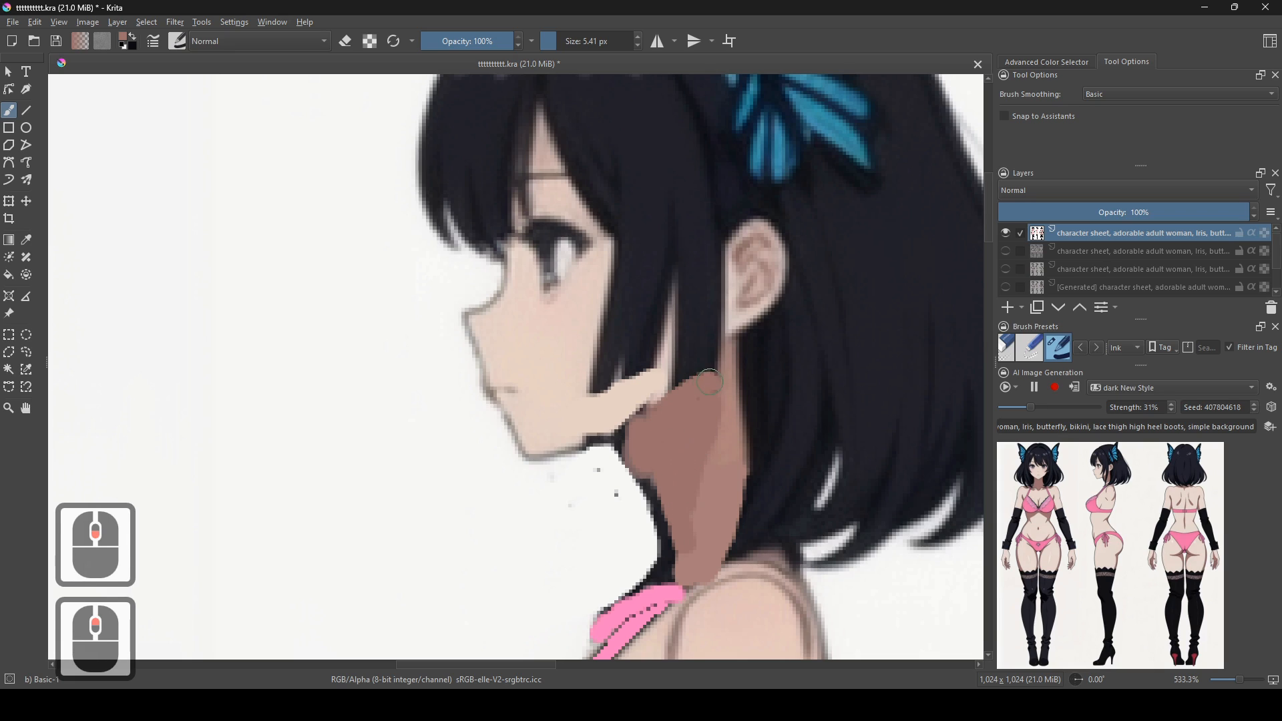
- Paint the side view's jawline up to the ear over the remaining hair strand with the light skin tone
{"action": "scroll", "coordinate": [718, 437], "scroll_direction": "down", "scroll_amount": 2}
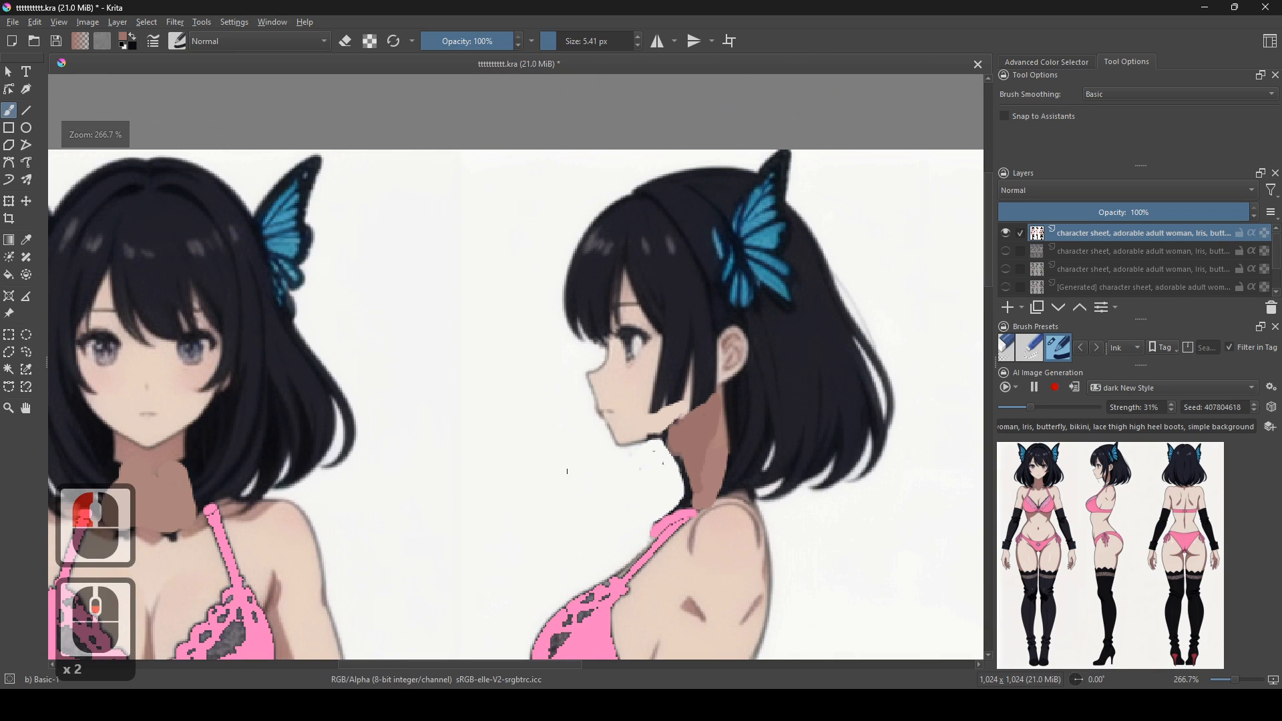
{"action": "scroll", "coordinate": [558, 419], "scroll_direction": "up", "scroll_amount": 1}
{"action": "scroll", "coordinate": [687, 403], "scroll_direction": "up", "scroll_amount": 2}
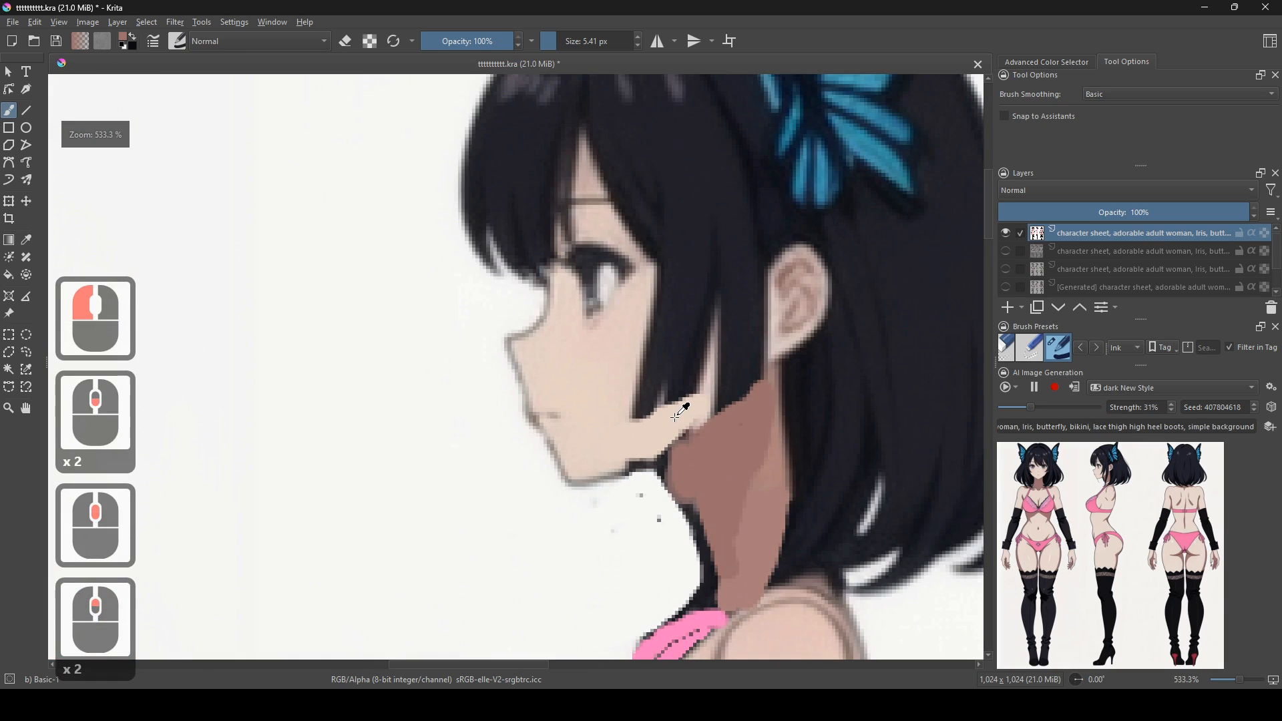
{"action": "left_click_drag", "start_coordinate": [754, 360], "coordinate": [724, 403]}
- Compare the repainted necks and jaw in the front and side views
{"action": "scroll", "coordinate": [696, 425], "scroll_direction": "down", "scroll_amount": 3}
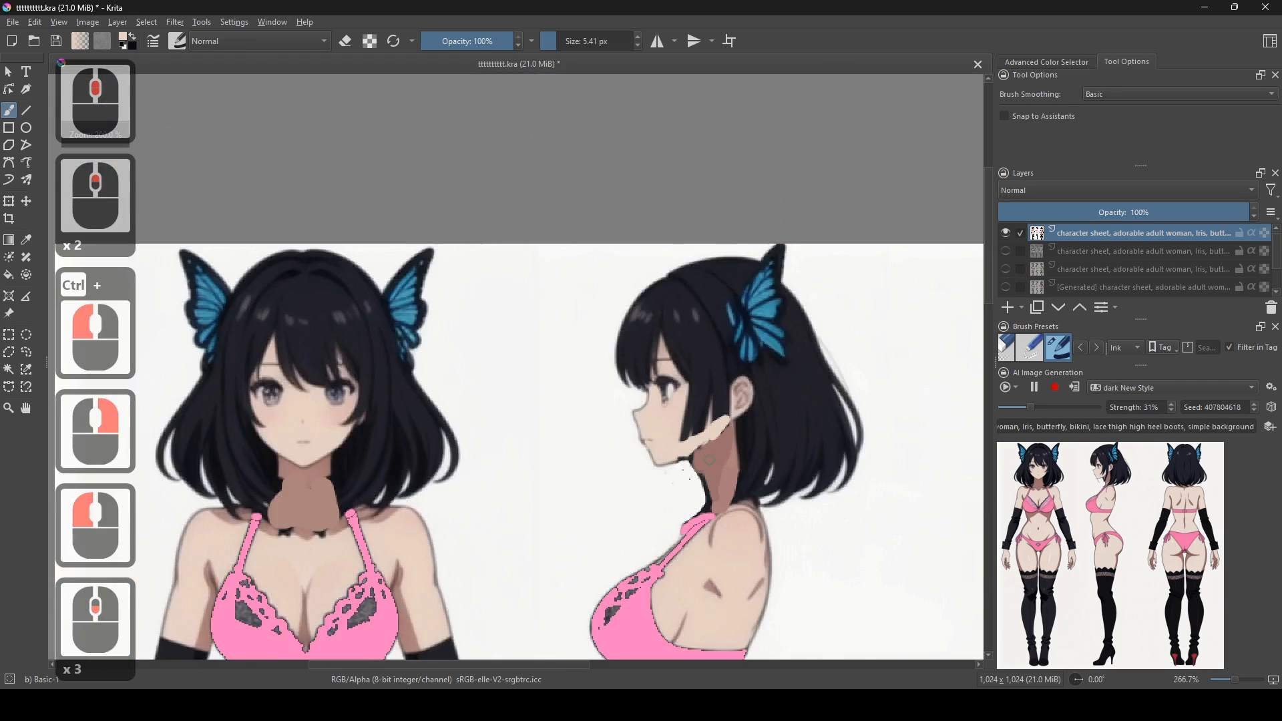
{"action": "scroll", "coordinate": [705, 431], "scroll_direction": "up", "scroll_amount": 1}
{"action": "left_click_drag", "start_coordinate": [704, 445], "coordinate": [820, 337]}
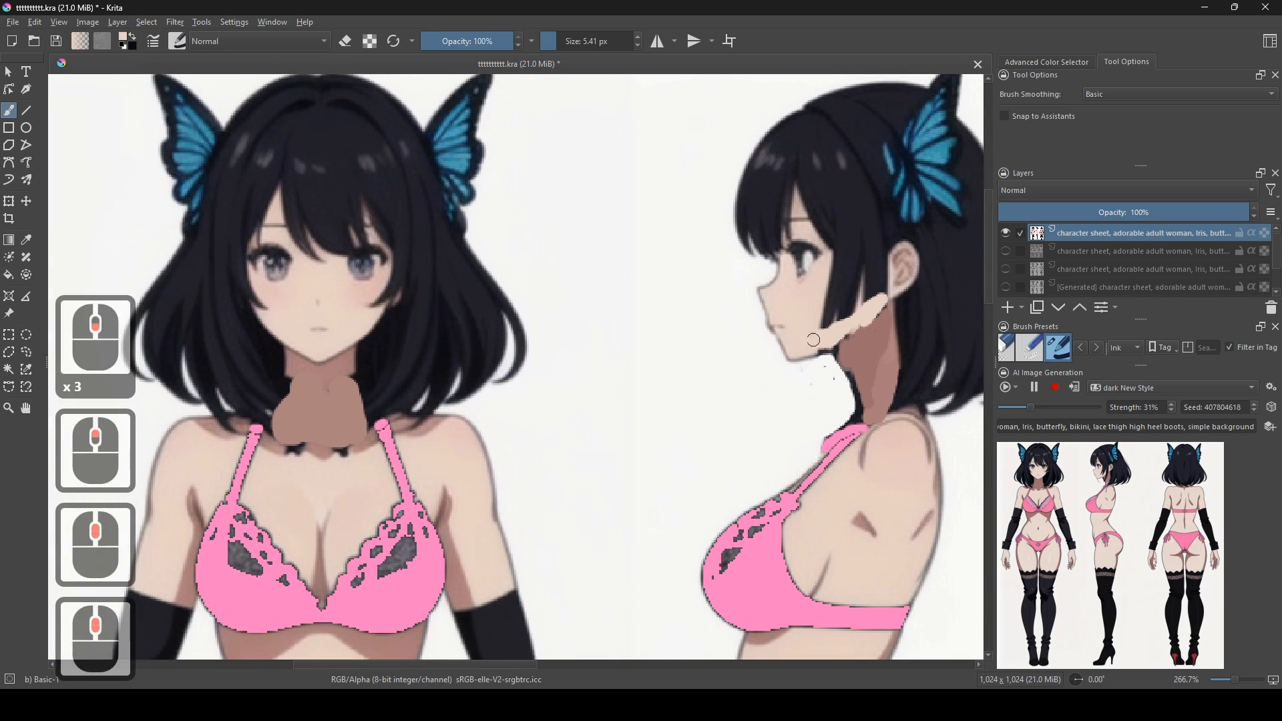
{"action": "left_click_drag", "start_coordinate": [652, 423], "coordinate": [915, 525]}
{"action": "scroll", "coordinate": [721, 487], "scroll_direction": "up", "scroll_amount": 1}
{"action": "left_click_drag", "start_coordinate": [721, 487], "coordinate": [342, 511]}
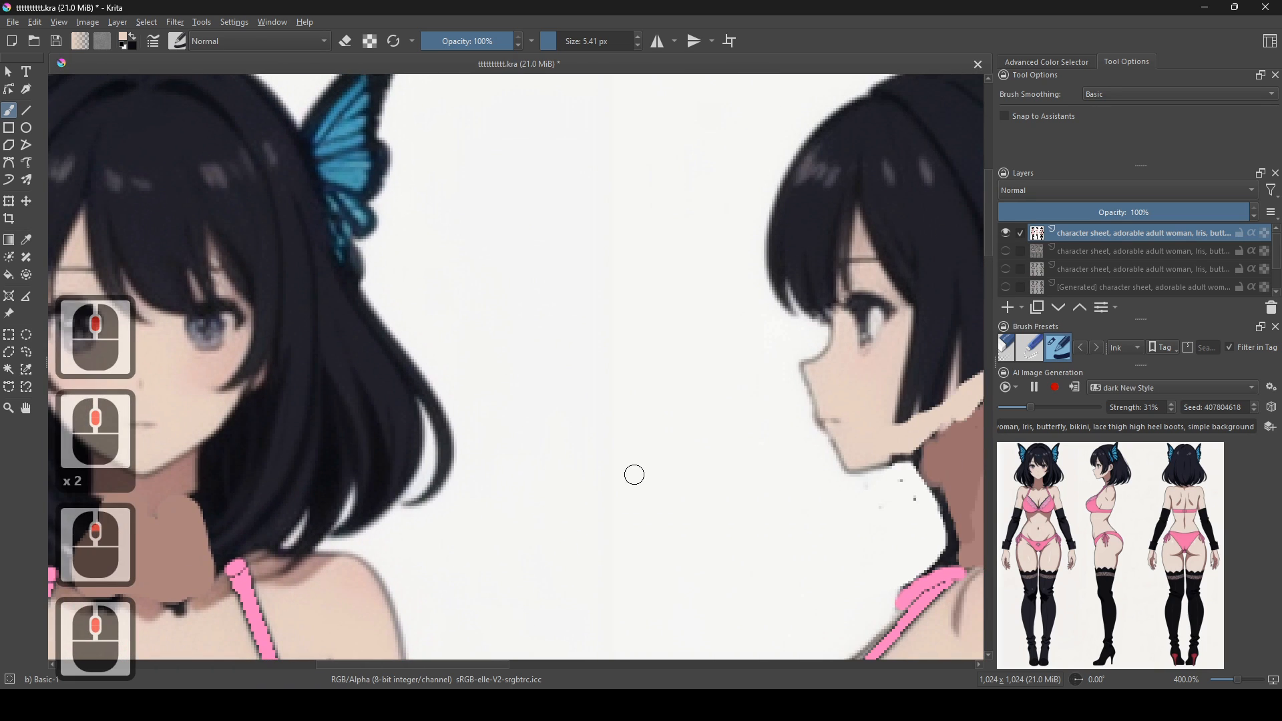
{"action": "scroll", "coordinate": [631, 476], "scroll_direction": "down", "scroll_amount": 1}
{"action": "left_click_drag", "start_coordinate": [753, 458], "coordinate": [816, 513]}
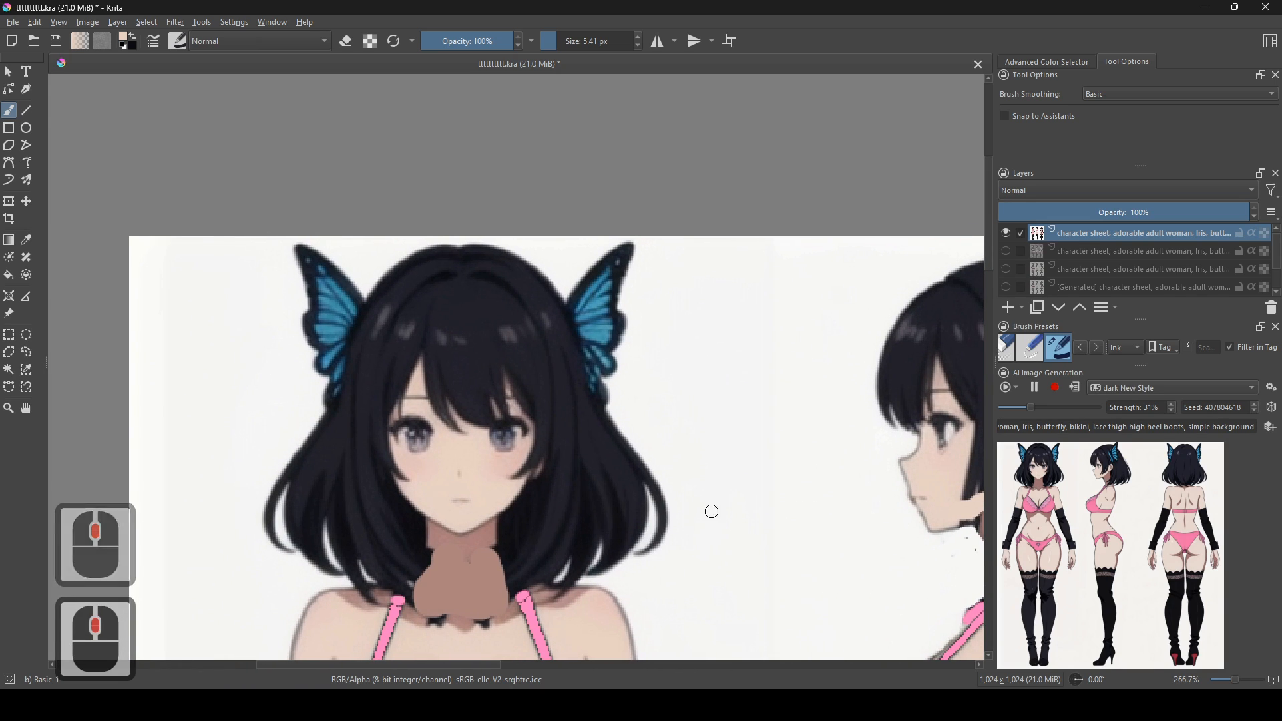
{"action": "scroll", "coordinate": [515, 456], "scroll_direction": "up", "scroll_amount": 1}
{"action": "left_click_drag", "start_coordinate": [716, 494], "coordinate": [560, 428]}
{"action": "scroll", "coordinate": [452, 492], "scroll_direction": "down", "scroll_amount": 1}
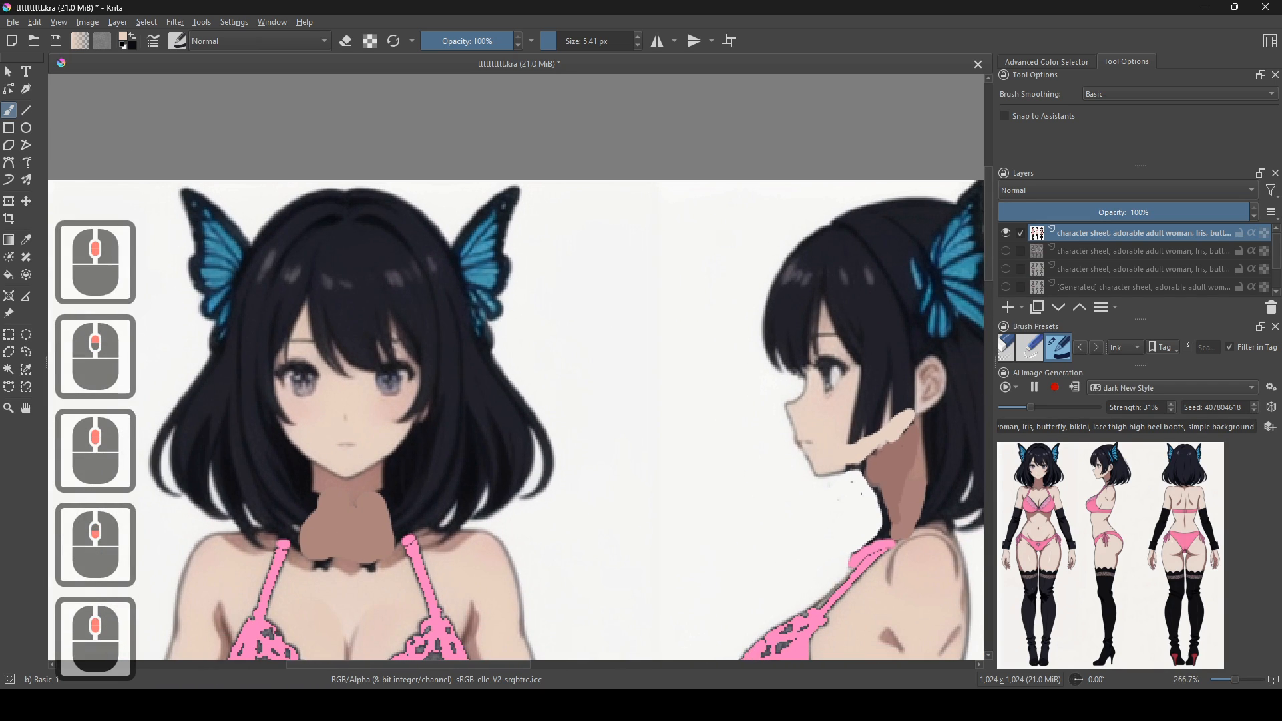
- Activate the Fill tool and pick a saturated orange-red as the foreground colour
{"action": "left_click", "coordinate": [9, 279]}
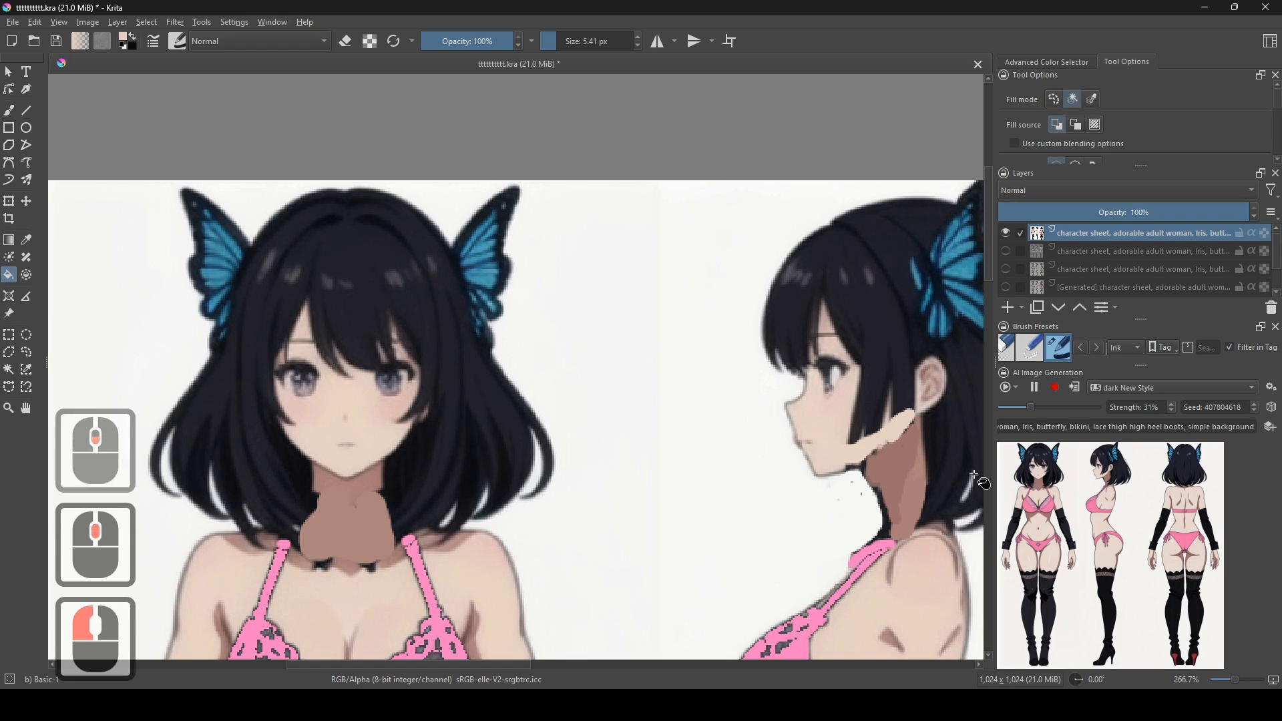
{"action": "left_click_drag", "start_coordinate": [787, 474], "coordinate": [680, 515]}
{"action": "right_click", "coordinate": [633, 394]}
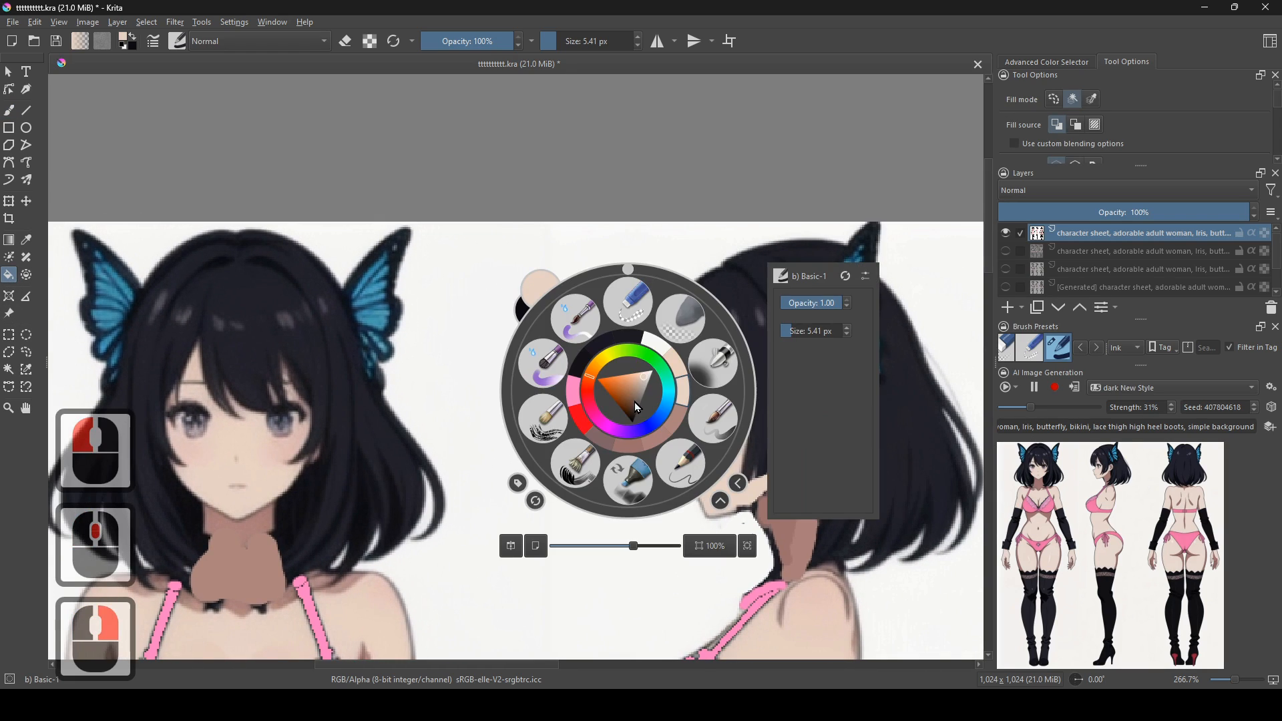
{"action": "left_click_drag", "start_coordinate": [598, 386], "coordinate": [587, 388]}
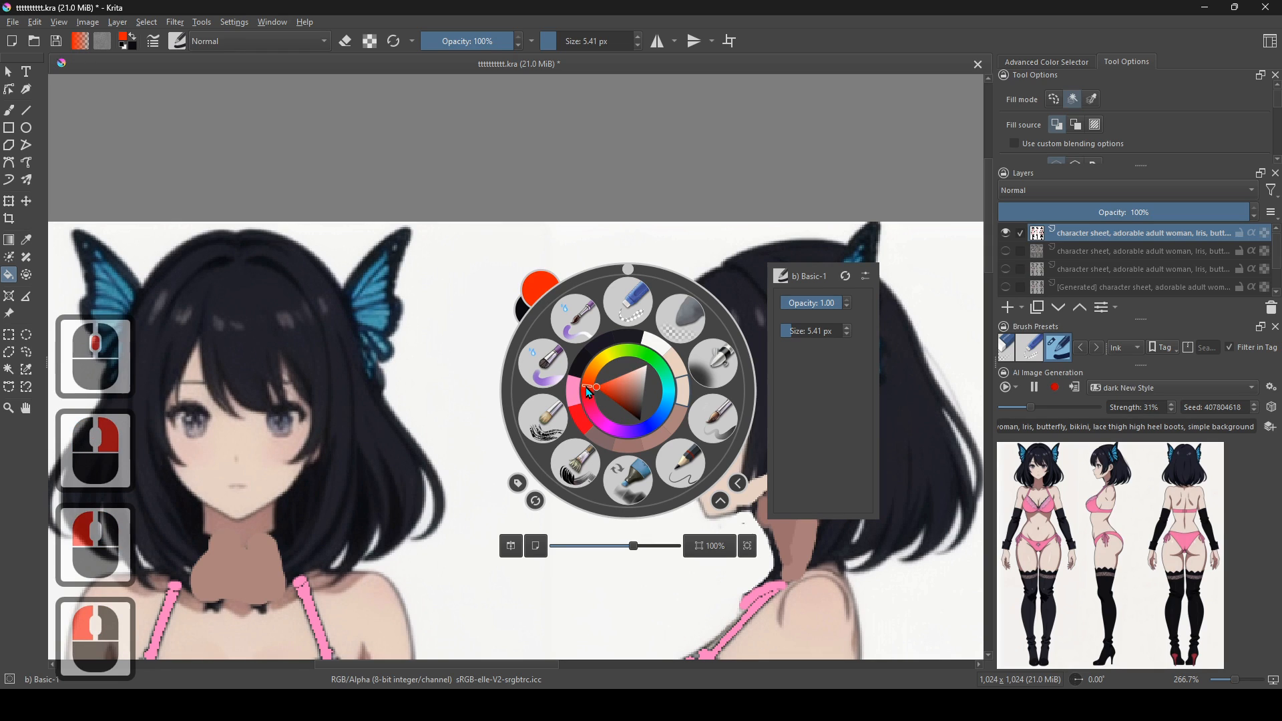
{"action": "left_click", "coordinate": [465, 405]}
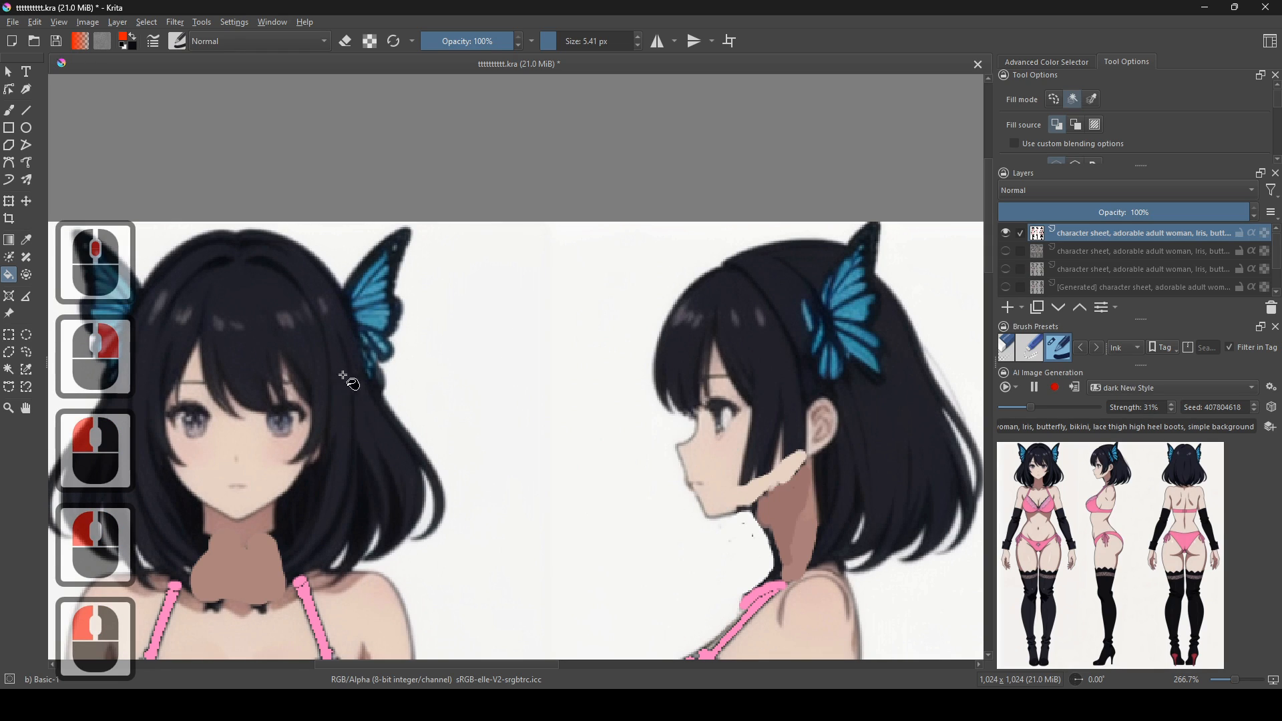
- Try the orange-red fill on the front view's hair and on the side view's hair, undoing each fill
{"action": "left_click", "coordinate": [349, 409]}
{"action": "scroll", "coordinate": [439, 458], "scroll_direction": "down", "scroll_amount": 2}
{"action": "left_click_drag", "start_coordinate": [437, 455], "coordinate": [630, 473]}
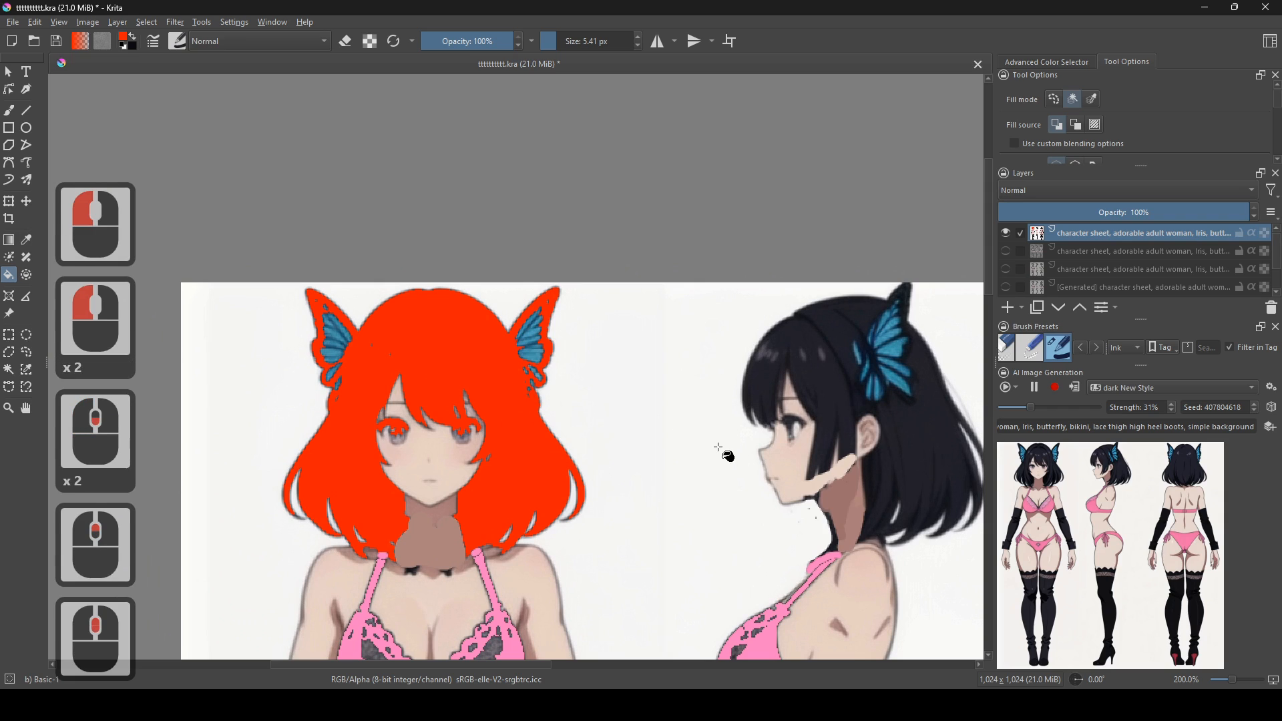
{"action": "left_click_drag", "start_coordinate": [852, 514], "coordinate": [601, 471]}
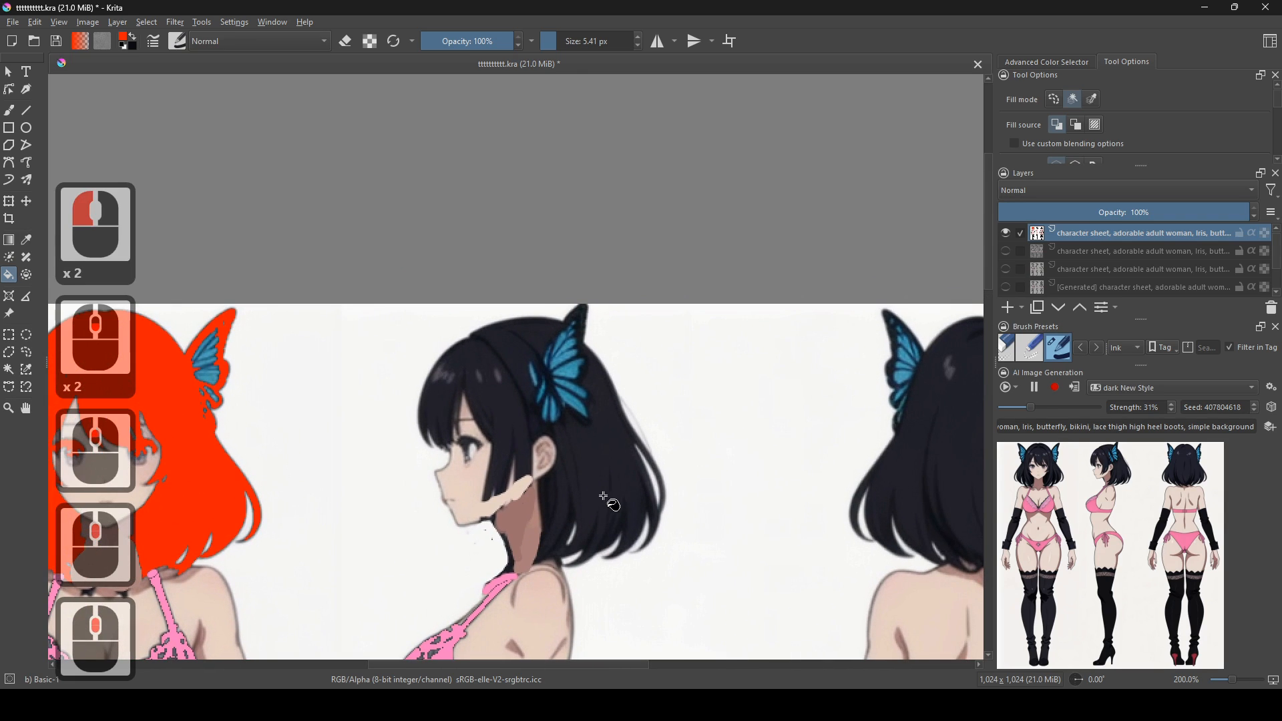
{"action": "key", "text": "ctrl+z"}
{"action": "left_click", "coordinate": [594, 466]}
{"action": "left_click_drag", "start_coordinate": [796, 518], "coordinate": [672, 518]}
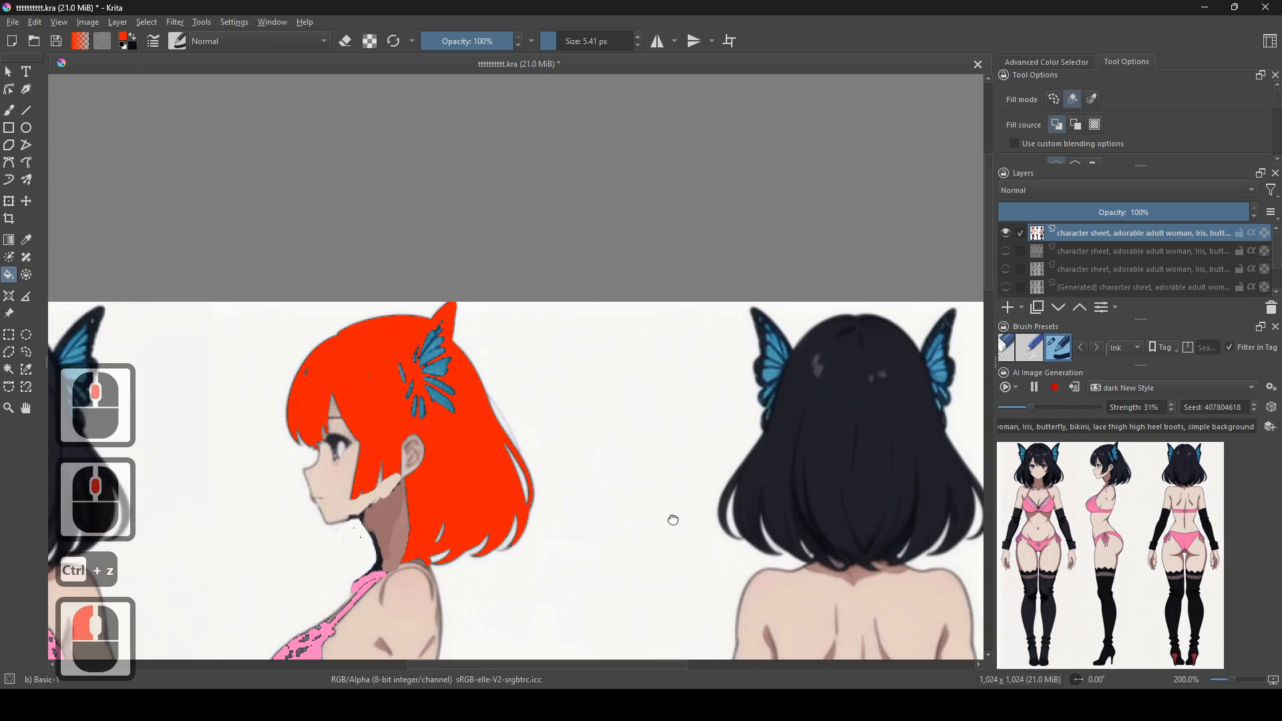
{"action": "key", "text": "ctrl+z"}
- Try filling the black hair in the side, back and front views with flat orange-red
{"action": "left_click_drag", "start_coordinate": [545, 491], "coordinate": [576, 449]}
{"action": "left_click", "coordinate": [597, 444]}
{"action": "left_click_drag", "start_coordinate": [670, 459], "coordinate": [918, 479]}
{"action": "left_click", "coordinate": [666, 410]}
{"action": "left_click", "coordinate": [395, 441]}
- Examine the filled hair in all three views and compare it with the live AI preview
{"action": "left_click_drag", "start_coordinate": [498, 469], "coordinate": [621, 458]}
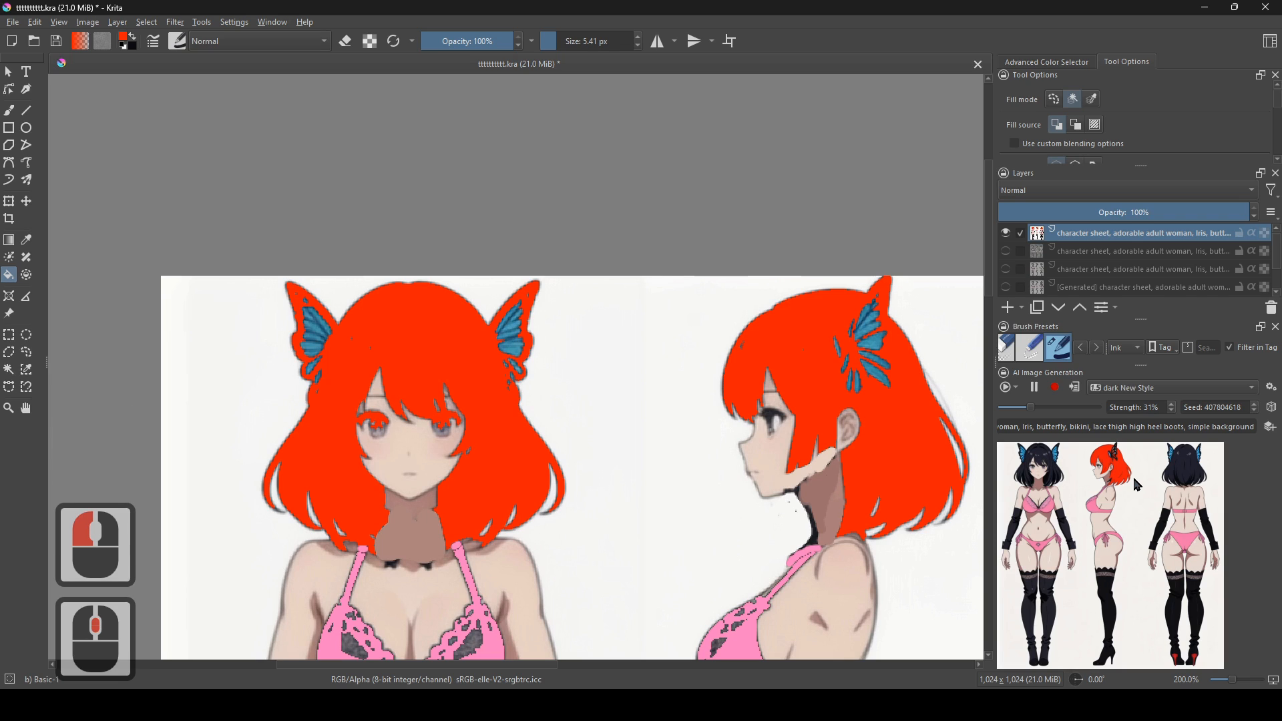
{"action": "left_click_drag", "start_coordinate": [892, 476], "coordinate": [306, 465]}
{"action": "left_click_drag", "start_coordinate": [567, 449], "coordinate": [653, 464]}
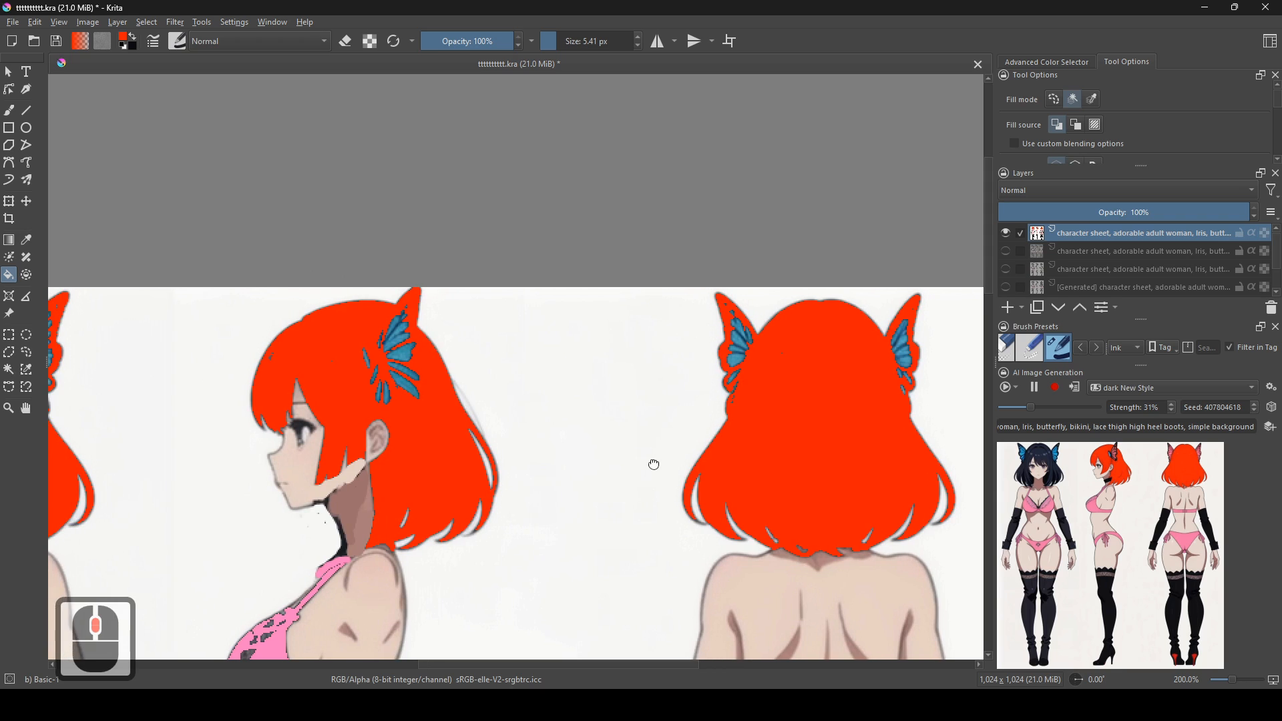
{"action": "left_click_drag", "start_coordinate": [489, 505], "coordinate": [602, 507]}
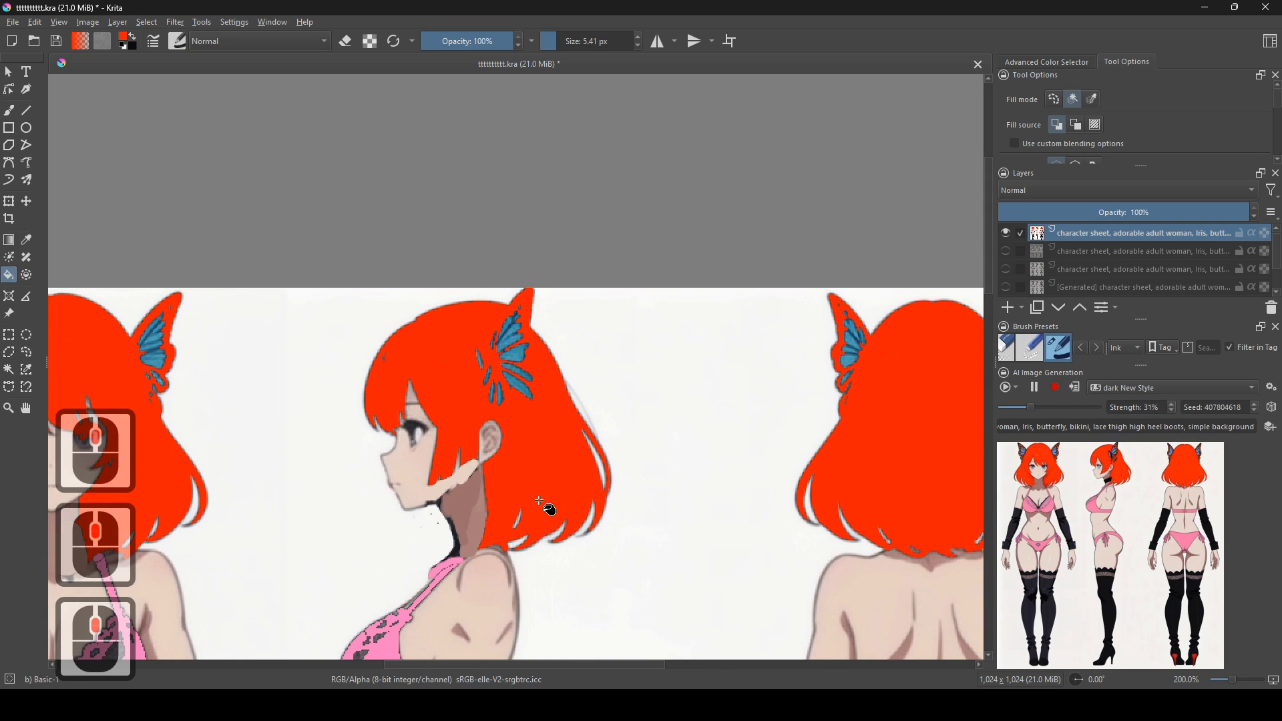
{"action": "left_click_drag", "start_coordinate": [482, 476], "coordinate": [431, 386]}
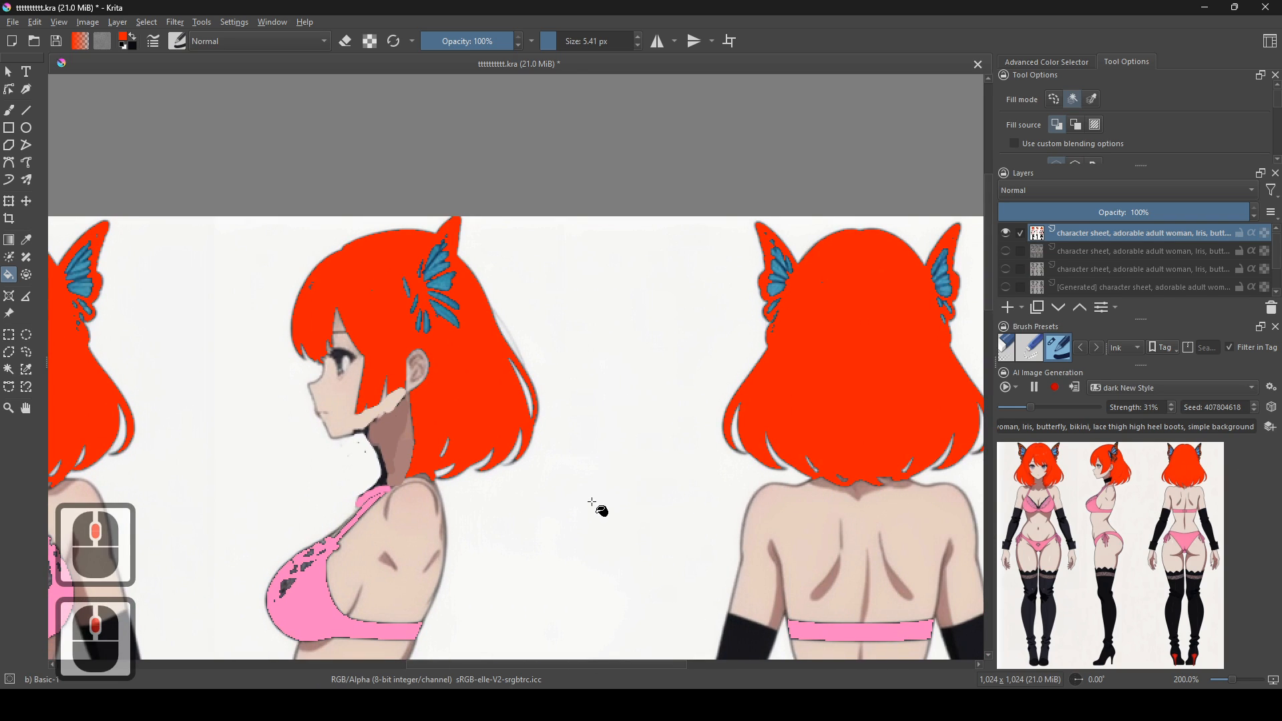
{"action": "left_click_drag", "start_coordinate": [596, 505], "coordinate": [444, 558]}
{"action": "left_click_drag", "start_coordinate": [548, 485], "coordinate": [790, 462]}
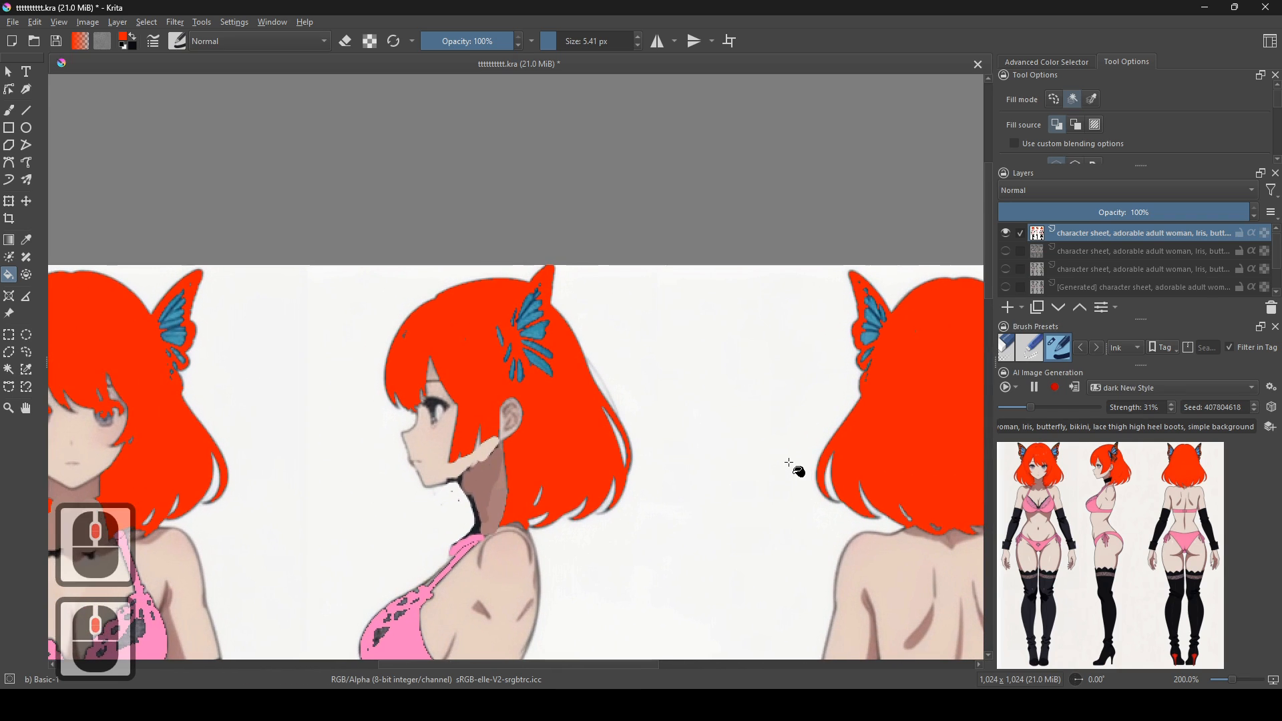
- Undo the three orange-red hair fills
{"action": "key", "text": "ctrl+z"}
{"action": "key", "text": "ctrl+z"}
{"action": "key", "text": "ctrl+z"}
{"action": "scroll", "coordinate": [696, 498], "scroll_direction": "down", "scroll_amount": 2}
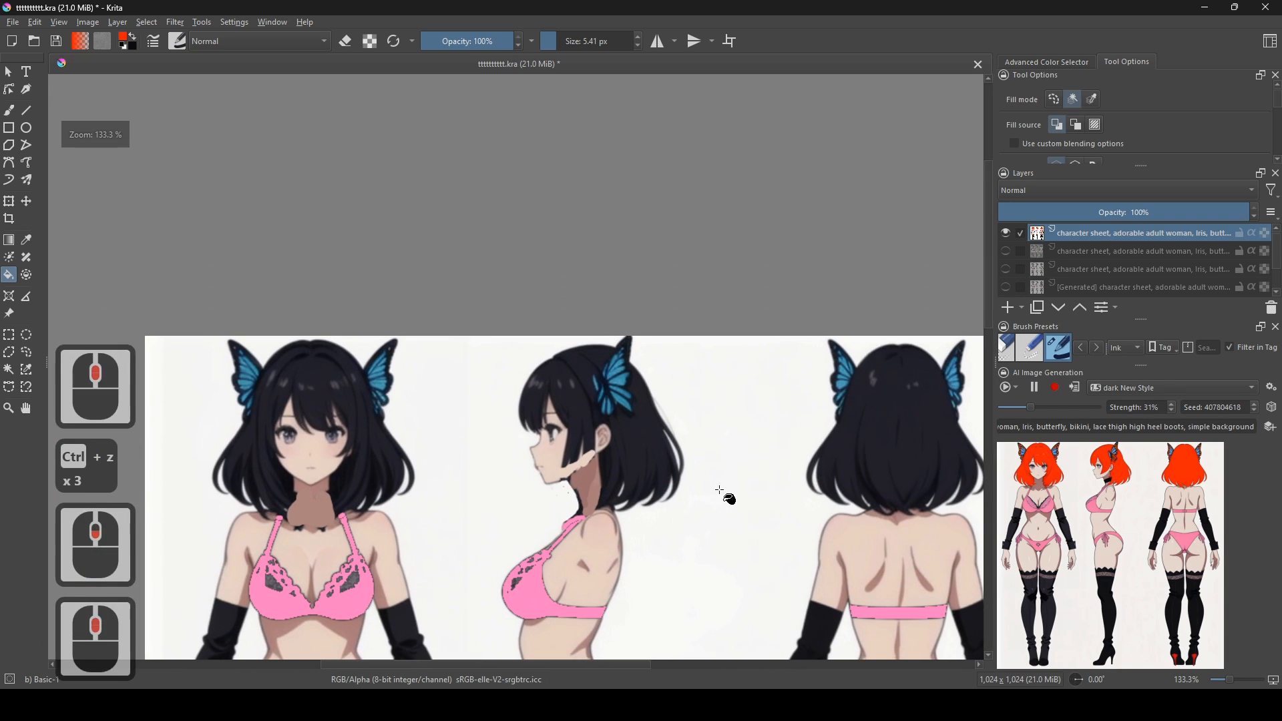
{"action": "left_click", "coordinate": [10, 337]}
{"action": "scroll", "coordinate": [370, 435], "scroll_direction": "down", "scroll_amount": 1}
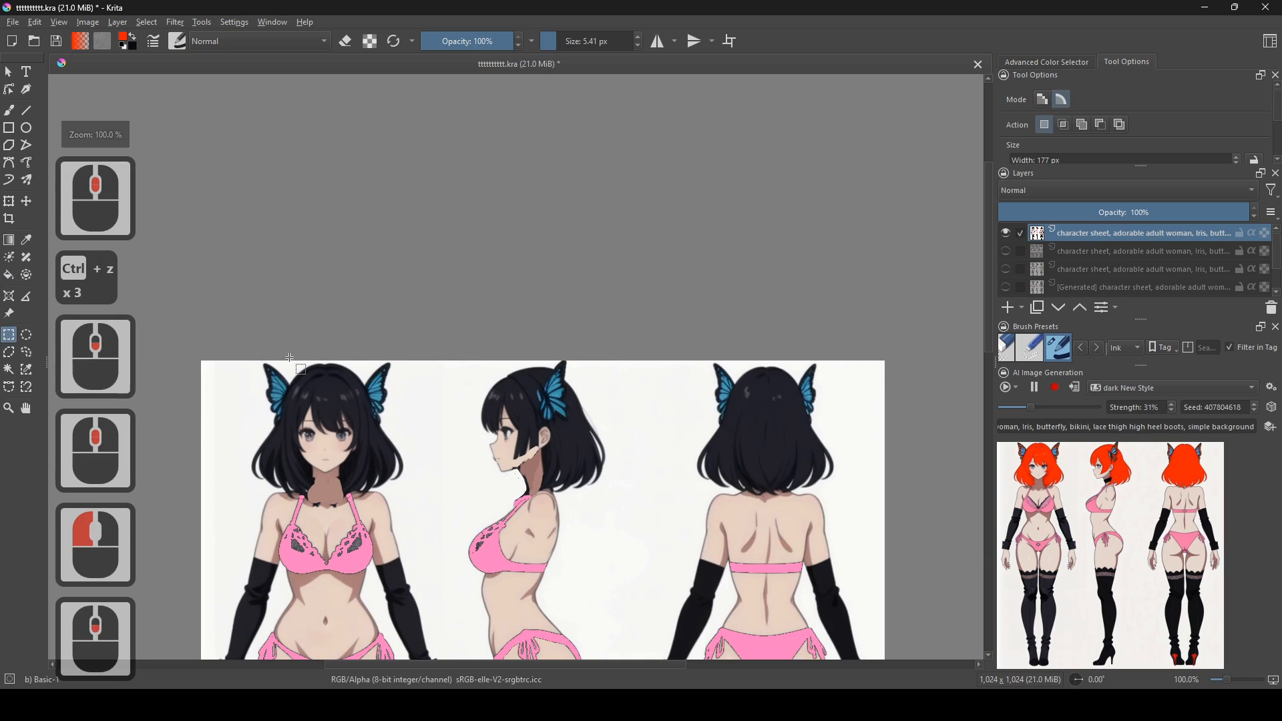
{"action": "left_click_drag", "start_coordinate": [179, 317], "coordinate": [321, 304]}
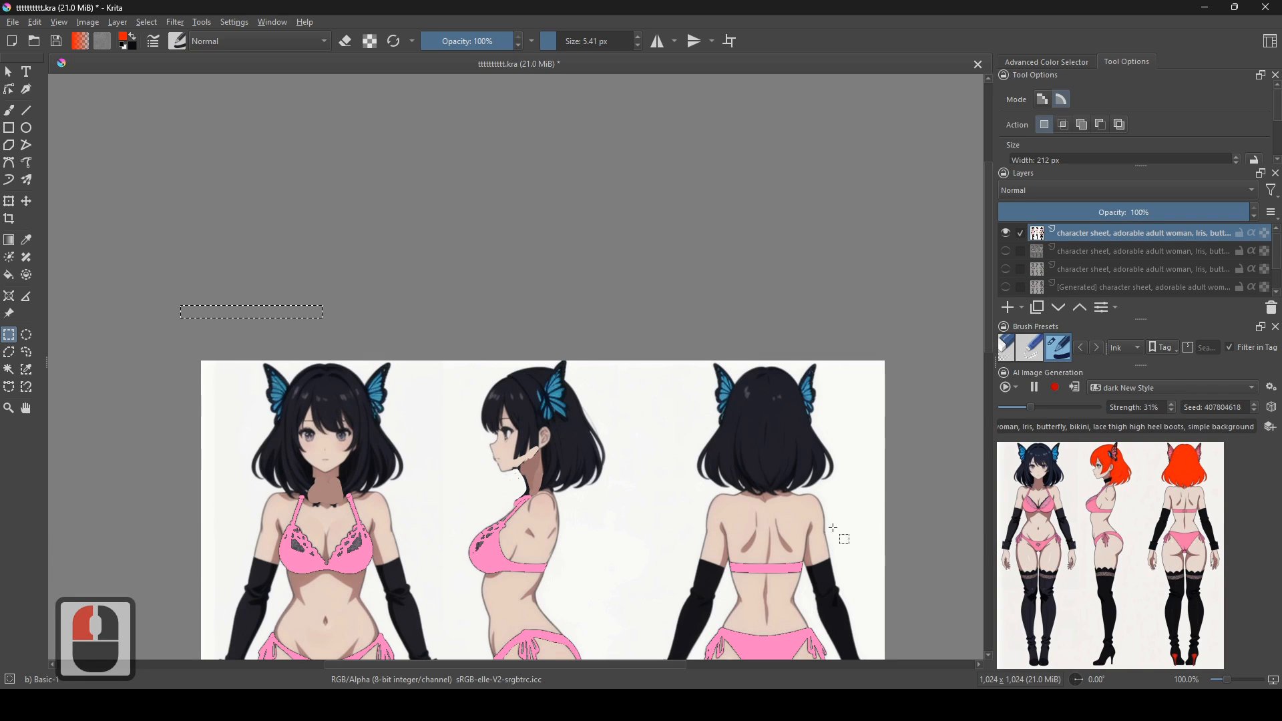
{"action": "left_click_drag", "start_coordinate": [748, 528], "coordinate": [730, 281]}
{"action": "scroll", "coordinate": [795, 351], "scroll_direction": "down", "scroll_amount": 1}
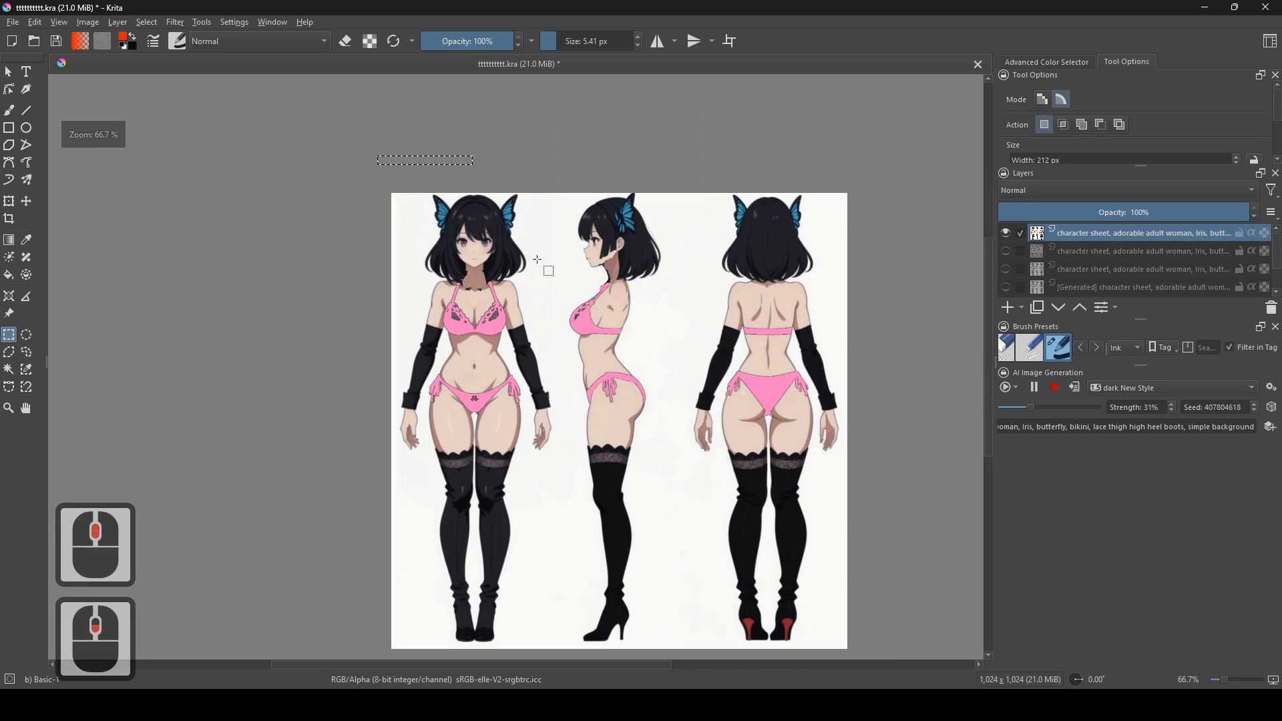
{"action": "right_click", "coordinate": [529, 259]}
{"action": "left_click", "coordinate": [594, 295]}
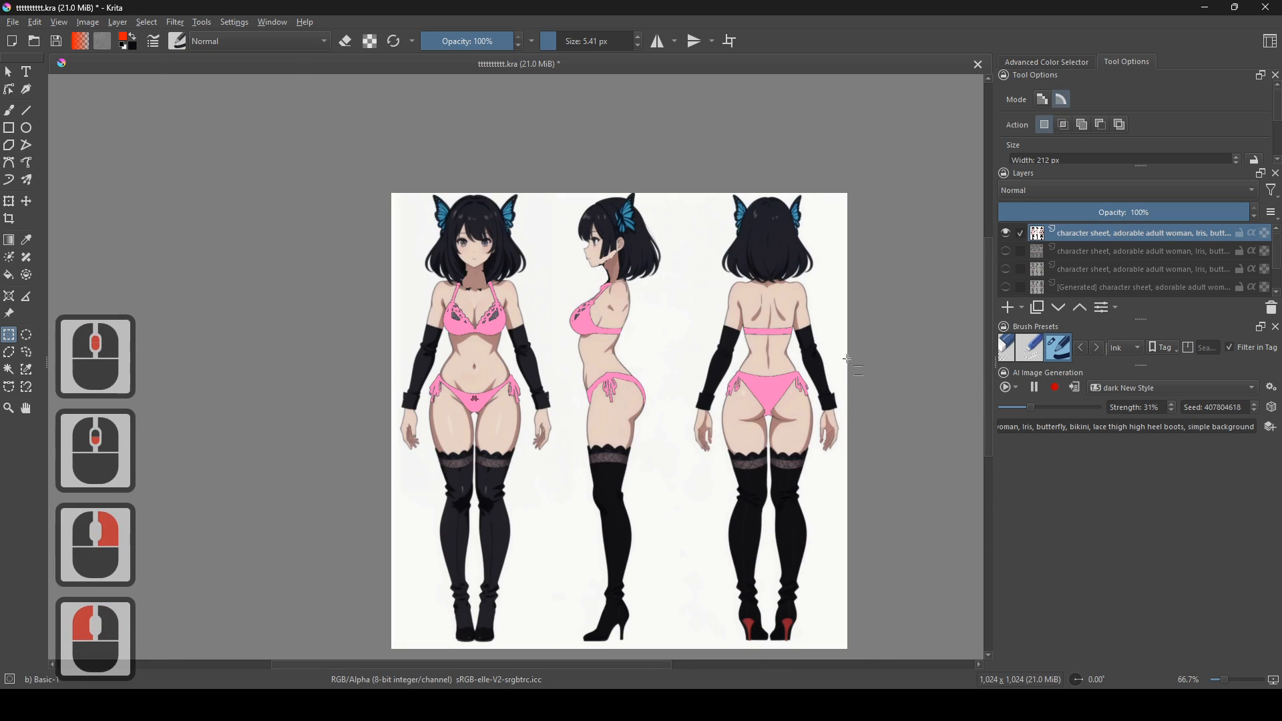
- Apply the live AI generation result as a new layer and check it across the views
{"action": "left_click", "coordinate": [1080, 392]}
{"action": "scroll", "coordinate": [668, 357], "scroll_direction": "up", "scroll_amount": 1}
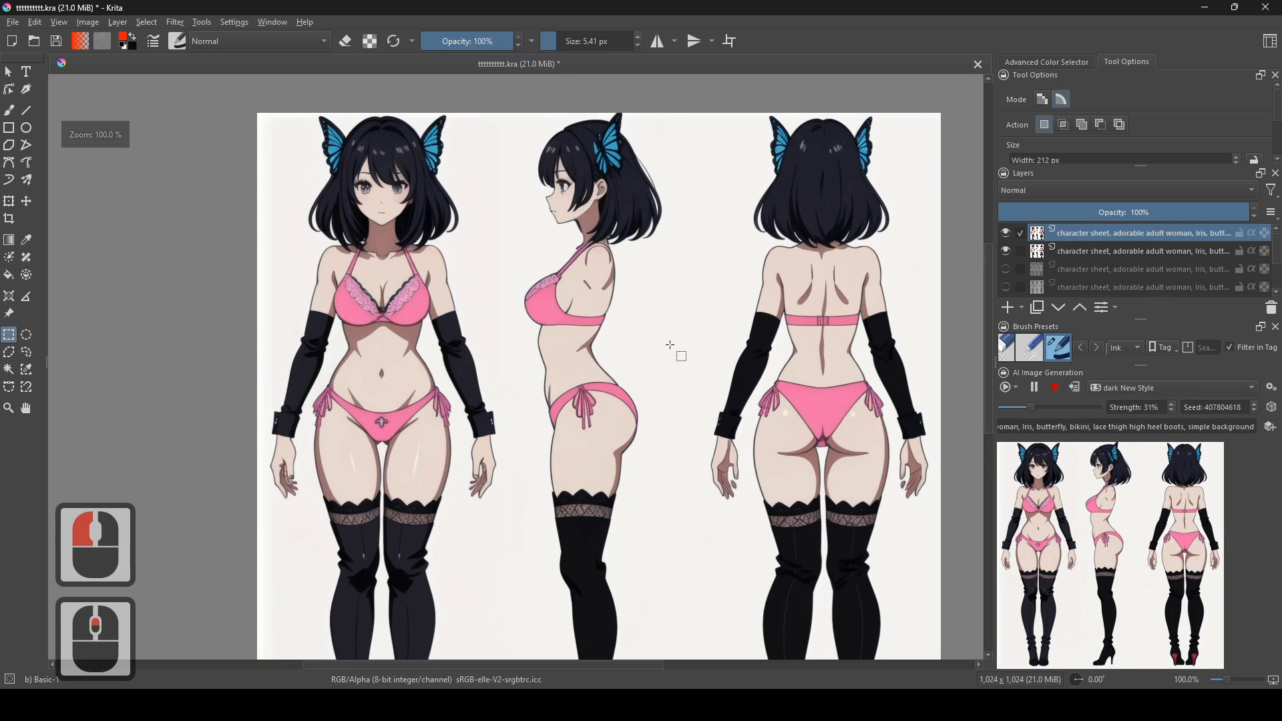
{"action": "left_click_drag", "start_coordinate": [691, 317], "coordinate": [560, 165]}
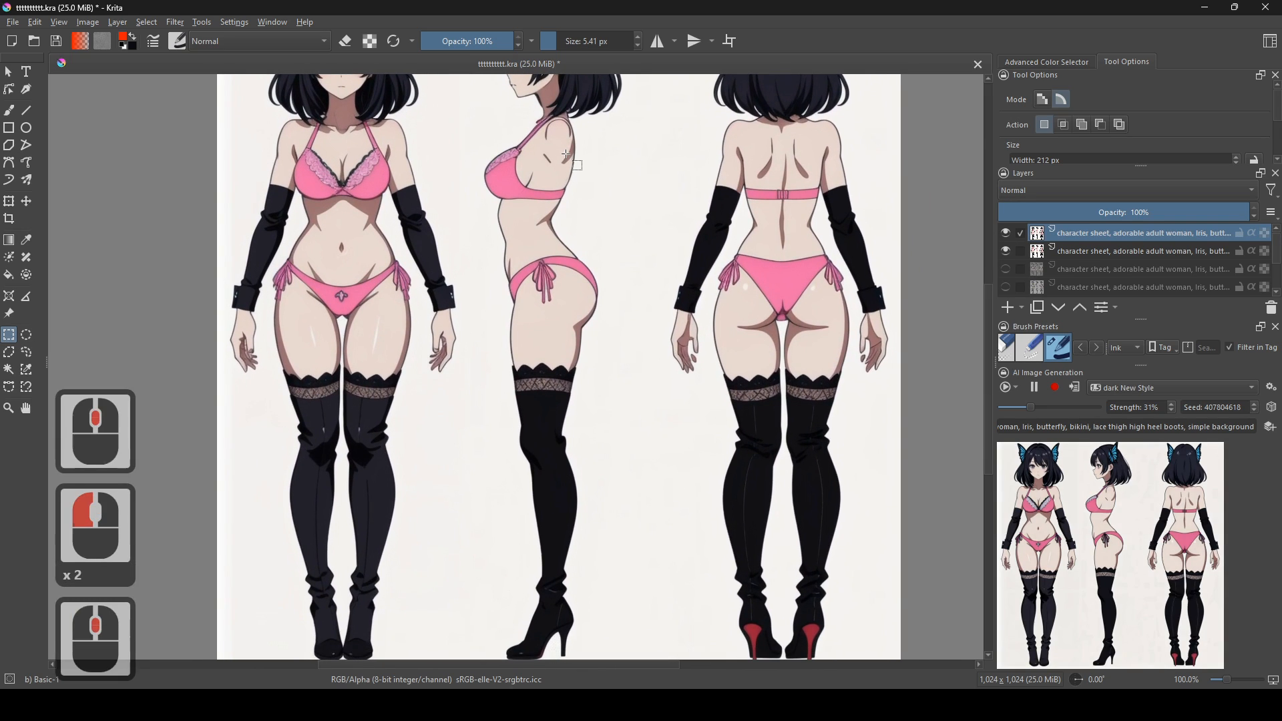
{"action": "scroll", "coordinate": [479, 441], "scroll_direction": "up", "scroll_amount": 1}
{"action": "left_click_drag", "start_coordinate": [555, 358], "coordinate": [500, 642]}
{"action": "left_click_drag", "start_coordinate": [532, 394], "coordinate": [719, 569]}
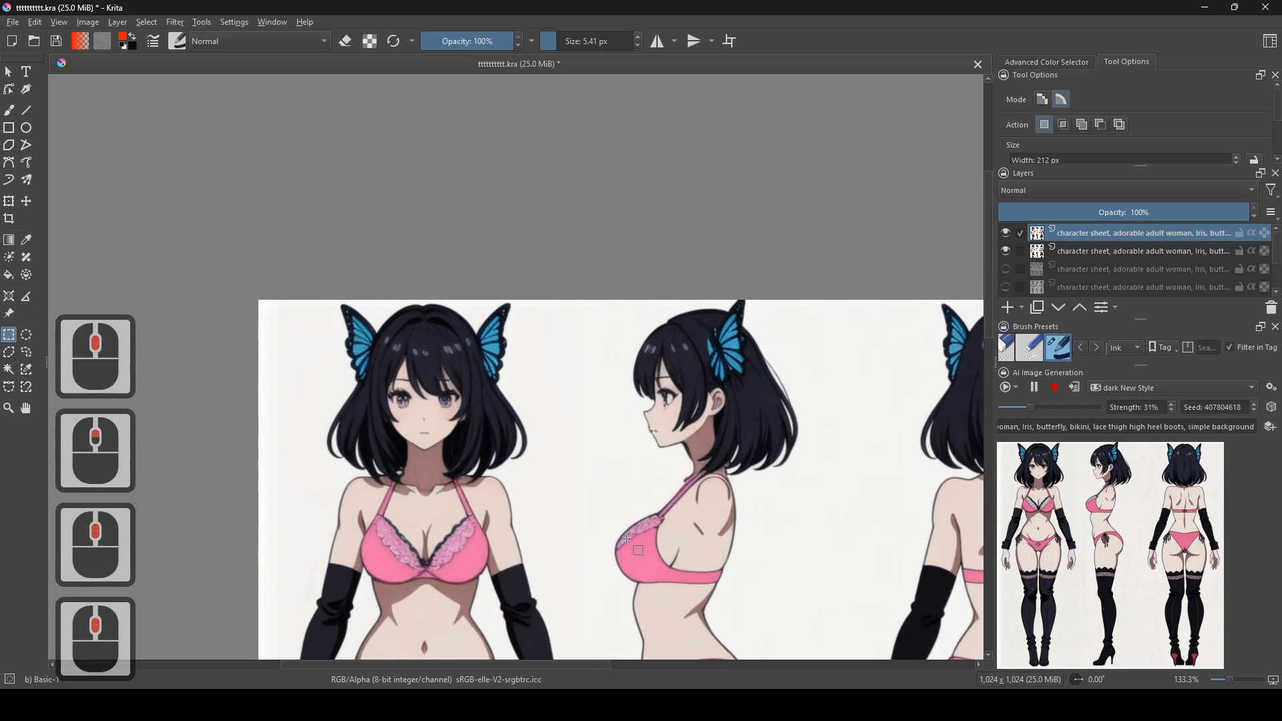
{"action": "left_click_drag", "start_coordinate": [612, 541], "coordinate": [492, 529]}
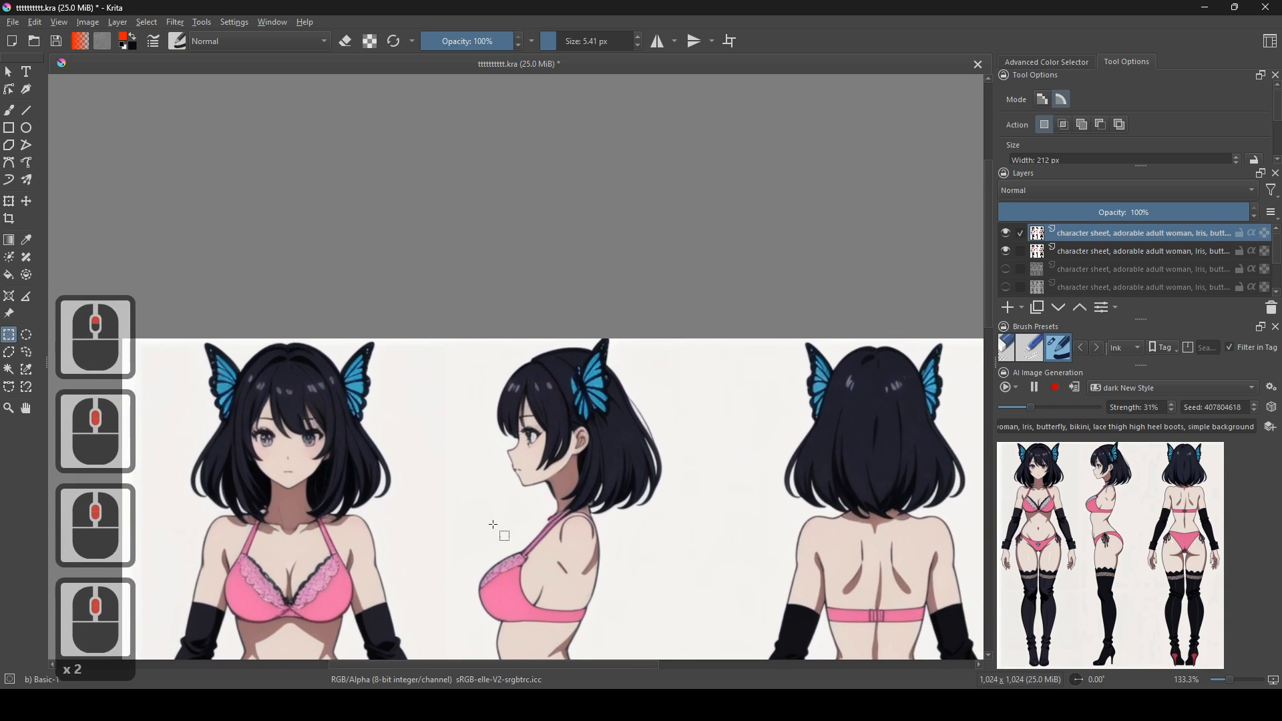
- Draw a rectangular selection about 1076 px wide around the three heads, down to the shoulders
{"action": "scroll", "coordinate": [465, 456], "scroll_direction": "down", "scroll_amount": 1}
{"action": "left_click_drag", "start_coordinate": [186, 308], "coordinate": [600, 448]}
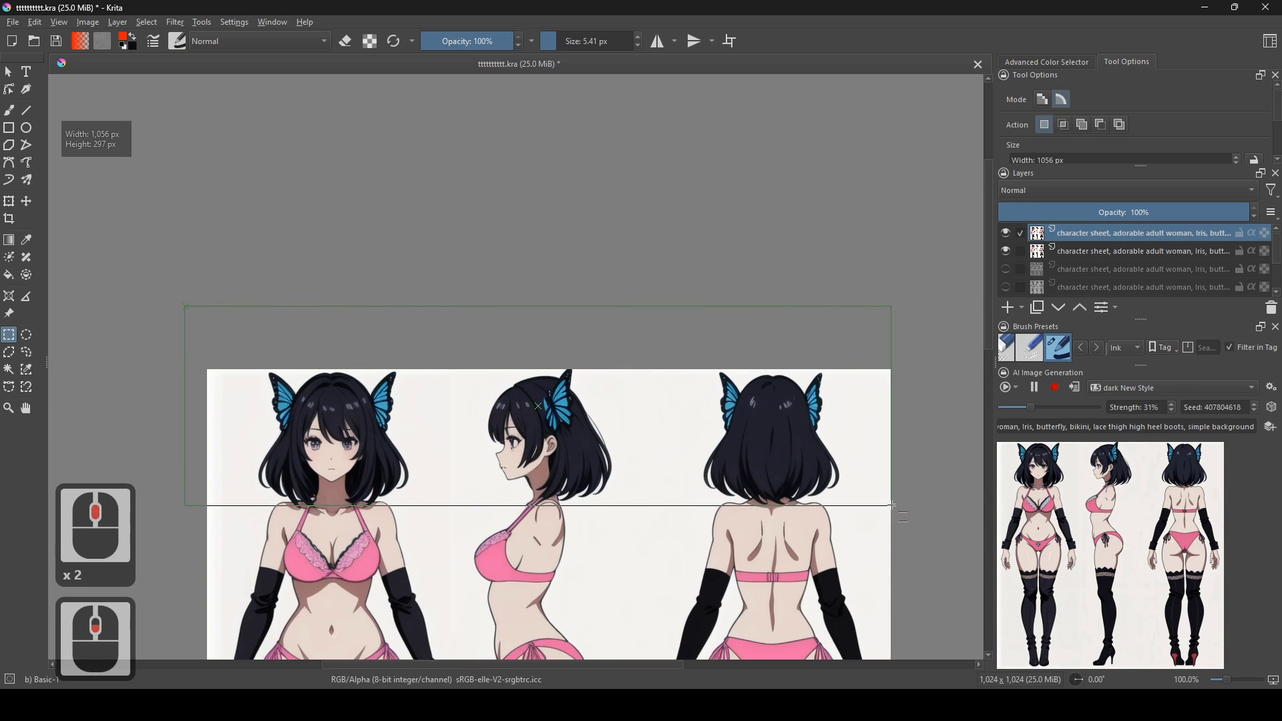
{"action": "left_click_drag", "start_coordinate": [892, 506], "coordinate": [906, 509]}
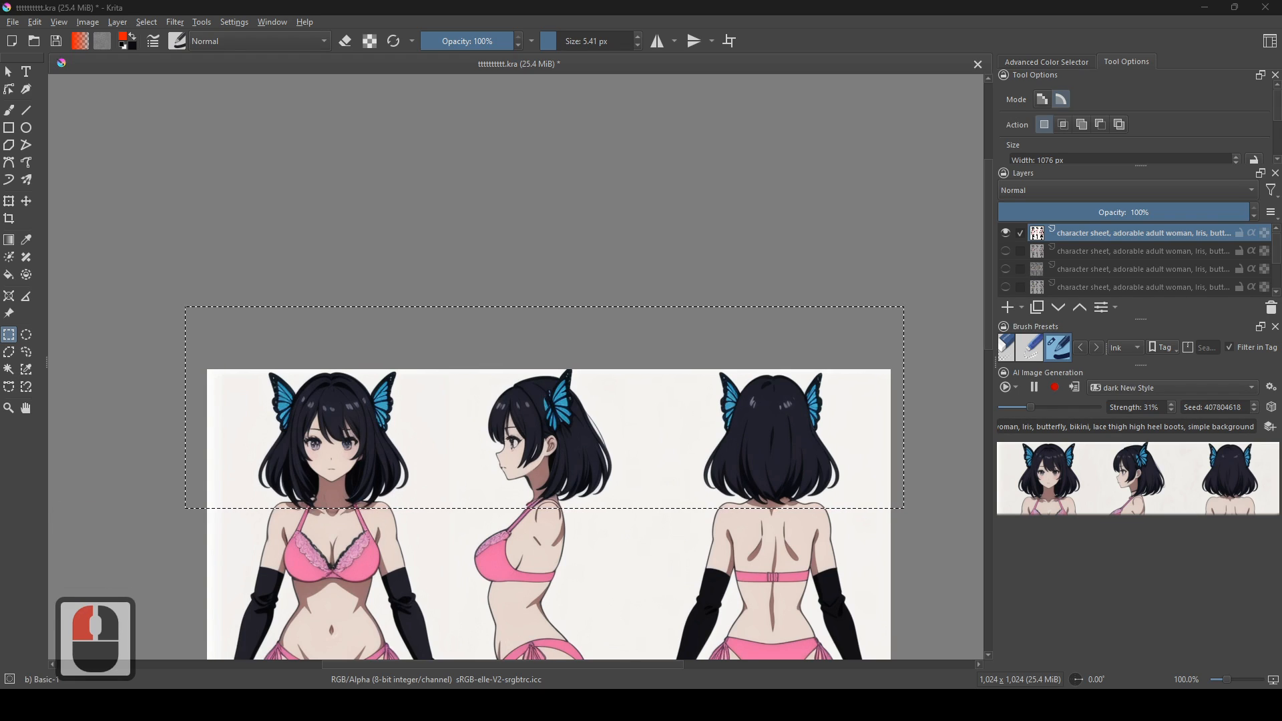
- Replace the whole AI generation prompt with "redhead"
{"action": "key", "text": "ctrl+c"}
{"action": "left_click", "coordinate": [594, 367]}
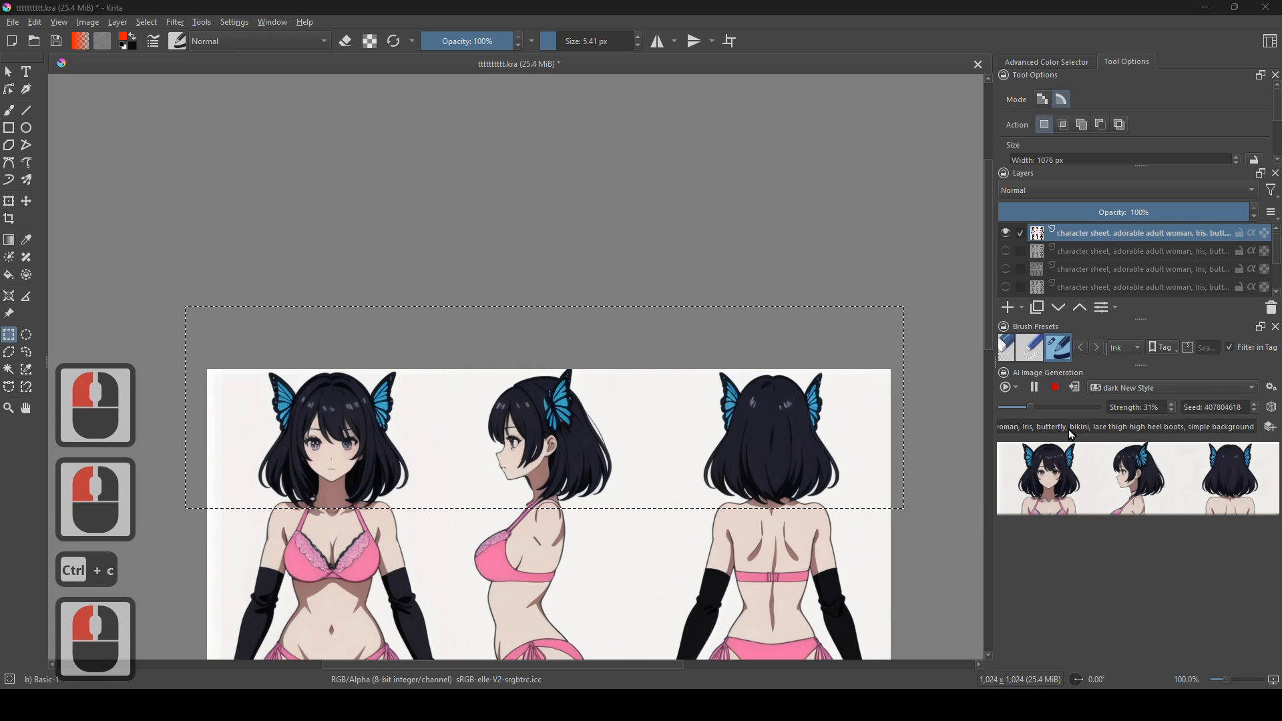
{"action": "left_click_drag", "start_coordinate": [1257, 428], "coordinate": [846, 433]}
{"action": "key", "text": "ctrl+v"}
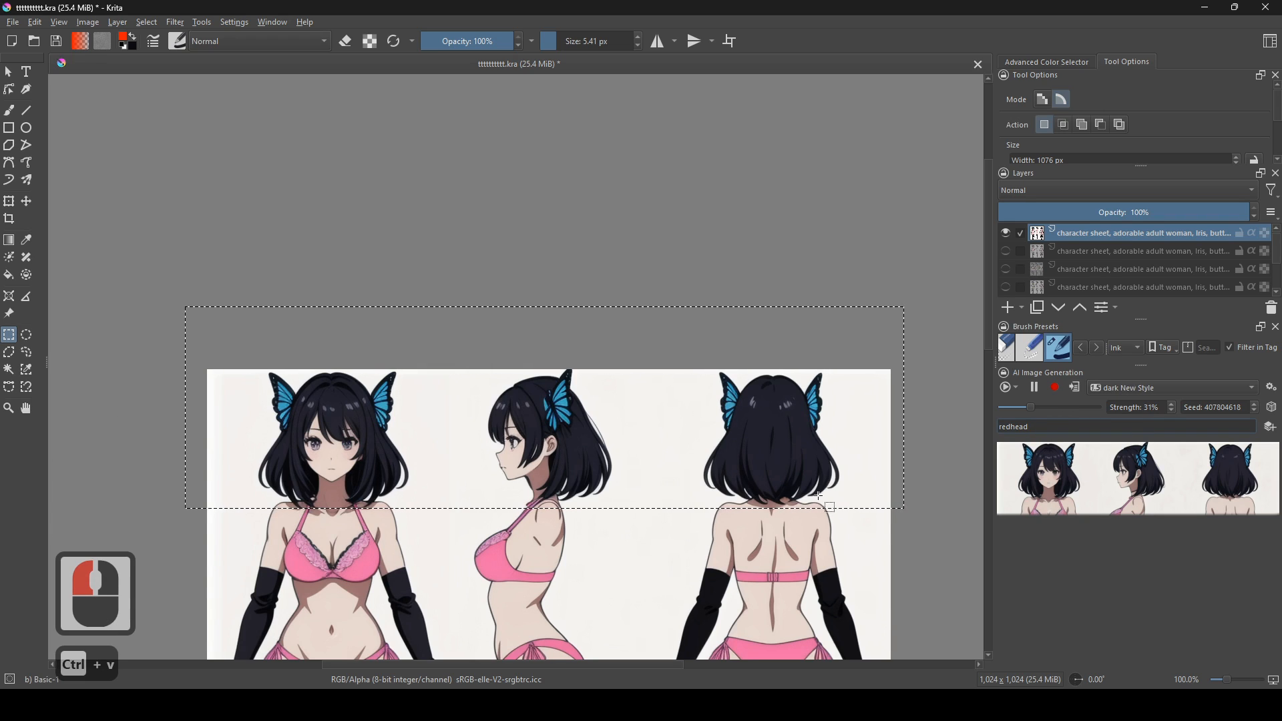
- Raise the AI generation strength to 72% for a stronger hair change
{"action": "scroll", "coordinate": [682, 479], "scroll_direction": "up", "scroll_amount": 2}
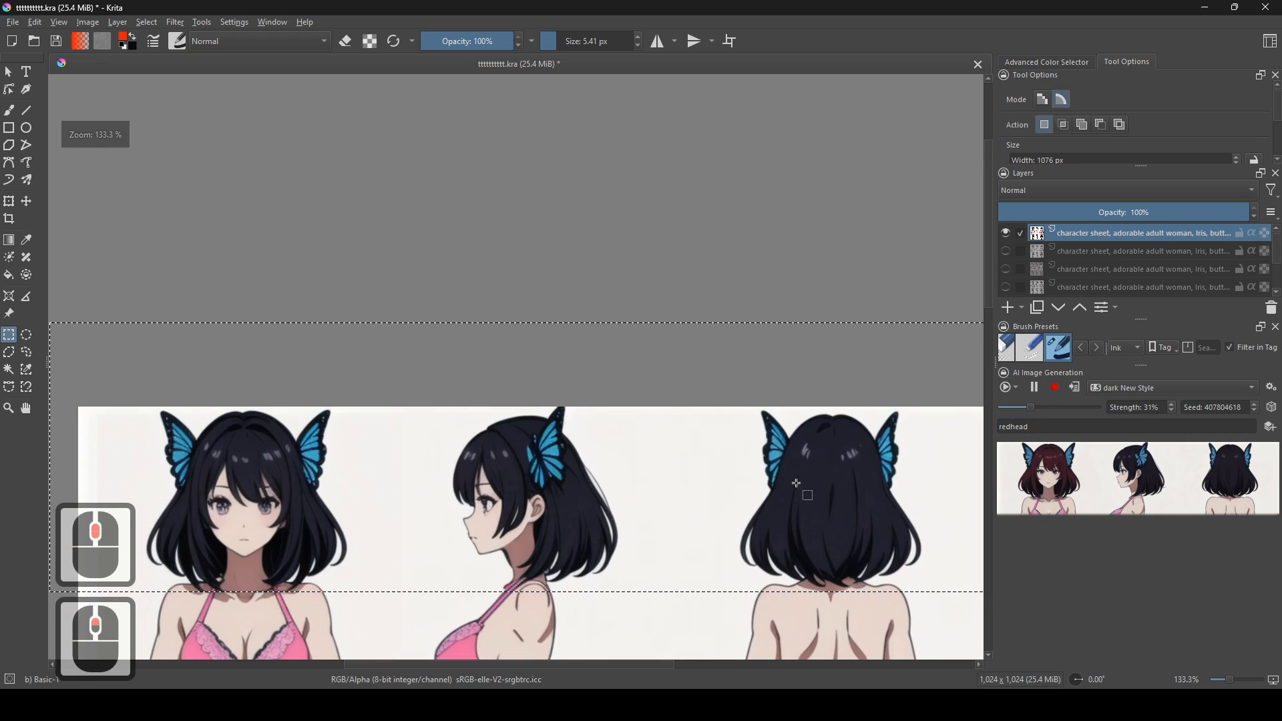
{"action": "left_click_drag", "start_coordinate": [753, 496], "coordinate": [791, 491]}
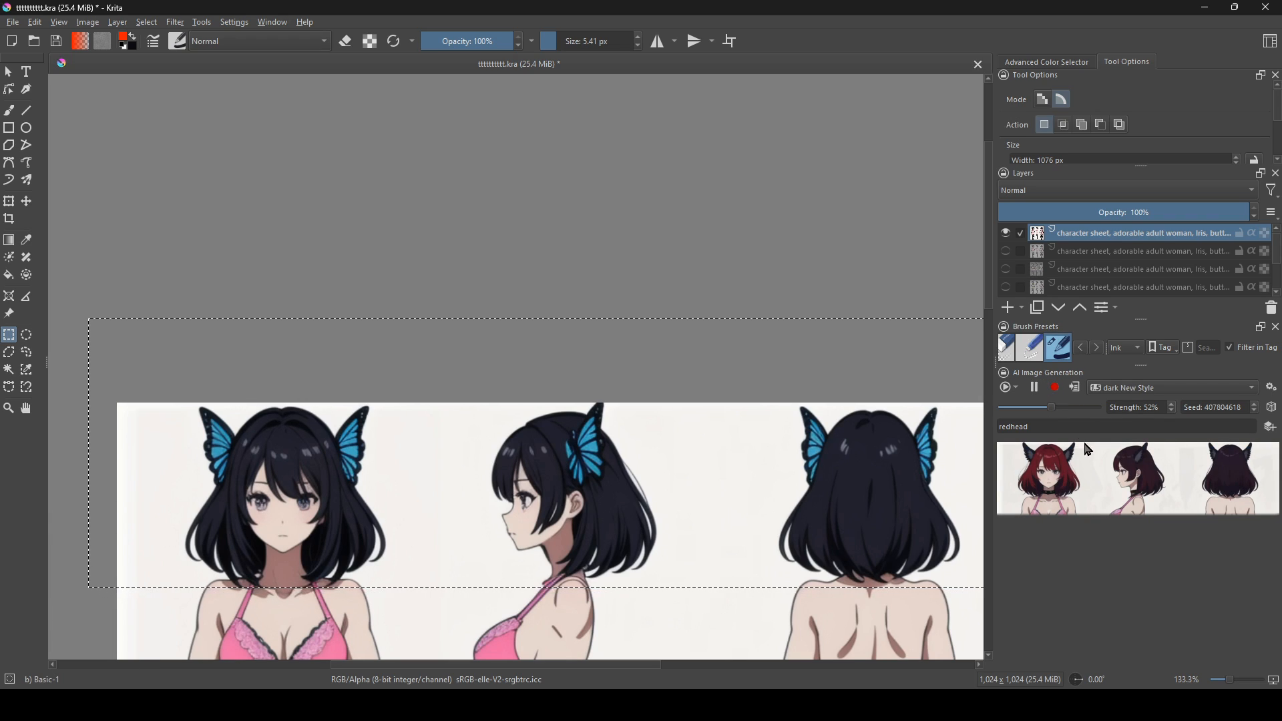
{"action": "left_click_drag", "start_coordinate": [1067, 412], "coordinate": [1070, 411]}
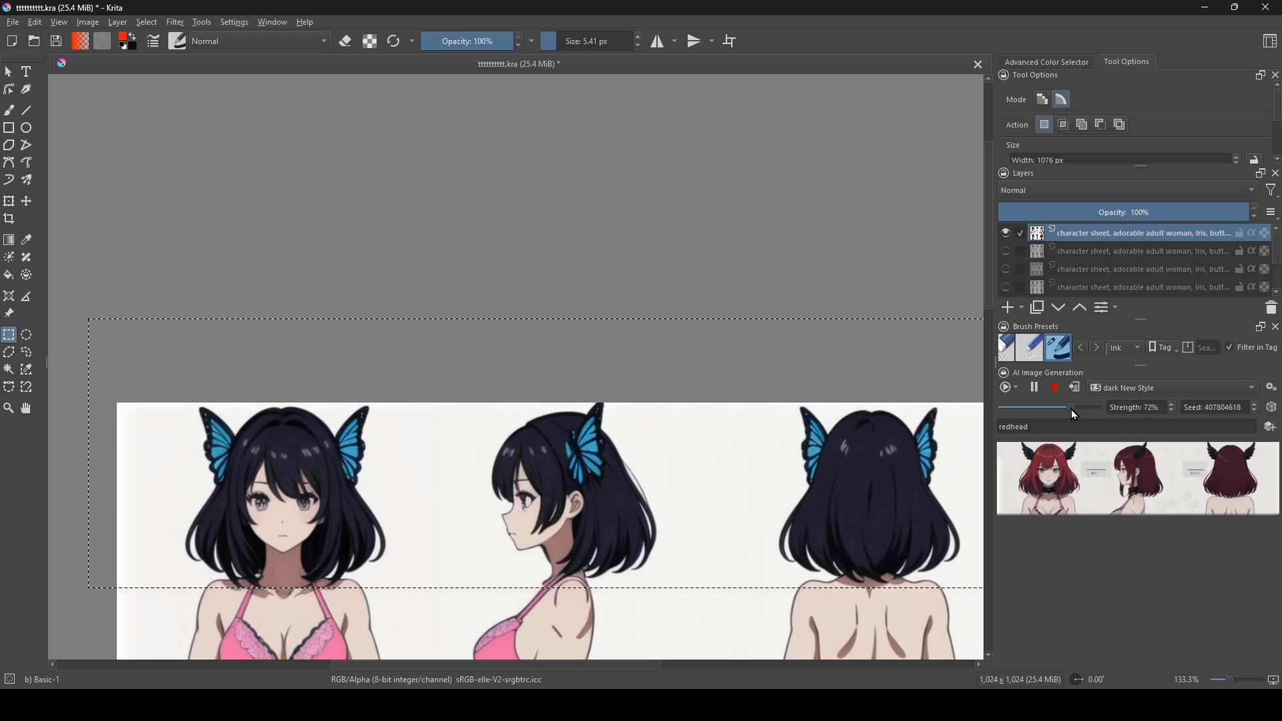
- Clear the selection and fill the black hair in the front, side and back views with flat orange-red
{"action": "right_click", "coordinate": [675, 446]}
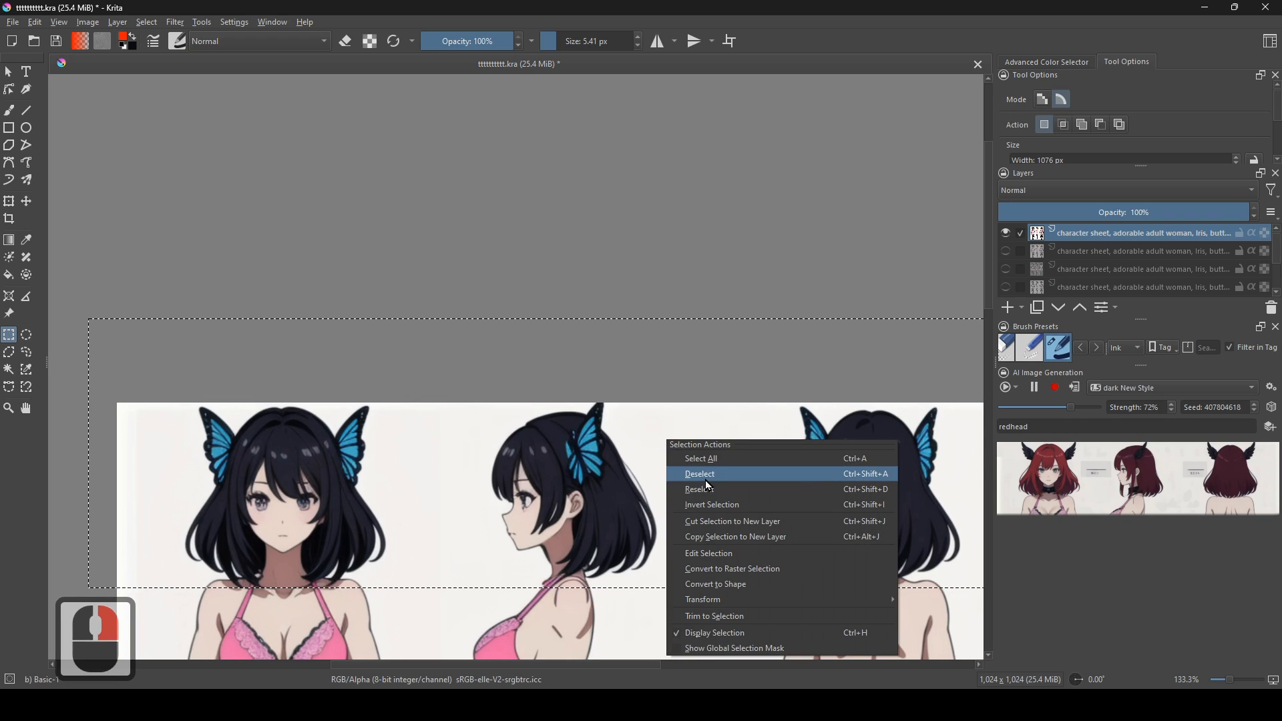
{"action": "left_click", "coordinate": [706, 476]}
{"action": "left_click_drag", "start_coordinate": [500, 535], "coordinate": [568, 465]}
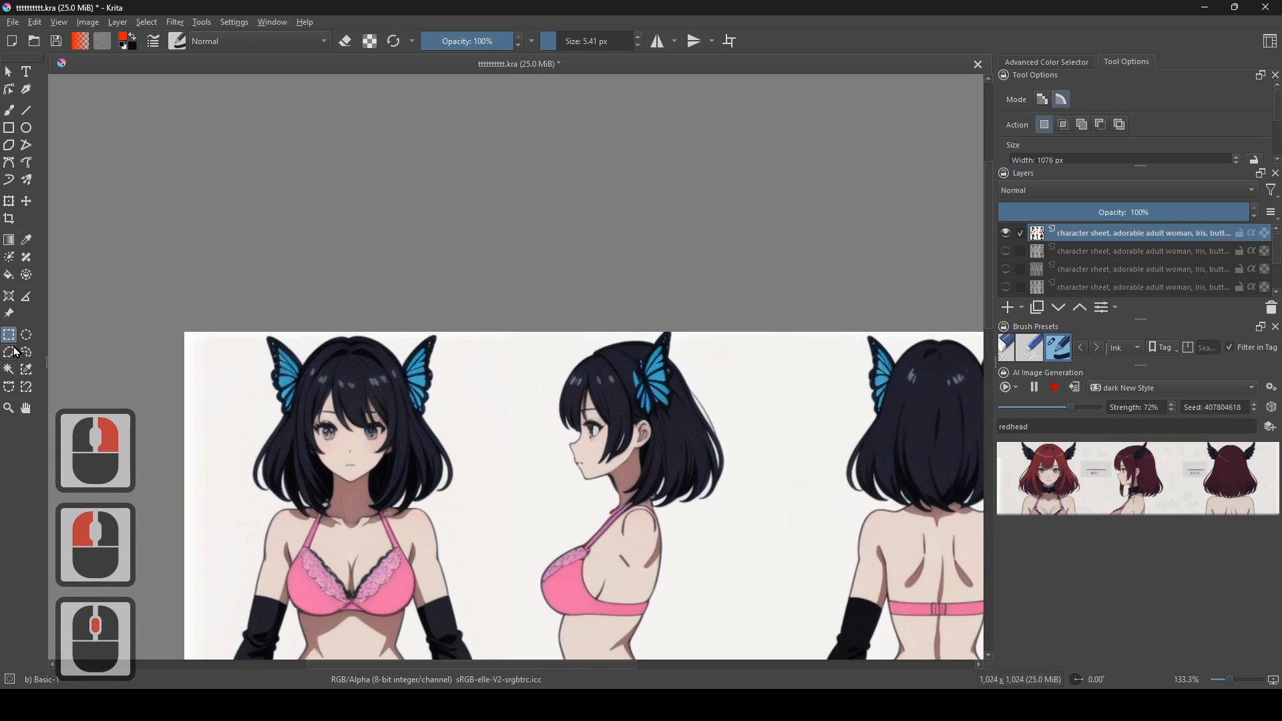
{"action": "left_click", "coordinate": [9, 274]}
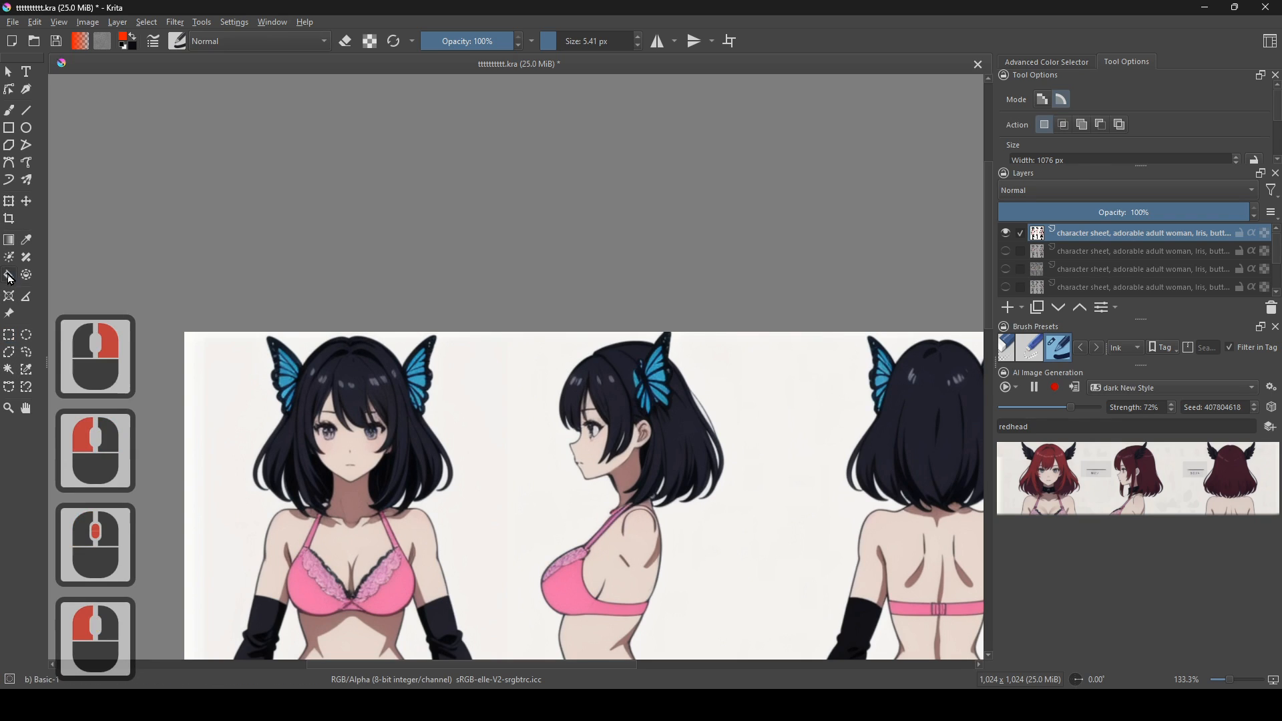
{"action": "left_click", "coordinate": [435, 450]}
{"action": "left_click", "coordinate": [688, 468]}
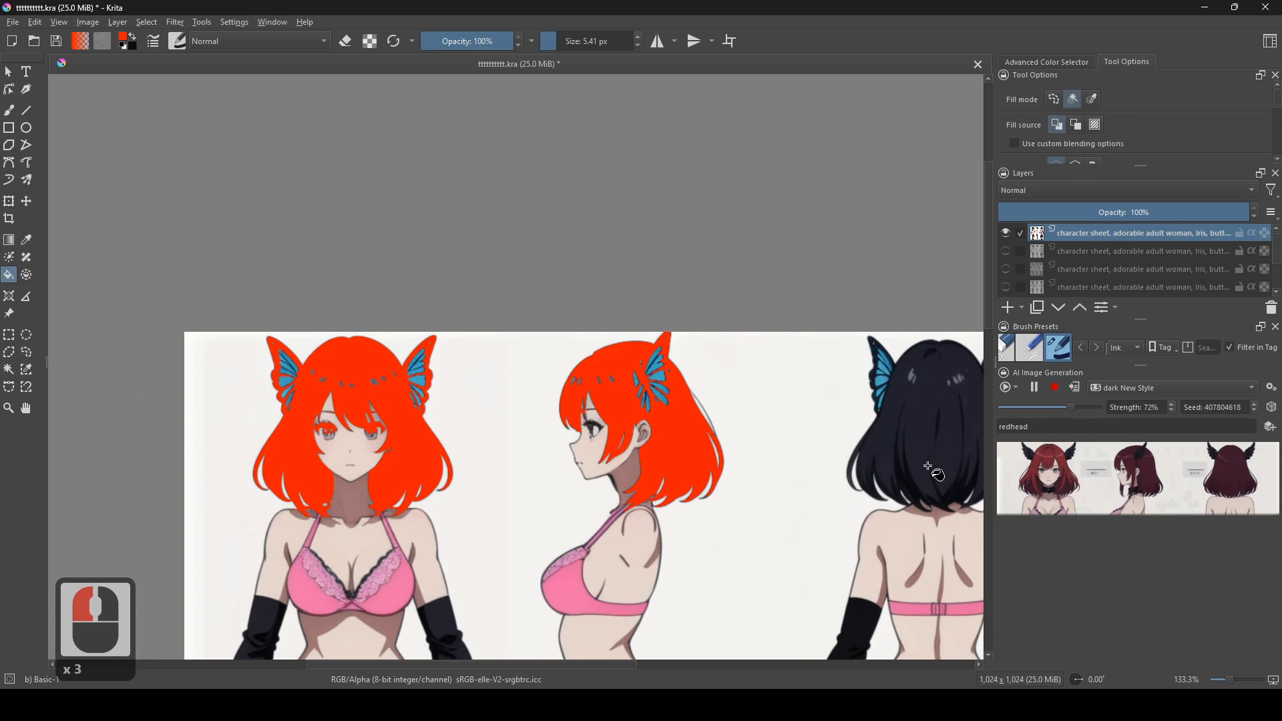
{"action": "left_click", "coordinate": [930, 475]}
- Draw a rectangular selection about 1207 px wide around the three red-haired heads, down to the shoulders
{"action": "left_click", "coordinate": [12, 335]}
{"action": "scroll", "coordinate": [454, 401], "scroll_direction": "down", "scroll_amount": 1}
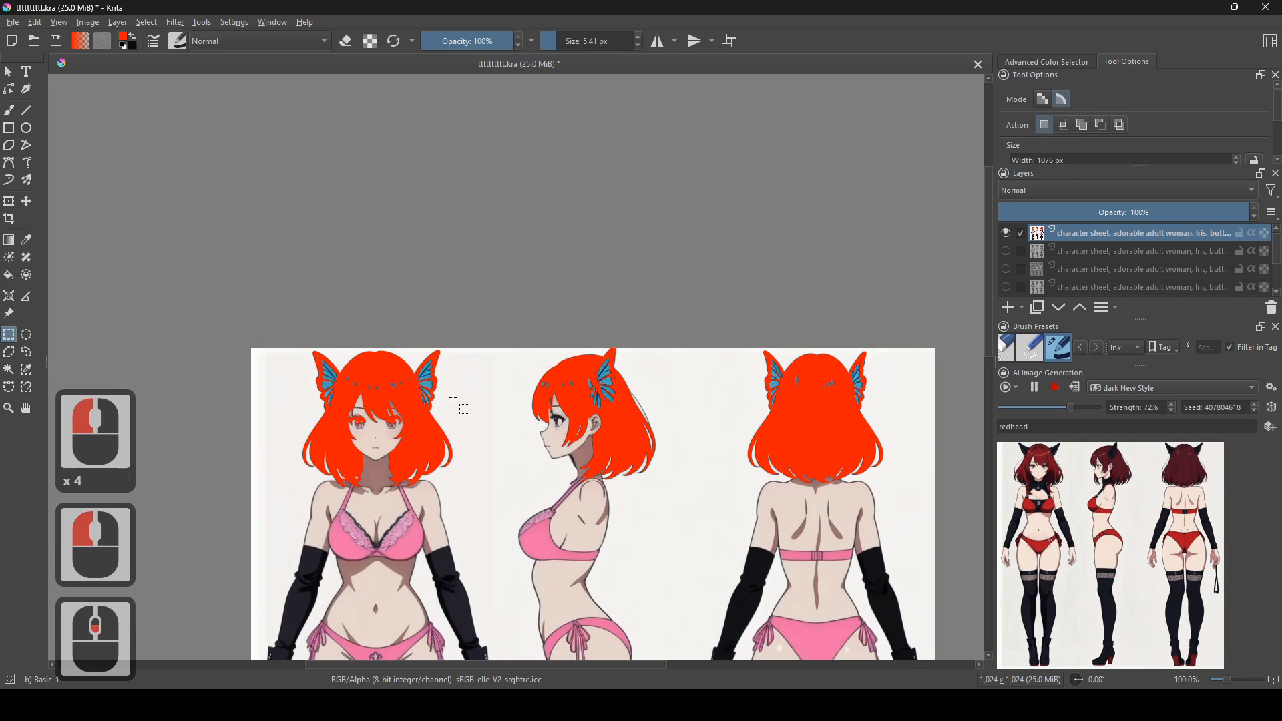
{"action": "left_click_drag", "start_coordinate": [758, 566], "coordinate": [738, 485]}
{"action": "left_click_drag", "start_coordinate": [891, 470], "coordinate": [906, 515]}
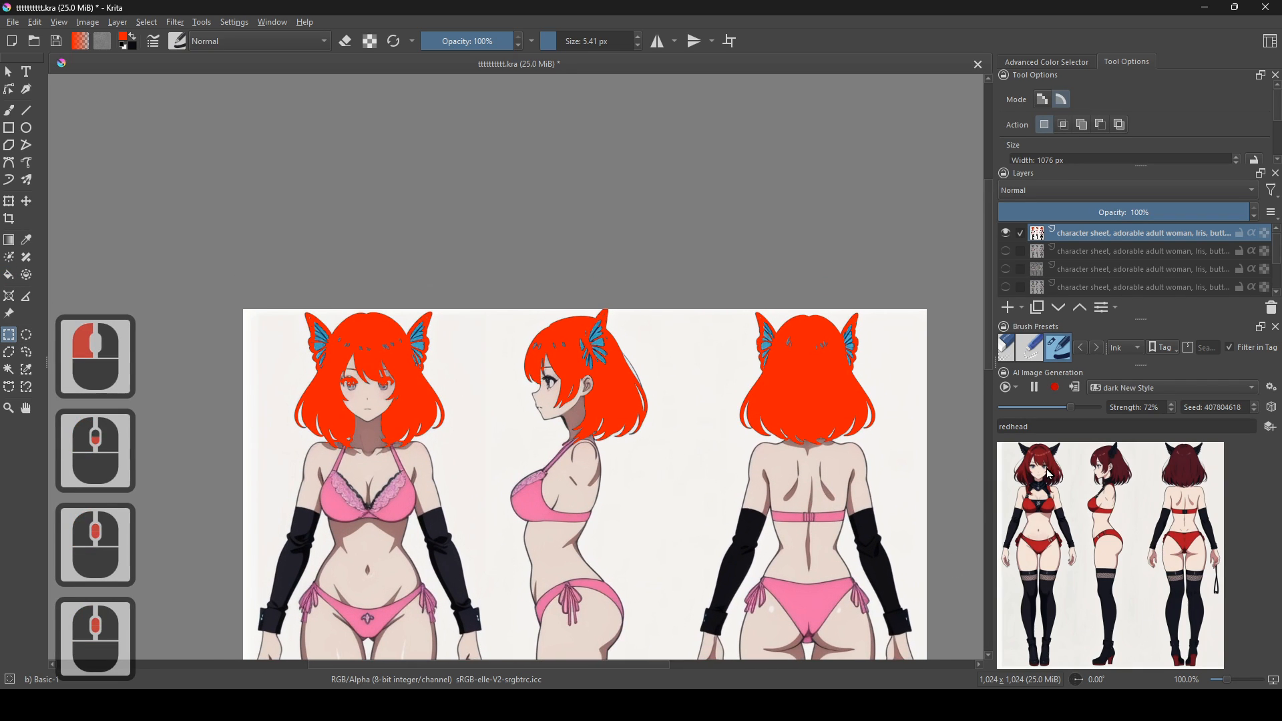
{"action": "scroll", "coordinate": [347, 256], "scroll_direction": "down", "scroll_amount": 1}
{"action": "left_click_drag", "start_coordinate": [260, 231], "coordinate": [800, 392]}
{"action": "scroll", "coordinate": [614, 408], "scroll_direction": "up", "scroll_amount": 3}
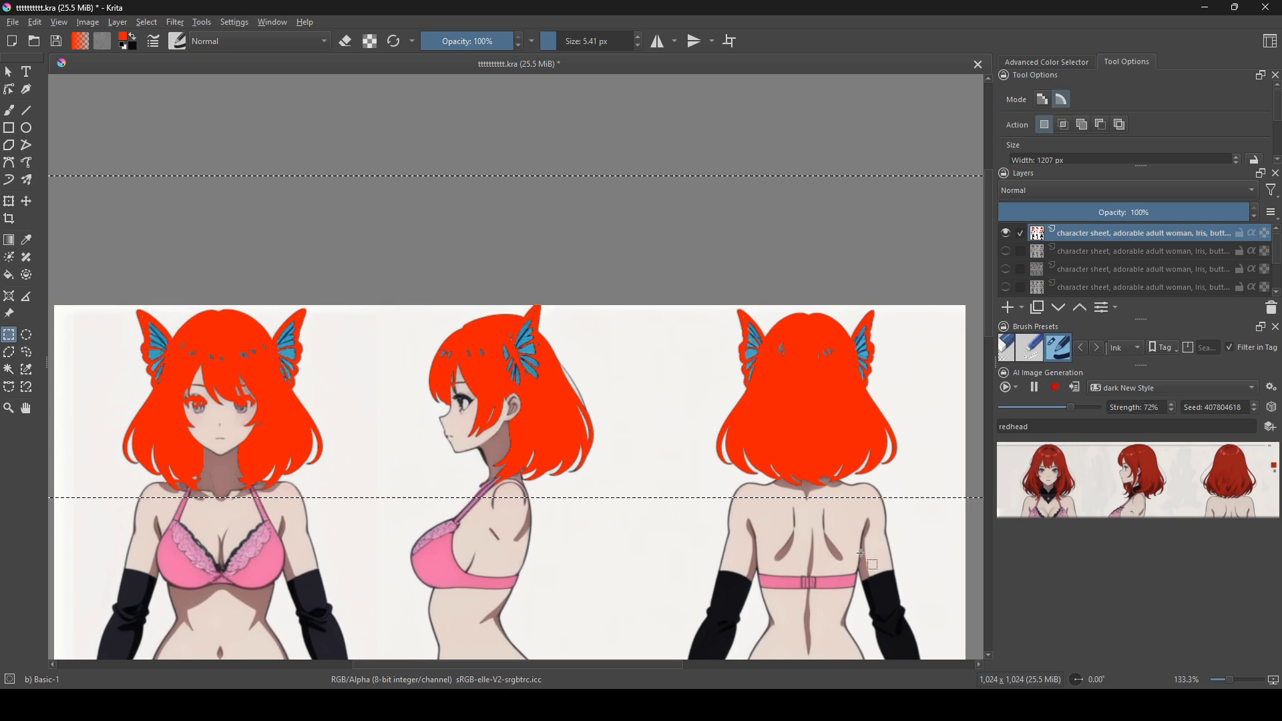
- Lower the AI generation strength to 49% to keep the generated heads closer to the flat red fill
{"action": "scroll", "coordinate": [668, 581], "scroll_direction": "up", "scroll_amount": 1}
{"action": "scroll", "coordinate": [654, 574], "scroll_direction": "down", "scroll_amount": 1}
{"action": "left_click_drag", "start_coordinate": [693, 495], "coordinate": [733, 516]}
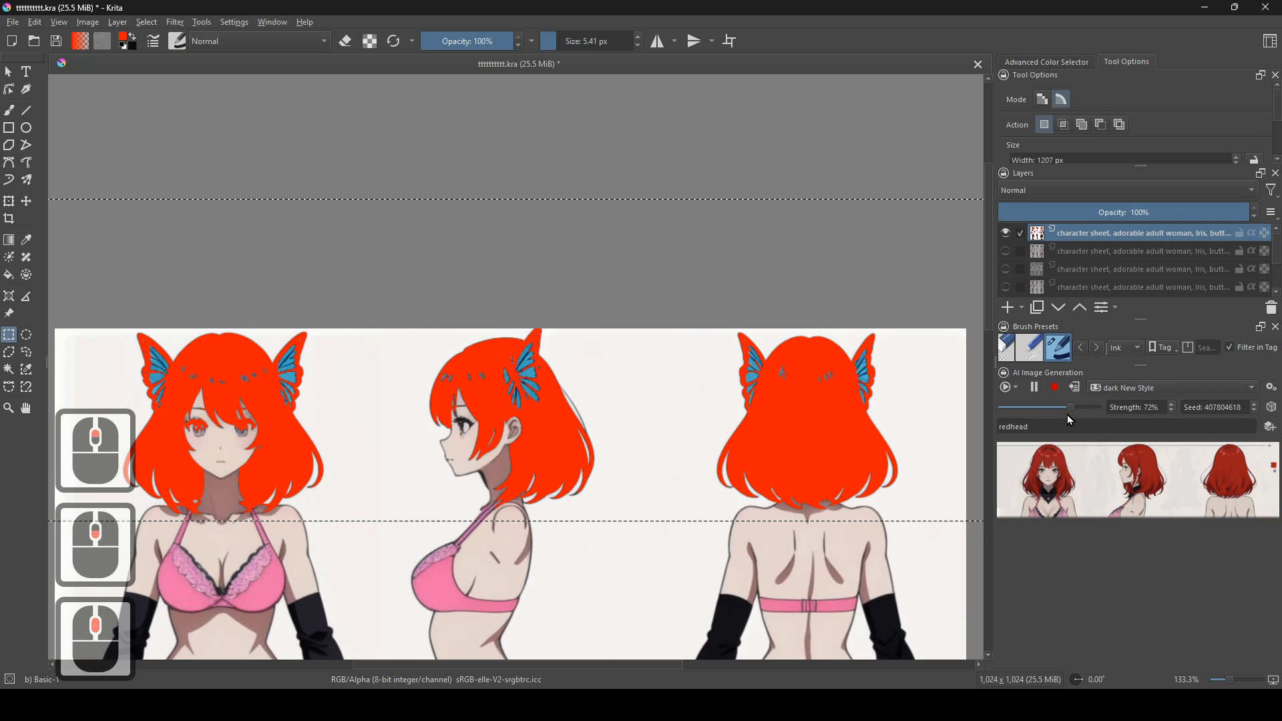
{"action": "left_click_drag", "start_coordinate": [1061, 412], "coordinate": [1048, 404]}
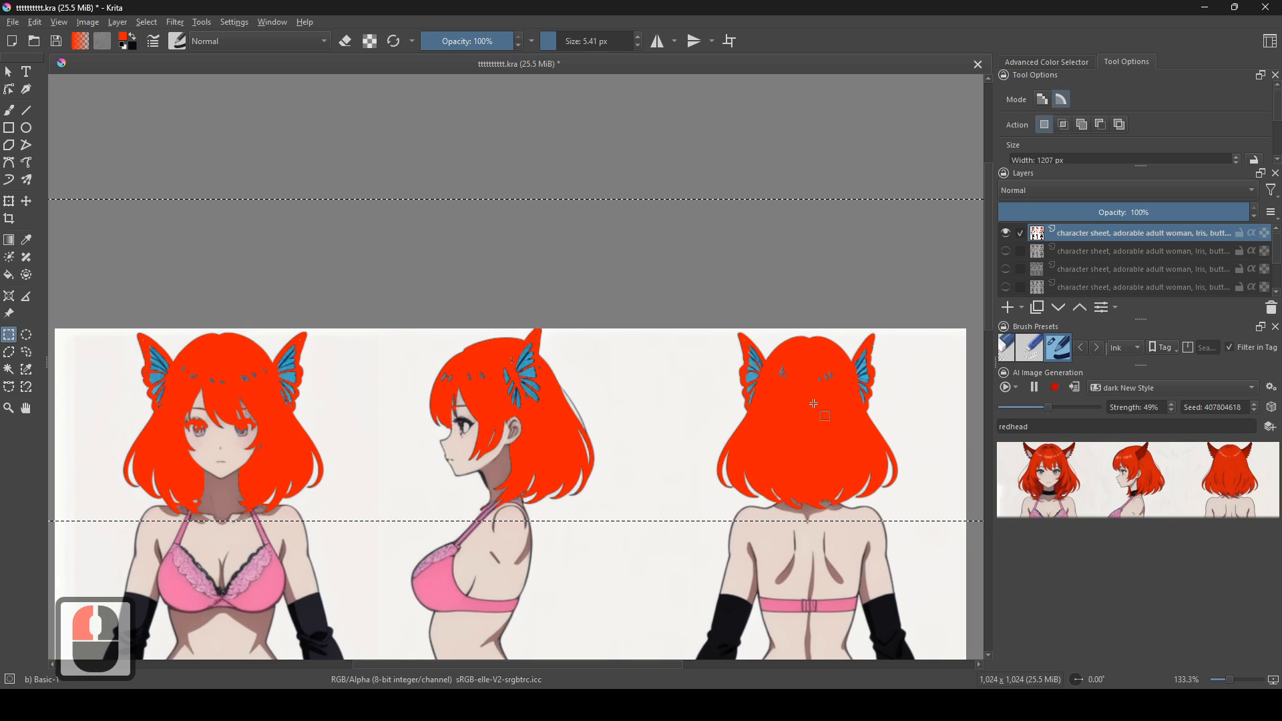
- Apply the AI-generated redhead result to the character sheet as a new layer
{"action": "scroll", "coordinate": [807, 404], "scroll_direction": "up", "scroll_amount": 1}
{"action": "scroll", "coordinate": [869, 434], "scroll_direction": "up", "scroll_amount": 1}
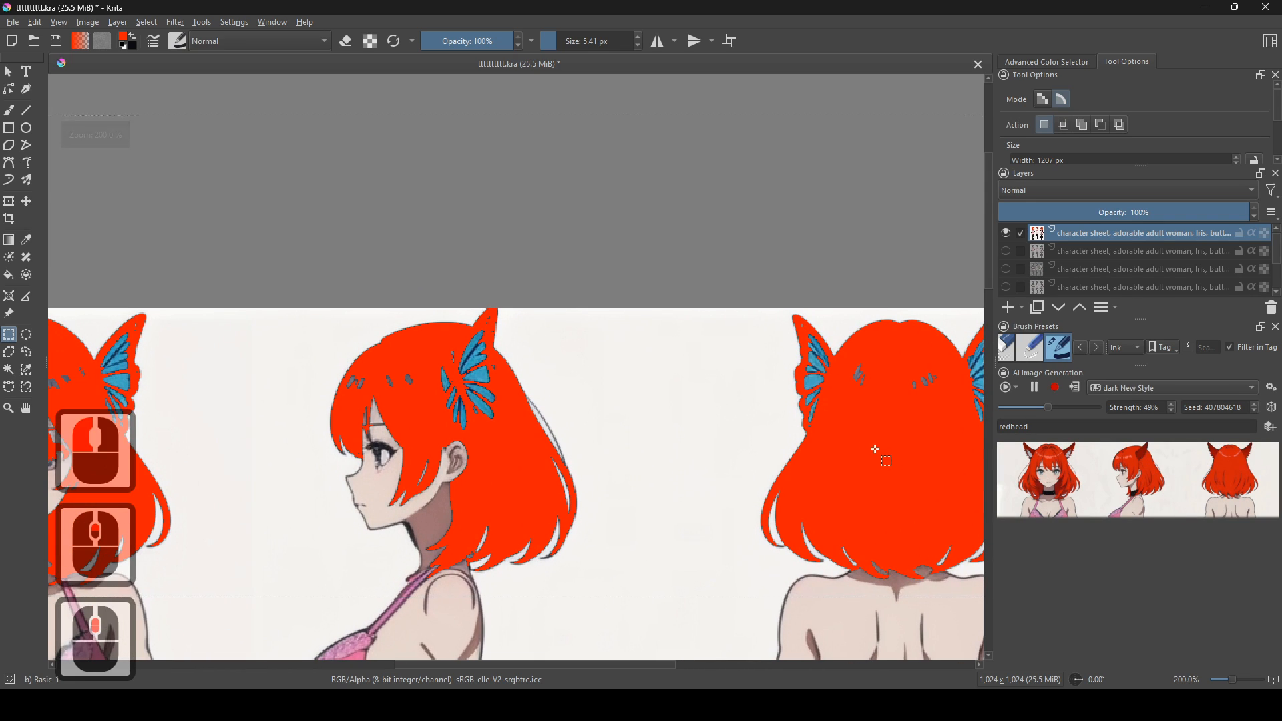
{"action": "scroll", "coordinate": [873, 469], "scroll_direction": "left", "scroll_amount": 1}
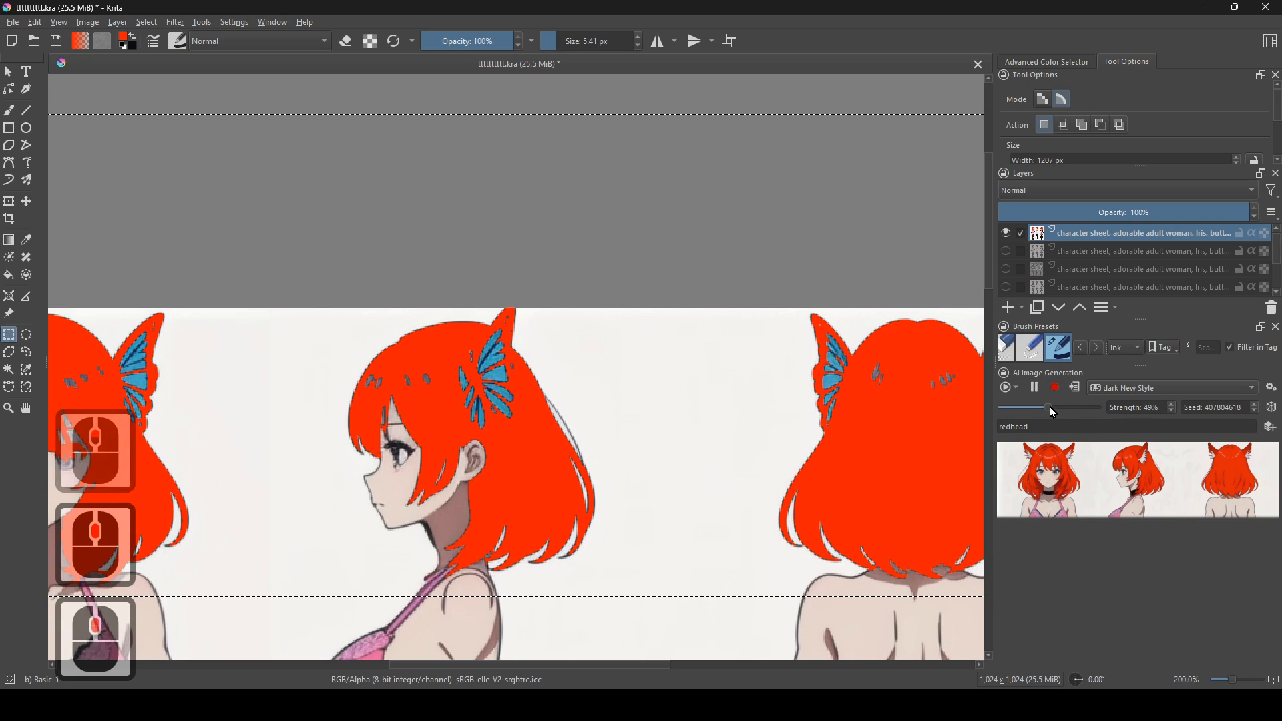
{"action": "scroll", "coordinate": [699, 492], "scroll_direction": "down", "scroll_amount": 2}
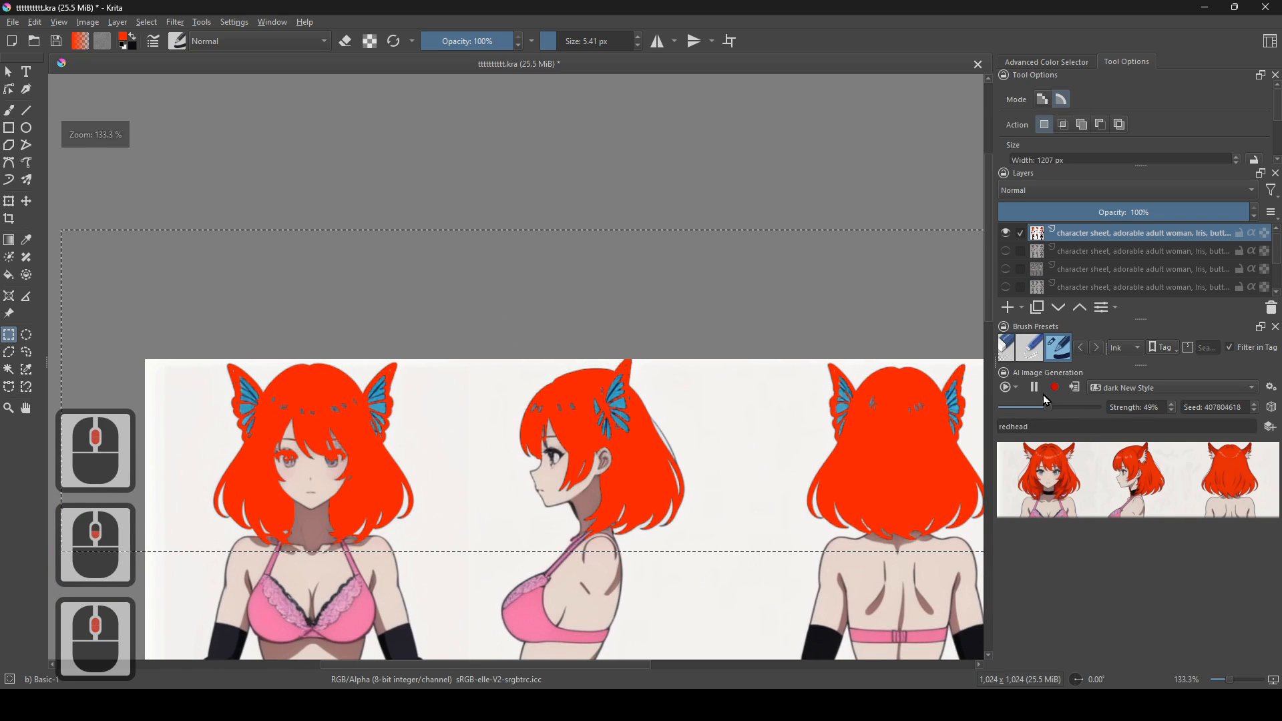
{"action": "left_click", "coordinate": [1076, 390]}
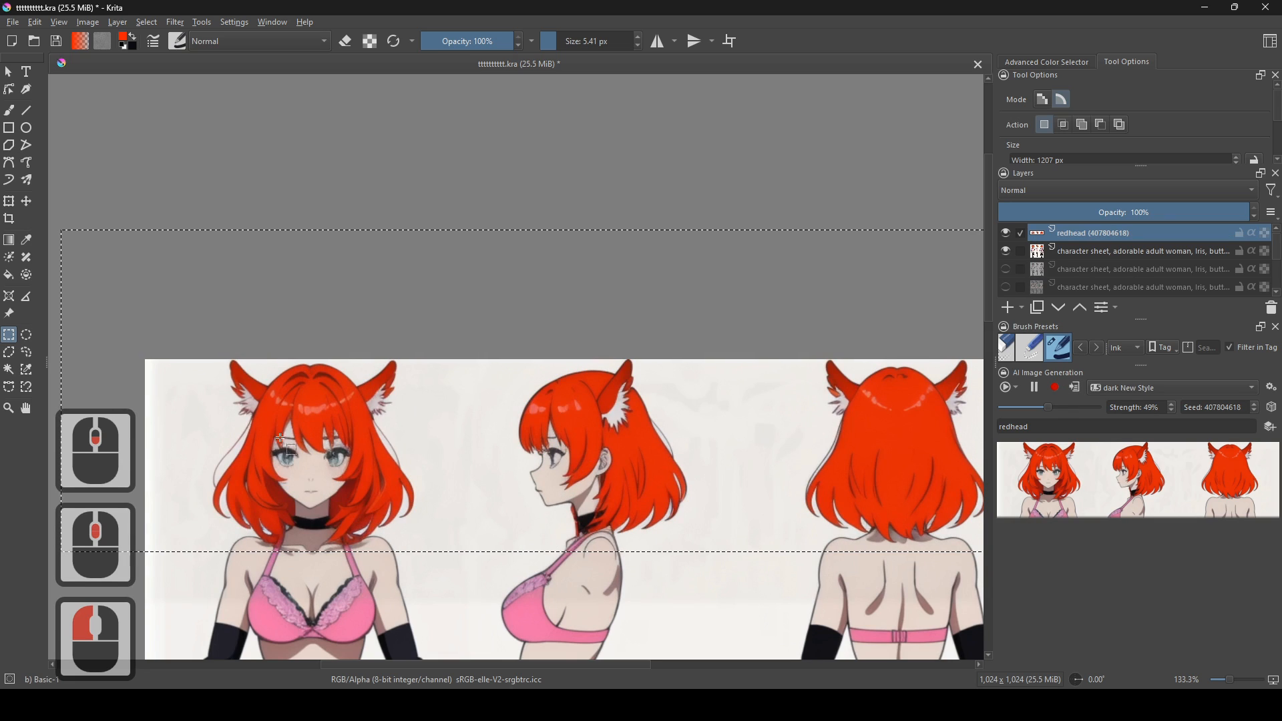
- Clear the rectangular selection around the three heads
{"action": "left_click_drag", "start_coordinate": [816, 440], "coordinate": [686, 455]}
{"action": "left_click_drag", "start_coordinate": [498, 432], "coordinate": [693, 426]}
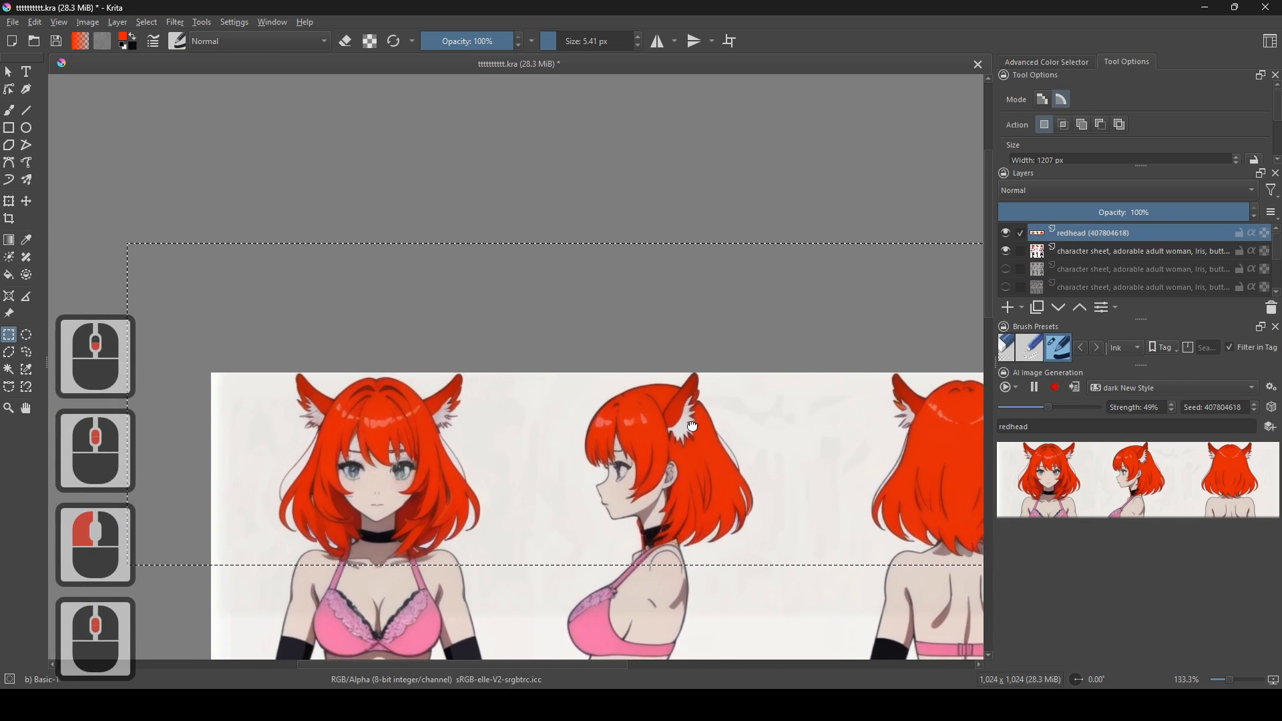
{"action": "scroll", "coordinate": [694, 427], "scroll_direction": "down", "scroll_amount": 1}
{"action": "left_click_drag", "start_coordinate": [772, 485], "coordinate": [718, 342]}
{"action": "right_click", "coordinate": [733, 302]}
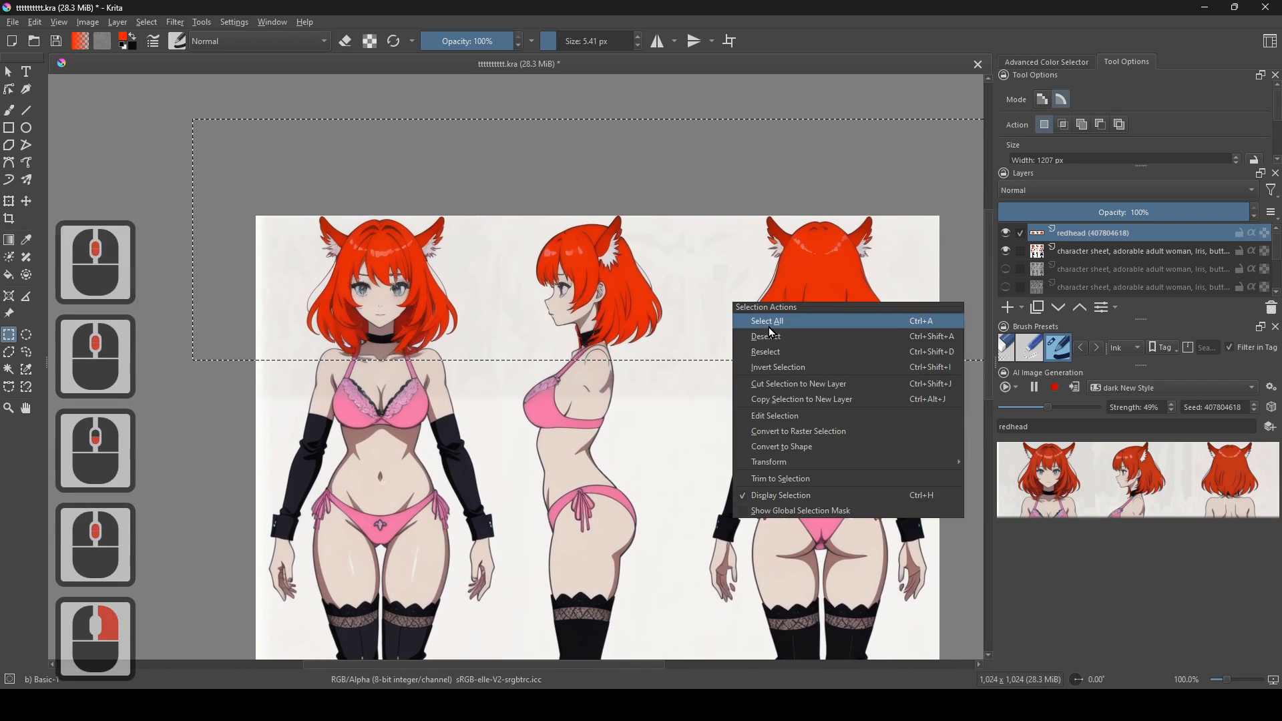
{"action": "left_click", "coordinate": [773, 336]}
- Draw a rectangular selection about 896 px wide around the ears and upper hair of all three heads
{"action": "scroll", "coordinate": [555, 381], "scroll_direction": "down", "scroll_amount": 1}
{"action": "scroll", "coordinate": [554, 381], "scroll_direction": "up", "scroll_amount": 3}
{"action": "left_click_drag", "start_coordinate": [515, 509], "coordinate": [730, 539]}
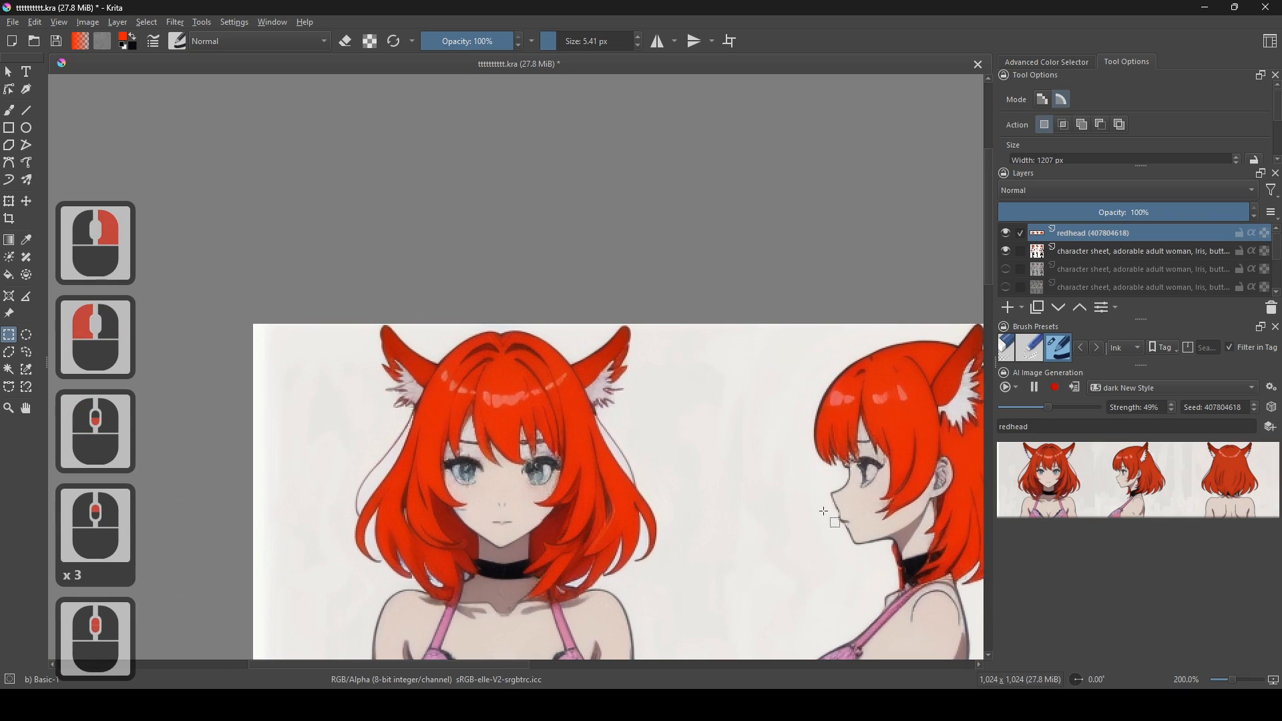
{"action": "scroll", "coordinate": [826, 512], "scroll_direction": "down", "scroll_amount": 1}
{"action": "scroll", "coordinate": [825, 511], "scroll_direction": "up", "scroll_amount": 2}
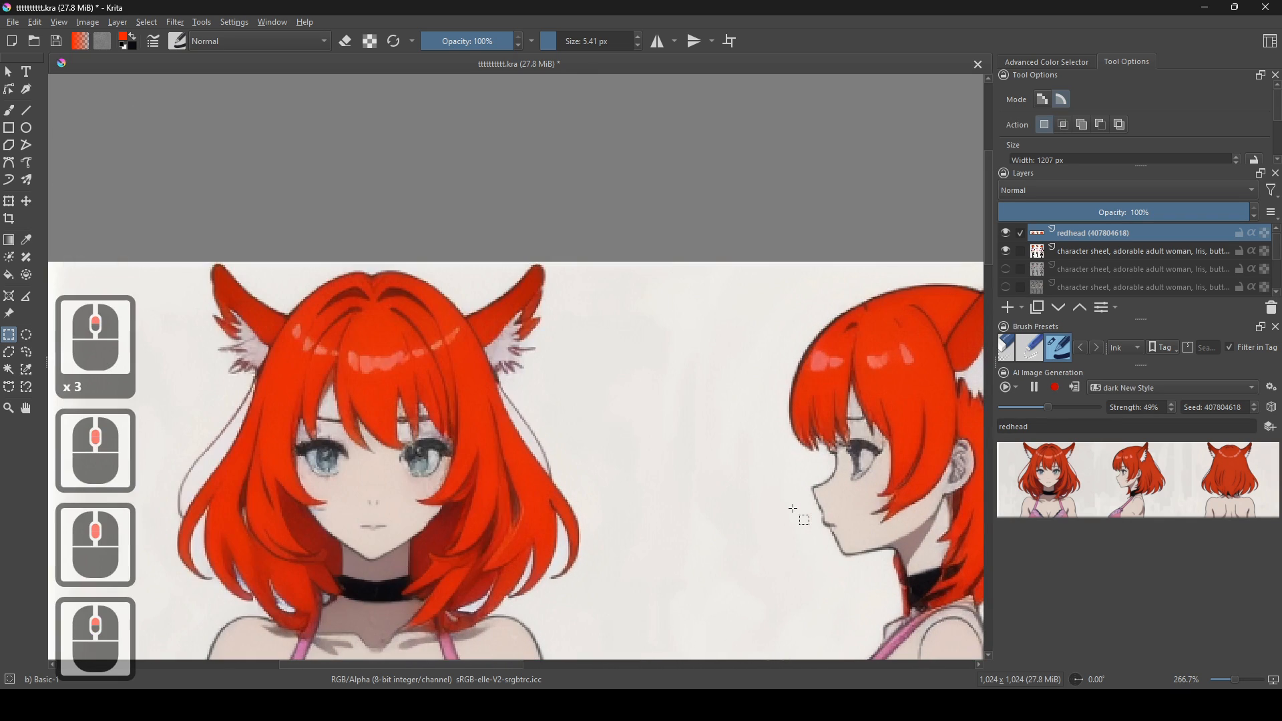
{"action": "scroll", "coordinate": [794, 510], "scroll_direction": "down", "scroll_amount": 1}
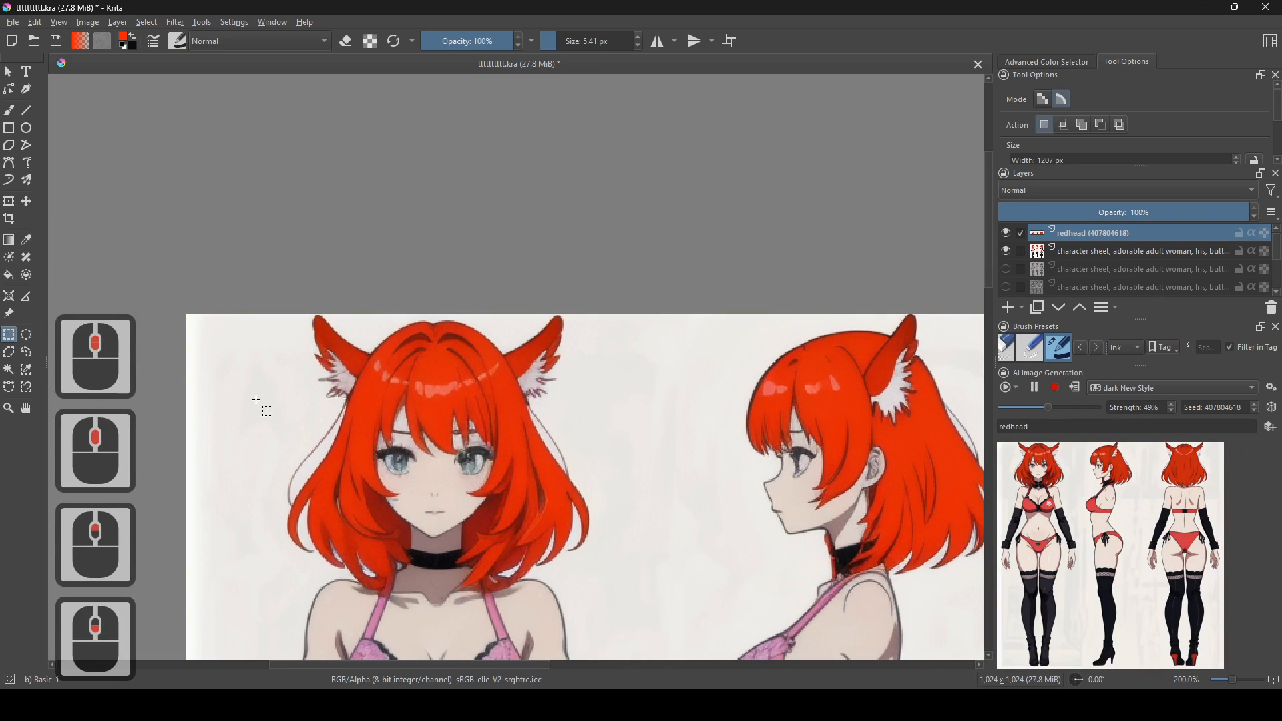
{"action": "left_click_drag", "start_coordinate": [598, 396], "coordinate": [426, 409]}
{"action": "scroll", "coordinate": [426, 409], "scroll_direction": "down", "scroll_amount": 1}
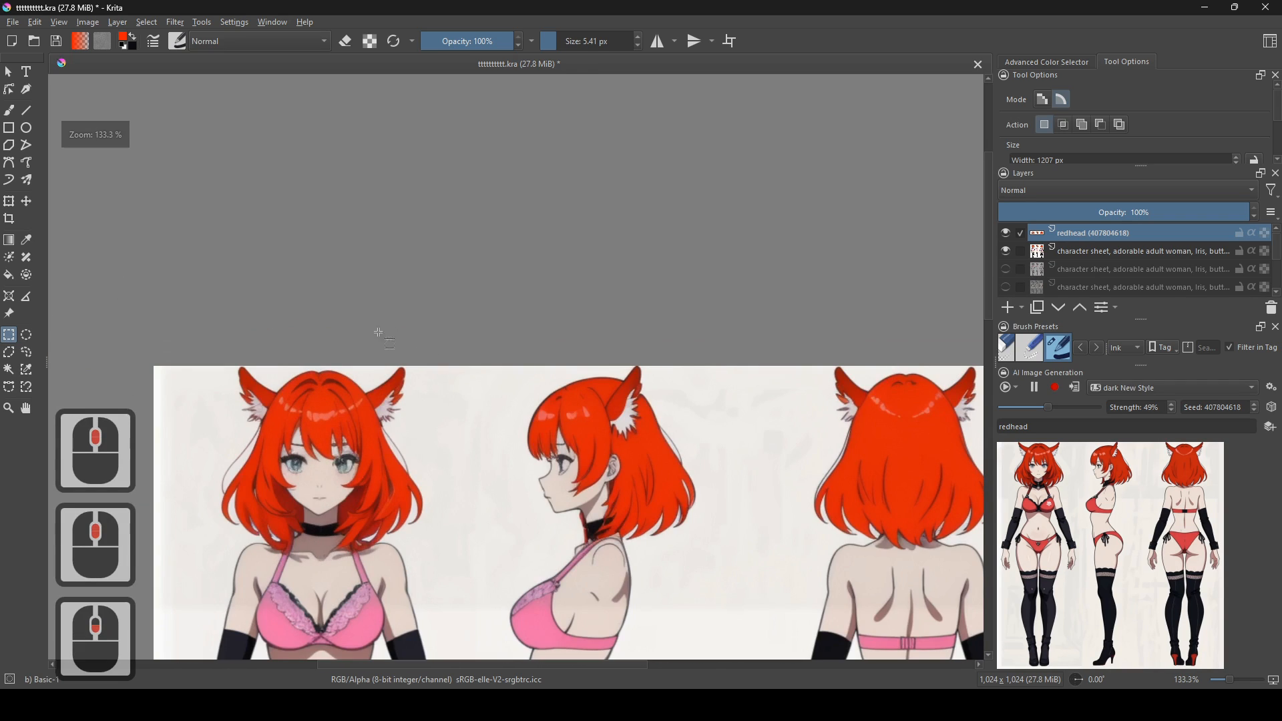
{"action": "left_click_drag", "start_coordinate": [224, 353], "coordinate": [613, 386]}
{"action": "left_click_drag", "start_coordinate": [995, 399], "coordinate": [938, 426]}
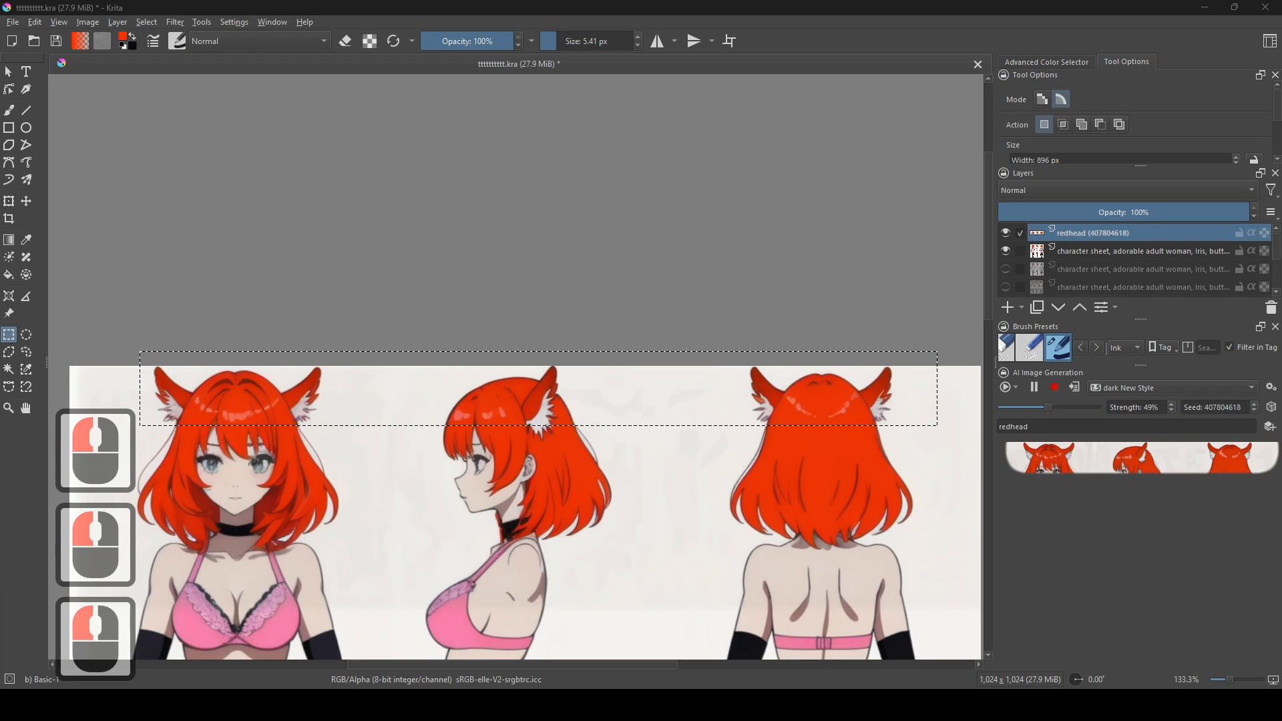
- Replace the AI generation prompt with "Iris, butterfly" and apply the generated butterfly ears as a new layer
{"action": "key", "text": "ctrl+c"}
{"action": "double_click", "coordinate": [1070, 430]}
{"action": "key", "text": "ctrl+v"}
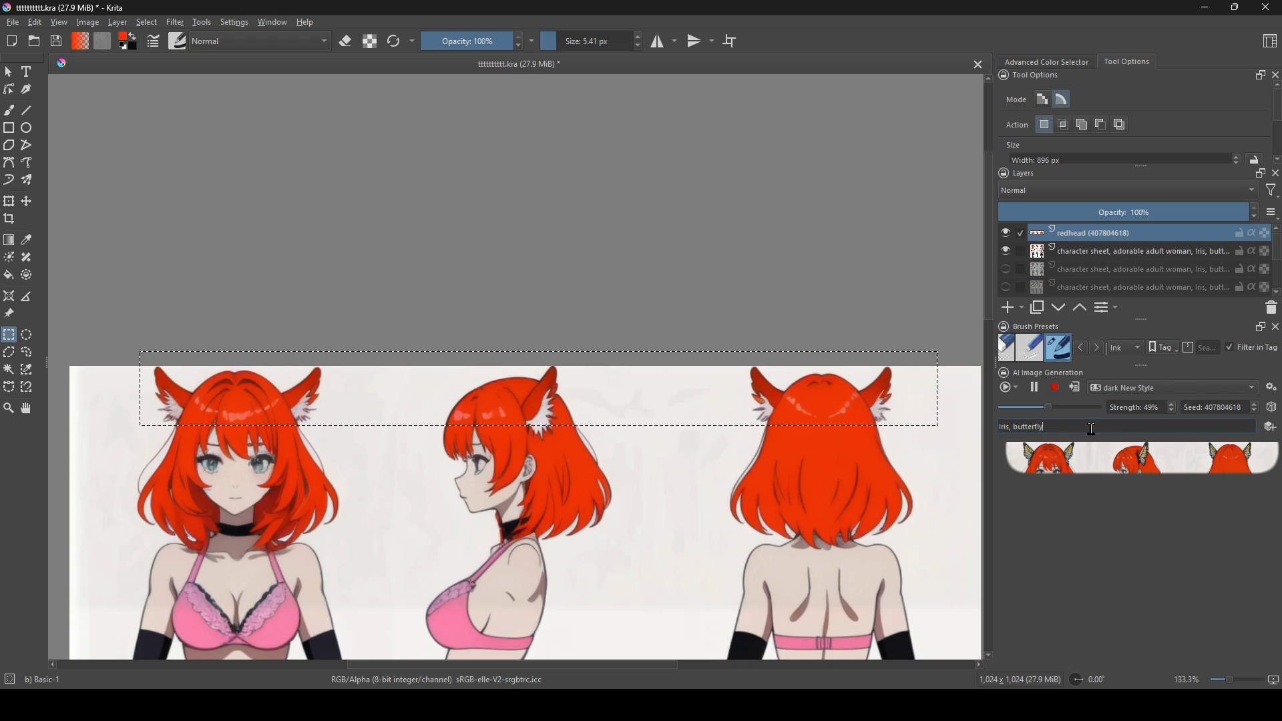
{"action": "left_click", "coordinate": [1073, 386]}
{"action": "left_click_drag", "start_coordinate": [370, 412], "coordinate": [495, 414]}
{"action": "left_click_drag", "start_coordinate": [718, 434], "coordinate": [692, 479]}
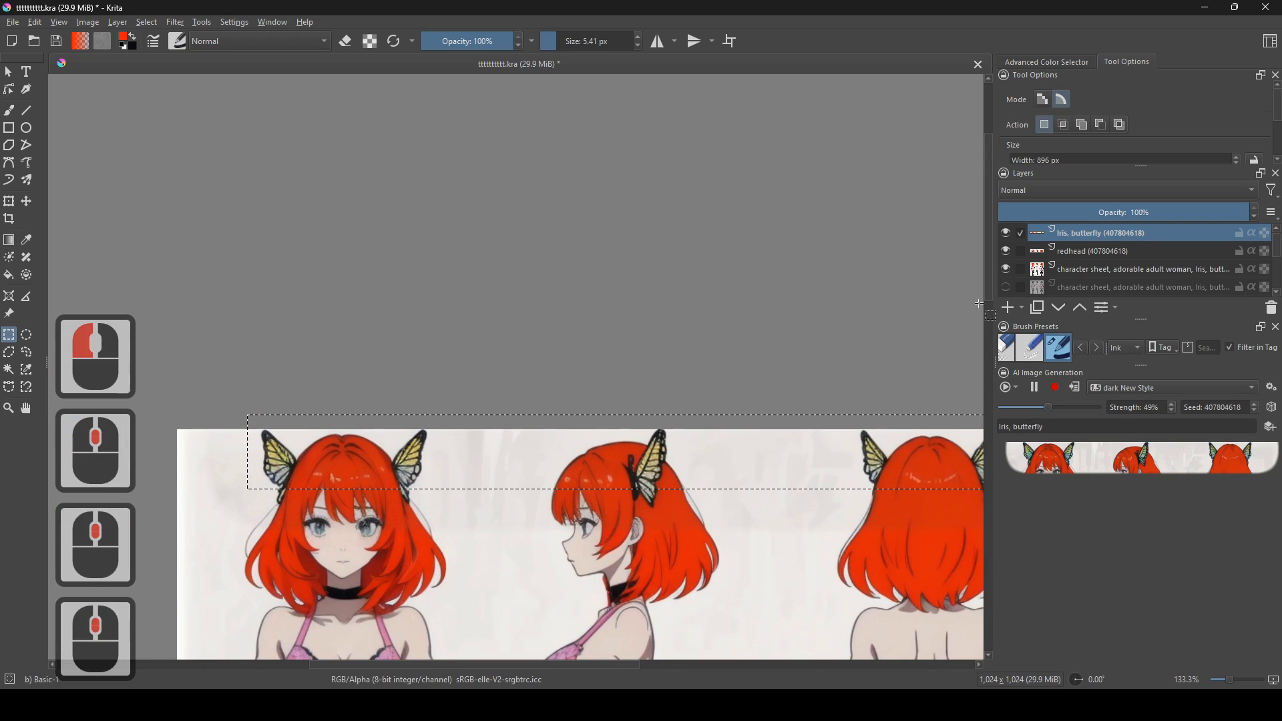
- Merge the butterfly layer, the redhead layer and the visible character sheet layer into one
{"action": "left_click", "coordinate": [1089, 253], "text": "shift"}
{"action": "left_click", "coordinate": [1092, 270], "text": "shift"}
{"action": "right_click", "coordinate": [1100, 252]}
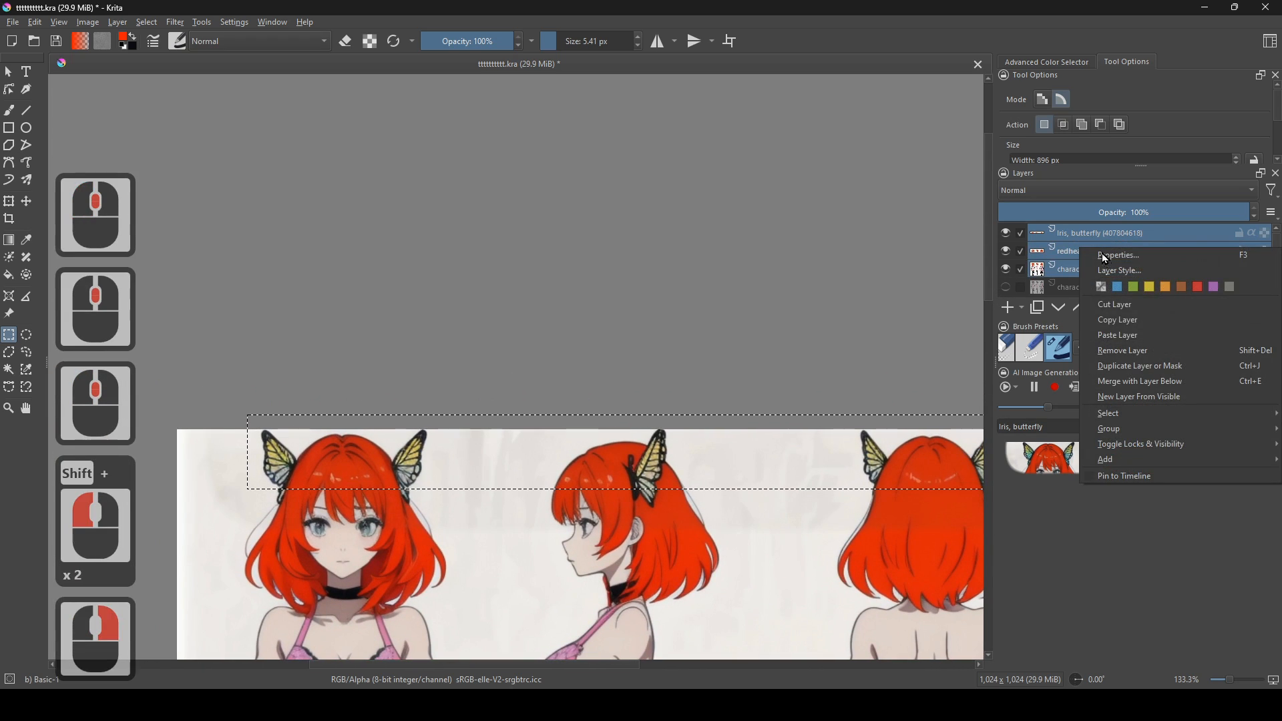
{"action": "left_click", "coordinate": [1147, 382]}
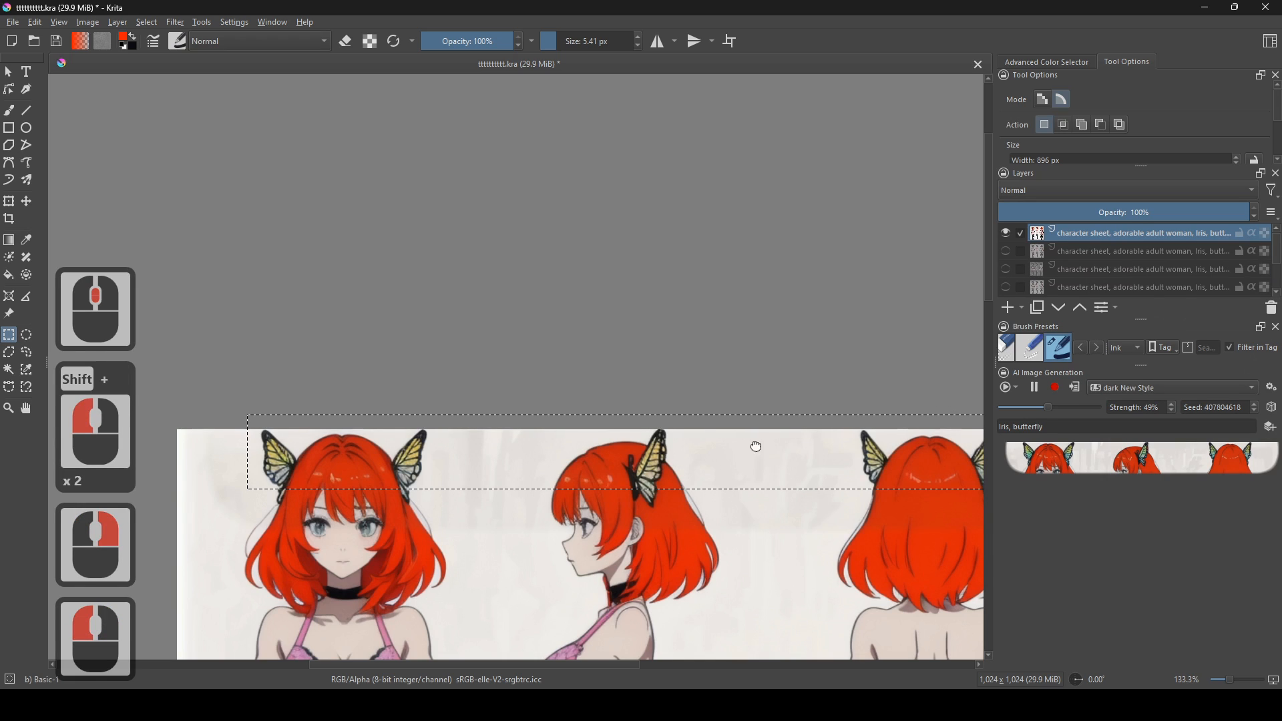
- Select the black choker with a rectangle about 64 px wide in the front view and add one about 47 px wide in the side view
{"action": "left_click_drag", "start_coordinate": [762, 458], "coordinate": [723, 332]}
{"action": "scroll", "coordinate": [722, 332], "scroll_direction": "down", "scroll_amount": 2}
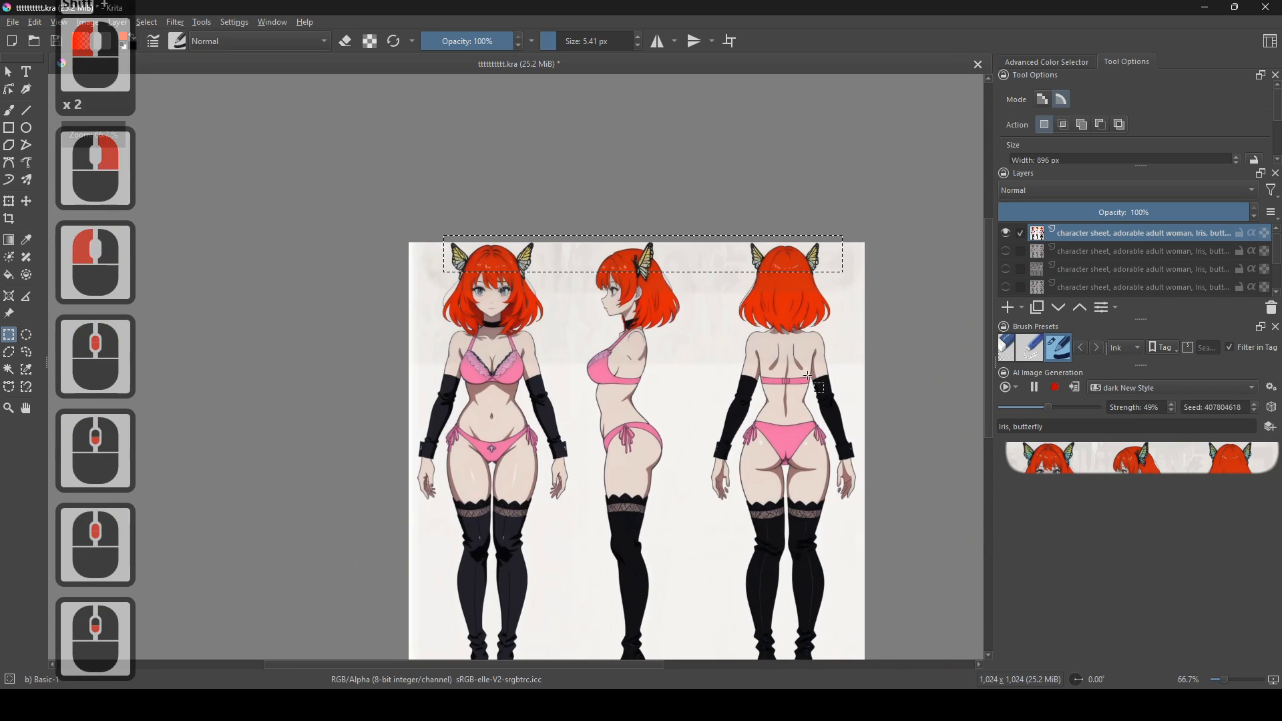
{"action": "scroll", "coordinate": [630, 318], "scroll_direction": "up", "scroll_amount": 3}
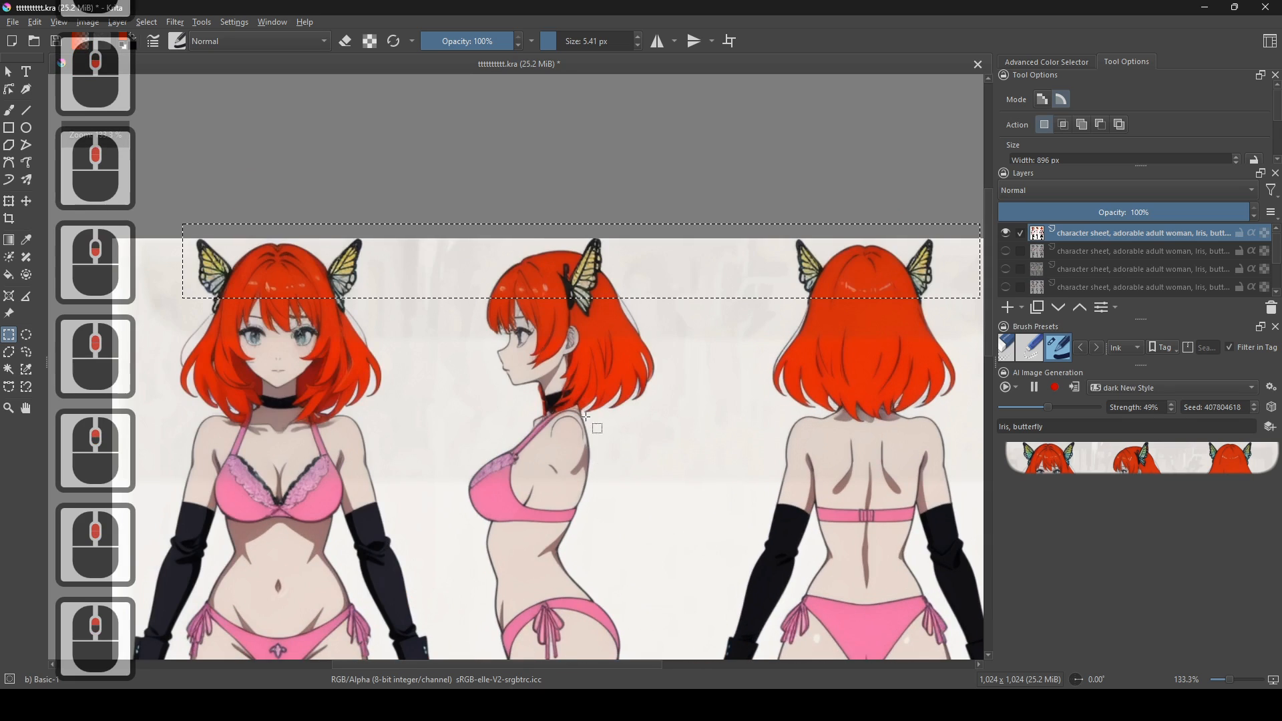
{"action": "left_click_drag", "start_coordinate": [621, 393], "coordinate": [465, 452]}
{"action": "scroll", "coordinate": [534, 493], "scroll_direction": "up", "scroll_amount": 1}
{"action": "scroll", "coordinate": [725, 575], "scroll_direction": "down", "scroll_amount": 1}
{"action": "left_click_drag", "start_coordinate": [281, 437], "coordinate": [338, 460]}
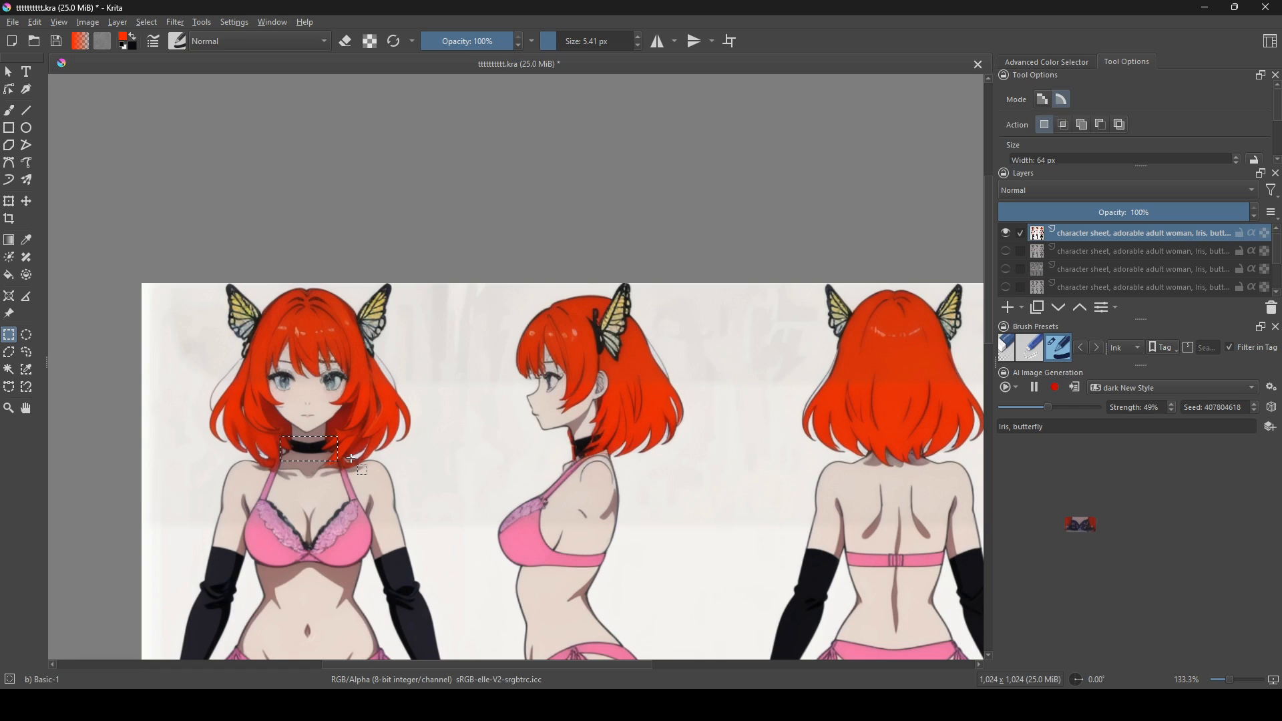
{"action": "left_click", "coordinate": [505, 428], "text": "shift"}
{"action": "left_click_drag", "start_coordinate": [568, 435], "coordinate": [609, 459]}
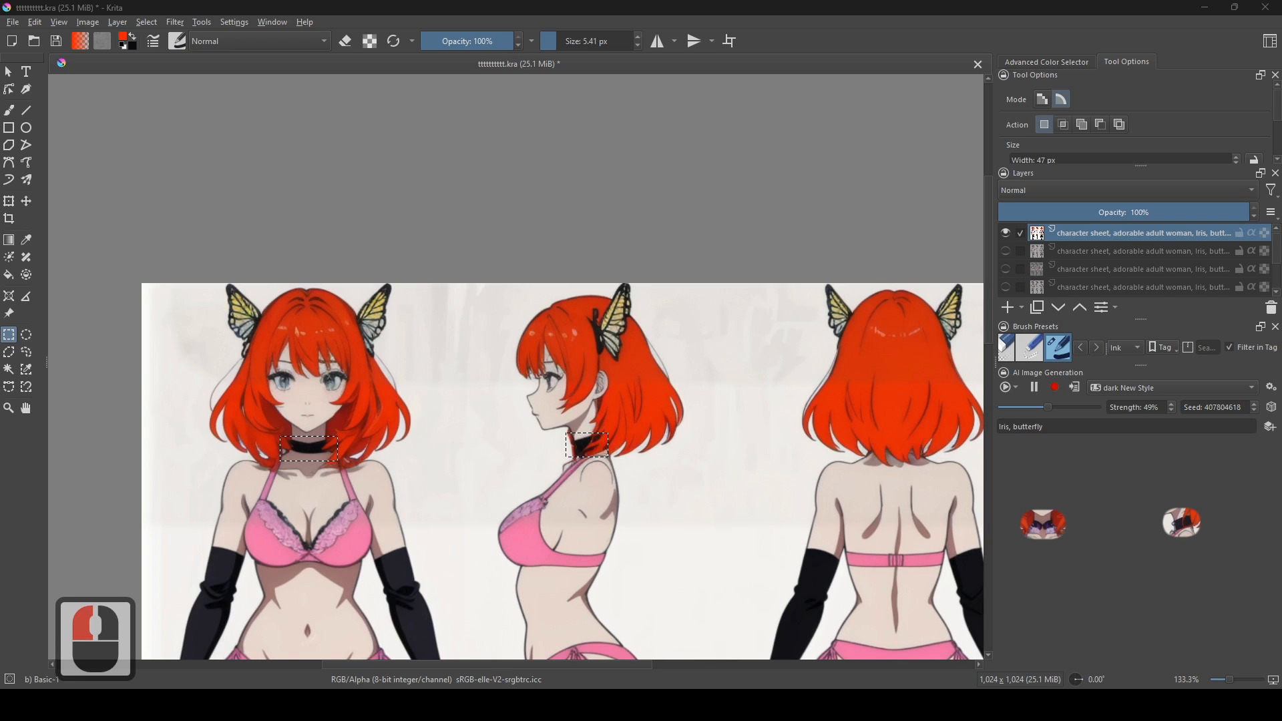
- Replace the AI generation prompt with "Bell choker" and dismiss the Color Balance filter without applying it
{"action": "key", "text": "ctrl+c"}
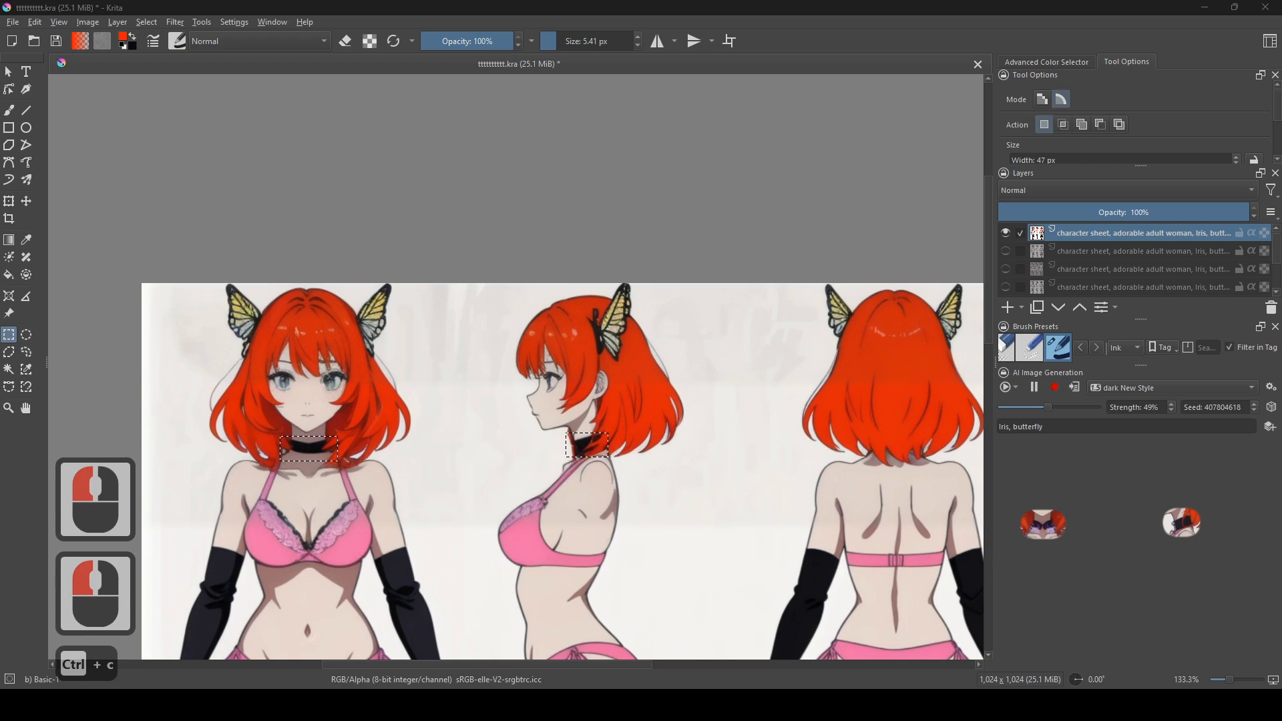
{"action": "left_click", "coordinate": [358, 245]}
{"action": "left_click_drag", "start_coordinate": [1051, 426], "coordinate": [949, 427]}
{"action": "key", "text": "ctrl+v"}
{"action": "key", "text": "ctrl+b"}
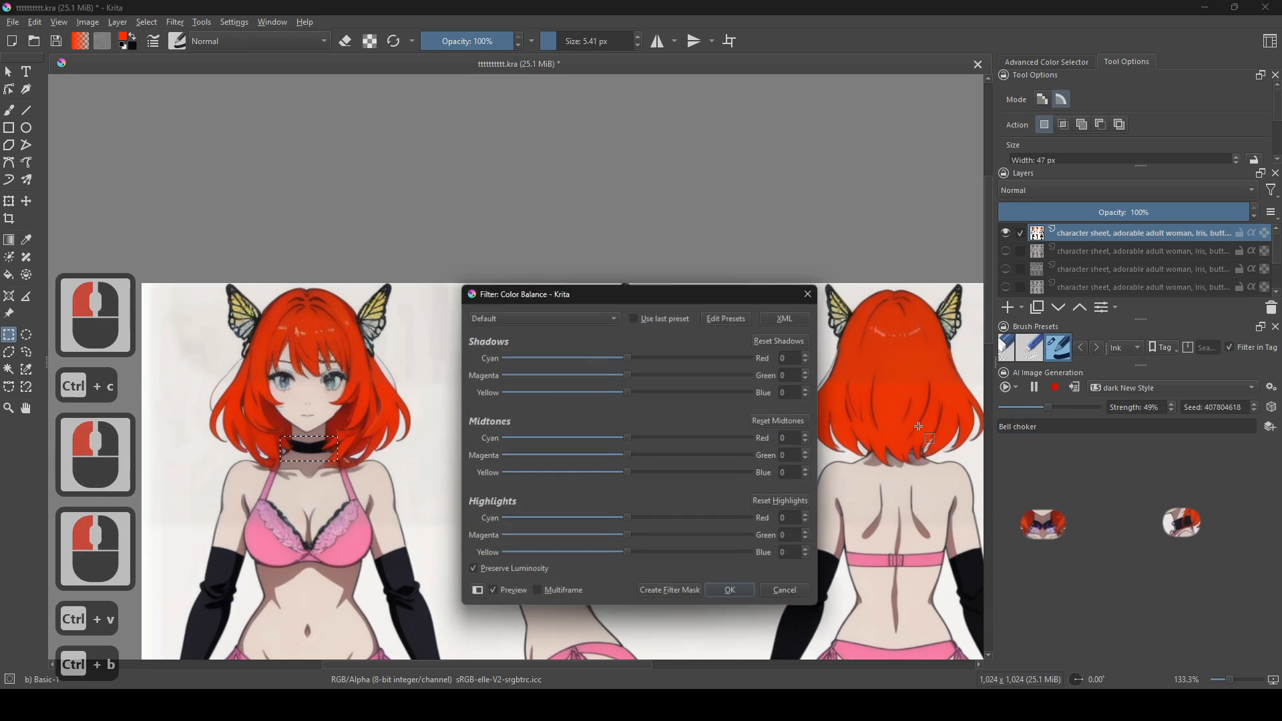
{"action": "left_click", "coordinate": [820, 288]}
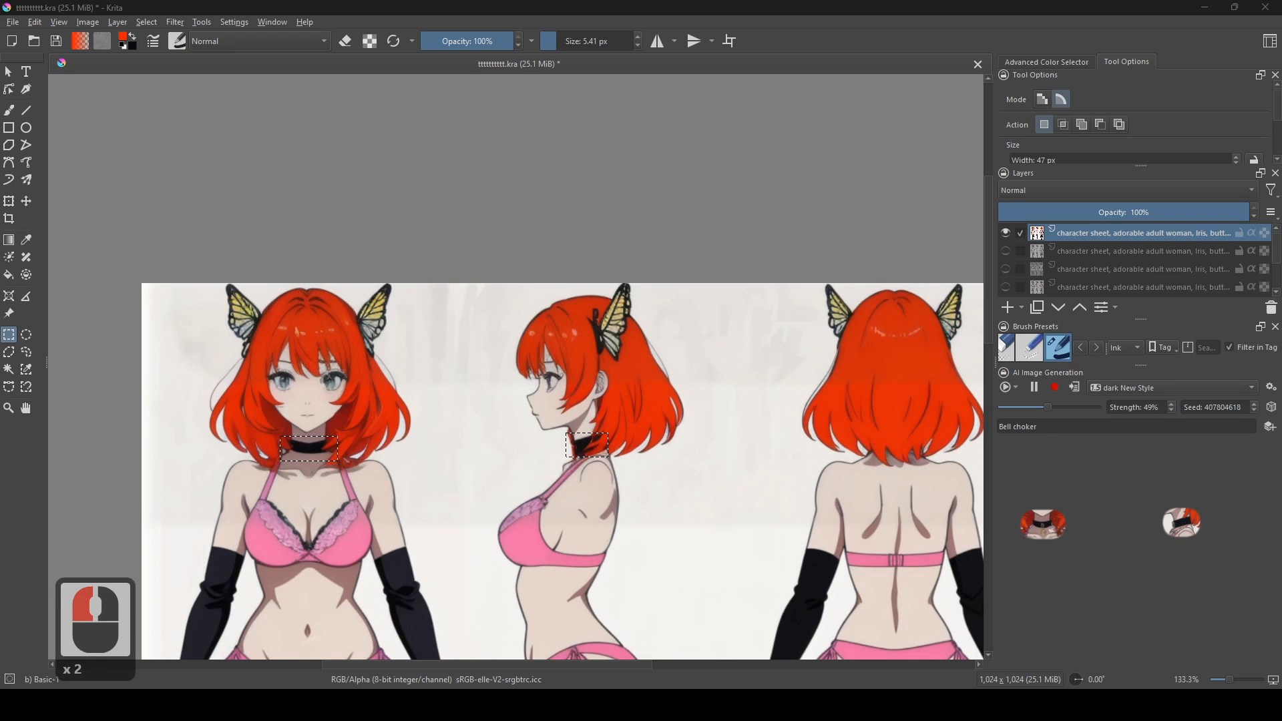
- Change the AI generation prompt to "green Bell choker" and raise the strength to 83%
{"action": "left_click", "coordinate": [1072, 466]}
{"action": "key", "text": "ctrl+c"}
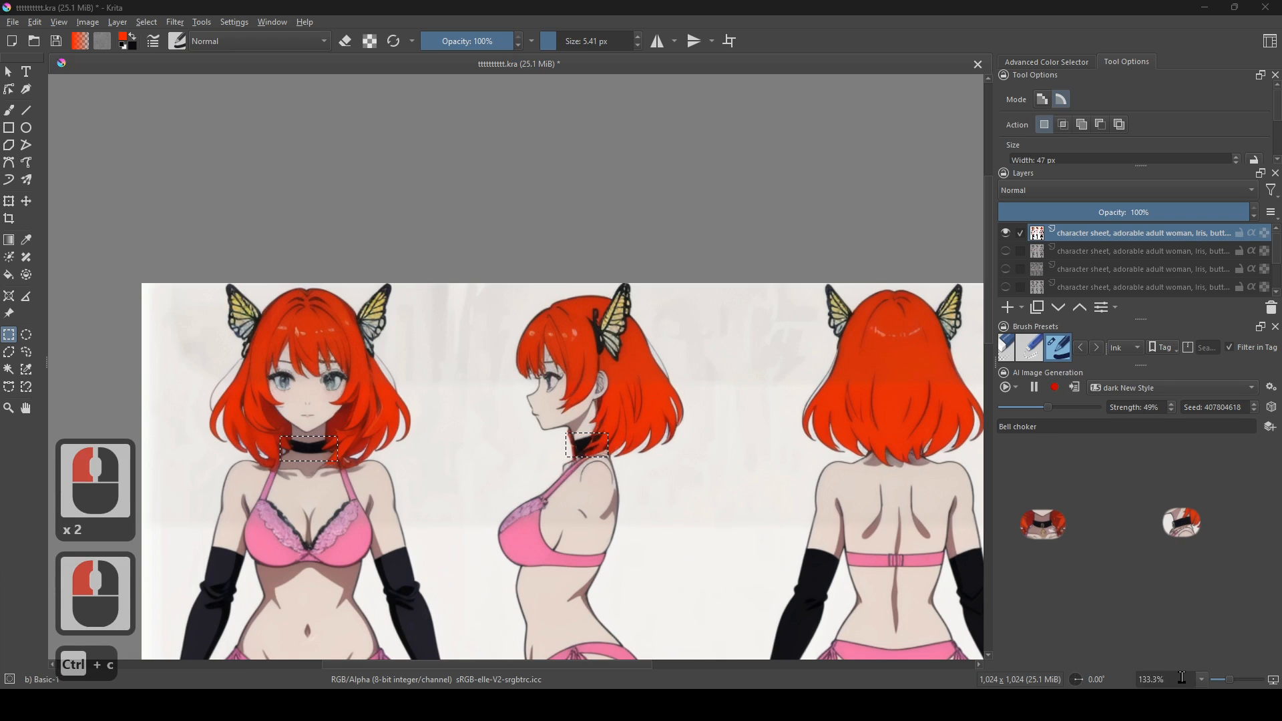
{"action": "left_click", "coordinate": [1003, 428]}
{"action": "key", "text": "ctrl+v"}
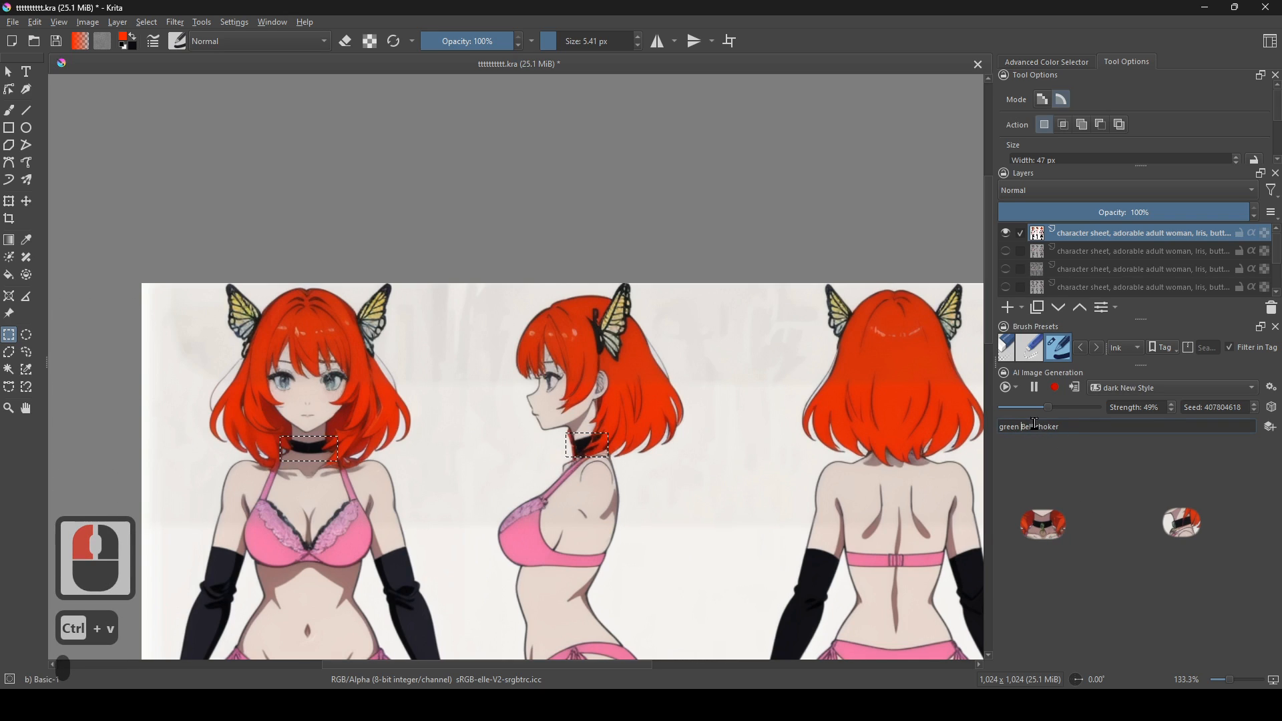
{"action": "left_click_drag", "start_coordinate": [1047, 410], "coordinate": [1070, 406]}
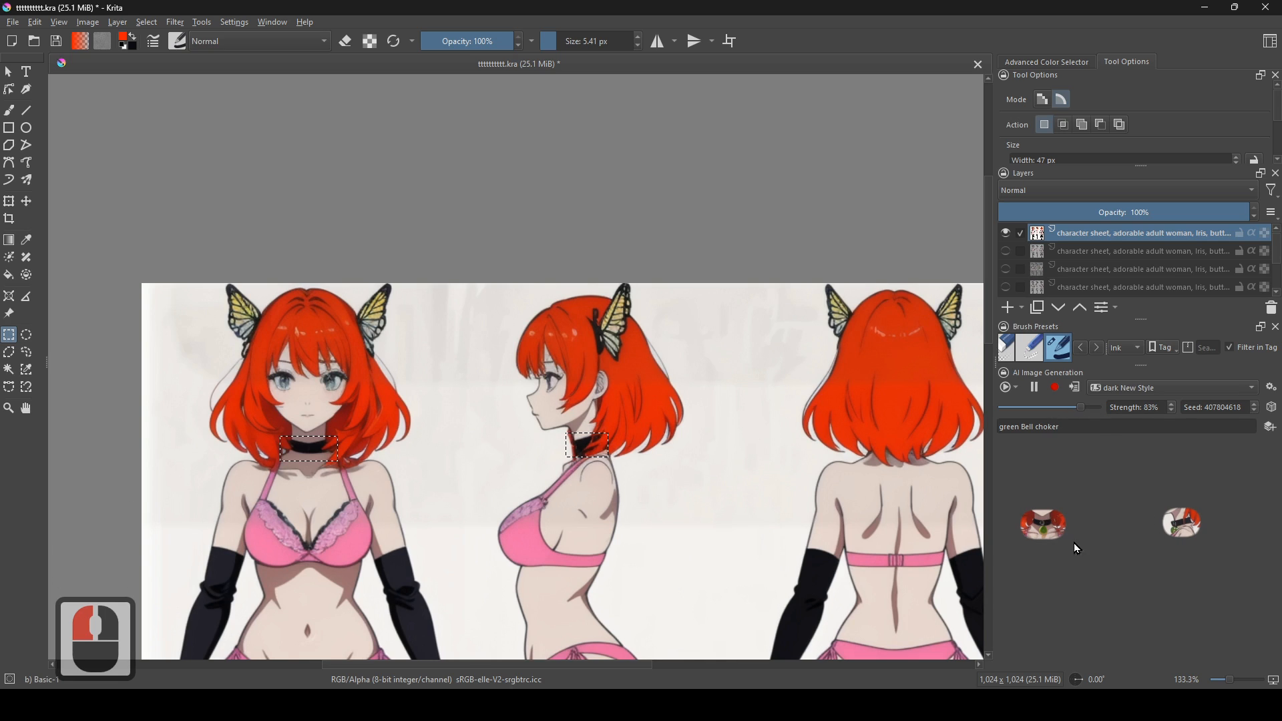
- Try selecting only the black choker areas by colour in the front and side views, and undo both selections
{"action": "scroll", "coordinate": [692, 472], "scroll_direction": "up", "scroll_amount": 1}
{"action": "left_click_drag", "start_coordinate": [626, 464], "coordinate": [792, 493]}
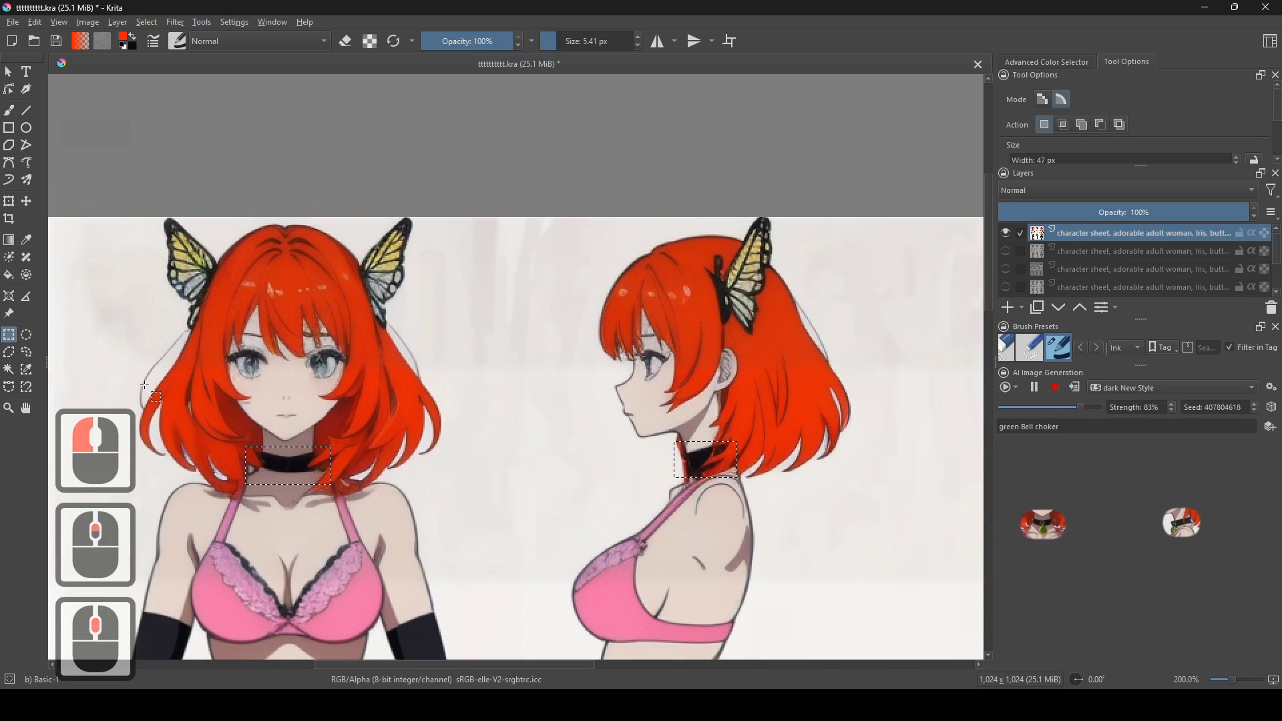
{"action": "left_click", "coordinate": [8, 370]}
{"action": "left_click", "coordinate": [281, 470]}
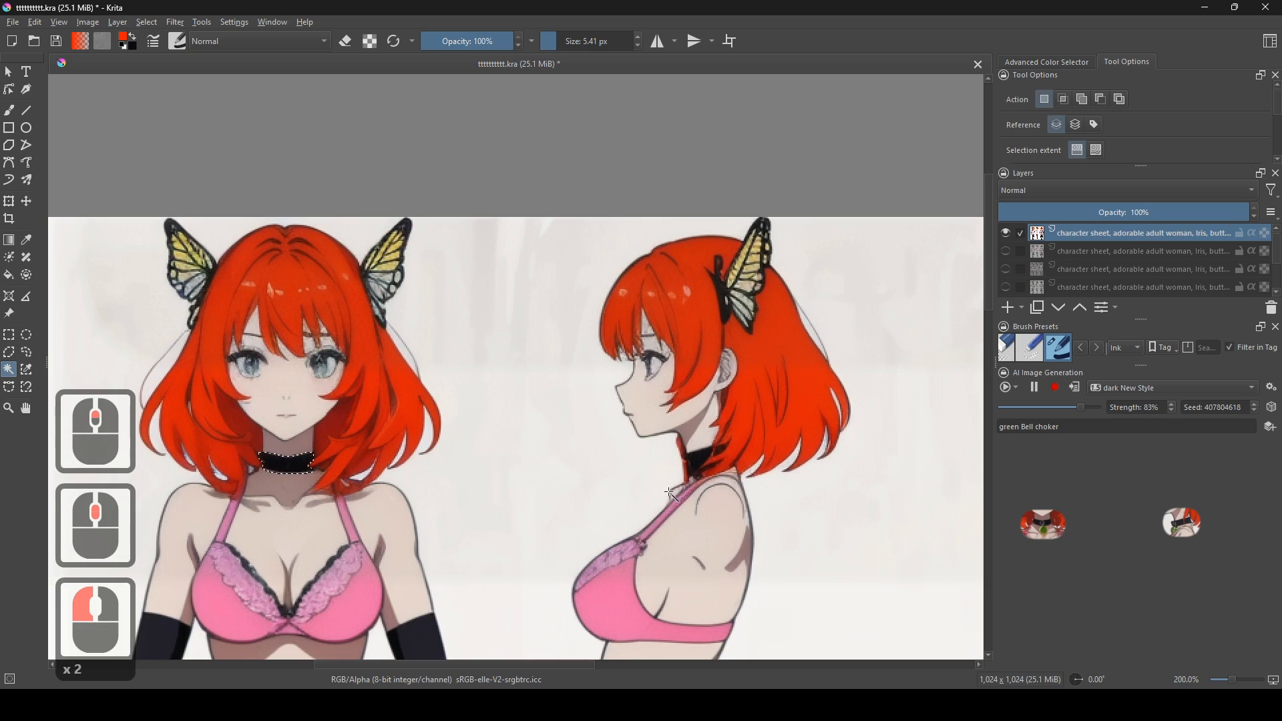
{"action": "left_click", "coordinate": [710, 463], "text": "shift"}
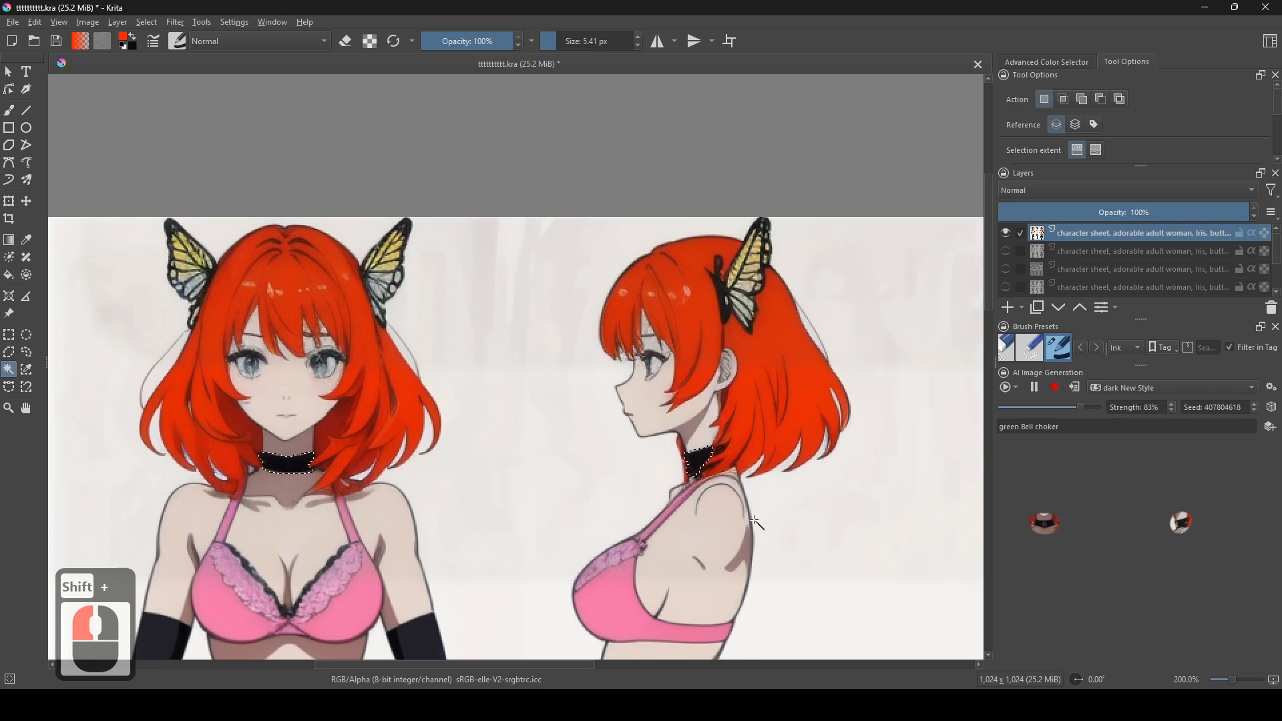
{"action": "key", "text": "ctrl+z"}
{"action": "key", "text": "ctrl+z"}
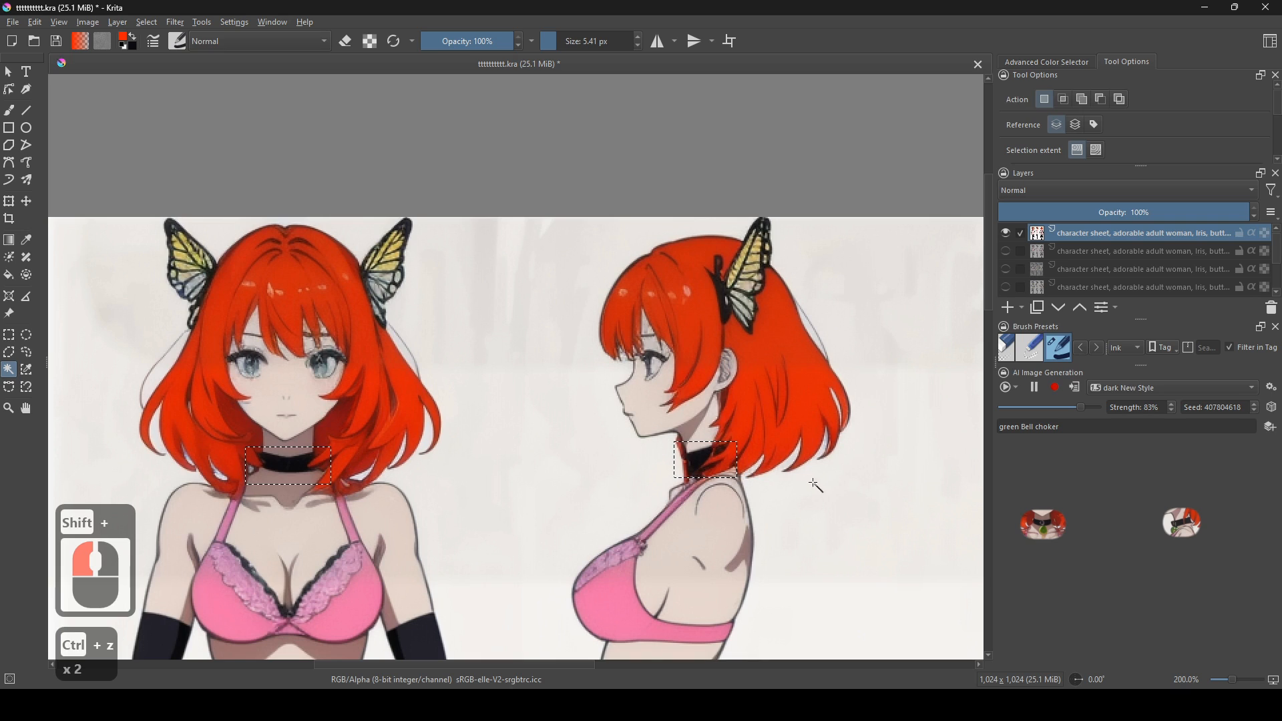
- Apply the generated green bell choker to the front and side views as a new layer
{"action": "left_click", "coordinate": [1075, 387]}
{"action": "left_click_drag", "start_coordinate": [472, 520], "coordinate": [720, 533]}
{"action": "scroll", "coordinate": [721, 533], "scroll_direction": "up", "scroll_amount": 1}
{"action": "scroll", "coordinate": [738, 428], "scroll_direction": "down", "scroll_amount": 1}
{"action": "left_click_drag", "start_coordinate": [535, 477], "coordinate": [585, 548]}
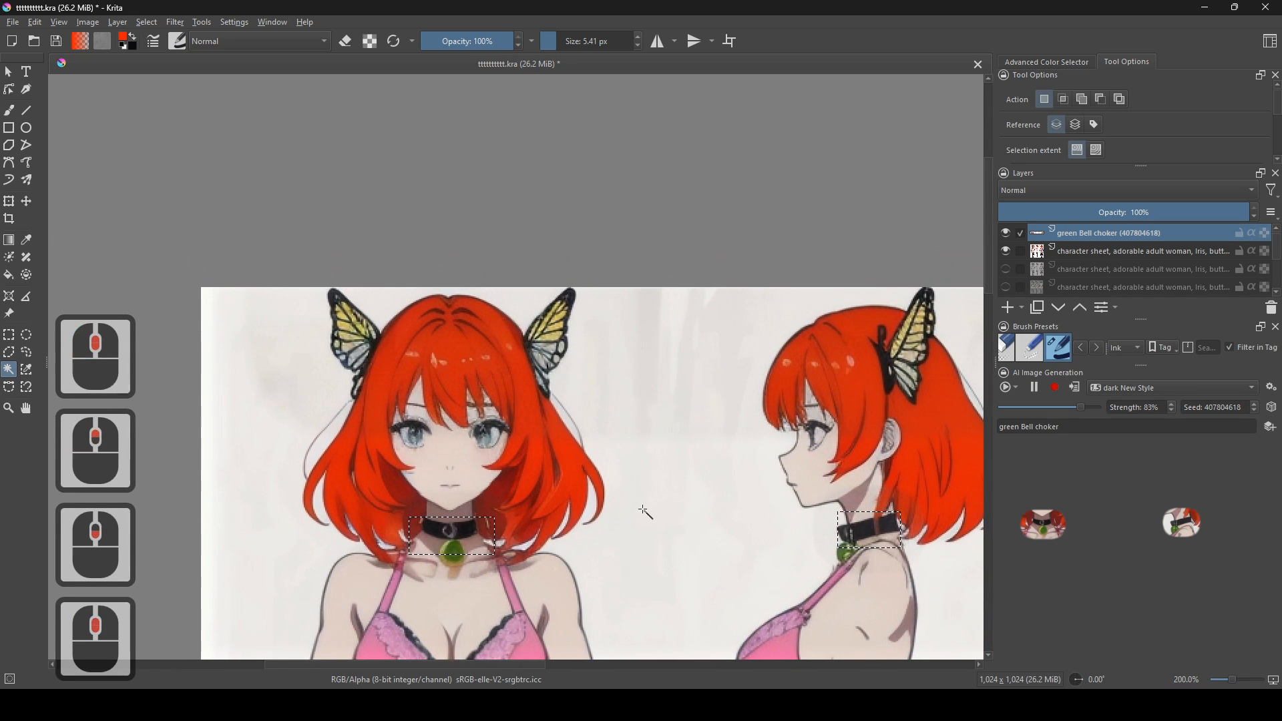
- Clear the selection and merge the green Bell choker layer with the visible character sheet layer
{"action": "scroll", "coordinate": [642, 511], "scroll_direction": "up", "scroll_amount": 1}
{"action": "left_click_drag", "start_coordinate": [638, 509], "coordinate": [608, 517]}
{"action": "left_click", "coordinate": [438, 462]}
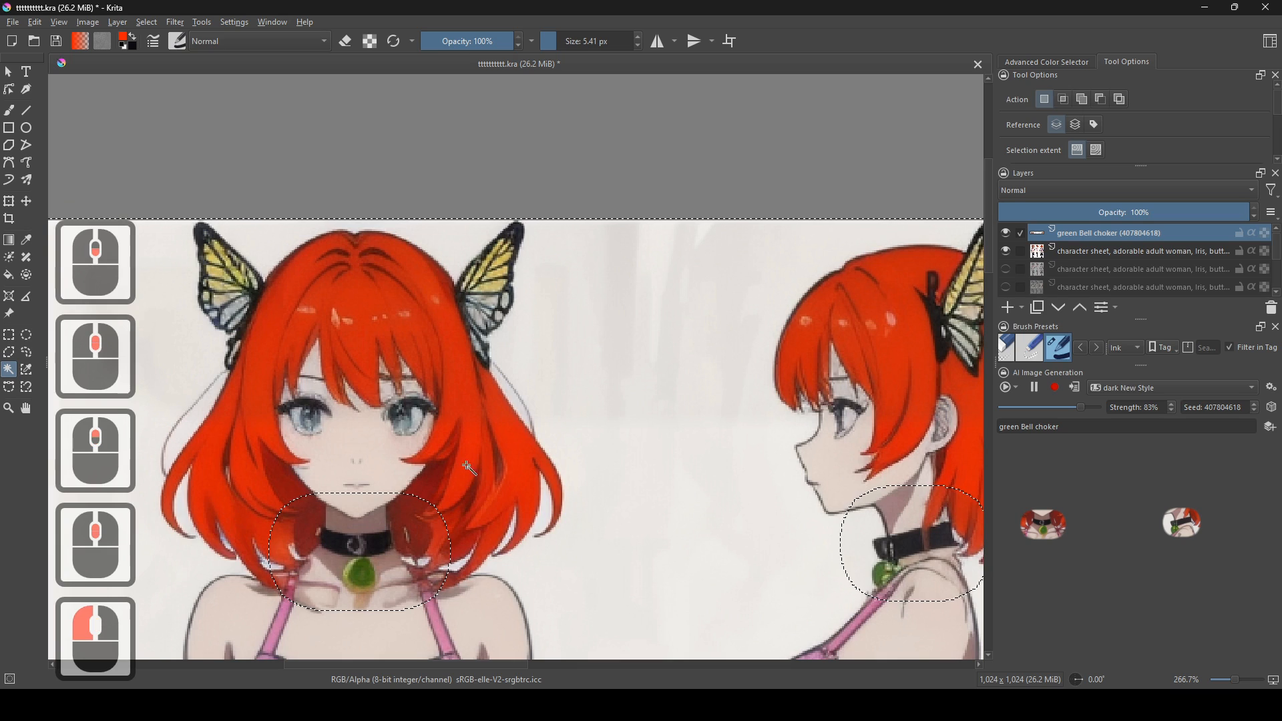
{"action": "right_click", "coordinate": [446, 442]}
{"action": "left_click", "coordinate": [498, 475]}
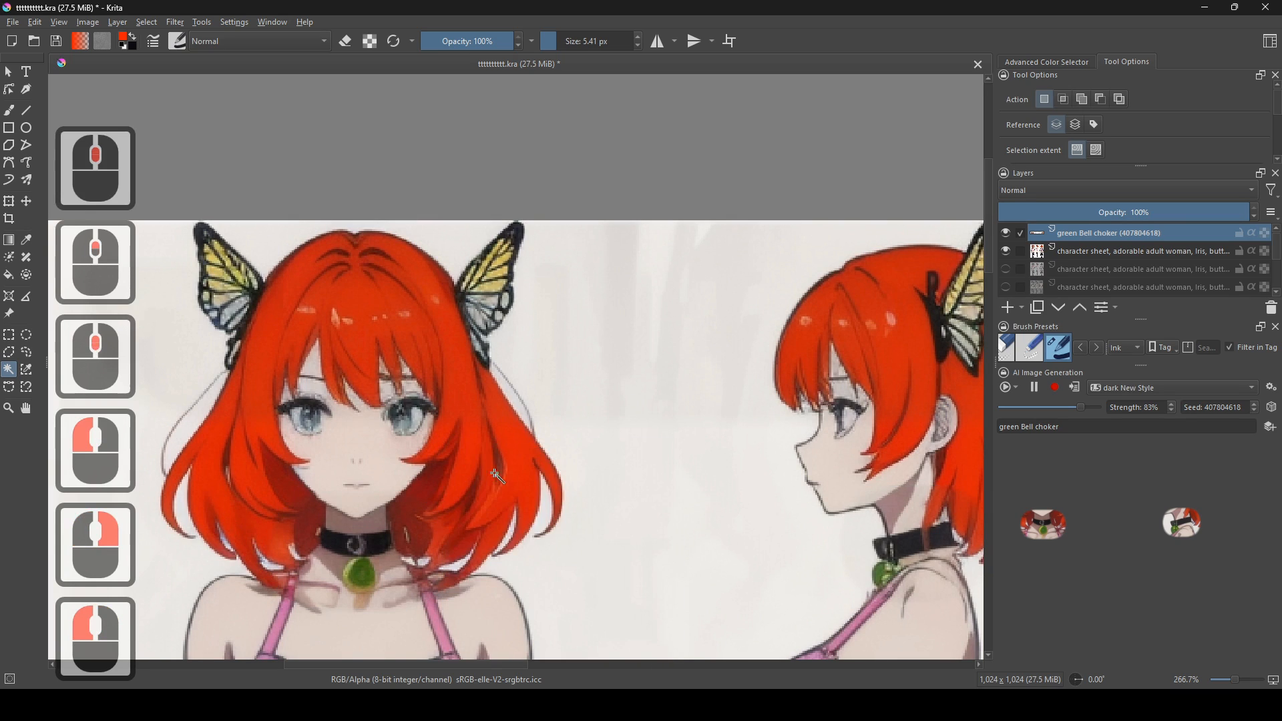
{"action": "left_click", "coordinate": [1089, 253], "text": "shift"}
{"action": "right_click", "coordinate": [1089, 253]}
{"action": "left_click", "coordinate": [1144, 378]}
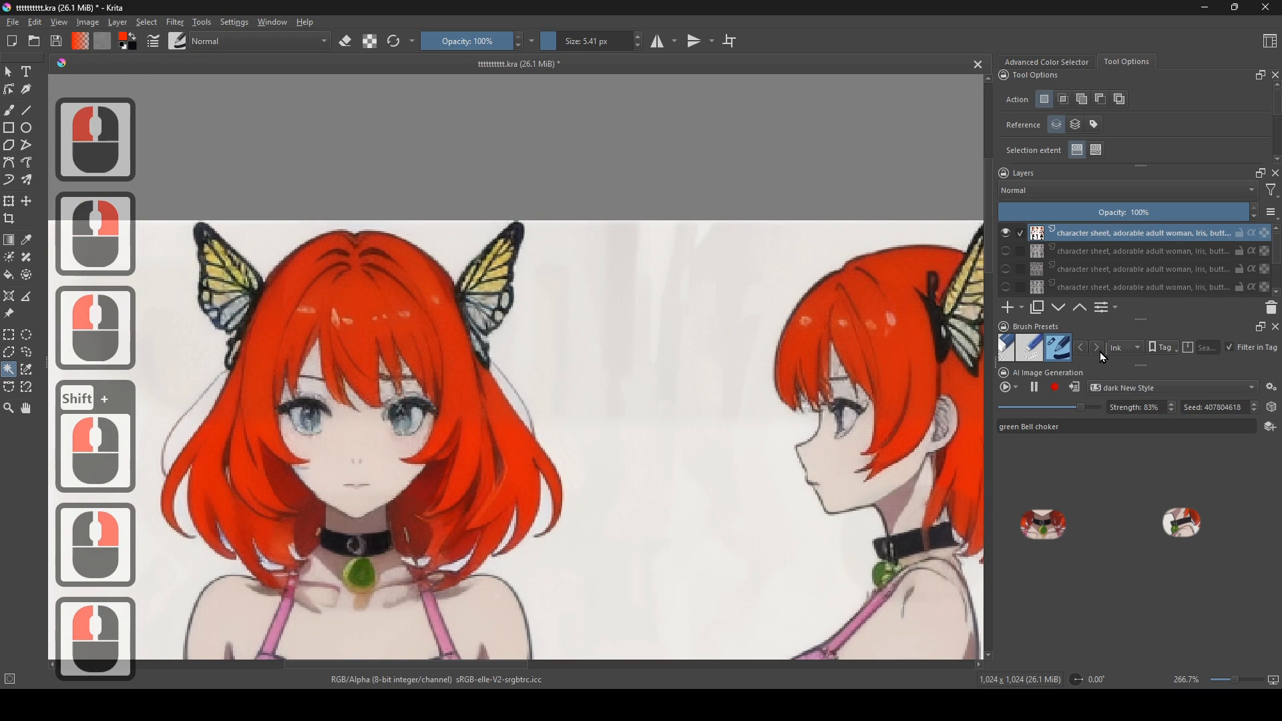
{"action": "left_click", "coordinate": [286, 378]}
{"action": "right_click", "coordinate": [371, 415]}
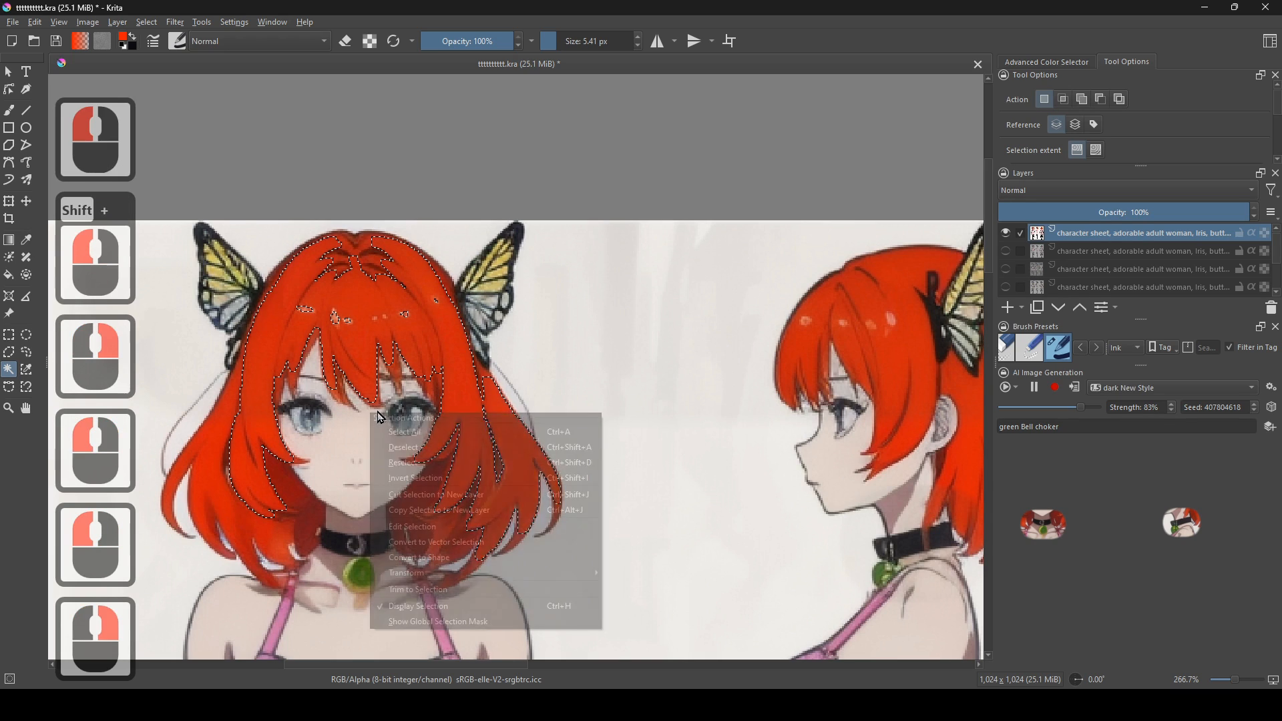
{"action": "left_click", "coordinate": [446, 455]}
- Select the front-view face with a rectangular selection reaching from the fringe to below the chin
{"action": "left_click", "coordinate": [9, 335]}
{"action": "left_click_drag", "start_coordinate": [267, 356], "coordinate": [892, 524]}
{"action": "left_click_drag", "start_coordinate": [604, 545], "coordinate": [442, 518]}
{"action": "left_click", "coordinate": [442, 518]}
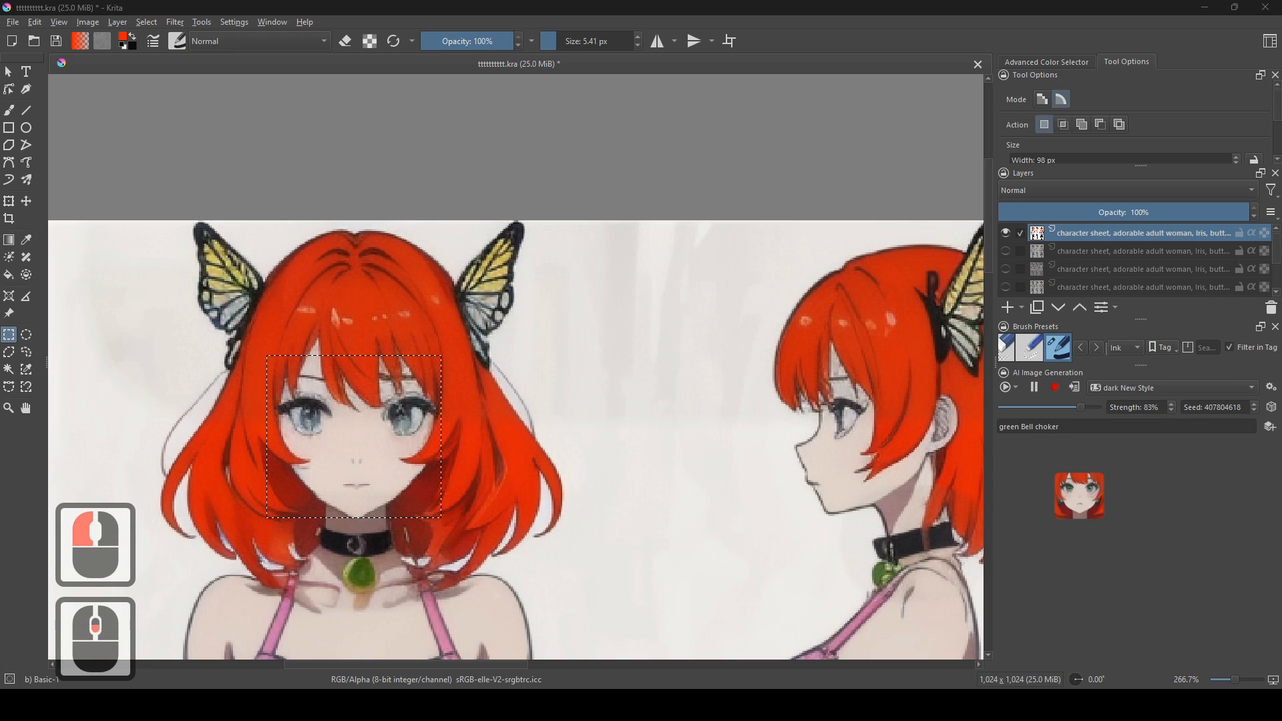
- Replace the AI generation prompt with "large red diamond earrings, big red lips, blushing, big green adorable eyes"
{"action": "left_click", "coordinate": [1278, 494]}
{"action": "key", "text": "ctrl+c"}
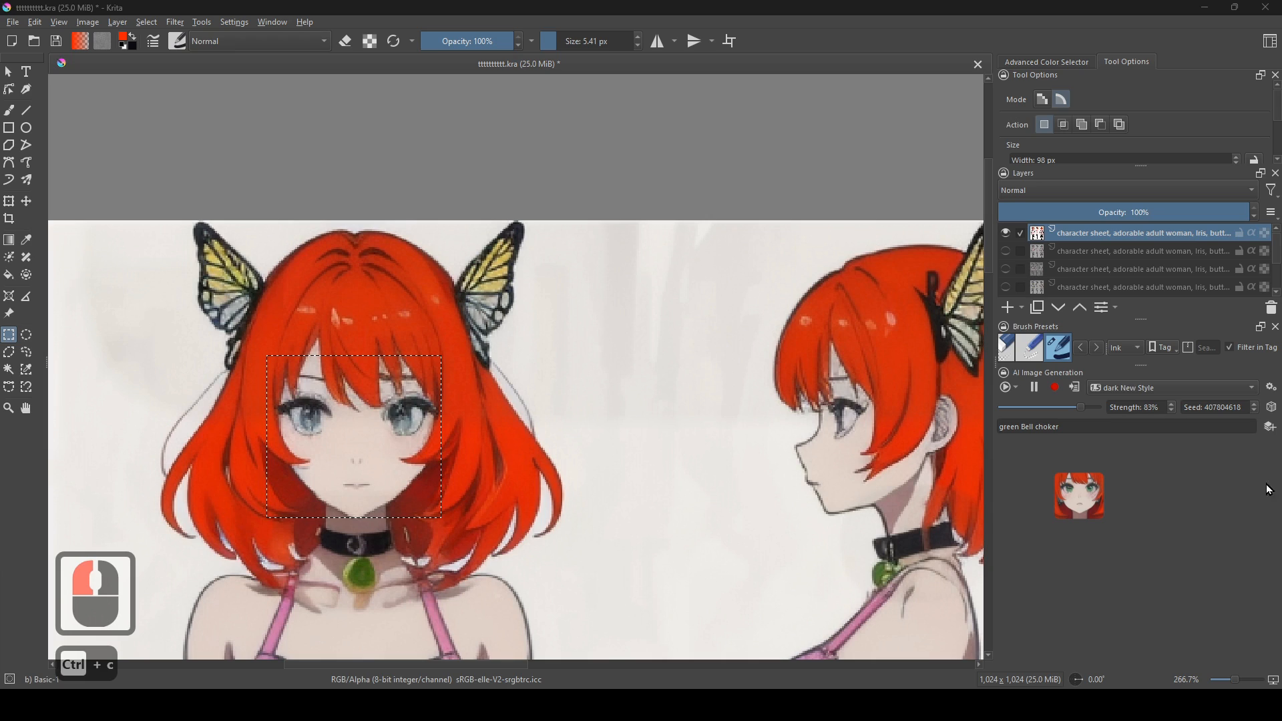
{"action": "left_click", "coordinate": [1074, 428]}
{"action": "key", "text": "ctrl+v"}
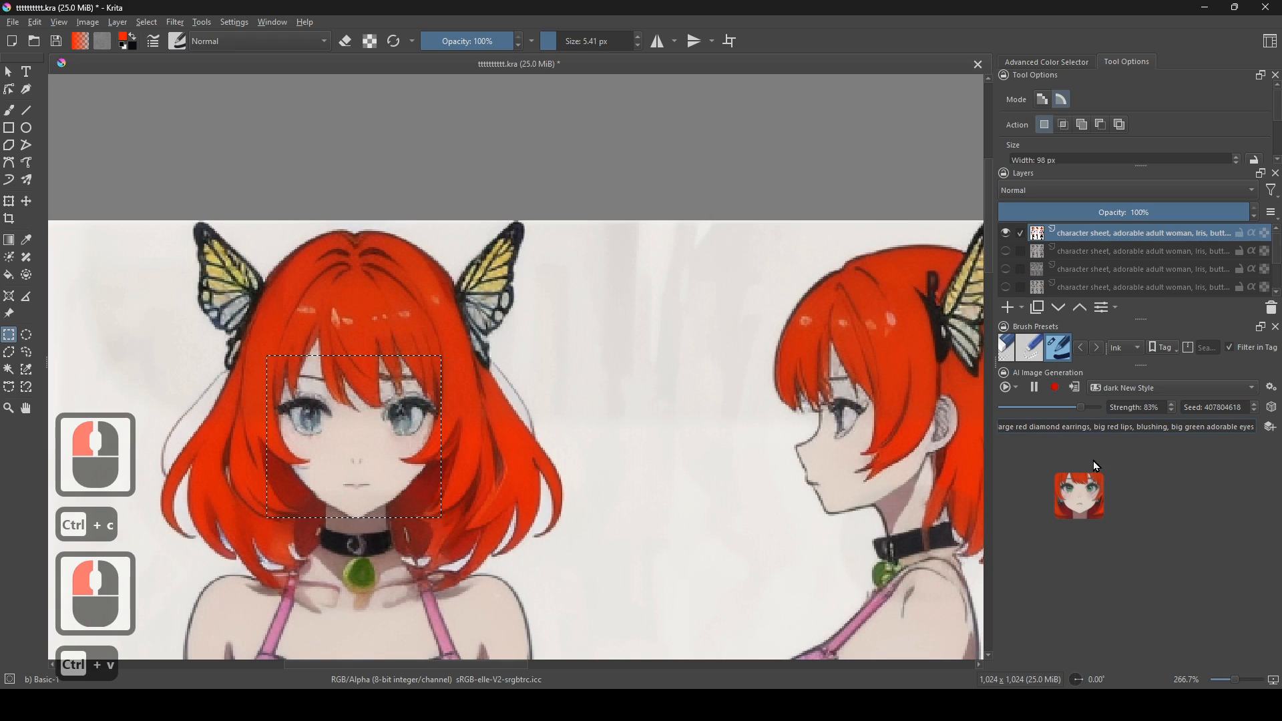
{"action": "left_click_drag", "start_coordinate": [1050, 432], "coordinate": [1248, 523]}
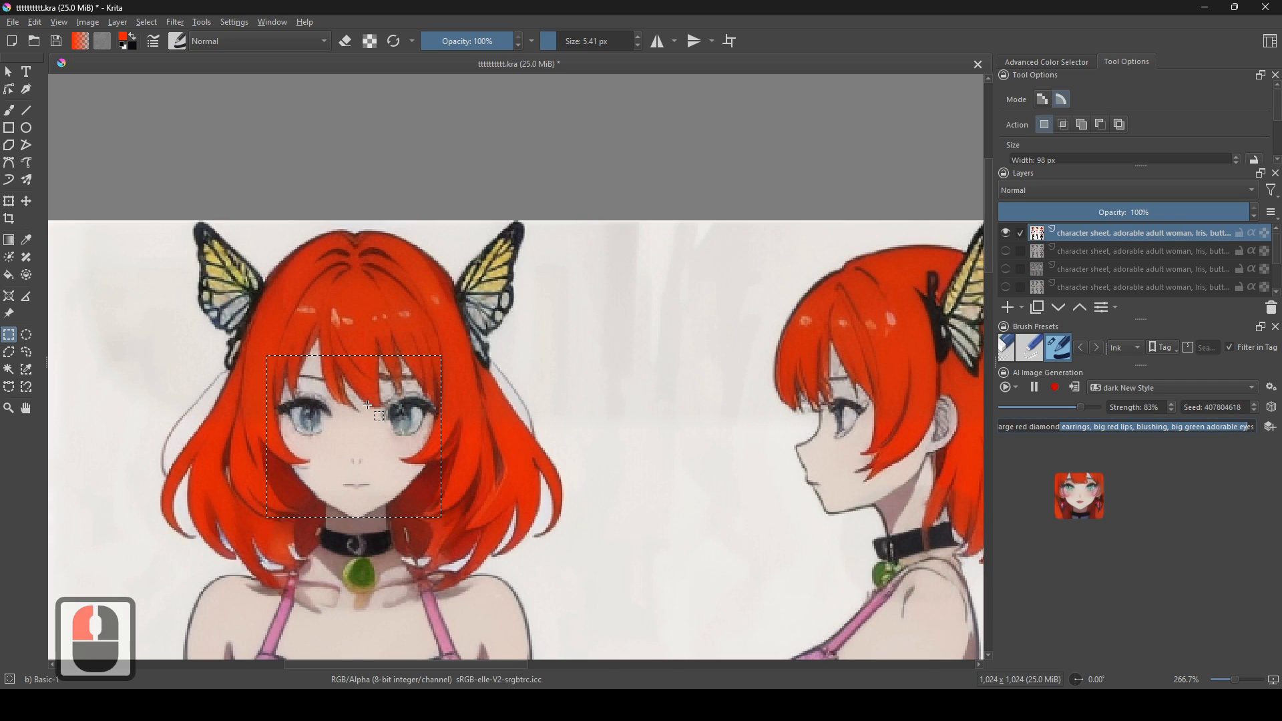
- Add the side-view face to the rectangular selection and set the generation strength to 29%
{"action": "left_click_drag", "start_coordinate": [786, 358], "coordinate": [920, 516]}
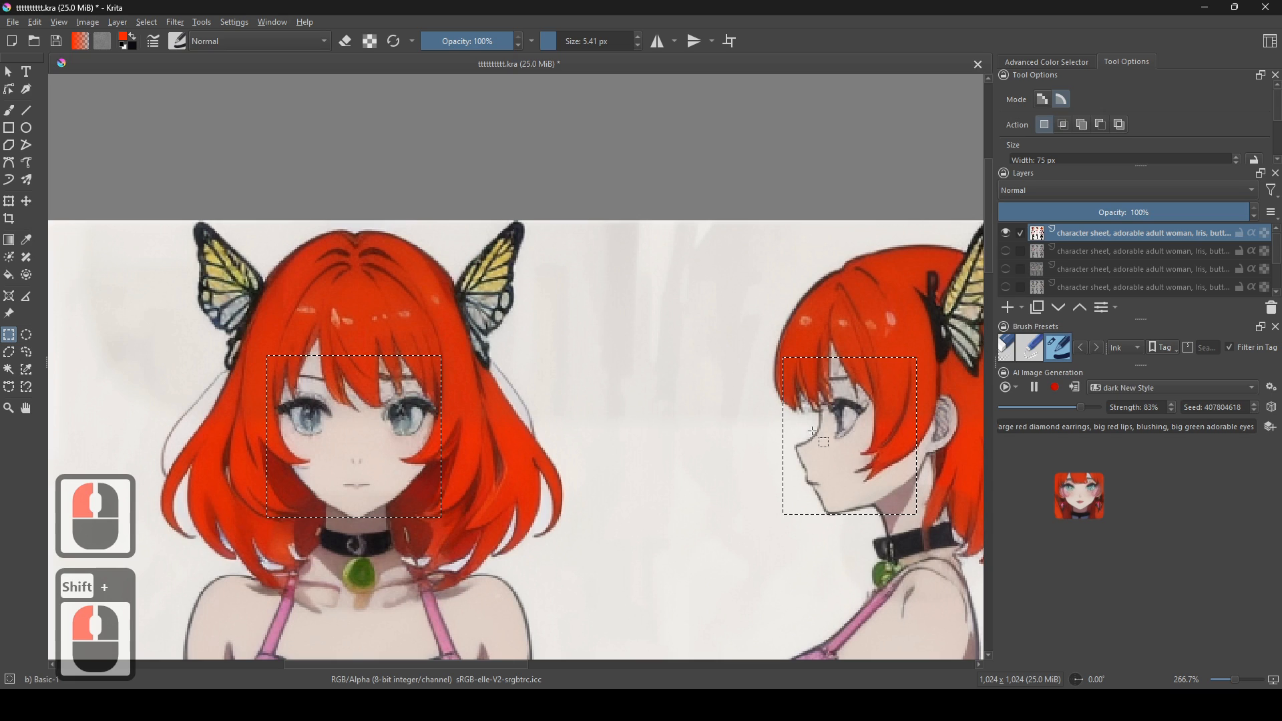
{"action": "left_click_drag", "start_coordinate": [825, 462], "coordinate": [748, 464]}
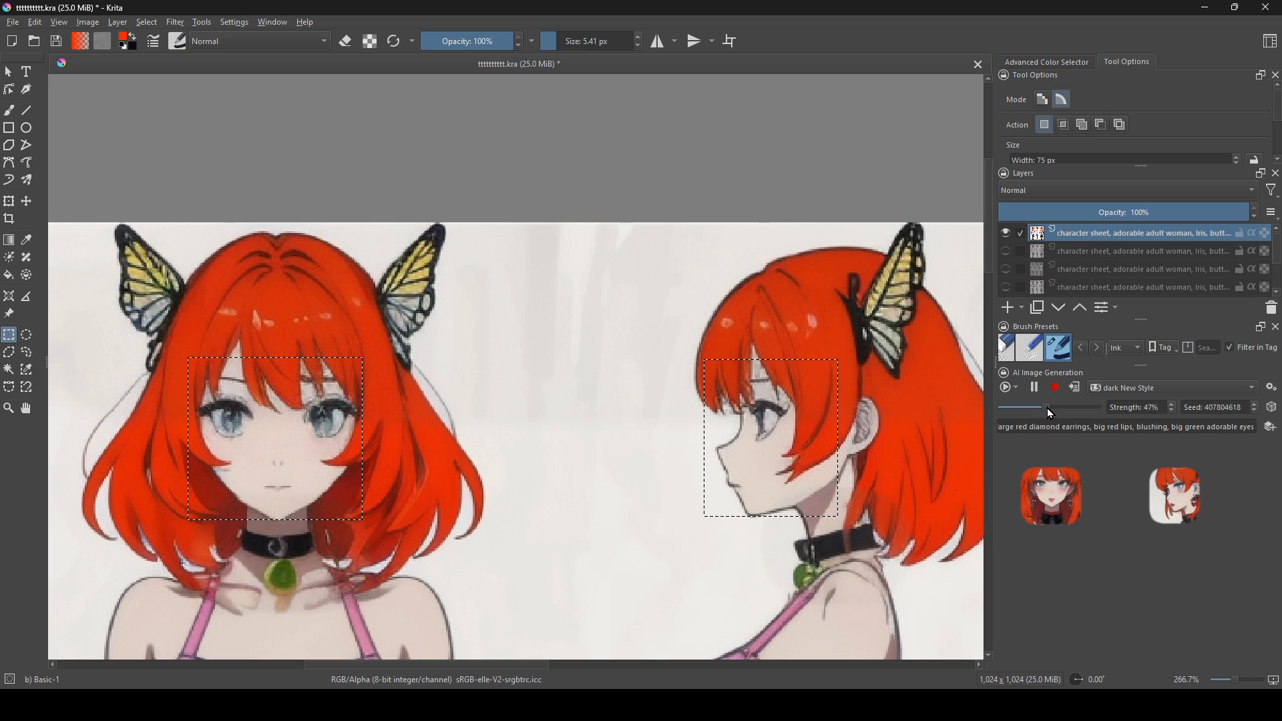
{"action": "left_click_drag", "start_coordinate": [1048, 409], "coordinate": [1027, 409]}
{"action": "left_click", "coordinate": [1030, 409]}
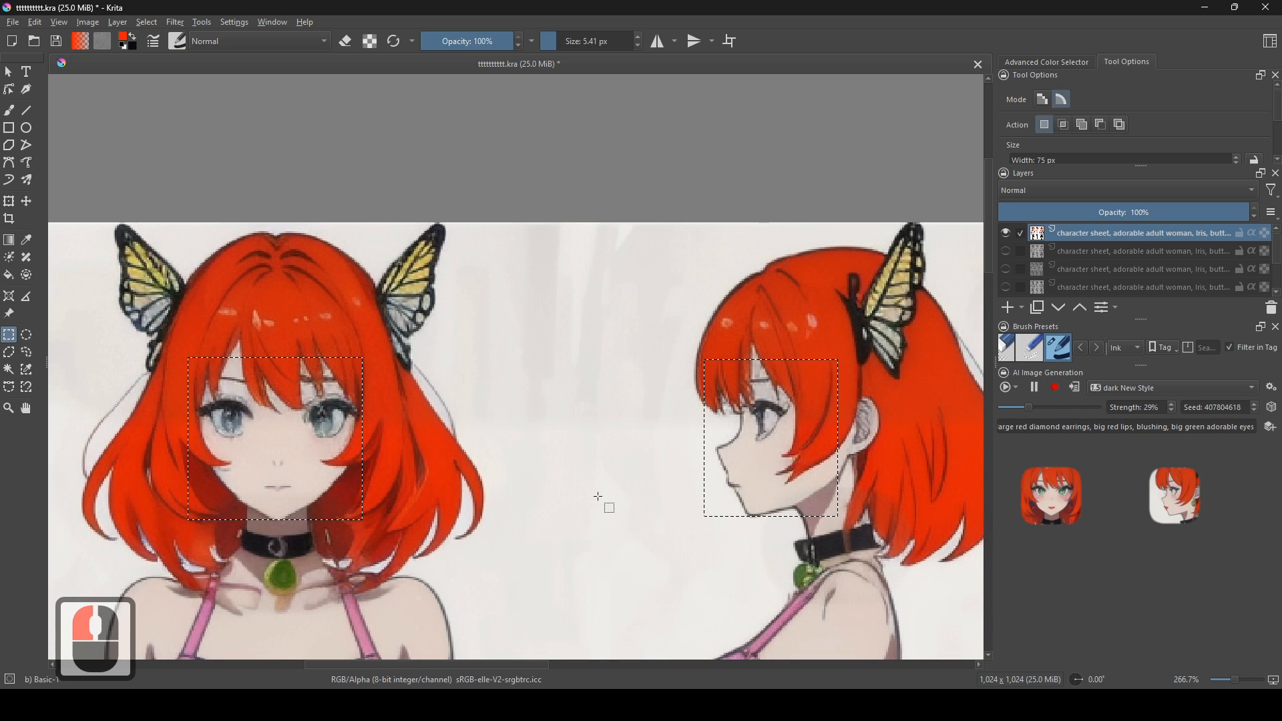
- Apply the generated faces to the front and side views as a new layer and toggle that layer's visibility to compare
{"action": "mouse_move", "coordinate": [694, 518]}
{"action": "left_mouse_down"}
{"action": "mouse_move", "coordinate": [775, 522]}
{"action": "mouse_move", "coordinate": [683, 514]}
{"action": "left_mouse_up"}
{"action": "left_click", "coordinate": [1078, 390]}
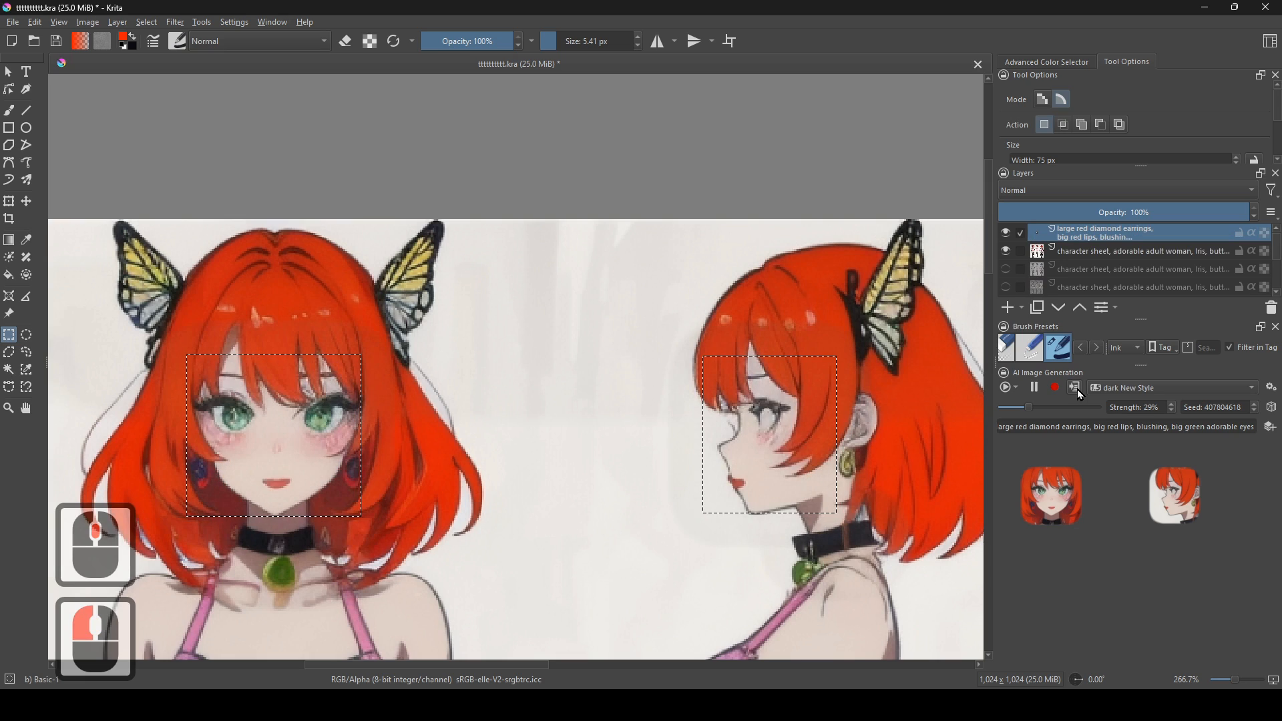
{"action": "left_click_drag", "start_coordinate": [510, 458], "coordinate": [621, 468]}
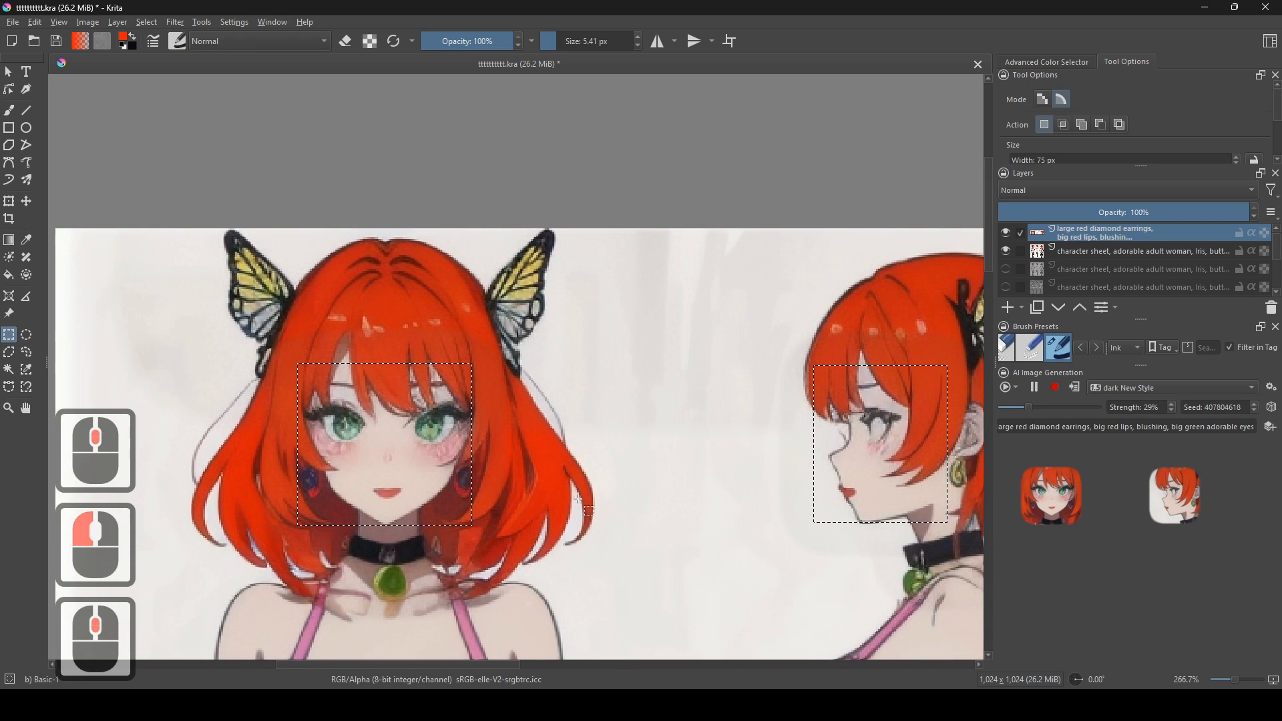
{"action": "left_click", "coordinate": [1009, 234]}
{"action": "left_click", "coordinate": [1009, 233]}
{"action": "left_click_drag", "start_coordinate": [730, 415], "coordinate": [635, 421]}
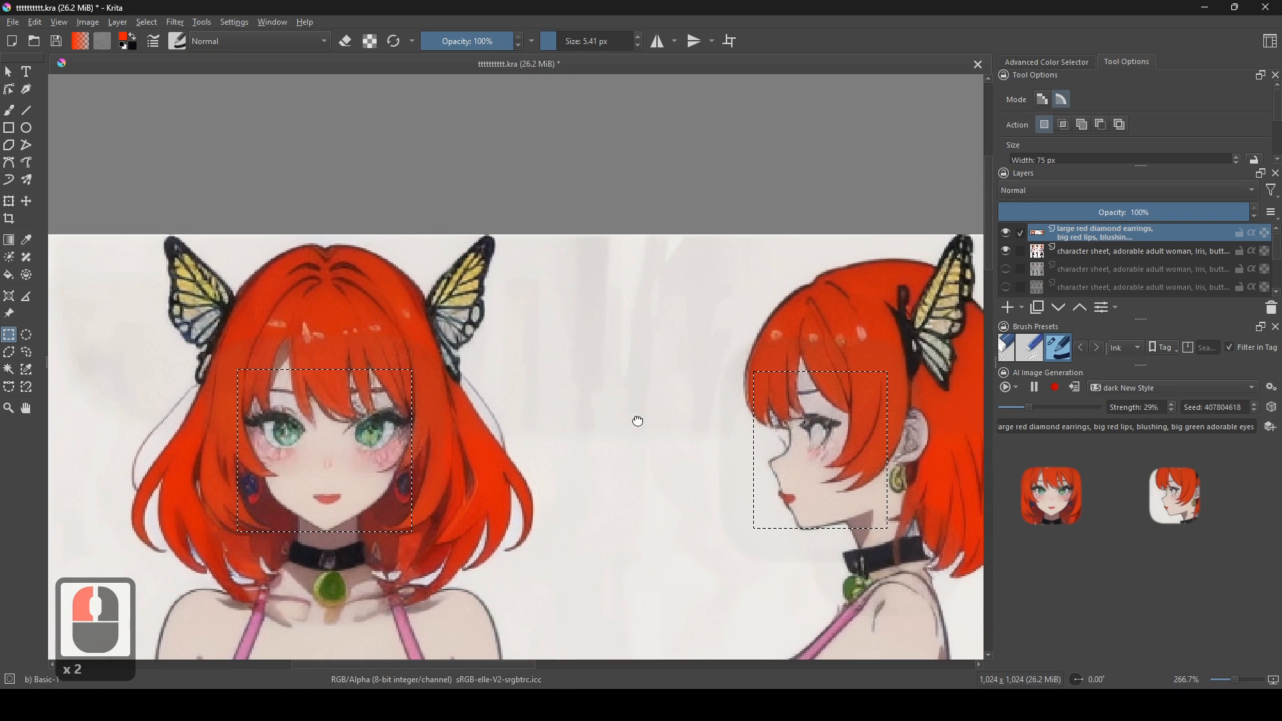
- Select the side-view eye and both front-view eyes with rectangular selections and set the generation strength to 39%
{"action": "left_click_drag", "start_coordinate": [719, 483], "coordinate": [589, 485]}
{"action": "scroll", "coordinate": [605, 498], "scroll_direction": "up", "scroll_amount": 2}
{"action": "left_click_drag", "start_coordinate": [704, 359], "coordinate": [769, 438]}
{"action": "scroll", "coordinate": [633, 443], "scroll_direction": "down", "scroll_amount": 1}
{"action": "left_click_drag", "start_coordinate": [633, 443], "coordinate": [919, 444]}
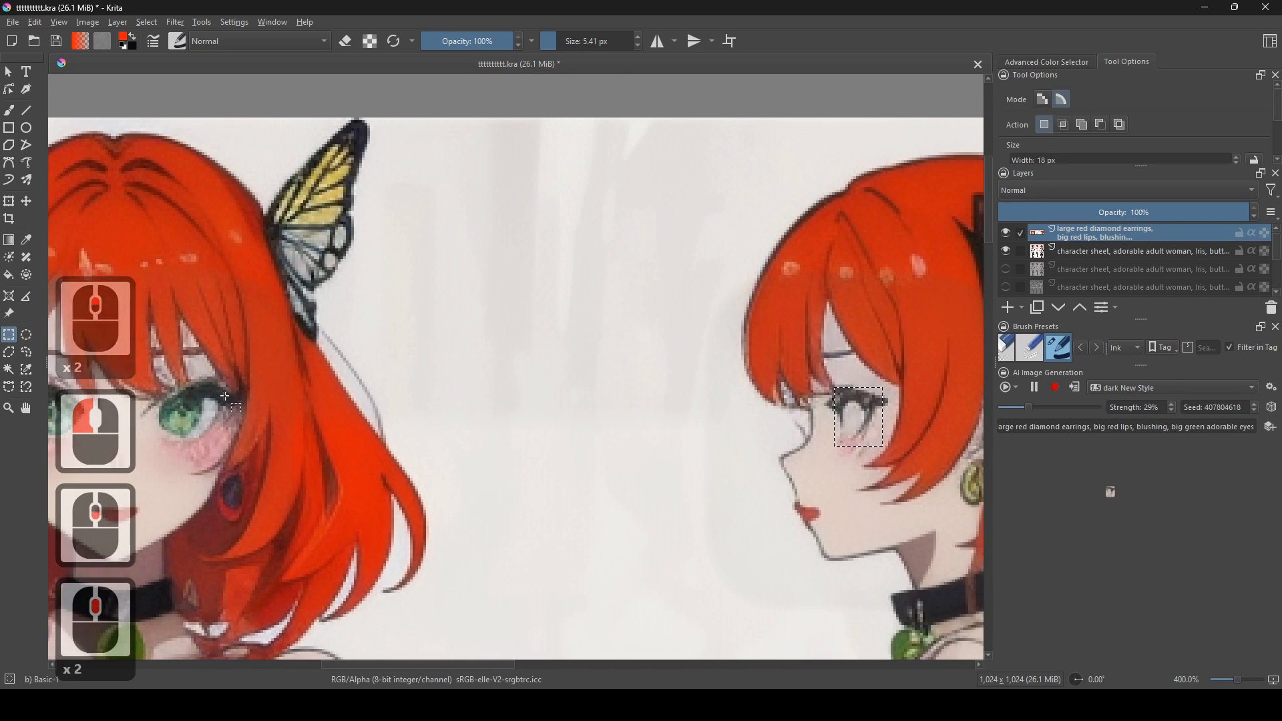
{"action": "scroll", "coordinate": [247, 393], "scroll_direction": "down", "scroll_amount": 1}
{"action": "left_click_drag", "start_coordinate": [243, 387], "coordinate": [392, 433]}
{"action": "scroll", "coordinate": [607, 456], "scroll_direction": "up", "scroll_amount": 1}
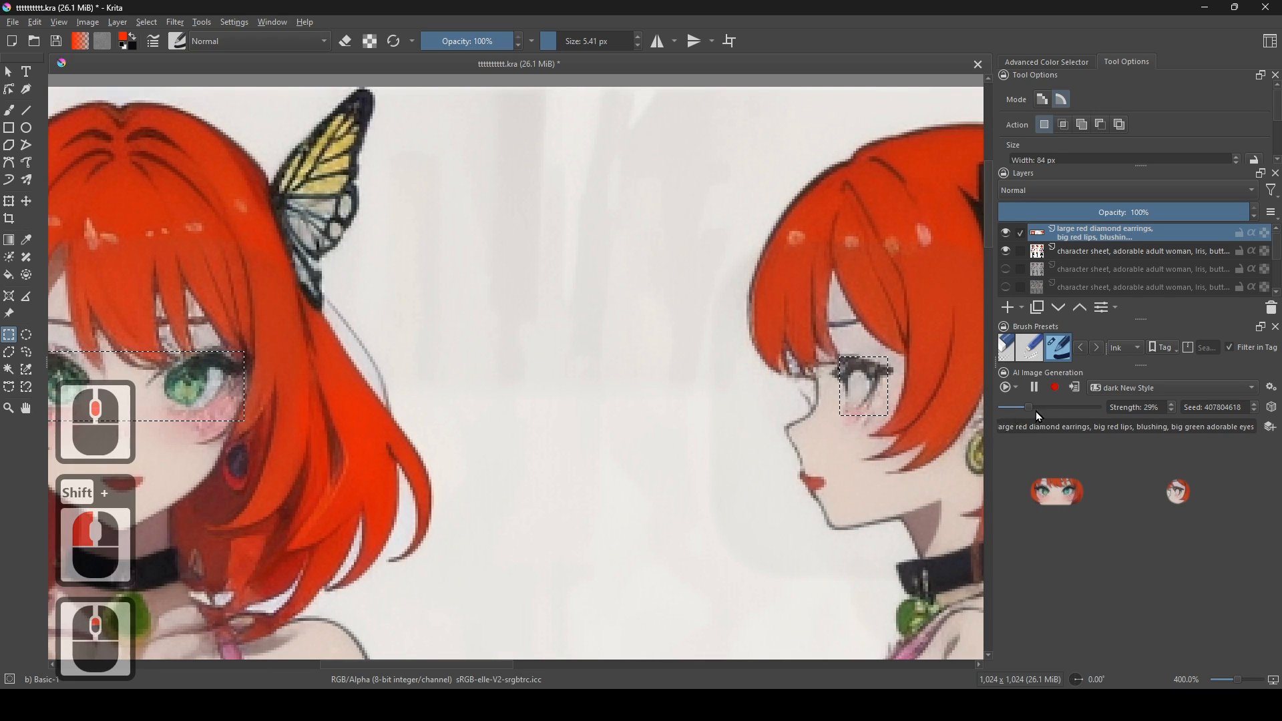
{"action": "left_click_drag", "start_coordinate": [1039, 408], "coordinate": [1043, 407]}
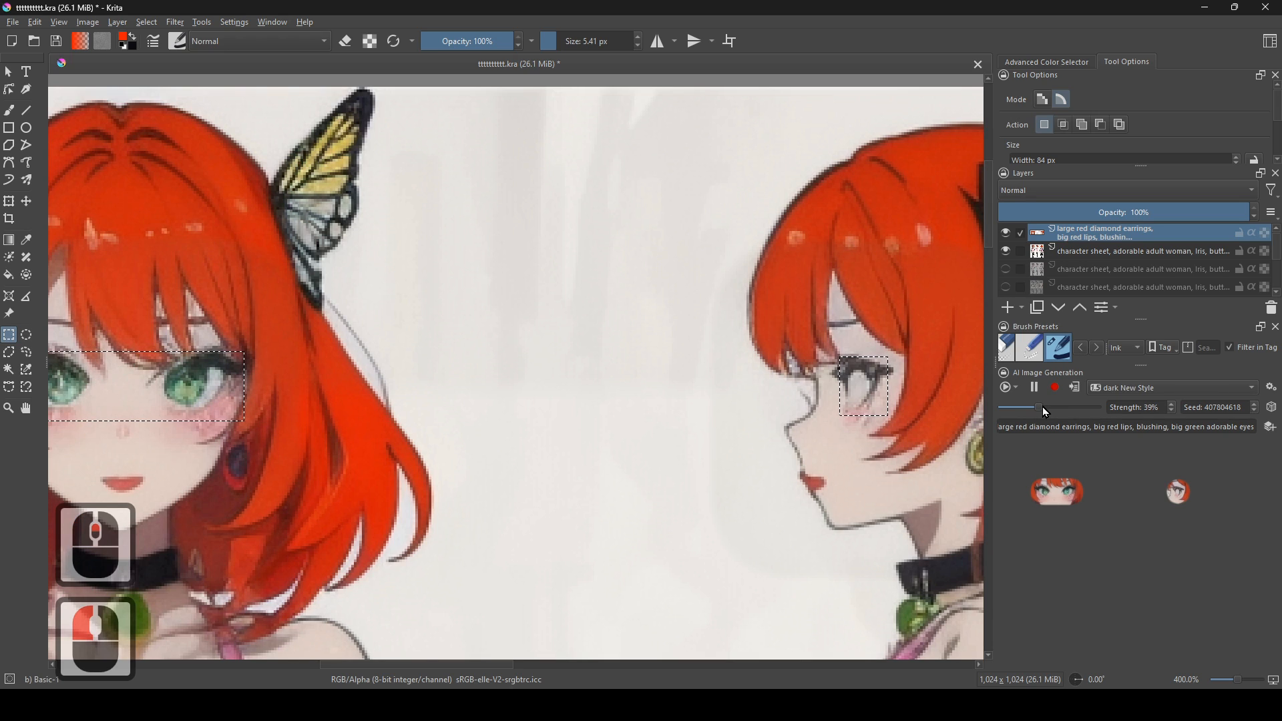
- Paint a bright green vertical stroke over the side-view iris with the brush reduced to 1.91 px
{"action": "left_click_drag", "start_coordinate": [774, 378], "coordinate": [550, 423]}
{"action": "scroll", "coordinate": [549, 424], "scroll_direction": "up", "scroll_amount": 1}
{"action": "left_click", "coordinate": [9, 110]}
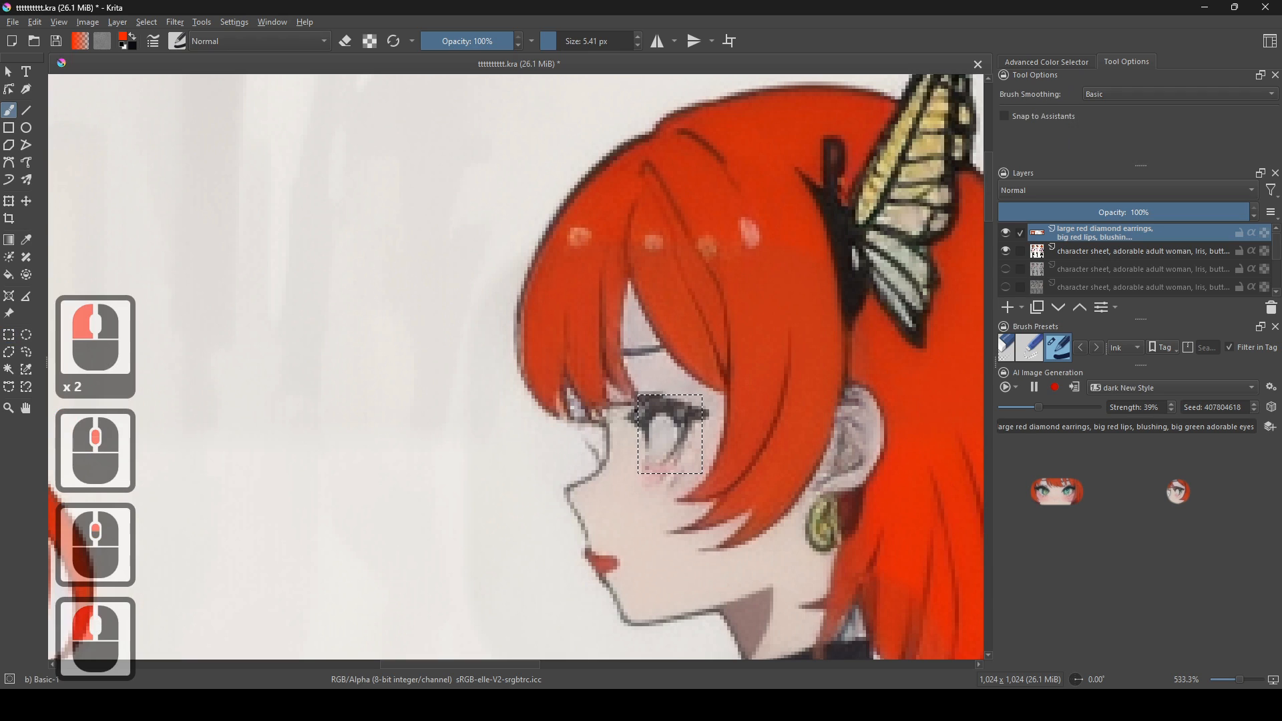
{"action": "scroll", "coordinate": [602, 392], "scroll_direction": "up", "scroll_amount": 1}
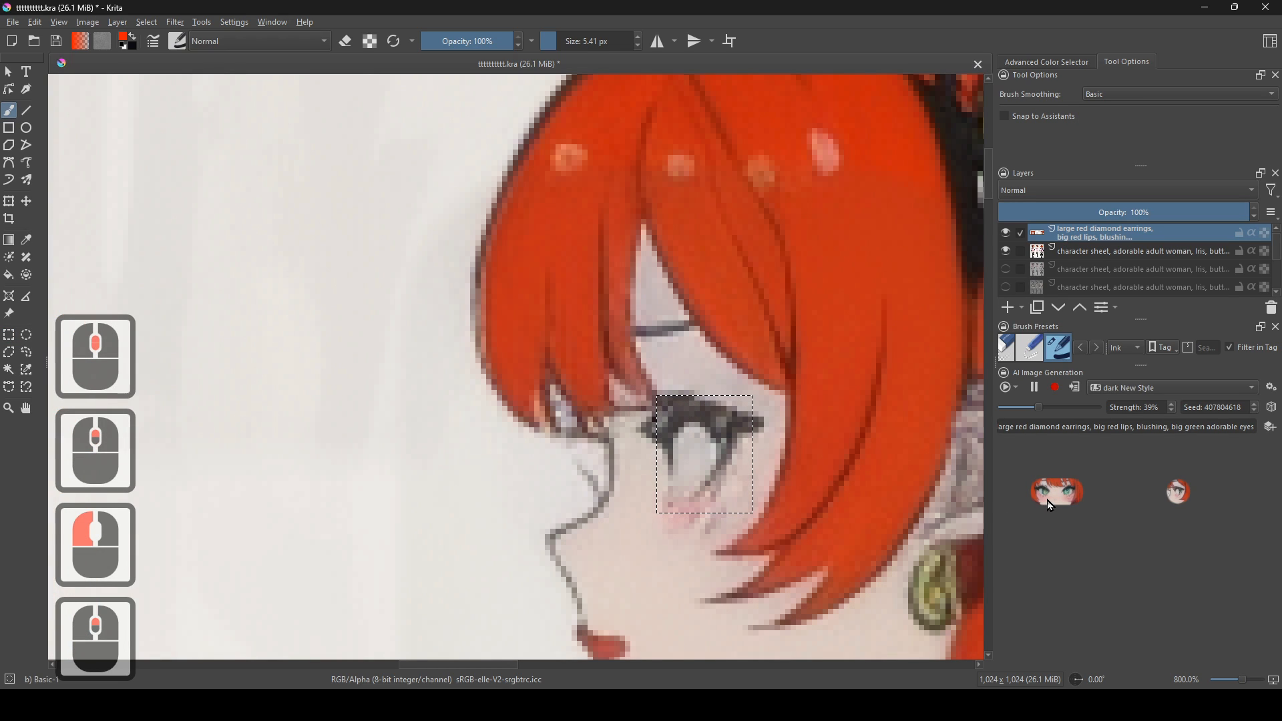
{"action": "right_click", "coordinate": [720, 462]}
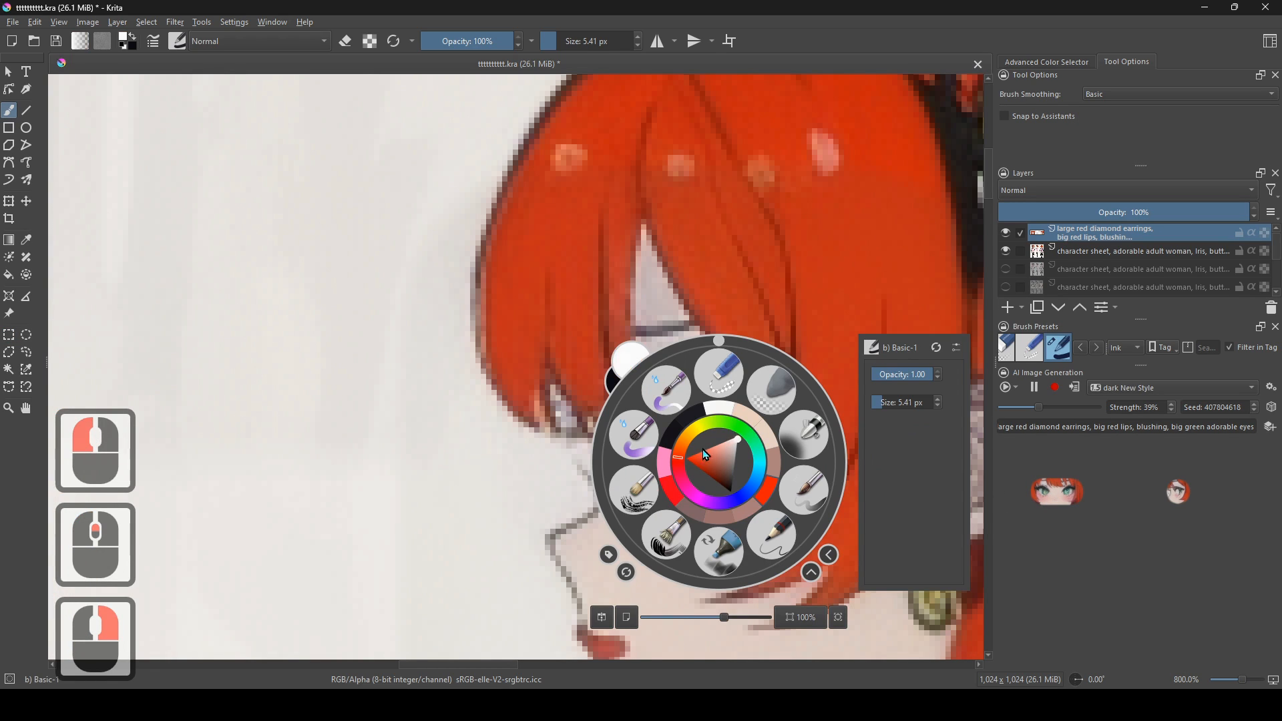
{"action": "left_click", "coordinate": [740, 434]}
{"action": "left_click", "coordinate": [576, 356]}
{"action": "left_click_drag", "start_coordinate": [699, 442], "coordinate": [665, 442], "text": "shift"}
{"action": "left_click_drag", "start_coordinate": [676, 486], "coordinate": [677, 444]}
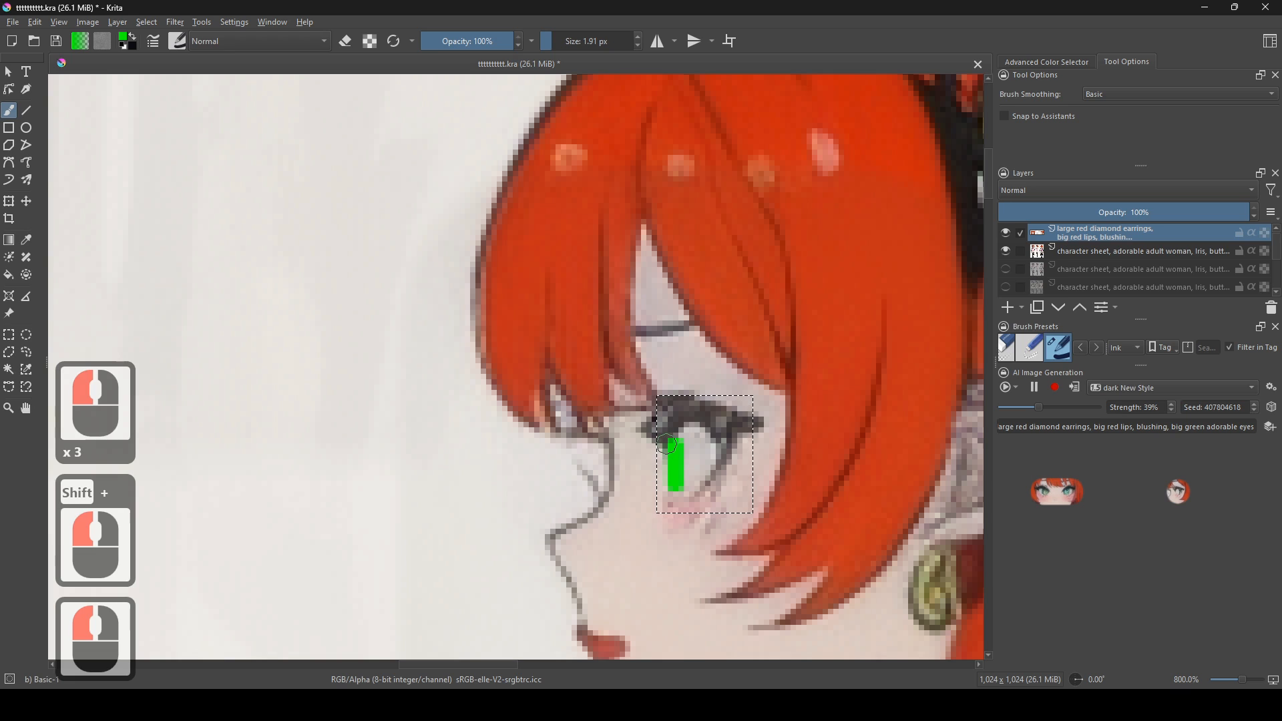
- Compare the green-painted side-view eye with the eyes in the front view
{"action": "scroll", "coordinate": [666, 444], "scroll_direction": "down", "scroll_amount": 1}
{"action": "left_click_drag", "start_coordinate": [513, 353], "coordinate": [816, 524]}
{"action": "scroll", "coordinate": [815, 524], "scroll_direction": "down", "scroll_amount": 1}
{"action": "left_click_drag", "start_coordinate": [947, 621], "coordinate": [894, 504]}
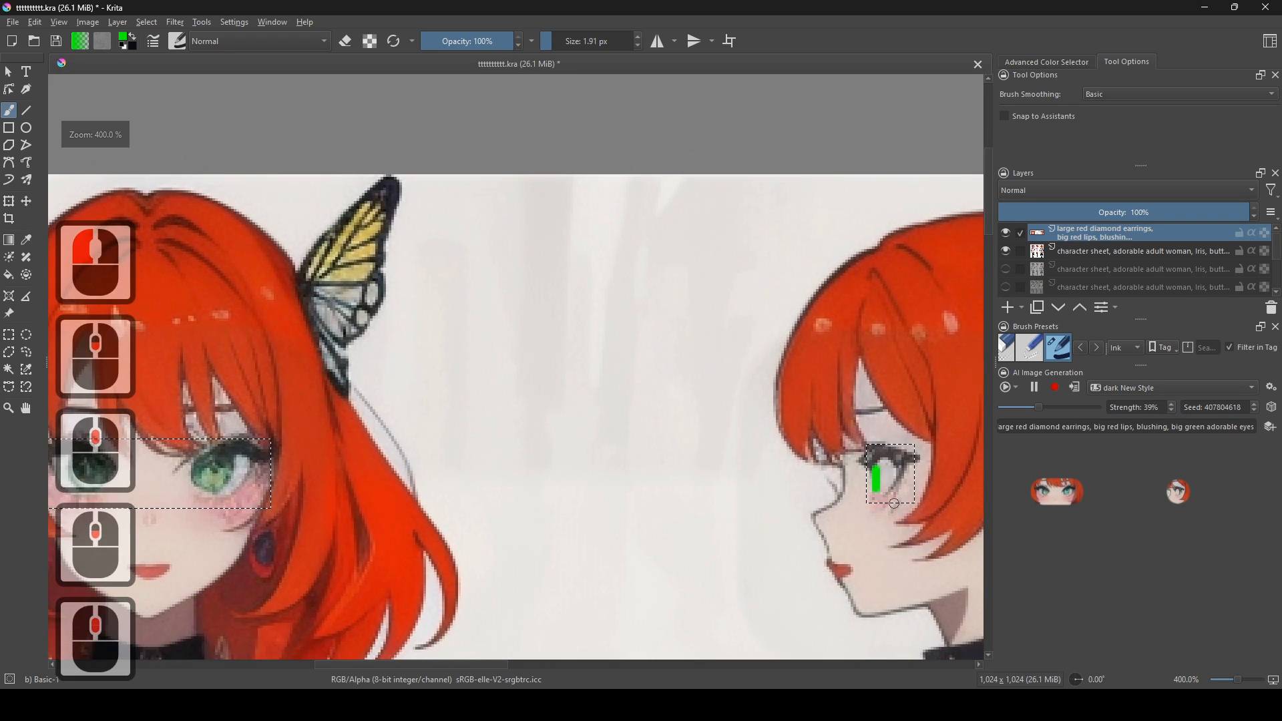
{"action": "left_click_drag", "start_coordinate": [692, 366], "coordinate": [492, 249]}
{"action": "scroll", "coordinate": [593, 352], "scroll_direction": "up", "scroll_amount": 1}
{"action": "left_click_drag", "start_coordinate": [477, 346], "coordinate": [779, 391]}
{"action": "scroll", "coordinate": [586, 376], "scroll_direction": "down", "scroll_amount": 1}
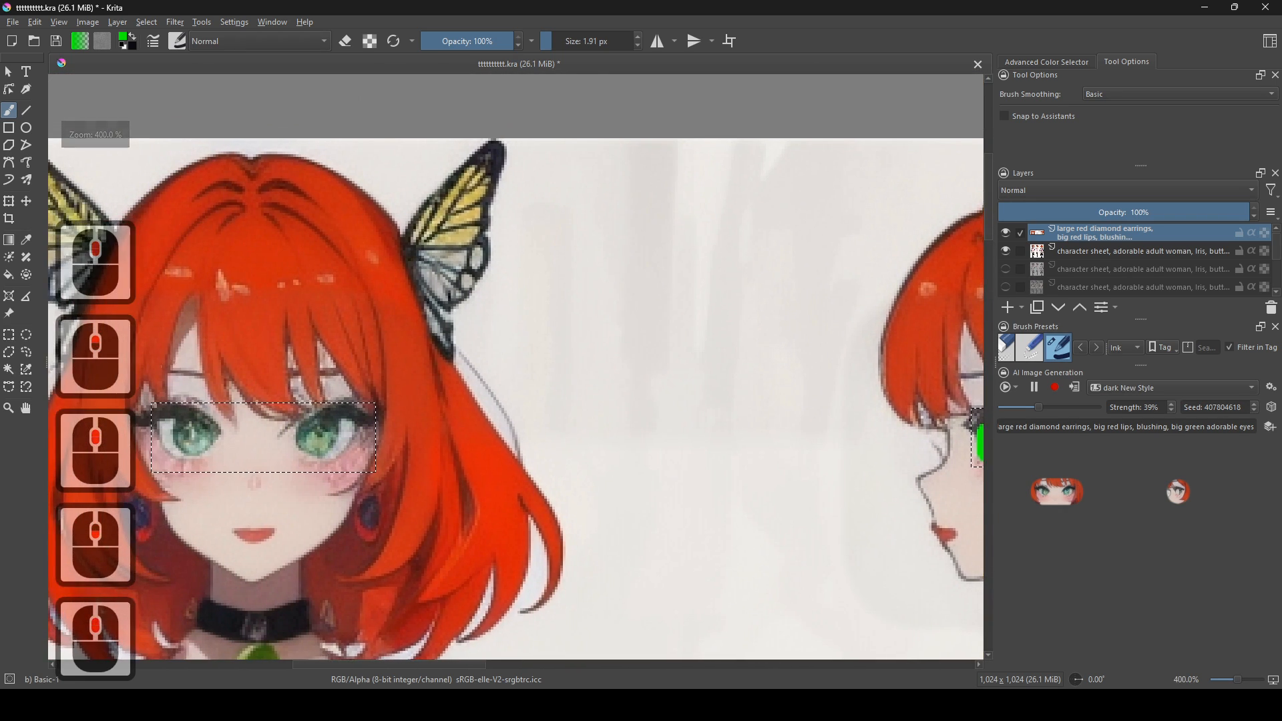
- Switch to the polygonal selection tool and clear the selection around the eyes
{"action": "left_click", "coordinate": [10, 354]}
{"action": "right_click", "coordinate": [468, 377]}
{"action": "left_click", "coordinate": [501, 411]}
{"action": "scroll", "coordinate": [548, 384], "scroll_direction": "down", "scroll_amount": 2}
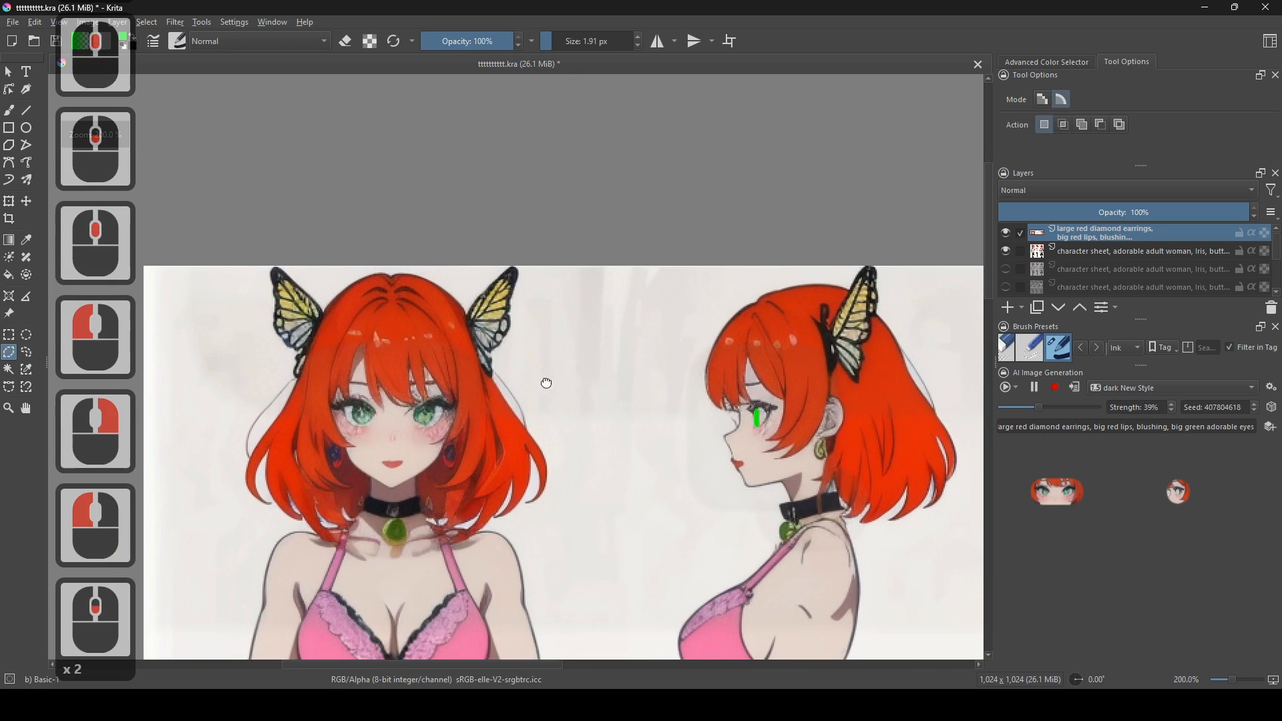
{"action": "scroll", "coordinate": [534, 392], "scroll_direction": "up", "scroll_amount": 1}
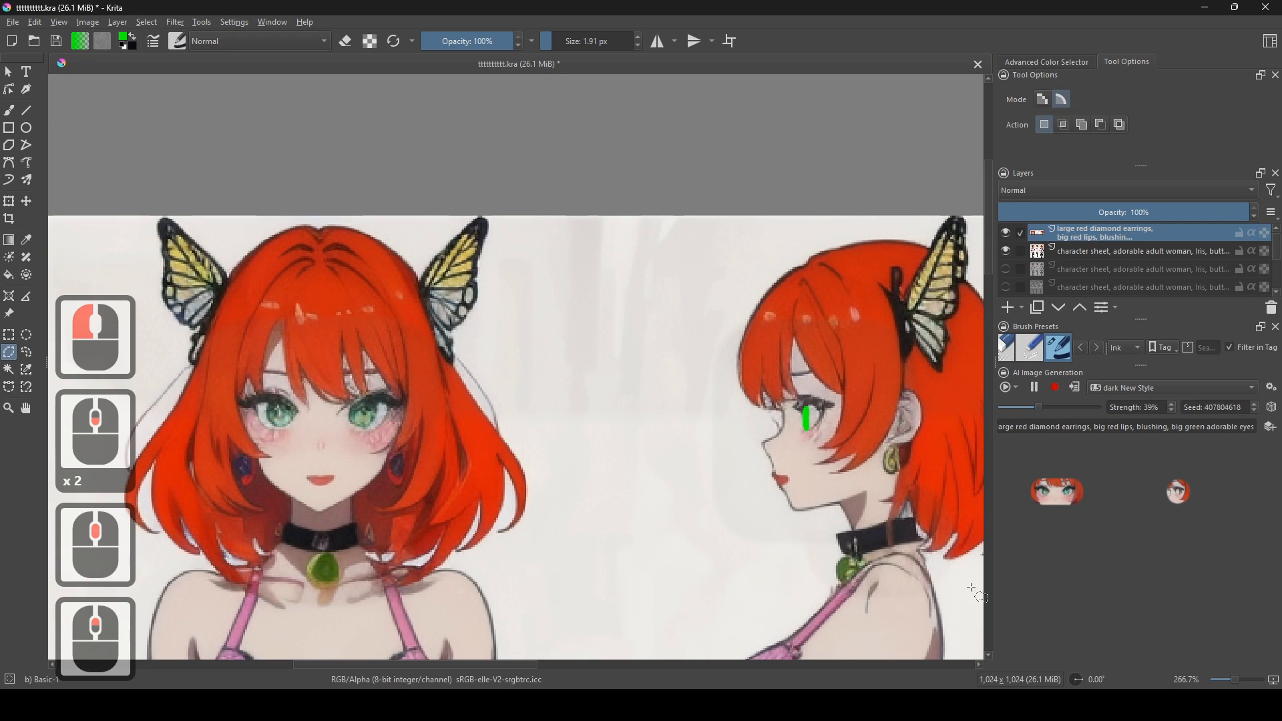
{"action": "scroll", "coordinate": [634, 507], "scroll_direction": "down", "scroll_amount": 1}
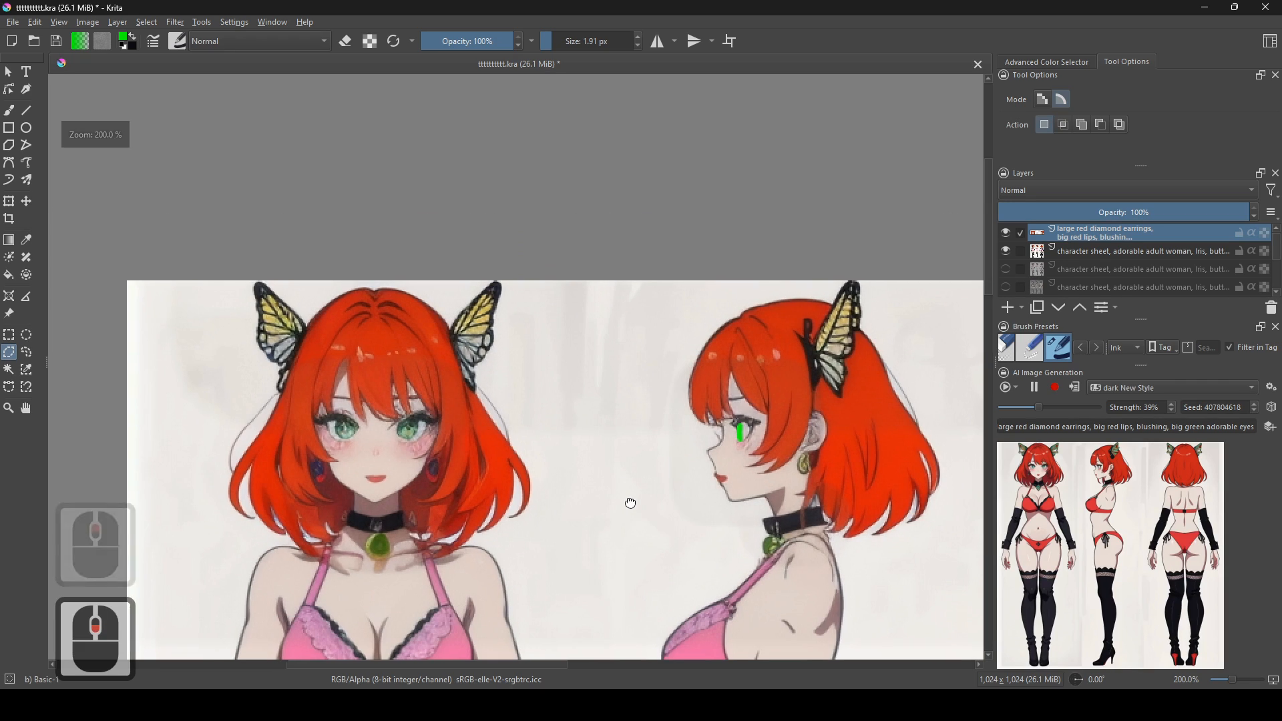
{"action": "left_click_drag", "start_coordinate": [635, 508], "coordinate": [492, 318]}
- Shorten and edit the AI generation prompt to "large green diamond earrings"
{"action": "left_click", "coordinate": [1157, 428]}
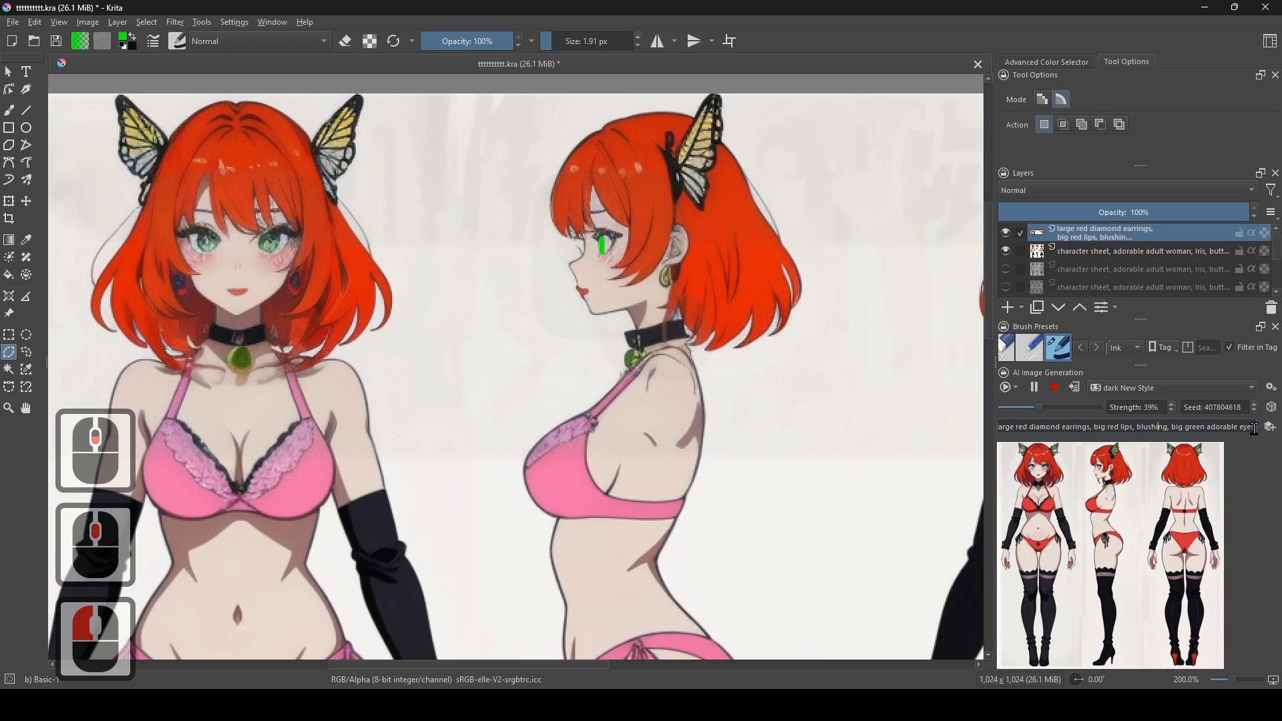
{"action": "left_click_drag", "start_coordinate": [1257, 430], "coordinate": [1096, 427]}
{"action": "key", "text": "BackSpace"}
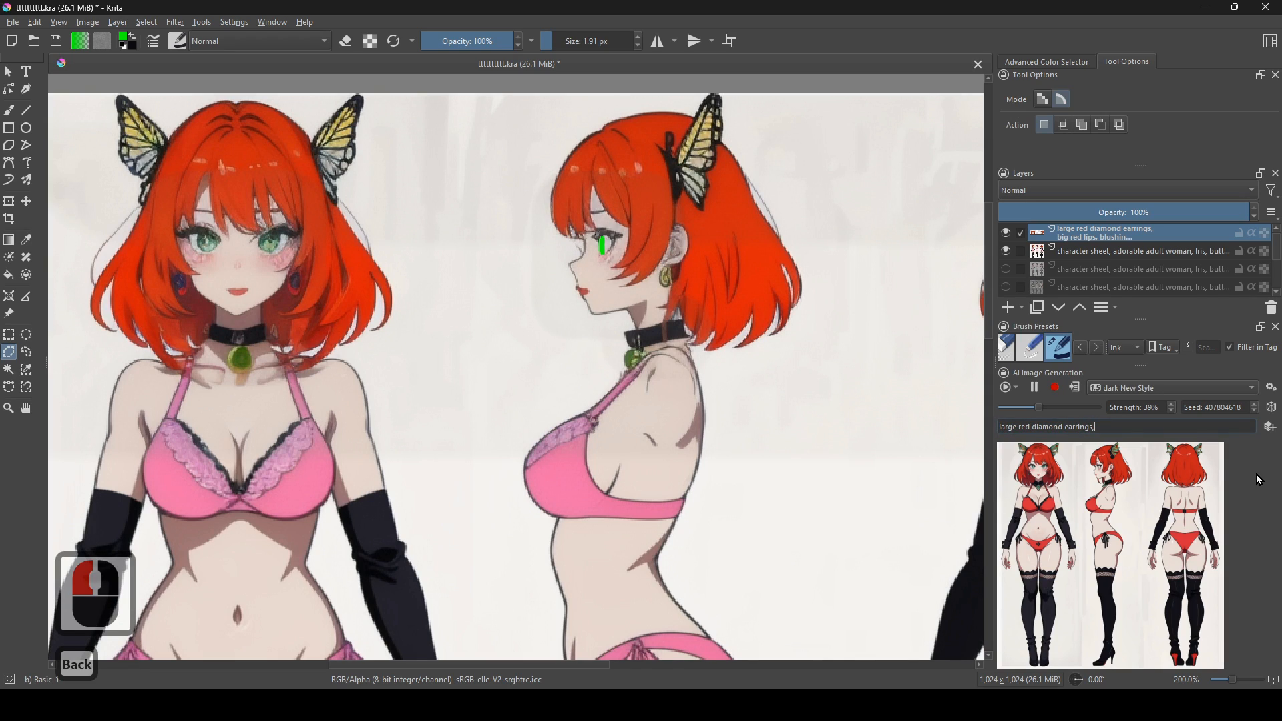
{"action": "key", "text": "BackSpace"}
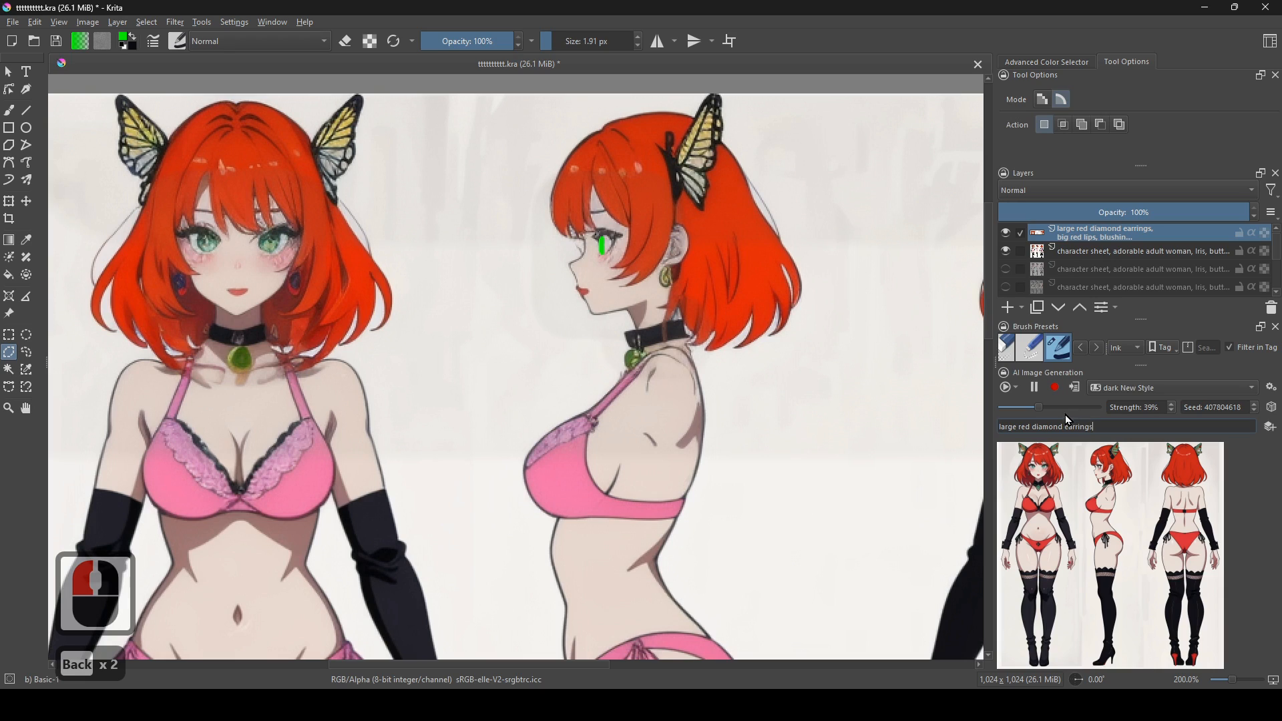
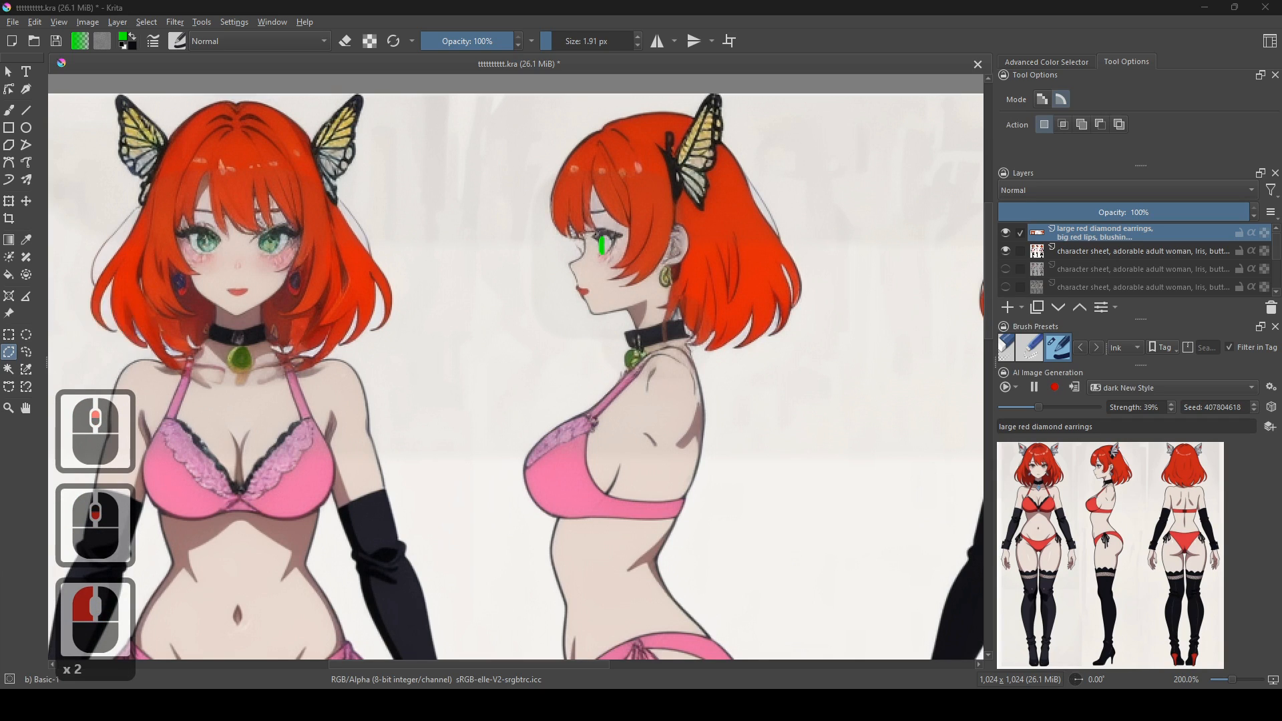
{"action": "key", "text": "ctrl+c"}
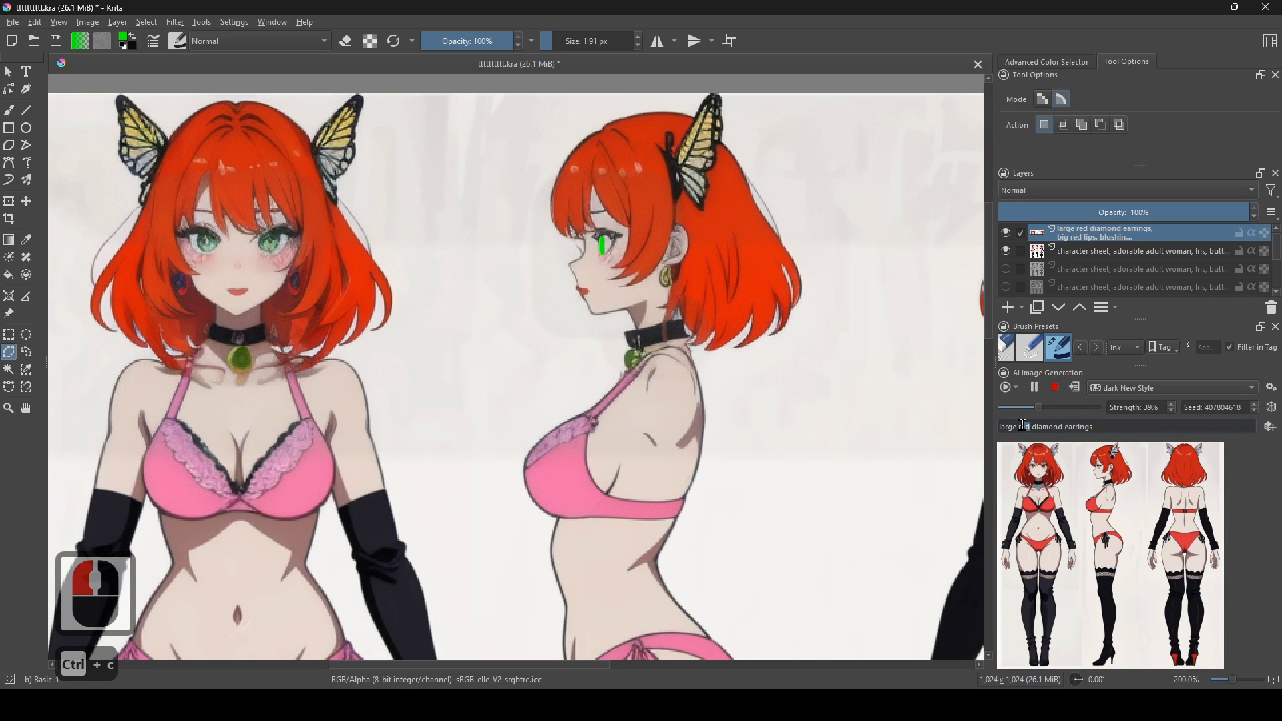
{"action": "key", "text": "ctrl+v"}
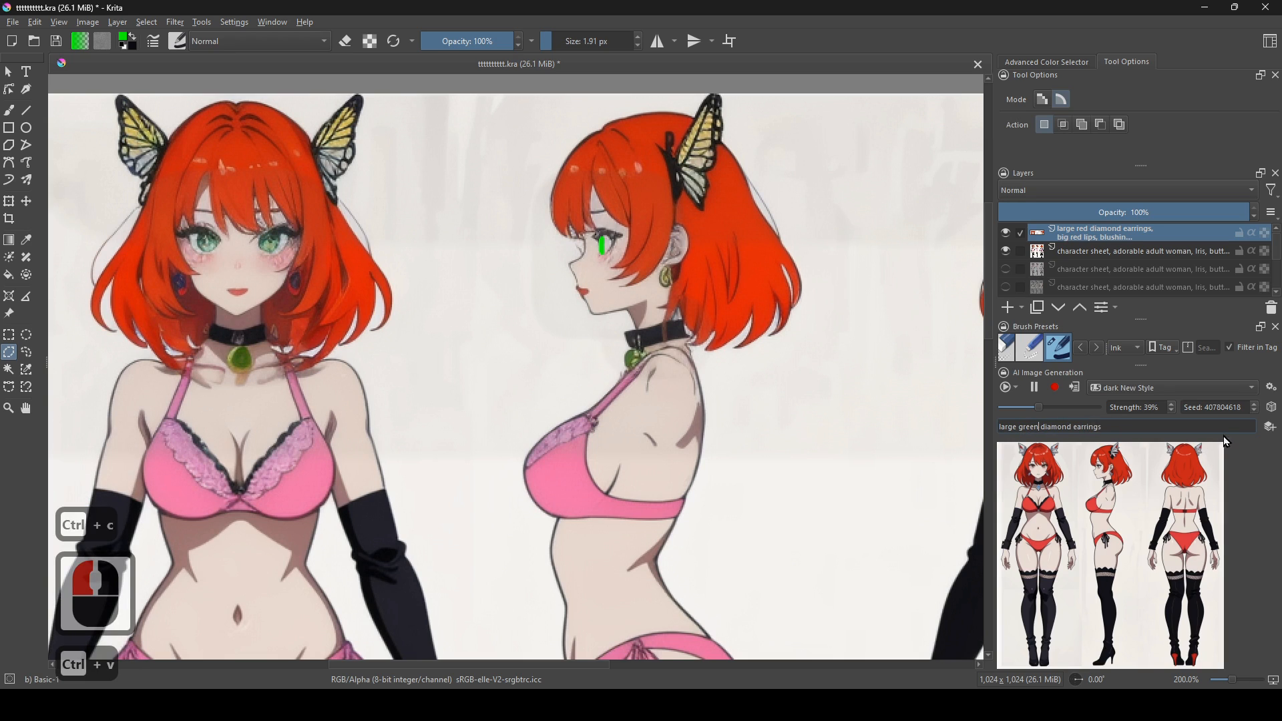
- Select both front-view earrings and the side-view earring with elliptical selections
{"action": "scroll", "coordinate": [423, 301], "scroll_direction": "up", "scroll_amount": 1}
{"action": "scroll", "coordinate": [428, 304], "scroll_direction": "down", "scroll_amount": 1}
{"action": "scroll", "coordinate": [821, 414], "scroll_direction": "up", "scroll_amount": 1}
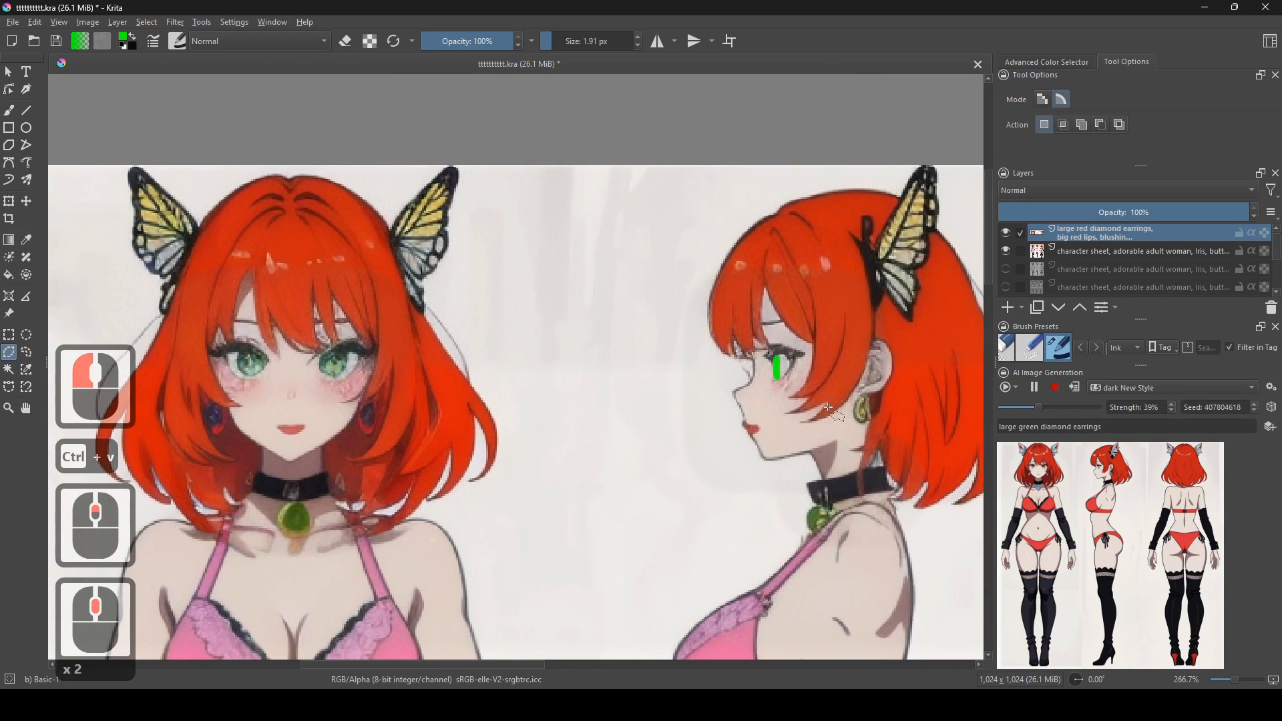
{"action": "left_click", "coordinate": [887, 448], "text": "shift"}
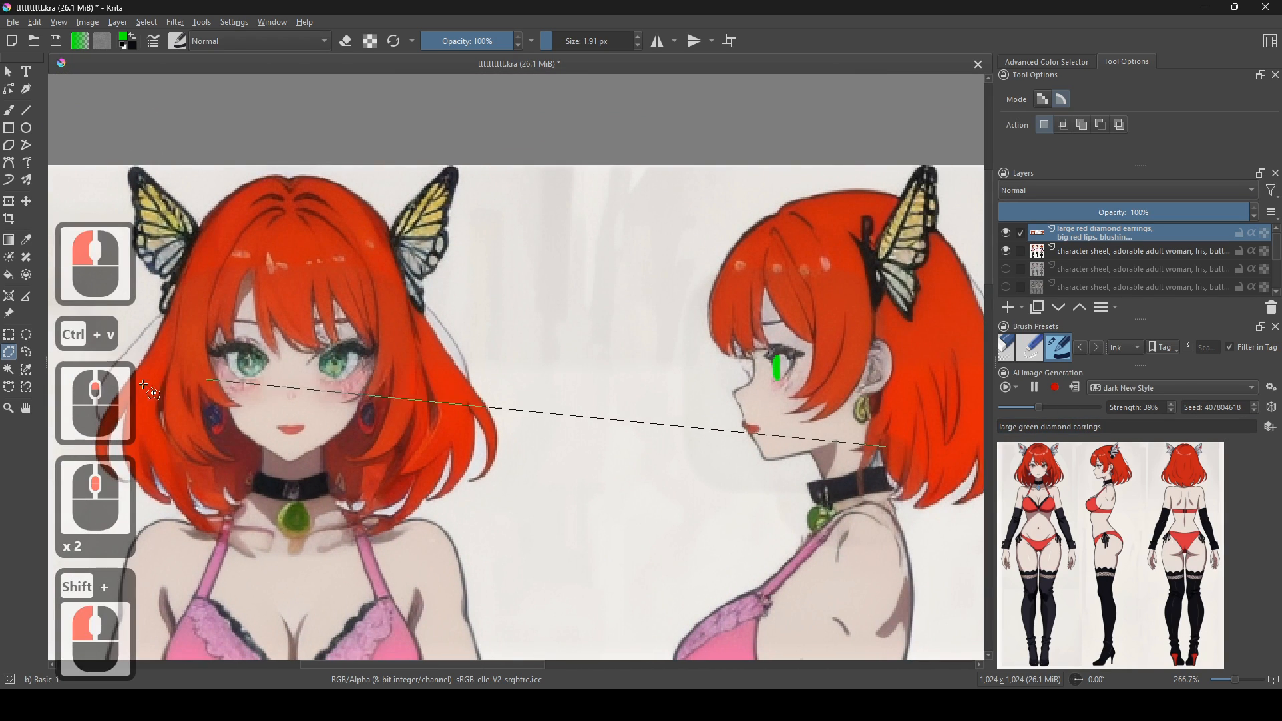
{"action": "right_click", "coordinate": [472, 377]}
{"action": "left_click", "coordinate": [30, 337]}
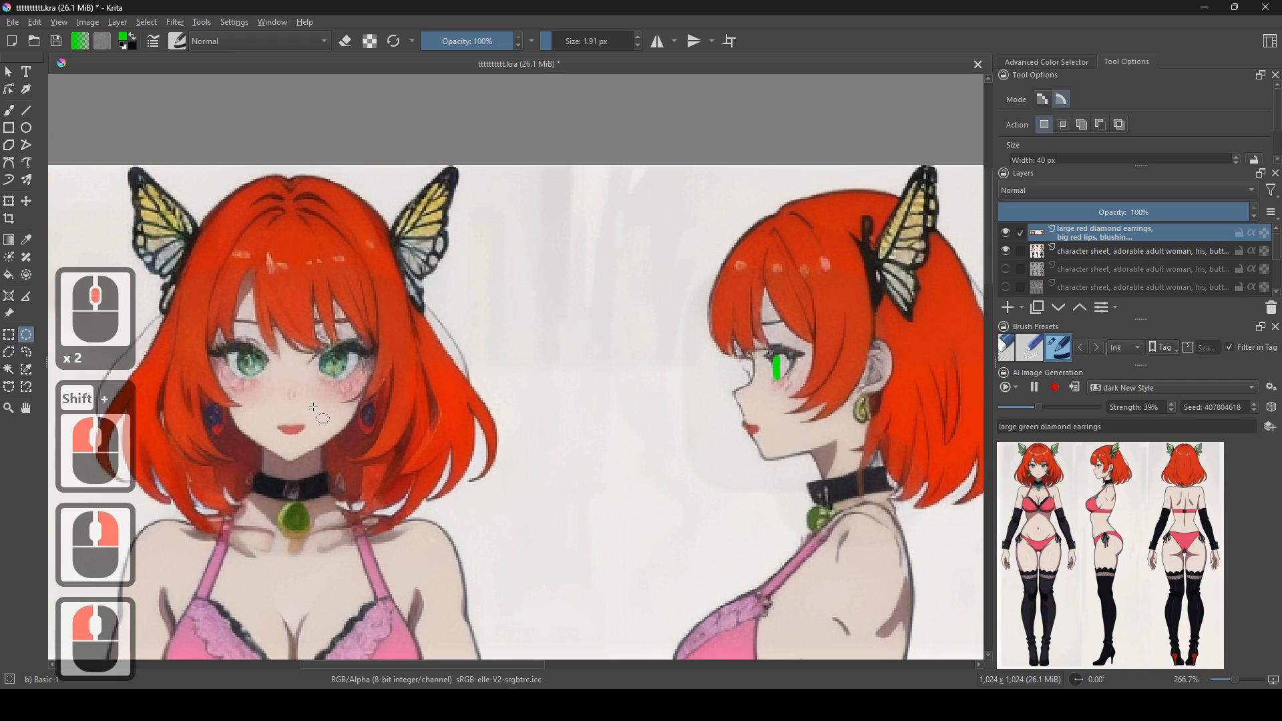
{"action": "left_click_drag", "start_coordinate": [183, 386], "coordinate": [239, 442]}
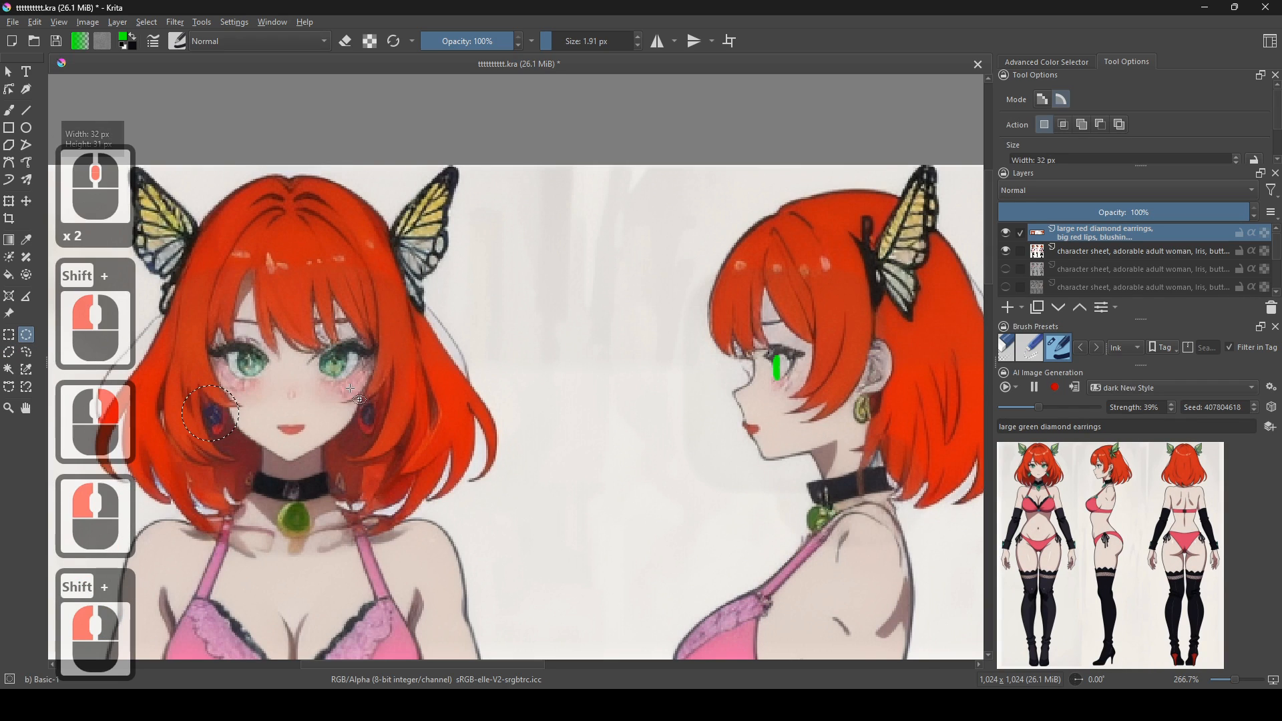
{"action": "left_click_drag", "start_coordinate": [345, 389], "coordinate": [391, 442]}
{"action": "left_click_drag", "start_coordinate": [849, 387], "coordinate": [886, 430]}
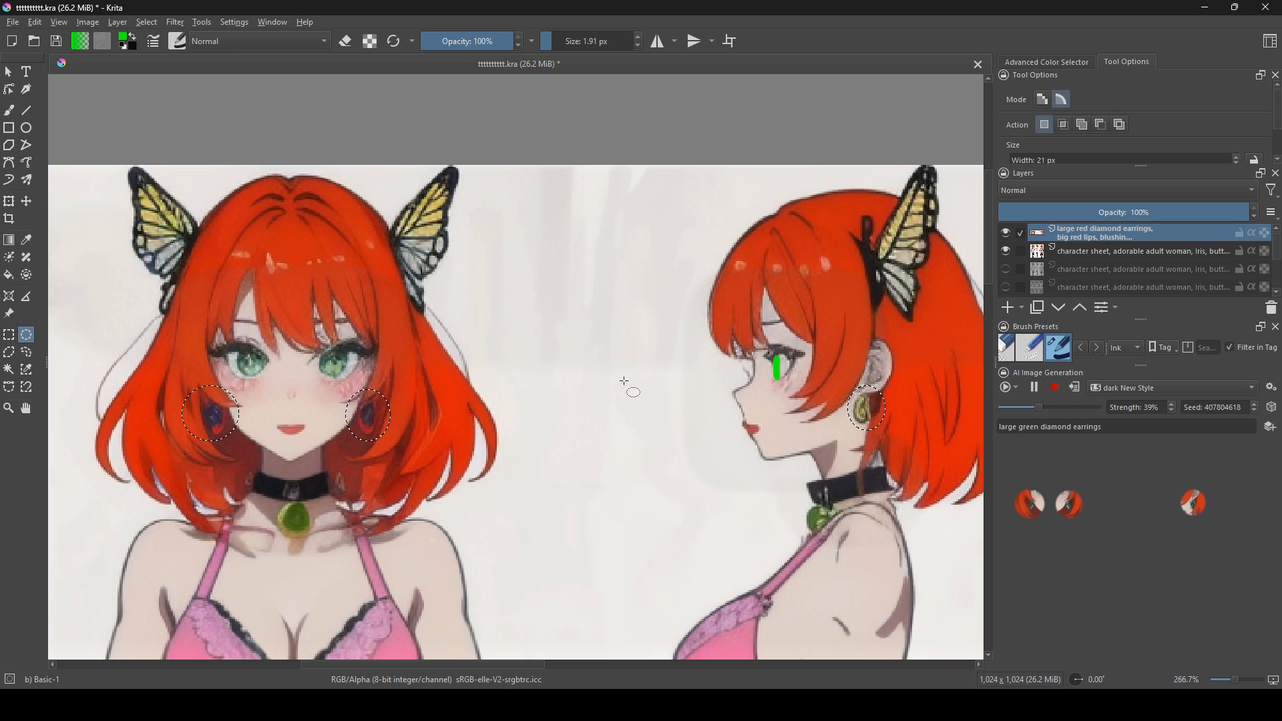
{"action": "left_click_drag", "start_coordinate": [647, 396], "coordinate": [693, 427]}
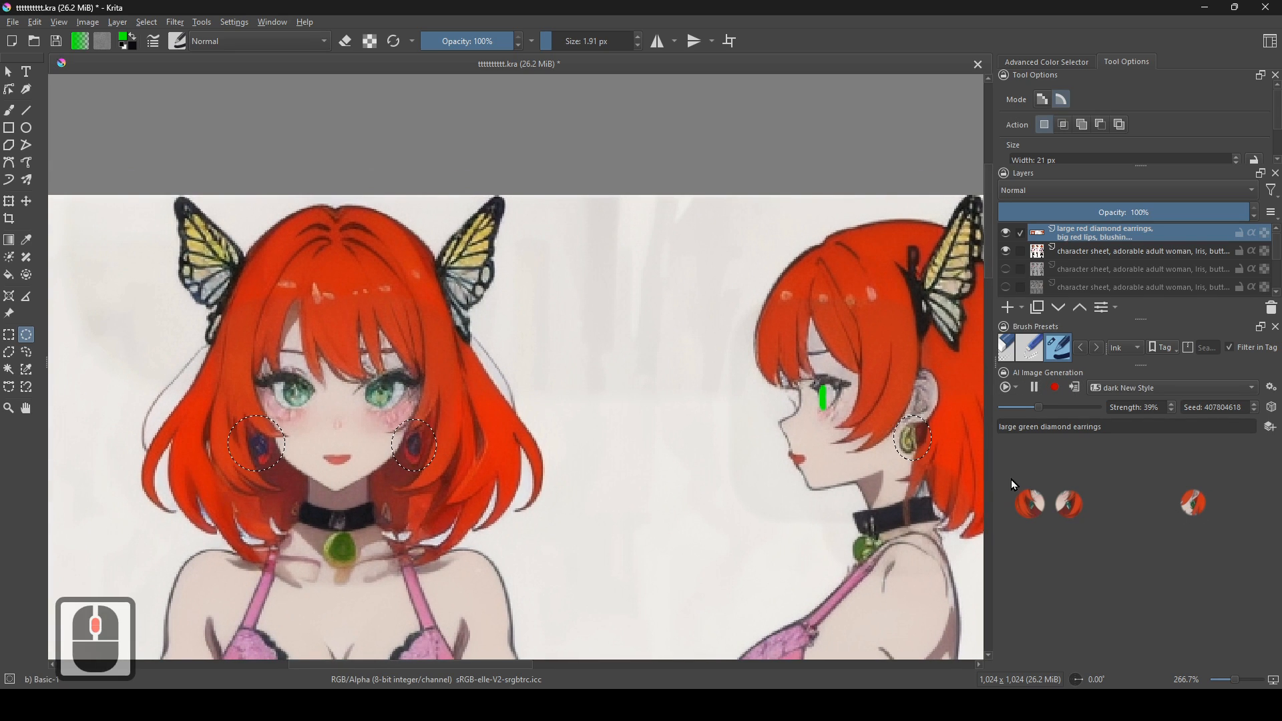
- Set the AI generation strength to 70% and apply the generated green diamond earrings as a new layer
{"action": "left_click", "coordinate": [1050, 407]}
{"action": "left_click_drag", "start_coordinate": [1041, 410], "coordinate": [1066, 411]}
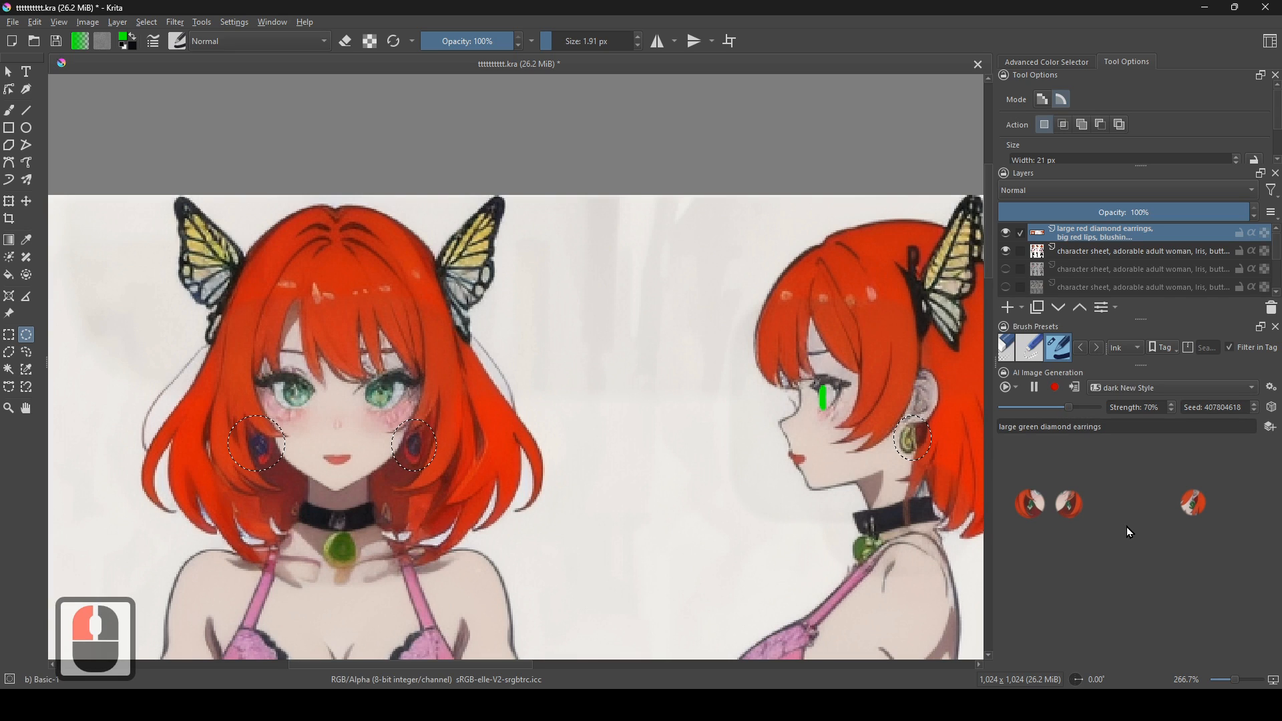
{"action": "left_click_drag", "start_coordinate": [680, 425], "coordinate": [711, 443]}
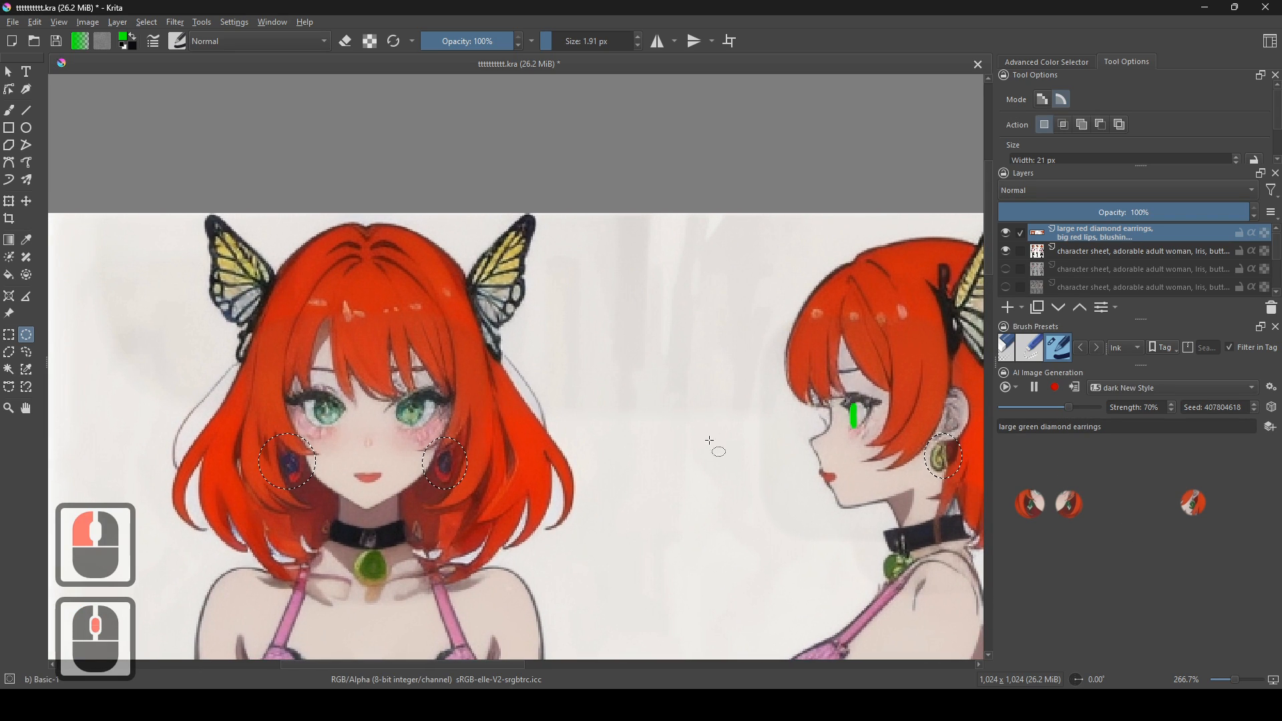
{"action": "left_click", "coordinate": [1076, 388]}
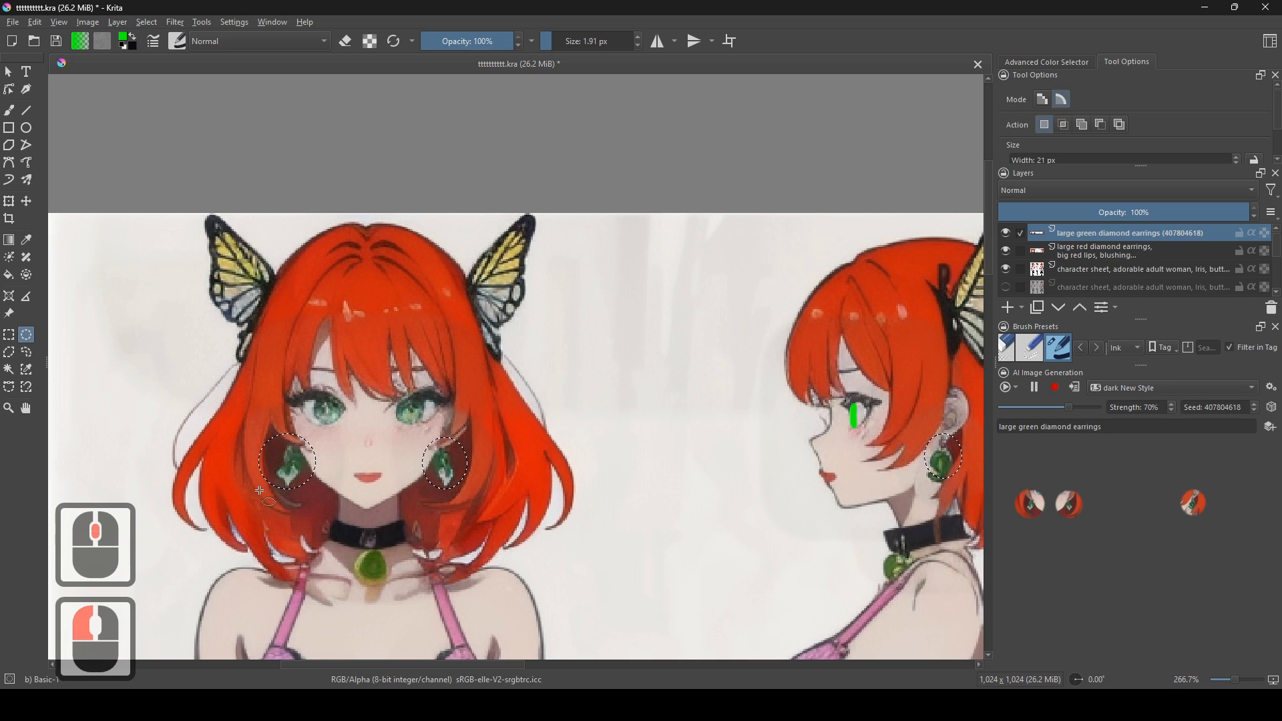
- Merge the green earrings layer and the red earrings layer into the visible character sheet layer
{"action": "left_click_drag", "start_coordinate": [802, 488], "coordinate": [695, 489]}
{"action": "left_click_drag", "start_coordinate": [746, 451], "coordinate": [851, 463]}
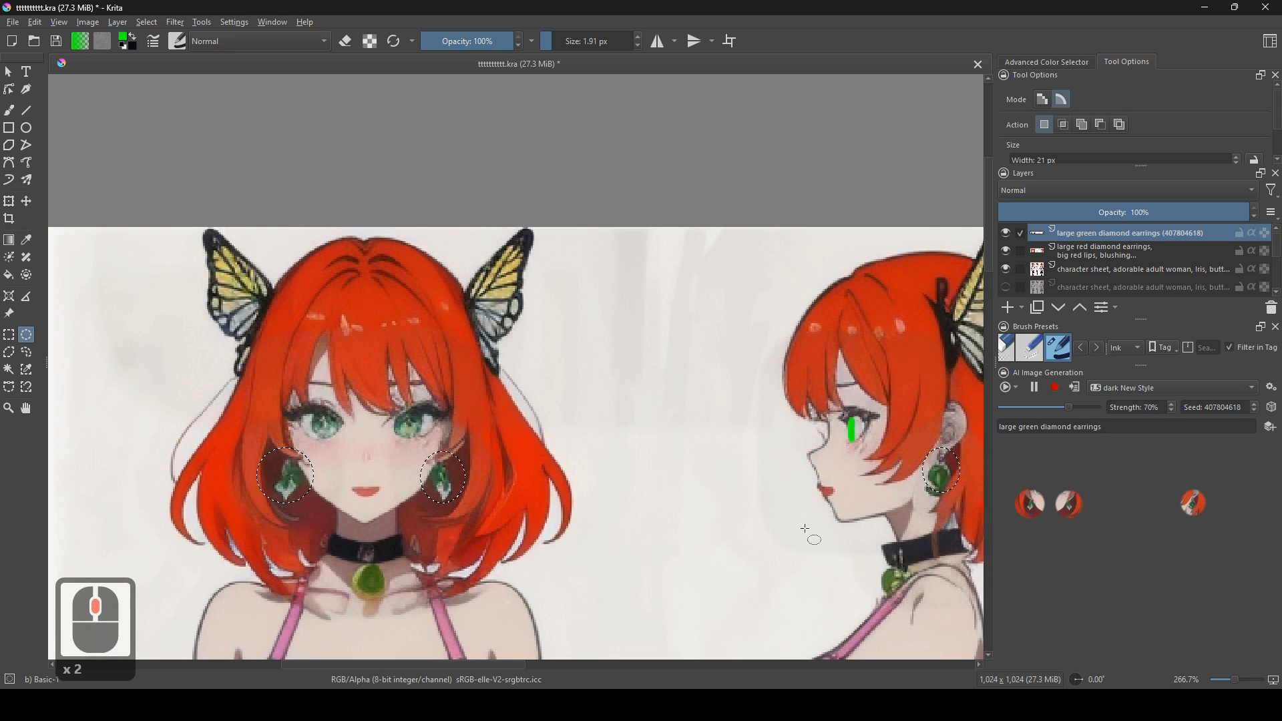
{"action": "scroll", "coordinate": [693, 535], "scroll_direction": "down", "scroll_amount": 1}
{"action": "left_click_drag", "start_coordinate": [677, 534], "coordinate": [671, 566]}
{"action": "scroll", "coordinate": [627, 546], "scroll_direction": "up", "scroll_amount": 1}
{"action": "scroll", "coordinate": [662, 550], "scroll_direction": "down", "scroll_amount": 1}
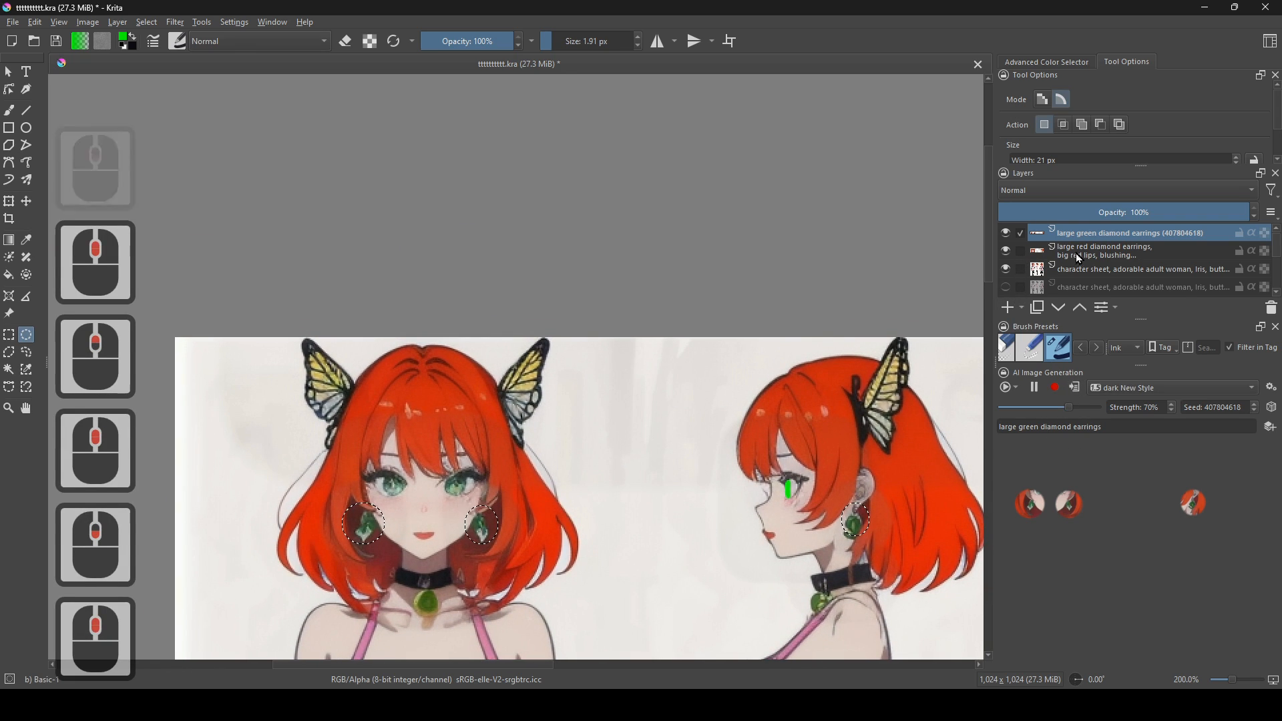
{"action": "left_click", "coordinate": [1102, 253], "text": "shift"}
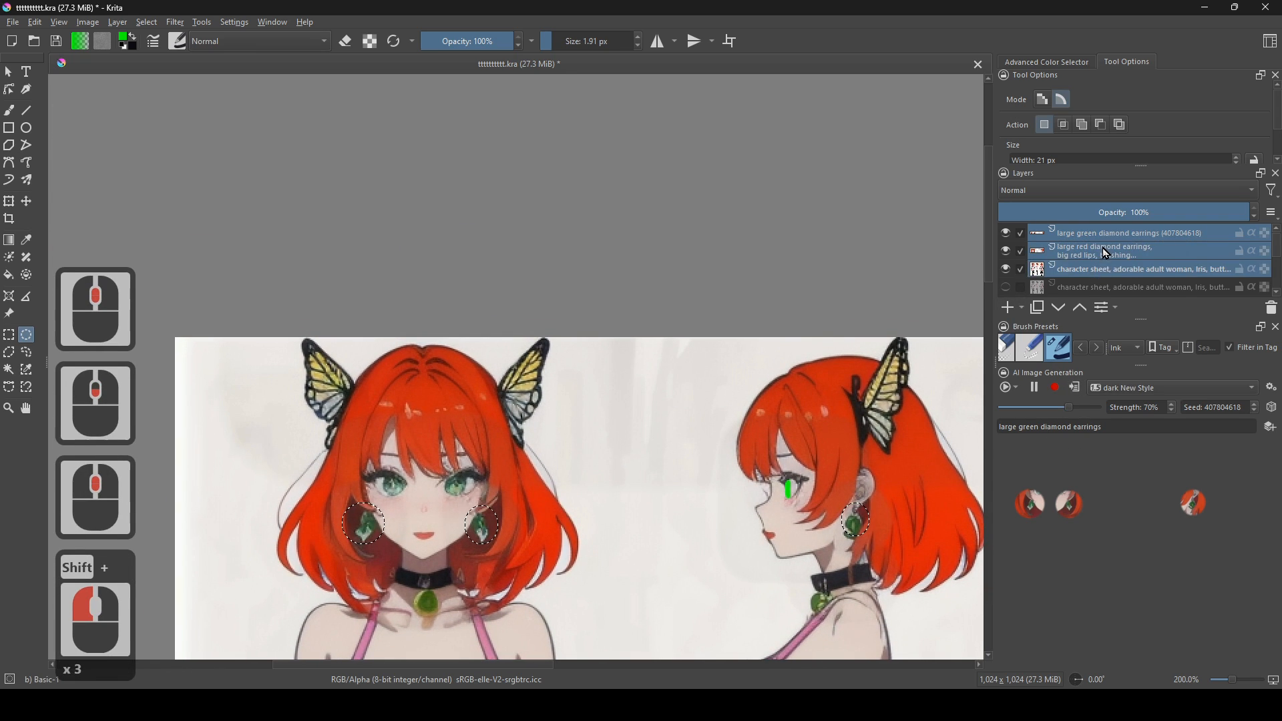
{"action": "right_click", "coordinate": [1102, 249]}
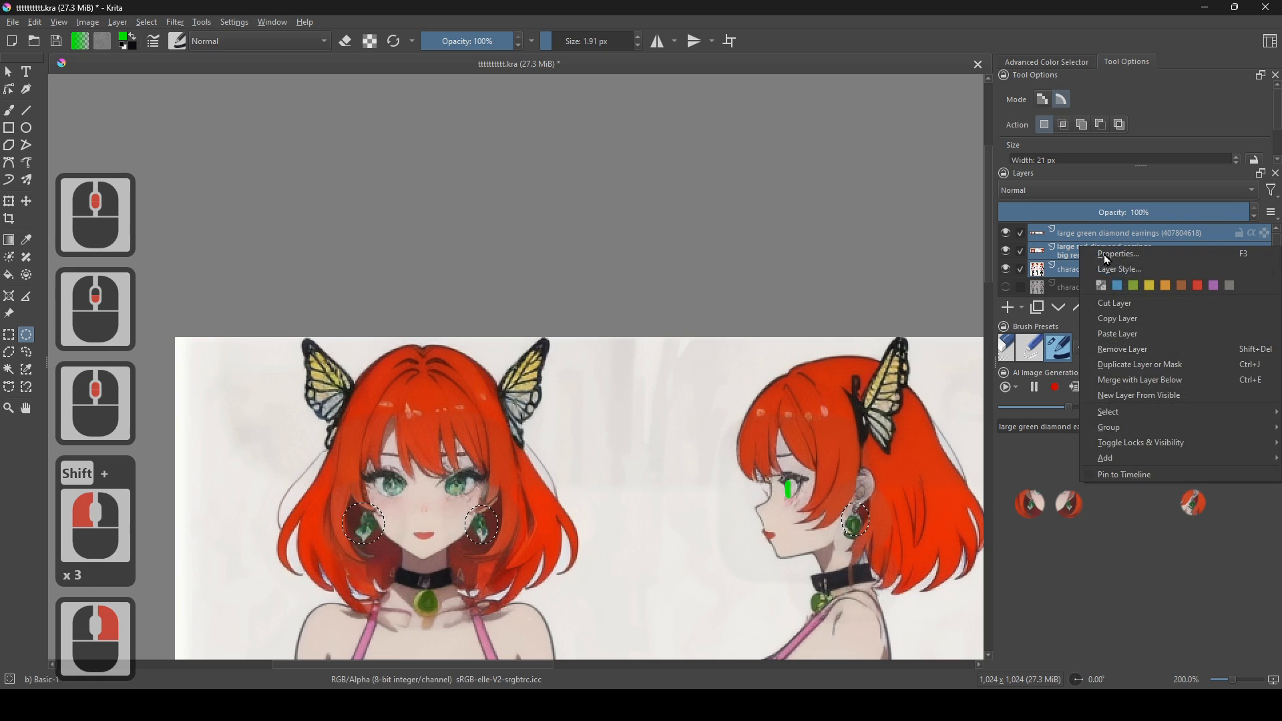
{"action": "left_click", "coordinate": [1184, 381]}
- Clear the elliptical selections around the earrings
{"action": "scroll", "coordinate": [622, 387], "scroll_direction": "down", "scroll_amount": 2}
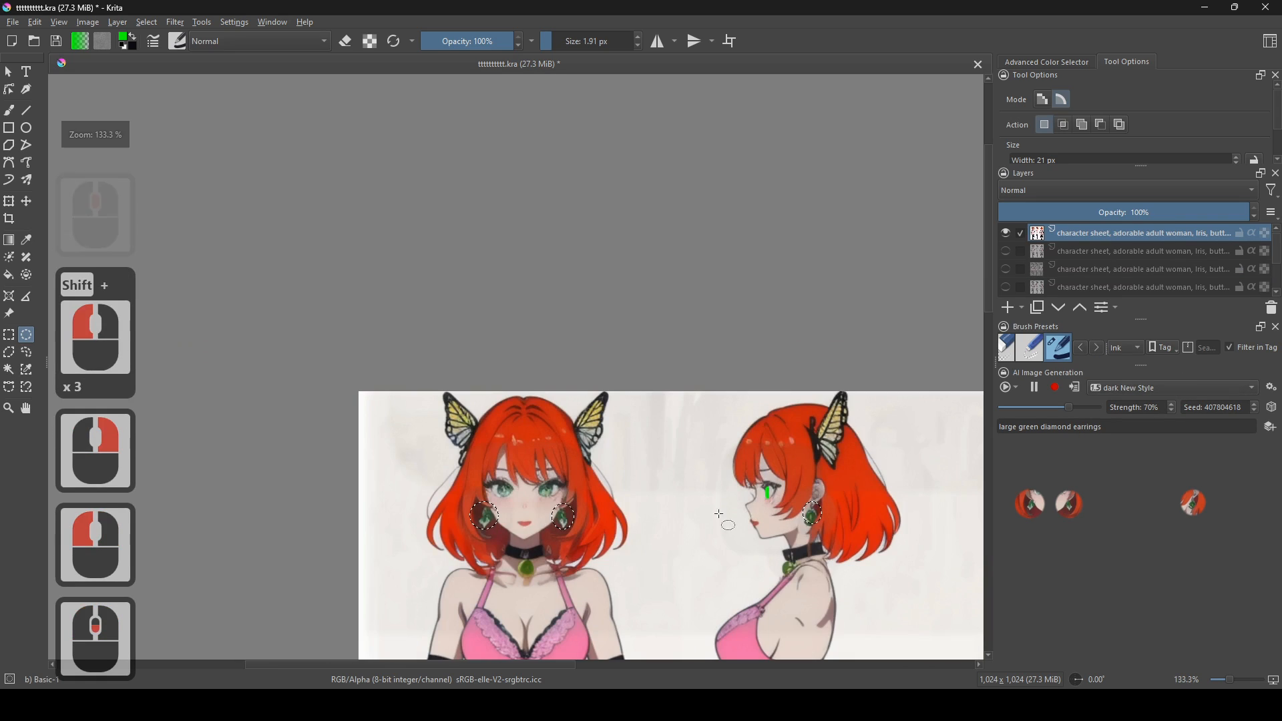
{"action": "right_click", "coordinate": [617, 384]}
{"action": "left_click", "coordinate": [639, 402]}
{"action": "scroll", "coordinate": [603, 353], "scroll_direction": "down", "scroll_amount": 1}
{"action": "scroll", "coordinate": [603, 352], "scroll_direction": "down", "scroll_amount": 1}
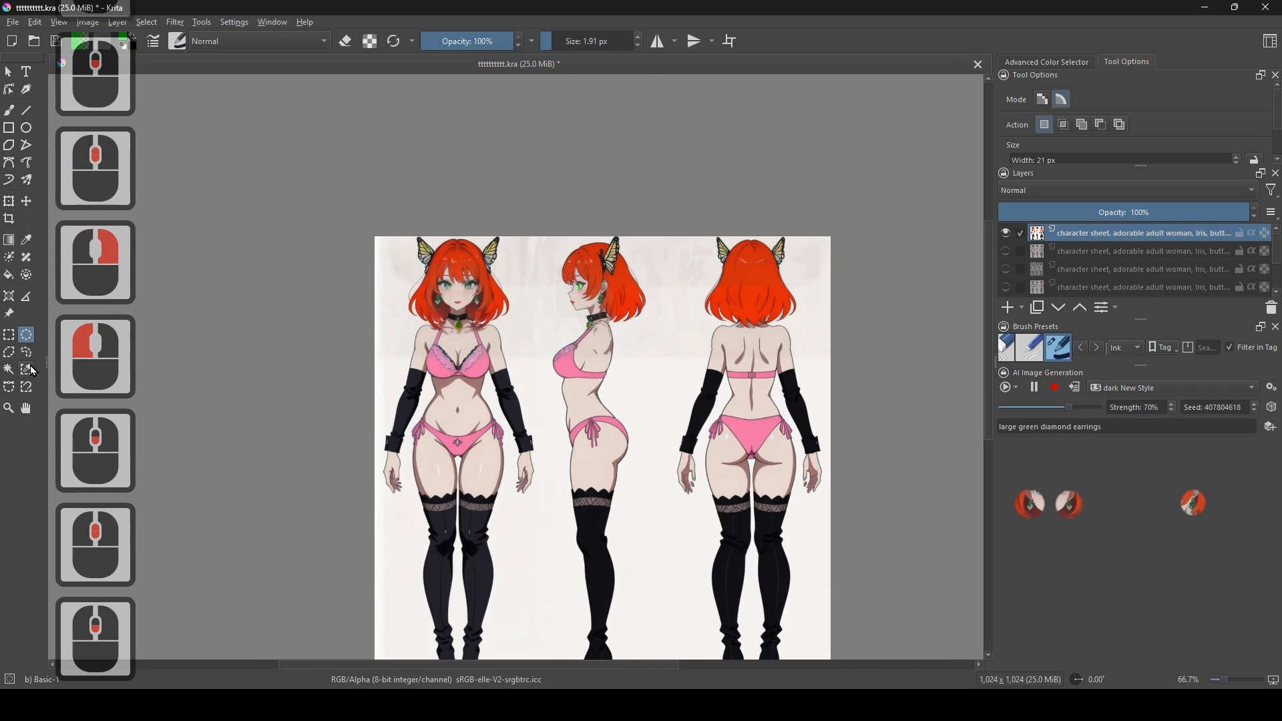
- Select the off-white background around all three figures with contiguous selection, including the gap between the front-view legs, and delete it
{"action": "left_click", "coordinate": [15, 372]}
{"action": "left_click", "coordinate": [549, 316]}
{"action": "left_click_drag", "start_coordinate": [595, 480], "coordinate": [606, 318]}
{"action": "scroll", "coordinate": [625, 373], "scroll_direction": "up", "scroll_amount": 1}
{"action": "left_click", "coordinate": [392, 460], "text": "shift"}
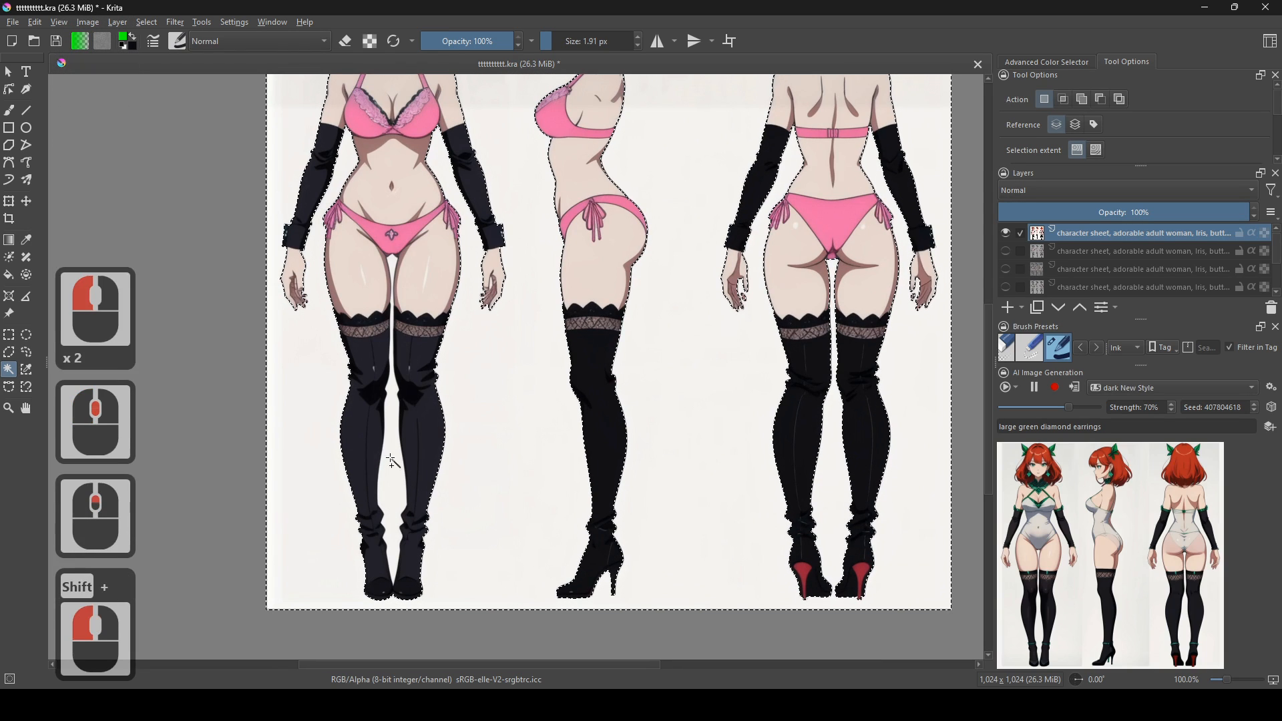
{"action": "left_click_drag", "start_coordinate": [553, 261], "coordinate": [530, 658]}
{"action": "scroll", "coordinate": [496, 415], "scroll_direction": "up", "scroll_amount": 2}
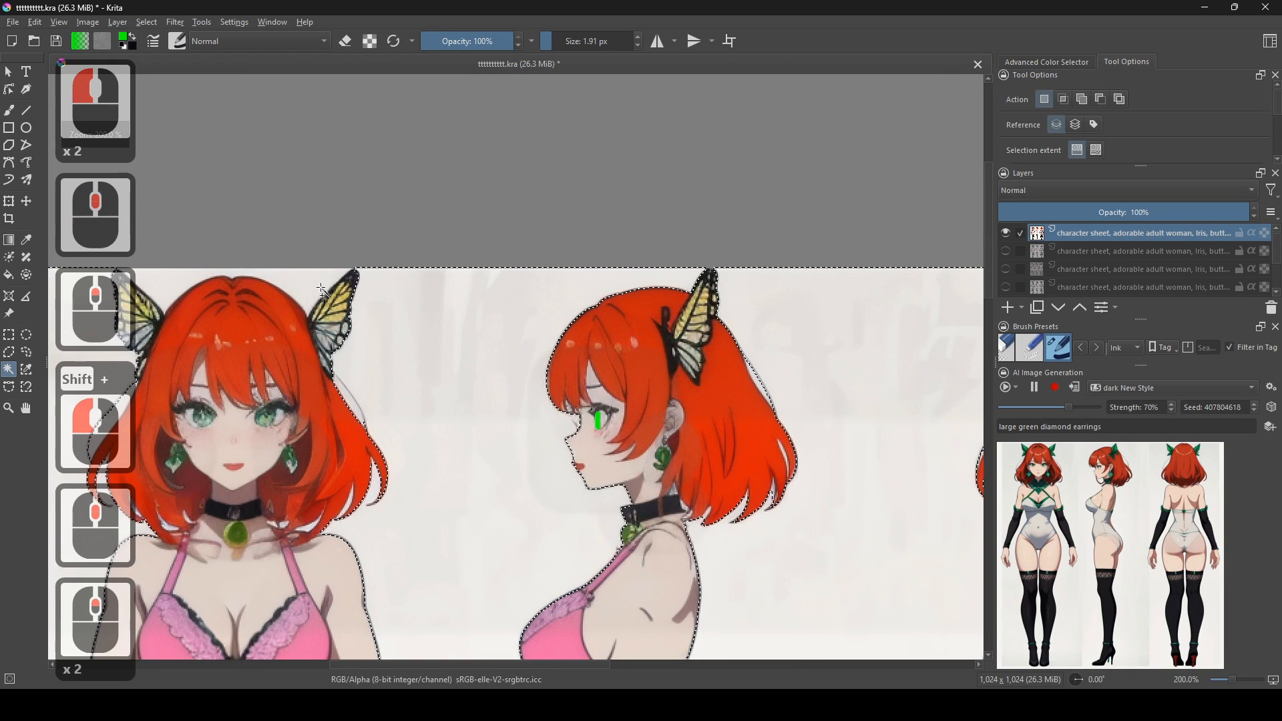
{"action": "left_click", "coordinate": [713, 396], "text": "shift"}
{"action": "left_click_drag", "start_coordinate": [859, 335], "coordinate": [692, 214]}
{"action": "scroll", "coordinate": [569, 401], "scroll_direction": "down", "scroll_amount": 2}
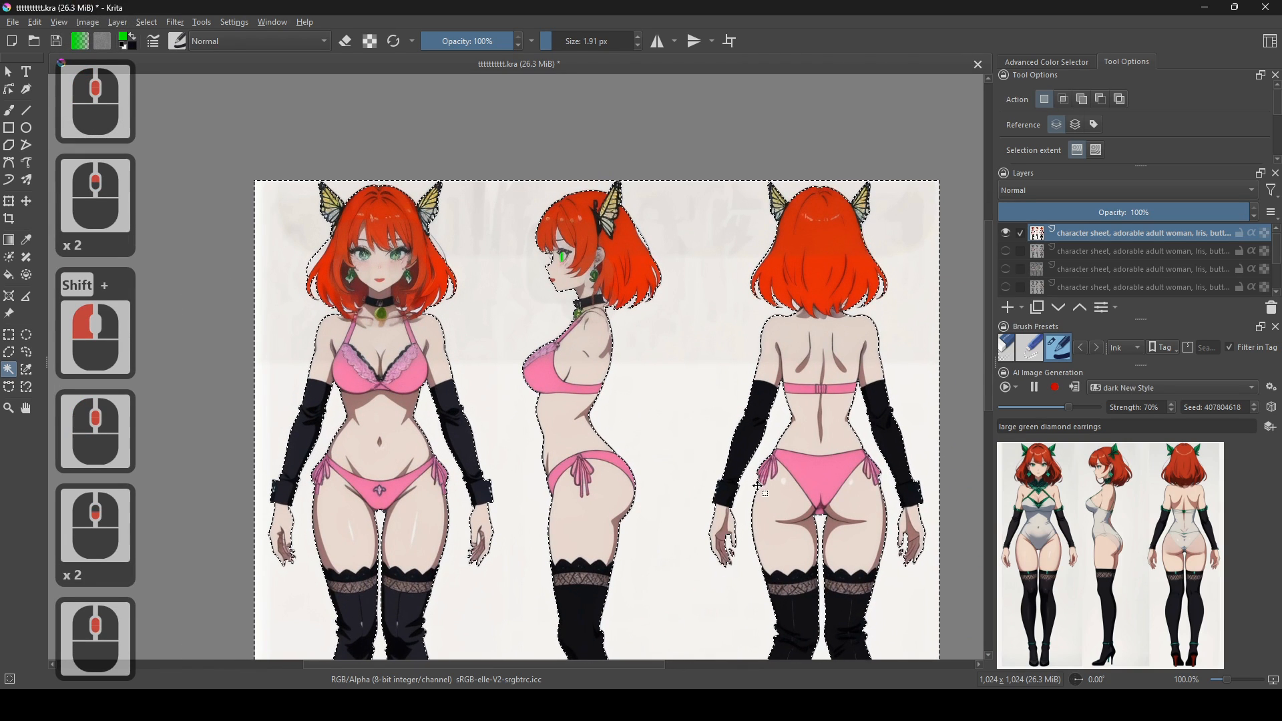
{"action": "key", "text": "Delete"}
- Examine the cleaned background and the outlines of all three figures from heads to feet
{"action": "left_click_drag", "start_coordinate": [735, 491], "coordinate": [698, 393]}
{"action": "scroll", "coordinate": [698, 394], "scroll_direction": "down", "scroll_amount": 2}
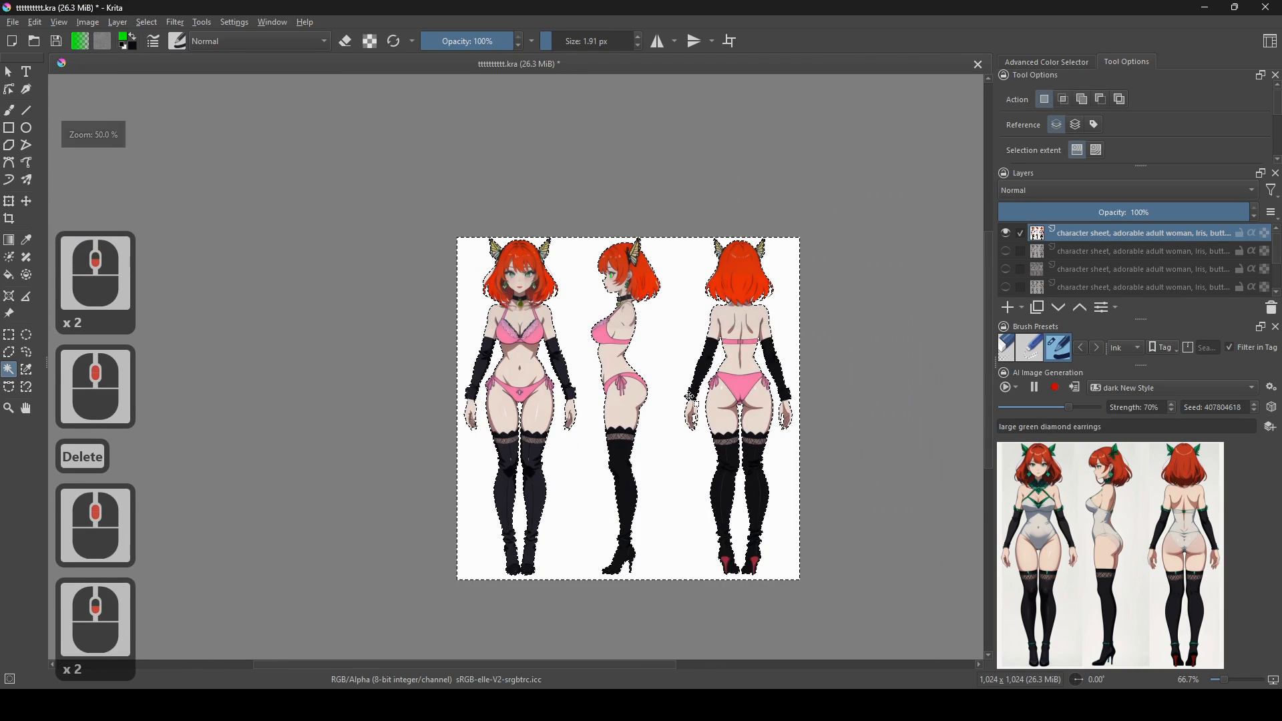
{"action": "scroll", "coordinate": [691, 402], "scroll_direction": "up", "scroll_amount": 1}
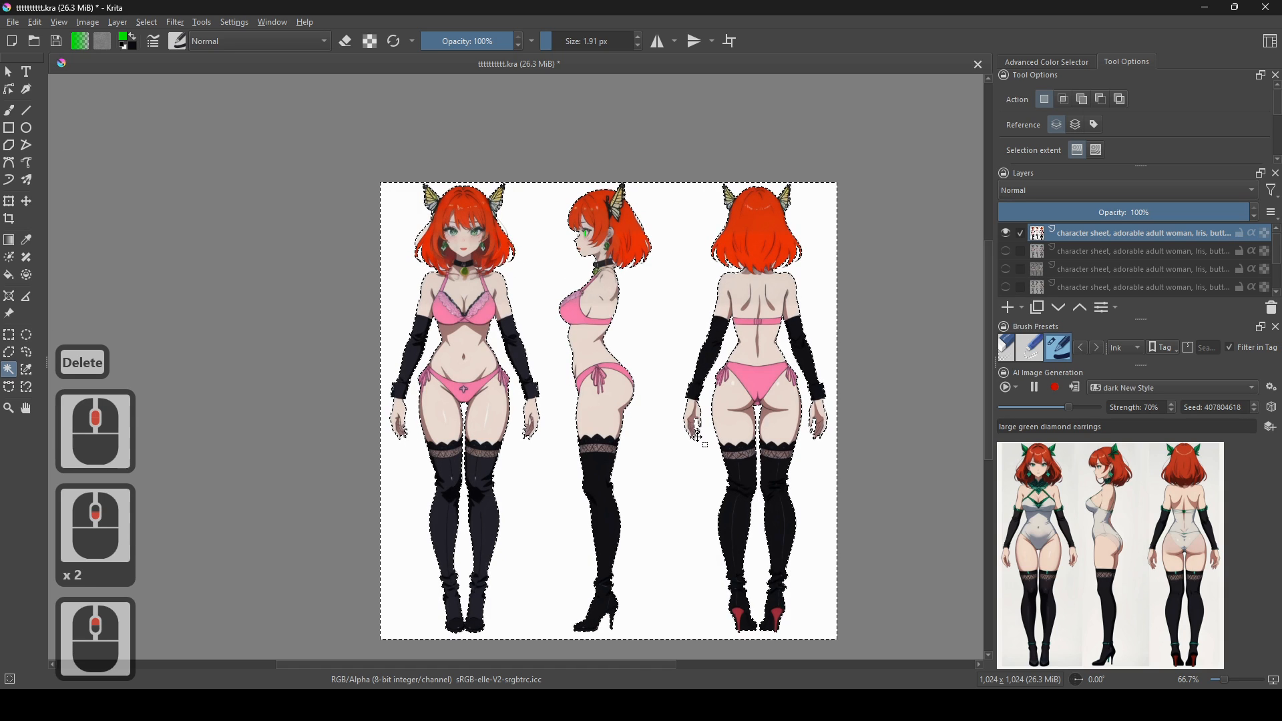
{"action": "scroll", "coordinate": [697, 368], "scroll_direction": "up", "scroll_amount": 1}
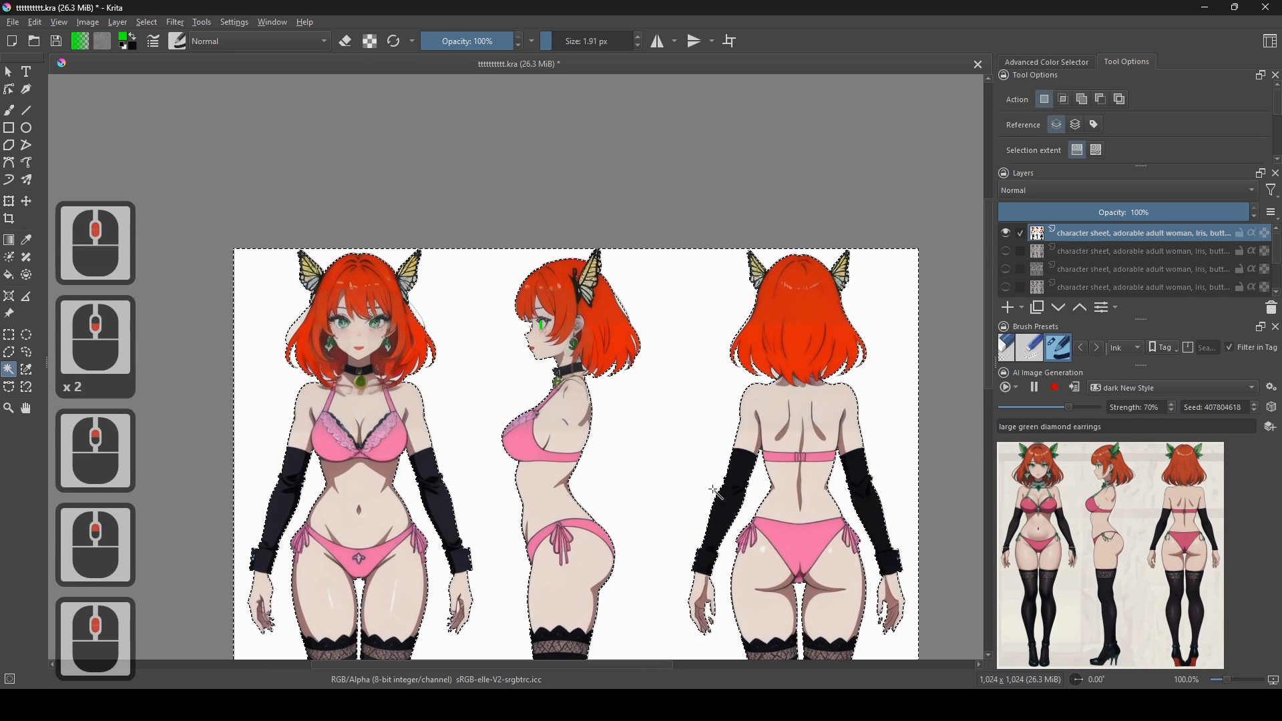
{"action": "scroll", "coordinate": [655, 400], "scroll_direction": "up", "scroll_amount": 1}
{"action": "left_click_drag", "start_coordinate": [638, 414], "coordinate": [671, 531]}
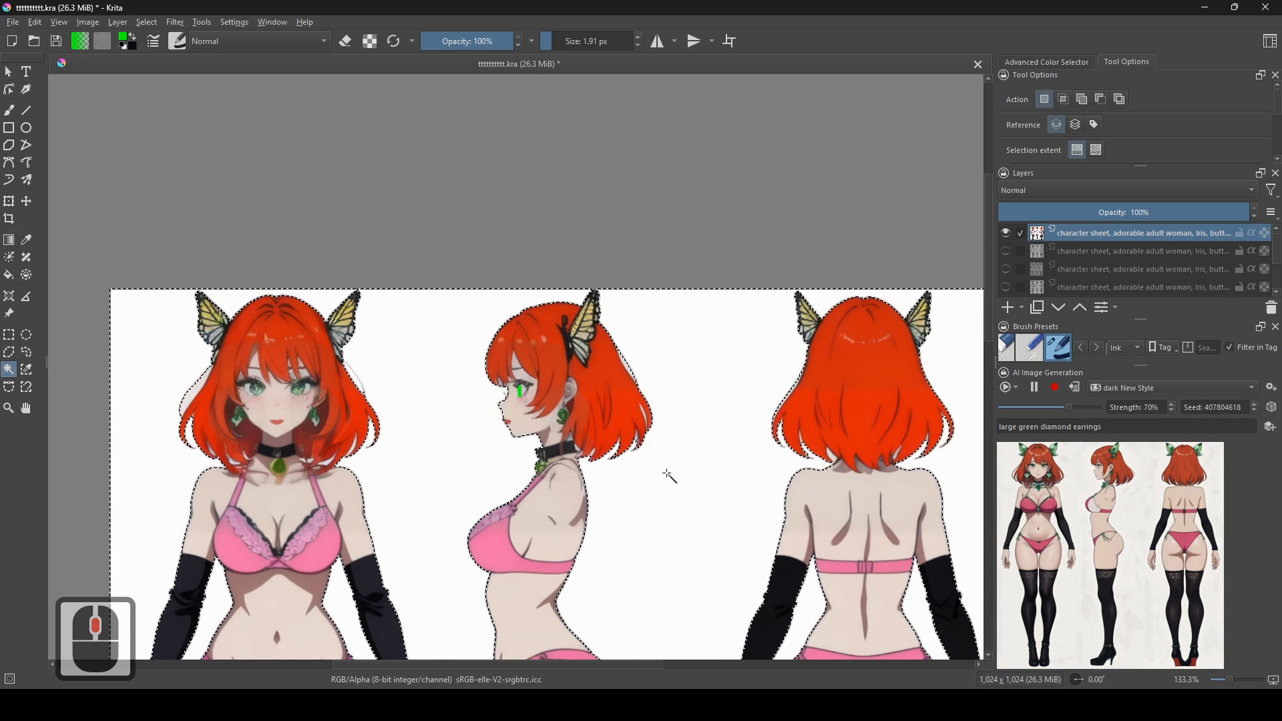
{"action": "scroll", "coordinate": [670, 473], "scroll_direction": "down", "scroll_amount": 1}
{"action": "left_click_drag", "start_coordinate": [660, 470], "coordinate": [602, 224]}
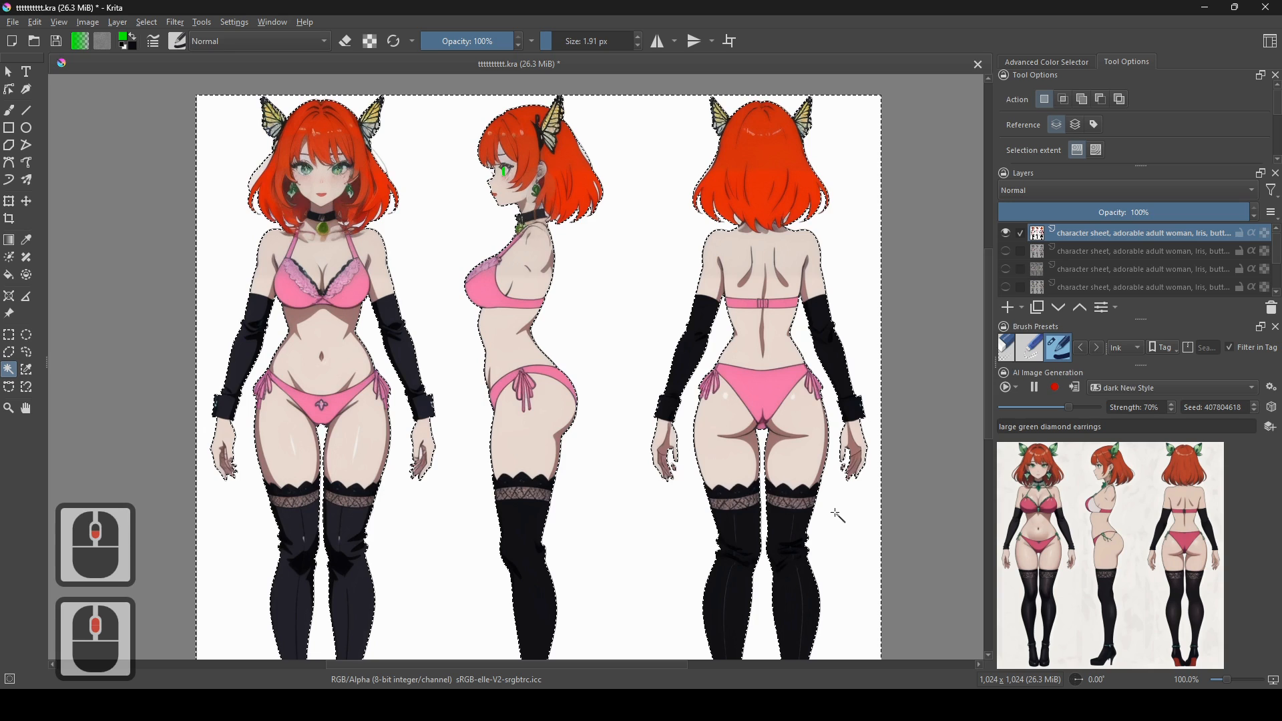
{"action": "scroll", "coordinate": [841, 516], "scroll_direction": "down", "scroll_amount": 1}
{"action": "left_click_drag", "start_coordinate": [747, 499], "coordinate": [706, 436]}
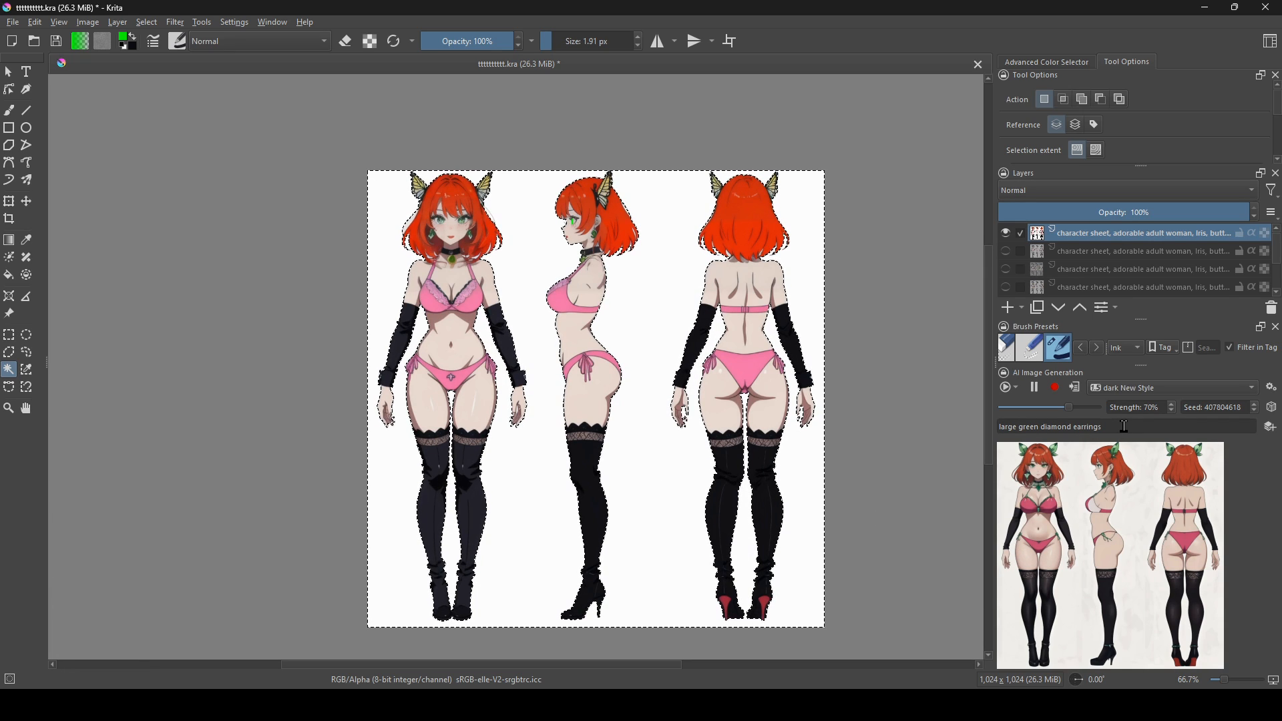
- Clear the background selection and save the document
{"action": "right_click", "coordinate": [674, 396]}
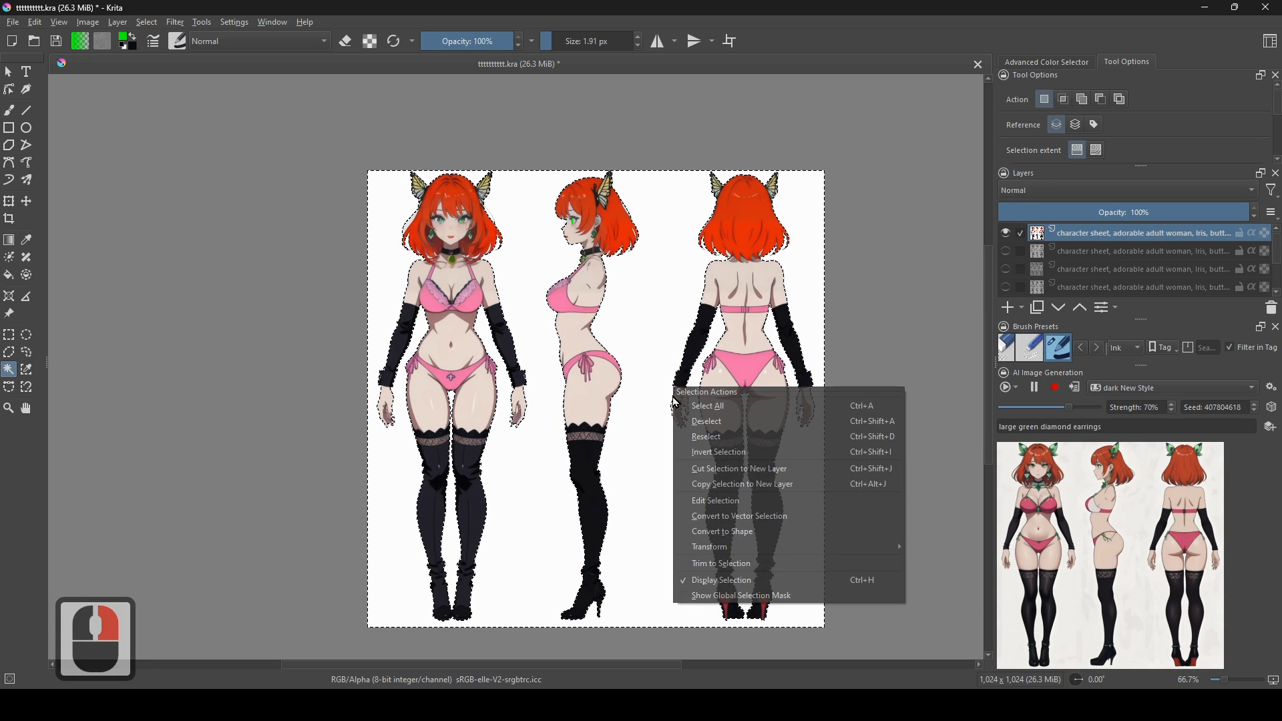
{"action": "left_click", "coordinate": [698, 421]}
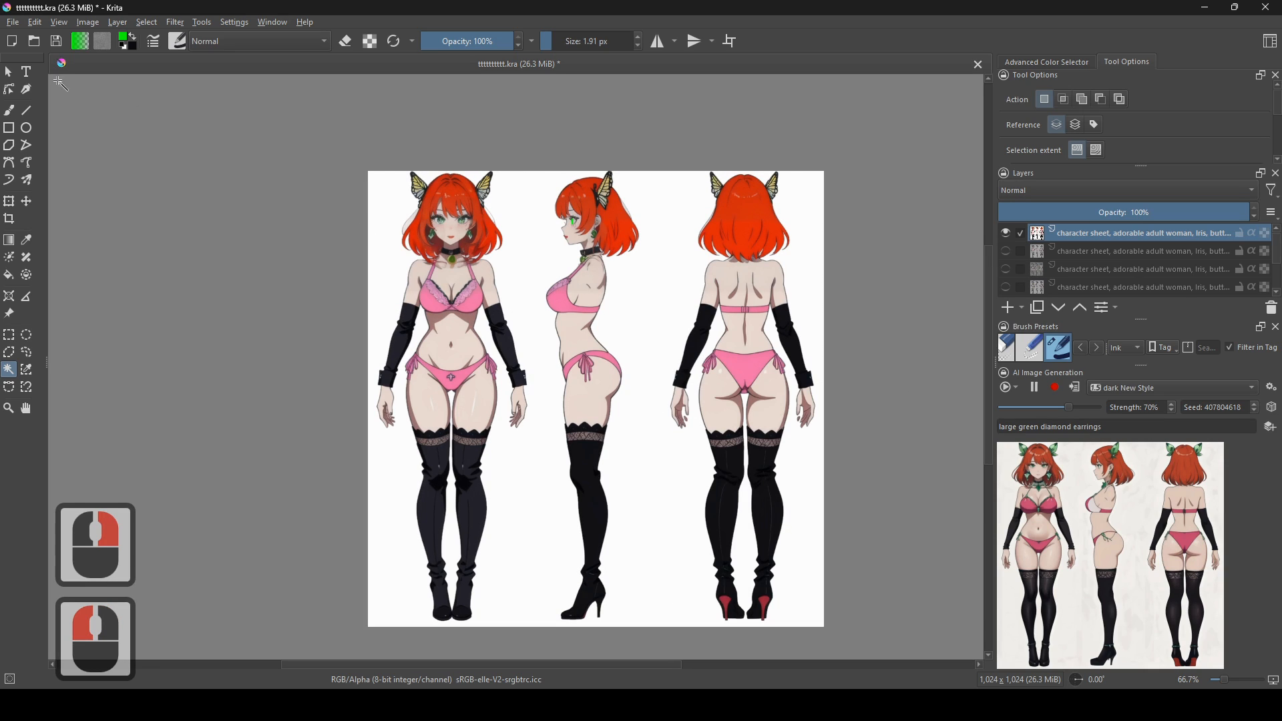
{"action": "left_click", "coordinate": [12, 22]}
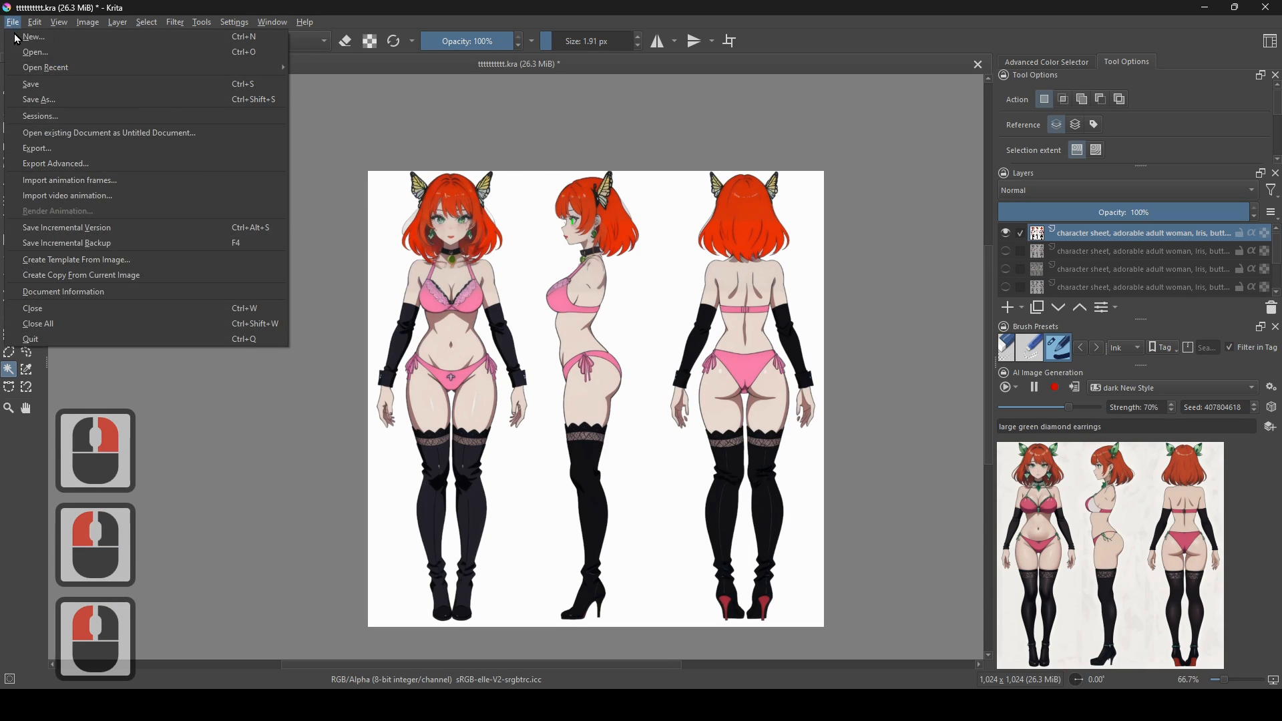
{"action": "left_click", "coordinate": [50, 84]}
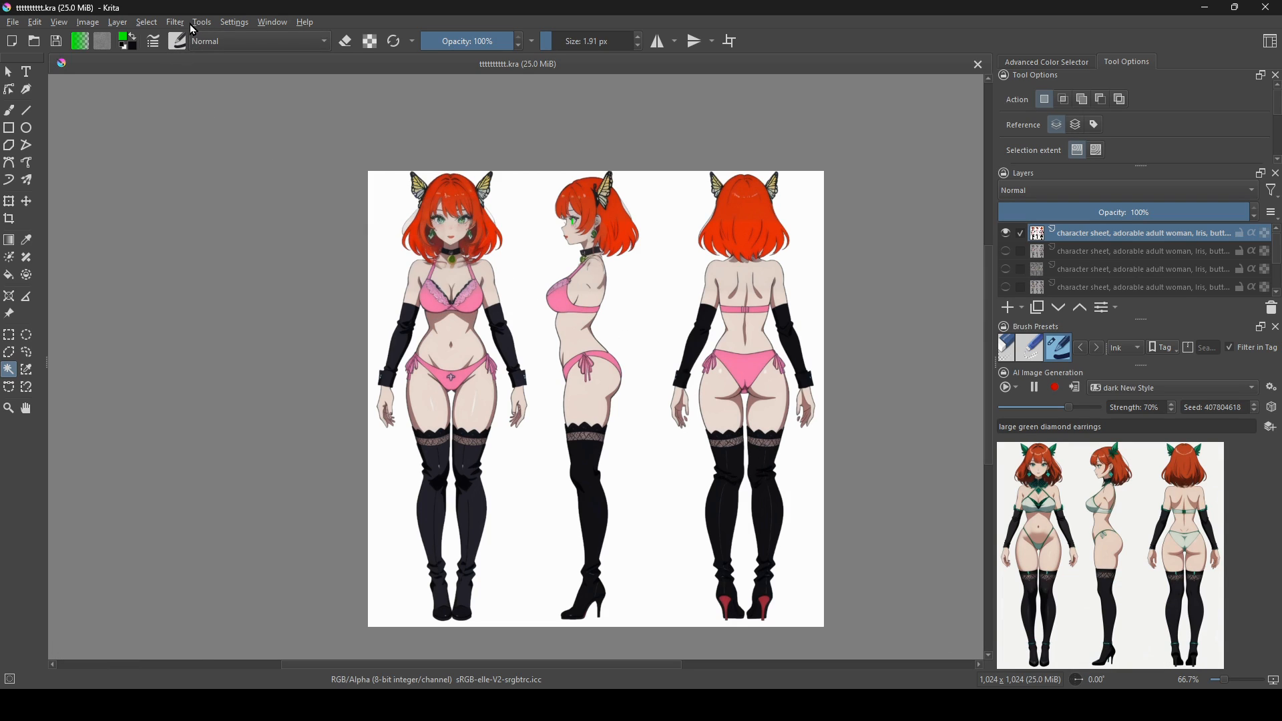
- Scale the whole image to 2048 × 2048 px with proportions constrained
{"action": "left_click", "coordinate": [88, 22]}
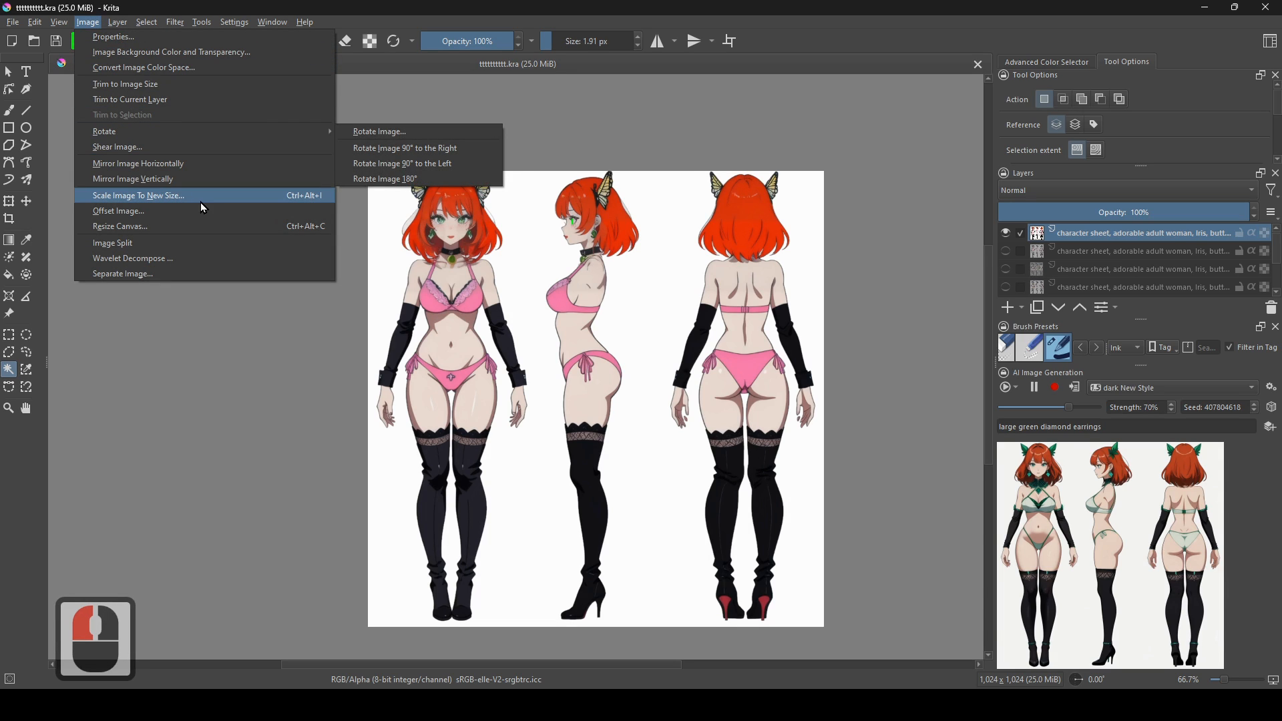
{"action": "left_click", "coordinate": [218, 195]}
{"action": "left_click", "coordinate": [603, 250]}
{"action": "left_click_drag", "start_coordinate": [602, 252], "coordinate": [647, 255]}
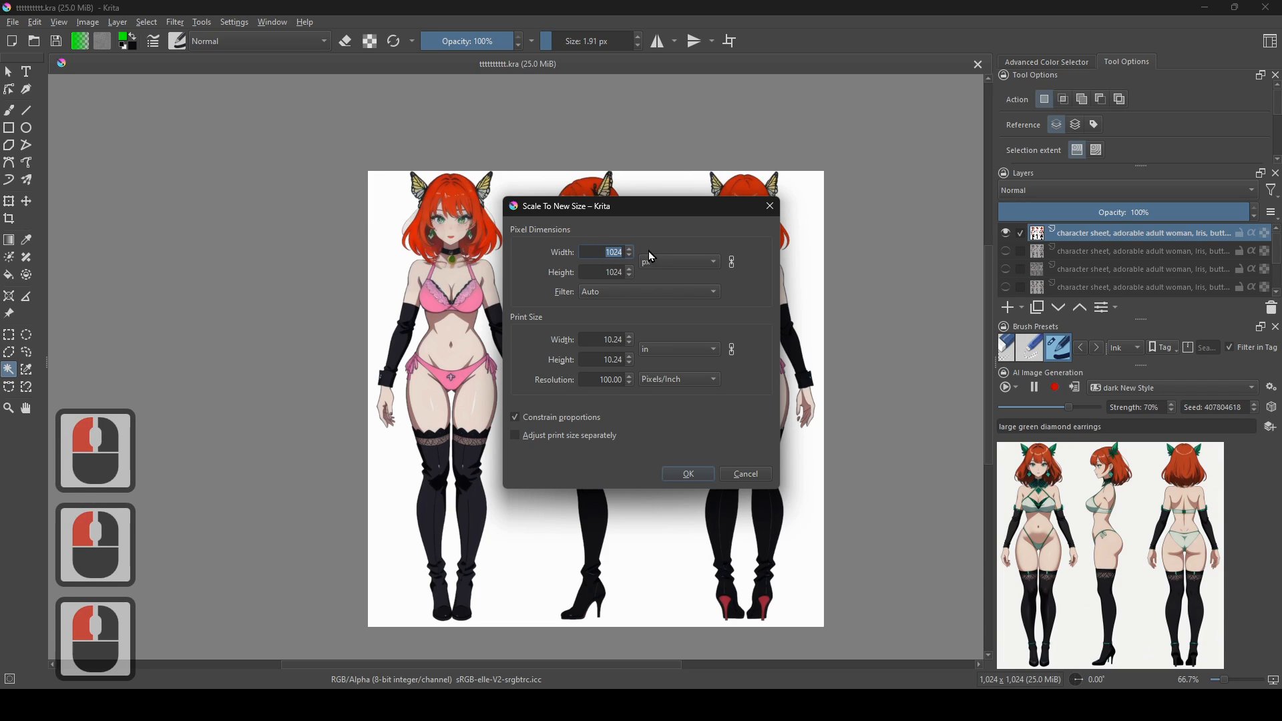
{"action": "type", "text": "29"}
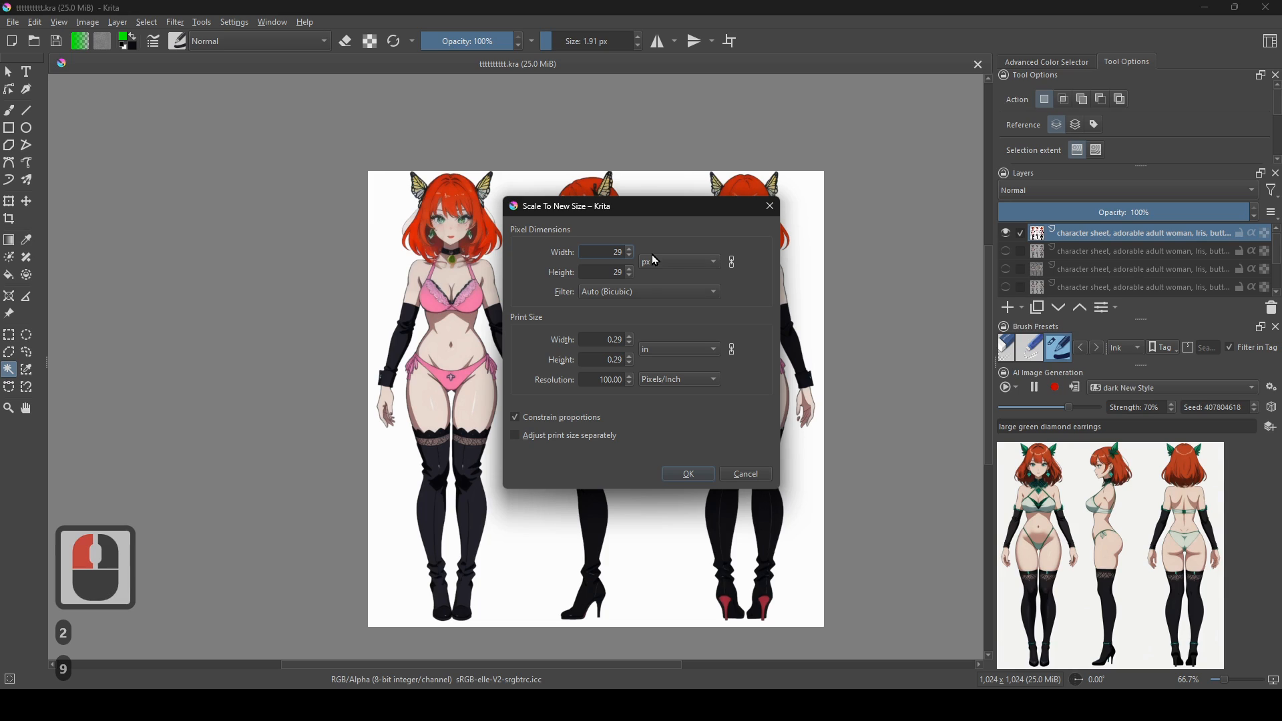
{"action": "key", "text": "BackSpace"}
{"action": "type", "text": "9"}
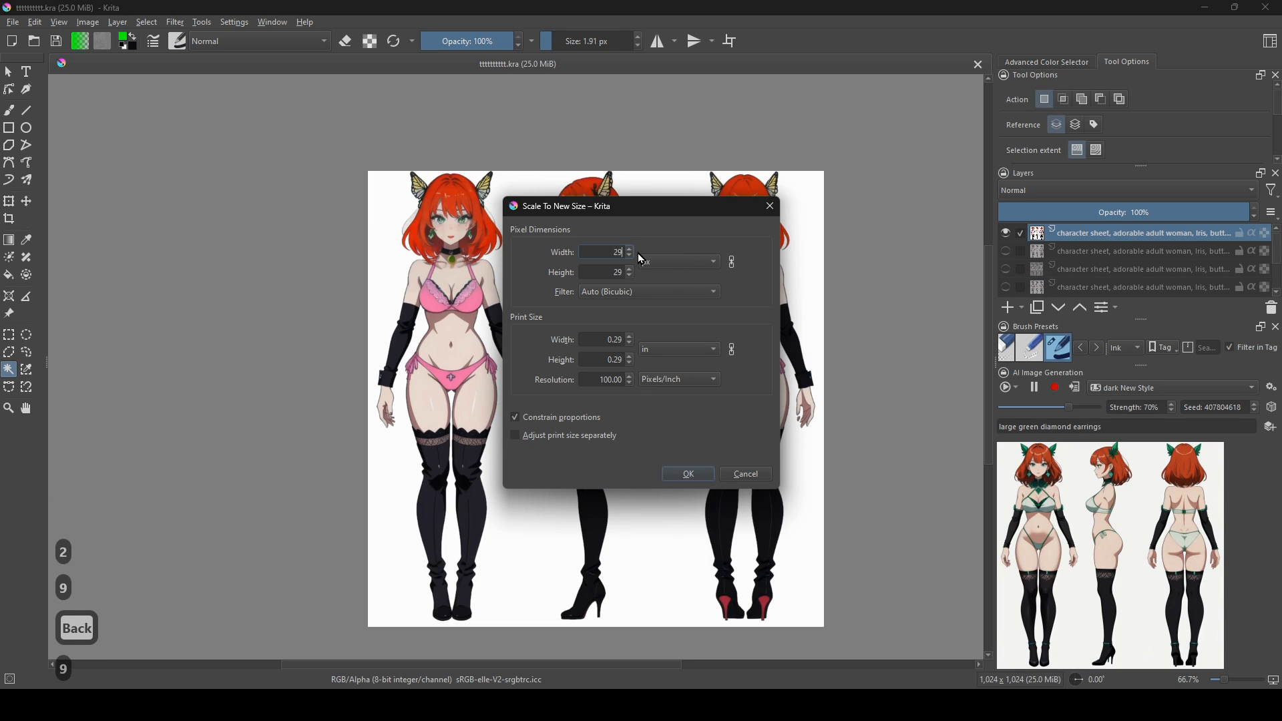
{"action": "key", "text": "BackSpace"}
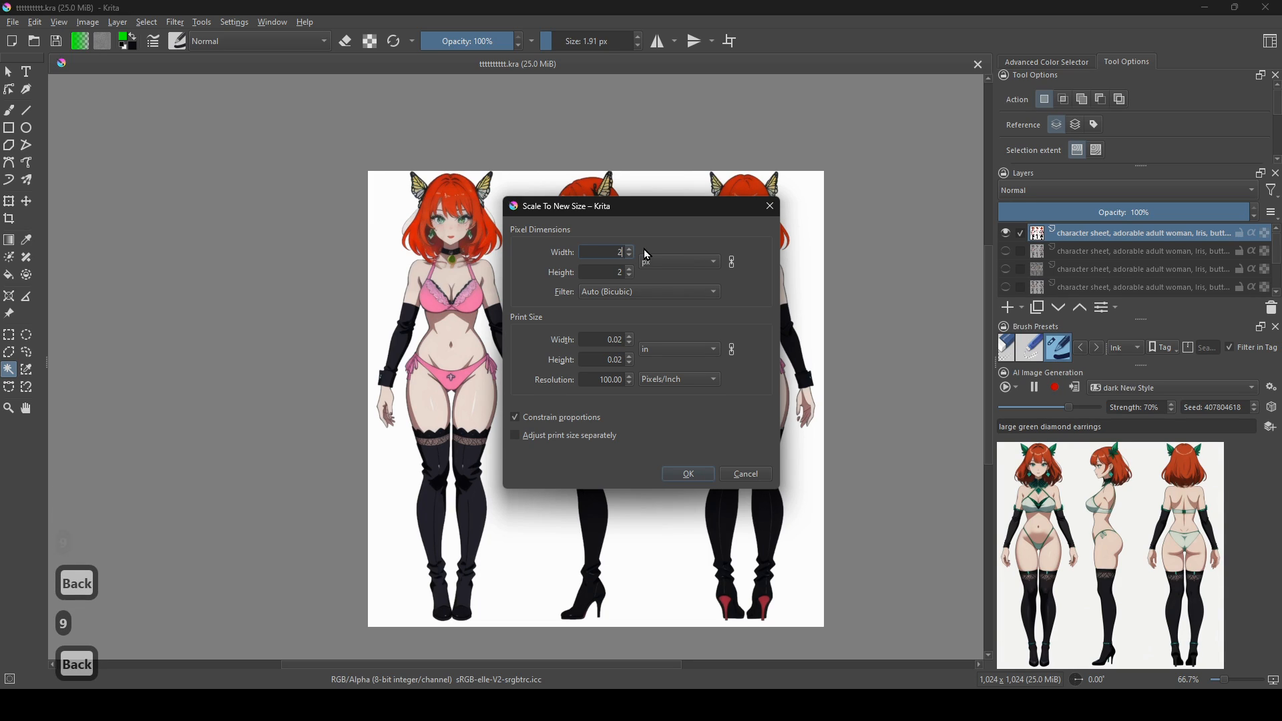
{"action": "type", "text": "0"}
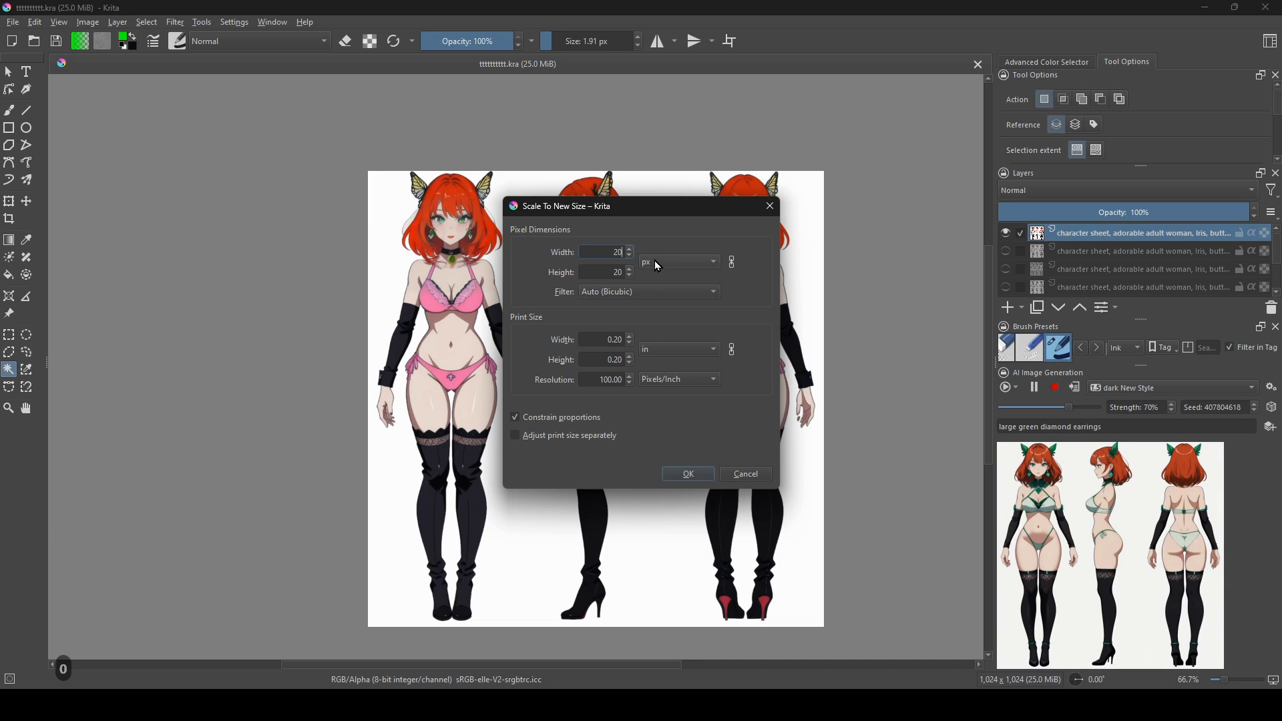
{"action": "type", "text": "56"}
{"action": "key", "text": "BackSpace"}
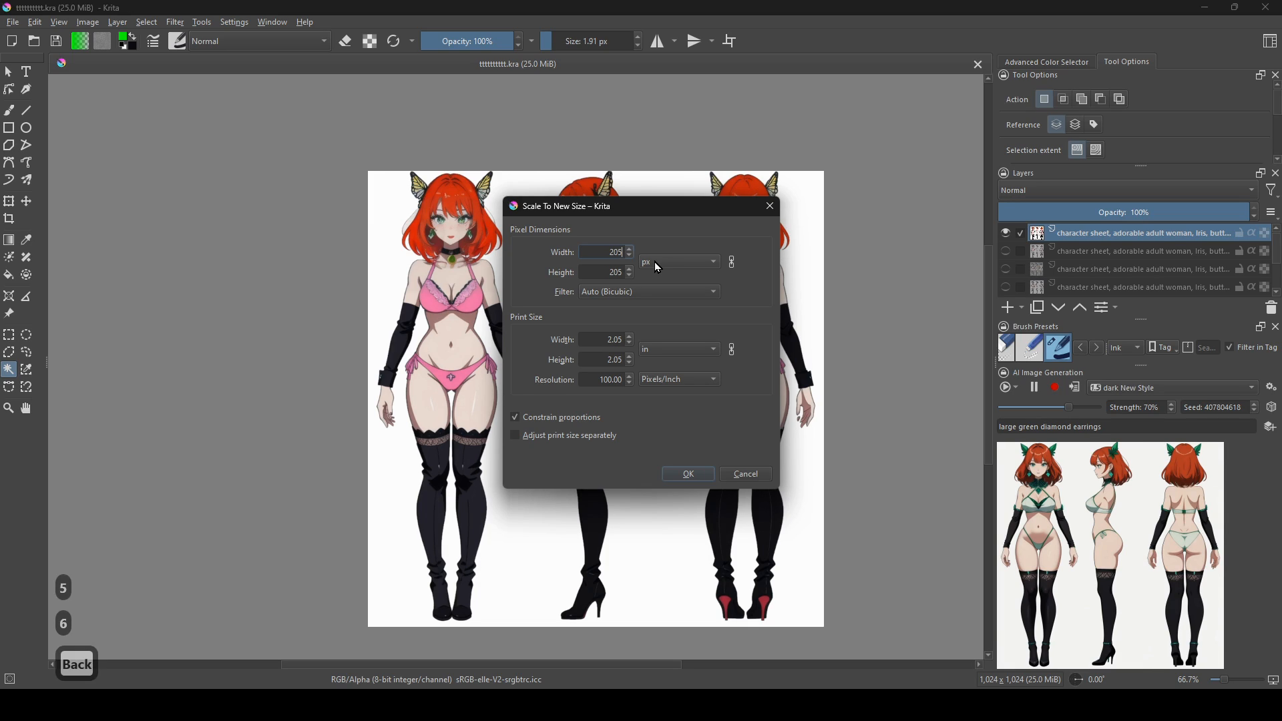
{"action": "type", "text": "8"}
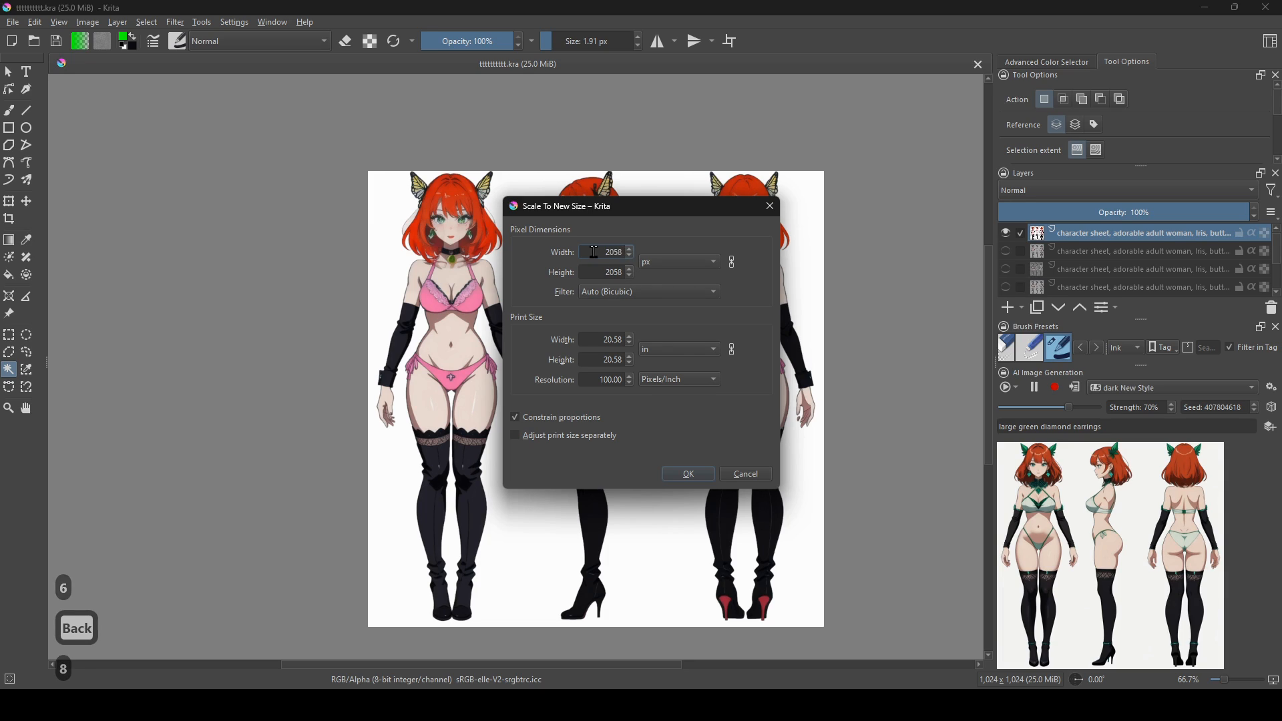
{"action": "left_click", "coordinate": [628, 261]}
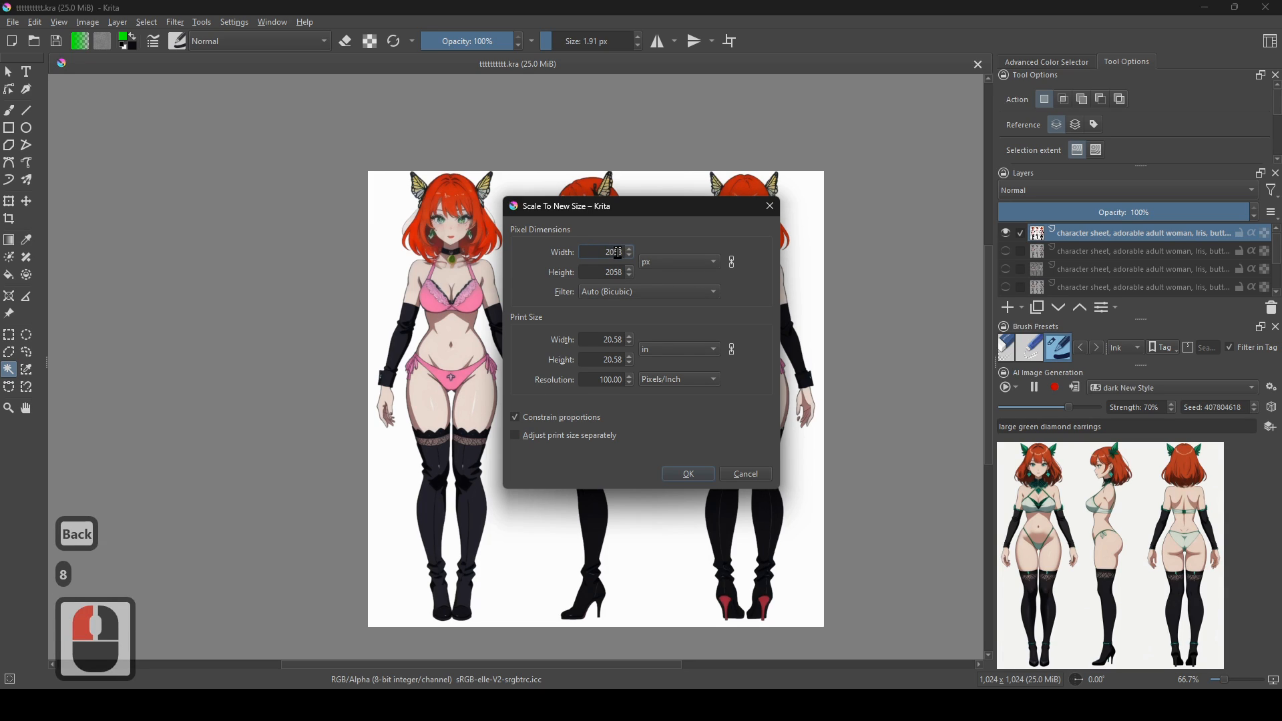
{"action": "left_click", "coordinate": [619, 253]}
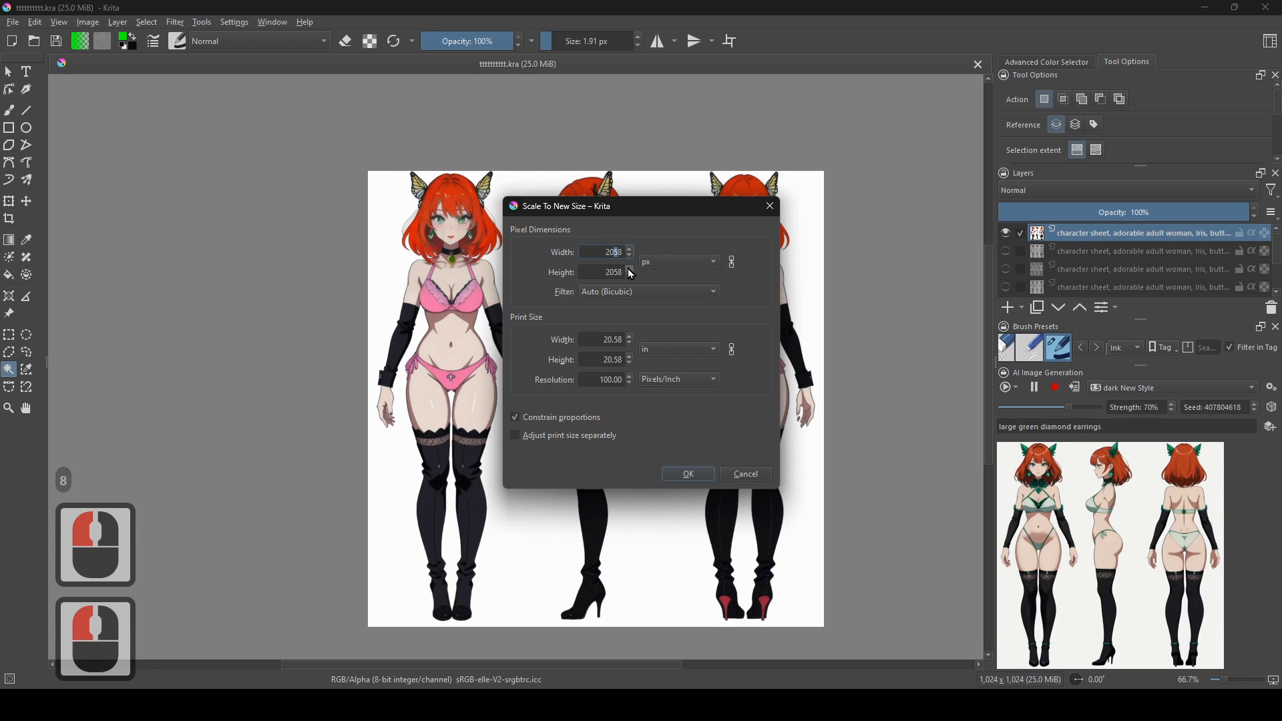
{"action": "type", "text": "4"}
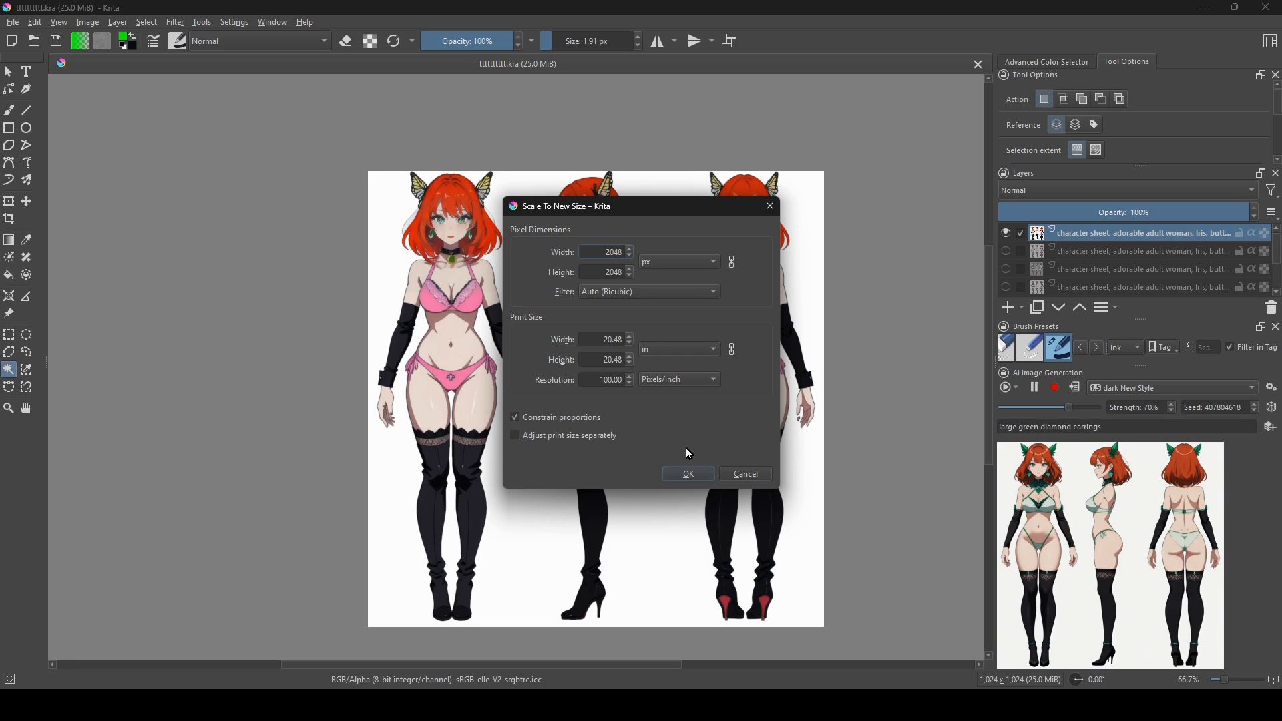
{"action": "left_click", "coordinate": [680, 475]}
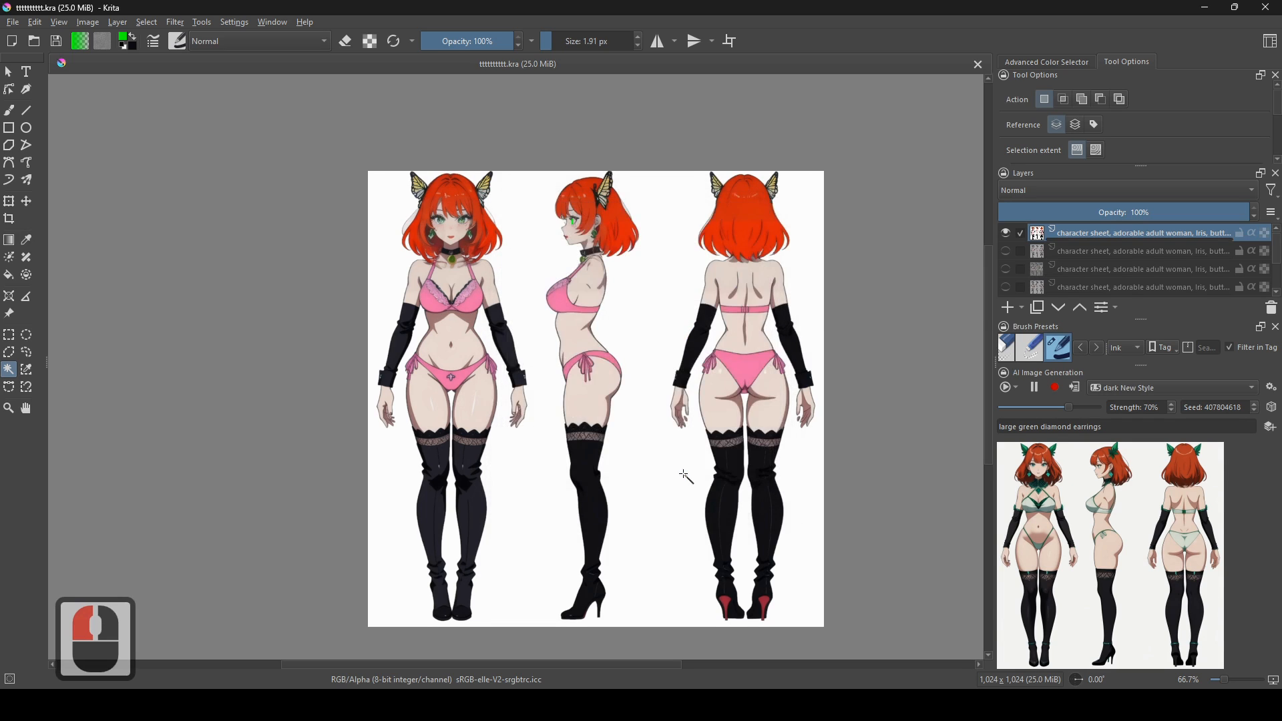
{"action": "left_click_drag", "start_coordinate": [610, 428], "coordinate": [712, 649]}
{"action": "scroll", "coordinate": [712, 649], "scroll_direction": "down", "scroll_amount": 2}
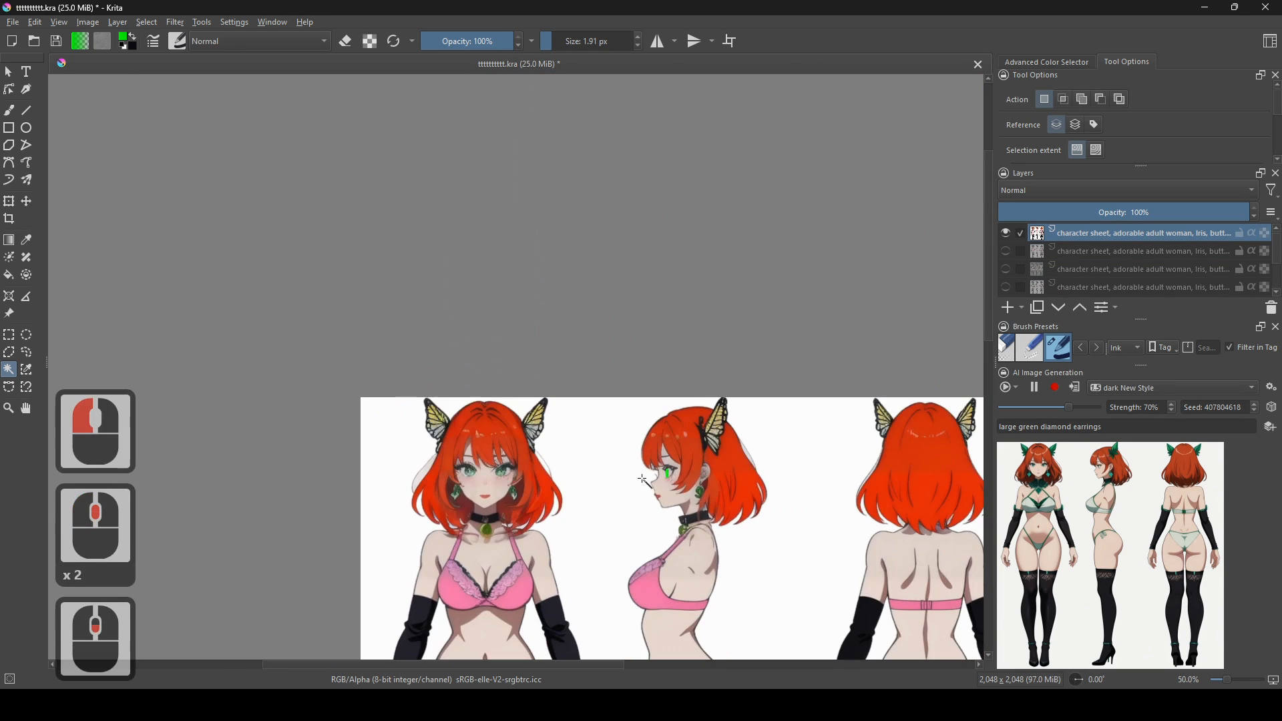
- Lower the AI image generation strength to 30%
{"action": "left_click_drag", "start_coordinate": [563, 480], "coordinate": [464, 426]}
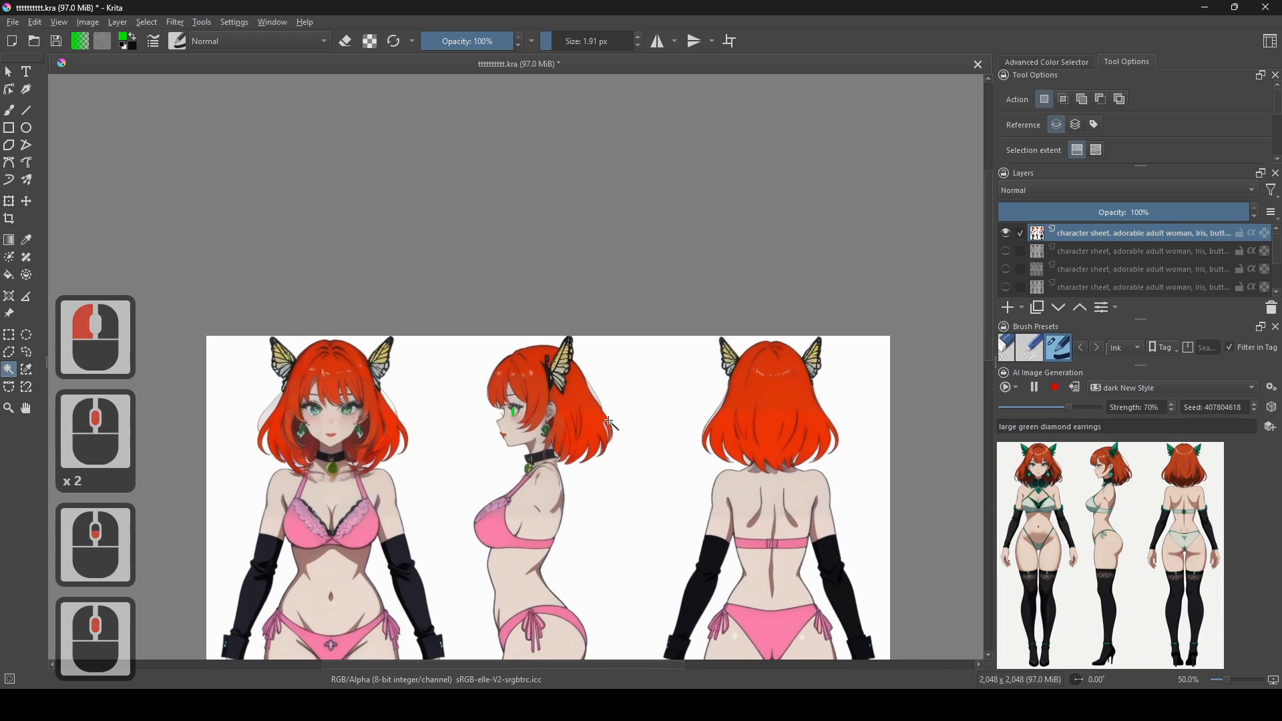
{"action": "left_click_drag", "start_coordinate": [1068, 406], "coordinate": [1023, 408]}
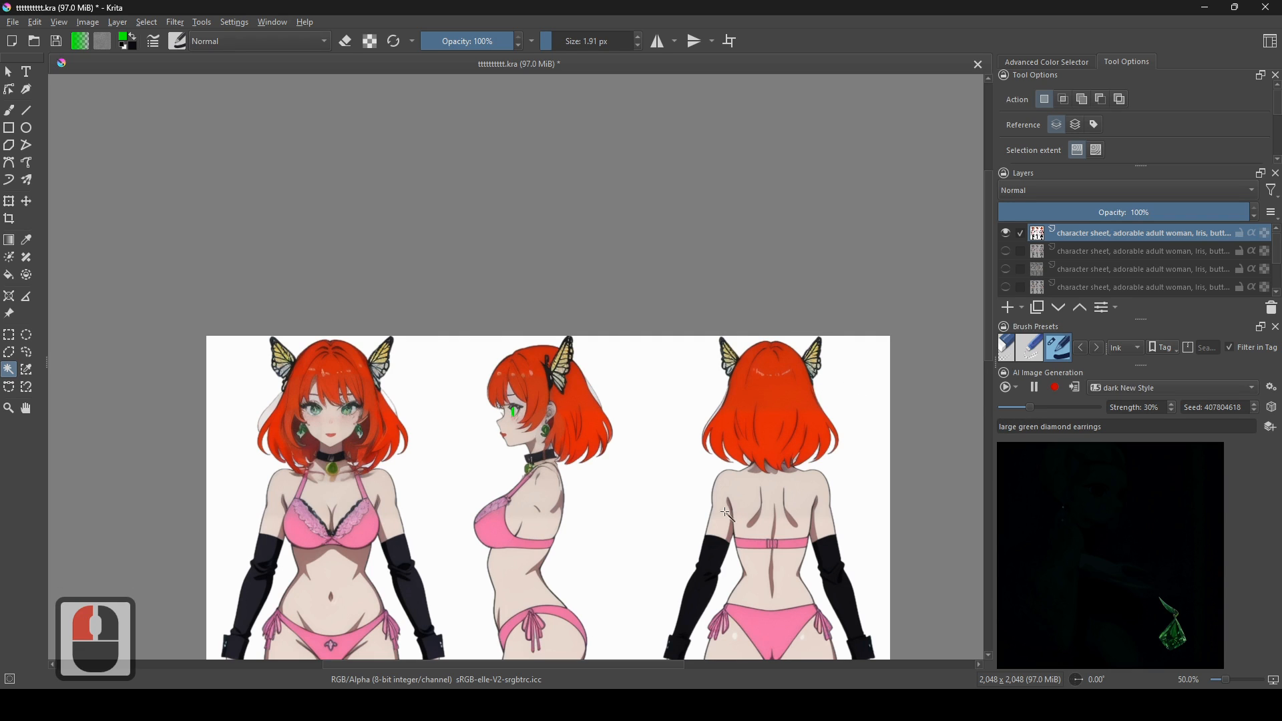
- Activate the Fill tool and sample the red of the back-view shoe's heel as the painting colour
{"action": "scroll", "coordinate": [580, 462], "scroll_direction": "down", "scroll_amount": 2}
{"action": "left_click_drag", "start_coordinate": [581, 477], "coordinate": [591, 315]}
{"action": "scroll", "coordinate": [577, 321], "scroll_direction": "up", "scroll_amount": 1}
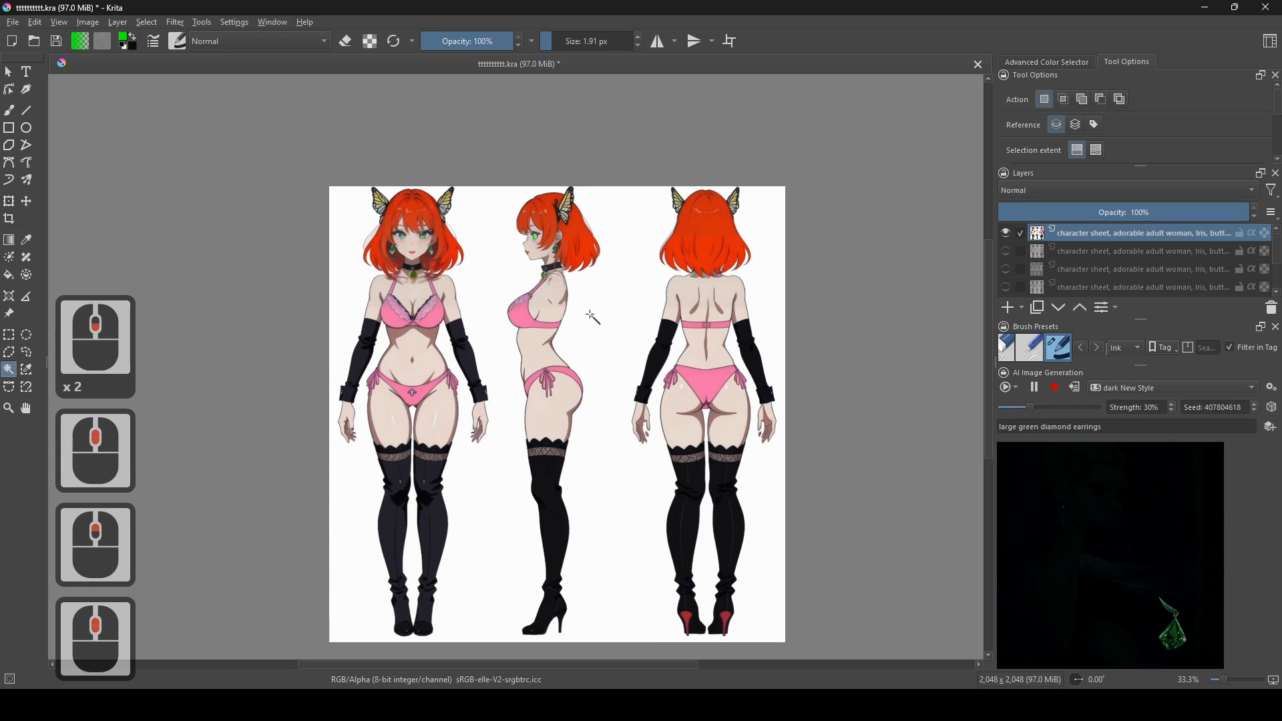
{"action": "scroll", "coordinate": [616, 292], "scroll_direction": "up", "scroll_amount": 3}
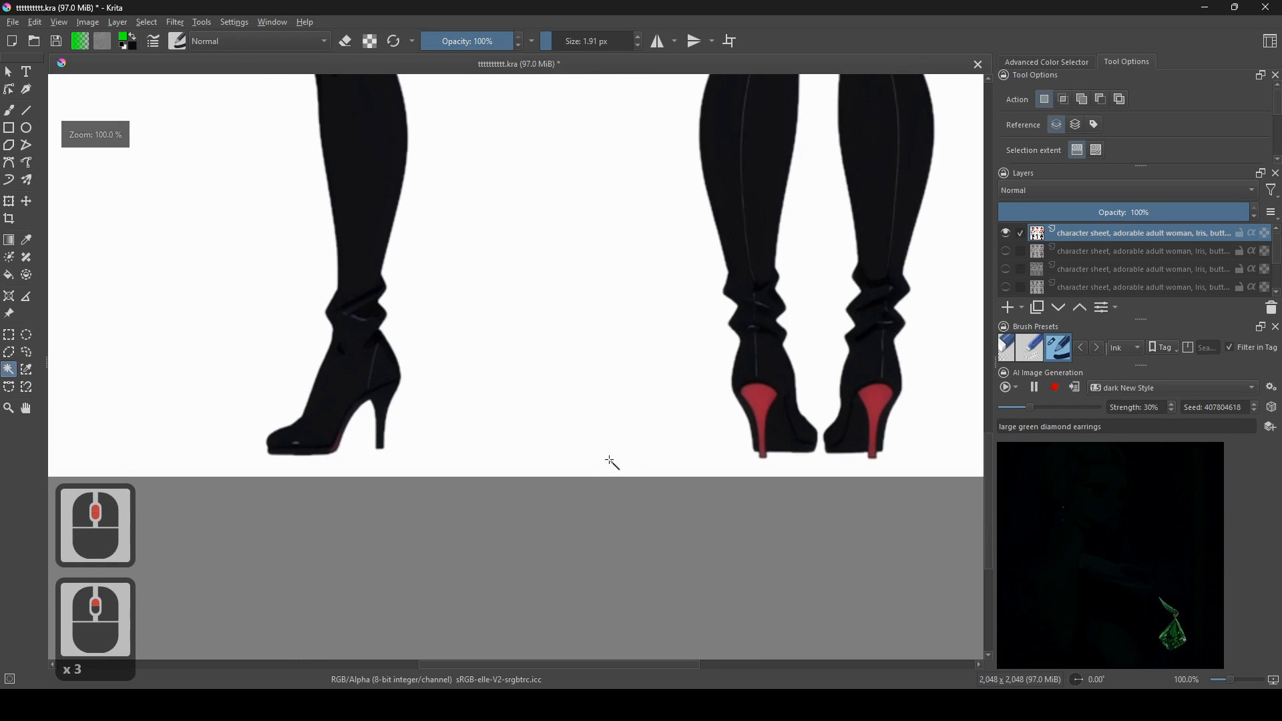
{"action": "scroll", "coordinate": [609, 487], "scroll_direction": "up", "scroll_amount": 2}
{"action": "left_click_drag", "start_coordinate": [459, 466], "coordinate": [555, 485]}
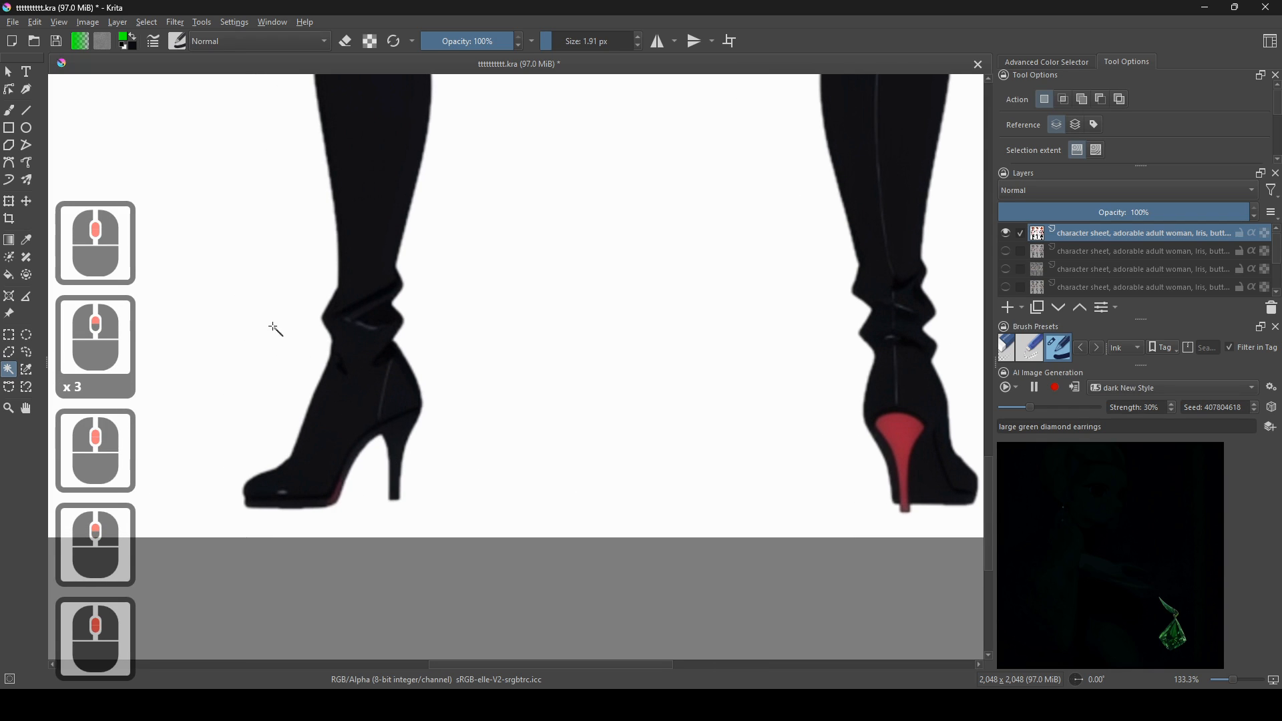
{"action": "left_click", "coordinate": [9, 274]}
{"action": "left_click", "coordinate": [899, 428], "text": "ctrl"}
- Try filling the black area beside the back-view heels with red, including at a fill threshold of 10, and undo it
{"action": "left_click_drag", "start_coordinate": [899, 429], "coordinate": [766, 378]}
{"action": "left_click", "coordinate": [793, 435]}
{"action": "key", "text": "ctrl+z"}
{"action": "right_click", "coordinate": [879, 325]}
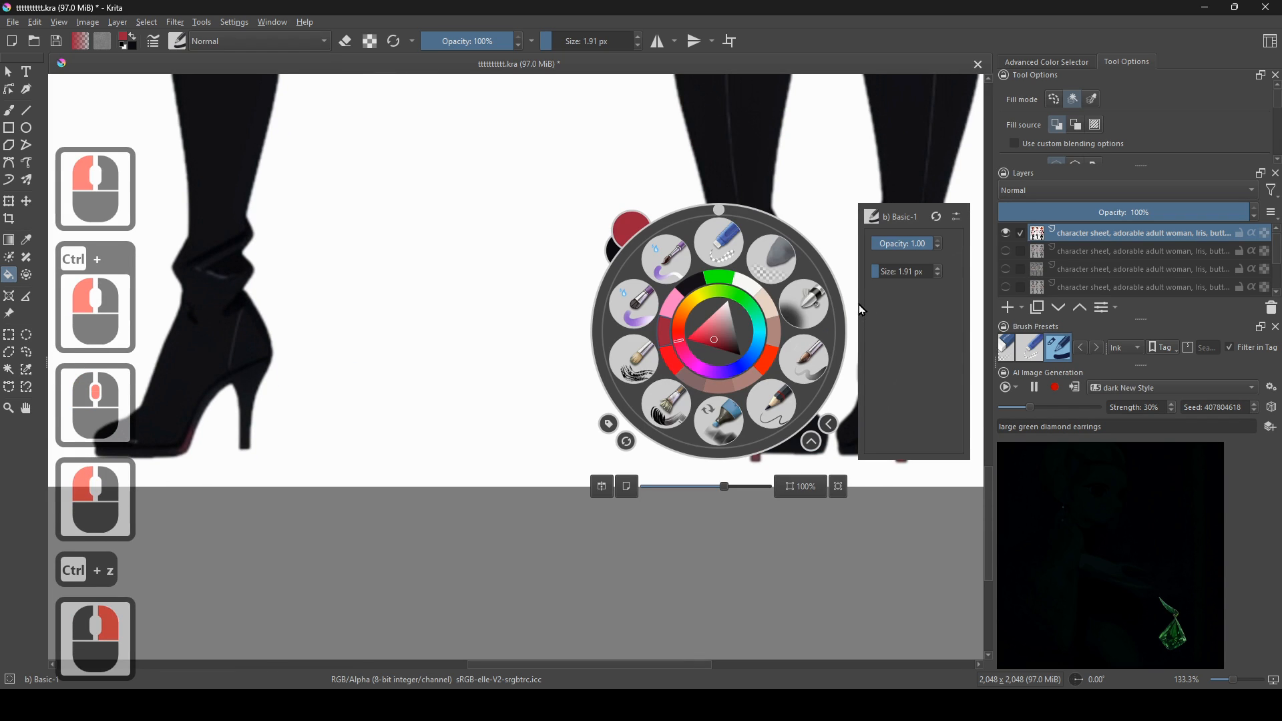
{"action": "middle_click", "coordinate": [534, 307]}
{"action": "scroll", "coordinate": [1133, 126], "scroll_direction": "down", "scroll_amount": 3}
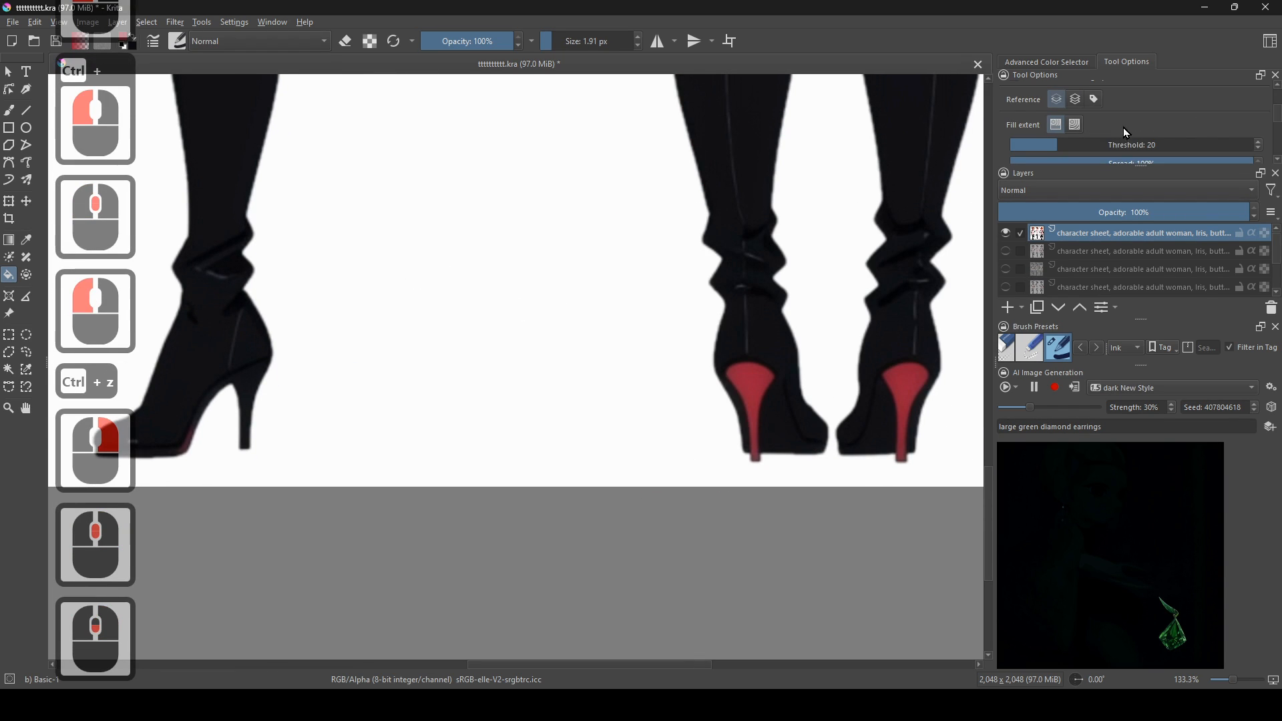
{"action": "scroll", "coordinate": [1066, 143], "scroll_direction": "down", "scroll_amount": 1}
{"action": "scroll", "coordinate": [1065, 143], "scroll_direction": "up", "scroll_amount": 5}
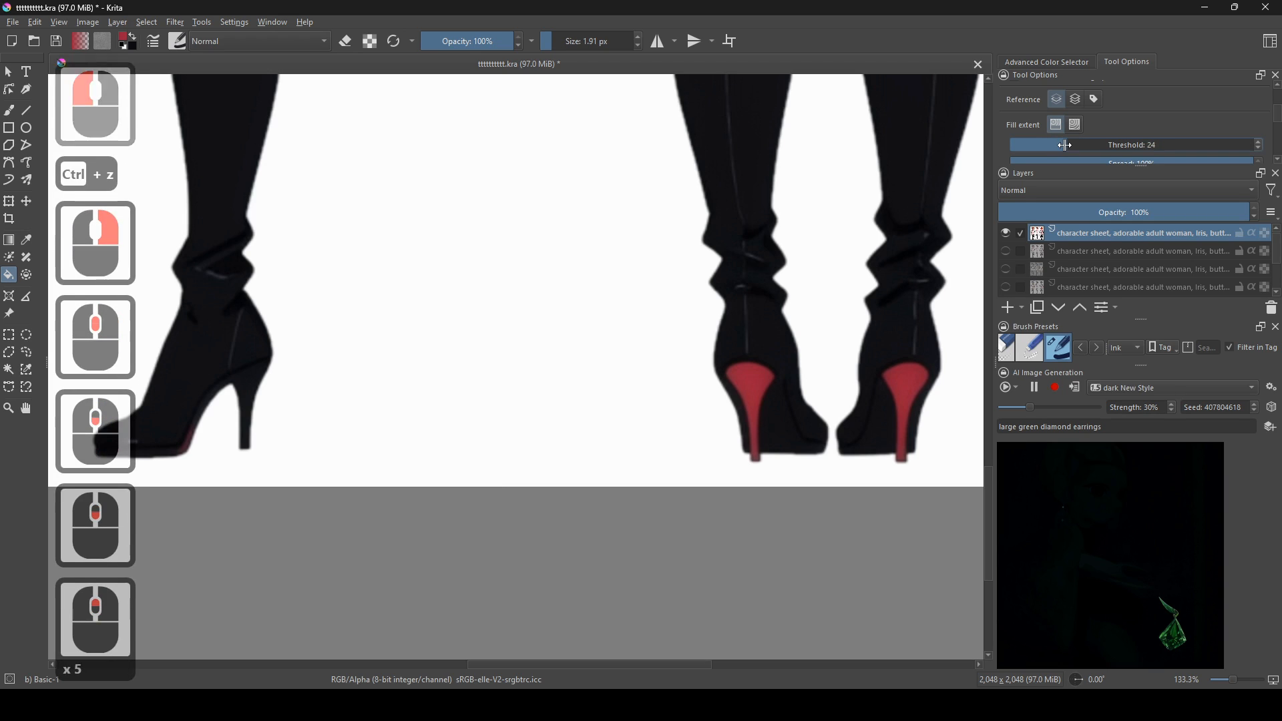
{"action": "scroll", "coordinate": [1066, 144], "scroll_direction": "down", "scroll_amount": 4}
{"action": "scroll", "coordinate": [1066, 144], "scroll_direction": "down", "scroll_amount": 6}
{"action": "scroll", "coordinate": [1067, 144], "scroll_direction": "down", "scroll_amount": 1}
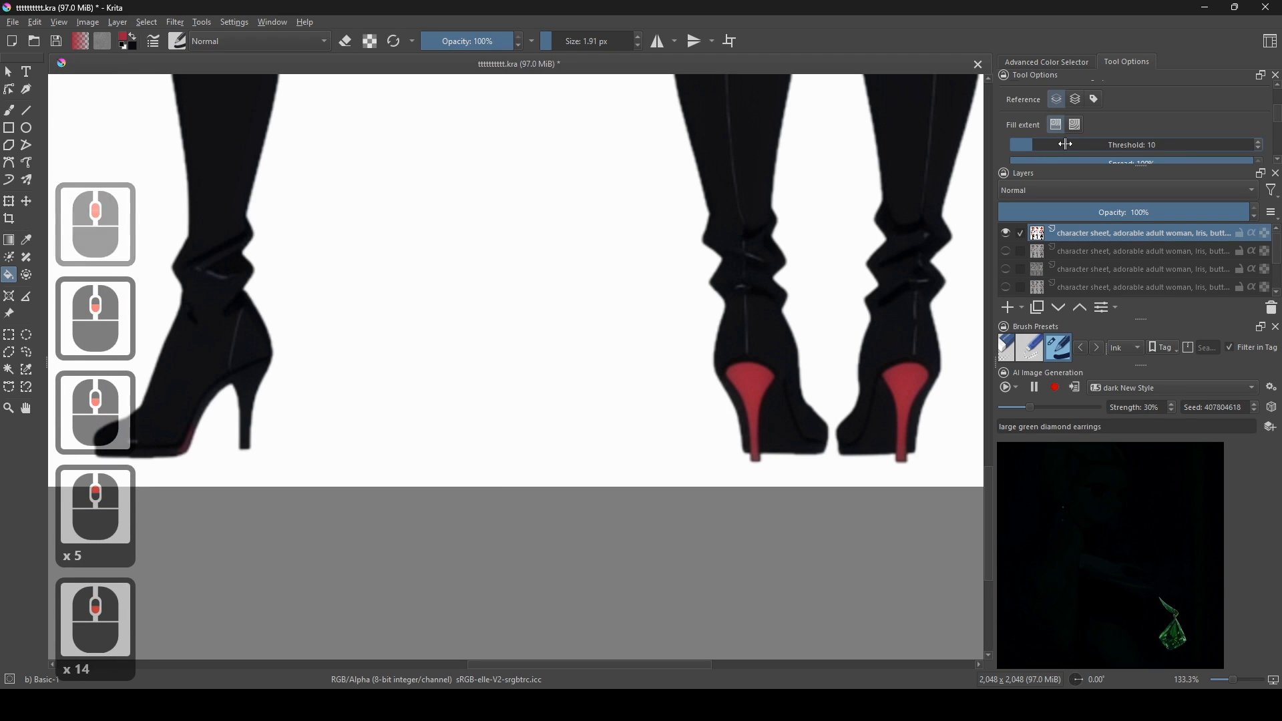
{"action": "left_click", "coordinate": [892, 417]}
{"action": "key", "text": "ctrl+z"}
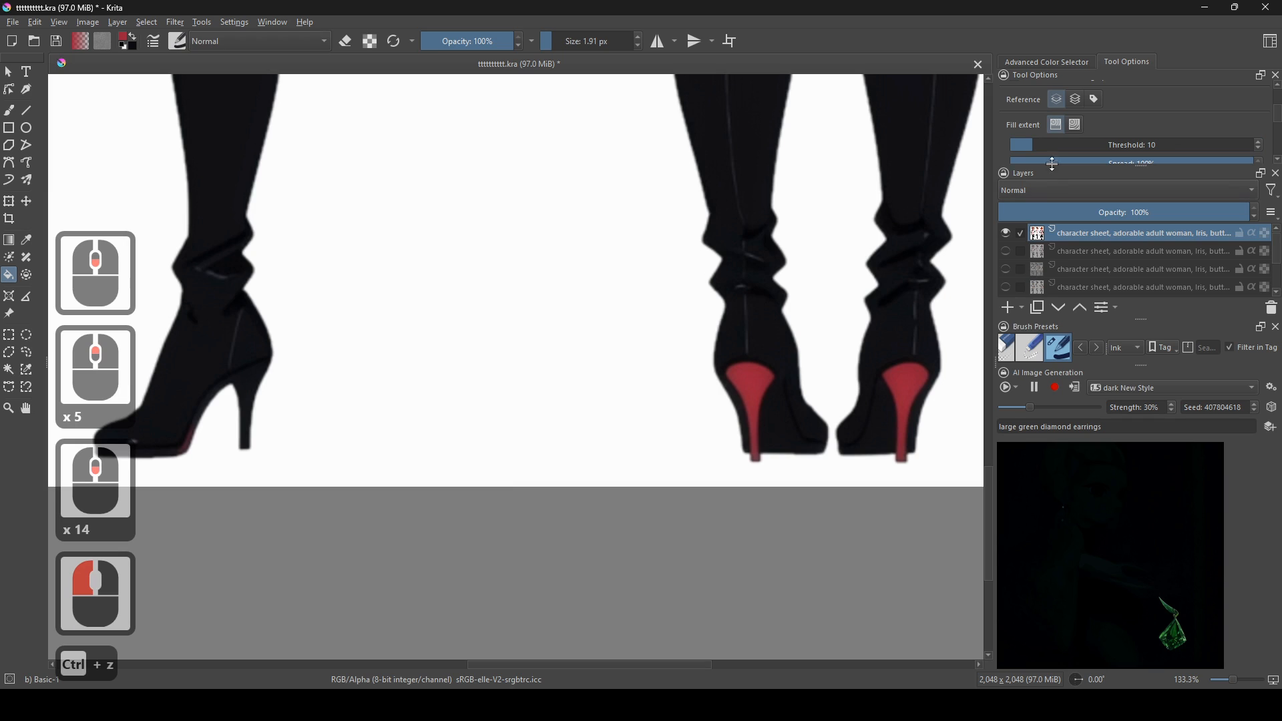
- Set the fill threshold to 5, test the red fill on the back-view shoes, and undo the test fills
{"action": "scroll", "coordinate": [1054, 146], "scroll_direction": "down", "scroll_amount": 3}
{"action": "left_click", "coordinate": [888, 401]}
{"action": "key", "text": "ctrl+z"}
{"action": "scroll", "coordinate": [881, 428], "scroll_direction": "up", "scroll_amount": 2}
{"action": "left_click", "coordinate": [749, 434]}
{"action": "key", "text": "ctrl+z"}
- Try filling the side-view boot's heel with red and undo the fill
{"action": "scroll", "coordinate": [845, 401], "scroll_direction": "down", "scroll_amount": 2}
{"action": "left_click_drag", "start_coordinate": [406, 388], "coordinate": [559, 363]}
{"action": "scroll", "coordinate": [559, 364], "scroll_direction": "up", "scroll_amount": 2}
{"action": "left_click", "coordinate": [624, 343]}
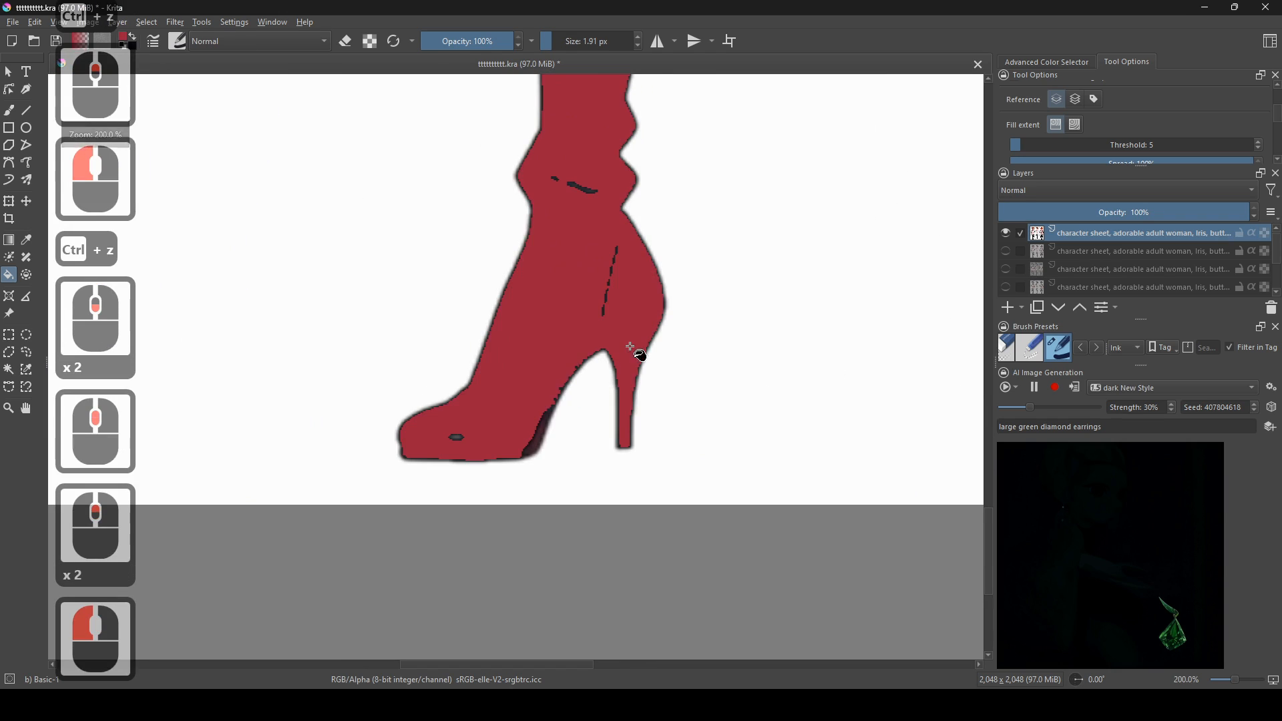
{"action": "key", "text": "ctrl+z"}
- Draw connected red straight lines with a 5.91 px brush along the side-view boot's sole, from the heel's top to the toe
{"action": "scroll", "coordinate": [213, 247], "scroll_direction": "up", "scroll_amount": 1}
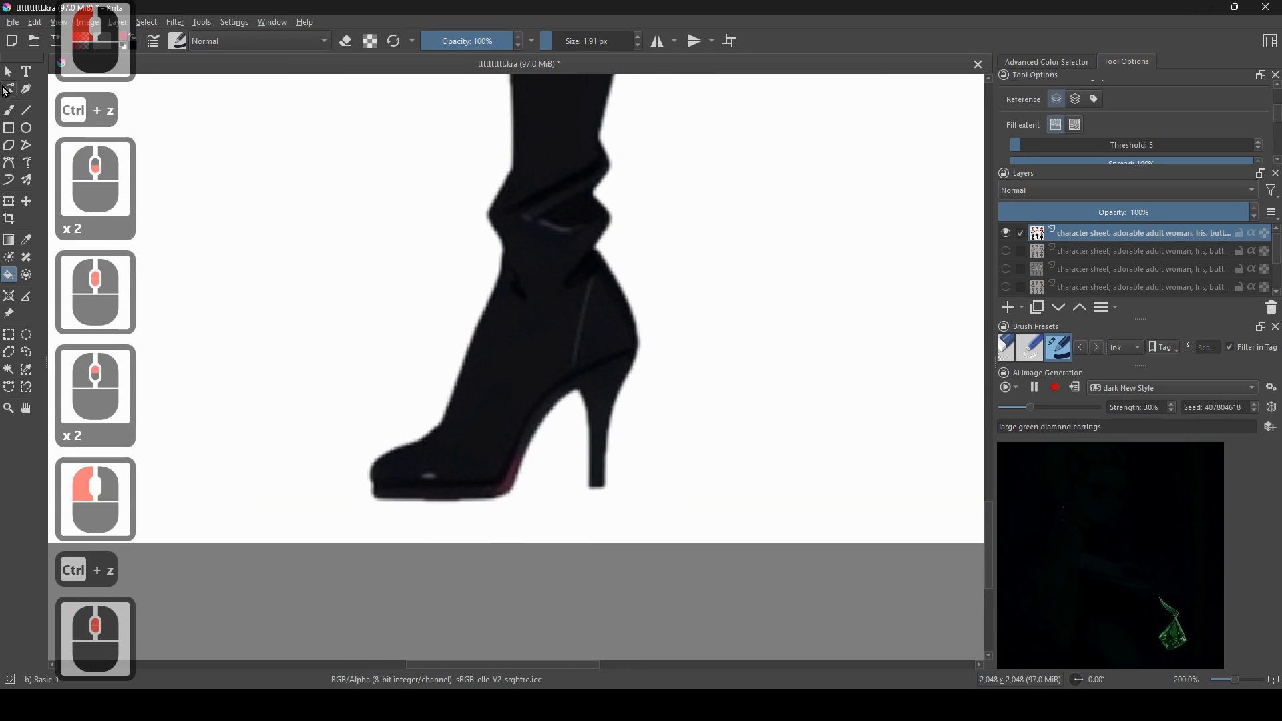
{"action": "left_click", "coordinate": [8, 111]}
{"action": "left_click", "coordinate": [26, 110]}
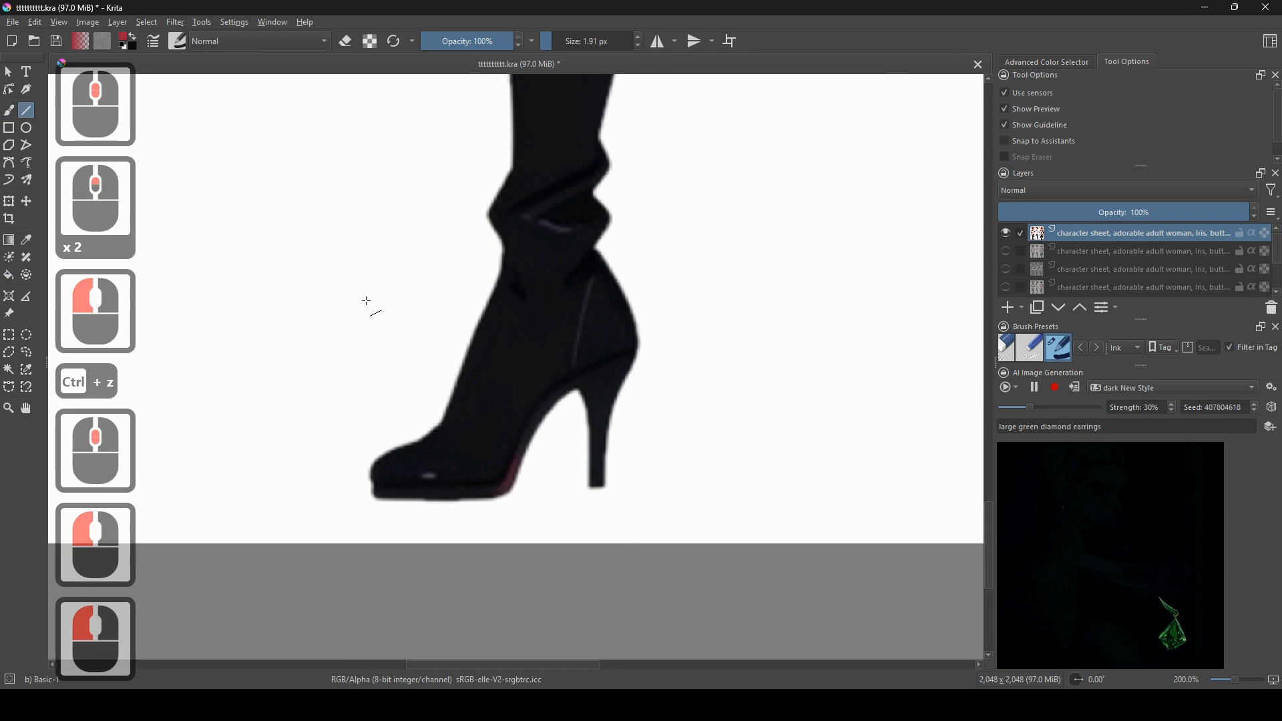
{"action": "scroll", "coordinate": [567, 38], "scroll_direction": "up", "scroll_amount": 5}
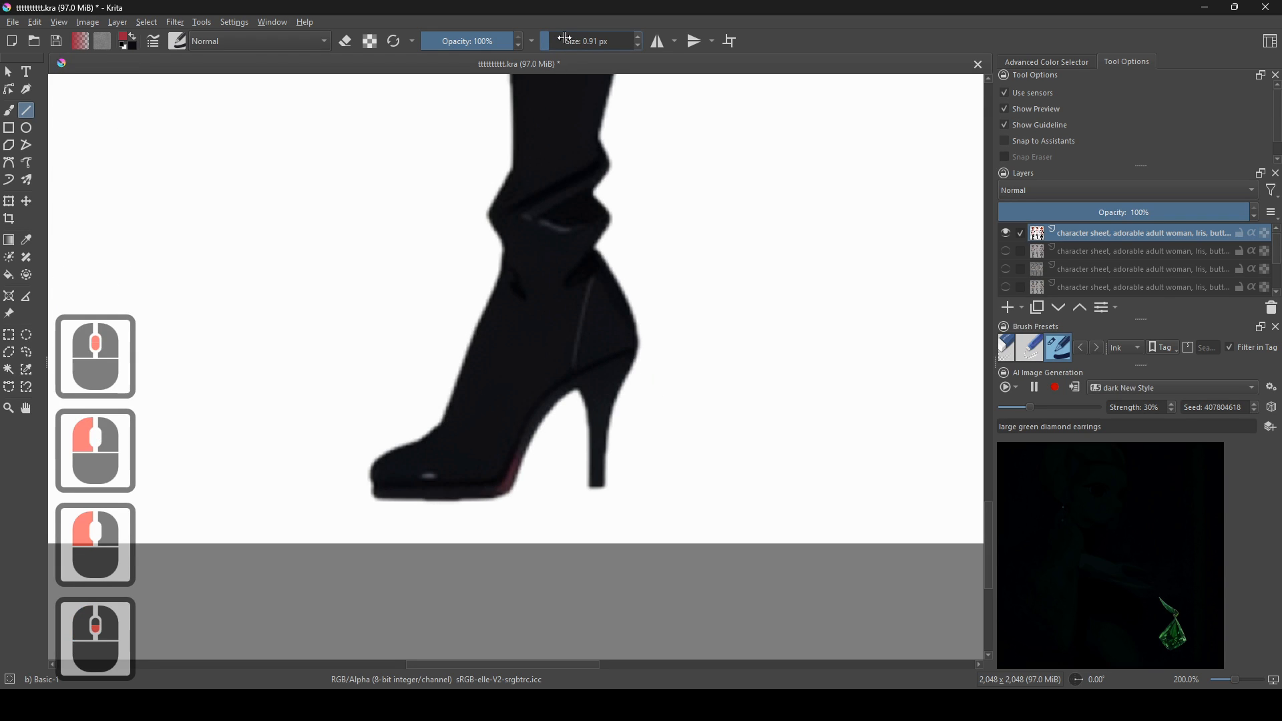
{"action": "scroll", "coordinate": [567, 39], "scroll_direction": "up", "scroll_amount": 1}
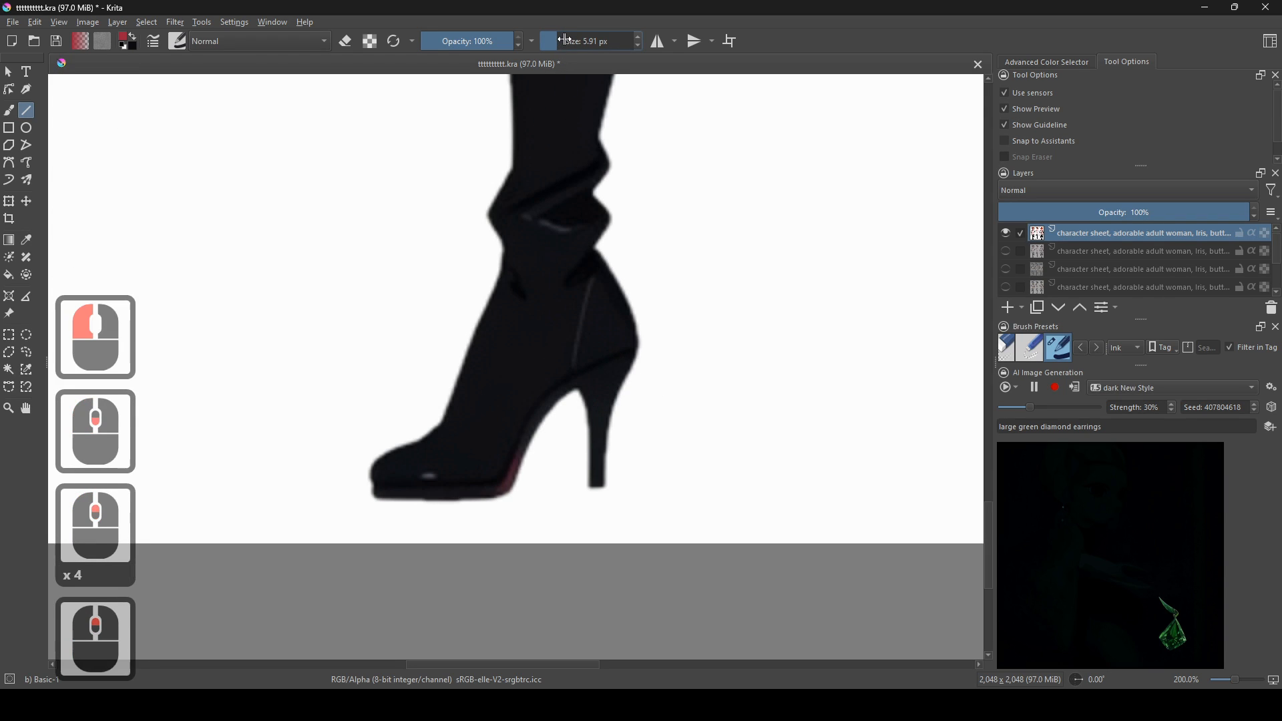
{"action": "mouse_move", "coordinate": [631, 356]}
{"action": "left_mouse_down"}
{"action": "mouse_move", "coordinate": [561, 395]}
{"action": "mouse_move", "coordinate": [529, 433]}
{"action": "left_mouse_up"}
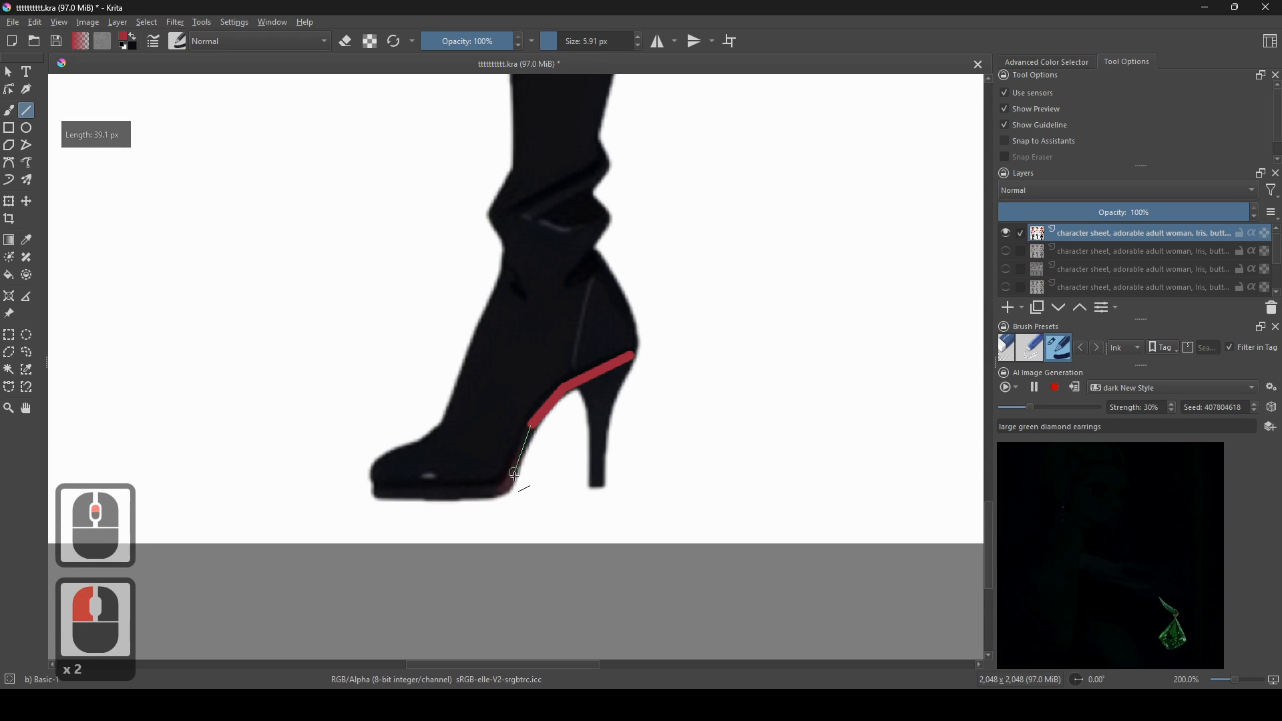
{"action": "left_click_drag", "start_coordinate": [507, 489], "coordinate": [509, 490]}
{"action": "left_click_drag", "start_coordinate": [509, 491], "coordinate": [467, 495]}
{"action": "left_click_drag", "start_coordinate": [467, 496], "coordinate": [466, 496]}
{"action": "left_click_drag", "start_coordinate": [384, 493], "coordinate": [376, 493]}
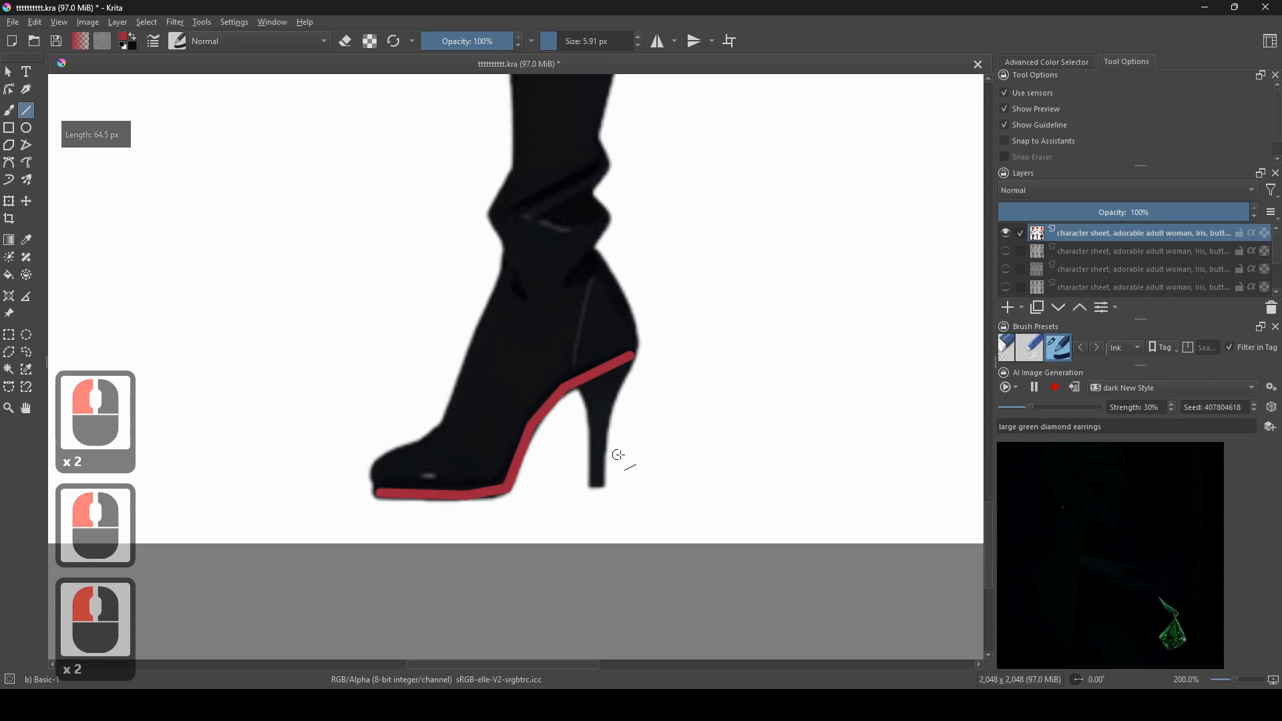
- Draw red lines up the inner edge of the side-view boot's heel and thicken the line where heel meets sole
{"action": "left_click_drag", "start_coordinate": [597, 478], "coordinate": [599, 446]}
{"action": "mouse_move", "coordinate": [593, 396]}
{"action": "left_mouse_down"}
{"action": "mouse_move", "coordinate": [633, 366]}
{"action": "mouse_move", "coordinate": [584, 391]}
{"action": "left_mouse_up"}
{"action": "left_click", "coordinate": [631, 364]}
{"action": "left_click", "coordinate": [581, 386]}
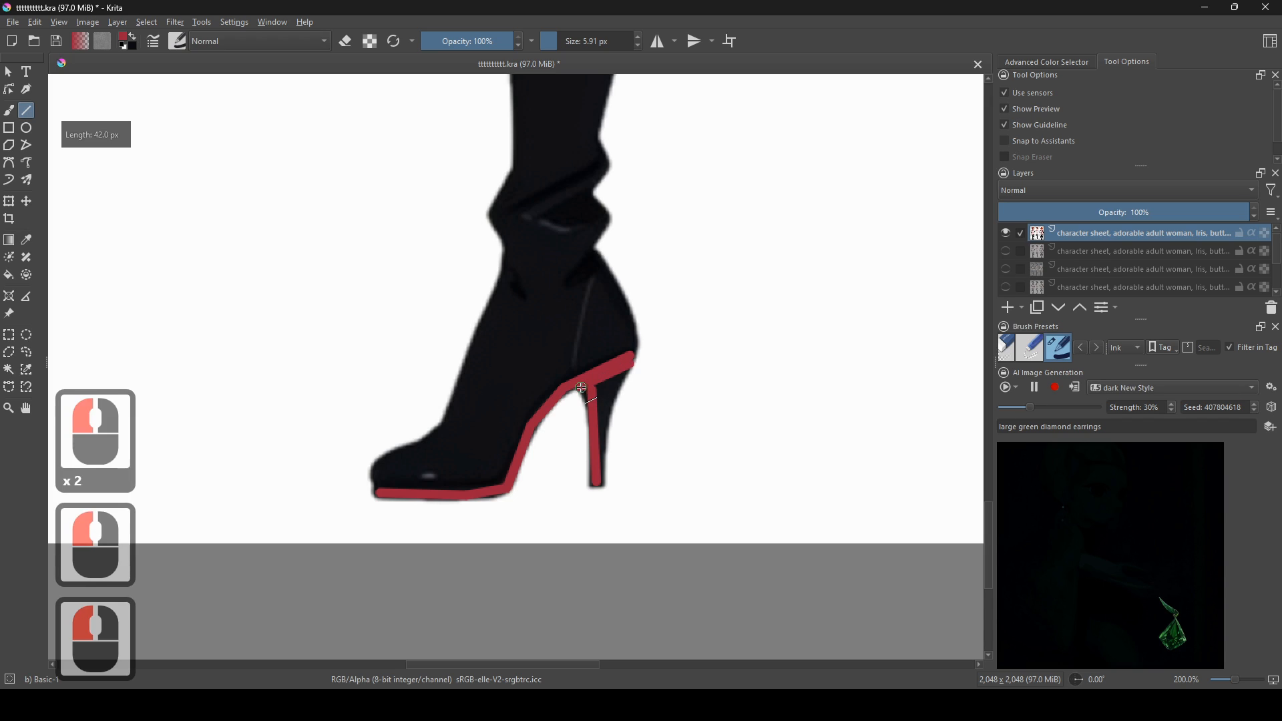
- Draw connected red lines across the toes of both front-view boots to mark the upper edge of their soles
{"action": "scroll", "coordinate": [467, 478], "scroll_direction": "down", "scroll_amount": 1}
{"action": "left_click_drag", "start_coordinate": [175, 482], "coordinate": [589, 452]}
{"action": "mouse_move", "coordinate": [468, 436]}
{"action": "left_mouse_down"}
{"action": "mouse_move", "coordinate": [536, 444]}
{"action": "mouse_move", "coordinate": [481, 477]}
{"action": "mouse_move", "coordinate": [404, 460]}
{"action": "mouse_move", "coordinate": [380, 475]}
{"action": "left_mouse_up"}
{"action": "scroll", "coordinate": [534, 447], "scroll_direction": "up", "scroll_amount": 1}
{"action": "left_click_drag", "start_coordinate": [379, 475], "coordinate": [343, 477]}
{"action": "left_click_drag", "start_coordinate": [344, 477], "coordinate": [314, 467]}
{"action": "left_click_drag", "start_coordinate": [314, 468], "coordinate": [288, 461]}
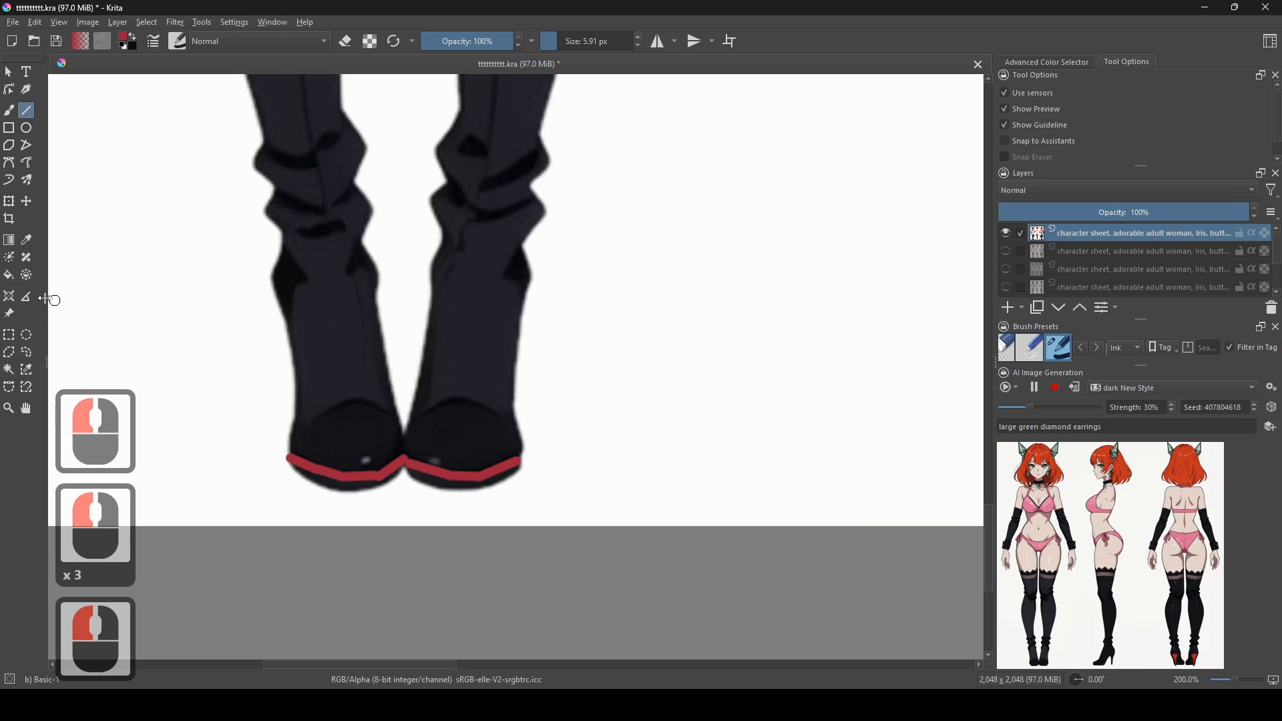
- Fill the areas below the red lines on both front-view boots with red
{"action": "left_click", "coordinate": [10, 277]}
{"action": "left_click", "coordinate": [456, 489]}
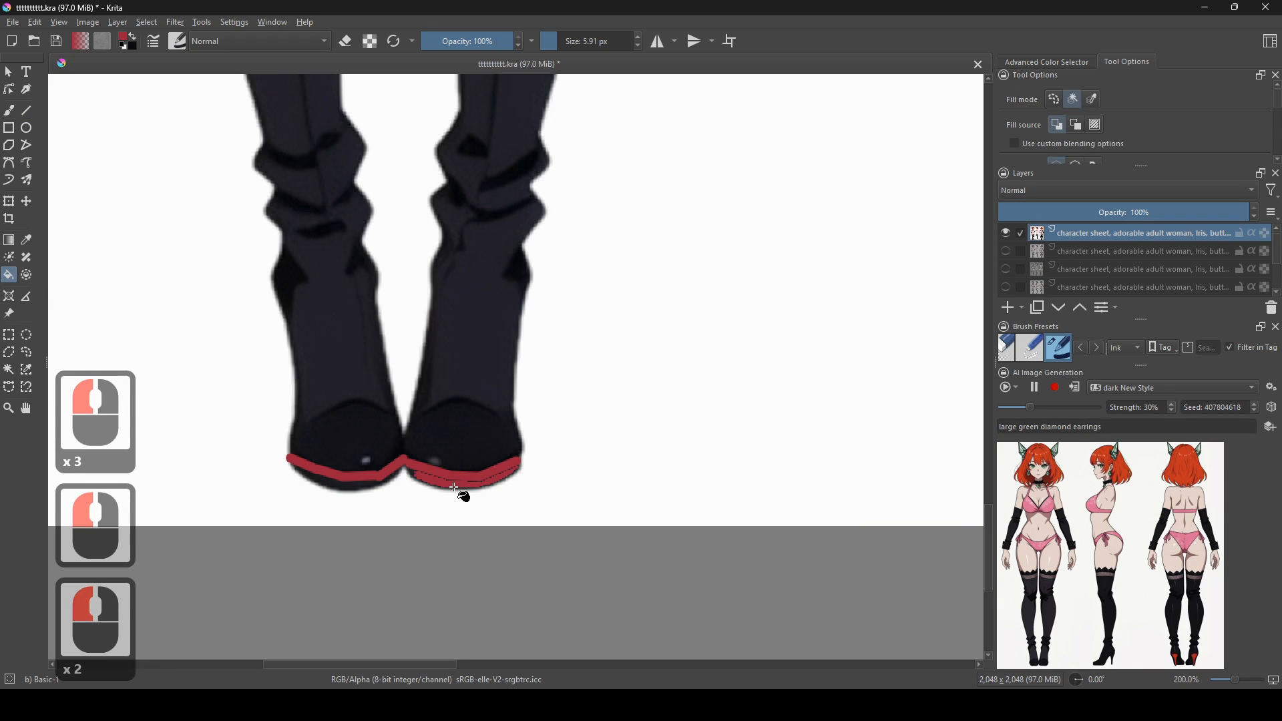
{"action": "left_click", "coordinate": [365, 487]}
- Fill the small gap at the top of the side-view boot's heel with red
{"action": "left_click_drag", "start_coordinate": [968, 425], "coordinate": [314, 412]}
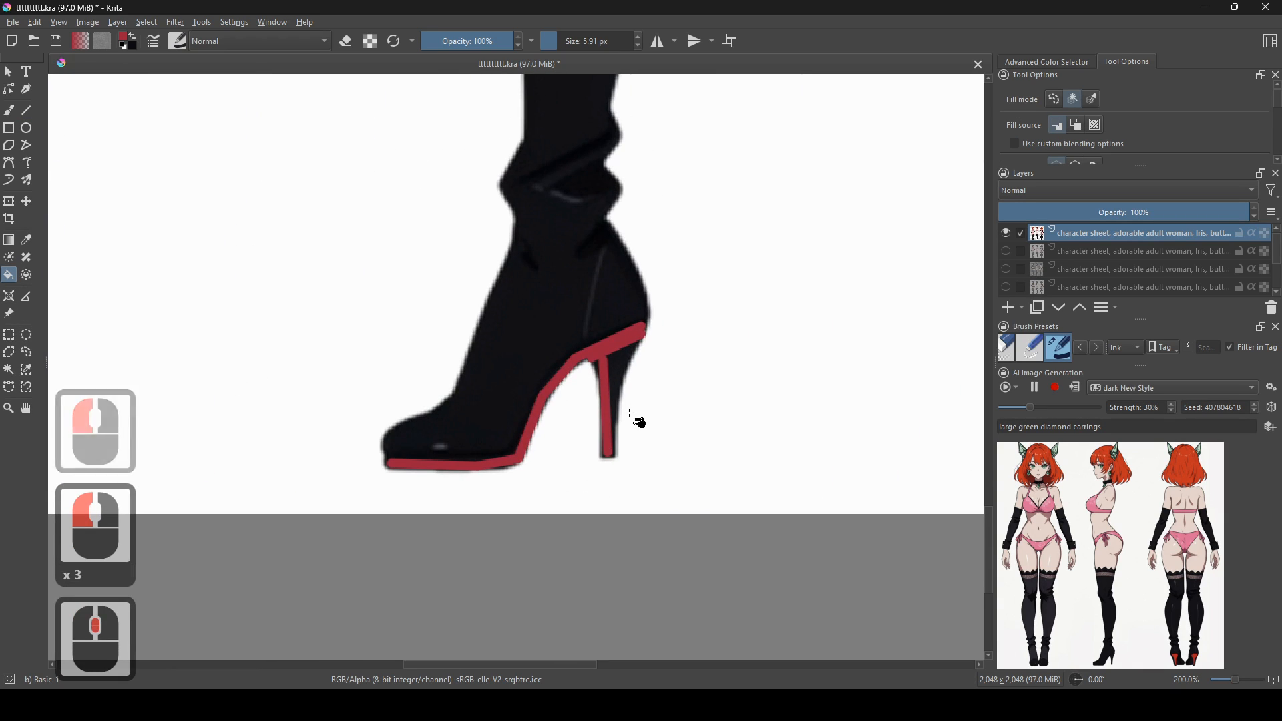
{"action": "left_click", "coordinate": [594, 364]}
{"action": "left_click", "coordinate": [594, 365]}
- Outline the sole area between the heel and toe of the back view's left-hand shoe with connected red lines
{"action": "left_click_drag", "start_coordinate": [859, 354], "coordinate": [413, 424]}
{"action": "scroll", "coordinate": [932, 473], "scroll_direction": "up", "scroll_amount": 1}
{"action": "left_click_drag", "start_coordinate": [931, 473], "coordinate": [538, 430]}
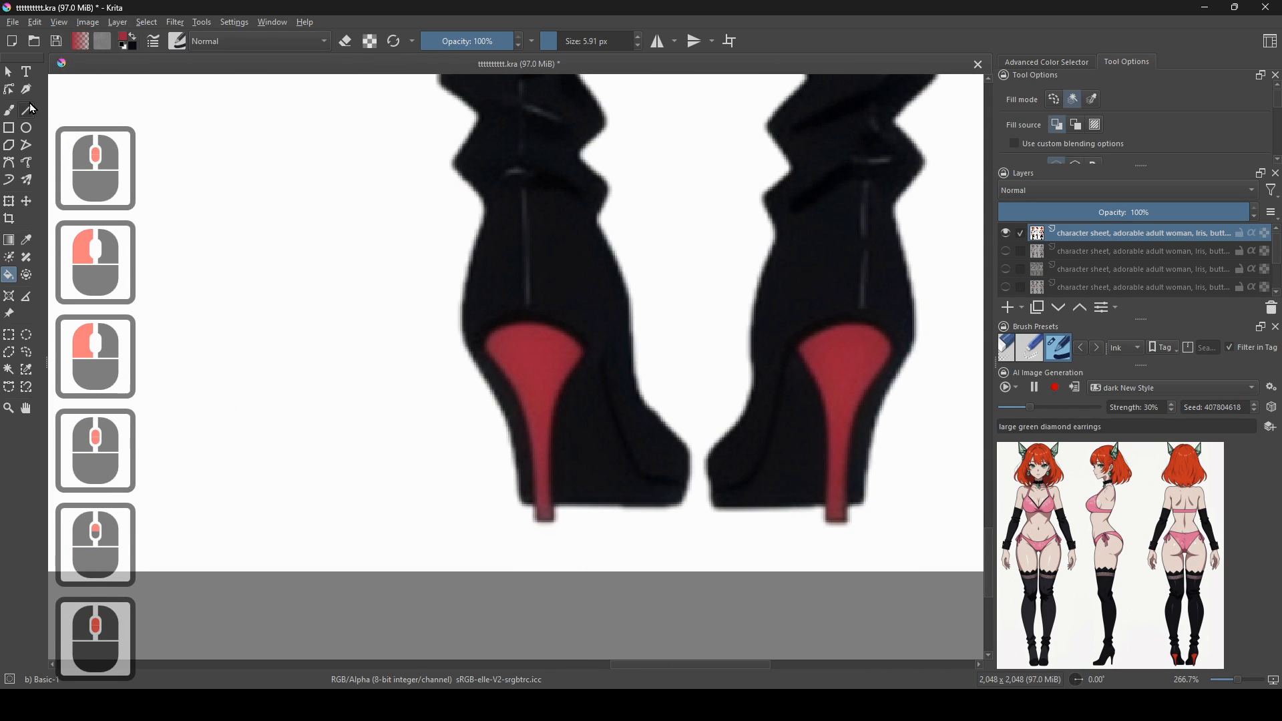
{"action": "left_click", "coordinate": [29, 108]}
{"action": "left_click_drag", "start_coordinate": [583, 347], "coordinate": [640, 485]}
{"action": "left_click_drag", "start_coordinate": [640, 486], "coordinate": [681, 493]}
{"action": "mouse_move", "coordinate": [679, 493]}
{"action": "left_mouse_down"}
{"action": "mouse_move", "coordinate": [593, 510]}
{"action": "mouse_move", "coordinate": [549, 499]}
{"action": "mouse_move", "coordinate": [563, 492]}
{"action": "mouse_move", "coordinate": [563, 425]}
{"action": "left_mouse_up"}
{"action": "left_click_drag", "start_coordinate": [563, 425], "coordinate": [586, 344]}
- Draw connected red lines down the outer edge of the back view's left-hand shoe, from ankle to ground
{"action": "left_click_drag", "start_coordinate": [473, 344], "coordinate": [504, 389]}
{"action": "left_click_drag", "start_coordinate": [504, 390], "coordinate": [514, 411]}
{"action": "left_click_drag", "start_coordinate": [514, 411], "coordinate": [517, 431]}
{"action": "left_click_drag", "start_coordinate": [518, 430], "coordinate": [522, 464]}
{"action": "left_click_drag", "start_coordinate": [522, 464], "coordinate": [526, 497]}
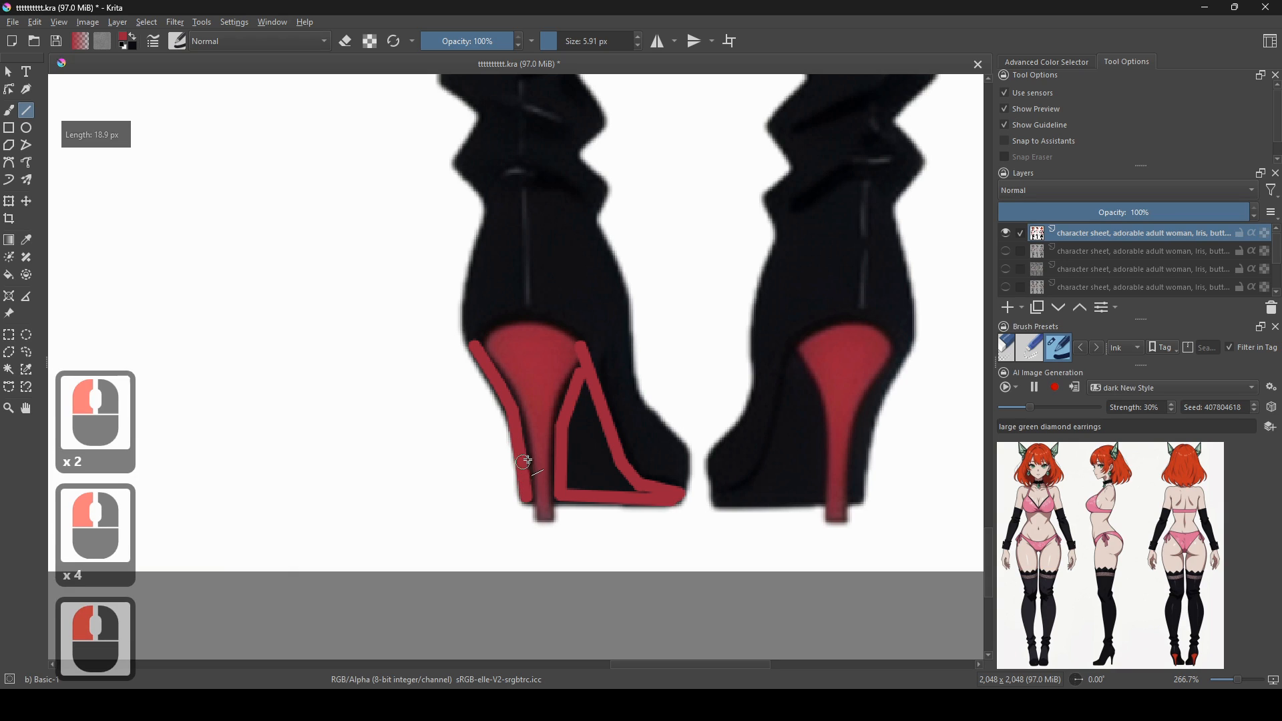
- Outline the sole area and outer edge of the back view's right-hand shoe with red lines, closing the outline along the heel
{"action": "mouse_move", "coordinate": [797, 361]}
{"action": "left_mouse_down"}
{"action": "mouse_move", "coordinate": [784, 450]}
{"action": "mouse_move", "coordinate": [719, 504]}
{"action": "mouse_move", "coordinate": [828, 502]}
{"action": "mouse_move", "coordinate": [868, 419]}
{"action": "left_mouse_up"}
{"action": "left_click_drag", "start_coordinate": [868, 419], "coordinate": [905, 346]}
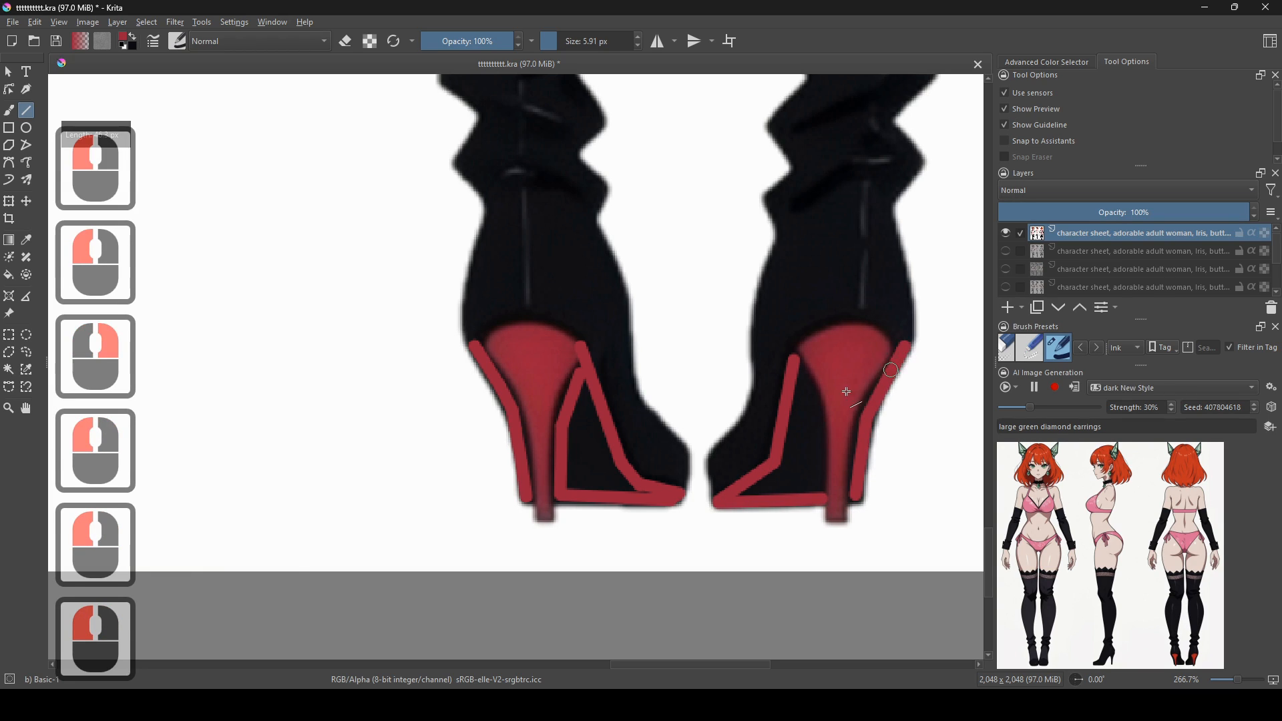
{"action": "left_click_drag", "start_coordinate": [794, 360], "coordinate": [818, 414]}
{"action": "left_click_drag", "start_coordinate": [818, 414], "coordinate": [821, 498]}
- Fill the outlined sole areas of both back-view shoes with red
{"action": "key", "text": "f"}
{"action": "left_click", "coordinate": [810, 474]}
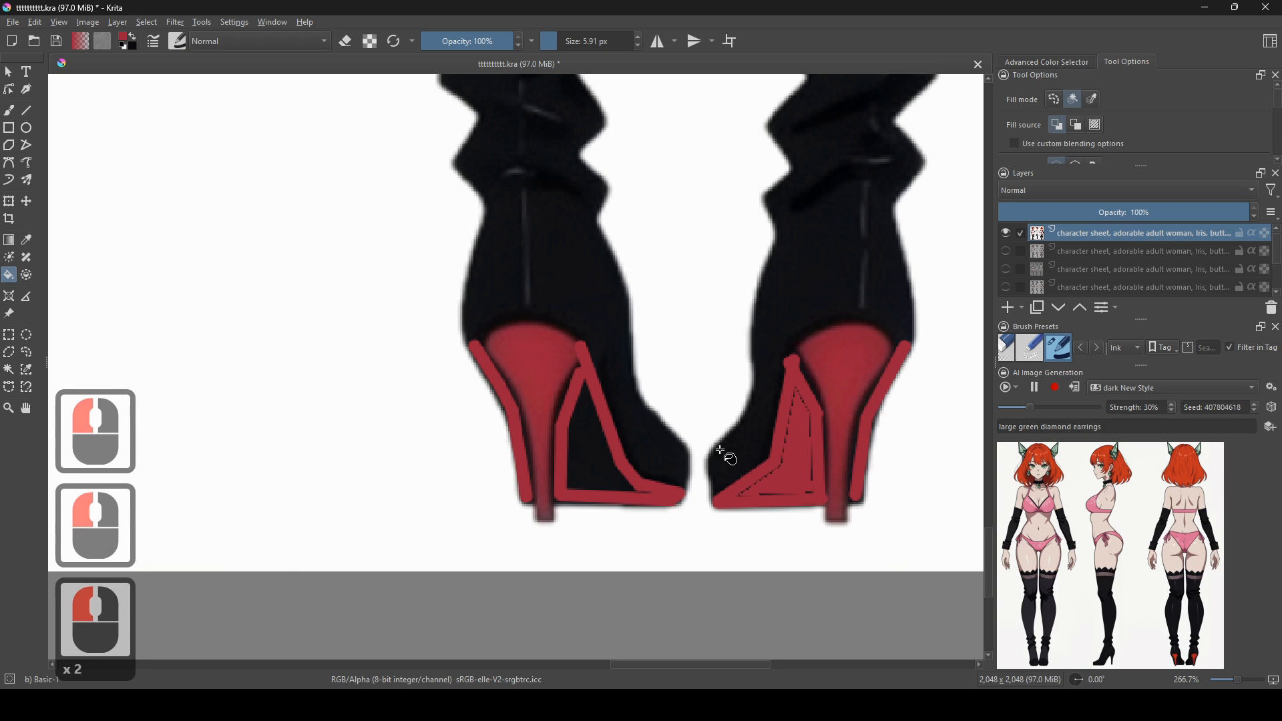
{"action": "left_click", "coordinate": [603, 467]}
- Examine the red soles across the three figures, and inspect the heads and upper bodies
{"action": "scroll", "coordinate": [604, 468], "scroll_direction": "down", "scroll_amount": 3}
{"action": "scroll", "coordinate": [922, 495], "scroll_direction": "up", "scroll_amount": 3}
{"action": "scroll", "coordinate": [698, 471], "scroll_direction": "down", "scroll_amount": 2}
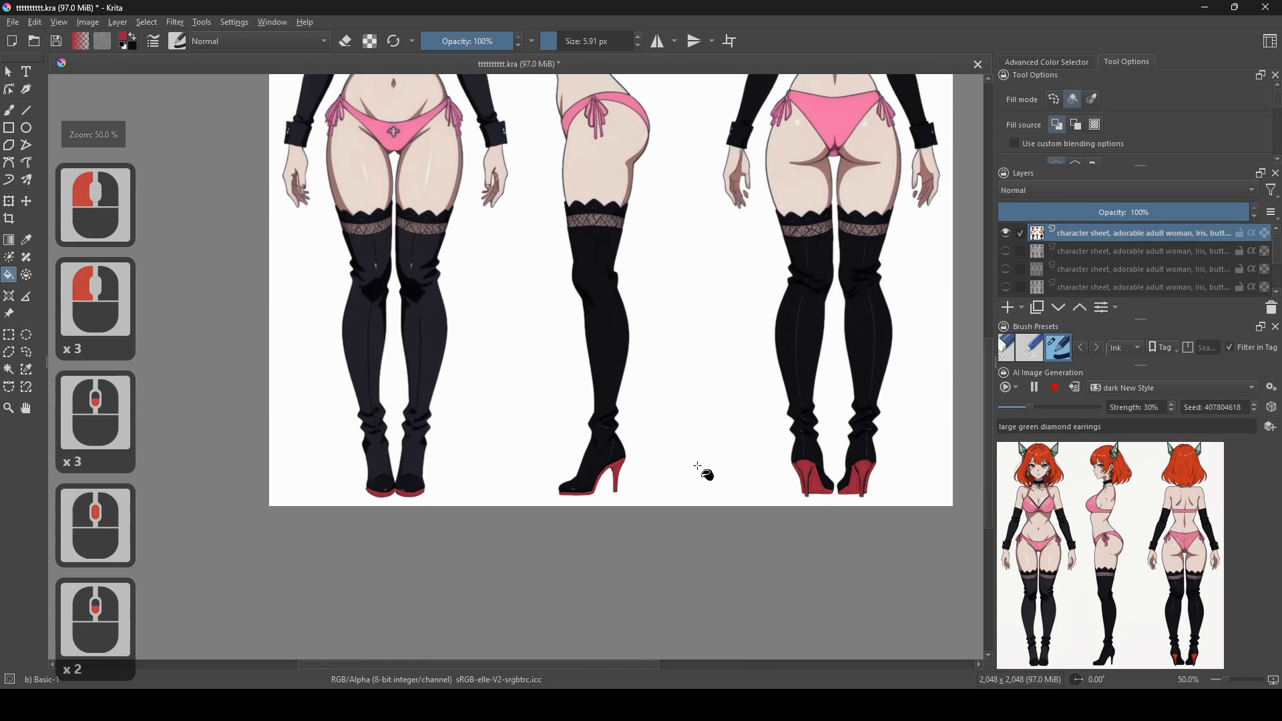
{"action": "scroll", "coordinate": [644, 486], "scroll_direction": "up", "scroll_amount": 5}
{"action": "scroll", "coordinate": [697, 406], "scroll_direction": "up", "scroll_amount": 2}
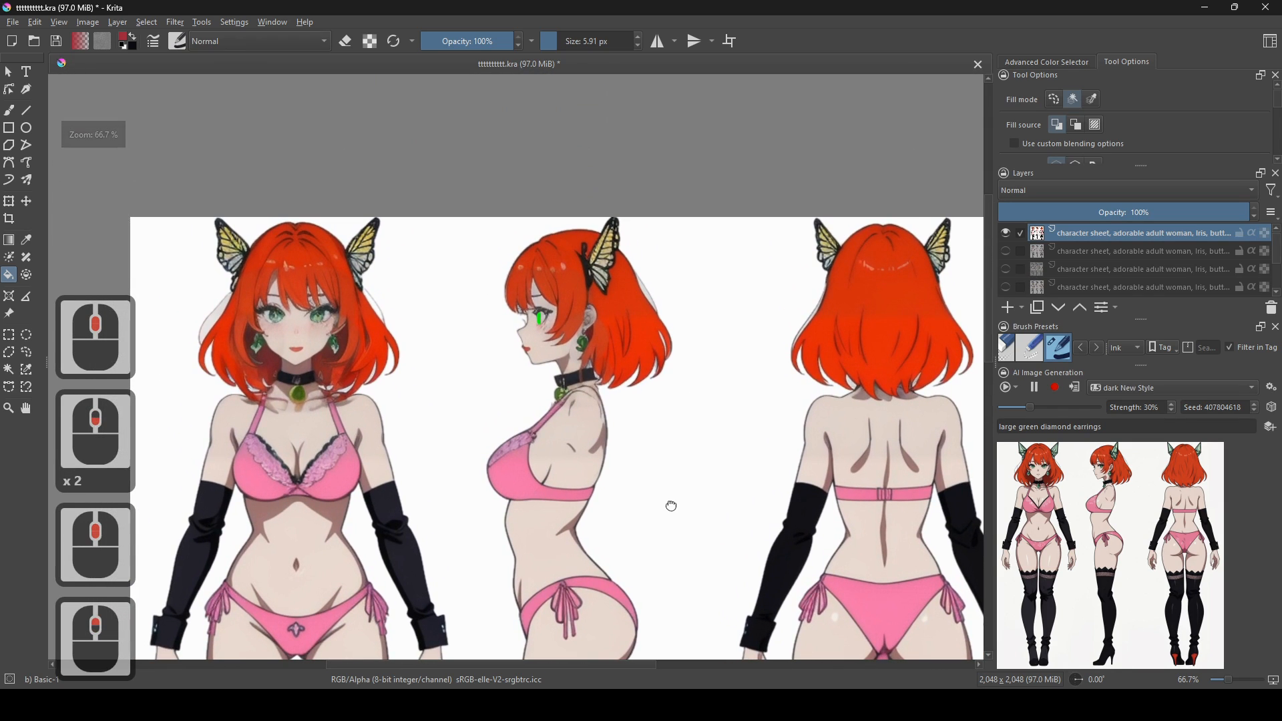
{"action": "scroll", "coordinate": [590, 381], "scroll_direction": "up", "scroll_amount": 1}
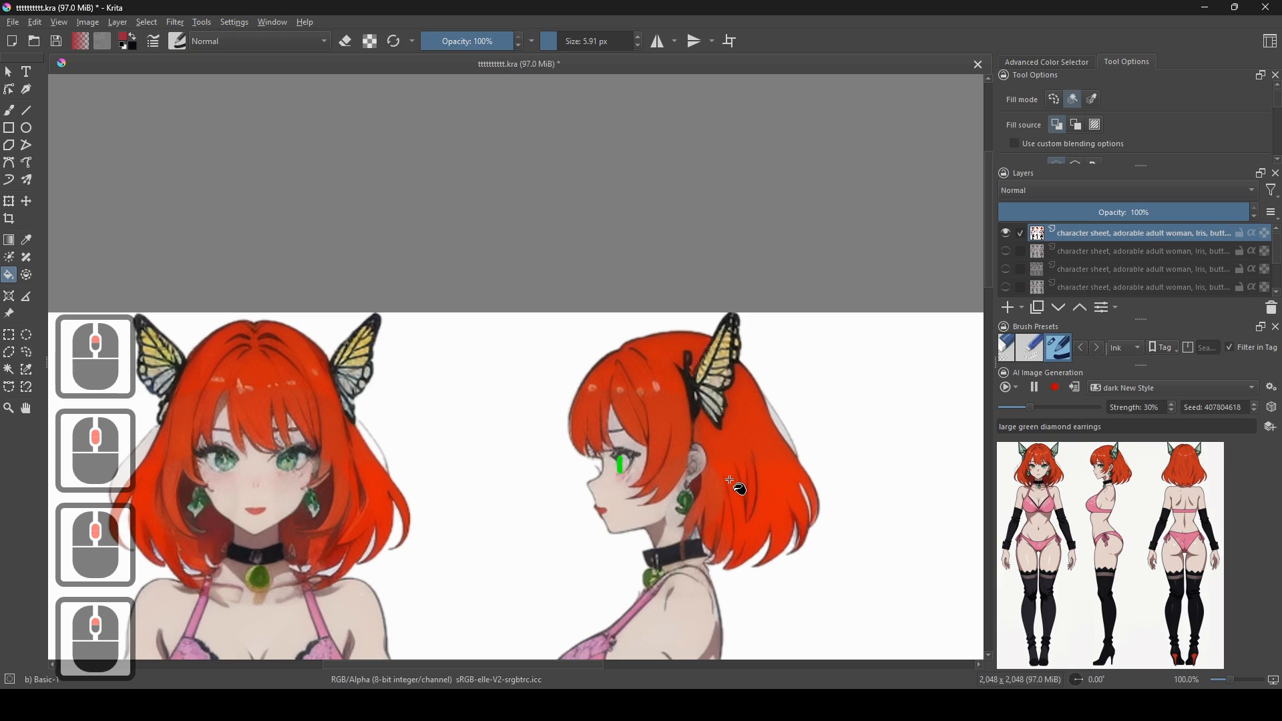
{"action": "left_click_drag", "start_coordinate": [710, 460], "coordinate": [635, 508]}
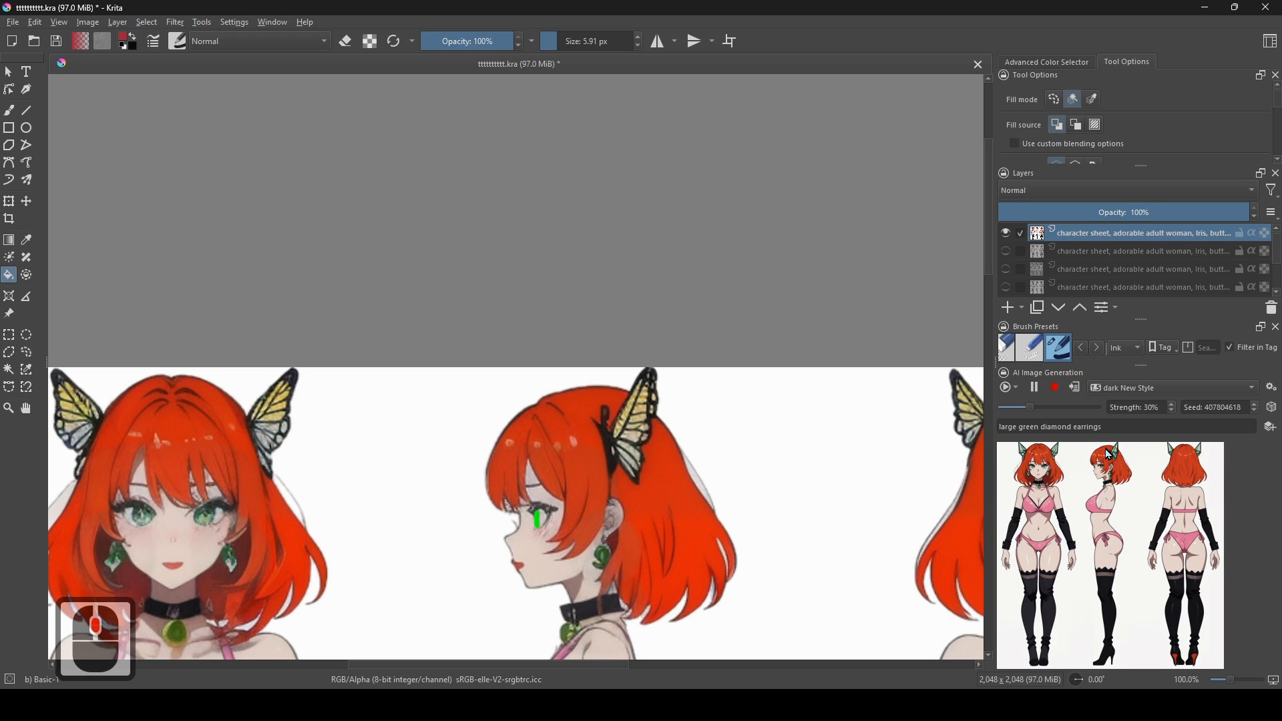
- Replace the AI generation prompt with the copied word "lingerie"
{"action": "left_click_drag", "start_coordinate": [1131, 425], "coordinate": [940, 415]}
{"action": "key", "text": "BackSpace"}
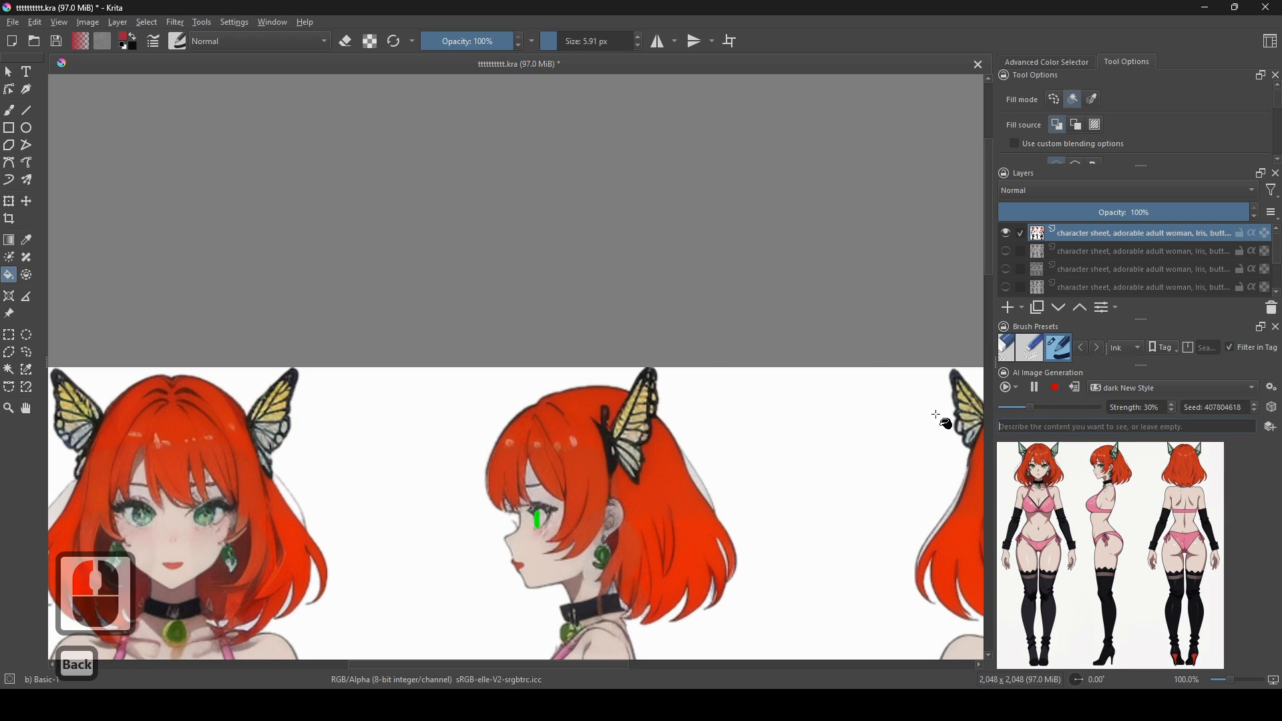
{"action": "scroll", "coordinate": [705, 467], "scroll_direction": "down", "scroll_amount": 1}
{"action": "left_click_drag", "start_coordinate": [613, 274], "coordinate": [605, 244]}
{"action": "left_click_drag", "start_coordinate": [720, 547], "coordinate": [636, 502]}
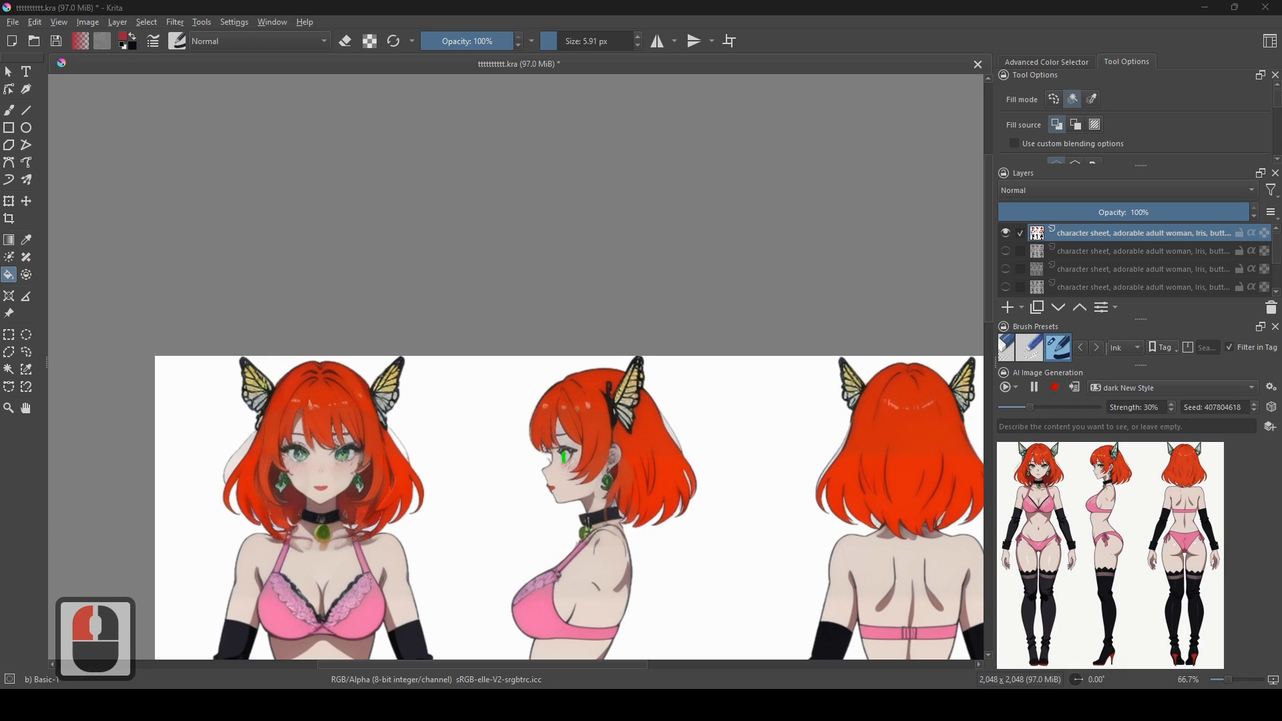
{"action": "key", "text": "ctrl+c"}
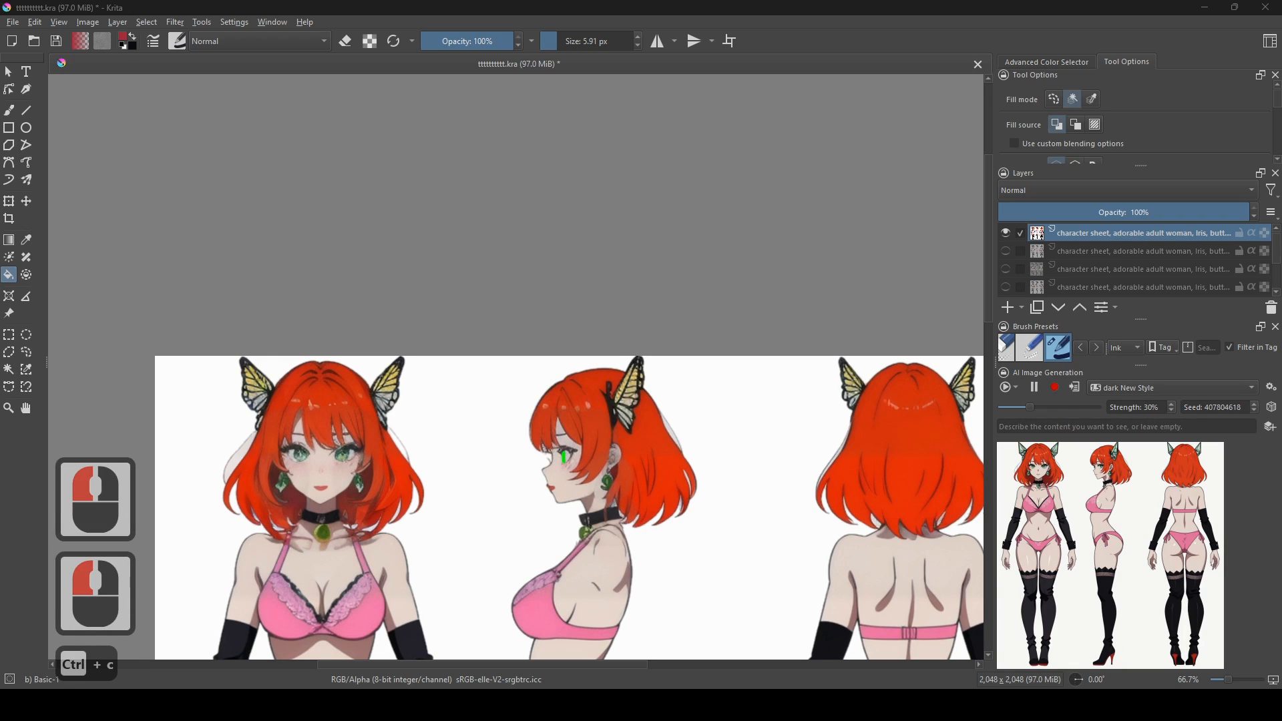
{"action": "left_click", "coordinate": [1100, 428]}
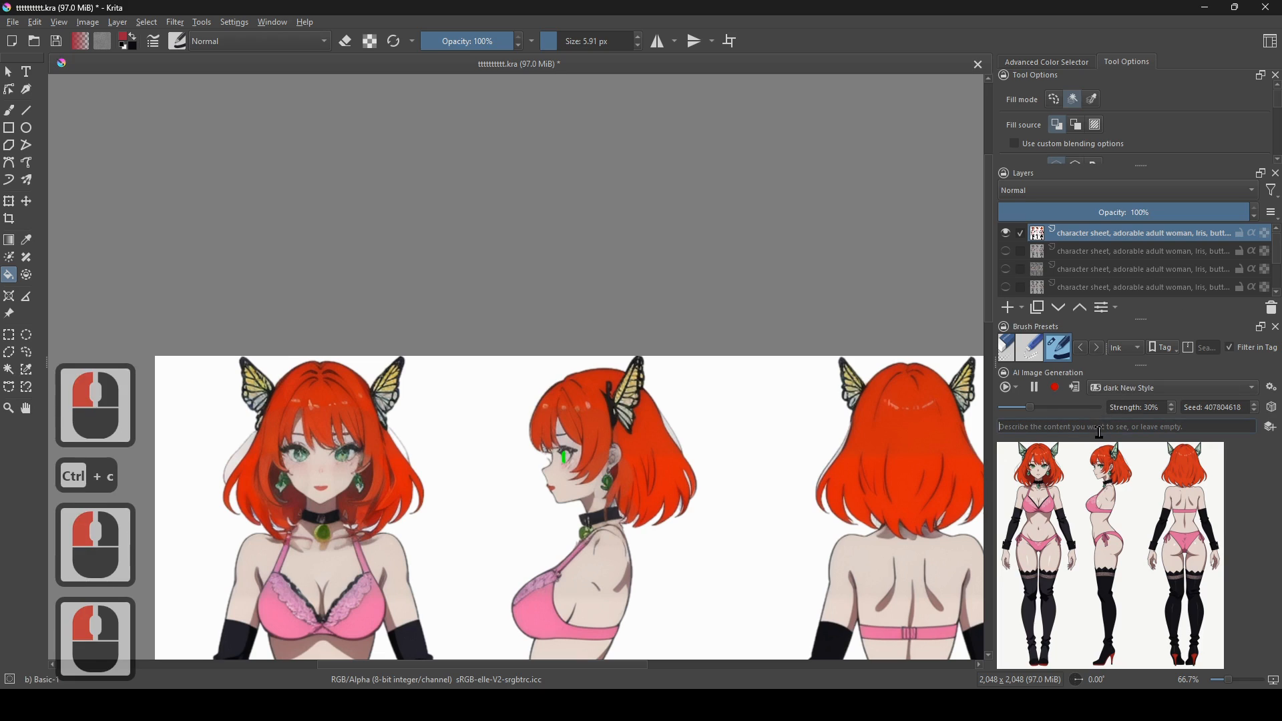
{"action": "key", "text": "ctrl+v"}
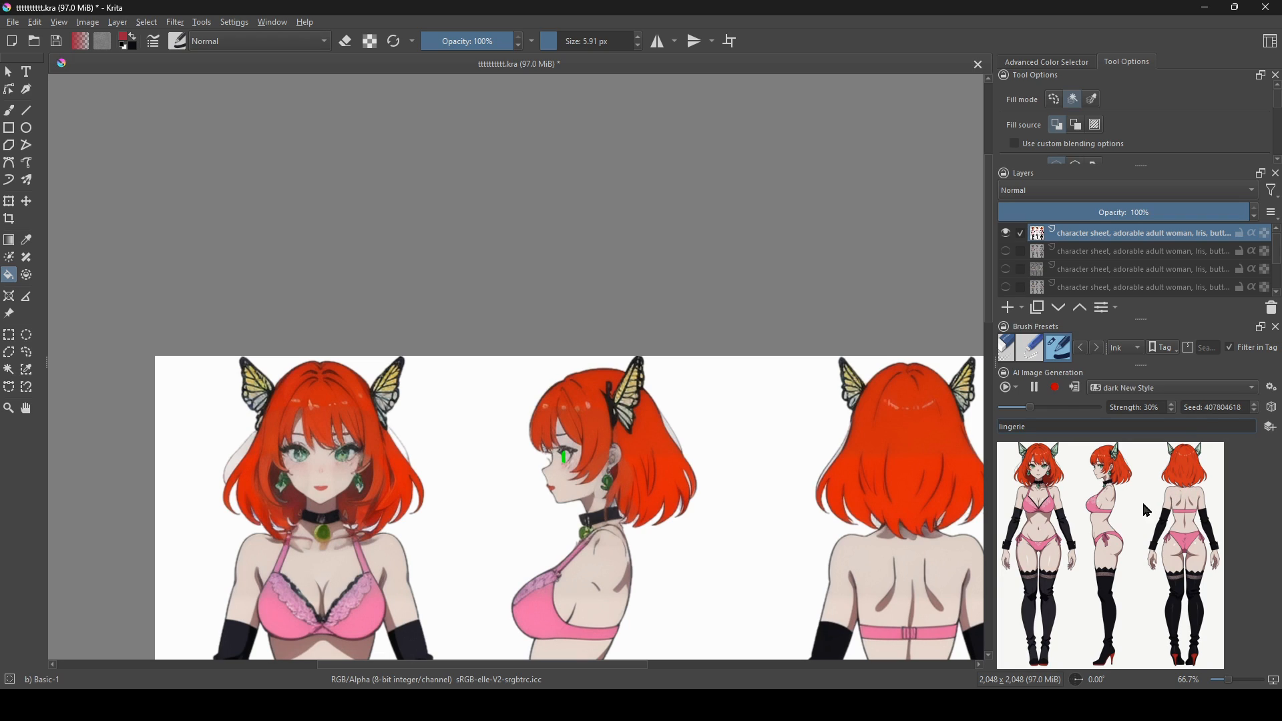
- Examine the legs and red-soled boots of the side and back views
{"action": "scroll", "coordinate": [795, 501], "scroll_direction": "up", "scroll_amount": 1}
{"action": "scroll", "coordinate": [750, 444], "scroll_direction": "down", "scroll_amount": 2}
{"action": "left_click_drag", "start_coordinate": [708, 502], "coordinate": [645, 76]}
{"action": "left_click_drag", "start_coordinate": [688, 447], "coordinate": [677, 196]}
{"action": "scroll", "coordinate": [677, 196], "scroll_direction": "up", "scroll_amount": 2}
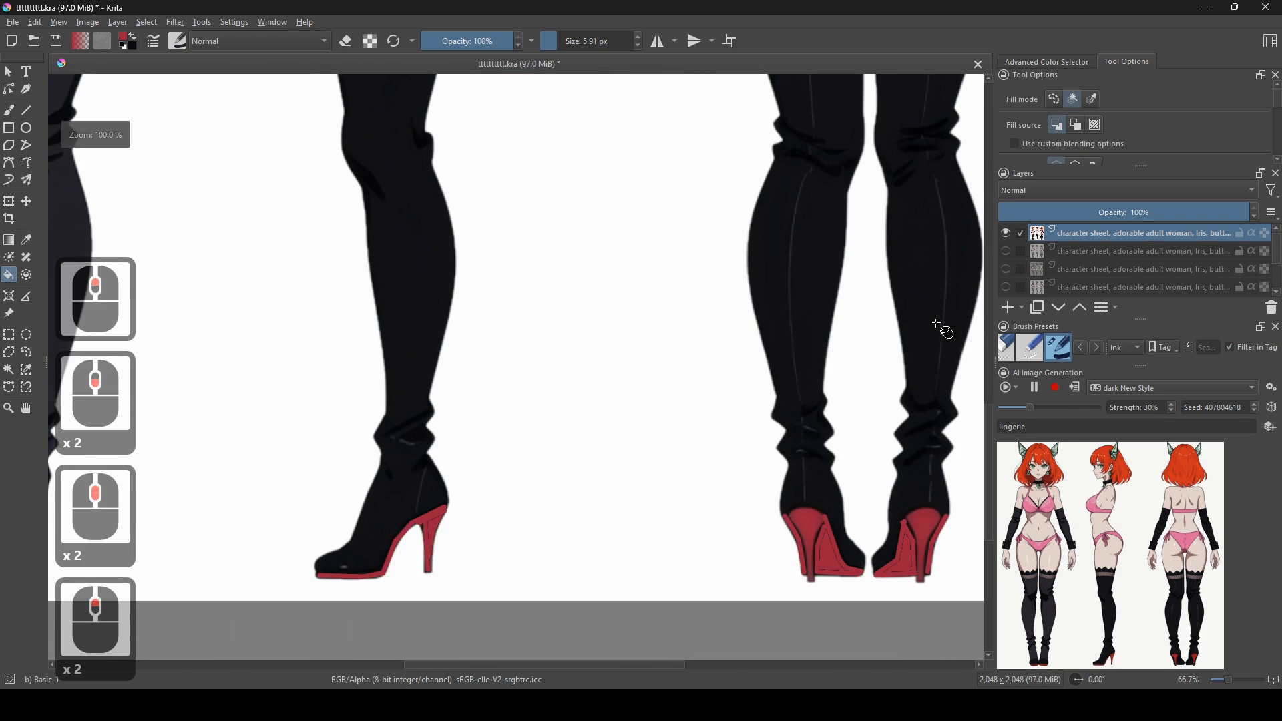
- Reduce the AI generation strength to 20%
{"action": "left_click_drag", "start_coordinate": [1026, 411], "coordinate": [1021, 411]}
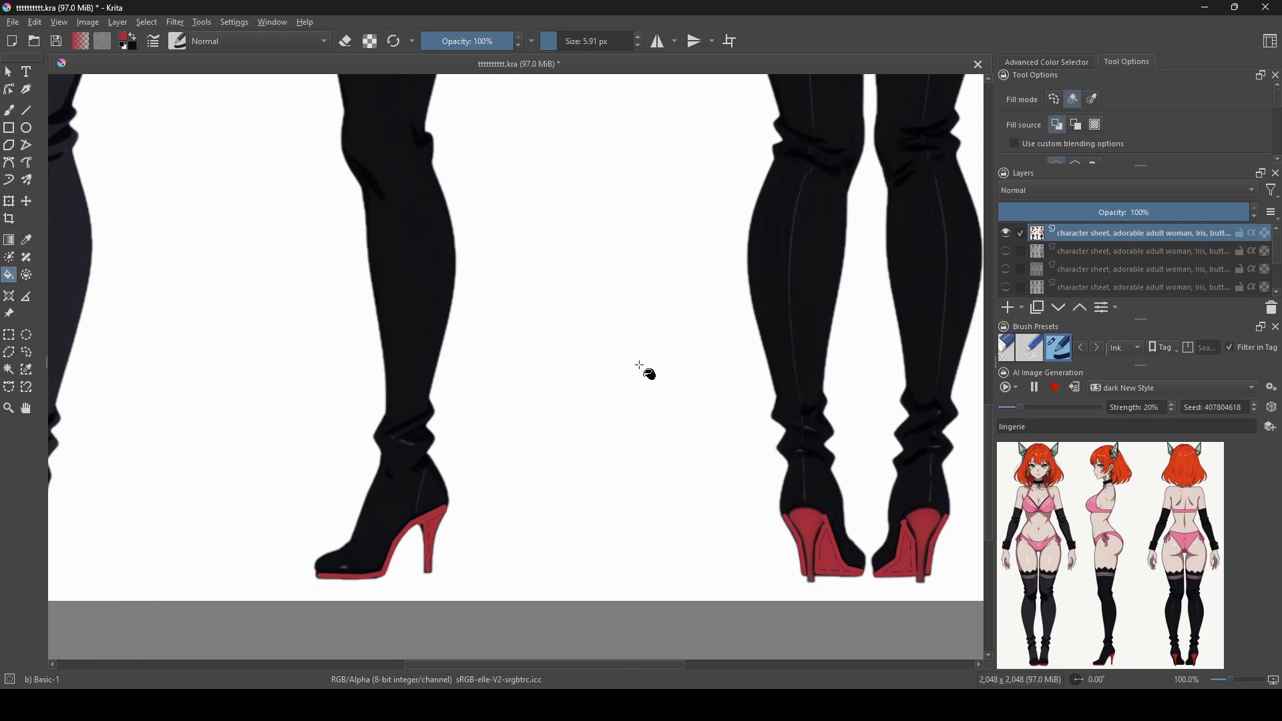
{"action": "left_click_drag", "start_coordinate": [699, 340], "coordinate": [640, 349]}
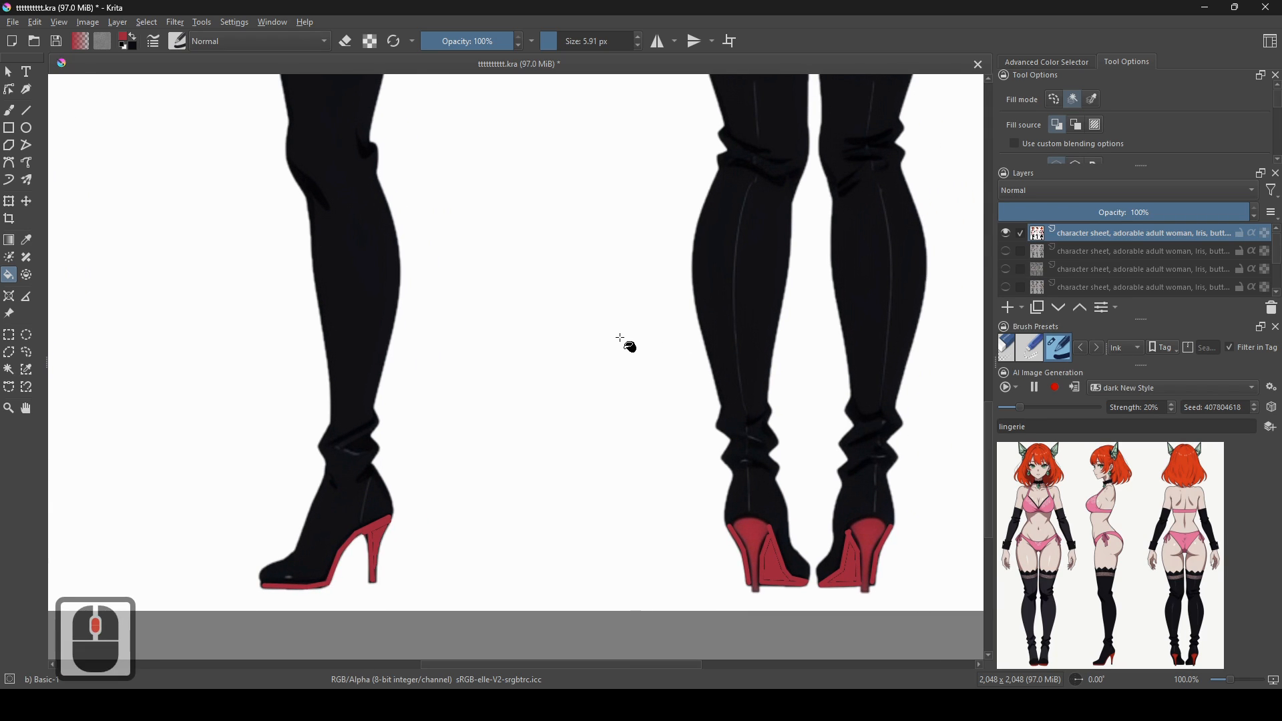
{"action": "scroll", "coordinate": [588, 305], "scroll_direction": "up", "scroll_amount": 10}
{"action": "scroll", "coordinate": [596, 396], "scroll_direction": "down", "scroll_amount": 1, "text": "ctrl"}
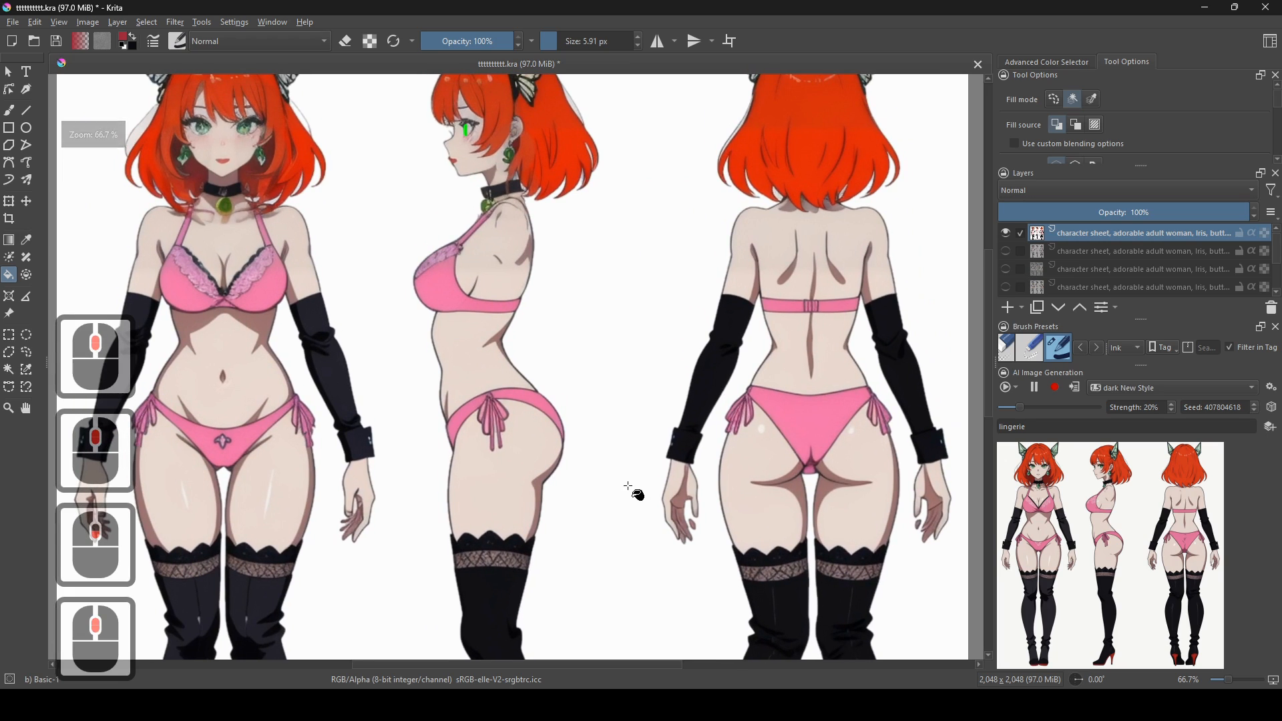
- Apply the current AI-generated result to the character sheet as a new layer
{"action": "left_click_drag", "start_coordinate": [564, 367], "coordinate": [625, 554]}
{"action": "left_click_drag", "start_coordinate": [594, 439], "coordinate": [682, 522]}
{"action": "scroll", "coordinate": [938, 528], "scroll_direction": "up", "scroll_amount": 1, "text": "ctrl"}
{"action": "left_click_drag", "start_coordinate": [736, 458], "coordinate": [911, 633]}
{"action": "scroll", "coordinate": [889, 539], "scroll_direction": "down", "scroll_amount": 1}
{"action": "left_click_drag", "start_coordinate": [848, 575], "coordinate": [797, 613]}
{"action": "scroll", "coordinate": [713, 422], "scroll_direction": "up", "scroll_amount": 1}
{"action": "left_click_drag", "start_coordinate": [712, 492], "coordinate": [707, 480]}
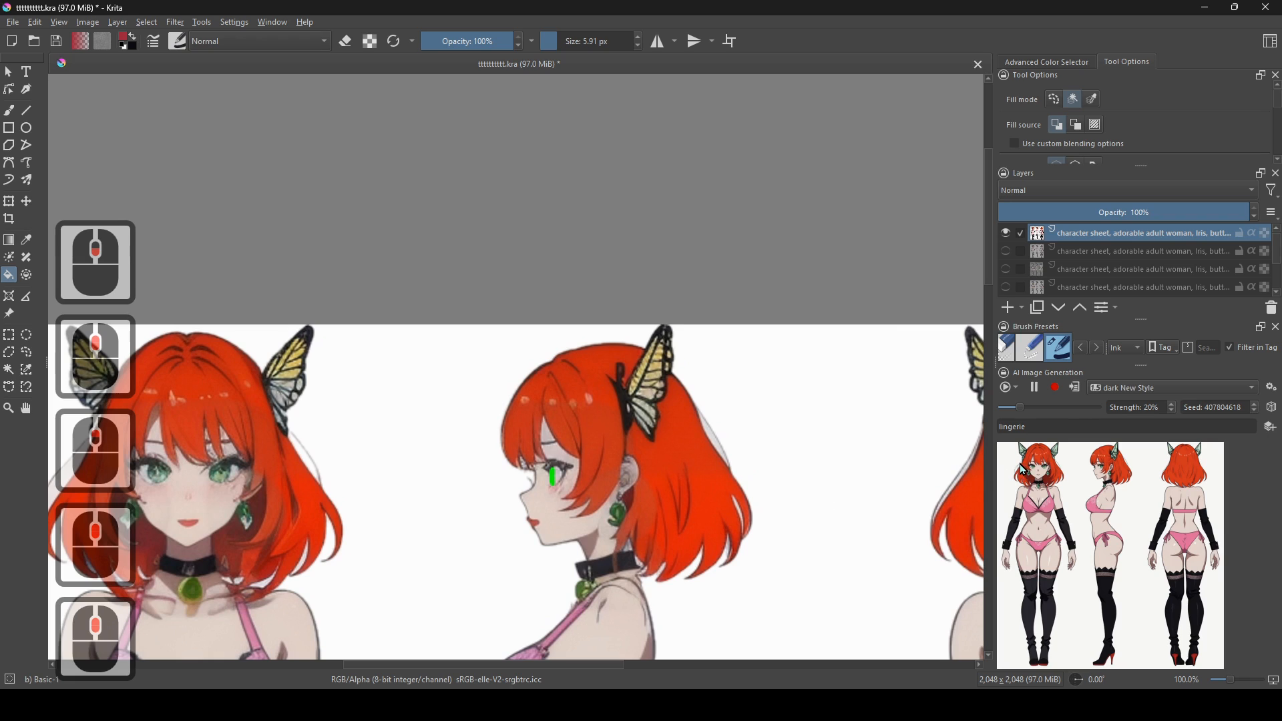
{"action": "left_click", "coordinate": [1078, 394]}
- Examine the applied result on all three figures, checking the faces, hair ornaments, stockings and red-soled shoes
{"action": "left_click_drag", "start_coordinate": [403, 433], "coordinate": [370, 496]}
{"action": "scroll", "coordinate": [637, 457], "scroll_direction": "up", "scroll_amount": 1}
{"action": "left_click_drag", "start_coordinate": [538, 409], "coordinate": [904, 341]}
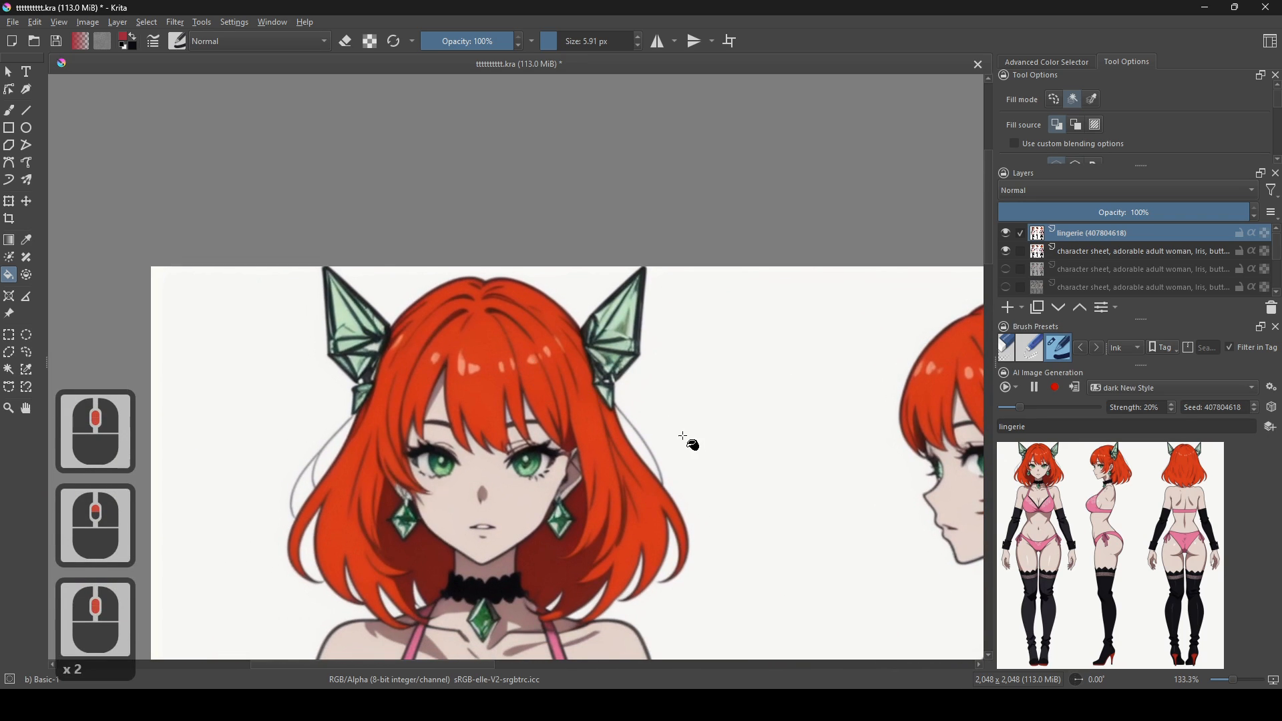
{"action": "scroll", "coordinate": [681, 434], "scroll_direction": "down", "scroll_amount": 1}
{"action": "left_click_drag", "start_coordinate": [755, 437], "coordinate": [715, 478]}
{"action": "scroll", "coordinate": [670, 452], "scroll_direction": "up", "scroll_amount": 1}
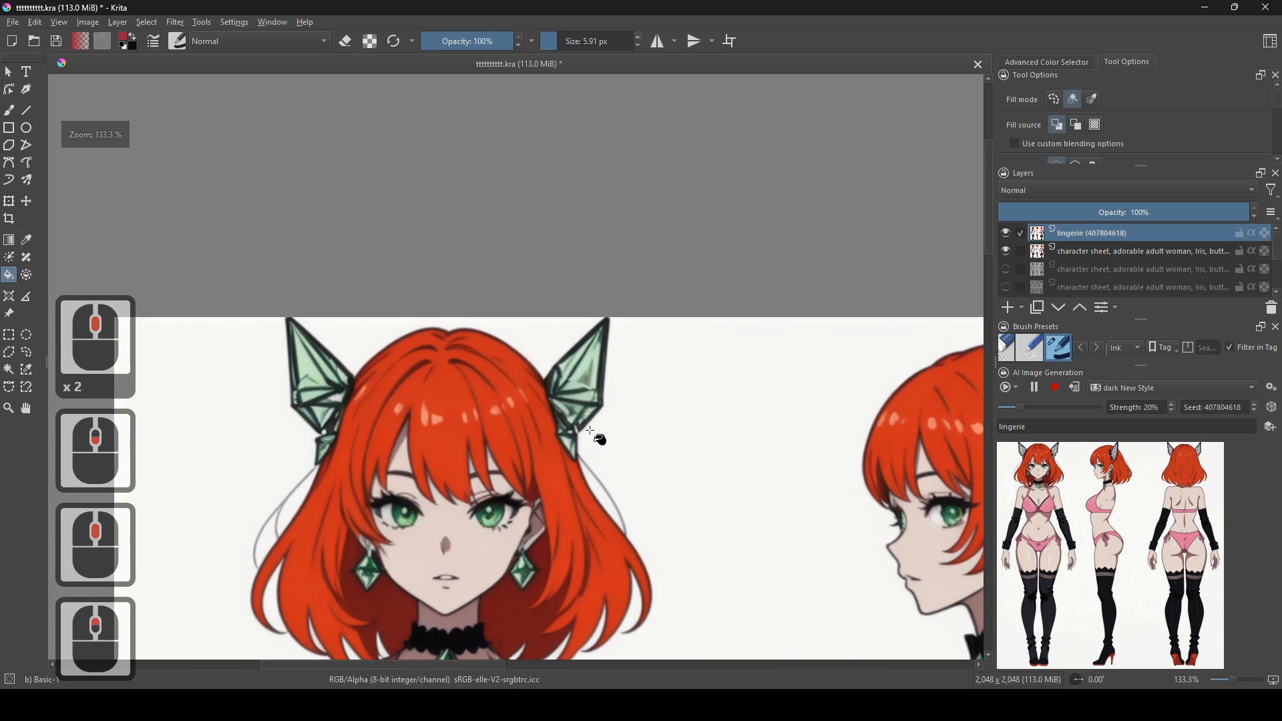
{"action": "scroll", "coordinate": [622, 325], "scroll_direction": "down", "scroll_amount": 1}
{"action": "left_click_drag", "start_coordinate": [775, 409], "coordinate": [306, 421]}
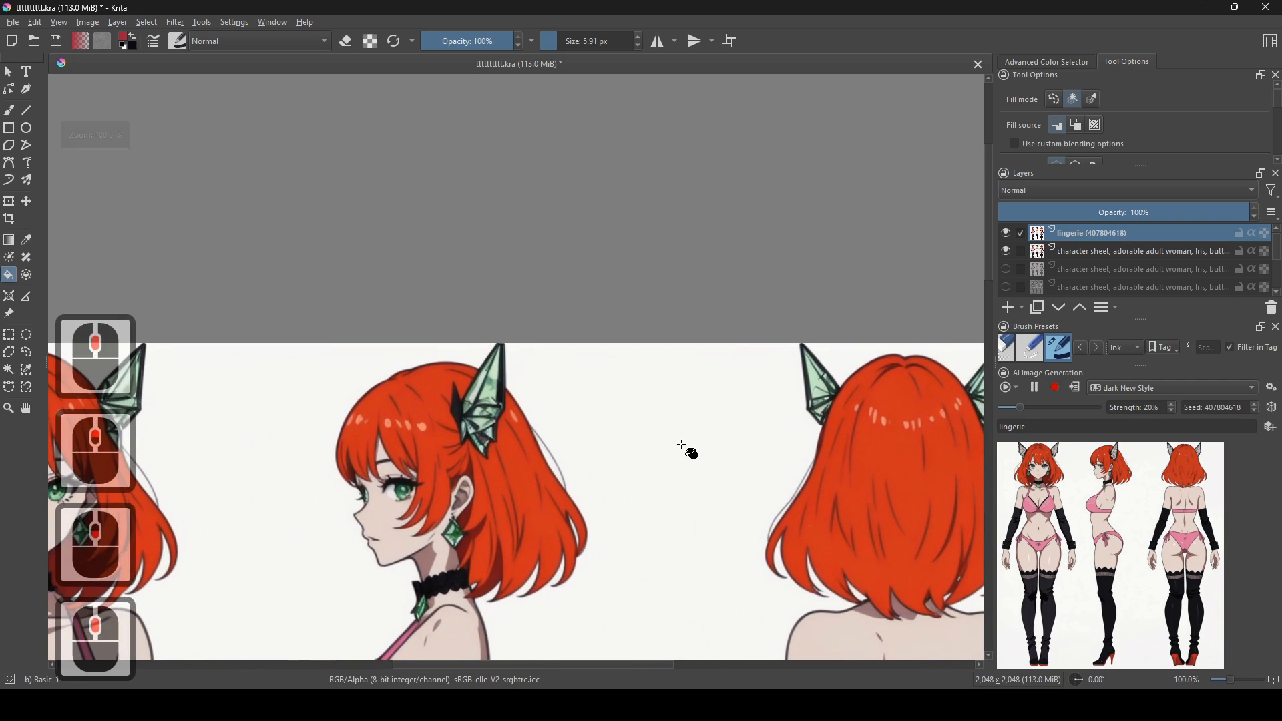
{"action": "scroll", "coordinate": [684, 449], "scroll_direction": "down", "scroll_amount": 1}
{"action": "left_click_drag", "start_coordinate": [714, 487], "coordinate": [724, 303]}
{"action": "scroll", "coordinate": [656, 527], "scroll_direction": "down", "scroll_amount": 1}
{"action": "left_click_drag", "start_coordinate": [703, 647], "coordinate": [688, 243]}
{"action": "scroll", "coordinate": [655, 320], "scroll_direction": "up", "scroll_amount": 1}
{"action": "left_click_drag", "start_coordinate": [639, 347], "coordinate": [610, 378]}
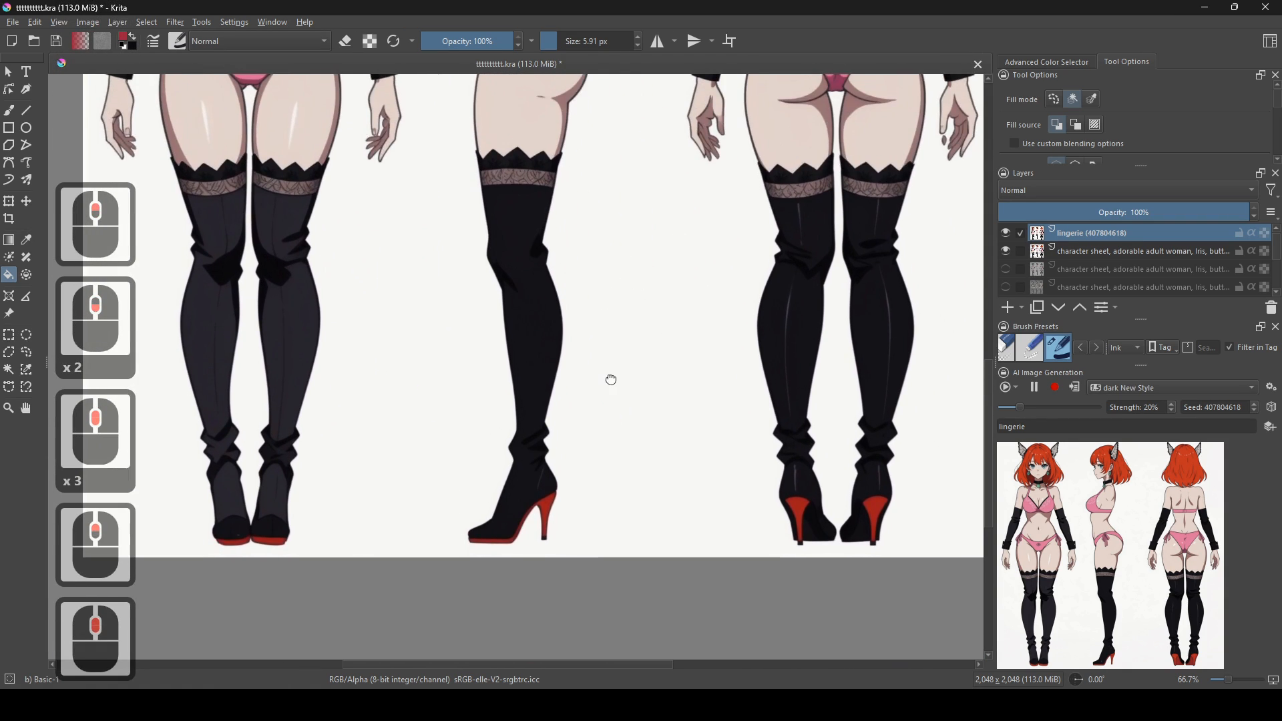
{"action": "left_click_drag", "start_coordinate": [670, 213], "coordinate": [775, 628]}
{"action": "scroll", "coordinate": [761, 631], "scroll_direction": "up", "scroll_amount": 1}
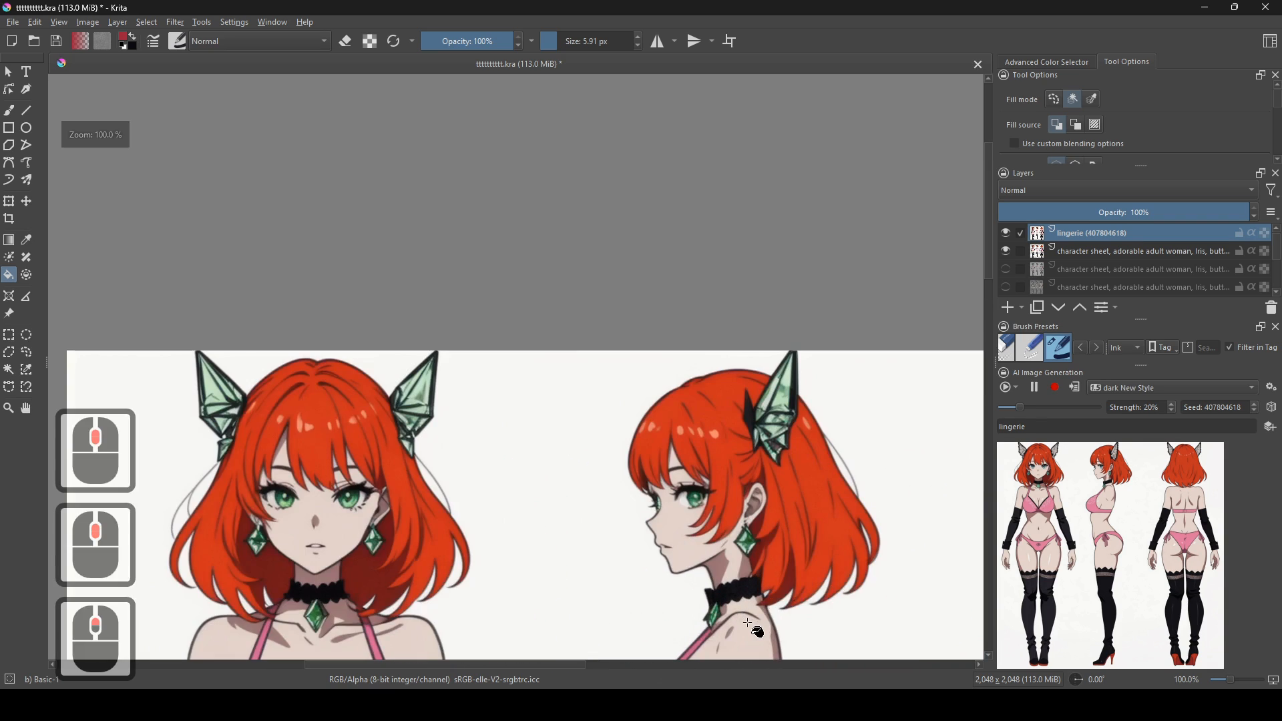
- Prepare the brush for retouching the side-view face with the sampled off-white background colour and a size of about 17 px
{"action": "mouse_move", "coordinate": [810, 580]}
{"action": "left_mouse_down"}
{"action": "mouse_move", "coordinate": [816, 595]}
{"action": "mouse_move", "coordinate": [680, 603]}
{"action": "mouse_move", "coordinate": [600, 590]}
{"action": "mouse_move", "coordinate": [803, 565]}
{"action": "left_mouse_up"}
{"action": "scroll", "coordinate": [804, 566], "scroll_direction": "up", "scroll_amount": 1}
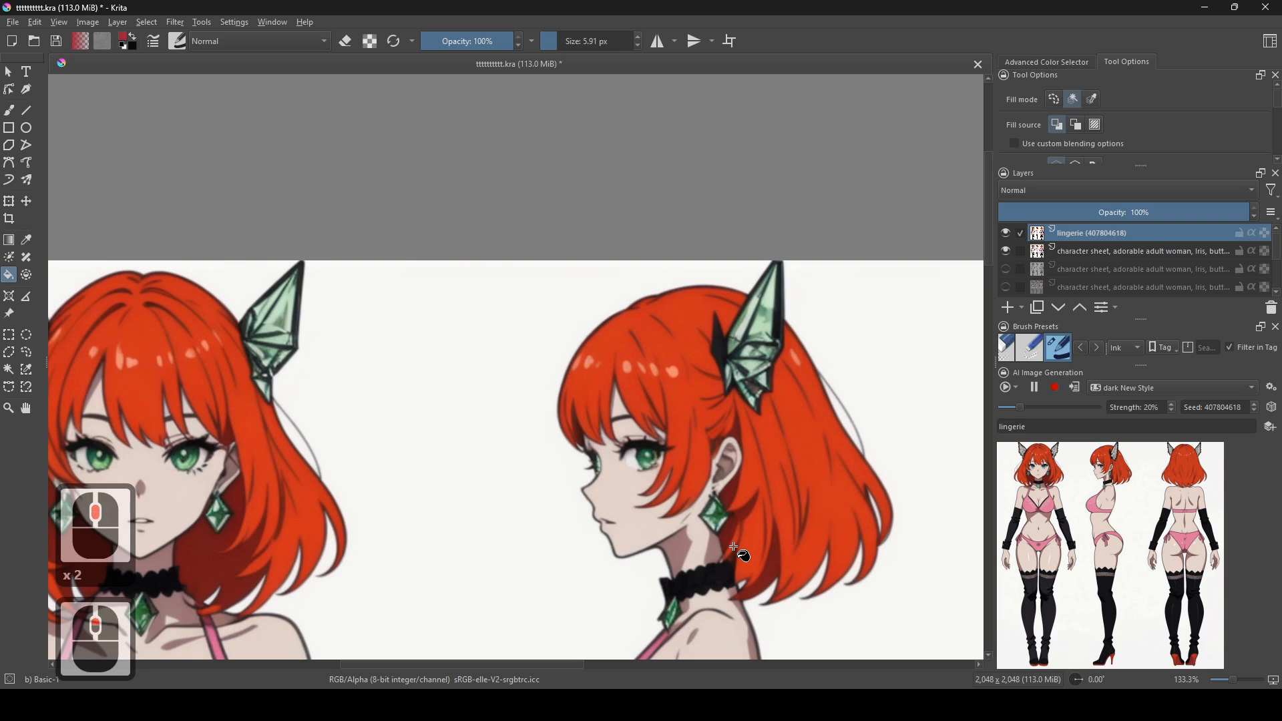
{"action": "scroll", "coordinate": [735, 548], "scroll_direction": "up", "scroll_amount": 3}
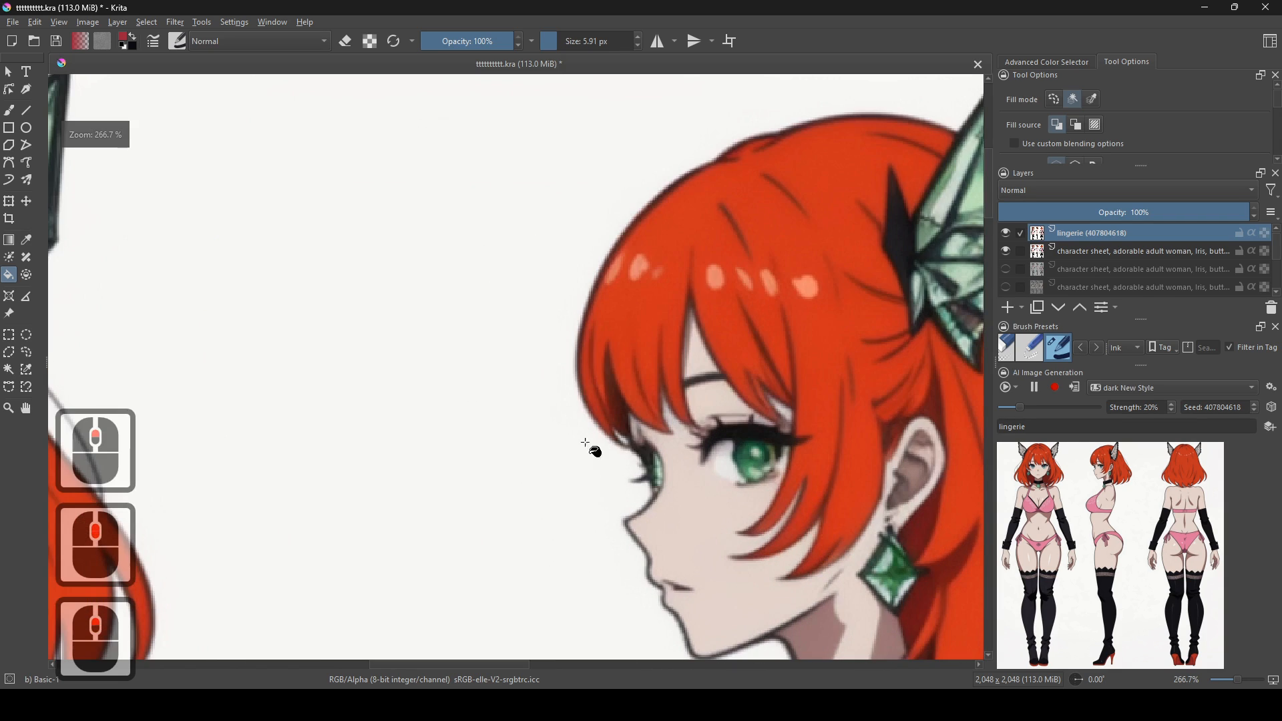
{"action": "left_click", "coordinate": [8, 110]}
{"action": "left_click", "coordinate": [549, 498], "text": "ctrl"}
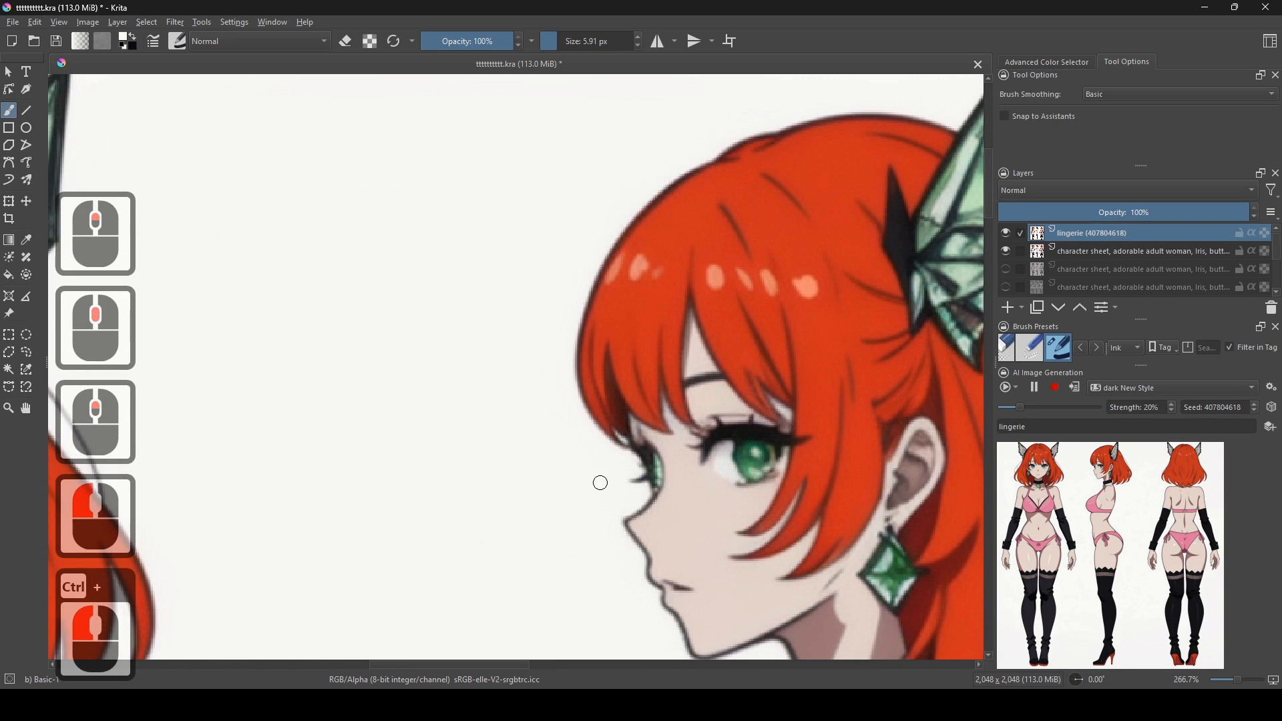
{"action": "left_click_drag", "start_coordinate": [606, 480], "coordinate": [626, 480], "text": "shift"}
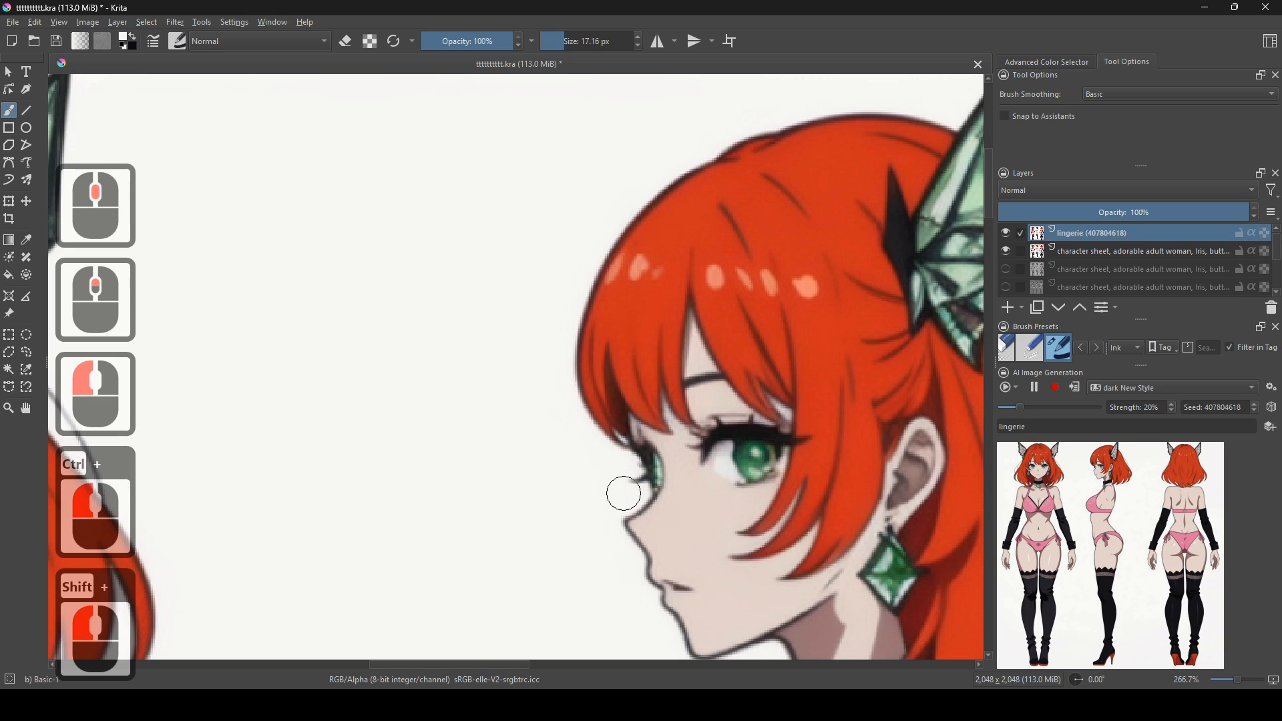
{"action": "middle_click", "coordinate": [621, 490]}
- Compare the side-view face with and without the generated layer by toggling layer visibility
{"action": "left_click", "coordinate": [1008, 251]}
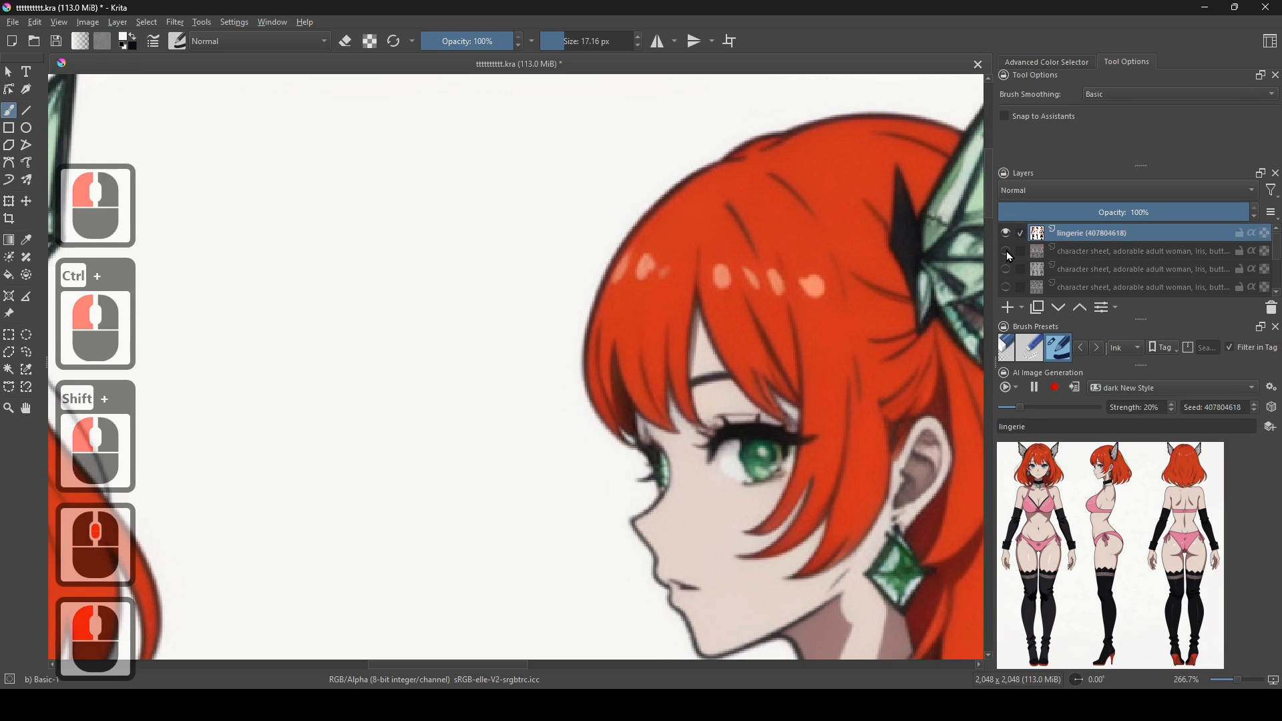
{"action": "left_click", "coordinate": [1007, 251]}
{"action": "left_click", "coordinate": [1003, 233]}
{"action": "left_click", "coordinate": [1003, 233]}
{"action": "left_click", "coordinate": [1005, 235]}
{"action": "left_click", "coordinate": [1006, 235]}
{"action": "left_click", "coordinate": [1006, 237]}
{"action": "left_click", "coordinate": [1006, 237]}
{"action": "left_click", "coordinate": [1006, 238]}
{"action": "left_click", "coordinate": [1007, 239]}
{"action": "left_click", "coordinate": [1007, 241]}
{"action": "left_click", "coordinate": [1006, 242]}
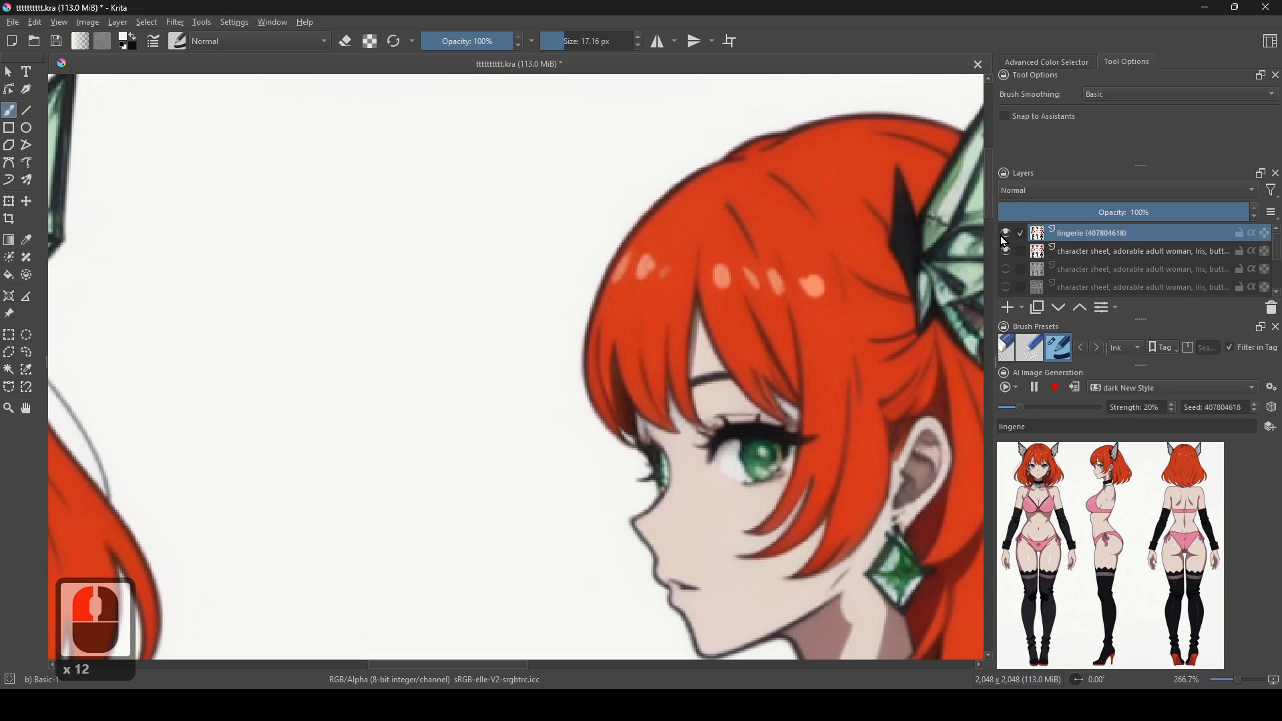
- Paint background colour over the side view's protruding far lashes and front hair edge, and touch up the hair crown with sampled red
{"action": "left_click", "coordinate": [619, 503], "text": "ctrl"}
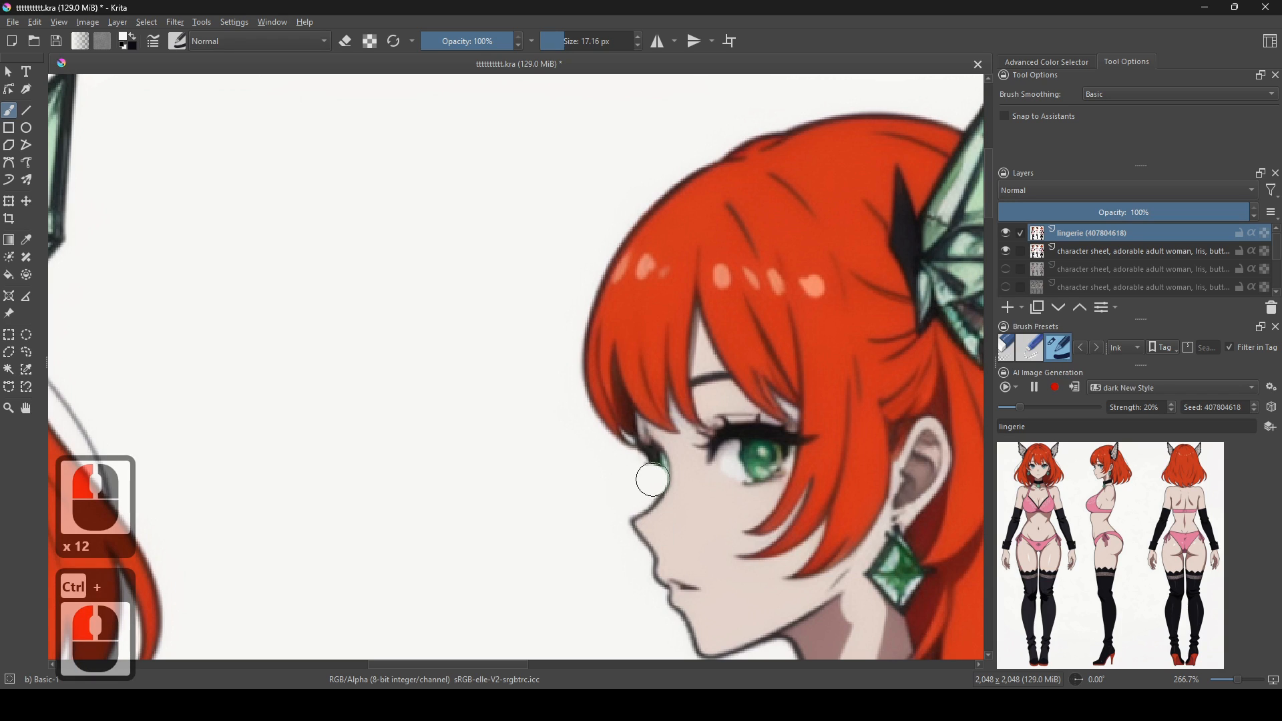
{"action": "mouse_move", "coordinate": [639, 454]}
{"action": "left_mouse_down"}
{"action": "mouse_move", "coordinate": [615, 423]}
{"action": "mouse_move", "coordinate": [571, 267]}
{"action": "left_mouse_up"}
{"action": "left_click_drag", "start_coordinate": [654, 474], "coordinate": [602, 458]}
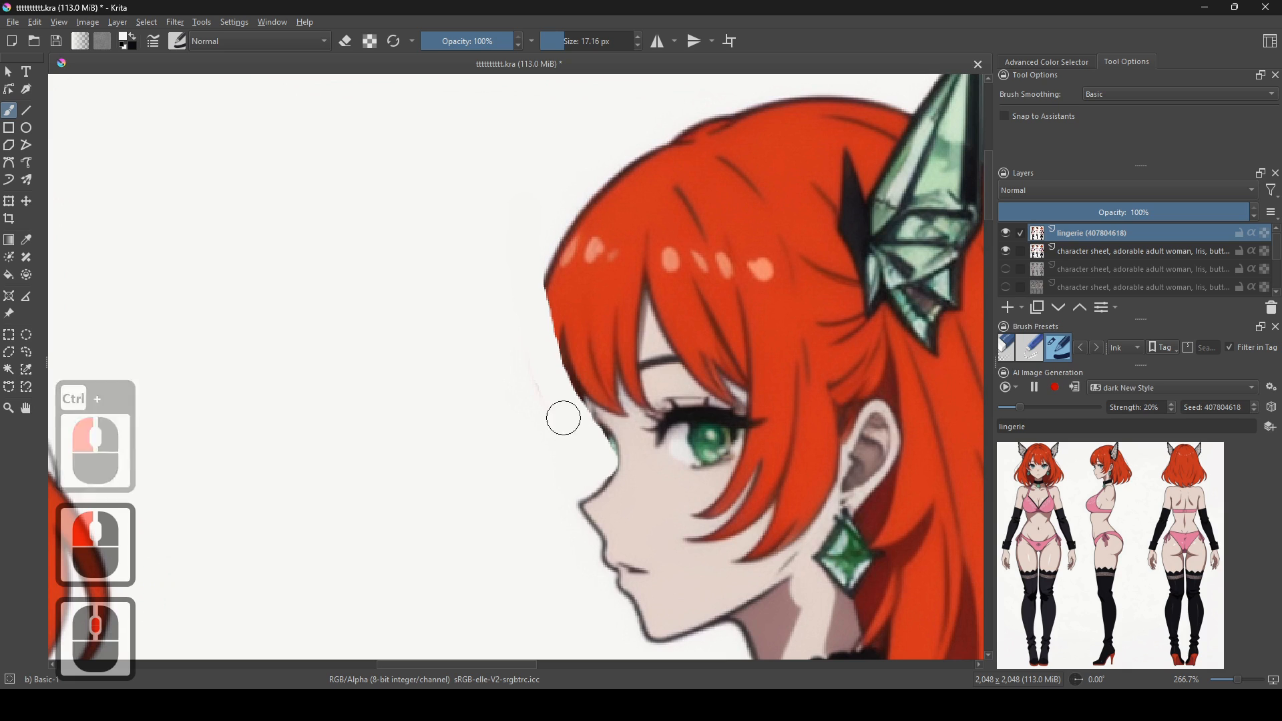
{"action": "scroll", "coordinate": [549, 164], "scroll_direction": "down", "scroll_amount": 2}
{"action": "scroll", "coordinate": [743, 231], "scroll_direction": "up", "scroll_amount": 2}
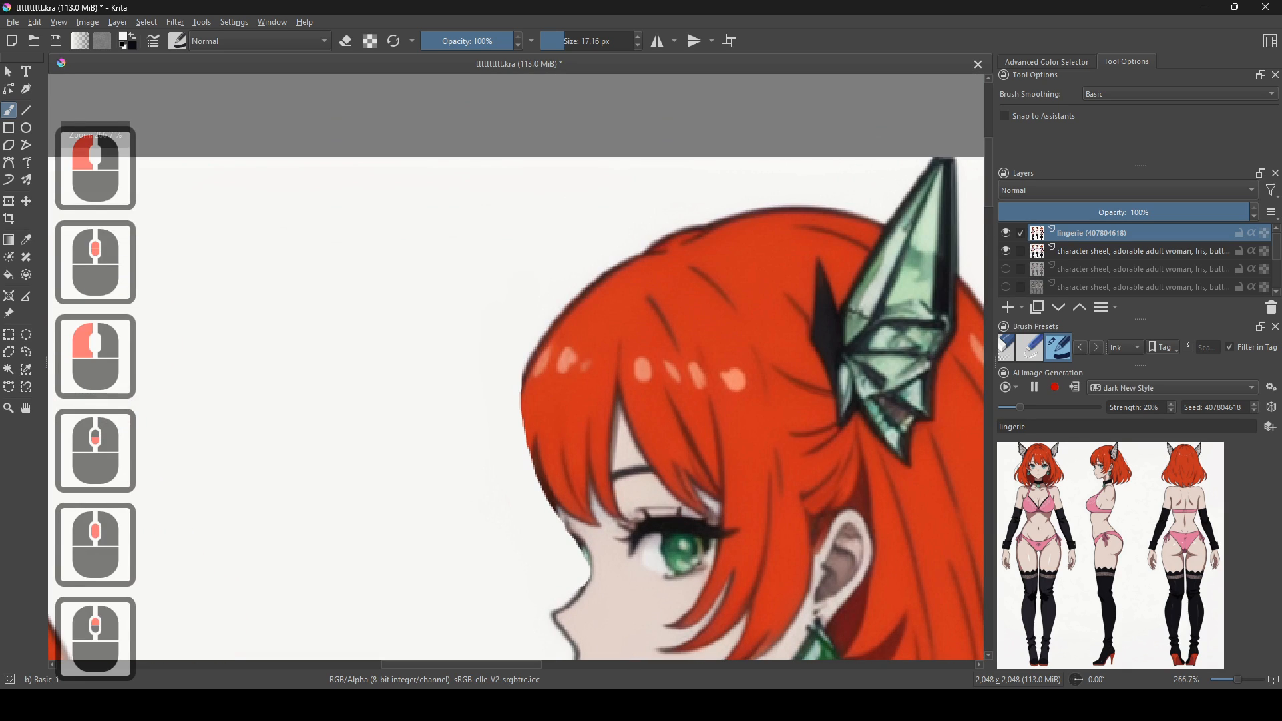
{"action": "left_click_drag", "start_coordinate": [742, 232], "coordinate": [659, 263]}
{"action": "left_click_drag", "start_coordinate": [676, 334], "coordinate": [690, 186]}
- Outline the side view's near eye with a freehand selection and try to narrow it with a free transform
{"action": "left_click", "coordinate": [27, 352]}
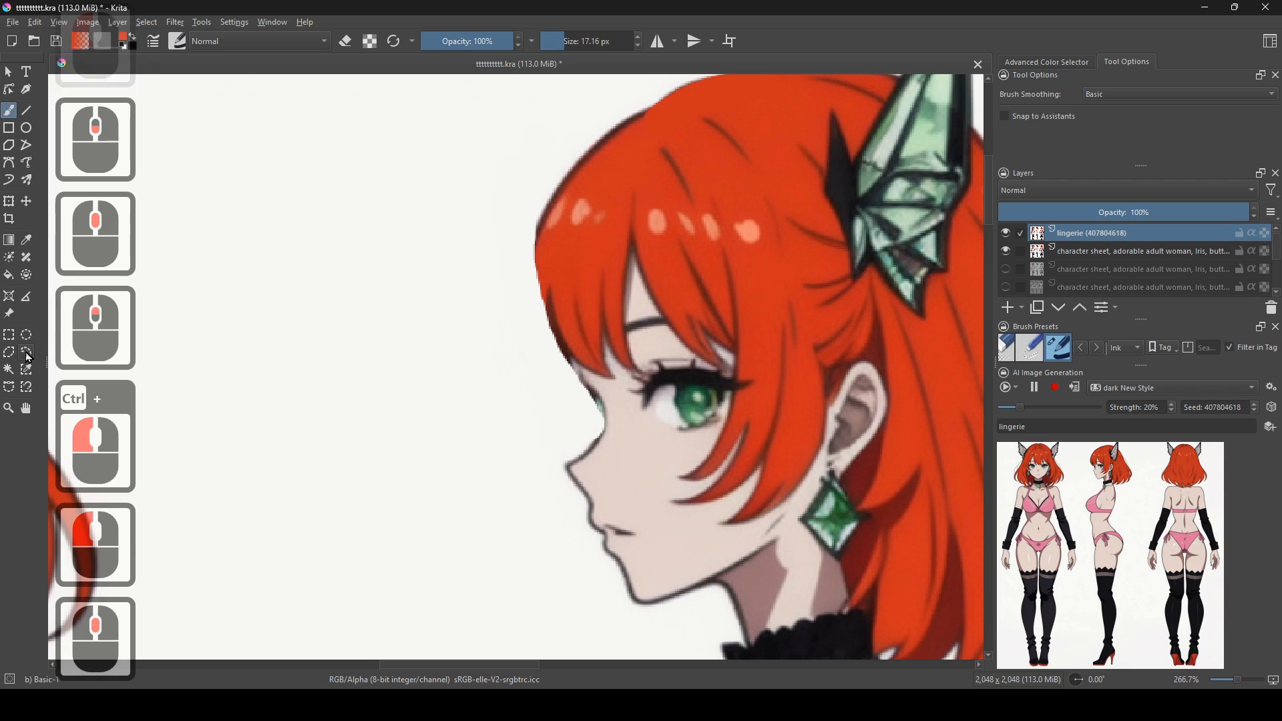
{"action": "mouse_move", "coordinate": [676, 445]}
{"action": "left_mouse_down"}
{"action": "mouse_move", "coordinate": [632, 413]}
{"action": "mouse_move", "coordinate": [647, 369]}
{"action": "left_mouse_up"}
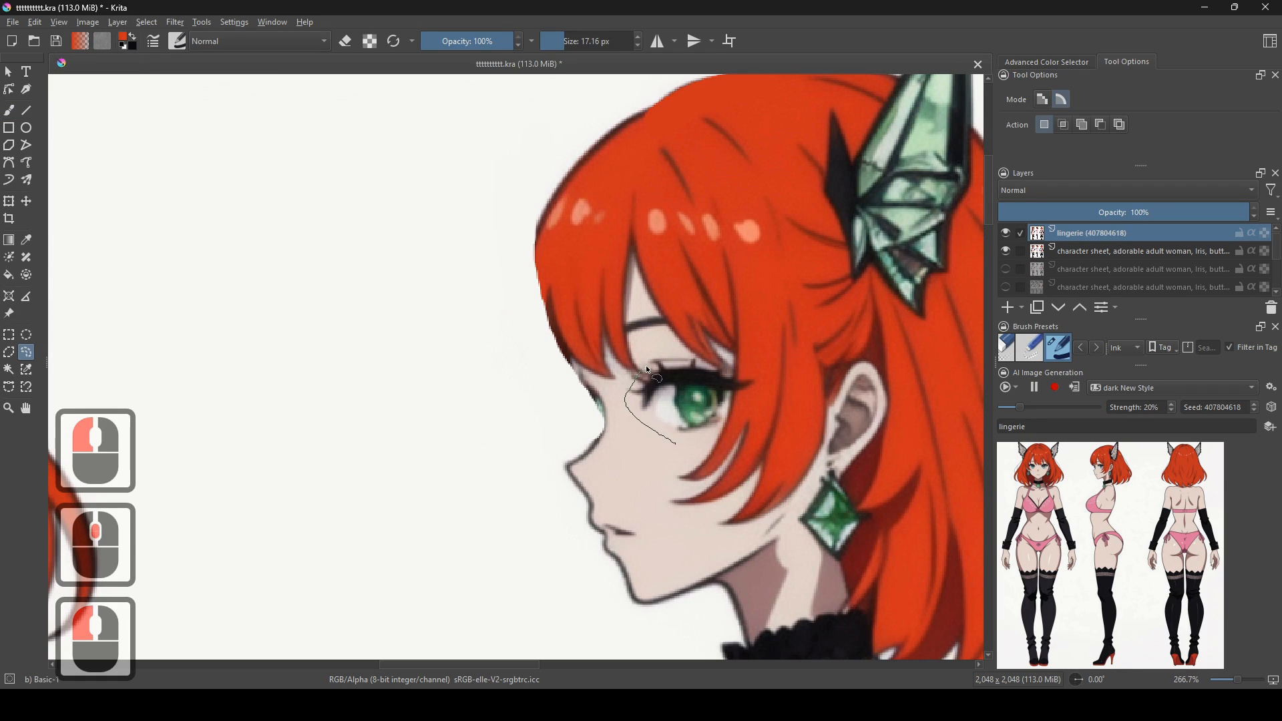
{"action": "left_click_drag", "start_coordinate": [733, 376], "coordinate": [734, 409]}
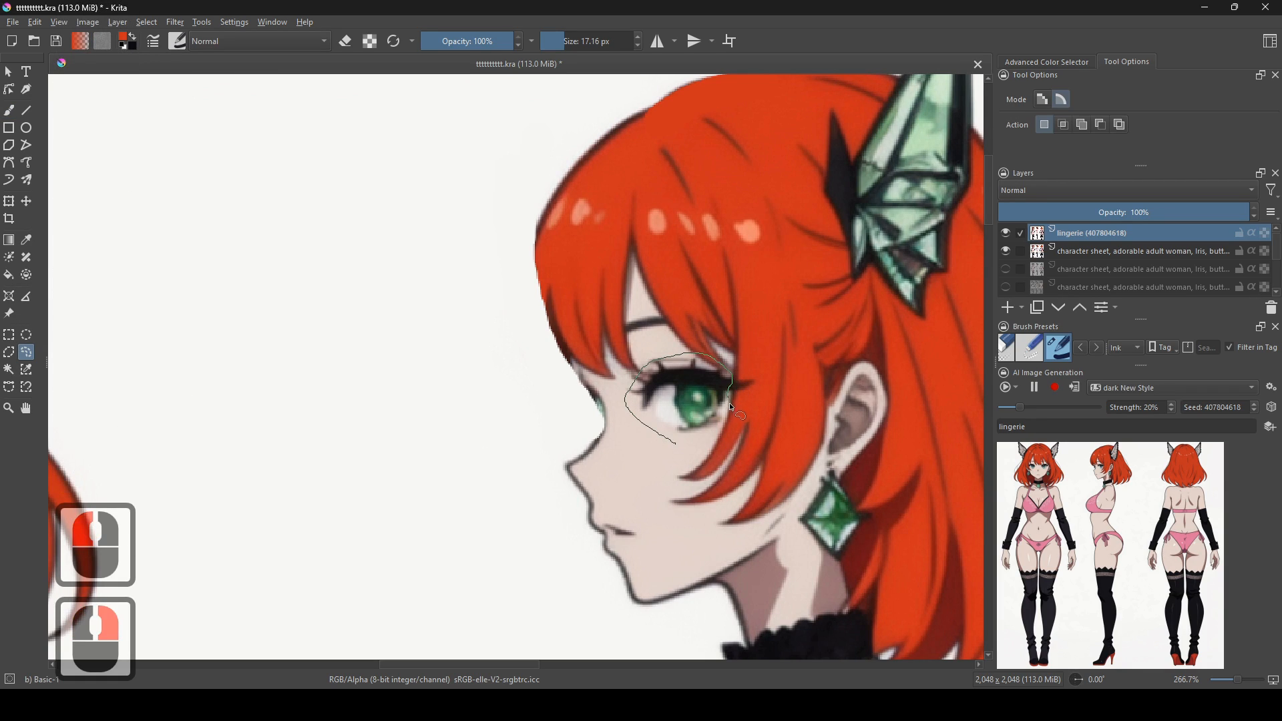
{"action": "left_click_drag", "start_coordinate": [674, 443], "coordinate": [675, 445]}
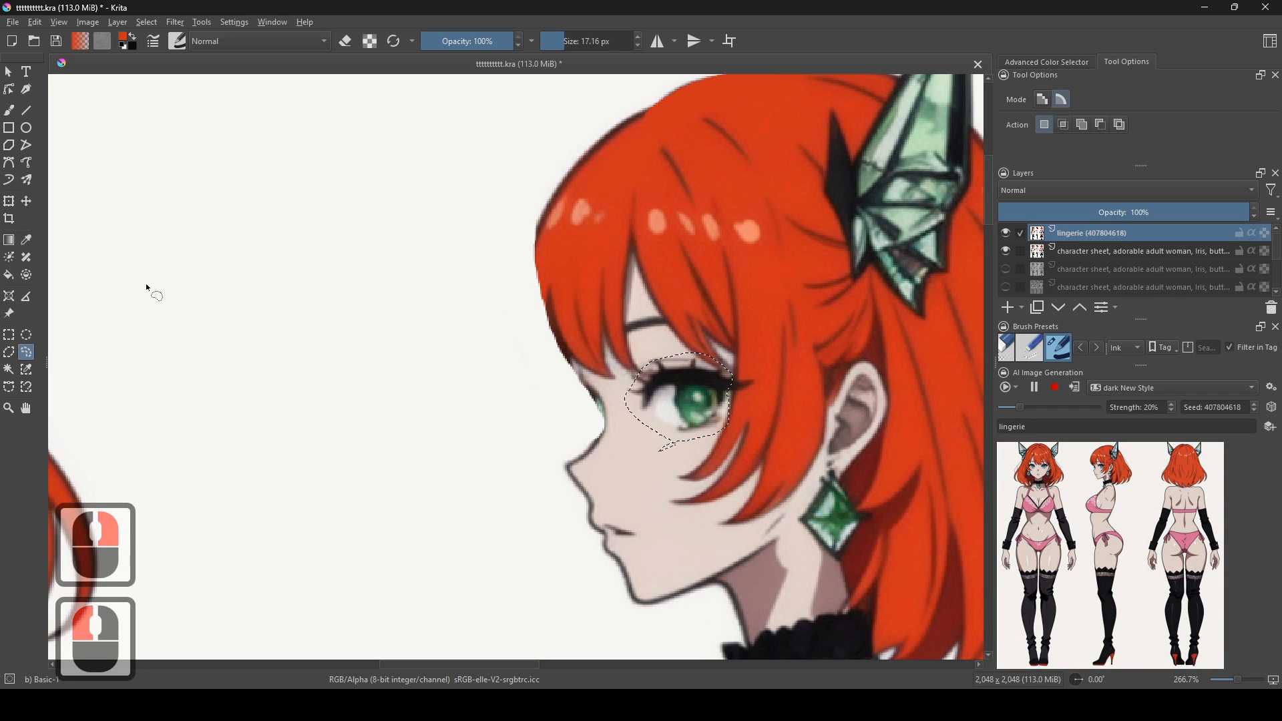
{"action": "left_click", "coordinate": [9, 201]}
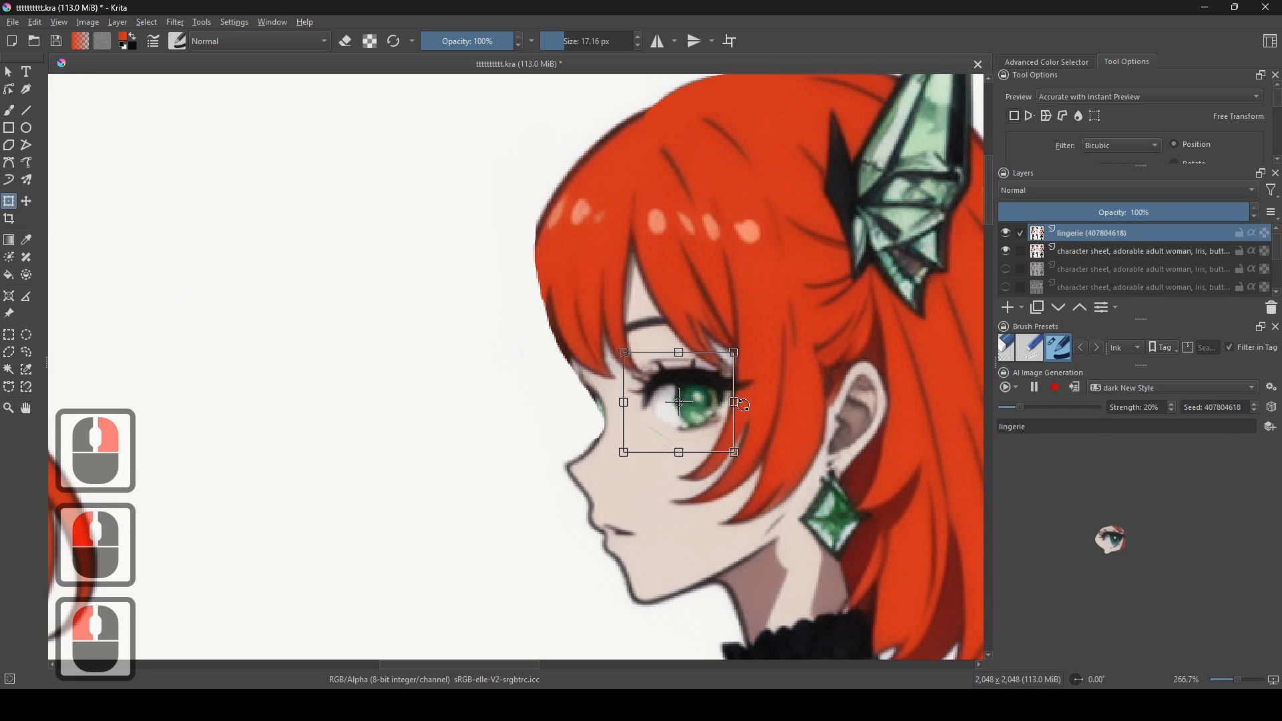
{"action": "left_click_drag", "start_coordinate": [734, 402], "coordinate": [680, 403]}
{"action": "key", "text": "ctrl+z"}
- Hide the layer directly beneath the generated result and clear the selection around the side view's eye
{"action": "left_click_drag", "start_coordinate": [506, 471], "coordinate": [757, 429]}
{"action": "left_click", "coordinate": [1007, 252]}
{"action": "scroll", "coordinate": [862, 337], "scroll_direction": "down", "scroll_amount": 2}
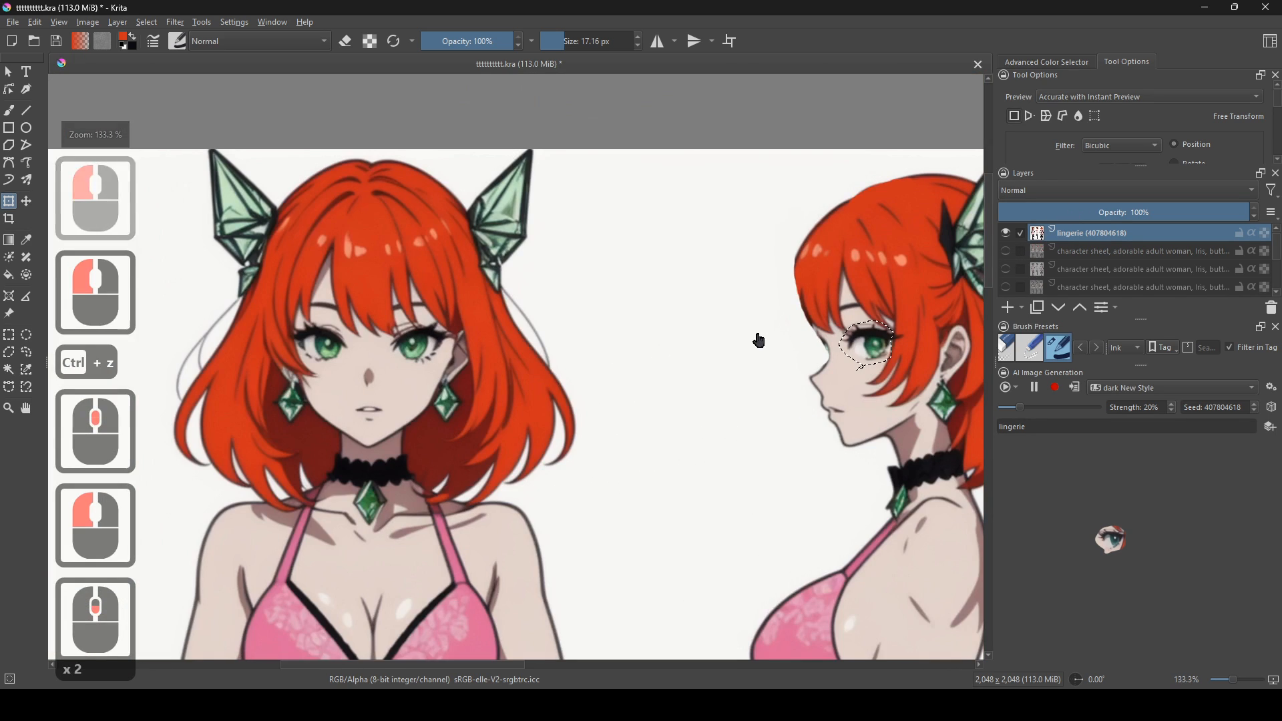
{"action": "left_click_drag", "start_coordinate": [759, 338], "coordinate": [718, 379]}
{"action": "scroll", "coordinate": [718, 380], "scroll_direction": "up", "scroll_amount": 1}
{"action": "right_click", "coordinate": [859, 402]}
{"action": "key", "text": "Escape"}
{"action": "key", "text": "ctrl+r"}
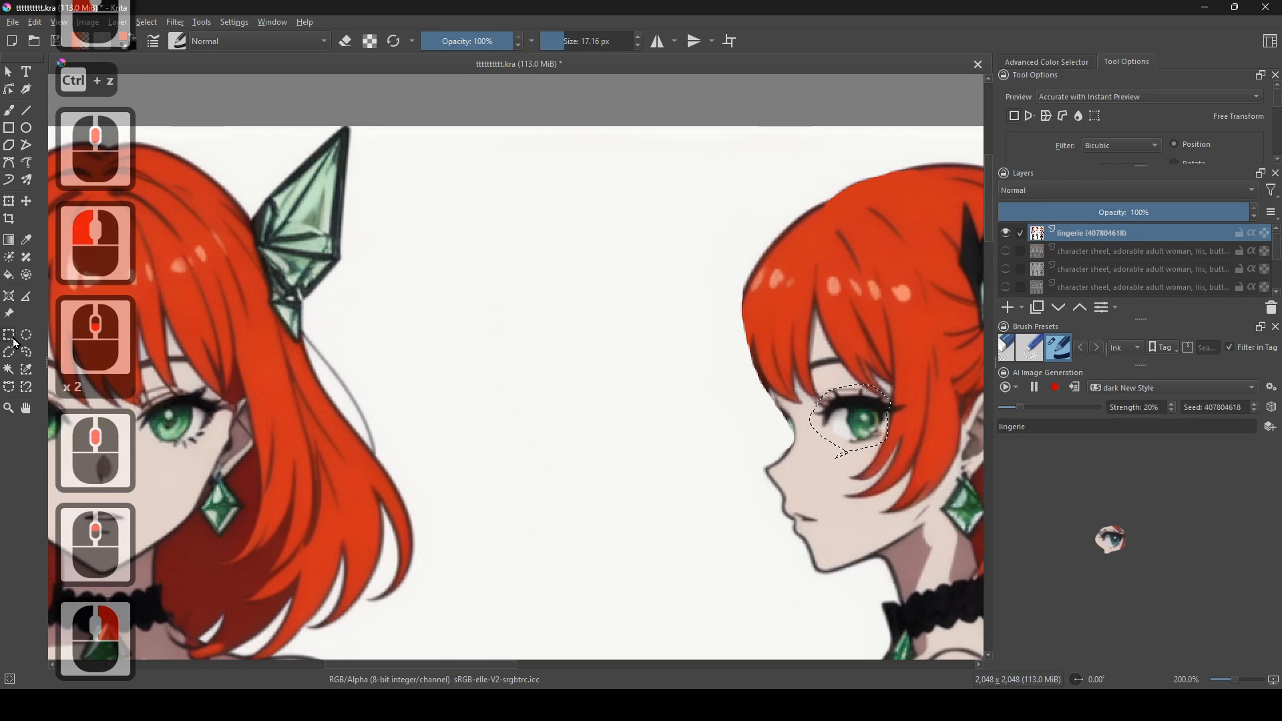
{"action": "right_click", "coordinate": [510, 354]}
{"action": "left_click", "coordinate": [531, 386]}
{"action": "left_click_drag", "start_coordinate": [304, 412], "coordinate": [600, 400]}
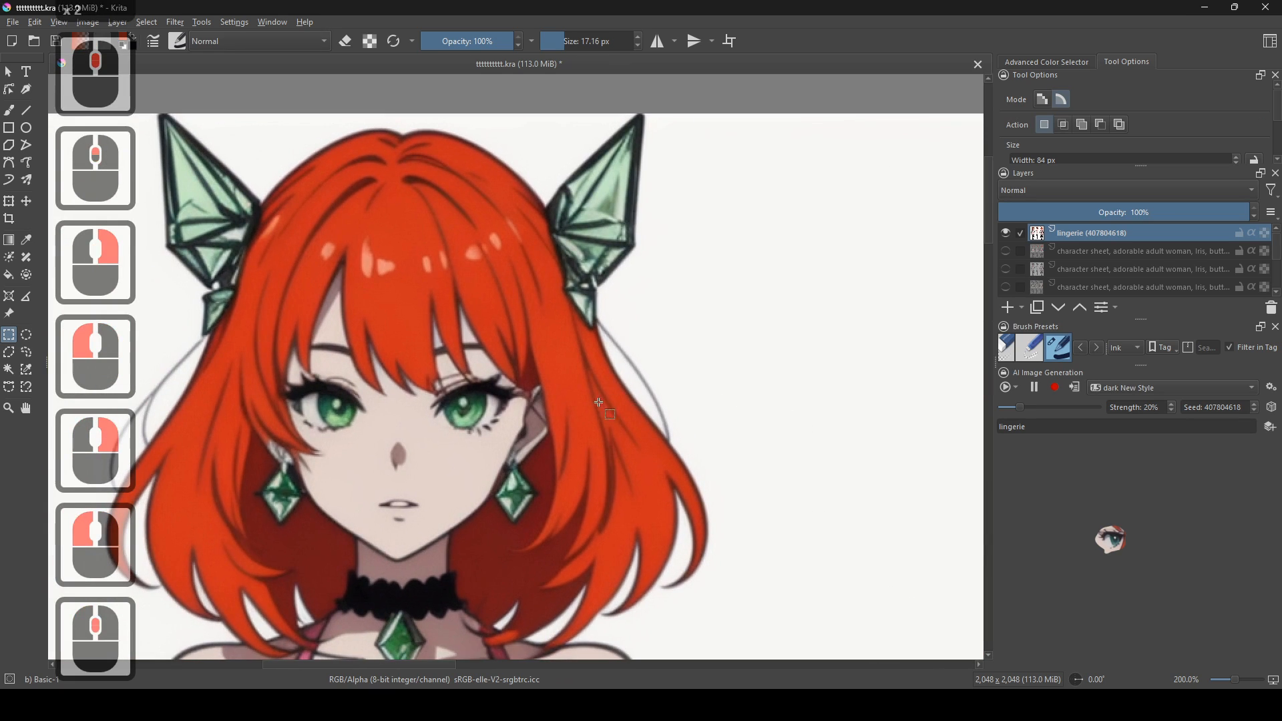
- Outline the front view's eye beside the exposed ear, including its lashes, with a freehand selection
{"action": "scroll", "coordinate": [599, 402], "scroll_direction": "up", "scroll_amount": 1}
{"action": "left_click", "coordinate": [26, 110]}
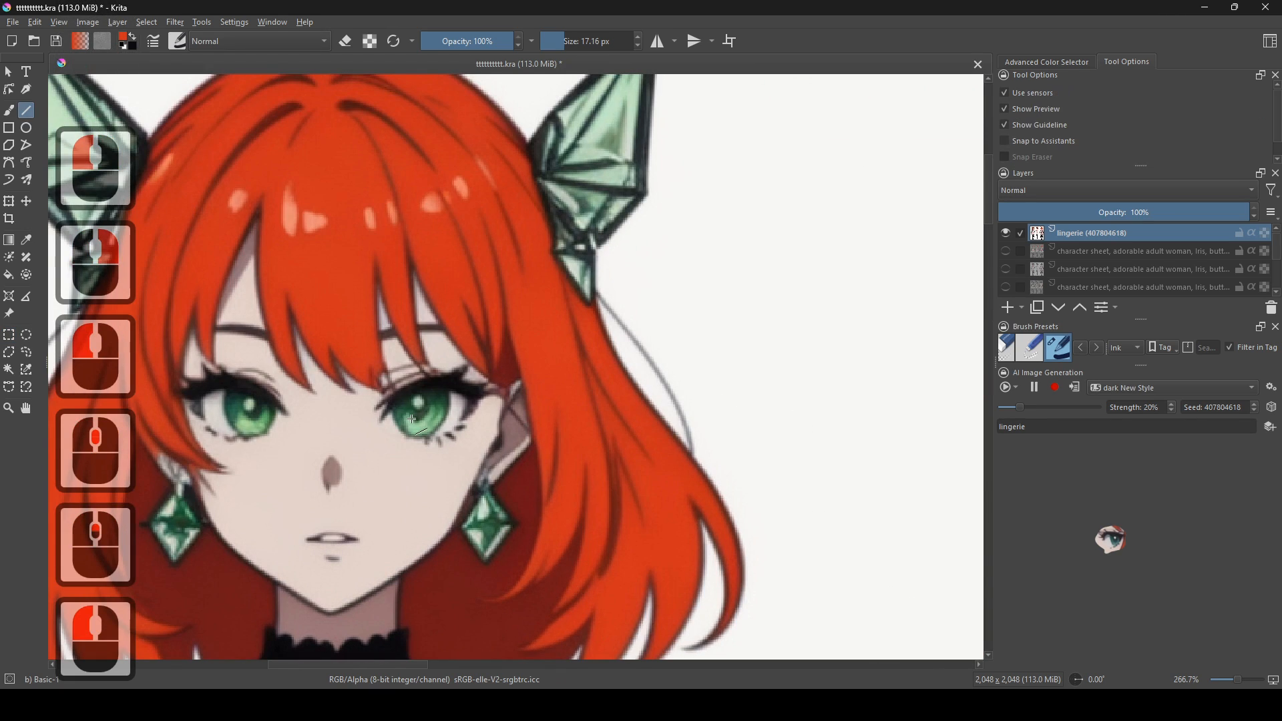
{"action": "left_click", "coordinate": [27, 353]}
{"action": "mouse_move", "coordinate": [435, 459]}
{"action": "left_mouse_down"}
{"action": "mouse_move", "coordinate": [395, 439]}
{"action": "mouse_move", "coordinate": [369, 402]}
{"action": "mouse_move", "coordinate": [394, 372]}
{"action": "left_mouse_up"}
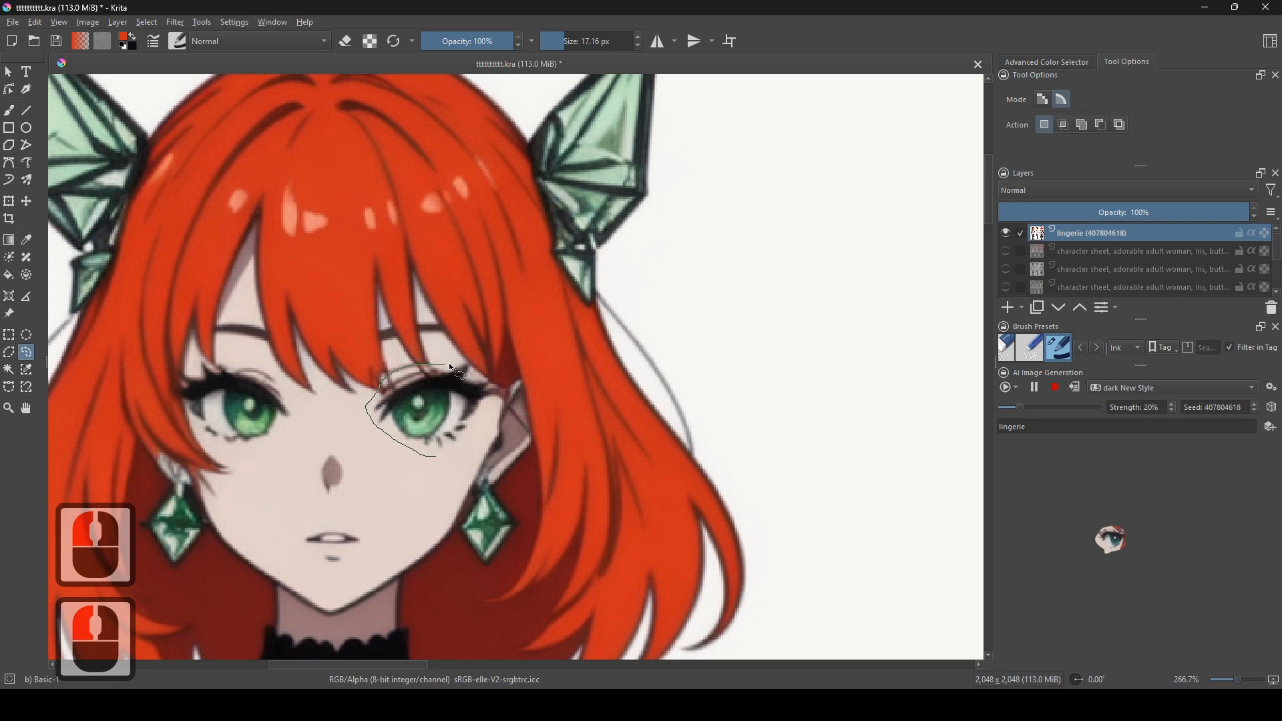
{"action": "left_click_drag", "start_coordinate": [487, 384], "coordinate": [487, 417]}
{"action": "left_click_drag", "start_coordinate": [431, 479], "coordinate": [433, 476]}
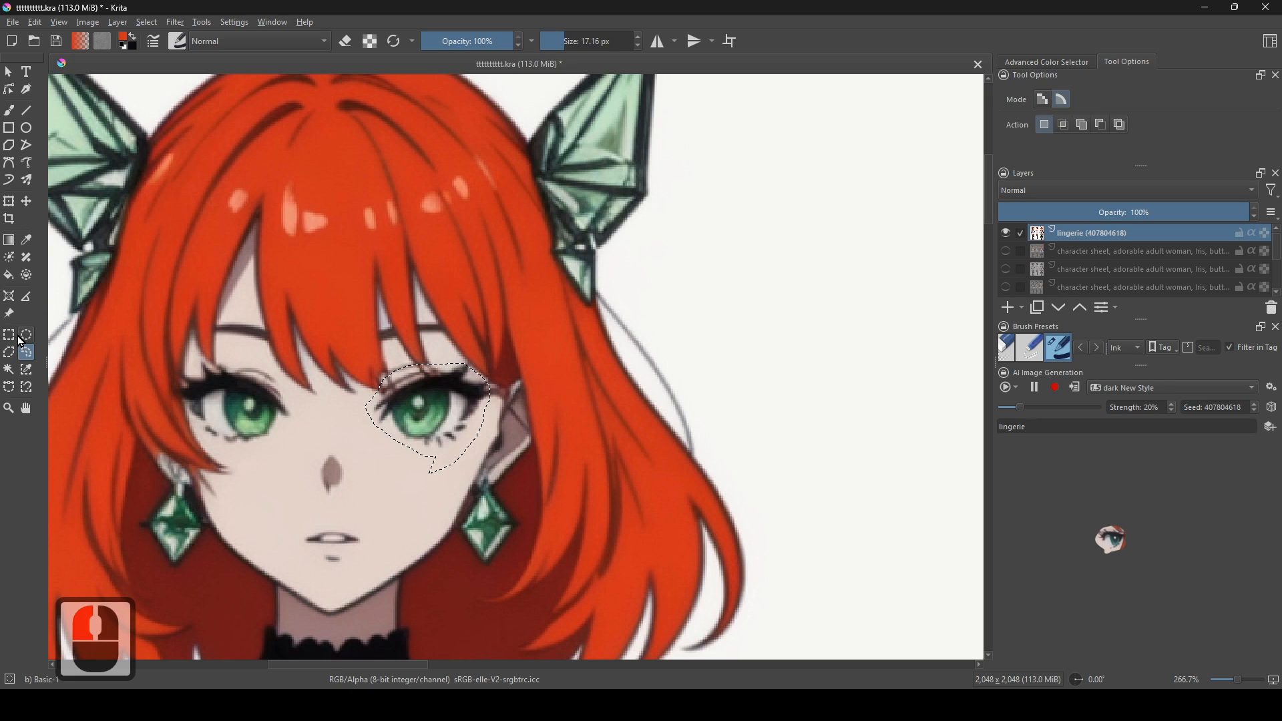
{"action": "right_click", "coordinate": [425, 401]}
{"action": "left_click", "coordinate": [366, 452]}
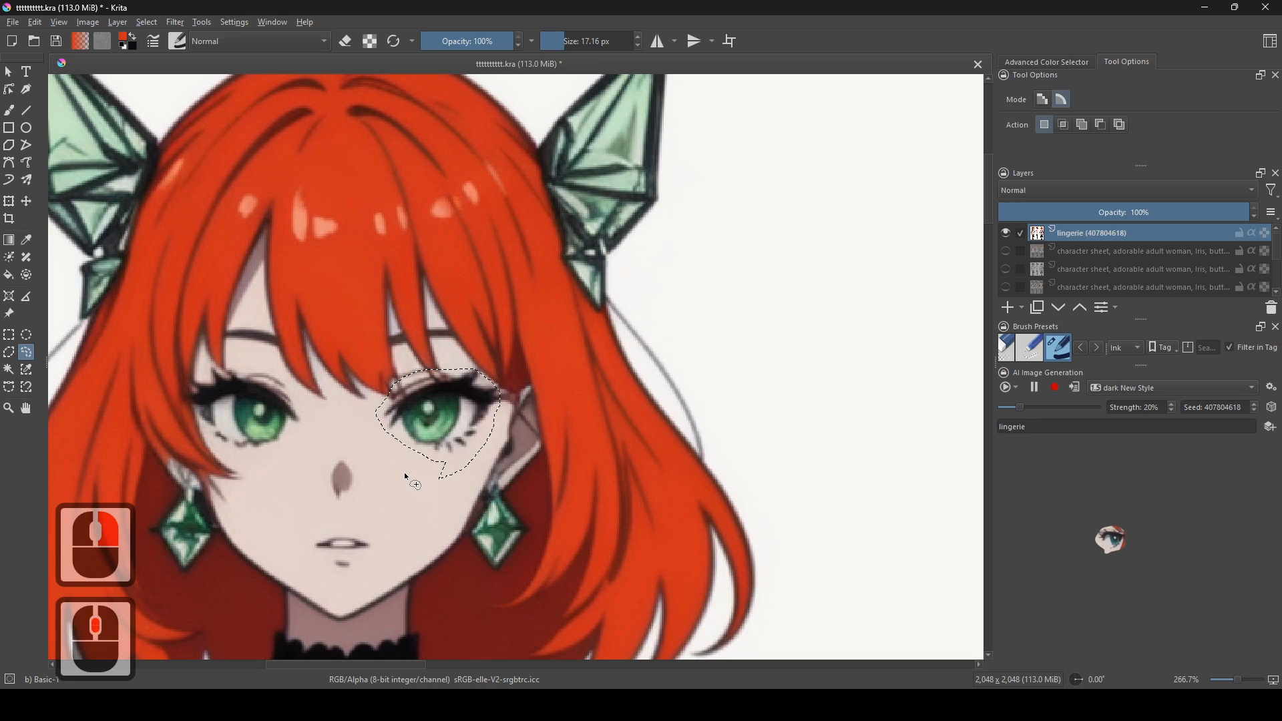
- Refine the selection edge around the front view's eye and copy the selected eye to a new layer
{"action": "mouse_move", "coordinate": [492, 474]}
{"action": "left_mouse_down"}
{"action": "mouse_move", "coordinate": [430, 525]}
{"action": "mouse_move", "coordinate": [450, 537]}
{"action": "left_mouse_up"}
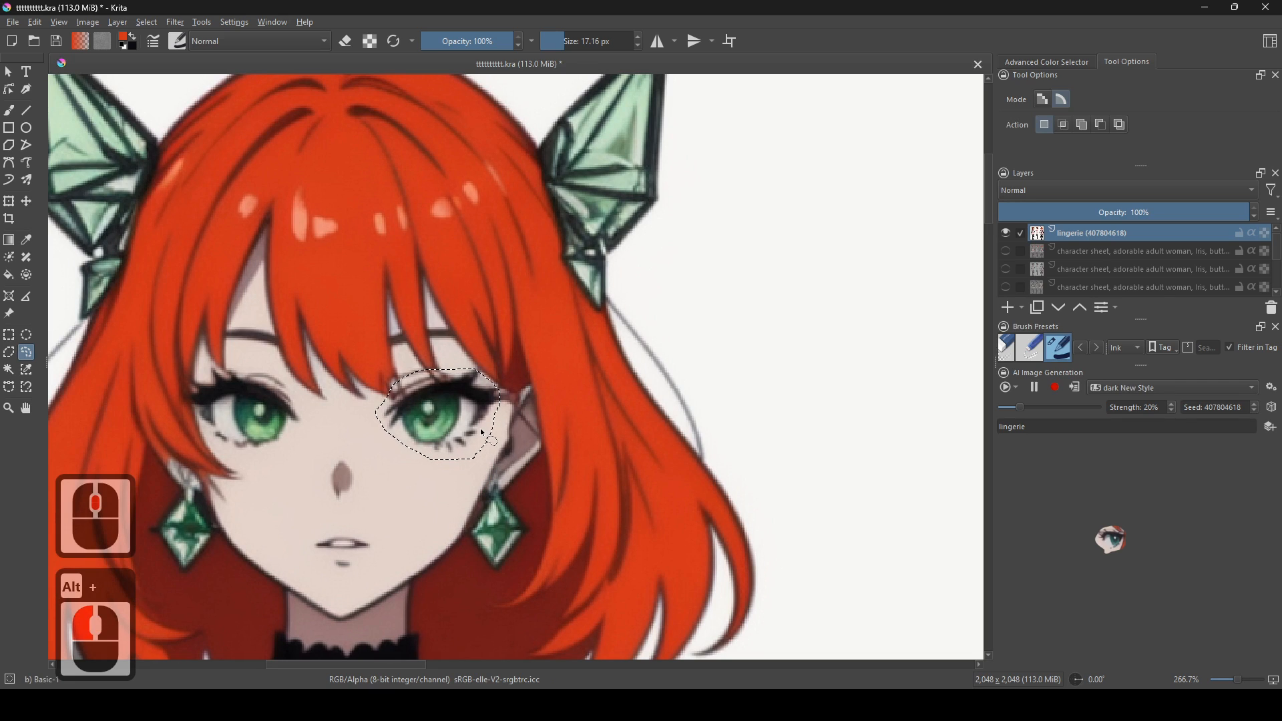
{"action": "scroll", "coordinate": [493, 408], "scroll_direction": "up", "scroll_amount": 2}
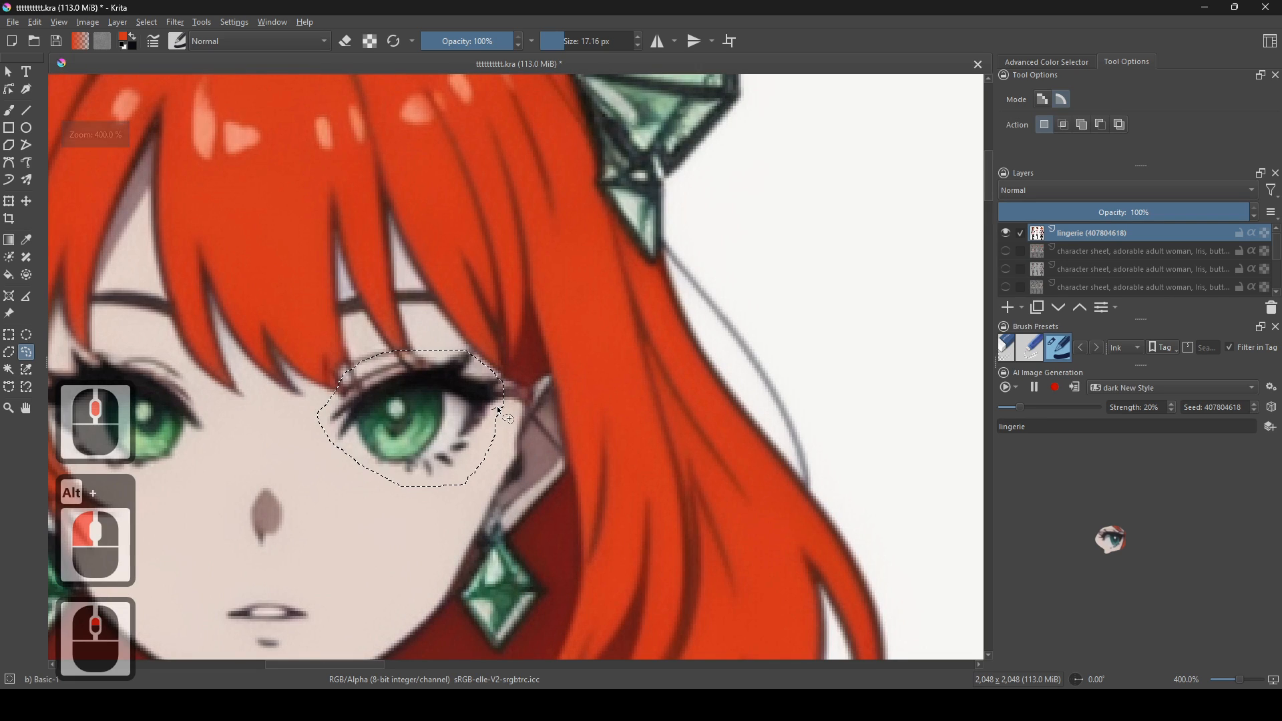
{"action": "scroll", "coordinate": [506, 382], "scroll_direction": "down", "scroll_amount": 2}
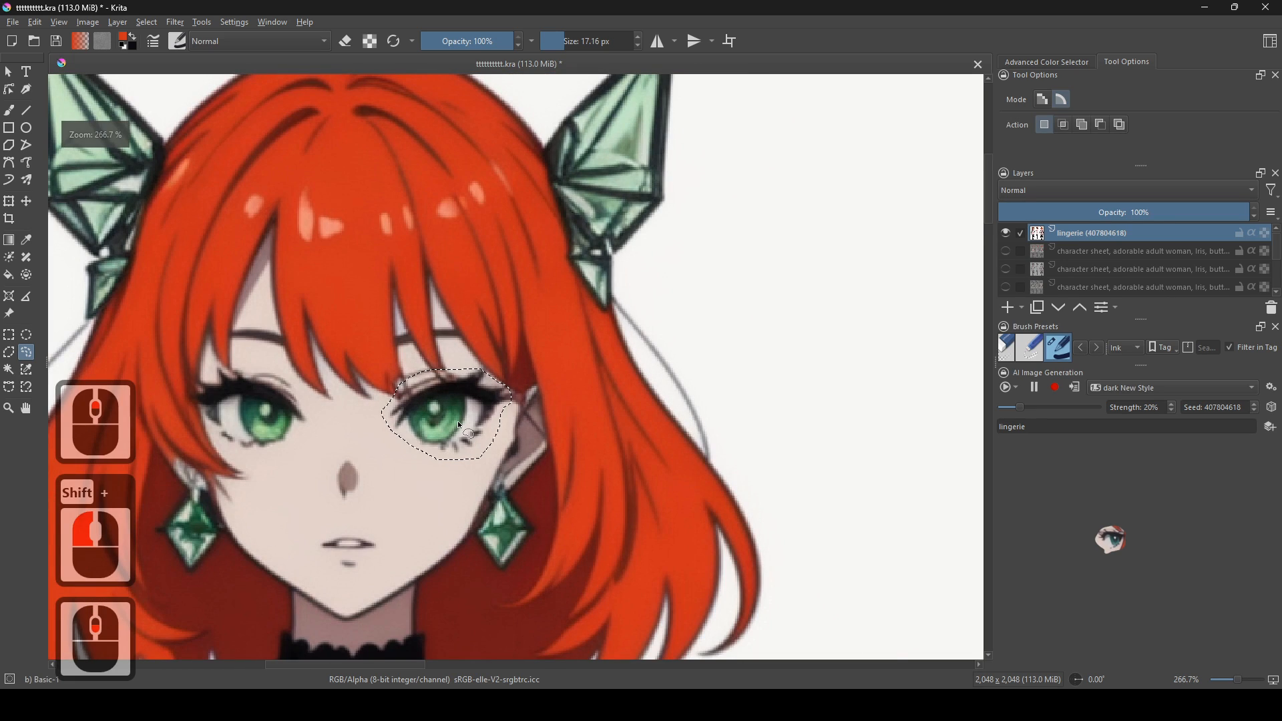
{"action": "right_click", "coordinate": [459, 422]}
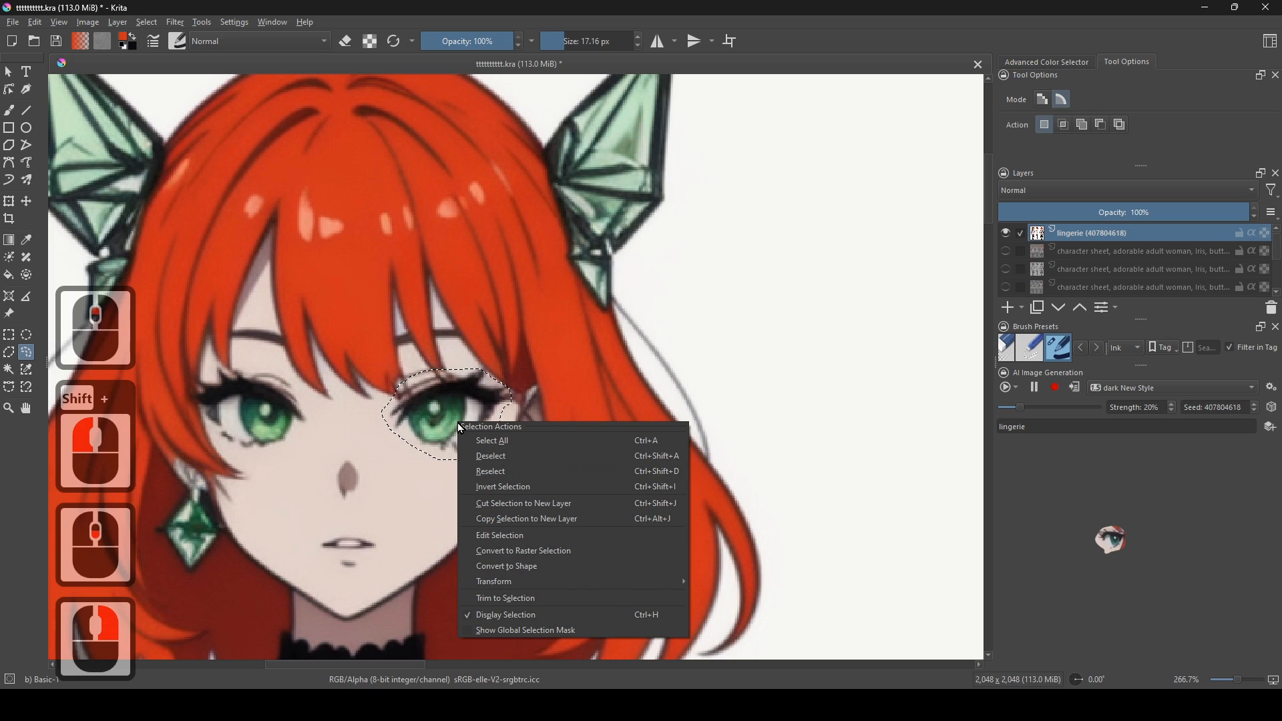
{"action": "left_click", "coordinate": [526, 520]}
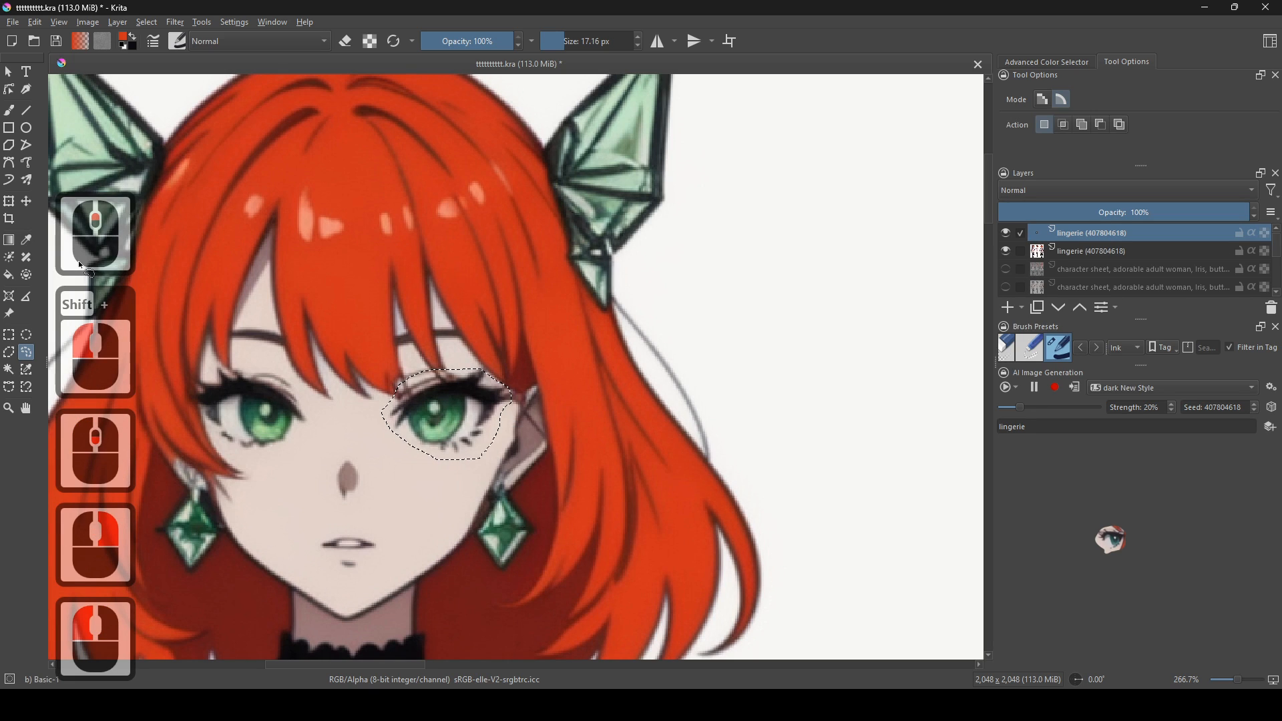
- Move the copied front-view eye over the side view's eye with a free transform
{"action": "left_click", "coordinate": [9, 201]}
{"action": "scroll", "coordinate": [608, 473], "scroll_direction": "down", "scroll_amount": 1}
{"action": "left_click_drag", "start_coordinate": [607, 472], "coordinate": [392, 491]}
{"action": "left_click_drag", "start_coordinate": [298, 466], "coordinate": [959, 503]}
{"action": "left_click_drag", "start_coordinate": [841, 507], "coordinate": [547, 589]}
{"action": "scroll", "coordinate": [701, 524], "scroll_direction": "up", "scroll_amount": 2}
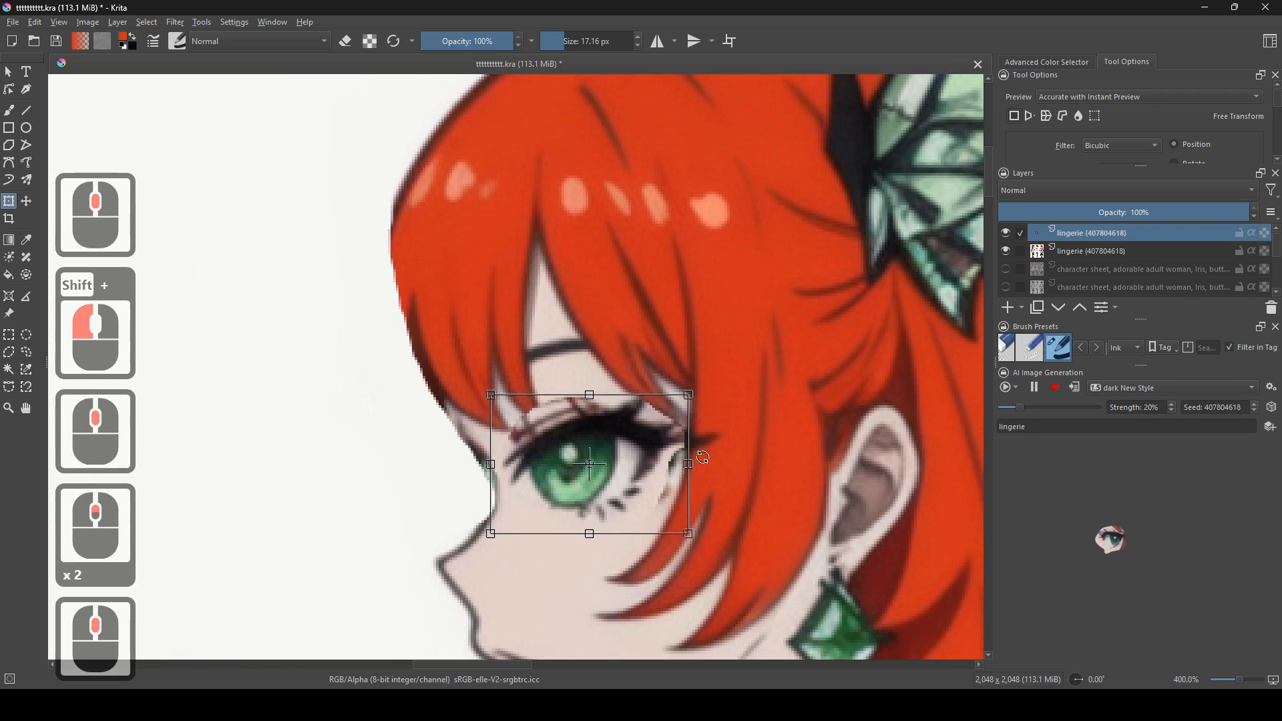
{"action": "left_click_drag", "start_coordinate": [693, 465], "coordinate": [611, 466]}
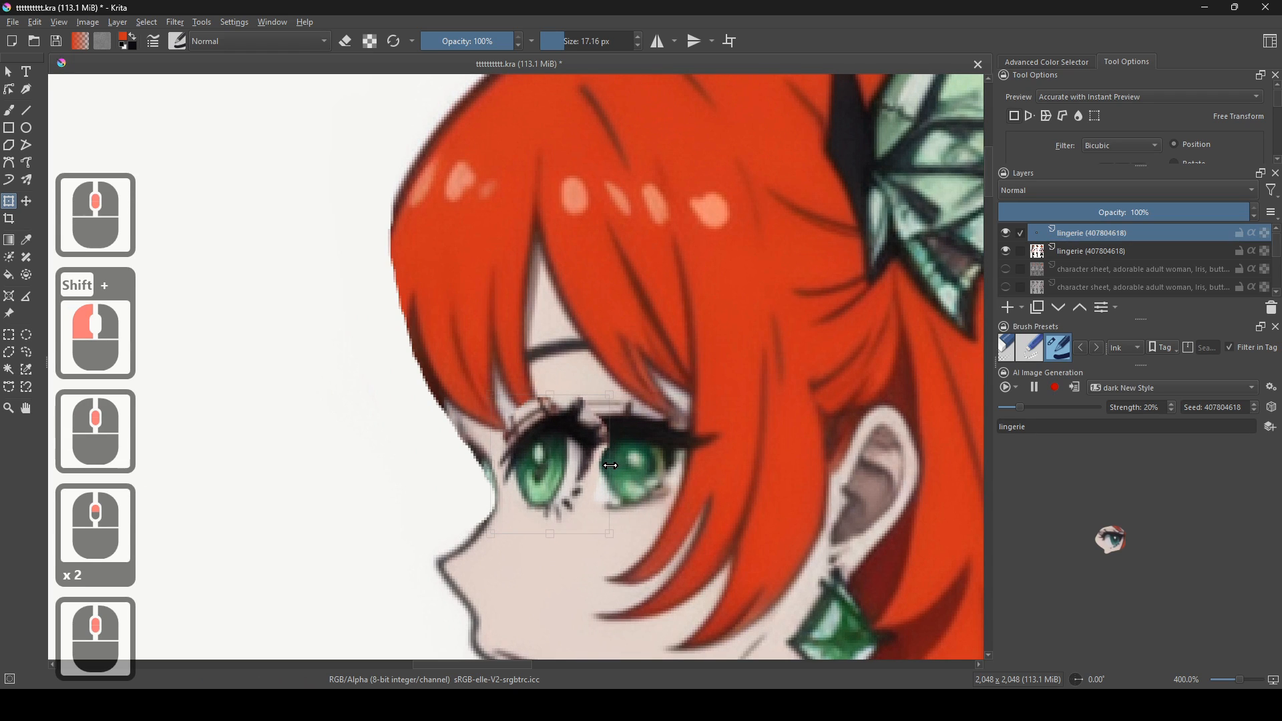
{"action": "key", "text": "ctrl+z"}
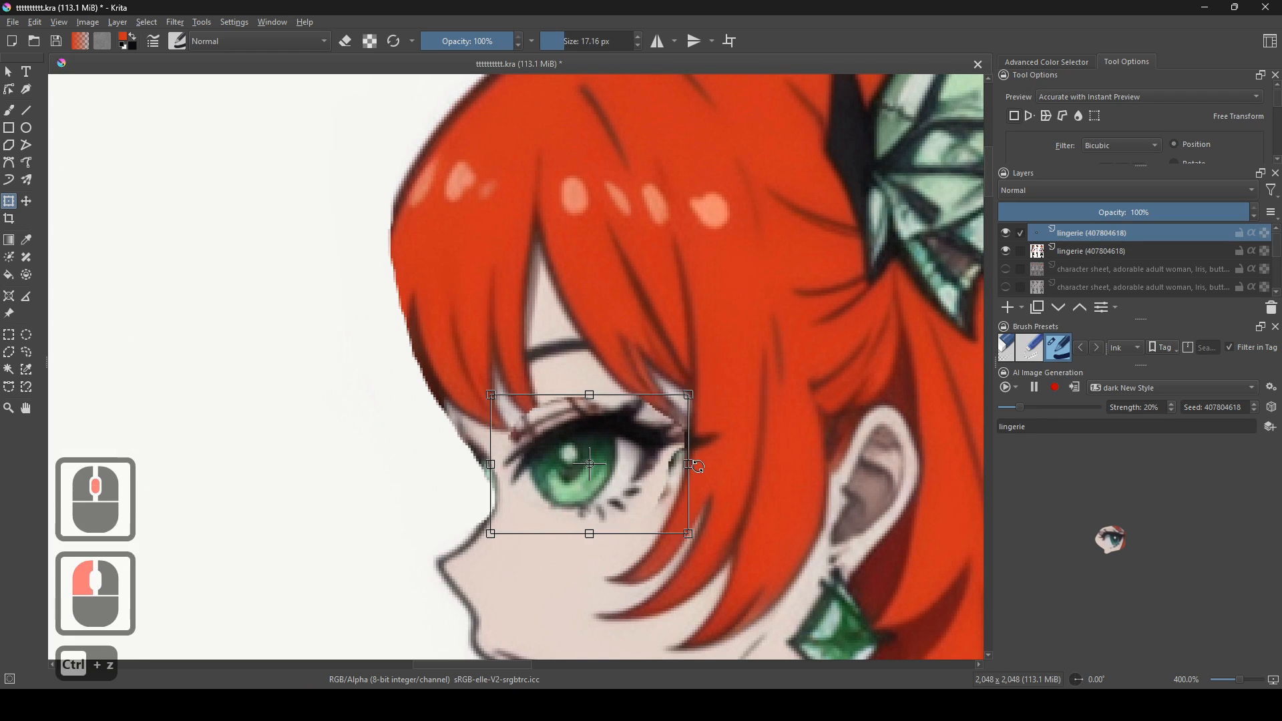
{"action": "key", "text": "alt"}
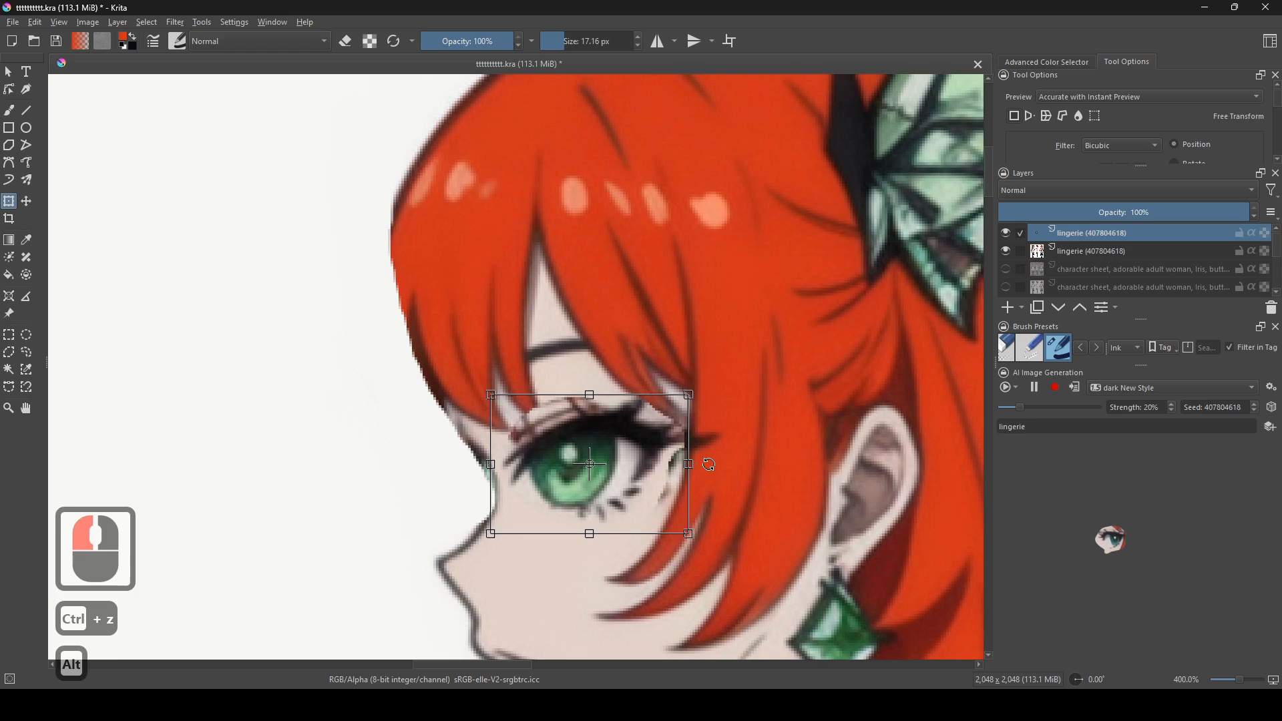
{"action": "mouse_move", "coordinate": [656, 465]}
{"action": "left_mouse_down"}
{"action": "mouse_move", "coordinate": [721, 467]}
{"action": "mouse_move", "coordinate": [652, 464]}
{"action": "left_mouse_up"}
{"action": "key", "text": "ctrl+z"}
{"action": "key", "text": "ctrl+z"}
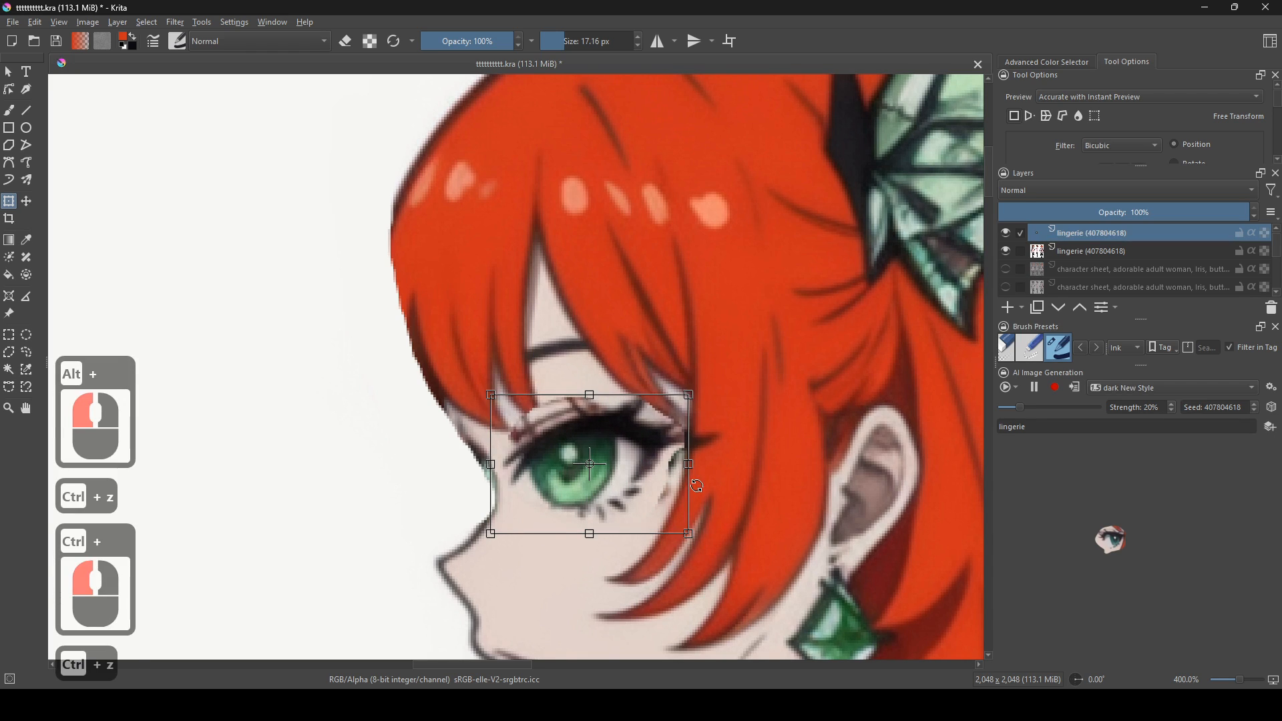
- Narrow the copied eye with a slight perspective skew and shift it a little toward the side view's nose bridge
{"action": "left_click_drag", "start_coordinate": [730, 479], "coordinate": [671, 481]}
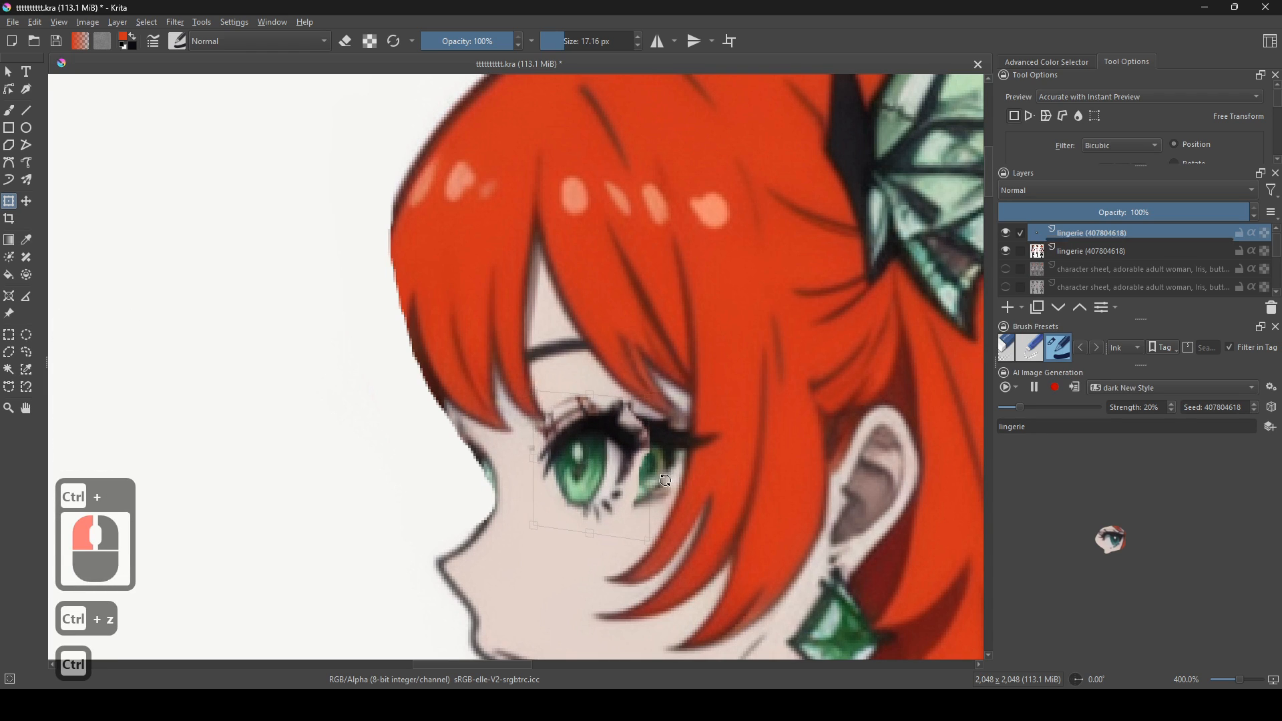
{"action": "left_click_drag", "start_coordinate": [672, 479], "coordinate": [672, 479]}
{"action": "left_click", "coordinate": [671, 479], "text": "ctrl"}
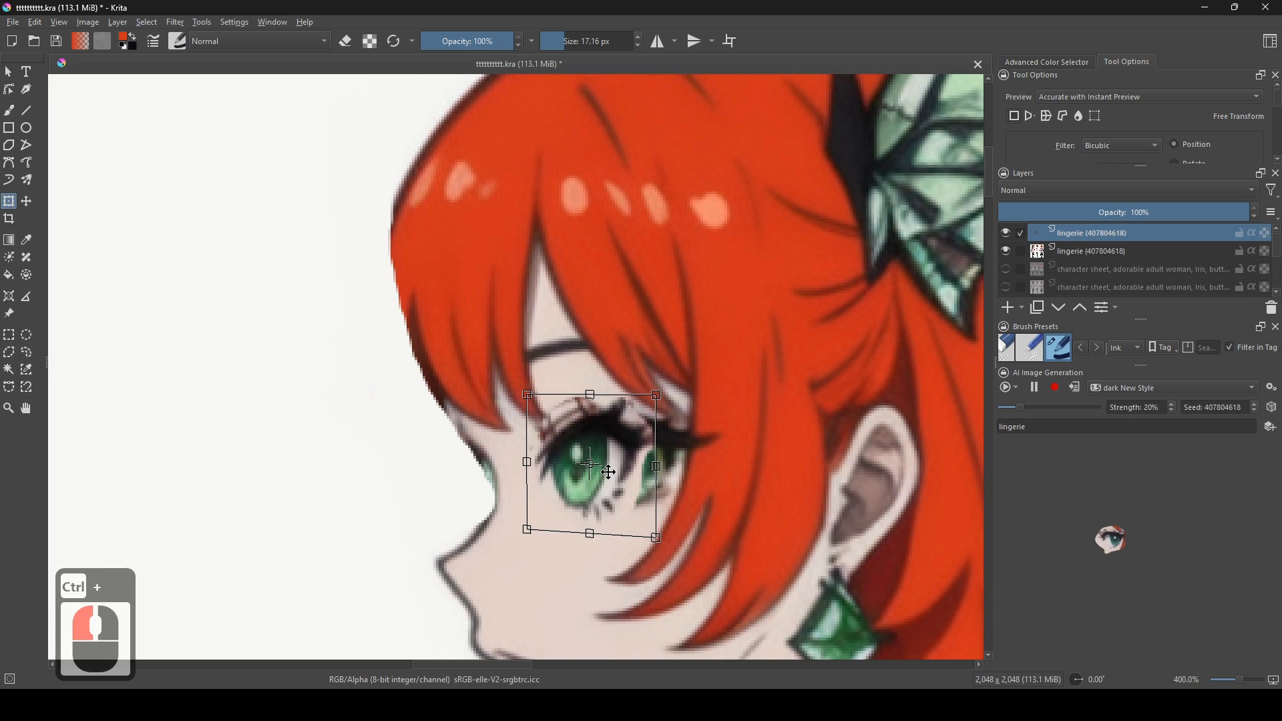
{"action": "scroll", "coordinate": [609, 473], "scroll_direction": "down", "scroll_amount": 3}
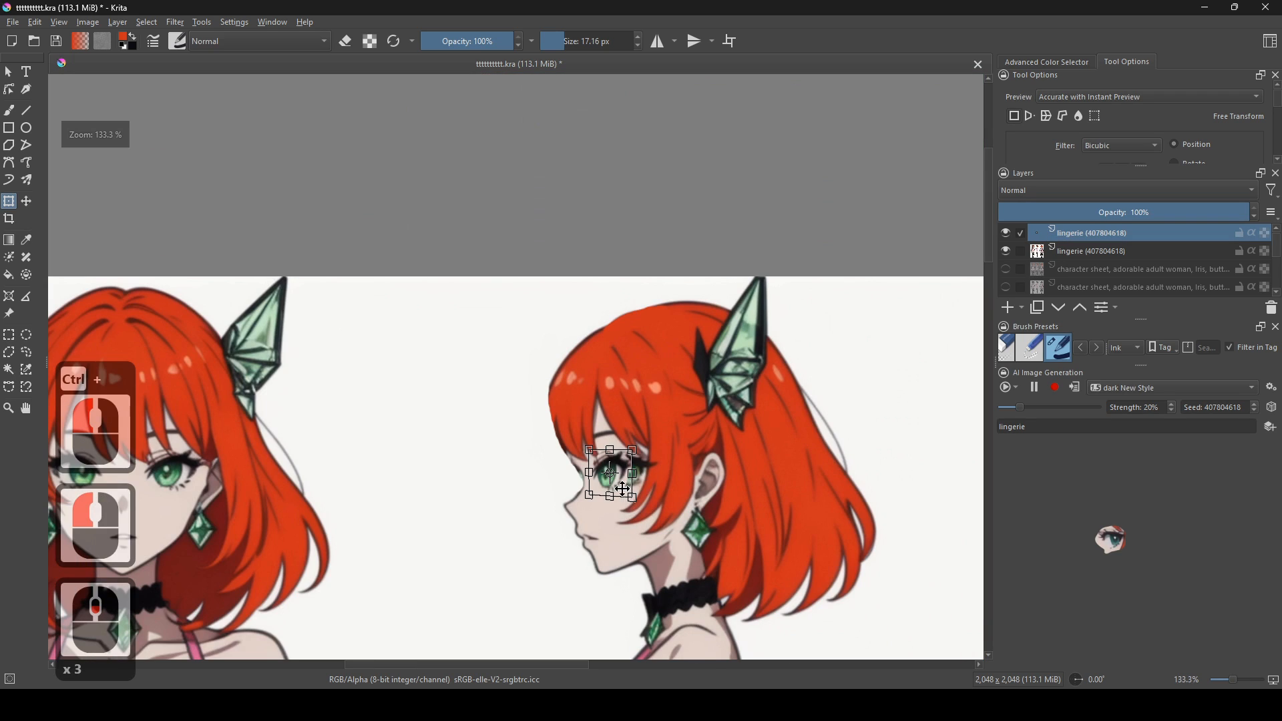
{"action": "scroll", "coordinate": [627, 490], "scroll_direction": "up", "scroll_amount": 3}
{"action": "left_click_drag", "start_coordinate": [633, 483], "coordinate": [629, 484]}
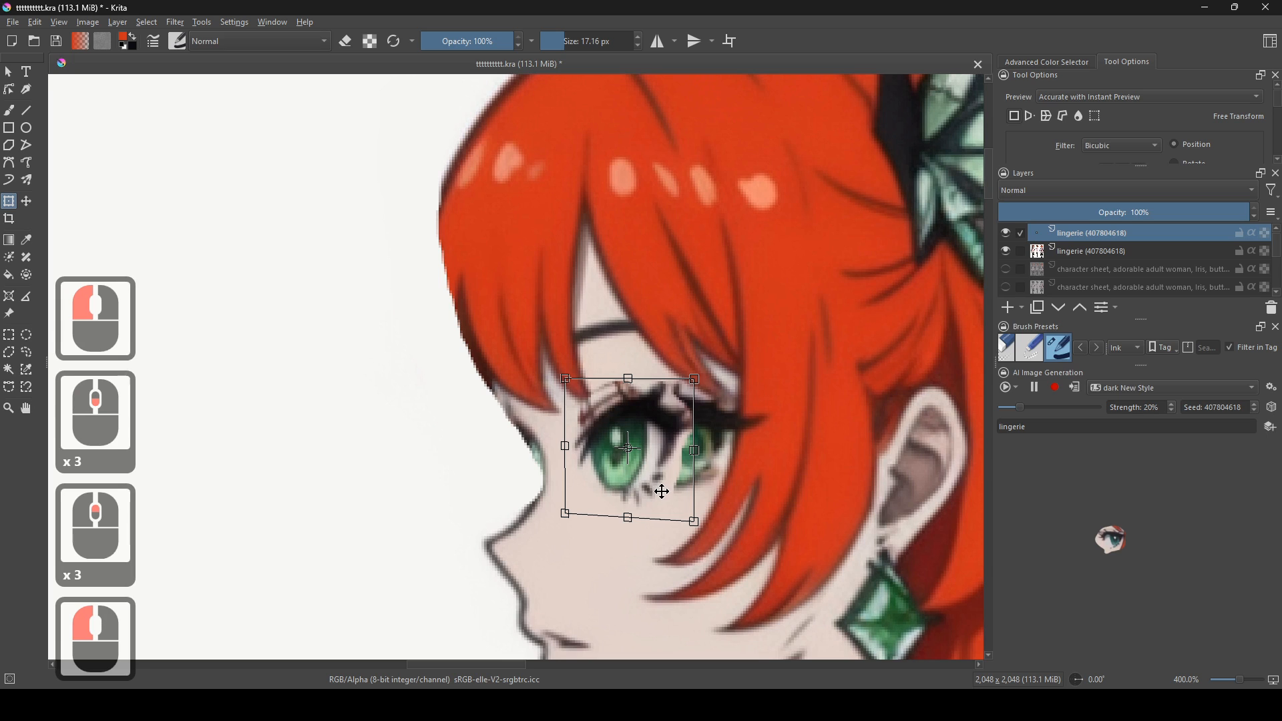
{"action": "scroll", "coordinate": [663, 492], "scroll_direction": "down", "scroll_amount": 5}
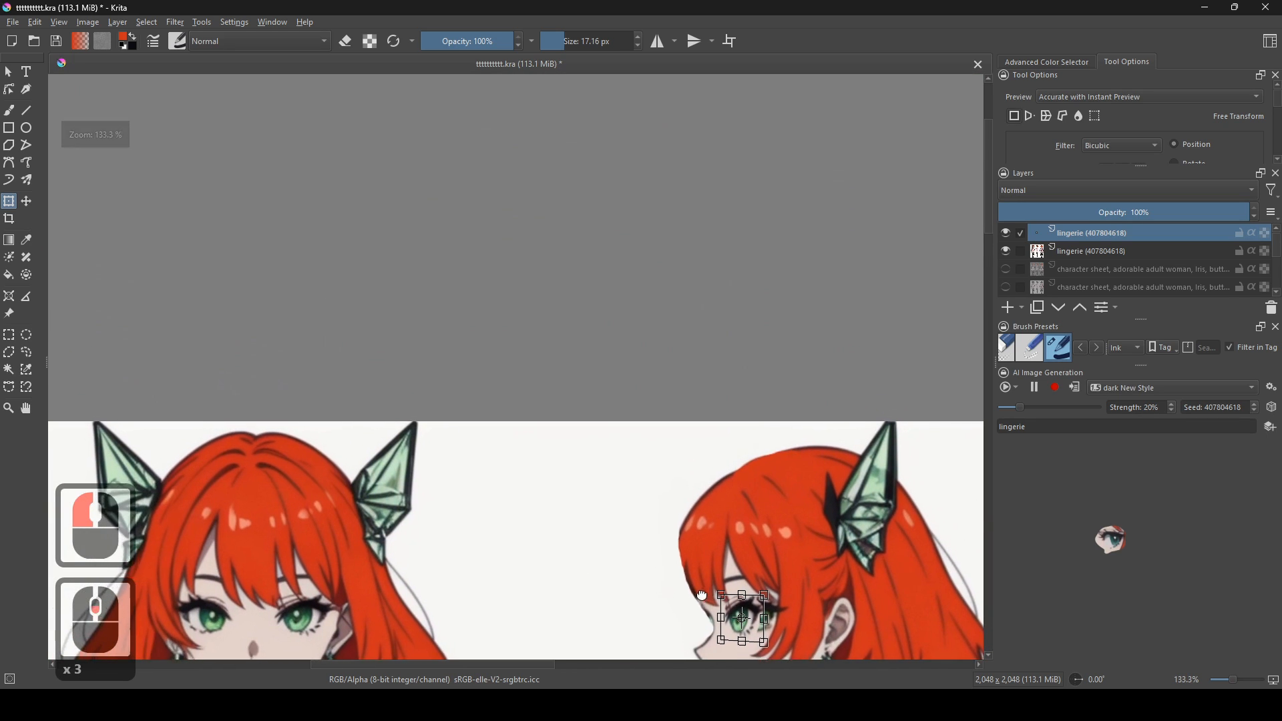
{"action": "scroll", "coordinate": [604, 415], "scroll_direction": "up", "scroll_amount": 4}
- Compare the copied eye's placement with its previous state, apply the transform and clear the selection
{"action": "key", "text": "ctrl+z"}
{"action": "key", "text": "ctrl+shift+z"}
{"action": "left_click_drag", "start_coordinate": [604, 416], "coordinate": [502, 277]}
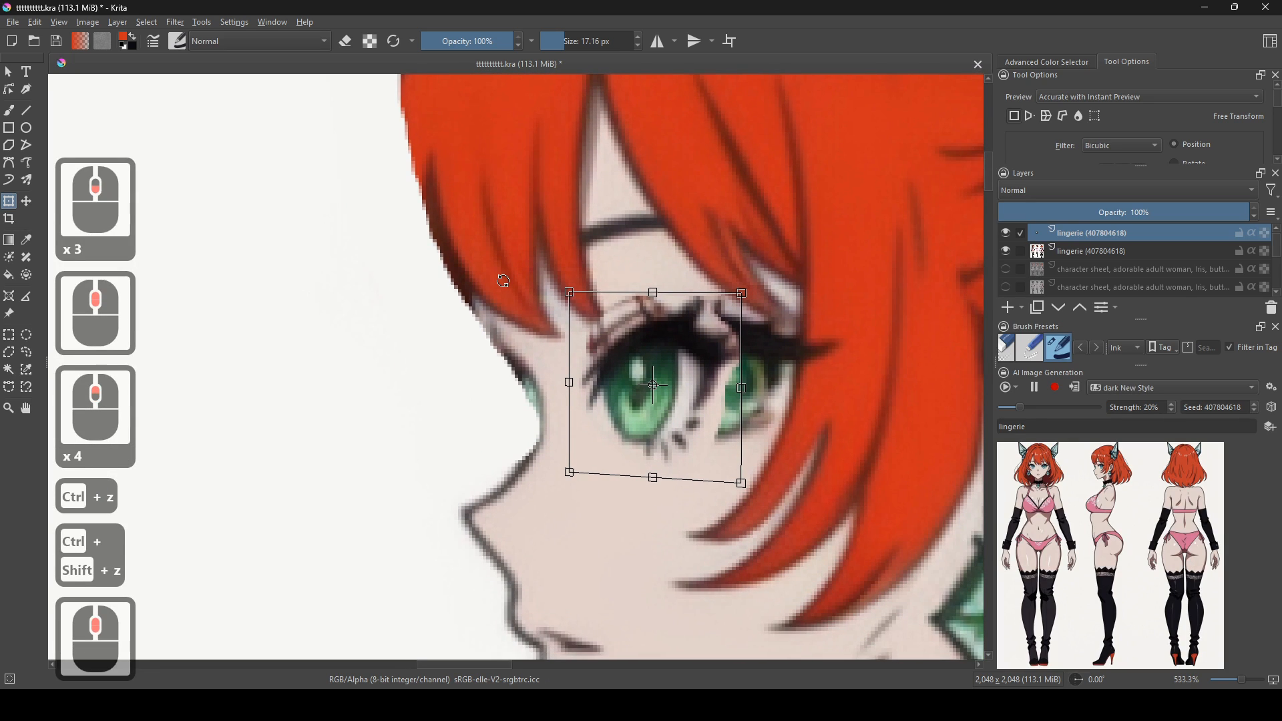
{"action": "key", "text": "ctrl+z"}
{"action": "left_click_drag", "start_coordinate": [565, 340], "coordinate": [567, 347]}
{"action": "left_click_drag", "start_coordinate": [416, 358], "coordinate": [440, 401]}
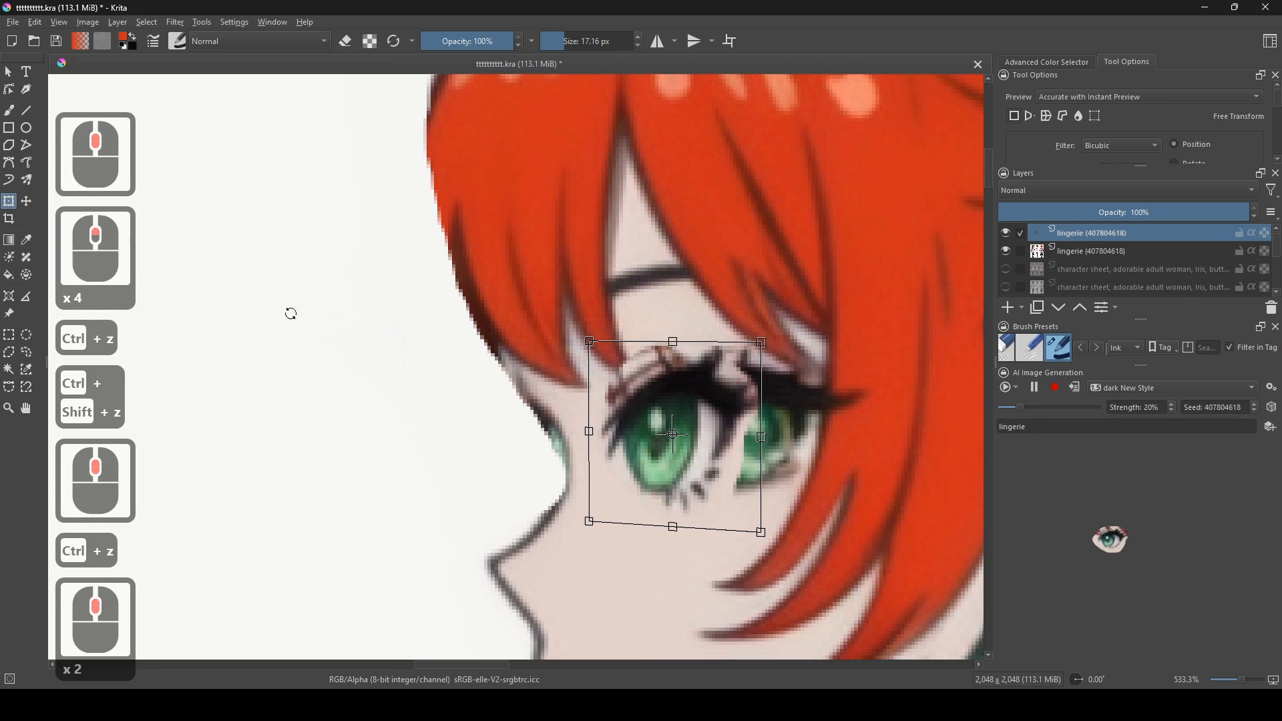
{"action": "right_click", "coordinate": [663, 418]}
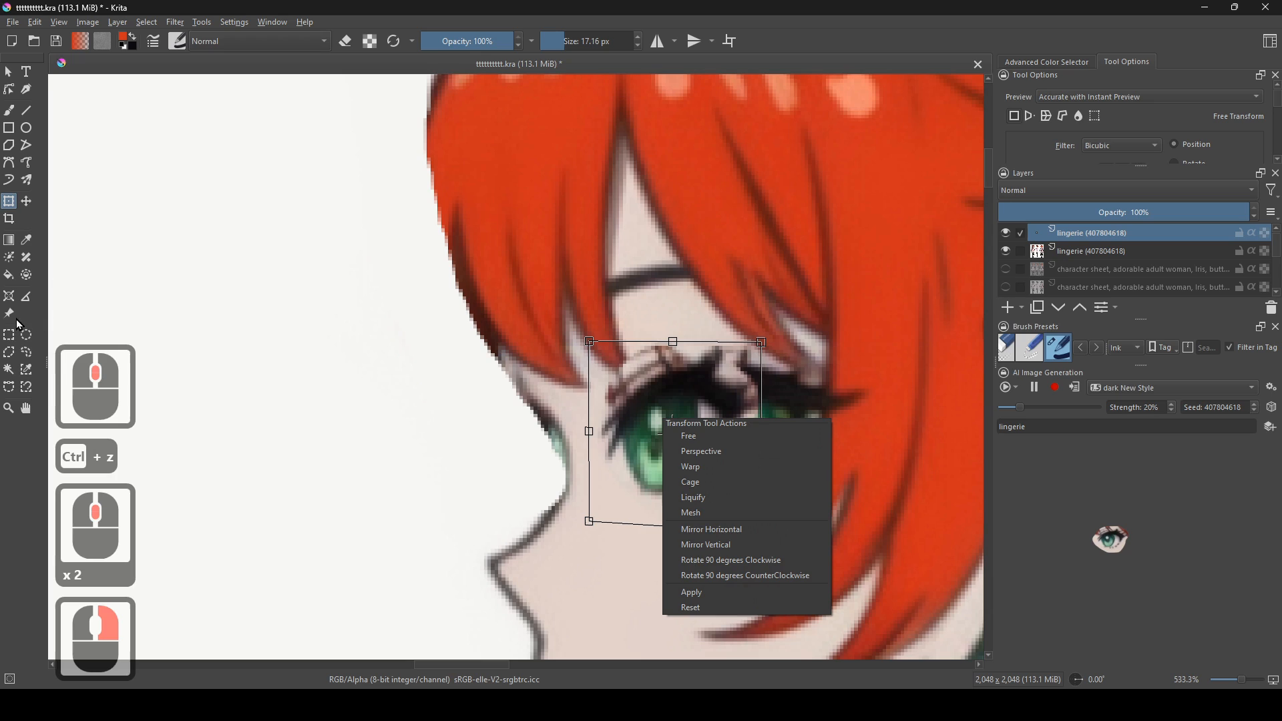
{"action": "left_click", "coordinate": [20, 340]}
{"action": "right_click", "coordinate": [482, 309]}
{"action": "left_click", "coordinate": [506, 344]}
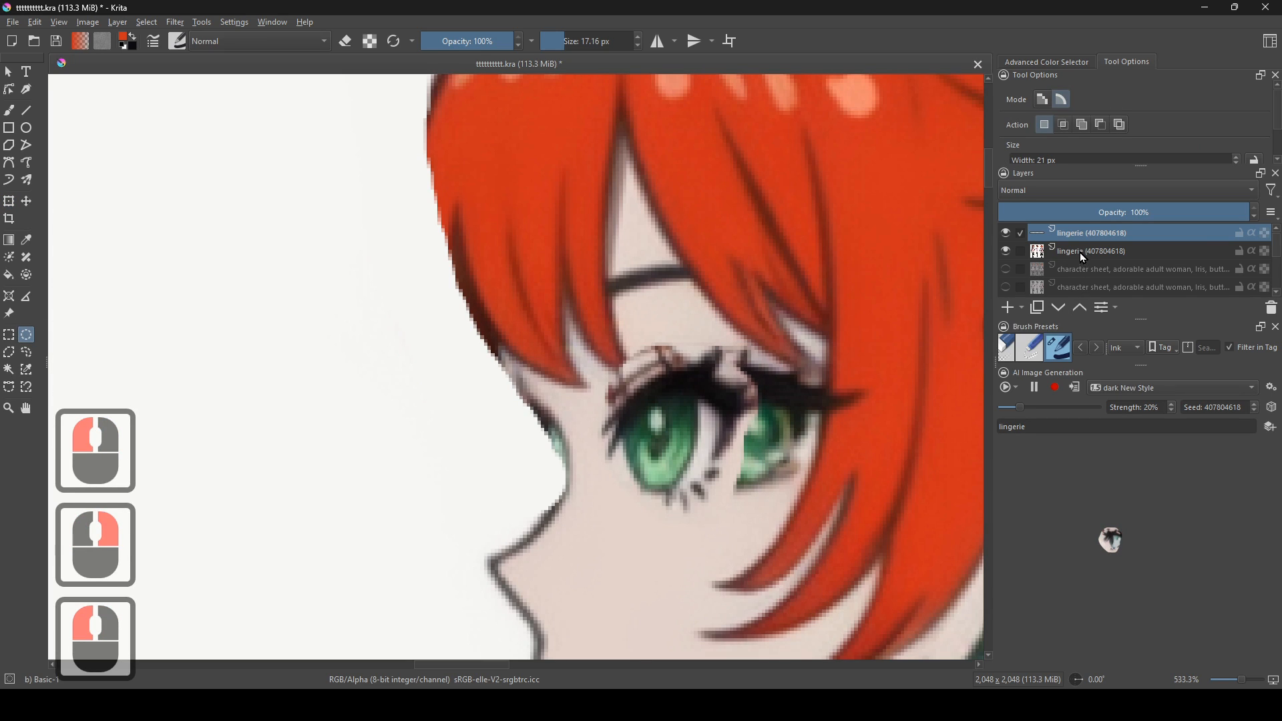
- Paint sampled skin colour over the side view's original eye on the layer beneath, using a brush of about 22 px
{"action": "left_click", "coordinate": [1026, 250]}
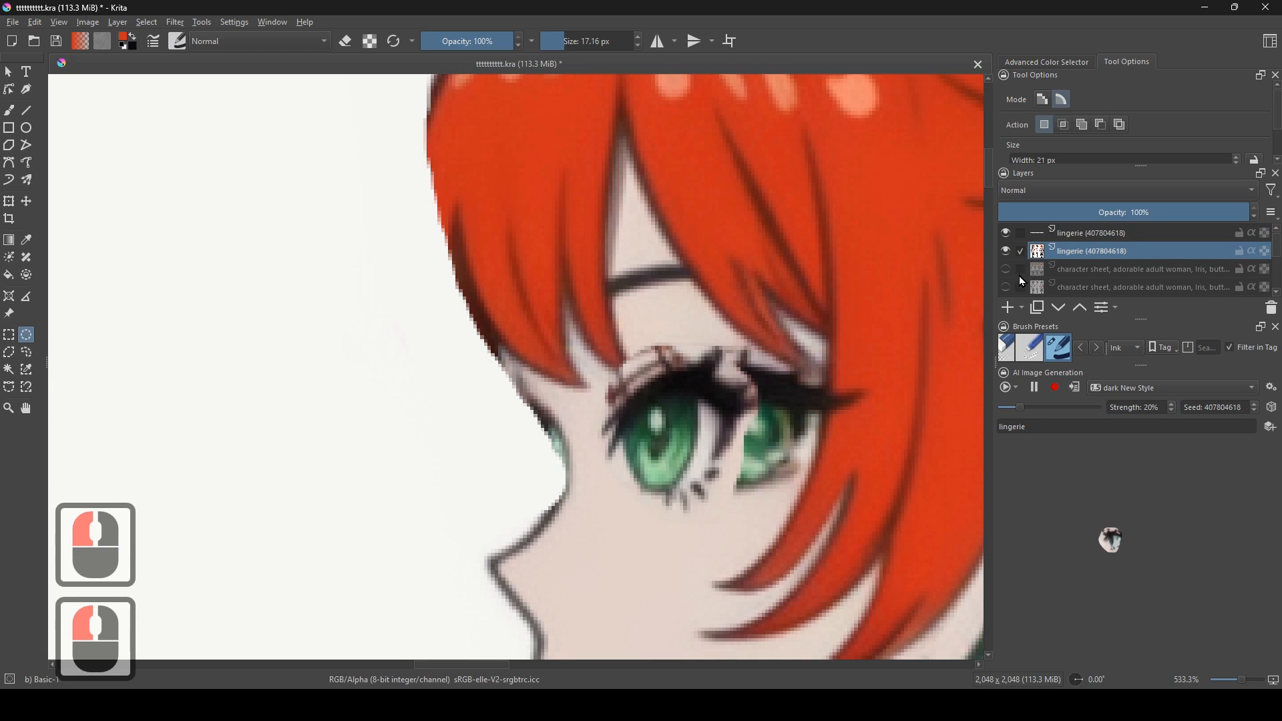
{"action": "left_click", "coordinate": [11, 113]}
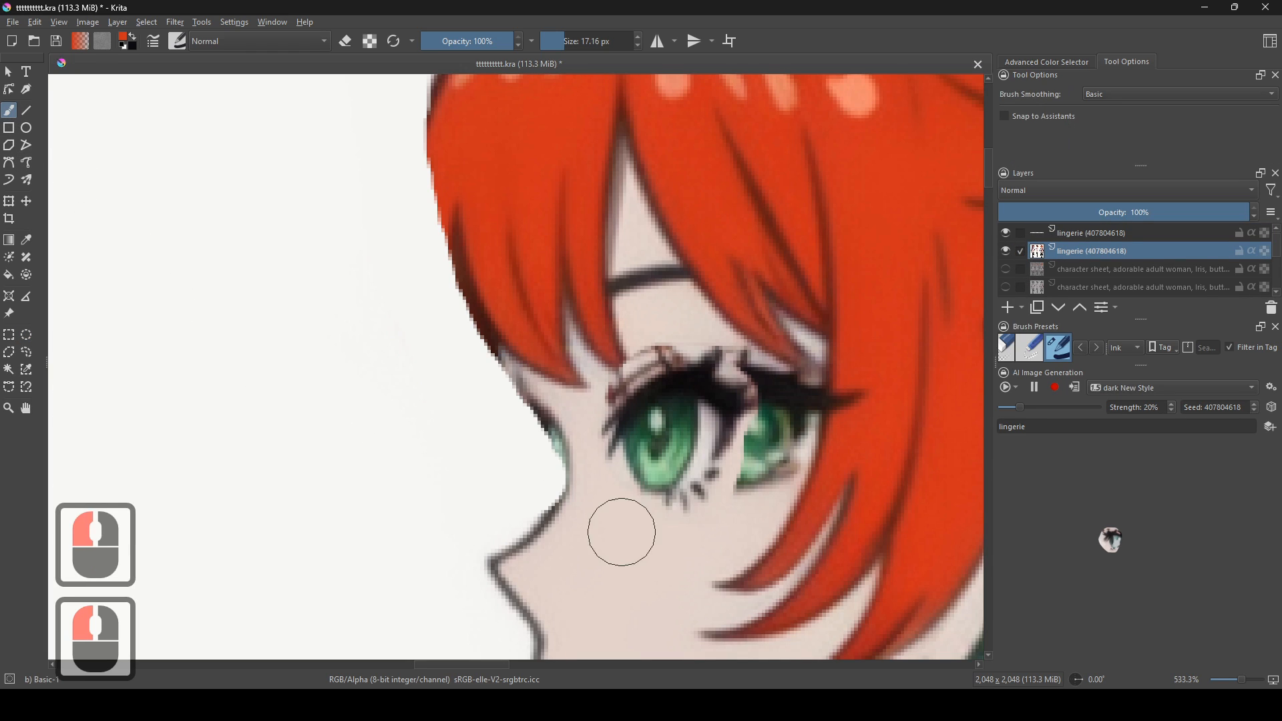
{"action": "left_click", "coordinate": [640, 549], "text": "ctrl"}
{"action": "mouse_move", "coordinate": [634, 537]}
{"action": "left_mouse_down"}
{"action": "mouse_move", "coordinate": [736, 456]}
{"action": "mouse_move", "coordinate": [739, 466]}
{"action": "mouse_move", "coordinate": [769, 414]}
{"action": "left_mouse_up"}
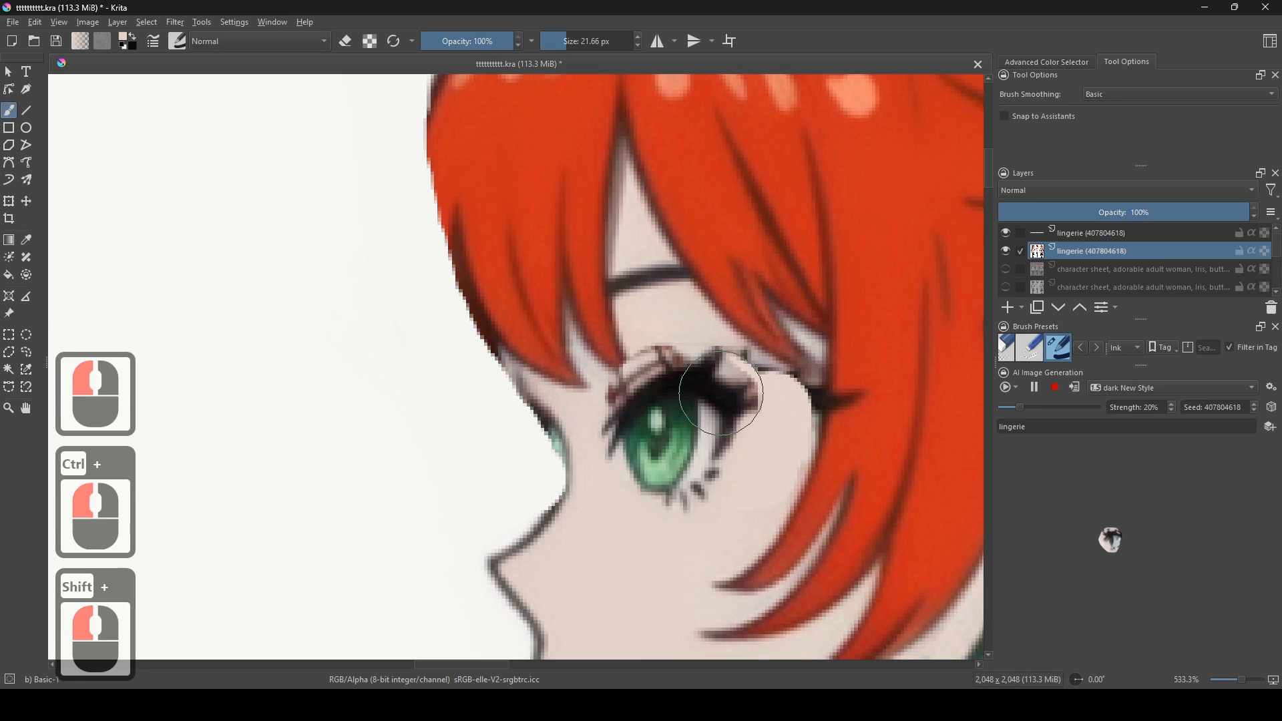
- Cover the green remnant outside the side view's nose bridge with the sampled off-white background colour
{"action": "left_click", "coordinate": [521, 453]}
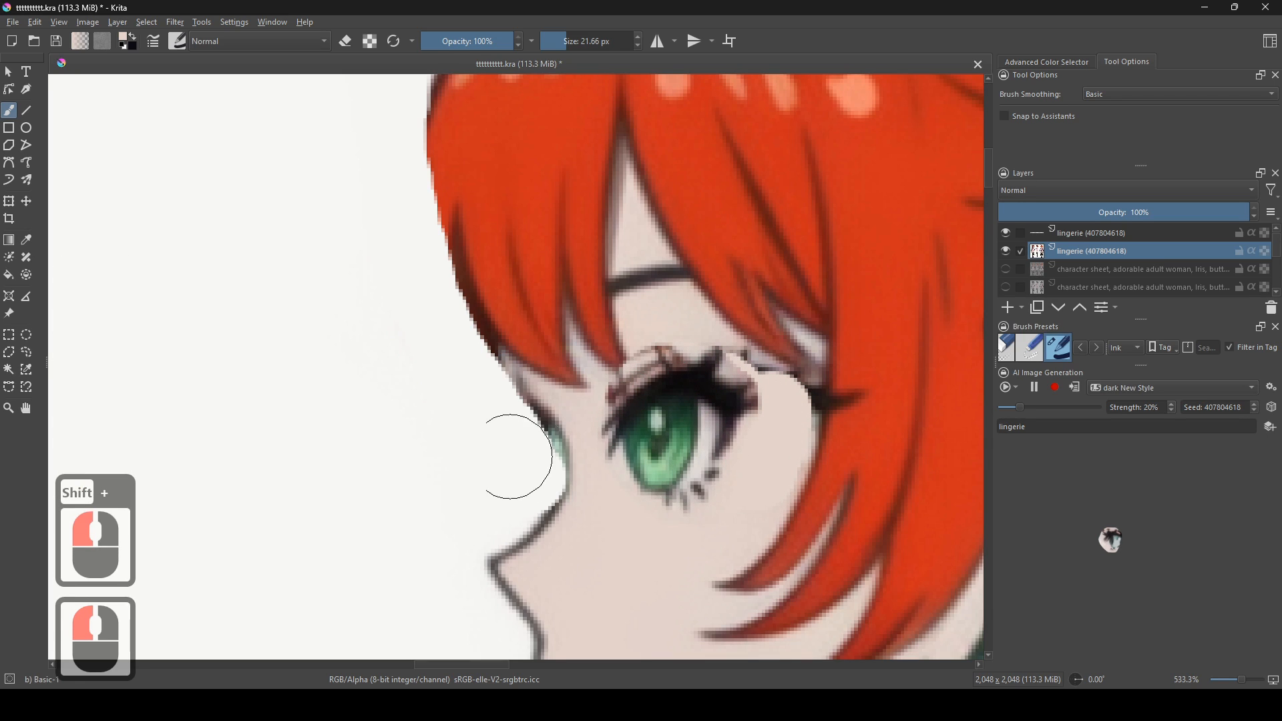
{"action": "left_click", "coordinate": [513, 457], "text": "ctrl"}
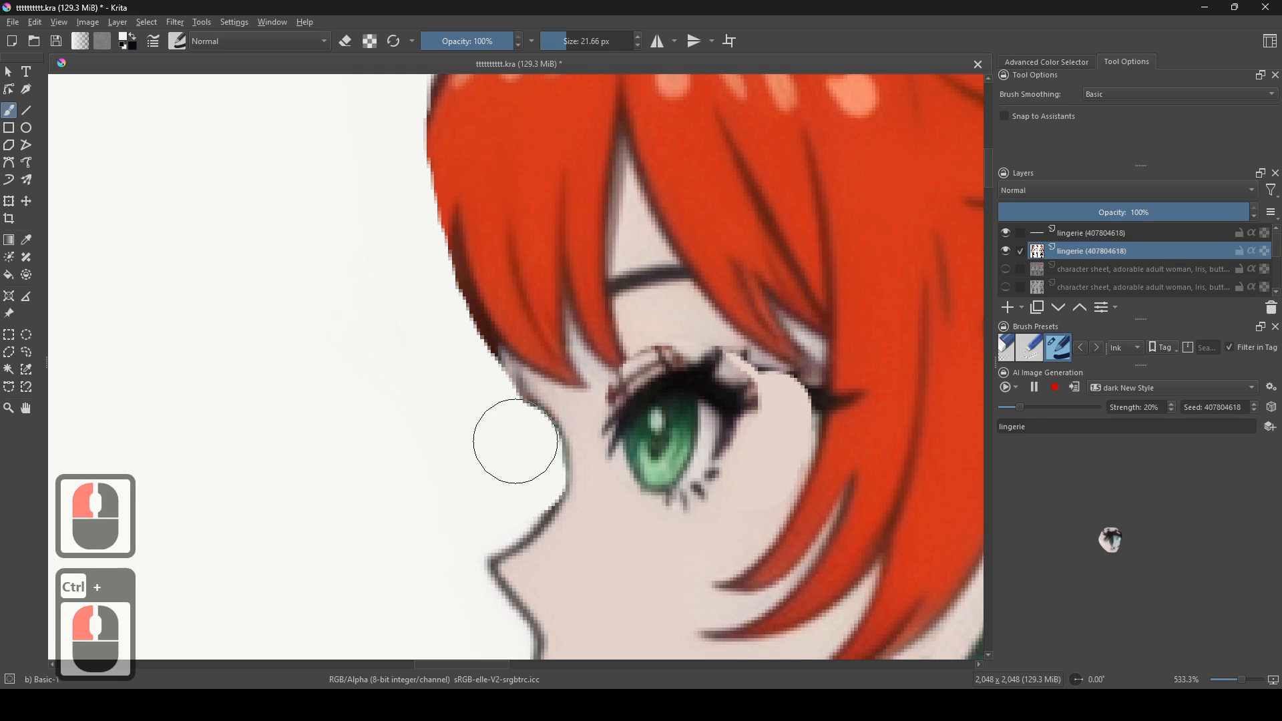
{"action": "left_click_drag", "start_coordinate": [516, 441], "coordinate": [493, 414]}
{"action": "scroll", "coordinate": [561, 435], "scroll_direction": "down", "scroll_amount": 1}
{"action": "scroll", "coordinate": [554, 471], "scroll_direction": "up", "scroll_amount": 1}
- Touch up the skin beside the hair and cover the leftover lash with sampled hair orange, using a brush of about 14 px
{"action": "mouse_move", "coordinate": [695, 438]}
{"action": "left_mouse_down"}
{"action": "mouse_move", "coordinate": [554, 471]}
{"action": "mouse_move", "coordinate": [606, 450]}
{"action": "mouse_move", "coordinate": [606, 425]}
{"action": "left_mouse_up"}
{"action": "left_click", "coordinate": [606, 455], "text": "ctrl"}
{"action": "key", "text": "["}
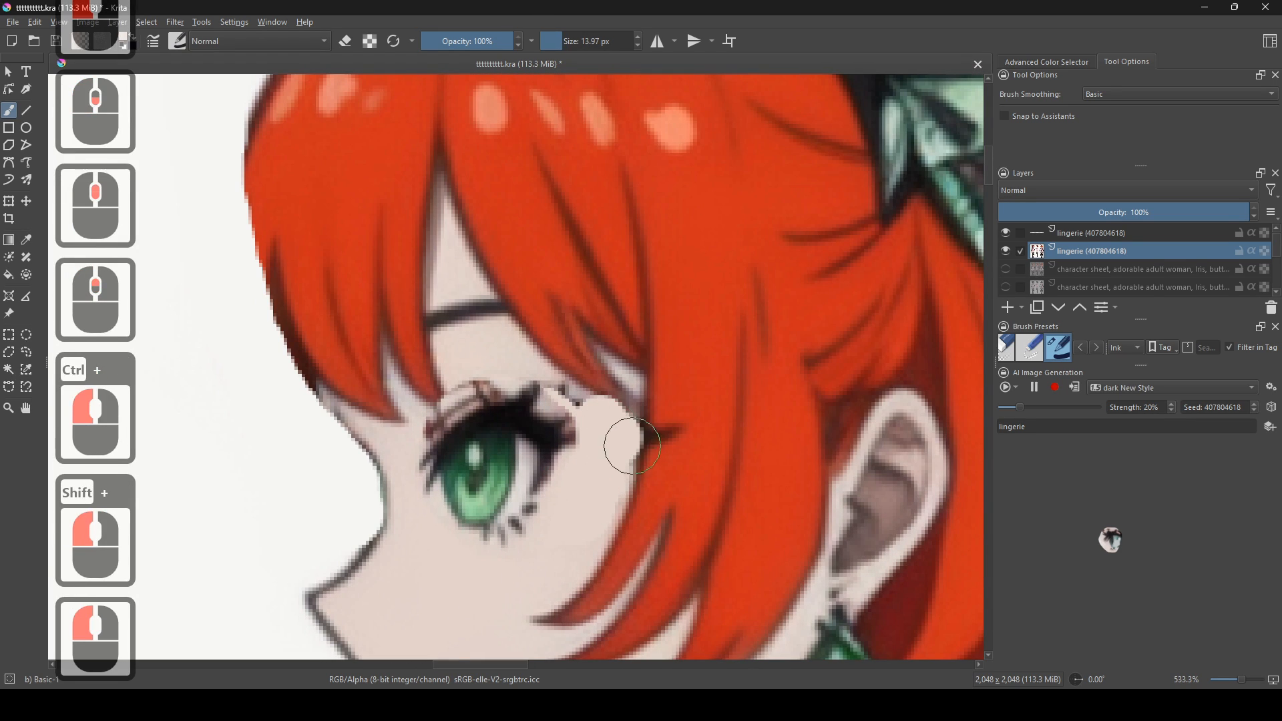
{"action": "left_click", "coordinate": [692, 440], "text": "ctrl"}
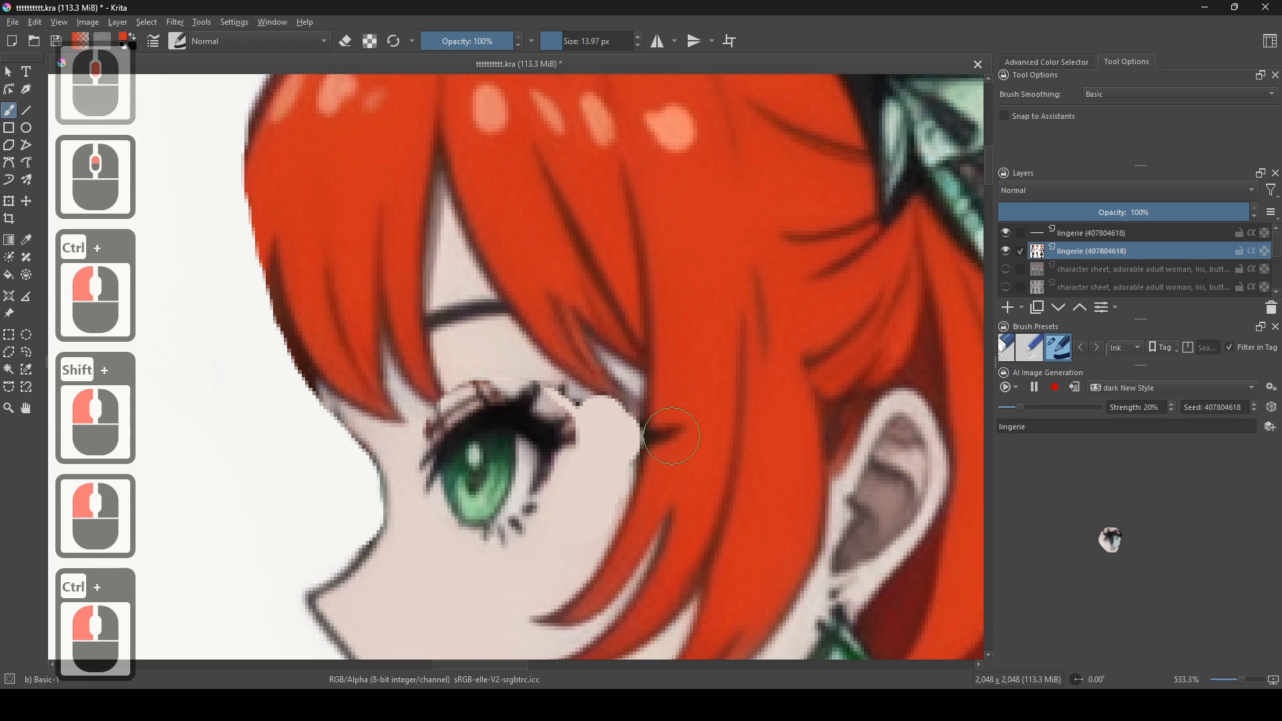
{"action": "left_click", "coordinate": [678, 433]}
{"action": "scroll", "coordinate": [659, 470], "scroll_direction": "down", "scroll_amount": 2}
{"action": "left_click_drag", "start_coordinate": [667, 460], "coordinate": [746, 399]}
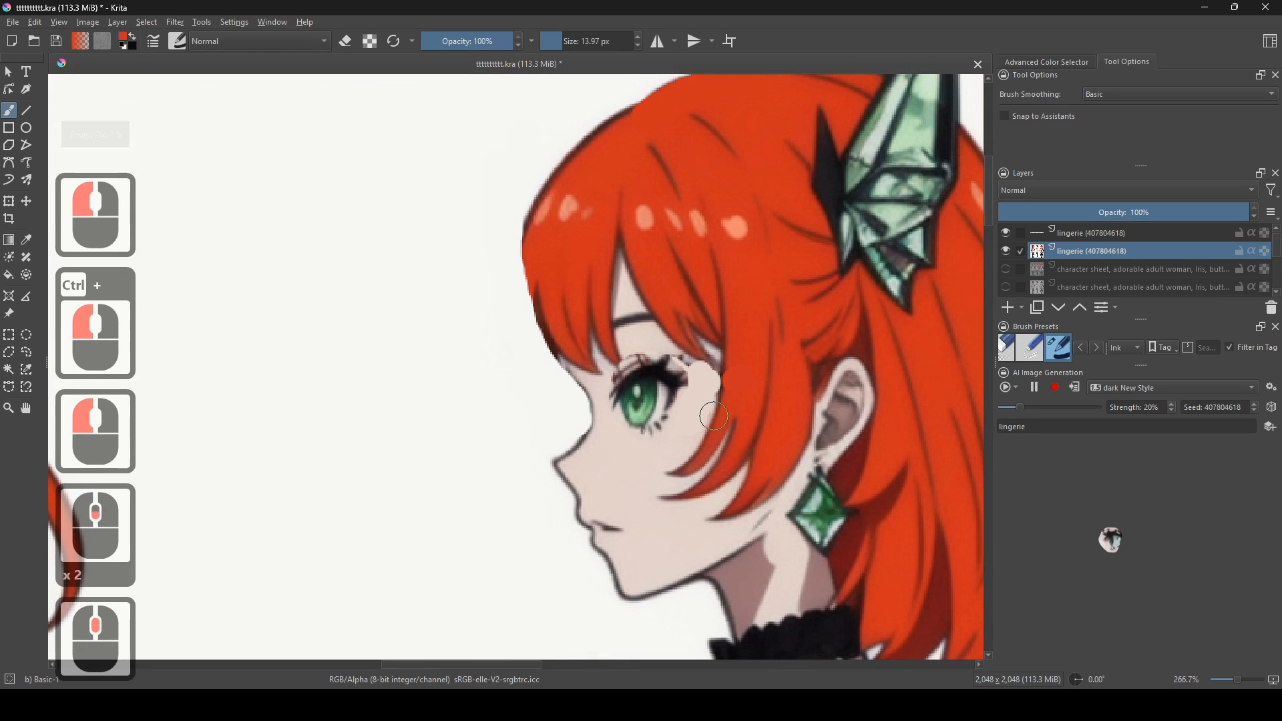
- Paint out the dark lash remnants above the outer corner of the side view's eye in skin colour, using a 3.85 px brush
{"action": "scroll", "coordinate": [651, 422], "scroll_direction": "up", "scroll_amount": 1}
{"action": "scroll", "coordinate": [612, 420], "scroll_direction": "down", "scroll_amount": 4}
{"action": "scroll", "coordinate": [656, 421], "scroll_direction": "up", "scroll_amount": 3}
{"action": "scroll", "coordinate": [658, 428], "scroll_direction": "down", "scroll_amount": 1}
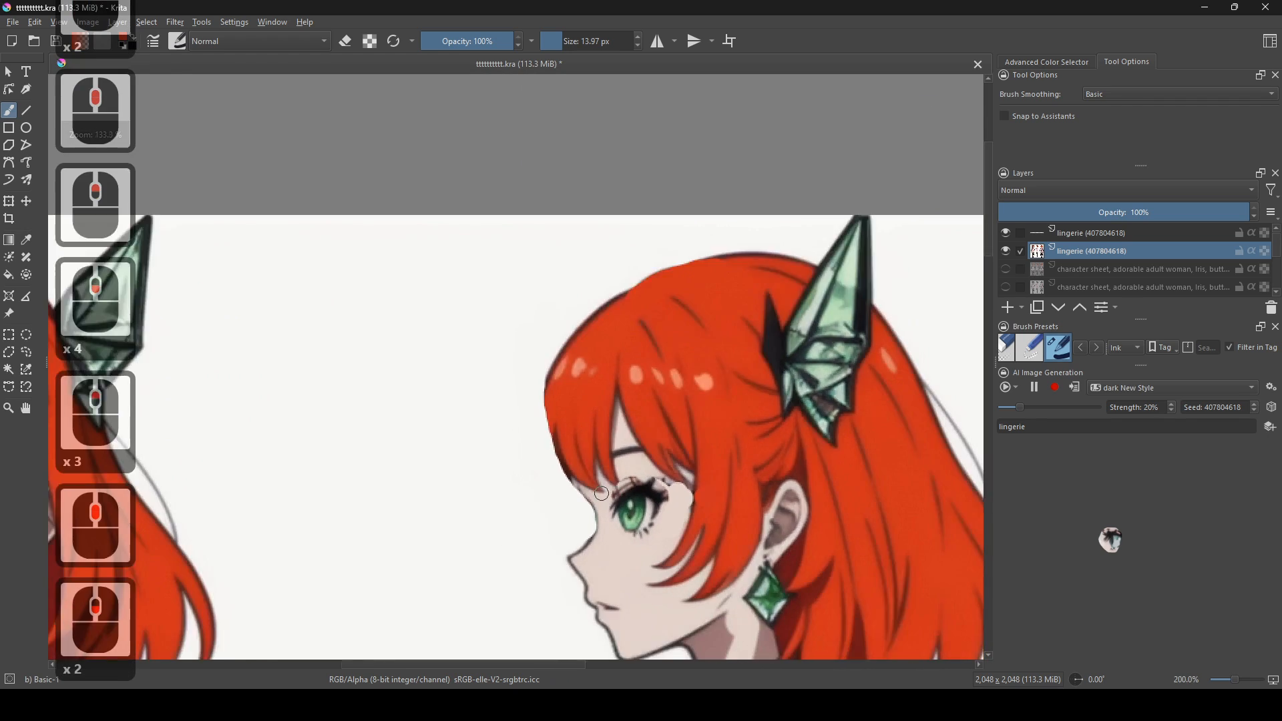
{"action": "scroll", "coordinate": [661, 441], "scroll_direction": "down", "scroll_amount": 3}
{"action": "scroll", "coordinate": [683, 461], "scroll_direction": "up", "scroll_amount": 3}
{"action": "scroll", "coordinate": [682, 461], "scroll_direction": "up", "scroll_amount": 5}
{"action": "left_click", "coordinate": [695, 332], "text": "ctrl"}
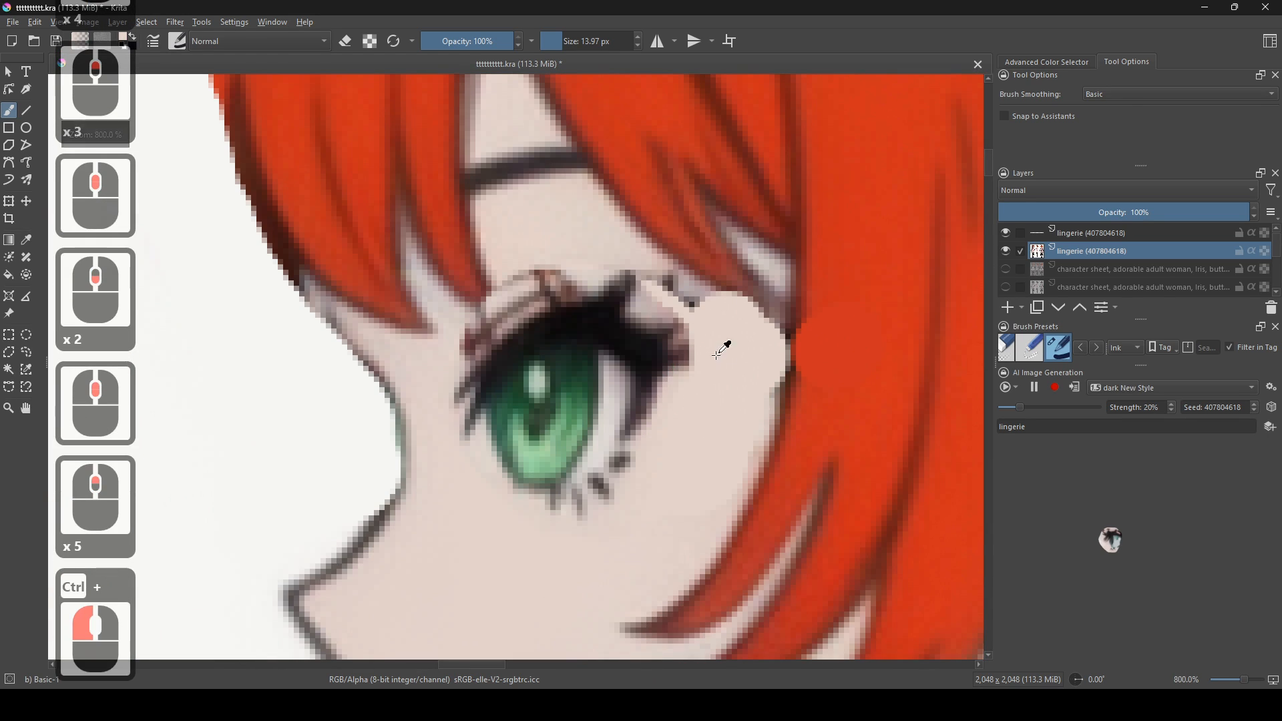
{"action": "left_click_drag", "start_coordinate": [696, 332], "coordinate": [677, 283], "text": "shift"}
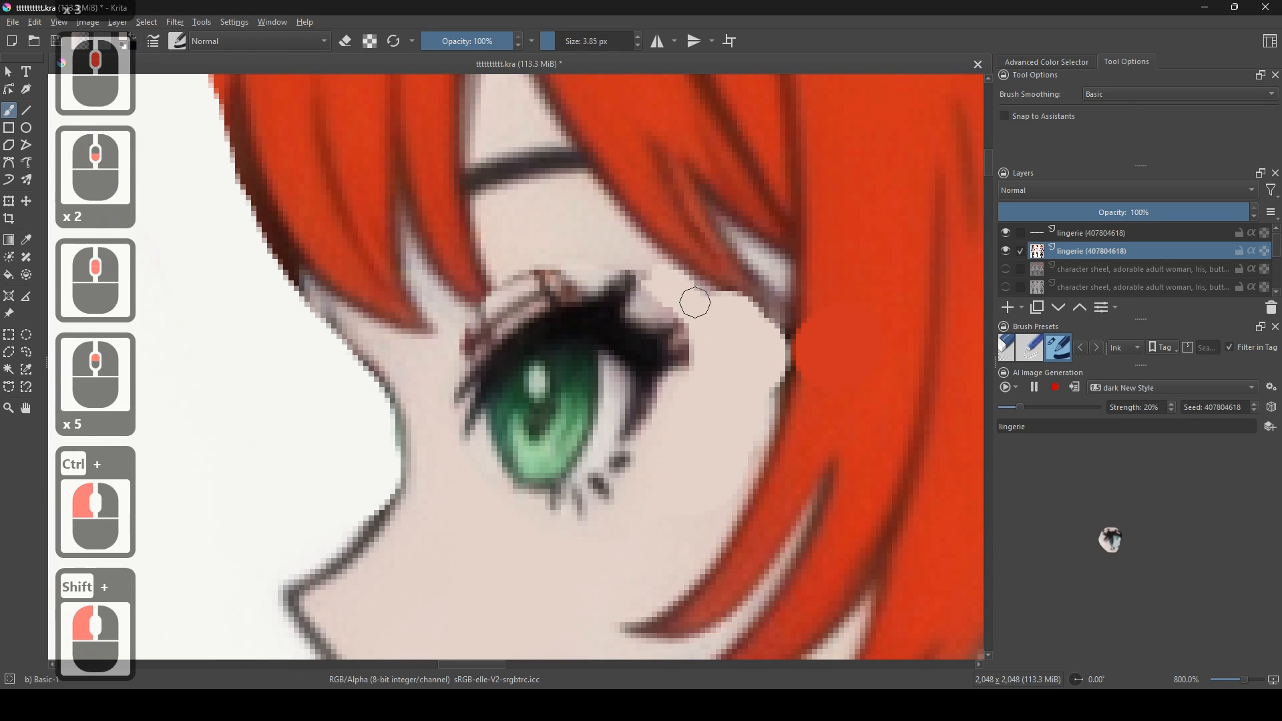
- Compare the side view's reworked eye with the front view's eyes for size, height and overall match
{"action": "scroll", "coordinate": [695, 302], "scroll_direction": "down", "scroll_amount": 4}
{"action": "scroll", "coordinate": [735, 374], "scroll_direction": "down", "scroll_amount": 1}
{"action": "scroll", "coordinate": [791, 435], "scroll_direction": "down", "scroll_amount": 2}
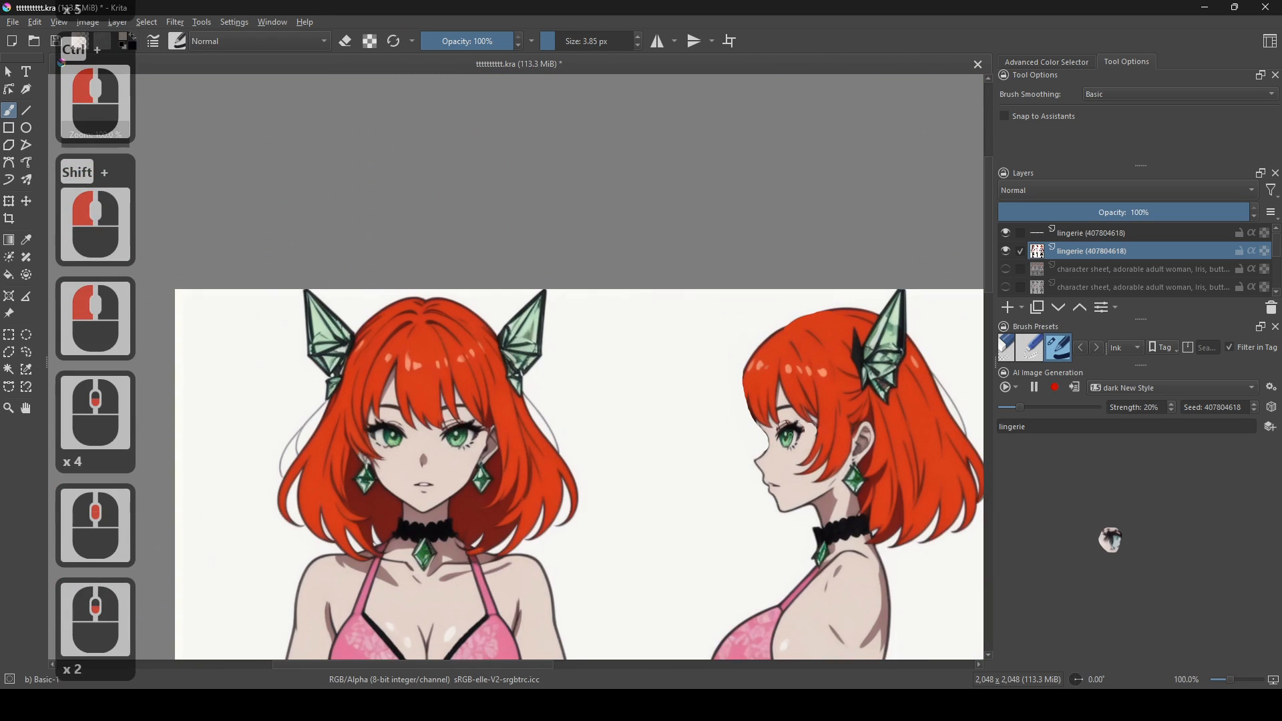
{"action": "scroll", "coordinate": [790, 435], "scroll_direction": "up", "scroll_amount": 2}
{"action": "left_click_drag", "start_coordinate": [623, 310], "coordinate": [727, 379]}
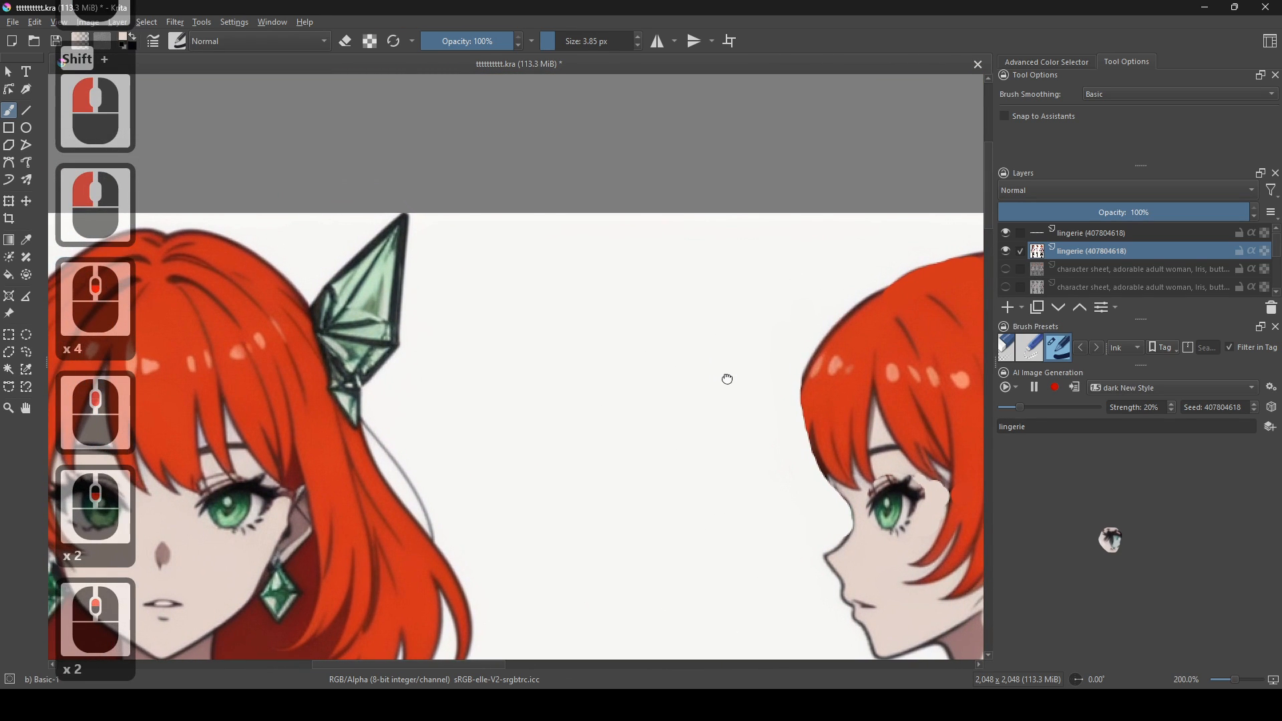
{"action": "left_click_drag", "start_coordinate": [715, 298], "coordinate": [739, 467]}
{"action": "scroll", "coordinate": [710, 240], "scroll_direction": "down", "scroll_amount": 5}
{"action": "scroll", "coordinate": [737, 296], "scroll_direction": "up", "scroll_amount": 2}
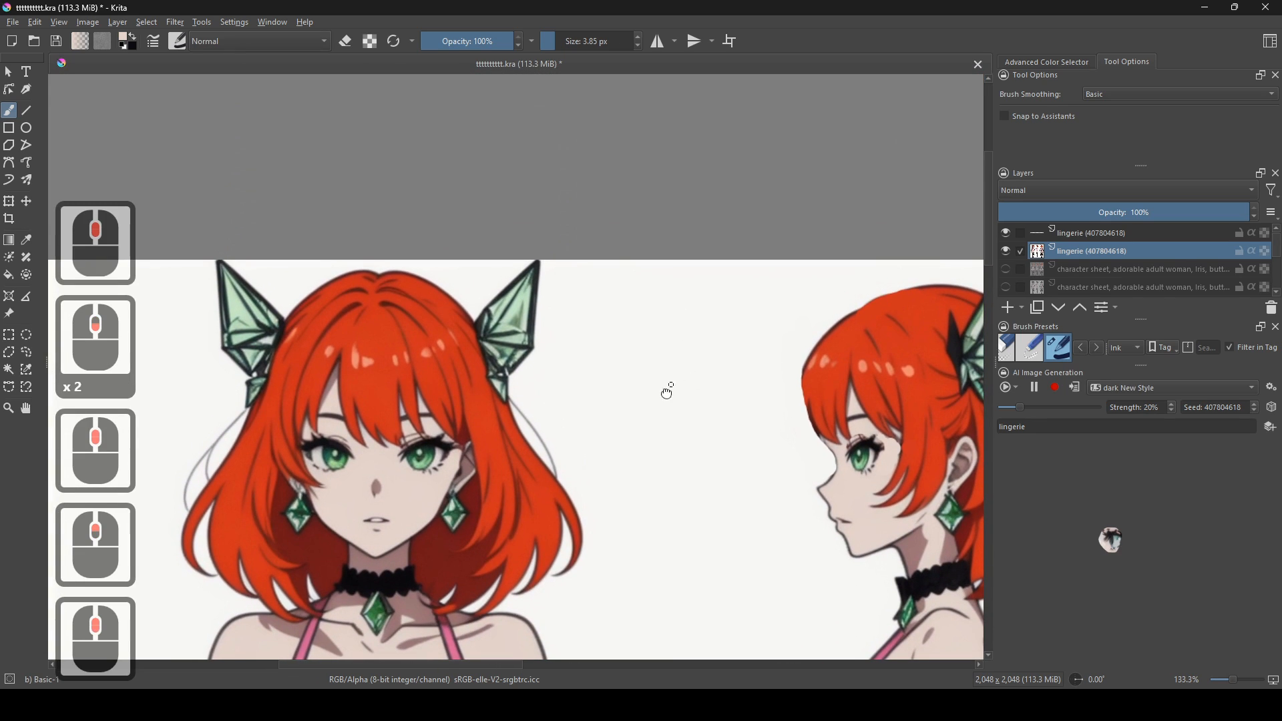
{"action": "left_click_drag", "start_coordinate": [671, 389], "coordinate": [663, 403]}
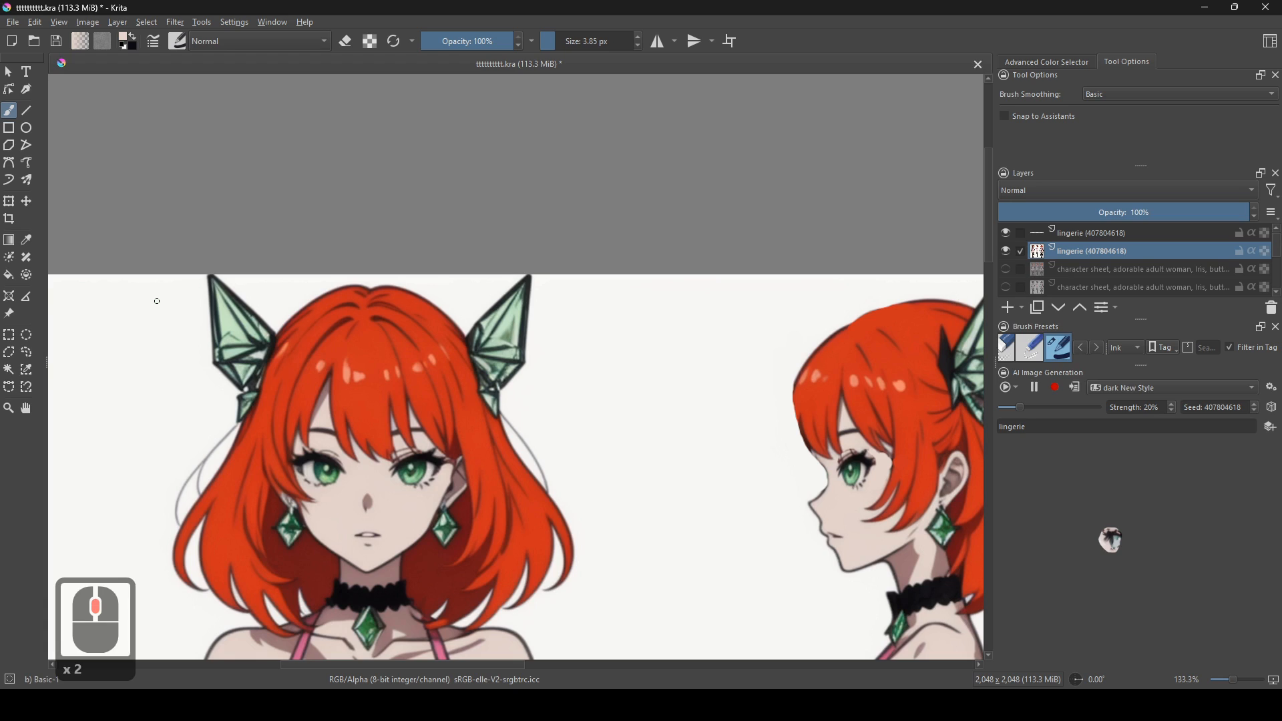
- Mark the front view's face and the side view's face with rectangular selections and clear the selection
{"action": "left_click", "coordinate": [9, 335]}
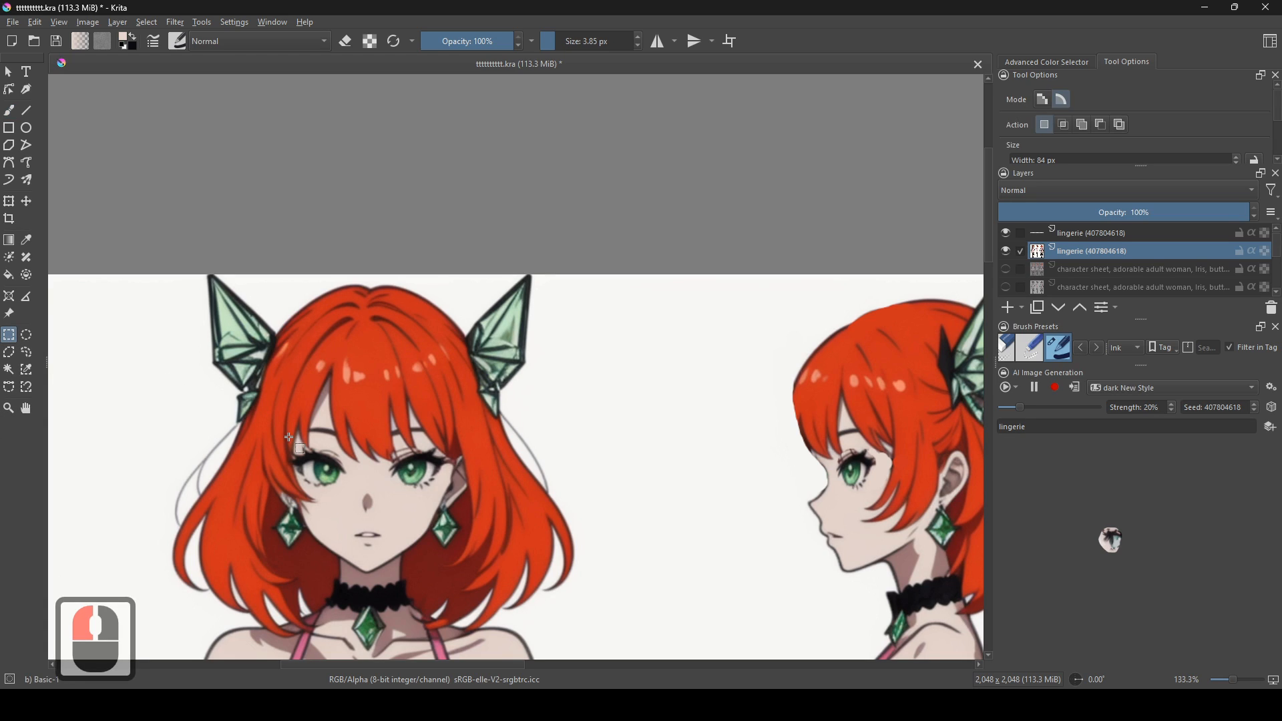
{"action": "left_click_drag", "start_coordinate": [447, 569], "coordinate": [446, 572]}
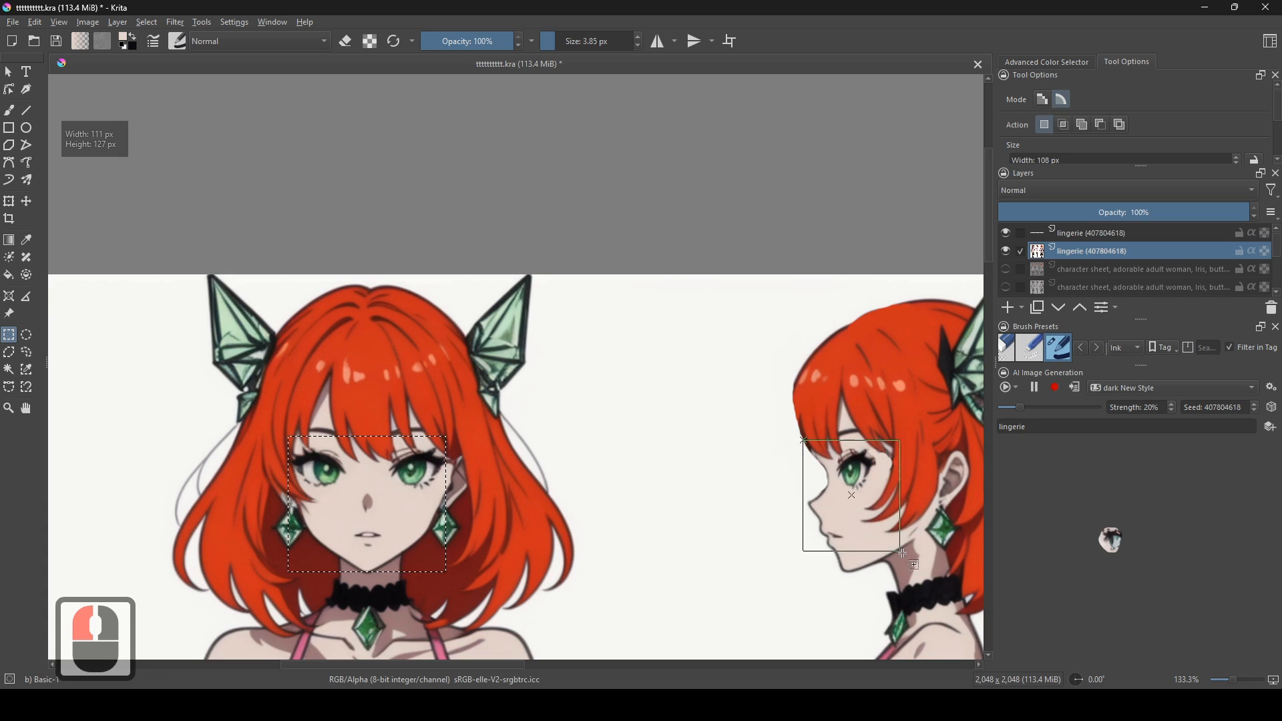
{"action": "left_click_drag", "start_coordinate": [916, 573], "coordinate": [916, 572]}
{"action": "left_click_drag", "start_coordinate": [775, 538], "coordinate": [673, 525]}
{"action": "scroll", "coordinate": [628, 541], "scroll_direction": "up", "scroll_amount": 1}
{"action": "scroll", "coordinate": [615, 541], "scroll_direction": "down", "scroll_amount": 1}
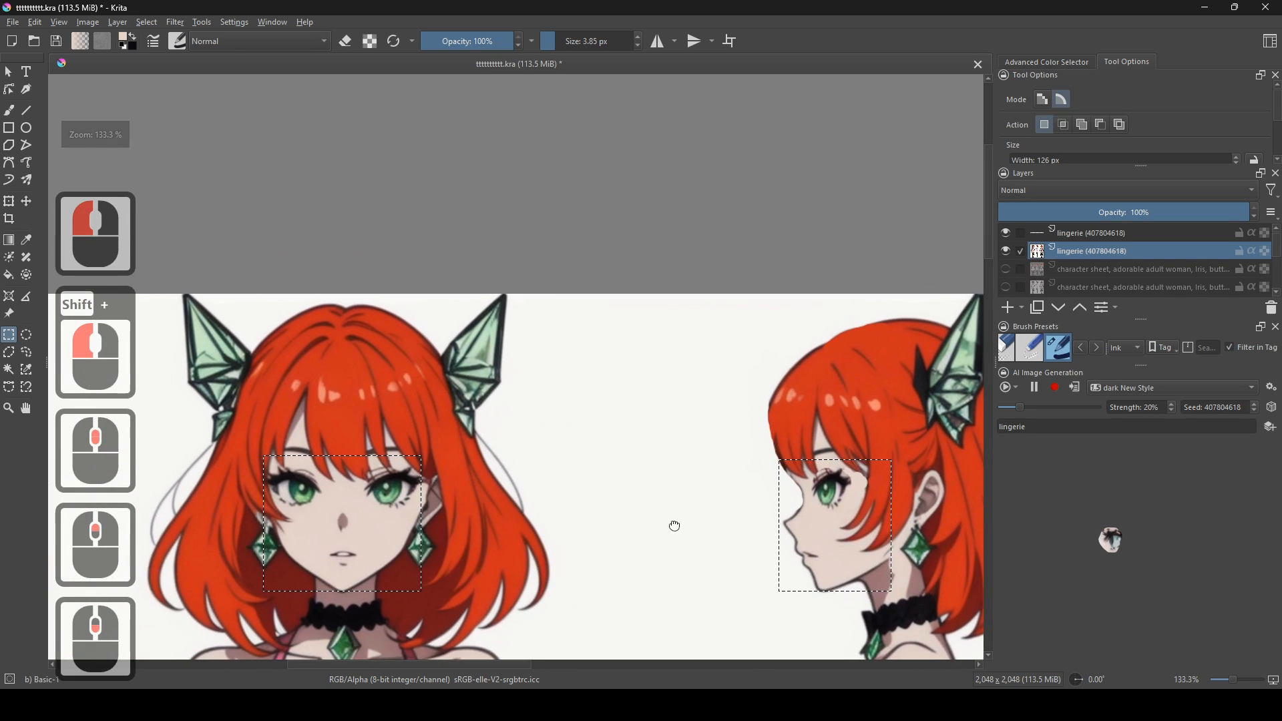
{"action": "right_click", "coordinate": [686, 473]}
{"action": "left_click", "coordinate": [722, 507]}
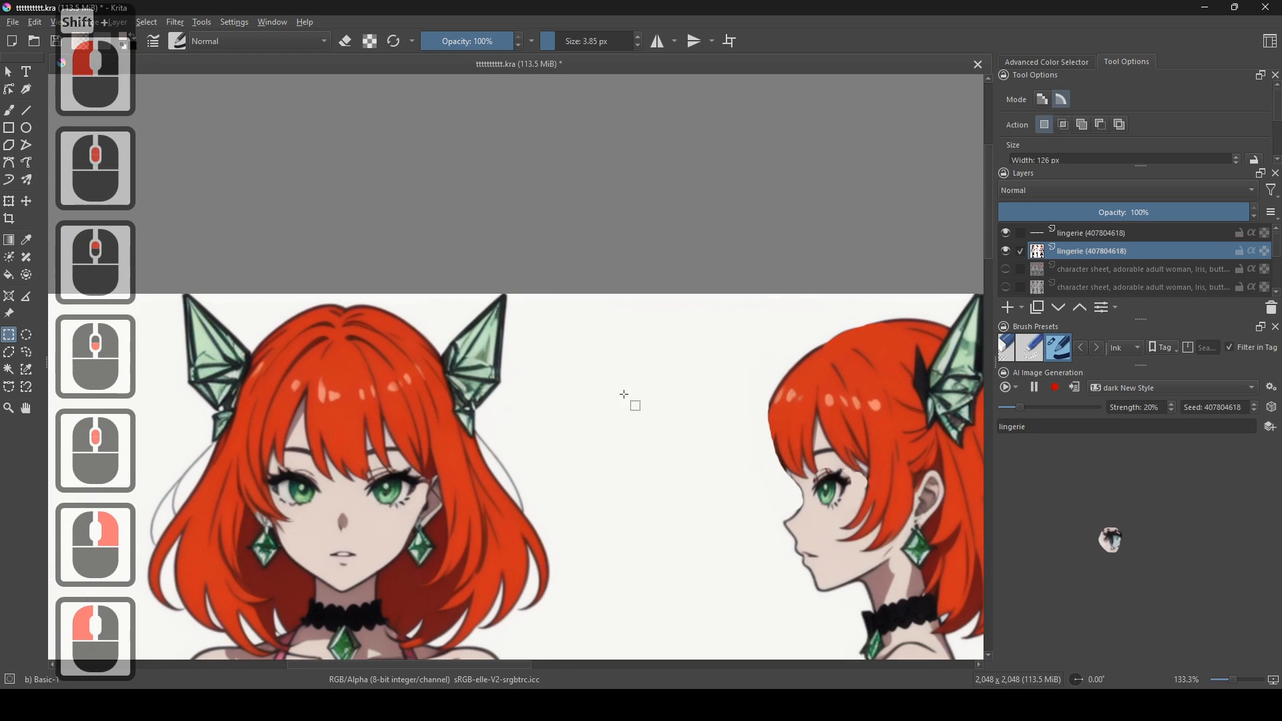
- Save the character sheet document under its existing name
{"action": "left_click", "coordinate": [13, 21]}
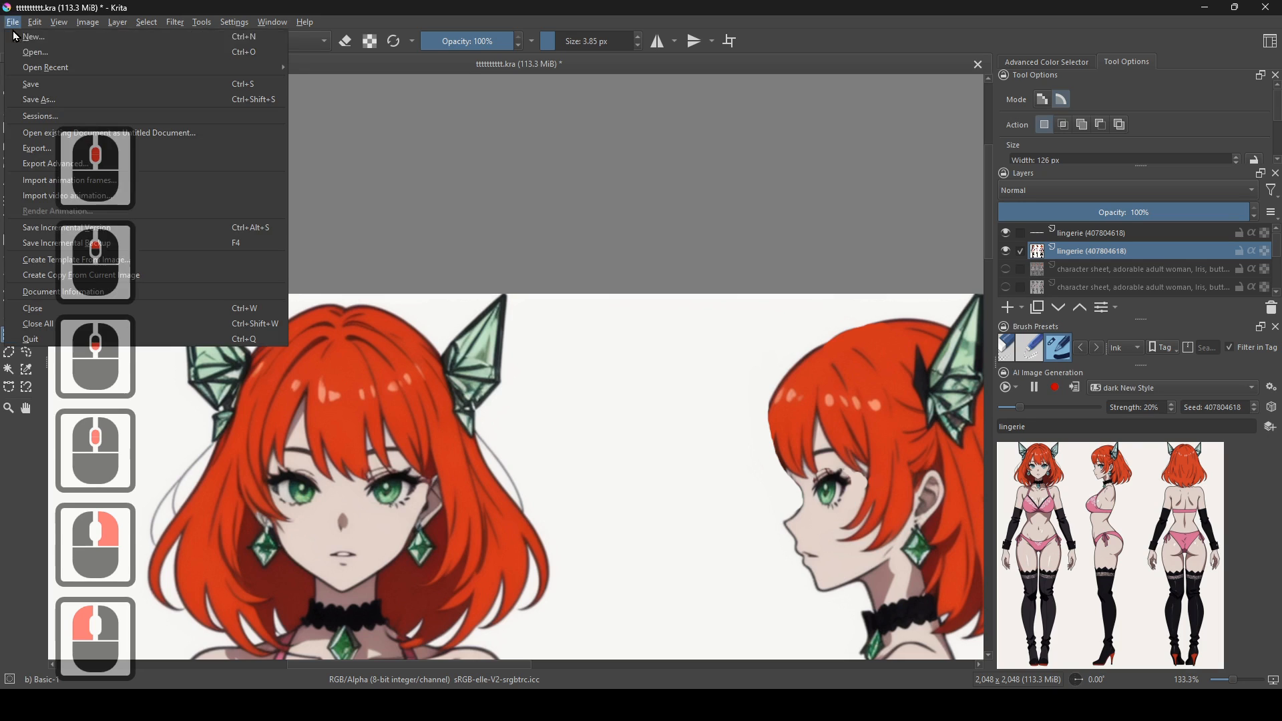
{"action": "left_click", "coordinate": [41, 83]}
{"action": "scroll", "coordinate": [554, 437], "scroll_direction": "down", "scroll_amount": 4}
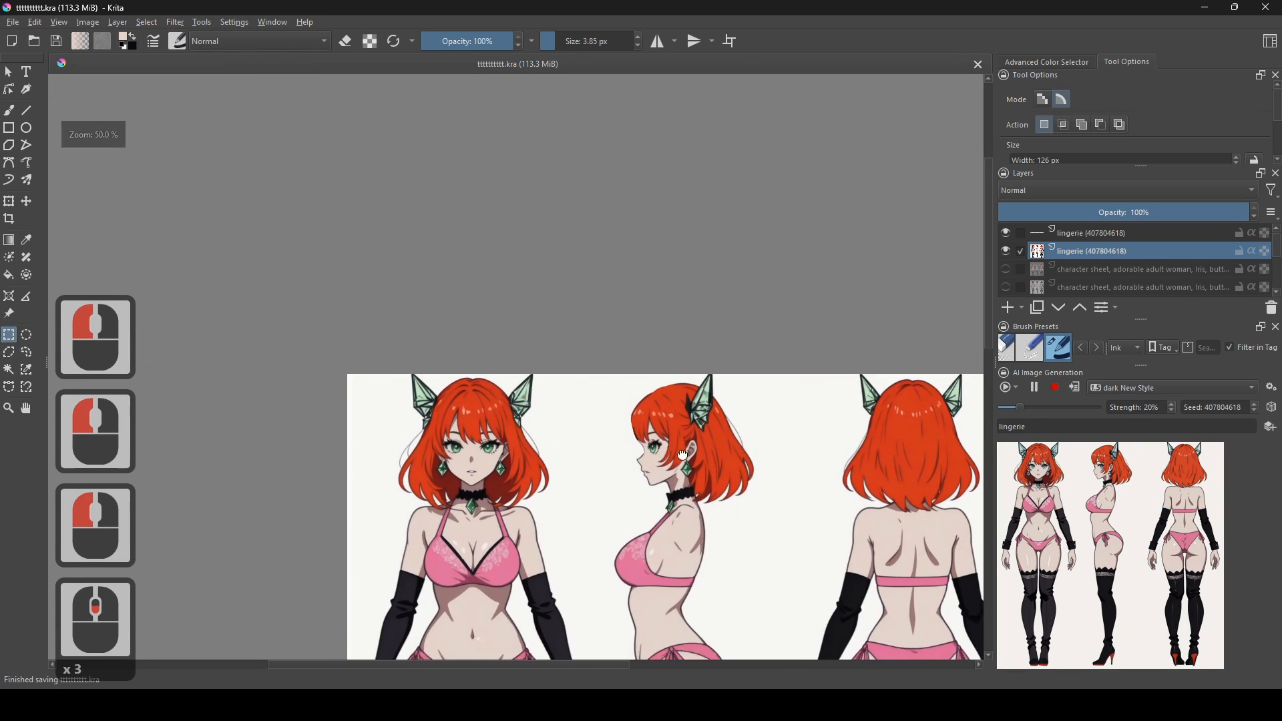
- Select the two visible lingerie layers and merge them into one layer
{"action": "left_click_drag", "start_coordinate": [658, 416], "coordinate": [642, 410]}
{"action": "scroll", "coordinate": [641, 410], "scroll_direction": "up", "scroll_amount": 3}
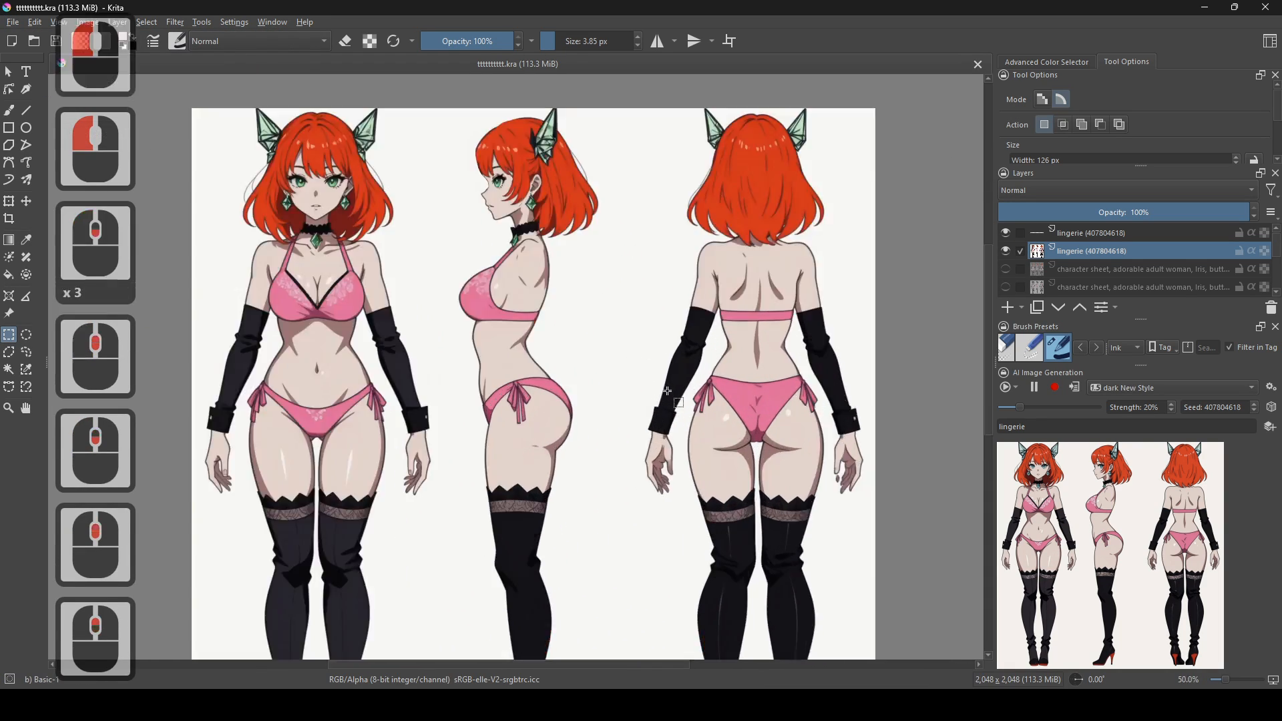
{"action": "left_click_drag", "start_coordinate": [607, 363], "coordinate": [598, 518]}
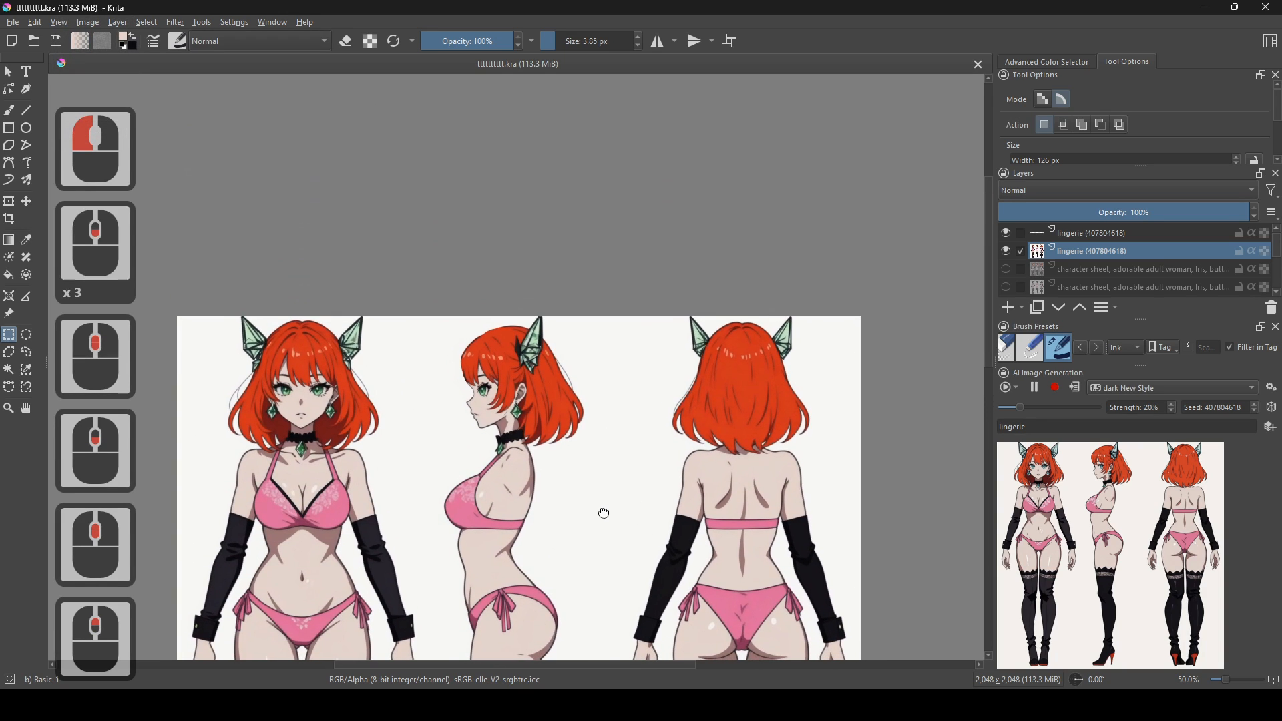
{"action": "scroll", "coordinate": [691, 381], "scroll_direction": "up", "scroll_amount": 3}
{"action": "scroll", "coordinate": [230, 95], "scroll_direction": "up", "scroll_amount": 1}
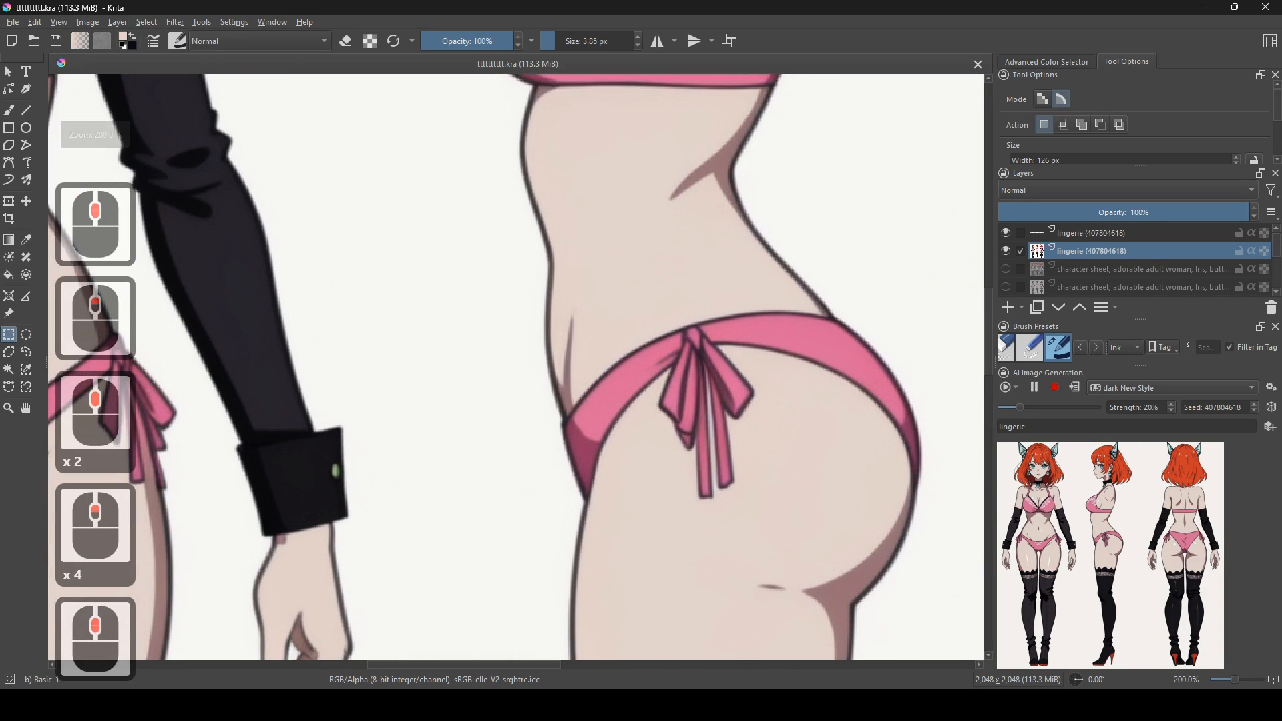
{"action": "left_click", "coordinate": [8, 110]}
{"action": "left_click", "coordinate": [1072, 233]}
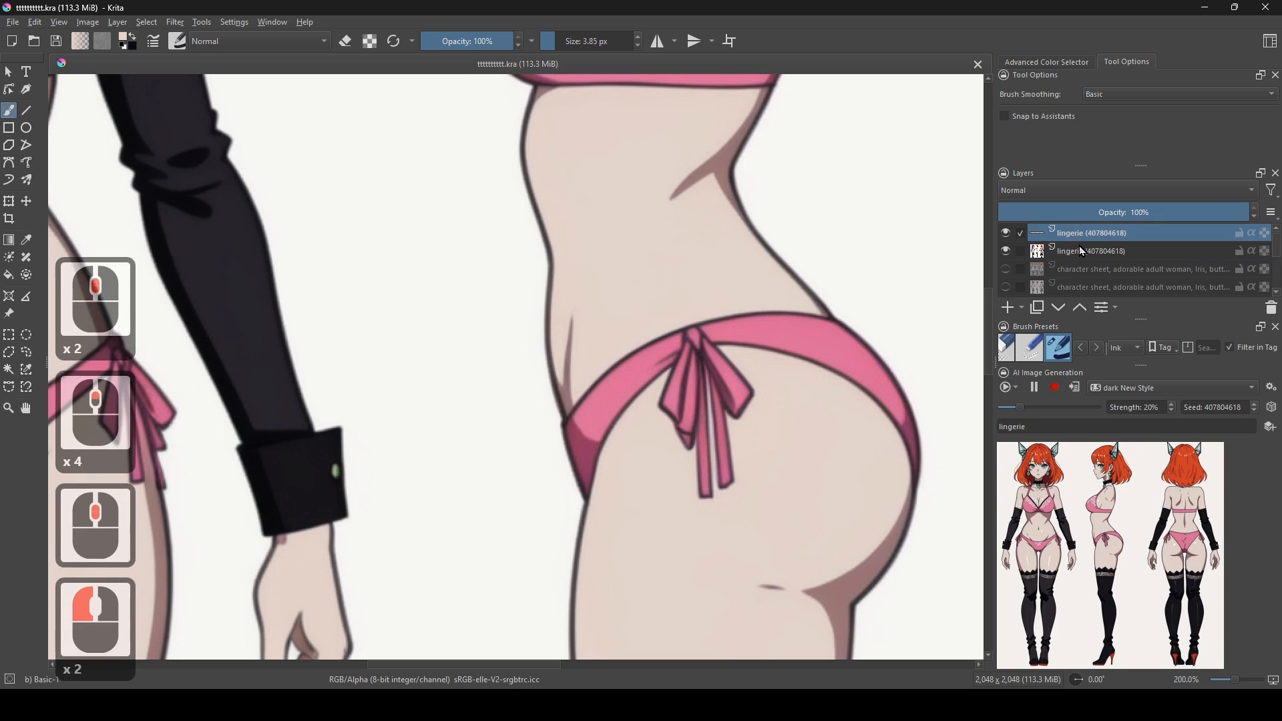
{"action": "left_click", "coordinate": [1076, 251], "text": "shift"}
{"action": "right_click", "coordinate": [1084, 234]}
{"action": "left_click", "coordinate": [1154, 366]}
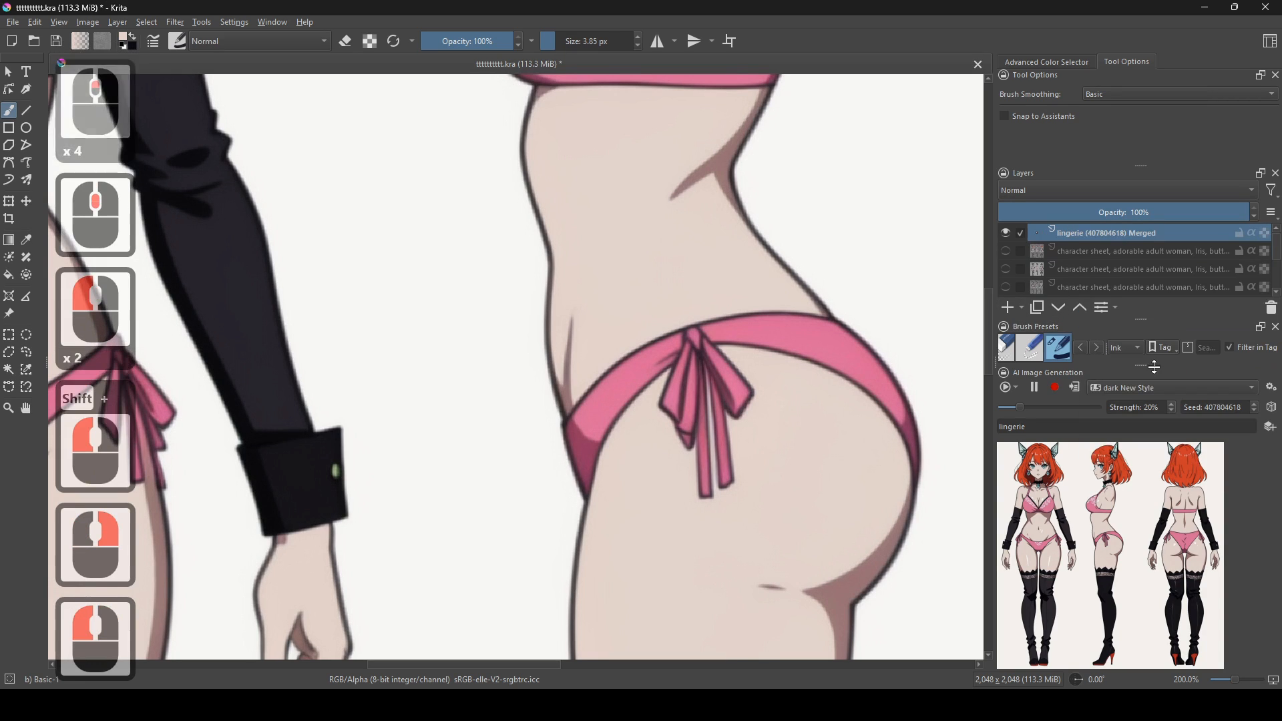
- Paint over the small crease line on the side view's hip in sampled skin colour, using a 40.85 px brush
{"action": "scroll", "coordinate": [790, 410], "scroll_direction": "down", "scroll_amount": 3}
{"action": "left_click", "coordinate": [784, 430], "text": "ctrl"}
{"action": "left_click_drag", "start_coordinate": [759, 455], "coordinate": [808, 455]}
{"action": "left_click_drag", "start_coordinate": [759, 504], "coordinate": [730, 503]}
{"action": "scroll", "coordinate": [716, 450], "scroll_direction": "down", "scroll_amount": 3}
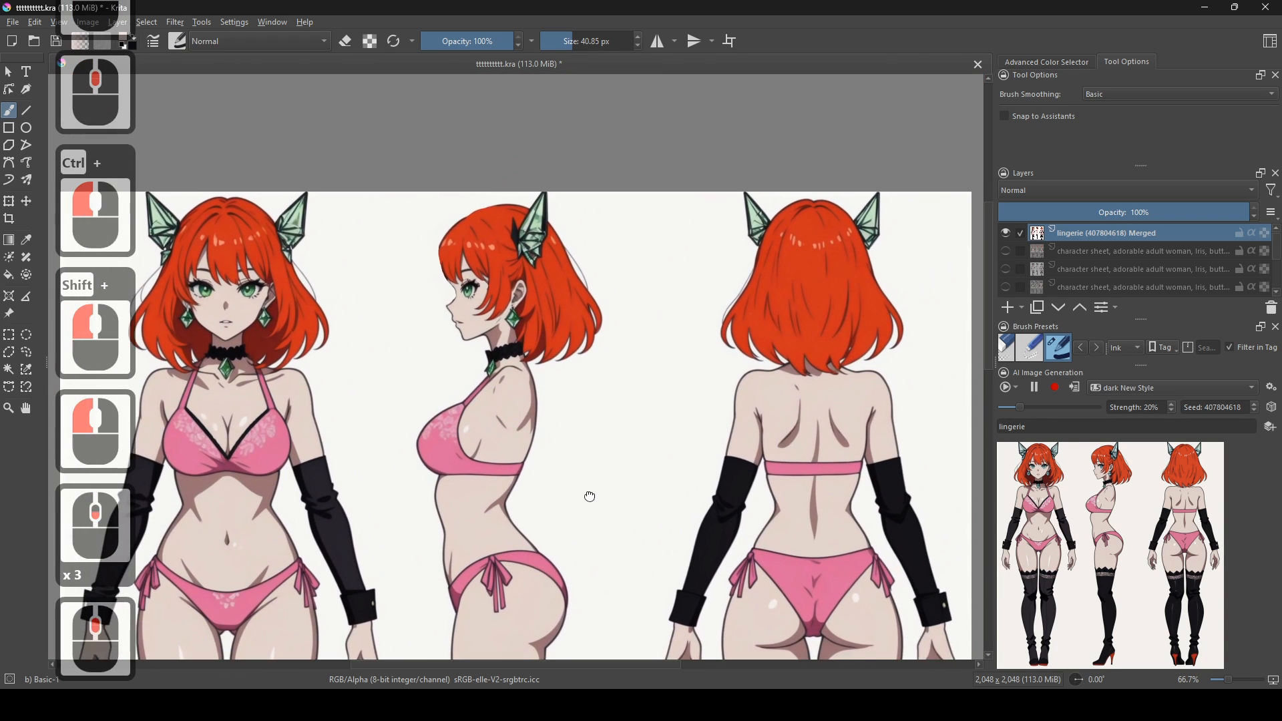
- Try to paint out the shoulder-blade shadows on the back view in skin colour
{"action": "scroll", "coordinate": [609, 501], "scroll_direction": "up", "scroll_amount": 2}
{"action": "left_click_drag", "start_coordinate": [647, 378], "coordinate": [617, 515]}
{"action": "scroll", "coordinate": [625, 418], "scroll_direction": "up", "scroll_amount": 1}
{"action": "scroll", "coordinate": [633, 314], "scroll_direction": "down", "scroll_amount": 2}
{"action": "scroll", "coordinate": [623, 545], "scroll_direction": "down", "scroll_amount": 1}
{"action": "scroll", "coordinate": [607, 510], "scroll_direction": "up", "scroll_amount": 3}
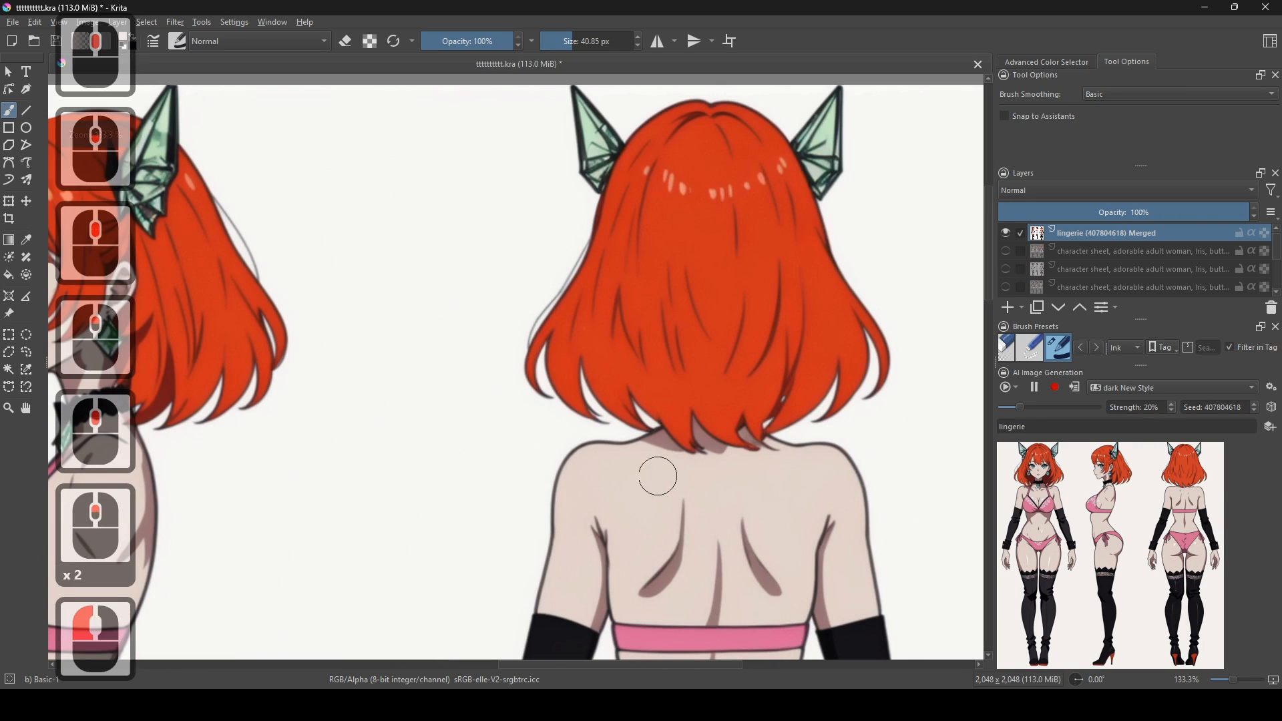
{"action": "scroll", "coordinate": [727, 541], "scroll_direction": "down", "scroll_amount": 1}
{"action": "left_click_drag", "start_coordinate": [572, 498], "coordinate": [647, 463]}
{"action": "scroll", "coordinate": [716, 546], "scroll_direction": "up", "scroll_amount": 1}
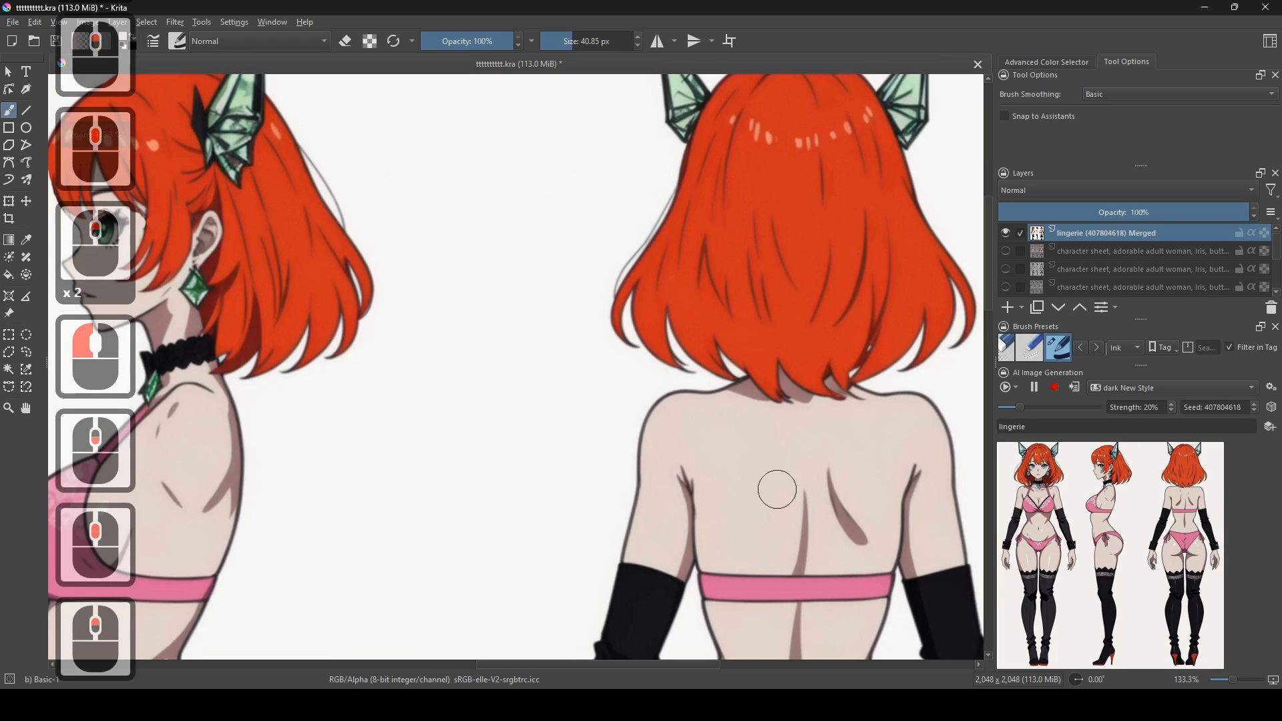
{"action": "left_click_drag", "start_coordinate": [854, 539], "coordinate": [857, 507]}
{"action": "key", "text": "ctrl+z"}
{"action": "left_click_drag", "start_coordinate": [725, 552], "coordinate": [740, 540]}
{"action": "left_click_drag", "start_coordinate": [856, 552], "coordinate": [859, 539]}
{"action": "scroll", "coordinate": [871, 466], "scroll_direction": "down", "scroll_amount": 2}
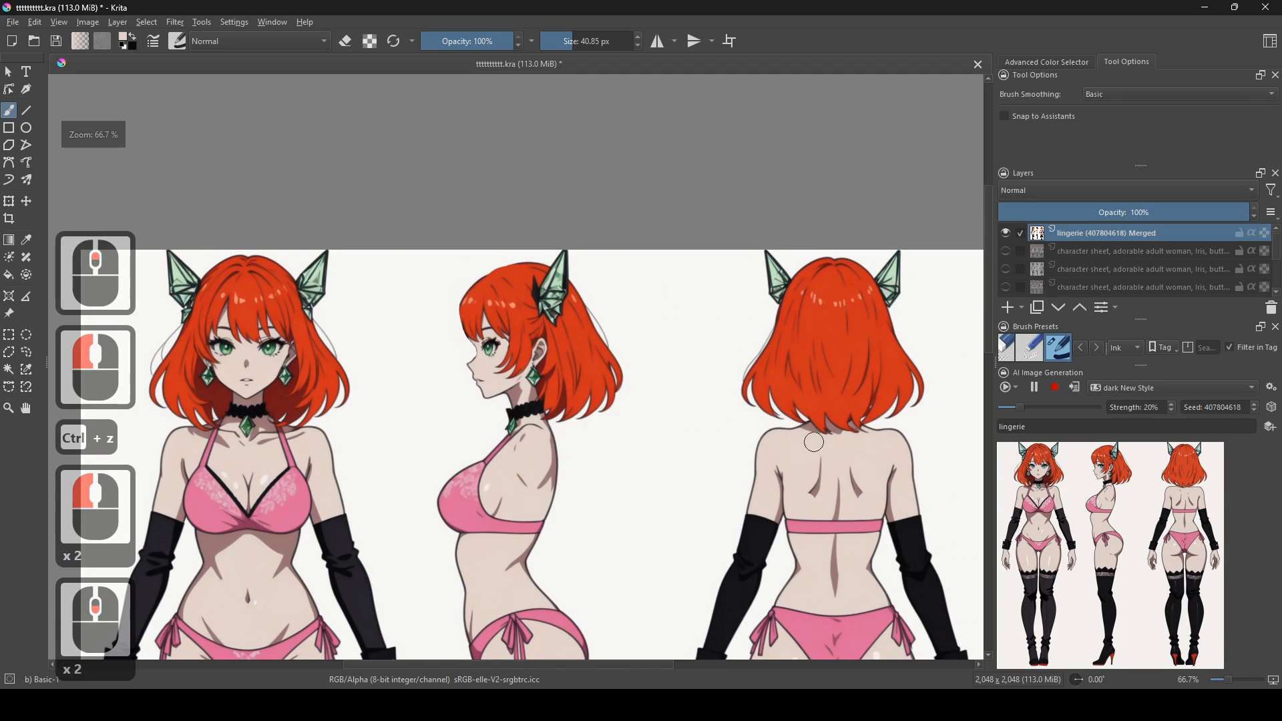
{"action": "scroll", "coordinate": [758, 463], "scroll_direction": "up", "scroll_amount": 1}
- Examine the side and front views of the merged character sheet from the heads down to the thighs
{"action": "left_click_drag", "start_coordinate": [641, 468], "coordinate": [696, 481]}
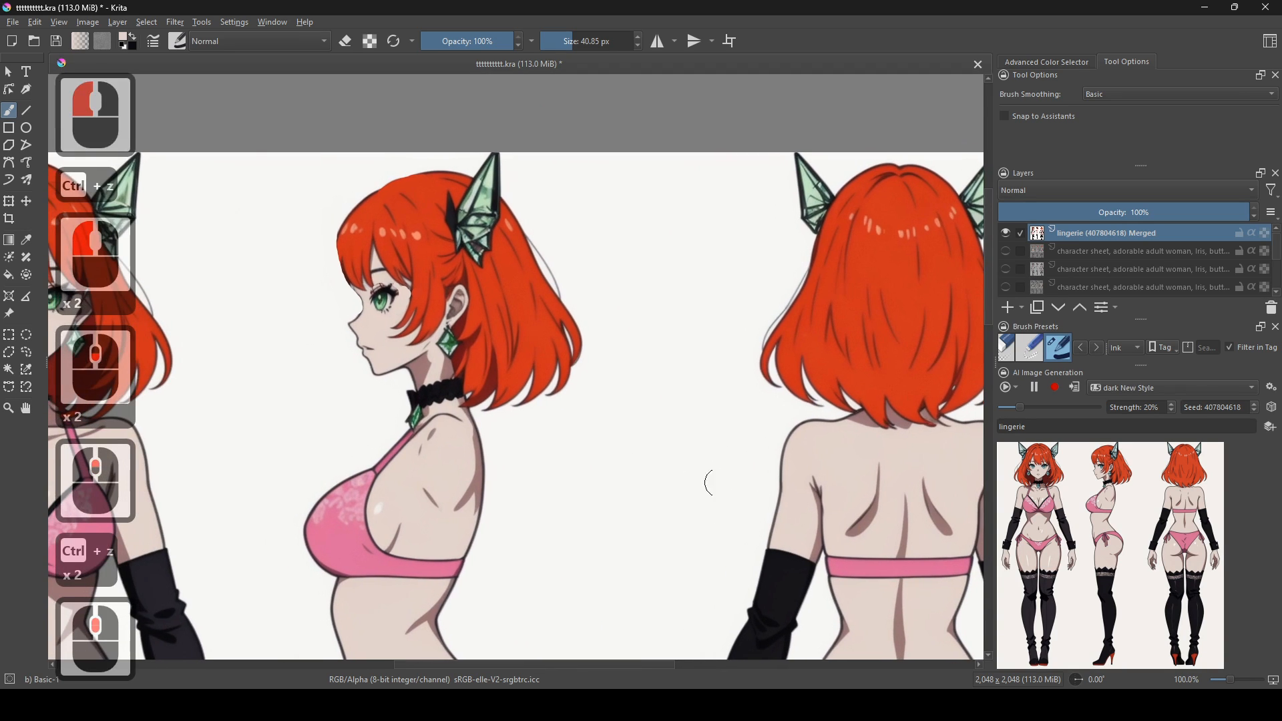
{"action": "left_click_drag", "start_coordinate": [508, 414], "coordinate": [722, 444]}
{"action": "scroll", "coordinate": [678, 445], "scroll_direction": "down", "scroll_amount": 1}
{"action": "scroll", "coordinate": [654, 558], "scroll_direction": "up", "scroll_amount": 1}
{"action": "left_click_drag", "start_coordinate": [654, 557], "coordinate": [655, 499]}
{"action": "scroll", "coordinate": [595, 407], "scroll_direction": "down", "scroll_amount": 1}
{"action": "left_click_drag", "start_coordinate": [552, 497], "coordinate": [307, 334]}
{"action": "left_click_drag", "start_coordinate": [345, 405], "coordinate": [659, 494]}
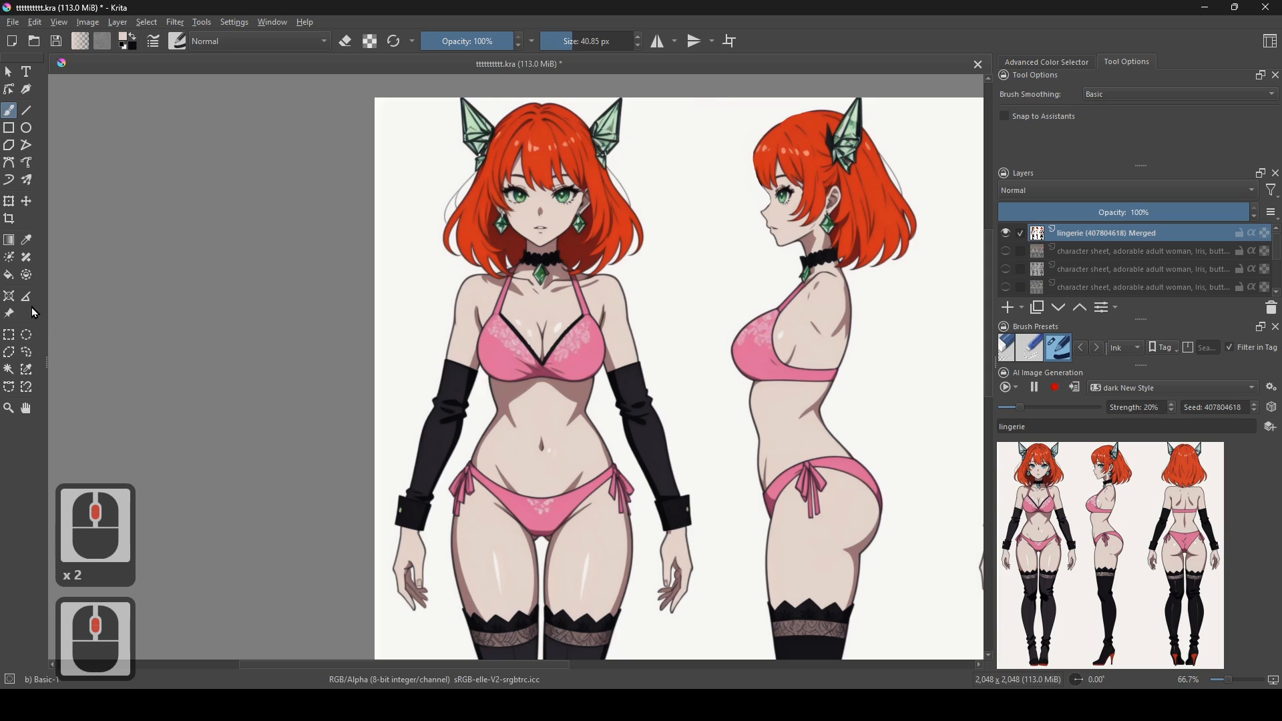
- Select the black gloves and cuffs on both arms of the front and back views with Contiguous Selection
{"action": "left_click", "coordinate": [9, 369]}
{"action": "left_click", "coordinate": [673, 477]}
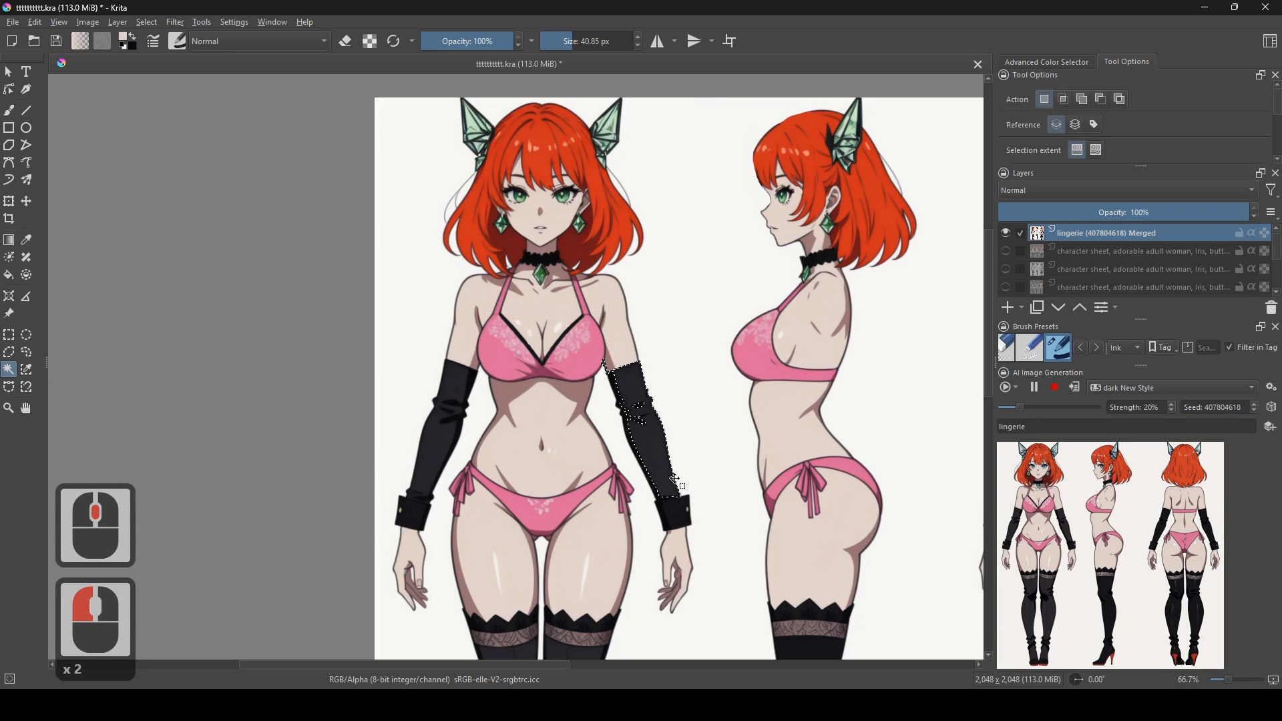
{"action": "left_click", "coordinate": [427, 506], "text": "shift"}
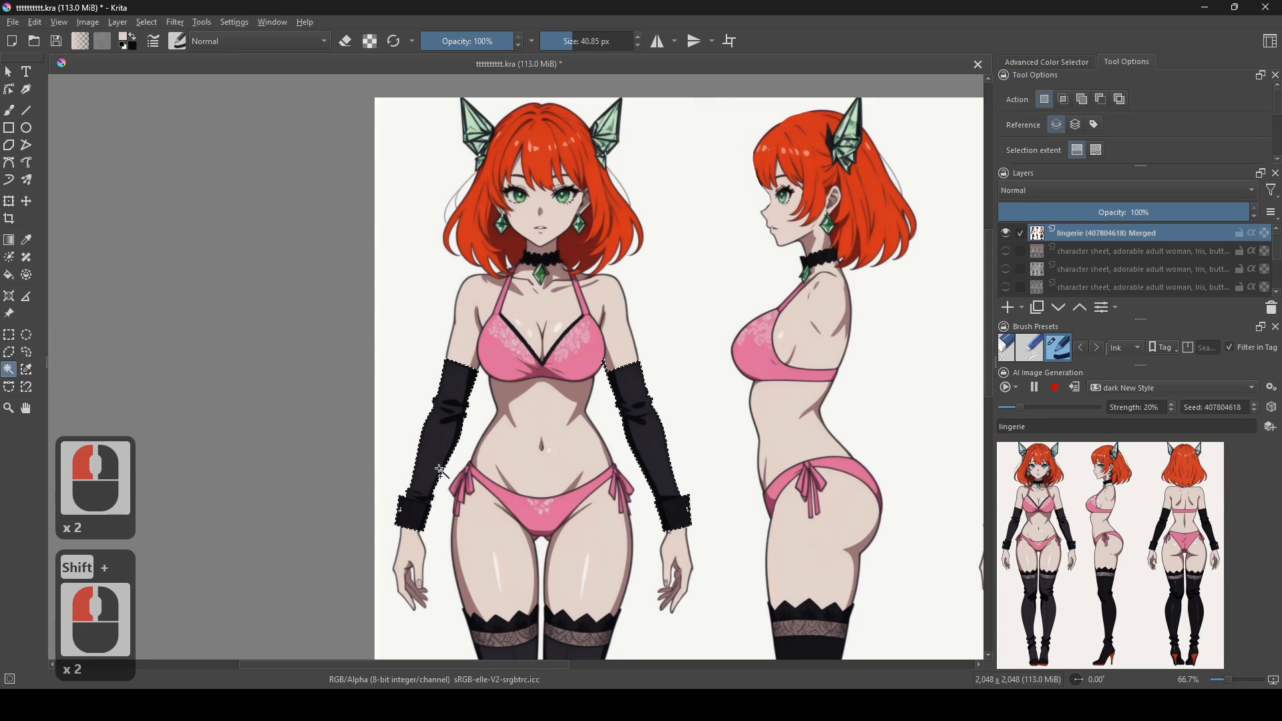
{"action": "scroll", "coordinate": [811, 479], "scroll_direction": "right", "scroll_amount": 5}
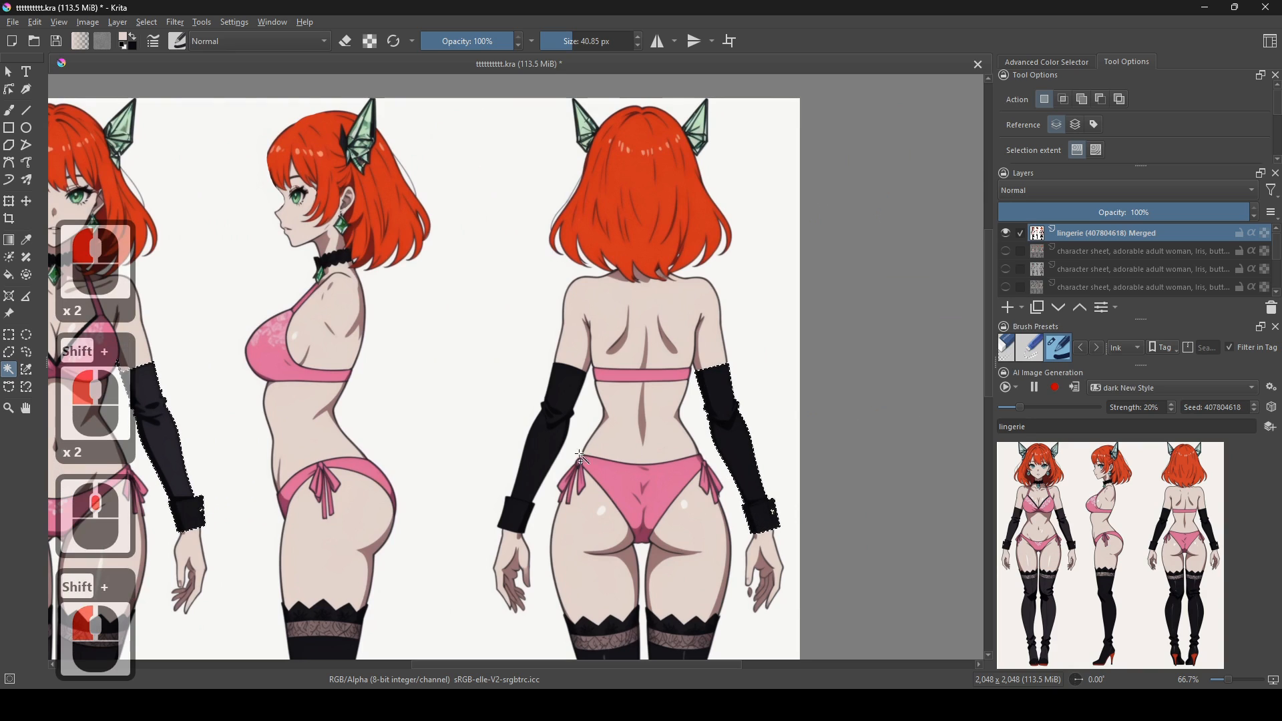
{"action": "left_click", "coordinate": [548, 458], "text": "shift"}
{"action": "scroll", "coordinate": [768, 534], "scroll_direction": "left", "scroll_amount": 2}
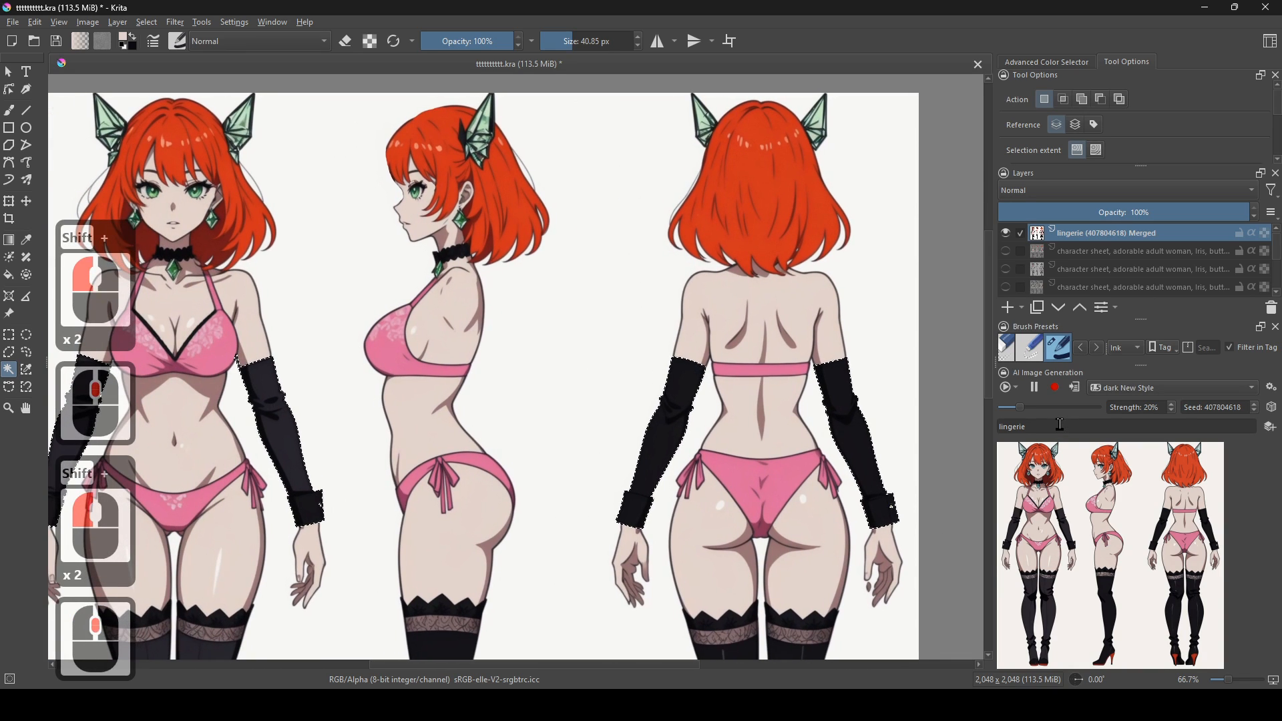
- Set the AI generation strength to 52% and inspect the front view's selected glove up close
{"action": "left_click_drag", "start_coordinate": [1025, 406], "coordinate": [1054, 406]}
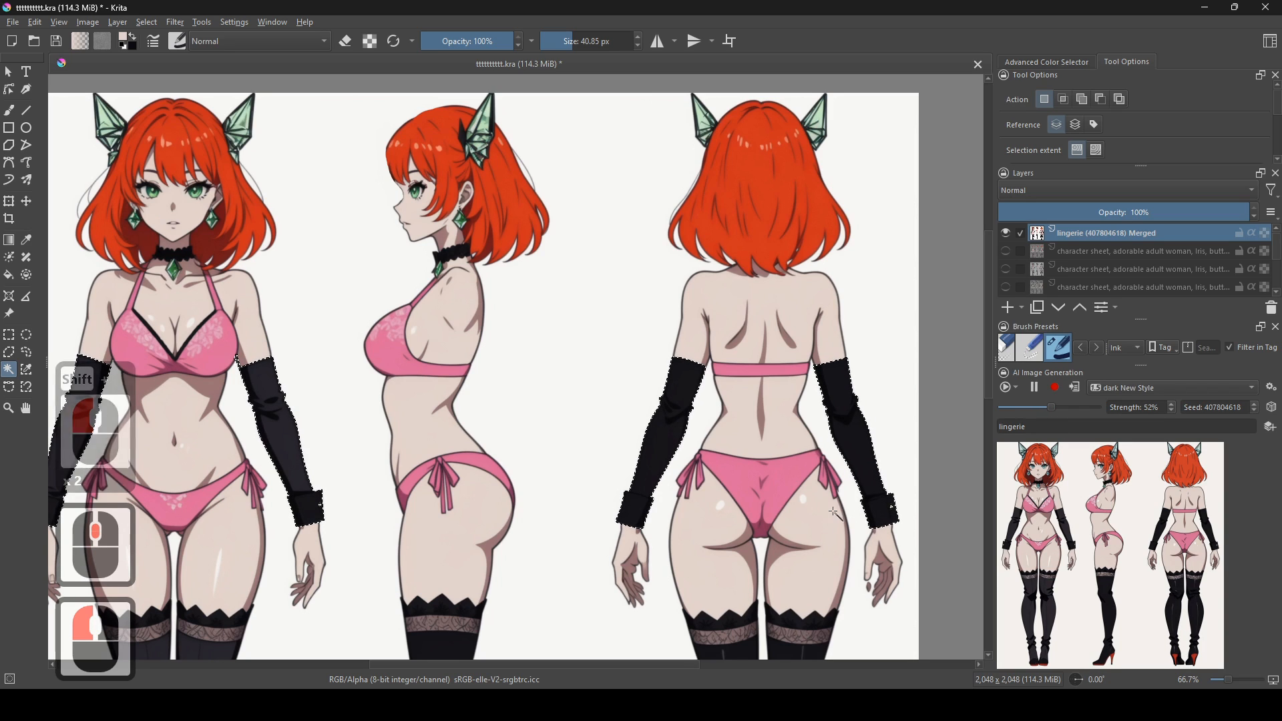
{"action": "left_click_drag", "start_coordinate": [585, 427], "coordinate": [852, 512]}
{"action": "scroll", "coordinate": [601, 449], "scroll_direction": "up", "scroll_amount": 1}
{"action": "left_click_drag", "start_coordinate": [621, 447], "coordinate": [1035, 374]}
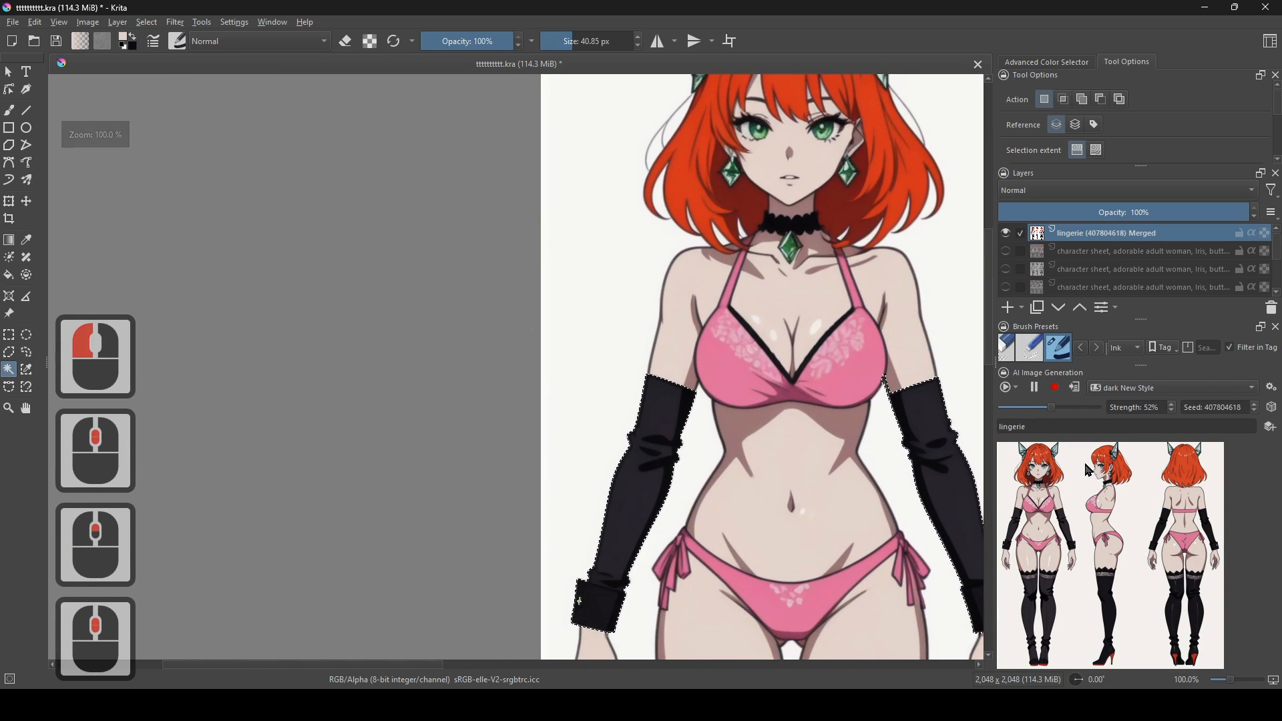
{"action": "left_click_drag", "start_coordinate": [643, 502], "coordinate": [792, 379]}
{"action": "scroll", "coordinate": [776, 425], "scroll_direction": "up", "scroll_amount": 1}
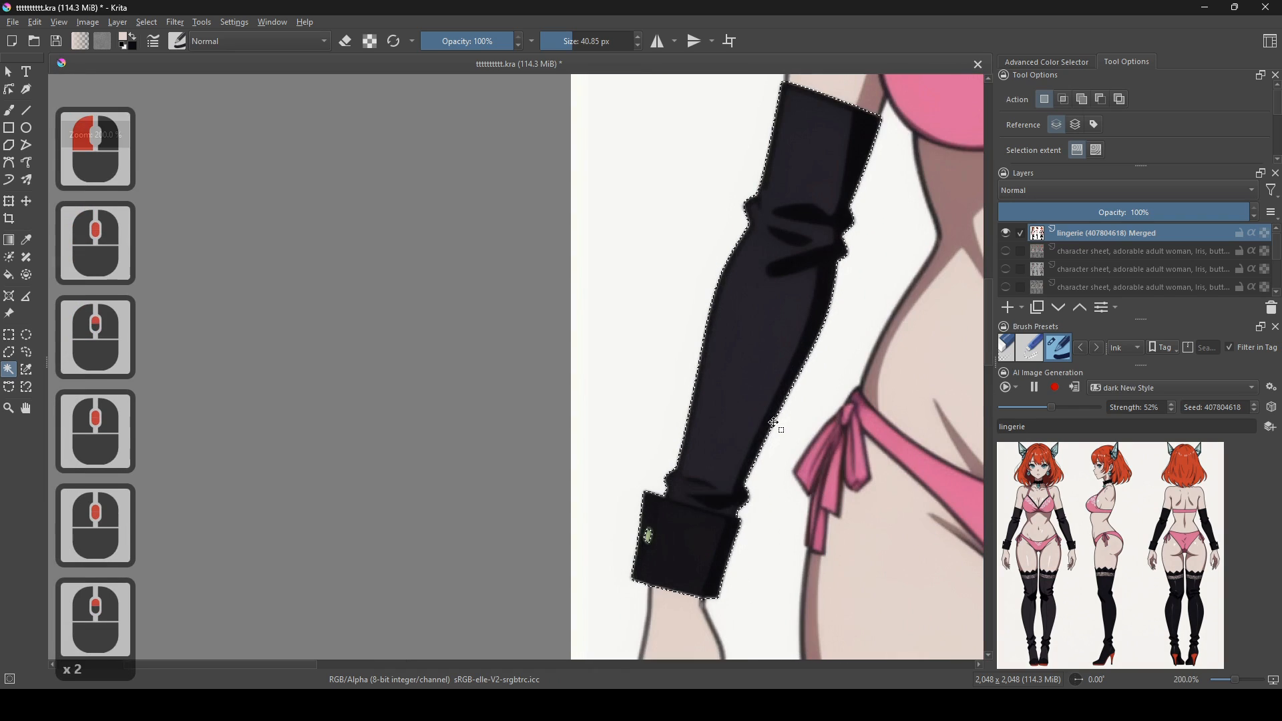
{"action": "scroll", "coordinate": [765, 428], "scroll_direction": "down", "scroll_amount": 1}
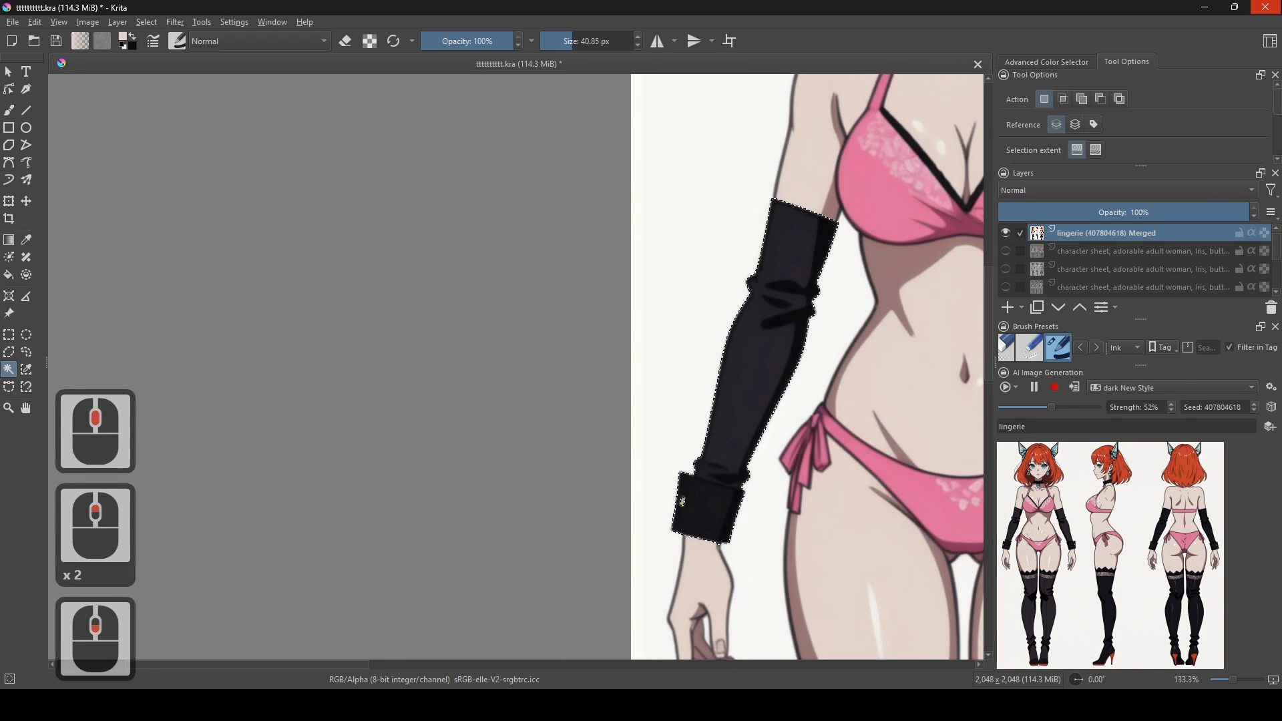
- Save the changes while closing the program, relaunch it and reopen the character sheet from the recent images
{"action": "left_click", "coordinate": [1267, 7]}
{"action": "left_click", "coordinate": [628, 371]}
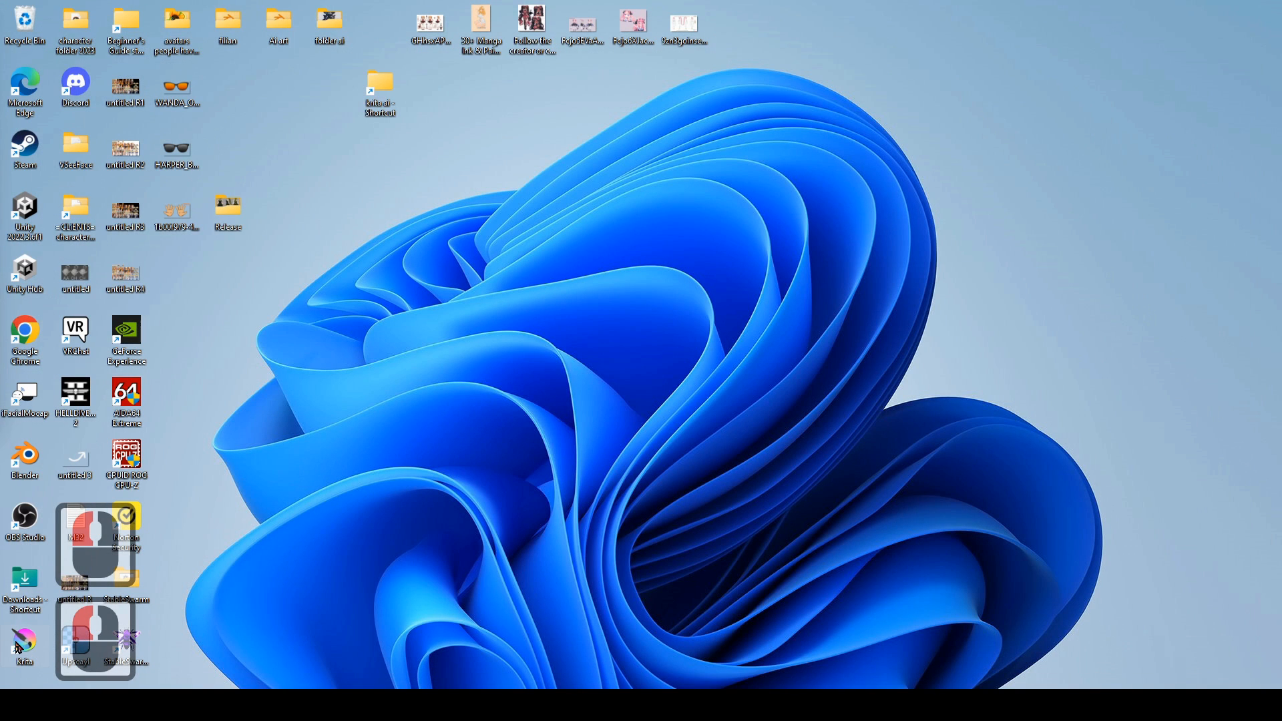
{"action": "double_click", "coordinate": [22, 647]}
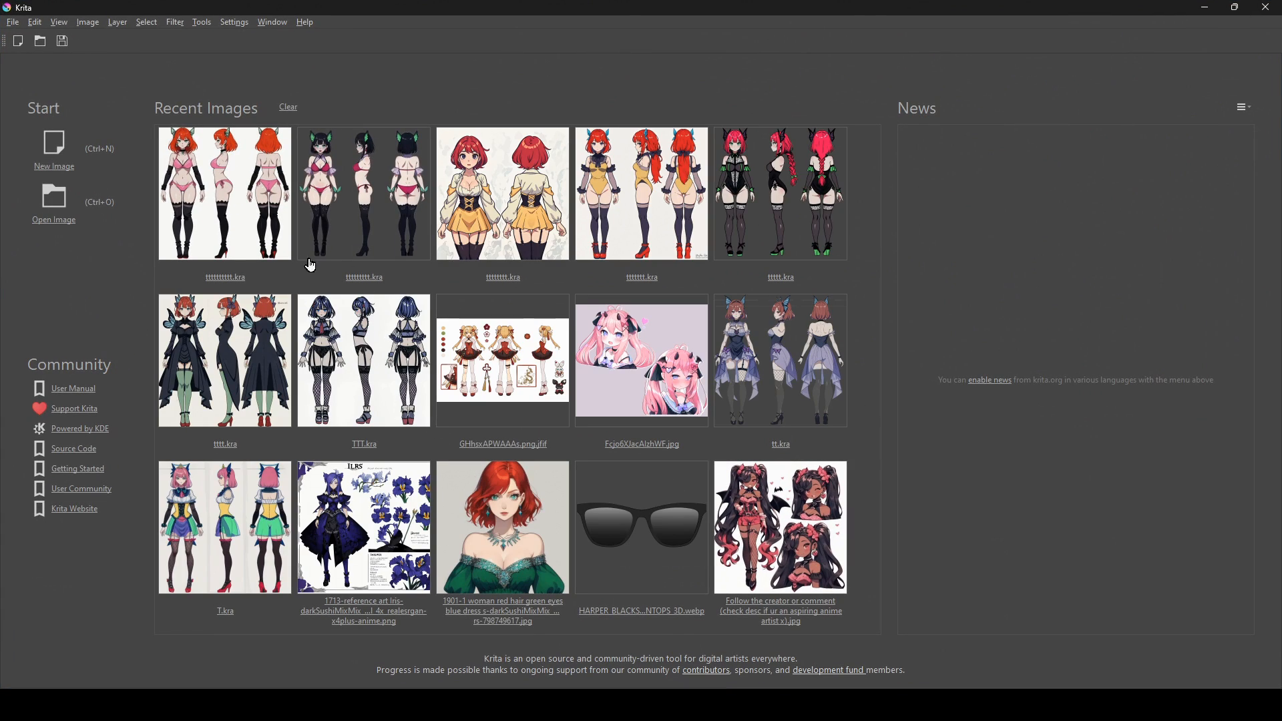
{"action": "left_click", "coordinate": [200, 204]}
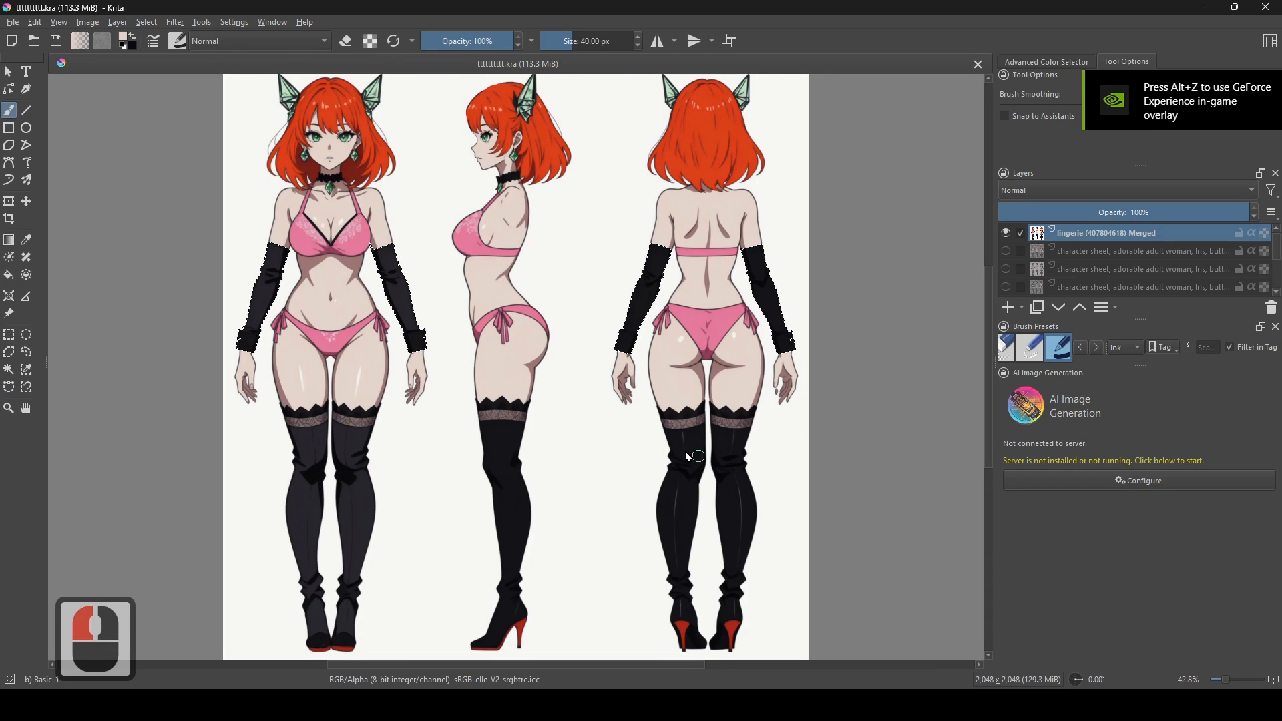
- Start live AI generation for the selected gloves at 52% strength and inspect the front view's glove meanwhile
{"action": "scroll", "coordinate": [605, 394], "scroll_direction": "up", "scroll_amount": 2}
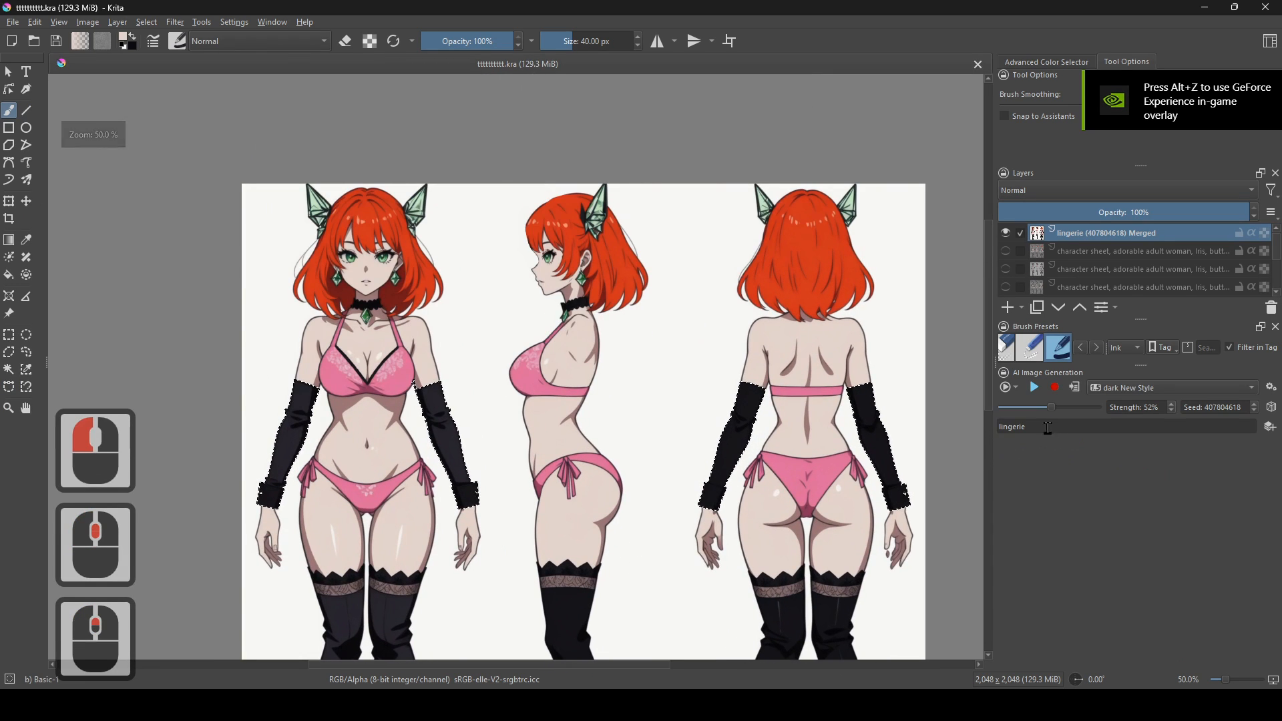
{"action": "left_click", "coordinate": [1036, 388]}
{"action": "left_click_drag", "start_coordinate": [560, 543], "coordinate": [827, 443]}
{"action": "scroll", "coordinate": [744, 463], "scroll_direction": "up", "scroll_amount": 2}
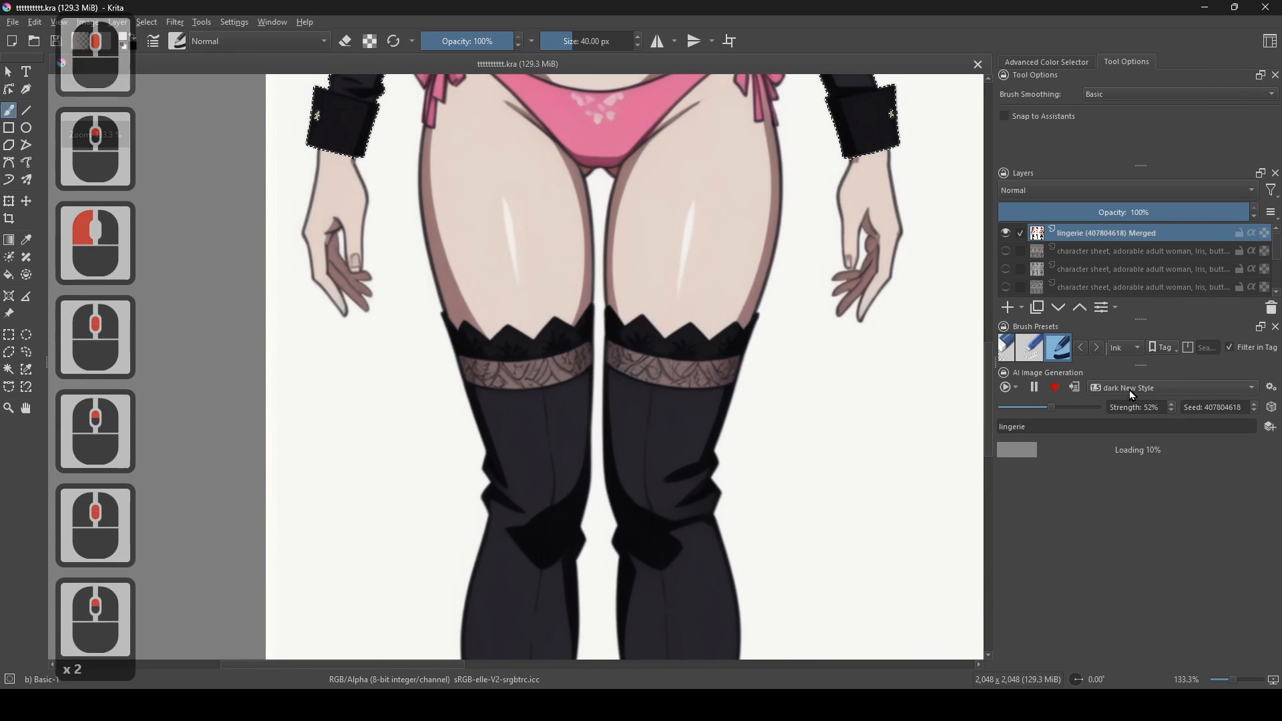
{"action": "left_click_drag", "start_coordinate": [467, 201], "coordinate": [650, 519]}
{"action": "left_click_drag", "start_coordinate": [538, 381], "coordinate": [678, 545]}
{"action": "scroll", "coordinate": [647, 485], "scroll_direction": "up", "scroll_amount": 1}
{"action": "left_click_drag", "start_coordinate": [676, 466], "coordinate": [676, 416]}
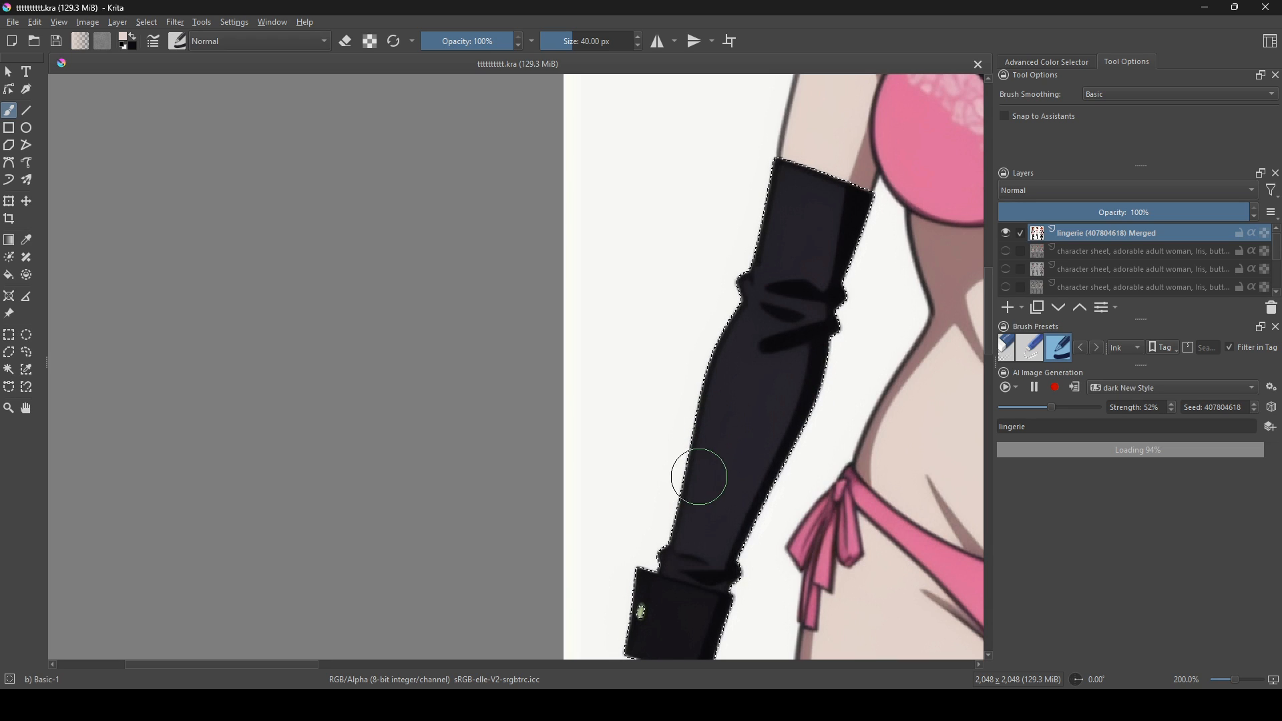
{"action": "left_click_drag", "start_coordinate": [750, 472], "coordinate": [760, 395]}
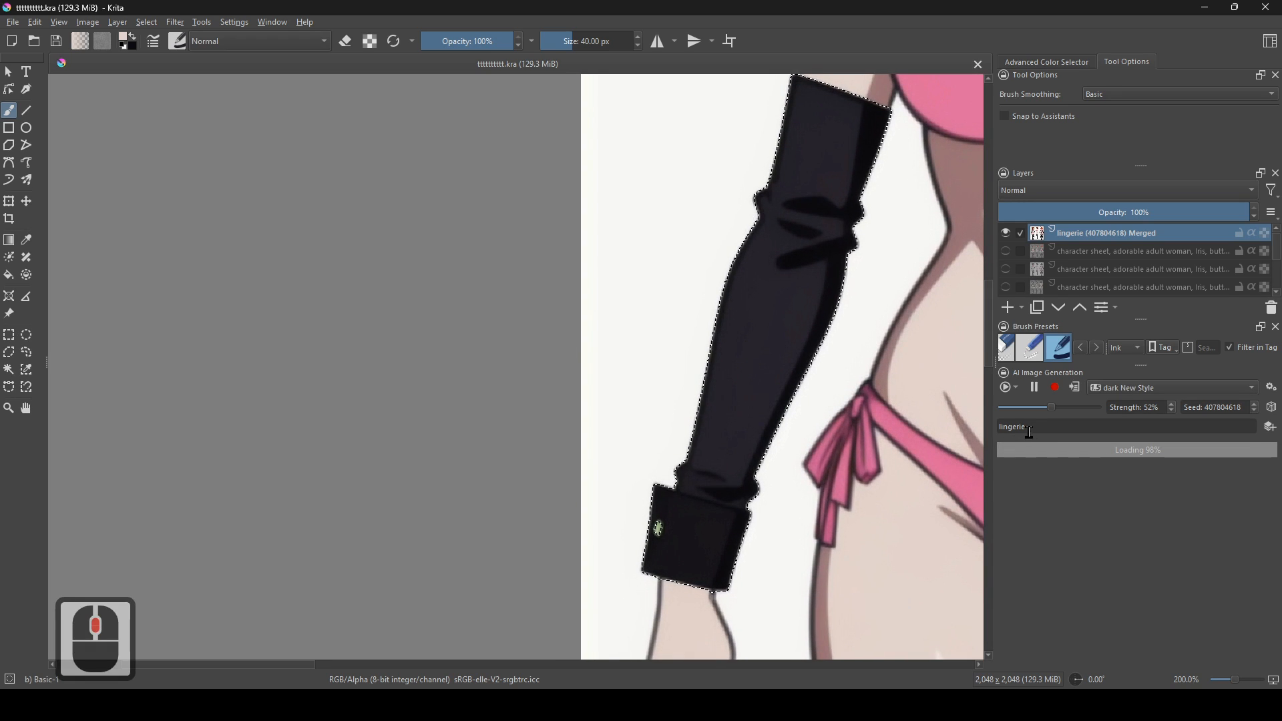
{"action": "left_click_drag", "start_coordinate": [781, 517], "coordinate": [775, 502]}
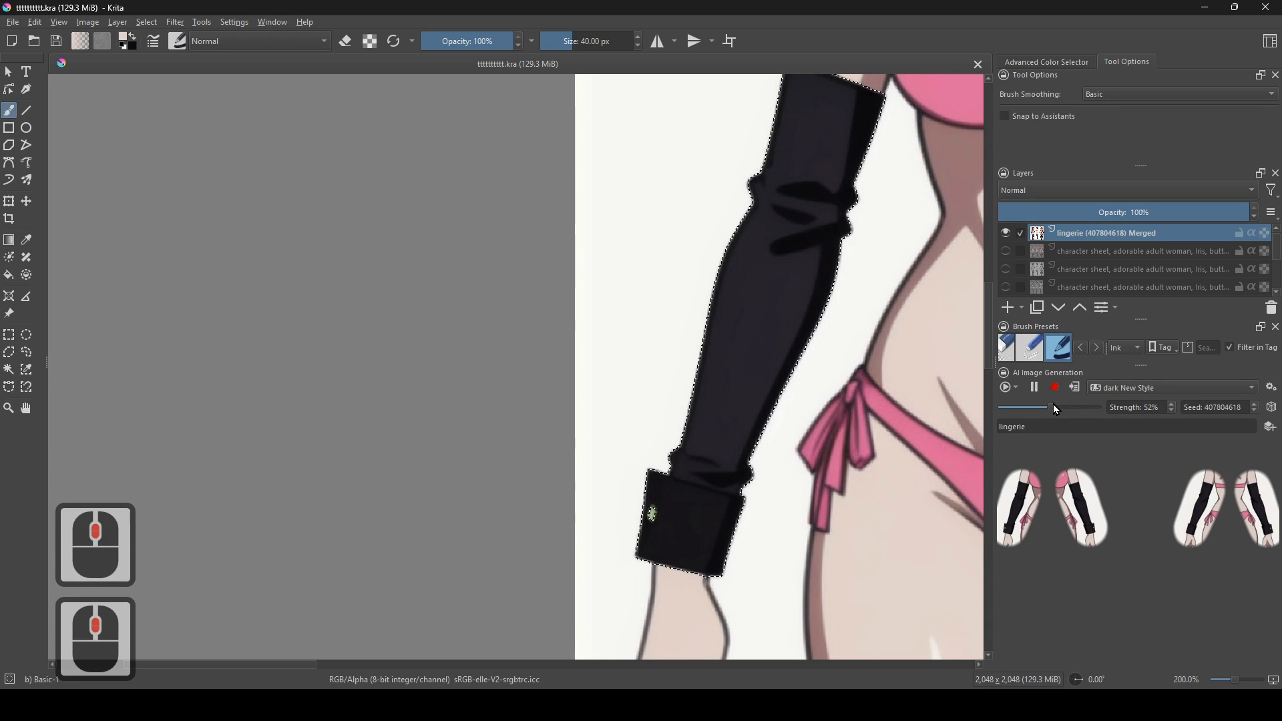
- Raise the AI generation strength to 84% and check the front view's glove and cuff
{"action": "left_click_drag", "start_coordinate": [1055, 407], "coordinate": [1084, 410]}
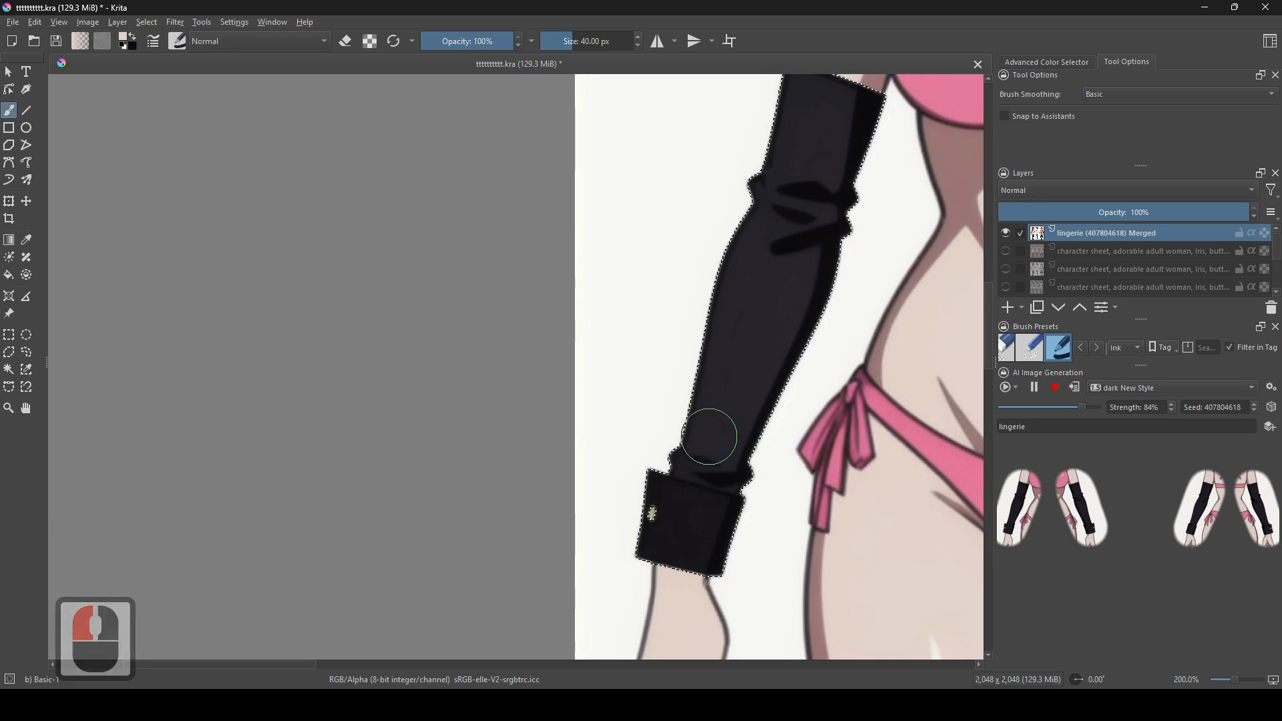
{"action": "scroll", "coordinate": [710, 438], "scroll_direction": "up", "scroll_amount": 2}
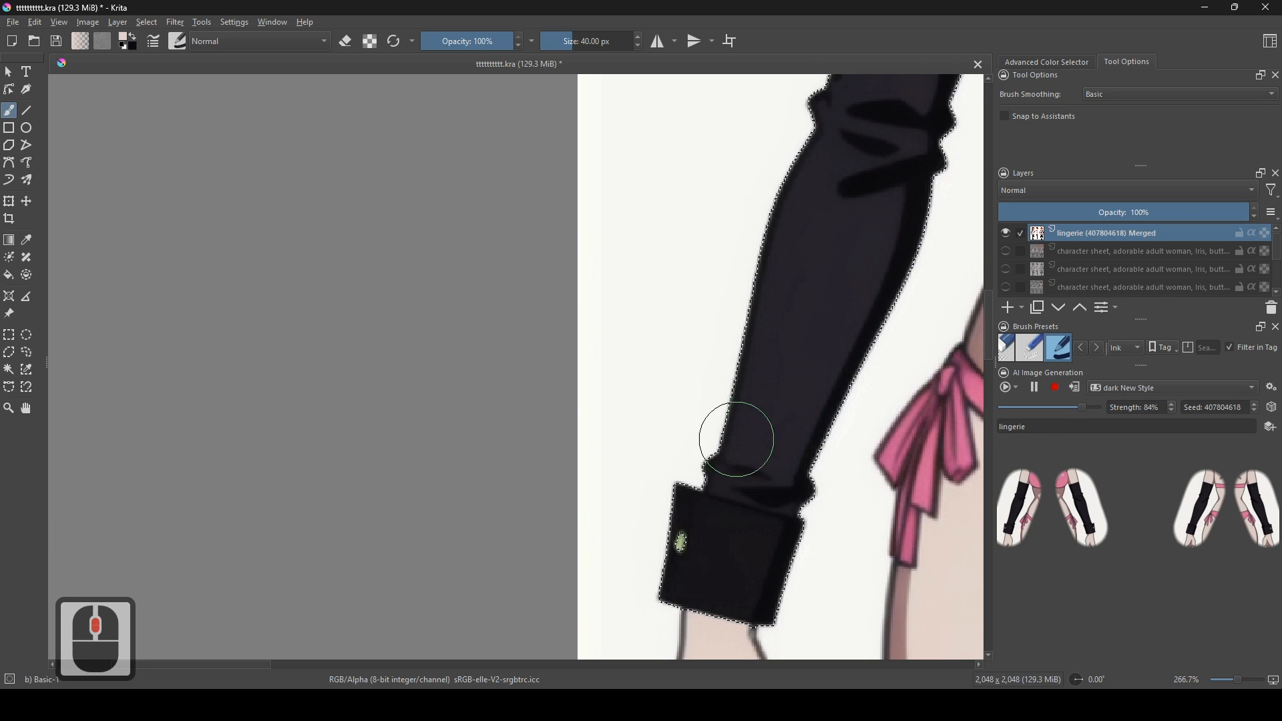
{"action": "scroll", "coordinate": [741, 447], "scroll_direction": "down", "scroll_amount": 1}
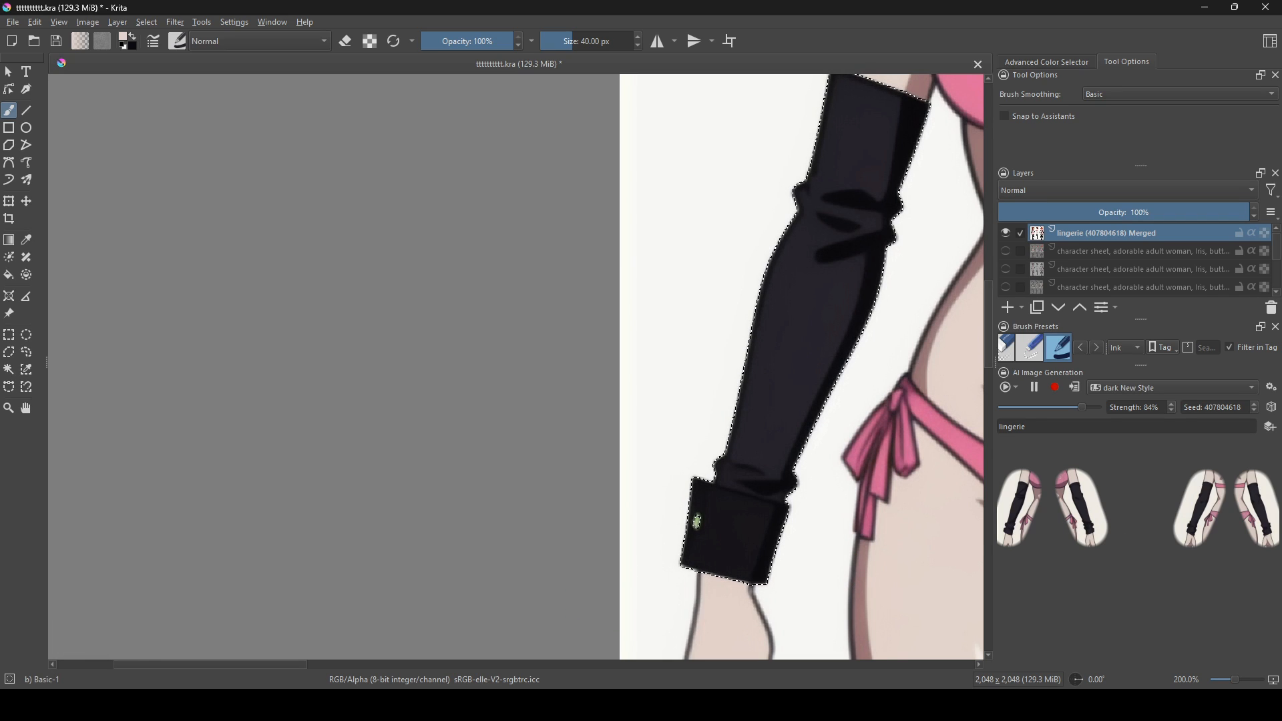
- Extend the AI generation prompt with pasted text so that it reads "lingerie long gloves"
{"action": "left_click", "coordinate": [698, 522]}
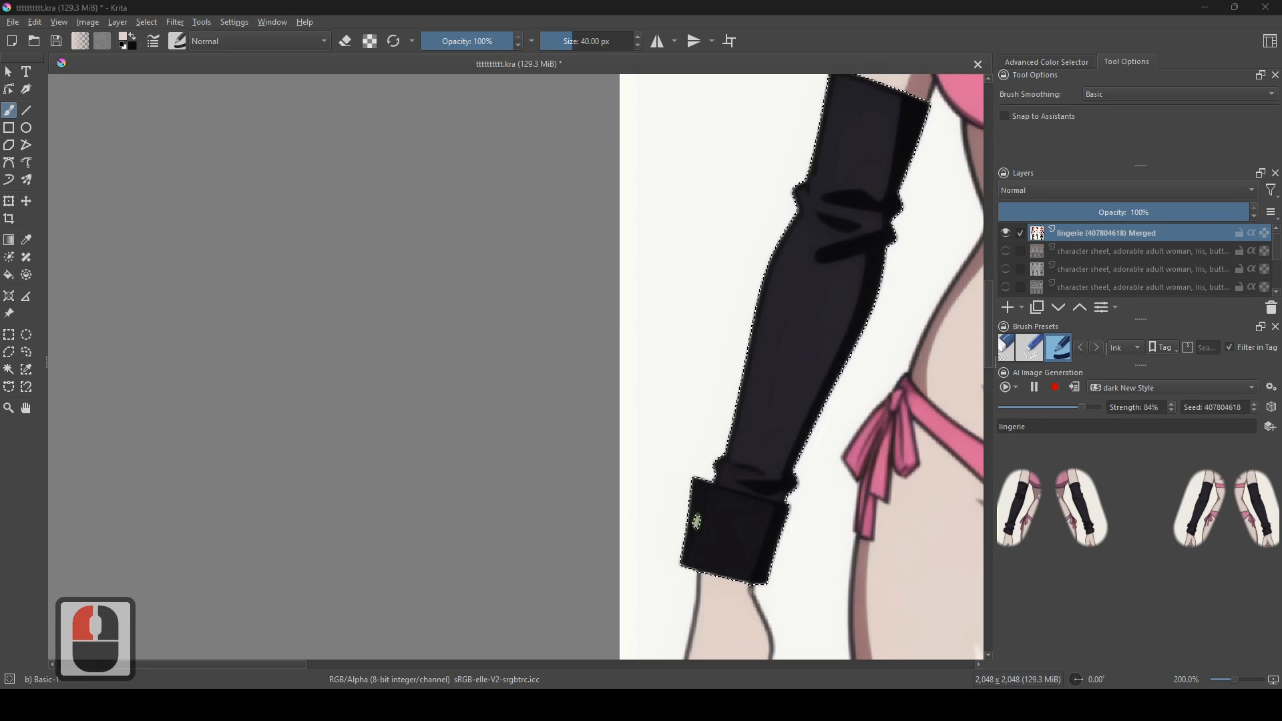
{"action": "left_click", "coordinate": [697, 521]}
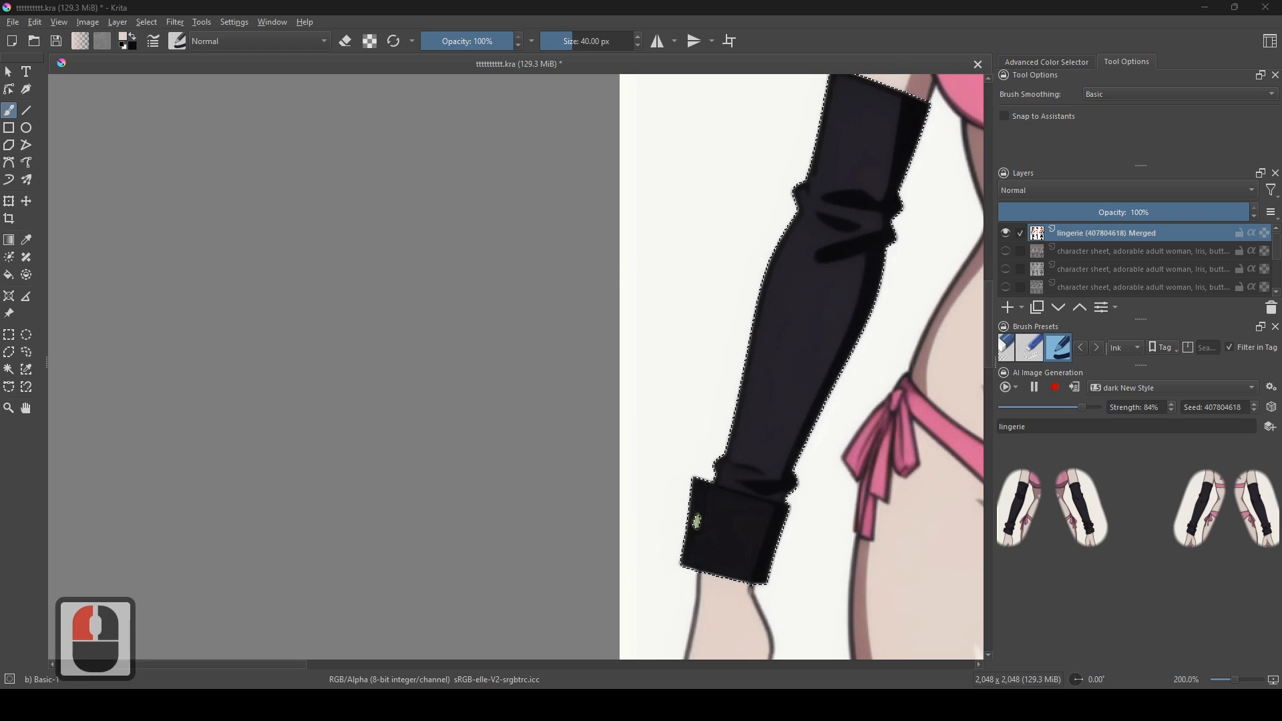
{"action": "key", "text": "ctrl+c"}
{"action": "left_click", "coordinate": [561, 360]}
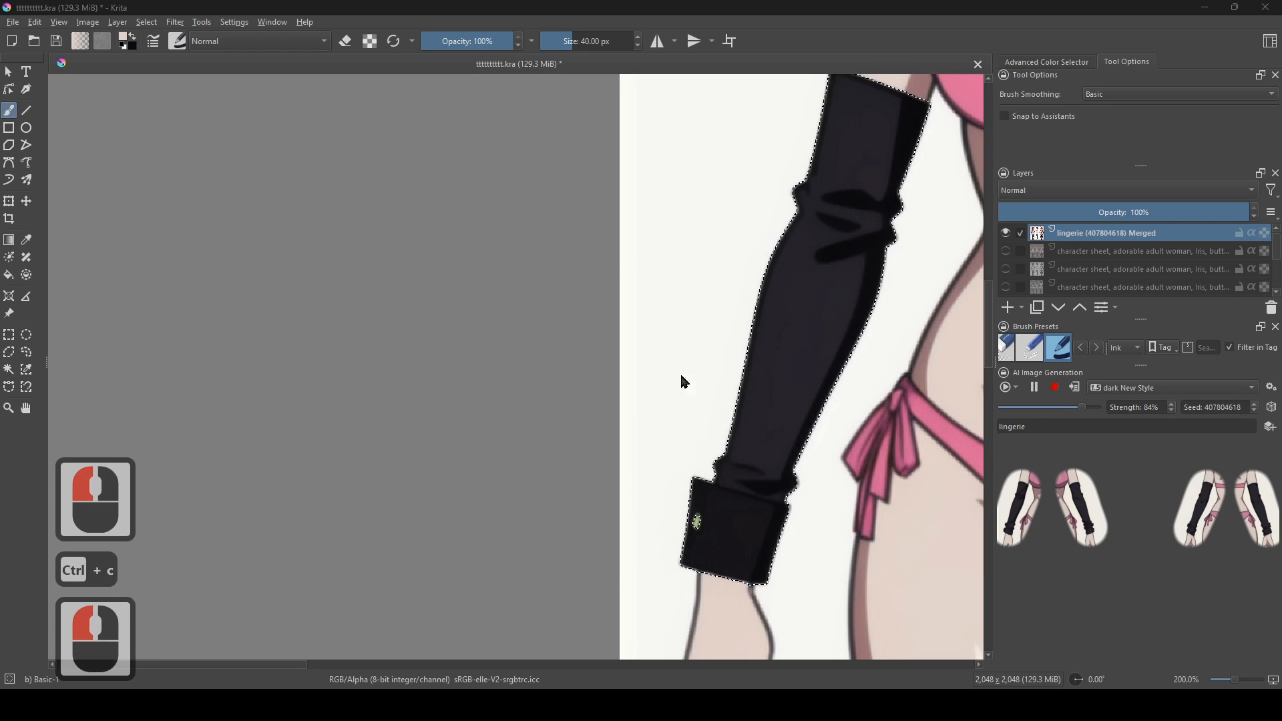
{"action": "left_click", "coordinate": [1073, 422]}
{"action": "left_click", "coordinate": [1102, 431]}
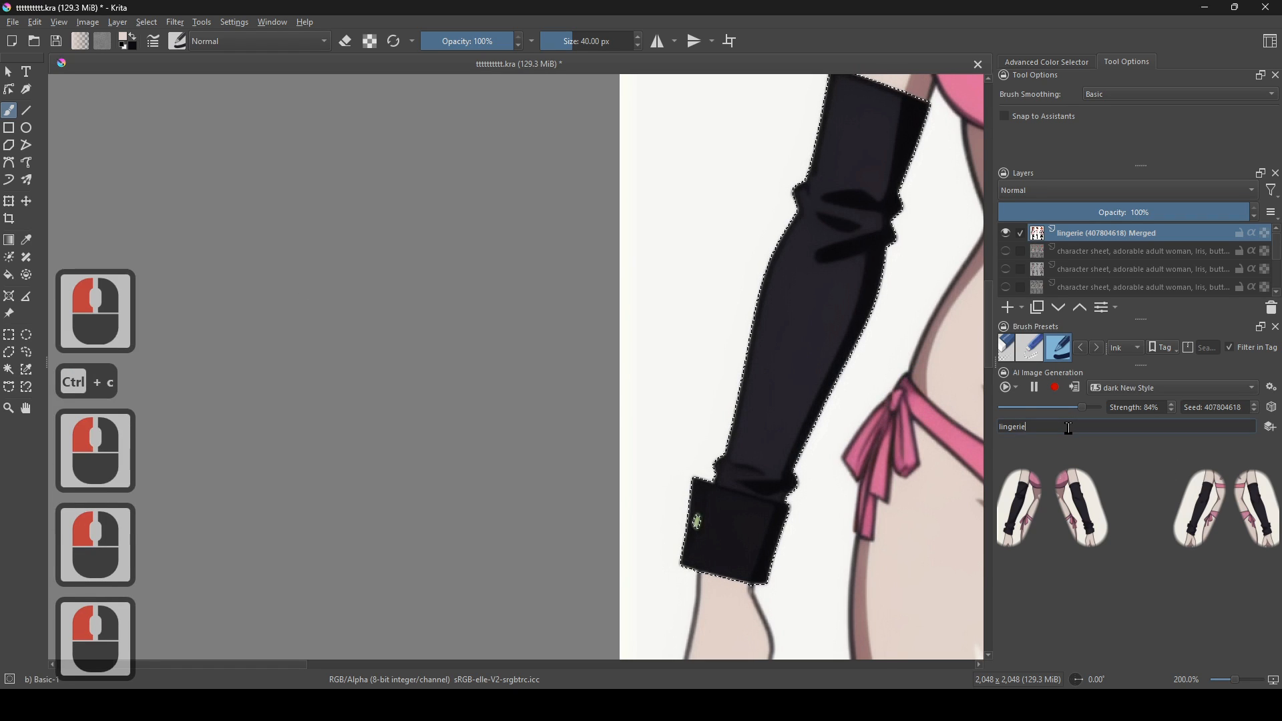
{"action": "key", "text": "ctrl+v"}
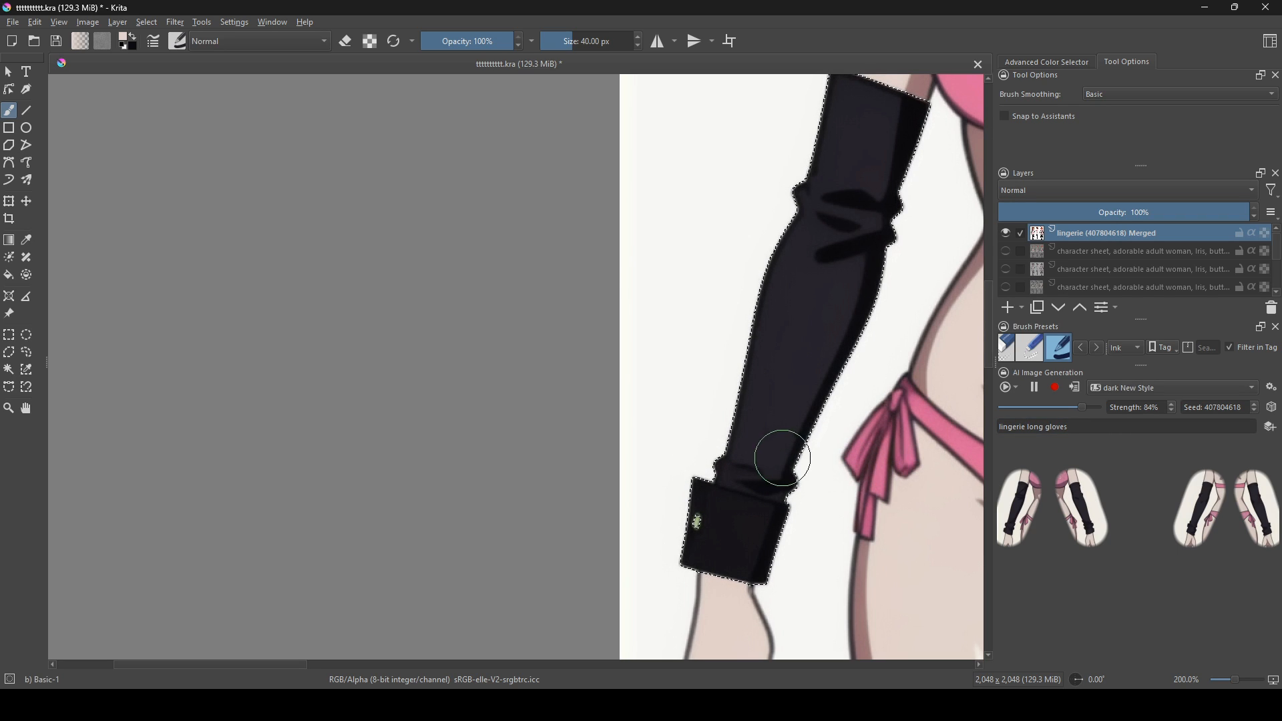
- Examine the black gloves across the character sheet's views and up close on the front view's arm
{"action": "scroll", "coordinate": [676, 438], "scroll_direction": "down", "scroll_amount": 3}
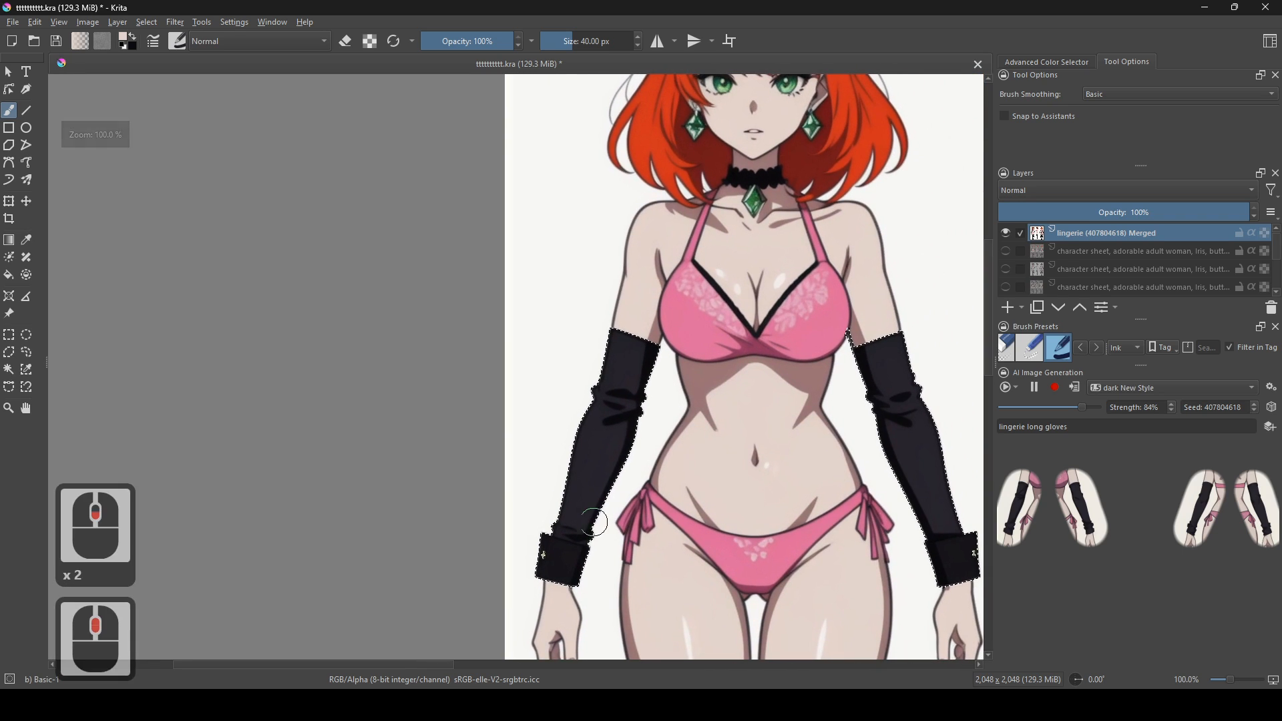
{"action": "left_click_drag", "start_coordinate": [848, 451], "coordinate": [458, 561]}
{"action": "scroll", "coordinate": [617, 497], "scroll_direction": "down", "scroll_amount": 1}
{"action": "left_click_drag", "start_coordinate": [617, 498], "coordinate": [828, 597]}
{"action": "scroll", "coordinate": [707, 553], "scroll_direction": "up", "scroll_amount": 1}
{"action": "left_click_drag", "start_coordinate": [707, 553], "coordinate": [956, 368]}
{"action": "scroll", "coordinate": [780, 501], "scroll_direction": "up", "scroll_amount": 2}
{"action": "left_click_drag", "start_coordinate": [790, 511], "coordinate": [960, 293]}
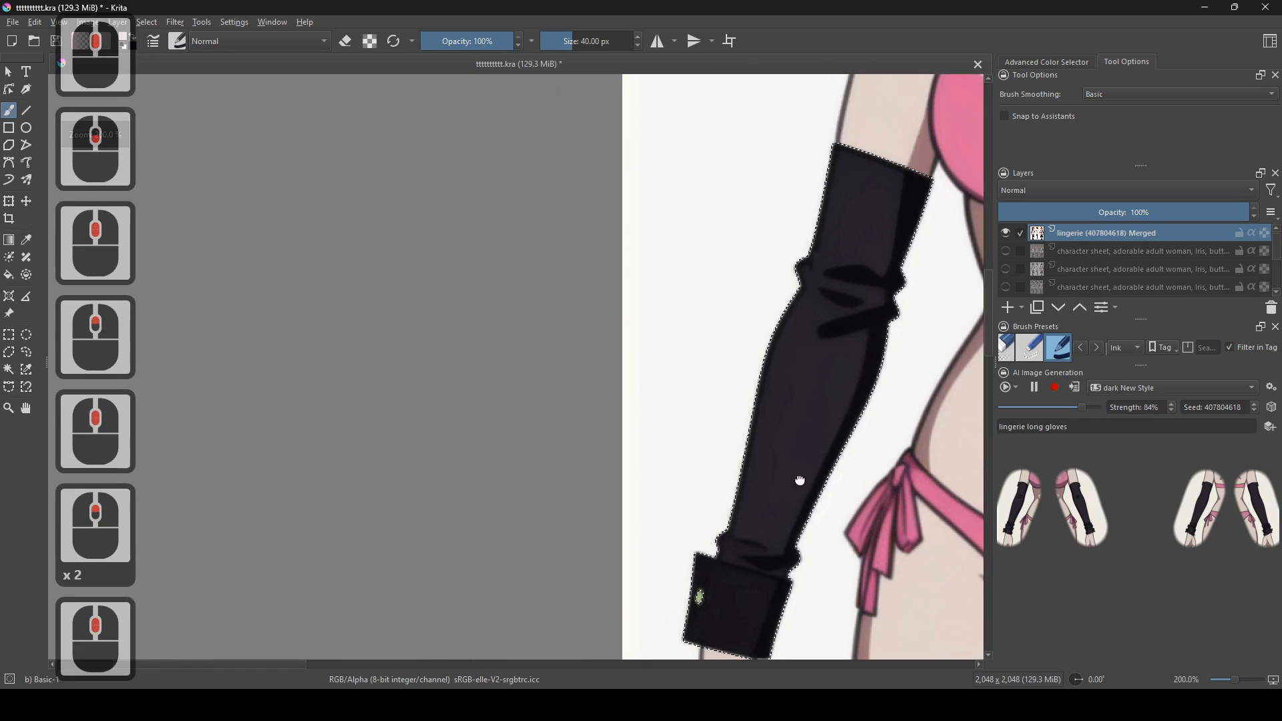
{"action": "left_click_drag", "start_coordinate": [788, 491], "coordinate": [793, 469]}
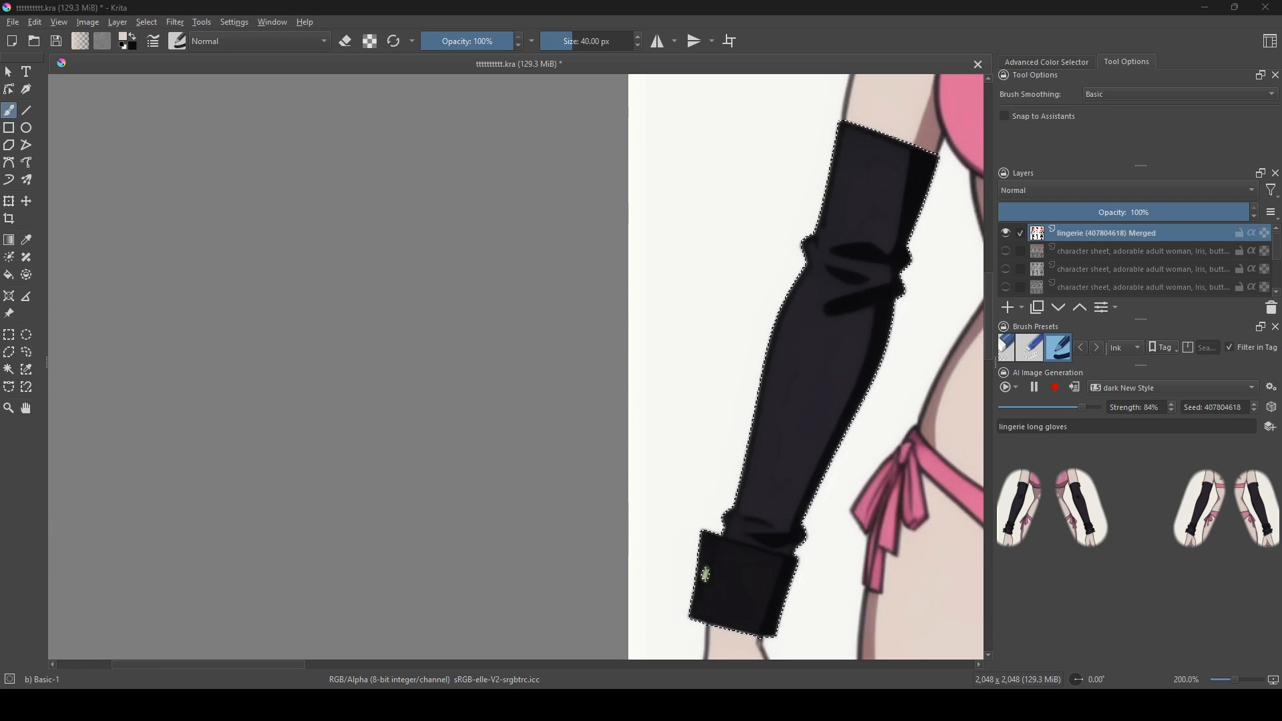
- Replace the first word of the AI generation prompt so that it reads "lace long gloves"
{"action": "left_click", "coordinate": [706, 574]}
{"action": "key", "text": "ctrl+c"}
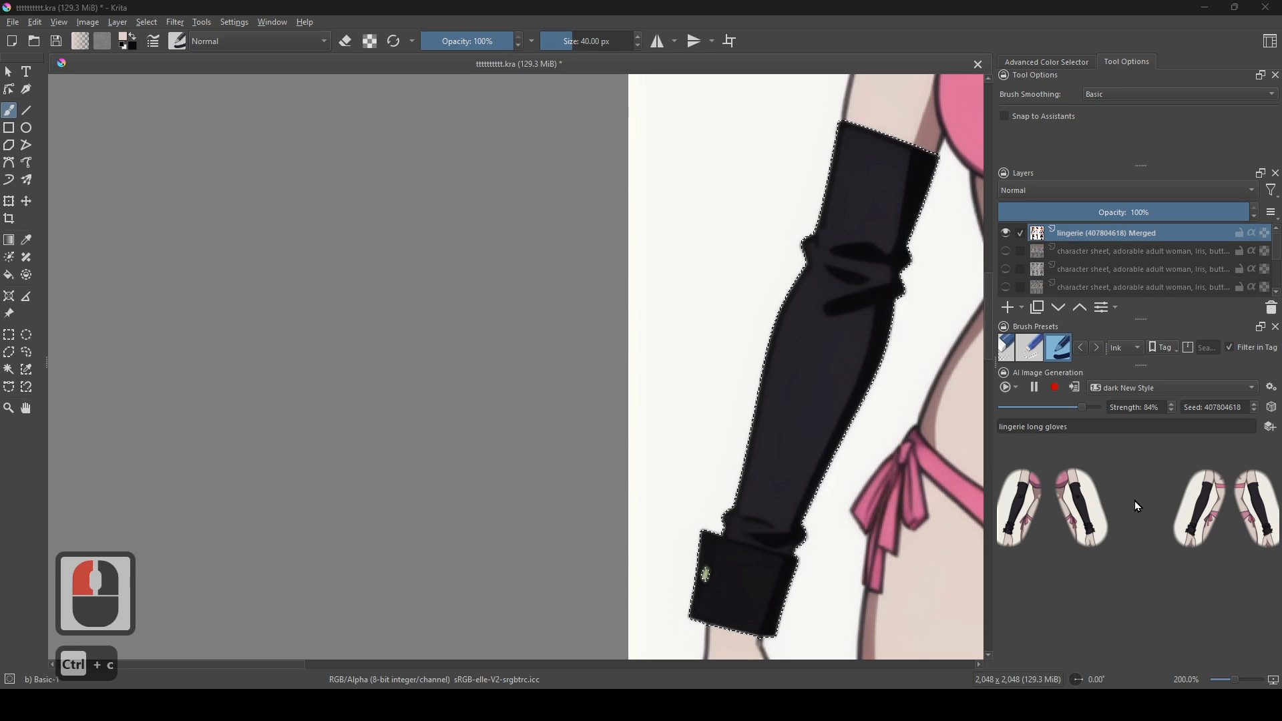
{"action": "left_click_drag", "start_coordinate": [1026, 427], "coordinate": [945, 427]}
{"action": "key", "text": "ctrl+v"}
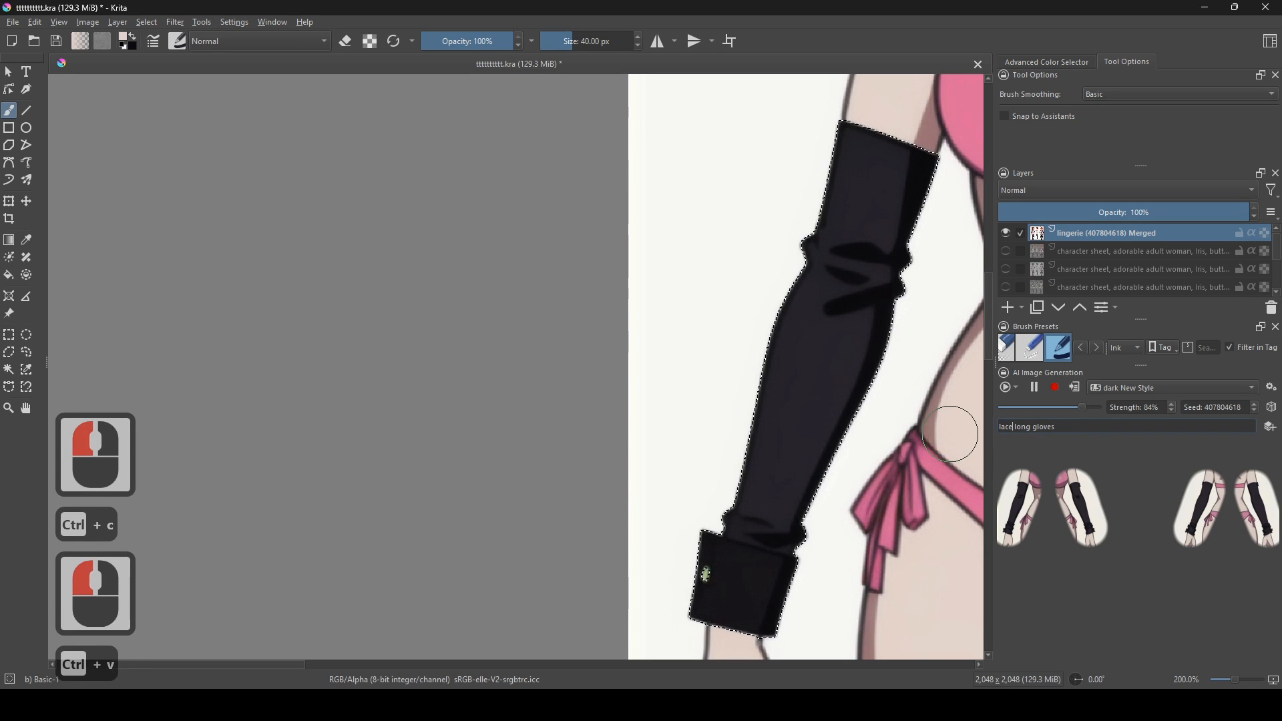
{"action": "type", "text": "ce"}
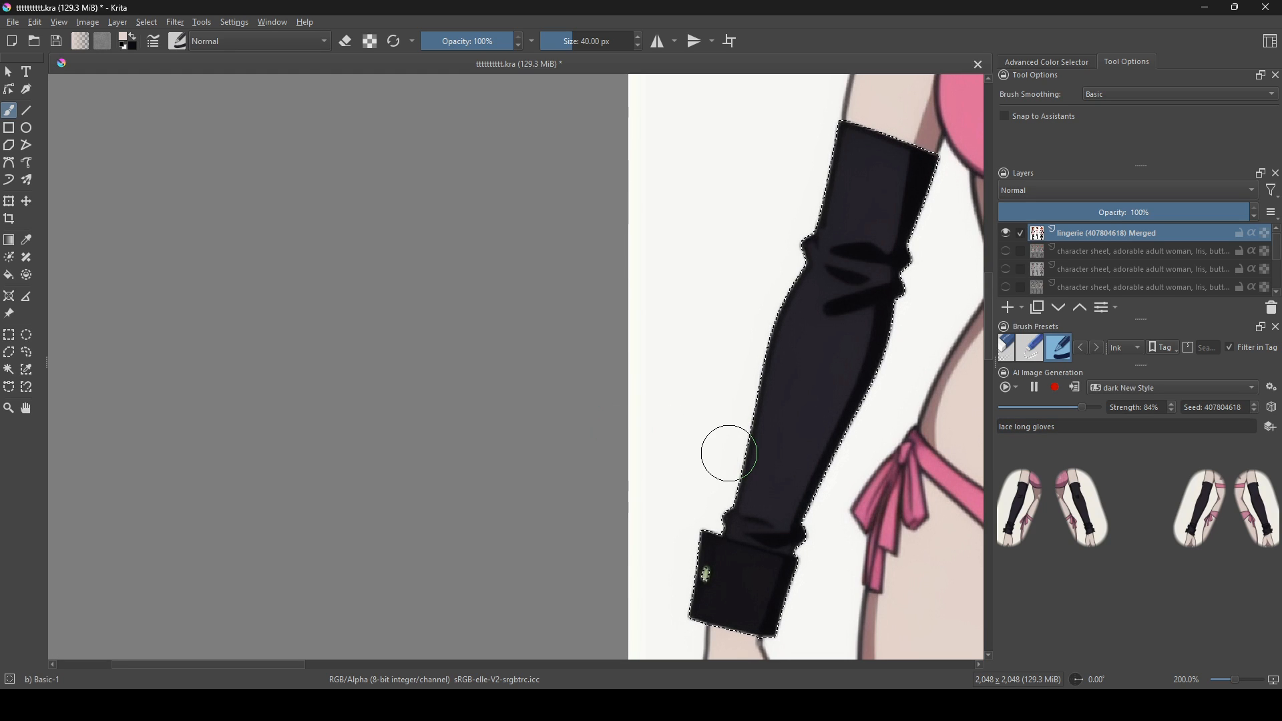
- Set the AI generation strength to 80% and apply the live glove result as a new layer, checking it on the front view
{"action": "left_click", "coordinate": [1078, 410]}
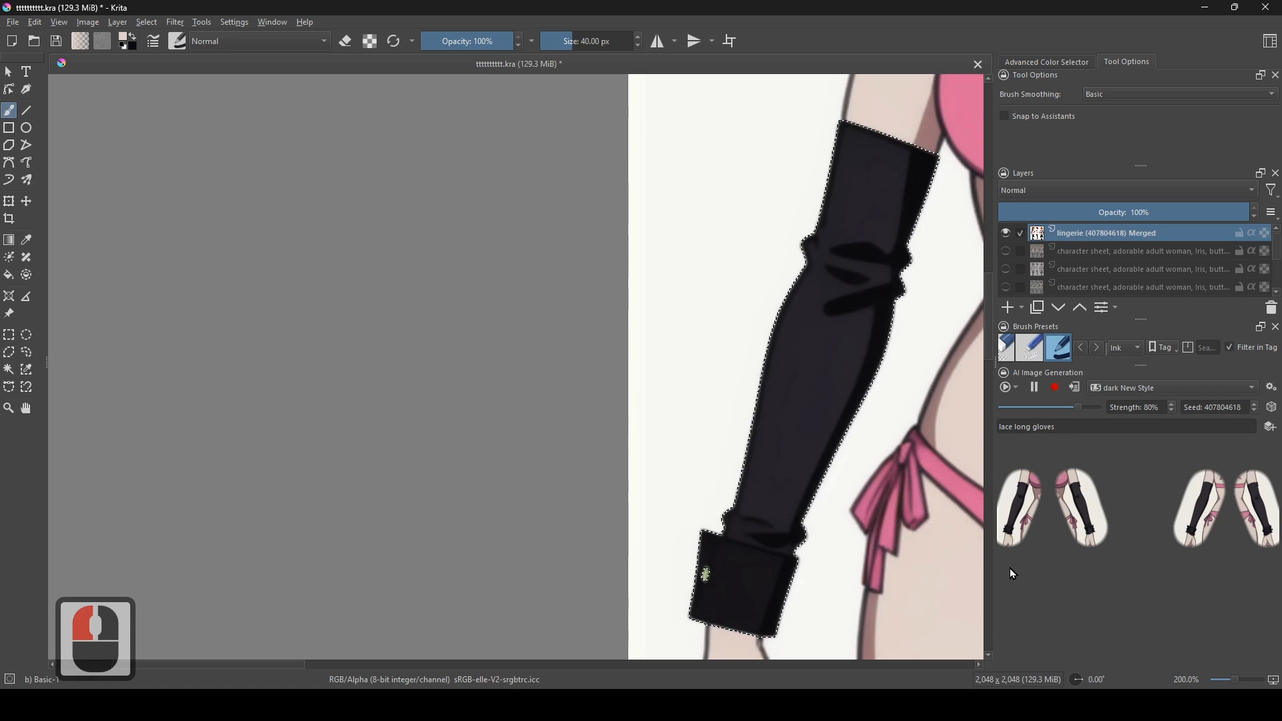
{"action": "scroll", "coordinate": [853, 525], "scroll_direction": "up", "scroll_amount": 1}
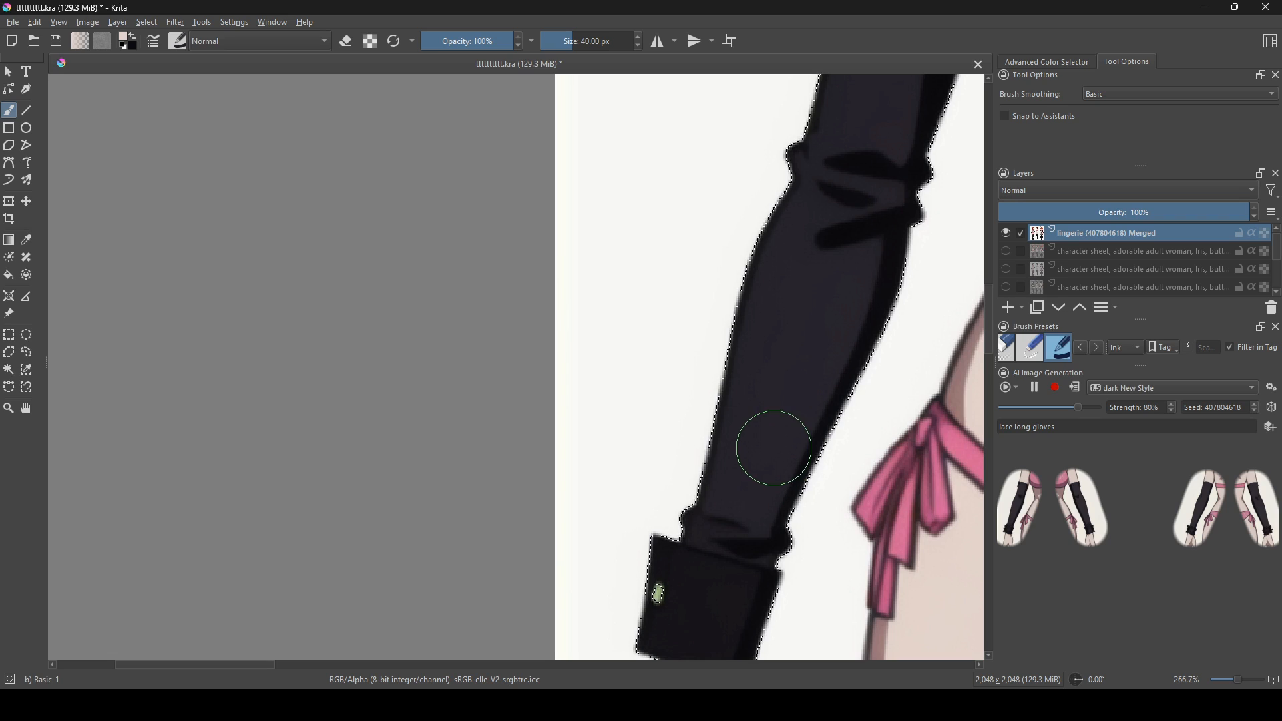
{"action": "scroll", "coordinate": [741, 450], "scroll_direction": "down", "scroll_amount": 1}
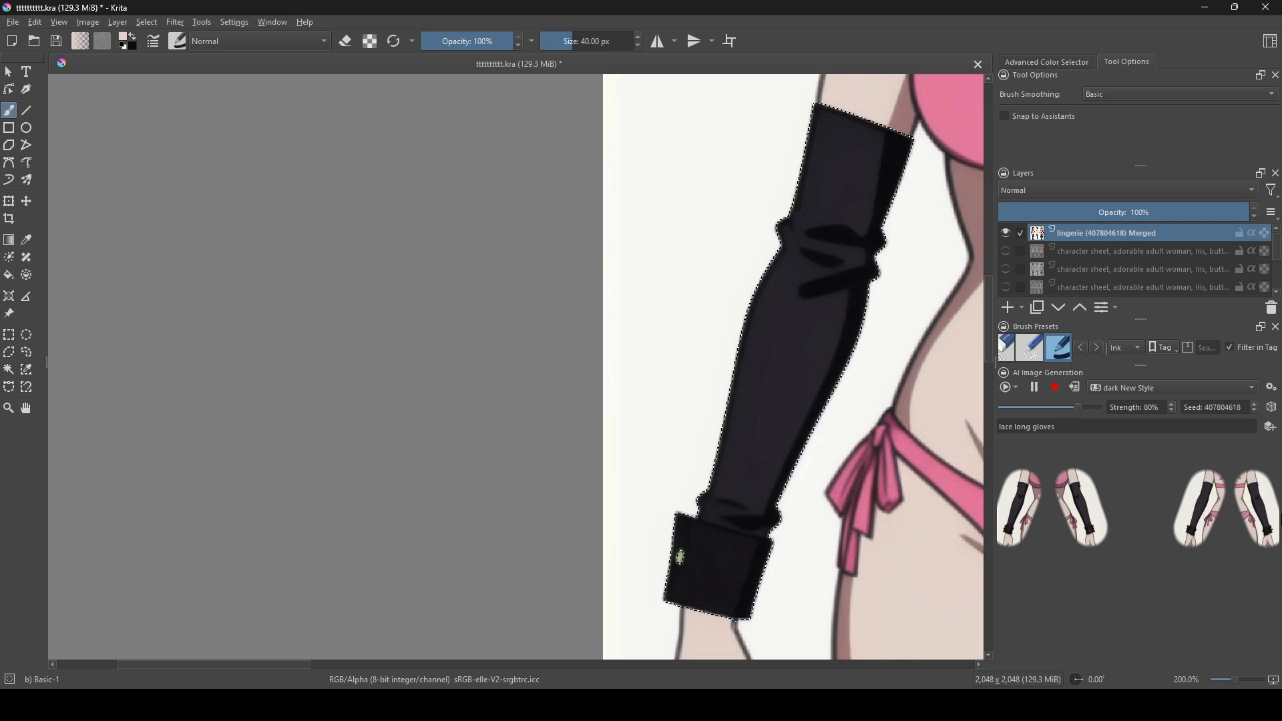
{"action": "left_click", "coordinate": [1078, 392]}
{"action": "scroll", "coordinate": [749, 401], "scroll_direction": "down", "scroll_amount": 4}
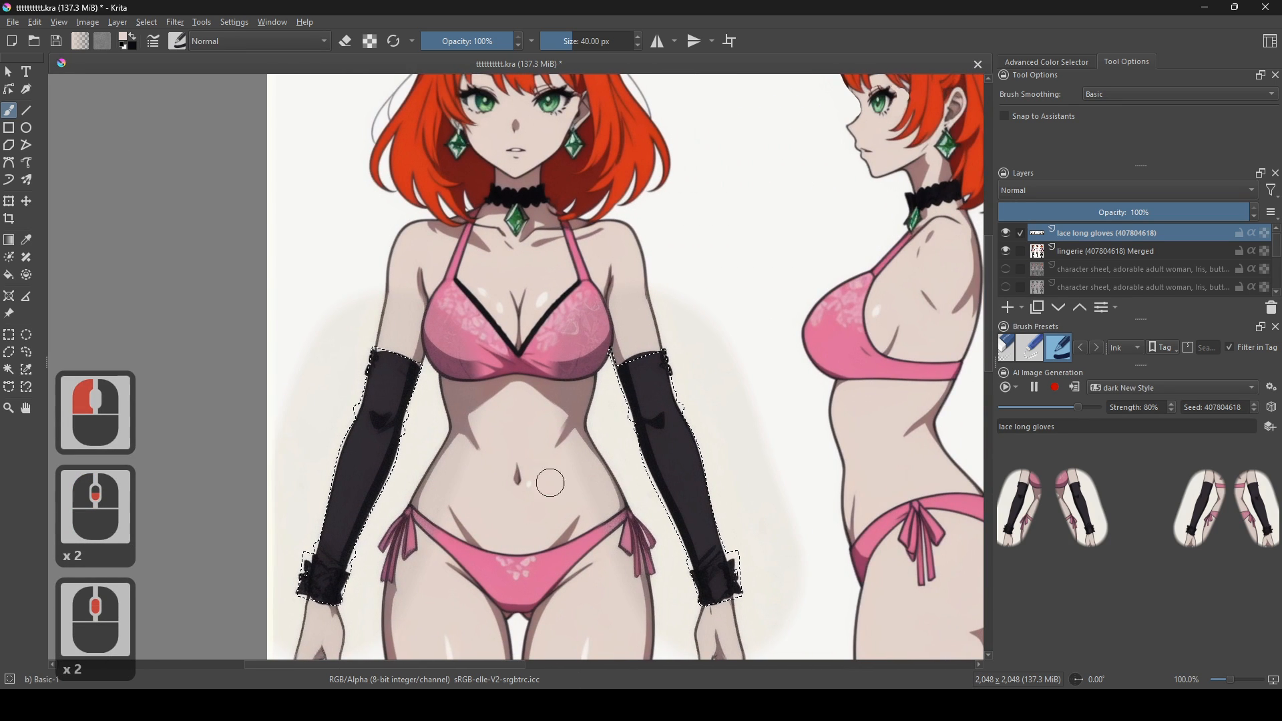
- Examine the lace gloves on the front and back views of the character sheet
{"action": "left_click_drag", "start_coordinate": [707, 515], "coordinate": [647, 409]}
{"action": "left_click_drag", "start_coordinate": [573, 558], "coordinate": [535, 563]}
{"action": "left_click_drag", "start_coordinate": [935, 446], "coordinate": [220, 567]}
{"action": "left_click_drag", "start_coordinate": [555, 567], "coordinate": [583, 529]}
{"action": "scroll", "coordinate": [602, 537], "scroll_direction": "up", "scroll_amount": 1}
{"action": "left_click_drag", "start_coordinate": [649, 473], "coordinate": [653, 567]}
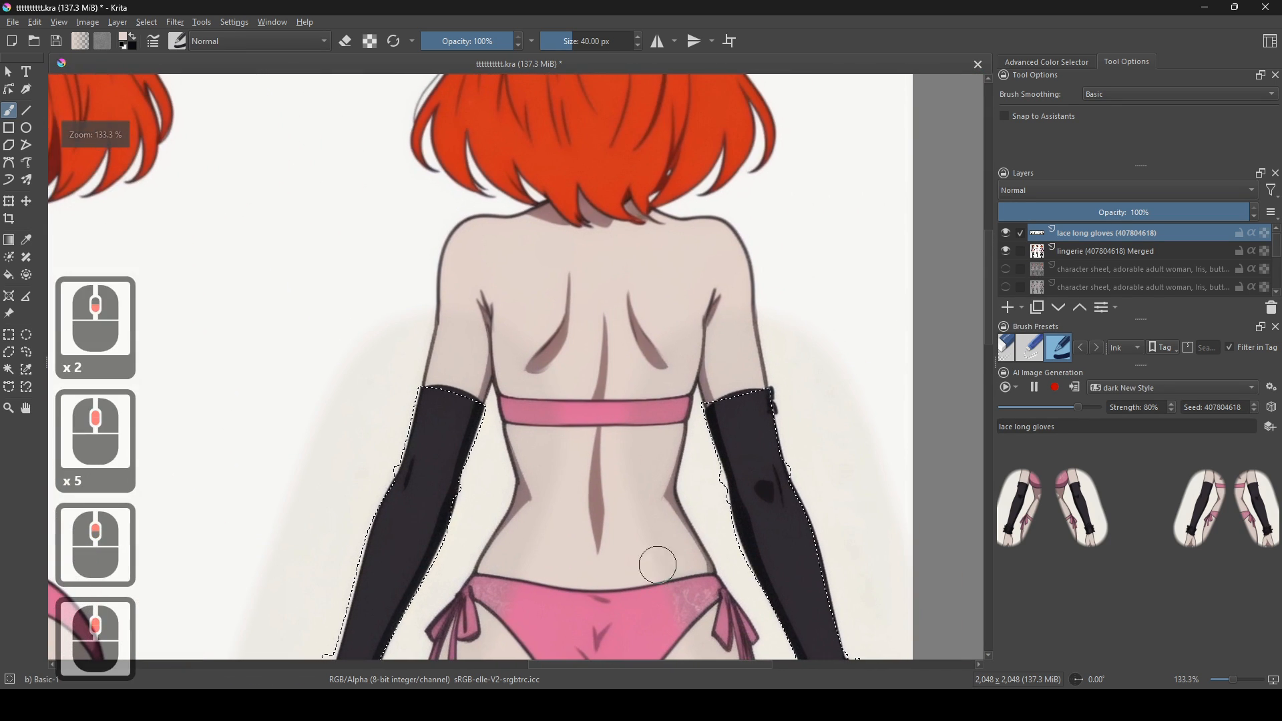
{"action": "scroll", "coordinate": [653, 567], "scroll_direction": "down", "scroll_amount": 1}
{"action": "left_click_drag", "start_coordinate": [647, 524], "coordinate": [649, 528]}
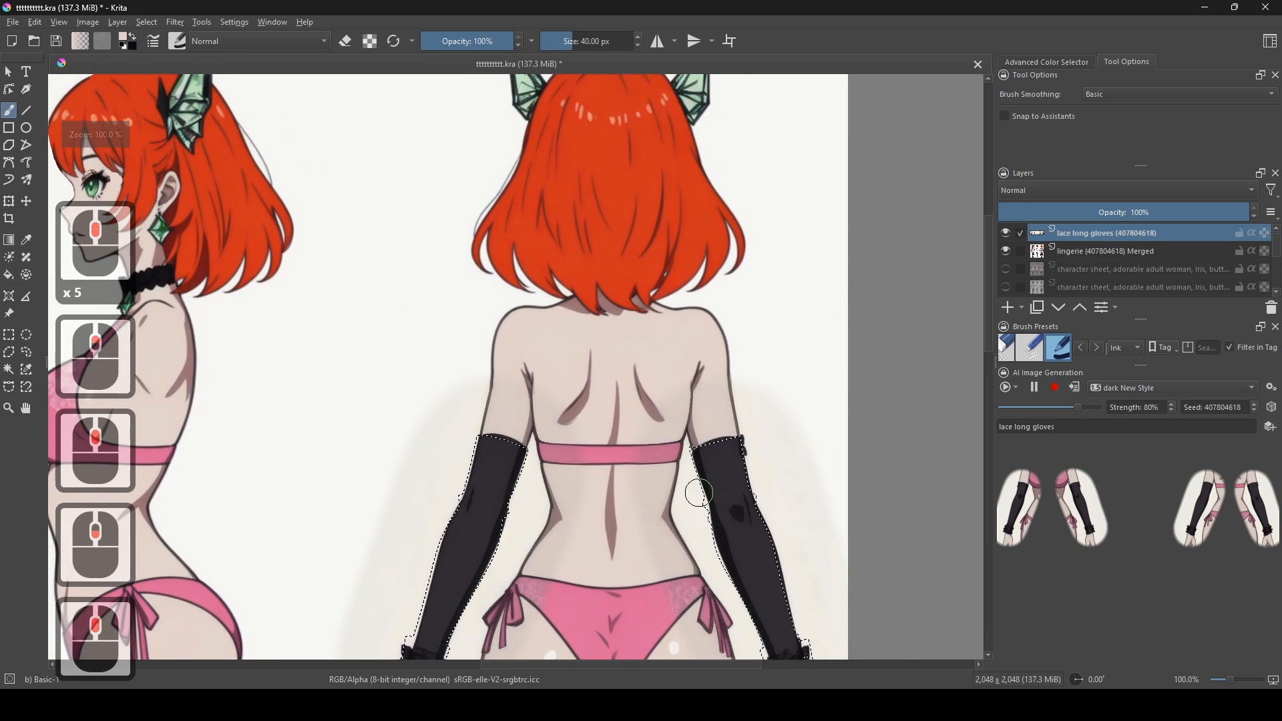
- Toggle the lace long gloves layer's visibility repeatedly to compare the figures with and without the gloves
{"action": "left_click", "coordinate": [1007, 234]}
{"action": "left_click", "coordinate": [1007, 234]}
{"action": "scroll", "coordinate": [604, 504], "scroll_direction": "down", "scroll_amount": 2}
{"action": "left_click_drag", "start_coordinate": [604, 504], "coordinate": [687, 389]}
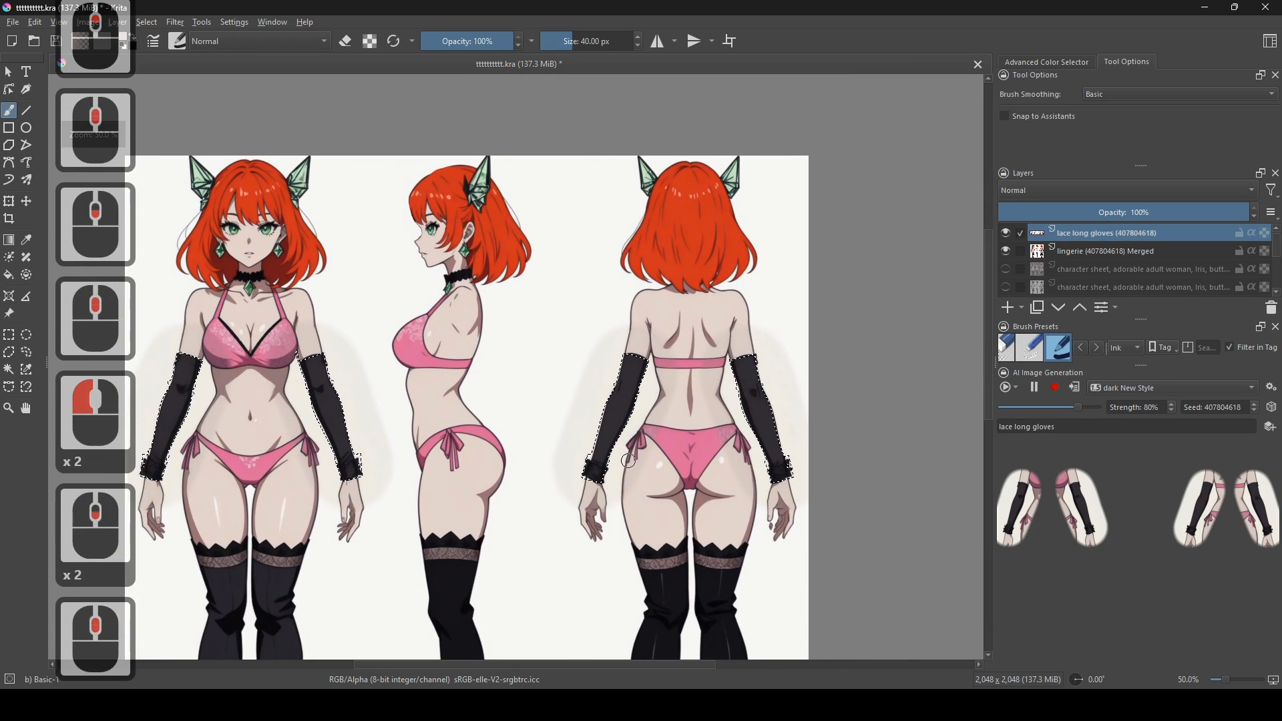
{"action": "left_click", "coordinate": [1007, 235]}
{"action": "left_click", "coordinate": [1007, 235]}
{"action": "left_click", "coordinate": [1008, 235]}
{"action": "left_click", "coordinate": [1008, 235]}
{"action": "left_click", "coordinate": [1009, 236]}
{"action": "left_click", "coordinate": [1009, 235]}
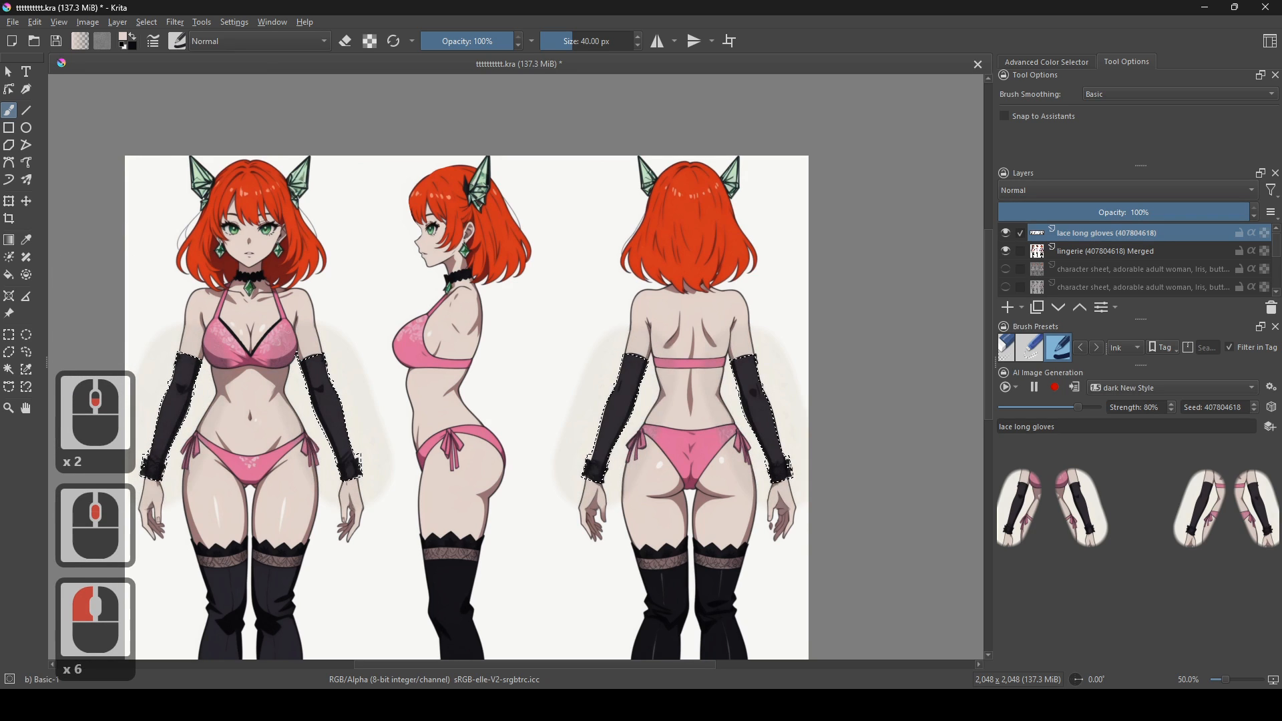
- Turn on eraser mode for the freehand brush and enlarge it to 57.71 px
{"action": "scroll", "coordinate": [686, 495], "scroll_direction": "up", "scroll_amount": 2}
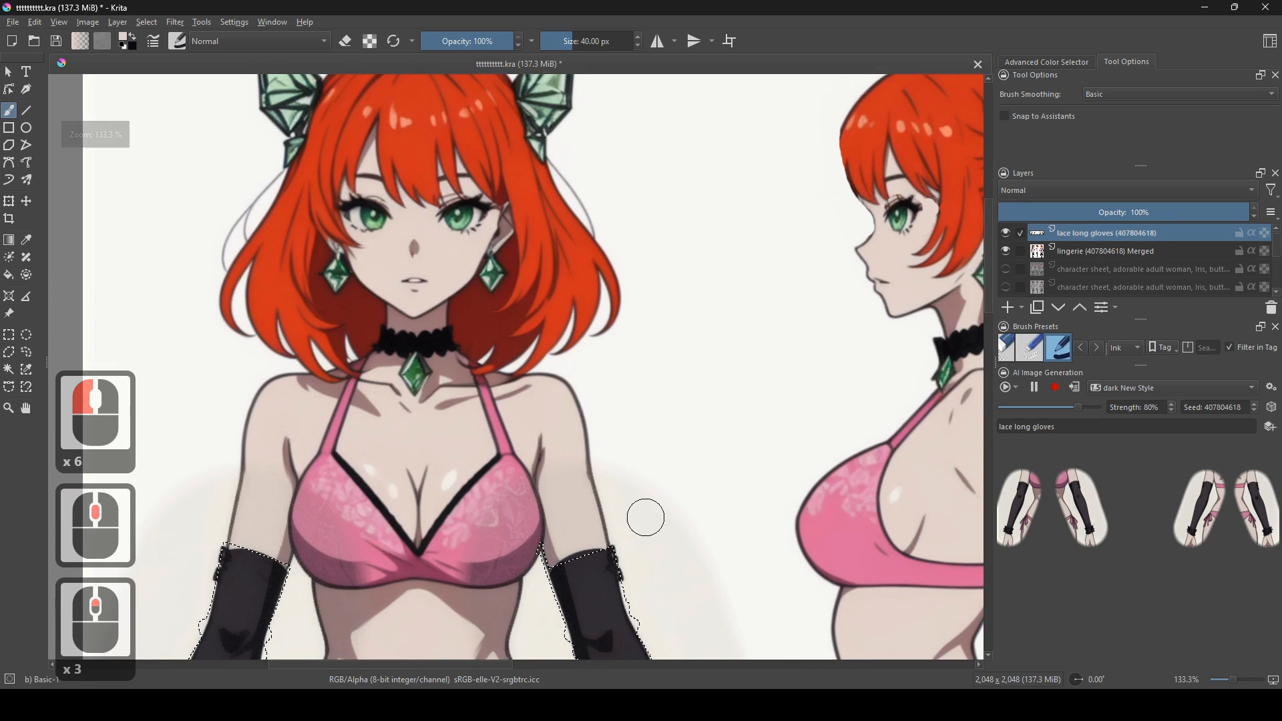
{"action": "scroll", "coordinate": [647, 511], "scroll_direction": "up", "scroll_amount": 1}
{"action": "scroll", "coordinate": [668, 494], "scroll_direction": "down", "scroll_amount": 2}
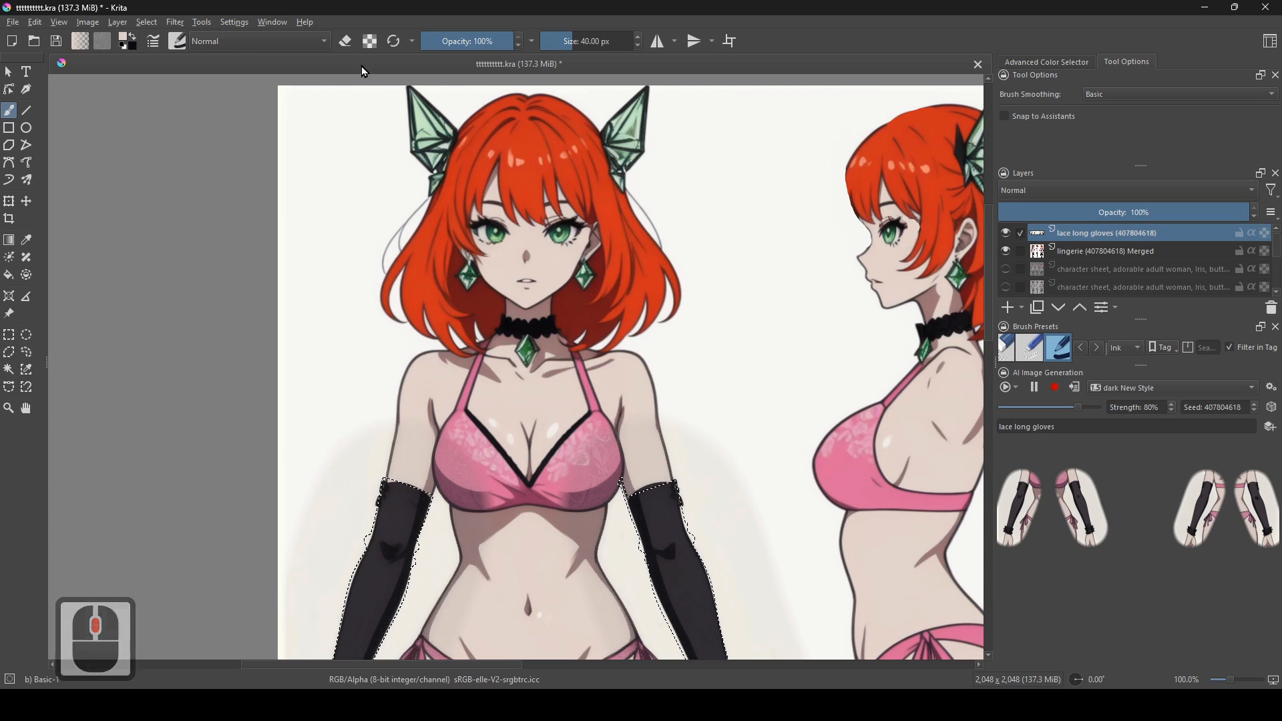
{"action": "left_click", "coordinate": [349, 44]}
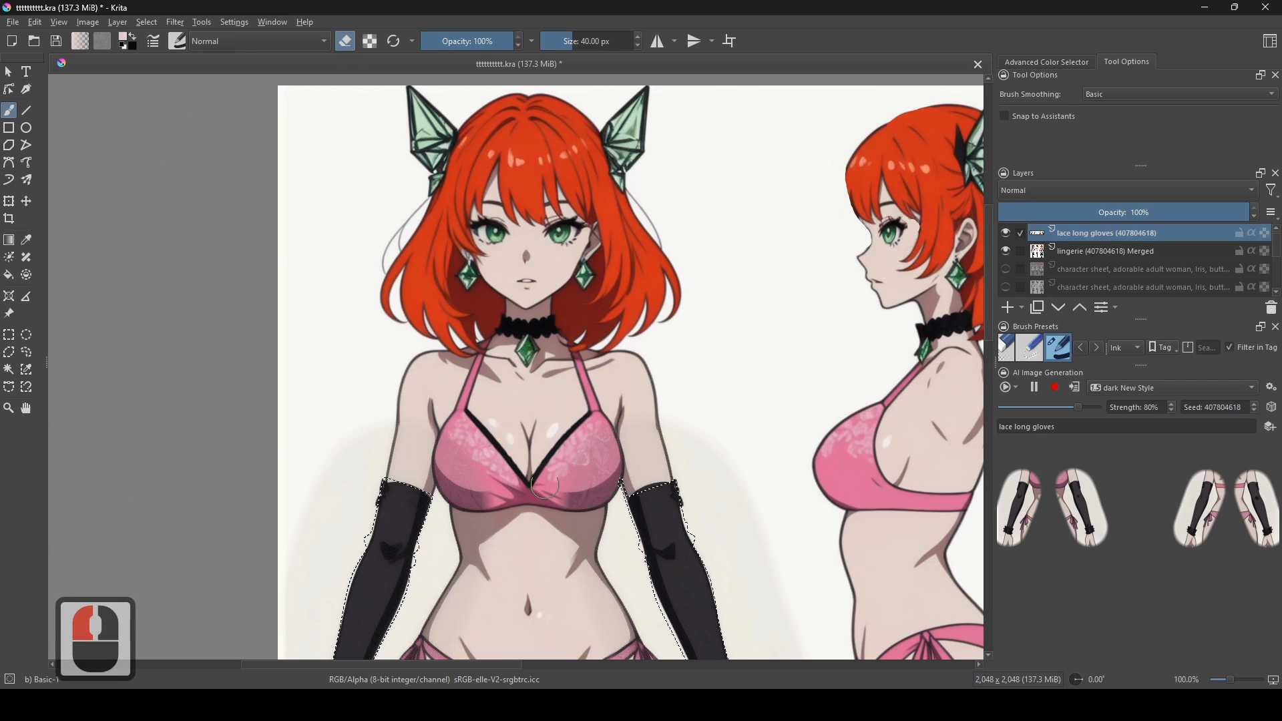
{"action": "left_click_drag", "start_coordinate": [545, 487], "coordinate": [714, 489]}
- Deselect the selection around the gloves and return to the freehand brush
{"action": "scroll", "coordinate": [663, 496], "scroll_direction": "up", "scroll_amount": 1}
{"action": "left_click", "coordinate": [9, 335]}
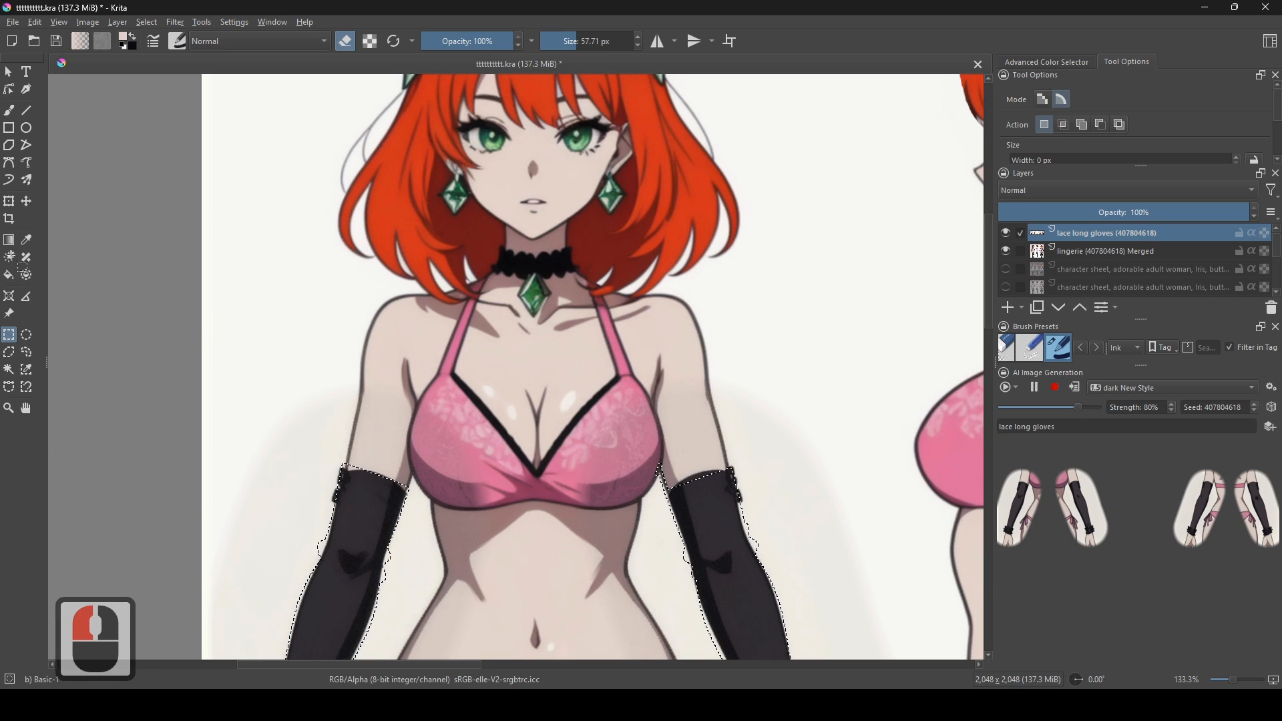
{"action": "right_click", "coordinate": [245, 324]}
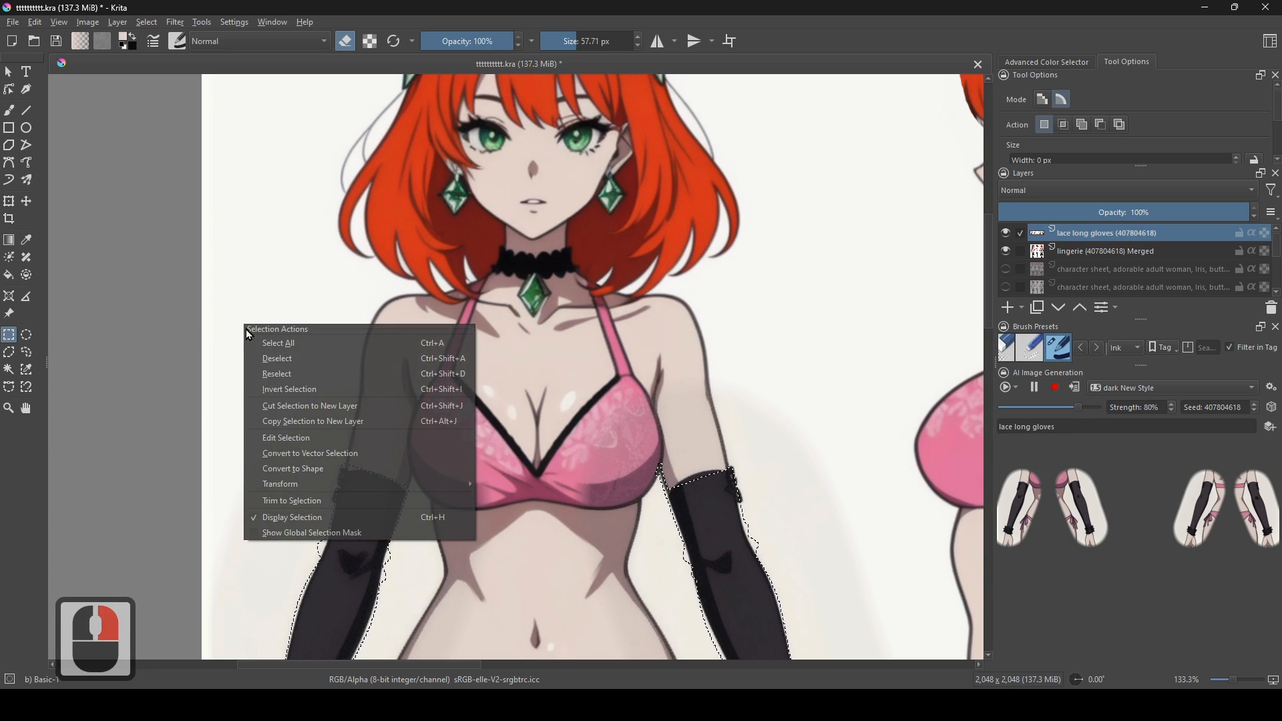
{"action": "left_click", "coordinate": [286, 366]}
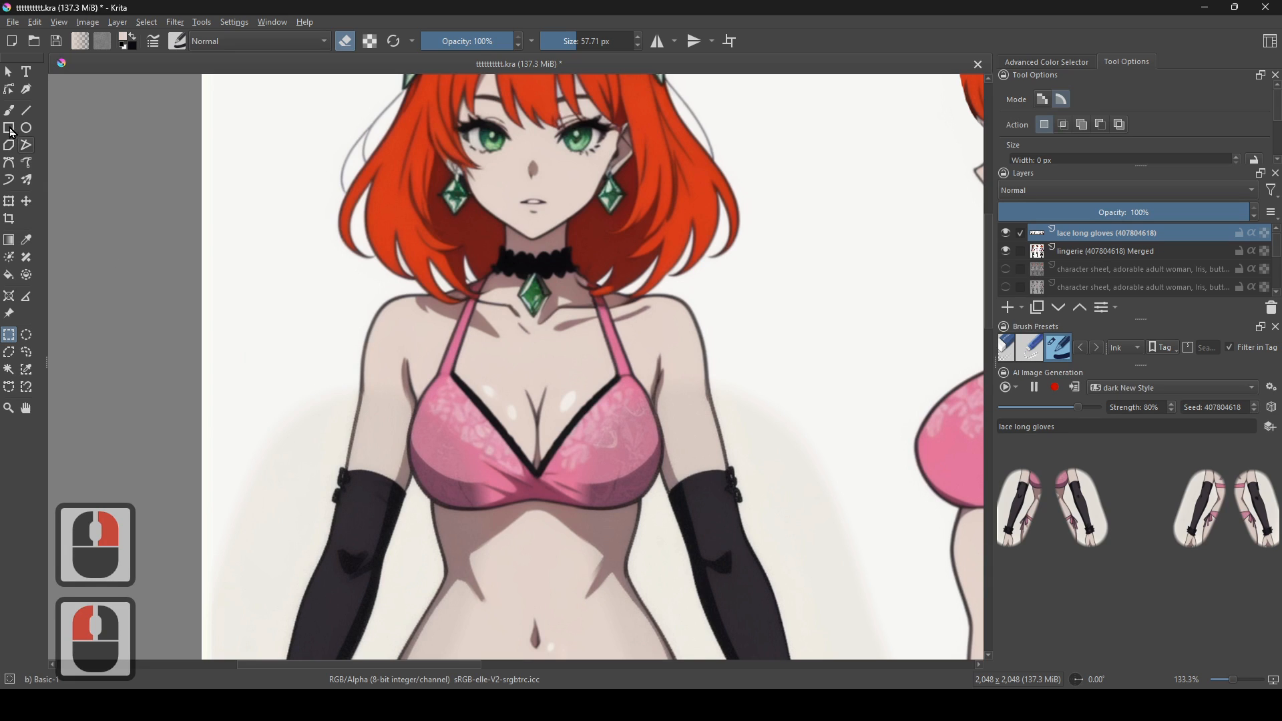
{"action": "left_click", "coordinate": [9, 110]}
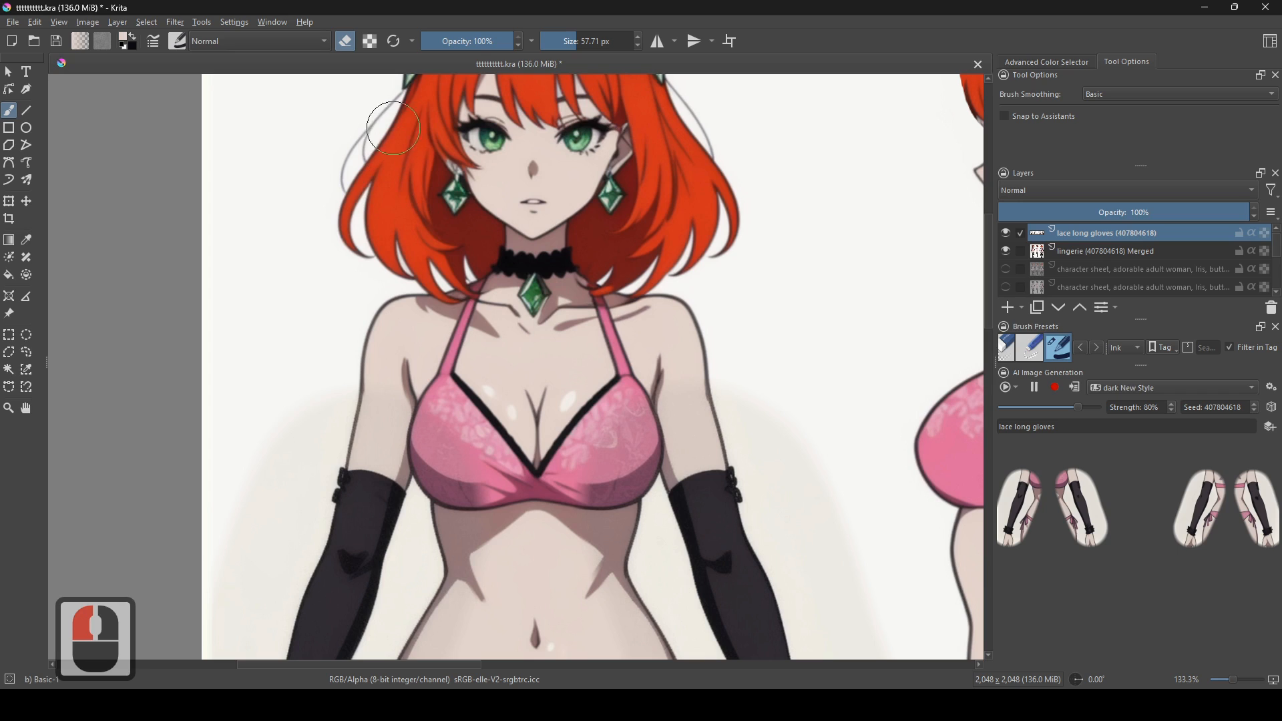
- Erase the lace long gloves layer's overlap on the front-view bikini top, undoing the first stroke
{"action": "mouse_move", "coordinate": [651, 404]}
{"action": "left_mouse_down"}
{"action": "mouse_move", "coordinate": [624, 472]}
{"action": "mouse_move", "coordinate": [568, 476]}
{"action": "left_mouse_up"}
{"action": "key", "text": "ctrl+z"}
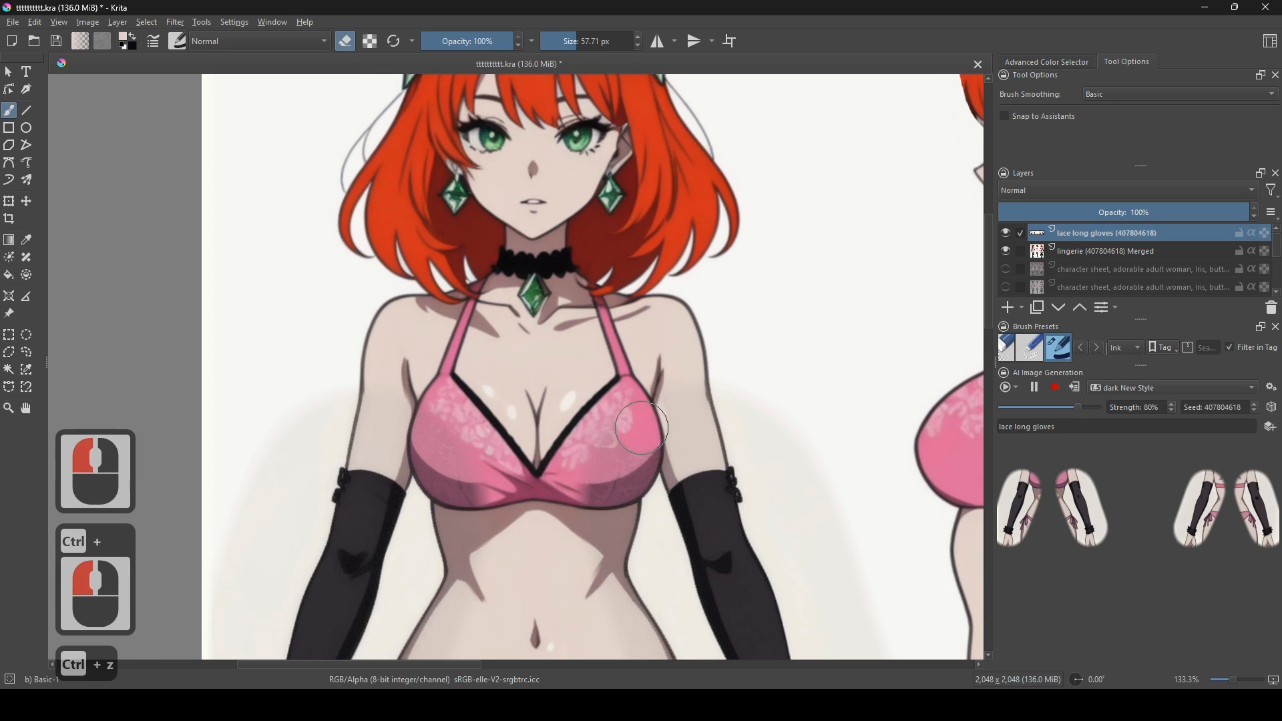
{"action": "left_click_drag", "start_coordinate": [628, 476], "coordinate": [446, 475]}
{"action": "left_click", "coordinate": [437, 442]}
- Erase the lace long gloves layer's overlap on the back-view torso and bikini bottom, undoing unwanted strokes
{"action": "scroll", "coordinate": [631, 444], "scroll_direction": "down", "scroll_amount": 1}
{"action": "left_click_drag", "start_coordinate": [728, 454], "coordinate": [398, 464]}
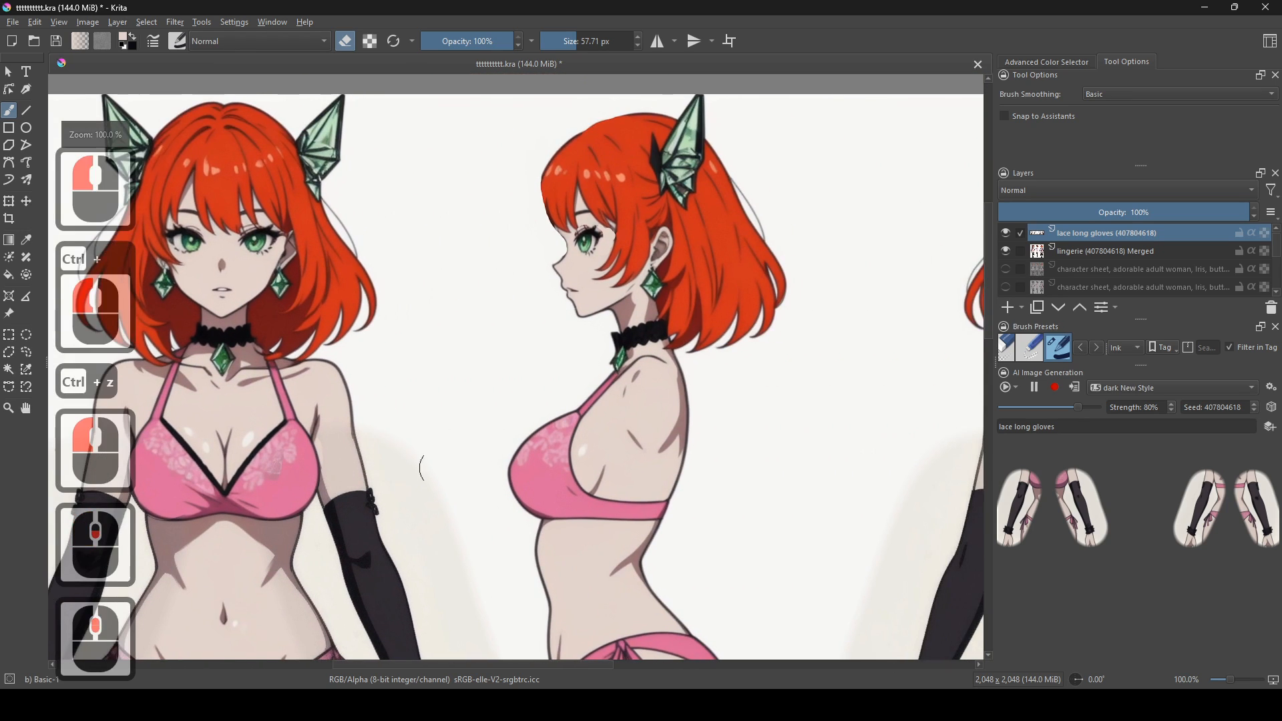
{"action": "scroll", "coordinate": [628, 467], "scroll_direction": "up", "scroll_amount": 1}
{"action": "scroll", "coordinate": [656, 487], "scroll_direction": "down", "scroll_amount": 2}
{"action": "left_click_drag", "start_coordinate": [613, 500], "coordinate": [421, 475]}
{"action": "scroll", "coordinate": [554, 484], "scroll_direction": "up", "scroll_amount": 1}
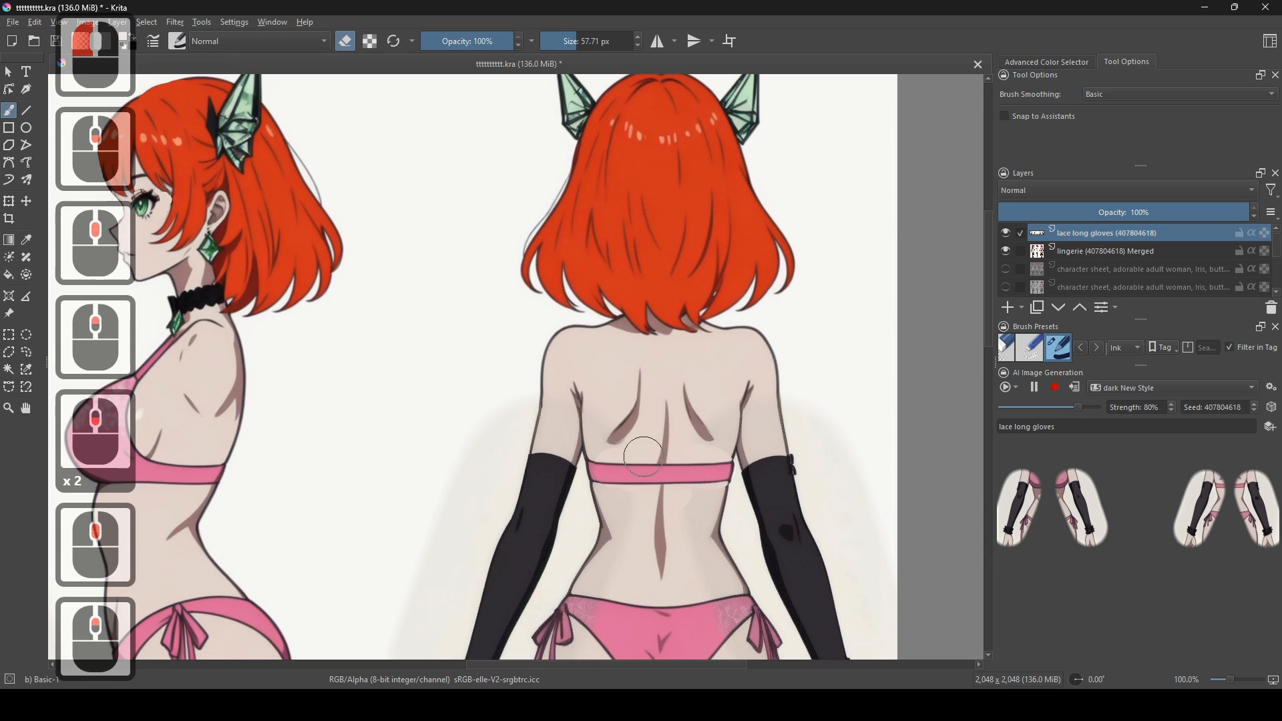
{"action": "key", "text": "ctrl+z"}
{"action": "scroll", "coordinate": [651, 447], "scroll_direction": "down", "scroll_amount": 2}
{"action": "scroll", "coordinate": [656, 393], "scroll_direction": "up", "scroll_amount": 1}
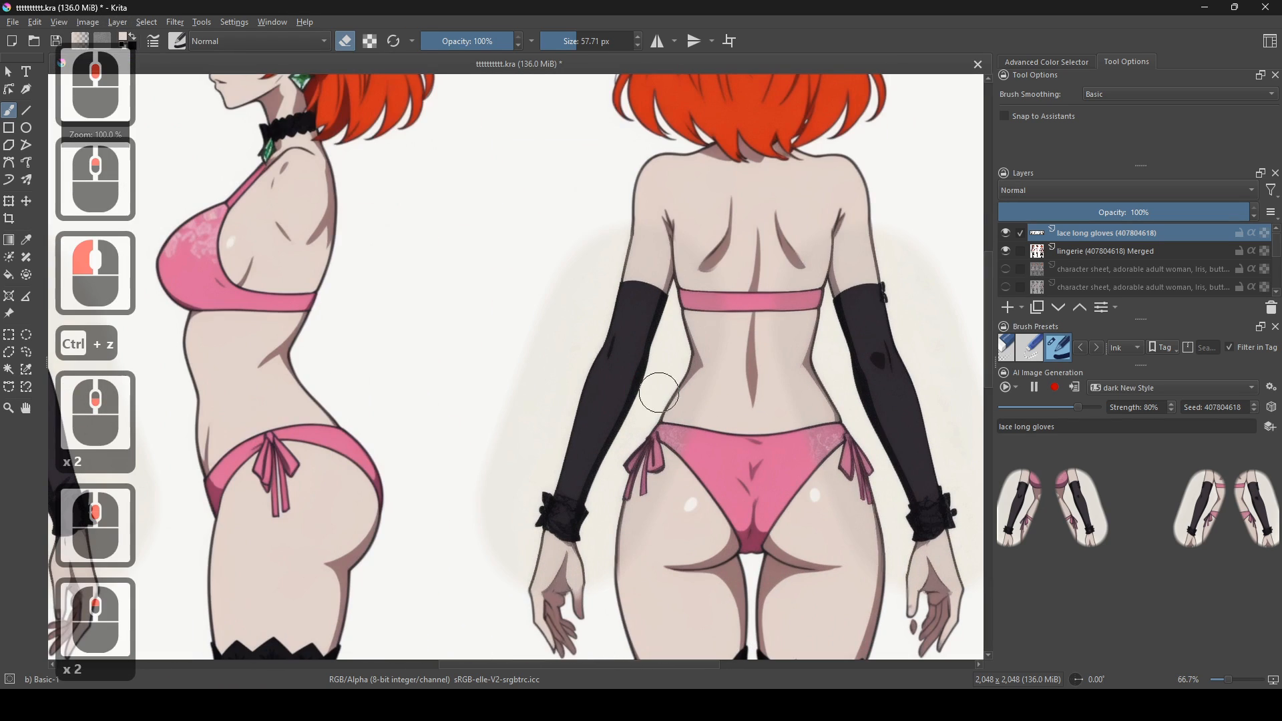
{"action": "scroll", "coordinate": [656, 393], "scroll_direction": "up", "scroll_amount": 2}
{"action": "left_click", "coordinate": [693, 444]}
{"action": "key", "text": "ctrl+z"}
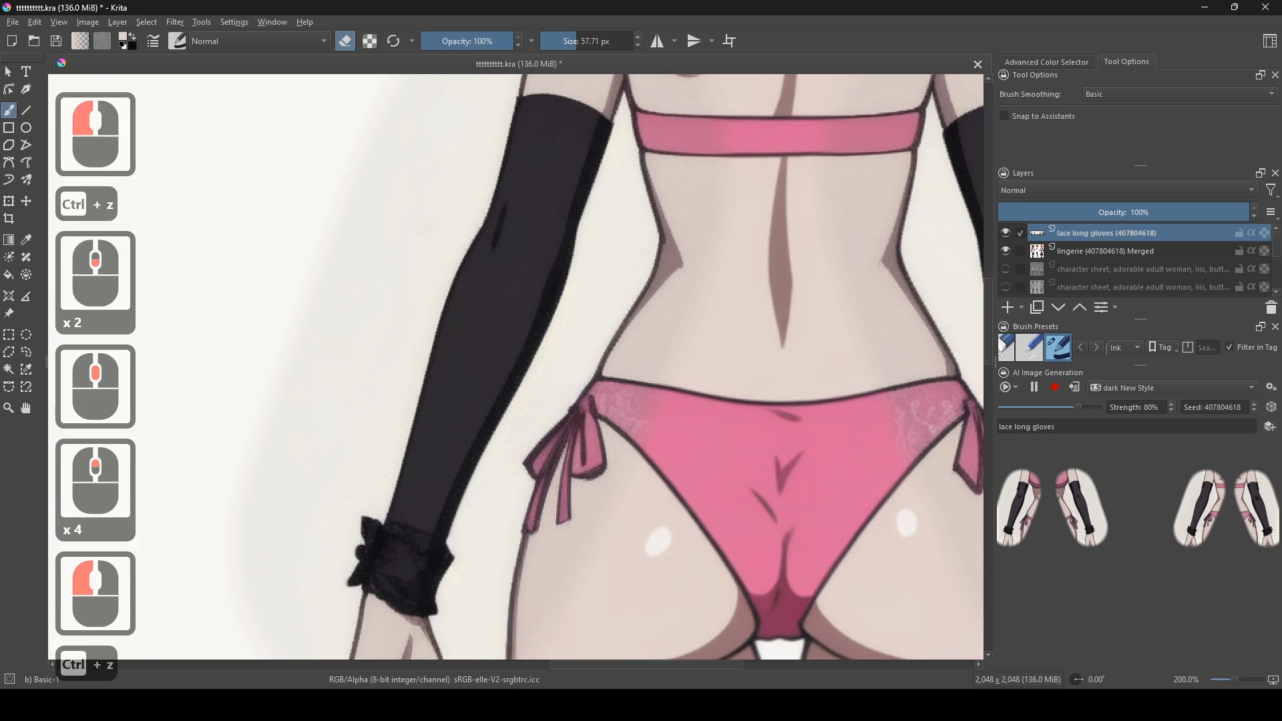
{"action": "scroll", "coordinate": [693, 444], "scroll_direction": "down", "scroll_amount": 2}
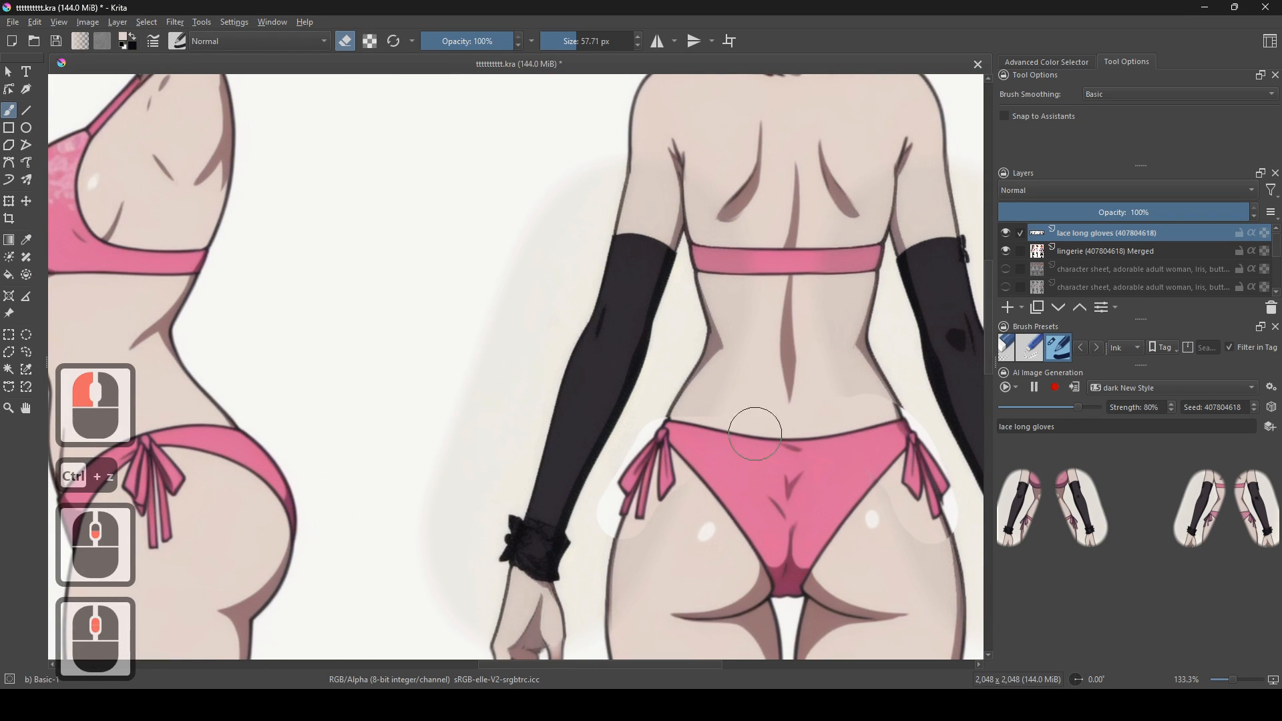
{"action": "scroll", "coordinate": [746, 435], "scroll_direction": "down", "scroll_amount": 2}
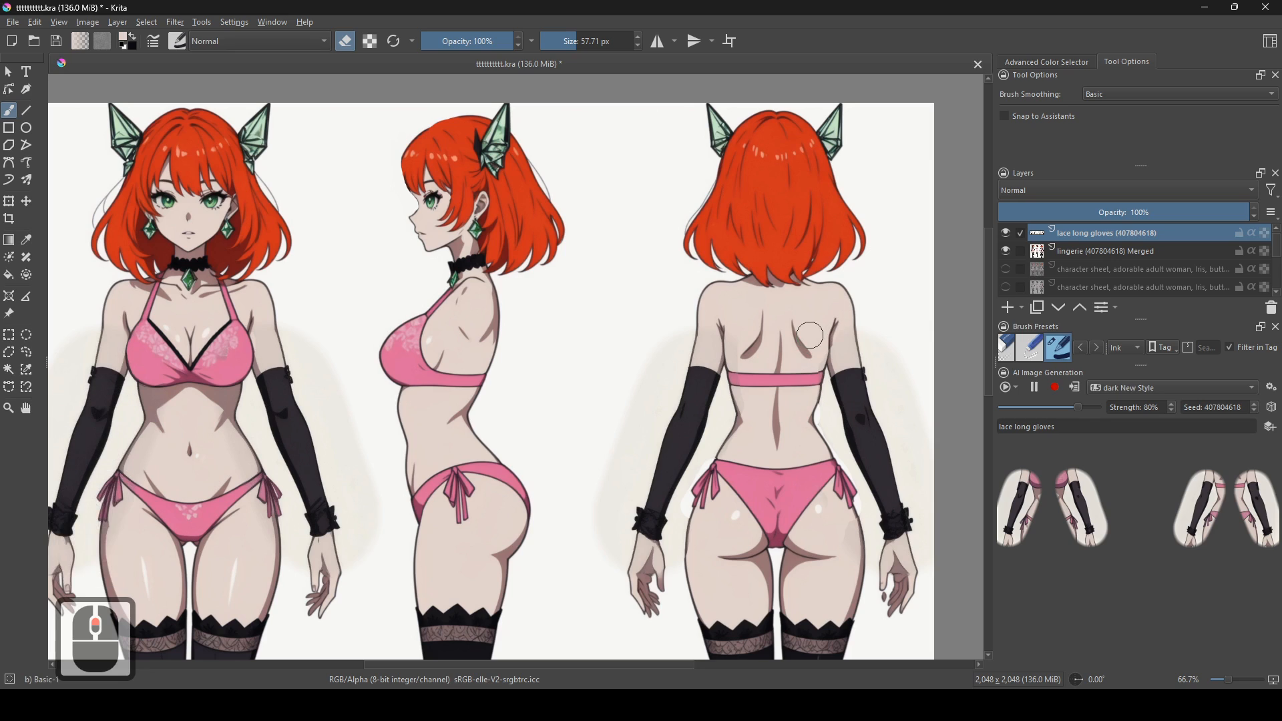
- Enlarge the eraser to 150.94 px and hide the merged lingerie layer and the Background layer
{"action": "left_click", "coordinate": [814, 310]}
{"action": "left_click_drag", "start_coordinate": [813, 310], "coordinate": [841, 314]}
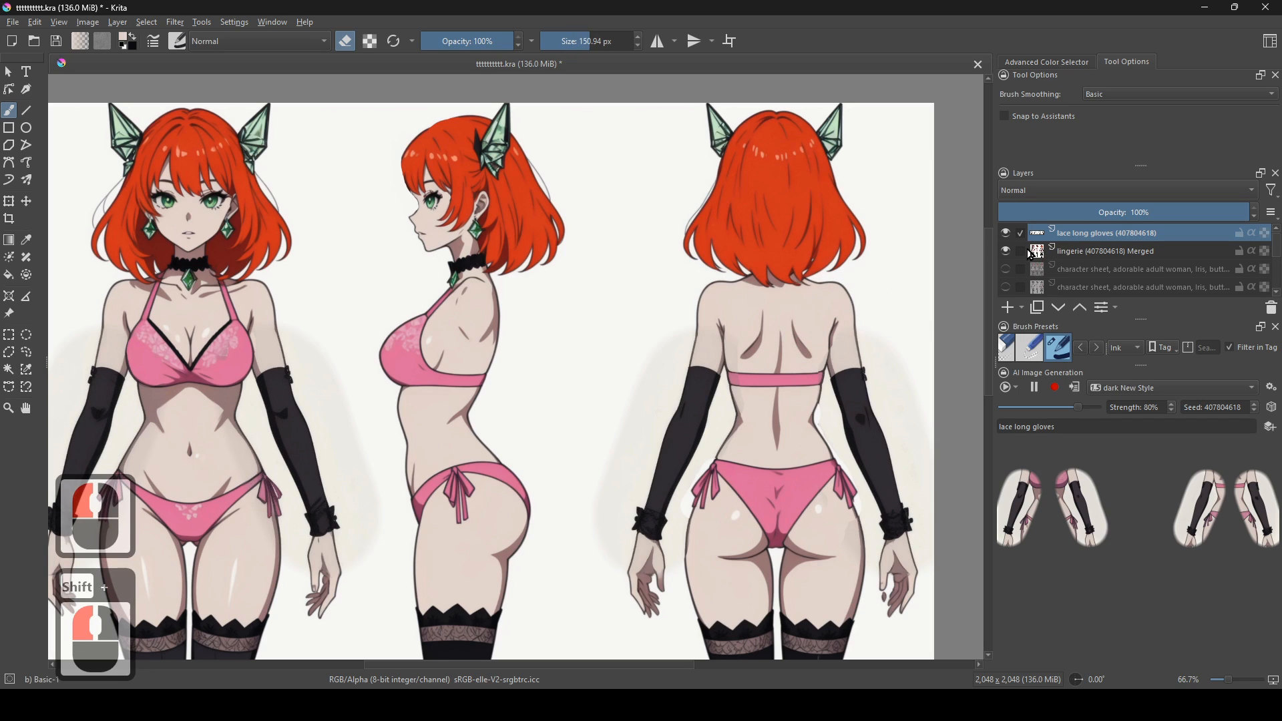
{"action": "left_click", "coordinate": [1006, 252]}
{"action": "scroll", "coordinate": [1010, 254], "scroll_direction": "down", "scroll_amount": 7}
{"action": "left_click", "coordinate": [1007, 288]}
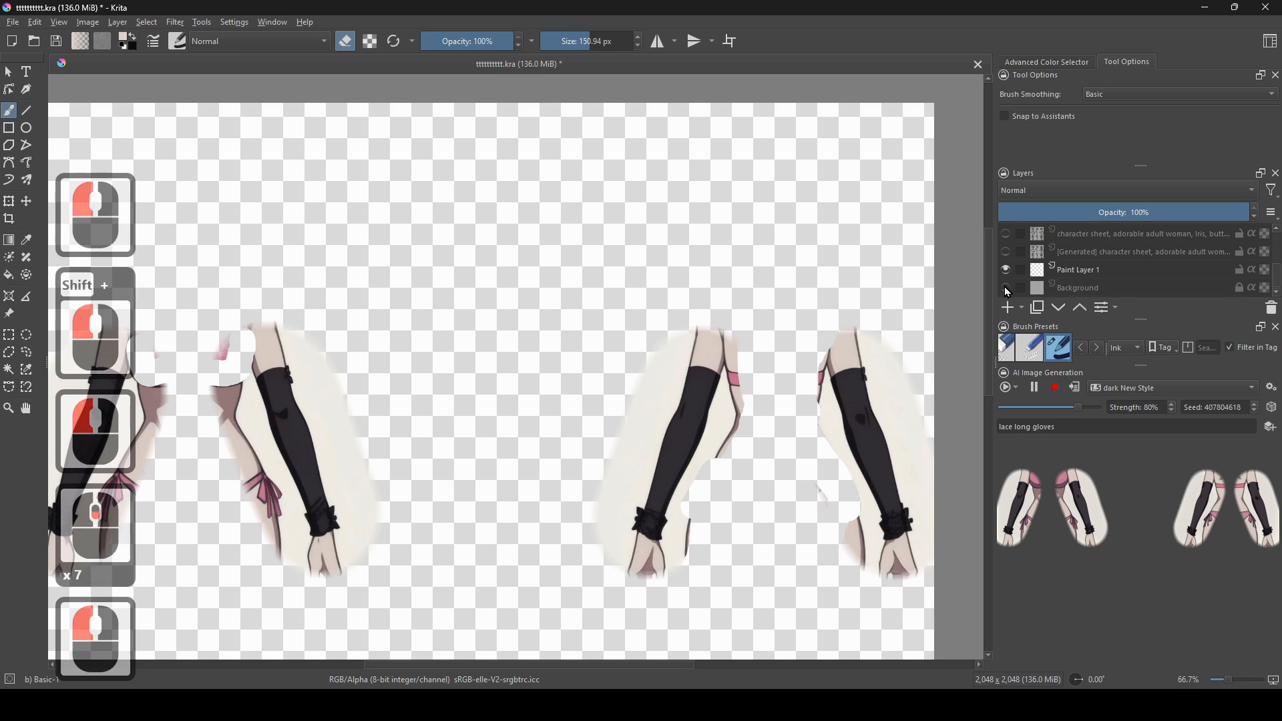
- Erase the leftover torso and bikini fragments beside the gloves on the front and back views
{"action": "scroll", "coordinate": [719, 359], "scroll_direction": "down", "scroll_amount": 1}
{"action": "scroll", "coordinate": [751, 360], "scroll_direction": "up", "scroll_amount": 1}
{"action": "mouse_move", "coordinate": [733, 509]}
{"action": "left_mouse_down"}
{"action": "mouse_move", "coordinate": [700, 542]}
{"action": "mouse_move", "coordinate": [742, 481]}
{"action": "mouse_move", "coordinate": [744, 314]}
{"action": "left_mouse_up"}
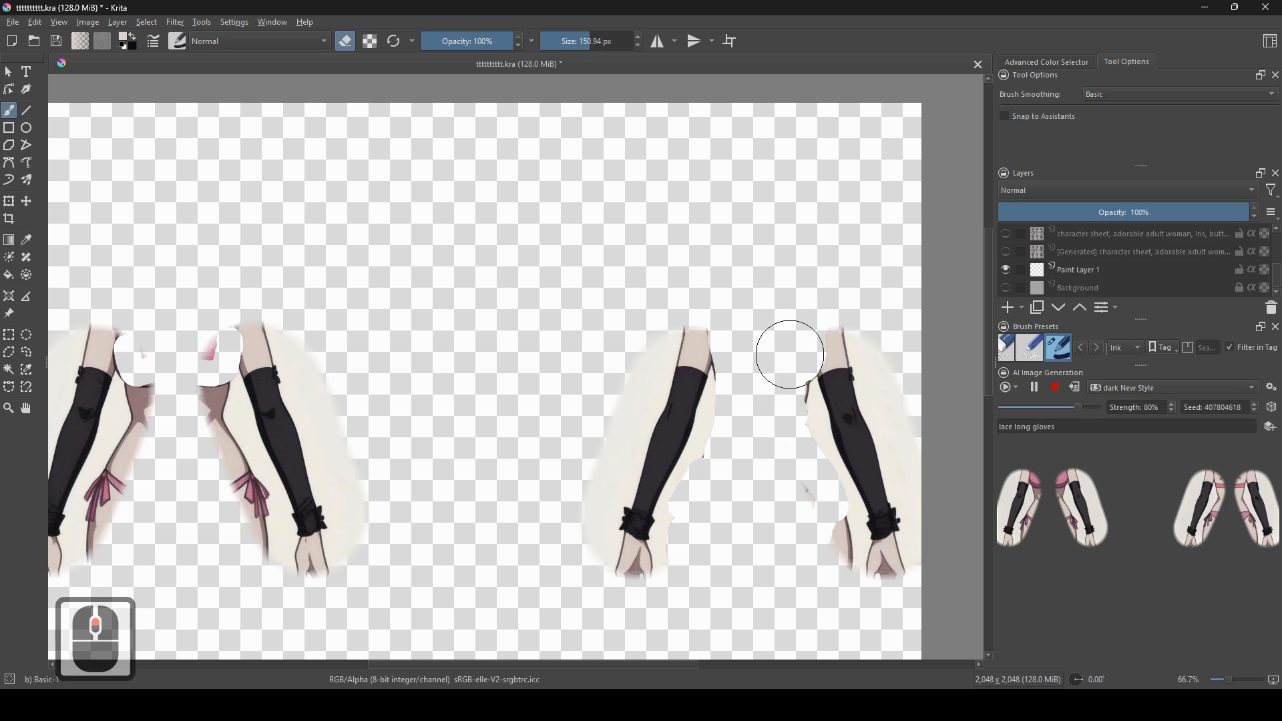
{"action": "mouse_move", "coordinate": [779, 370]}
{"action": "left_mouse_down"}
{"action": "mouse_move", "coordinate": [796, 515]}
{"action": "mouse_move", "coordinate": [823, 556]}
{"action": "left_mouse_up"}
{"action": "left_click_drag", "start_coordinate": [488, 489], "coordinate": [712, 493]}
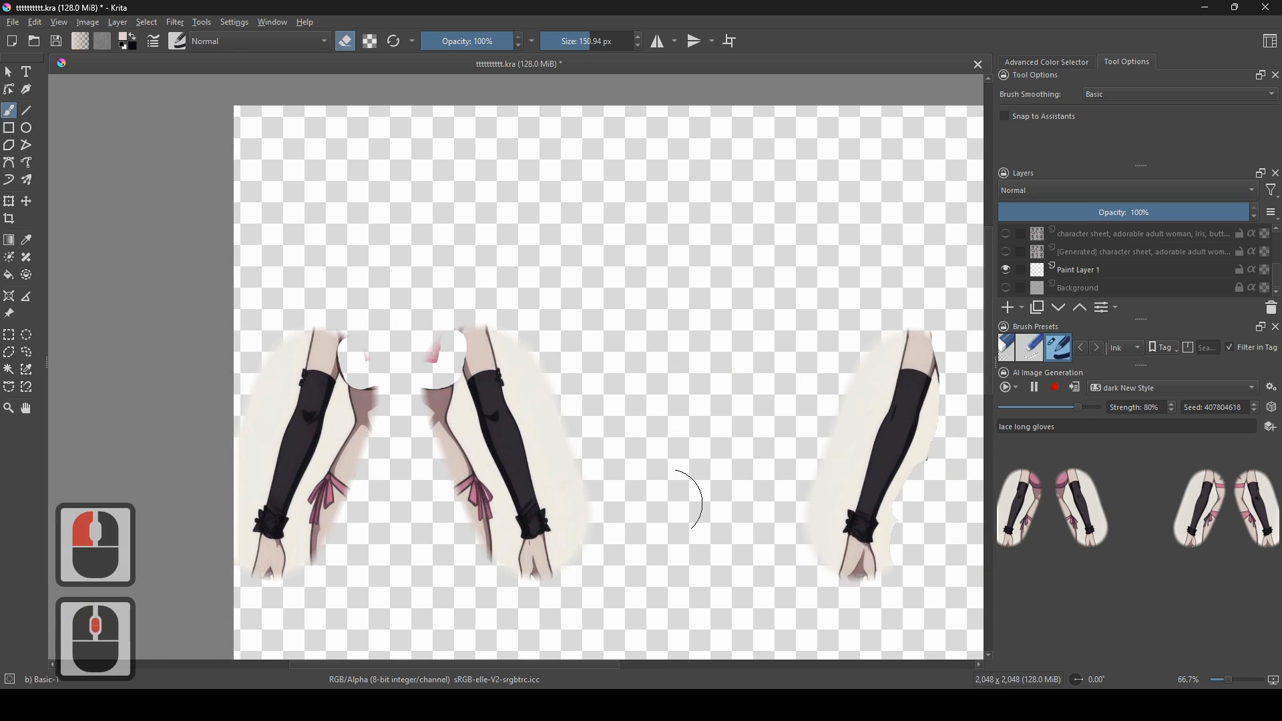
{"action": "mouse_move", "coordinate": [461, 557]}
{"action": "left_mouse_down"}
{"action": "mouse_move", "coordinate": [459, 478]}
{"action": "mouse_move", "coordinate": [420, 404]}
{"action": "mouse_move", "coordinate": [427, 315]}
{"action": "mouse_move", "coordinate": [363, 352]}
{"action": "mouse_move", "coordinate": [387, 400]}
{"action": "mouse_move", "coordinate": [337, 514]}
{"action": "mouse_move", "coordinate": [339, 569]}
{"action": "left_mouse_up"}
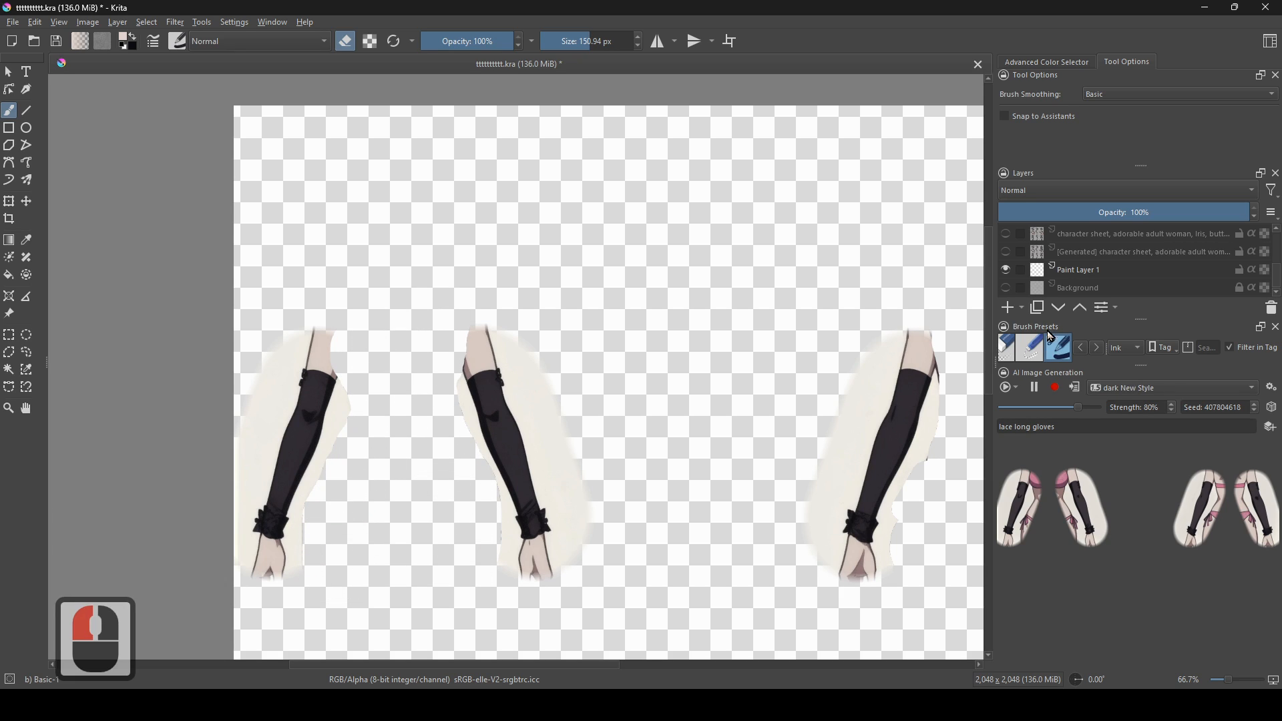
- Show the Background and merged lingerie layers again and check the gloves on all three figures
{"action": "left_click", "coordinate": [1009, 288]}
{"action": "scroll", "coordinate": [1016, 281], "scroll_direction": "up", "scroll_amount": 5}
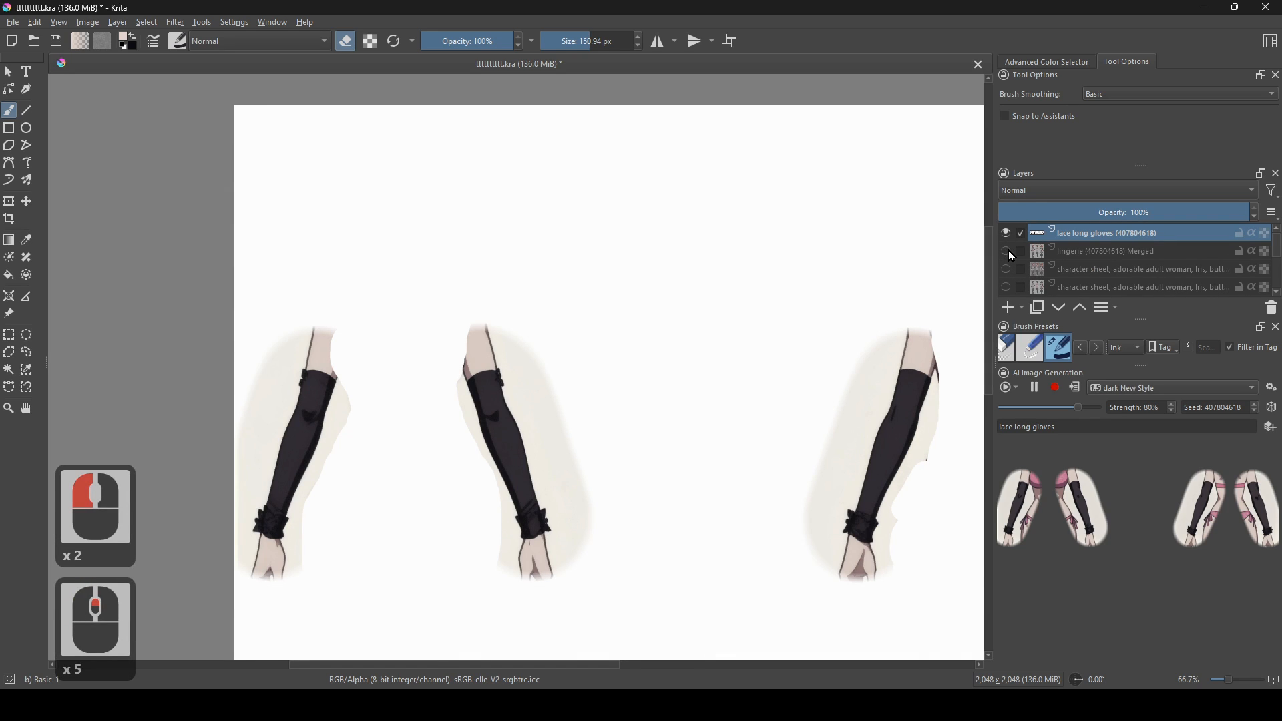
{"action": "left_click", "coordinate": [1007, 252]}
{"action": "left_click_drag", "start_coordinate": [435, 381], "coordinate": [391, 409]}
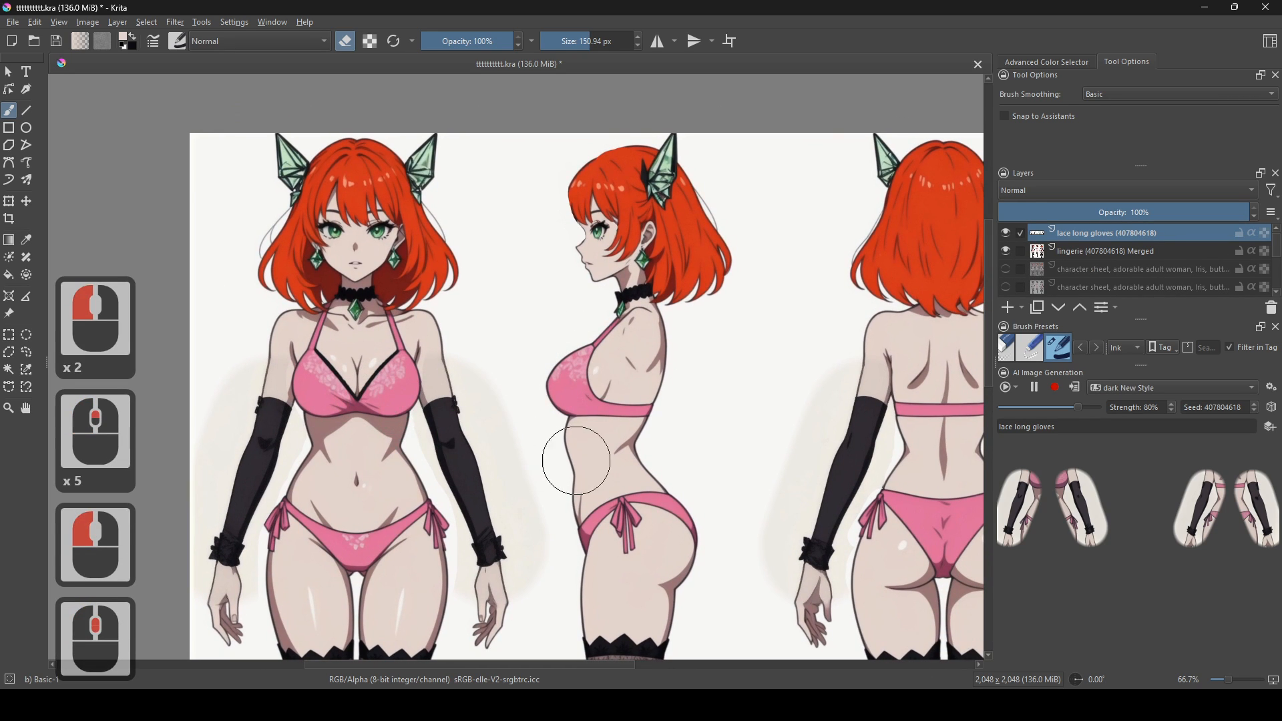
{"action": "left_click_drag", "start_coordinate": [244, 359], "coordinate": [218, 385]}
{"action": "left_click_drag", "start_coordinate": [642, 492], "coordinate": [482, 502]}
{"action": "left_click_drag", "start_coordinate": [656, 446], "coordinate": [678, 364]}
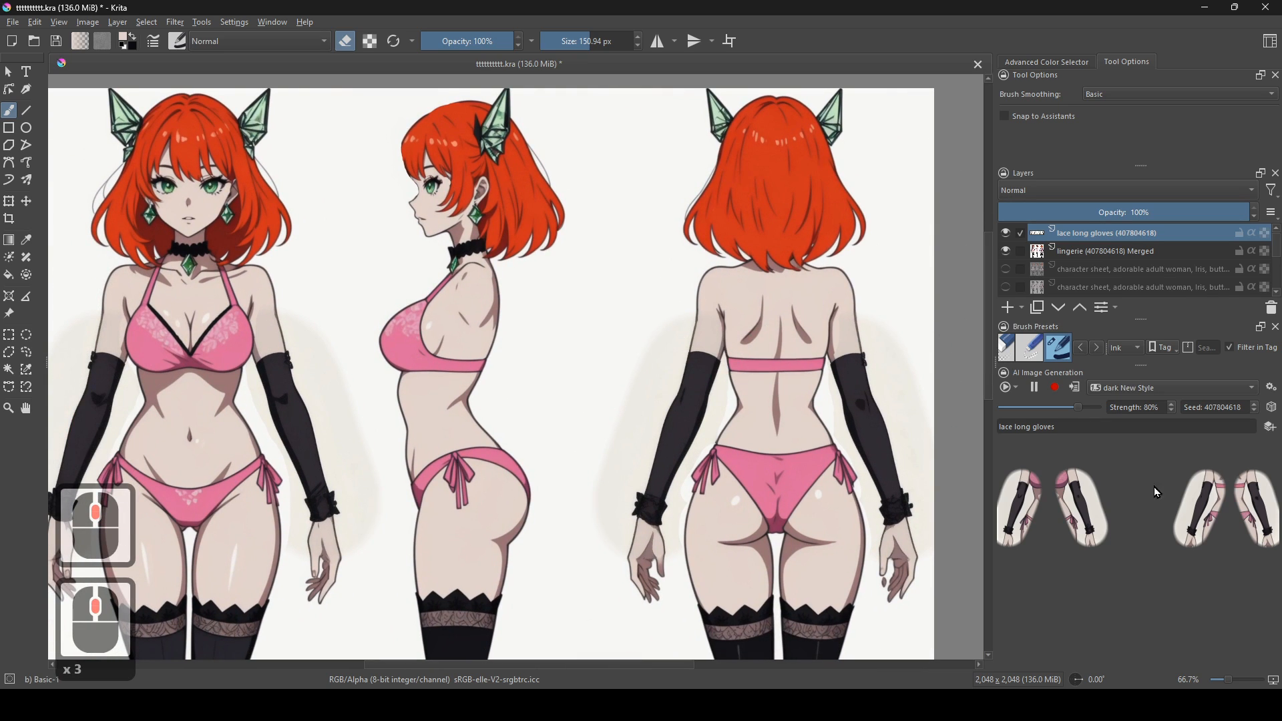
- Select the empty area around the gloves with the Contiguous Selection tool
{"action": "left_click", "coordinate": [8, 370]}
{"action": "left_click_drag", "start_coordinate": [497, 394], "coordinate": [573, 344]}
{"action": "left_click", "coordinate": [647, 360]}
- Merge the lace long gloves layer with the merged lingerie layer
{"action": "left_click", "coordinate": [1067, 253]}
{"action": "left_click", "coordinate": [1072, 234], "text": "shift"}
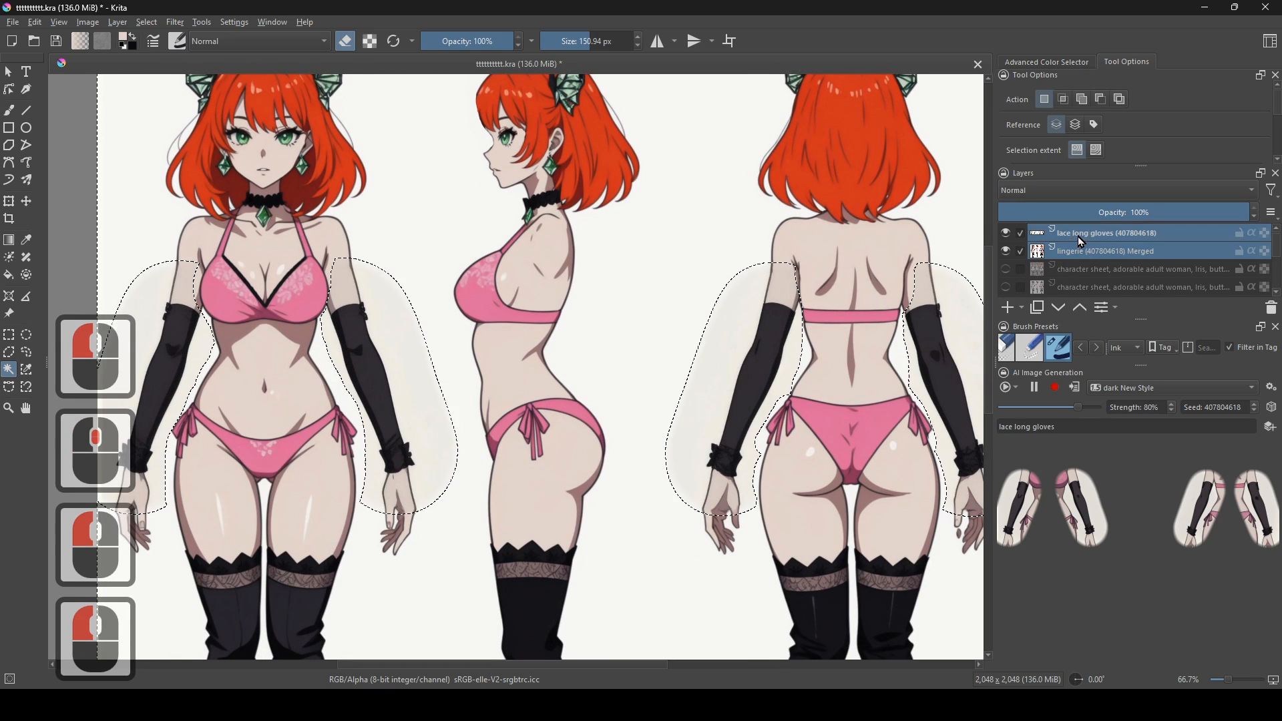
{"action": "right_click", "coordinate": [1080, 239]}
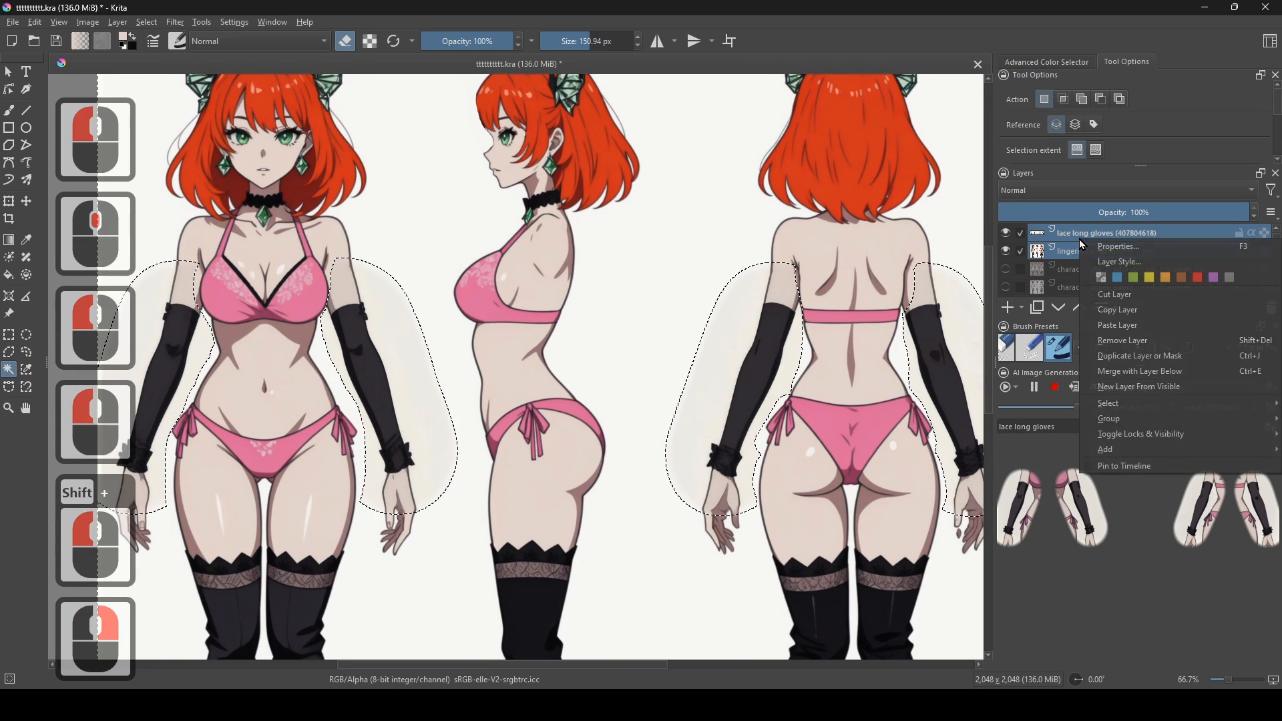
{"action": "left_click", "coordinate": [1154, 372]}
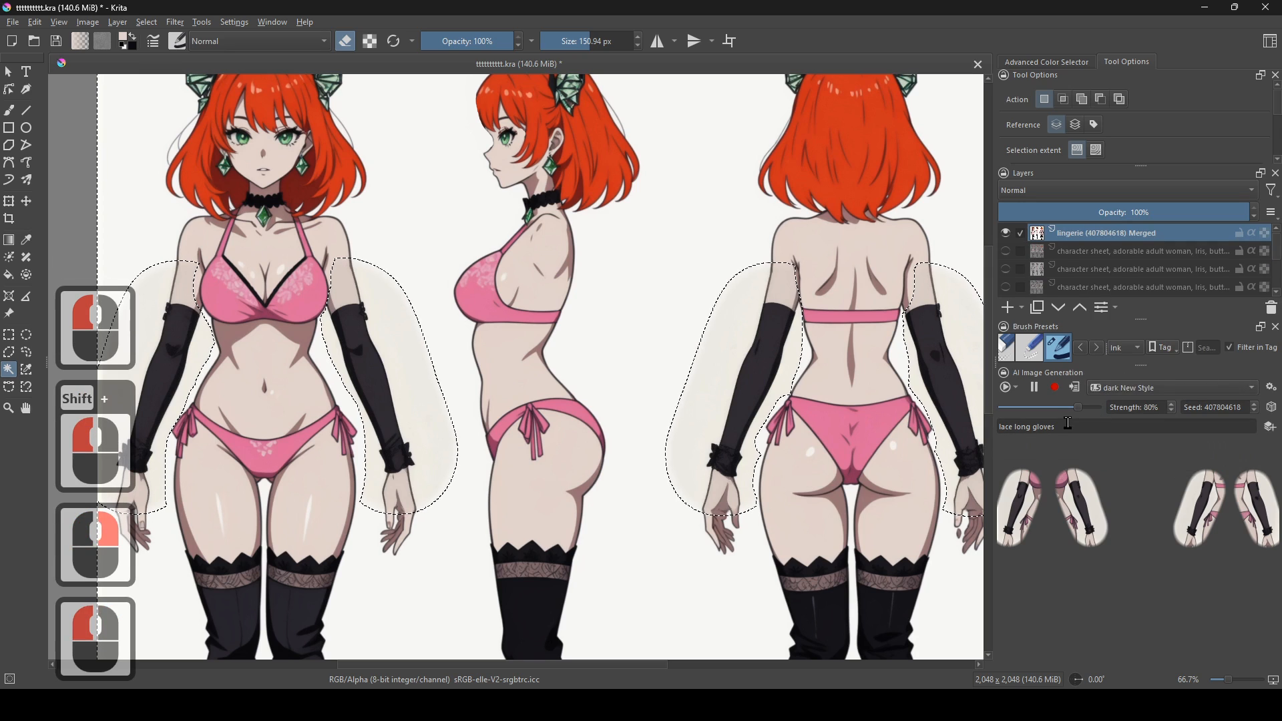
- Select the off-white backdrop around the three figures on the merged layer and hide the Background layer
{"action": "scroll", "coordinate": [660, 422], "scroll_direction": "down", "scroll_amount": 1}
{"action": "left_click", "coordinate": [696, 349]}
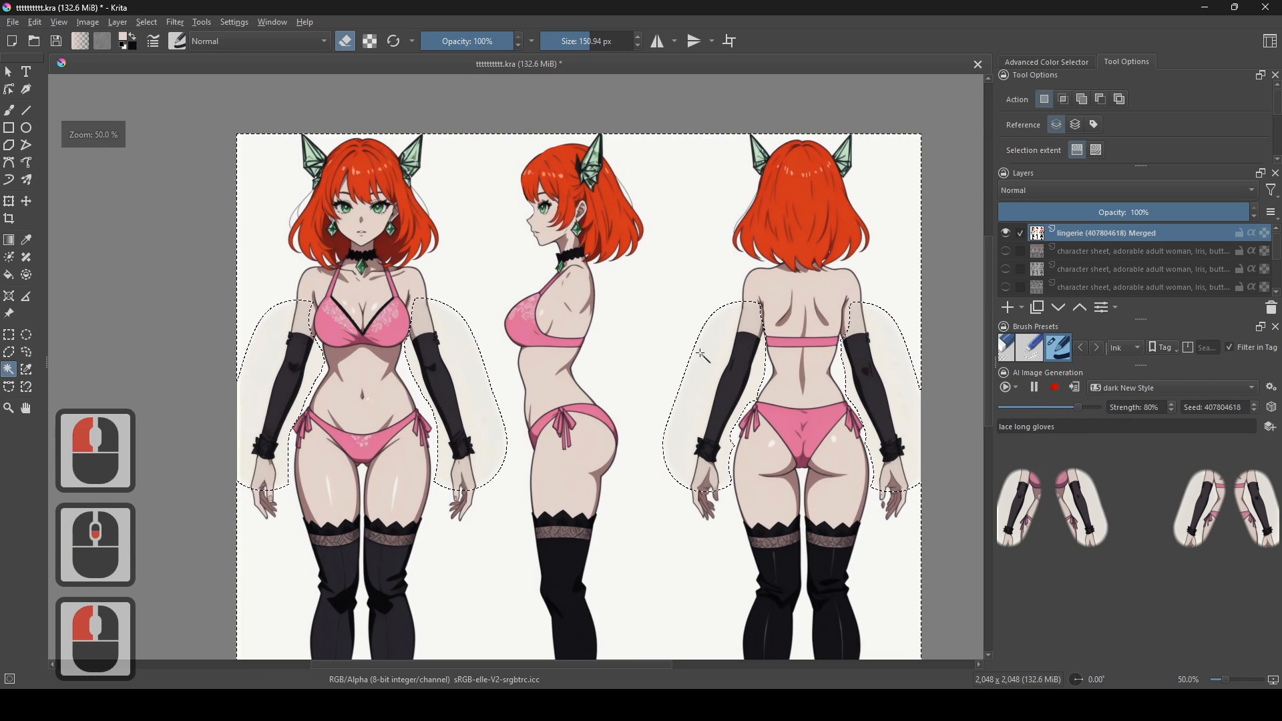
{"action": "left_click", "coordinate": [703, 356]}
{"action": "scroll", "coordinate": [725, 371], "scroll_direction": "up", "scroll_amount": 1}
{"action": "left_click", "coordinate": [671, 309]}
{"action": "scroll", "coordinate": [1011, 282], "scroll_direction": "down", "scroll_amount": 8}
{"action": "left_click", "coordinate": [1008, 288]}
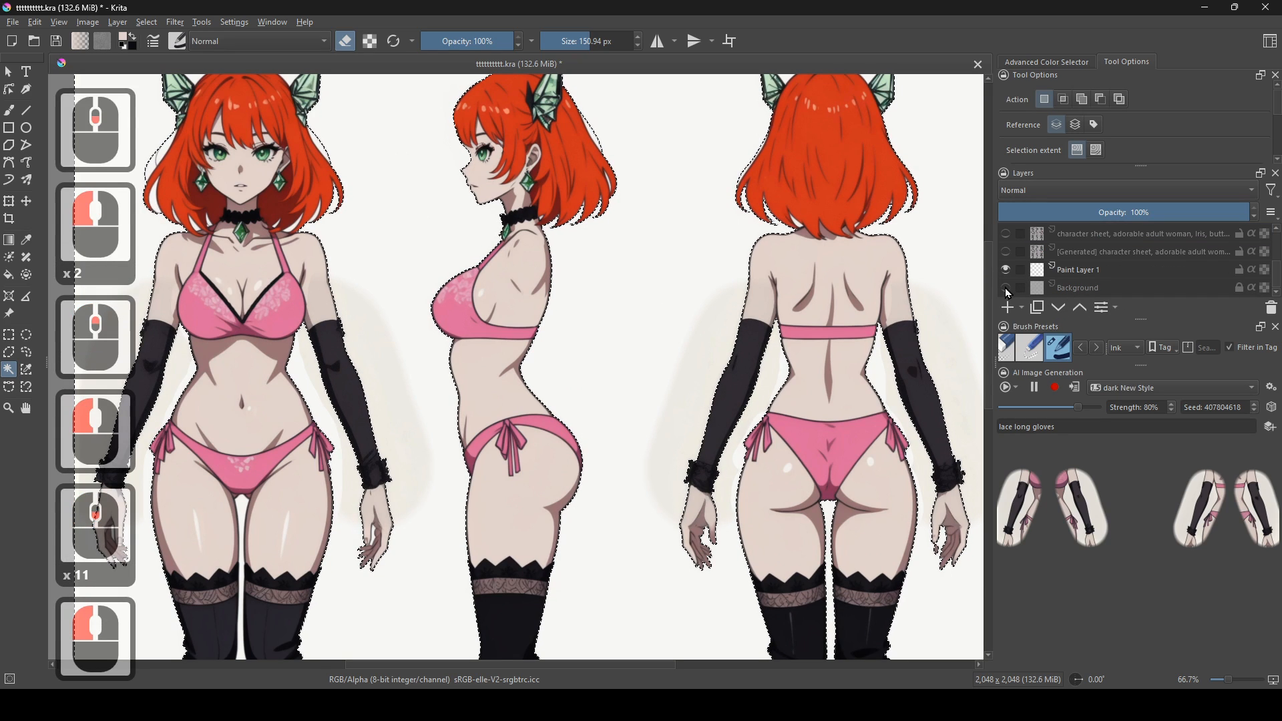
- Reselect the off-white area between the side and back figures and check the selection outline down to the shoes
{"action": "left_click_drag", "start_coordinate": [702, 293], "coordinate": [748, 341]}
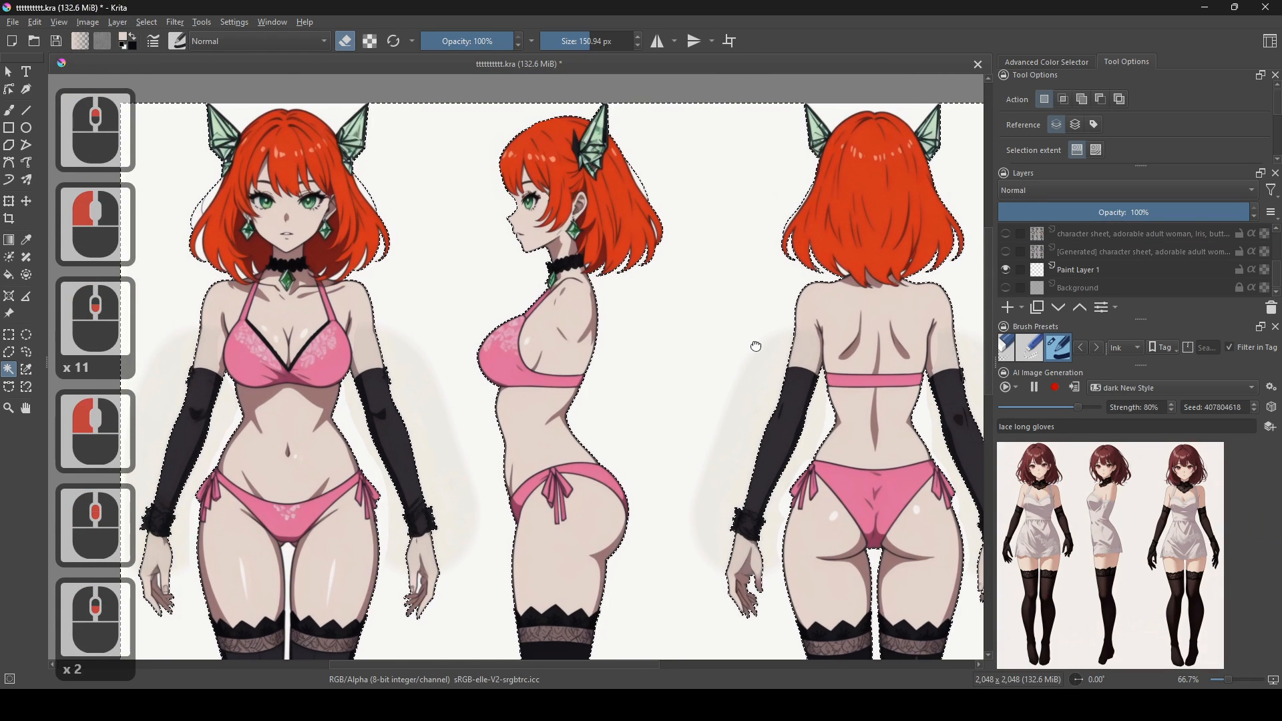
{"action": "scroll", "coordinate": [870, 427], "scroll_direction": "down", "scroll_amount": 2}
{"action": "left_click", "coordinate": [828, 349]}
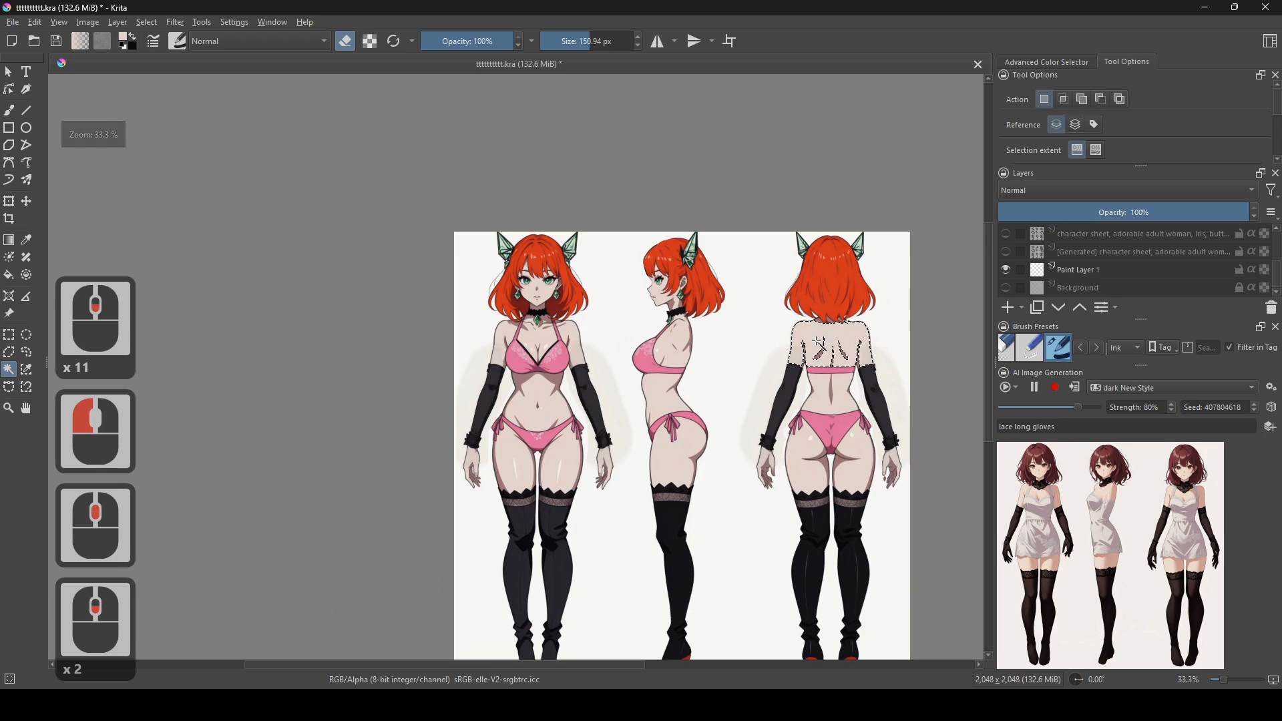
{"action": "left_click", "coordinate": [731, 331]}
{"action": "scroll", "coordinate": [738, 343], "scroll_direction": "up", "scroll_amount": 1}
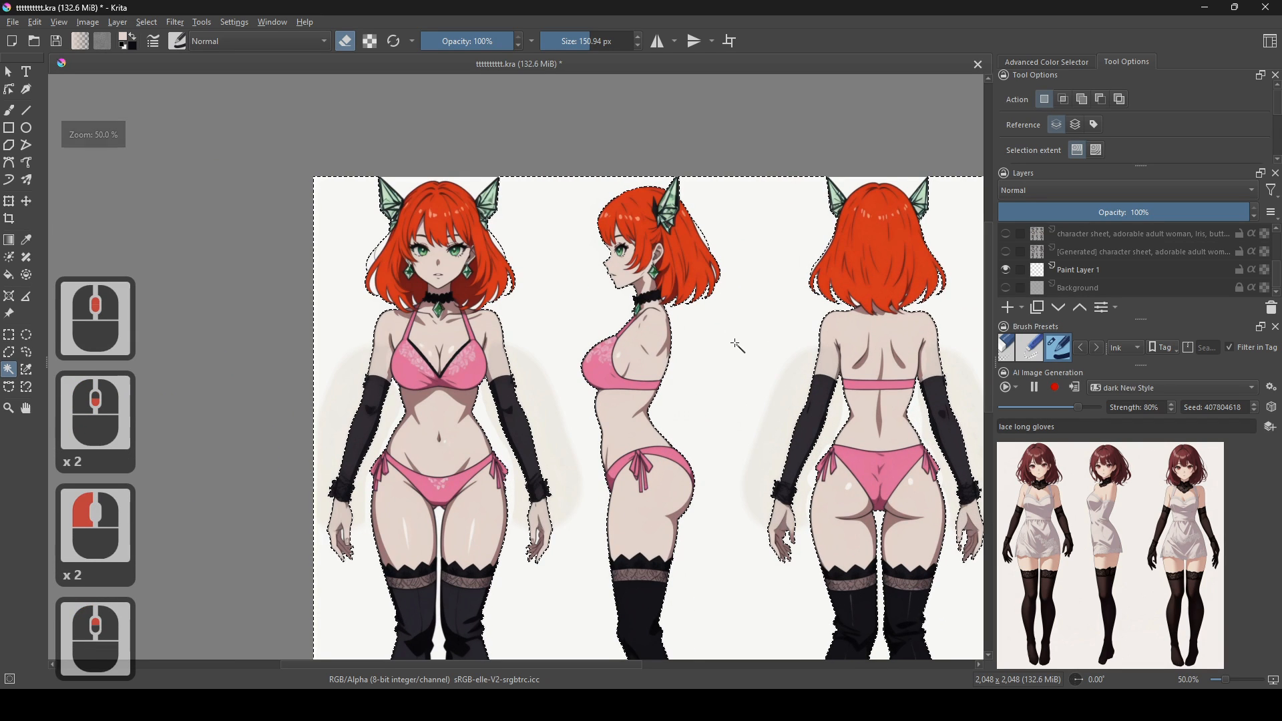
{"action": "scroll", "coordinate": [742, 515], "scroll_direction": "down", "scroll_amount": 3}
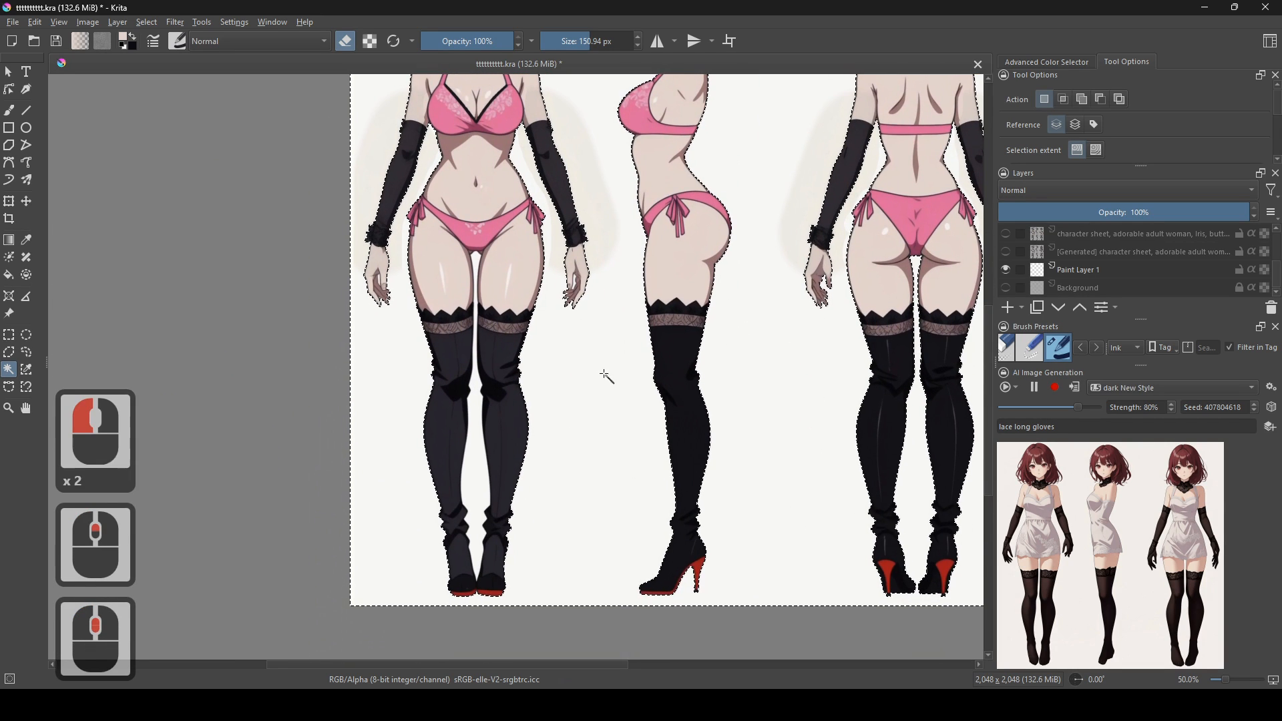
- Delete the selected off-white backdrop around the three figures on the merged layer
{"action": "left_click", "coordinate": [482, 467], "text": "shift"}
{"action": "scroll", "coordinate": [722, 386], "scroll_direction": "up", "scroll_amount": 4}
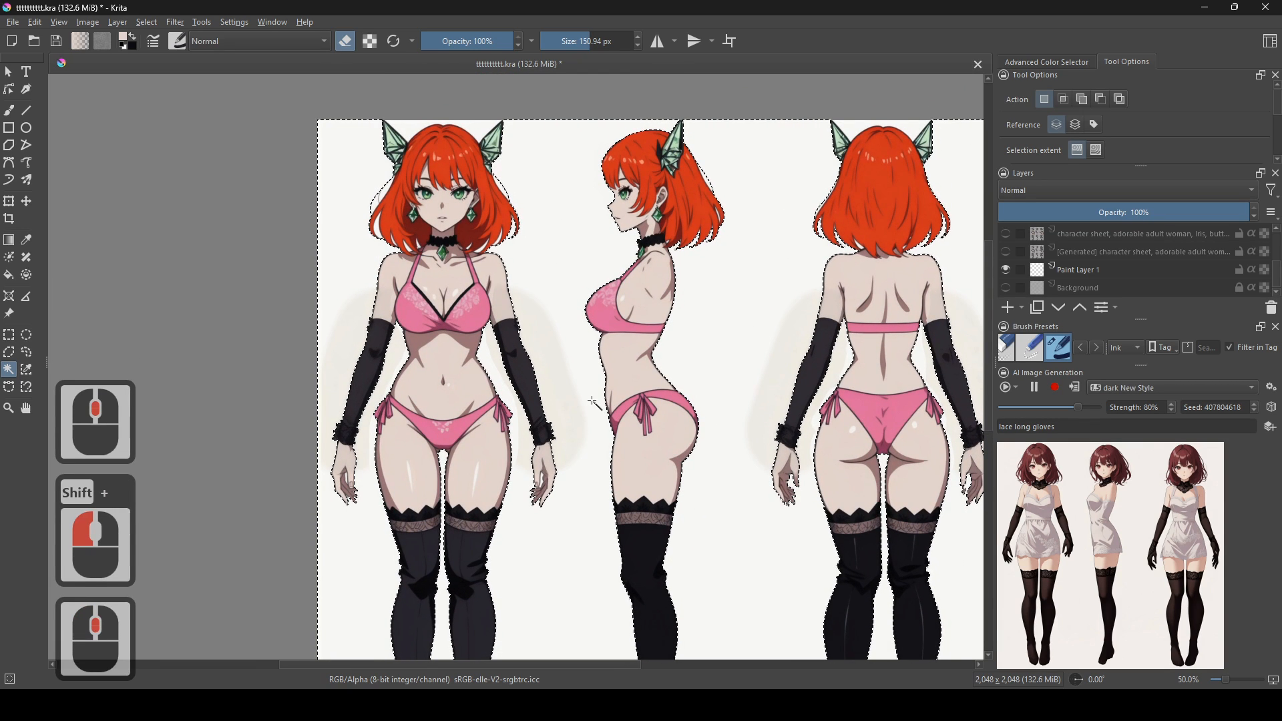
{"action": "key", "text": "Delete"}
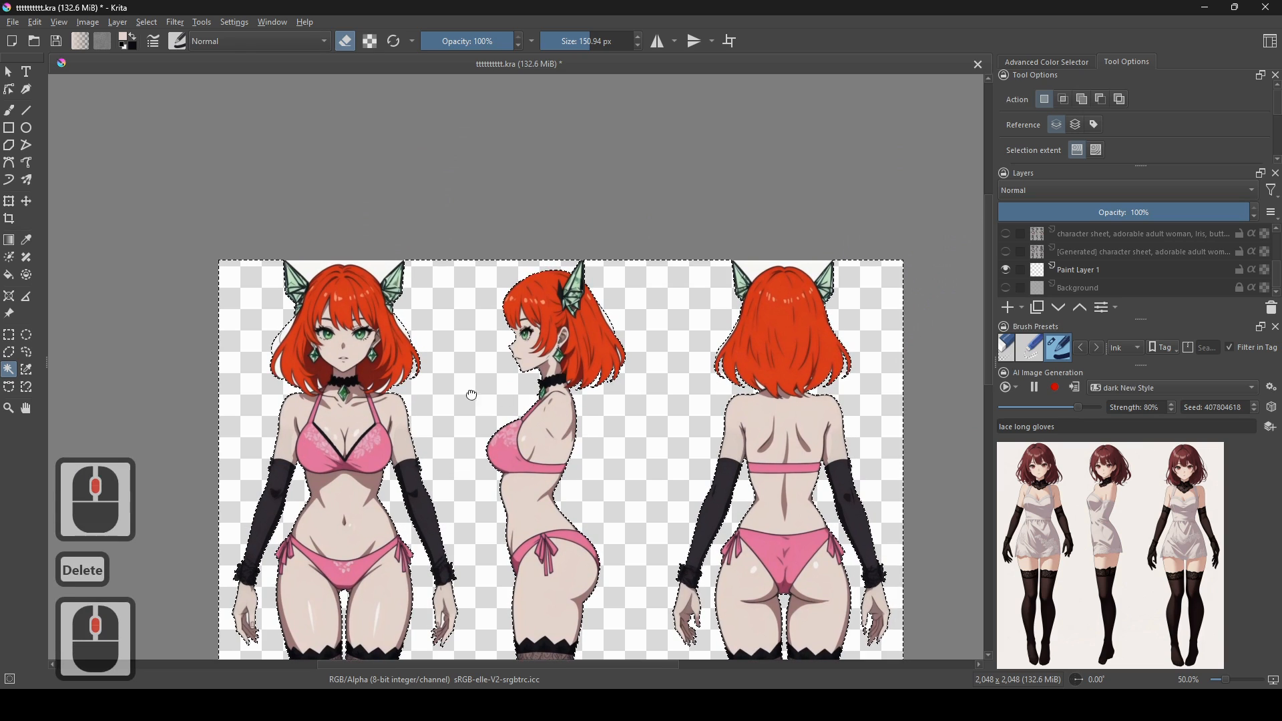
{"action": "scroll", "coordinate": [535, 469], "scroll_direction": "up", "scroll_amount": 4}
{"action": "scroll", "coordinate": [579, 468], "scroll_direction": "up", "scroll_amount": 1}
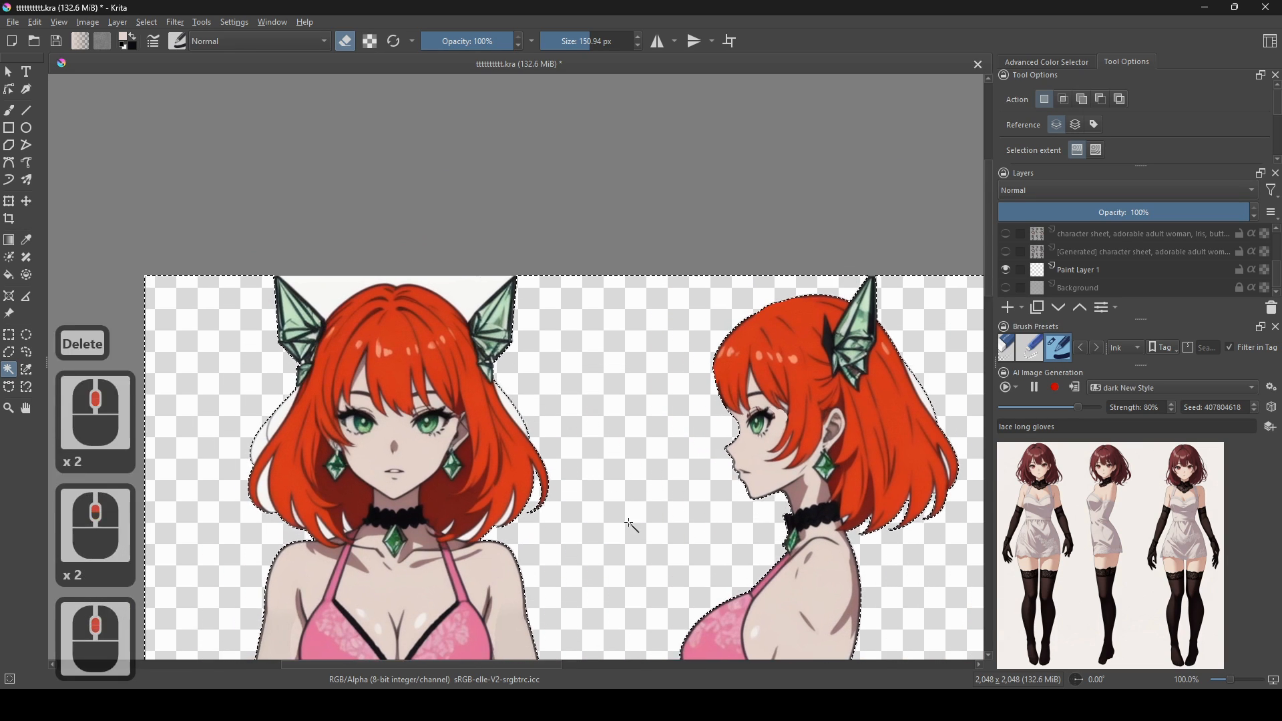
{"action": "scroll", "coordinate": [681, 508], "scroll_direction": "down", "scroll_amount": 4}
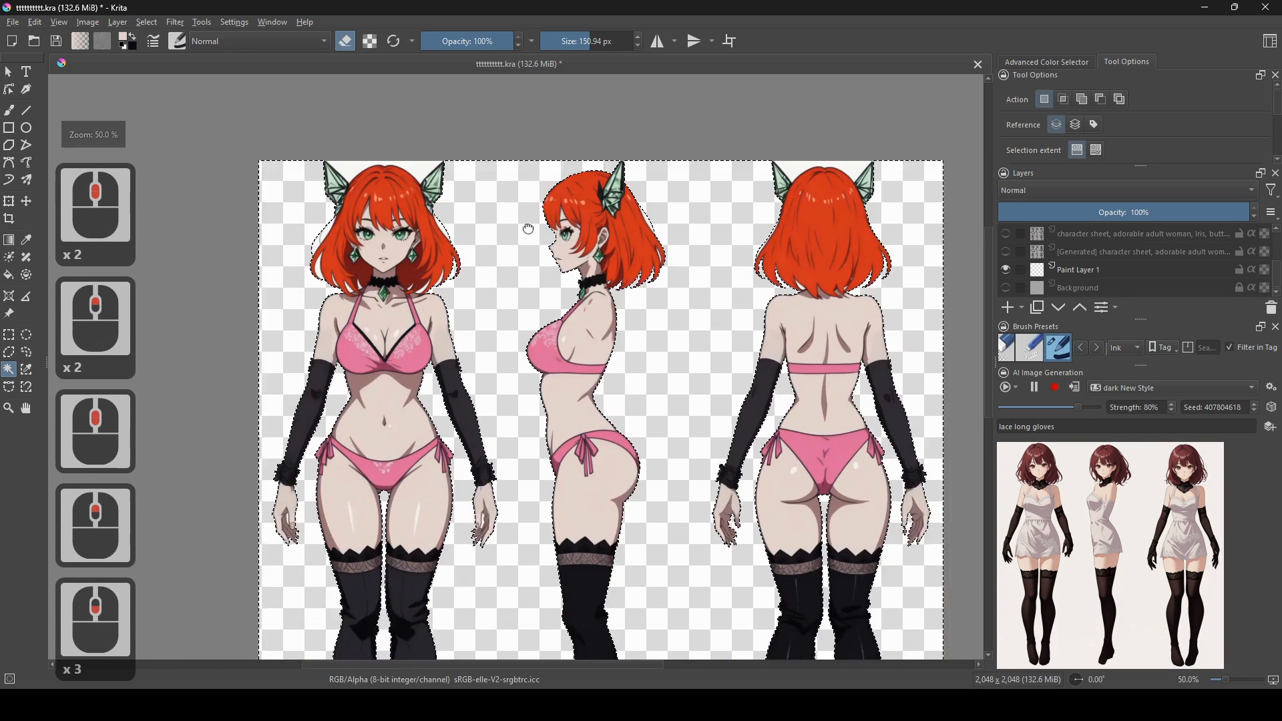
{"action": "scroll", "coordinate": [612, 295], "scroll_direction": "up", "scroll_amount": 3}
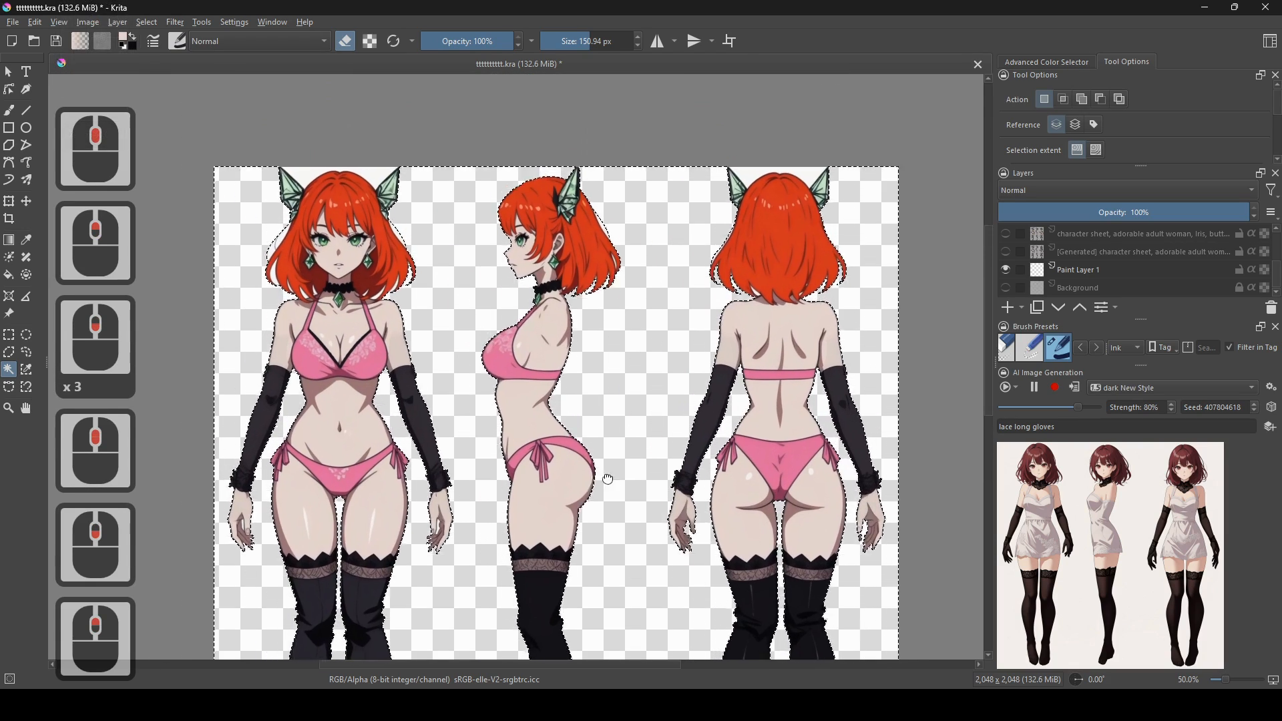
{"action": "scroll", "coordinate": [705, 517], "scroll_direction": "up", "scroll_amount": 1}
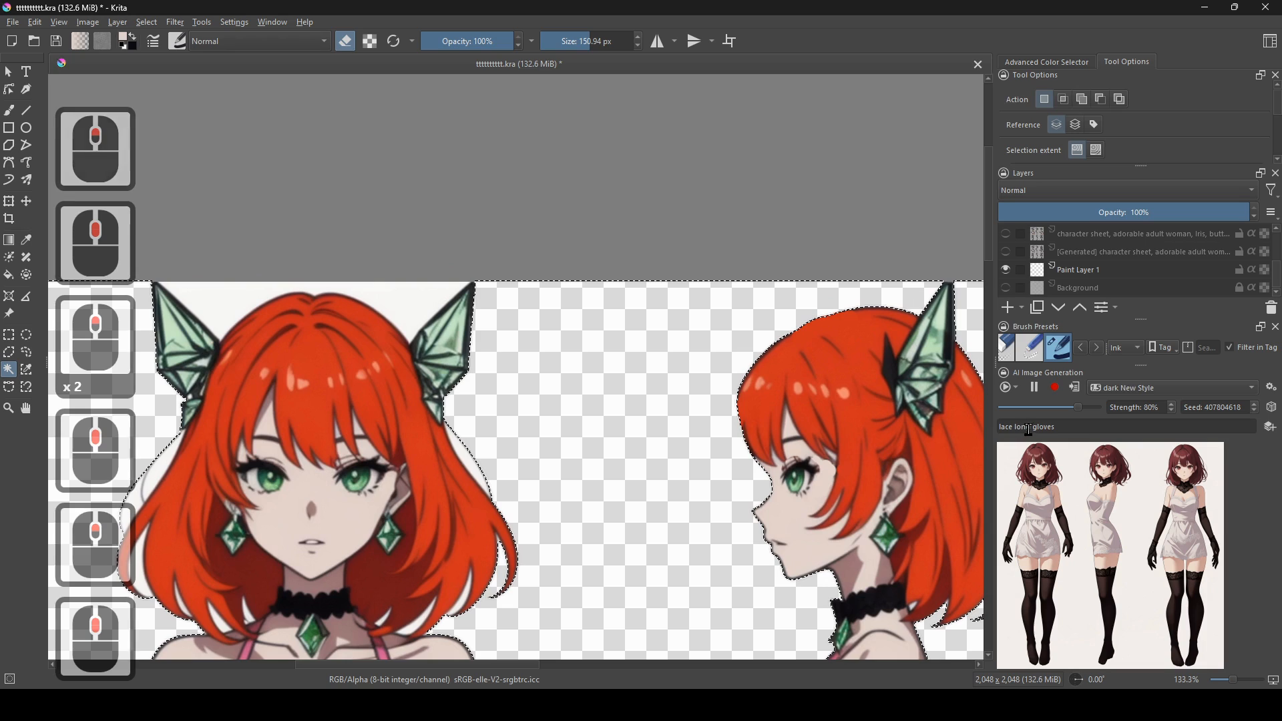
- Clear the selection, shorten the AI prompt to "lace" and set the generation strength to 30%
{"action": "left_click_drag", "start_coordinate": [1014, 427], "coordinate": [1034, 408]}
{"action": "key", "text": "BackSpace"}
{"action": "right_click", "coordinate": [779, 401]}
{"action": "left_click", "coordinate": [825, 433]}
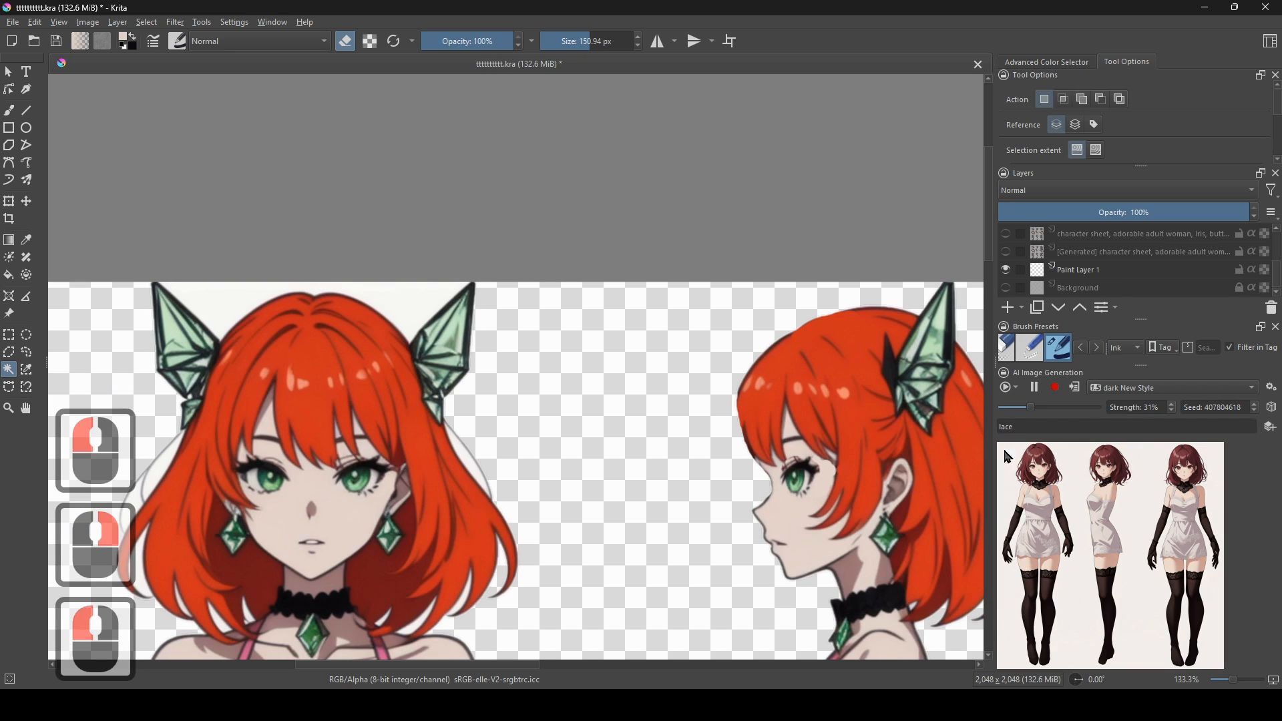
{"action": "left_click", "coordinate": [1030, 407]}
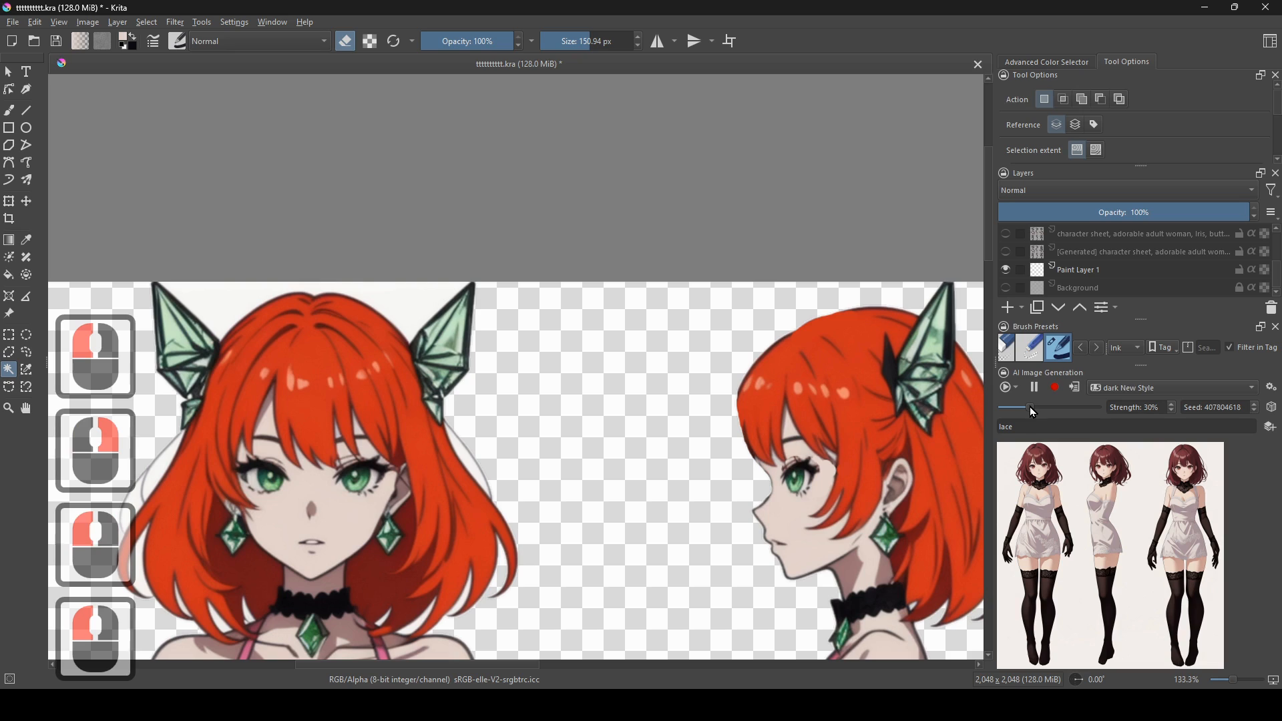
{"action": "left_click", "coordinate": [1265, 8]}
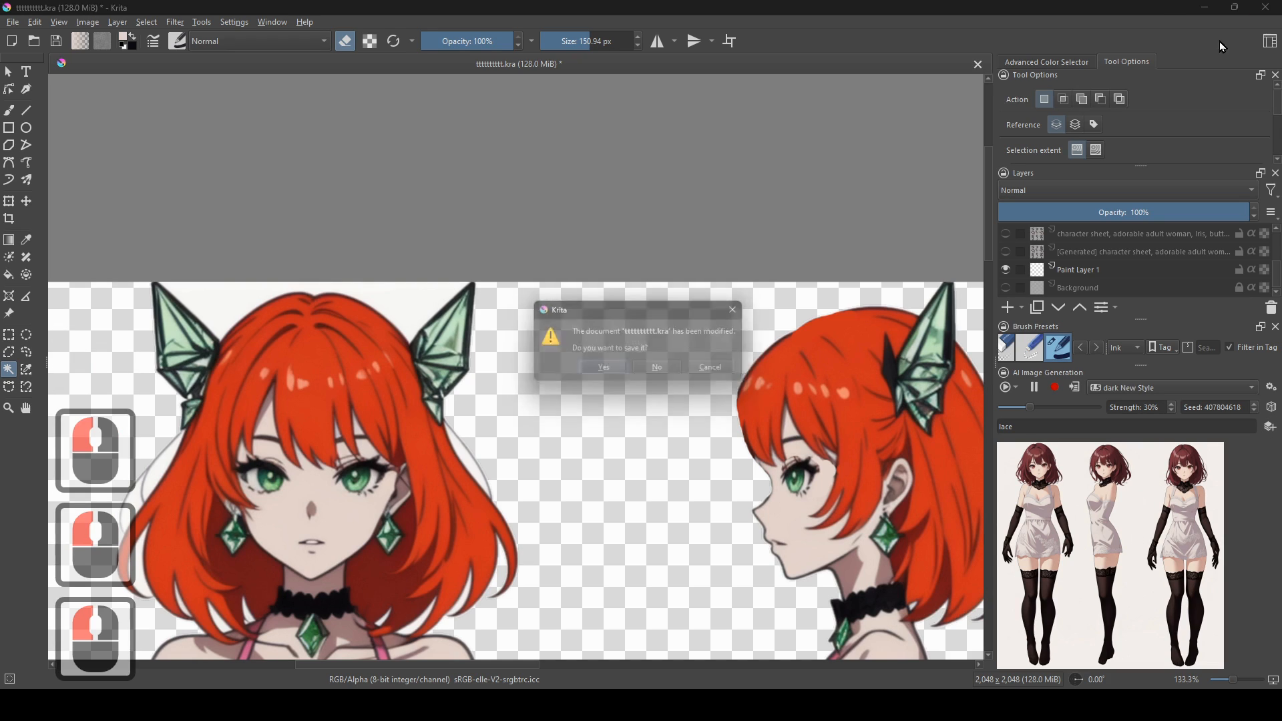
{"action": "left_click", "coordinate": [739, 309]}
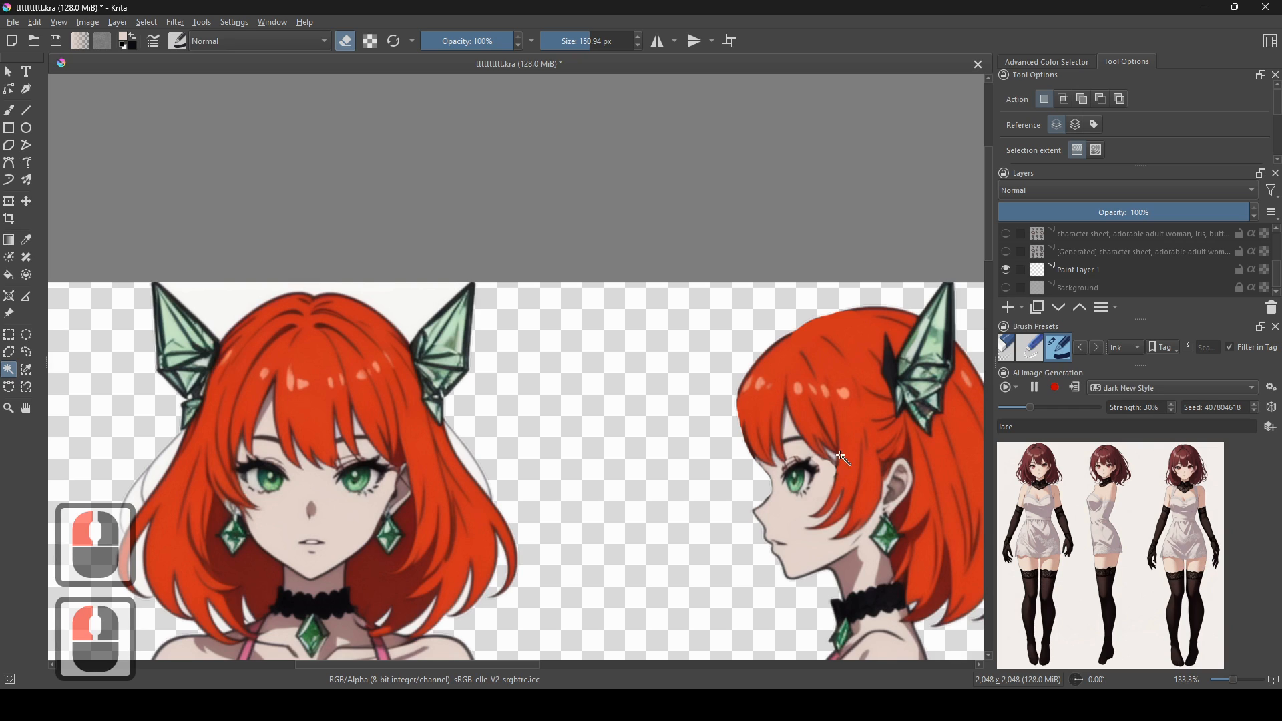
{"action": "left_click_drag", "start_coordinate": [751, 431], "coordinate": [780, 448]}
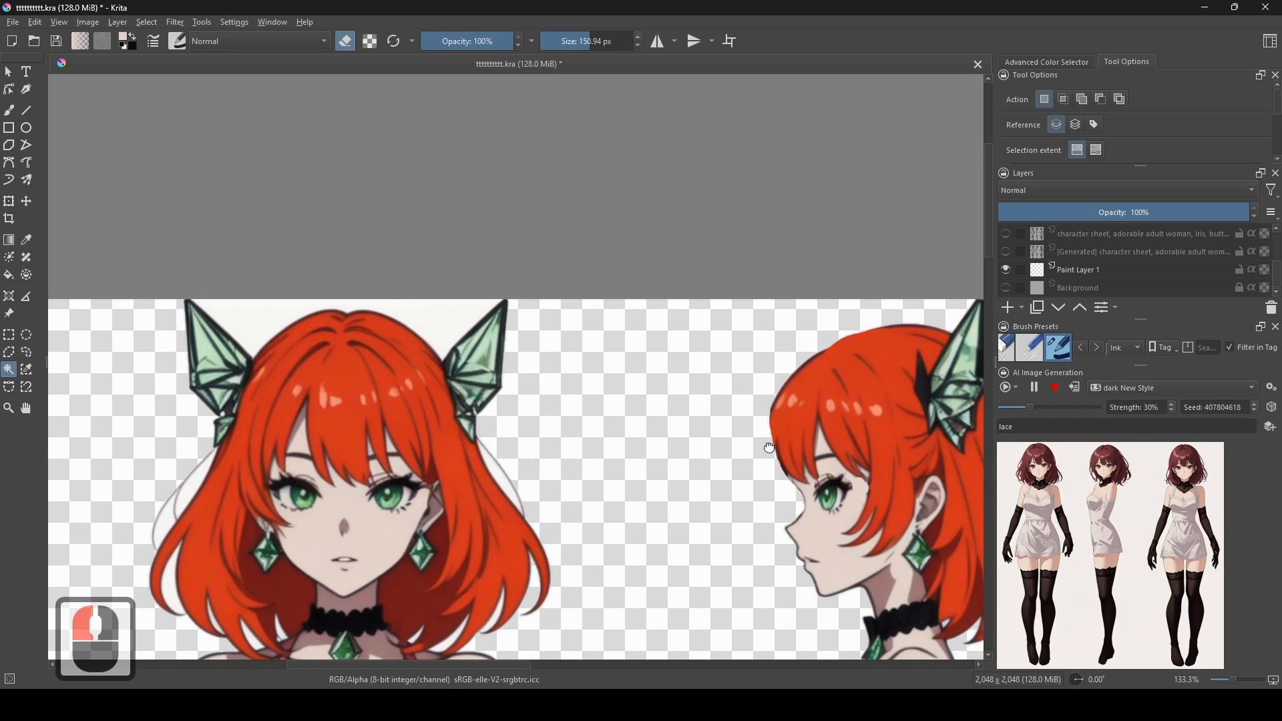
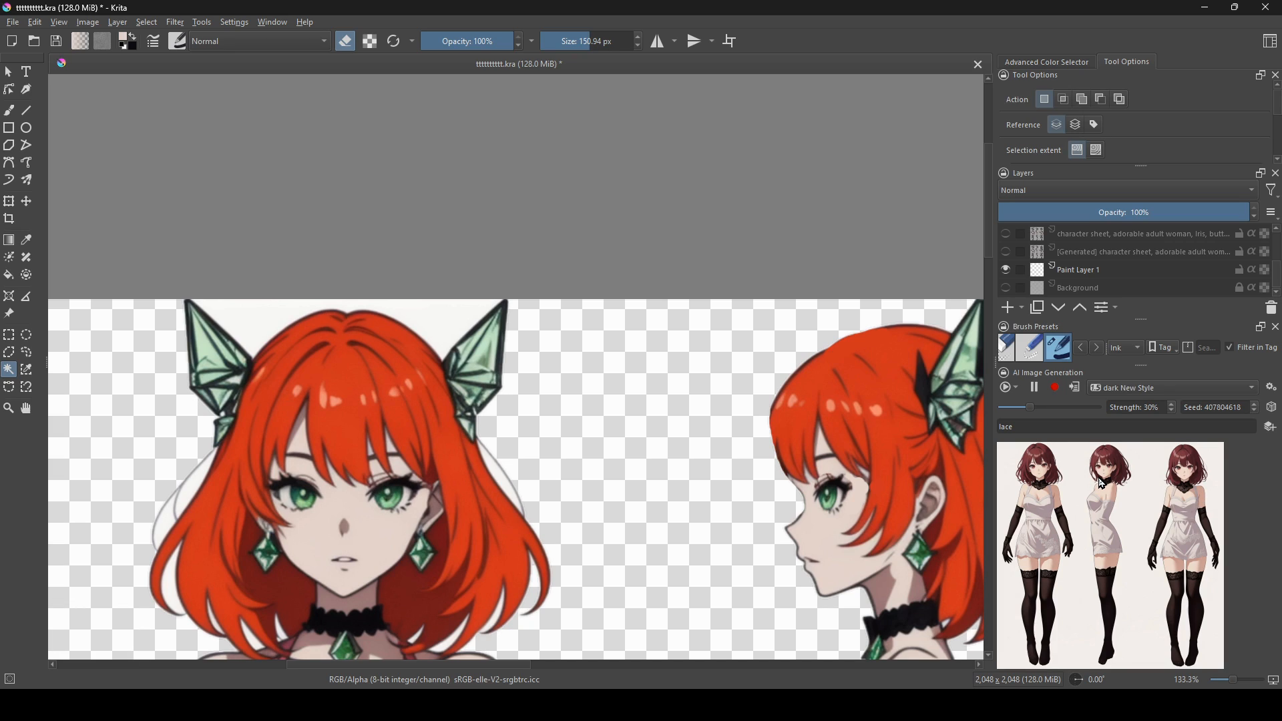
{"action": "left_click_drag", "start_coordinate": [759, 458], "coordinate": [726, 464]}
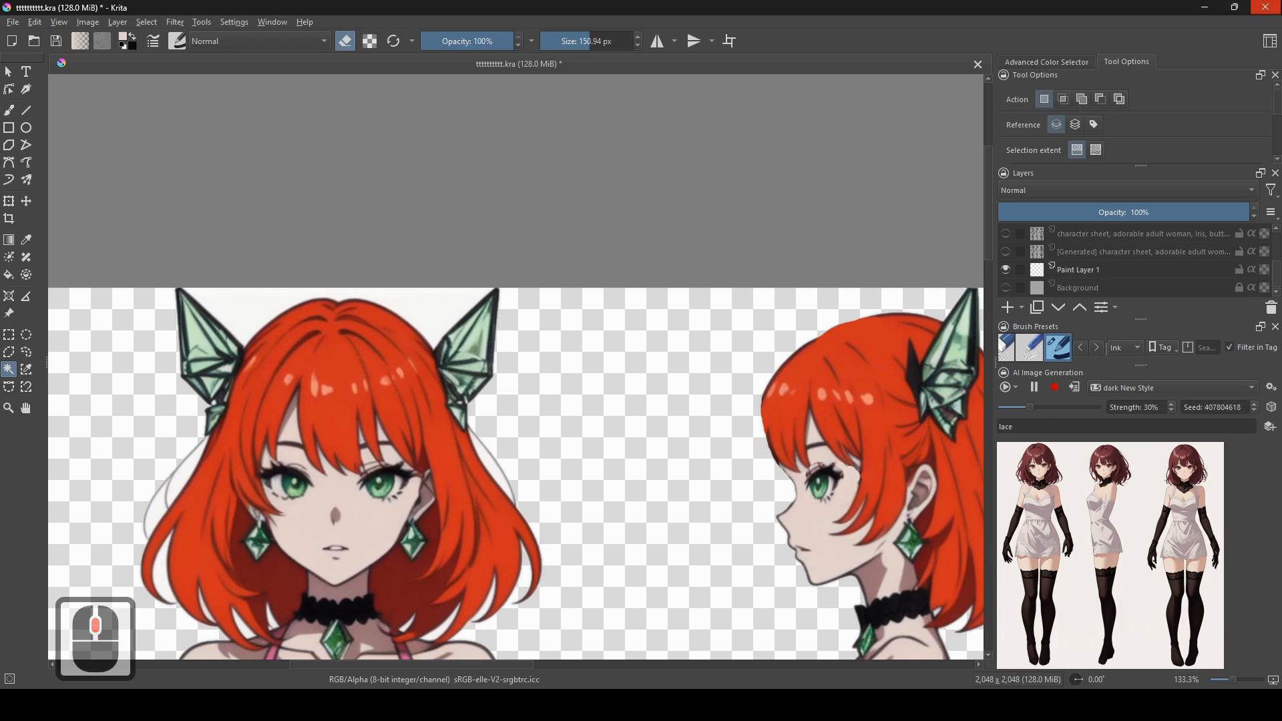
- Restart Krita, saving the document on exit, and reopen the red-haired character sheet from the recent images
{"action": "left_click", "coordinate": [1266, 7]}
{"action": "left_click", "coordinate": [618, 368]}
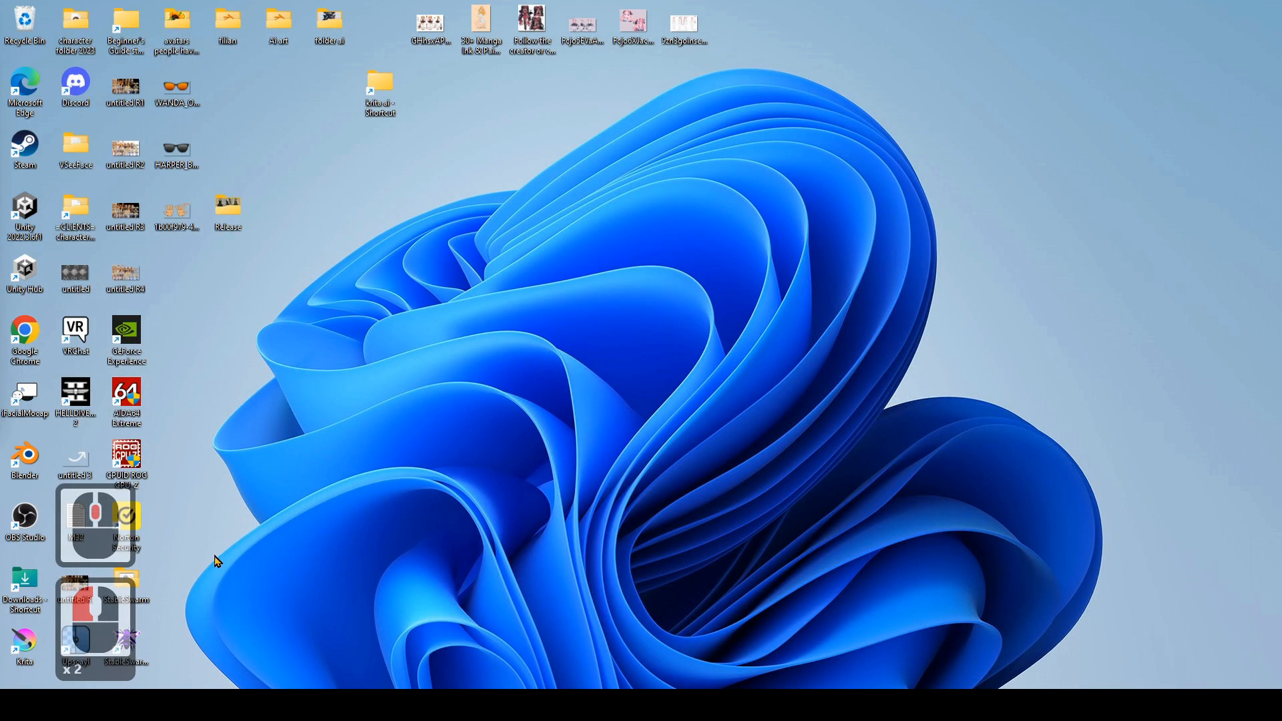
{"action": "double_click", "coordinate": [16, 641]}
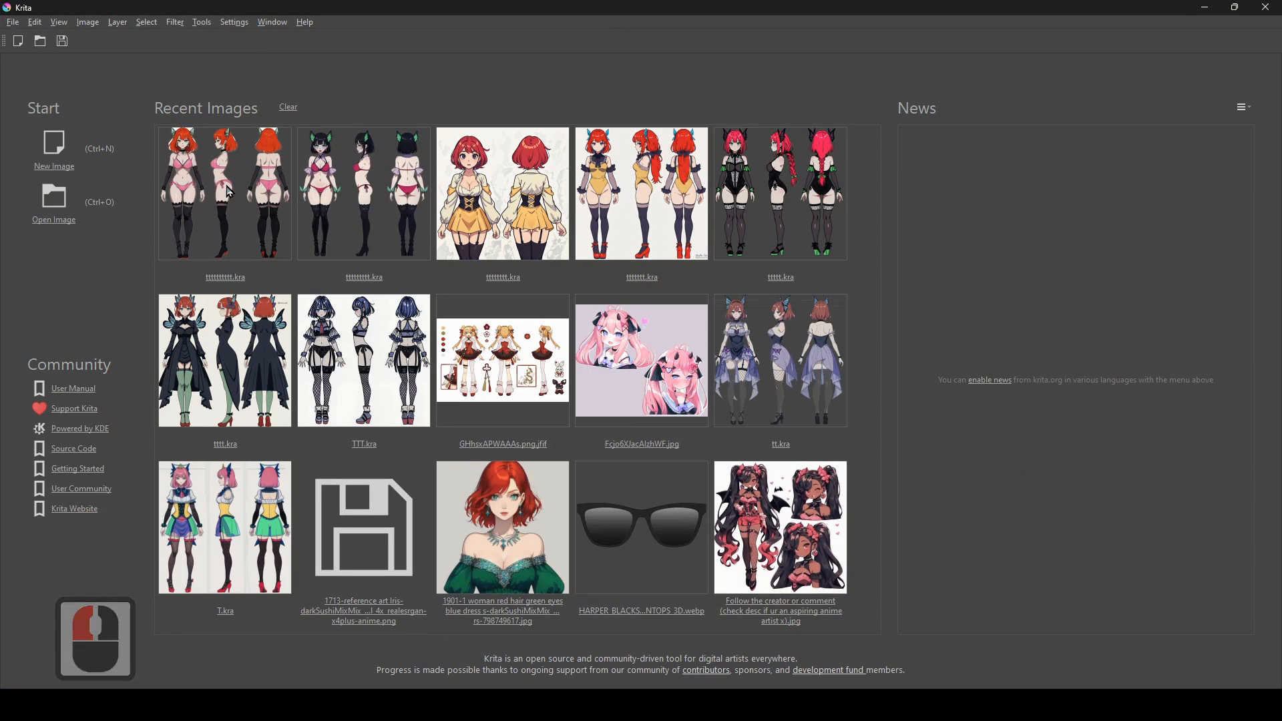
{"action": "left_click", "coordinate": [406, 264]}
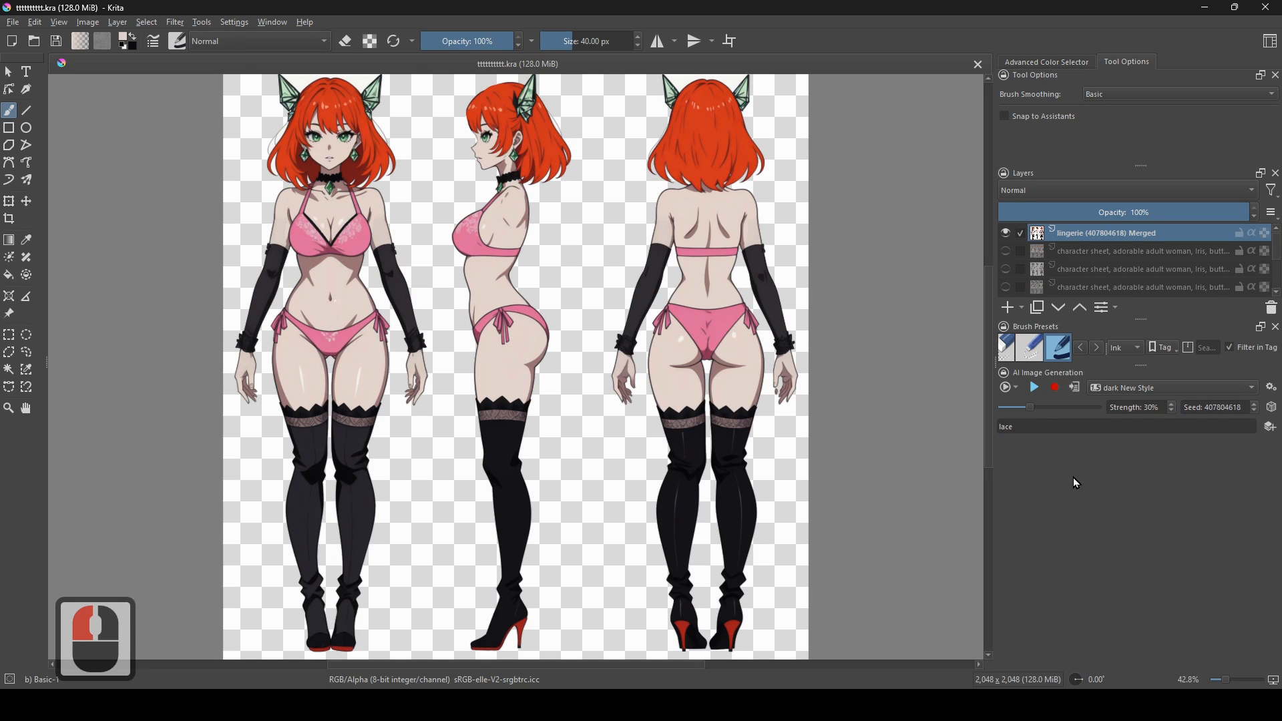
- Clear the AI prompt and start live image generation on the character sheet
{"action": "left_click", "coordinate": [992, 426]}
{"action": "key", "text": "BackSpace"}
{"action": "left_click", "coordinate": [1036, 387]}
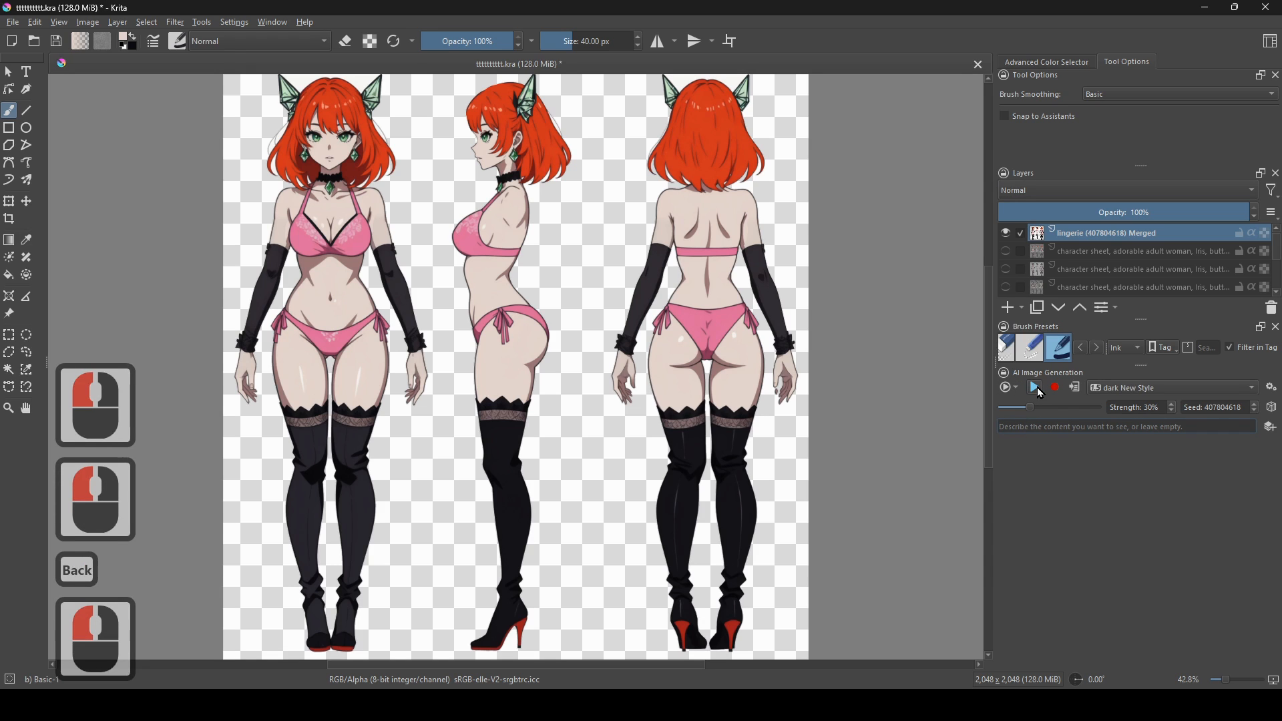
{"action": "left_click", "coordinate": [1037, 387]}
{"action": "scroll", "coordinate": [646, 416], "scroll_direction": "up", "scroll_amount": 6}
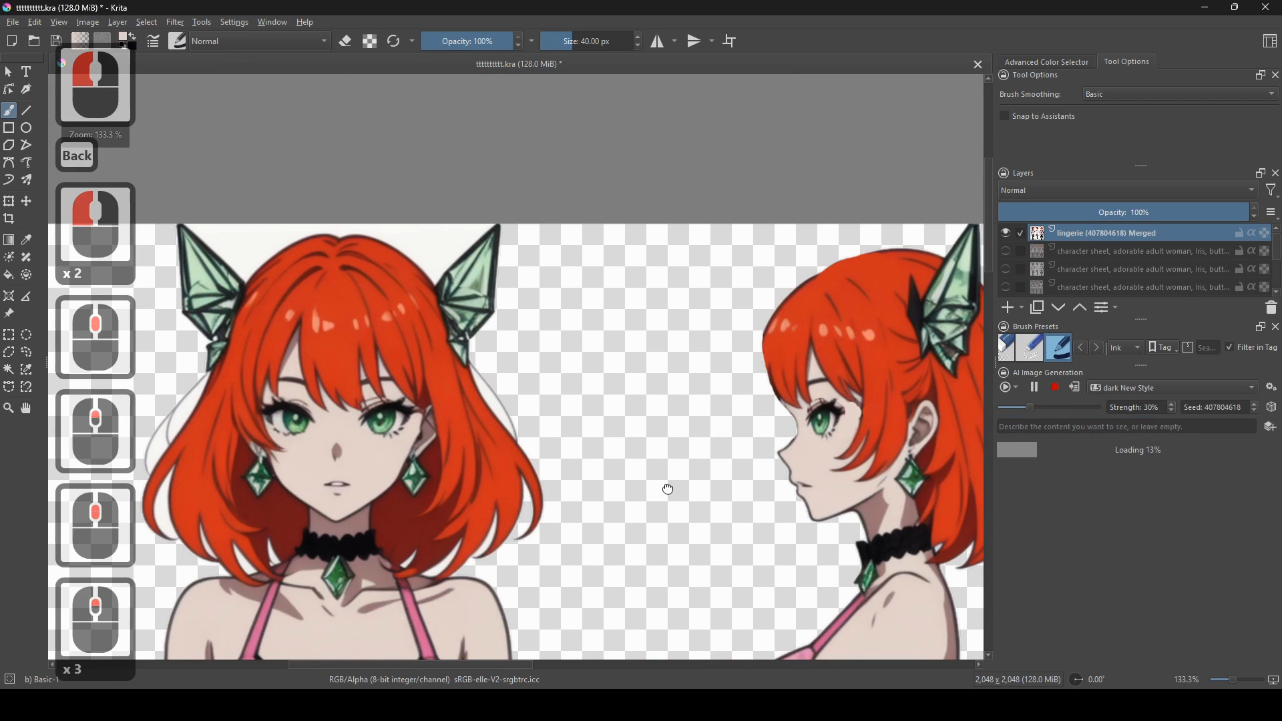
- Show the Background layer behind the three figures
{"action": "left_click_drag", "start_coordinate": [668, 489], "coordinate": [670, 483]}
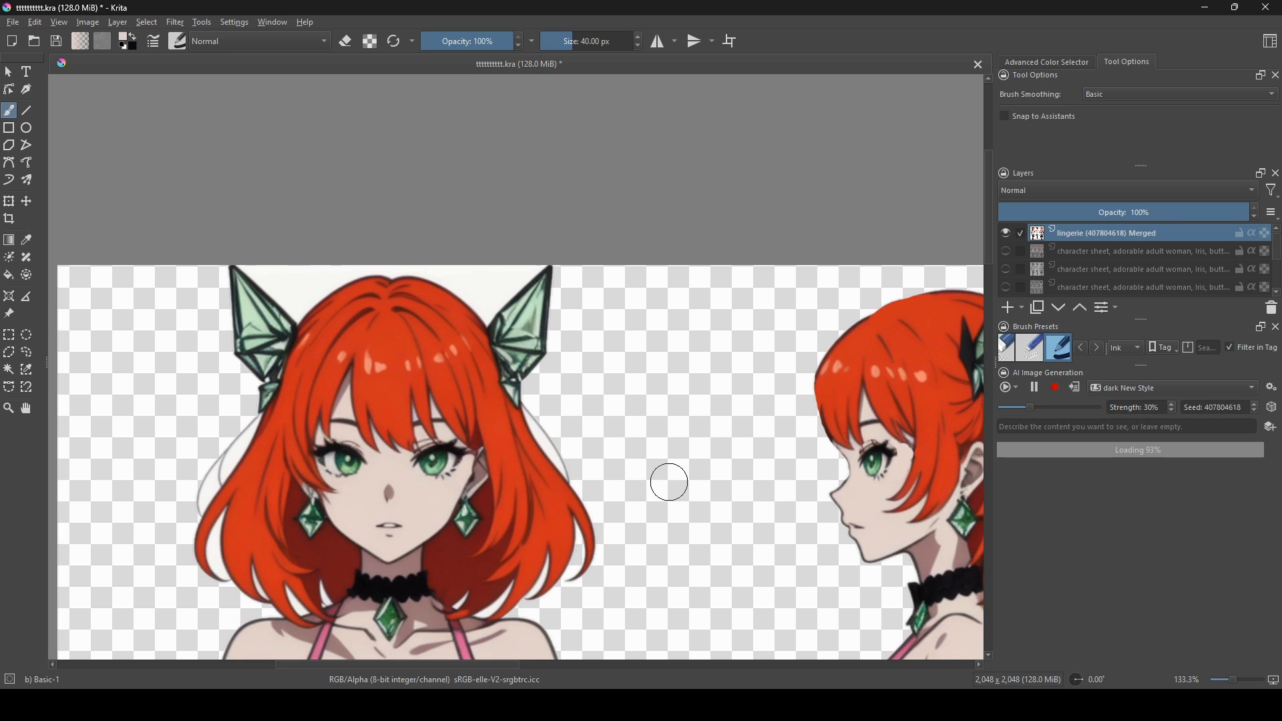
{"action": "scroll", "coordinate": [1083, 274], "scroll_direction": "down", "scroll_amount": 9}
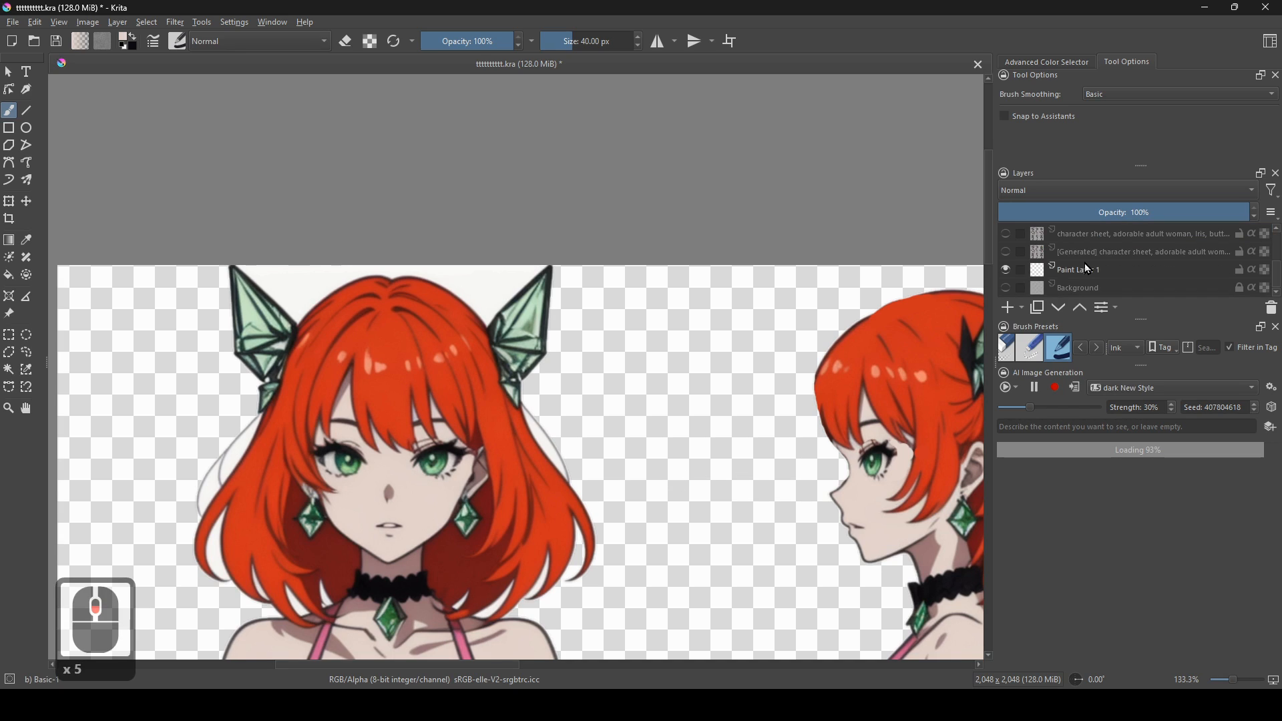
{"action": "left_click", "coordinate": [1006, 289]}
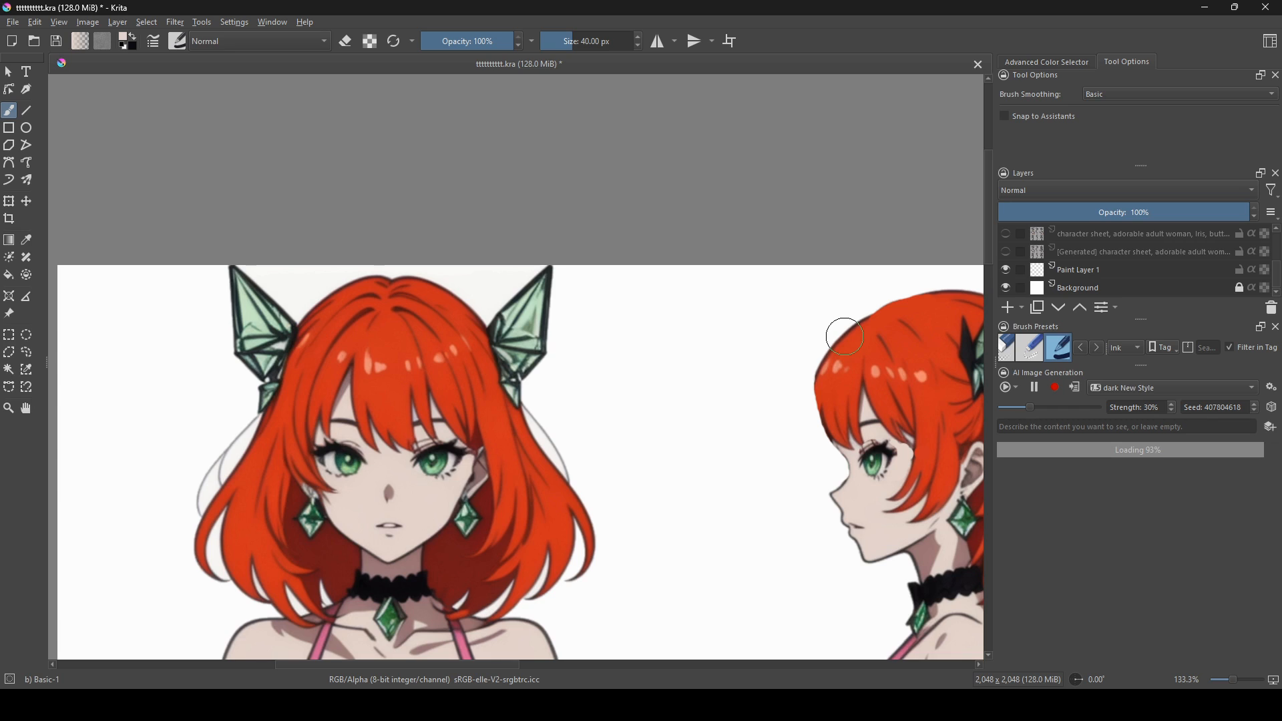
- Examine the cut-out edges of the front, side and back figures against the background, especially around the hair
{"action": "left_click_drag", "start_coordinate": [845, 337], "coordinate": [383, 427]}
{"action": "scroll", "coordinate": [611, 465], "scroll_direction": "down", "scroll_amount": 3}
{"action": "scroll", "coordinate": [601, 465], "scroll_direction": "down", "scroll_amount": 2}
{"action": "scroll", "coordinate": [588, 477], "scroll_direction": "up", "scroll_amount": 4}
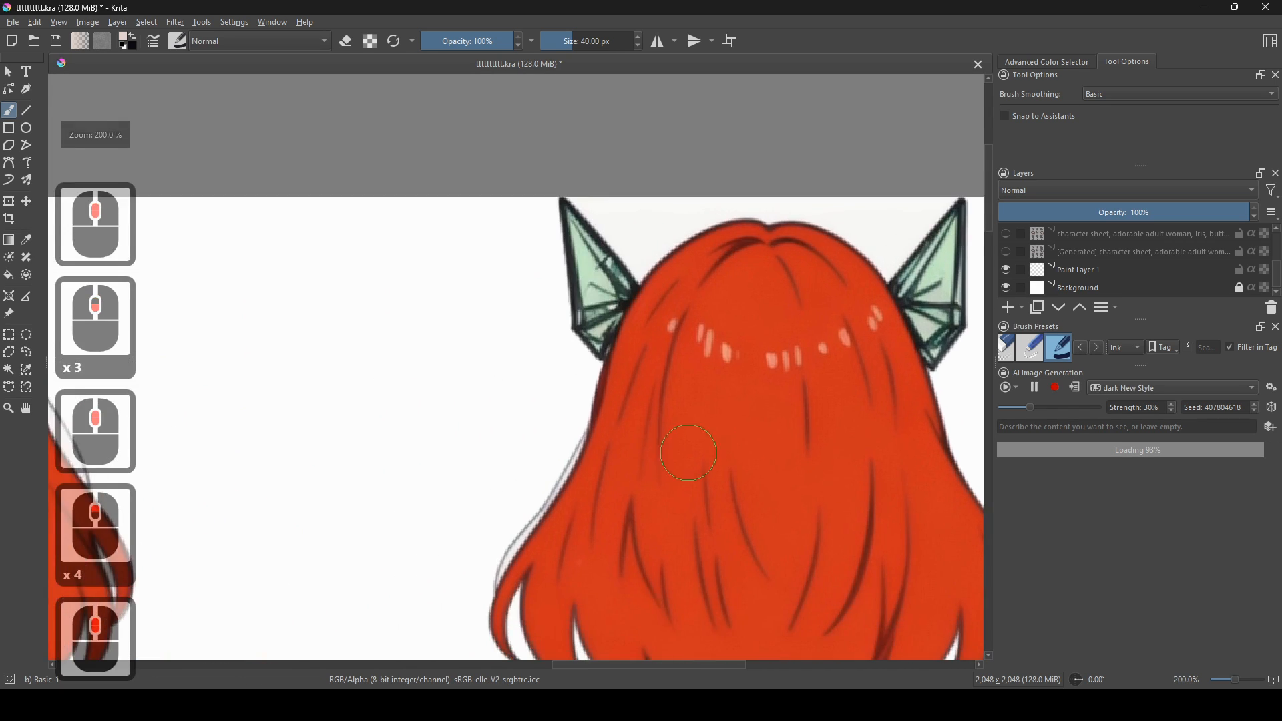
{"action": "scroll", "coordinate": [564, 493], "scroll_direction": "down", "scroll_amount": 4}
{"action": "left_click_drag", "start_coordinate": [559, 513], "coordinate": [703, 209]}
{"action": "left_click_drag", "start_coordinate": [616, 294], "coordinate": [626, 238]}
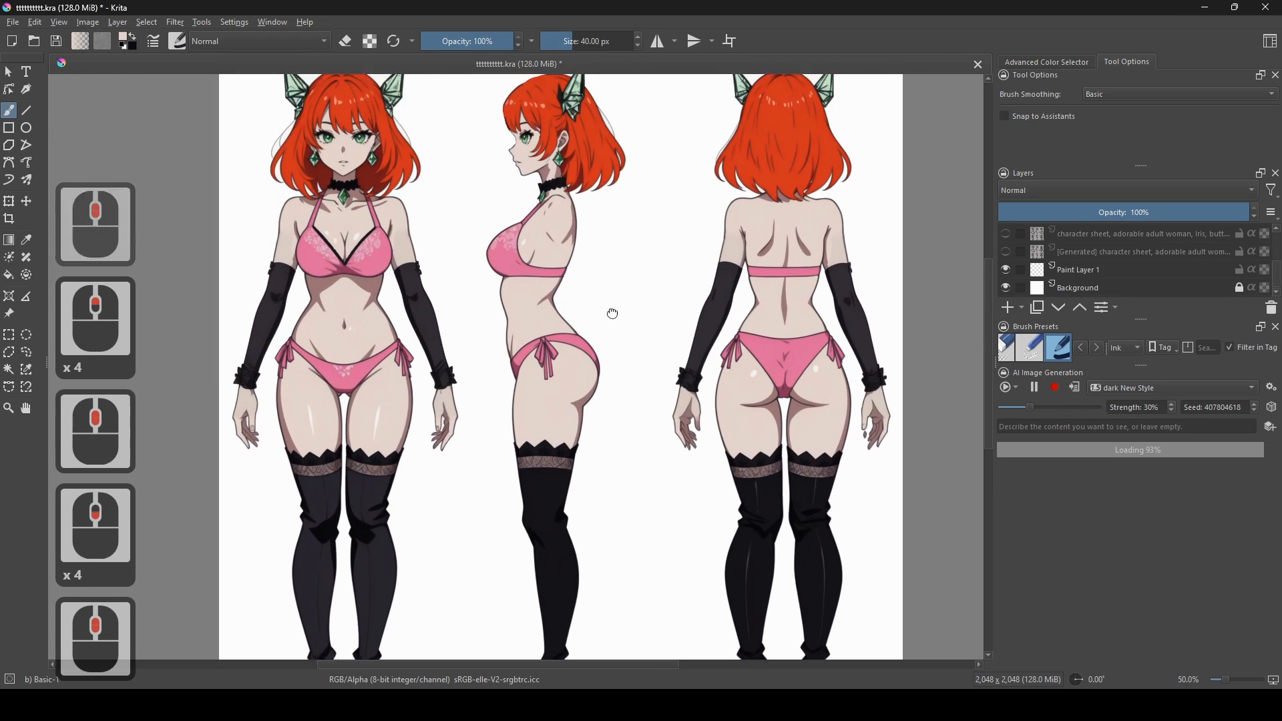
{"action": "scroll", "coordinate": [645, 464], "scroll_direction": "up", "scroll_amount": 1}
{"action": "left_click_drag", "start_coordinate": [612, 420], "coordinate": [882, 521]}
{"action": "scroll", "coordinate": [610, 495], "scroll_direction": "up", "scroll_amount": 2}
{"action": "left_click_drag", "start_coordinate": [652, 489], "coordinate": [641, 687]}
{"action": "scroll", "coordinate": [690, 578], "scroll_direction": "down", "scroll_amount": 1}
{"action": "left_click_drag", "start_coordinate": [808, 542], "coordinate": [329, 510]}
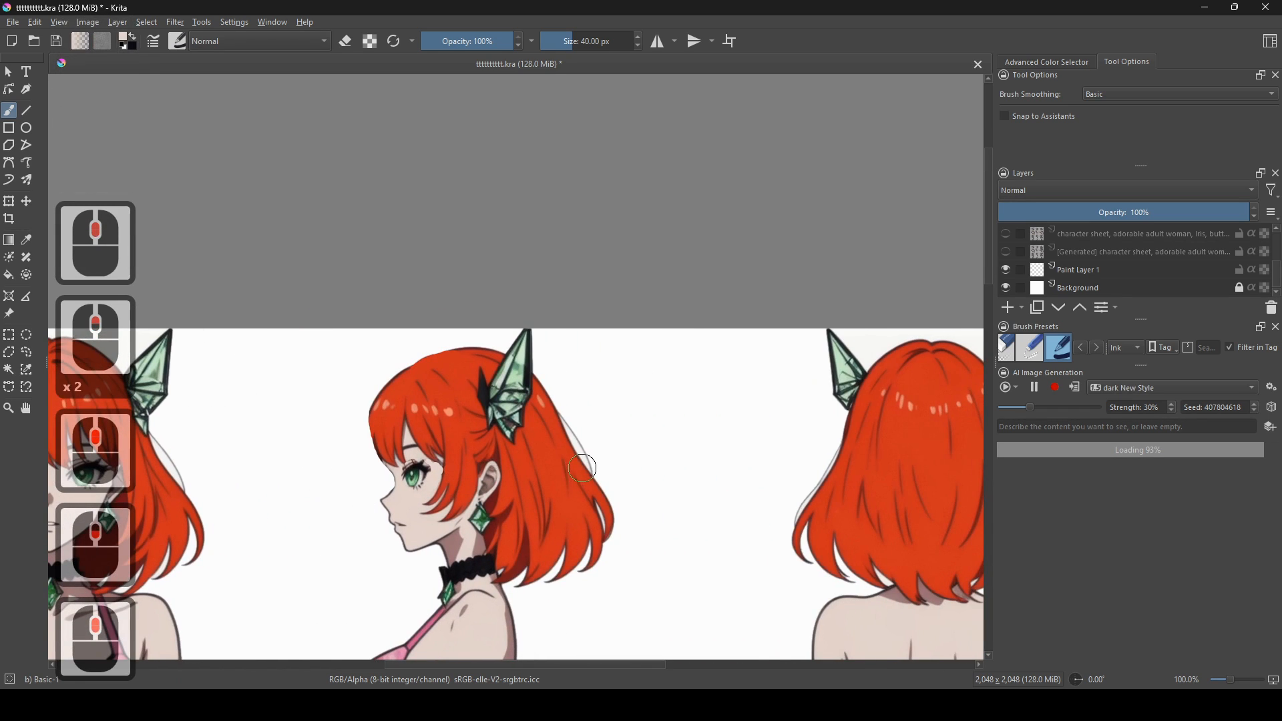
{"action": "scroll", "coordinate": [530, 439], "scroll_direction": "down", "scroll_amount": 1}
{"action": "scroll", "coordinate": [561, 450], "scroll_direction": "up", "scroll_amount": 1}
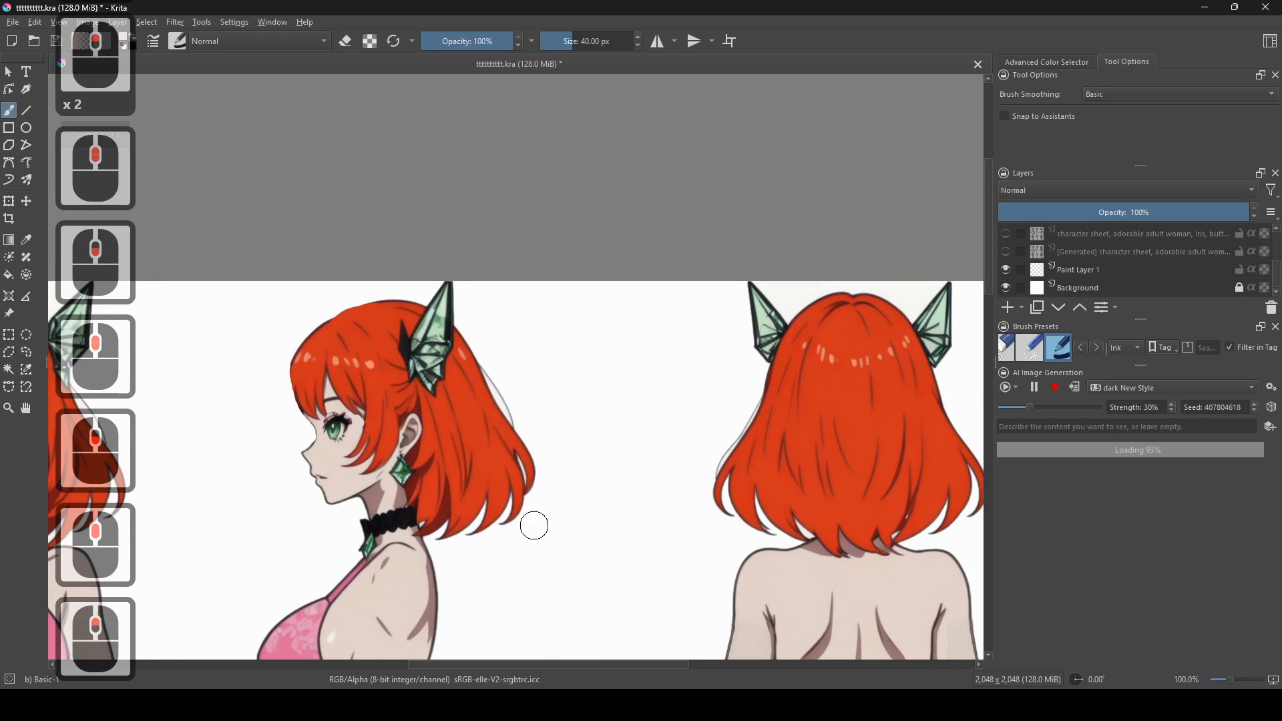
{"action": "scroll", "coordinate": [527, 521], "scroll_direction": "down", "scroll_amount": 1}
{"action": "left_click_drag", "start_coordinate": [564, 538], "coordinate": [496, 473]}
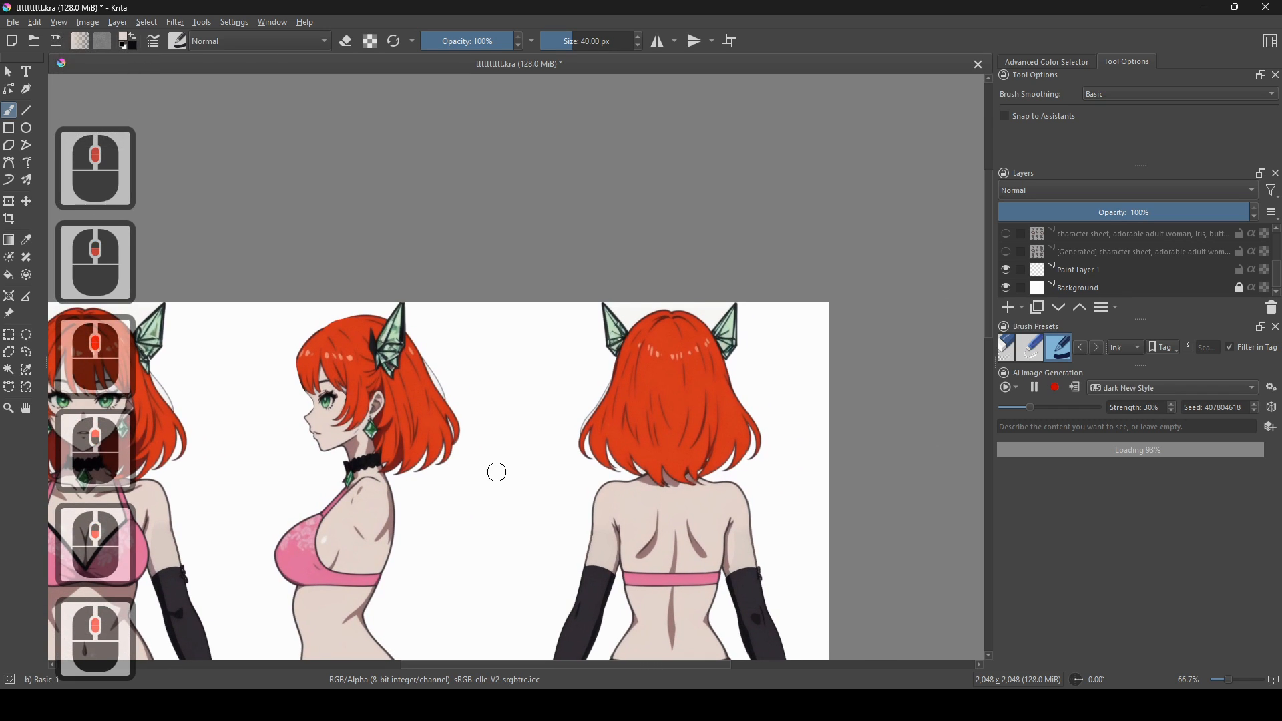
{"action": "scroll", "coordinate": [497, 472], "scroll_direction": "up", "scroll_amount": 1}
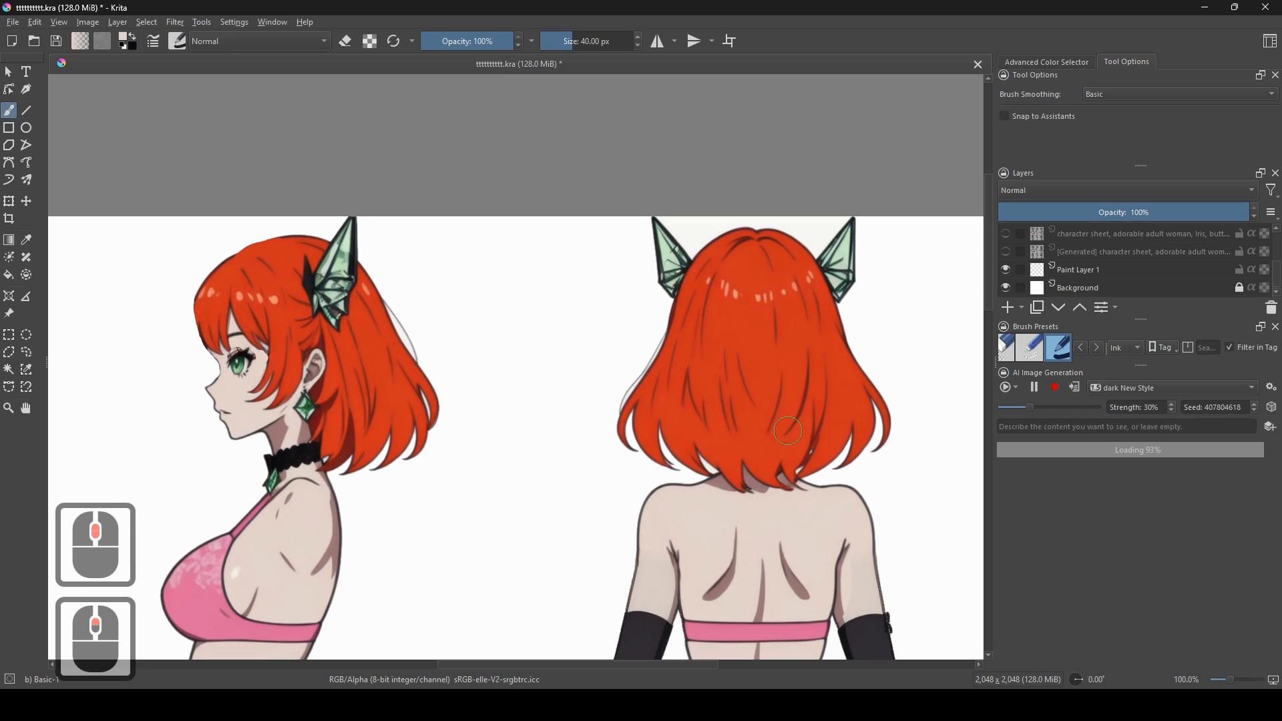
- Sample the red hair colour and set the brush size to 99.90 px
{"action": "left_click", "coordinate": [751, 378], "text": "ctrl"}
{"action": "scroll", "coordinate": [1028, 258], "scroll_direction": "up", "scroll_amount": 7}
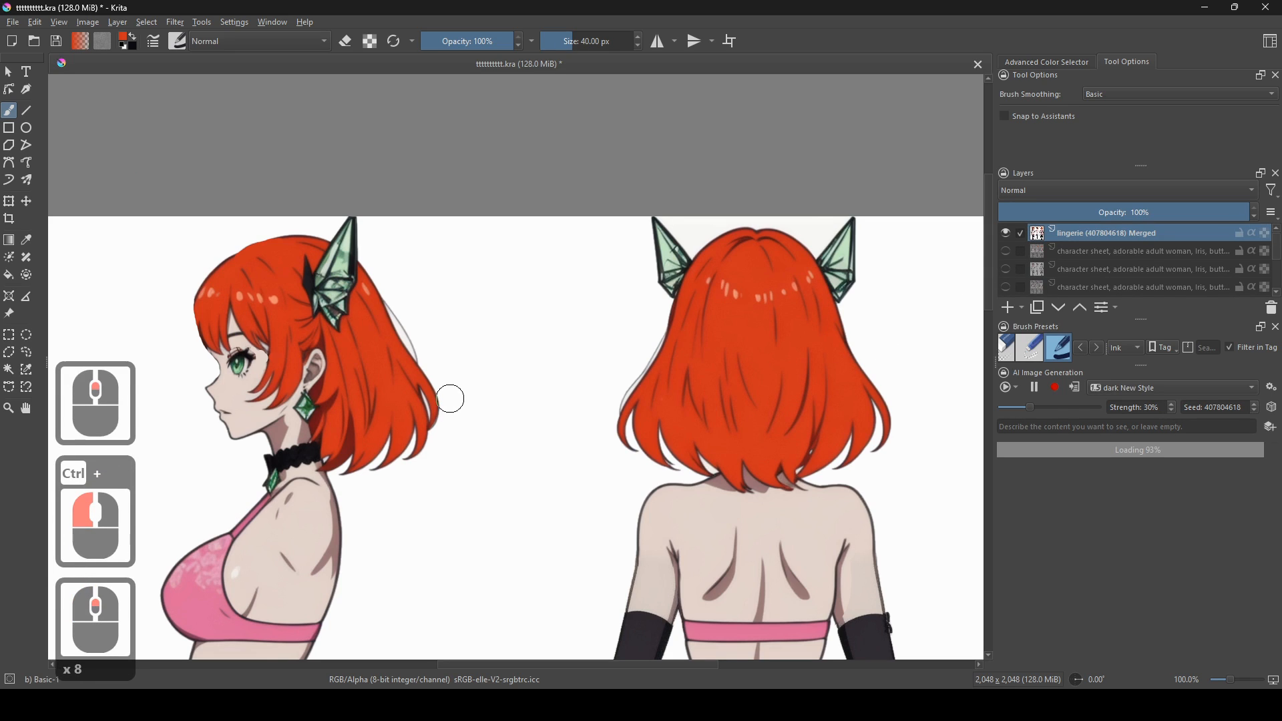
{"action": "left_click_drag", "start_coordinate": [434, 379], "coordinate": [465, 379]}
{"action": "left_click", "coordinate": [384, 350], "text": "ctrl"}
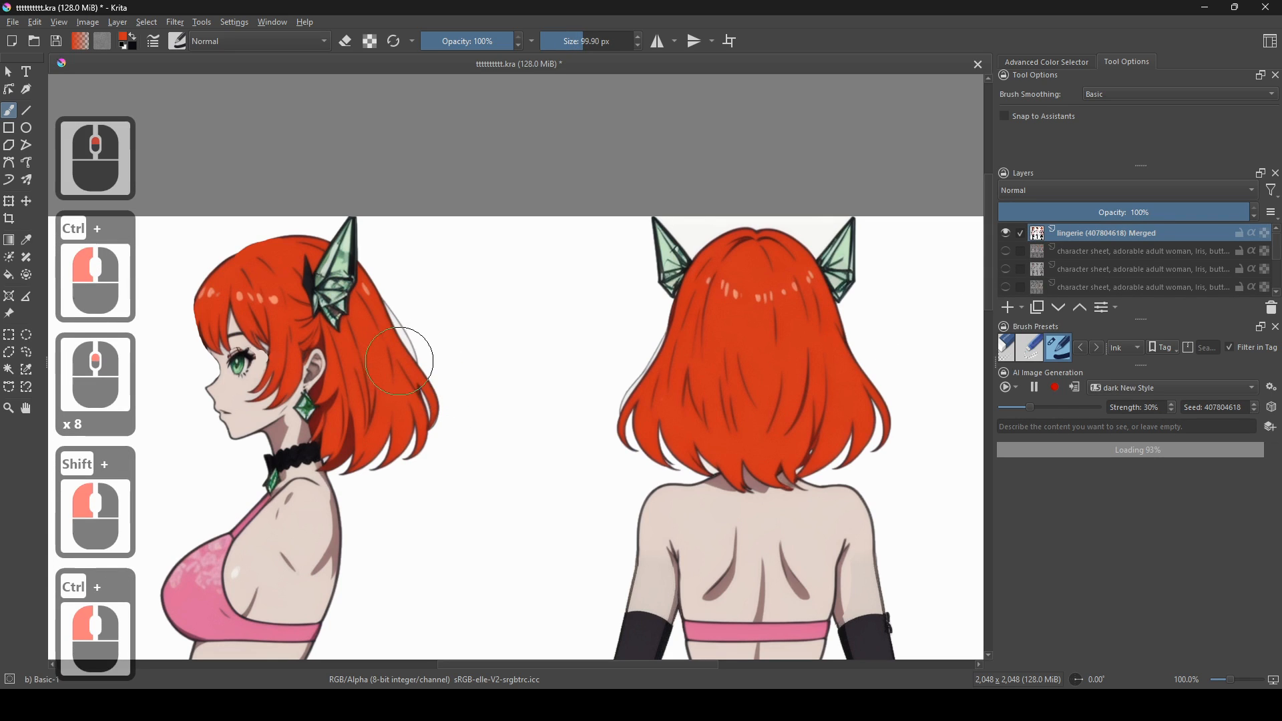
- Check the stray outlines beside the side and back figures' hair and compare the sheet with the live AI preview
{"action": "left_click_drag", "start_coordinate": [696, 383], "coordinate": [716, 340]}
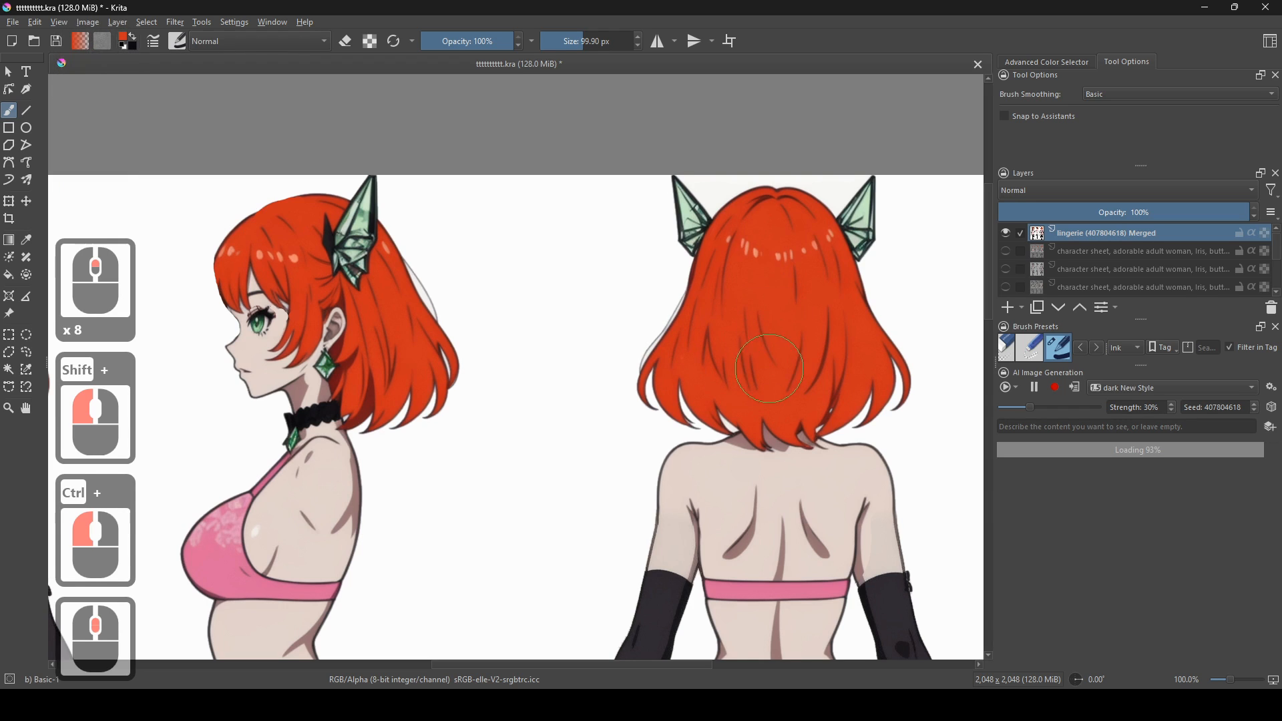
{"action": "scroll", "coordinate": [482, 418], "scroll_direction": "down", "scroll_amount": 1}
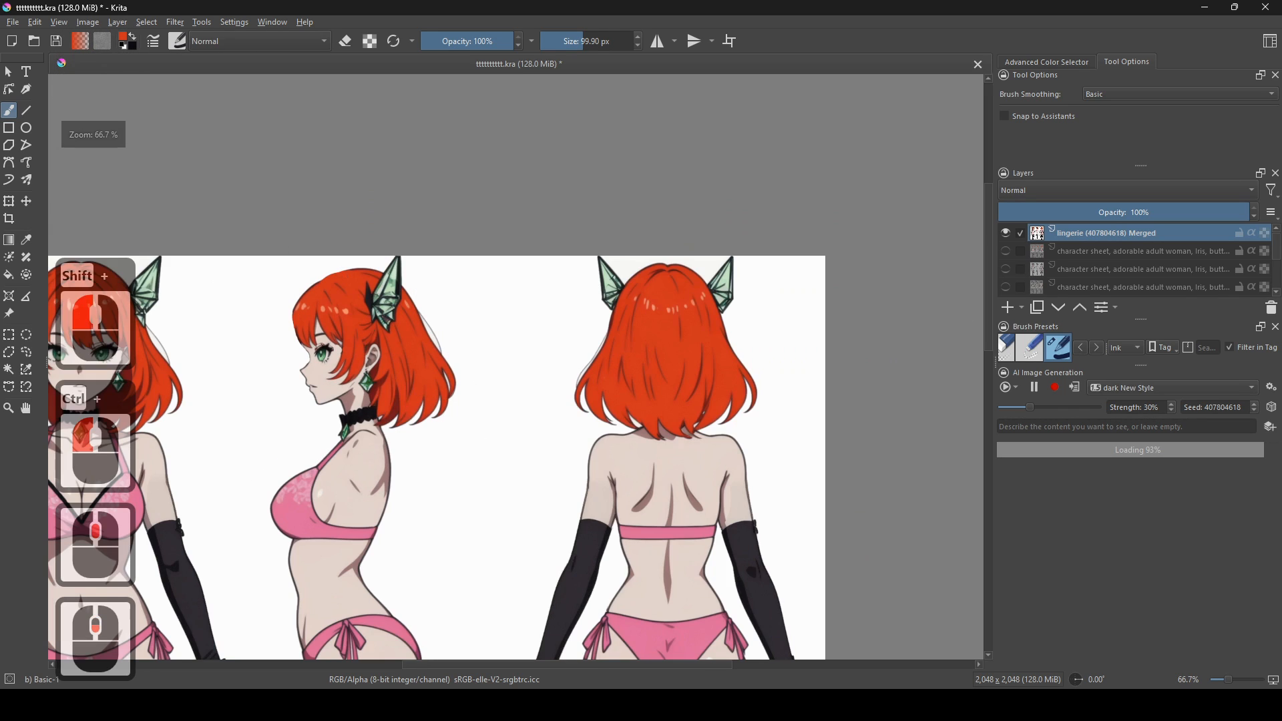
{"action": "scroll", "coordinate": [509, 436], "scroll_direction": "up", "scroll_amount": 1}
{"action": "left_click_drag", "start_coordinate": [506, 437], "coordinate": [525, 467]}
{"action": "scroll", "coordinate": [524, 467], "scroll_direction": "up", "scroll_amount": 1}
{"action": "scroll", "coordinate": [525, 467], "scroll_direction": "down", "scroll_amount": 2}
{"action": "scroll", "coordinate": [523, 477], "scroll_direction": "up", "scroll_amount": 1}
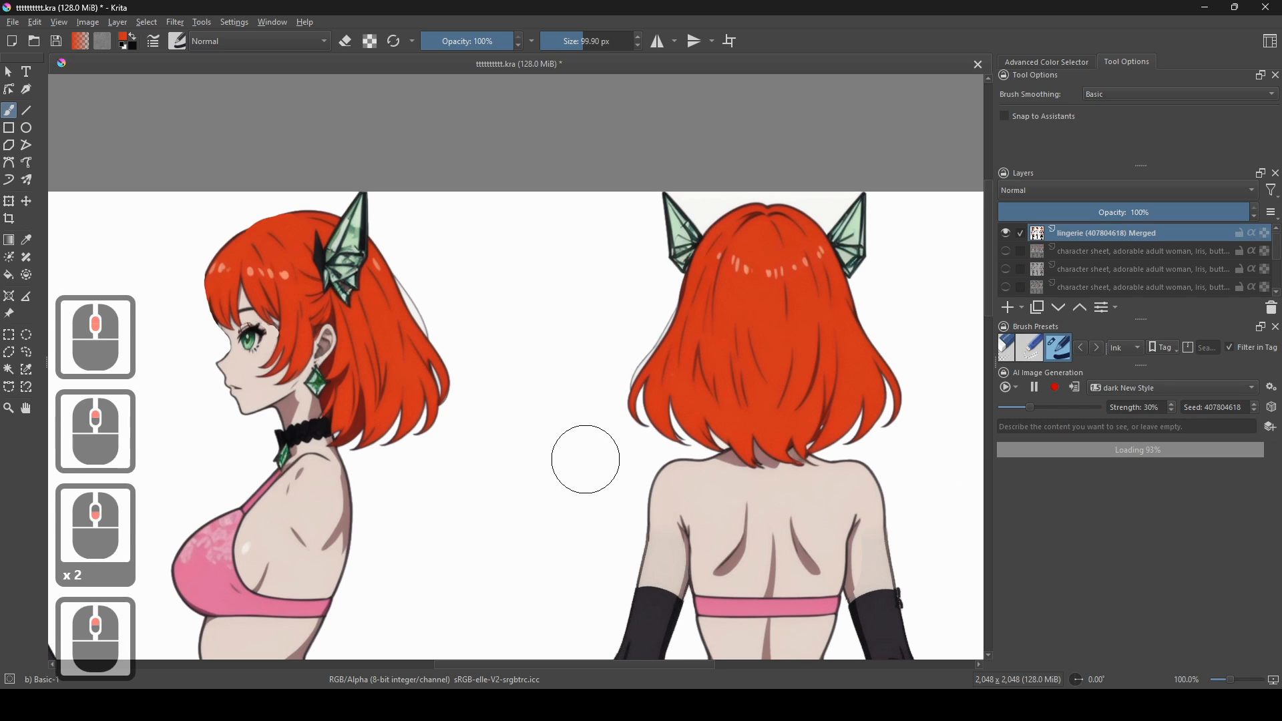
{"action": "scroll", "coordinate": [585, 462], "scroll_direction": "down", "scroll_amount": 2}
{"action": "scroll", "coordinate": [594, 507], "scroll_direction": "up", "scroll_amount": 2}
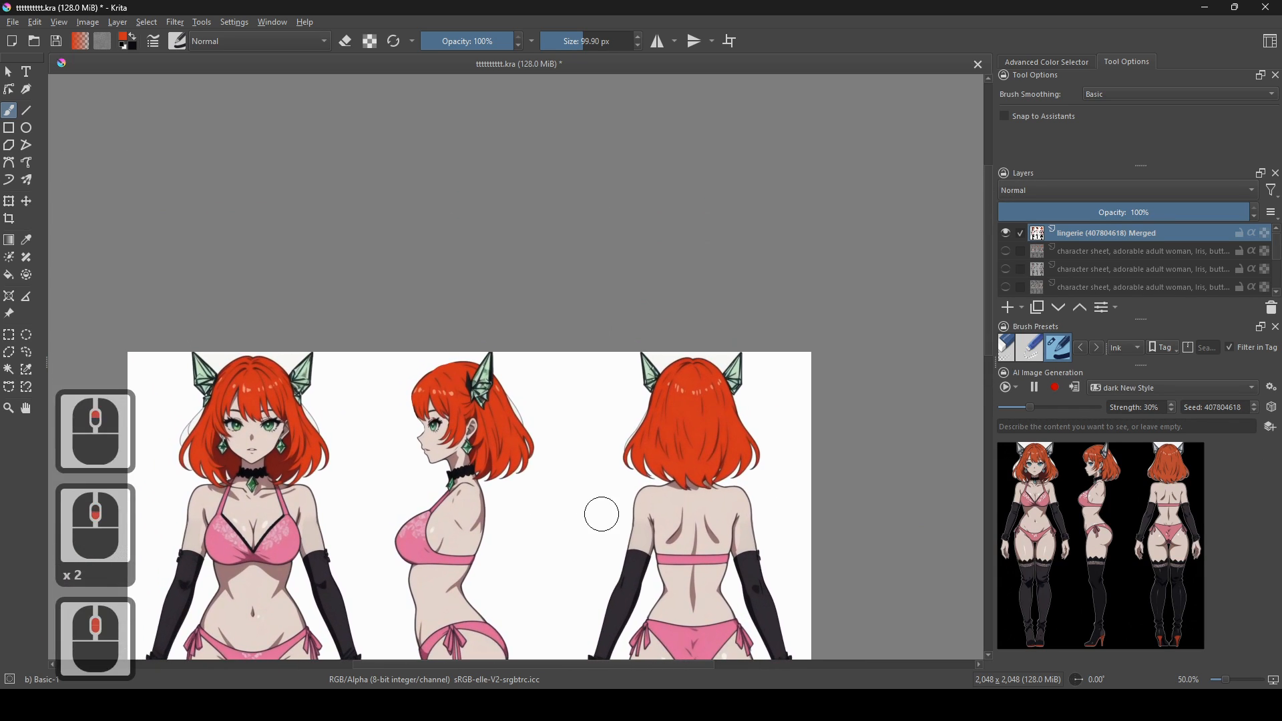
{"action": "left_click_drag", "start_coordinate": [627, 458], "coordinate": [792, 577]}
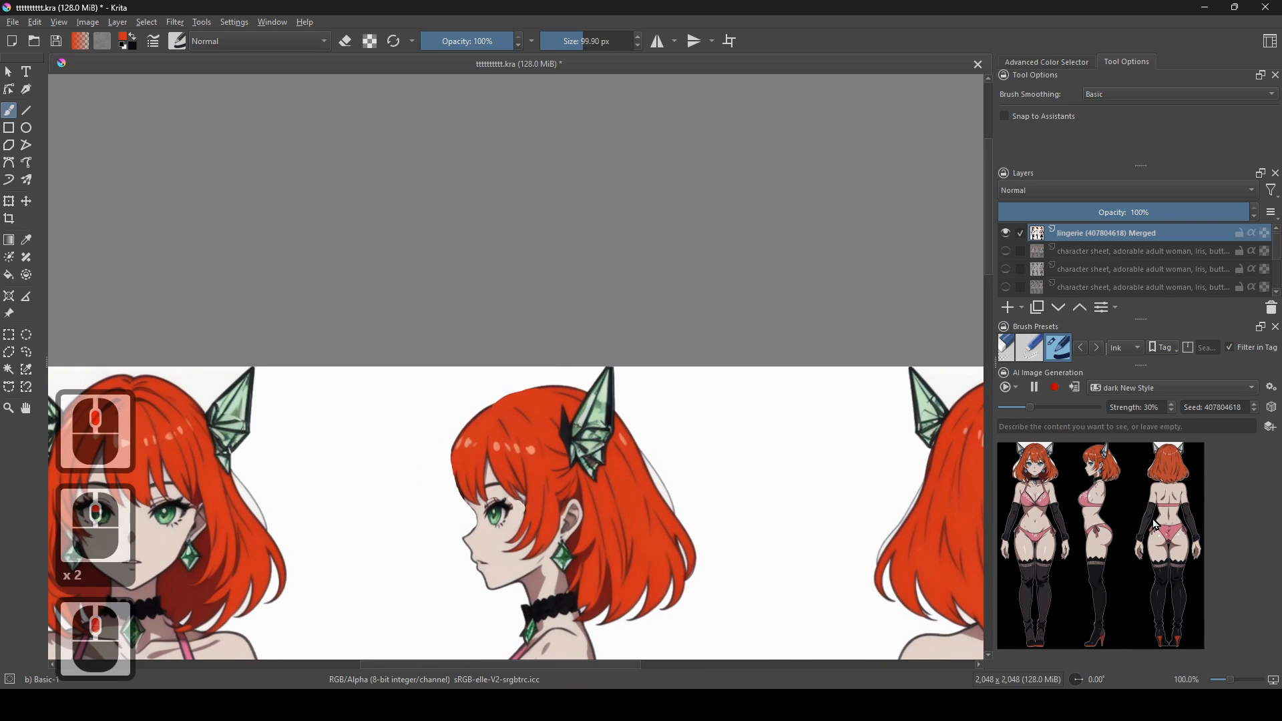
{"action": "left_click_drag", "start_coordinate": [623, 439], "coordinate": [582, 476]}
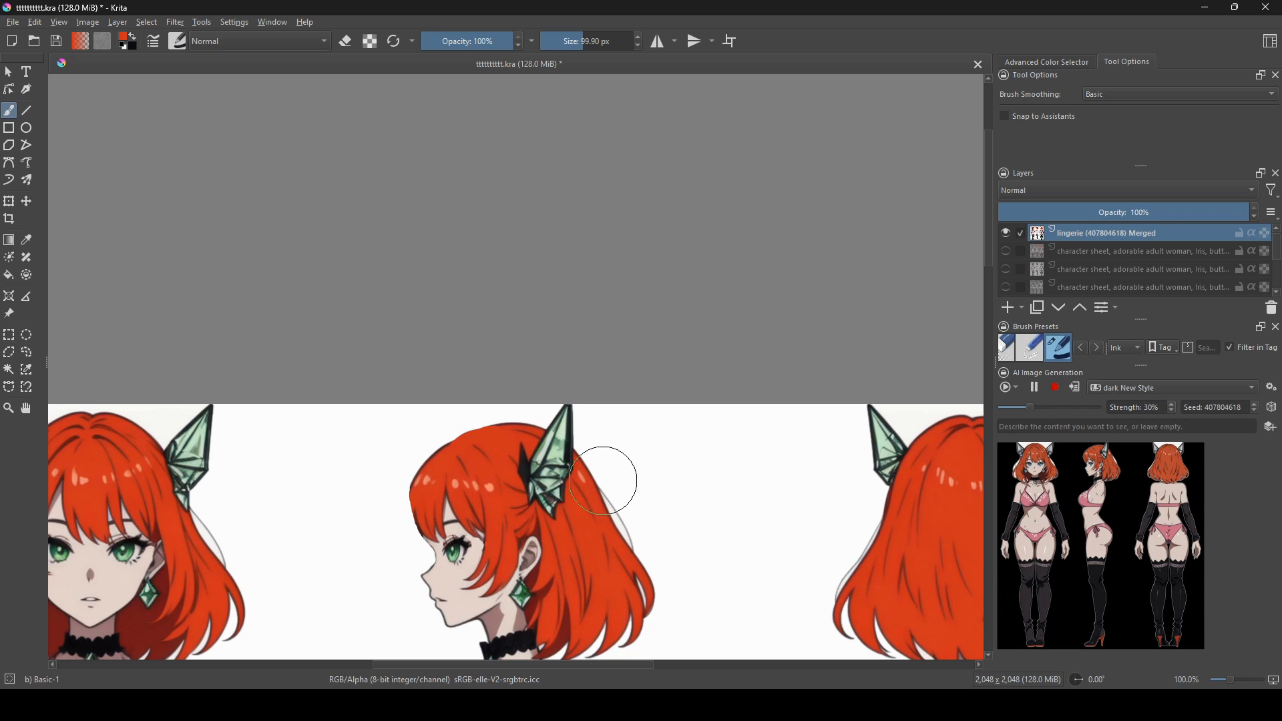
- Inspect the front, side and back figures on the white background, especially the stray outlines beside the hair
{"action": "left_click_drag", "start_coordinate": [575, 466], "coordinate": [903, 437]}
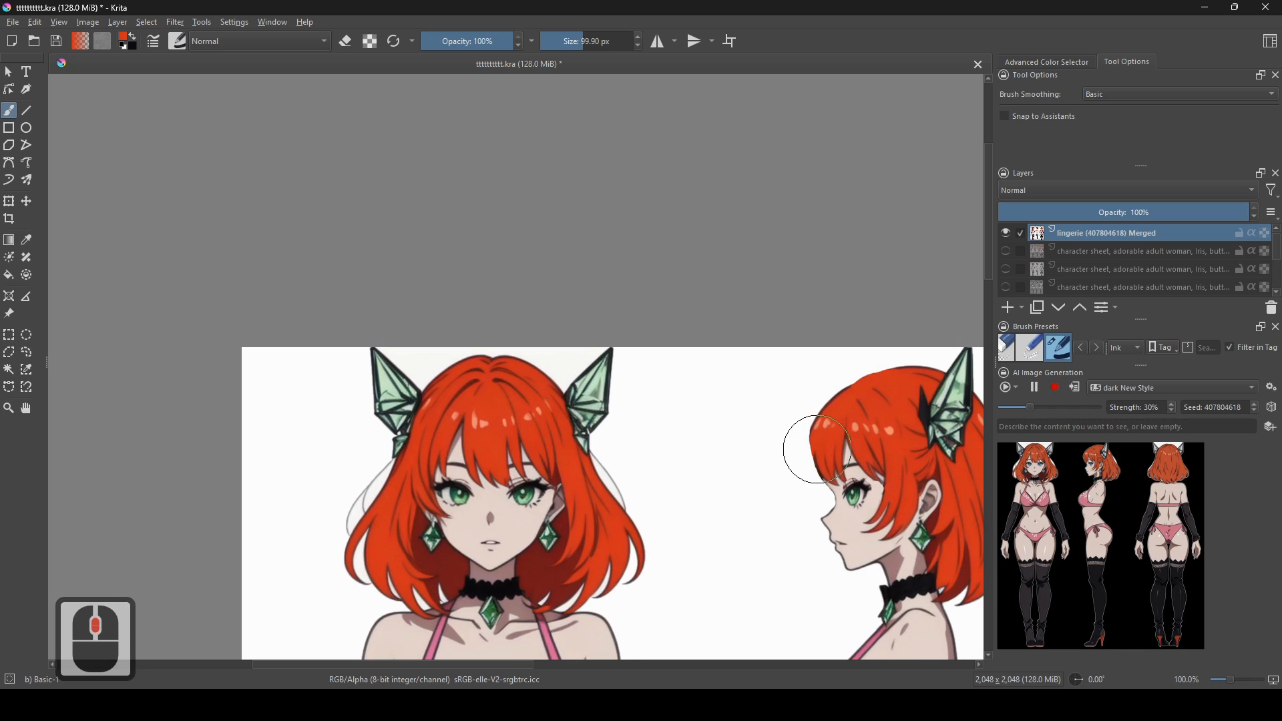
{"action": "left_click_drag", "start_coordinate": [835, 538], "coordinate": [510, 538]}
{"action": "scroll", "coordinate": [644, 545], "scroll_direction": "down", "scroll_amount": 2}
{"action": "left_click_drag", "start_coordinate": [715, 523], "coordinate": [700, 191]}
{"action": "left_click_drag", "start_coordinate": [680, 474], "coordinate": [675, 658]}
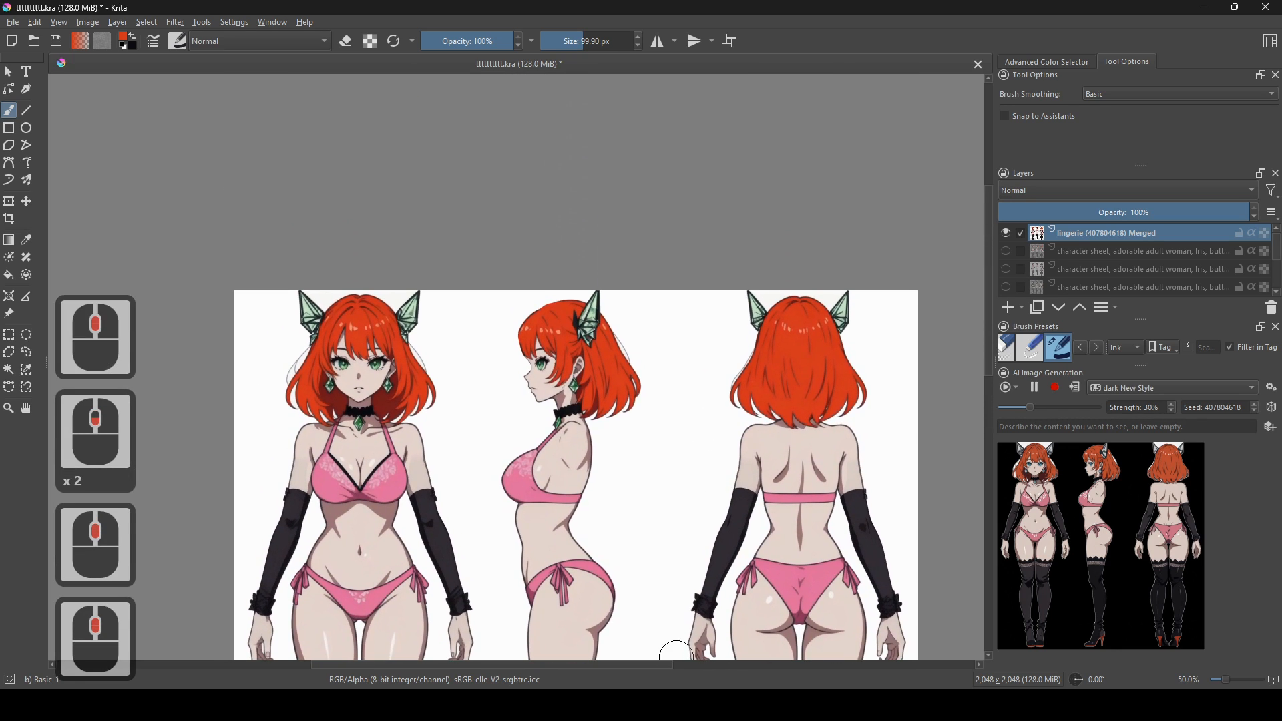
{"action": "scroll", "coordinate": [644, 493], "scroll_direction": "up", "scroll_amount": 4}
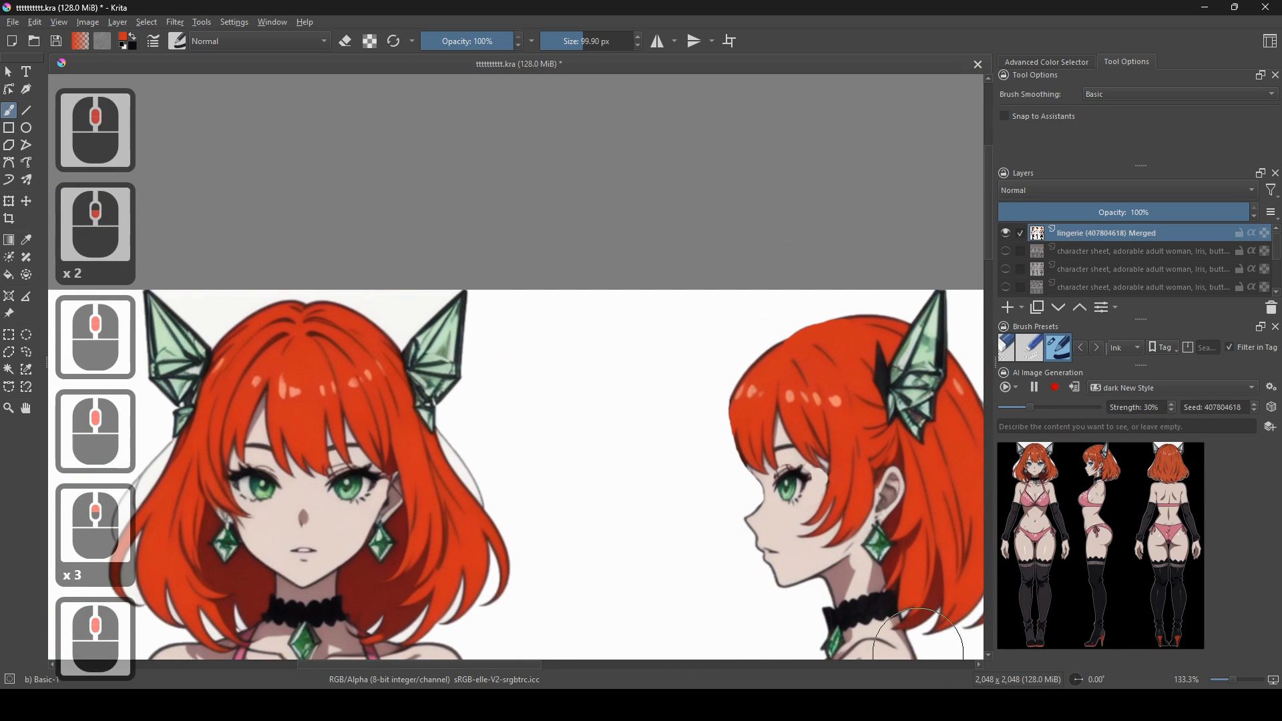
{"action": "left_click_drag", "start_coordinate": [827, 549], "coordinate": [885, 581]}
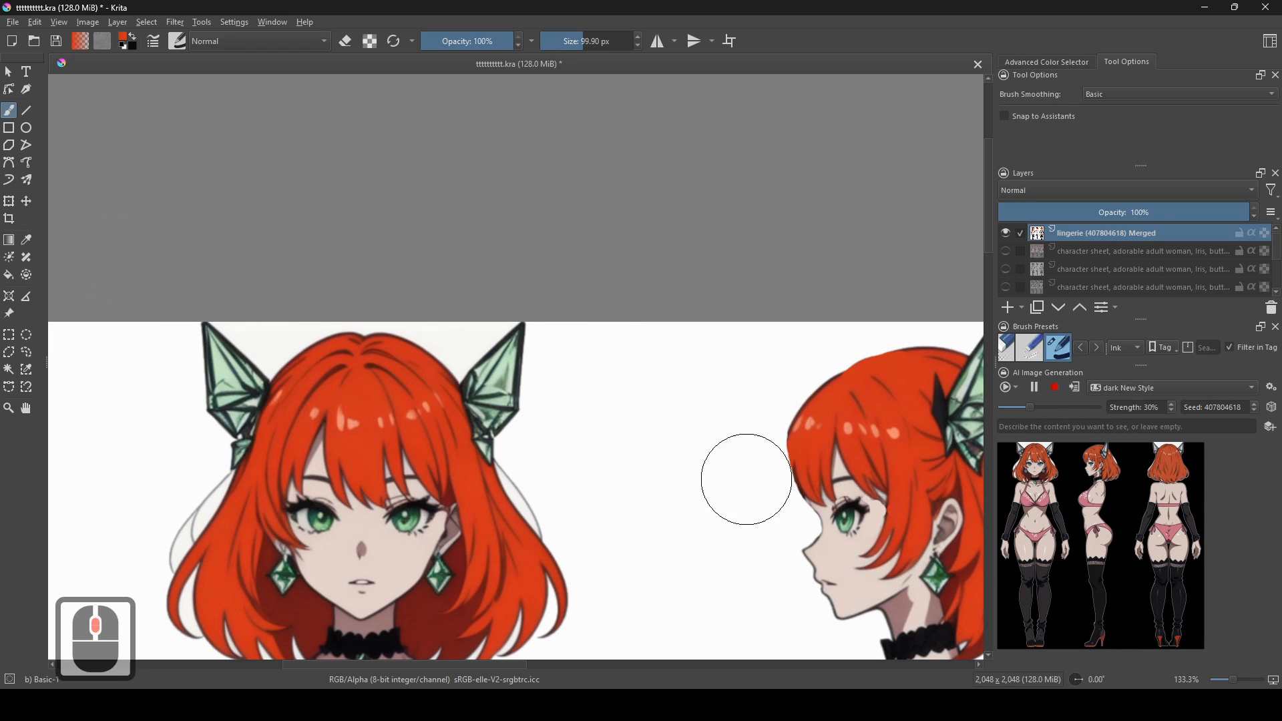
{"action": "scroll", "coordinate": [624, 394], "scroll_direction": "down", "scroll_amount": 4}
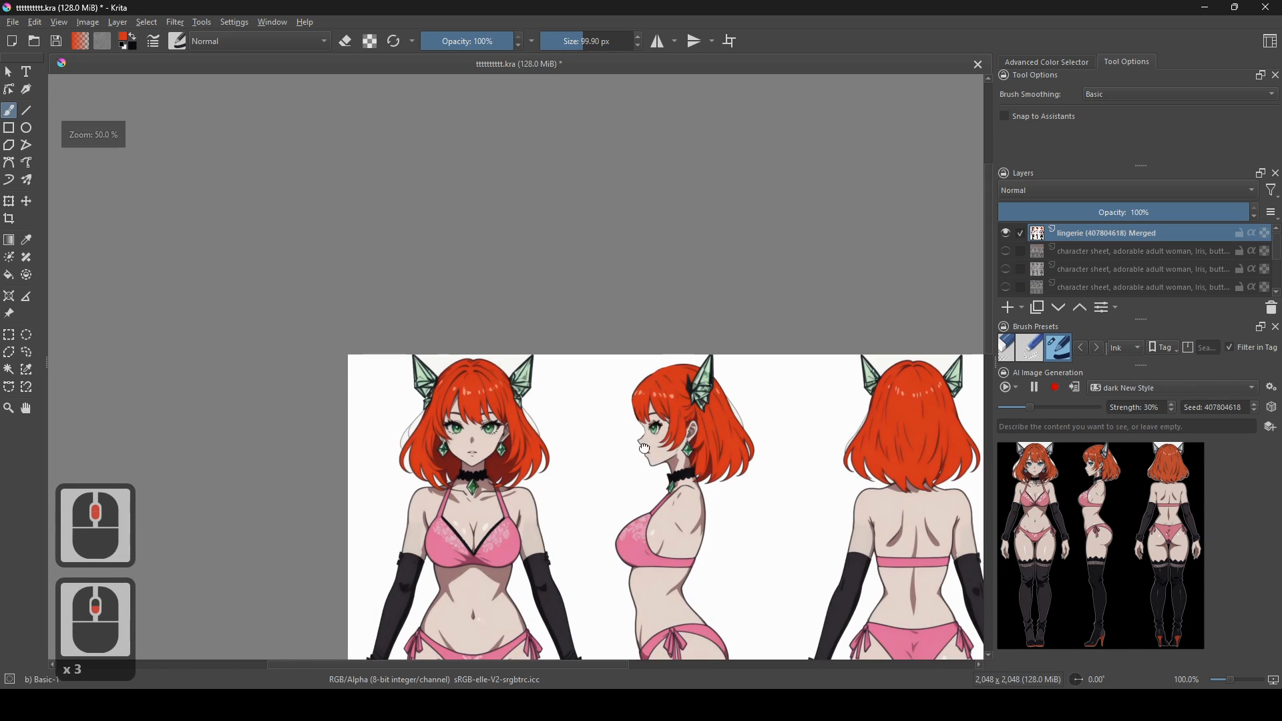
{"action": "left_click_drag", "start_coordinate": [680, 544], "coordinate": [647, 220]}
{"action": "scroll", "coordinate": [678, 431], "scroll_direction": "up", "scroll_amount": 1}
{"action": "left_click_drag", "start_coordinate": [679, 430], "coordinate": [646, 715]}
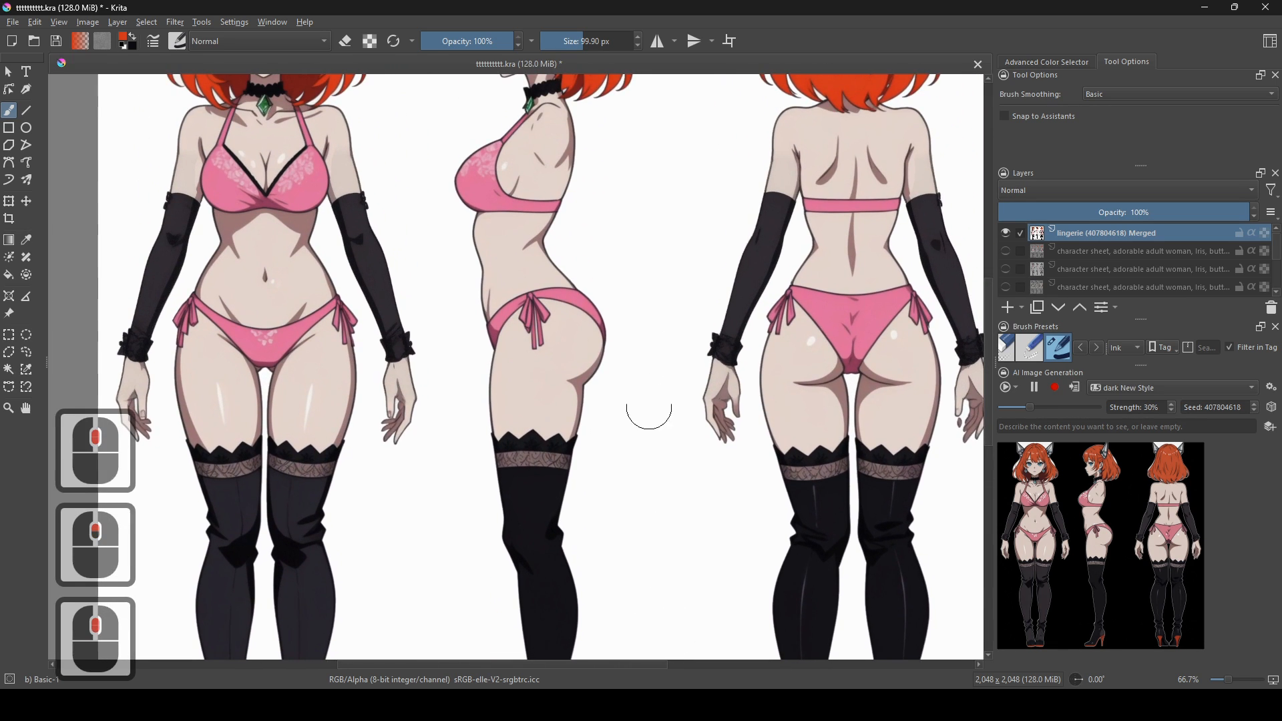
{"action": "left_click_drag", "start_coordinate": [660, 317], "coordinate": [661, 569]}
{"action": "left_click_drag", "start_coordinate": [647, 398], "coordinate": [806, 612]}
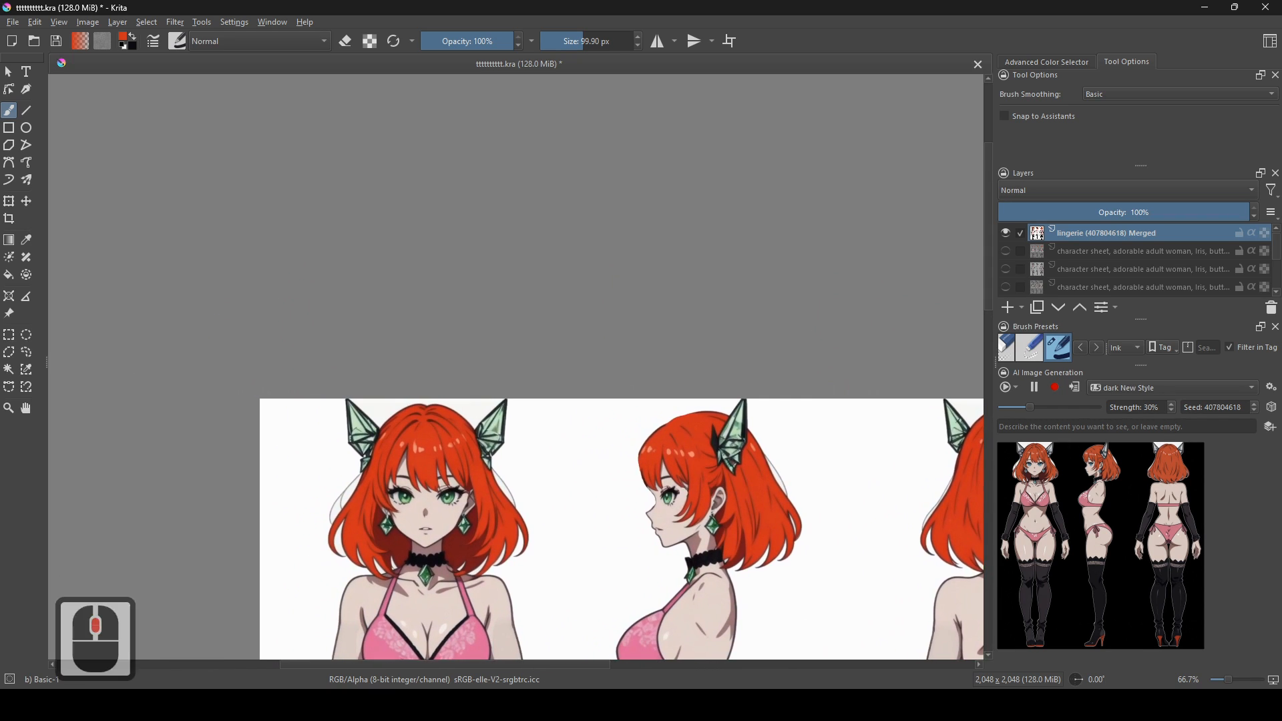
{"action": "scroll", "coordinate": [808, 601], "scroll_direction": "up", "scroll_amount": 1}
{"action": "left_click_drag", "start_coordinate": [619, 550], "coordinate": [535, 463]}
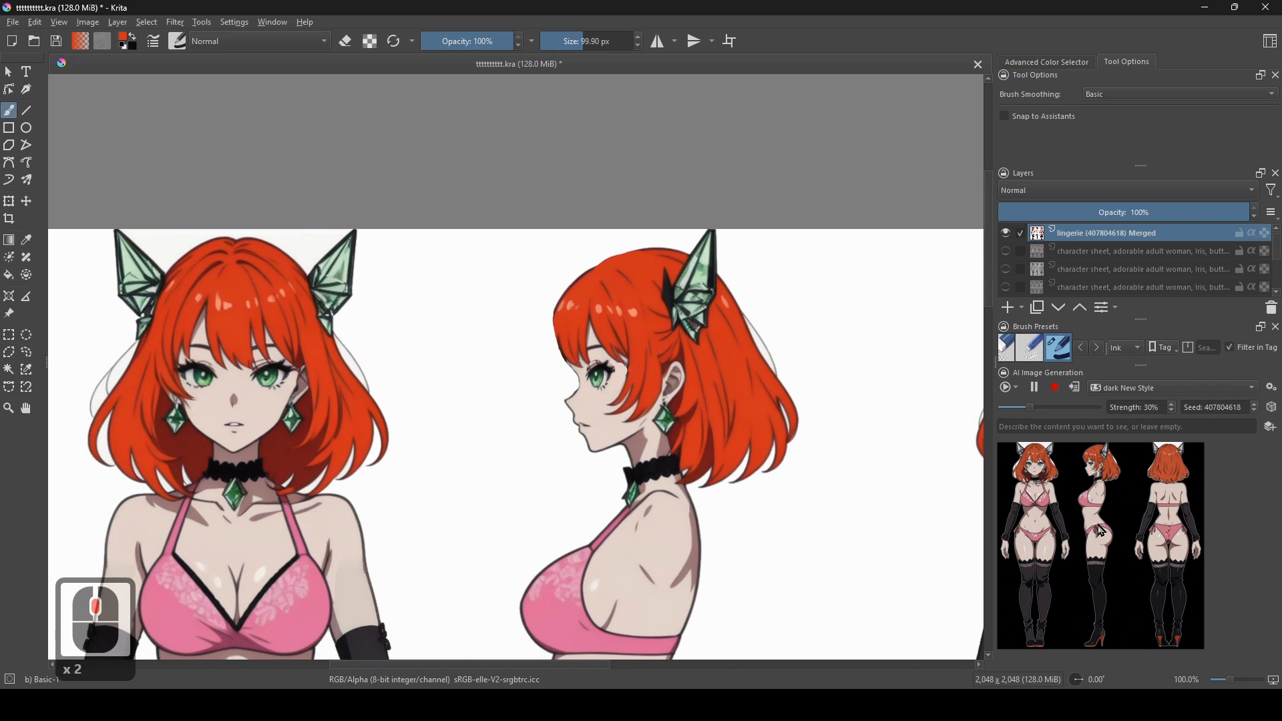
{"action": "left_click_drag", "start_coordinate": [523, 349], "coordinate": [562, 403]}
{"action": "scroll", "coordinate": [652, 472], "scroll_direction": "up", "scroll_amount": 1}
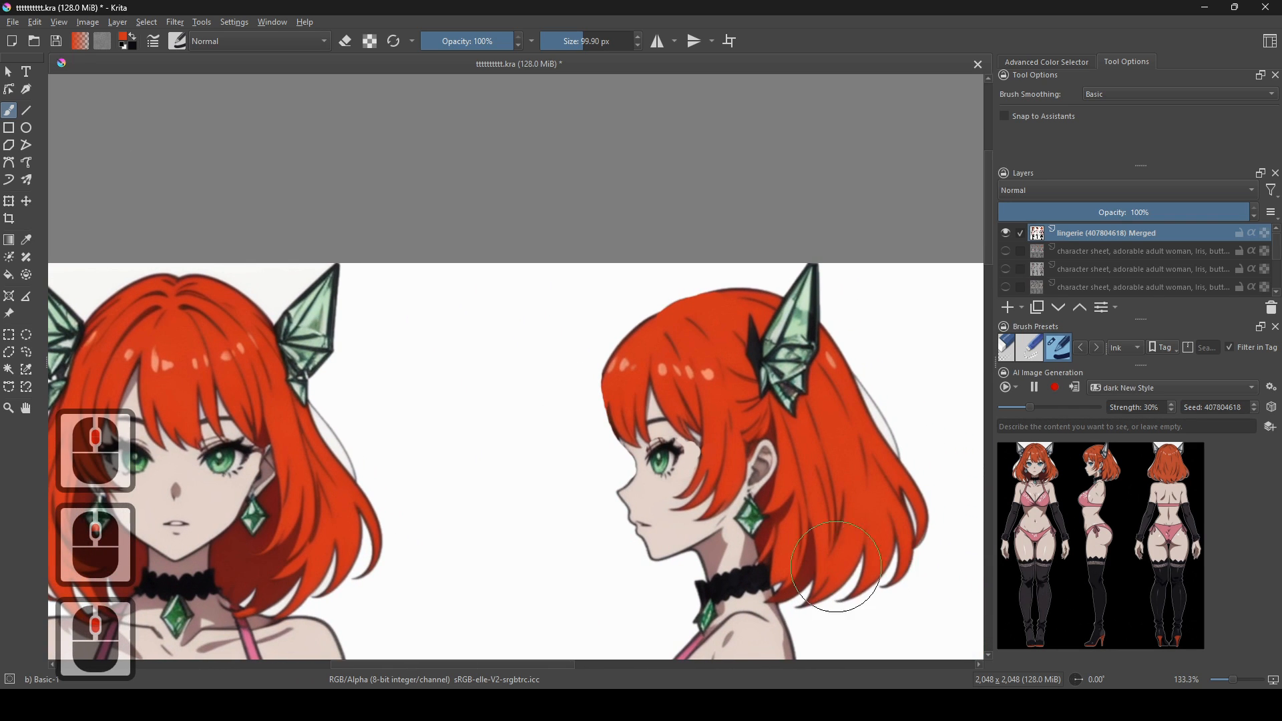
{"action": "left_click", "coordinate": [1265, 7]}
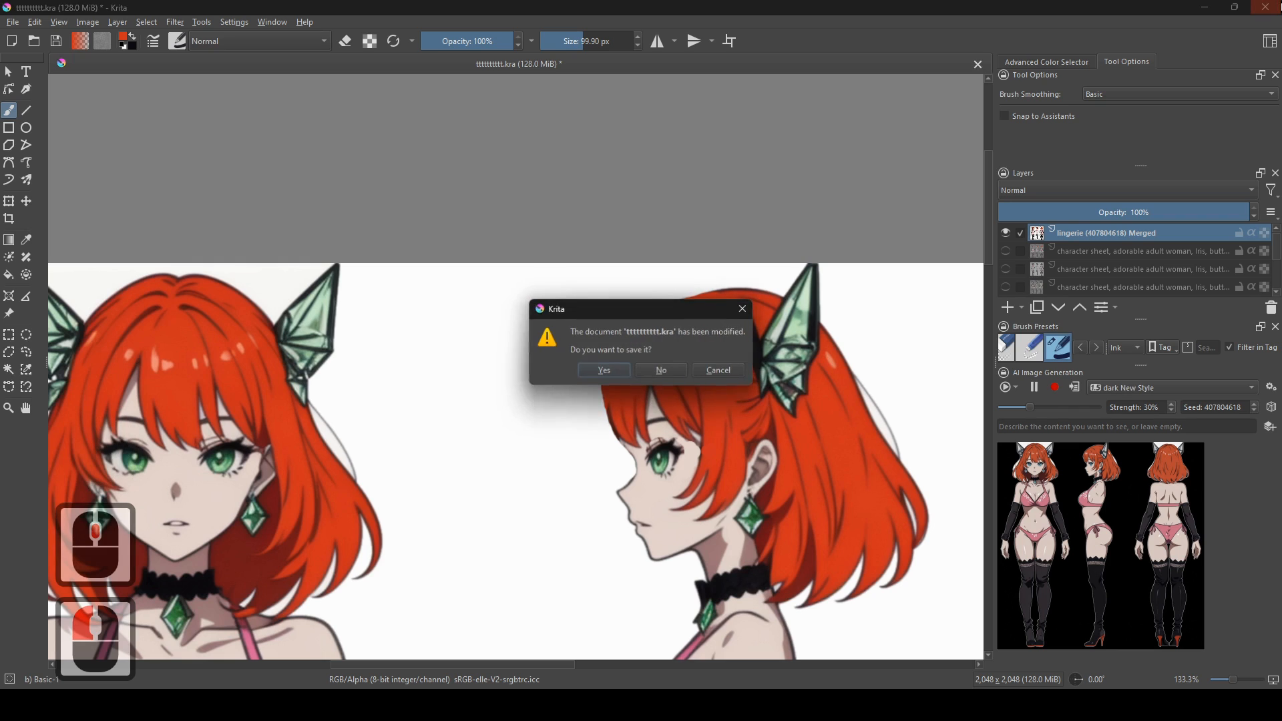
{"action": "left_click", "coordinate": [743, 310]}
{"action": "scroll", "coordinate": [758, 395], "scroll_direction": "up", "scroll_amount": 1}
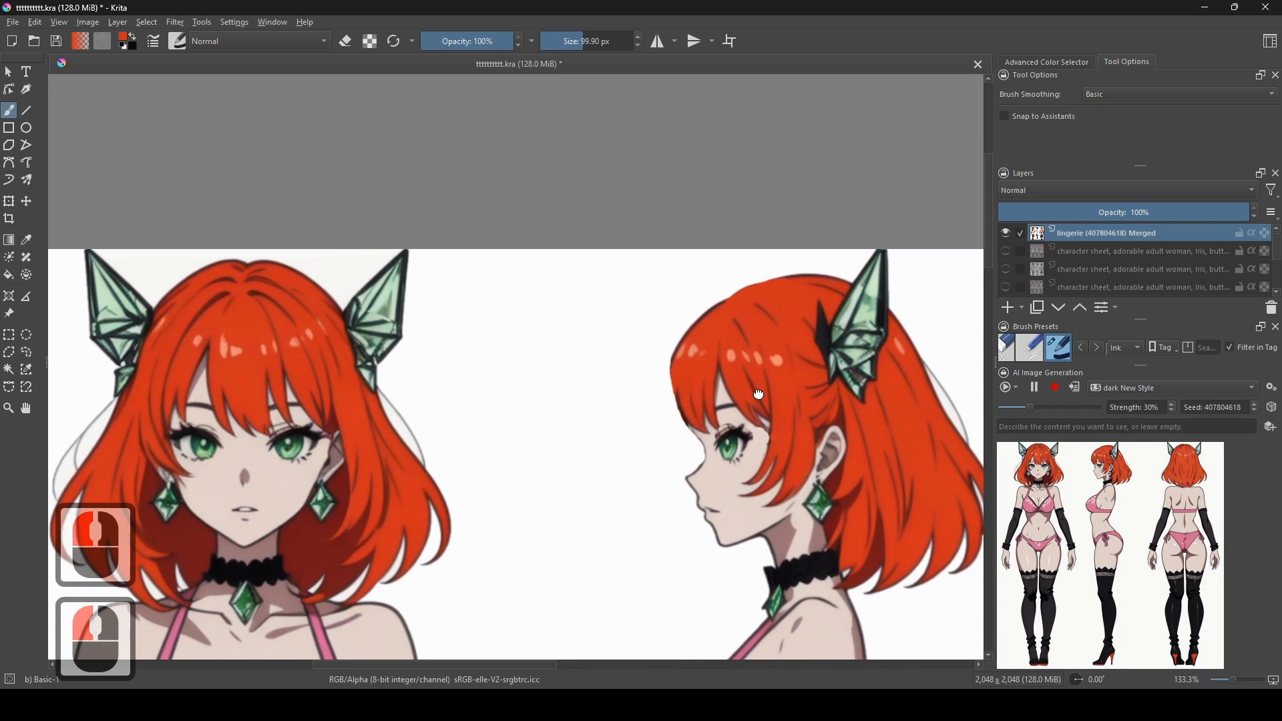
- Copy the current live AI preview of the character sheet onto the canvas as a new layer
{"action": "left_click_drag", "start_coordinate": [772, 428], "coordinate": [664, 435]}
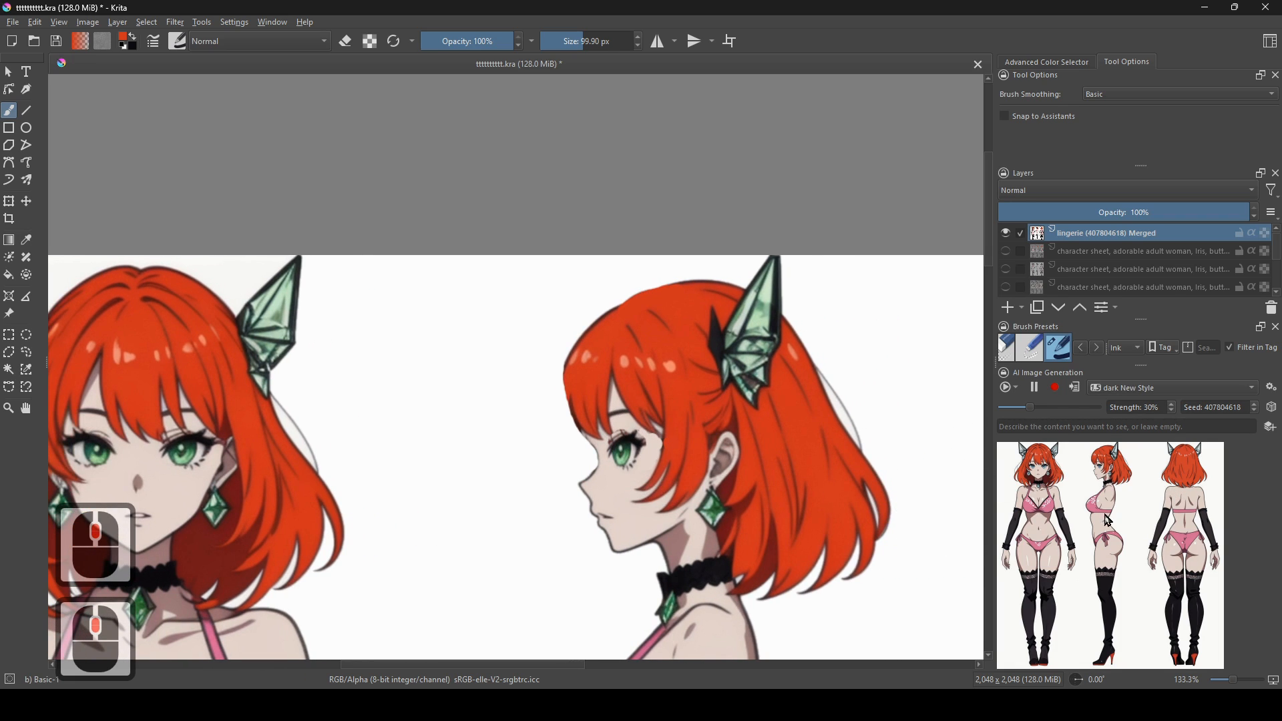
{"action": "left_click_drag", "start_coordinate": [769, 495], "coordinate": [831, 514]}
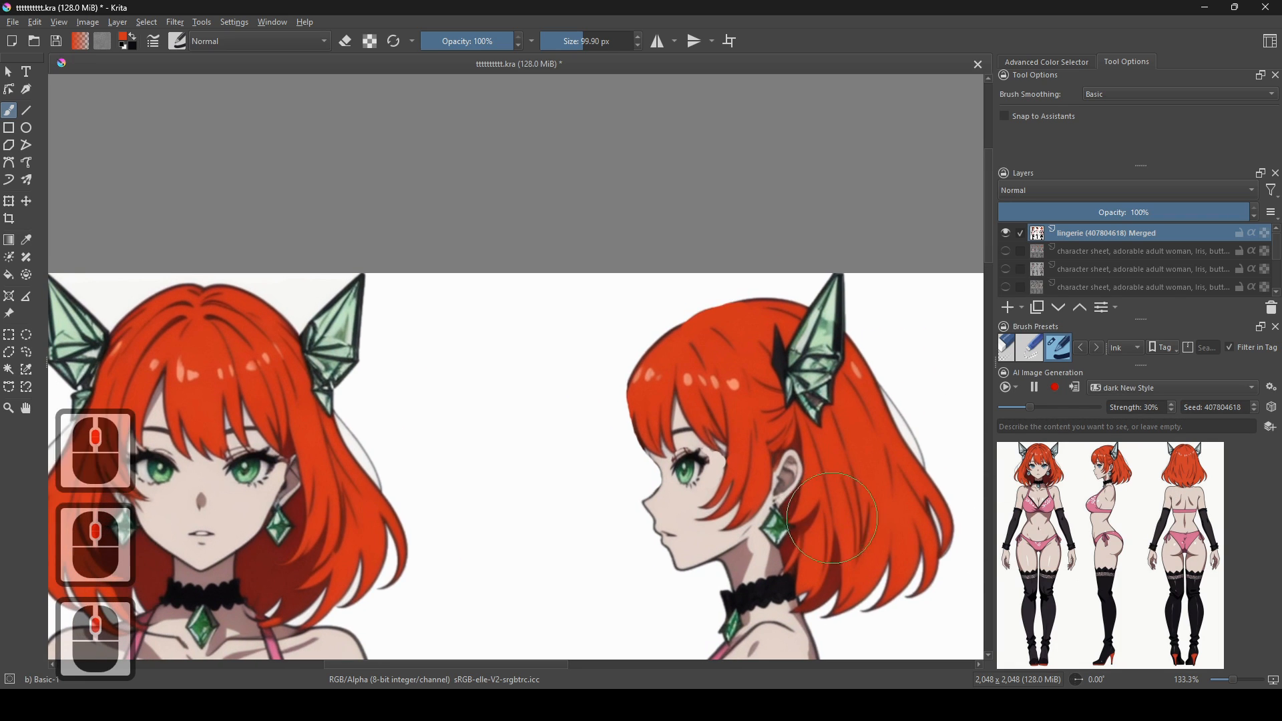
{"action": "left_click", "coordinate": [1078, 391]}
{"action": "left_click_drag", "start_coordinate": [469, 495], "coordinate": [553, 435]}
{"action": "scroll", "coordinate": [674, 550], "scroll_direction": "down", "scroll_amount": 1}
- Compare the new AI-generated layer with the merged lingerie layer by toggling its visibility, checking the hair, eyes and crystal ornaments
{"action": "left_click", "coordinate": [1006, 233]}
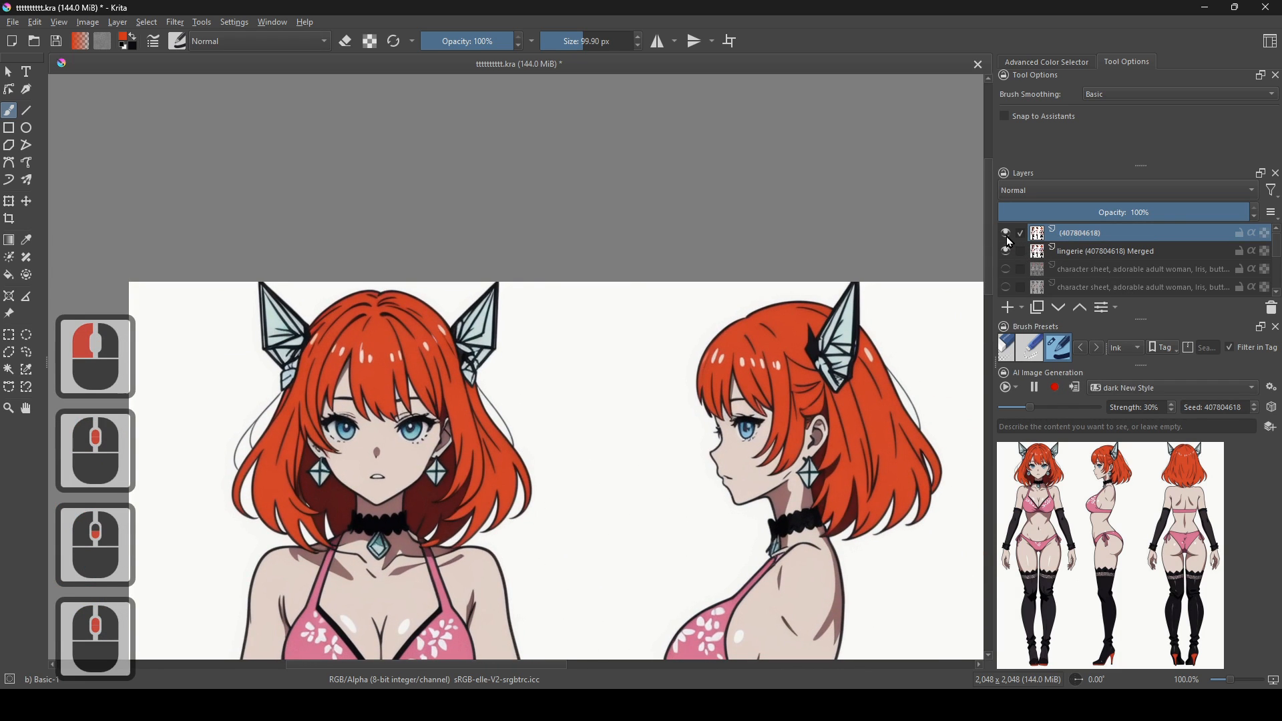
{"action": "left_click", "coordinate": [1005, 233]}
{"action": "scroll", "coordinate": [559, 180], "scroll_direction": "down", "scroll_amount": 3}
{"action": "scroll", "coordinate": [559, 181], "scroll_direction": "up", "scroll_amount": 1}
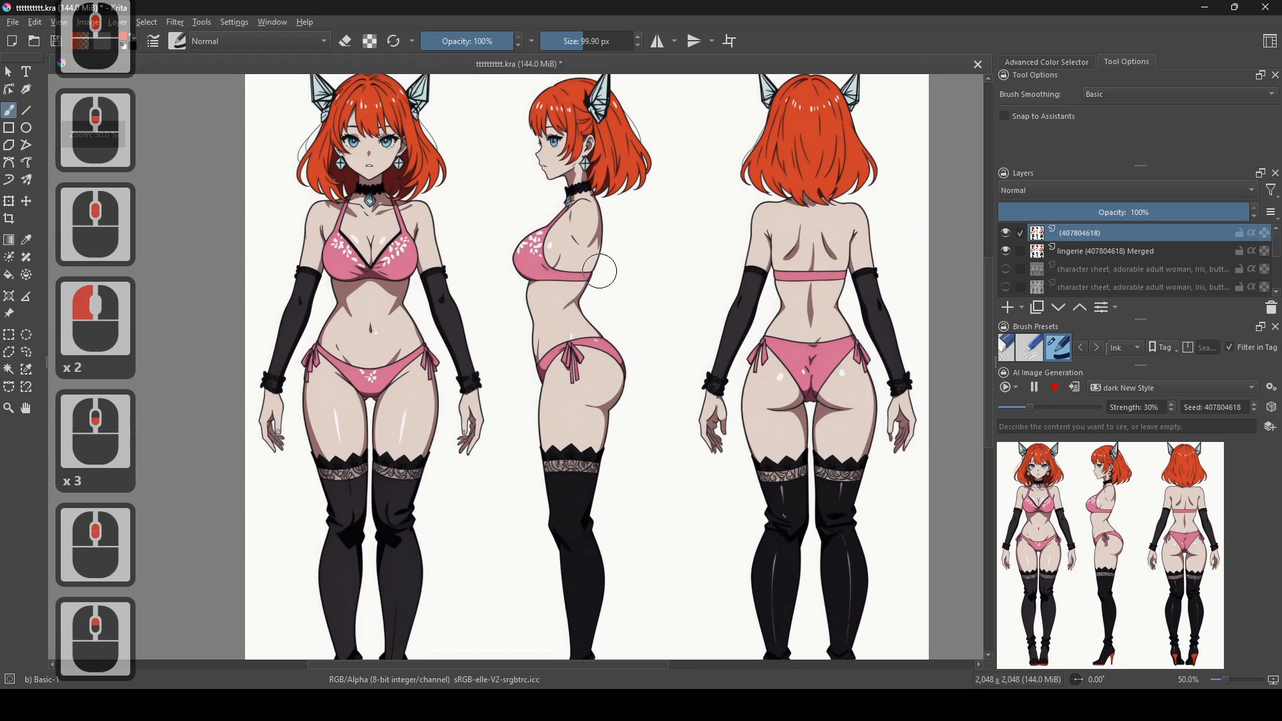
{"action": "left_click", "coordinate": [1006, 234]}
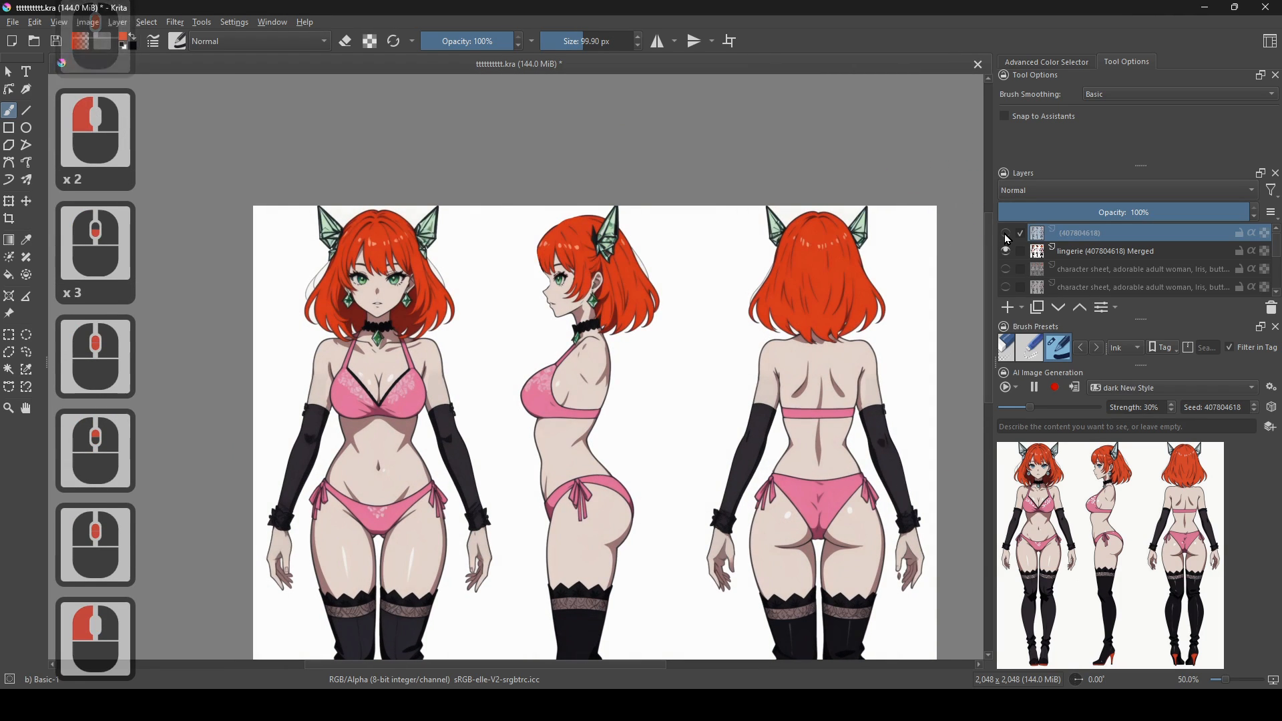
{"action": "left_click", "coordinate": [1007, 233]}
{"action": "left_click", "coordinate": [1007, 234]}
{"action": "left_click", "coordinate": [1007, 234]}
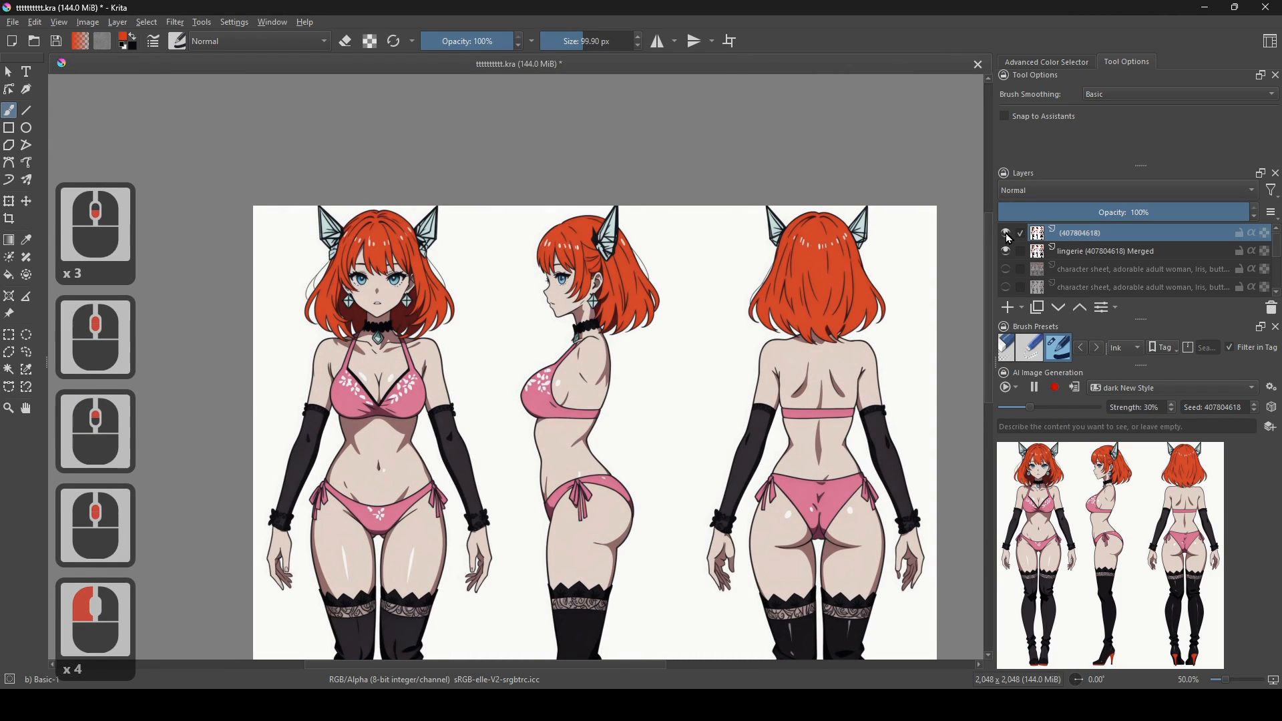
{"action": "left_click", "coordinate": [1008, 233]}
{"action": "left_click", "coordinate": [1007, 233]}
{"action": "left_click", "coordinate": [1007, 234]}
{"action": "left_click_drag", "start_coordinate": [698, 284], "coordinate": [779, 464]}
{"action": "scroll", "coordinate": [780, 463], "scroll_direction": "up", "scroll_amount": 3}
{"action": "left_click_drag", "start_coordinate": [720, 394], "coordinate": [975, 427]}
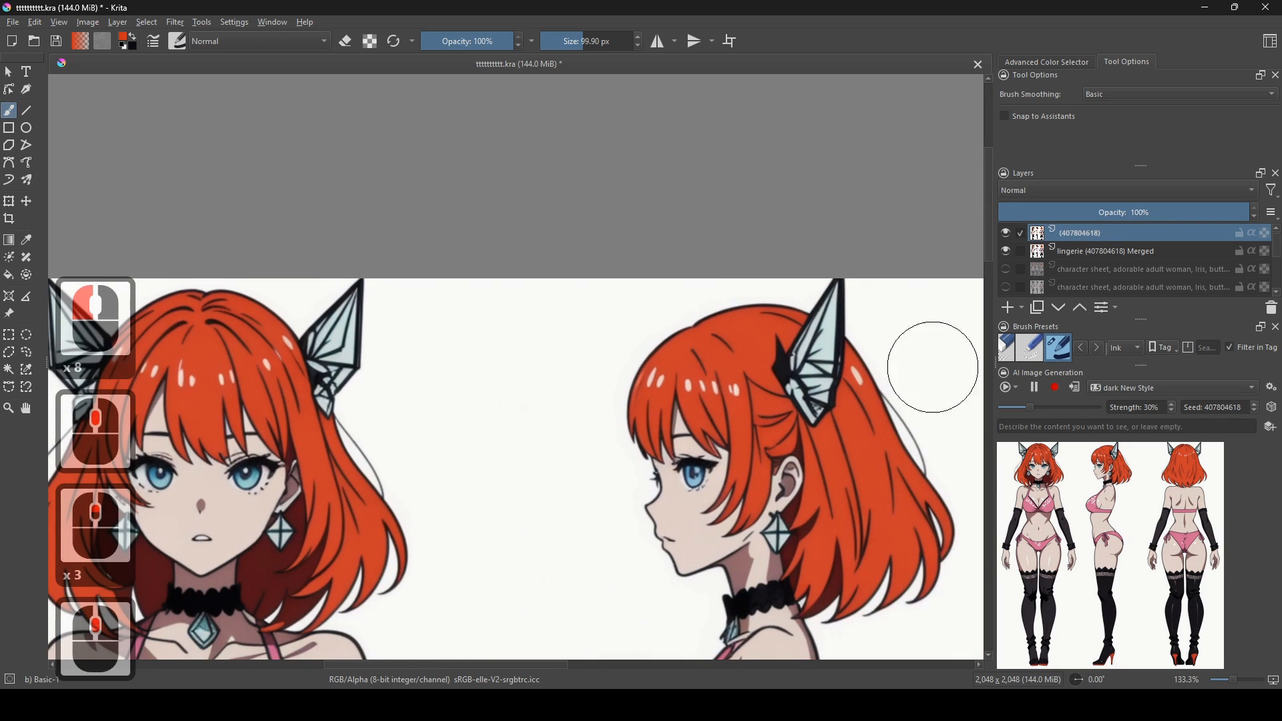
- Hide the new AI-generated layer and set the live generation strength to 10%
{"action": "left_click", "coordinate": [1006, 236]}
{"action": "left_click_drag", "start_coordinate": [675, 429], "coordinate": [792, 426]}
{"action": "scroll", "coordinate": [828, 431], "scroll_direction": "down", "scroll_amount": 1}
{"action": "scroll", "coordinate": [812, 427], "scroll_direction": "up", "scroll_amount": 1}
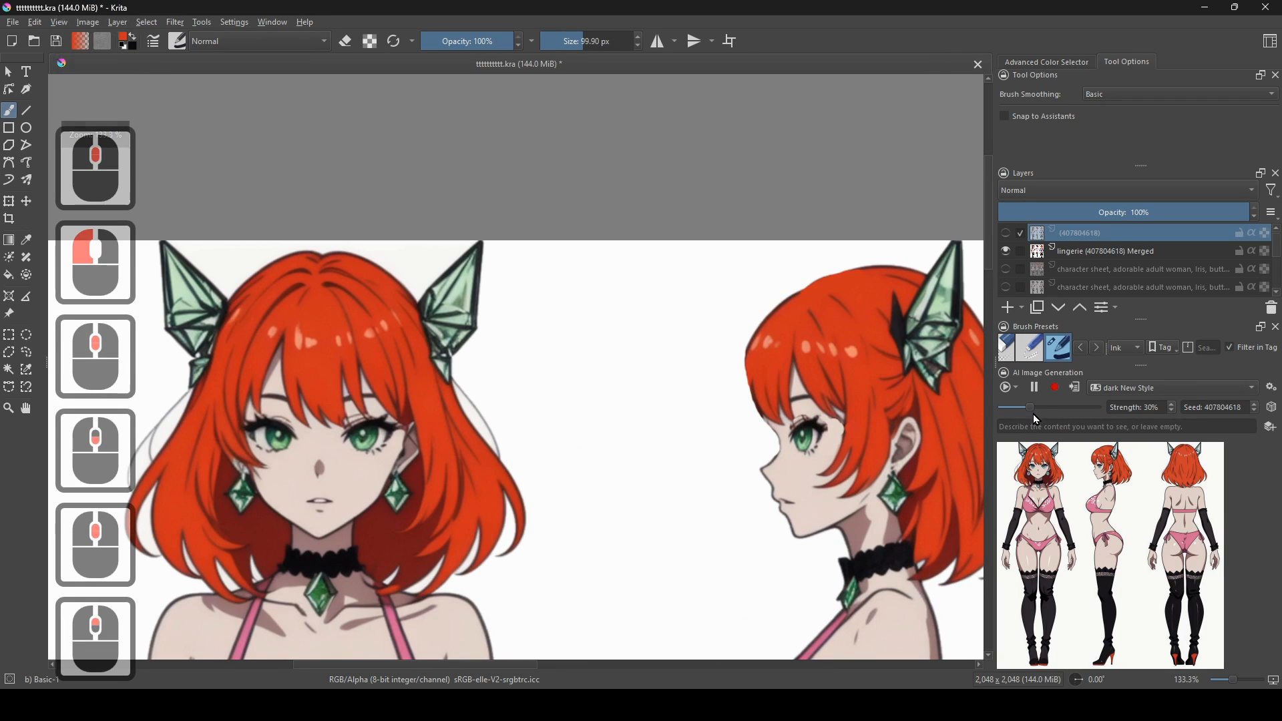
{"action": "left_click_drag", "start_coordinate": [1030, 409], "coordinate": [1012, 410]}
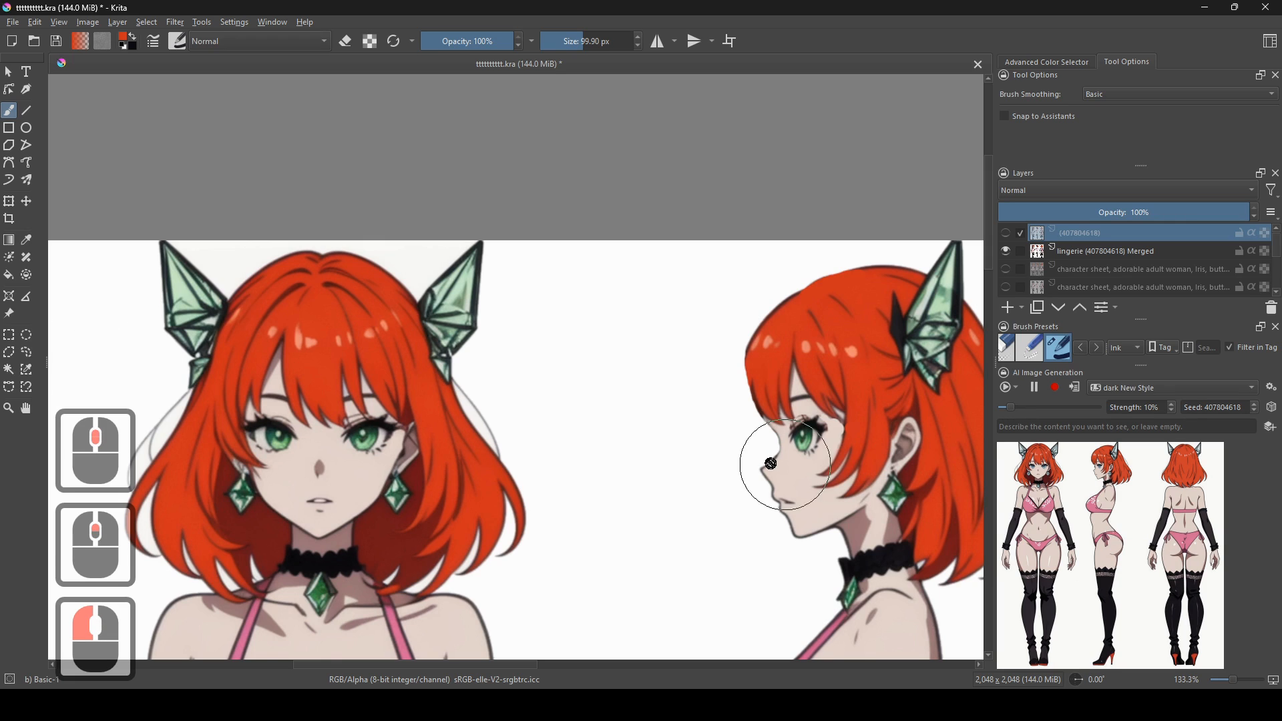
{"action": "left_click_drag", "start_coordinate": [585, 416], "coordinate": [593, 421]}
{"action": "scroll", "coordinate": [668, 434], "scroll_direction": "up", "scroll_amount": 2}
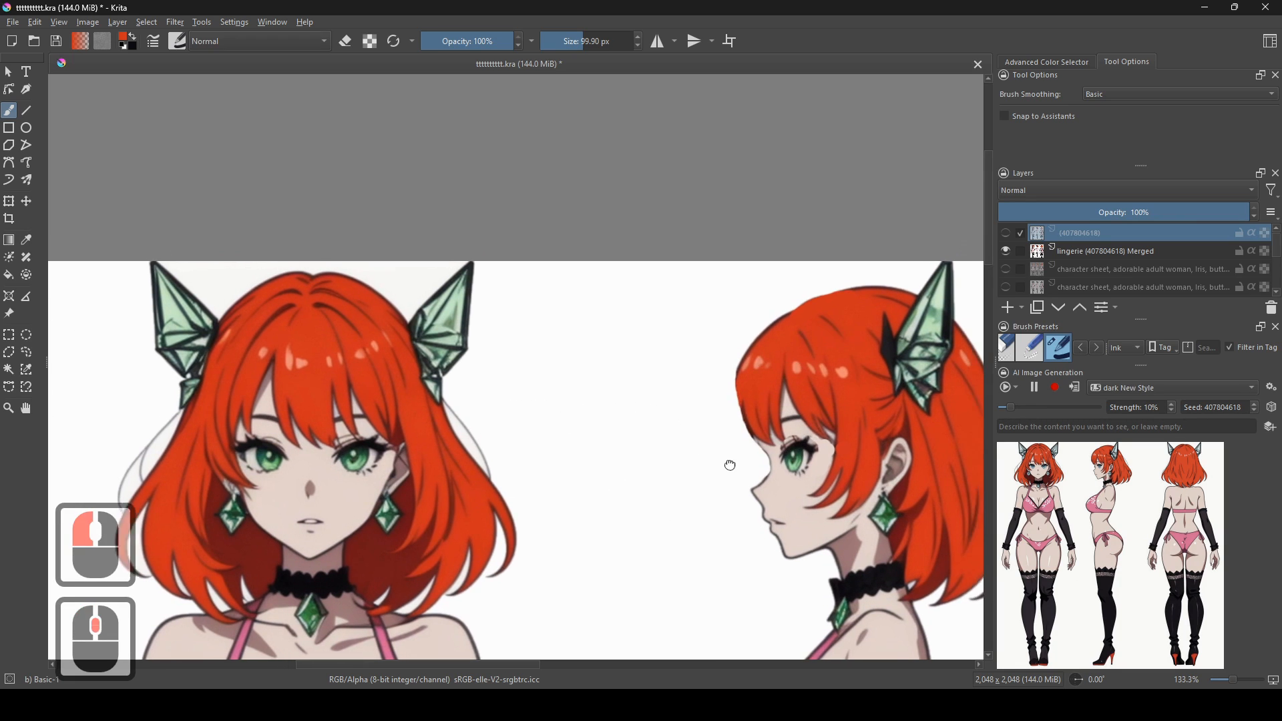
{"action": "scroll", "coordinate": [710, 323], "scroll_direction": "down", "scroll_amount": 2}
{"action": "scroll", "coordinate": [785, 449], "scroll_direction": "up", "scroll_amount": 2}
- Restart Krita, saving the modified document on exit, and reopen the red-haired character sheet from the recent images
{"action": "left_click", "coordinate": [1267, 8]}
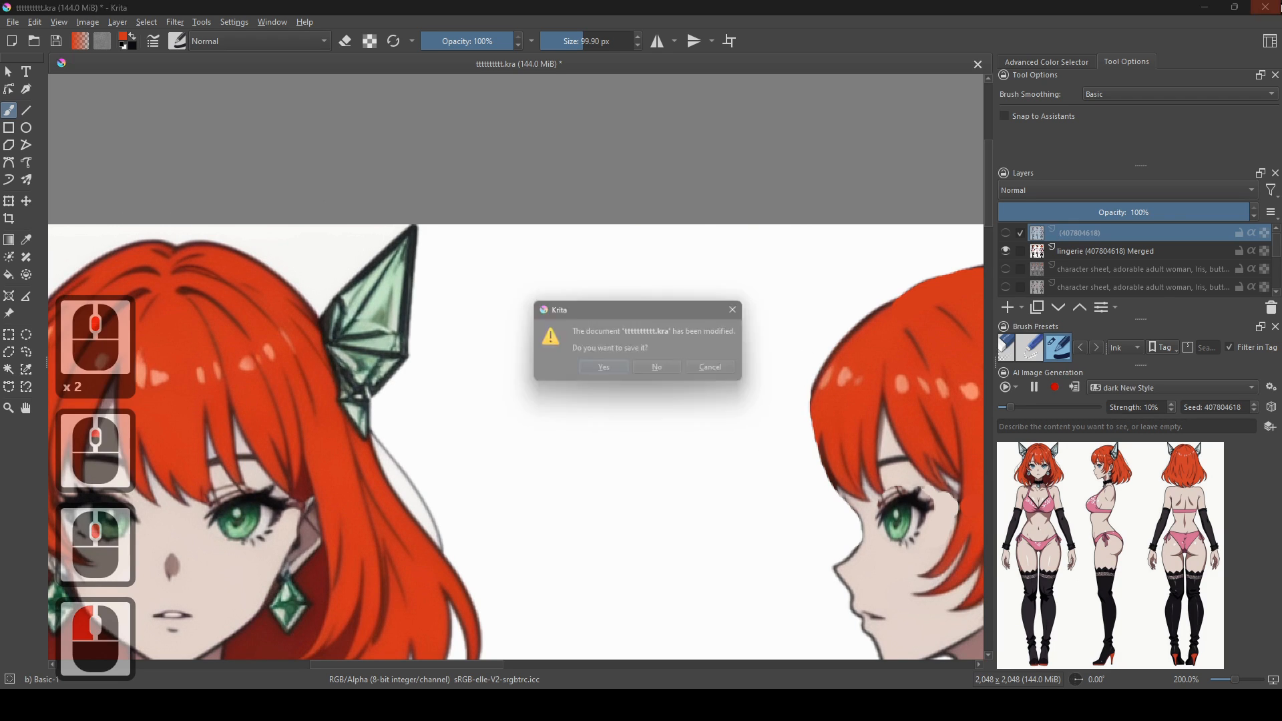
{"action": "left_click", "coordinate": [611, 371]}
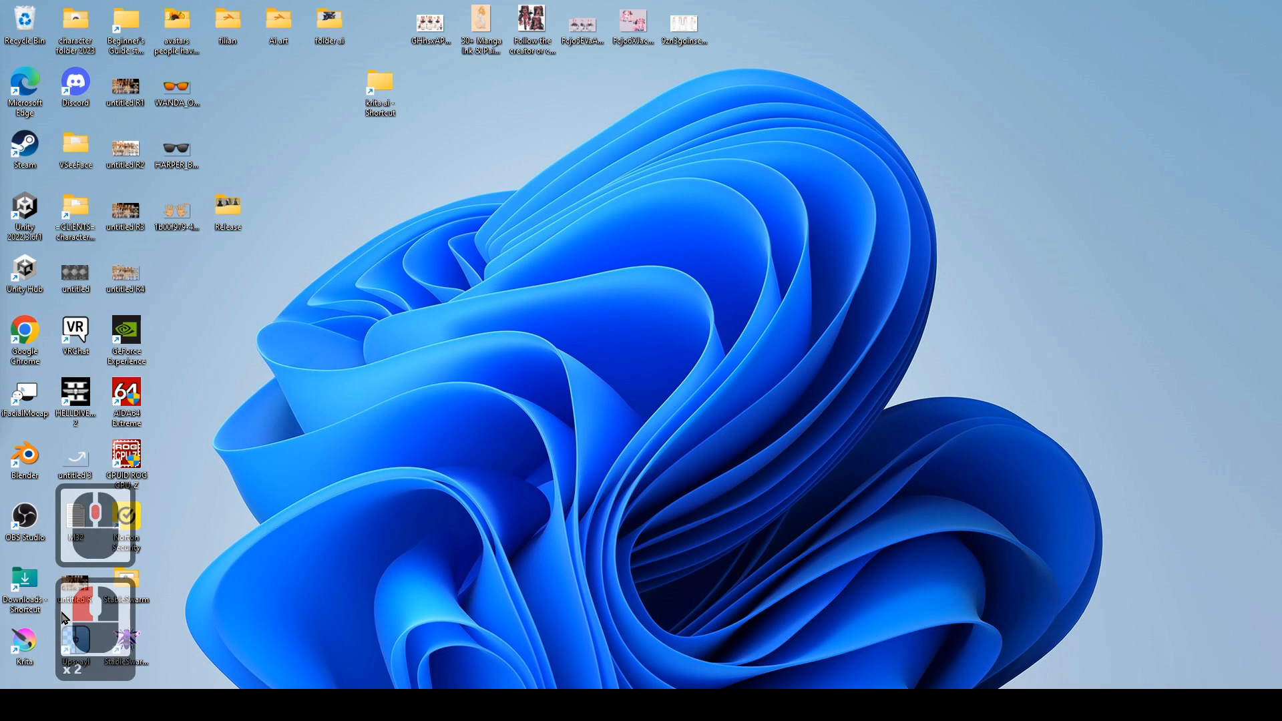
{"action": "double_click", "coordinate": [25, 641]}
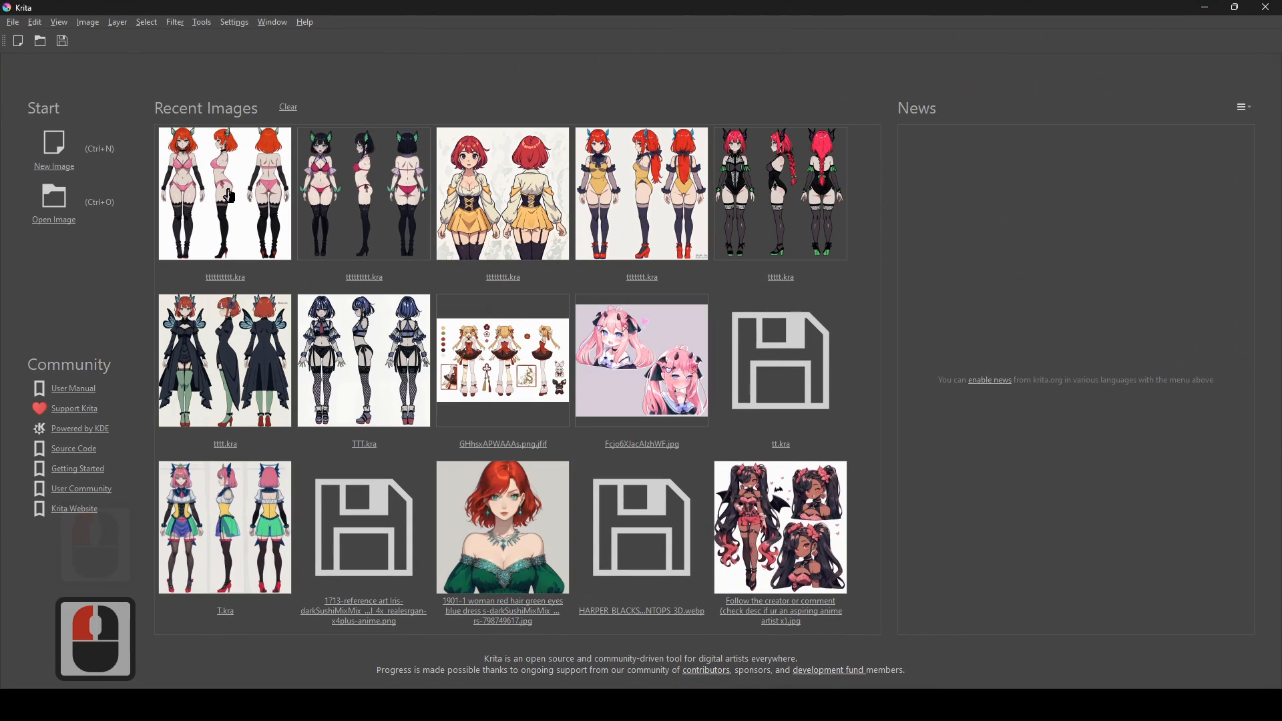
{"action": "left_click", "coordinate": [799, 323]}
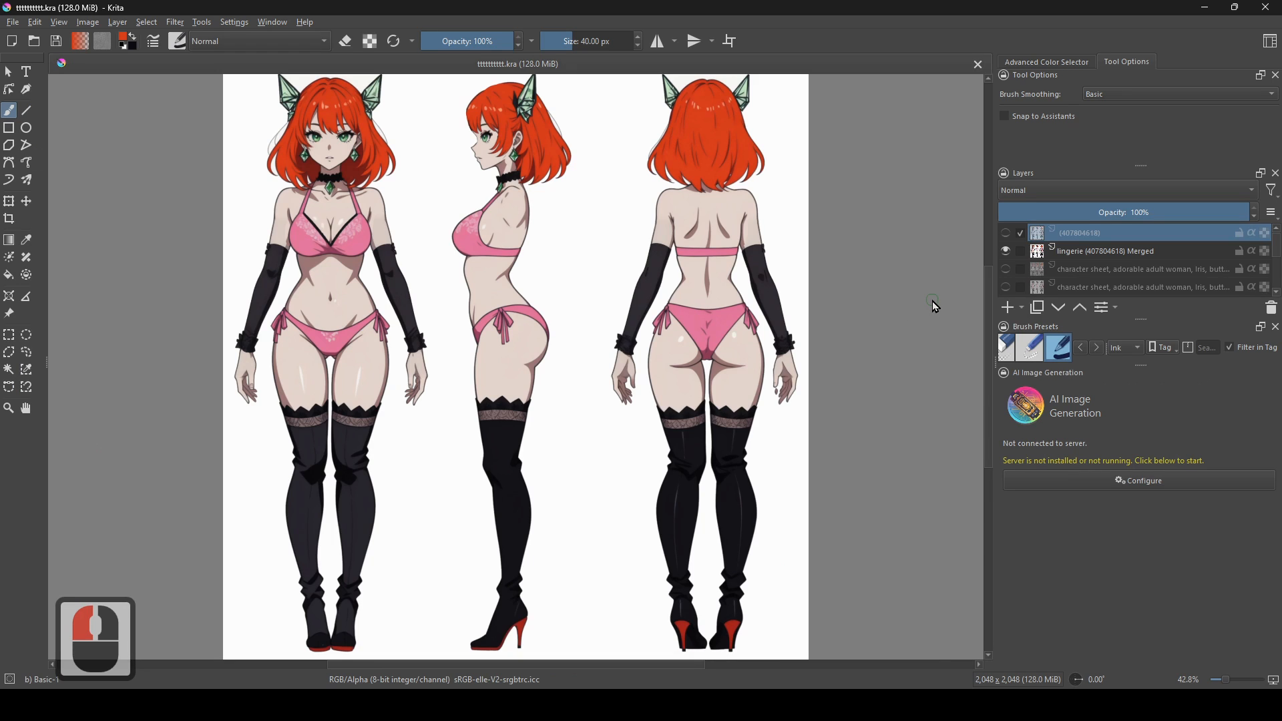
- Restart live AI generation on the reopened character sheet
{"action": "left_click_drag", "start_coordinate": [600, 387], "coordinate": [704, 569]}
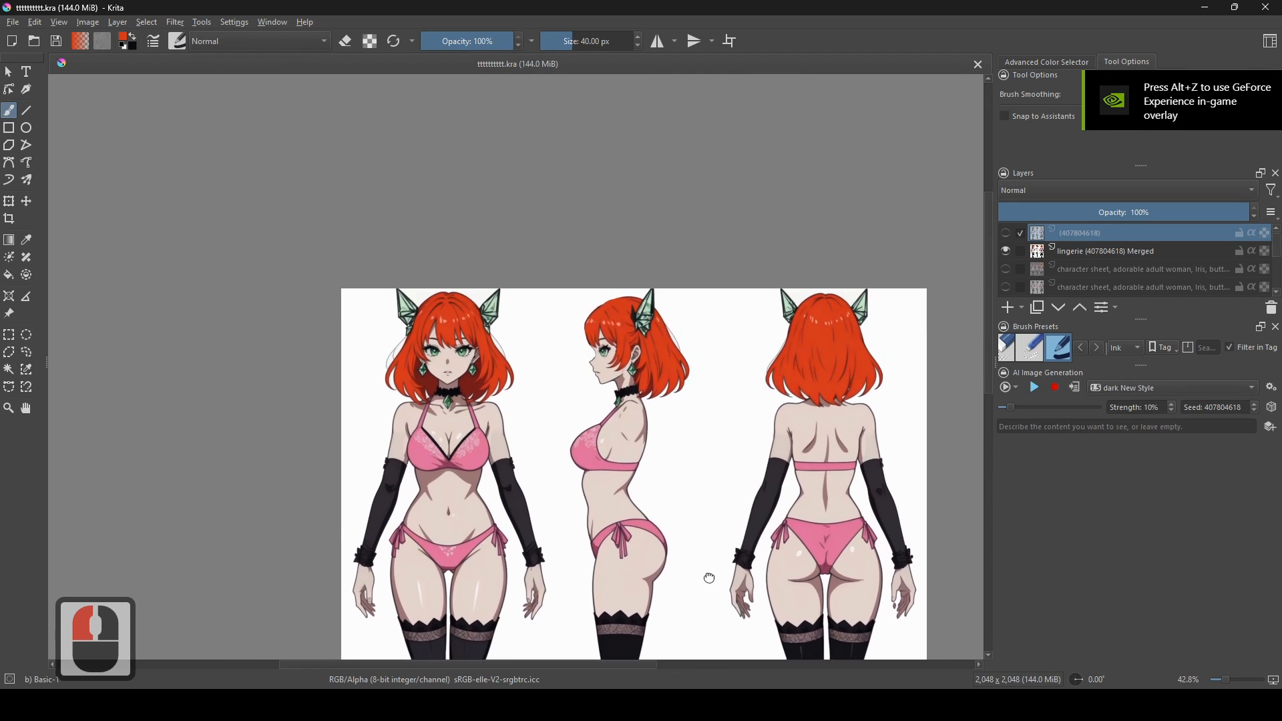
{"action": "scroll", "coordinate": [704, 568], "scroll_direction": "up", "scroll_amount": 7}
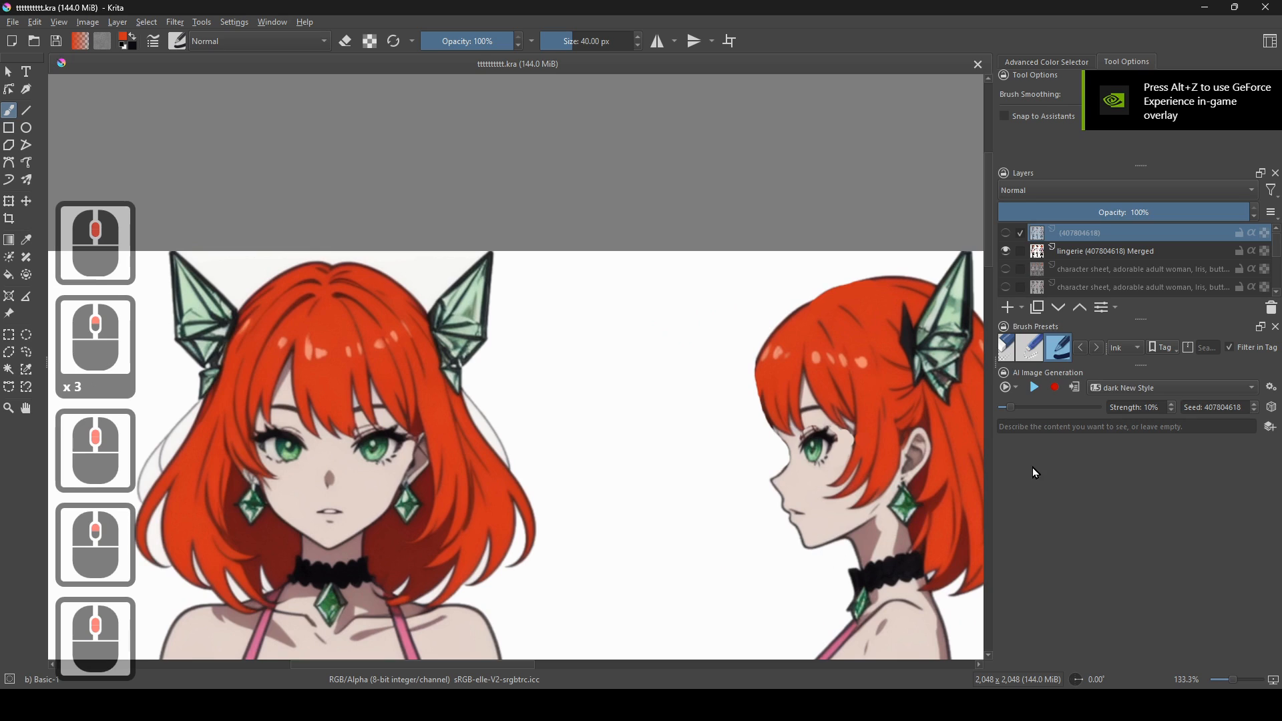
{"action": "left_click", "coordinate": [1036, 388]}
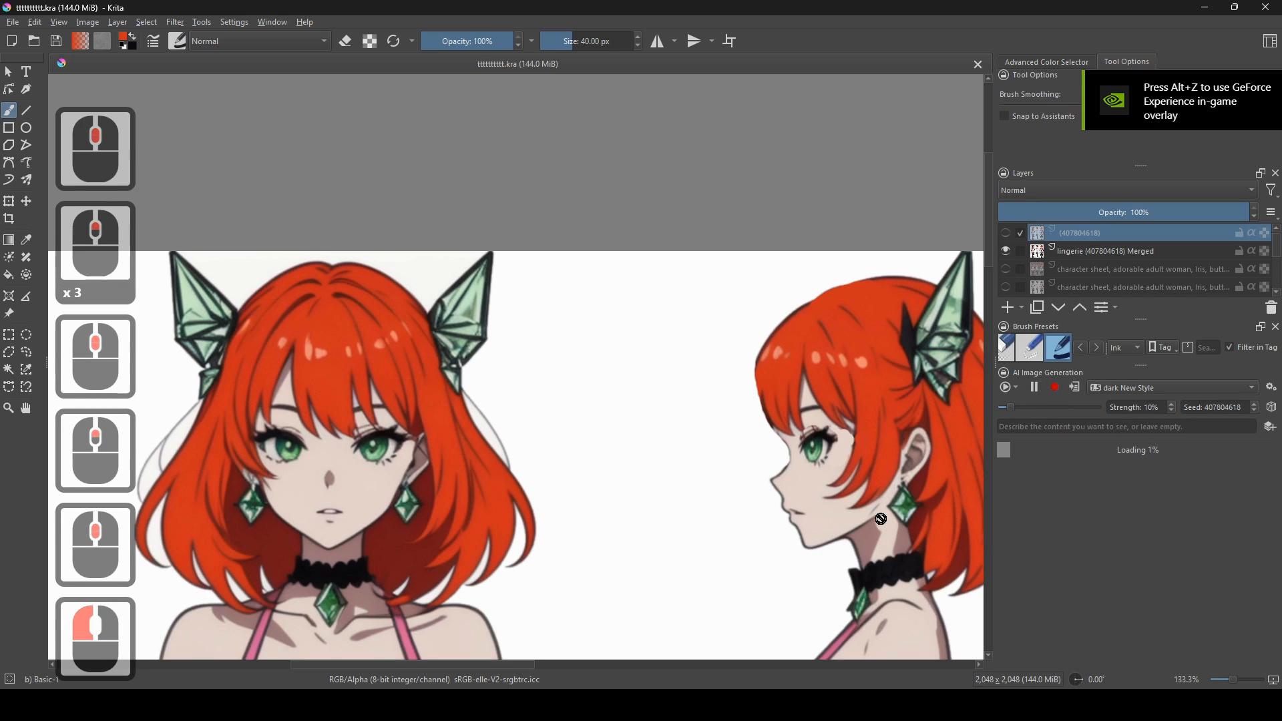
- Examine the hair outlines and faces of the front and side figures up close while the live generation loads
{"action": "left_click_drag", "start_coordinate": [601, 437], "coordinate": [704, 465]}
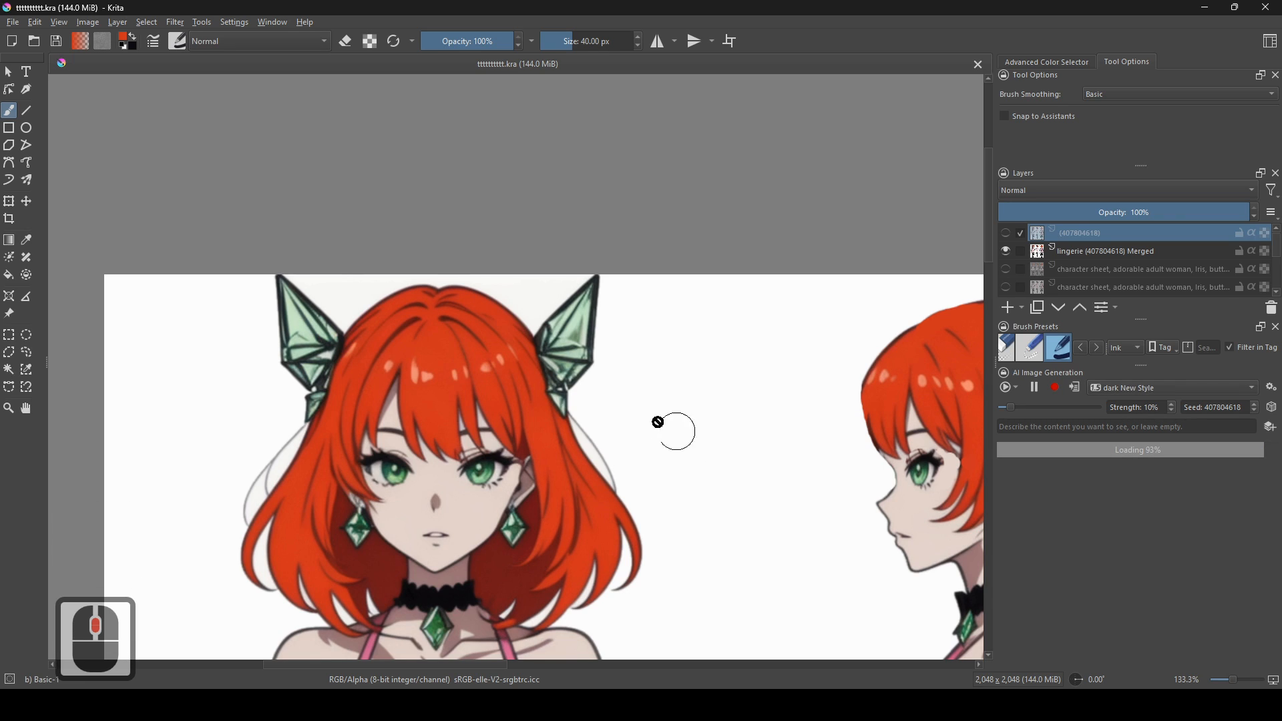
{"action": "scroll", "coordinate": [681, 429], "scroll_direction": "down", "scroll_amount": 4}
{"action": "scroll", "coordinate": [548, 311], "scroll_direction": "up", "scroll_amount": 1}
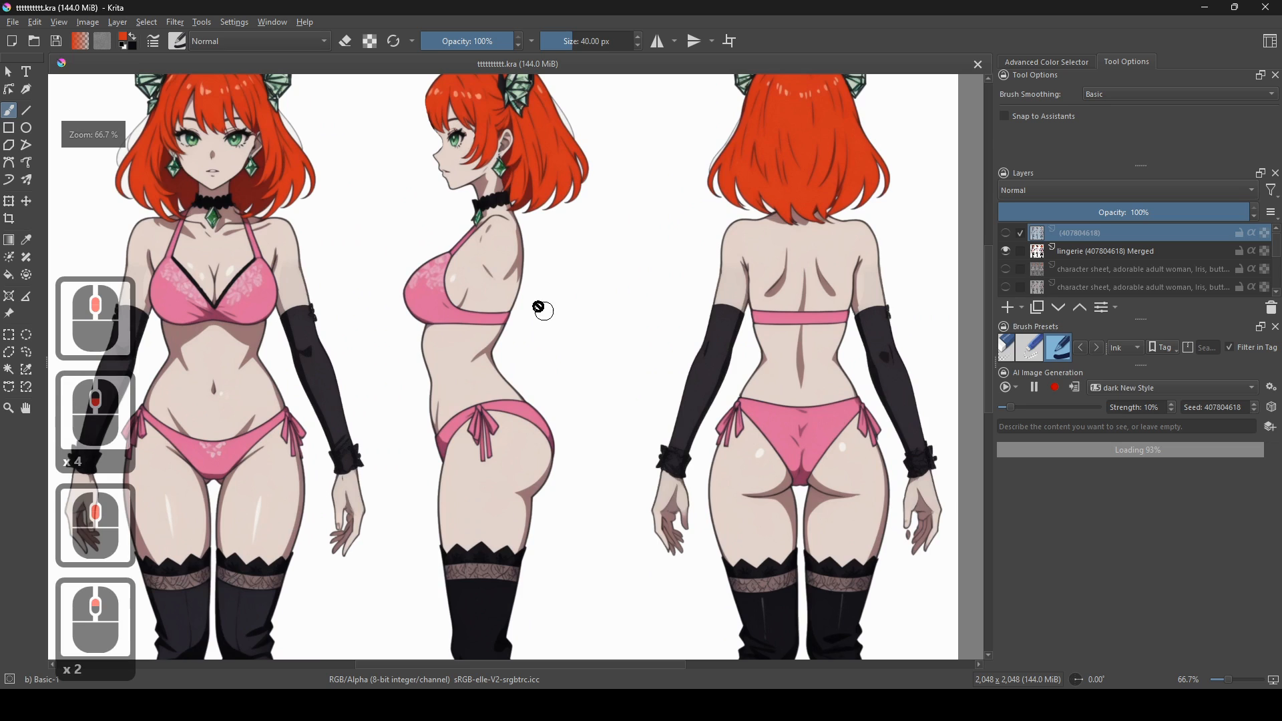
{"action": "left_click_drag", "start_coordinate": [505, 297], "coordinate": [635, 470]}
{"action": "scroll", "coordinate": [634, 468], "scroll_direction": "up", "scroll_amount": 1}
{"action": "left_click_drag", "start_coordinate": [501, 329], "coordinate": [622, 408]}
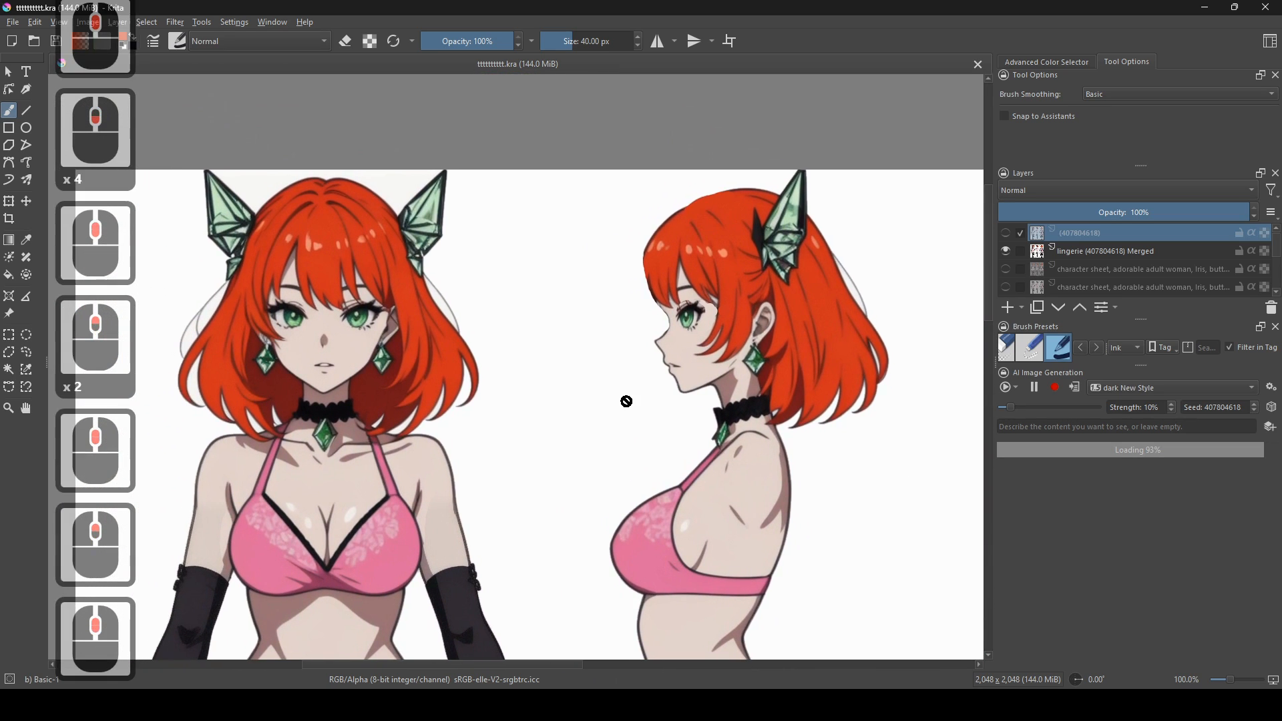
{"action": "scroll", "coordinate": [527, 280], "scroll_direction": "up", "scroll_amount": 1}
{"action": "left_click_drag", "start_coordinate": [527, 281], "coordinate": [610, 411]}
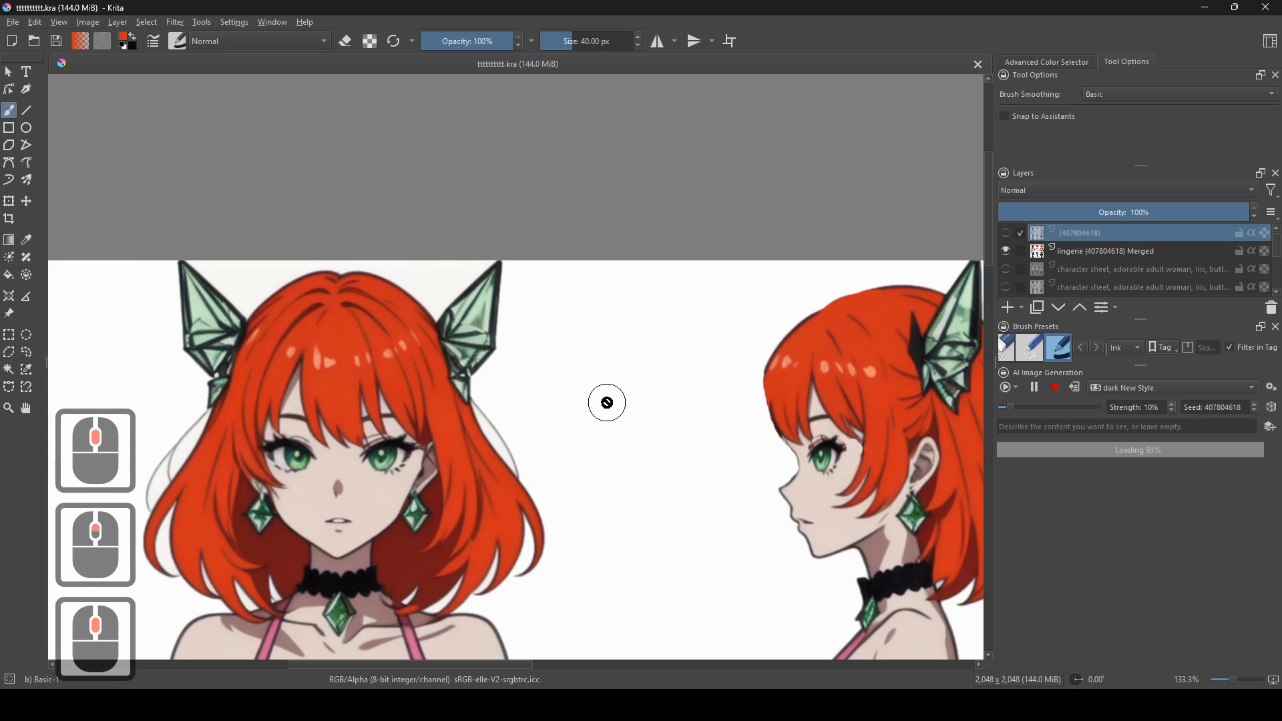
{"action": "left_click_drag", "start_coordinate": [698, 384], "coordinate": [605, 424]}
{"action": "scroll", "coordinate": [712, 485], "scroll_direction": "up", "scroll_amount": 2}
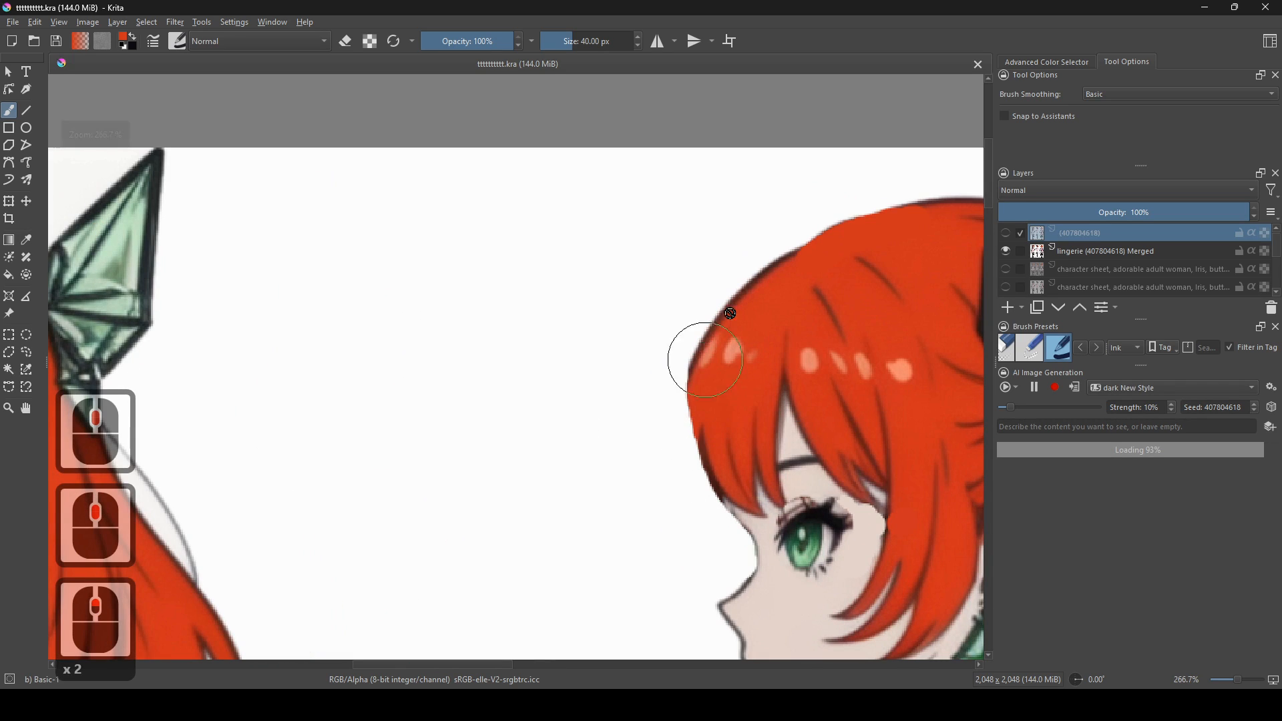
{"action": "scroll", "coordinate": [708, 367], "scroll_direction": "down", "scroll_amount": 1}
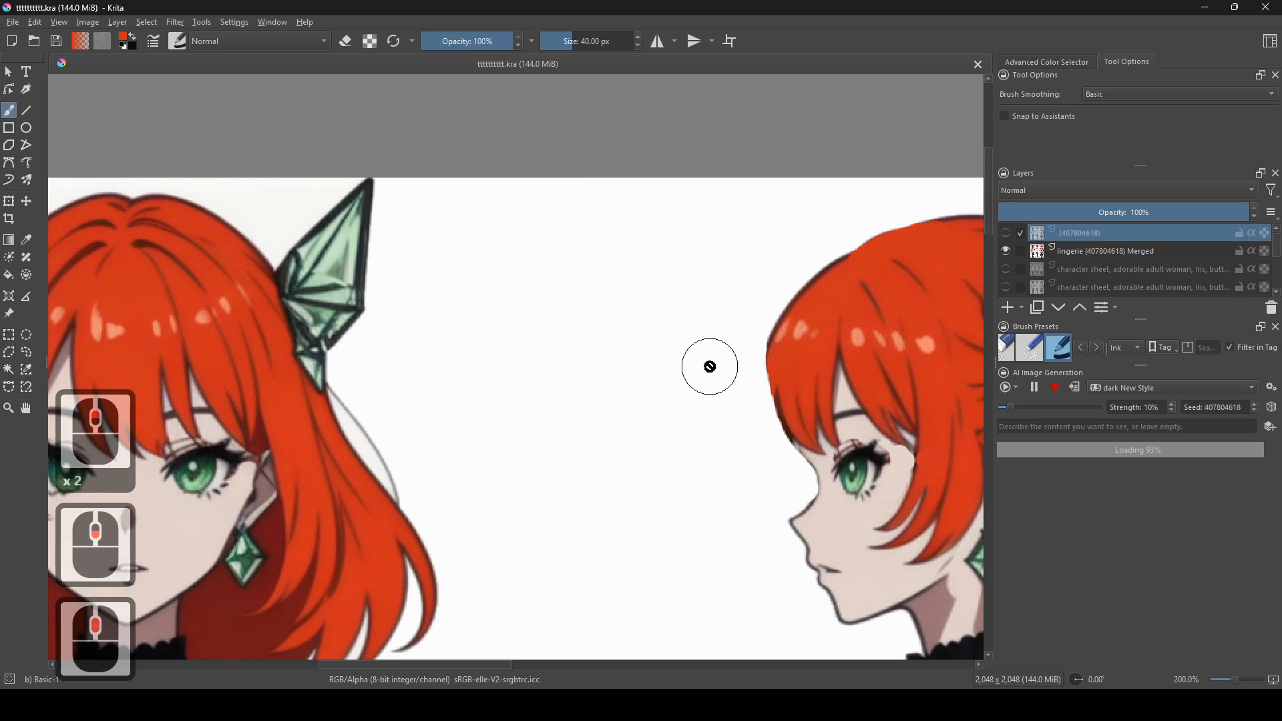
{"action": "scroll", "coordinate": [708, 367], "scroll_direction": "up", "scroll_amount": 1}
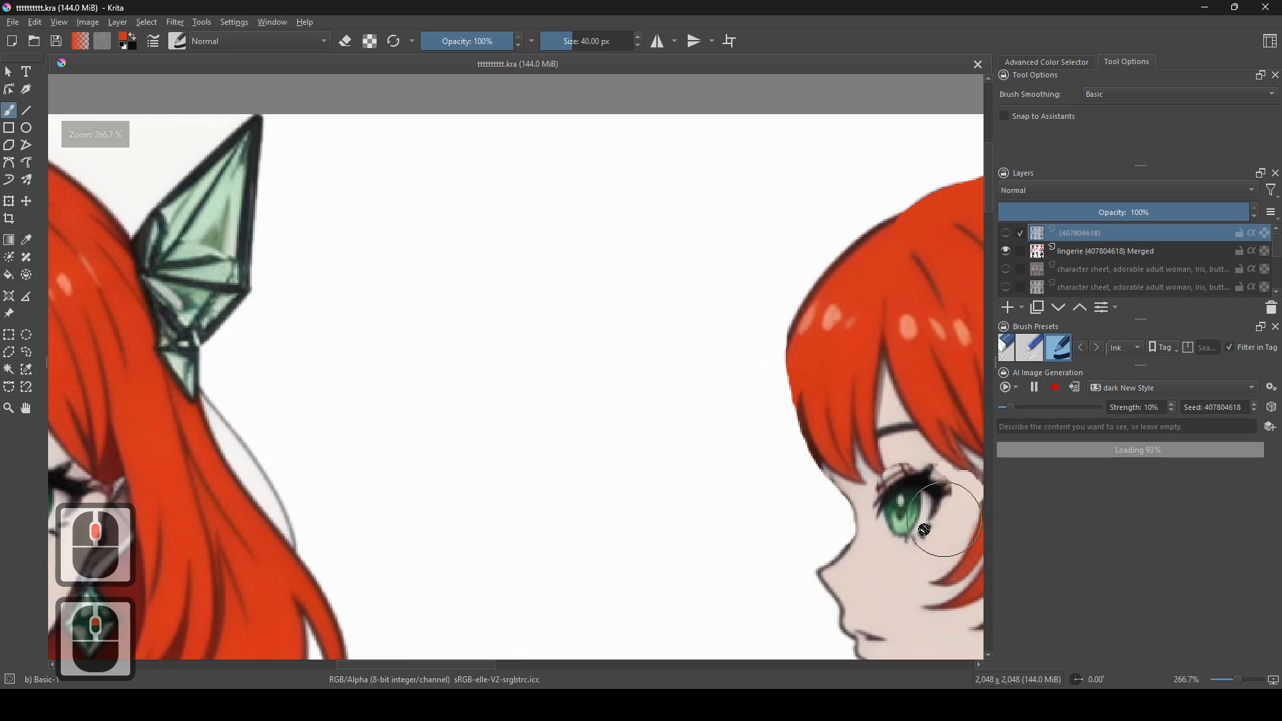
{"action": "scroll", "coordinate": [742, 486], "scroll_direction": "down", "scroll_amount": 1}
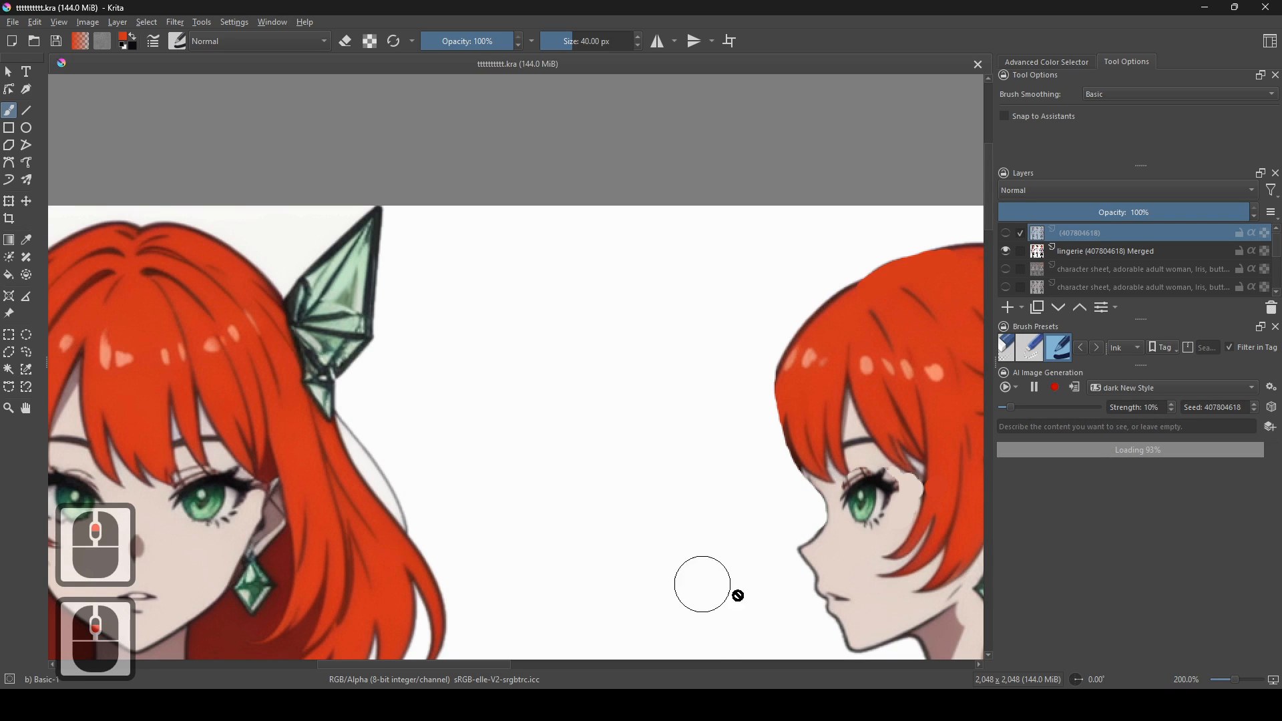
{"action": "left_click_drag", "start_coordinate": [800, 484], "coordinate": [786, 491]}
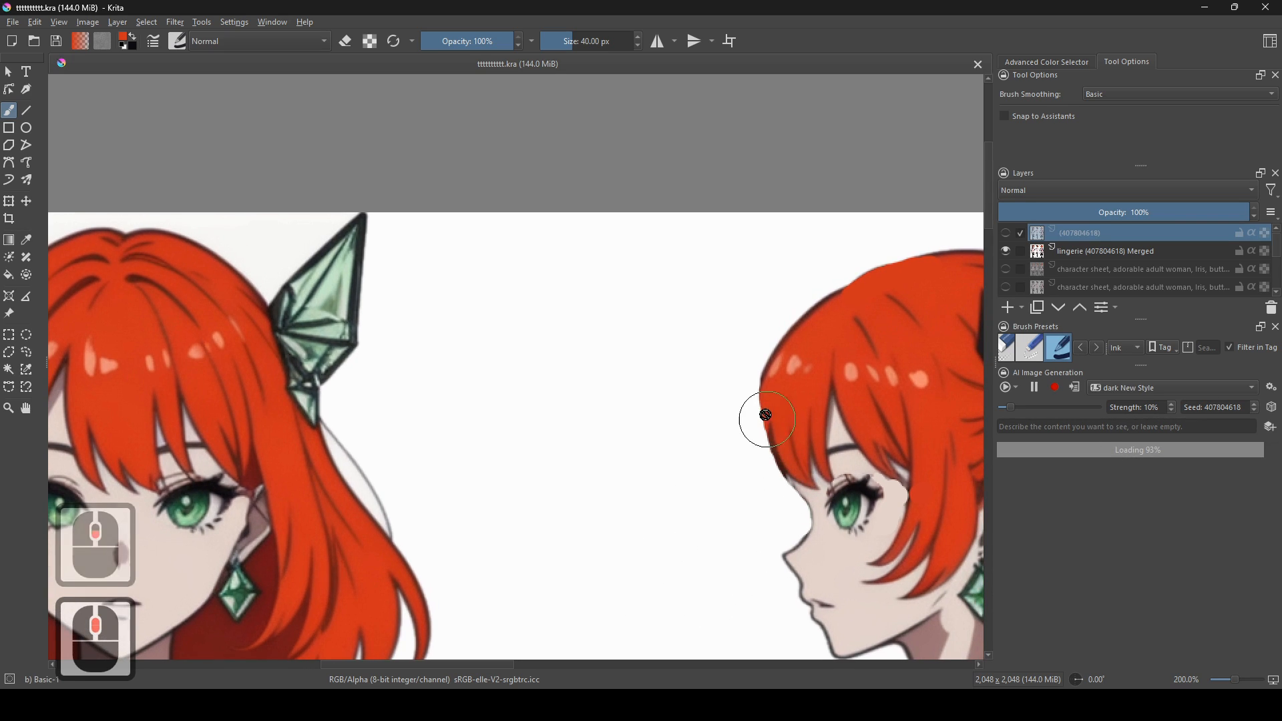
{"action": "scroll", "coordinate": [567, 440], "scroll_direction": "down", "scroll_amount": 4}
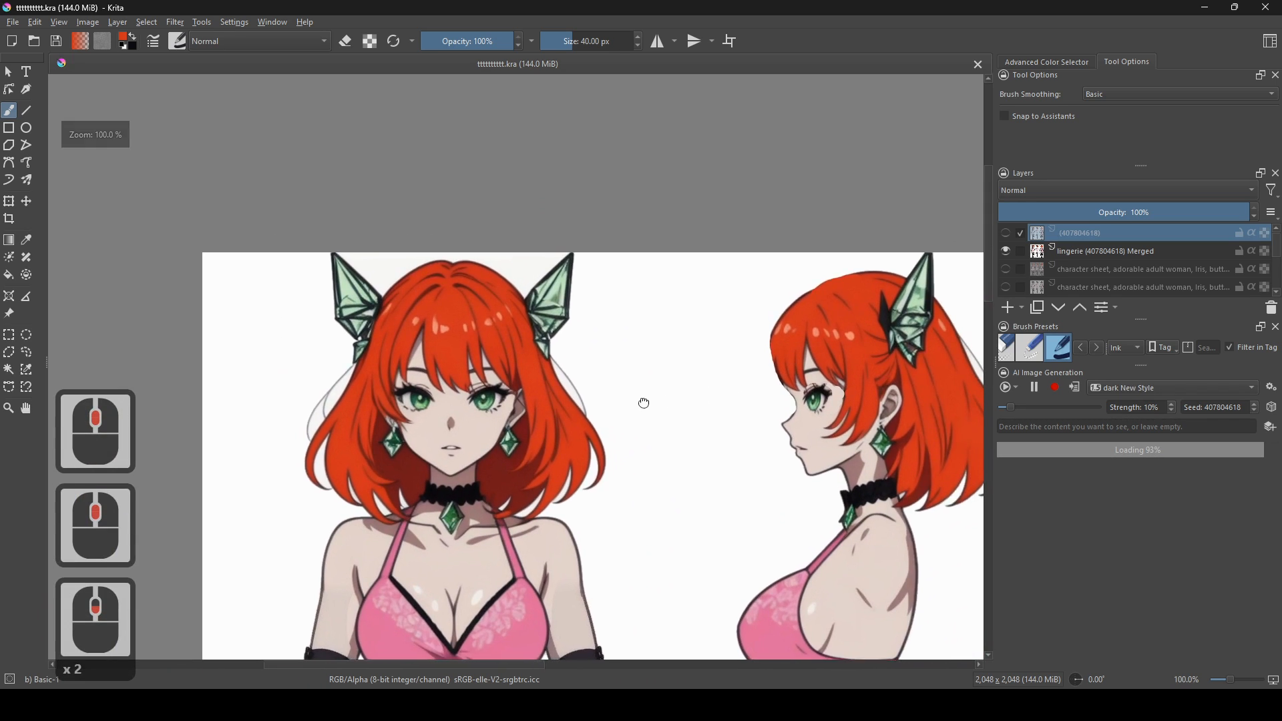
{"action": "left_click_drag", "start_coordinate": [644, 403], "coordinate": [507, 481]}
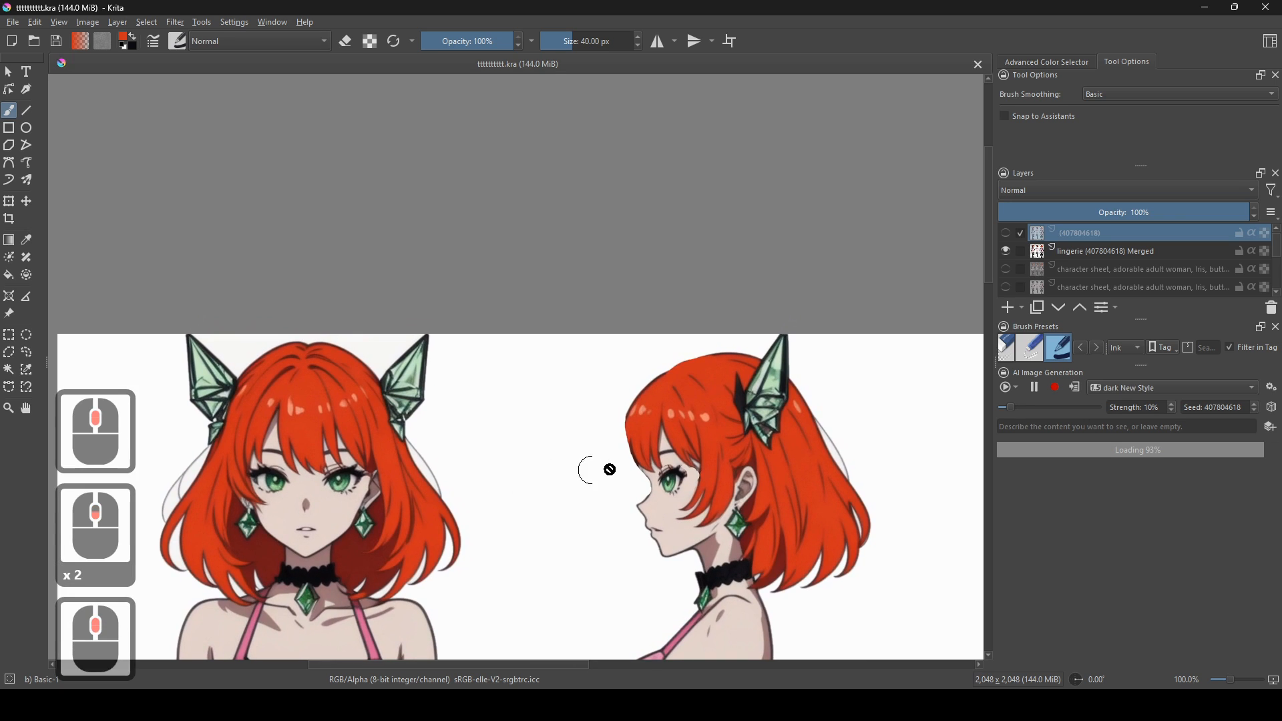
{"action": "scroll", "coordinate": [579, 464], "scroll_direction": "up", "scroll_amount": 2}
{"action": "left_click_drag", "start_coordinate": [597, 469], "coordinate": [662, 535]}
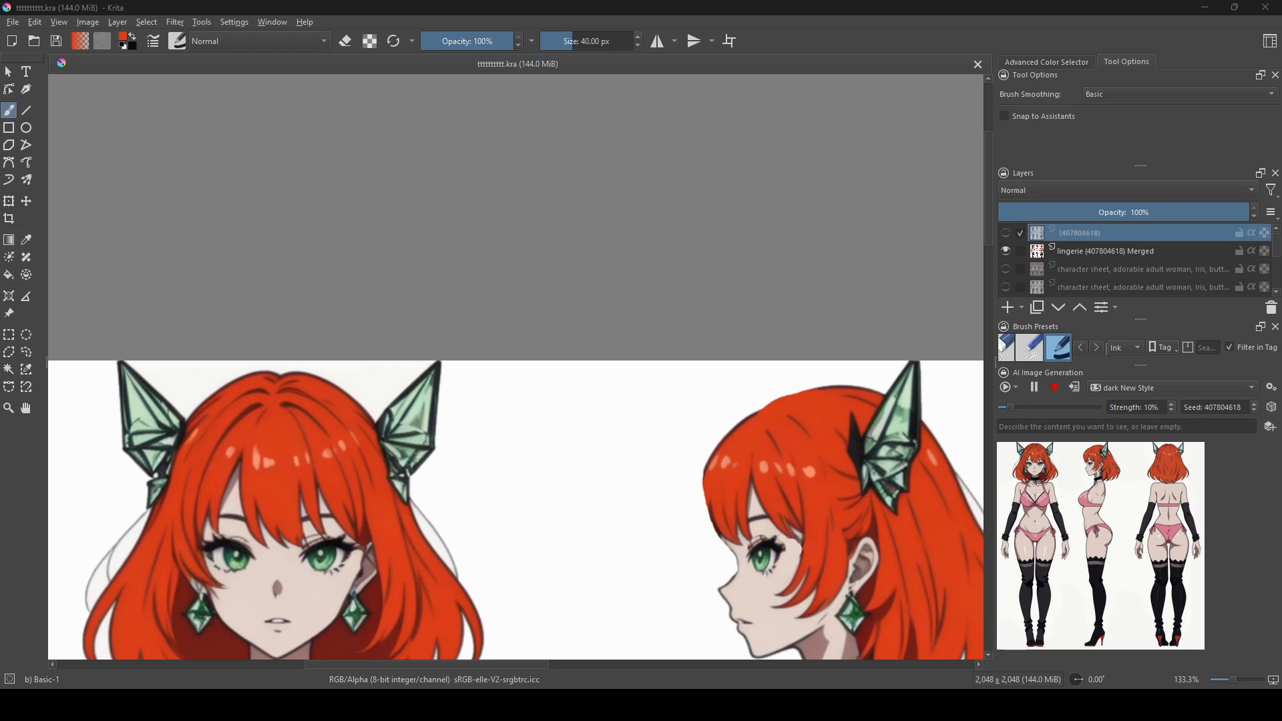
- Add the live generation result made at 10% strength as a new layer
{"action": "key", "text": "ctrl+c"}
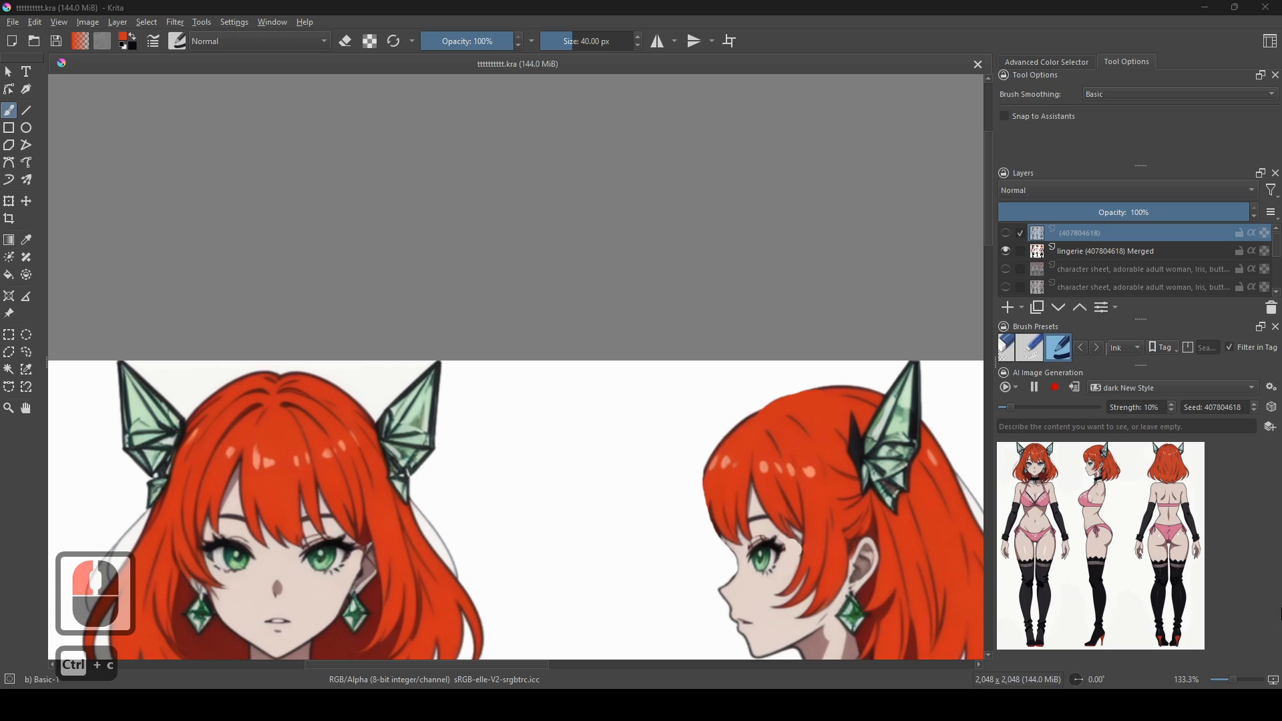
{"action": "left_click_drag", "start_coordinate": [540, 506], "coordinate": [653, 474]}
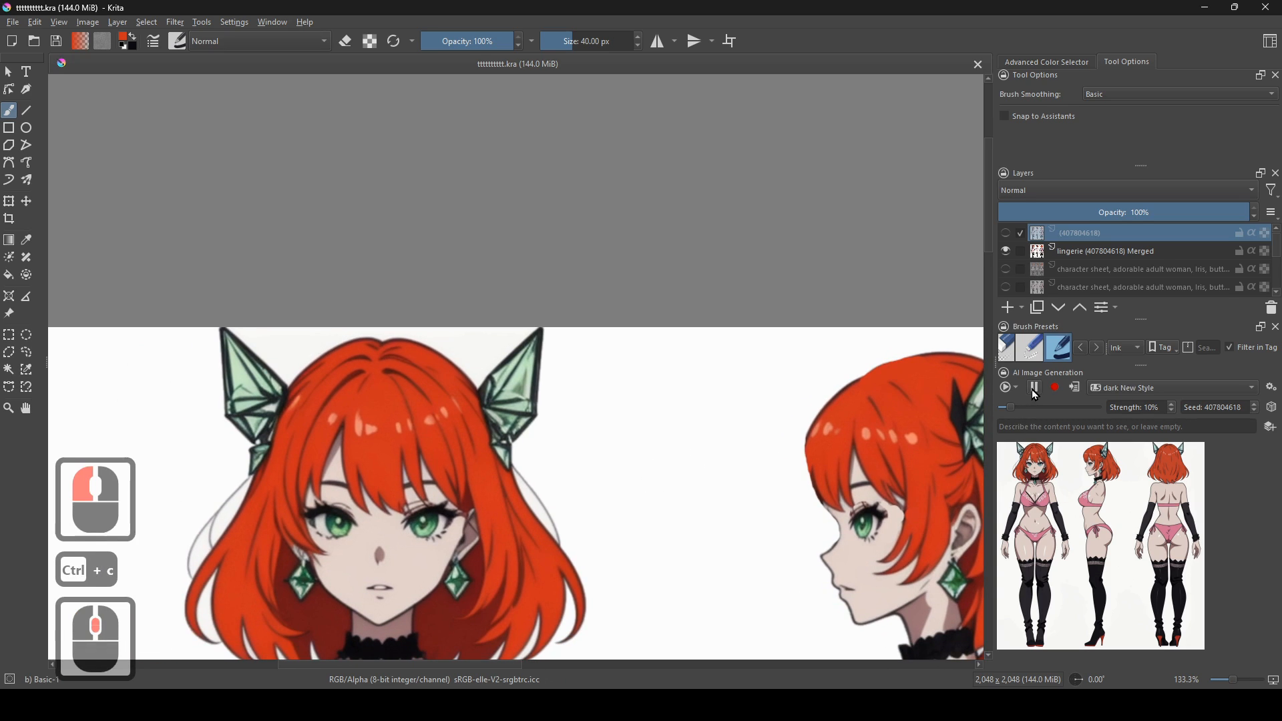
{"action": "left_click", "coordinate": [1078, 388]}
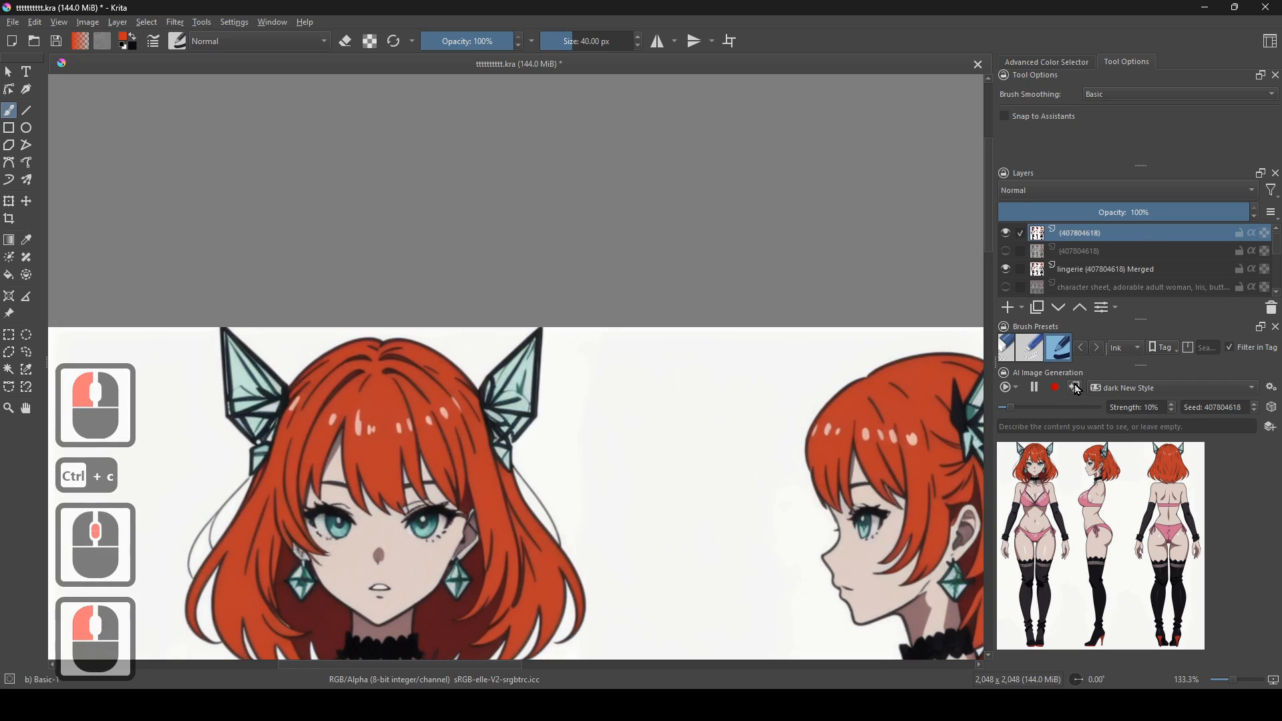
- Examine all three figures and compare the newly generated layer with the original by toggling the new layer's visibility
{"action": "scroll", "coordinate": [592, 554], "scroll_direction": "down", "scroll_amount": 1}
{"action": "left_click_drag", "start_coordinate": [591, 554], "coordinate": [534, 467]}
{"action": "scroll", "coordinate": [601, 361], "scroll_direction": "up", "scroll_amount": 2}
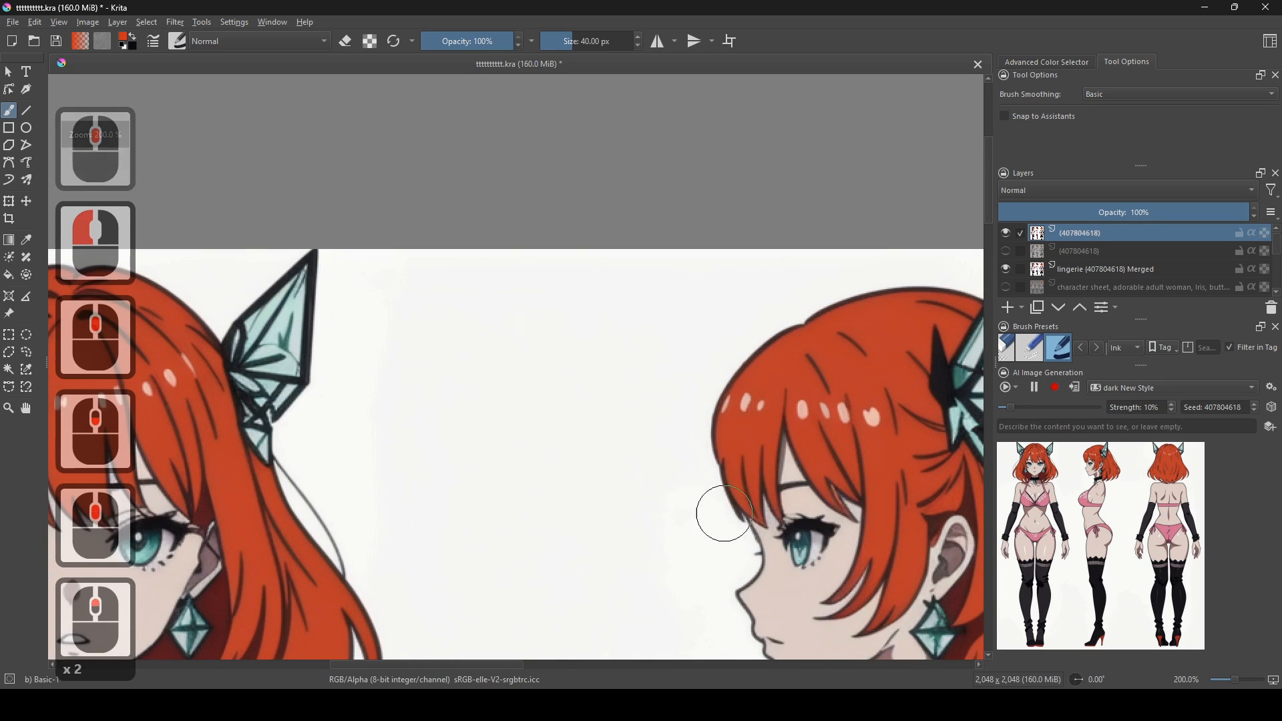
{"action": "scroll", "coordinate": [559, 134], "scroll_direction": "down", "scroll_amount": 3}
{"action": "left_click_drag", "start_coordinate": [618, 291], "coordinate": [612, 260]}
{"action": "left_click_drag", "start_coordinate": [721, 553], "coordinate": [532, 392]}
{"action": "left_click_drag", "start_coordinate": [499, 250], "coordinate": [552, 400]}
{"action": "left_click", "coordinate": [1006, 234]}
{"action": "left_click", "coordinate": [1007, 235]}
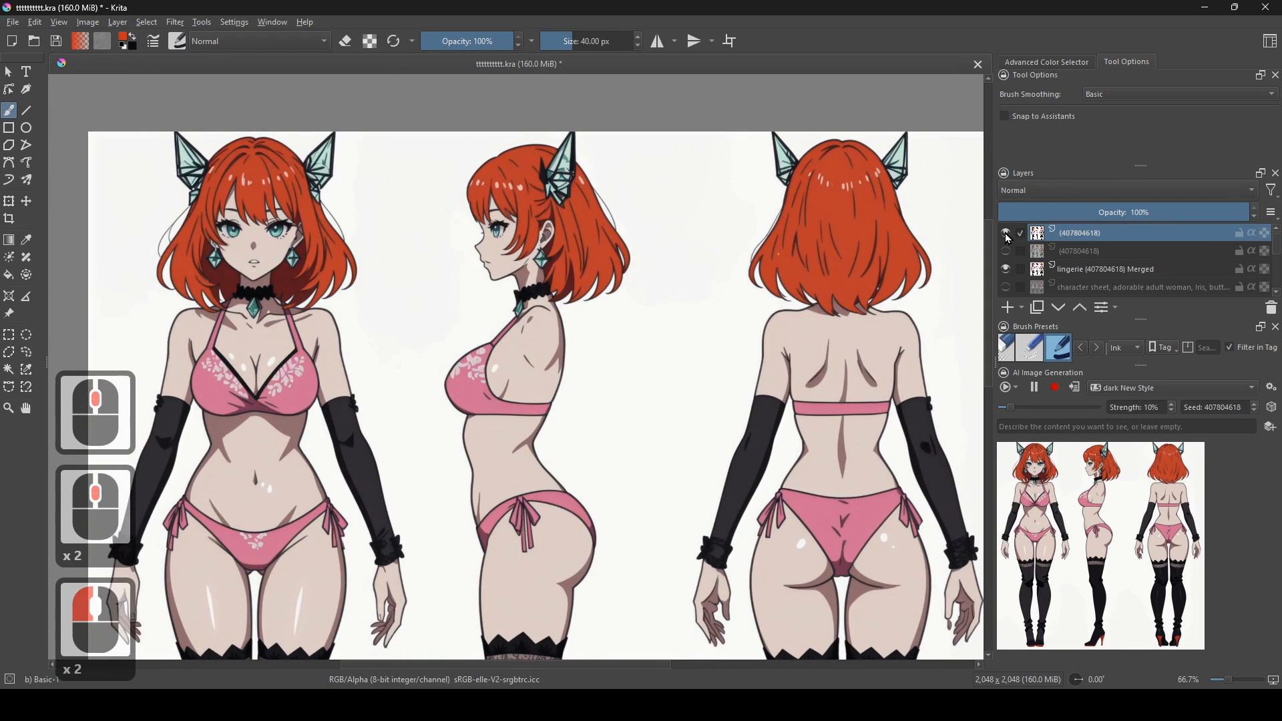
{"action": "left_click", "coordinate": [1007, 235]}
{"action": "left_click", "coordinate": [1007, 235]}
{"action": "left_click", "coordinate": [1007, 235]}
{"action": "left_click", "coordinate": [1008, 235]}
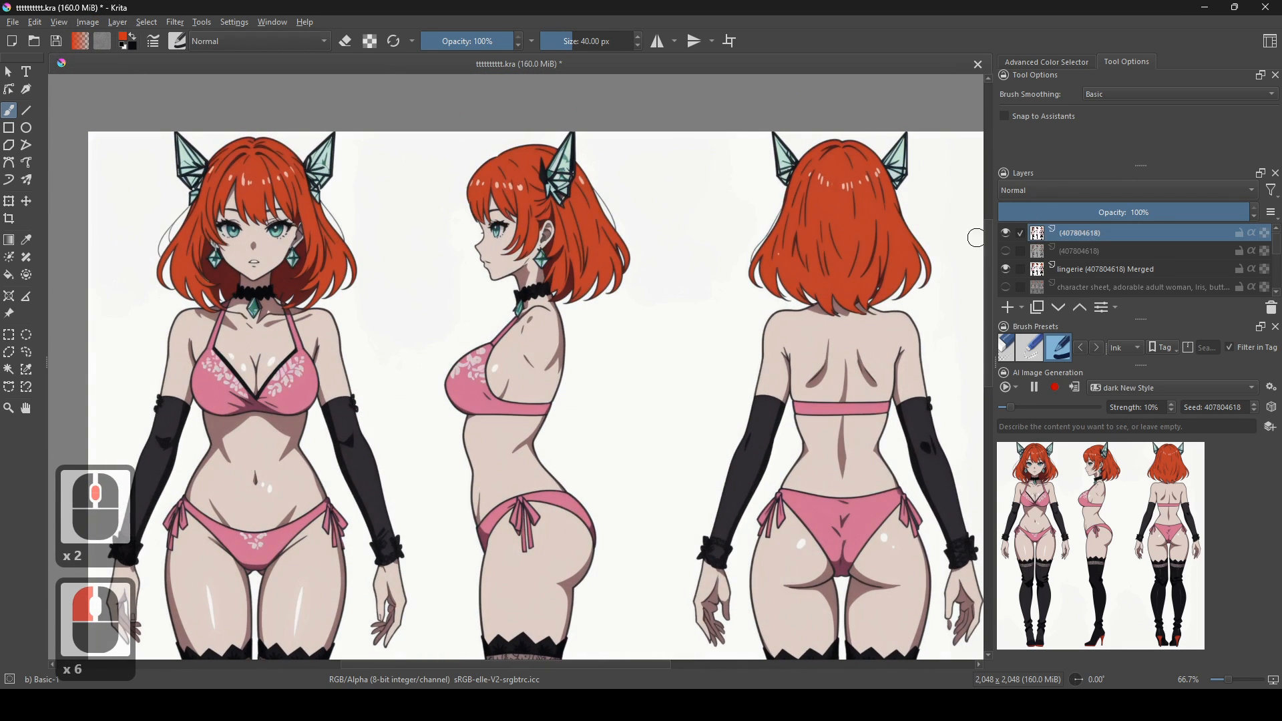
- Paint out the stray mark at the side figure's nose bridge with a 9.50 px brush in the sampled background colour
{"action": "scroll", "coordinate": [722, 494], "scroll_direction": "up", "scroll_amount": 6}
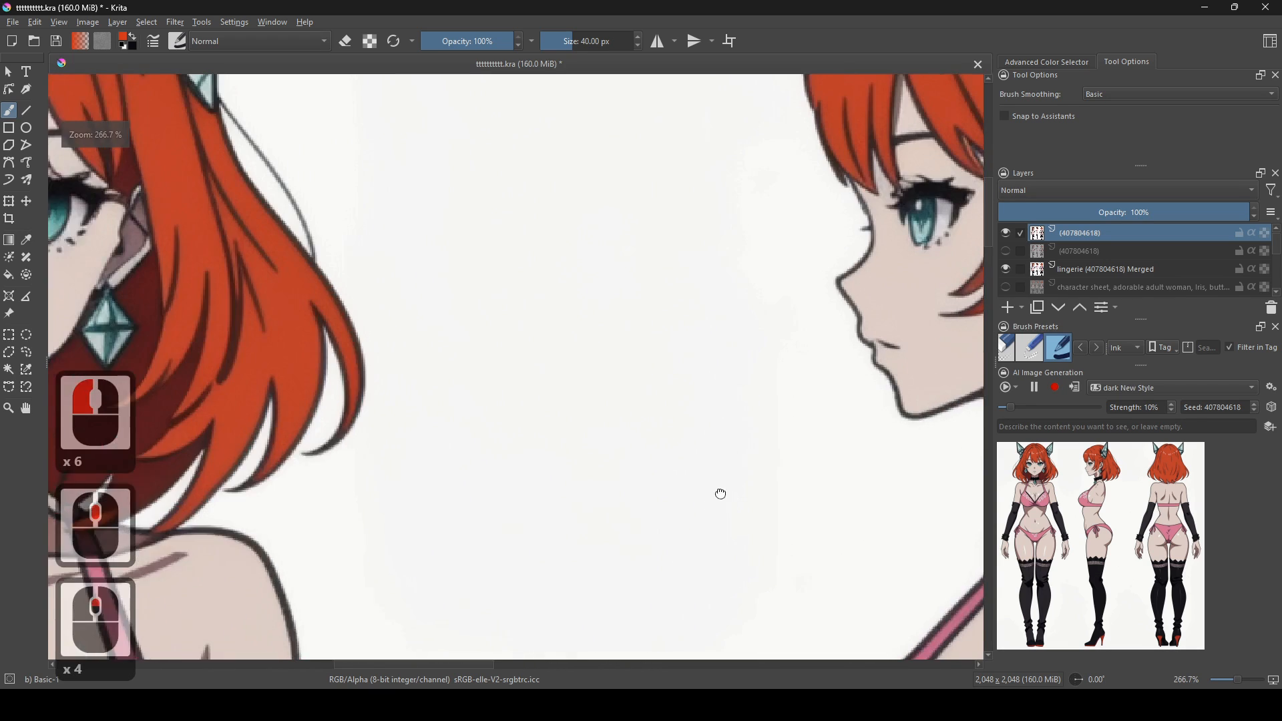
{"action": "left_click_drag", "start_coordinate": [721, 494], "coordinate": [618, 592]}
{"action": "scroll", "coordinate": [631, 561], "scroll_direction": "down", "scroll_amount": 1}
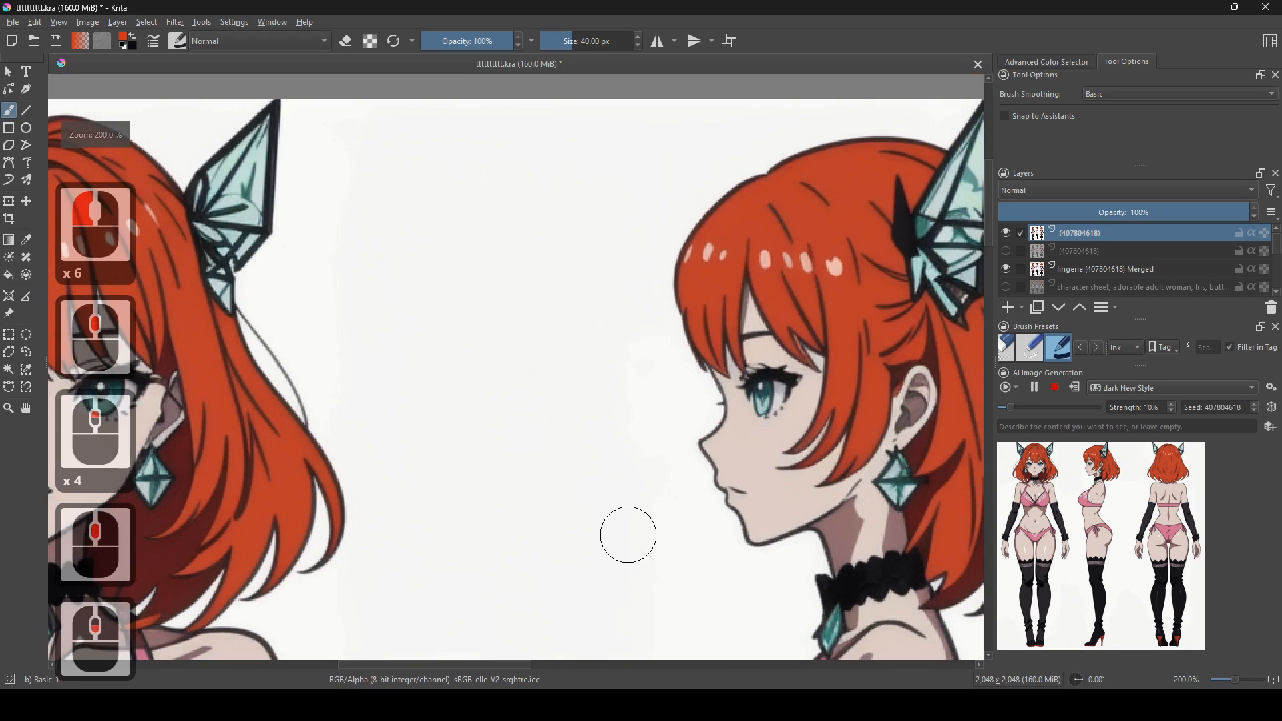
{"action": "left_click_drag", "start_coordinate": [651, 527], "coordinate": [735, 546]}
{"action": "left_click", "coordinate": [830, 462], "text": "ctrl"}
{"action": "mouse_move", "coordinate": [793, 458]}
{"action": "left_mouse_down"}
{"action": "mouse_move", "coordinate": [689, 500]}
{"action": "mouse_move", "coordinate": [600, 459]}
{"action": "mouse_move", "coordinate": [666, 460]}
{"action": "mouse_move", "coordinate": [686, 438]}
{"action": "mouse_move", "coordinate": [698, 468]}
{"action": "left_mouse_up"}
{"action": "scroll", "coordinate": [689, 500], "scroll_direction": "up", "scroll_amount": 2}
{"action": "key", "text": "ctrl+z"}
{"action": "left_click", "coordinate": [682, 438], "text": "ctrl"}
{"action": "left_click", "coordinate": [684, 441]}
{"action": "scroll", "coordinate": [683, 441], "scroll_direction": "down", "scroll_amount": 2}
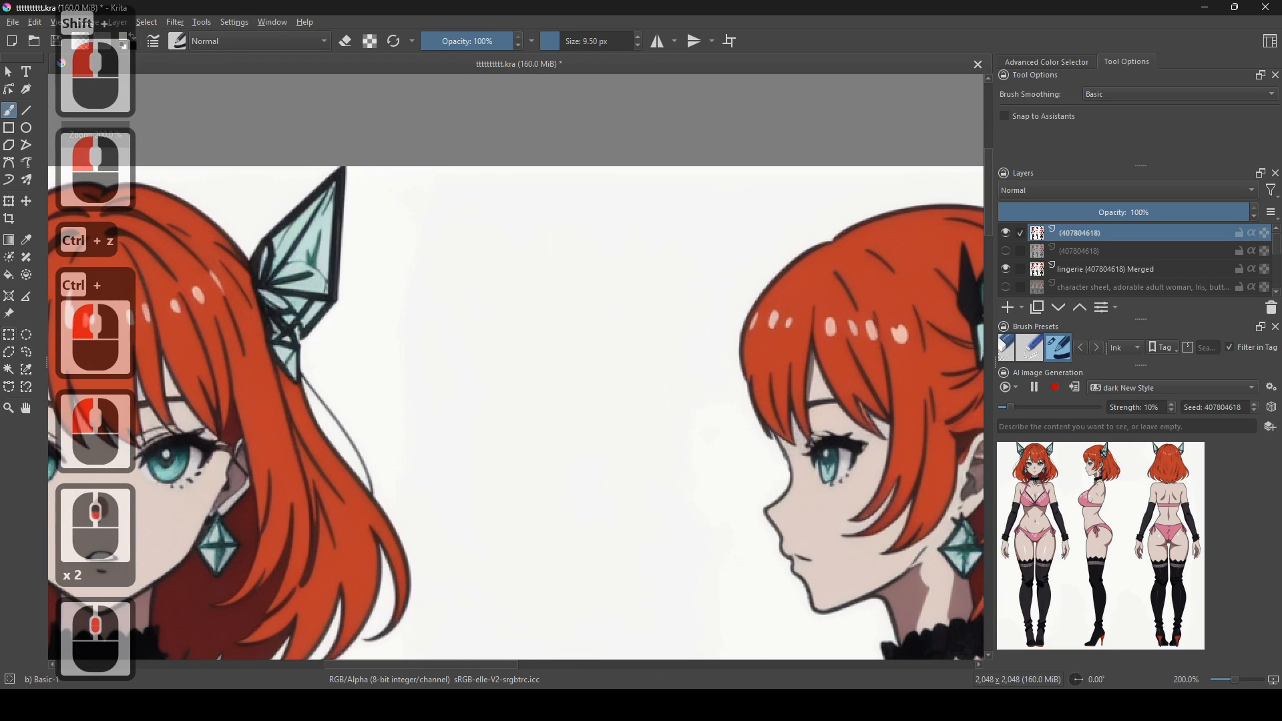
- Select the front figure's face with a rectangular selection and add the side figure's face to the selection
{"action": "left_click", "coordinate": [8, 335]}
{"action": "scroll", "coordinate": [458, 435], "scroll_direction": "down", "scroll_amount": 2}
{"action": "scroll", "coordinate": [300, 381], "scroll_direction": "up", "scroll_amount": 2}
{"action": "left_click_drag", "start_coordinate": [211, 354], "coordinate": [468, 536]}
{"action": "scroll", "coordinate": [314, 453], "scroll_direction": "down", "scroll_amount": 1}
{"action": "left_click_drag", "start_coordinate": [235, 370], "coordinate": [427, 488]}
{"action": "left_click_drag", "start_coordinate": [763, 366], "coordinate": [930, 509]}
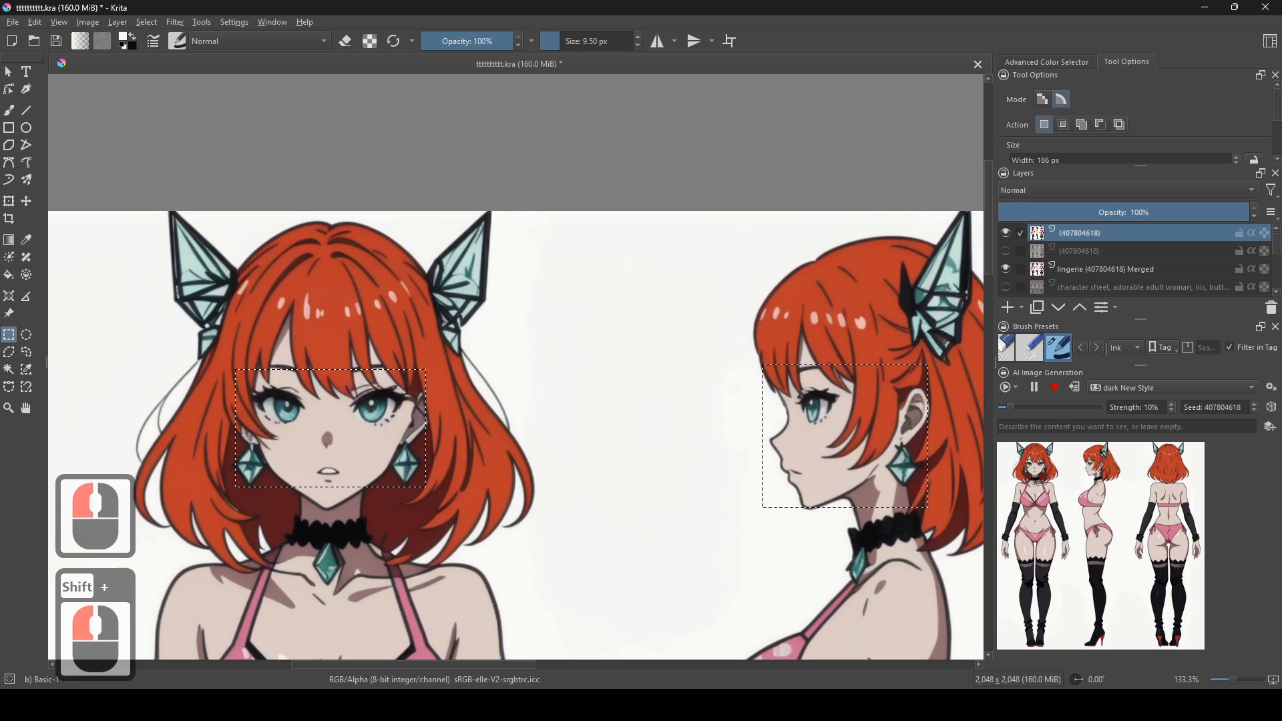
- Fill in the generation prompt with "large red diamond earrings, big red lips, blushing, big green adorable eyes"
{"action": "left_click", "coordinate": [1140, 426]}
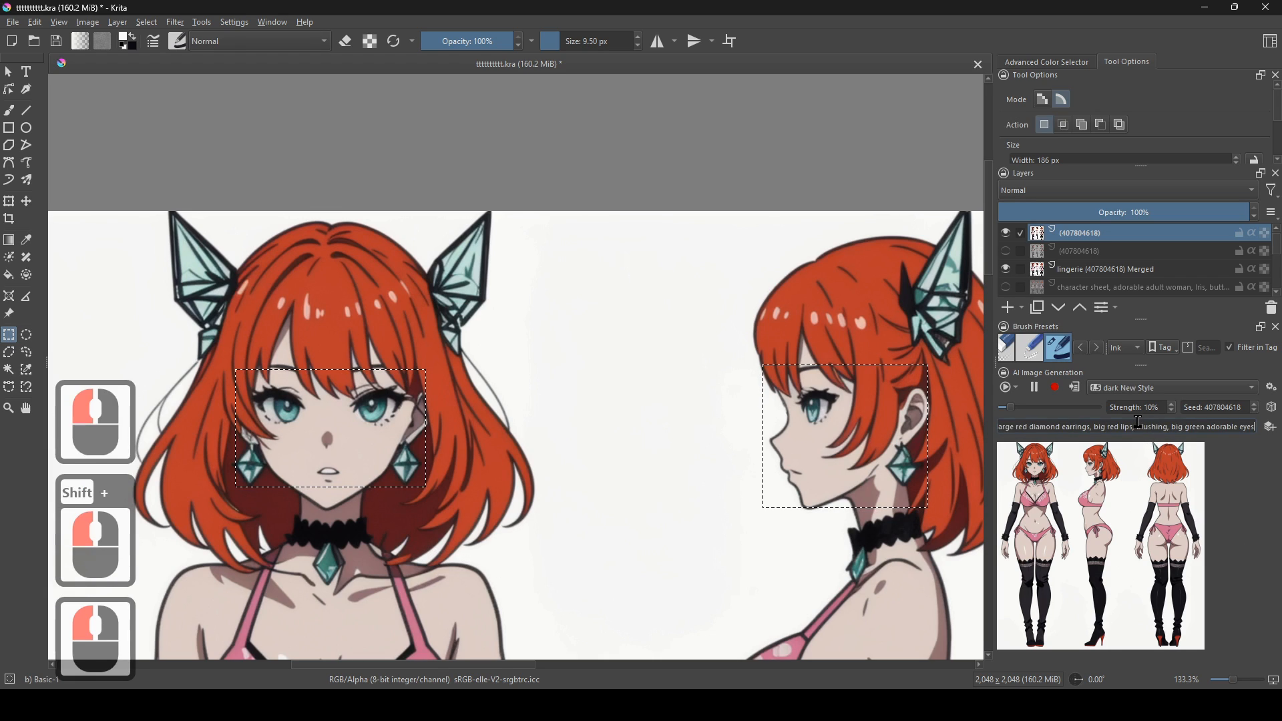
{"action": "key", "text": "ctrl+v"}
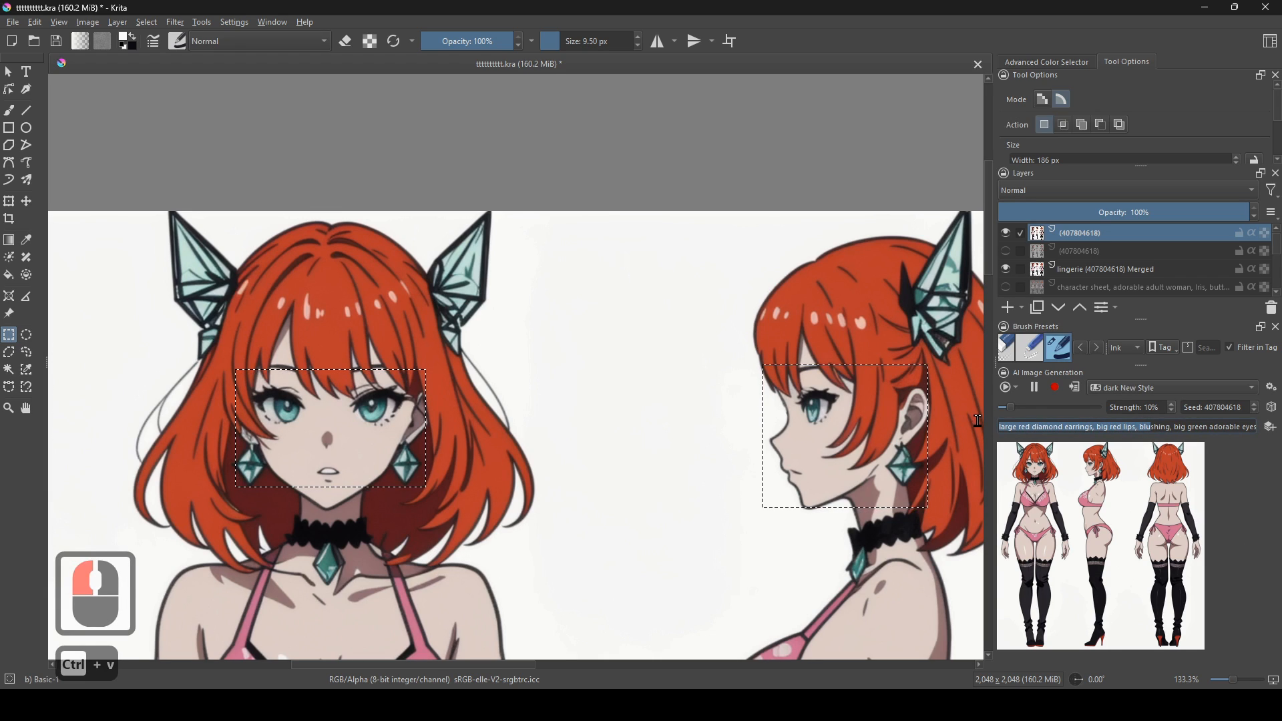
{"action": "left_click_drag", "start_coordinate": [1007, 423], "coordinate": [1042, 427]}
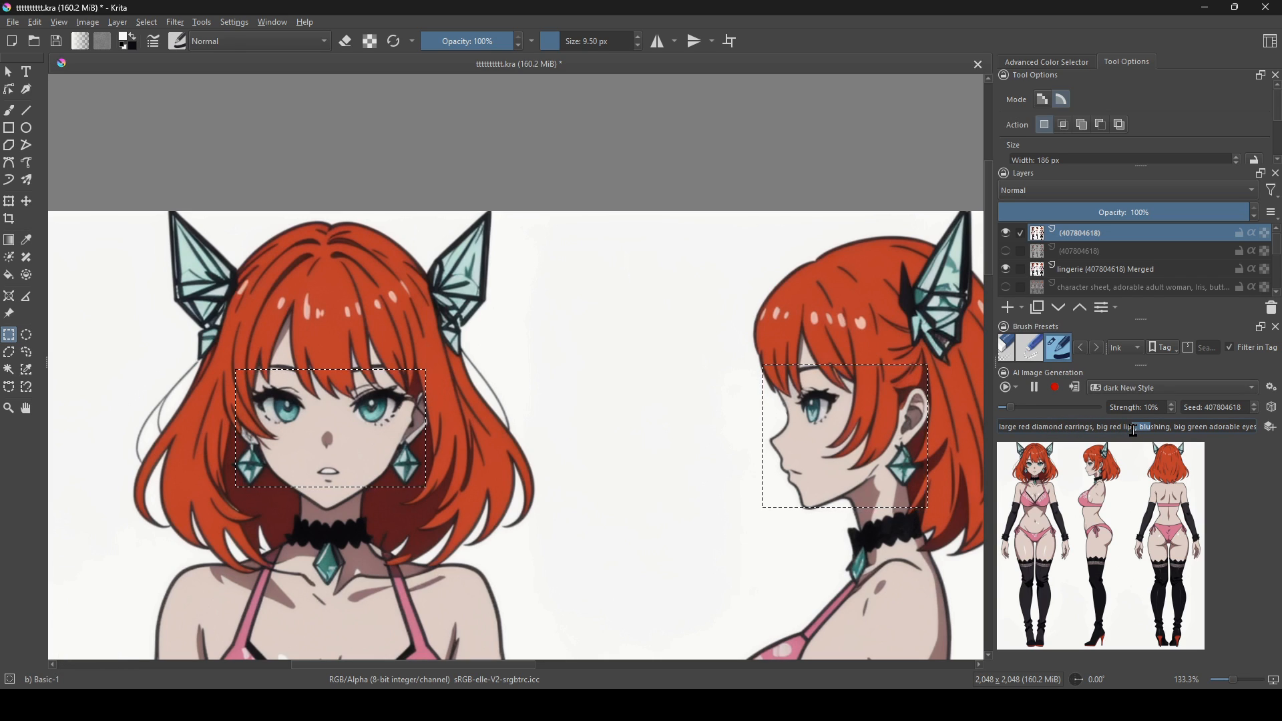
{"action": "left_click_drag", "start_coordinate": [1137, 431], "coordinate": [1120, 427]}
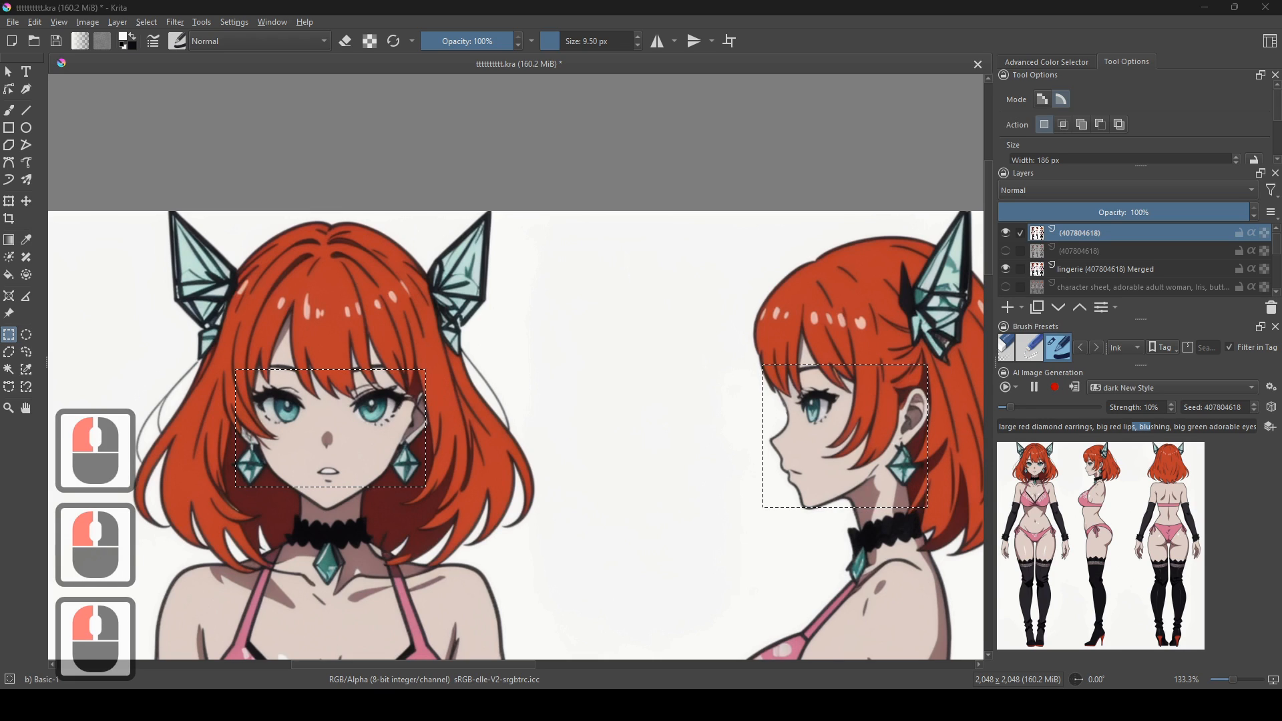
- Change the lip description in the face prompt to "big pink lips"
{"action": "key", "text": "ctrl+c"}
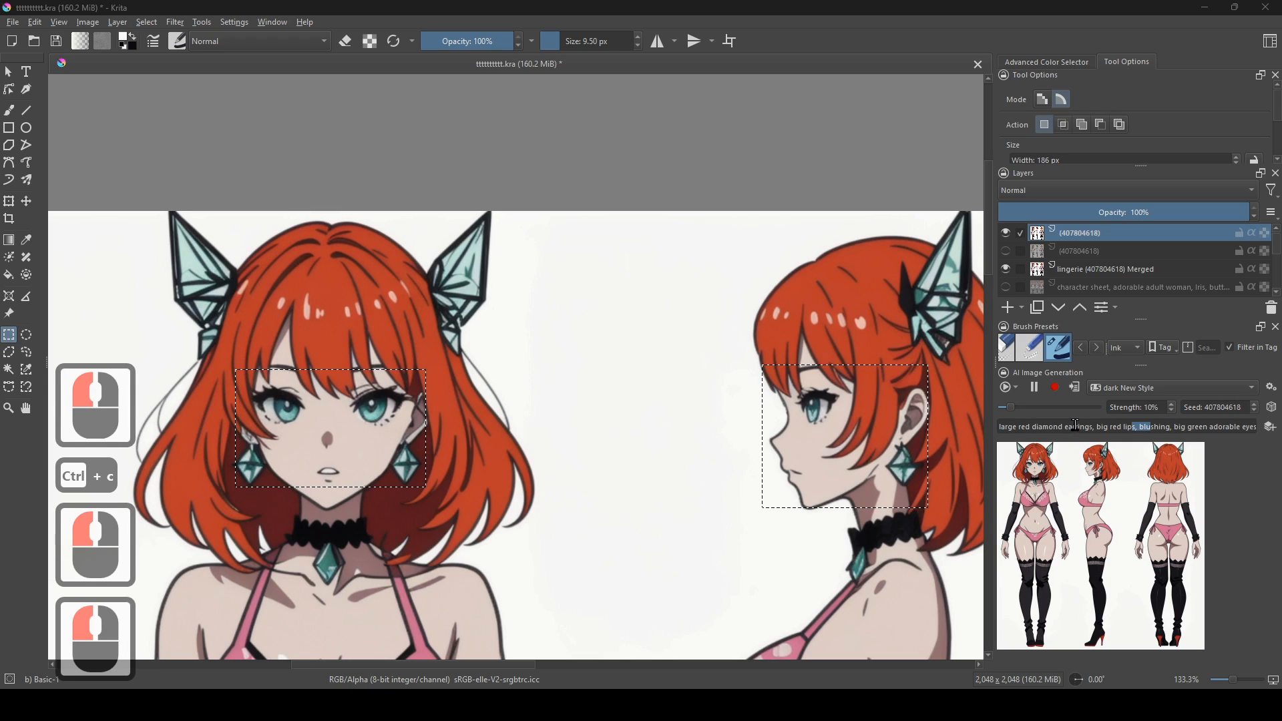
{"action": "left_click", "coordinate": [1042, 425]}
{"action": "left_click_drag", "start_coordinate": [1039, 425], "coordinate": [999, 425]}
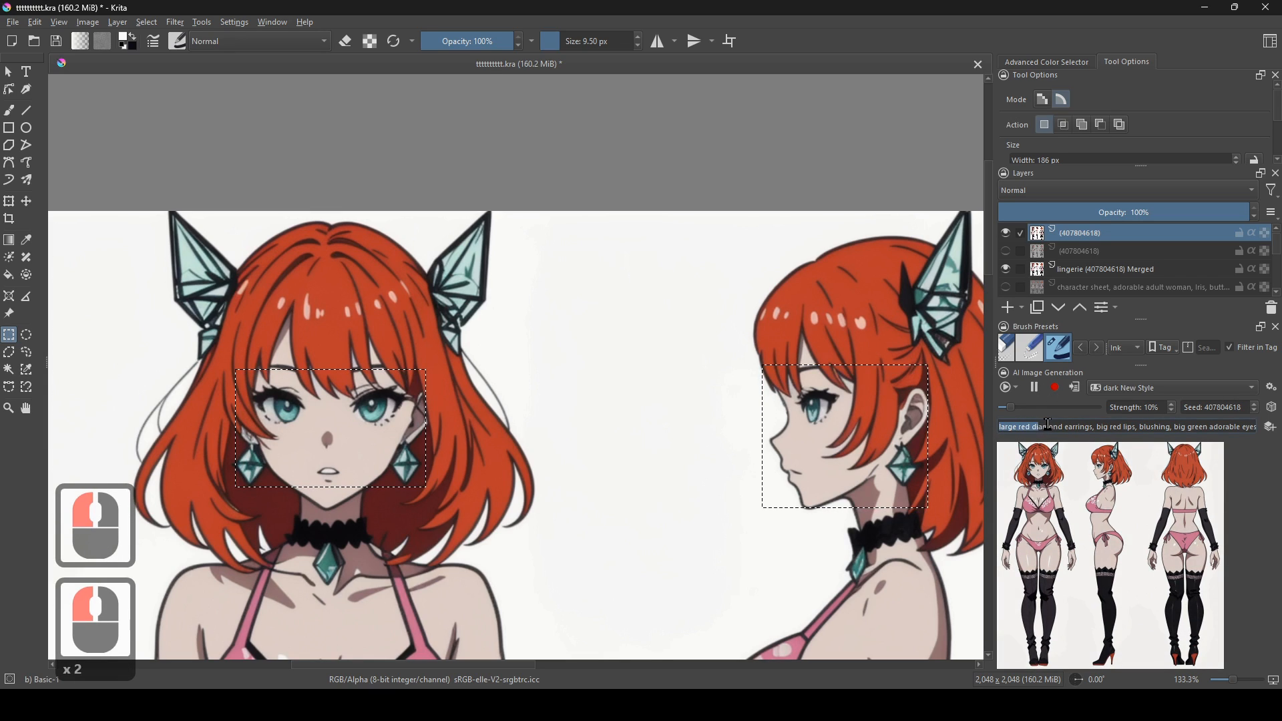
{"action": "double_click", "coordinate": [1114, 427]}
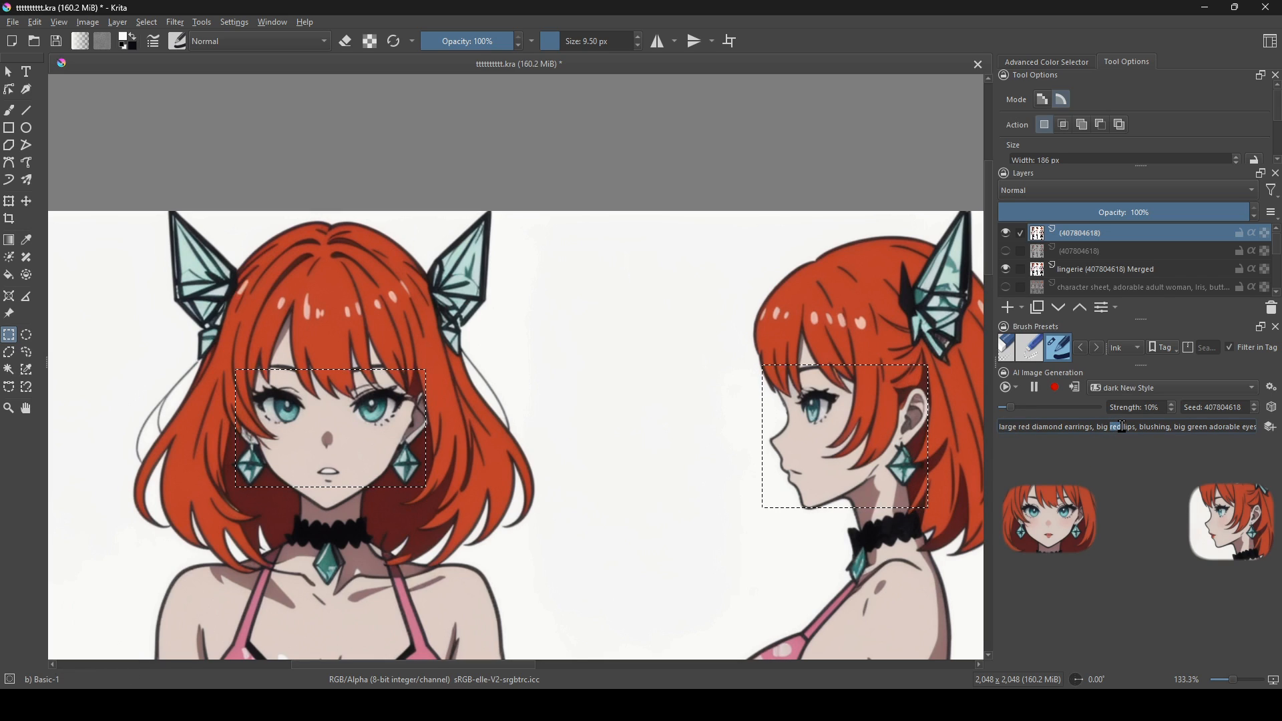
{"action": "key", "text": "ctrl+v"}
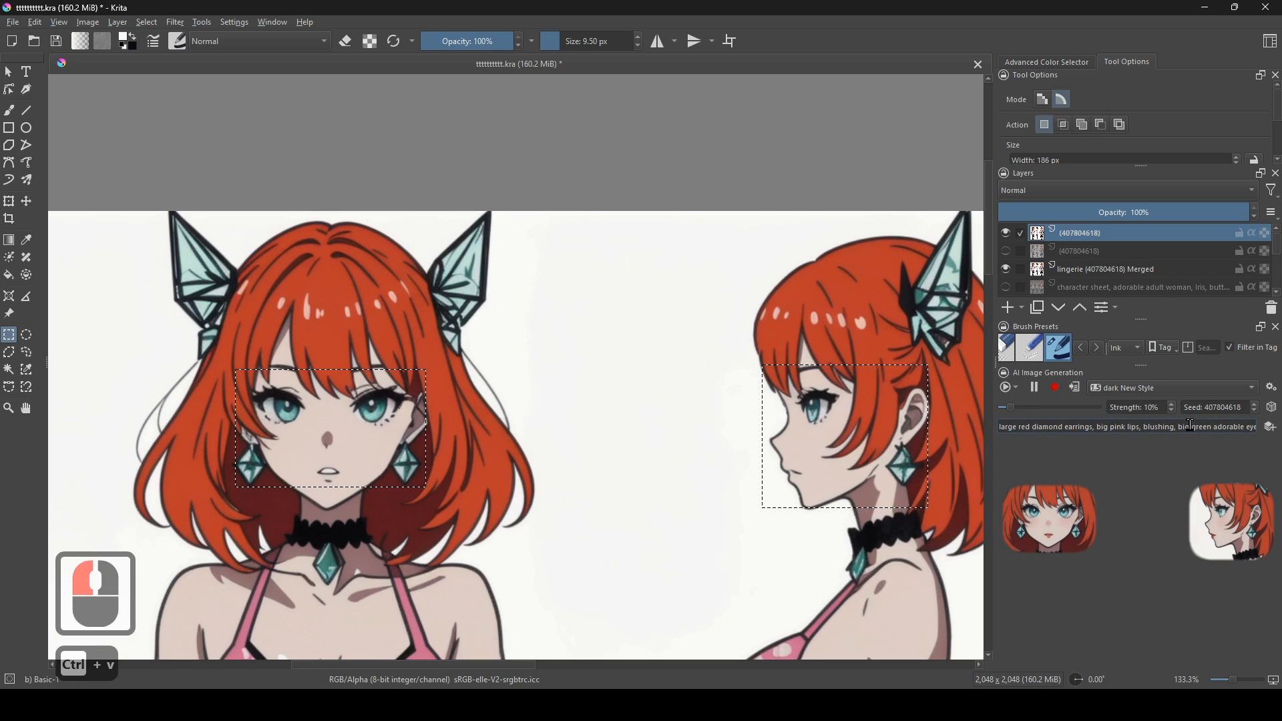
{"action": "left_click_drag", "start_coordinate": [1224, 427], "coordinate": [1267, 442]}
{"action": "left_click", "coordinate": [1192, 426]}
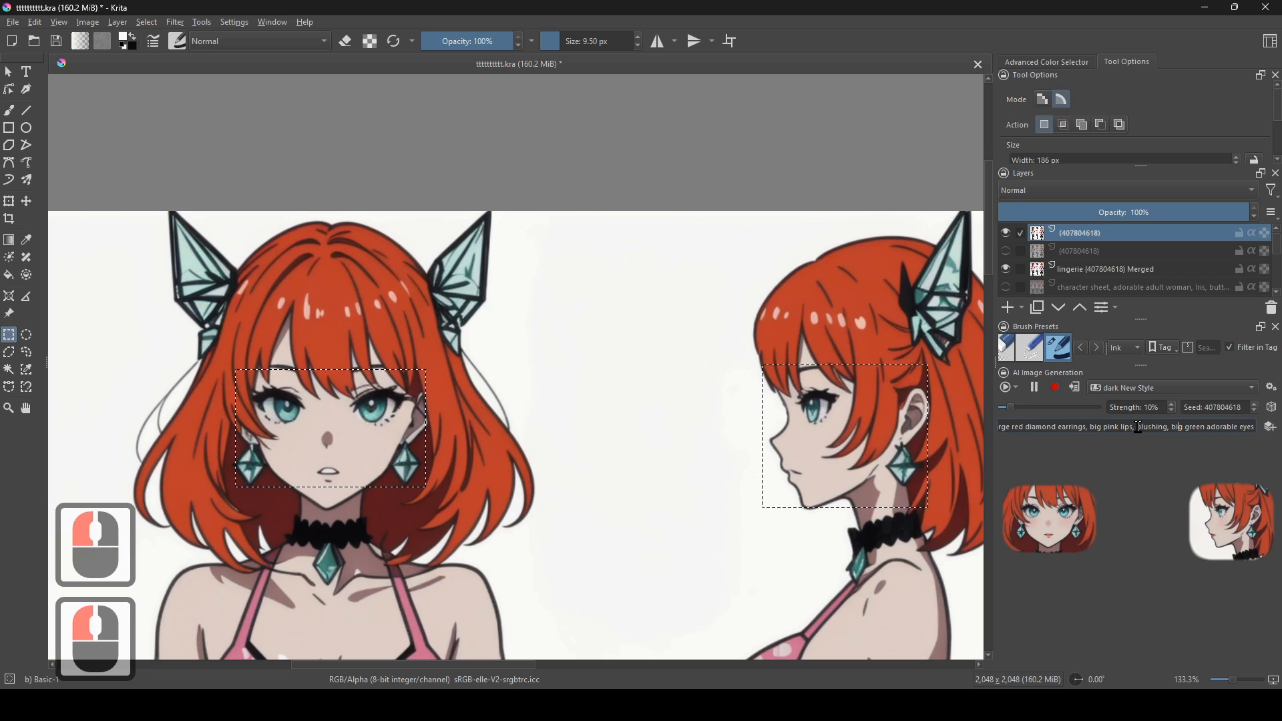
- Raise the live generation strength in stages to 31%, 51% and 69%, checking the previews of both faces at each stage
{"action": "left_click_drag", "start_coordinate": [1012, 410], "coordinate": [1028, 409]}
{"action": "scroll", "coordinate": [676, 452], "scroll_direction": "up", "scroll_amount": 2}
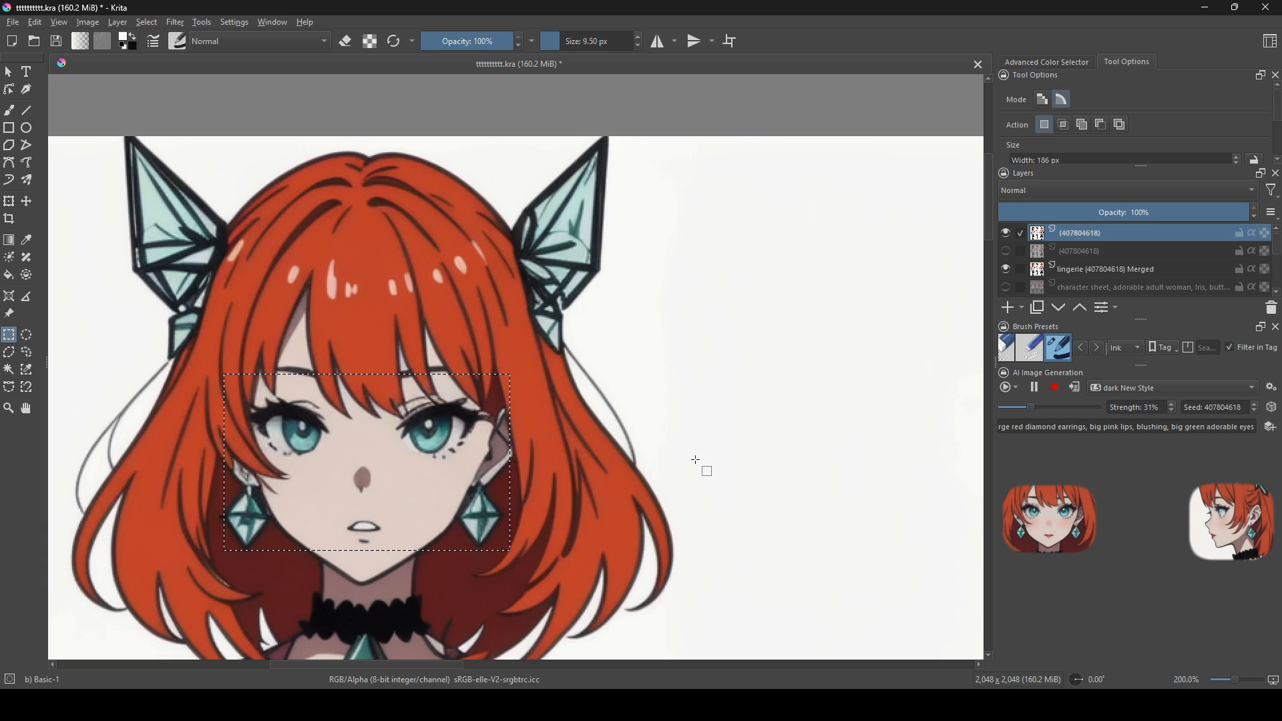
{"action": "left_click", "coordinate": [1051, 414]}
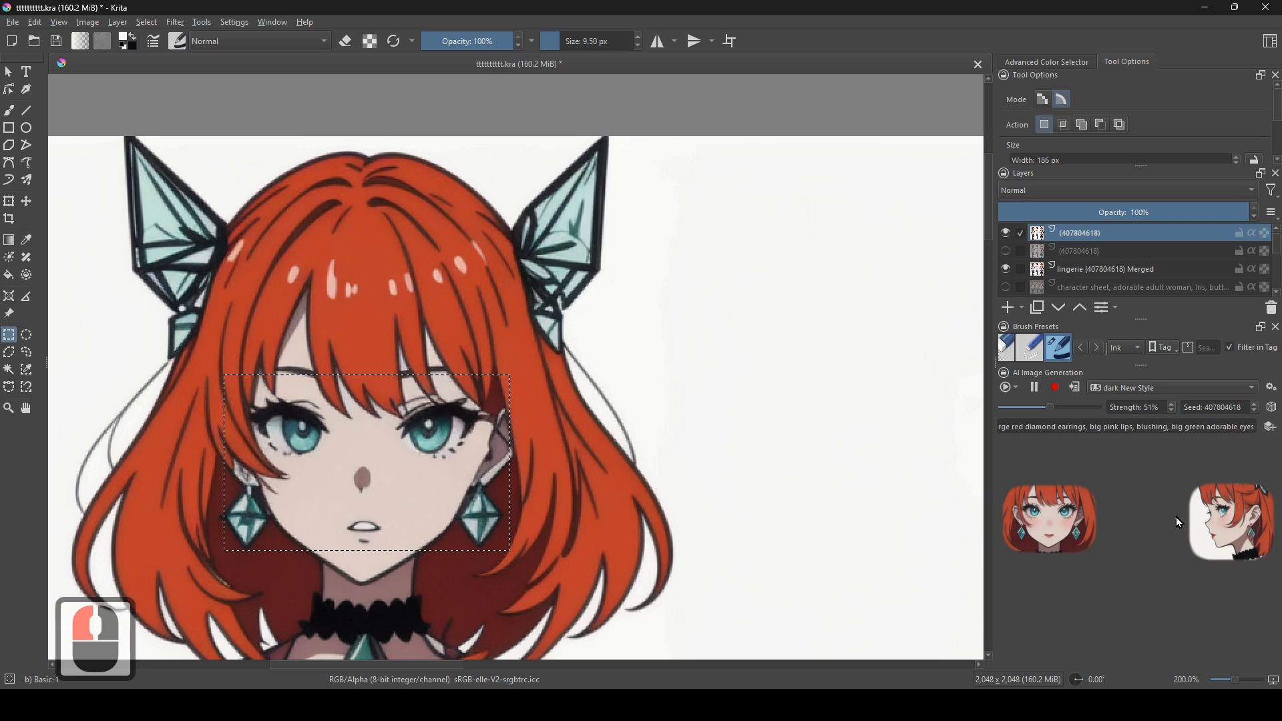
{"action": "left_click_drag", "start_coordinate": [830, 498], "coordinate": [840, 504]}
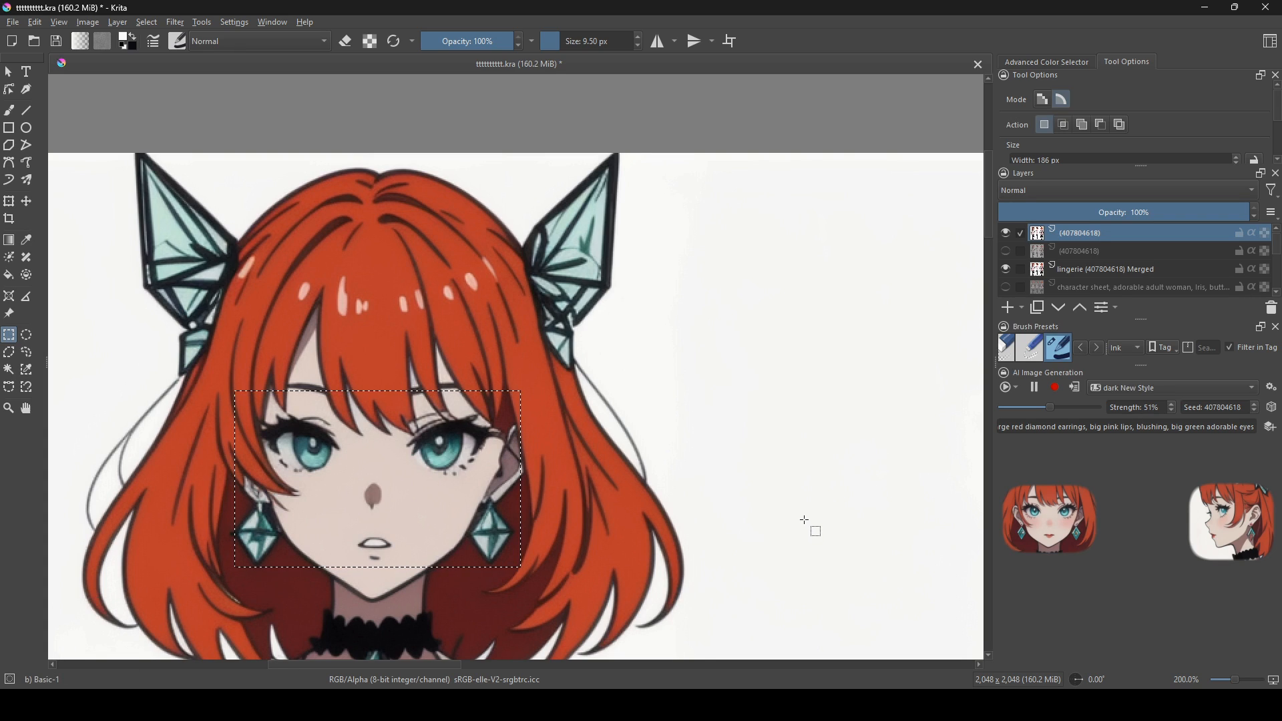
{"action": "mouse_move", "coordinate": [806, 521]}
{"action": "left_mouse_down"}
{"action": "mouse_move", "coordinate": [746, 518]}
{"action": "mouse_move", "coordinate": [827, 525]}
{"action": "left_mouse_up"}
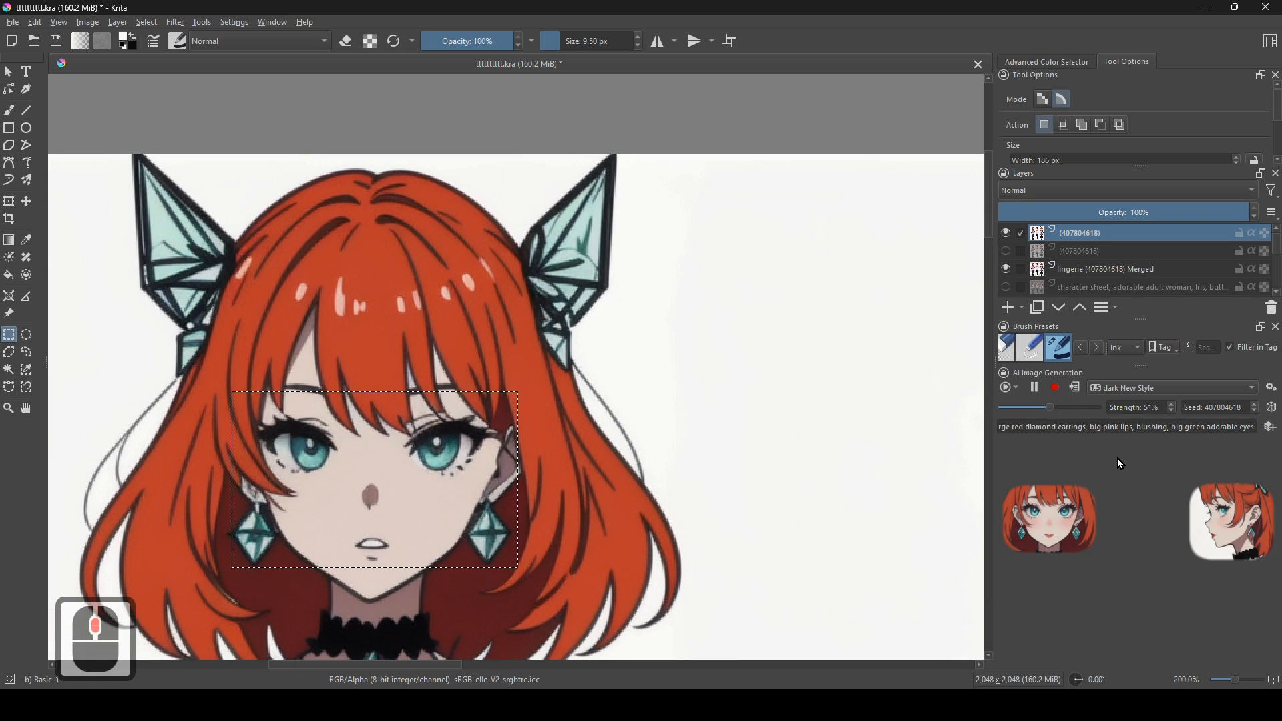
{"action": "left_click", "coordinate": [1071, 407]}
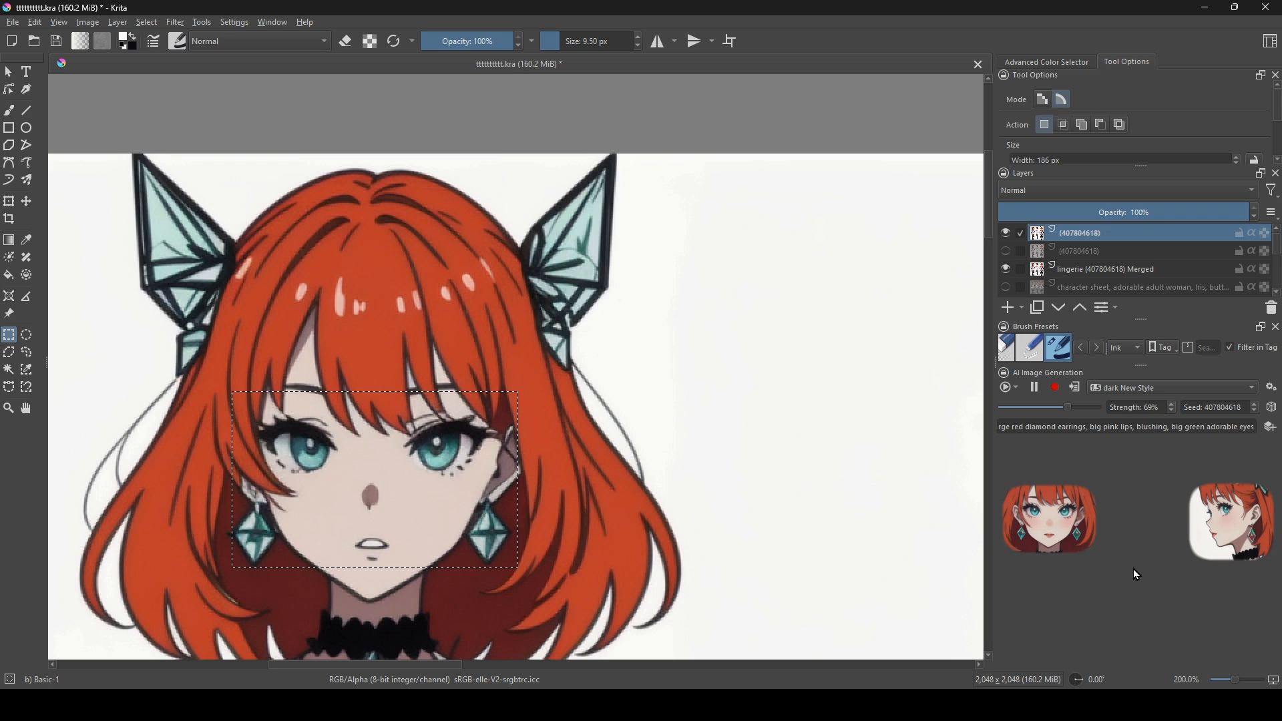
{"action": "left_click_drag", "start_coordinate": [735, 501], "coordinate": [721, 548]}
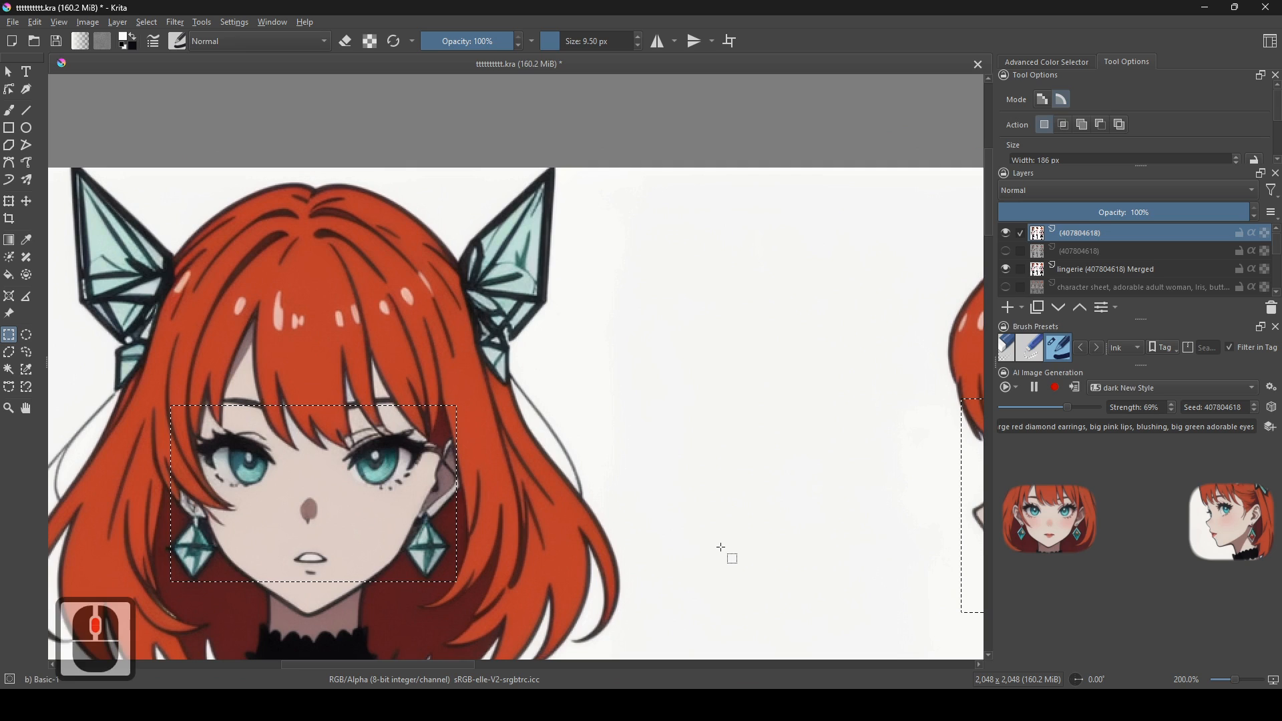
- Add the live generation result for the two selected faces as a new layer and inspect both faces on the canvas
{"action": "left_click", "coordinate": [1078, 391]}
{"action": "left_click_drag", "start_coordinate": [363, 490], "coordinate": [547, 435]}
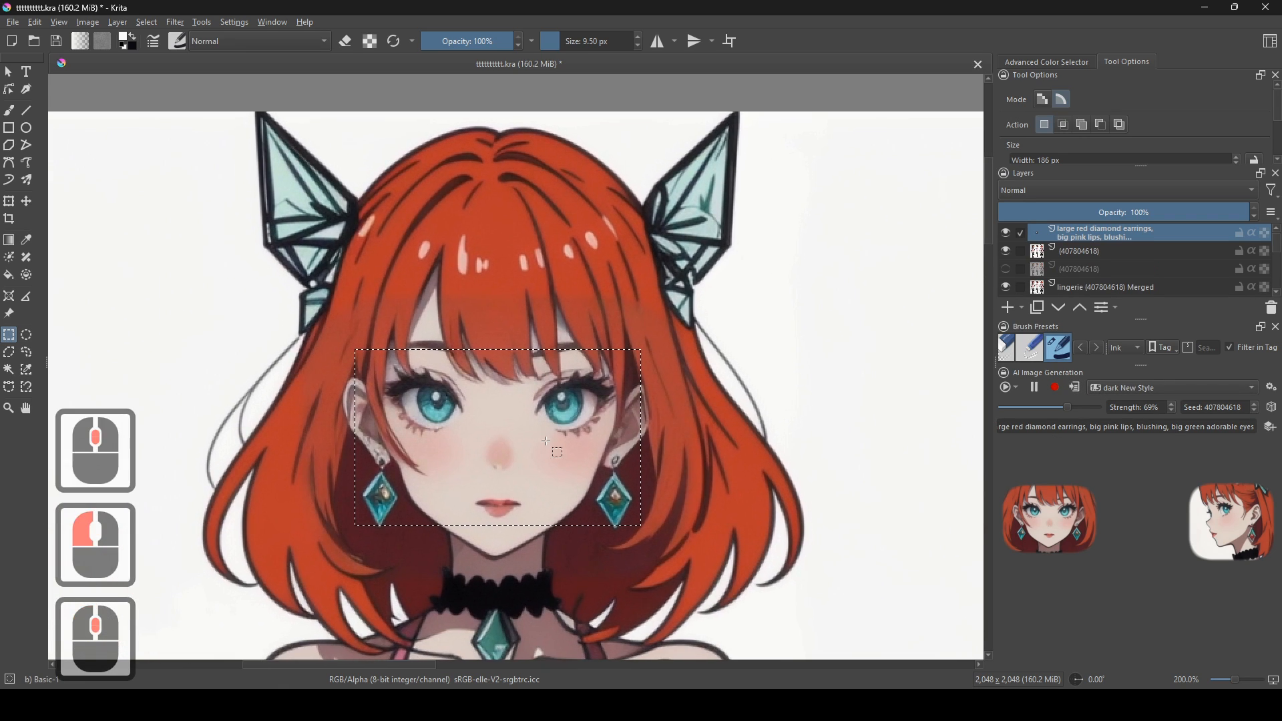
{"action": "left_click_drag", "start_coordinate": [697, 405], "coordinate": [203, 472]}
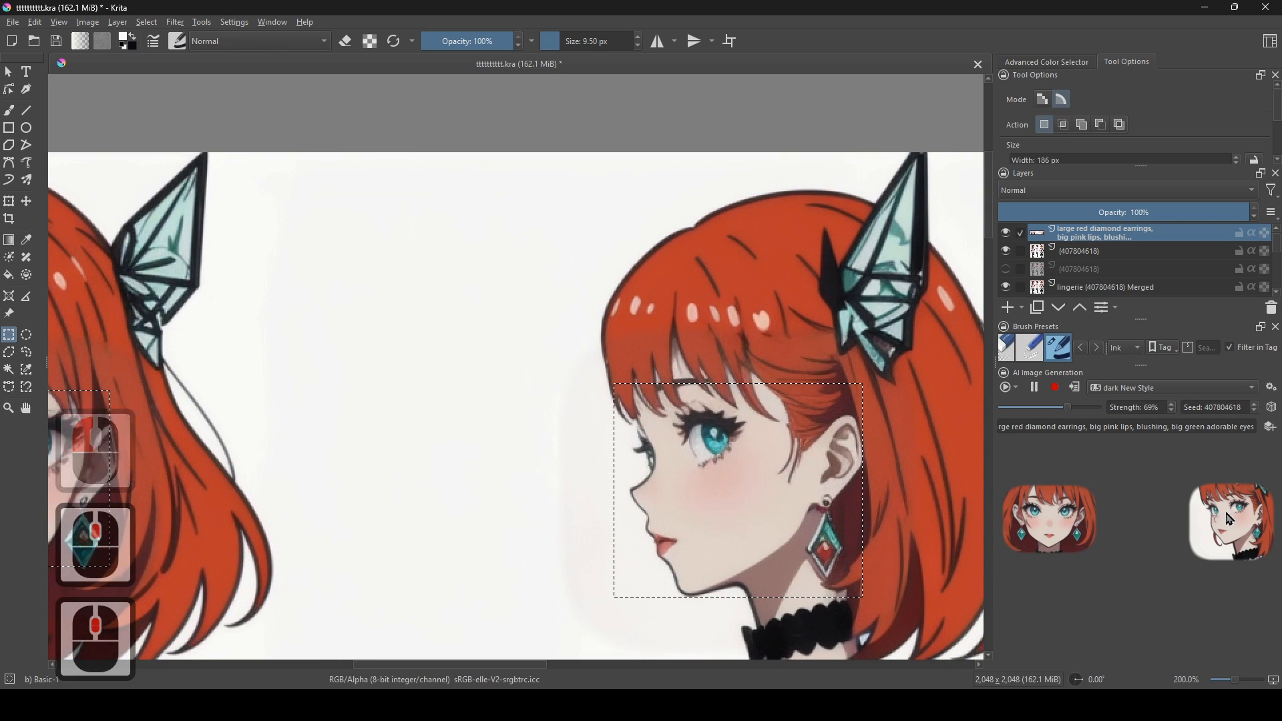
{"action": "left_click_drag", "start_coordinate": [788, 501], "coordinate": [733, 510]}
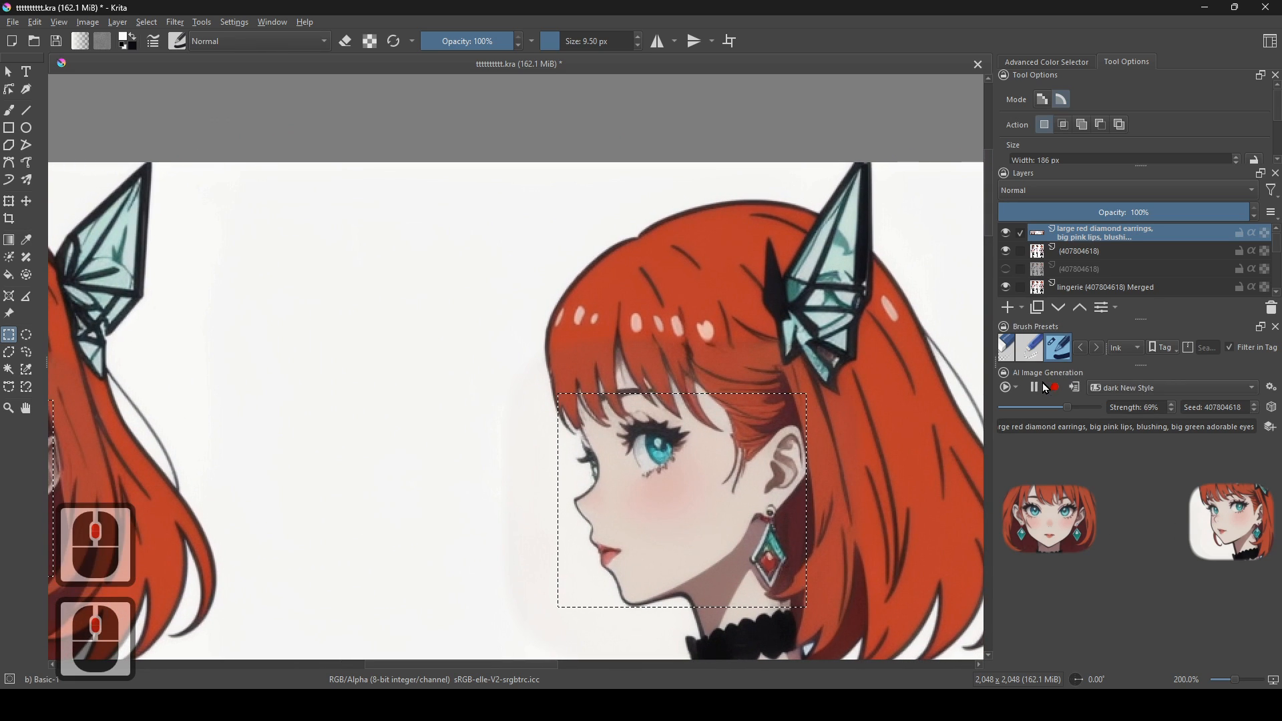
- Compare the side figure's face with and without the new face layer by toggling that layer's visibility
{"action": "left_click", "coordinate": [1006, 235]}
{"action": "left_click", "coordinate": [1006, 235]}
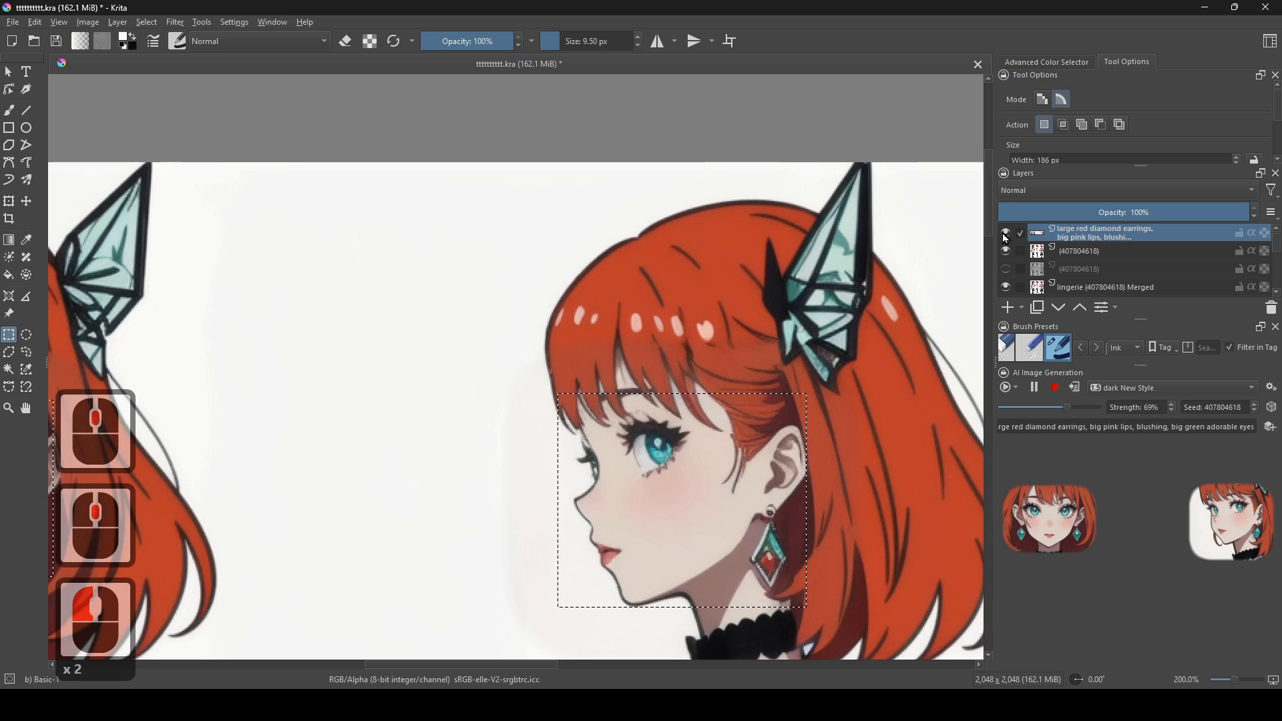
{"action": "left_click", "coordinate": [1007, 235]}
{"action": "left_click", "coordinate": [1007, 235]}
{"action": "left_click", "coordinate": [1006, 235]}
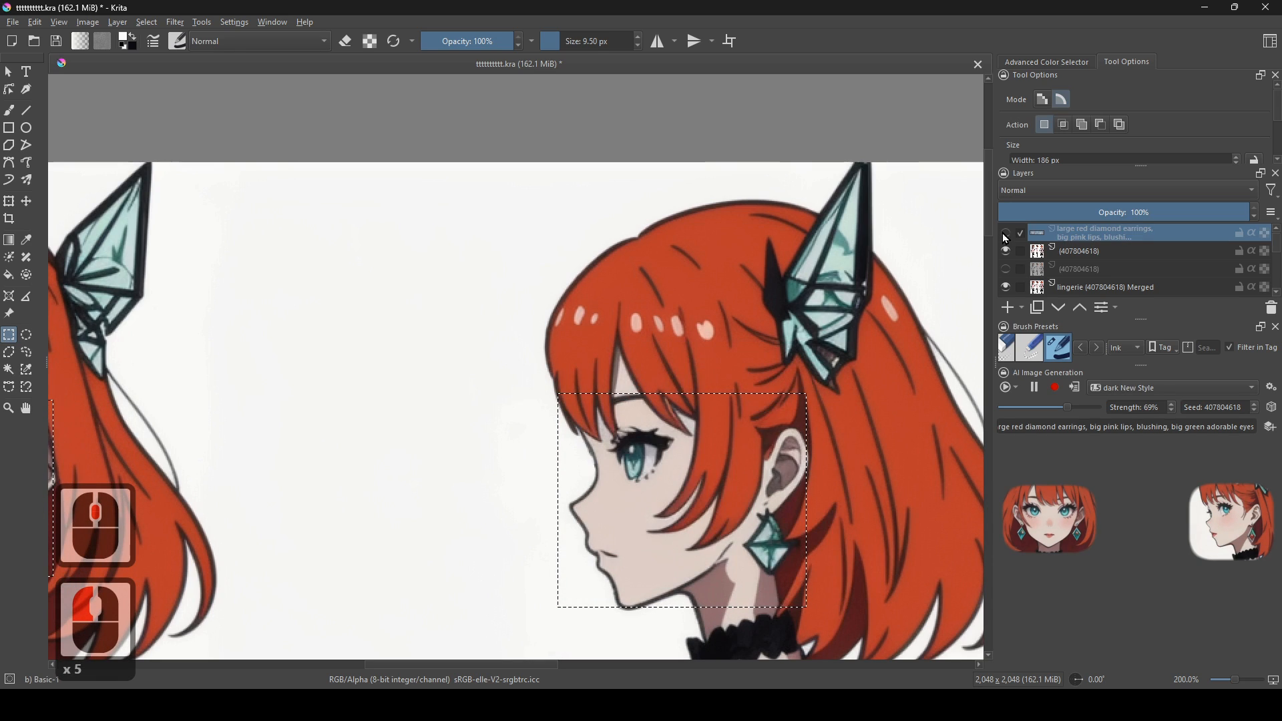
- Compare both figures' faces with and without the generated two-face layer and leave that layer hidden
{"action": "left_click", "coordinate": [1007, 235]}
{"action": "left_click_drag", "start_coordinate": [869, 279], "coordinate": [1037, 251]}
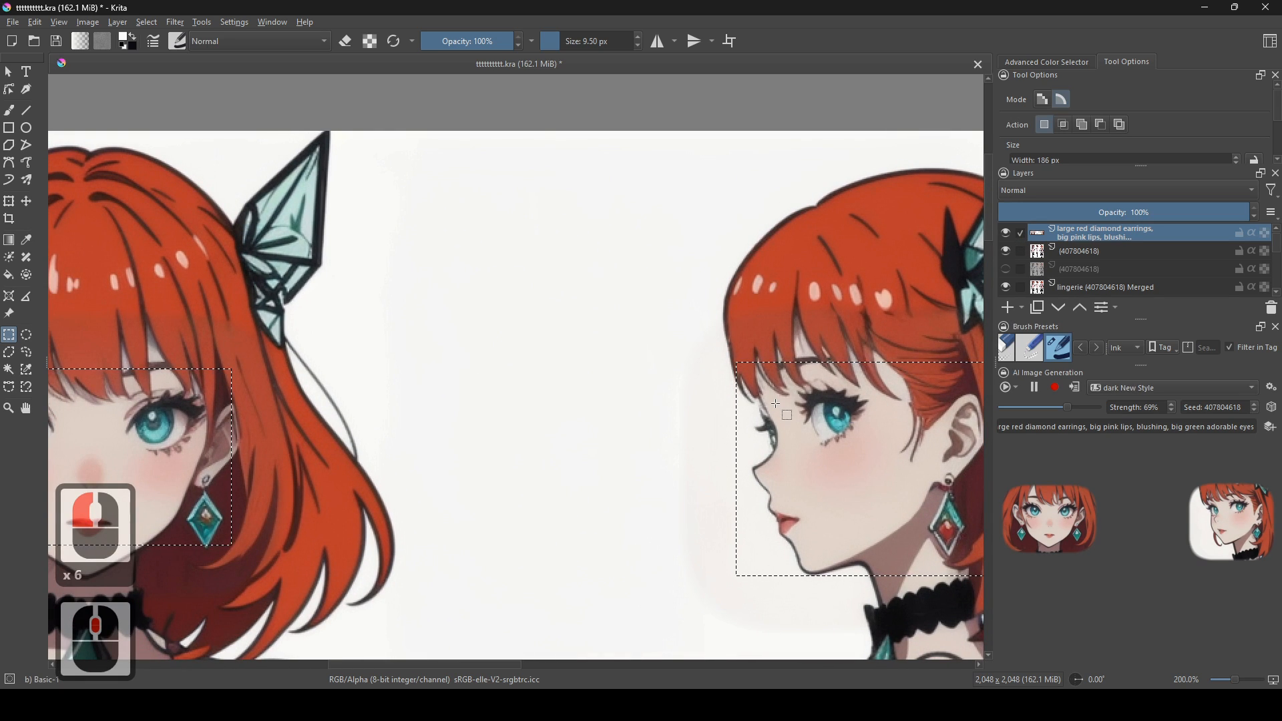
{"action": "left_click_drag", "start_coordinate": [776, 404], "coordinate": [834, 418]}
{"action": "scroll", "coordinate": [833, 418], "scroll_direction": "down", "scroll_amount": 1}
{"action": "scroll", "coordinate": [834, 418], "scroll_direction": "up", "scroll_amount": 1}
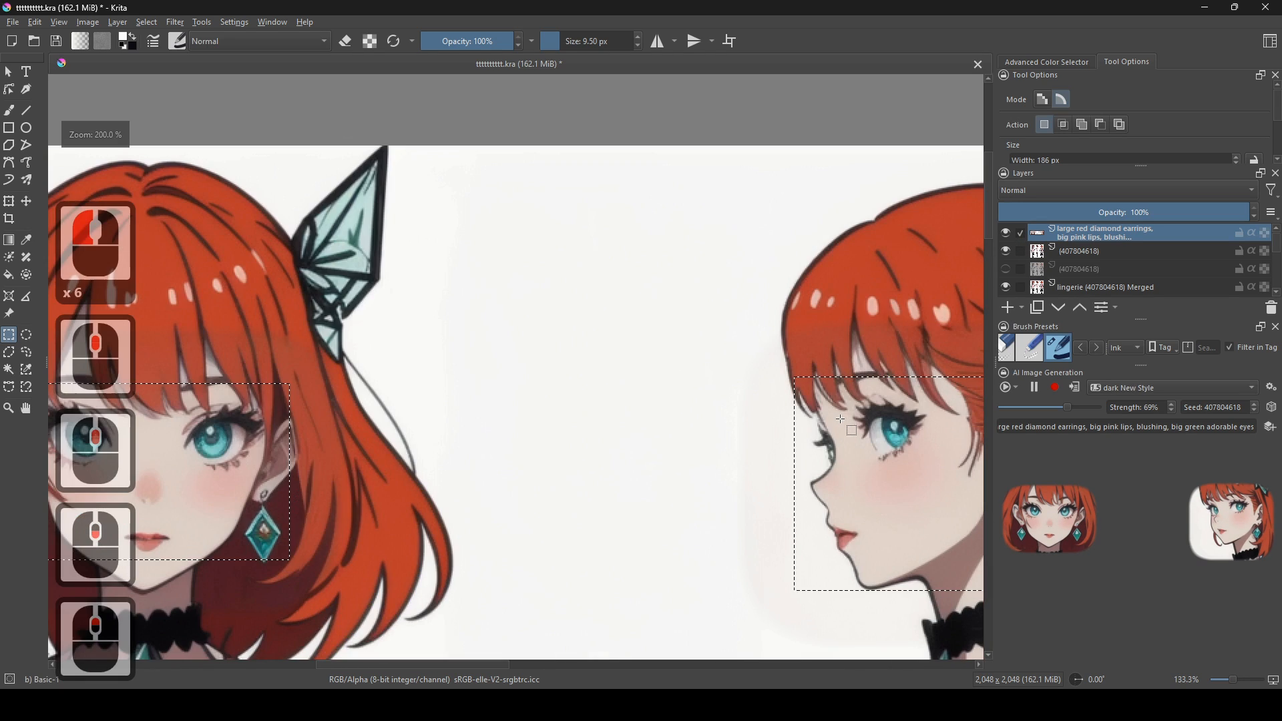
{"action": "left_click", "coordinate": [1006, 234]}
{"action": "left_click_drag", "start_coordinate": [733, 456], "coordinate": [926, 416]}
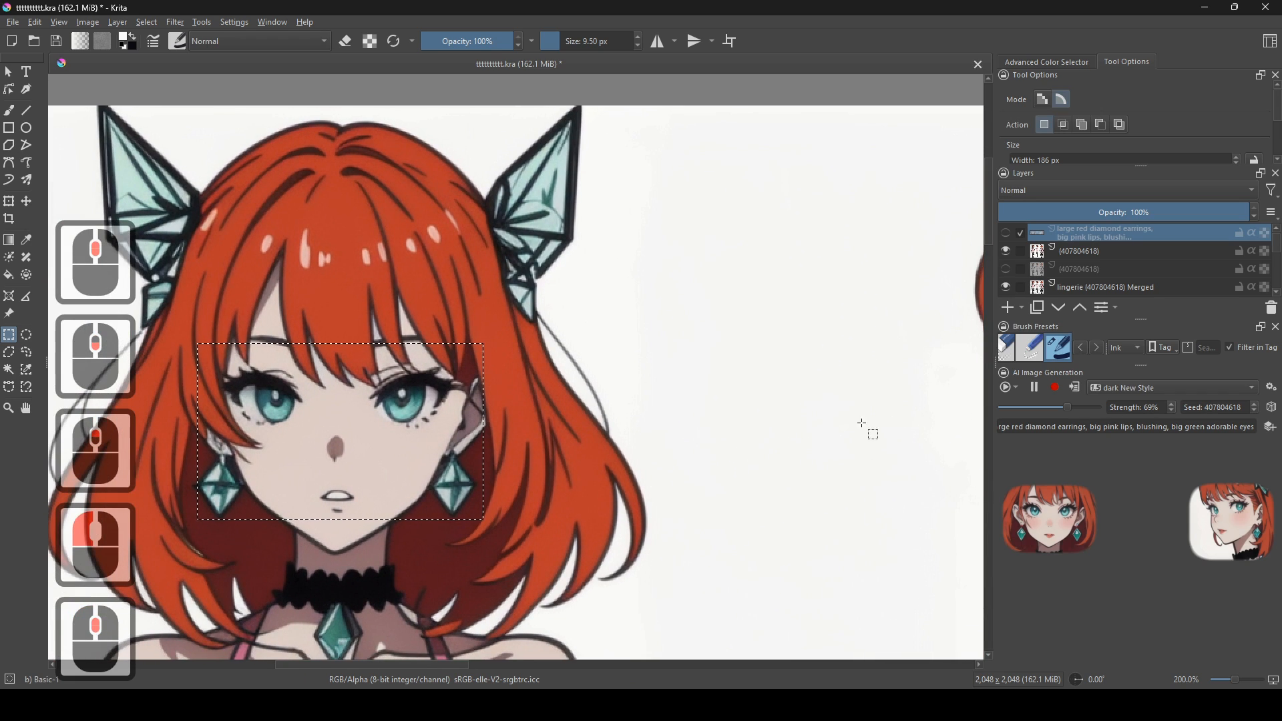
{"action": "scroll", "coordinate": [625, 362], "scroll_direction": "down", "scroll_amount": 3}
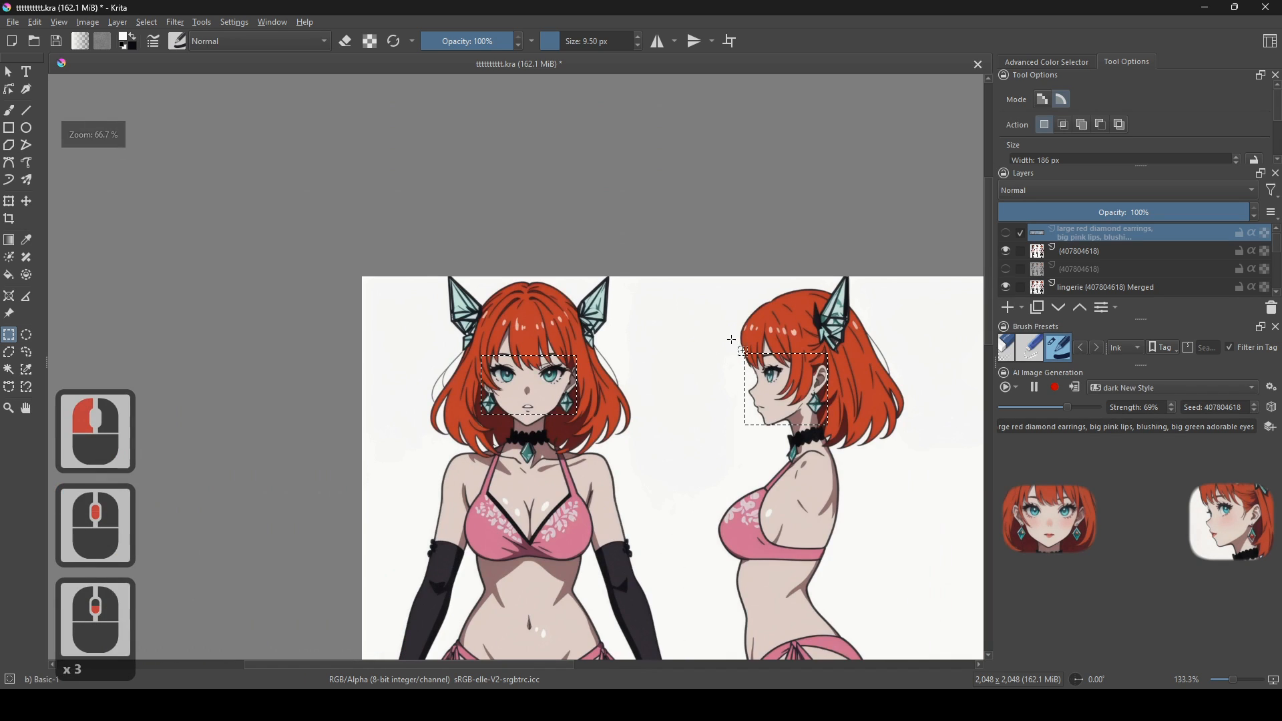
- Drop the side face from the selection and select only the front figure's face with a rectangle about 200 px wide
{"action": "left_click_drag", "start_coordinate": [724, 333], "coordinate": [848, 445]}
{"action": "scroll", "coordinate": [847, 451], "scroll_direction": "up", "scroll_amount": 2}
{"action": "left_click_drag", "start_coordinate": [461, 324], "coordinate": [750, 455]}
{"action": "scroll", "coordinate": [751, 515], "scroll_direction": "up", "scroll_amount": 1}
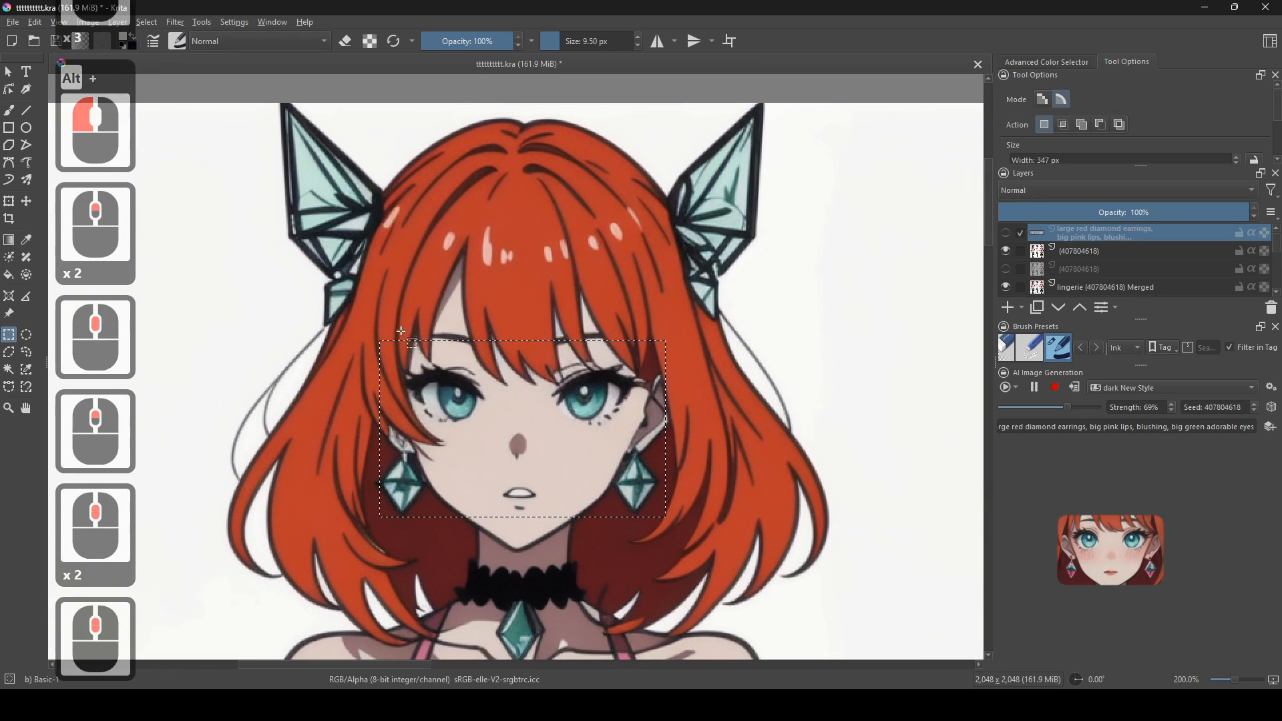
{"action": "left_click_drag", "start_coordinate": [387, 328], "coordinate": [656, 543]}
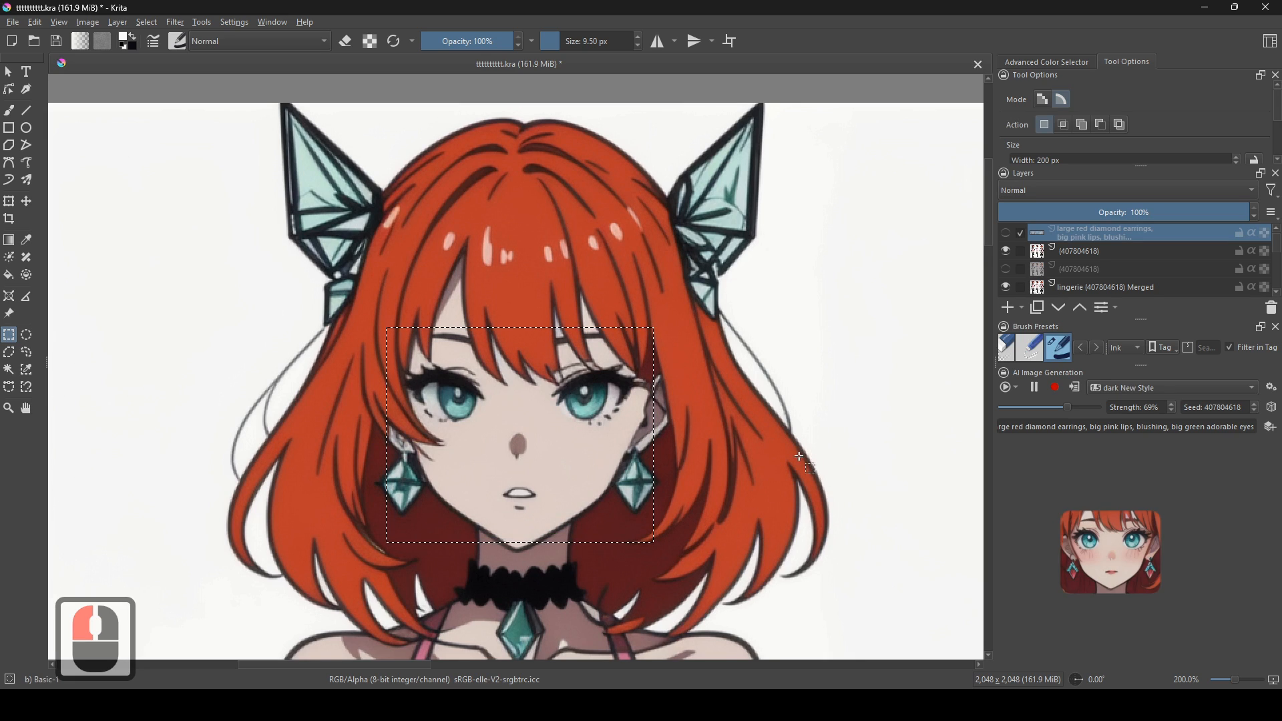
- Lower the live generation strength to 30% and add the front face result as a new layer
{"action": "left_click_drag", "start_coordinate": [801, 457], "coordinate": [742, 462]}
{"action": "mouse_move", "coordinate": [1080, 427]}
{"action": "left_mouse_down"}
{"action": "mouse_move", "coordinate": [987, 422]}
{"action": "mouse_move", "coordinate": [1081, 429]}
{"action": "left_mouse_up"}
{"action": "left_click", "coordinate": [1086, 428]}
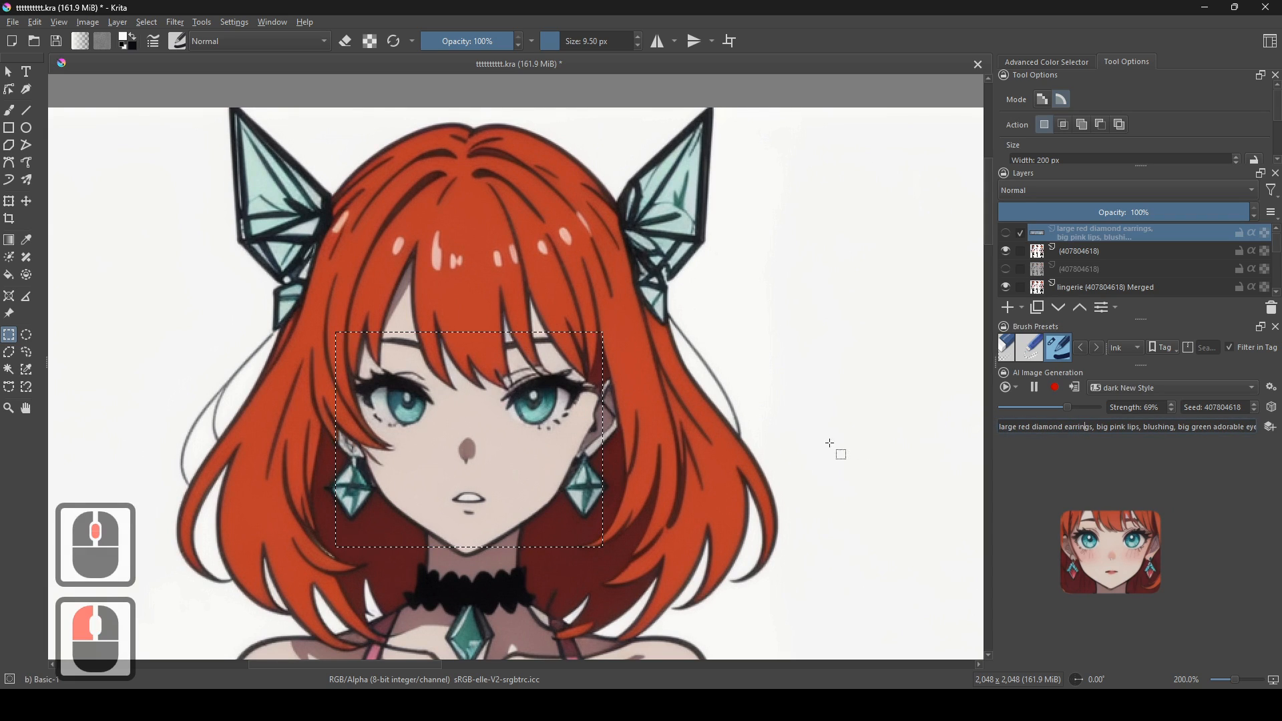
{"action": "left_click_drag", "start_coordinate": [830, 443], "coordinate": [791, 444]}
{"action": "left_click_drag", "start_coordinate": [796, 537], "coordinate": [826, 532]}
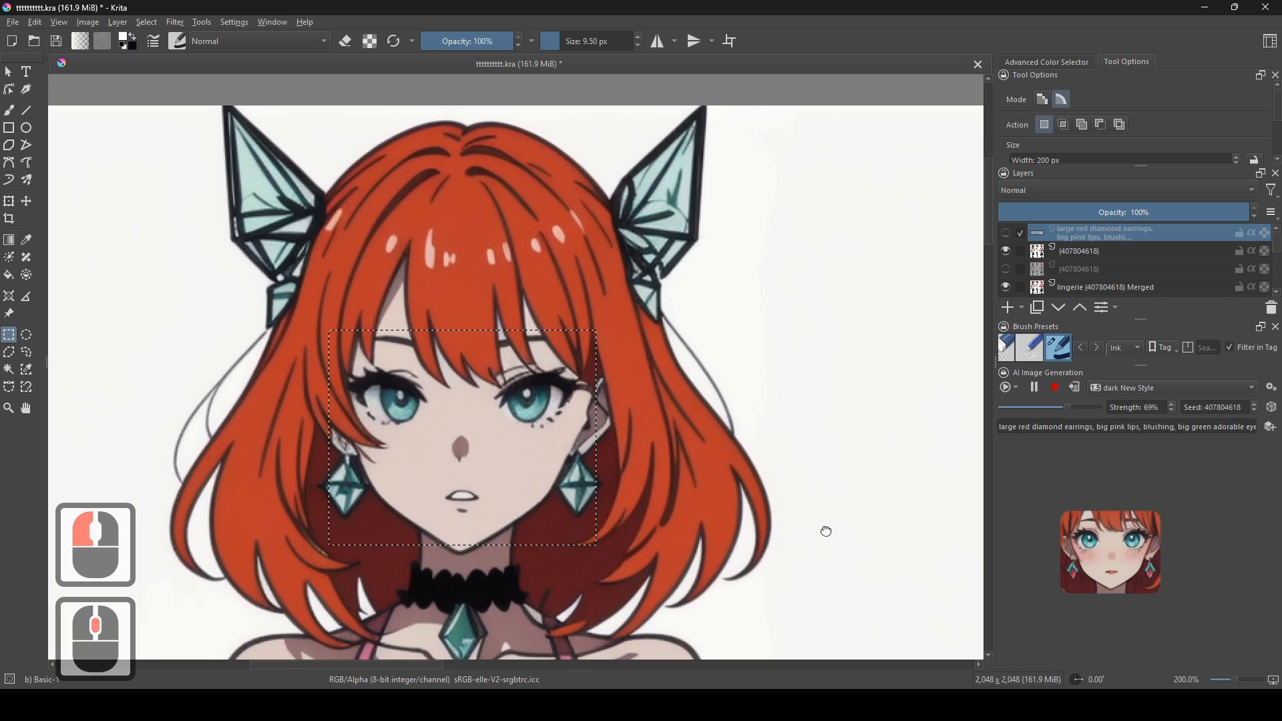
{"action": "left_click_drag", "start_coordinate": [1046, 407], "coordinate": [1031, 413]}
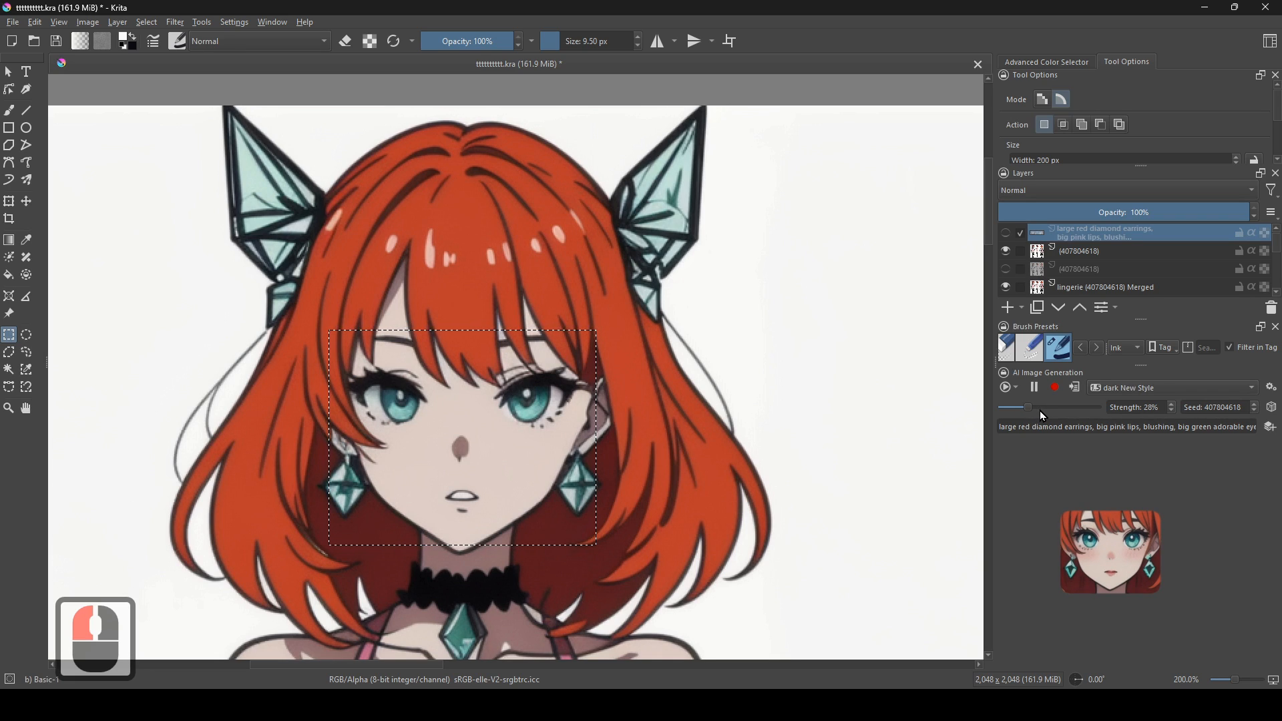
{"action": "left_click_drag", "start_coordinate": [922, 477], "coordinate": [871, 482]}
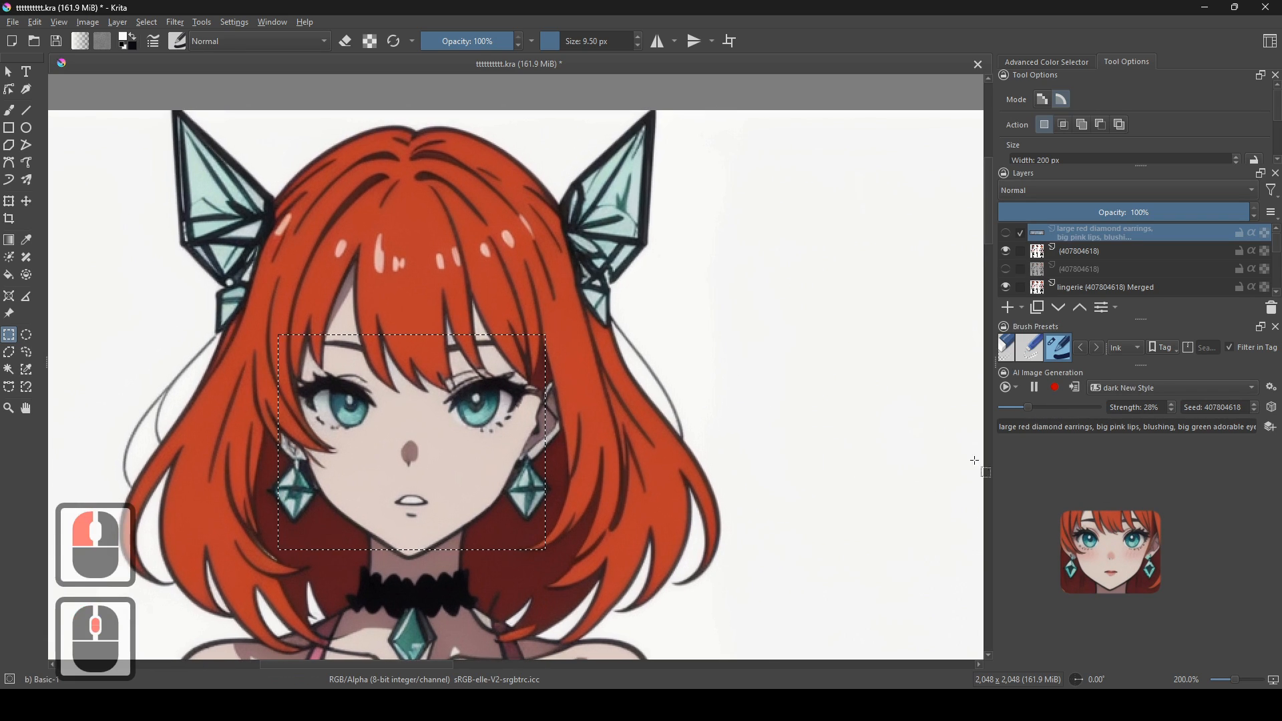
{"action": "left_click", "coordinate": [1031, 408]}
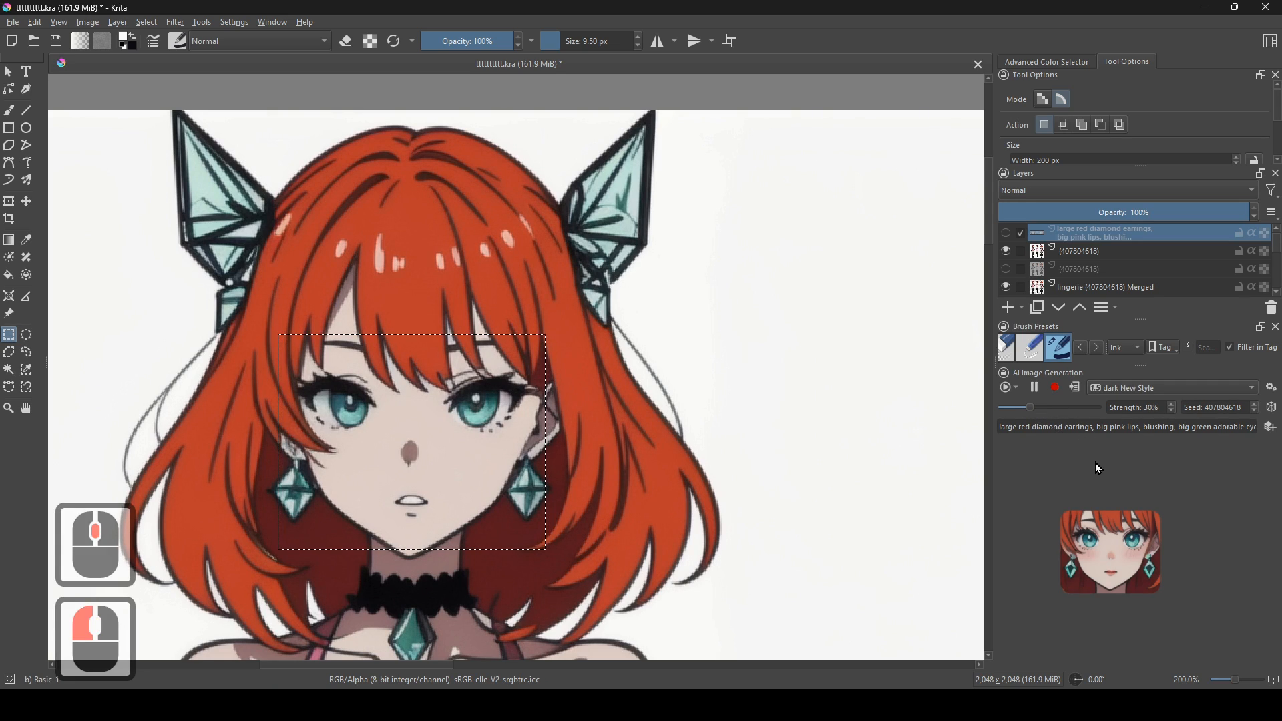
{"action": "left_click", "coordinate": [1075, 390]}
- Select the side figure's face with a rectangle about 58 by 120 px and add smaller rectangles over the mouth and nose
{"action": "left_click_drag", "start_coordinate": [830, 467], "coordinate": [372, 506]}
{"action": "scroll", "coordinate": [637, 507], "scroll_direction": "up", "scroll_amount": 1}
{"action": "left_click_drag", "start_coordinate": [656, 506], "coordinate": [646, 492]}
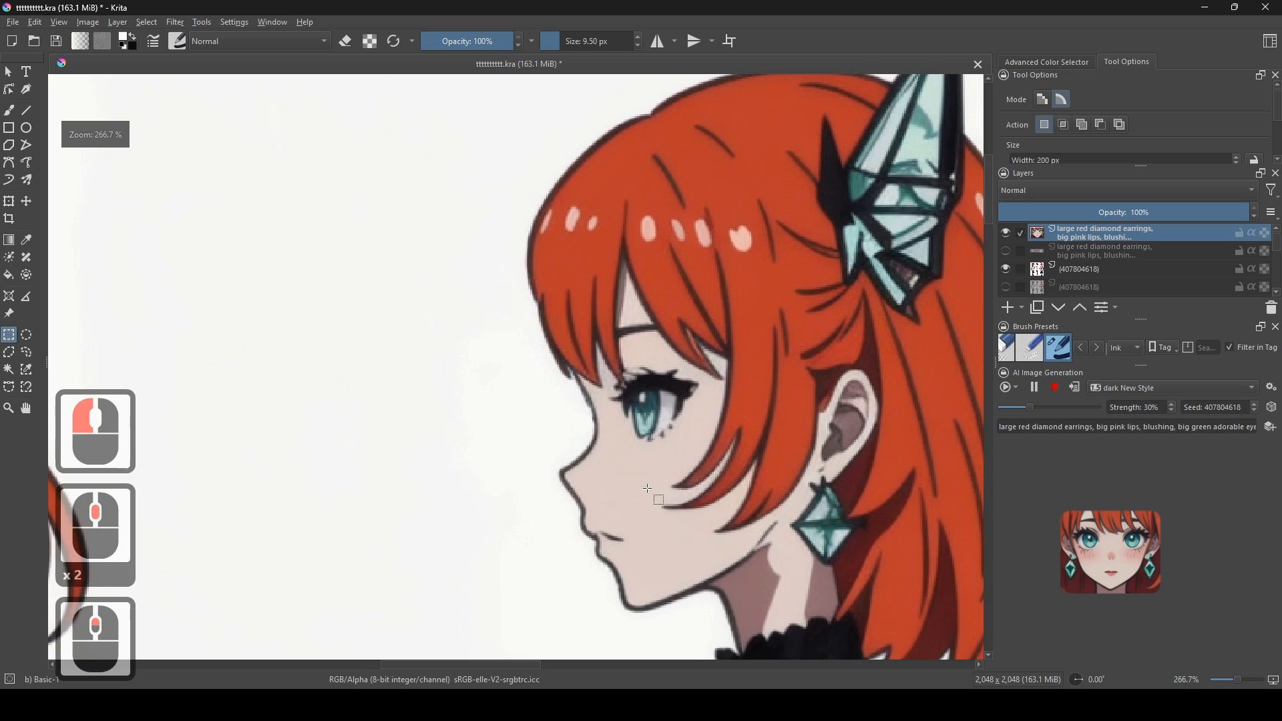
{"action": "left_click_drag", "start_coordinate": [624, 378], "coordinate": [654, 439]}
{"action": "left_click_drag", "start_coordinate": [715, 573], "coordinate": [731, 588]}
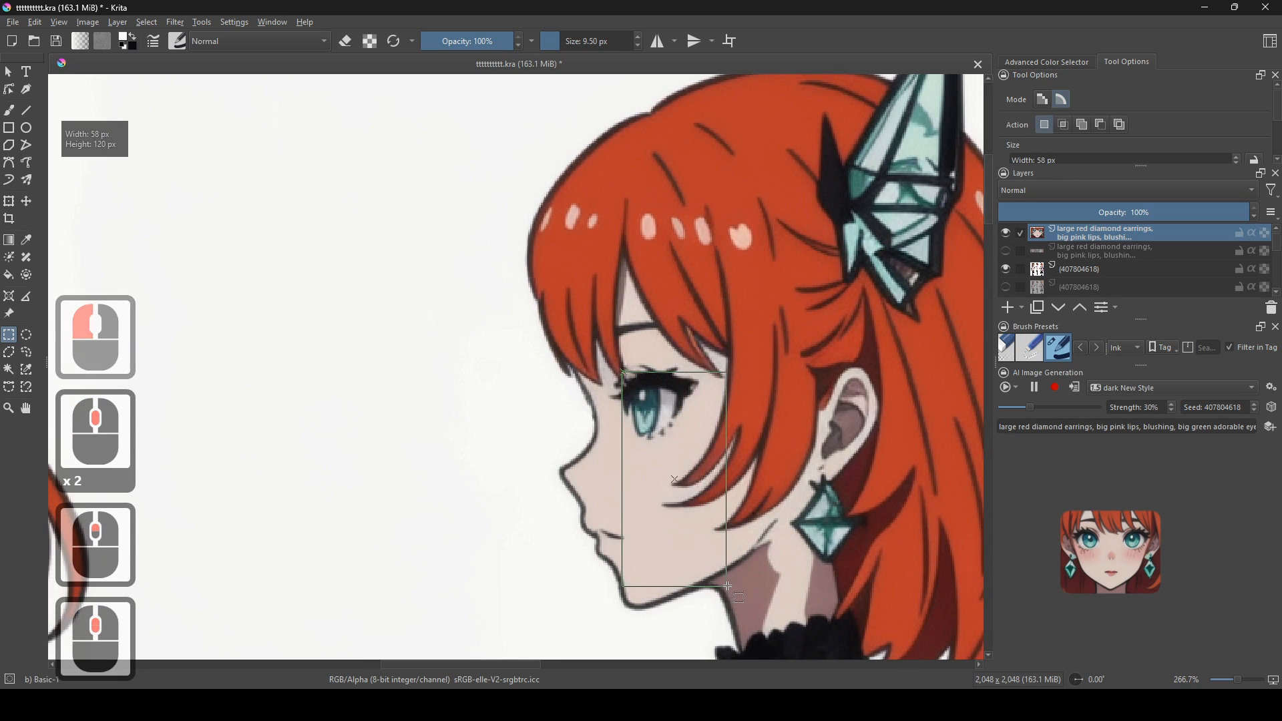
{"action": "left_click_drag", "start_coordinate": [573, 500], "coordinate": [641, 565]}
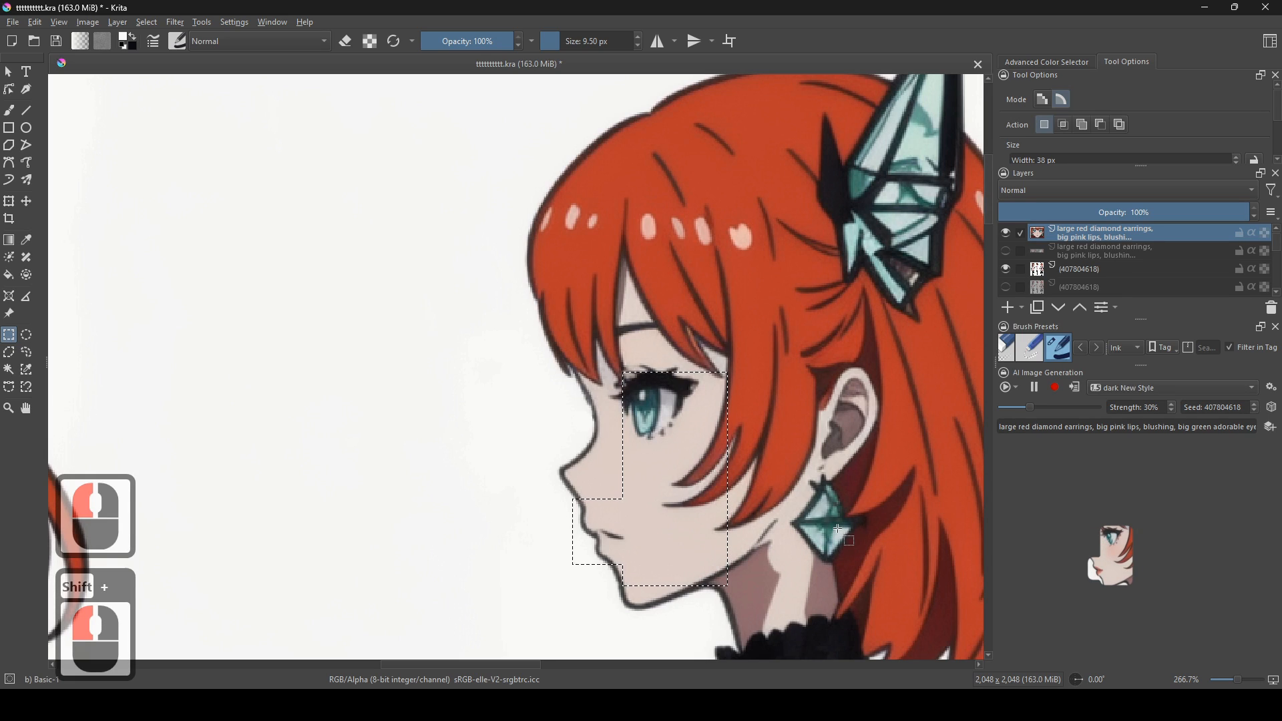
{"action": "left_click_drag", "start_coordinate": [675, 521], "coordinate": [596, 469], "text": "shift"}
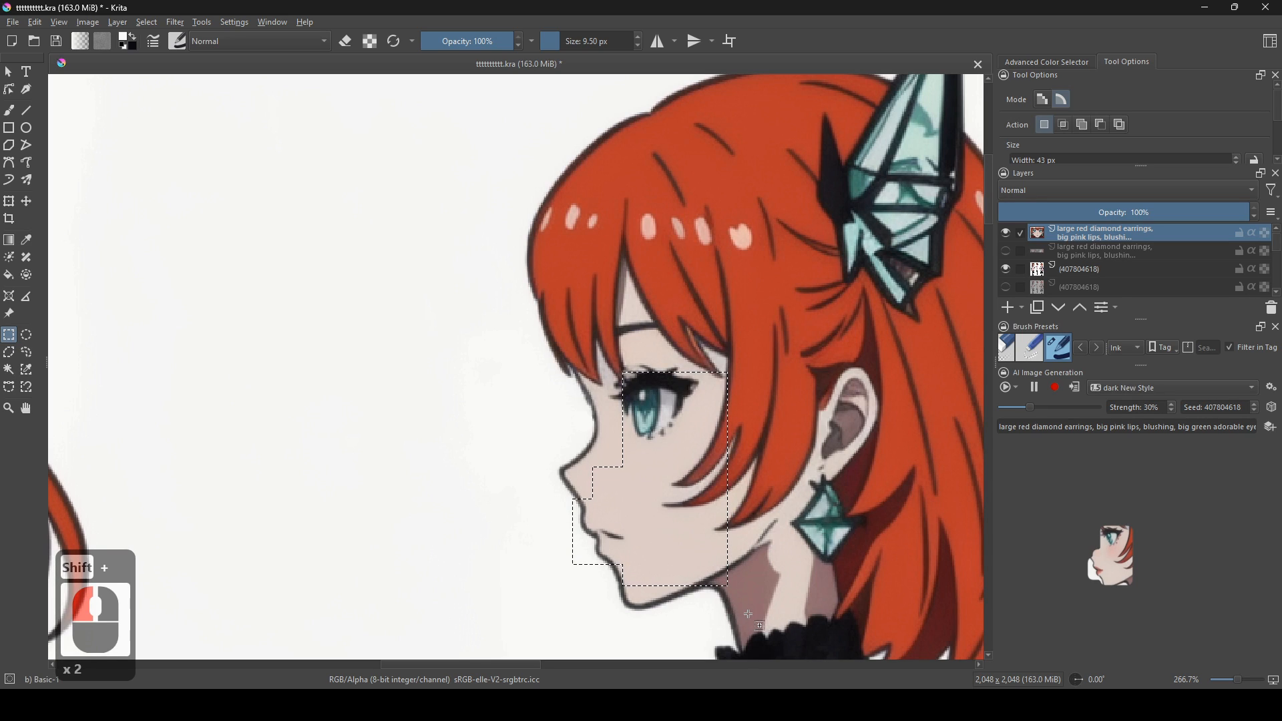
- Extend the side face selection around the eye's front edge, over the nose and lips, and below the chin and jaw
{"action": "left_click_drag", "start_coordinate": [755, 610], "coordinate": [545, 366], "text": "shift"}
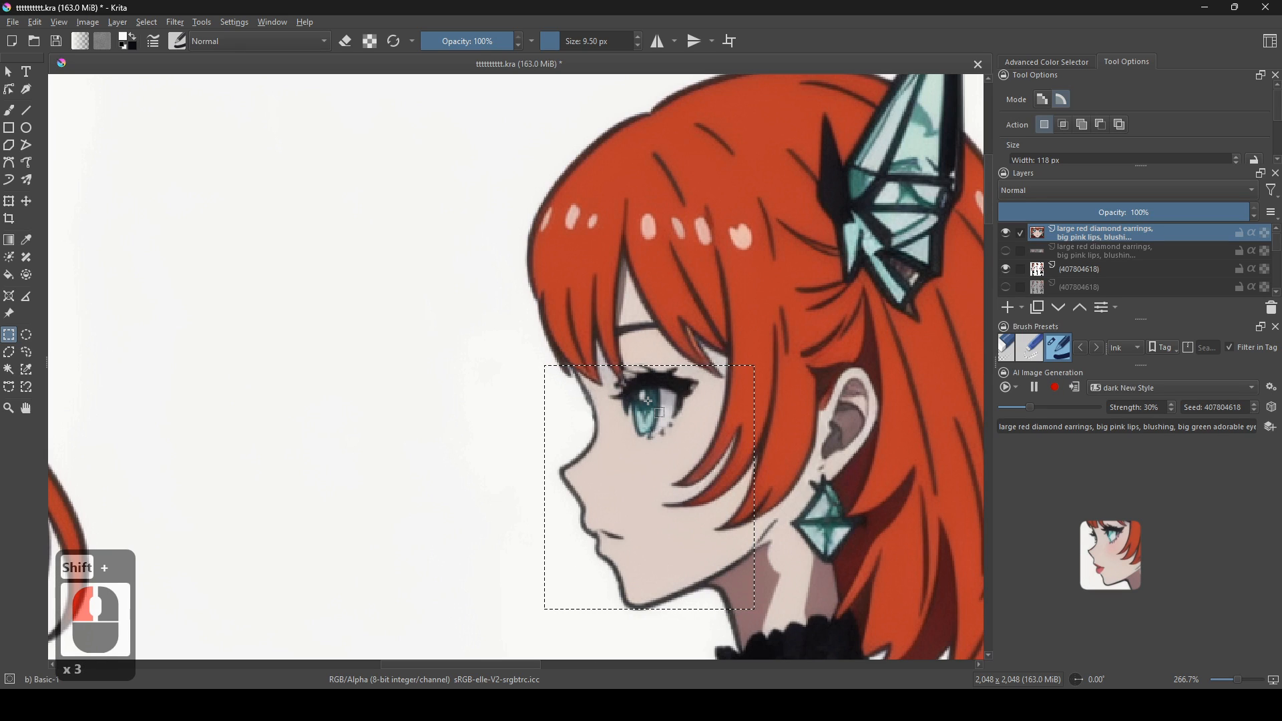
{"action": "key", "text": "ctrl+z"}
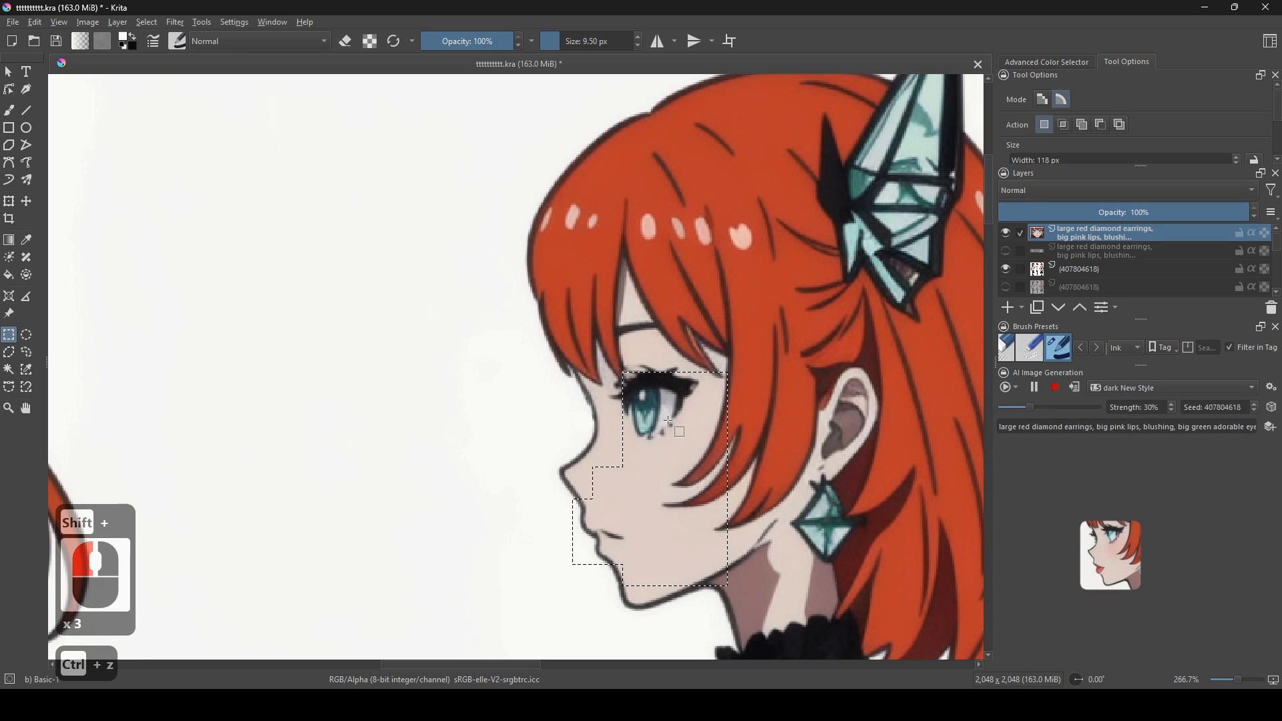
{"action": "left_click_drag", "start_coordinate": [648, 470], "coordinate": [615, 386], "text": "shift"}
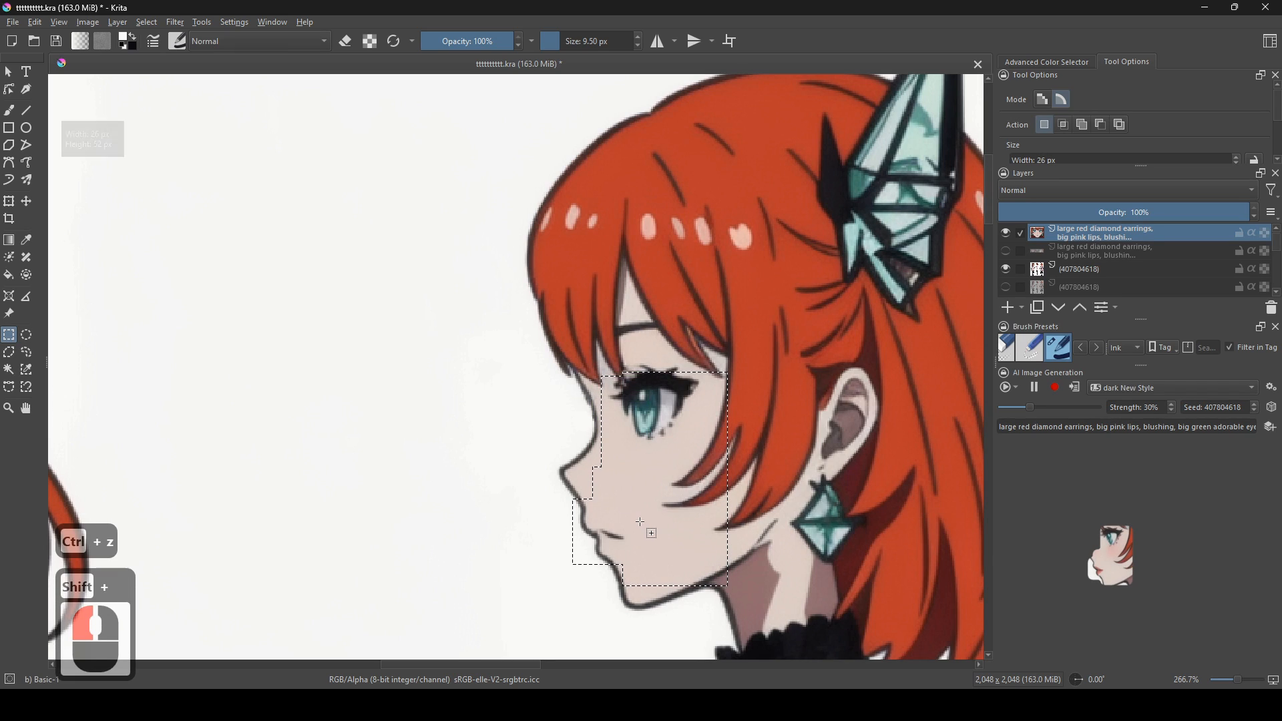
{"action": "left_click_drag", "start_coordinate": [640, 547], "coordinate": [551, 452]}
{"action": "left_click_drag", "start_coordinate": [756, 622], "coordinate": [588, 521], "text": "shift"}
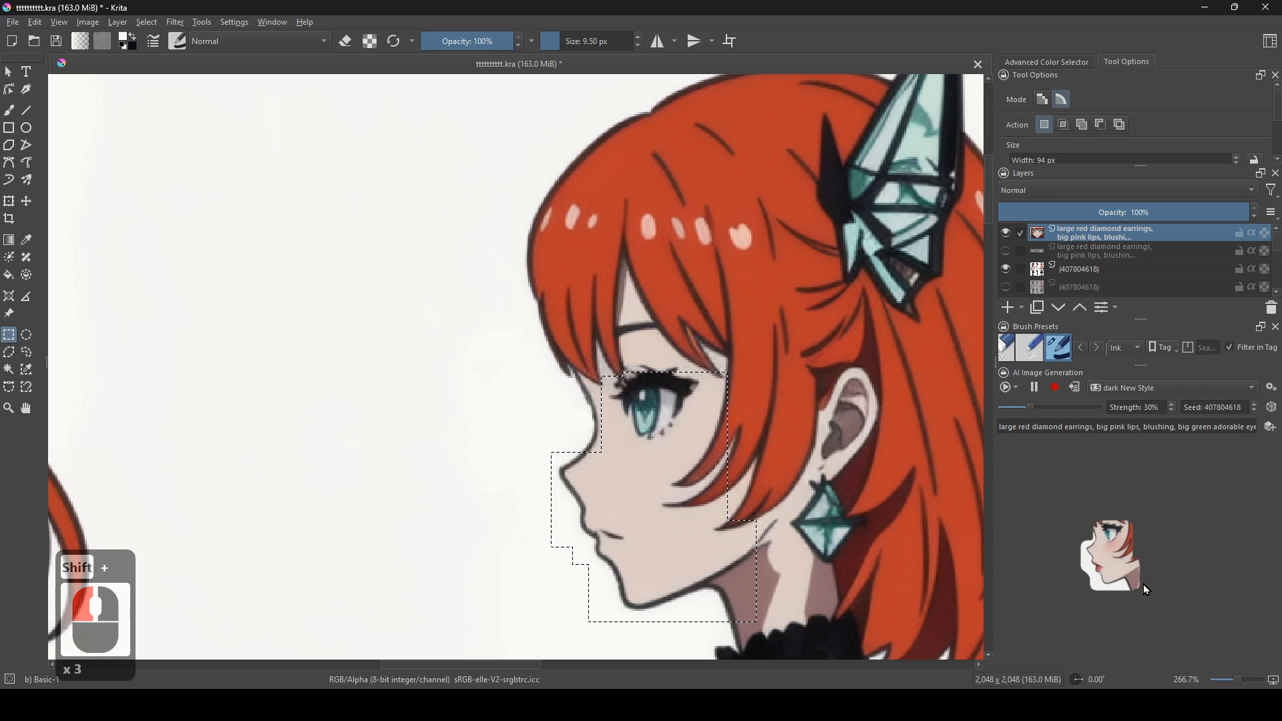
- Add the live result for the side face as a new layer and inspect both faces up close
{"action": "scroll", "coordinate": [859, 487], "scroll_direction": "left", "scroll_amount": 5}
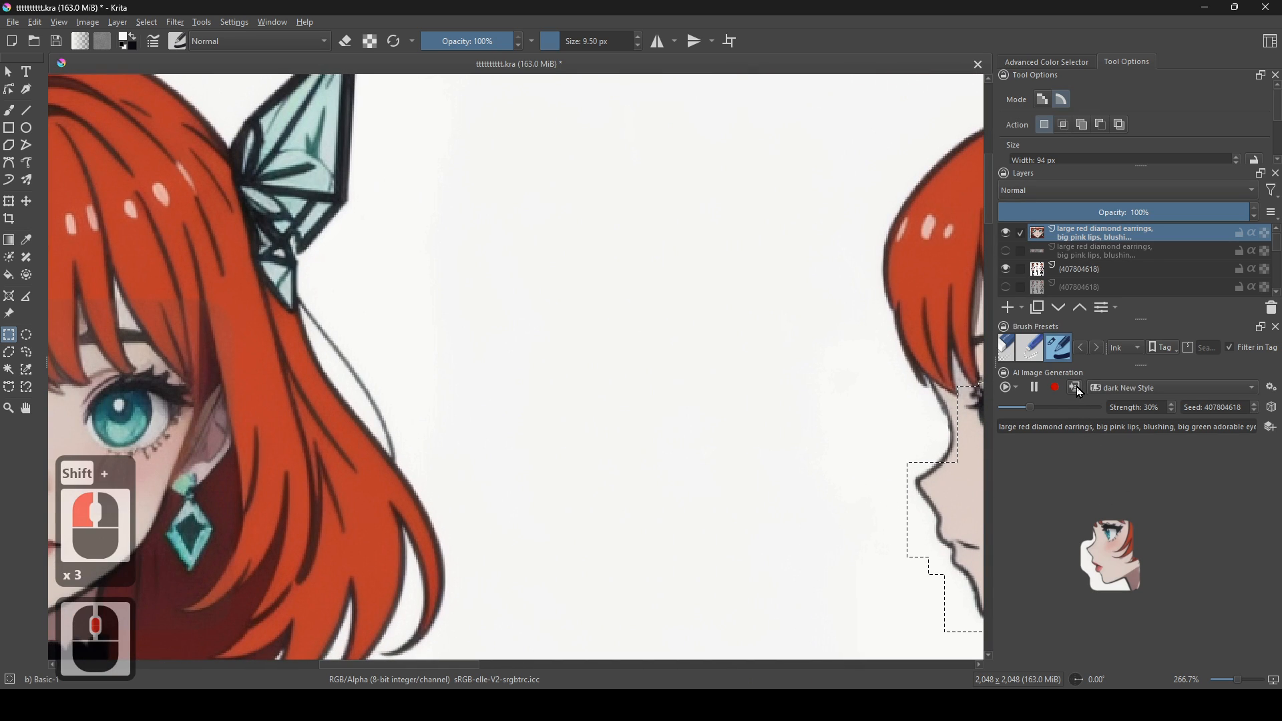
{"action": "left_click", "coordinate": [1075, 387]}
{"action": "scroll", "coordinate": [614, 418], "scroll_direction": "down", "scroll_amount": 1}
{"action": "left_click_drag", "start_coordinate": [557, 412], "coordinate": [376, 452]}
{"action": "scroll", "coordinate": [851, 501], "scroll_direction": "up", "scroll_amount": 1}
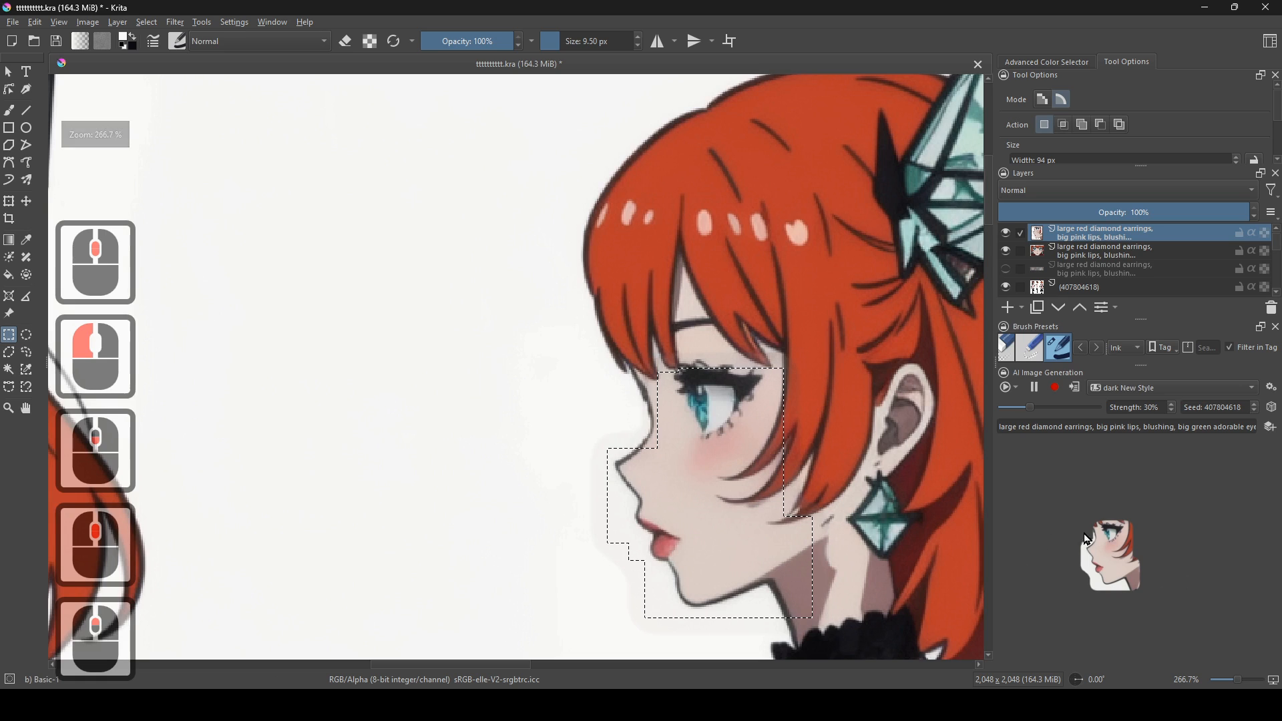
{"action": "scroll", "coordinate": [768, 448], "scroll_direction": "down", "scroll_amount": 1}
{"action": "left_click_drag", "start_coordinate": [565, 429], "coordinate": [807, 573]}
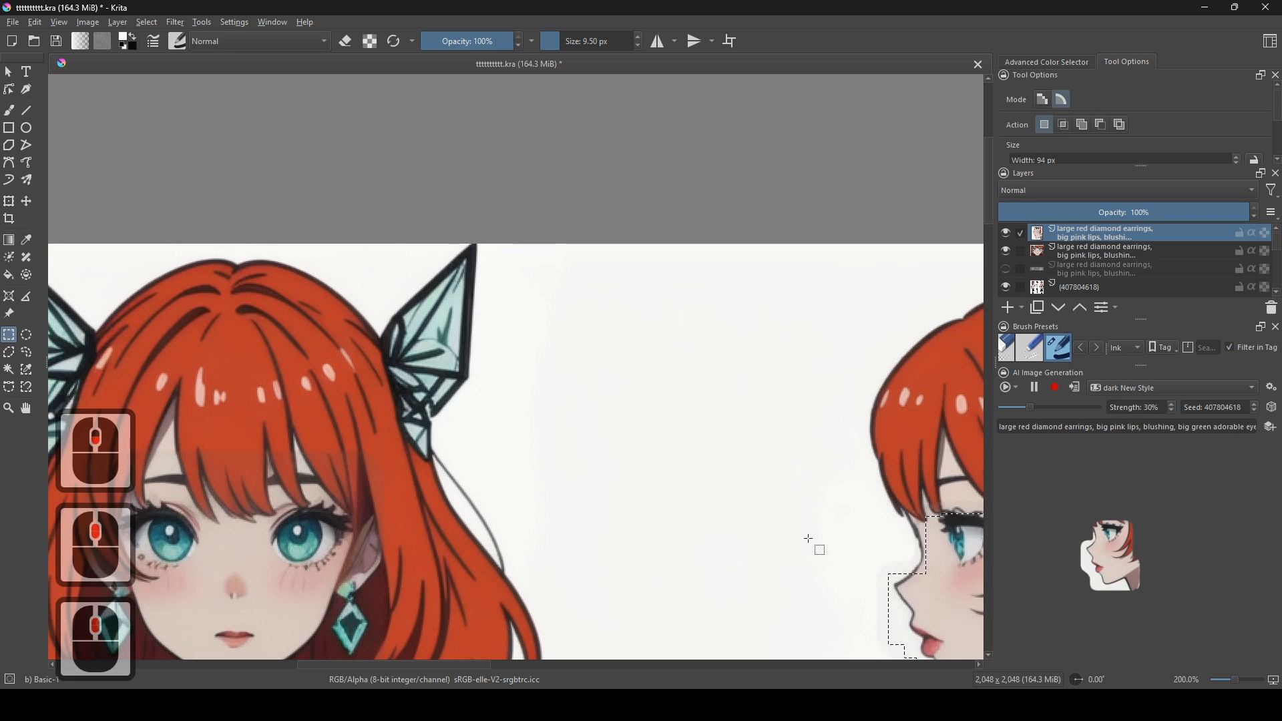
{"action": "left_click_drag", "start_coordinate": [731, 522], "coordinate": [841, 373]}
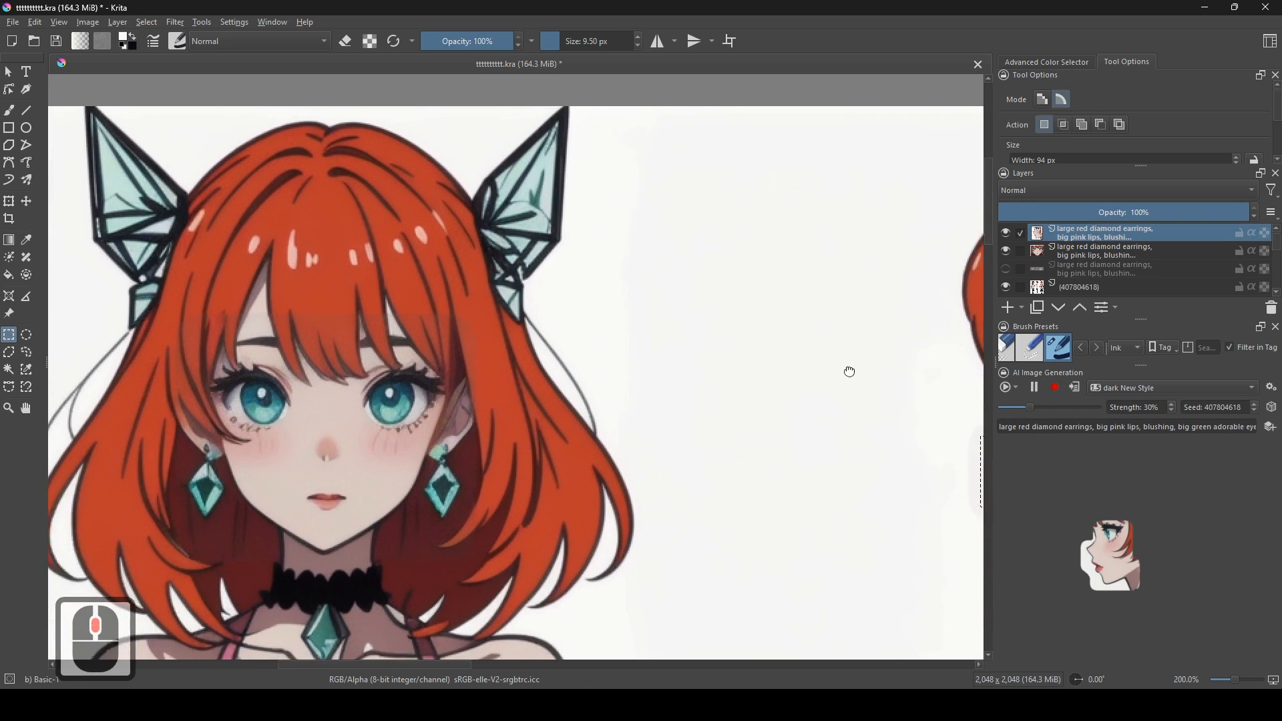
{"action": "scroll", "coordinate": [821, 418], "scroll_direction": "up", "scroll_amount": 2}
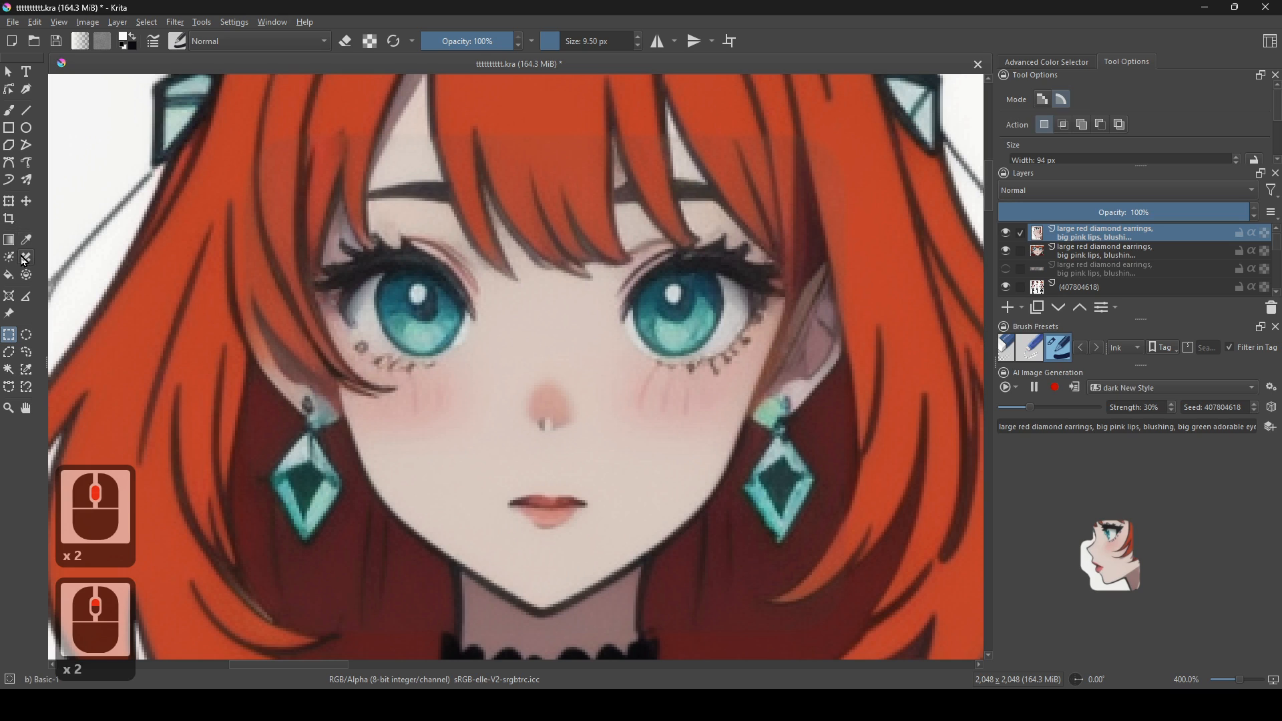
- Select the front figure's lips with a rectangle about 40 by 25 px and try to widen them with the Transform tool
{"action": "left_click_drag", "start_coordinate": [503, 487], "coordinate": [601, 536]}
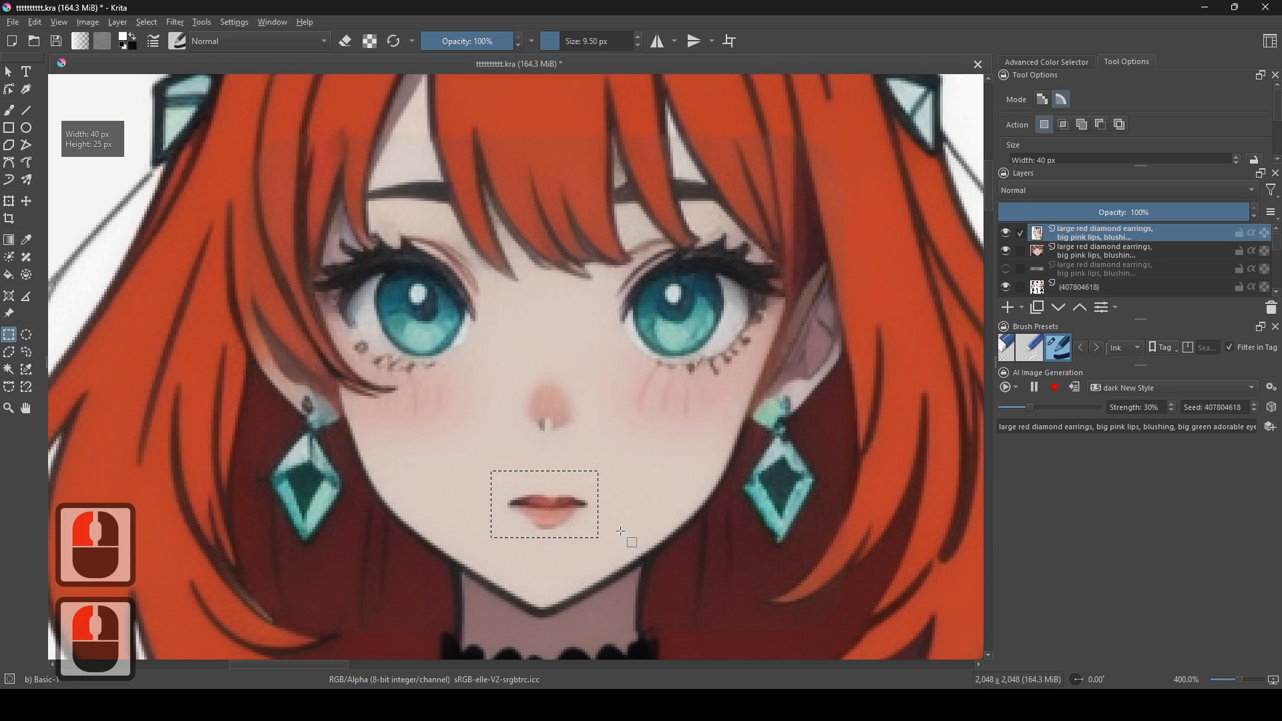
{"action": "scroll", "coordinate": [624, 535], "scroll_direction": "down", "scroll_amount": 2}
{"action": "left_click", "coordinate": [9, 203]}
{"action": "left_click_drag", "start_coordinate": [610, 412], "coordinate": [178, 440]}
{"action": "scroll", "coordinate": [525, 457], "scroll_direction": "down", "scroll_amount": 1}
{"action": "mouse_move", "coordinate": [526, 457]}
{"action": "left_mouse_down"}
{"action": "mouse_move", "coordinate": [504, 561]}
{"action": "mouse_move", "coordinate": [512, 583]}
{"action": "mouse_move", "coordinate": [535, 463]}
{"action": "left_mouse_up"}
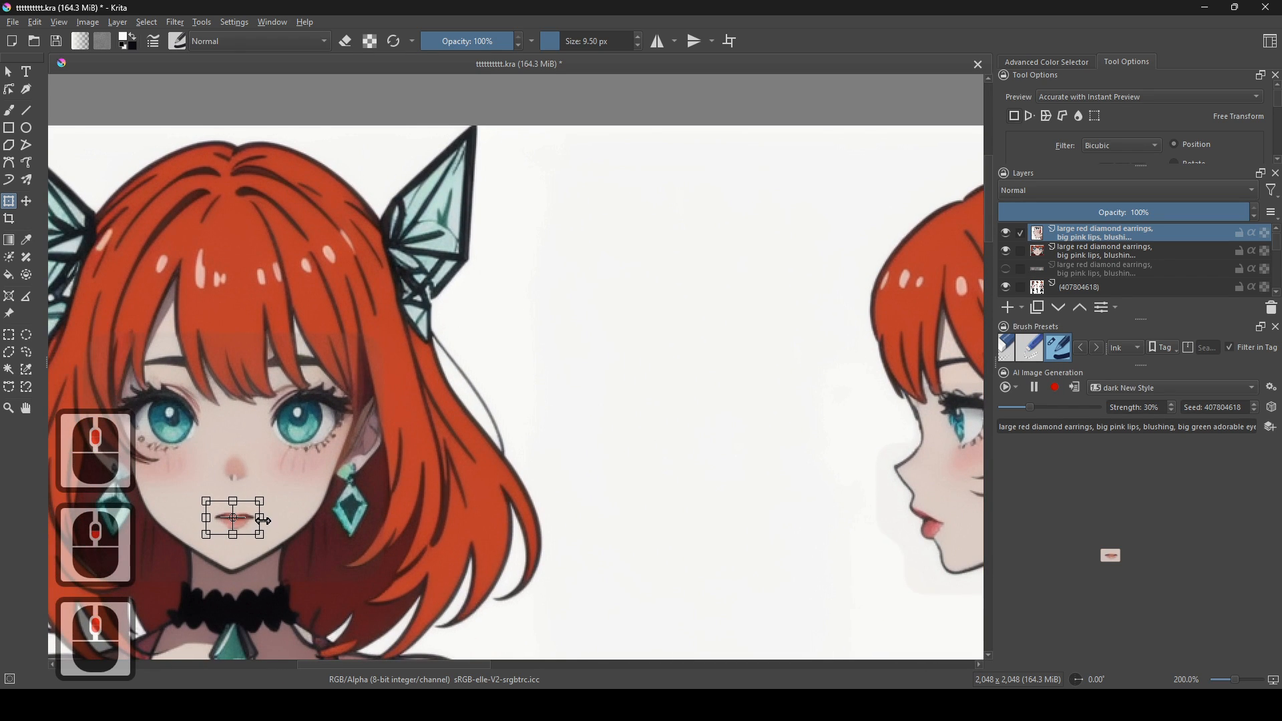
{"action": "left_click_drag", "start_coordinate": [264, 520], "coordinate": [278, 520]}
{"action": "key", "text": "ctrl+z"}
- Move the hidden two-face layer below the visible (407804618) layer
{"action": "left_click_drag", "start_coordinate": [609, 389], "coordinate": [886, 402]}
{"action": "left_click", "coordinate": [1100, 250], "text": "shift"}
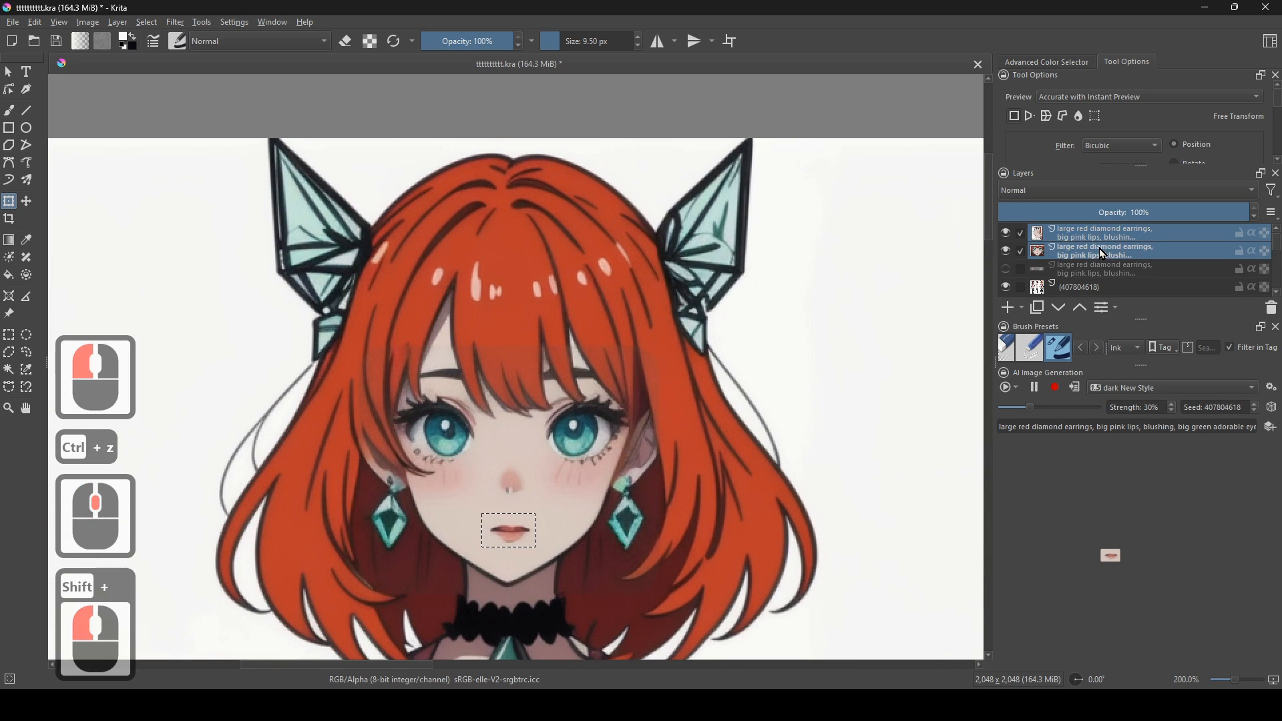
{"action": "left_click_drag", "start_coordinate": [1076, 268], "coordinate": [1087, 287]}
{"action": "scroll", "coordinate": [1089, 274], "scroll_direction": "up", "scroll_amount": 3}
- Merge the two visible face layers with the (407804618) layer below them
{"action": "left_click", "coordinate": [1080, 239]}
{"action": "left_click", "coordinate": [1081, 257], "text": "shift"}
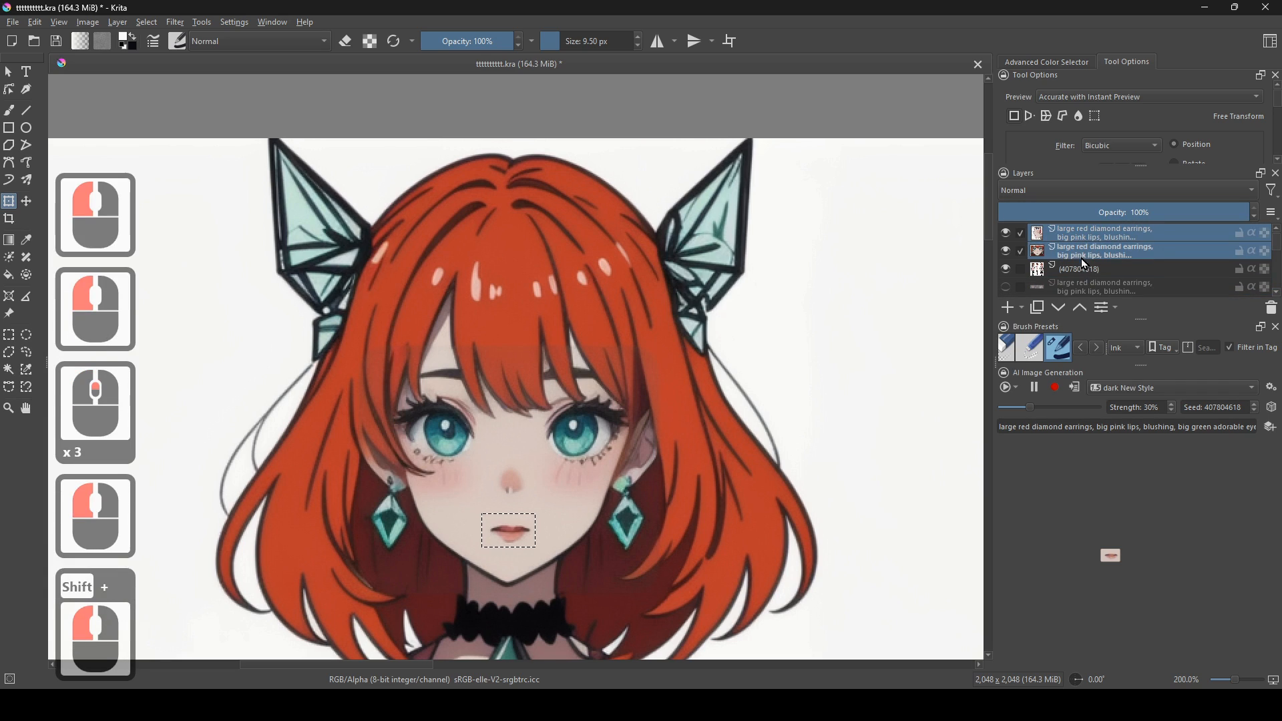
{"action": "right_click", "coordinate": [1086, 243]}
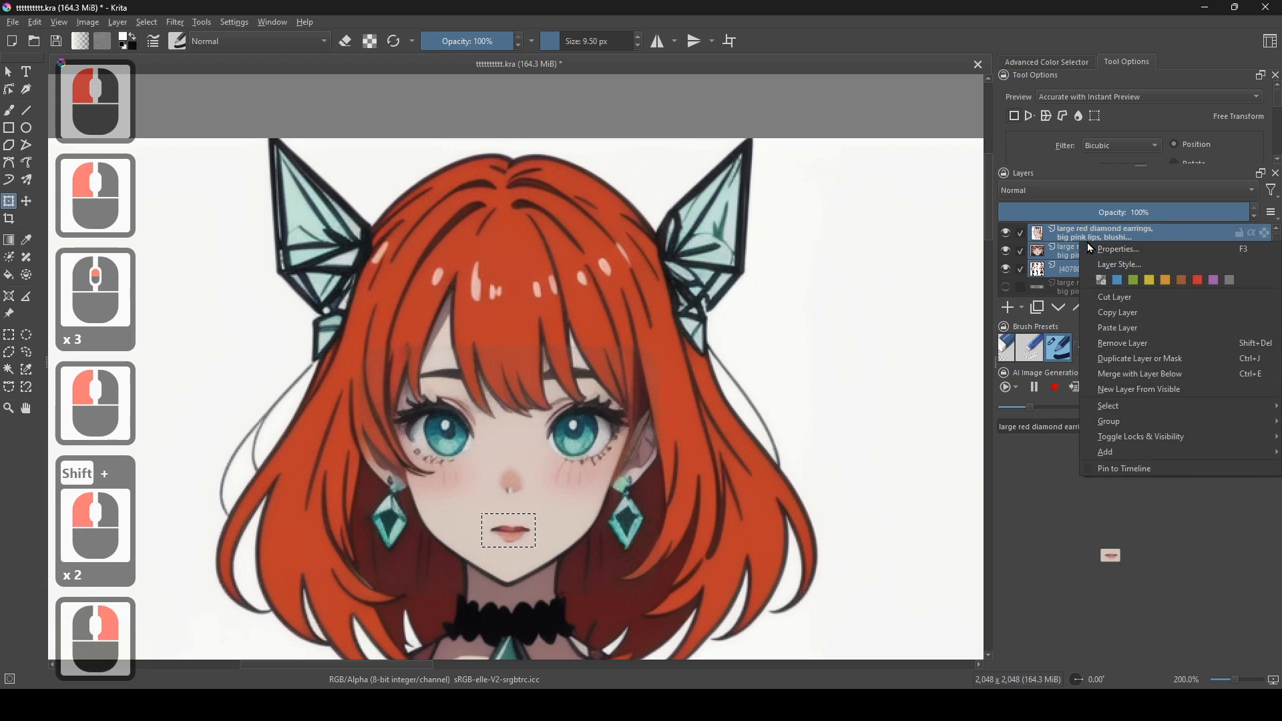
{"action": "left_click", "coordinate": [1149, 374]}
- Scale up the front figure's selected lips in width and height with the Transform tool
{"action": "left_click_drag", "start_coordinate": [741, 354], "coordinate": [792, 355]}
{"action": "scroll", "coordinate": [576, 475], "scroll_direction": "up", "scroll_amount": 1}
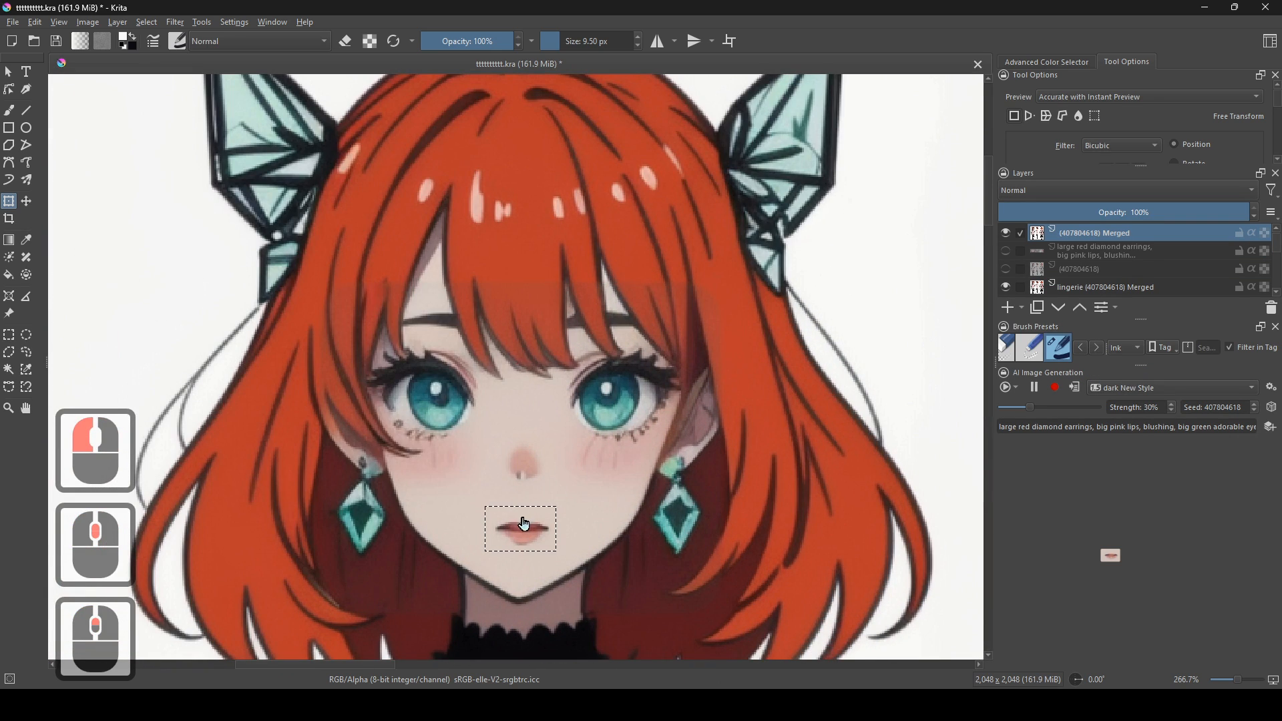
{"action": "left_click", "coordinate": [10, 202]}
{"action": "left_click_drag", "start_coordinate": [529, 580], "coordinate": [538, 543]}
{"action": "key", "text": "ctrl+z"}
{"action": "key", "text": "ctrl+z"}
{"action": "key", "text": "ctrl+z"}
{"action": "scroll", "coordinate": [754, 501], "scroll_direction": "down", "scroll_amount": 1}
{"action": "left_click_drag", "start_coordinate": [758, 496], "coordinate": [398, 604]}
{"action": "left_click_drag", "start_coordinate": [666, 486], "coordinate": [878, 350]}
{"action": "scroll", "coordinate": [412, 490], "scroll_direction": "up", "scroll_amount": 1}
{"action": "scroll", "coordinate": [393, 484], "scroll_direction": "down", "scroll_amount": 1}
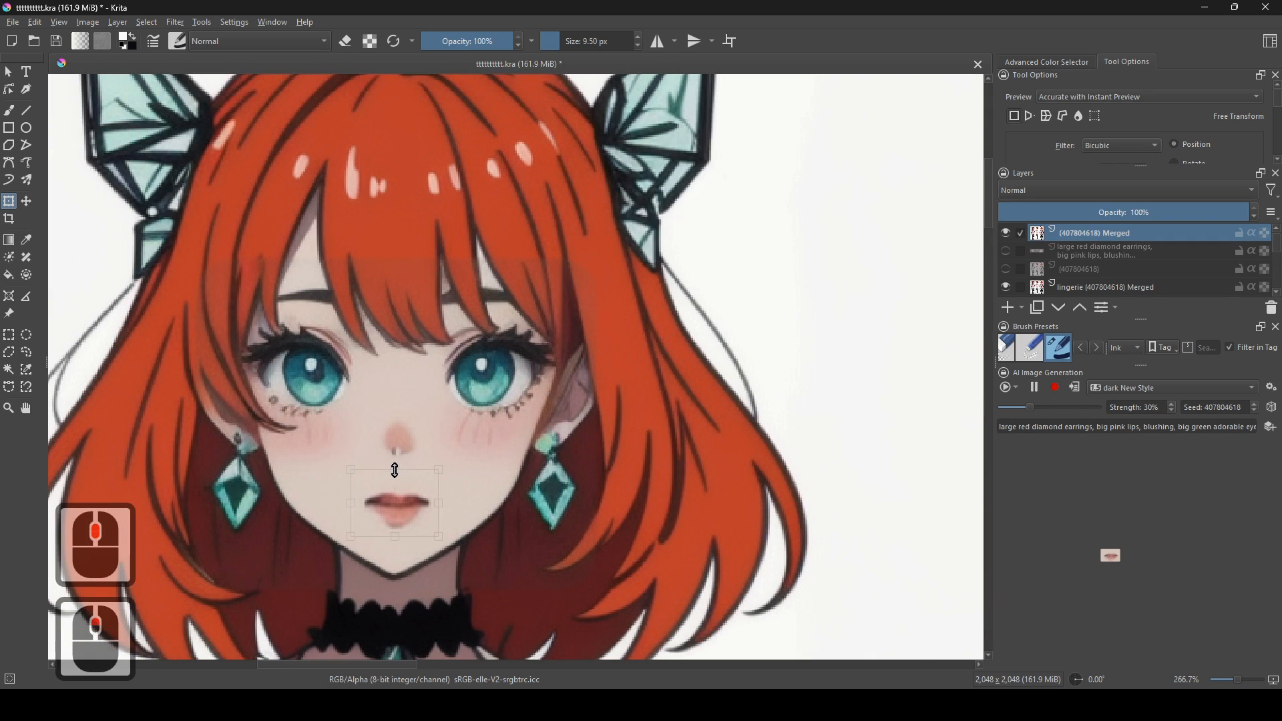
- Widen the front figure's selected lips further with the Transform tool, keeping their height
{"action": "left_click_drag", "start_coordinate": [725, 372], "coordinate": [561, 519]}
{"action": "left_click_drag", "start_coordinate": [562, 523], "coordinate": [655, 386]}
{"action": "scroll", "coordinate": [277, 511], "scroll_direction": "up", "scroll_amount": 1}
{"action": "left_click_drag", "start_coordinate": [320, 518], "coordinate": [463, 501]}
{"action": "scroll", "coordinate": [464, 501], "scroll_direction": "up", "scroll_amount": 2}
{"action": "left_click_drag", "start_coordinate": [562, 472], "coordinate": [578, 473]}
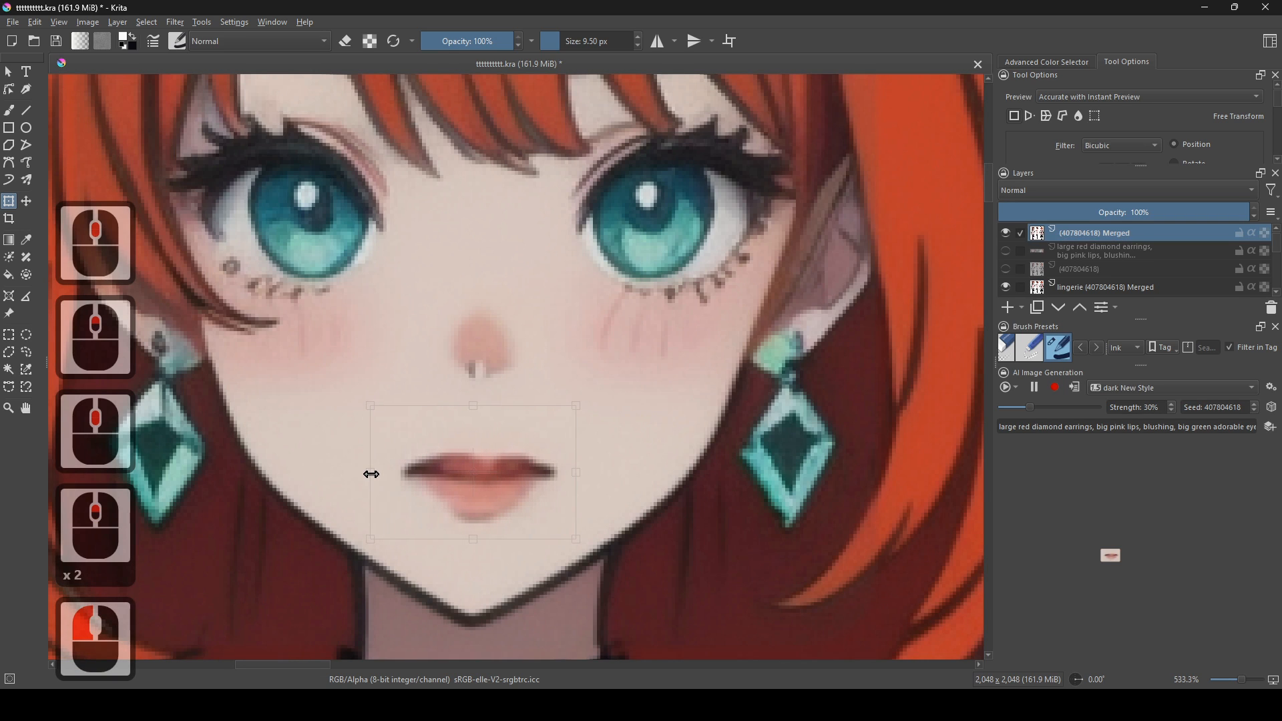
{"action": "scroll", "coordinate": [377, 476], "scroll_direction": "down", "scroll_amount": 3}
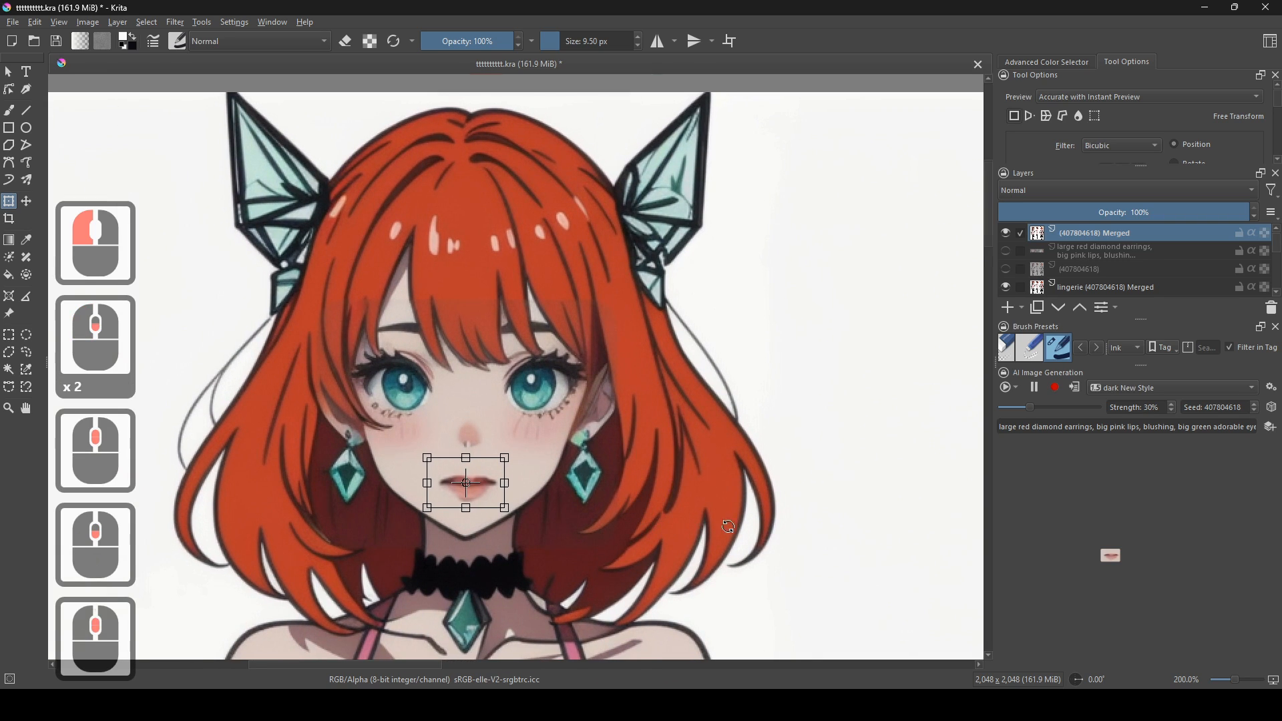
{"action": "scroll", "coordinate": [728, 522], "scroll_direction": "up", "scroll_amount": 1}
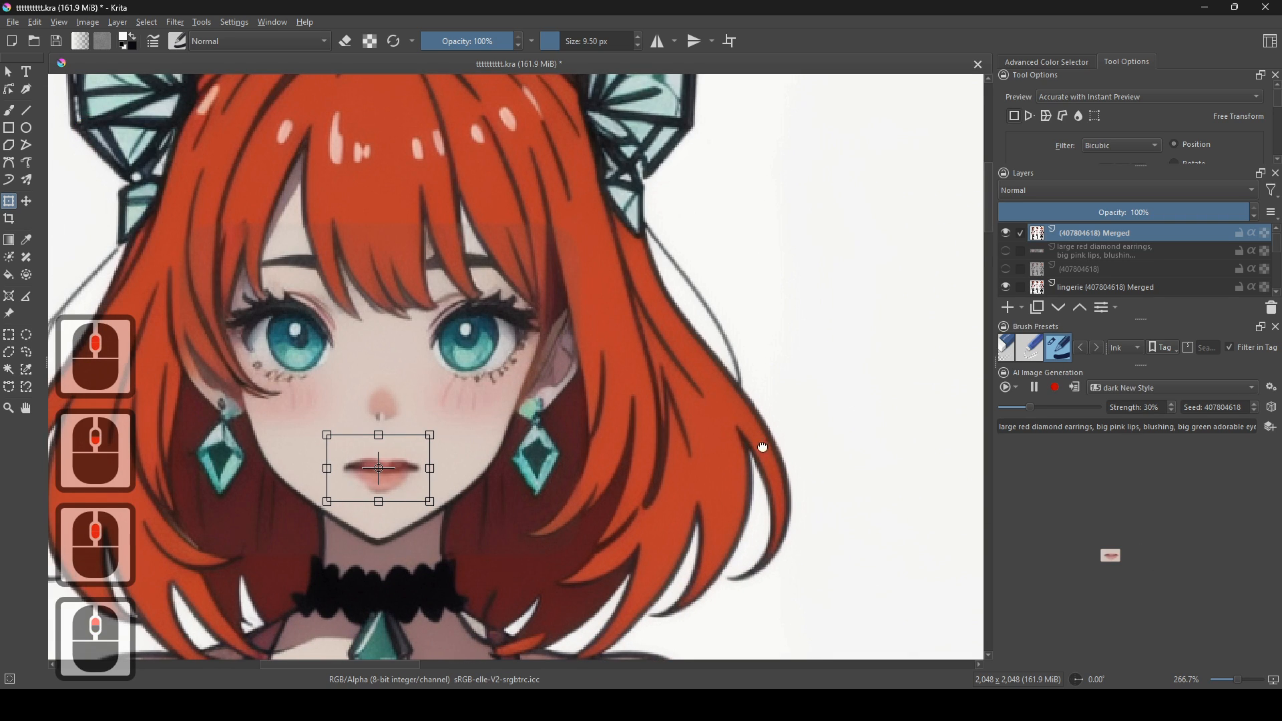
{"action": "left_click_drag", "start_coordinate": [758, 446], "coordinate": [837, 470]}
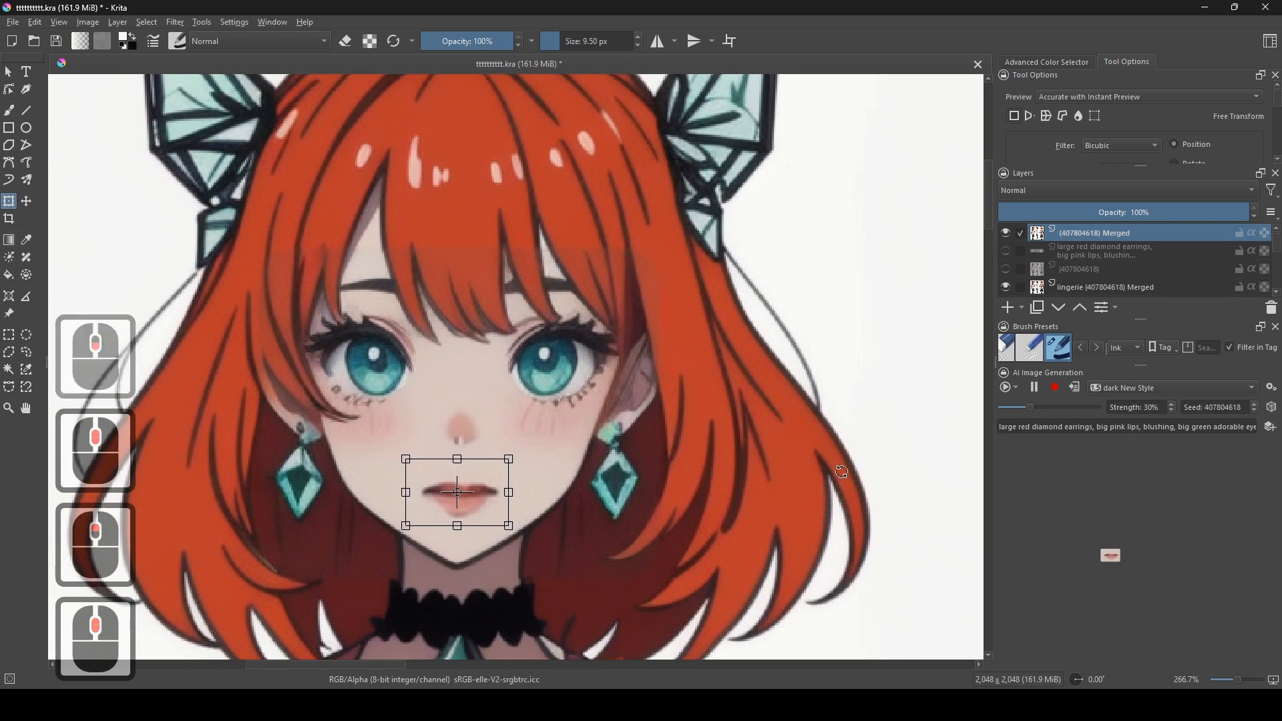
- Try the 30% strength AI result for the lips as a new layer, compare it with the original and delete it
{"action": "left_click", "coordinate": [1075, 389]}
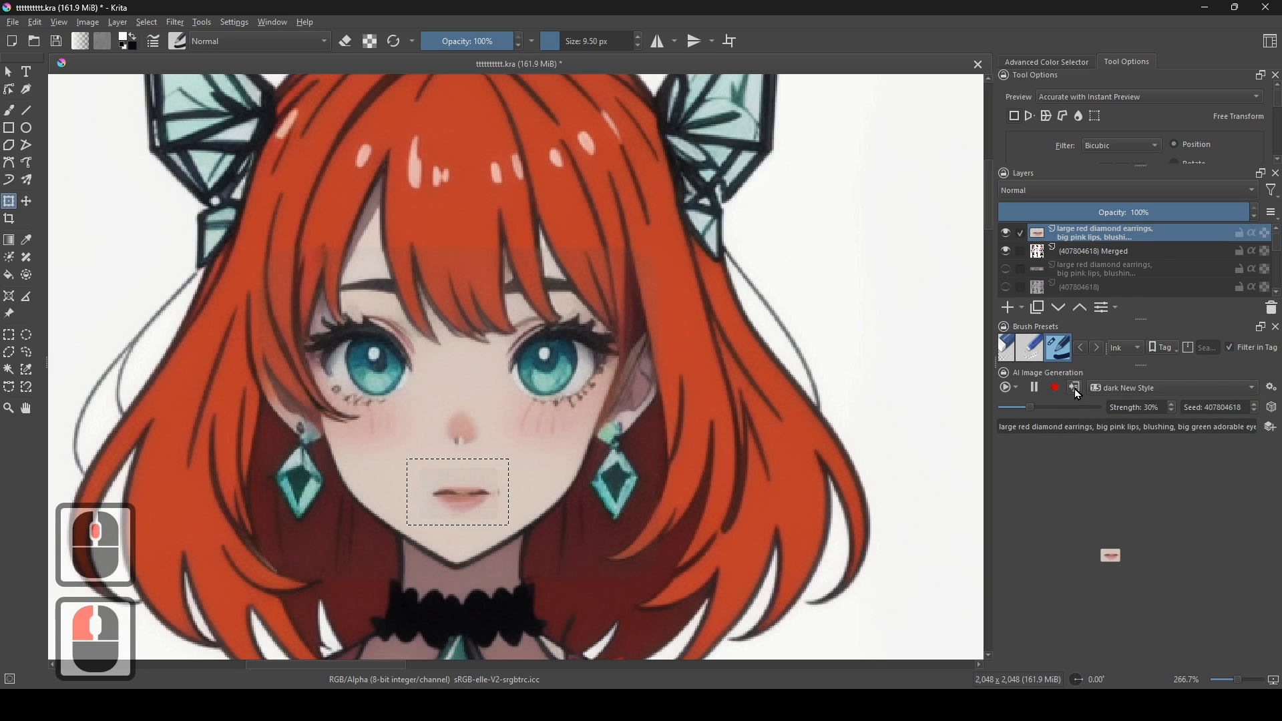
{"action": "key", "text": "ctrl+z"}
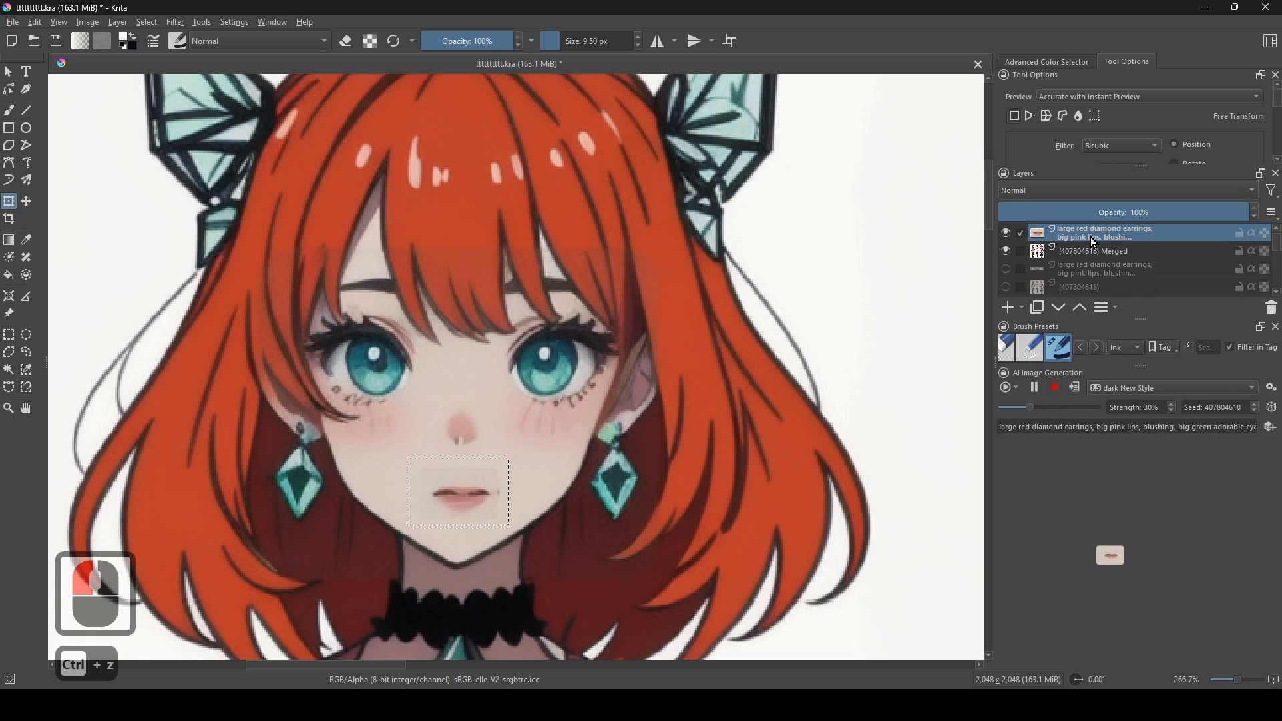
{"action": "left_click", "coordinate": [1100, 247]}
{"action": "left_click", "coordinate": [1106, 238]}
{"action": "key", "text": "ctrl+shift+z"}
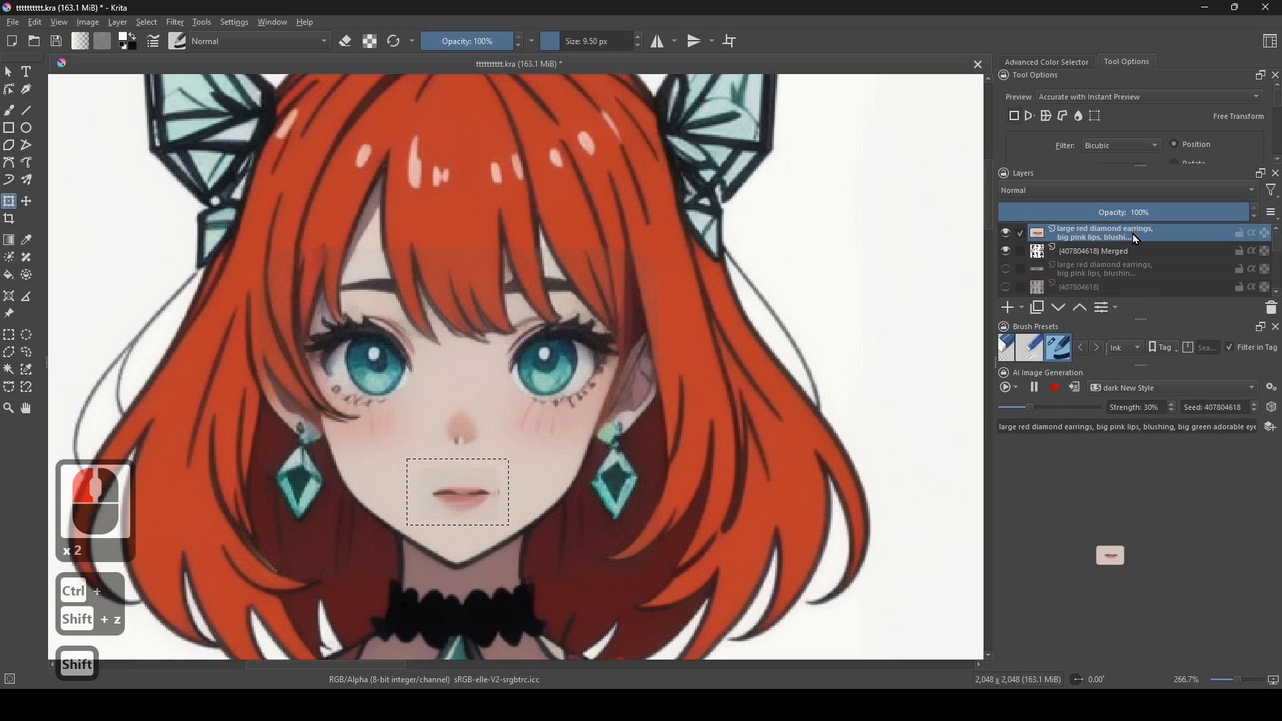
{"action": "key", "text": "Delete"}
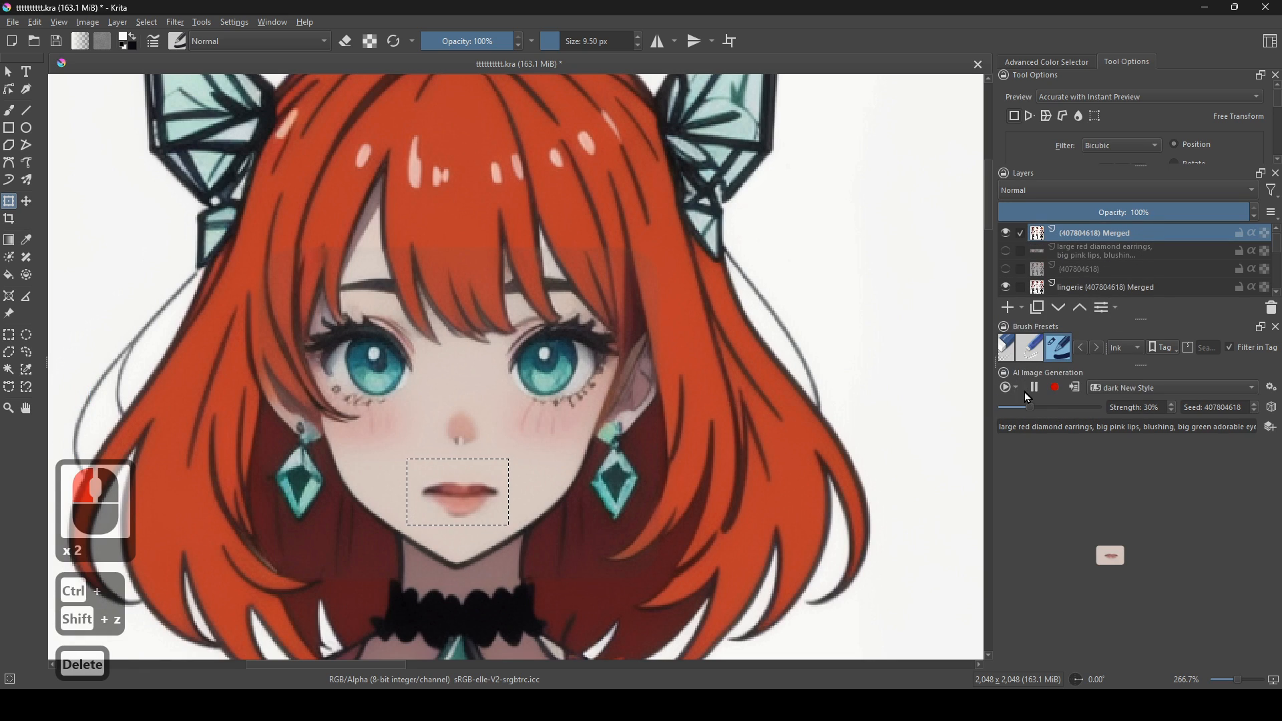
- Lower the AI generation strength to 18%
{"action": "left_click_drag", "start_coordinate": [1028, 407], "coordinate": [1024, 408]}
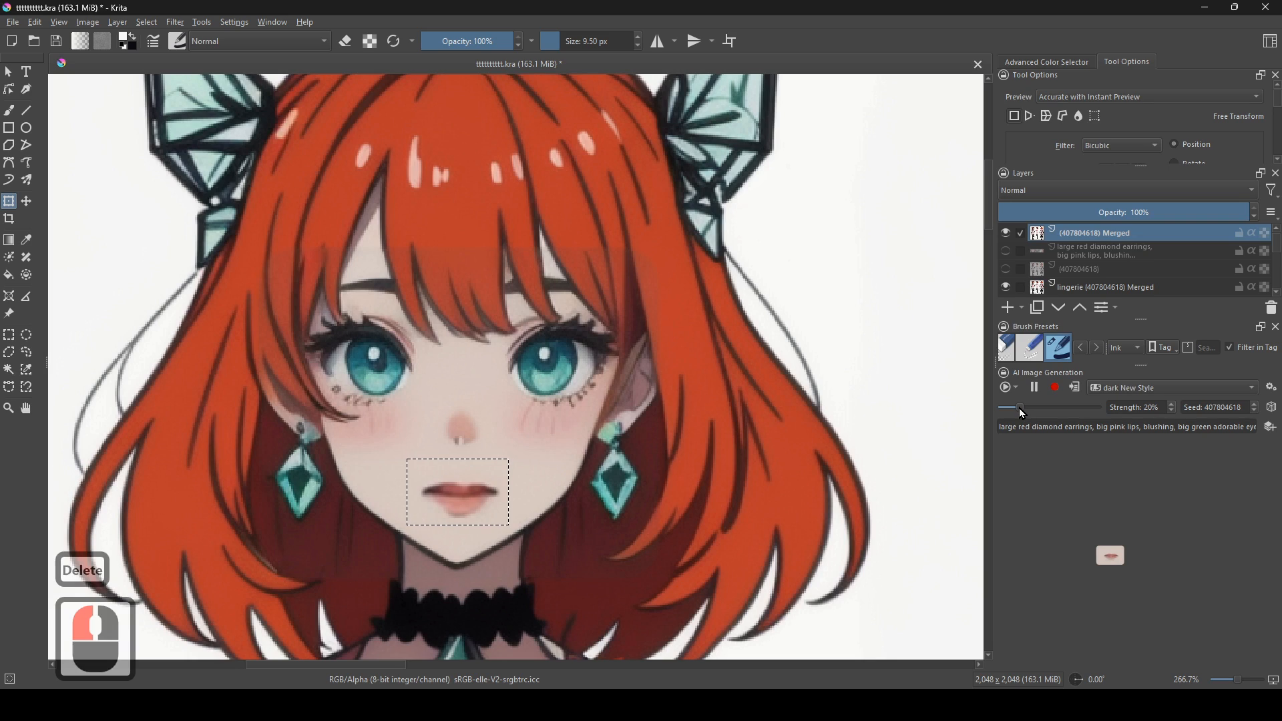
{"action": "left_click_drag", "start_coordinate": [1021, 410], "coordinate": [994, 408]}
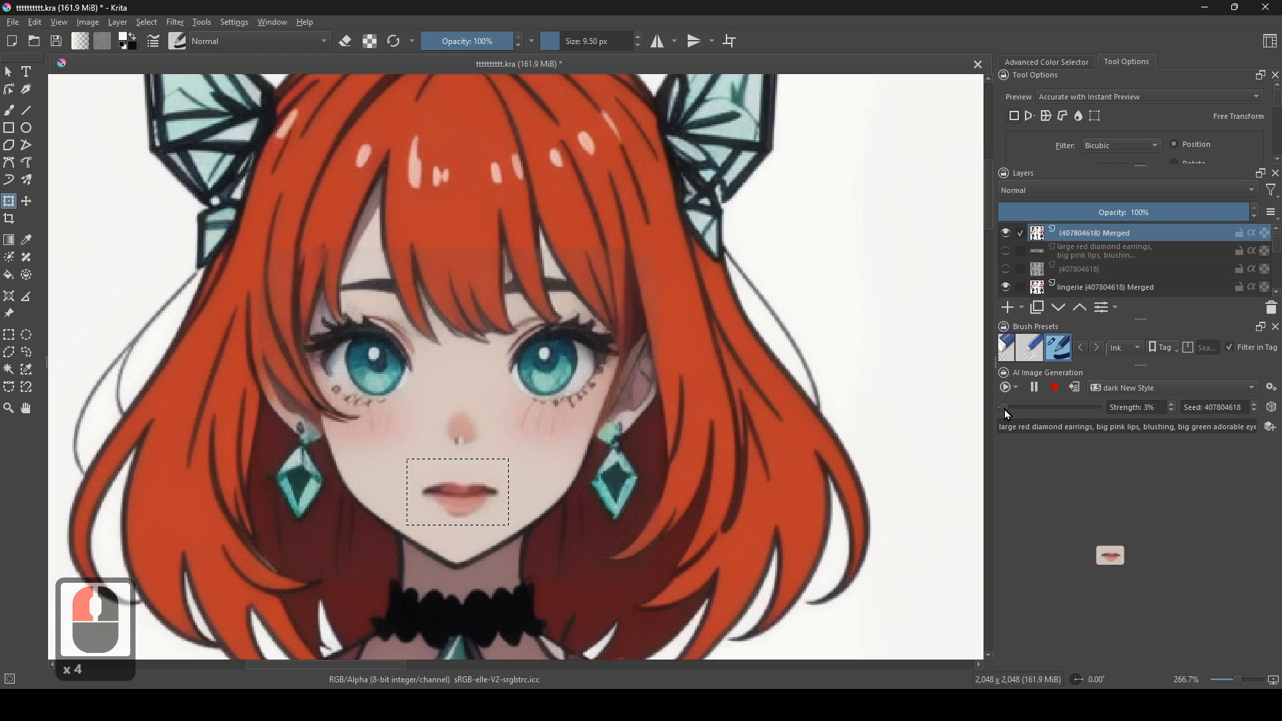
{"action": "left_click_drag", "start_coordinate": [1007, 413], "coordinate": [1009, 413]}
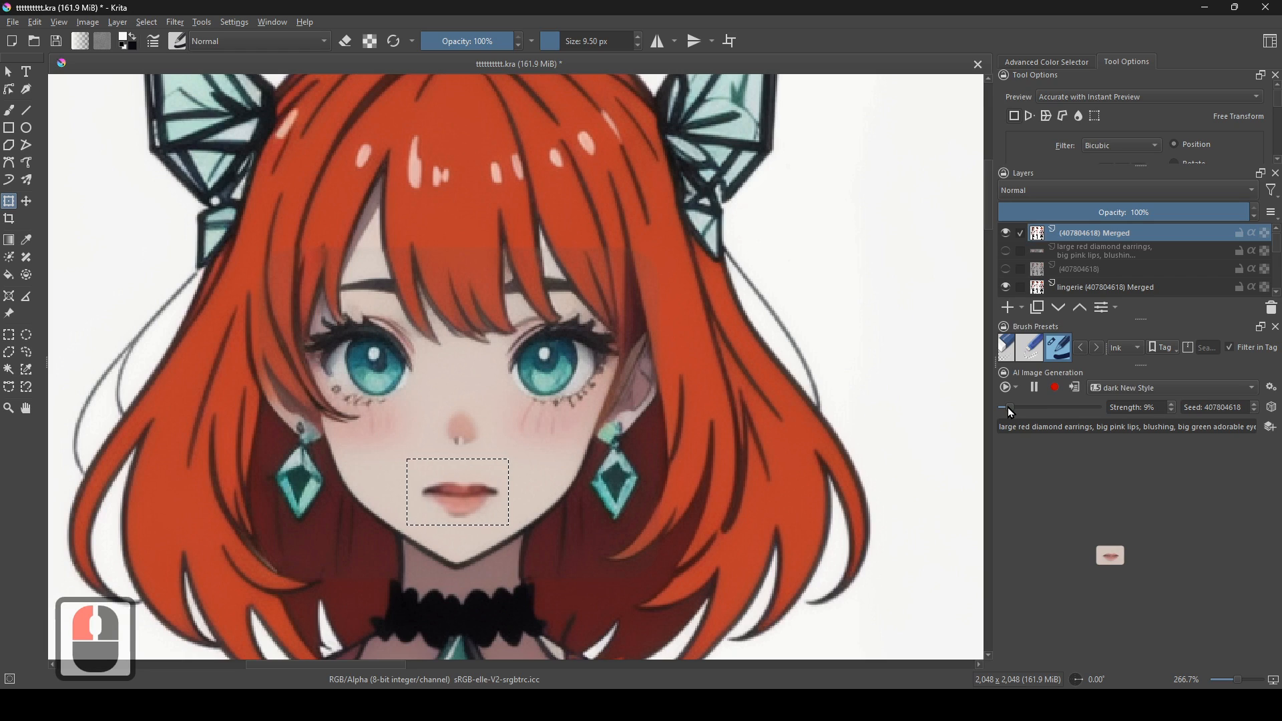
{"action": "left_click_drag", "start_coordinate": [1008, 407], "coordinate": [1020, 406]}
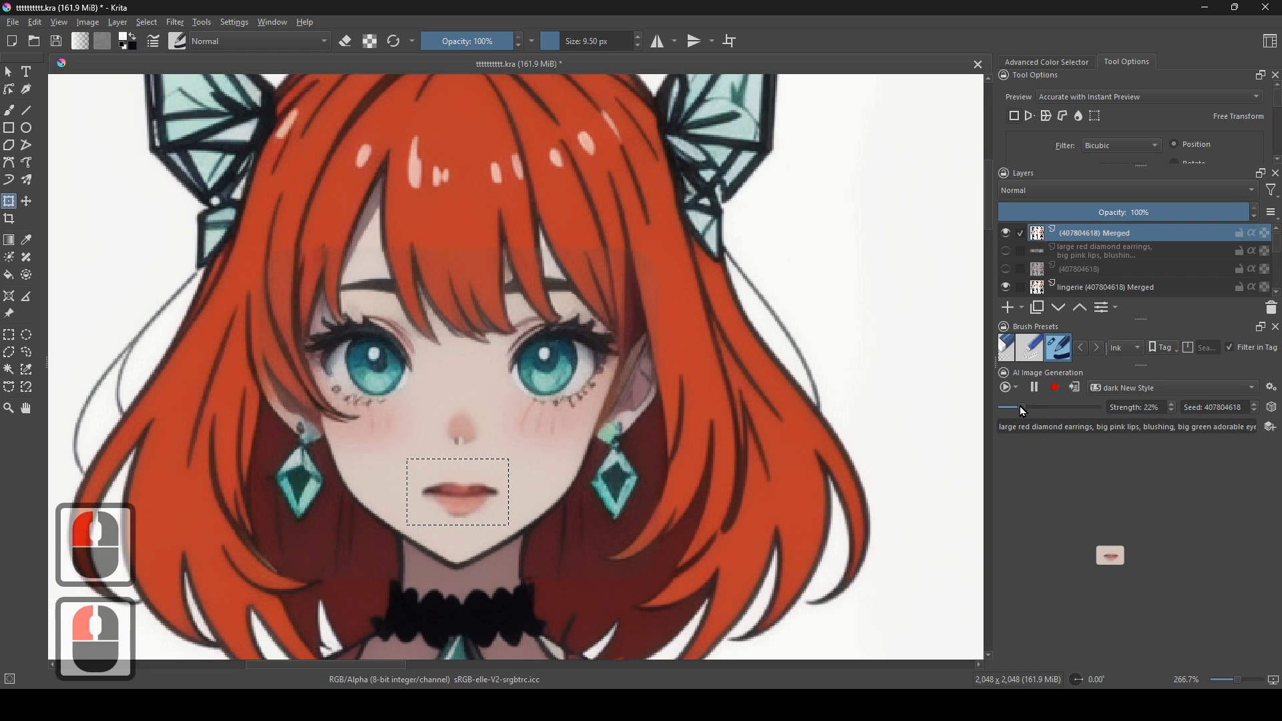
{"action": "left_click", "coordinate": [1017, 407]}
- Try the 18% AI result for the rectangular lip selection as a new layer, compare it and delete it
{"action": "left_click_drag", "start_coordinate": [865, 422], "coordinate": [842, 426]}
{"action": "left_click", "coordinate": [1076, 388]}
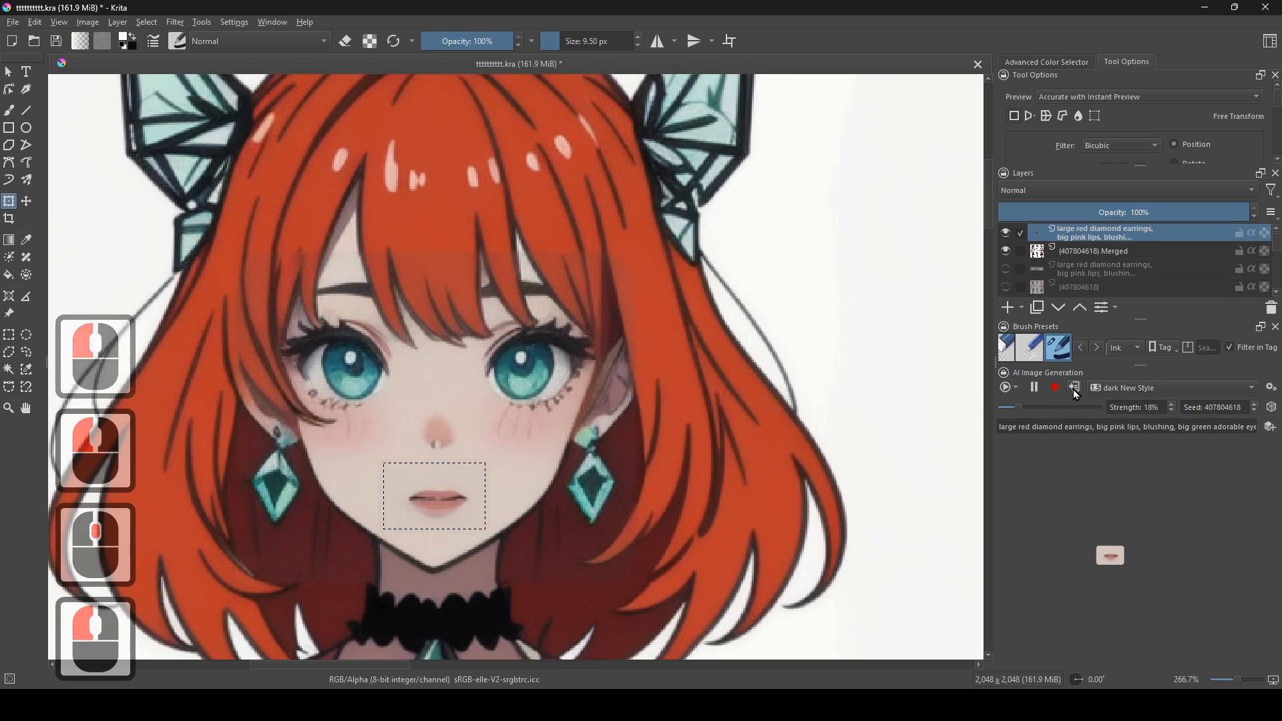
{"action": "left_click_drag", "start_coordinate": [560, 551], "coordinate": [618, 532]}
{"action": "key", "text": "ctrl+z"}
{"action": "scroll", "coordinate": [610, 521], "scroll_direction": "up", "scroll_amount": 2}
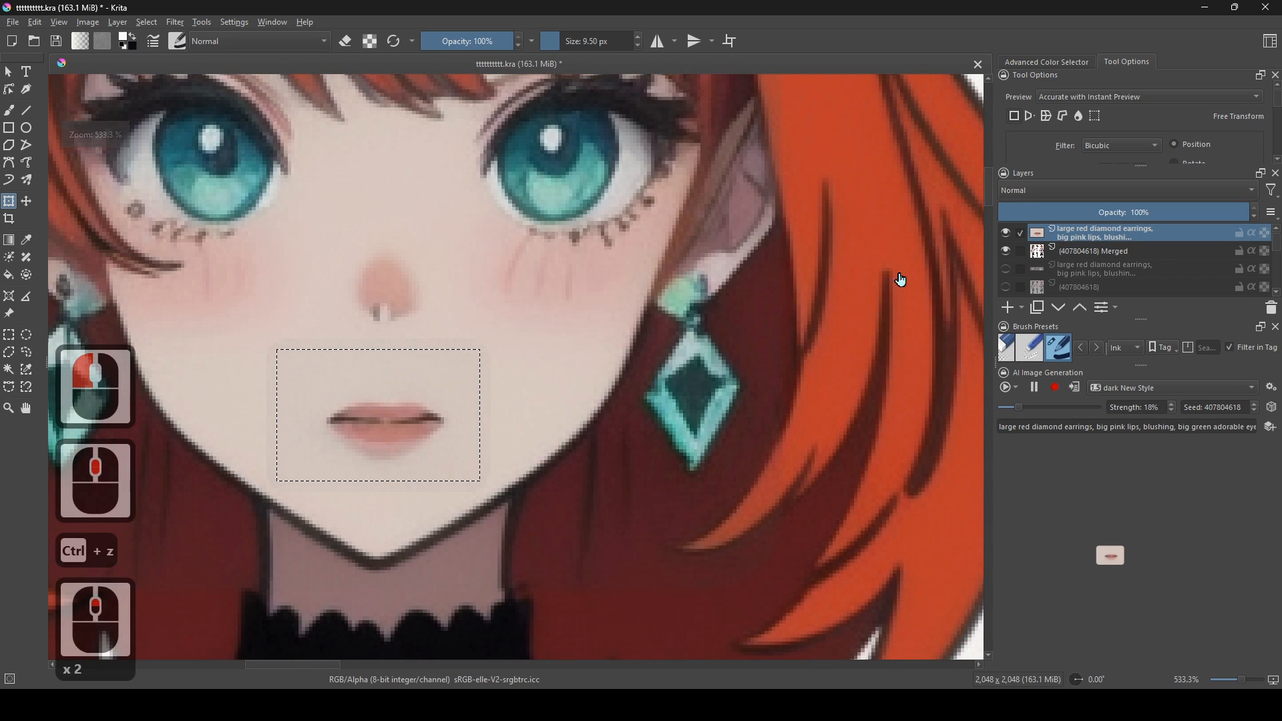
{"action": "key", "text": "ctrl+shift+z"}
{"action": "left_click", "coordinate": [1081, 238]}
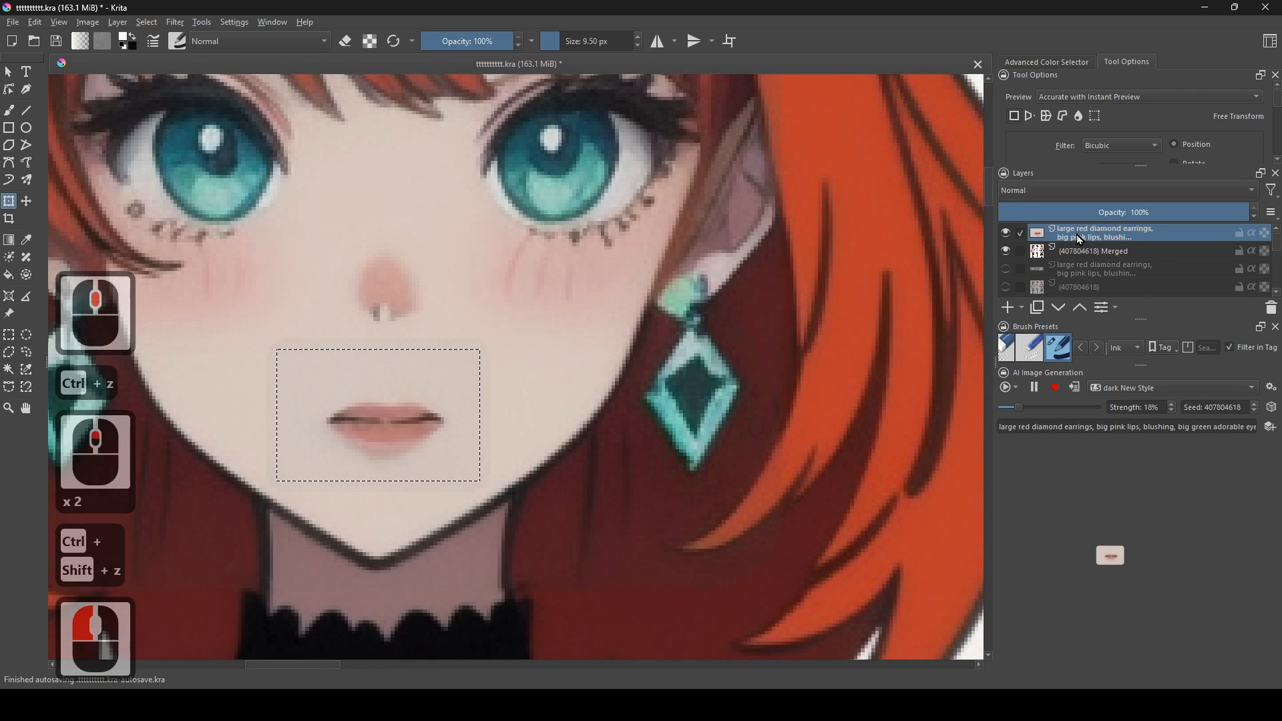
{"action": "key", "text": "Delete"}
- Select the front figure's lips with an ellipse about 47 by 25 px
{"action": "scroll", "coordinate": [550, 383], "scroll_direction": "down", "scroll_amount": 2}
{"action": "scroll", "coordinate": [550, 383], "scroll_direction": "down", "scroll_amount": 1}
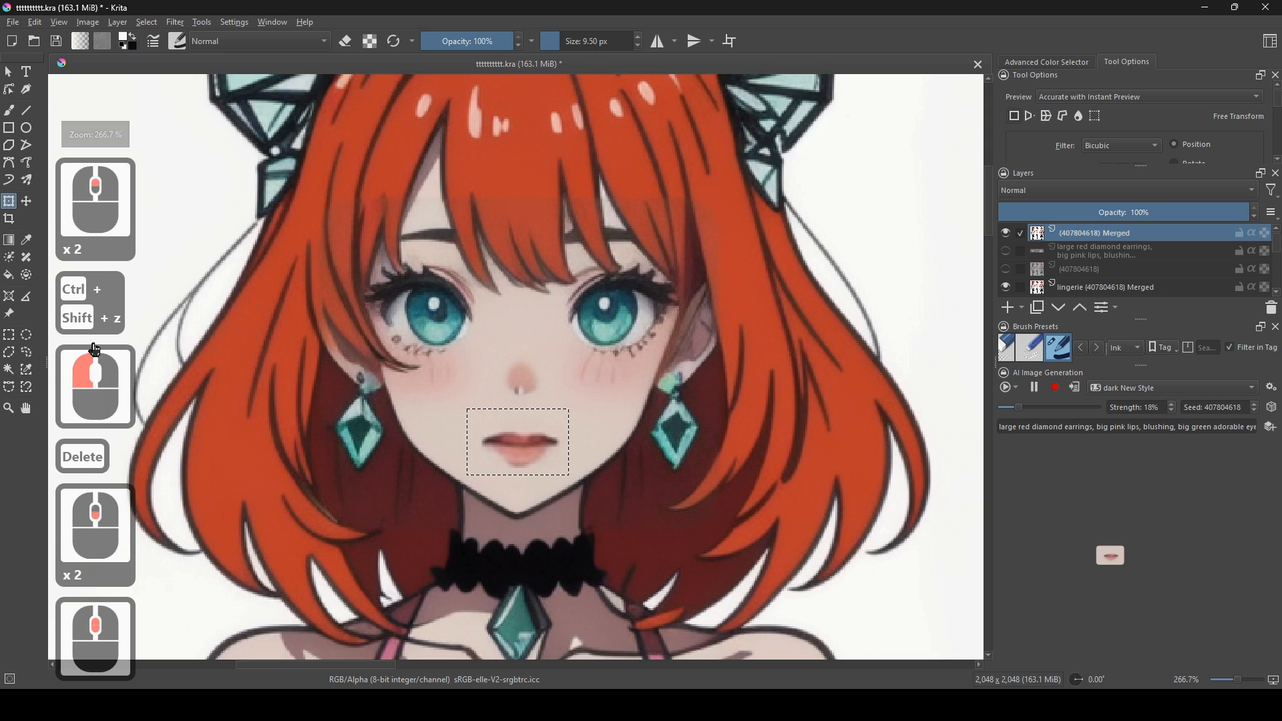
{"action": "left_click", "coordinate": [27, 335]}
{"action": "scroll", "coordinate": [87, 348], "scroll_direction": "up", "scroll_amount": 1}
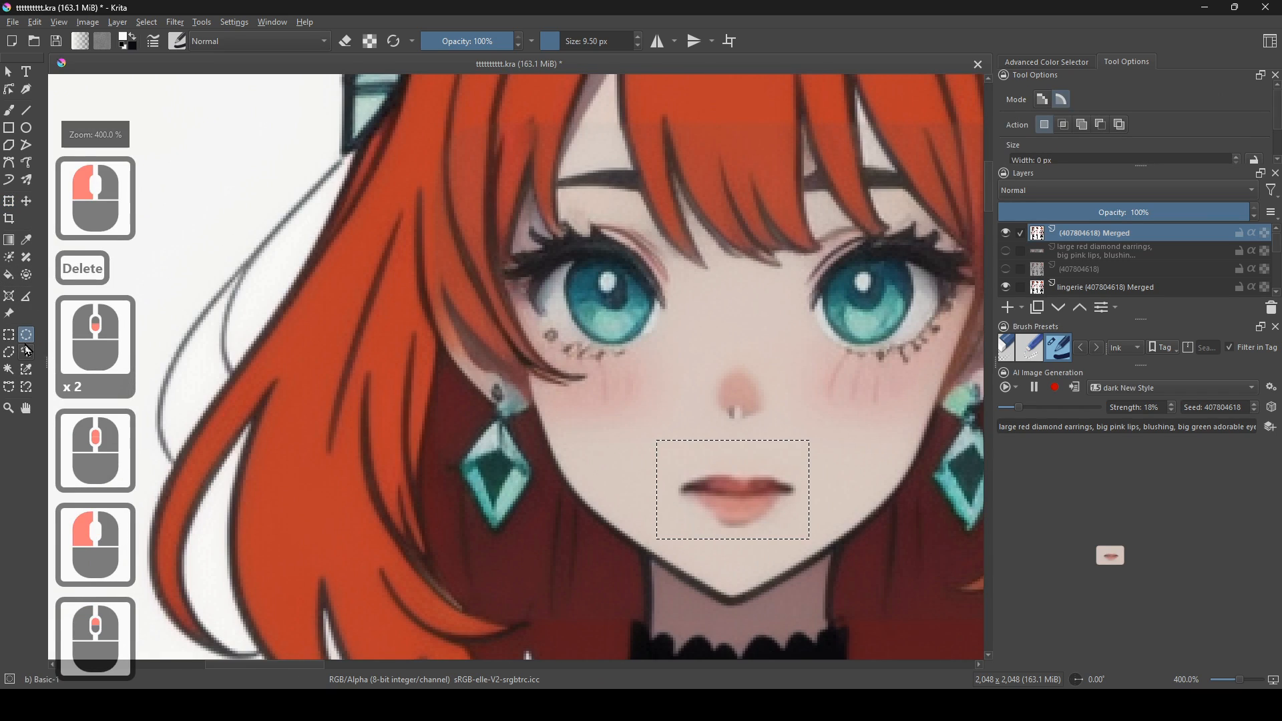
{"action": "left_click_drag", "start_coordinate": [695, 471], "coordinate": [703, 490]}
{"action": "left_click_drag", "start_coordinate": [780, 521], "coordinate": [814, 516]}
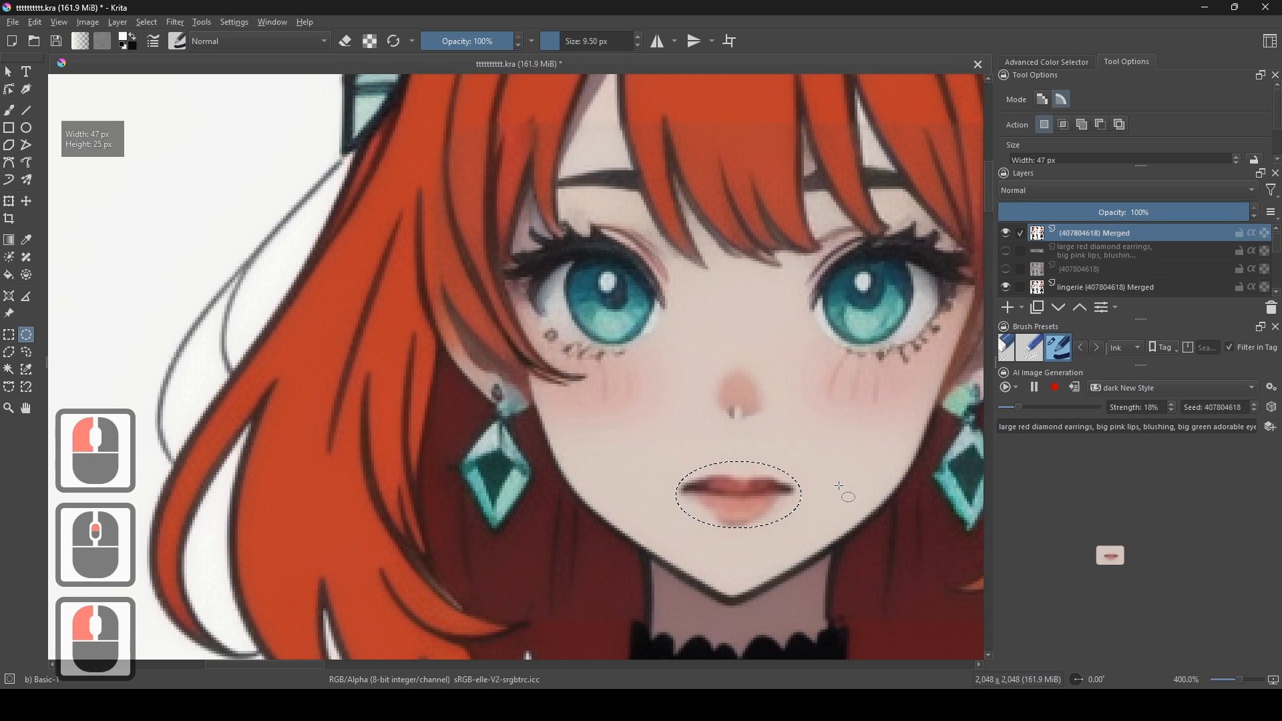
{"action": "scroll", "coordinate": [768, 478], "scroll_direction": "down", "scroll_amount": 2}
{"action": "scroll", "coordinate": [743, 470], "scroll_direction": "up", "scroll_amount": 2}
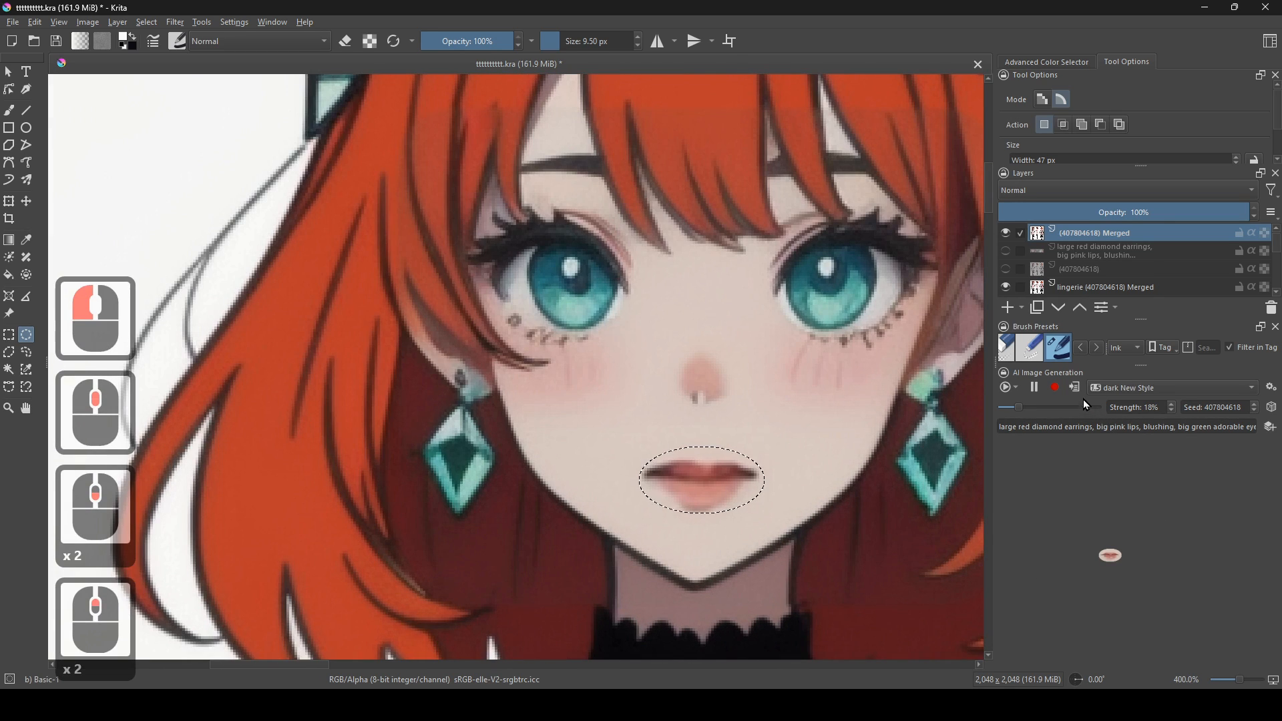
- Copy the 18% AI result for the elliptical lip selection to a new layer and compare it with the original lips
{"action": "left_click", "coordinate": [1076, 387]}
{"action": "scroll", "coordinate": [729, 511], "scroll_direction": "down", "scroll_amount": 2}
{"action": "scroll", "coordinate": [726, 488], "scroll_direction": "down", "scroll_amount": 1}
{"action": "left_click_drag", "start_coordinate": [726, 482], "coordinate": [280, 557]}
{"action": "left_click_drag", "start_coordinate": [591, 438], "coordinate": [555, 490]}
{"action": "left_click_drag", "start_coordinate": [403, 569], "coordinate": [627, 403]}
{"action": "scroll", "coordinate": [626, 404], "scroll_direction": "up", "scroll_amount": 2}
{"action": "left_click_drag", "start_coordinate": [533, 411], "coordinate": [717, 395]}
{"action": "key", "text": "ctrl+z"}
{"action": "key", "text": "ctrl+shift+z"}
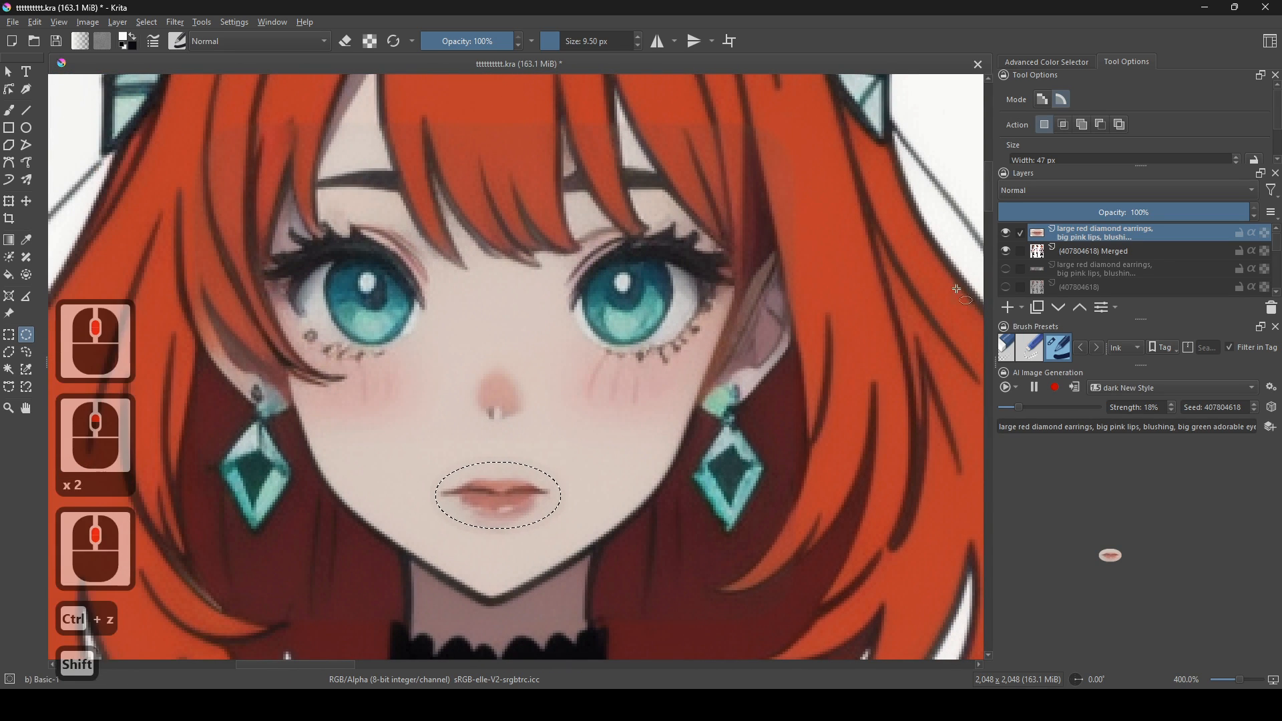
{"action": "left_click", "coordinate": [1008, 236]}
{"action": "left_click", "coordinate": [1009, 235]}
{"action": "scroll", "coordinate": [655, 466], "scroll_direction": "down", "scroll_amount": 1}
{"action": "scroll", "coordinate": [479, 453], "scroll_direction": "up", "scroll_amount": 1}
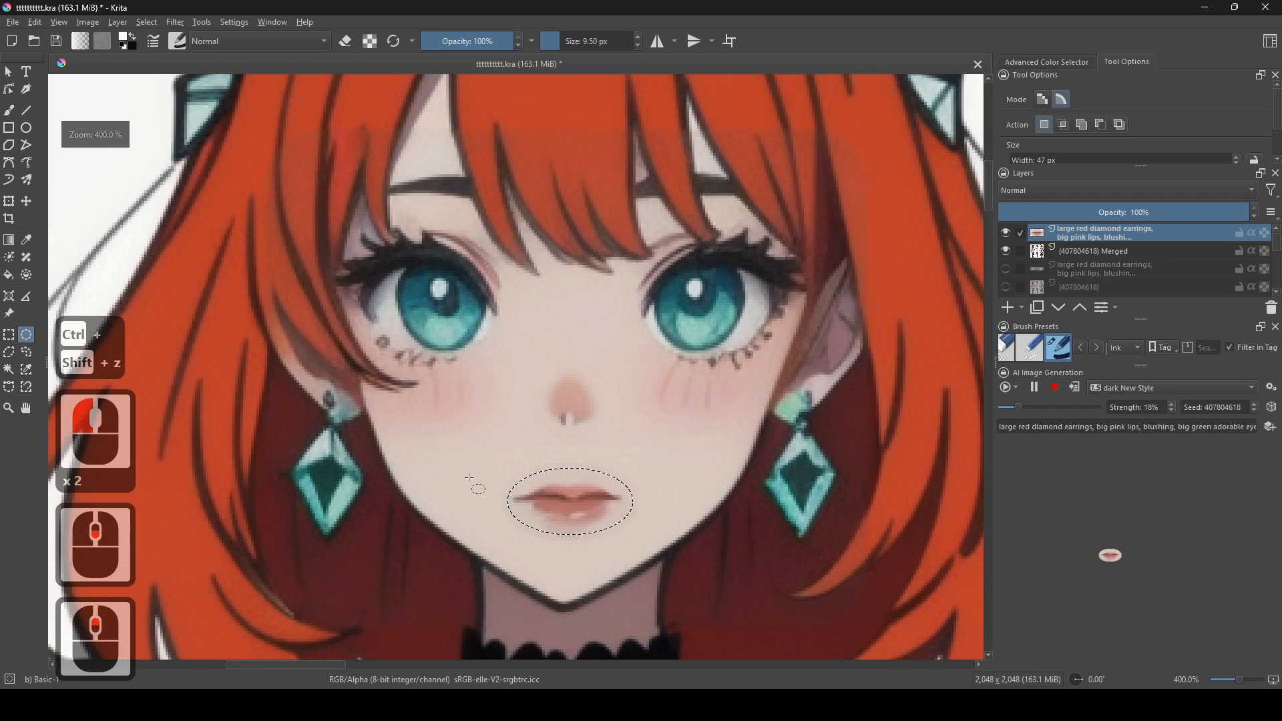
- Enlarge the new AI lips layer in width and height around the mouth with the Transform tool
{"action": "left_click", "coordinate": [12, 202]}
{"action": "left_click_drag", "start_coordinate": [633, 535], "coordinate": [545, 622]}
{"action": "scroll", "coordinate": [671, 521], "scroll_direction": "down", "scroll_amount": 2}
{"action": "left_click_drag", "start_coordinate": [249, 654], "coordinate": [242, 654]}
{"action": "left_click_drag", "start_coordinate": [453, 528], "coordinate": [441, 561]}
{"action": "left_click_drag", "start_coordinate": [501, 518], "coordinate": [606, 433]}
{"action": "left_click_drag", "start_coordinate": [314, 566], "coordinate": [314, 562]}
{"action": "left_click_drag", "start_coordinate": [657, 421], "coordinate": [667, 312]}
{"action": "left_click_drag", "start_coordinate": [691, 381], "coordinate": [795, 378]}
{"action": "scroll", "coordinate": [467, 479], "scroll_direction": "up", "scroll_amount": 4}
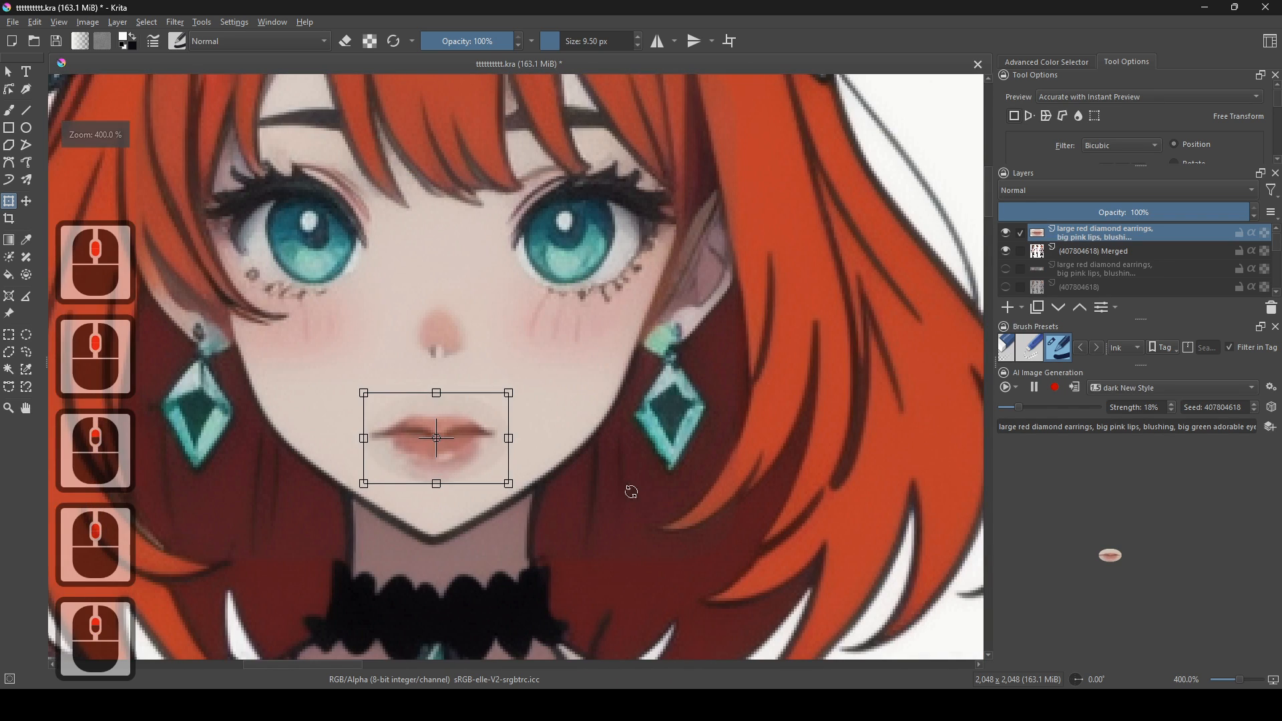
- Try the 18% AI result for the enlarged lips as a new layer and delete it
{"action": "left_click", "coordinate": [1076, 391]}
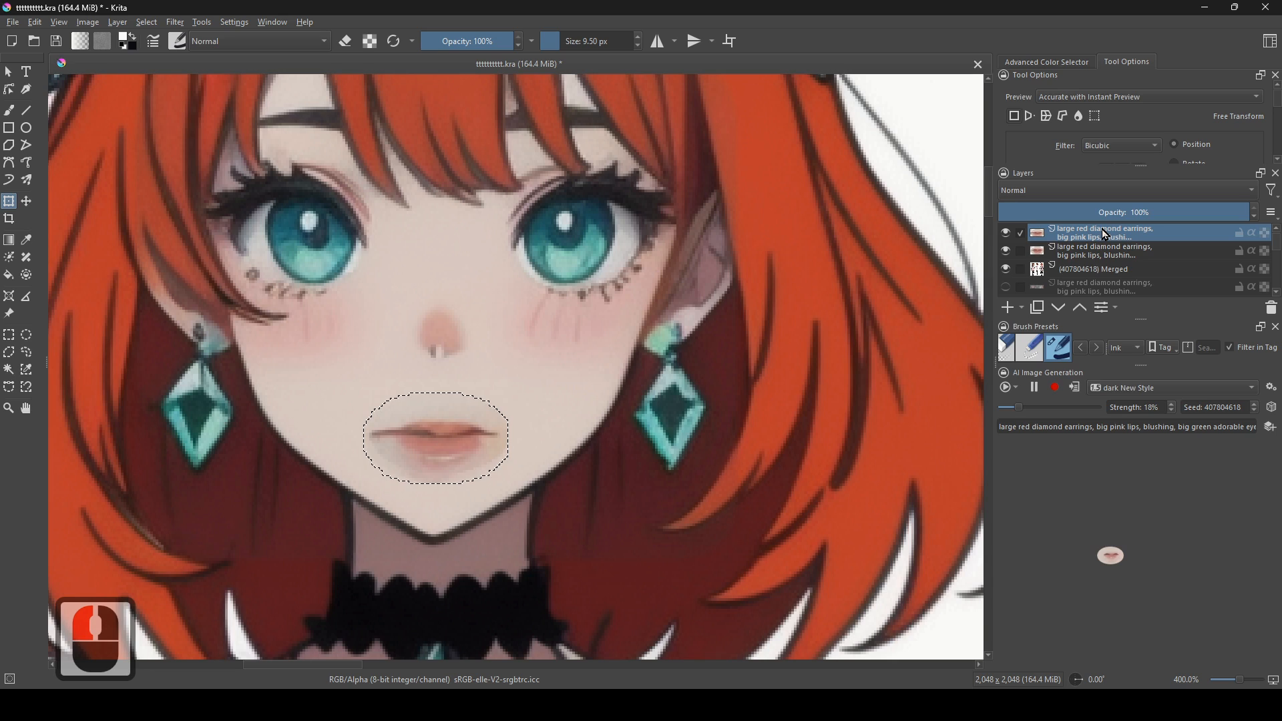
{"action": "key", "text": "Delete"}
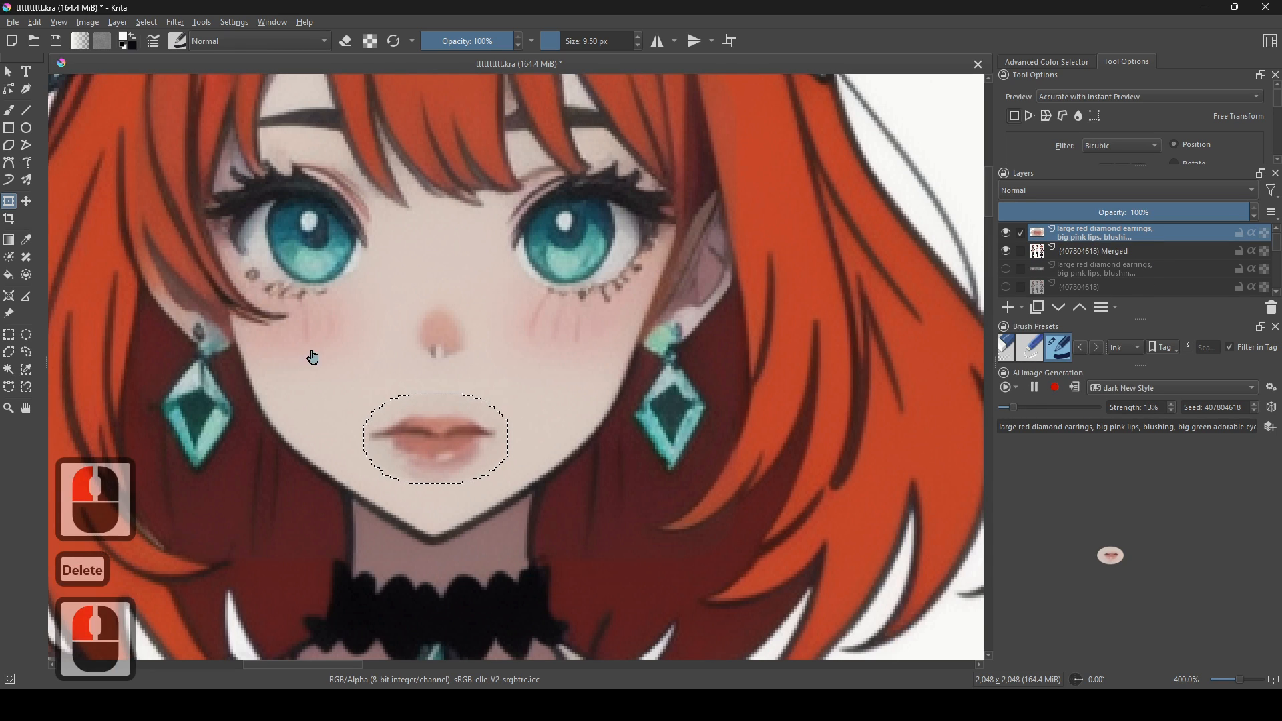
{"action": "scroll", "coordinate": [374, 347], "scroll_direction": "down", "scroll_amount": 3}
- Select the enlarged lips and the surrounding skin with an ellipse about 86 px wide
{"action": "left_click", "coordinate": [26, 338]}
{"action": "left_click_drag", "start_coordinate": [329, 361], "coordinate": [610, 472]}
{"action": "scroll", "coordinate": [482, 449], "scroll_direction": "up", "scroll_amount": 2}
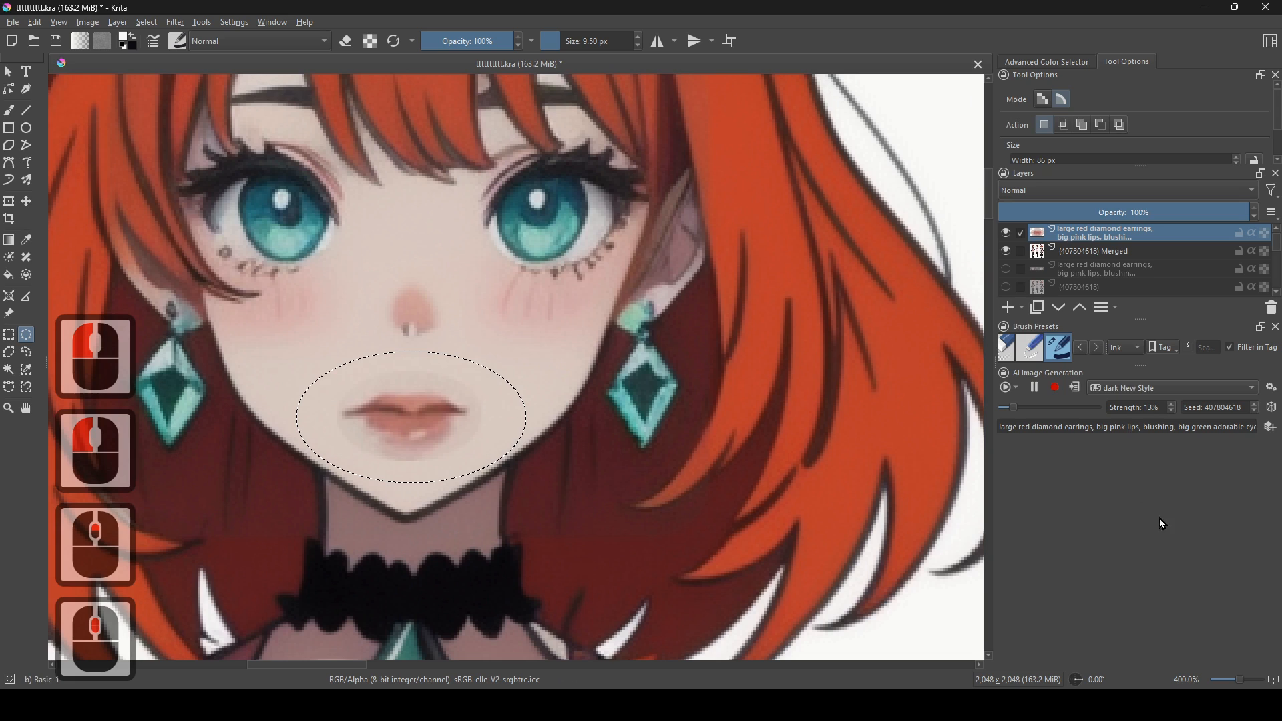
- Try the AI result at 10% strength as a new layer, compare it by hiding it and delete the layer
{"action": "left_click_drag", "start_coordinate": [1013, 410], "coordinate": [1011, 410]}
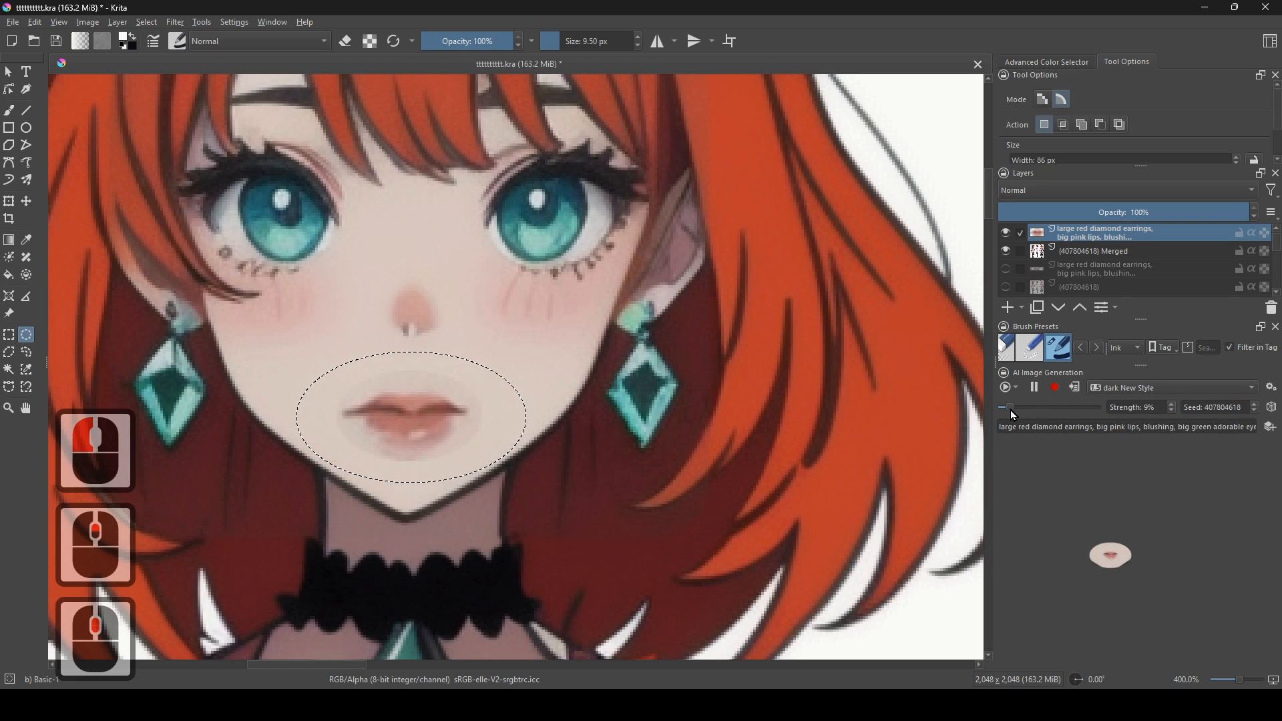
{"action": "scroll", "coordinate": [592, 423], "scroll_direction": "down", "scroll_amount": 2}
{"action": "scroll", "coordinate": [593, 422], "scroll_direction": "up", "scroll_amount": 2}
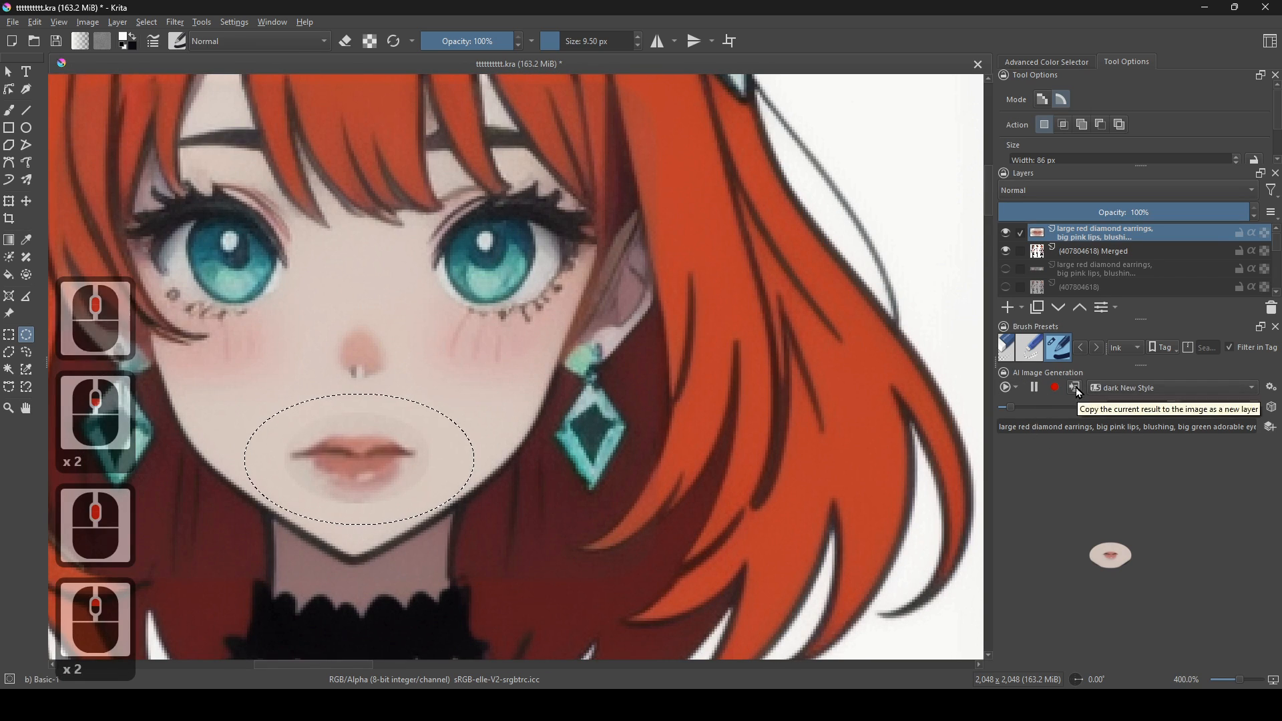
{"action": "left_click", "coordinate": [1076, 388]}
{"action": "key", "text": "ctrl+z"}
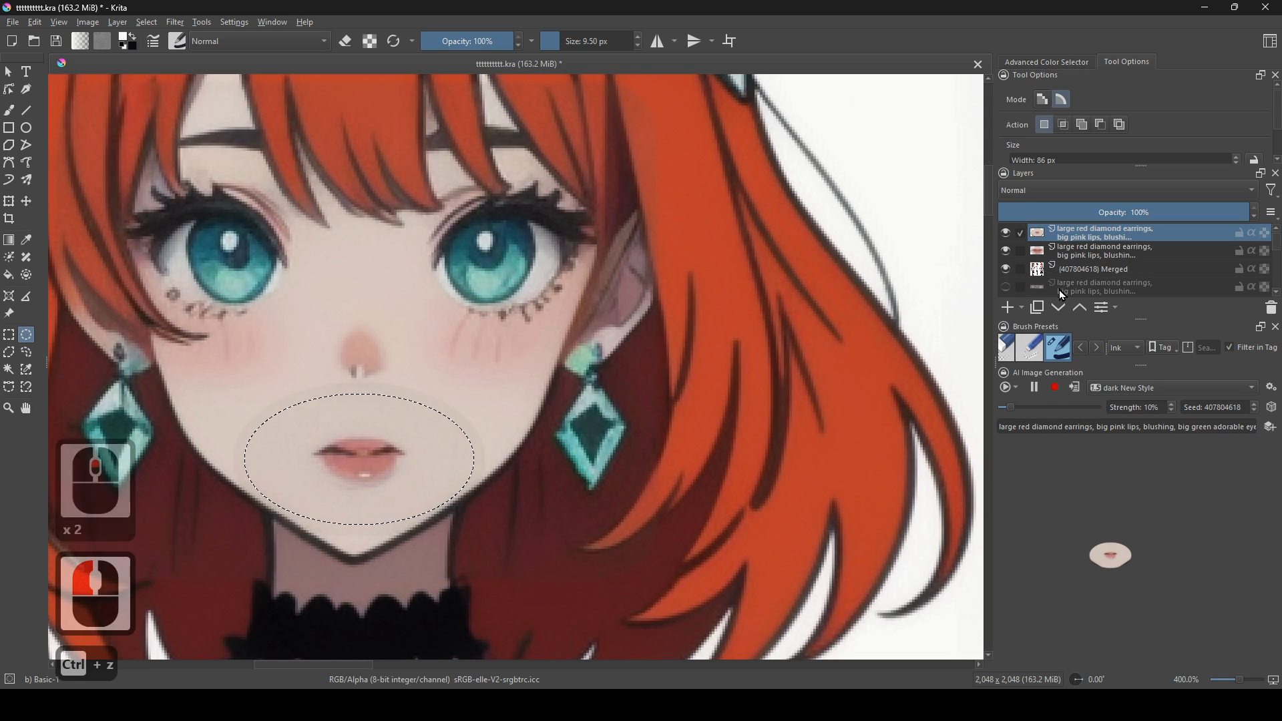
{"action": "key", "text": "ctrl+shift+z"}
{"action": "left_click", "coordinate": [1008, 234]}
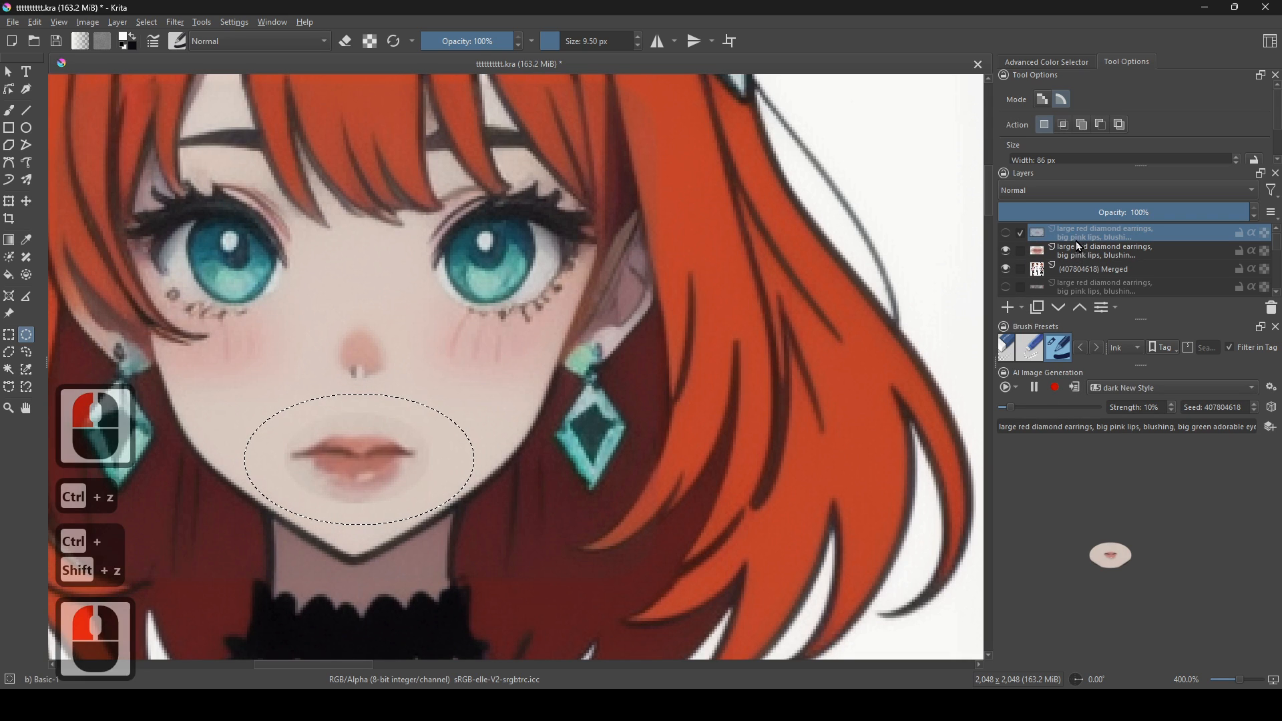
{"action": "left_click", "coordinate": [1081, 238]}
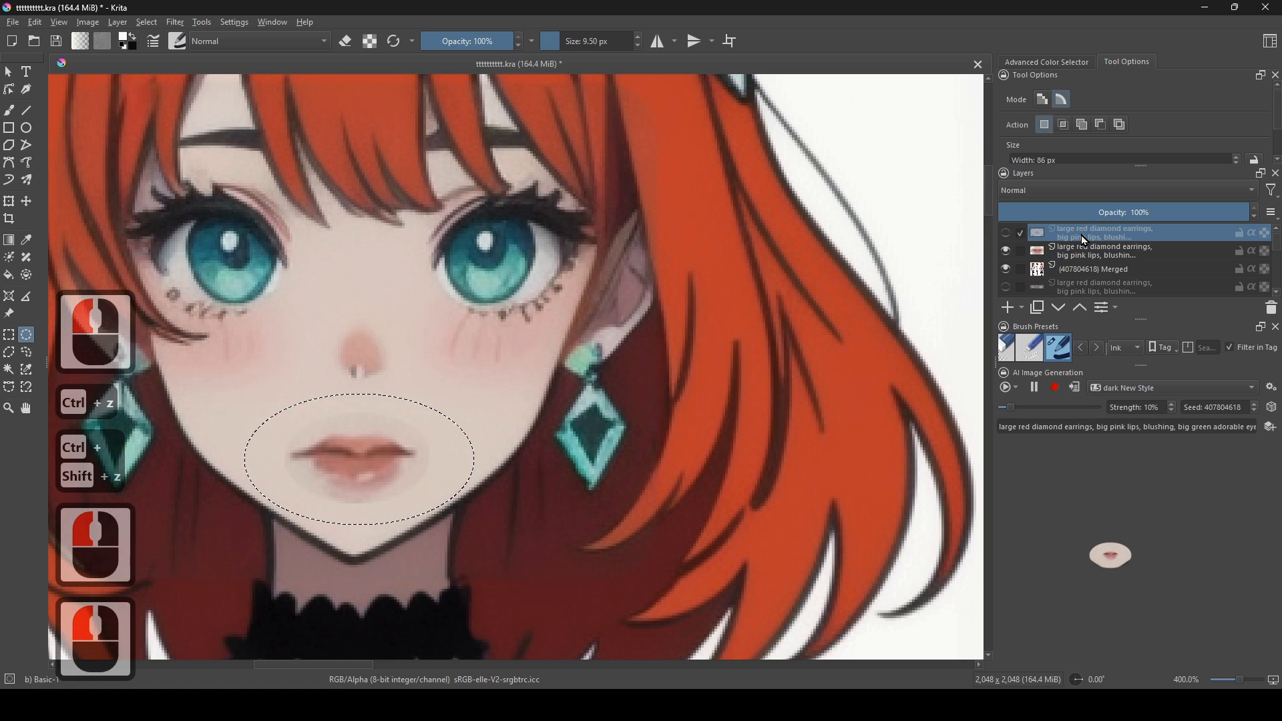
{"action": "key", "text": "Delete"}
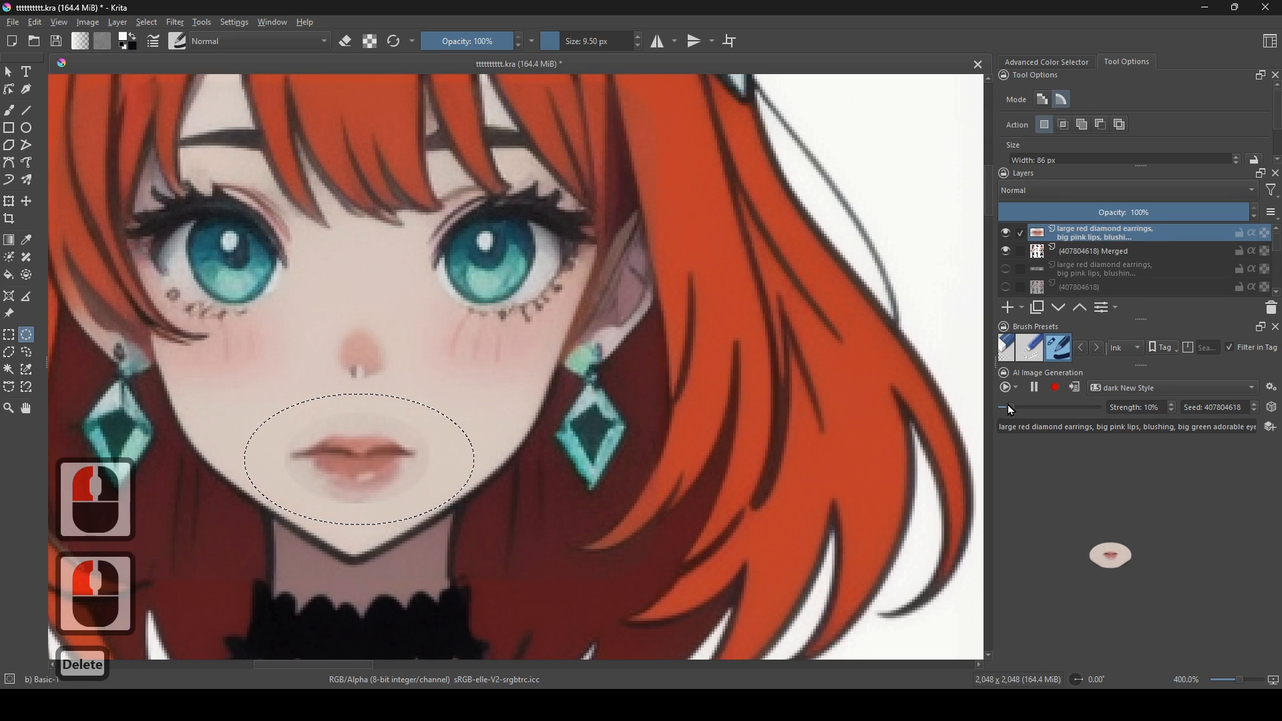
- Lower the AI strength to 1%, copy the result to a new layer and compare it with the enlarged lips
{"action": "left_click_drag", "start_coordinate": [1009, 406], "coordinate": [995, 412]}
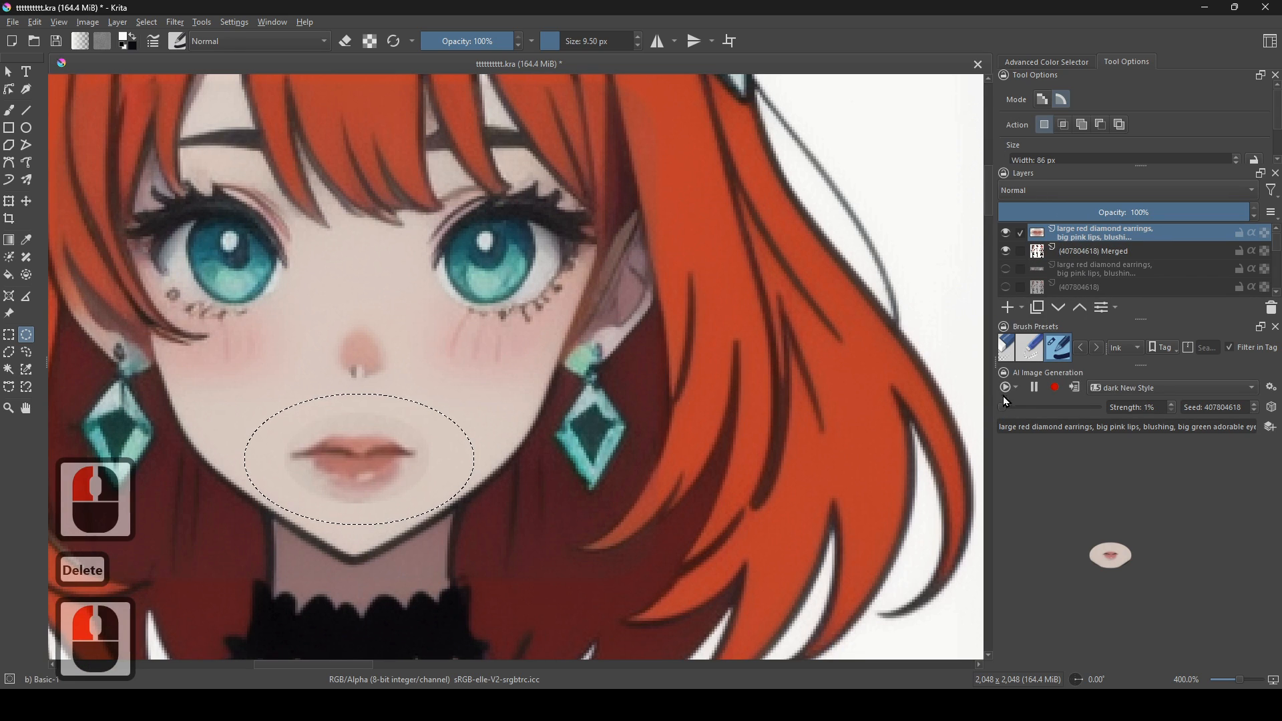
{"action": "scroll", "coordinate": [713, 404], "scroll_direction": "up", "scroll_amount": 1}
{"action": "scroll", "coordinate": [698, 418], "scroll_direction": "down", "scroll_amount": 2}
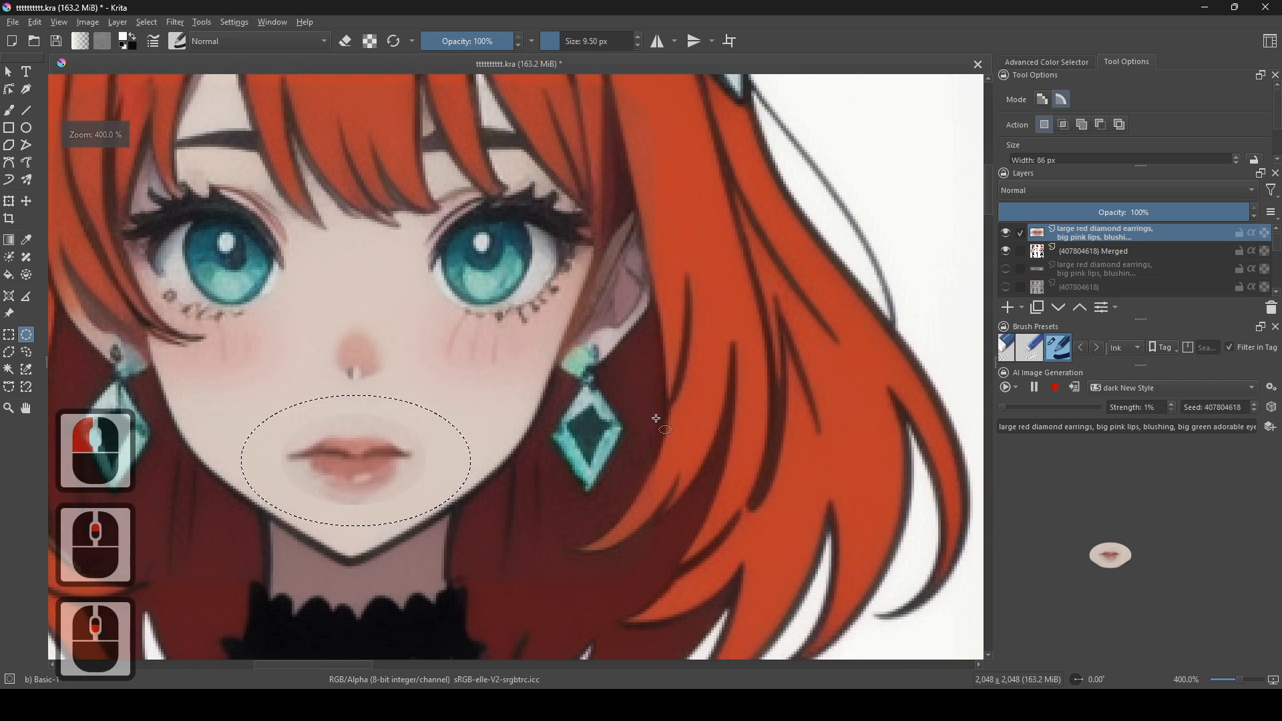
{"action": "scroll", "coordinate": [967, 450], "scroll_direction": "up", "scroll_amount": 1}
{"action": "left_click", "coordinate": [1075, 390]}
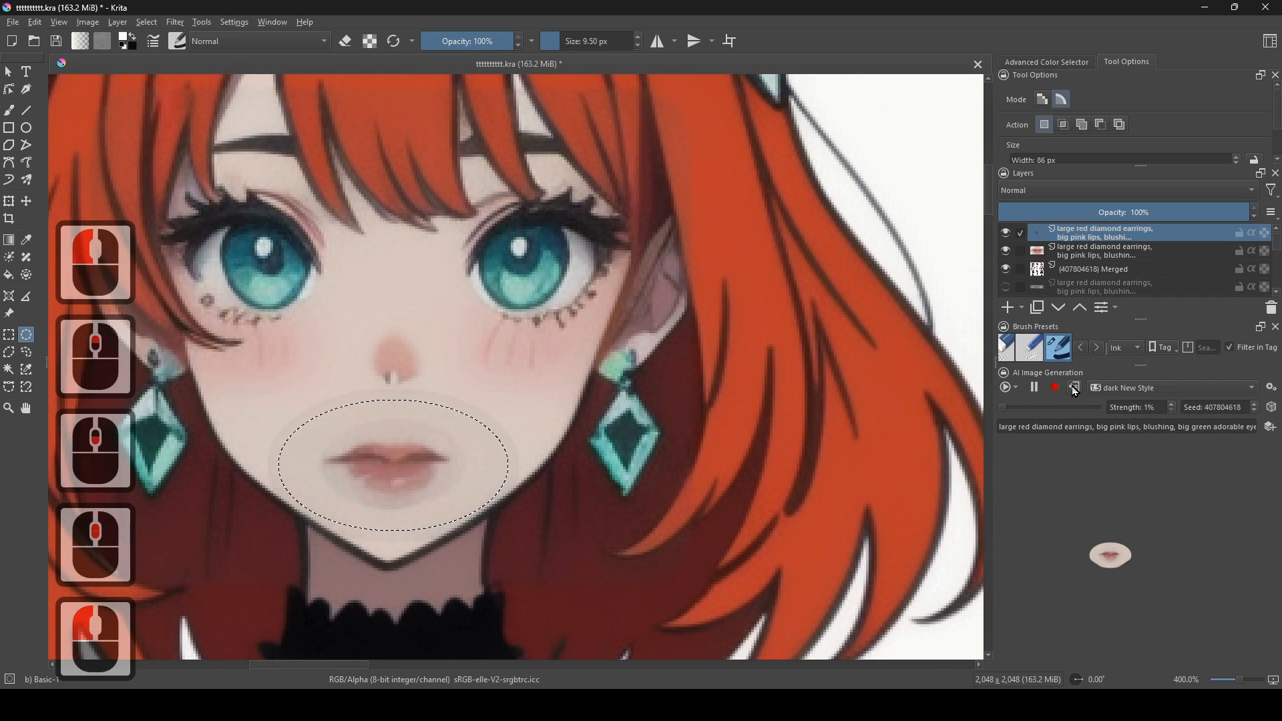
{"action": "key", "text": "ctrl+z"}
{"action": "scroll", "coordinate": [621, 501], "scroll_direction": "up", "scroll_amount": 1}
{"action": "key", "text": "ctrl+shift+z"}
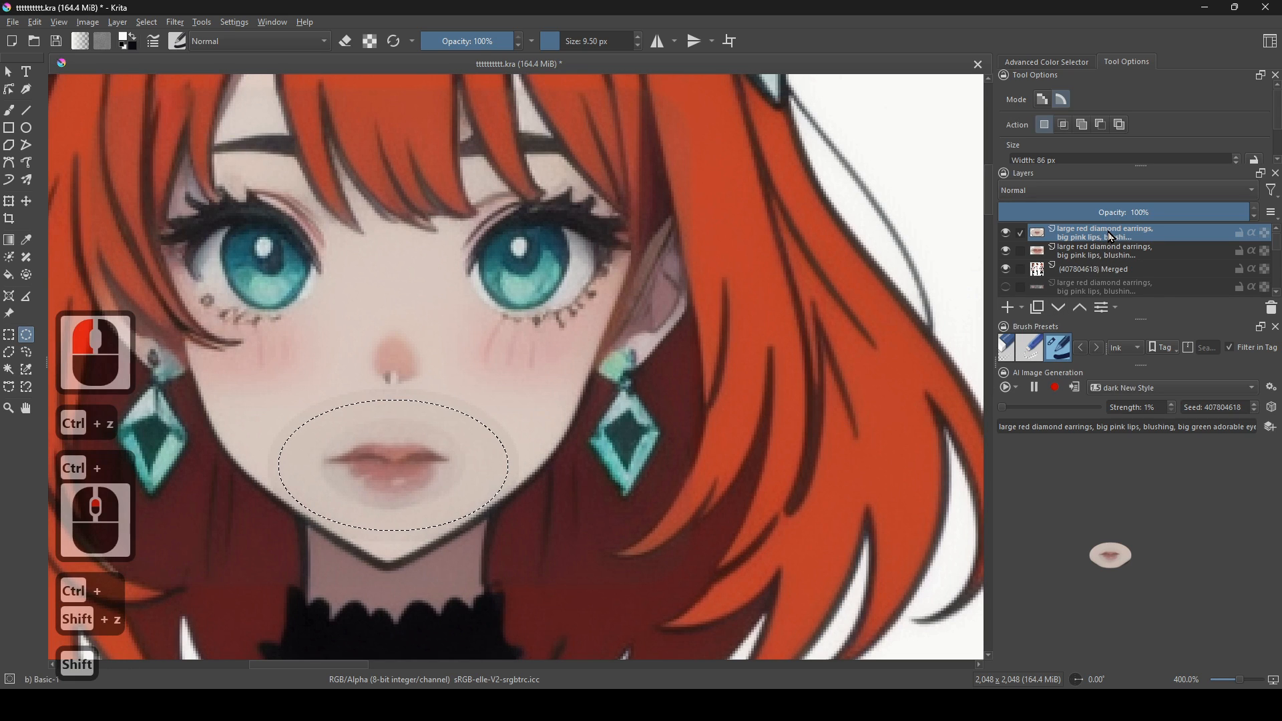
- Delete the 1% result layer over the lips and raise the AI strength to 7%
{"action": "key", "text": "shift+Delete"}
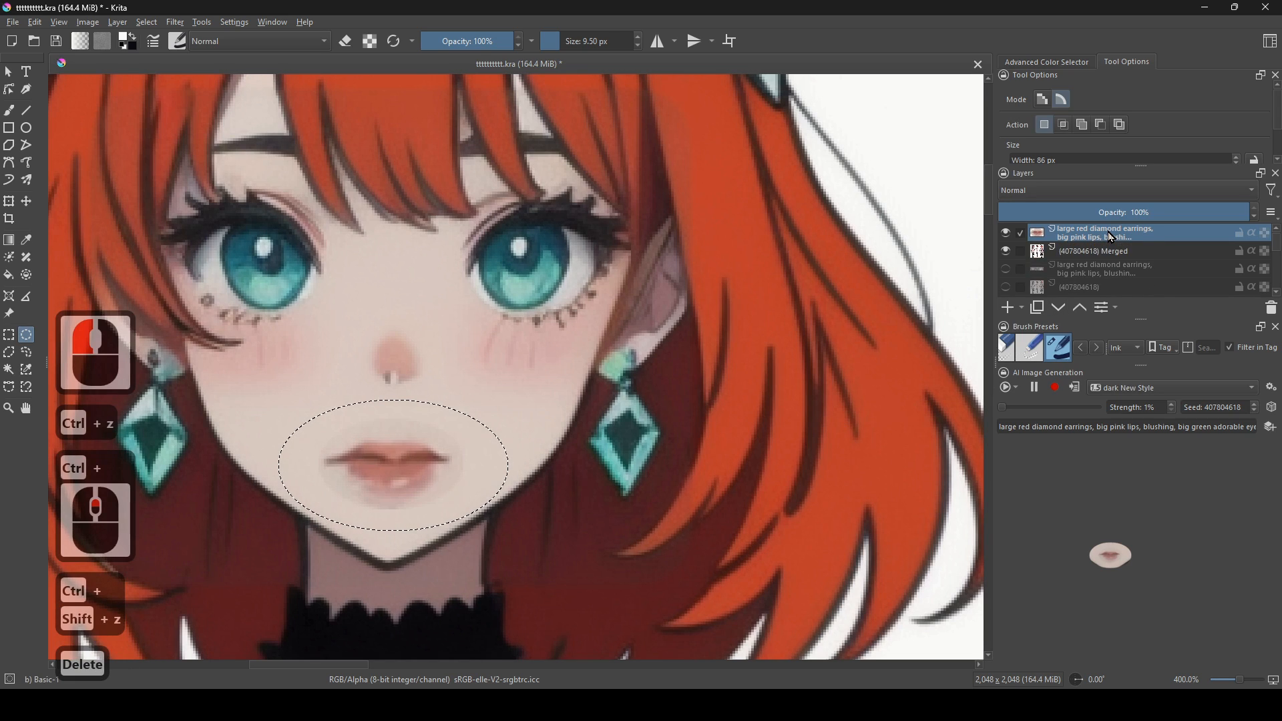
{"action": "left_click", "coordinate": [1008, 409]}
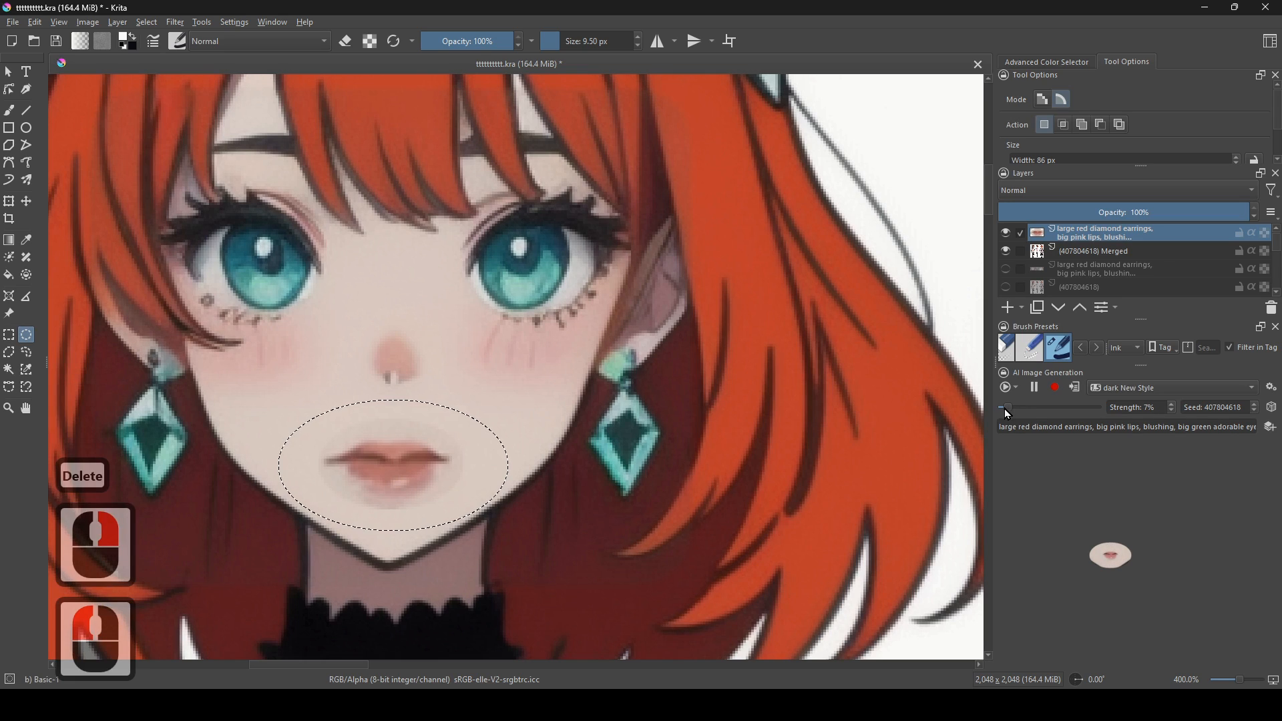
{"action": "left_click", "coordinate": [1007, 413]}
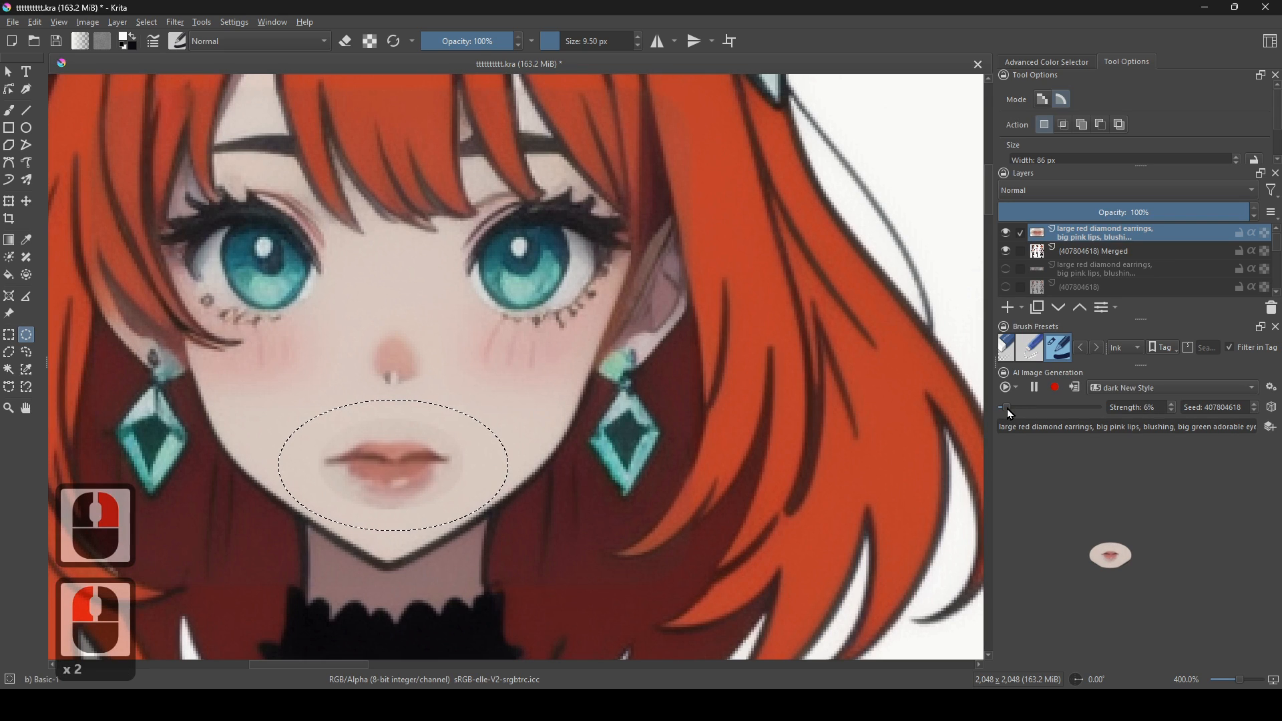
{"action": "left_click", "coordinate": [1009, 409]}
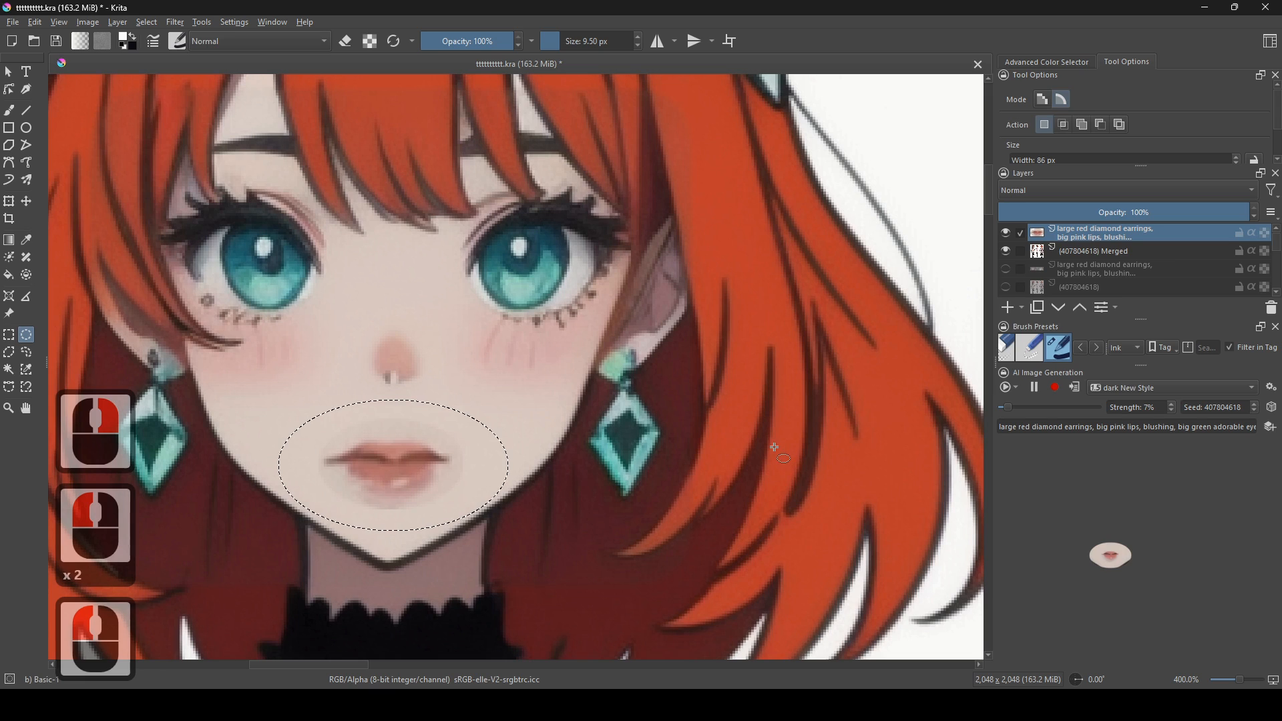
{"action": "mouse_move", "coordinate": [762, 454]}
{"action": "left_mouse_down"}
{"action": "mouse_move", "coordinate": [744, 458]}
{"action": "mouse_move", "coordinate": [761, 452]}
{"action": "left_mouse_up"}
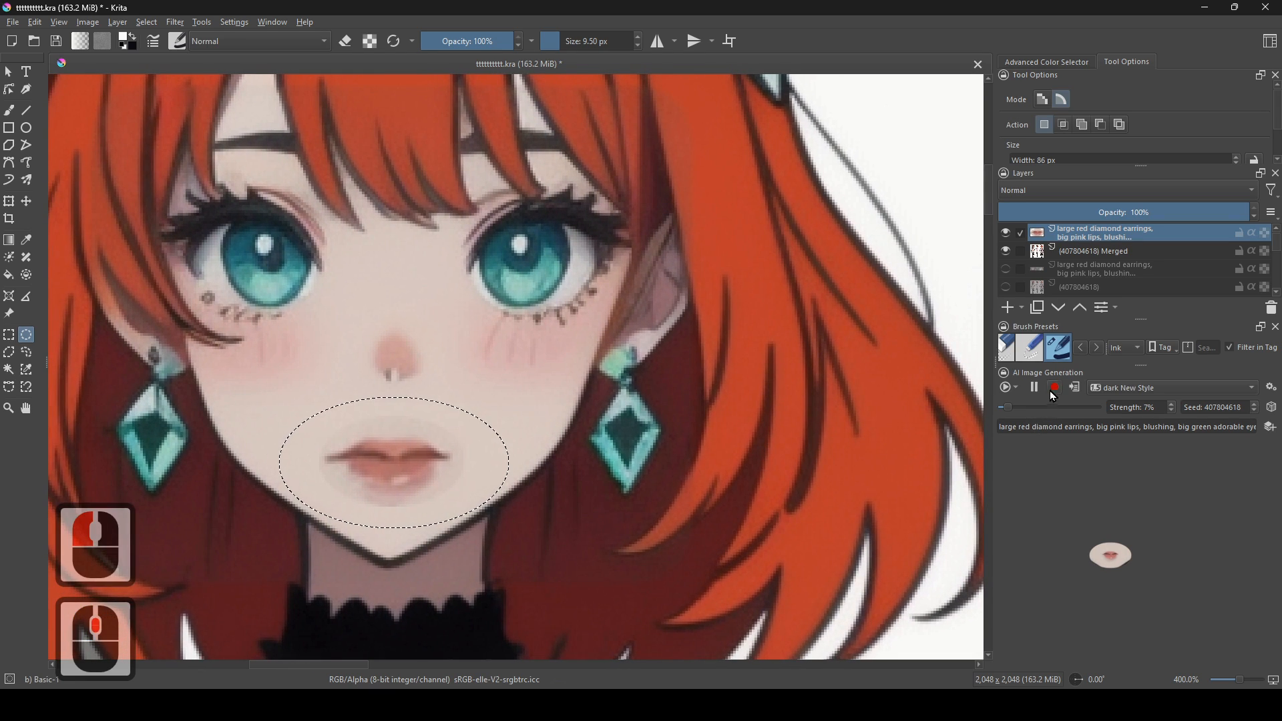
- Try the 7% AI result for the lips as a new layer, compare it with the enlarged lips and delete it
{"action": "left_click", "coordinate": [1078, 390]}
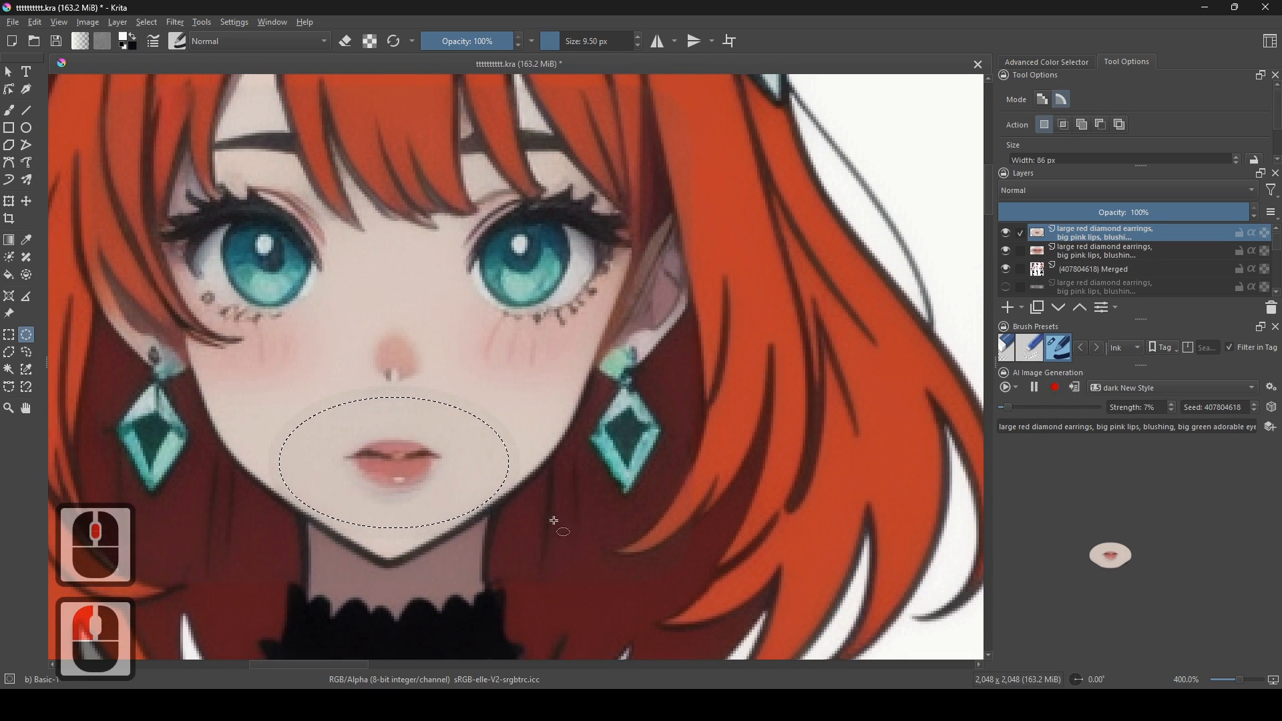
{"action": "scroll", "coordinate": [561, 520], "scroll_direction": "down", "scroll_amount": 2}
{"action": "scroll", "coordinate": [668, 502], "scroll_direction": "up", "scroll_amount": 2}
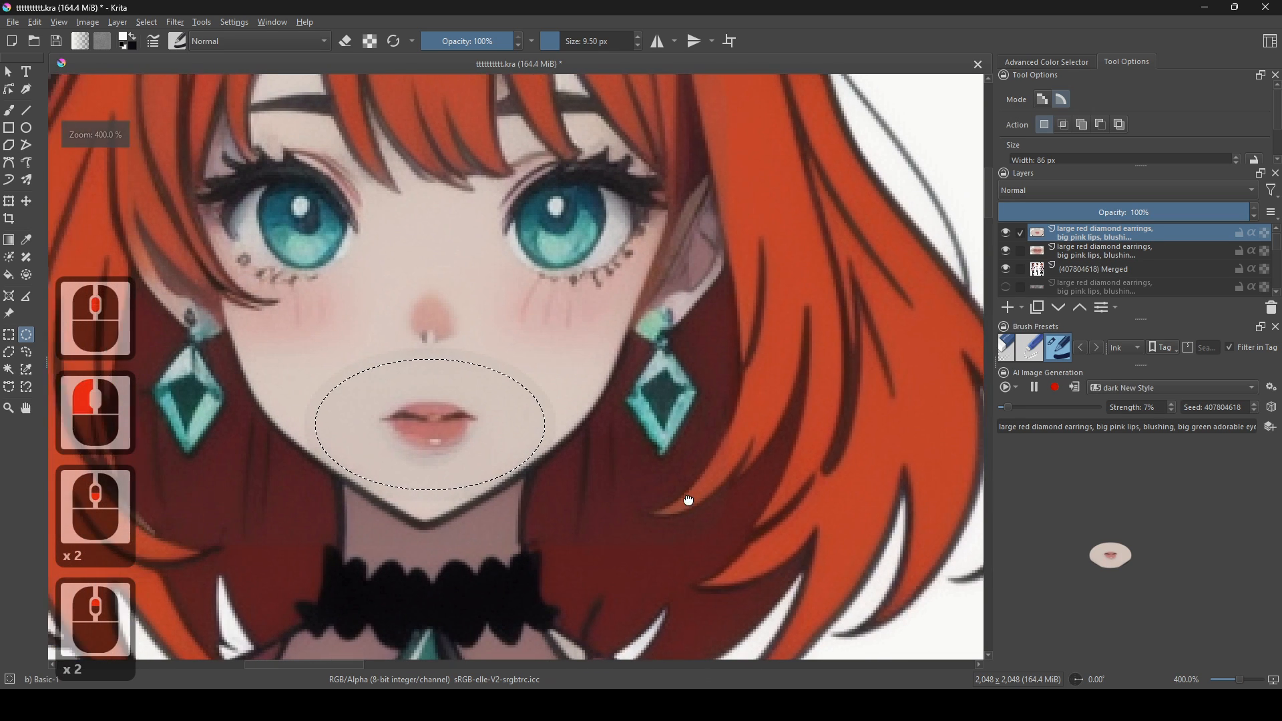
{"action": "scroll", "coordinate": [690, 503], "scroll_direction": "down", "scroll_amount": 2}
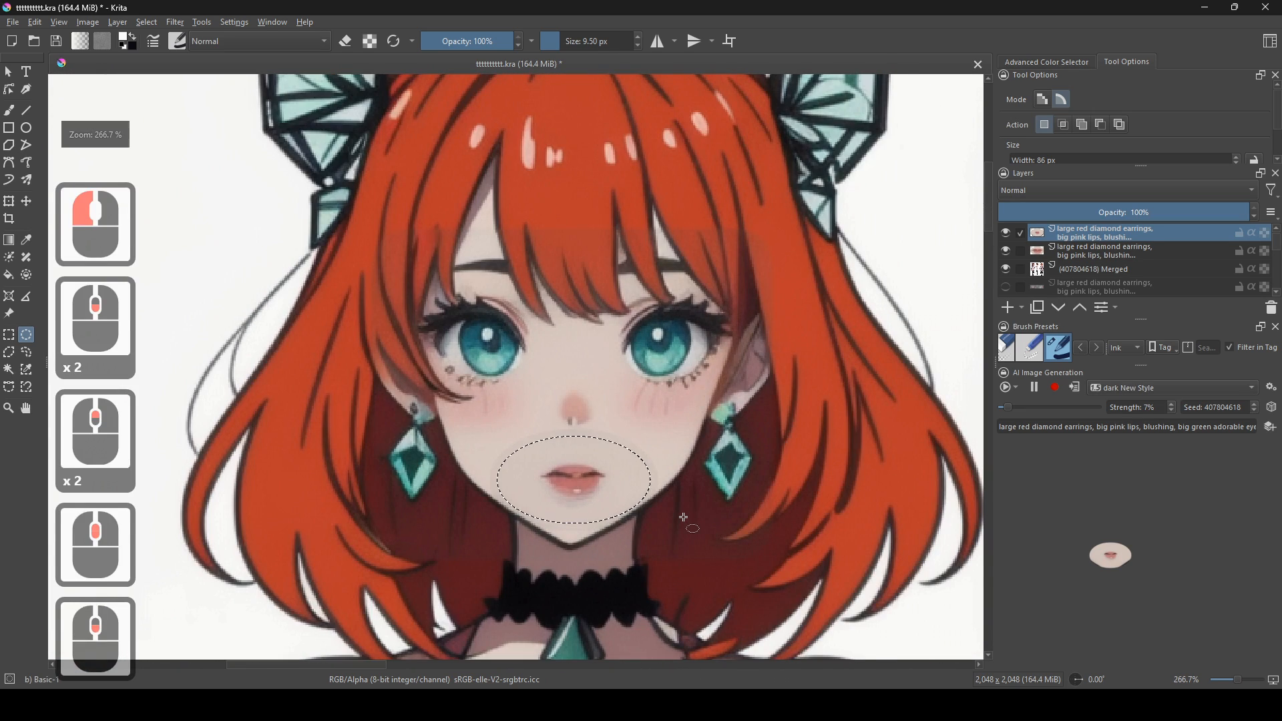
{"action": "scroll", "coordinate": [685, 518], "scroll_direction": "up", "scroll_amount": 2}
{"action": "key", "text": "ctrl+z"}
{"action": "key", "text": "ctrl+shift+z"}
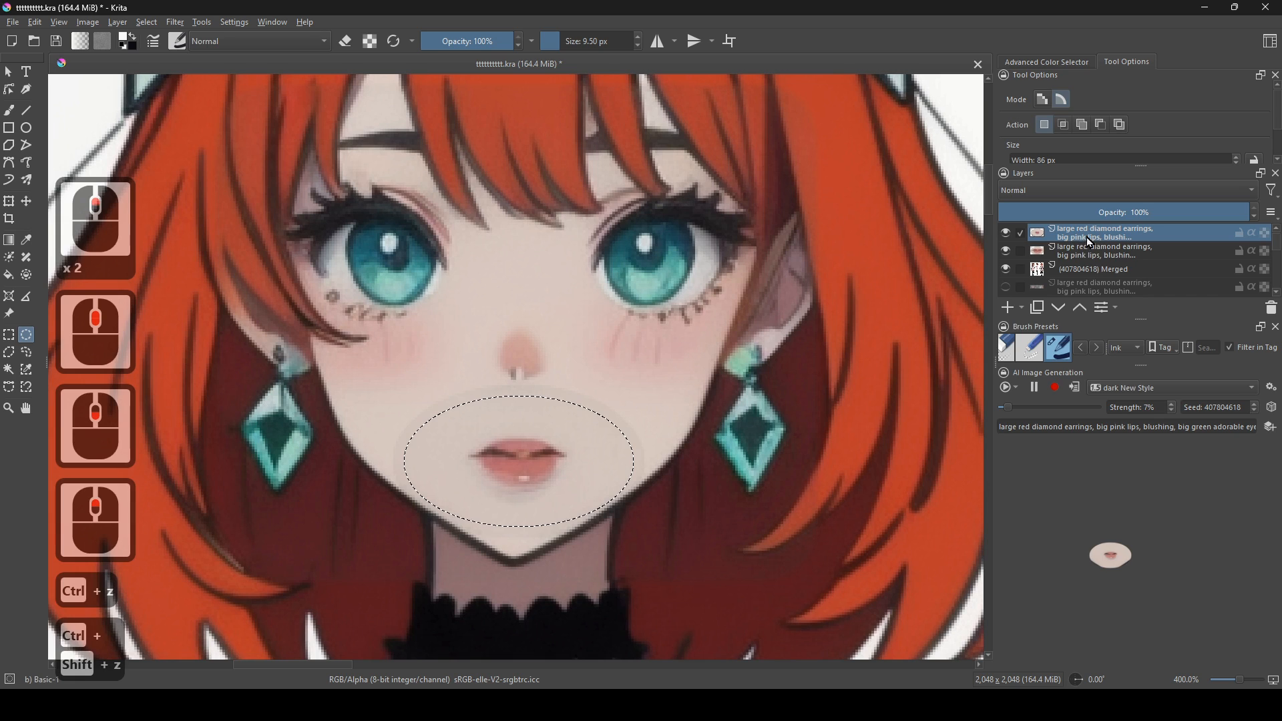
{"action": "left_click", "coordinate": [1089, 239]}
{"action": "key", "text": "Delete"}
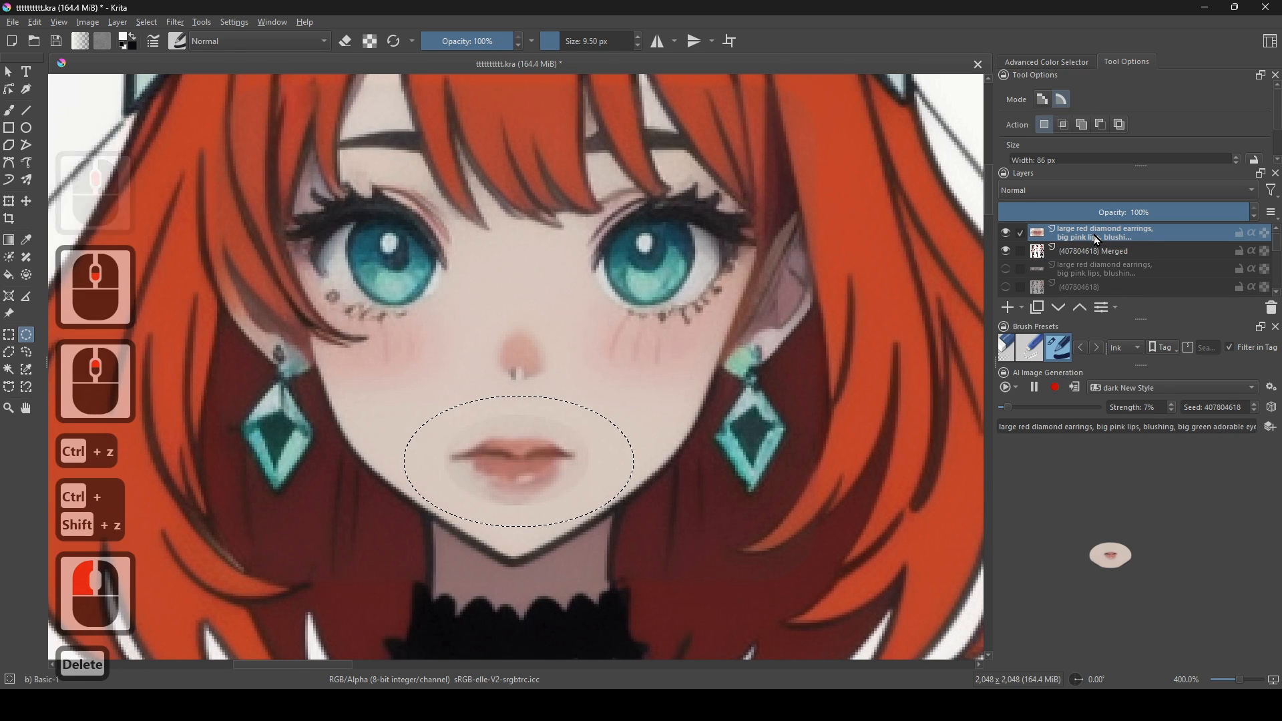
- Select the front figure's face, from the eyes to the chin and including both earrings, with an ellipse about 205 px wide
{"action": "scroll", "coordinate": [468, 488], "scroll_direction": "down", "scroll_amount": 2}
{"action": "left_click_drag", "start_coordinate": [468, 488], "coordinate": [401, 477]}
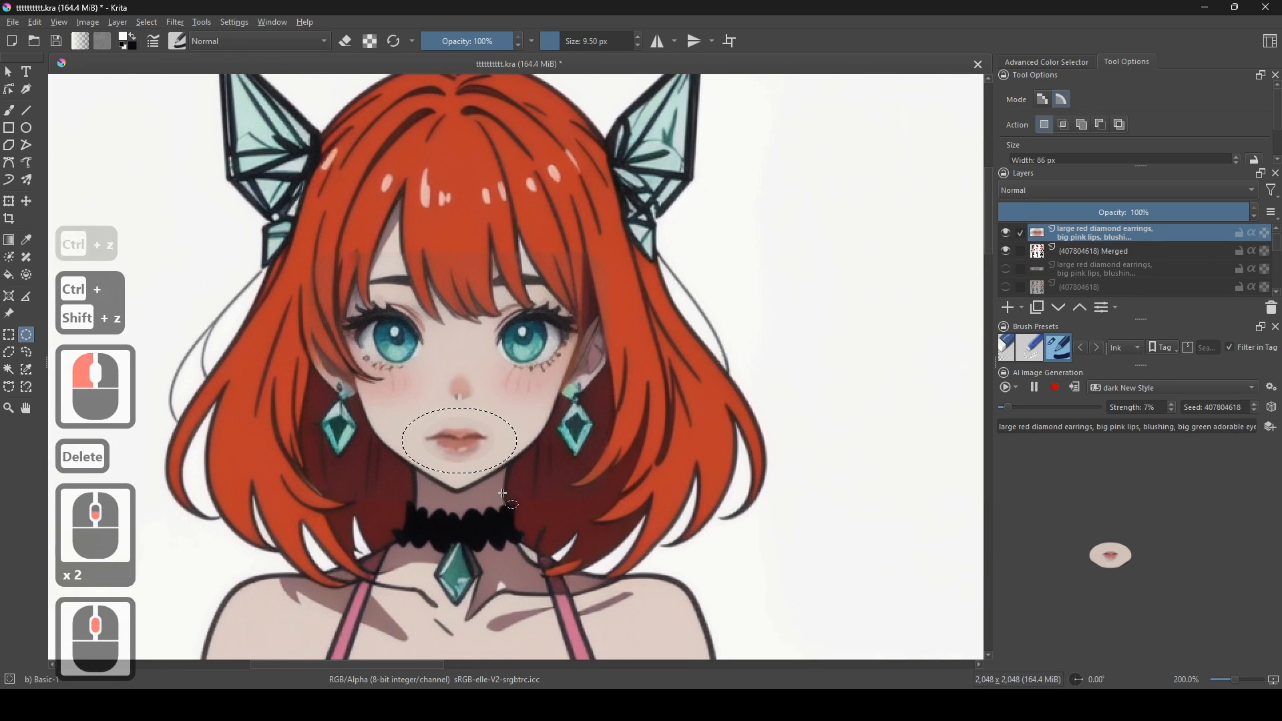
{"action": "scroll", "coordinate": [432, 396], "scroll_direction": "up", "scroll_amount": 1}
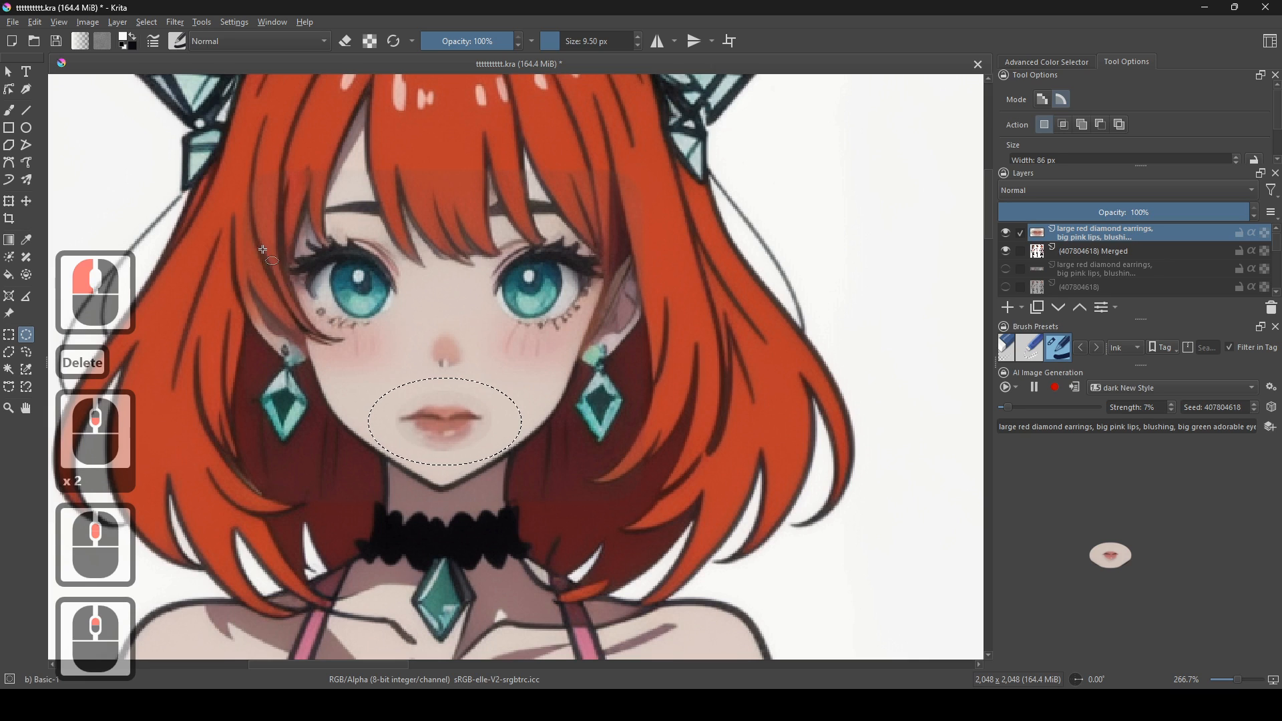
{"action": "left_click_drag", "start_coordinate": [264, 250], "coordinate": [630, 483]}
{"action": "scroll", "coordinate": [681, 473], "scroll_direction": "down", "scroll_amount": 1}
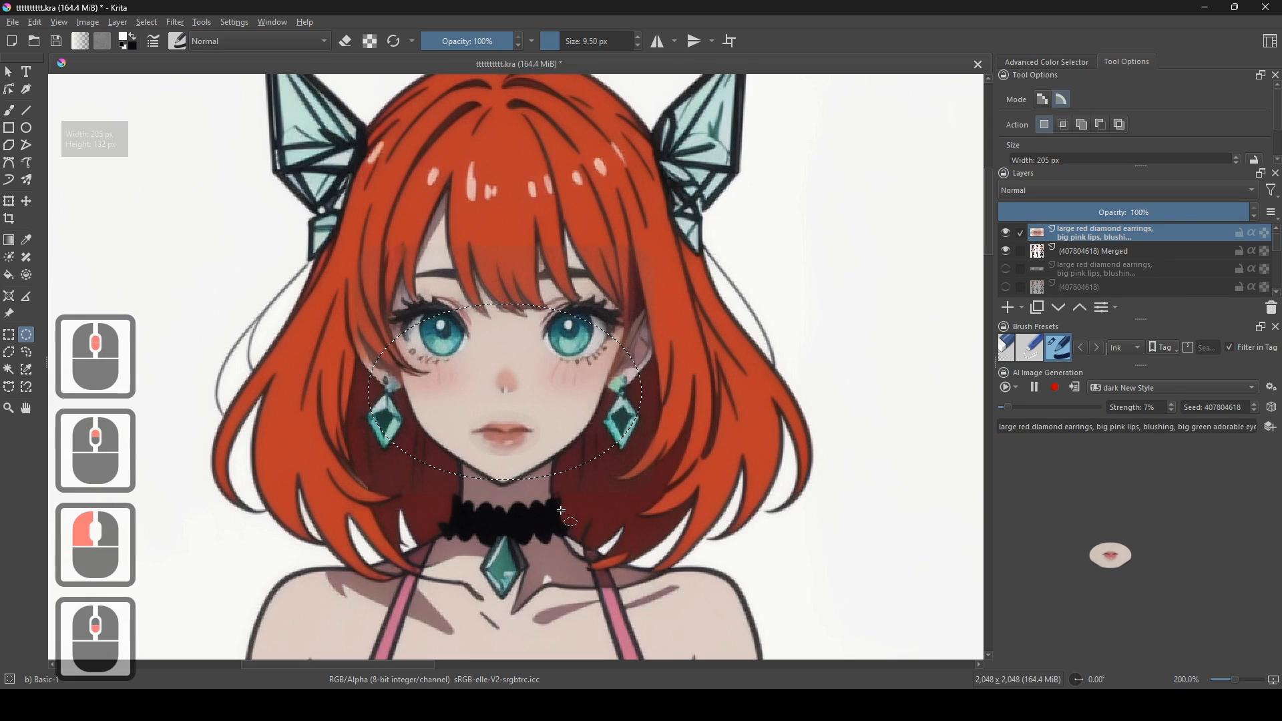
- Examine the front and side figures' heads up close and across the whole sheet
{"action": "scroll", "coordinate": [595, 489], "scroll_direction": "up", "scroll_amount": 2}
{"action": "scroll", "coordinate": [493, 521], "scroll_direction": "down", "scroll_amount": 3}
{"action": "left_click_drag", "start_coordinate": [765, 517], "coordinate": [658, 537]}
{"action": "left_click_drag", "start_coordinate": [660, 331], "coordinate": [635, 287]}
{"action": "scroll", "coordinate": [492, 552], "scroll_direction": "up", "scroll_amount": 1}
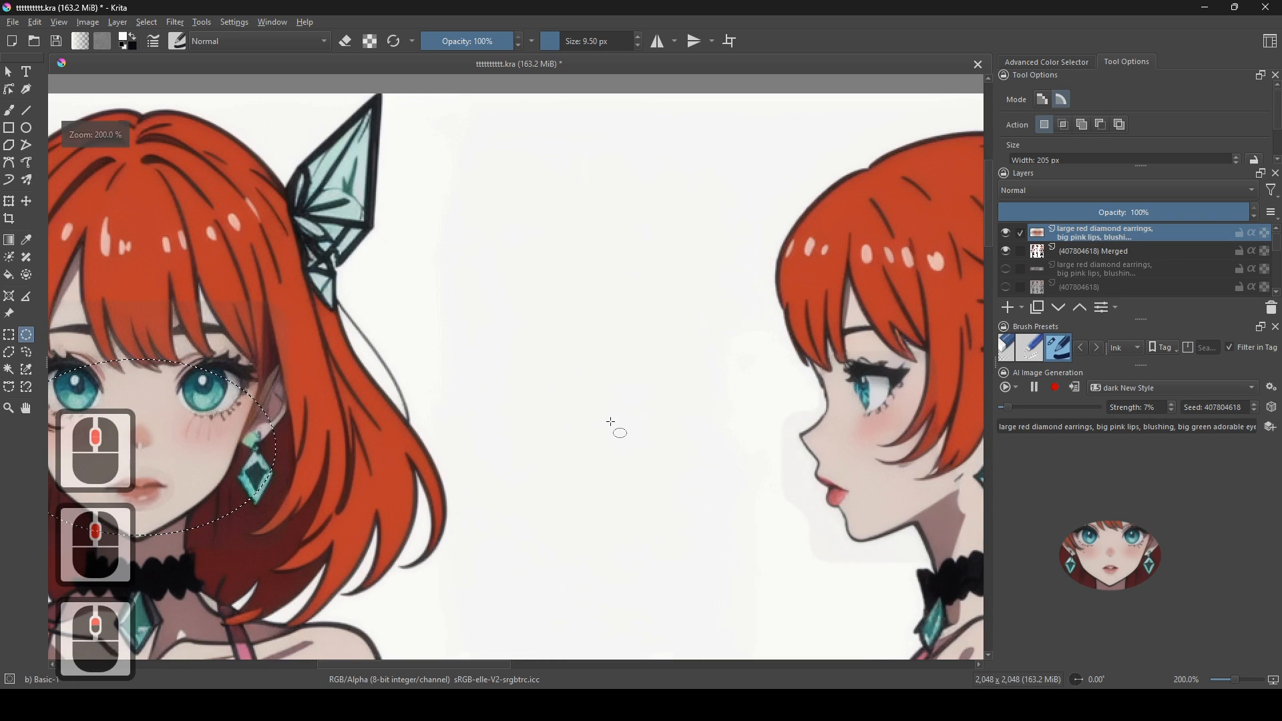
{"action": "scroll", "coordinate": [471, 484], "scroll_direction": "up", "scroll_amount": 1}
{"action": "scroll", "coordinate": [472, 483], "scroll_direction": "down", "scroll_amount": 4}
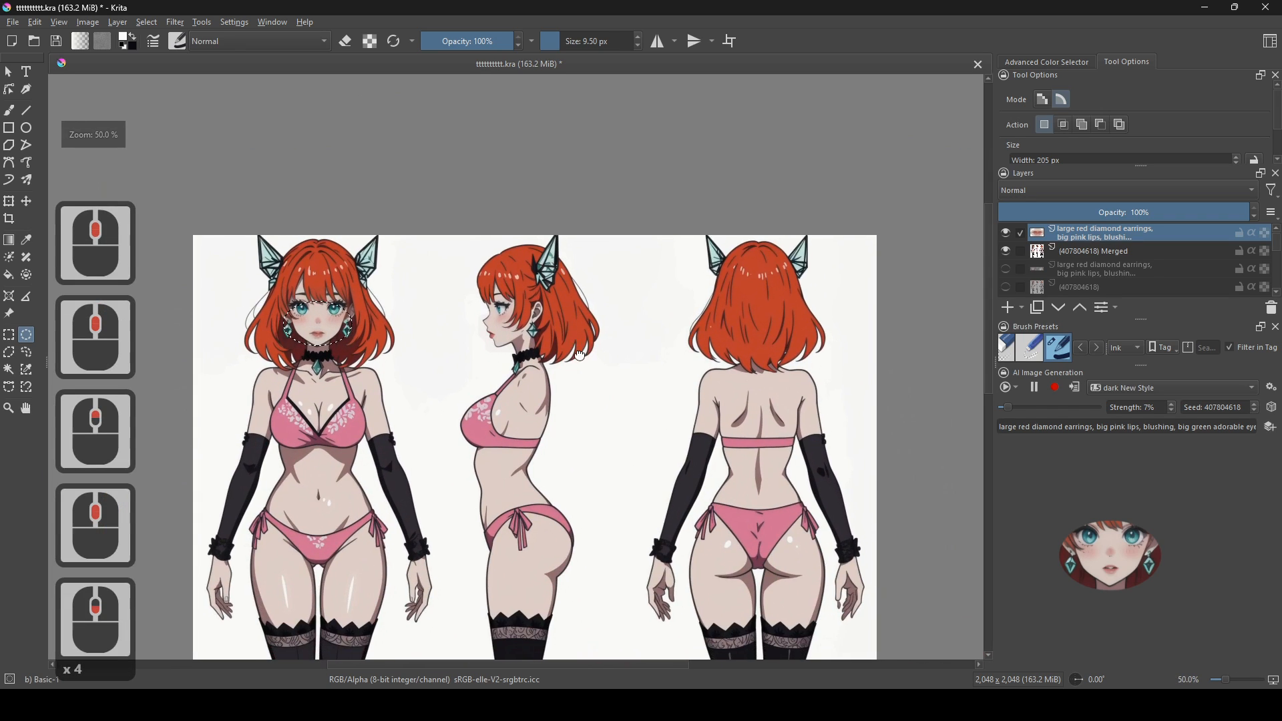
{"action": "scroll", "coordinate": [522, 421], "scroll_direction": "up", "scroll_amount": 1}
{"action": "left_click_drag", "start_coordinate": [424, 358], "coordinate": [658, 589]}
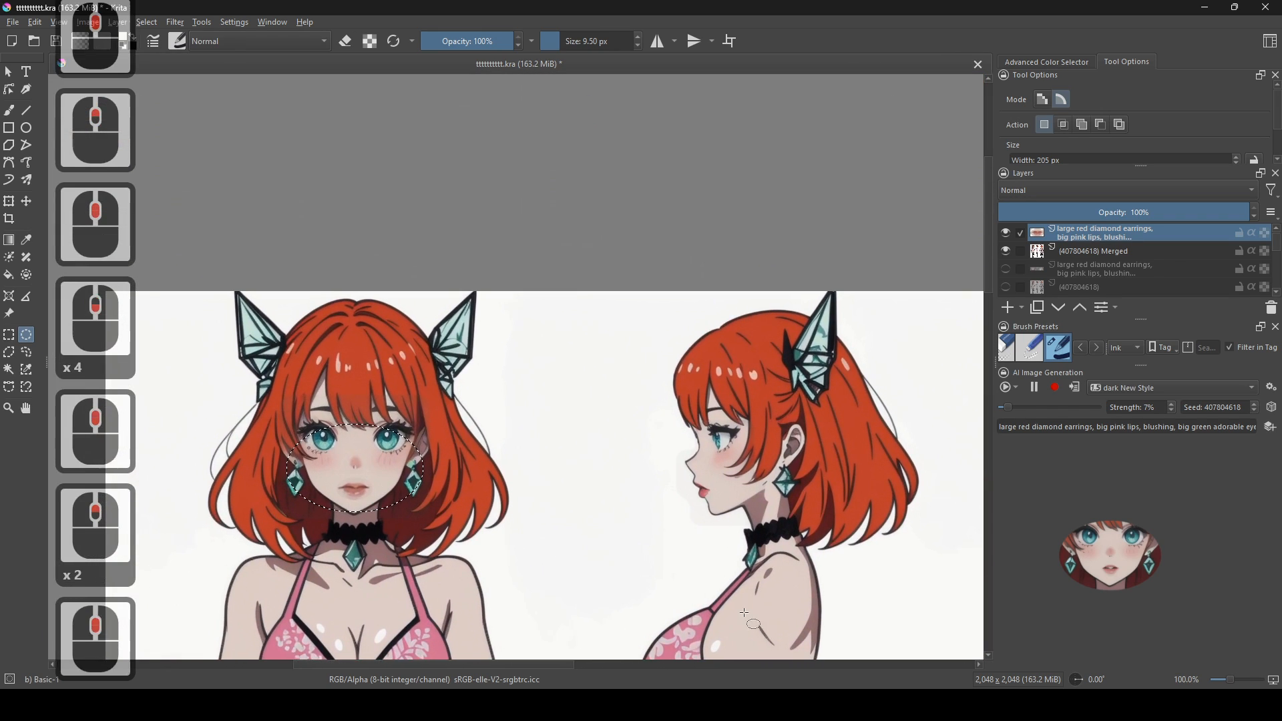
{"action": "scroll", "coordinate": [655, 588], "scroll_direction": "up", "scroll_amount": 1}
{"action": "left_click_drag", "start_coordinate": [601, 532], "coordinate": [725, 566]}
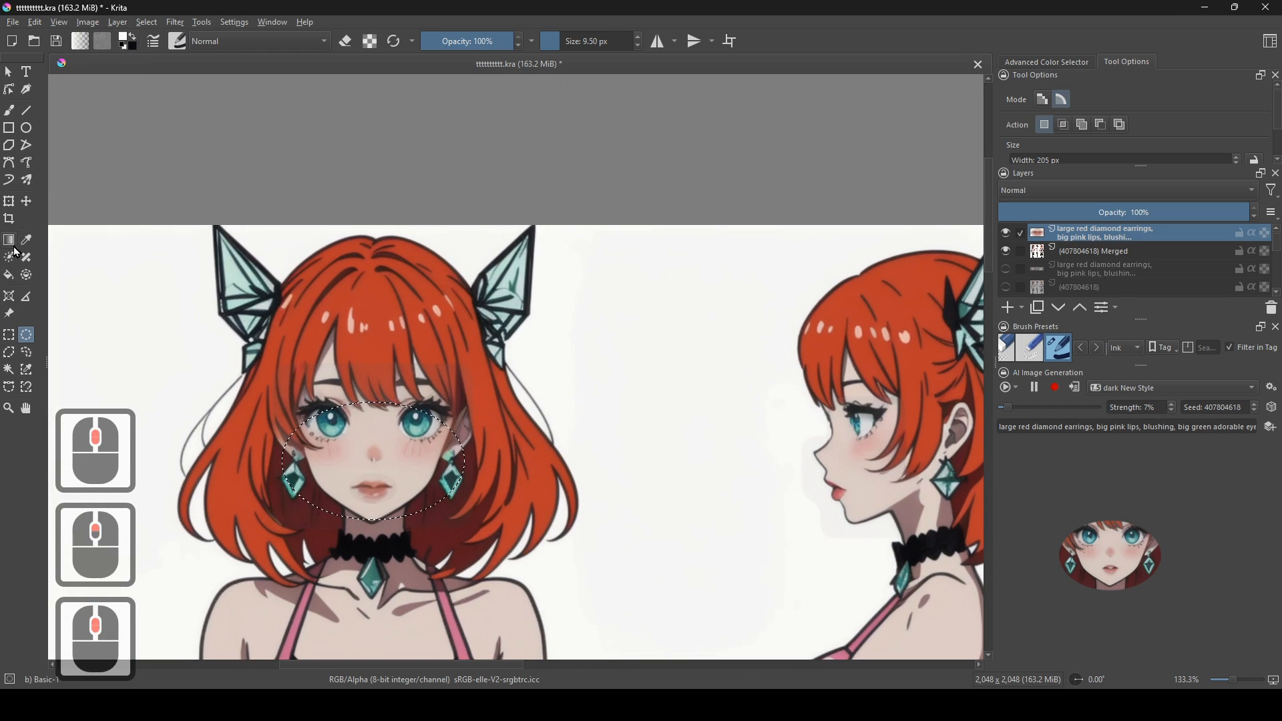
- Clear the face selection and copy the 7% AI face result to a new layer
{"action": "left_click", "coordinate": [9, 334]}
{"action": "right_click", "coordinate": [529, 433]}
{"action": "left_click", "coordinate": [529, 433]}
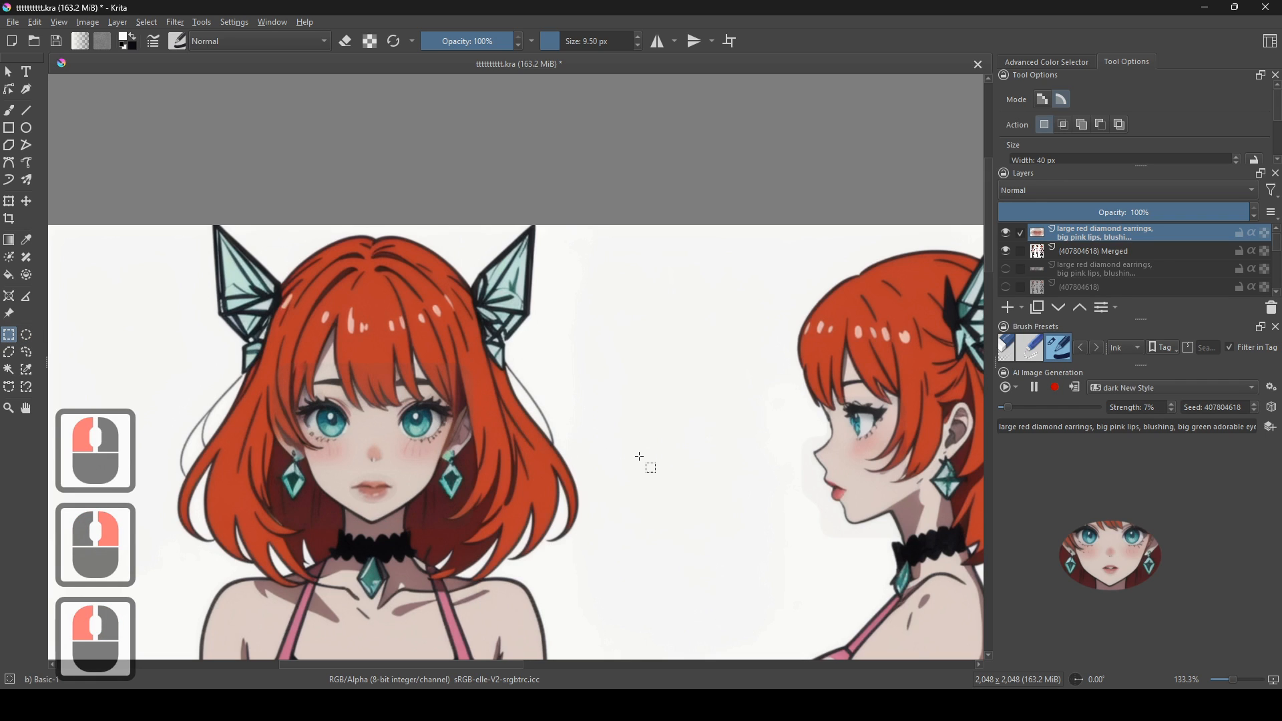
{"action": "scroll", "coordinate": [643, 461], "scroll_direction": "up", "scroll_amount": 2}
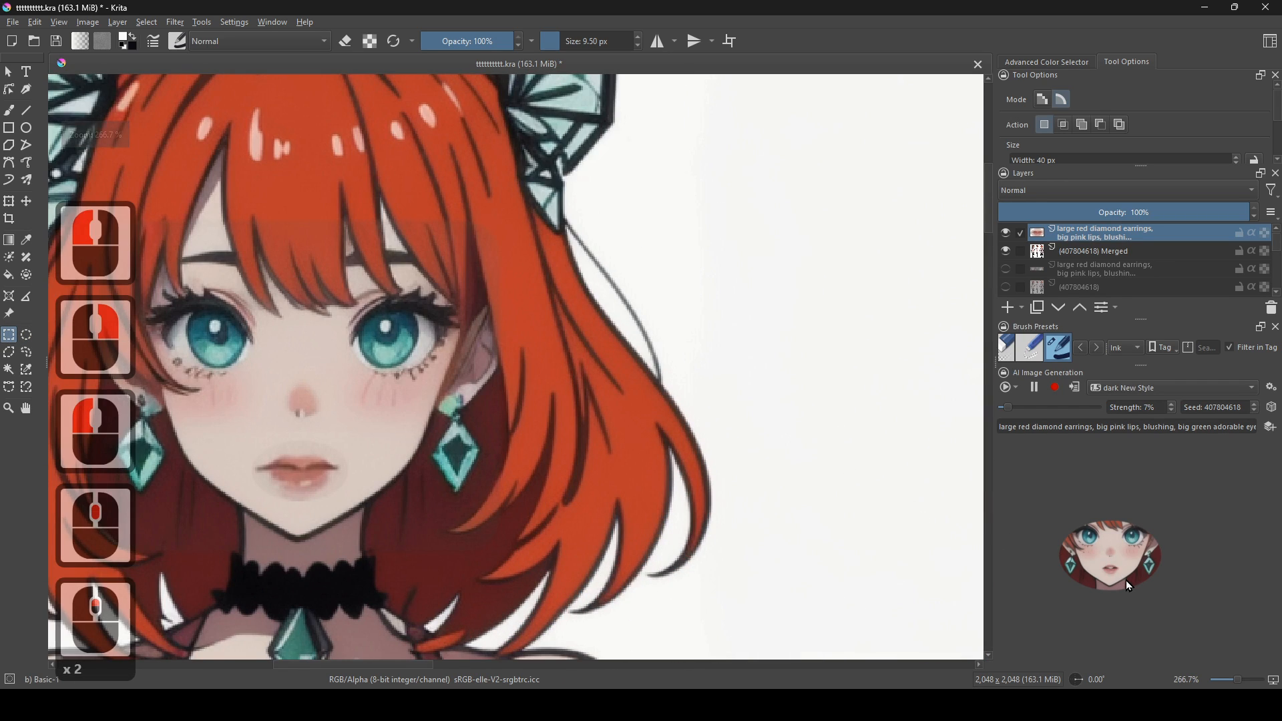
{"action": "left_click_drag", "start_coordinate": [167, 351], "coordinate": [329, 377]}
{"action": "left_click", "coordinate": [1075, 387]}
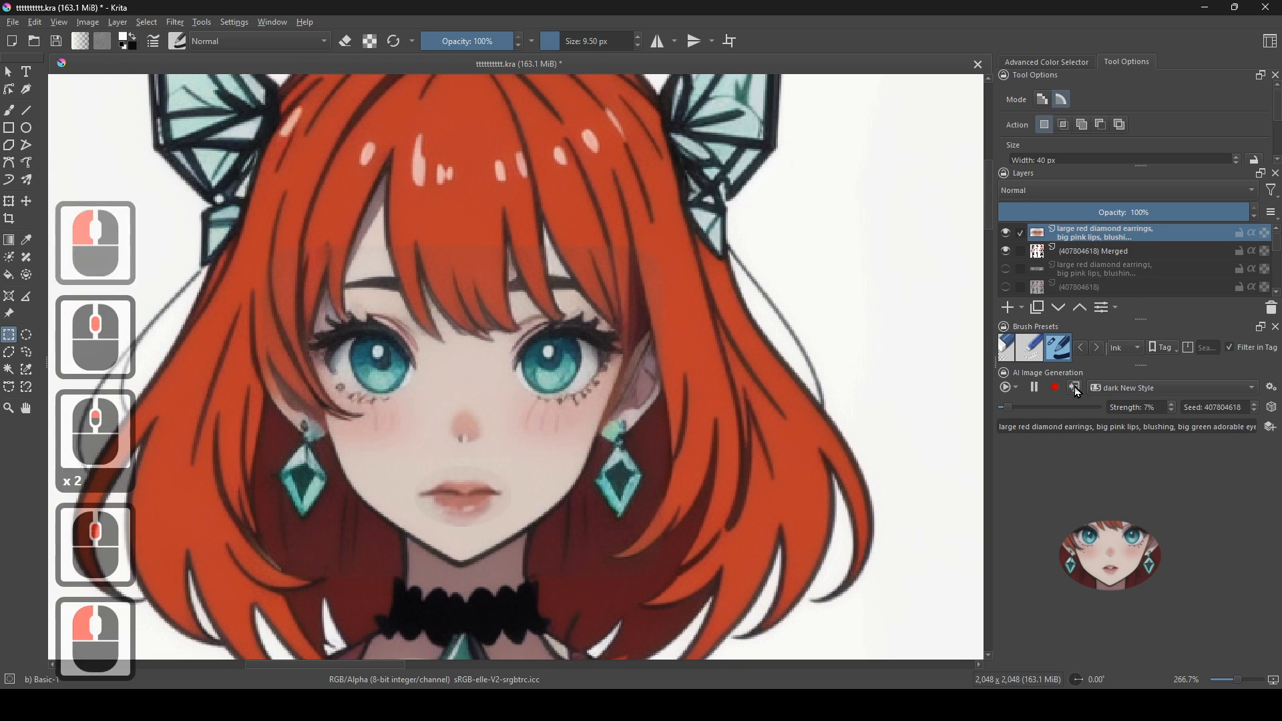
- Compare the AI face with the previous one by repeatedly hiding and showing its layer
{"action": "scroll", "coordinate": [578, 464], "scroll_direction": "down", "scroll_amount": 2}
{"action": "left_click_drag", "start_coordinate": [574, 446], "coordinate": [439, 474]}
{"action": "left_click", "coordinate": [1006, 233]}
{"action": "left_click", "coordinate": [1005, 233]}
{"action": "left_click_drag", "start_coordinate": [624, 270], "coordinate": [807, 220]}
{"action": "scroll", "coordinate": [779, 263], "scroll_direction": "up", "scroll_amount": 2}
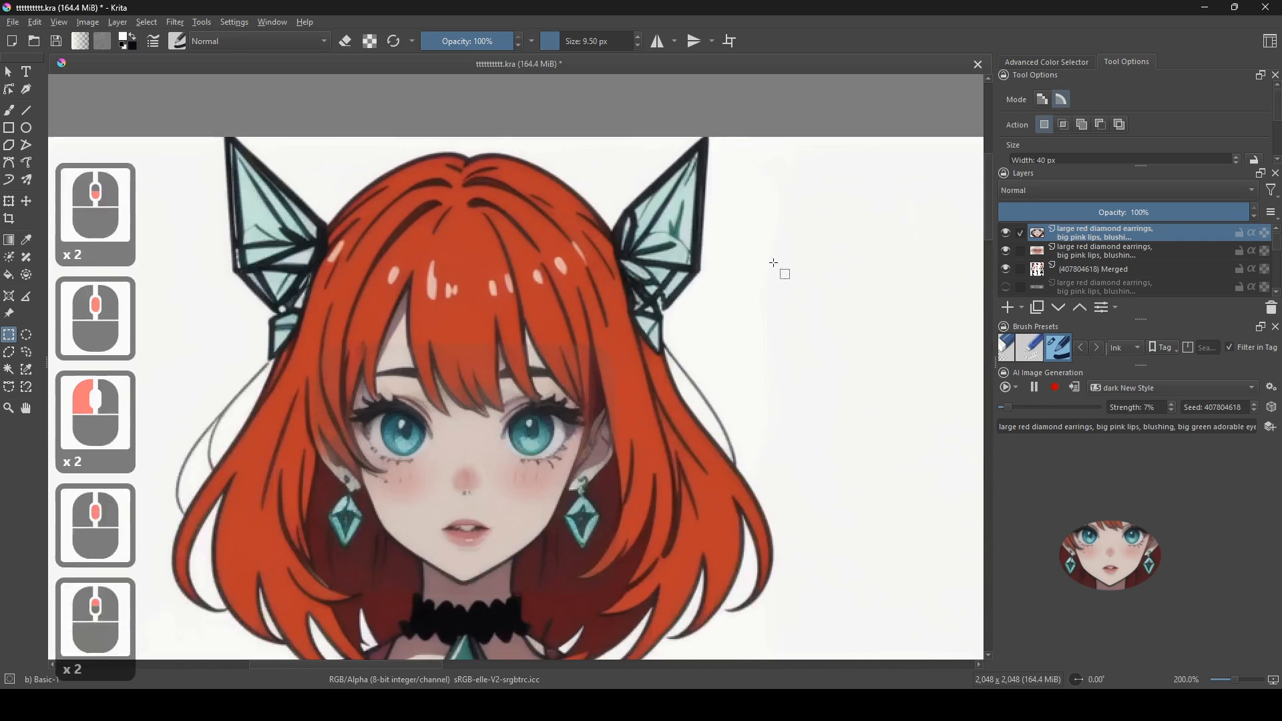
{"action": "left_click", "coordinate": [1006, 233]}
{"action": "scroll", "coordinate": [780, 359], "scroll_direction": "down", "scroll_amount": 1}
{"action": "left_click_drag", "start_coordinate": [779, 359], "coordinate": [816, 299]}
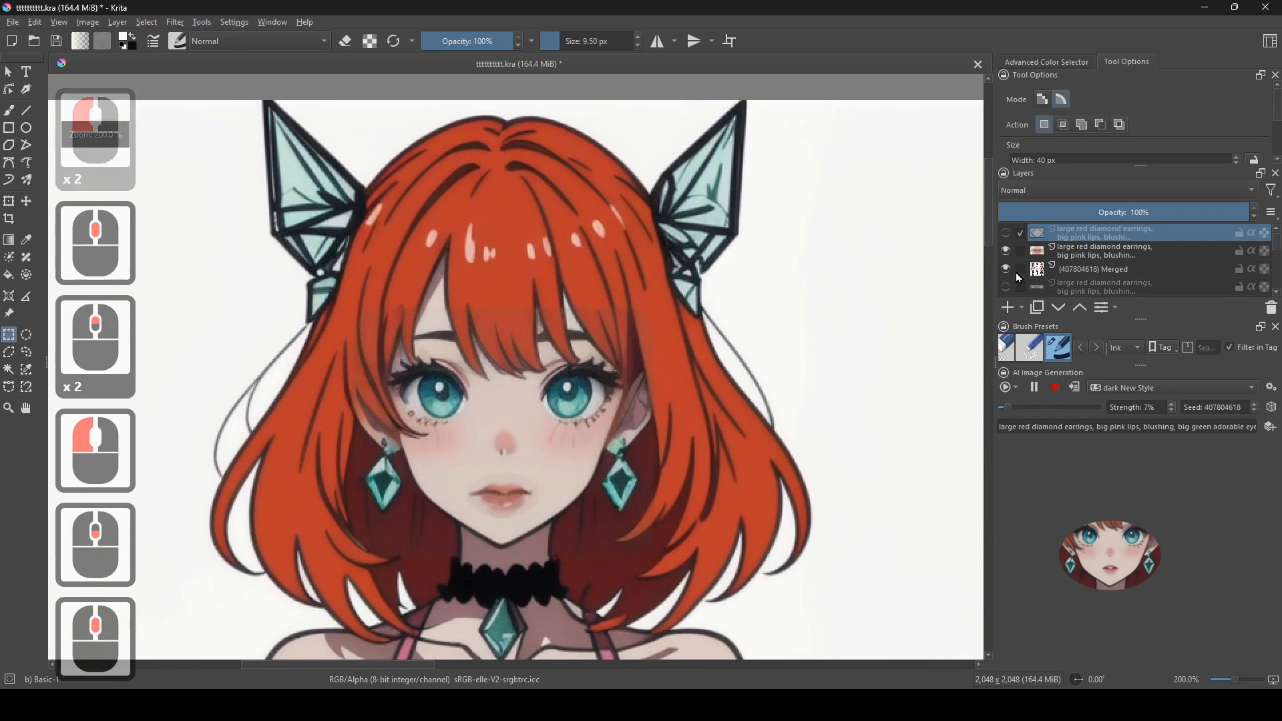
{"action": "left_click", "coordinate": [1006, 233]}
{"action": "left_click", "coordinate": [1006, 233]}
{"action": "left_click", "coordinate": [1006, 233]}
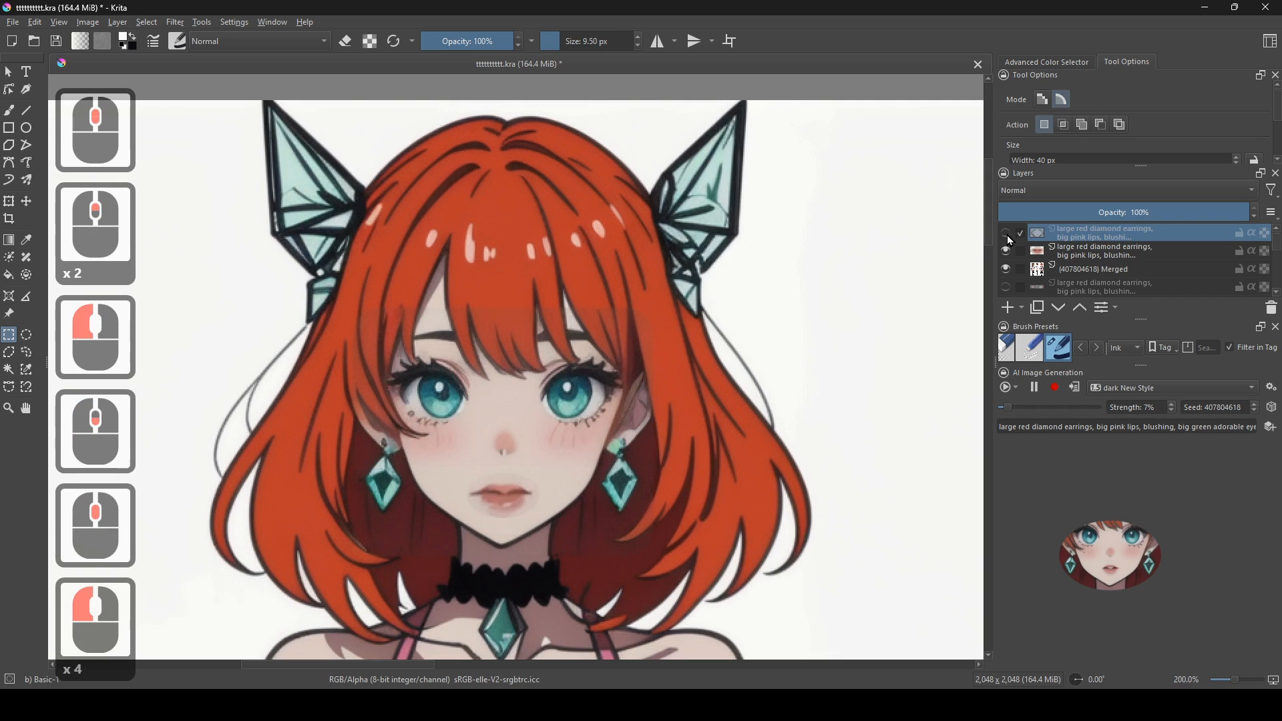
{"action": "left_click", "coordinate": [1006, 233]}
{"action": "left_click", "coordinate": [1006, 233]}
{"action": "left_click", "coordinate": [1005, 233]}
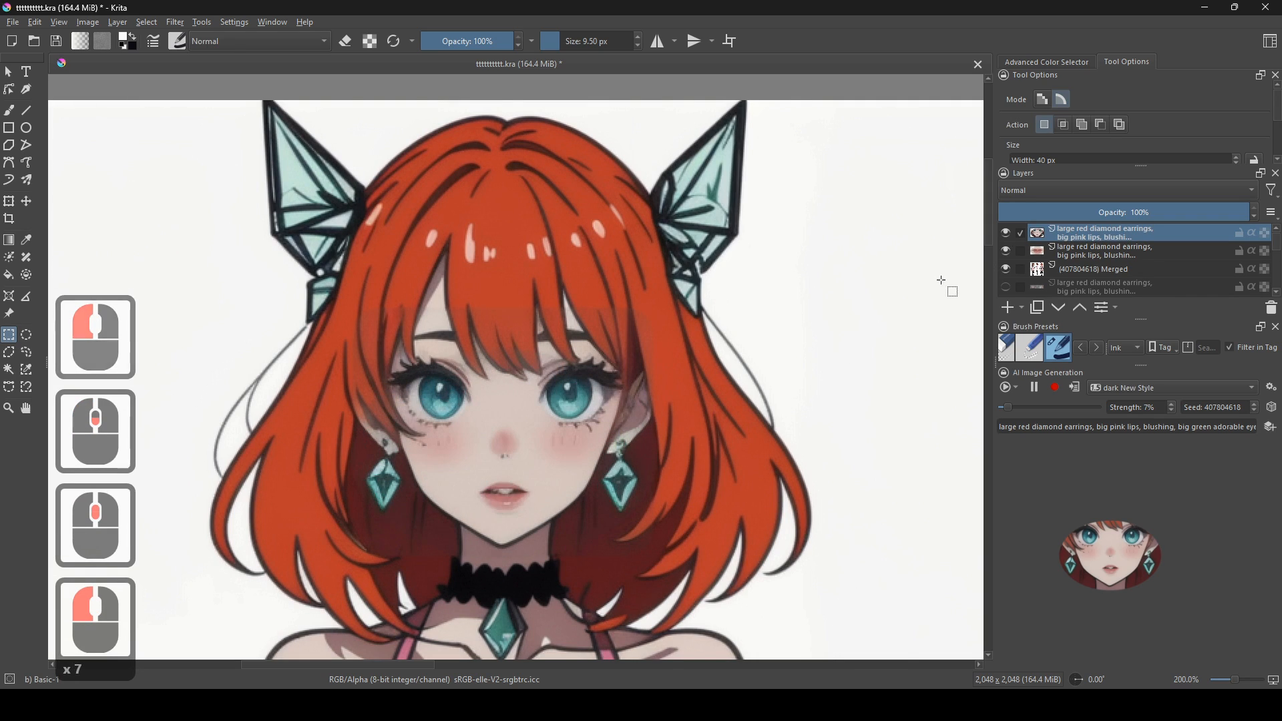
- Check the AI face close up against the enlarged lips and leave the AI face layer hidden
{"action": "scroll", "coordinate": [673, 452], "scroll_direction": "up", "scroll_amount": 2}
{"action": "scroll", "coordinate": [672, 452], "scroll_direction": "up", "scroll_amount": 1}
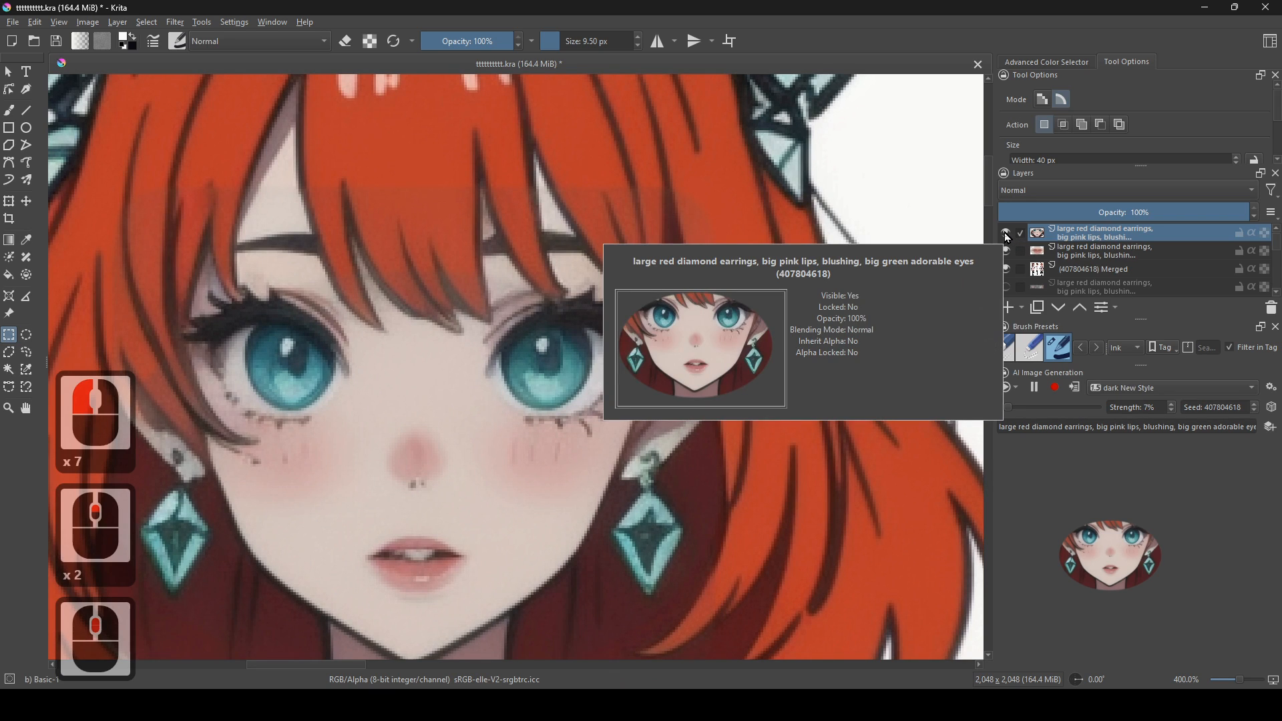
{"action": "left_click", "coordinate": [1007, 234]}
{"action": "left_click_drag", "start_coordinate": [807, 315], "coordinate": [707, 384]}
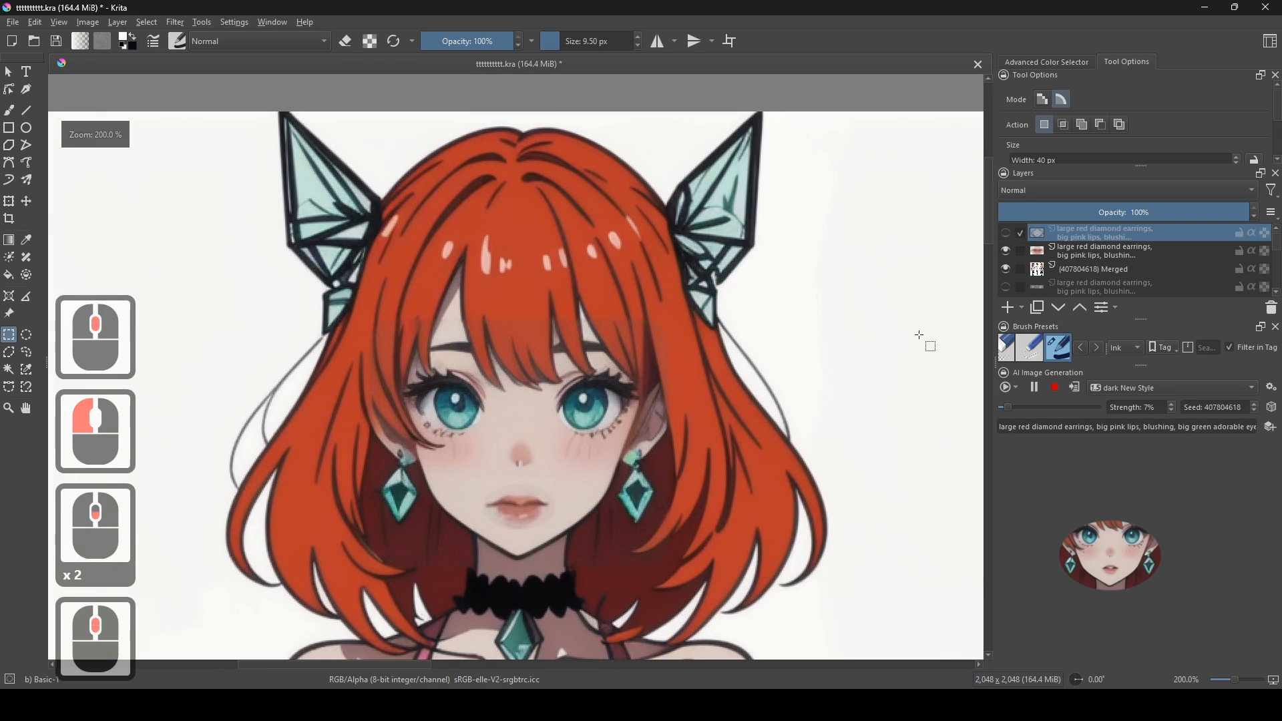
{"action": "left_click", "coordinate": [1006, 233]}
{"action": "left_click", "coordinate": [1006, 234]}
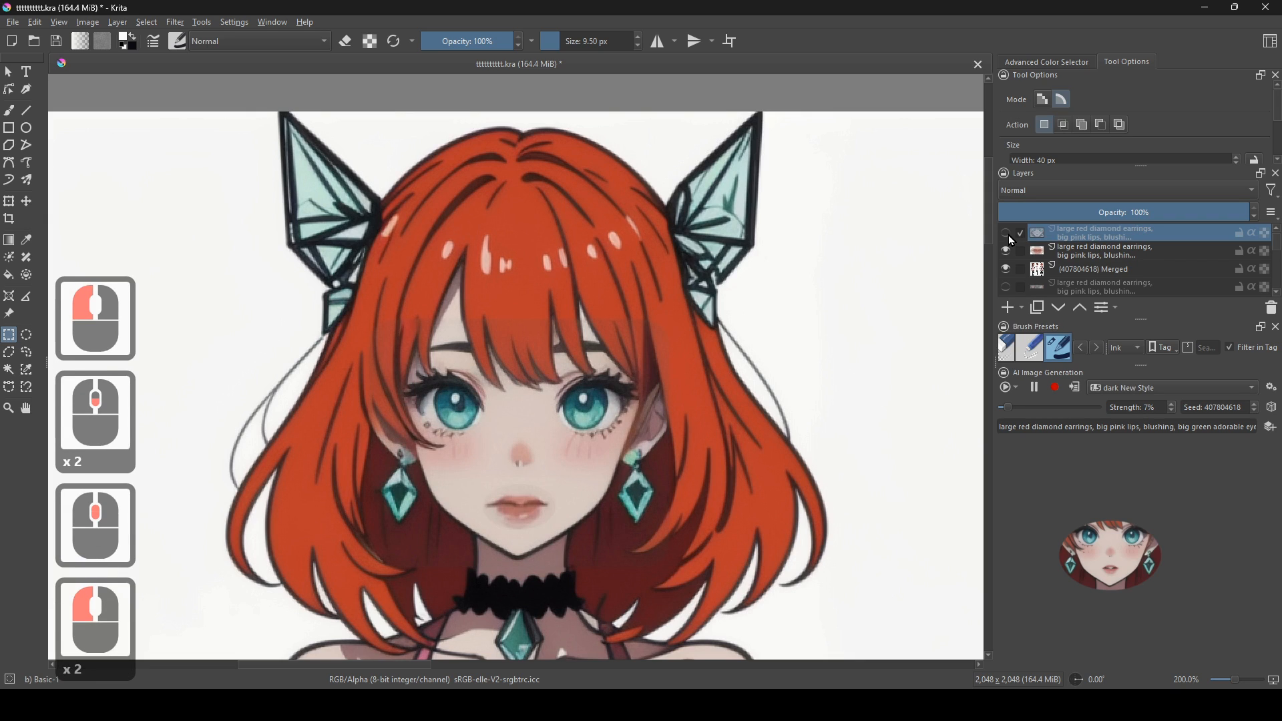
{"action": "left_click", "coordinate": [1007, 233]}
- Examine the front and side faces and the full figures across the character sheet
{"action": "scroll", "coordinate": [779, 384], "scroll_direction": "down", "scroll_amount": 1}
{"action": "left_click_drag", "start_coordinate": [774, 389], "coordinate": [547, 460]}
{"action": "scroll", "coordinate": [547, 461], "scroll_direction": "up", "scroll_amount": 1}
{"action": "scroll", "coordinate": [712, 473], "scroll_direction": "down", "scroll_amount": 1}
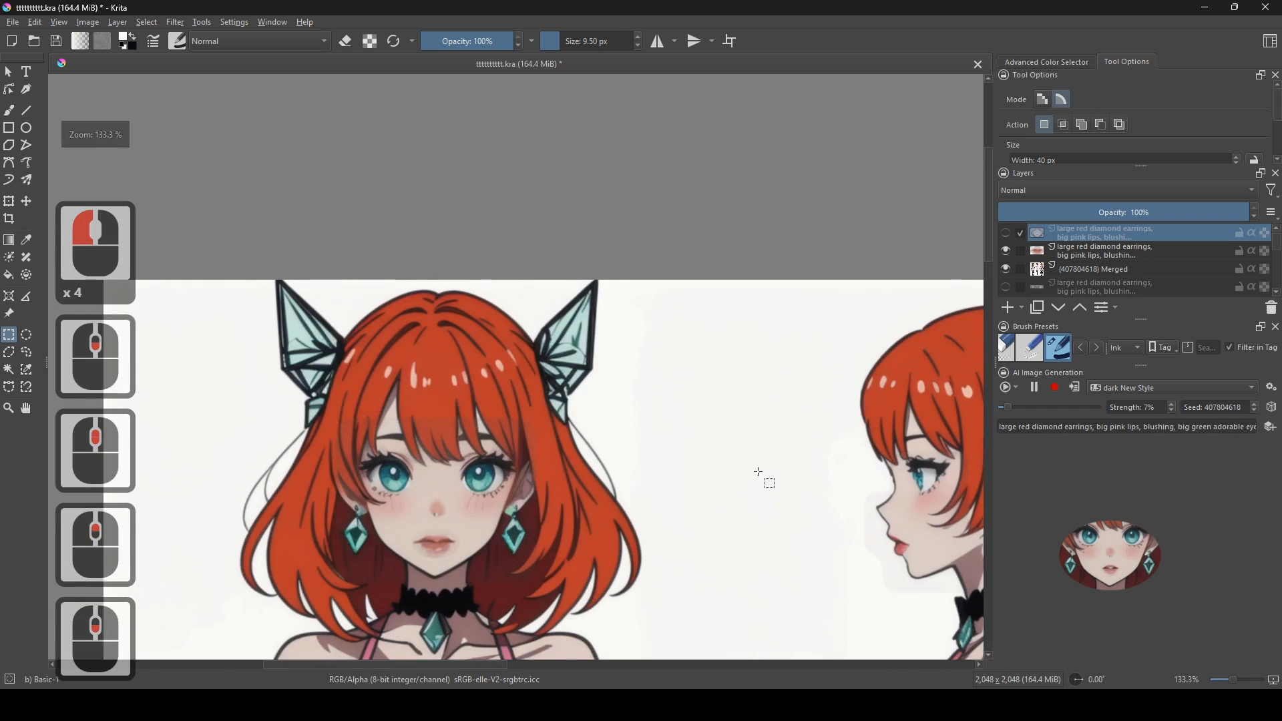
{"action": "left_click_drag", "start_coordinate": [758, 471], "coordinate": [541, 467]}
{"action": "scroll", "coordinate": [541, 467], "scroll_direction": "down", "scroll_amount": 3}
{"action": "scroll", "coordinate": [561, 481], "scroll_direction": "up", "scroll_amount": 2}
{"action": "left_click_drag", "start_coordinate": [634, 486], "coordinate": [831, 487]}
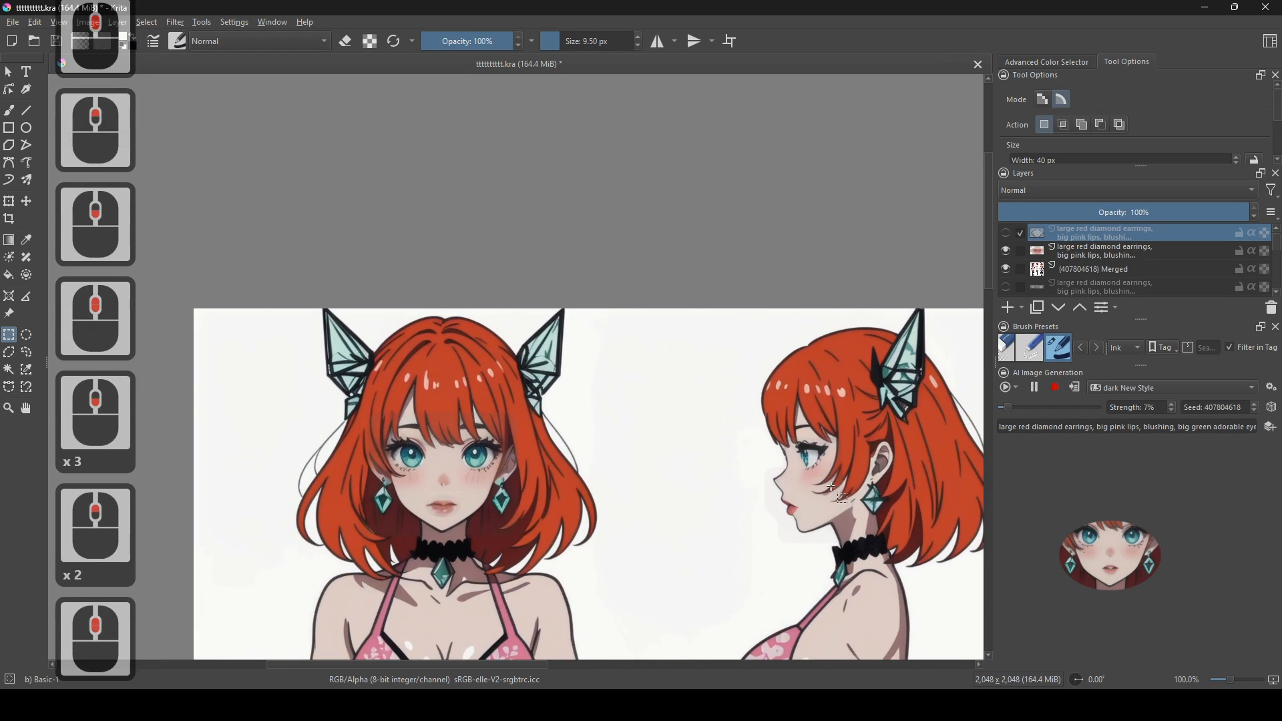
{"action": "scroll", "coordinate": [832, 486], "scroll_direction": "down", "scroll_amount": 2}
{"action": "scroll", "coordinate": [875, 615], "scroll_direction": "down", "scroll_amount": 1}
{"action": "left_click_drag", "start_coordinate": [895, 618], "coordinate": [587, 295]}
{"action": "scroll", "coordinate": [606, 306], "scroll_direction": "up", "scroll_amount": 1}
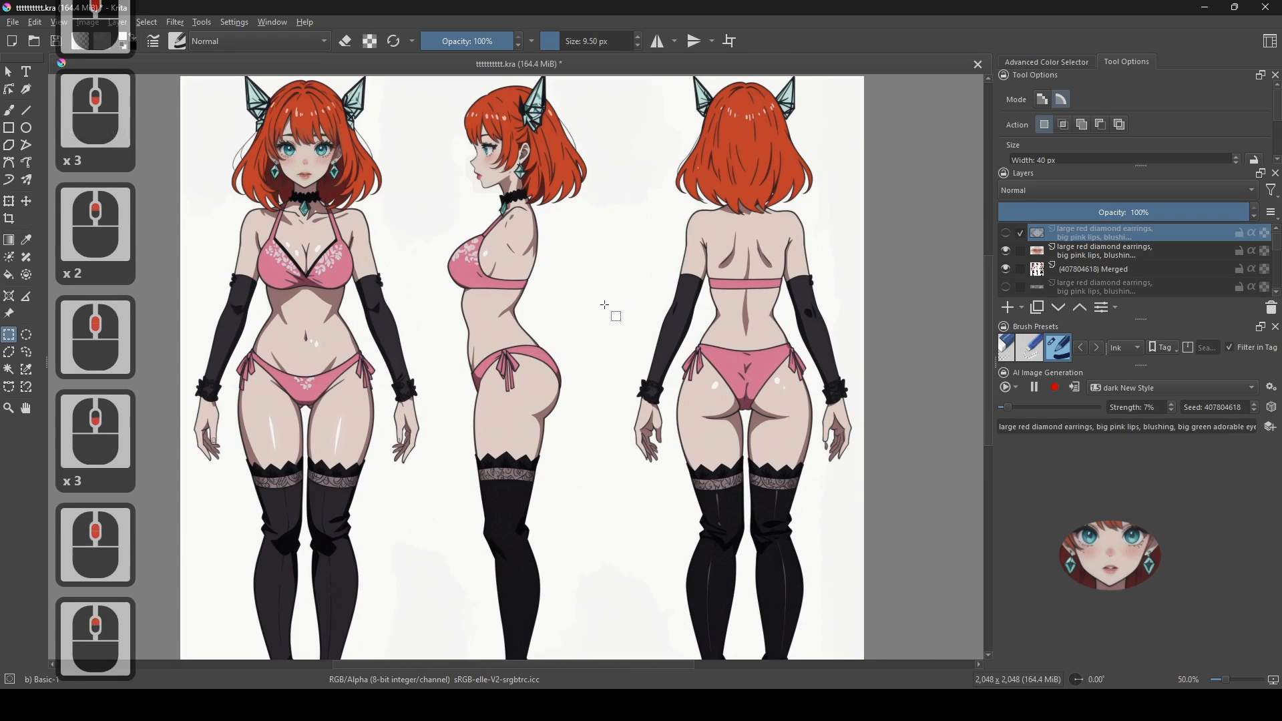
- Choose the brush, sample the white background beside the back figure's right hand and make the merged layer active
{"action": "scroll", "coordinate": [628, 284], "scroll_direction": "up", "scroll_amount": 1}
{"action": "left_click_drag", "start_coordinate": [635, 372], "coordinate": [714, 351]}
{"action": "left_click_drag", "start_coordinate": [661, 547], "coordinate": [16, 321]}
{"action": "left_click", "coordinate": [15, 116]}
{"action": "scroll", "coordinate": [386, 438], "scroll_direction": "up", "scroll_amount": 3}
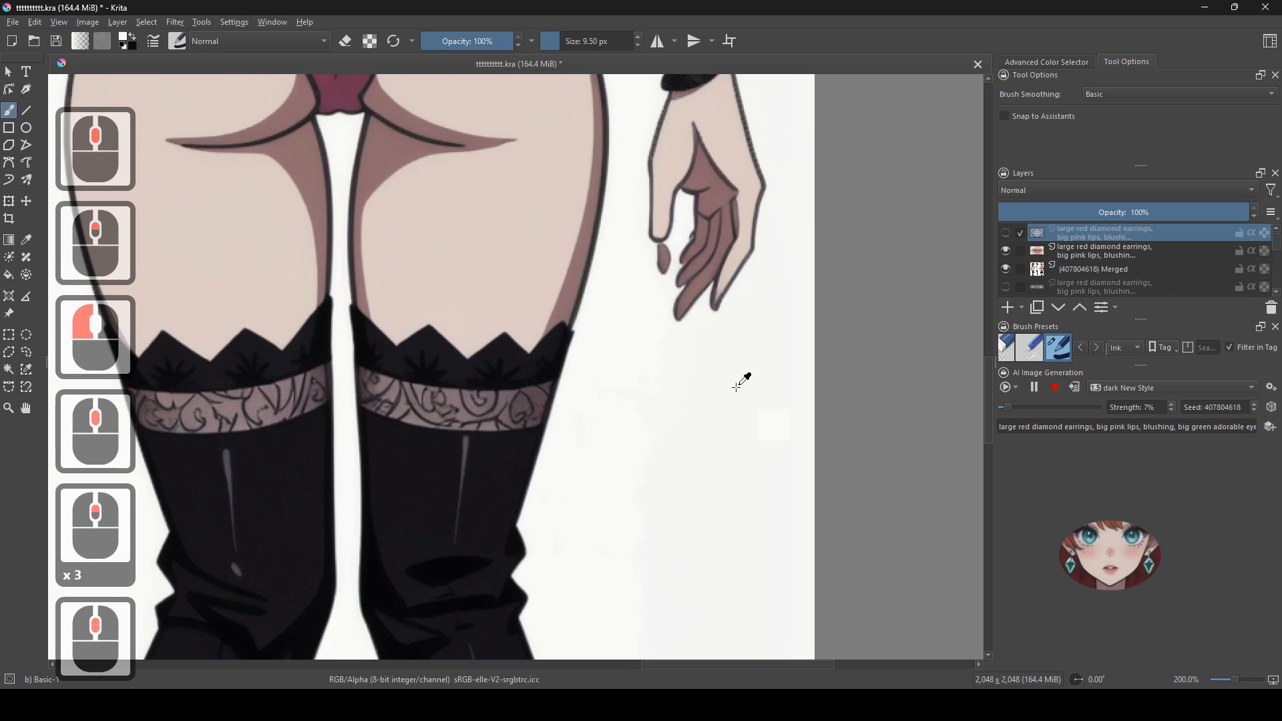
{"action": "left_click", "coordinate": [696, 314], "text": "ctrl"}
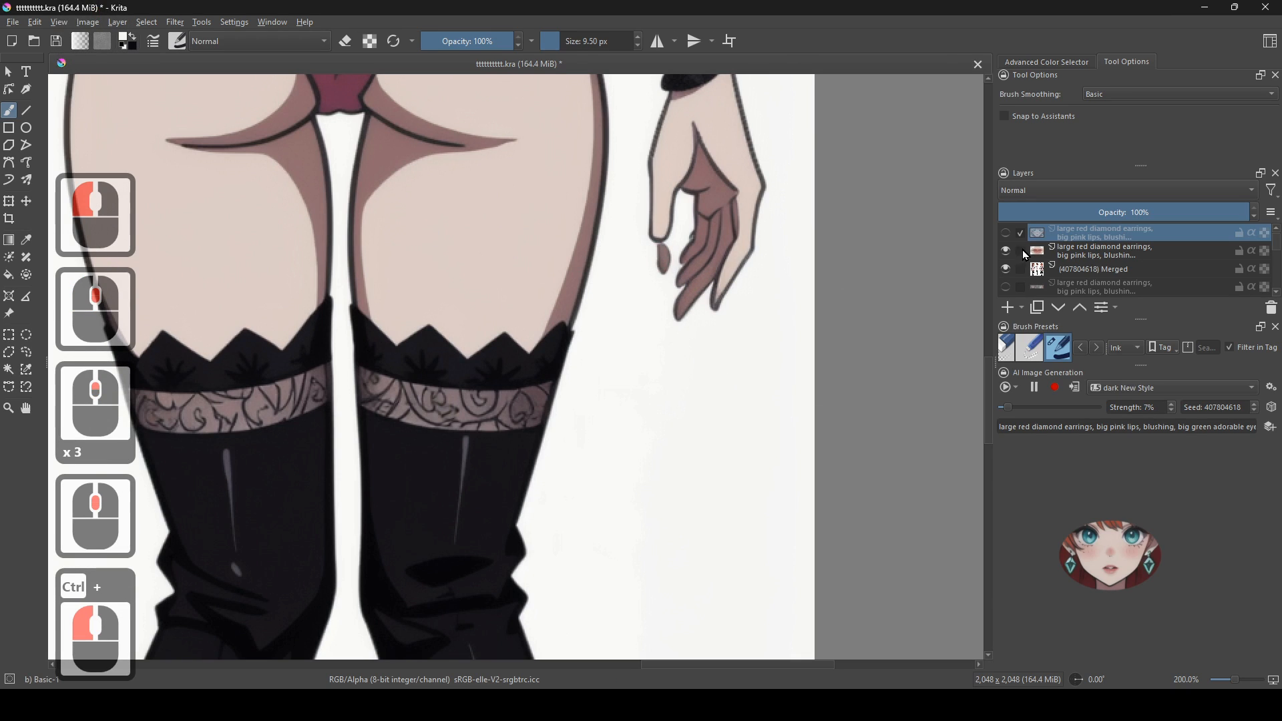
{"action": "left_click", "coordinate": [1061, 270]}
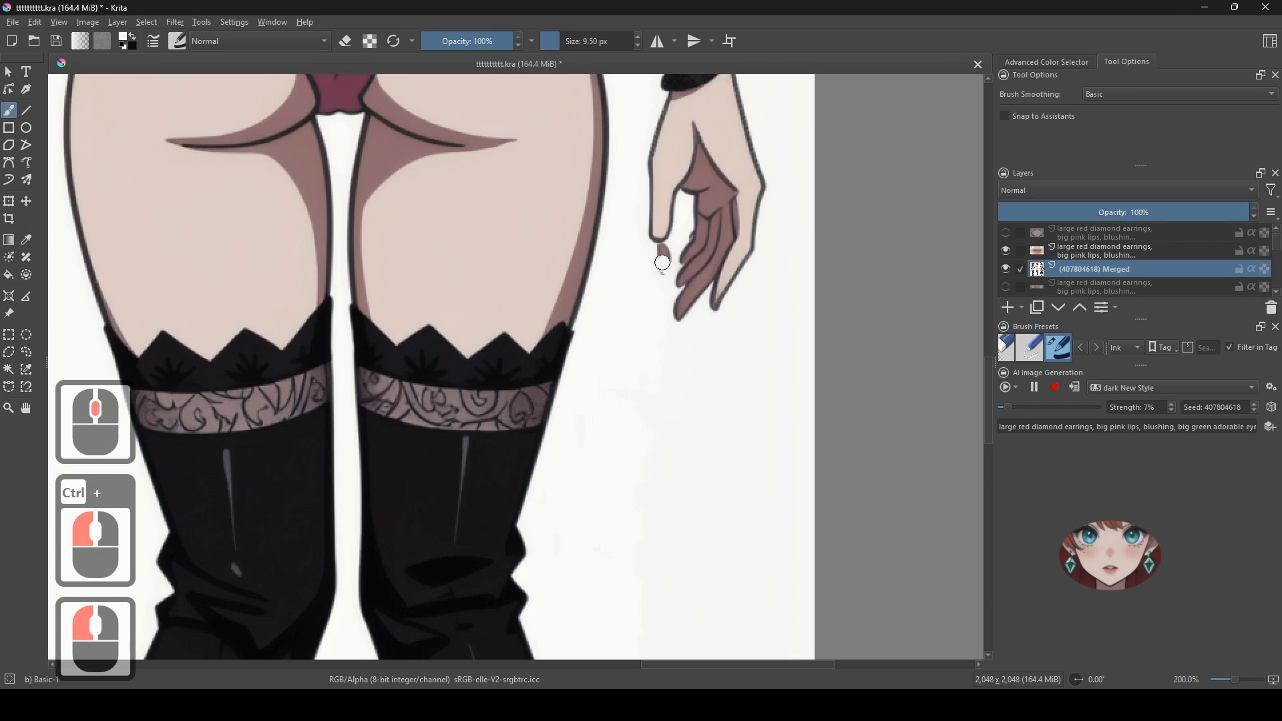
- Paint out the stray brown mark below the back figure's right thumb with the sampled white
{"action": "left_click_drag", "start_coordinate": [661, 251], "coordinate": [630, 524]}
{"action": "scroll", "coordinate": [652, 294], "scroll_direction": "up", "scroll_amount": 4}
{"action": "key", "text": "ctrl+z"}
{"action": "mouse_move", "coordinate": [673, 286]}
{"action": "left_mouse_down"}
{"action": "mouse_move", "coordinate": [670, 335]}
{"action": "mouse_move", "coordinate": [695, 320]}
{"action": "left_mouse_up"}
{"action": "left_click", "coordinate": [676, 389]}
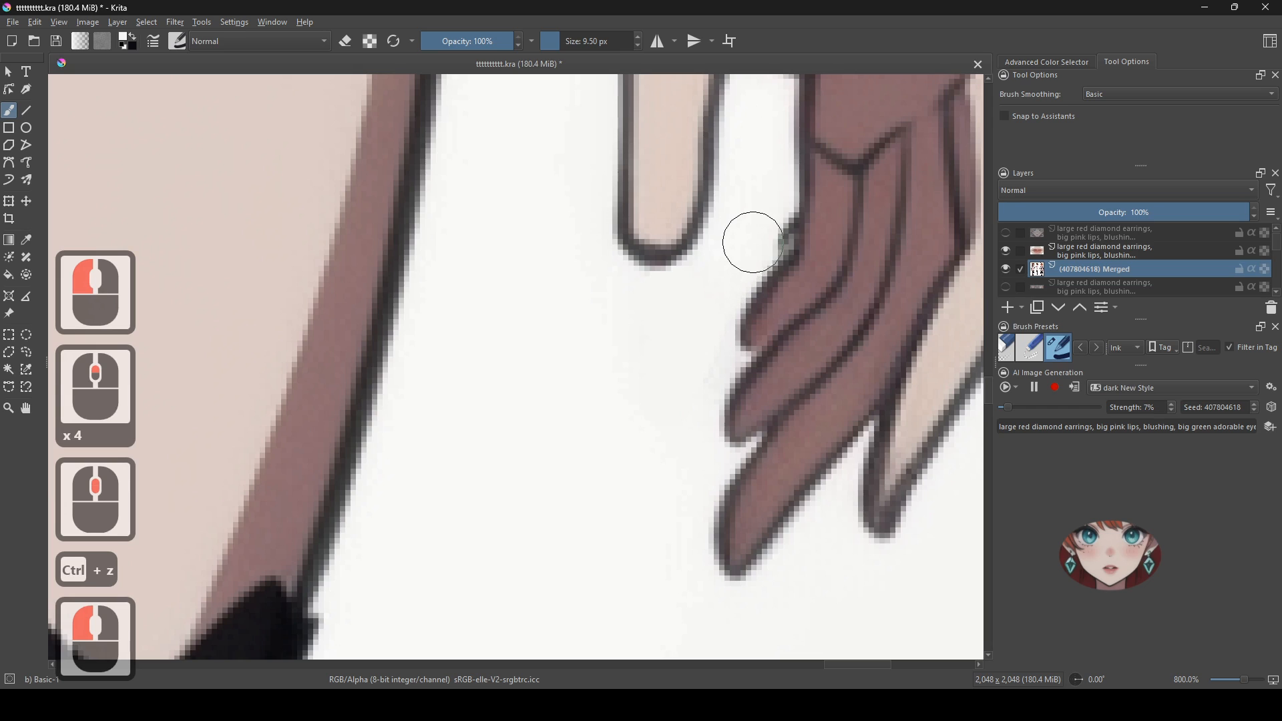
{"action": "scroll", "coordinate": [758, 229], "scroll_direction": "down", "scroll_amount": 6}
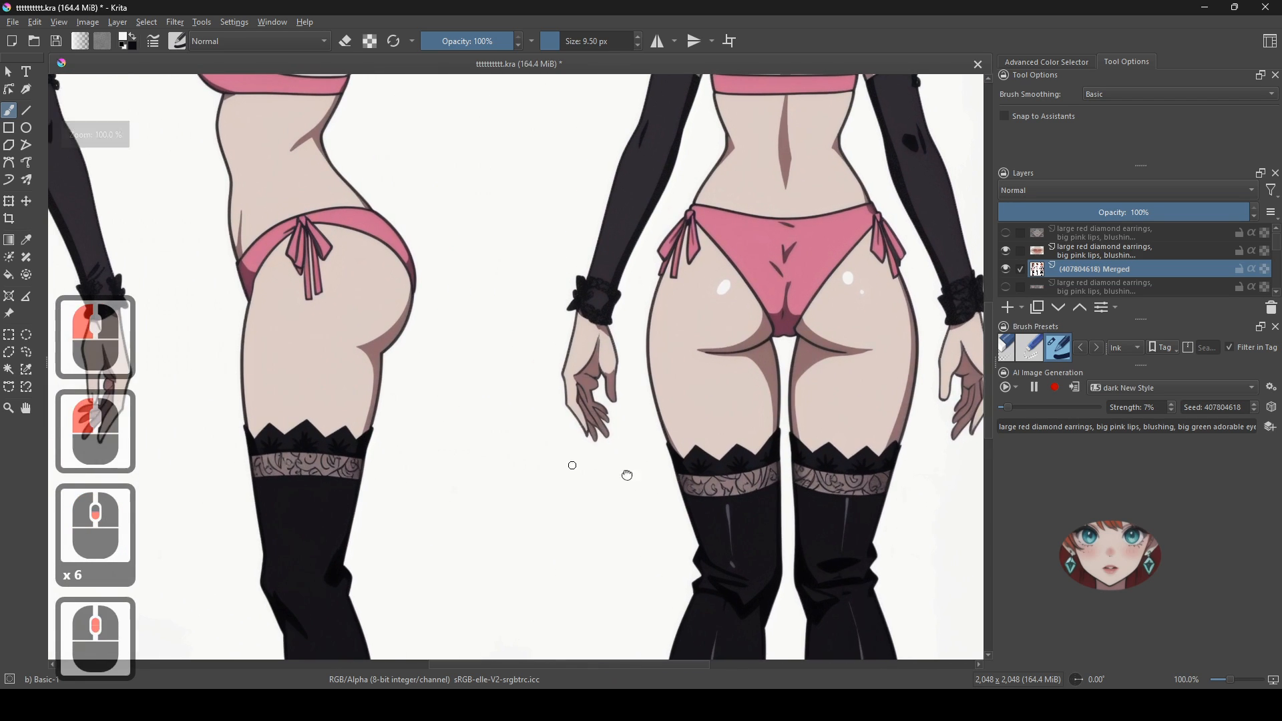
- Examine the legs, the front and side faces and the upper bodies across the character sheet
{"action": "left_click_drag", "start_coordinate": [627, 475], "coordinate": [976, 525]}
{"action": "left_click_drag", "start_coordinate": [591, 465], "coordinate": [767, 497]}
{"action": "left_click_drag", "start_coordinate": [617, 229], "coordinate": [639, 457]}
{"action": "scroll", "coordinate": [639, 457], "scroll_direction": "down", "scroll_amount": 1}
{"action": "left_click_drag", "start_coordinate": [701, 344], "coordinate": [716, 526]}
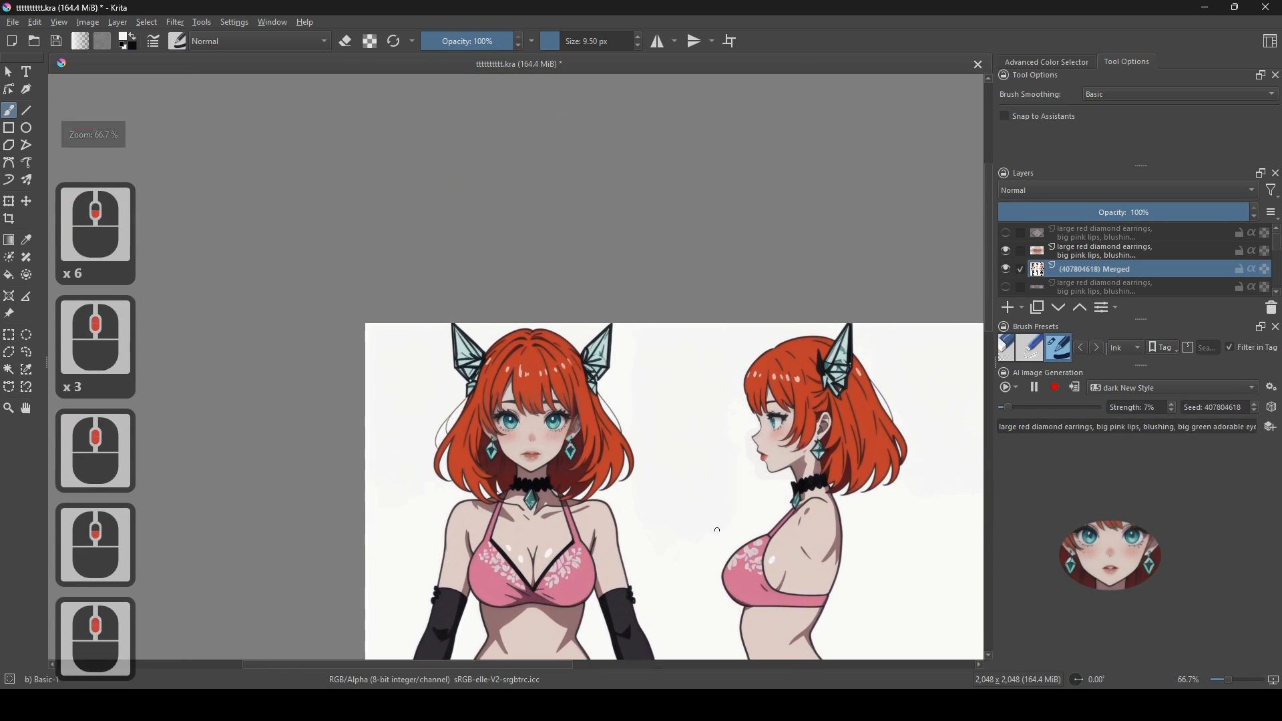
{"action": "scroll", "coordinate": [716, 526], "scroll_direction": "up", "scroll_amount": 2}
{"action": "left_click_drag", "start_coordinate": [710, 438], "coordinate": [747, 539]}
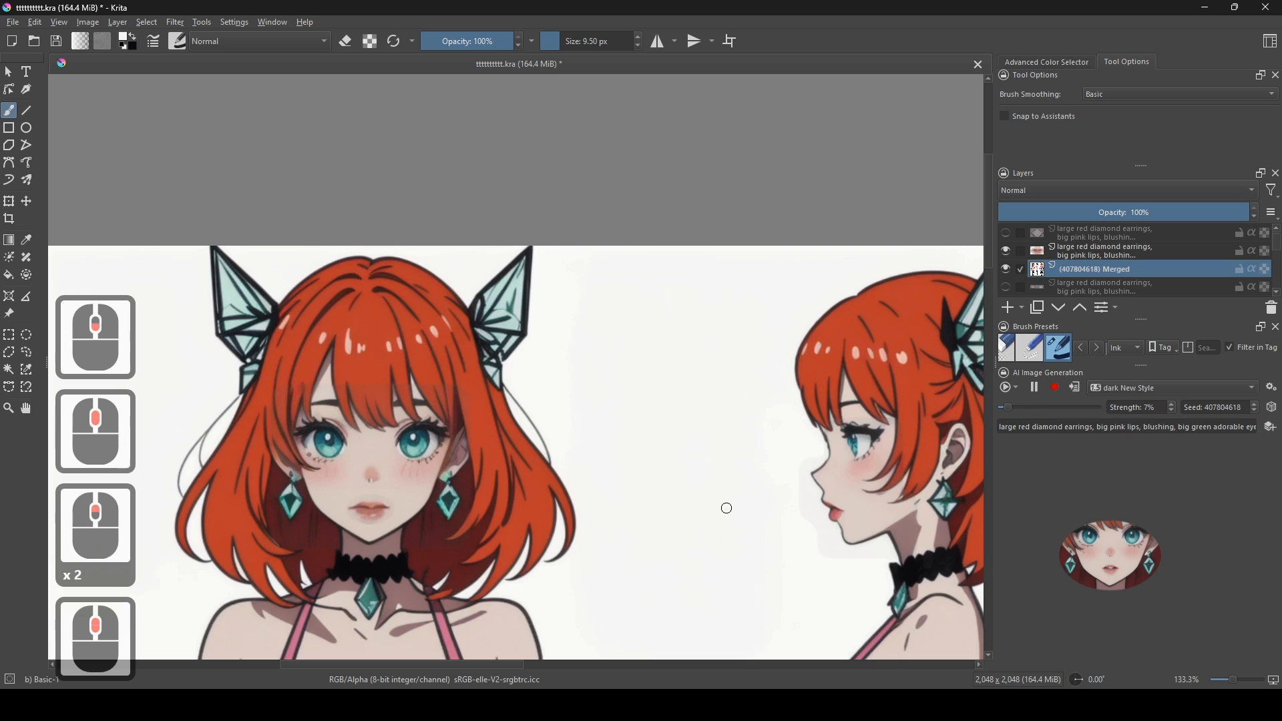
{"action": "scroll", "coordinate": [643, 320], "scroll_direction": "down", "scroll_amount": 2}
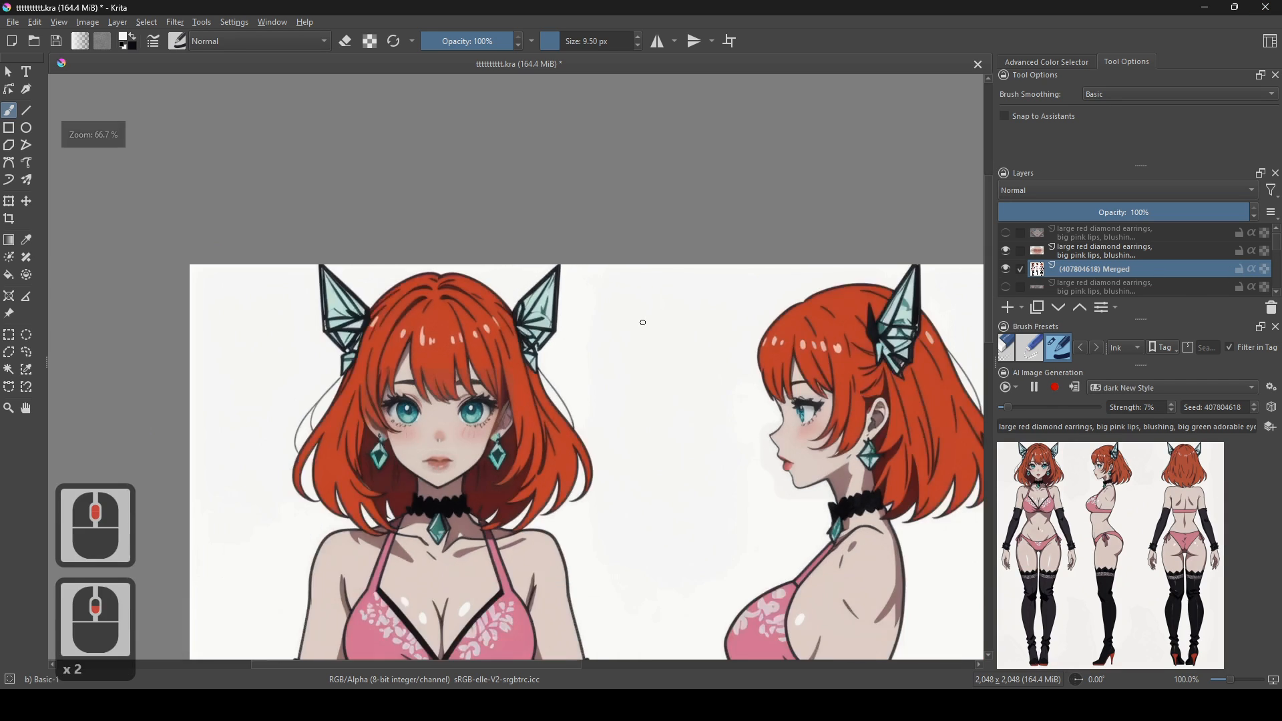
{"action": "scroll", "coordinate": [643, 372], "scroll_direction": "up", "scroll_amount": 3}
{"action": "left_click_drag", "start_coordinate": [585, 389], "coordinate": [695, 400]}
{"action": "scroll", "coordinate": [696, 400], "scroll_direction": "down", "scroll_amount": 2}
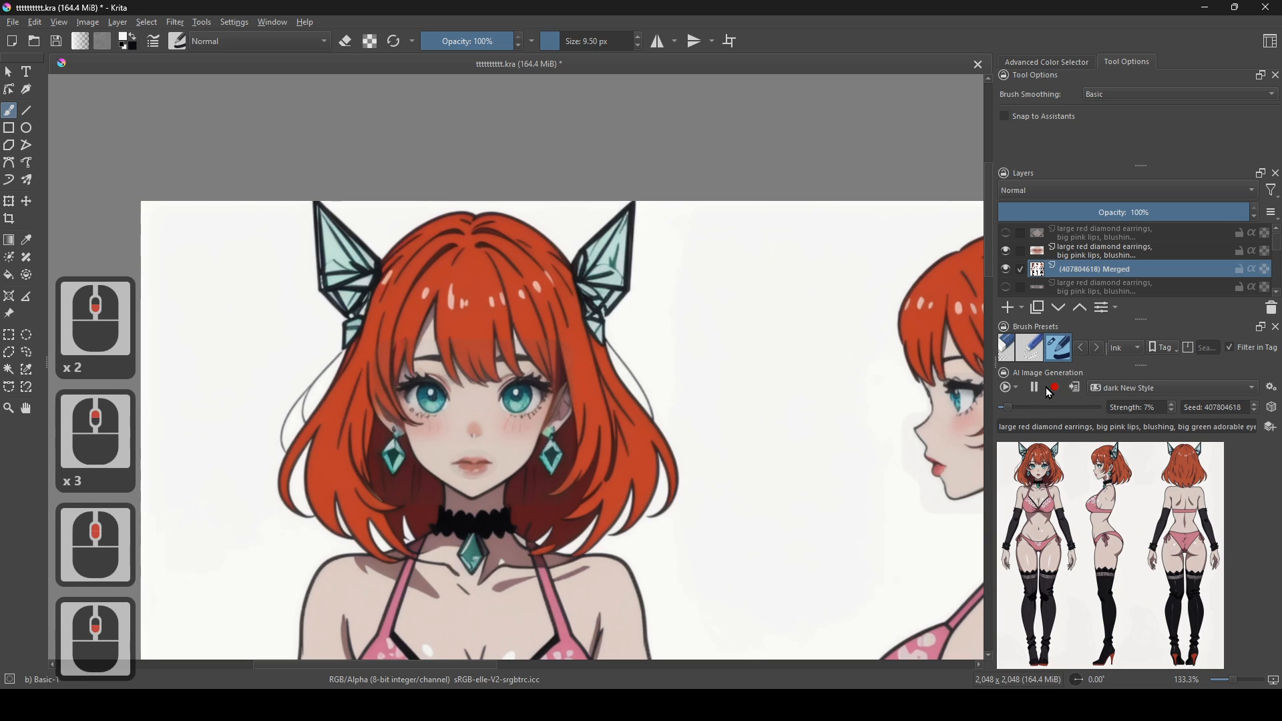
- Copy the current live AI generation onto a new layer and inspect the side face up close
{"action": "left_click", "coordinate": [1072, 392]}
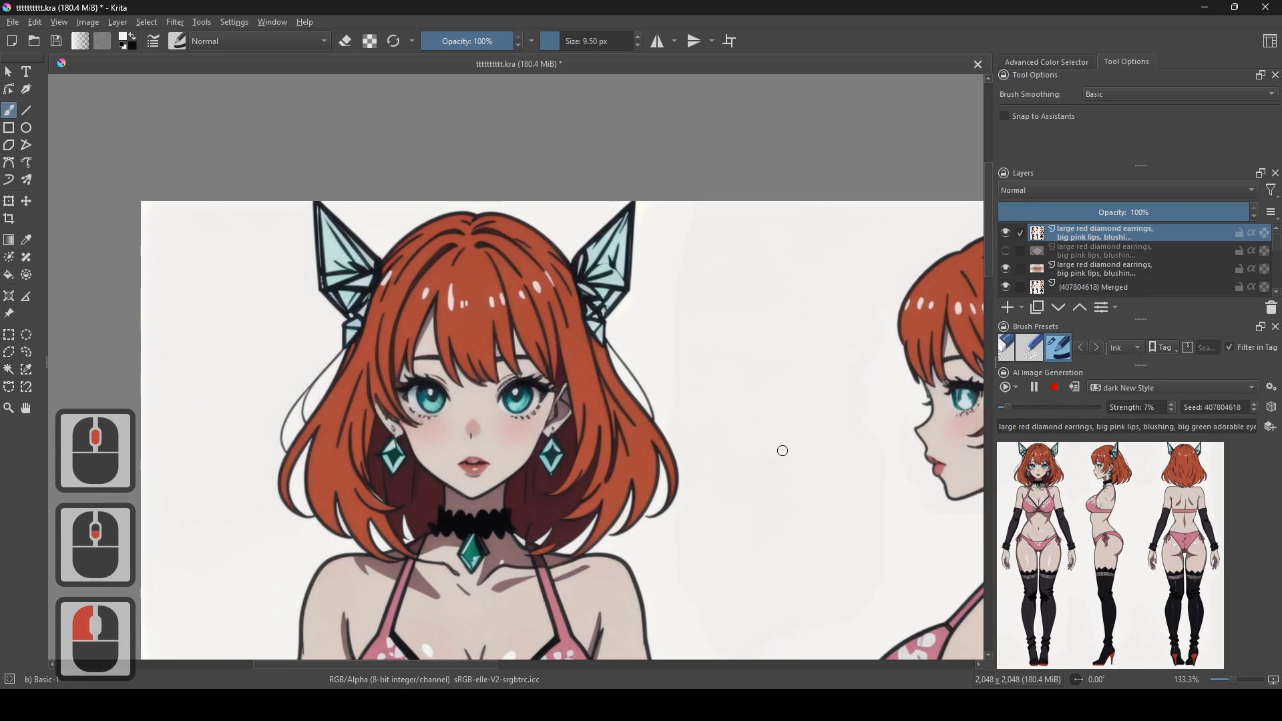
{"action": "left_click_drag", "start_coordinate": [720, 461], "coordinate": [664, 478]}
{"action": "left_click_drag", "start_coordinate": [758, 364], "coordinate": [613, 438]}
{"action": "scroll", "coordinate": [613, 438], "scroll_direction": "up", "scroll_amount": 2}
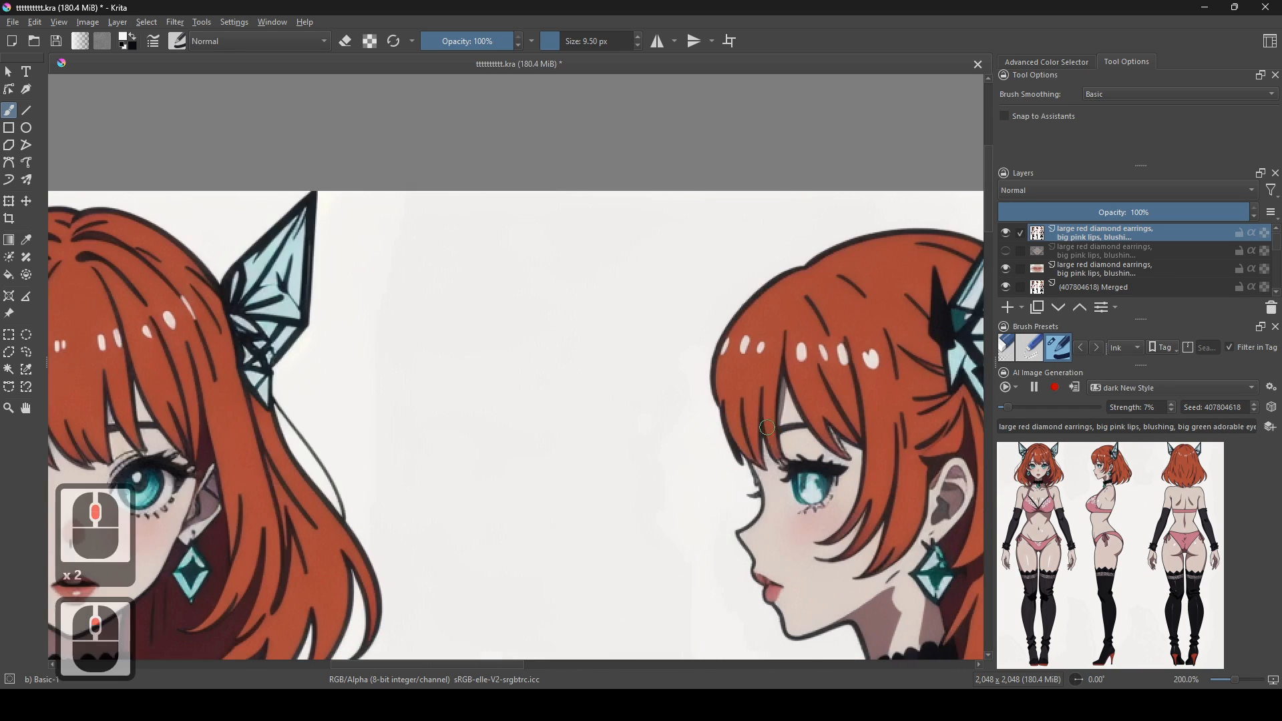
{"action": "scroll", "coordinate": [895, 388], "scroll_direction": "down", "scroll_amount": 2}
- Compare the side face with the new AI layer hidden and shown
{"action": "left_click", "coordinate": [1007, 233]}
{"action": "left_click", "coordinate": [1011, 235]}
{"action": "left_click", "coordinate": [1012, 236]}
{"action": "left_click", "coordinate": [1011, 235]}
{"action": "left_click", "coordinate": [1007, 234]}
{"action": "left_click", "coordinate": [1007, 234]}
- Compare the full figures with the new AI layer hidden and shown
{"action": "left_click_drag", "start_coordinate": [802, 401], "coordinate": [549, 139]}
{"action": "scroll", "coordinate": [654, 405], "scroll_direction": "down", "scroll_amount": 3}
{"action": "left_click", "coordinate": [1015, 239]}
{"action": "left_click", "coordinate": [1015, 239]}
{"action": "left_click", "coordinate": [1015, 239]}
{"action": "left_click", "coordinate": [1015, 239]}
{"action": "left_click", "coordinate": [1016, 239]}
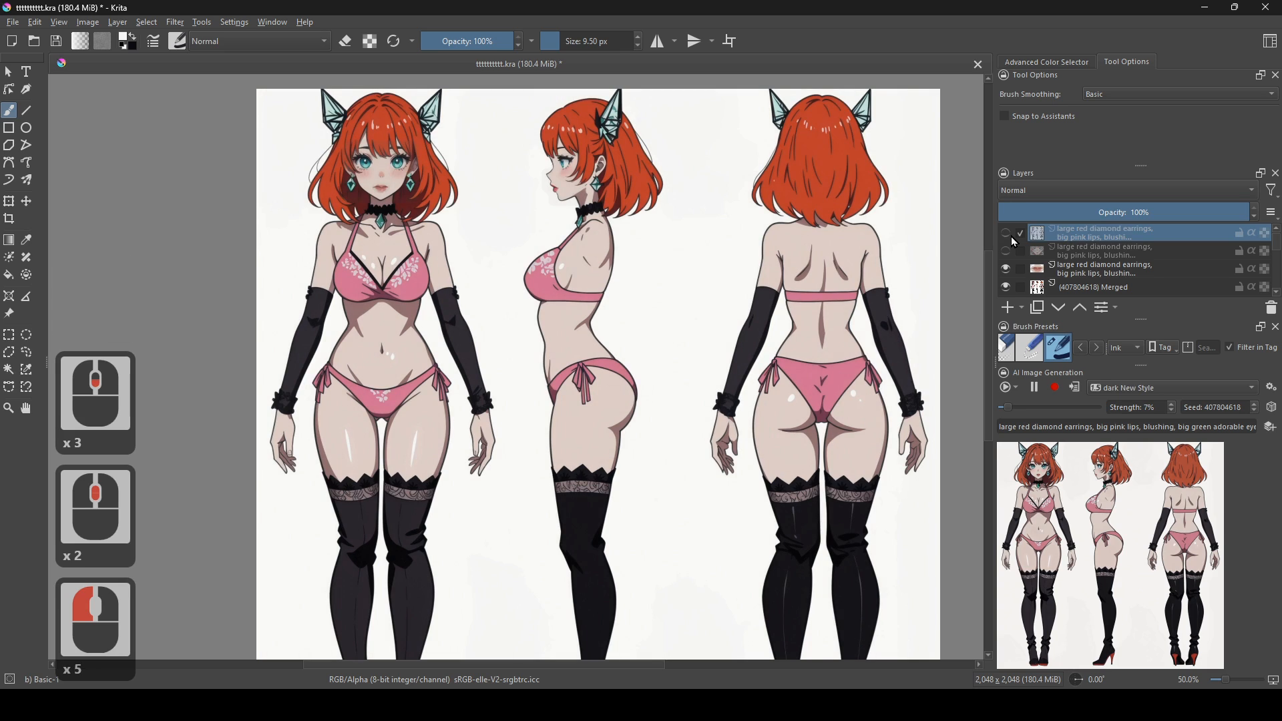
{"action": "left_click", "coordinate": [1015, 239]}
{"action": "left_click", "coordinate": [1015, 240]}
{"action": "left_click", "coordinate": [1016, 239]}
- Compare the front face close up with and without the new AI layer, leaving the layer shown
{"action": "scroll", "coordinate": [730, 421], "scroll_direction": "up", "scroll_amount": 5}
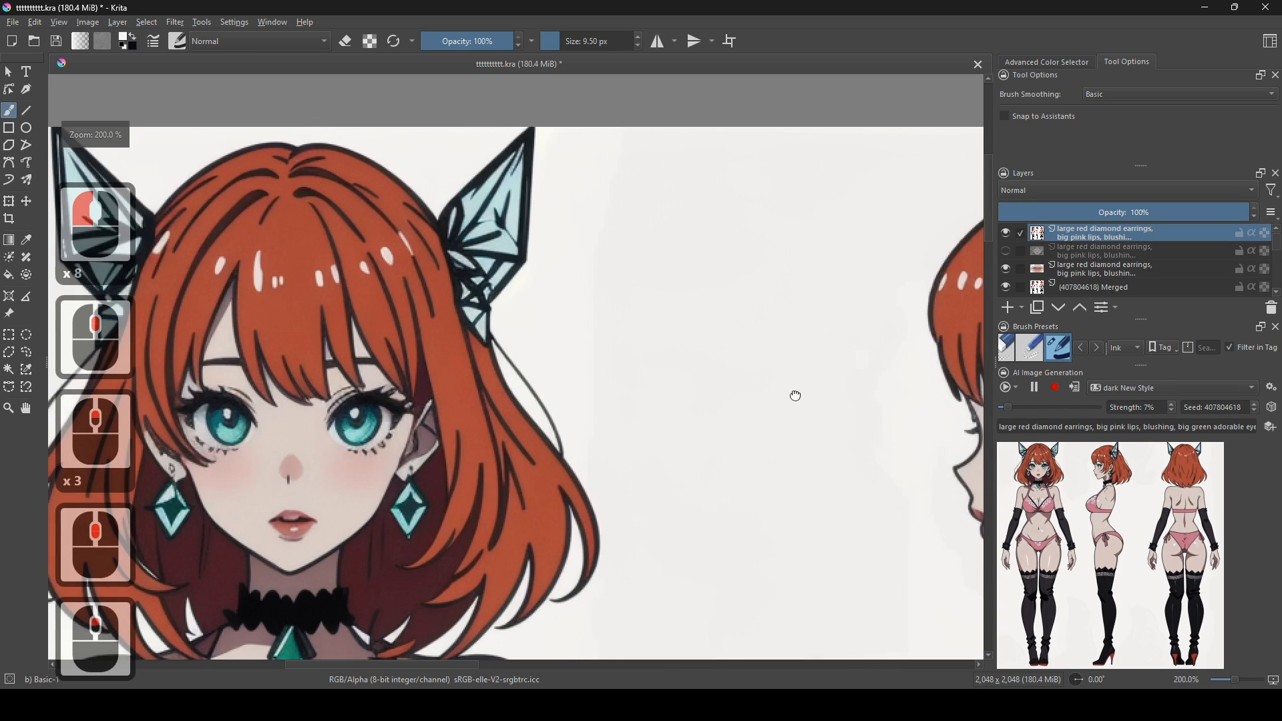
{"action": "left_click_drag", "start_coordinate": [795, 396], "coordinate": [788, 426]}
{"action": "left_click", "coordinate": [1000, 235]}
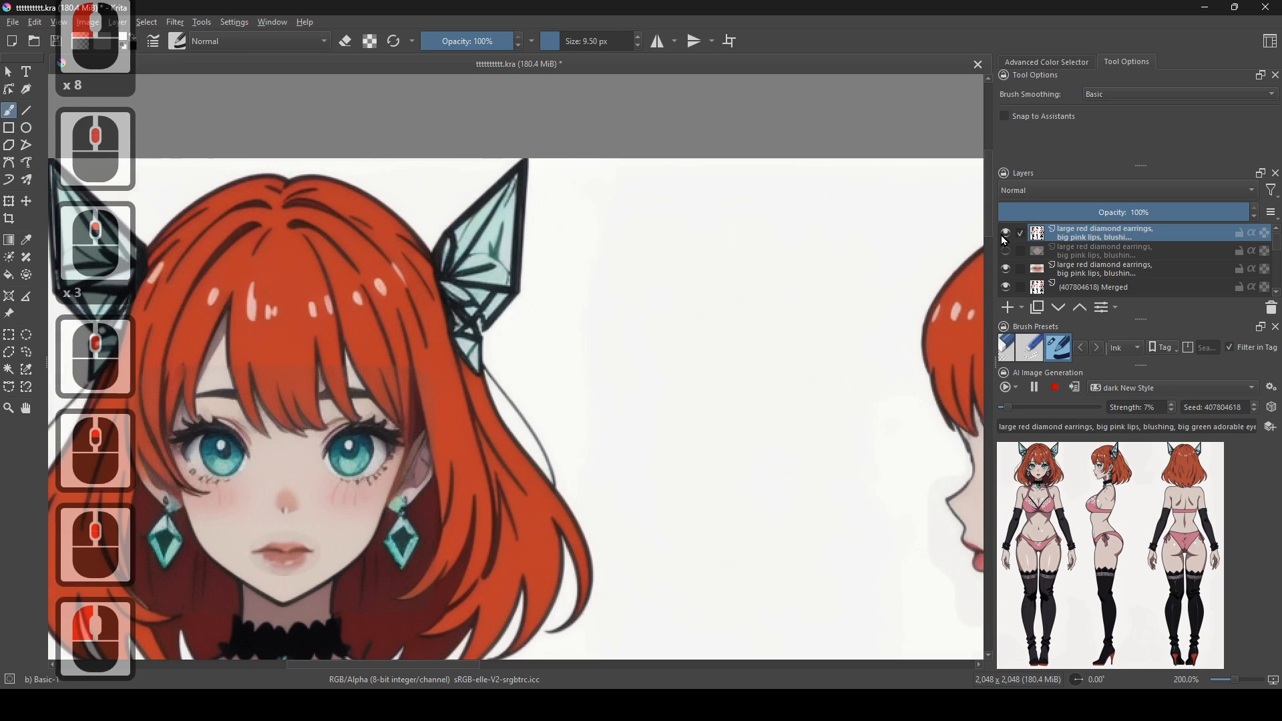
{"action": "left_click", "coordinate": [1000, 235]}
- Try to erase the side figure's eye on the new AI layer using the Basic-1 brush in eraser mode
{"action": "scroll", "coordinate": [617, 367], "scroll_direction": "down", "scroll_amount": 2}
{"action": "left_click_drag", "start_coordinate": [659, 389], "coordinate": [544, 404]}
{"action": "scroll", "coordinate": [685, 411], "scroll_direction": "up", "scroll_amount": 2}
{"action": "left_click_drag", "start_coordinate": [687, 409], "coordinate": [538, 367]}
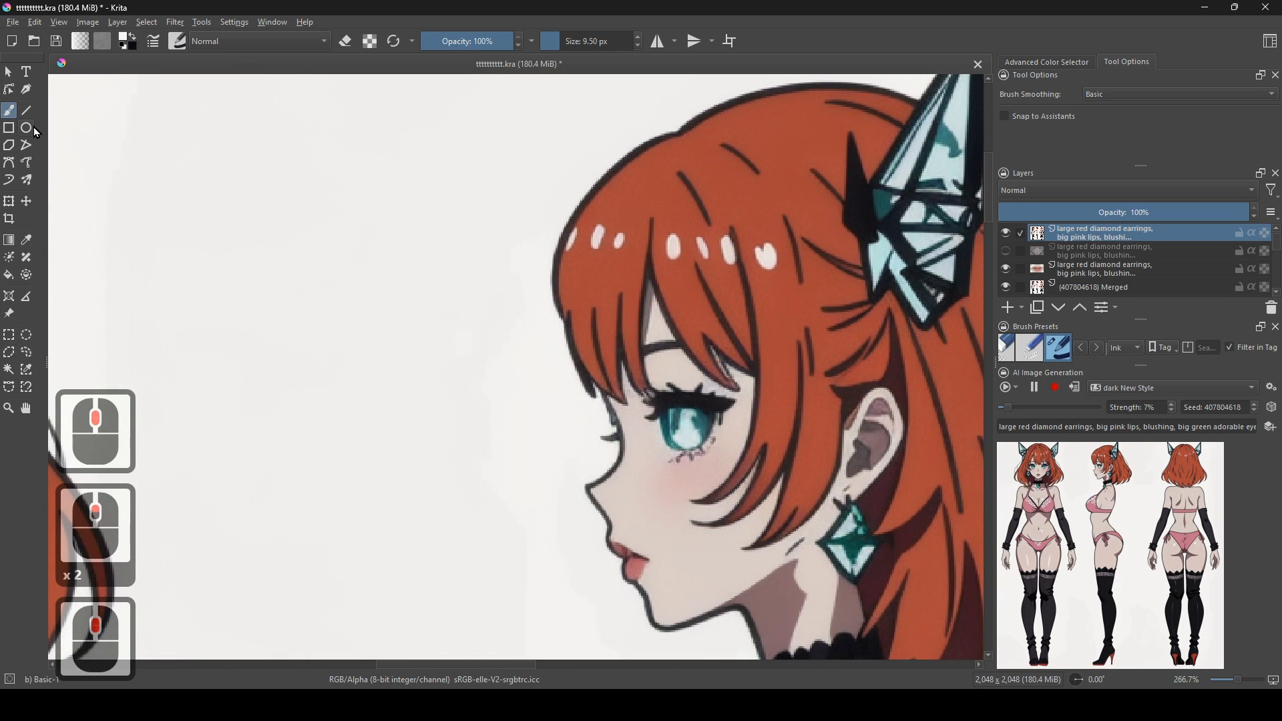
{"action": "left_click", "coordinate": [345, 42]}
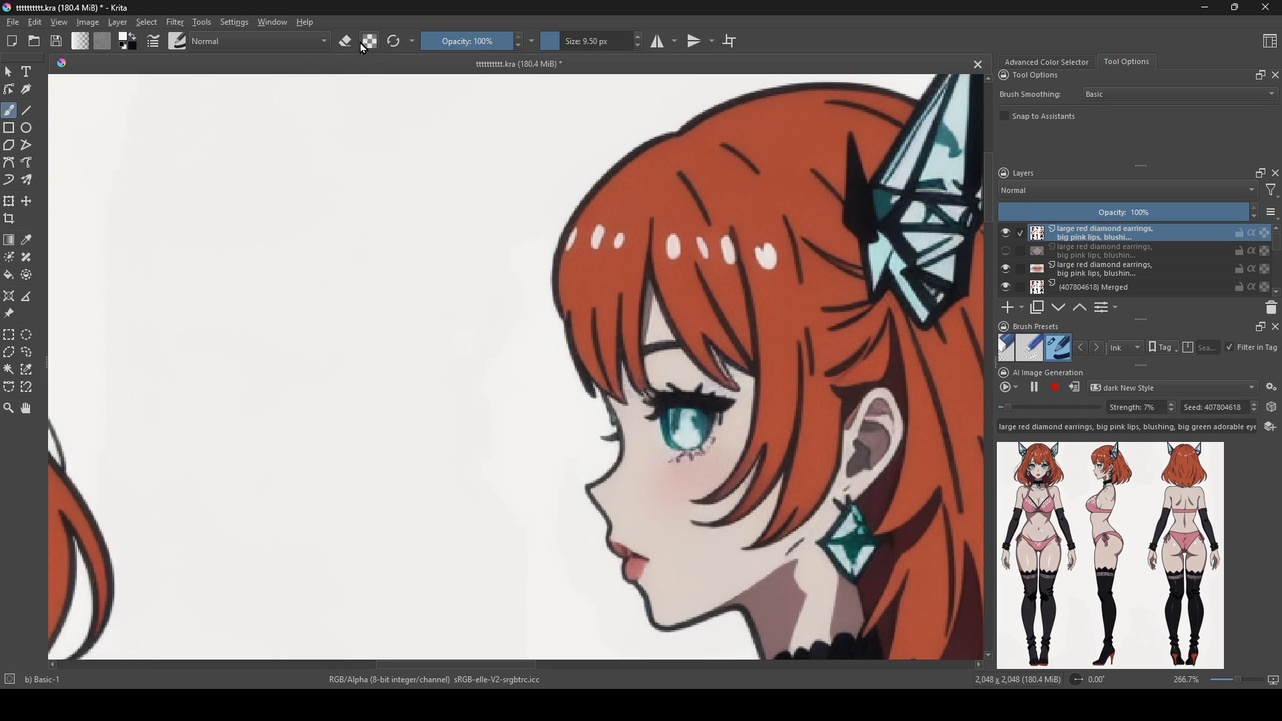
{"action": "mouse_move", "coordinate": [666, 408]}
{"action": "left_mouse_down"}
{"action": "mouse_move", "coordinate": [676, 433]}
{"action": "mouse_move", "coordinate": [688, 426]}
{"action": "mouse_move", "coordinate": [670, 453]}
{"action": "left_mouse_up"}
{"action": "left_click", "coordinate": [690, 425]}
{"action": "key", "text": "ctrl+z"}
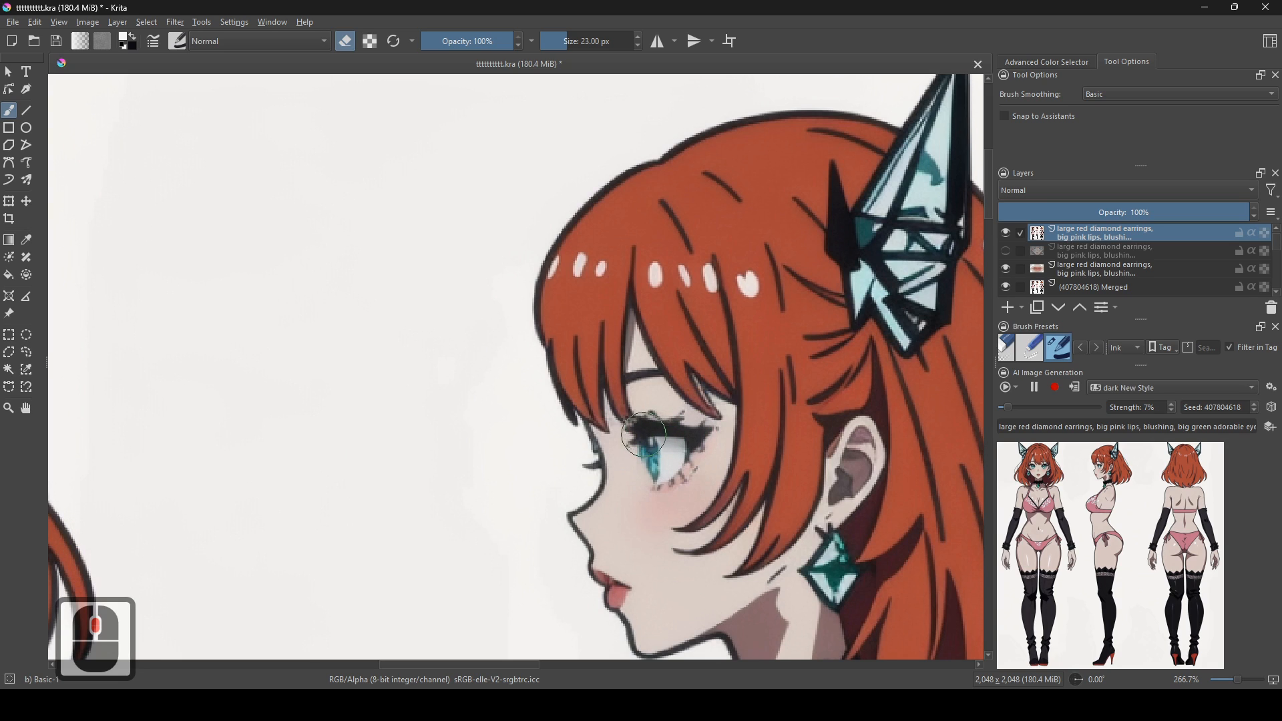
{"action": "left_click", "coordinate": [670, 475]}
{"action": "scroll", "coordinate": [668, 473], "scroll_direction": "down", "scroll_amount": 3}
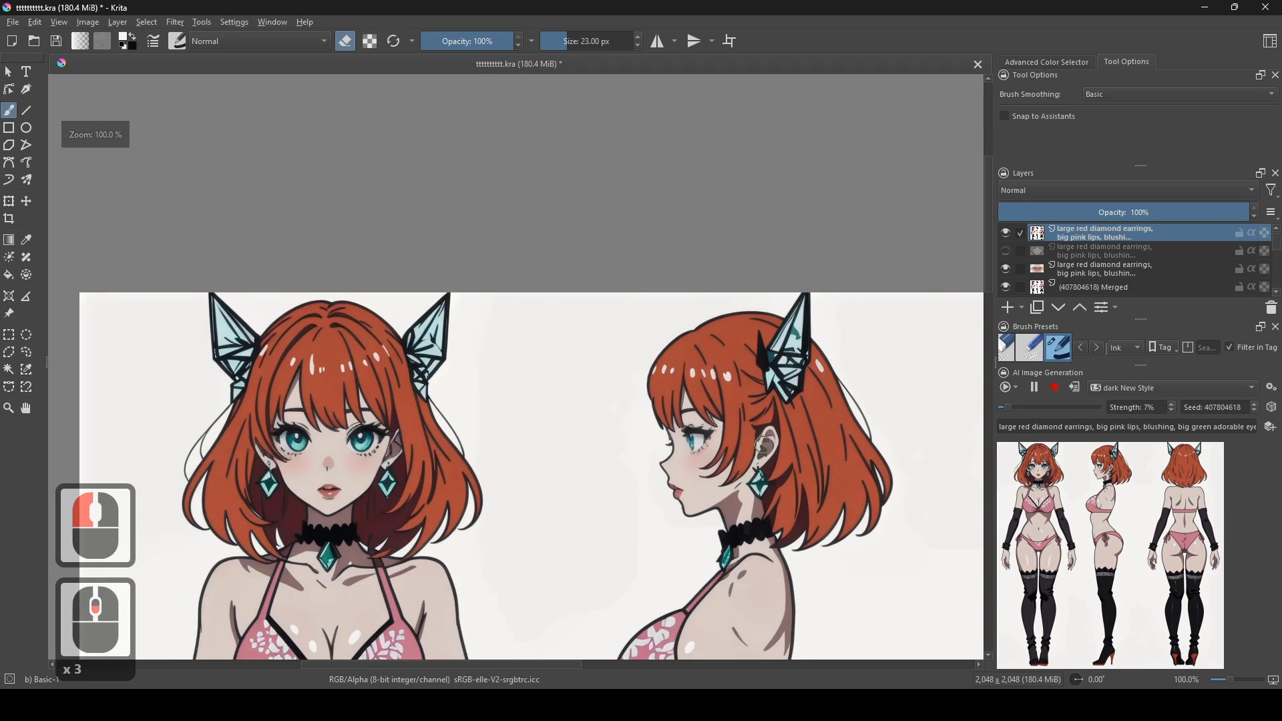
{"action": "scroll", "coordinate": [732, 444], "scroll_direction": "up", "scroll_amount": 4}
{"action": "left_click_drag", "start_coordinate": [673, 424], "coordinate": [726, 453]}
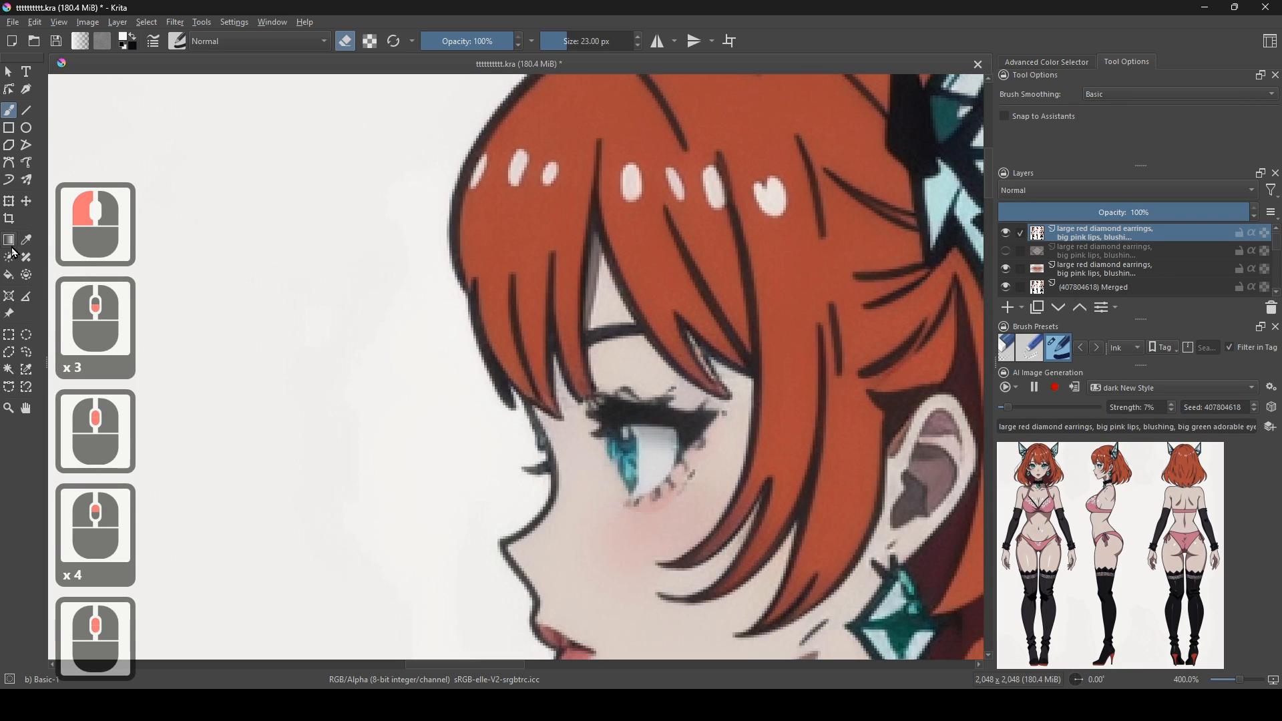
{"action": "key", "text": "ctrl+z"}
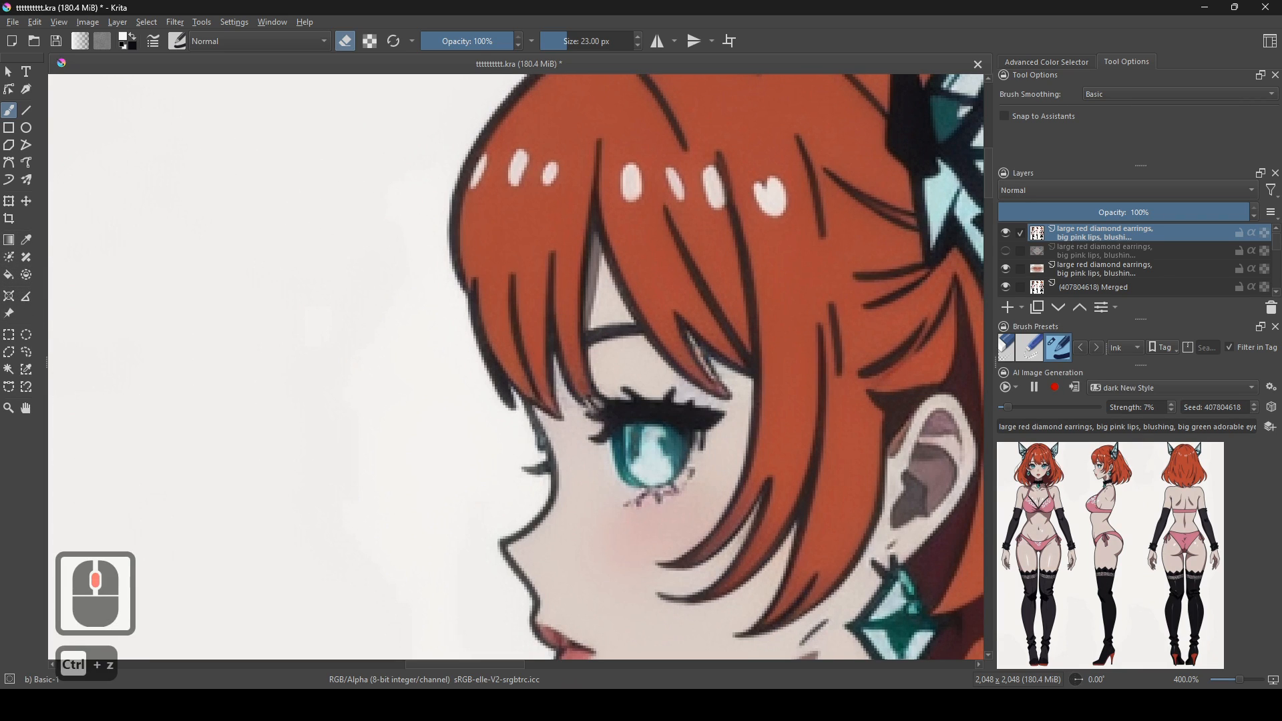
- Choose the Eraser Circle preset and erase the side figure's eye on the new AI layer at a 50 px size
{"action": "left_click", "coordinate": [178, 42]}
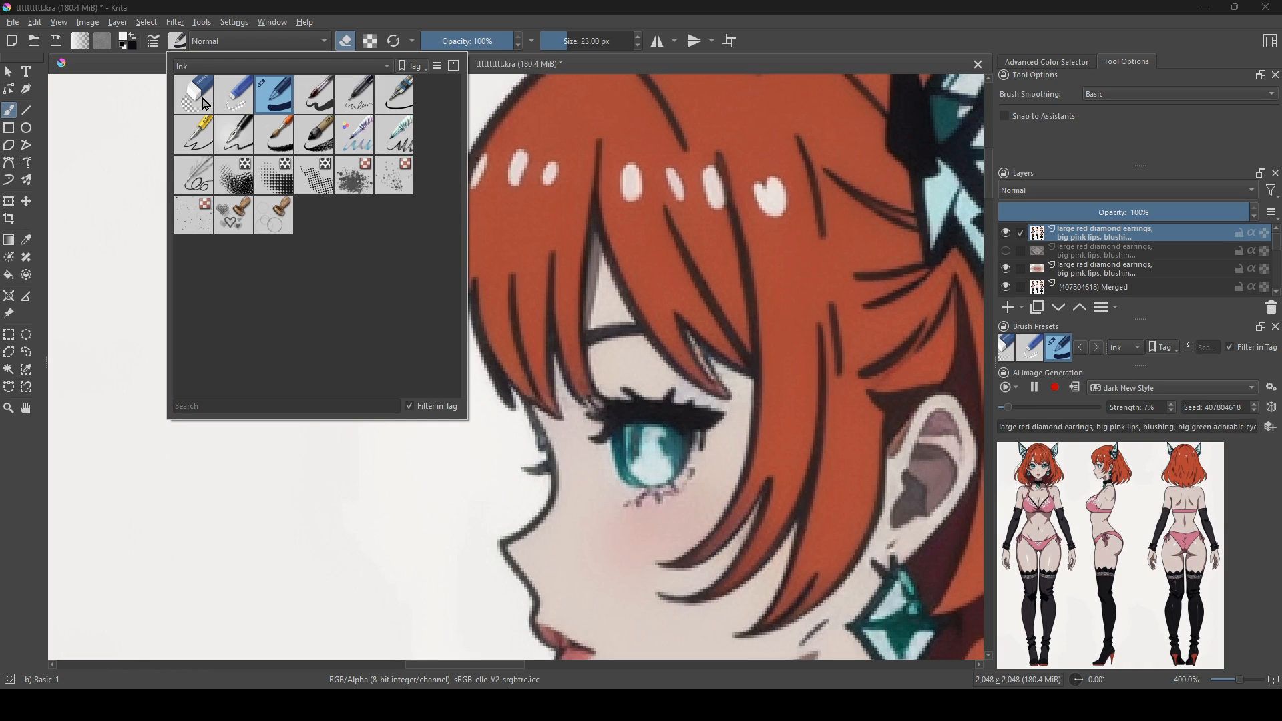
{"action": "left_click", "coordinate": [194, 96]}
{"action": "left_click", "coordinate": [645, 418]}
{"action": "key", "text": "ctrl+z"}
{"action": "left_click_drag", "start_coordinate": [658, 435], "coordinate": [500, 460]}
{"action": "key", "text": "ctrl+z"}
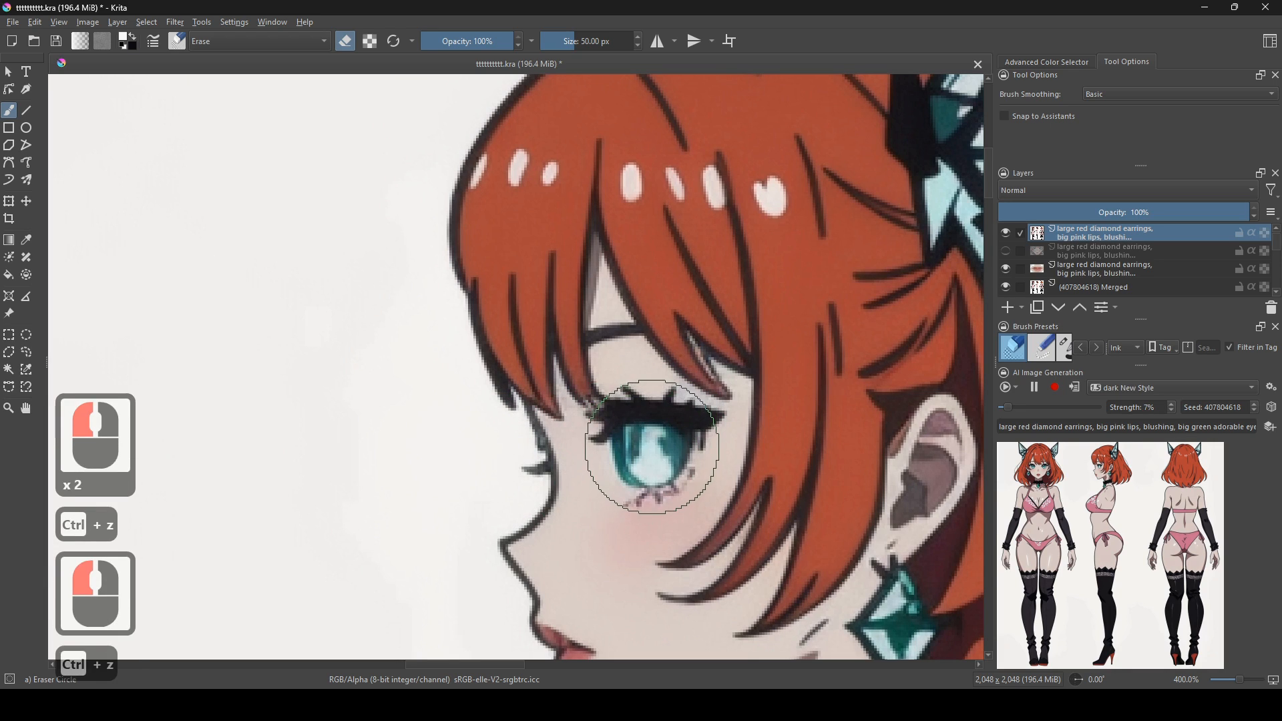
{"action": "left_click_drag", "start_coordinate": [653, 447], "coordinate": [645, 446]}
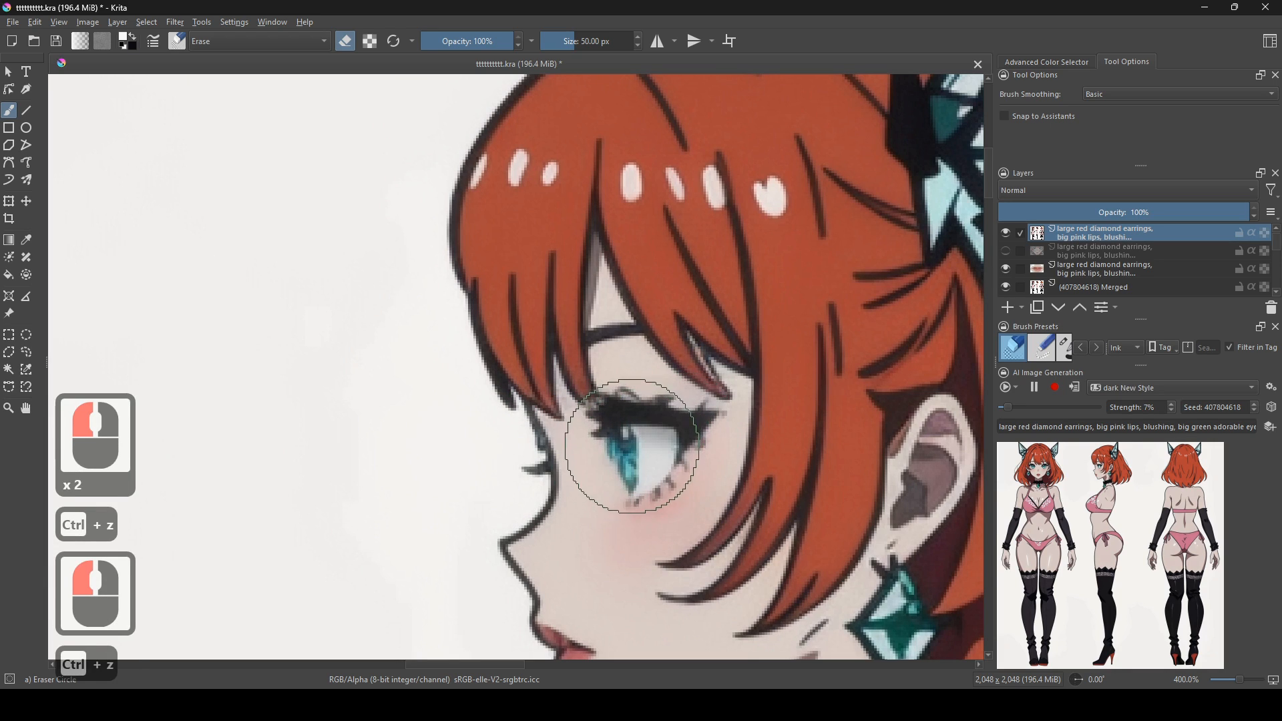
- Switch back to the Basic-1 ink brush and sample the brown shadow colour beneath the side figure's jaw
{"action": "scroll", "coordinate": [626, 437], "scroll_direction": "down", "scroll_amount": 1}
{"action": "scroll", "coordinate": [771, 346], "scroll_direction": "down", "scroll_amount": 3}
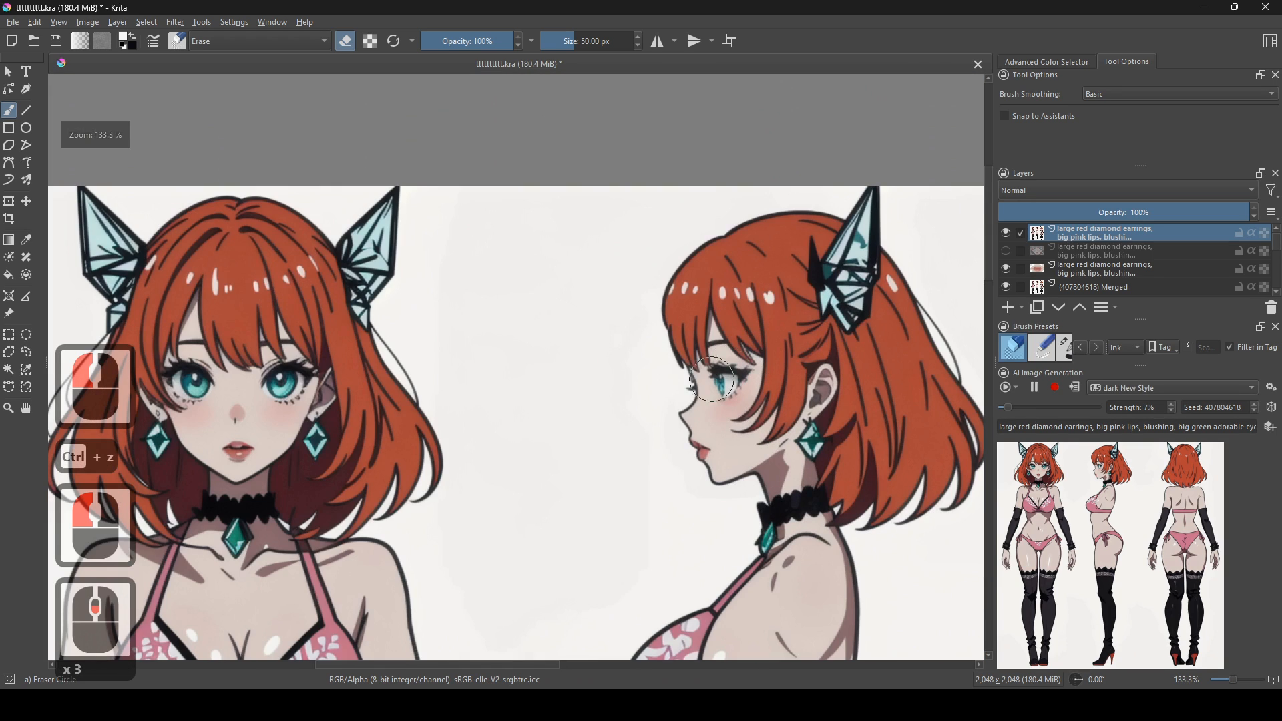
{"action": "left_click_drag", "start_coordinate": [672, 466], "coordinate": [534, 493]}
{"action": "scroll", "coordinate": [612, 474], "scroll_direction": "down", "scroll_amount": 4}
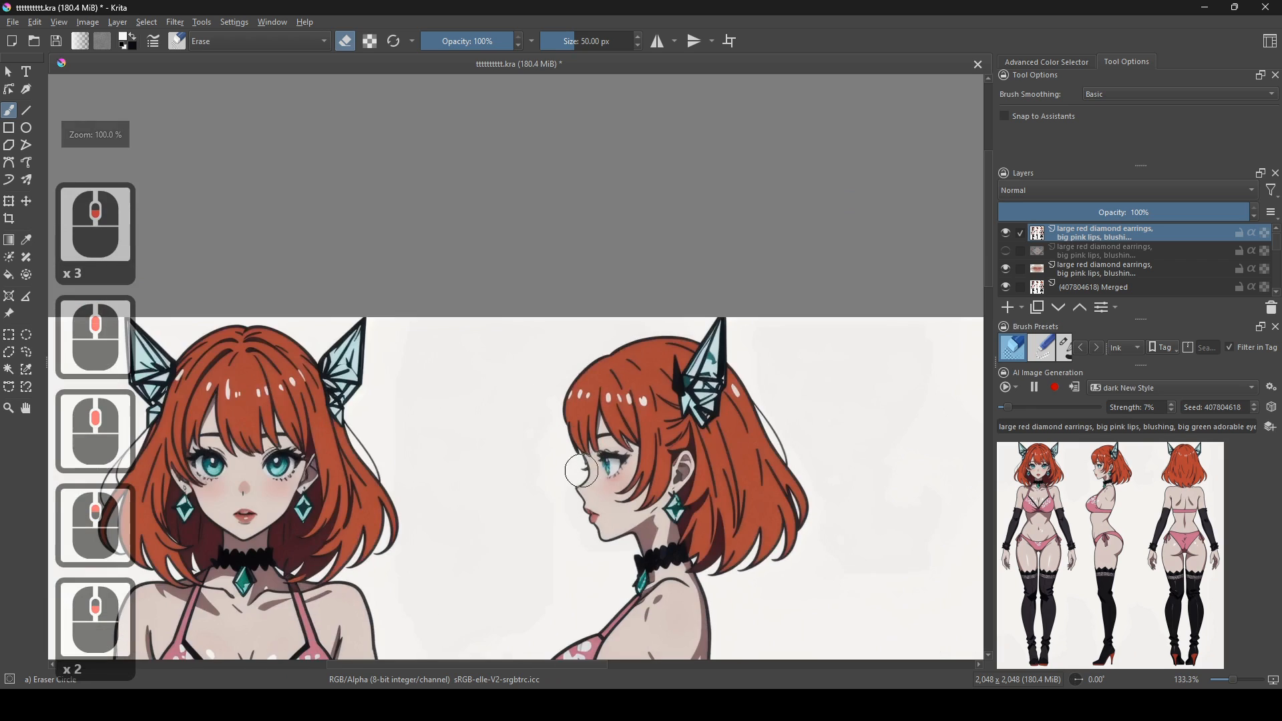
{"action": "scroll", "coordinate": [644, 335], "scroll_direction": "up", "scroll_amount": 4}
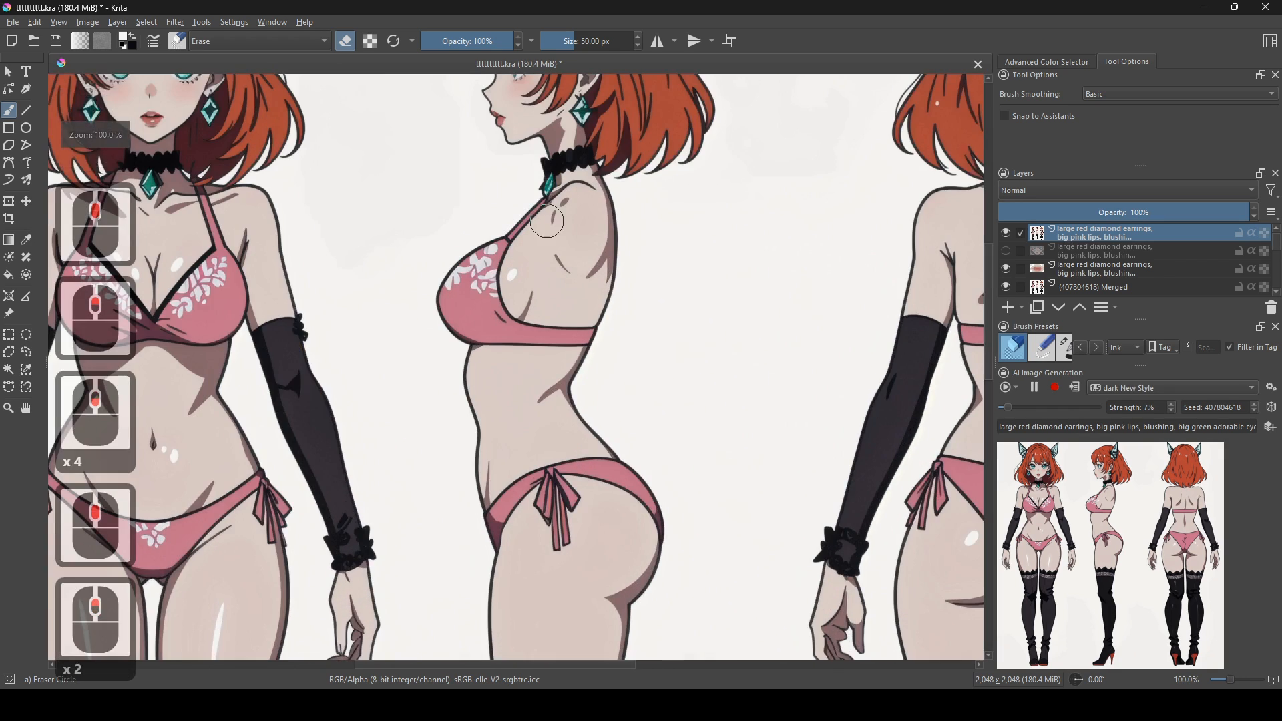
{"action": "scroll", "coordinate": [649, 477], "scroll_direction": "up", "scroll_amount": 2}
{"action": "left_click", "coordinate": [631, 423], "text": "ctrl"}
{"action": "left_click_drag", "start_coordinate": [635, 407], "coordinate": [565, 407], "text": "shift"}
{"action": "left_click", "coordinate": [356, 44]}
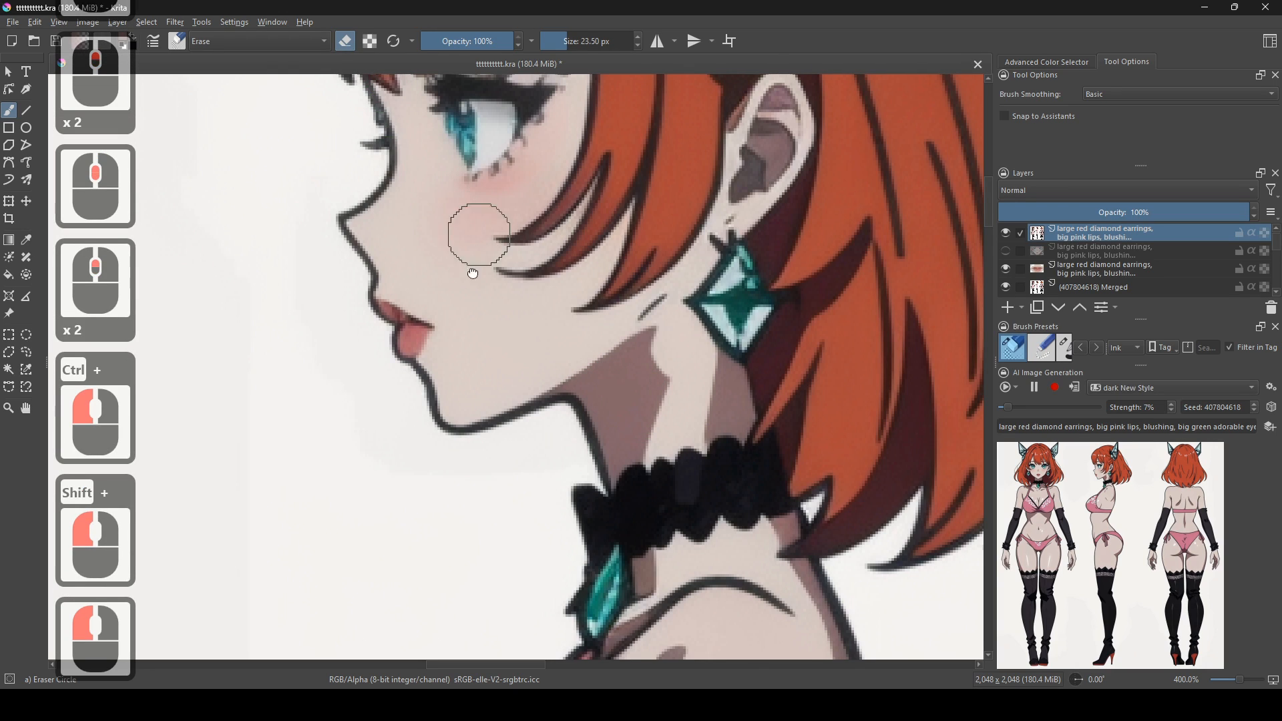
{"action": "left_click_drag", "start_coordinate": [477, 235], "coordinate": [468, 312]}
{"action": "left_click", "coordinate": [184, 41]}
{"action": "left_click", "coordinate": [296, 108]}
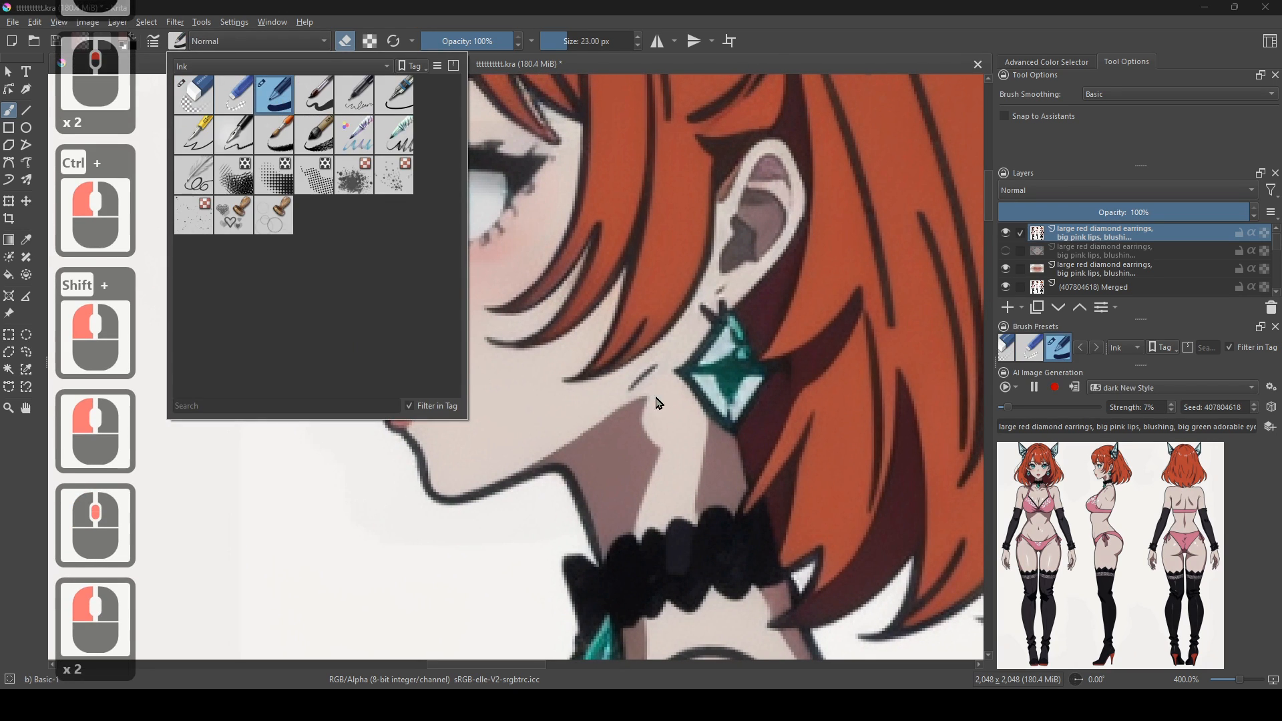
{"action": "mouse_move", "coordinate": [658, 428]}
{"action": "left_mouse_down", "text": "shift"}
{"action": "mouse_move", "coordinate": [638, 430]}
{"action": "mouse_move", "coordinate": [653, 414]}
{"action": "left_mouse_up", "text": "shift"}
{"action": "left_click", "coordinate": [623, 438], "text": "ctrl"}
- Paint over the light patch on the side figure's neck with the sampled shadow colour at an 11.25 px brush size
{"action": "left_click", "coordinate": [637, 437]}
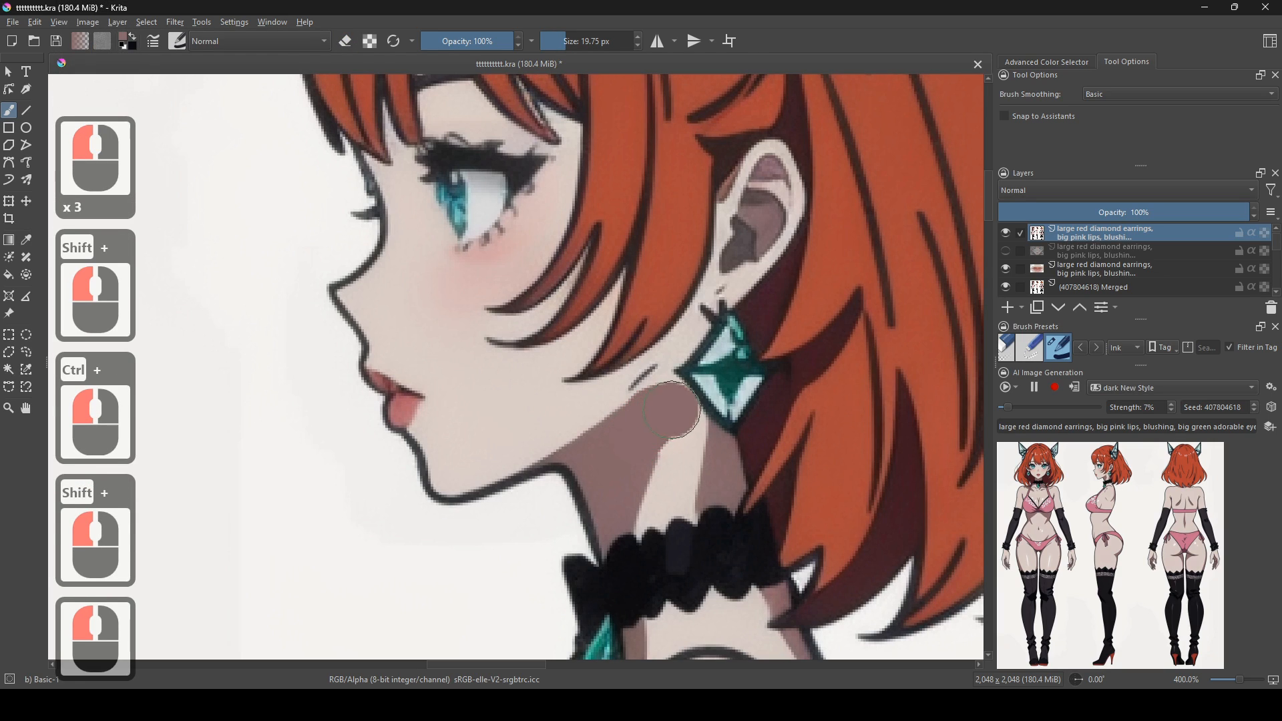
{"action": "key", "text": "ctrl+z"}
{"action": "mouse_move", "coordinate": [687, 466]}
{"action": "left_mouse_down"}
{"action": "mouse_move", "coordinate": [689, 429]}
{"action": "mouse_move", "coordinate": [646, 415]}
{"action": "mouse_move", "coordinate": [673, 393]}
{"action": "left_mouse_up"}
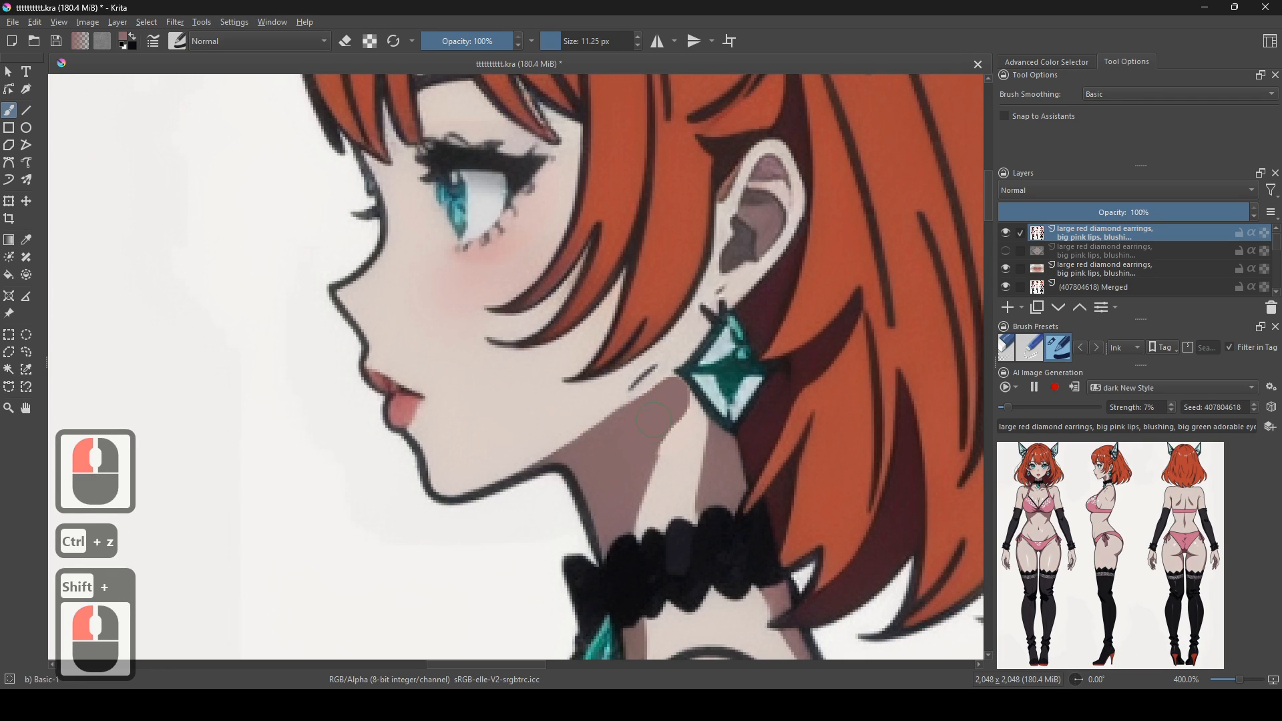
{"action": "scroll", "coordinate": [652, 423], "scroll_direction": "down", "scroll_amount": 5}
{"action": "scroll", "coordinate": [776, 473], "scroll_direction": "up", "scroll_amount": 4}
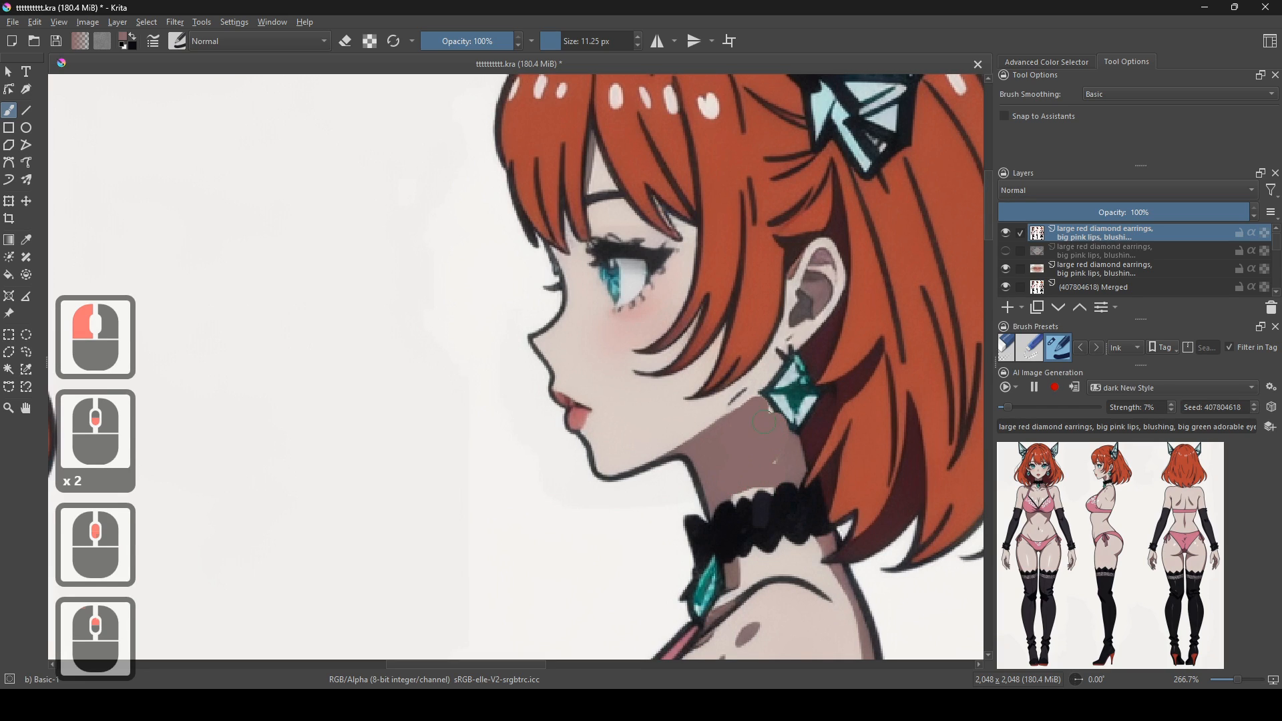
{"action": "left_click", "coordinate": [767, 423]}
{"action": "key", "text": "ctrl+z"}
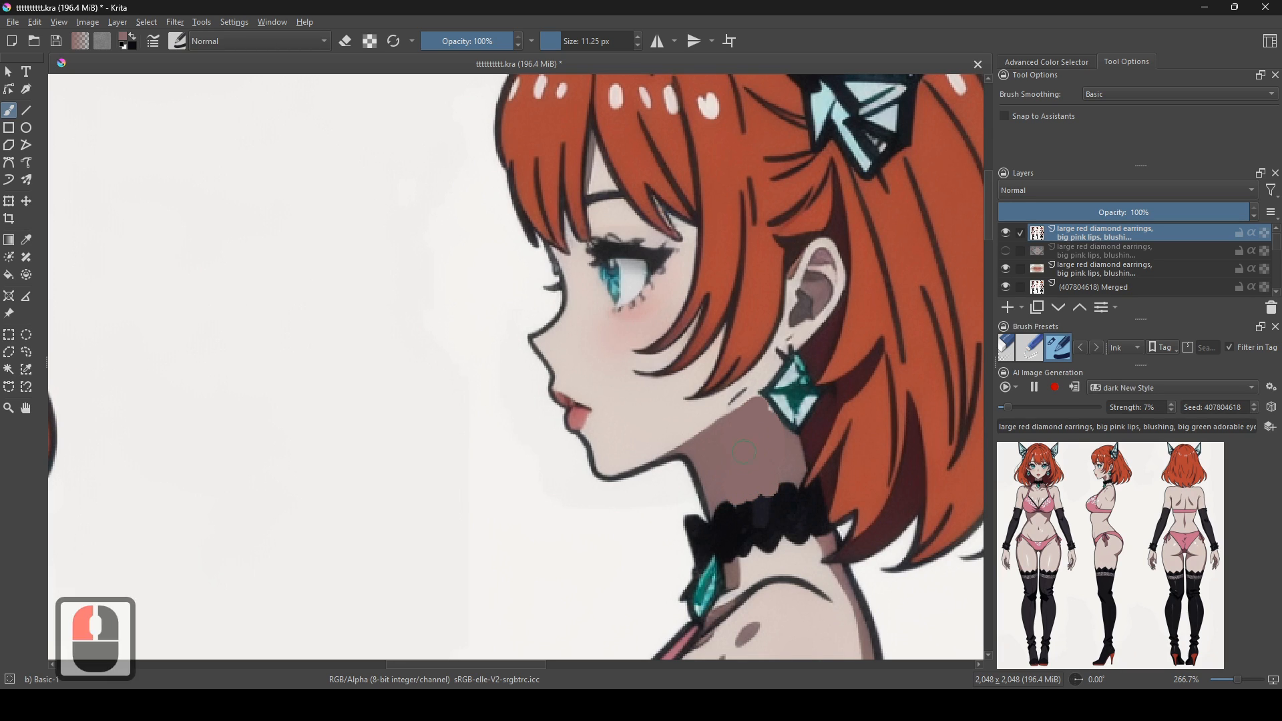
- Examine the side figure's retouched eye and neck together with the rest of the character sheet
{"action": "scroll", "coordinate": [595, 432], "scroll_direction": "down", "scroll_amount": 5}
{"action": "left_click_drag", "start_coordinate": [823, 410], "coordinate": [738, 473]}
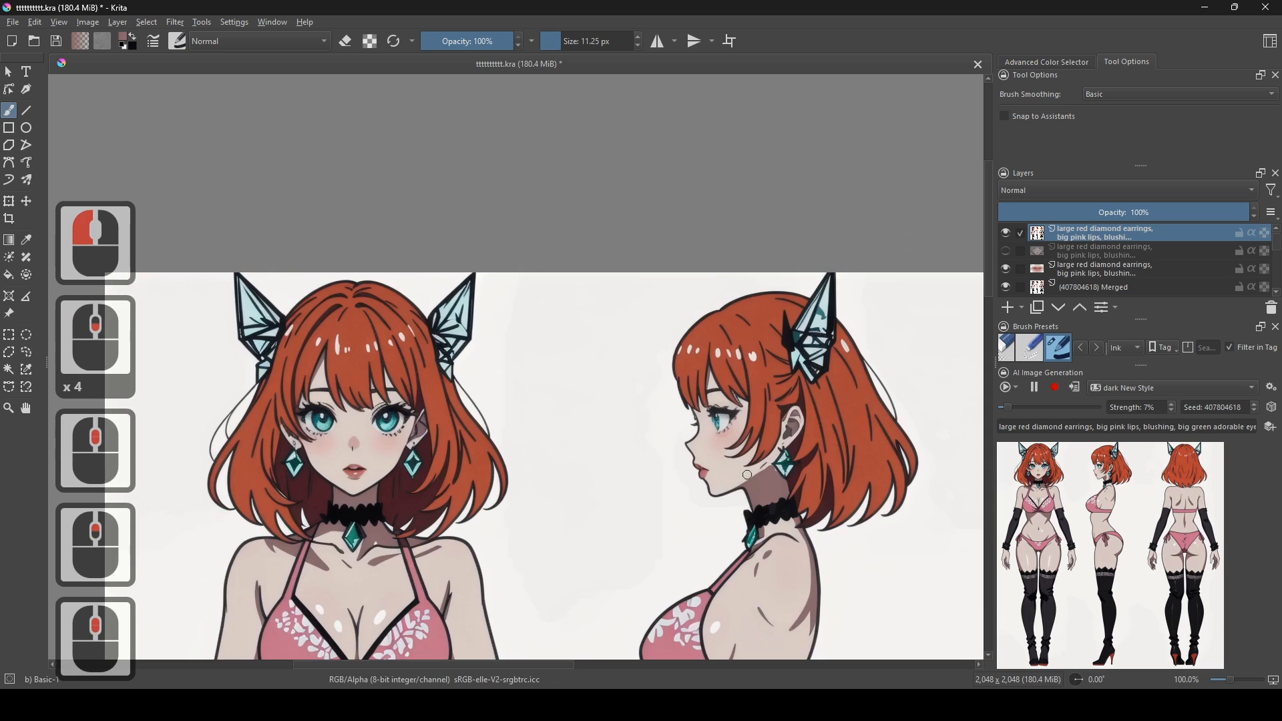
{"action": "scroll", "coordinate": [738, 472], "scroll_direction": "down", "scroll_amount": 2}
{"action": "left_click_drag", "start_coordinate": [909, 655], "coordinate": [687, 546]}
{"action": "scroll", "coordinate": [688, 391], "scroll_direction": "up", "scroll_amount": 1}
{"action": "left_click_drag", "start_coordinate": [509, 294], "coordinate": [719, 531]}
{"action": "scroll", "coordinate": [661, 502], "scroll_direction": "up", "scroll_amount": 3}
{"action": "mouse_move", "coordinate": [577, 362]}
{"action": "left_mouse_down"}
{"action": "mouse_move", "coordinate": [642, 448]}
{"action": "mouse_move", "coordinate": [727, 527]}
{"action": "mouse_move", "coordinate": [729, 512]}
{"action": "left_mouse_up"}
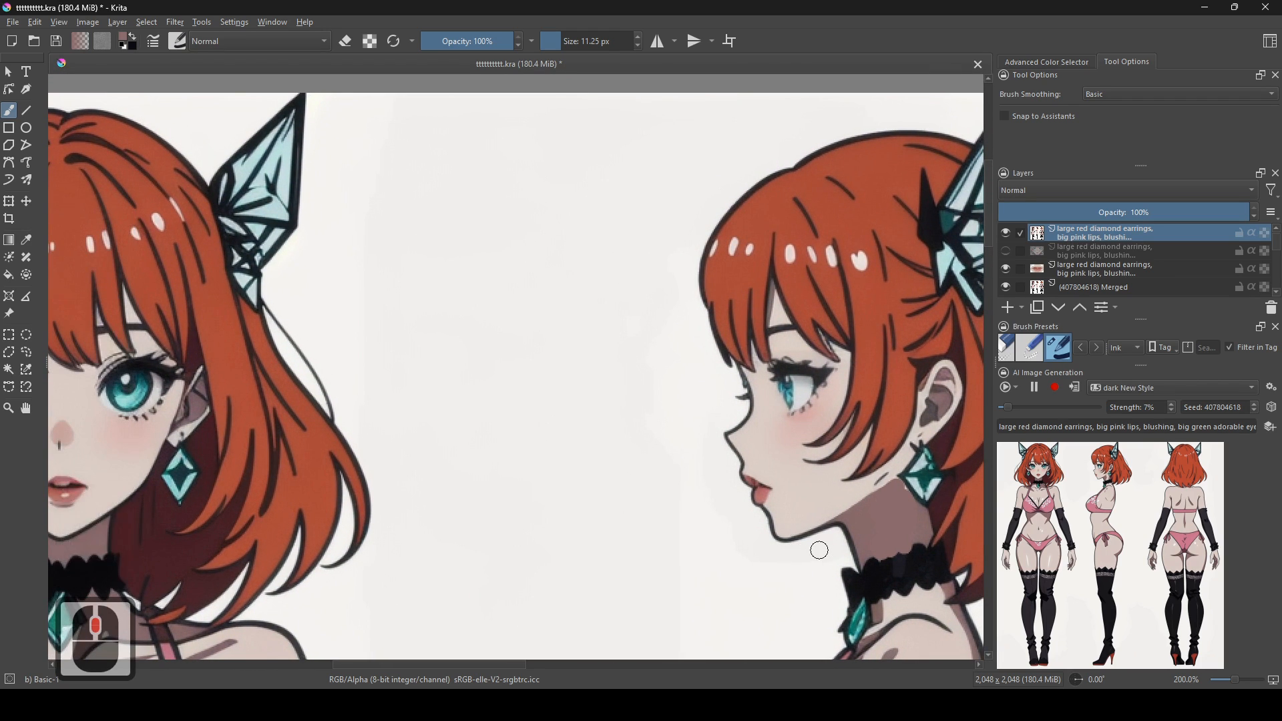
{"action": "scroll", "coordinate": [801, 505], "scroll_direction": "up", "scroll_amount": 2}
{"action": "left_click_drag", "start_coordinate": [788, 505], "coordinate": [601, 497]}
{"action": "scroll", "coordinate": [628, 496], "scroll_direction": "down", "scroll_amount": 2}
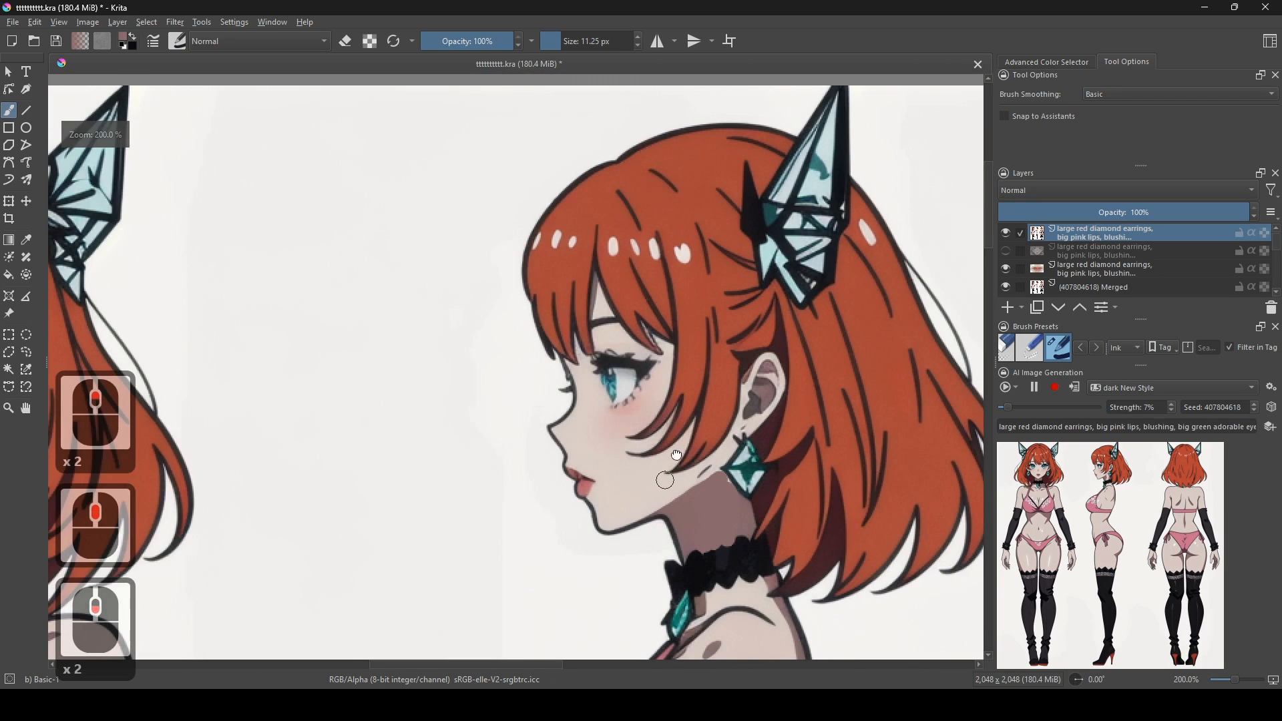
{"action": "left_click_drag", "start_coordinate": [667, 475], "coordinate": [674, 422]}
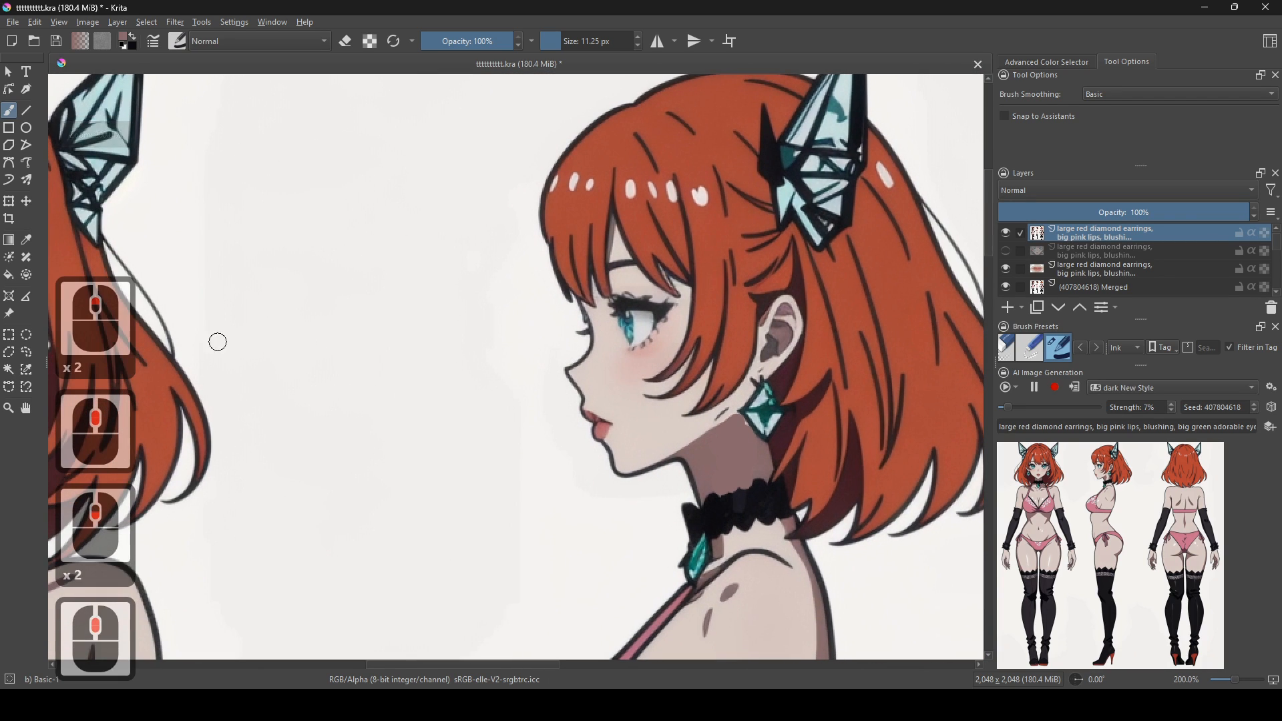
- Draw a freehand selection around the side figure's eye, cheek, ear, earring and neck down to the choker
{"action": "left_click", "coordinate": [29, 354]}
{"action": "mouse_move", "coordinate": [637, 390]}
{"action": "left_mouse_down"}
{"action": "mouse_move", "coordinate": [629, 290]}
{"action": "mouse_move", "coordinate": [757, 328]}
{"action": "mouse_move", "coordinate": [835, 464]}
{"action": "mouse_move", "coordinate": [821, 526]}
{"action": "mouse_move", "coordinate": [661, 531]}
{"action": "left_mouse_up"}
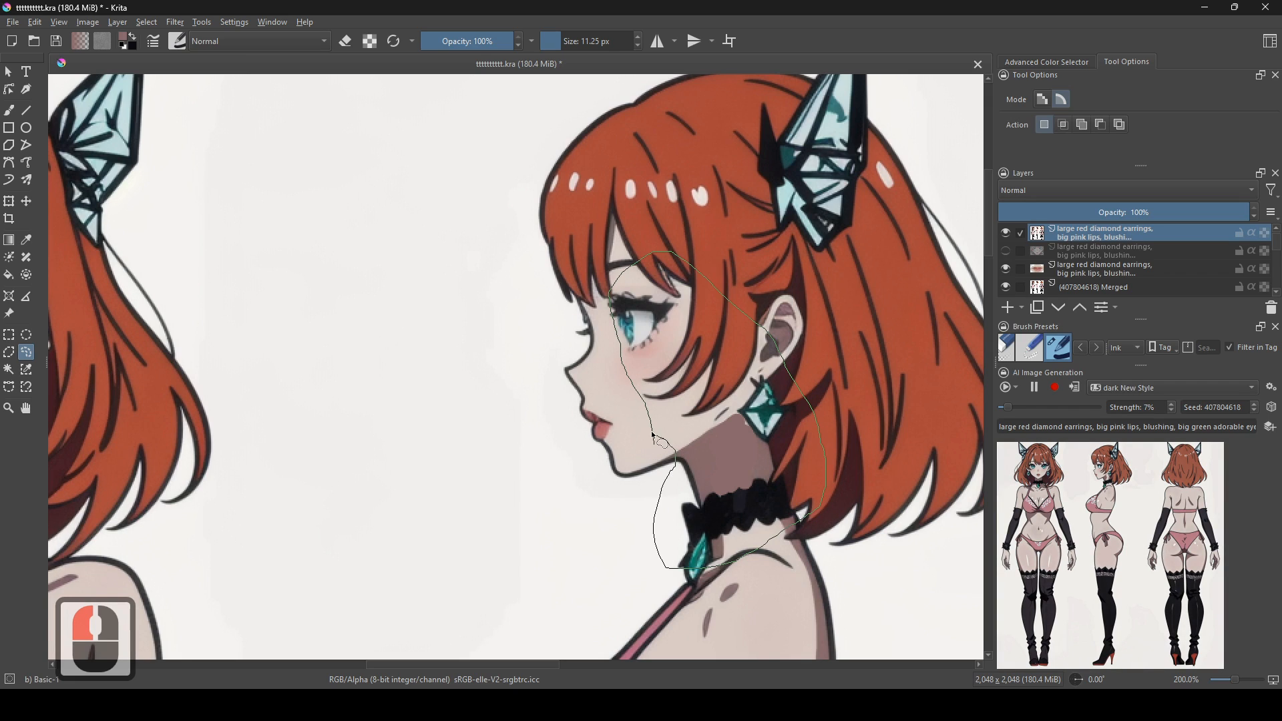
{"action": "left_click_drag", "start_coordinate": [655, 437], "coordinate": [655, 439]}
{"action": "left_click_drag", "start_coordinate": [638, 362], "coordinate": [672, 375]}
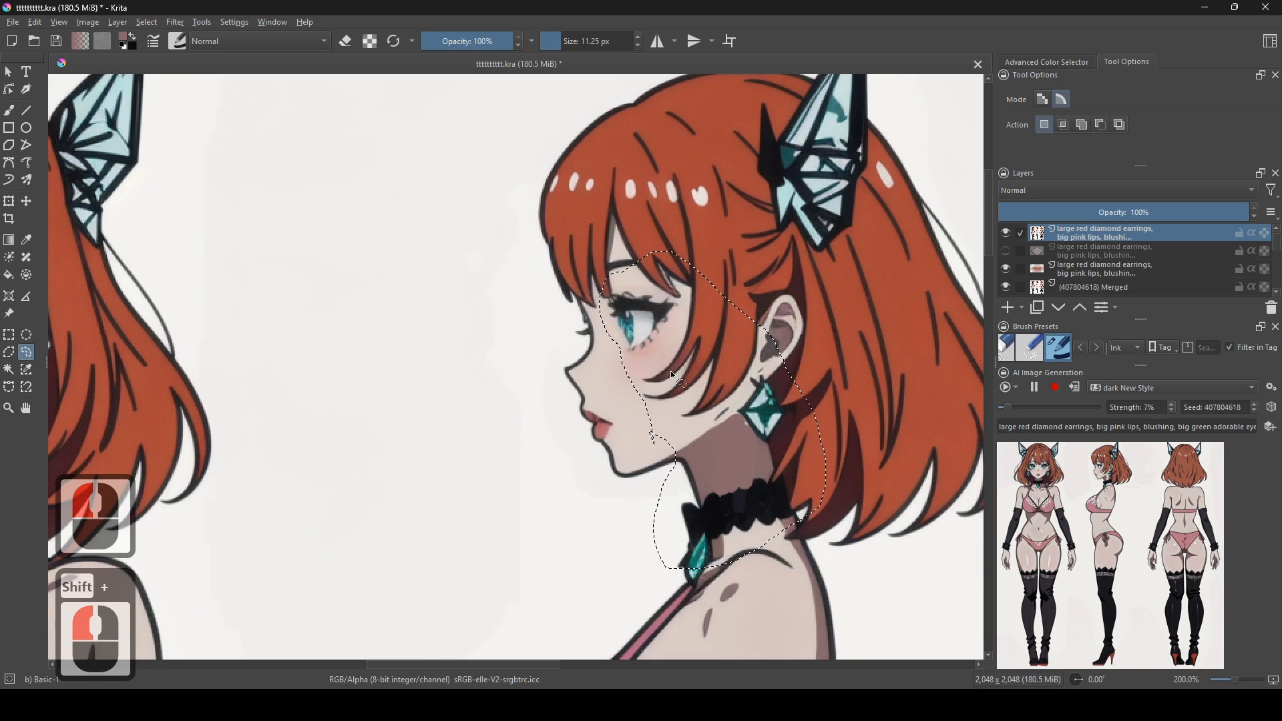
{"action": "scroll", "coordinate": [777, 378], "scroll_direction": "up", "scroll_amount": 2}
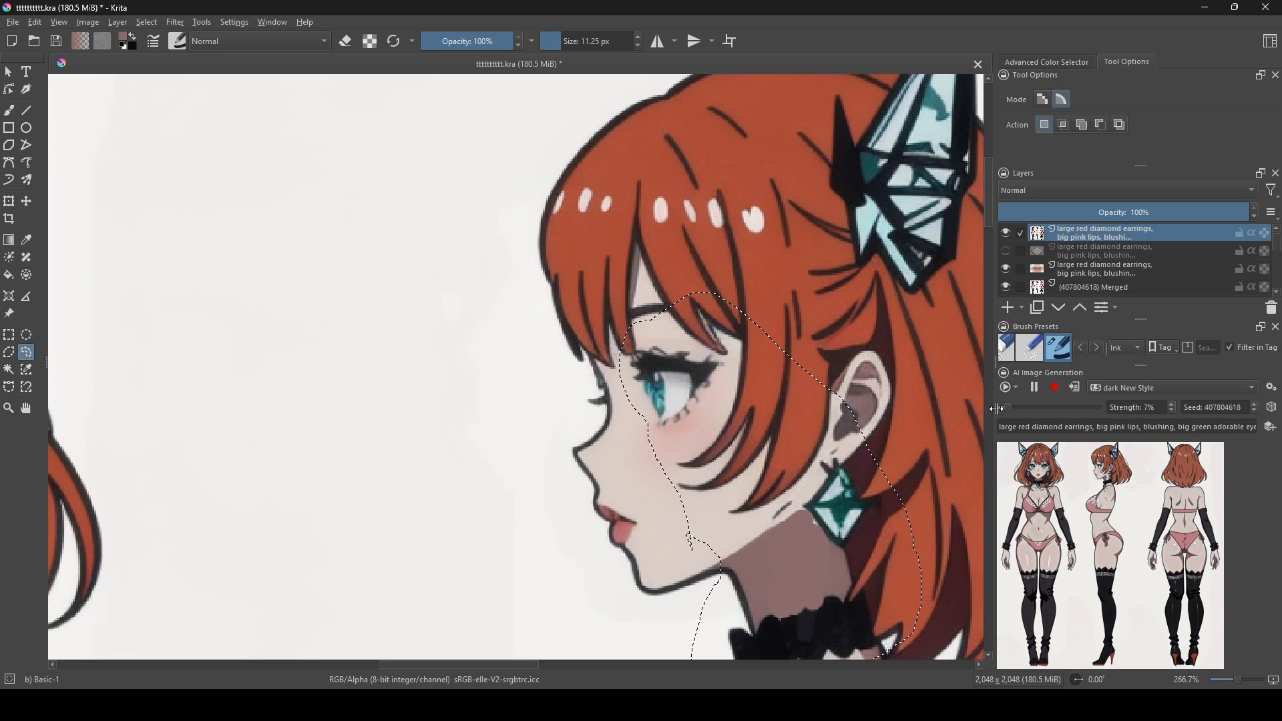
{"action": "scroll", "coordinate": [670, 438], "scroll_direction": "down", "scroll_amount": 1}
{"action": "scroll", "coordinate": [610, 438], "scroll_direction": "up", "scroll_amount": 1}
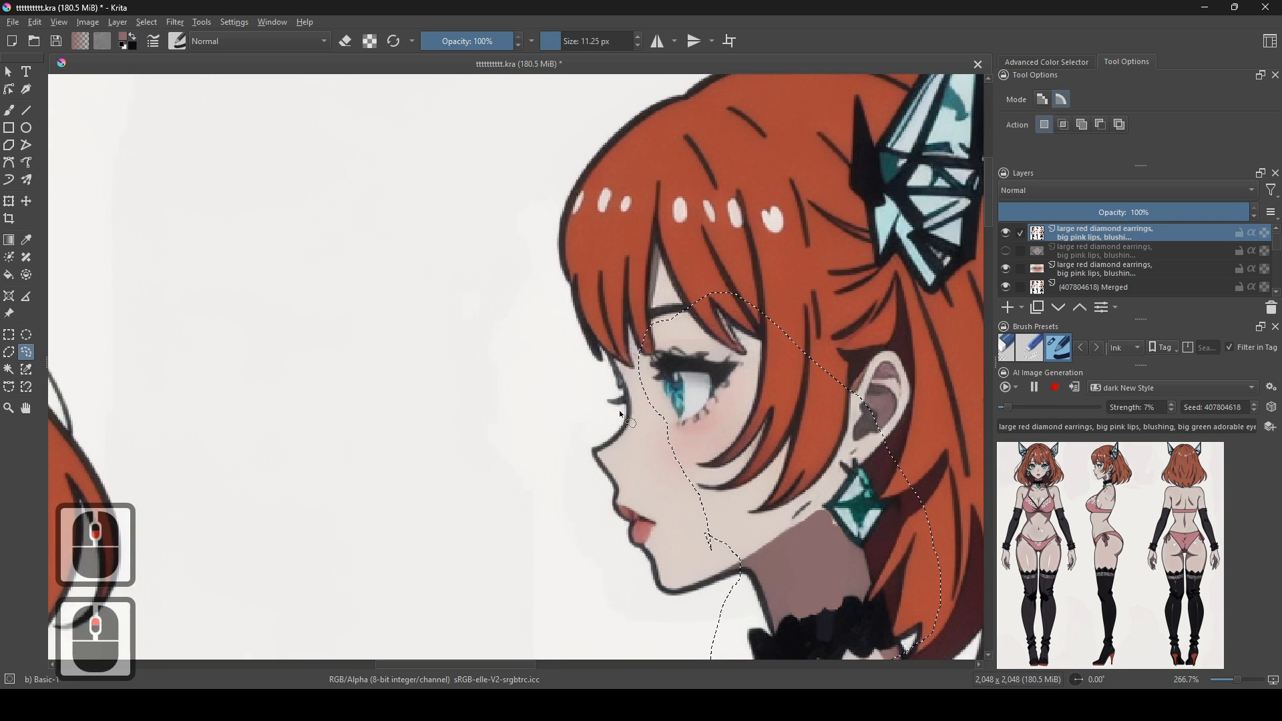
- Examine the front and side figures' heads at several magnifications
{"action": "scroll", "coordinate": [734, 441], "scroll_direction": "down", "scroll_amount": 4}
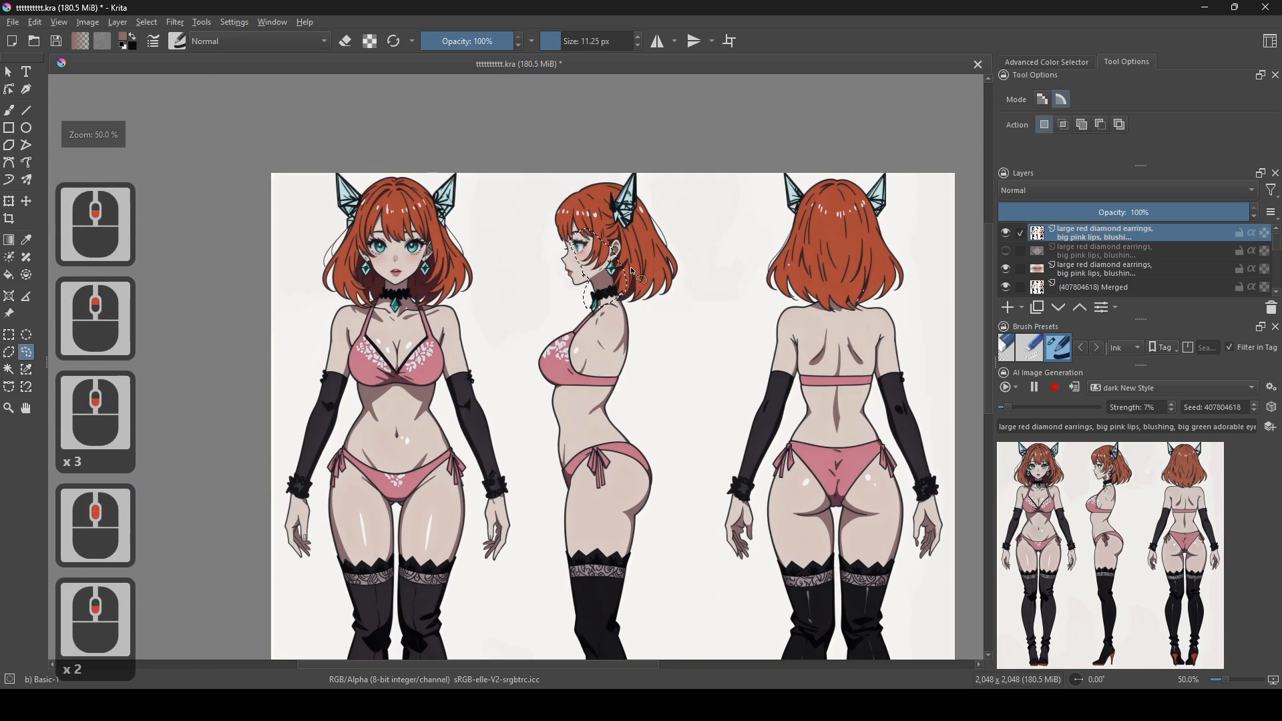
{"action": "scroll", "coordinate": [636, 287], "scroll_direction": "up", "scroll_amount": 1}
{"action": "left_click_drag", "start_coordinate": [642, 292], "coordinate": [726, 79]}
{"action": "scroll", "coordinate": [730, 83], "scroll_direction": "down", "scroll_amount": 2}
{"action": "scroll", "coordinate": [599, 311], "scroll_direction": "up", "scroll_amount": 1}
{"action": "left_click_drag", "start_coordinate": [601, 302], "coordinate": [725, 633]}
{"action": "scroll", "coordinate": [724, 634], "scroll_direction": "up", "scroll_amount": 2}
{"action": "left_click_drag", "start_coordinate": [549, 420], "coordinate": [792, 616]}
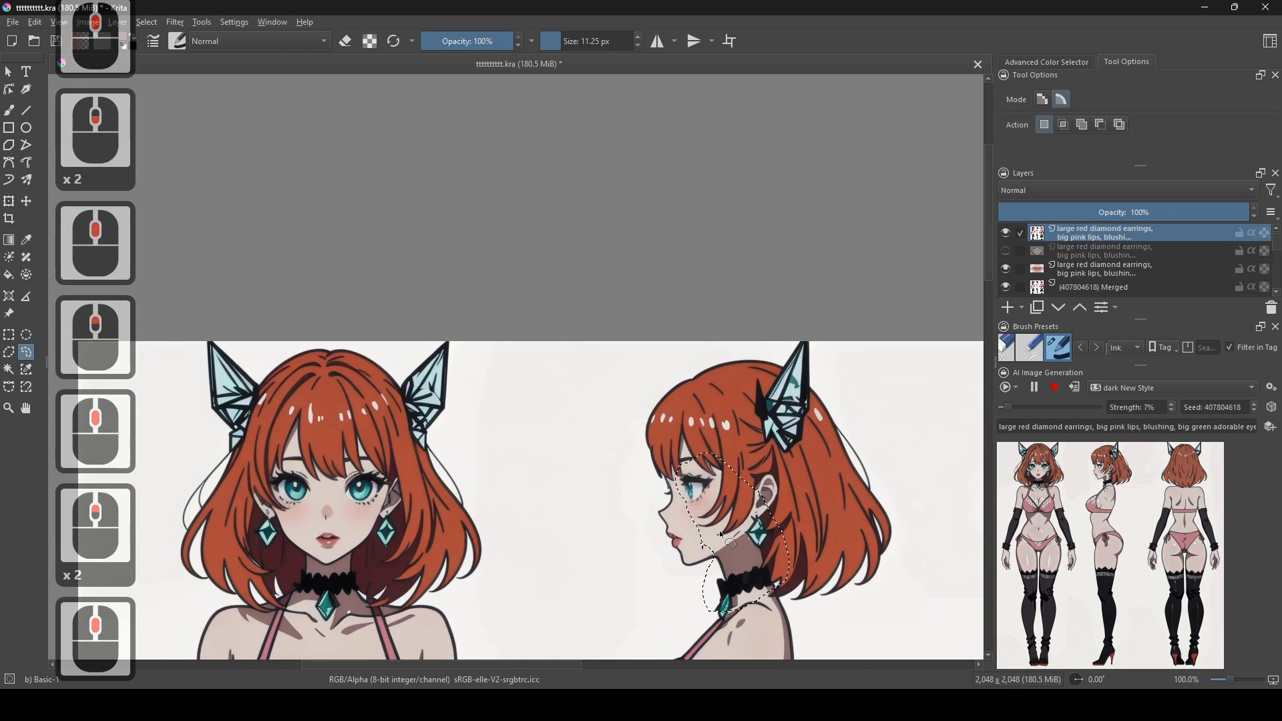
{"action": "scroll", "coordinate": [722, 529], "scroll_direction": "up", "scroll_amount": 1}
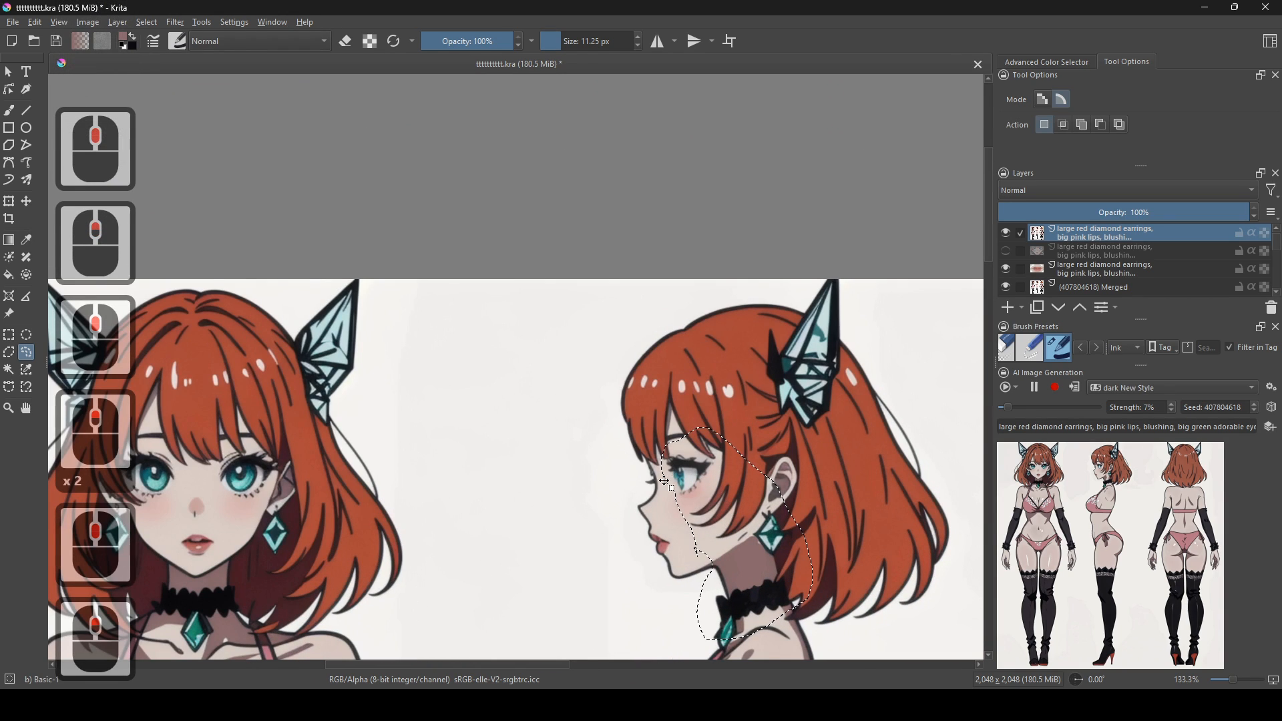
- Save the changes while closing Krita, restart the program and reopen the red-haired character sheet from the recent images
{"action": "left_click", "coordinate": [1266, 7]}
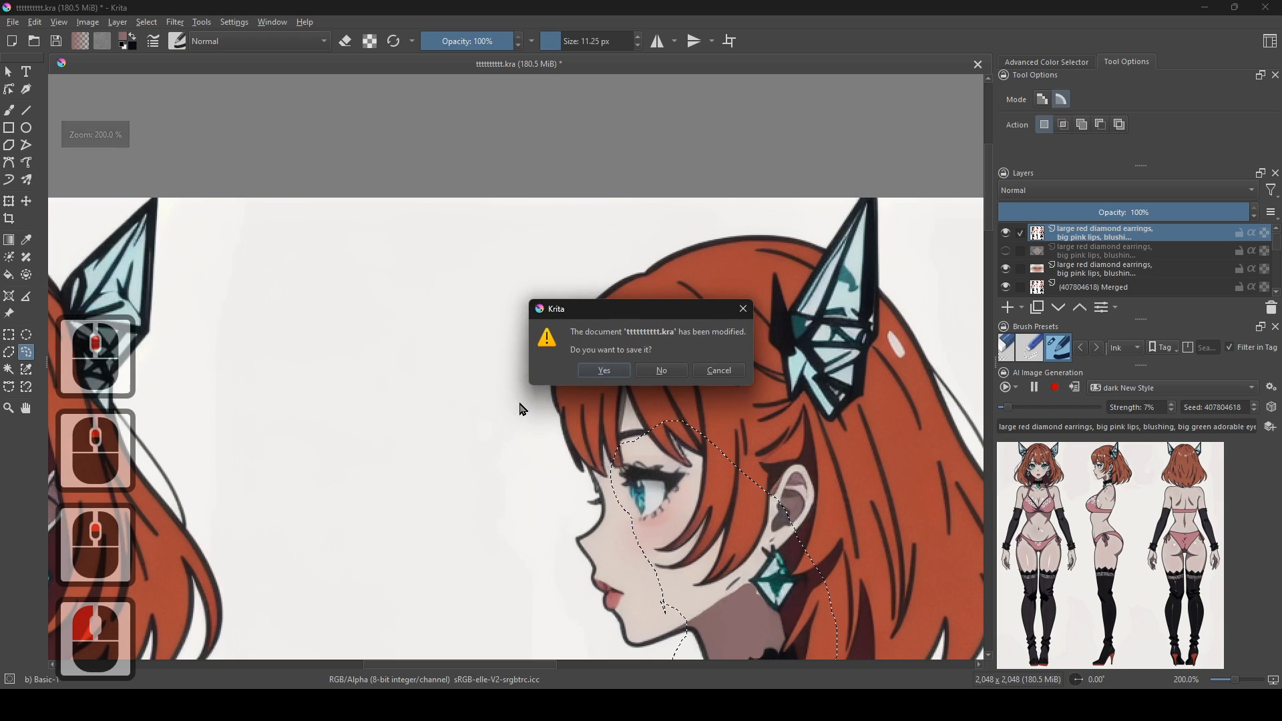
{"action": "left_click", "coordinate": [620, 371]}
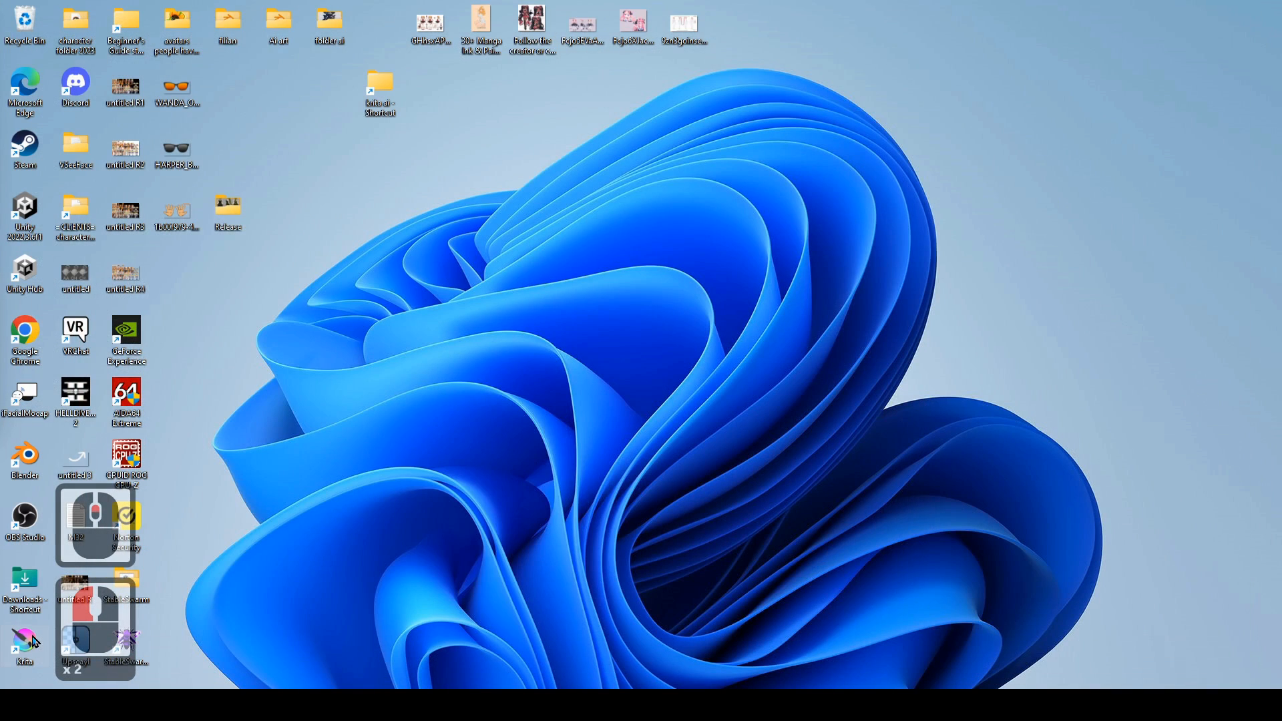
{"action": "double_click", "coordinate": [33, 643]}
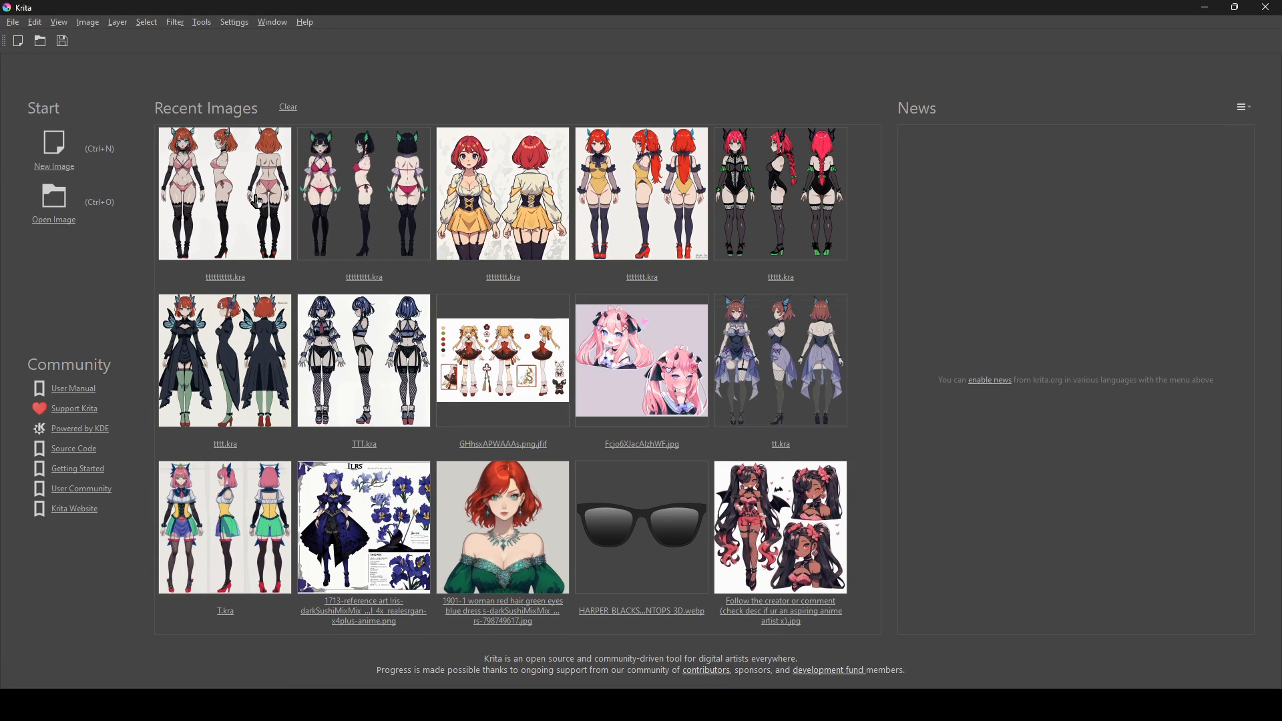
{"action": "left_click", "coordinate": [253, 203]}
- Resume the live AI generation for the selected eye, ear and neck area of the side figure
{"action": "scroll", "coordinate": [723, 360], "scroll_direction": "up", "scroll_amount": 5}
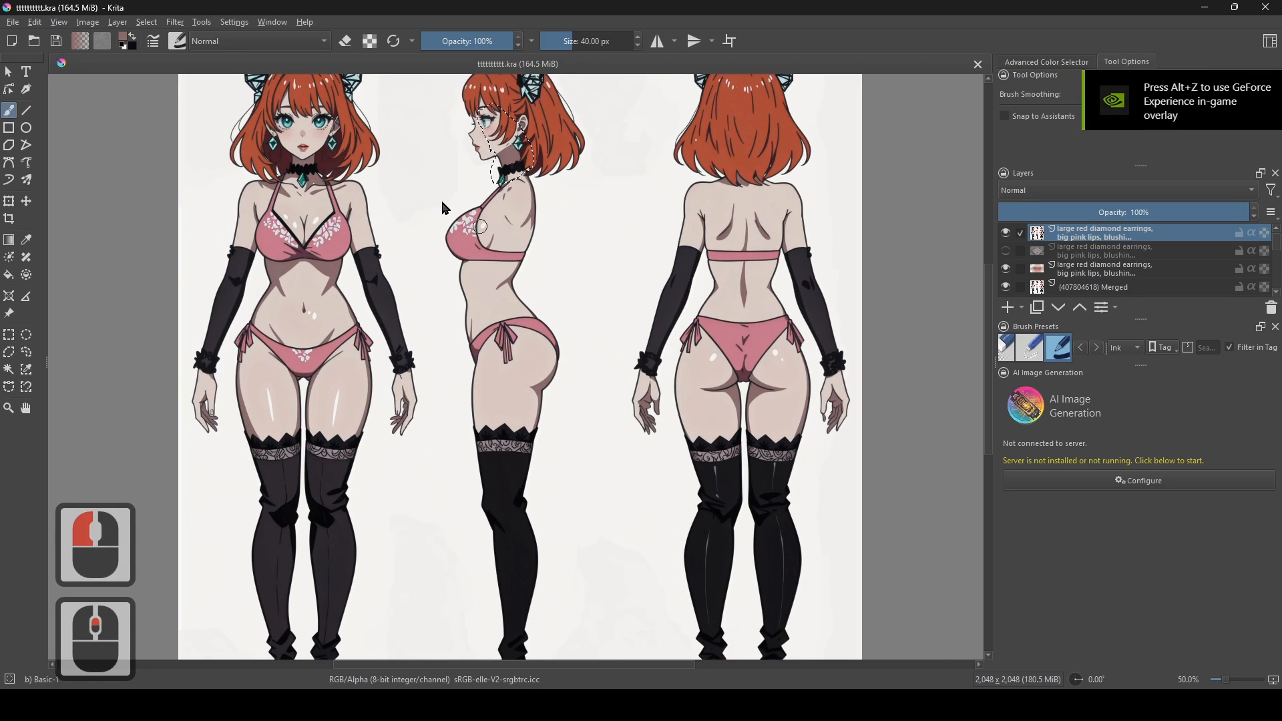
{"action": "scroll", "coordinate": [599, 515], "scroll_direction": "up", "scroll_amount": 3}
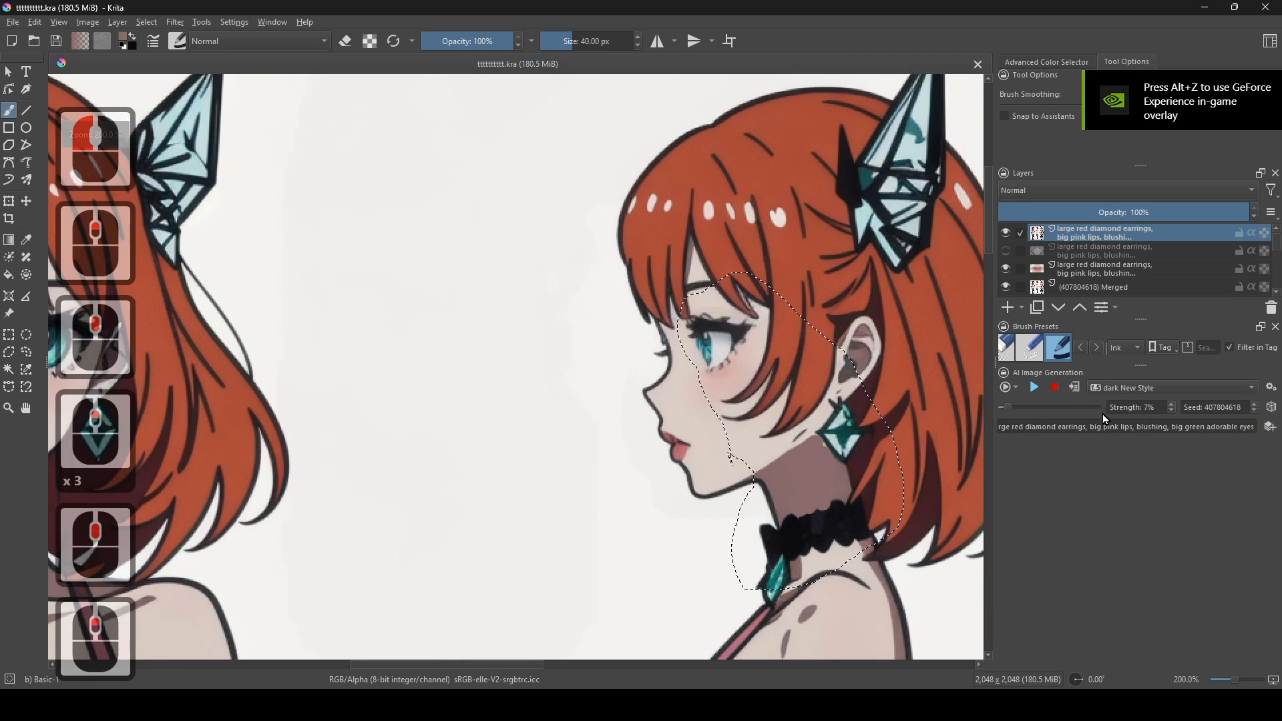
{"action": "left_click", "coordinate": [1035, 387]}
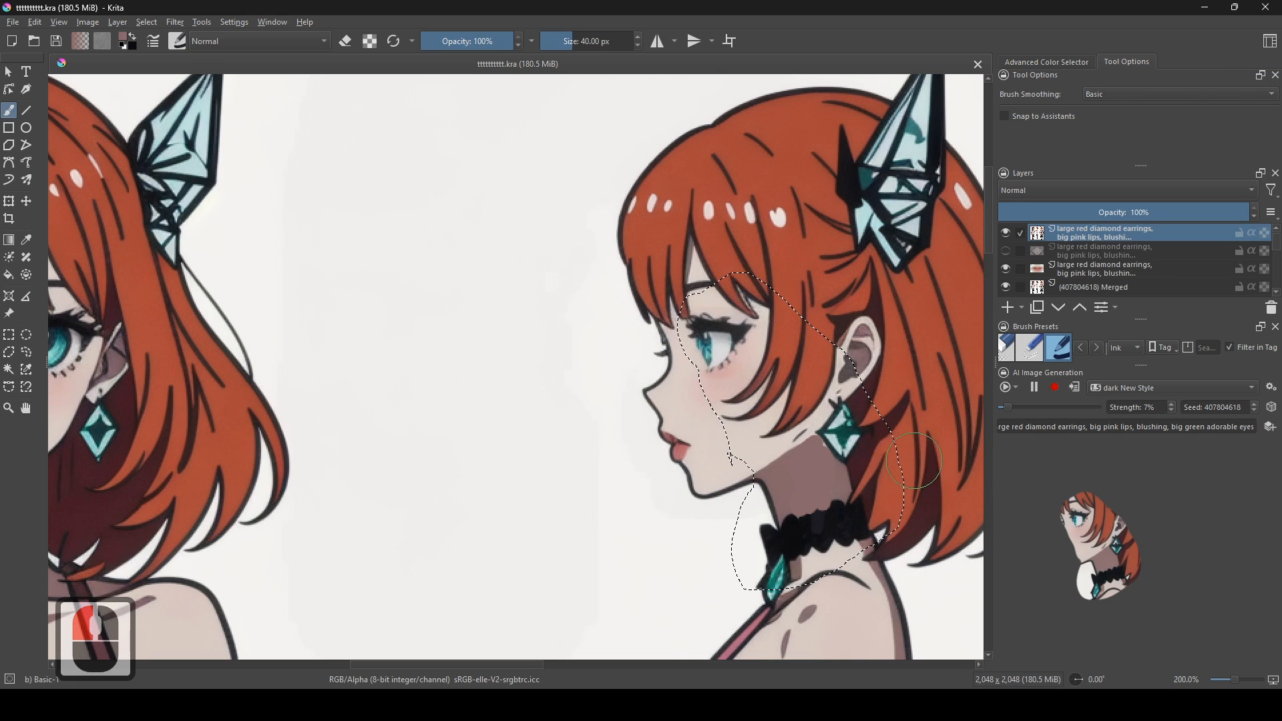
{"action": "scroll", "coordinate": [871, 449], "scroll_direction": "down", "scroll_amount": 1}
{"action": "scroll", "coordinate": [826, 501], "scroll_direction": "up", "scroll_amount": 2}
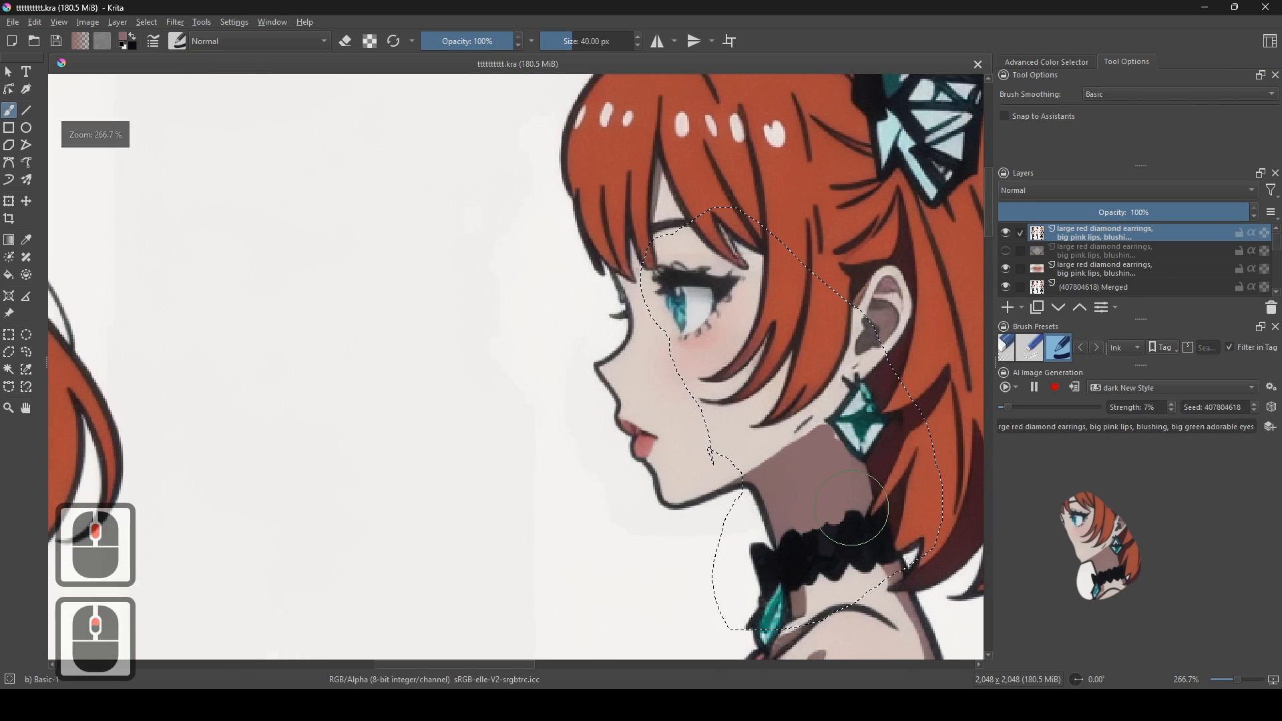
{"action": "left_click_drag", "start_coordinate": [826, 501], "coordinate": [849, 538]}
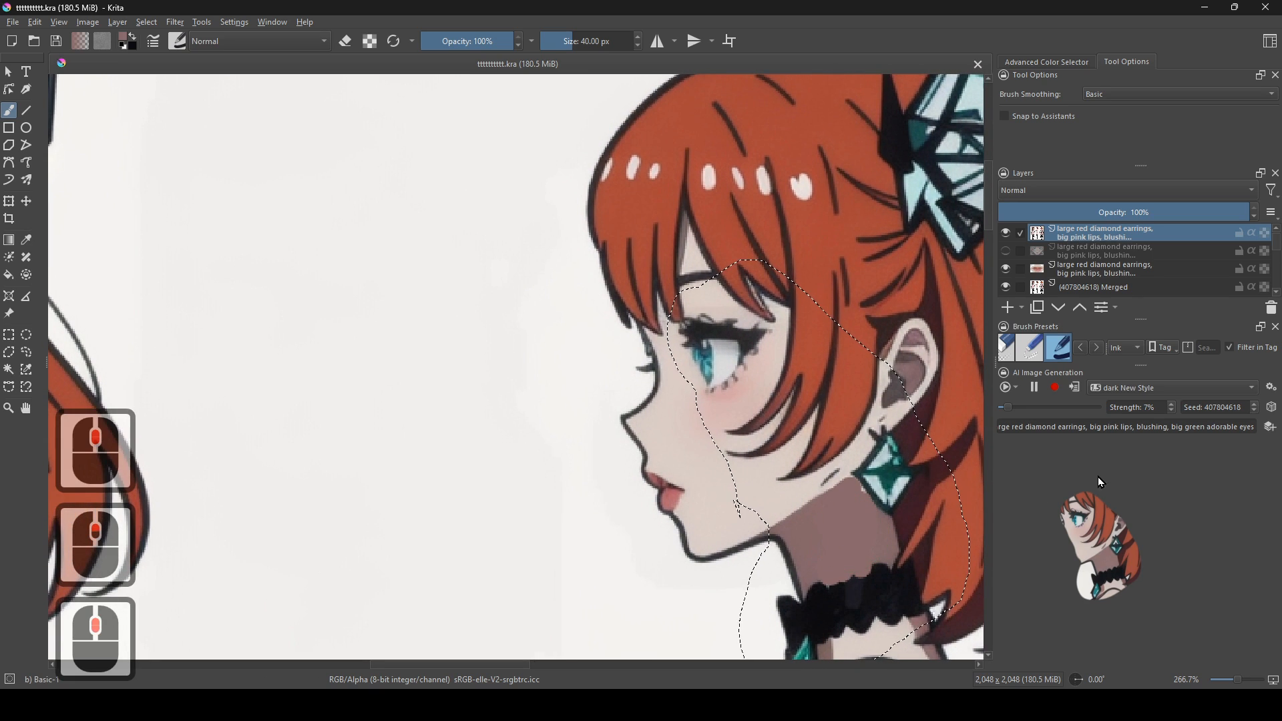
- Try the live result as a new layer over the side figure's face and delete that layer
{"action": "left_click", "coordinate": [1078, 389]}
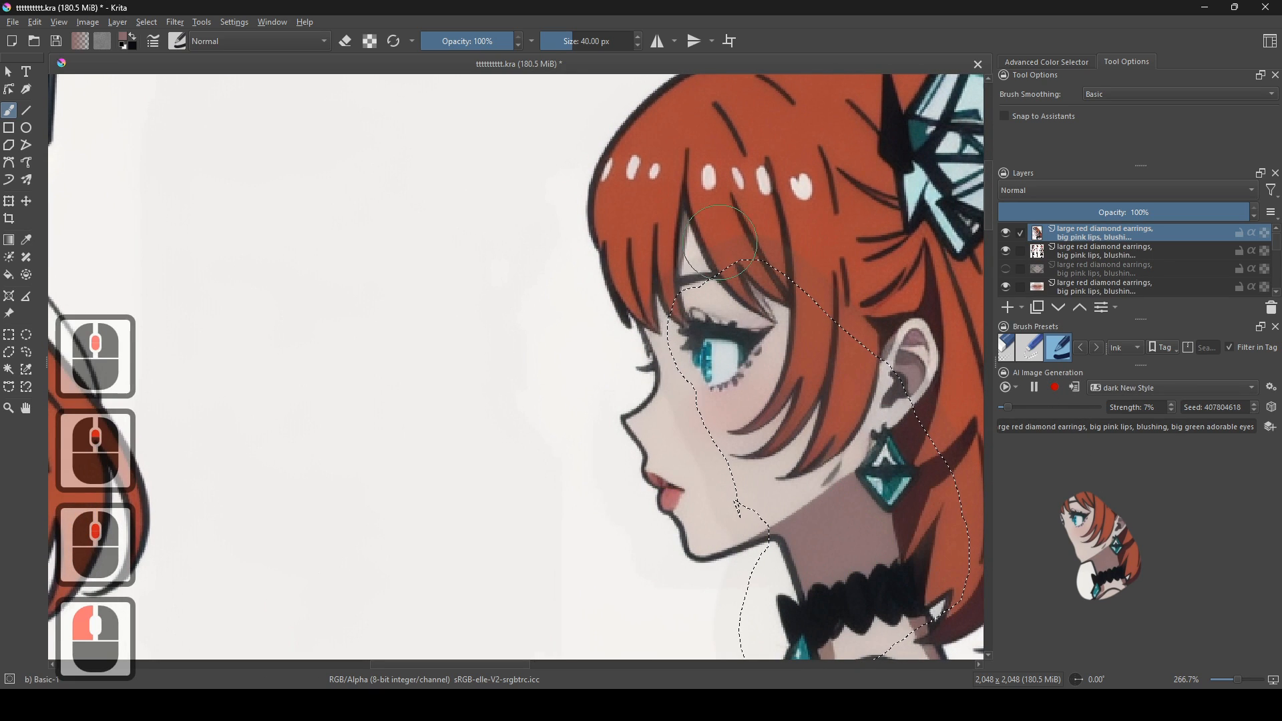
{"action": "left_click_drag", "start_coordinate": [866, 430], "coordinate": [784, 451]}
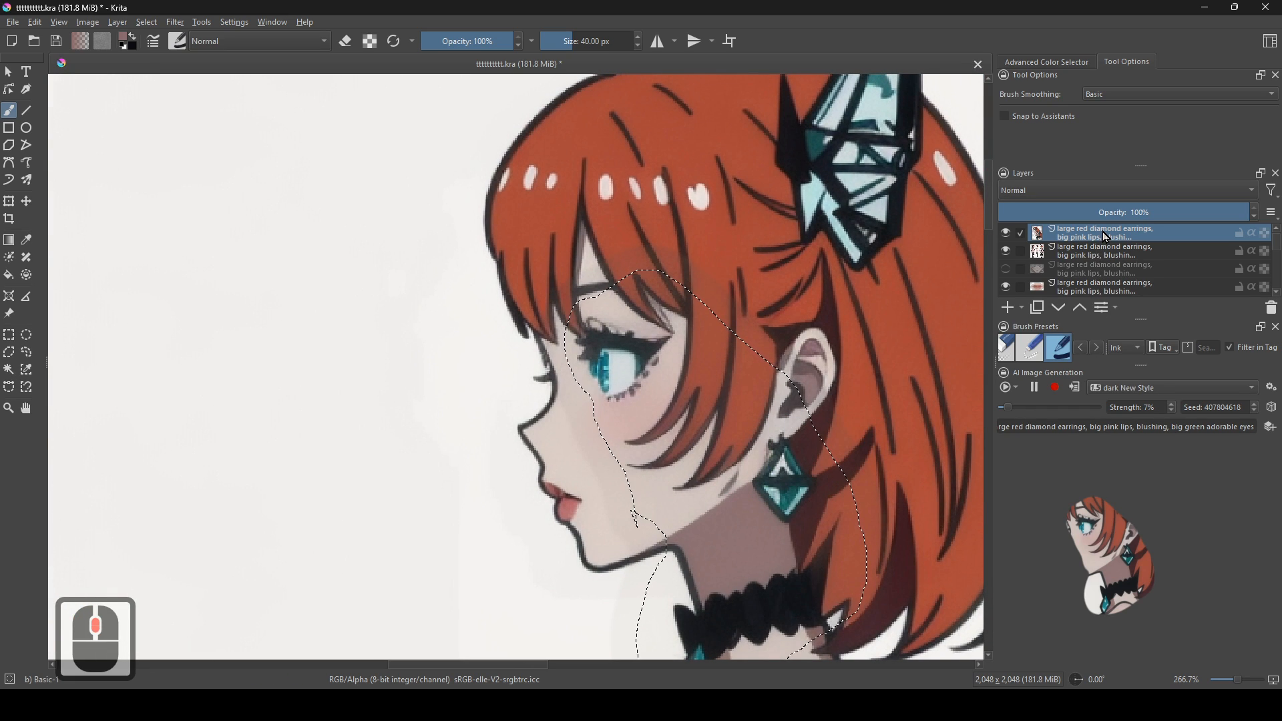
{"action": "key", "text": "Delete"}
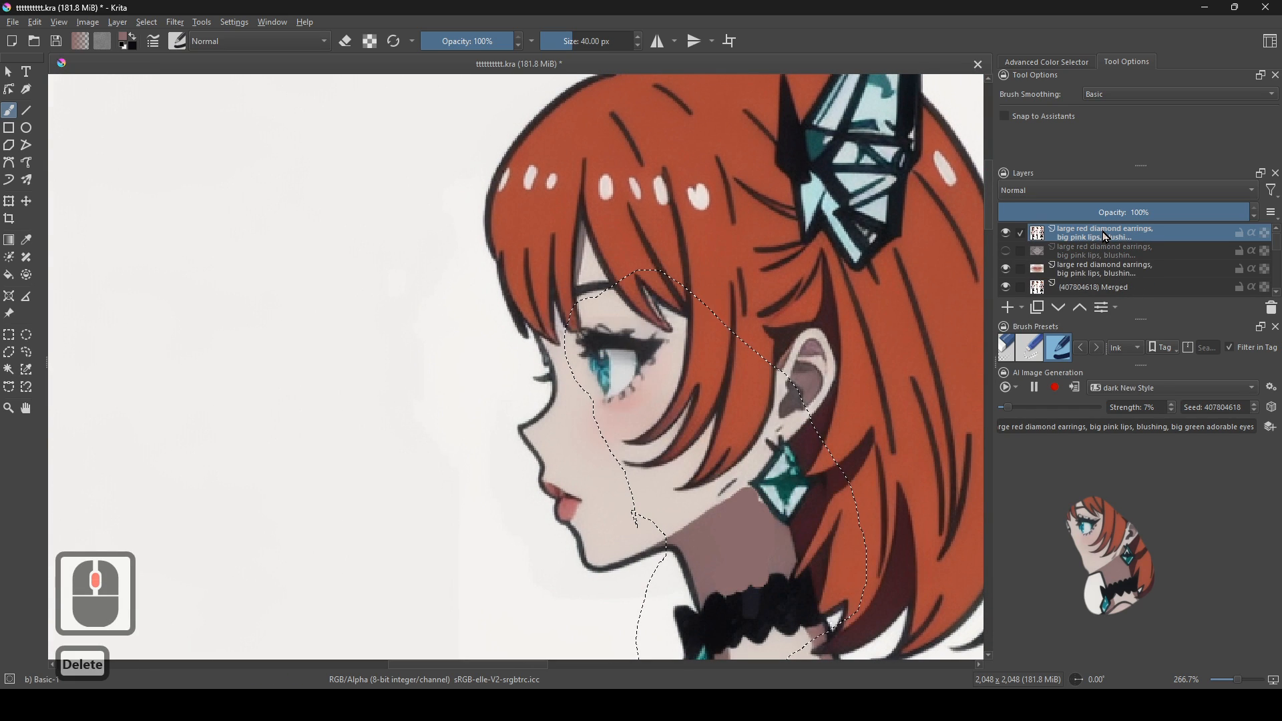
- Clear the freehand selection around the side figure's face and neck
{"action": "left_click", "coordinate": [14, 338]}
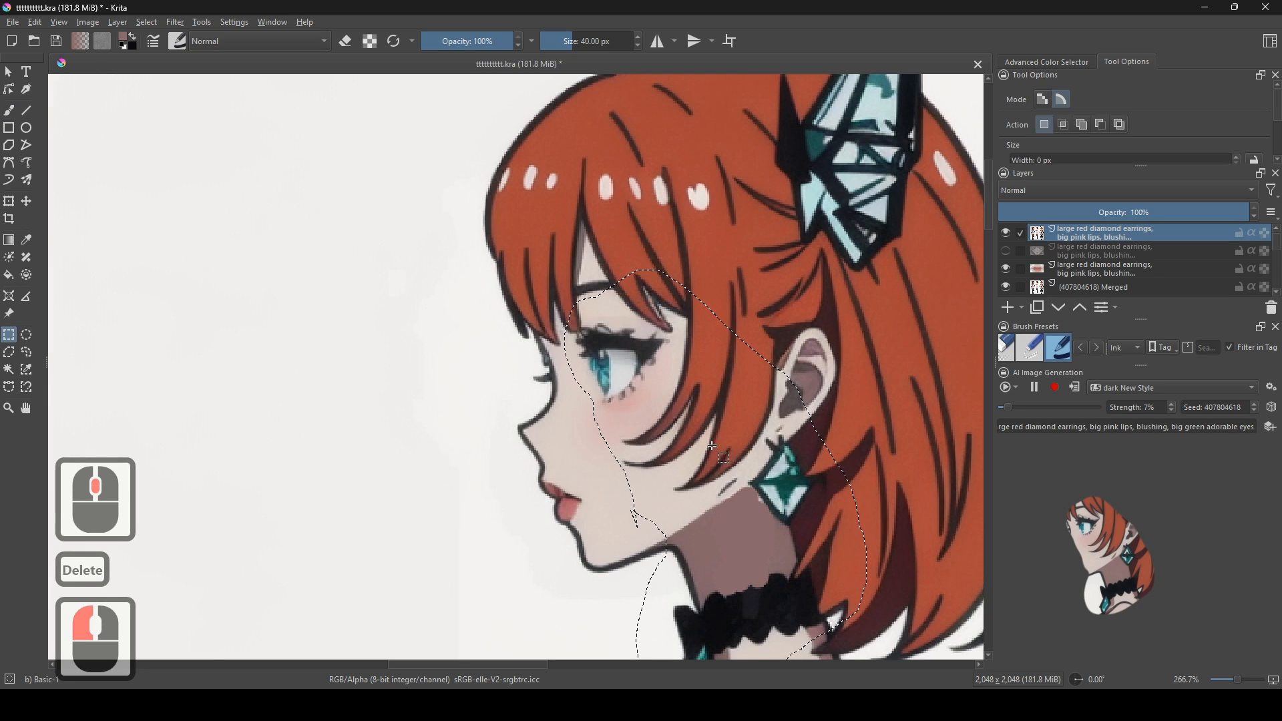
{"action": "right_click", "coordinate": [728, 395]}
{"action": "left_click", "coordinate": [774, 438]}
{"action": "scroll", "coordinate": [682, 438], "scroll_direction": "down", "scroll_amount": 3}
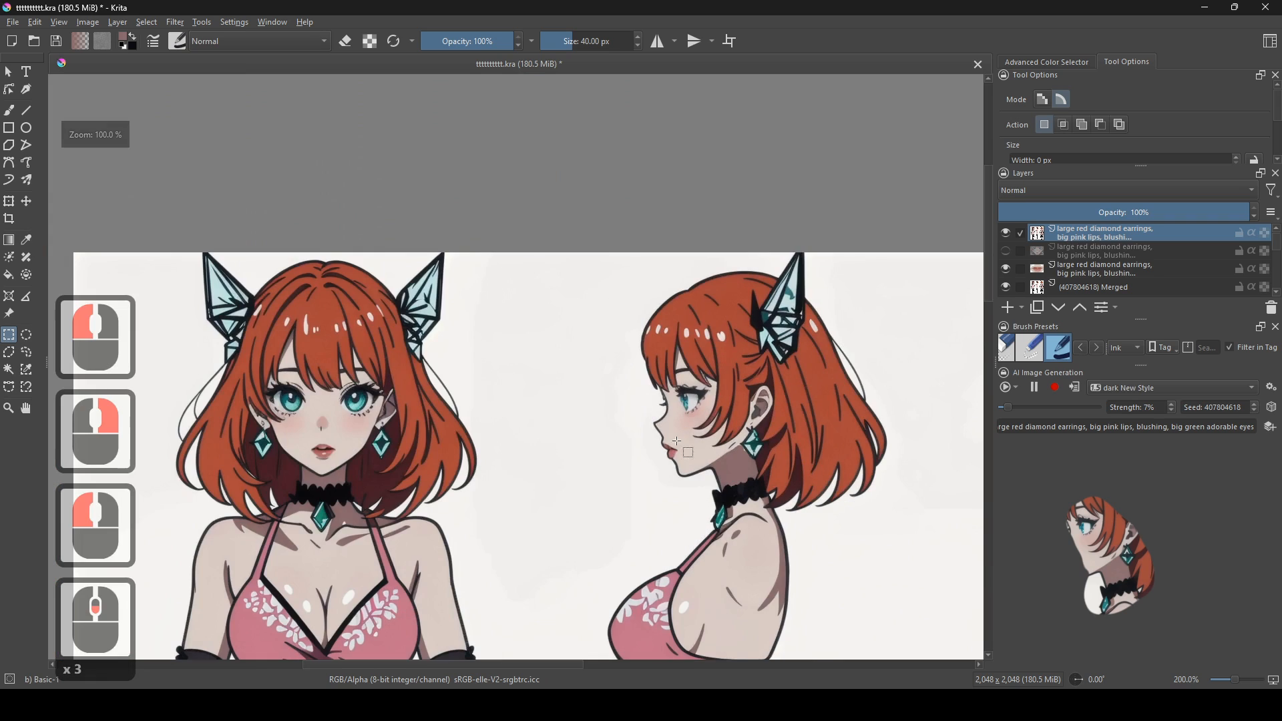
{"action": "scroll", "coordinate": [657, 501], "scroll_direction": "up", "scroll_amount": 2}
{"action": "scroll", "coordinate": [681, 406], "scroll_direction": "down", "scroll_amount": 2}
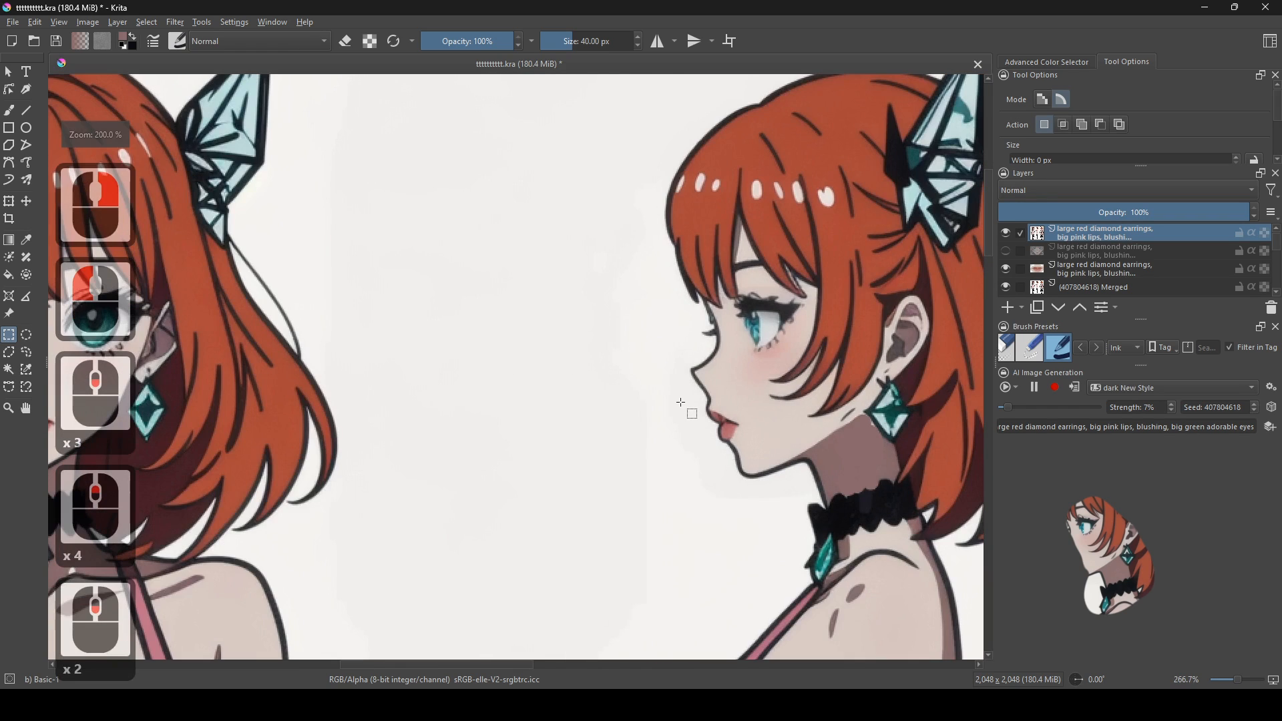
{"action": "scroll", "coordinate": [679, 406], "scroll_direction": "down", "scroll_amount": 1}
{"action": "scroll", "coordinate": [670, 436], "scroll_direction": "up", "scroll_amount": 4}
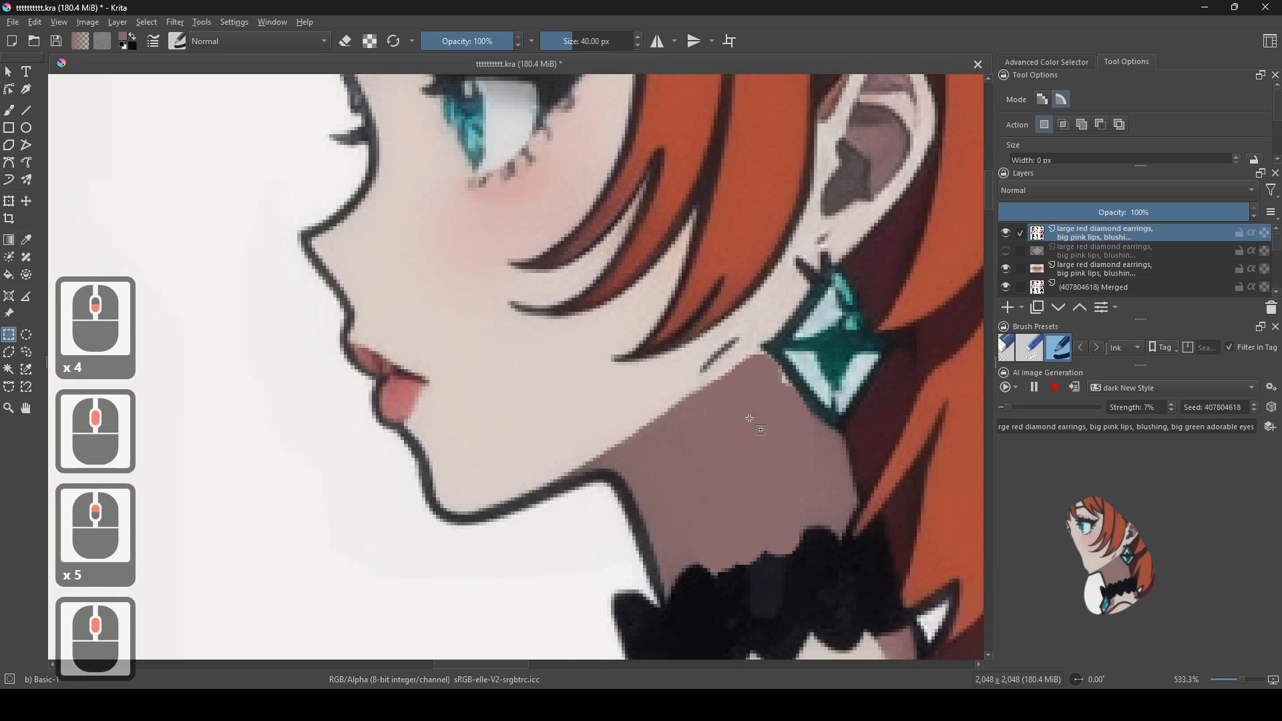
- Paint over the short dark line on the side figure's jaw beside the earring with sampled skin colour at 2.13 px brush size
{"action": "left_click", "coordinate": [185, 174], "text": "shift"}
{"action": "right_click", "coordinate": [611, 462]}
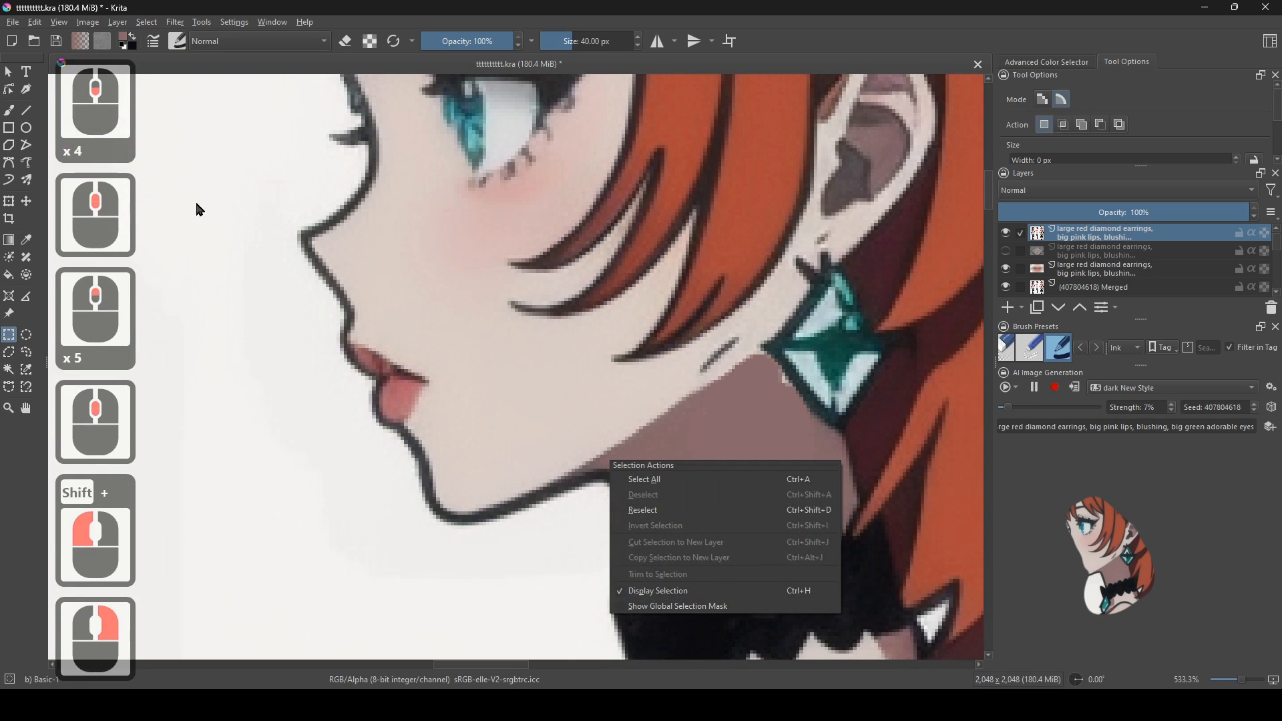
{"action": "left_click", "coordinate": [13, 111]}
{"action": "left_click_drag", "start_coordinate": [782, 395], "coordinate": [653, 395], "text": "shift"}
{"action": "scroll", "coordinate": [783, 395], "scroll_direction": "down", "scroll_amount": 4}
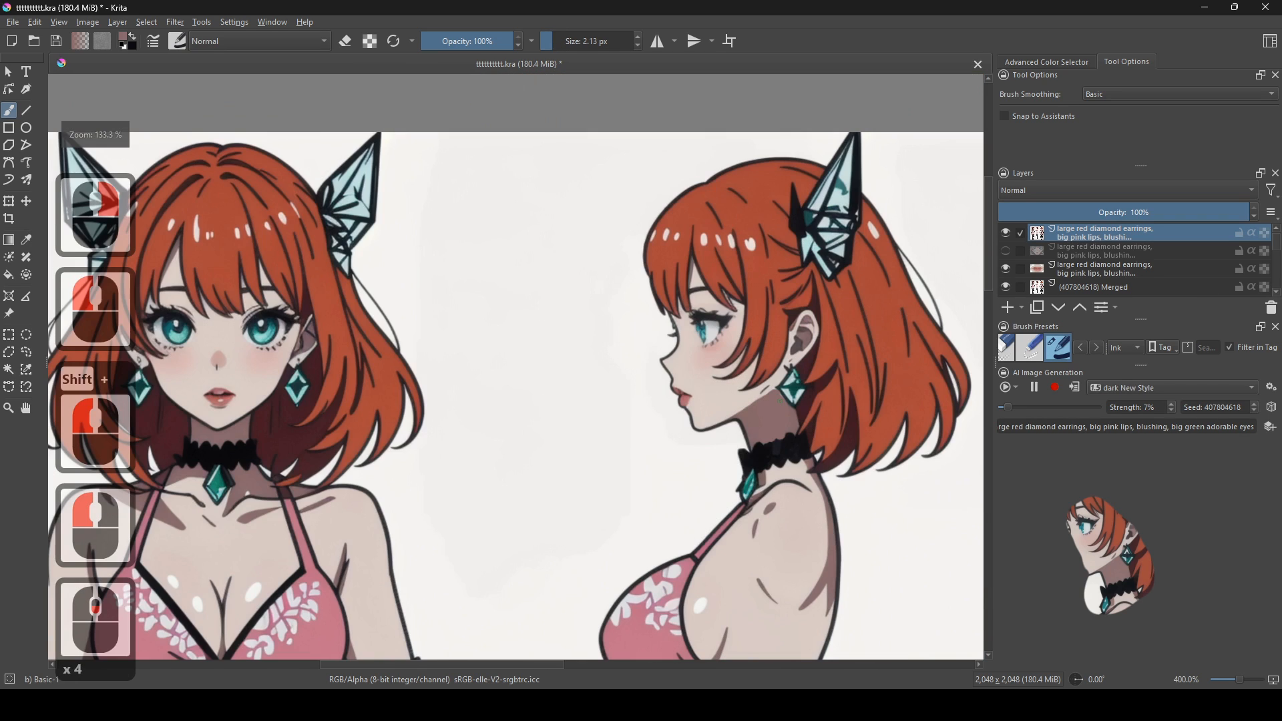
{"action": "scroll", "coordinate": [832, 414], "scroll_direction": "up", "scroll_amount": 4}
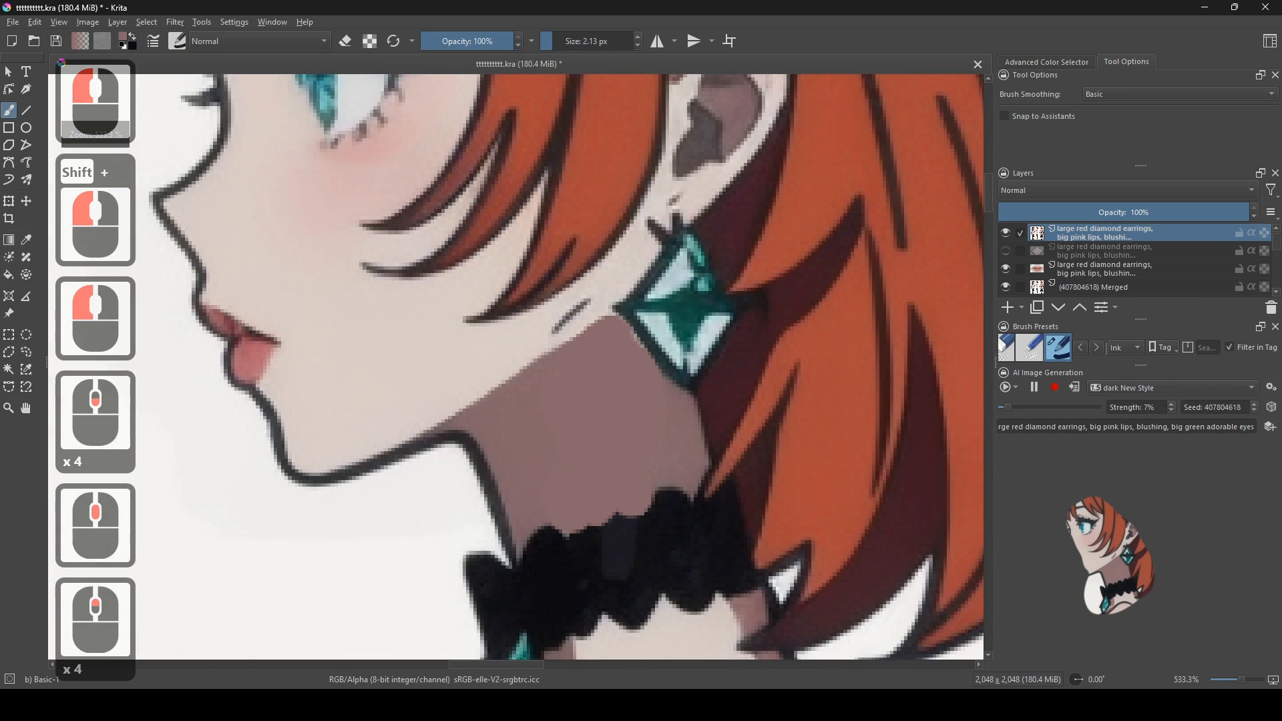
{"action": "left_click", "coordinate": [548, 324], "text": "ctrl"}
{"action": "left_click_drag", "start_coordinate": [580, 307], "coordinate": [550, 338]}
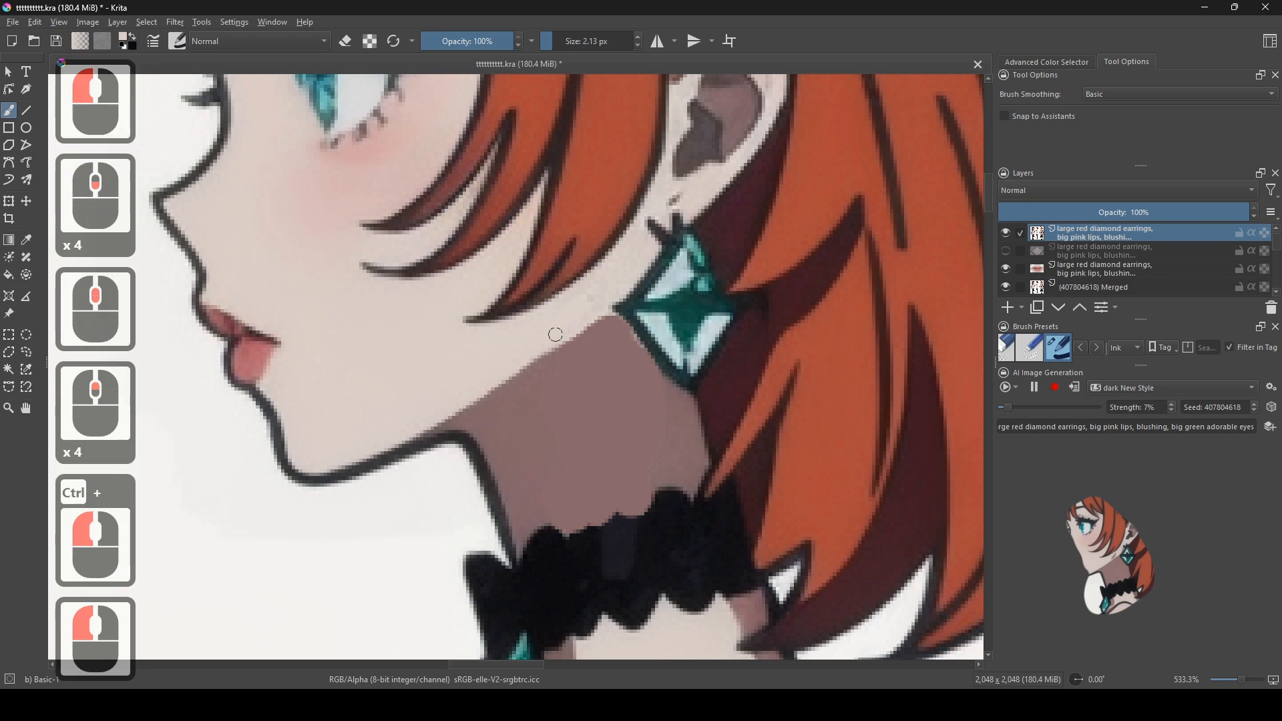
- Undo an oversized 17.50 px dab on the back figure's outer hand and paint over the detached thumb tip
{"action": "scroll", "coordinate": [647, 304], "scroll_direction": "down", "scroll_amount": 5}
{"action": "left_click_drag", "start_coordinate": [692, 363], "coordinate": [308, 395]}
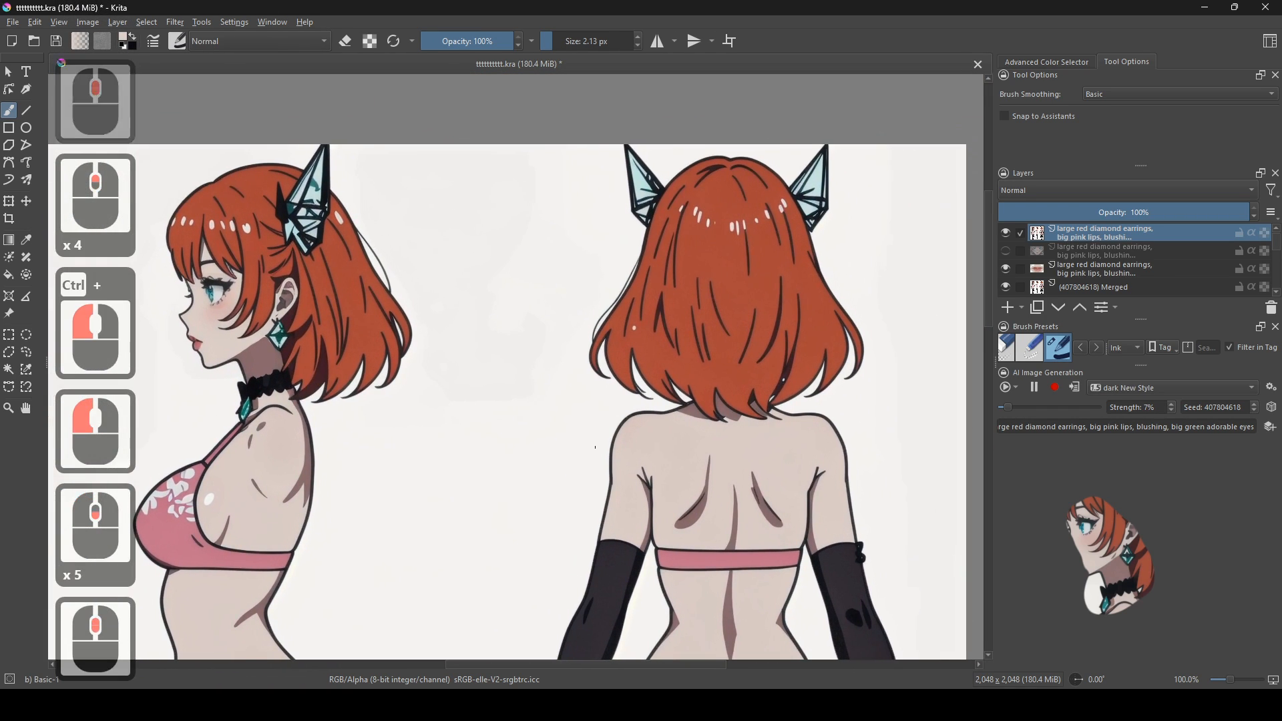
{"action": "scroll", "coordinate": [634, 454], "scroll_direction": "down", "scroll_amount": 1}
{"action": "left_click_drag", "start_coordinate": [635, 454], "coordinate": [555, 172]}
{"action": "scroll", "coordinate": [554, 172], "scroll_direction": "down", "scroll_amount": 1}
{"action": "scroll", "coordinate": [622, 382], "scroll_direction": "up", "scroll_amount": 5}
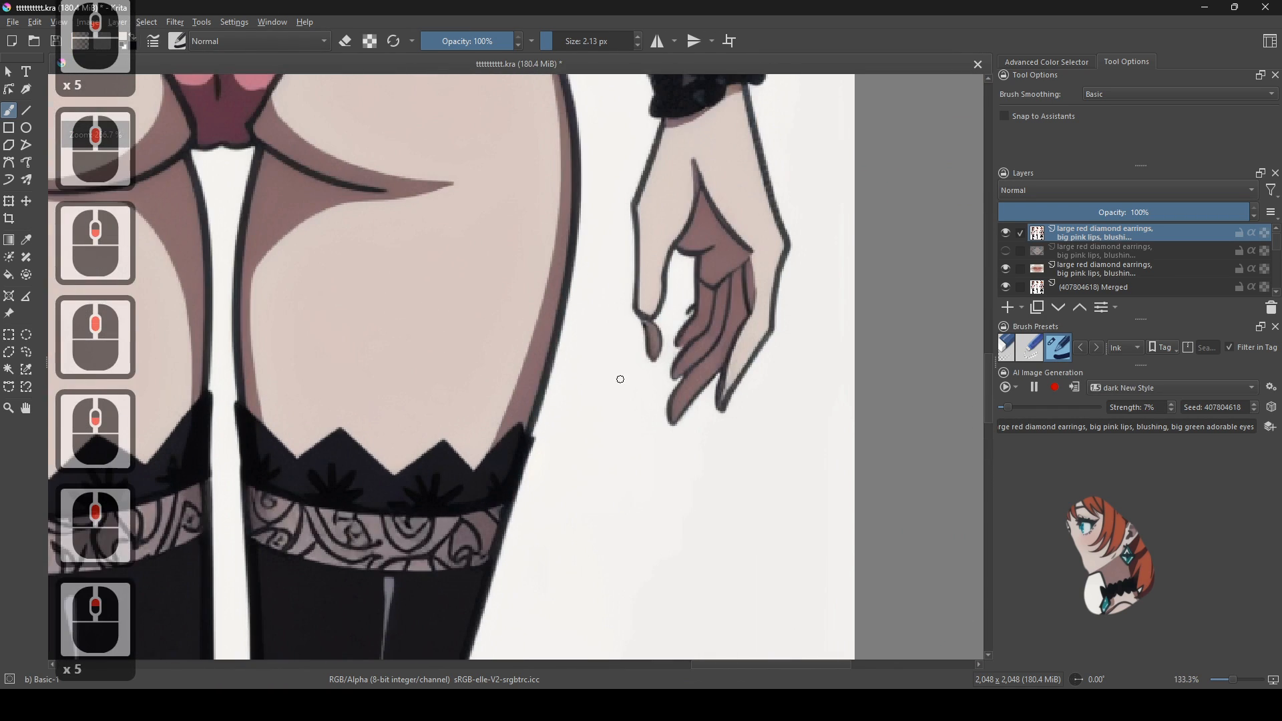
{"action": "left_click", "coordinate": [646, 341]}
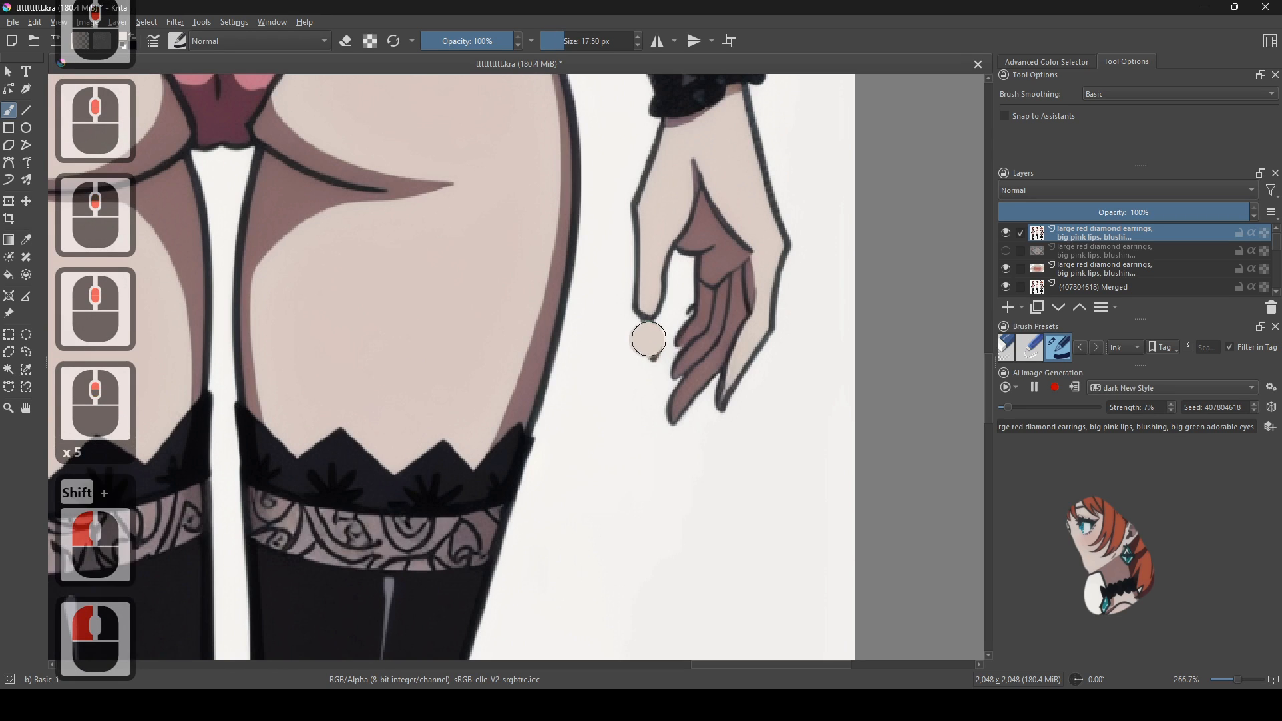
{"action": "scroll", "coordinate": [643, 341], "scroll_direction": "up", "scroll_amount": 3}
{"action": "key", "text": "ctrl+z"}
{"action": "mouse_move", "coordinate": [669, 301]}
{"action": "left_mouse_down"}
{"action": "mouse_move", "coordinate": [675, 255]}
{"action": "mouse_move", "coordinate": [647, 260]}
{"action": "left_mouse_up"}
- Set the brush size to 5.63 px and trim the brown palm shading beside the thumb on the back figure's inner hand
{"action": "mouse_move", "coordinate": [759, 249]}
{"action": "left_mouse_down", "text": "shift"}
{"action": "mouse_move", "coordinate": [786, 161]}
{"action": "mouse_move", "coordinate": [752, 176]}
{"action": "left_mouse_up", "text": "shift"}
{"action": "scroll", "coordinate": [753, 177], "scroll_direction": "down", "scroll_amount": 7}
{"action": "scroll", "coordinate": [668, 204], "scroll_direction": "up", "scroll_amount": 5}
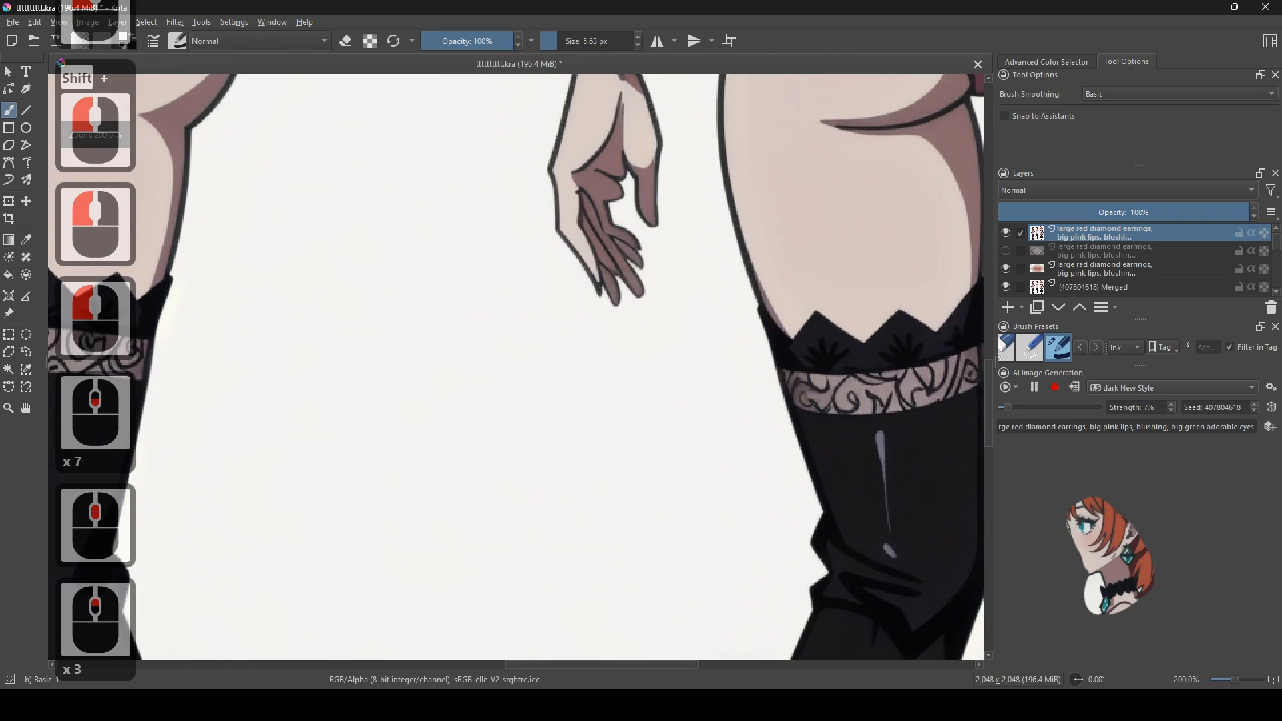
{"action": "scroll", "coordinate": [669, 203], "scroll_direction": "up", "scroll_amount": 1}
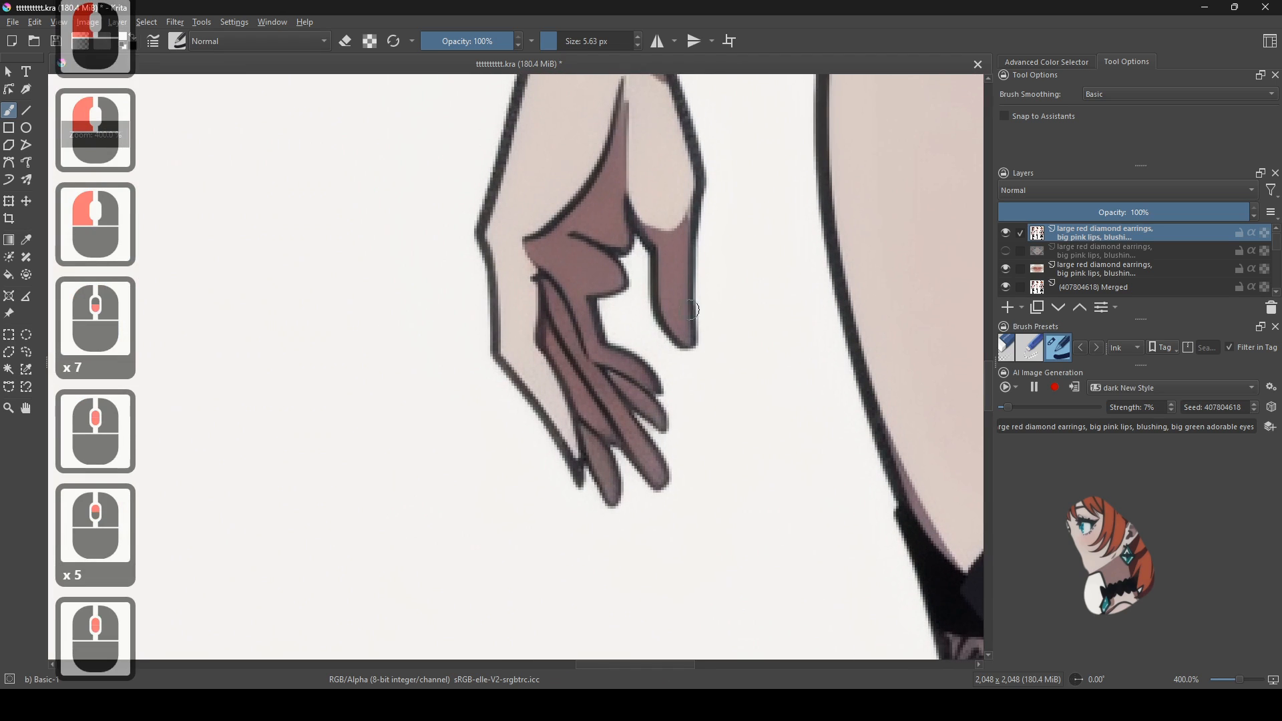
{"action": "left_click", "coordinate": [620, 273]}
- Paint over the dark crease and wrist line on the front figure's hand nearest the side figure with sampled skin colour
{"action": "scroll", "coordinate": [620, 274], "scroll_direction": "down", "scroll_amount": 3}
{"action": "left_click_drag", "start_coordinate": [603, 338], "coordinate": [969, 418]}
{"action": "left_click_drag", "start_coordinate": [535, 370], "coordinate": [942, 371]}
{"action": "left_click_drag", "start_coordinate": [611, 366], "coordinate": [607, 392]}
{"action": "scroll", "coordinate": [607, 393], "scroll_direction": "up", "scroll_amount": 3}
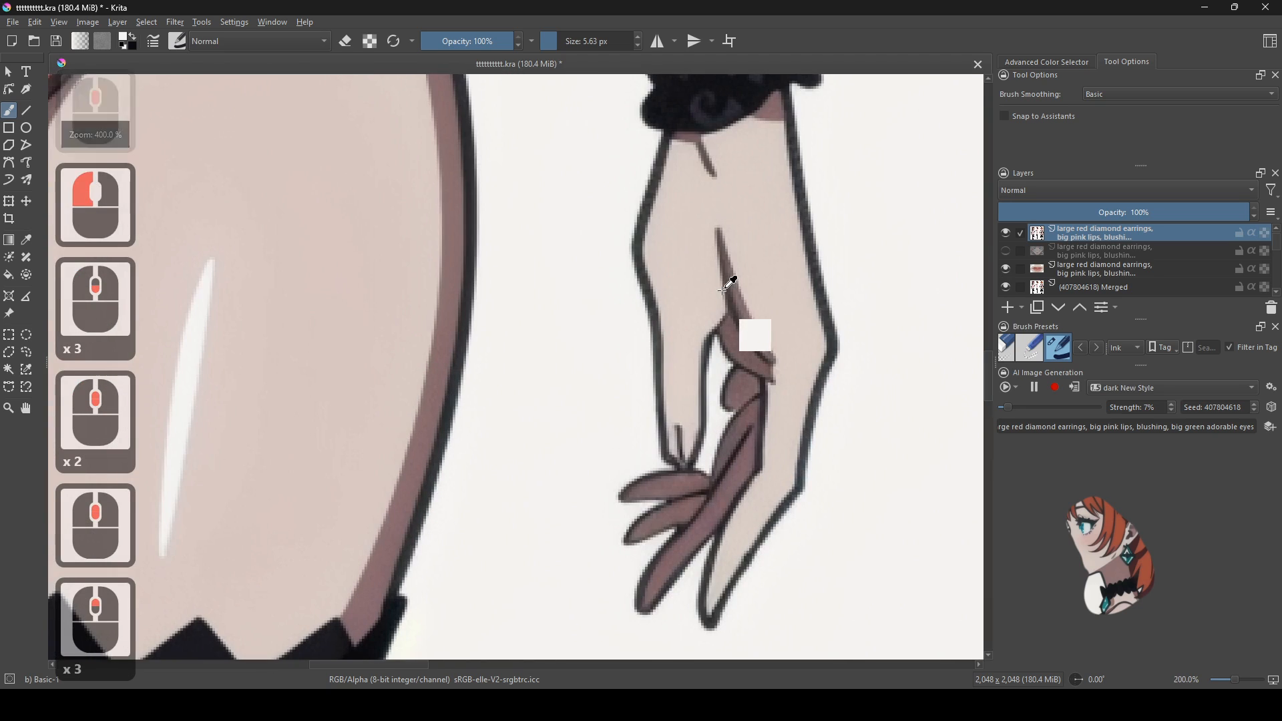
{"action": "left_click", "coordinate": [759, 252], "text": "ctrl"}
{"action": "left_click_drag", "start_coordinate": [738, 272], "coordinate": [728, 246]}
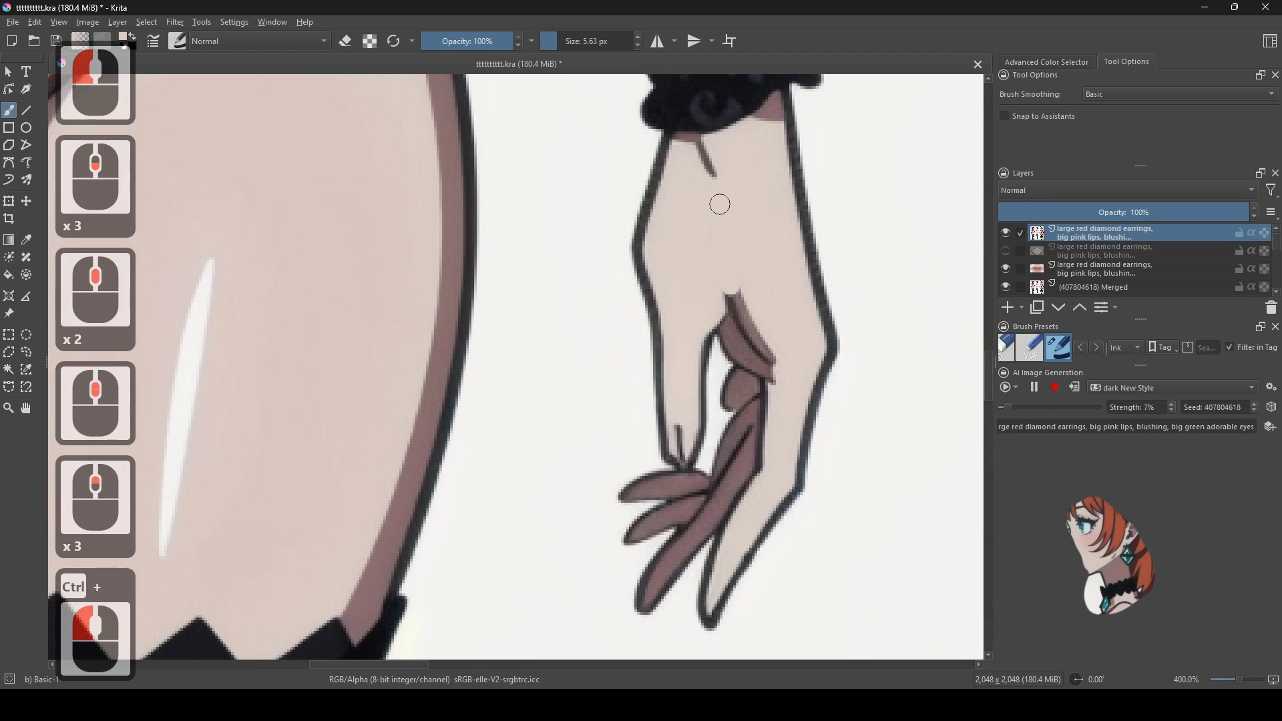
{"action": "left_click_drag", "start_coordinate": [716, 179], "coordinate": [705, 160]}
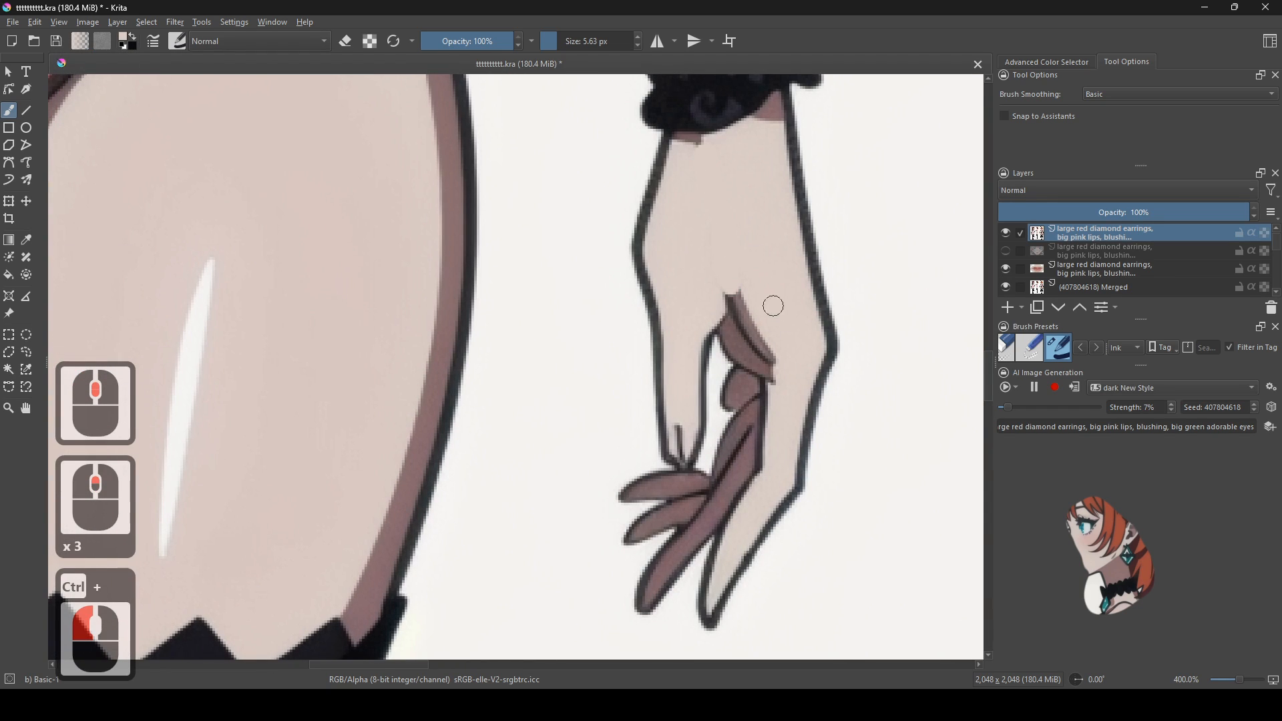
{"action": "left_click_drag", "start_coordinate": [729, 293], "coordinate": [708, 309]}
- Paint over the brown shading on the front figure's outer hand above the thumb gap with the same skin colour
{"action": "scroll", "coordinate": [855, 284], "scroll_direction": "down", "scroll_amount": 3}
{"action": "left_click_drag", "start_coordinate": [193, 264], "coordinate": [561, 330]}
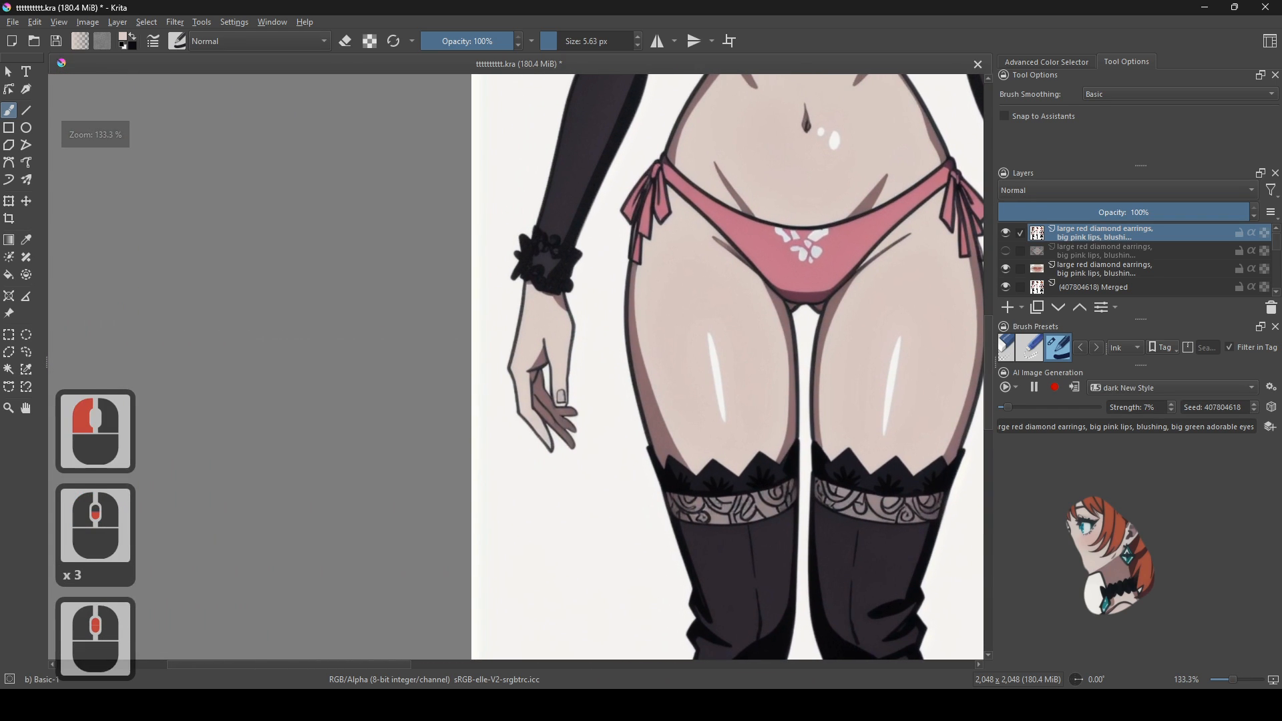
{"action": "scroll", "coordinate": [558, 334], "scroll_direction": "up", "scroll_amount": 2}
{"action": "scroll", "coordinate": [538, 349], "scroll_direction": "up", "scroll_amount": 2}
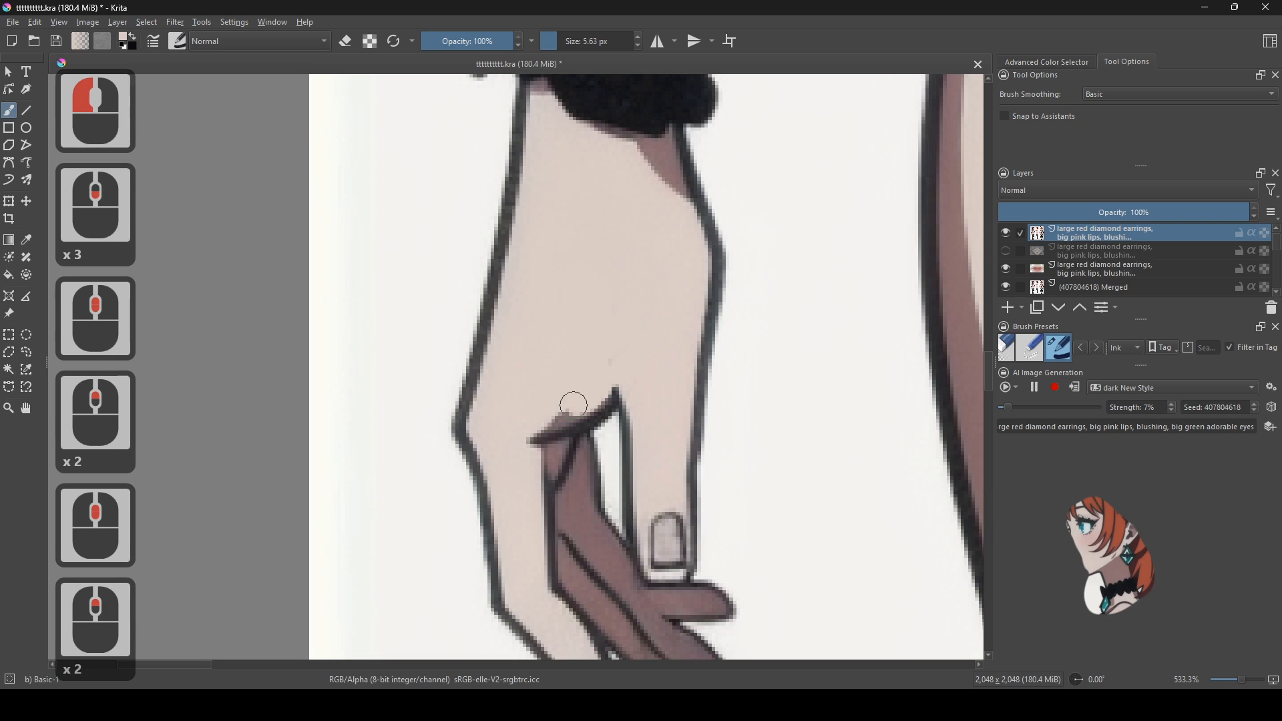
{"action": "scroll", "coordinate": [575, 405], "scroll_direction": "down", "scroll_amount": 6}
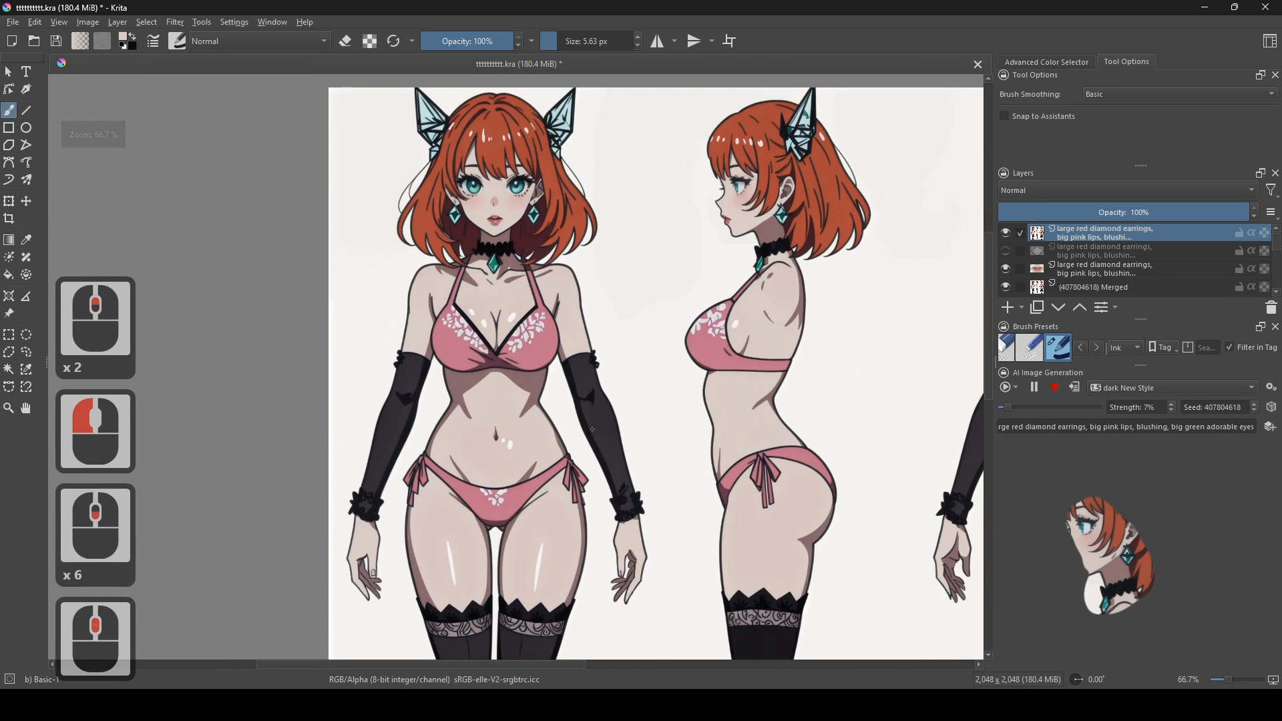
- Set the live generation strength to 1% and review the whole character sheet
{"action": "scroll", "coordinate": [592, 429], "scroll_direction": "up", "scroll_amount": 1}
{"action": "left_click_drag", "start_coordinate": [592, 470], "coordinate": [502, 607]}
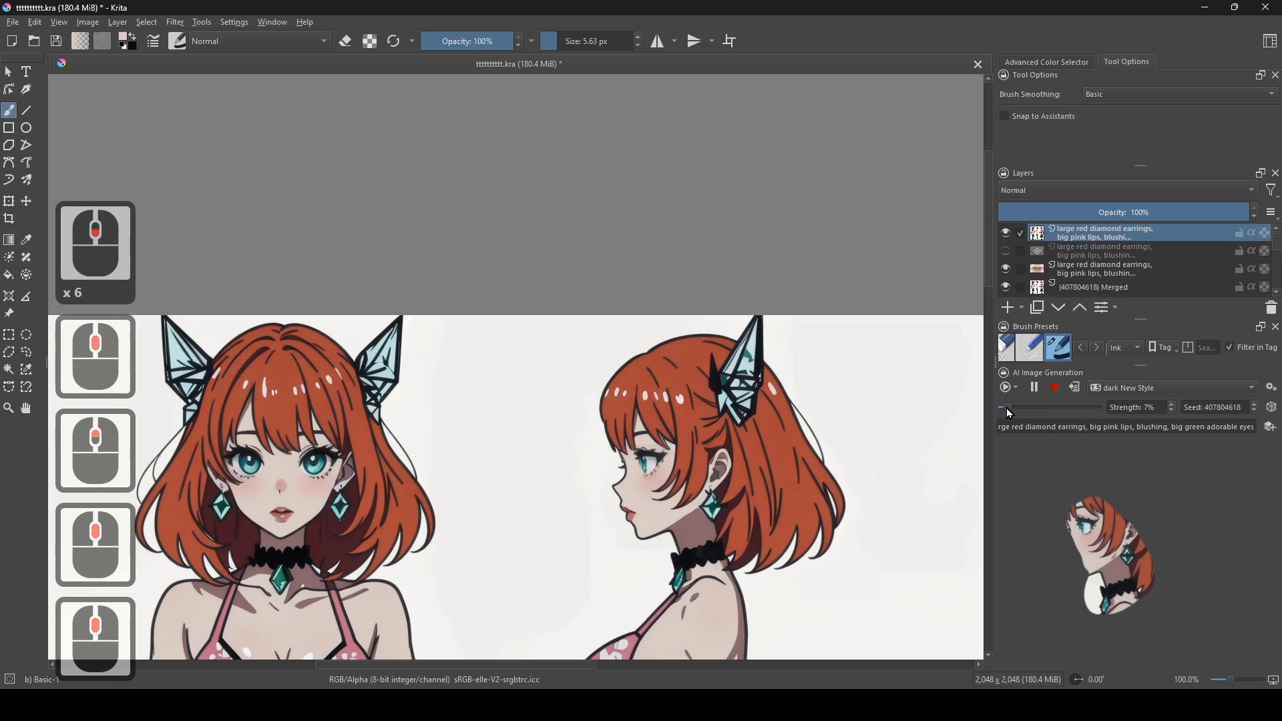
{"action": "left_click_drag", "start_coordinate": [1007, 408], "coordinate": [988, 414]}
{"action": "scroll", "coordinate": [851, 561], "scroll_direction": "down", "scroll_amount": 2}
{"action": "left_click_drag", "start_coordinate": [851, 561], "coordinate": [610, 249]}
{"action": "scroll", "coordinate": [591, 236], "scroll_direction": "down", "scroll_amount": 1}
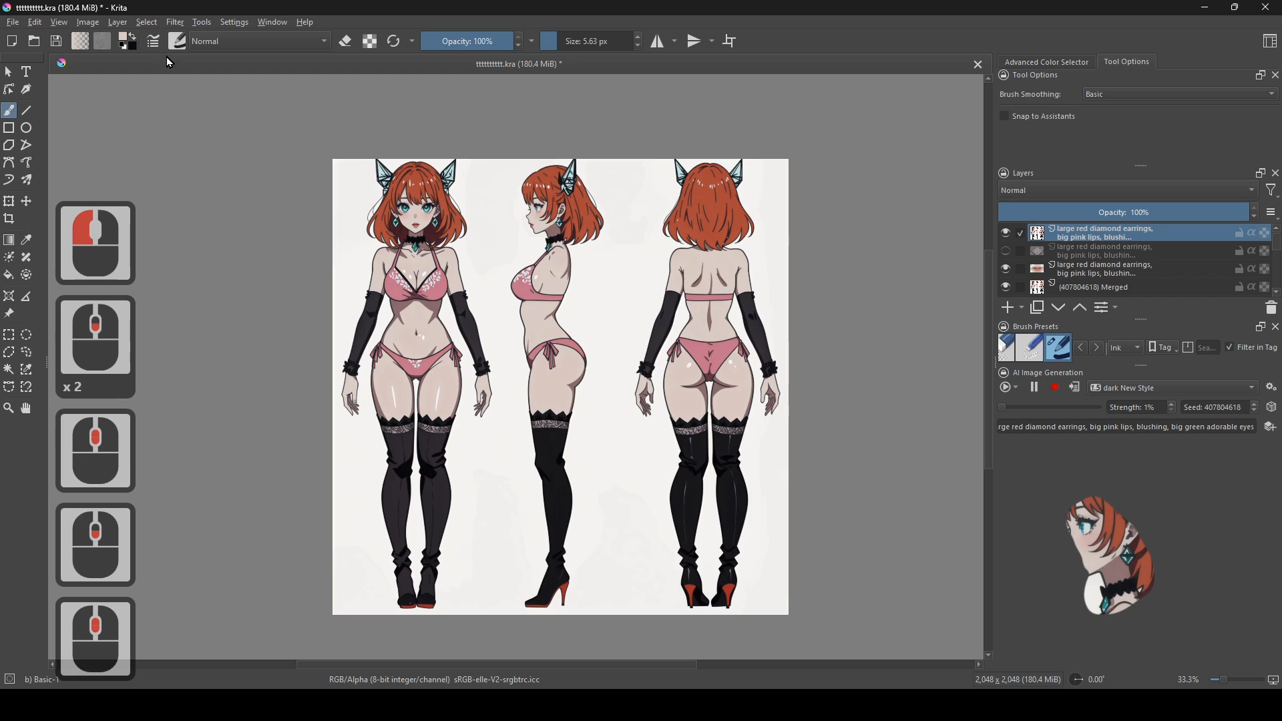
- Save the document and start an advanced export of the character sheet in PNG format
{"action": "left_click", "coordinate": [14, 23]}
{"action": "left_click", "coordinate": [37, 85]}
{"action": "left_click", "coordinate": [14, 24]}
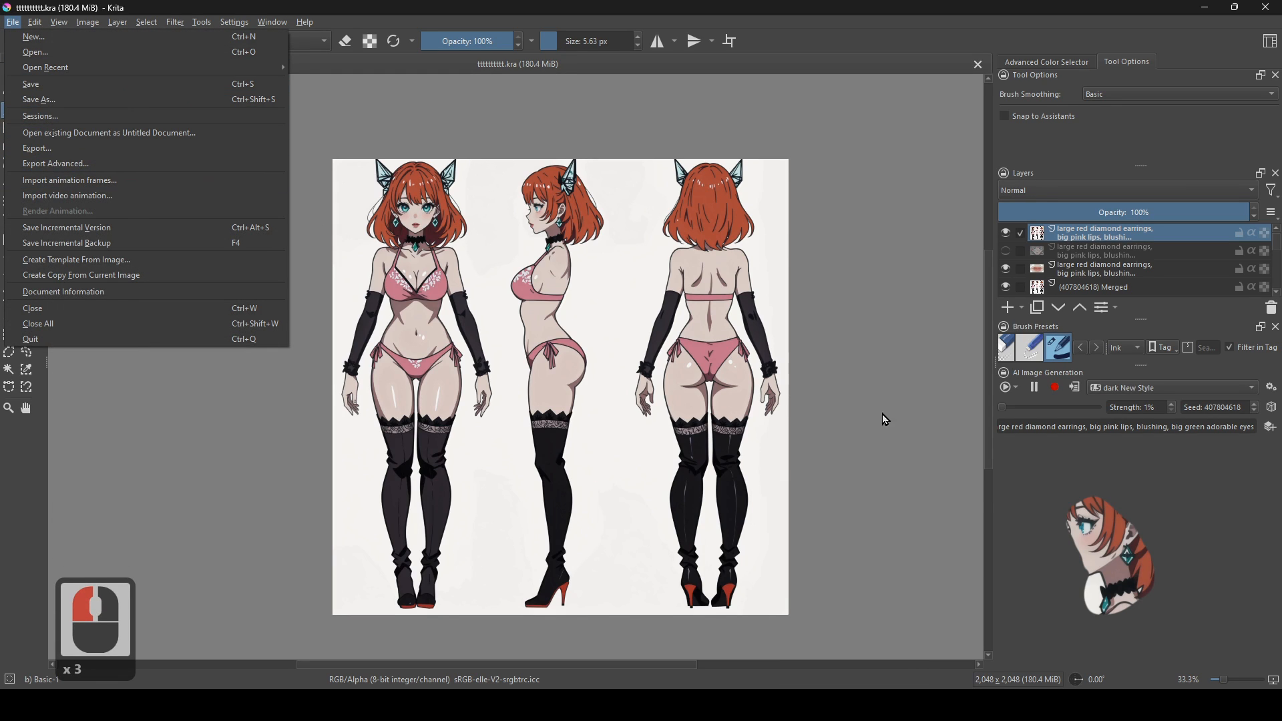
{"action": "left_click", "coordinate": [118, 166]}
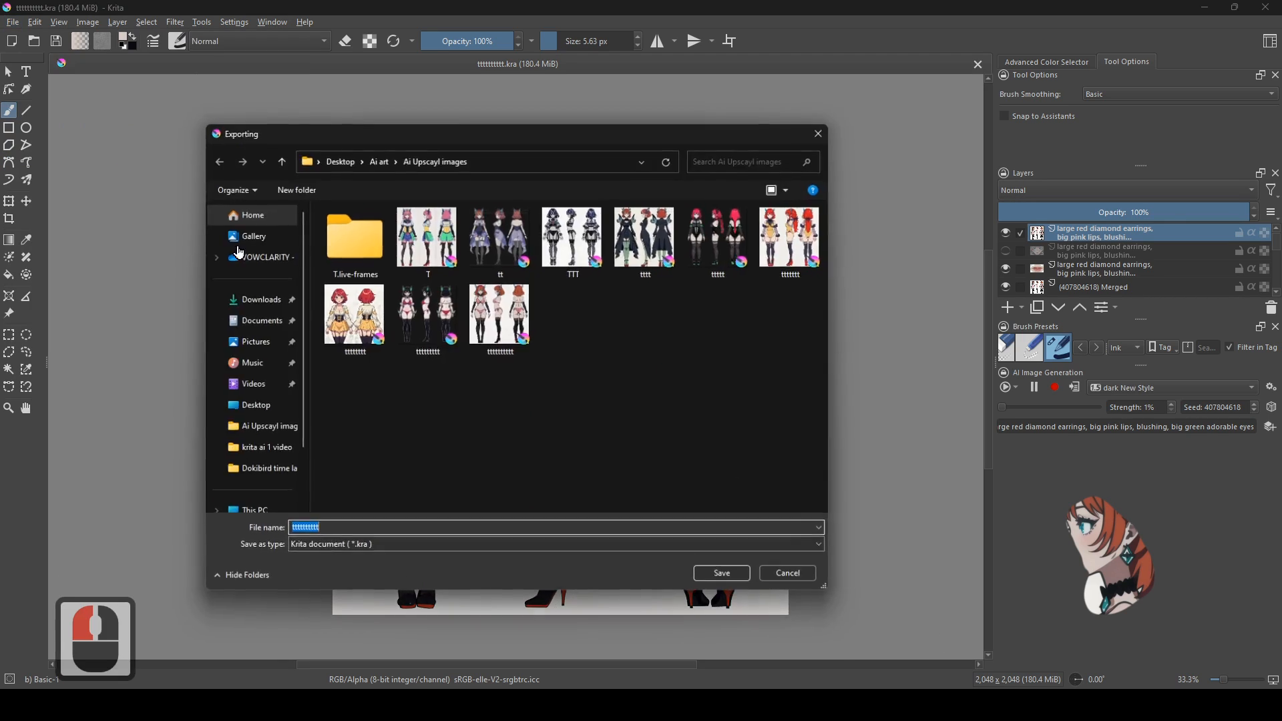
{"action": "left_click", "coordinate": [452, 548]}
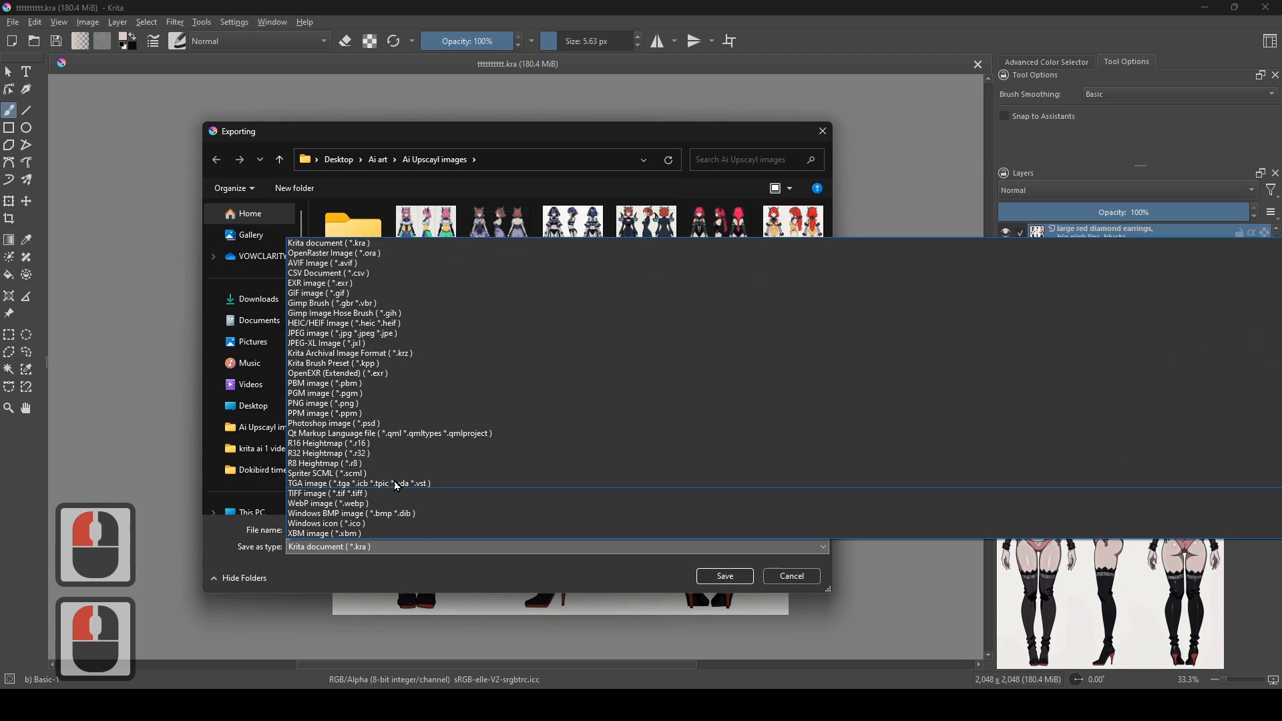
{"action": "left_click", "coordinate": [361, 404]}
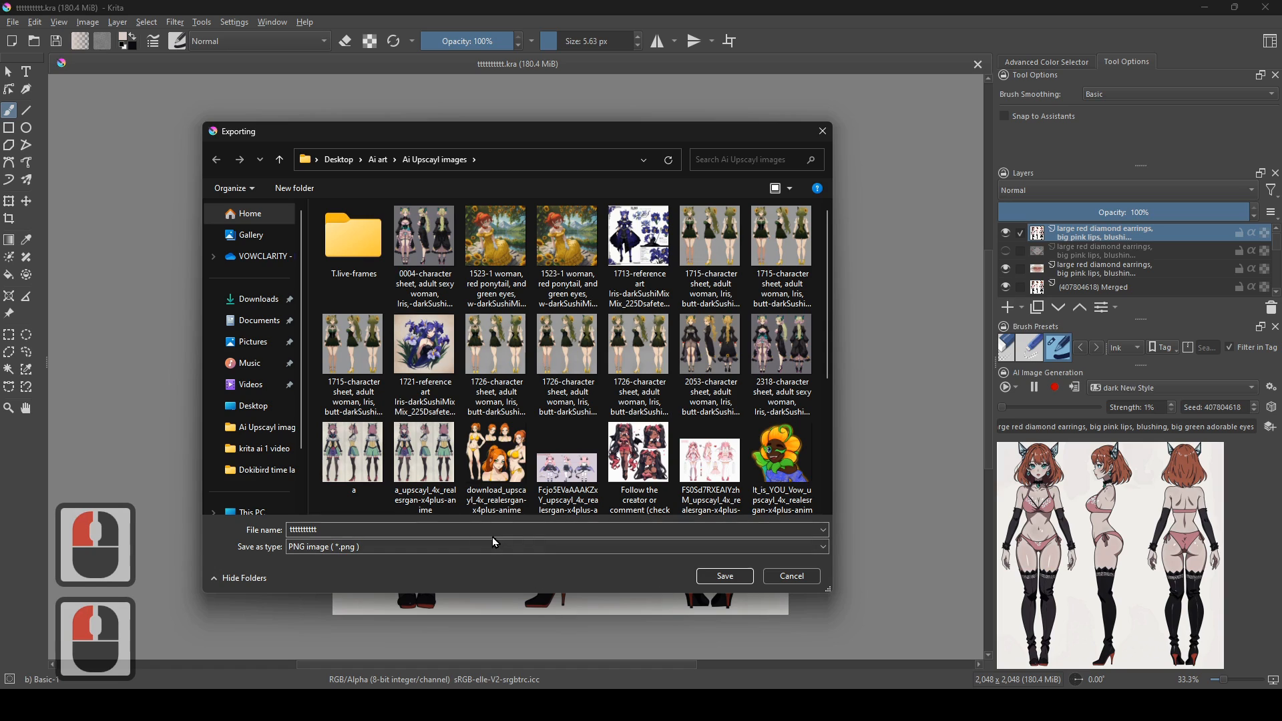
- Append one more "t" to the export file name and save the PNG into the Ai Upscayl images folder
{"action": "scroll", "coordinate": [471, 532], "scroll_direction": "down", "scroll_amount": 3}
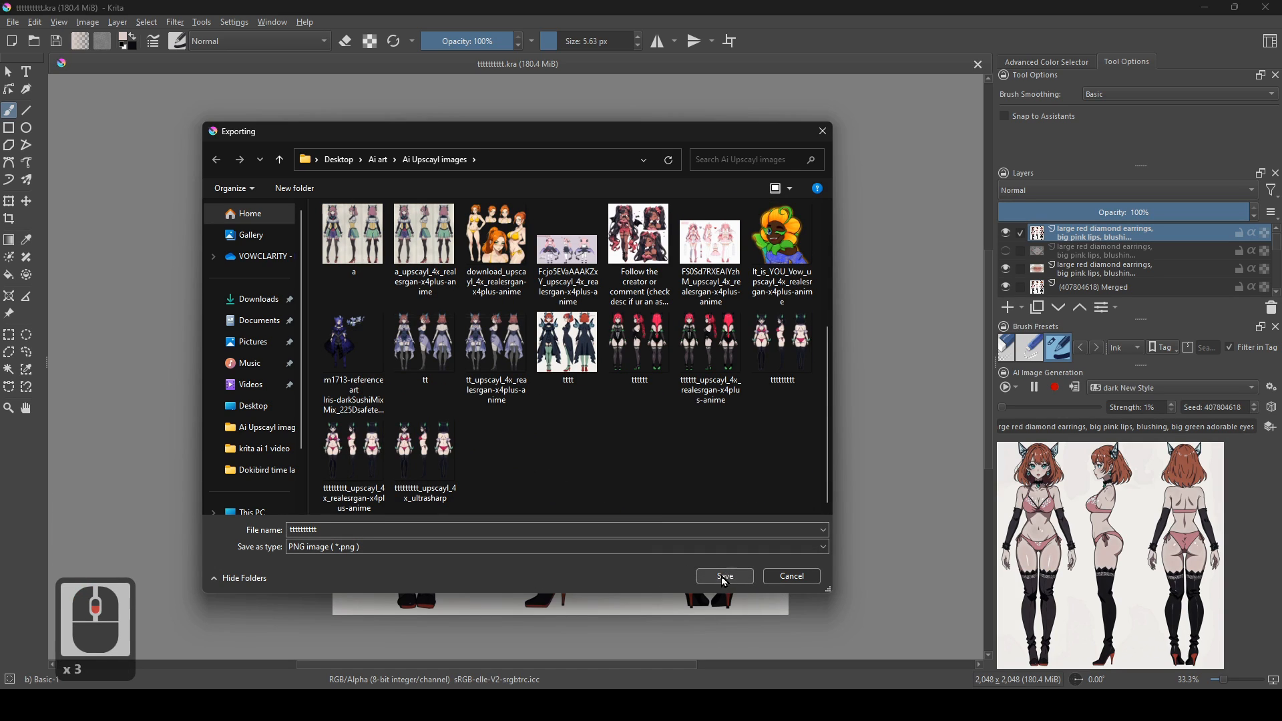
{"action": "left_click", "coordinate": [378, 526]}
{"action": "left_click", "coordinate": [378, 526]}
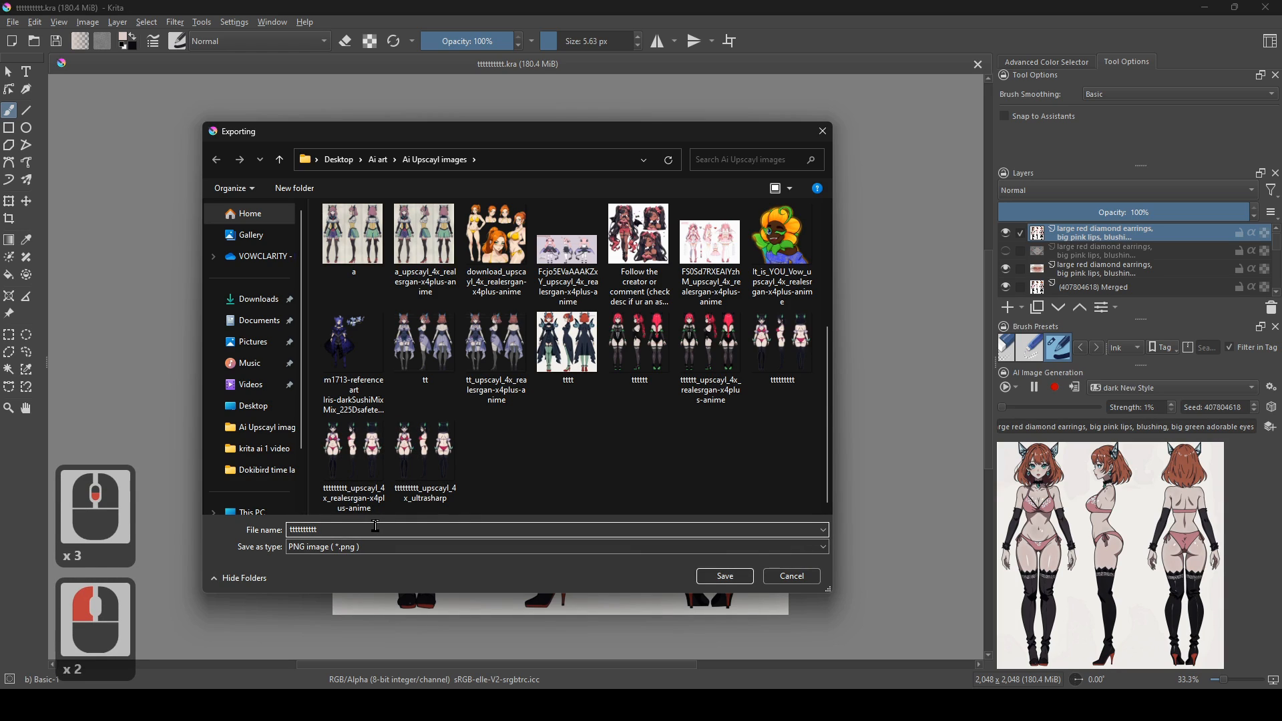
{"action": "type", "text": "t"}
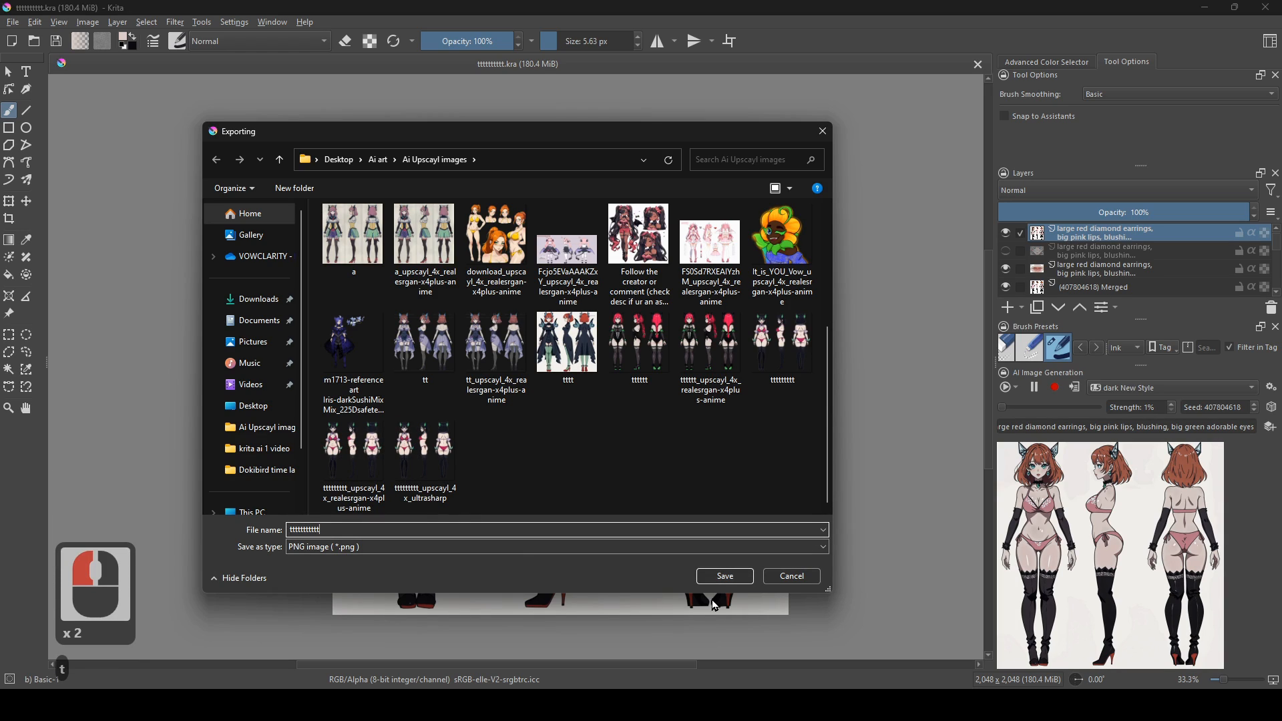
{"action": "left_click", "coordinate": [741, 580]}
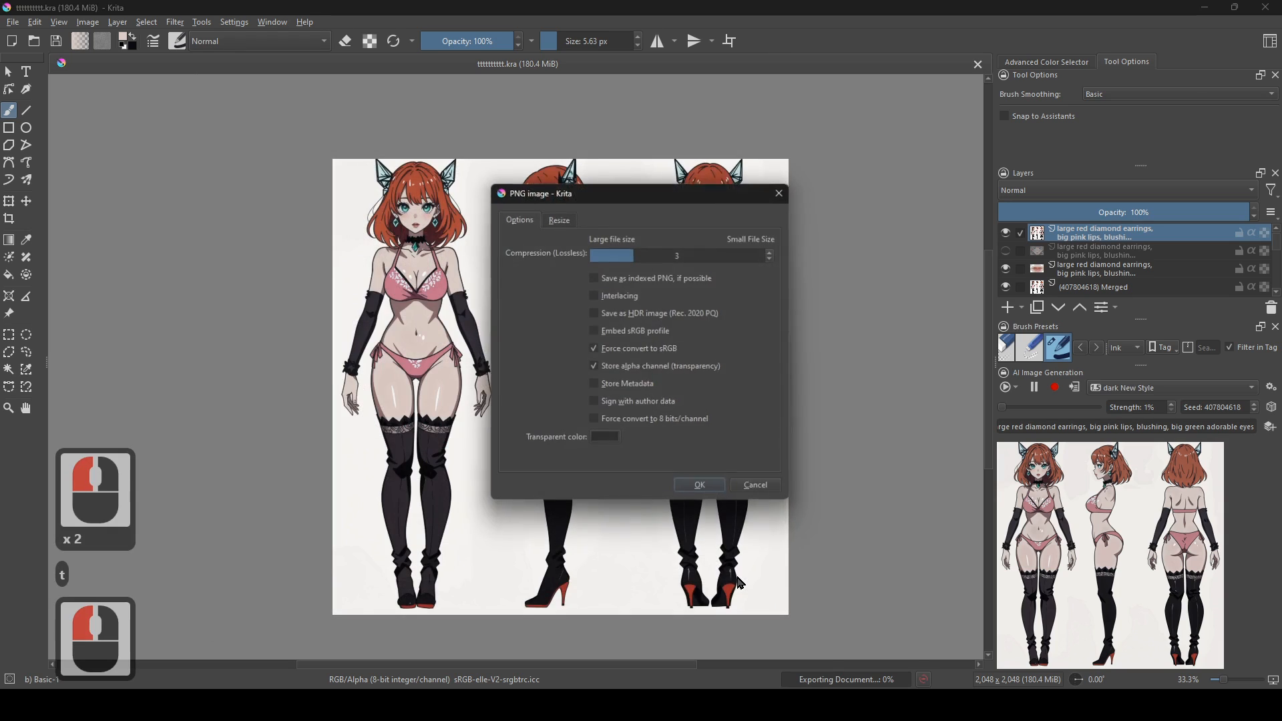
- Accept the PNG export options with lossless compression 3, forced sRGB conversion and the alpha channel stored
{"action": "left_click_drag", "start_coordinate": [621, 198], "coordinate": [392, 250]}
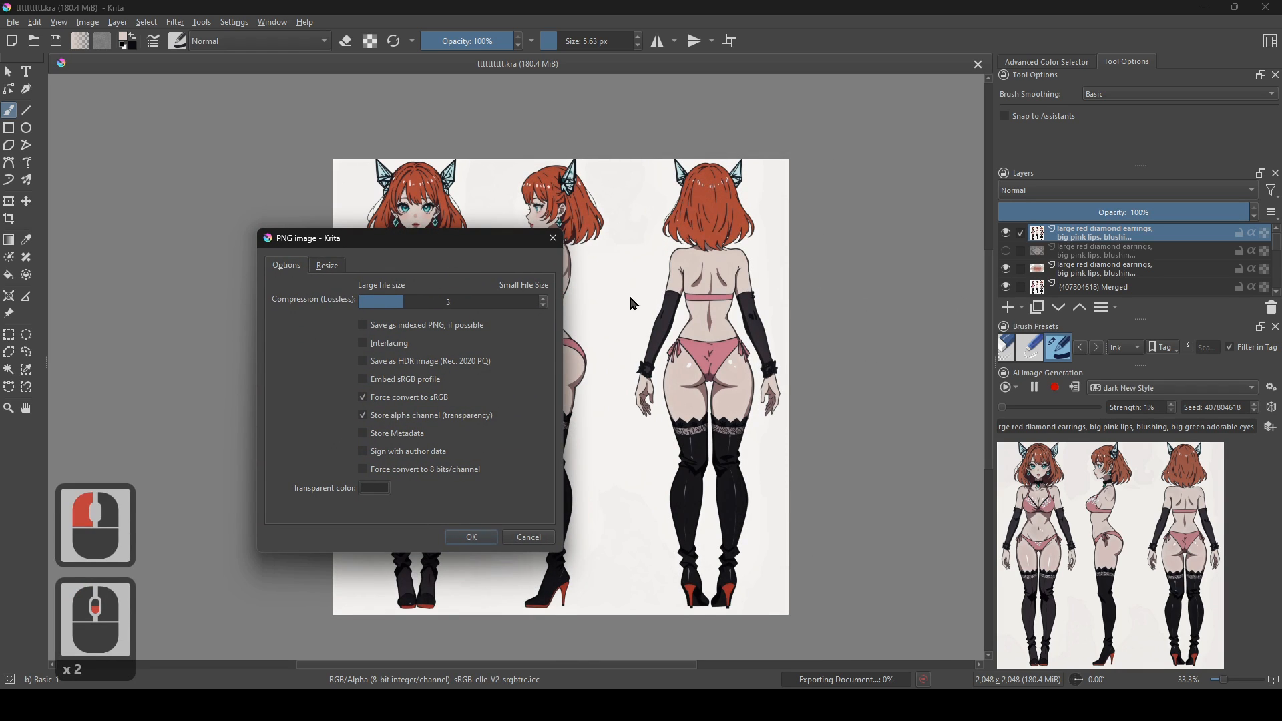
{"action": "left_click_drag", "start_coordinate": [526, 246], "coordinate": [742, 221]}
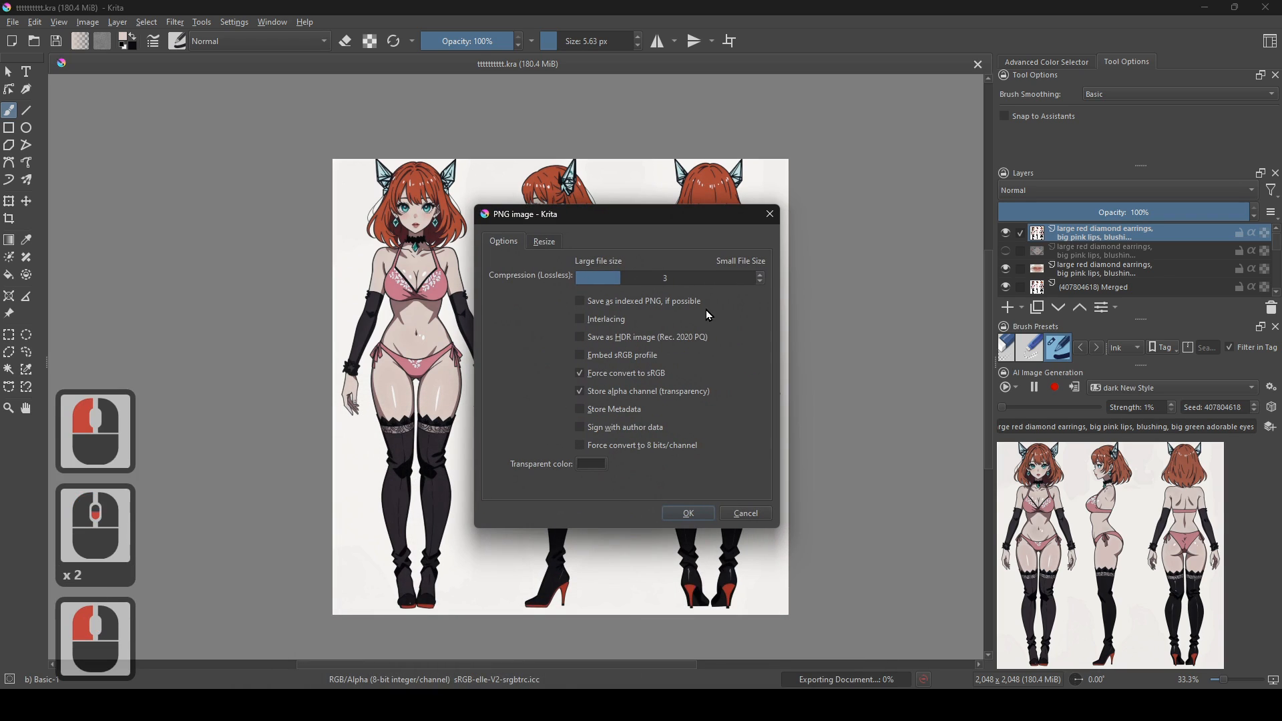
{"action": "left_click", "coordinate": [705, 516]}
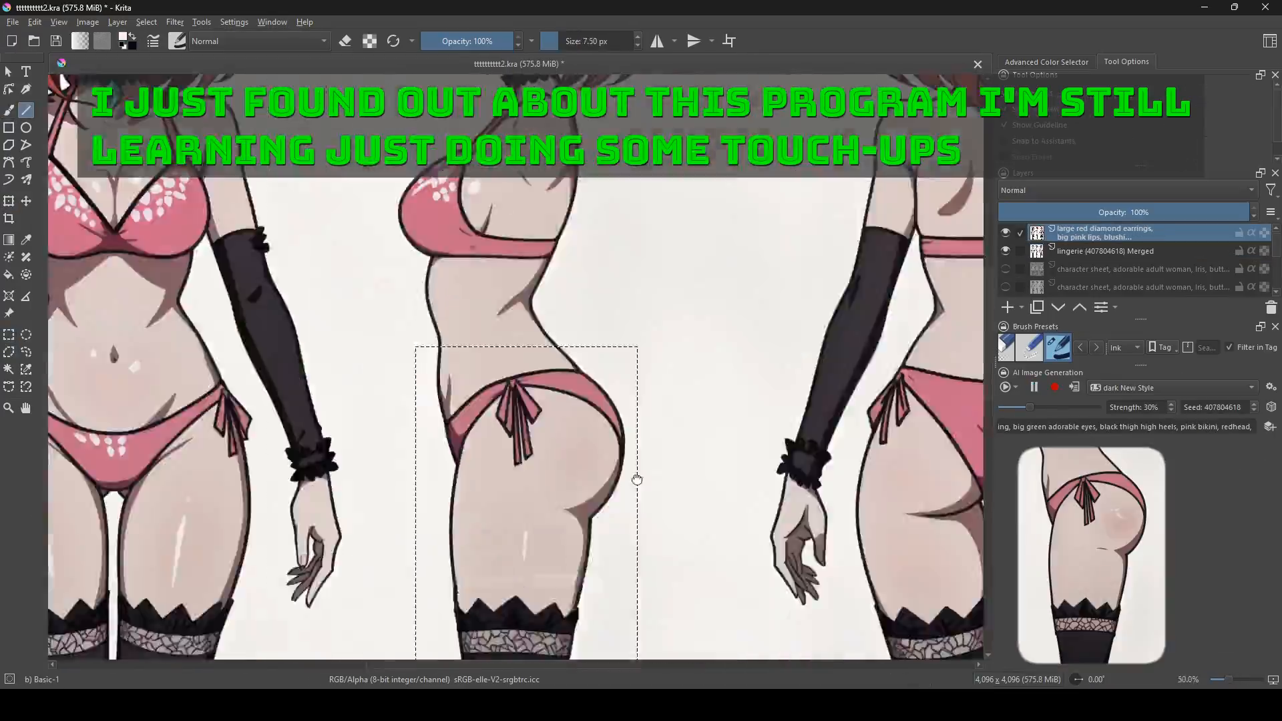